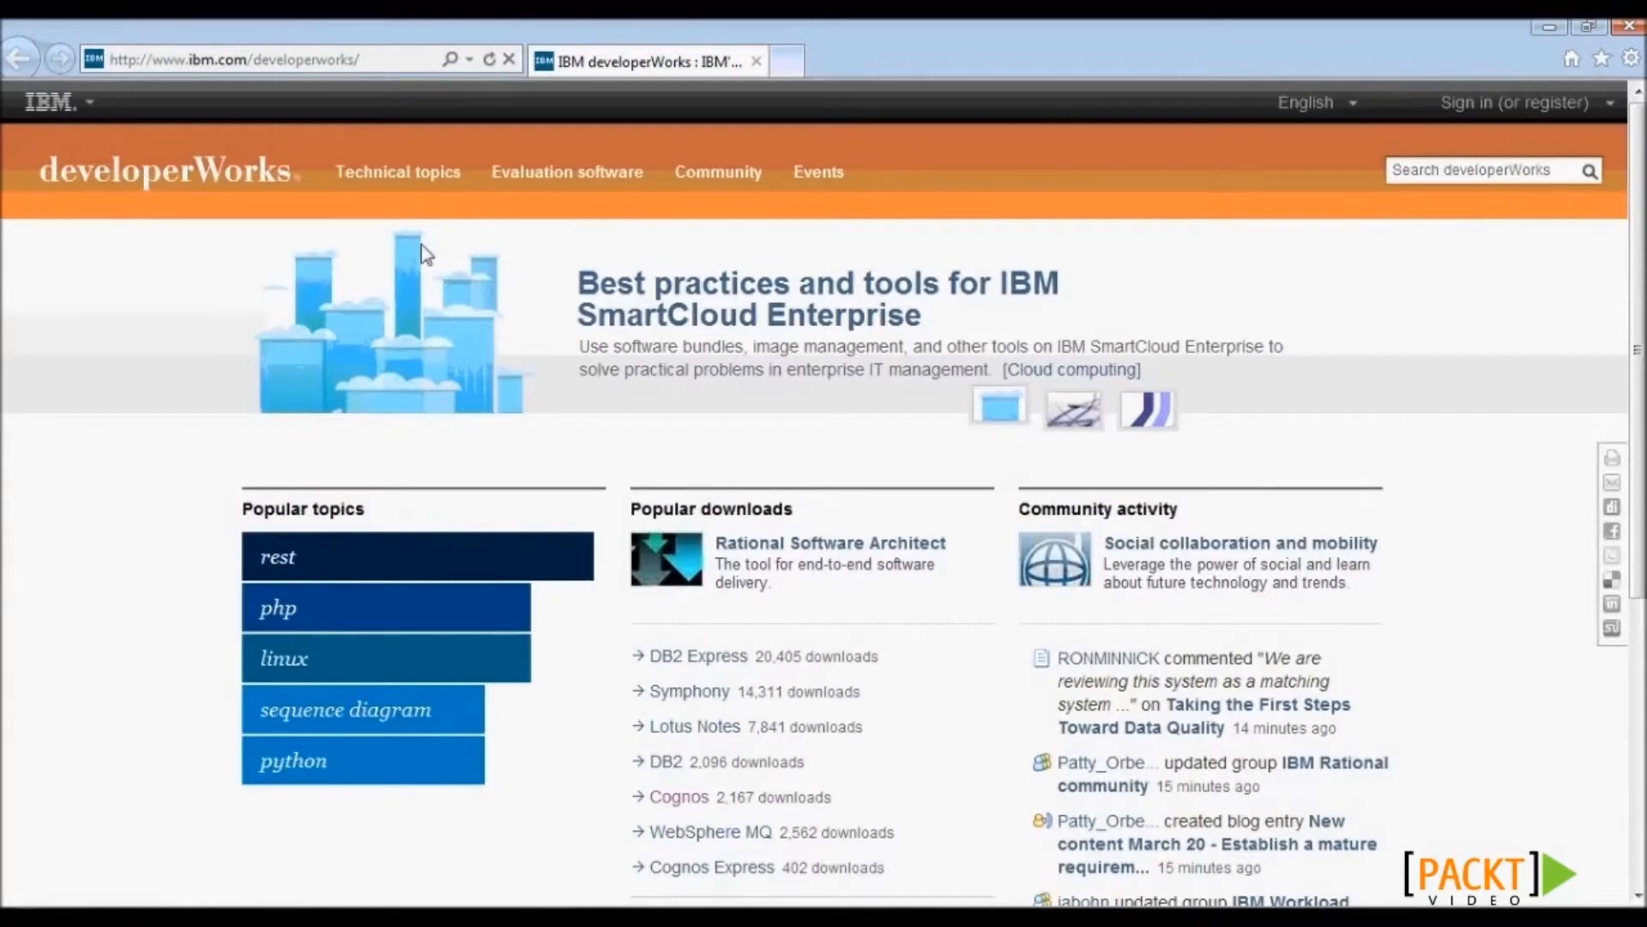
- Browse Evaluation software > Information Management and open the Cognos Business Intelligence evaluation page
click(592, 182)
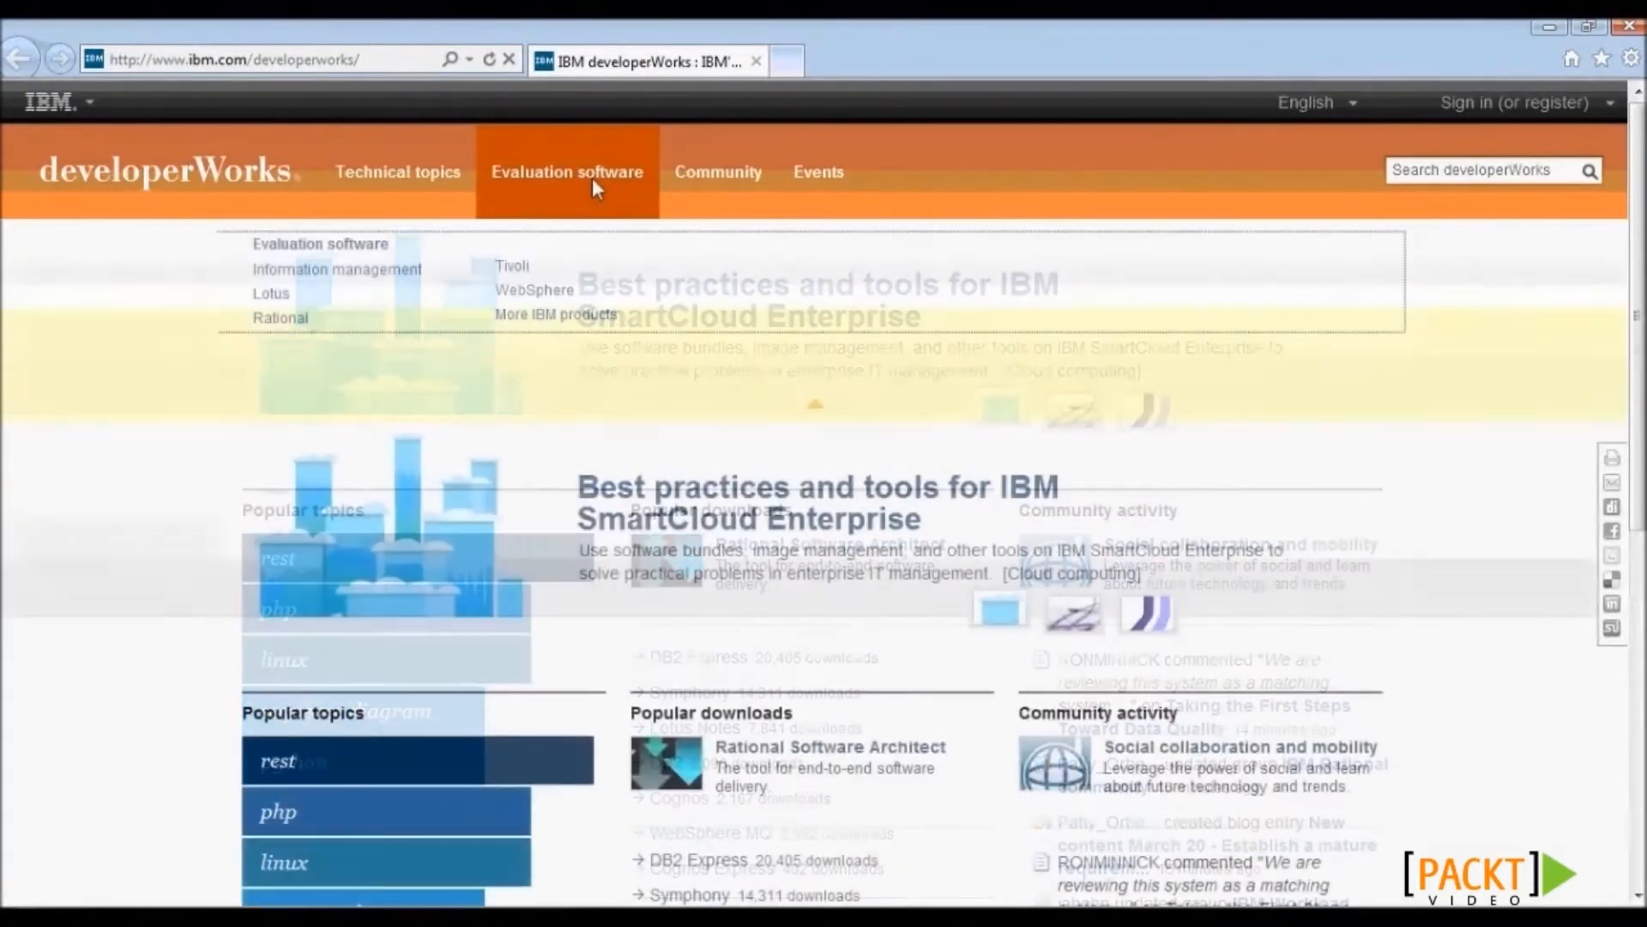
click(327, 273)
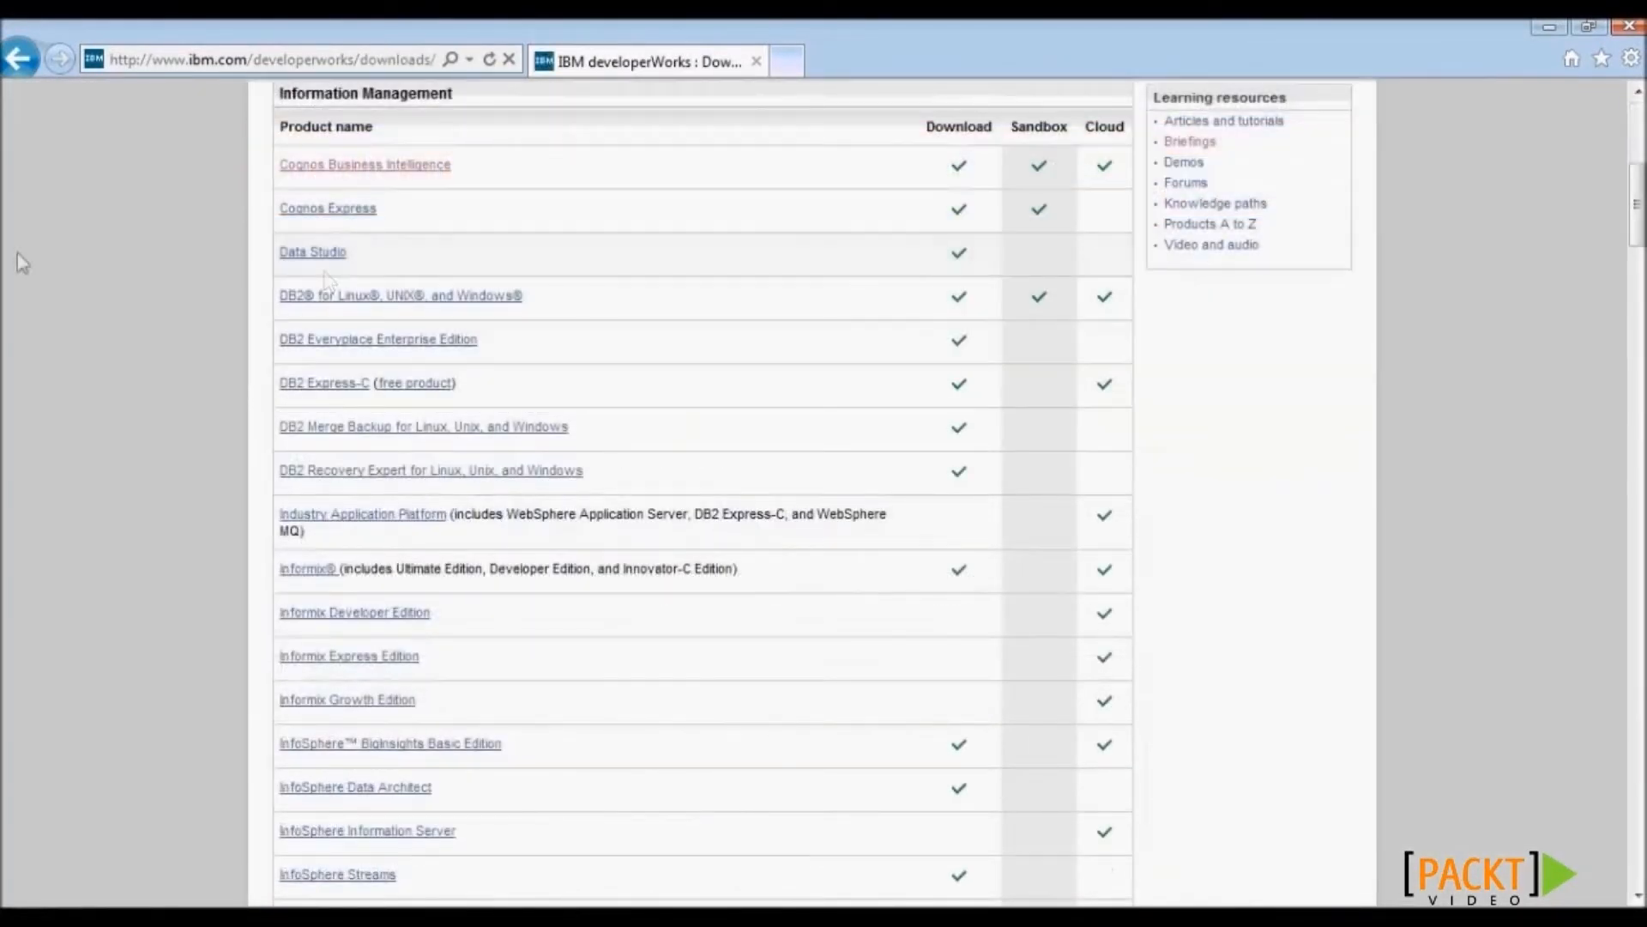
drag(1639, 236, 1639, 209)
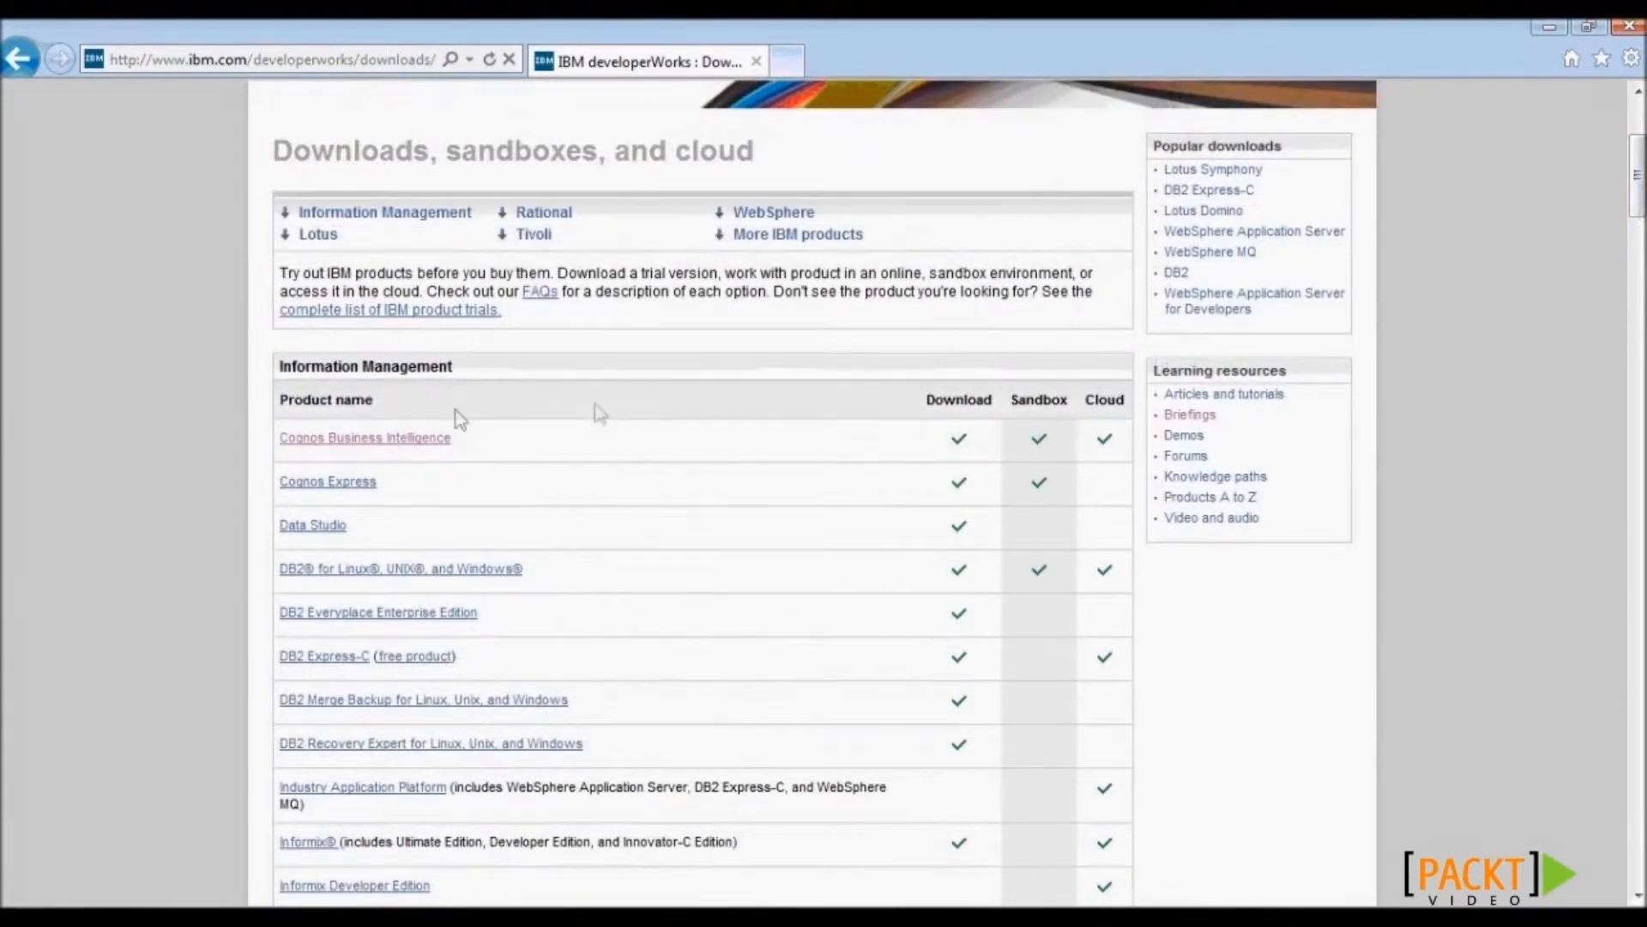
click(377, 441)
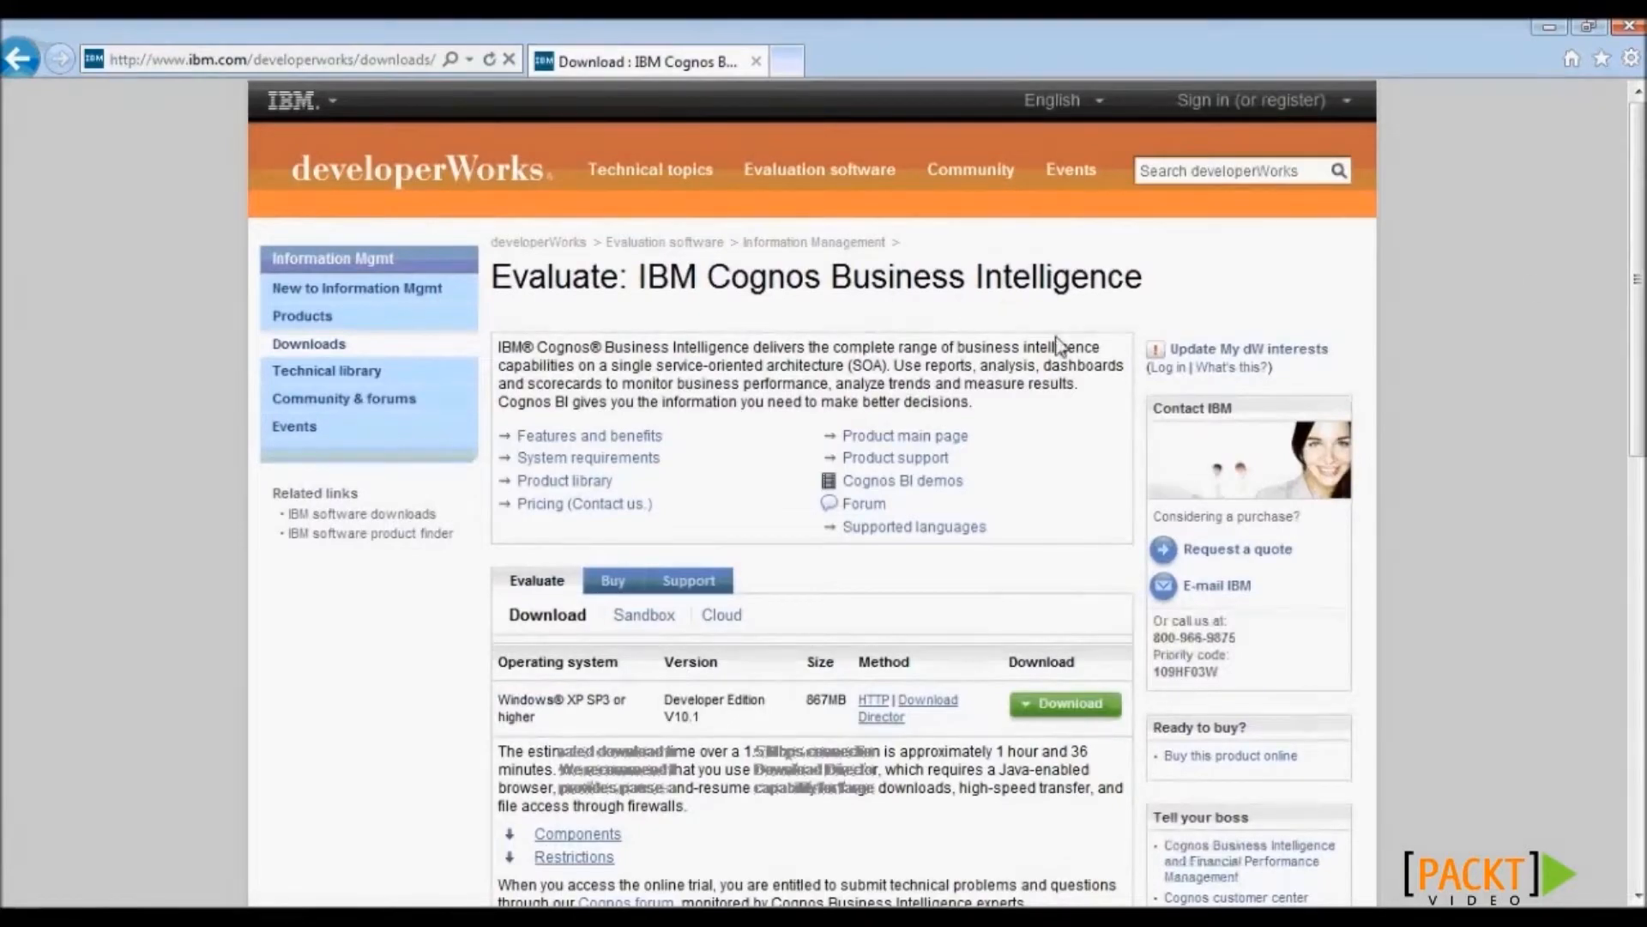
- Open System requirements in a new tab and start the Developer Edition V10.1 HTTP download
drag(1638, 280, 1639, 362)
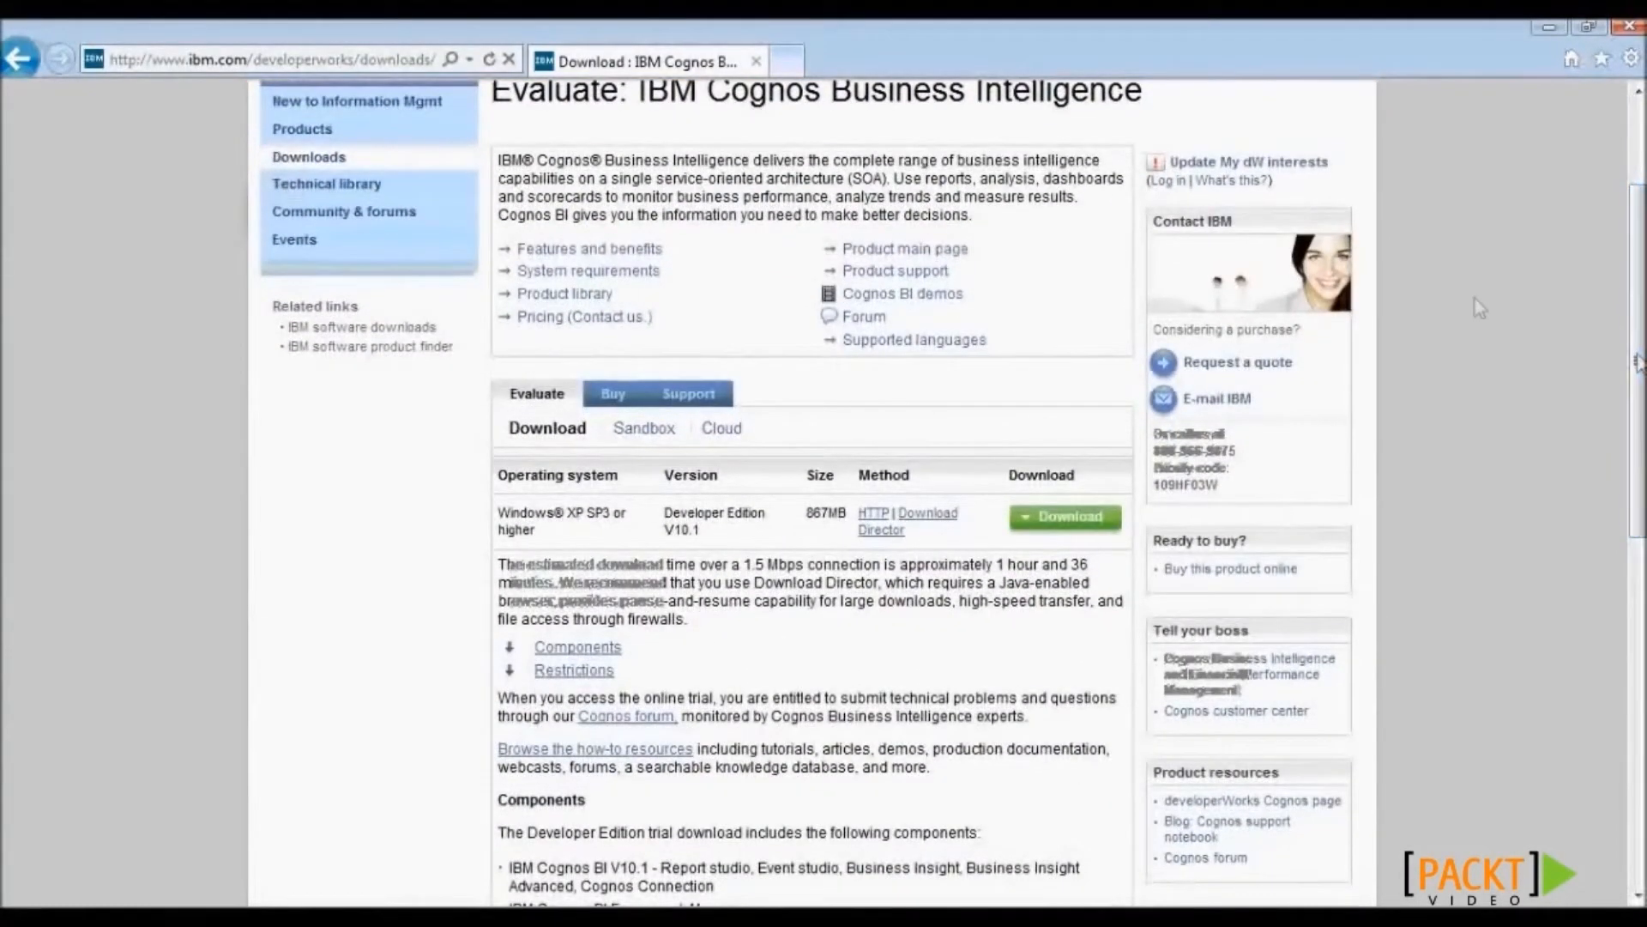
right_click(572, 273)
click(635, 326)
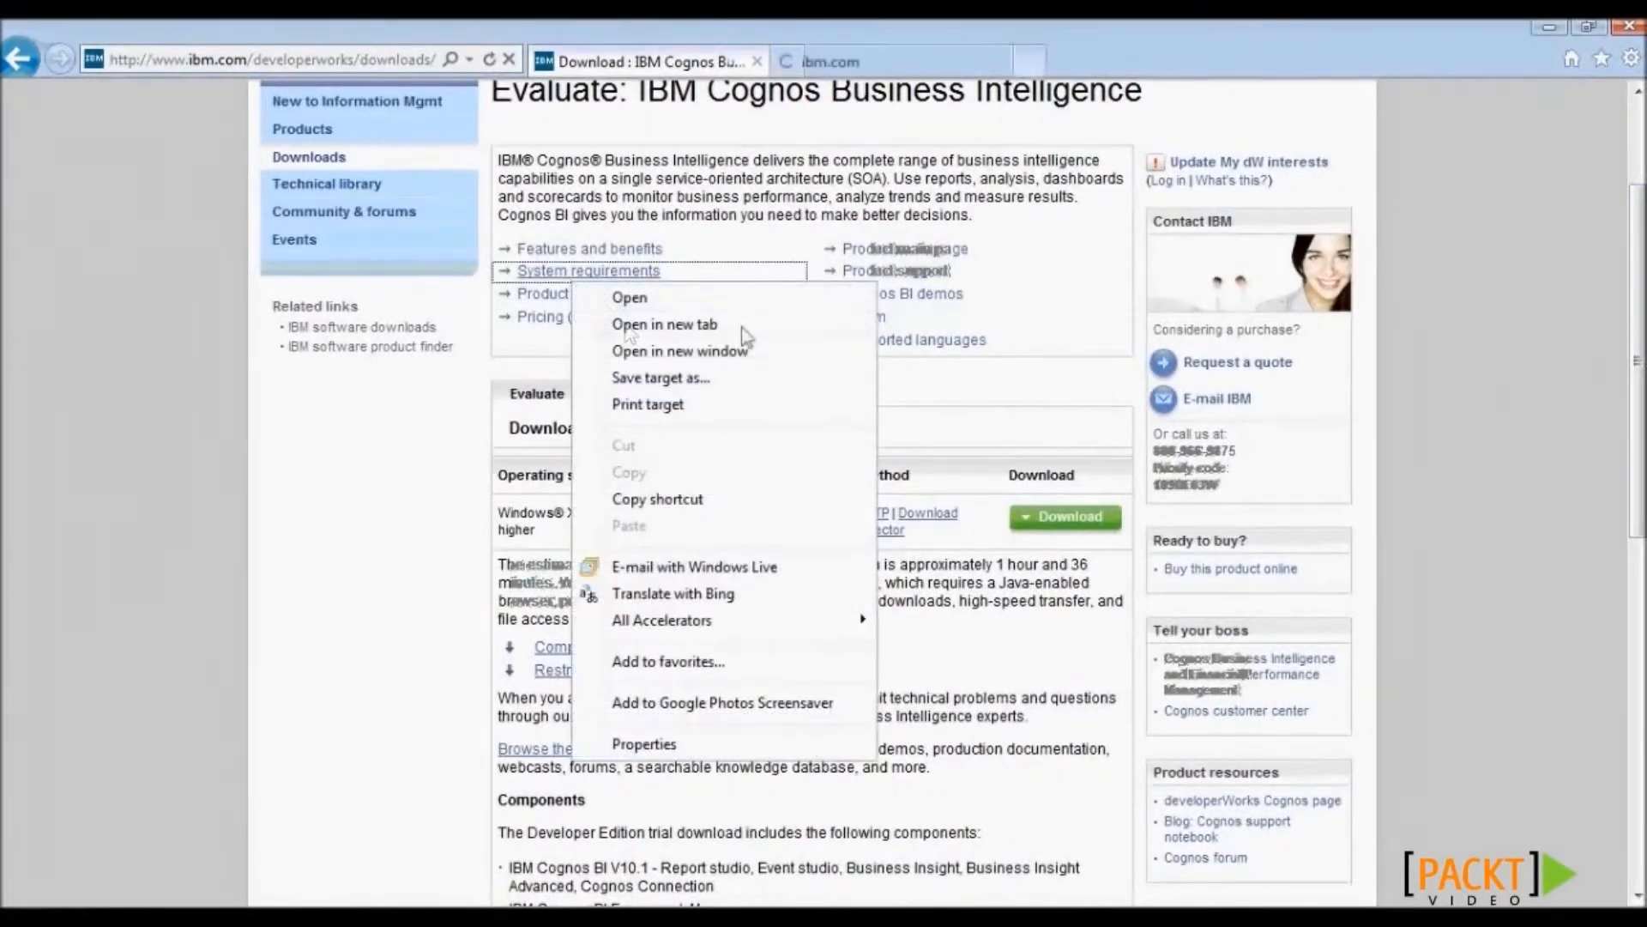
click(868, 66)
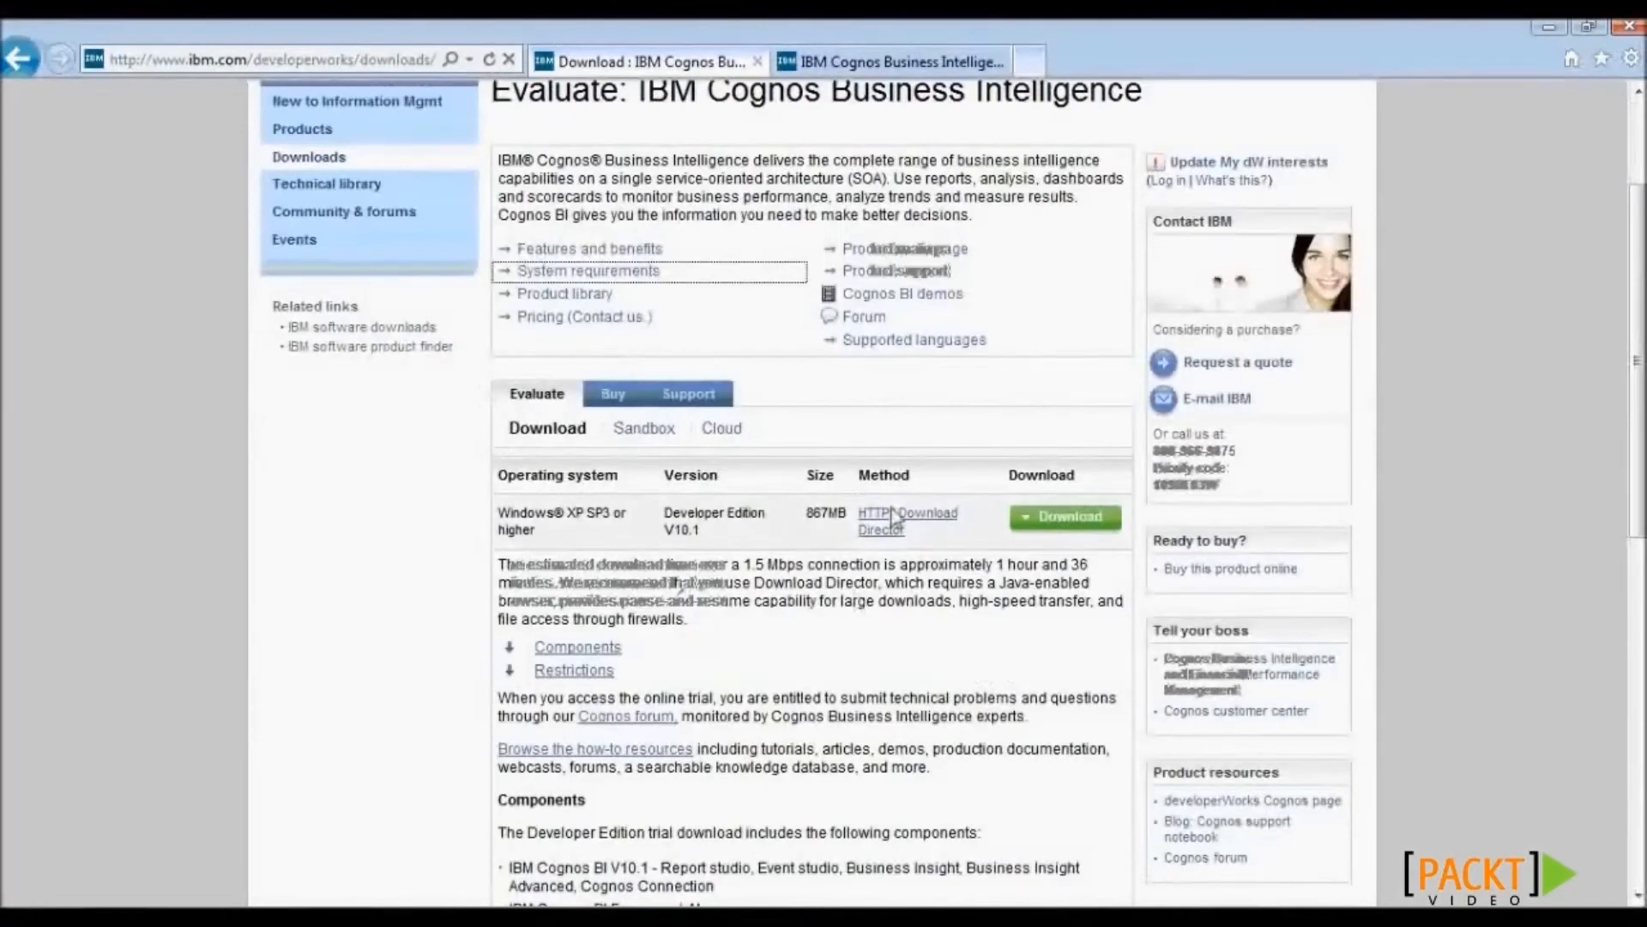
click(1063, 518)
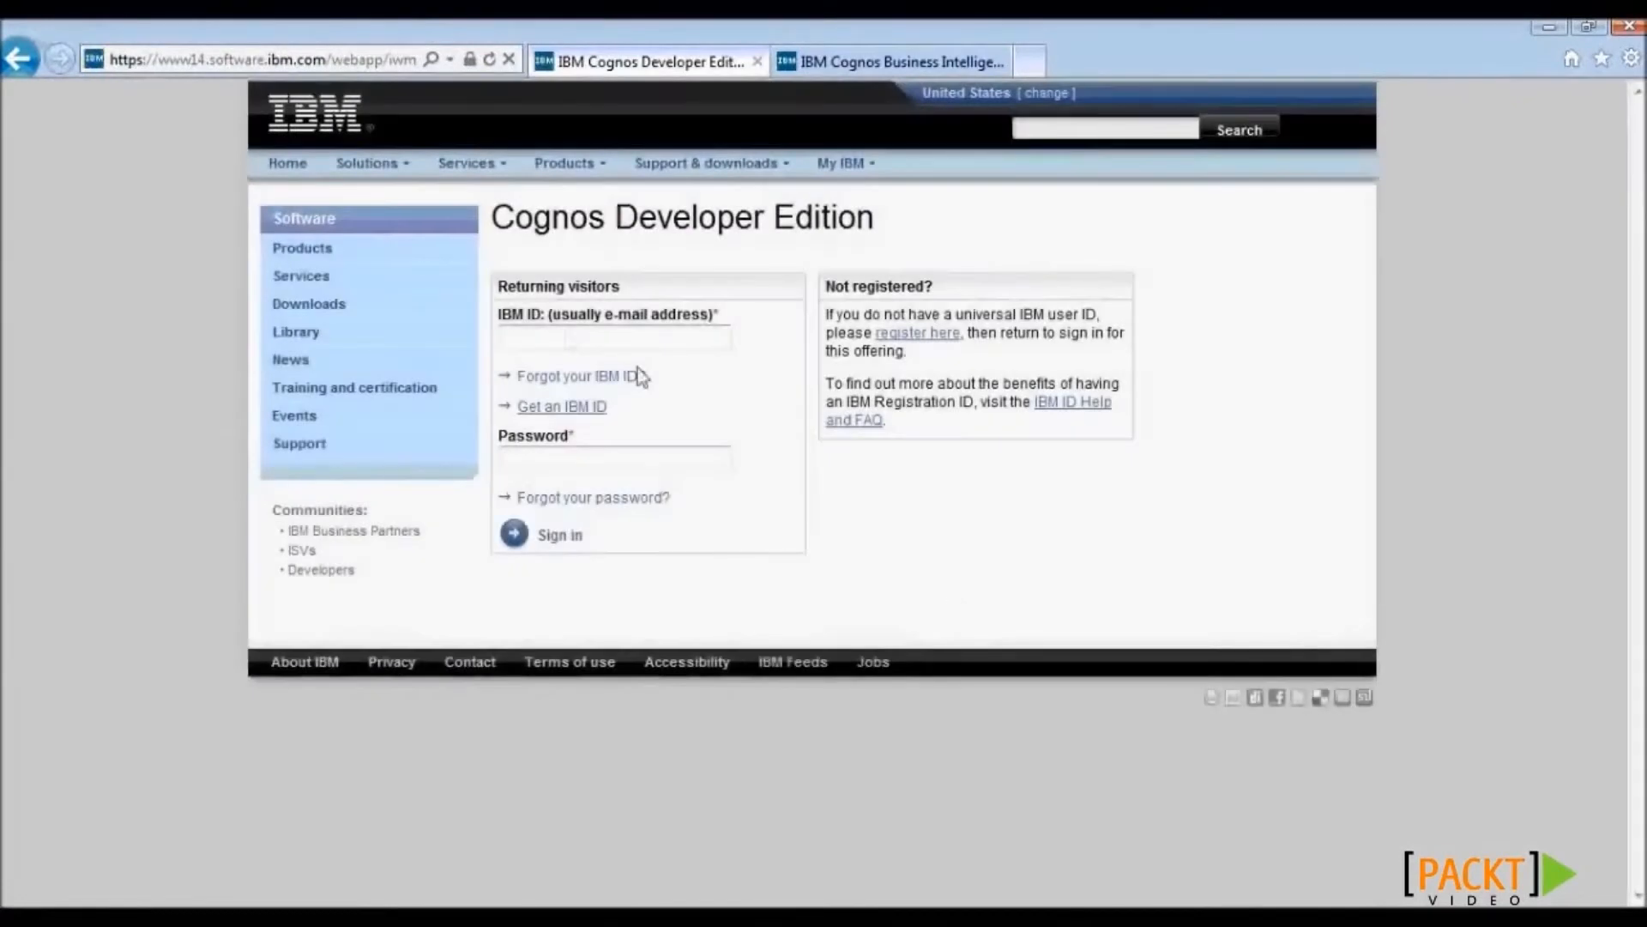
- Enter the IBM ID and the account password on the sign-in form
click(568, 338)
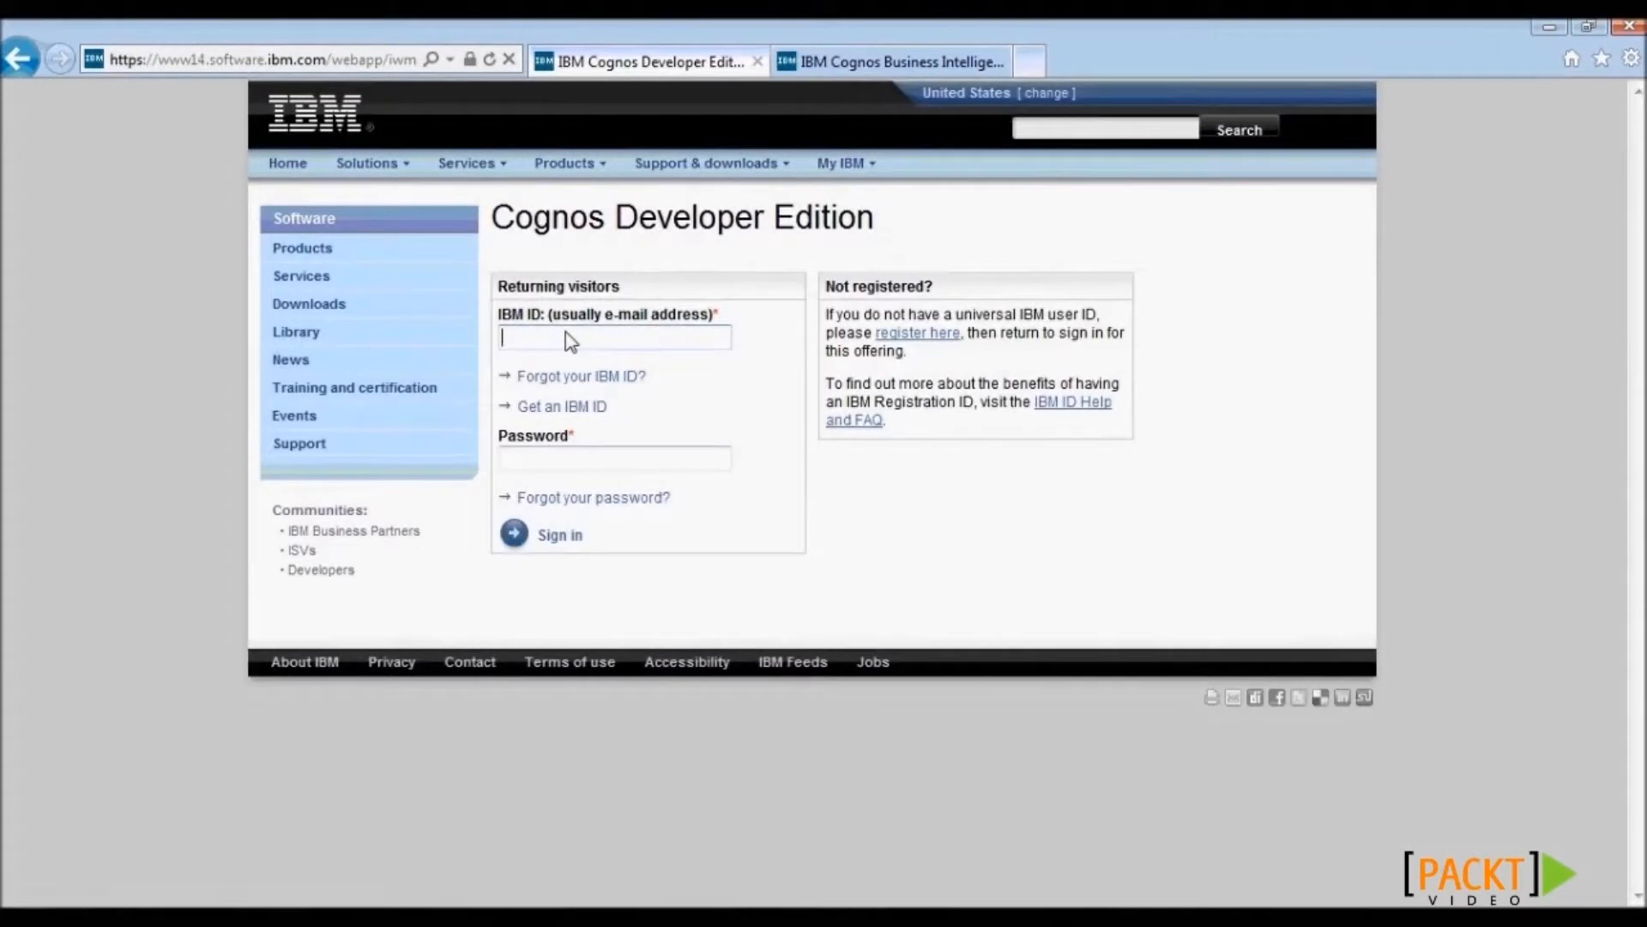
text(xyz)
key(Tab)
text(xyz)
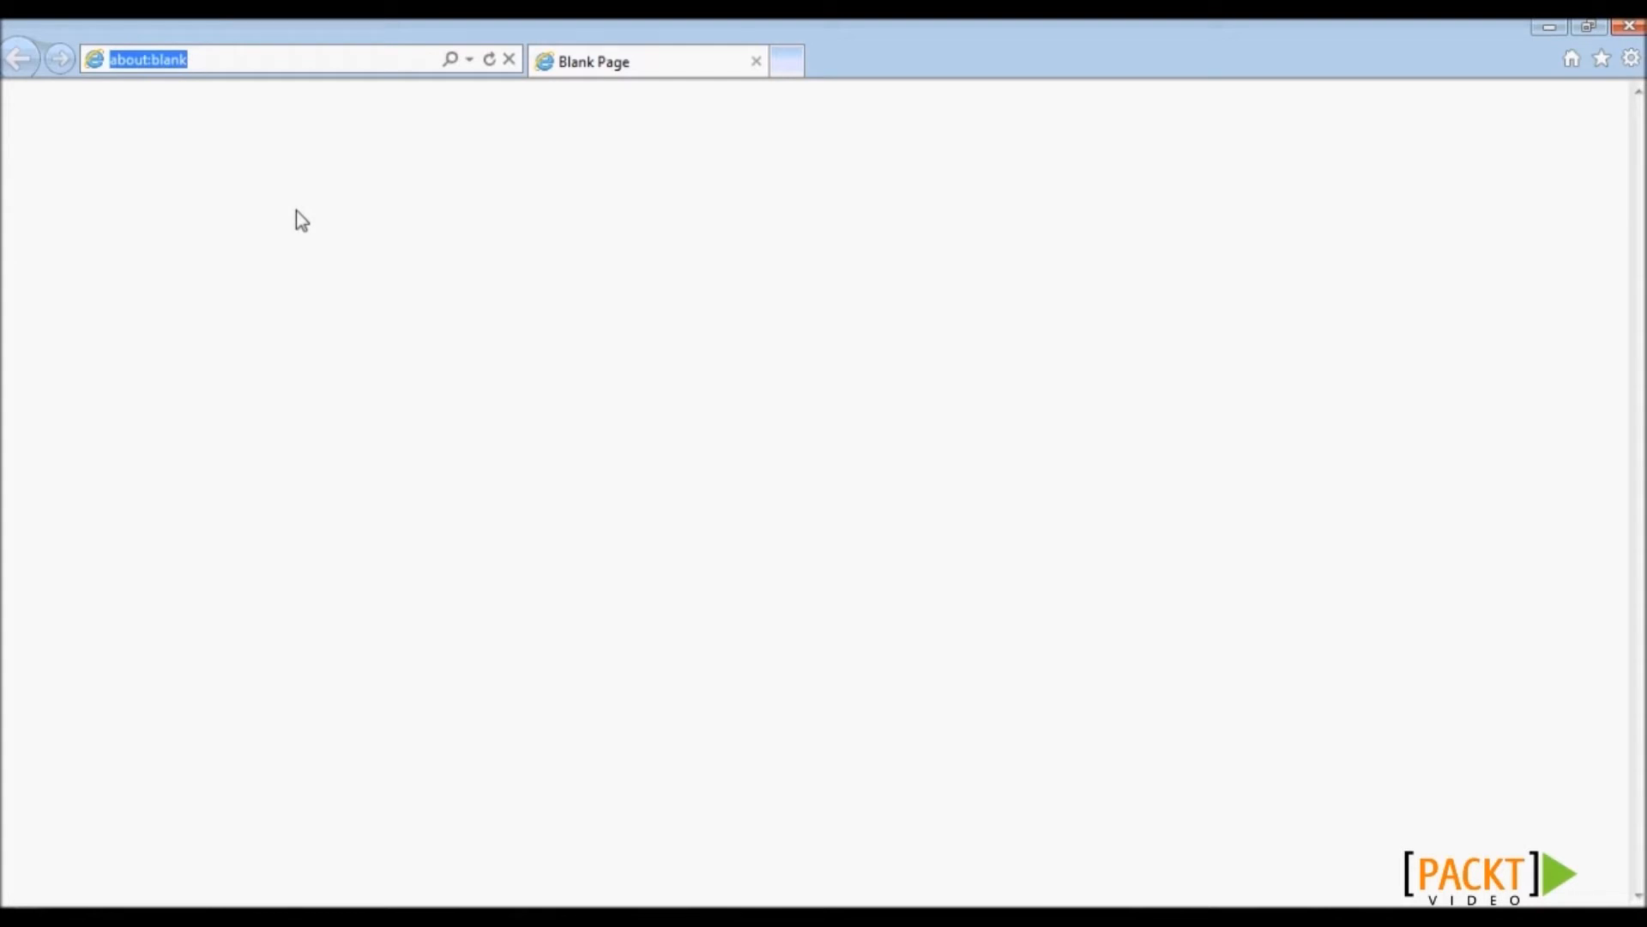
text(www)
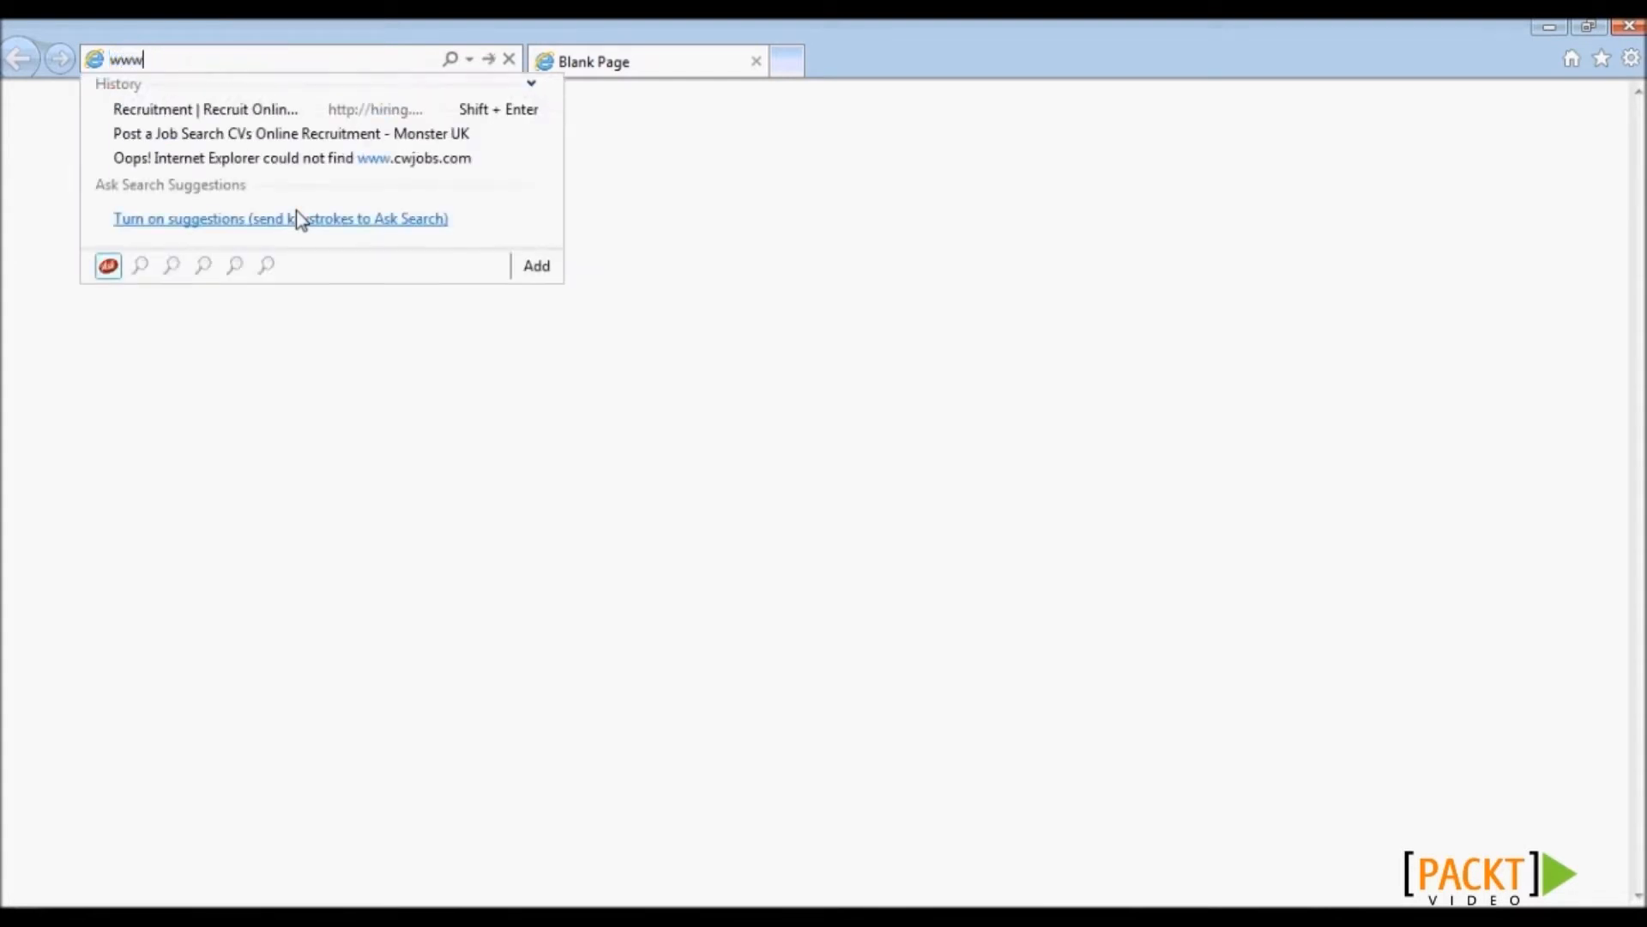
text(.Java.com/)
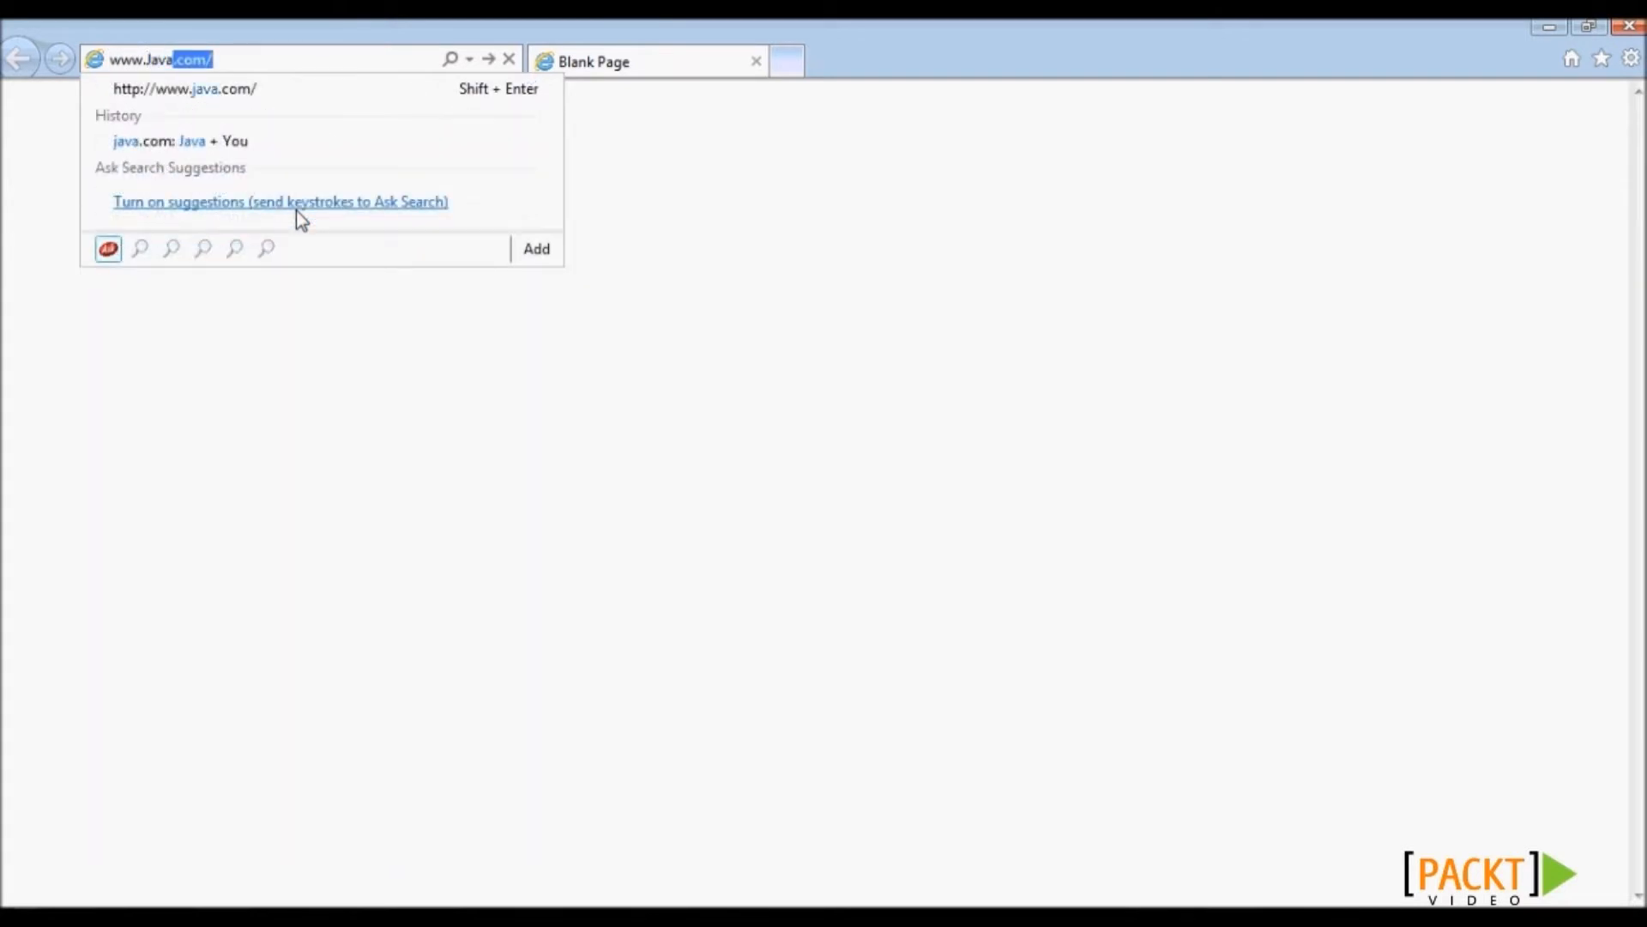
key(Return)
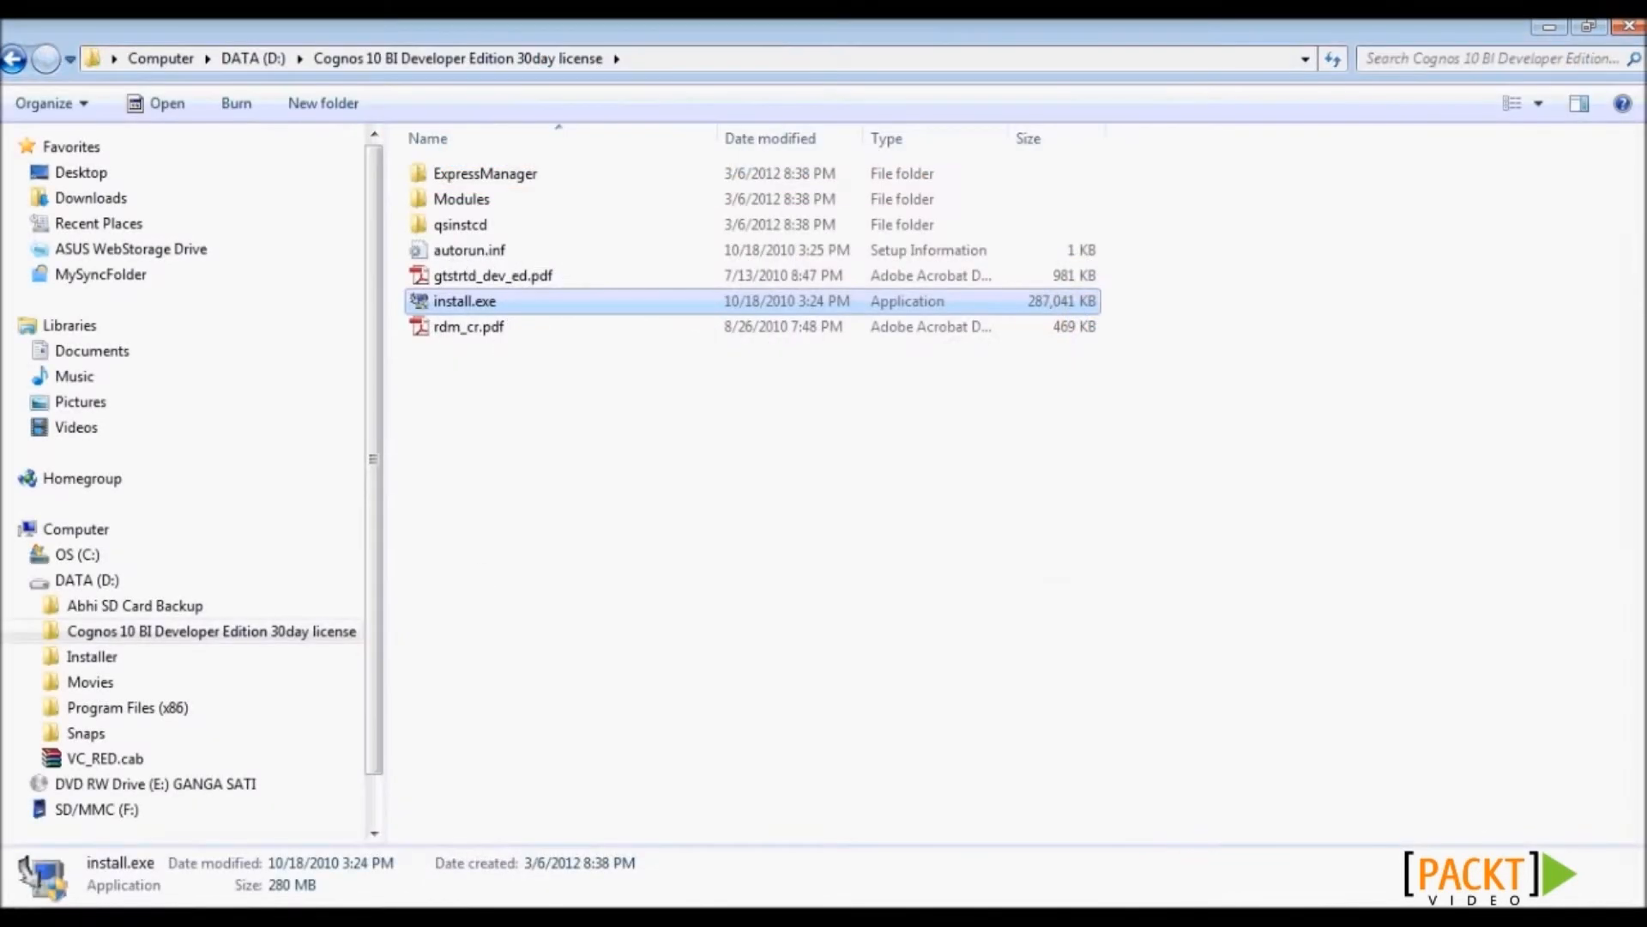
- Open Environment Variables from Computer's Properties via Advanced system settings
click(85, 530)
right_click(93, 536)
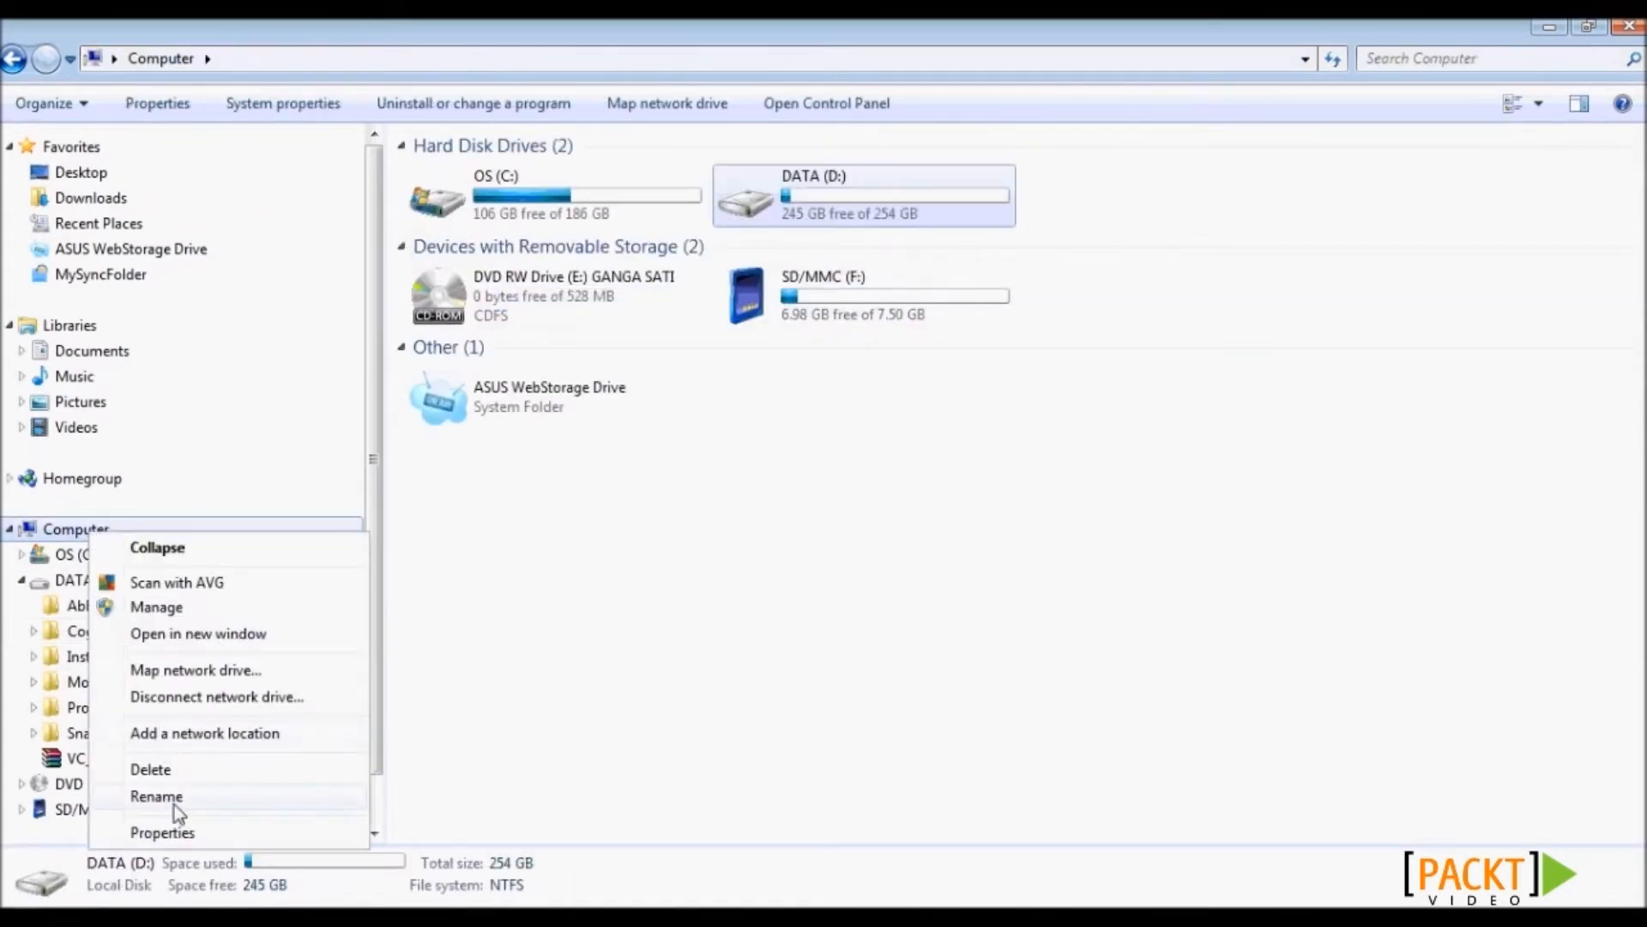
click(196, 828)
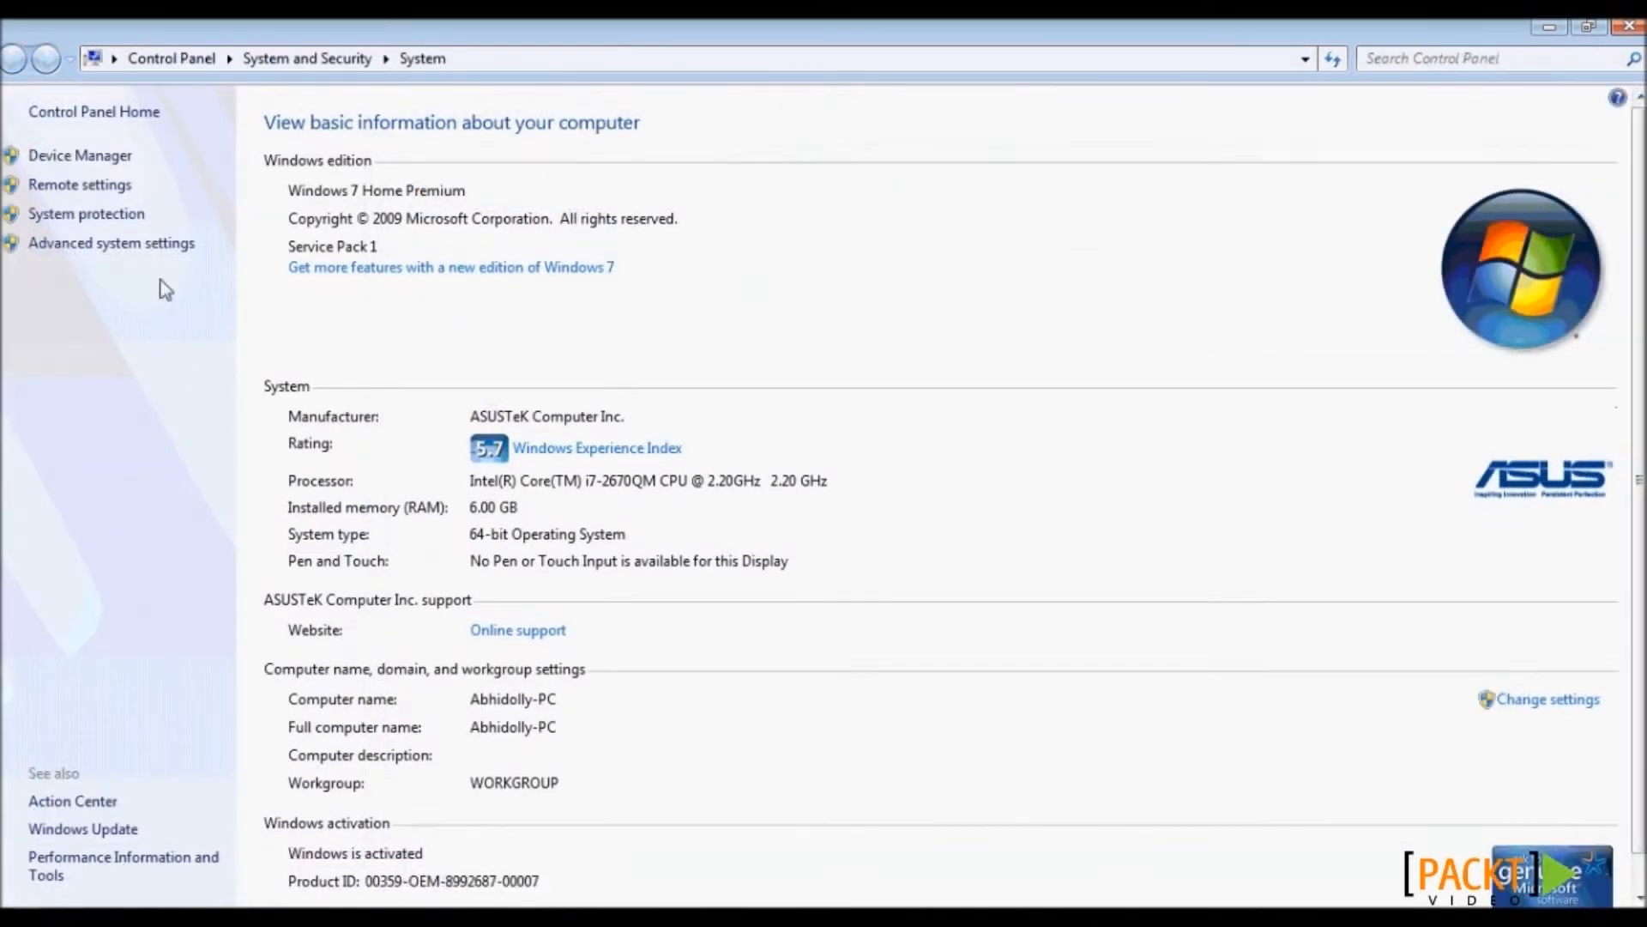
click(140, 249)
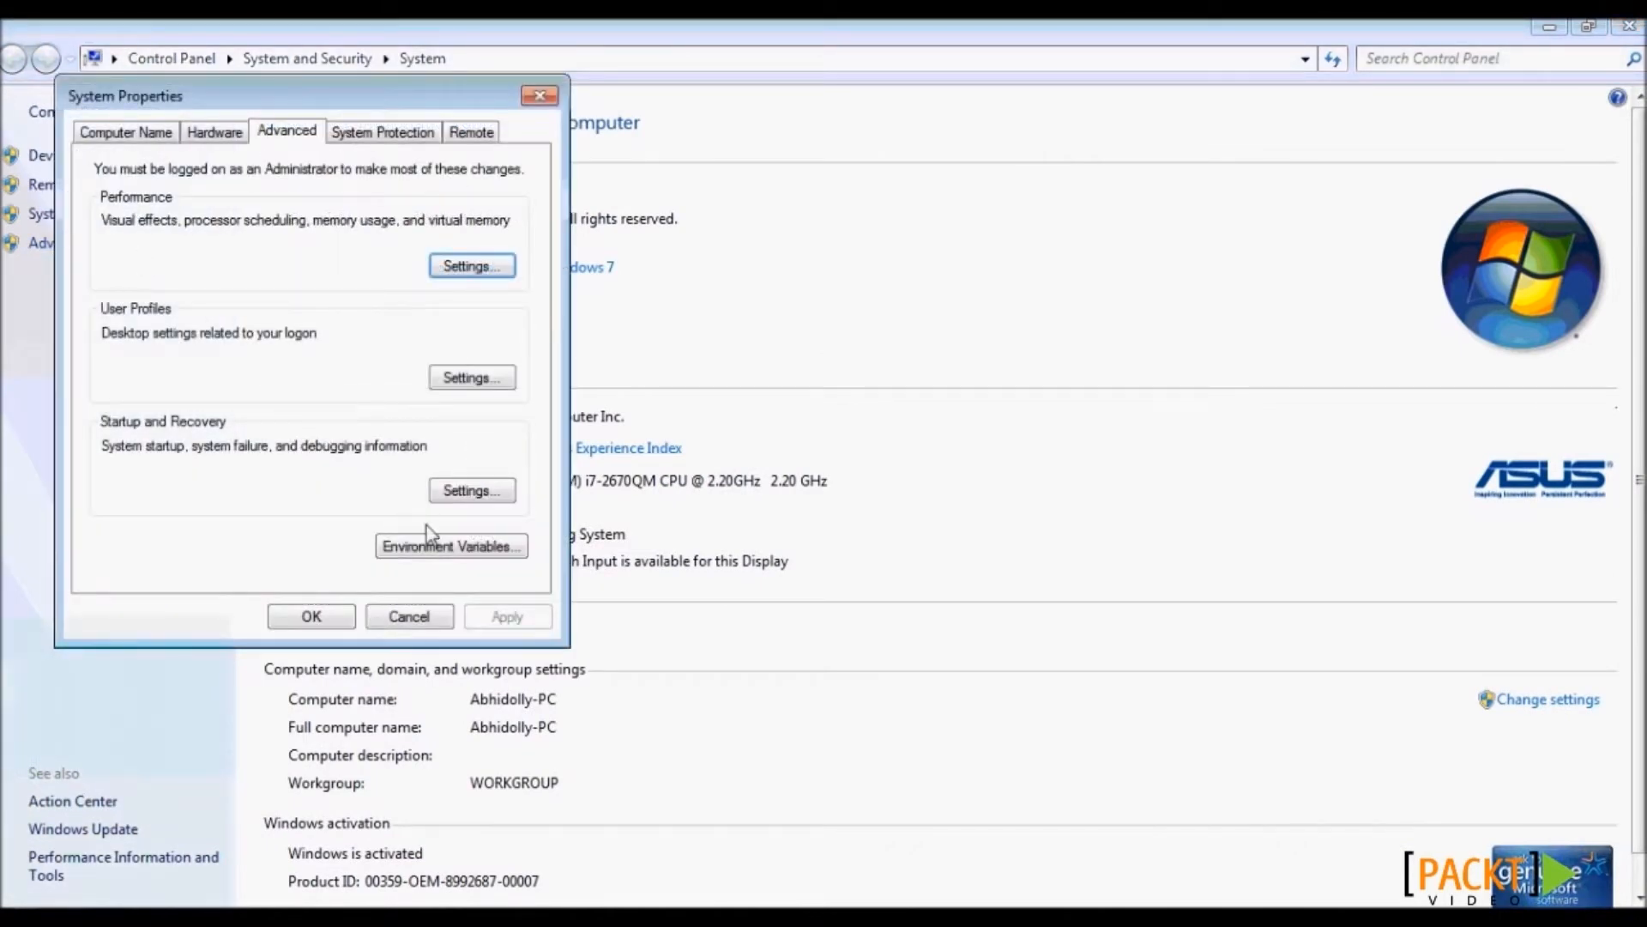
drag(384, 92, 845, 164)
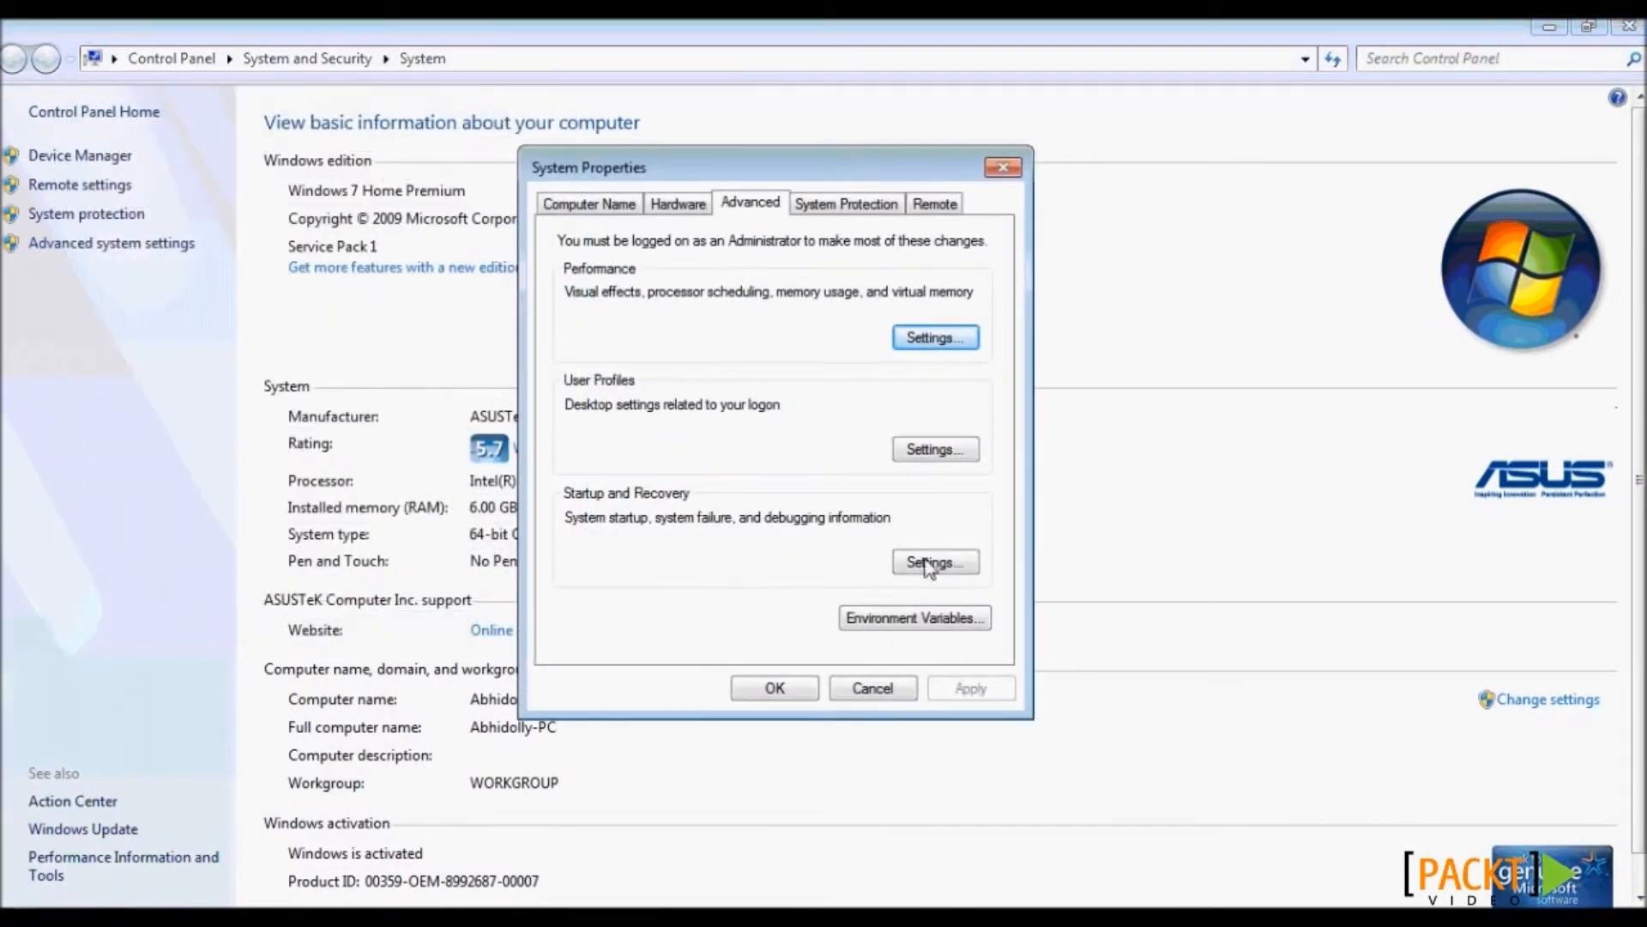
click(886, 620)
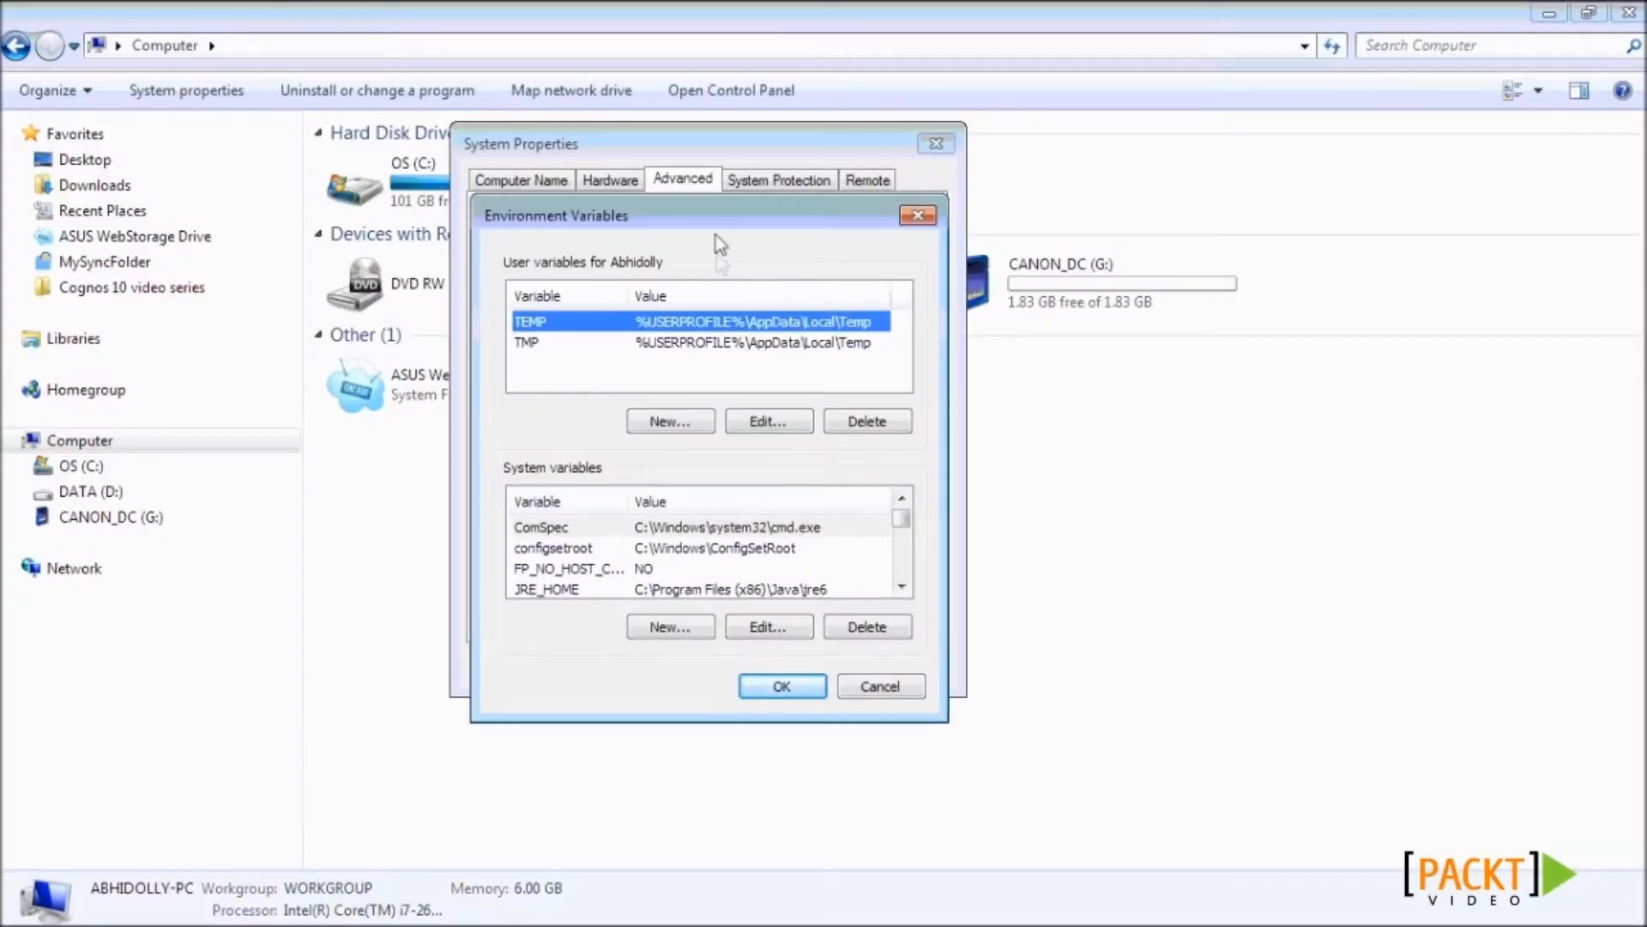
- Check that JRE_HOME's value is C:\Program Files (x86)\Java\jre6 without changing it
drag(709, 219, 698, 168)
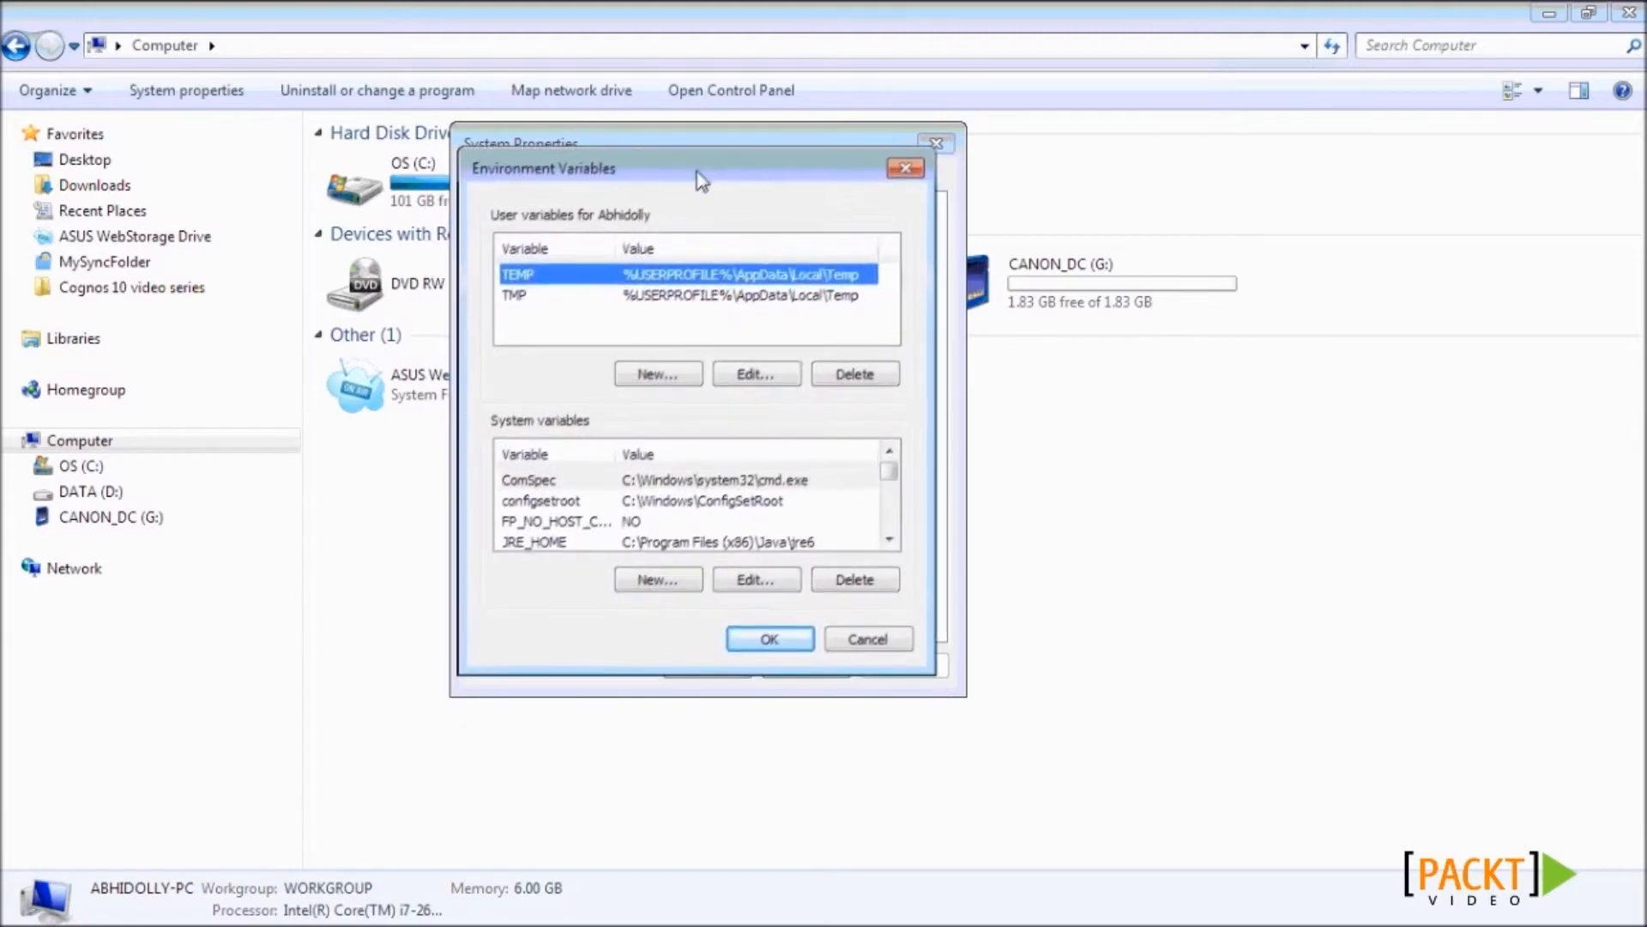
click(893, 537)
click(892, 537)
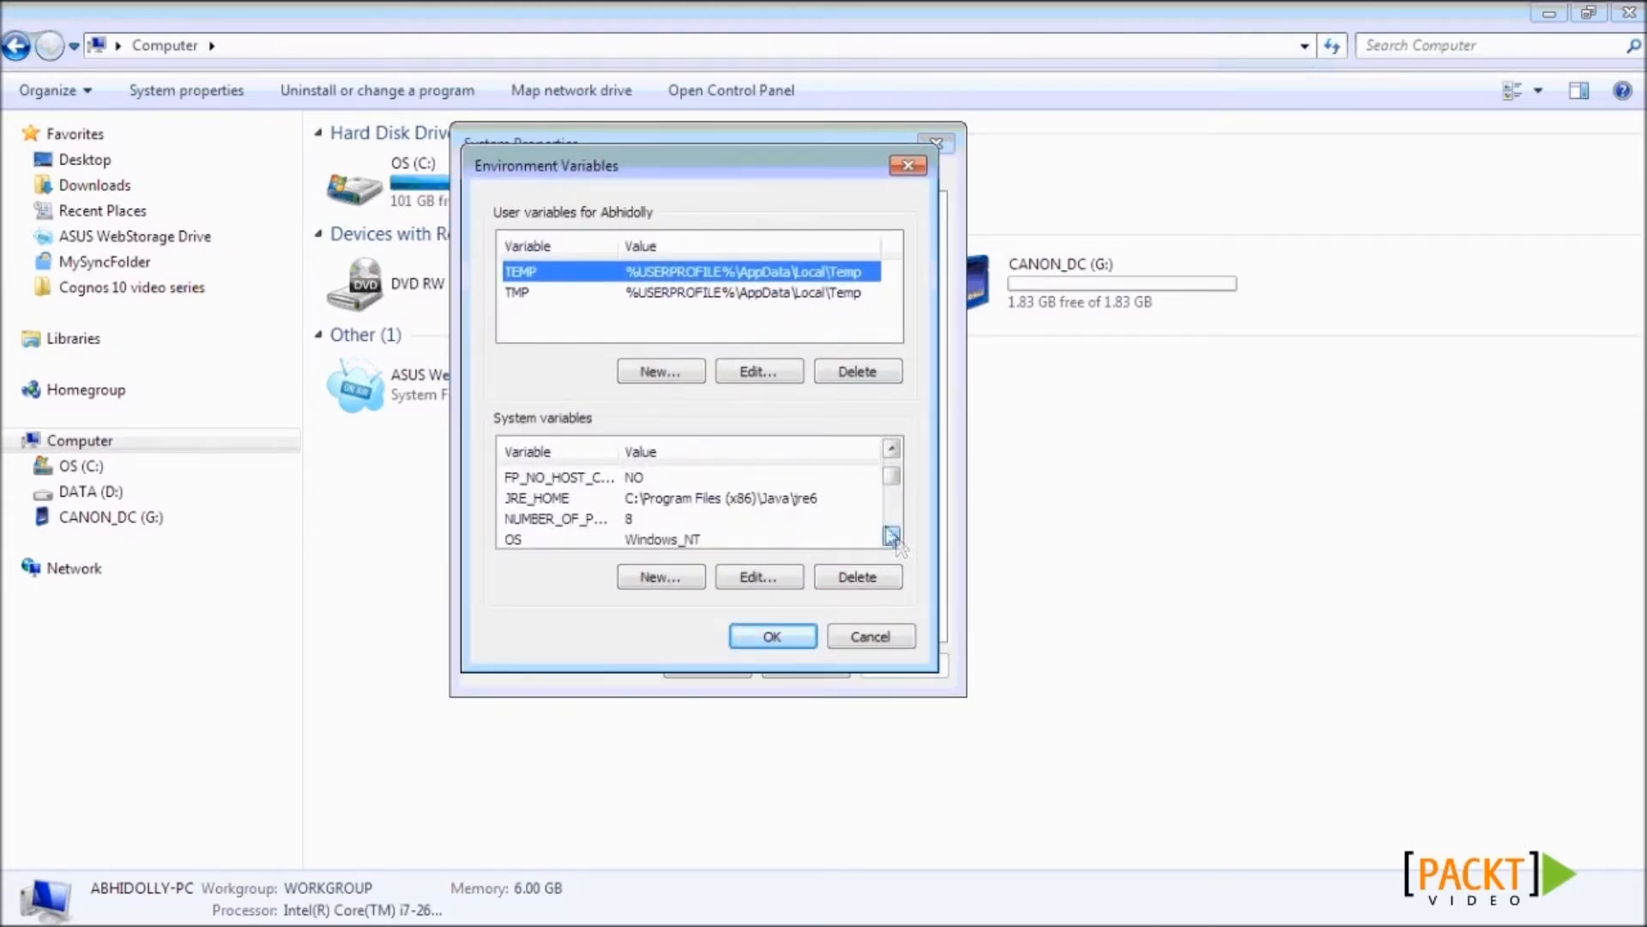
click(544, 501)
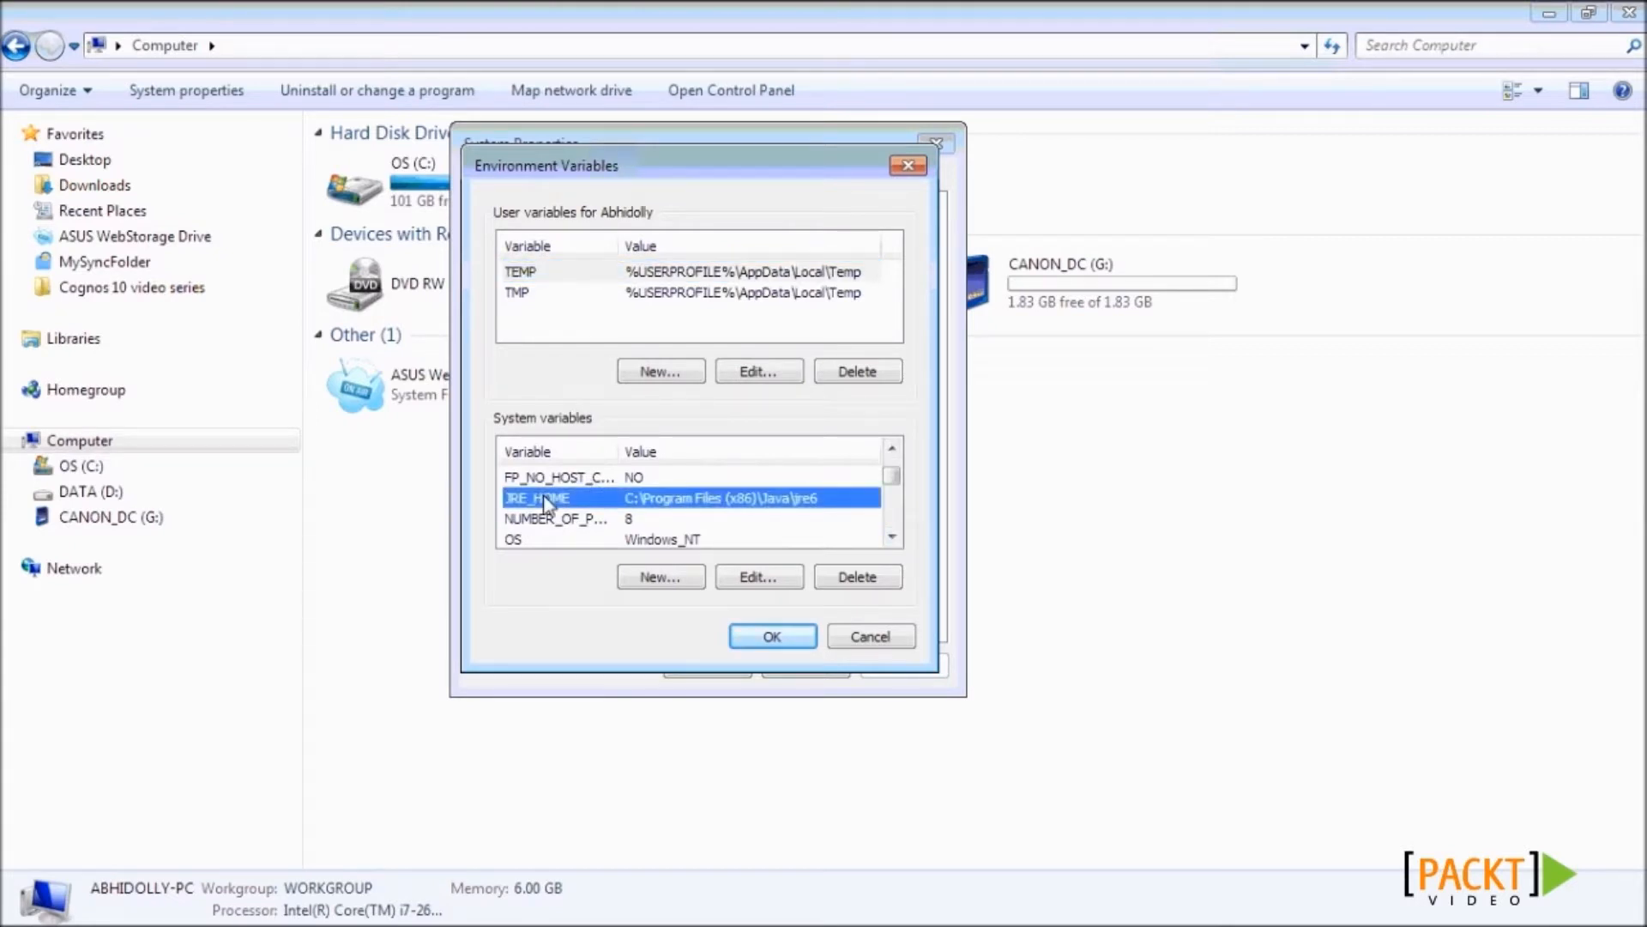
double_click(544, 500)
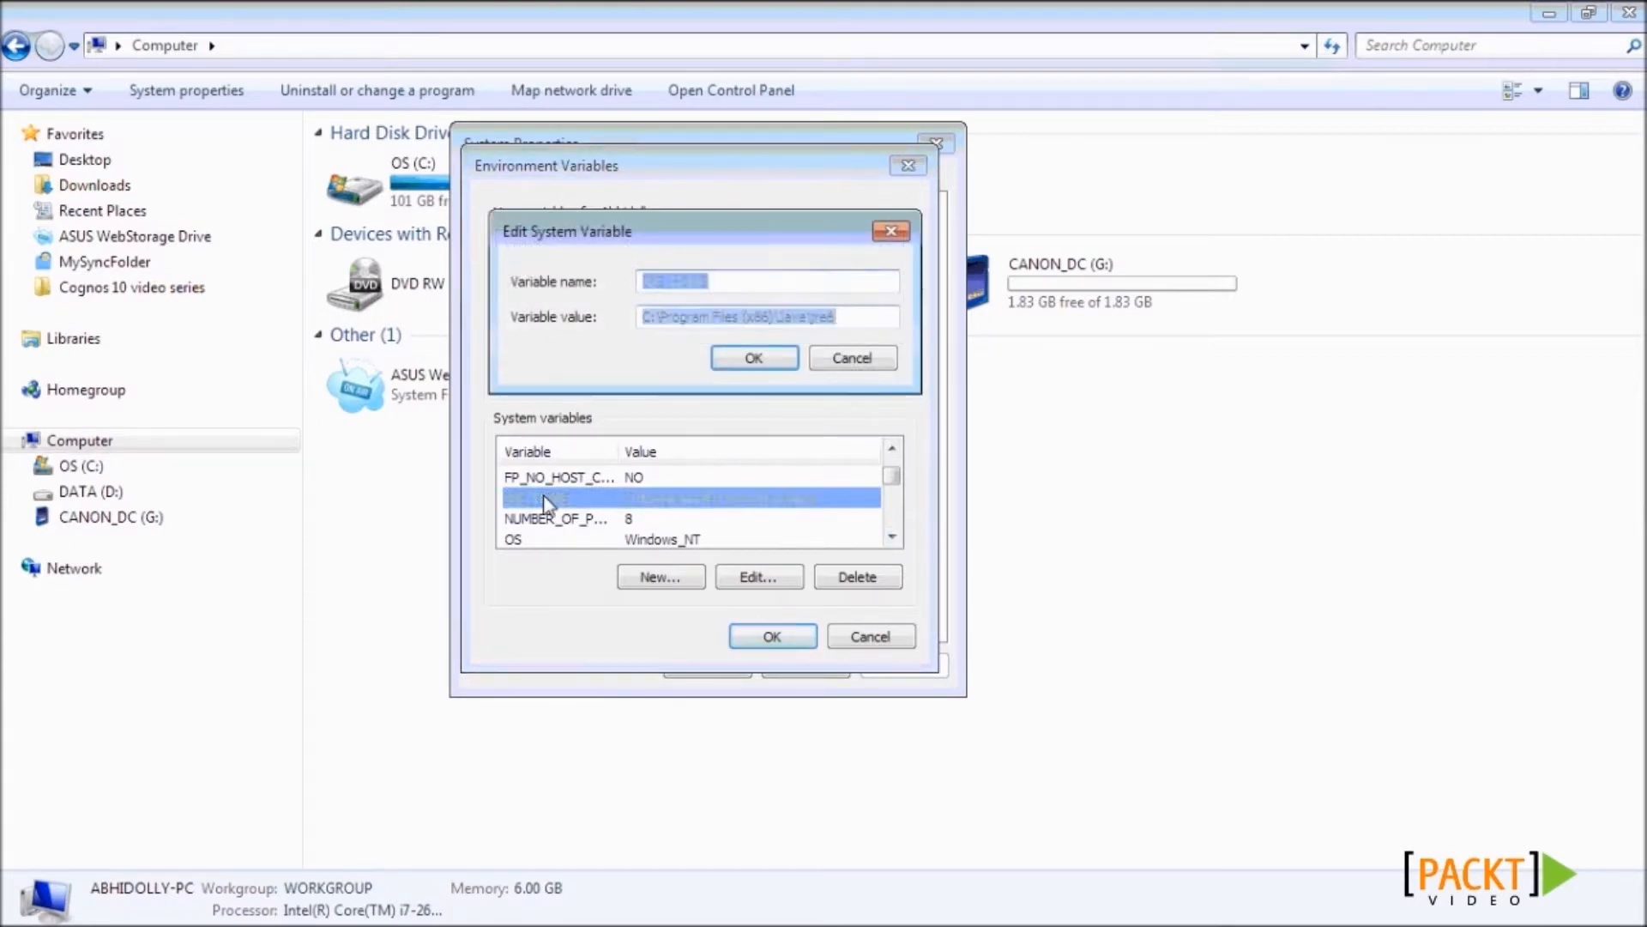
click(836, 323)
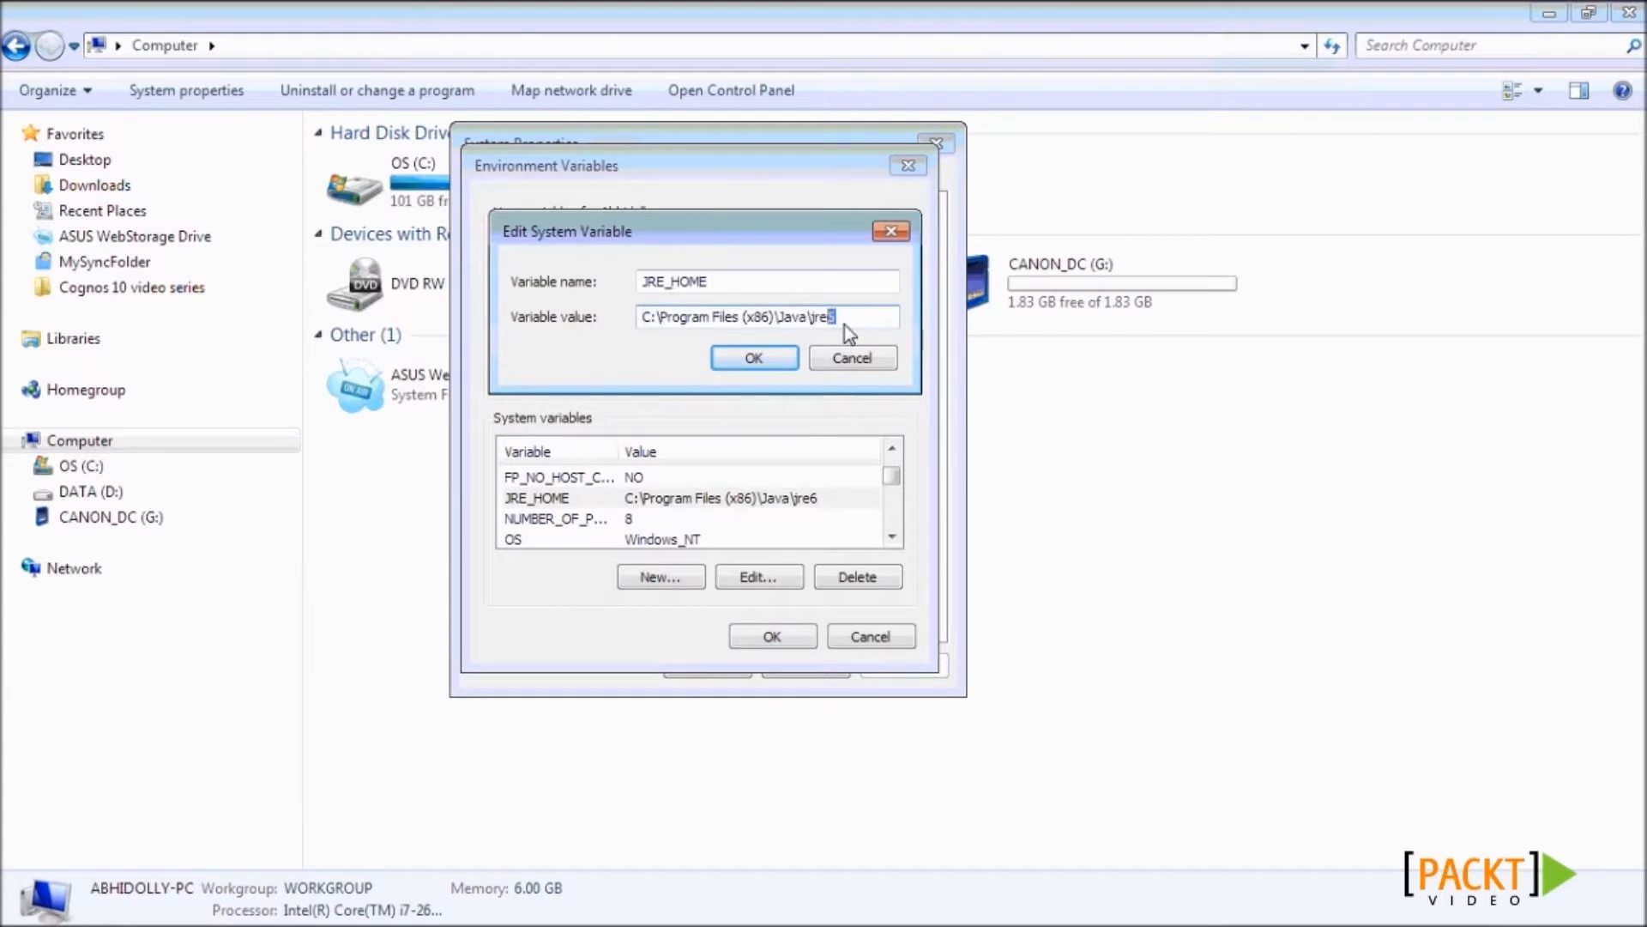
key(shift+Left)
key(shift+Left)
key(shift+Left)
key(shift+Left)
key(shift+Left)
key(shift+Left)
key(shift+Left)
key(shift+Left)
key(shift+Left)
key(shift+Left)
key(shift+Left)
key(shift+Left)
key(shift+Left)
key(shift+Left)
key(shift+Left)
key(shift+Left)
key(shift+Left)
key(shift+Left)
key(shift+Left)
key(shift+Left)
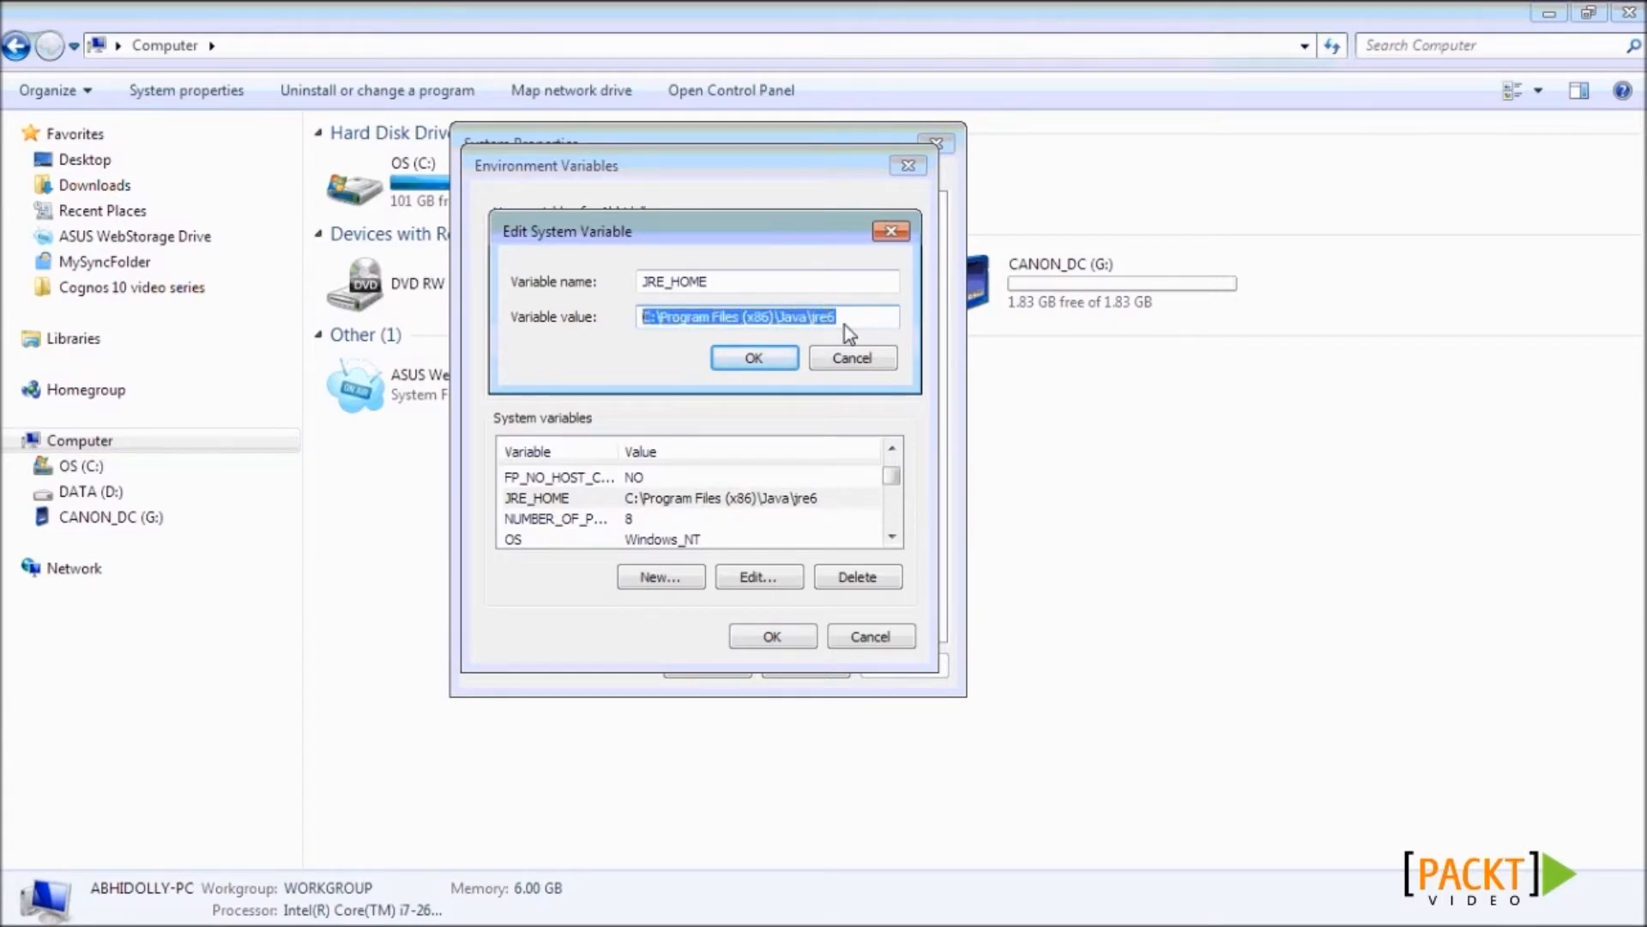
key(Escape)
- Cancel the new-variable dialog and confirm Environment Variables and System Properties with OK
click(644, 576)
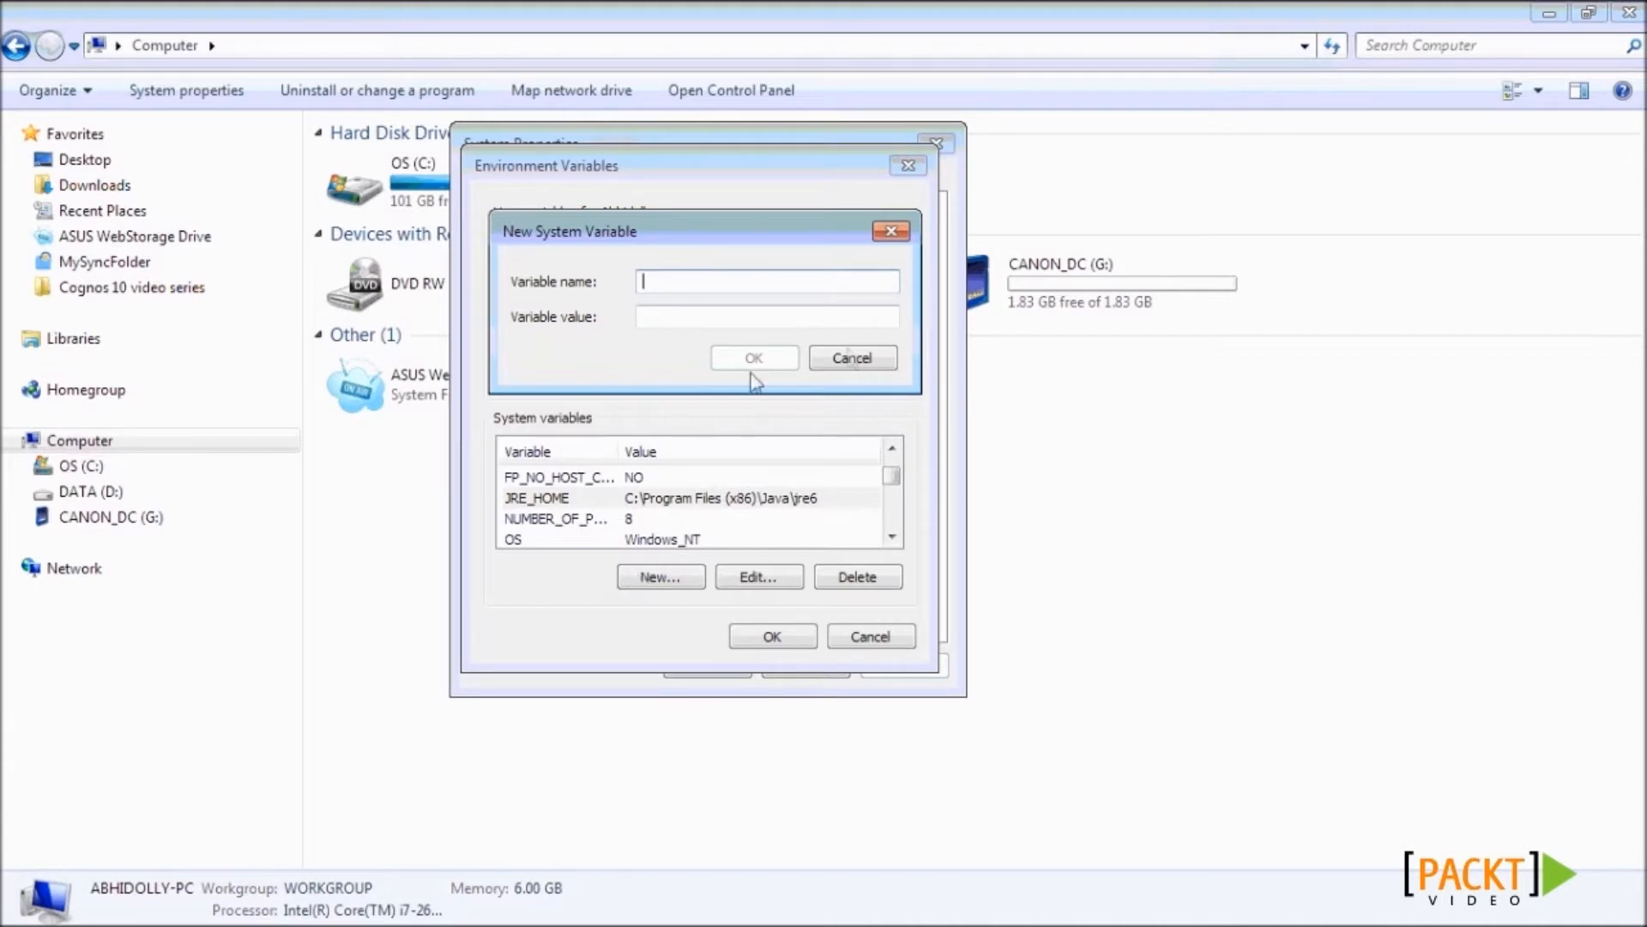
click(852, 358)
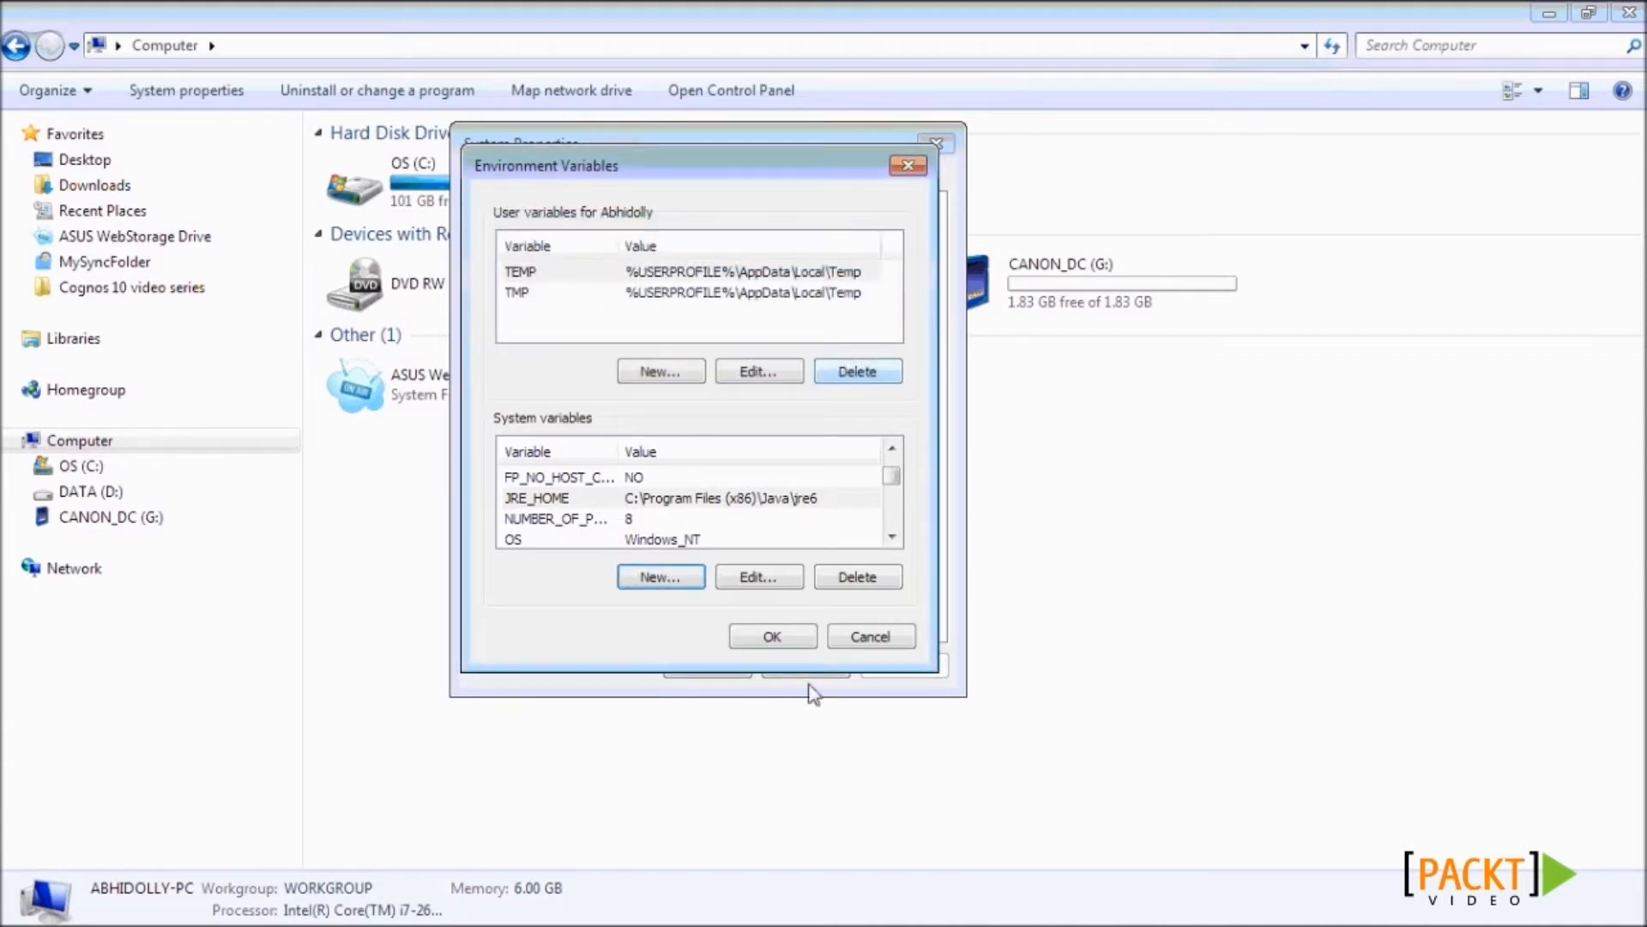
click(775, 633)
click(721, 666)
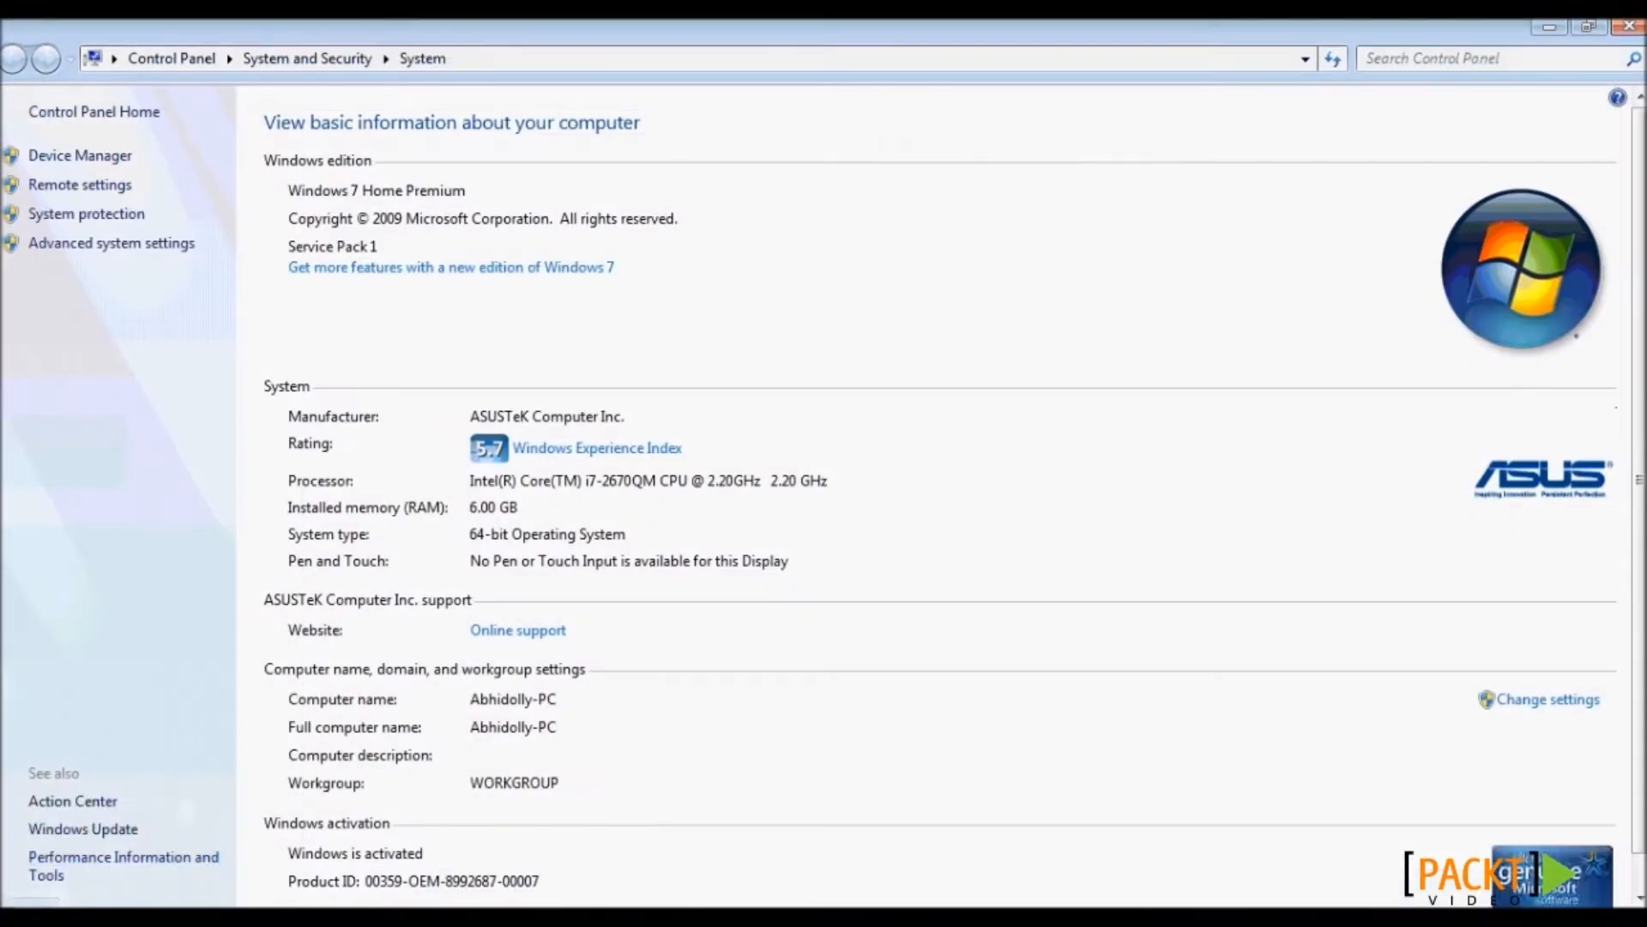
- Go from Start to Control Panel > System and Security > Windows Firewall
key(super)
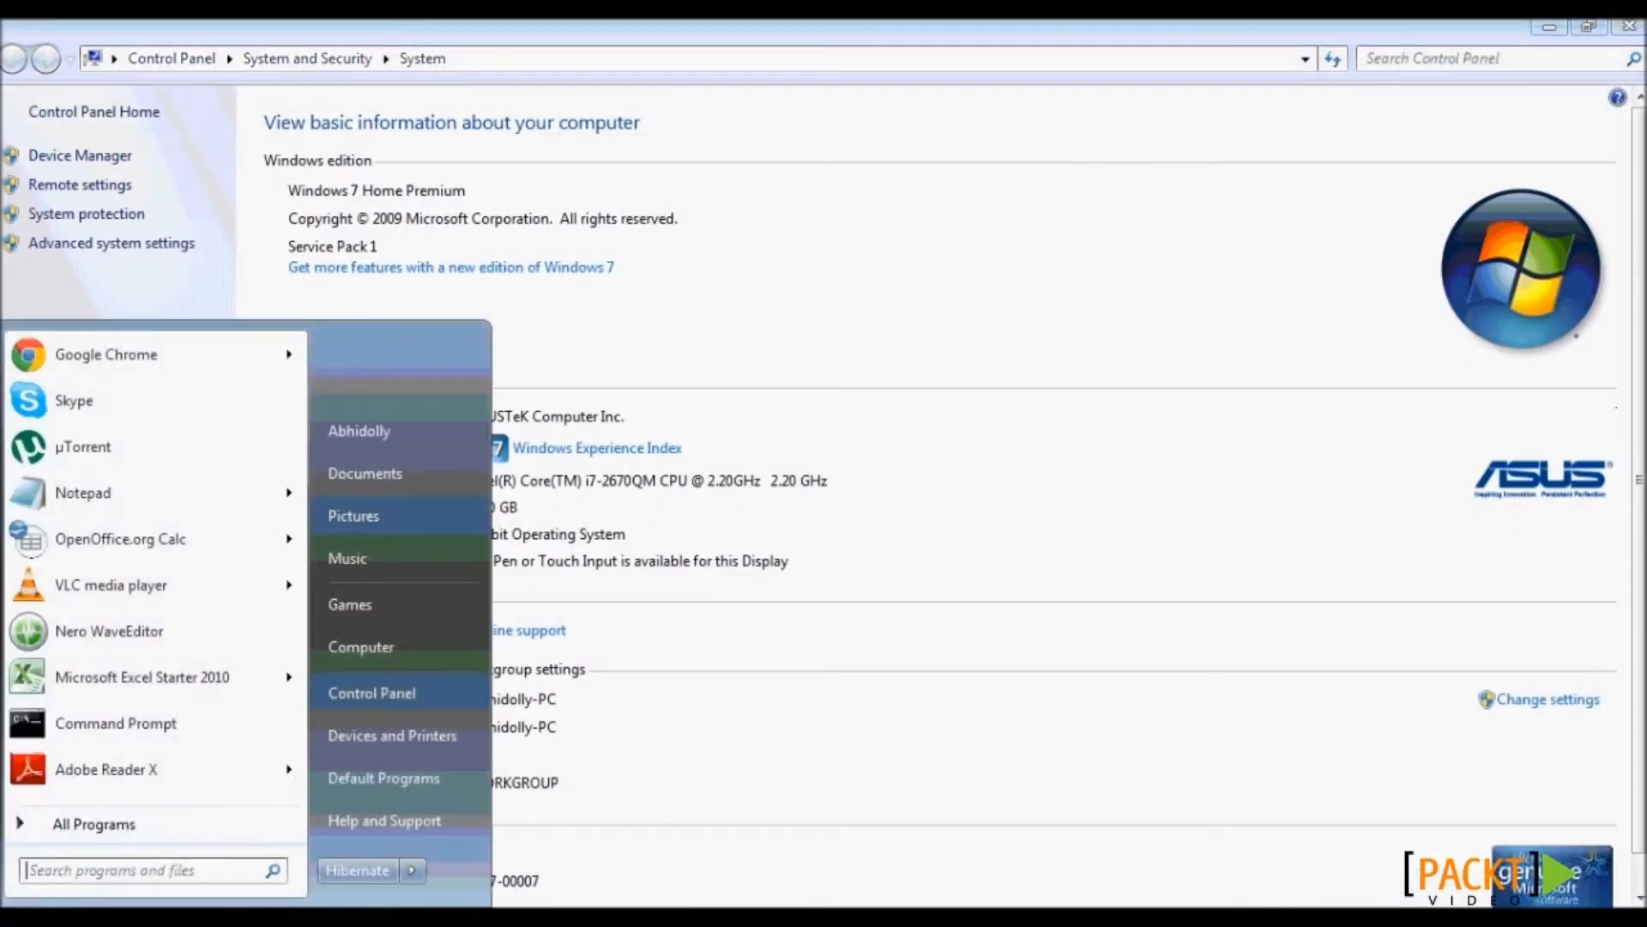
click(371, 691)
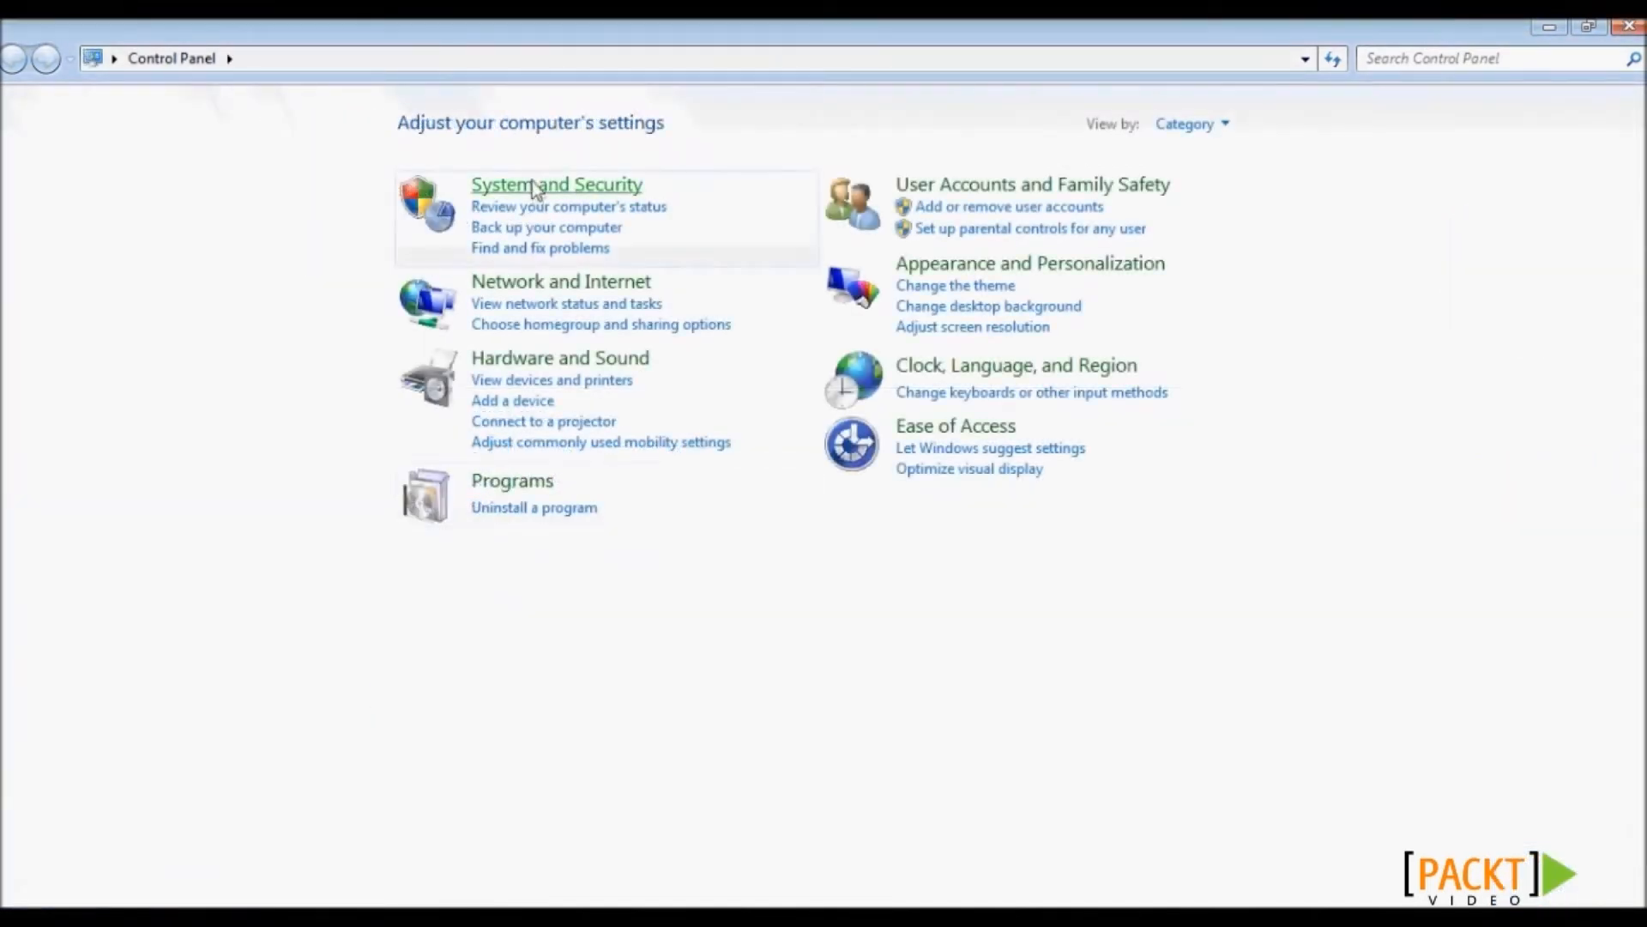
click(533, 184)
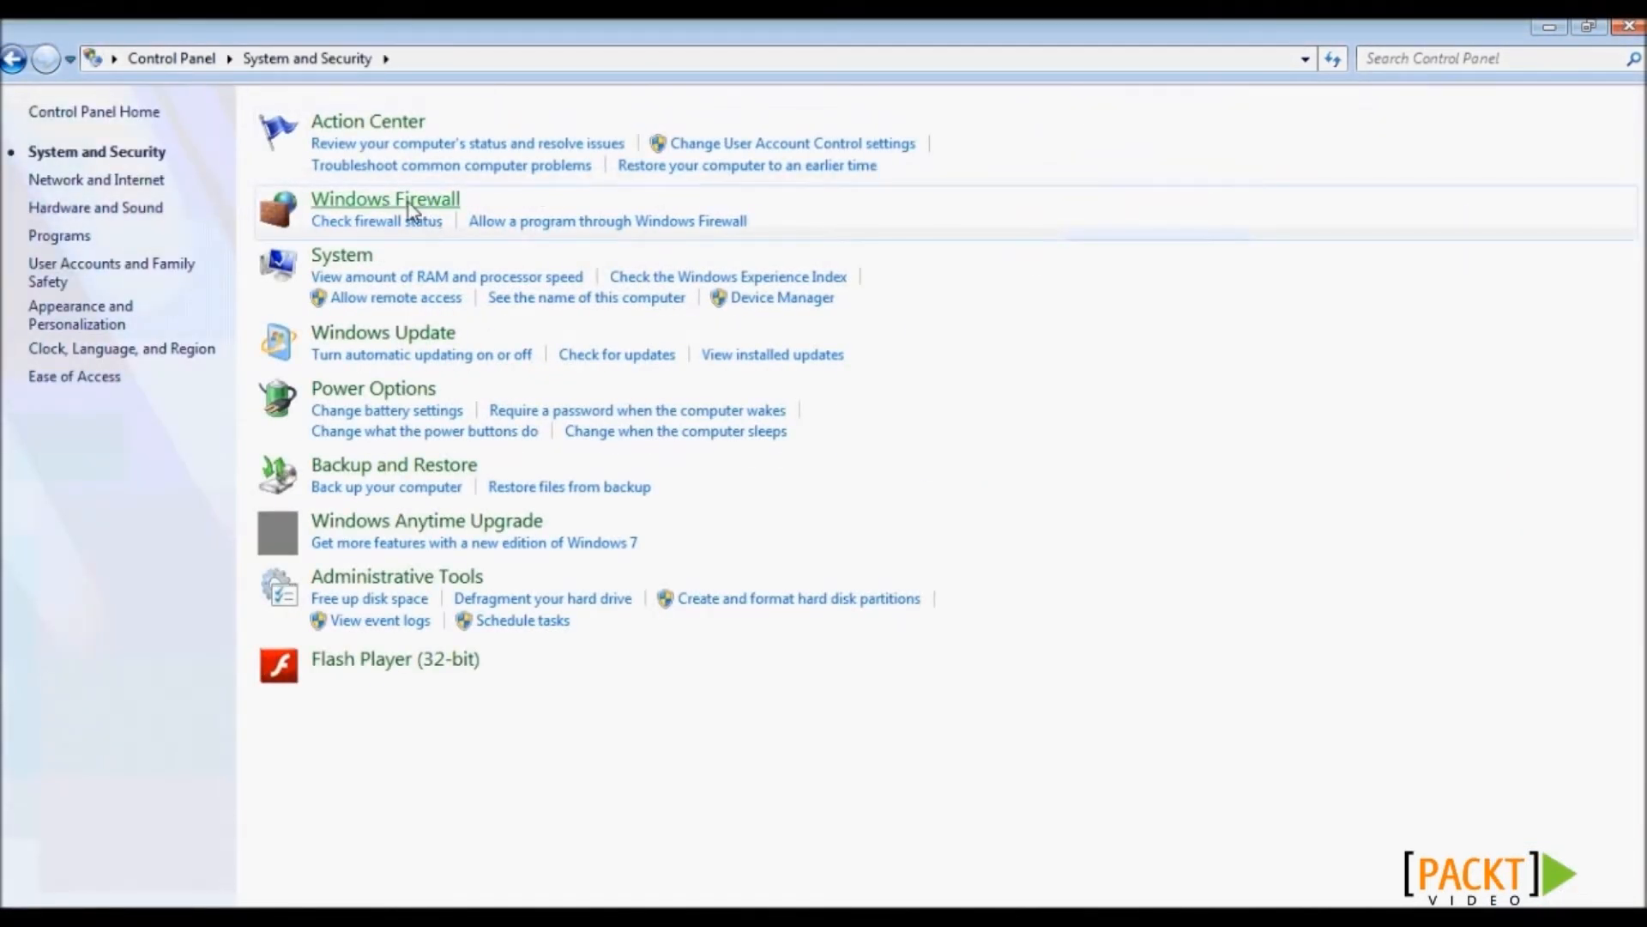
click(411, 206)
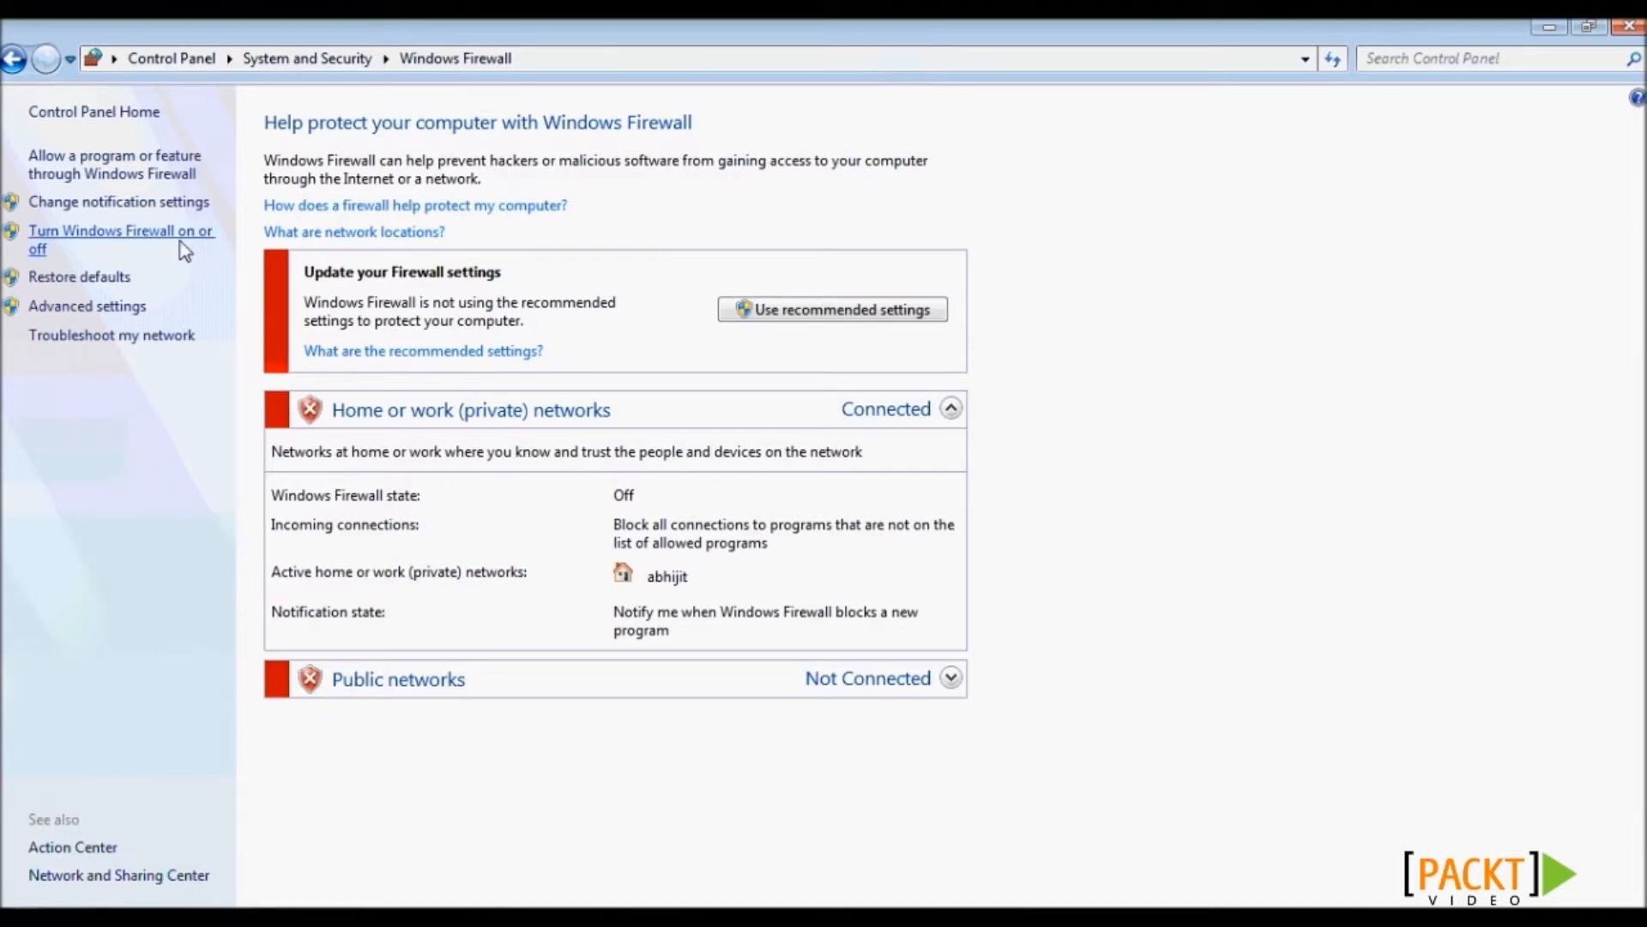
- In Advanced settings, start a new Port-type inbound rule
click(137, 309)
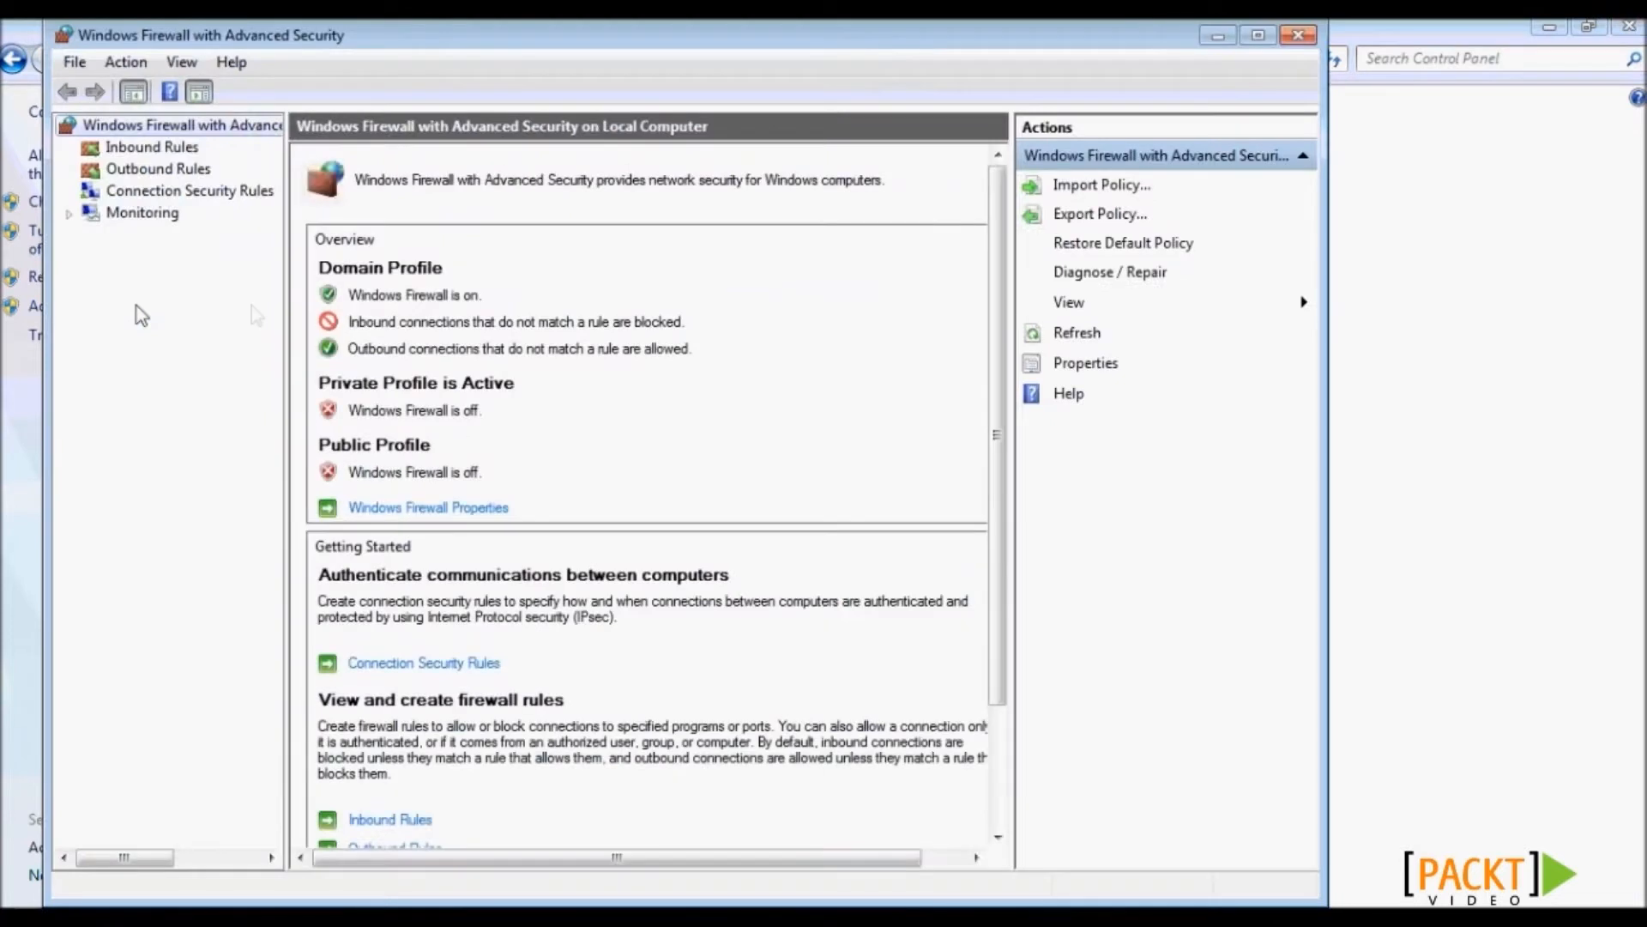
click(170, 147)
right_click(170, 147)
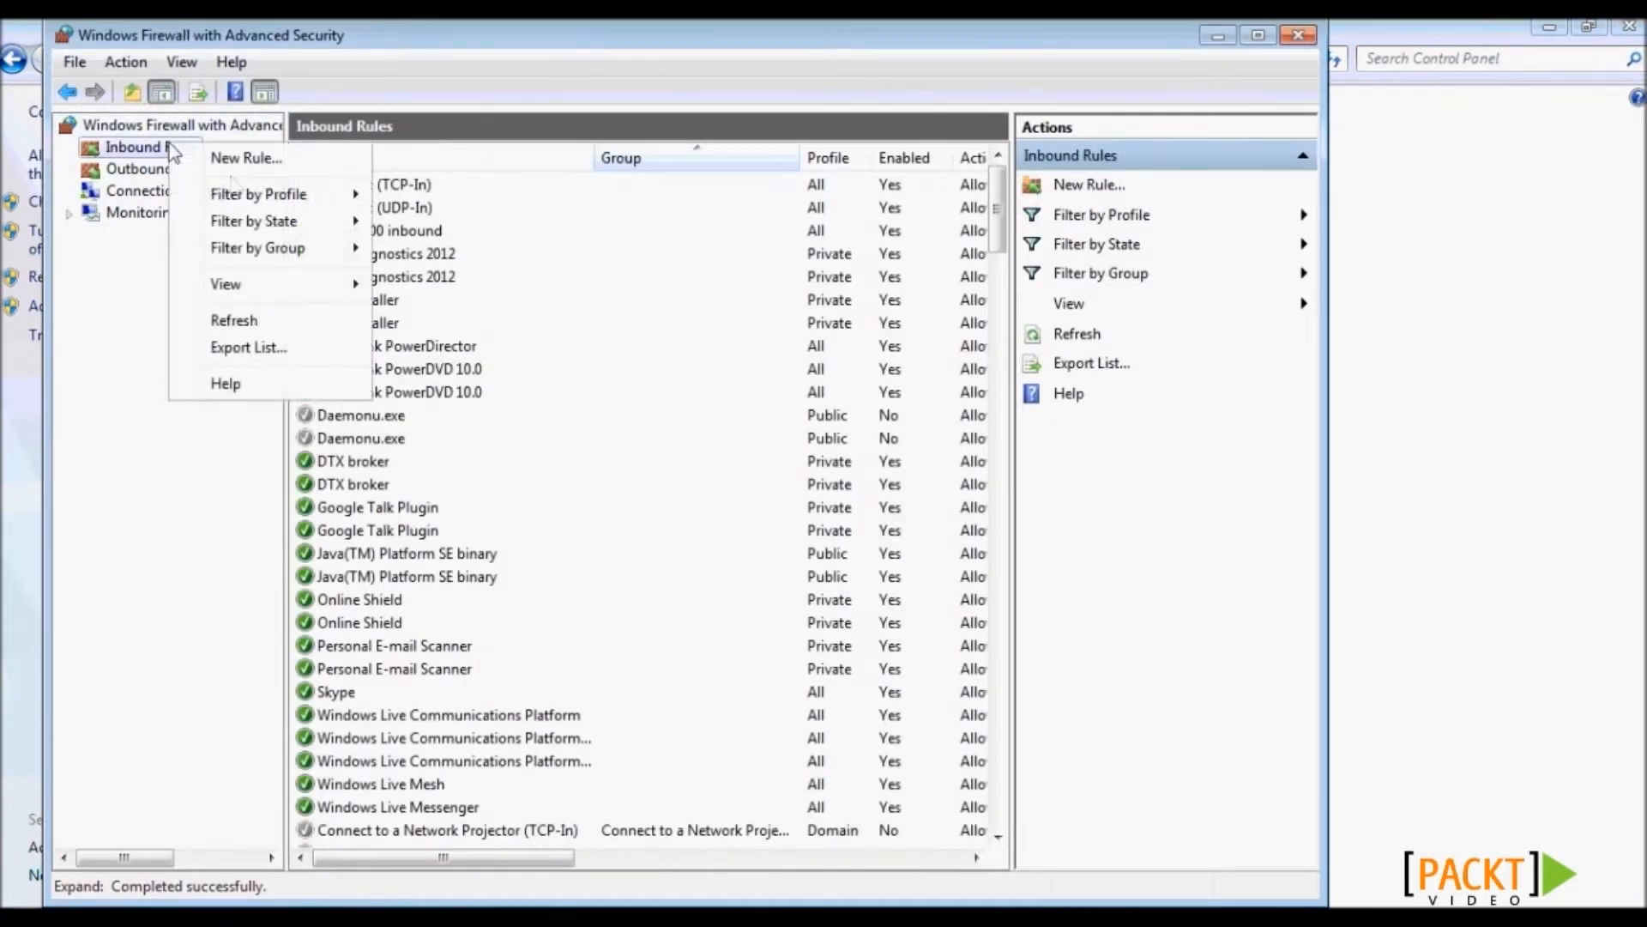
click(246, 168)
click(399, 406)
click(807, 798)
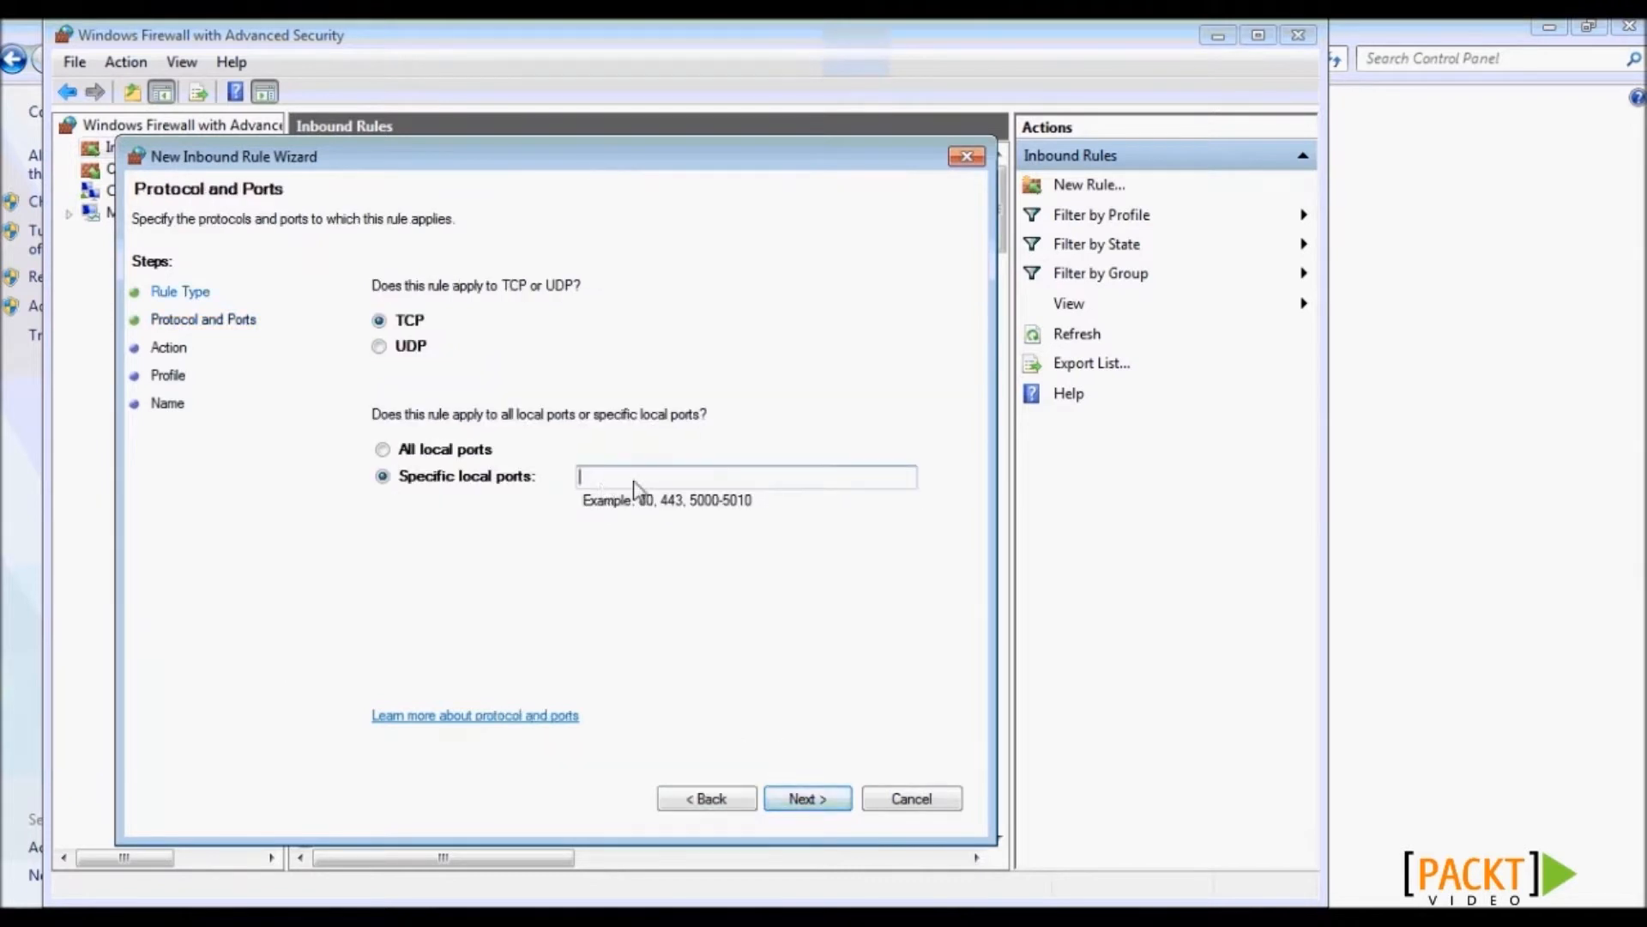
- Set TCP port 9300, allow on all profiles, and name the rule 'all inbound 9300'
text(9300)
click(807, 798)
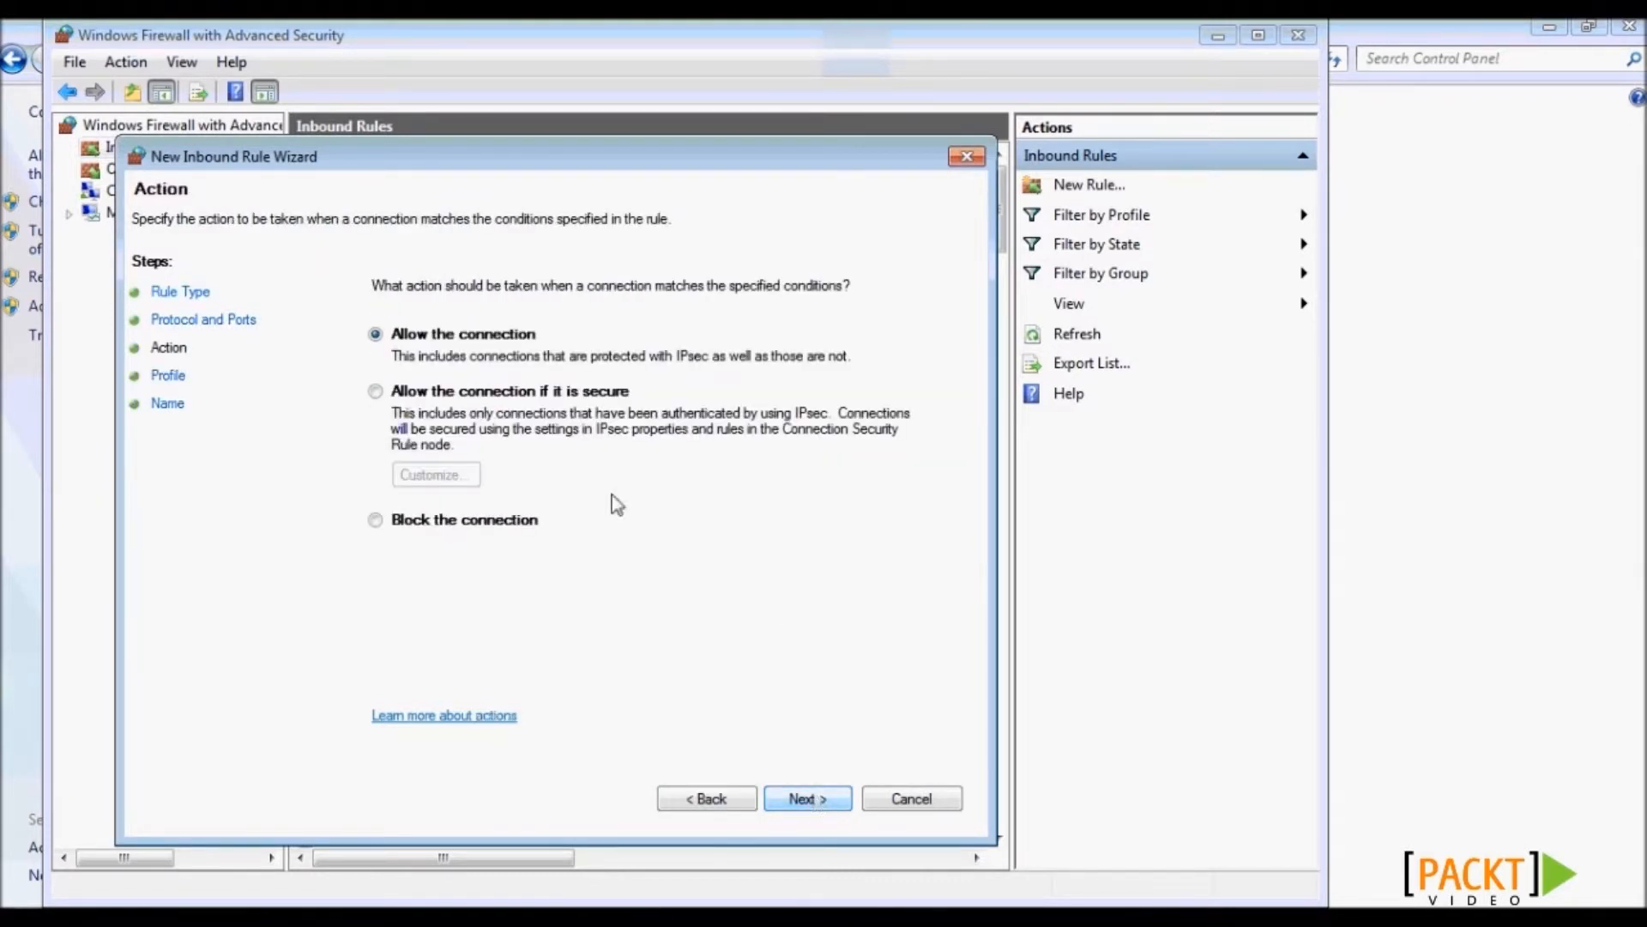
click(807, 800)
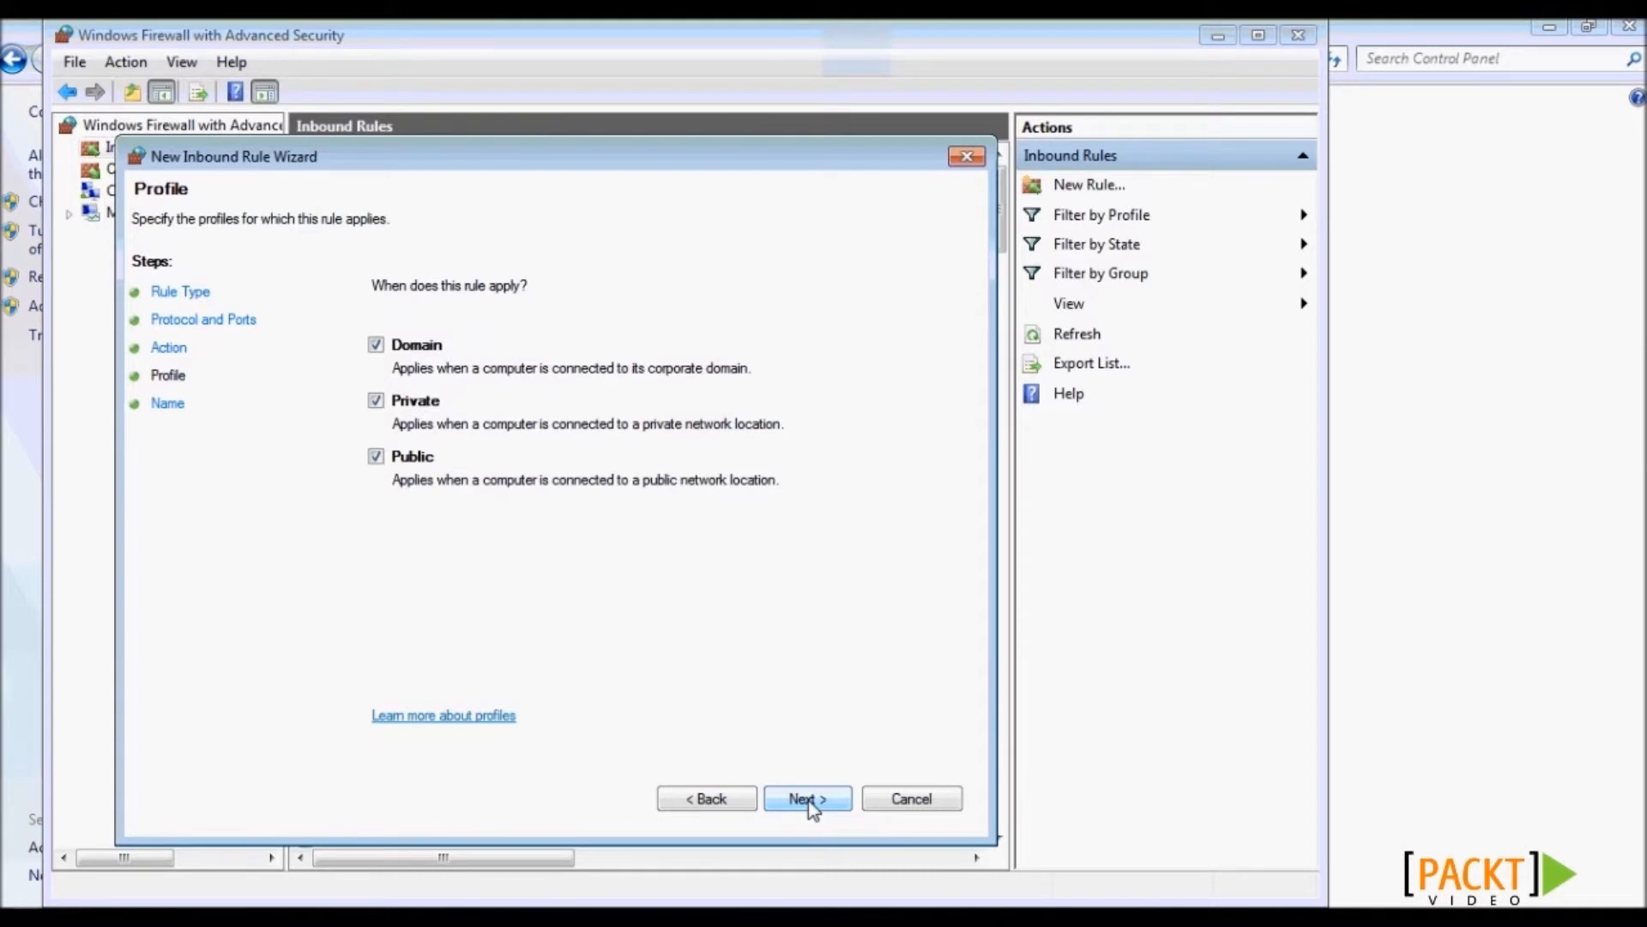
click(807, 799)
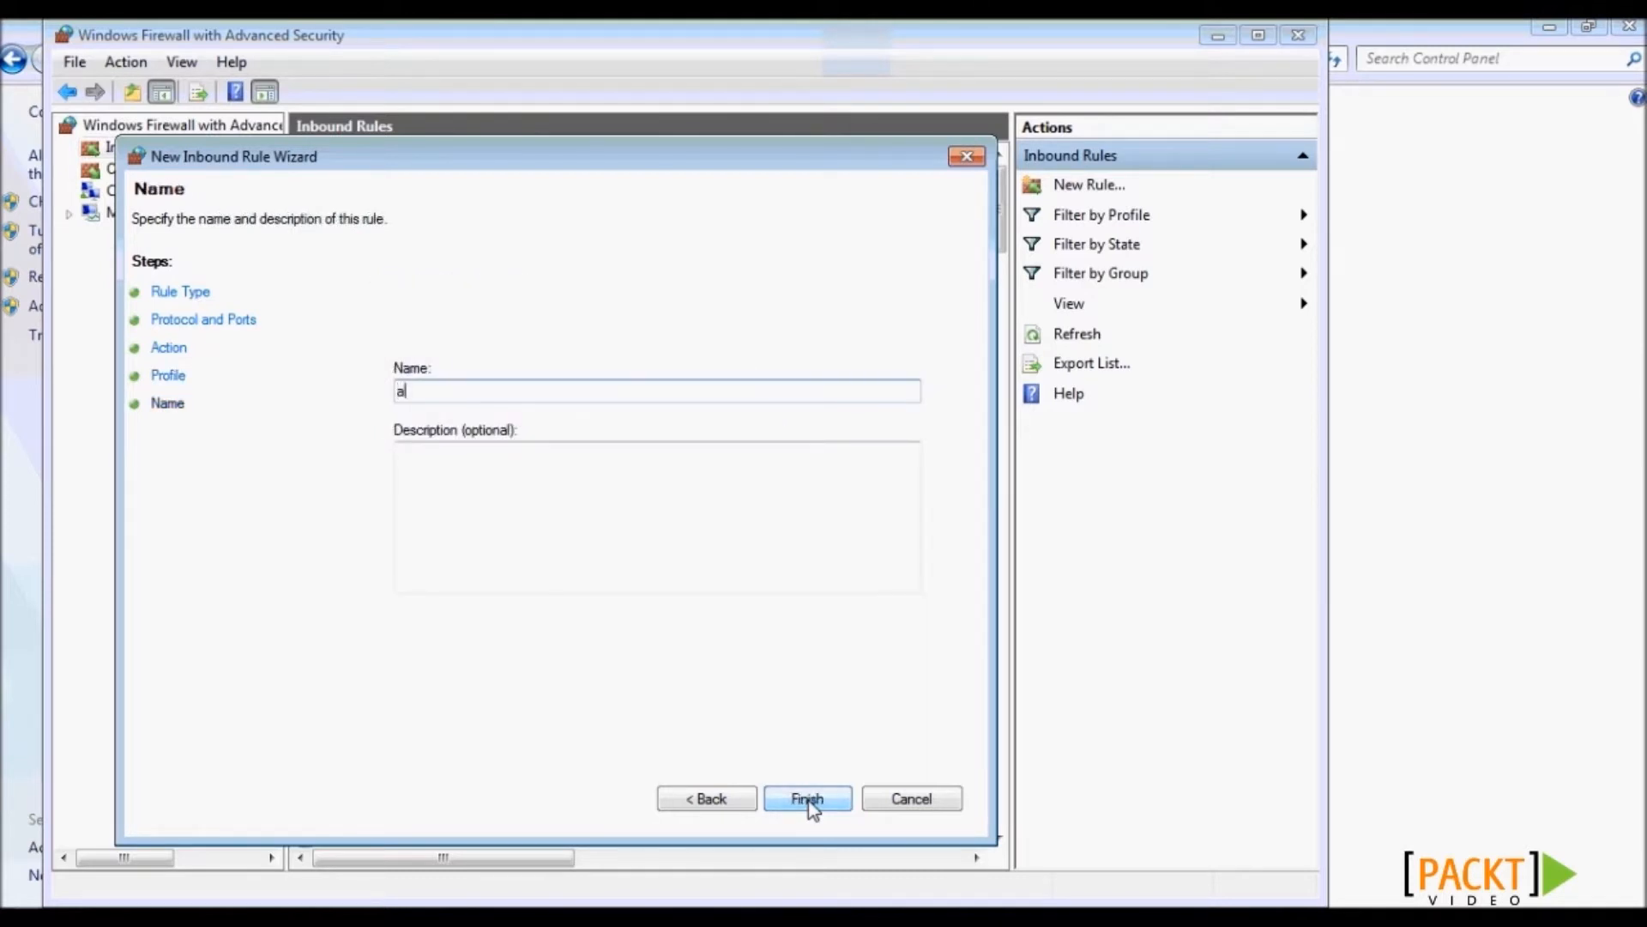
text(all inbound 9300)
click(822, 799)
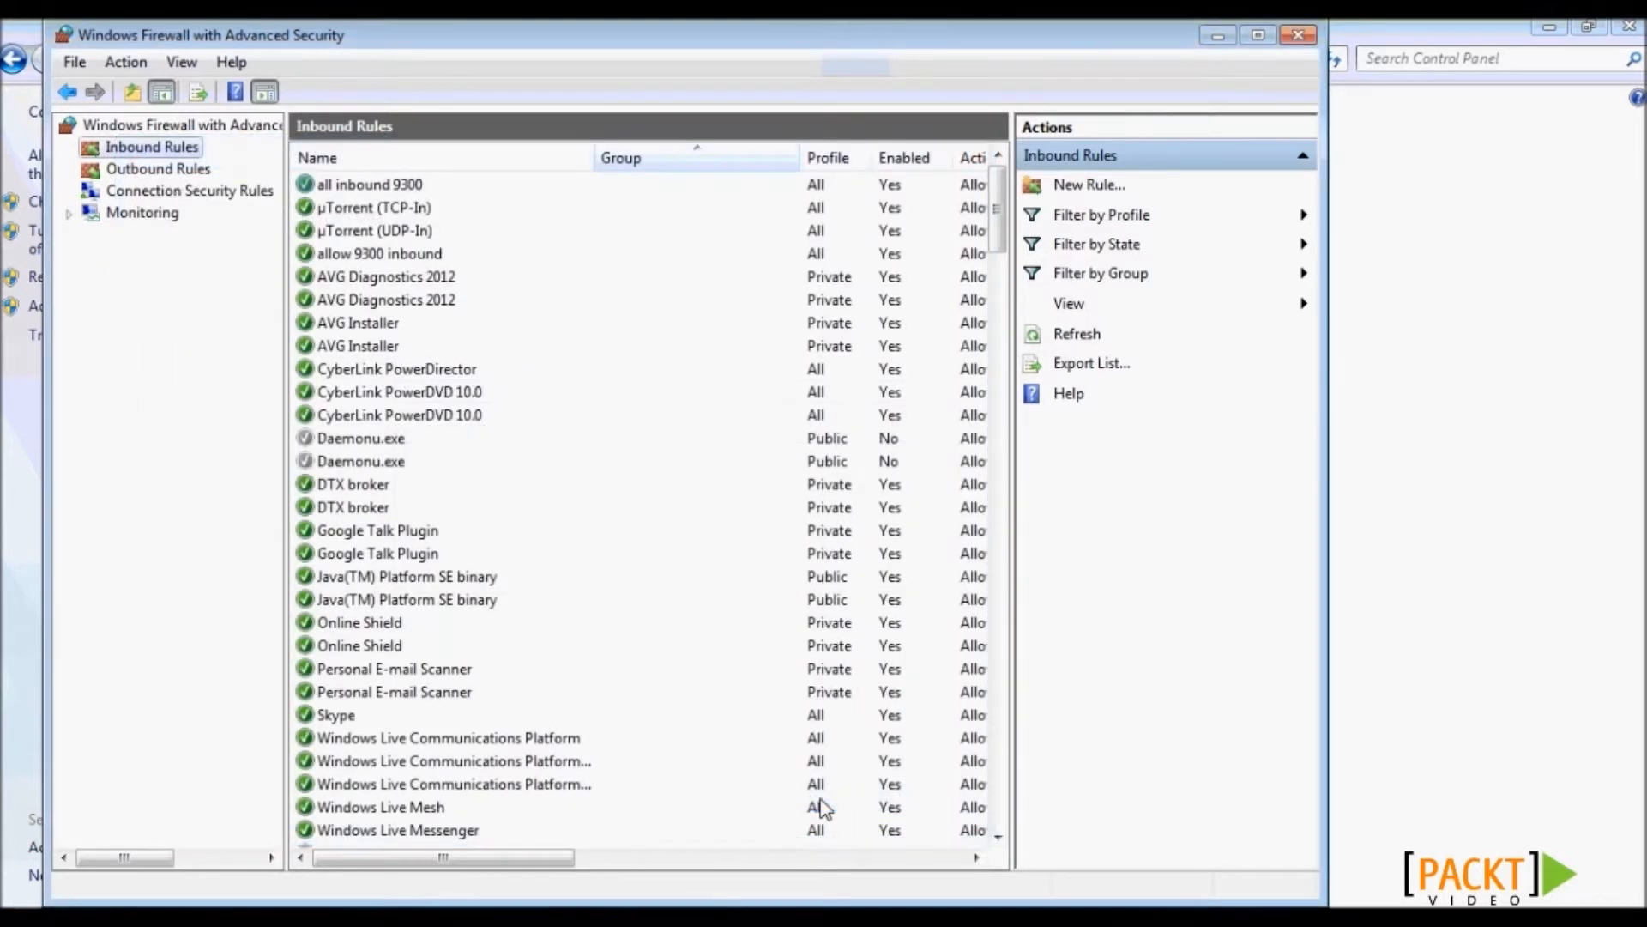
- Show the Outbound Rules list and dismiss its context menu without choosing anything
click(147, 170)
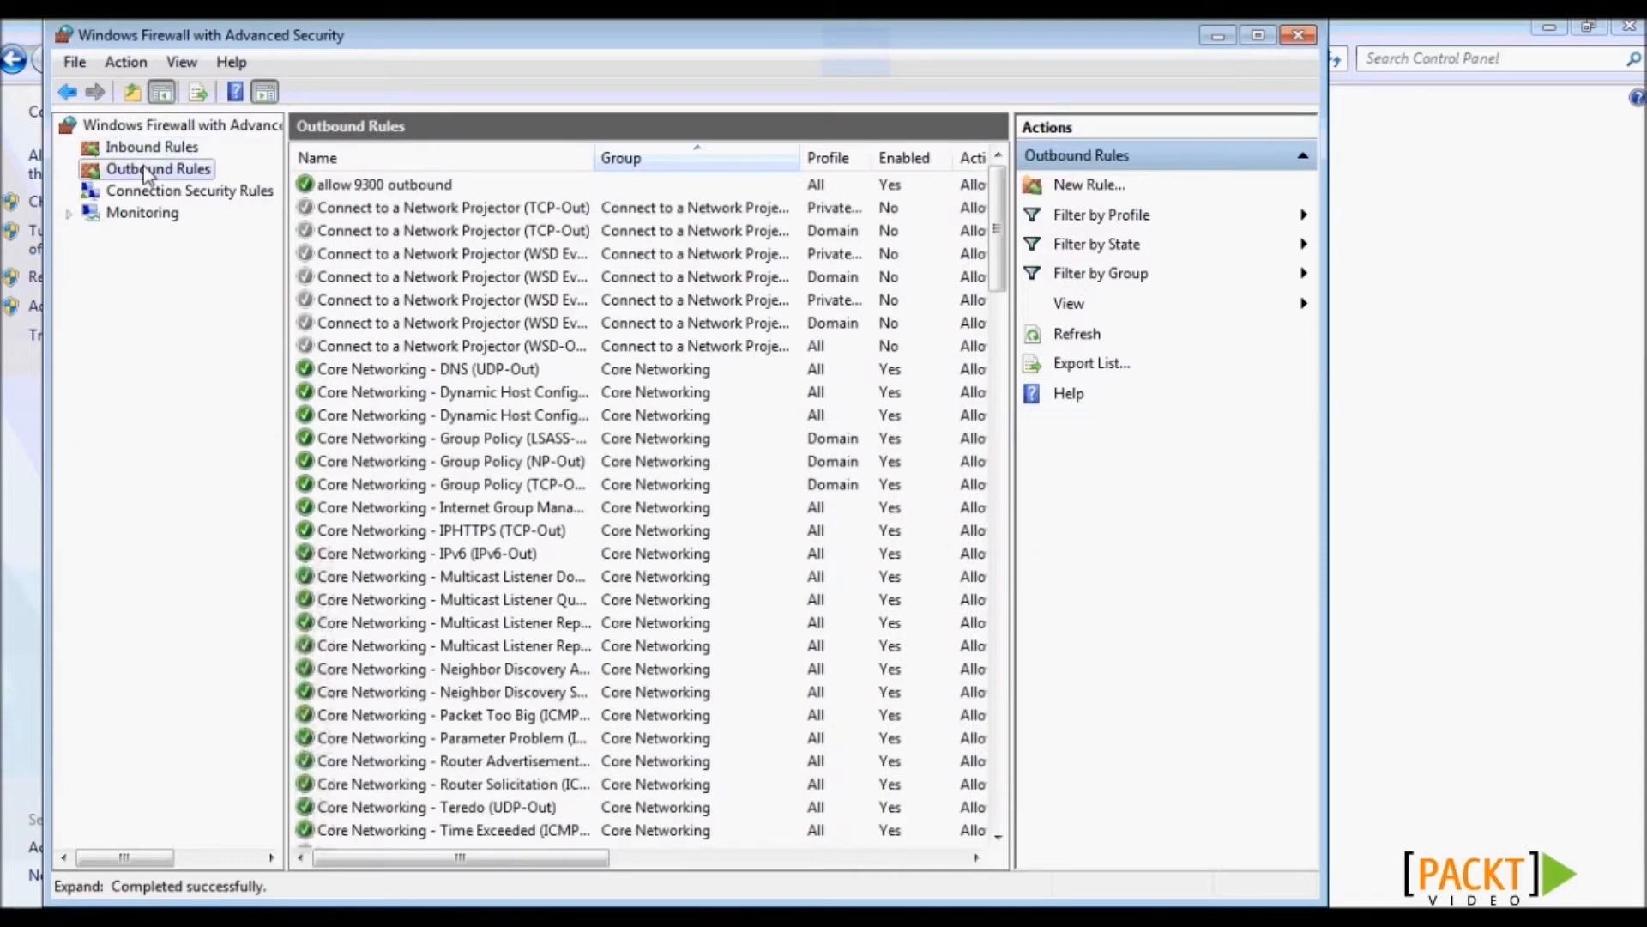
right_click(148, 172)
click(134, 171)
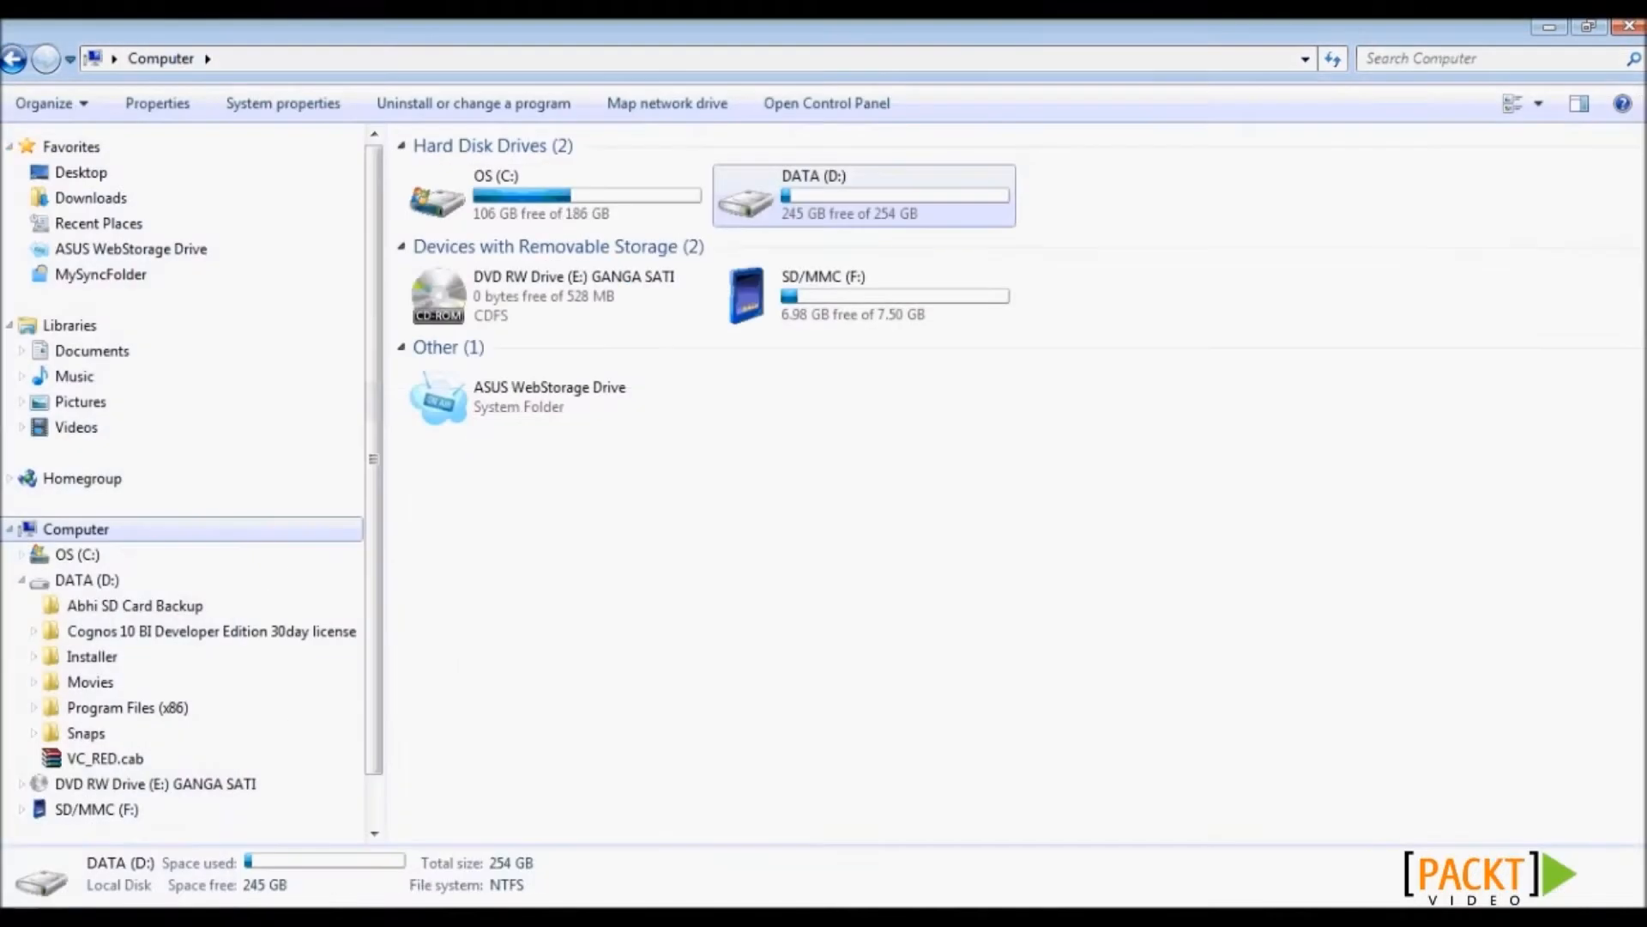
- Run install.exe from the Cognos 10 BI Developer Edition 30day license folder as administrator
click(141, 633)
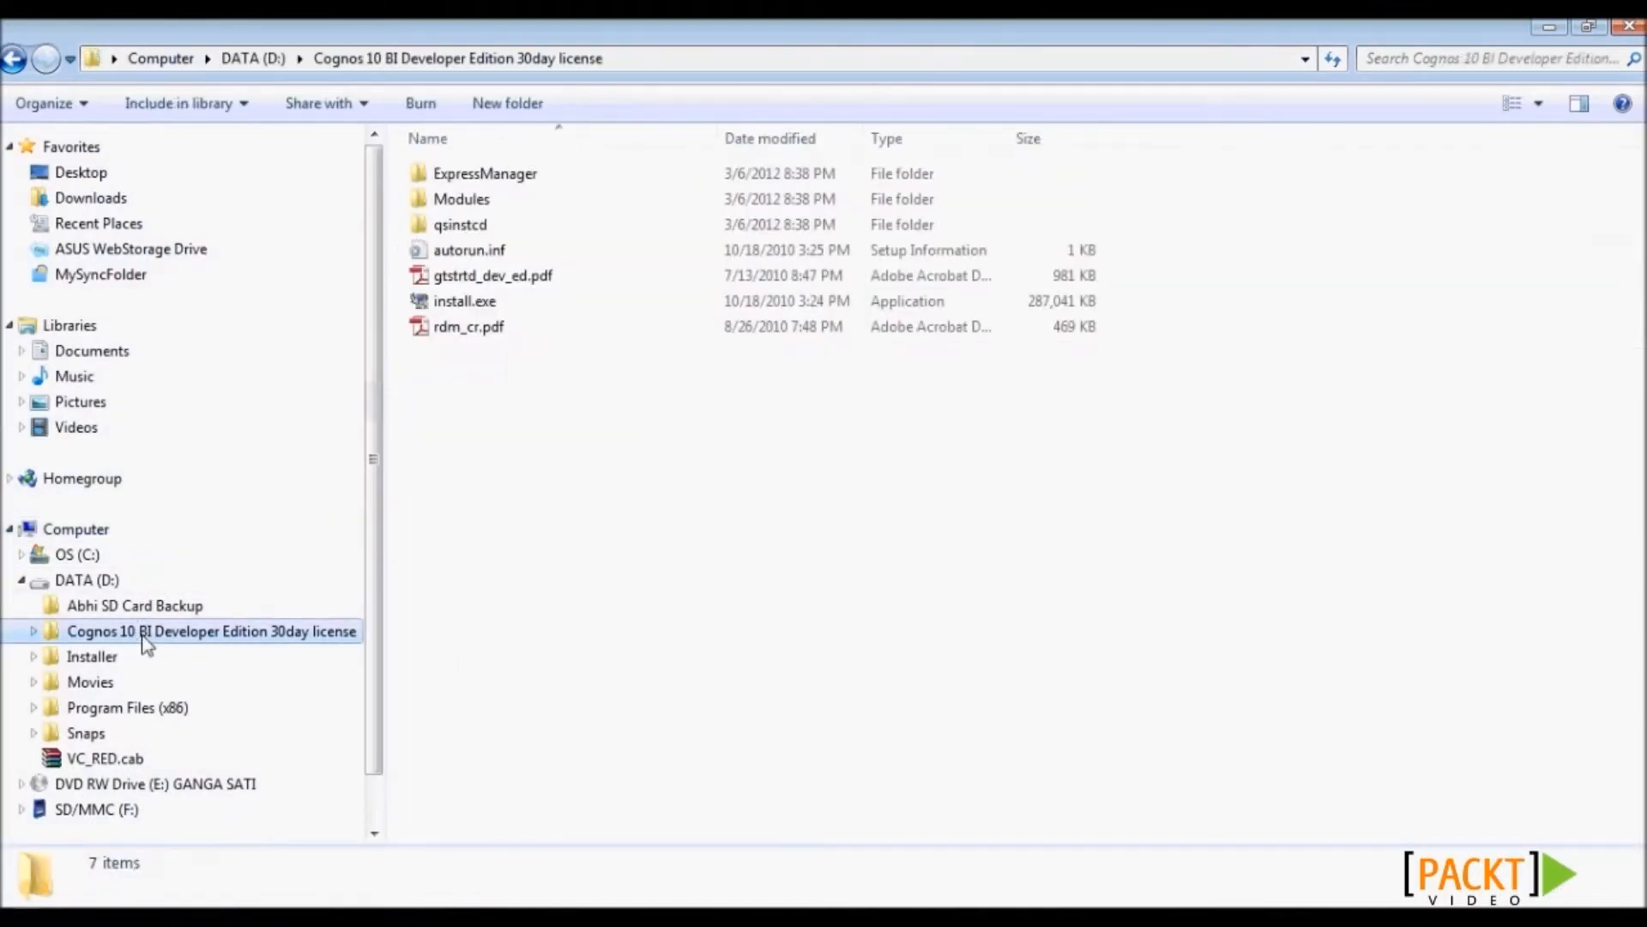
click(475, 302)
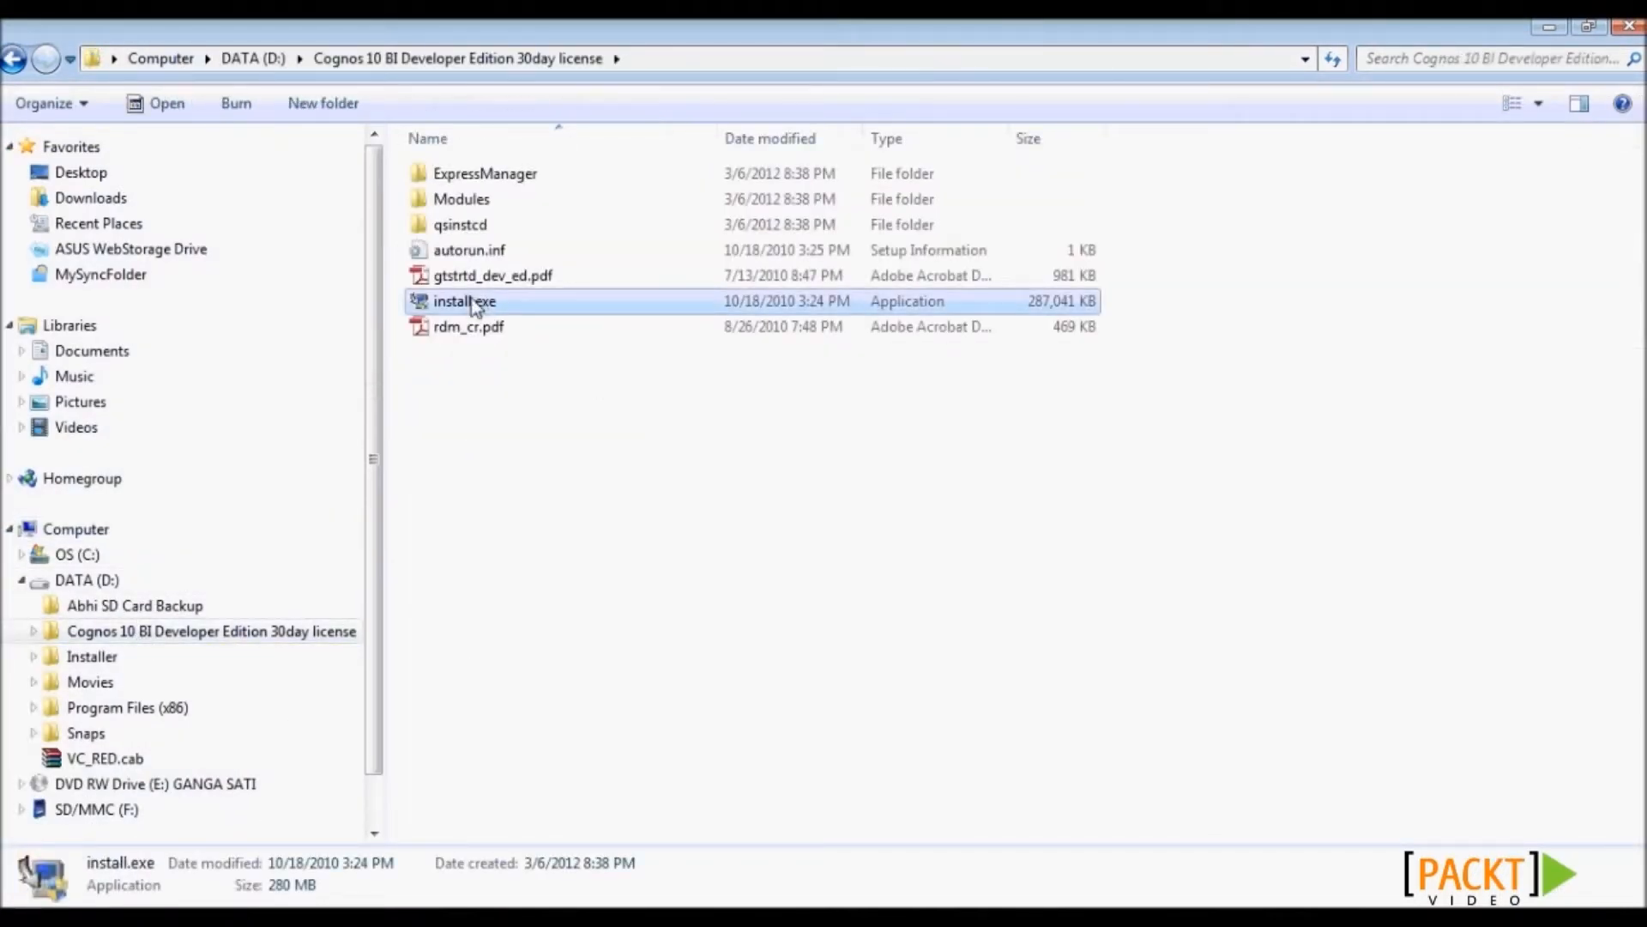
right_click(473, 304)
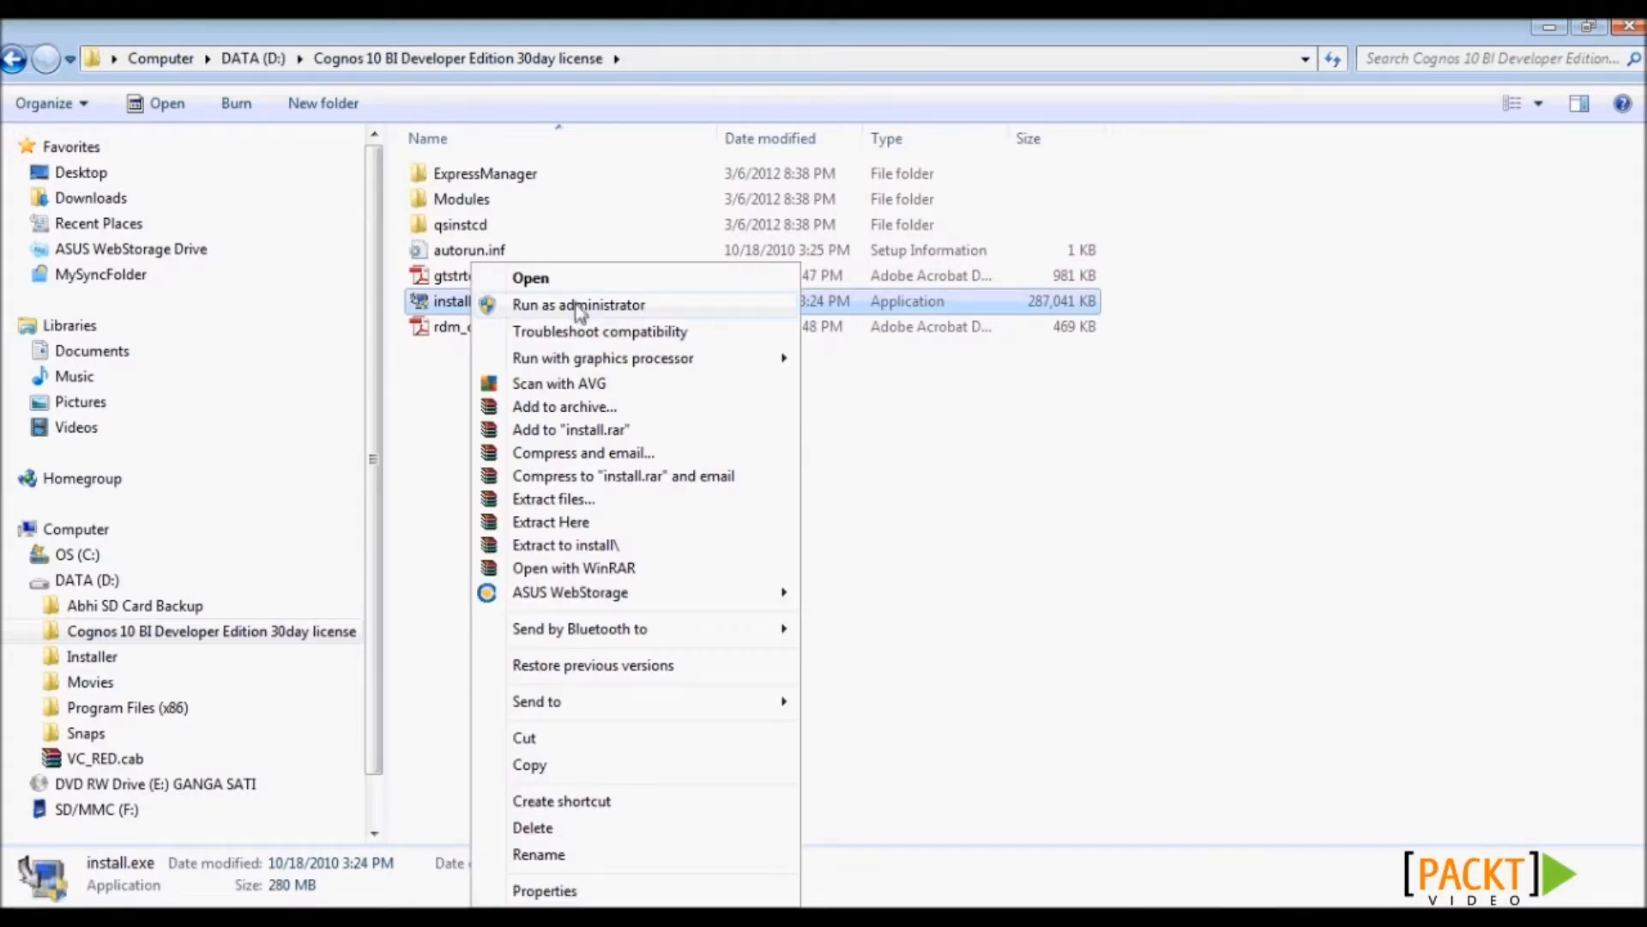
click(680, 304)
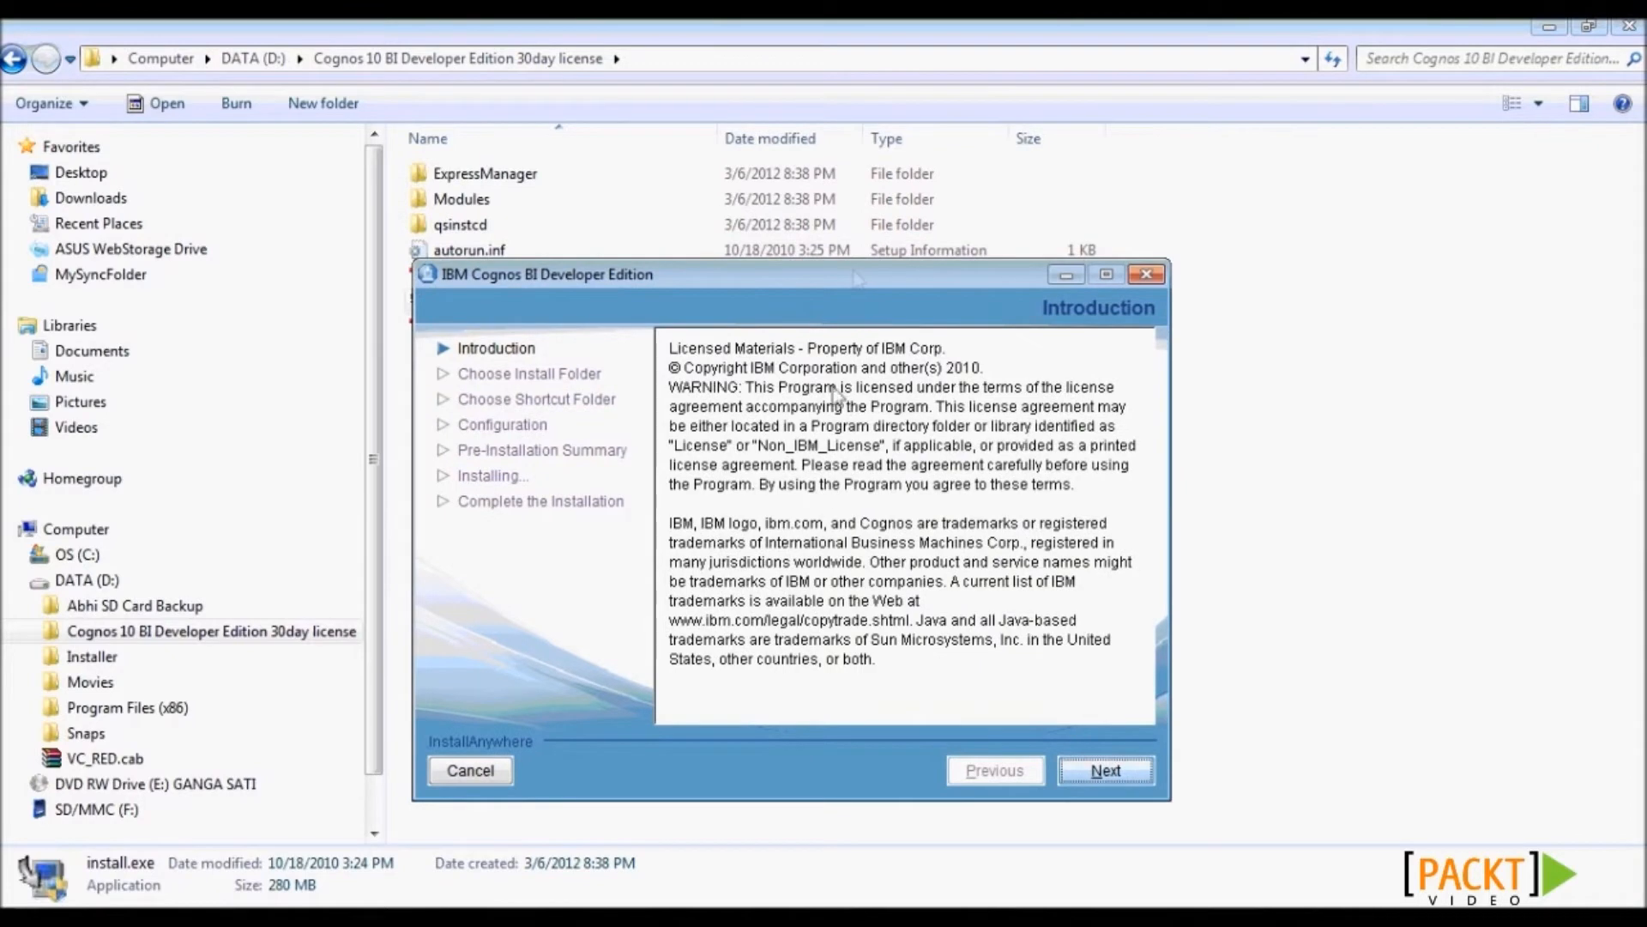
- Accept the IBM Cognos BI Developer Edition license agreement and continue
click(1104, 774)
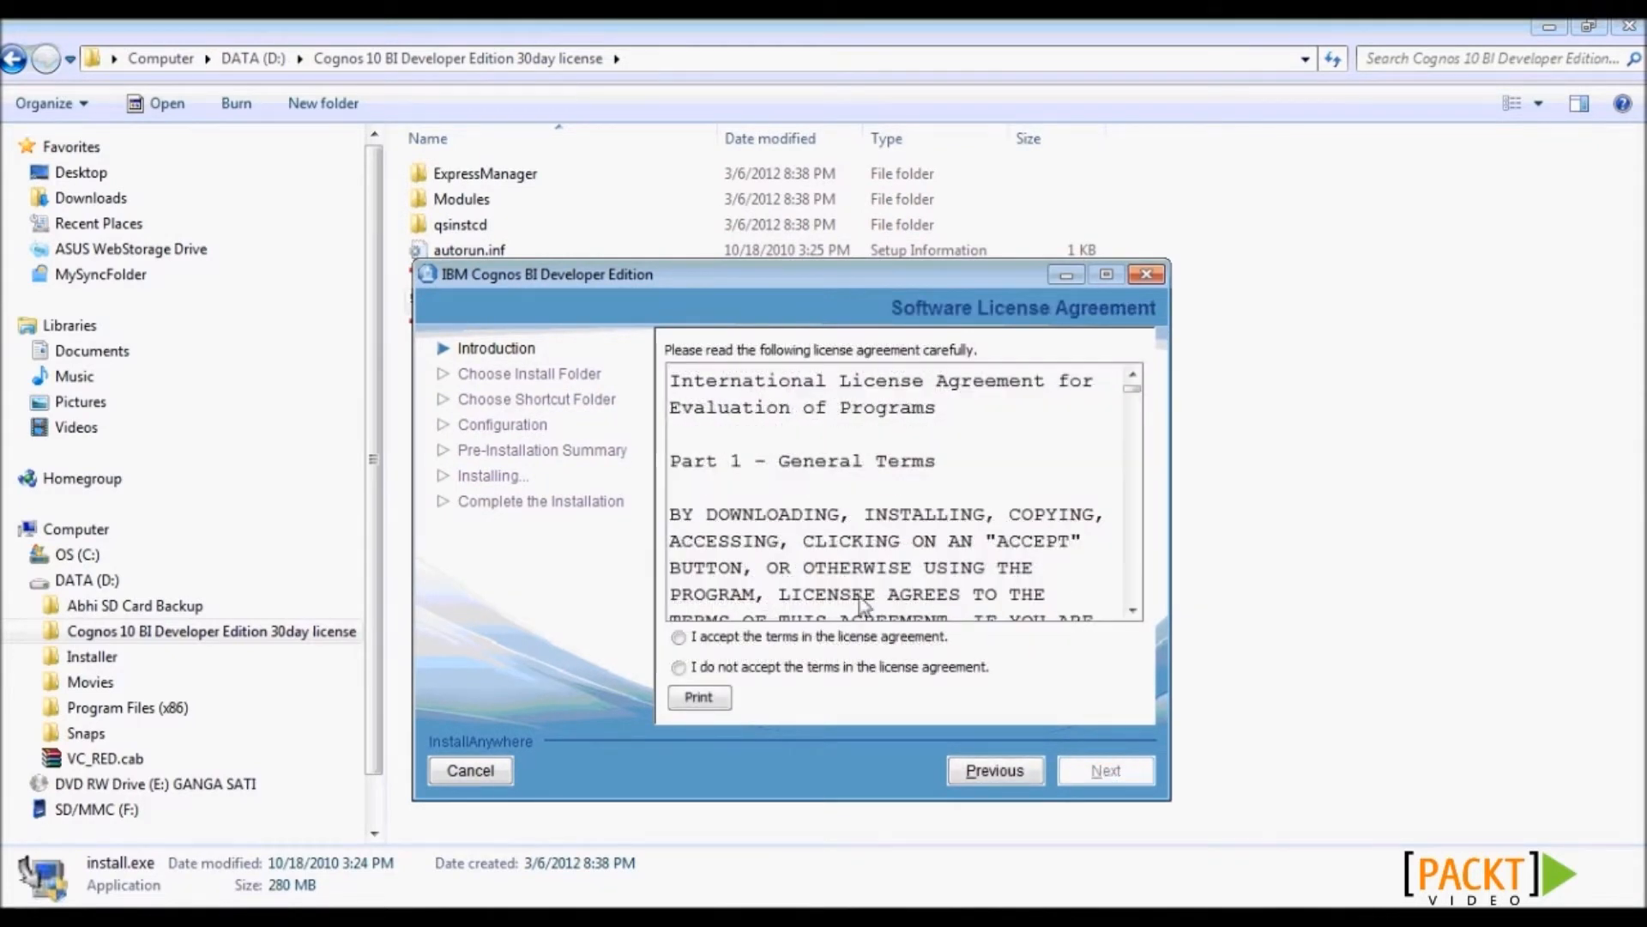
click(679, 637)
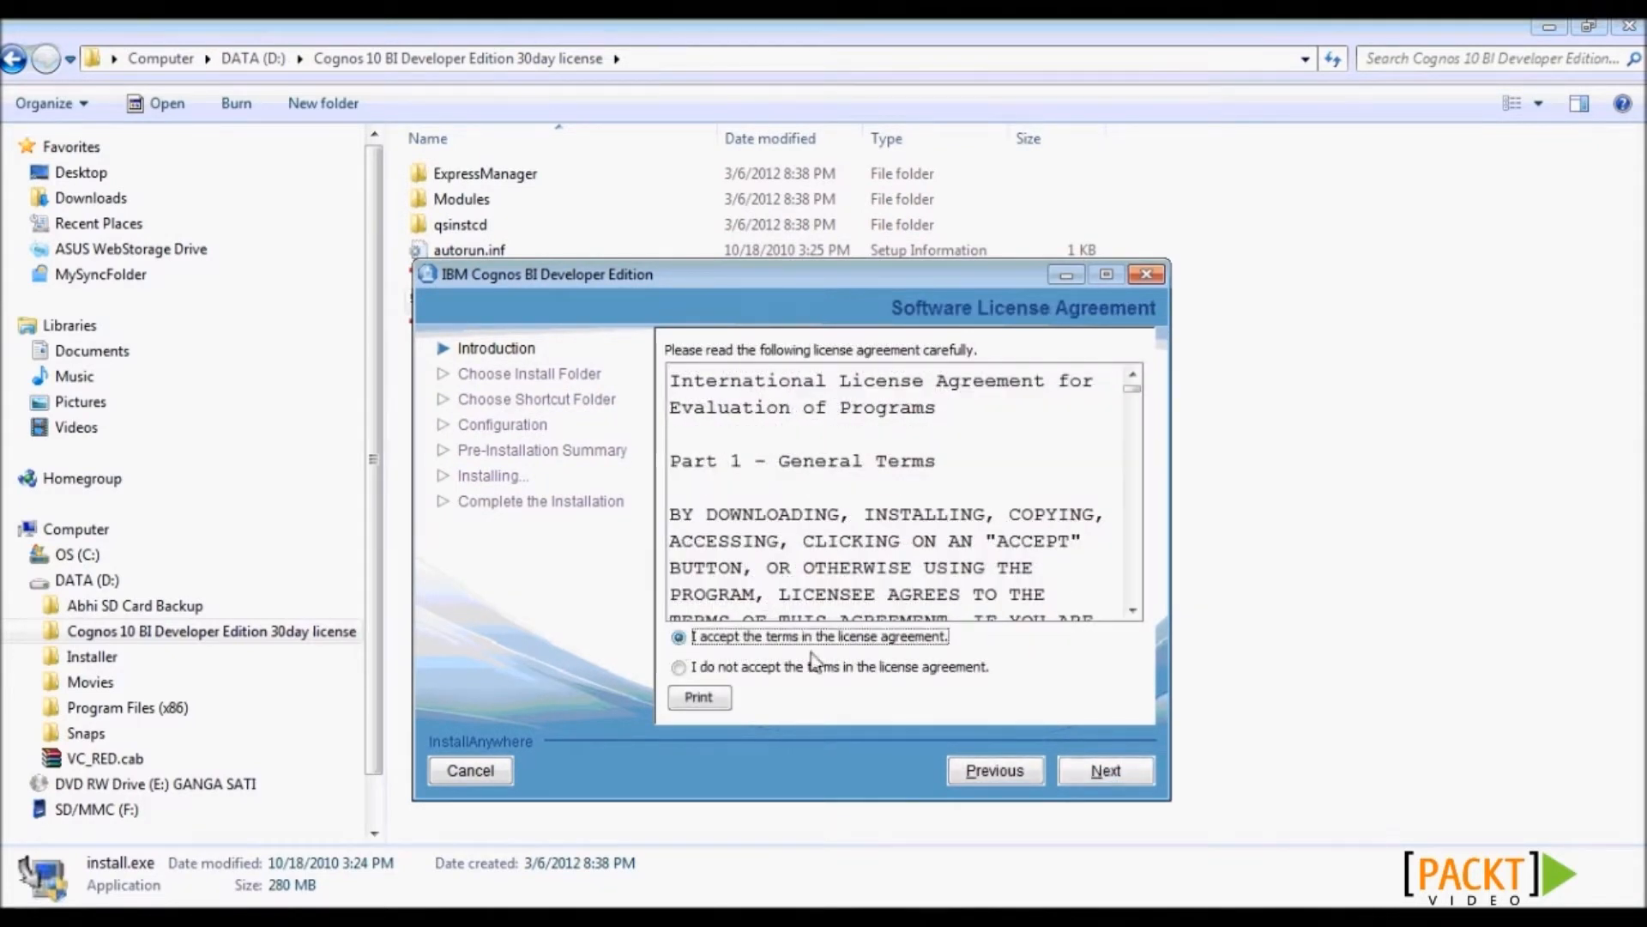
click(1088, 770)
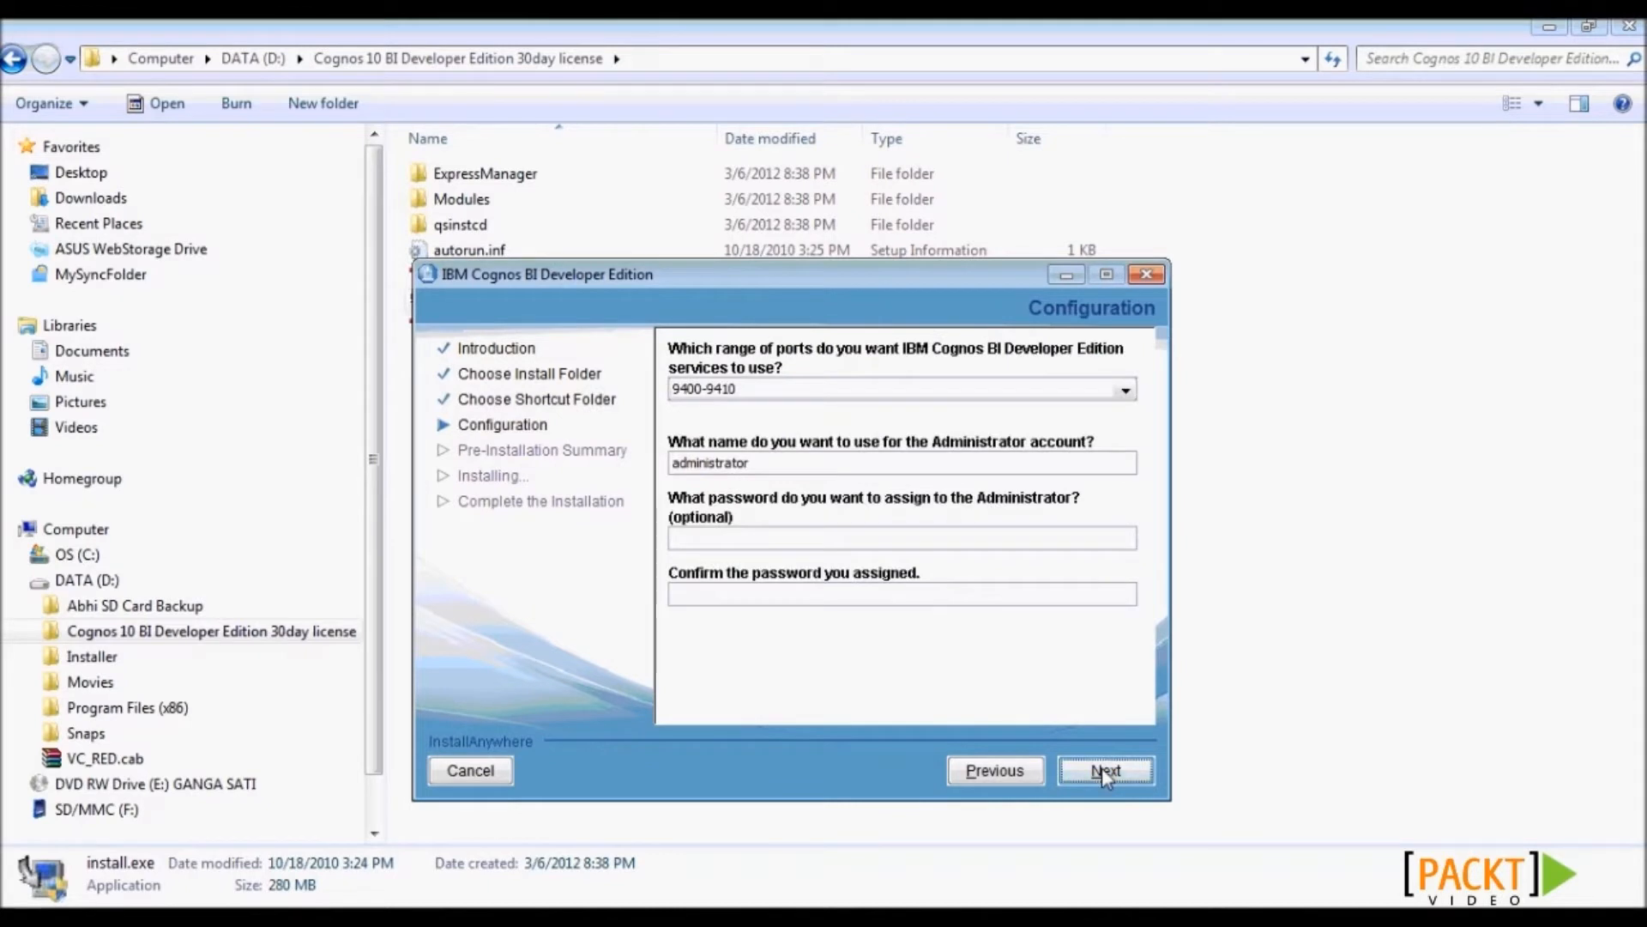
- Keep ports 9400-9410, skip the administrator password, and start the installation
click(1134, 396)
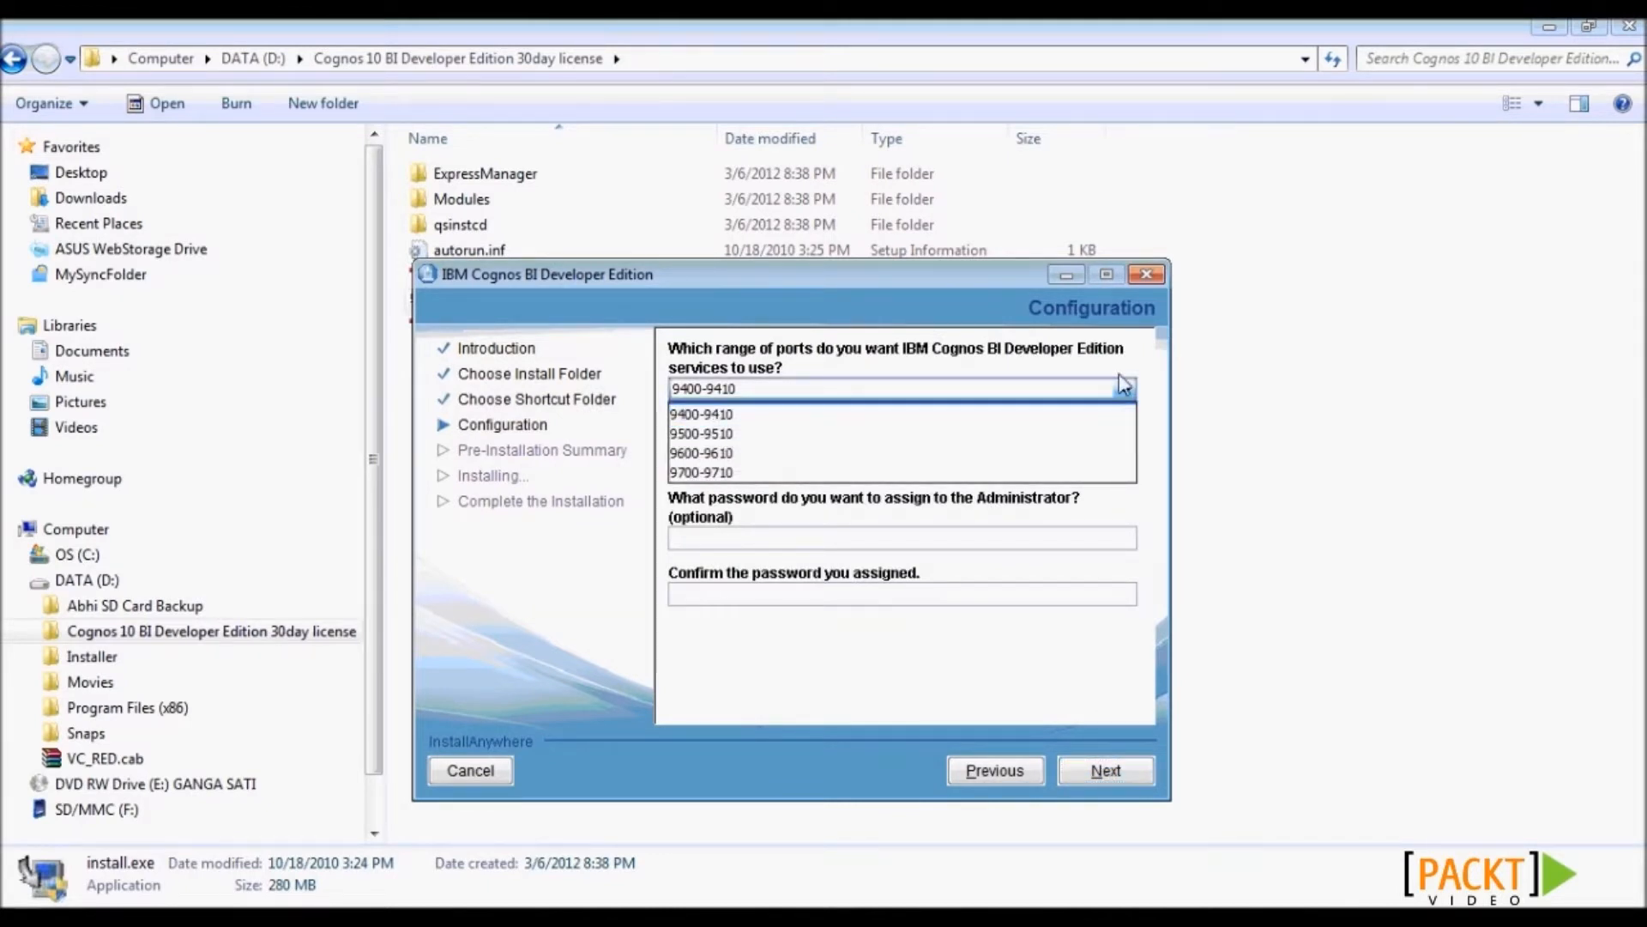
click(1091, 394)
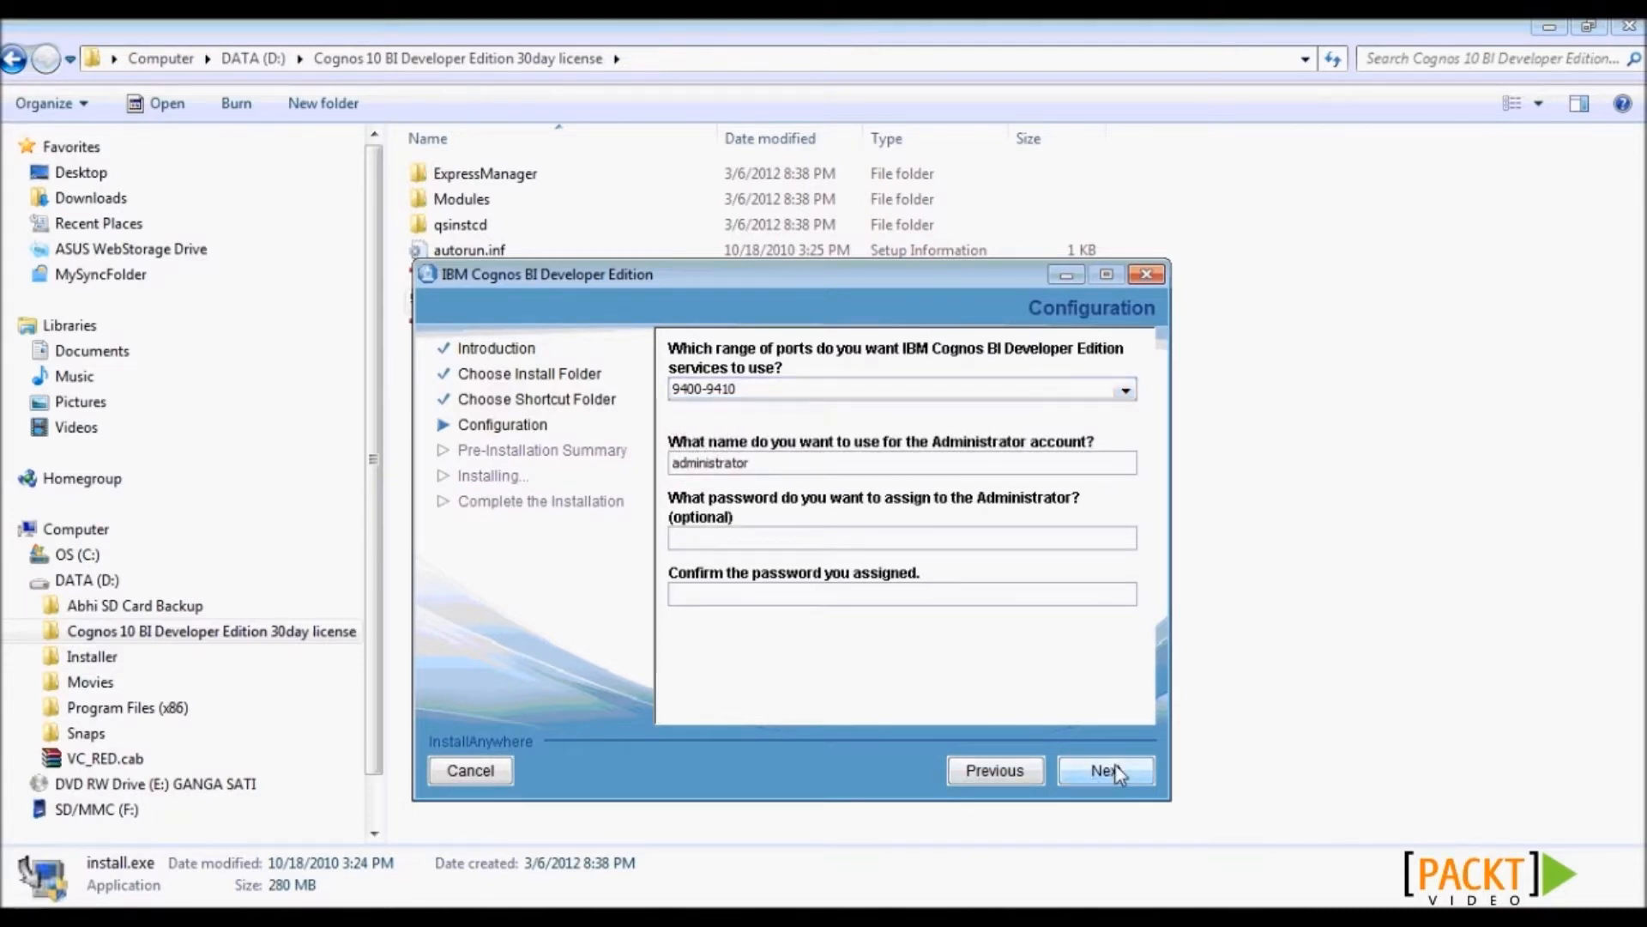
click(1116, 770)
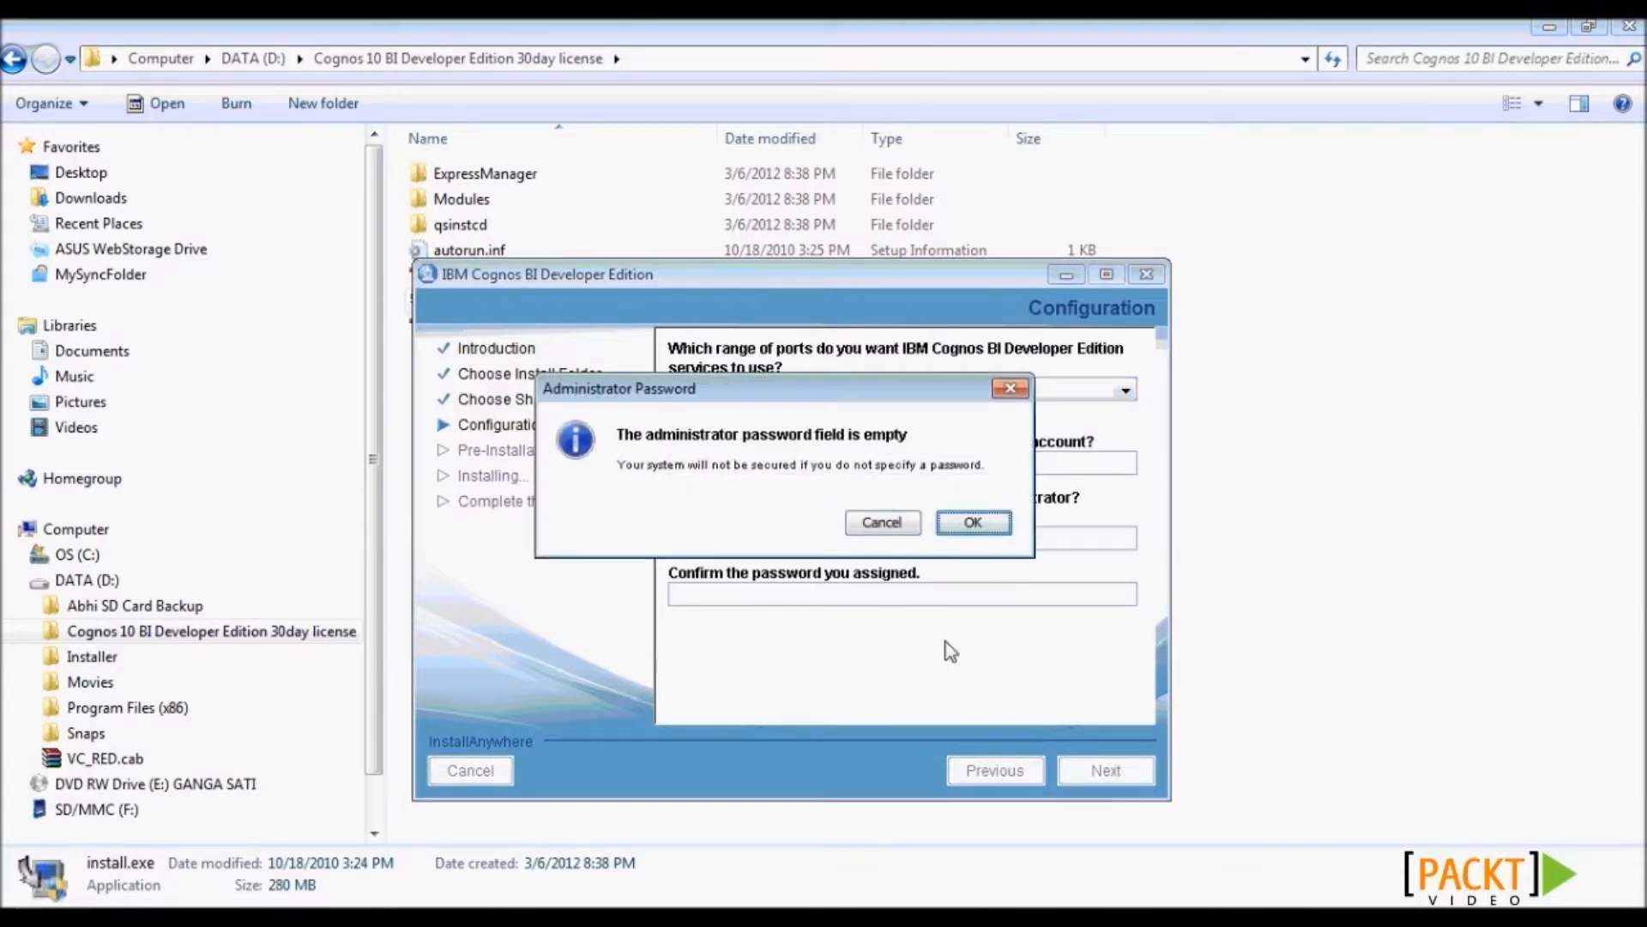
click(963, 523)
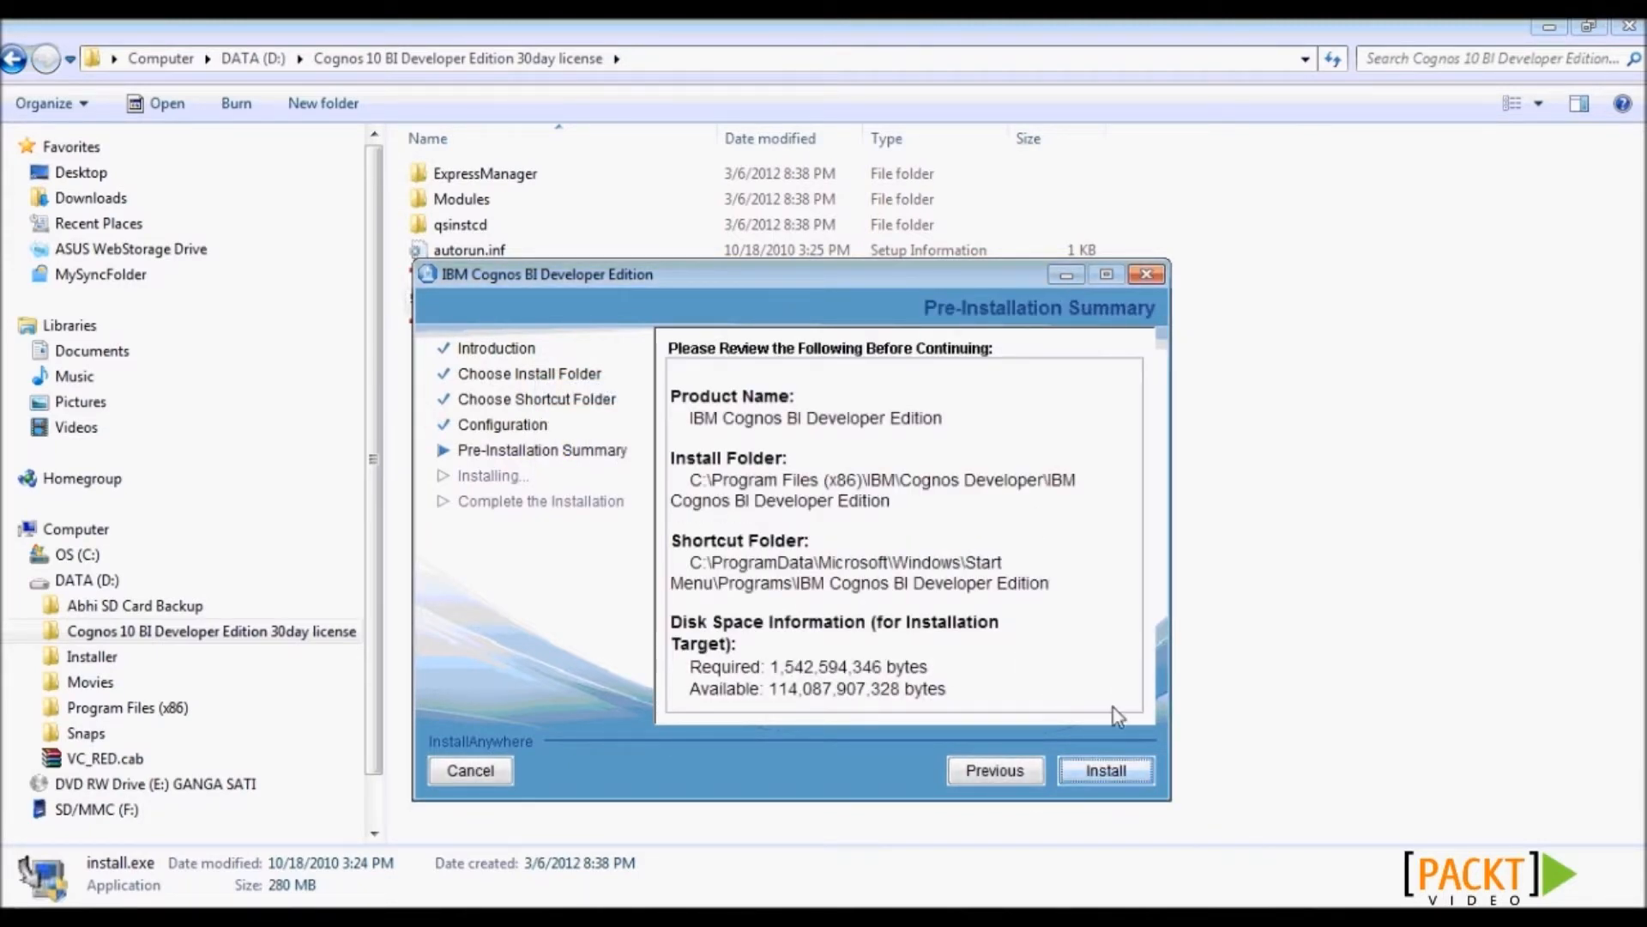
click(1114, 765)
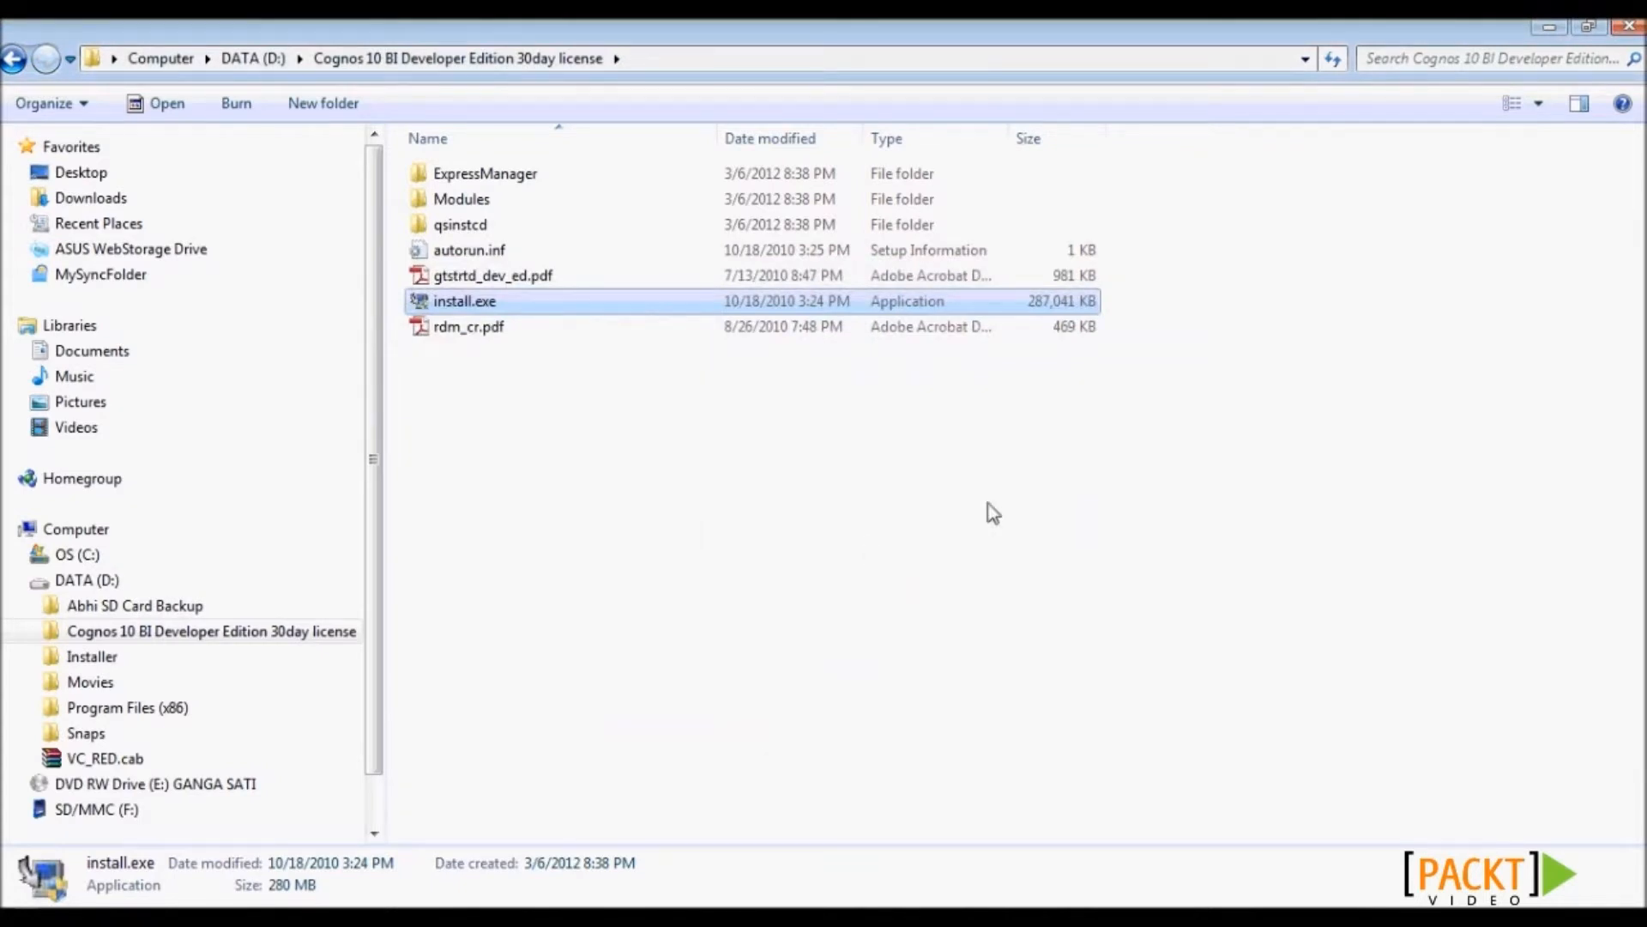
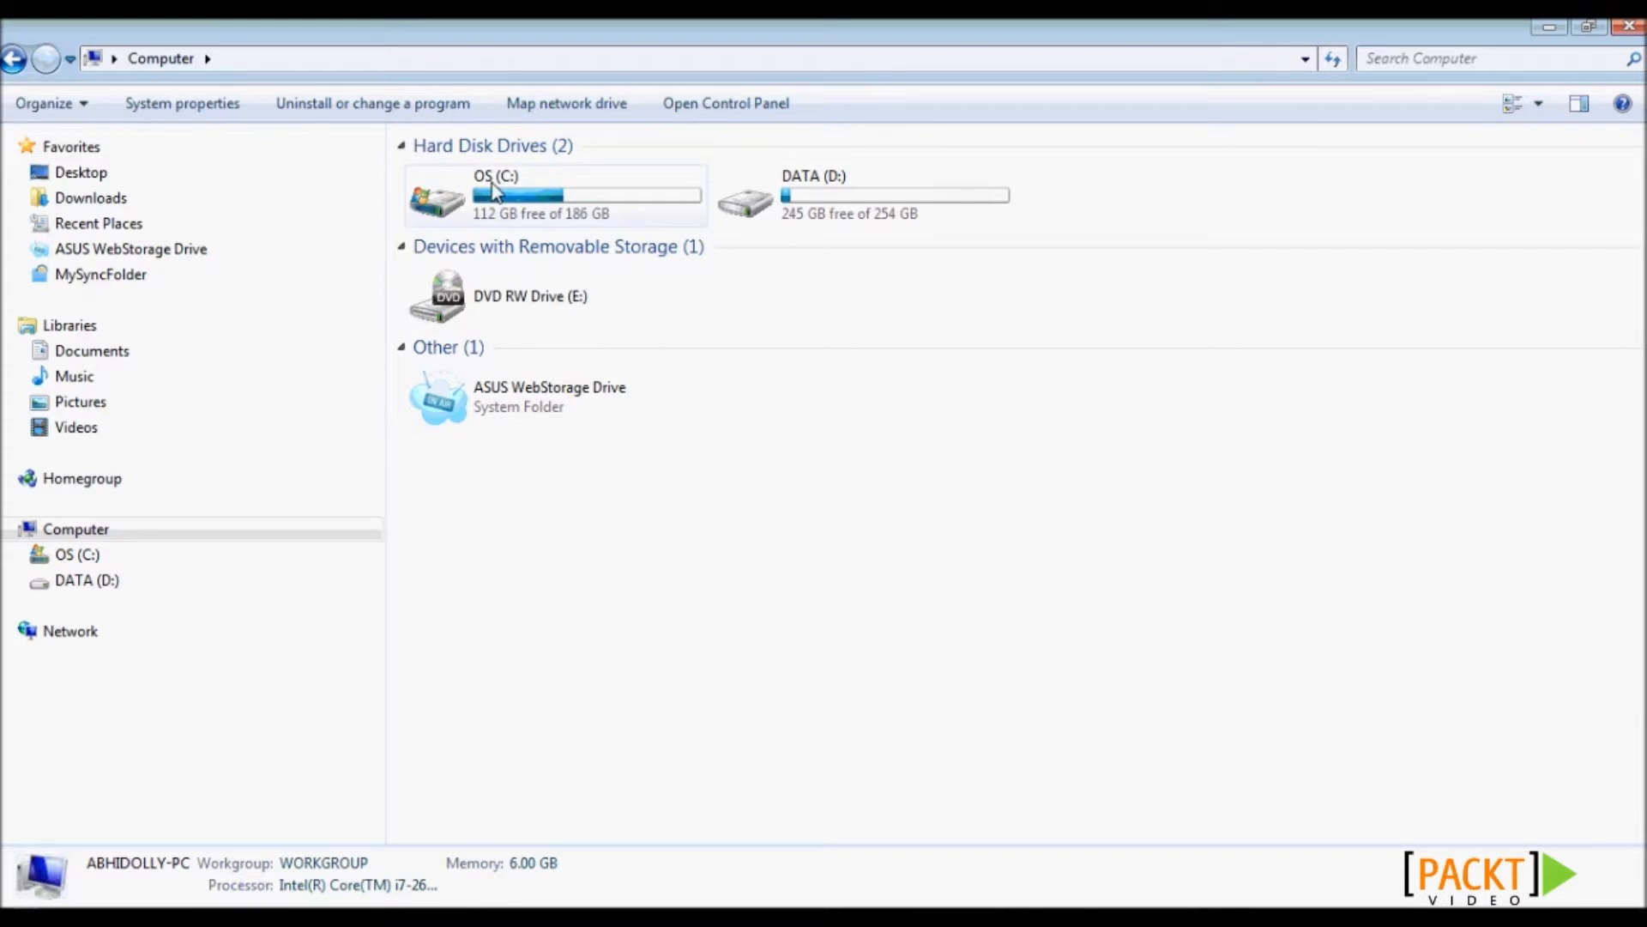
- Browse to C:\Program Files (x86)\IBM\Cognos Developer\bin and run cogconfigw.exe as administrator
click(443, 180)
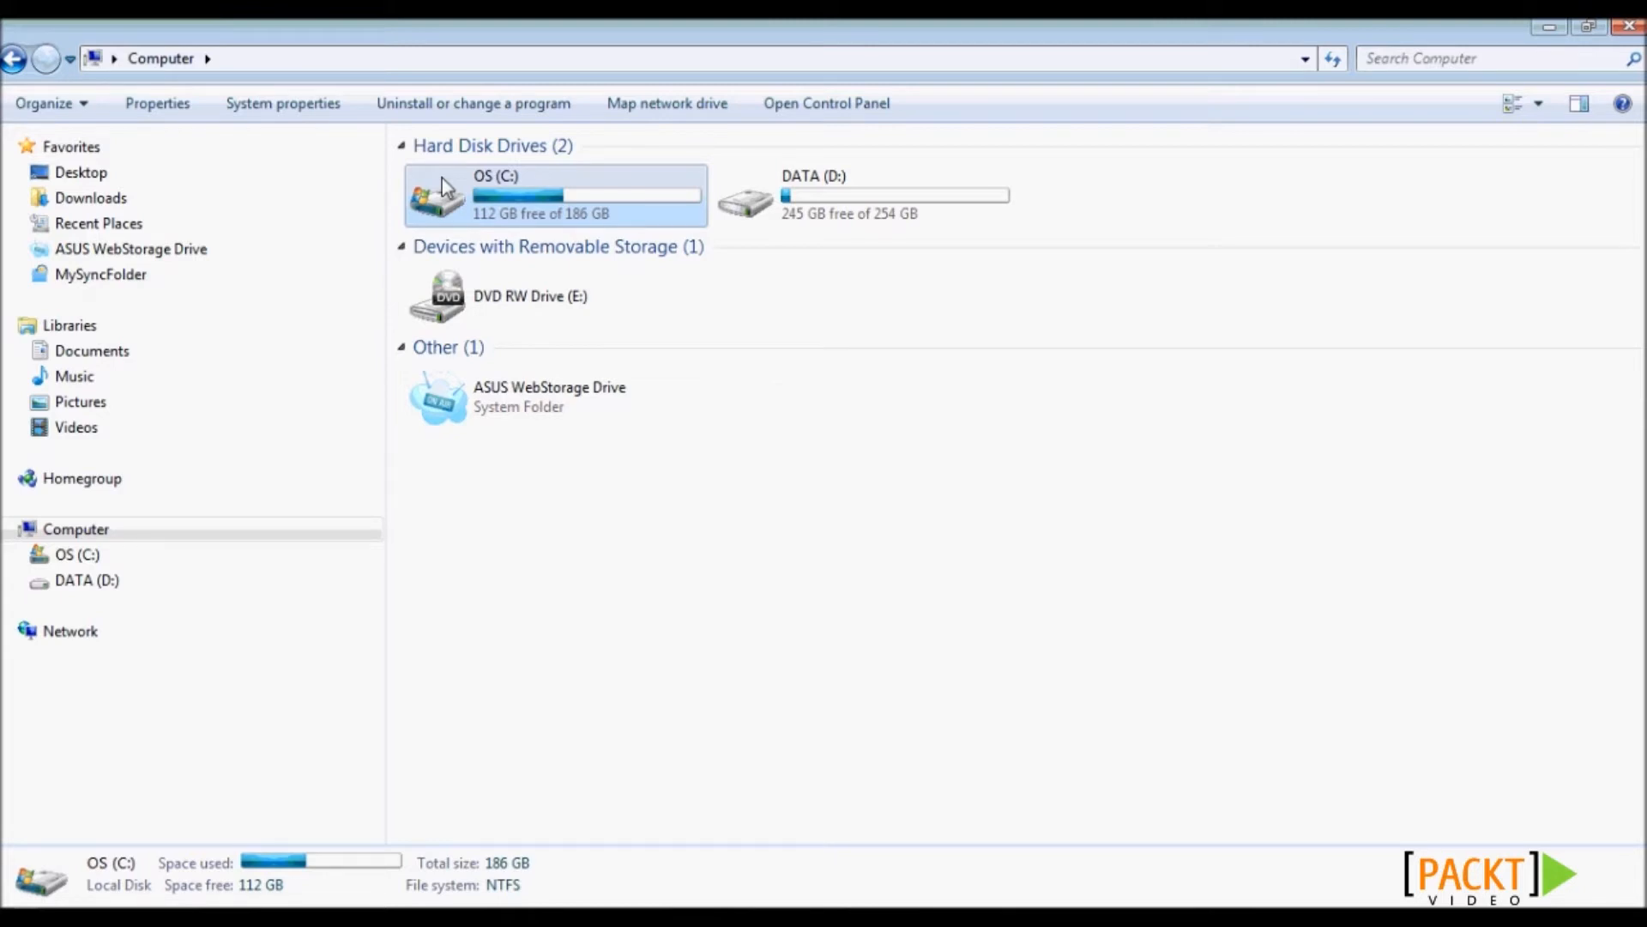
double_click(442, 177)
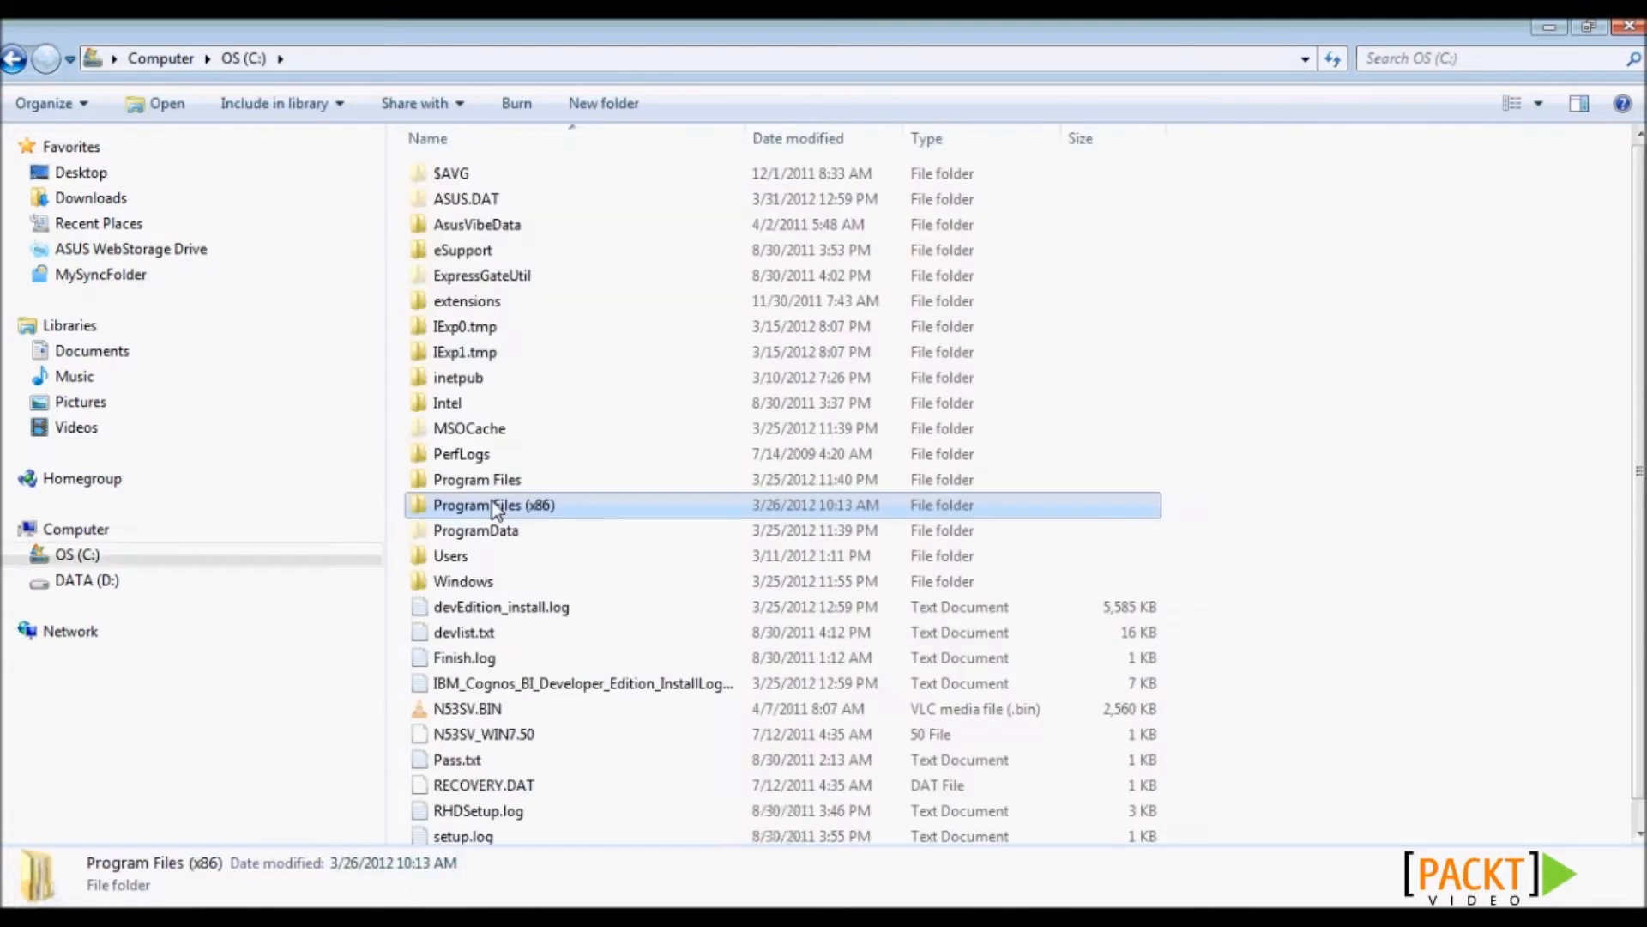
double_click(492, 502)
double_click(478, 555)
double_click(505, 174)
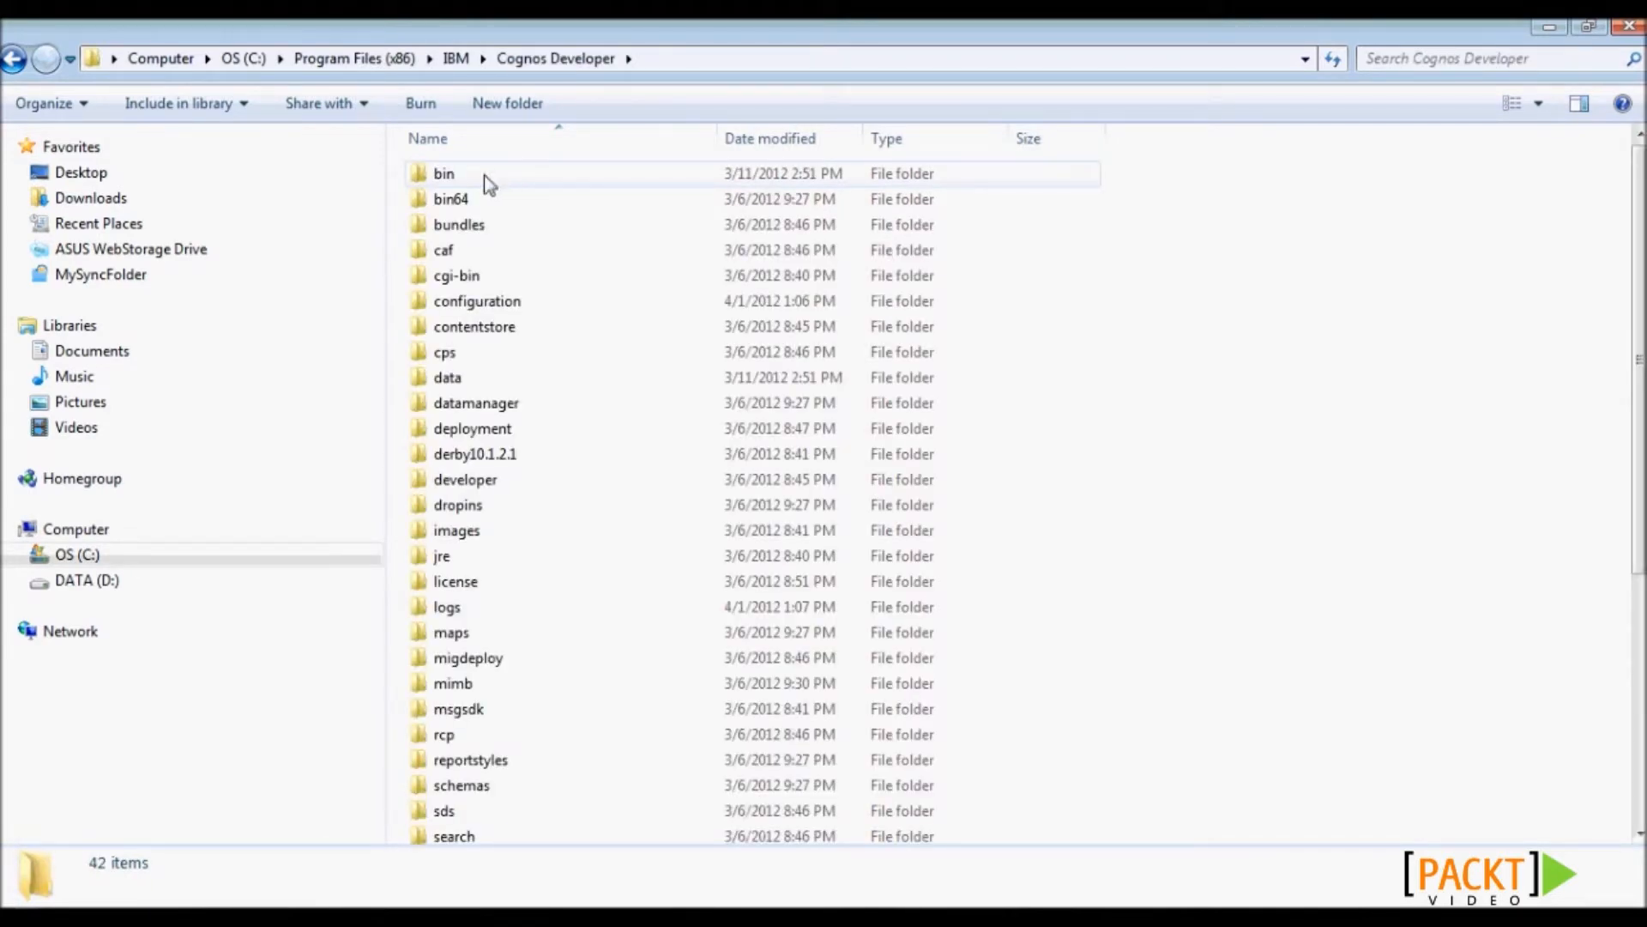
double_click(484, 175)
click(483, 454)
text(cog)
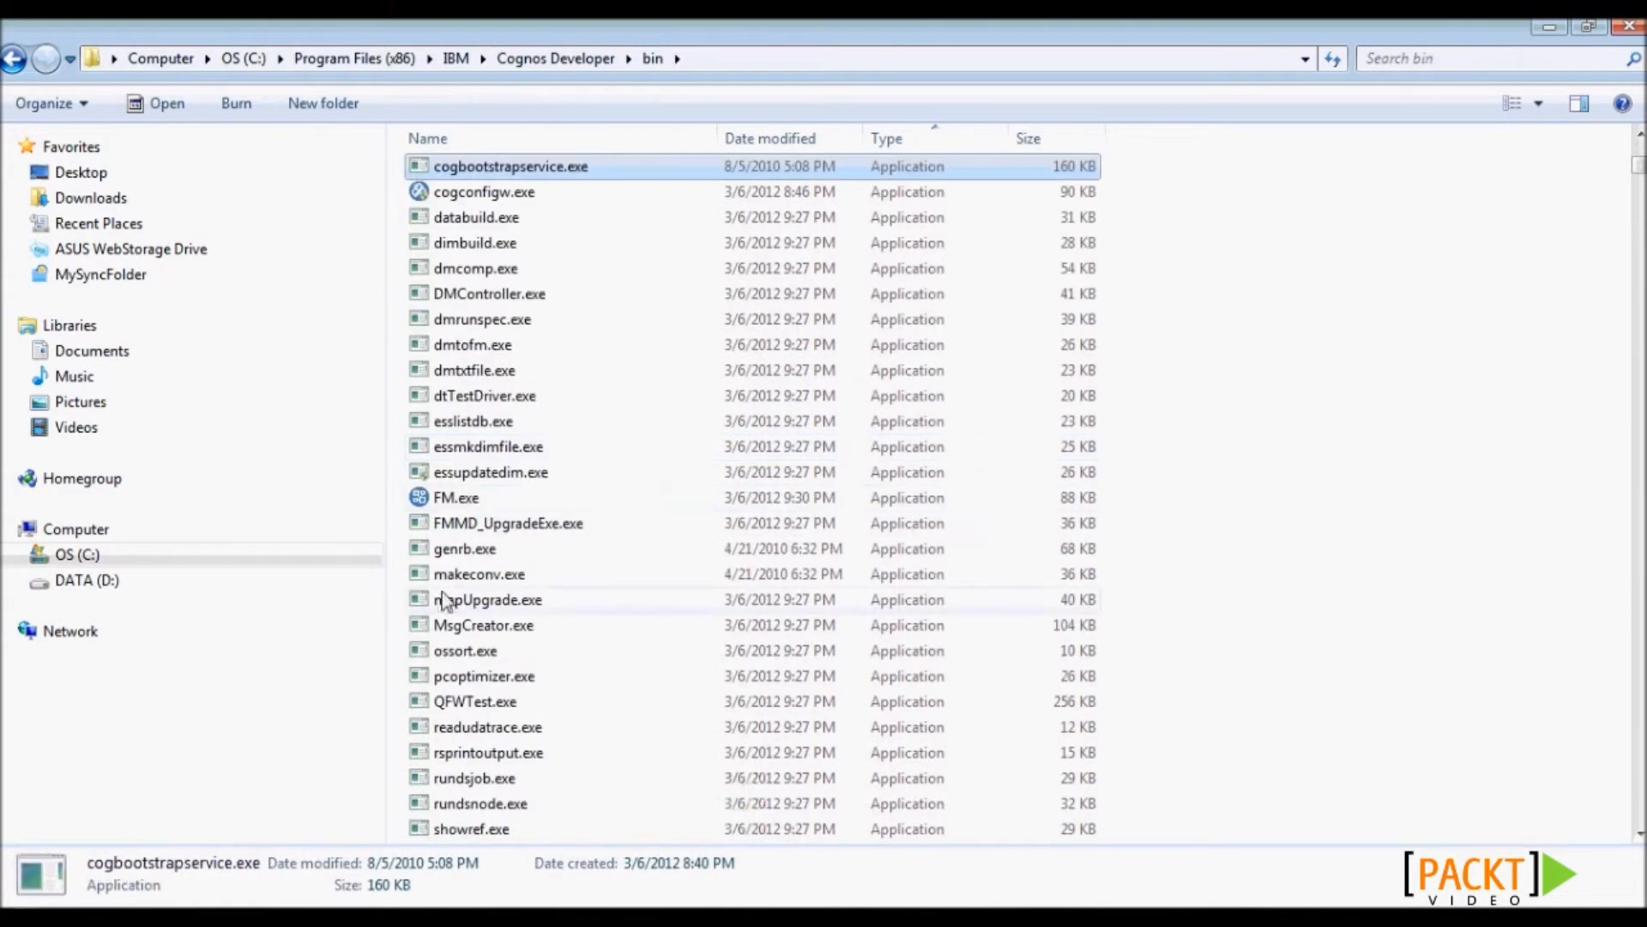
click(496, 196)
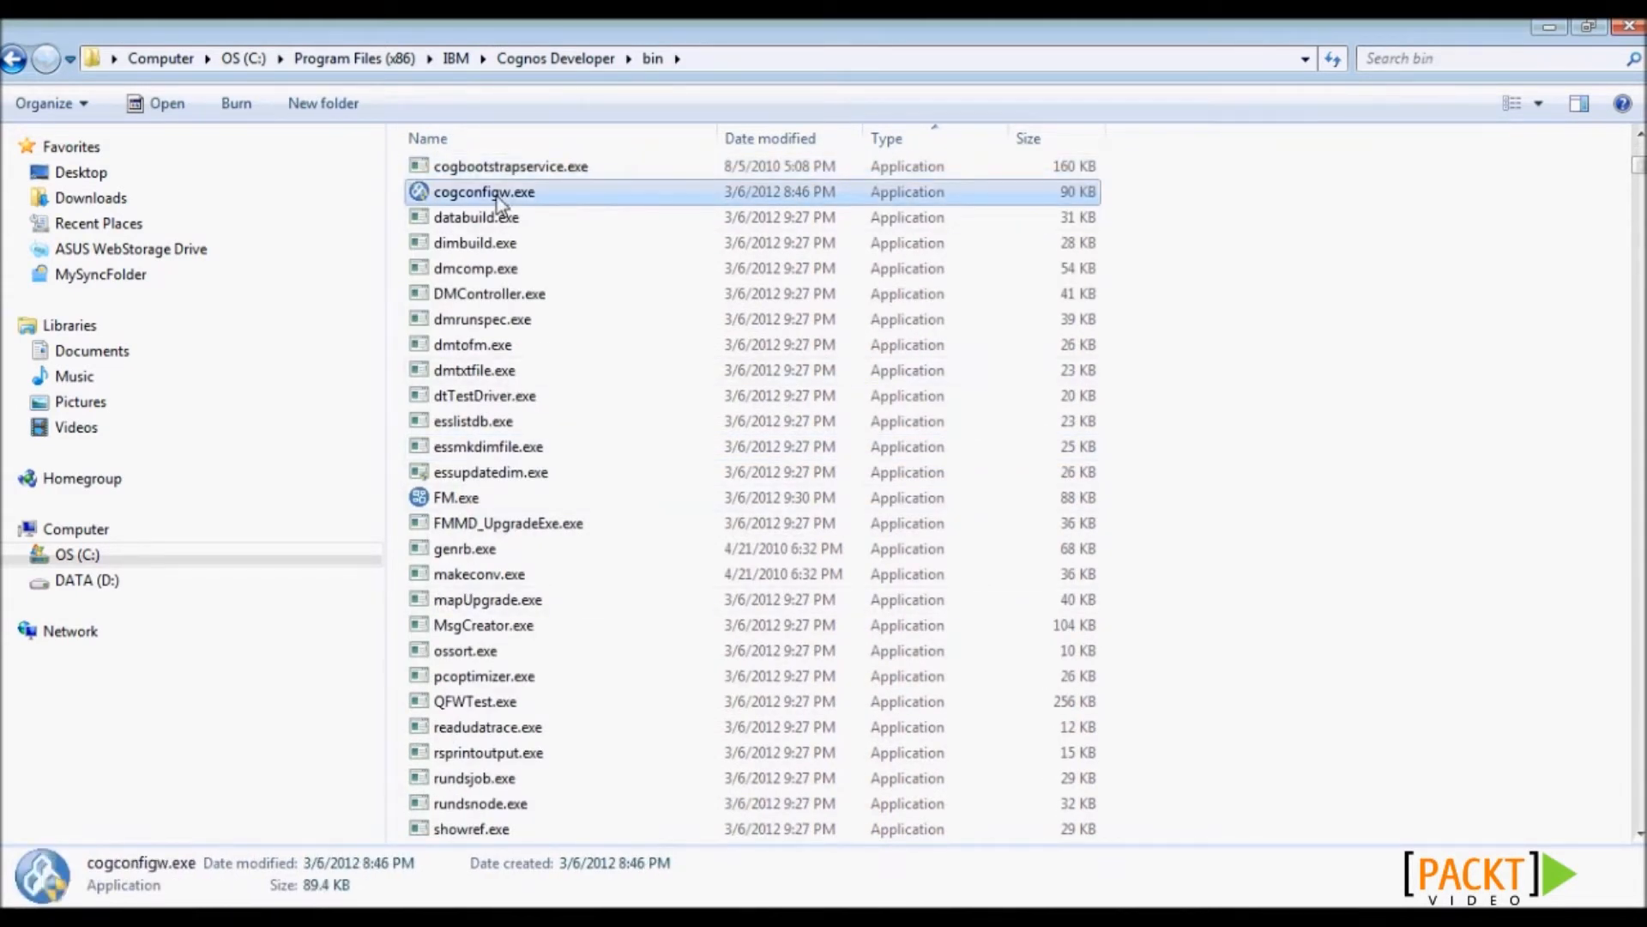
right_click(498, 199)
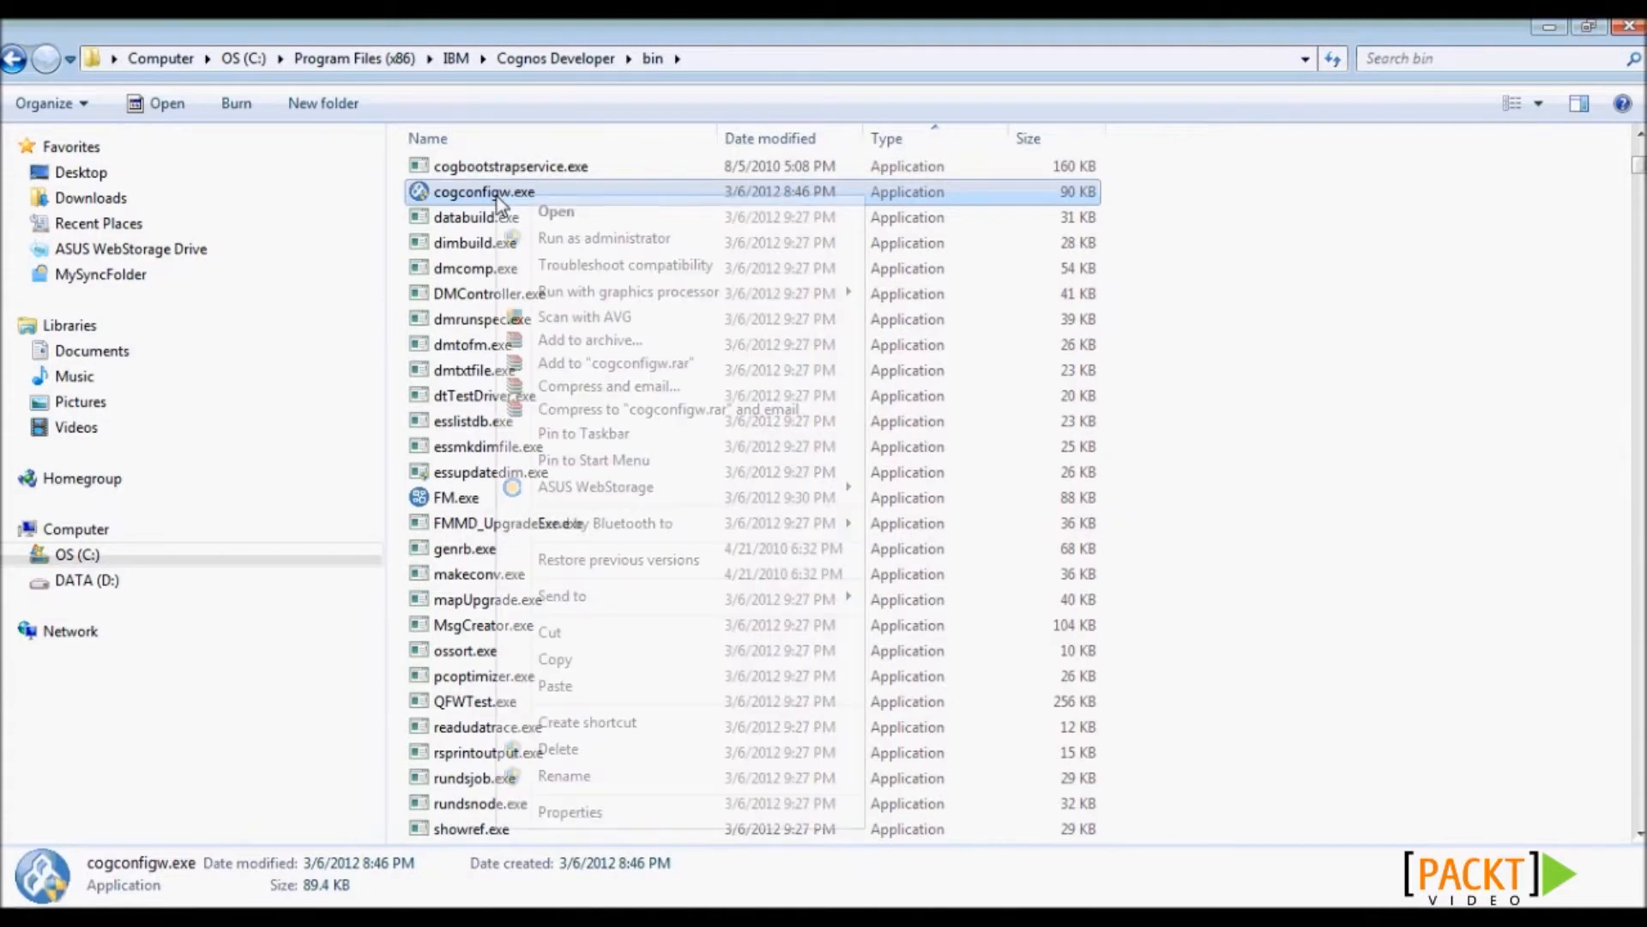
click(592, 239)
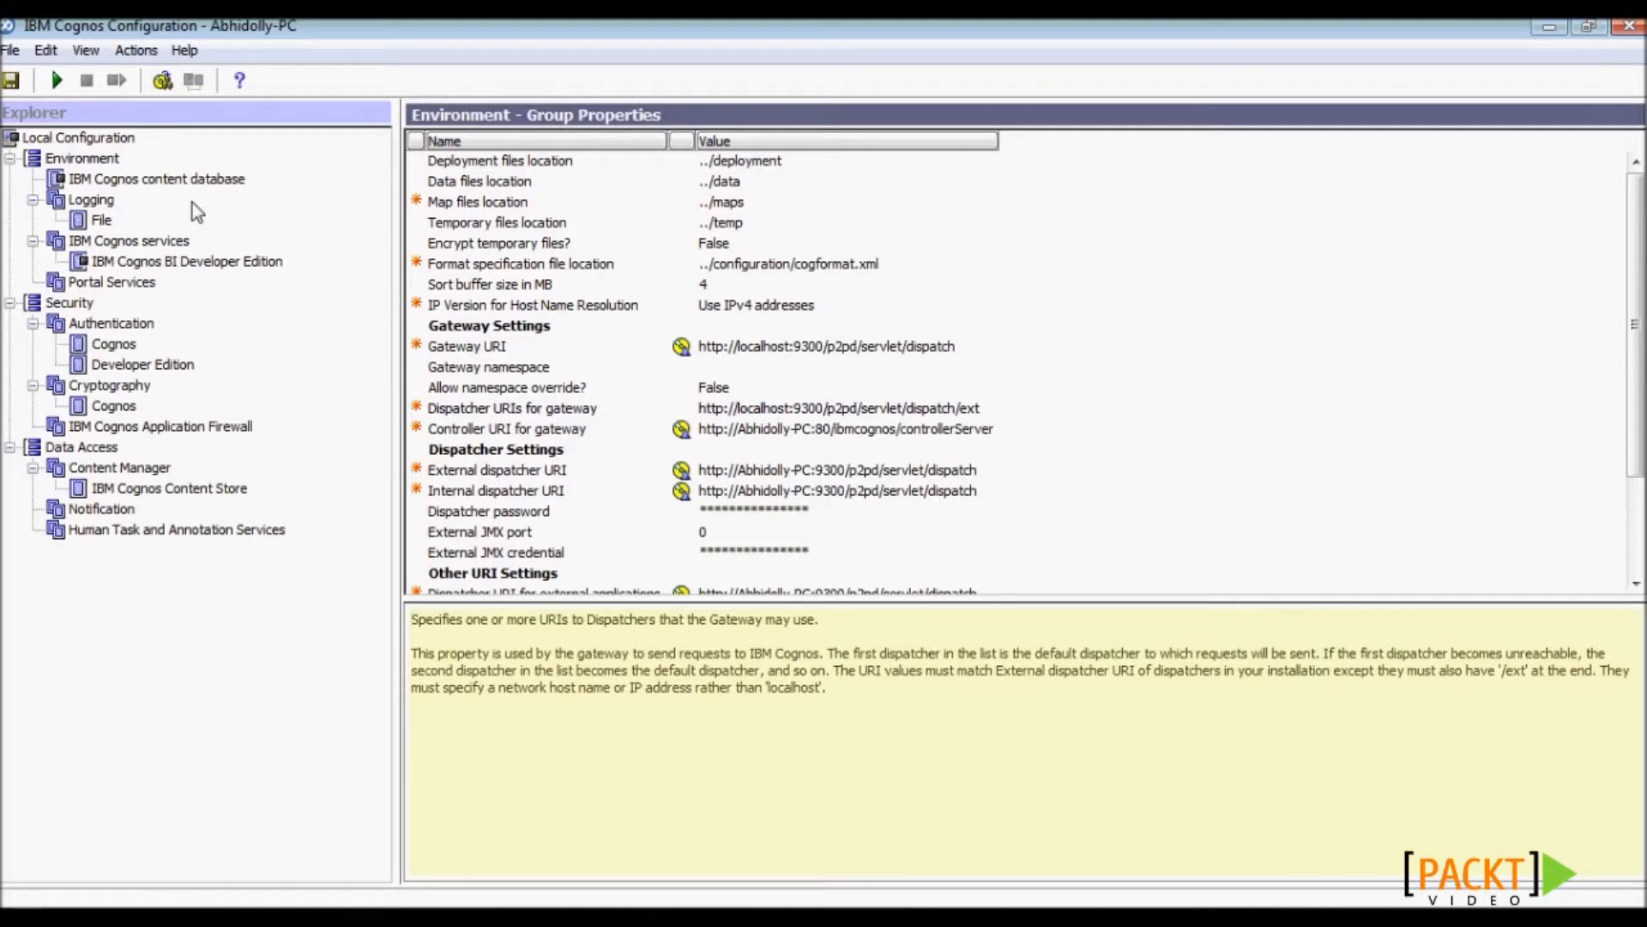
- Save the configuration and start the IBM Cognos content database service, then view the Content Store properties
click(151, 182)
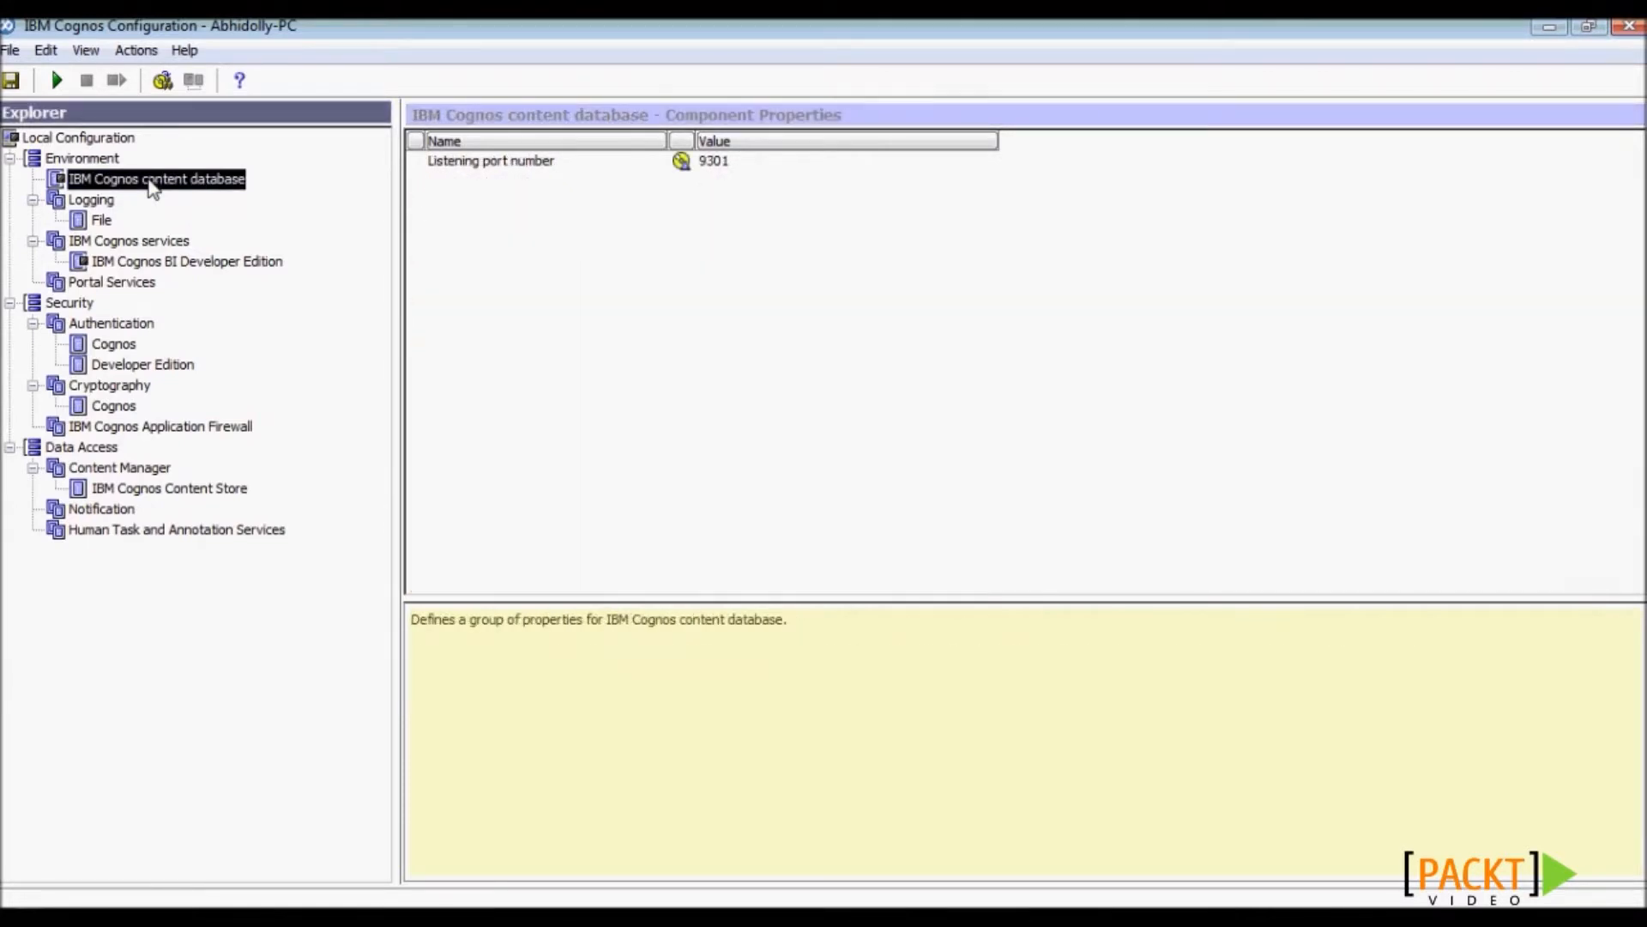
right_click(216, 188)
click(255, 244)
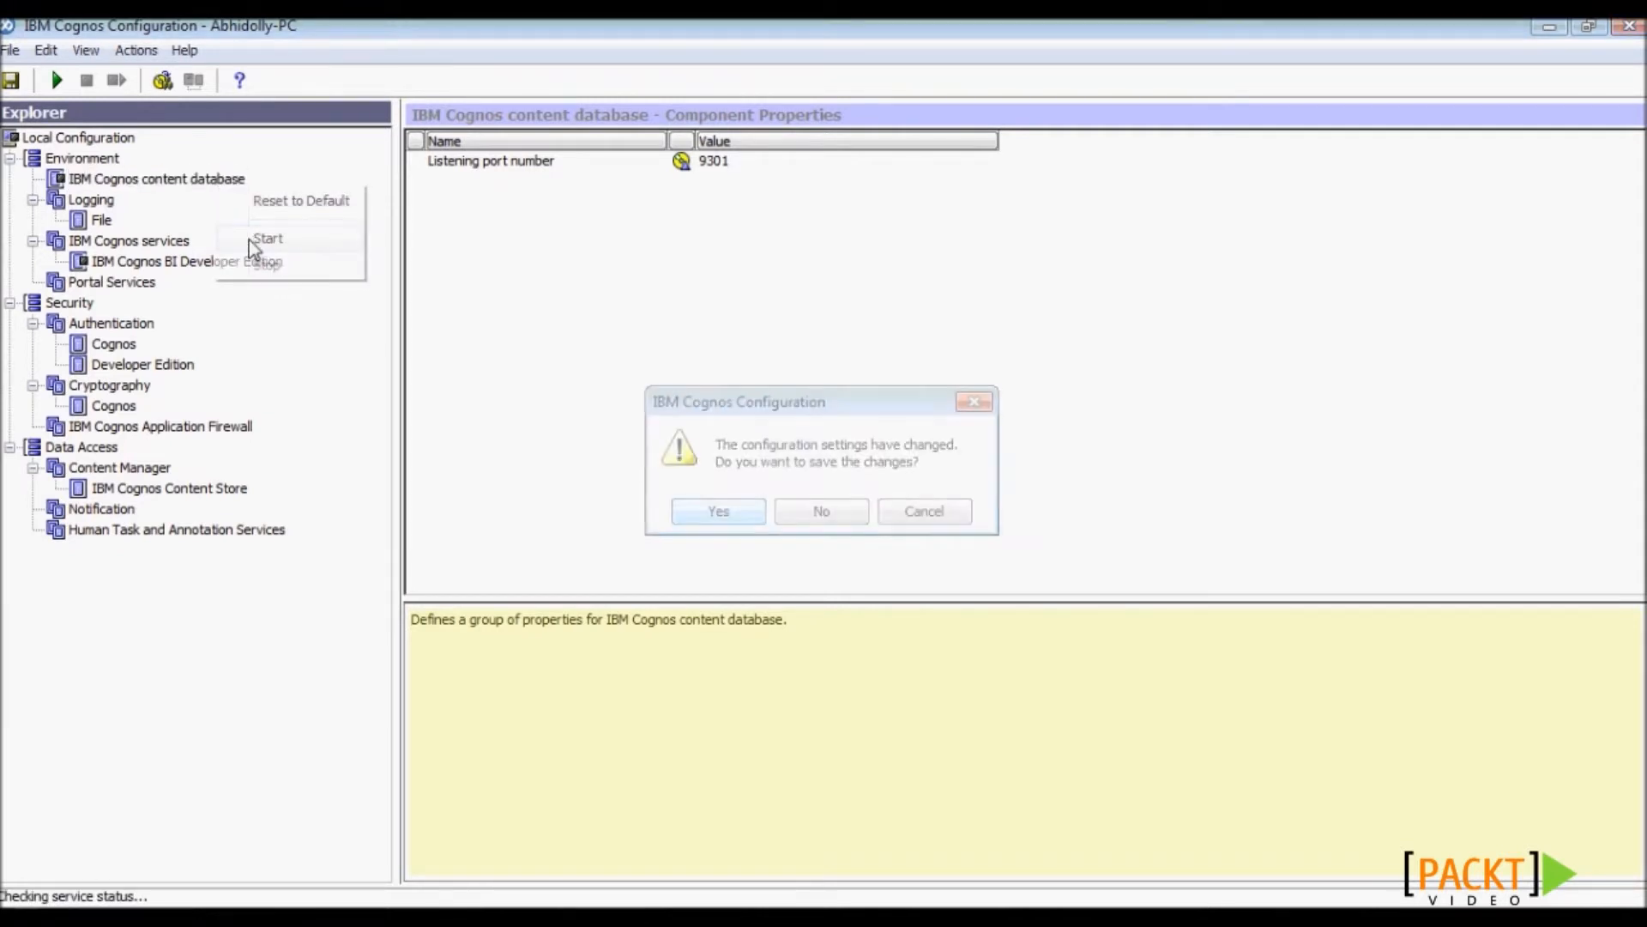
click(719, 513)
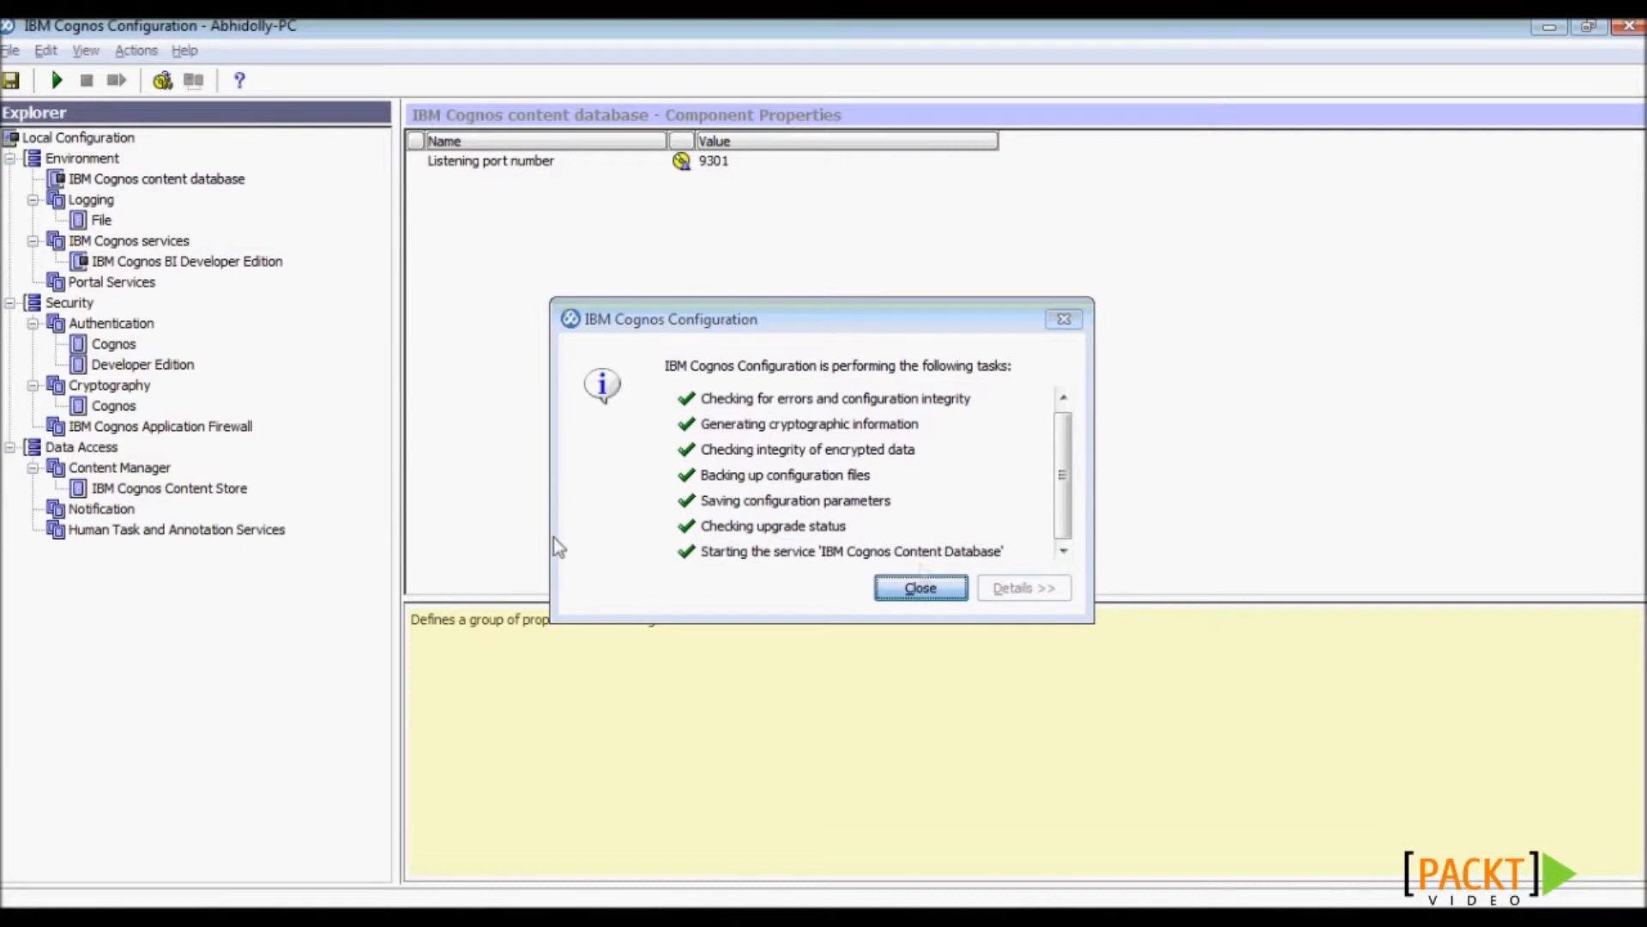
click(924, 586)
click(157, 490)
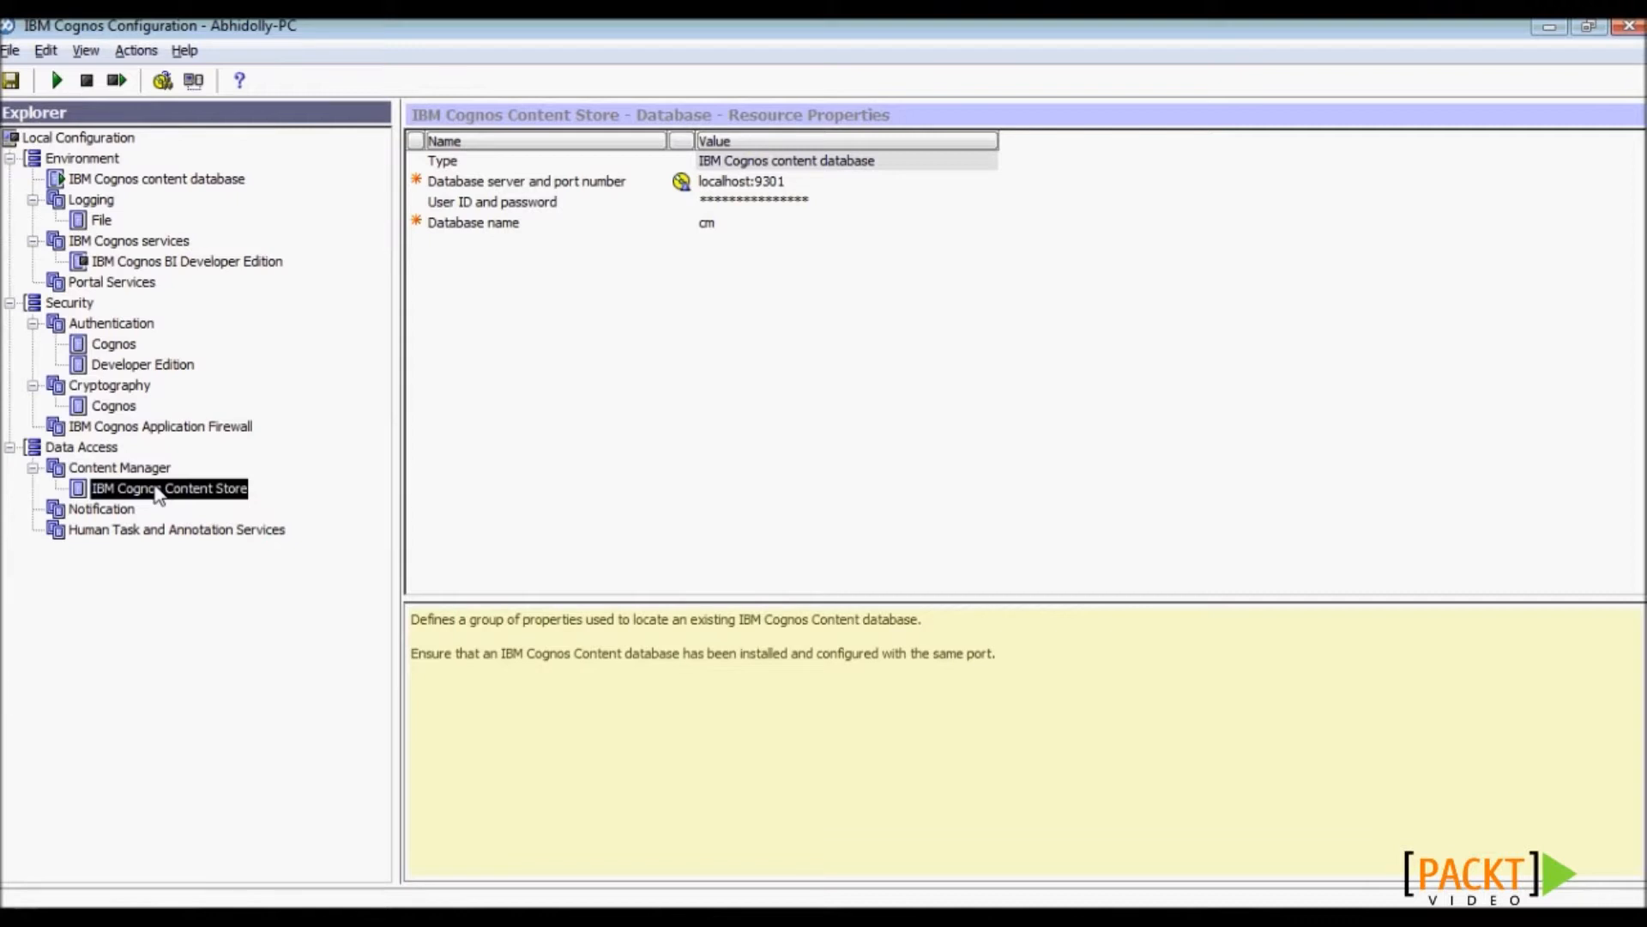
- Test the Content Store's database connection, then return to the Environment properties
right_click(157, 491)
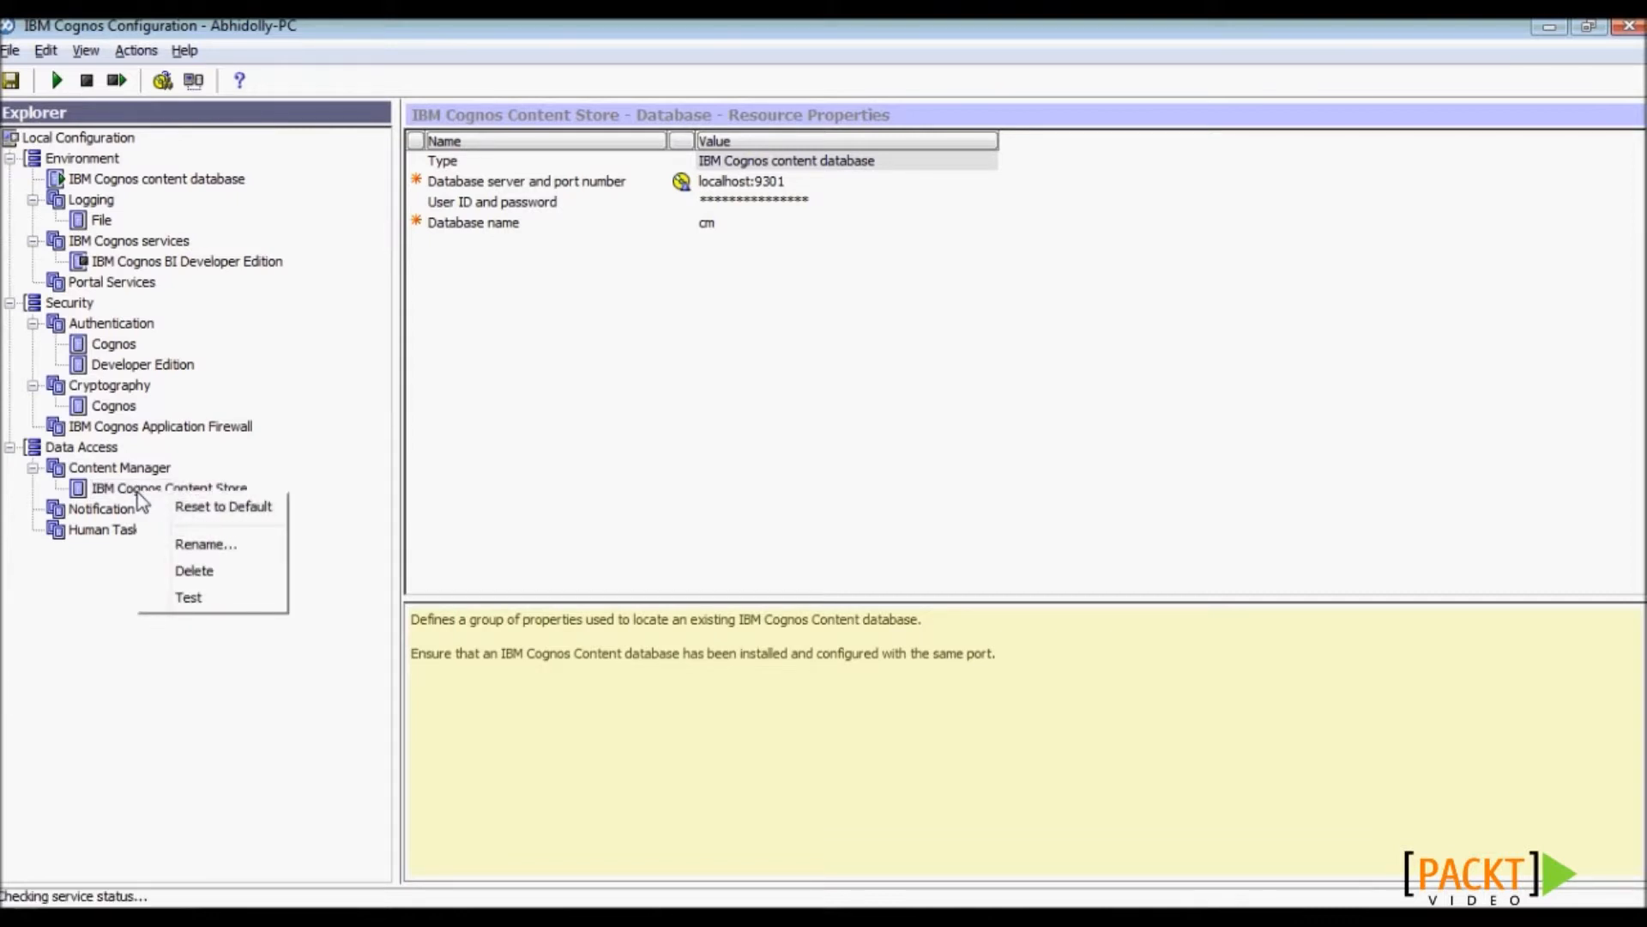
click(205, 598)
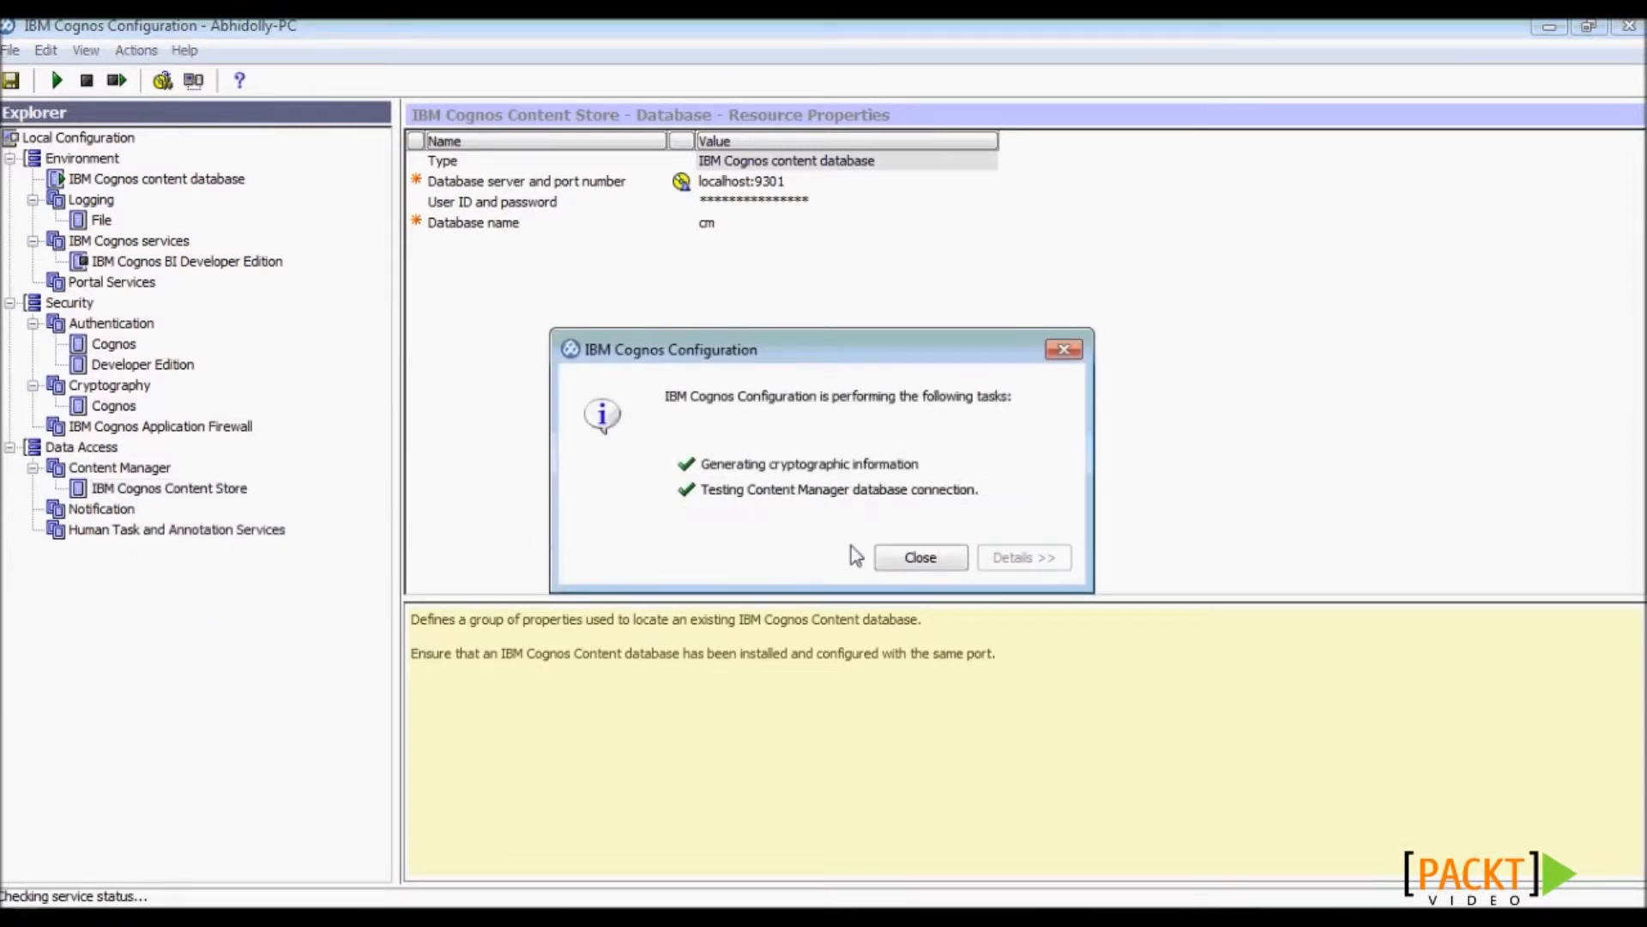
click(920, 559)
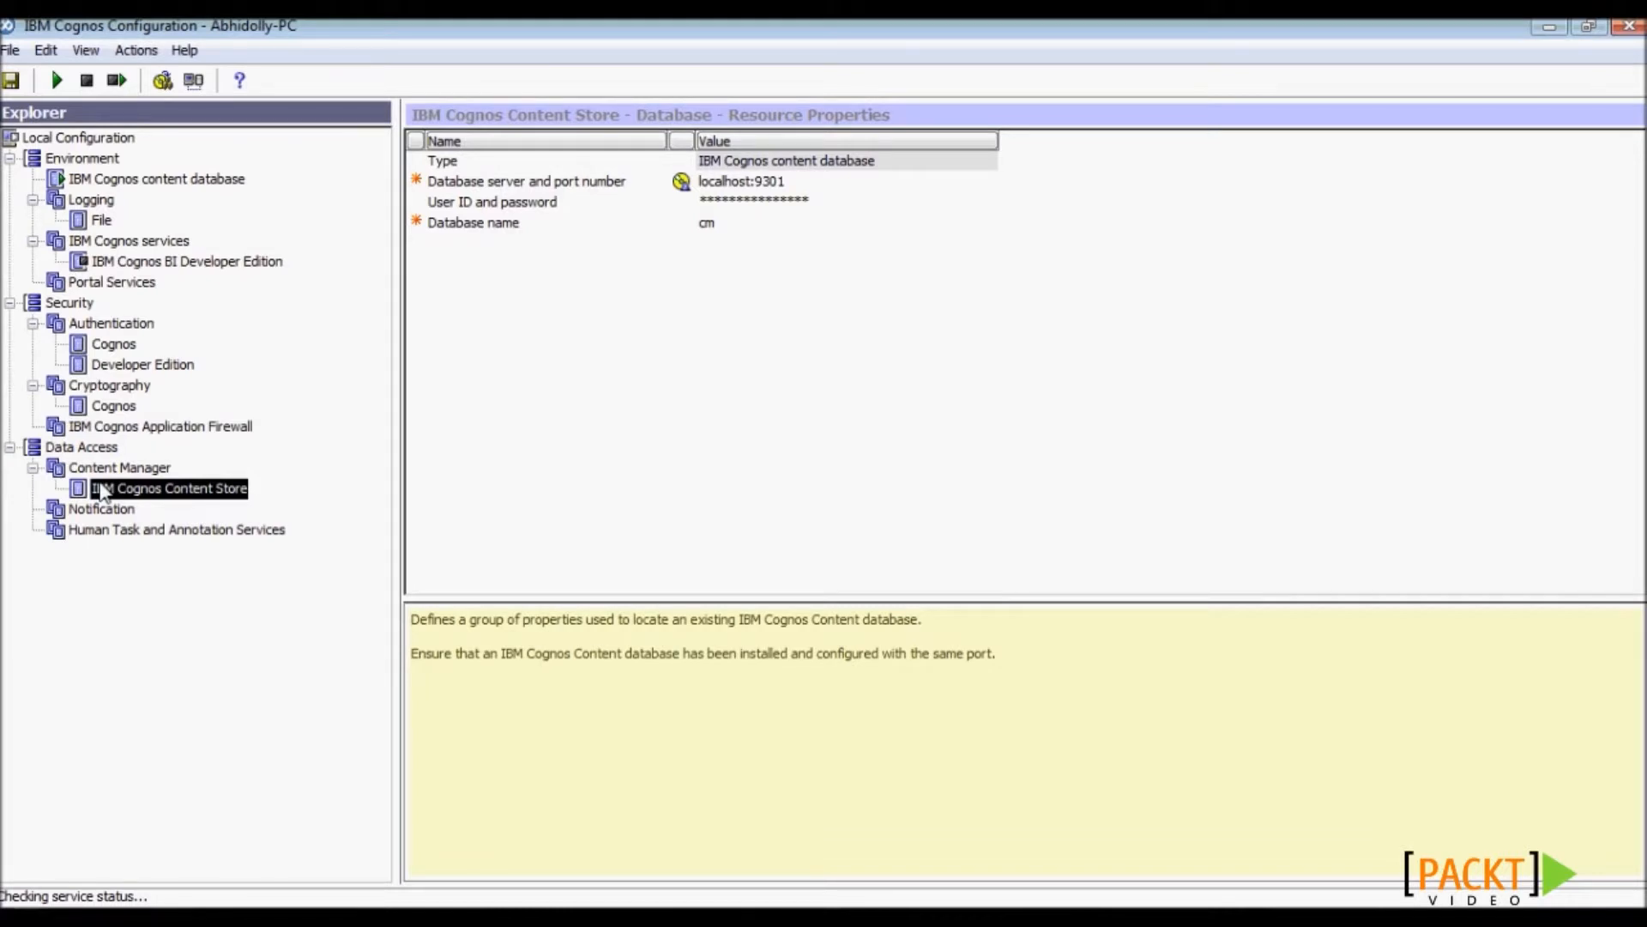
click(82, 159)
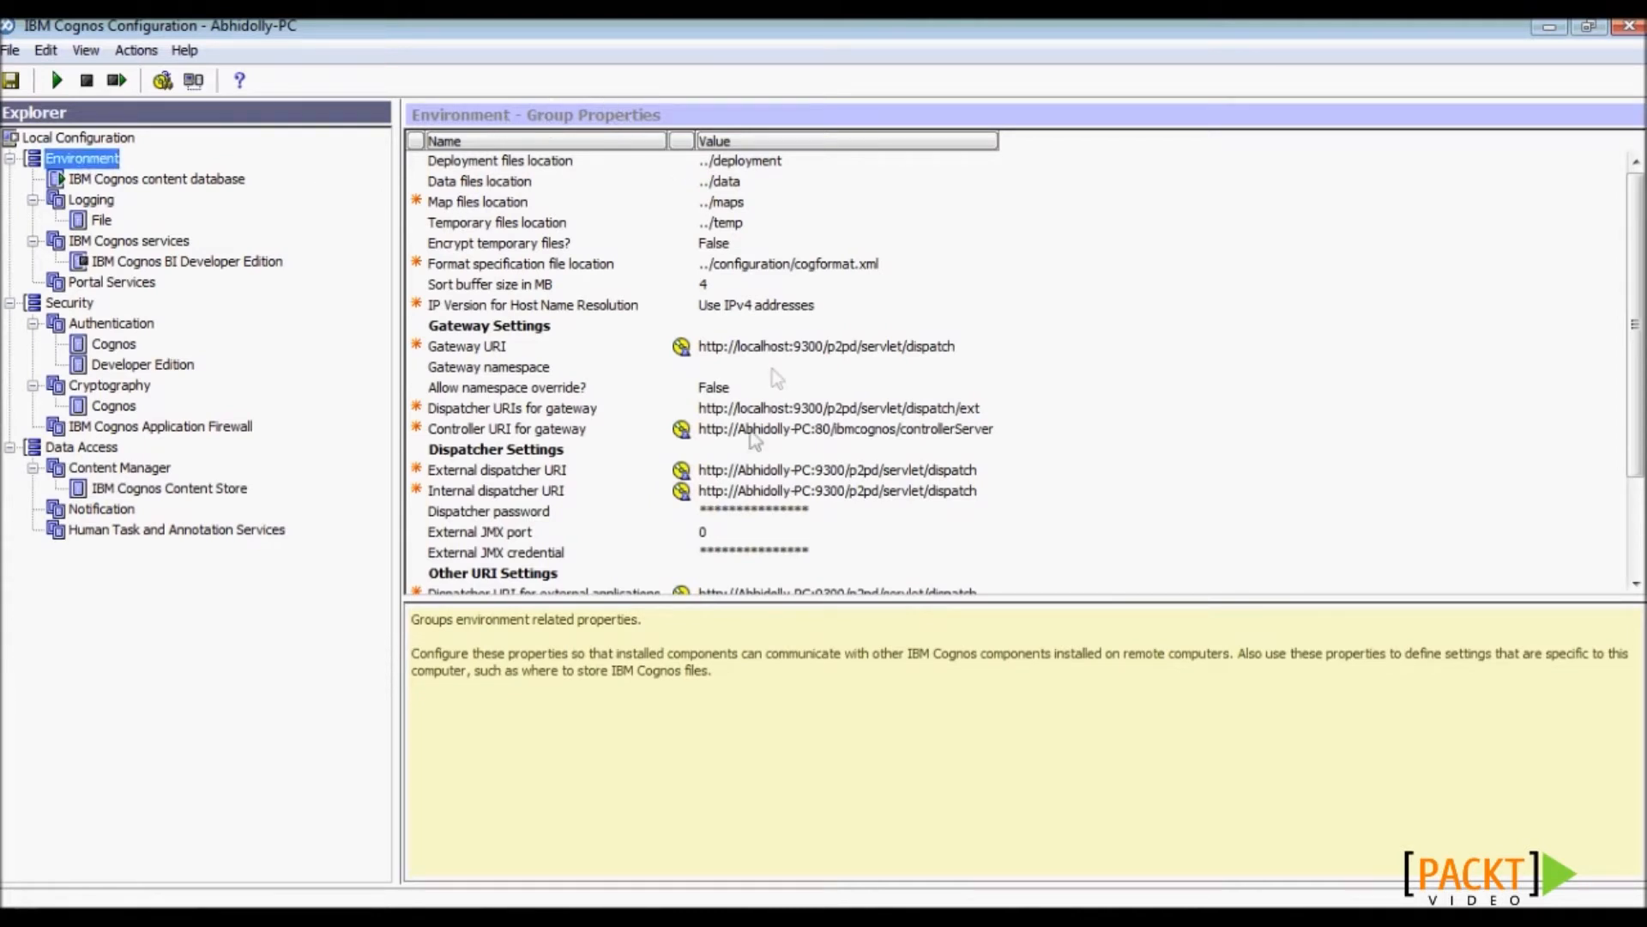
- Replace localhost in the Gateway URI with the computer's host name
click(754, 348)
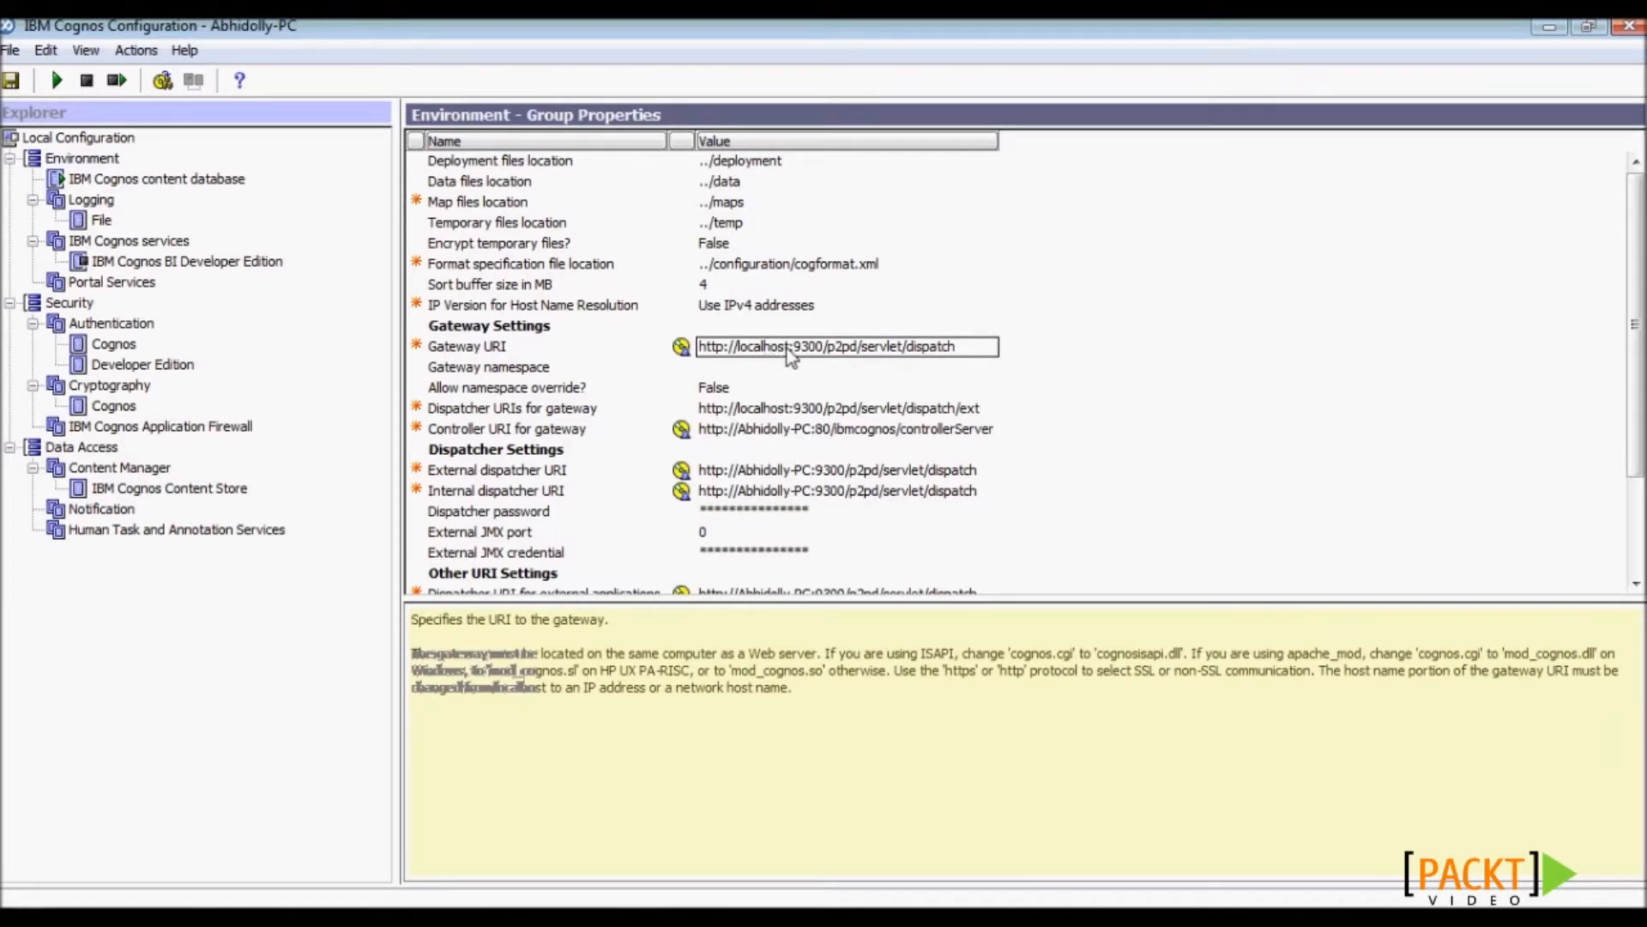
key(Delete)
key(Delete)
key(Delete)
key(Delete)
key(Delete)
key(Delete)
key(Delete)
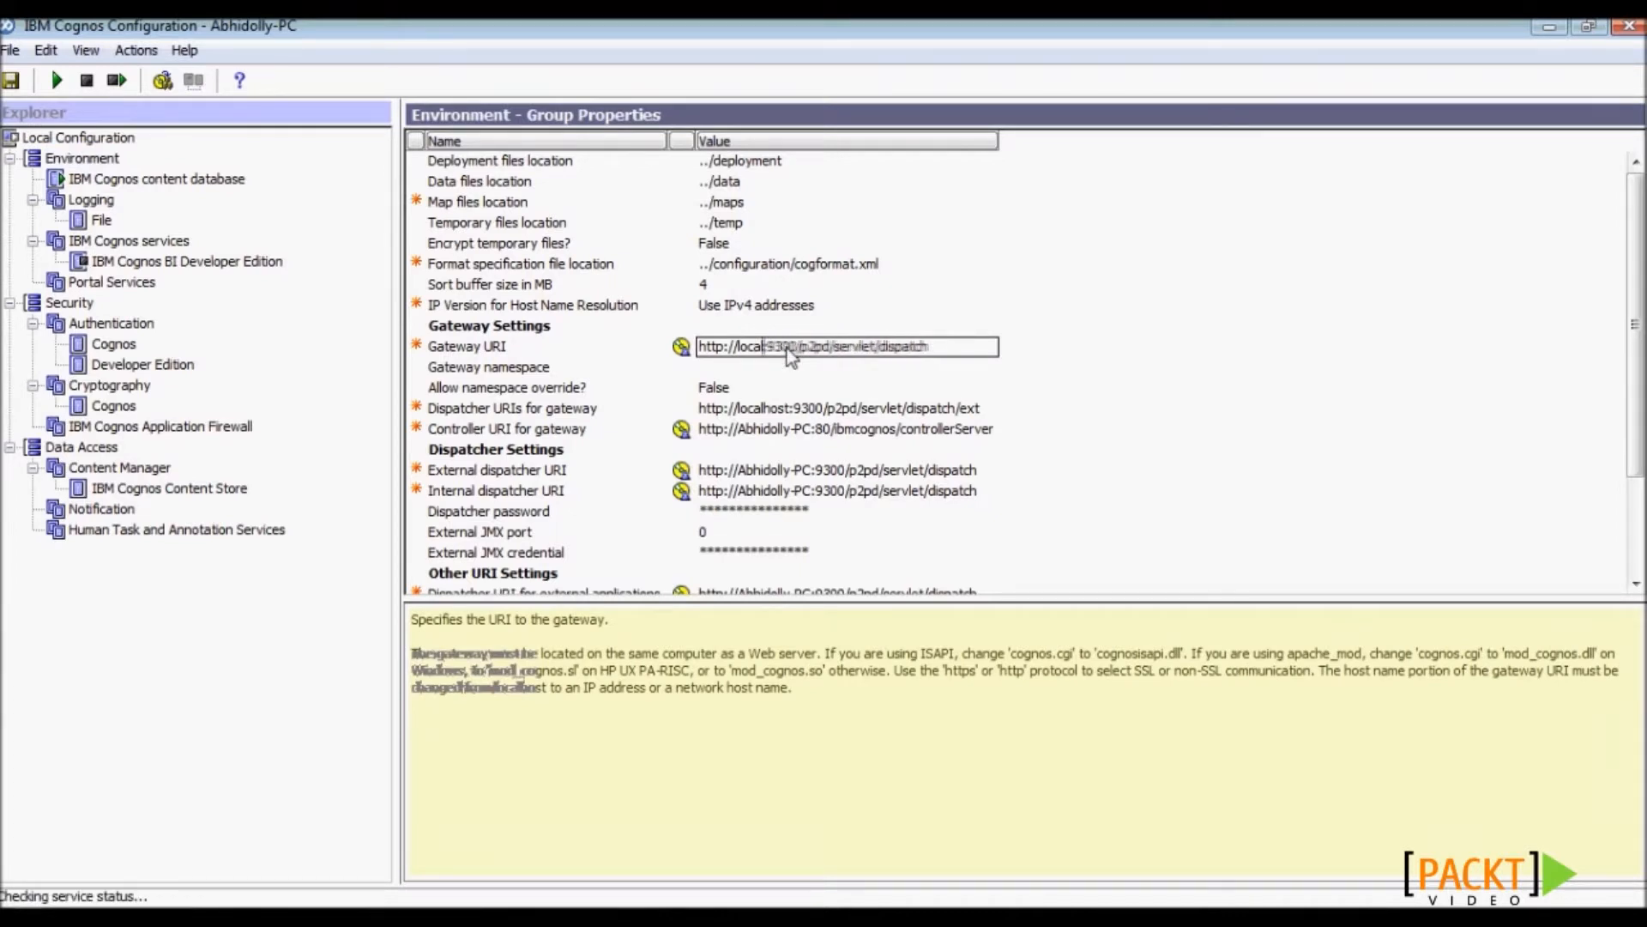
key(BackSpace)
key(BackSpace)
key(BackSpace)
text(Abhidolly-PC:)
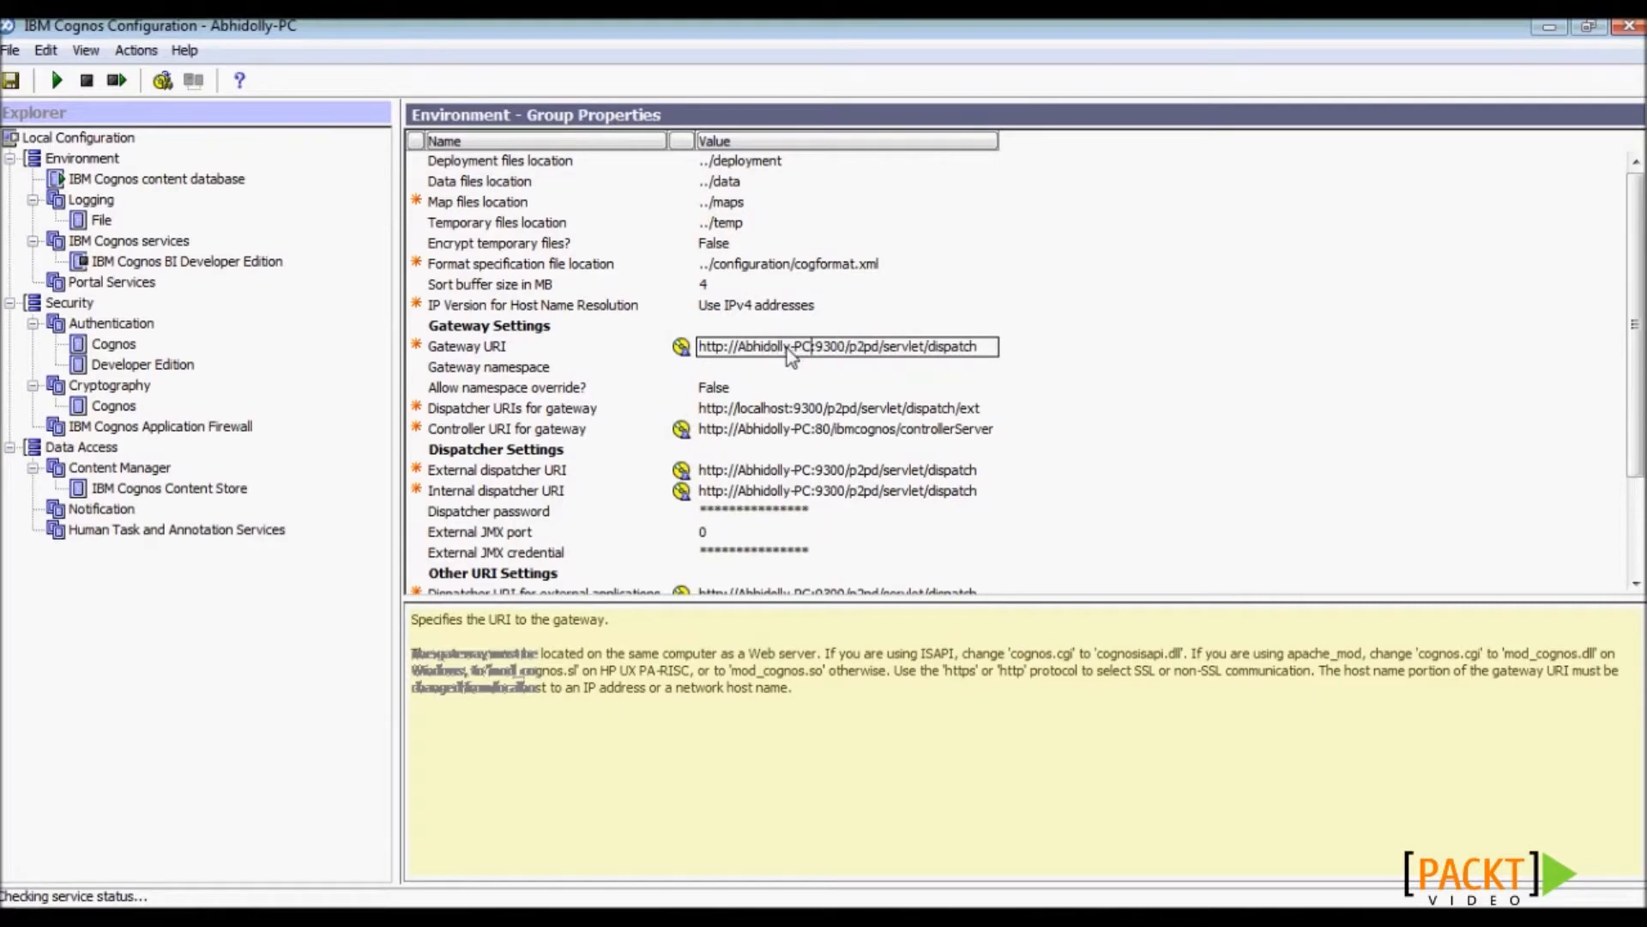
- Change the gateway's dispatcher URI host from localhost to the computer's host name
click(791, 410)
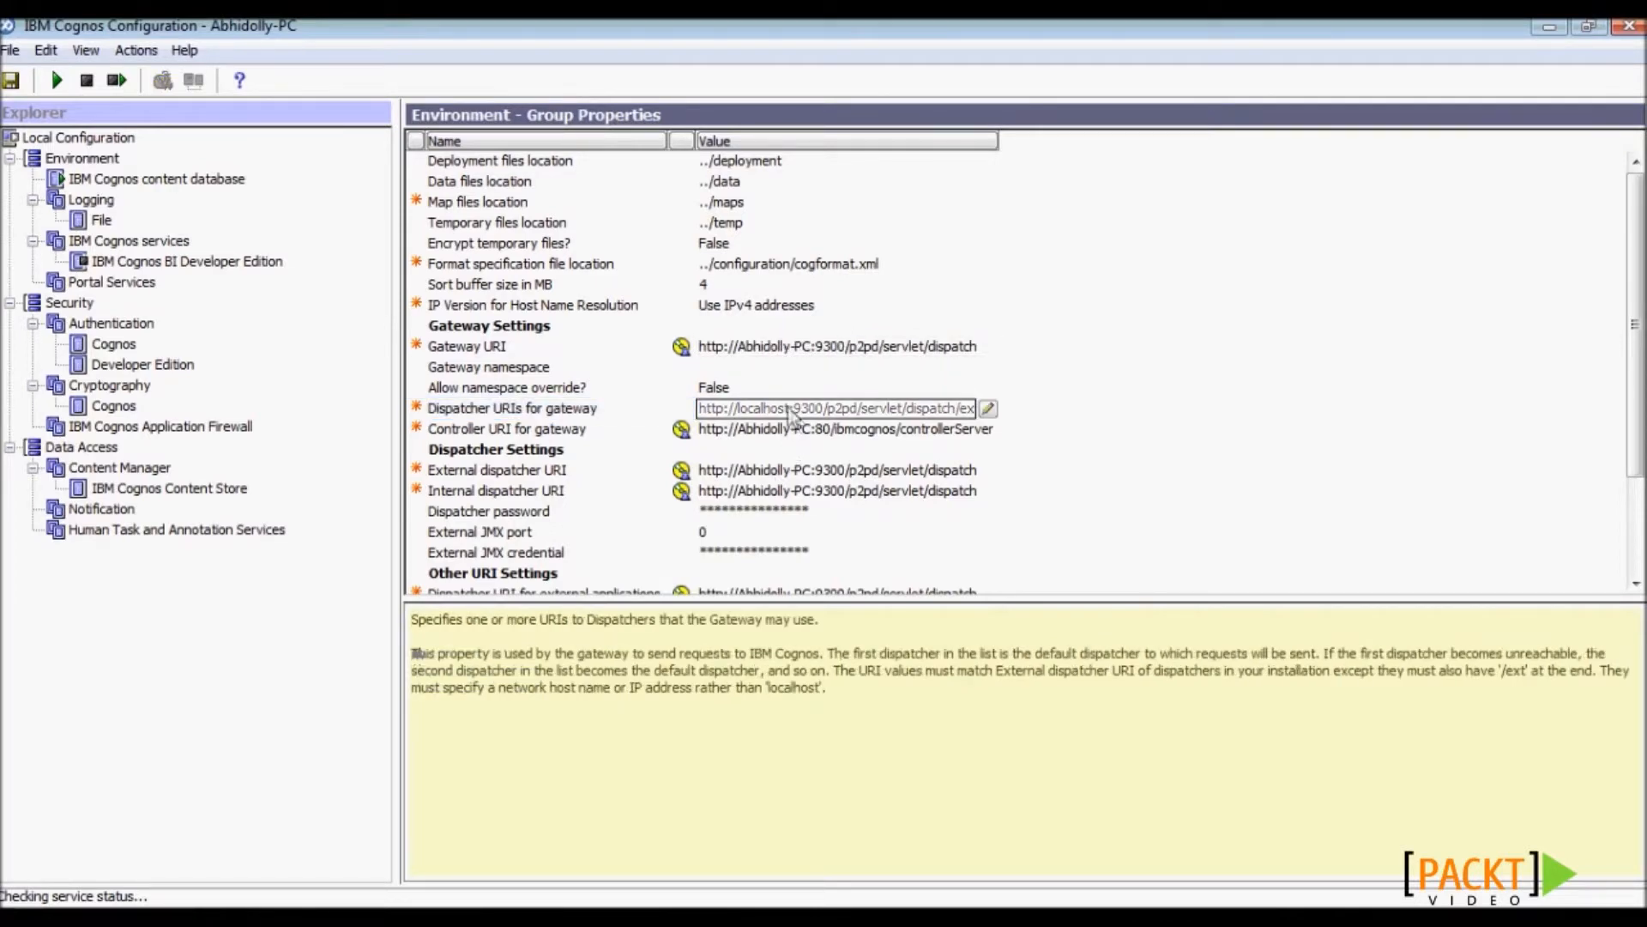
click(988, 408)
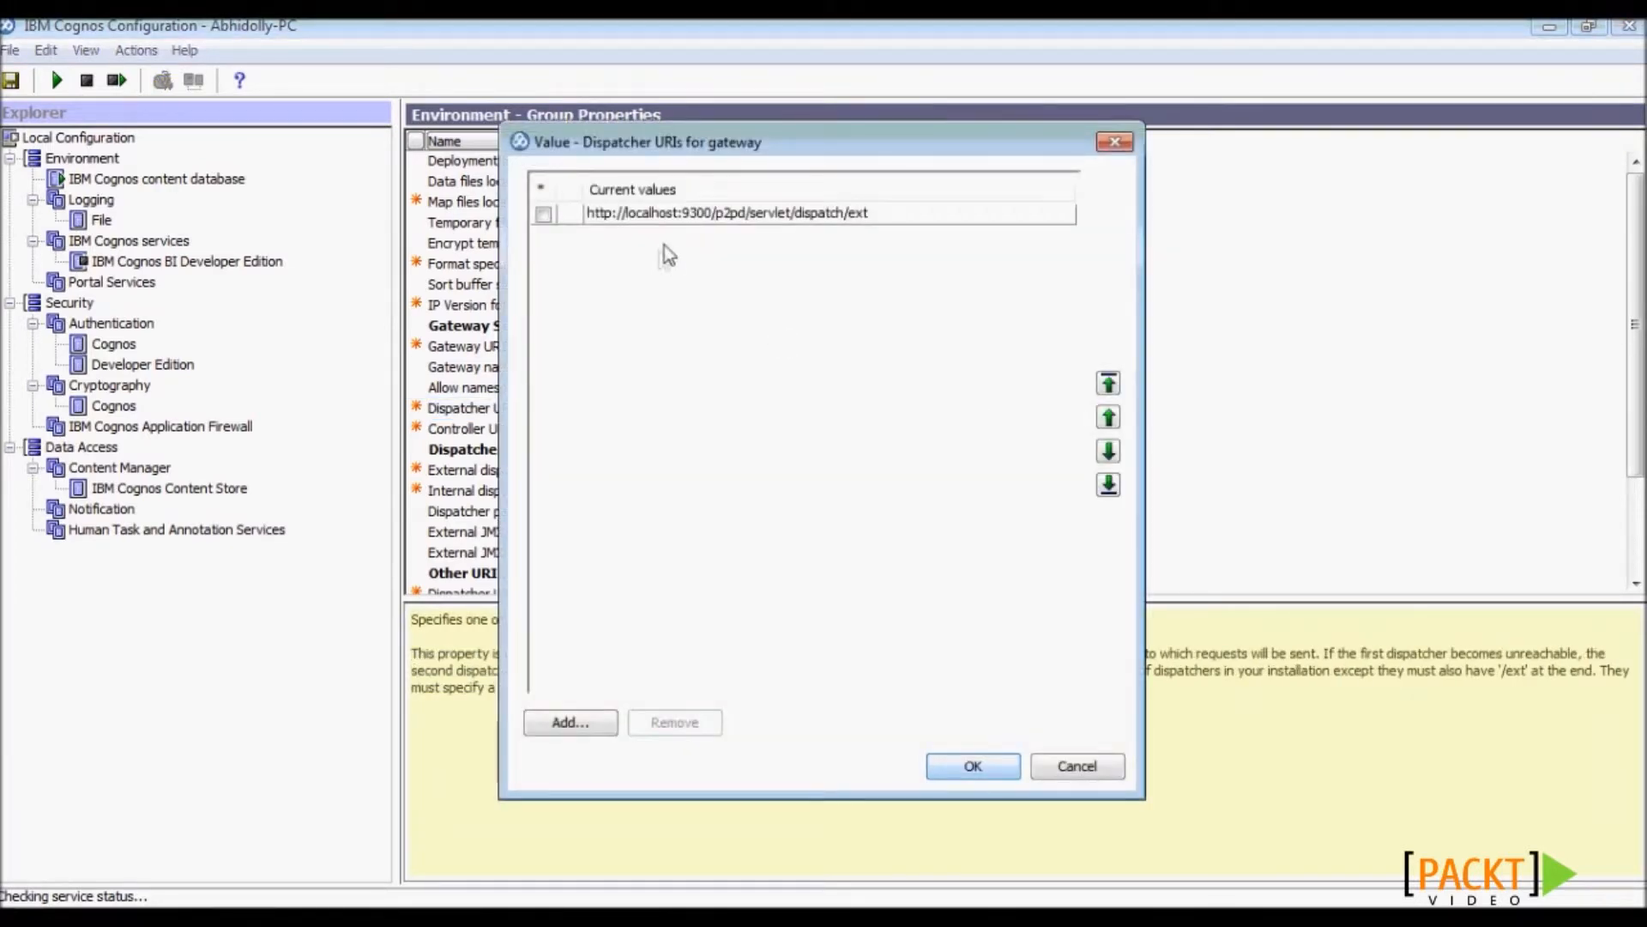
click(678, 219)
key(BackSpace)
key(BackSpace)
key(BackSpace)
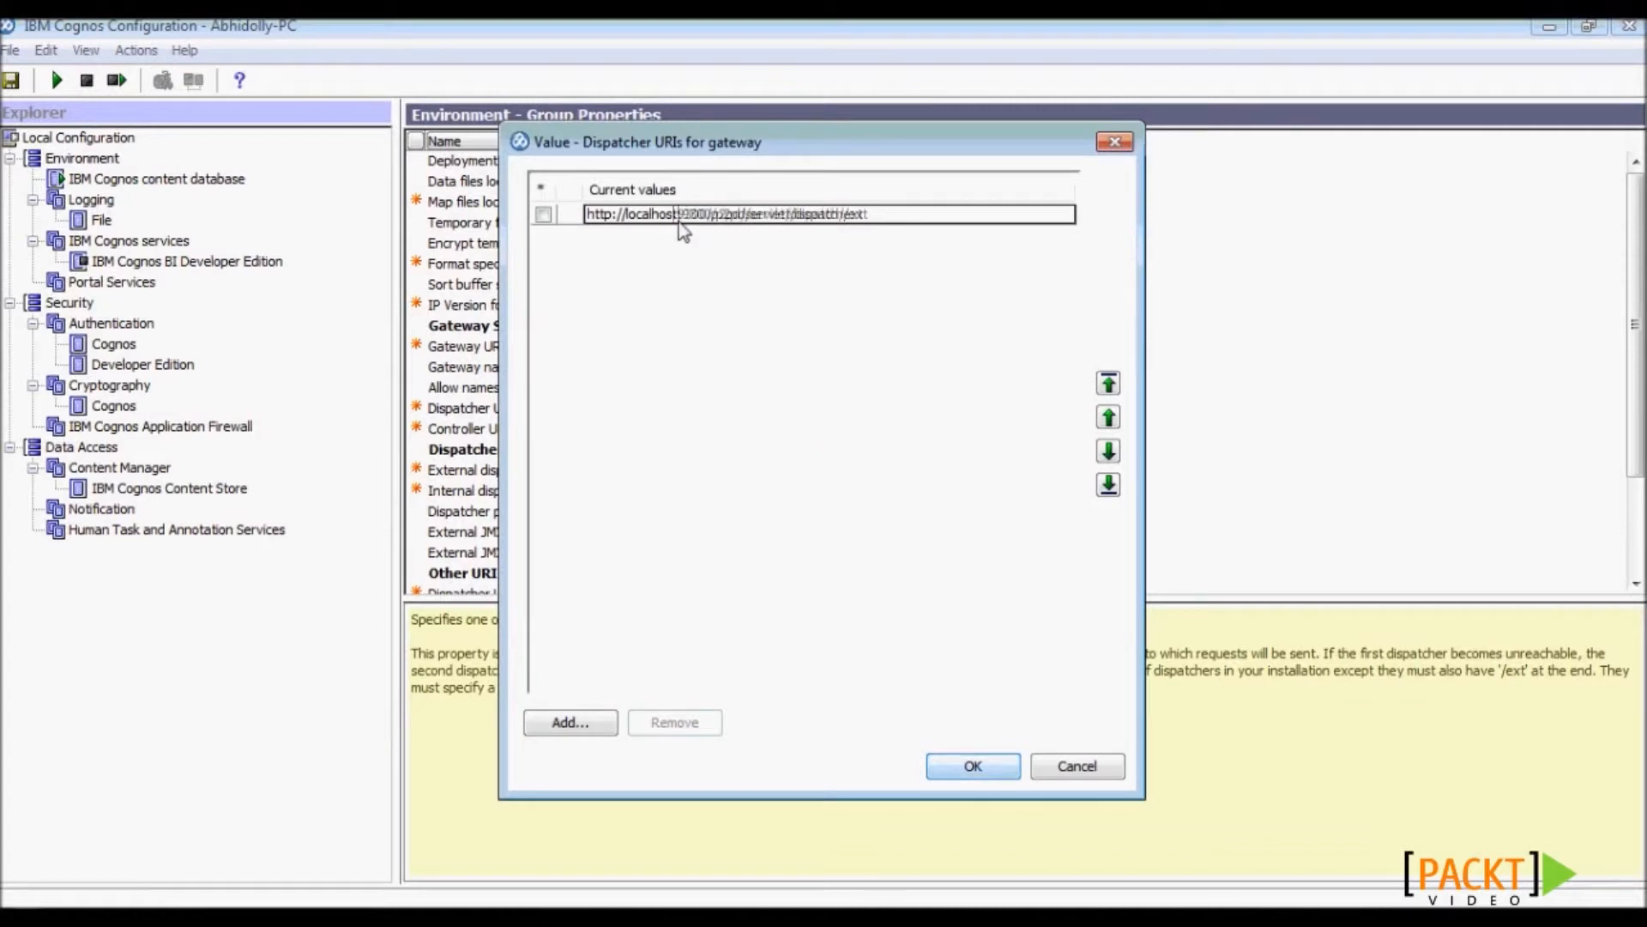
key(BackSpace)
key(BackSpace)
key(BackSpace)
key(BackSpace)
key(BackSpace)
key(BackSpace)
text(Abhidolly-PC)
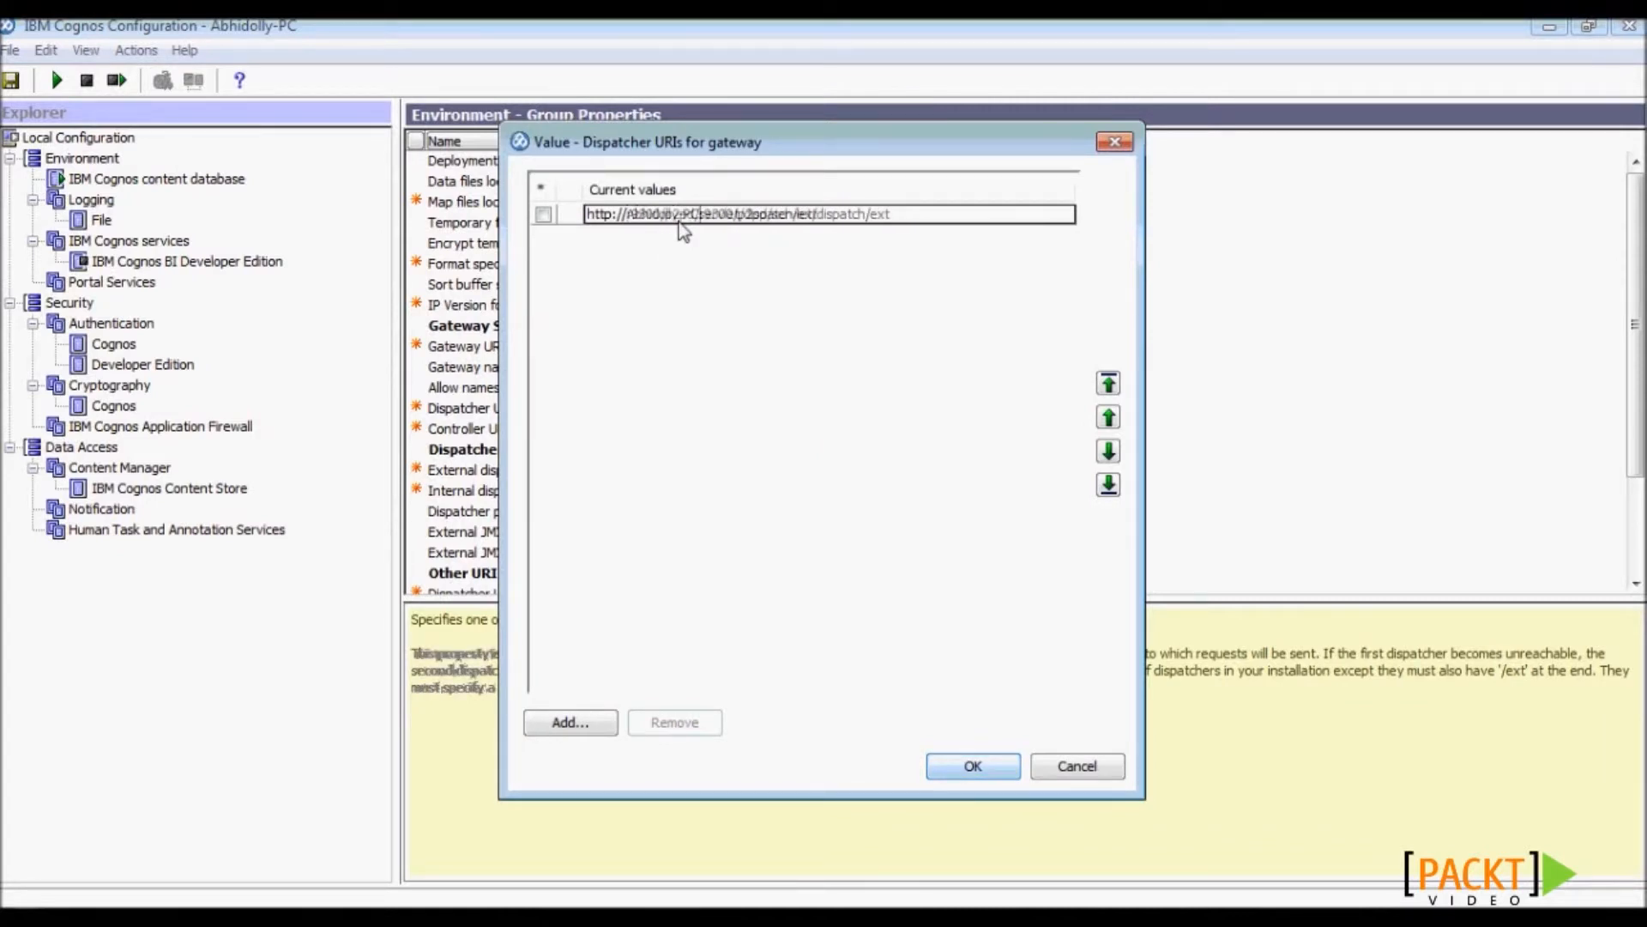
click(972, 766)
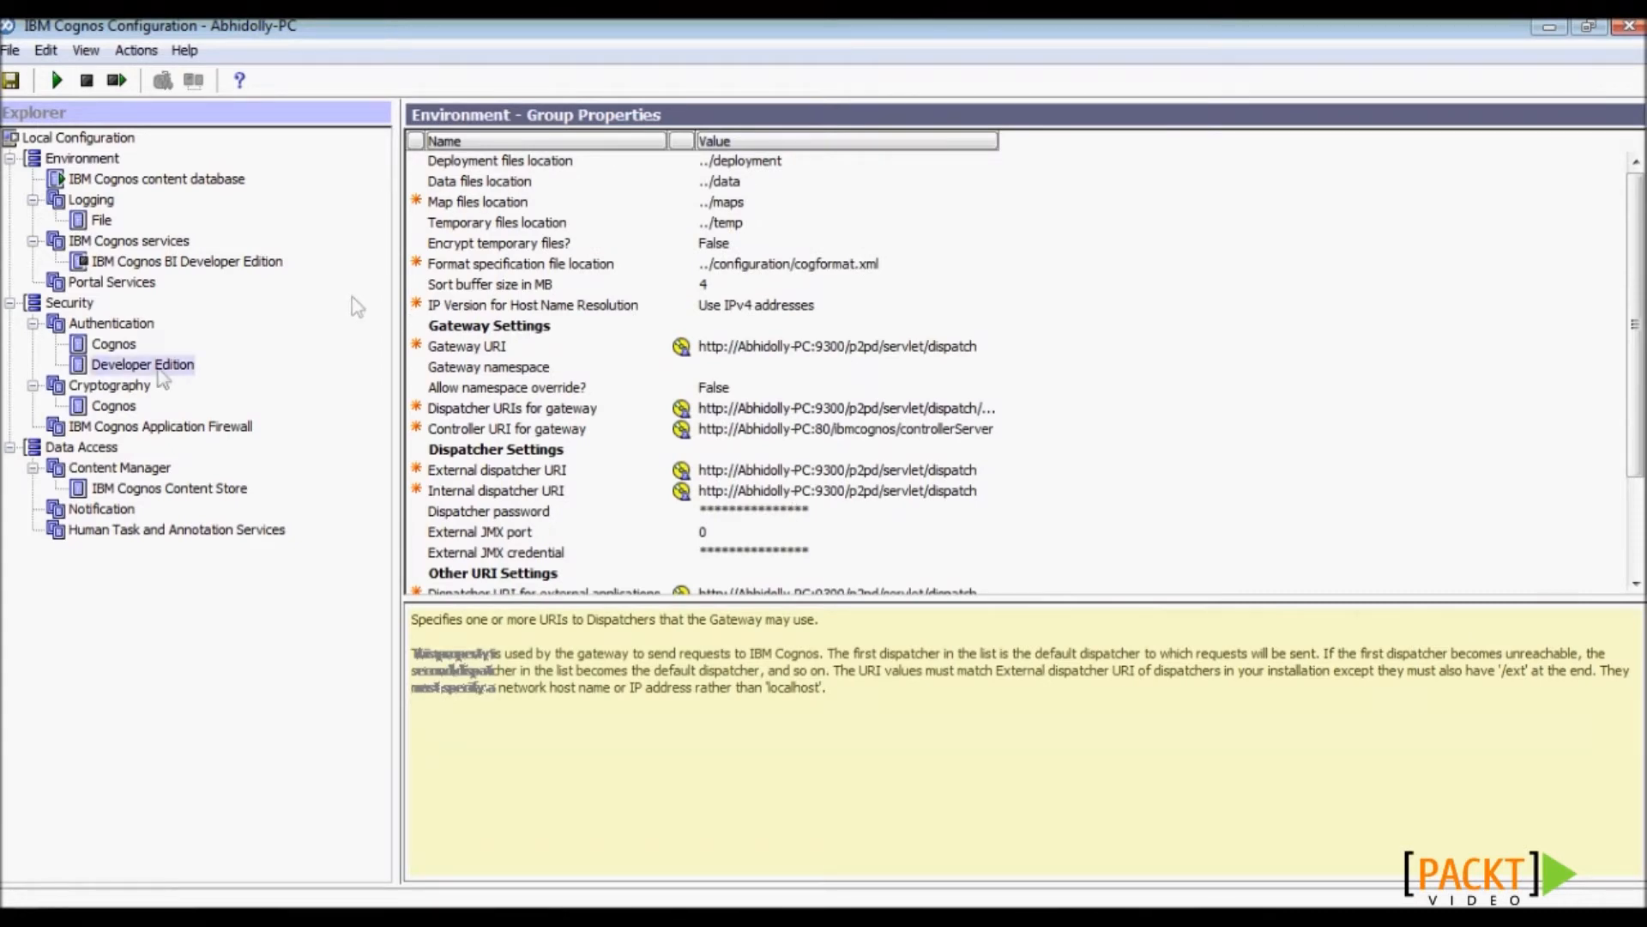
- Review the Cognos cryptography settings, save the configuration, and select the BI Developer Edition service
click(117, 410)
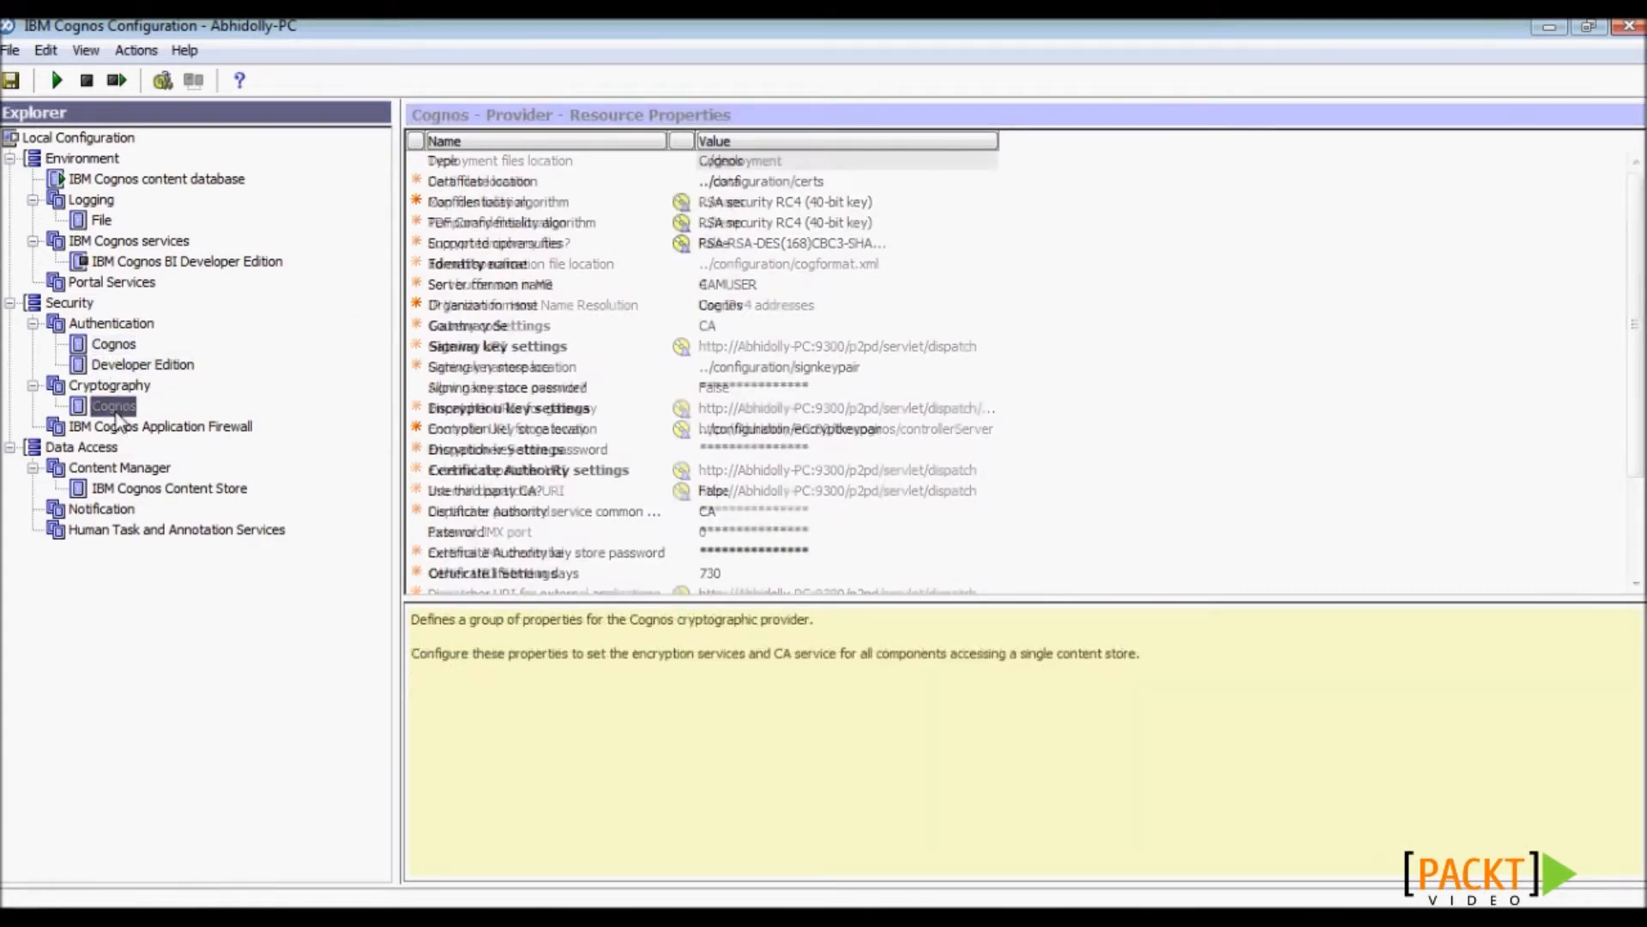
click(519, 534)
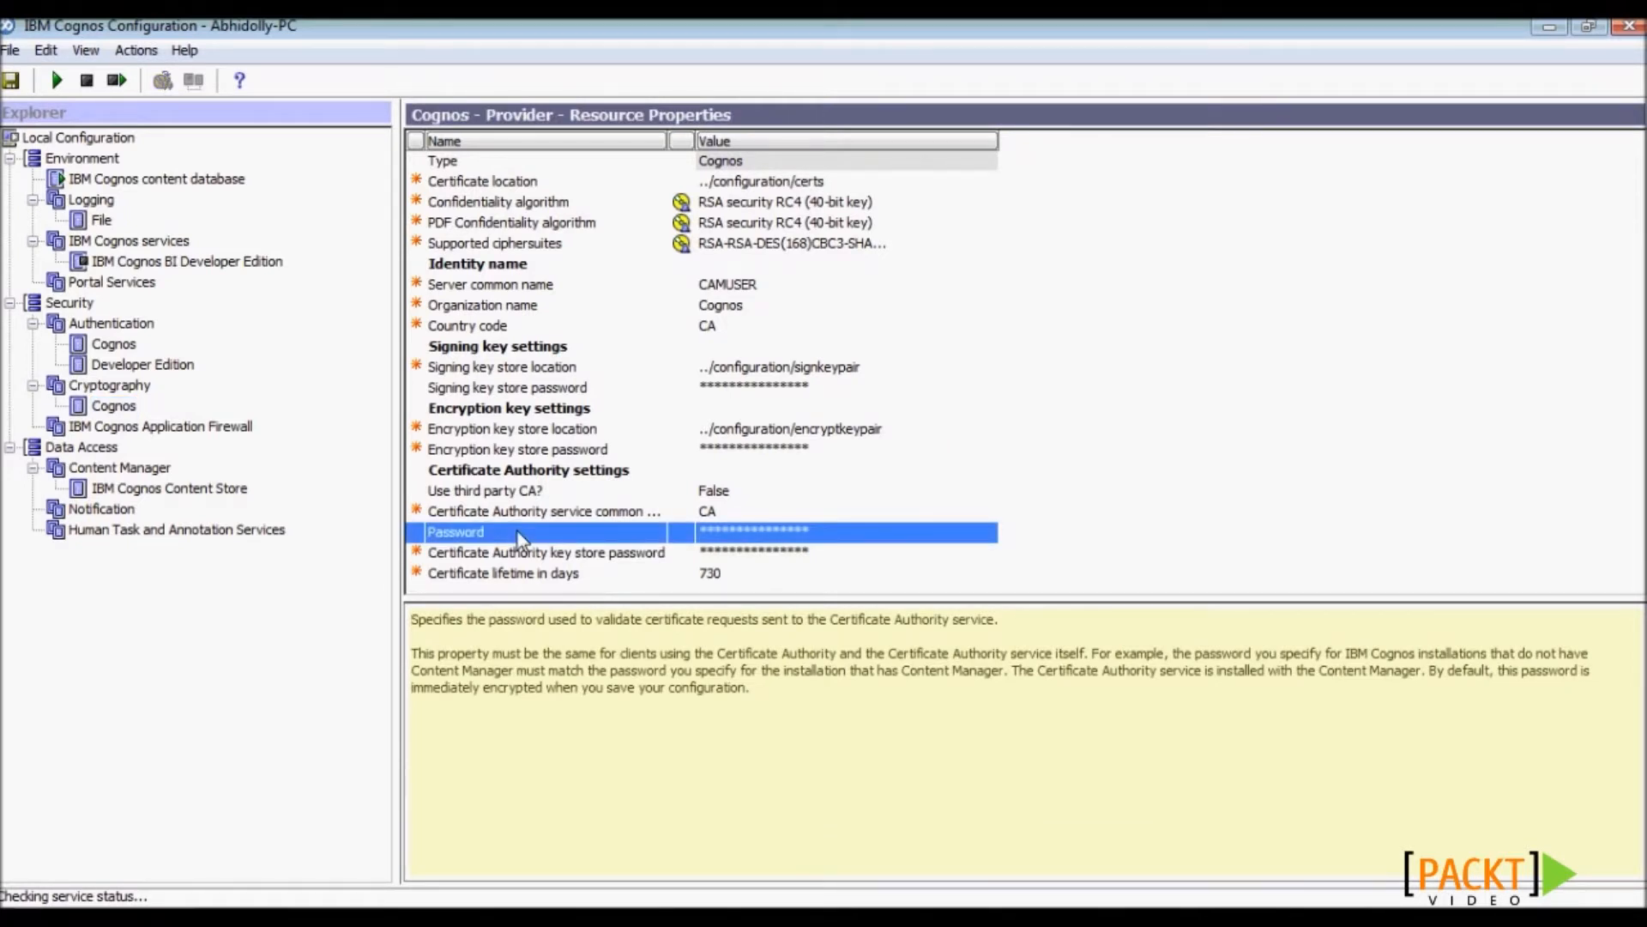
click(10, 80)
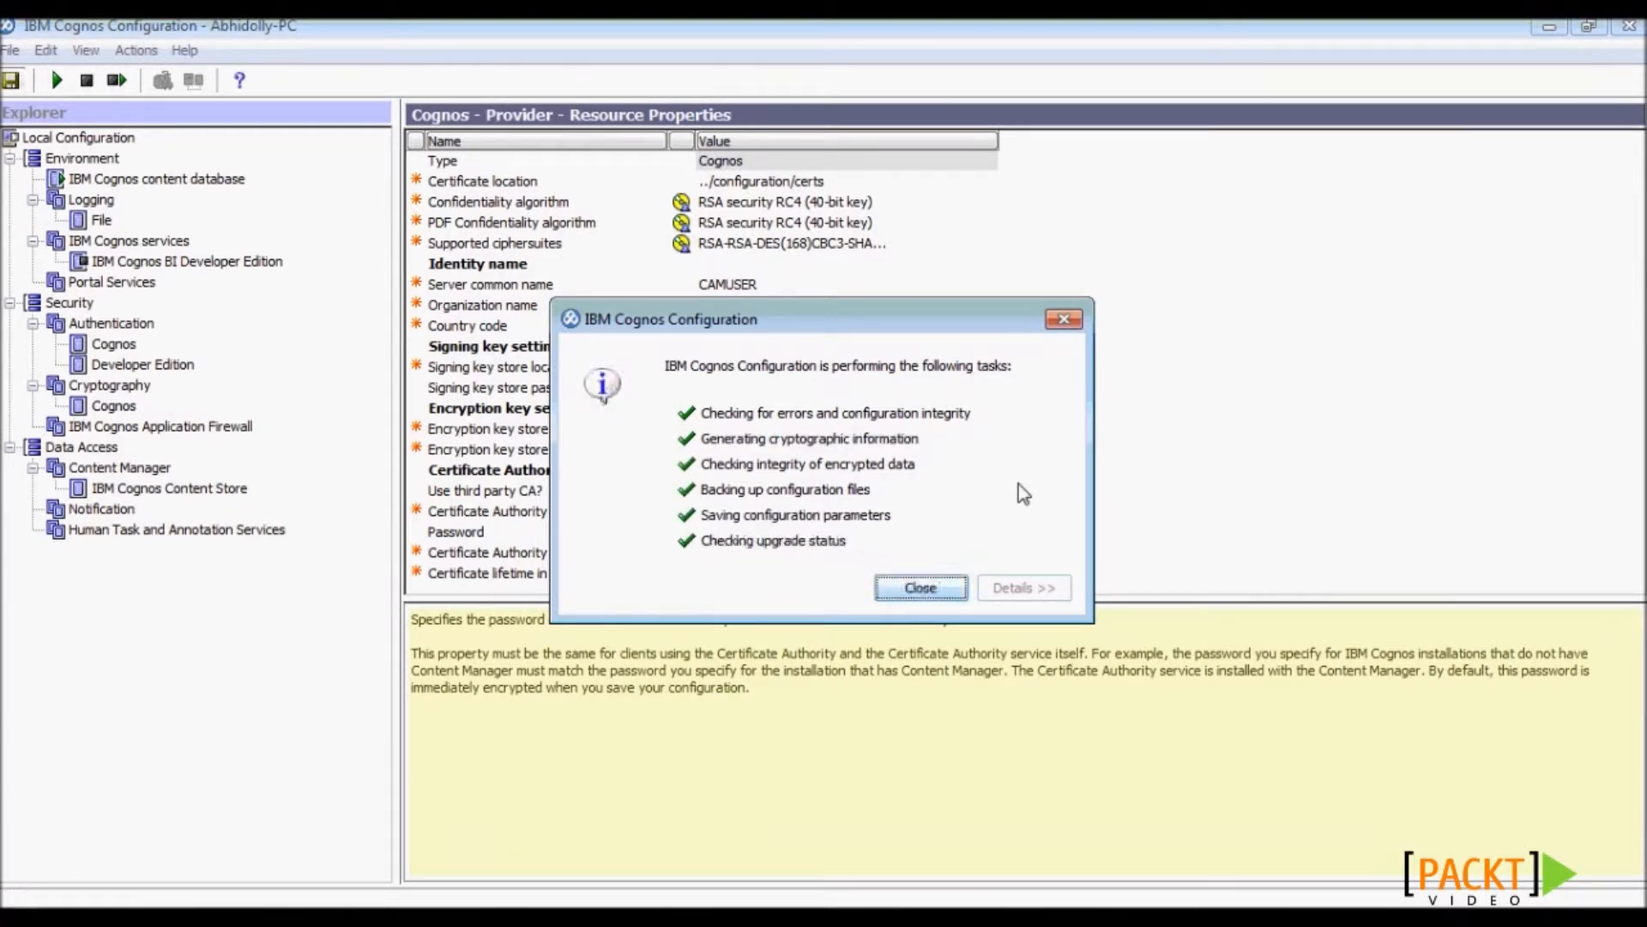
click(921, 588)
click(241, 263)
right_click(222, 271)
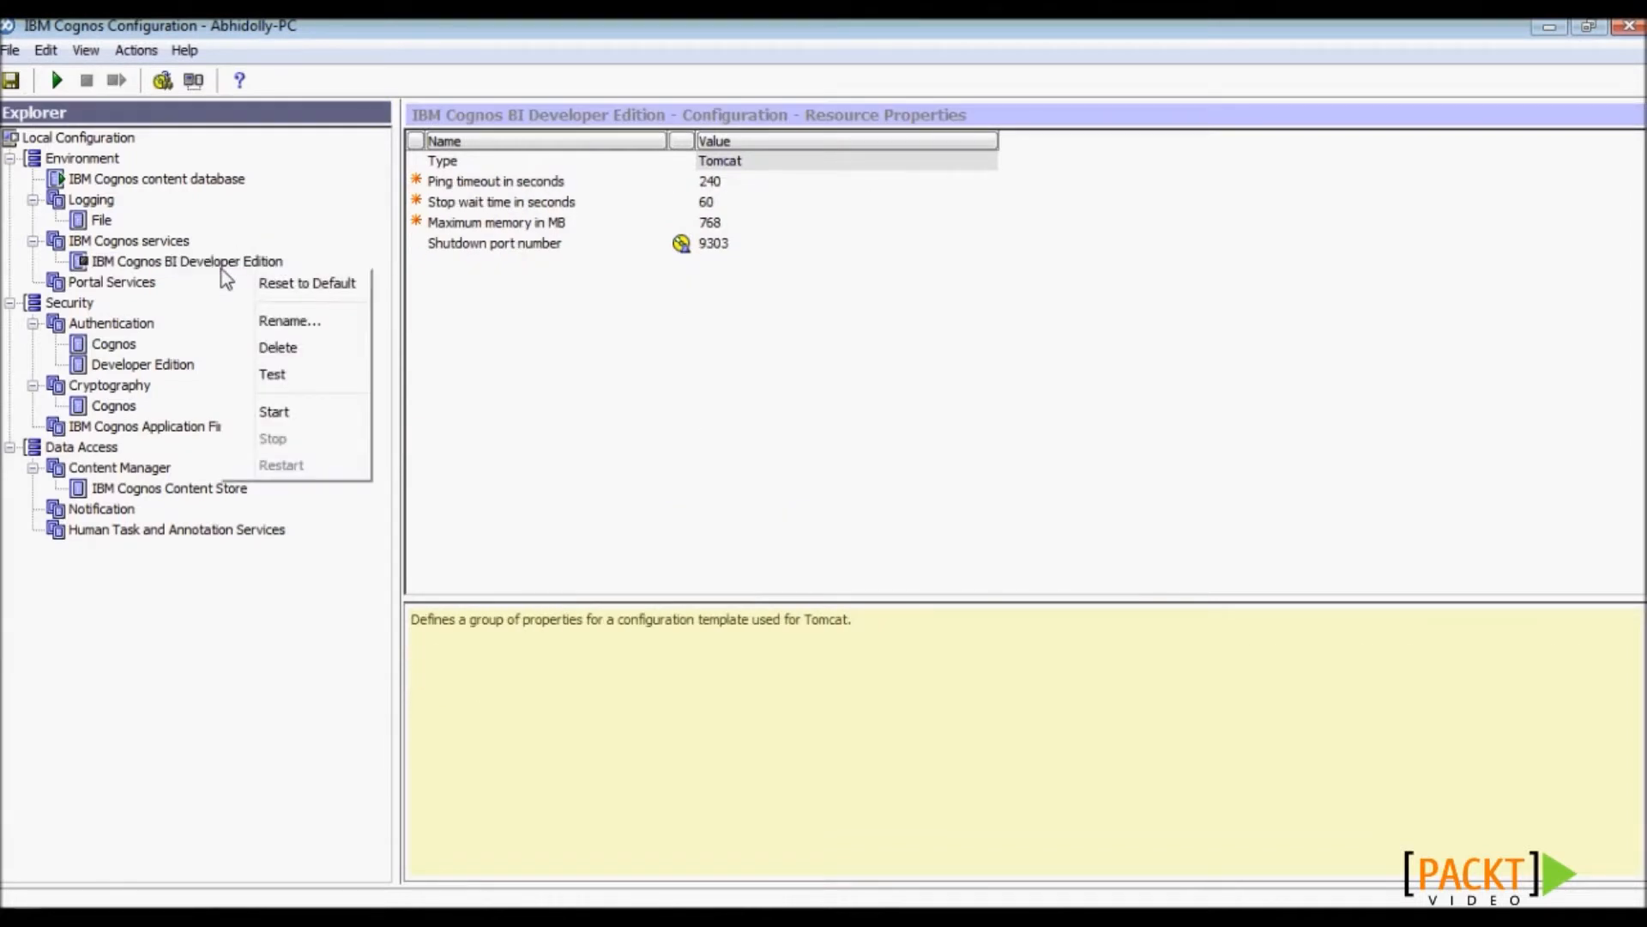
- Test and then start the IBM Cognos BI Developer Edition service
click(259, 378)
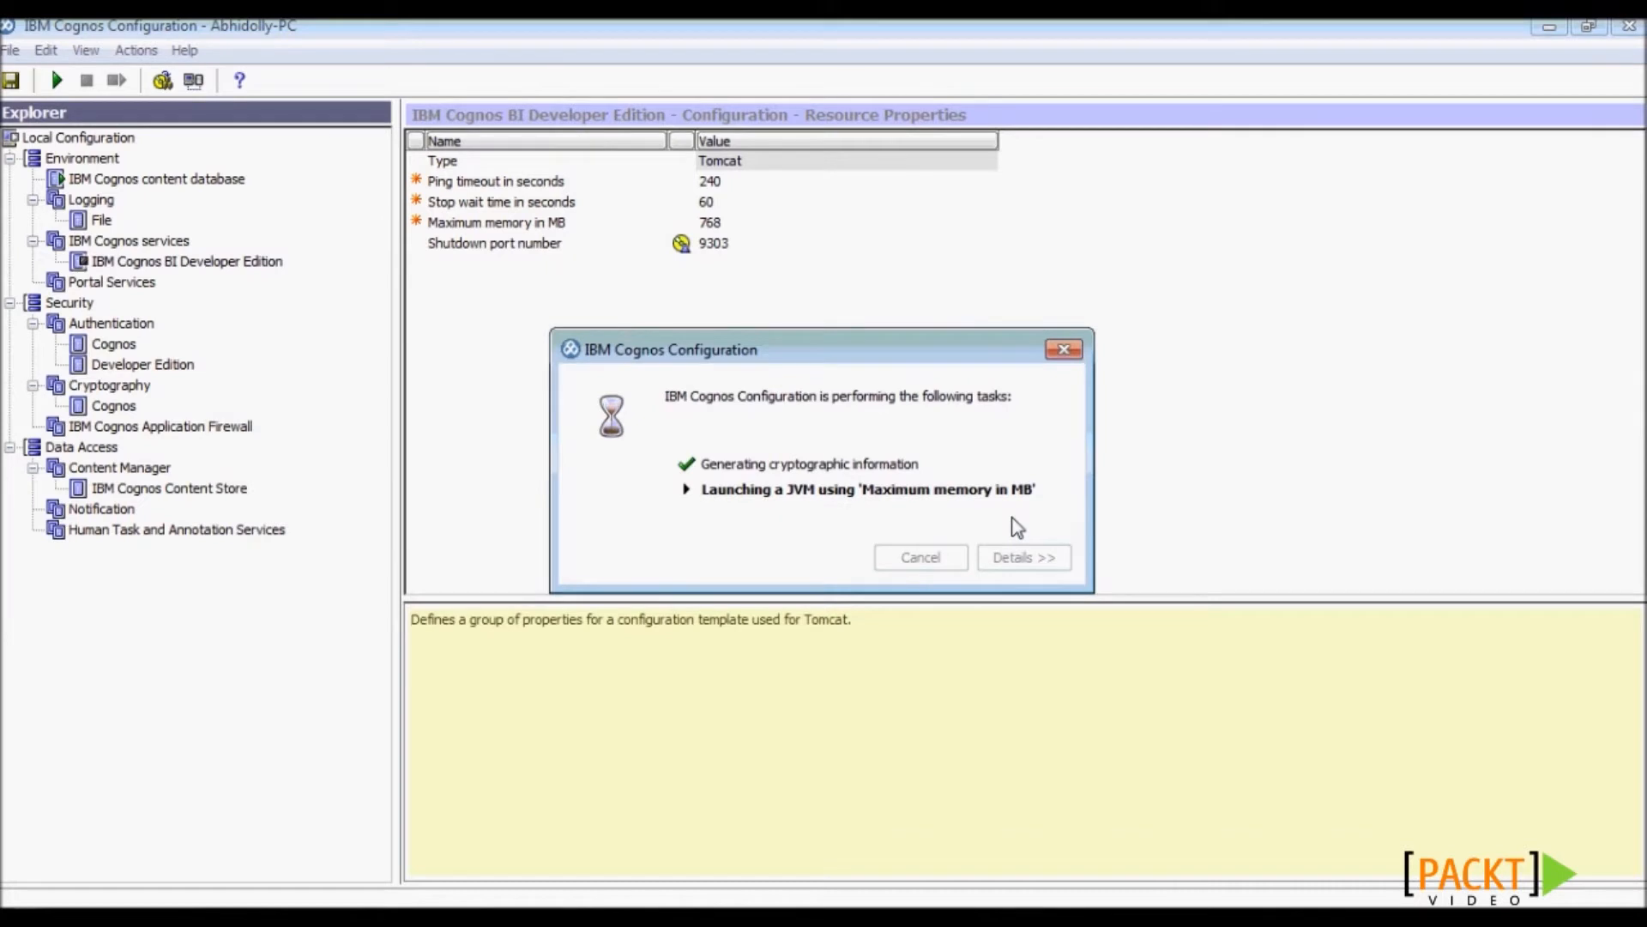
click(909, 559)
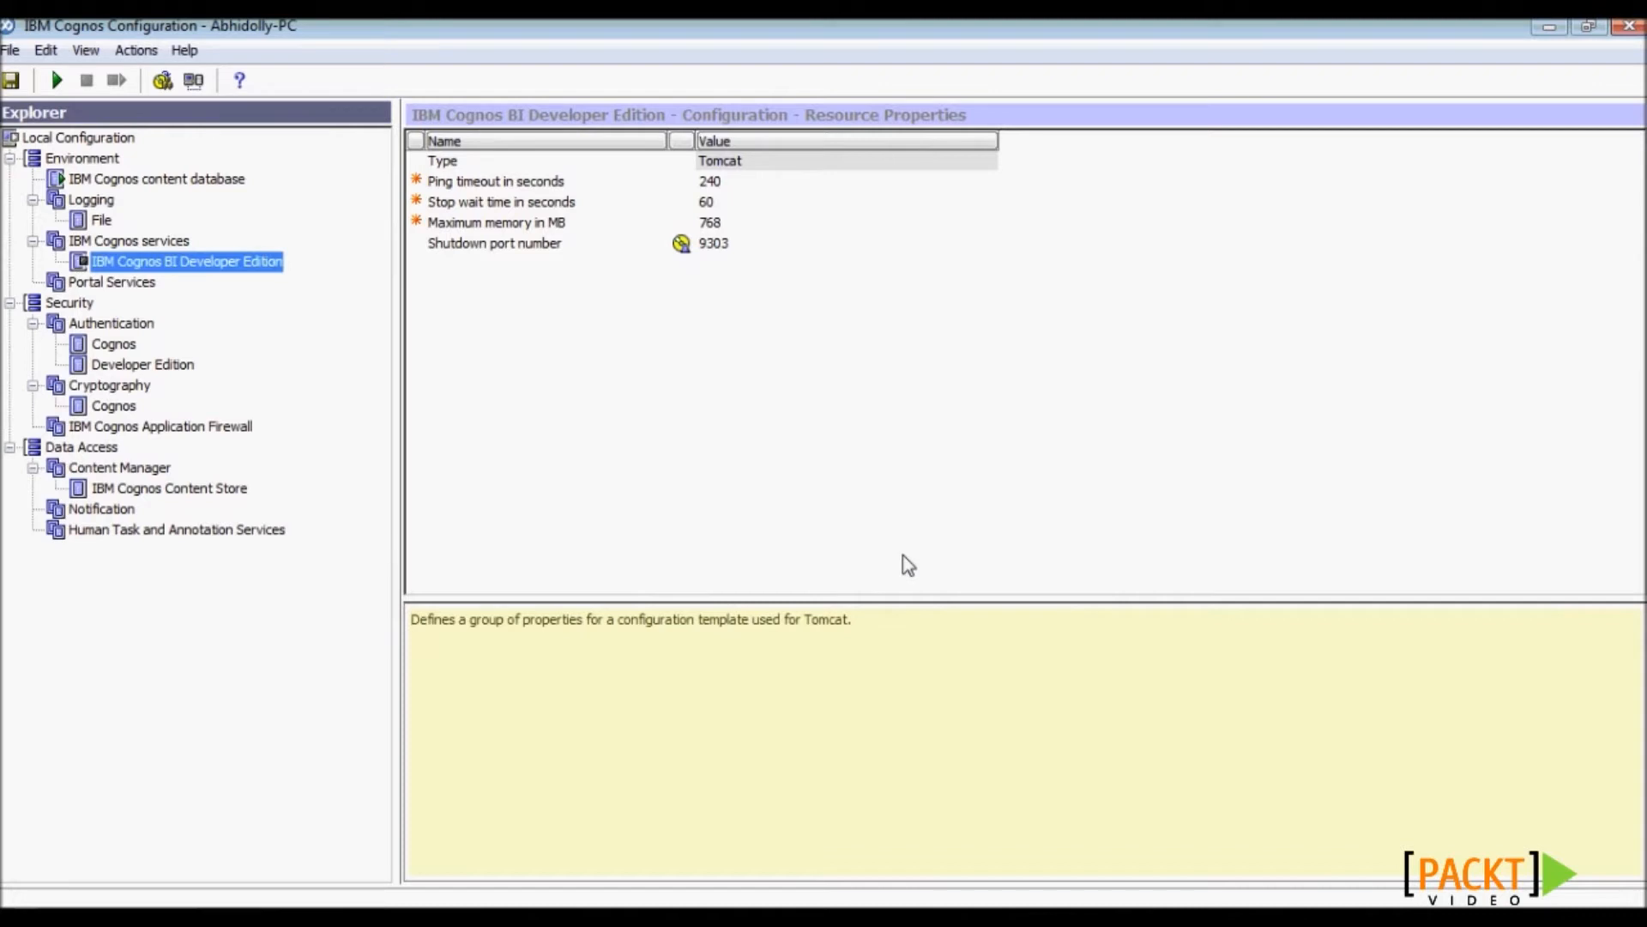
click(56, 80)
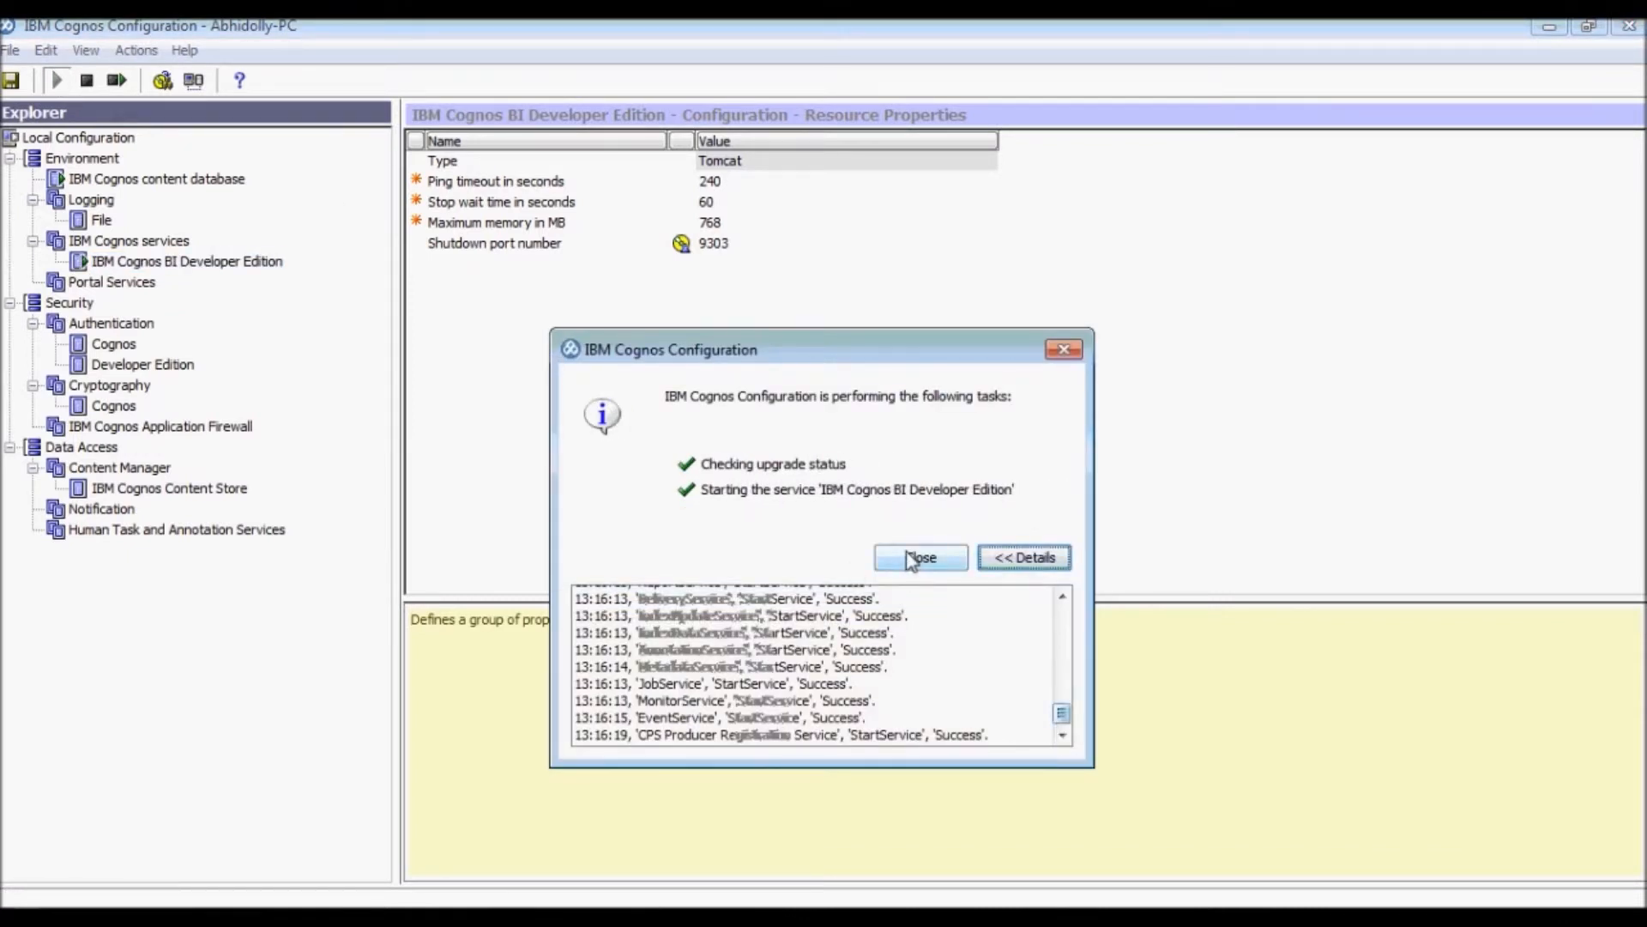
click(913, 559)
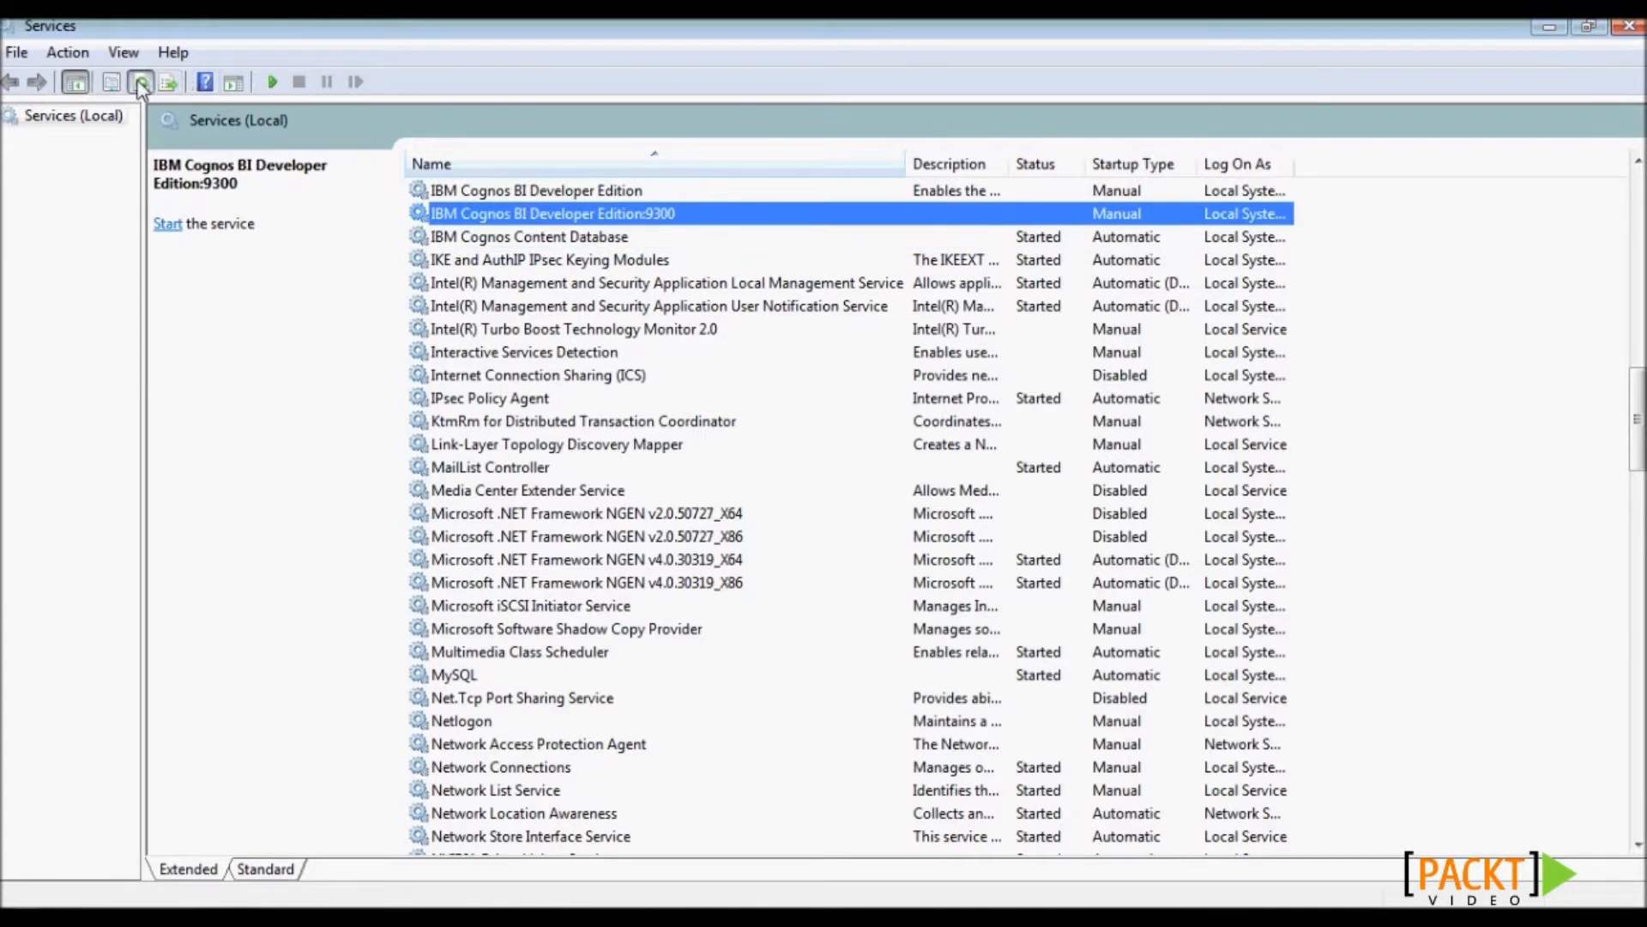
- Confirm in Services that IBM Cognos BI Developer Edition is Started, then select the Gateway URI text
click(139, 82)
click(1051, 192)
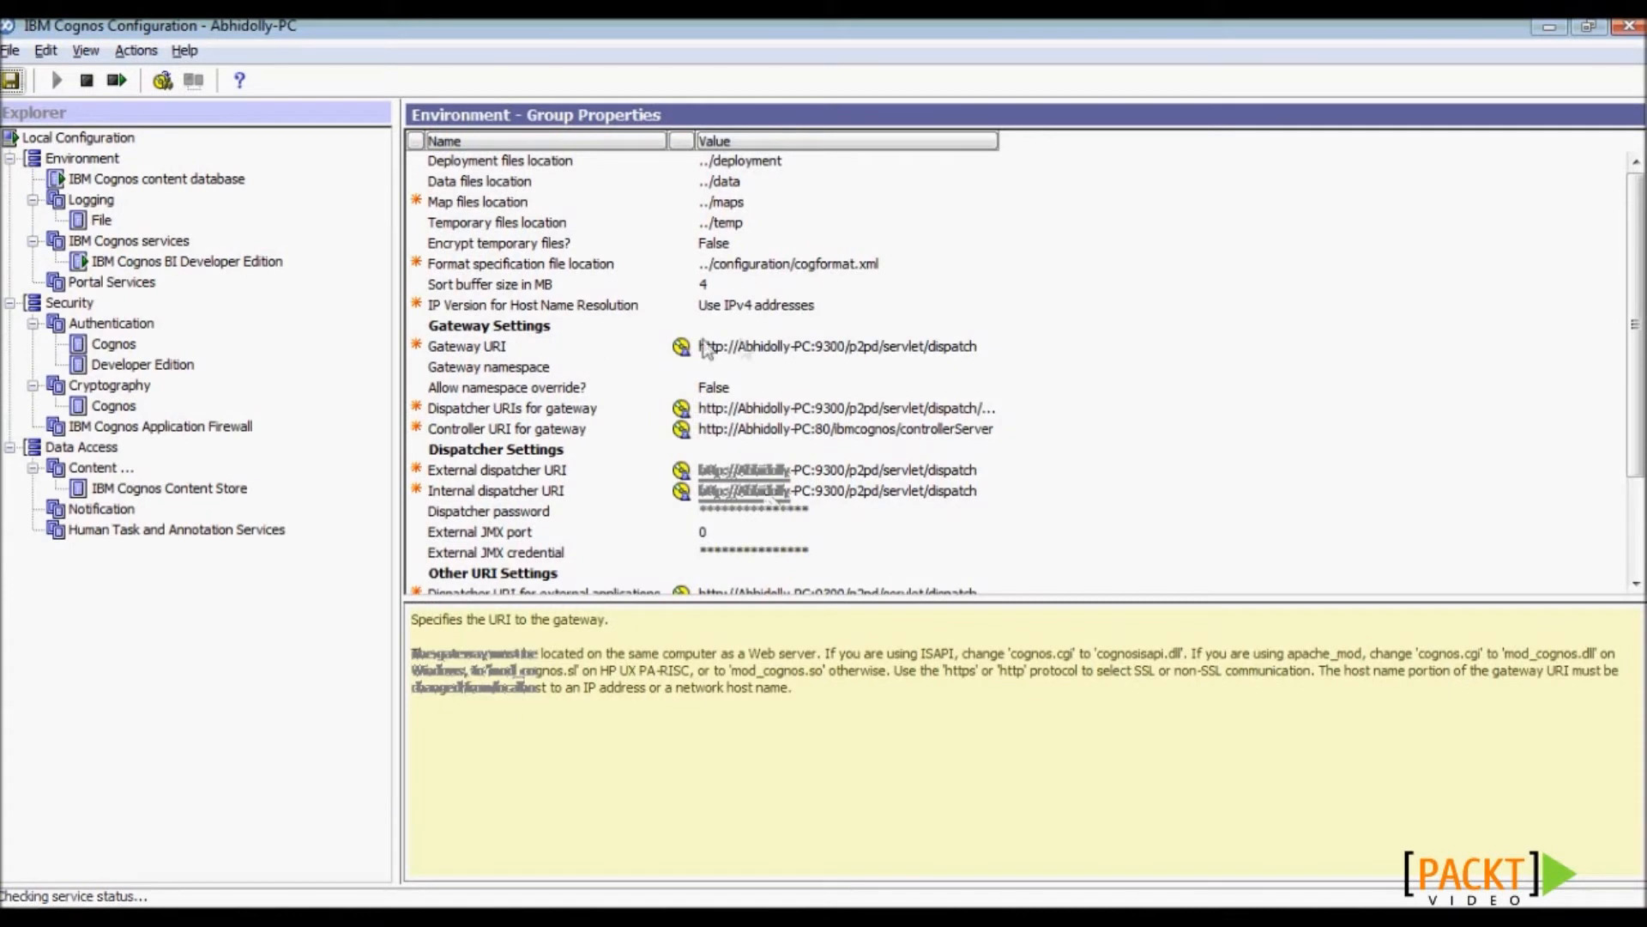
click(705, 347)
drag(978, 352, 506, 352)
key(ctrl+c)
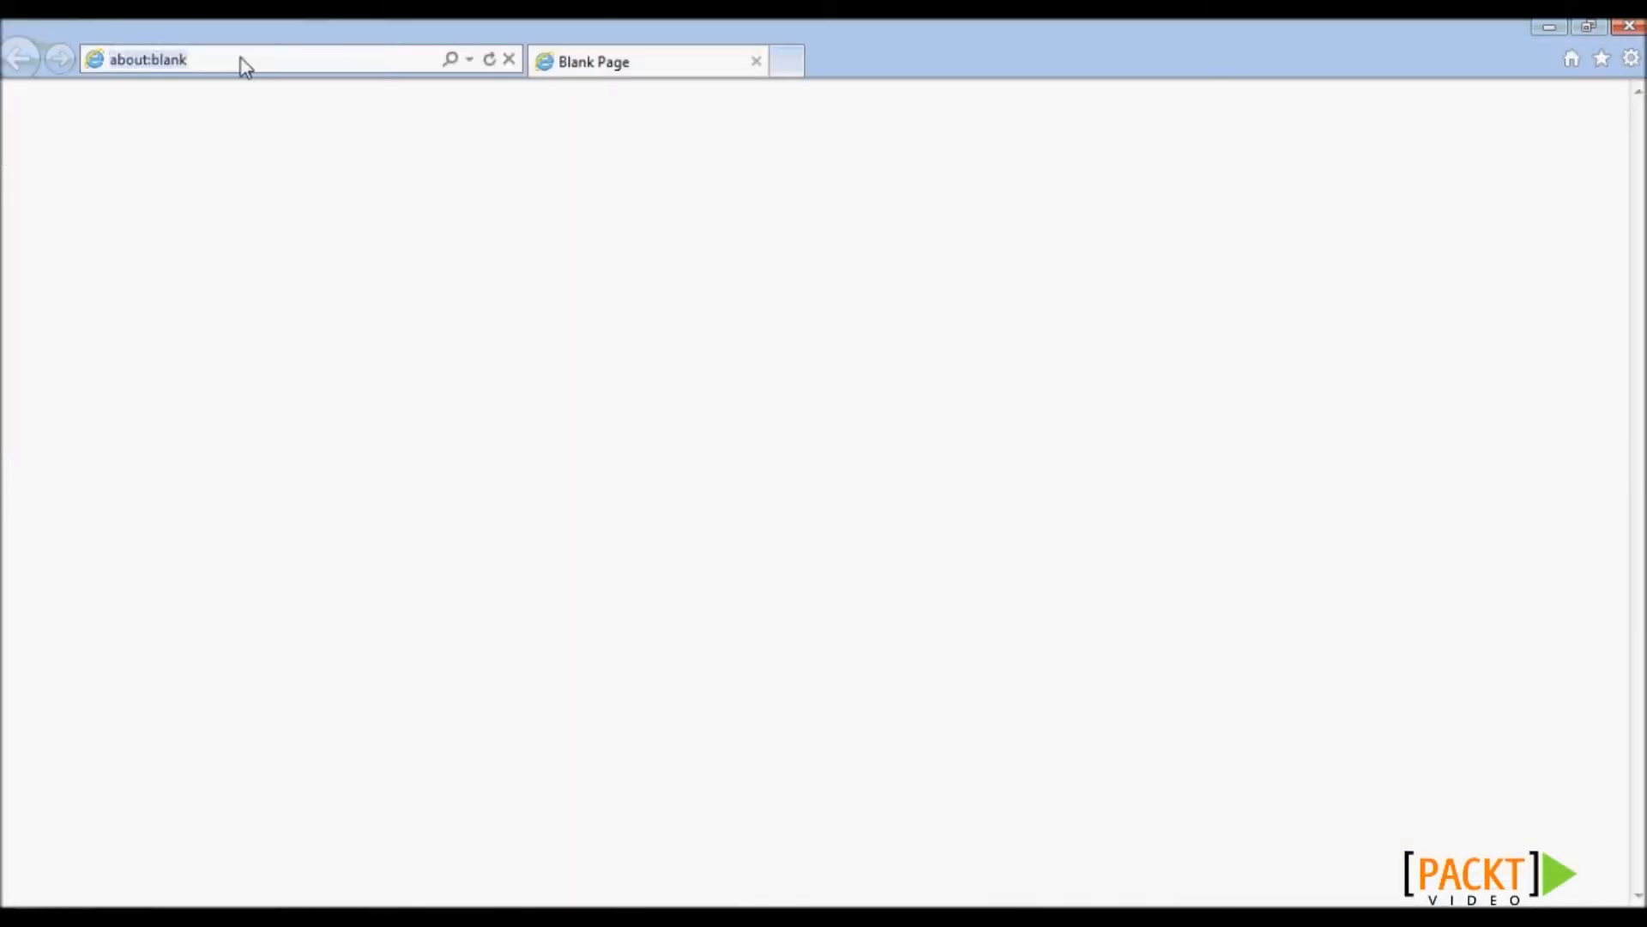
- Paste the copied Gateway URI into the browser address bar and load the page
click(243, 63)
key(ctrl+v)
key(Return)
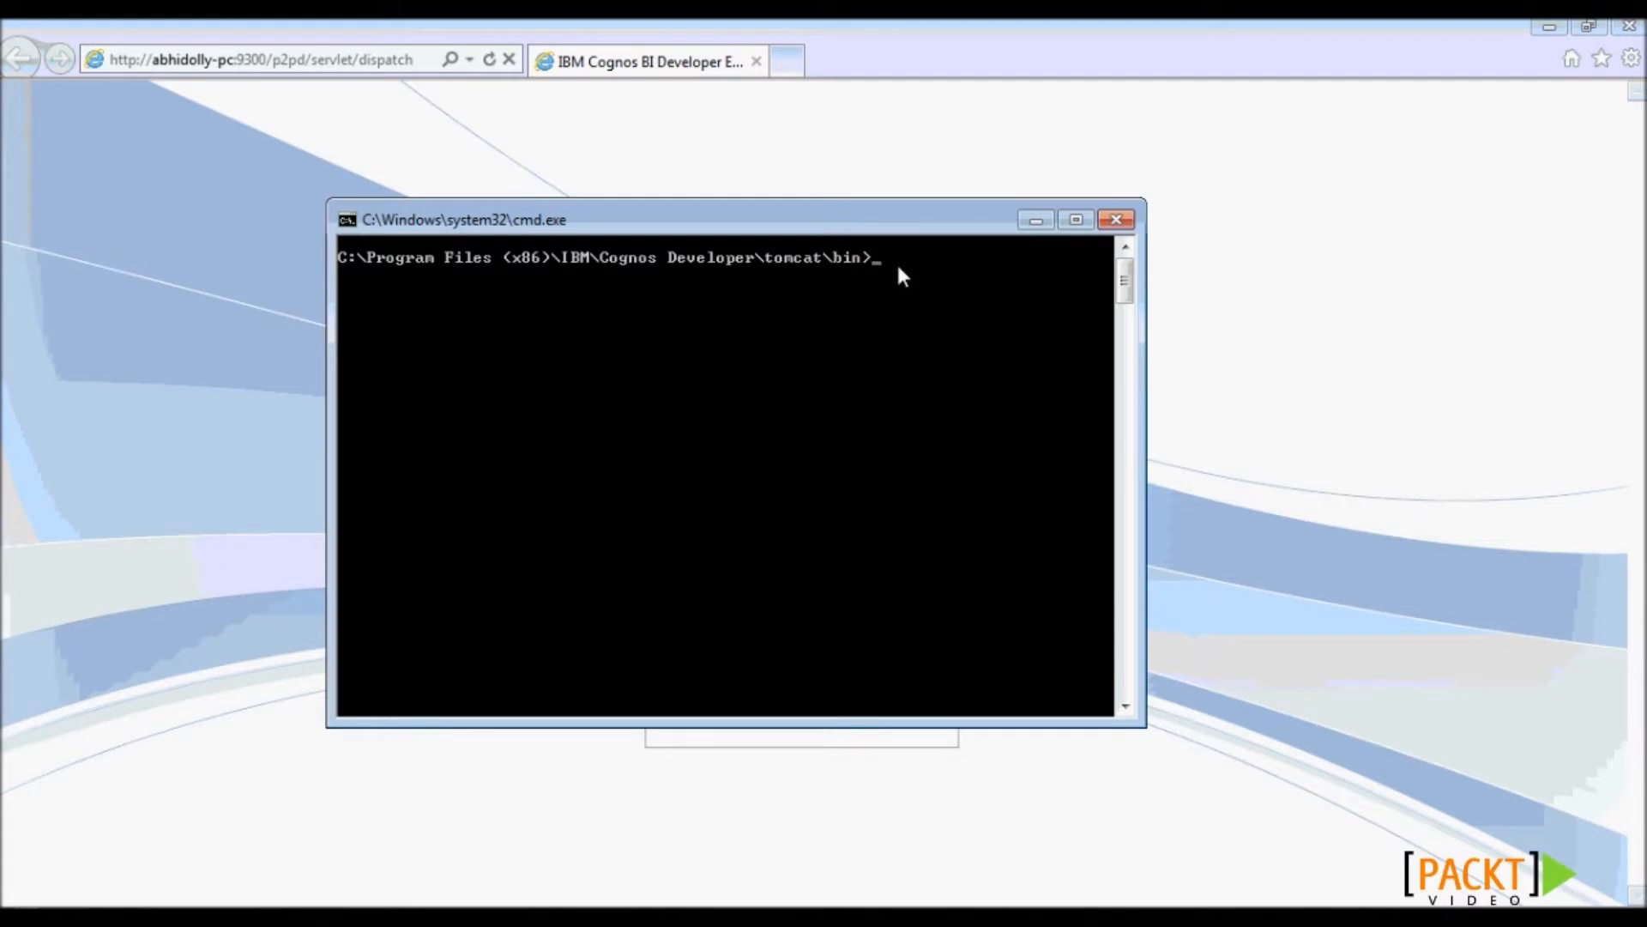
- Run startup.bat to start Tomcat, minimize the prompt, and log on with the administrator user ID and password
text(.bat)
click(1036, 220)
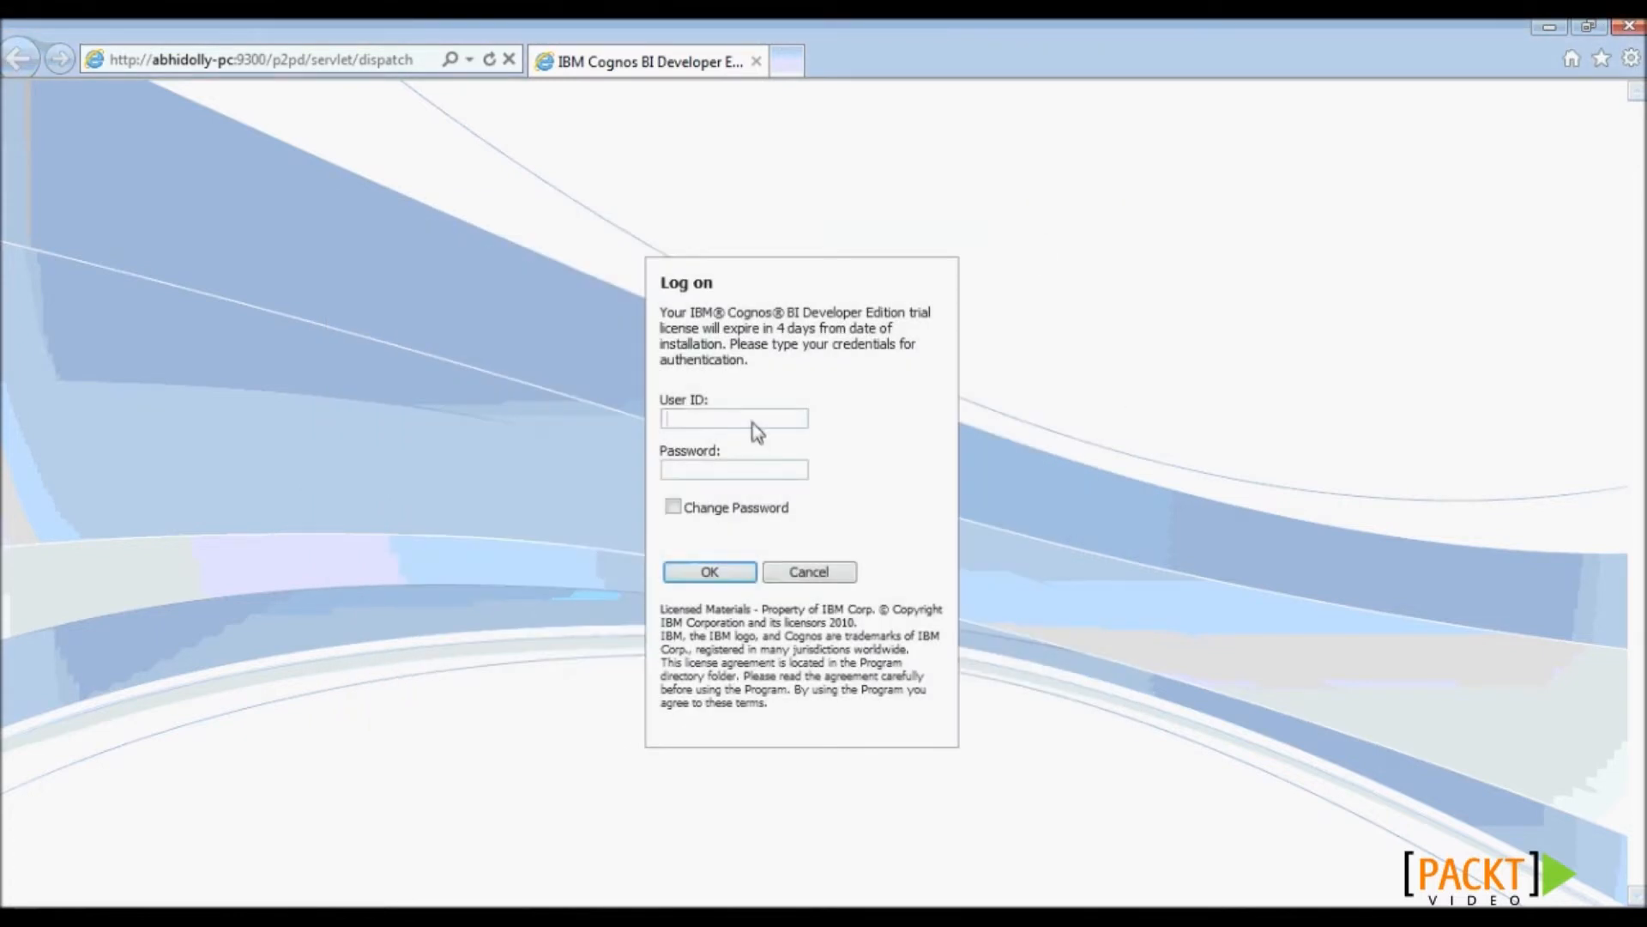
text(Administrator)
click(740, 472)
click(711, 573)
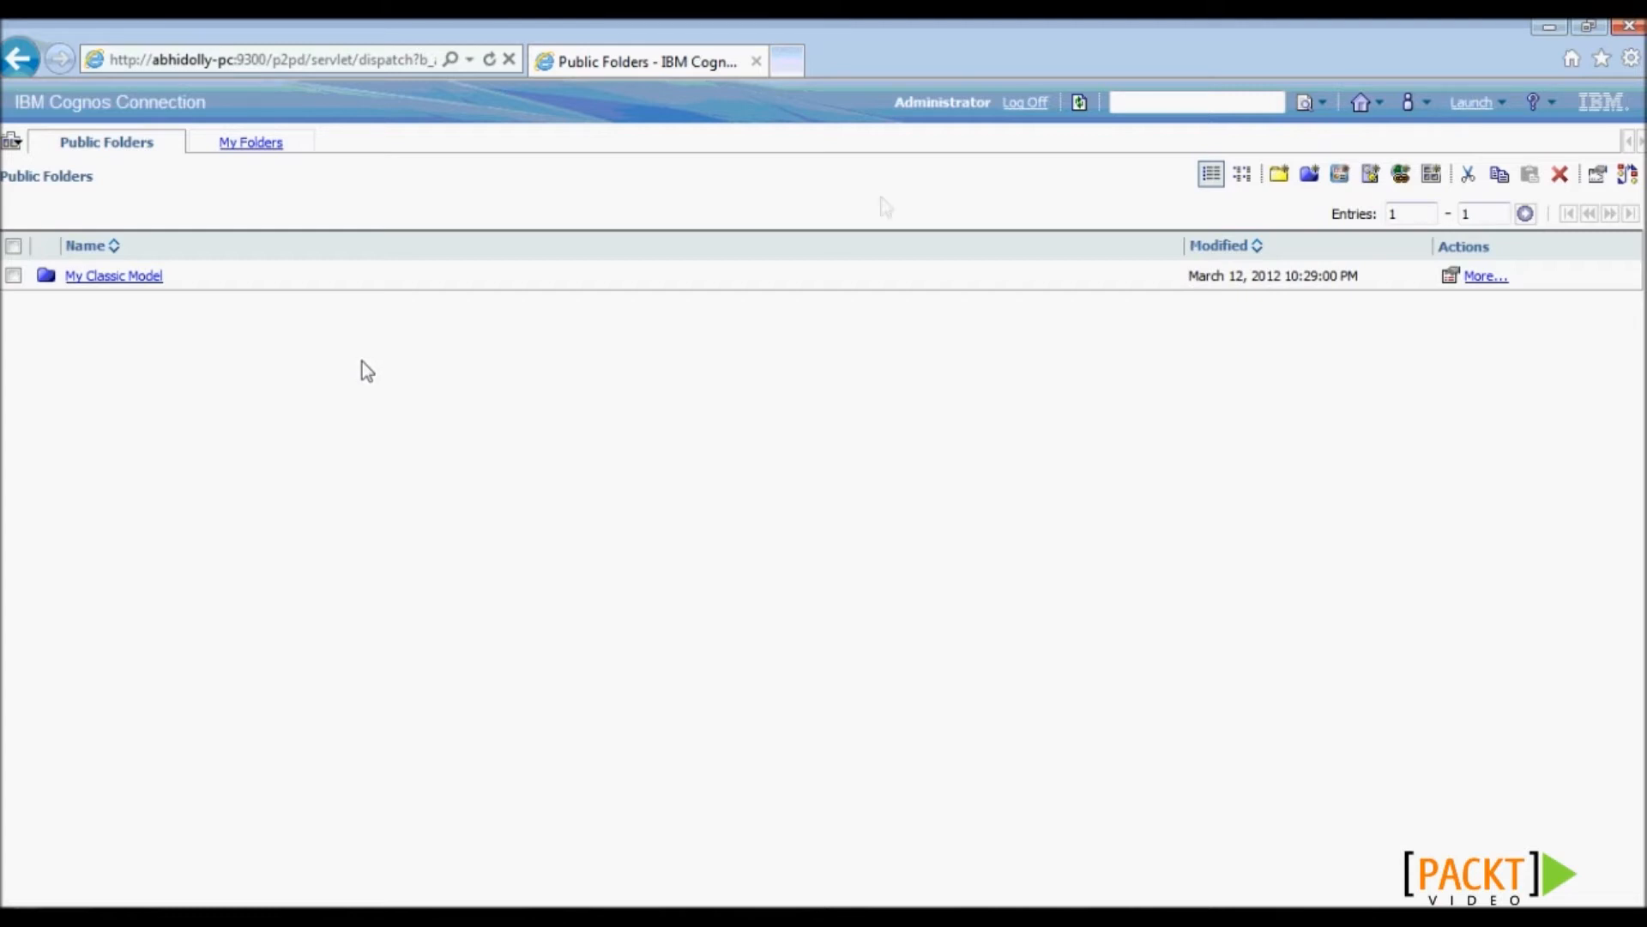
click(1497, 103)
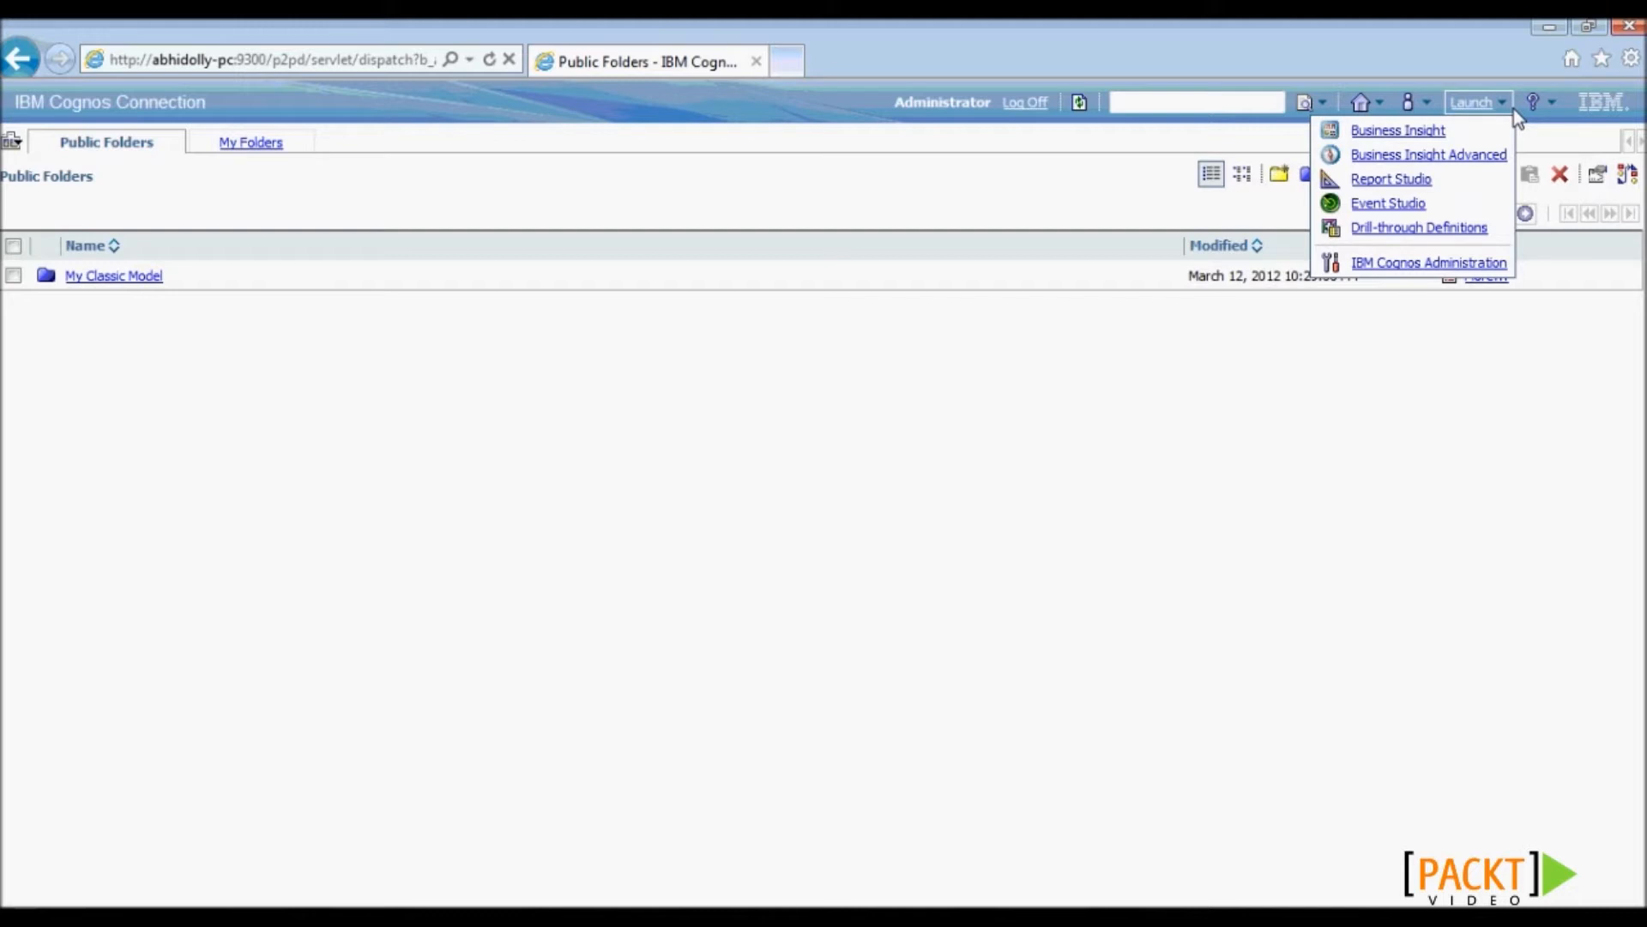
click(1430, 265)
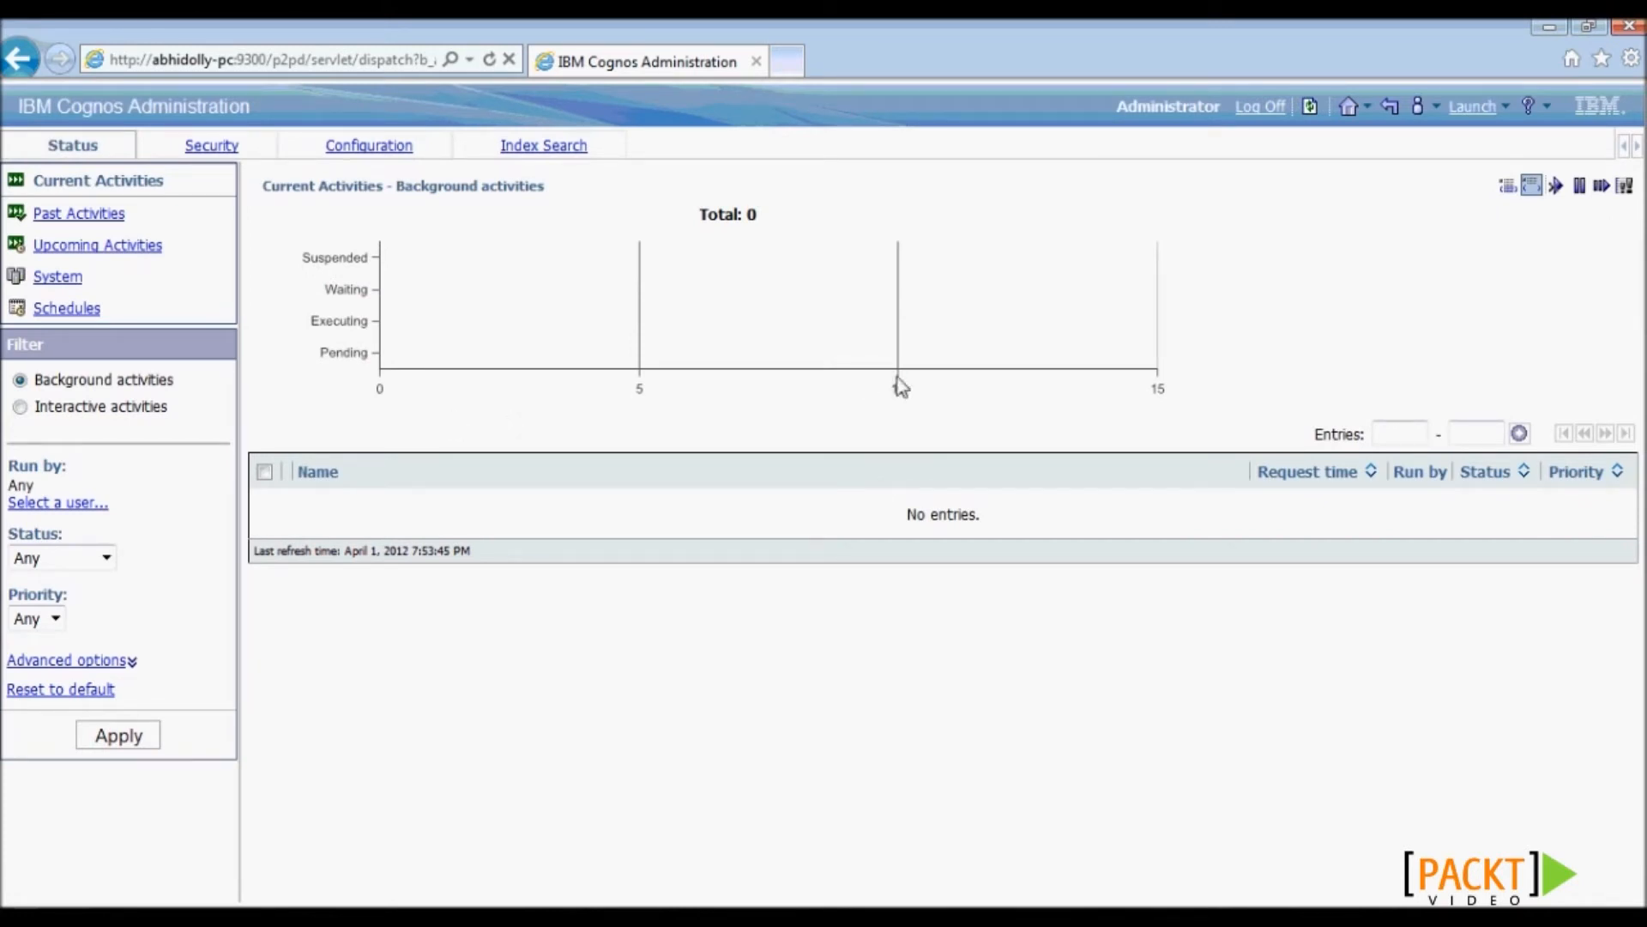
click(1346, 109)
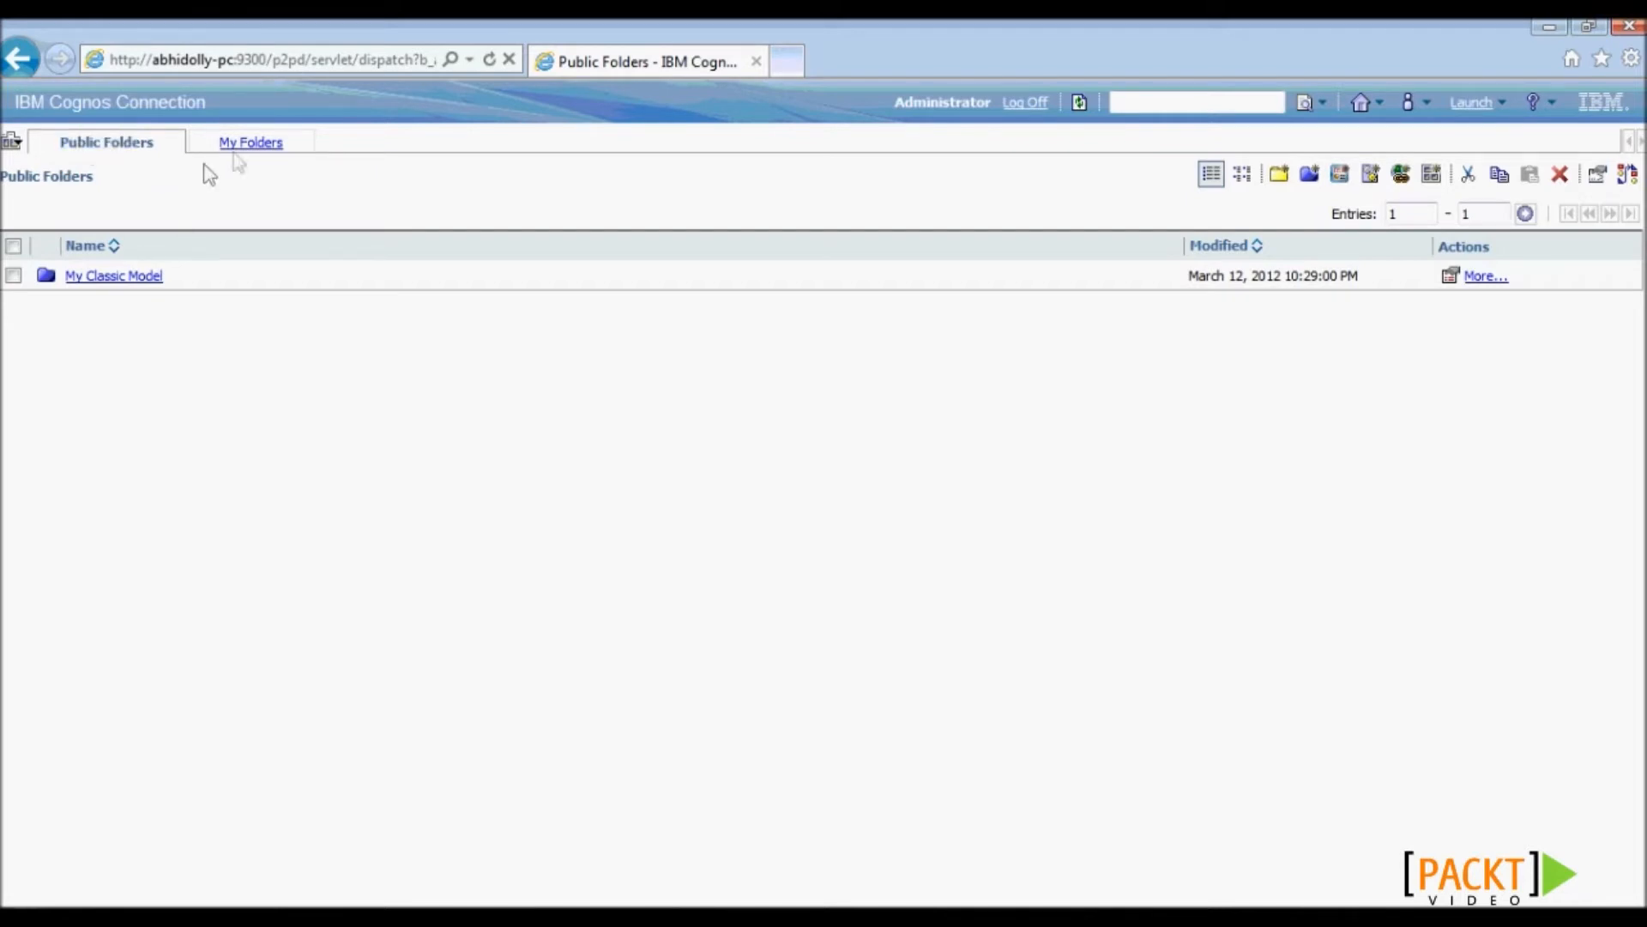
click(258, 146)
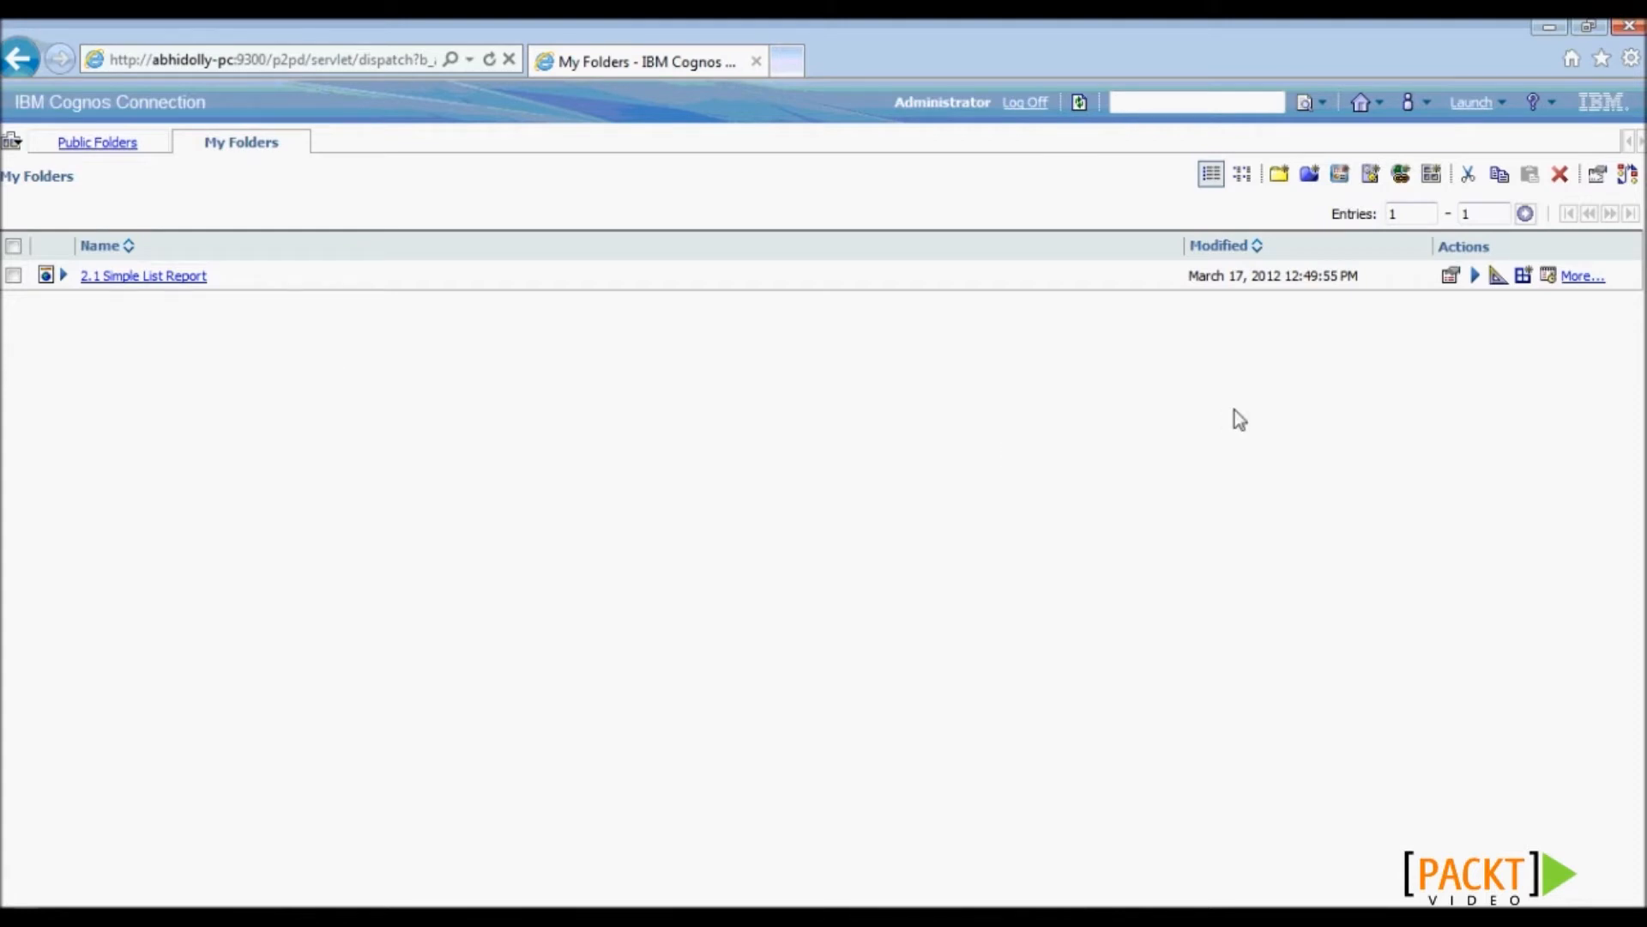
- Choose My Preferences from the My Area menu
click(1428, 105)
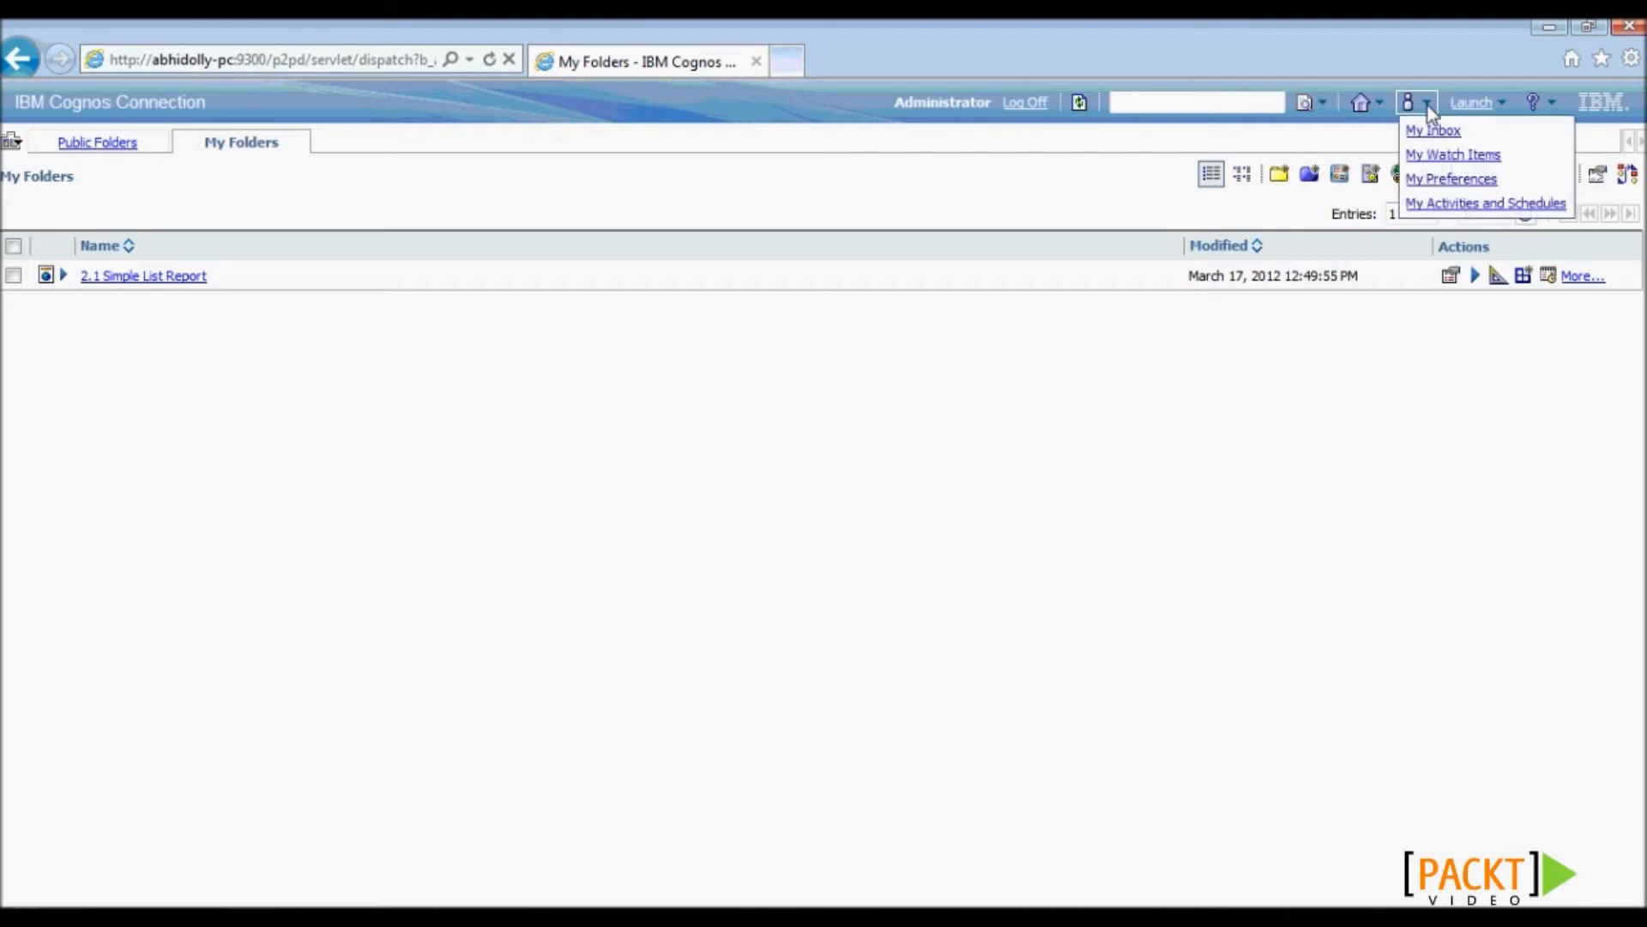
click(1428, 178)
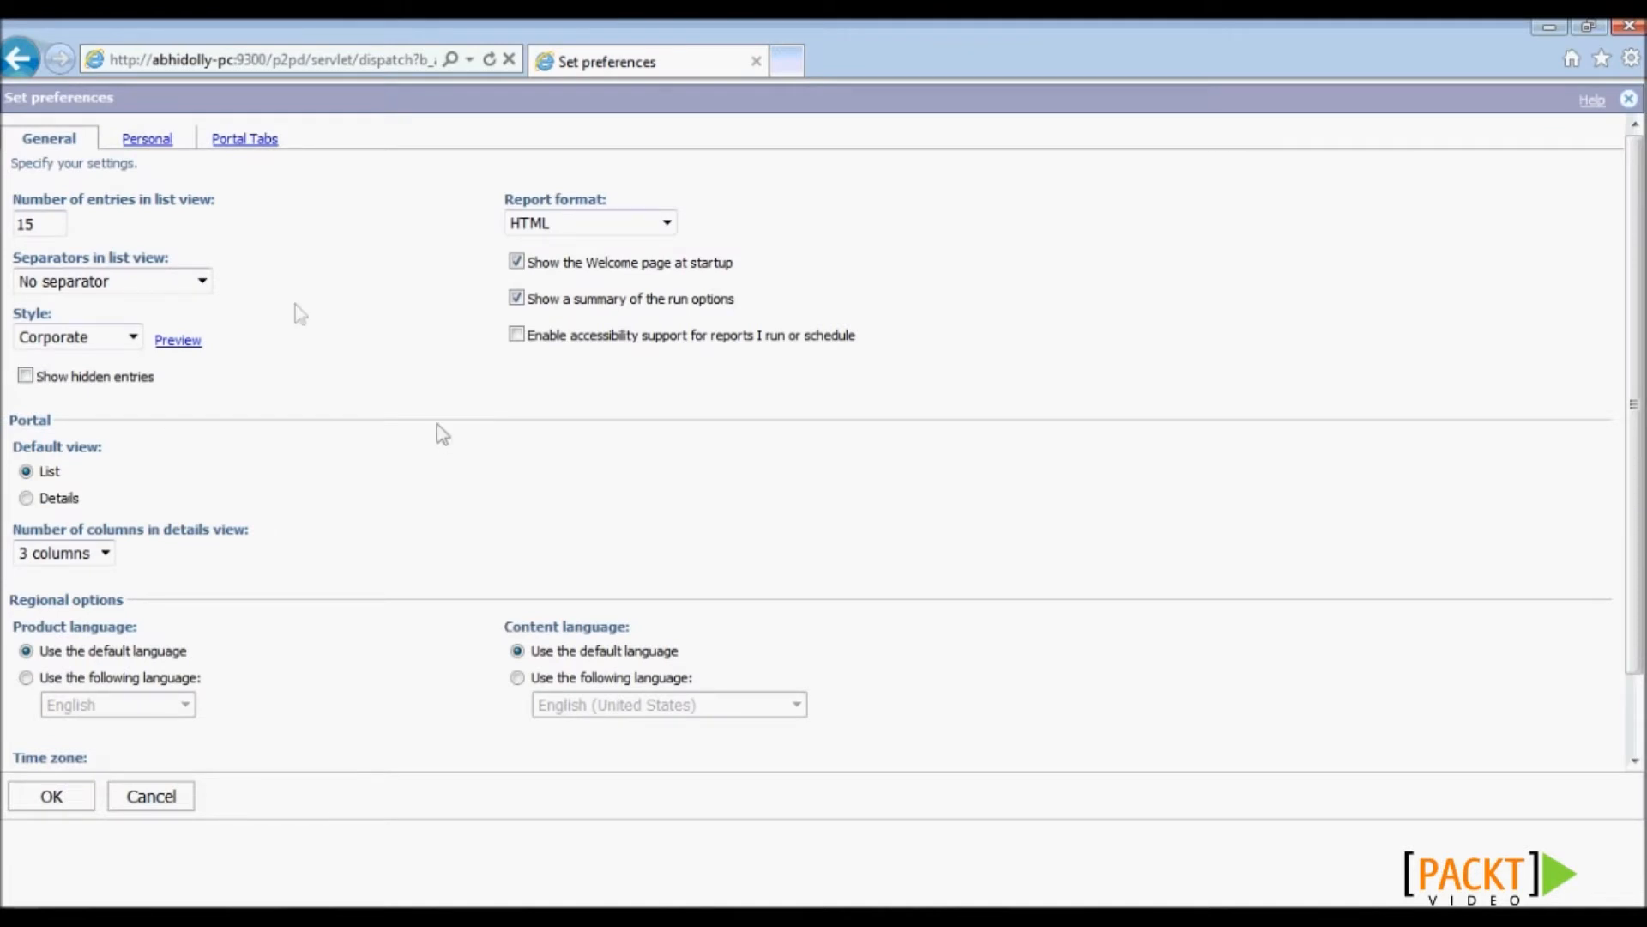
- Set 30 entries per list, Alternating backgrounds separators and Contemporary style, then save the preferences
double_click(59, 226)
text(30)
click(202, 281)
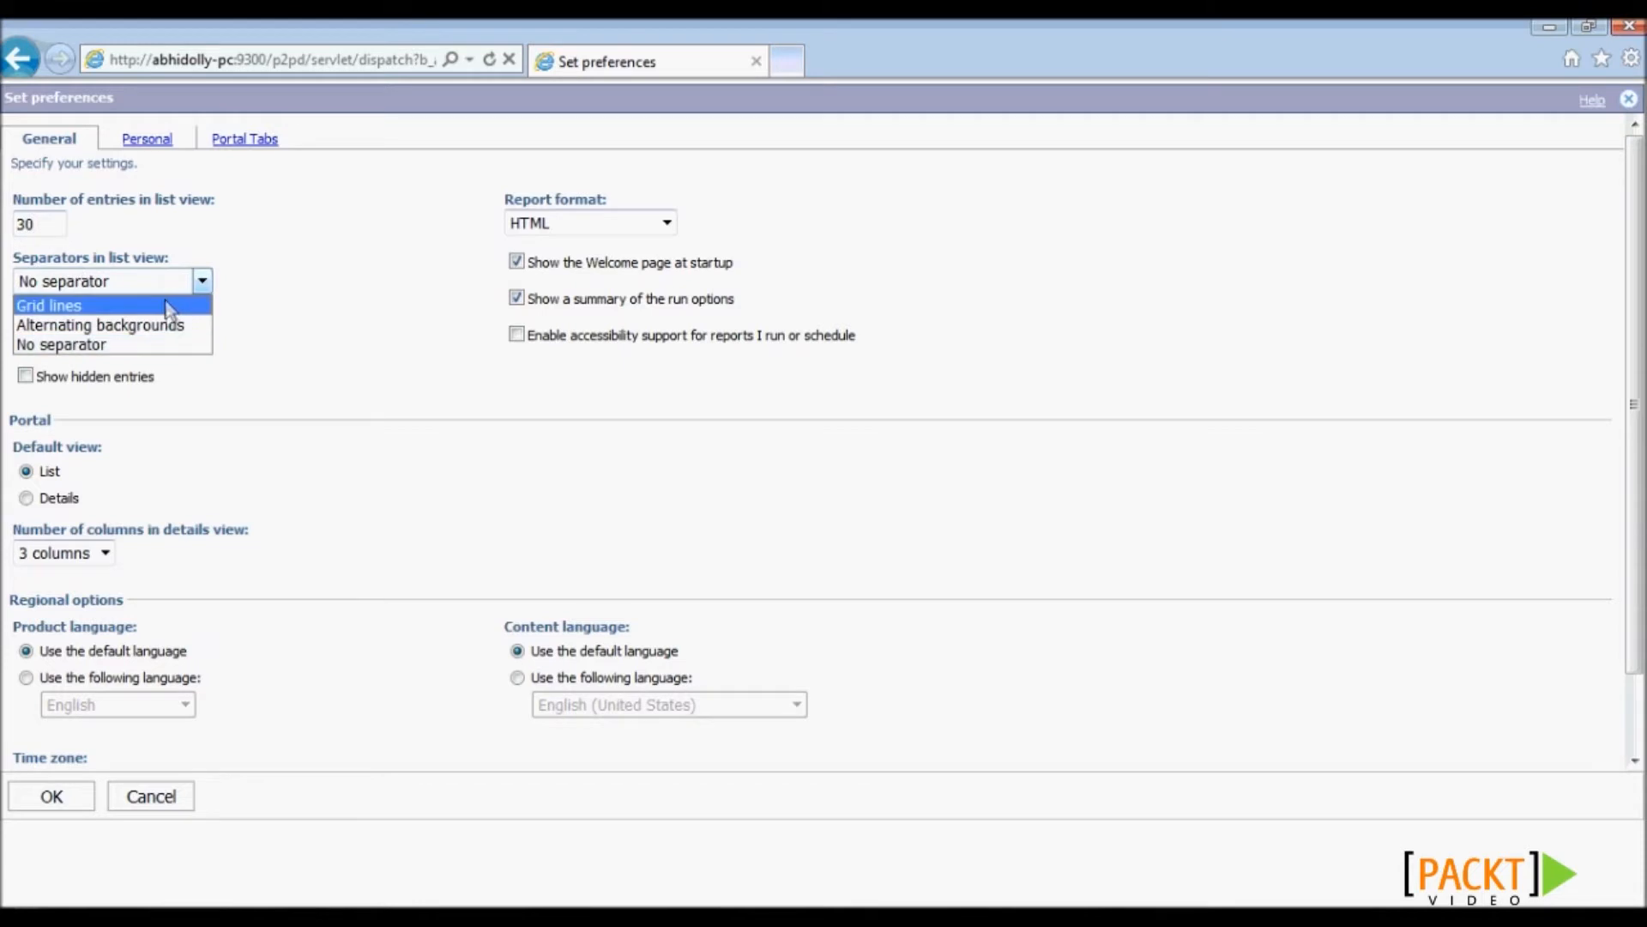
click(173, 326)
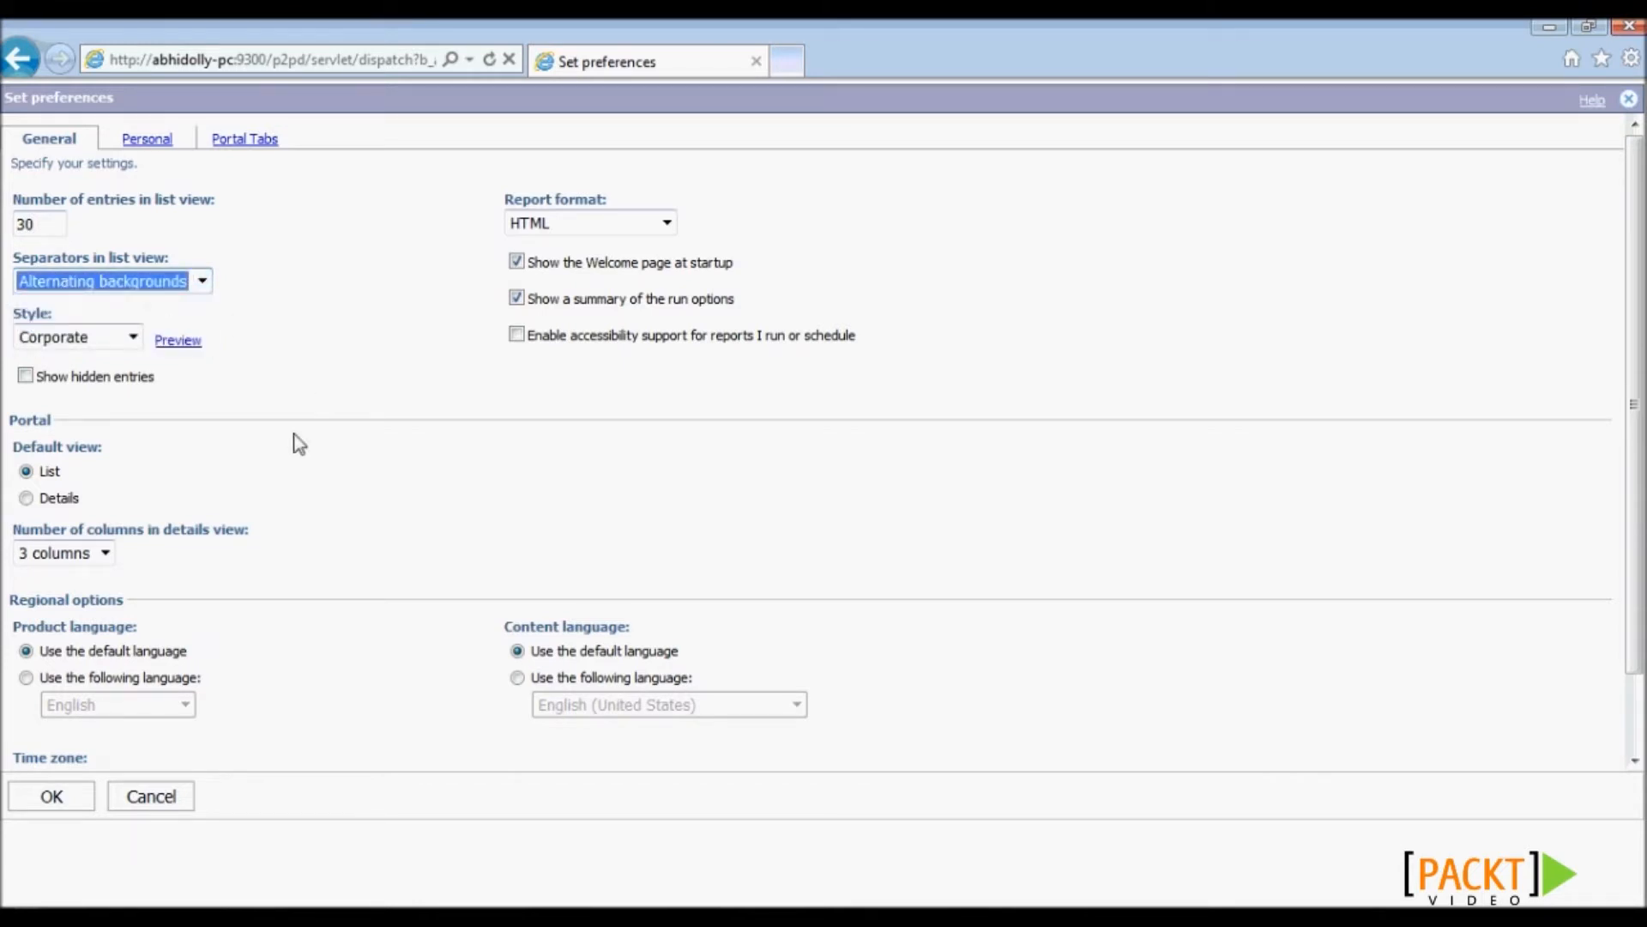
click(133, 337)
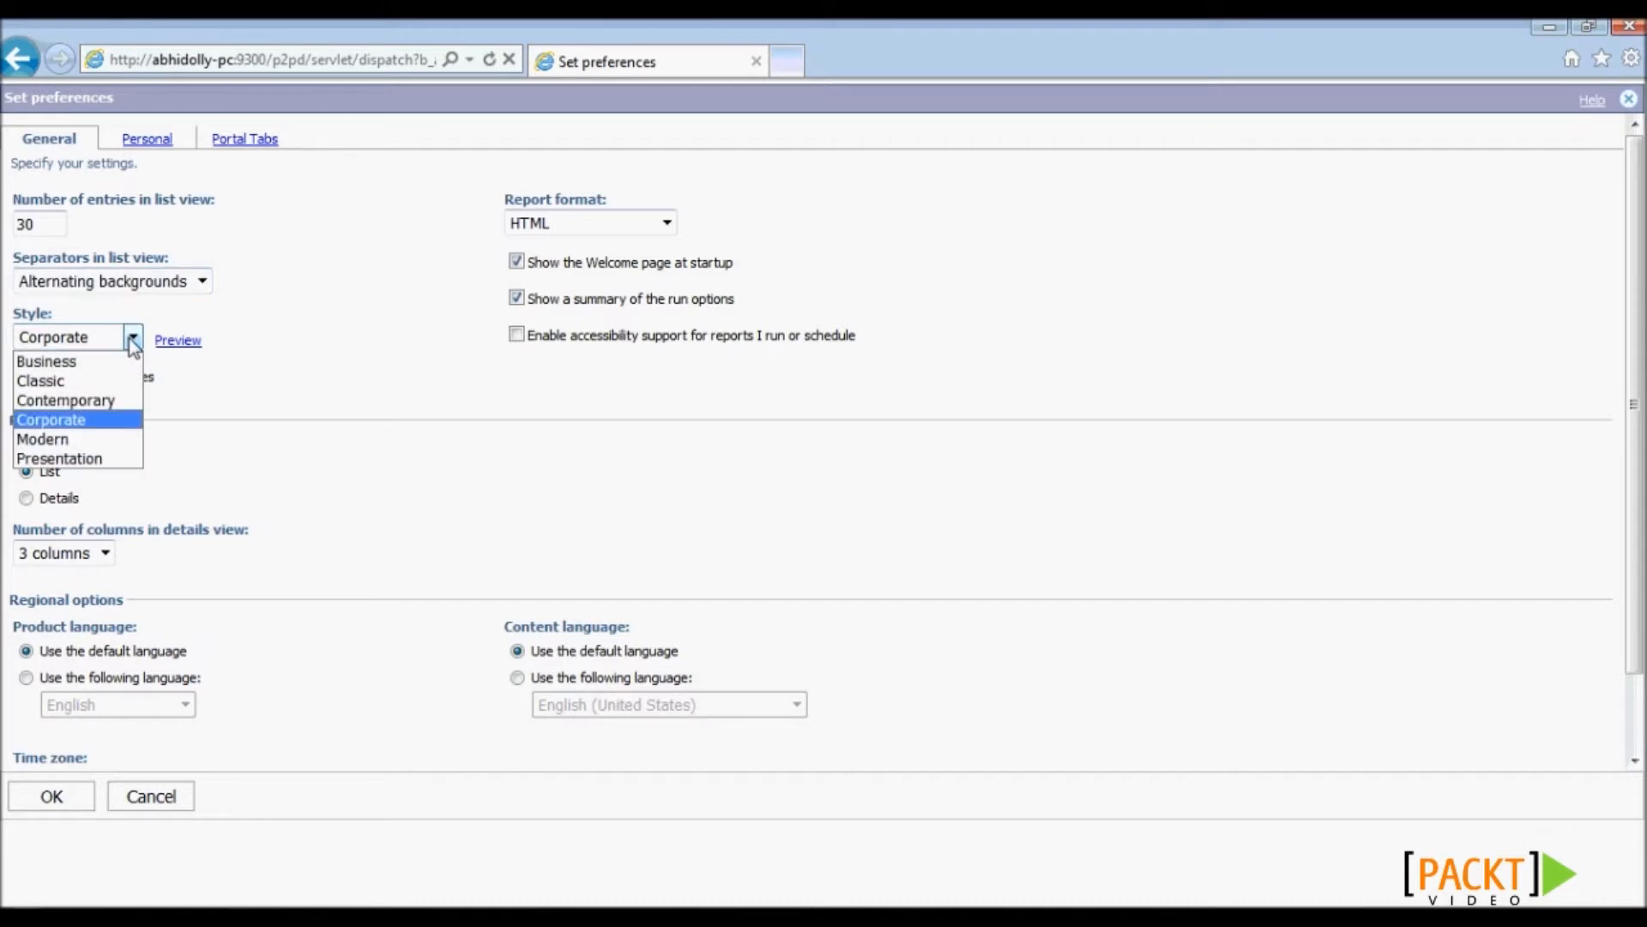
click(121, 399)
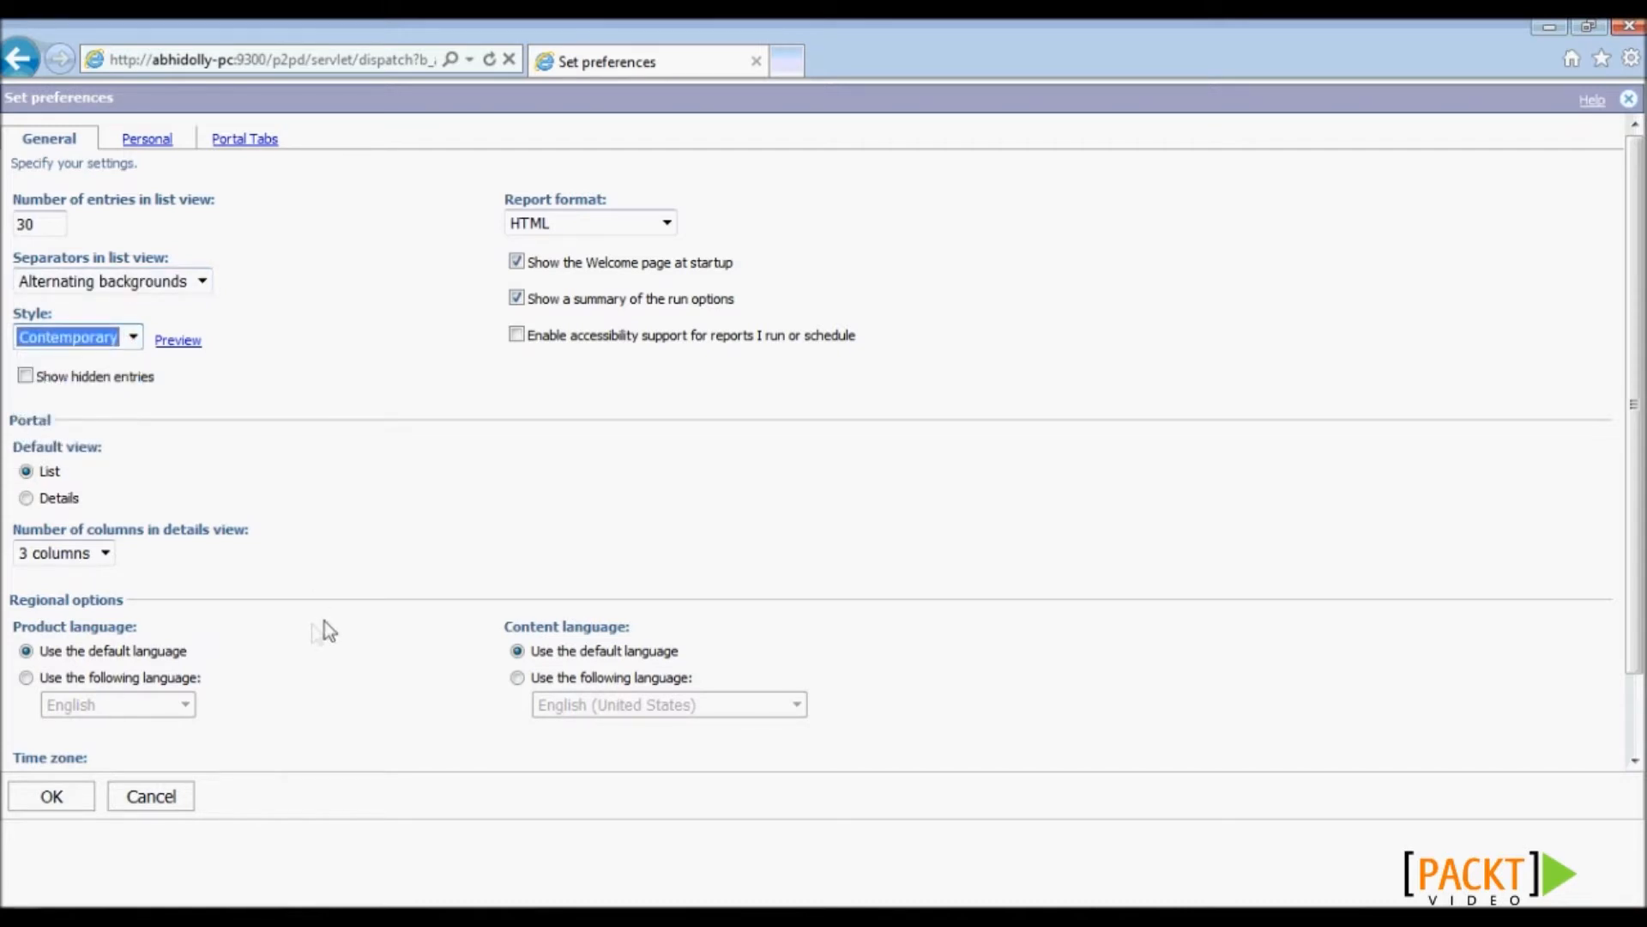
click(48, 795)
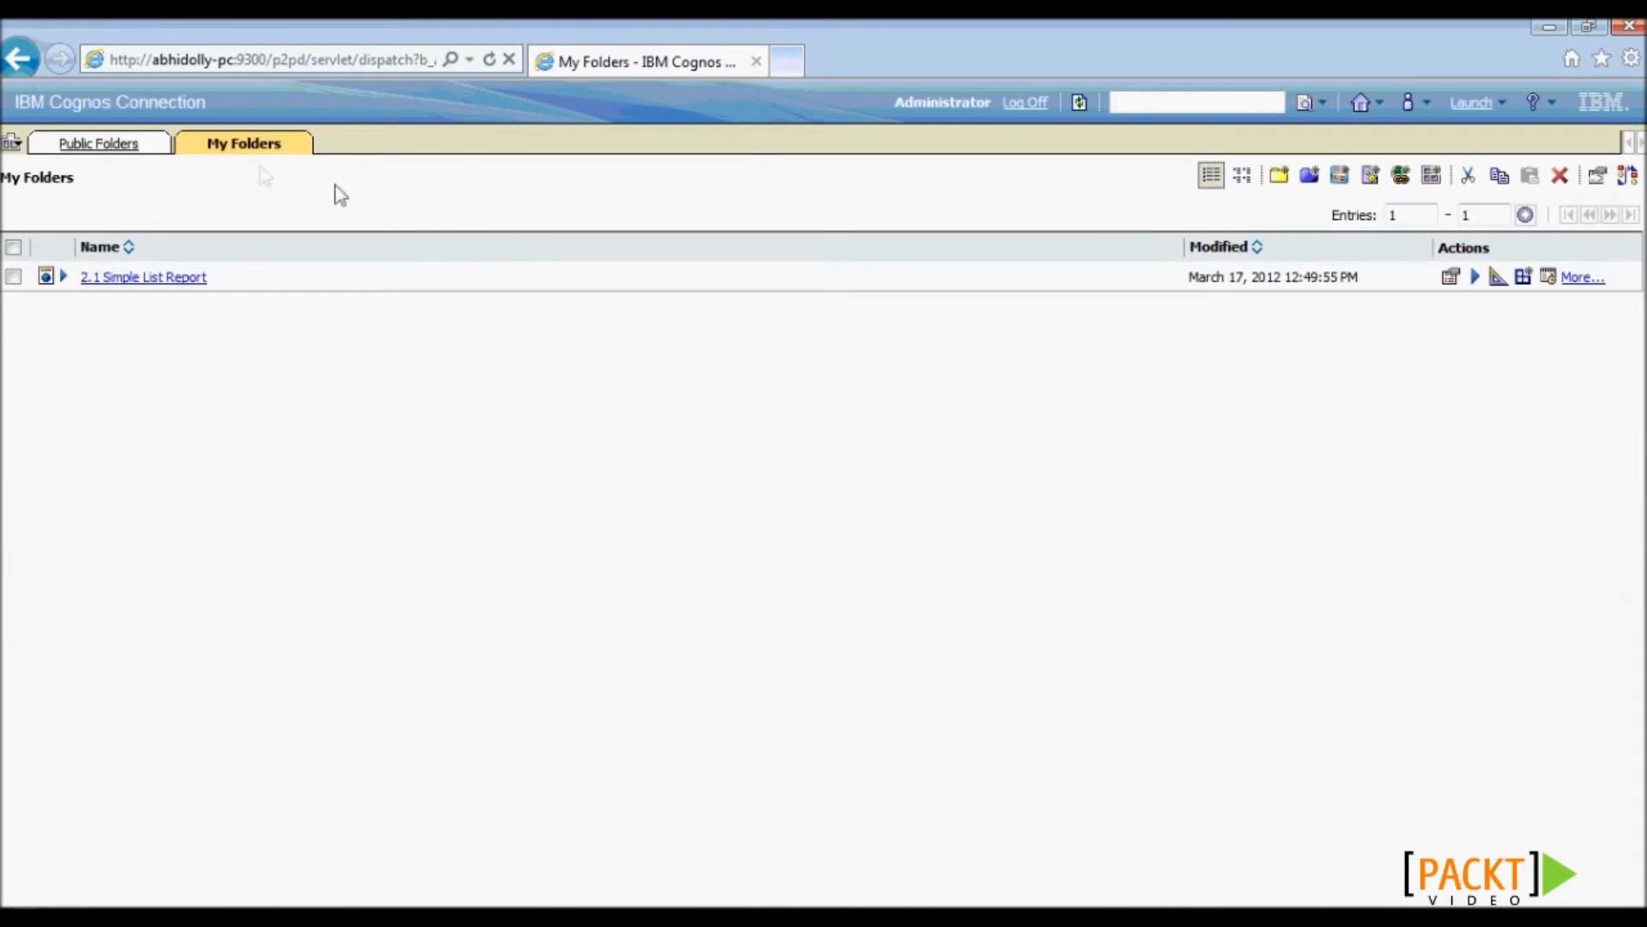
- From Public Folders, reopen My Preferences and scroll down to review the Time zone settings
click(79, 144)
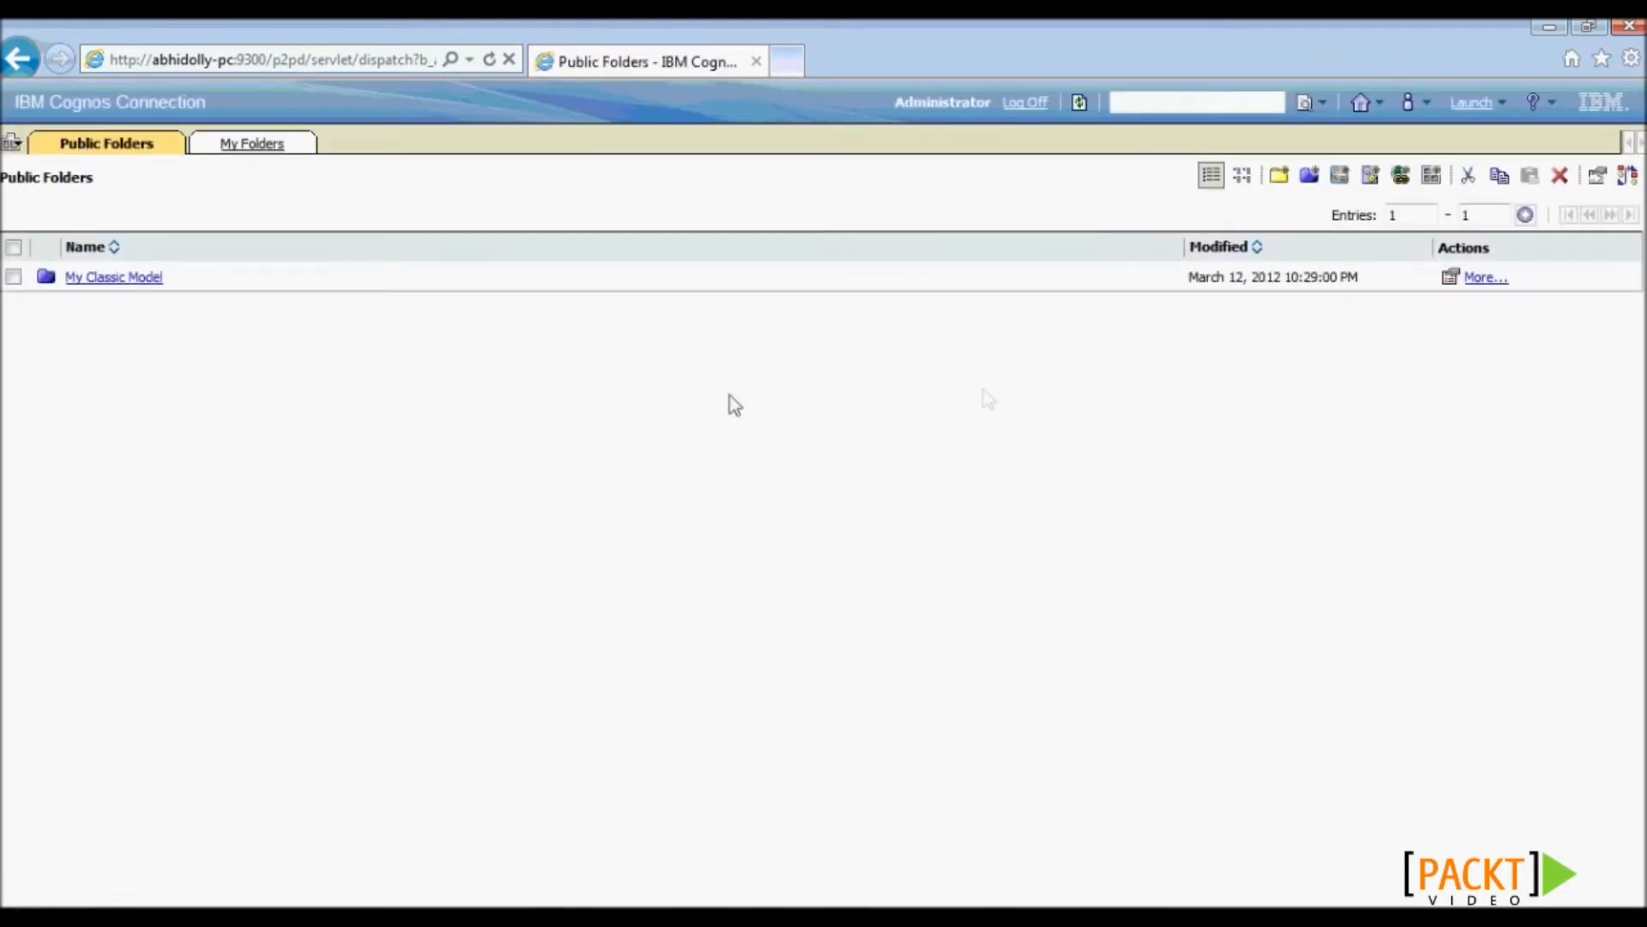
click(1424, 103)
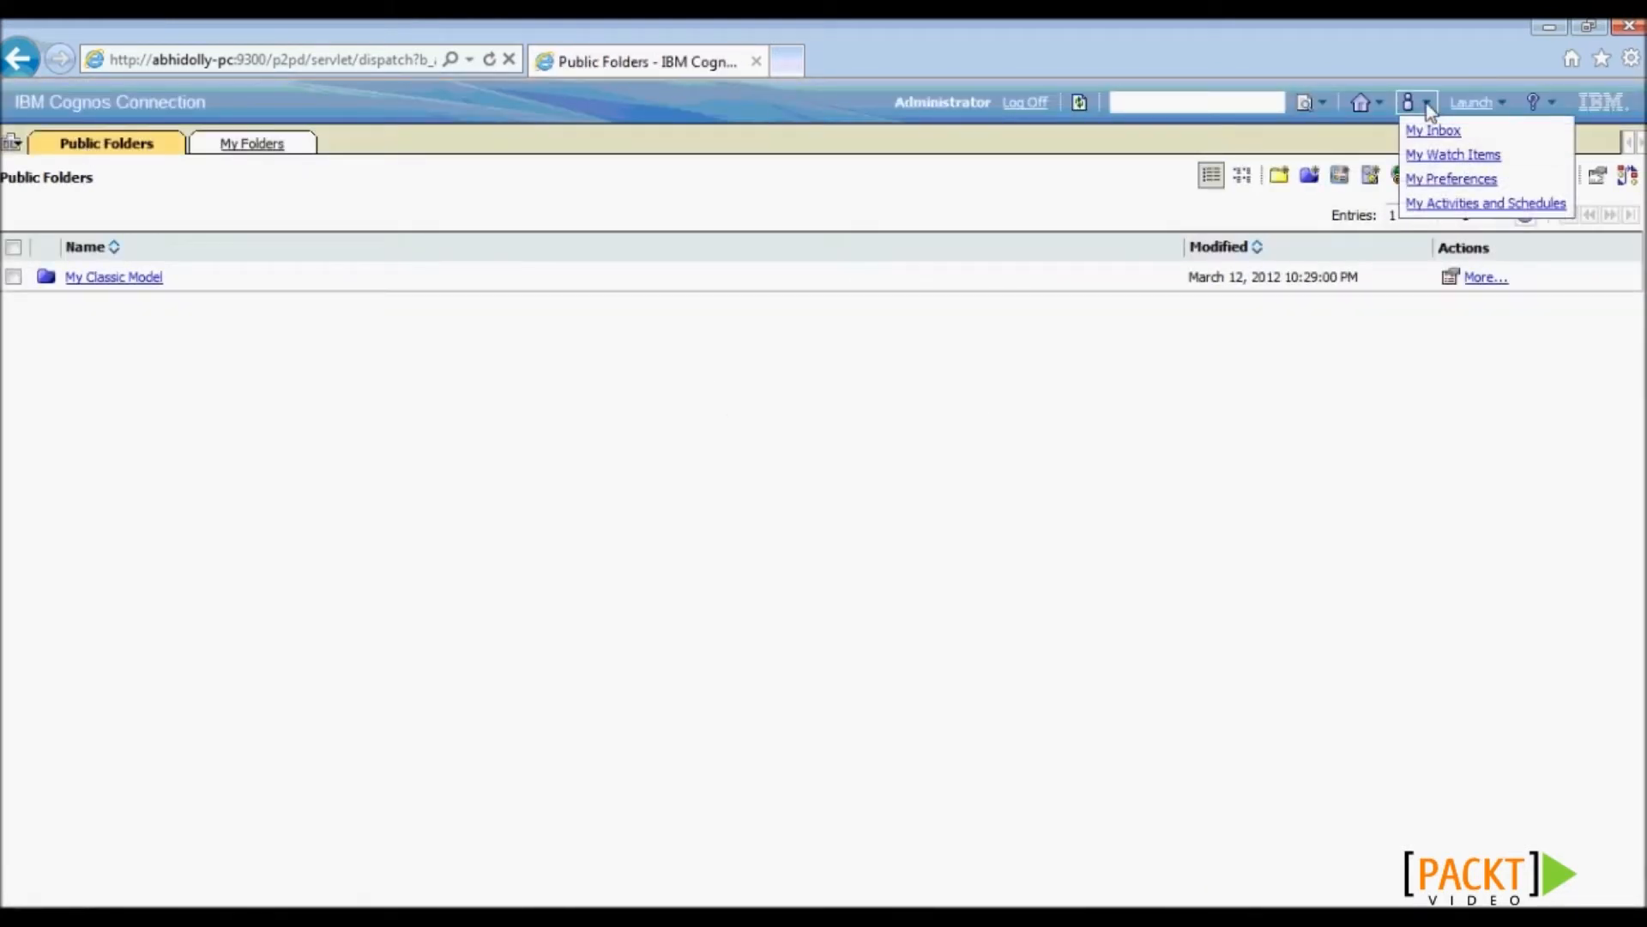
click(1429, 180)
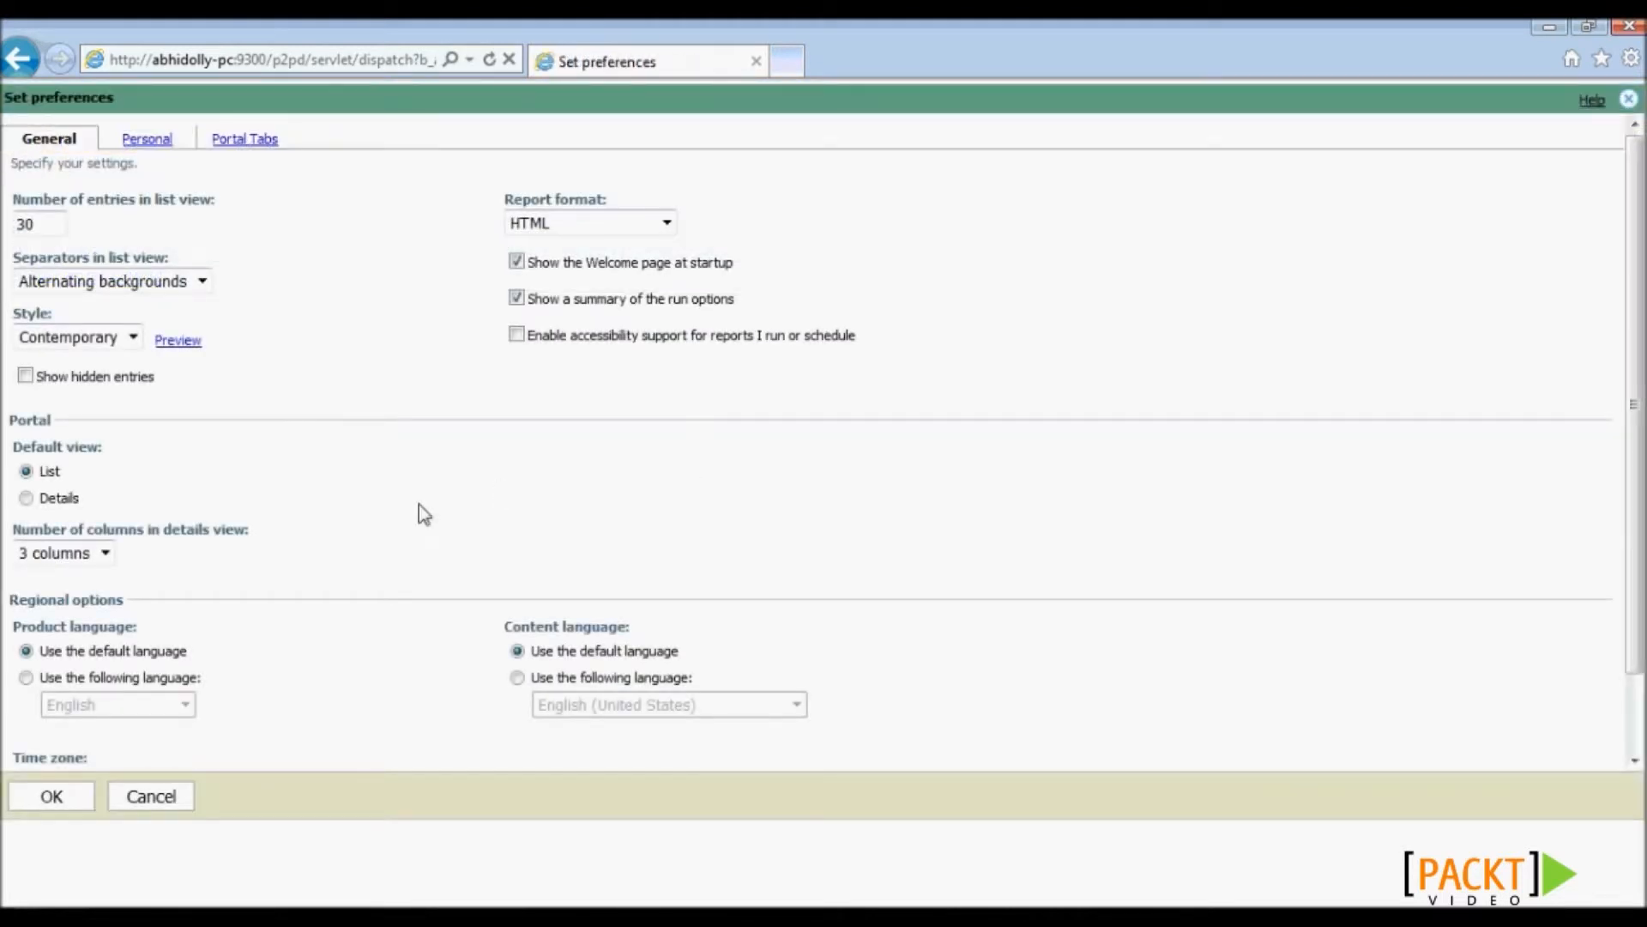
scroll(424, 515, down, 1)
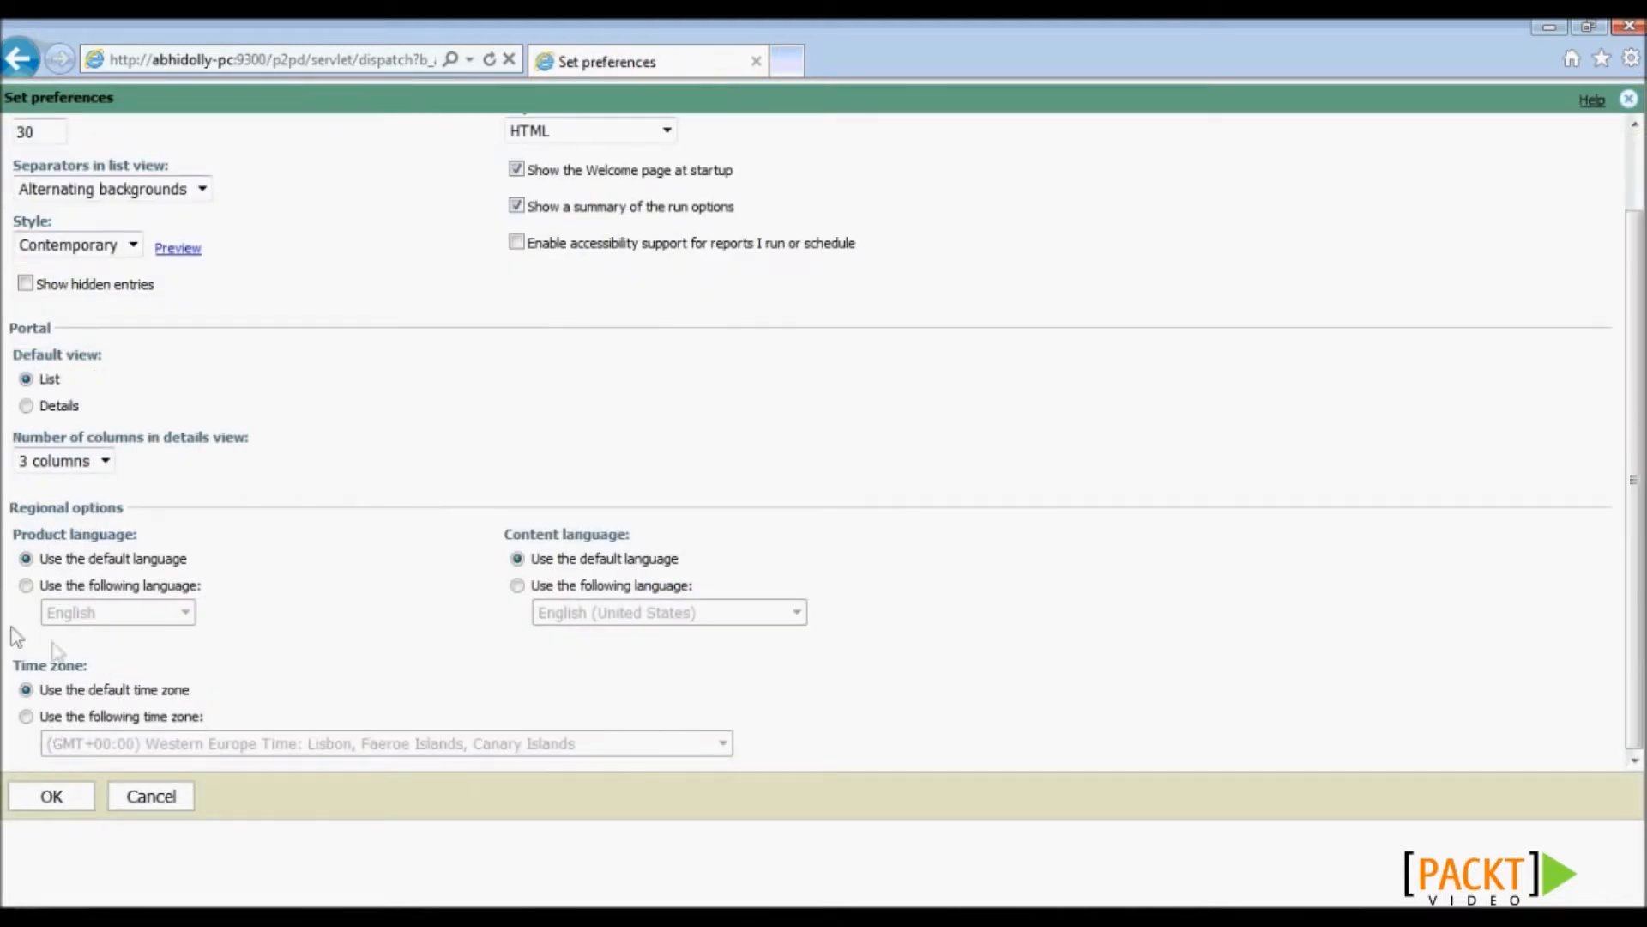
drag(101, 671, 17, 665)
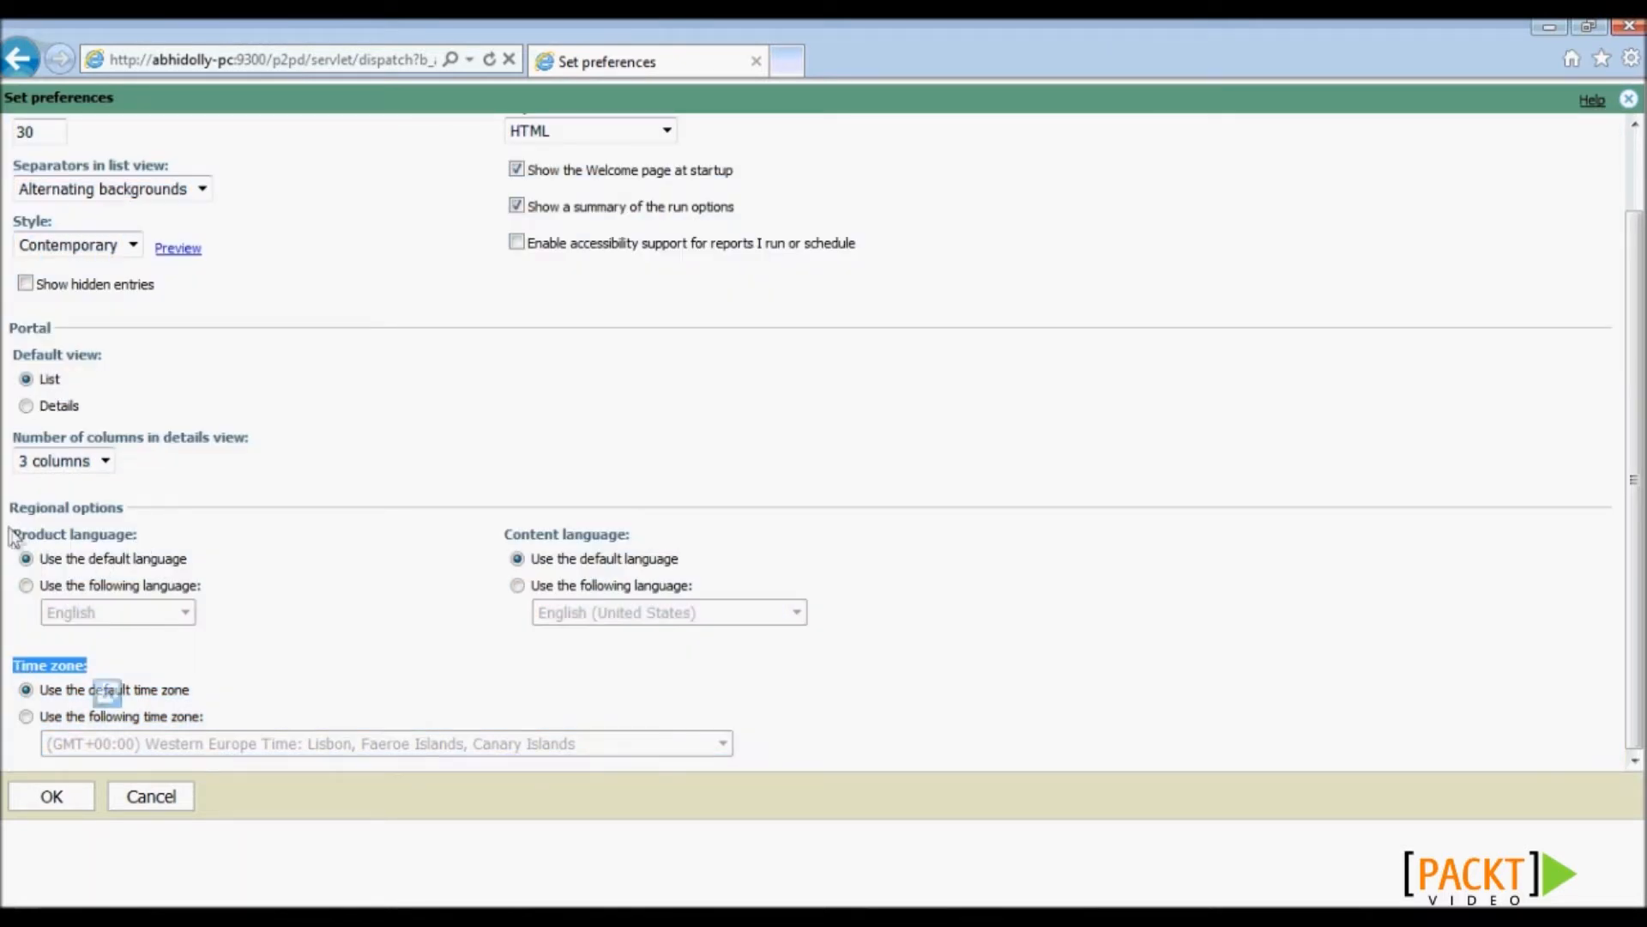
click(202, 649)
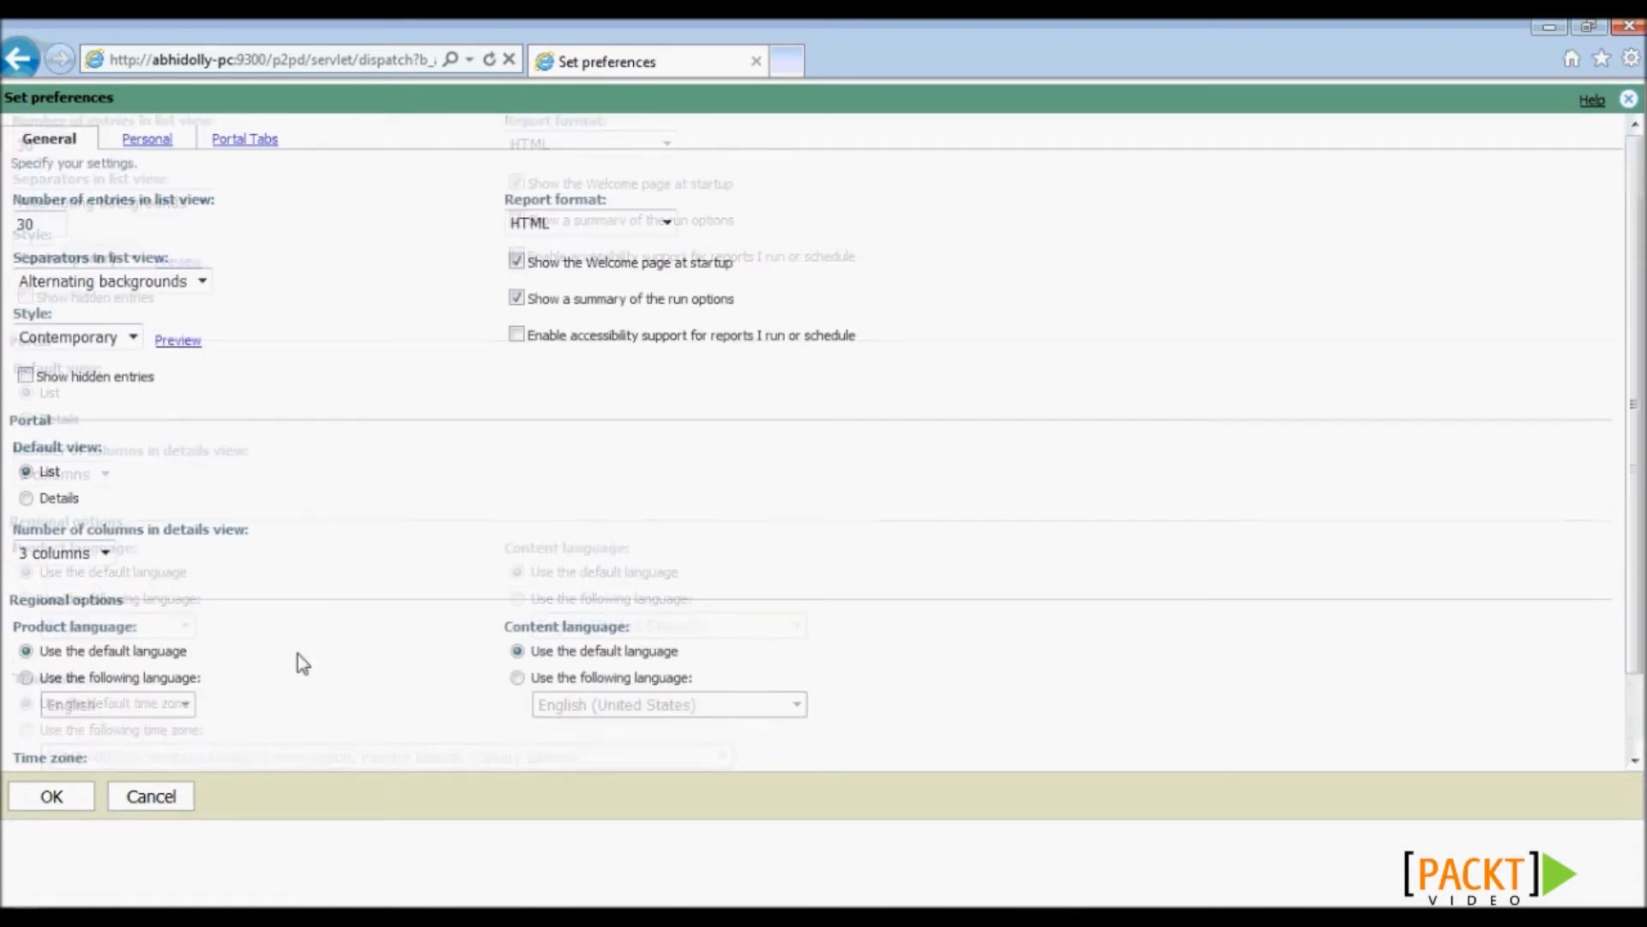
- Review the Personal details and the Portal Tabs (Public Folders, My Folders), then accept the preferences
click(150, 140)
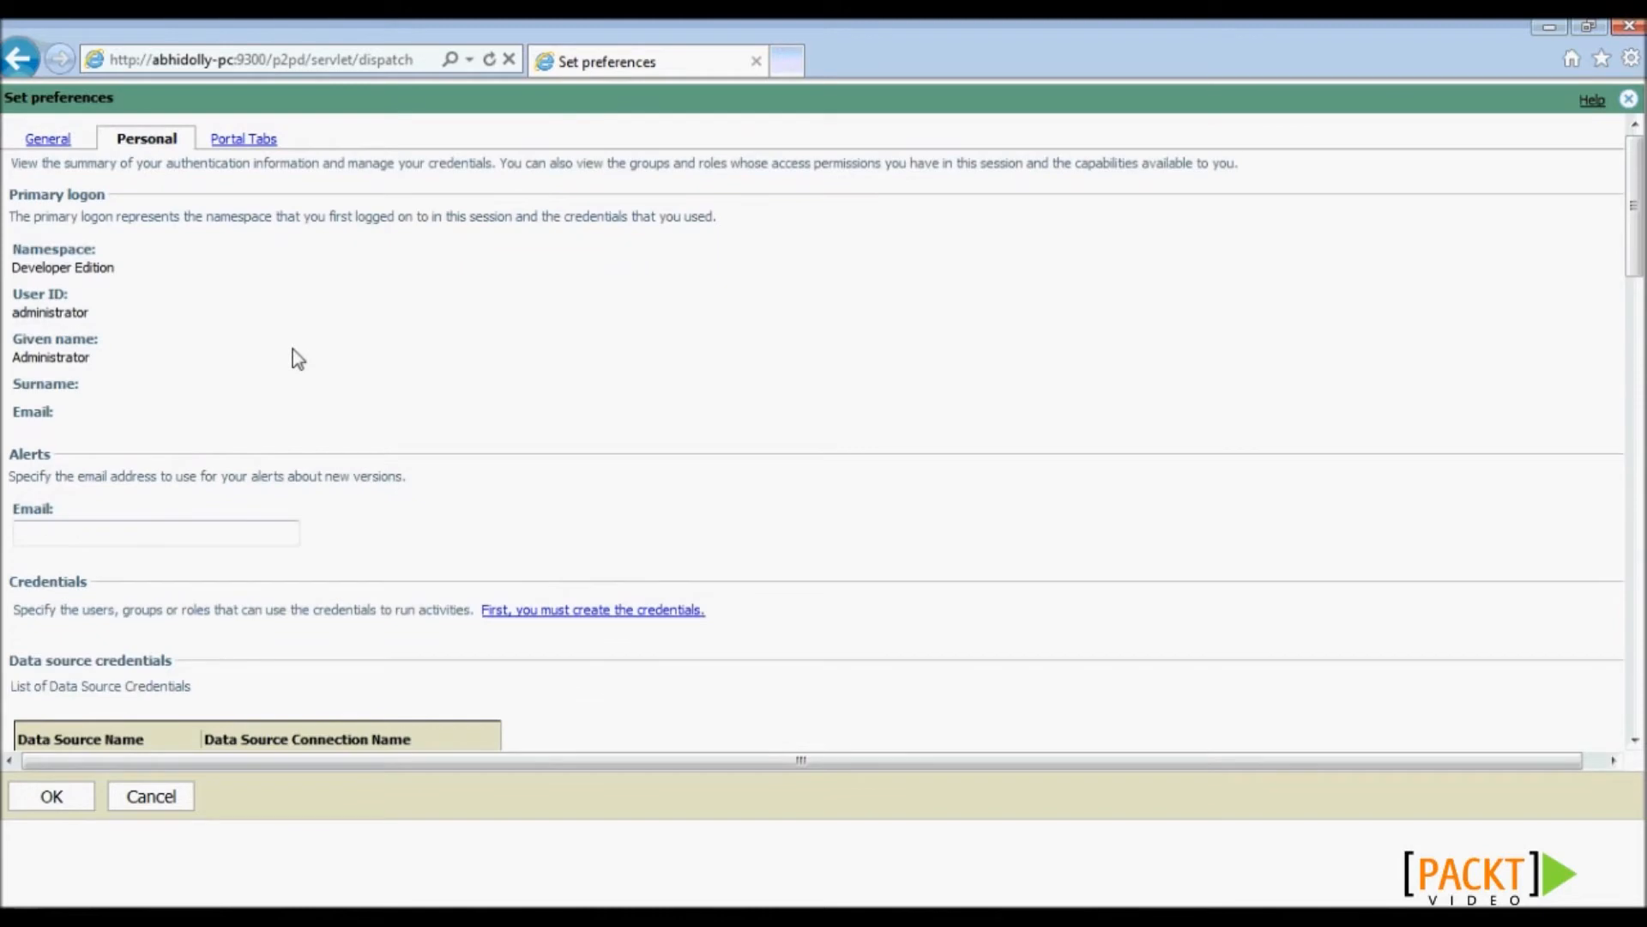
scroll(291, 348, down, 4)
scroll(292, 348, down, 7)
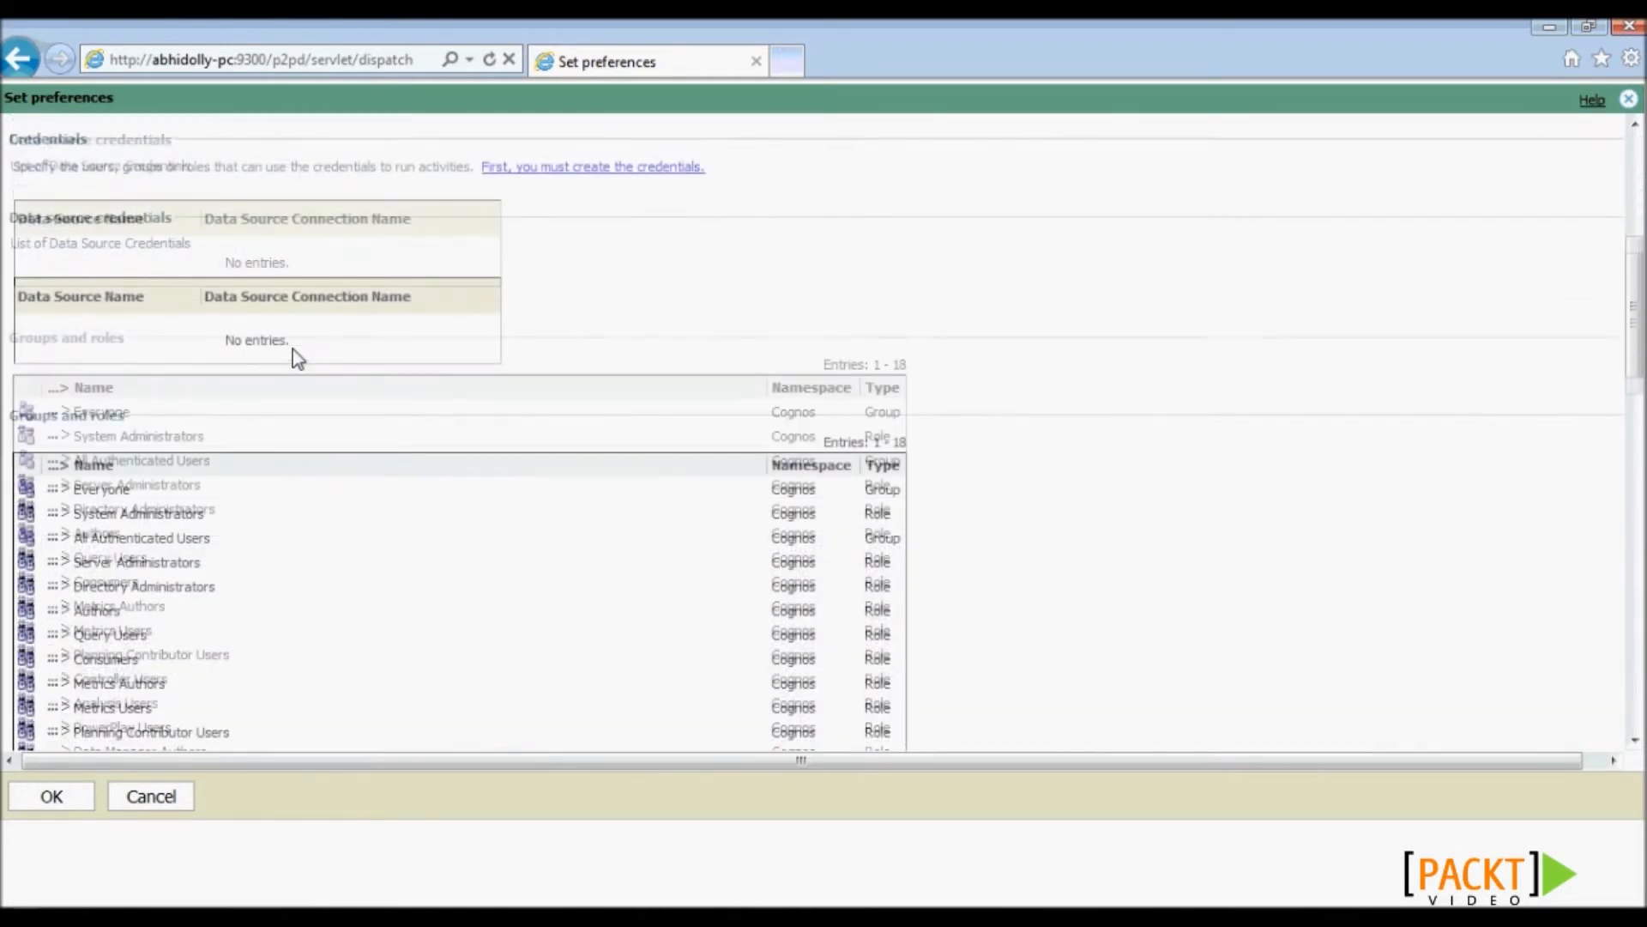
scroll(292, 348, down, 2)
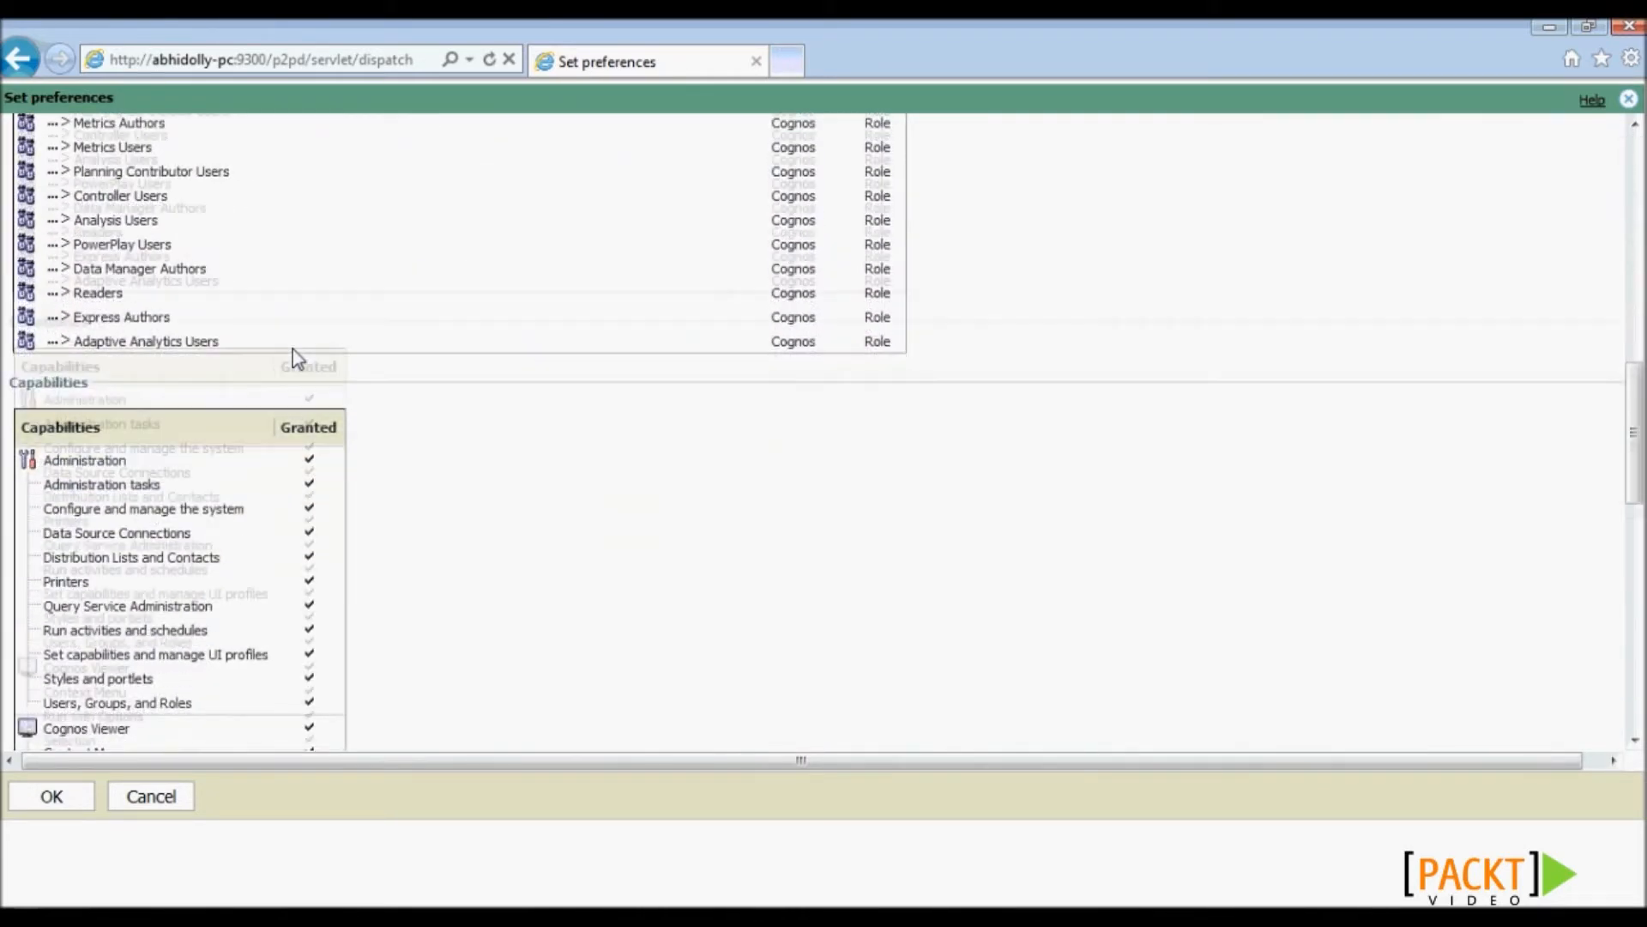
scroll(292, 348, up, 13)
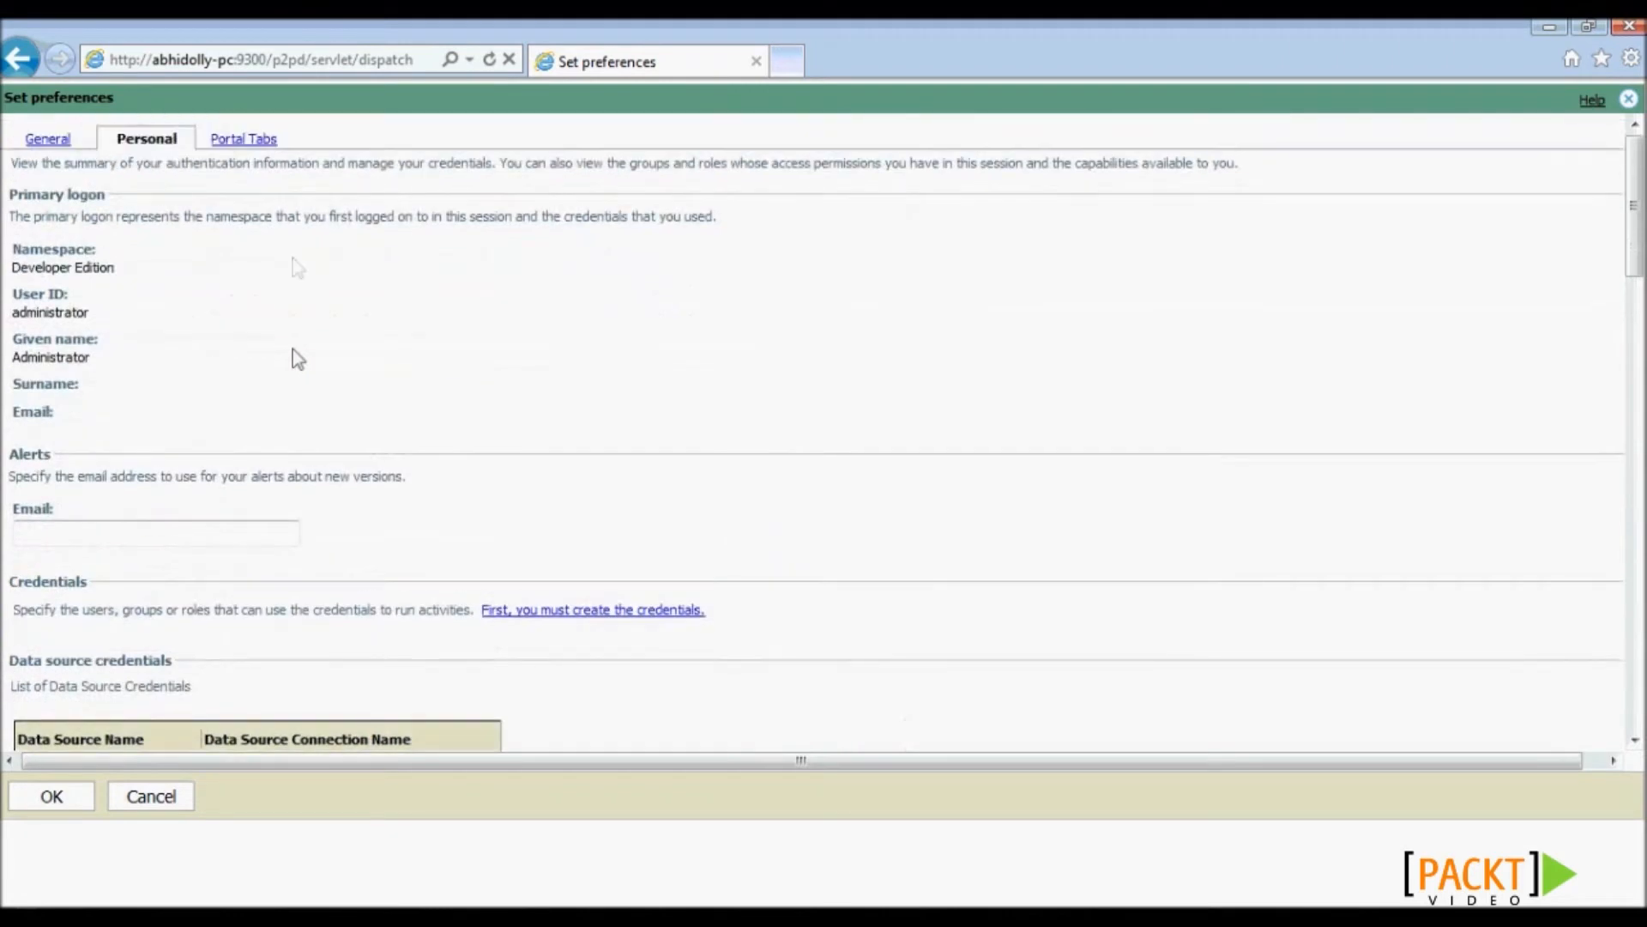
click(256, 139)
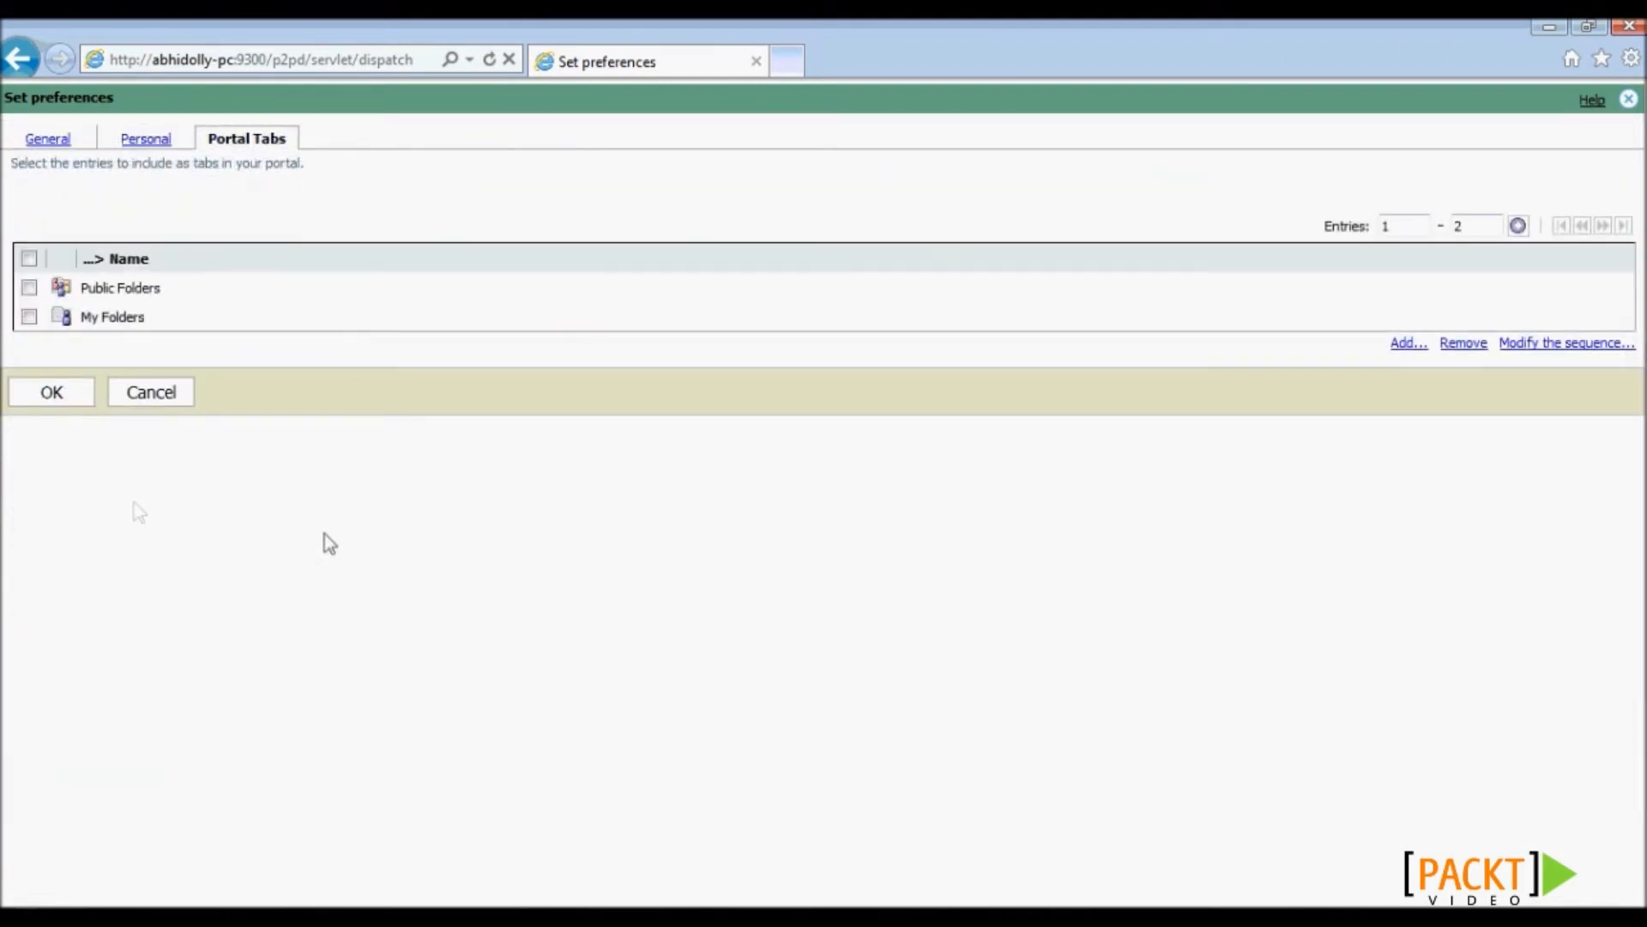
click(51, 394)
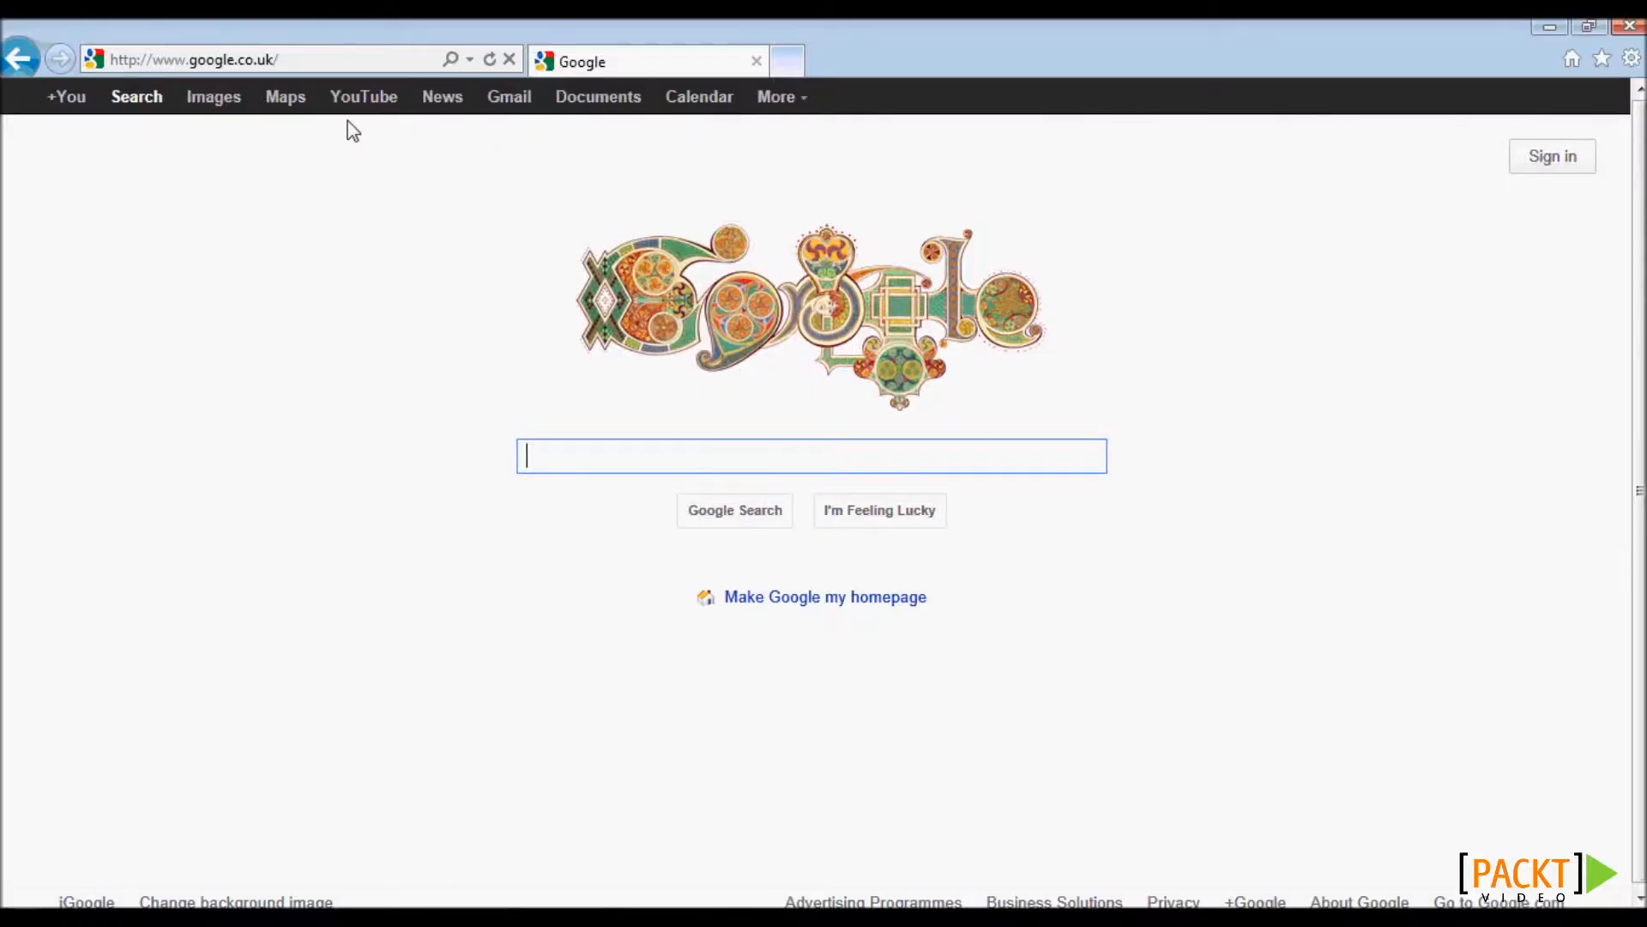
click(258, 62)
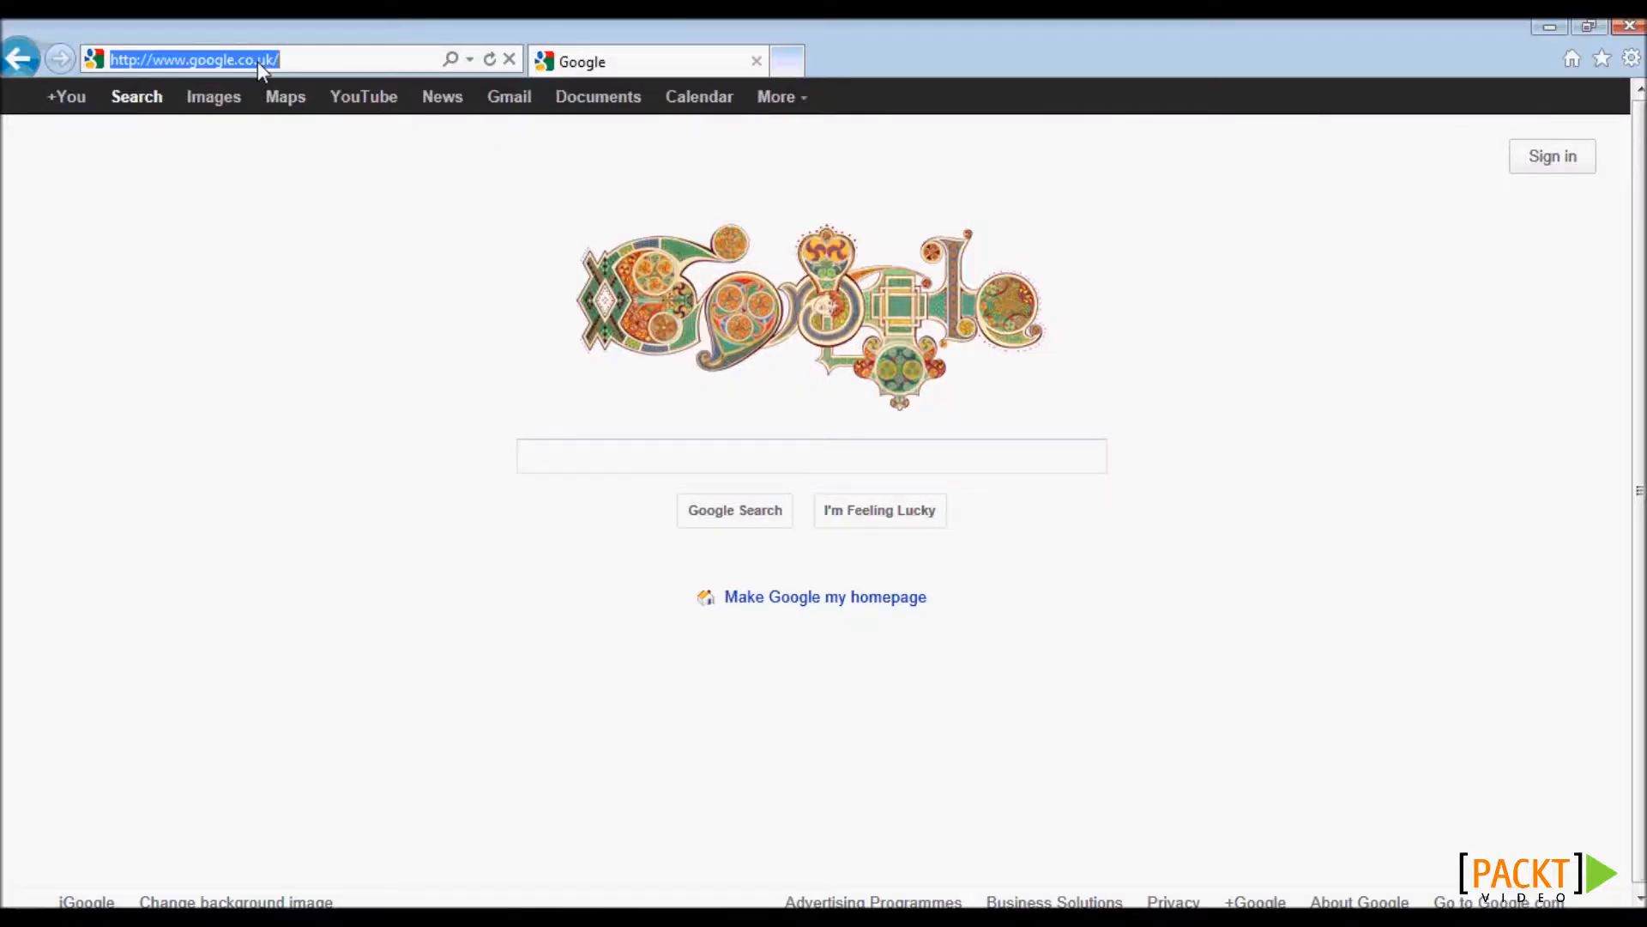
text(localhost:9300/)
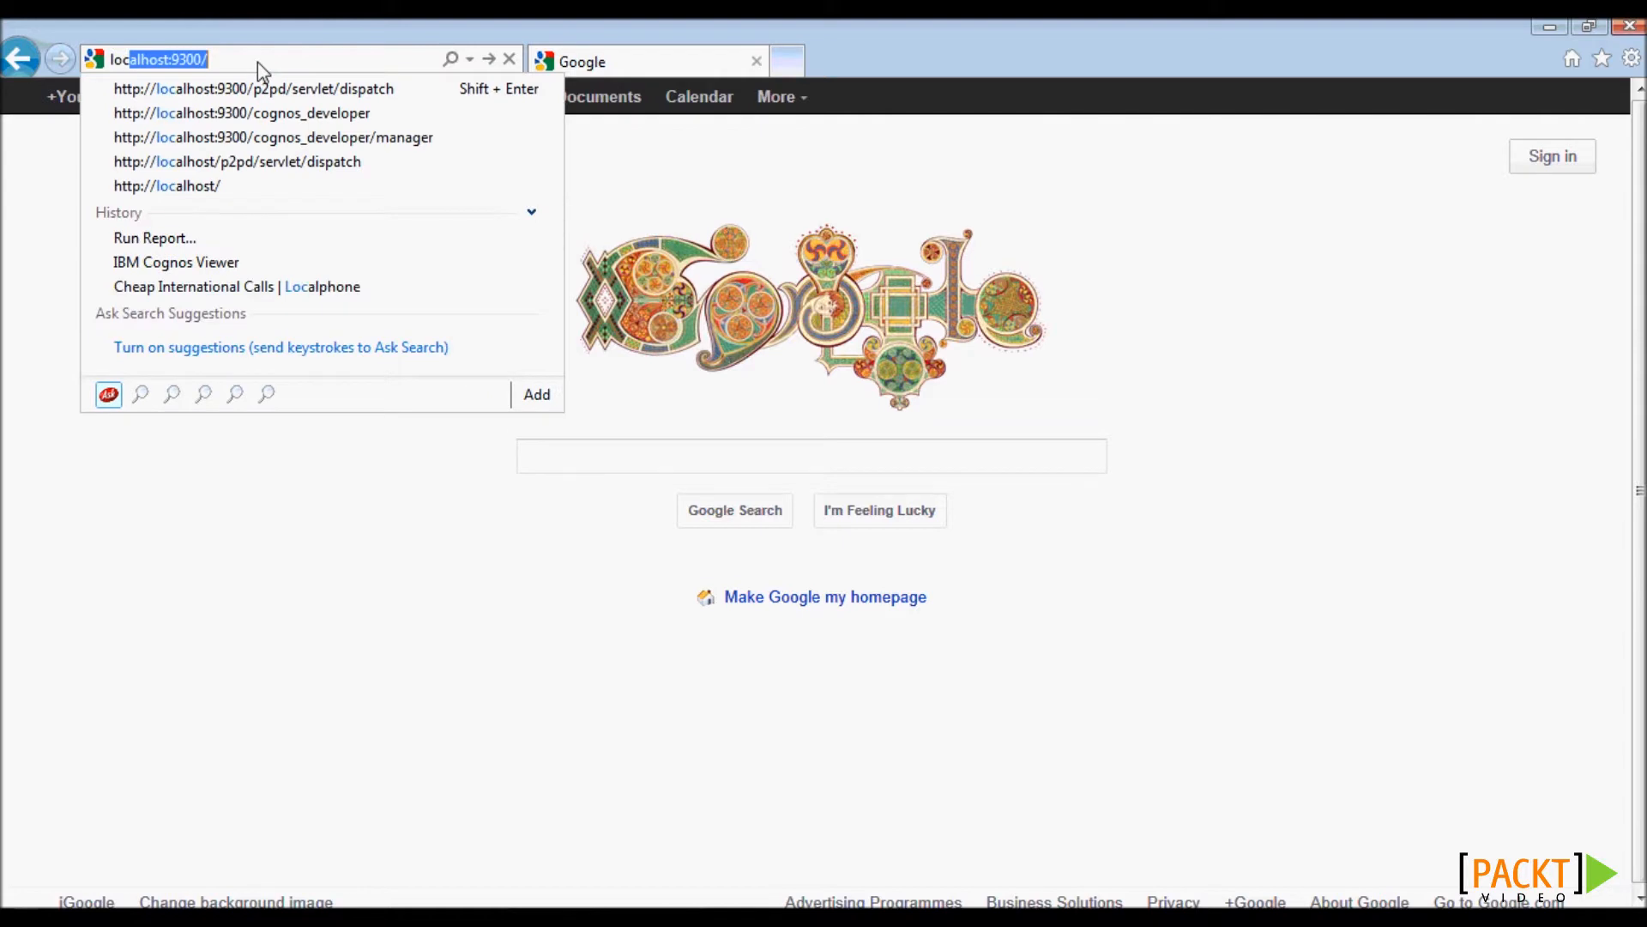
click(328, 89)
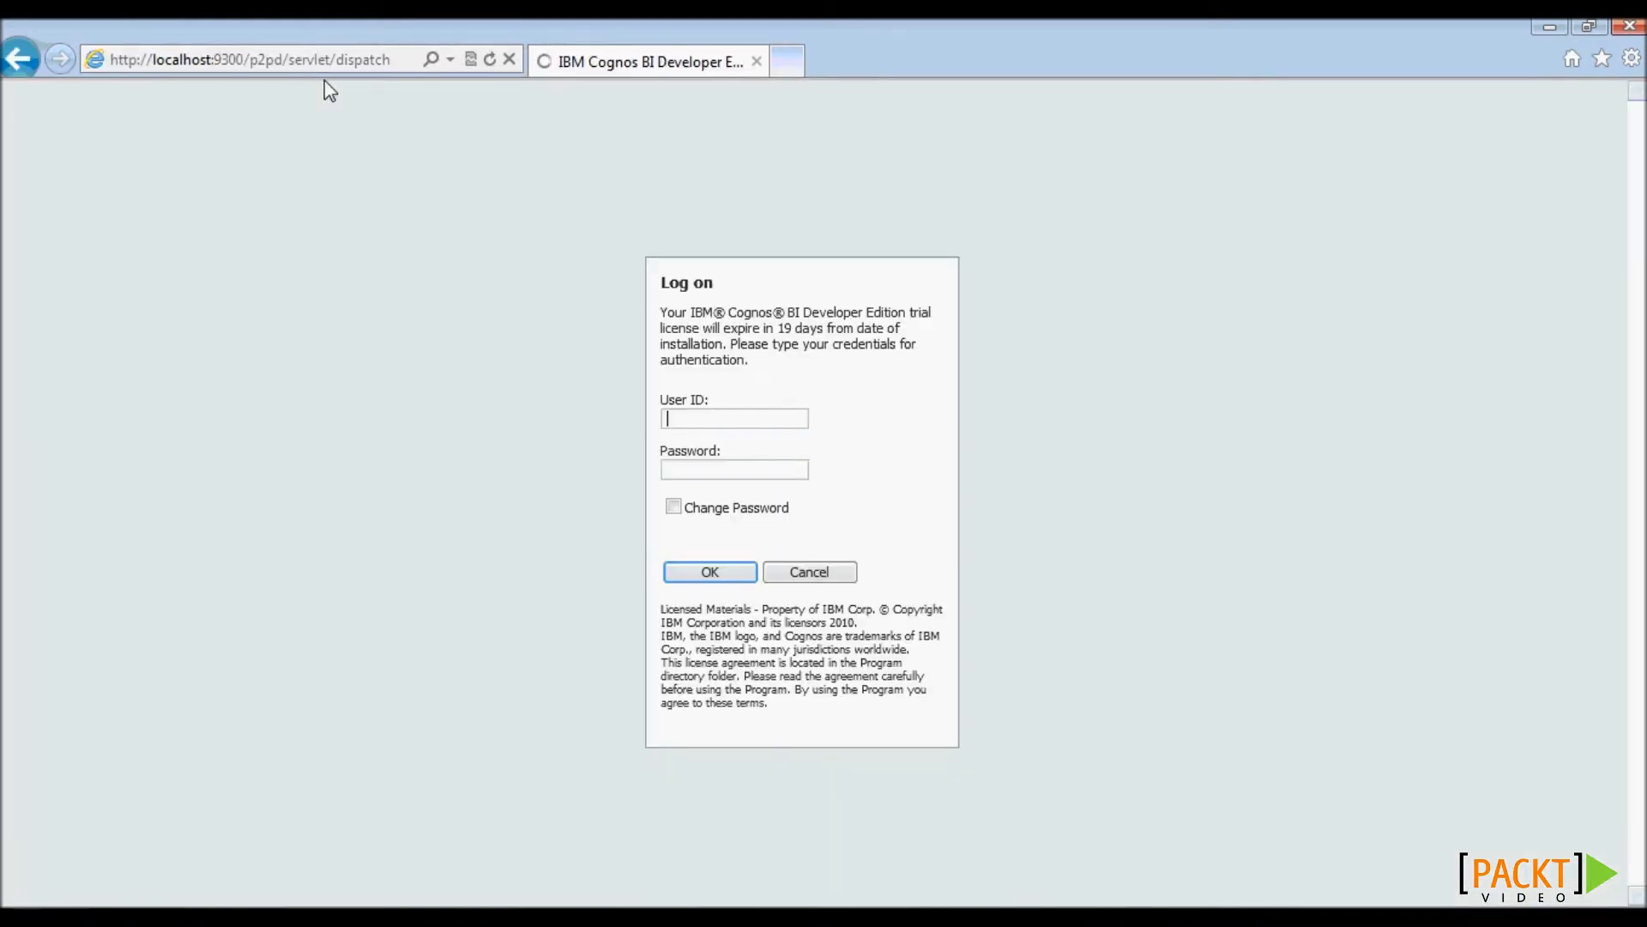
text(Adminis)
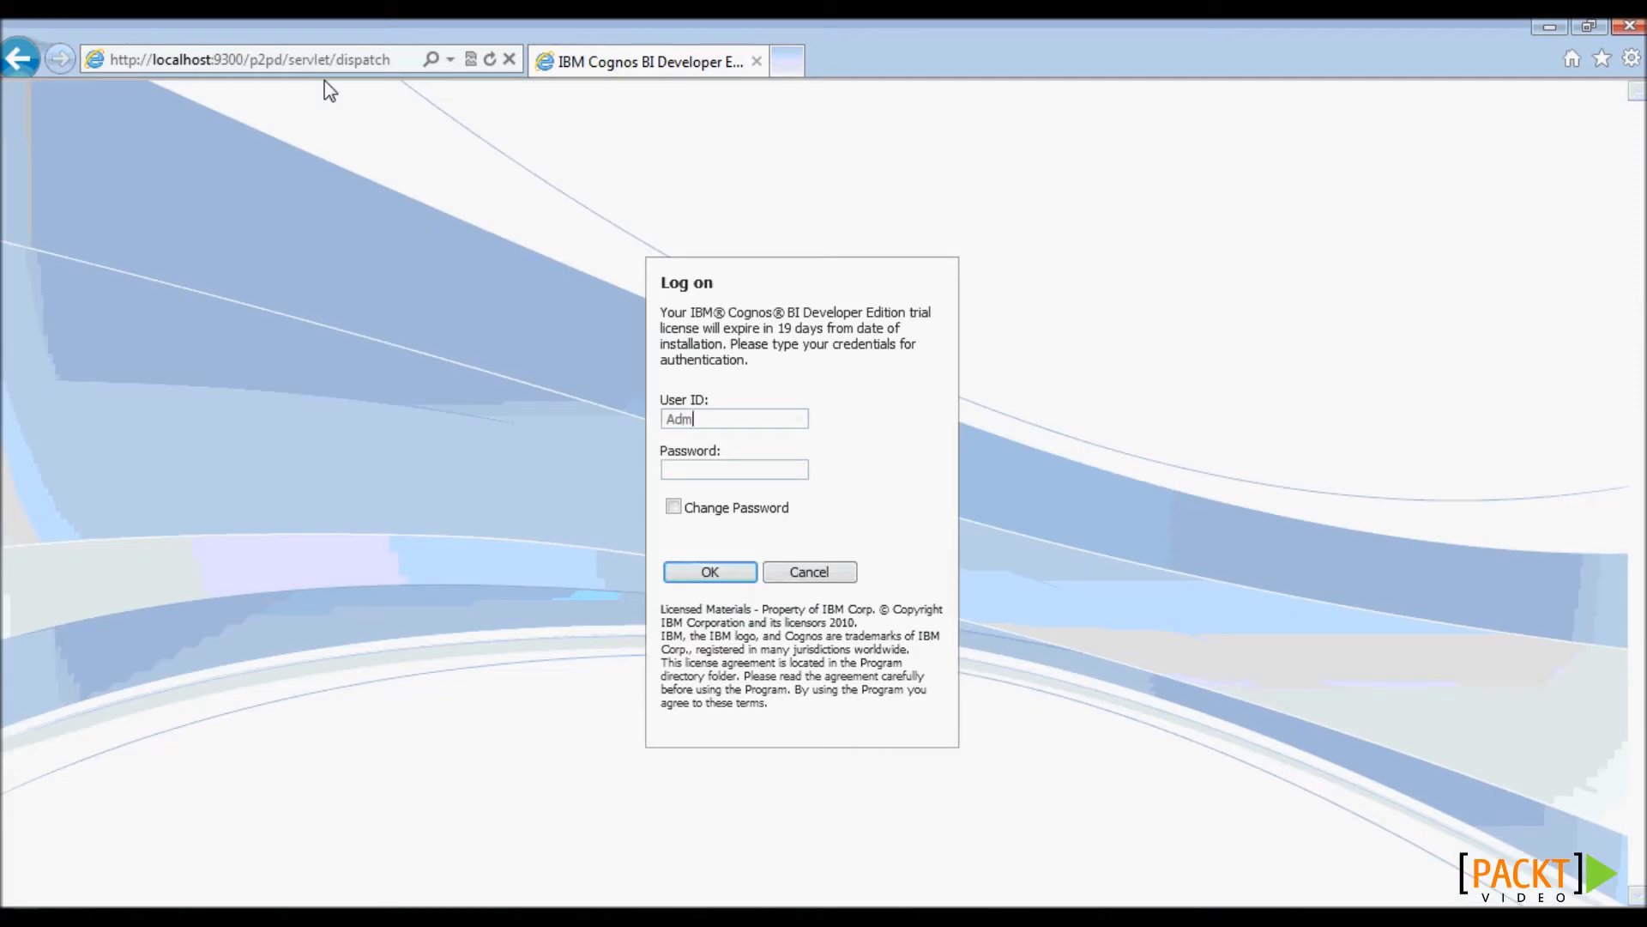
text(trator)
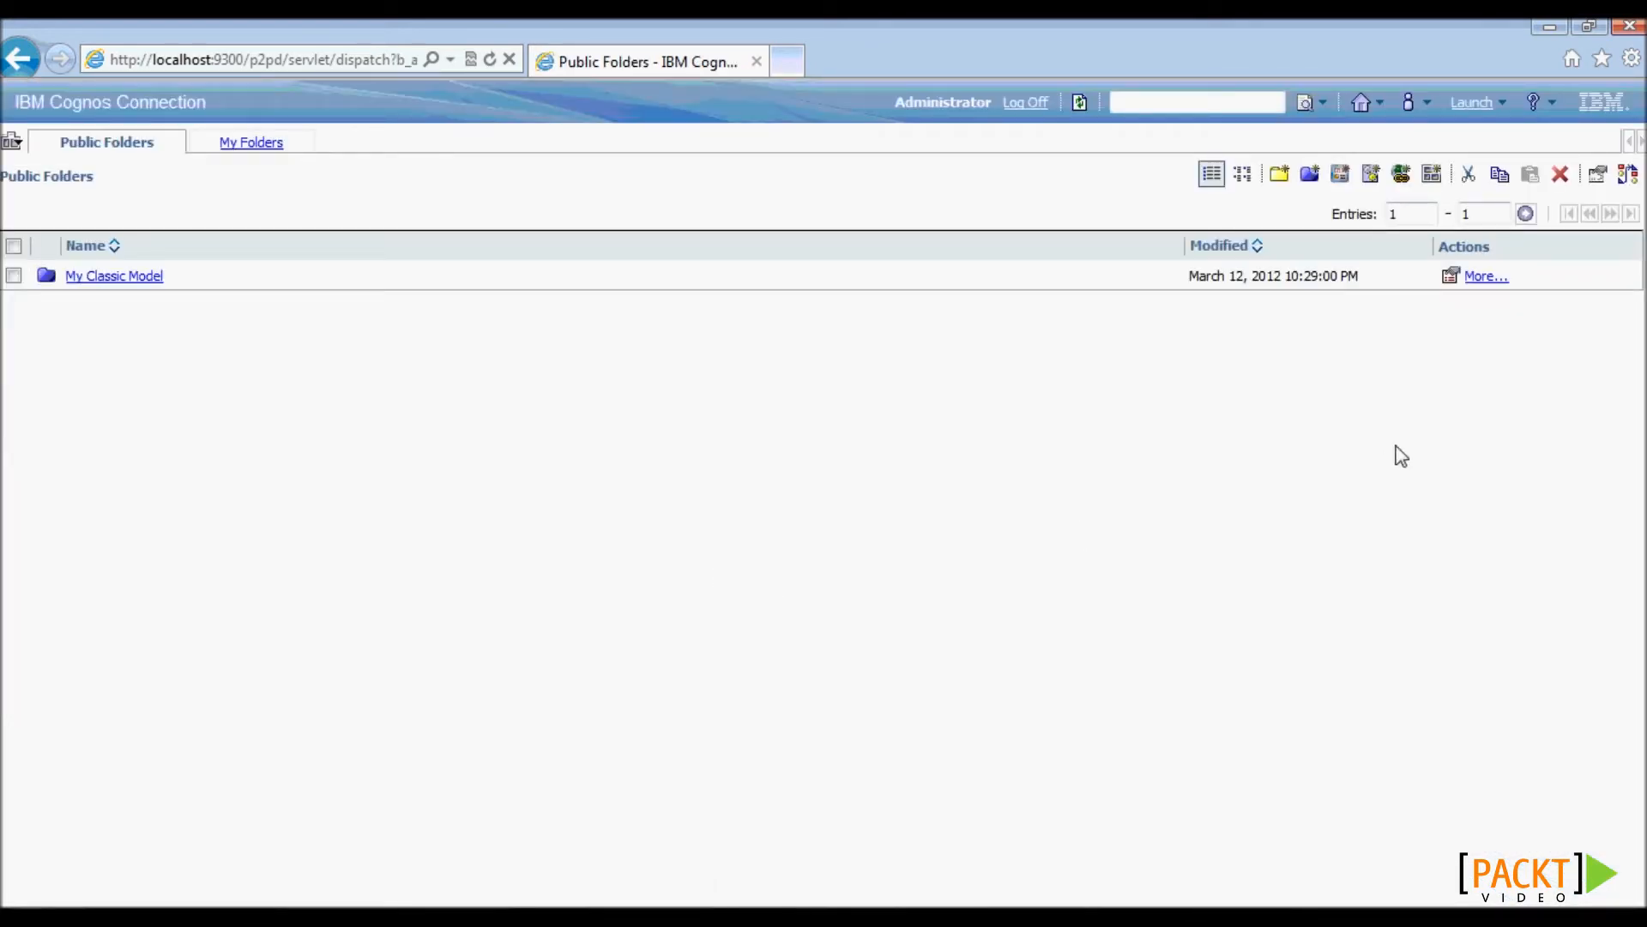
- Launch Report Studio on My Classic Model and start a new report of type List
click(1505, 100)
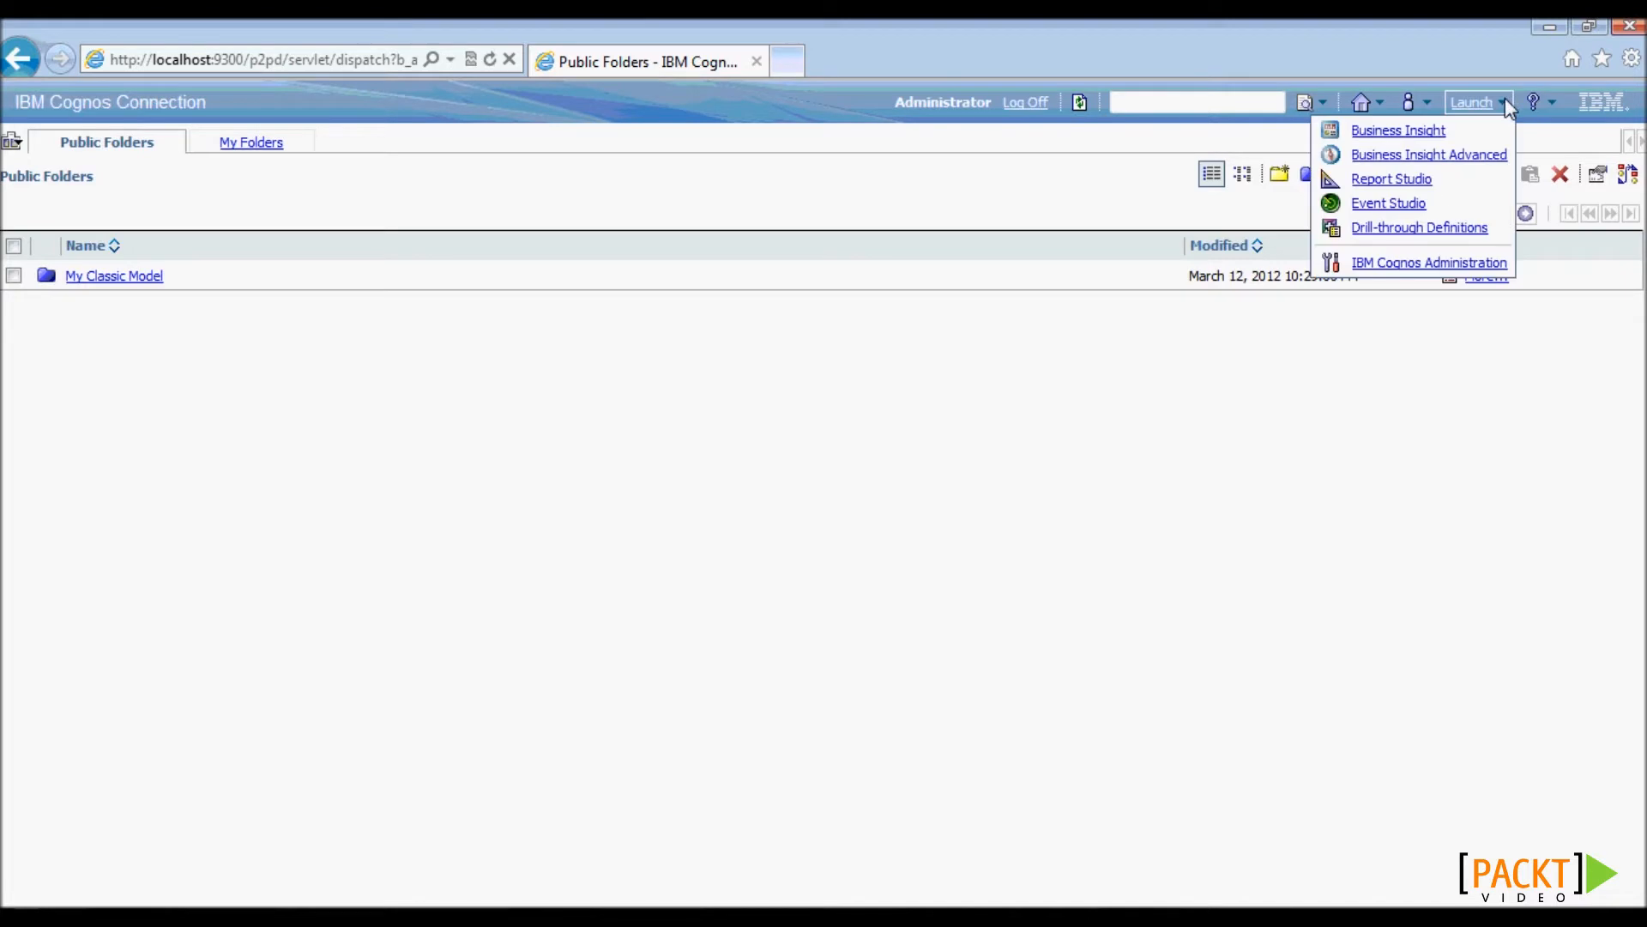
click(1403, 178)
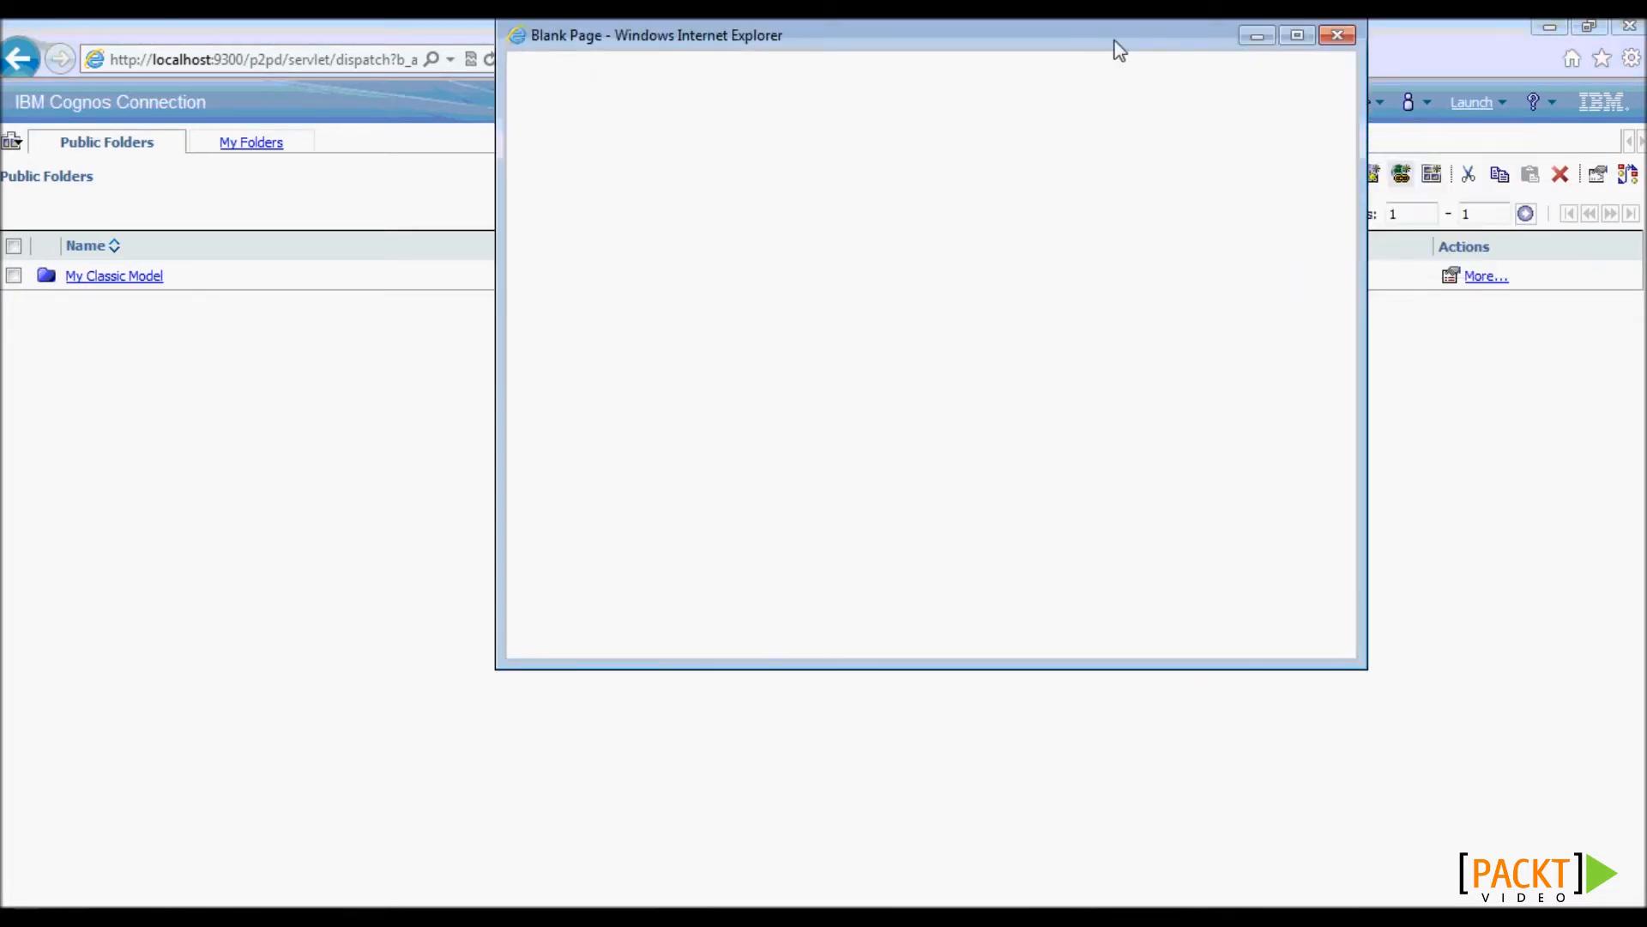
drag(1079, 30, 916, 125)
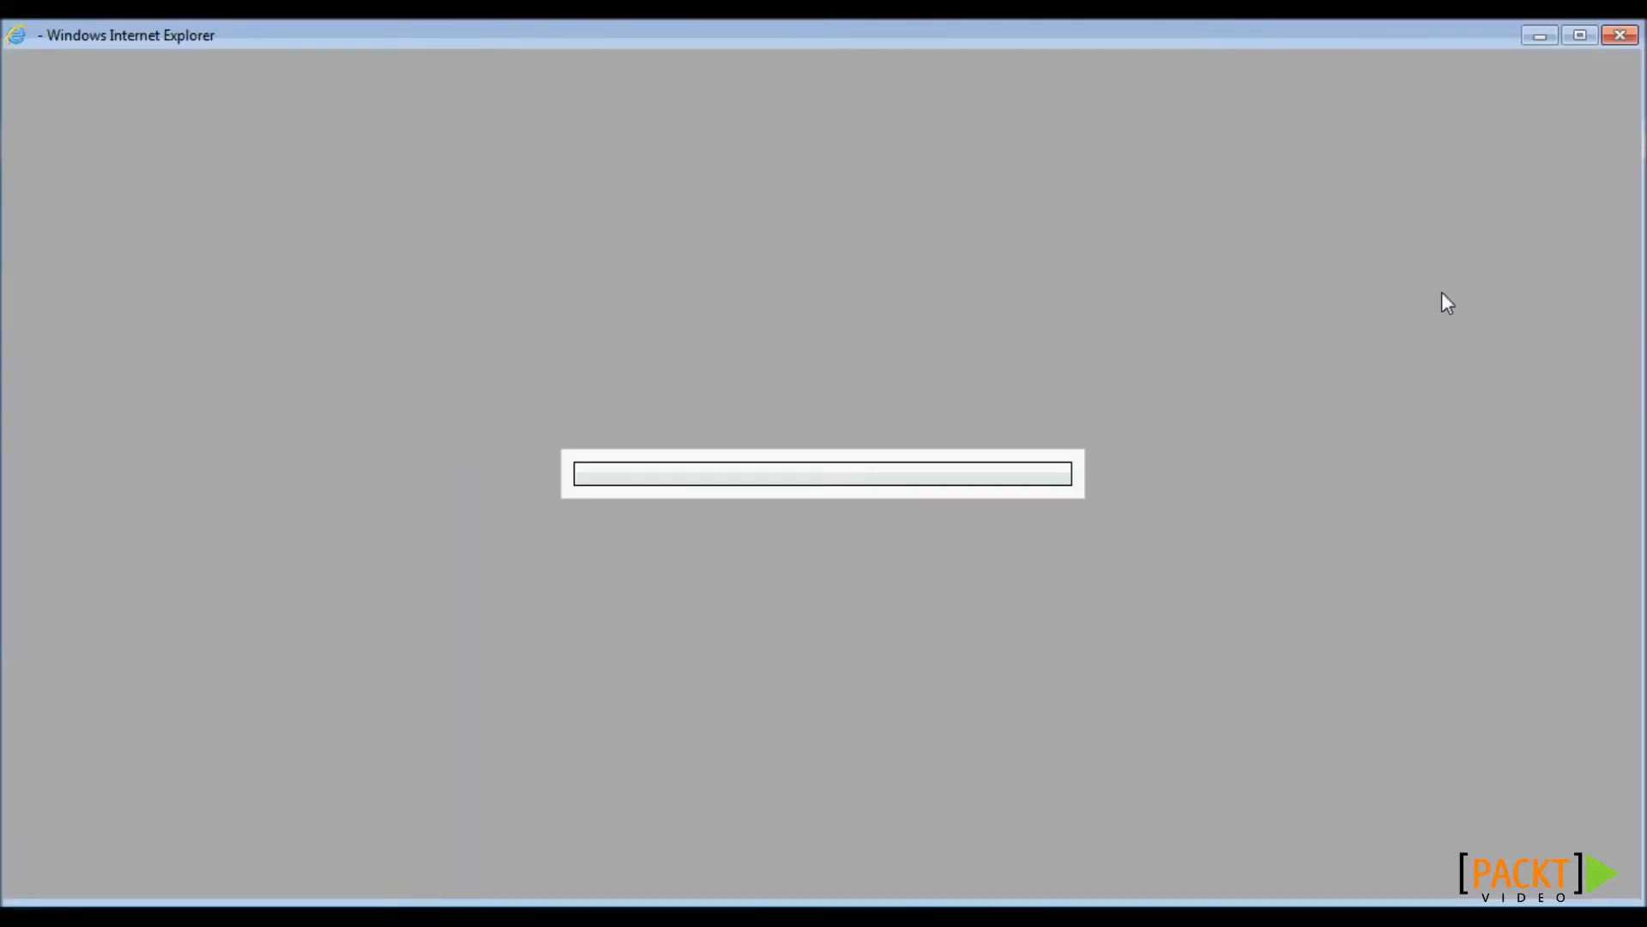
click(1583, 43)
click(430, 528)
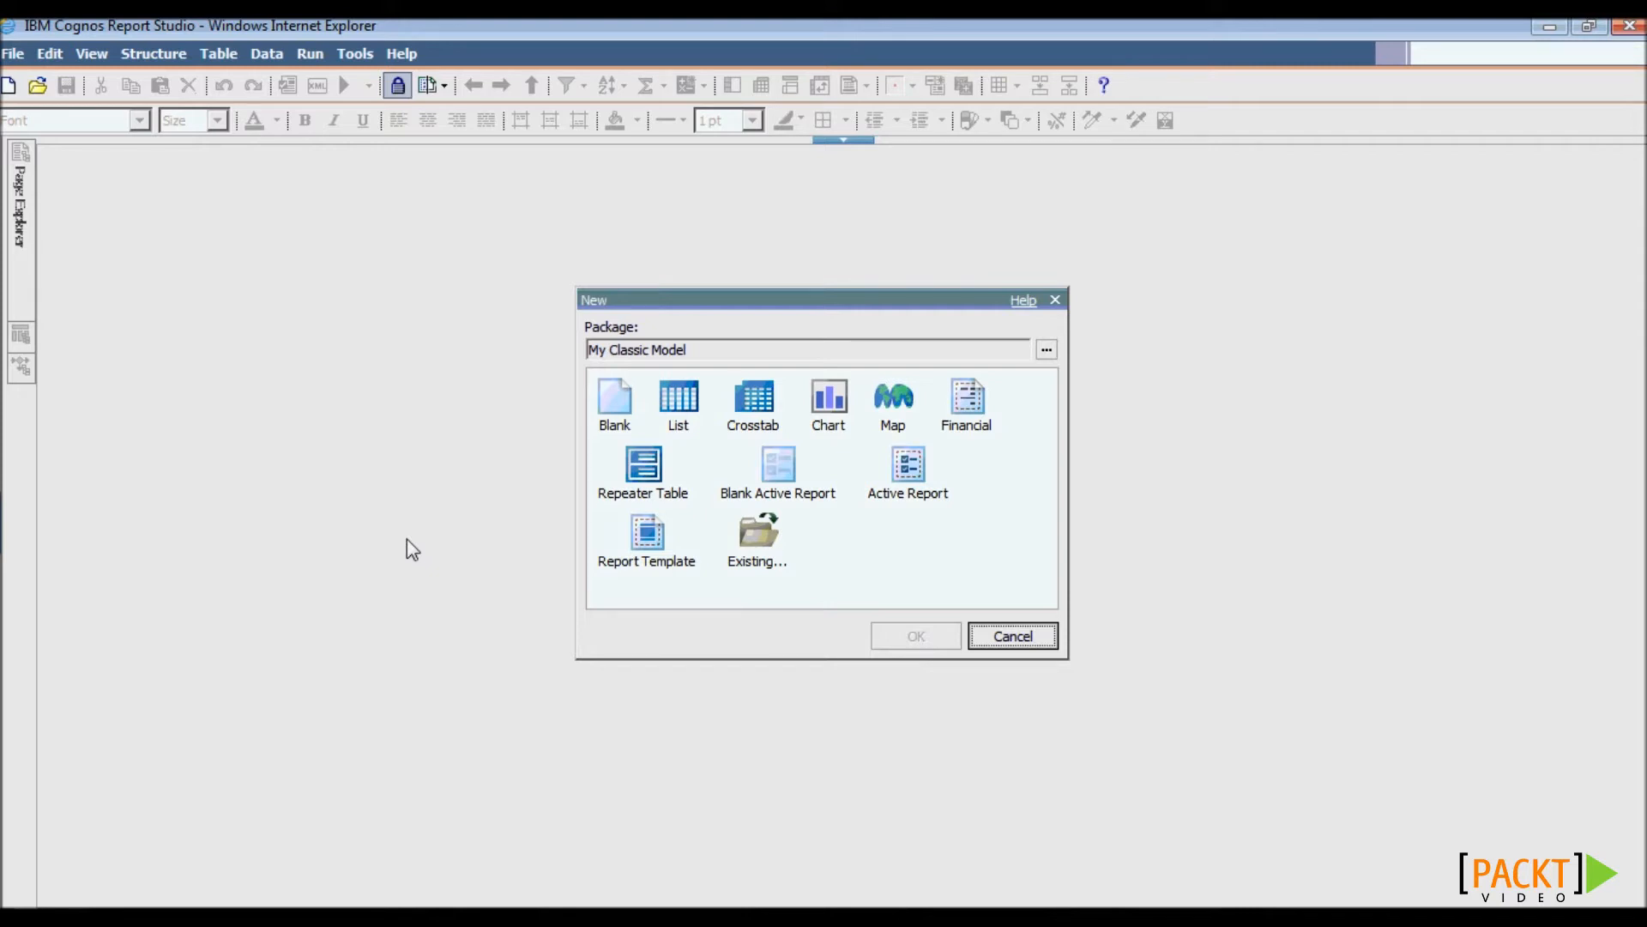
click(692, 402)
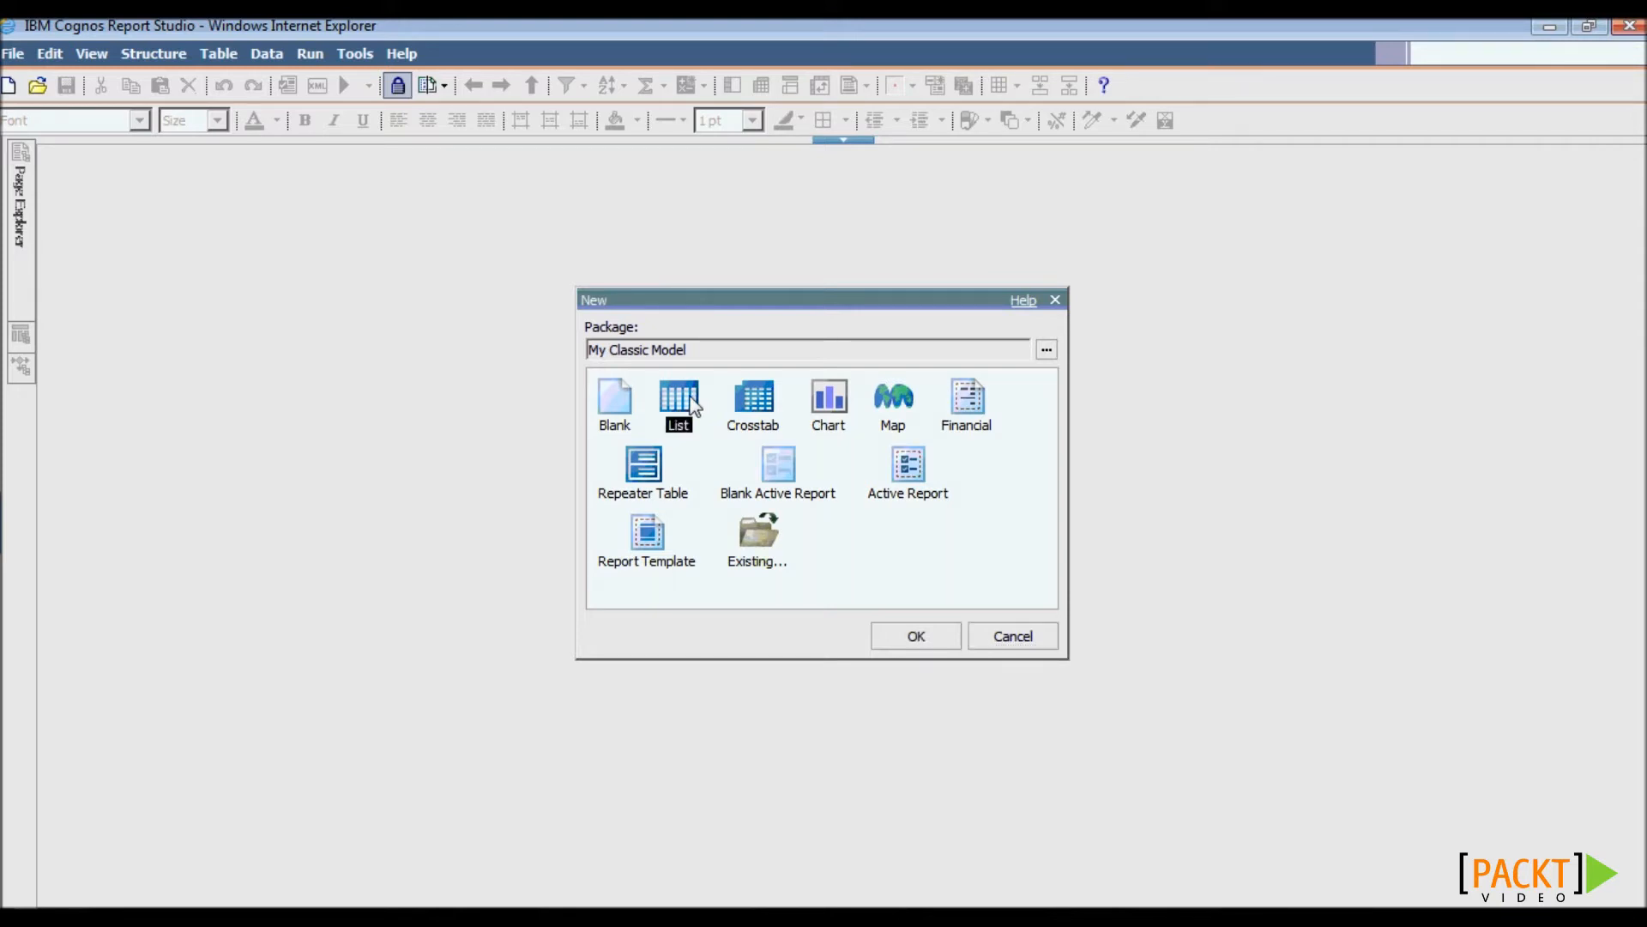
- Create the list and add customerNumber and customerName columns from the customers table
click(918, 638)
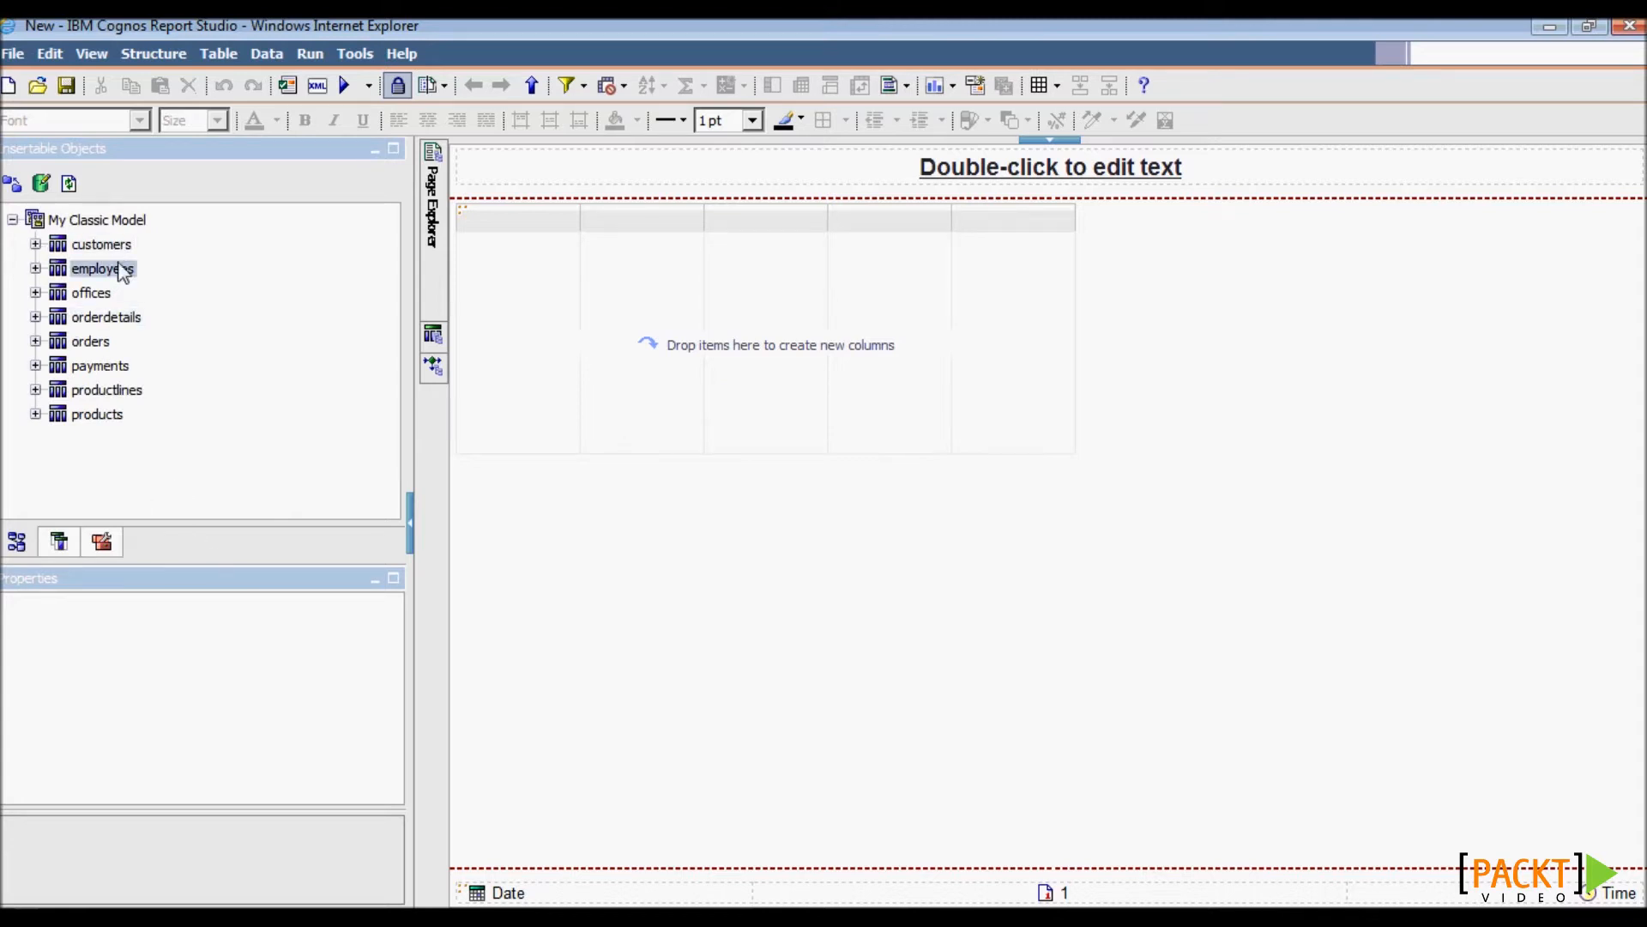
click(35, 244)
click(35, 244)
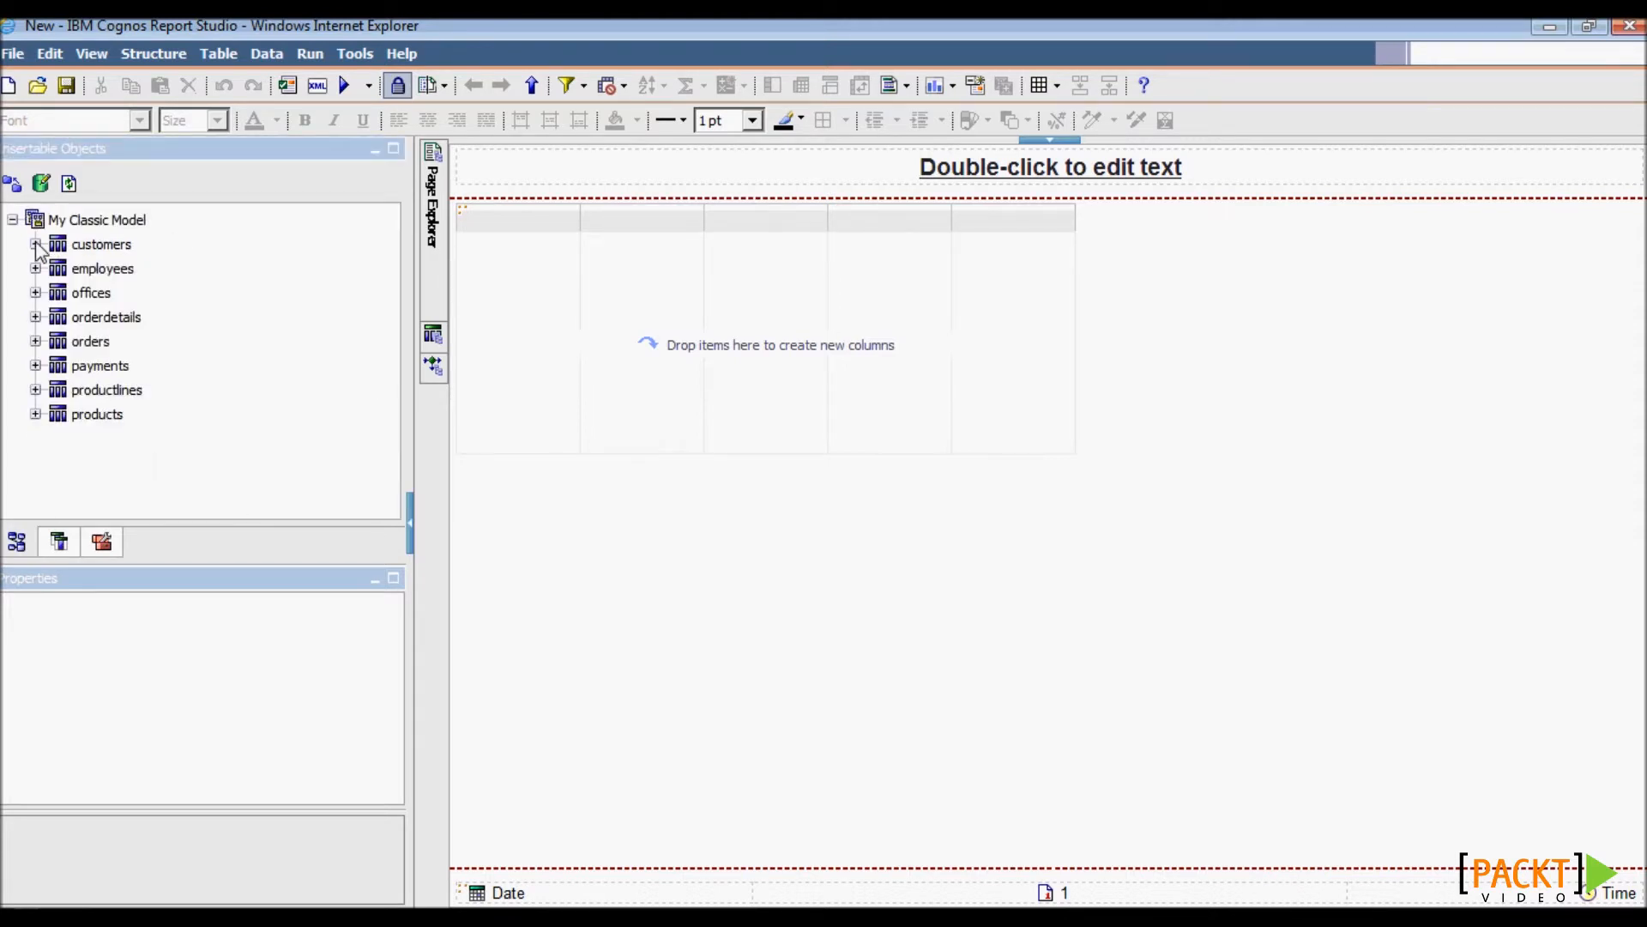
click(35, 245)
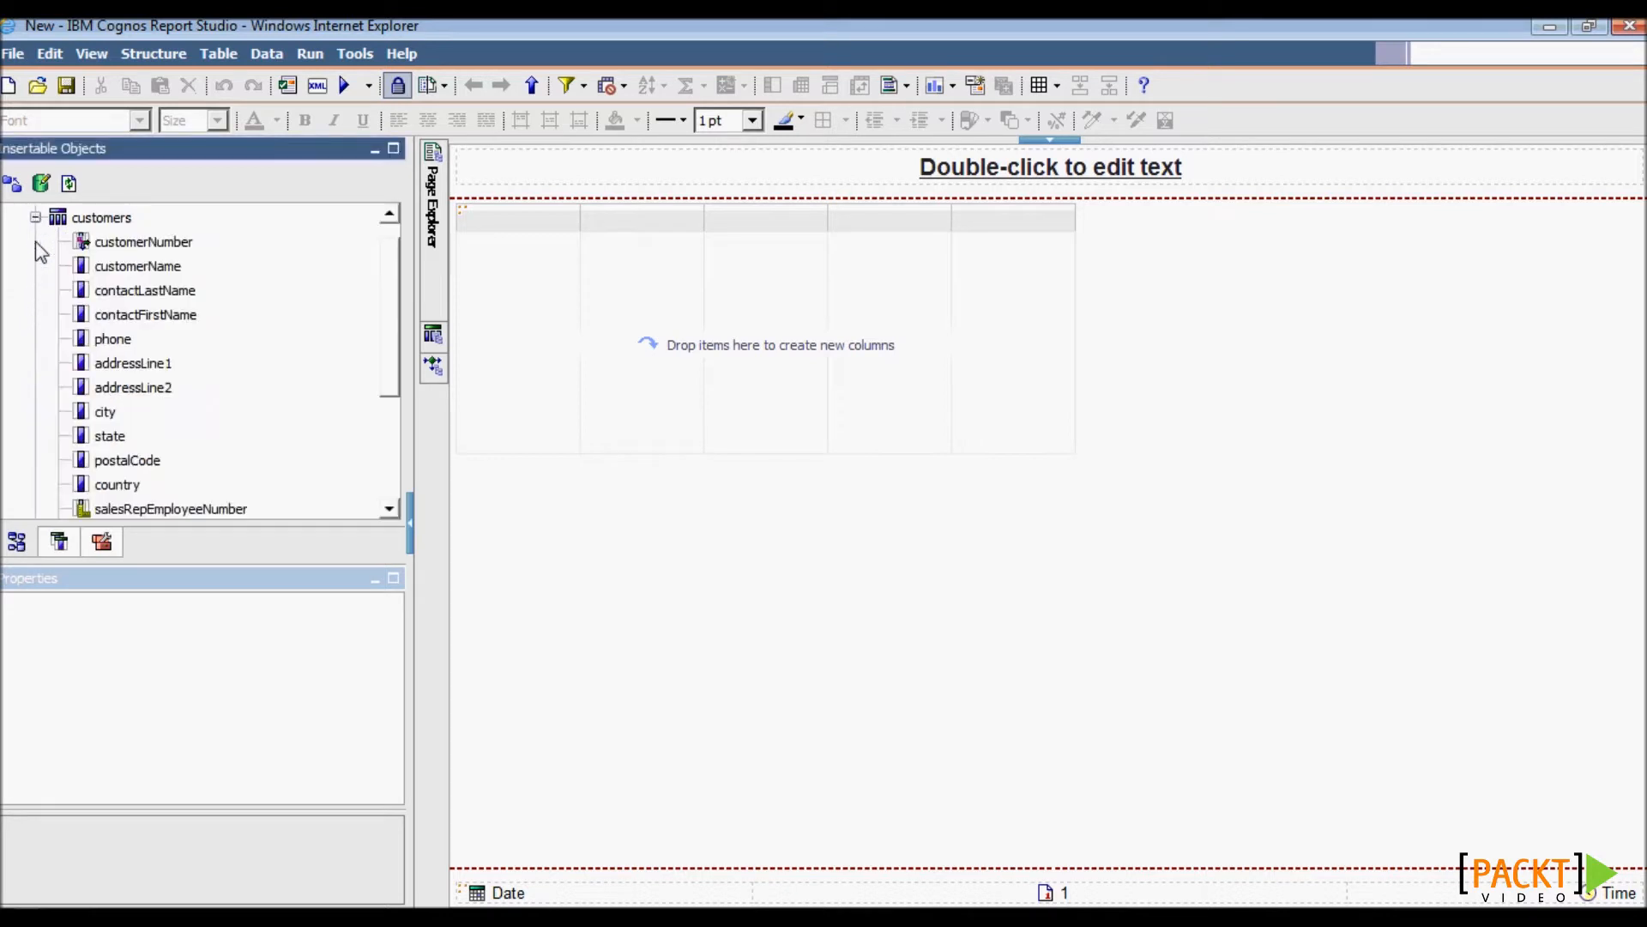
drag(395, 324, 391, 283)
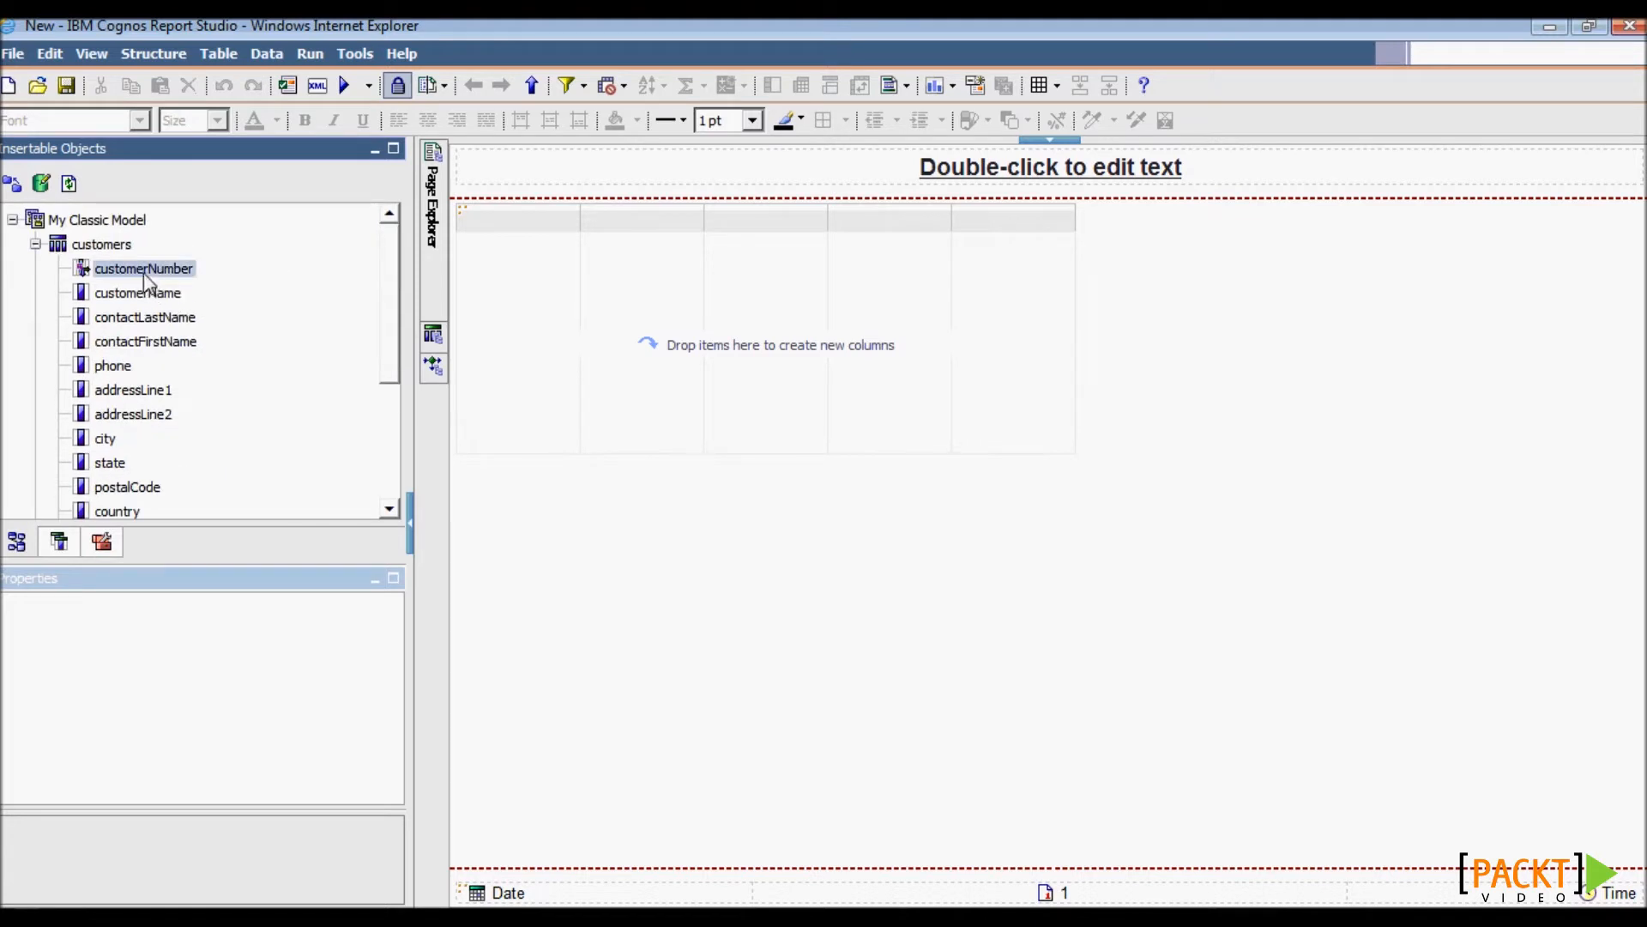
drag(146, 279, 507, 335)
click(157, 296)
drag(156, 296, 581, 283)
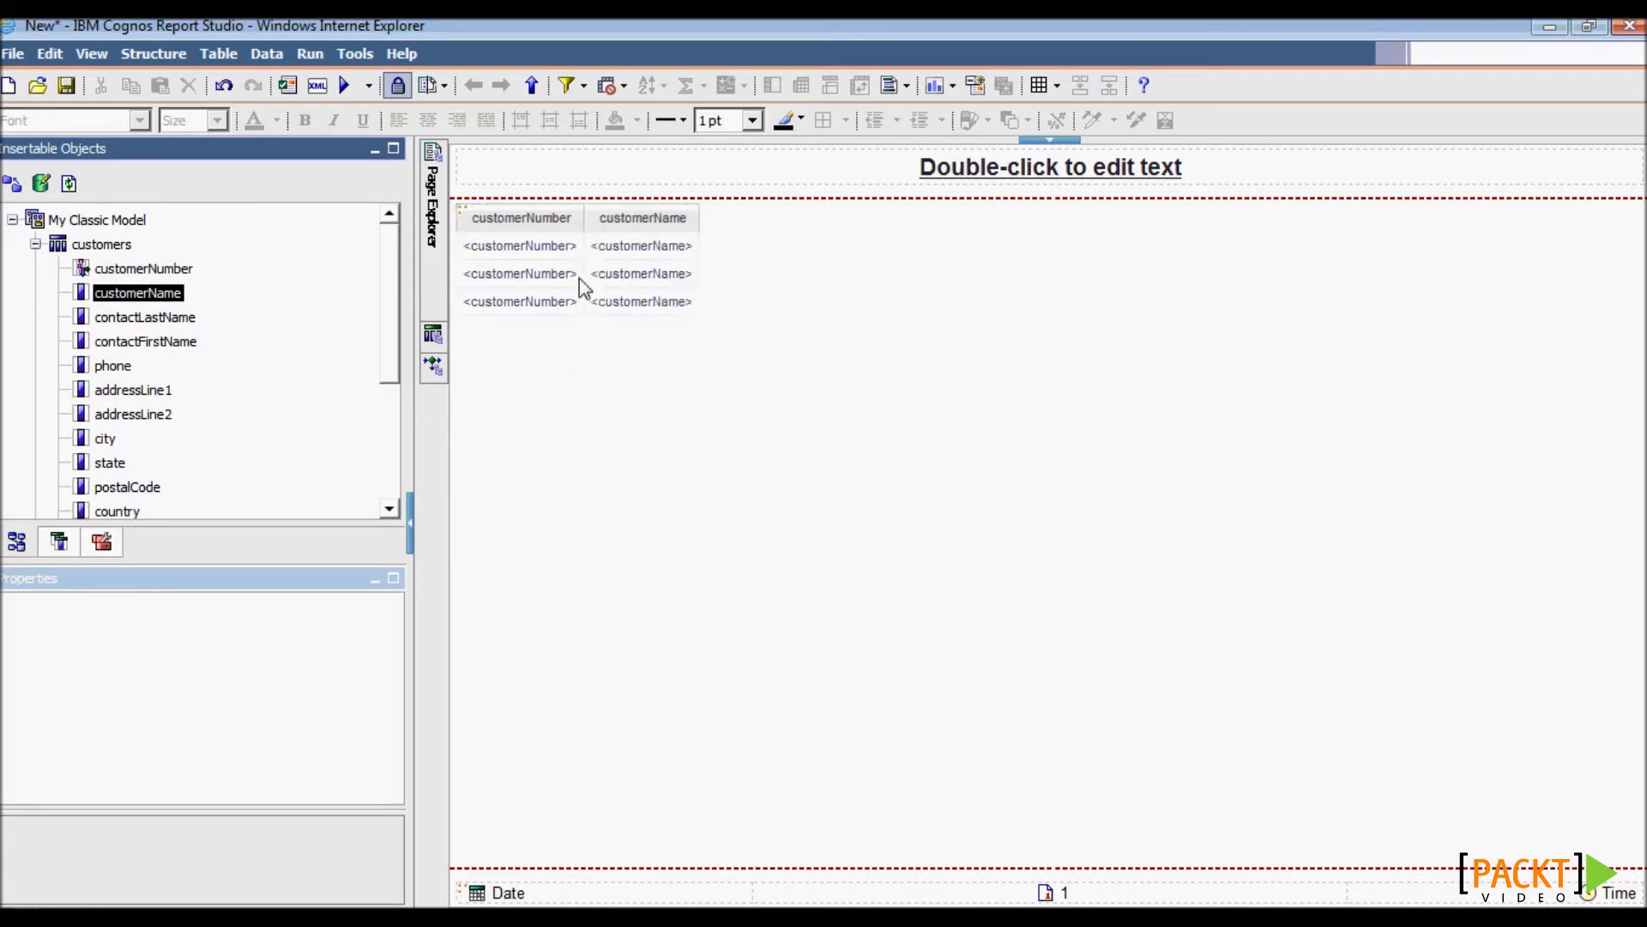
- Add contactFirstName, contactLastName, addressLine1, addressLine2, city, state and postalCode columns to the list
drag(128, 345, 698, 304)
click(133, 392)
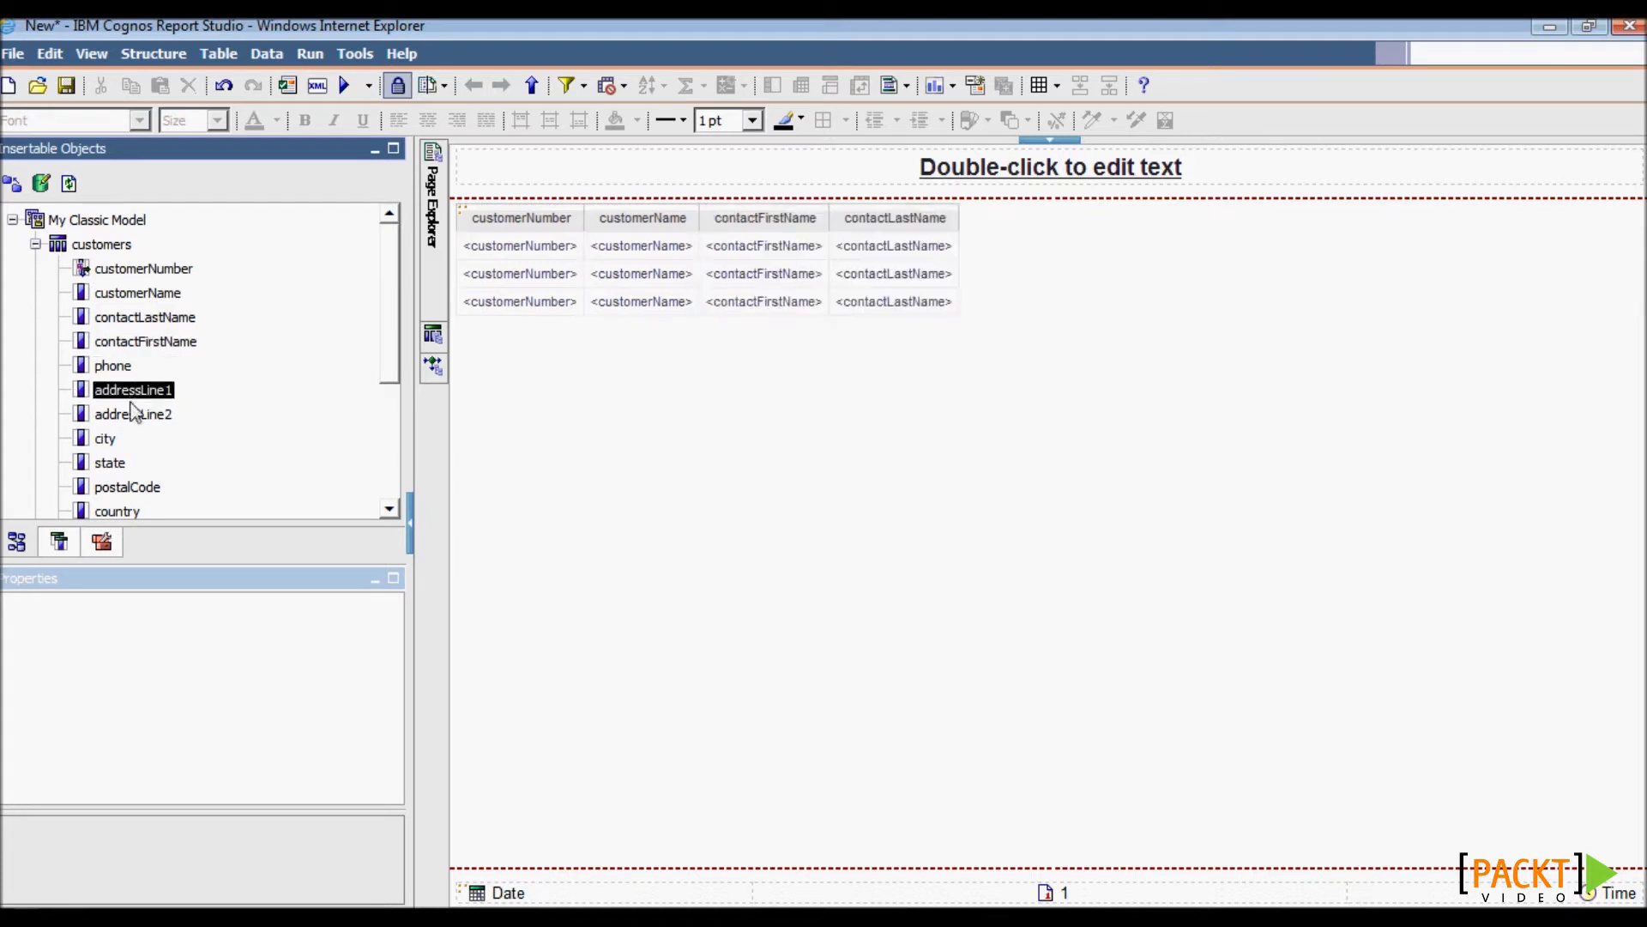
ctrl+click(133, 415)
ctrl+click(106, 438)
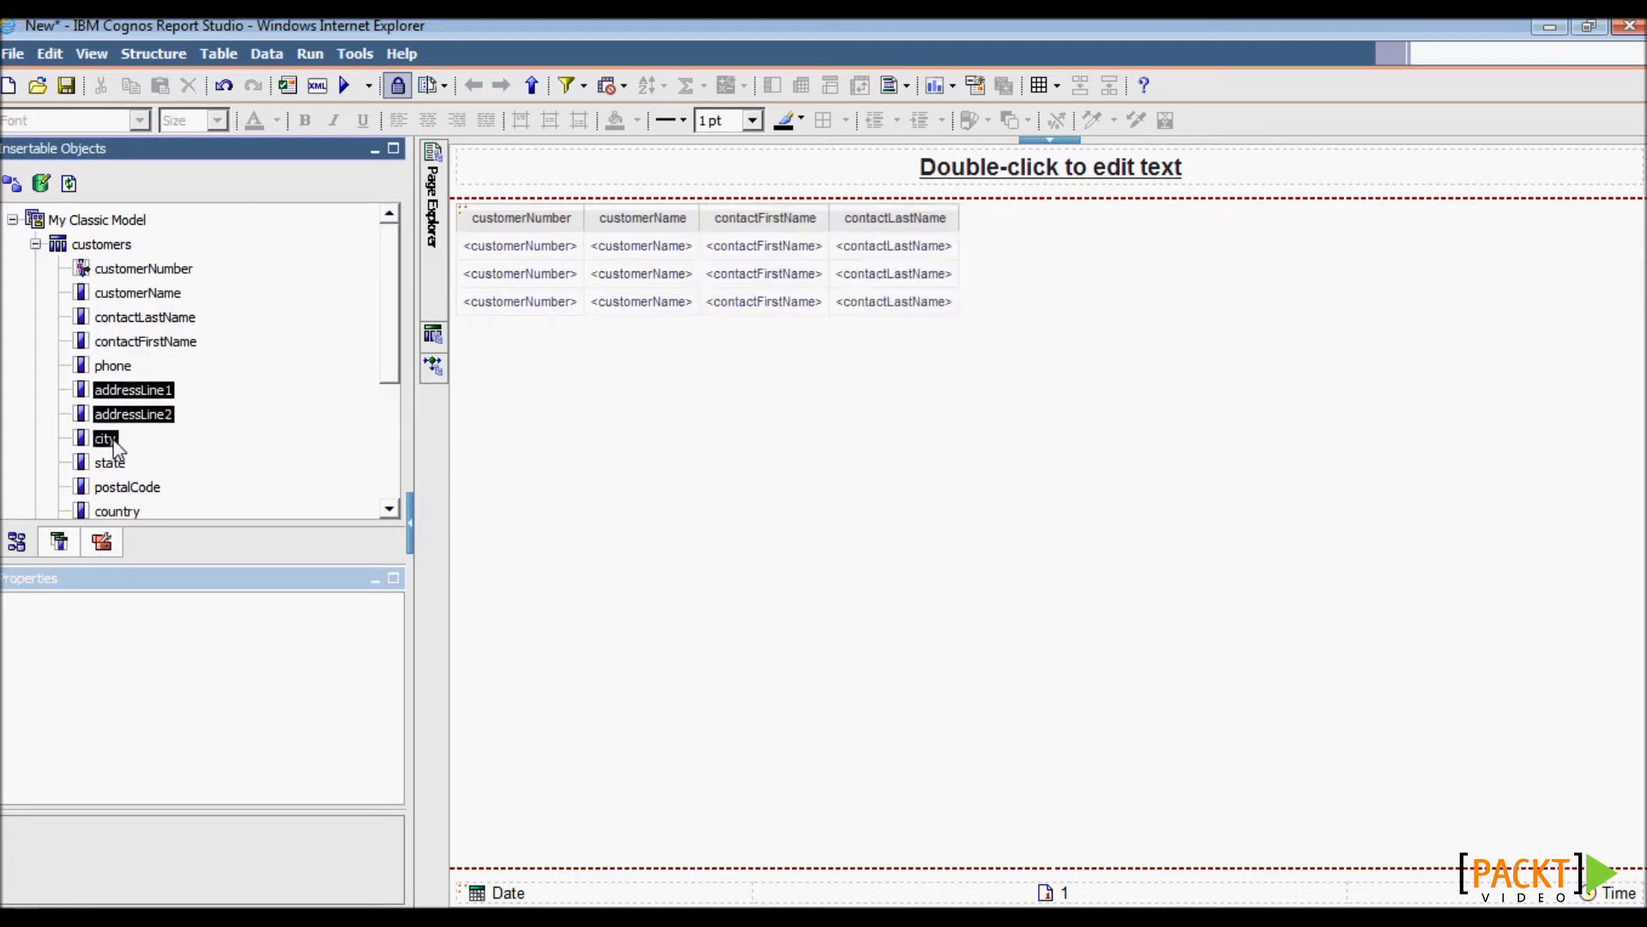
ctrl+click(110, 463)
ctrl+click(125, 493)
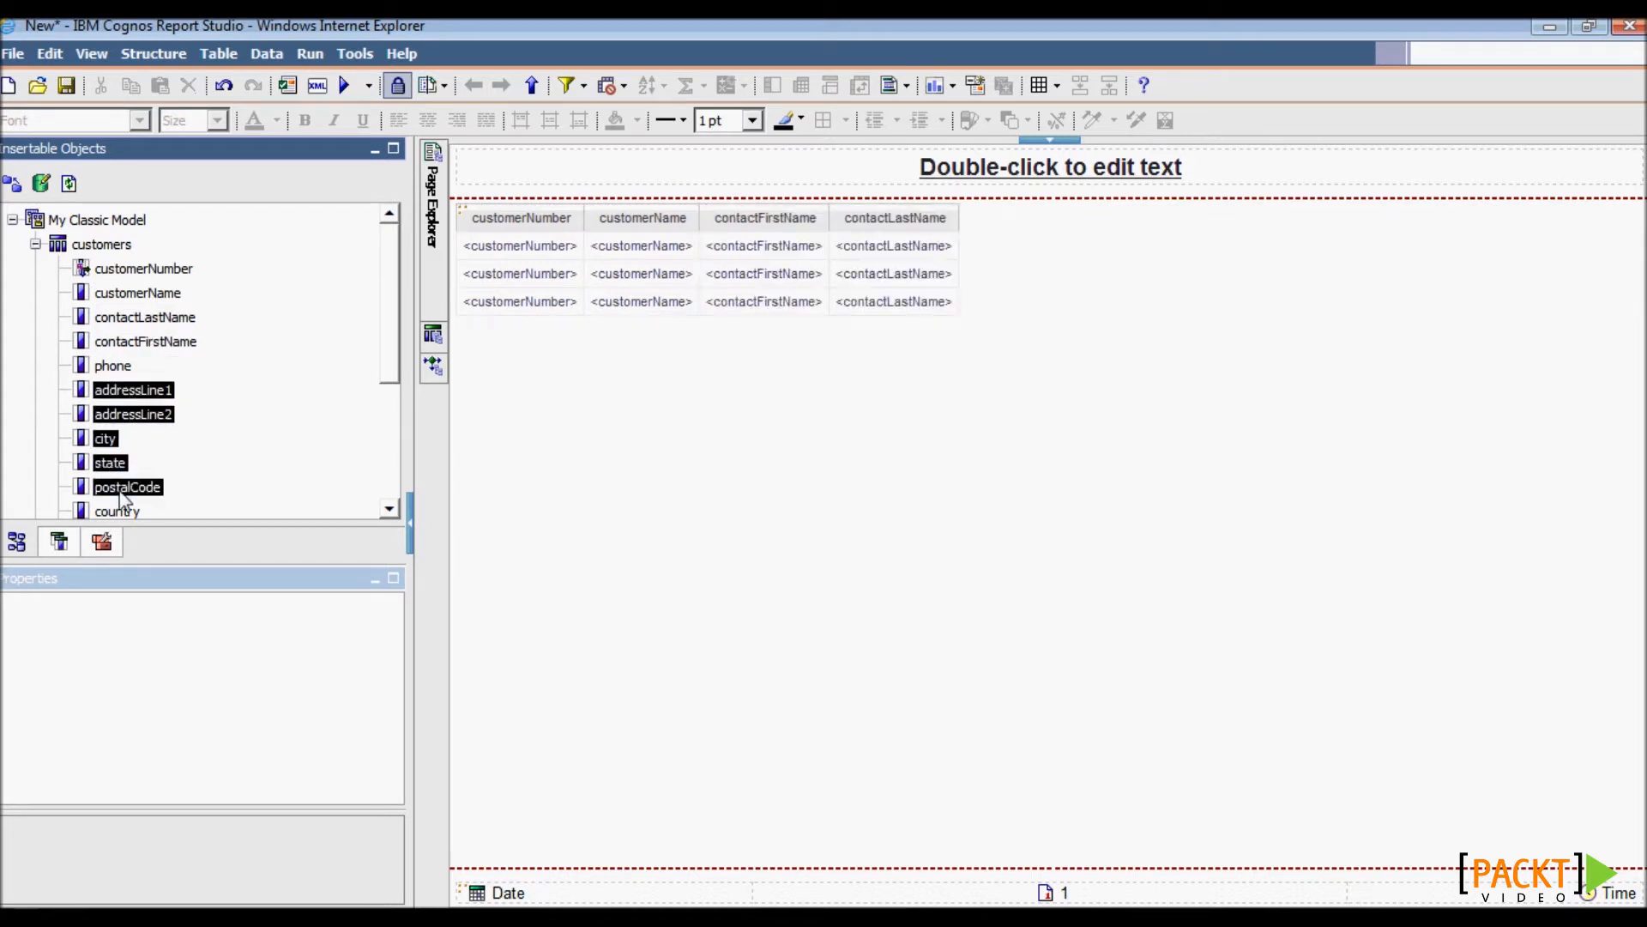
drag(120, 495, 954, 276)
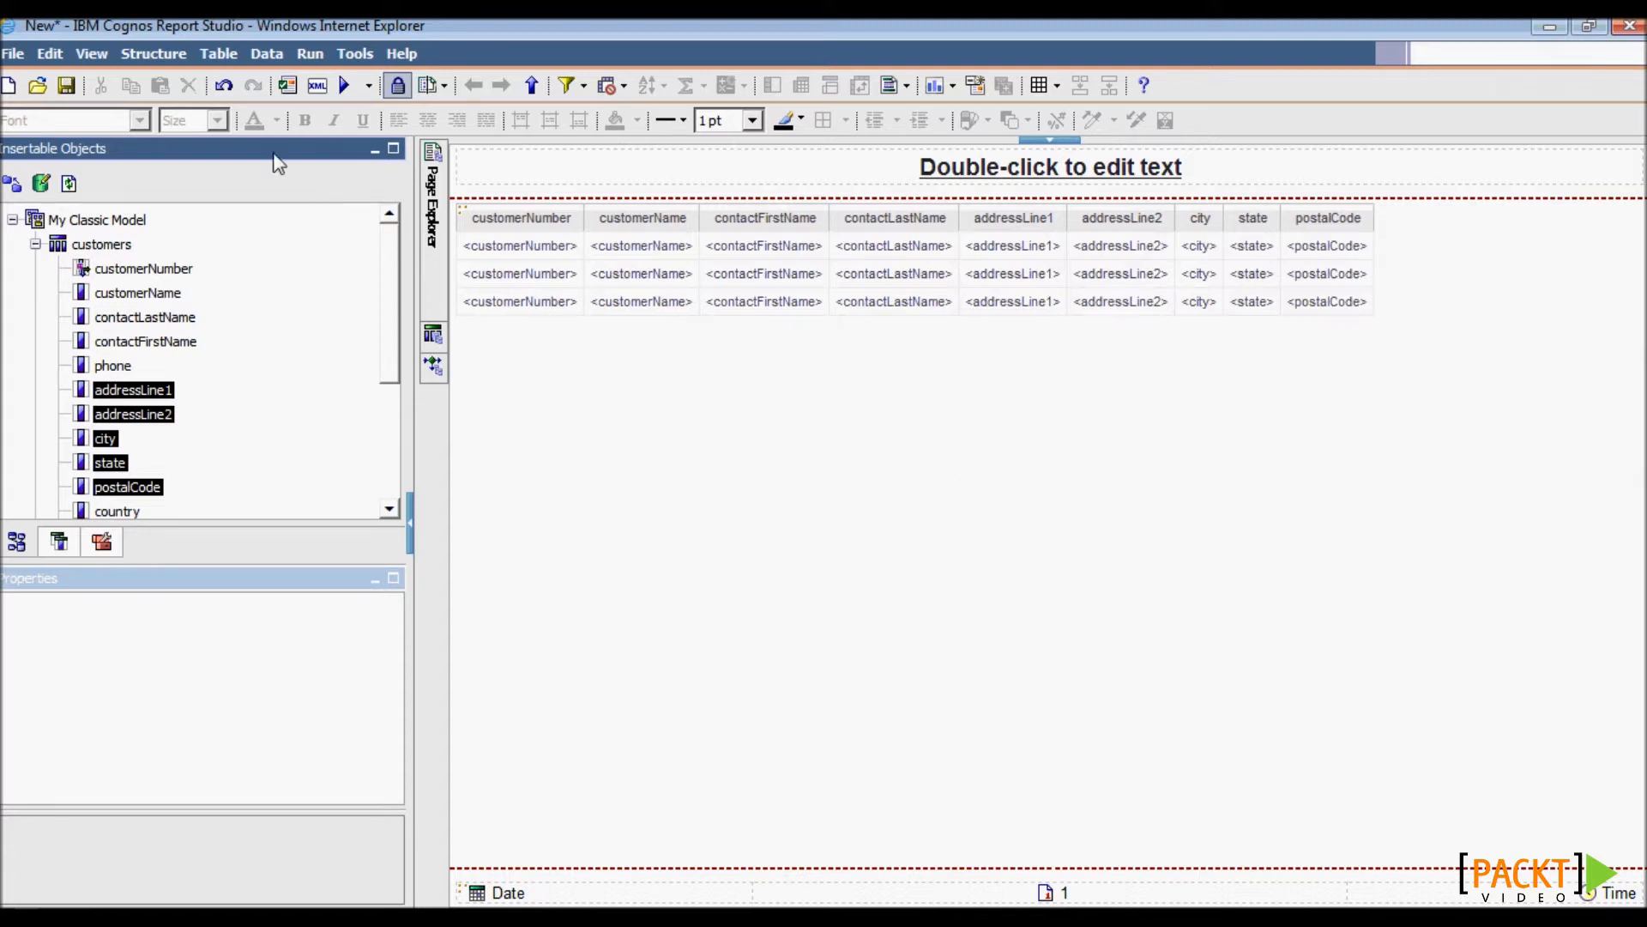
- Retitle the report 'Customer List Report' and validate the report specification
click(967, 172)
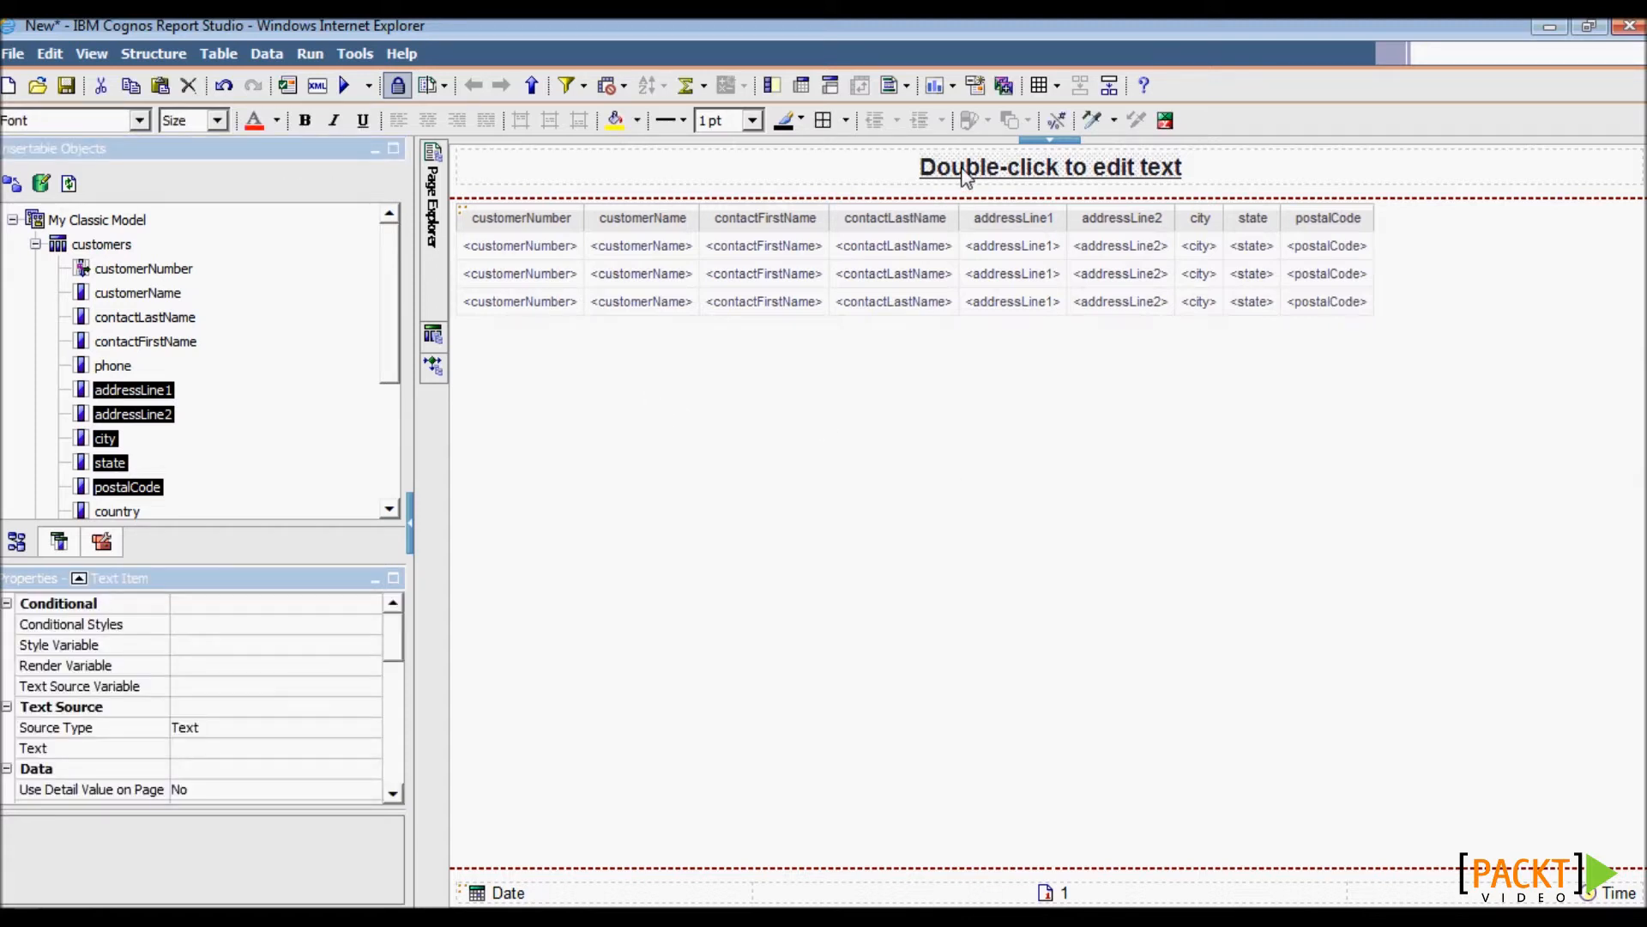
double_click(967, 176)
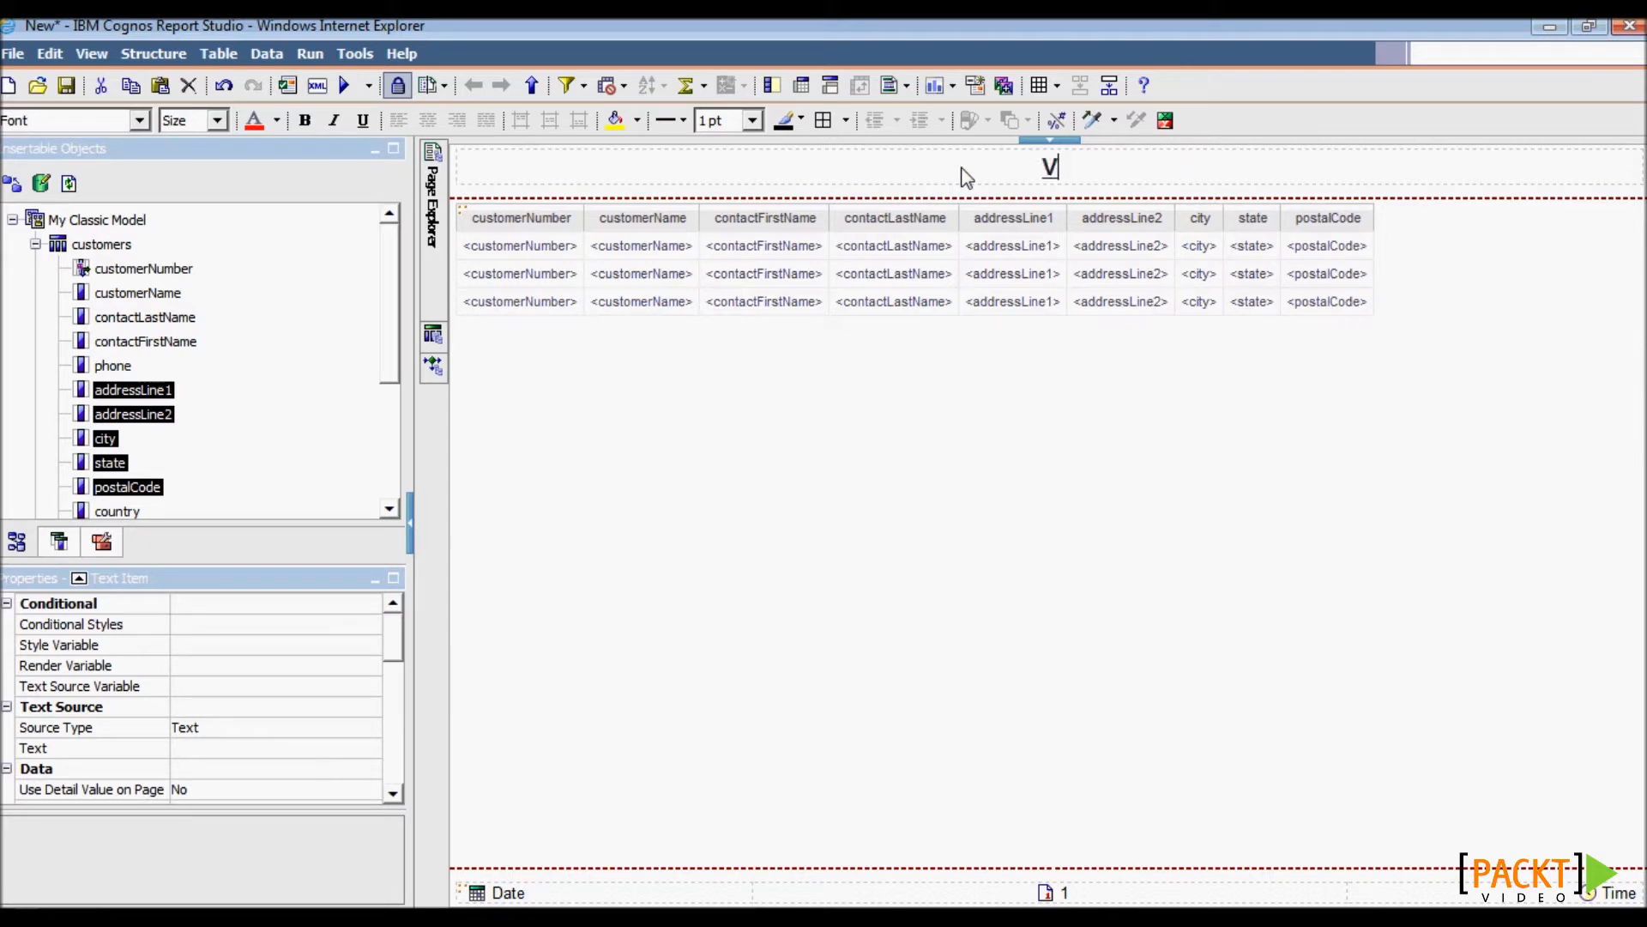
text(Custom)
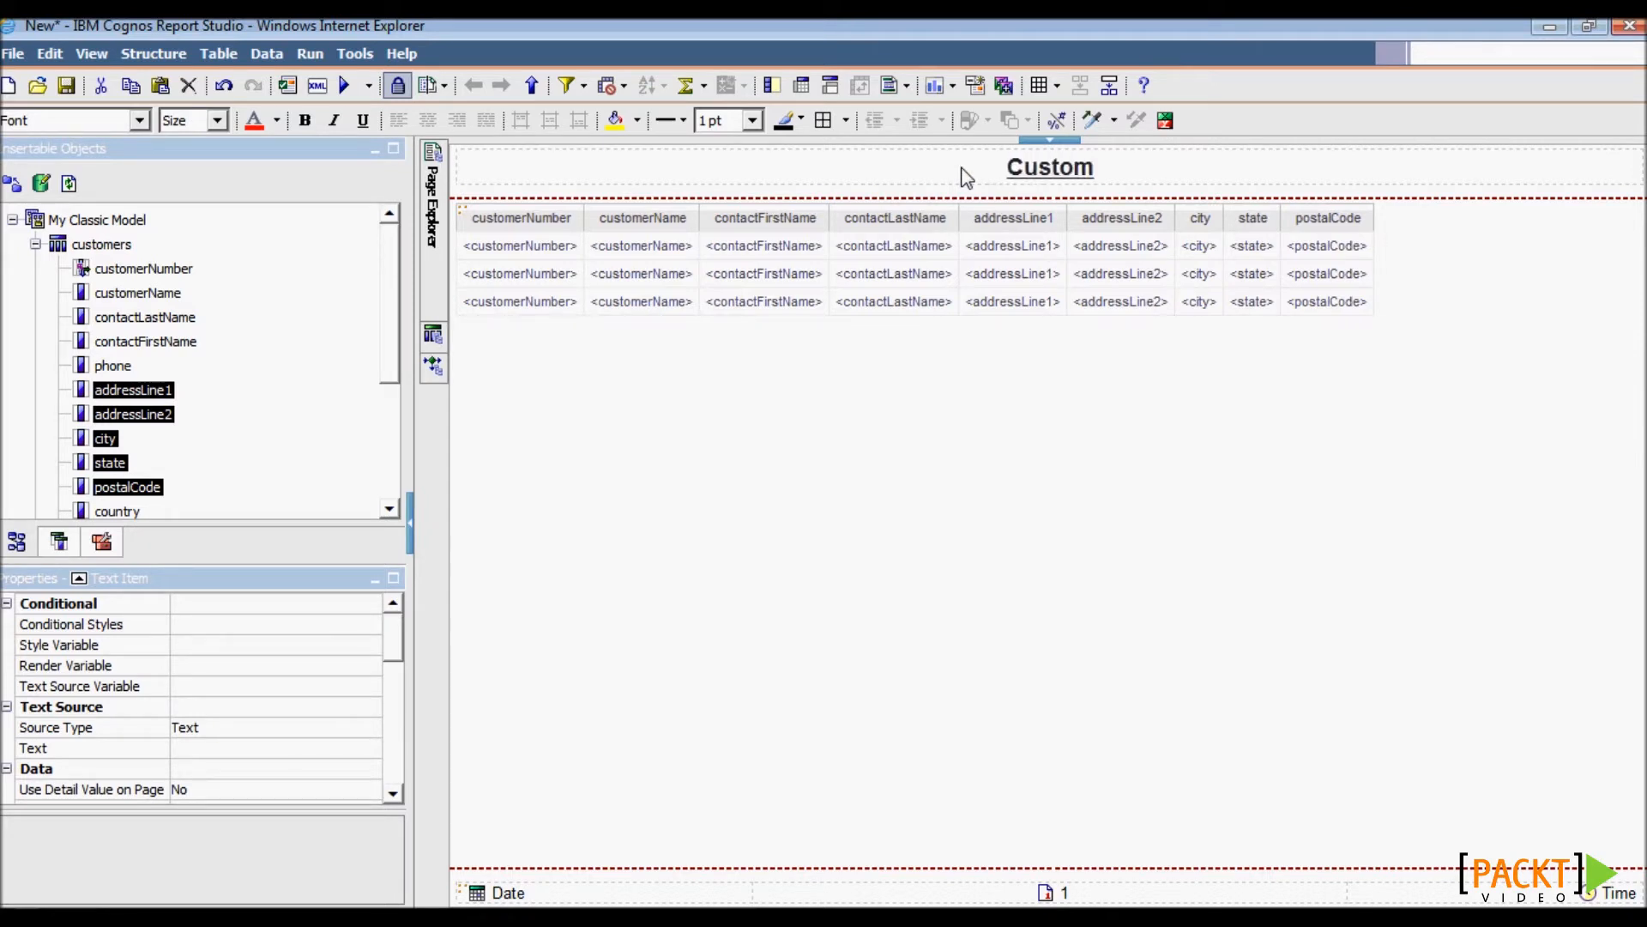
text(er List Report)
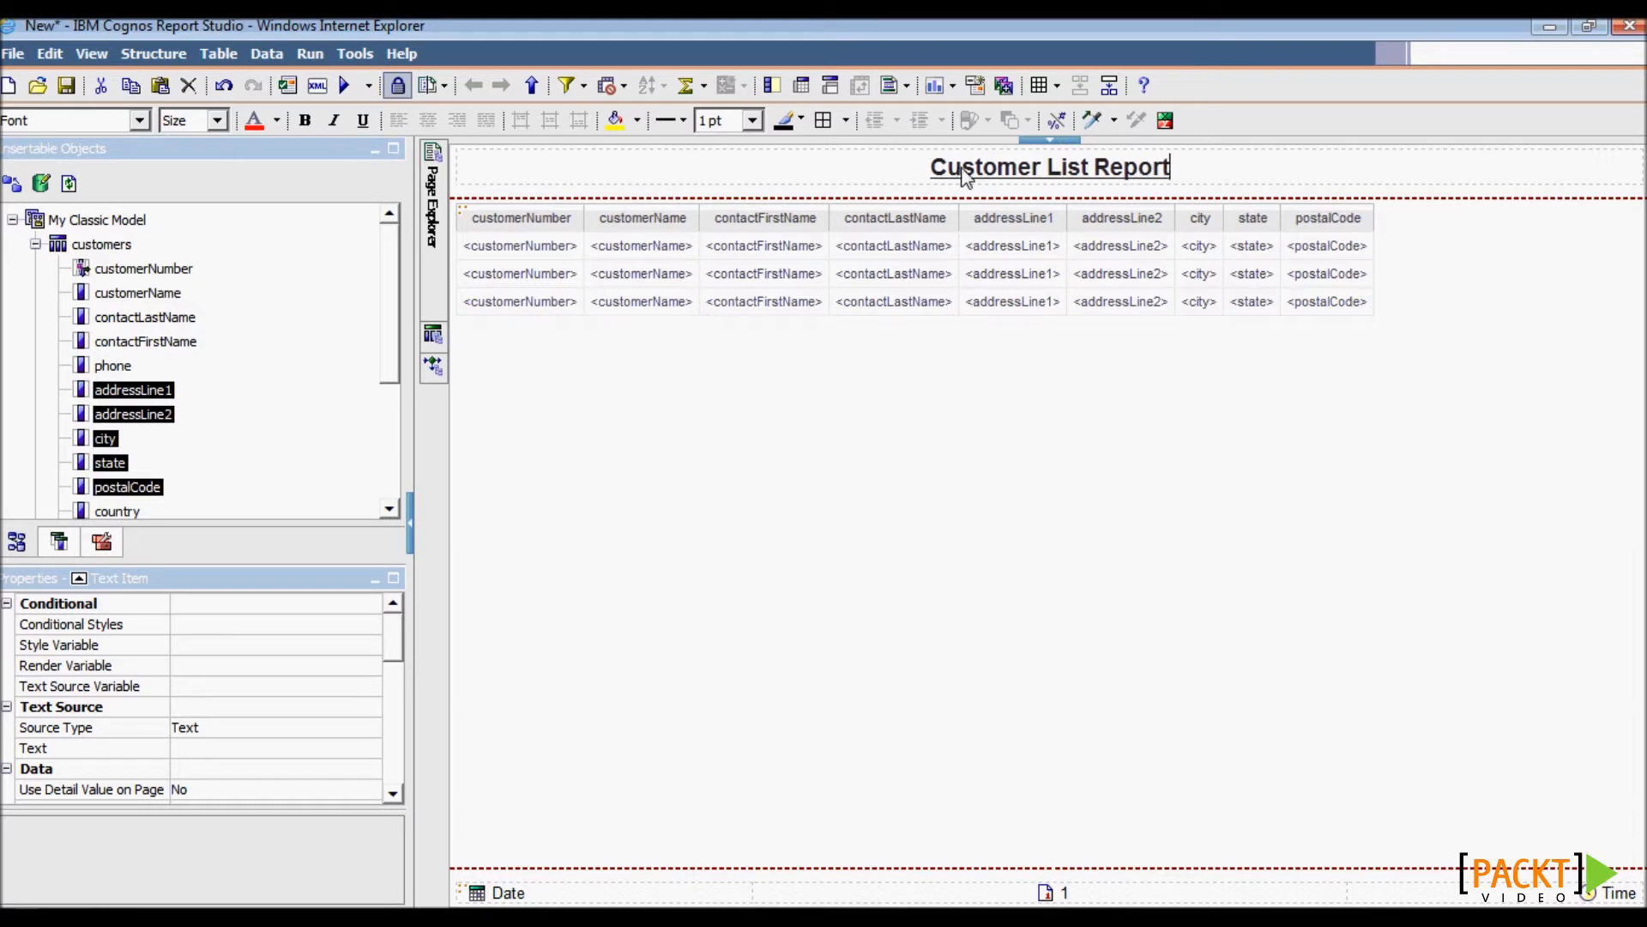
key(Return)
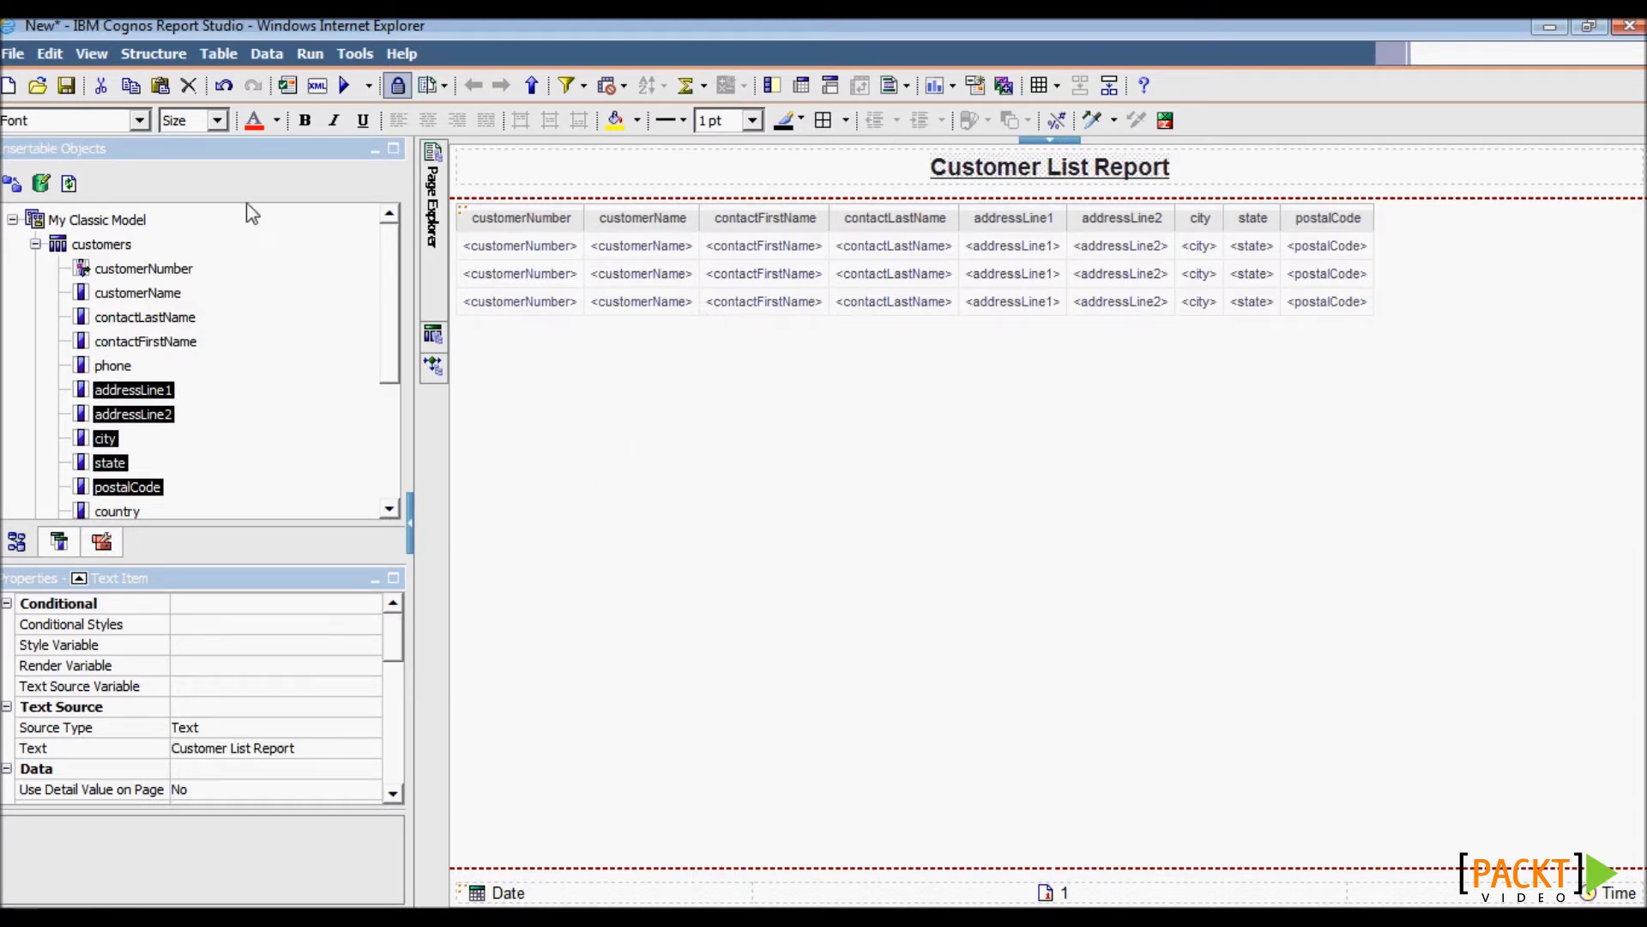
click(288, 89)
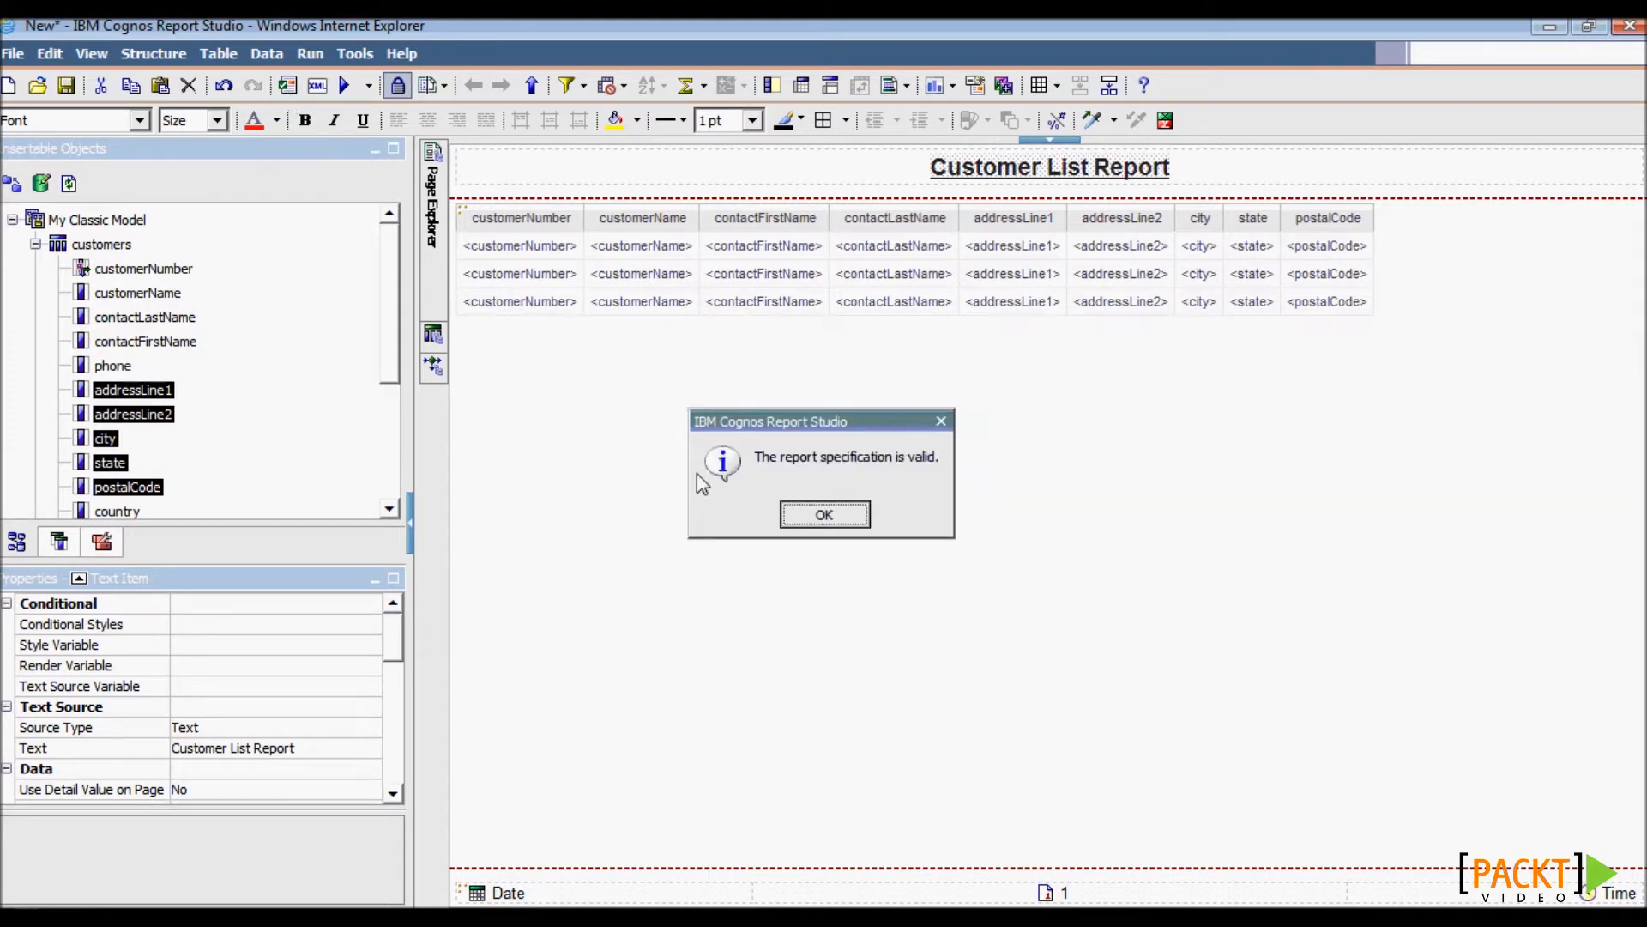
click(826, 516)
- Save the report in My Folders over 2.1 Simple List Report, then run it
click(66, 85)
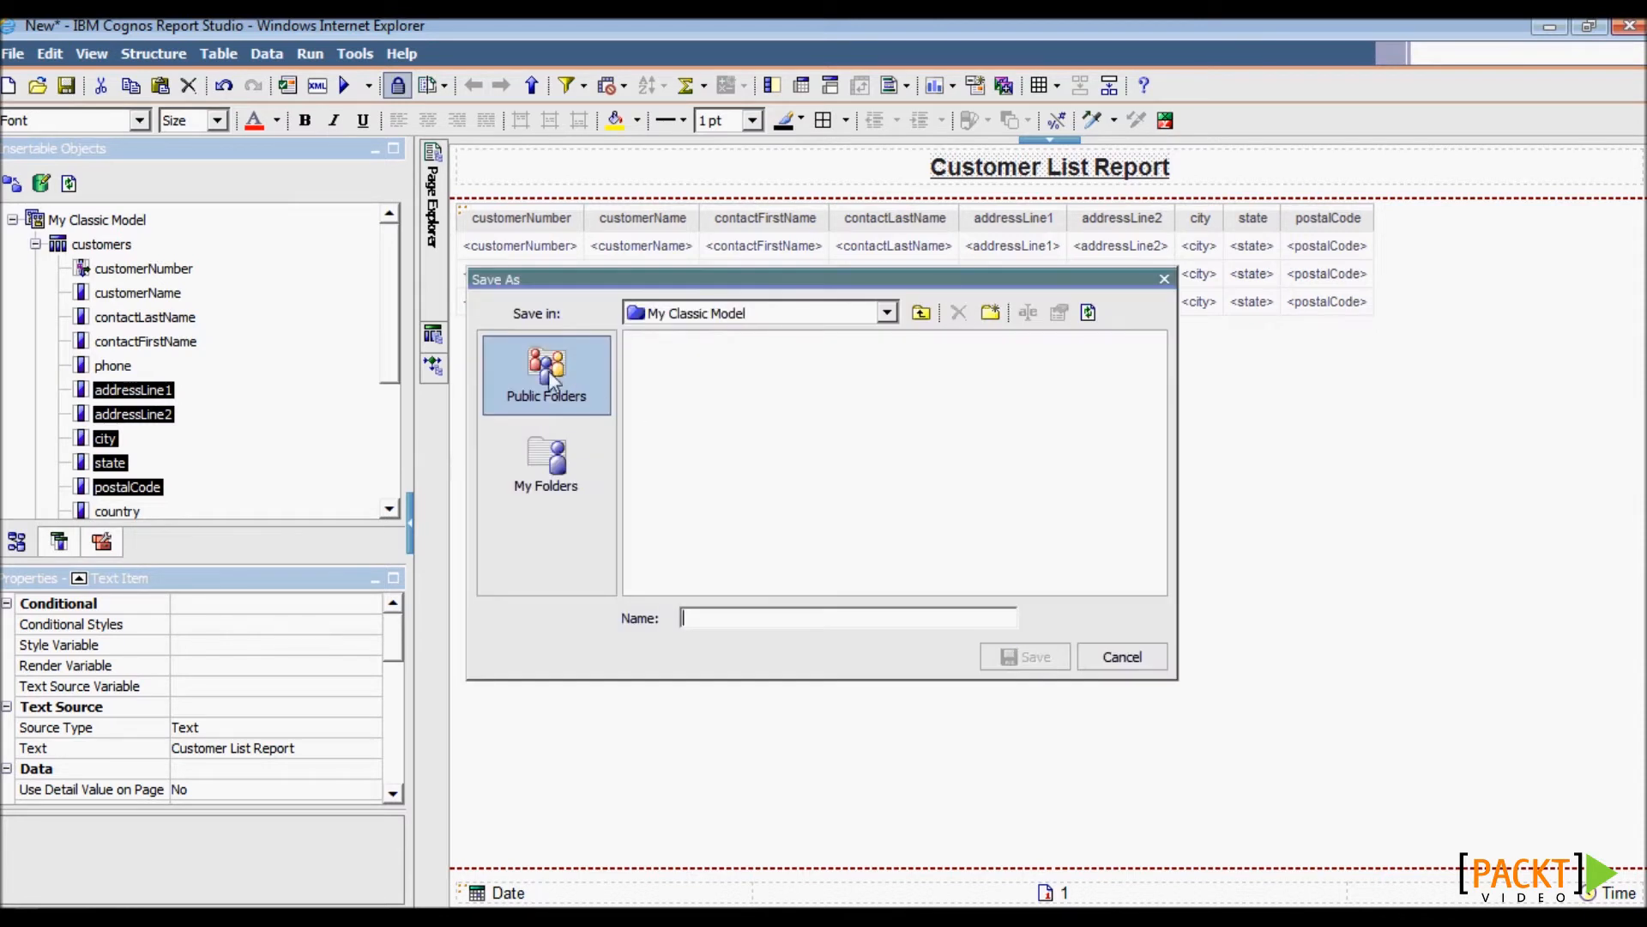
click(564, 506)
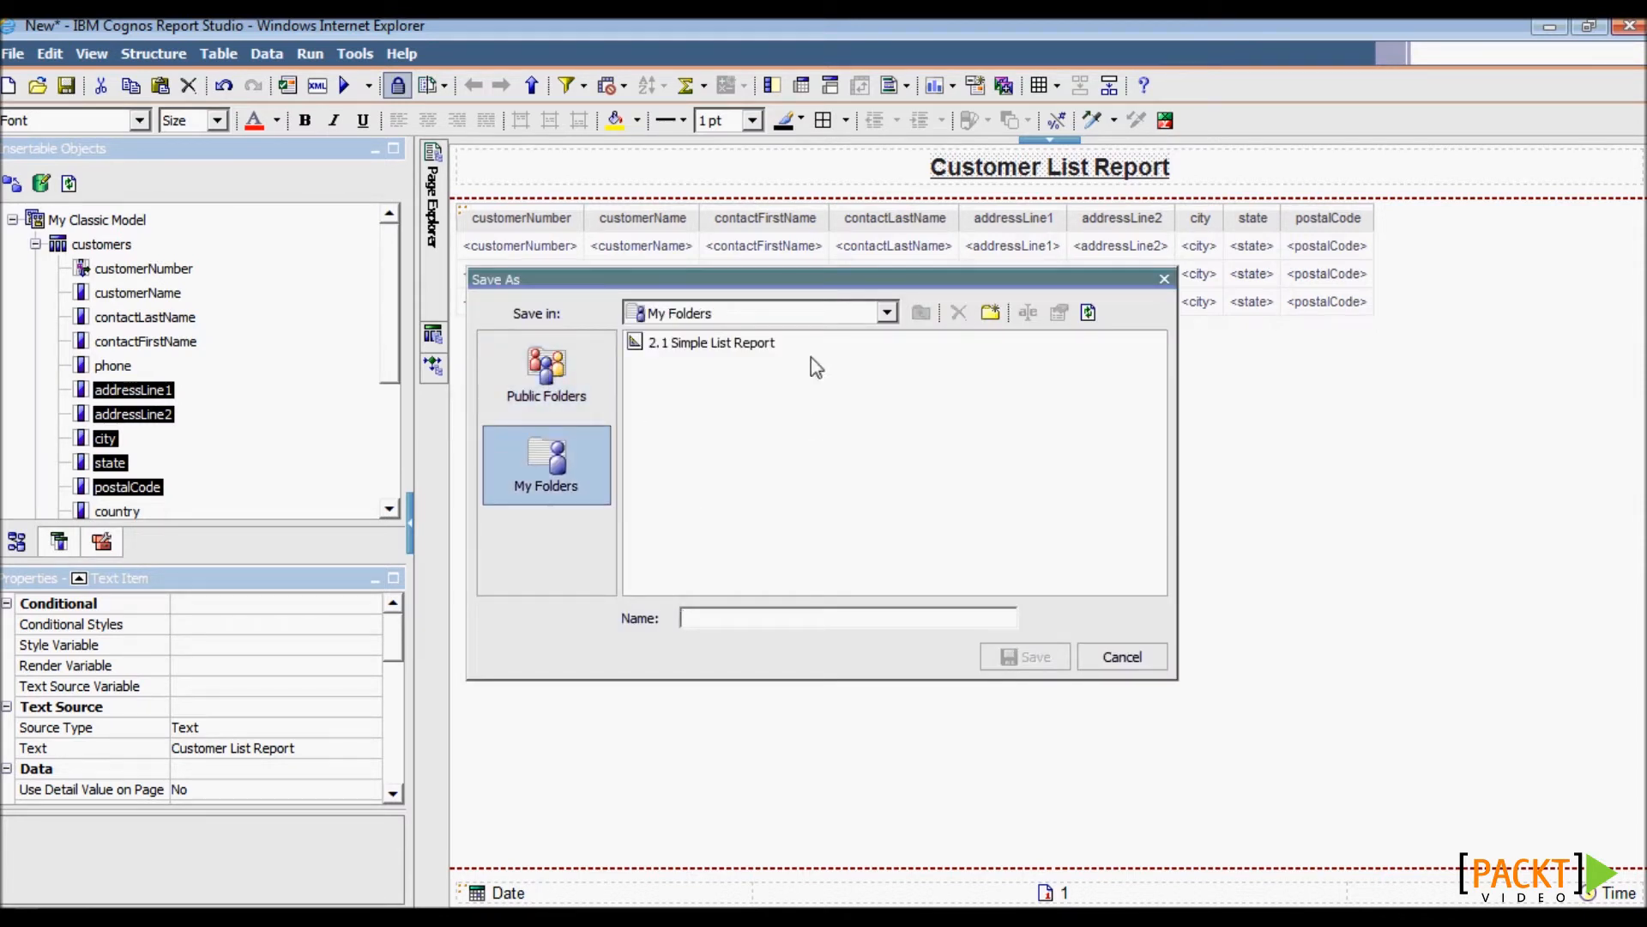
click(755, 346)
click(1023, 662)
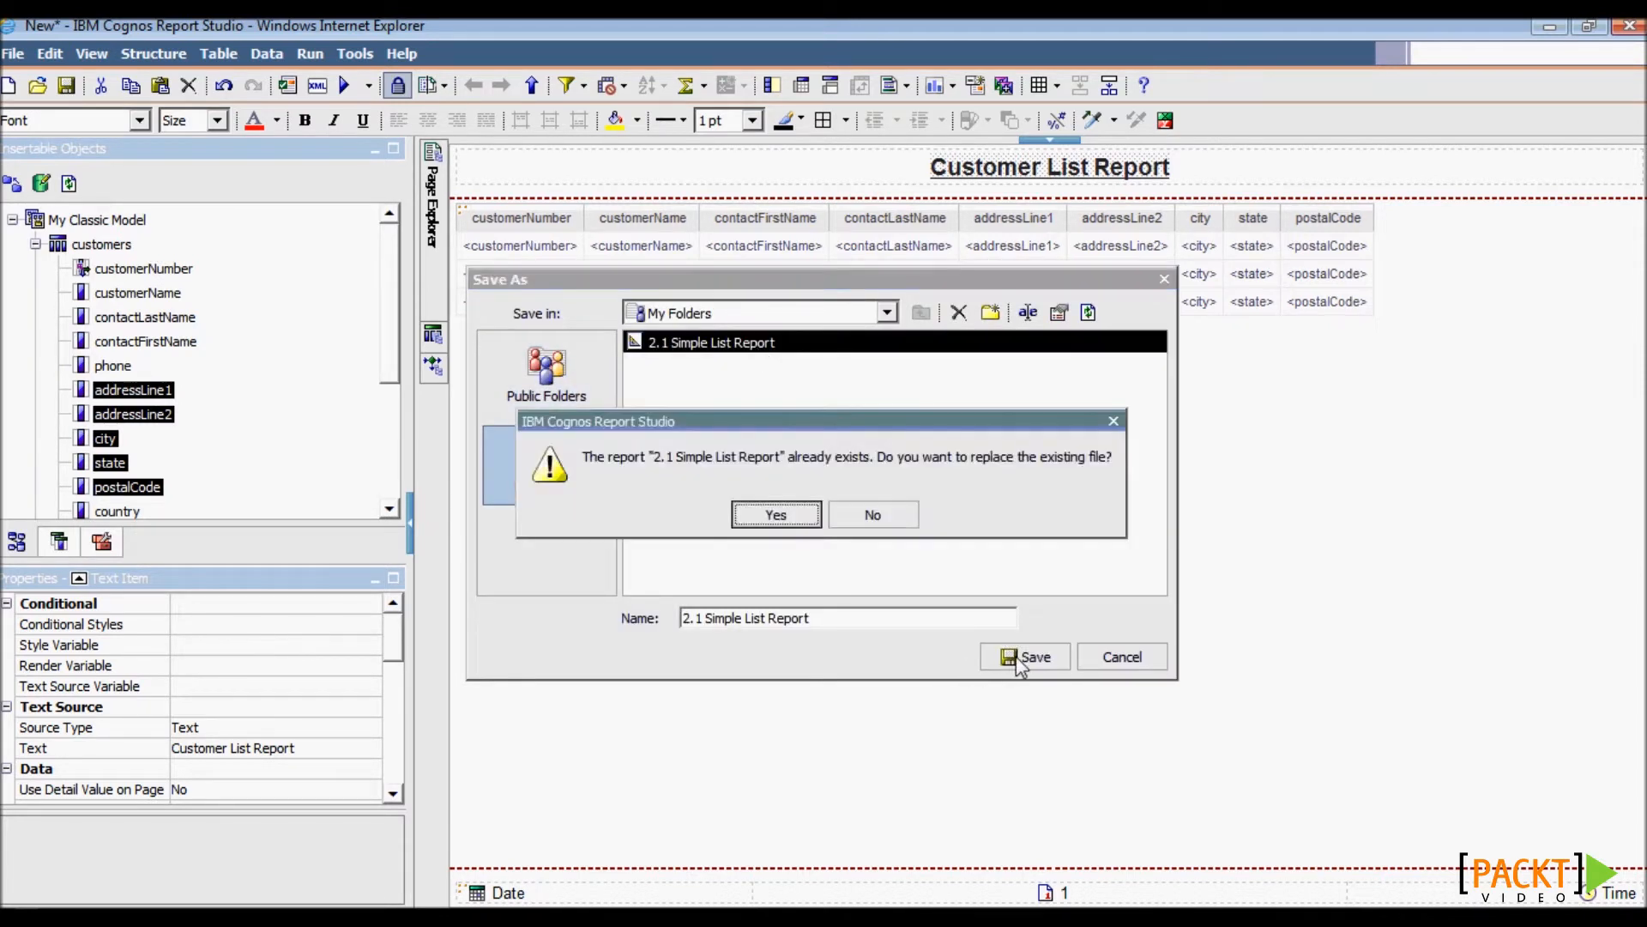
click(785, 518)
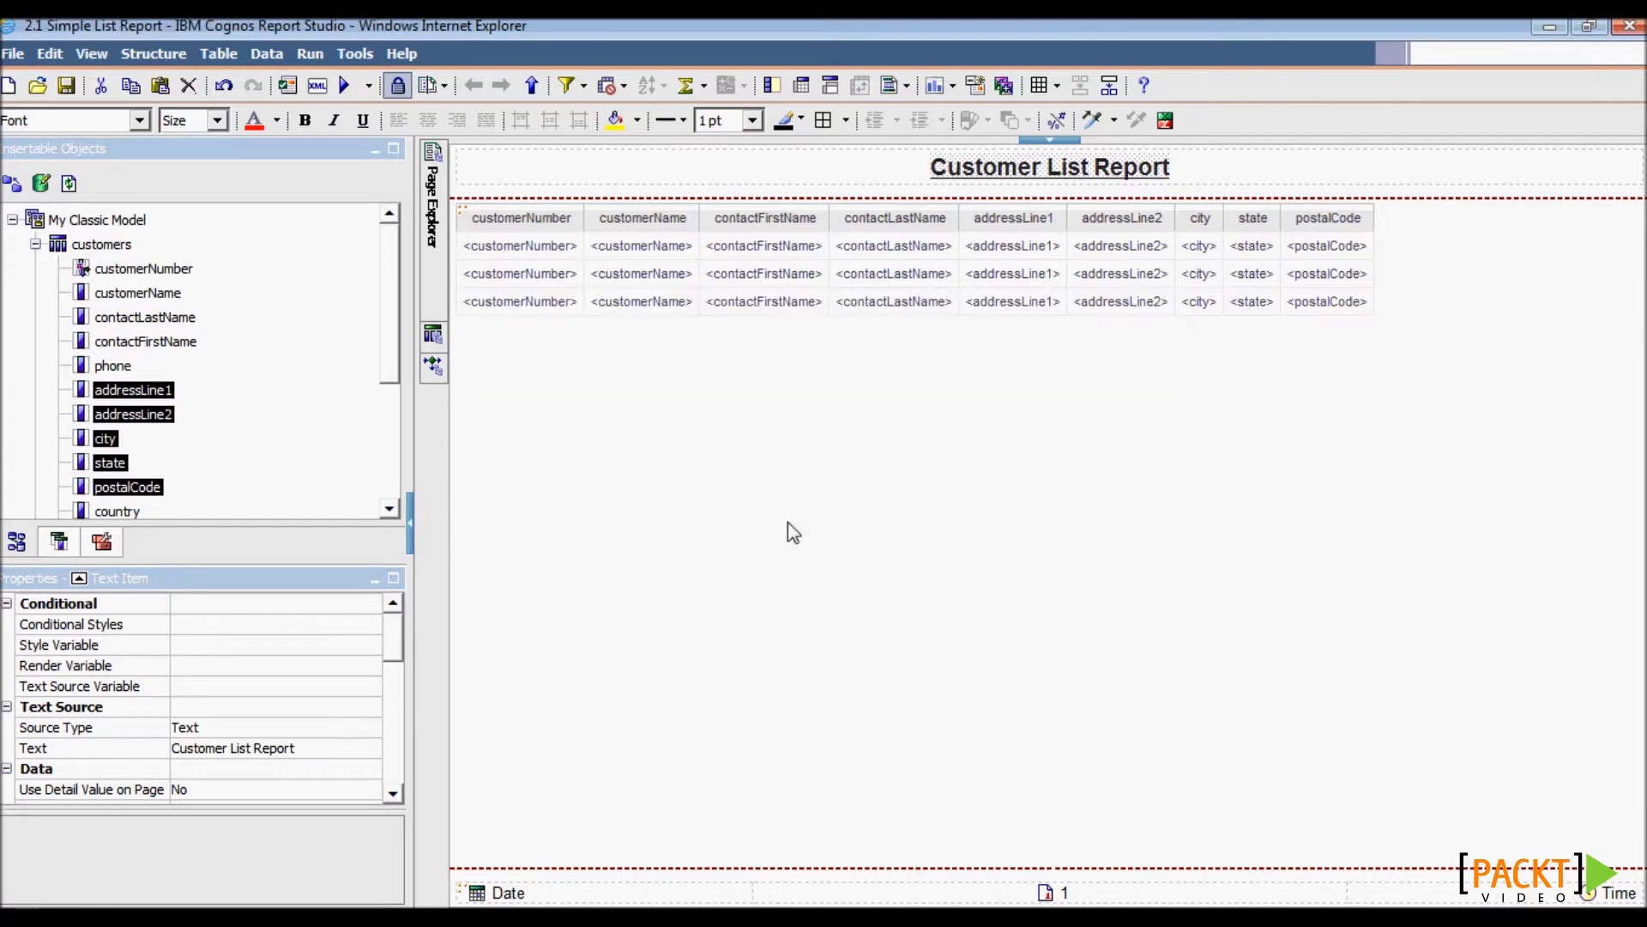
click(346, 89)
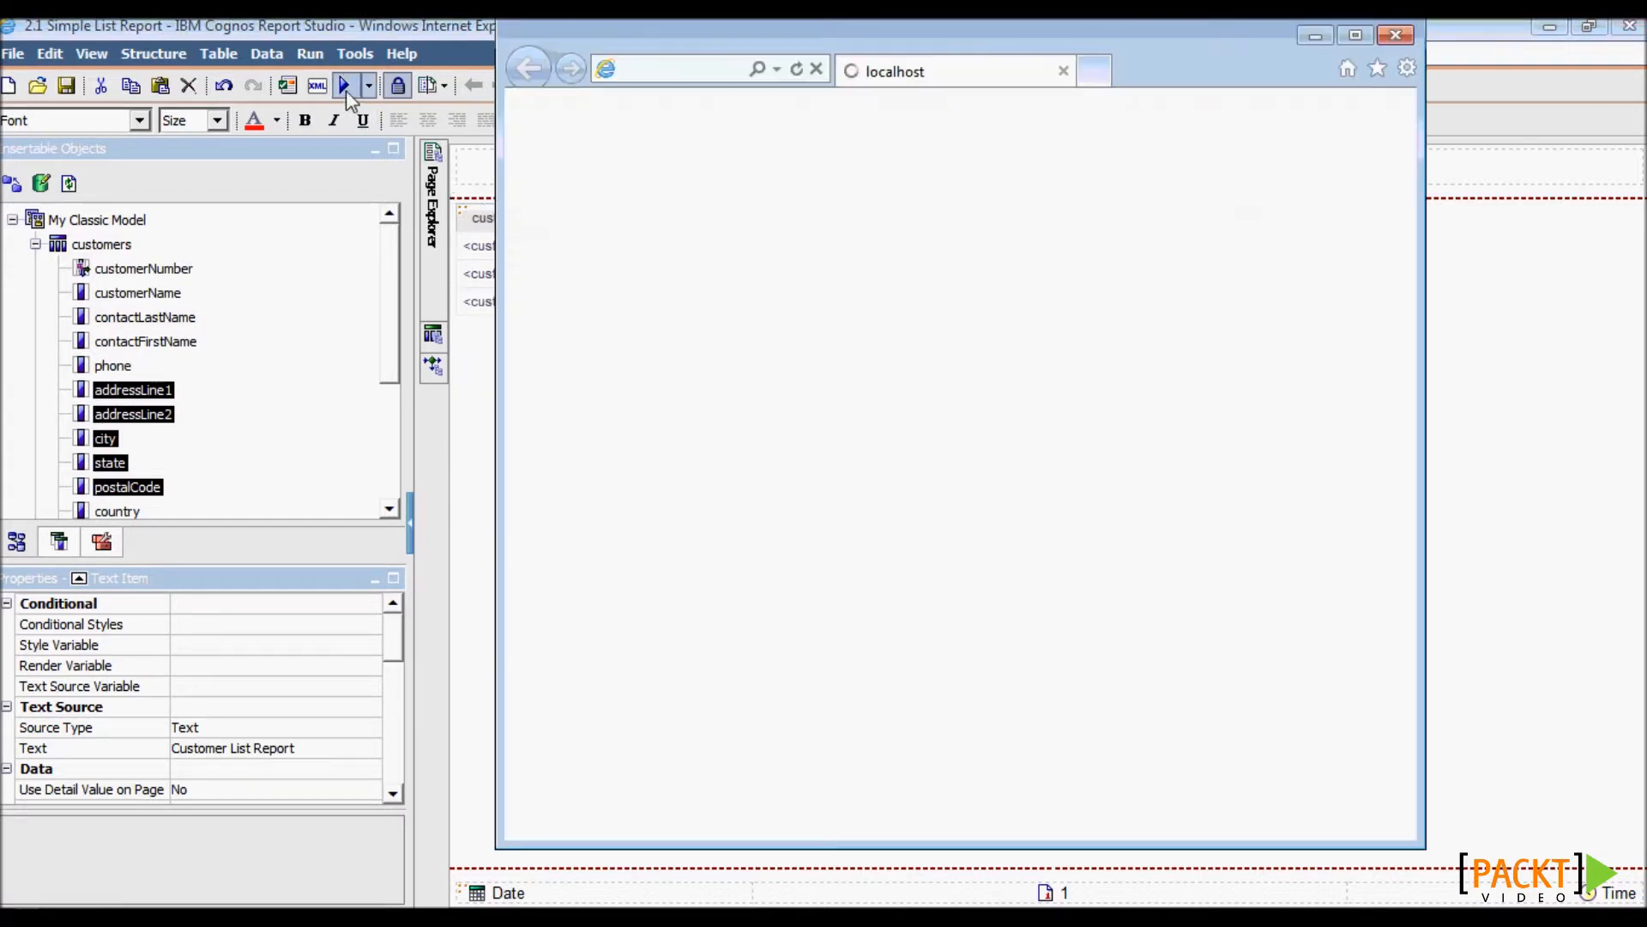
- Maximize the viewer, page to page 2 of the customer list, then minimize the browser
double_click(789, 30)
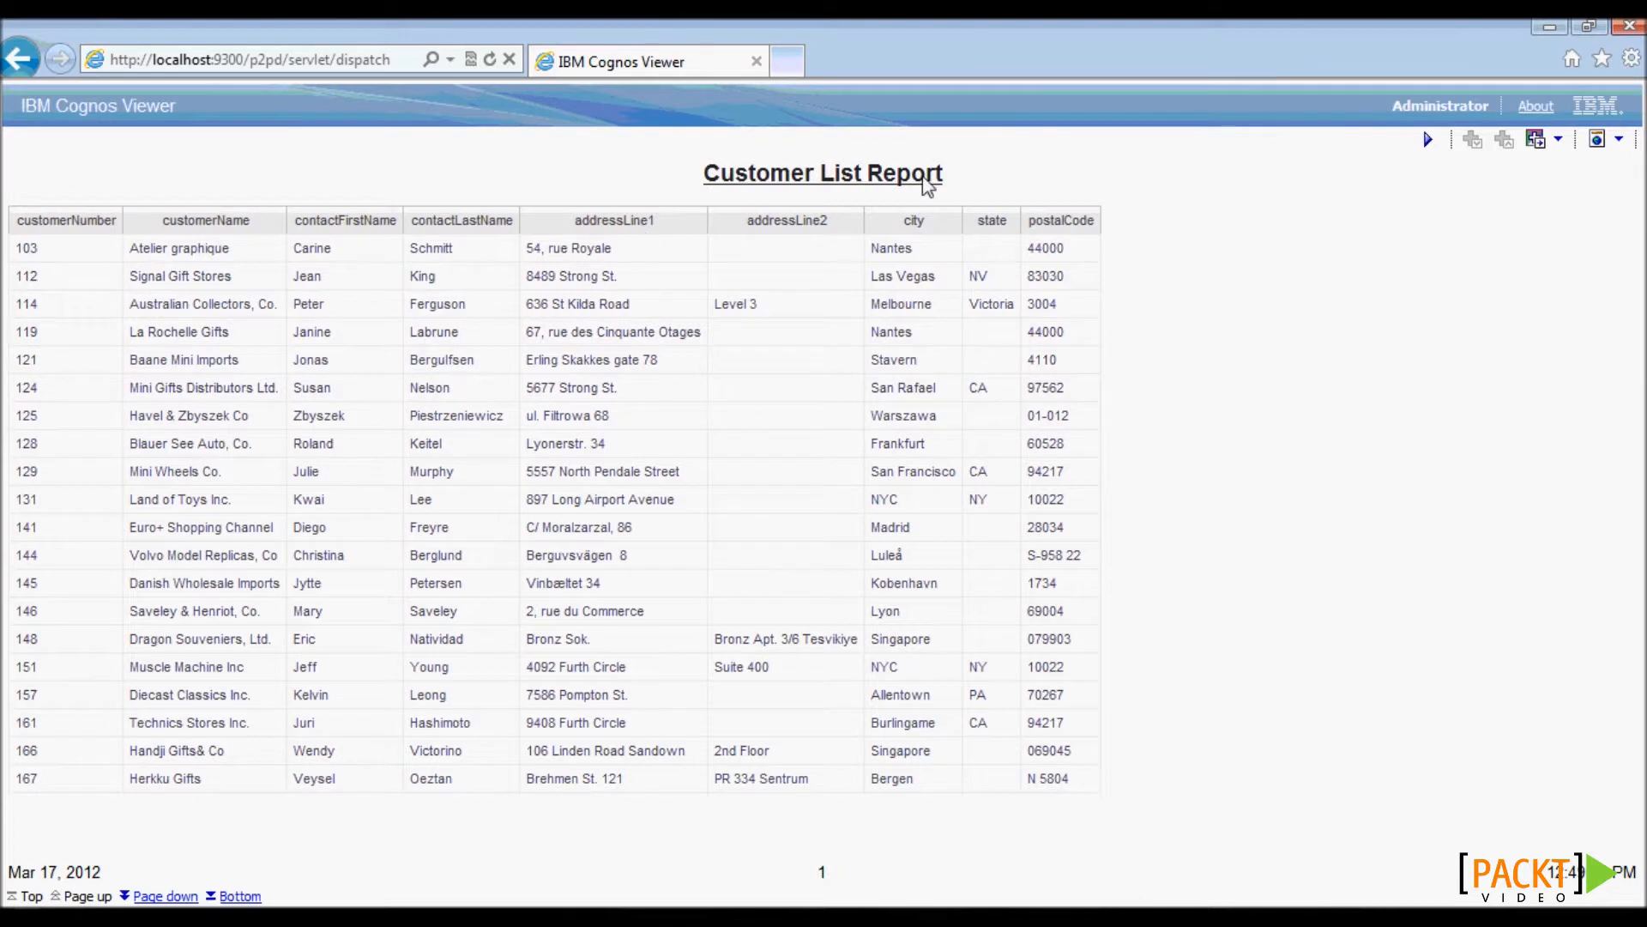
click(162, 896)
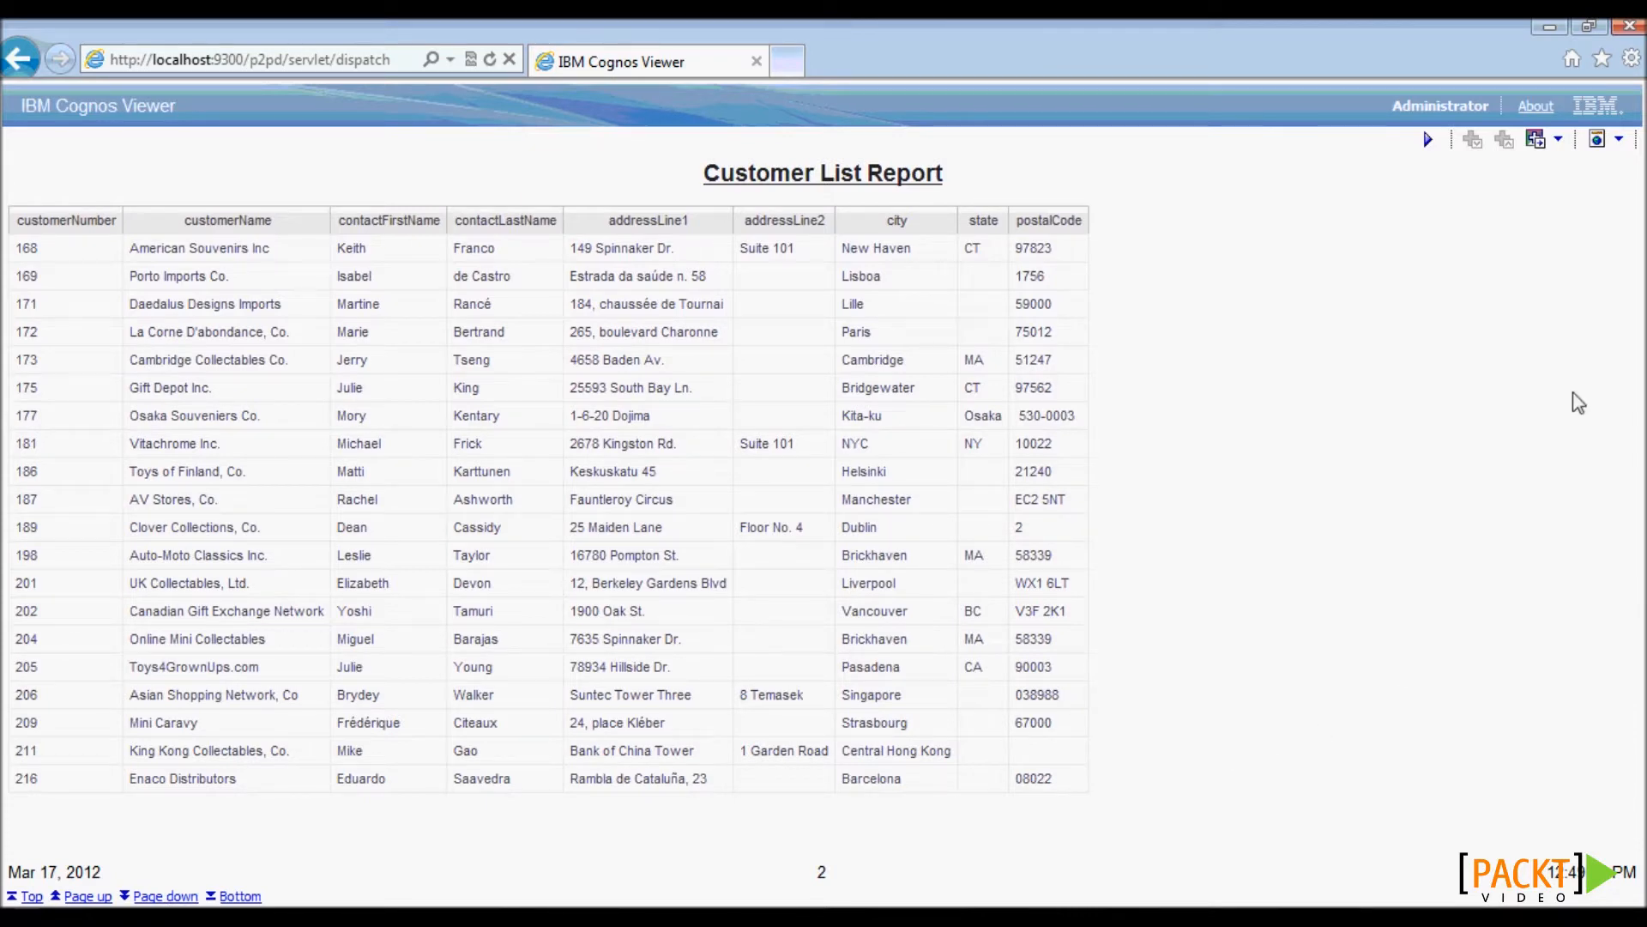
click(1550, 26)
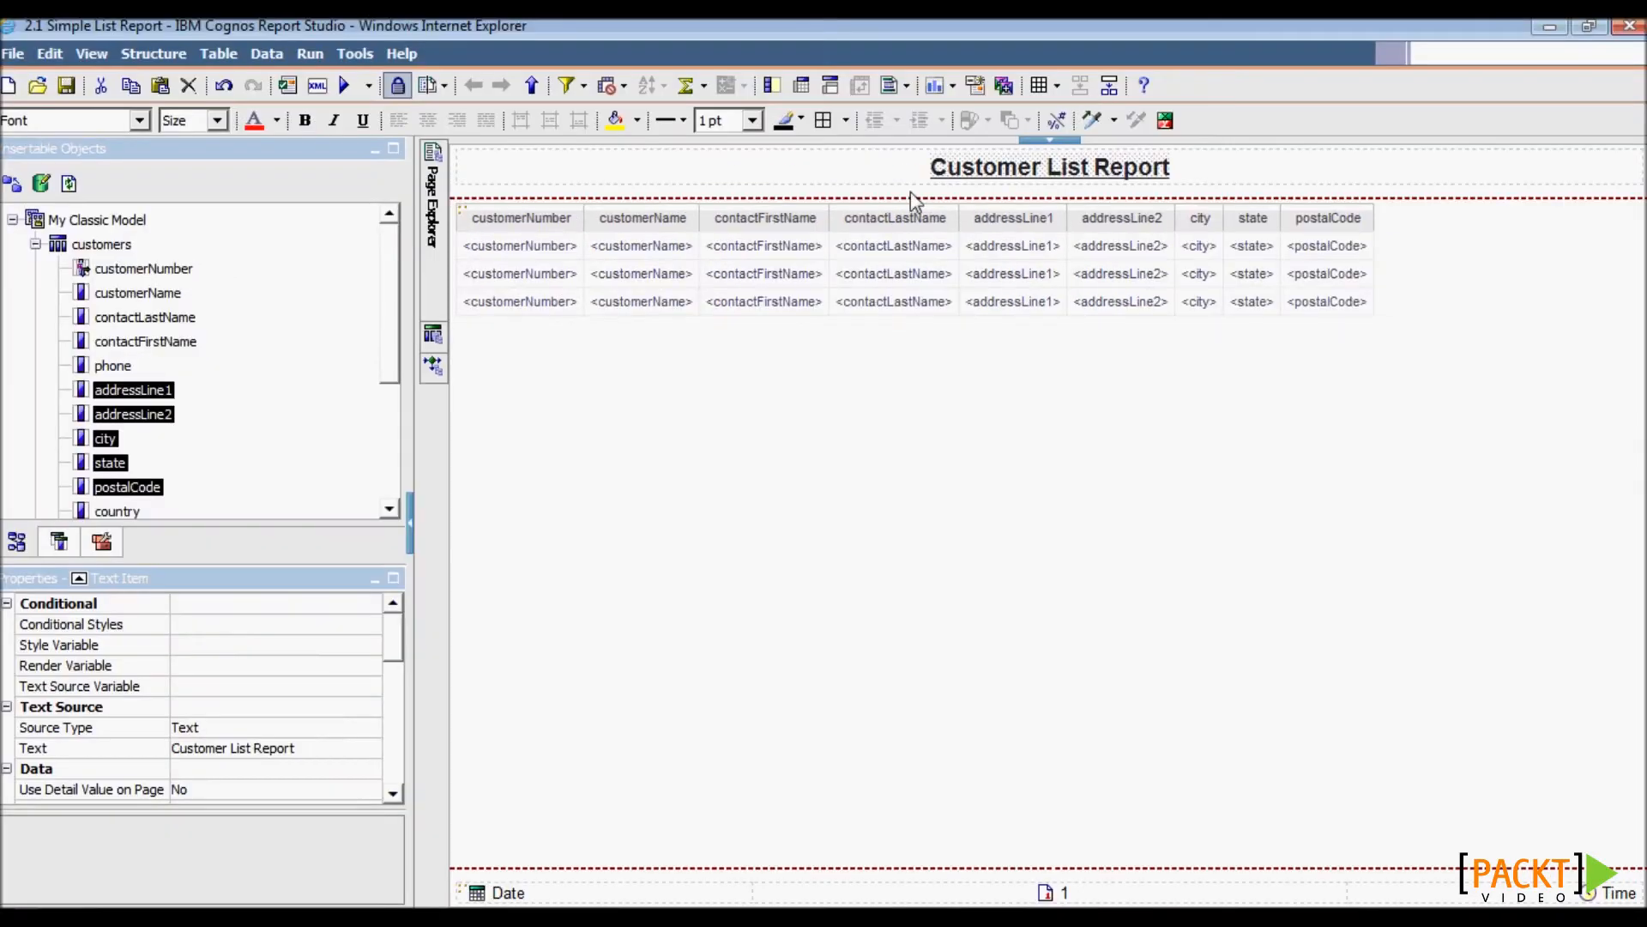
- In Query Explorer, open the Generated SQL for Query1 and dismiss the warning
click(434, 335)
click(527, 182)
click(495, 219)
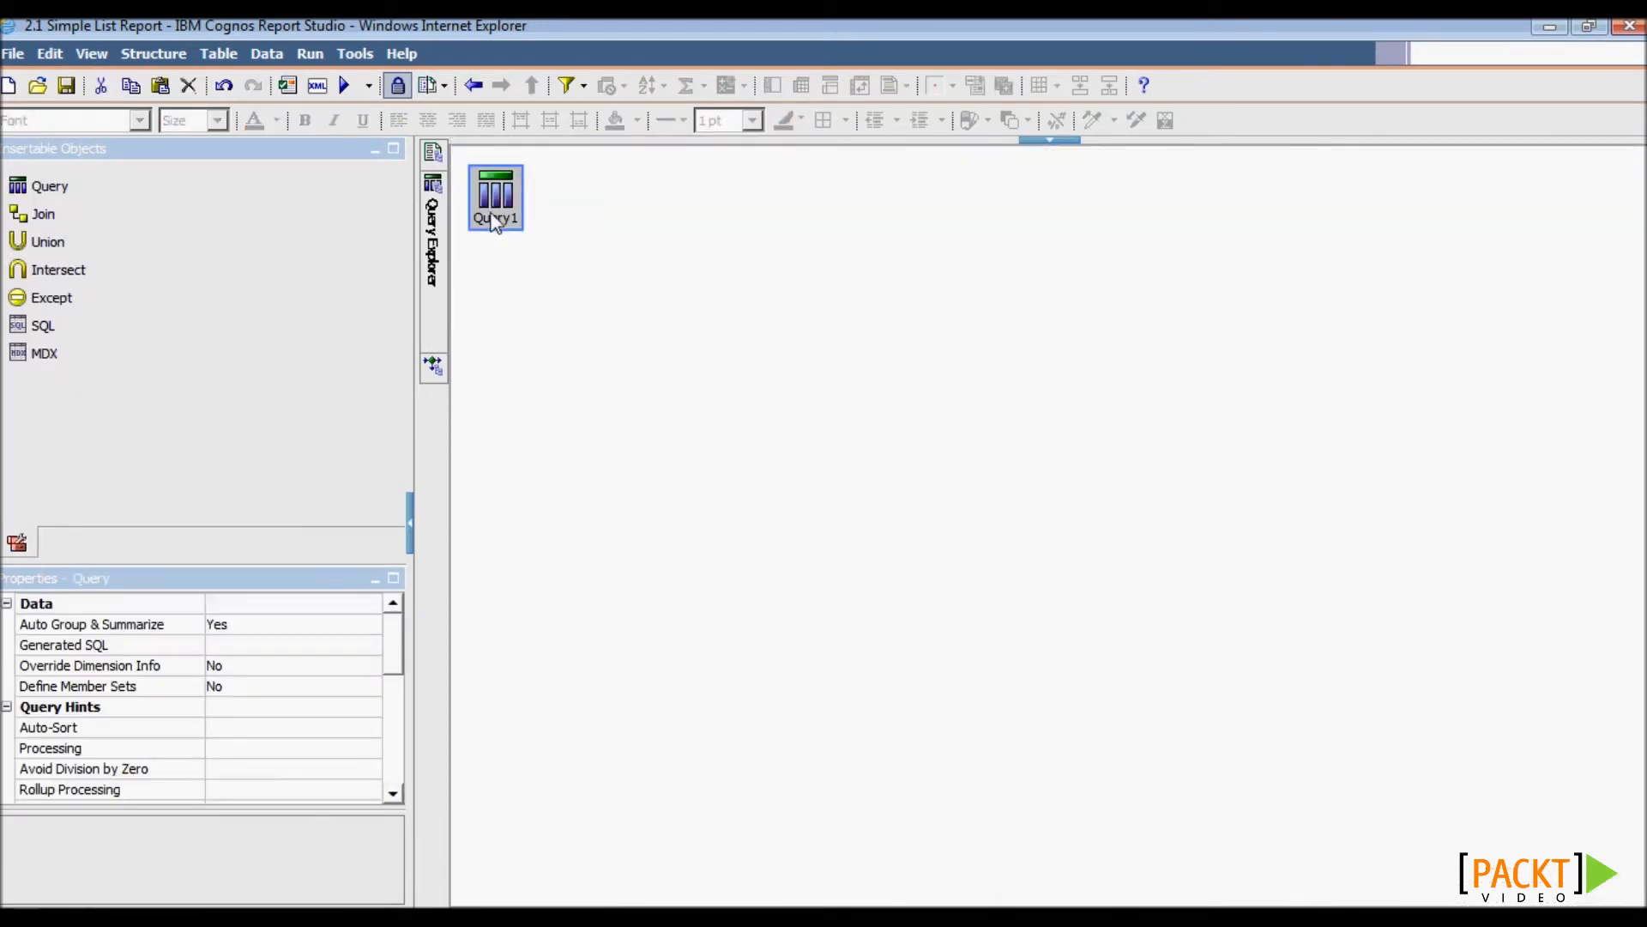
click(364, 645)
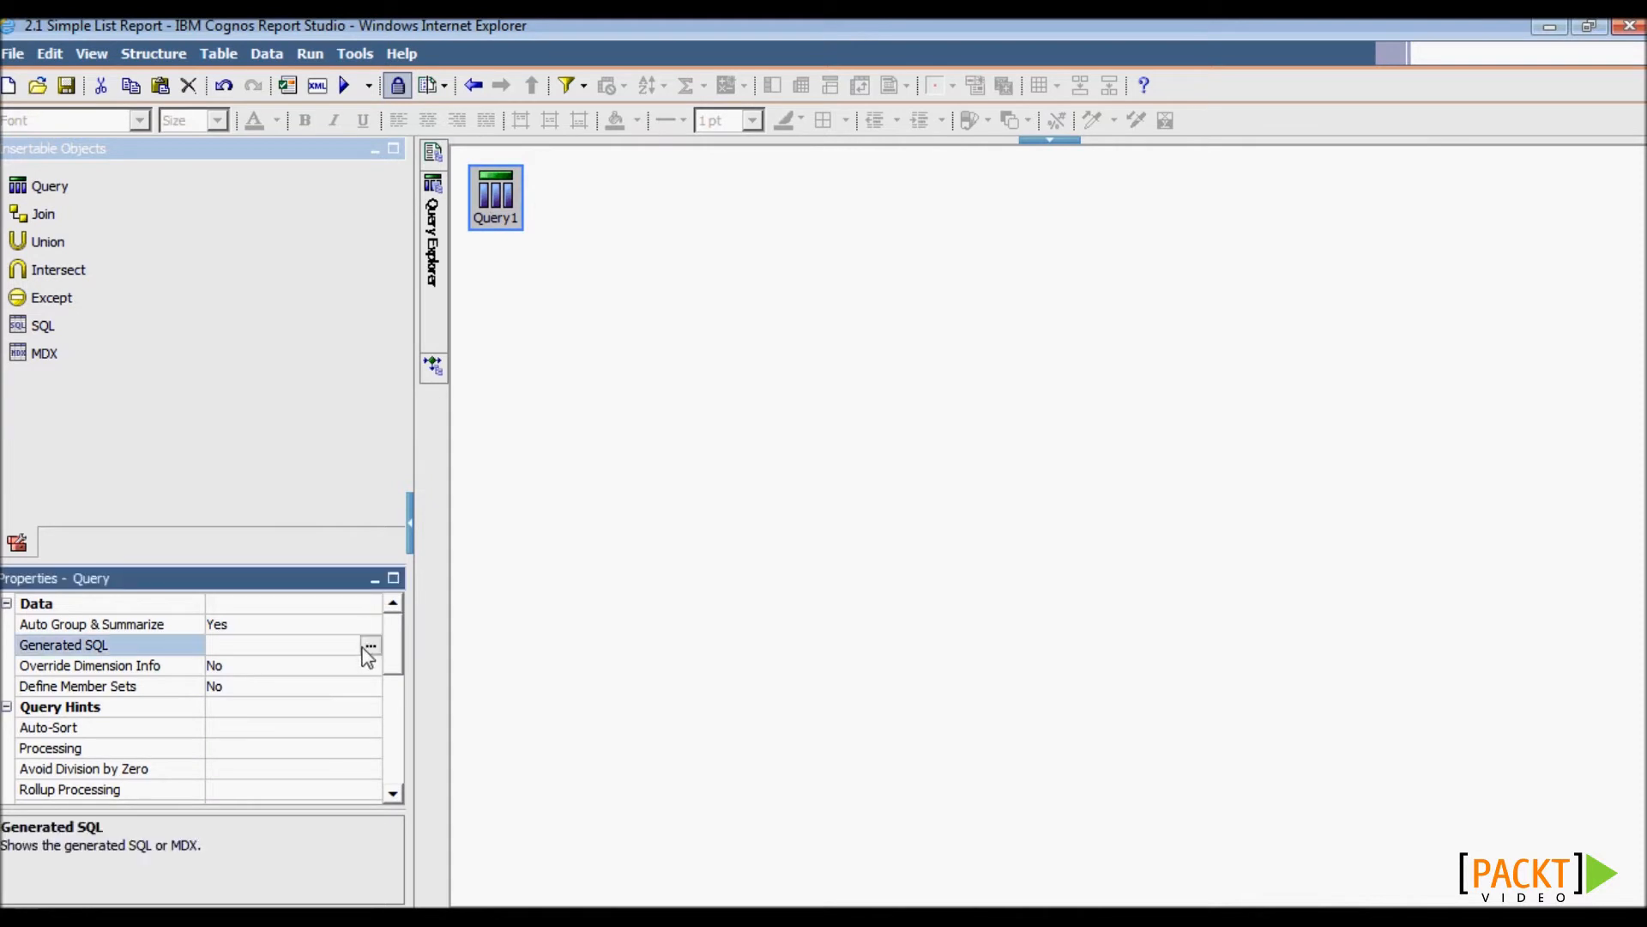
click(370, 646)
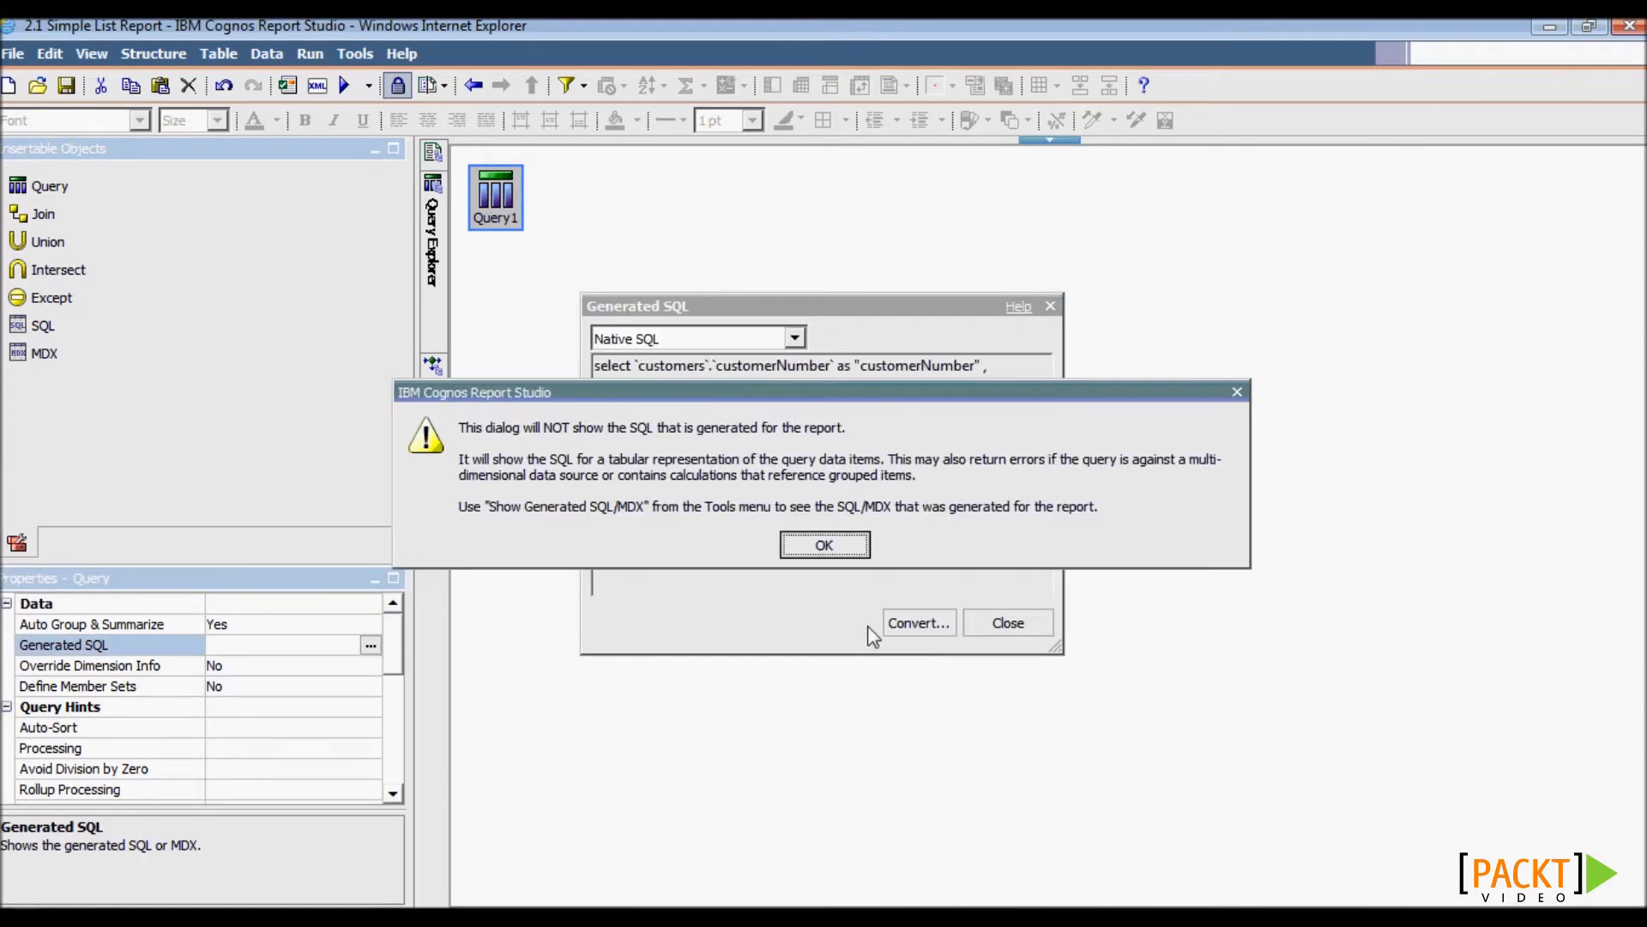
click(825, 548)
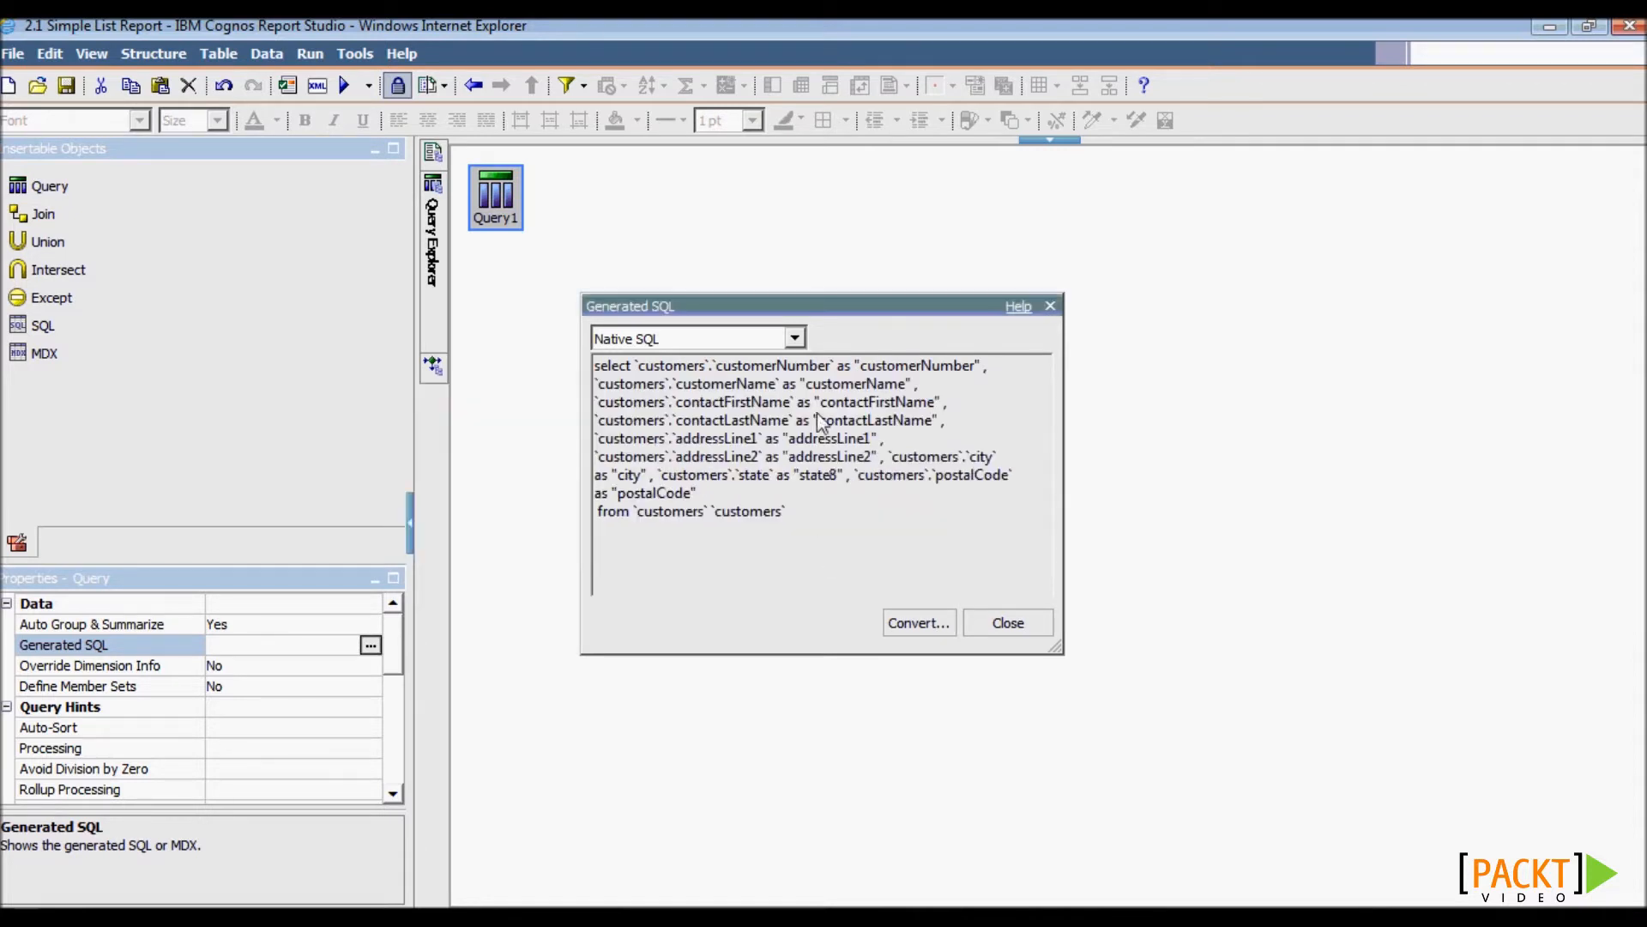
- Keep Native SQL shown, enlarge the SQL window to read the query, then close it
click(796, 343)
click(795, 359)
drag(734, 314, 659, 255)
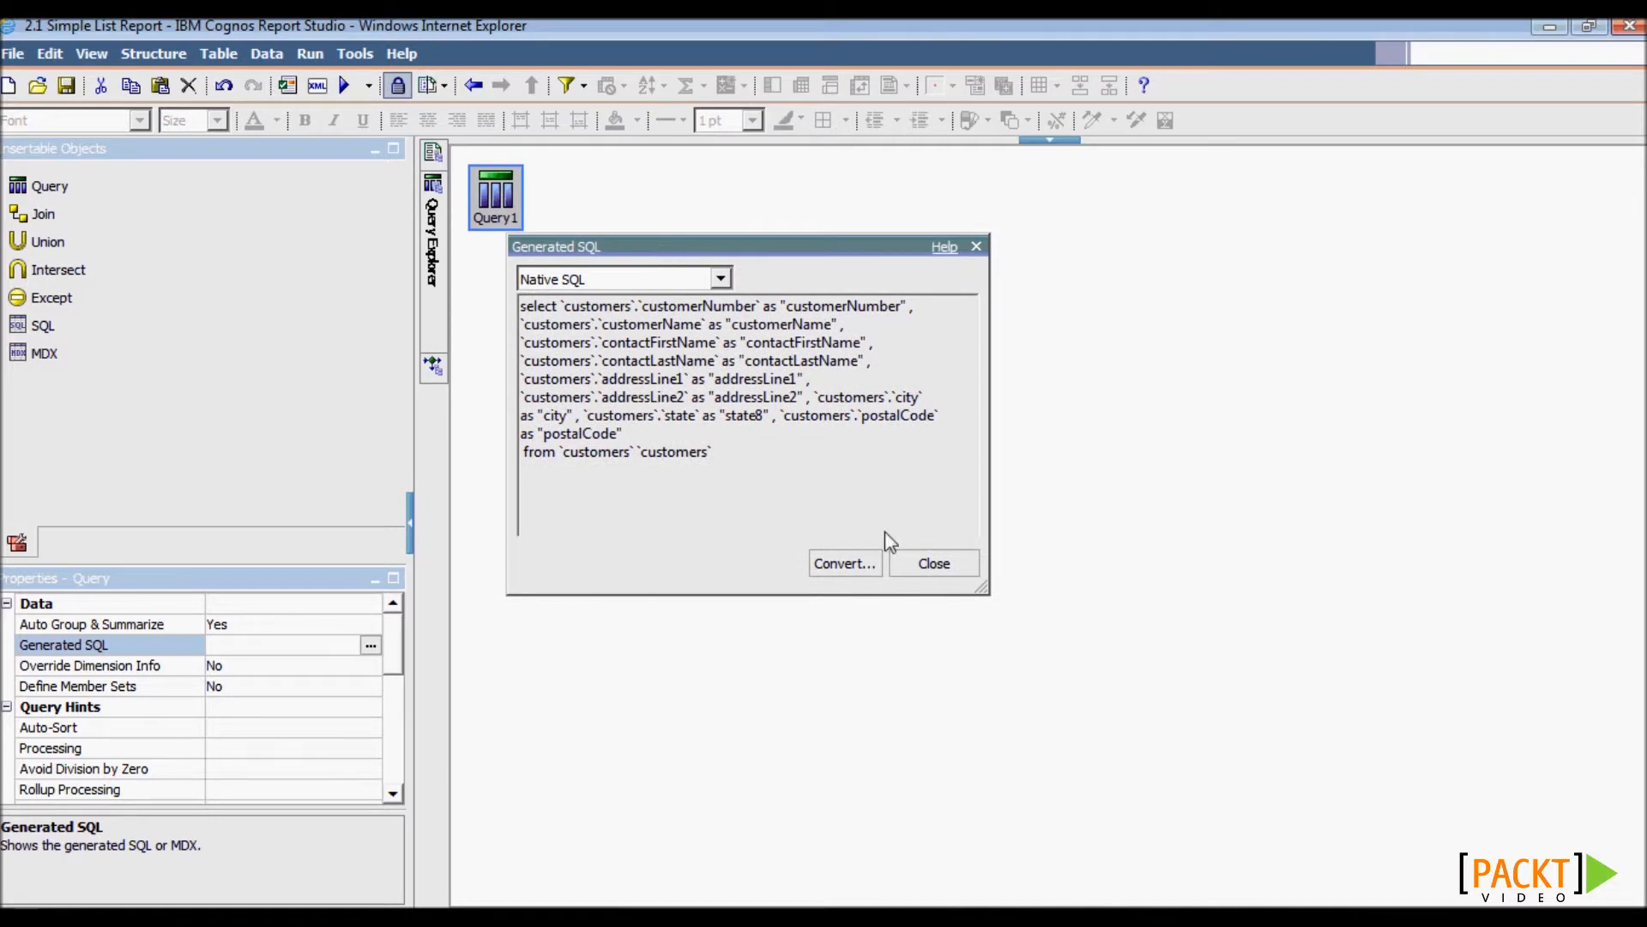
drag(983, 588, 1244, 747)
drag(721, 399, 527, 304)
click(529, 306)
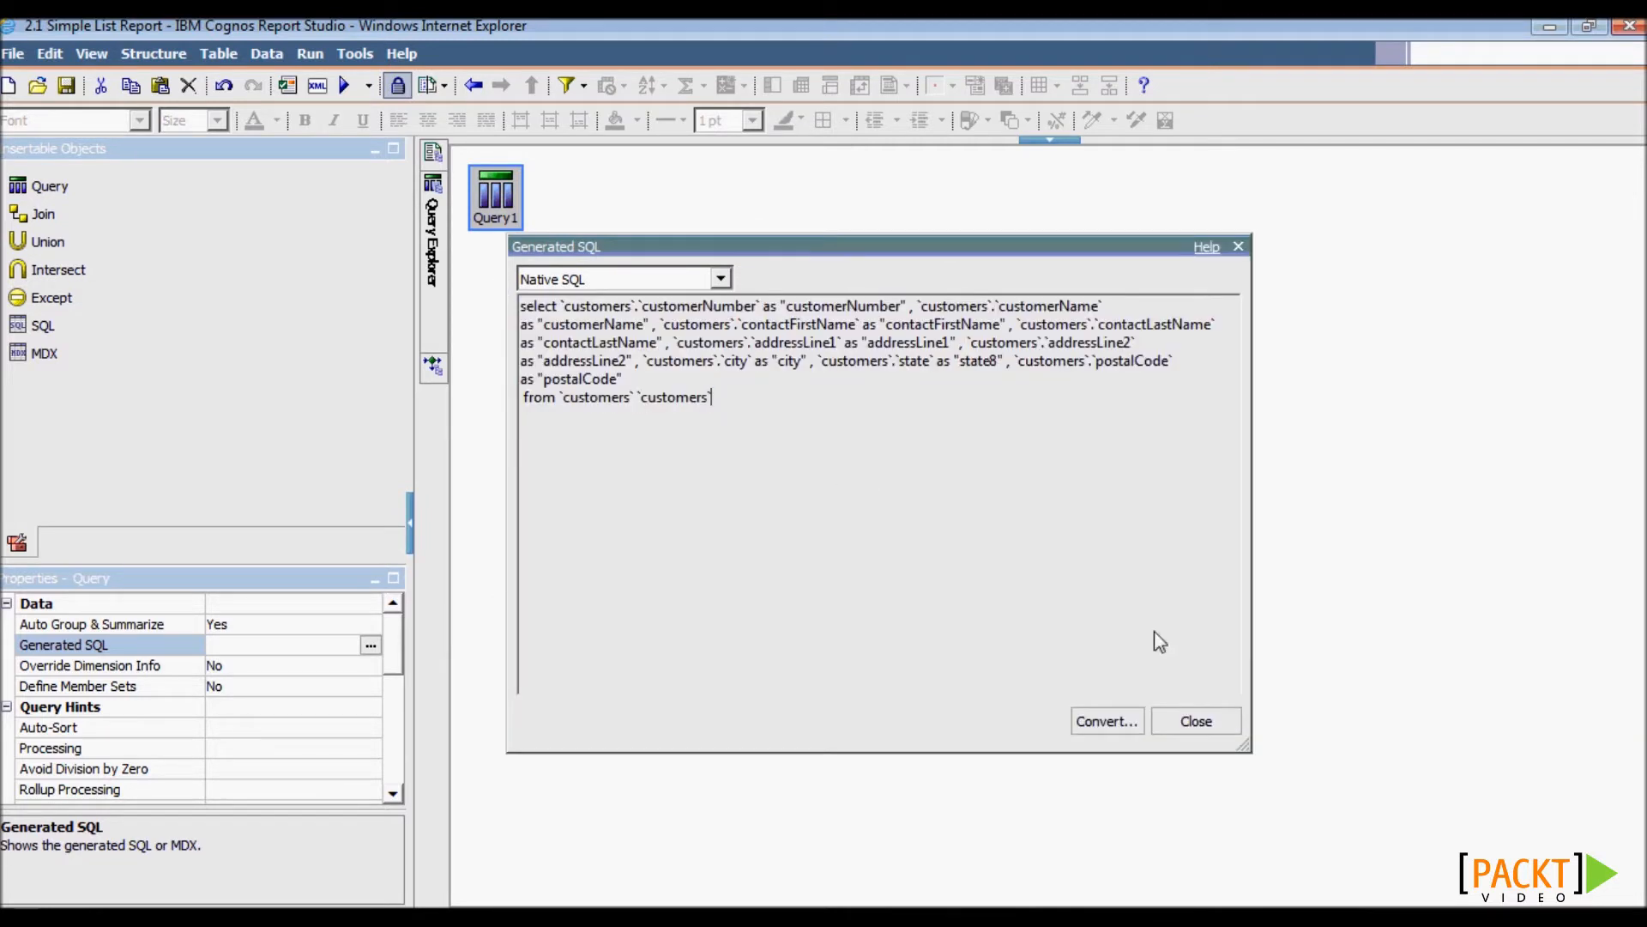
click(1221, 729)
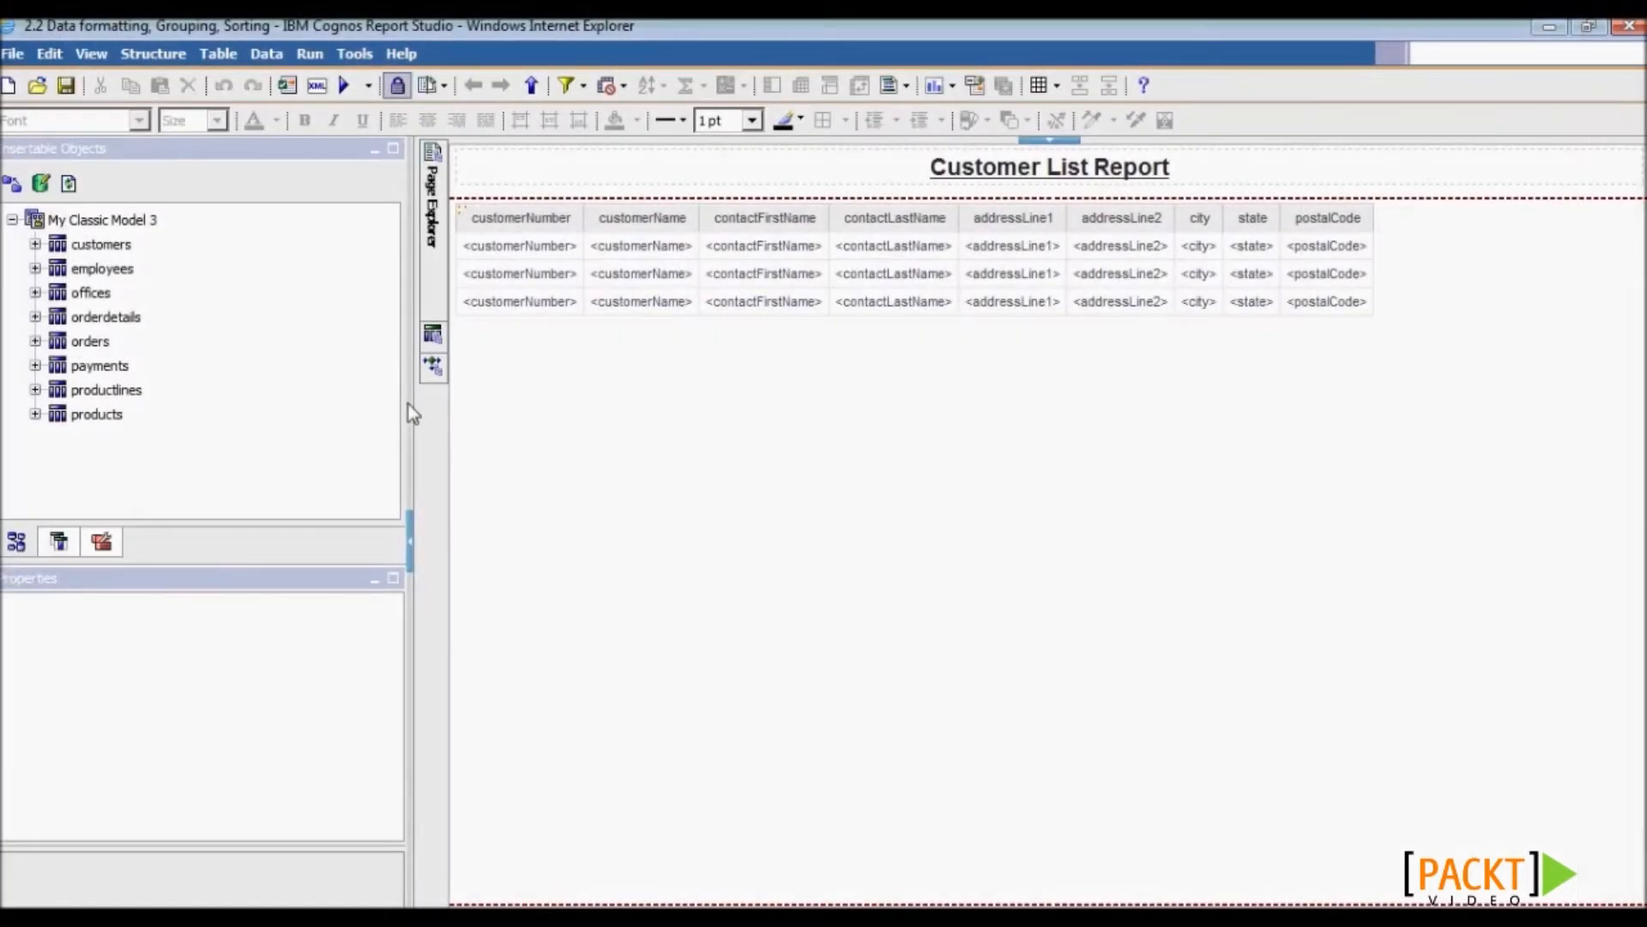
- Add orderdetails productCode, quantityOrdered and priceEach columns after postalCode, then run the report
drag(408, 404, 292, 395)
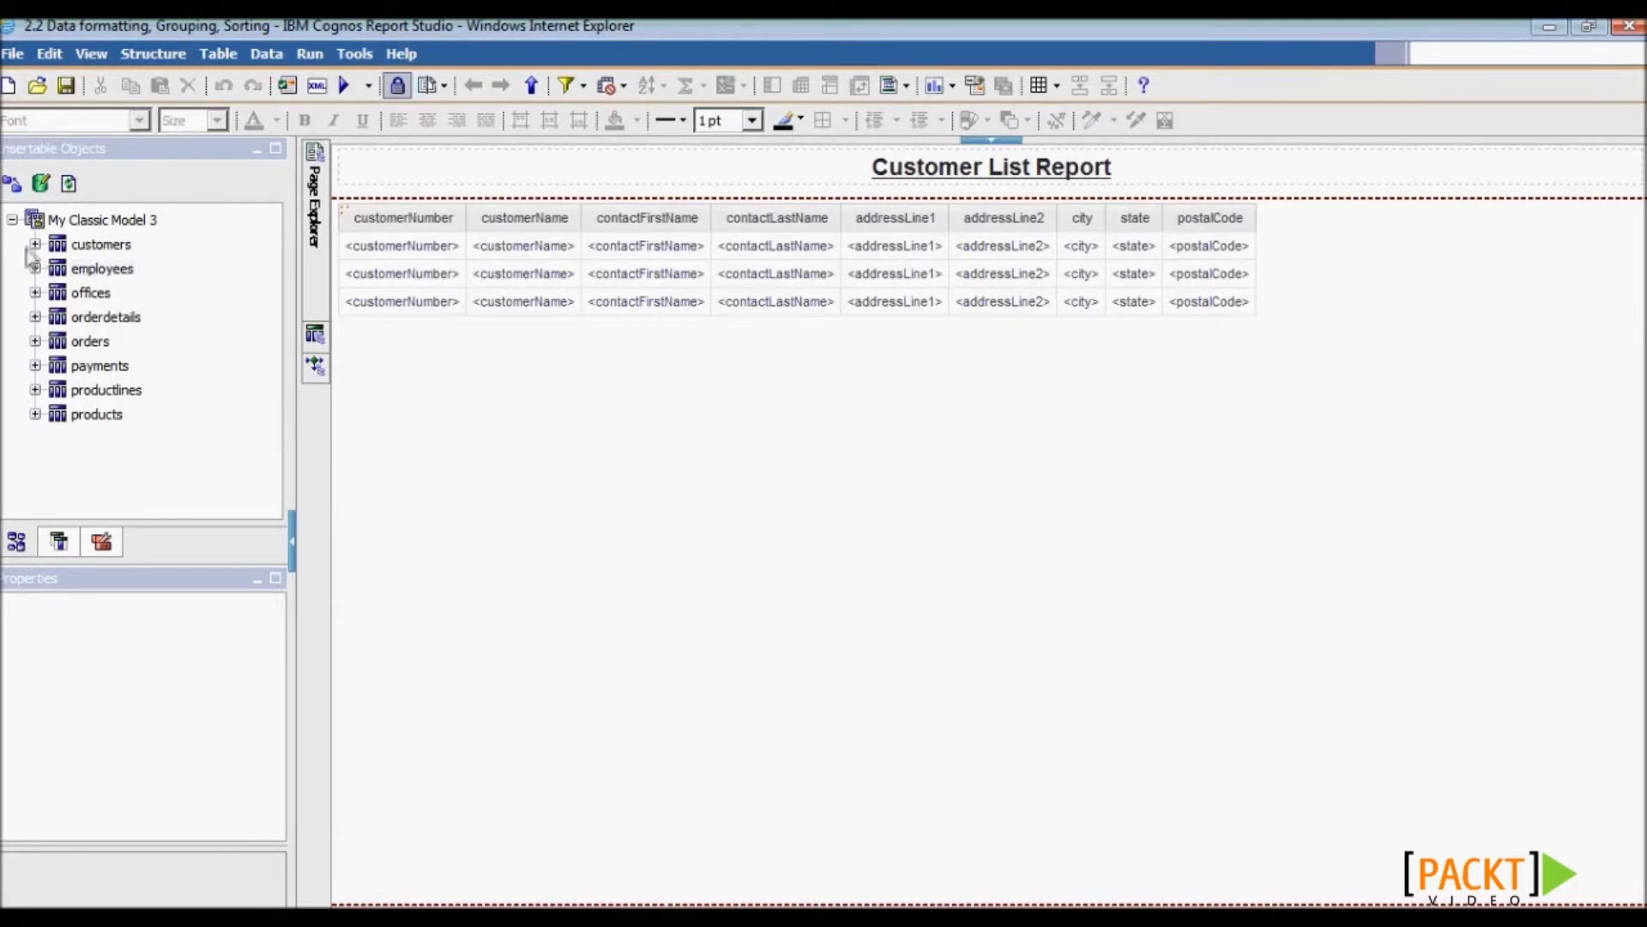
click(35, 317)
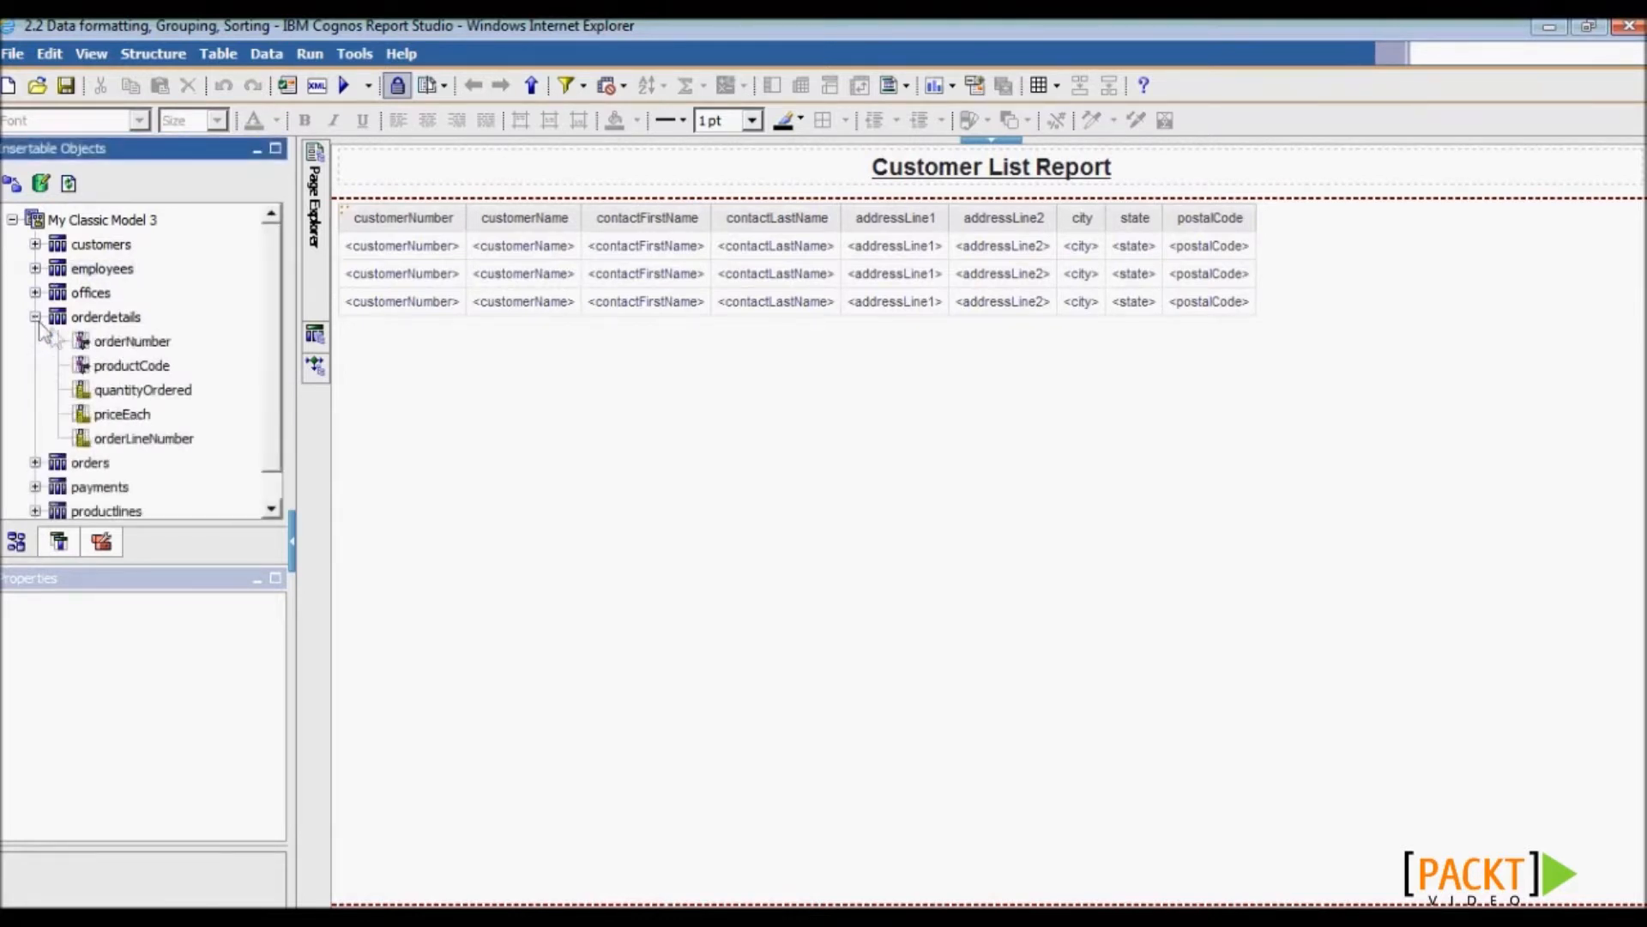
click(176, 392)
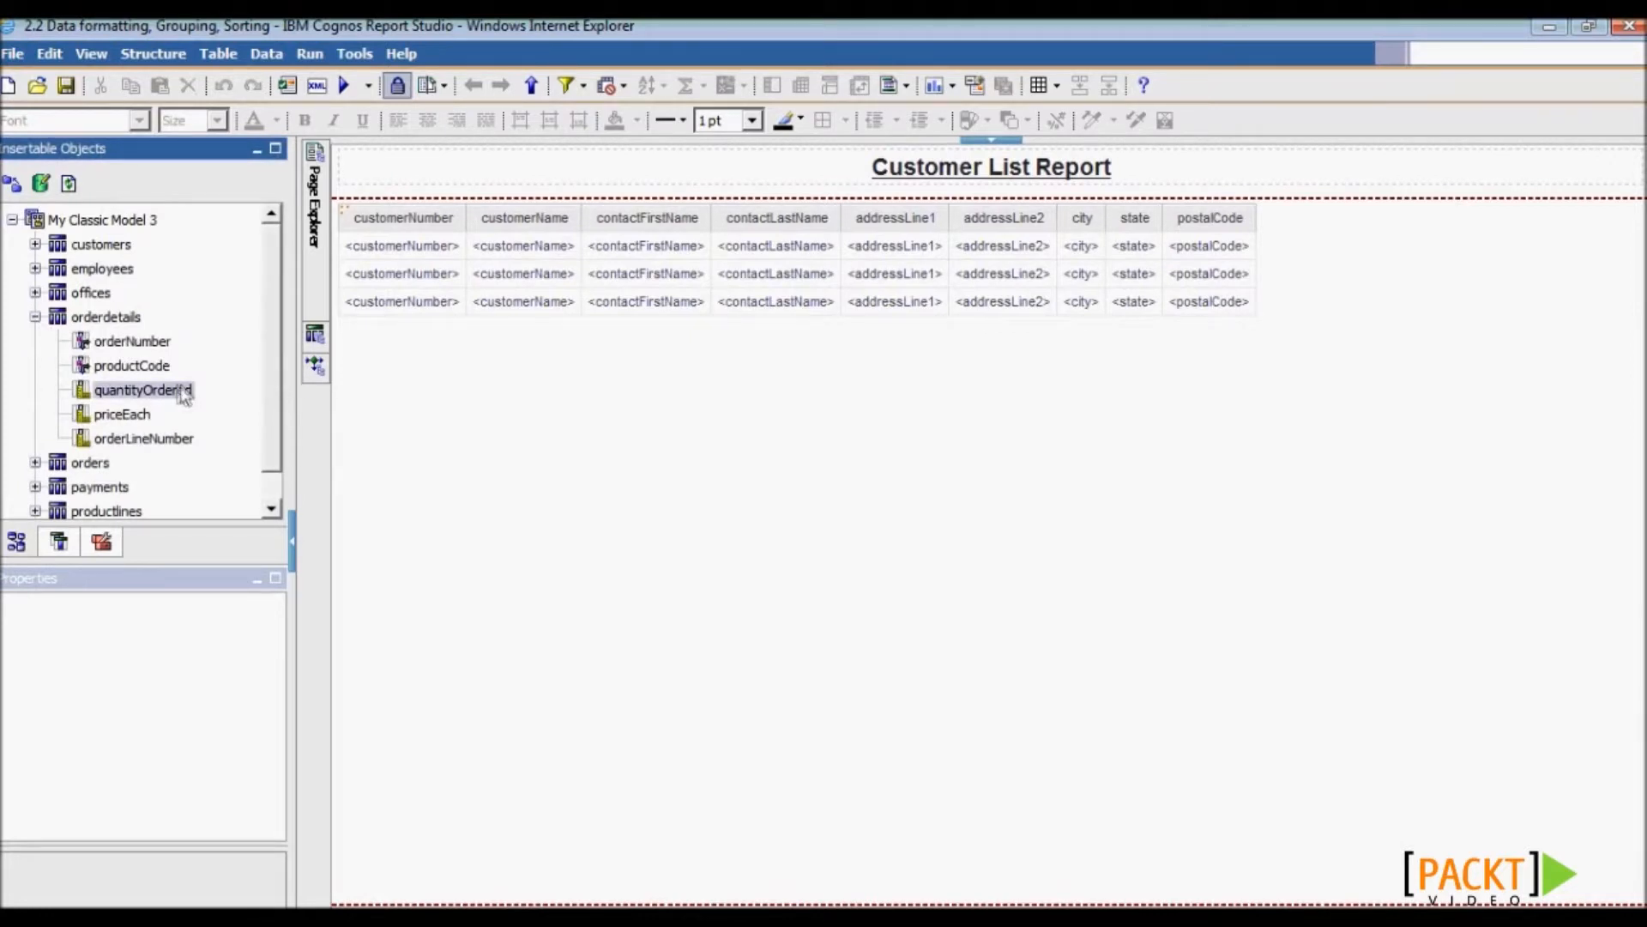
click(137, 412)
shift+click(129, 368)
drag(127, 393, 1241, 227)
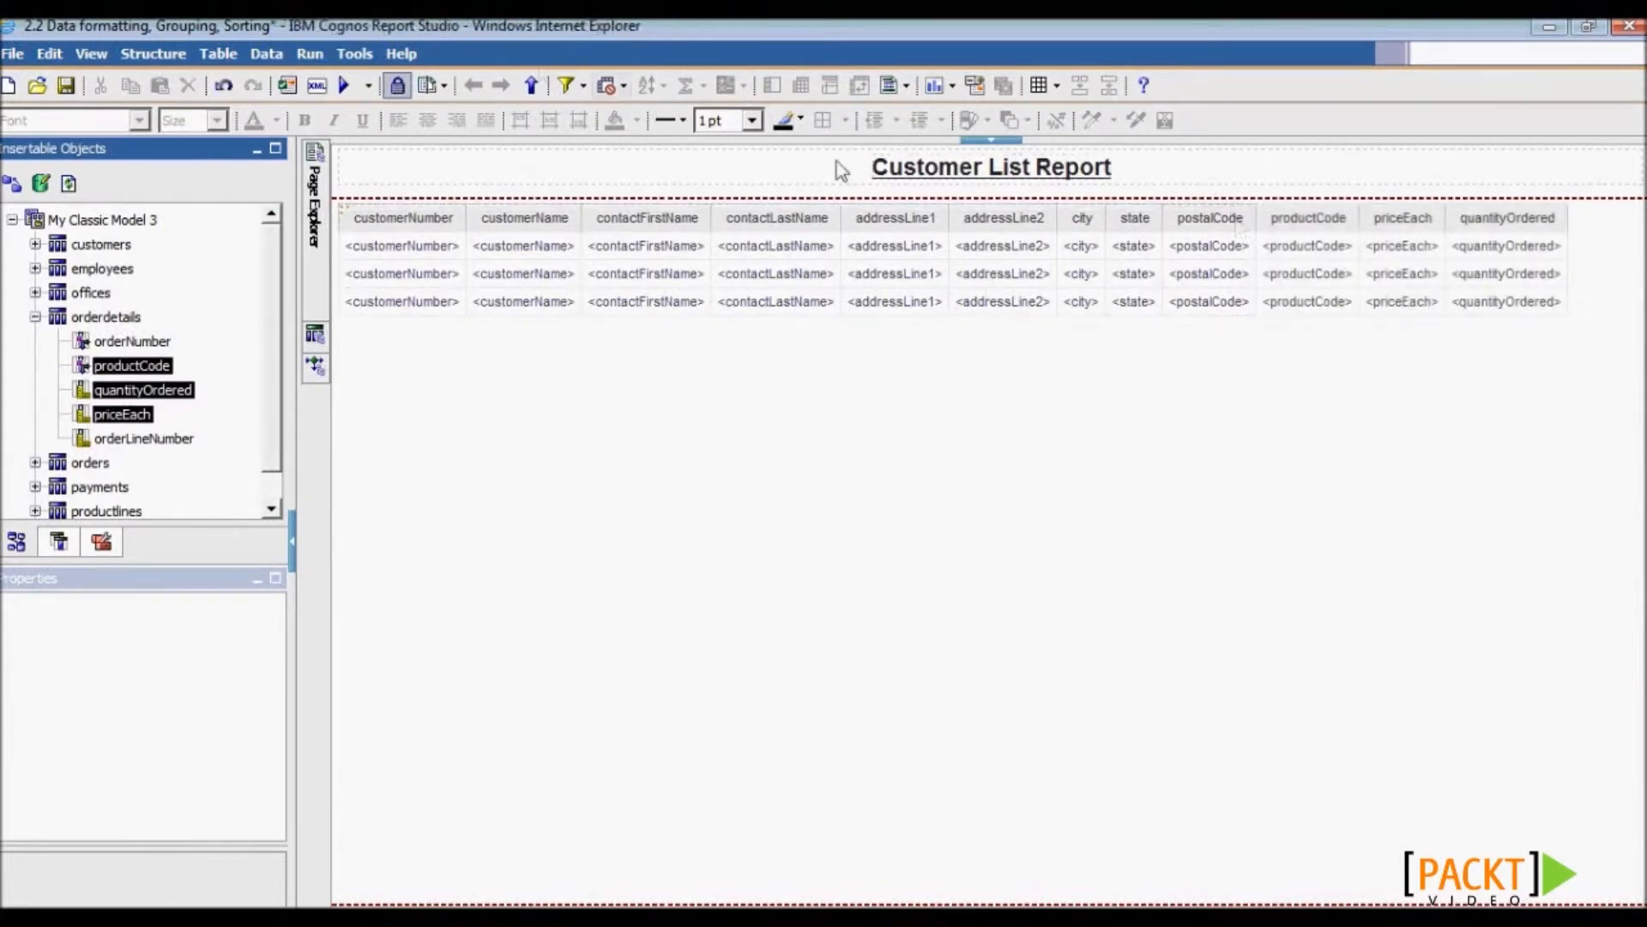
click(346, 86)
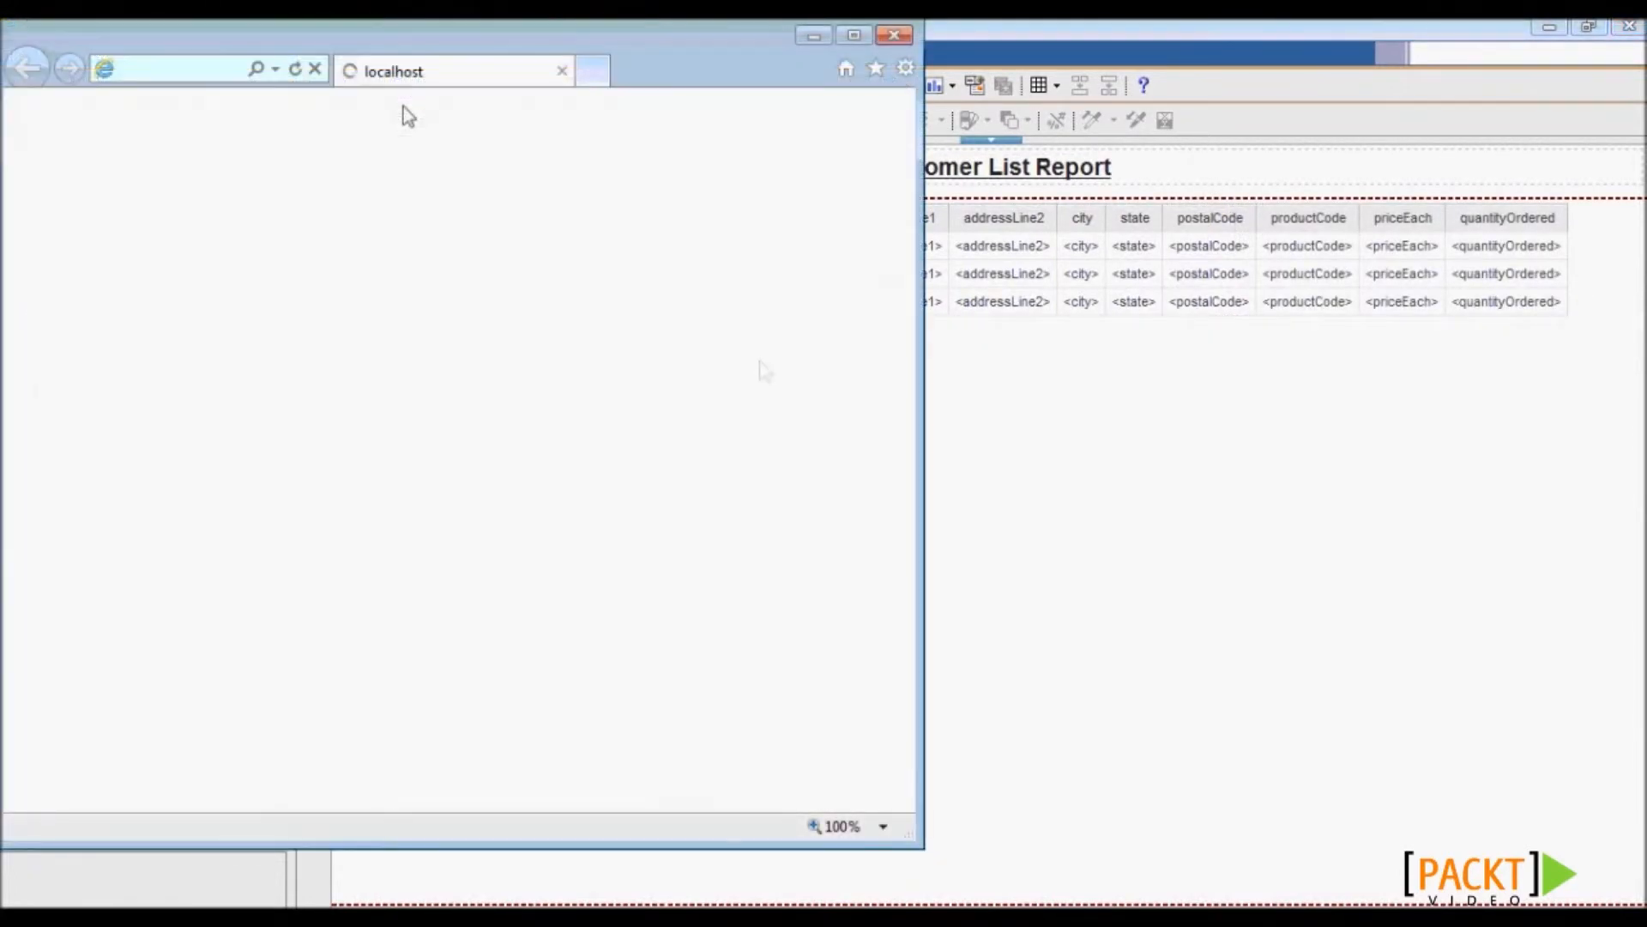
- Maximize the viewer, inspect unformatted priceEach values such as 153, then close it
double_click(649, 28)
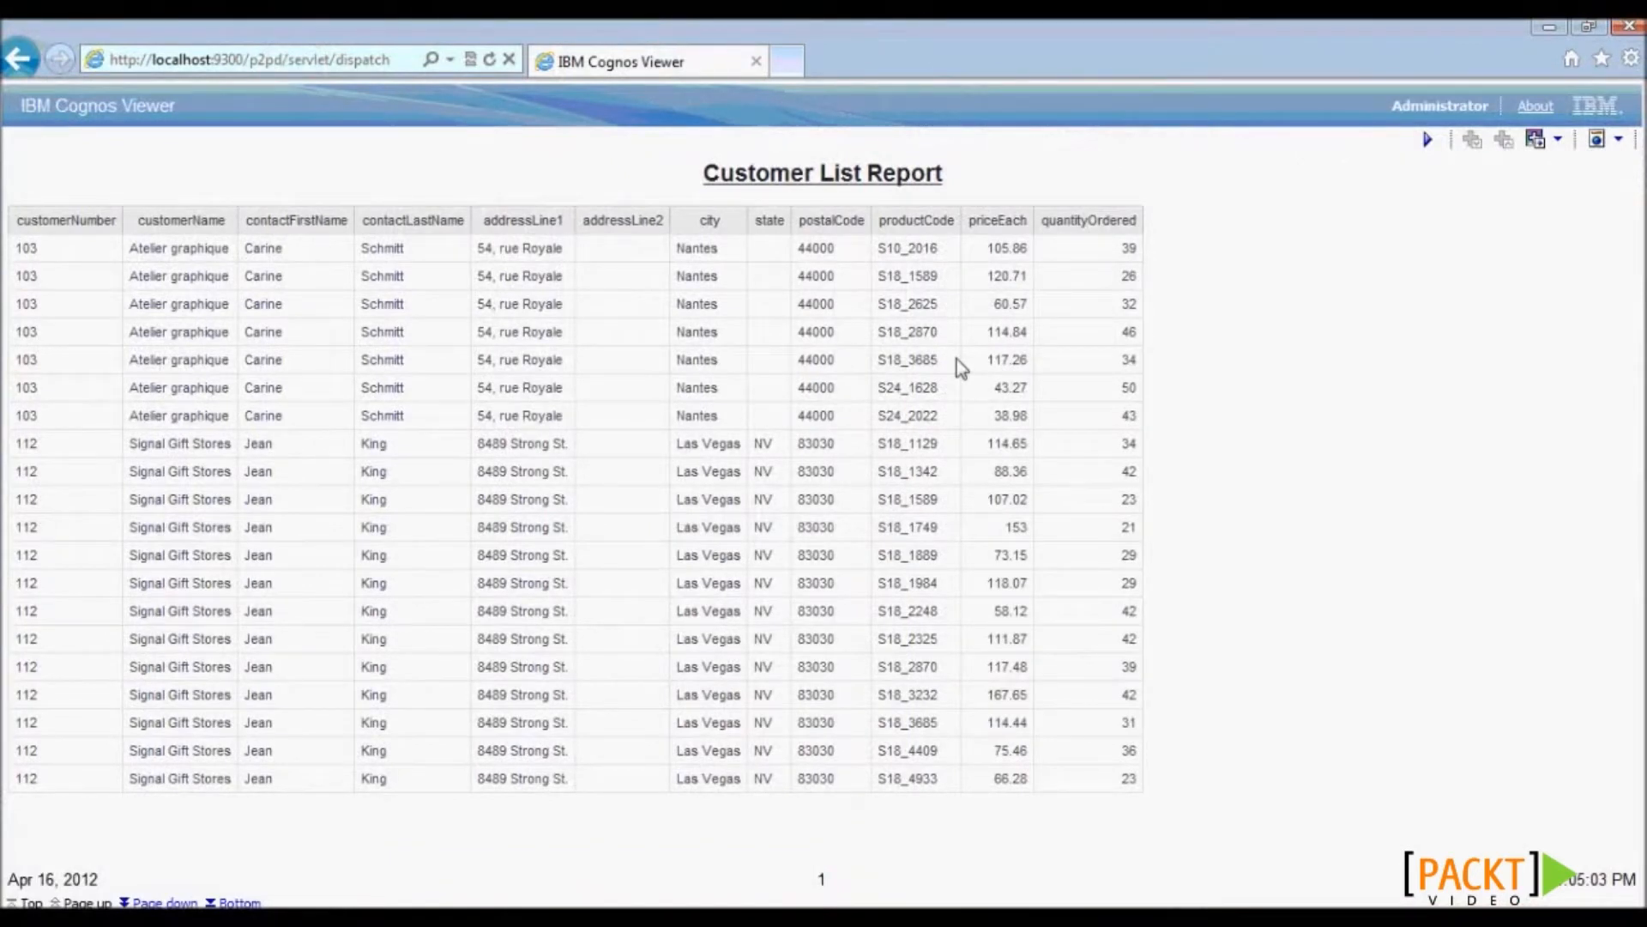
double_click(1015, 528)
drag(1033, 533, 1036, 536)
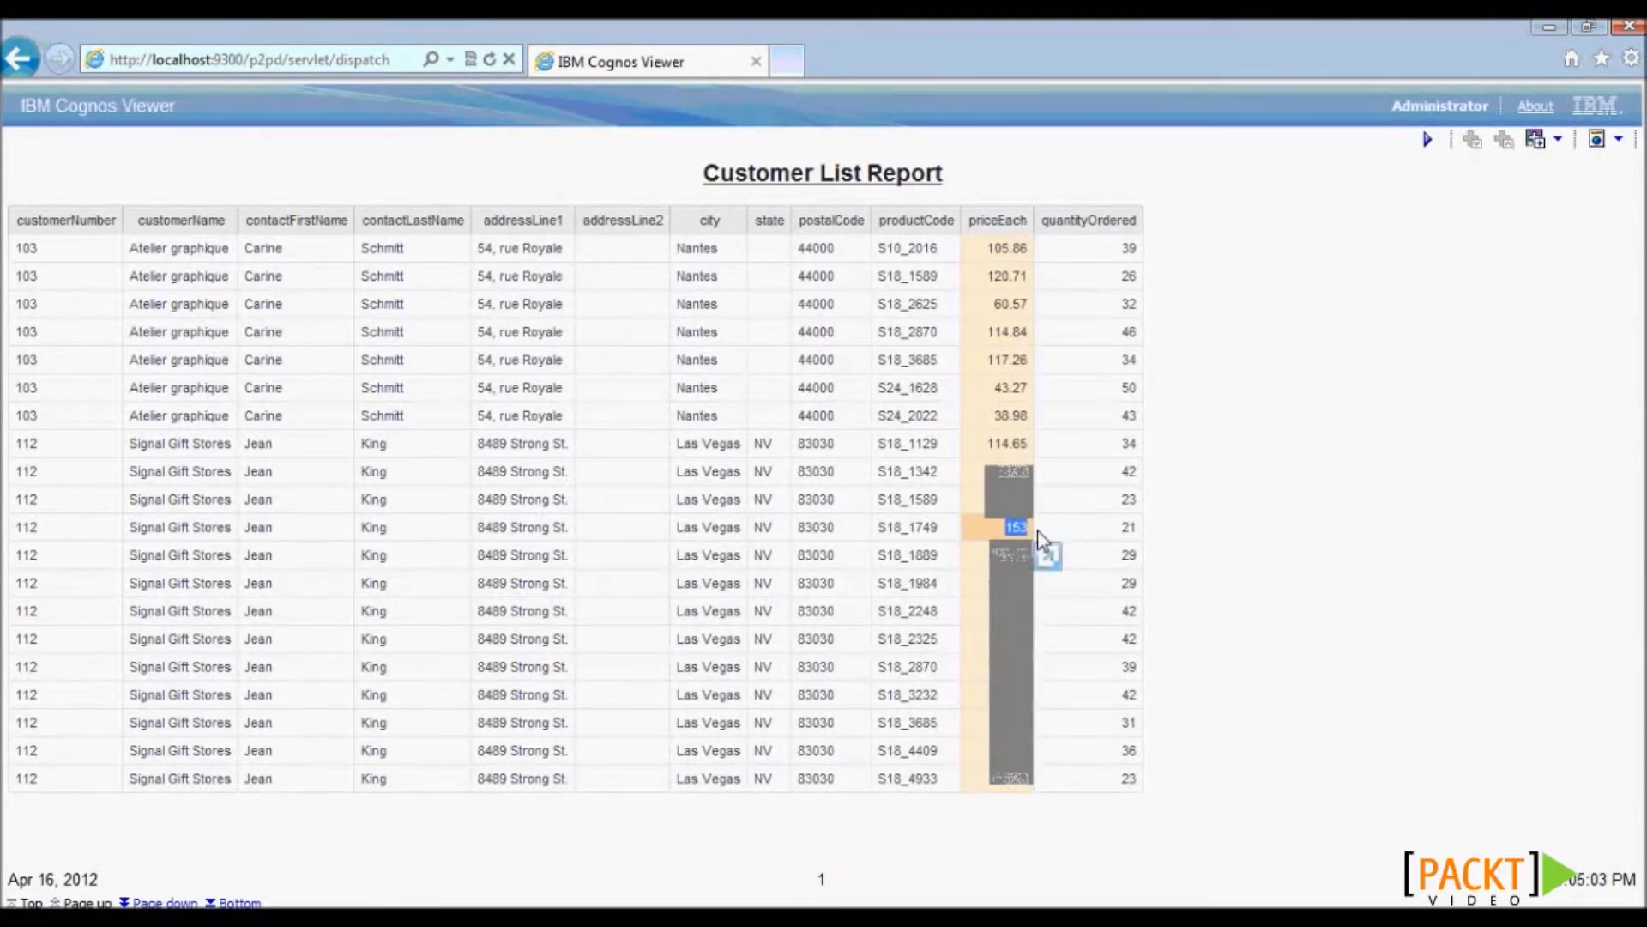
click(987, 253)
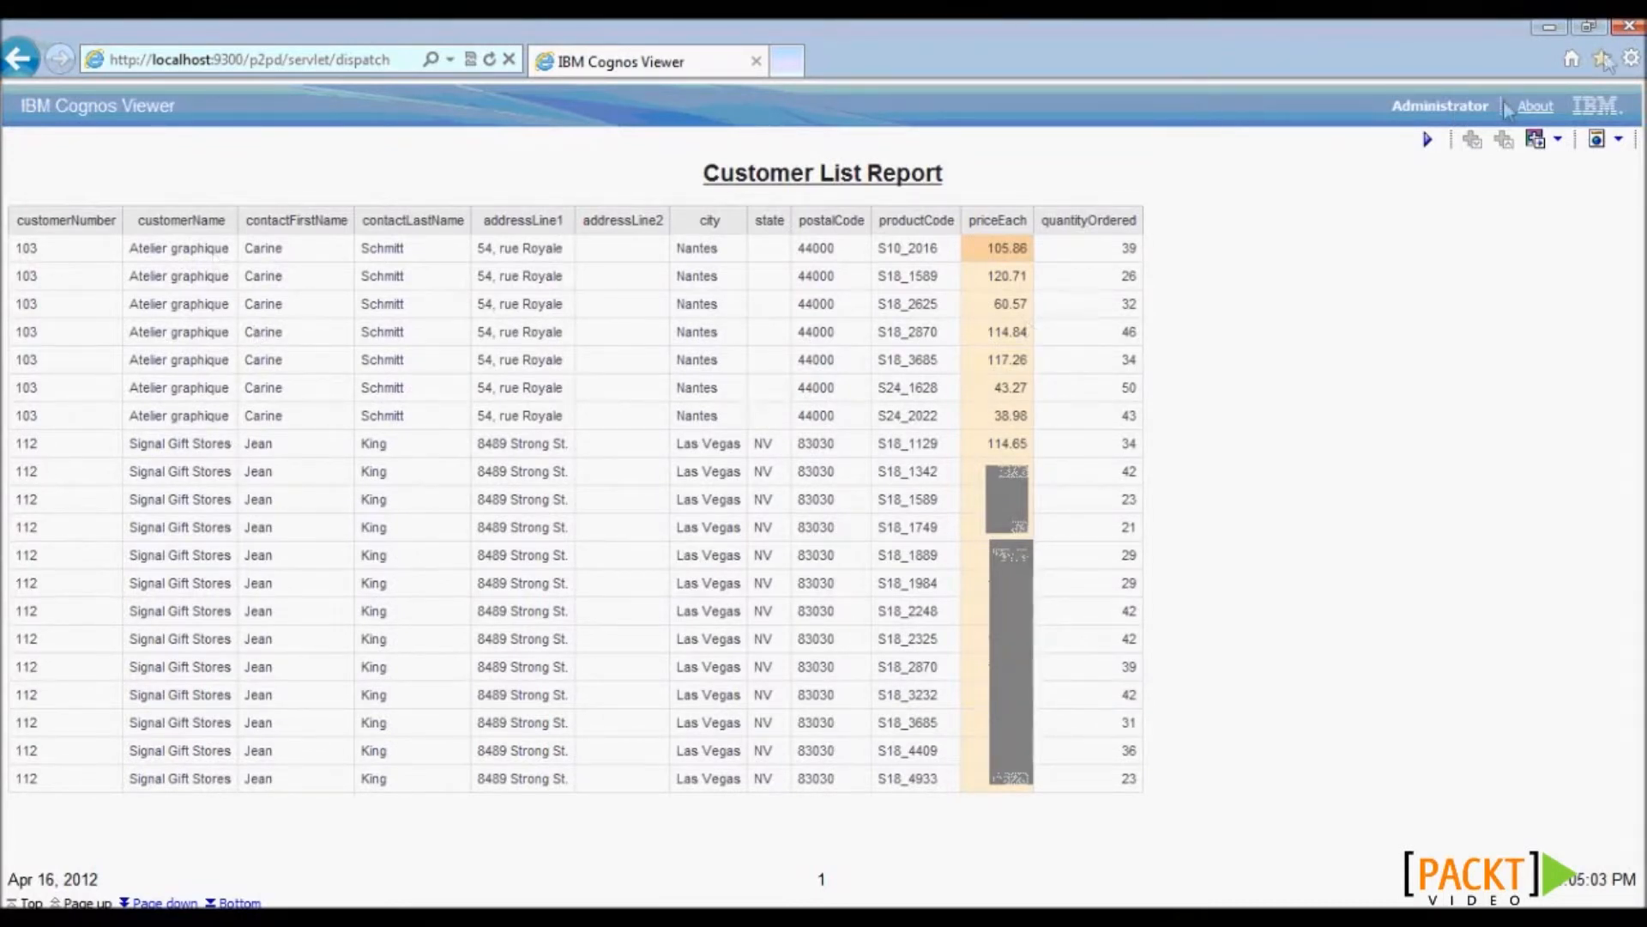
click(1629, 25)
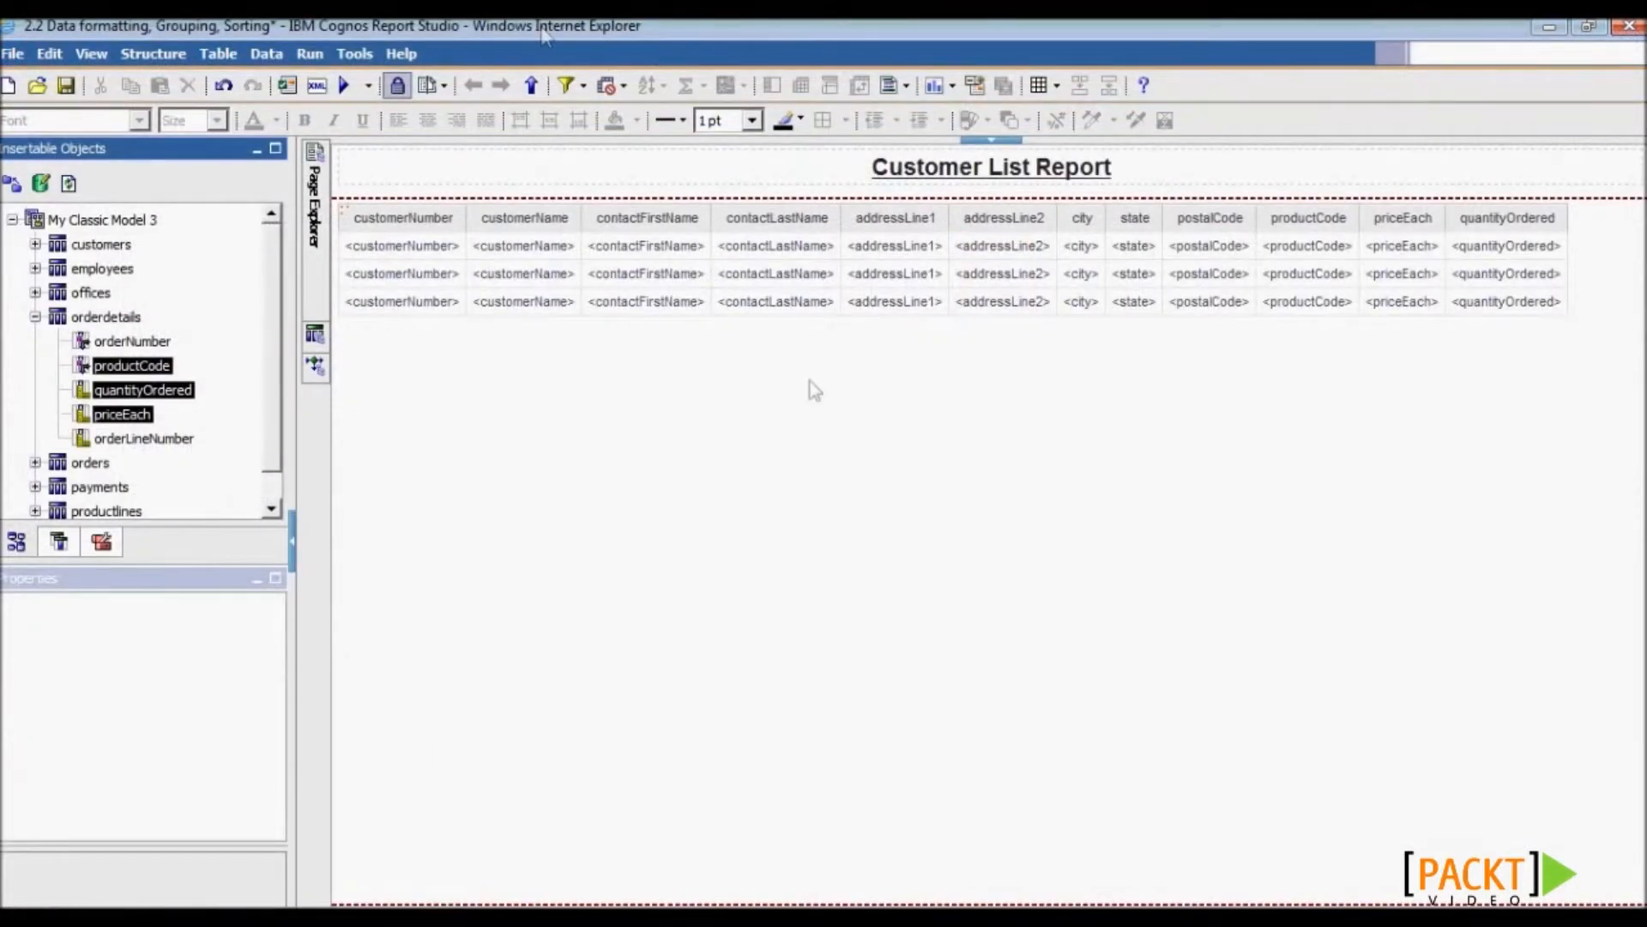
- Give priceEach a Currency data format in US dollars with 2 decimal places, then select customerNumber
click(1401, 259)
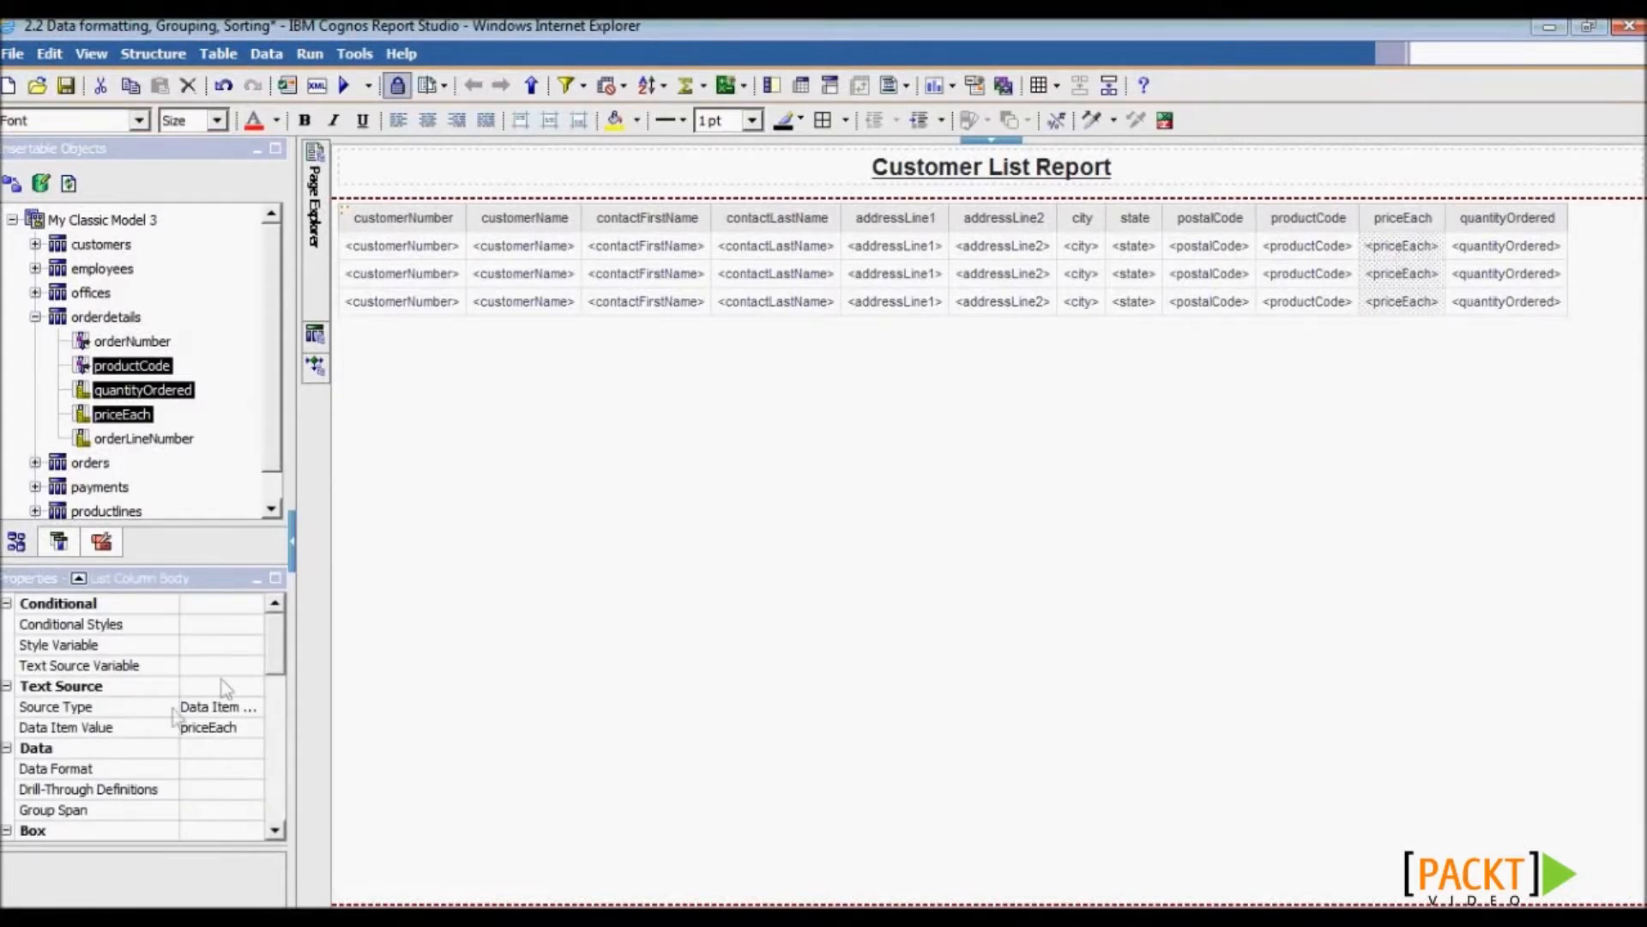
click(211, 767)
click(253, 770)
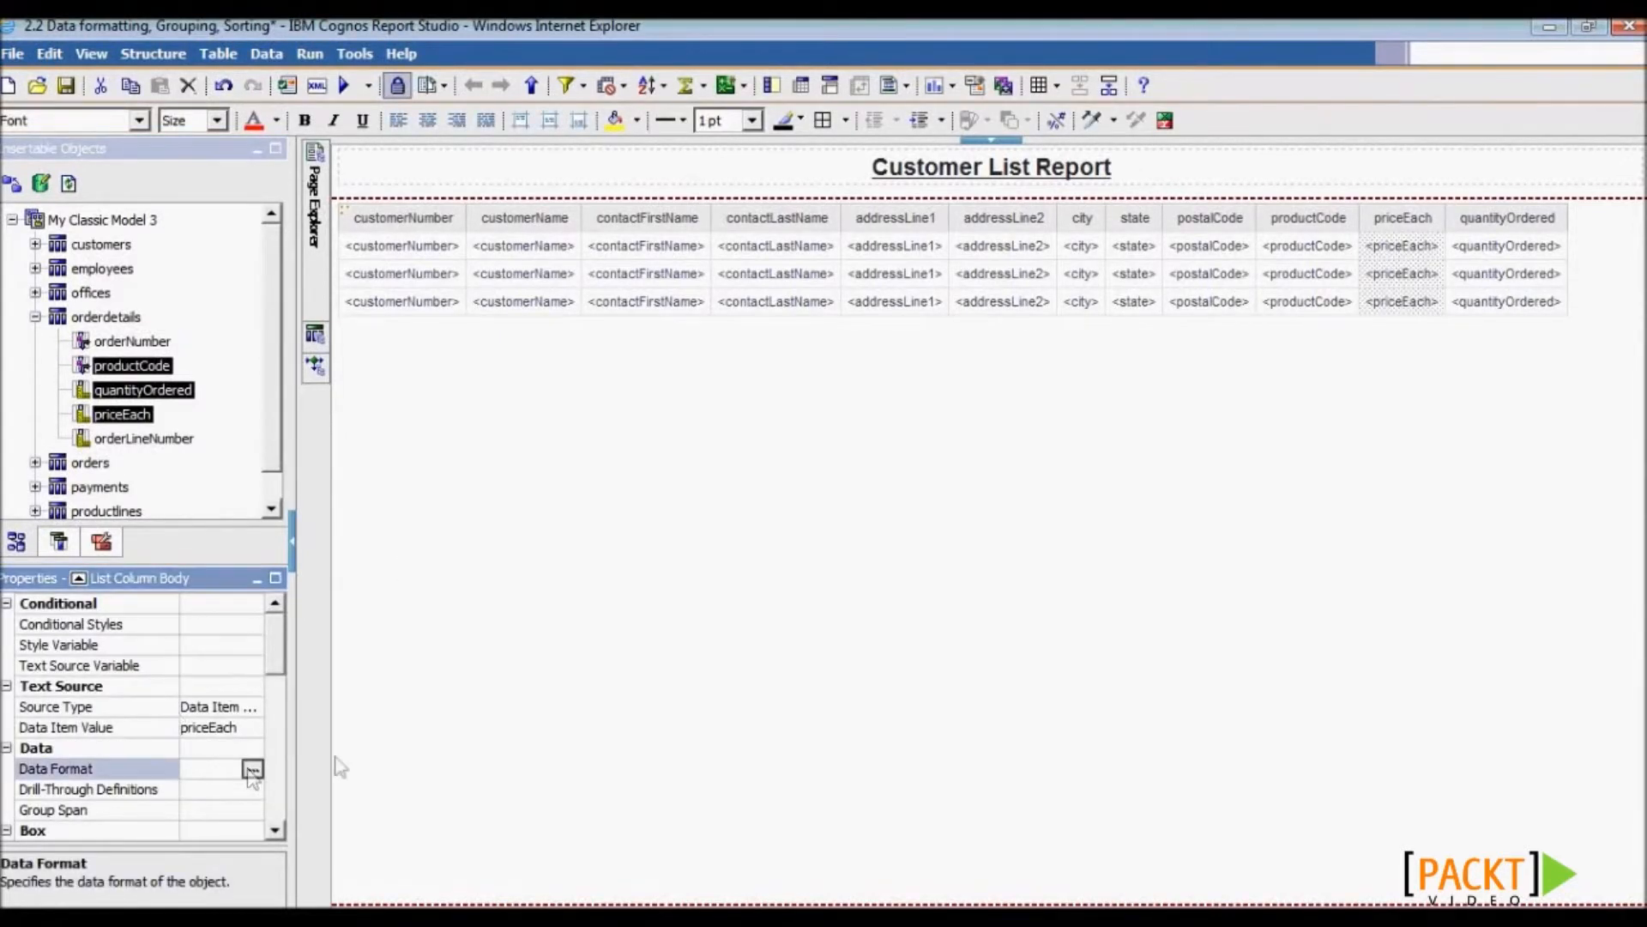
click(640, 284)
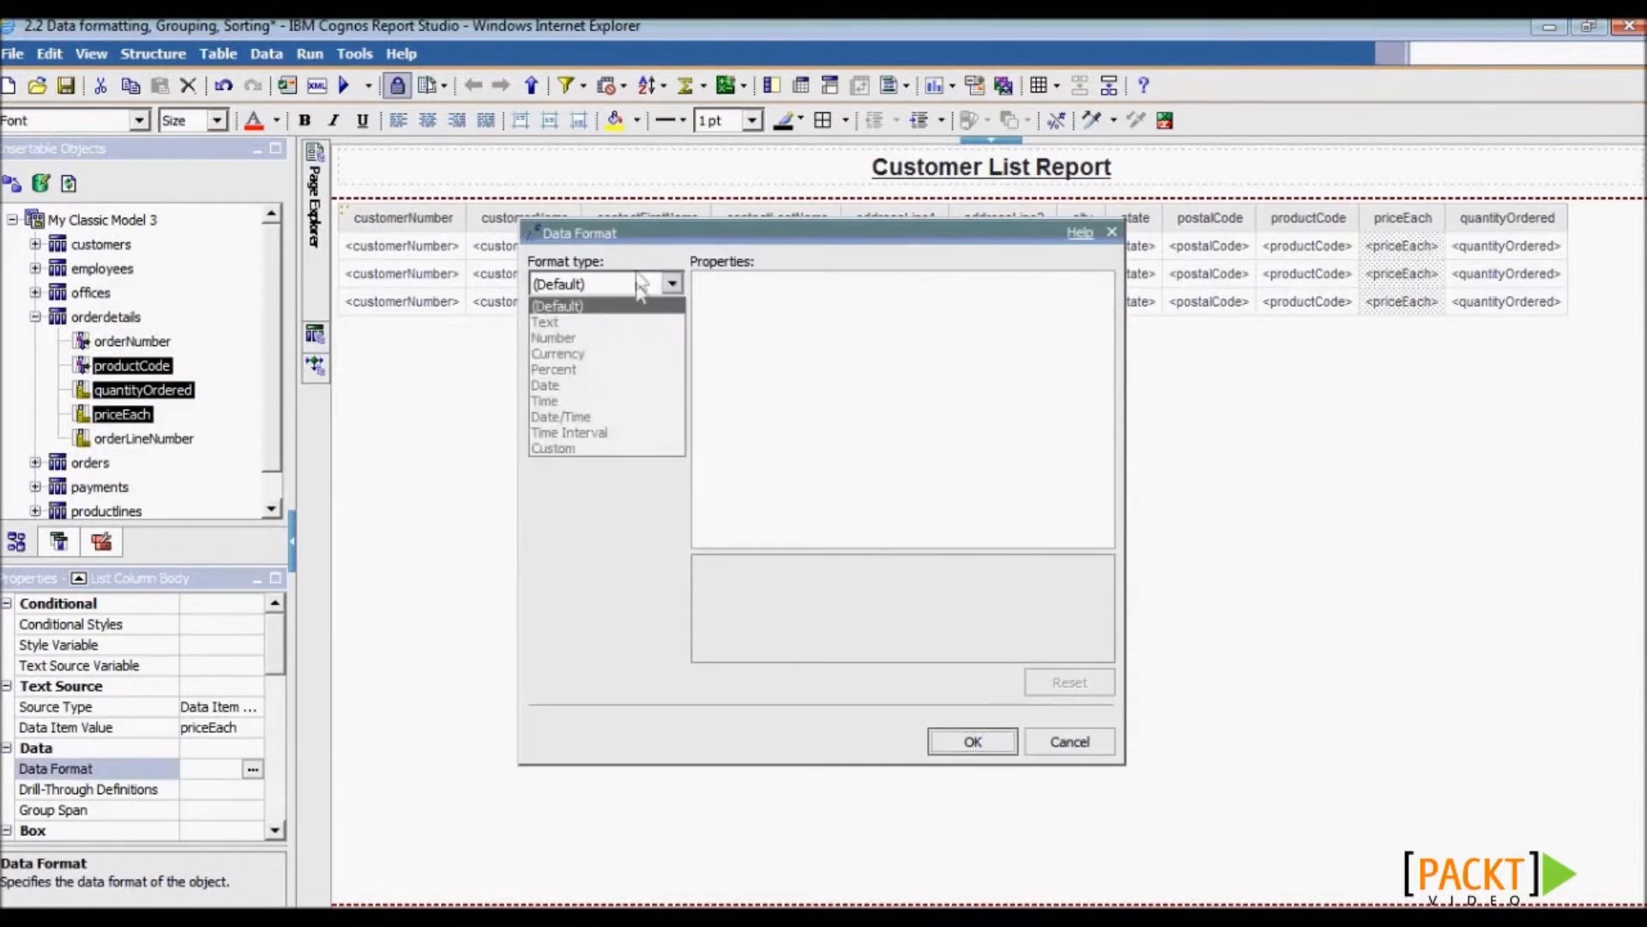
click(624, 351)
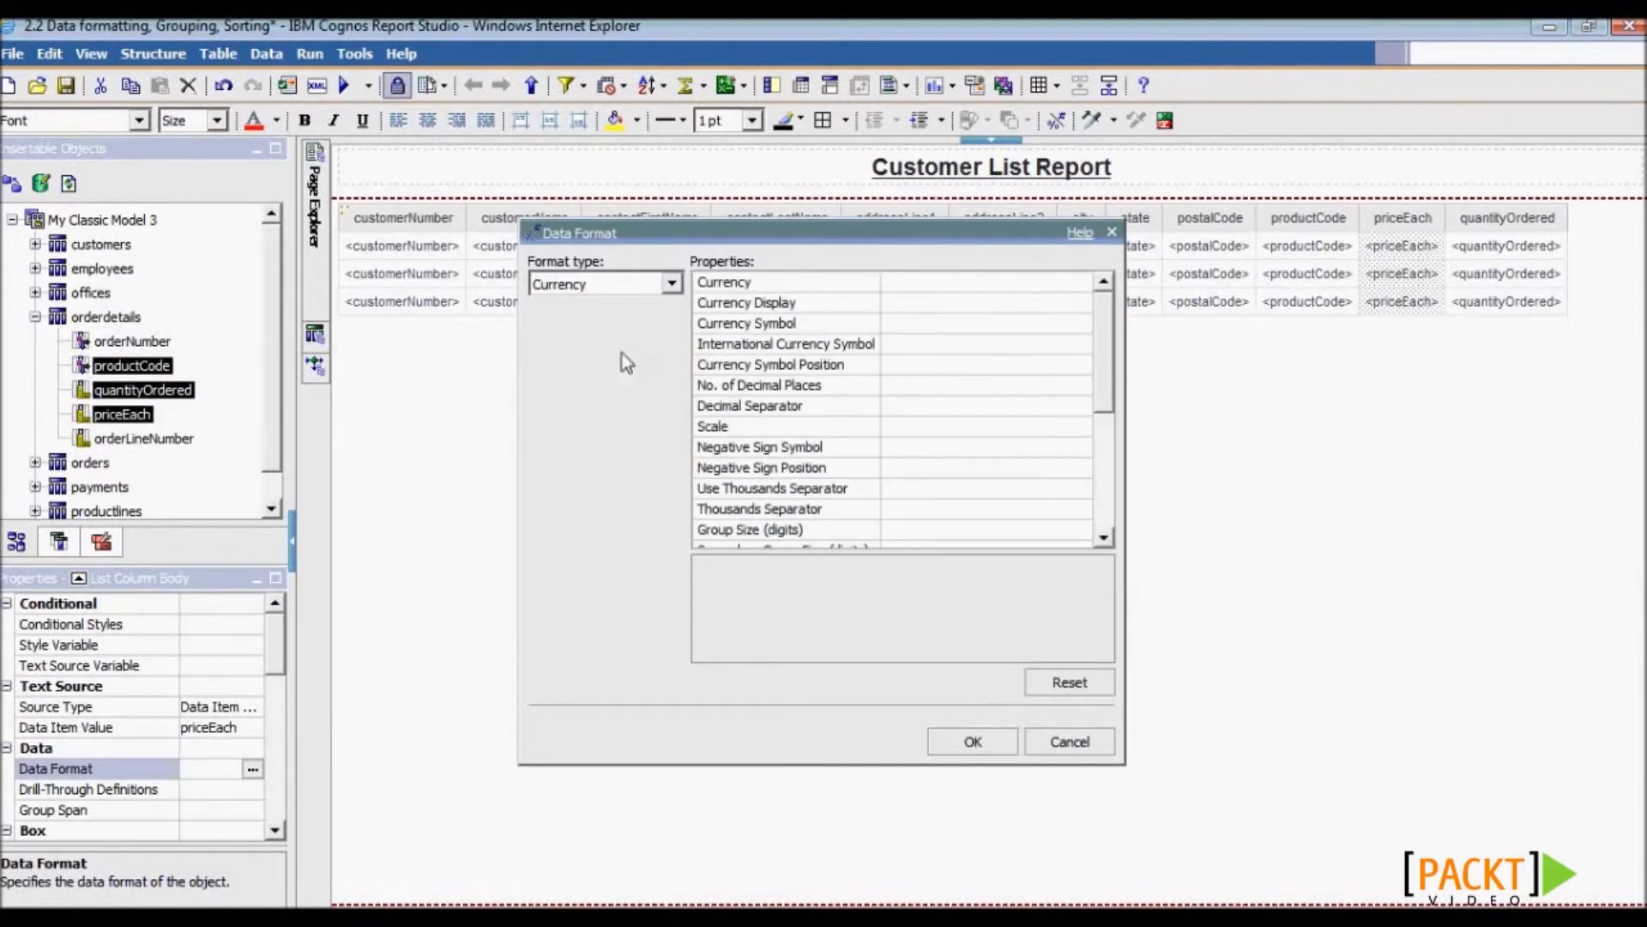
click(1074, 285)
click(1080, 282)
scroll(1083, 327, down, 10)
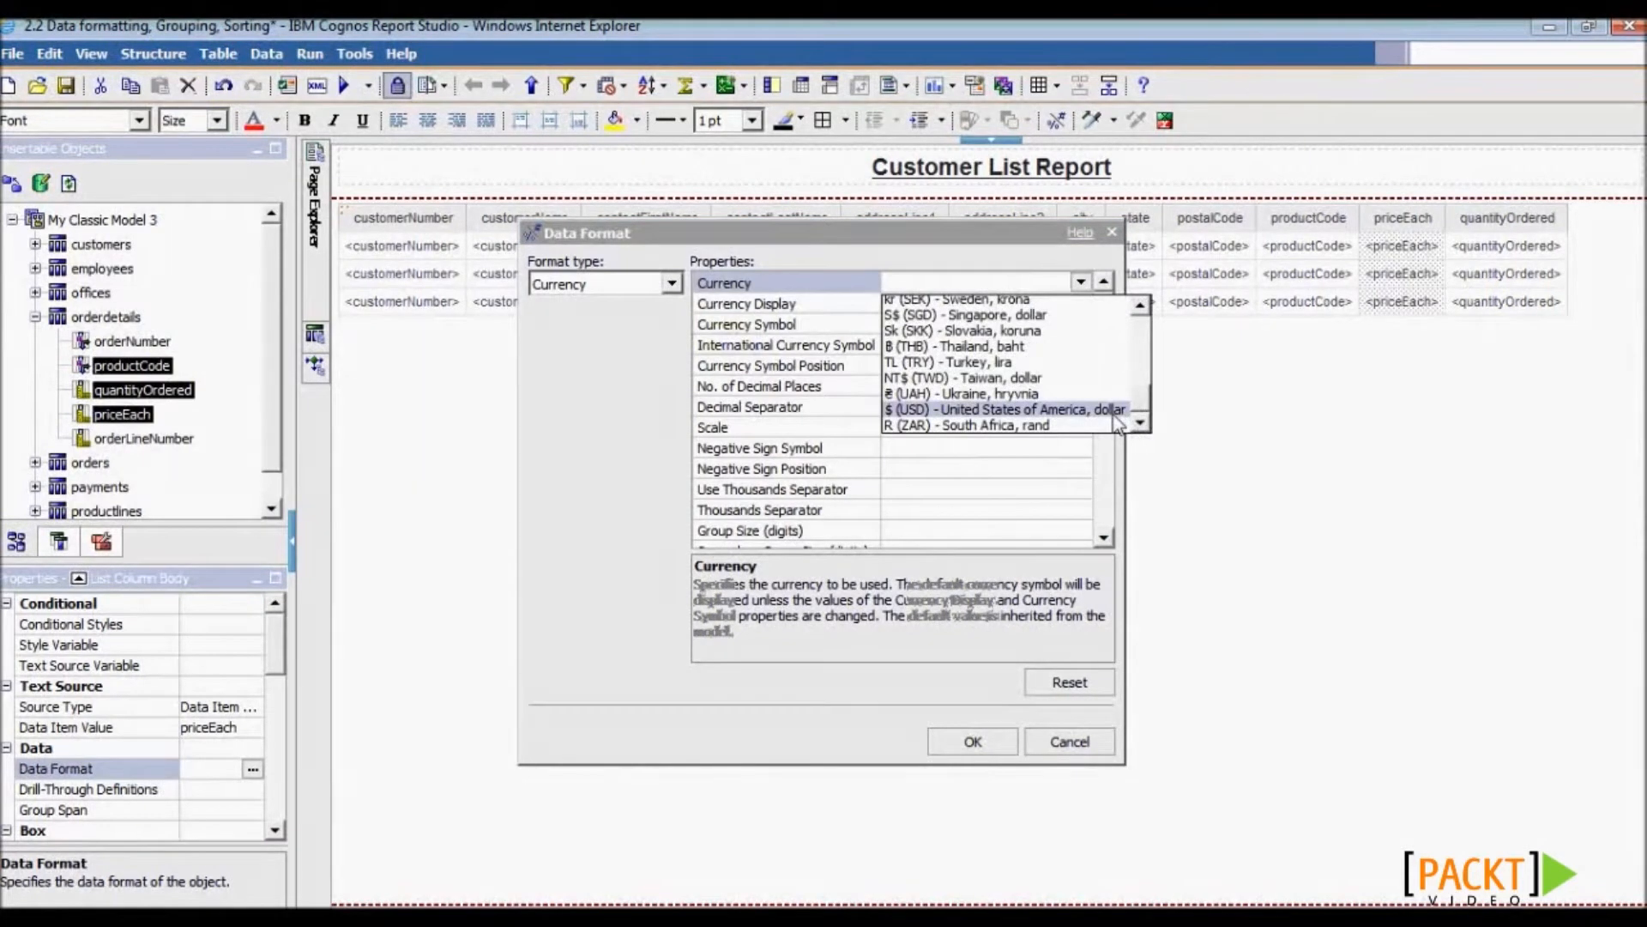
click(1114, 409)
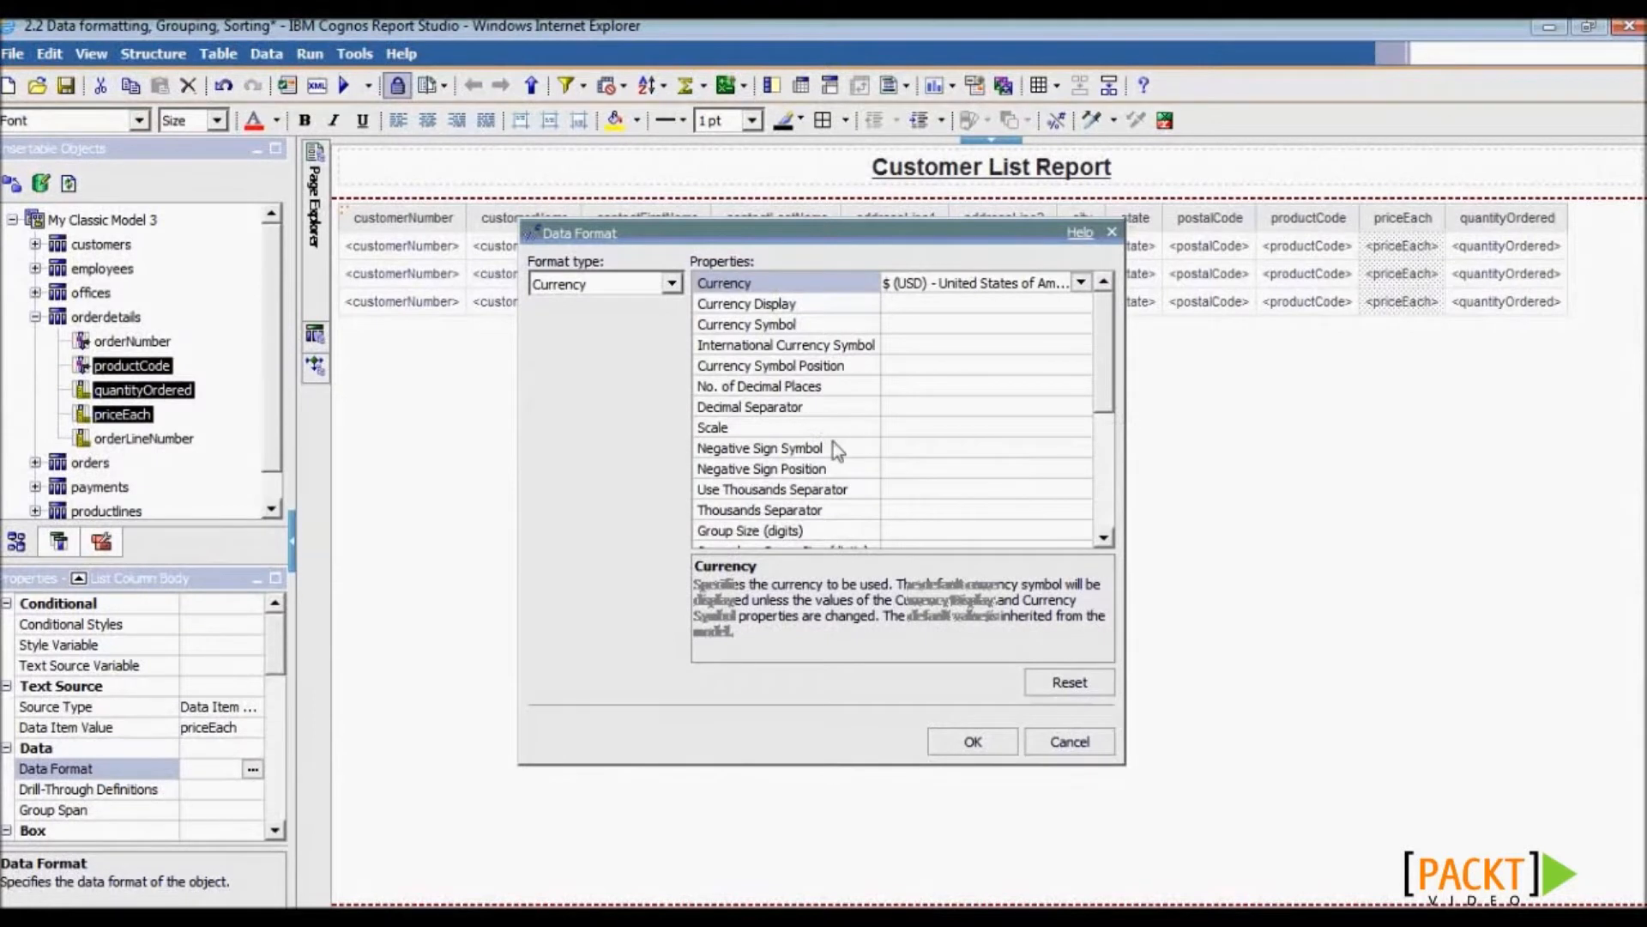
click(899, 386)
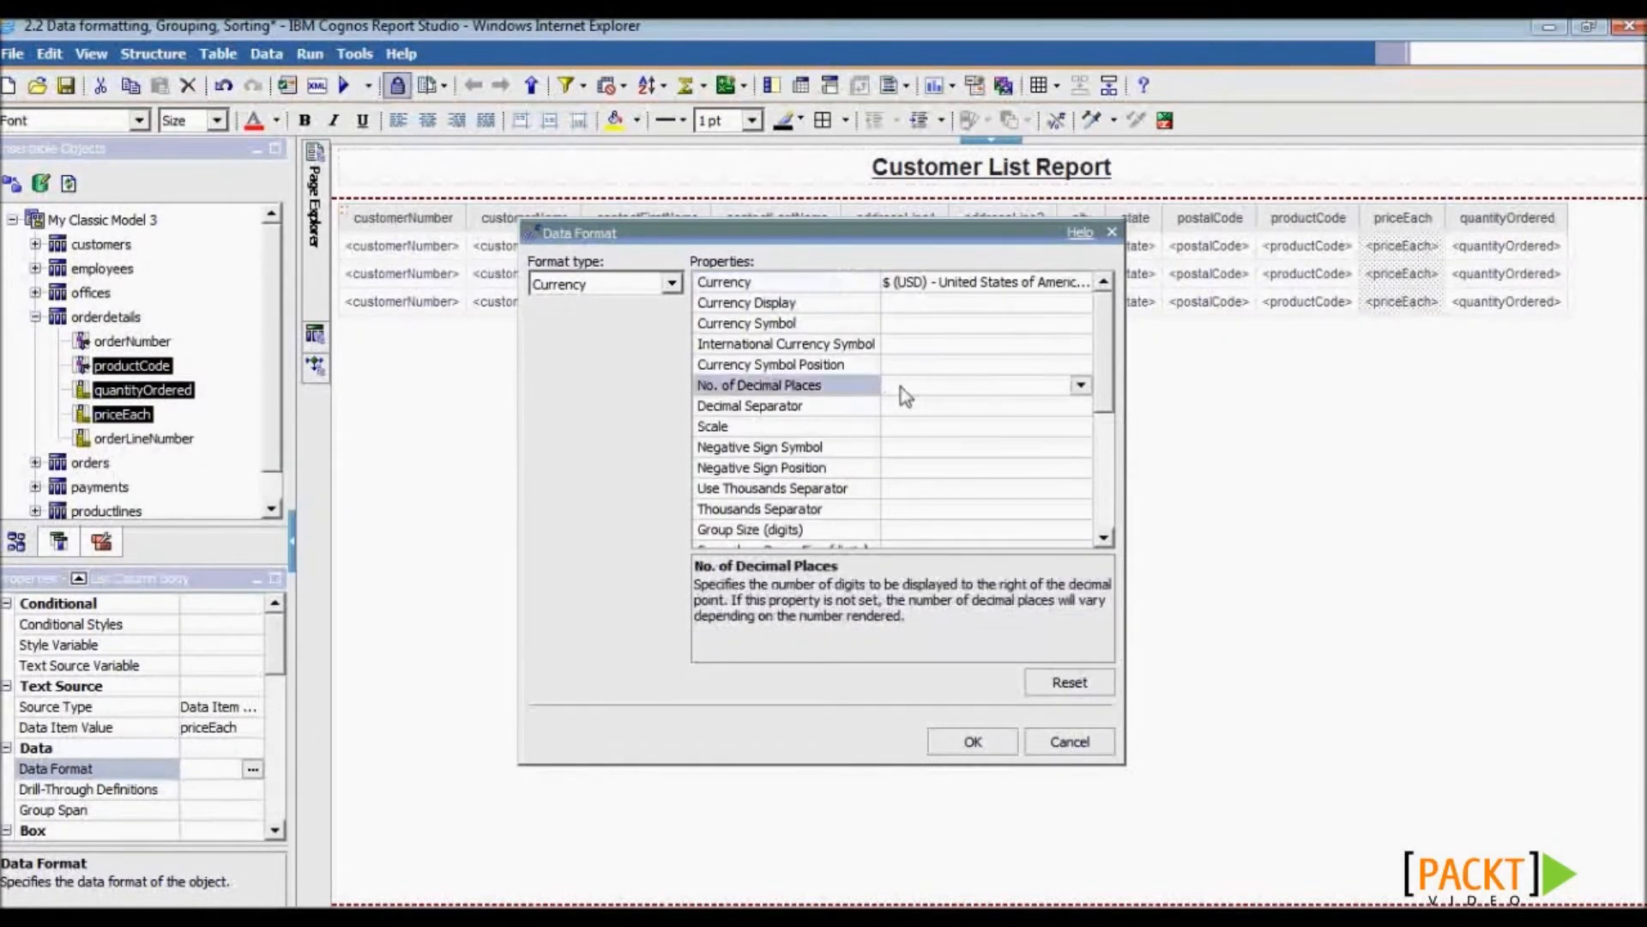
text(2)
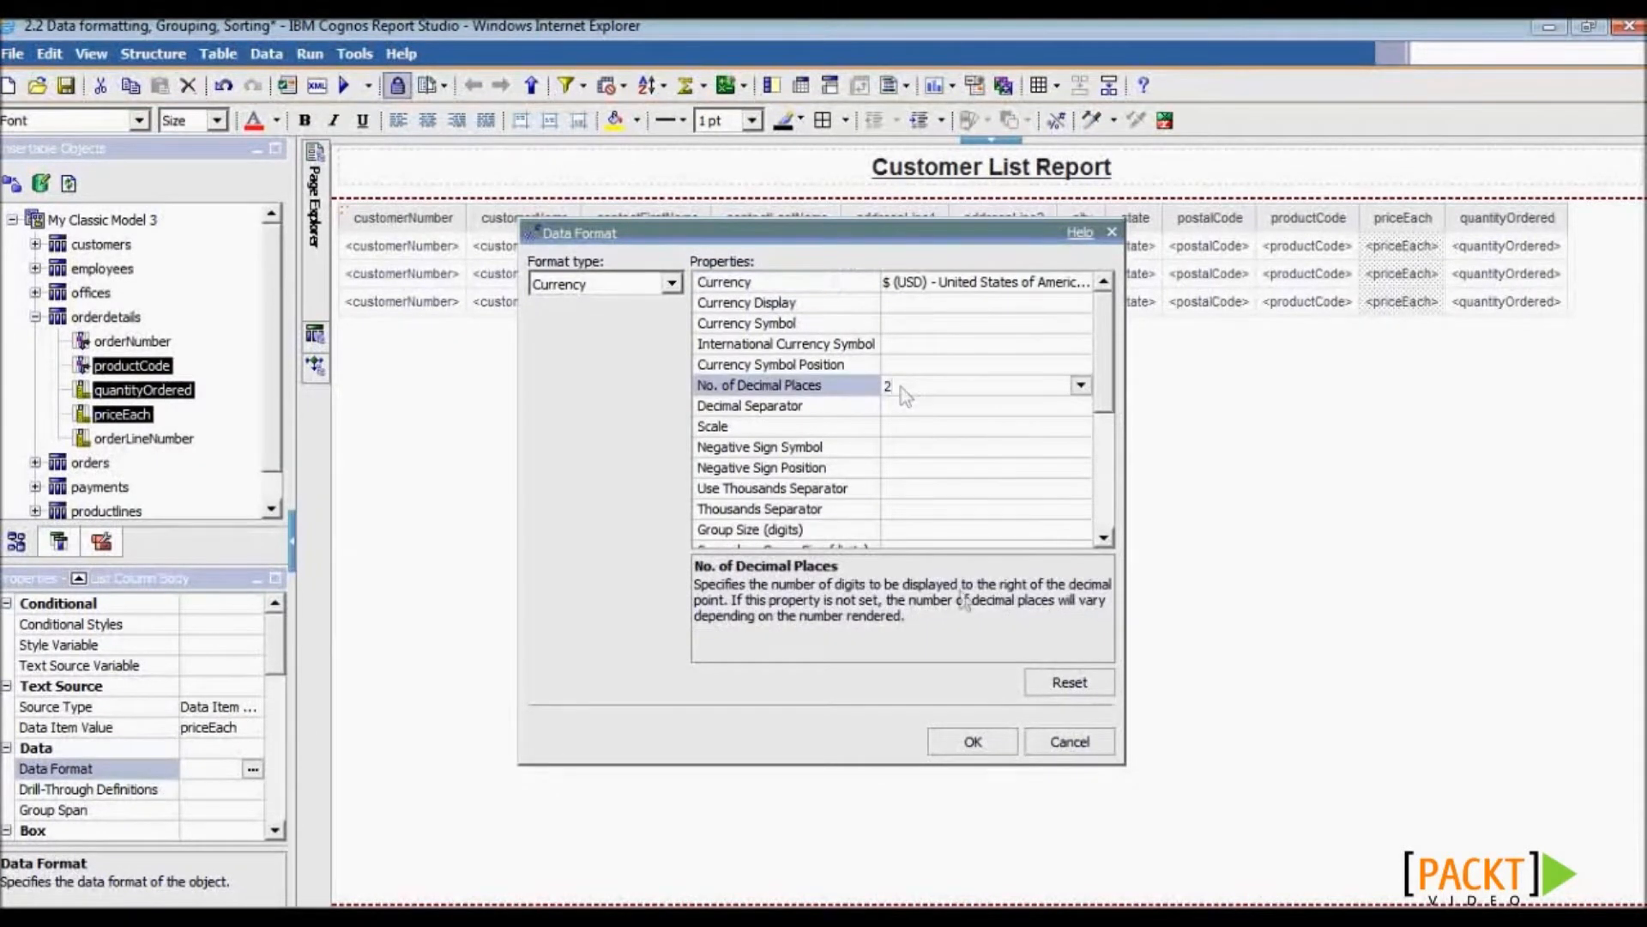
click(972, 747)
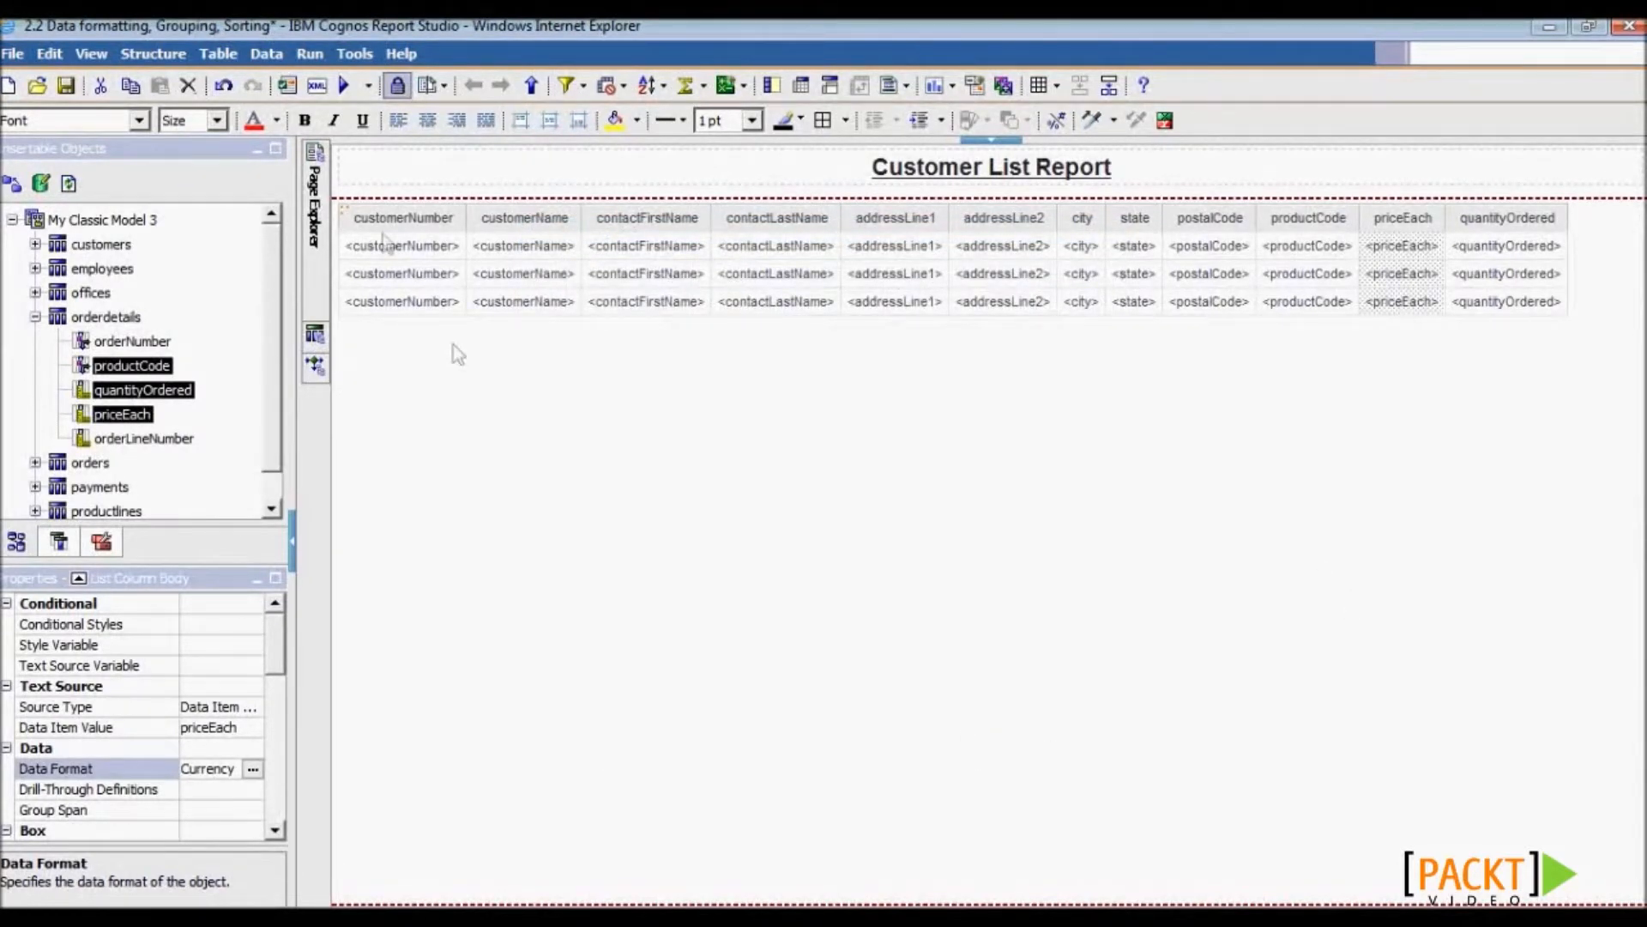
click(386, 247)
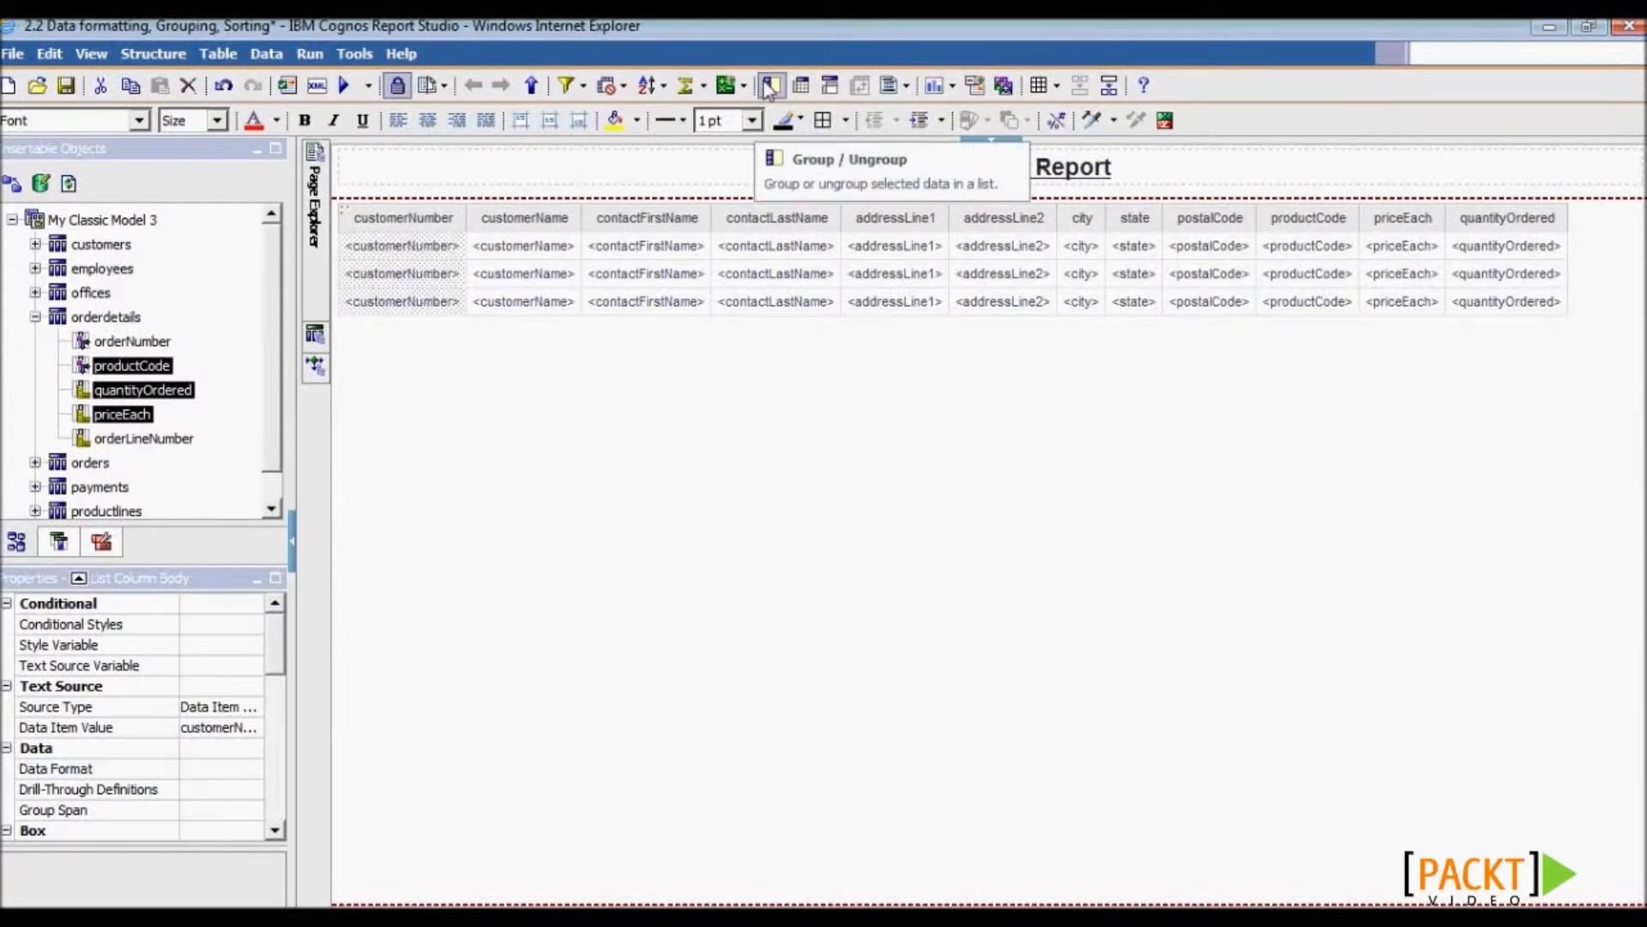
- Group the list by customerNumber and make customerName span each customerNumber group
click(770, 86)
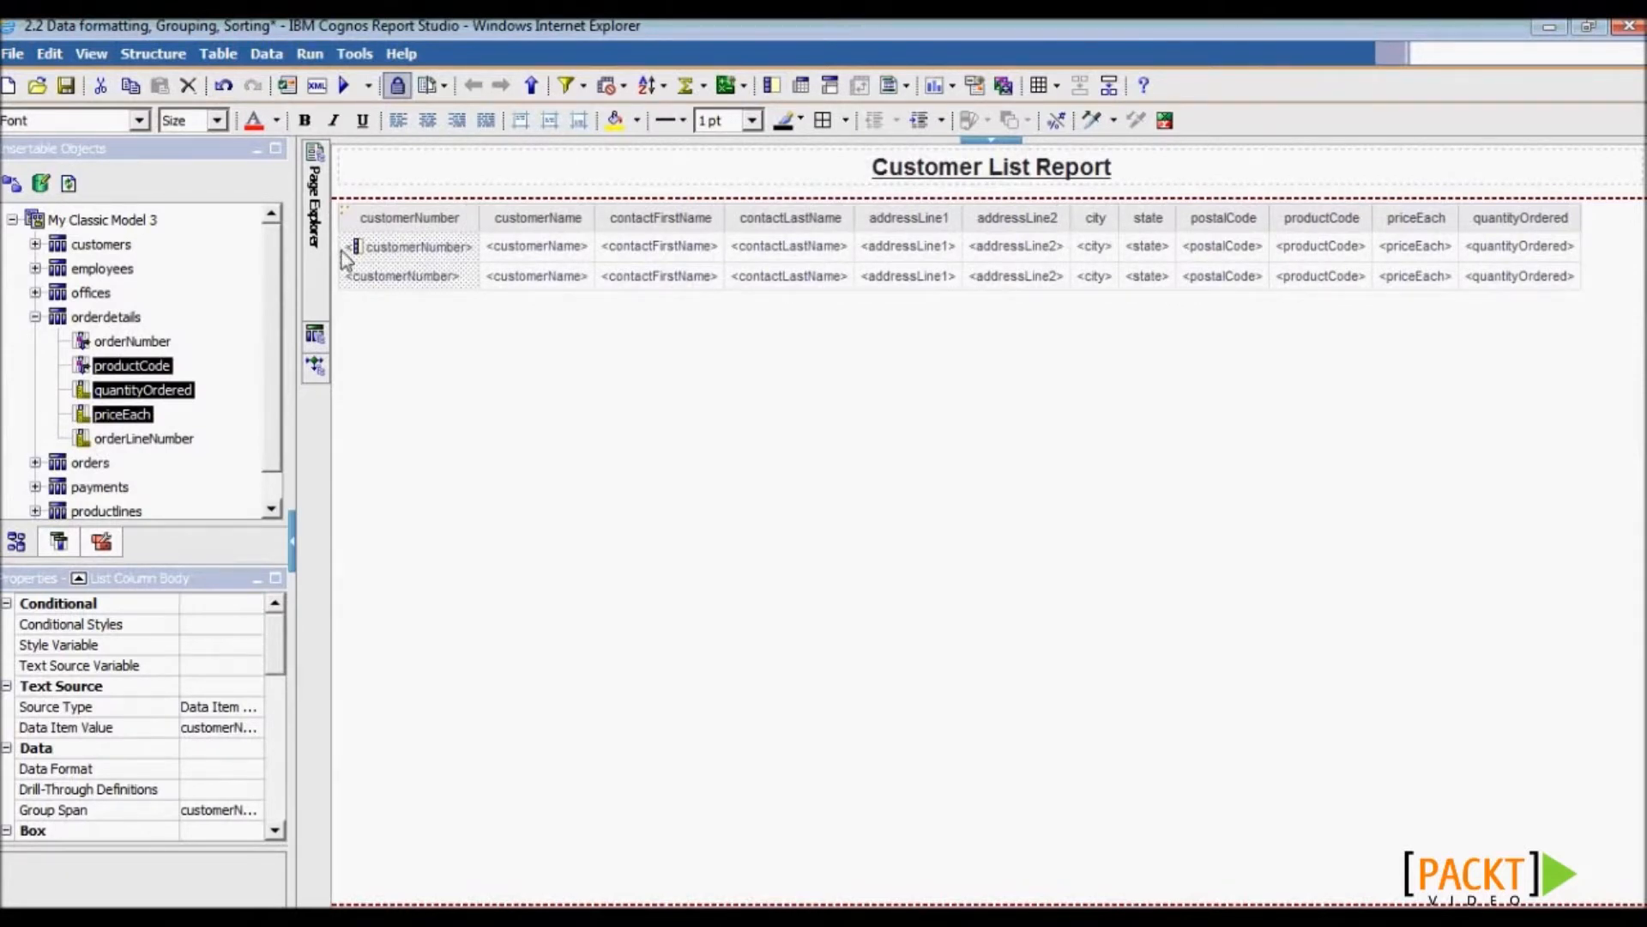
click(543, 258)
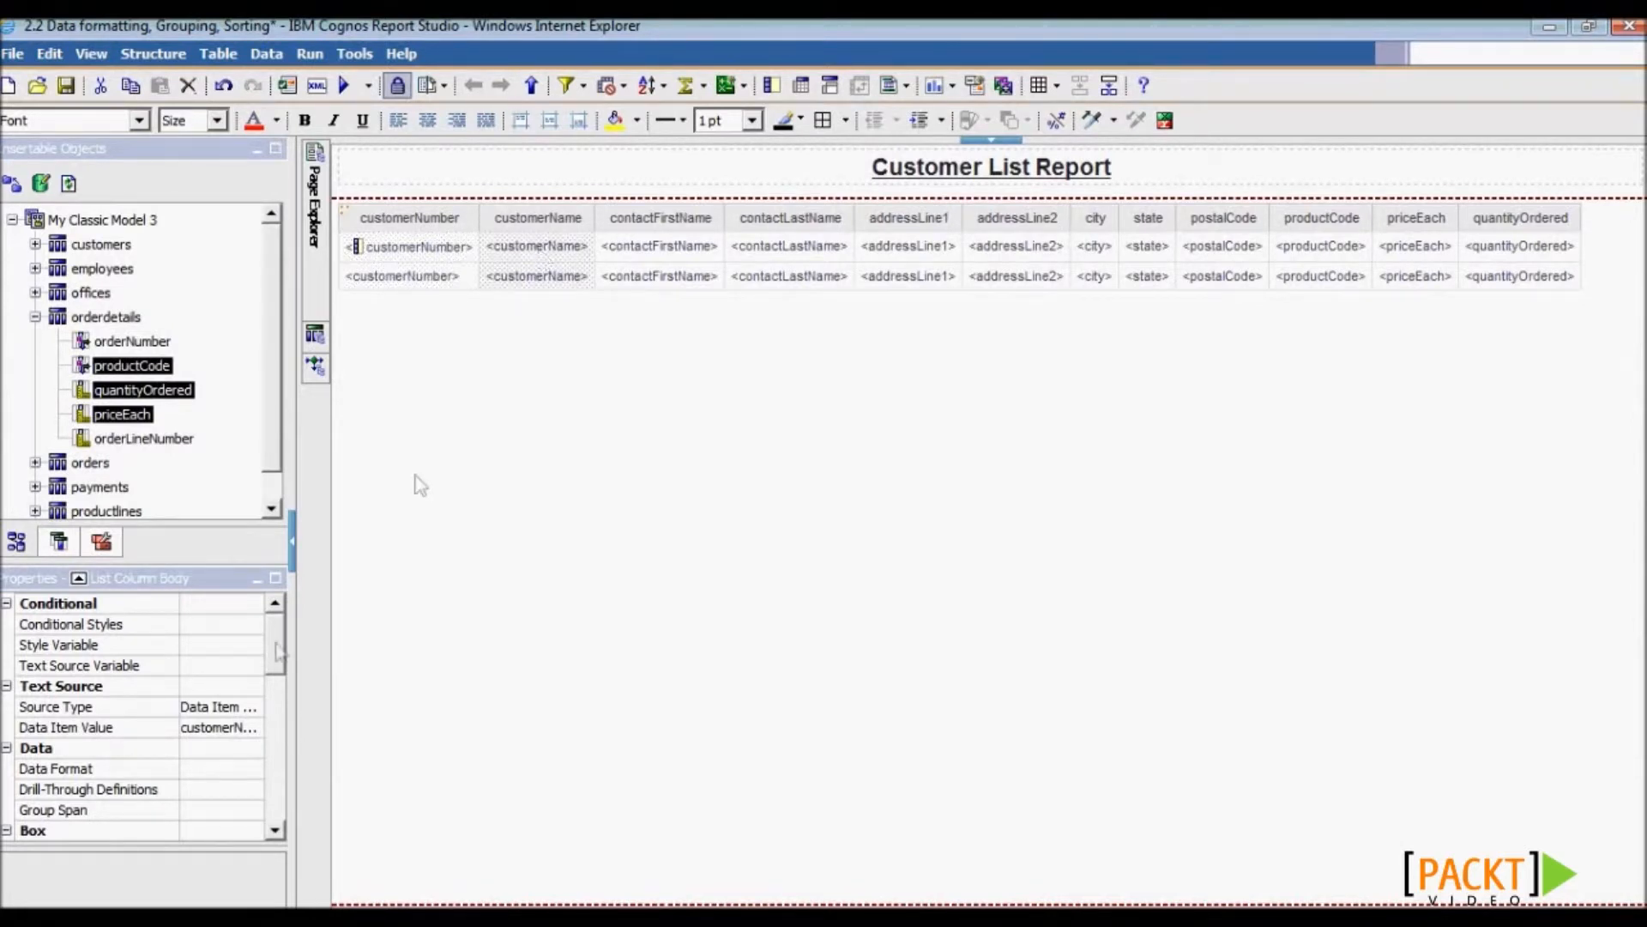
click(256, 810)
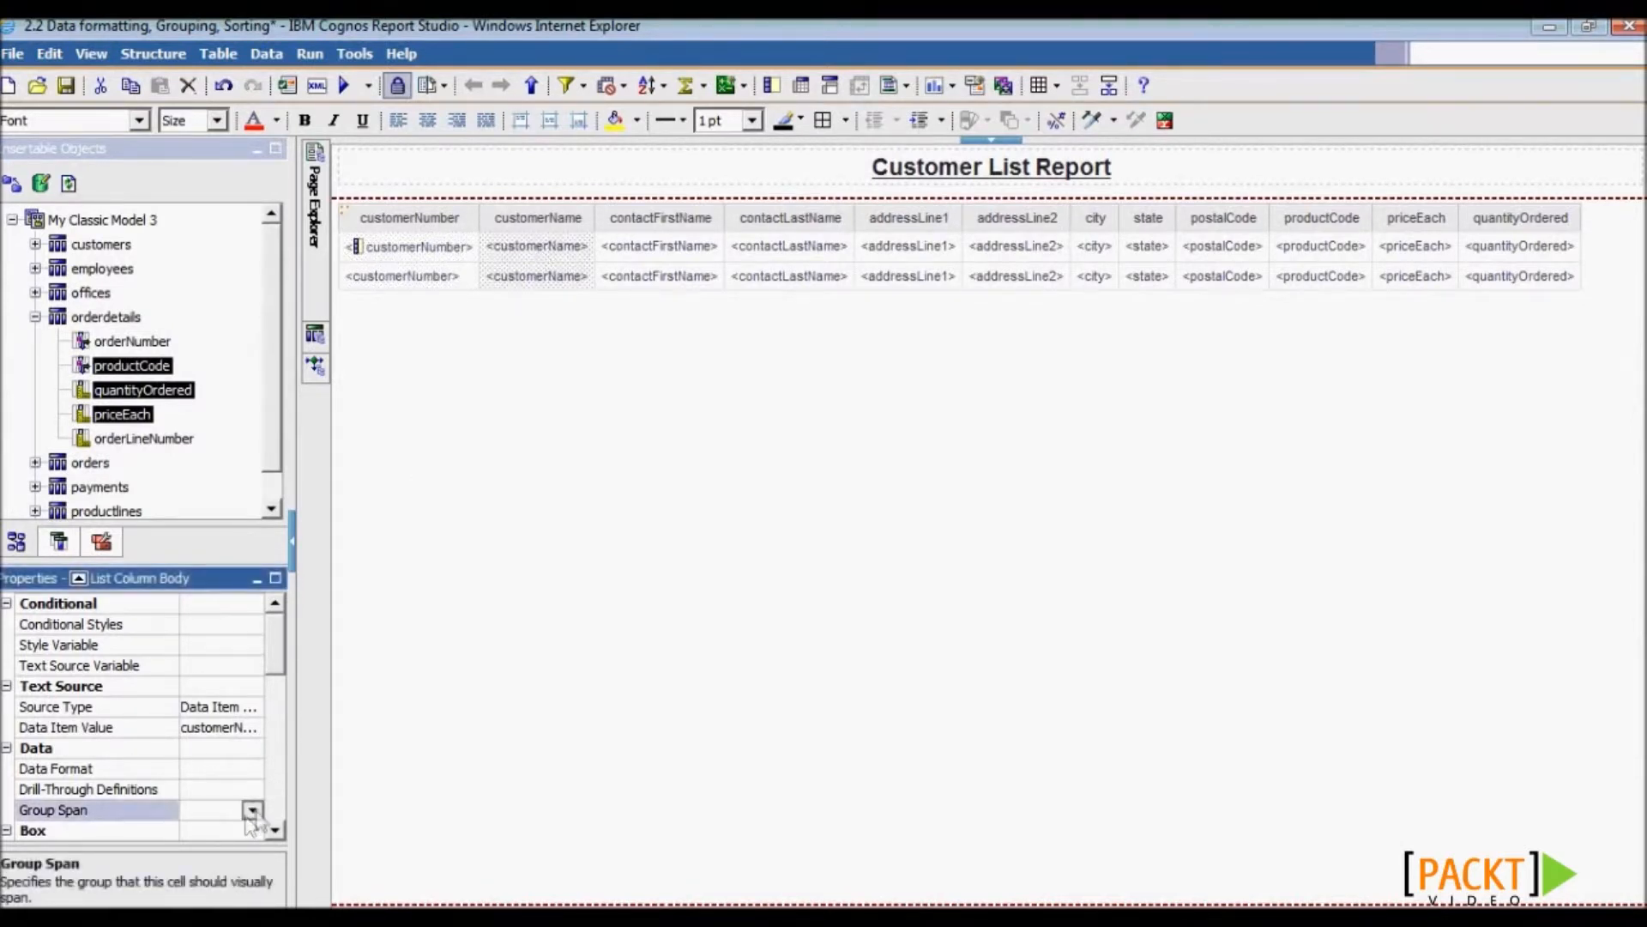
click(253, 810)
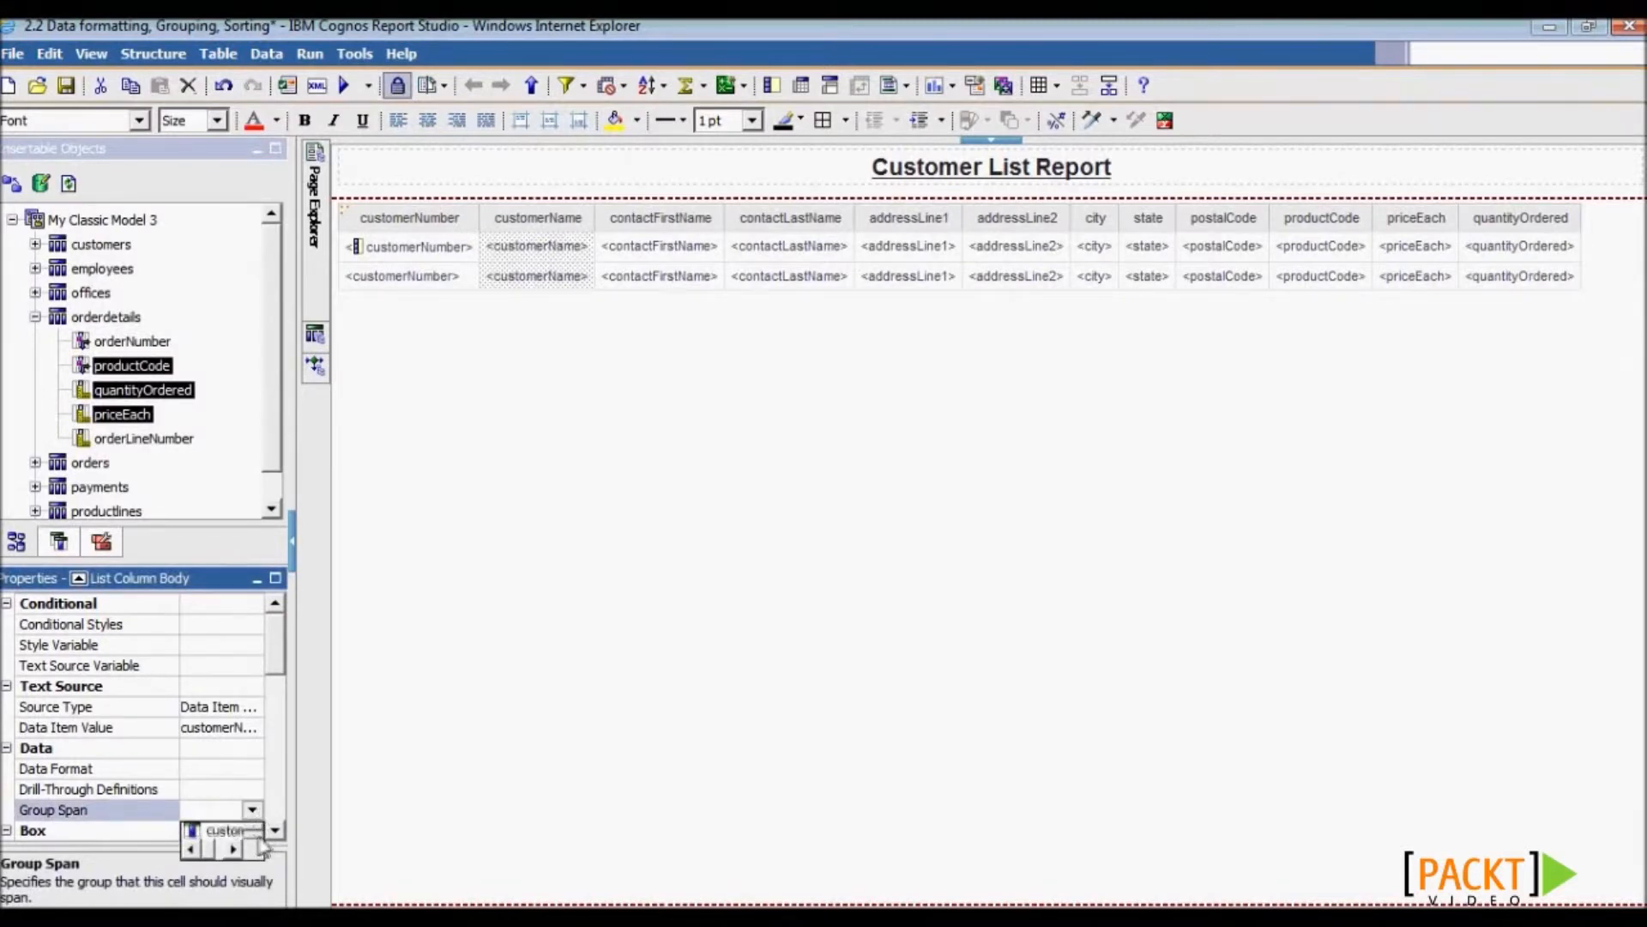
click(244, 836)
drag(295, 782, 446, 783)
- Set Group Span to customerNumber for contactFirstName and contactLastName
click(845, 257)
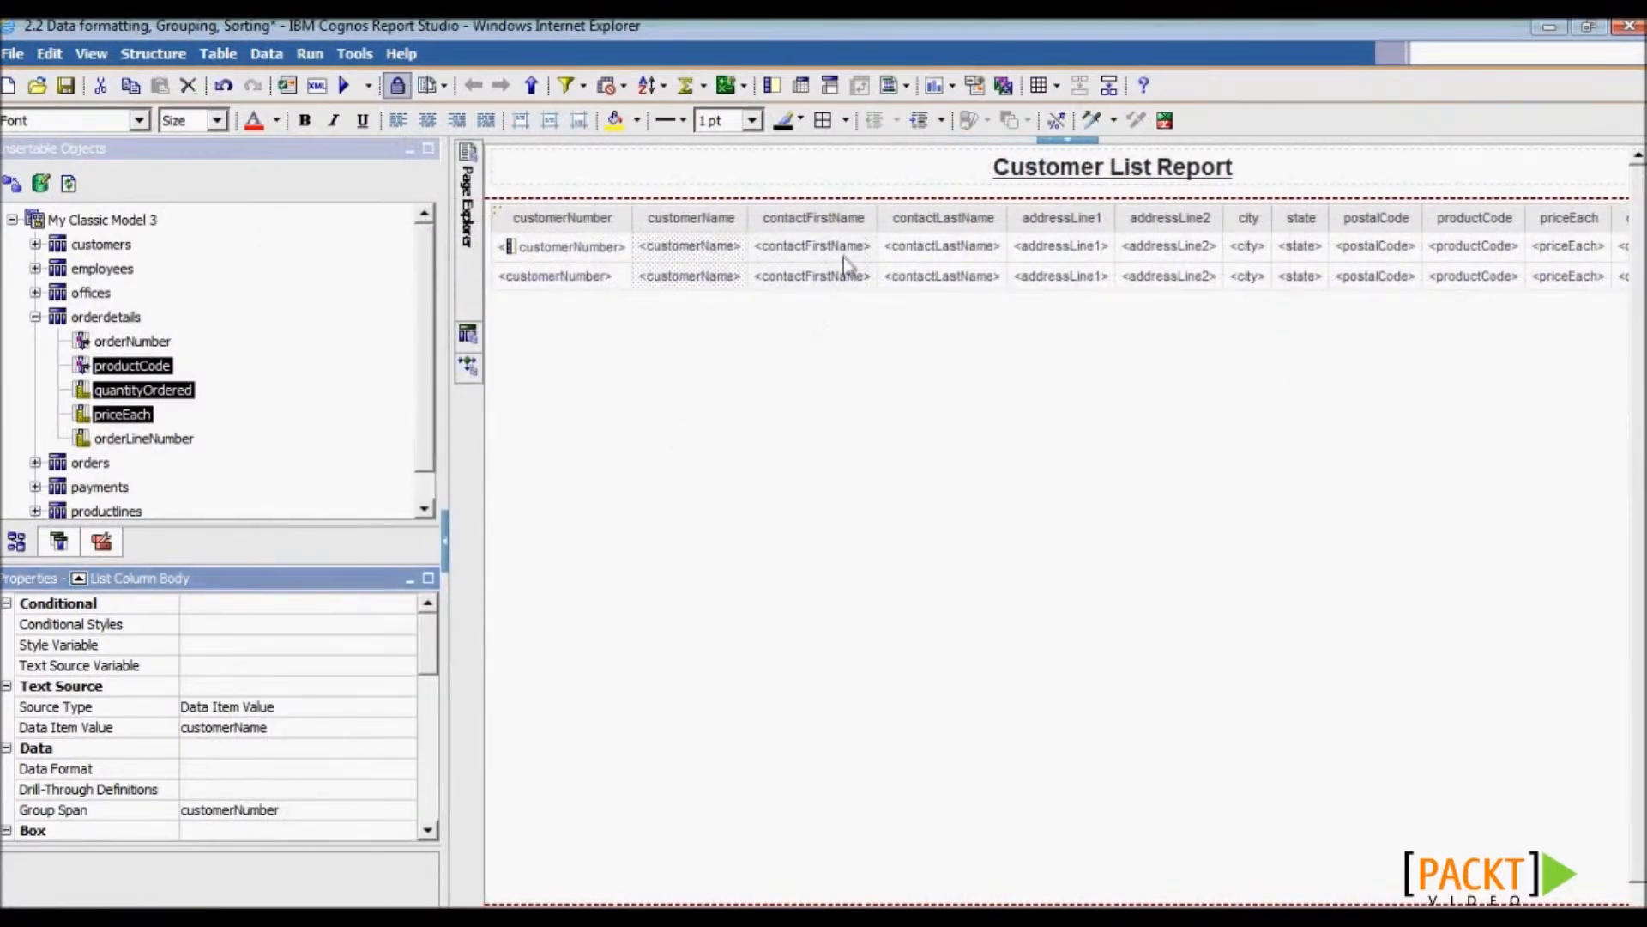
click(383, 807)
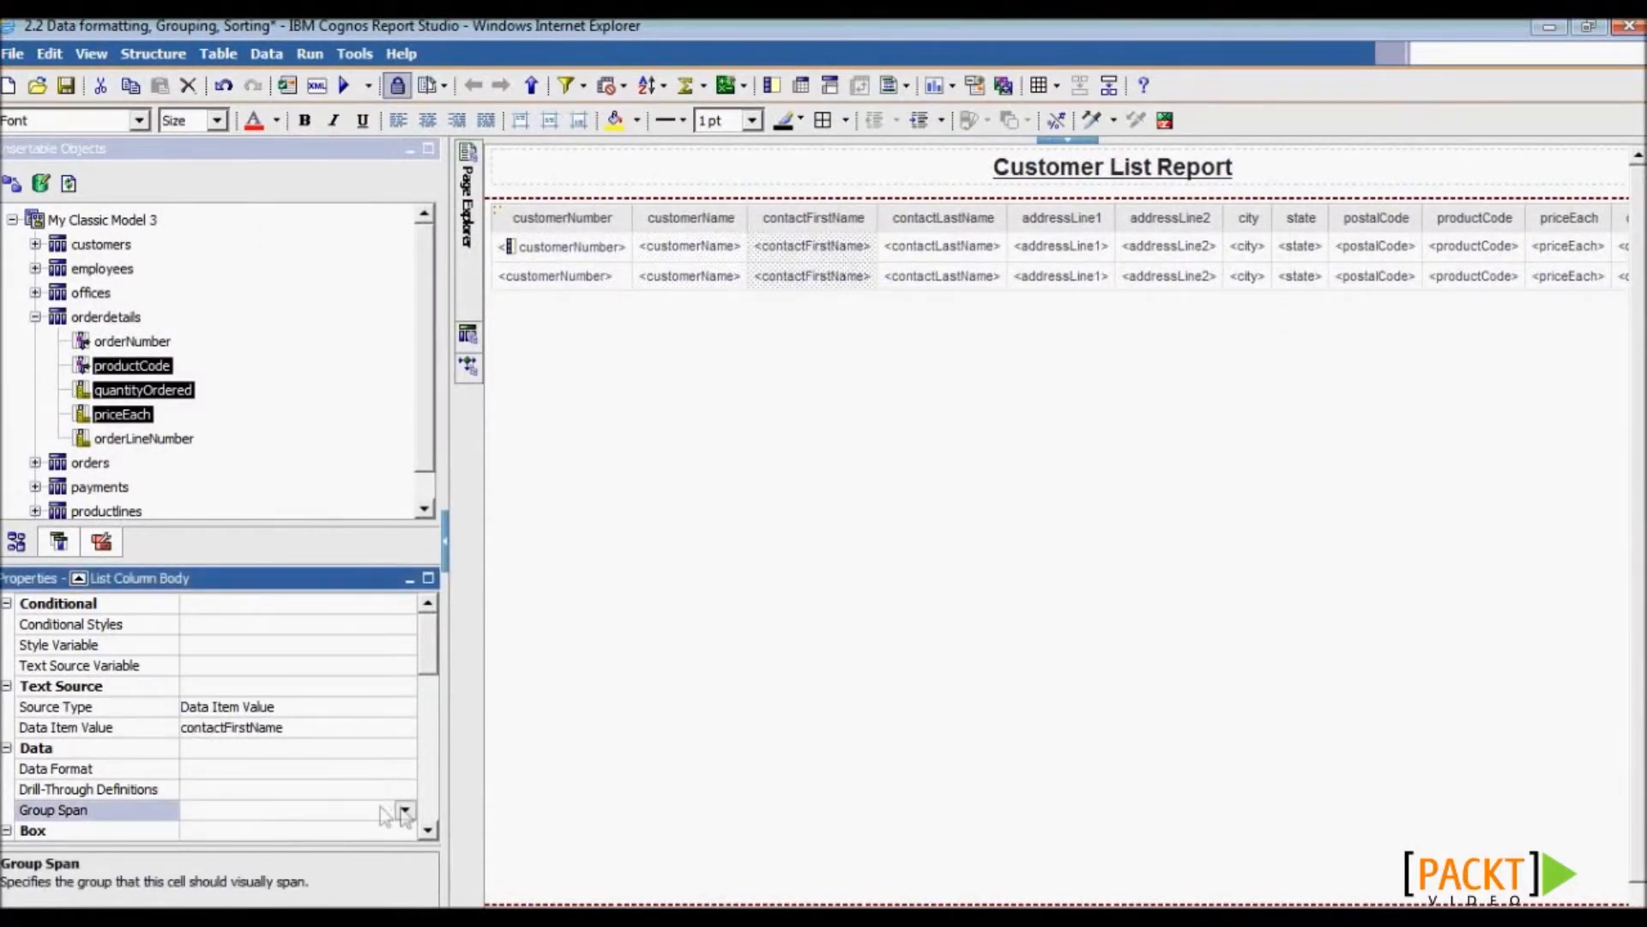
click(404, 809)
click(384, 848)
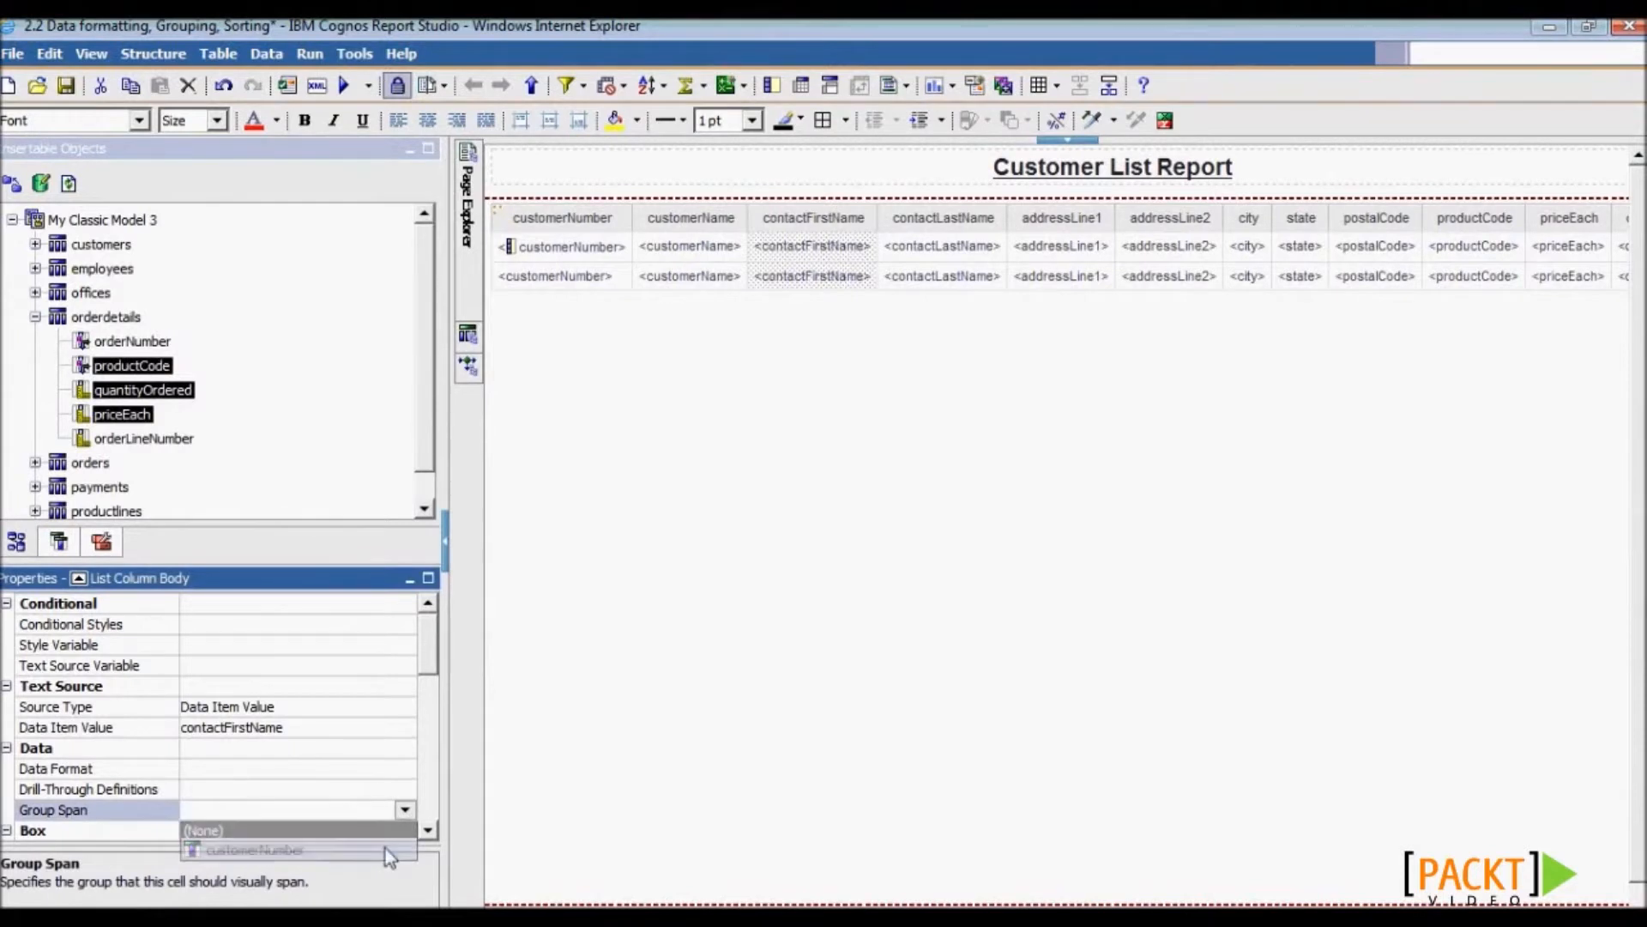
click(926, 259)
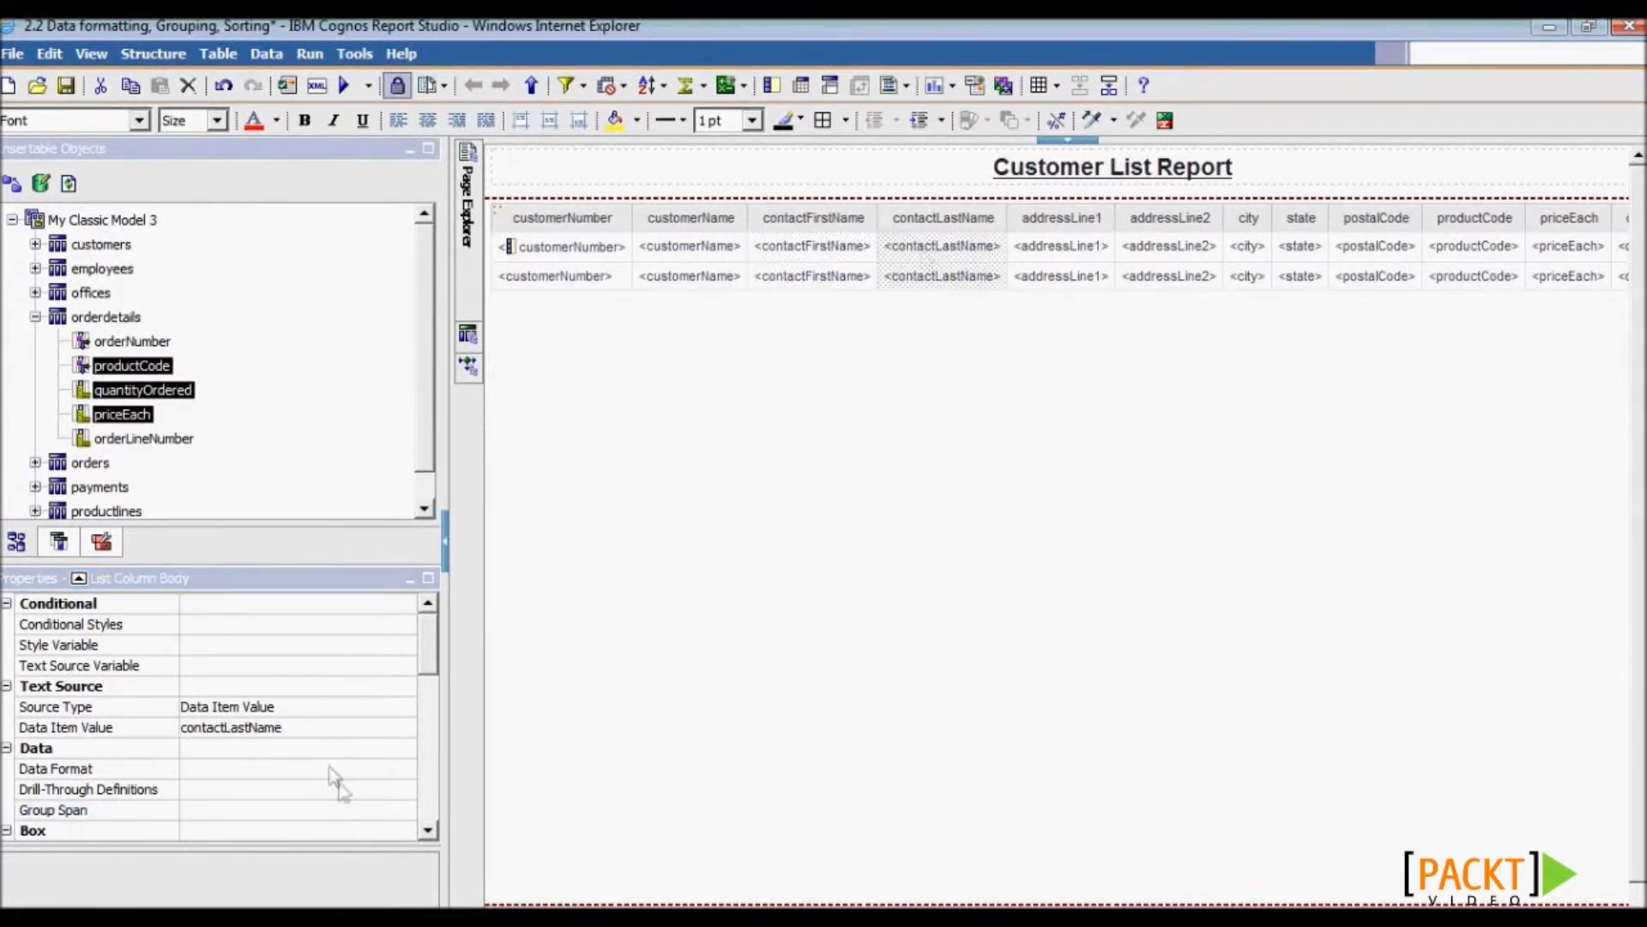
click(367, 809)
click(405, 811)
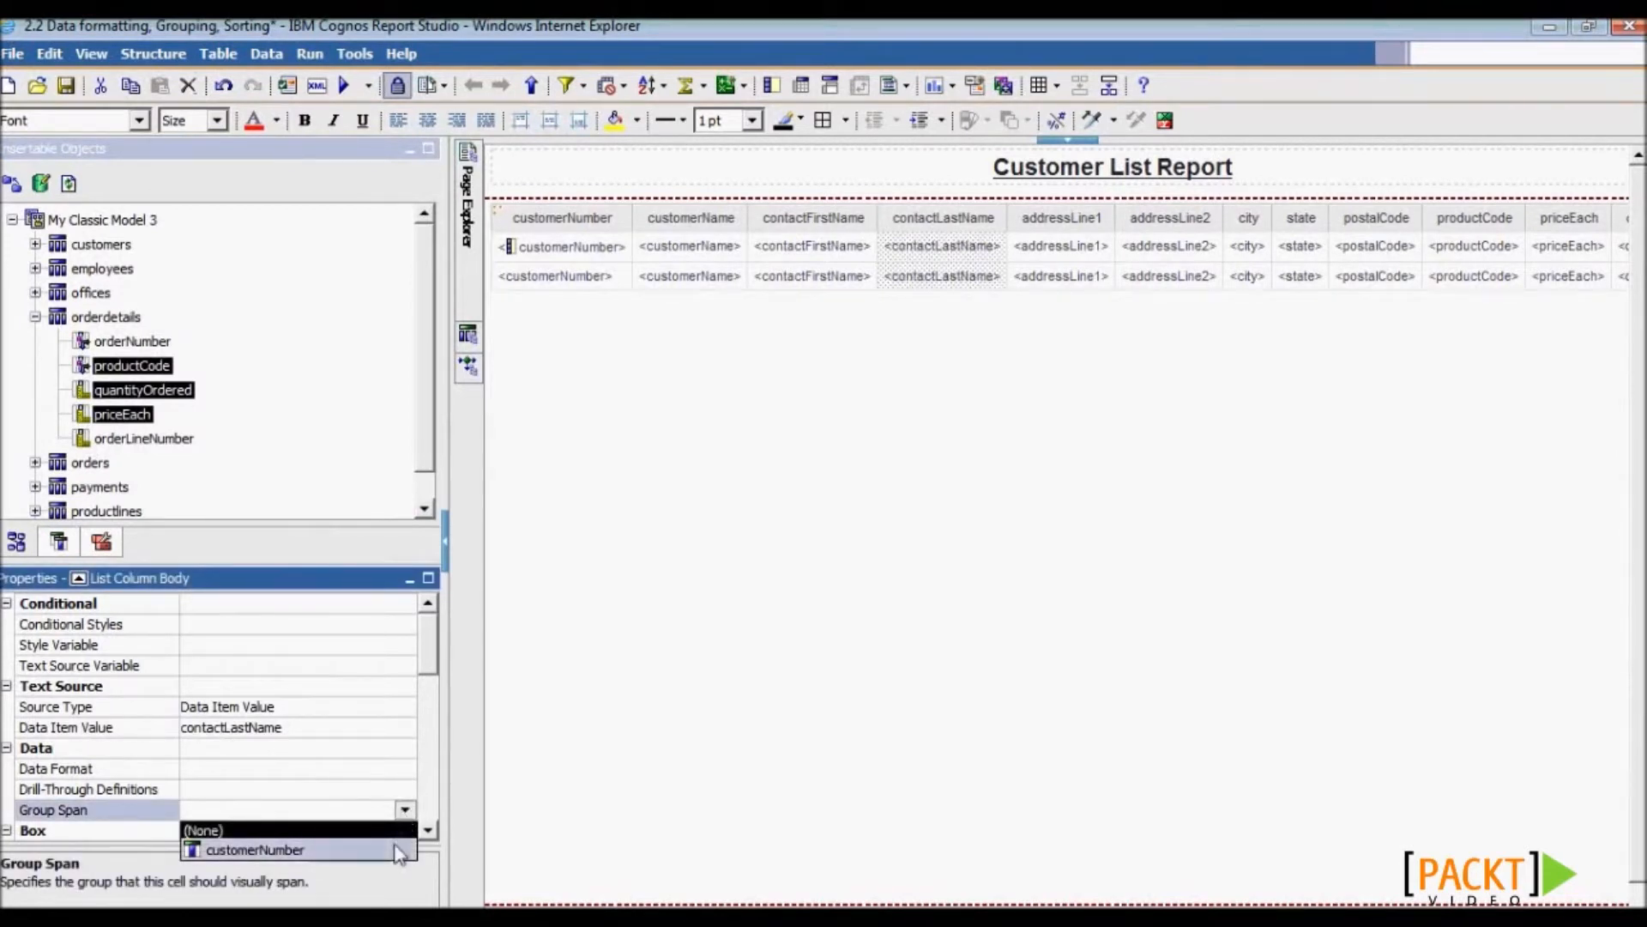
click(396, 848)
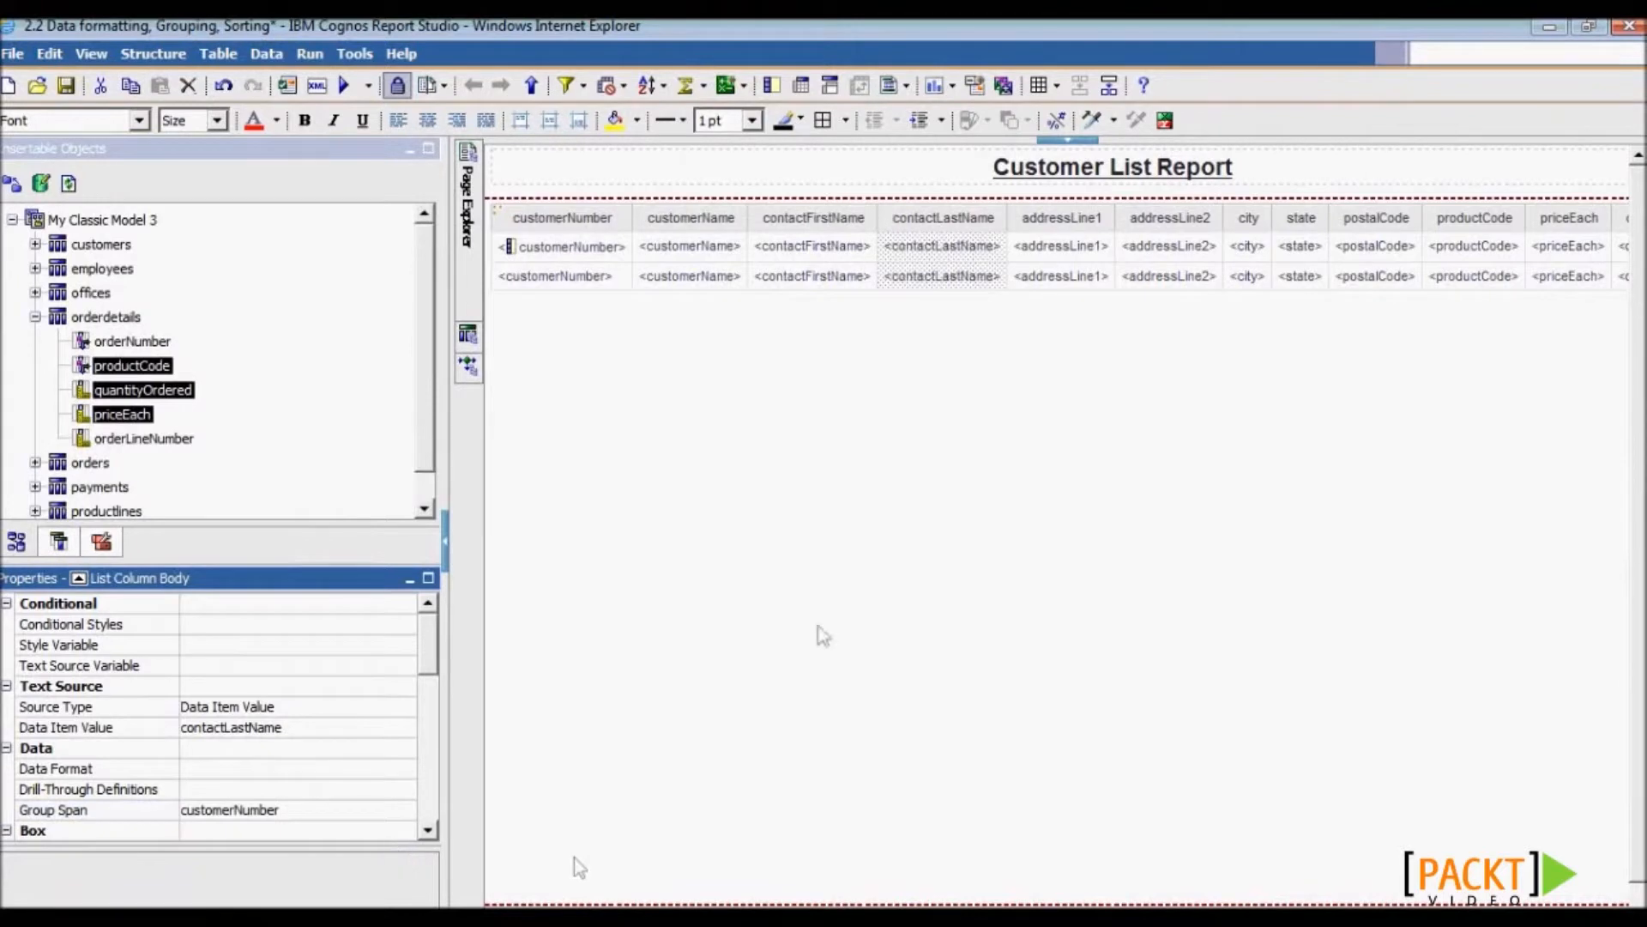
- Delete the five columns addressLine1 through postalCode, then select contactFirstName
click(1083, 230)
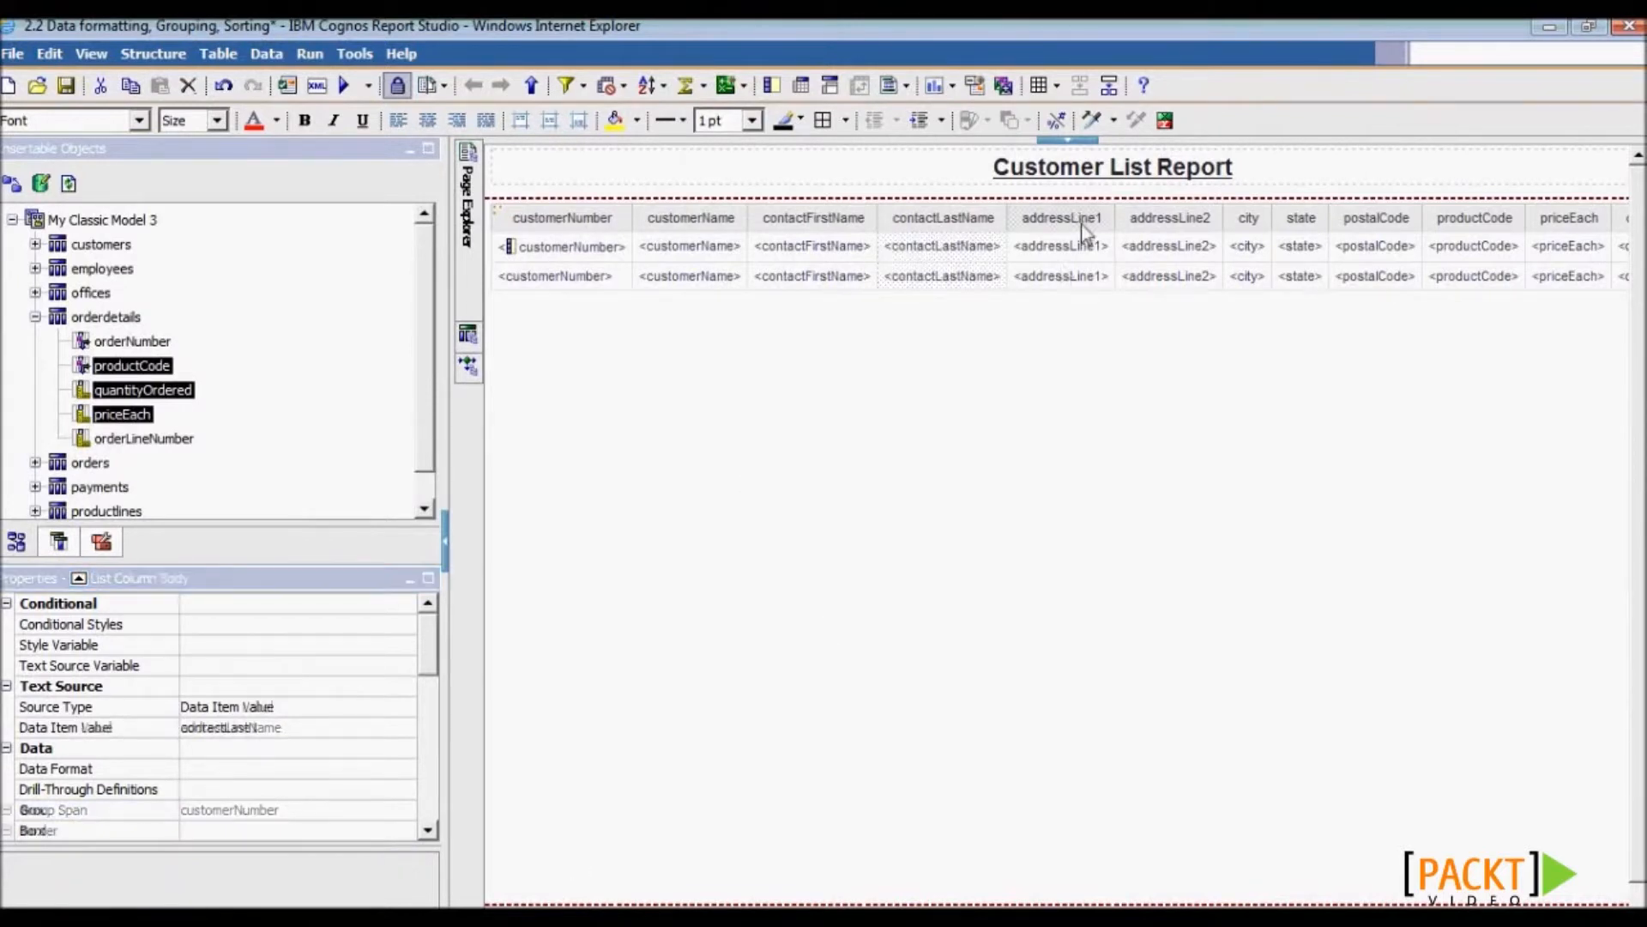
ctrl+click(1189, 234)
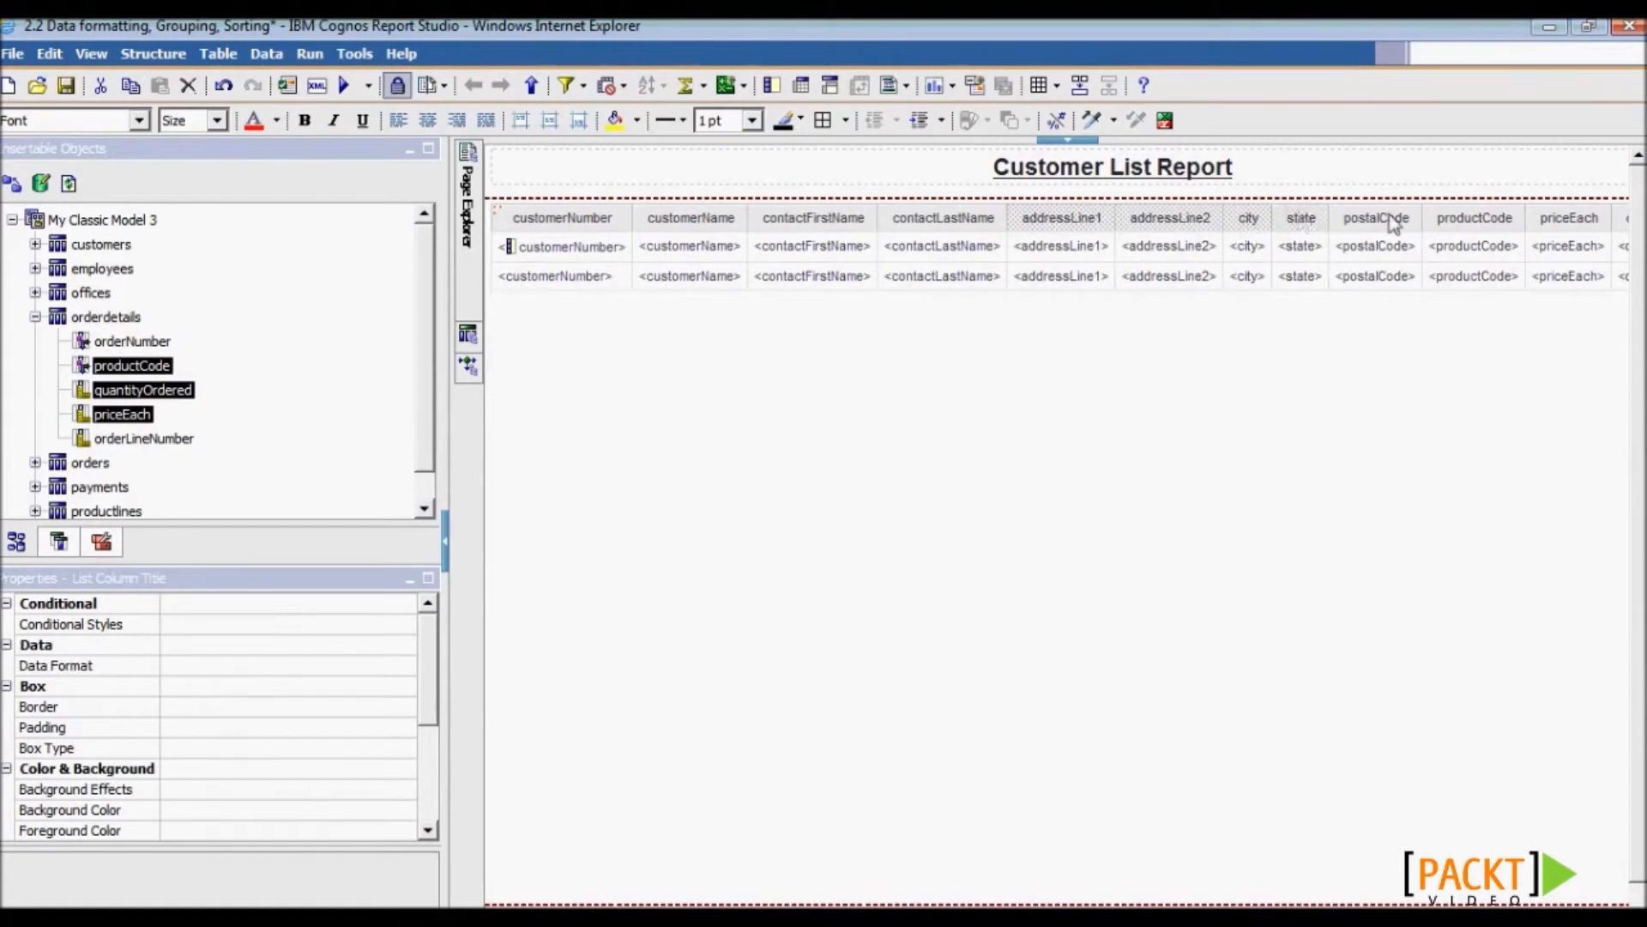
key(Delete)
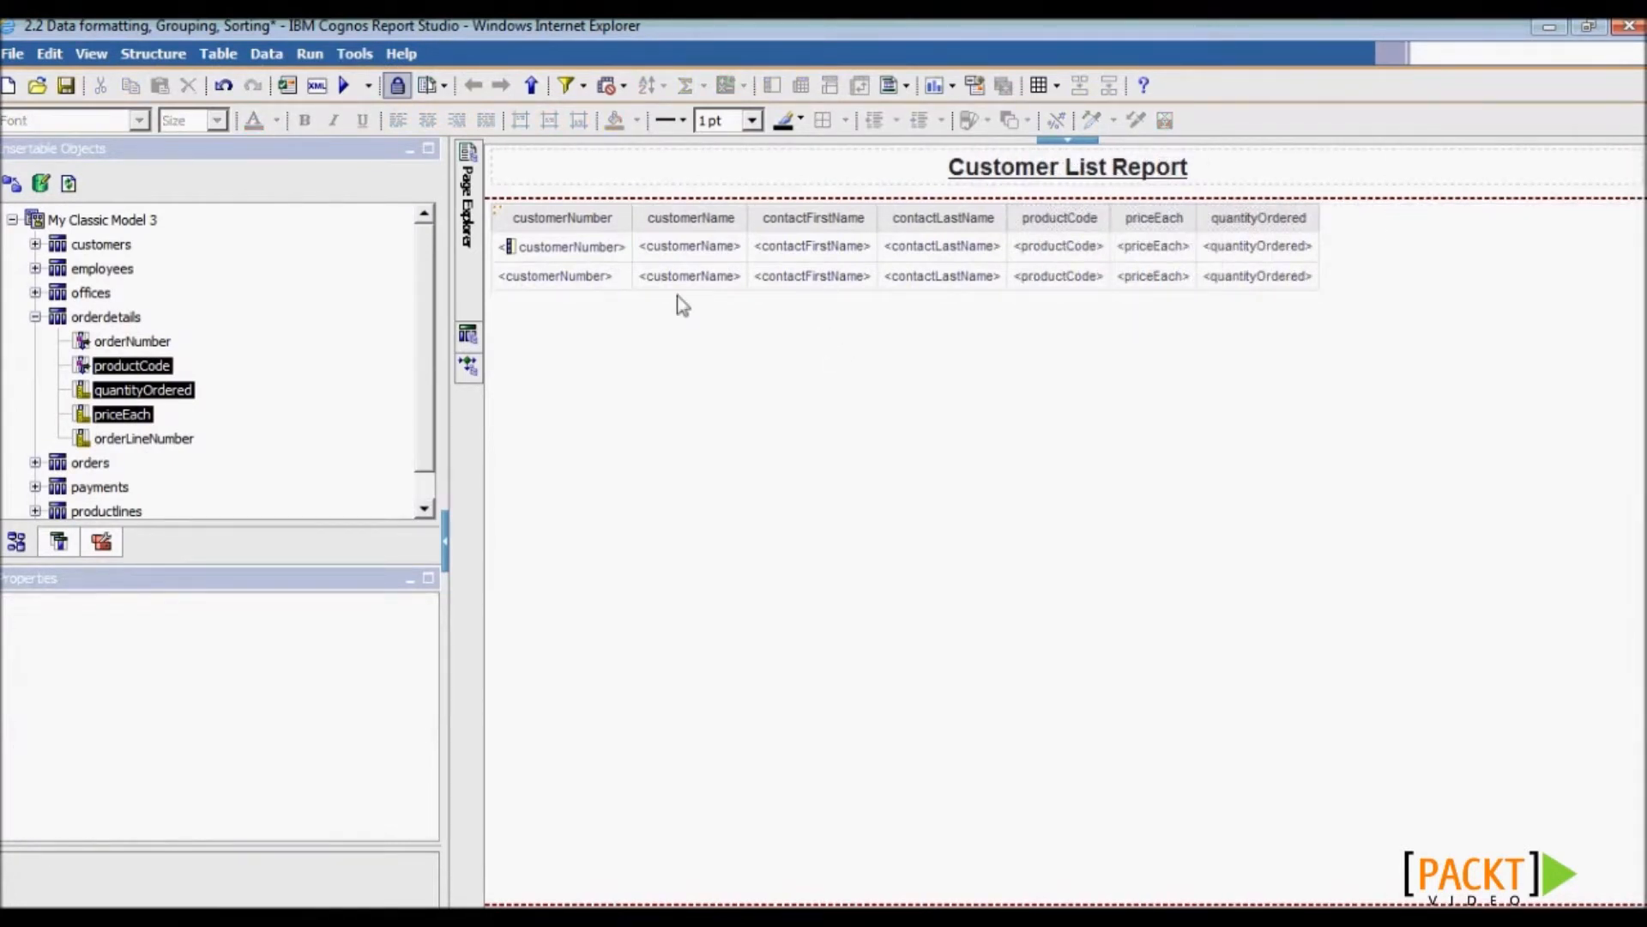
click(798, 251)
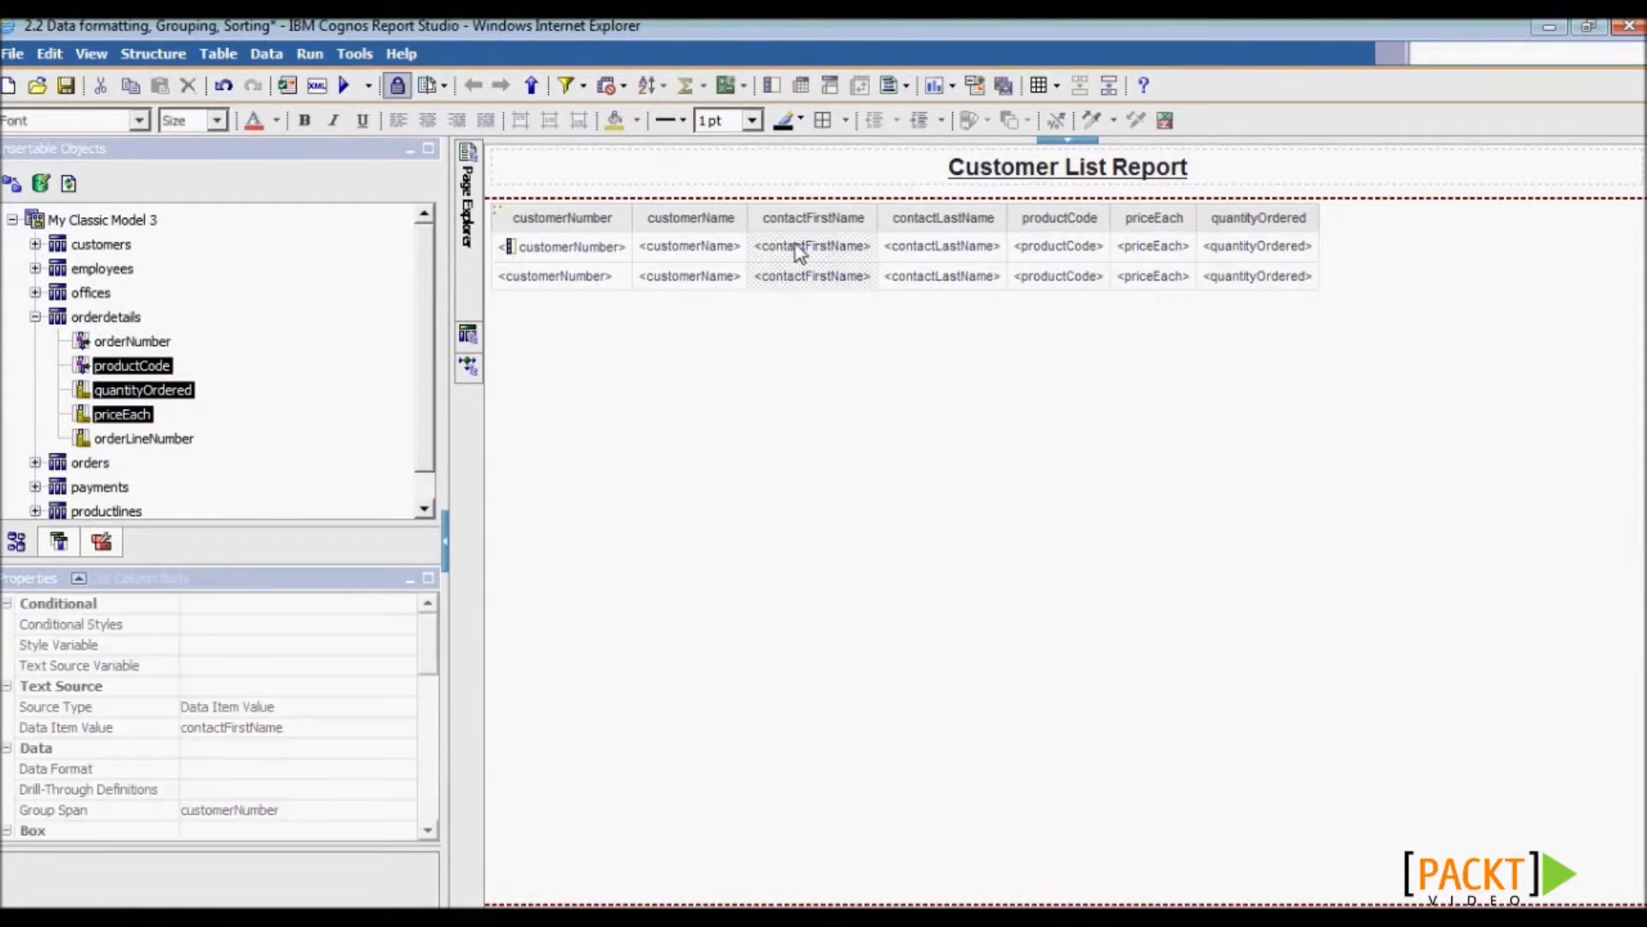
- Sort the list ascending by contactFirstName and save the report
click(654, 89)
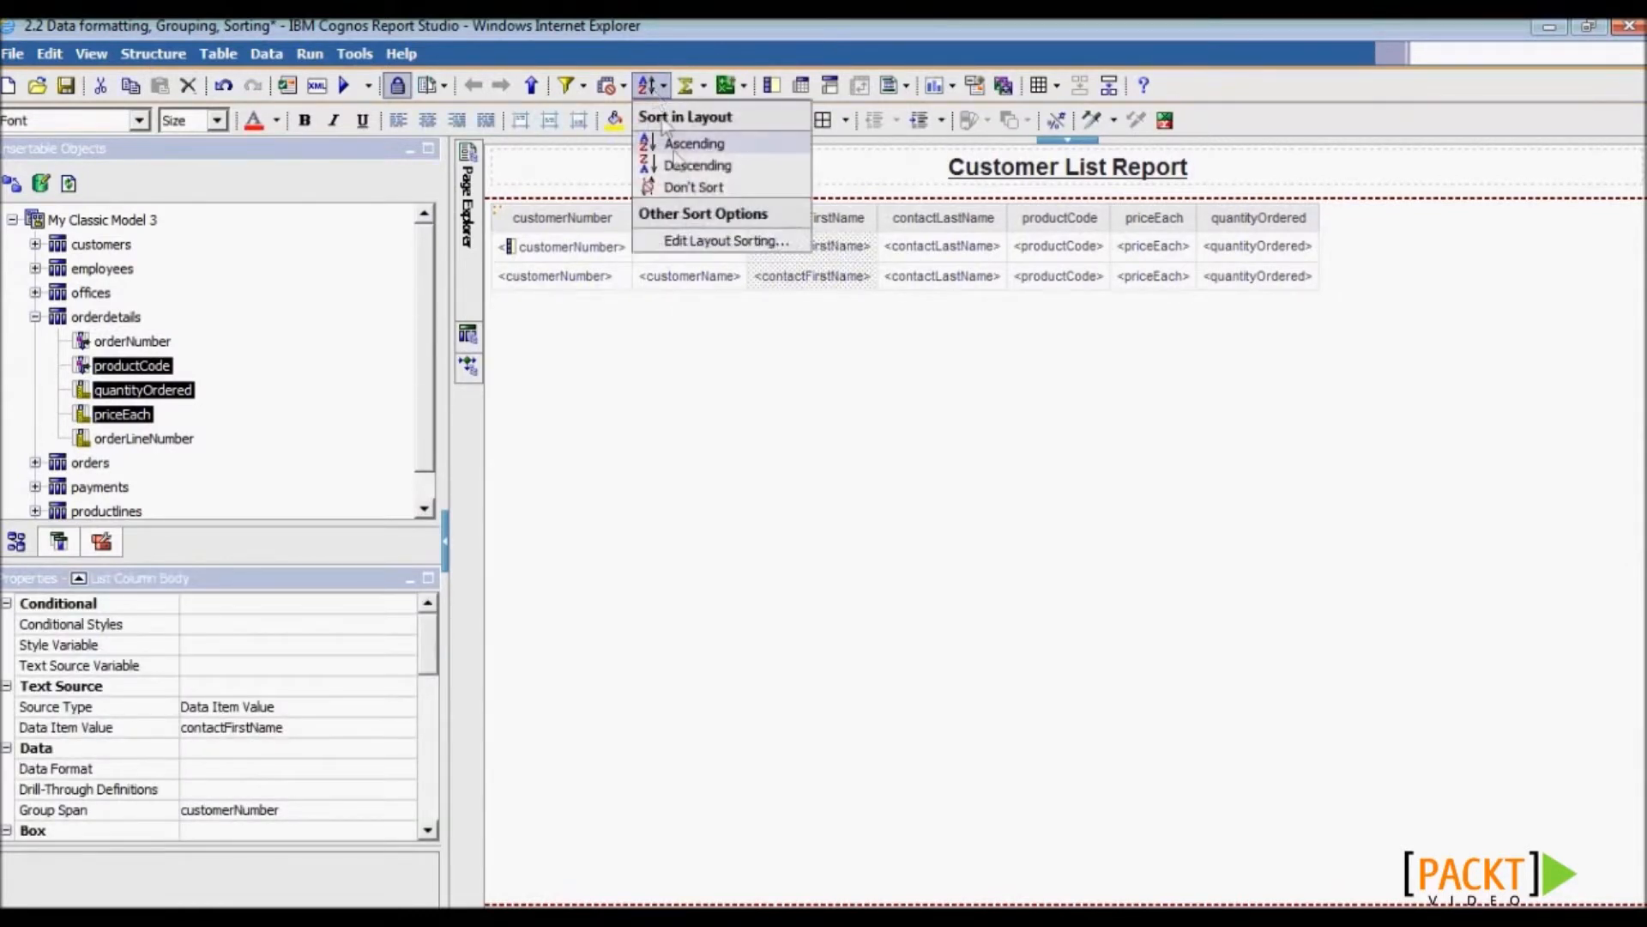
click(692, 144)
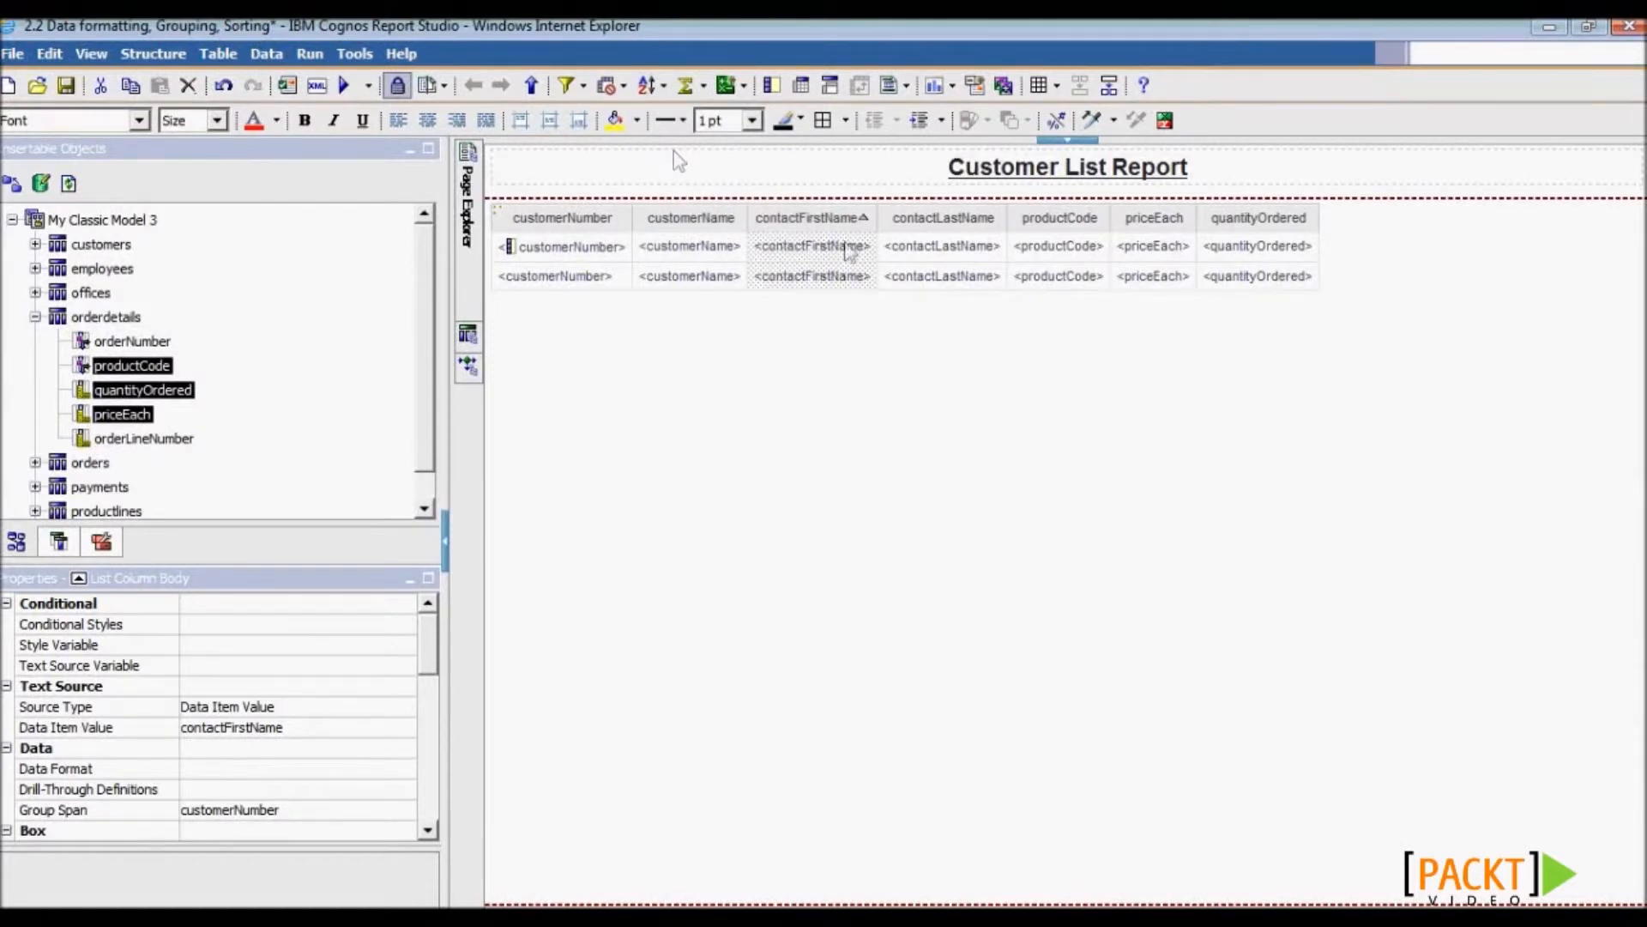
click(66, 85)
- Run the report, maximize the viewer, and inspect the priceEach and quantityOrdered columns
click(344, 85)
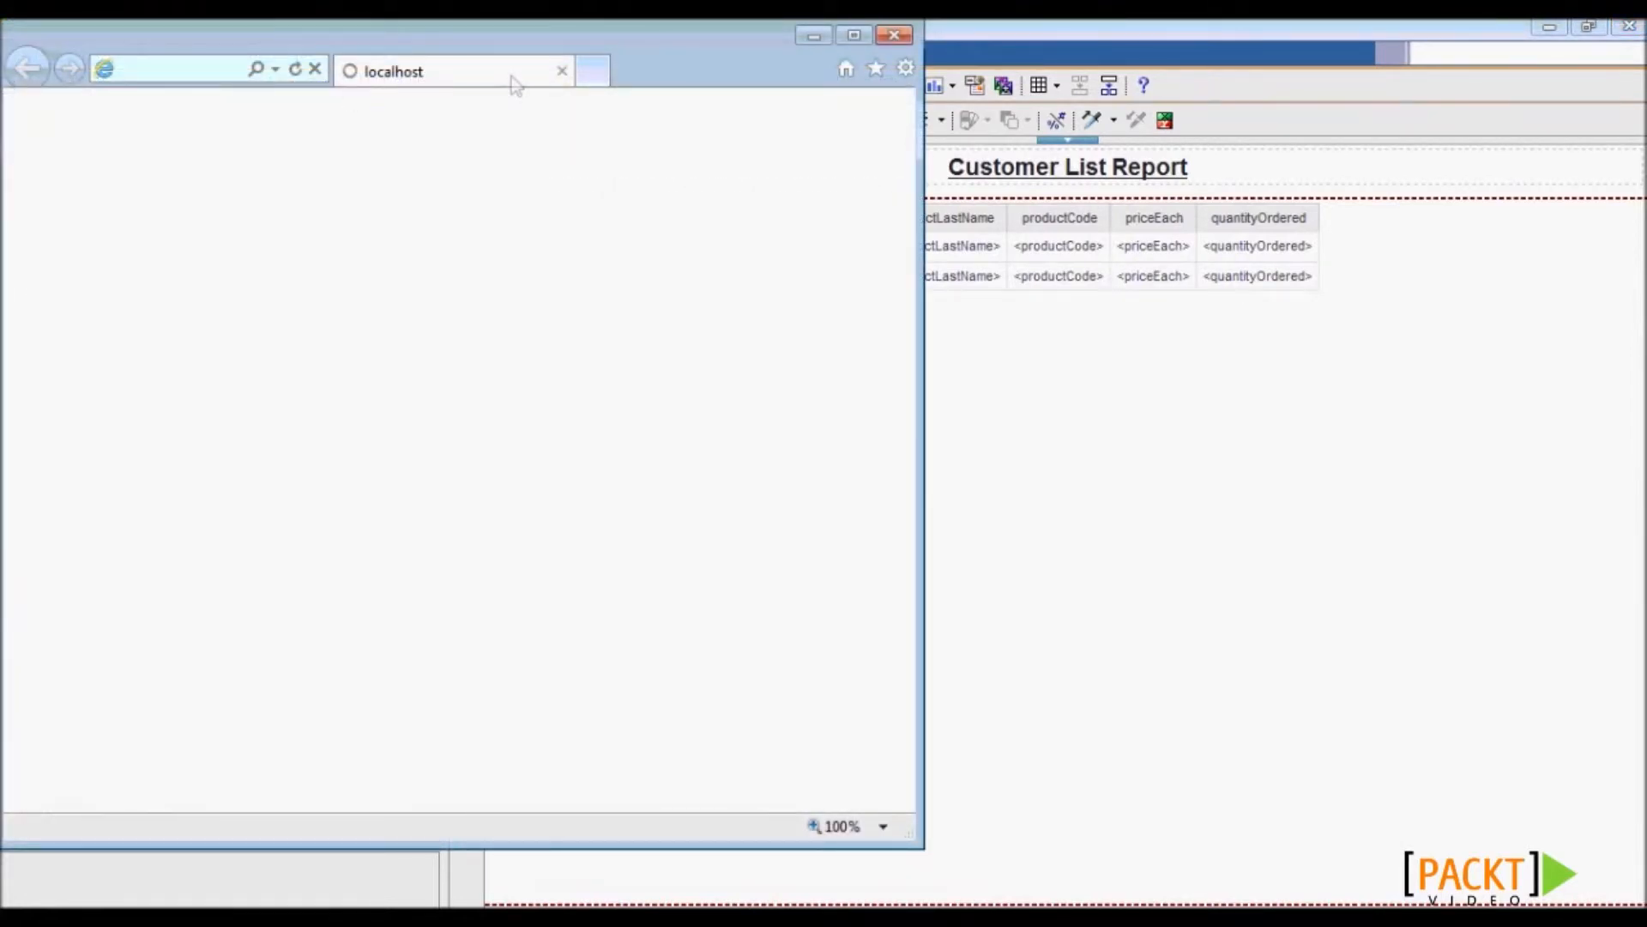
click(856, 37)
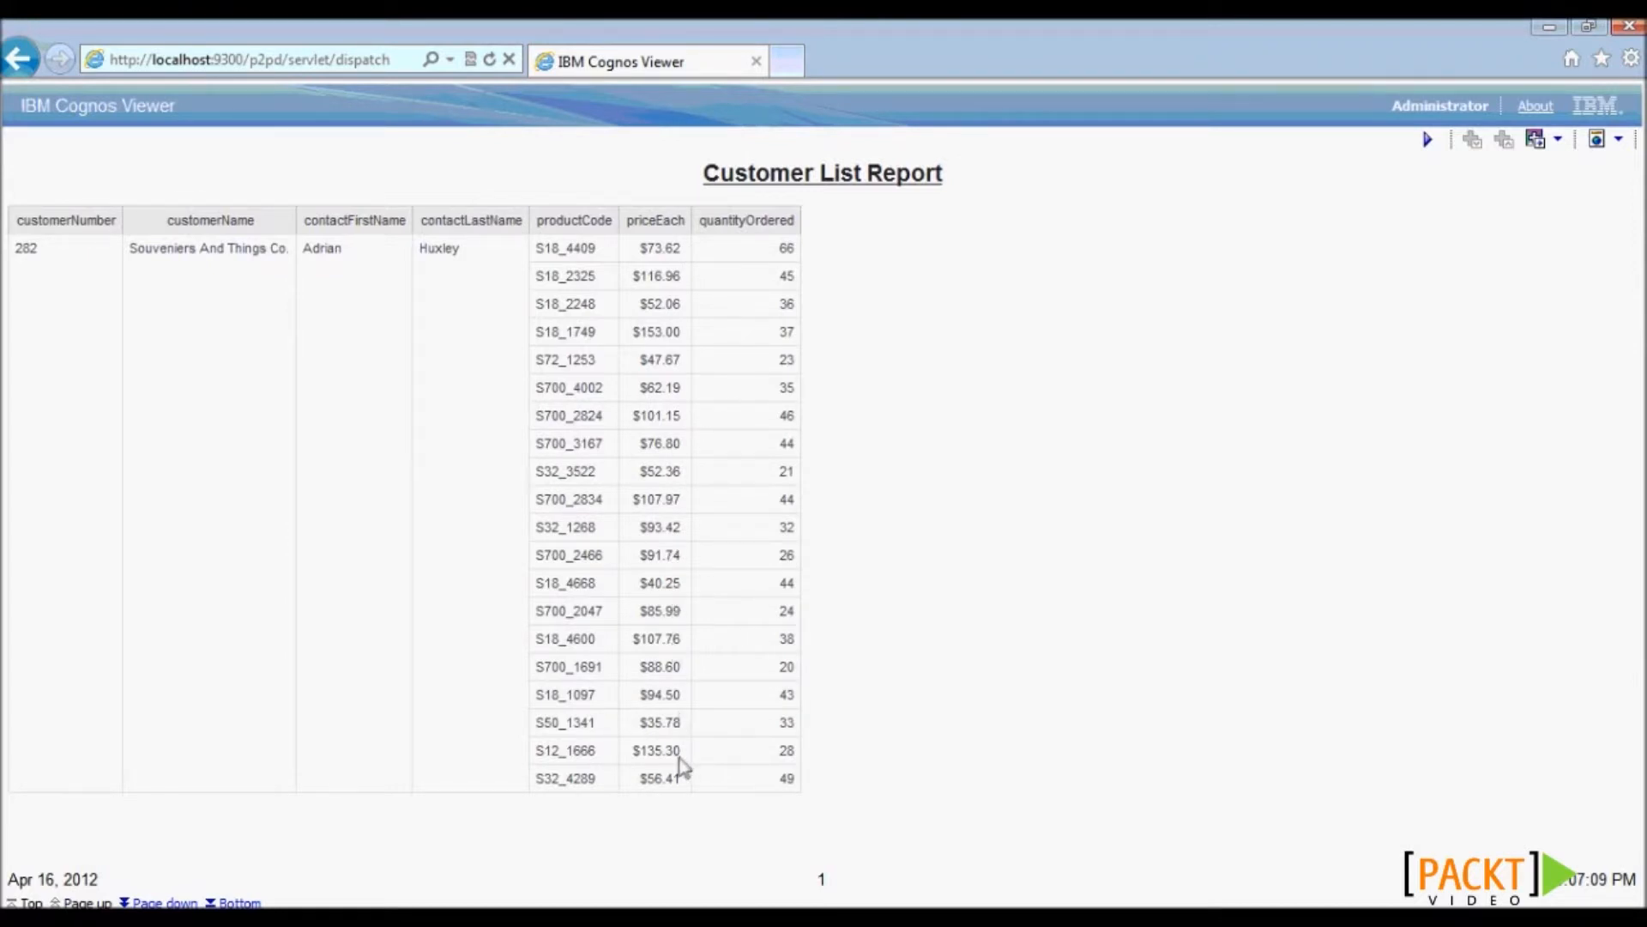
click(635, 281)
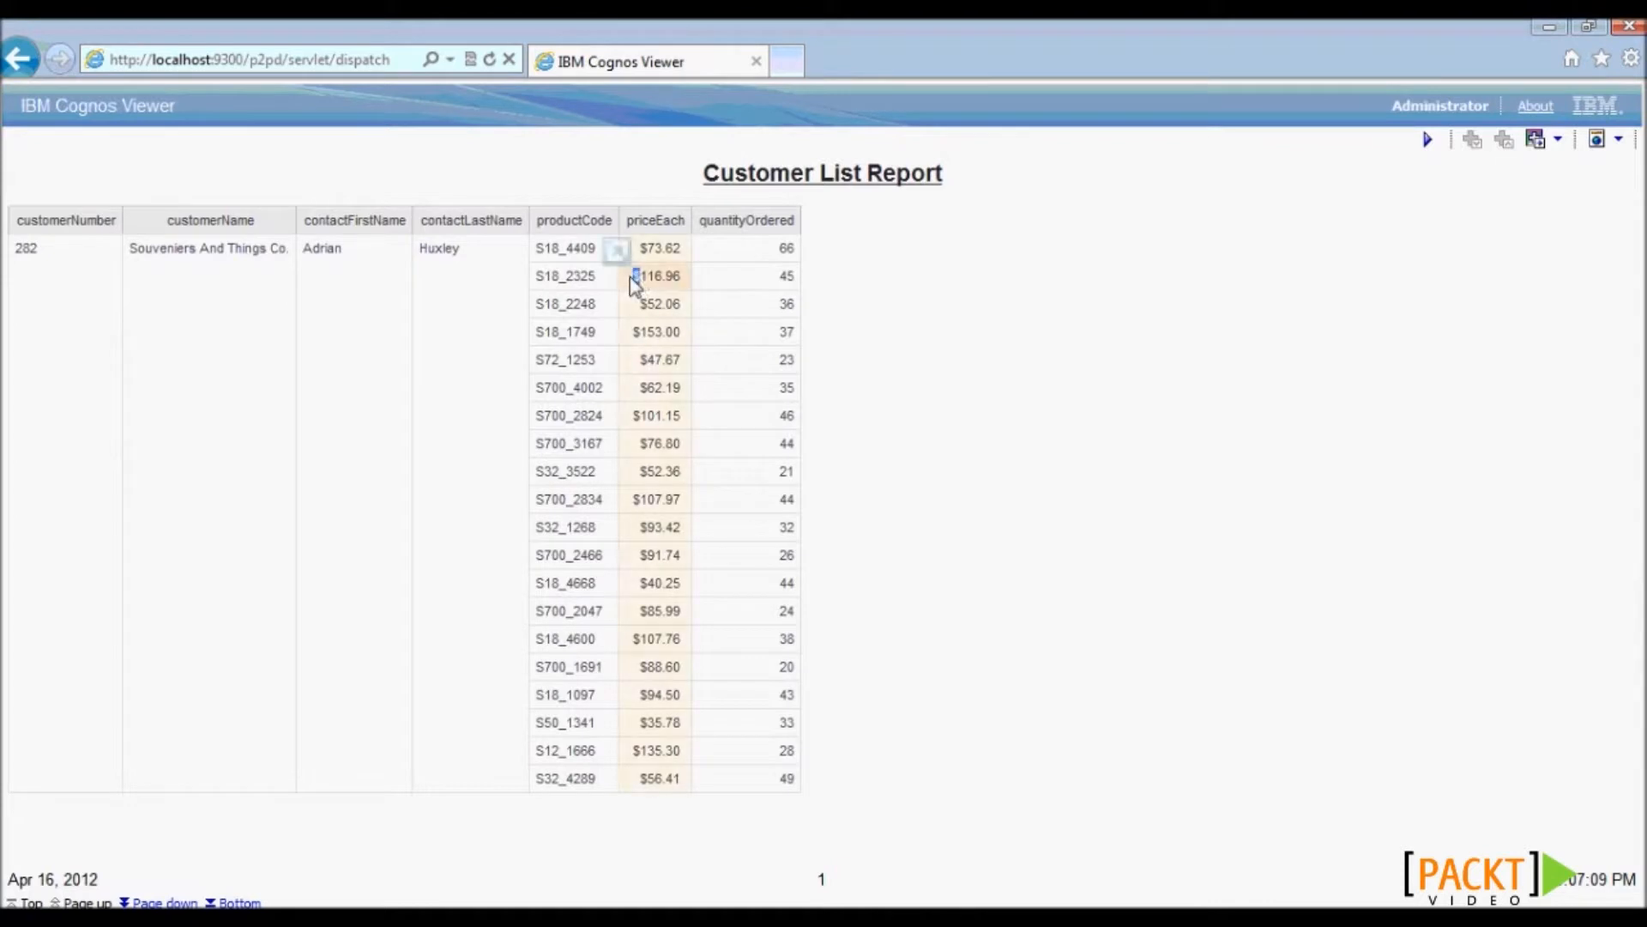
click(719, 281)
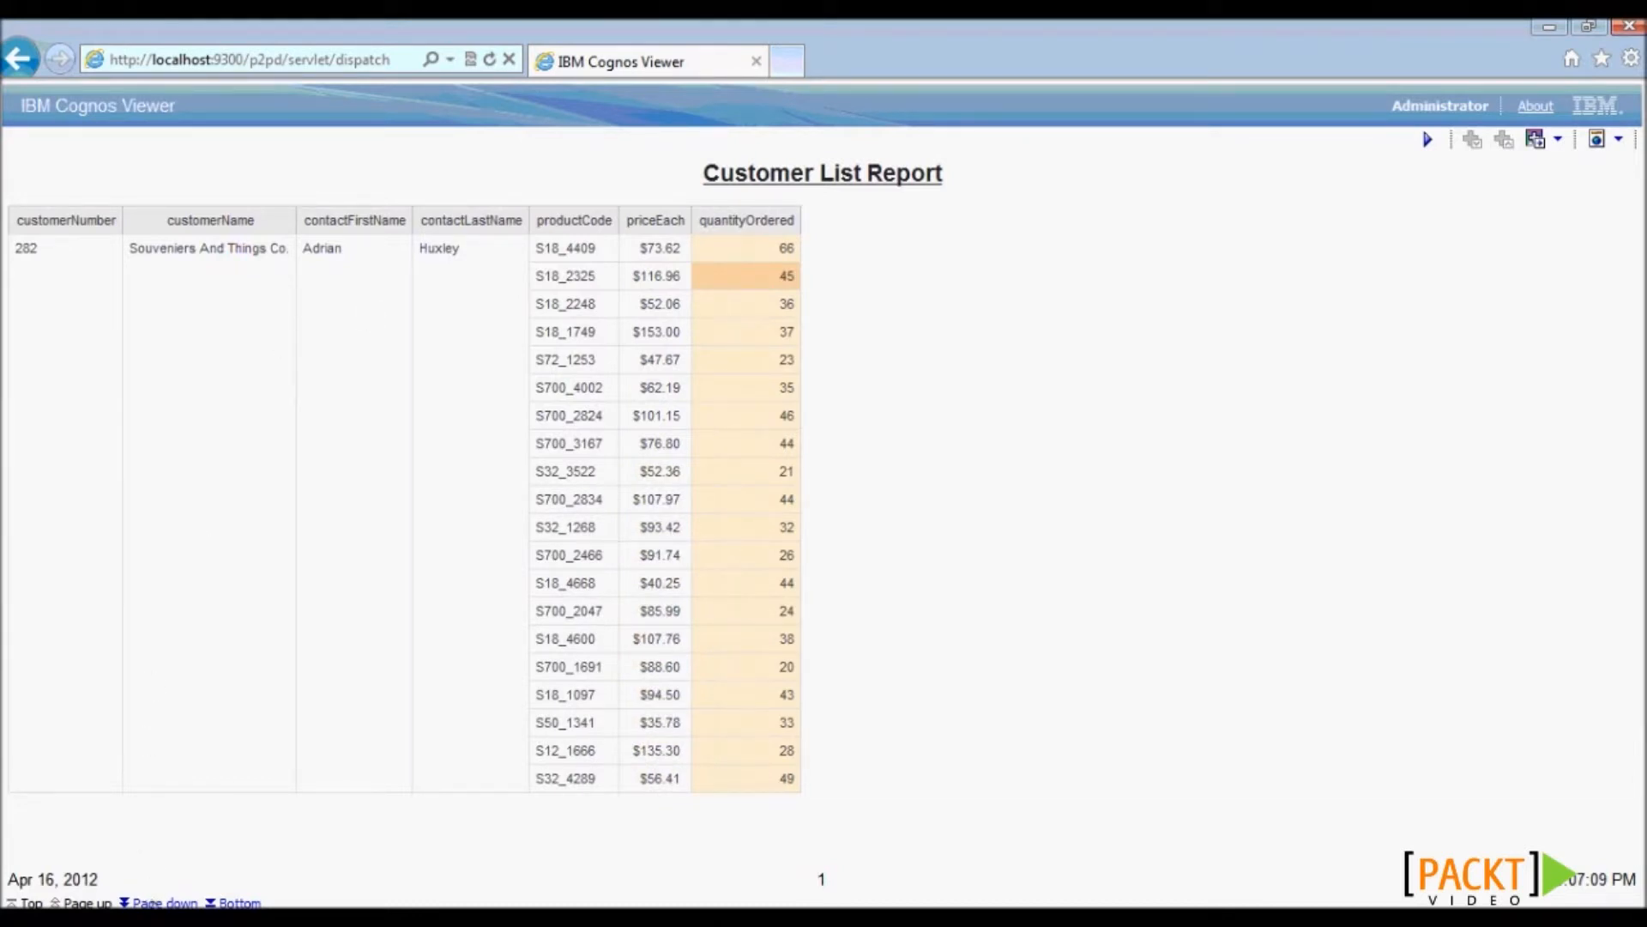
- Page forward seven times through the per-customer sections to page 7
click(163, 902)
click(163, 902)
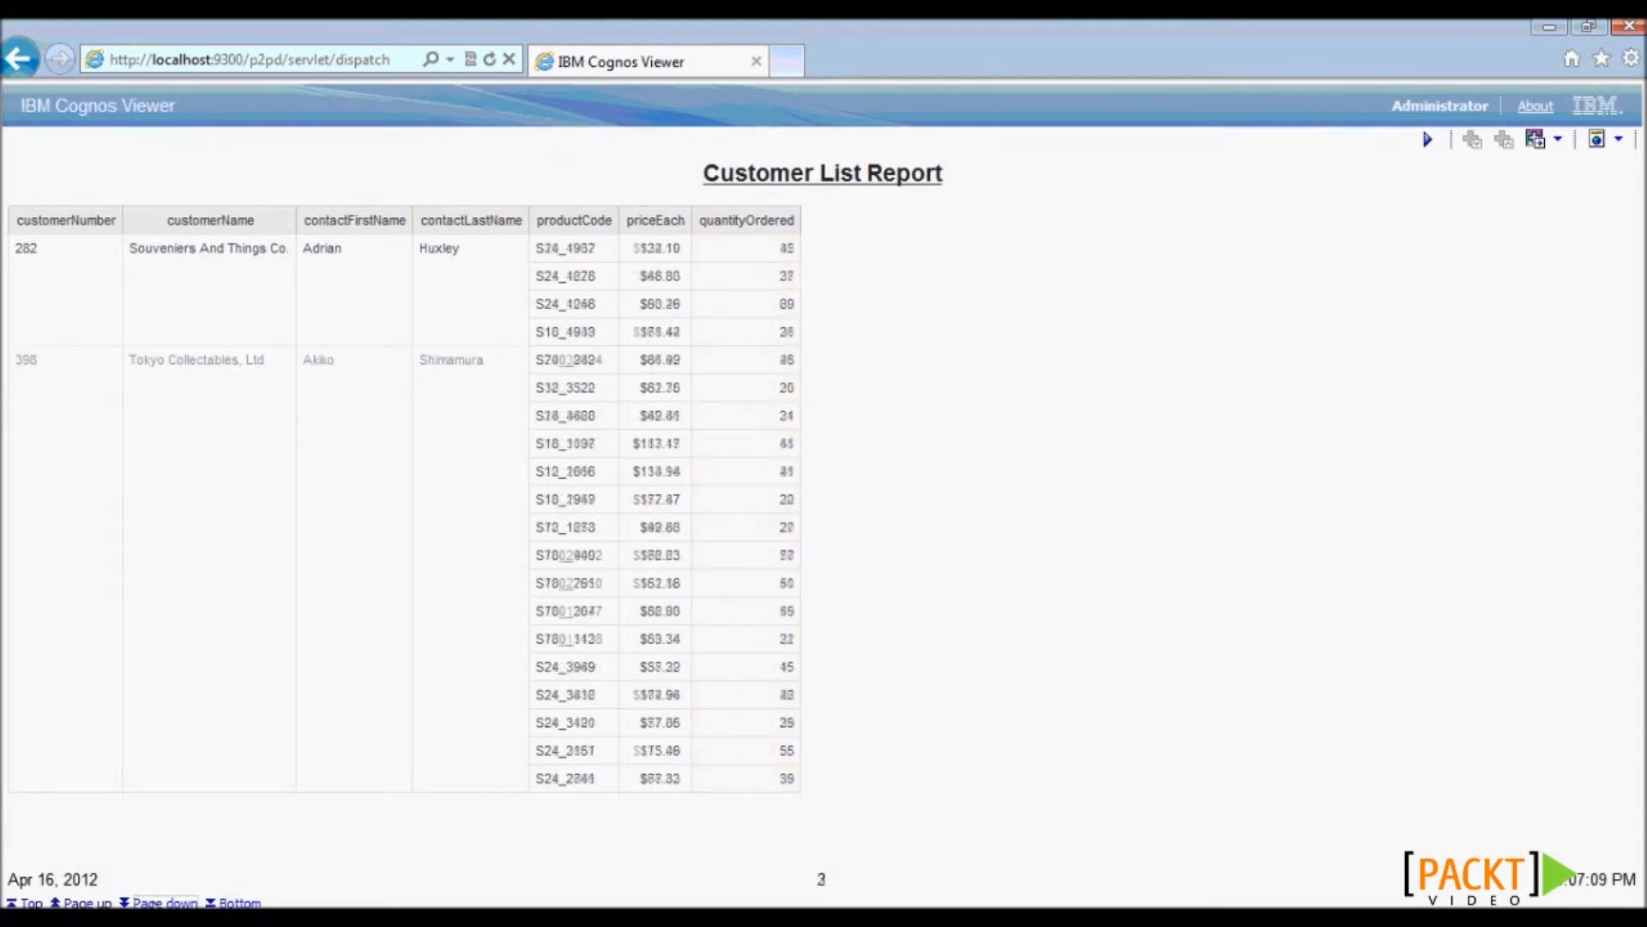
click(163, 902)
click(163, 903)
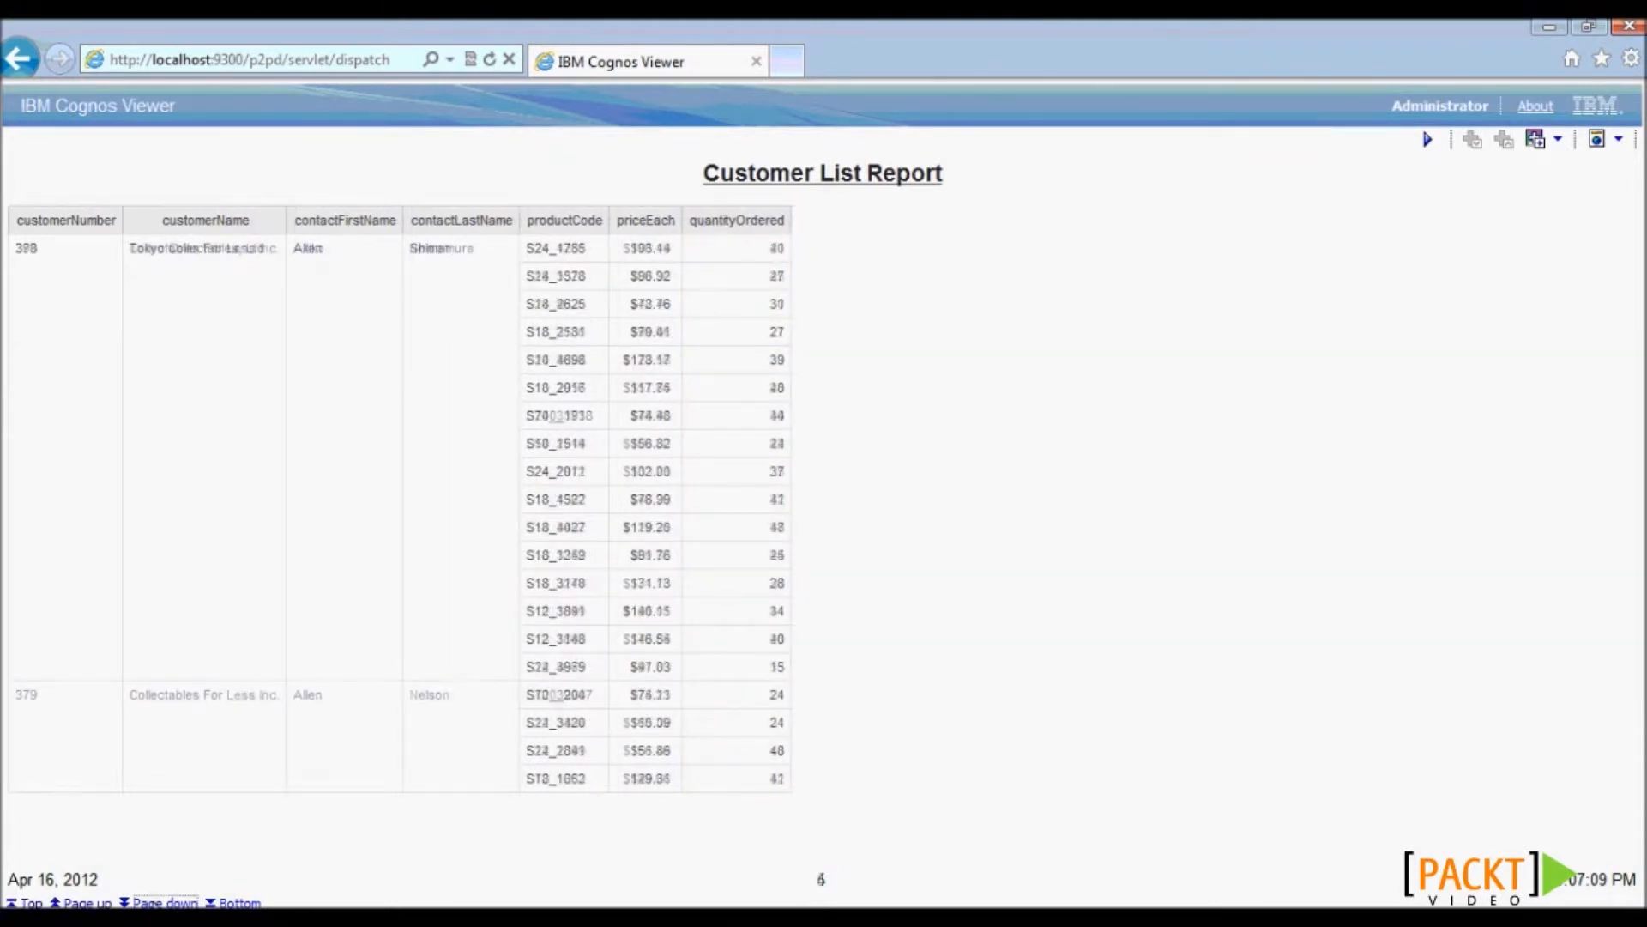
click(163, 903)
click(163, 902)
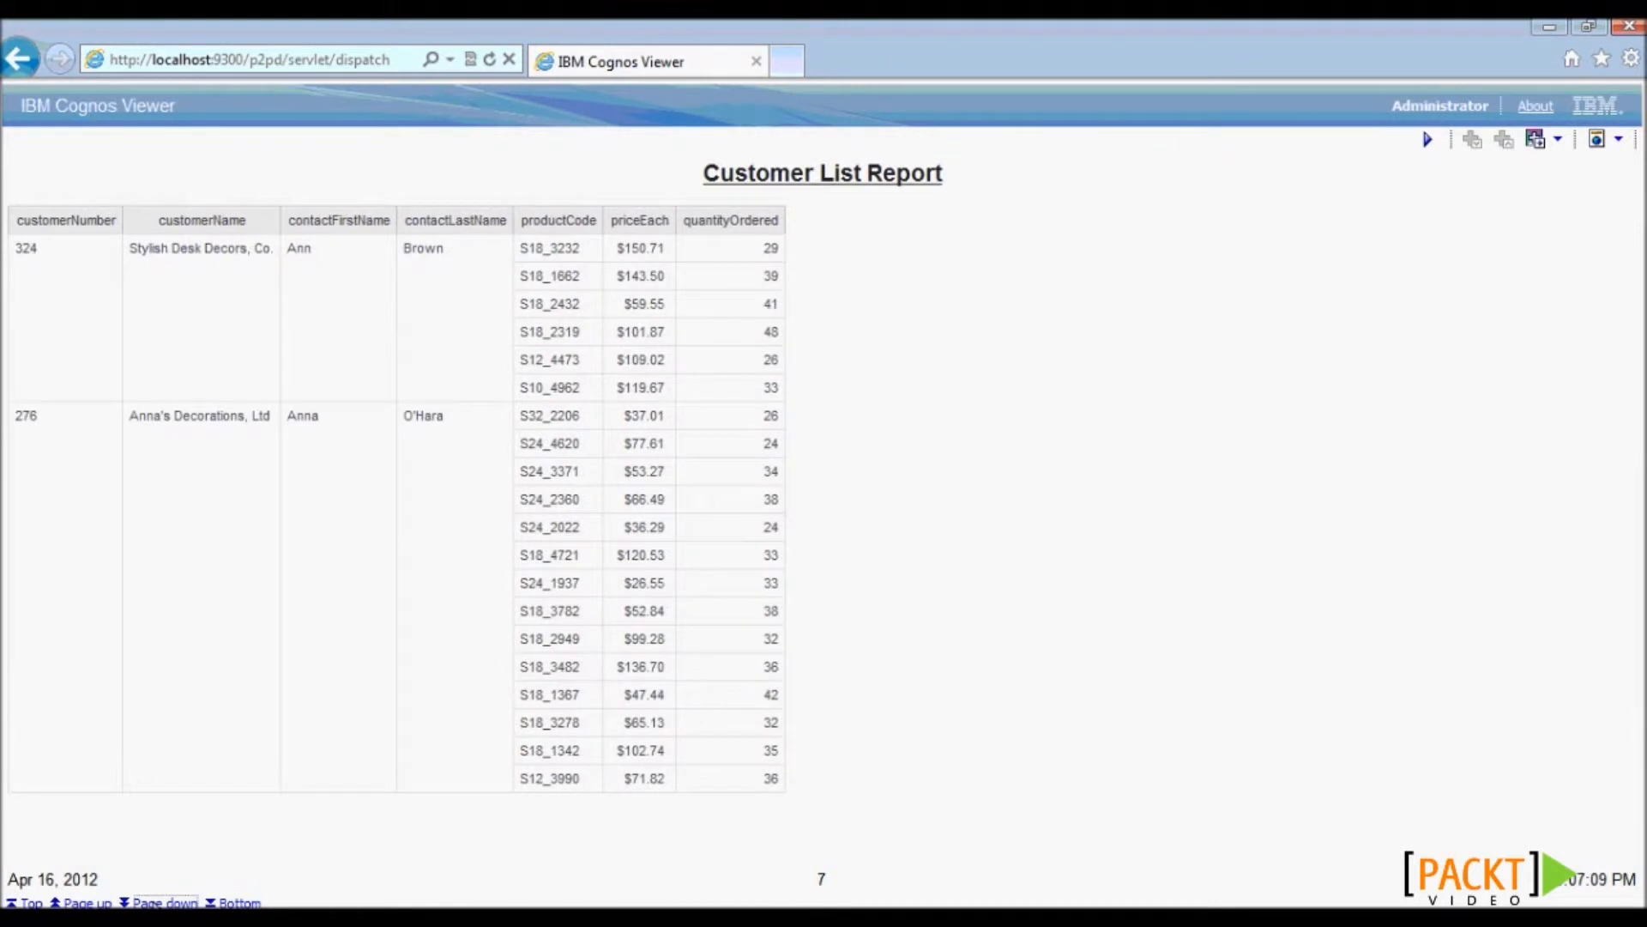
click(163, 902)
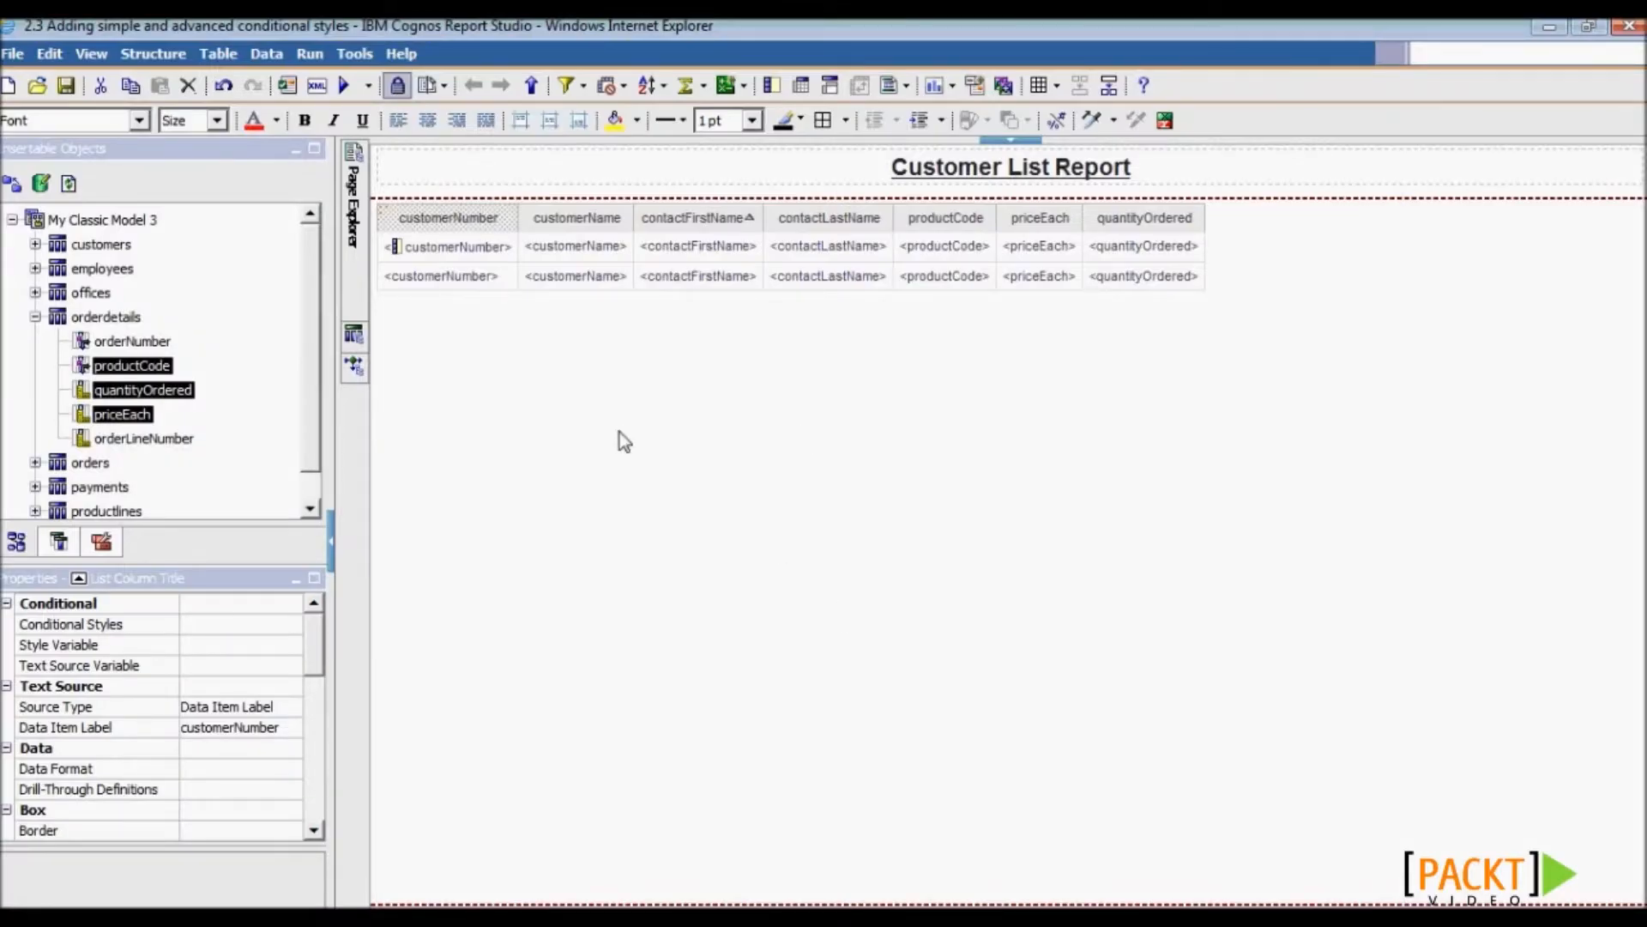
- Run the report again, inspect the $116.96 price cell, then close the viewer
click(344, 86)
click(851, 44)
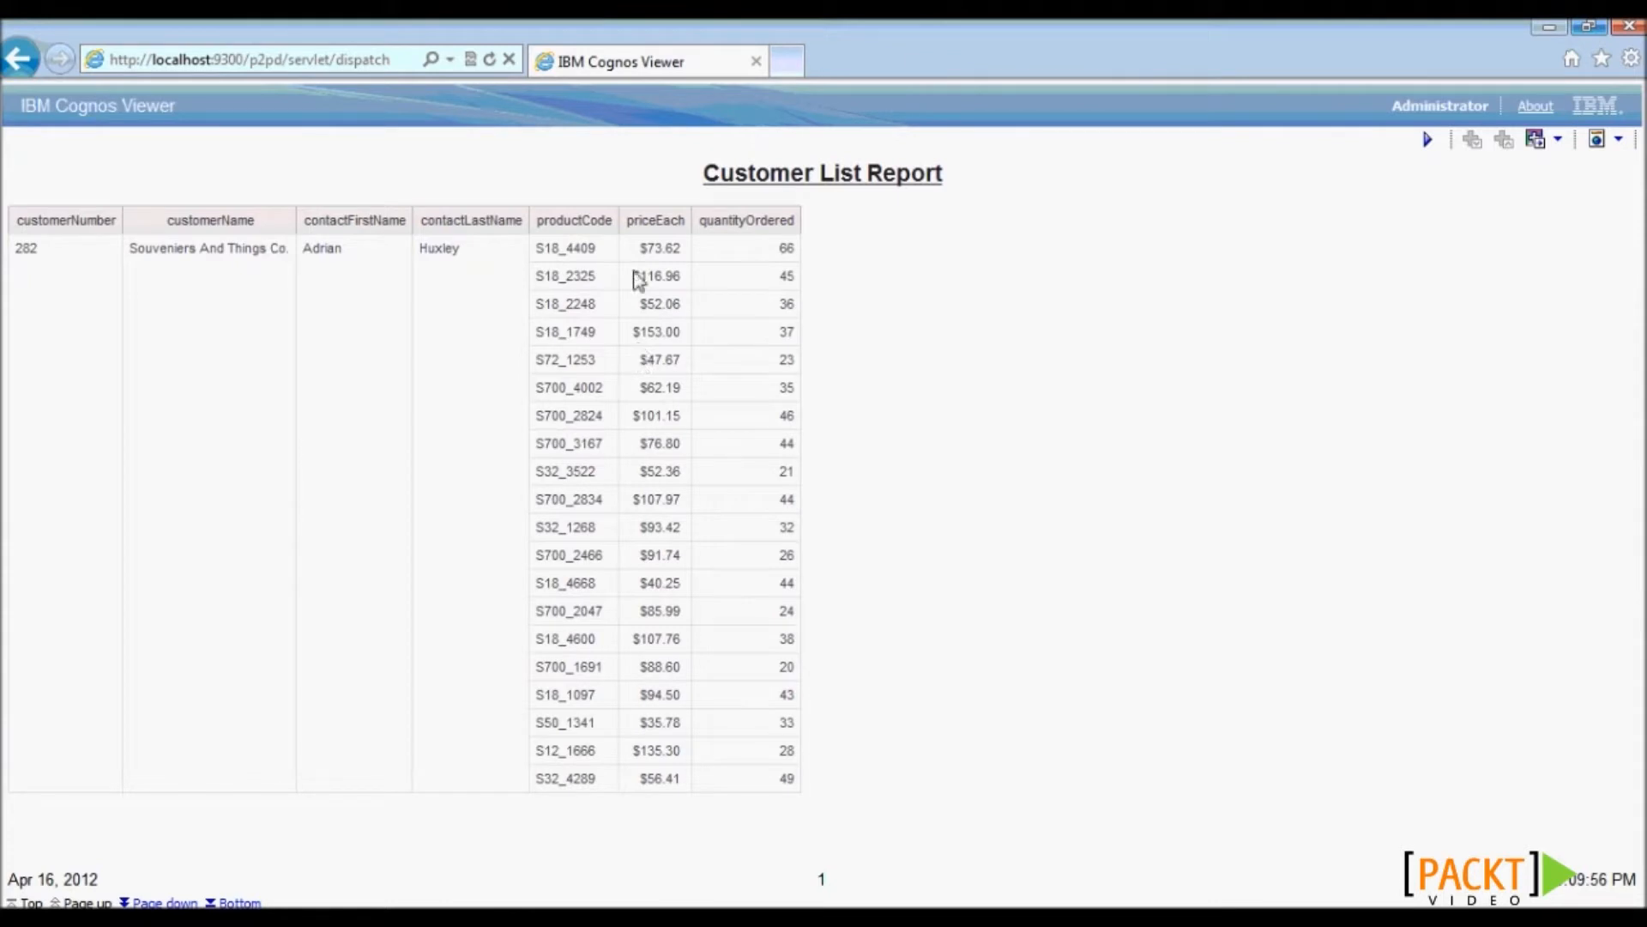
drag(633, 276, 677, 286)
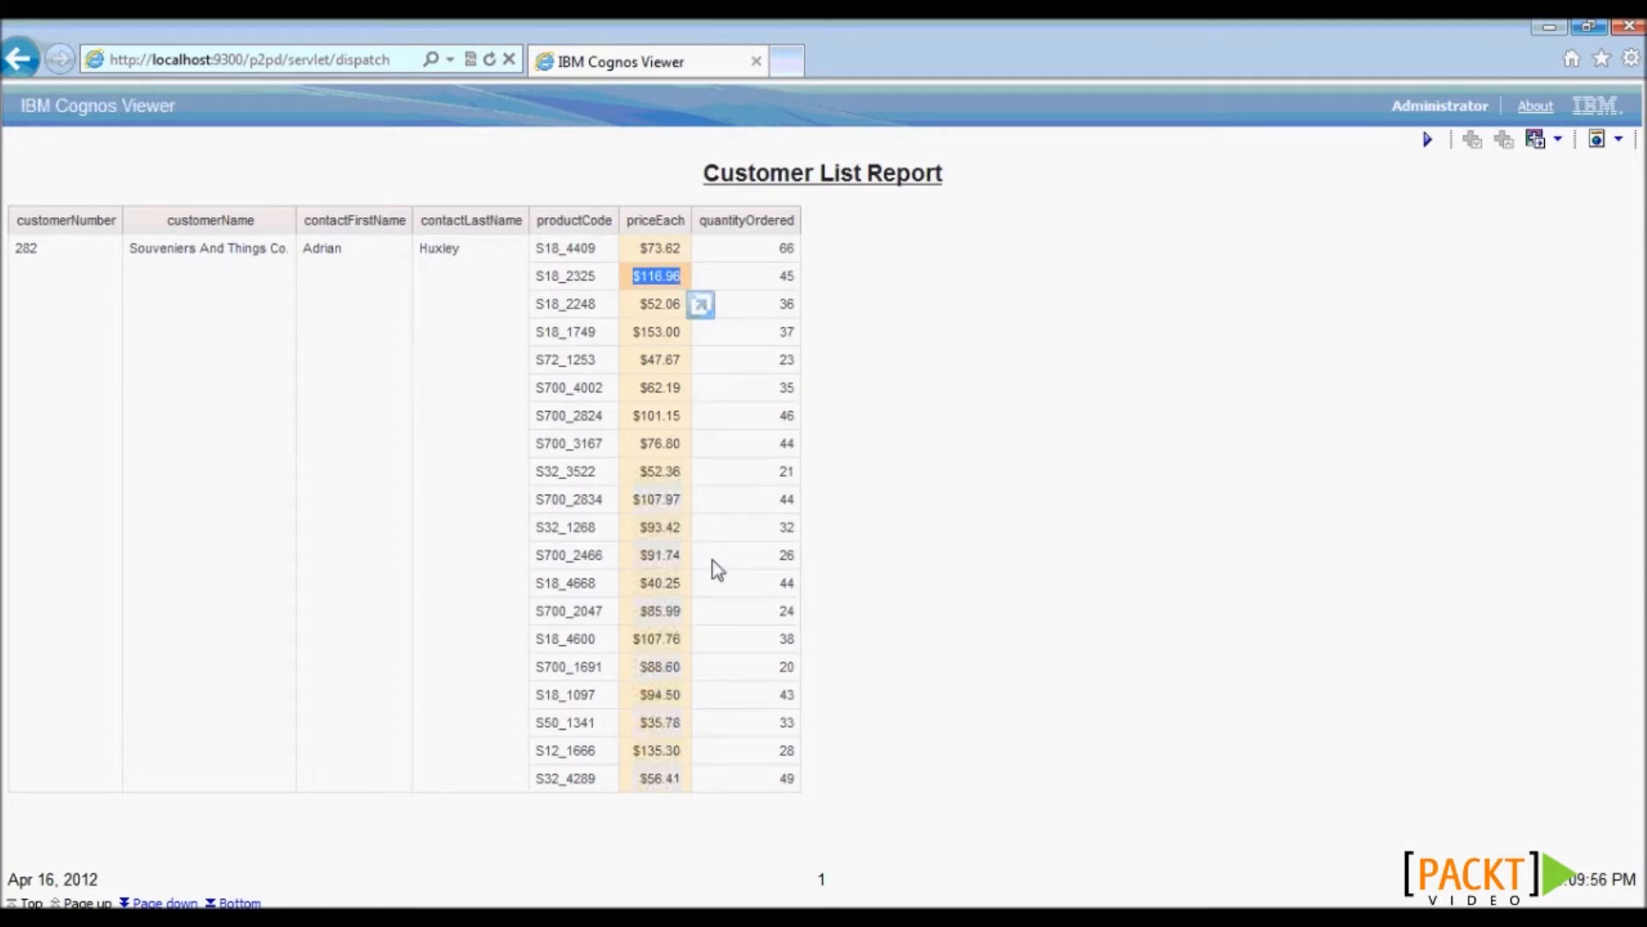
click(853, 562)
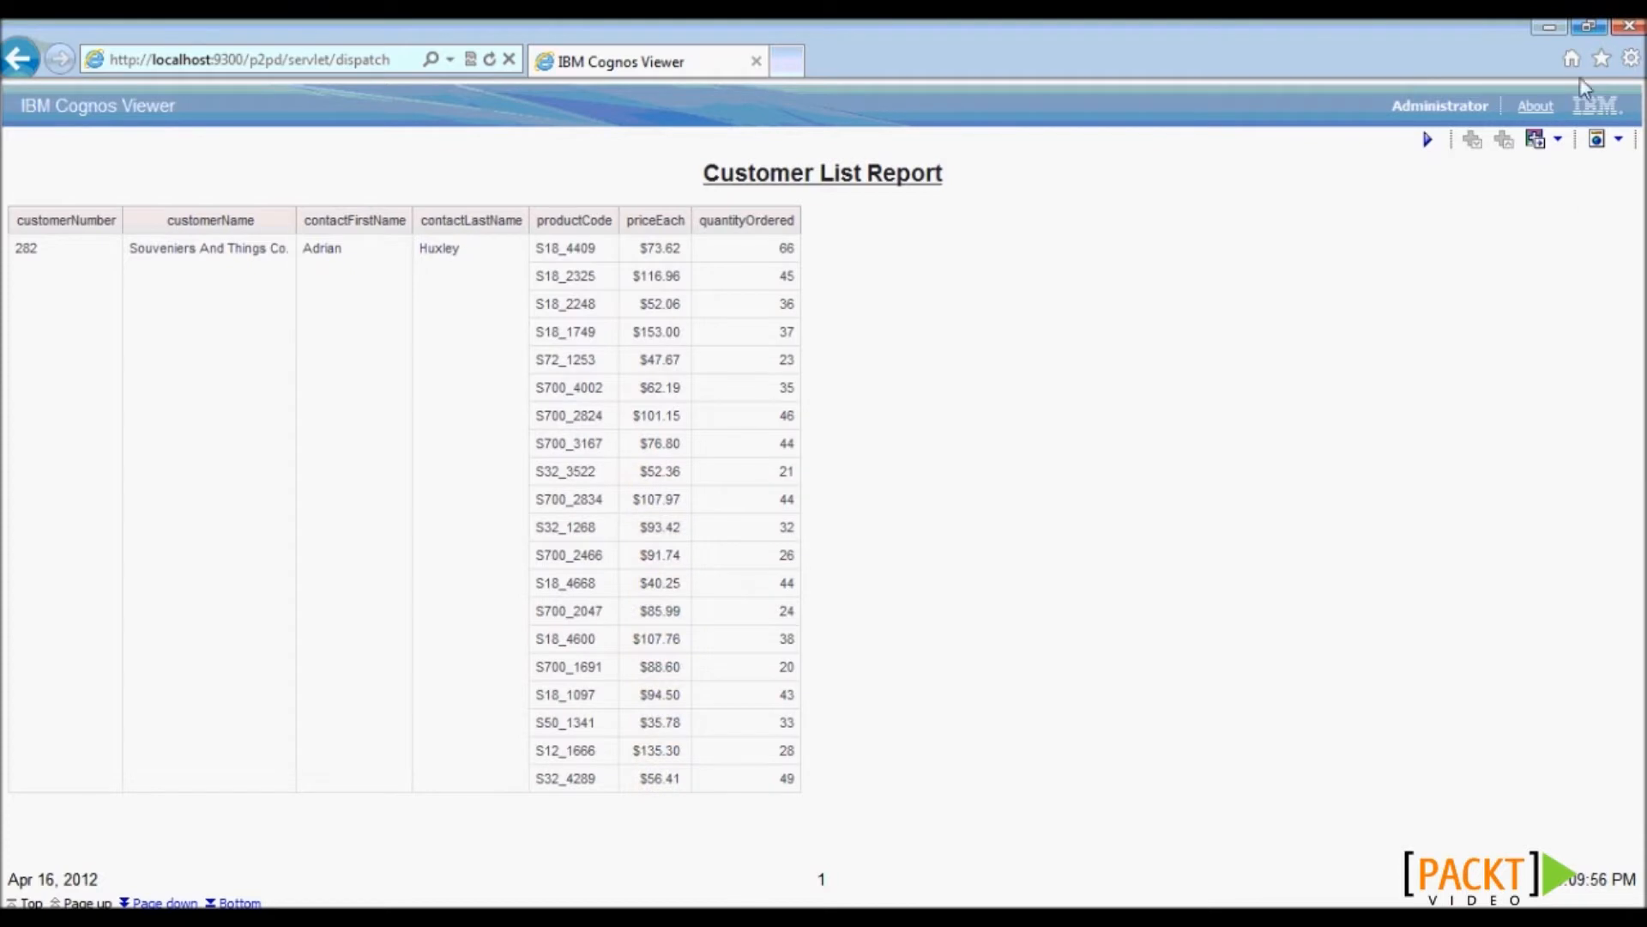
click(1630, 27)
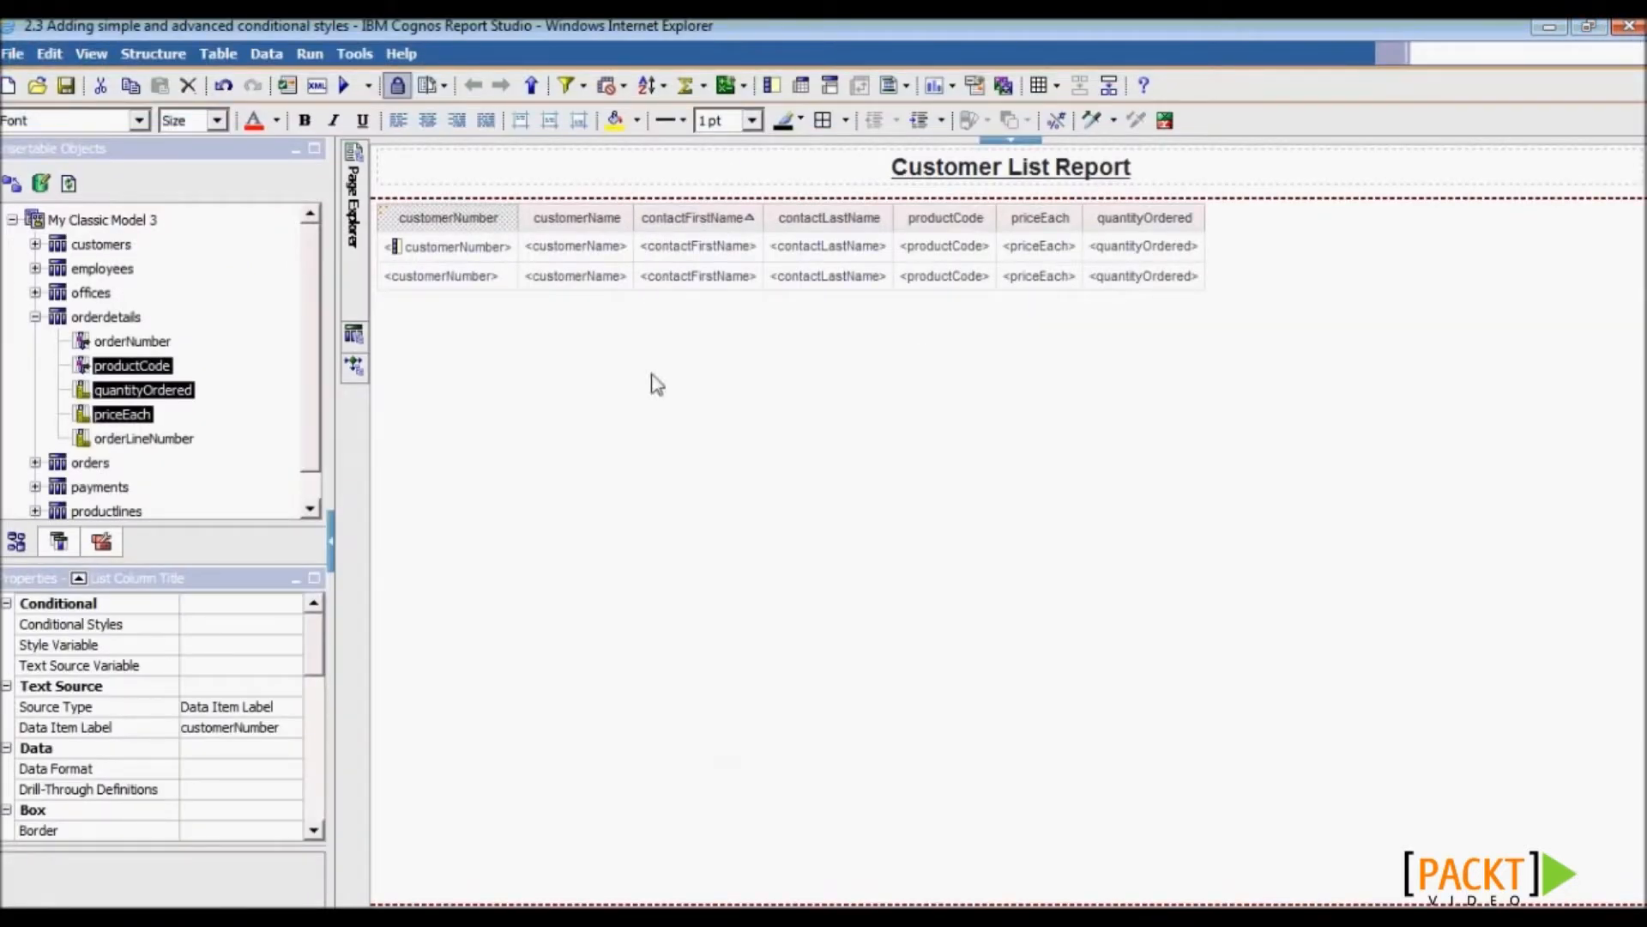
- Create a new conditional style on priceEach named Big Product
click(1002, 265)
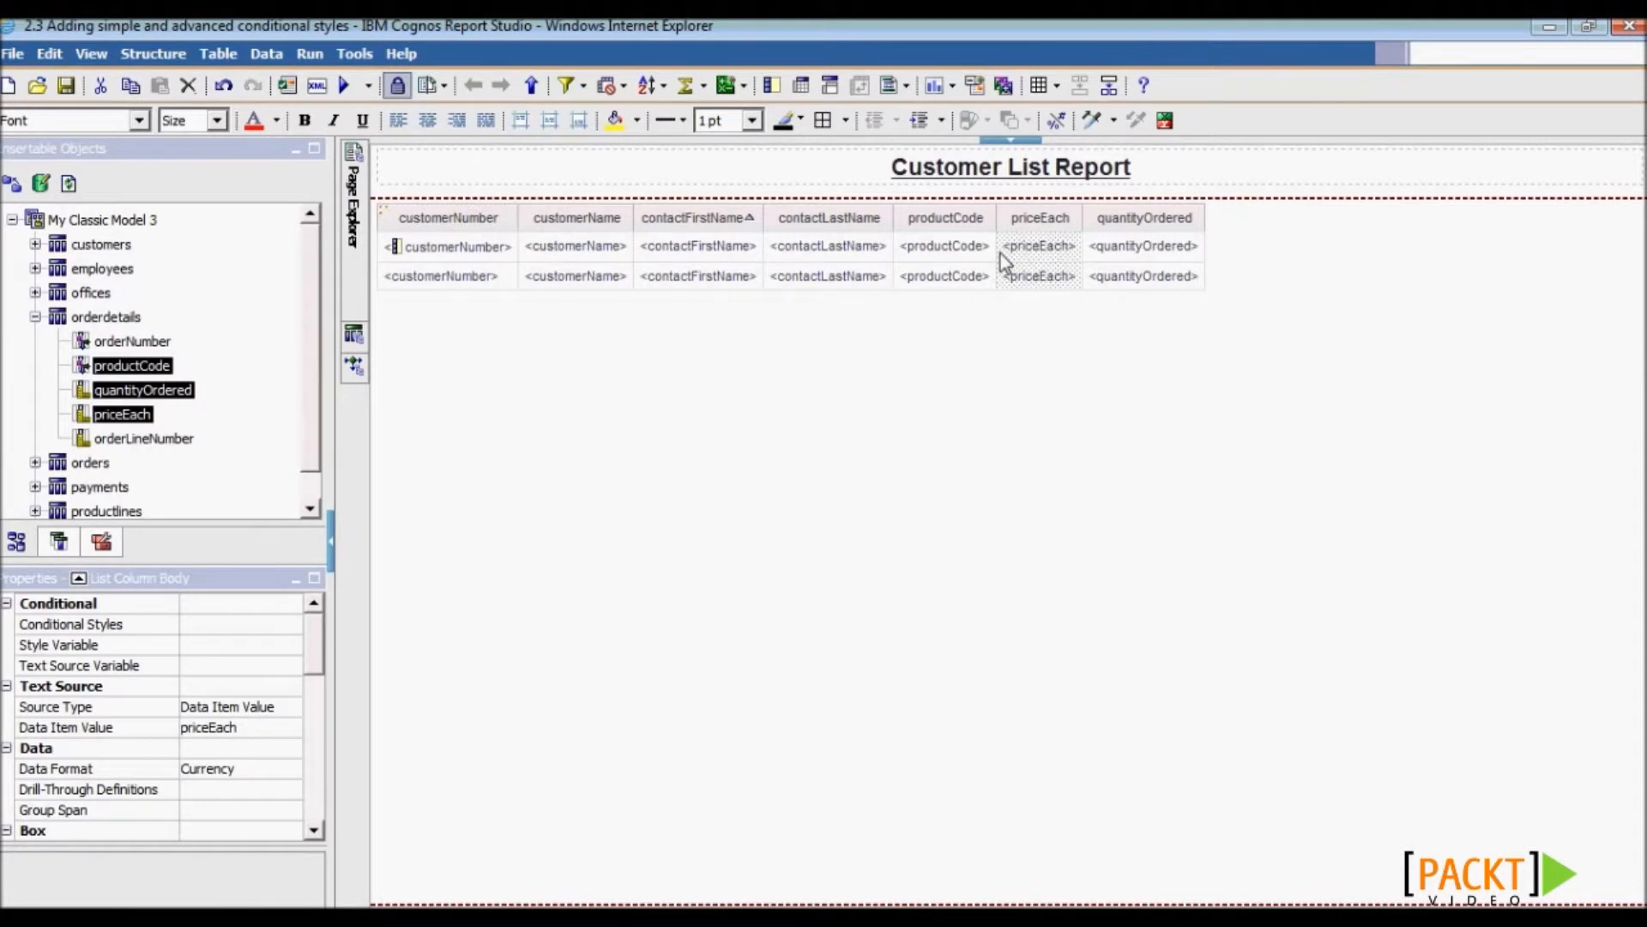
right_click(1004, 261)
mouse_move(1045, 326)
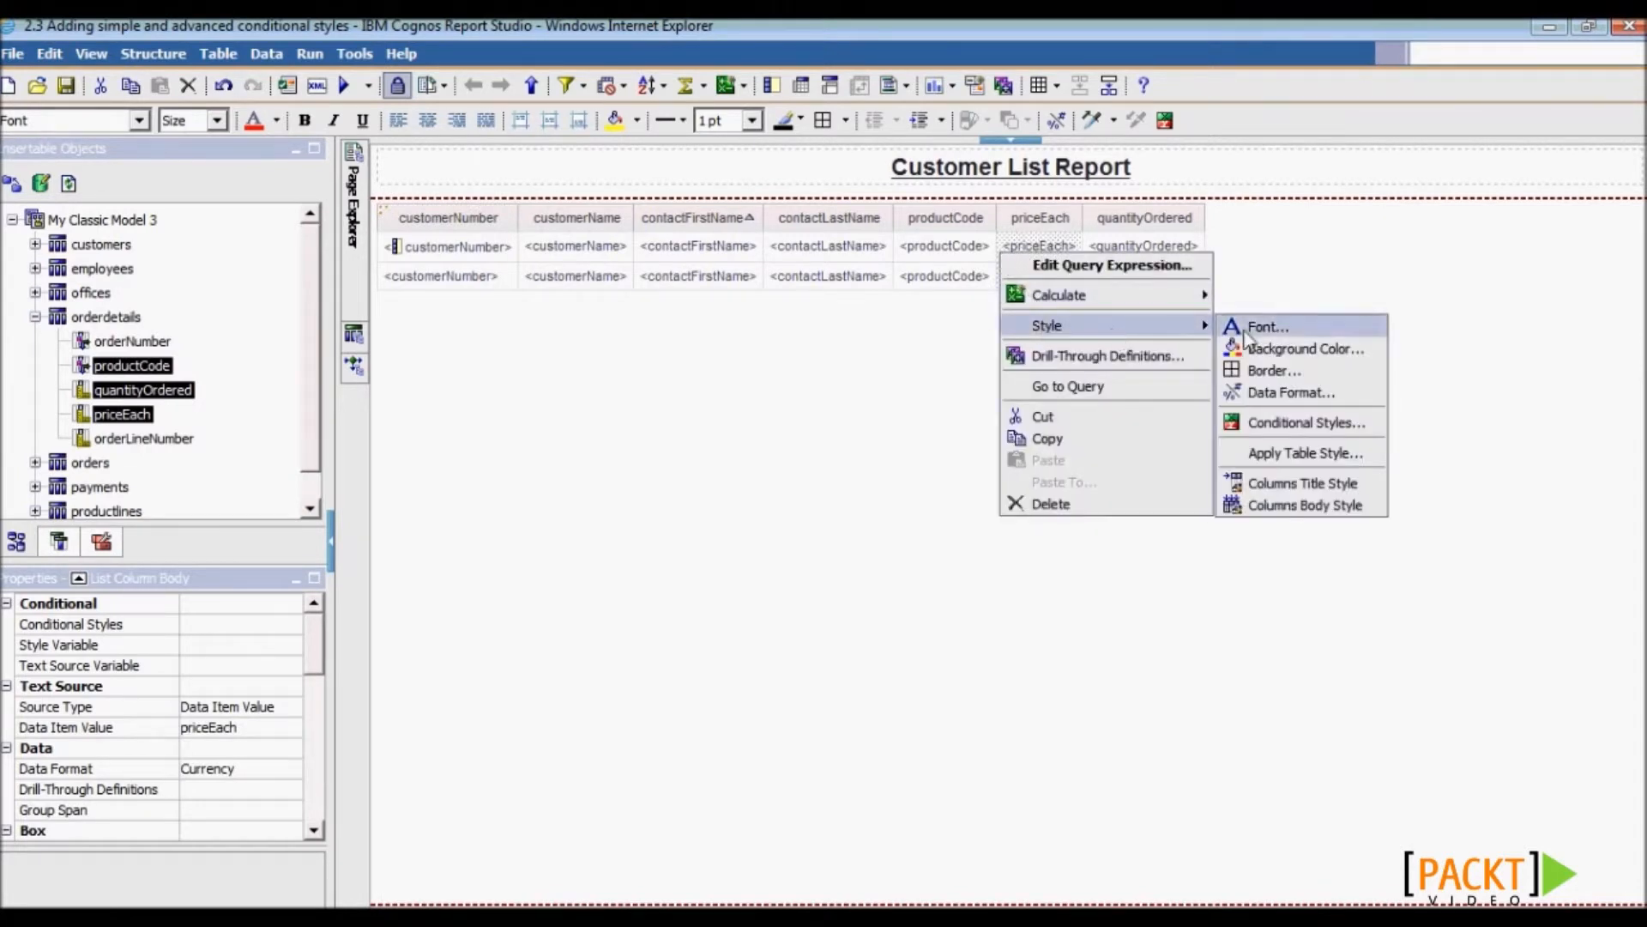
click(1291, 422)
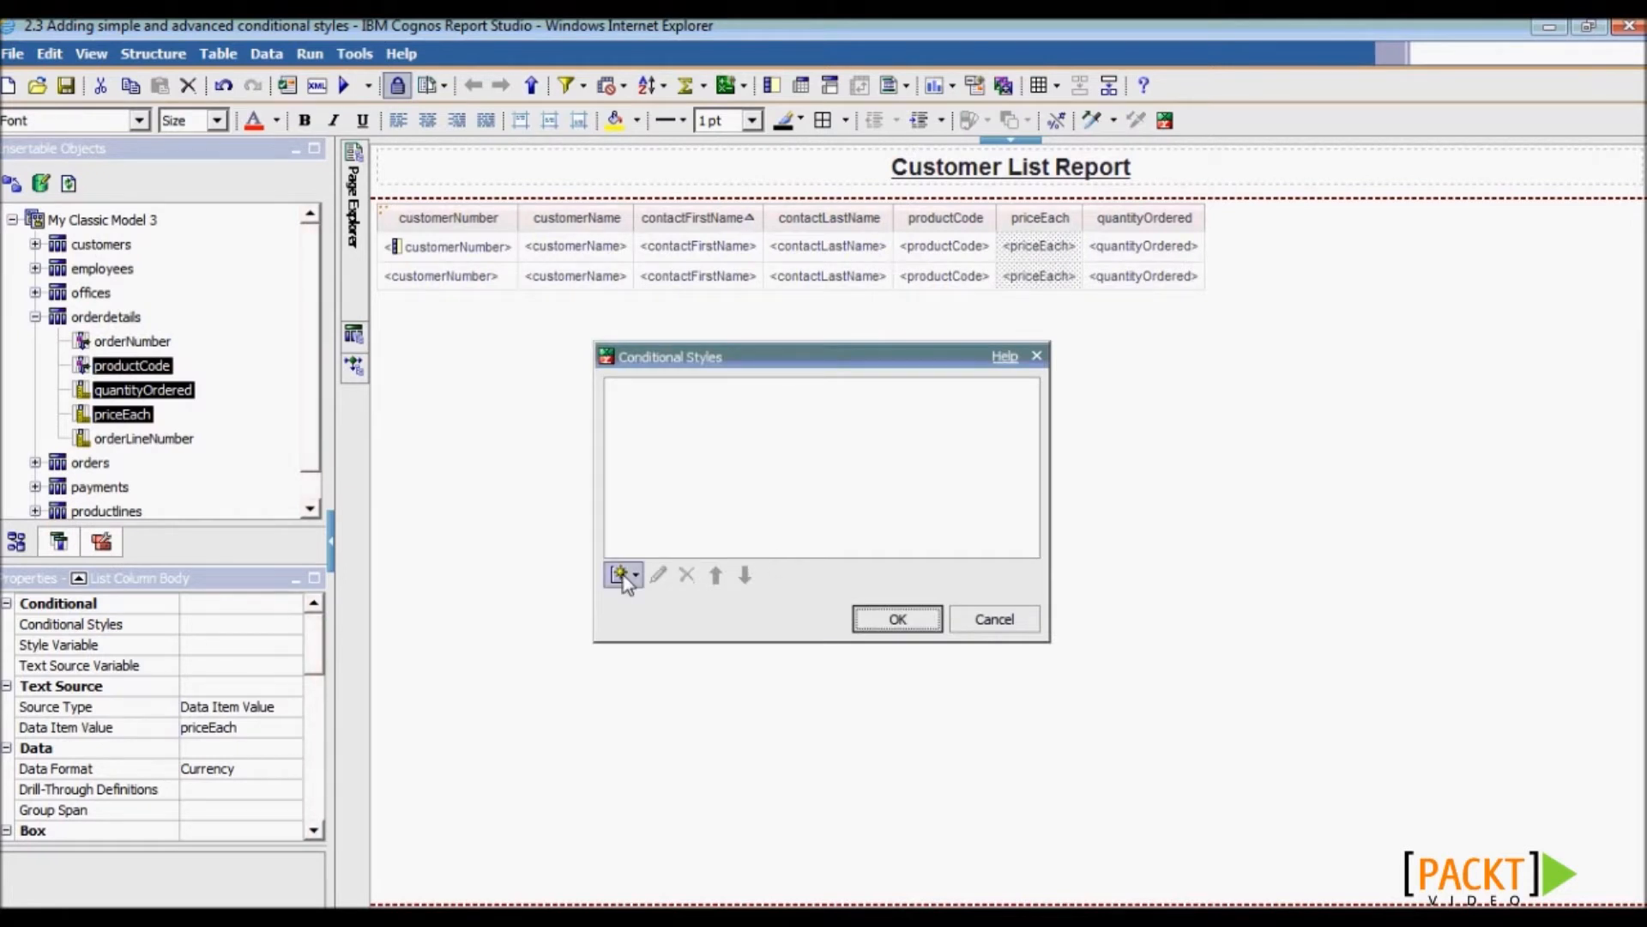
click(634, 577)
click(698, 603)
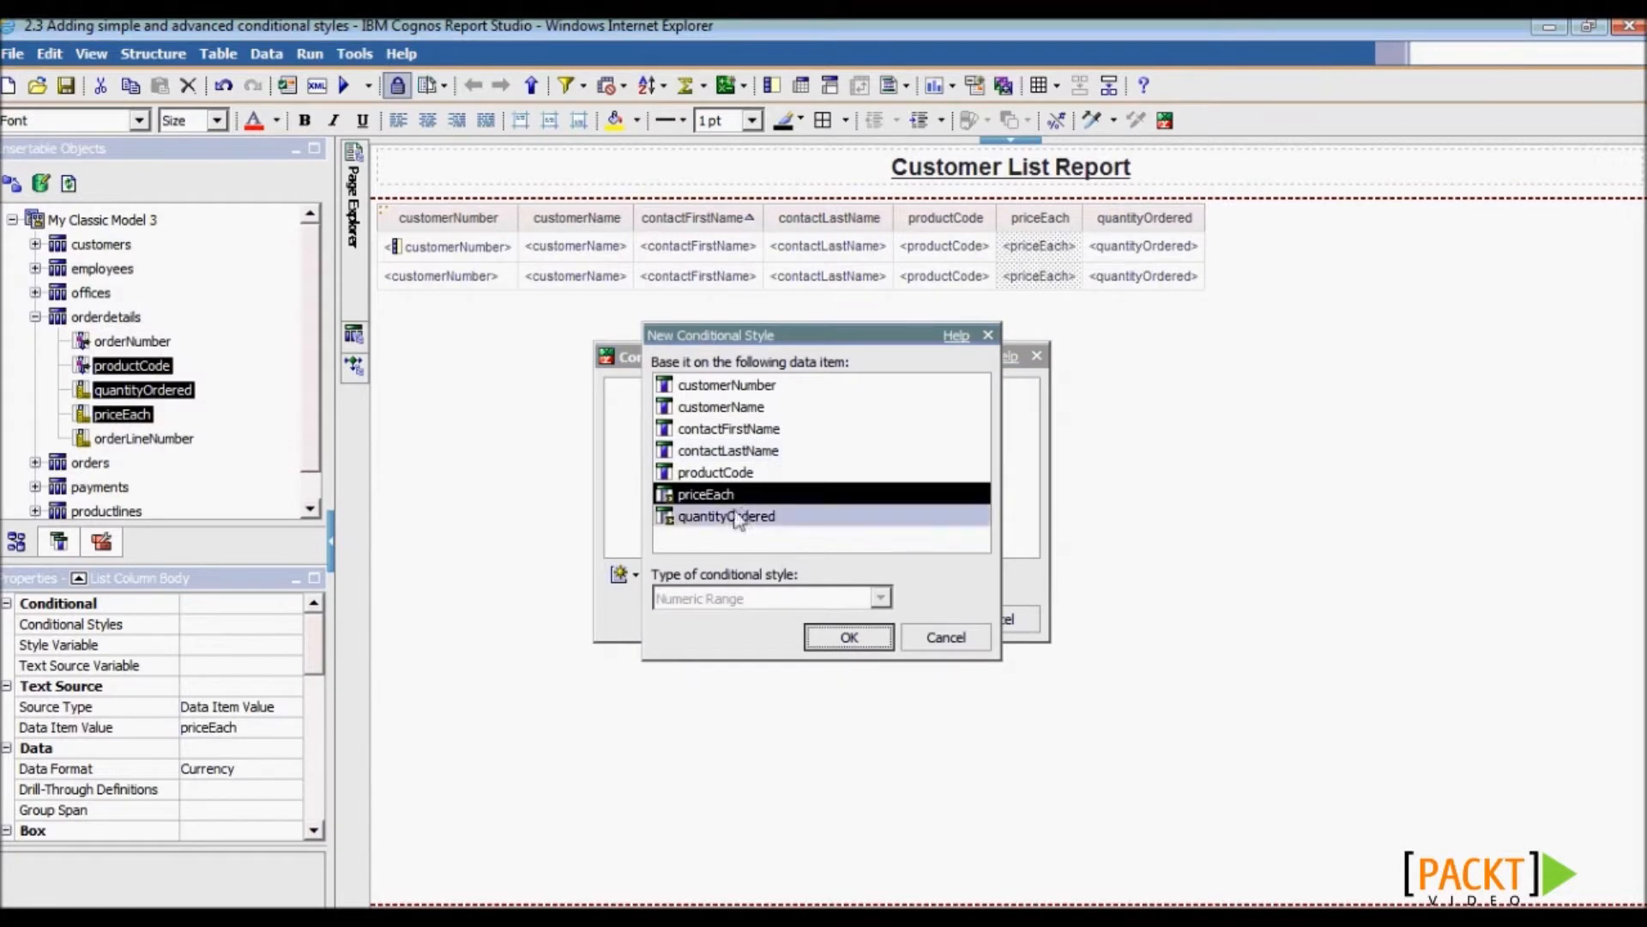
click(851, 639)
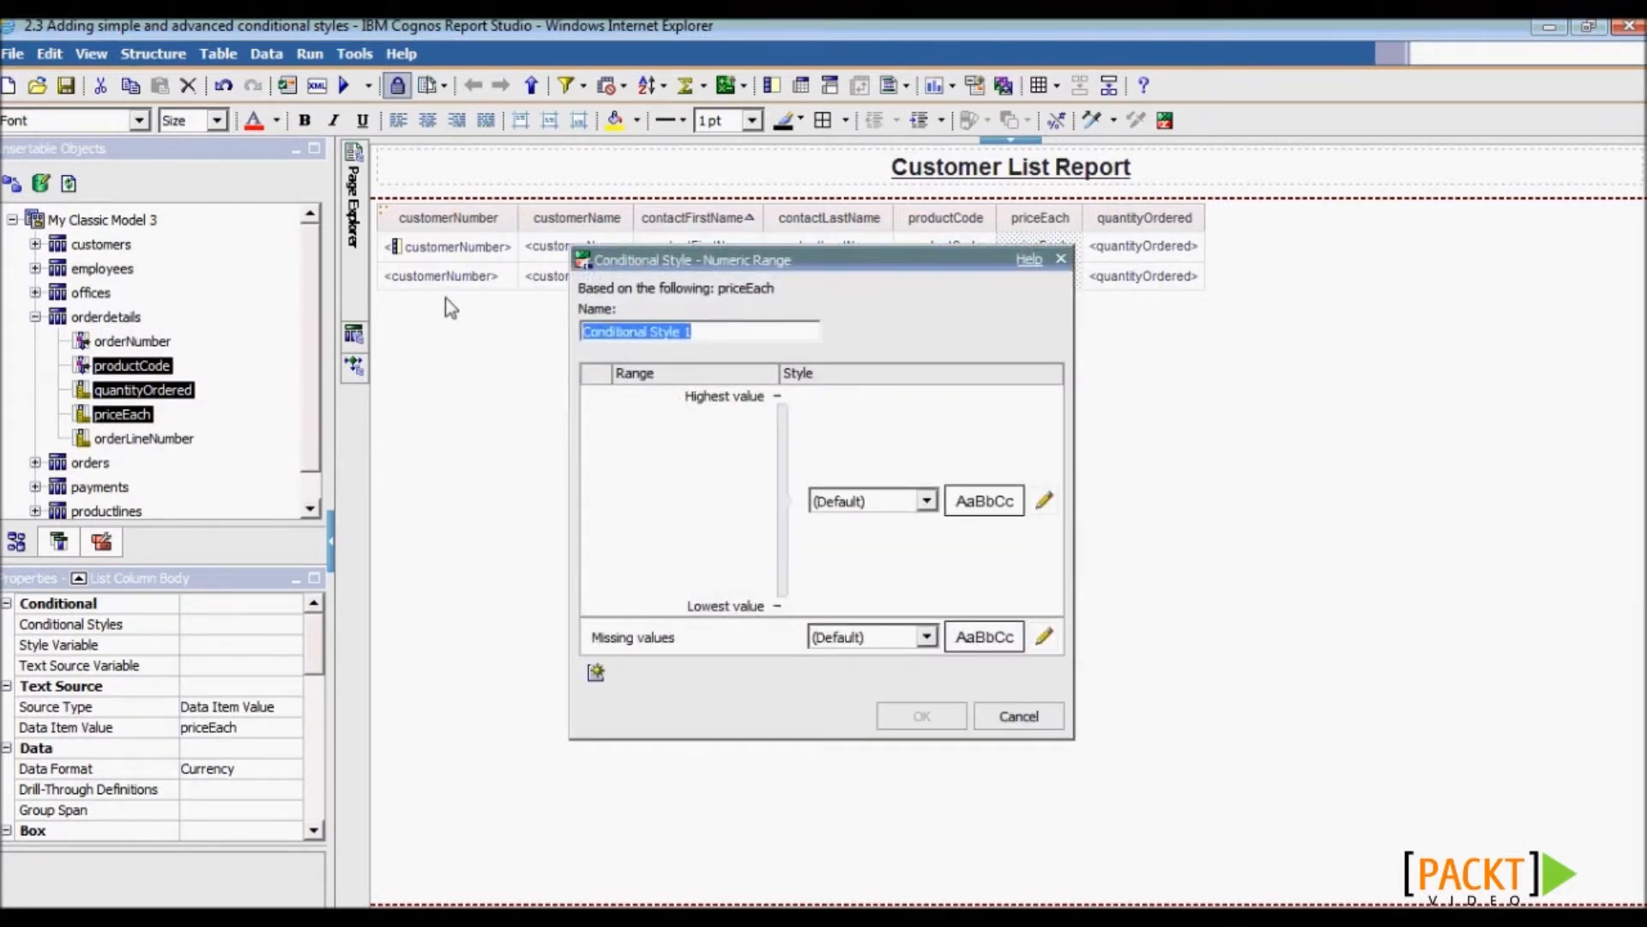
text(Big Product)
- Add a 100 threshold and make priceEach values above 100 bold
click(595, 676)
text(100)
click(774, 533)
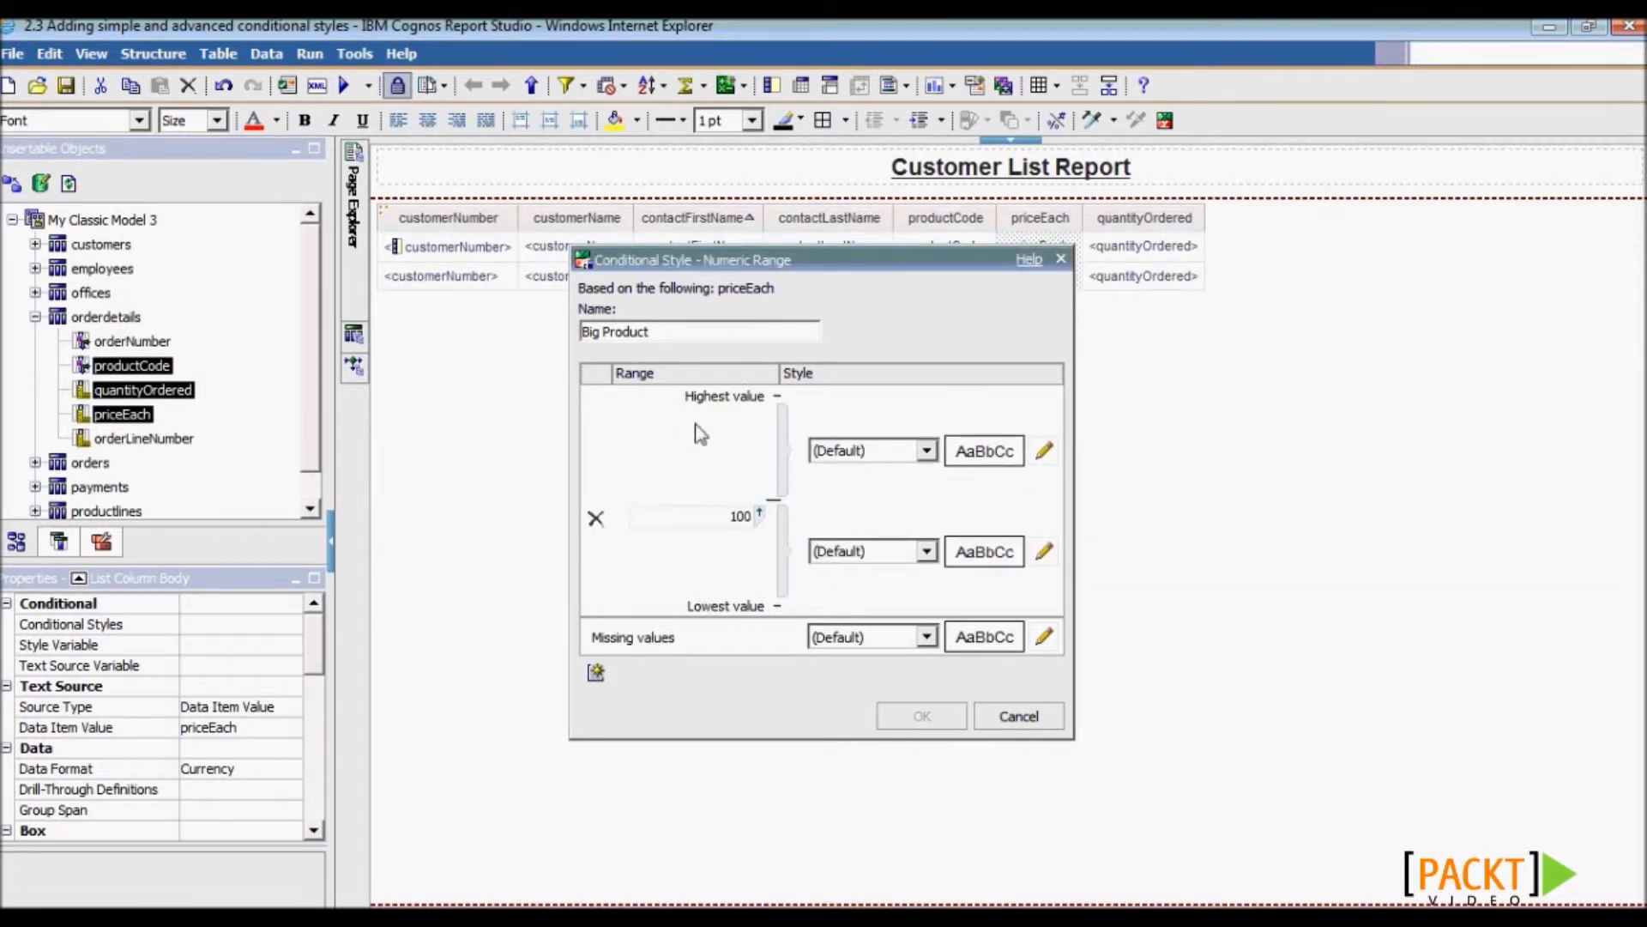
click(1044, 452)
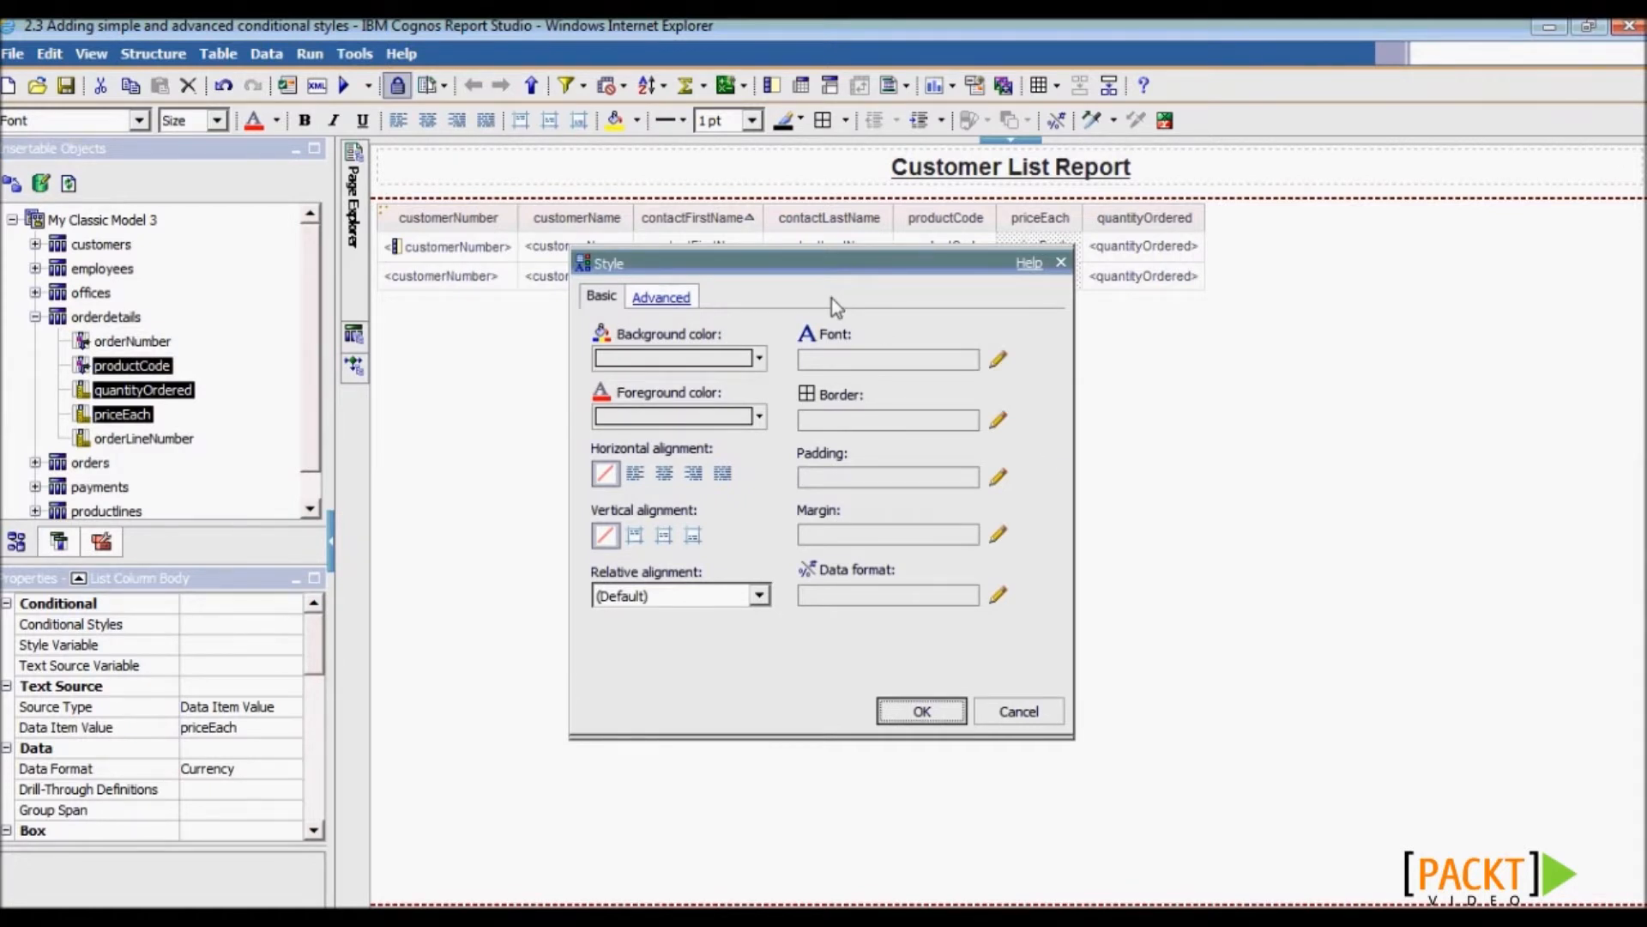
click(997, 359)
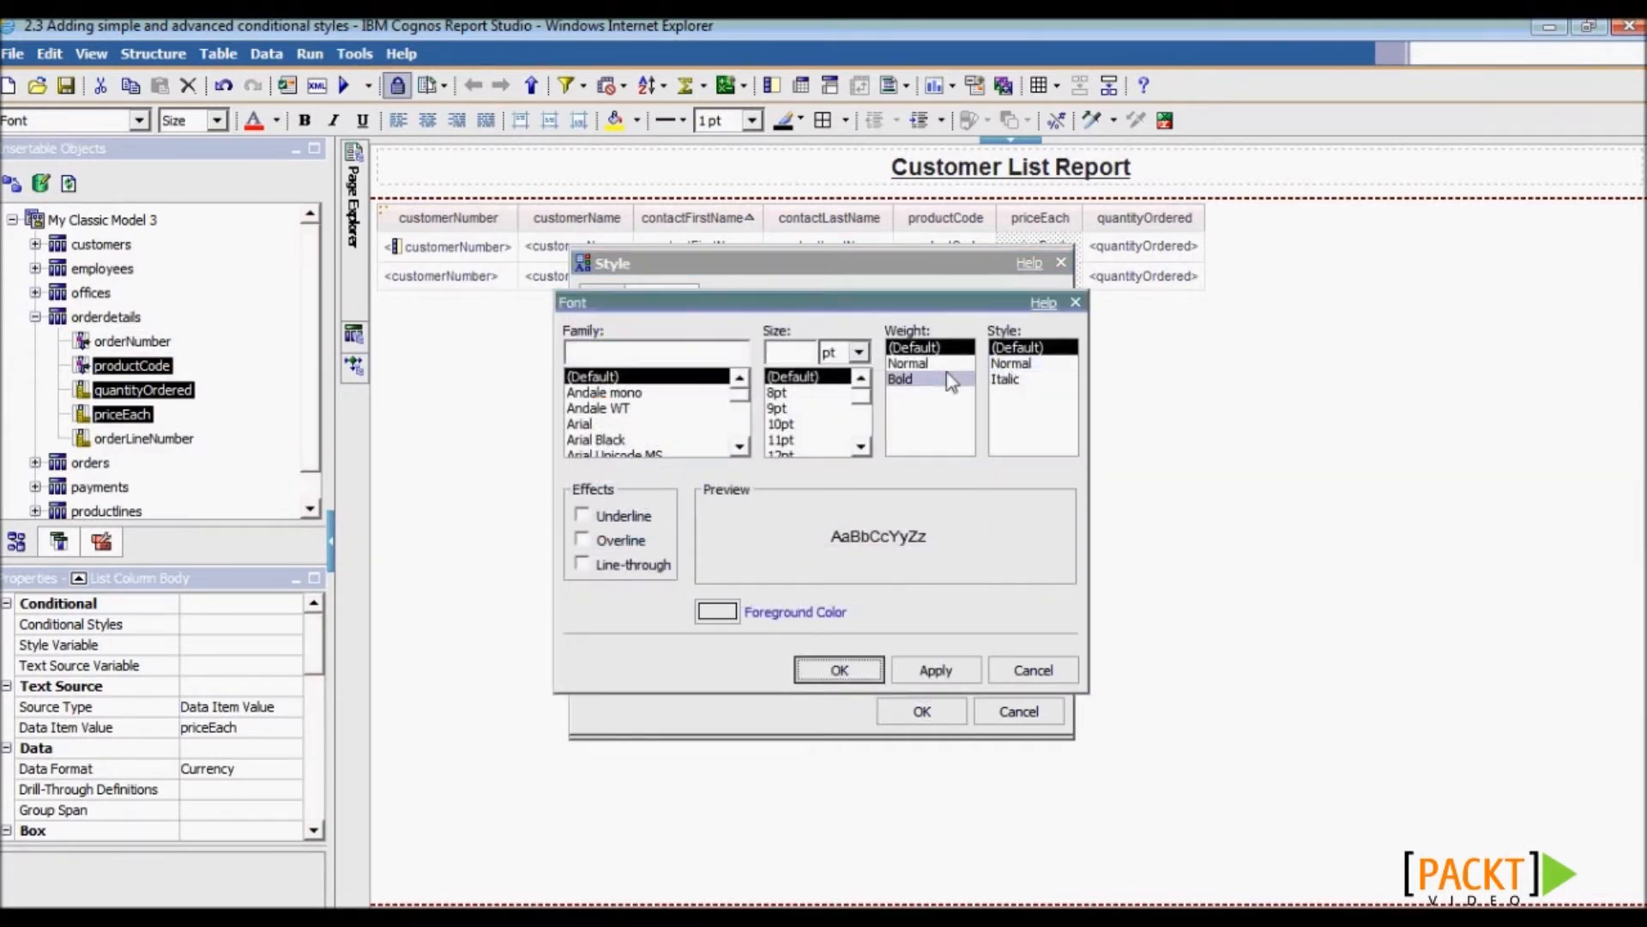
click(903, 379)
click(840, 669)
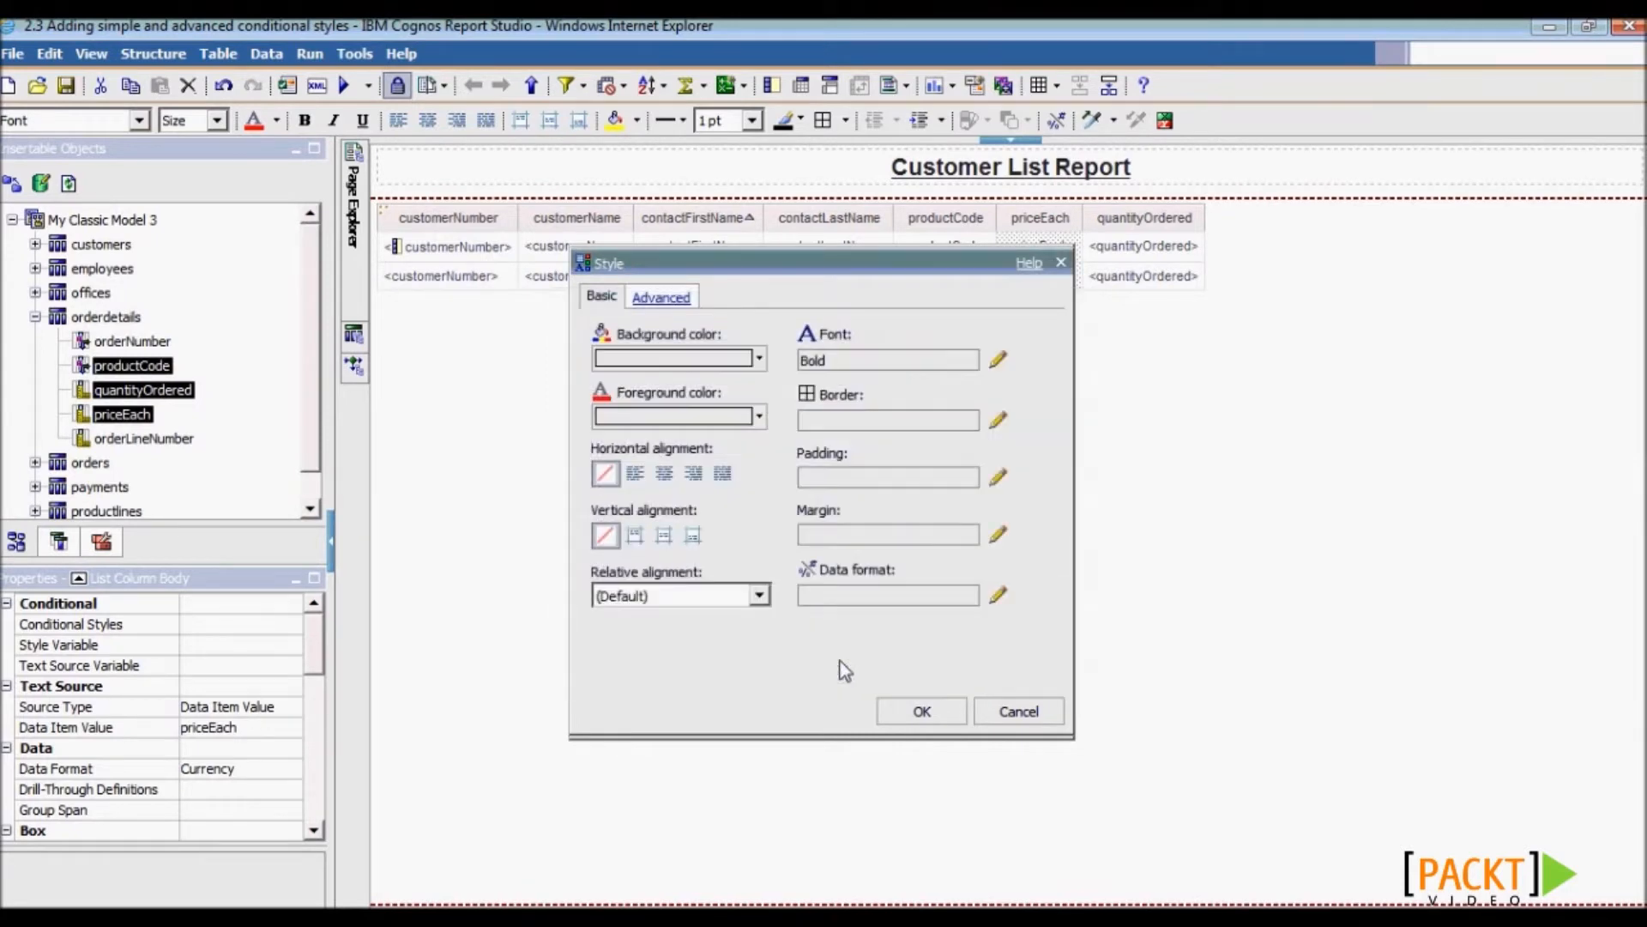
click(907, 710)
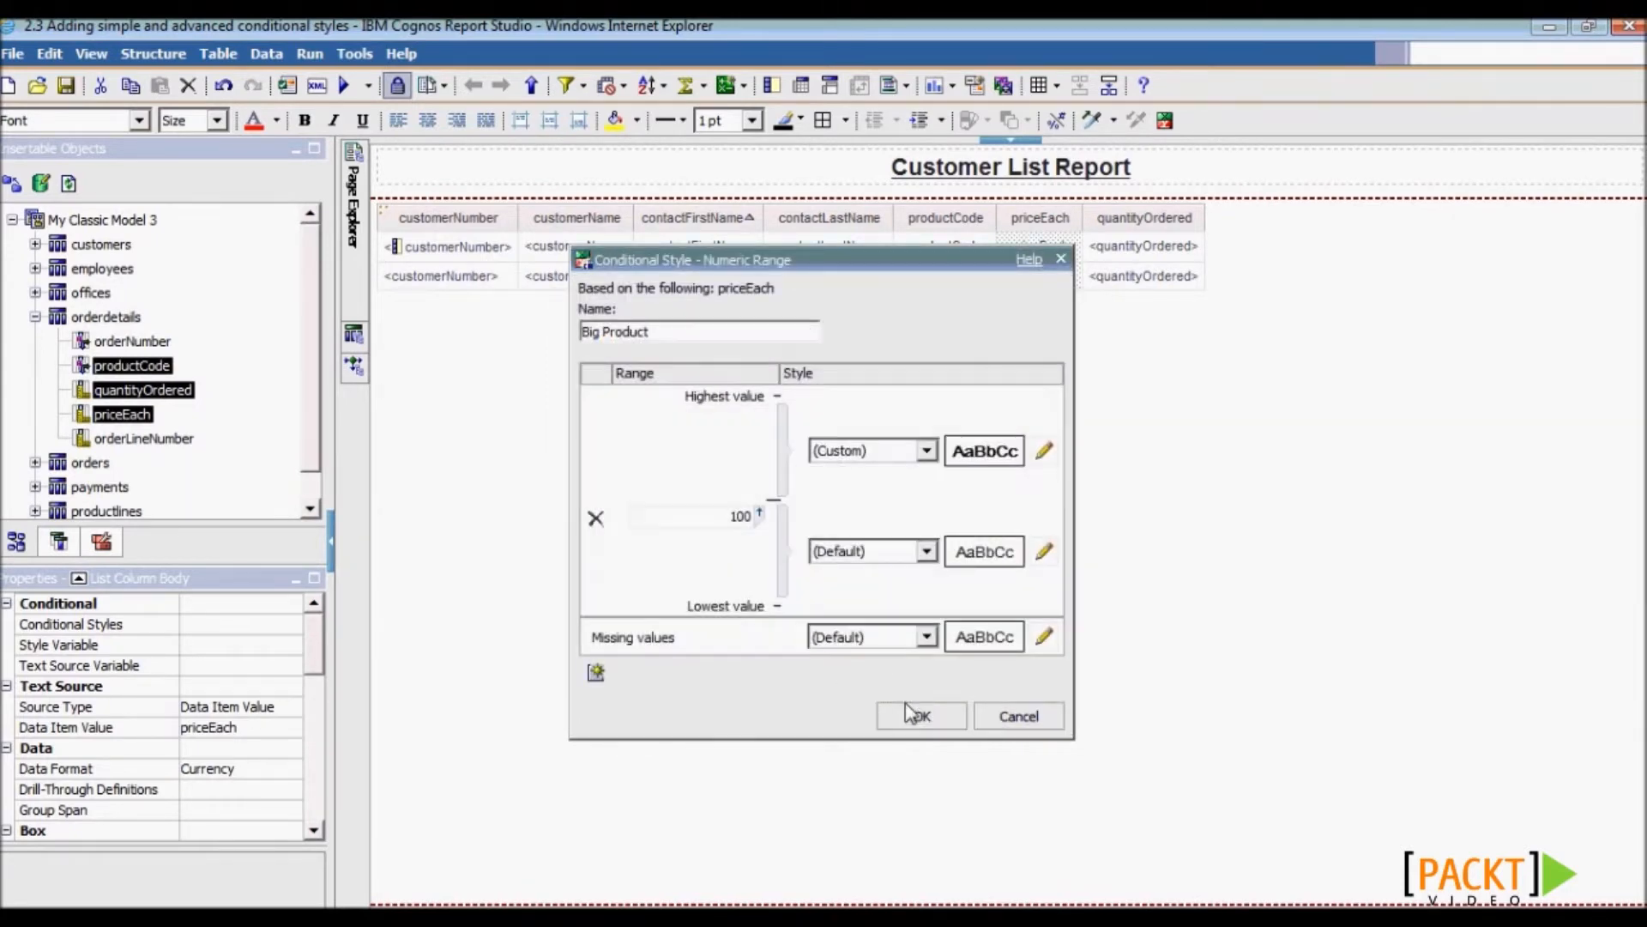
click(910, 718)
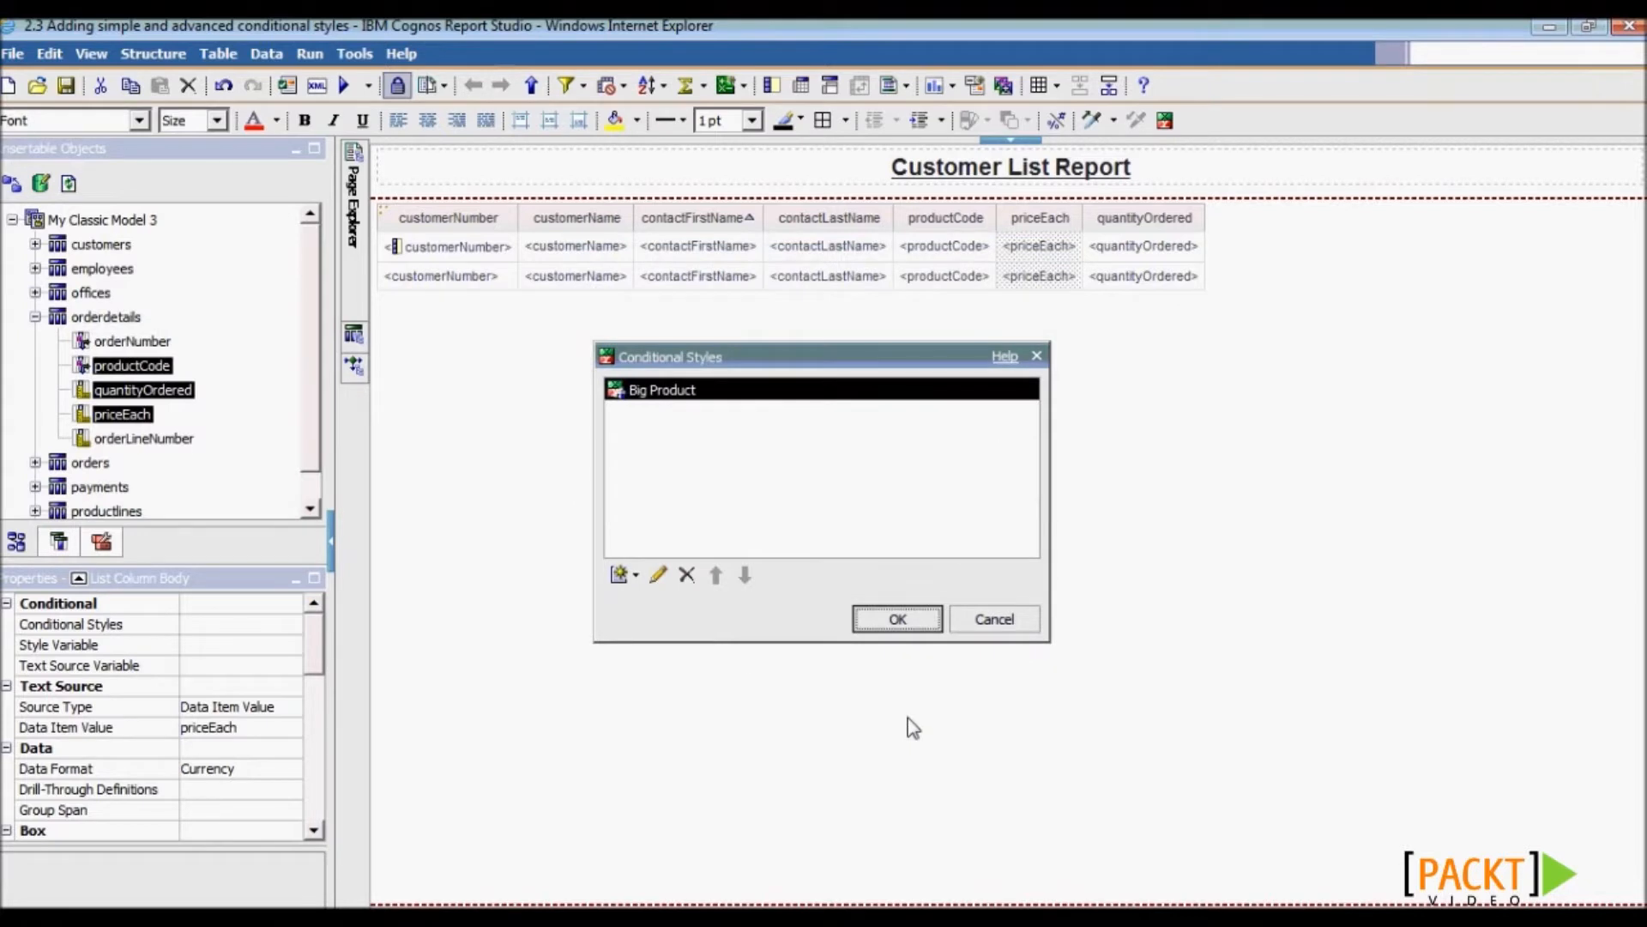
- Start an advanced conditional style named Big Order Too
click(633, 578)
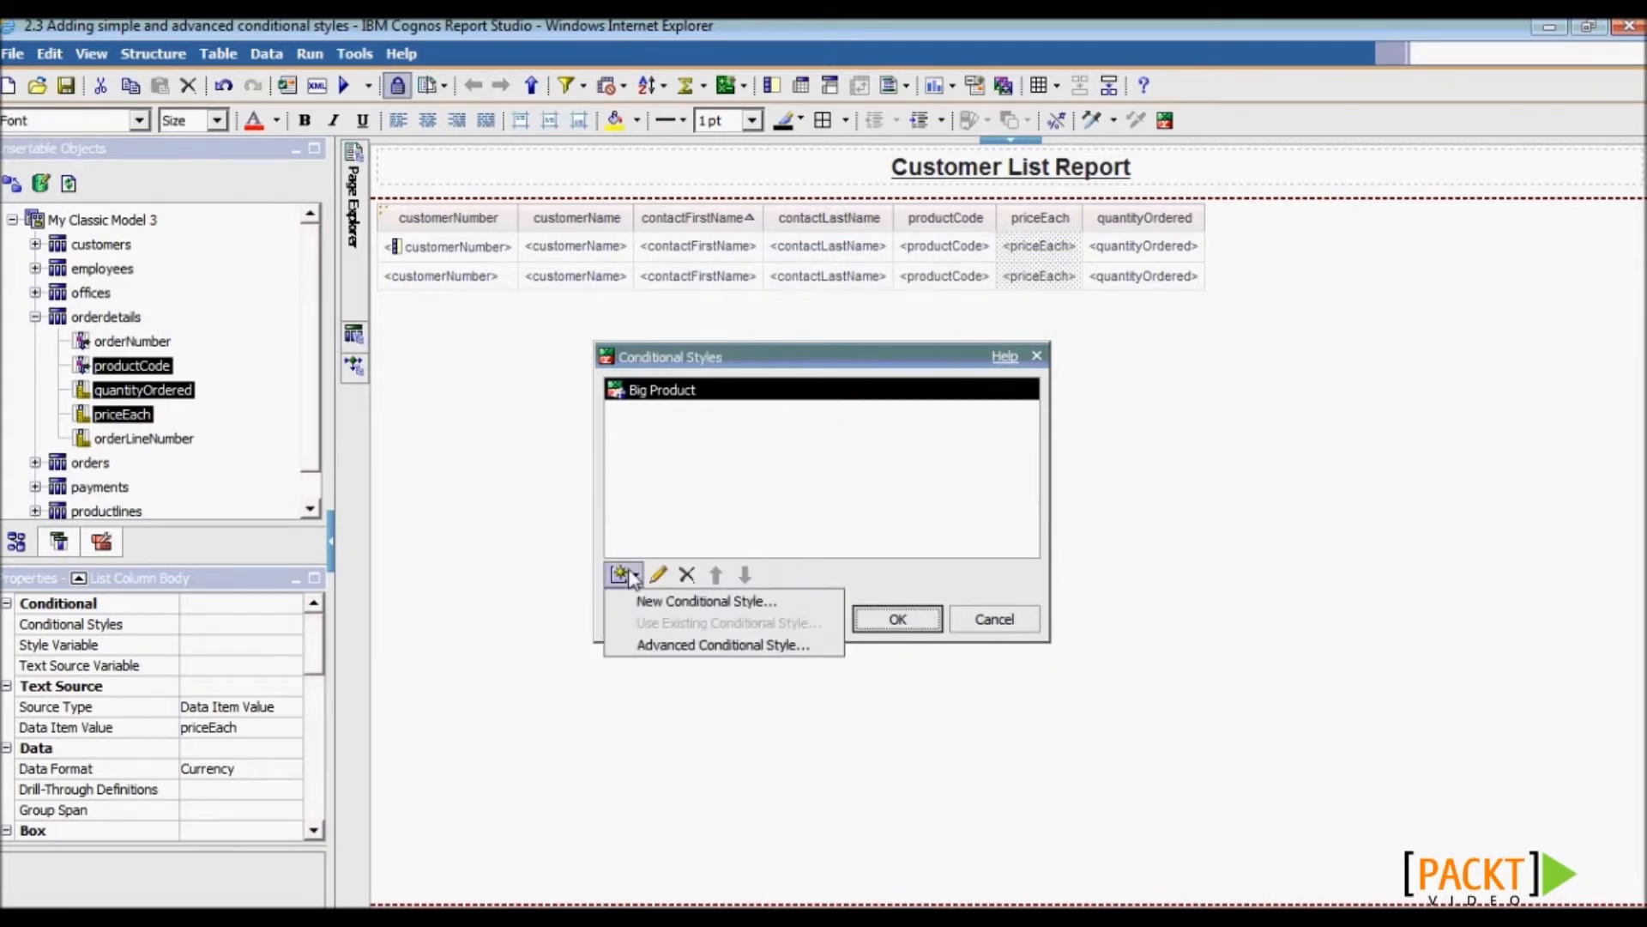
click(707, 650)
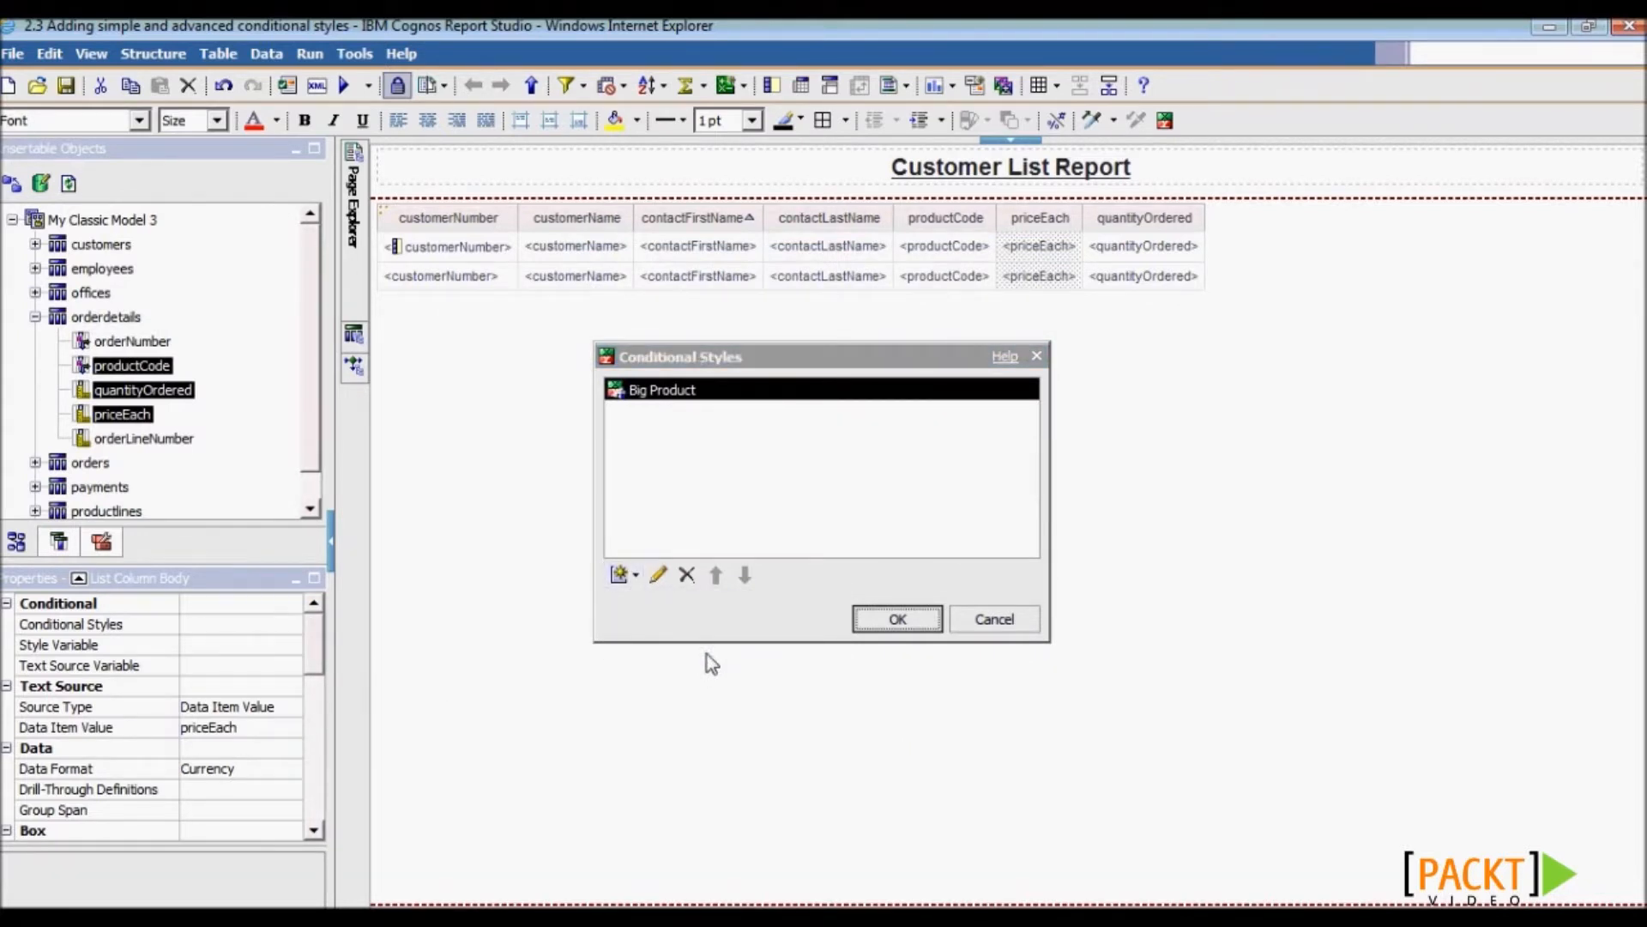
triple_click(611, 347)
text(Big Order Too)
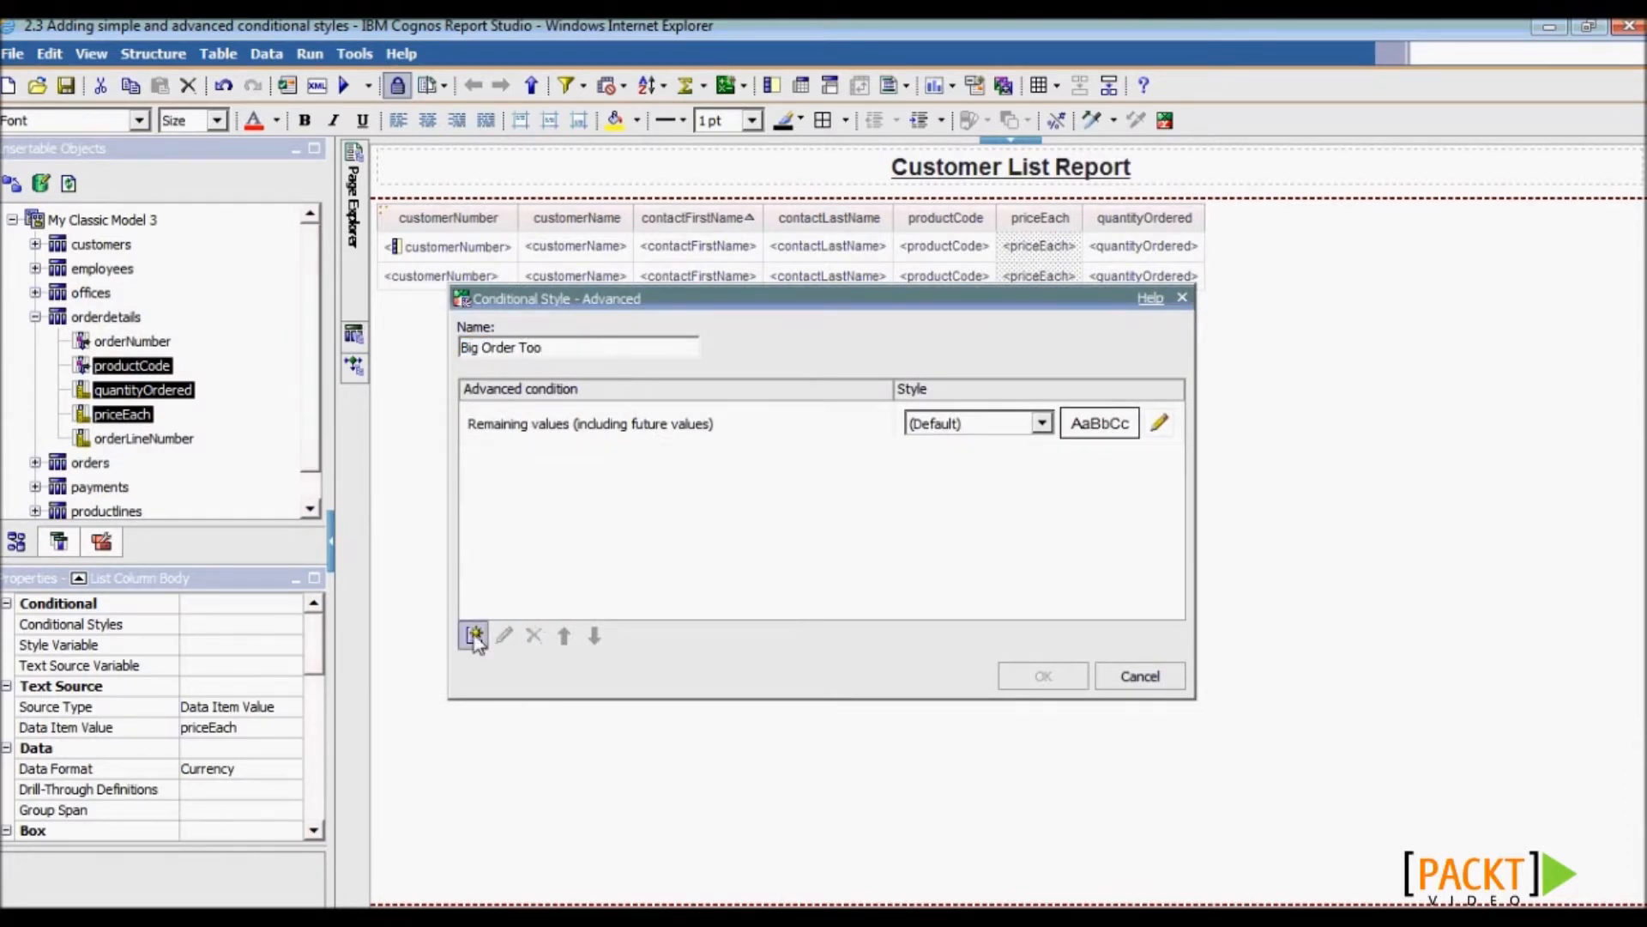
- Add the condition [priceEach] > 100 and [quantityOrdered] > 50
click(474, 636)
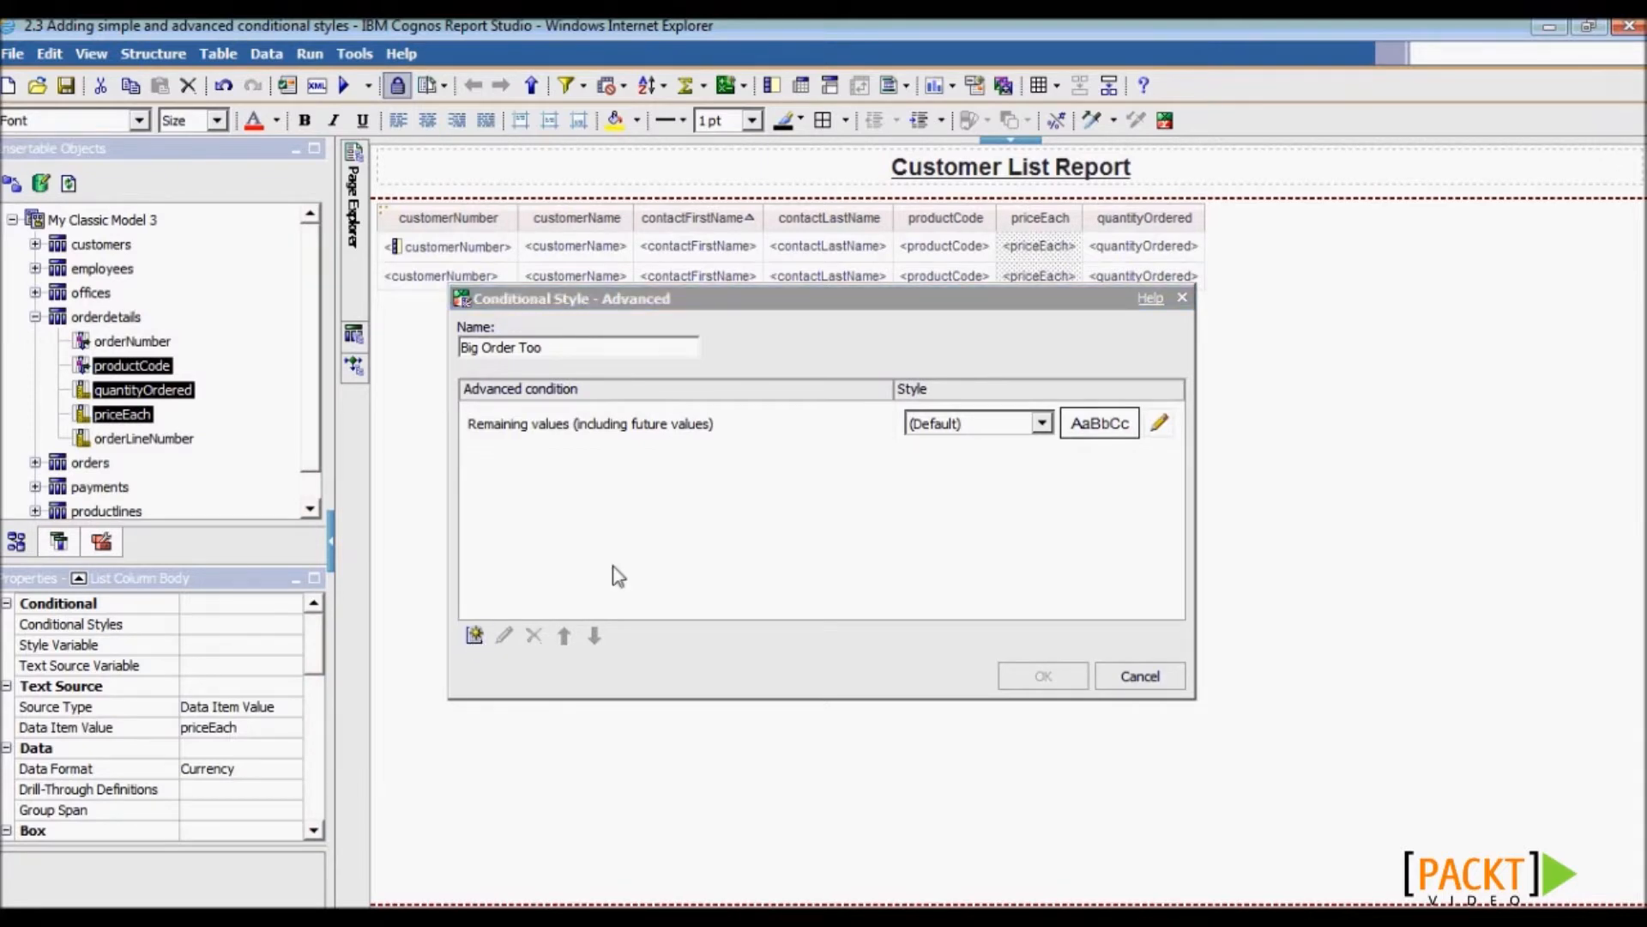
drag(515, 439, 809, 388)
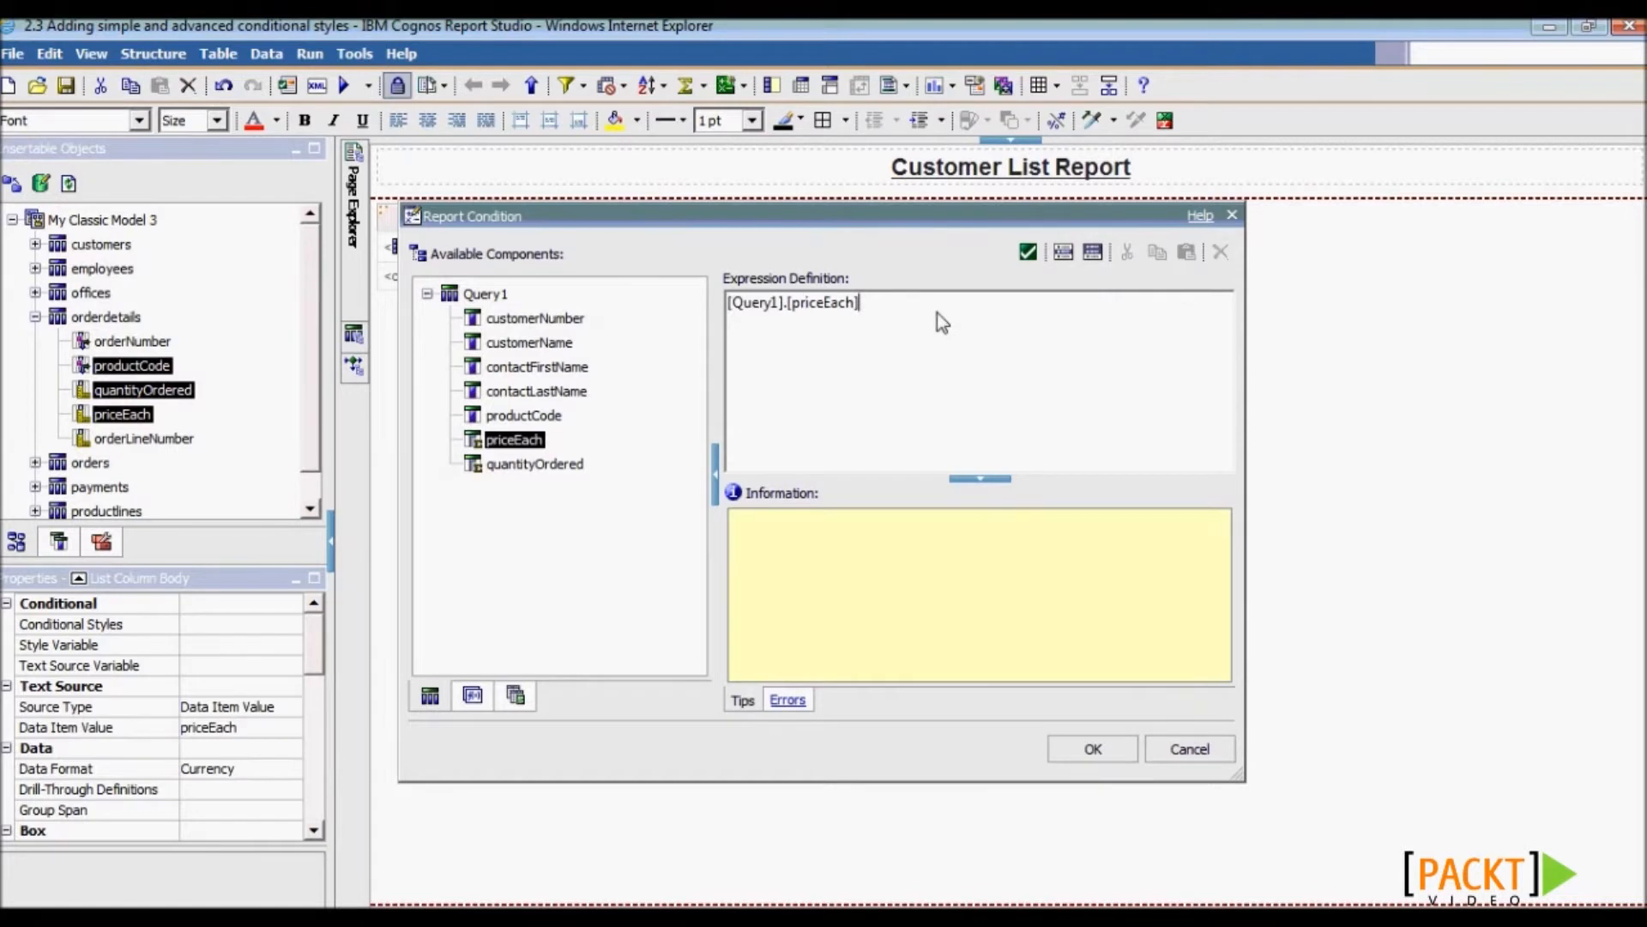
drag(531, 464, 837, 383)
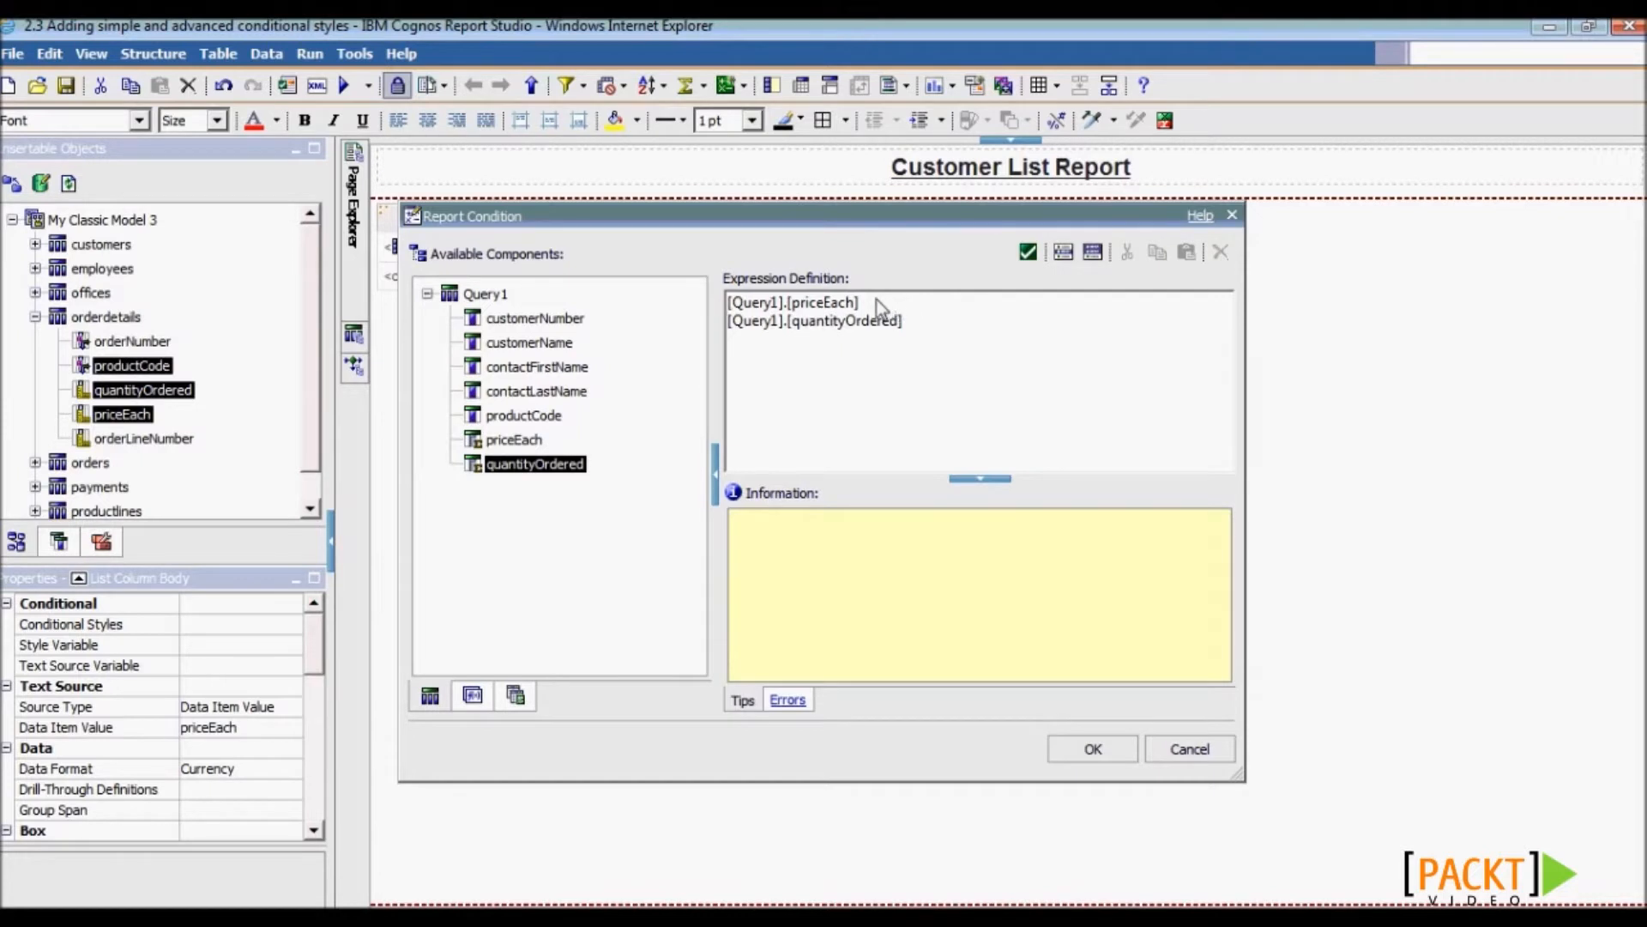
text(100 and)
click(913, 333)
text(> 50)
click(1081, 748)
- Give the condition a Lime background, apply both styles to priceEach, and save the report
click(1159, 423)
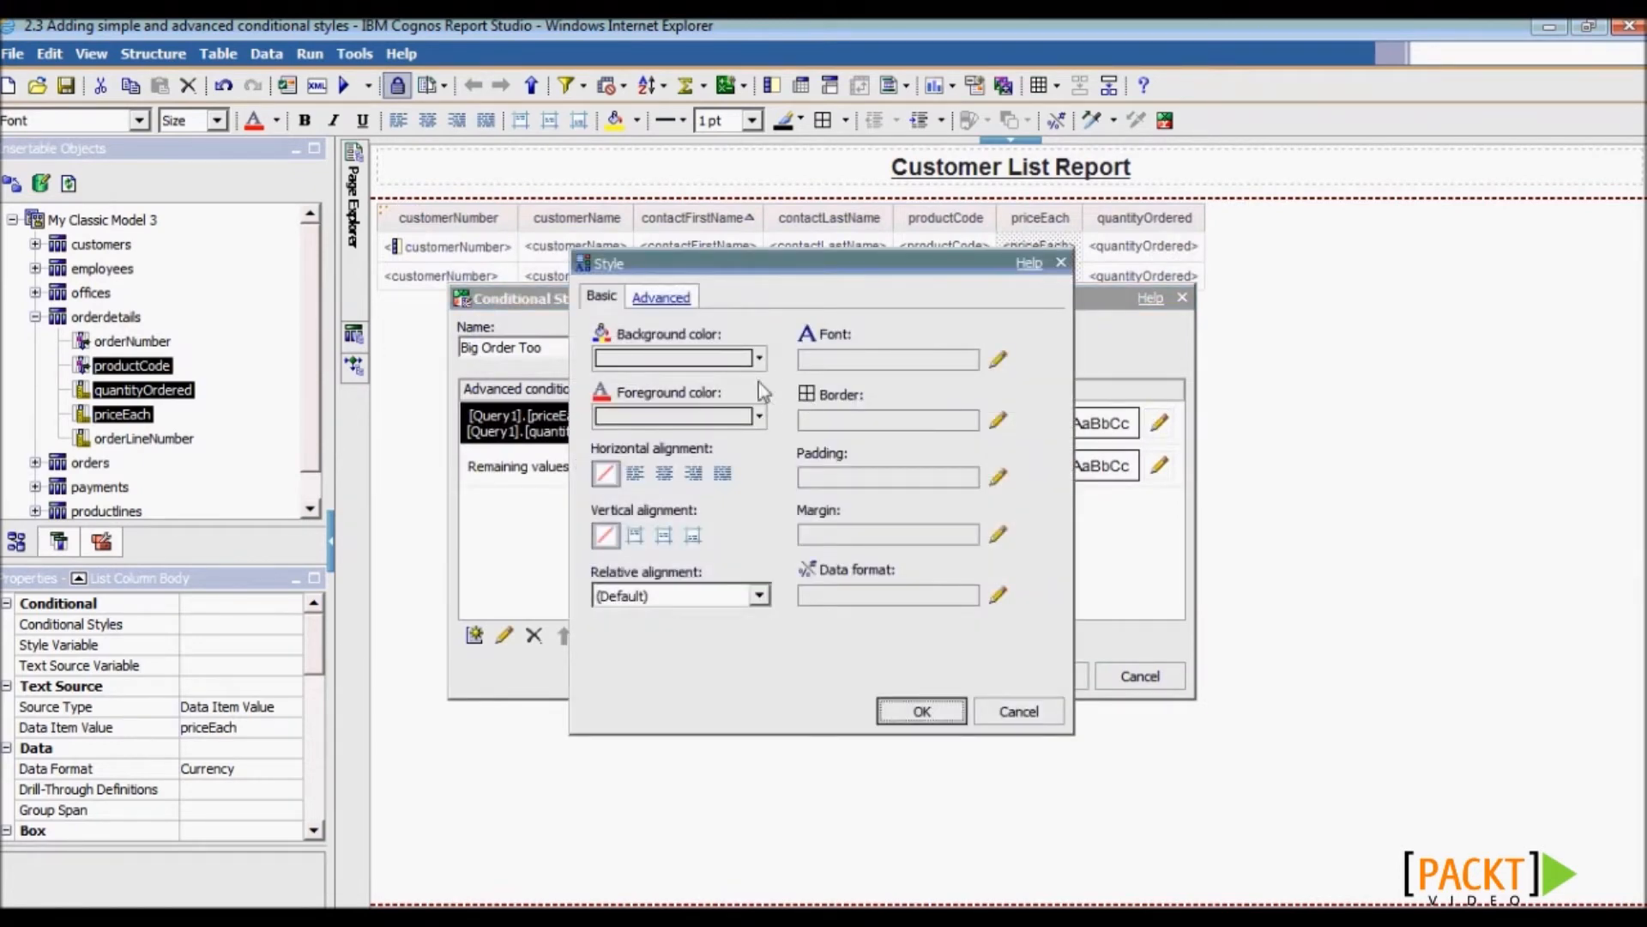
click(760, 359)
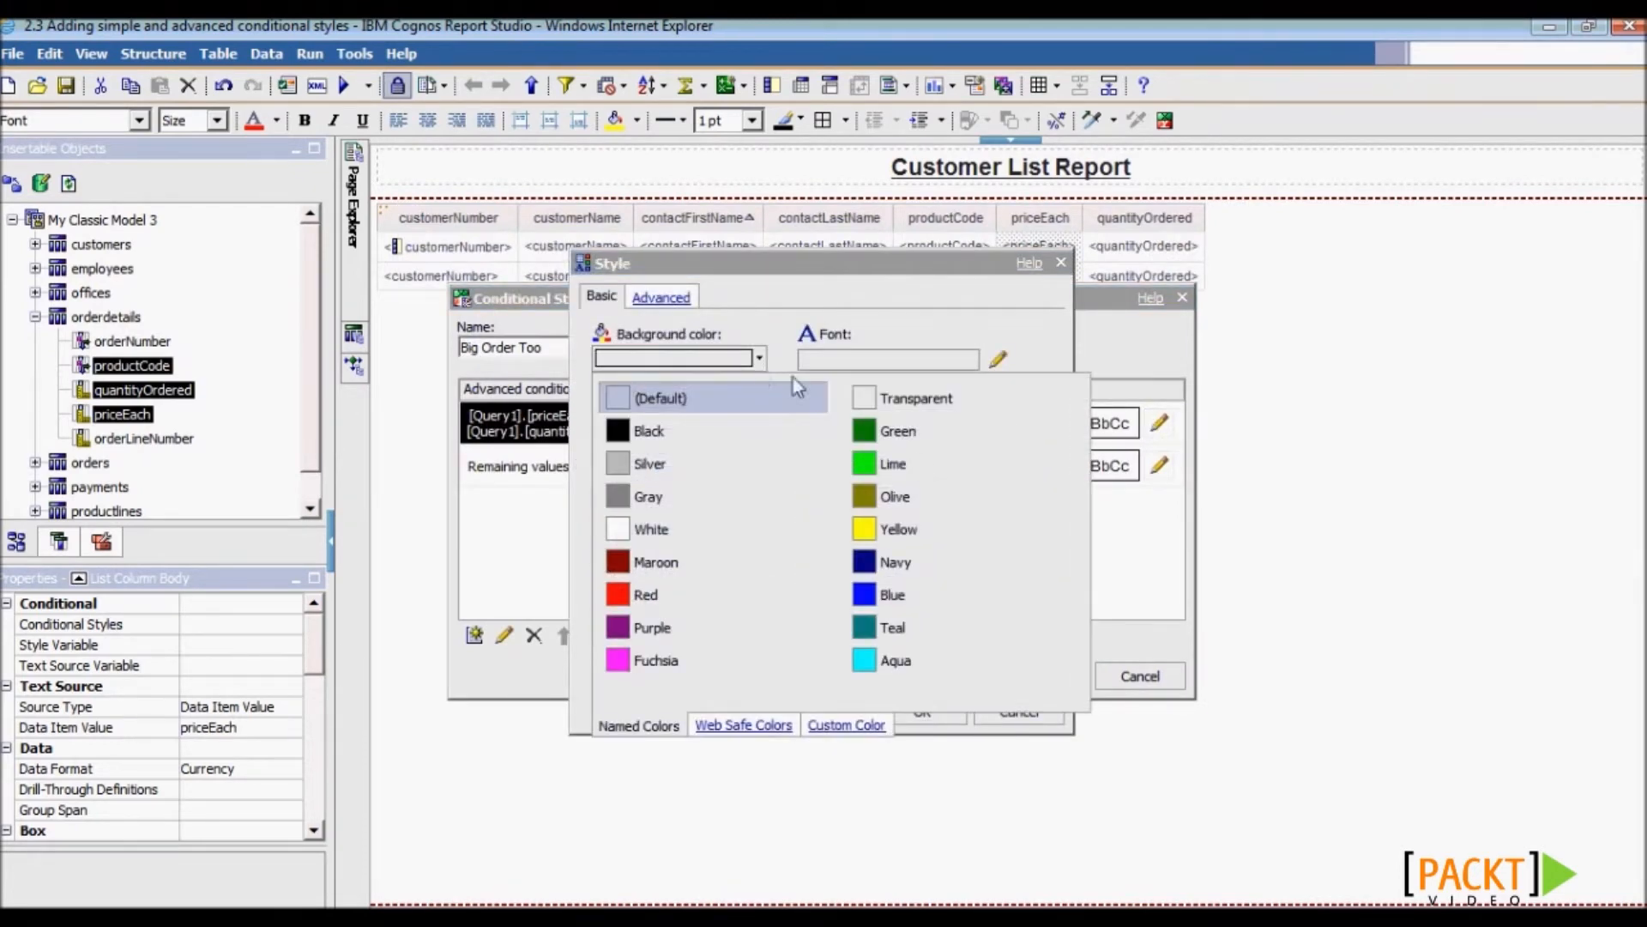
click(919, 461)
click(935, 712)
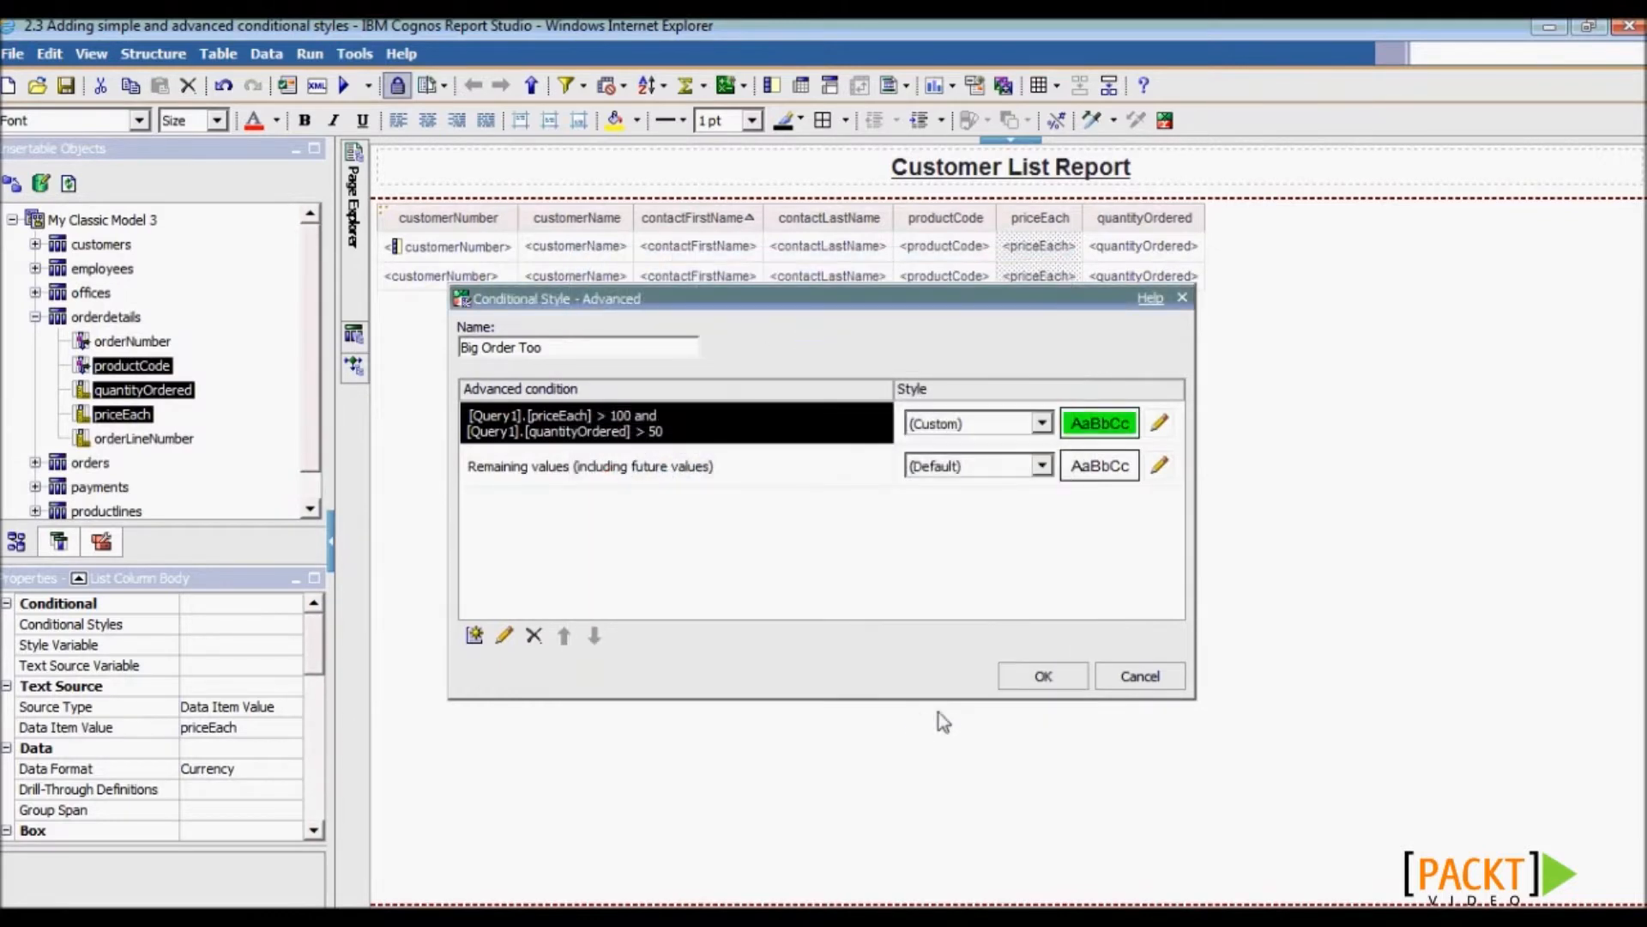
click(1043, 674)
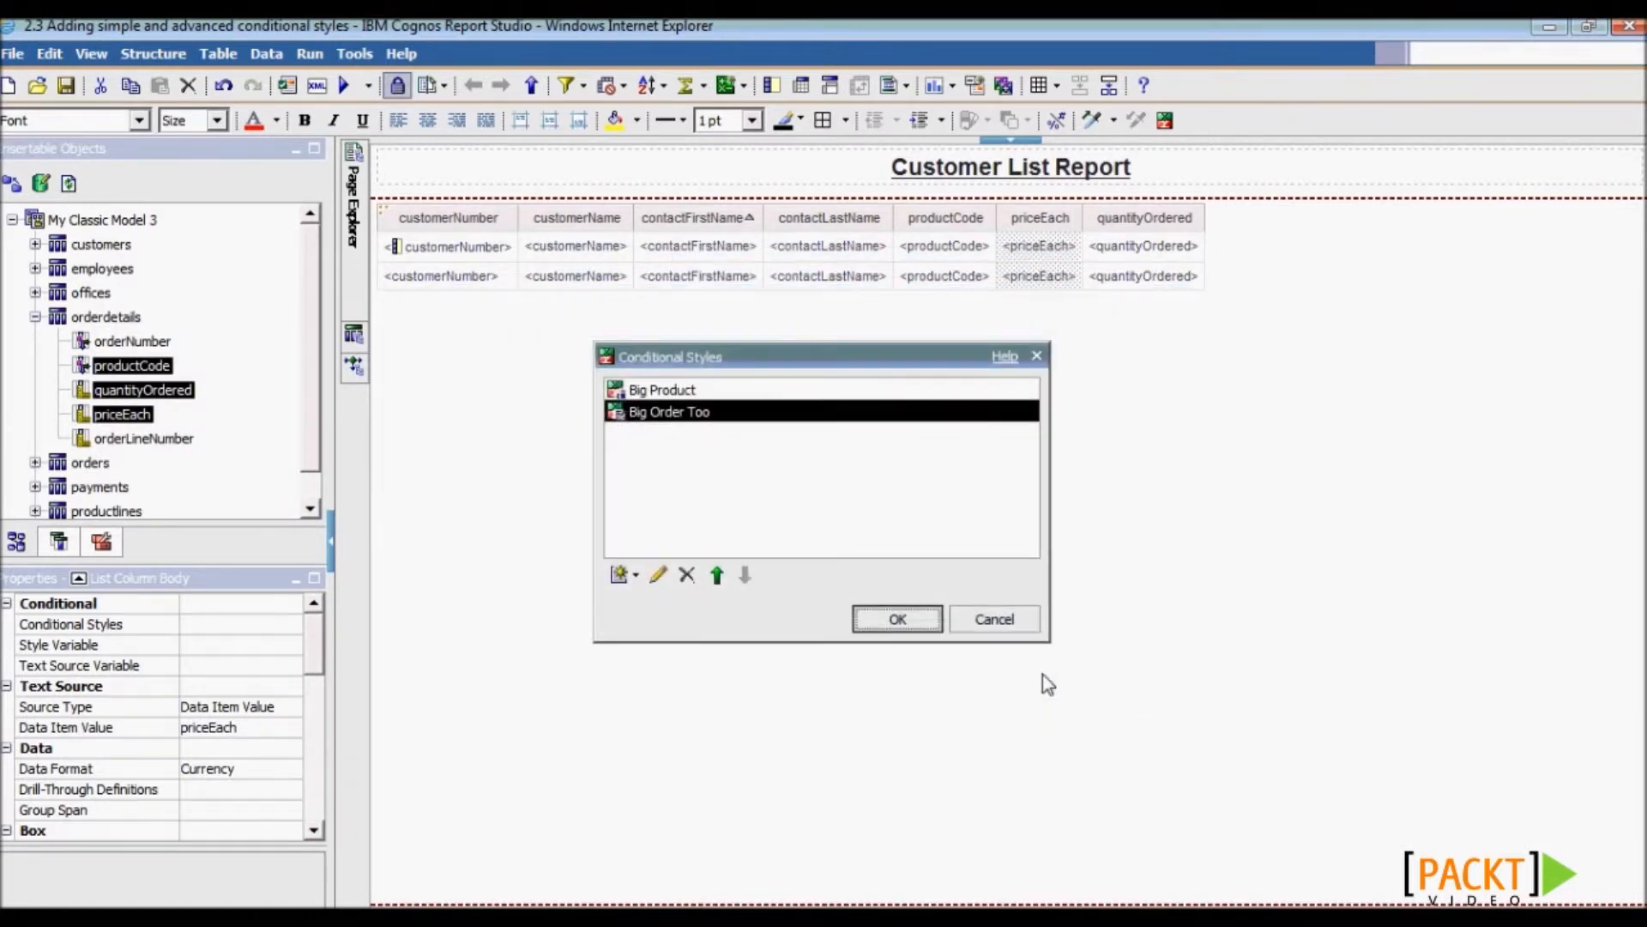
click(908, 620)
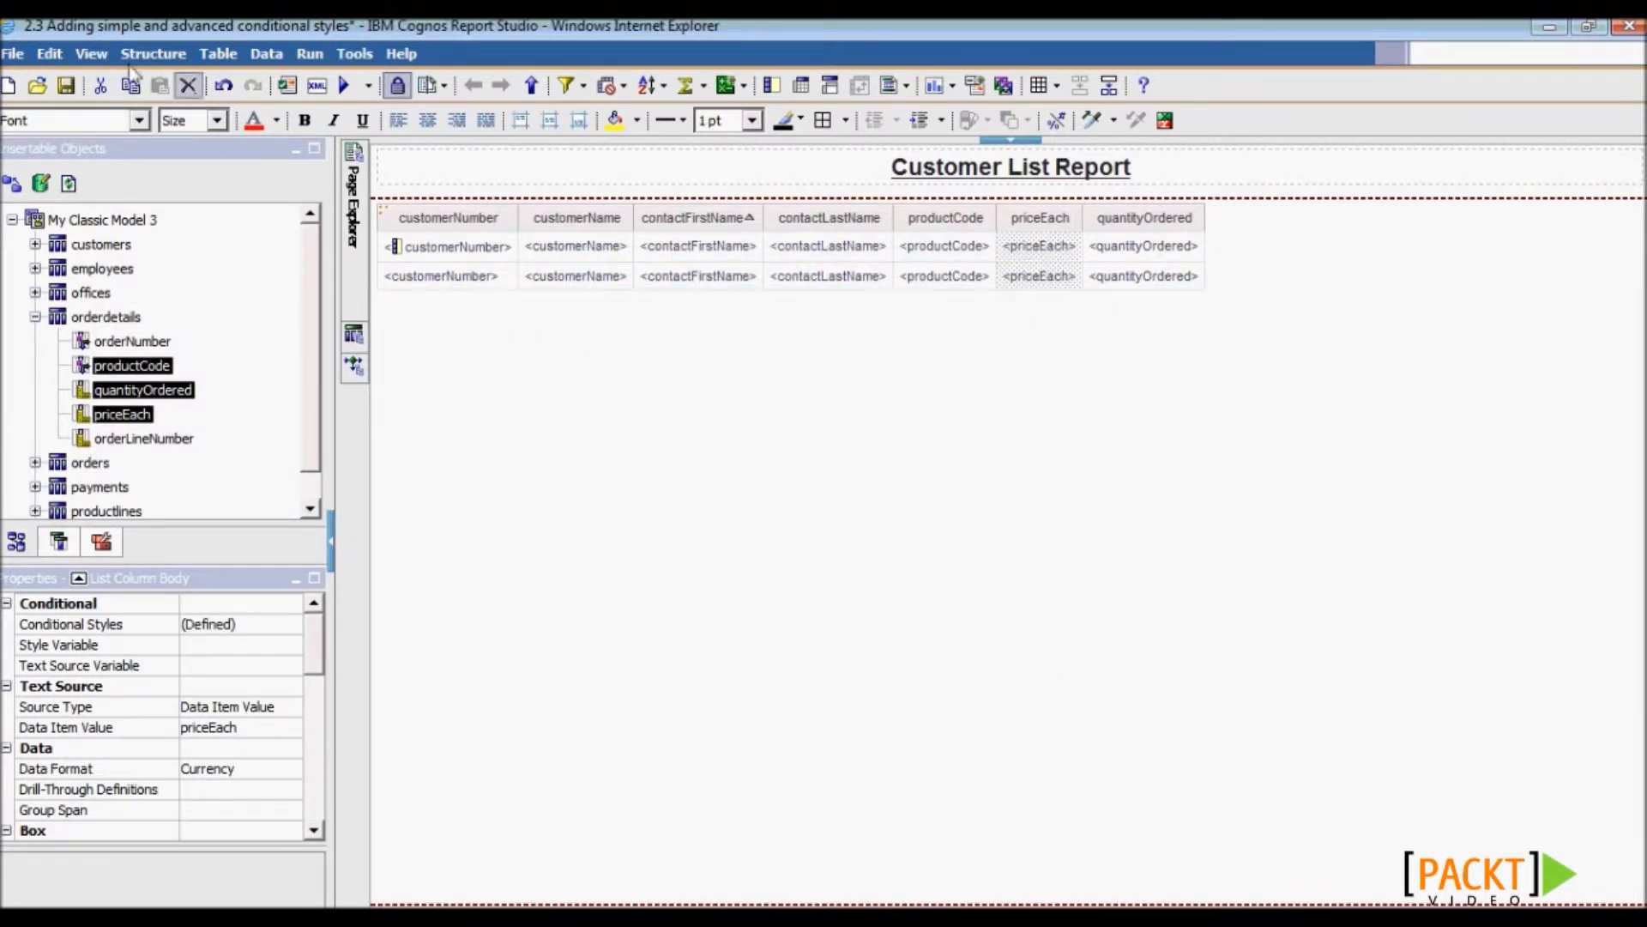
click(67, 86)
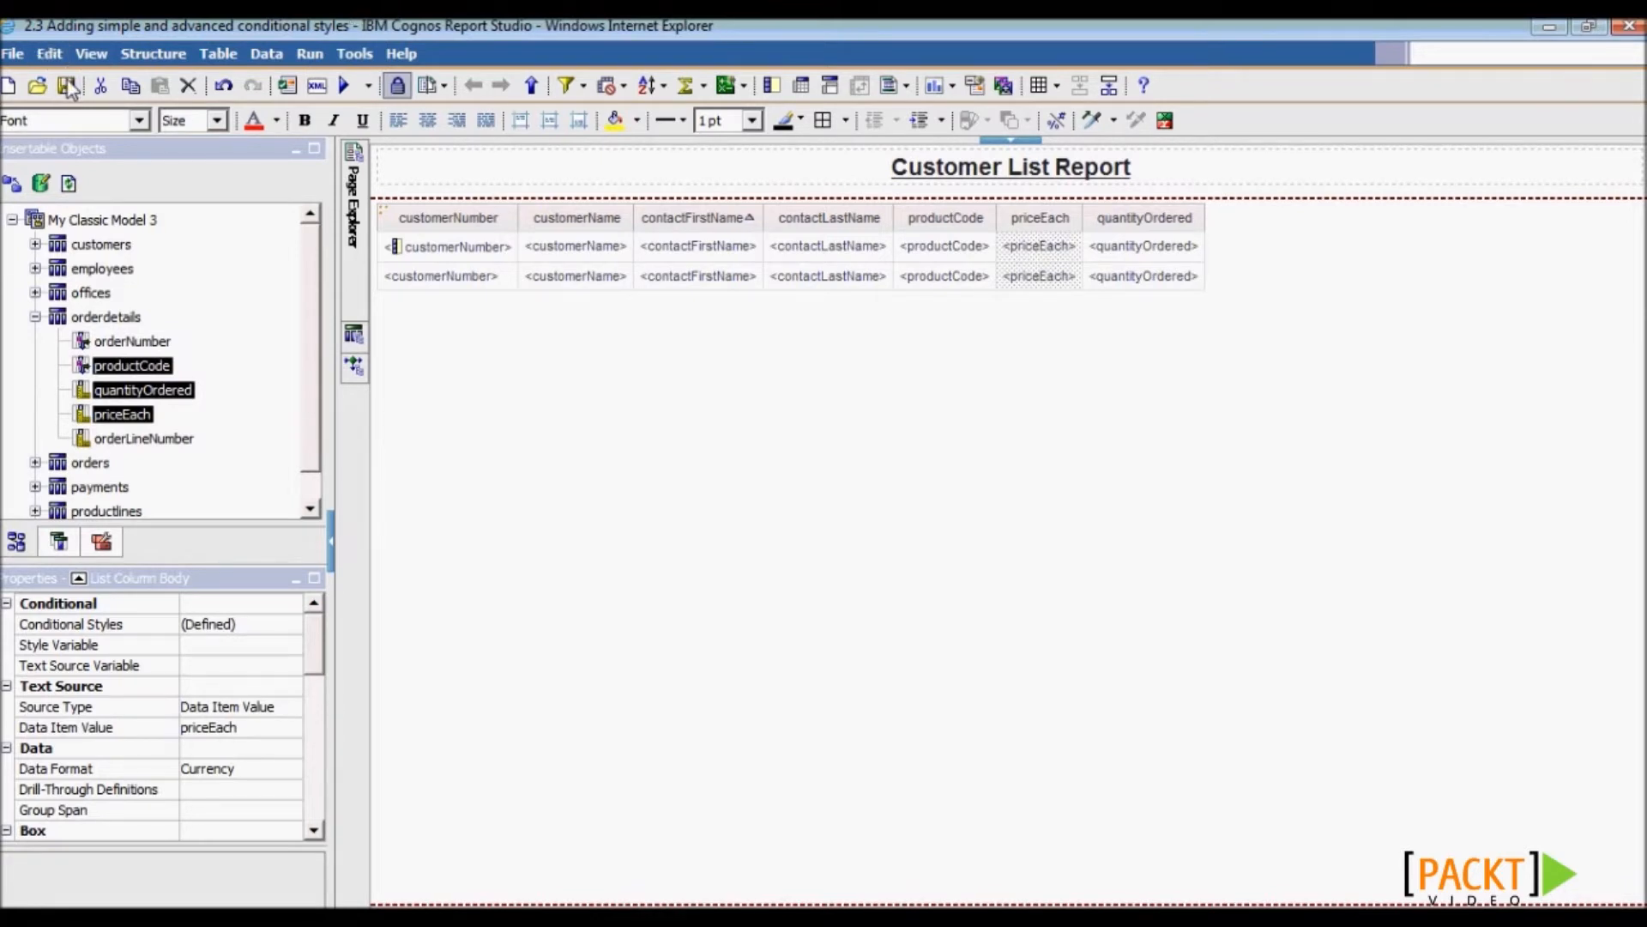
- Run the report maximized and check the bold $116.96 and $153.00 prices
click(347, 86)
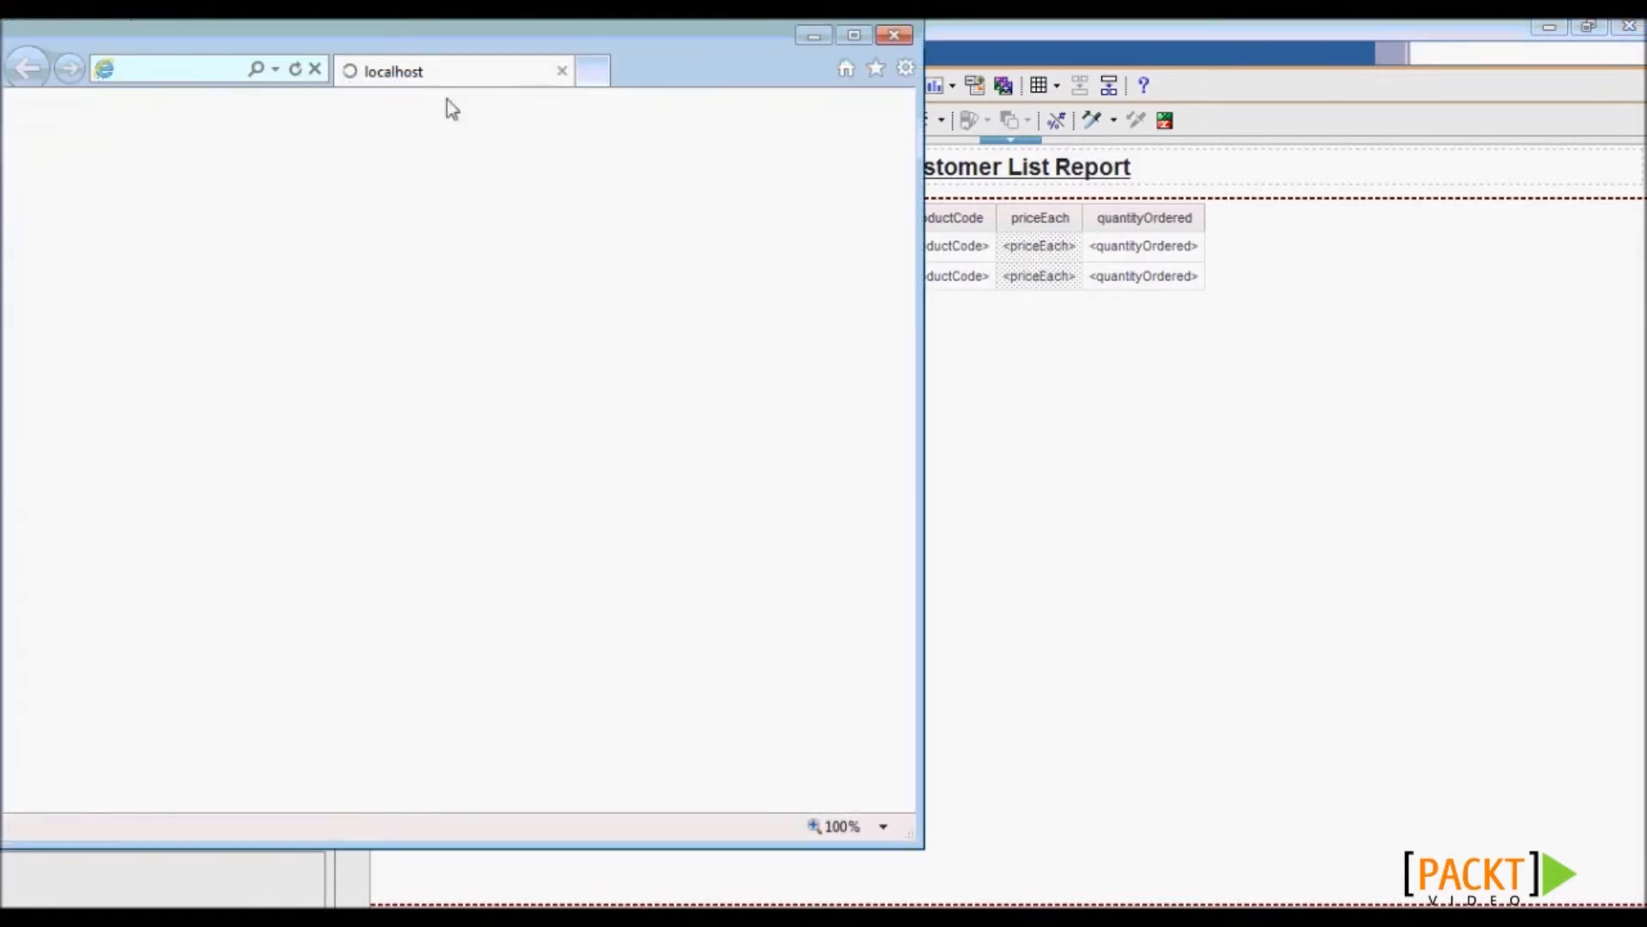
double_click(705, 34)
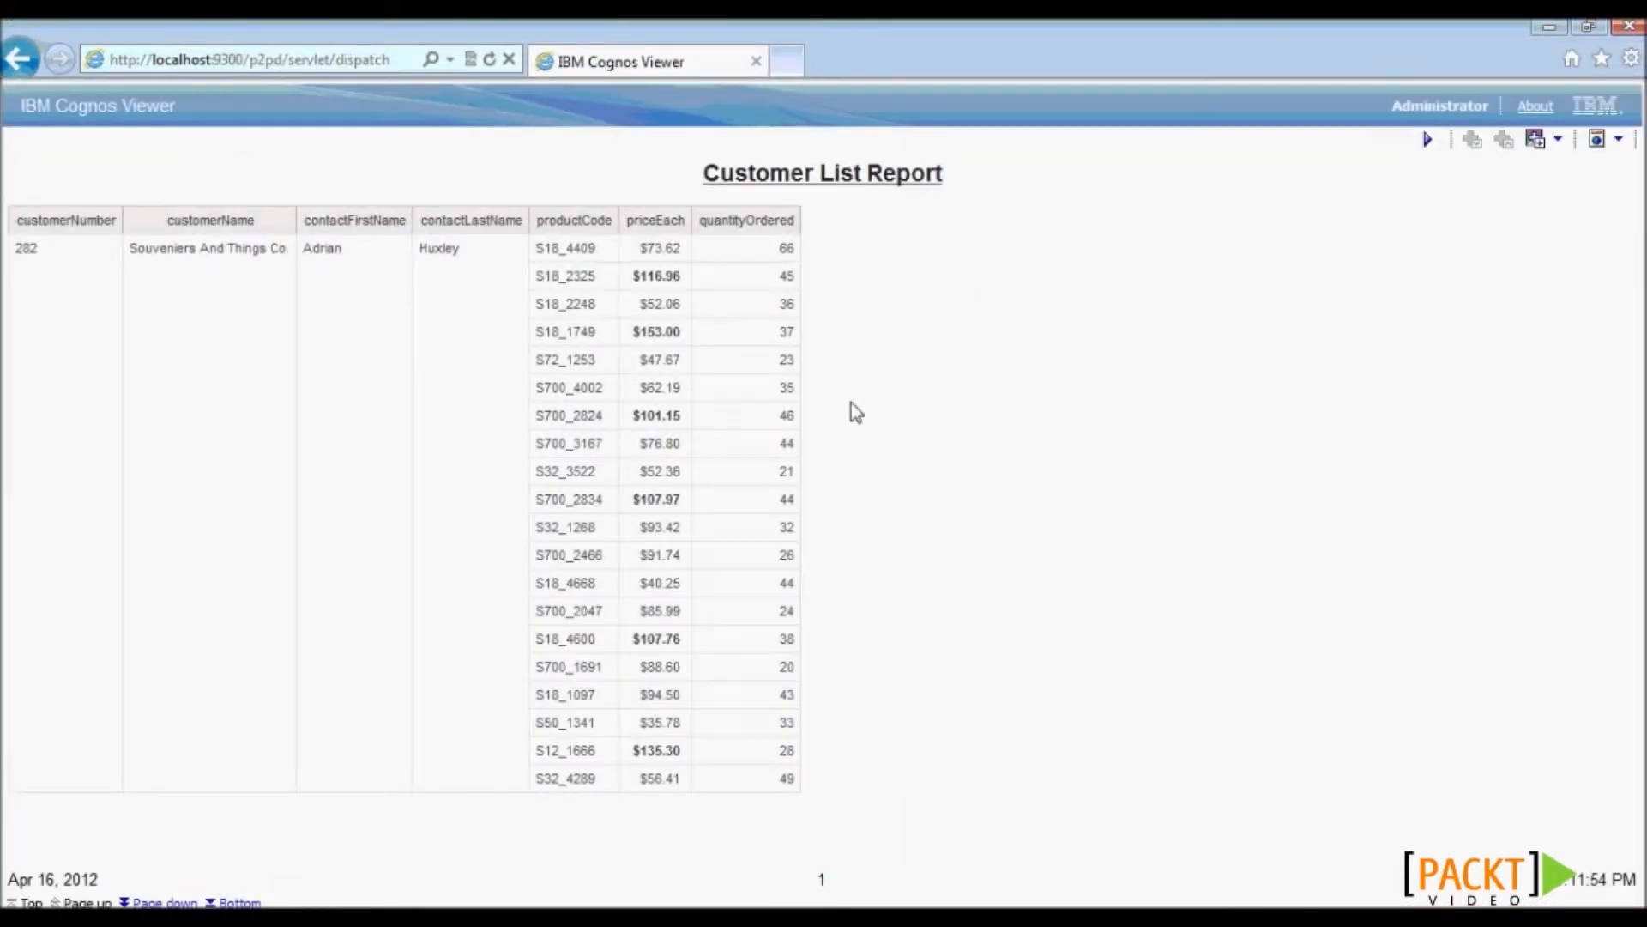
click(657, 275)
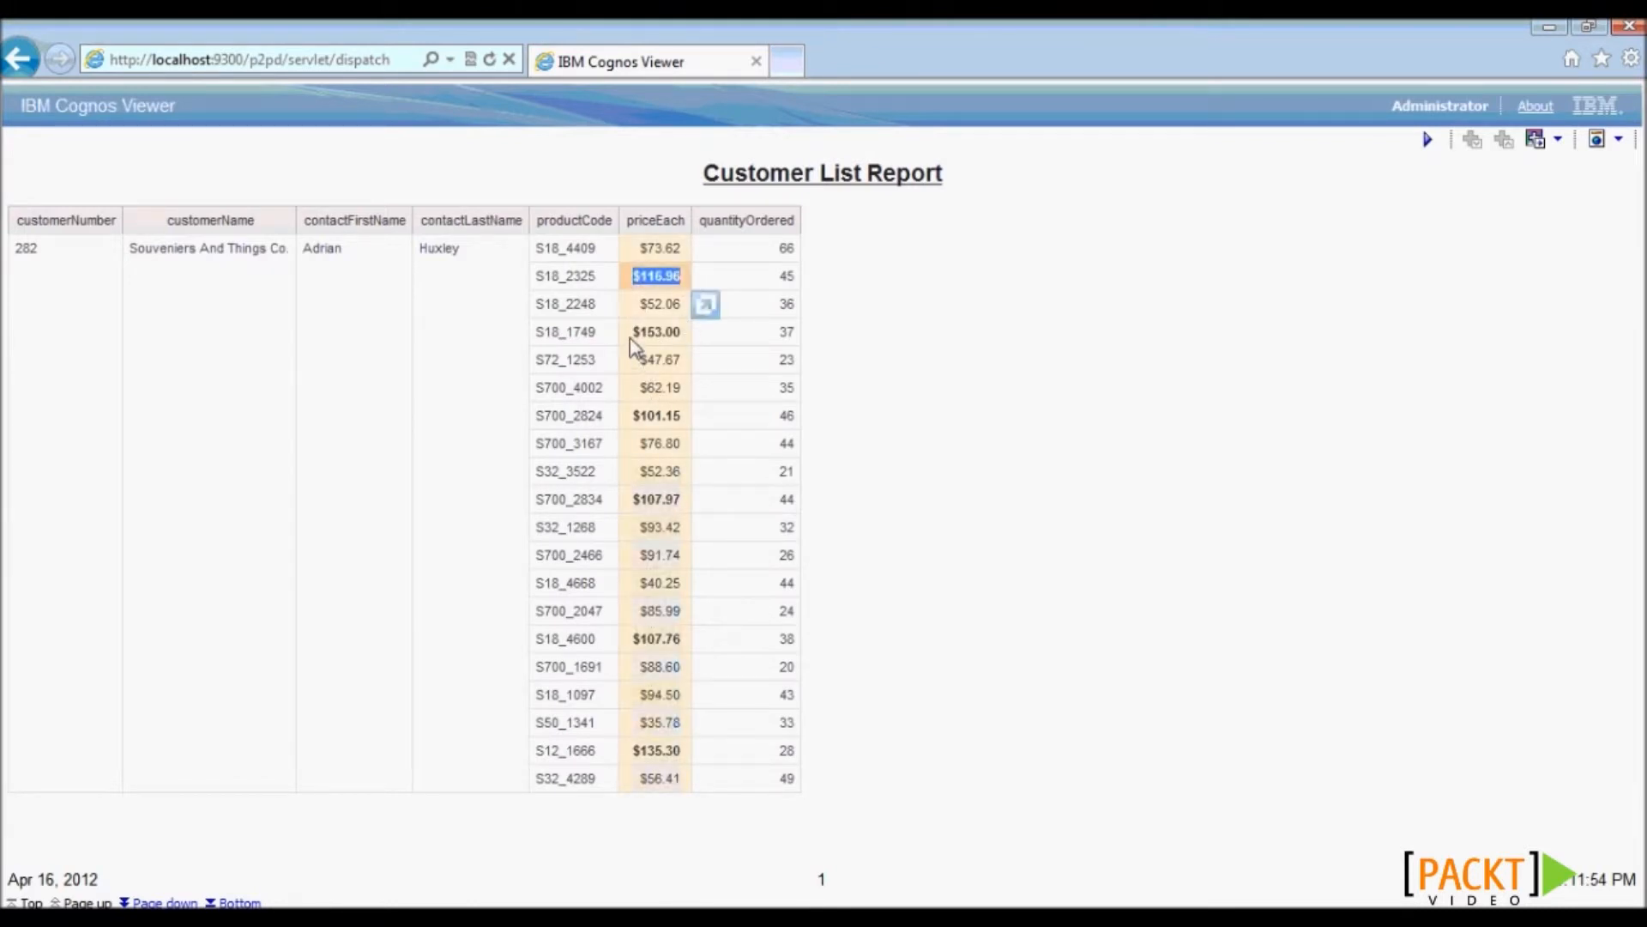
click(652, 332)
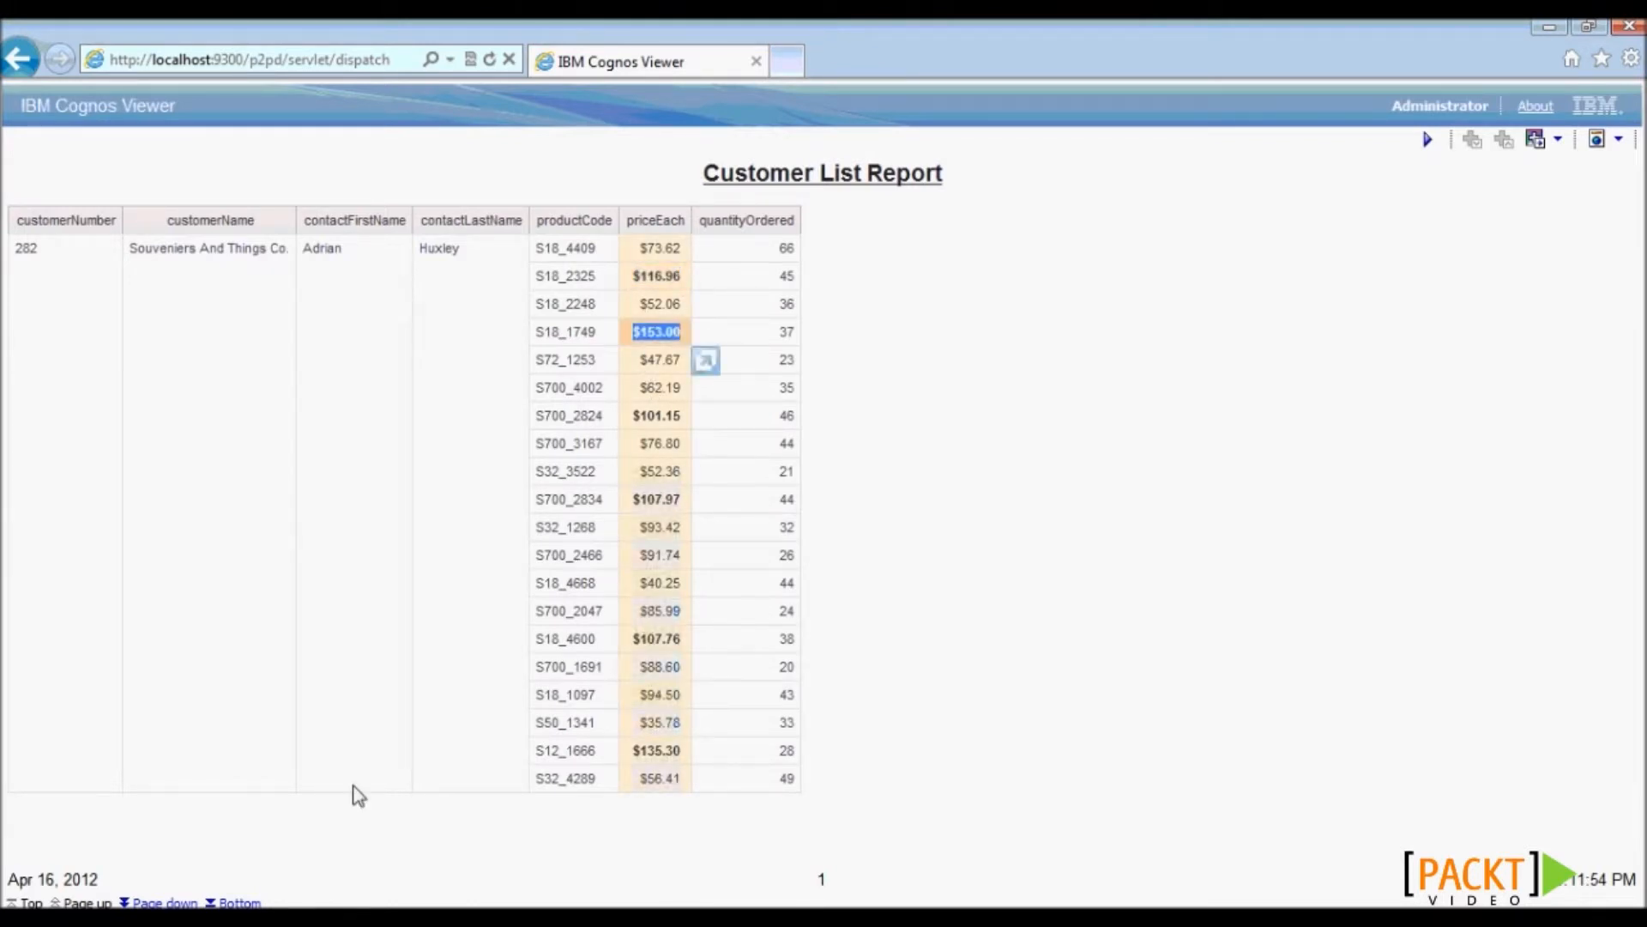
- On page 2, inspect the $187.45 price with quantity 58, then close the viewer
click(165, 902)
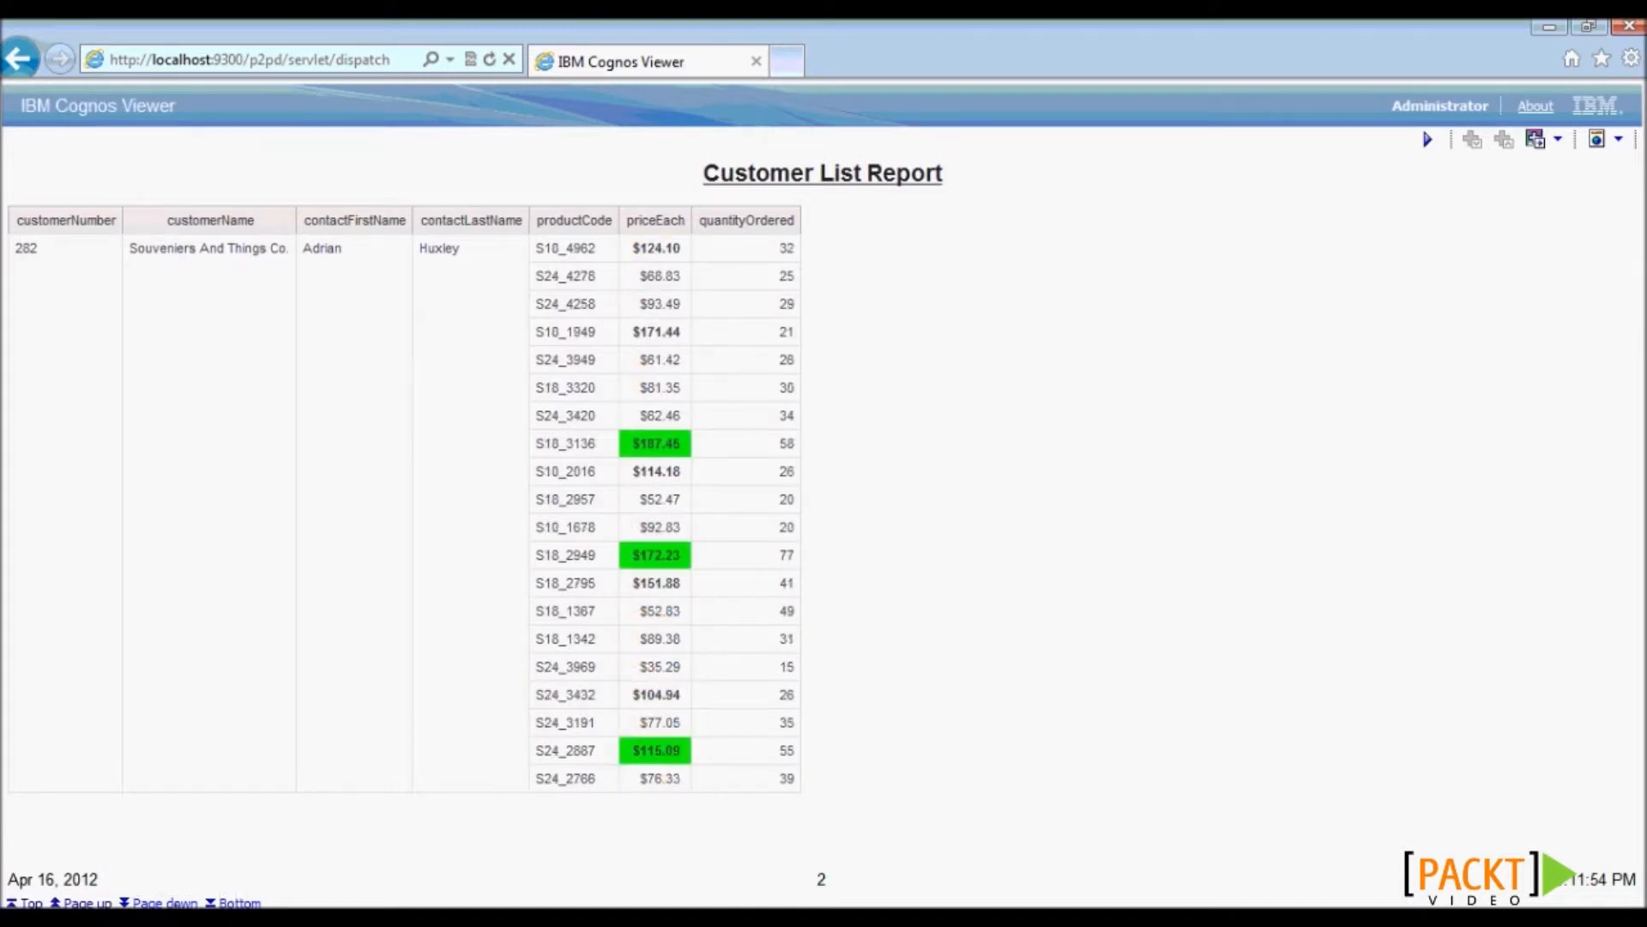
click(685, 450)
drag(685, 444, 794, 450)
click(894, 459)
click(1626, 27)
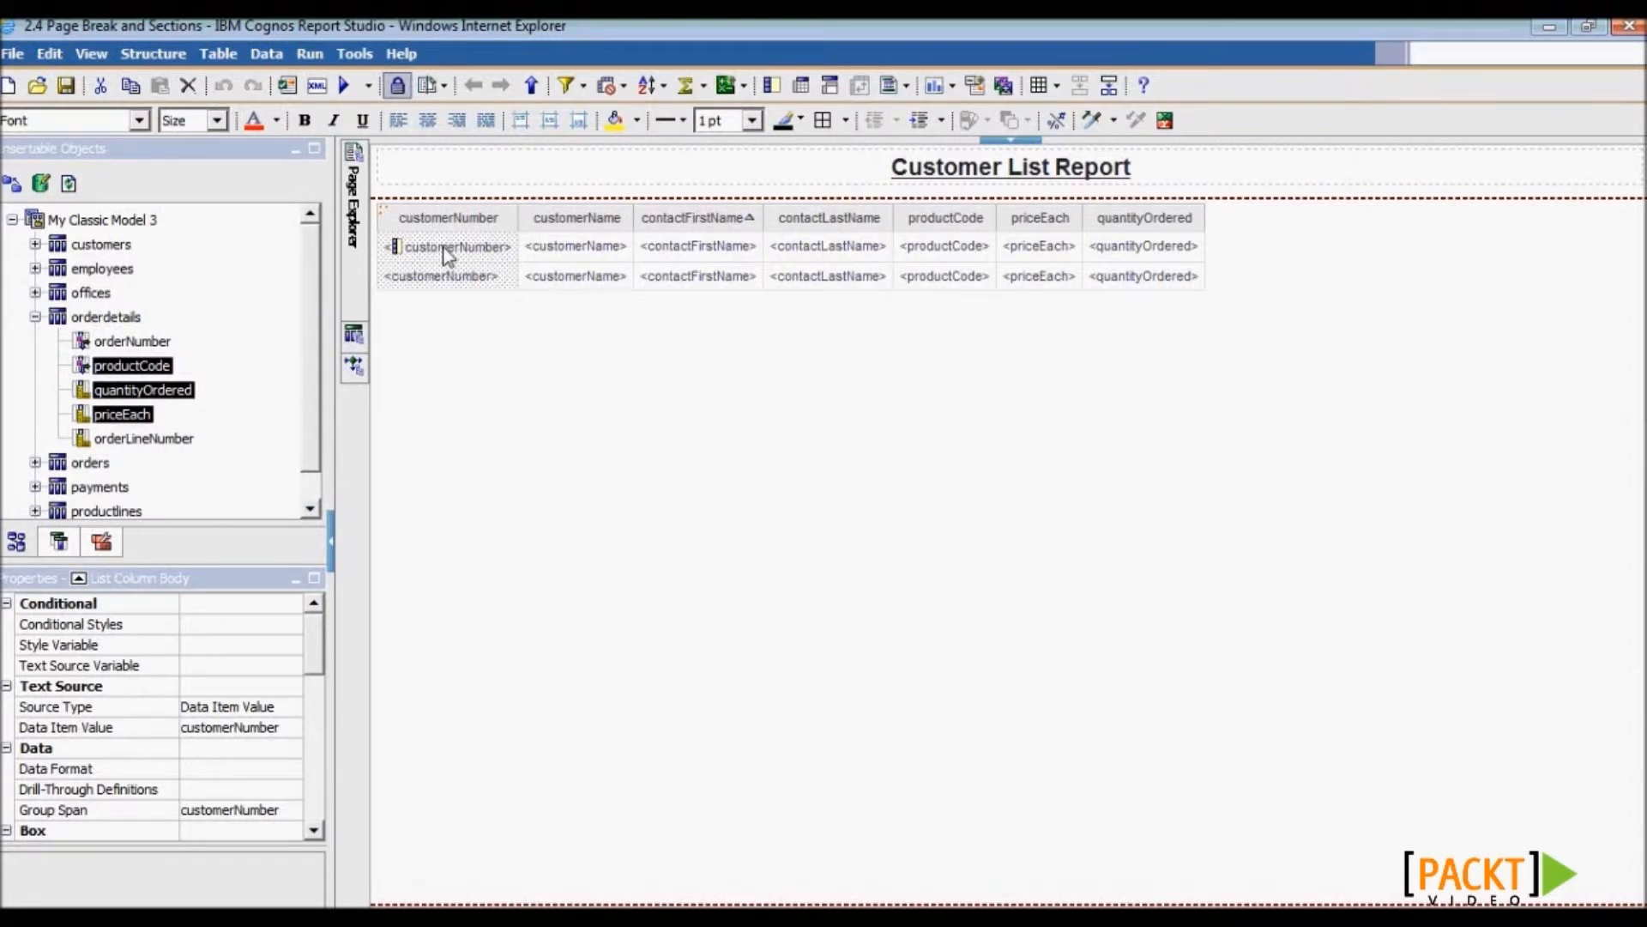
- Section the list by customerNumber and add contactFirstName and contactLastName to the section header
click(830, 85)
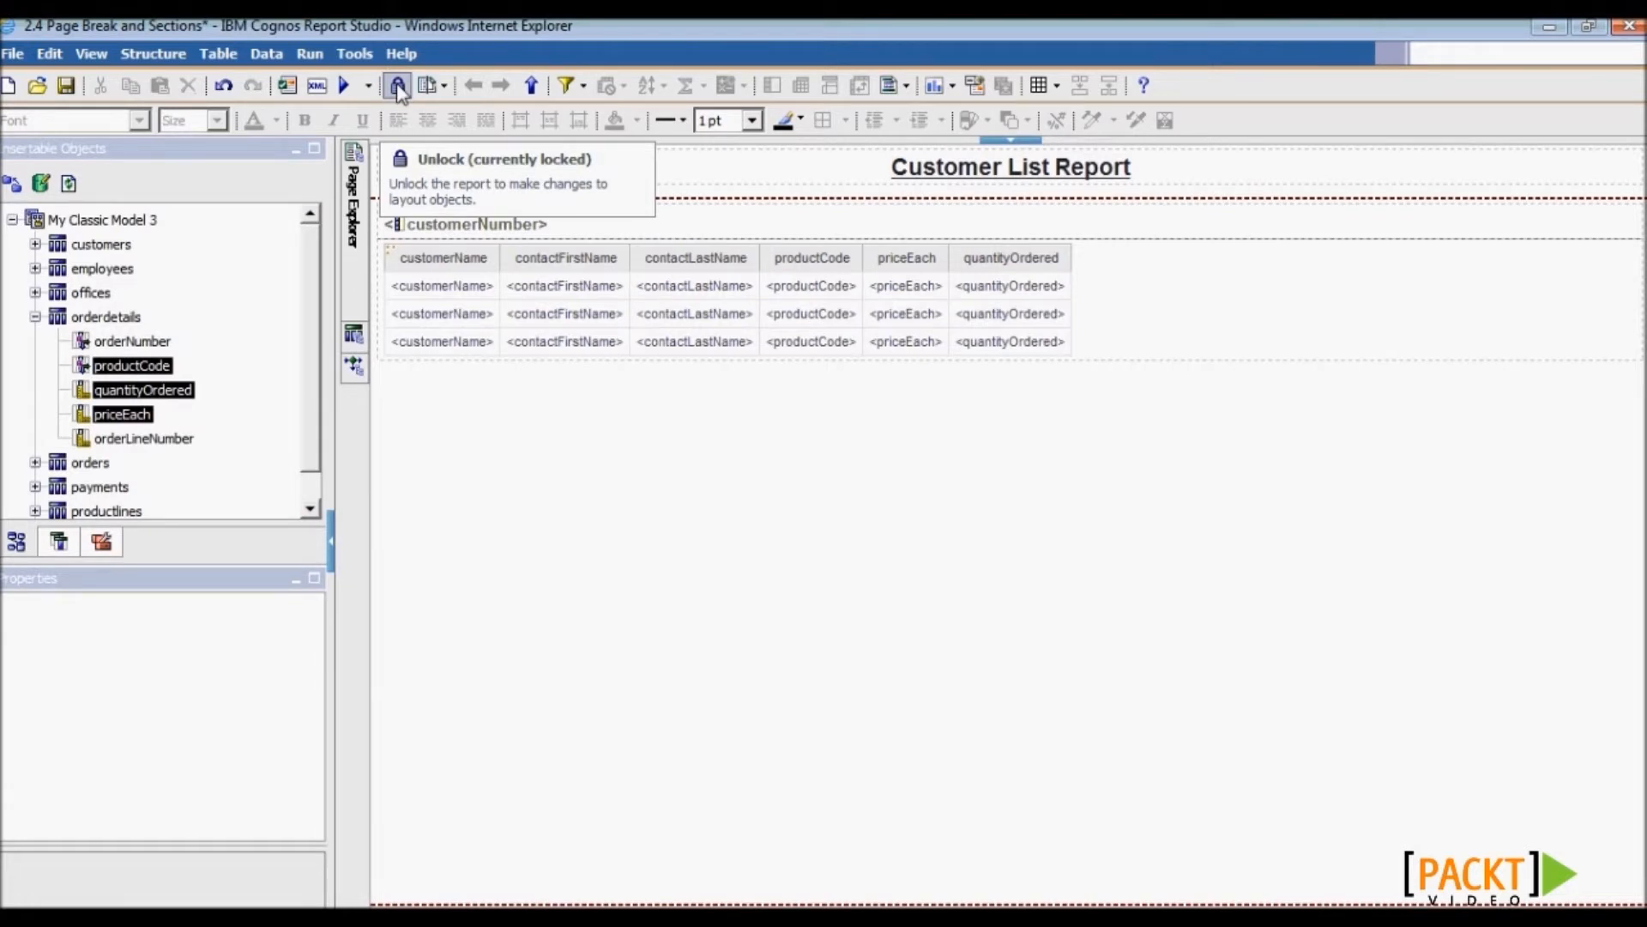
click(59, 542)
click(139, 260)
drag(140, 260, 557, 224)
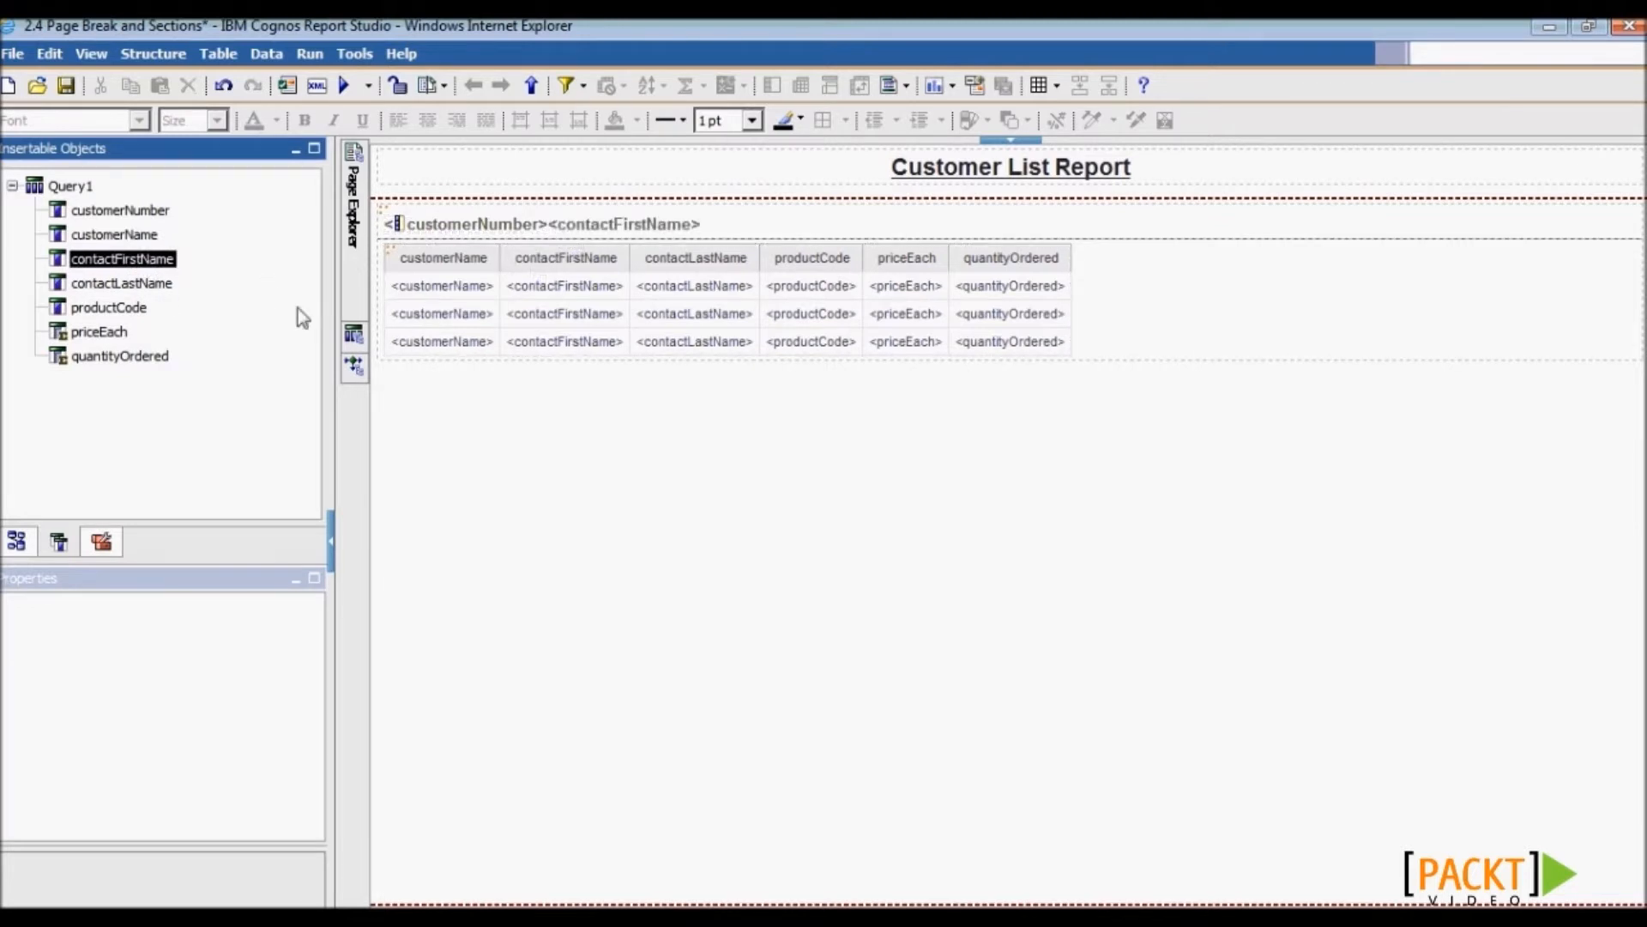
drag(121, 283, 721, 225)
- Delete the customerName, contactFirstName and contactLastName columns from the list
click(398, 88)
click(427, 259)
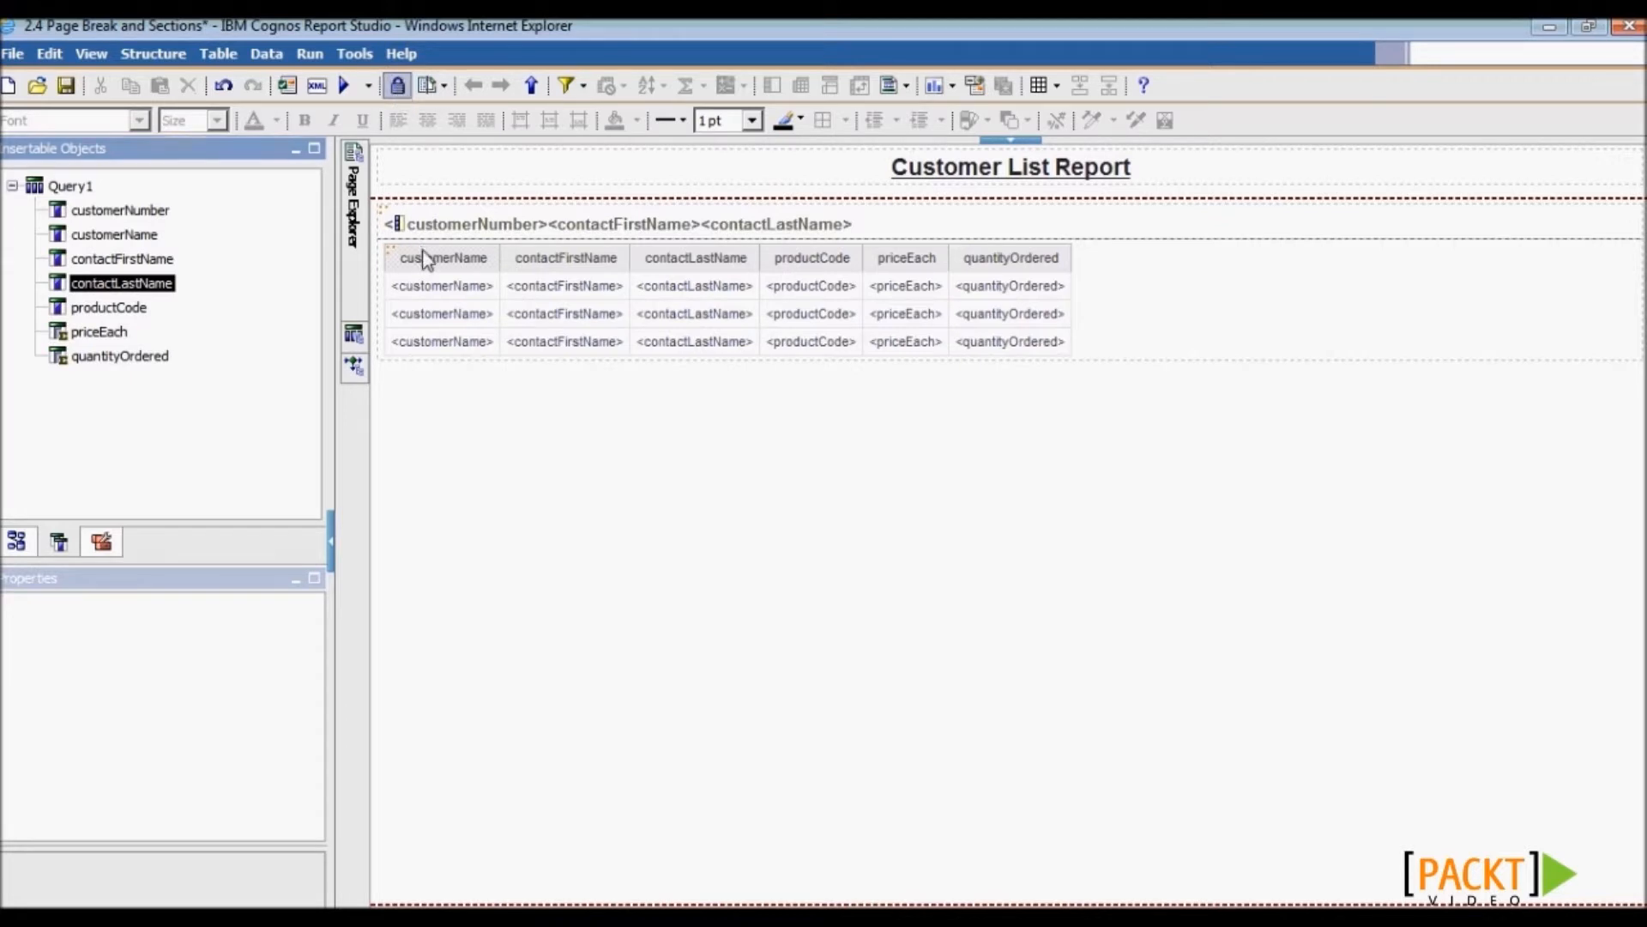
click(695, 273)
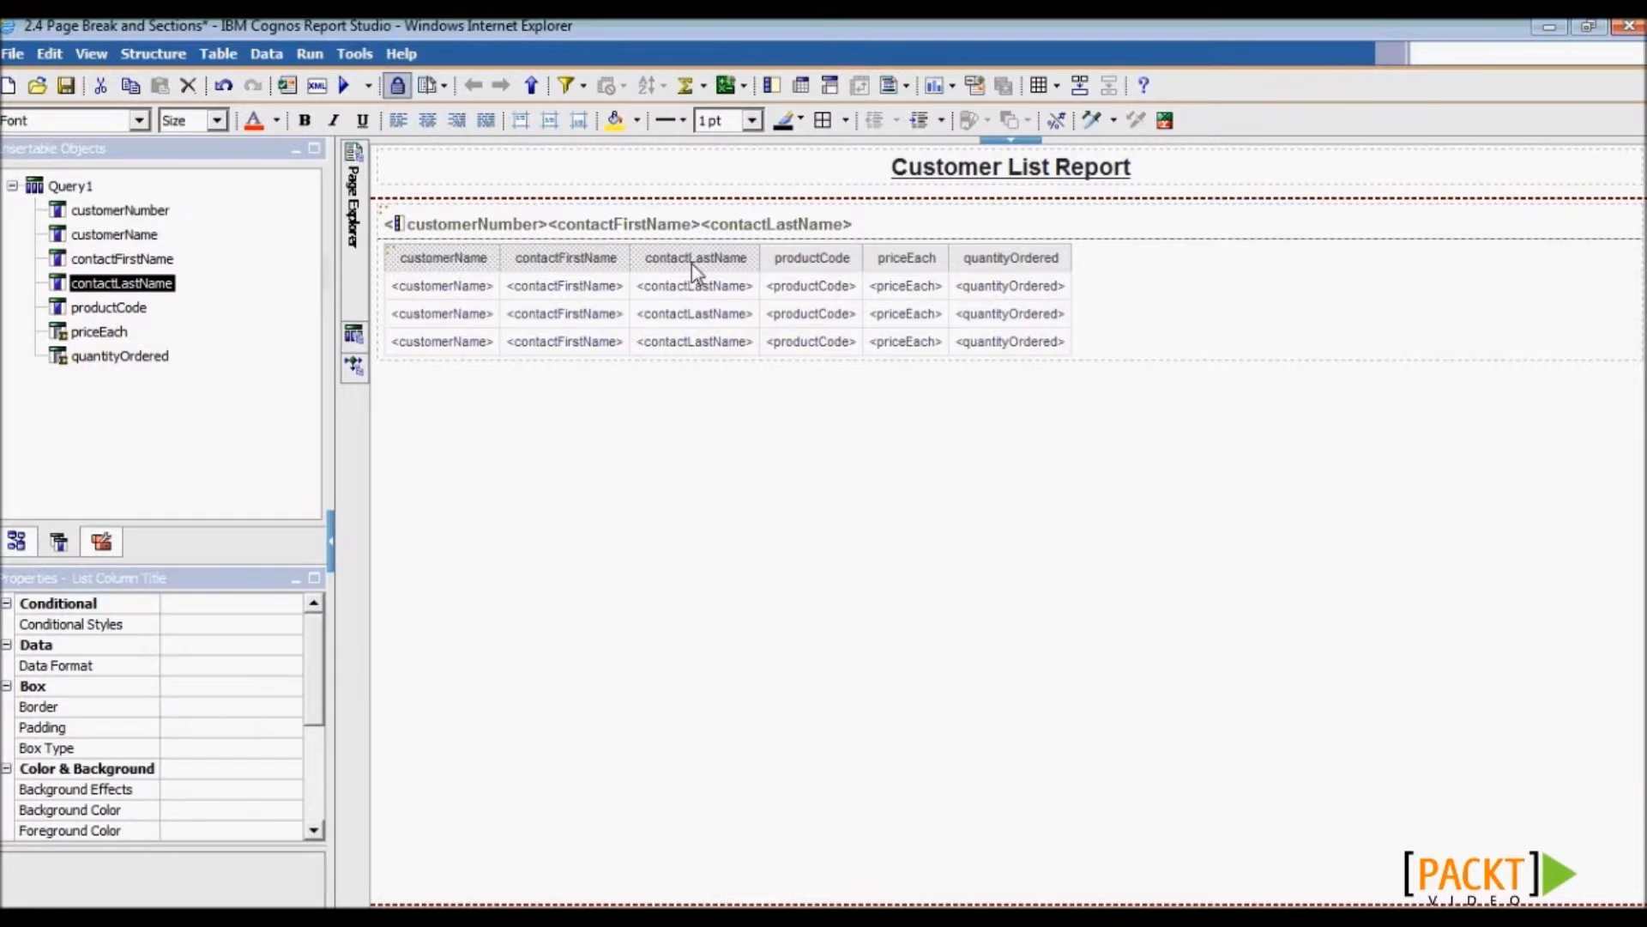
key(Delete)
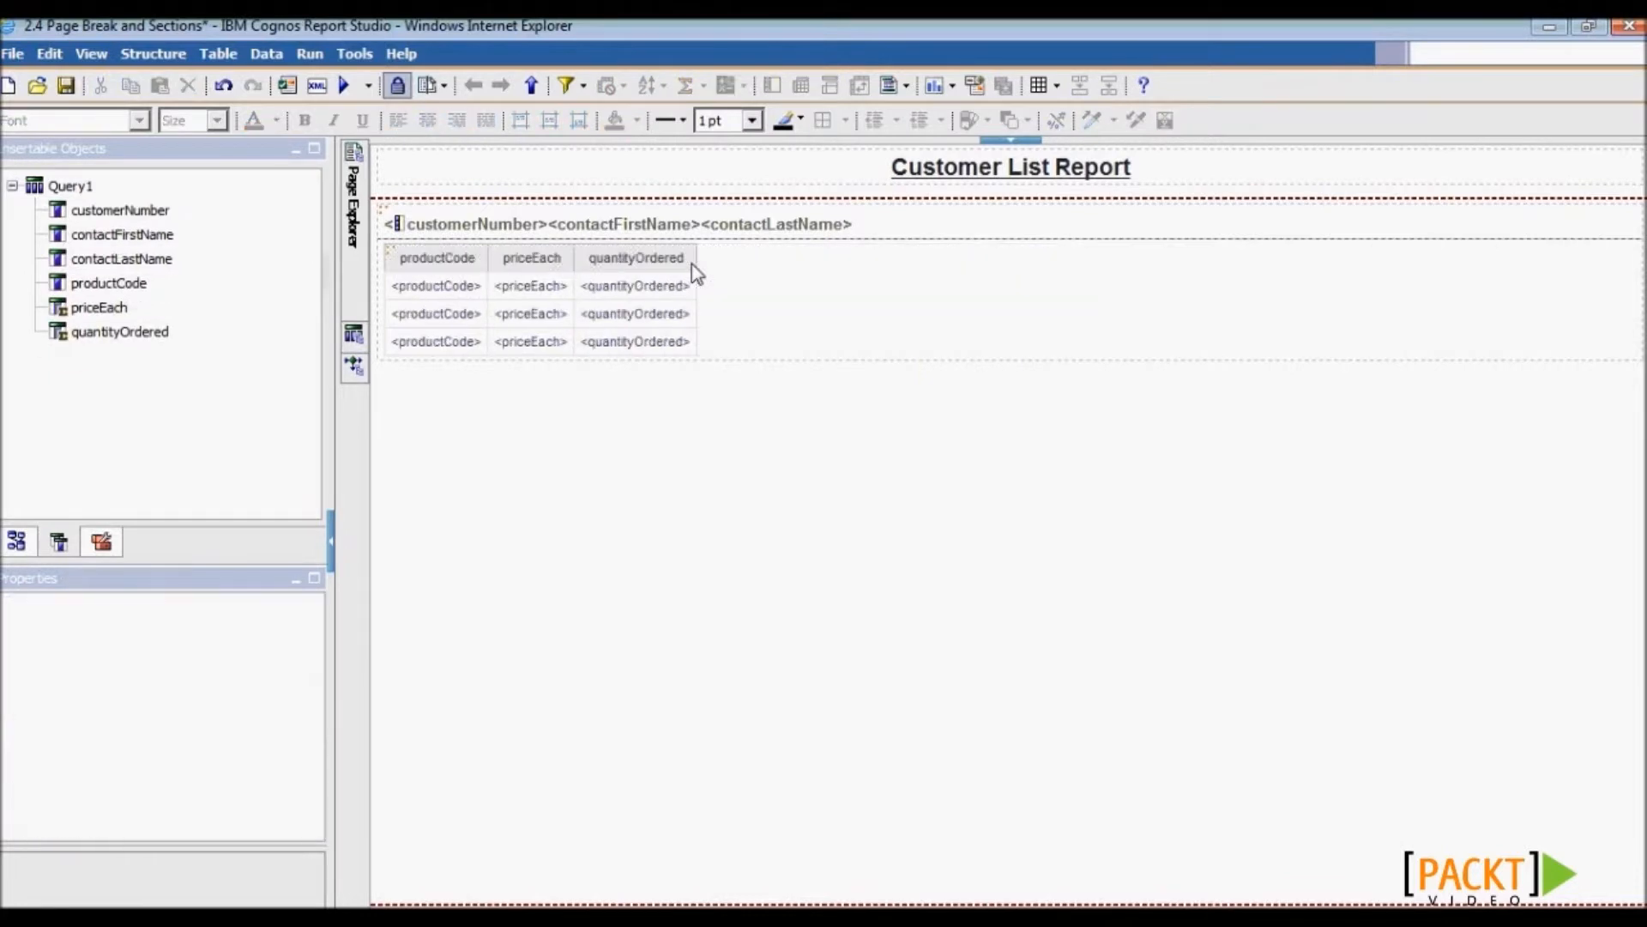
click(348, 86)
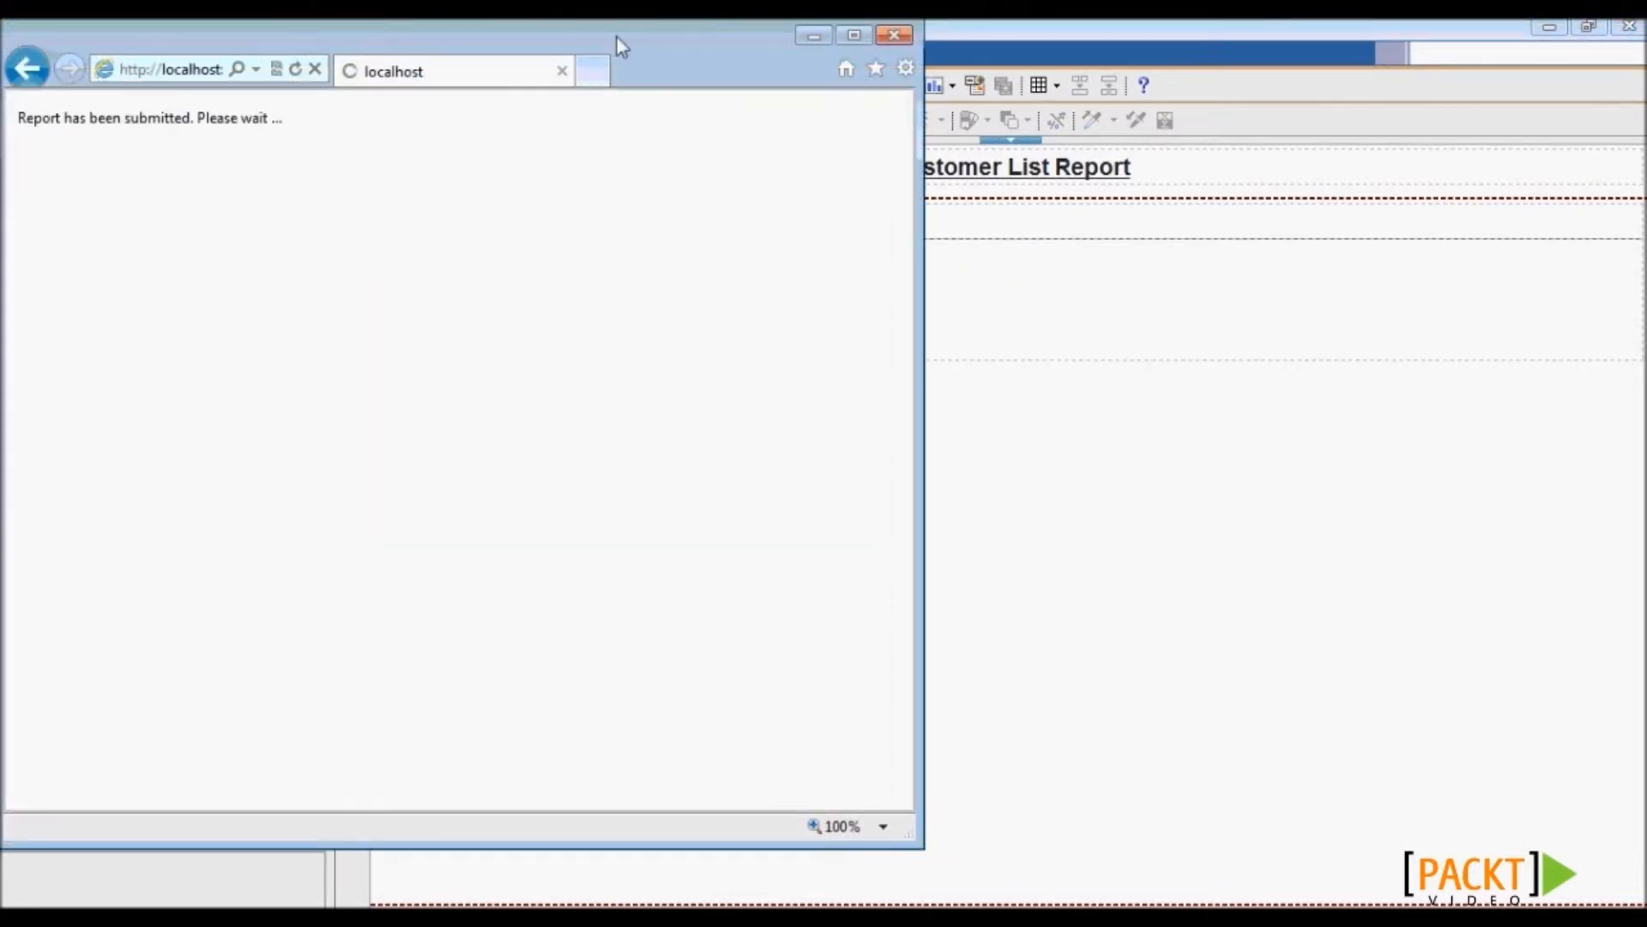
click(855, 37)
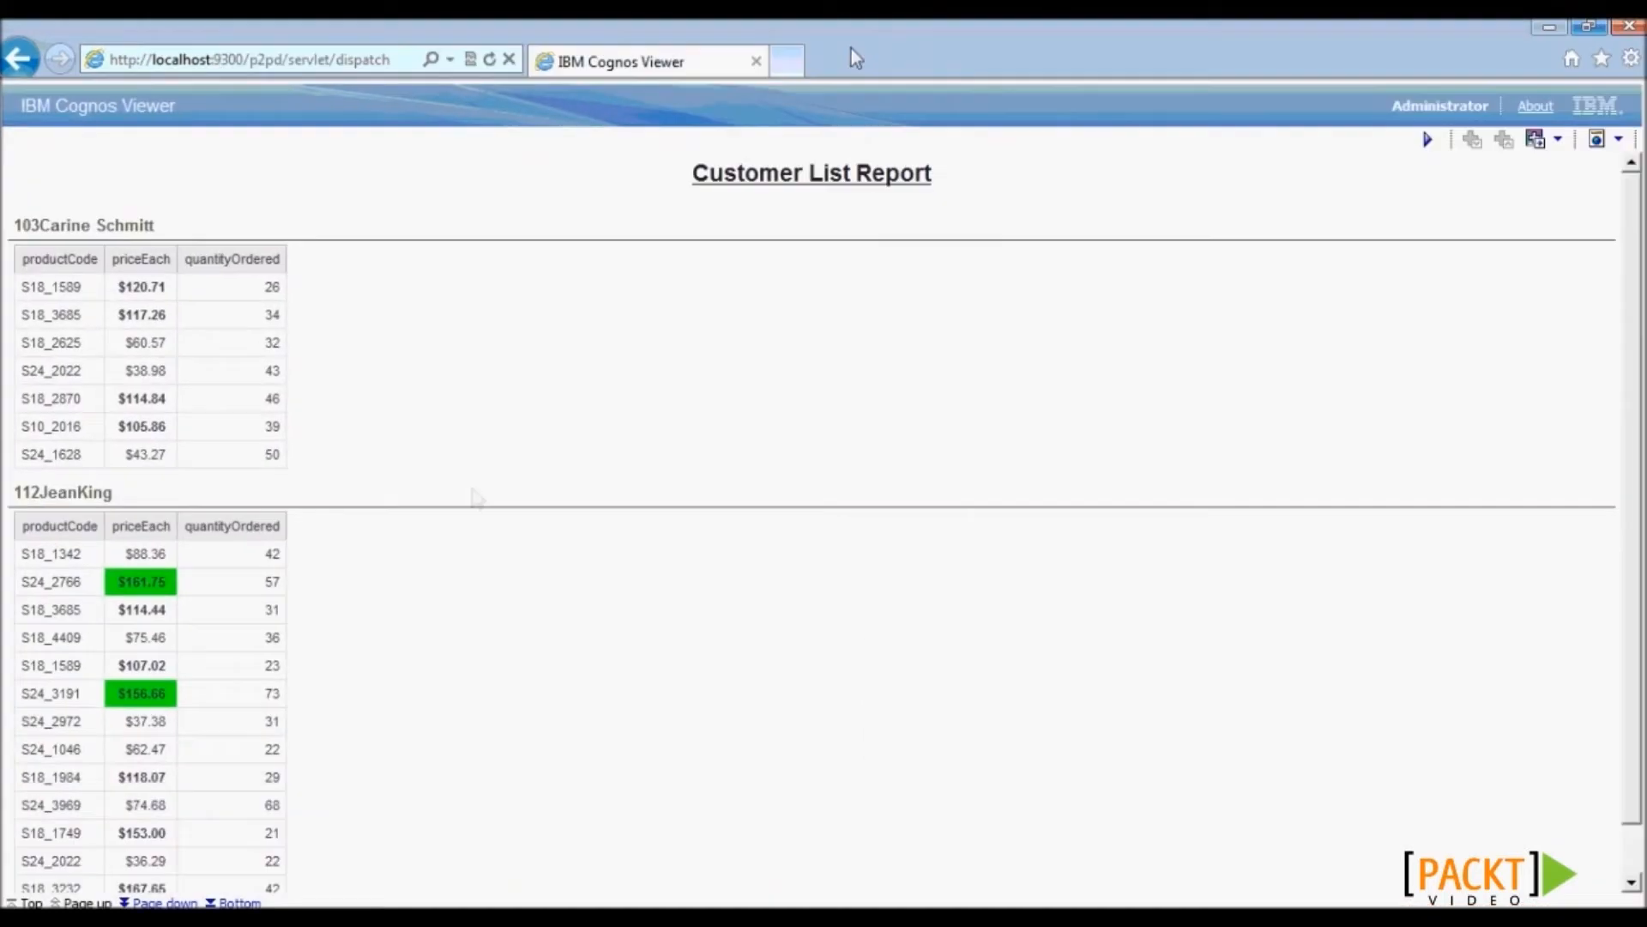
click(163, 902)
click(163, 903)
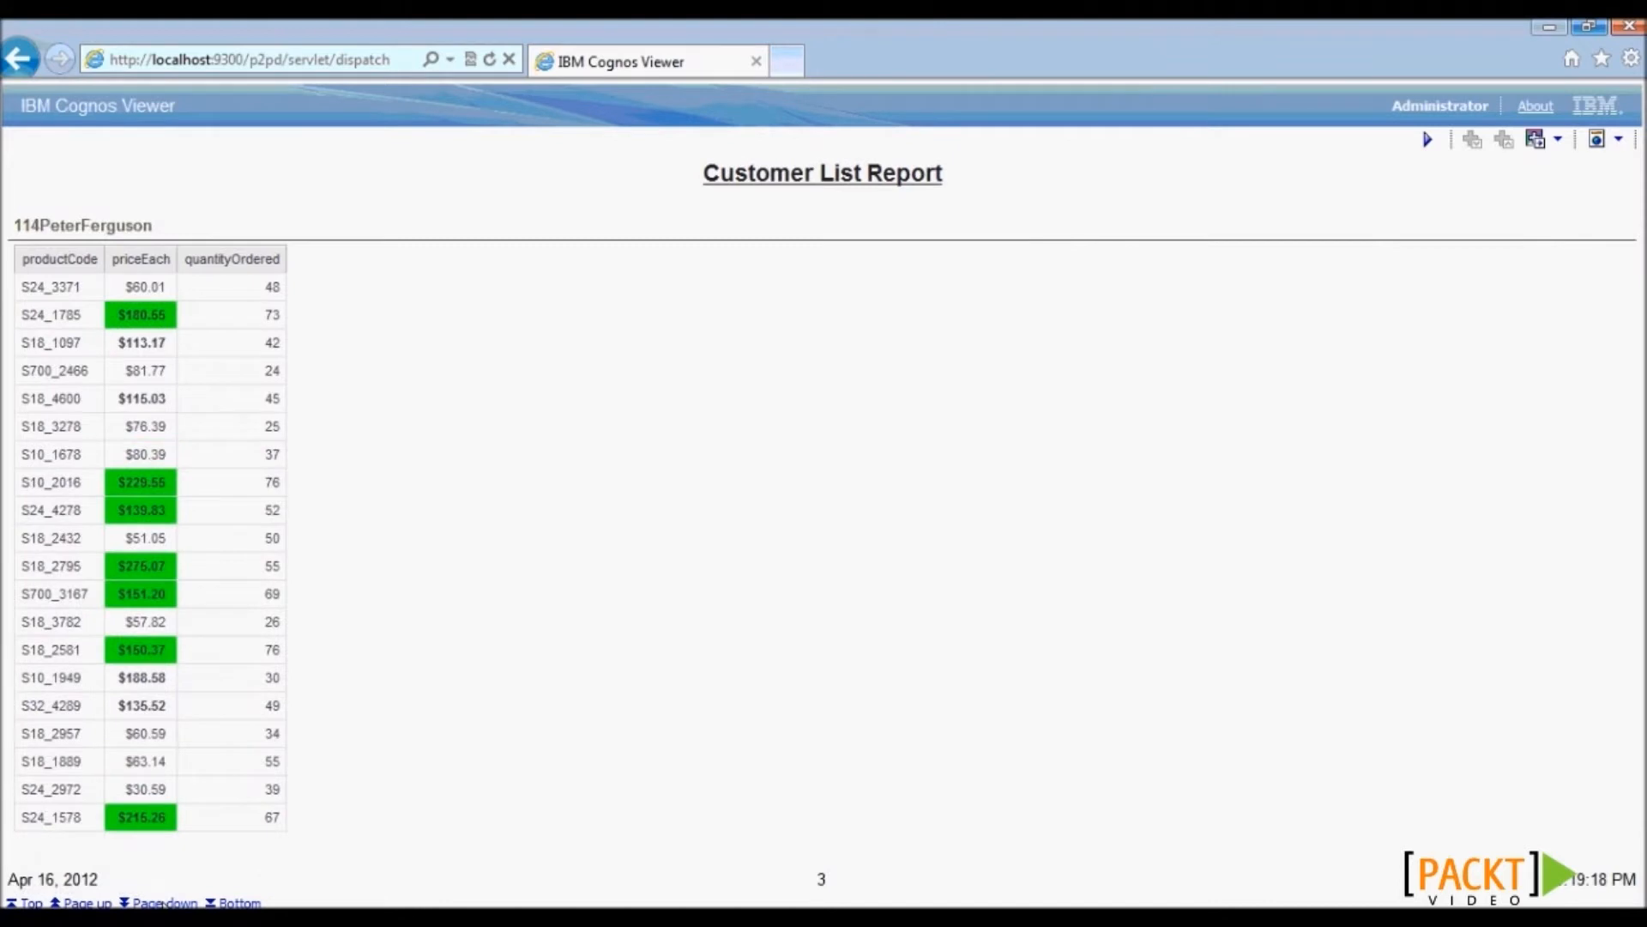
click(1632, 29)
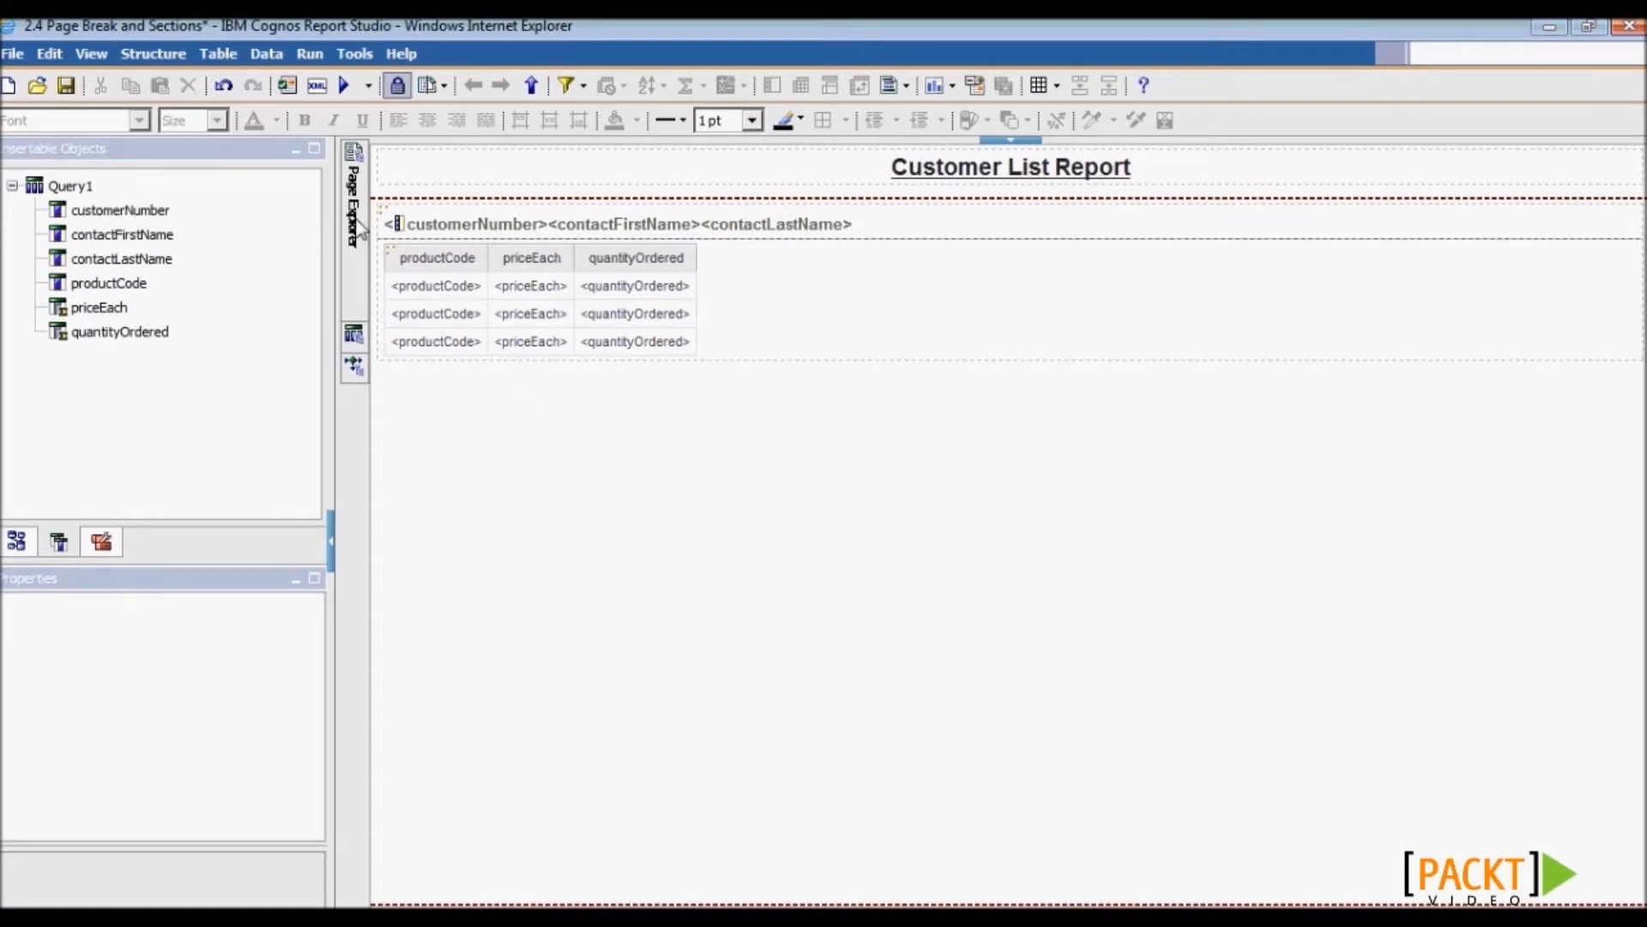
- Add a page set to the report pages and set its query to Query1
mouse_move(361, 225)
click(482, 179)
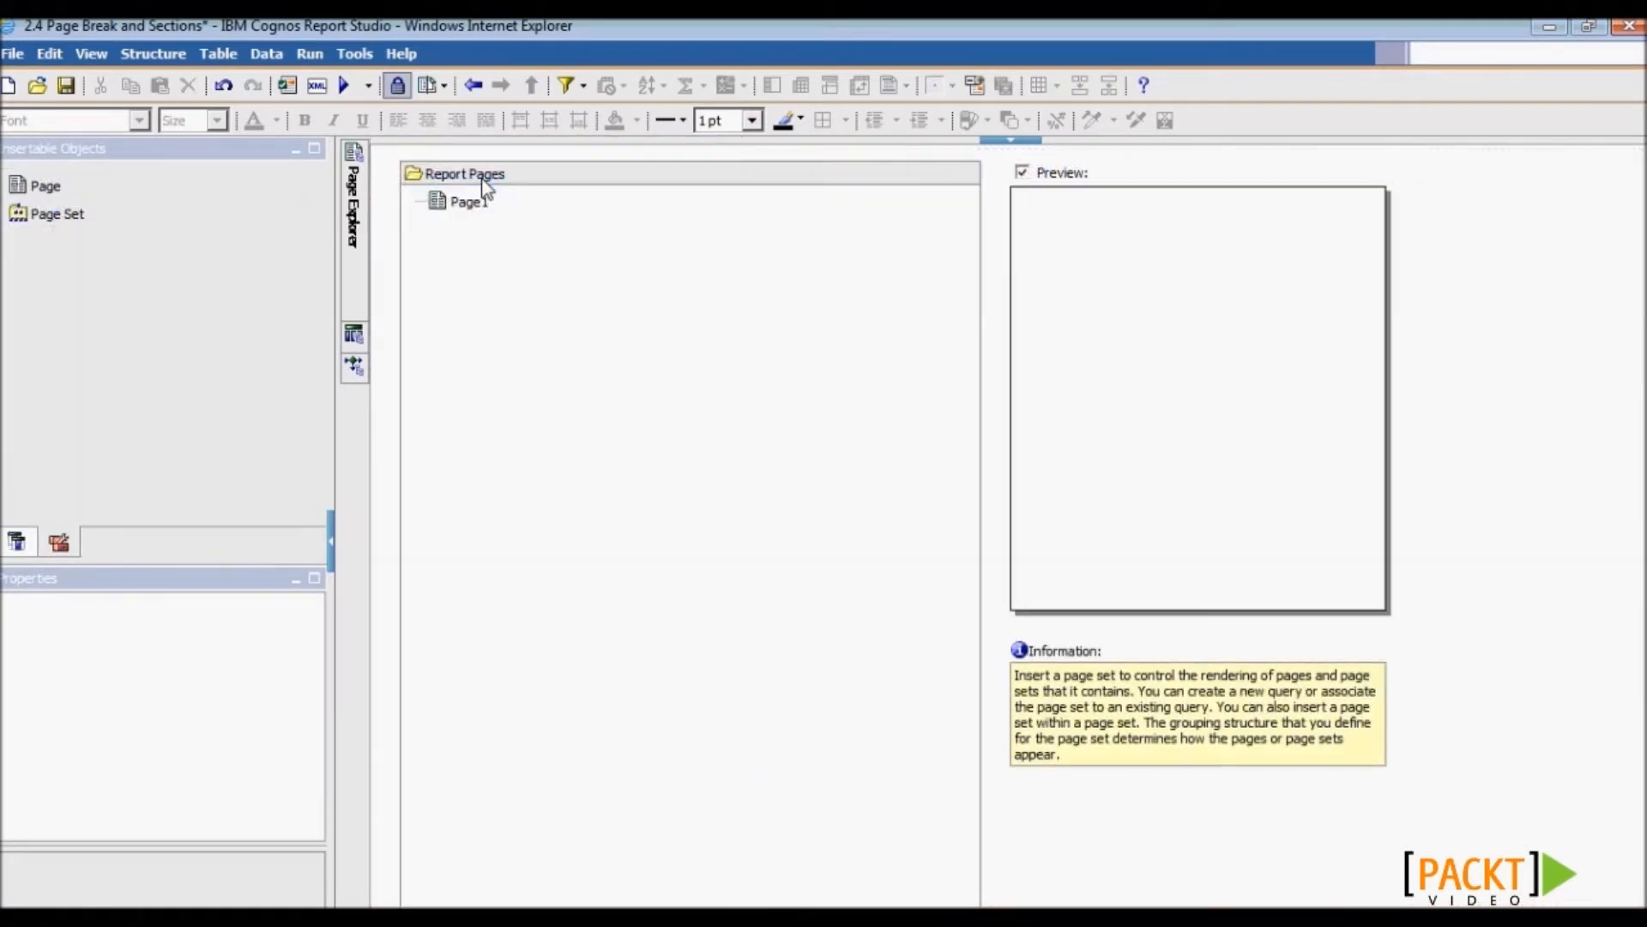
click(59, 216)
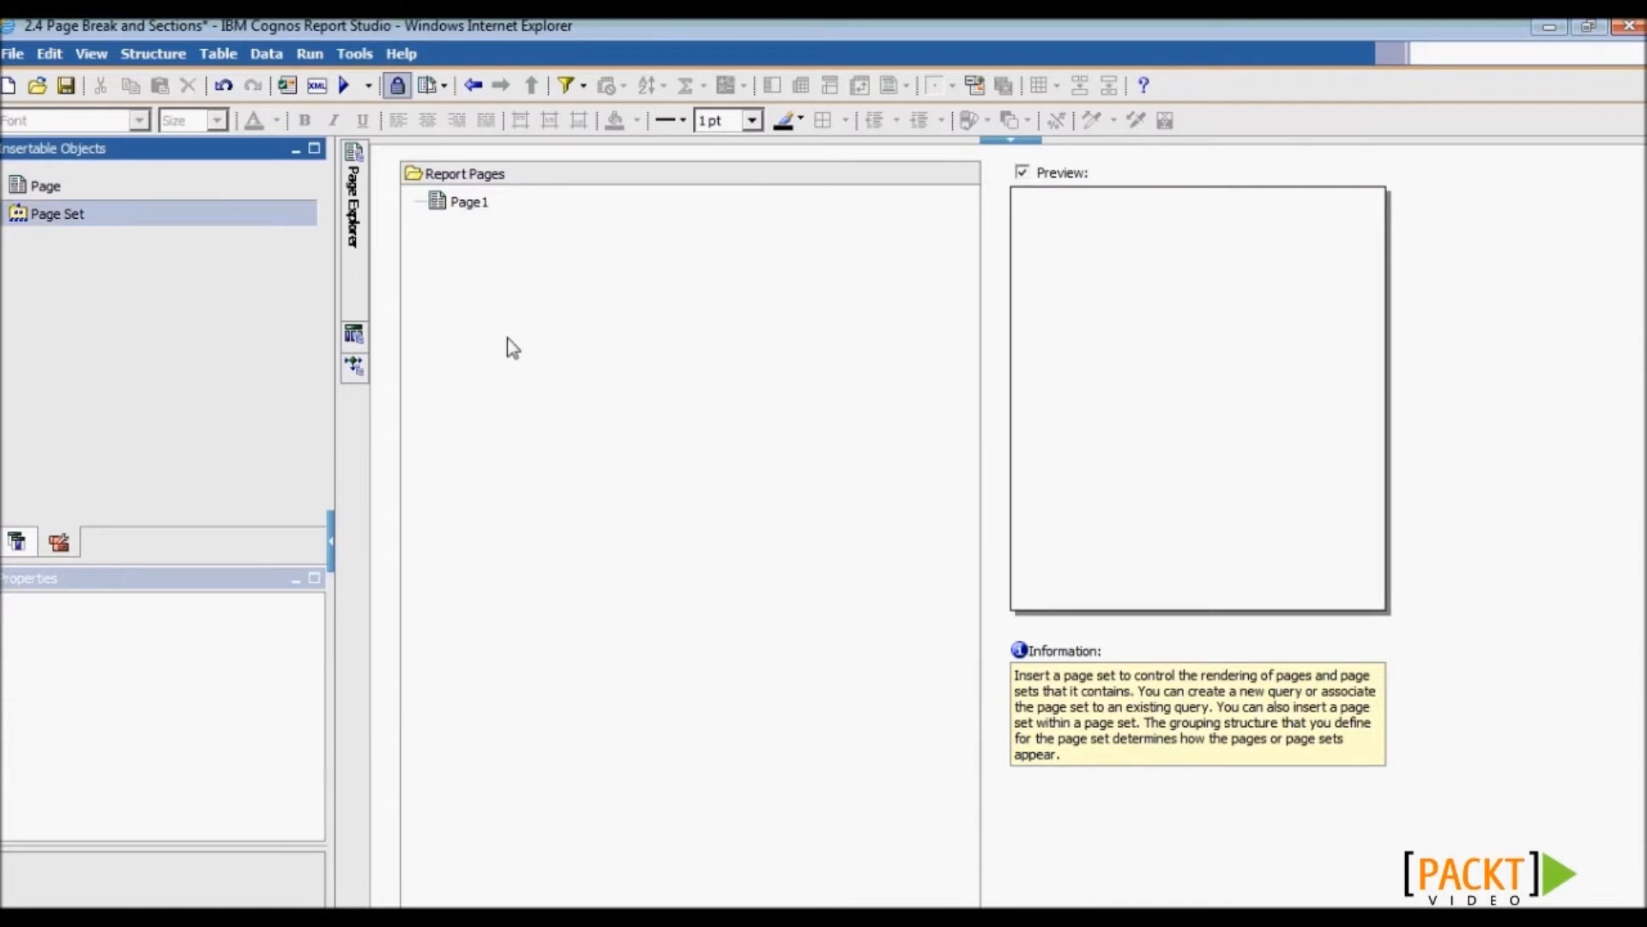
drag(512, 347, 512, 348)
click(301, 650)
click(311, 644)
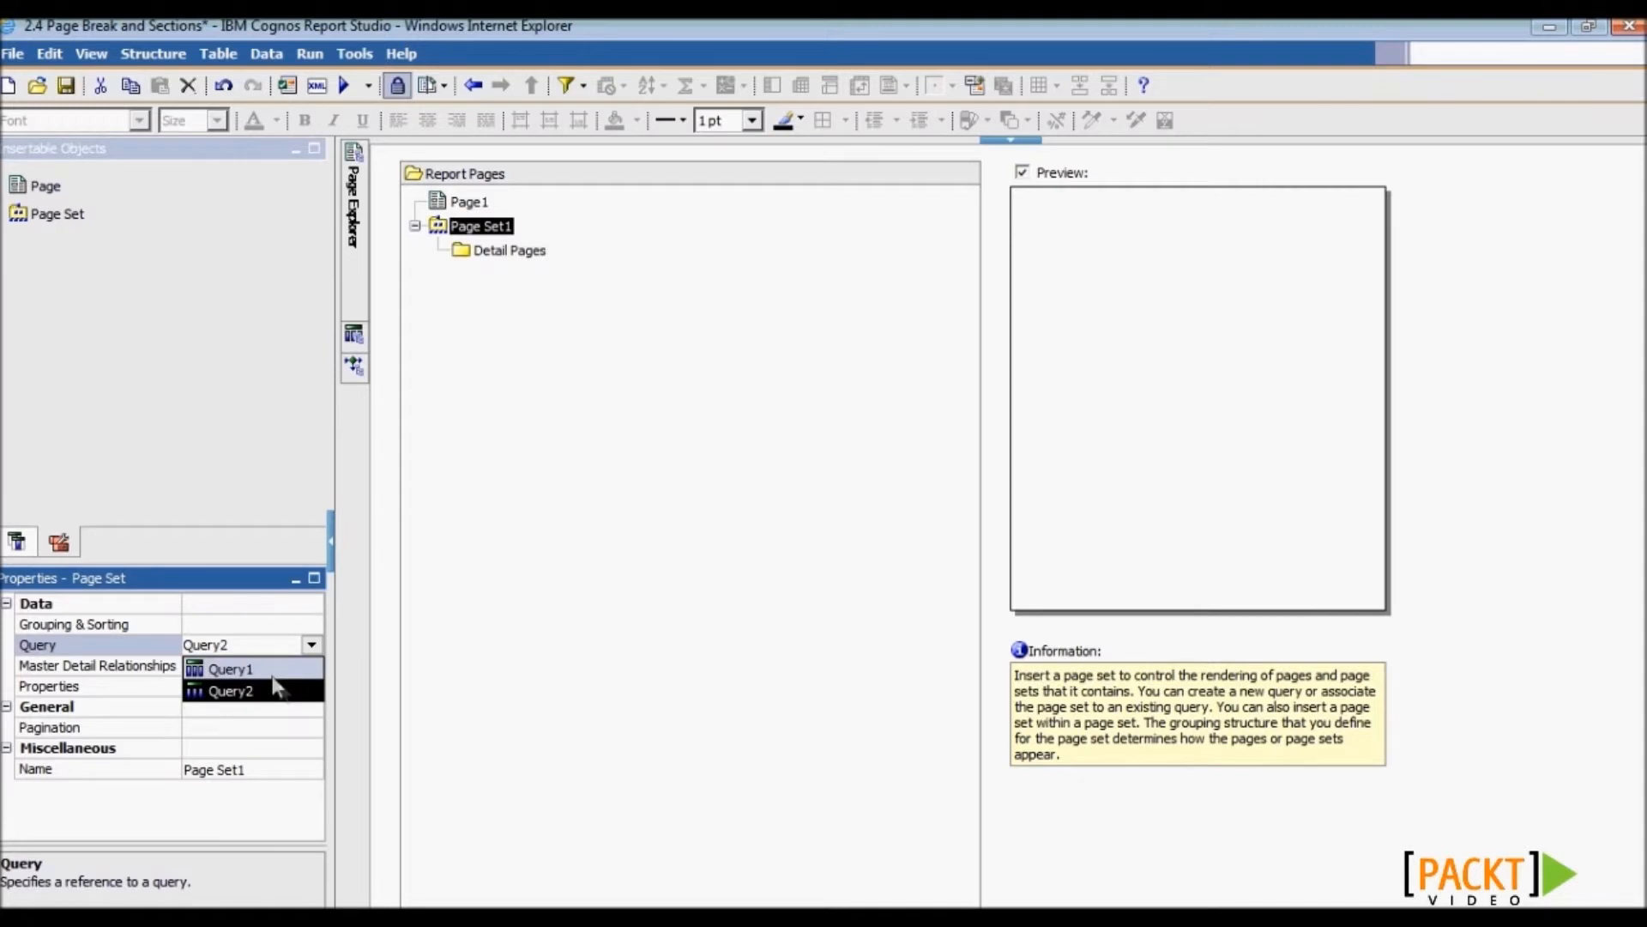
click(274, 672)
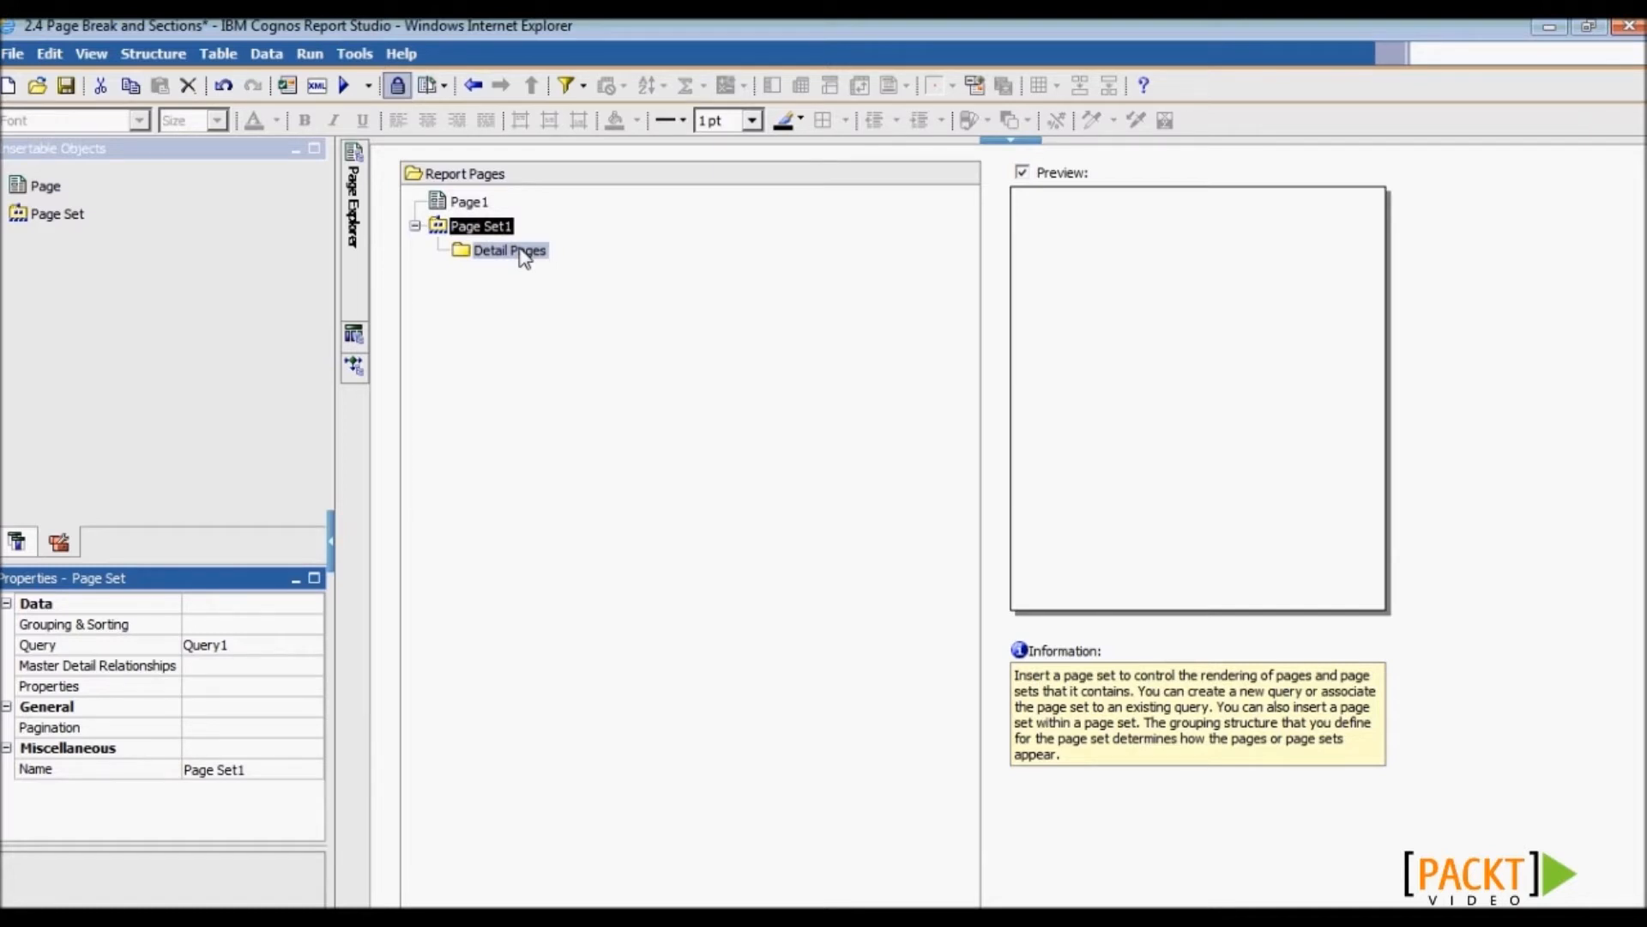
- Move Page1 into Page Set1's Detail Pages, group by customerNumber, and save the report
click(473, 206)
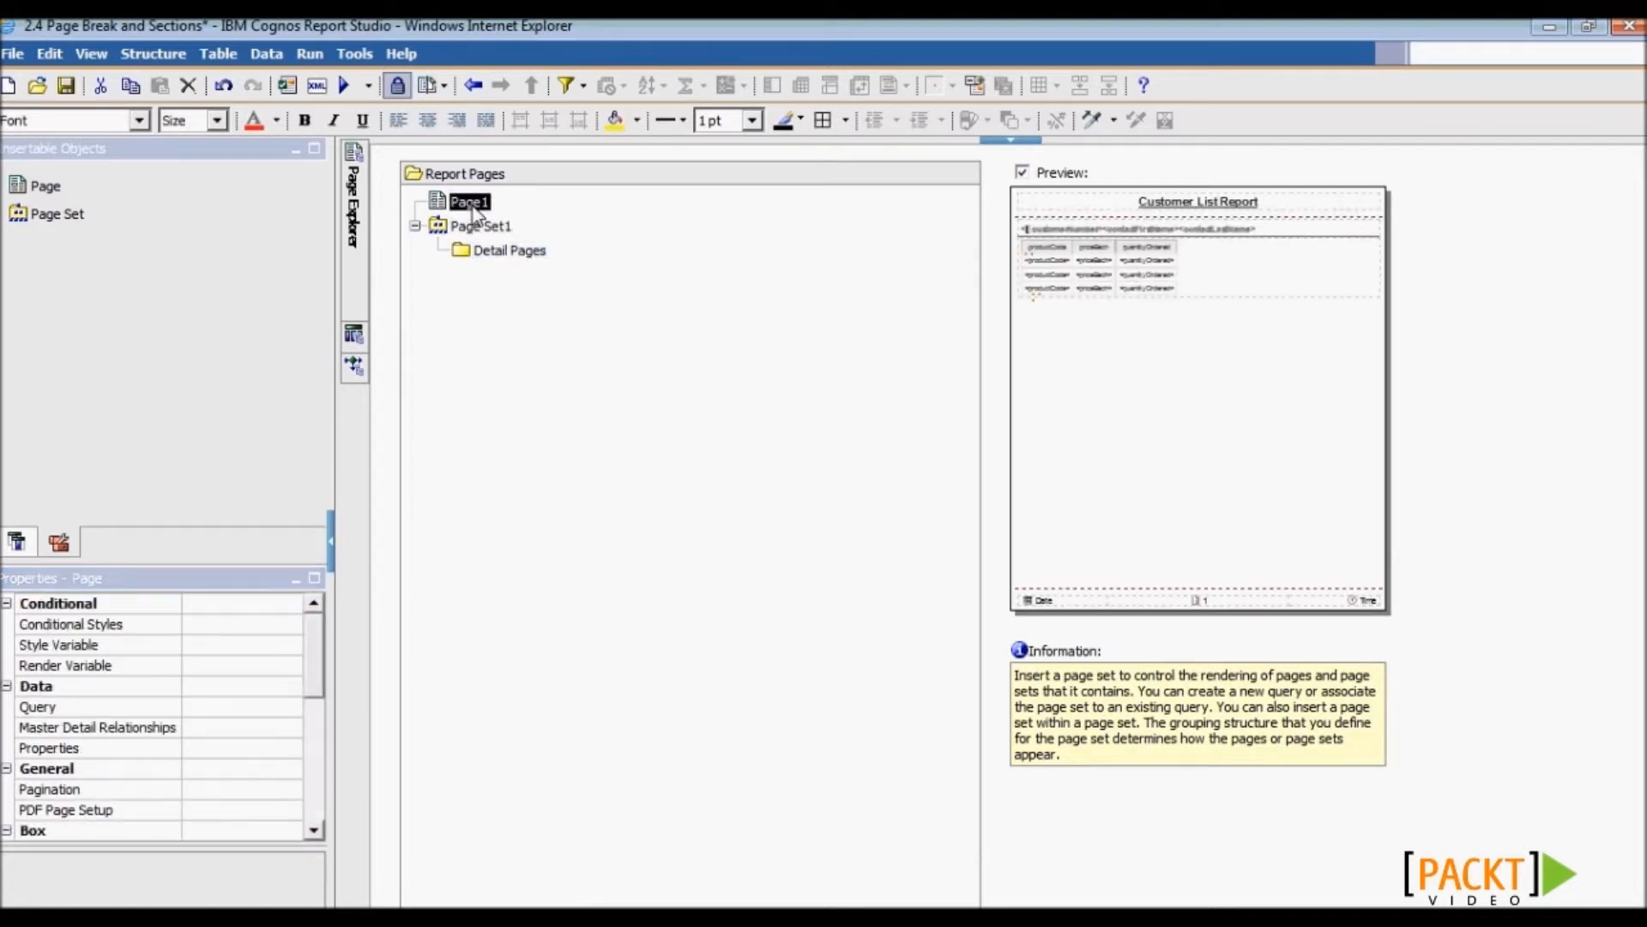
drag(476, 213, 536, 260)
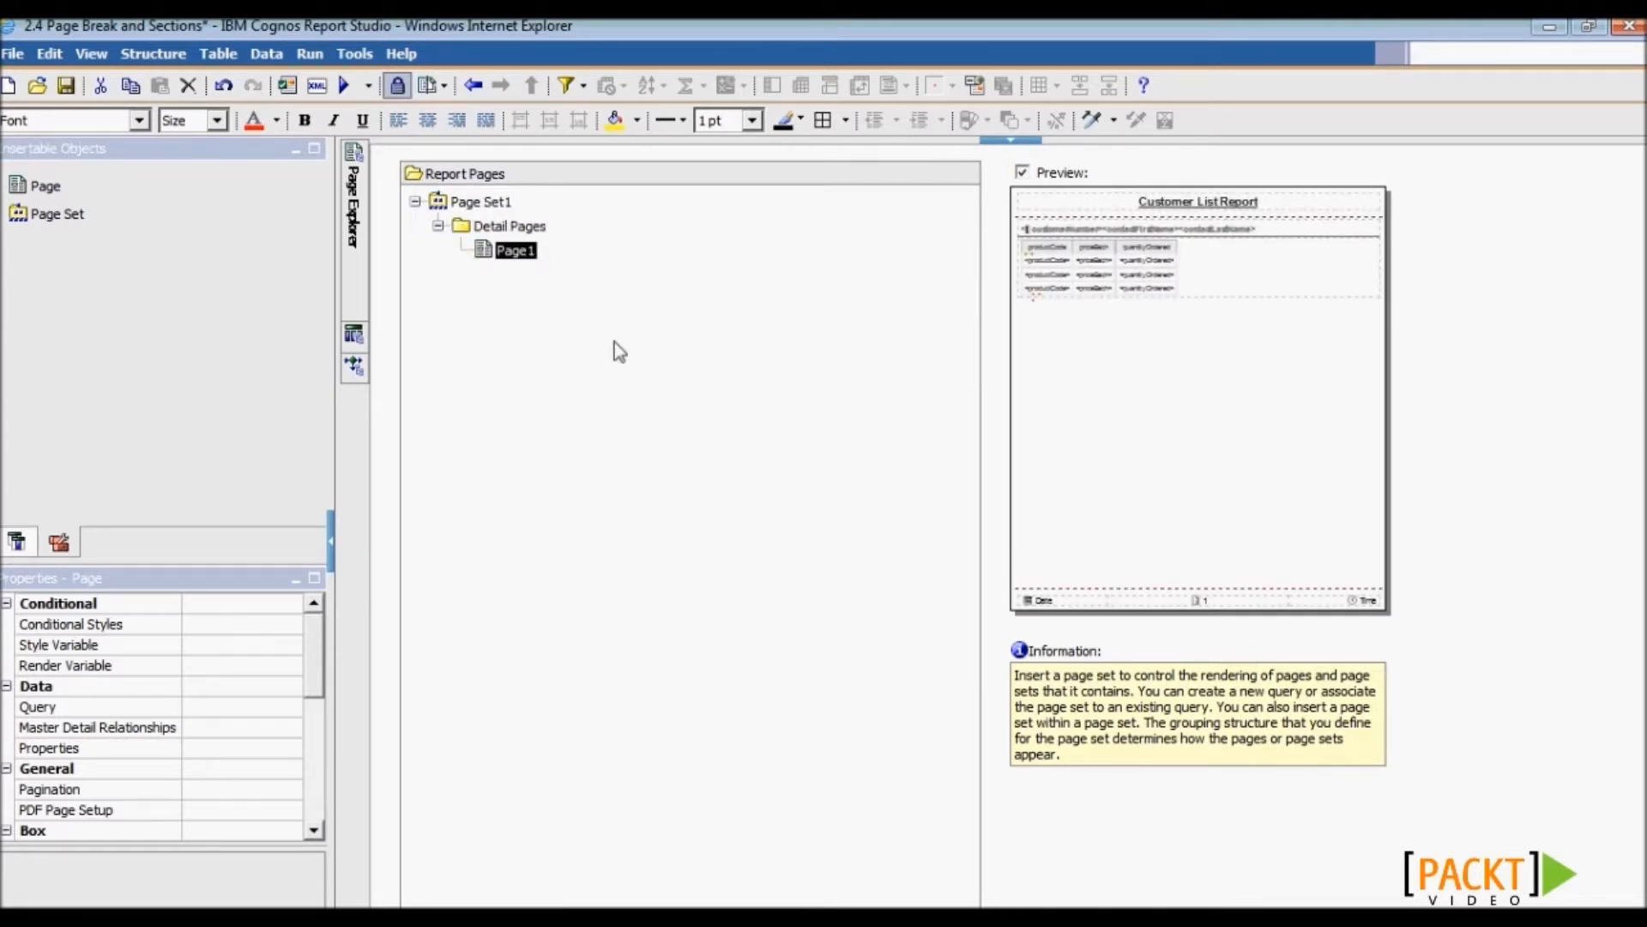
click(474, 206)
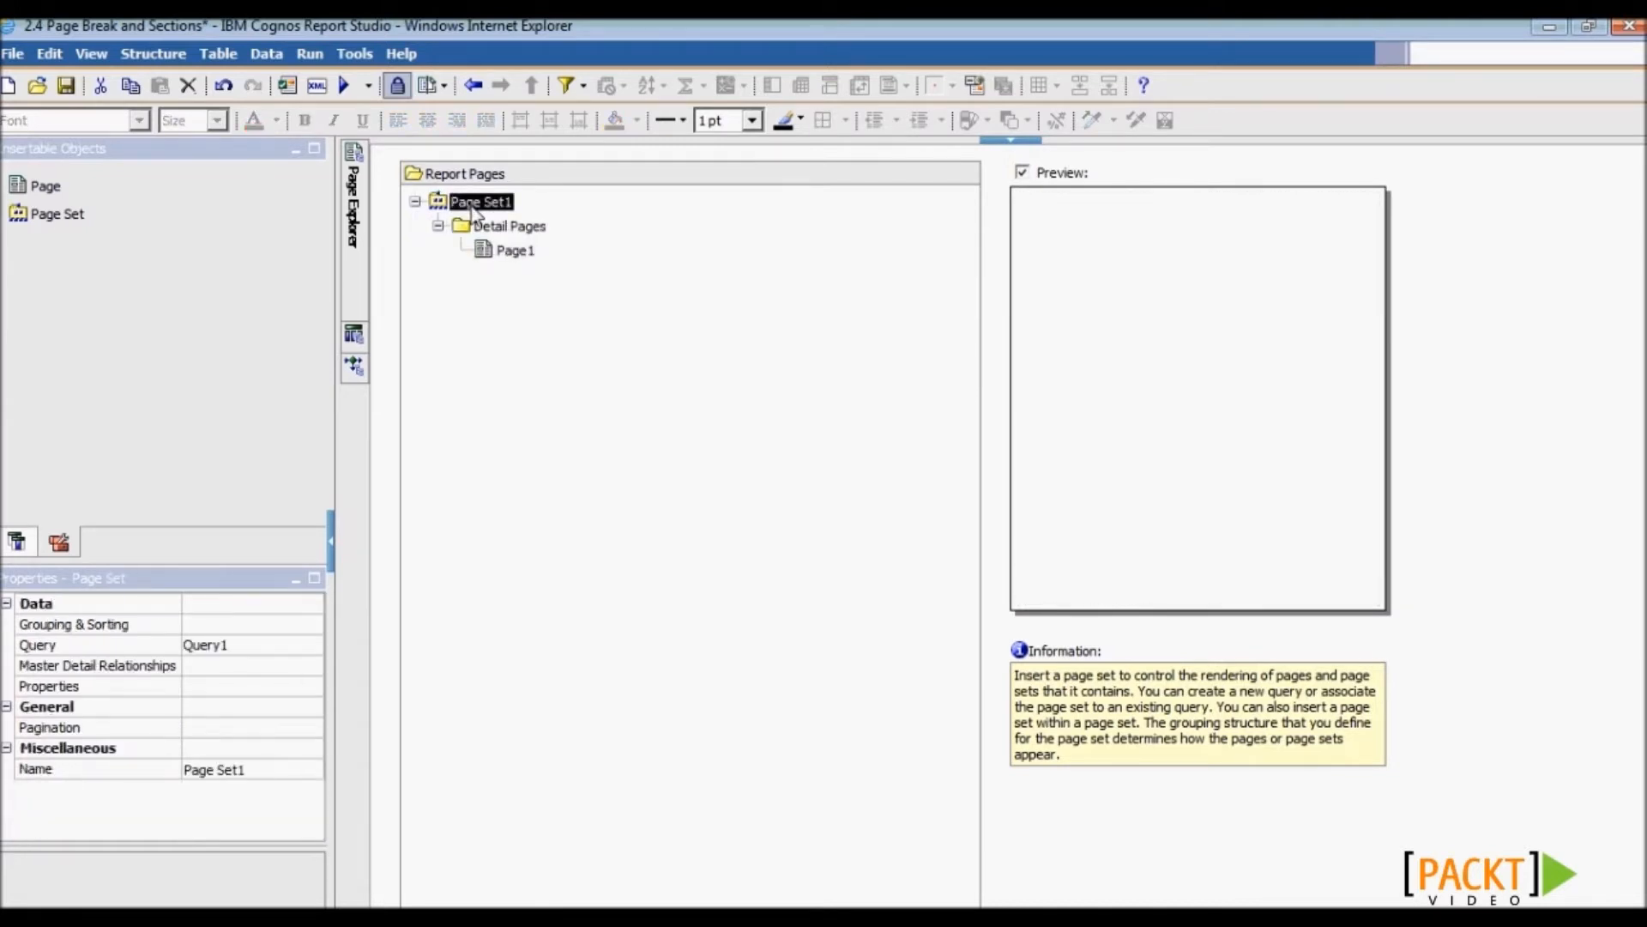
click(289, 626)
click(312, 627)
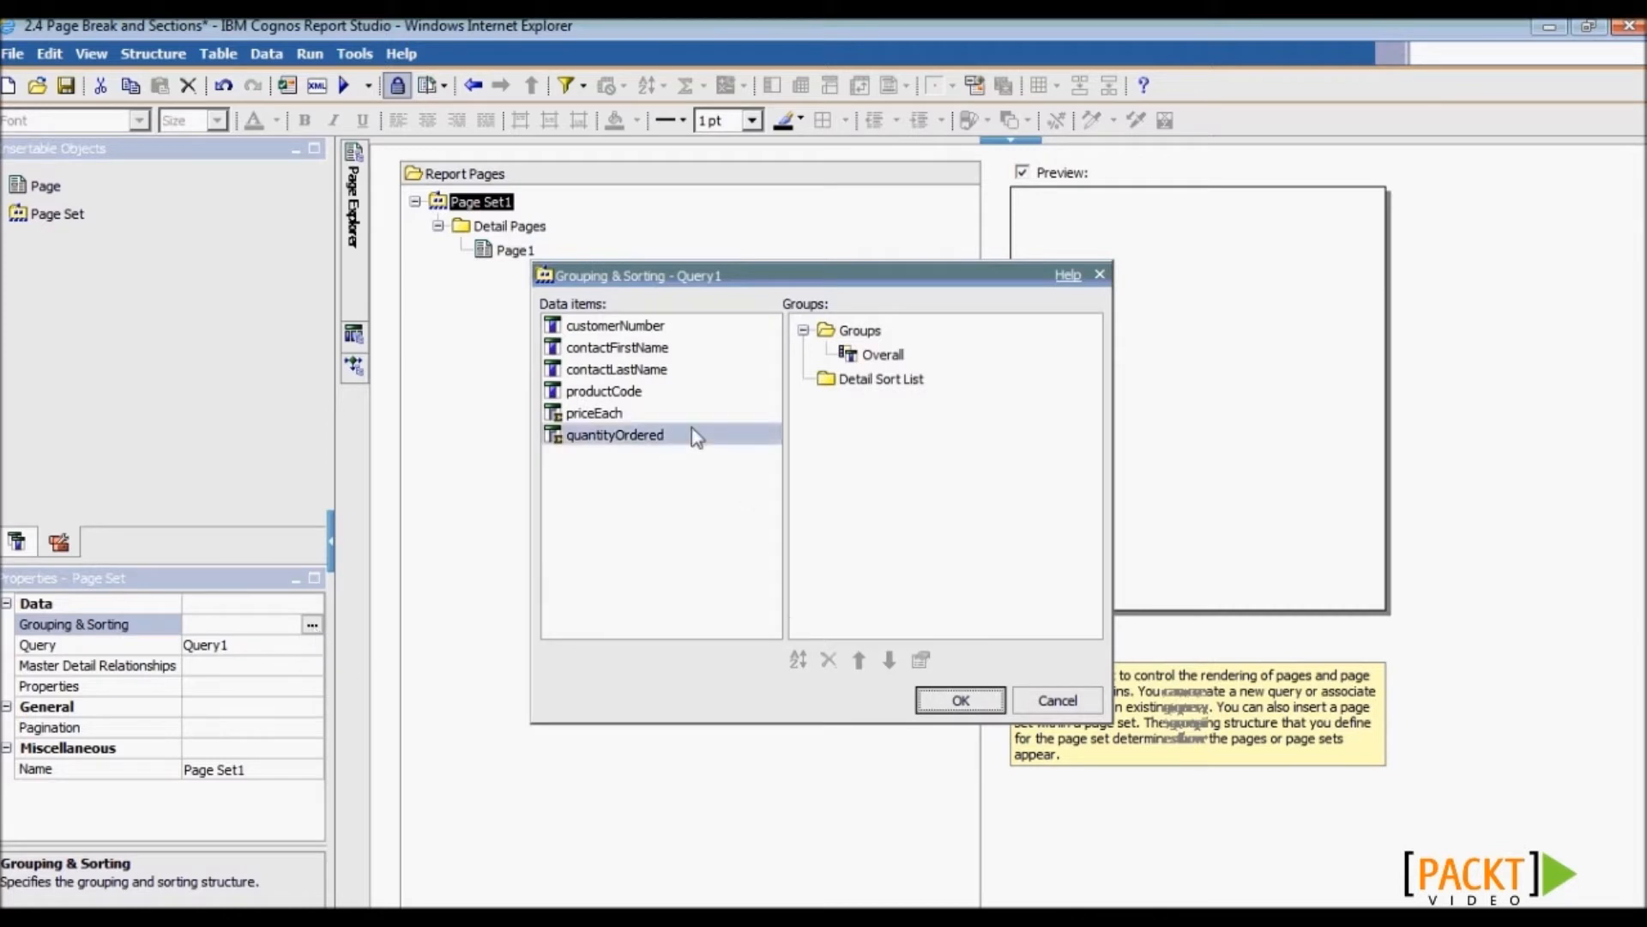
drag(615, 326, 850, 356)
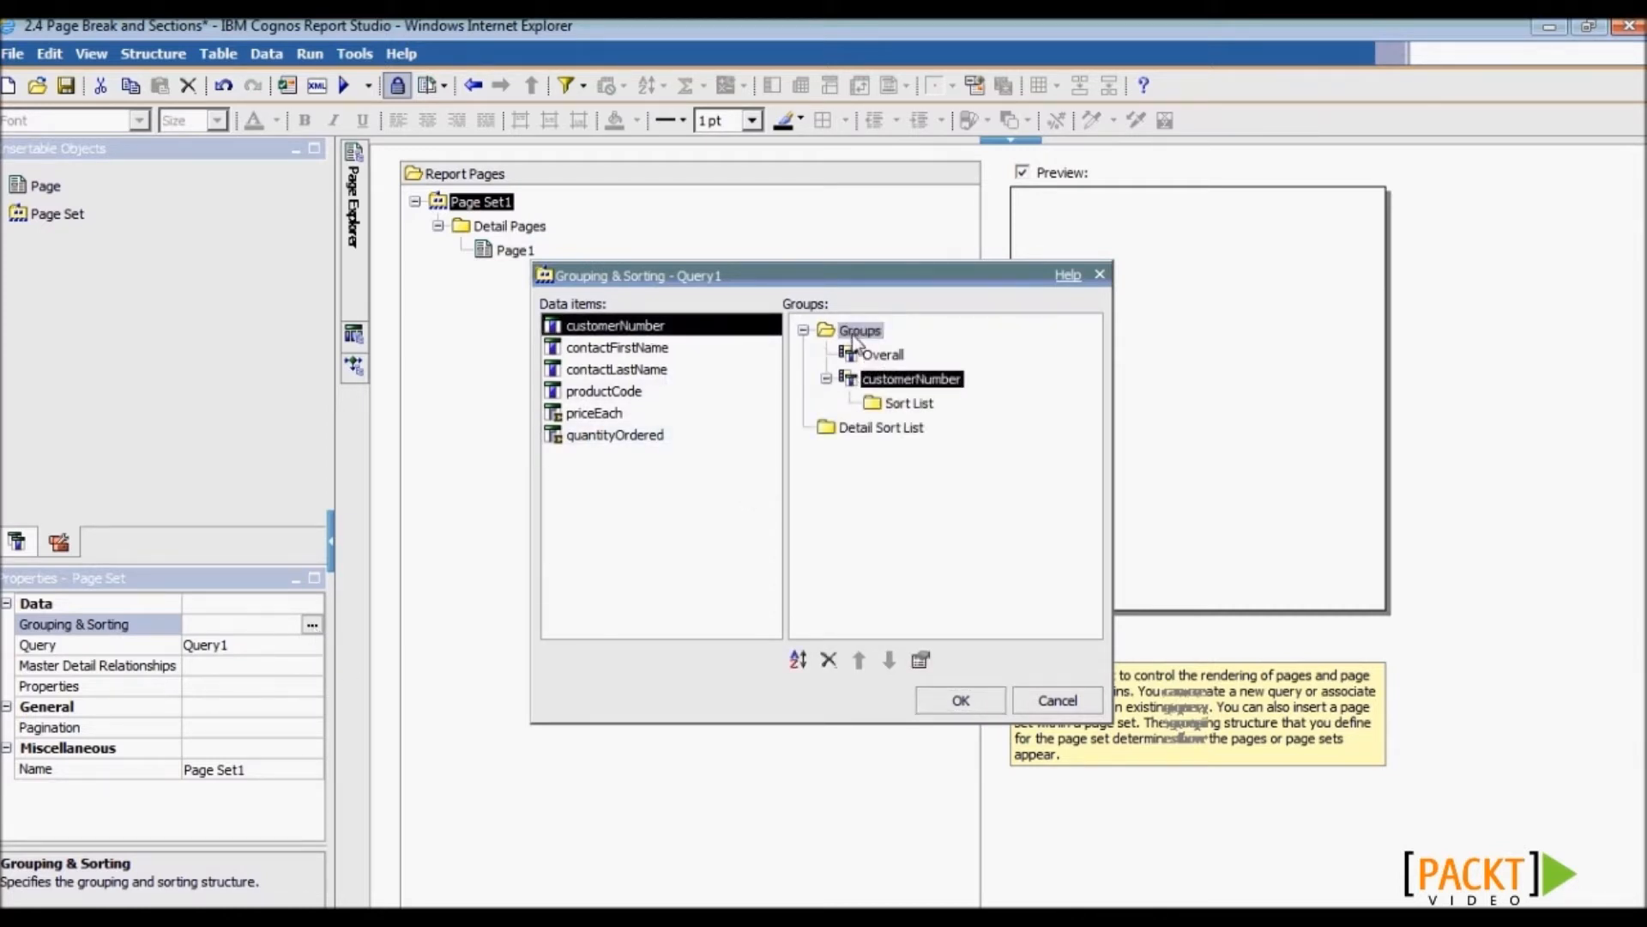
click(969, 702)
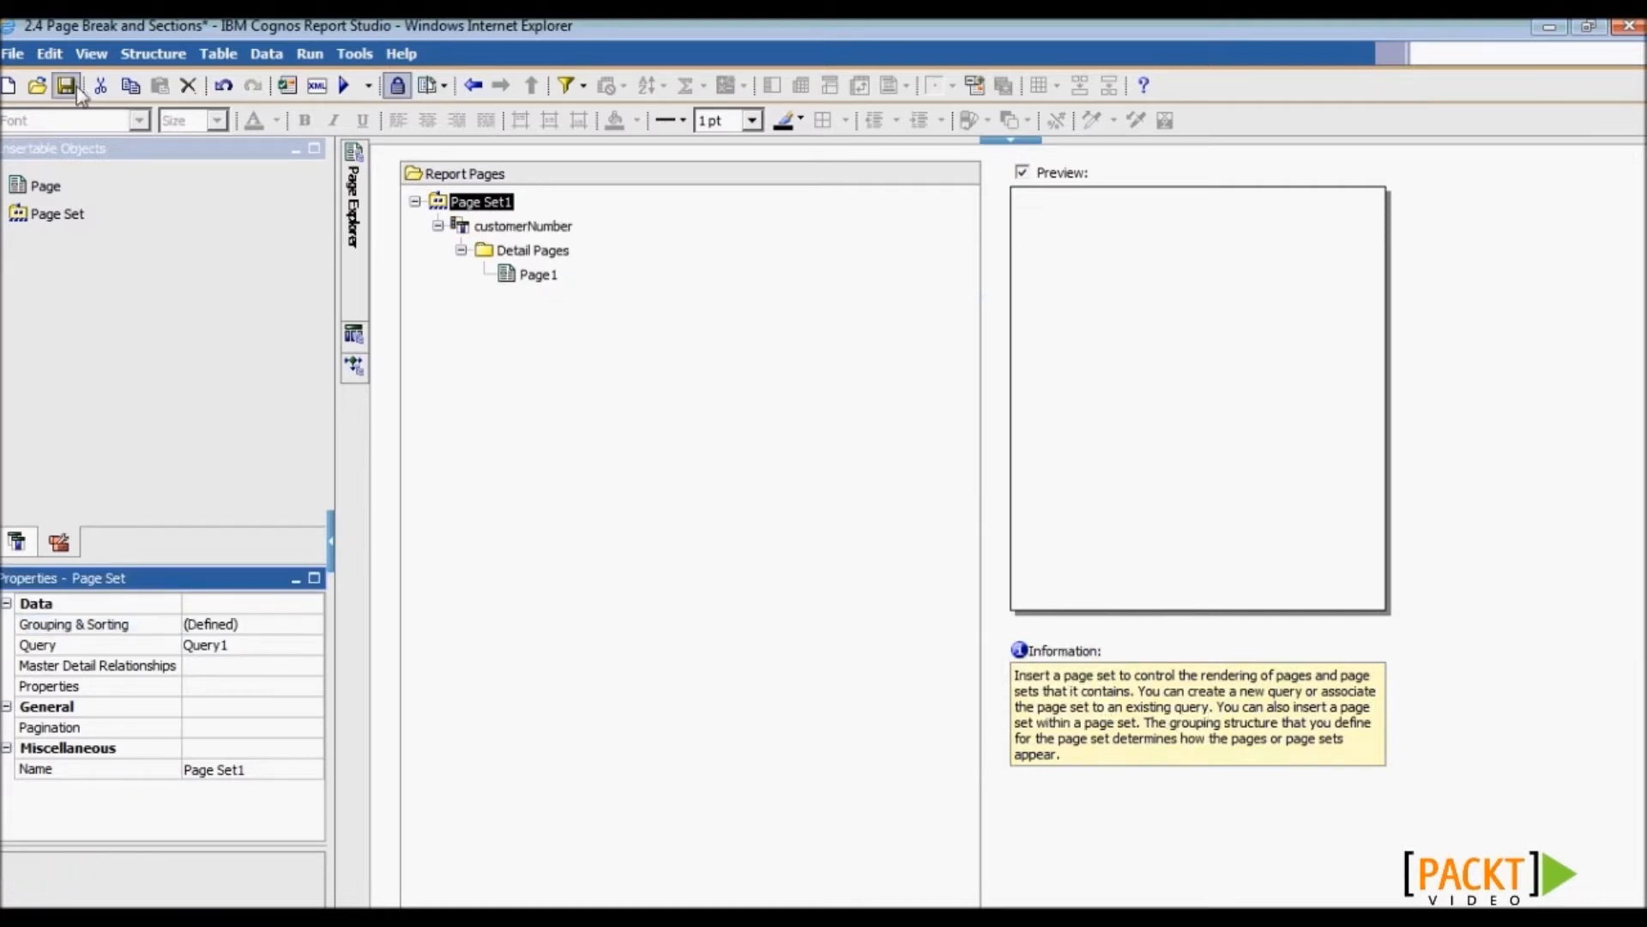
click(72, 87)
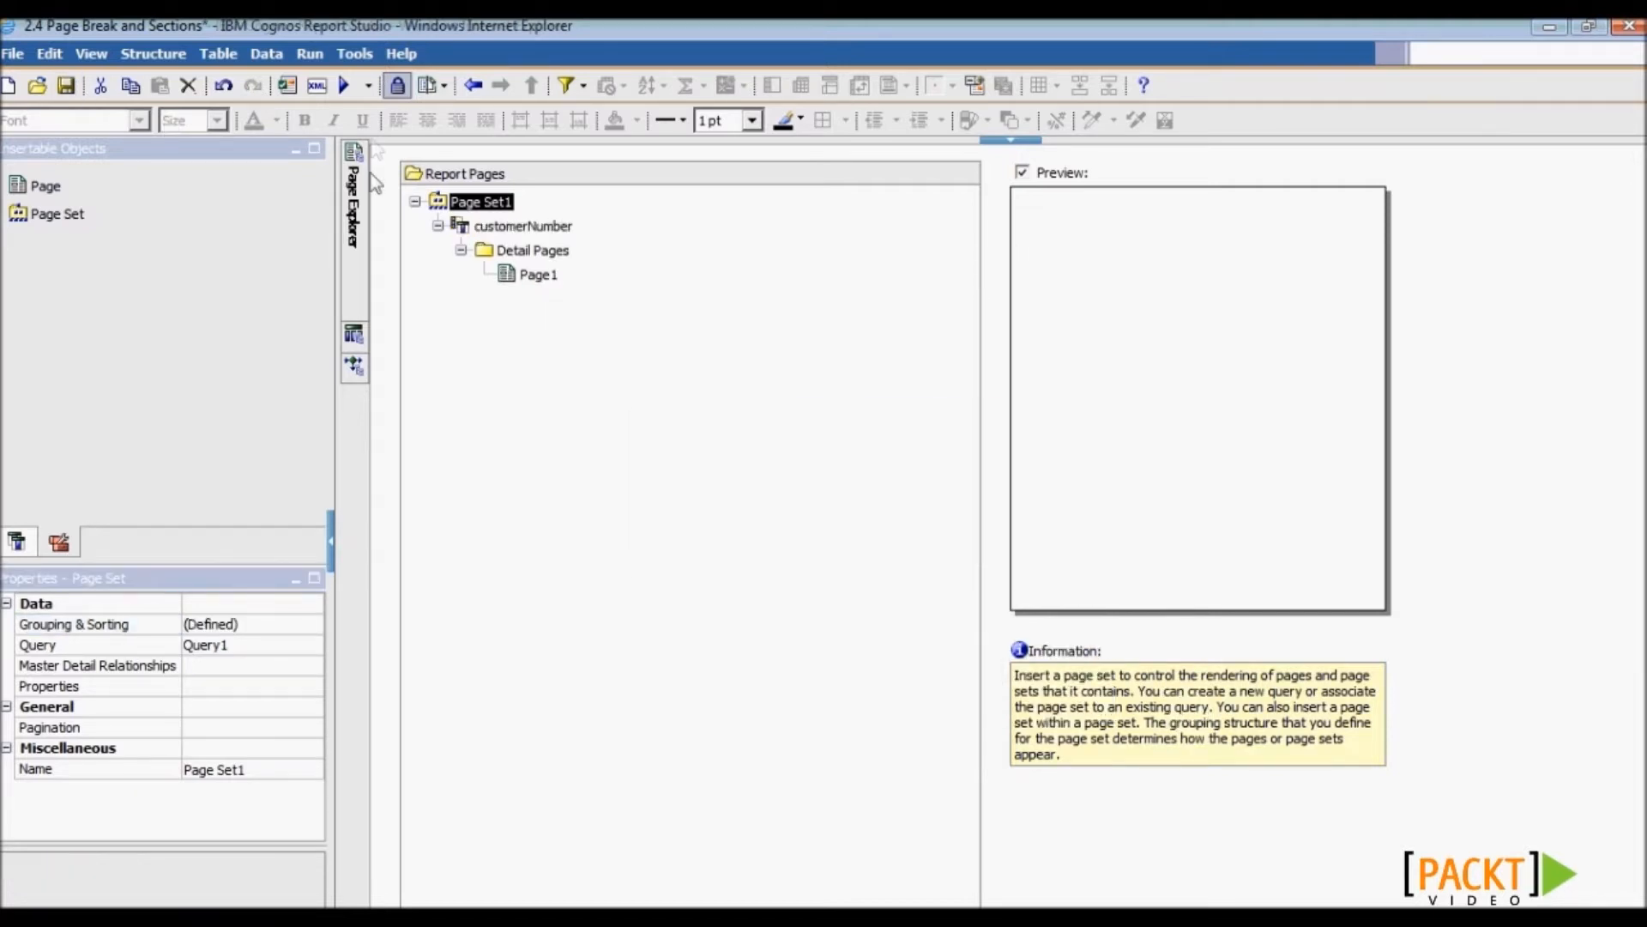
- Run the report full-screen in HTML and go to the next customer's page
click(344, 85)
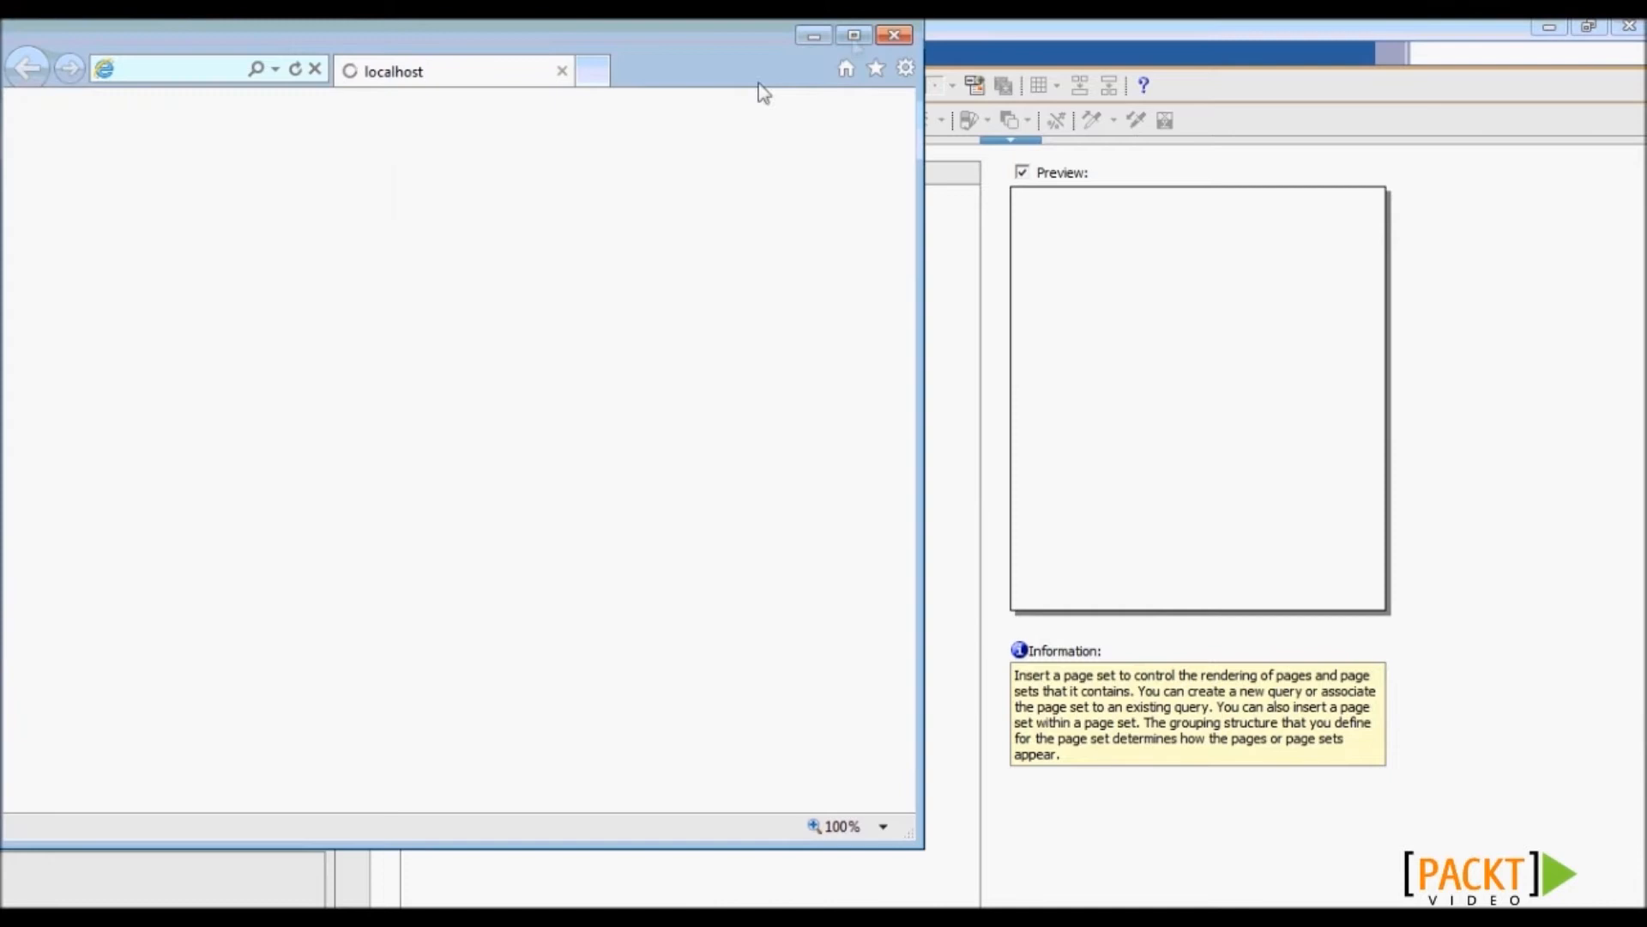
click(852, 38)
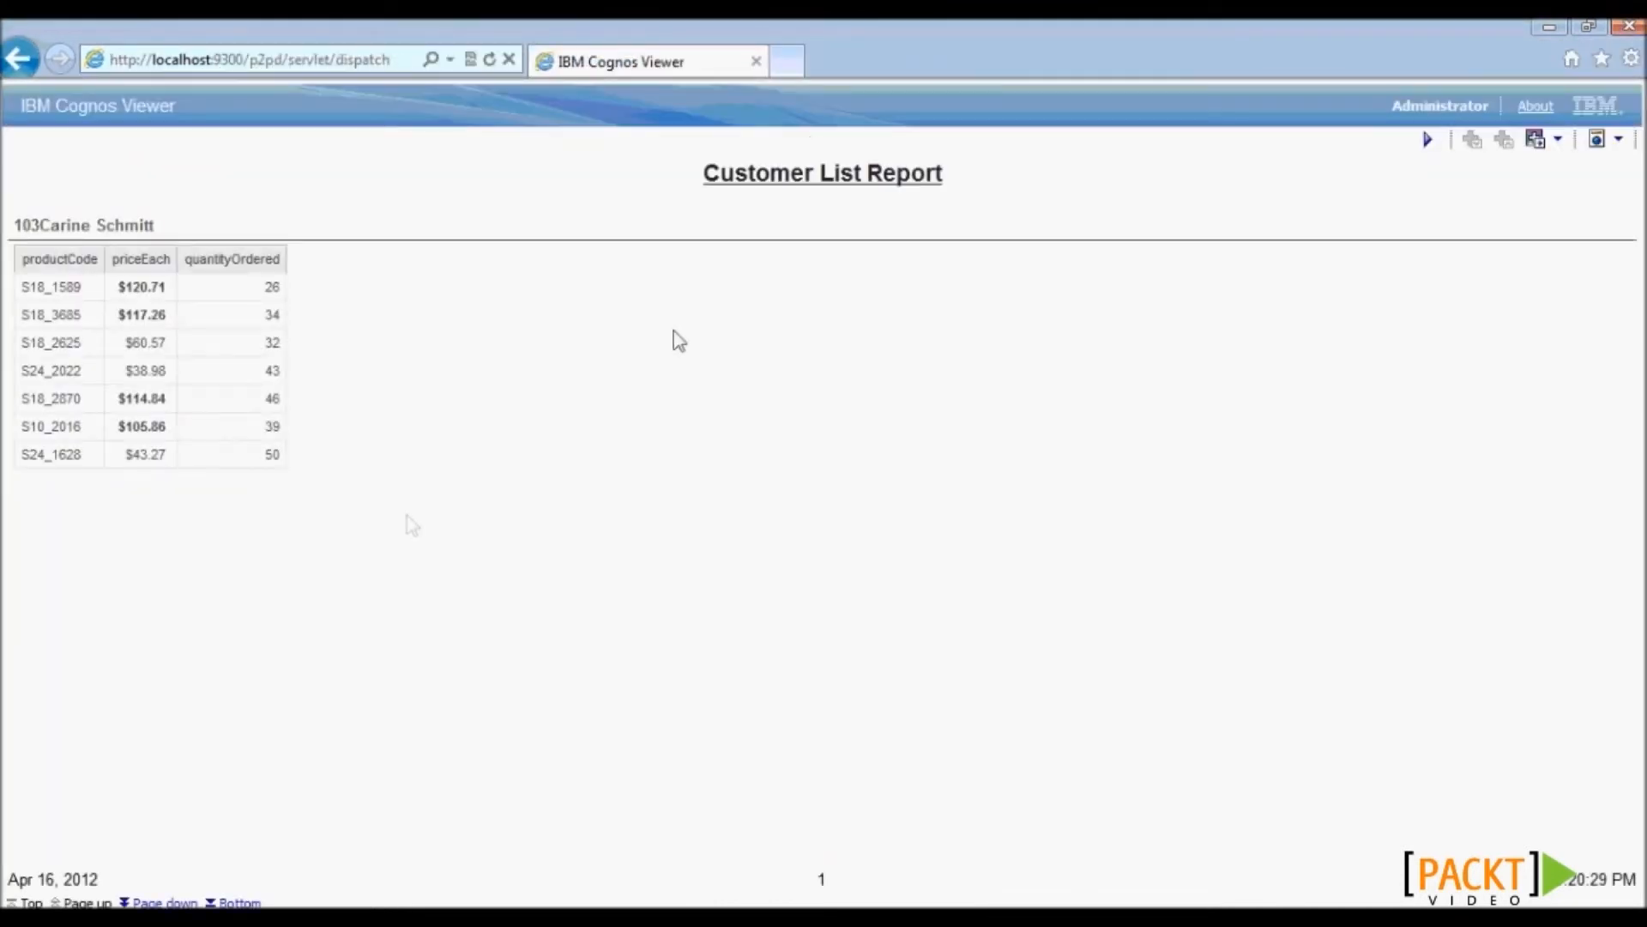
click(169, 901)
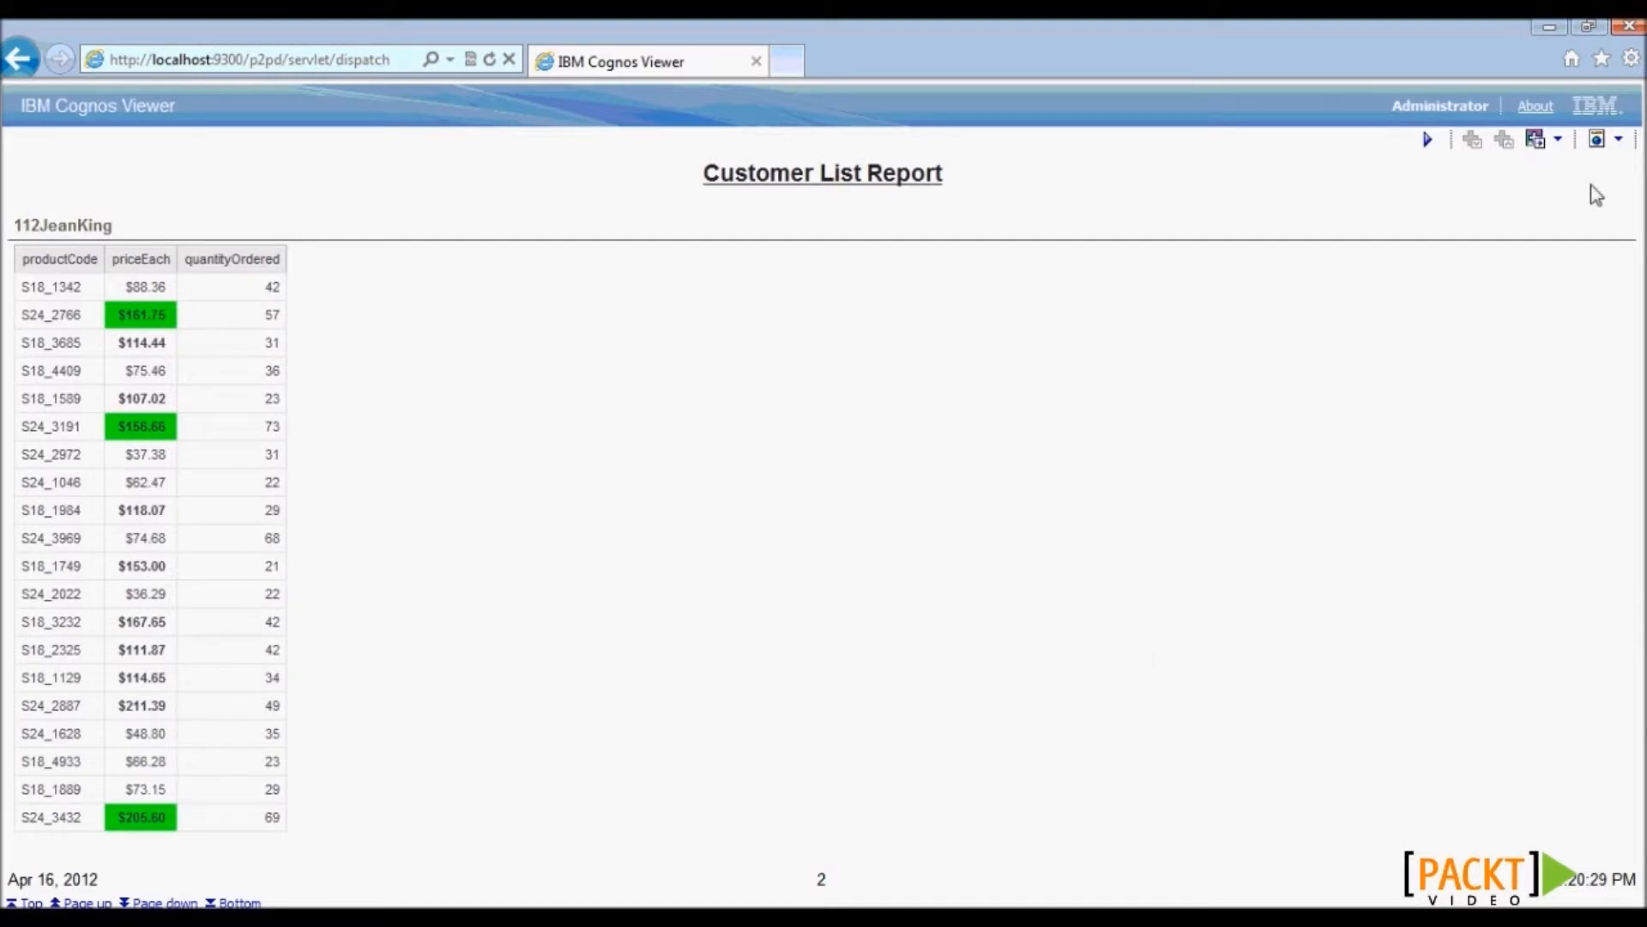
- View the report output as PDF and page forward through six pages
click(1618, 139)
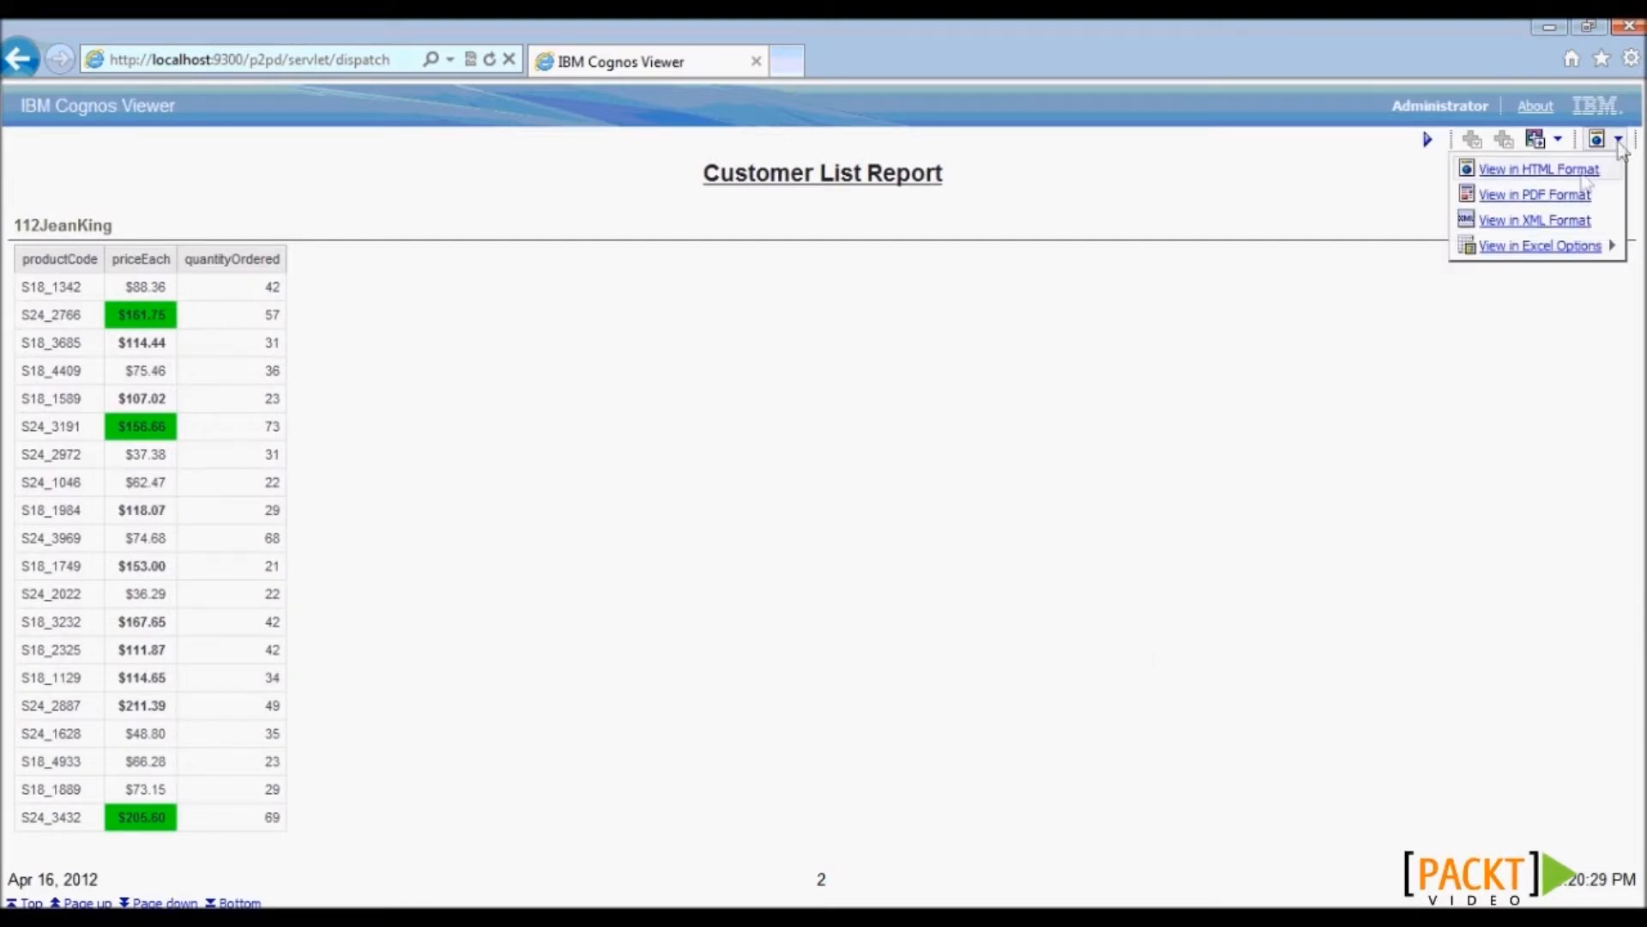
click(1558, 197)
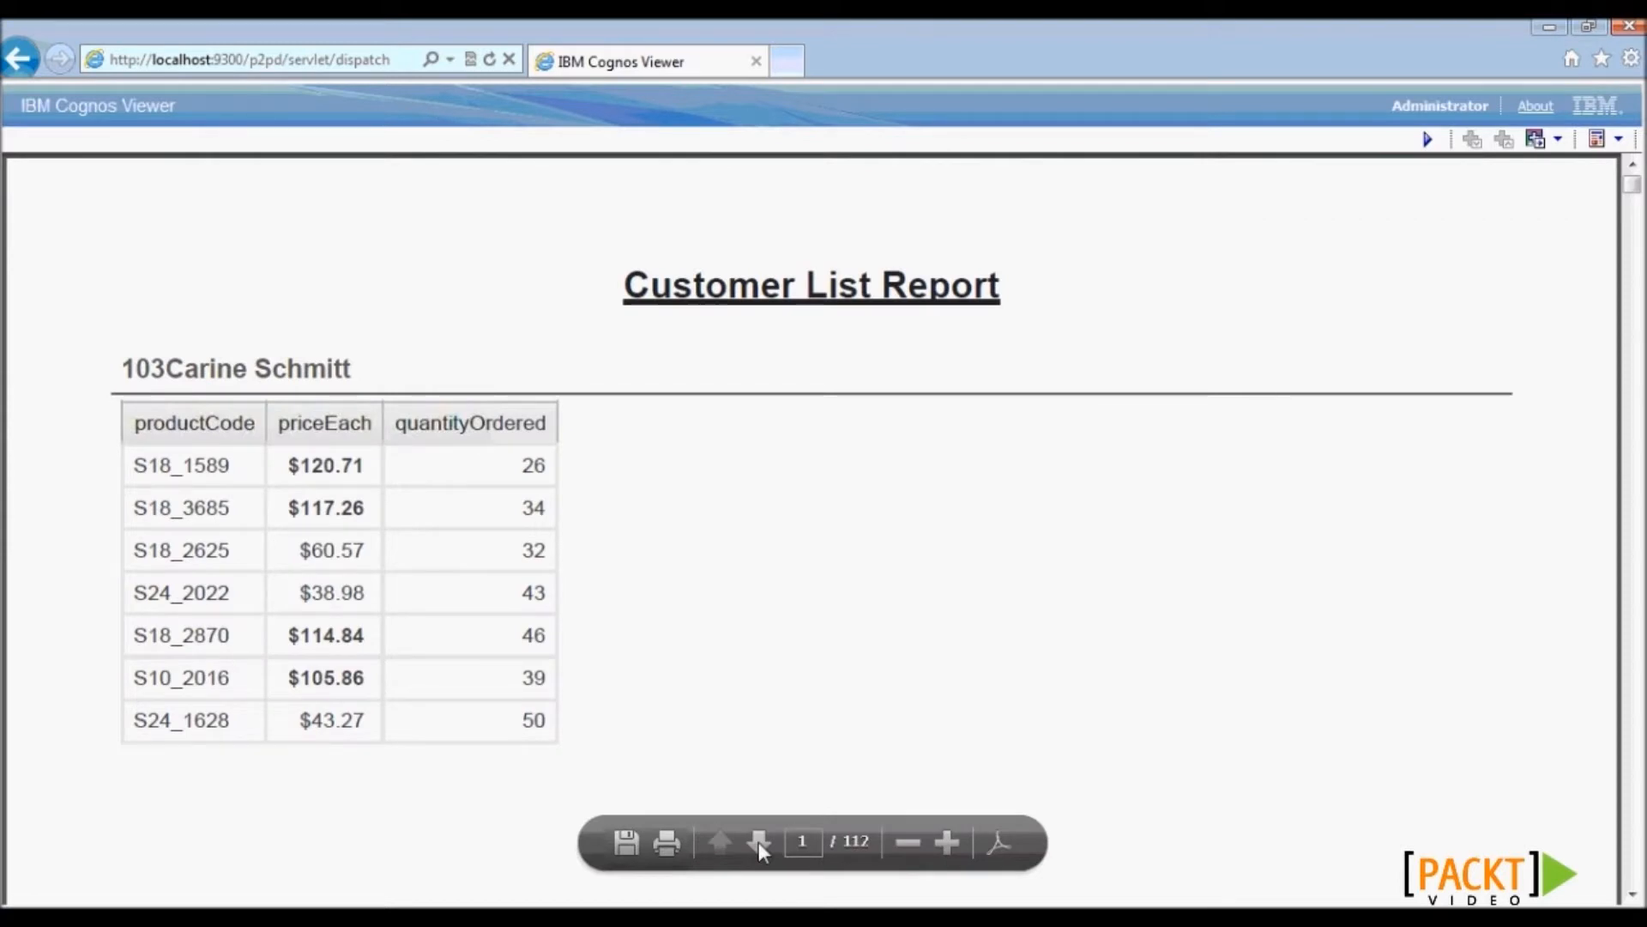
click(758, 841)
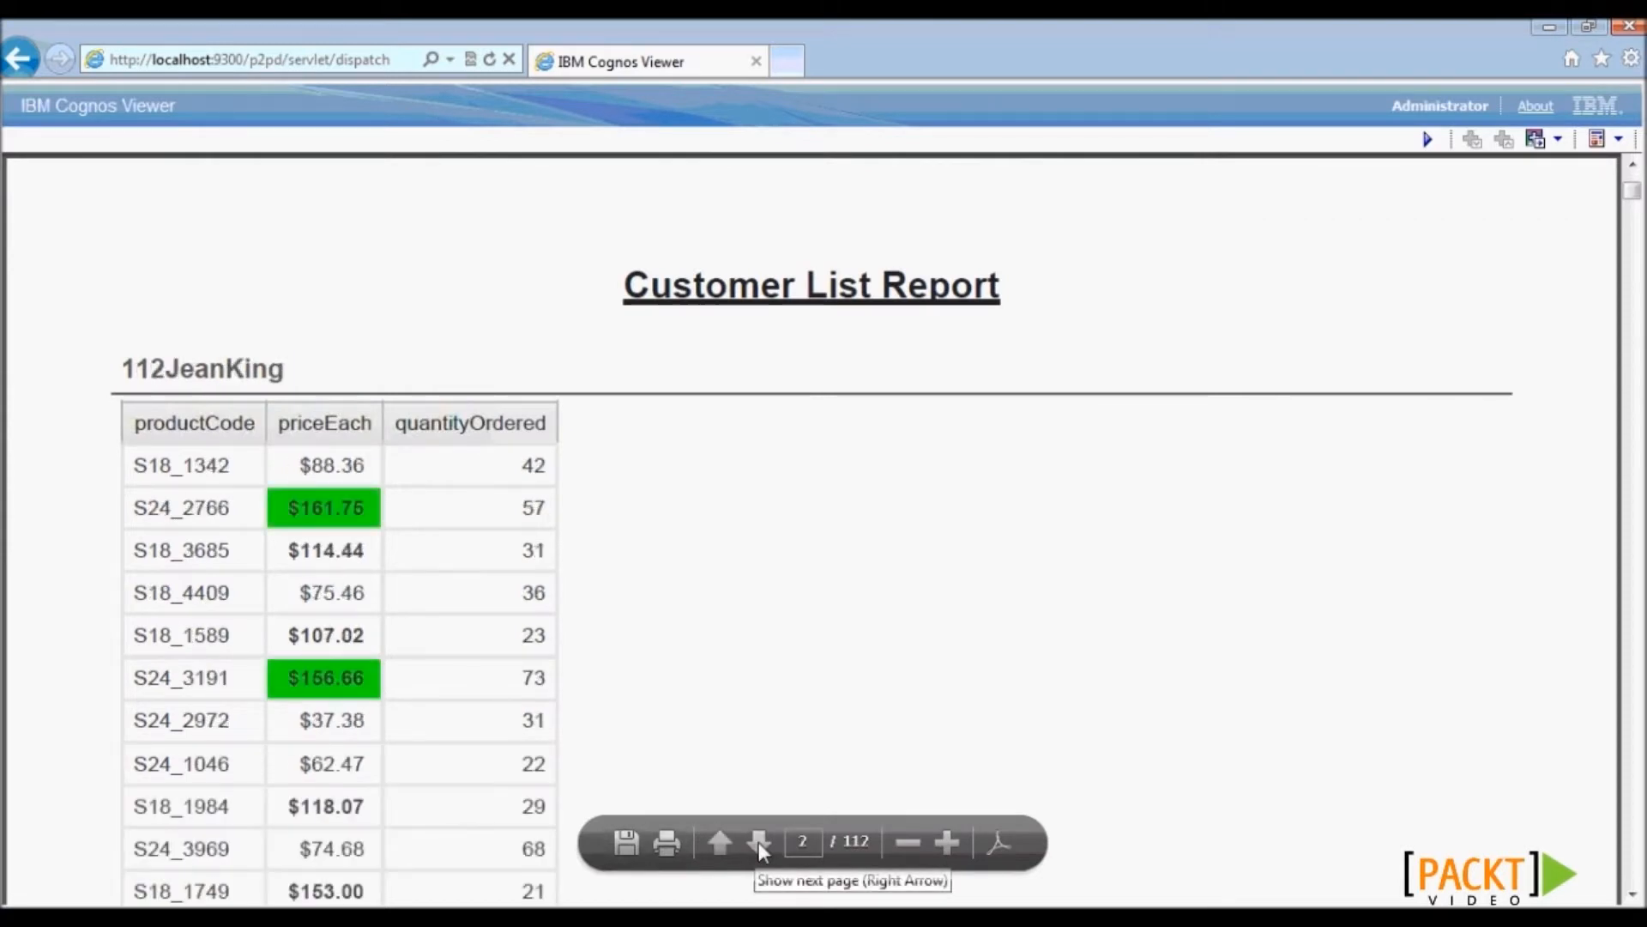
click(758, 842)
click(759, 842)
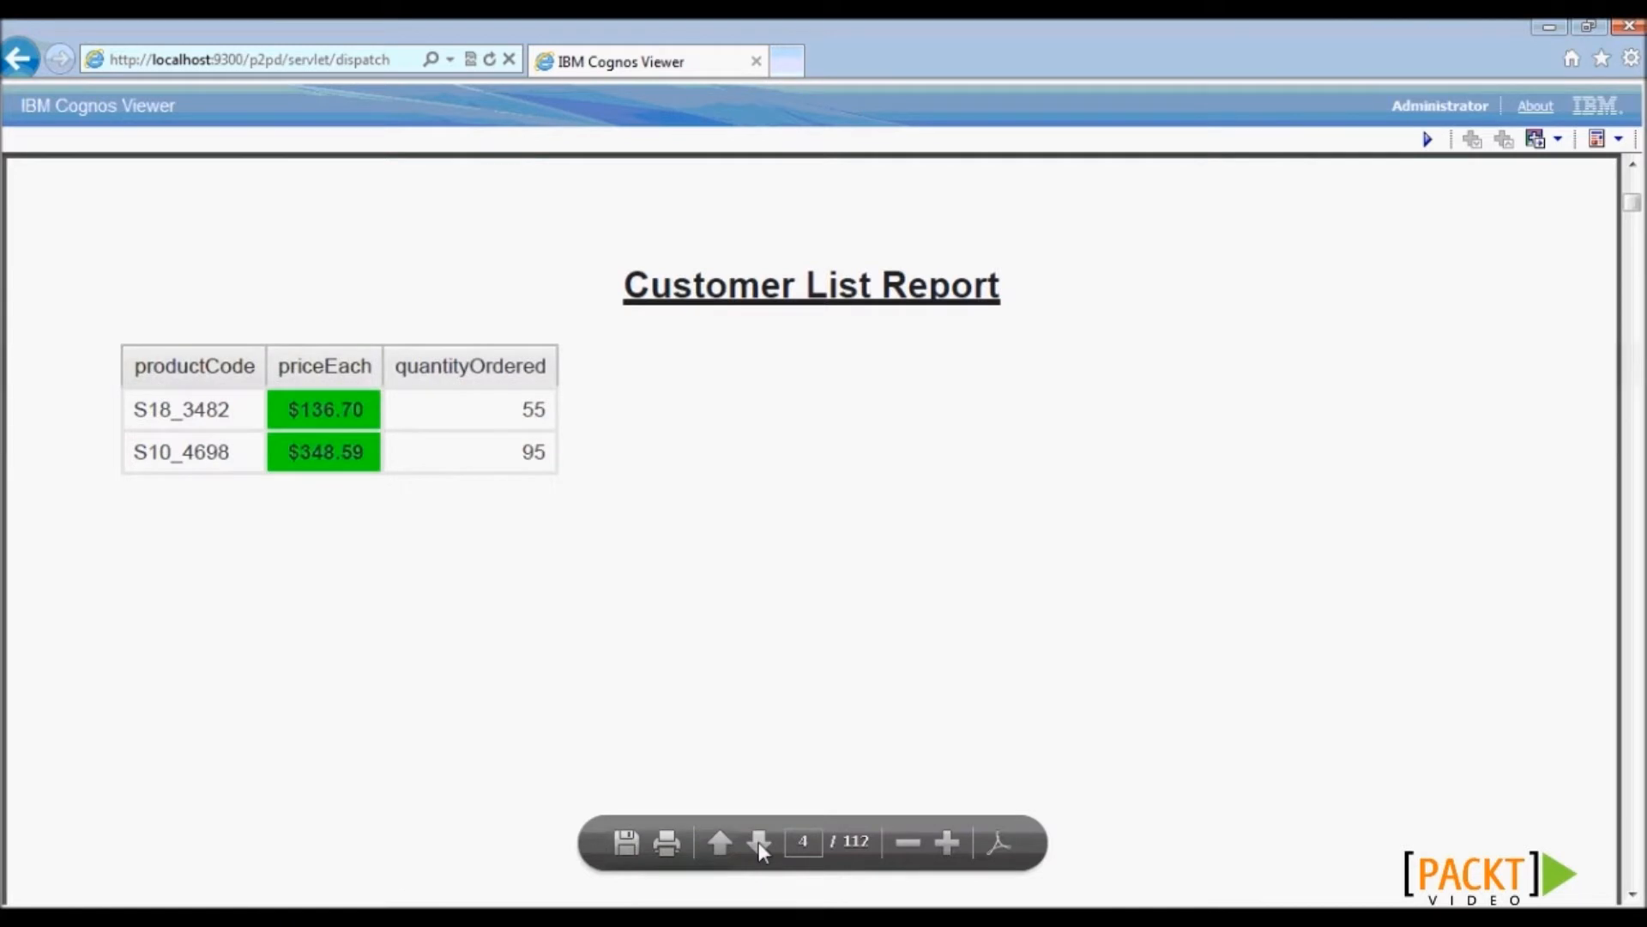
click(758, 842)
click(759, 842)
click(759, 842)
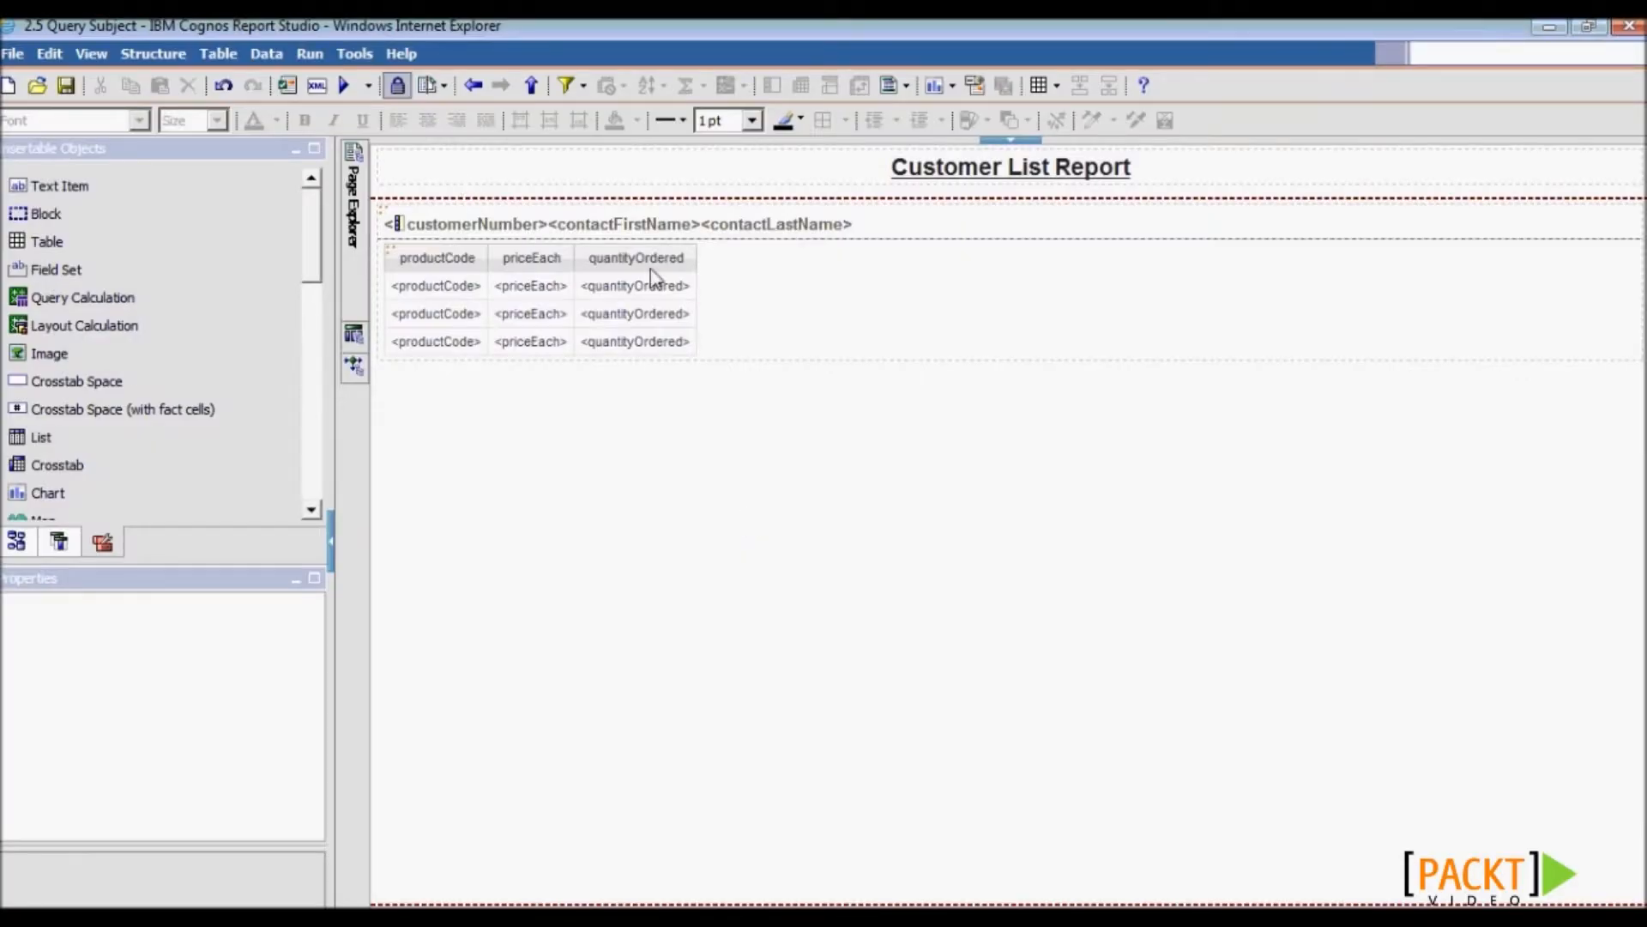
- Select the productCode column body, then its parent List, to show that it uses Query1
click(10, 545)
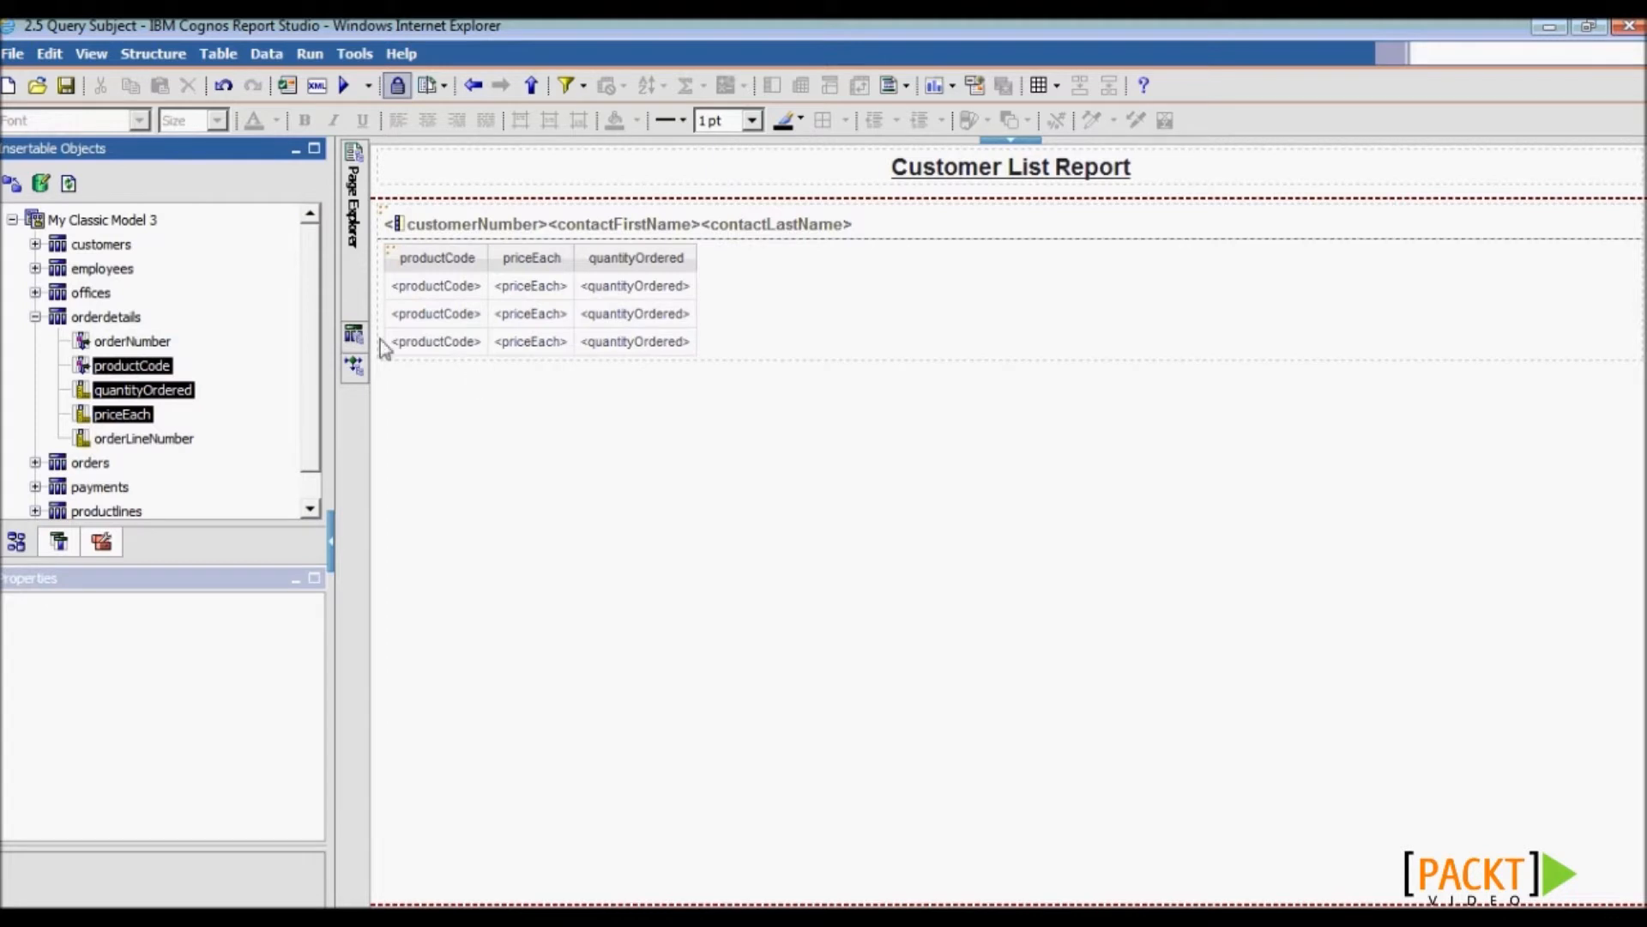
click(354, 335)
click(410, 291)
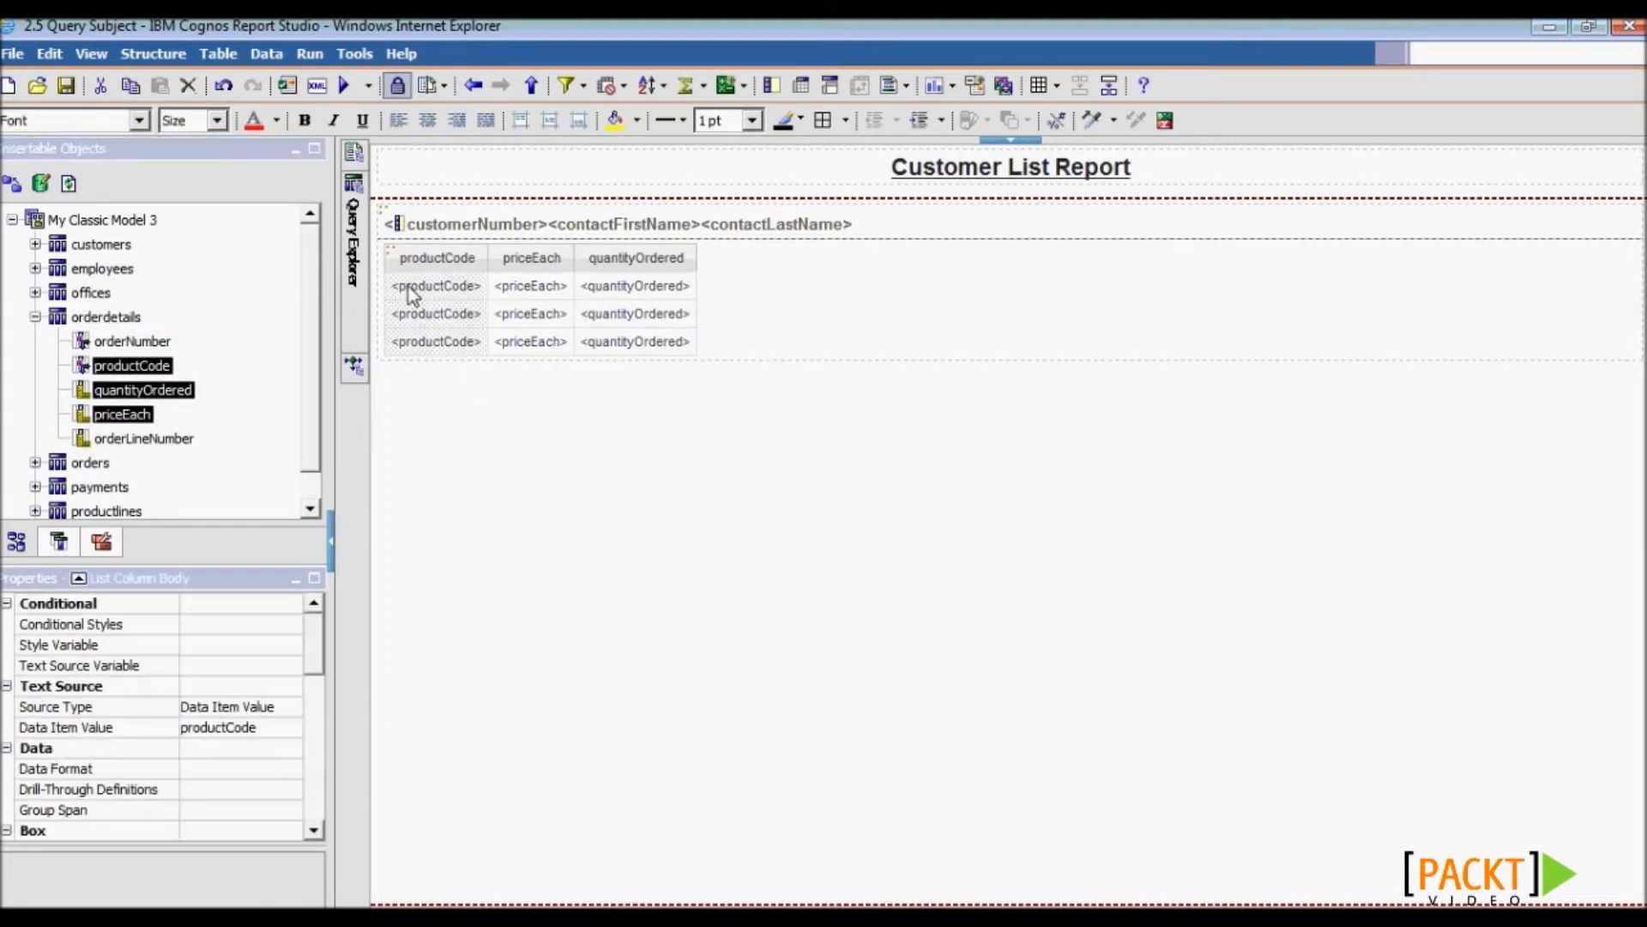
click(79, 581)
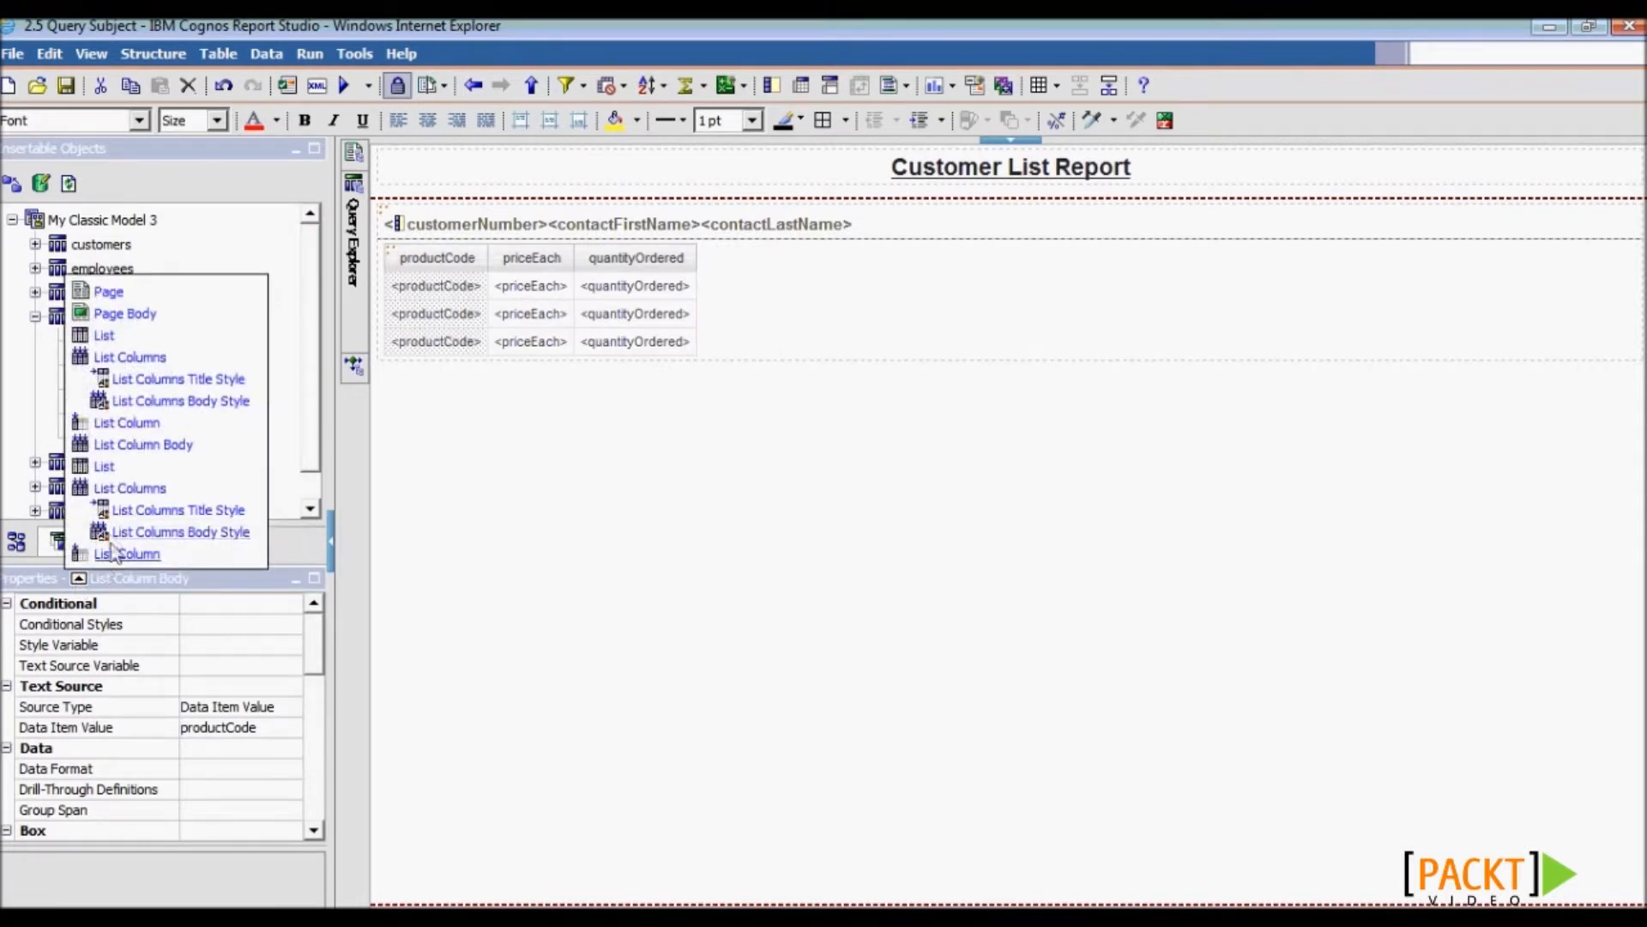
click(104, 334)
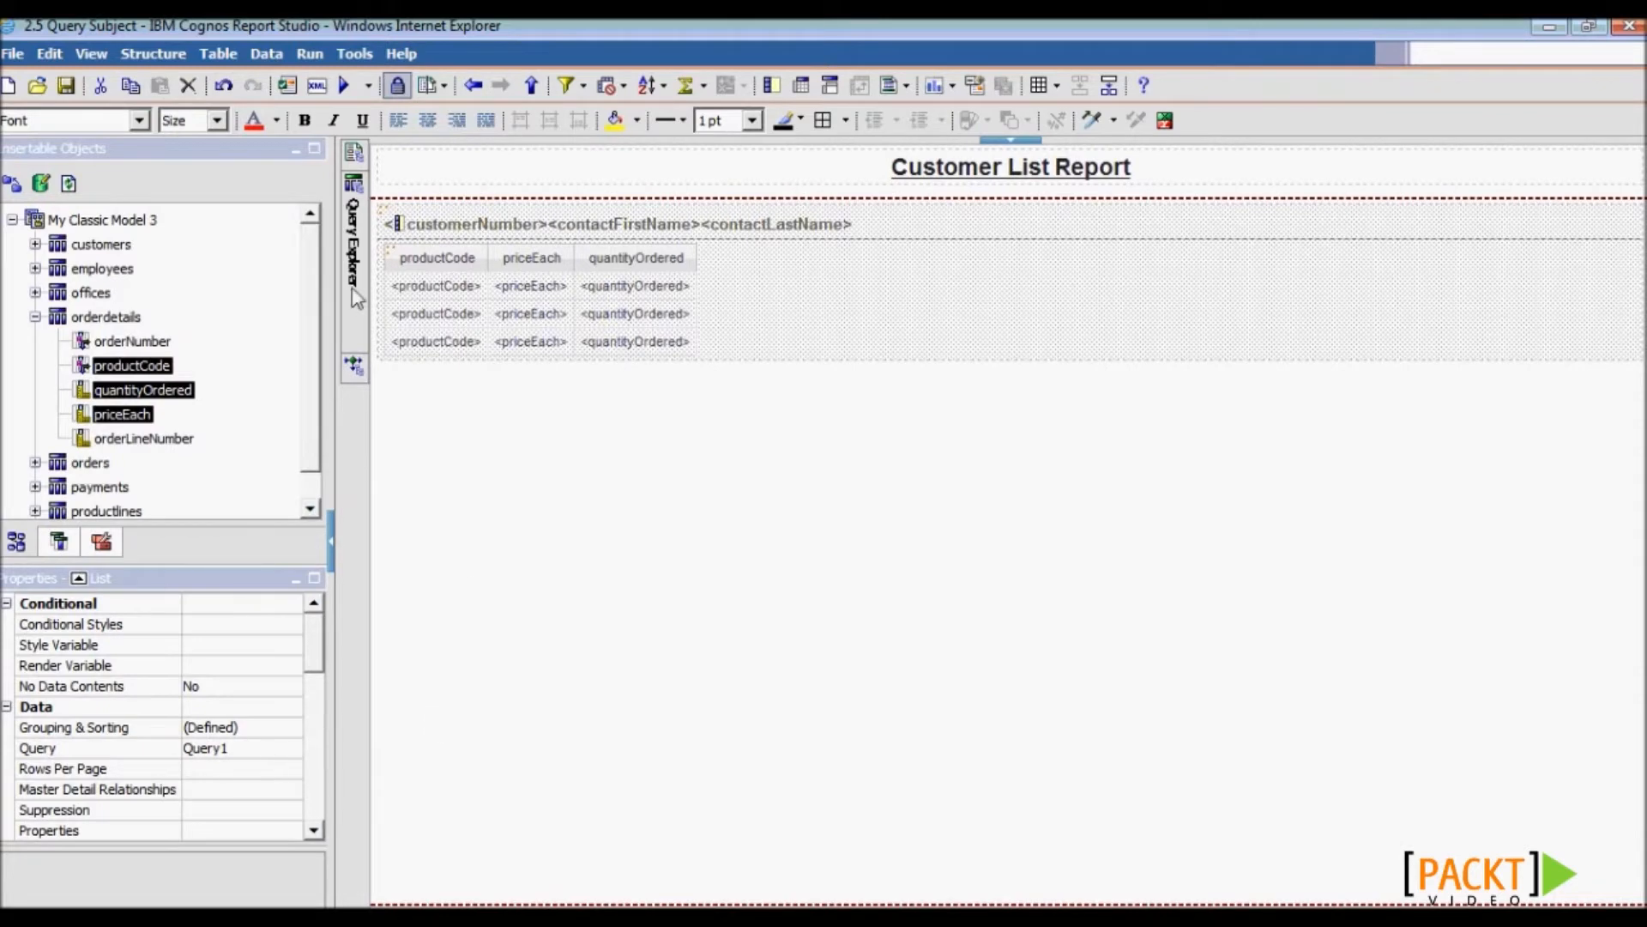
- Open Query1, view its Generated SQL as native SQL in an enlarged window, then close it
mouse_move(357, 297)
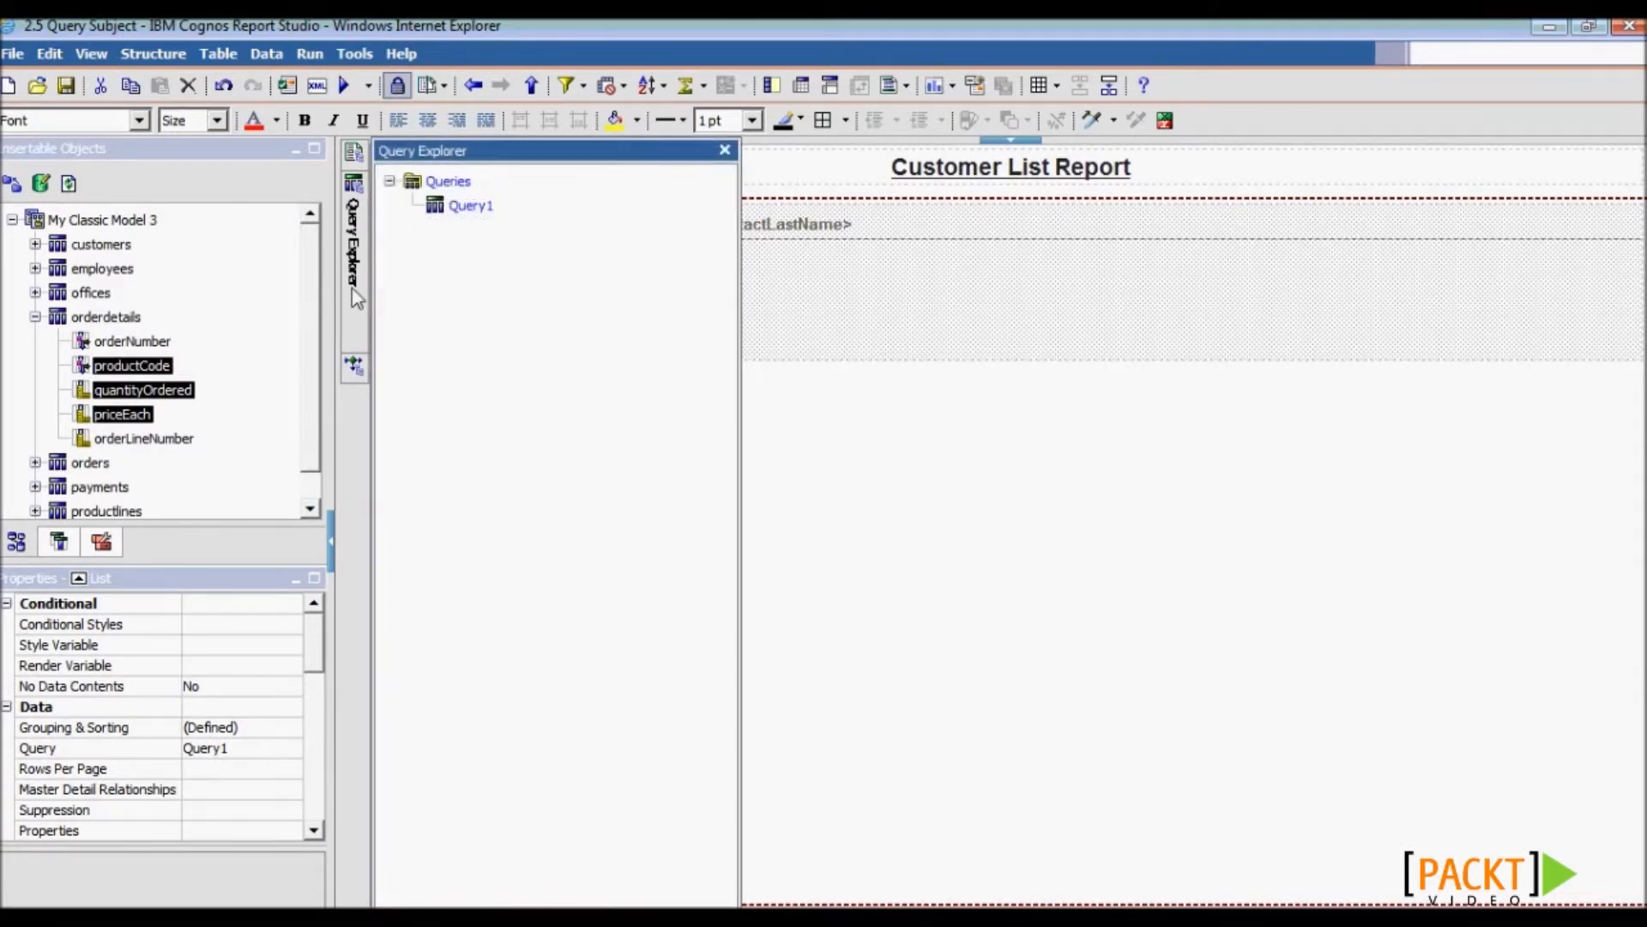
click(470, 211)
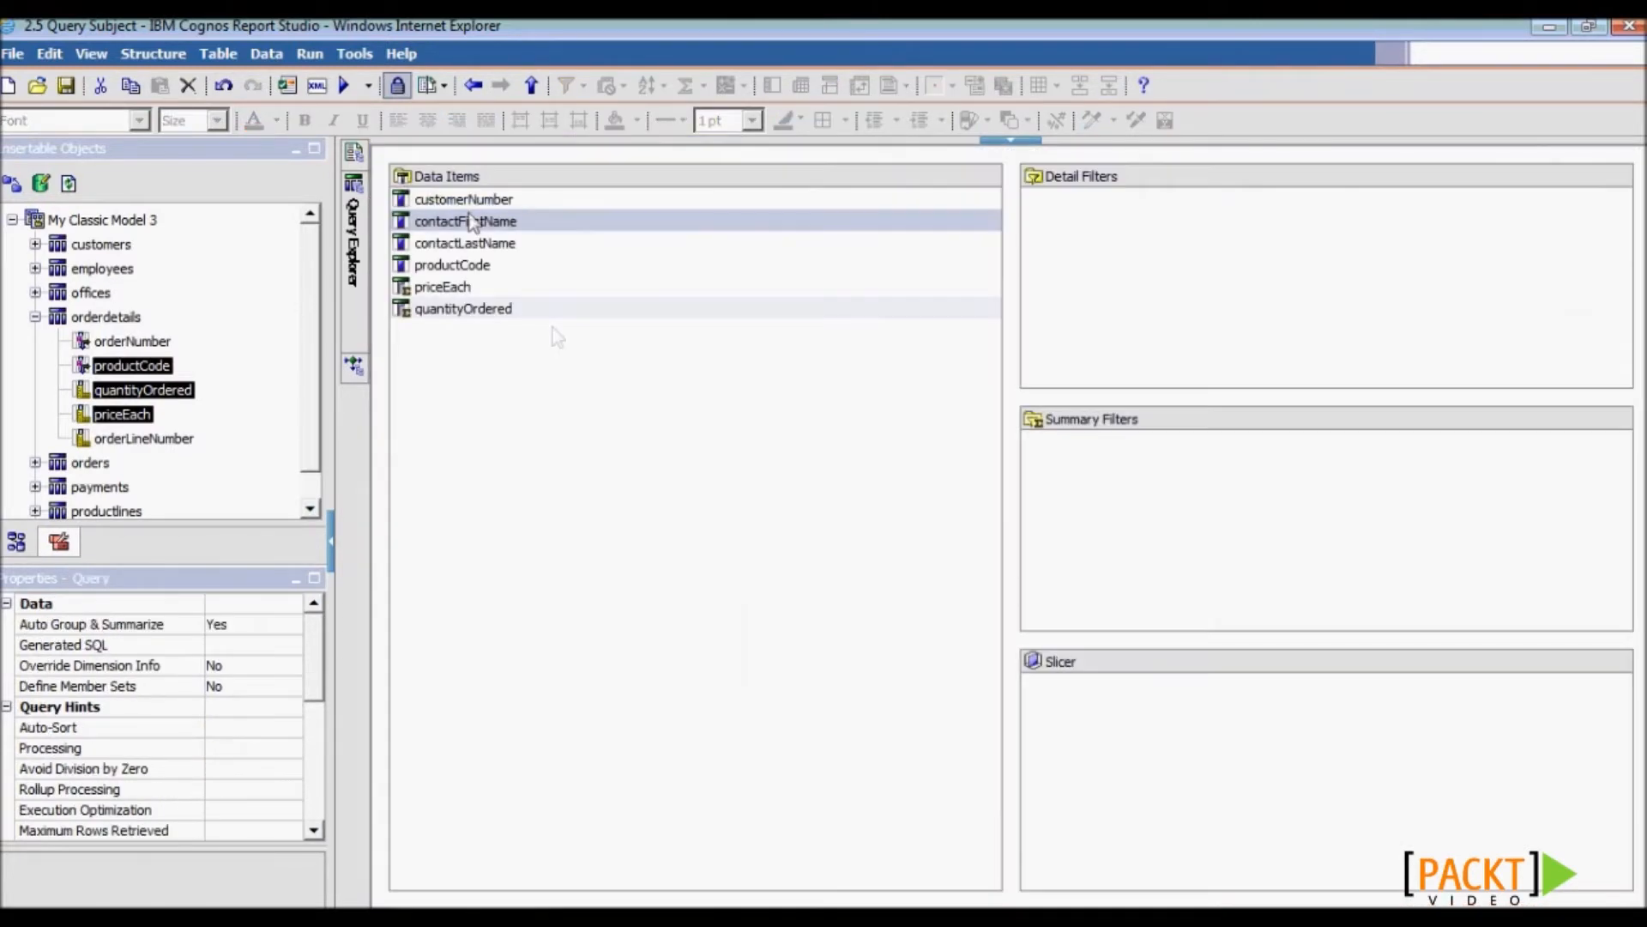
click(129, 644)
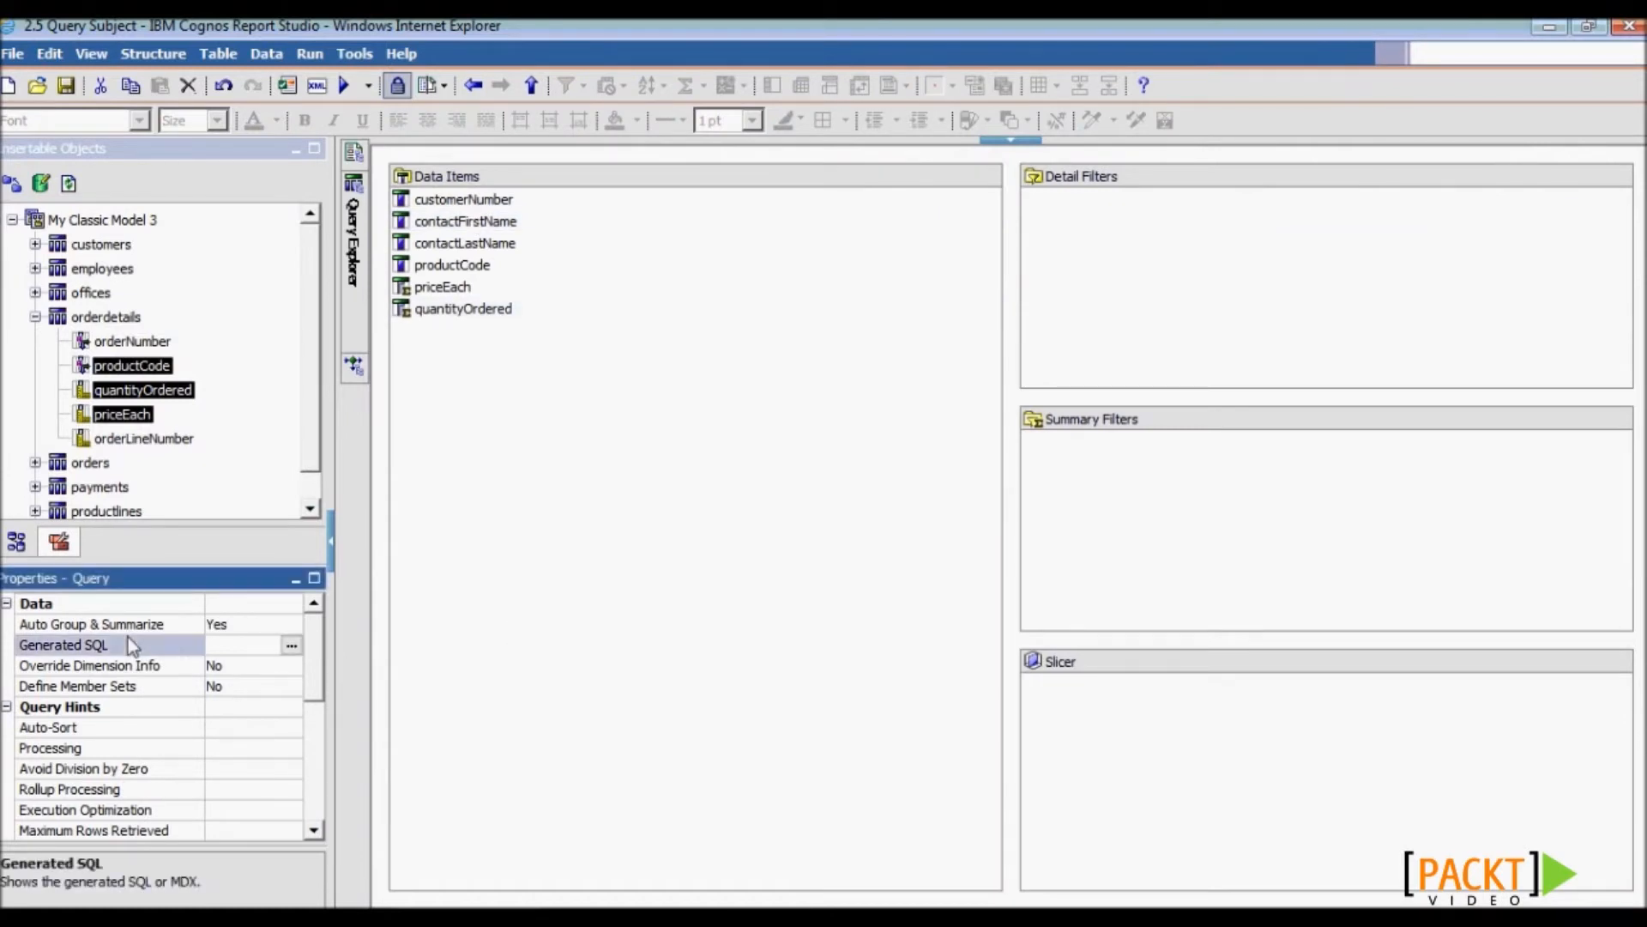
click(291, 646)
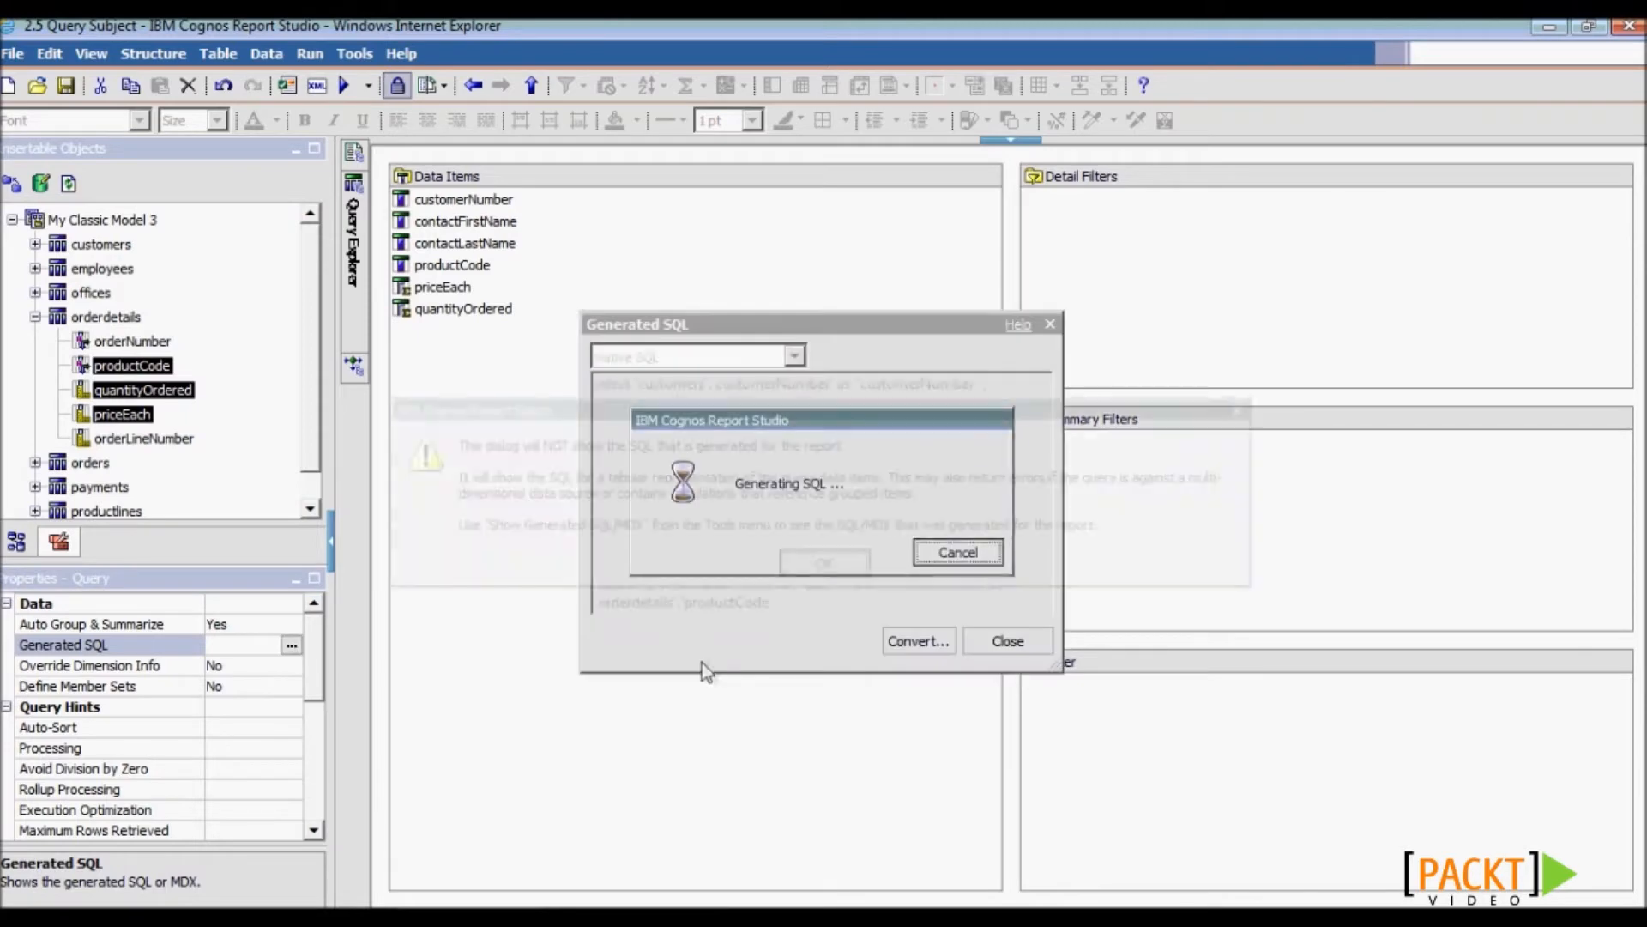
click(832, 559)
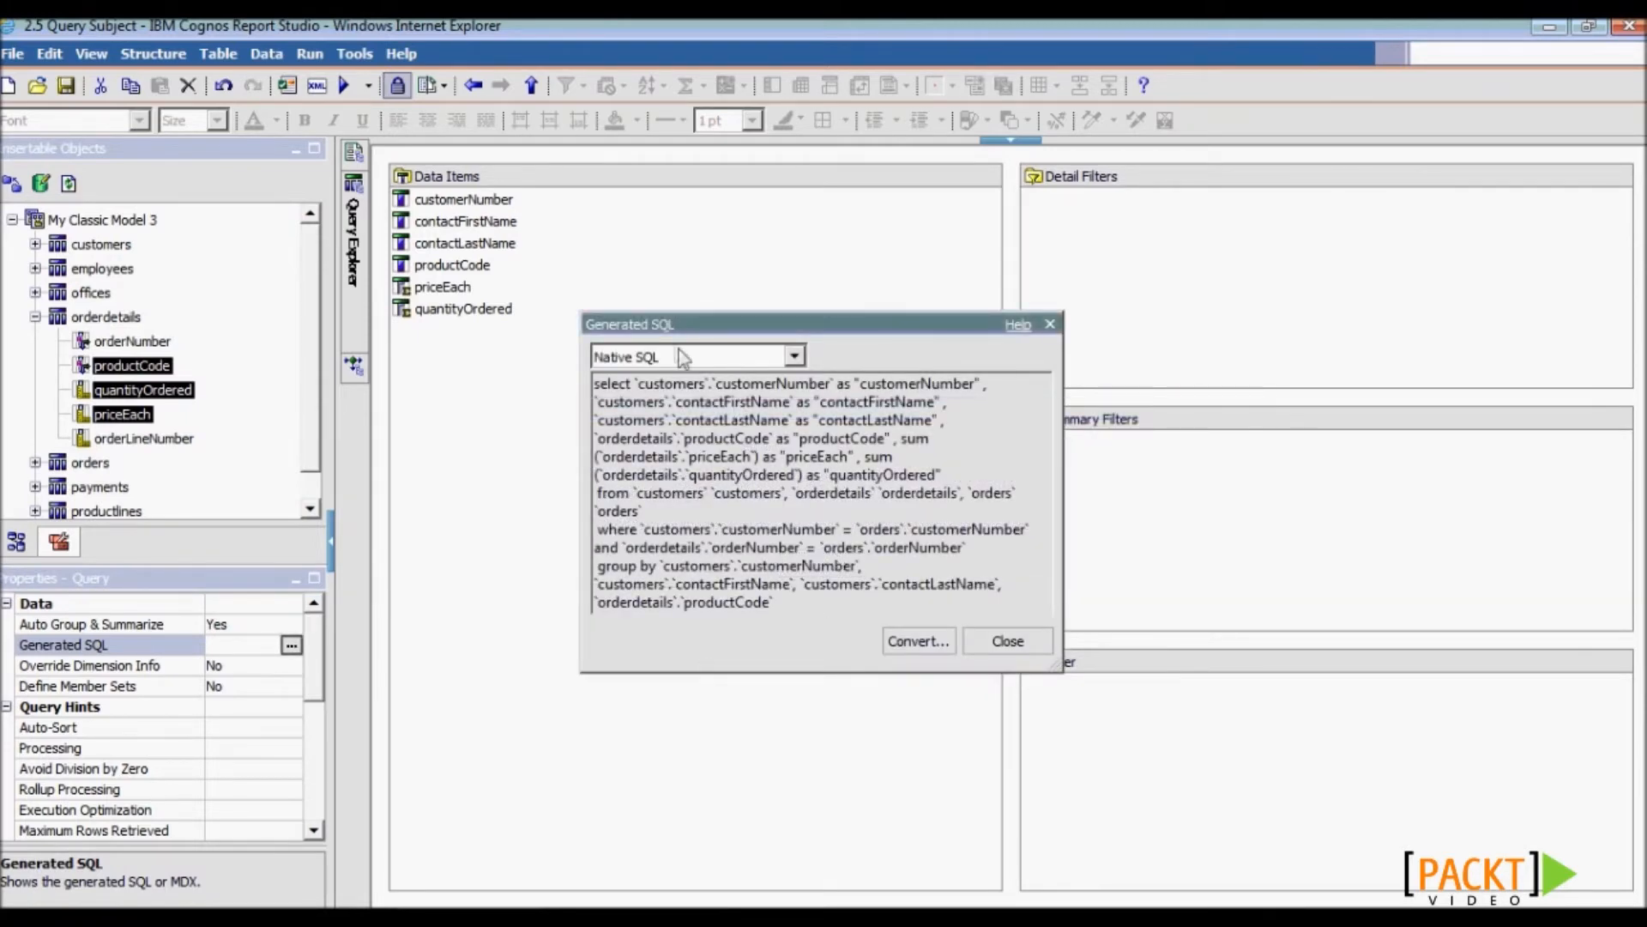
drag(679, 332, 426, 179)
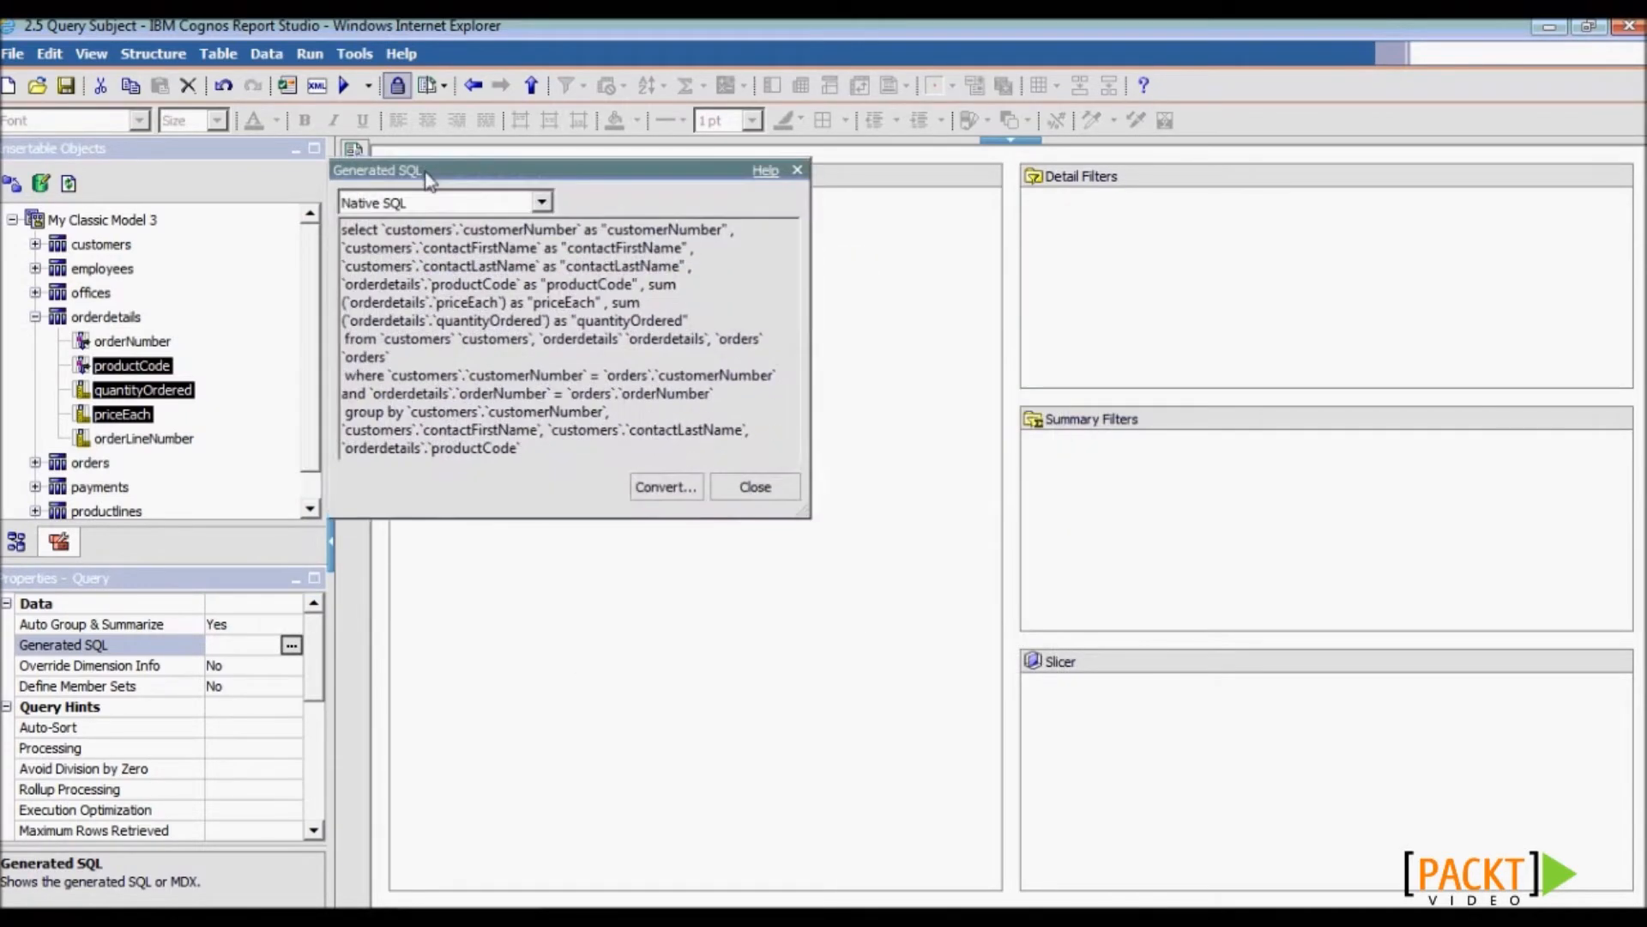
drag(808, 514, 1346, 781)
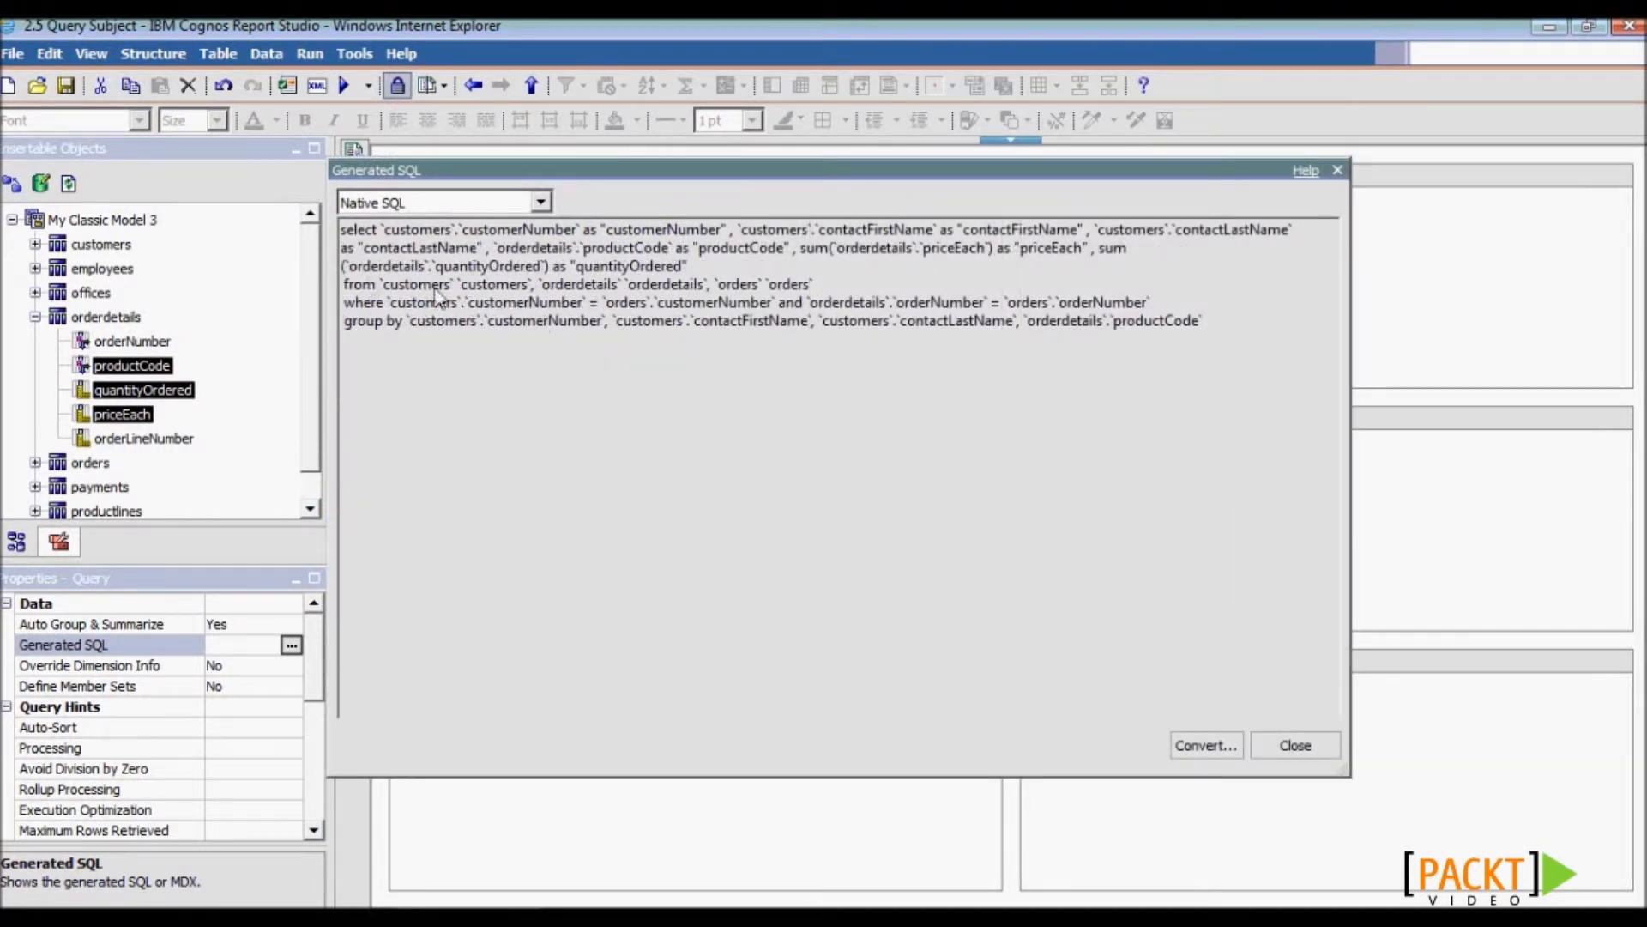
drag(378, 284, 1232, 324)
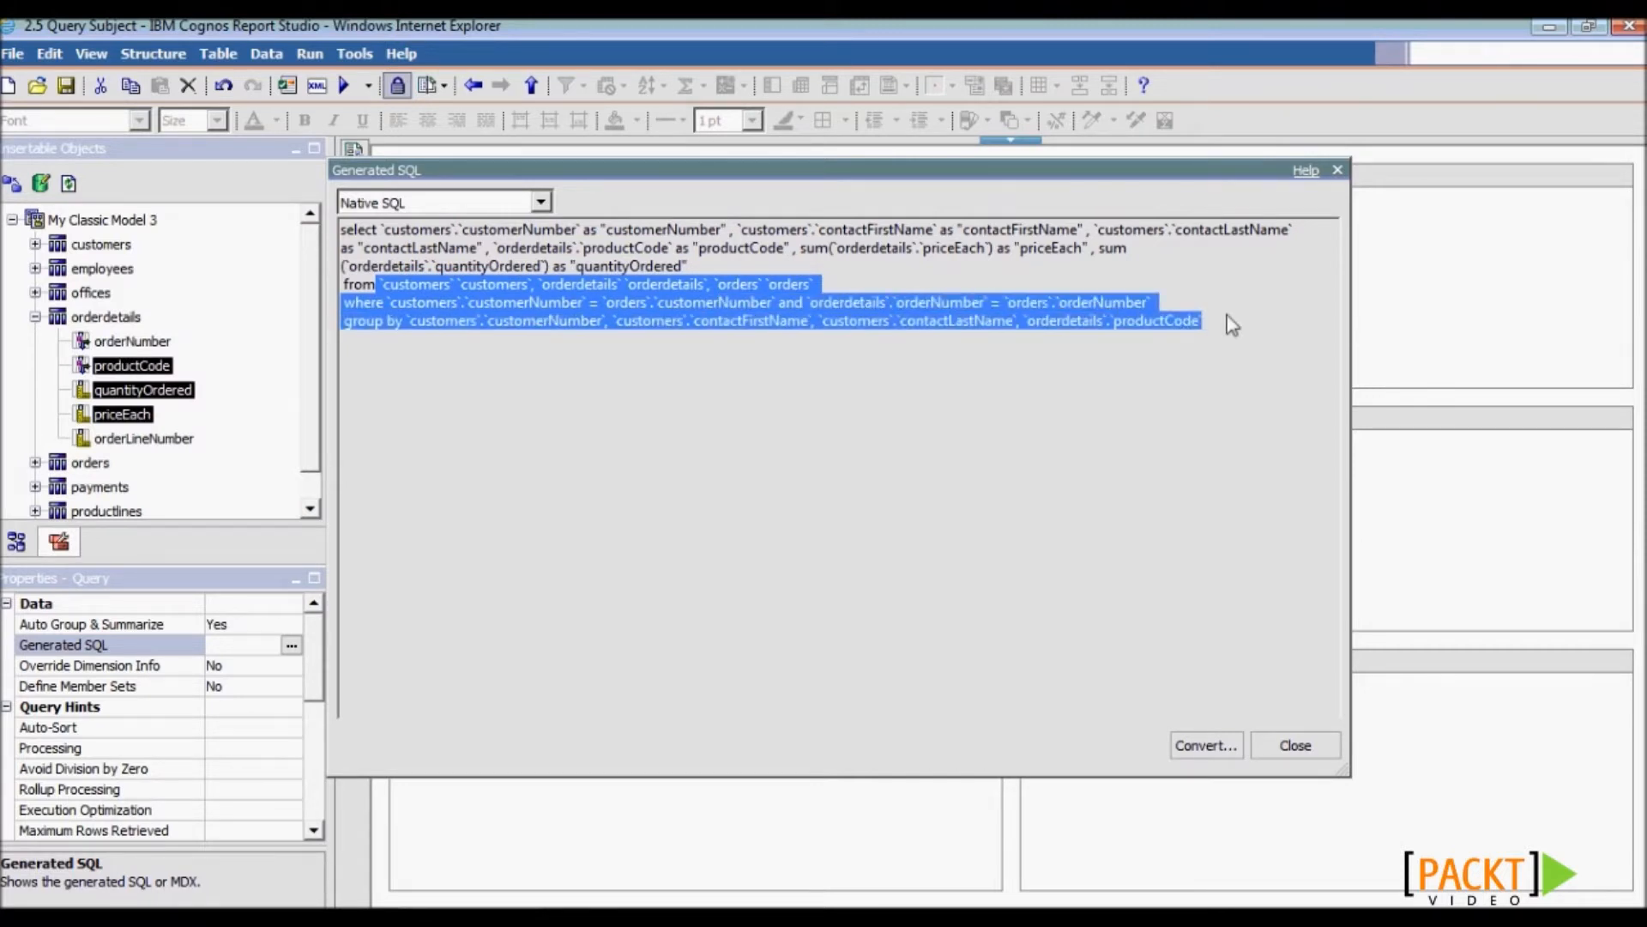
click(1182, 311)
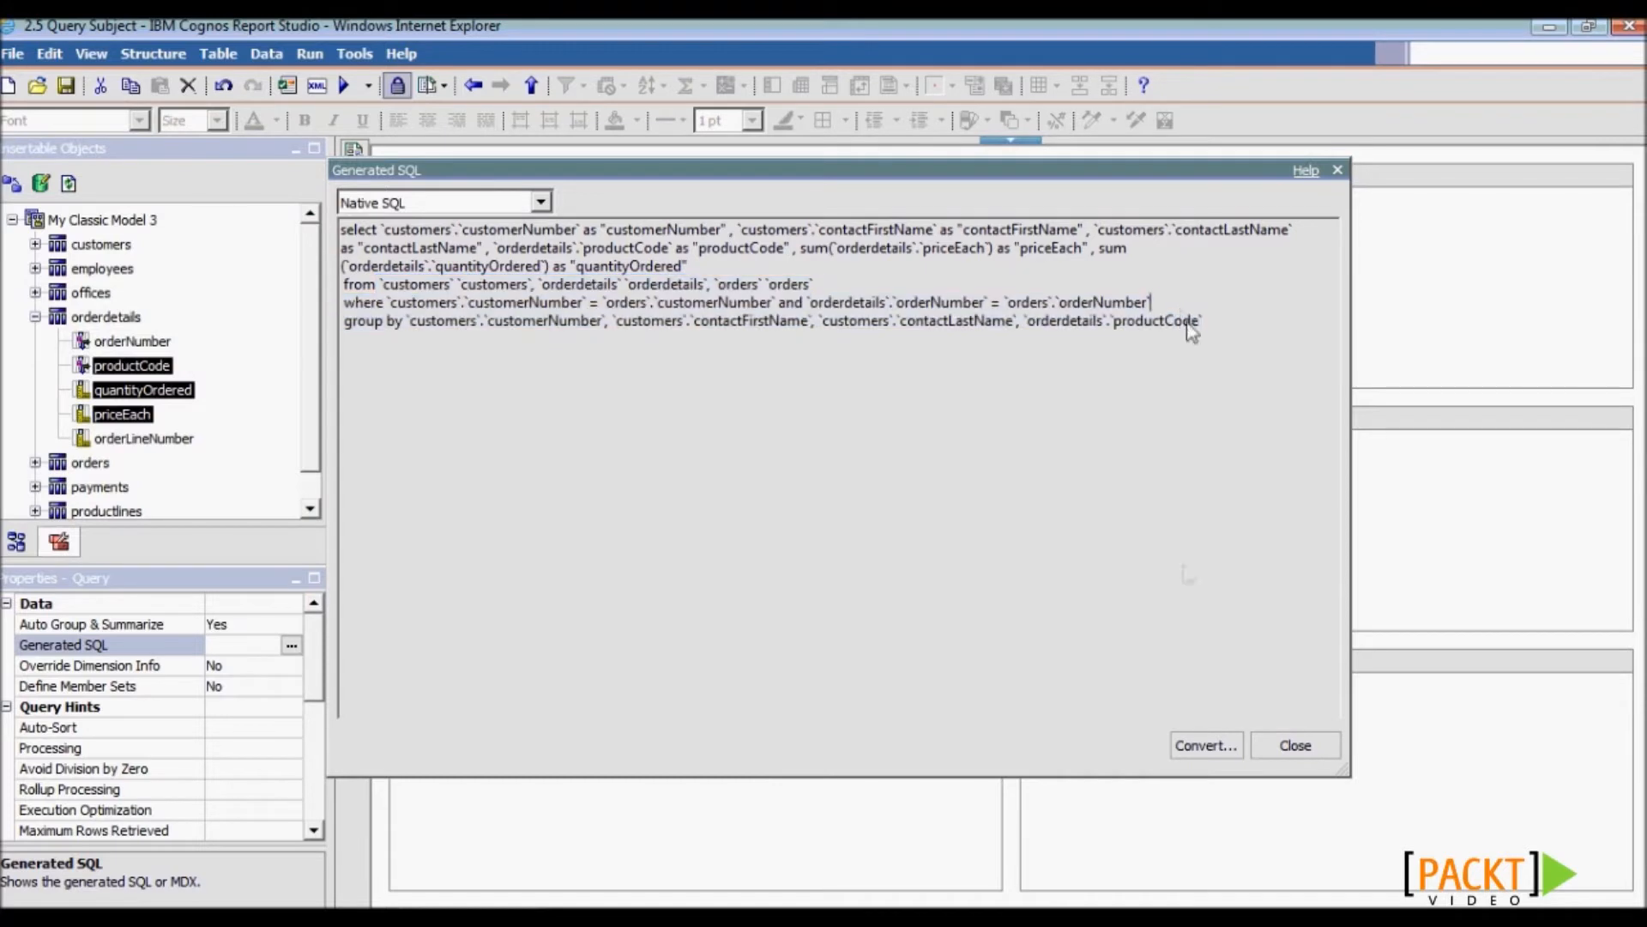
click(1295, 747)
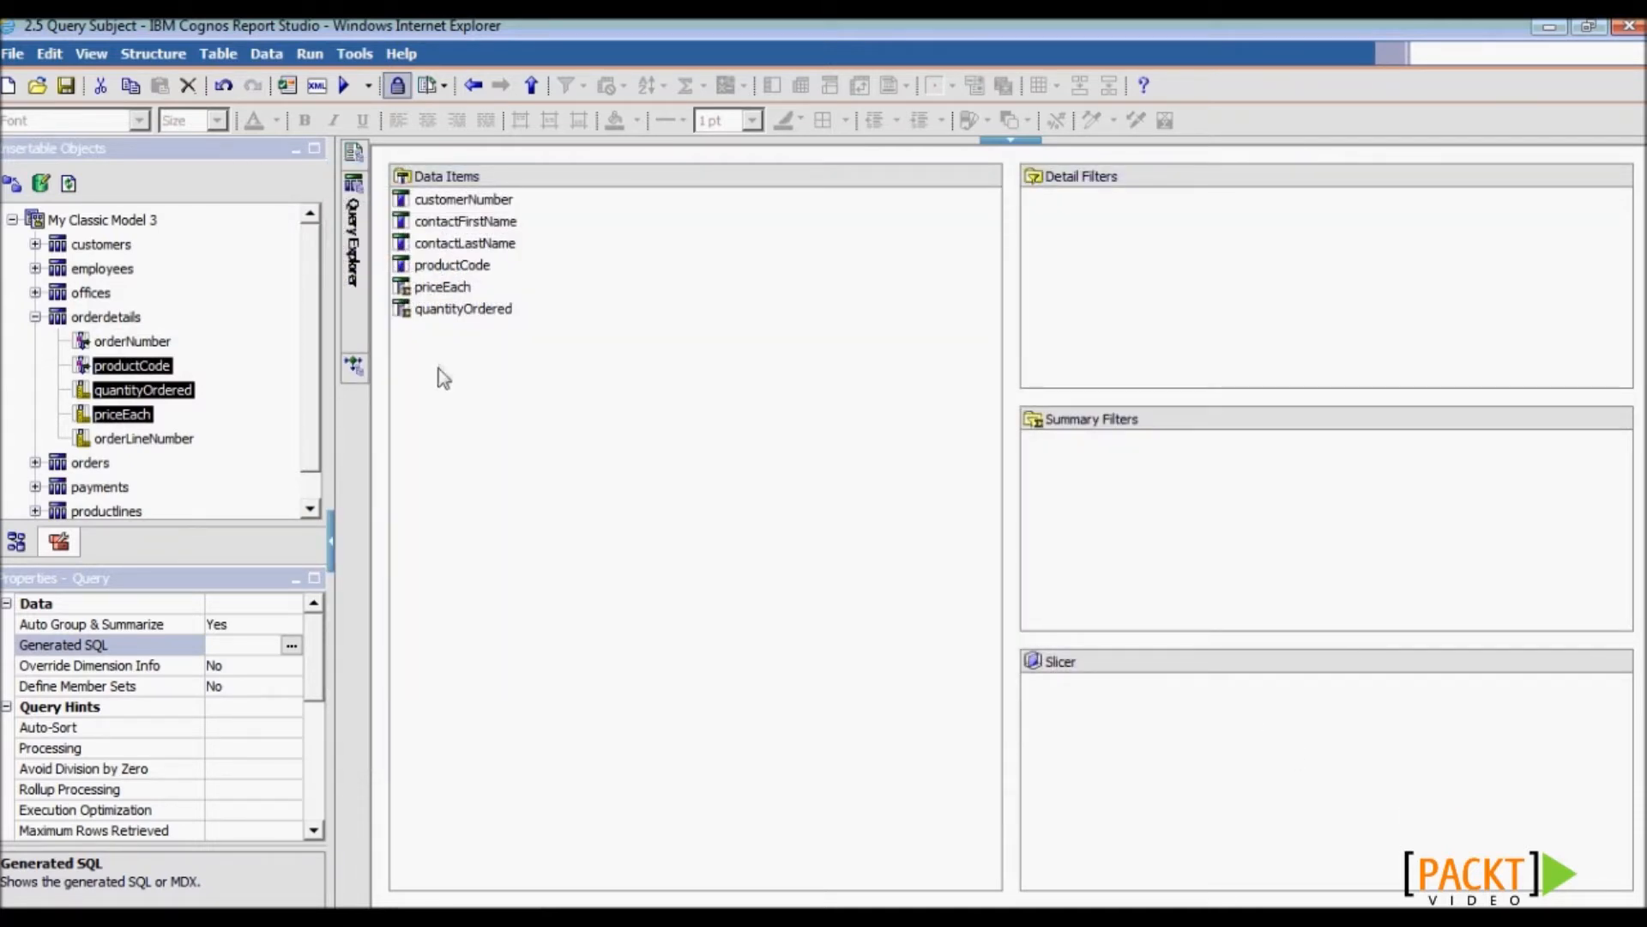
- Rename Query1 to 'Main Report Query' and return to the report page layout
click(367, 85)
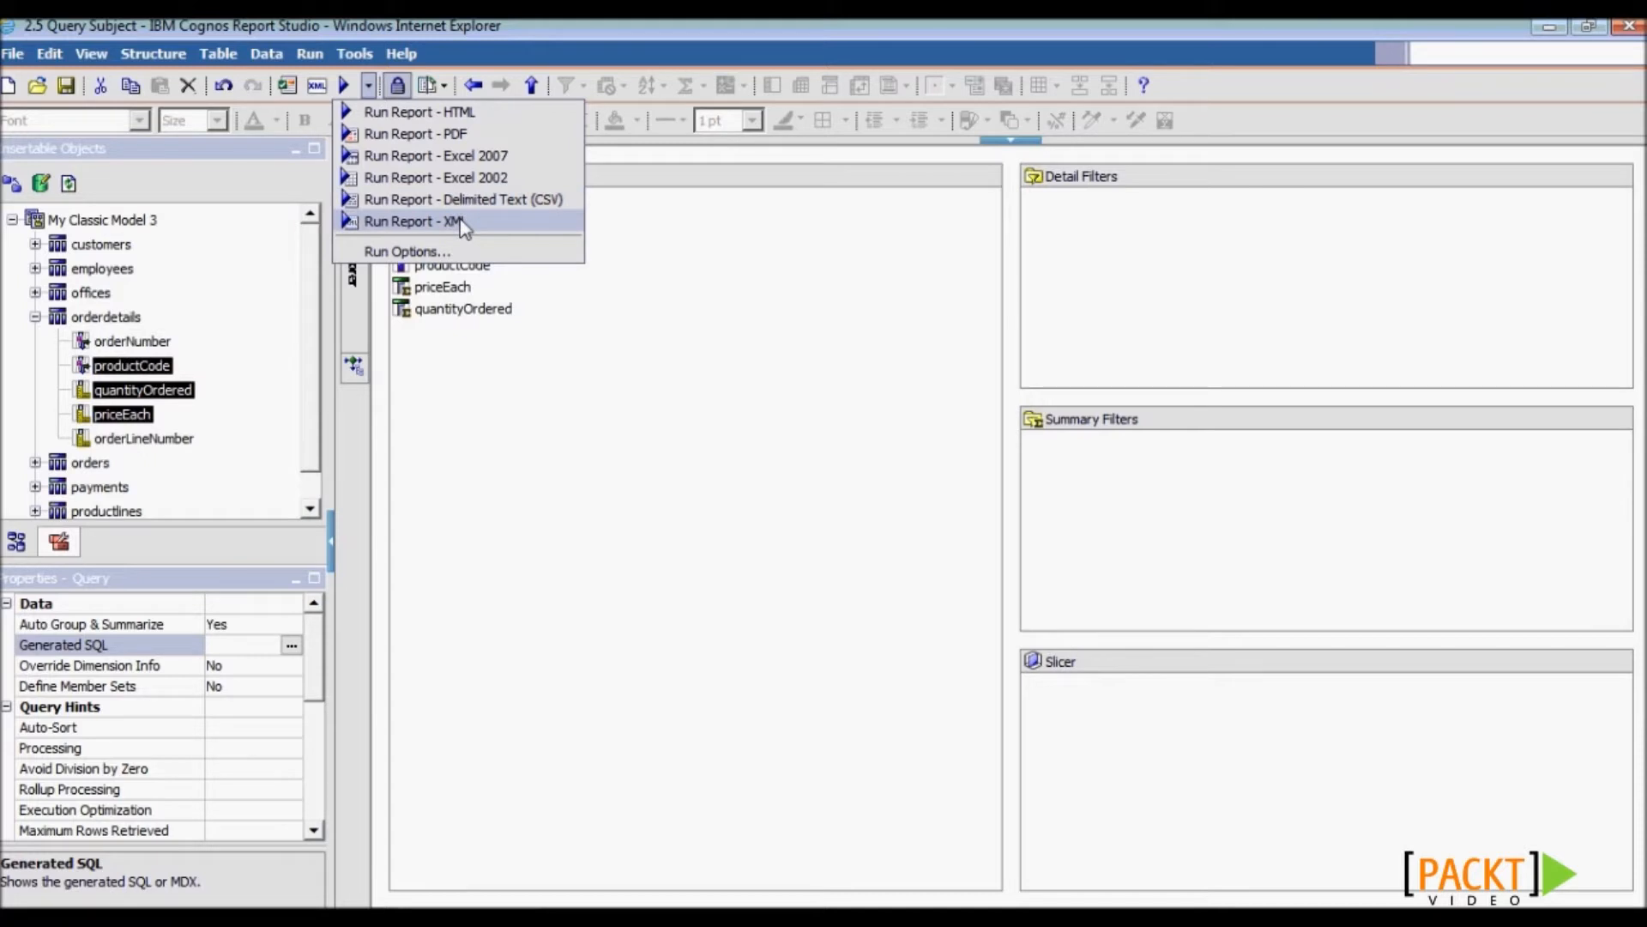
key(Escape)
mouse_move(355, 214)
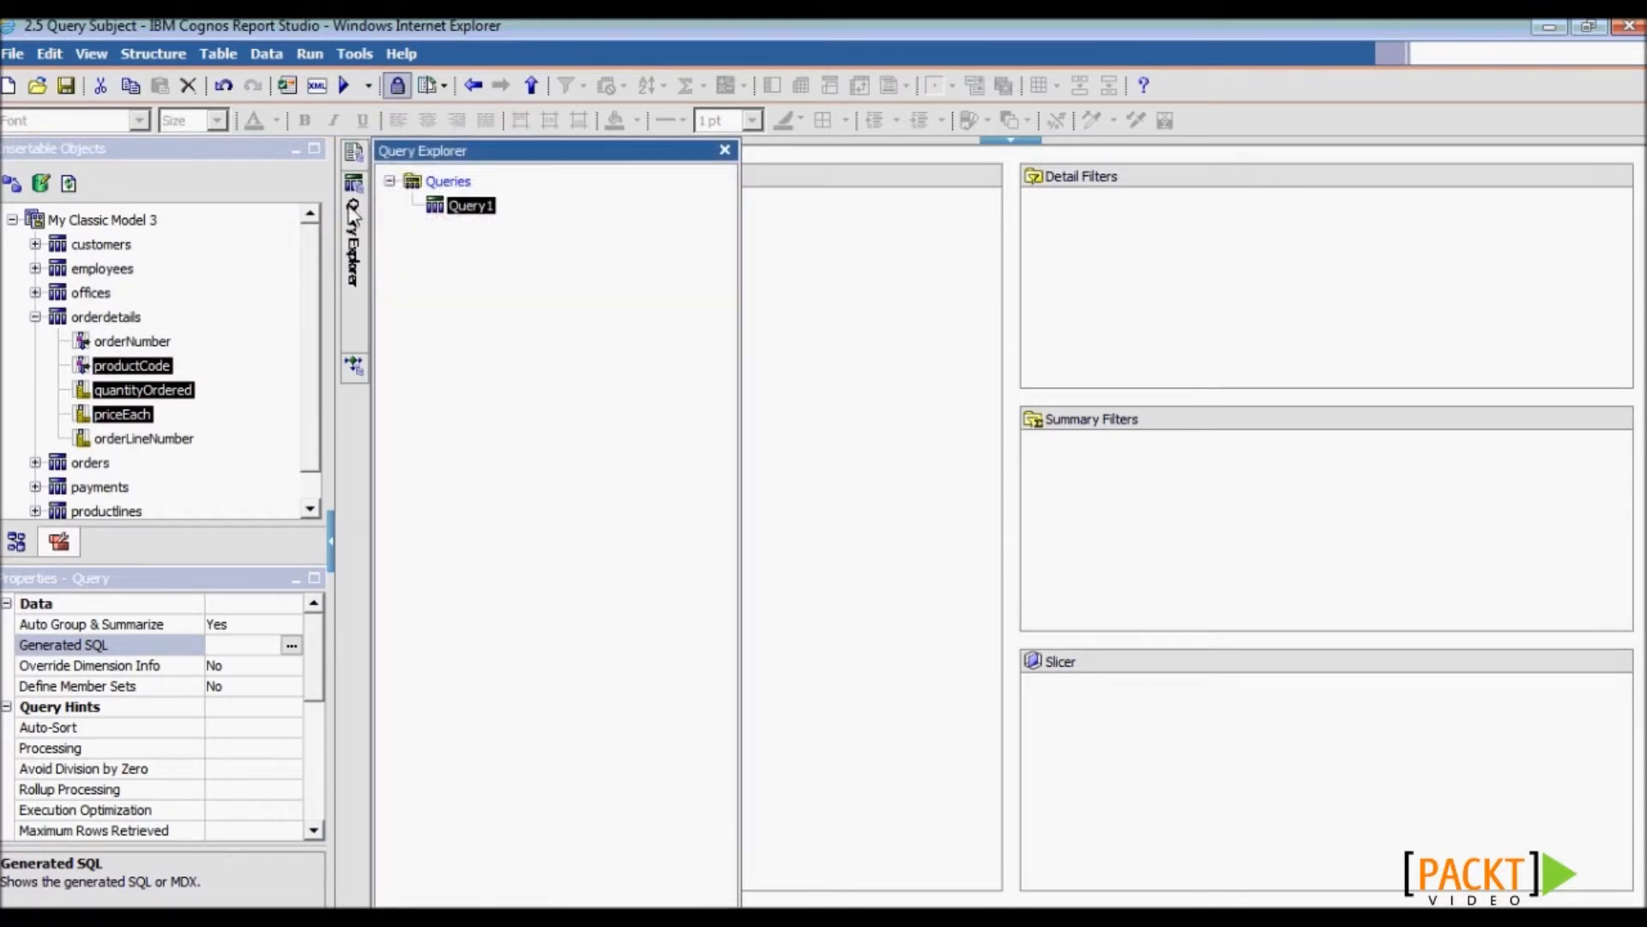
click(469, 206)
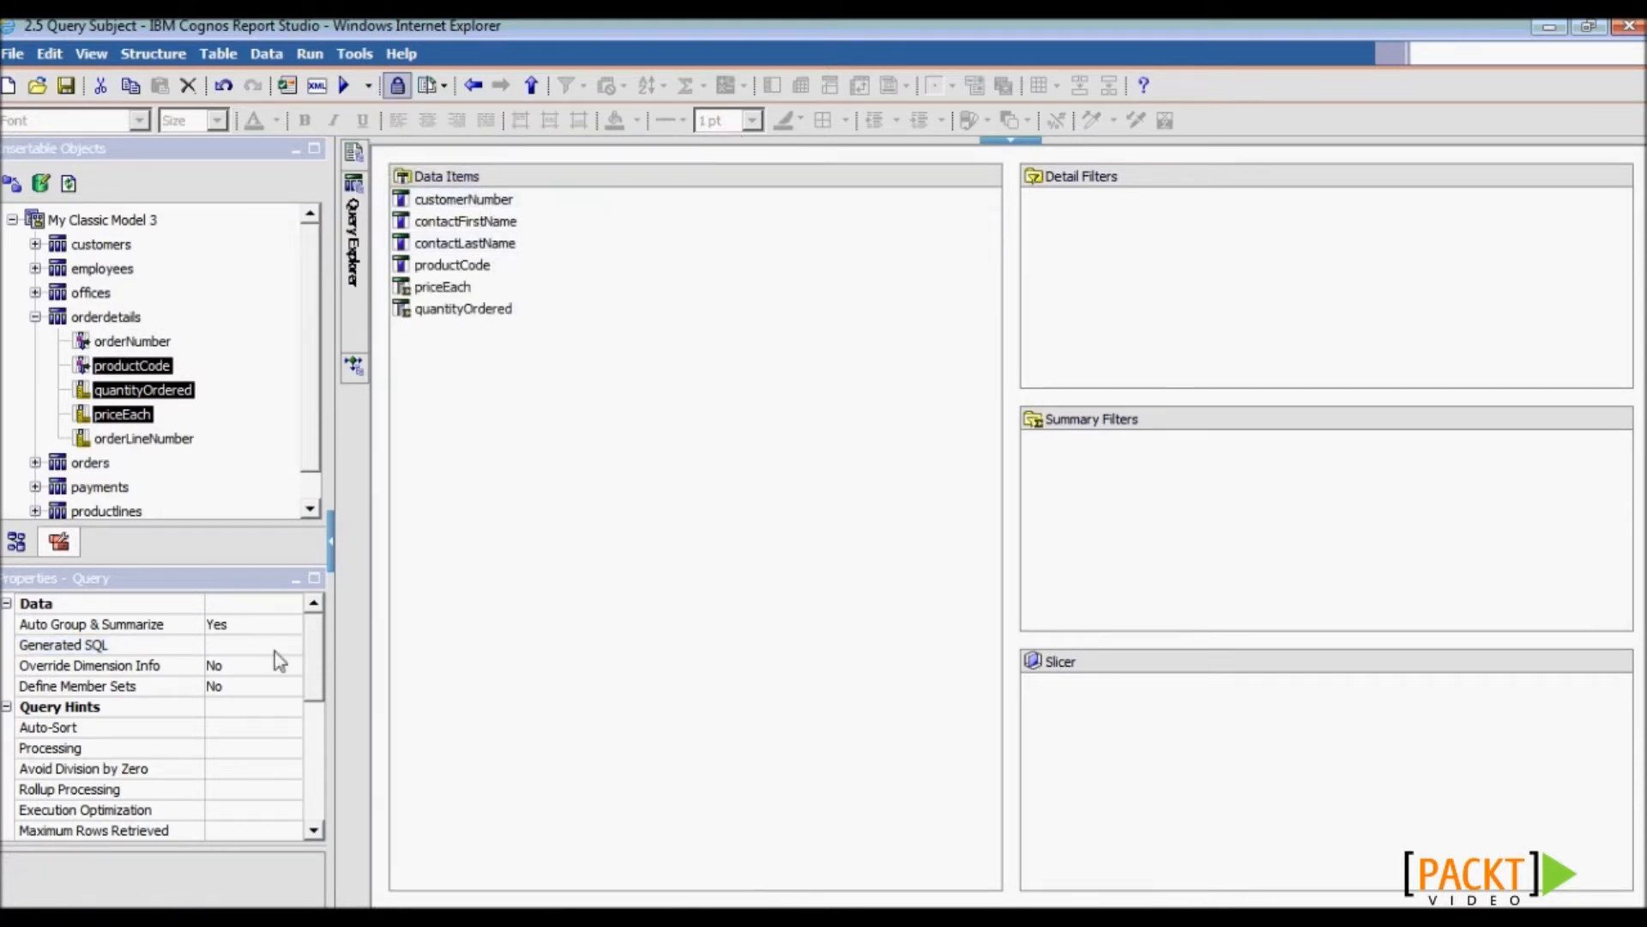
drag(308, 659, 311, 847)
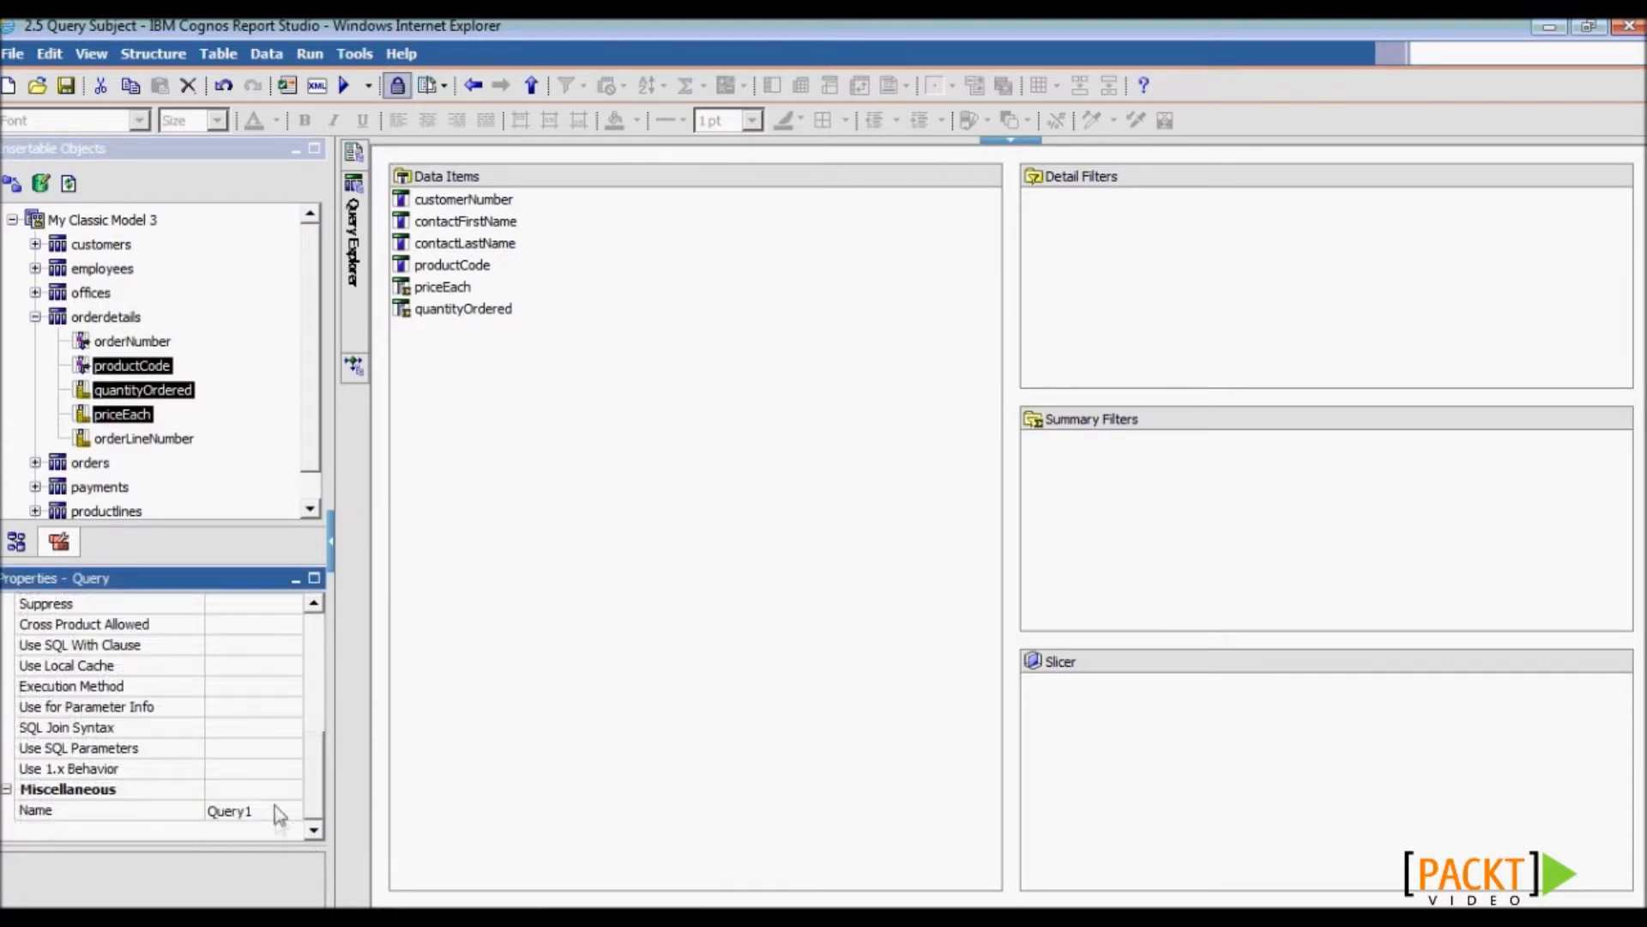
click(131, 807)
text(Ma)
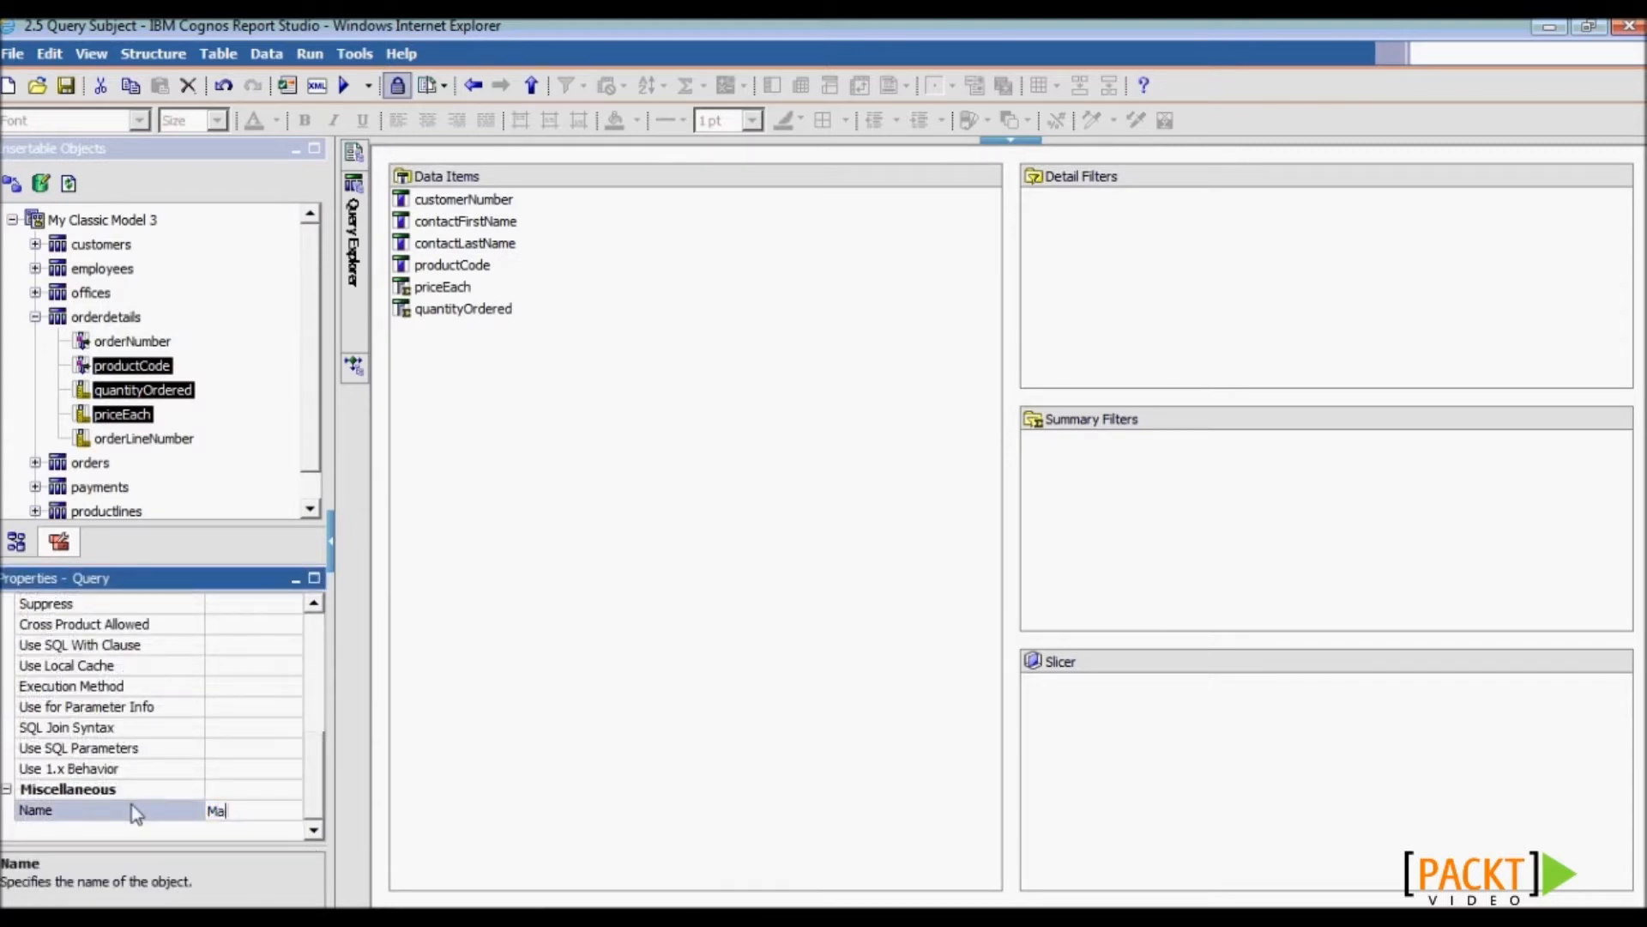
text(in Report Query)
key(Return)
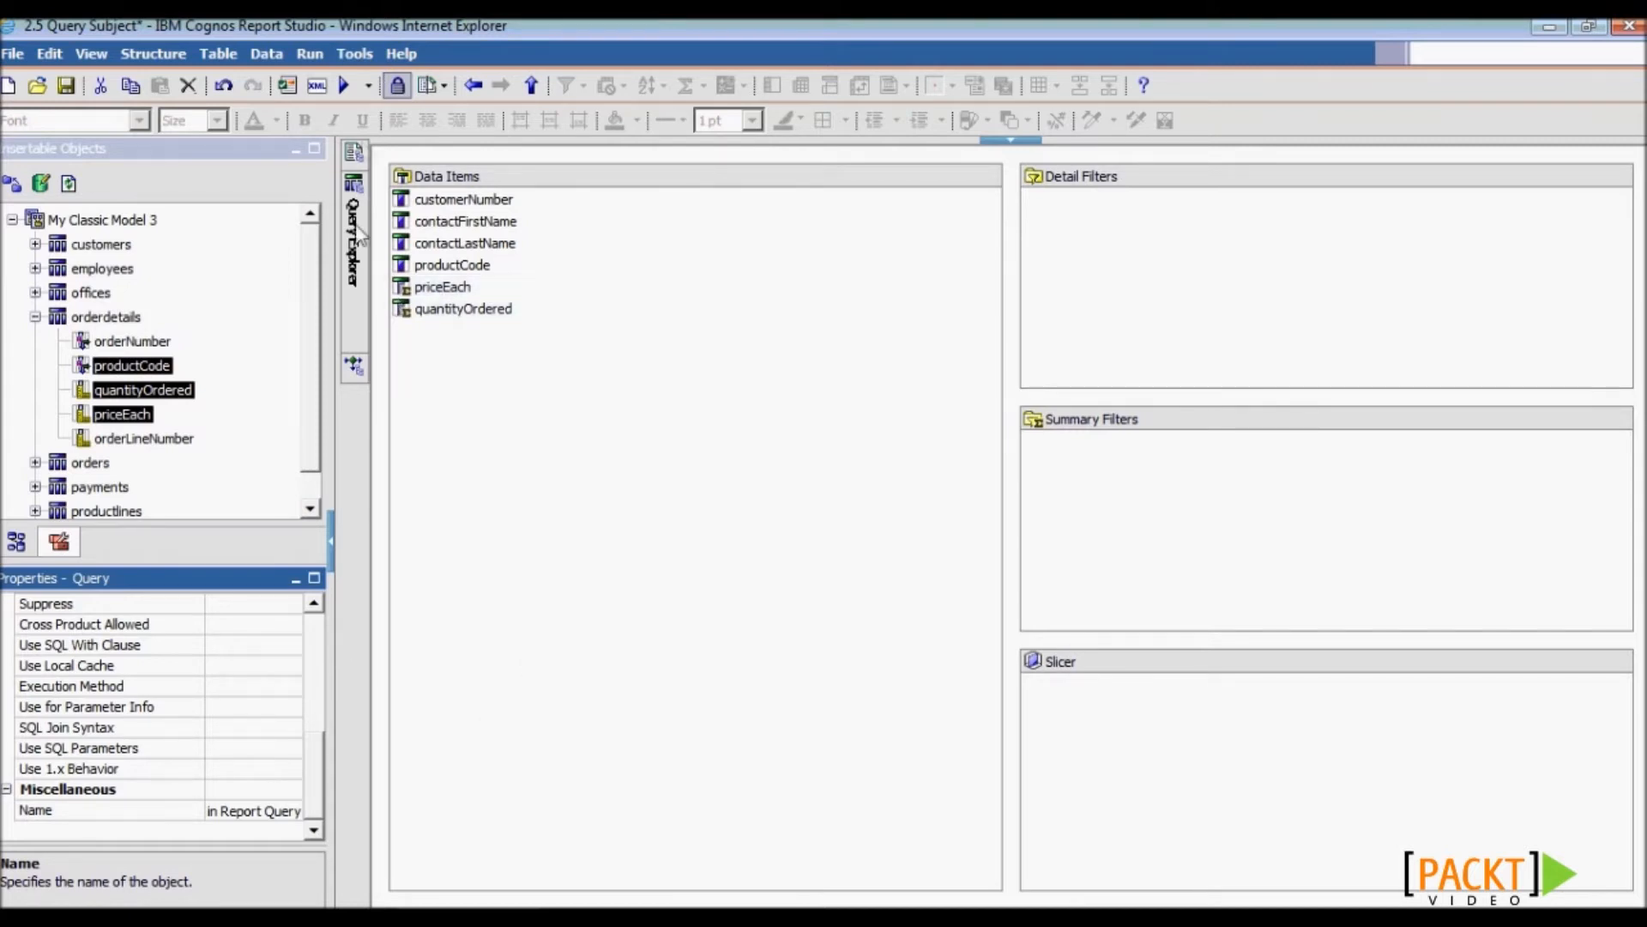
click(353, 152)
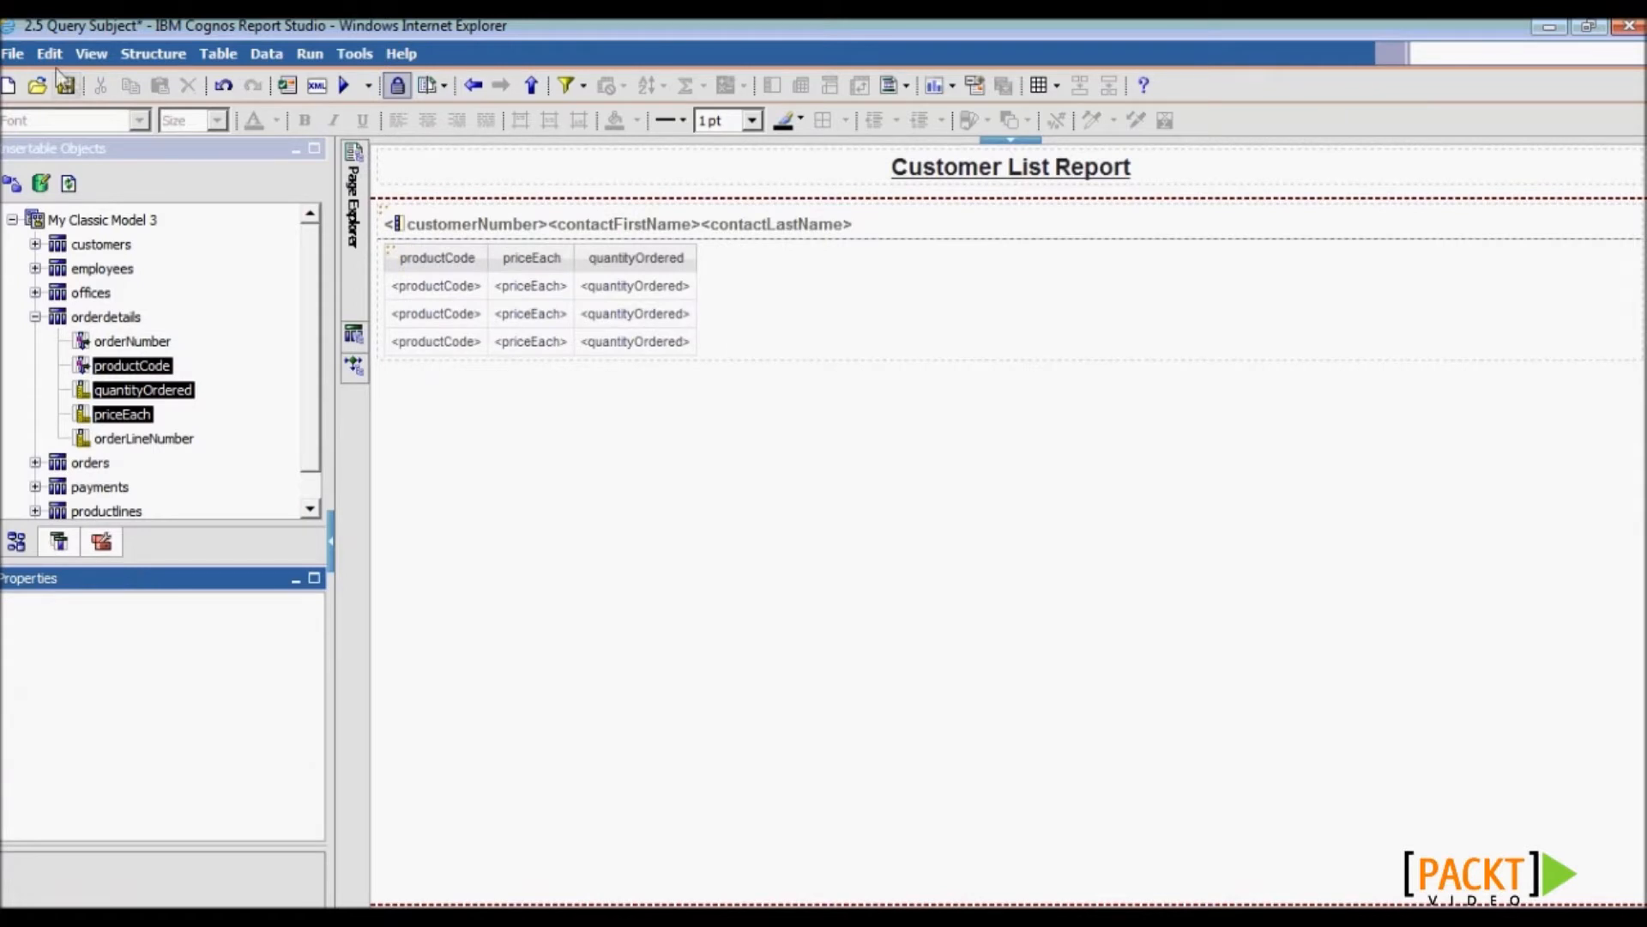
- Save the report
click(65, 85)
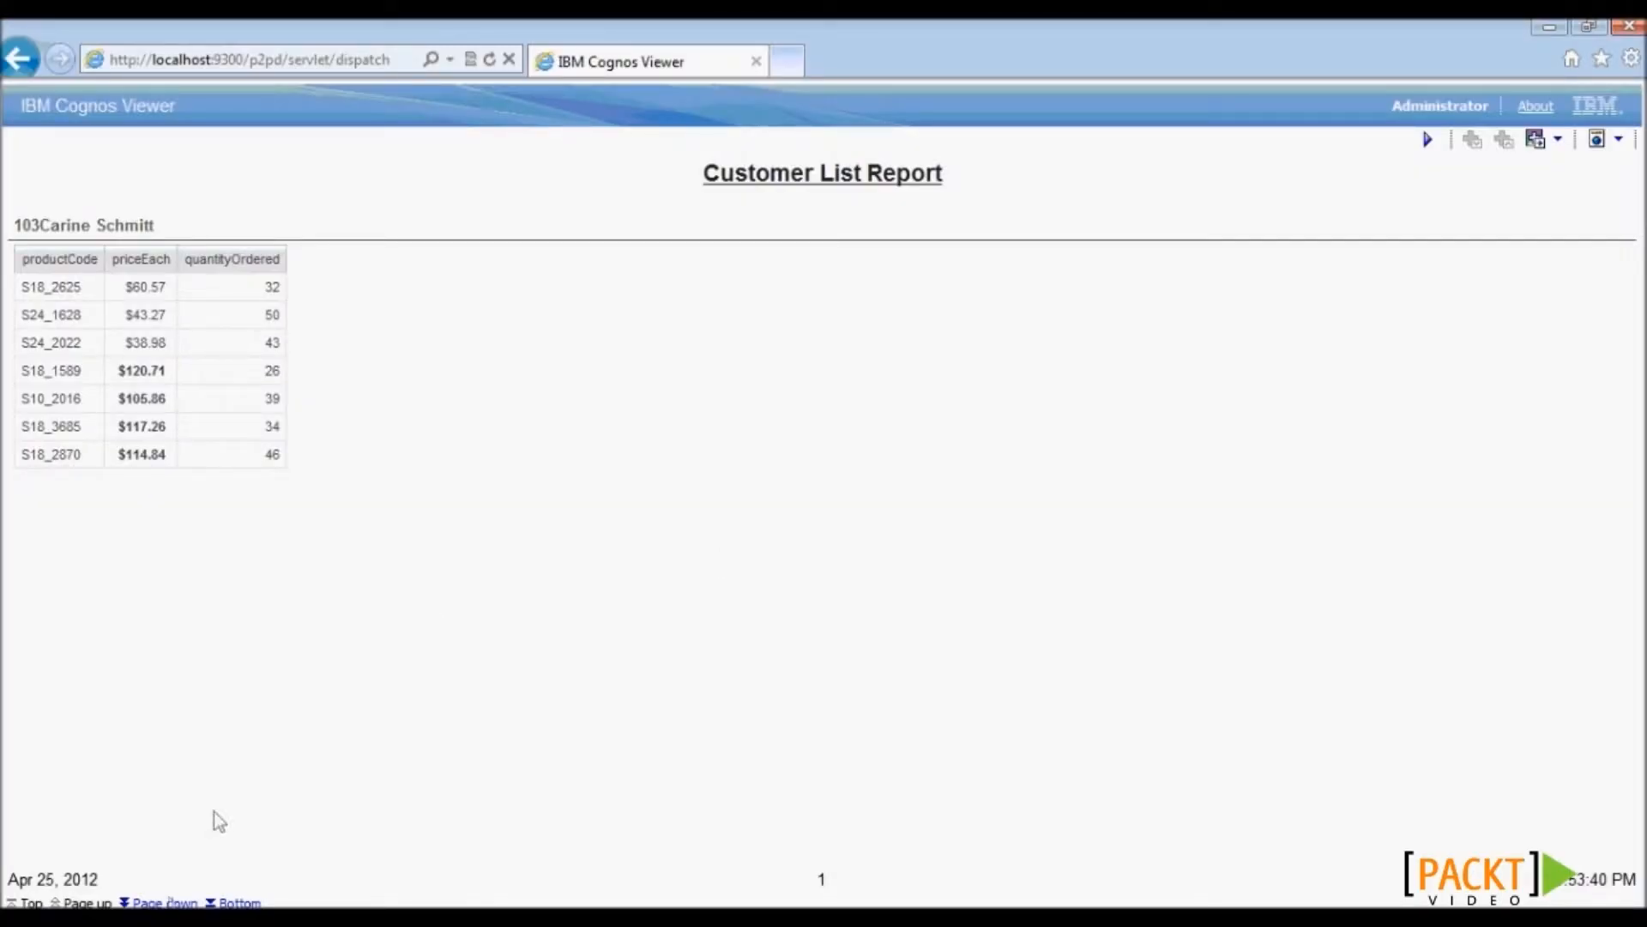
- Page forward two customer pages to page 3 in the viewer, then minimise it
click(170, 903)
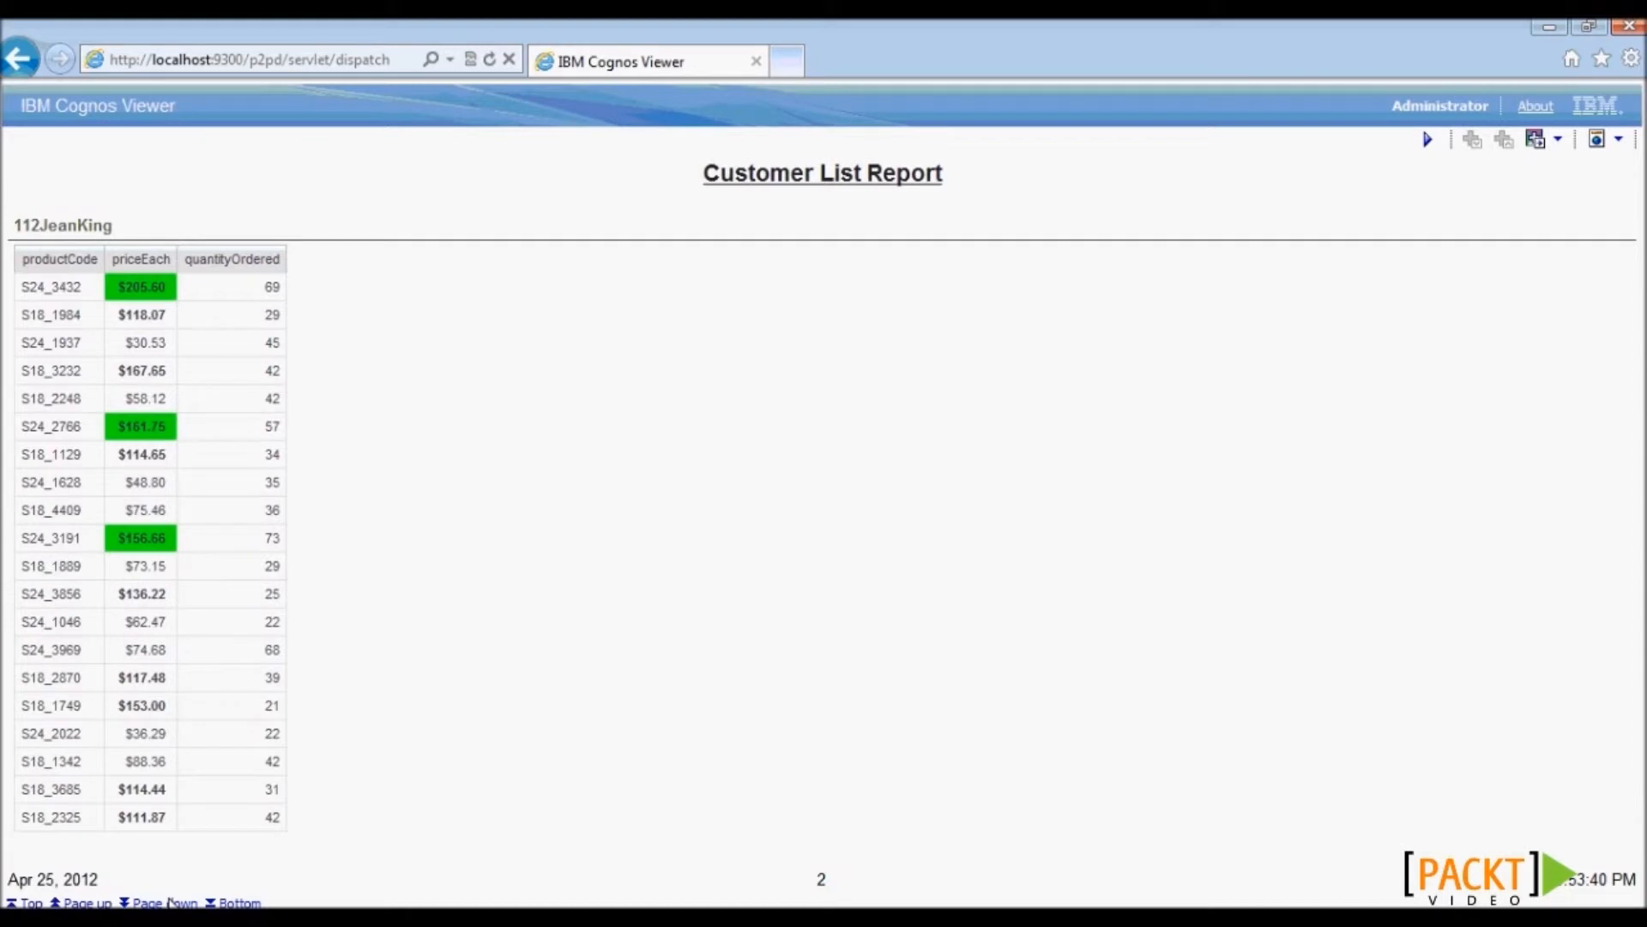
click(171, 903)
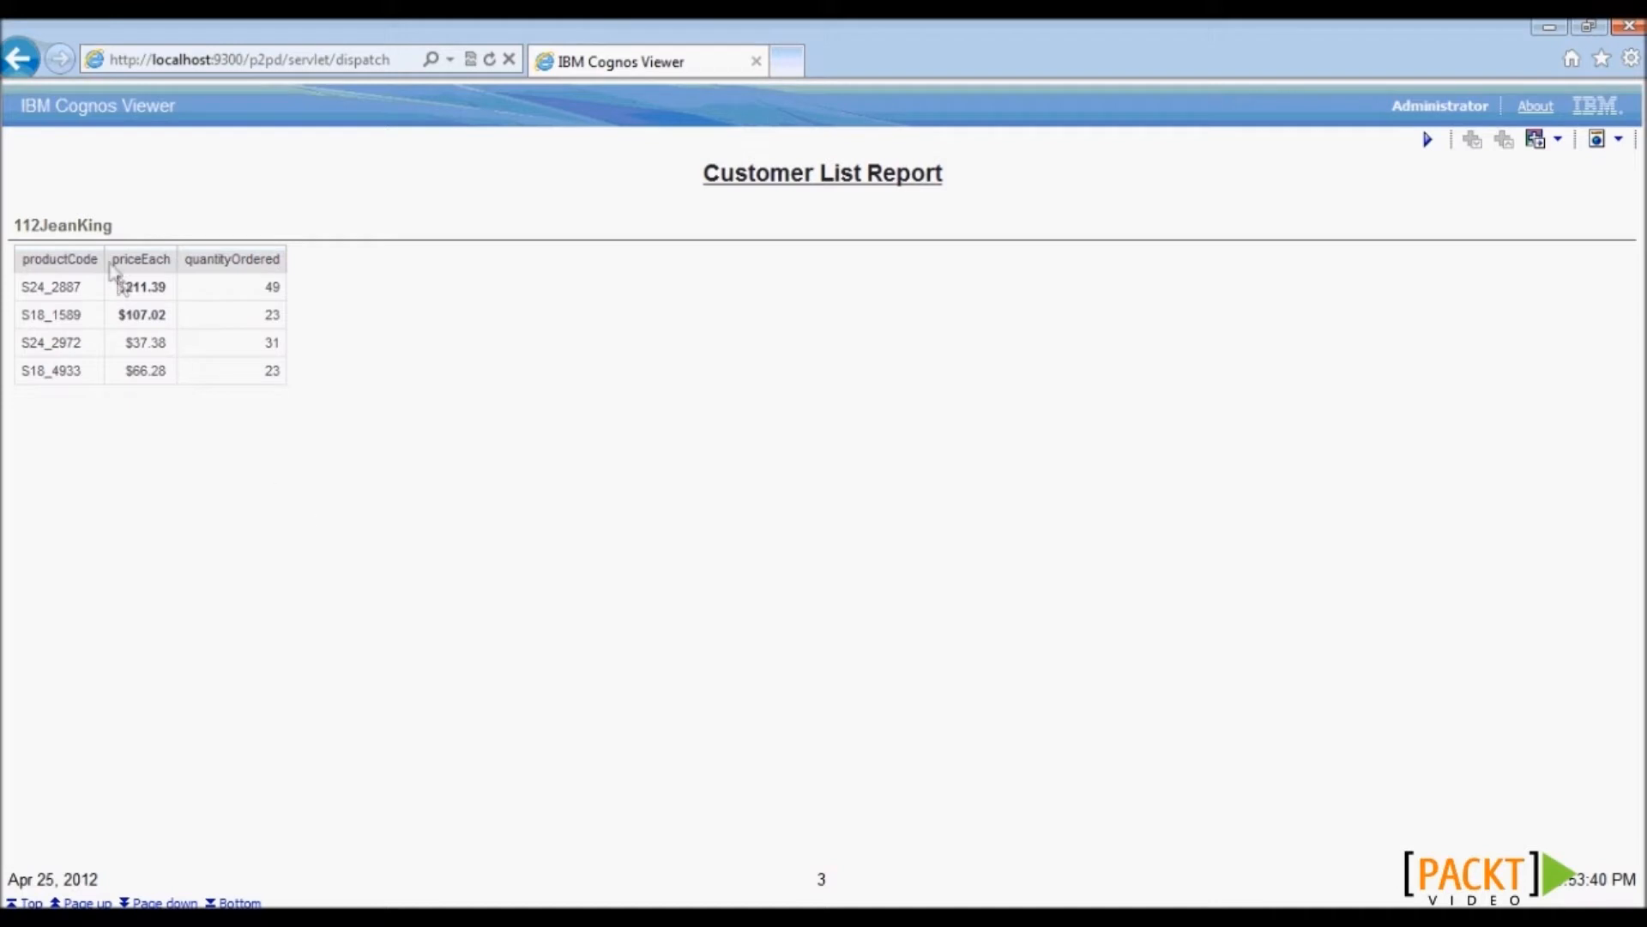
drag(112, 260, 265, 263)
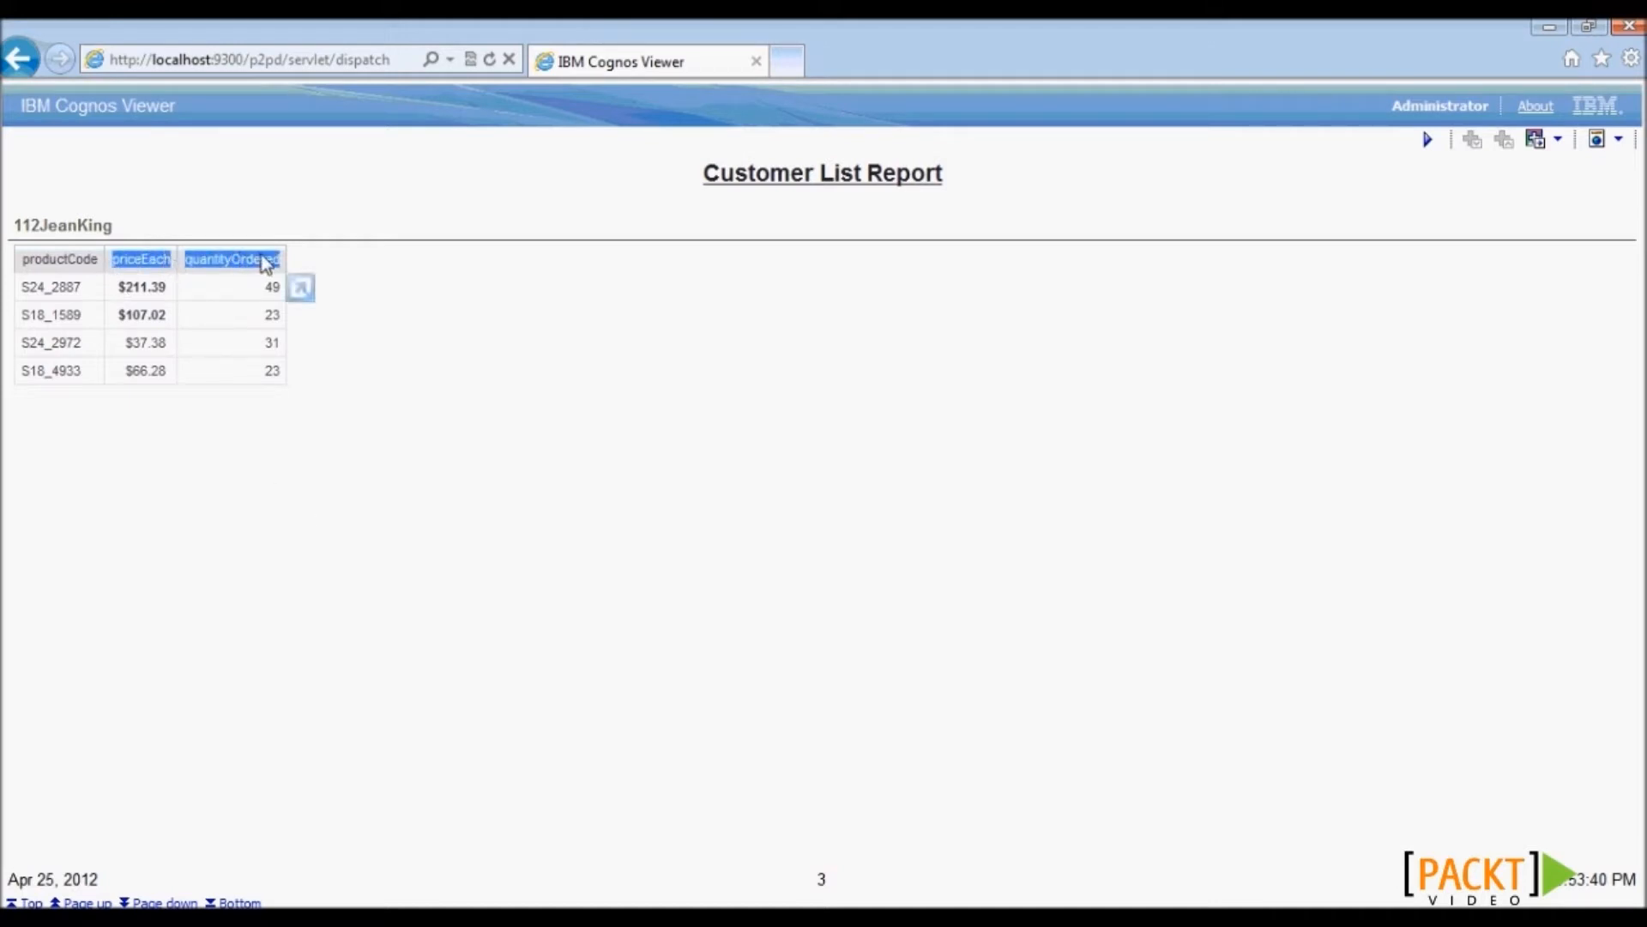
click(295, 438)
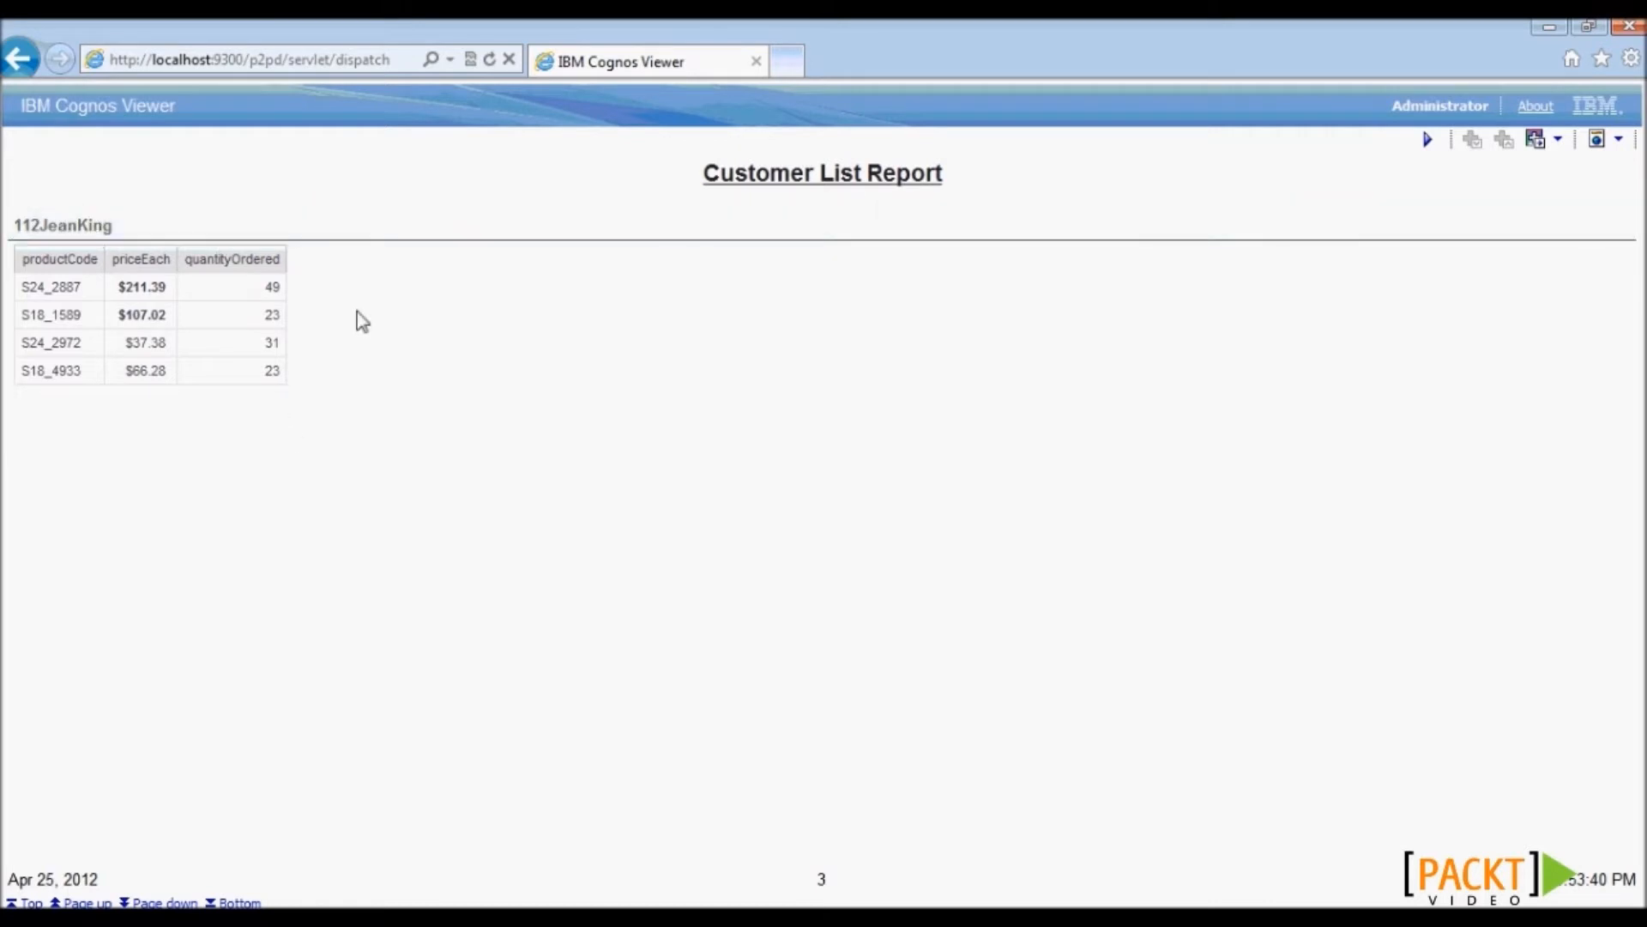
click(1549, 29)
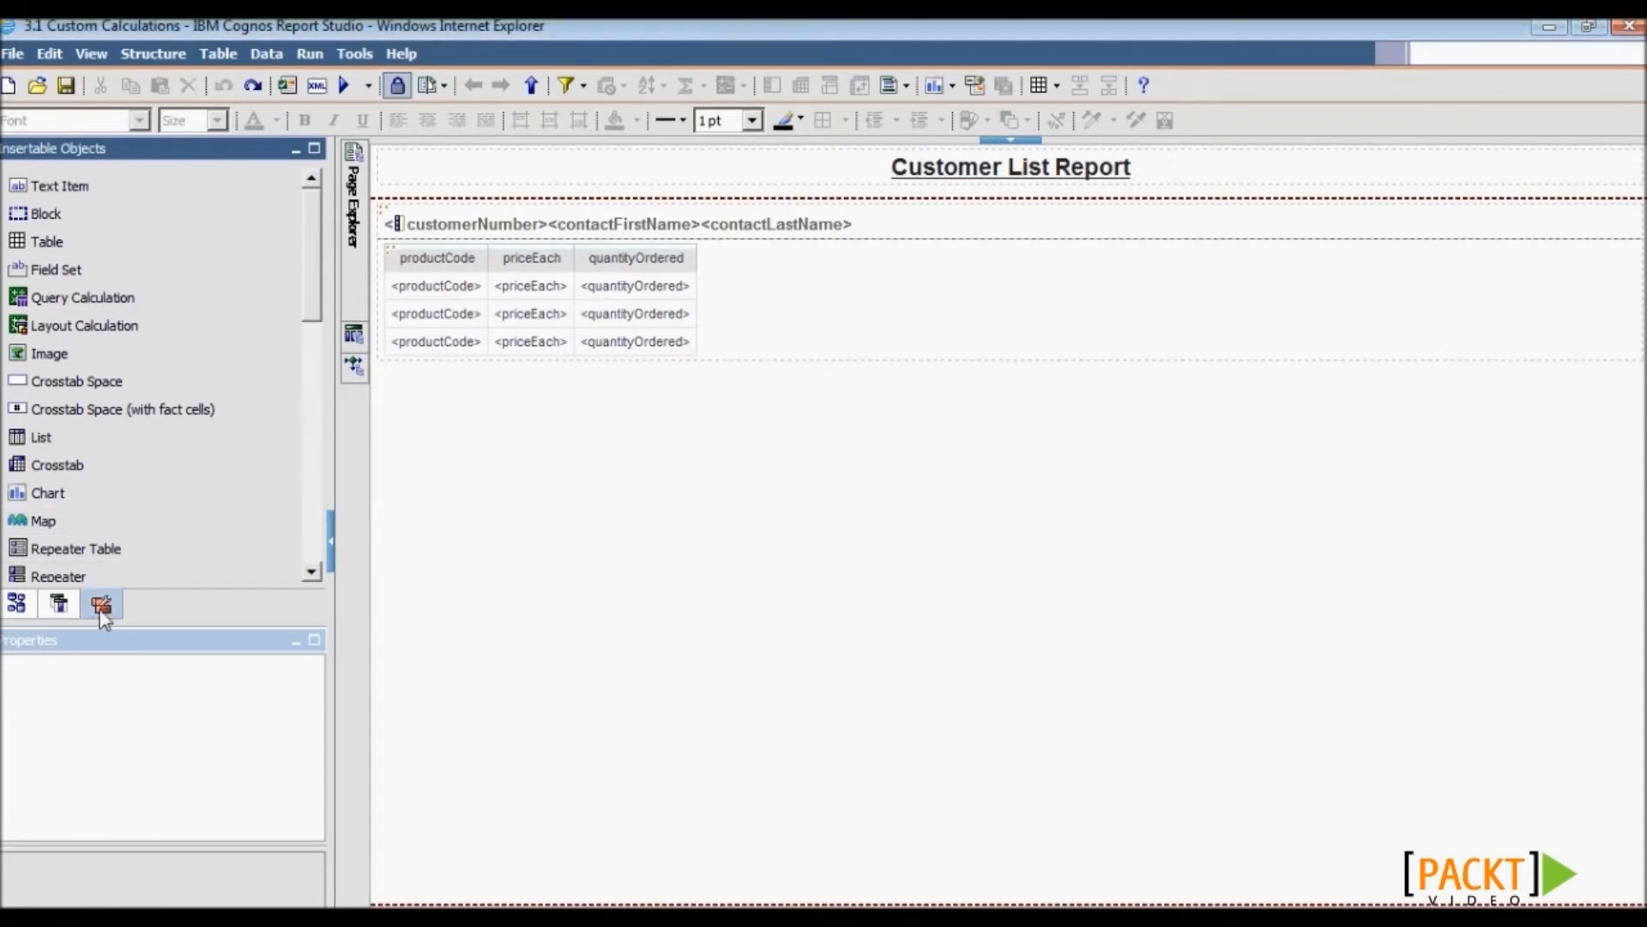
- Add an 'Order Value' calculation after quantityOrdered defined as [priceEach] * [quantityOrdered]
drag(77, 298, 671, 267)
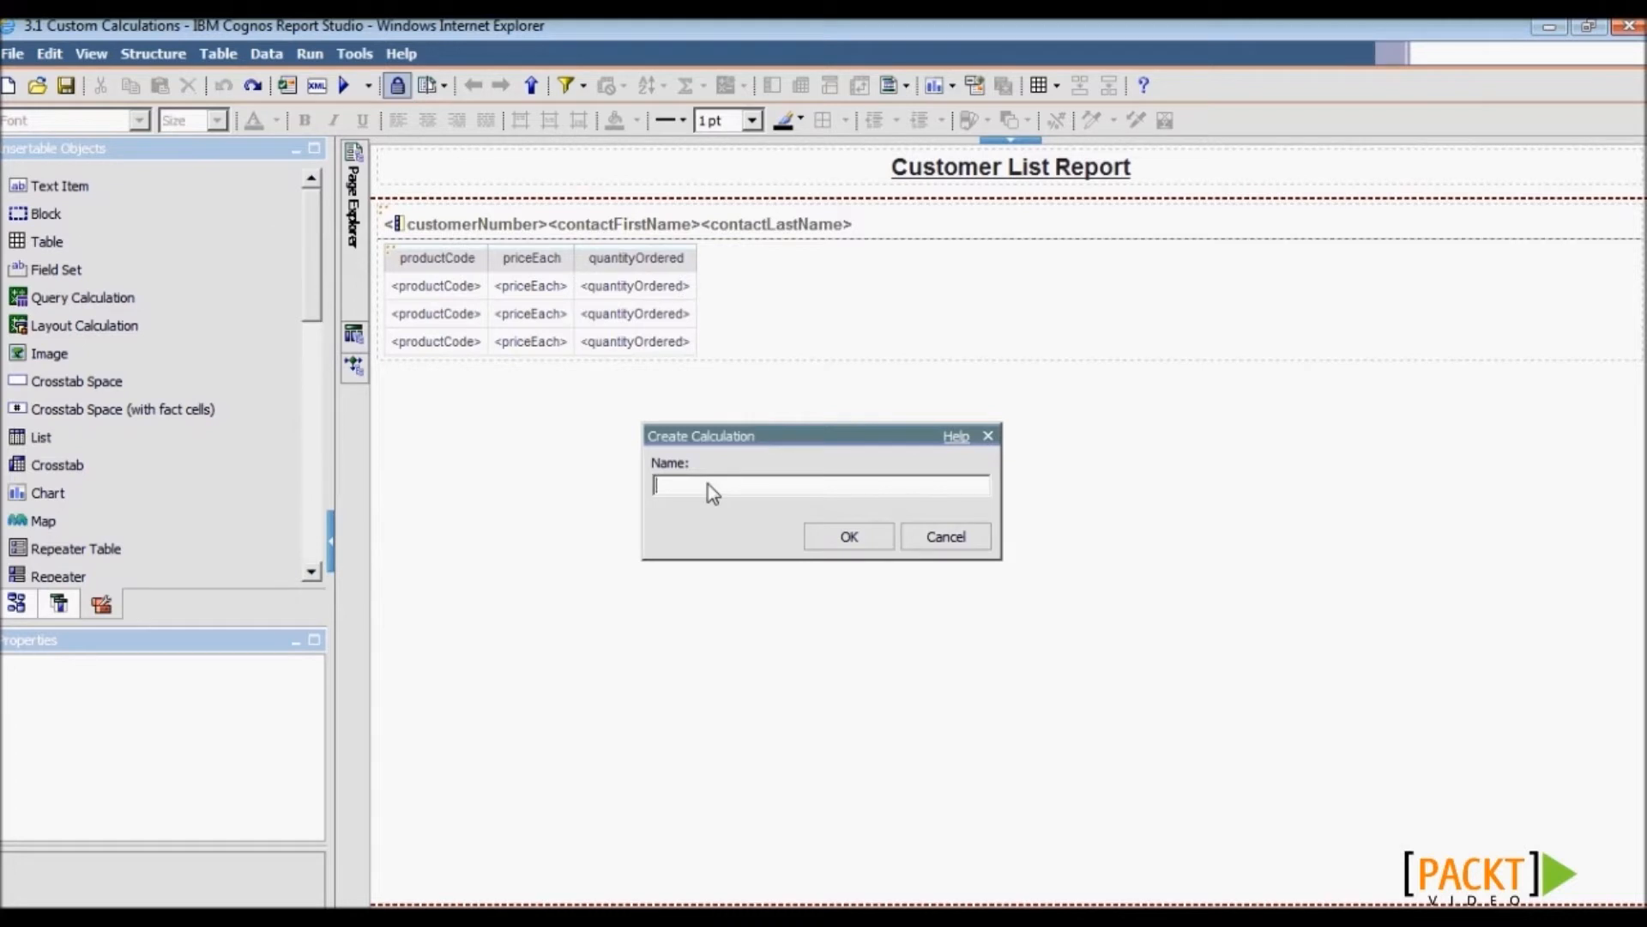
text(Order Value)
key(Return)
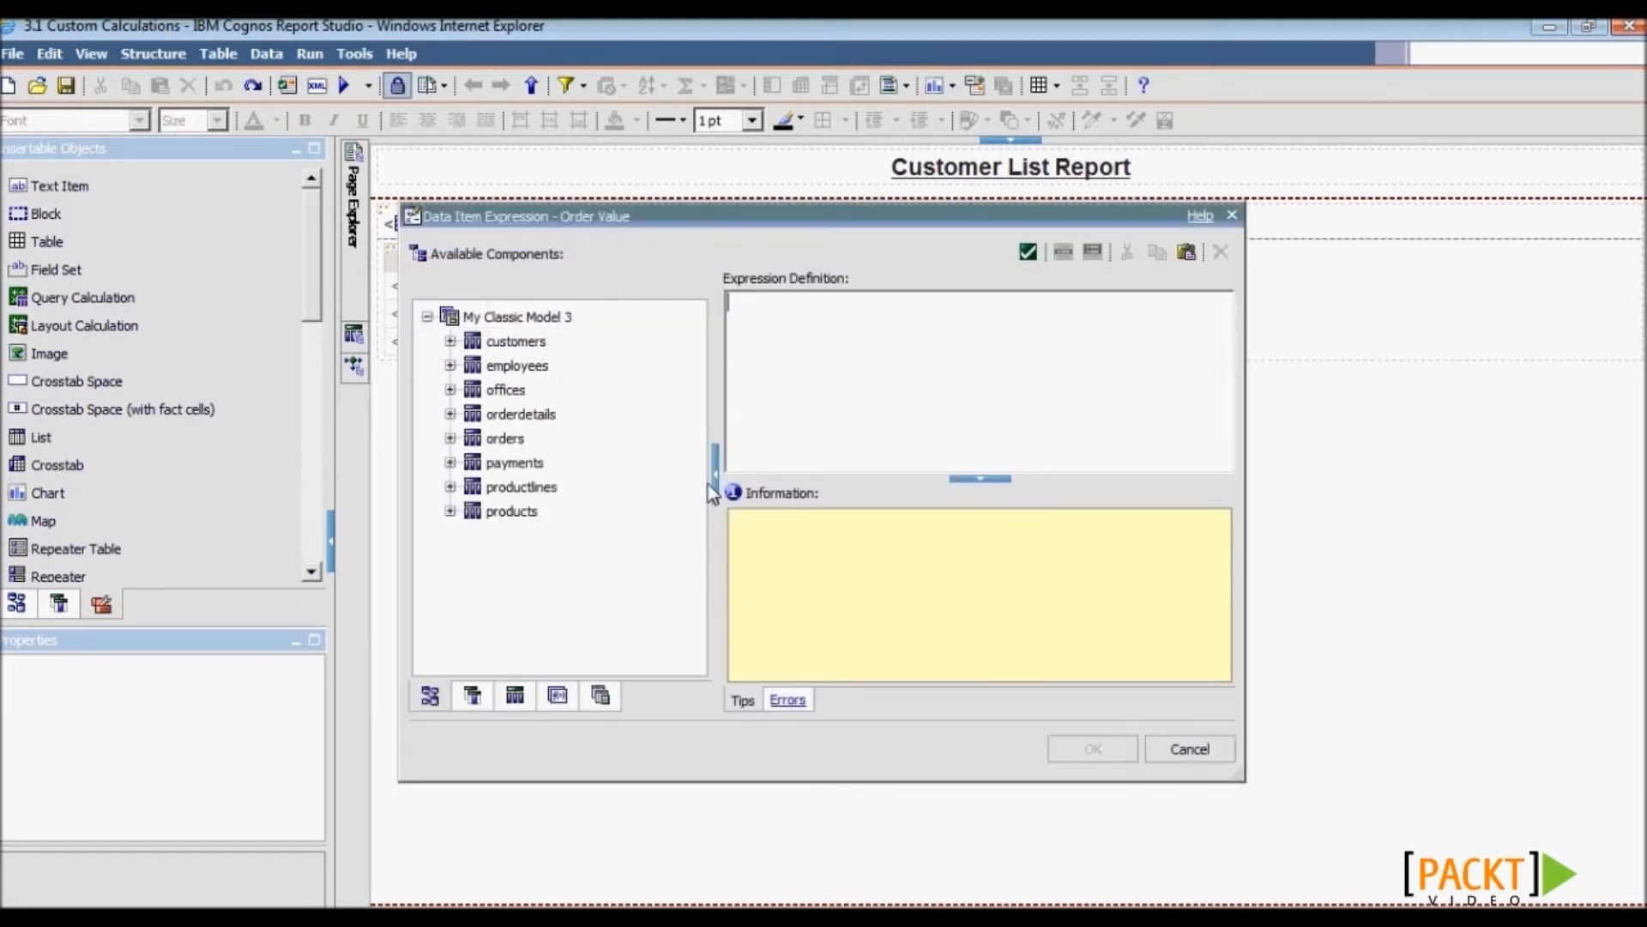
click(472, 703)
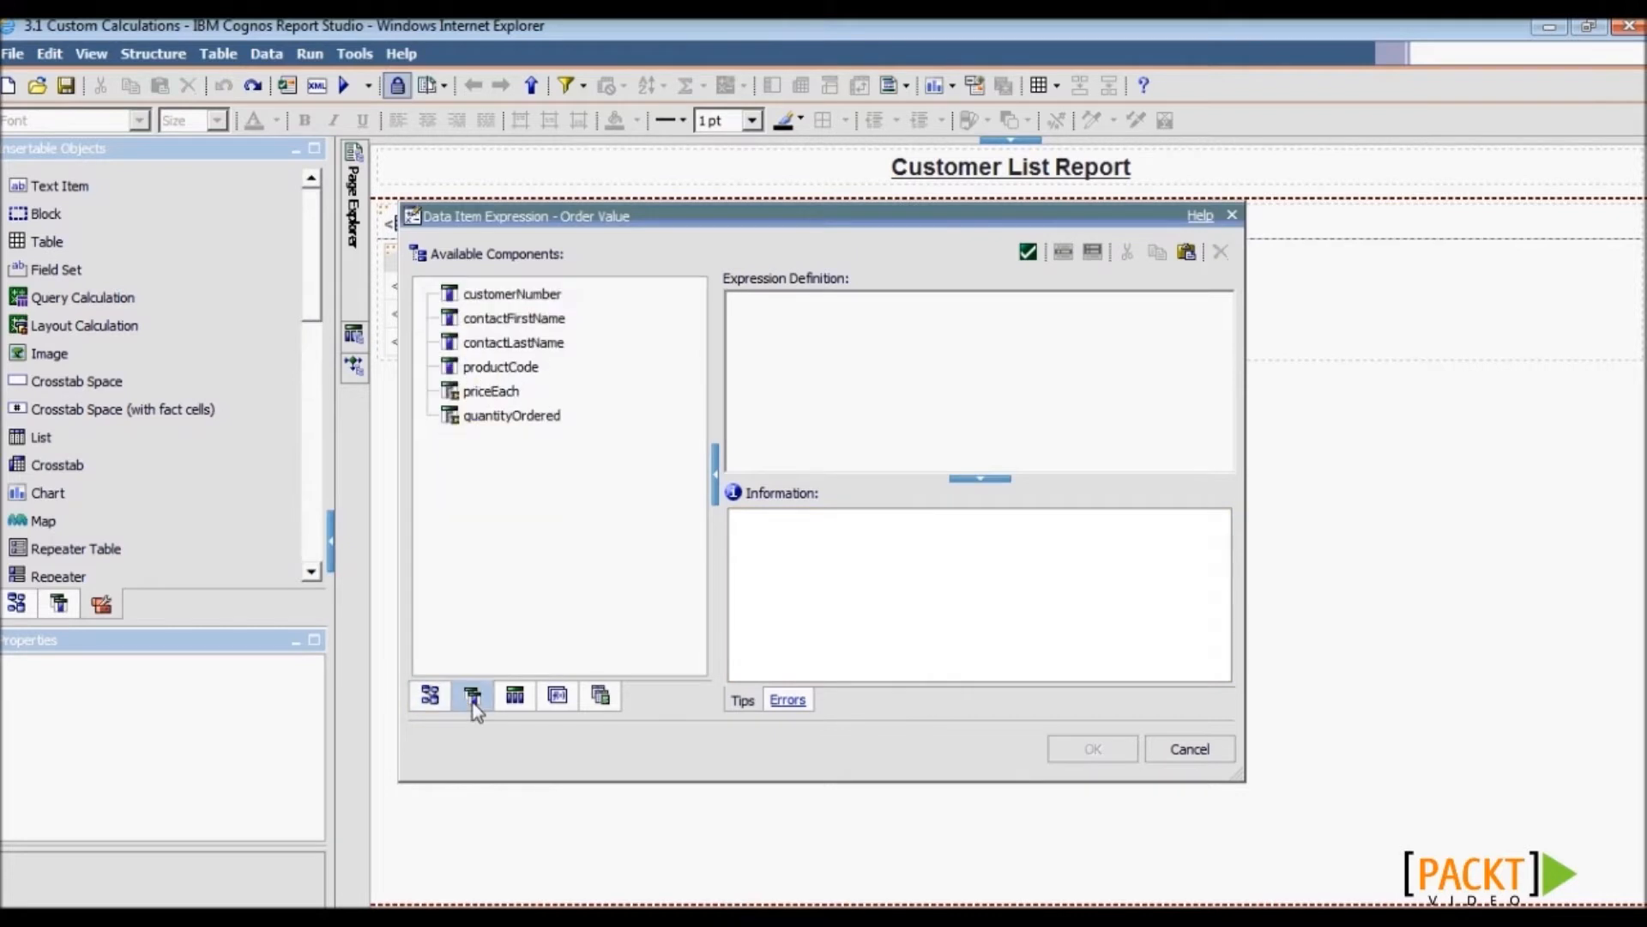
click(492, 395)
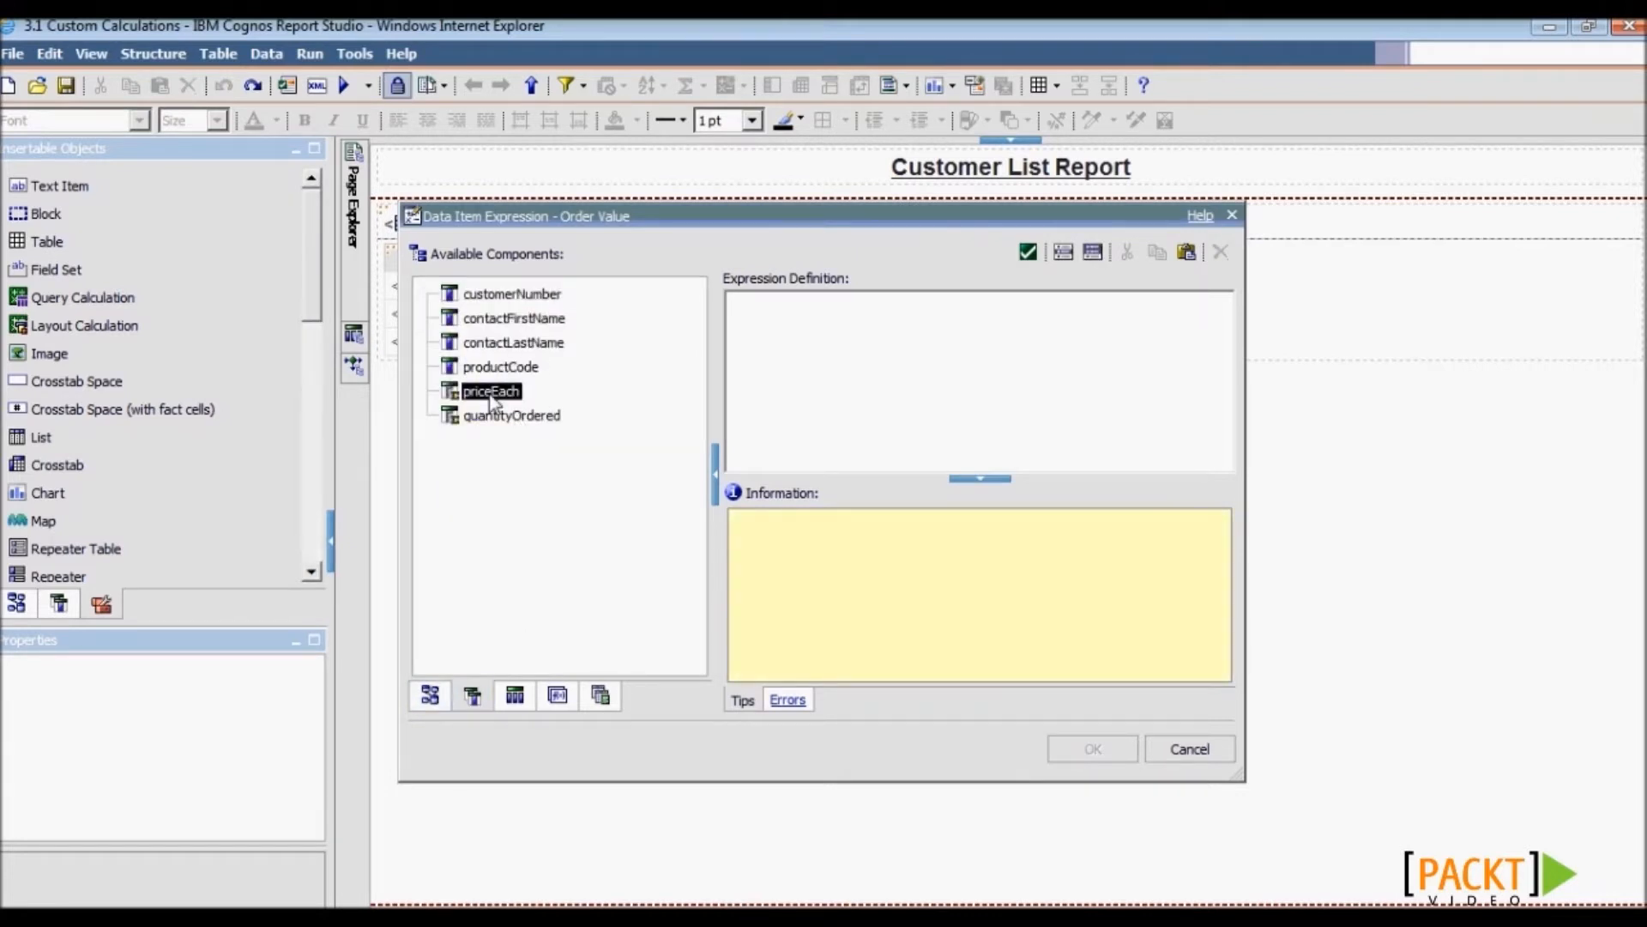
ctrl+click(507, 417)
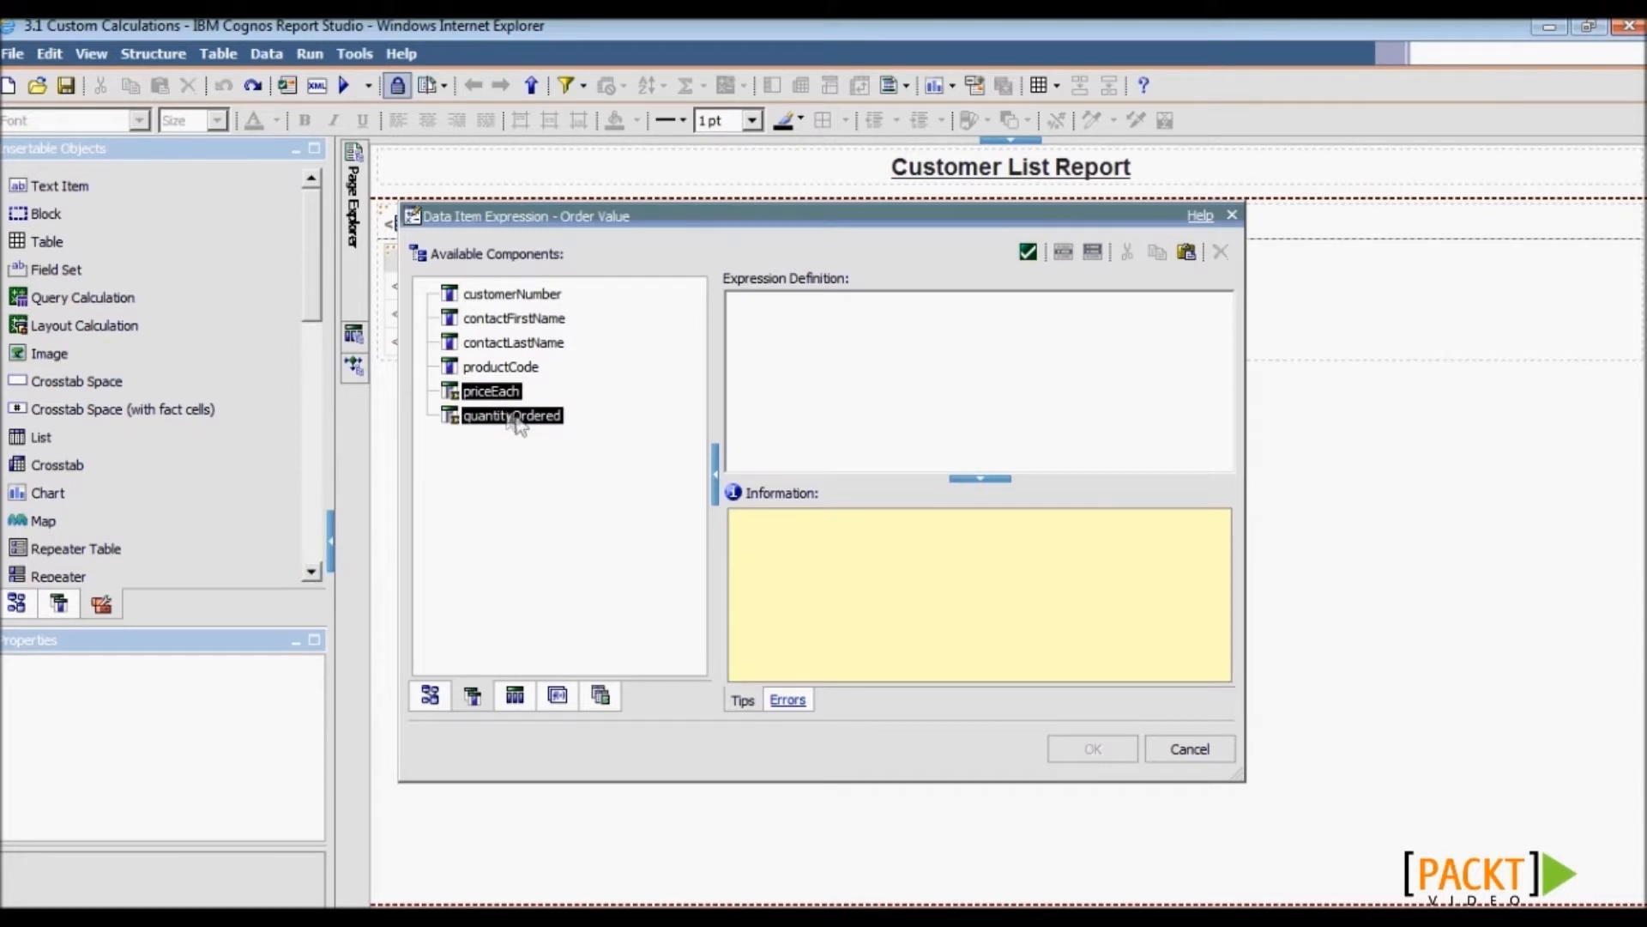
drag(524, 421, 927, 410)
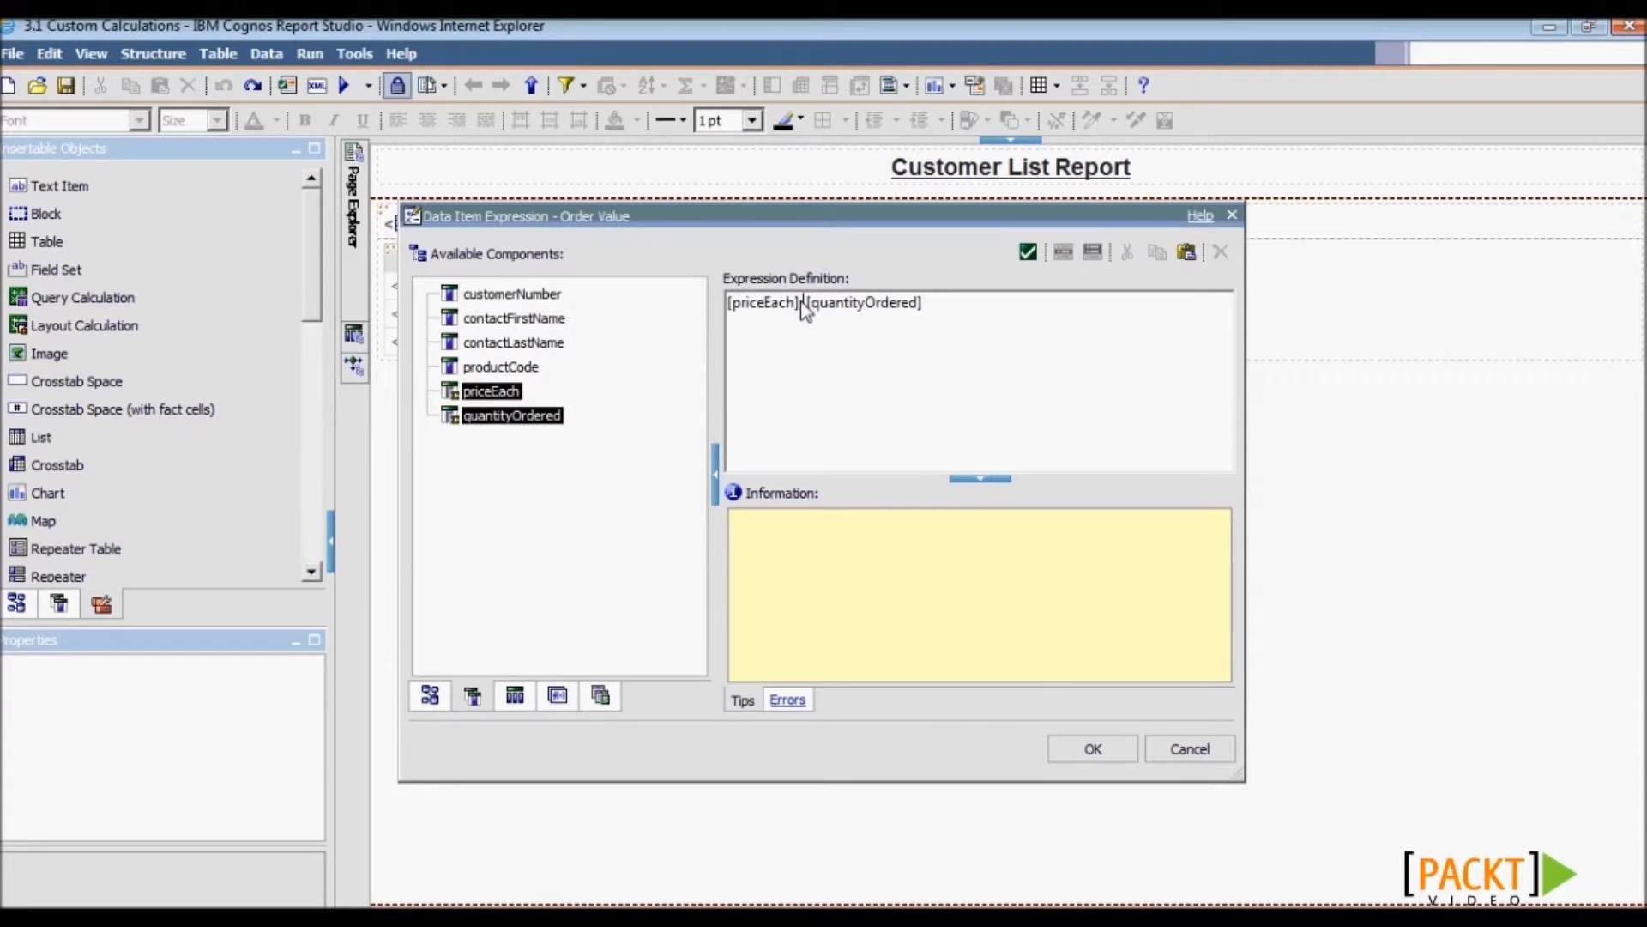
text(*)
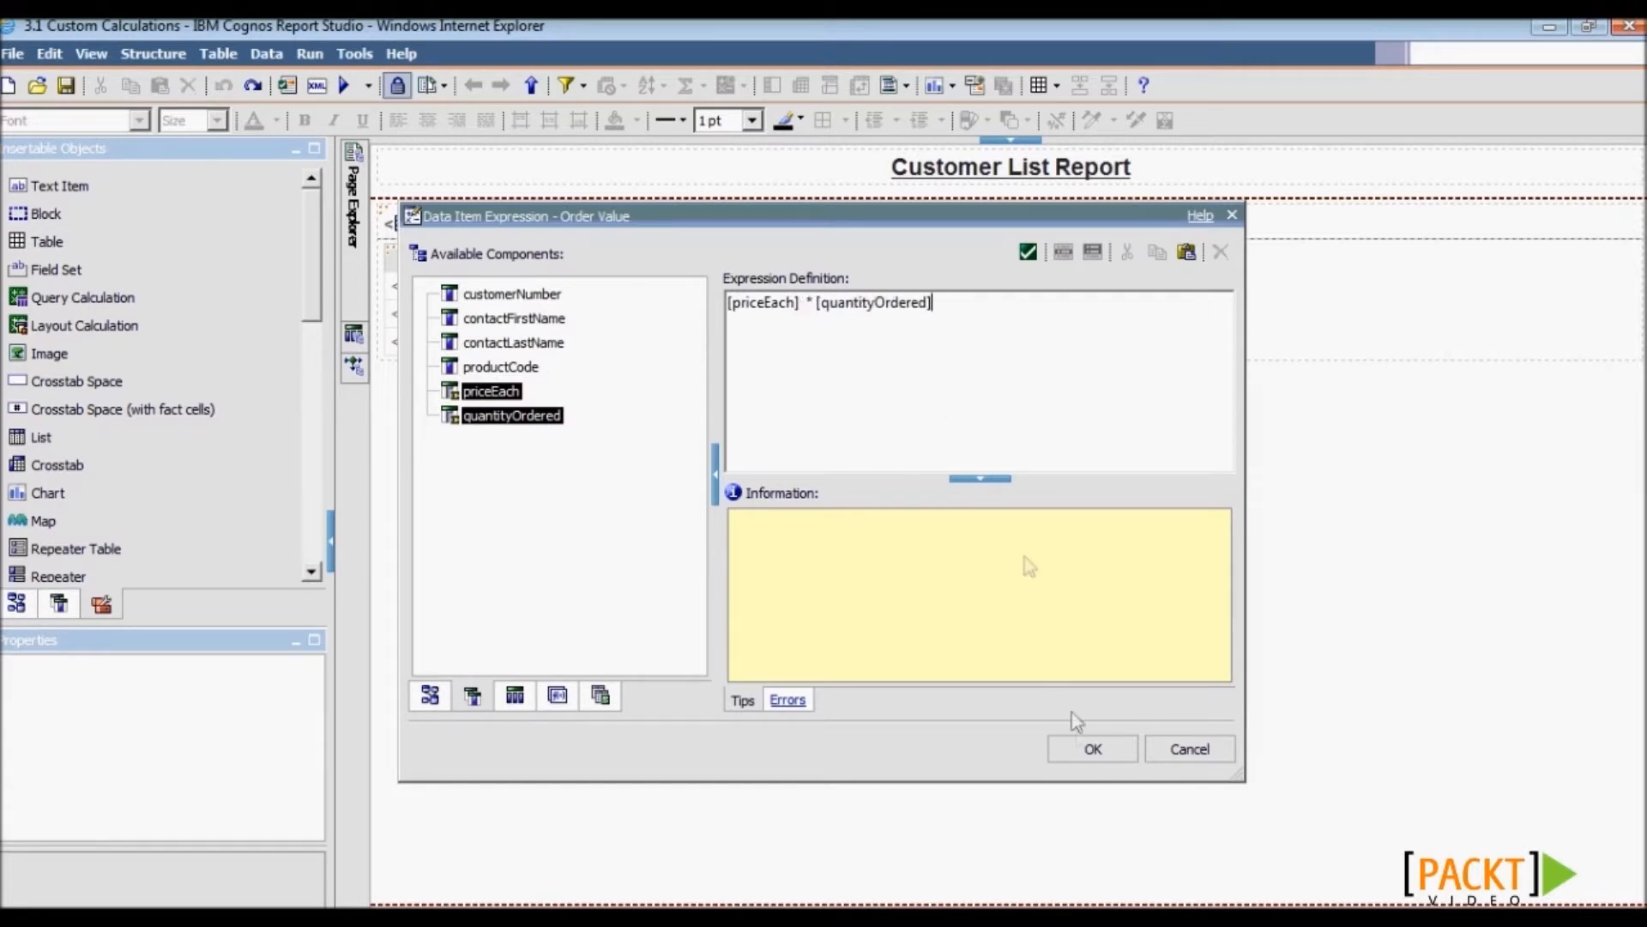
click(1093, 750)
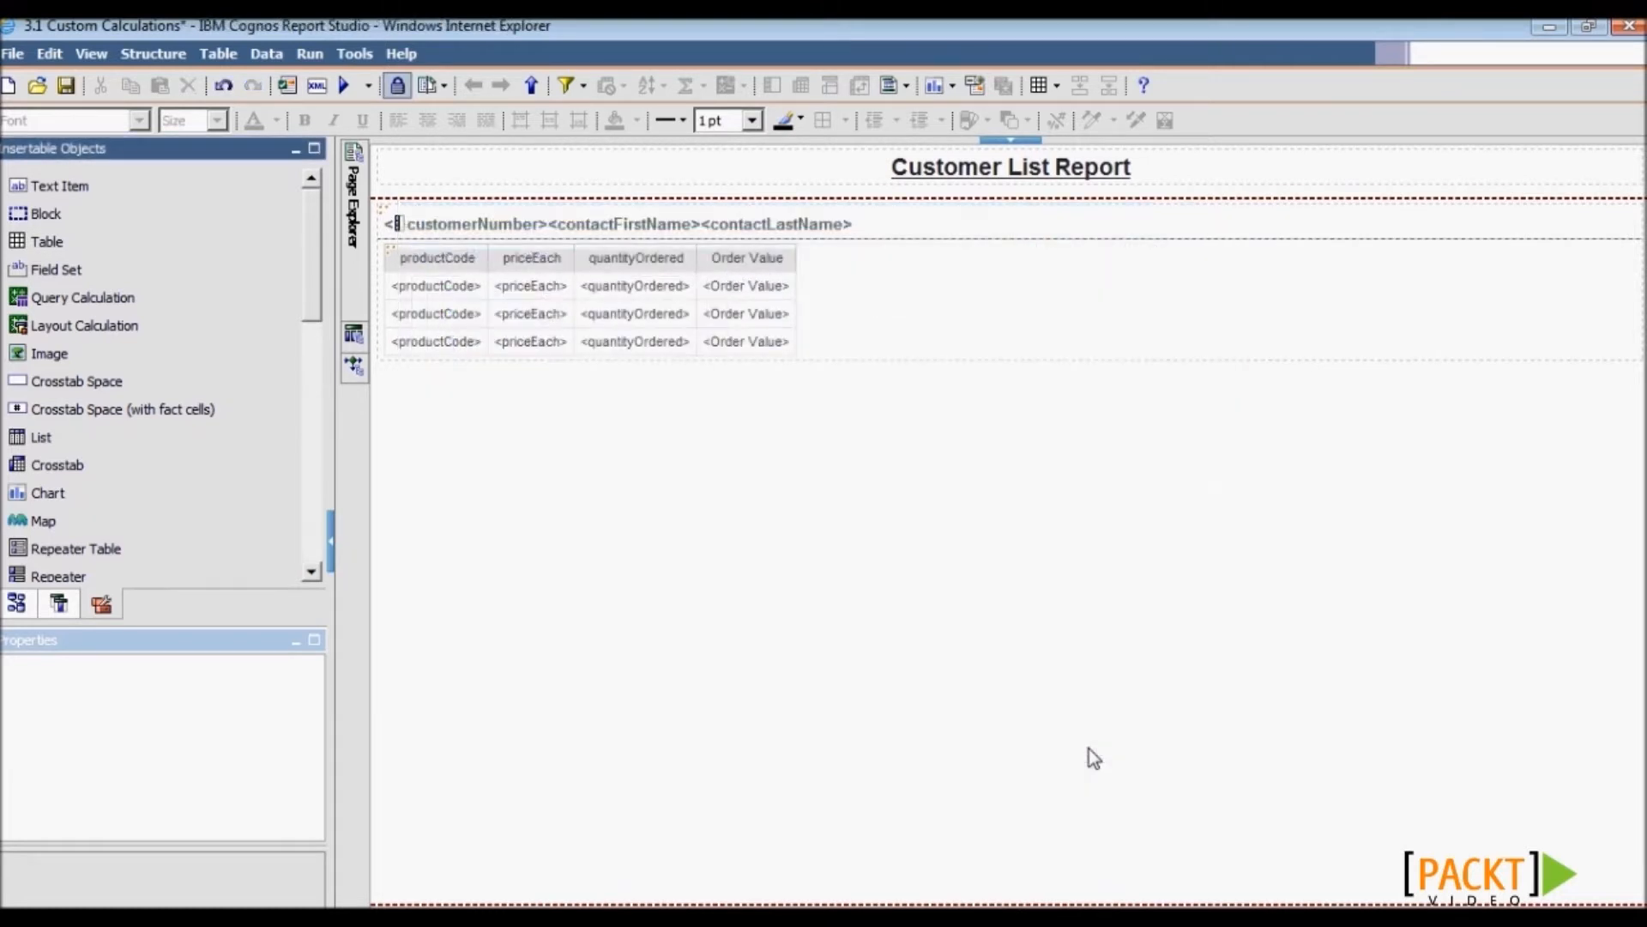
- Unlock the layout and insert a query calculation named 'Customer Full Name' into the section header
click(702, 264)
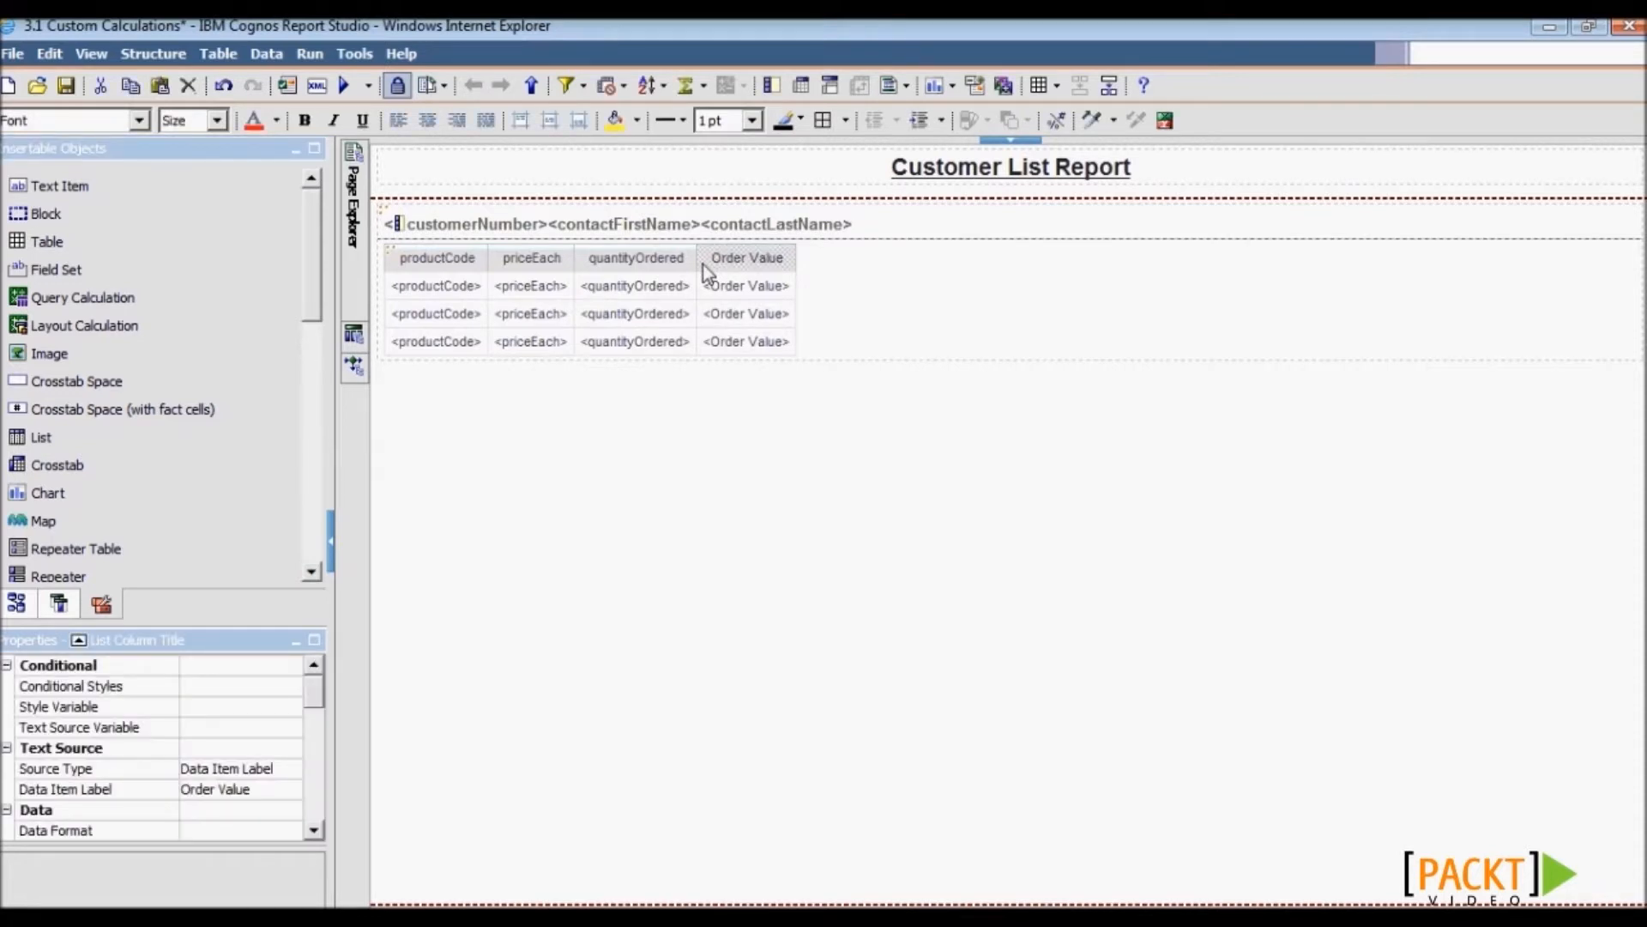
click(399, 89)
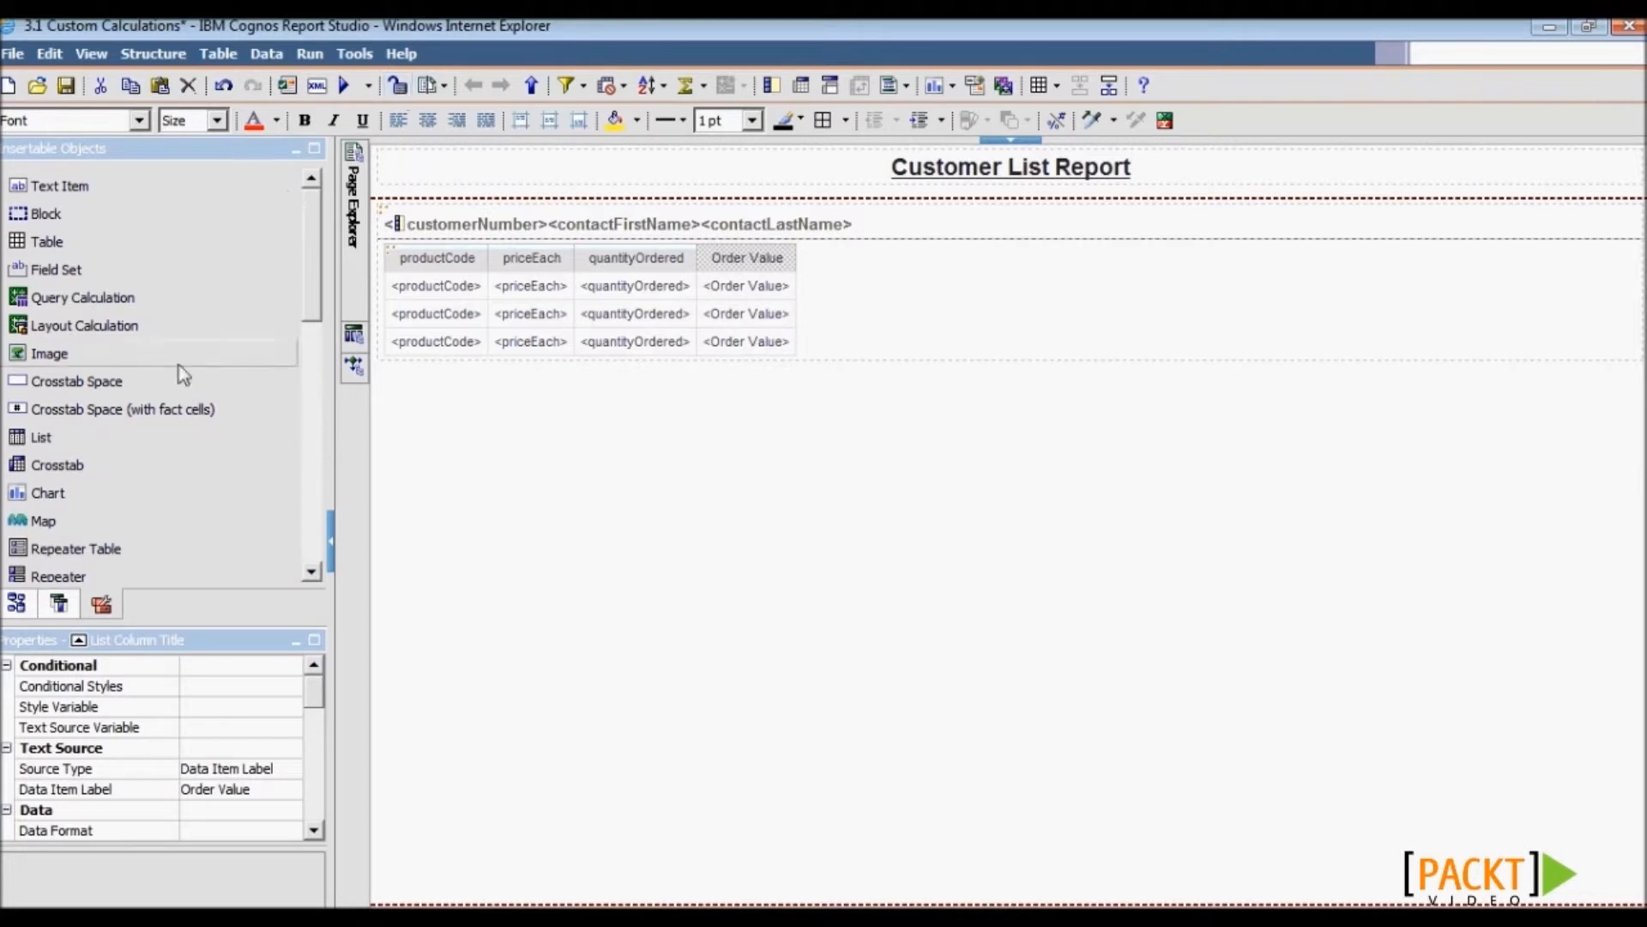
mouse_move(137, 300)
mouse_down()
mouse_move(922, 221)
mouse_move(898, 224)
mouse_up()
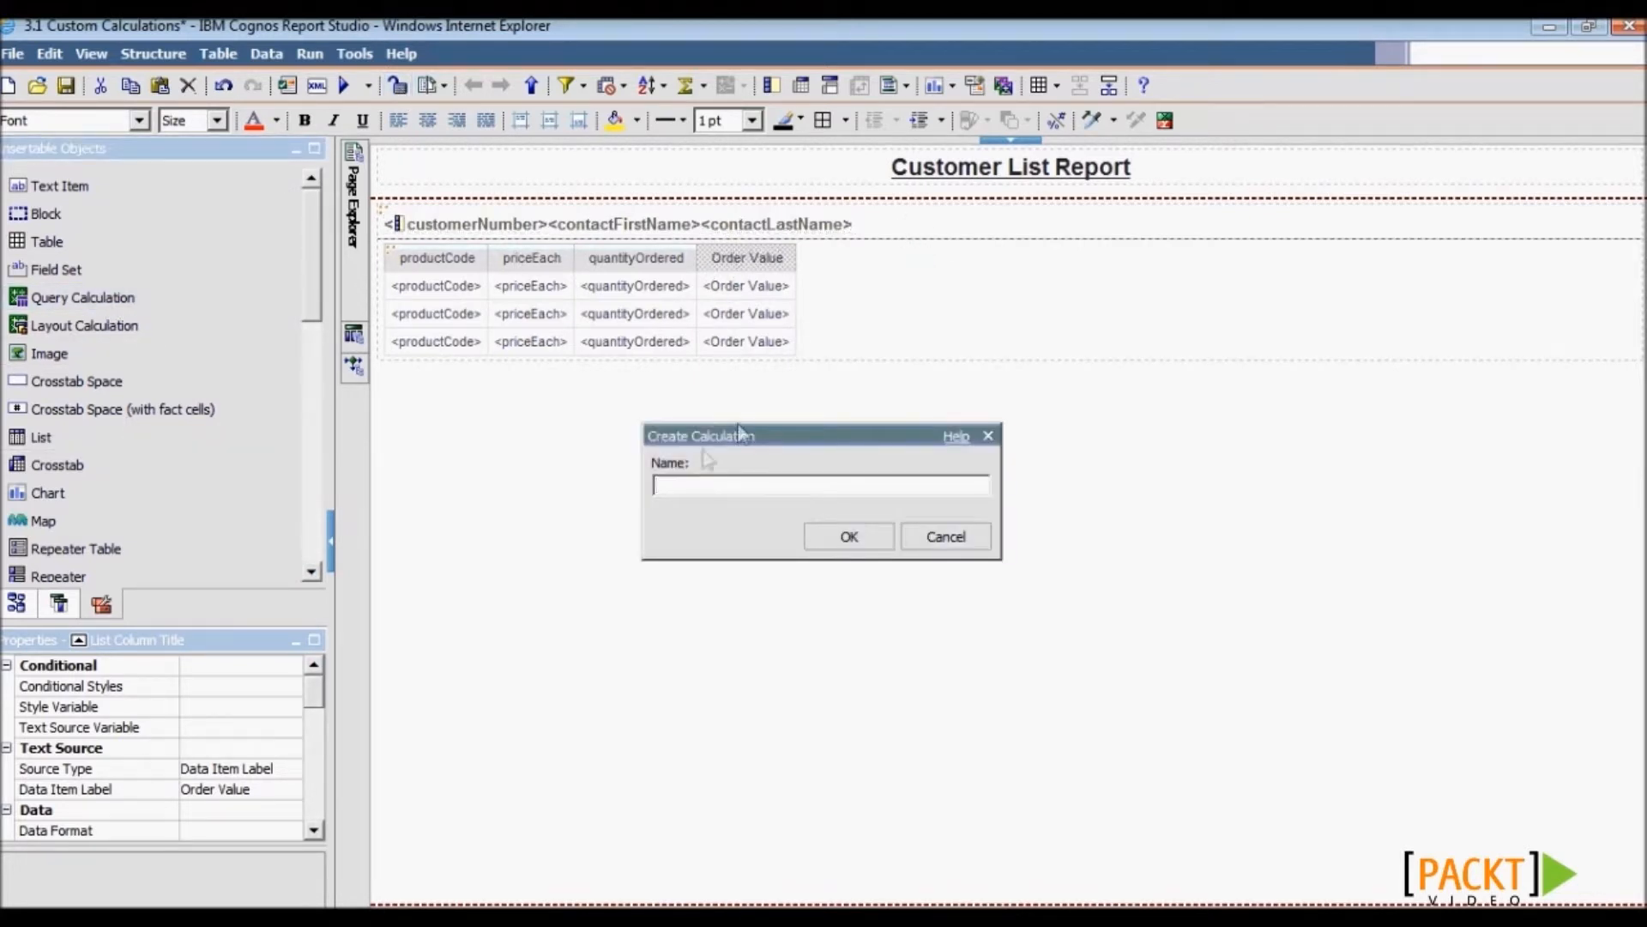
text(Customer Full Name)
key(Return)
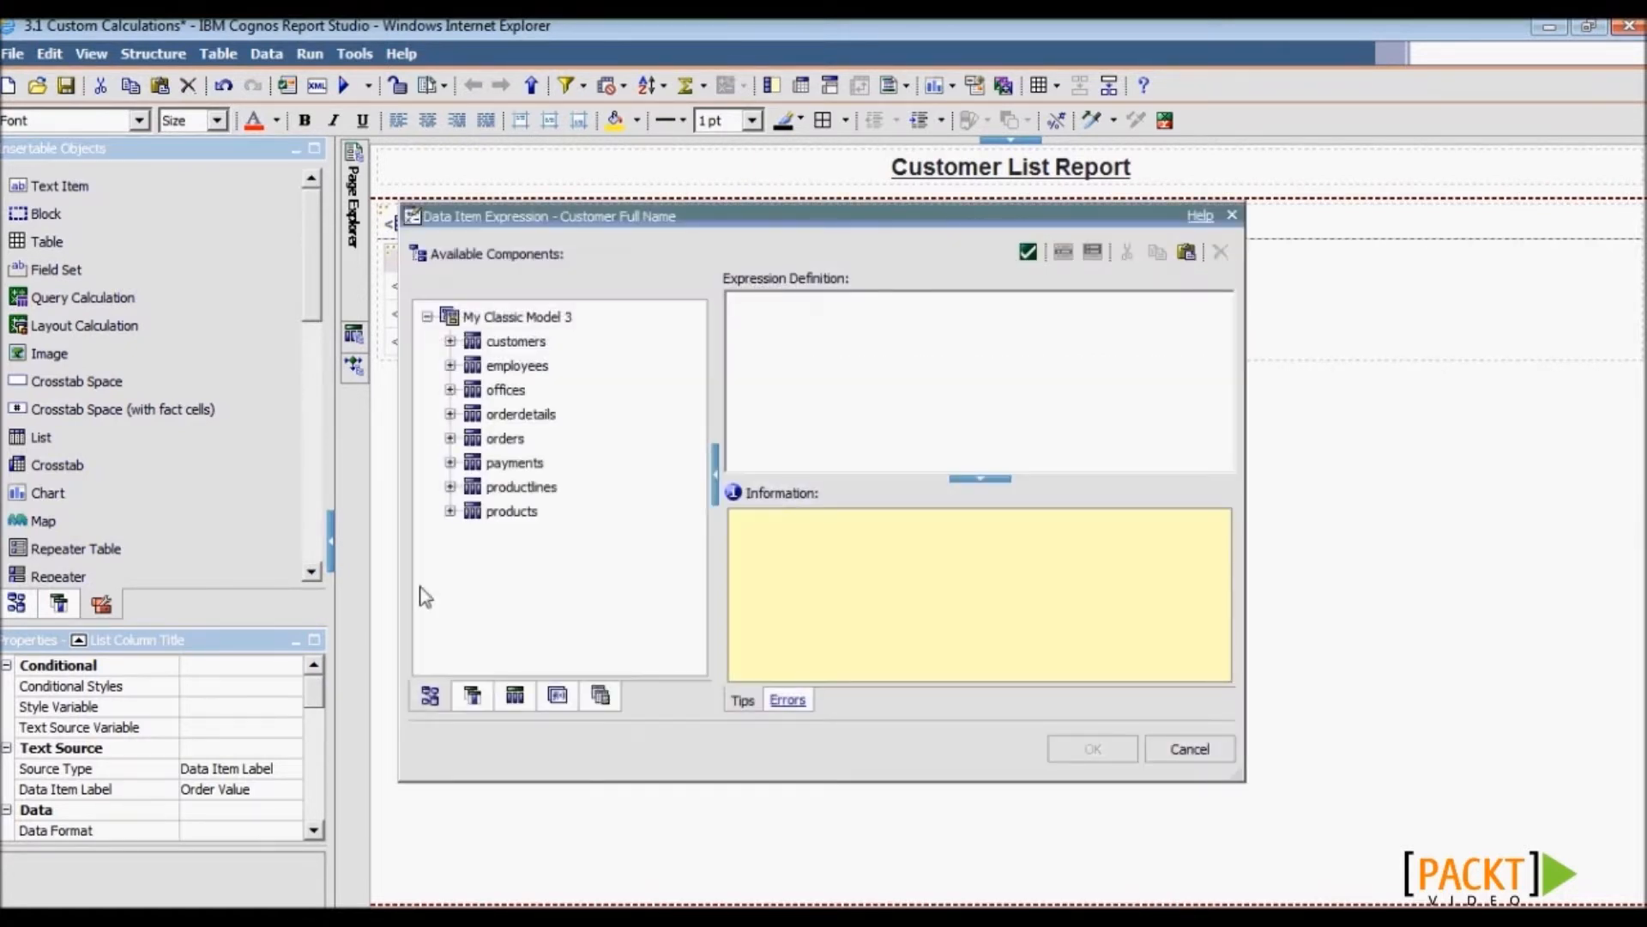
- Define it as [contactFirstName] + ' ' + [contactLastName] + ' (' + [customerNumber] + ')'
click(471, 695)
click(510, 296)
click(784, 348)
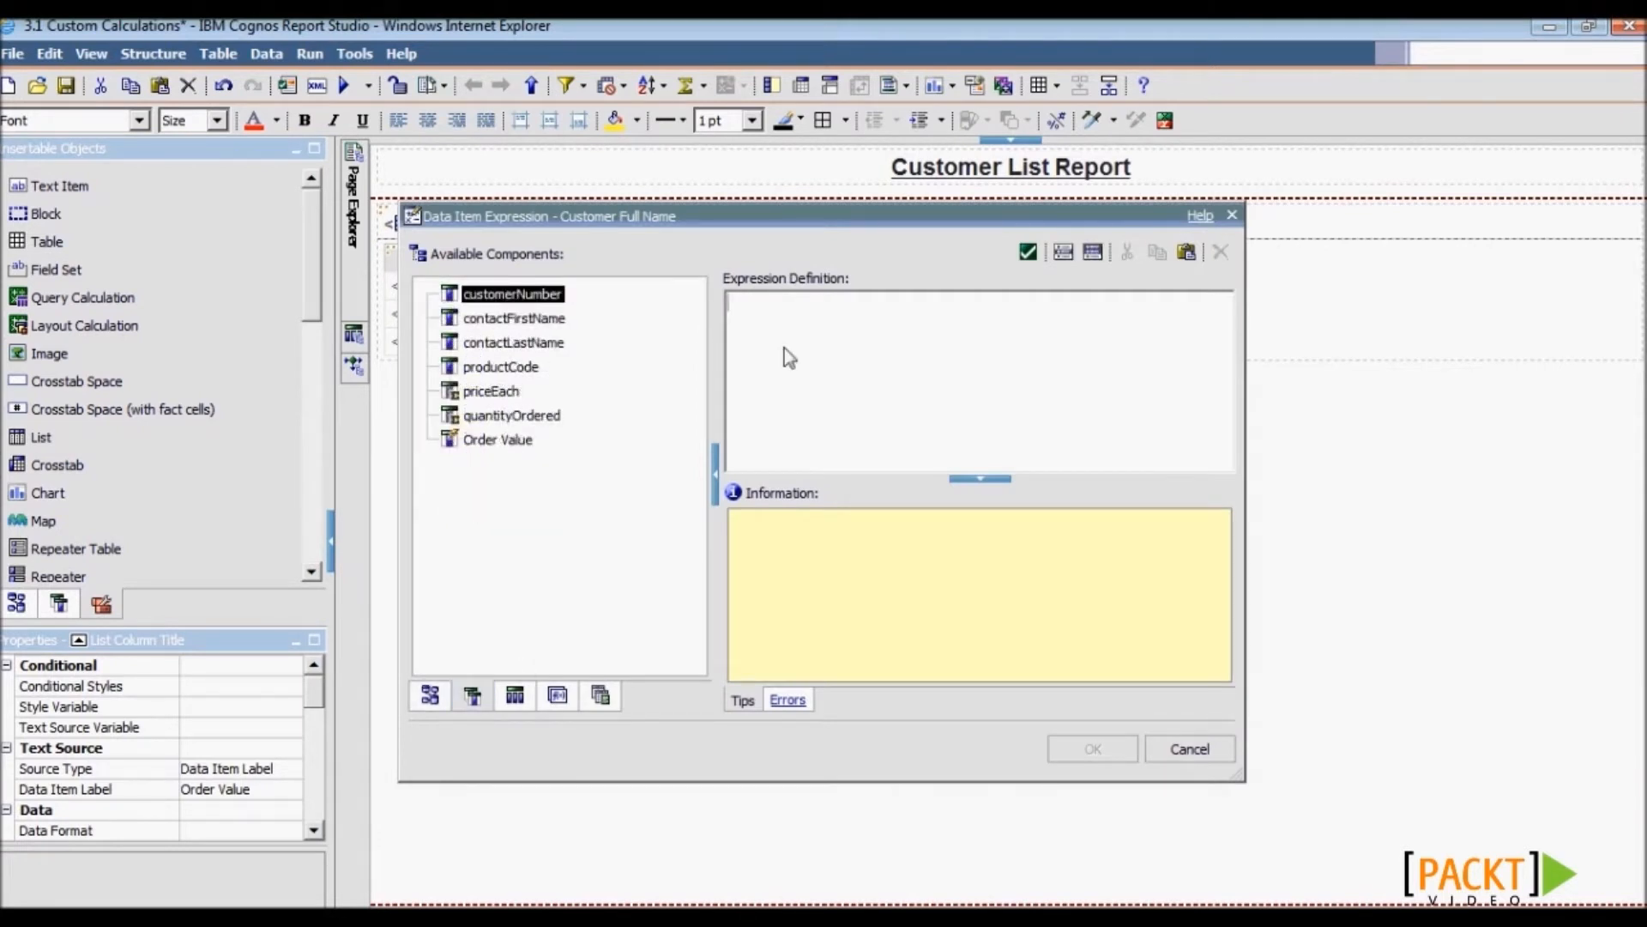
text([contactFirstName] + ' ' + [contactLastName] + '(' + [customerNumber]+ ')')
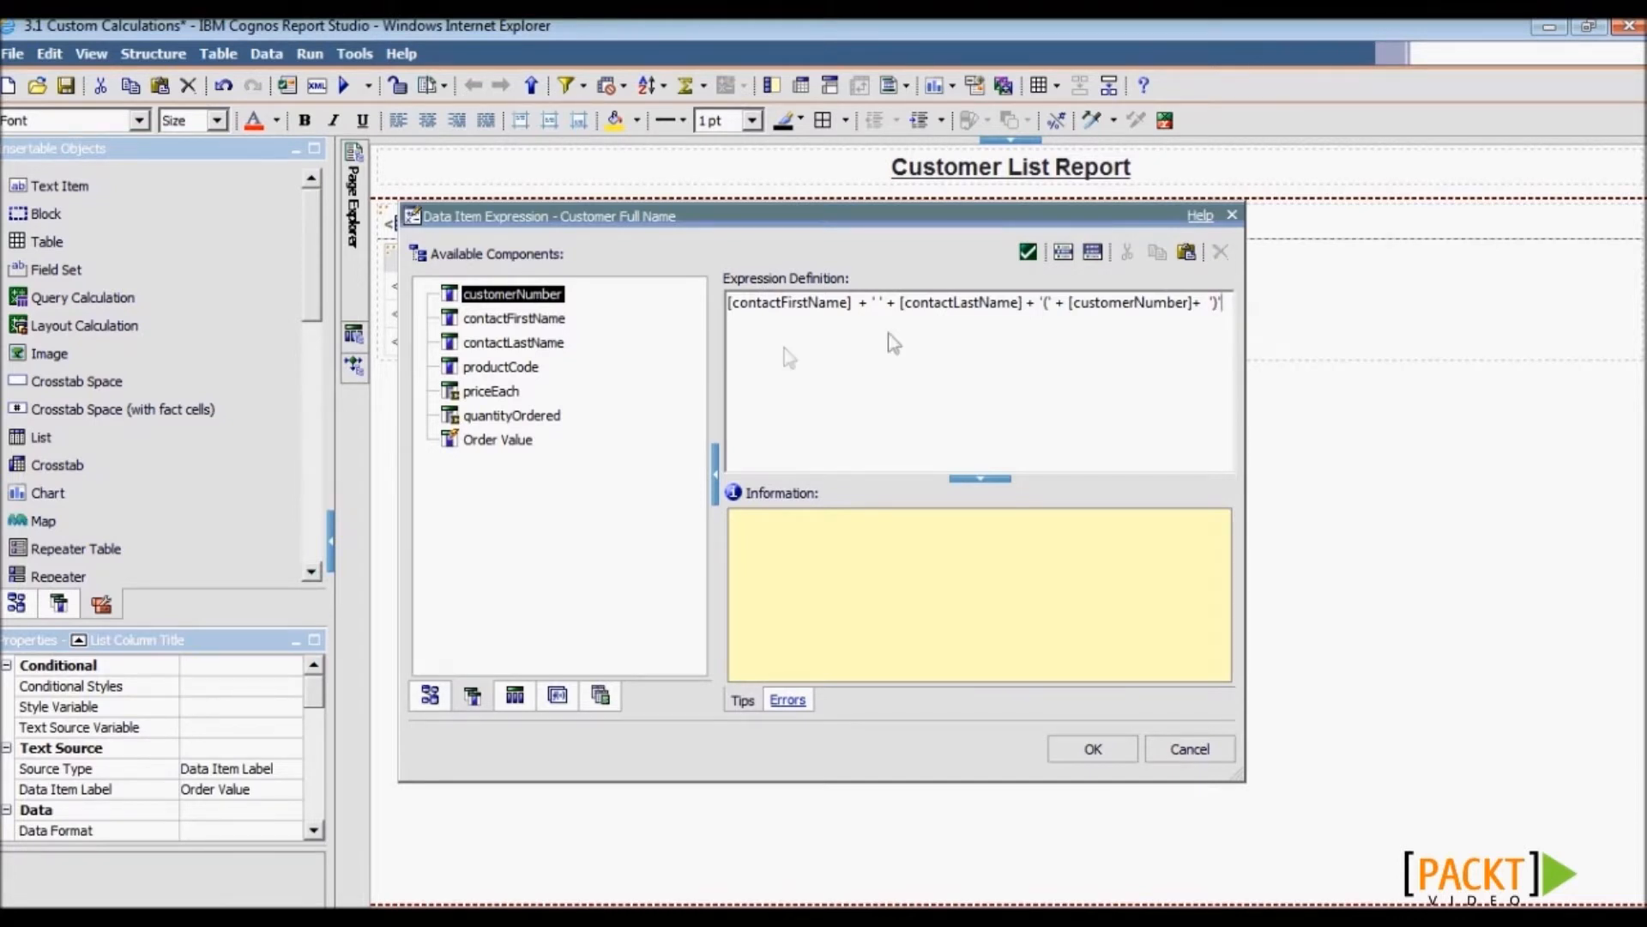
drag(856, 304, 897, 305)
drag(1037, 304, 1066, 304)
drag(1226, 305, 1204, 306)
click(1083, 746)
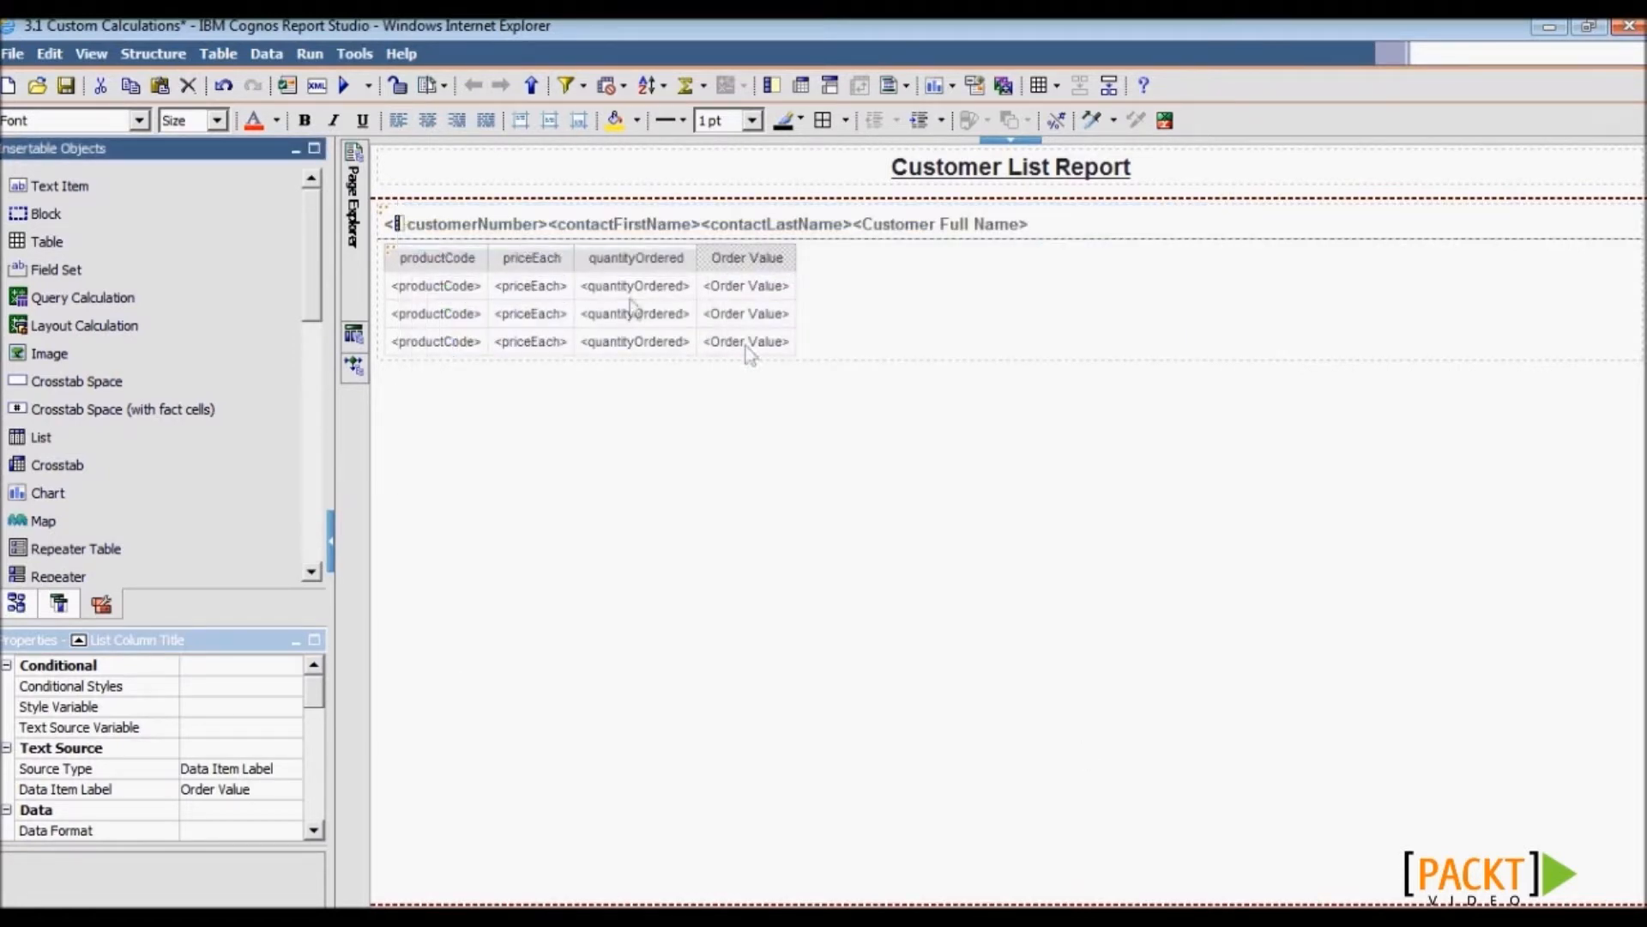
- Delete customerNumber, contactFirstName and contactLastName from the section header, leaving Customer Full Name
click(468, 228)
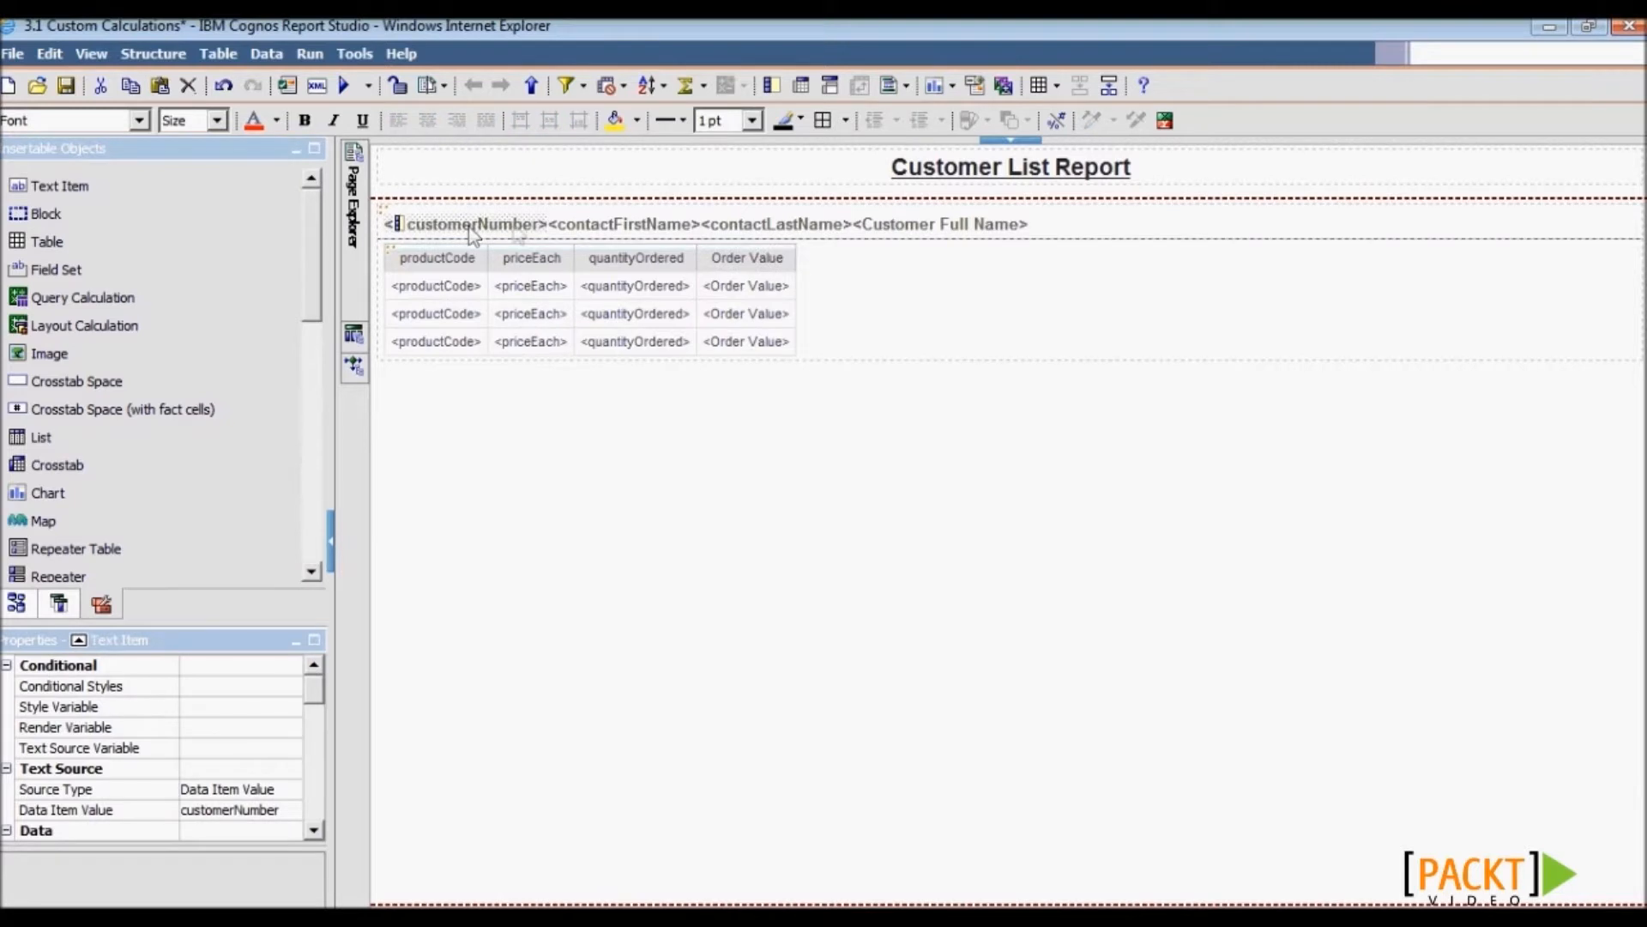
click(607, 229)
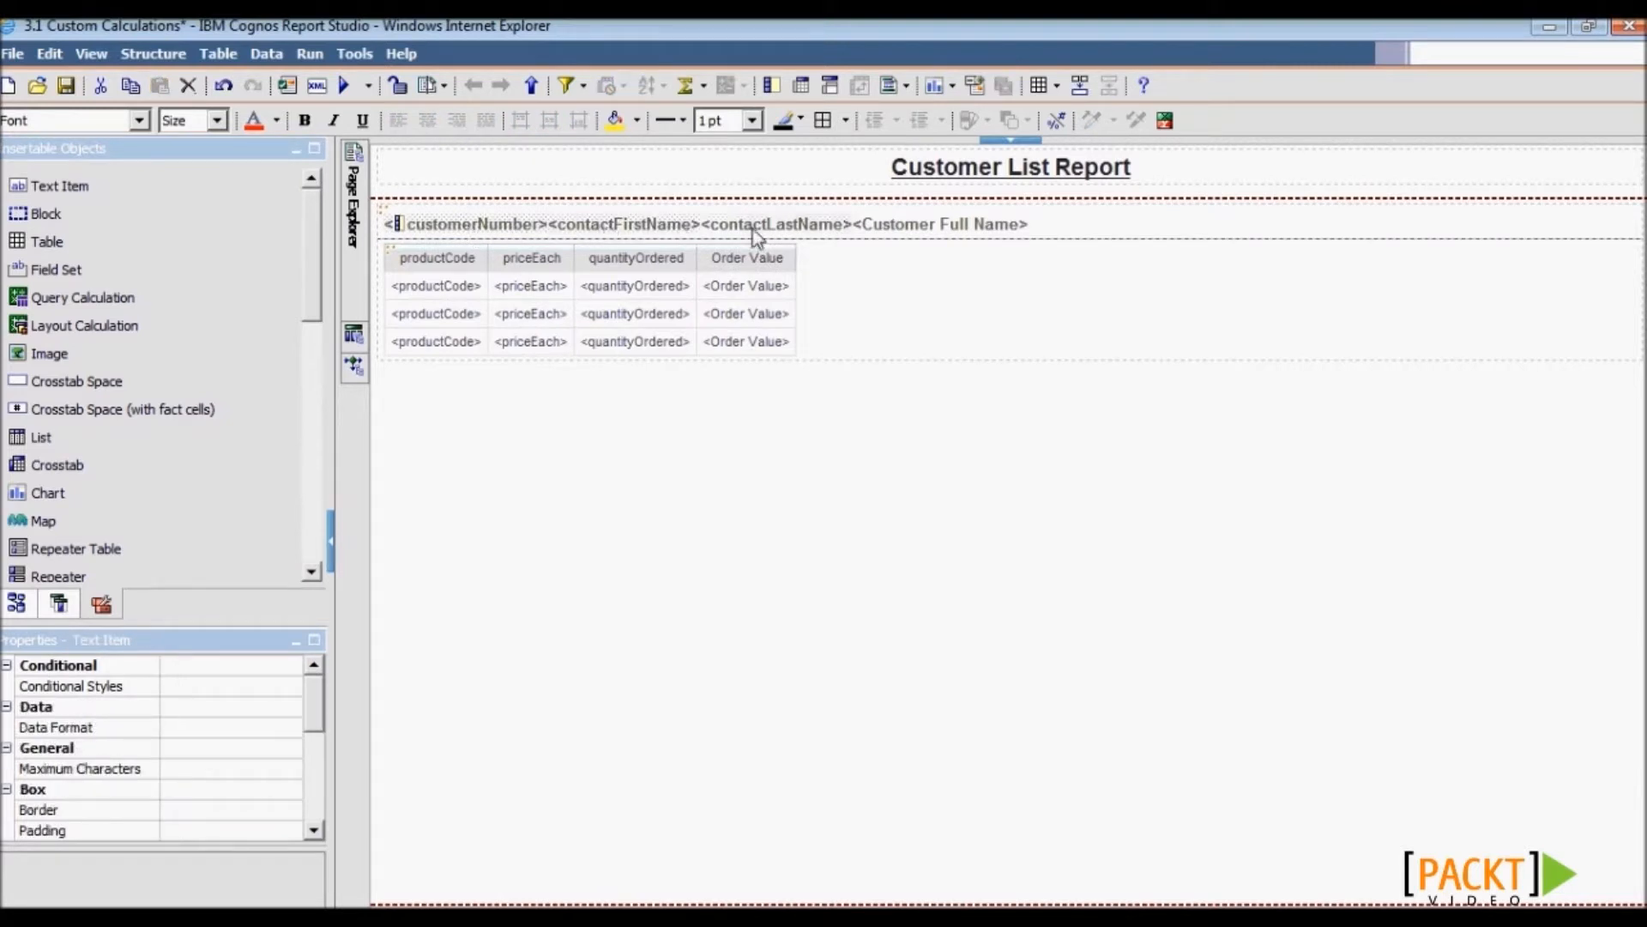
key(Delete)
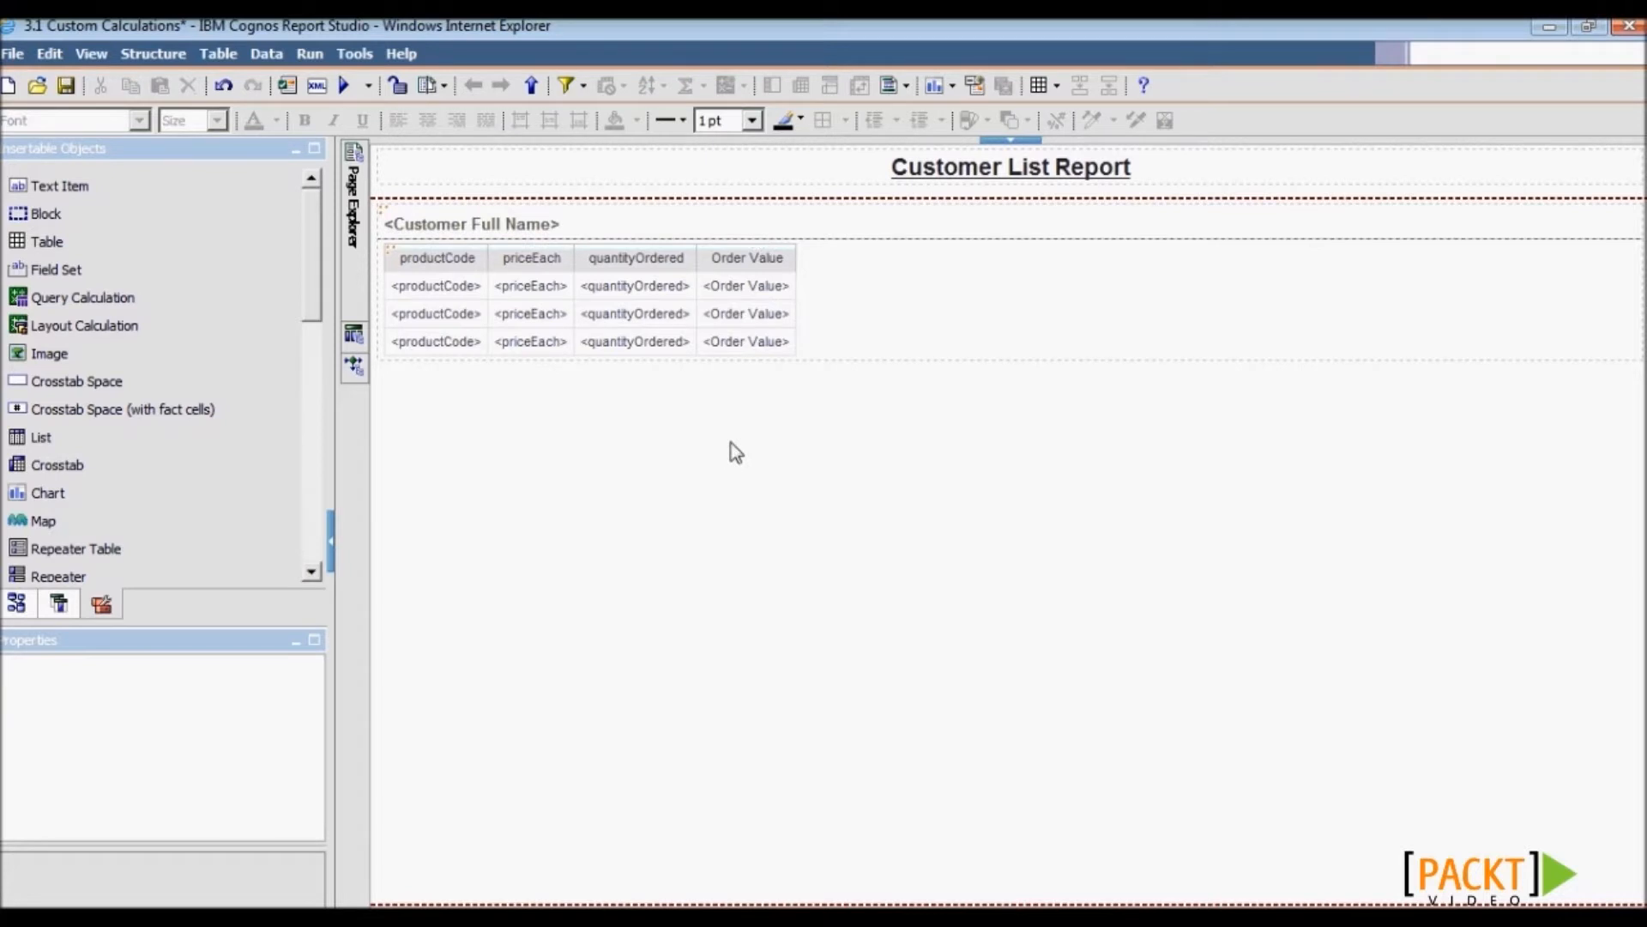
- Validate the report, then save it and run it in Cognos Viewer
click(287, 86)
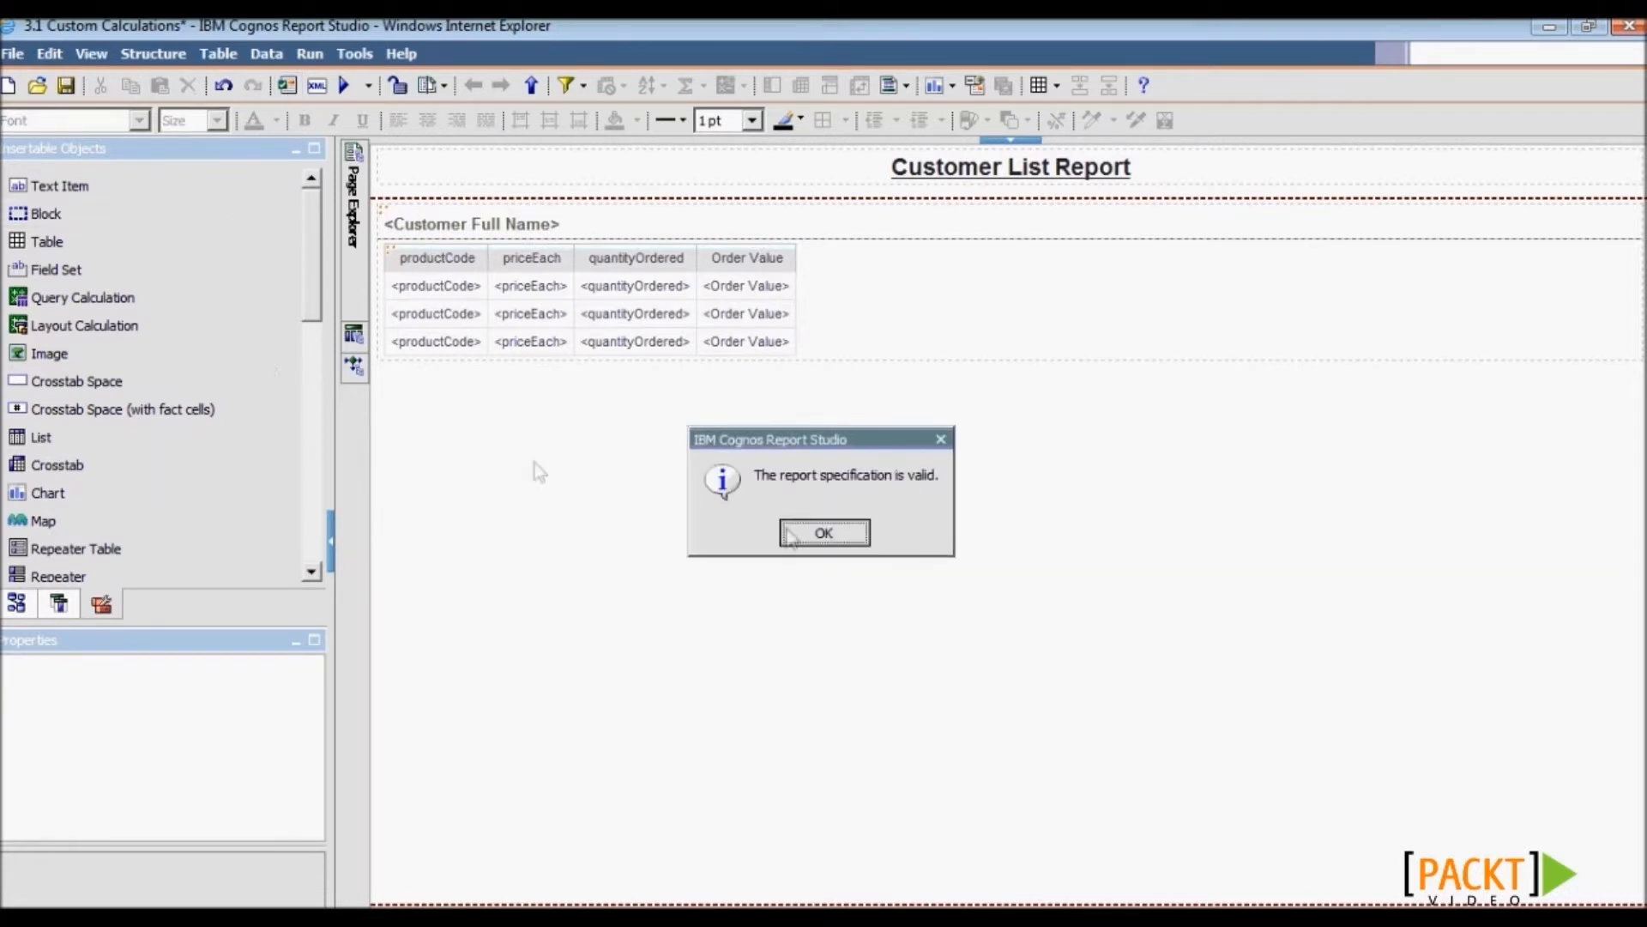
click(801, 530)
click(70, 91)
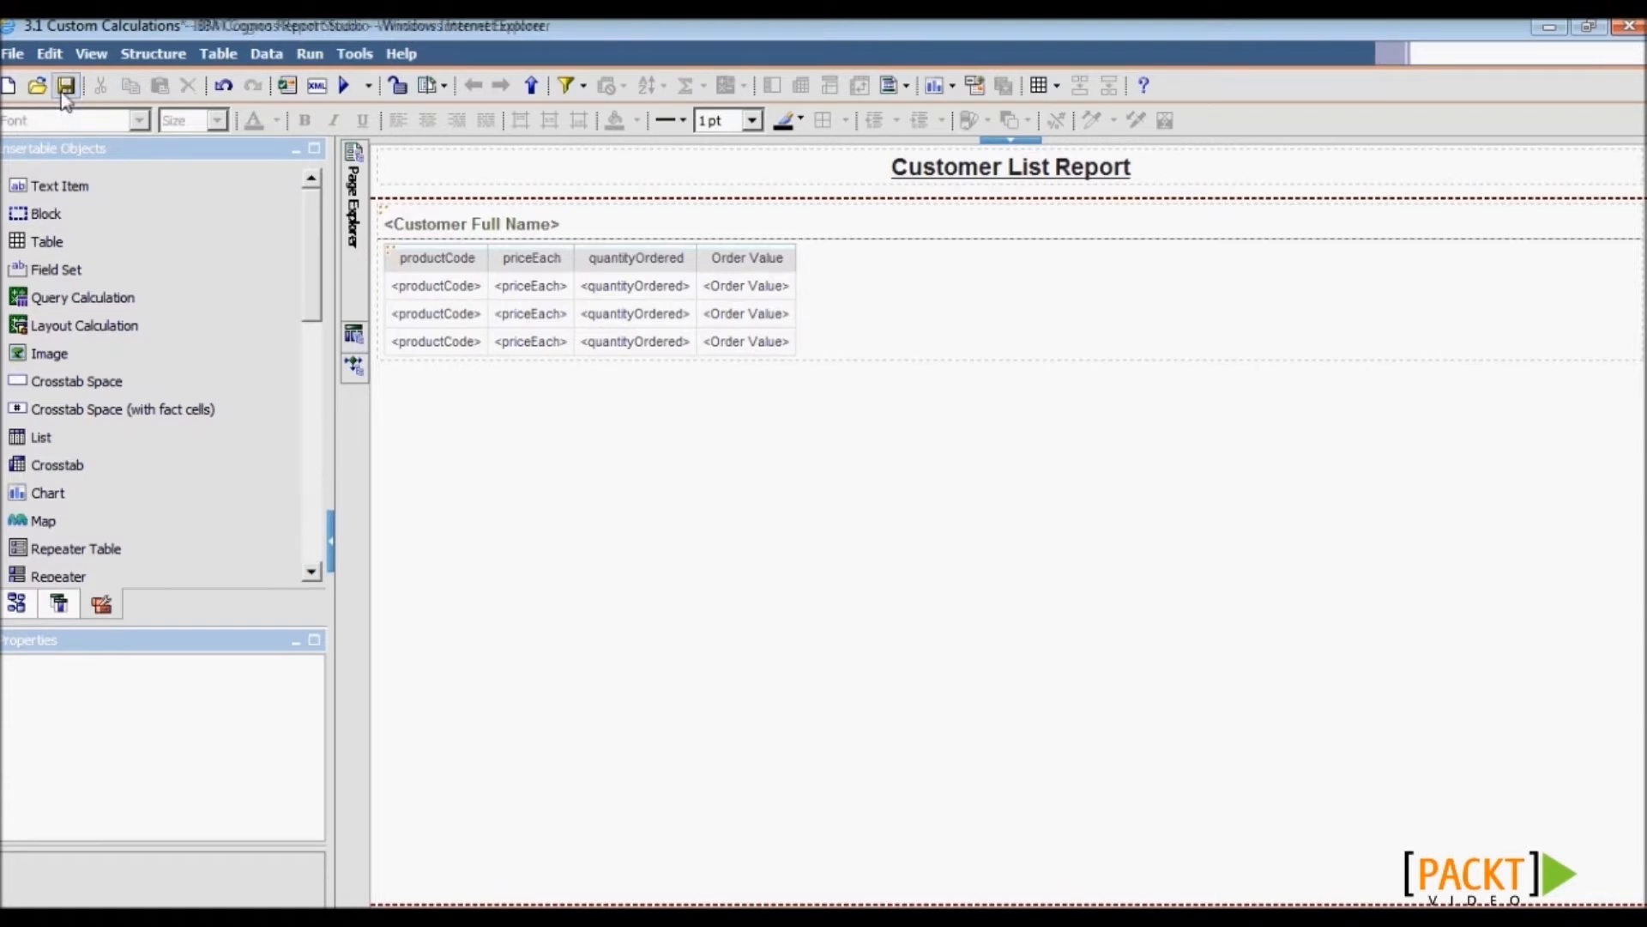
click(344, 84)
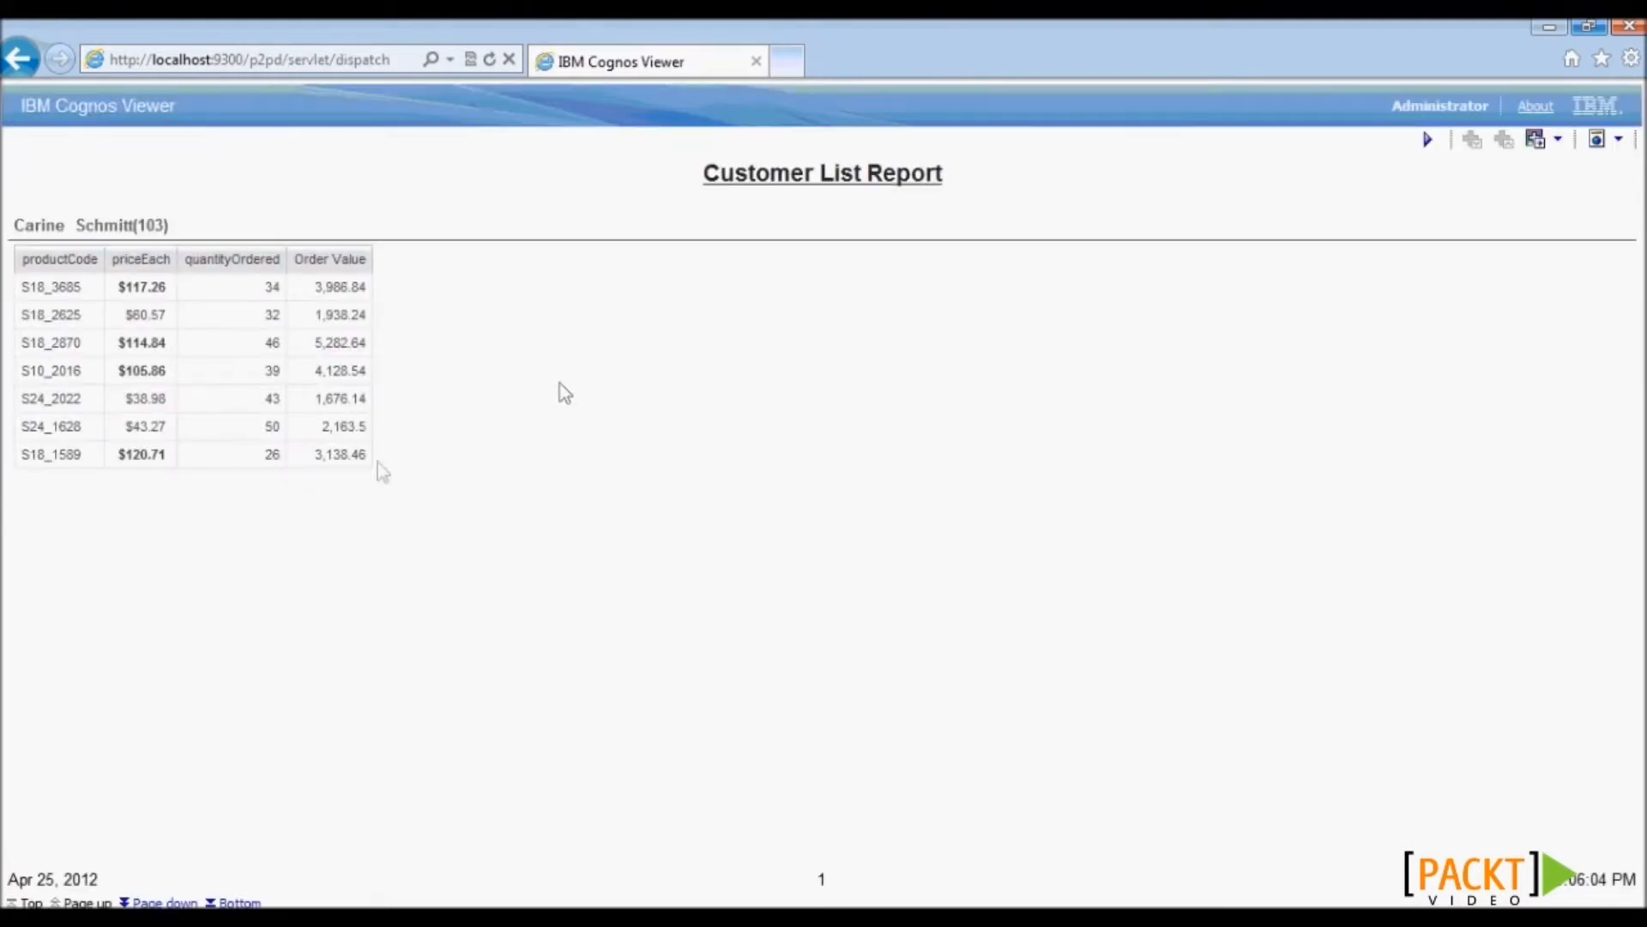
- Compare the first Order Value, 3,986.84, against its quantity ordered of 34
drag(311, 287, 364, 291)
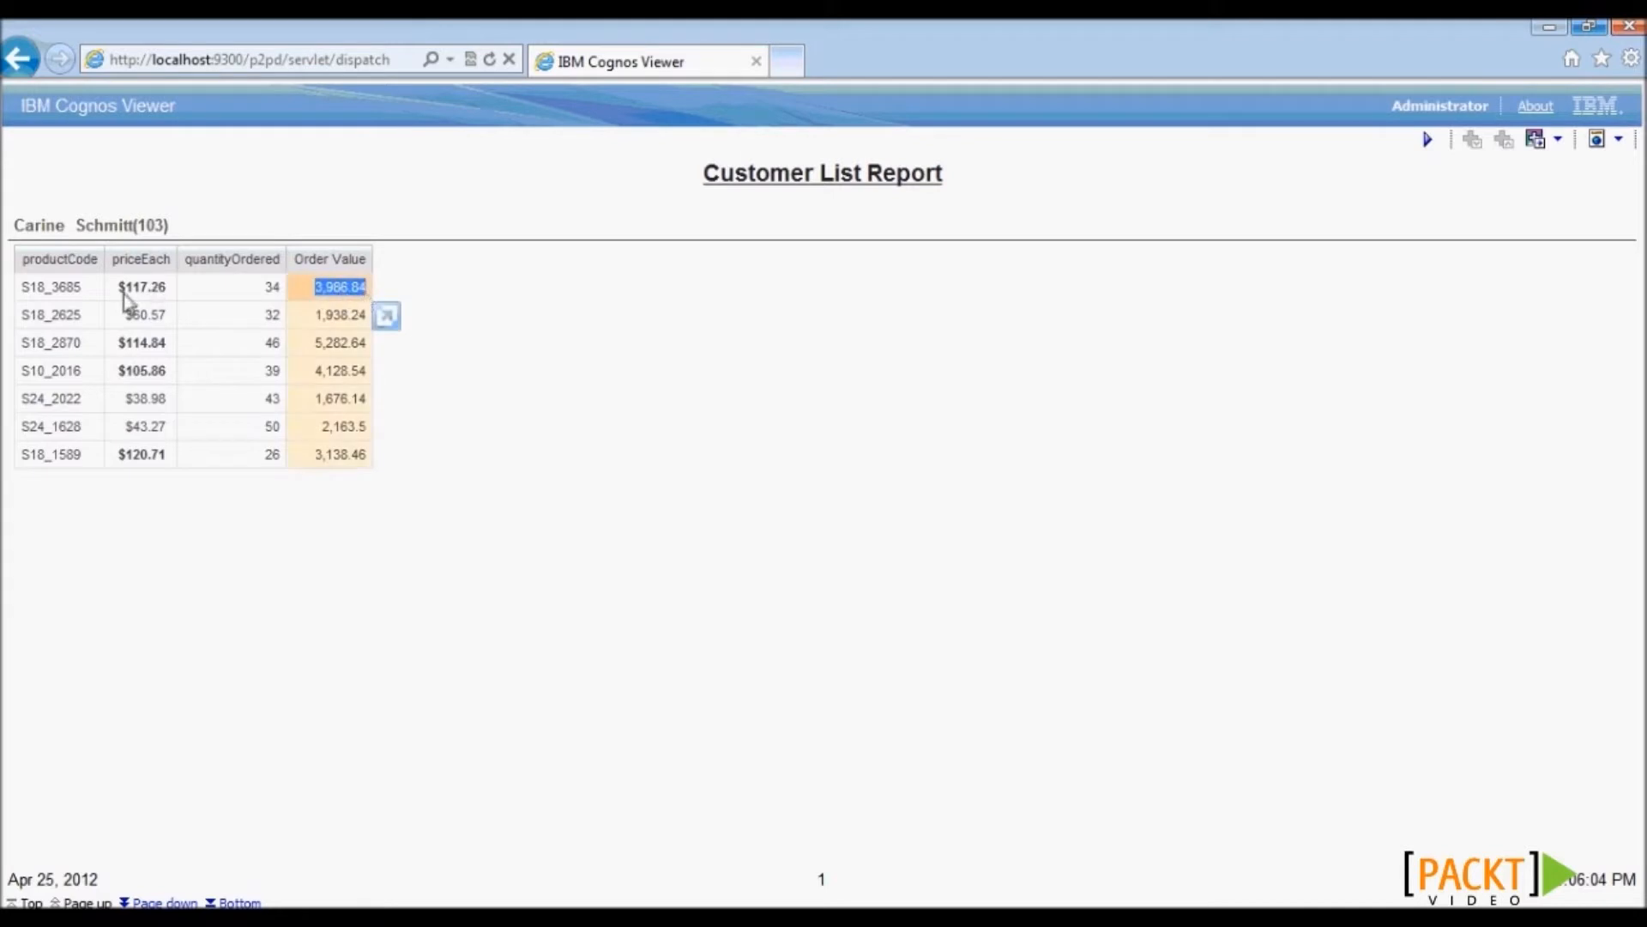
click(236, 300)
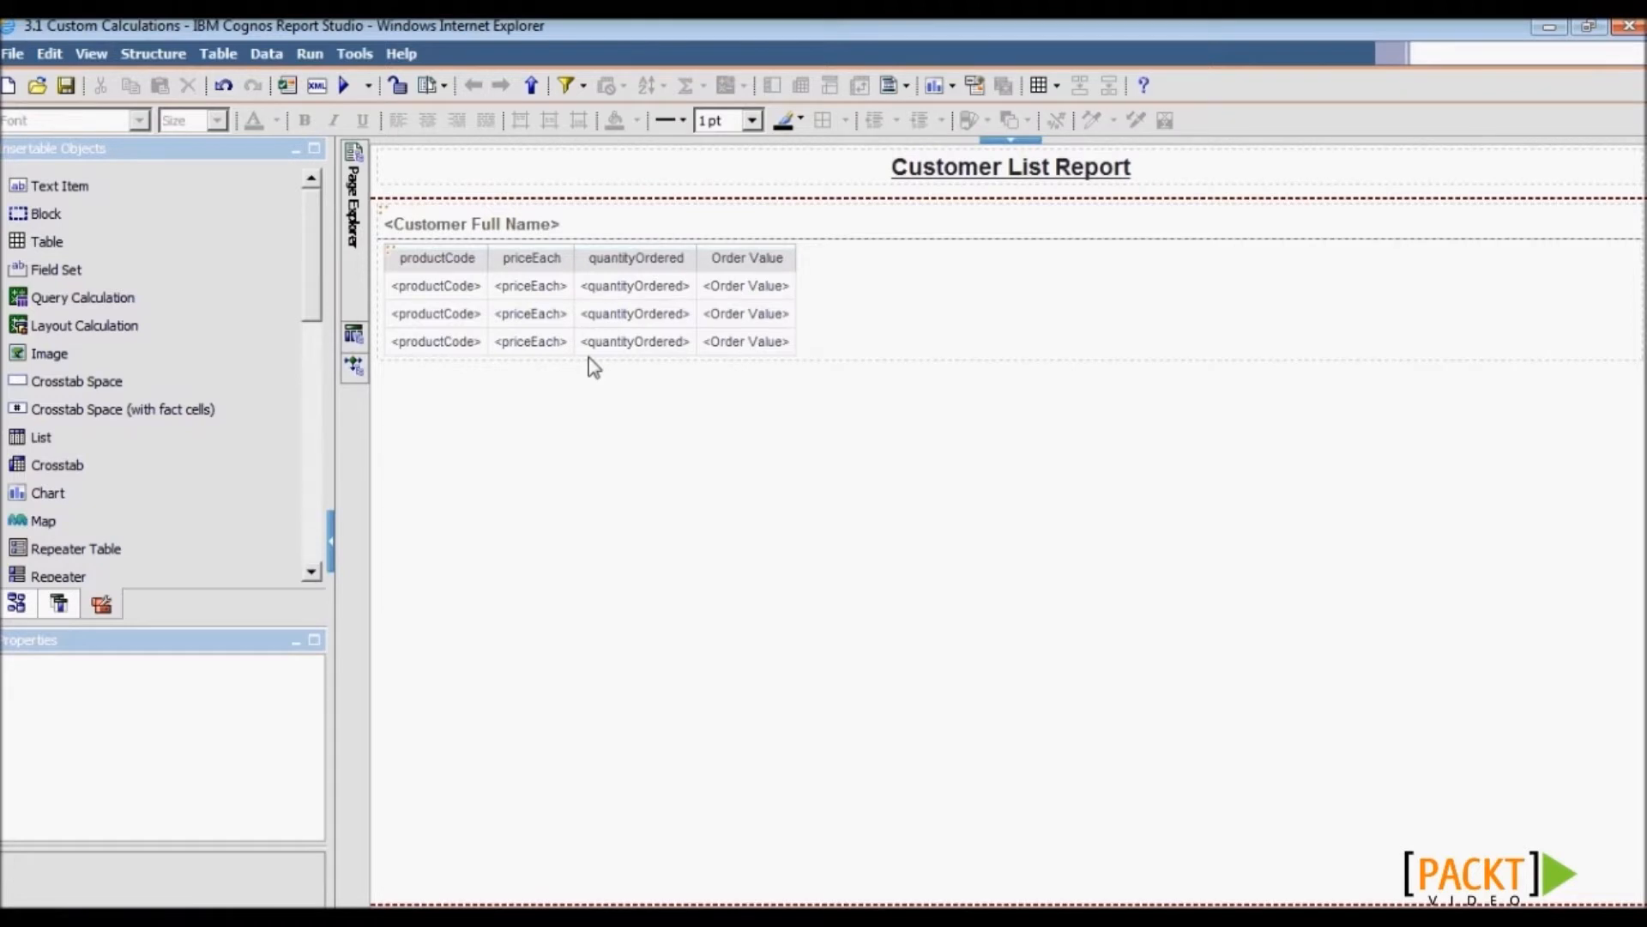
- Reopen the Order Value expression and show the _add_years description under Business Date/Time Functions
double_click(725, 264)
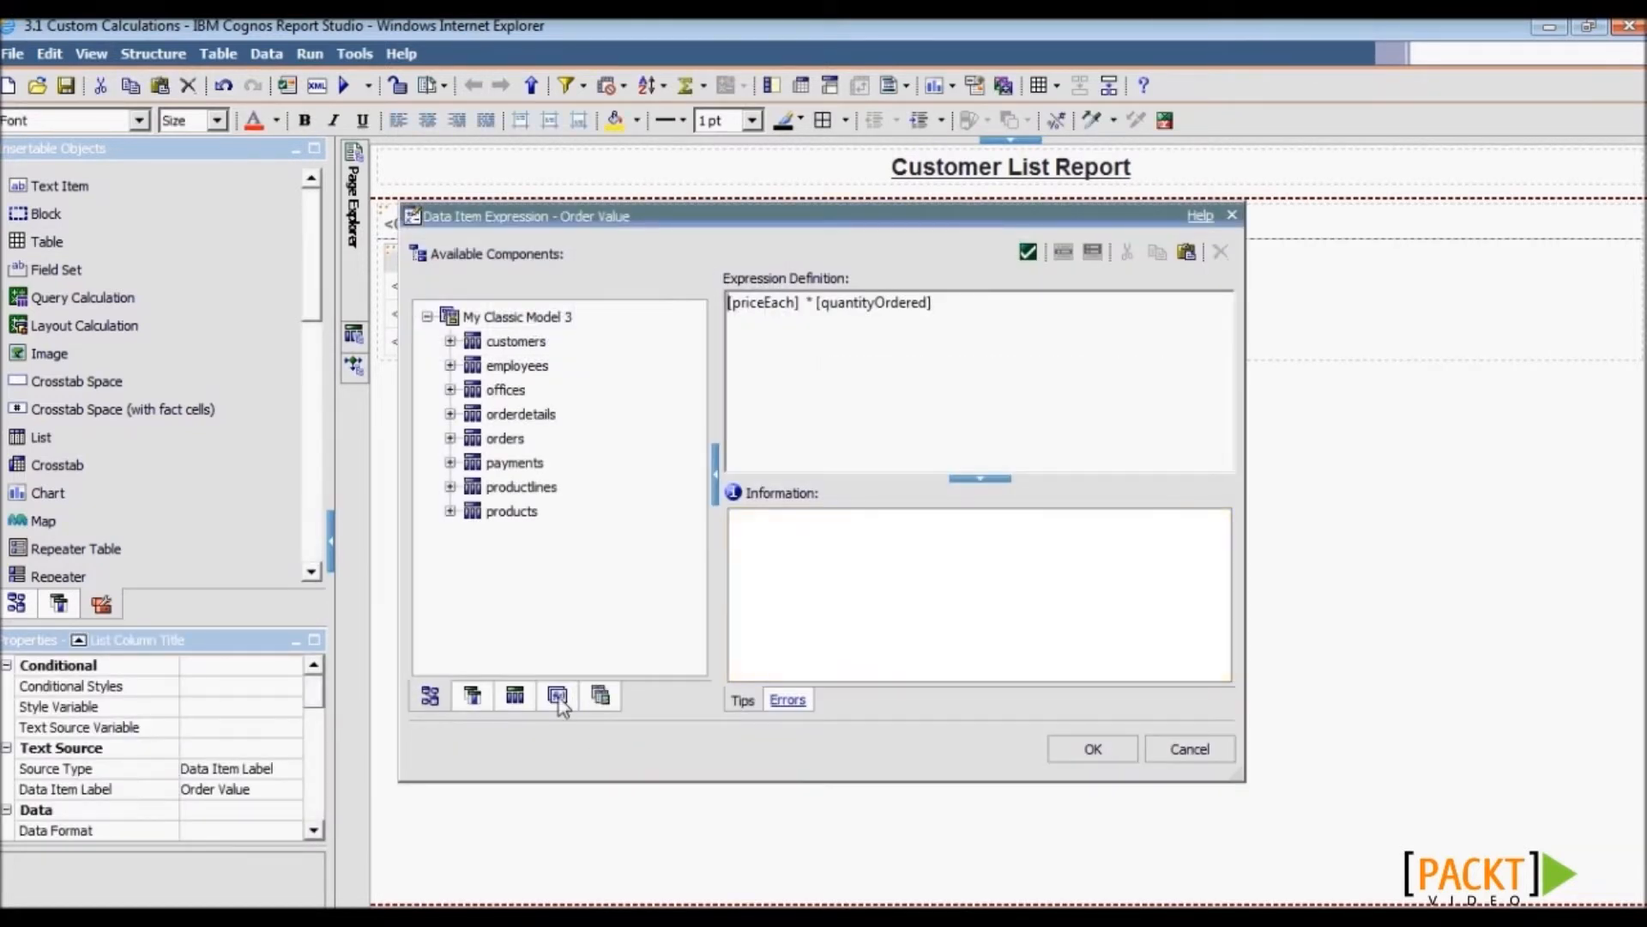
click(558, 696)
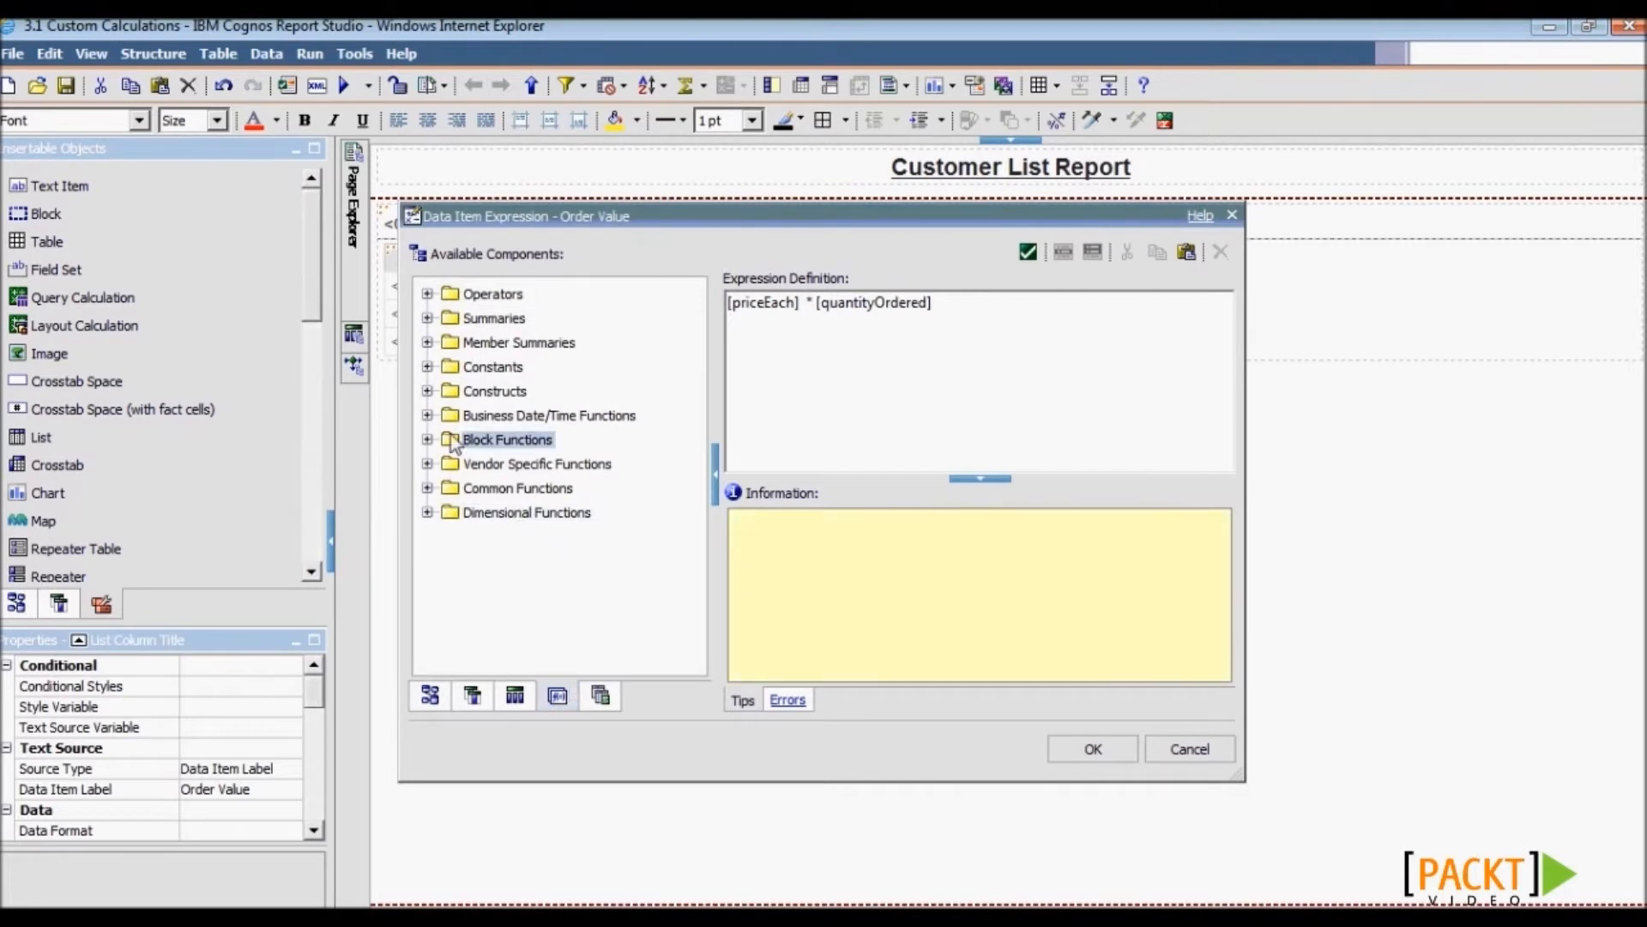
click(427, 513)
click(428, 488)
click(428, 415)
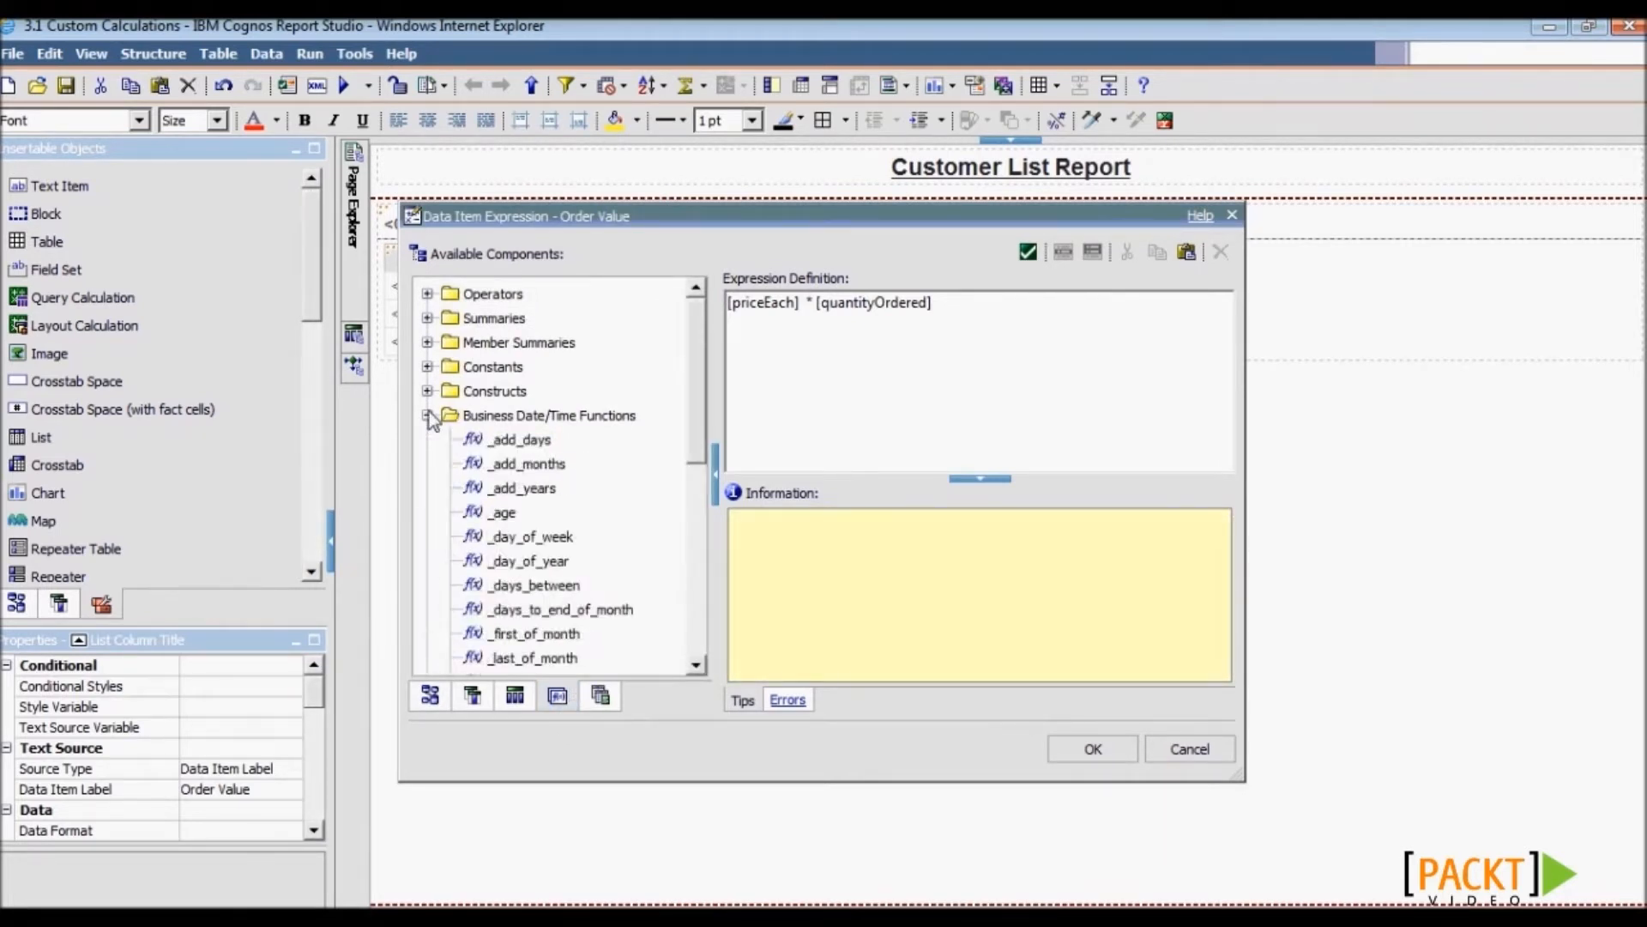
drag(700, 410, 697, 466)
click(520, 349)
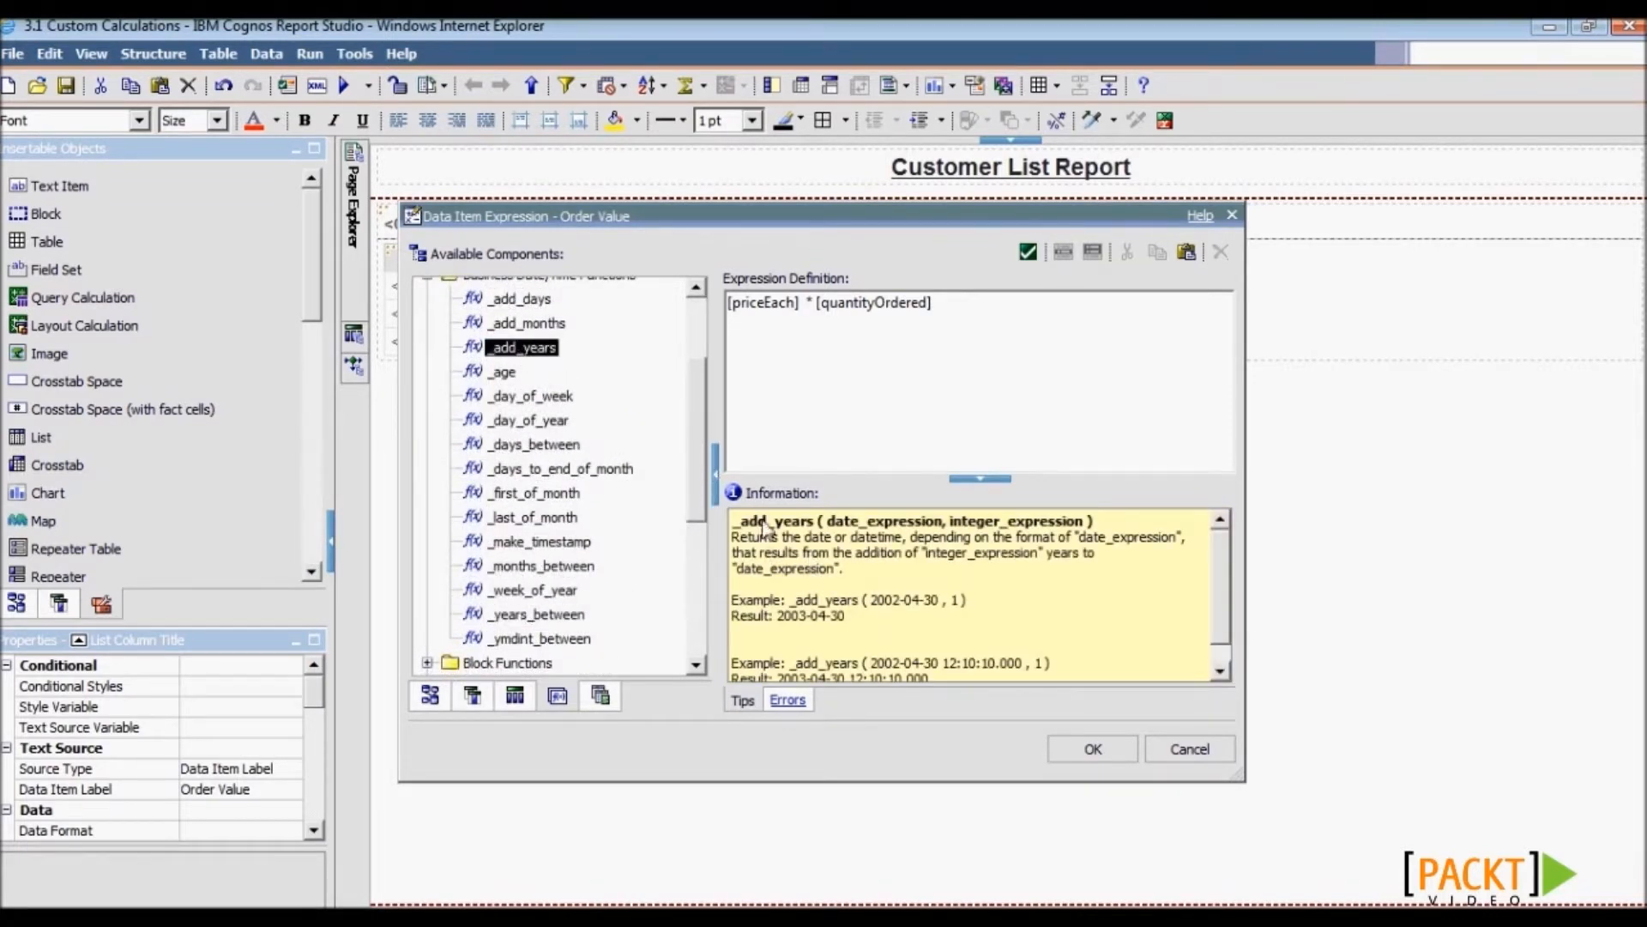
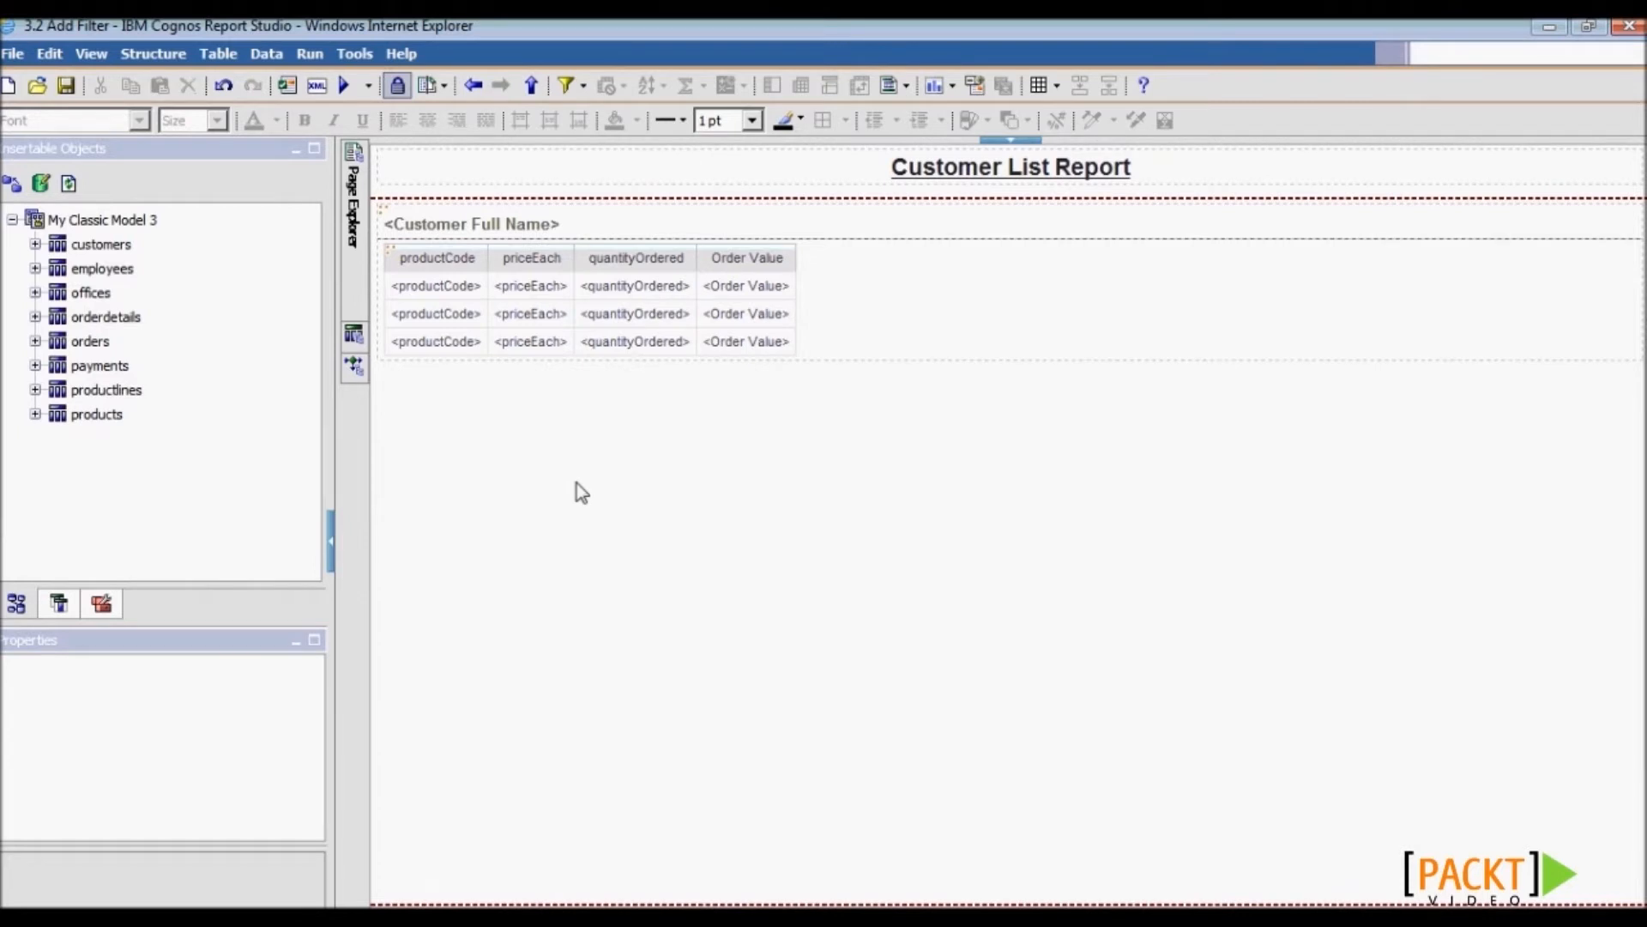
- Open Main Report Query from Query Explorer to view its data items and filter areas
click(359, 337)
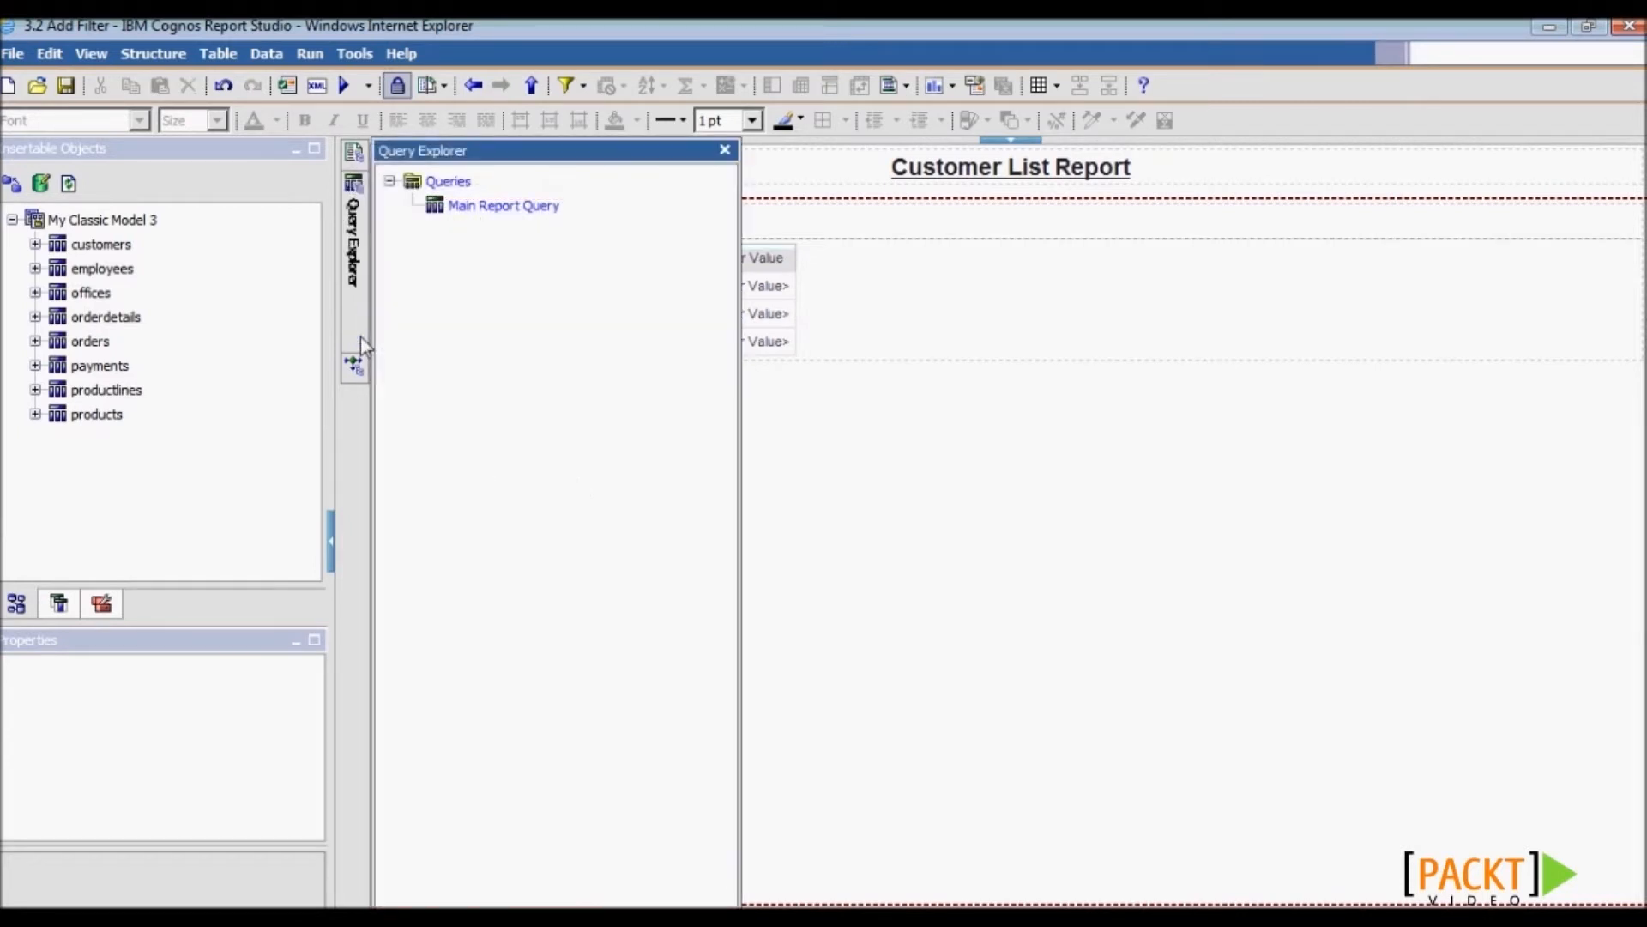
double_click(489, 209)
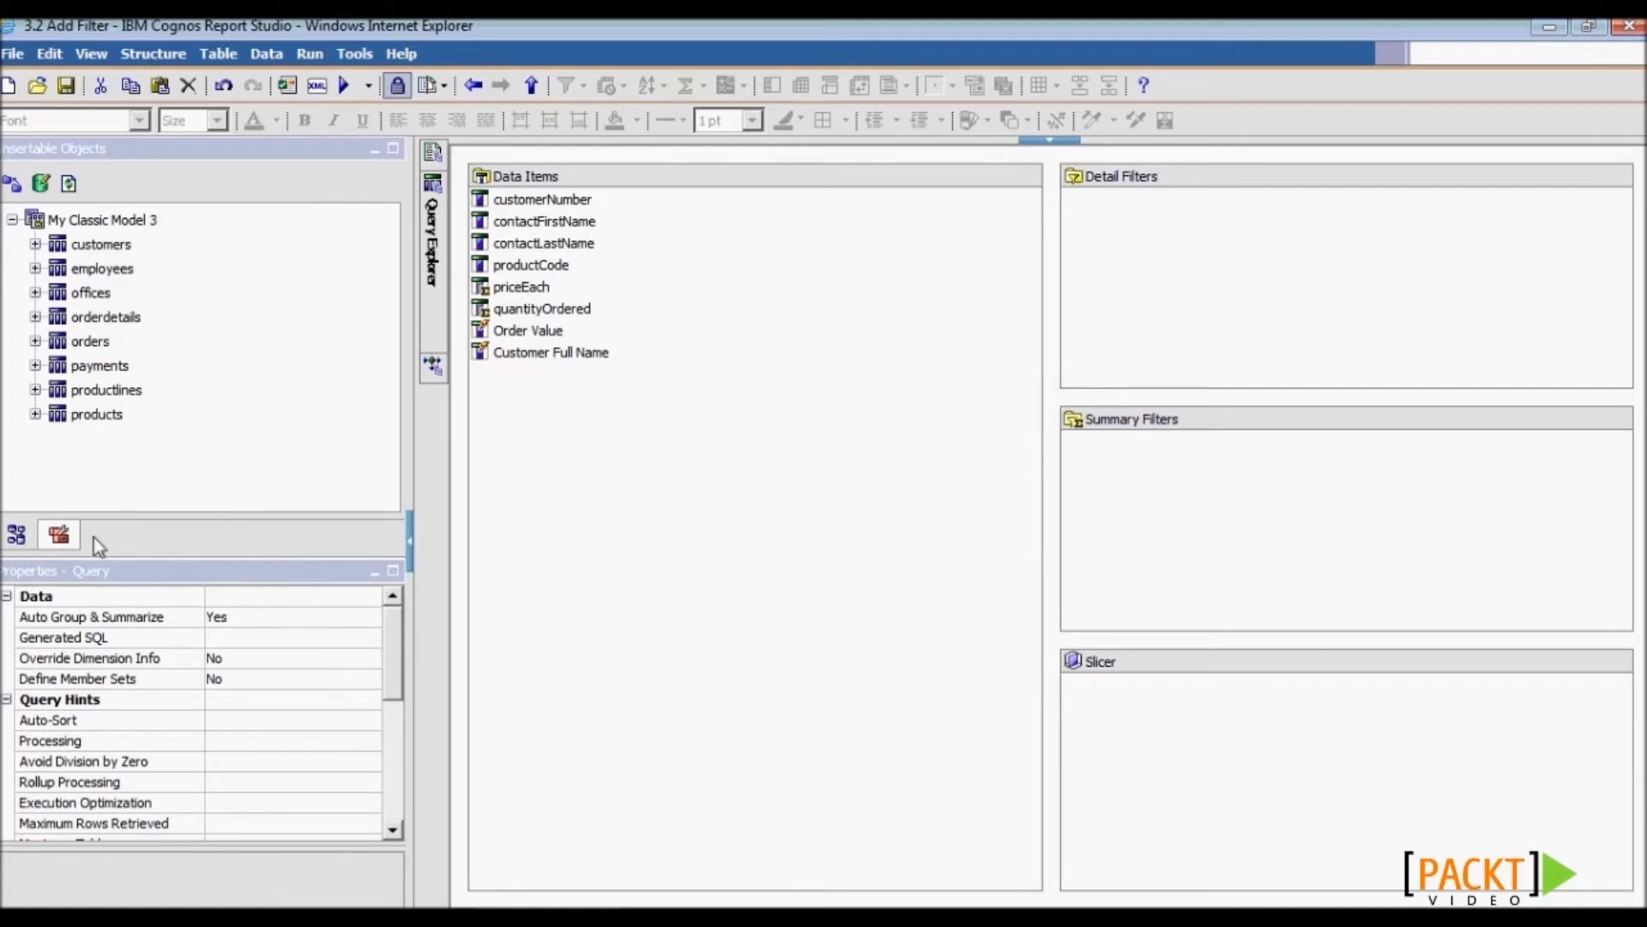
- Add a detail filter [Order Value] > 2000 to the main query
click(60, 546)
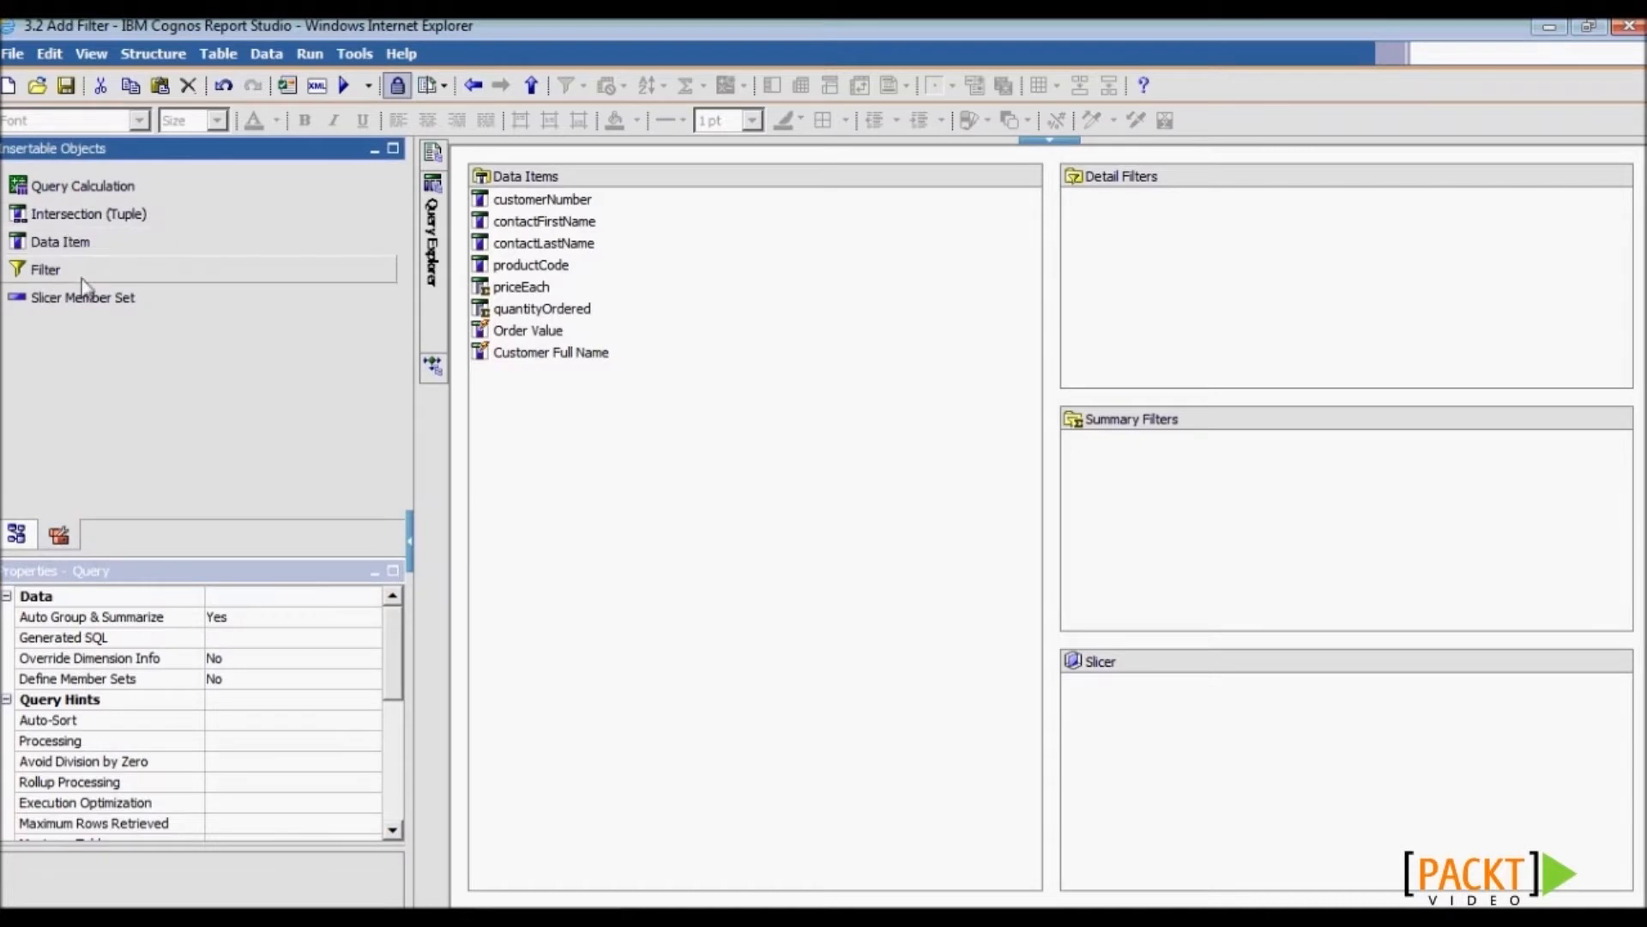
drag(81, 282, 1115, 266)
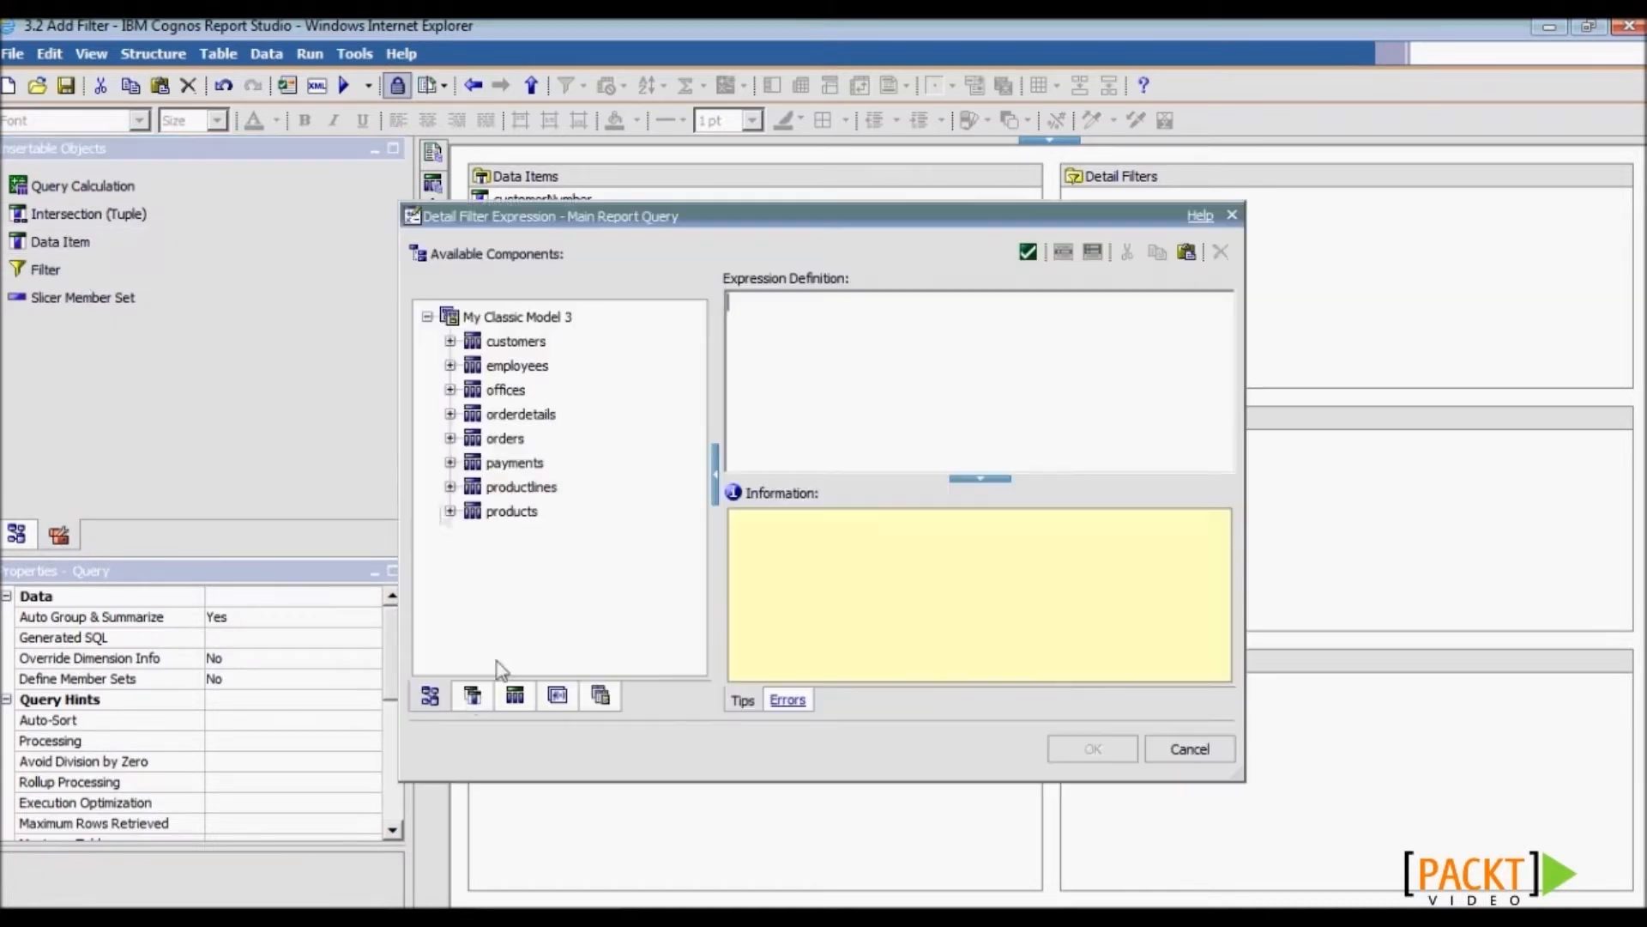
click(471, 697)
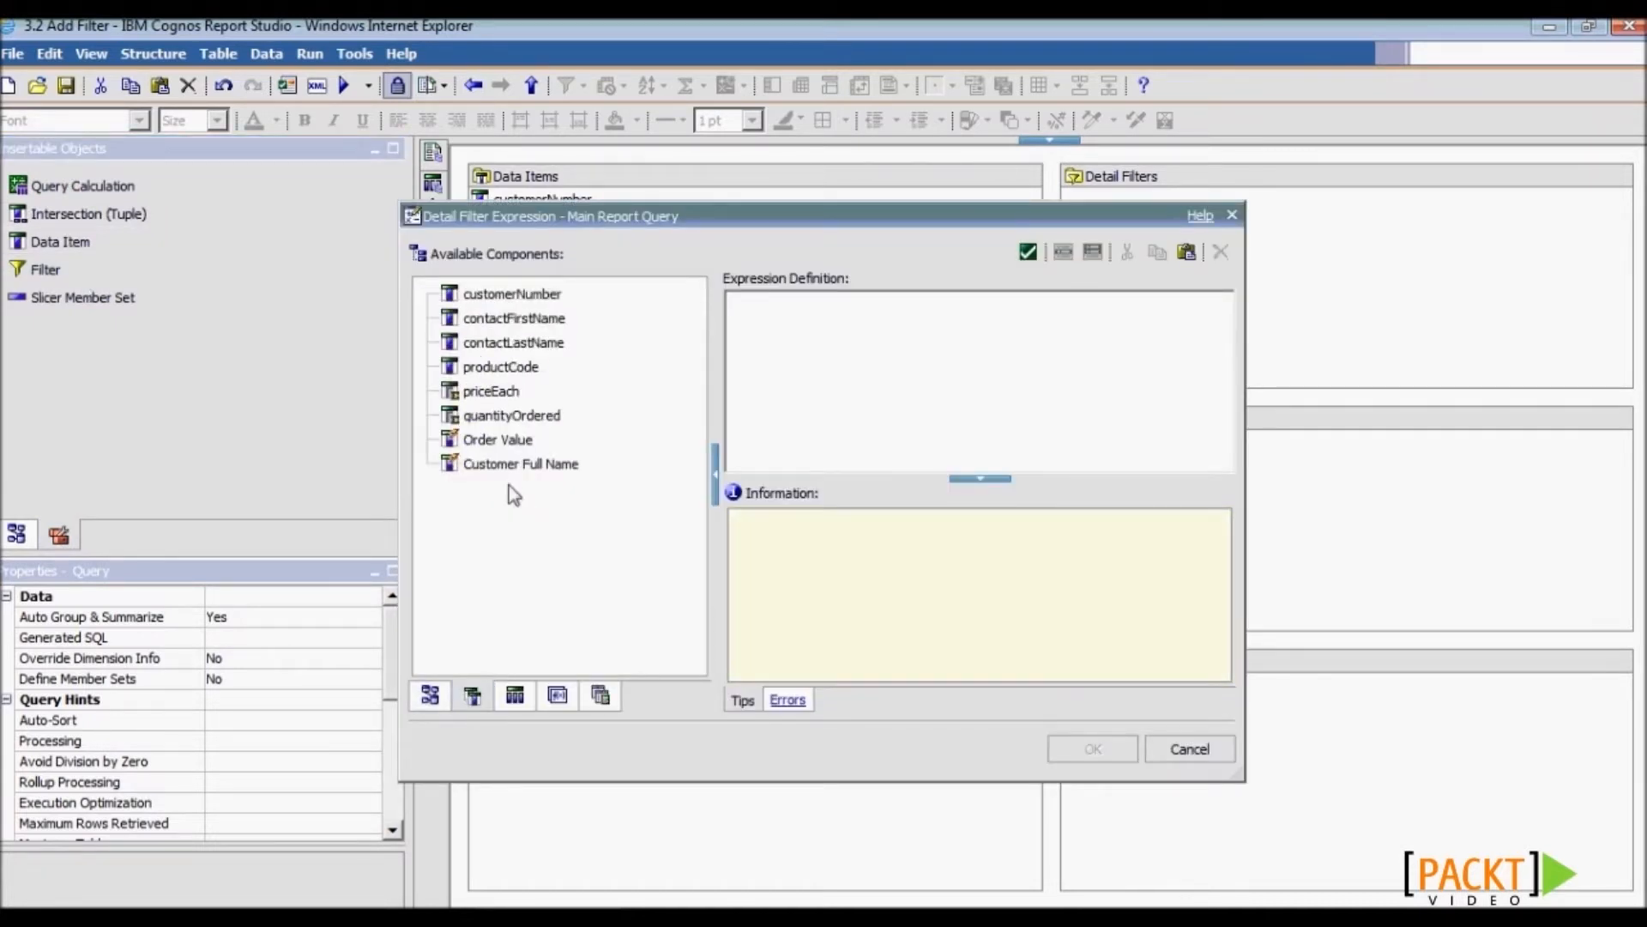
click(500, 440)
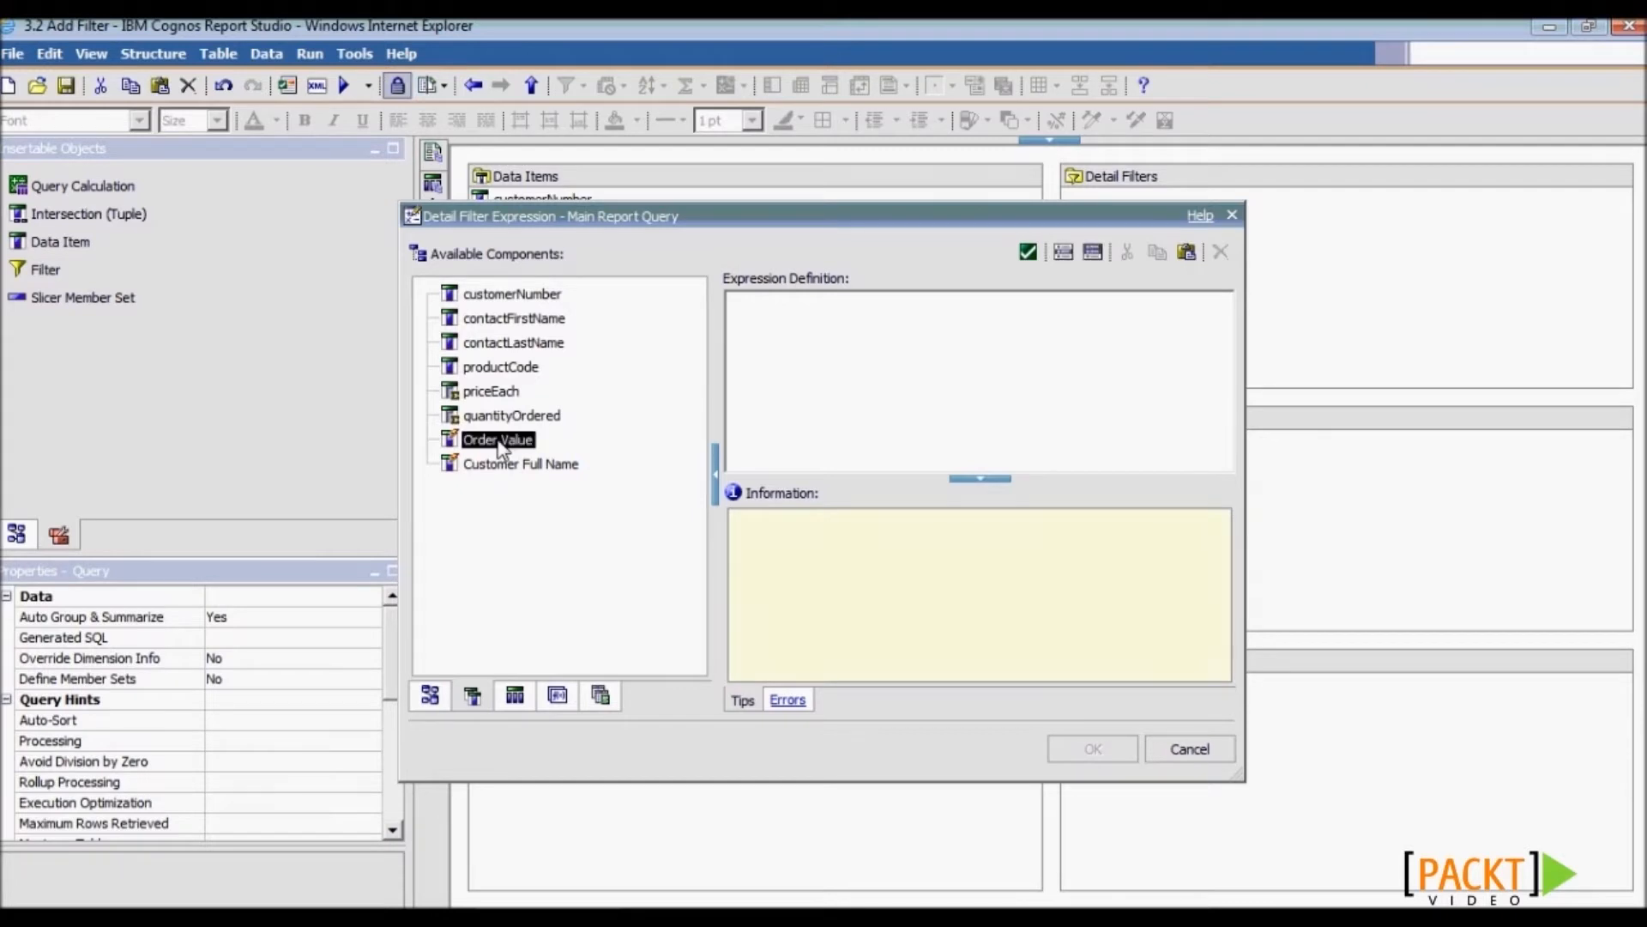
drag(502, 448, 890, 378)
text(> 2000)
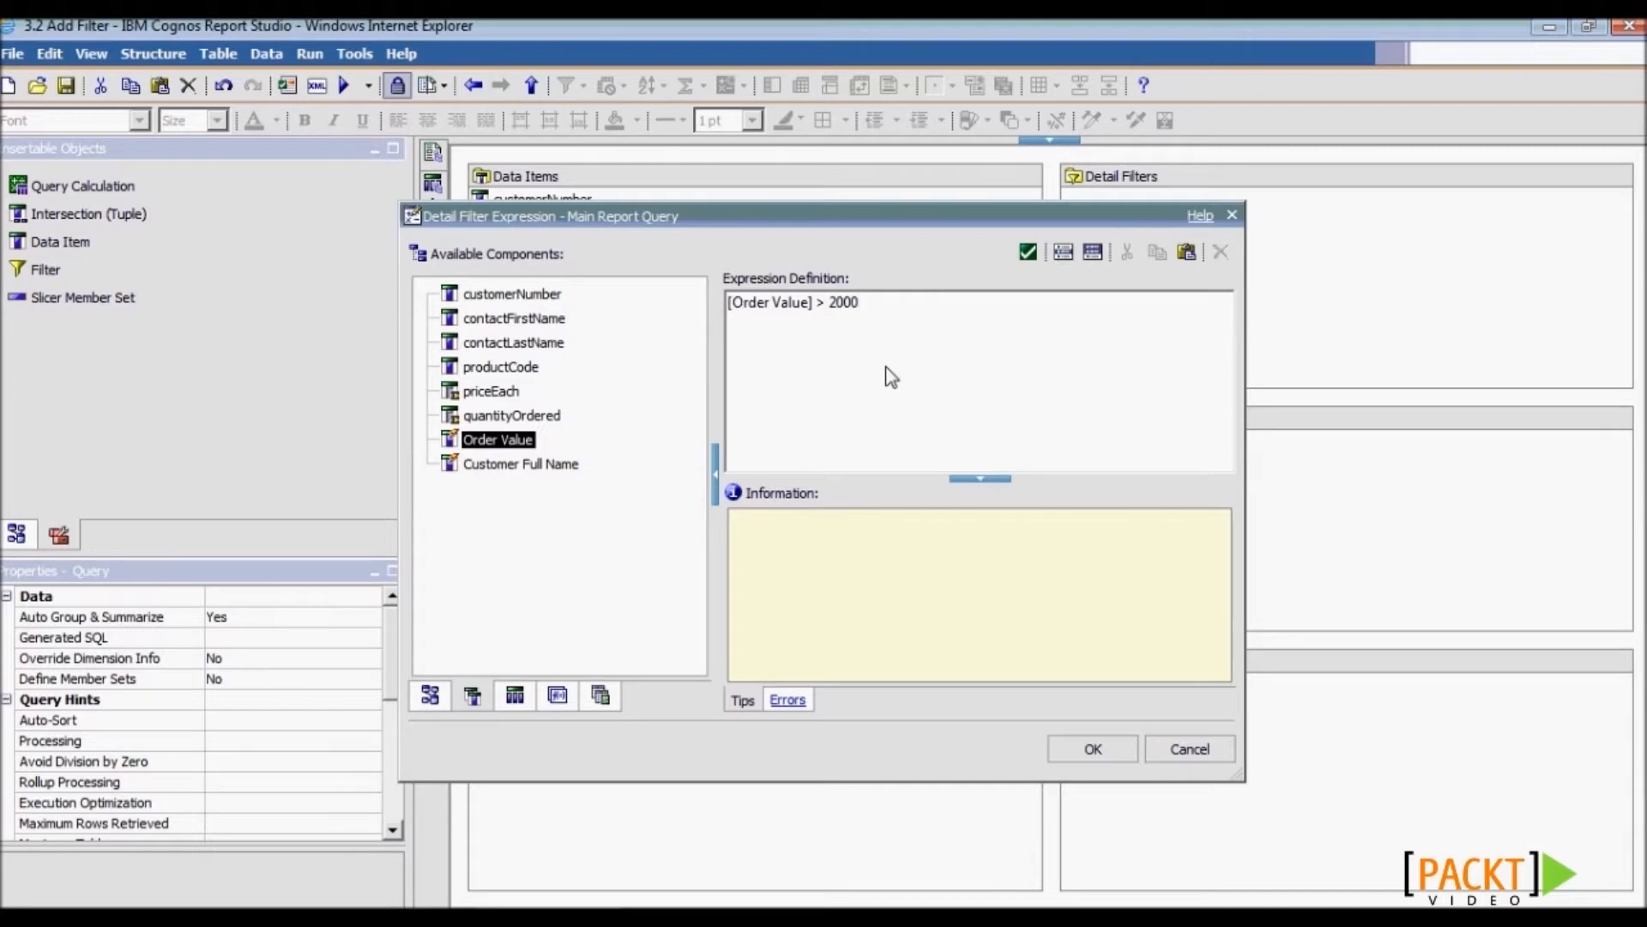
click(557, 696)
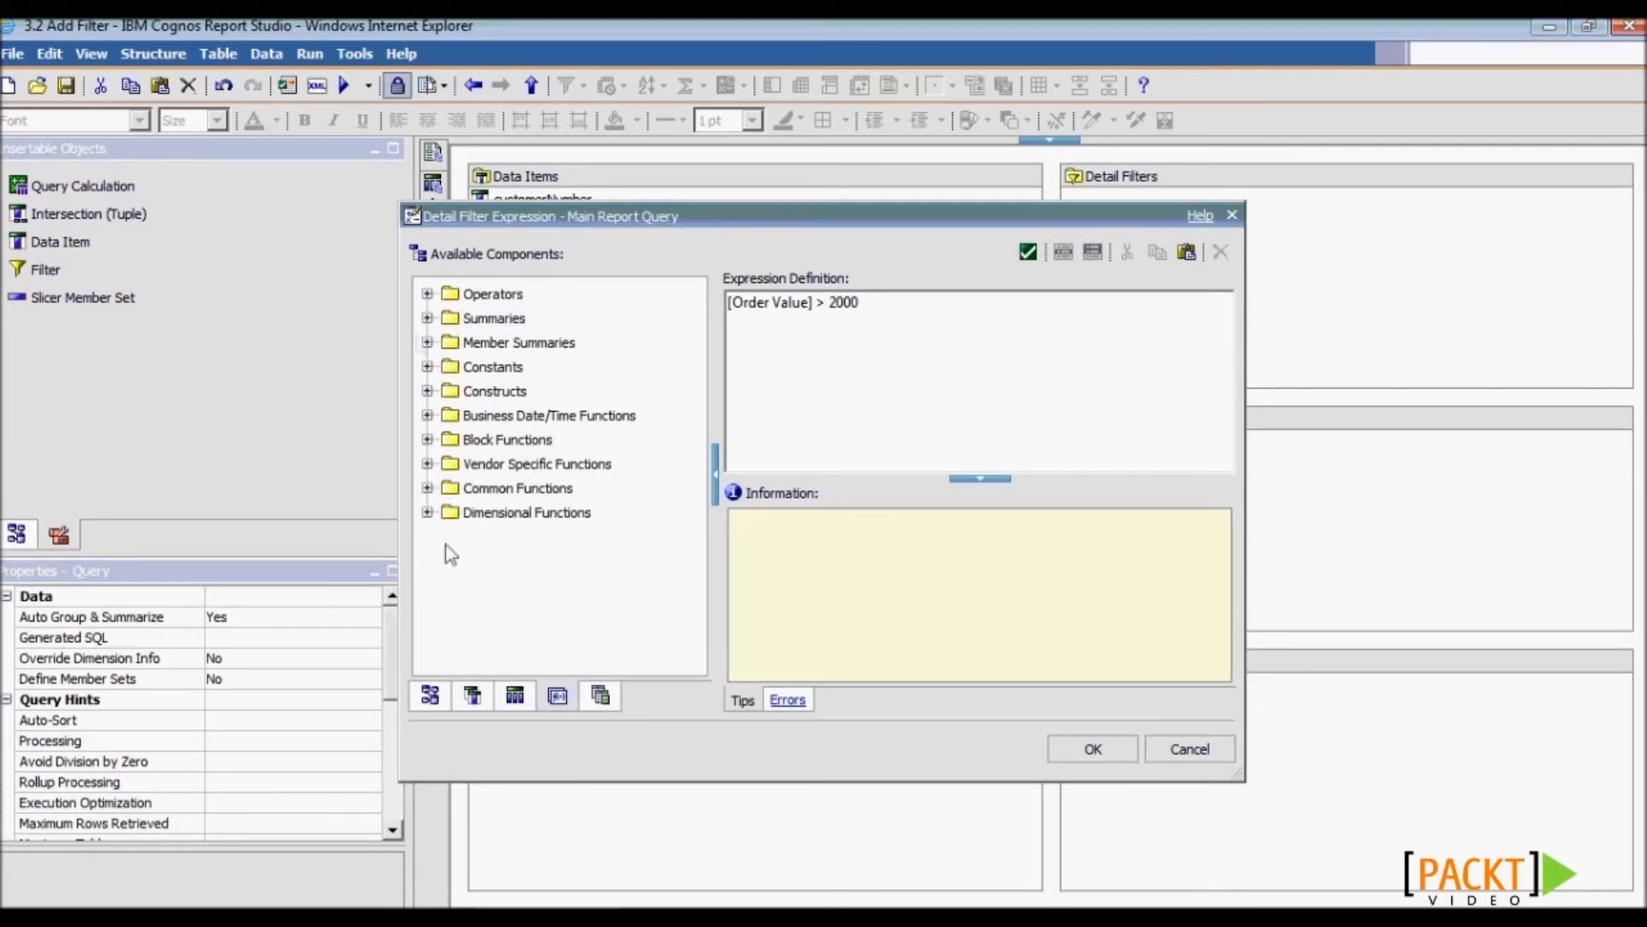
click(1098, 750)
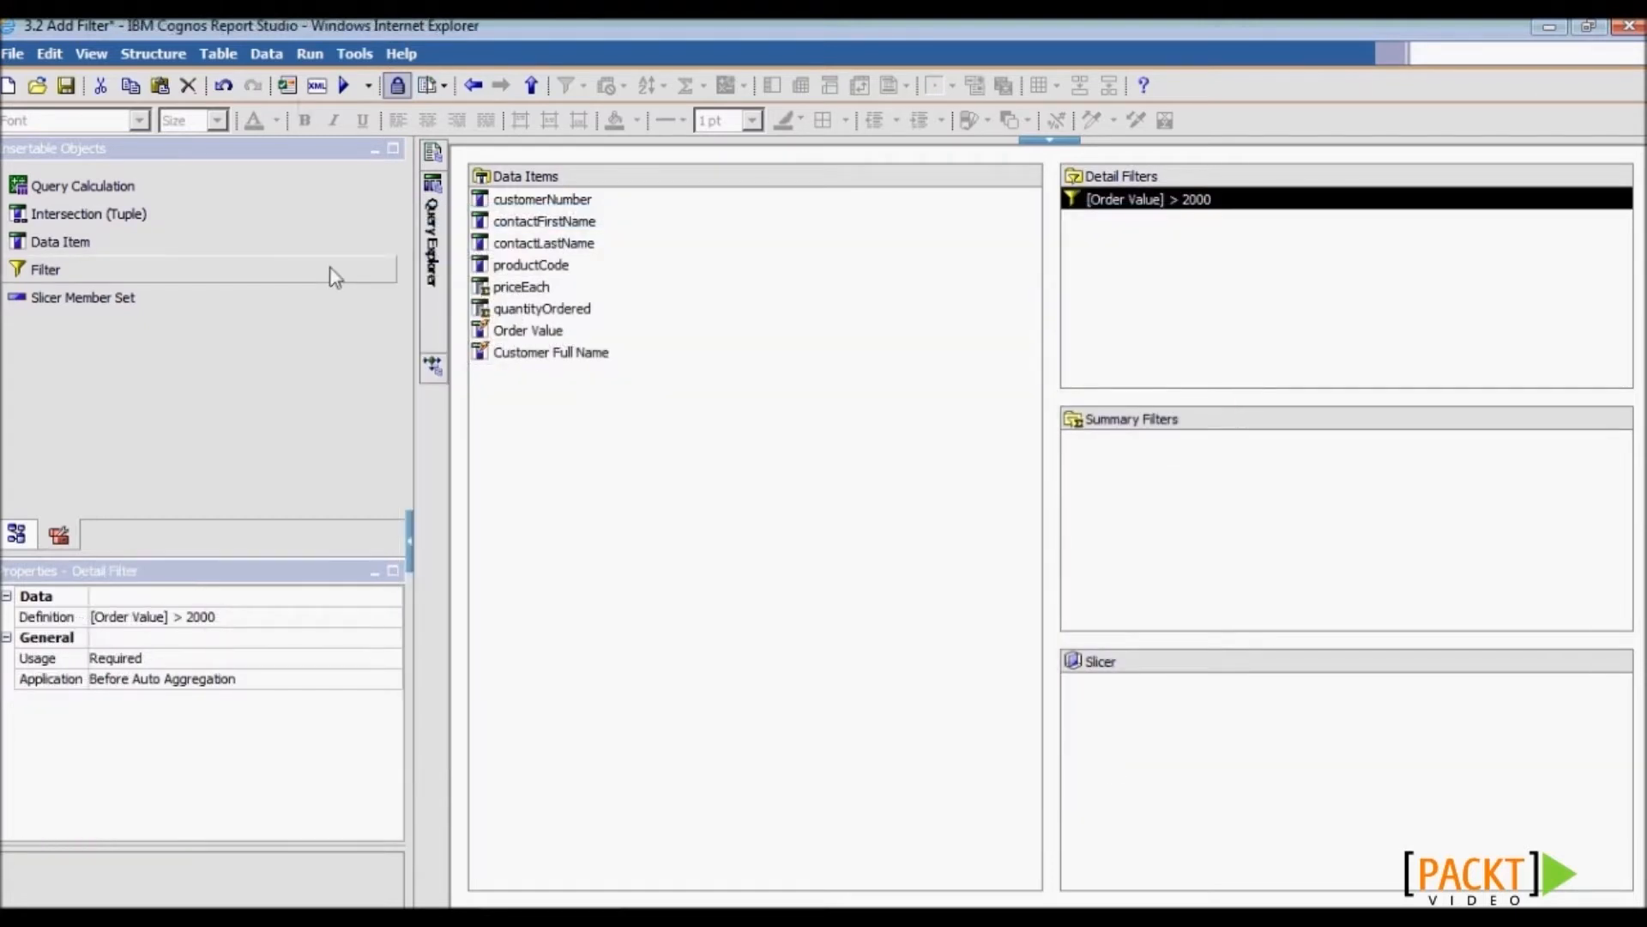
- Validate the report, save it, and run it in Cognos Viewer
click(287, 87)
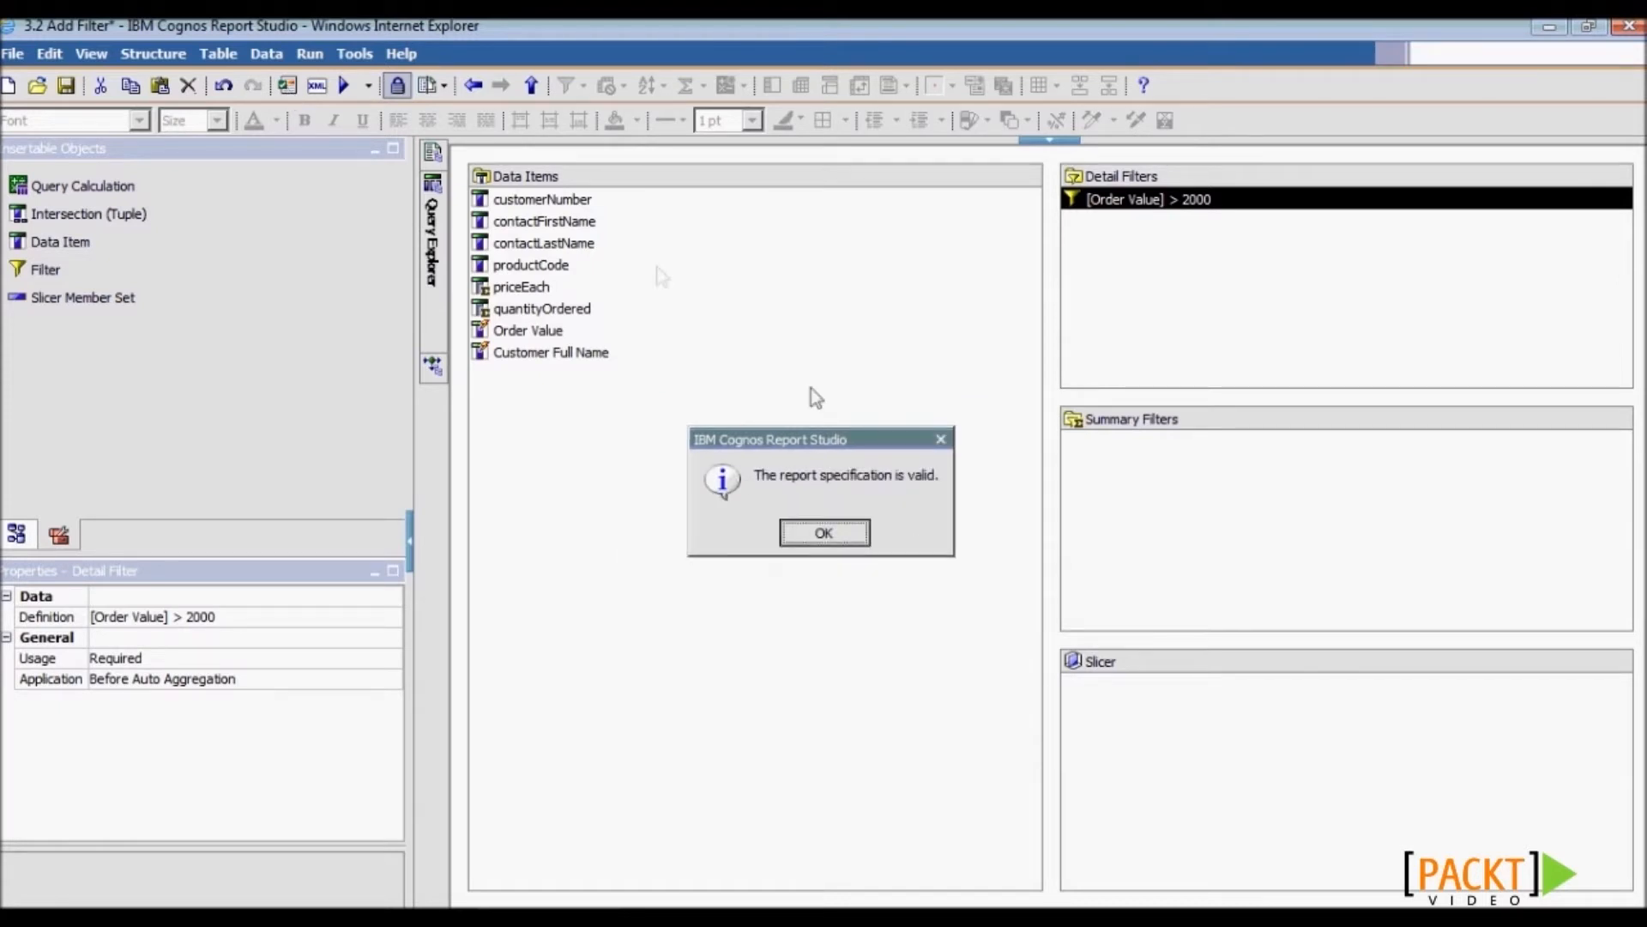
click(820, 531)
click(64, 86)
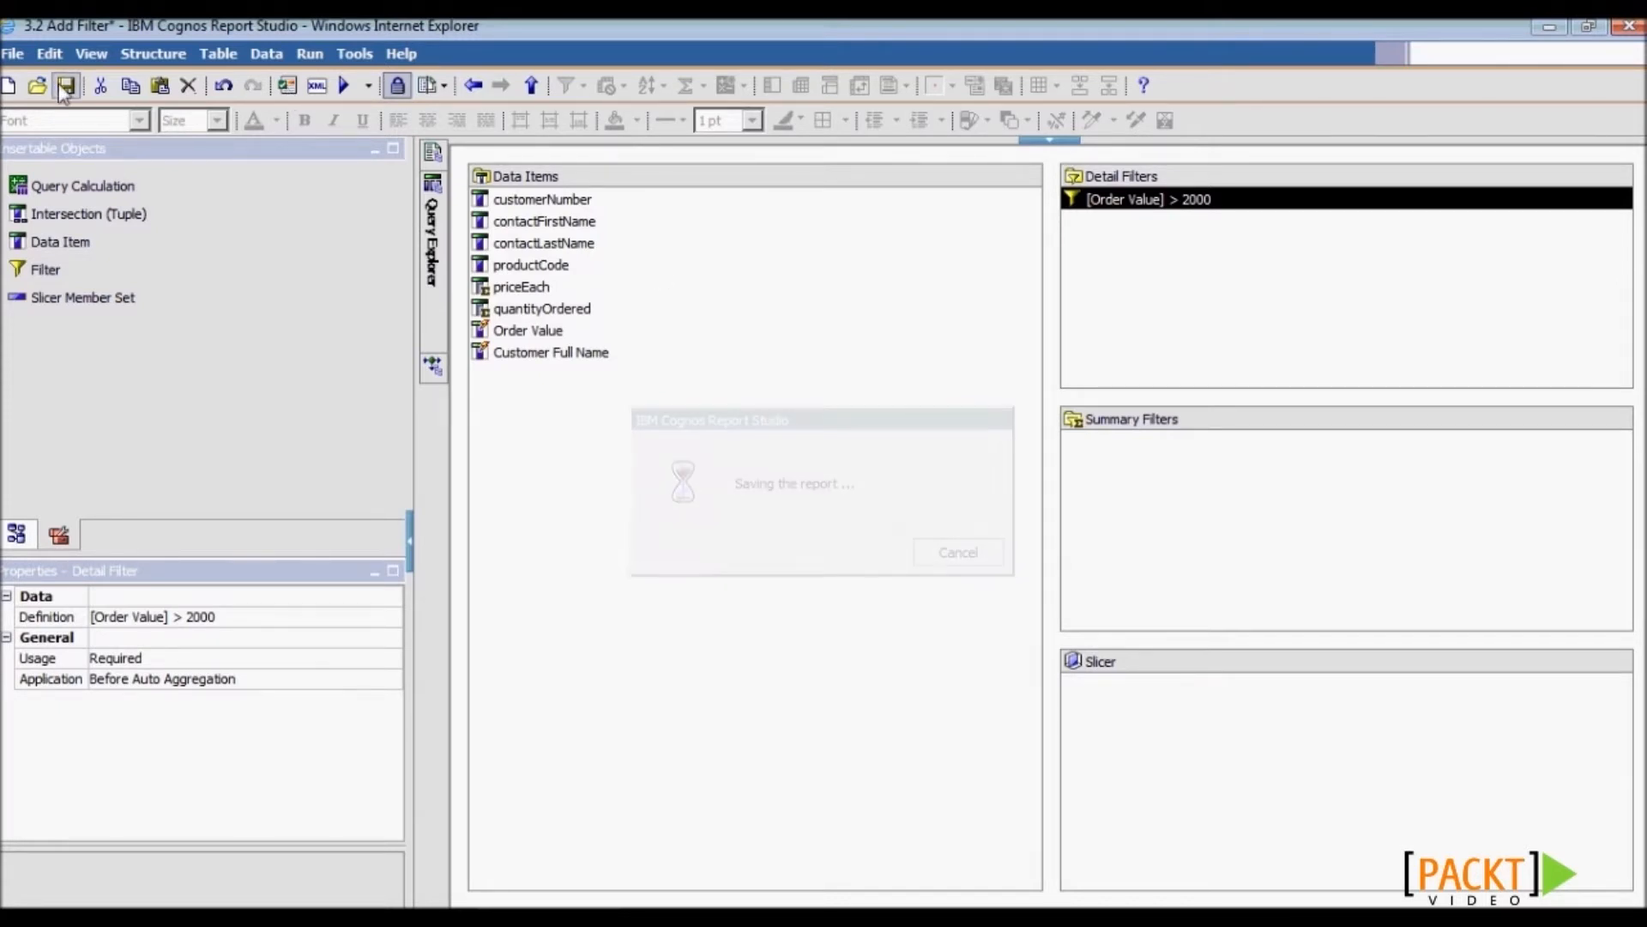
click(344, 85)
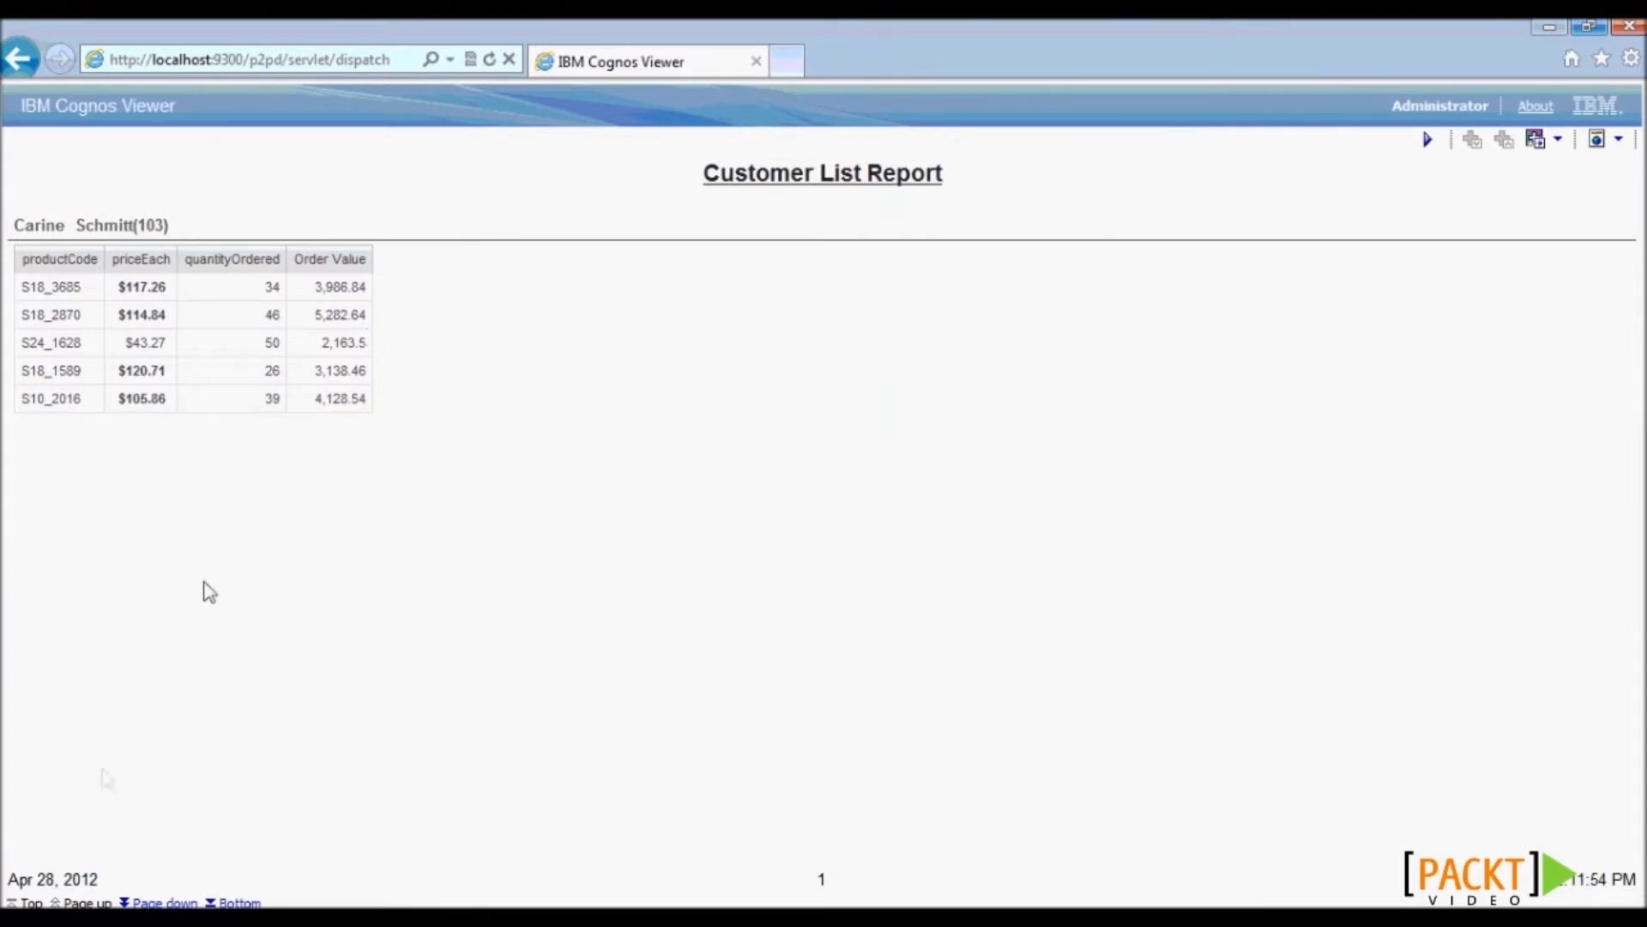
- Page down three times through the filtered report's customer pages
click(164, 903)
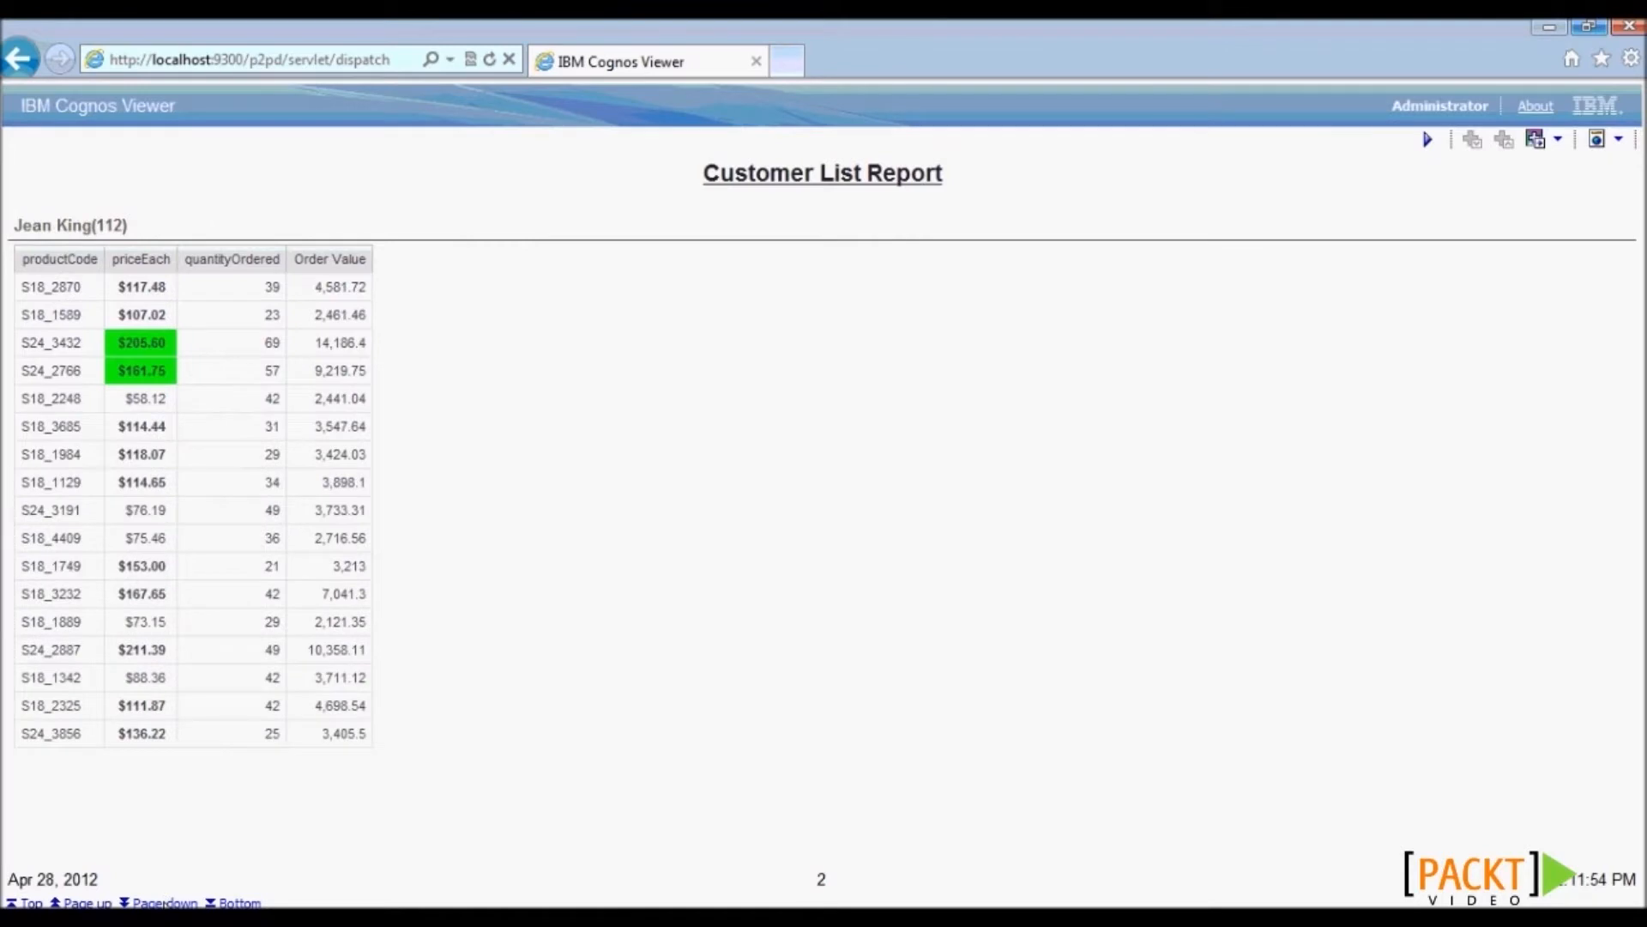
click(165, 903)
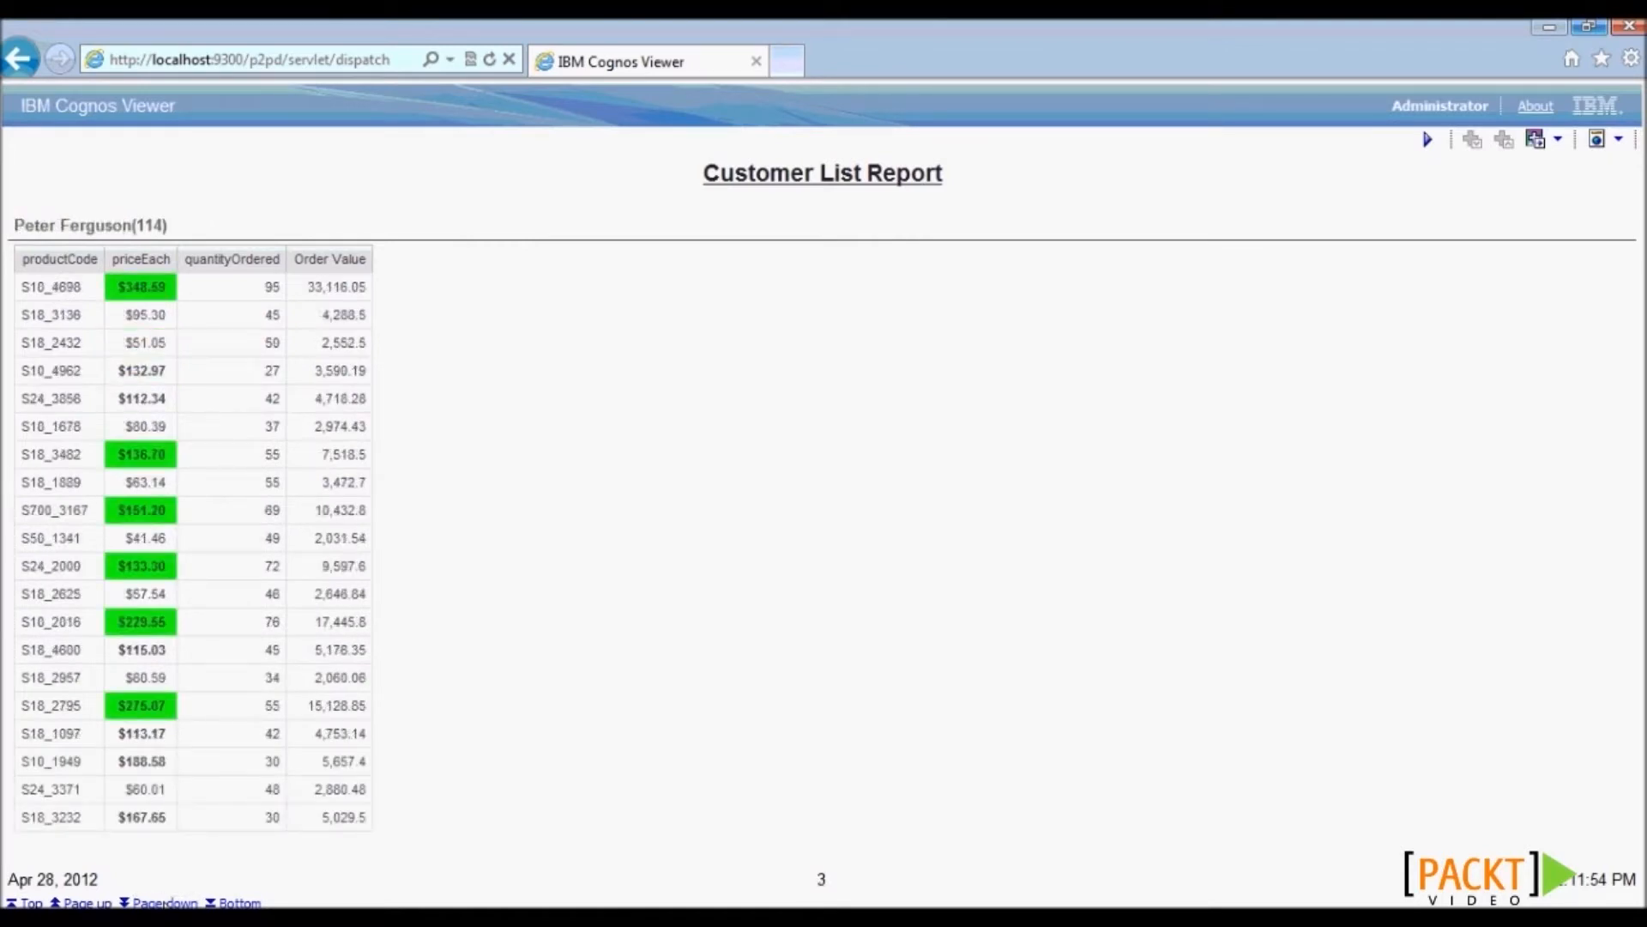
click(165, 903)
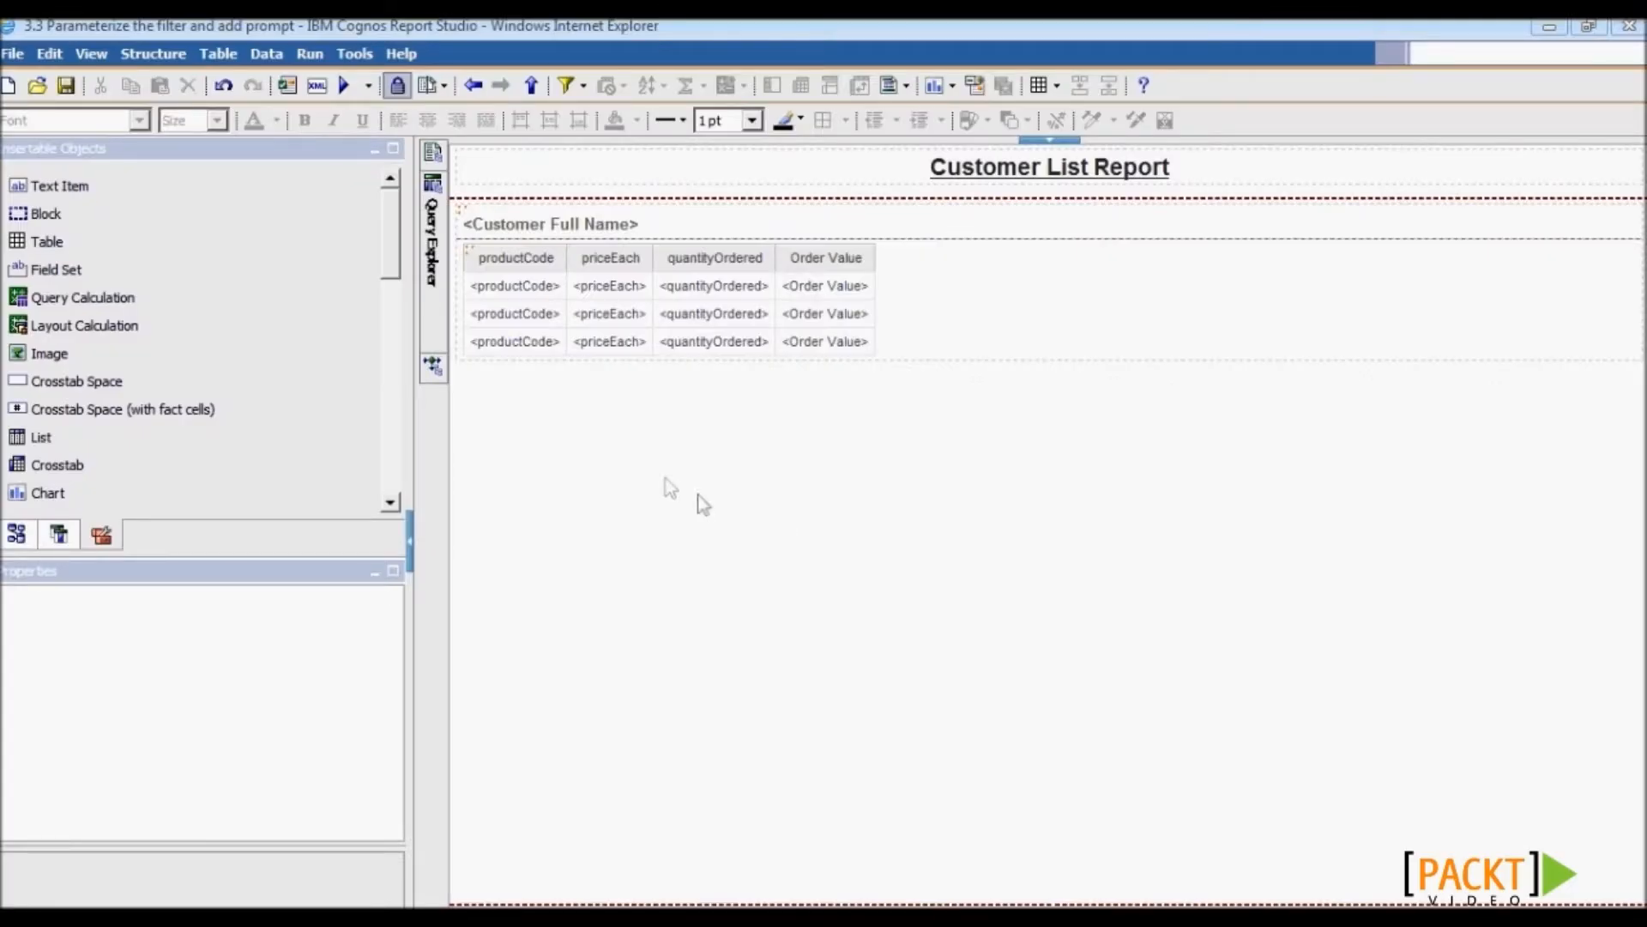
- Edit the Order Value detail filter to read [Order Value] > ?OrderThreshold? instead of 2000
mouse_move(425, 296)
click(556, 212)
double_click(562, 219)
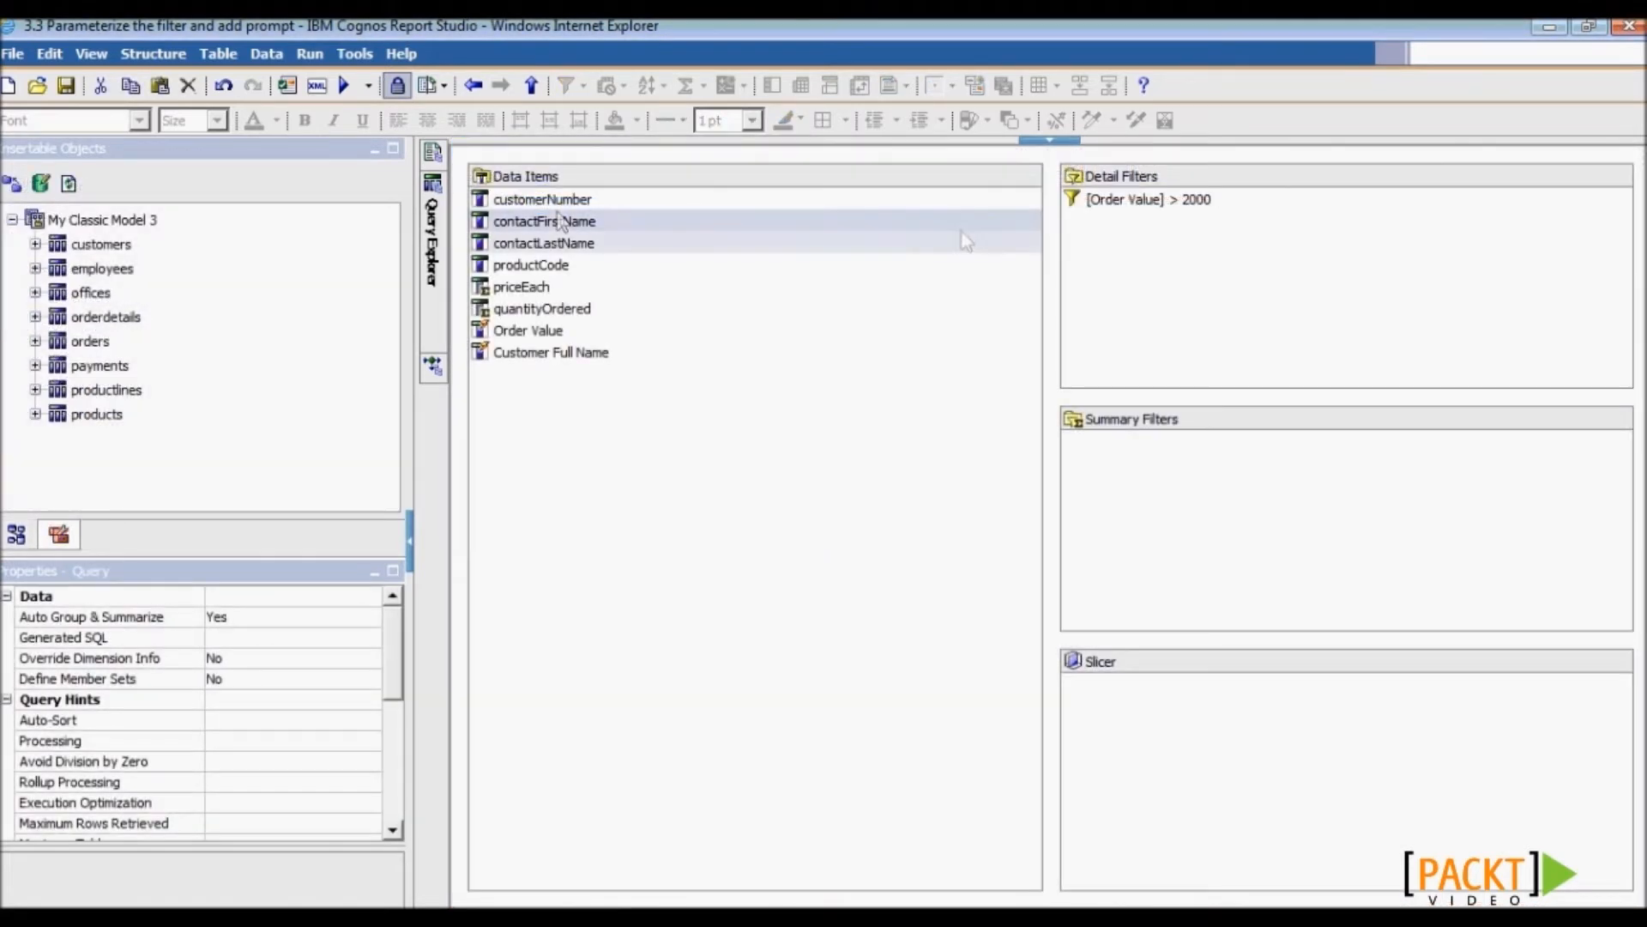
click(1117, 202)
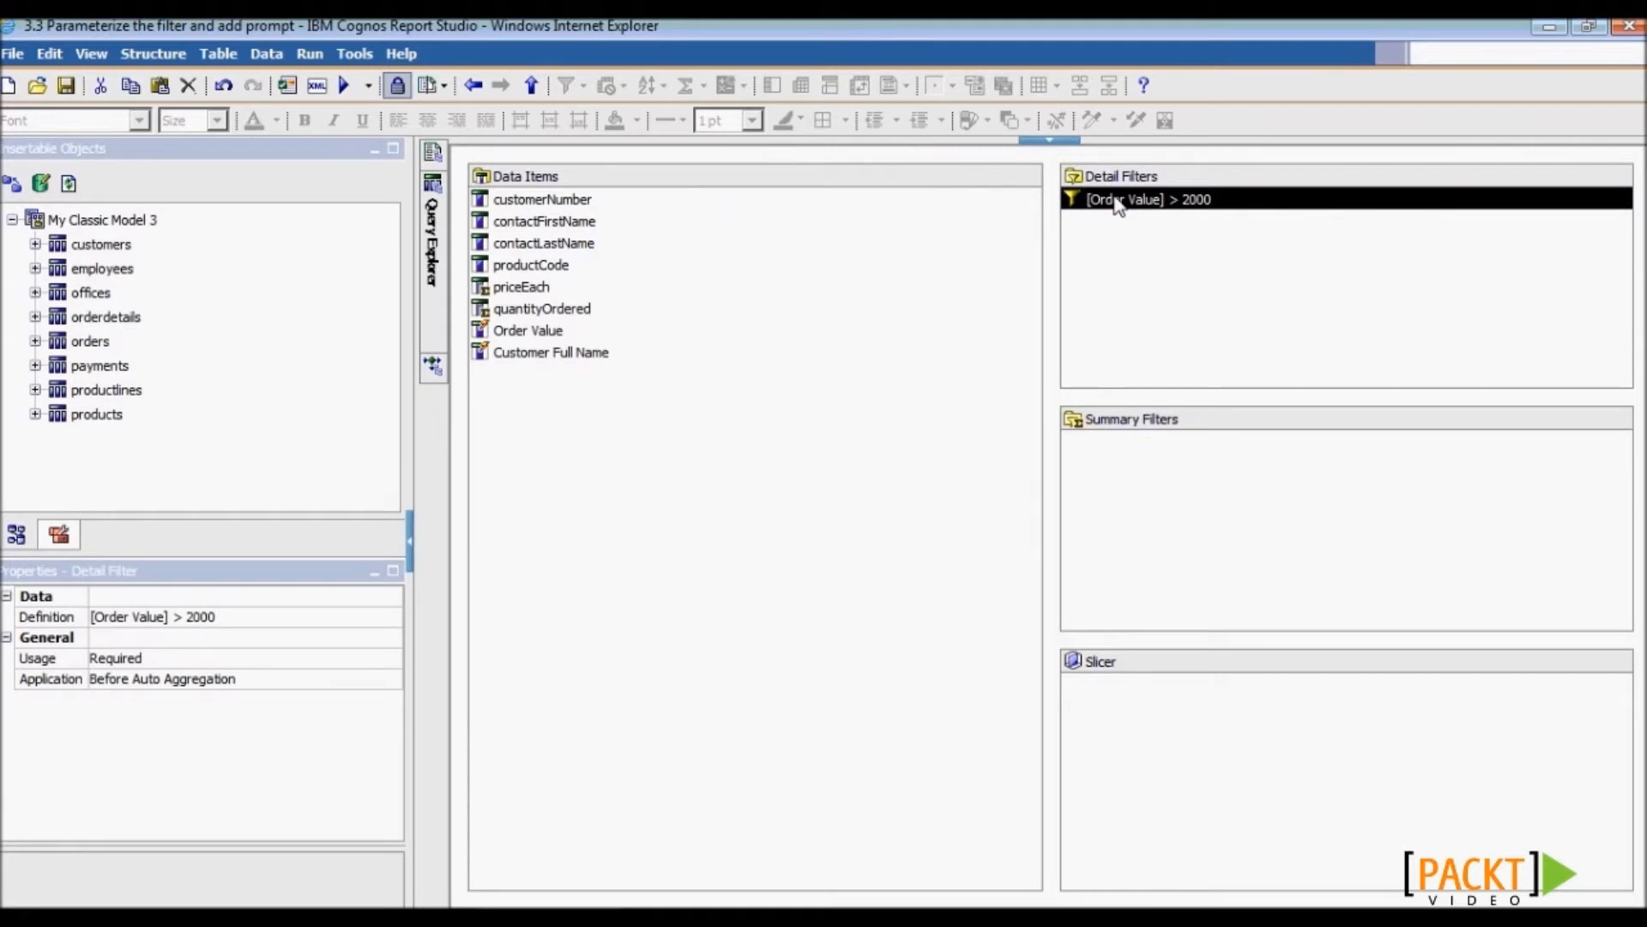
double_click(1117, 203)
click(918, 302)
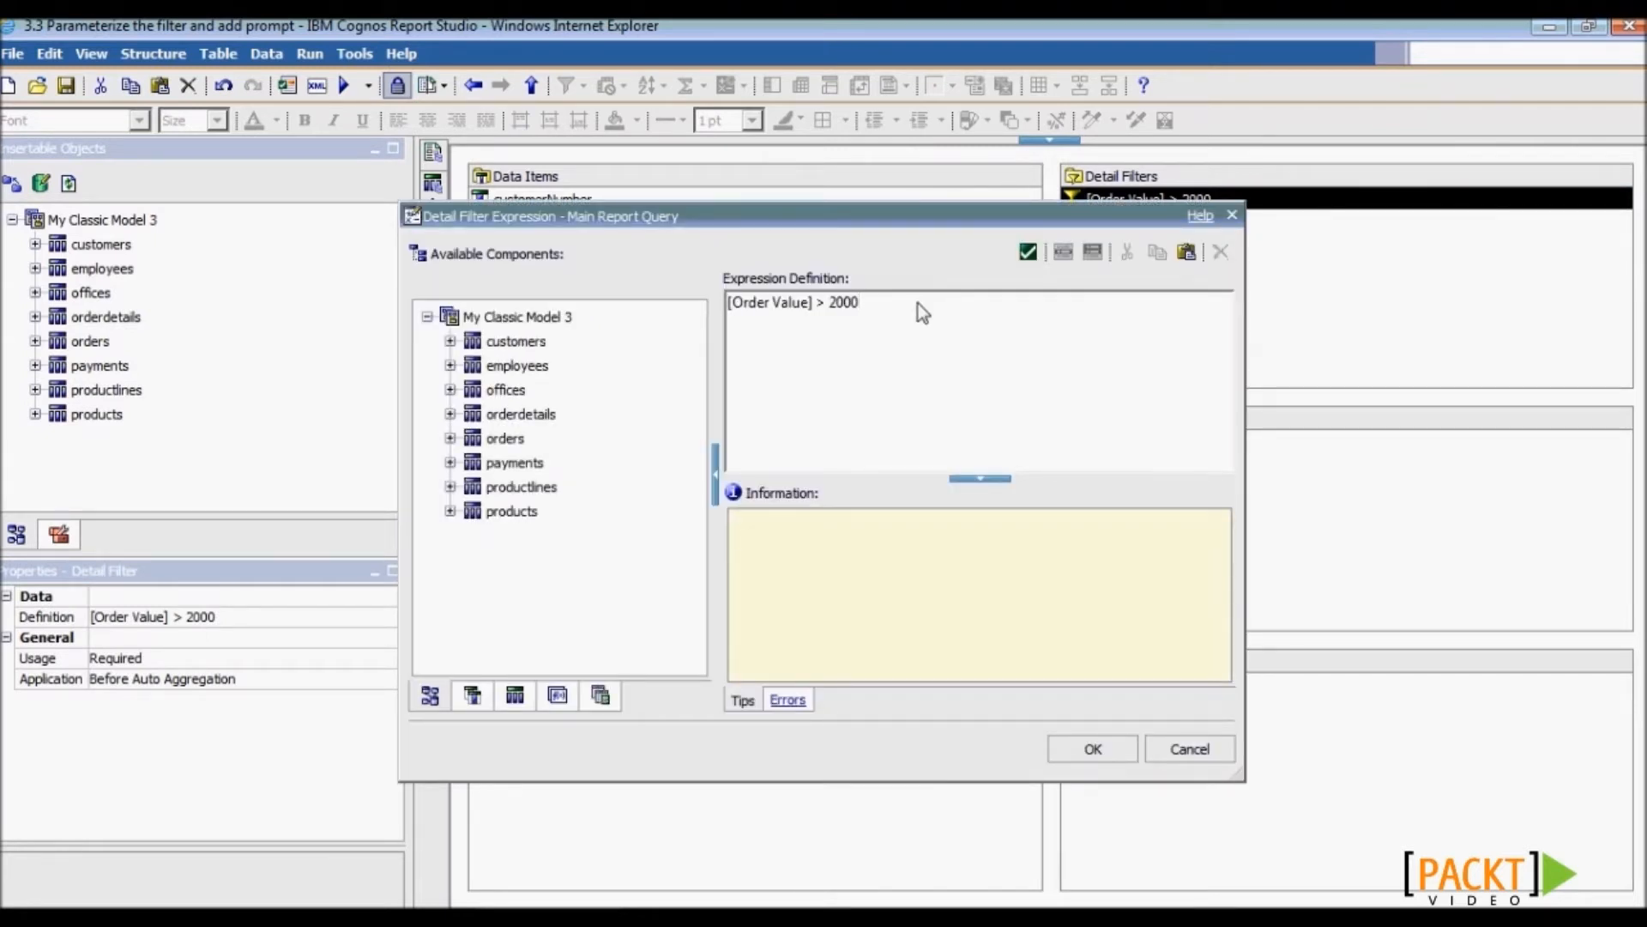
key(BackSpace)
key(BackSpace)
key(BackSpace)
key(BackSpace)
text(?Order)
drag(936, 304, 815, 306)
click(950, 397)
click(1093, 749)
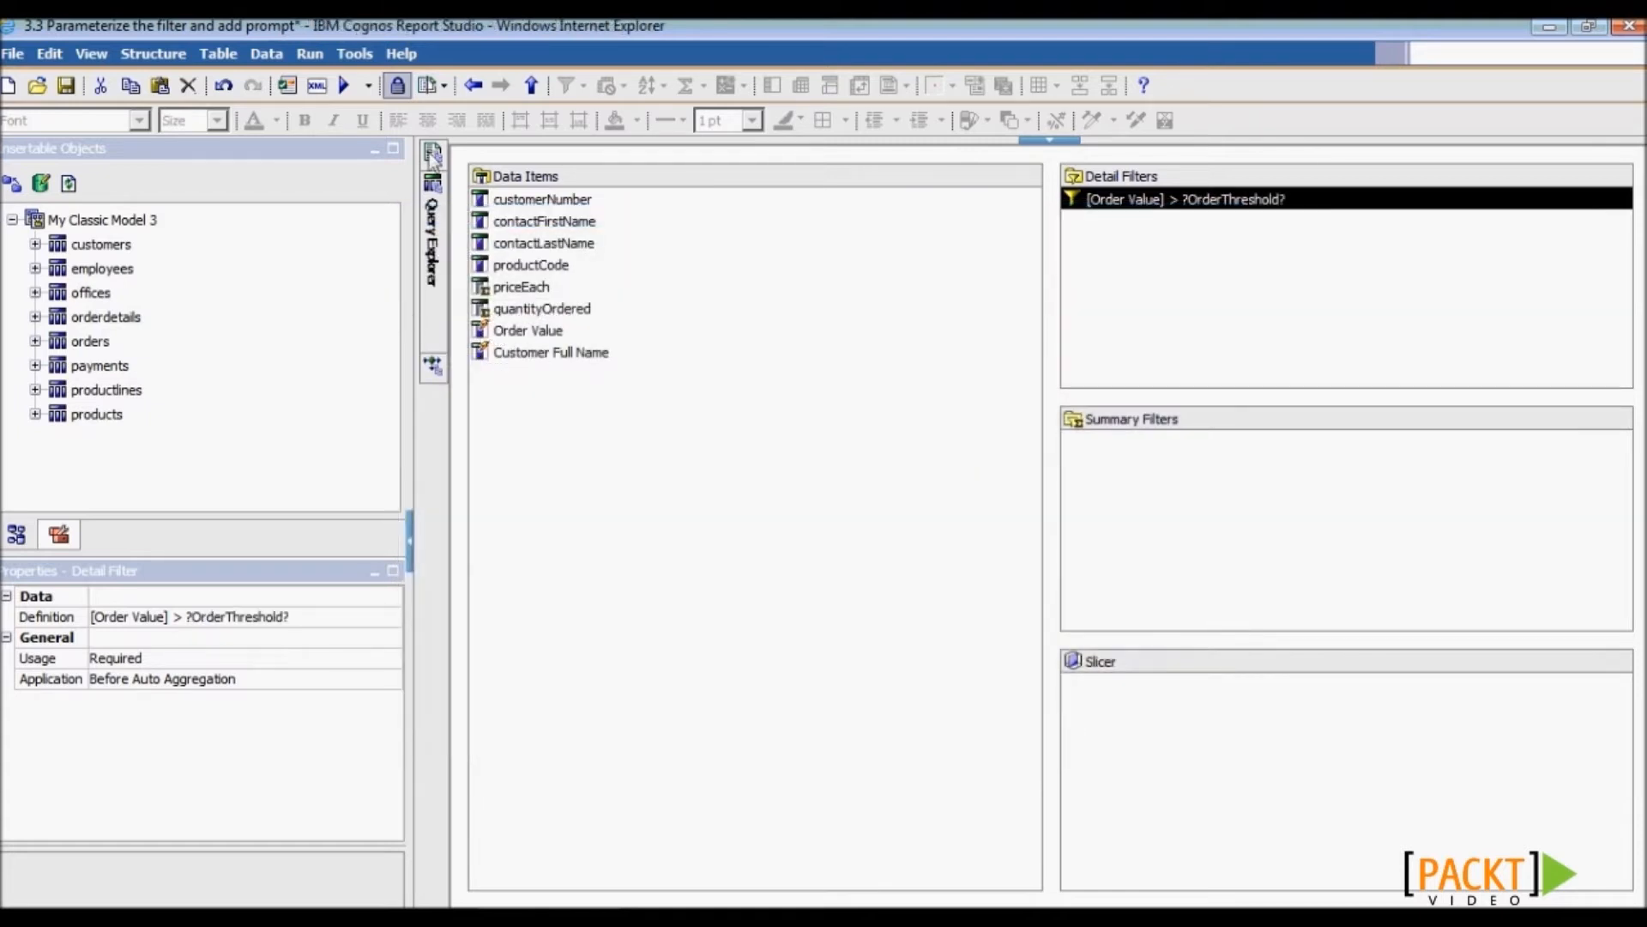
- Create Prompt Page1 under Prompt Pages, open it, and place a text box prompt on it
mouse_move(433, 153)
click(532, 229)
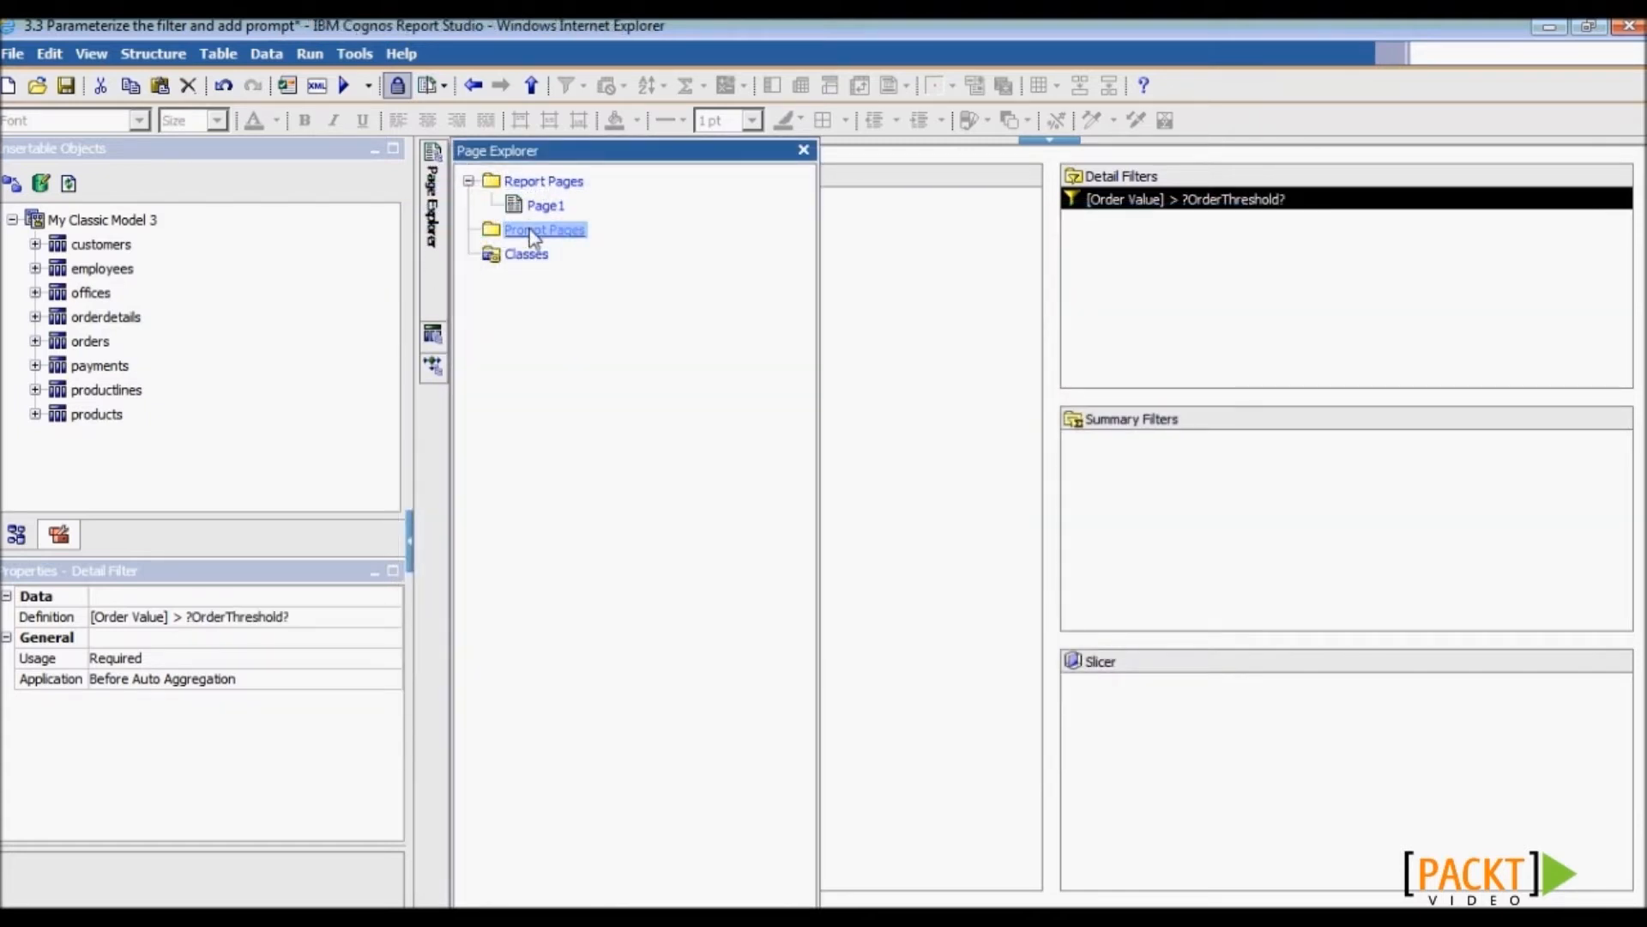
drag(71, 194, 610, 276)
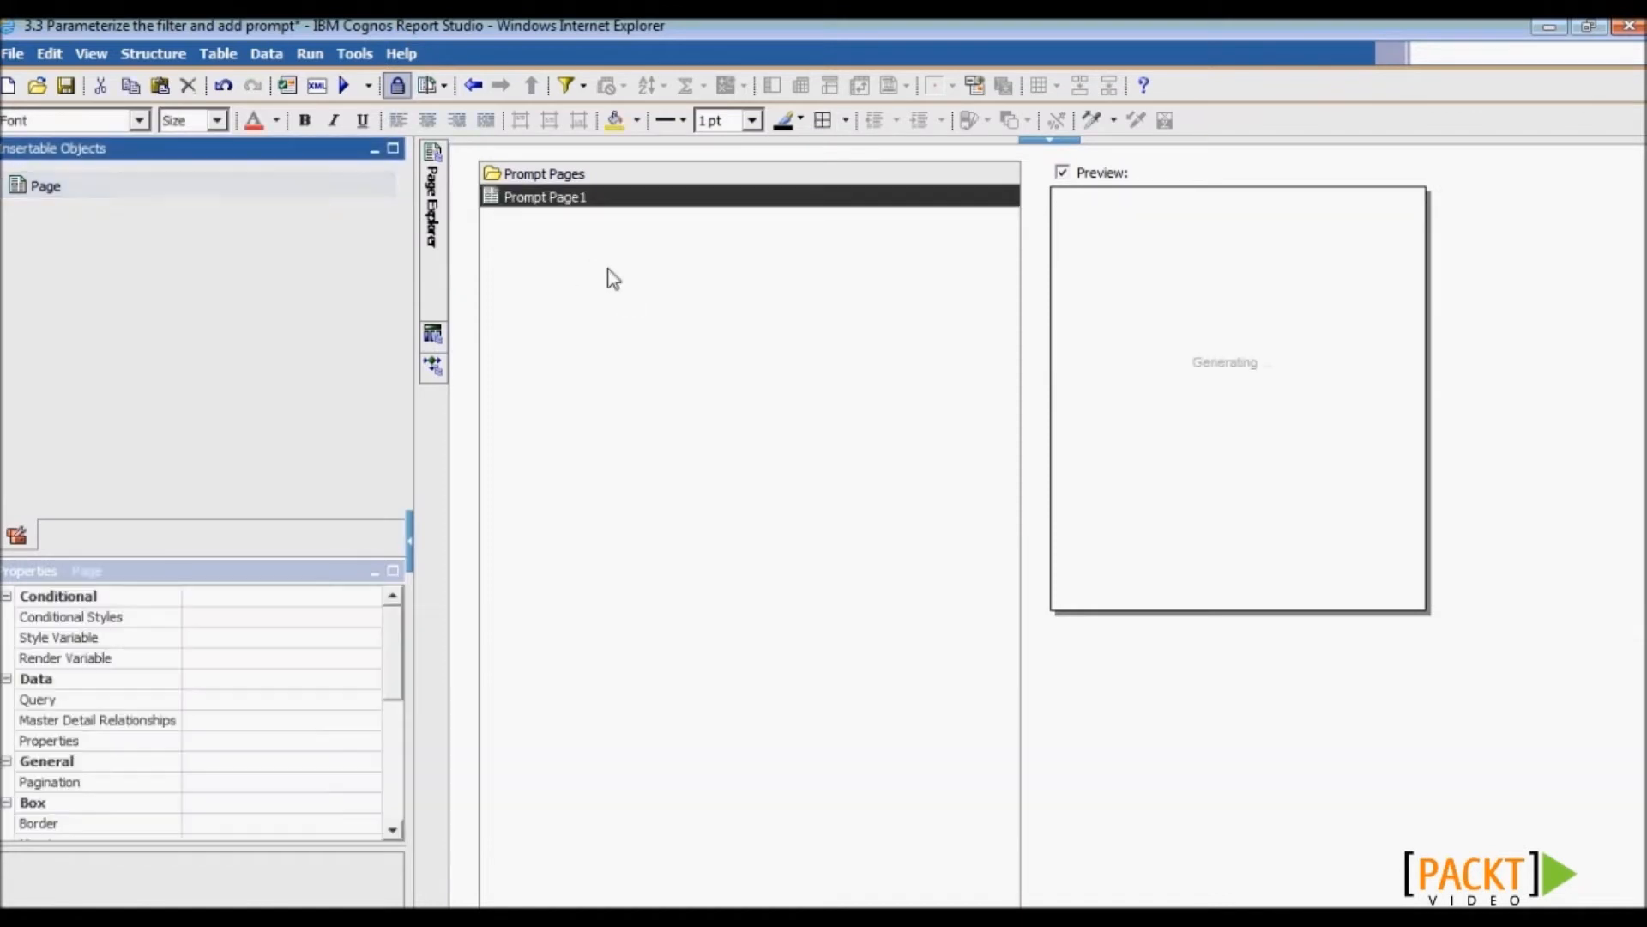
double_click(592, 199)
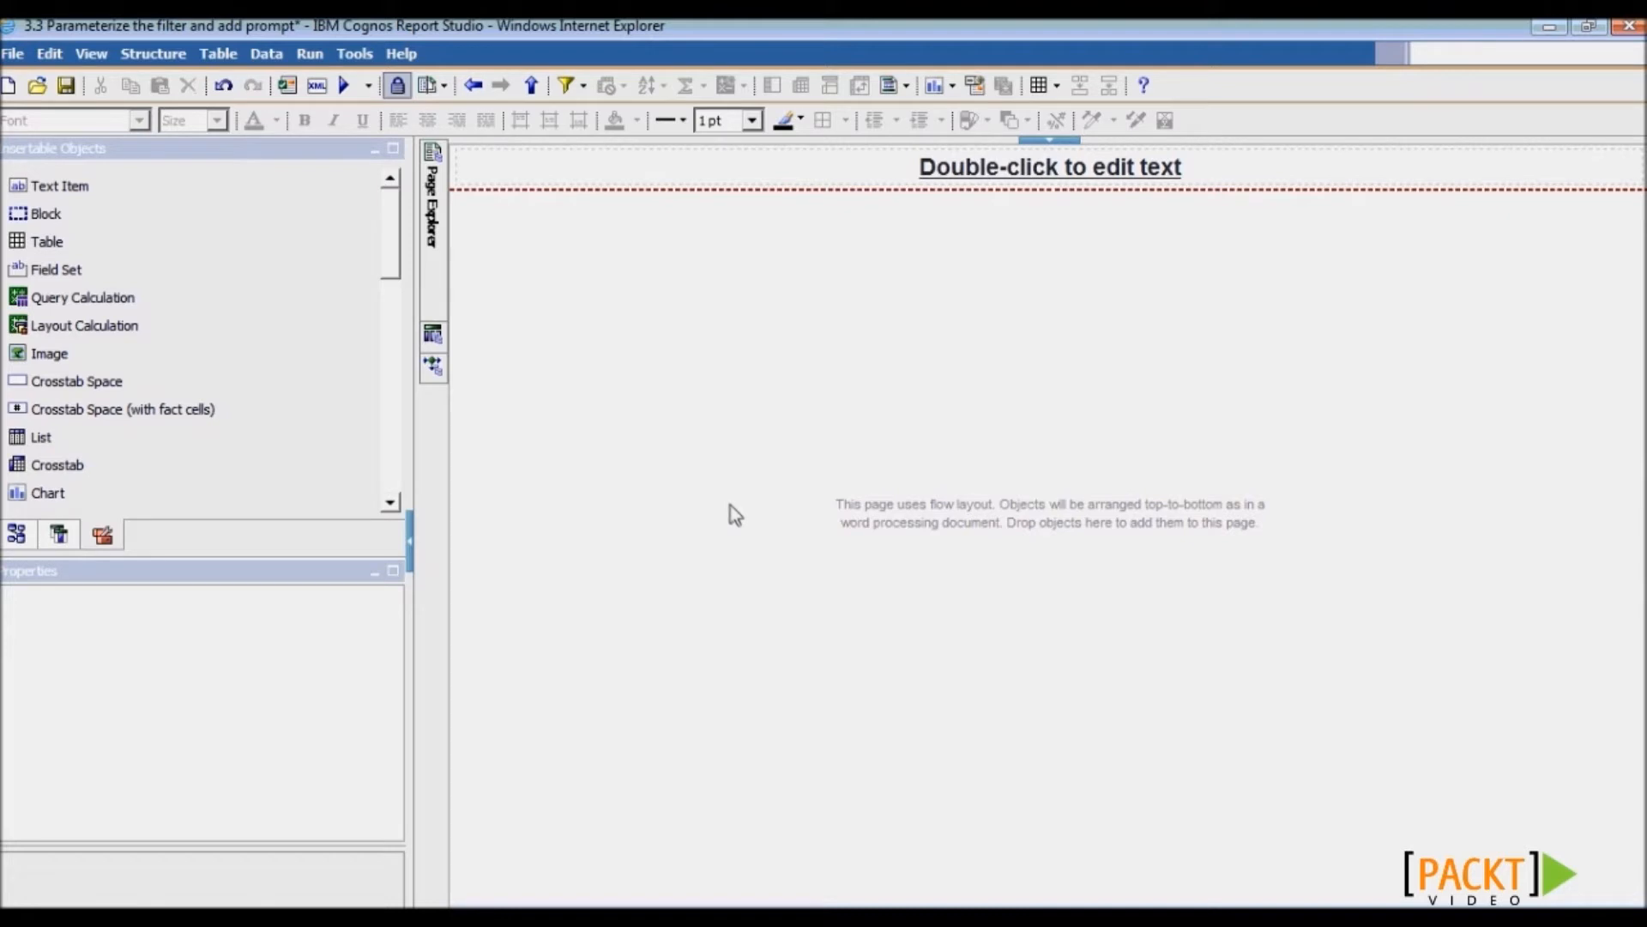
drag(395, 264, 388, 485)
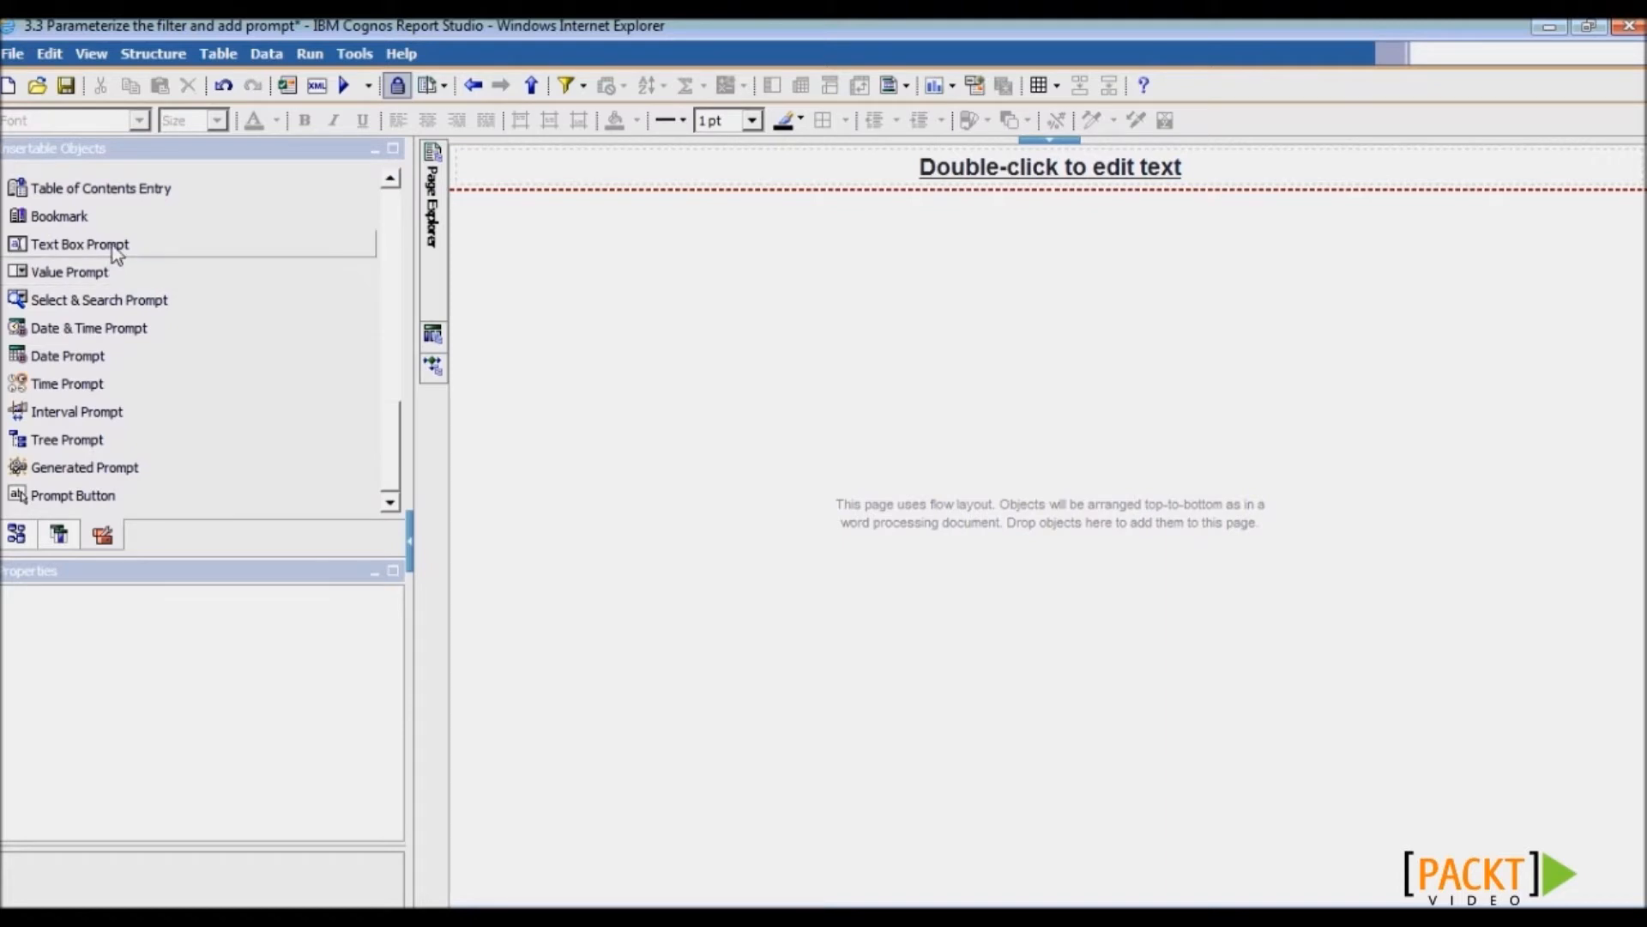
drag(116, 251, 712, 338)
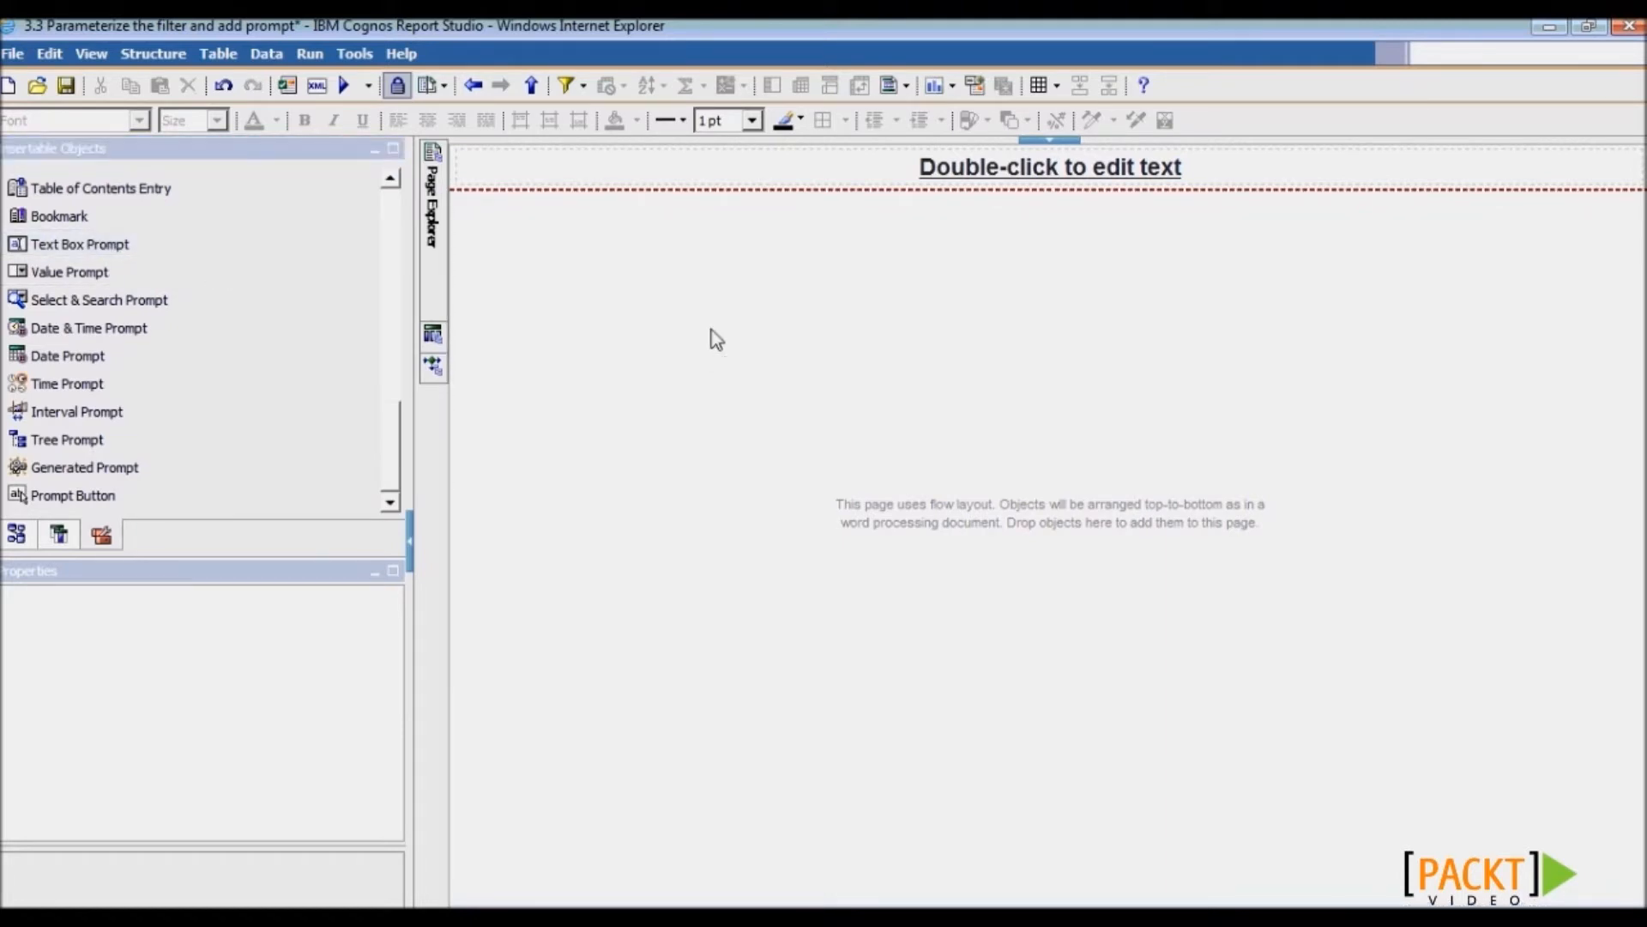
- Tie the text box prompt to the existing OrderThreshold parameter
click(549, 478)
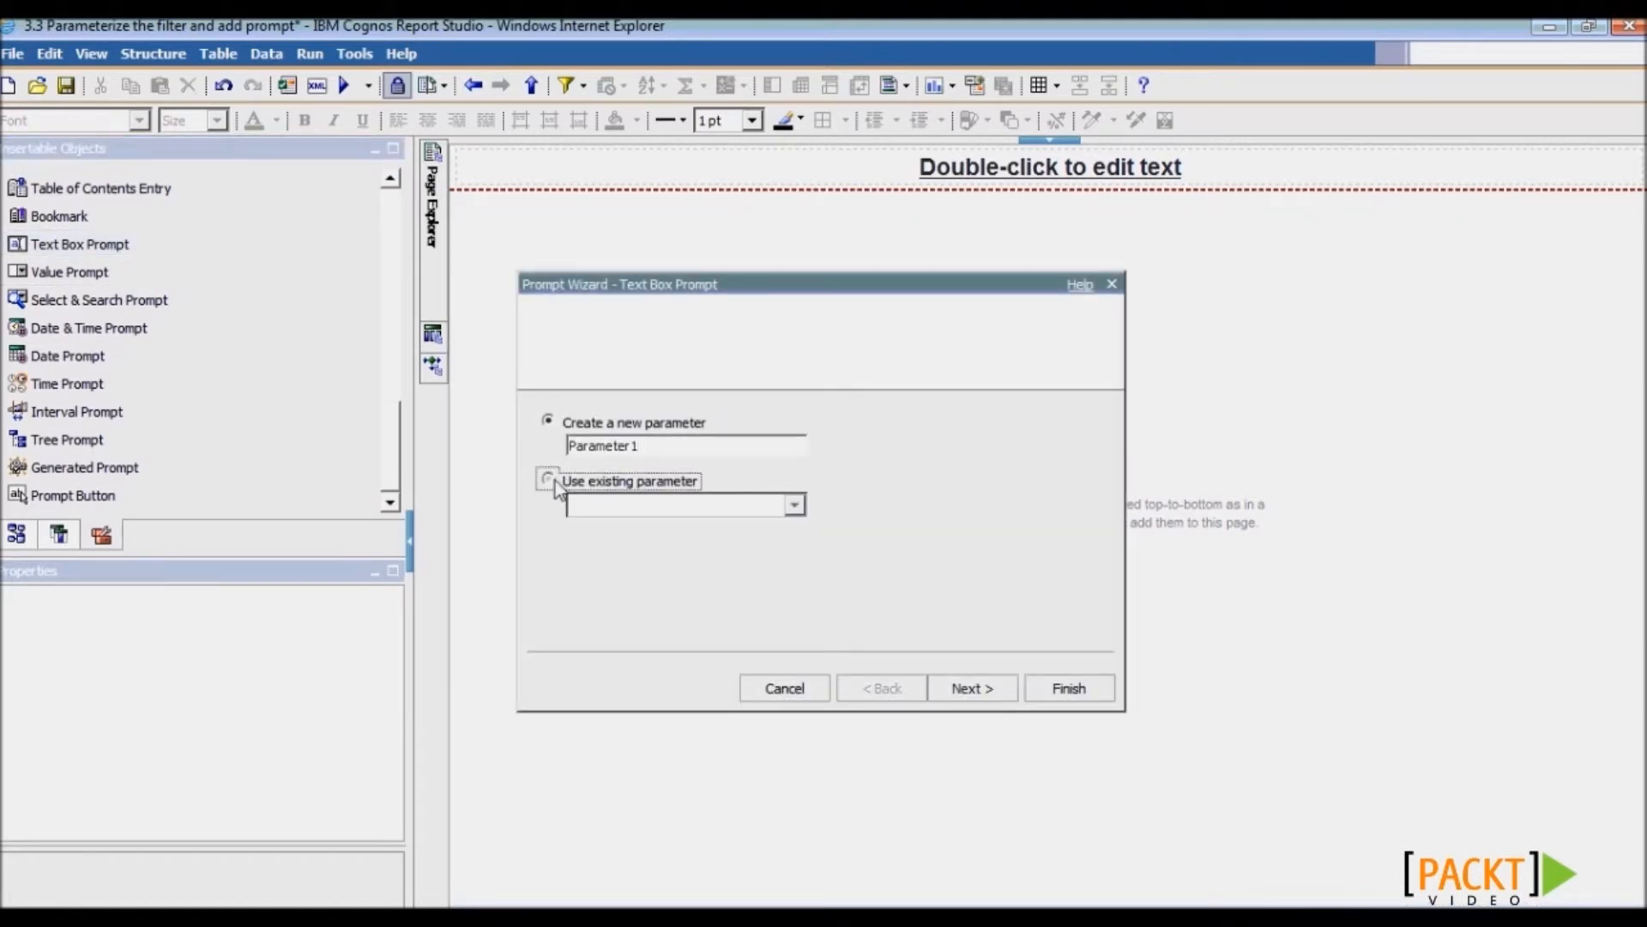
click(795, 506)
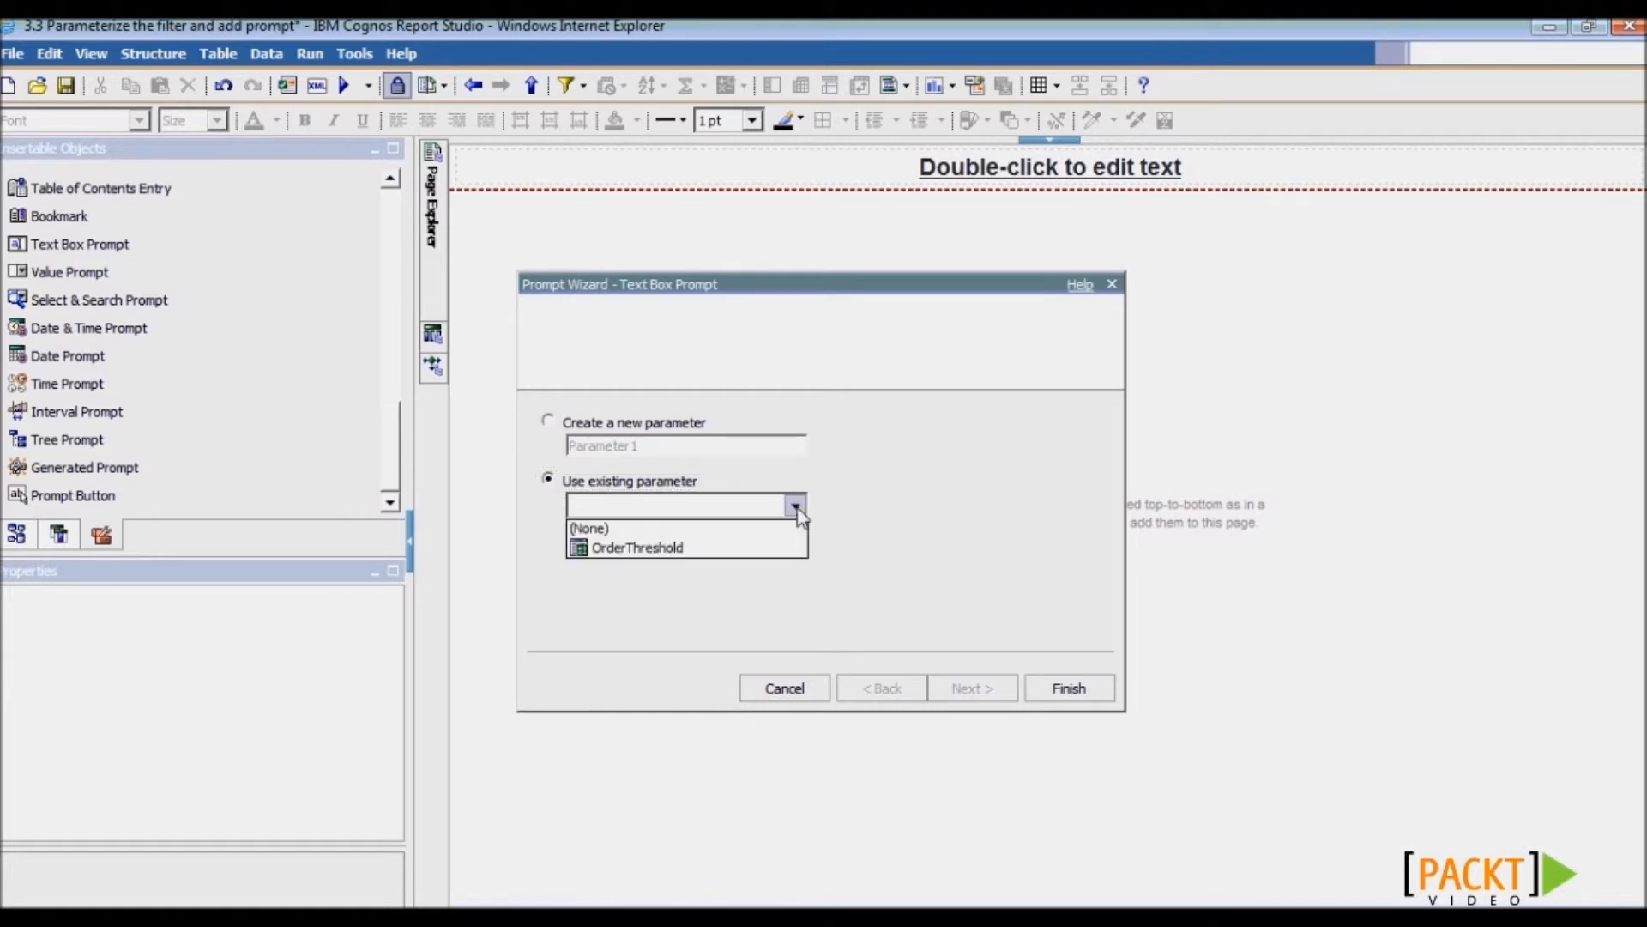
click(766, 547)
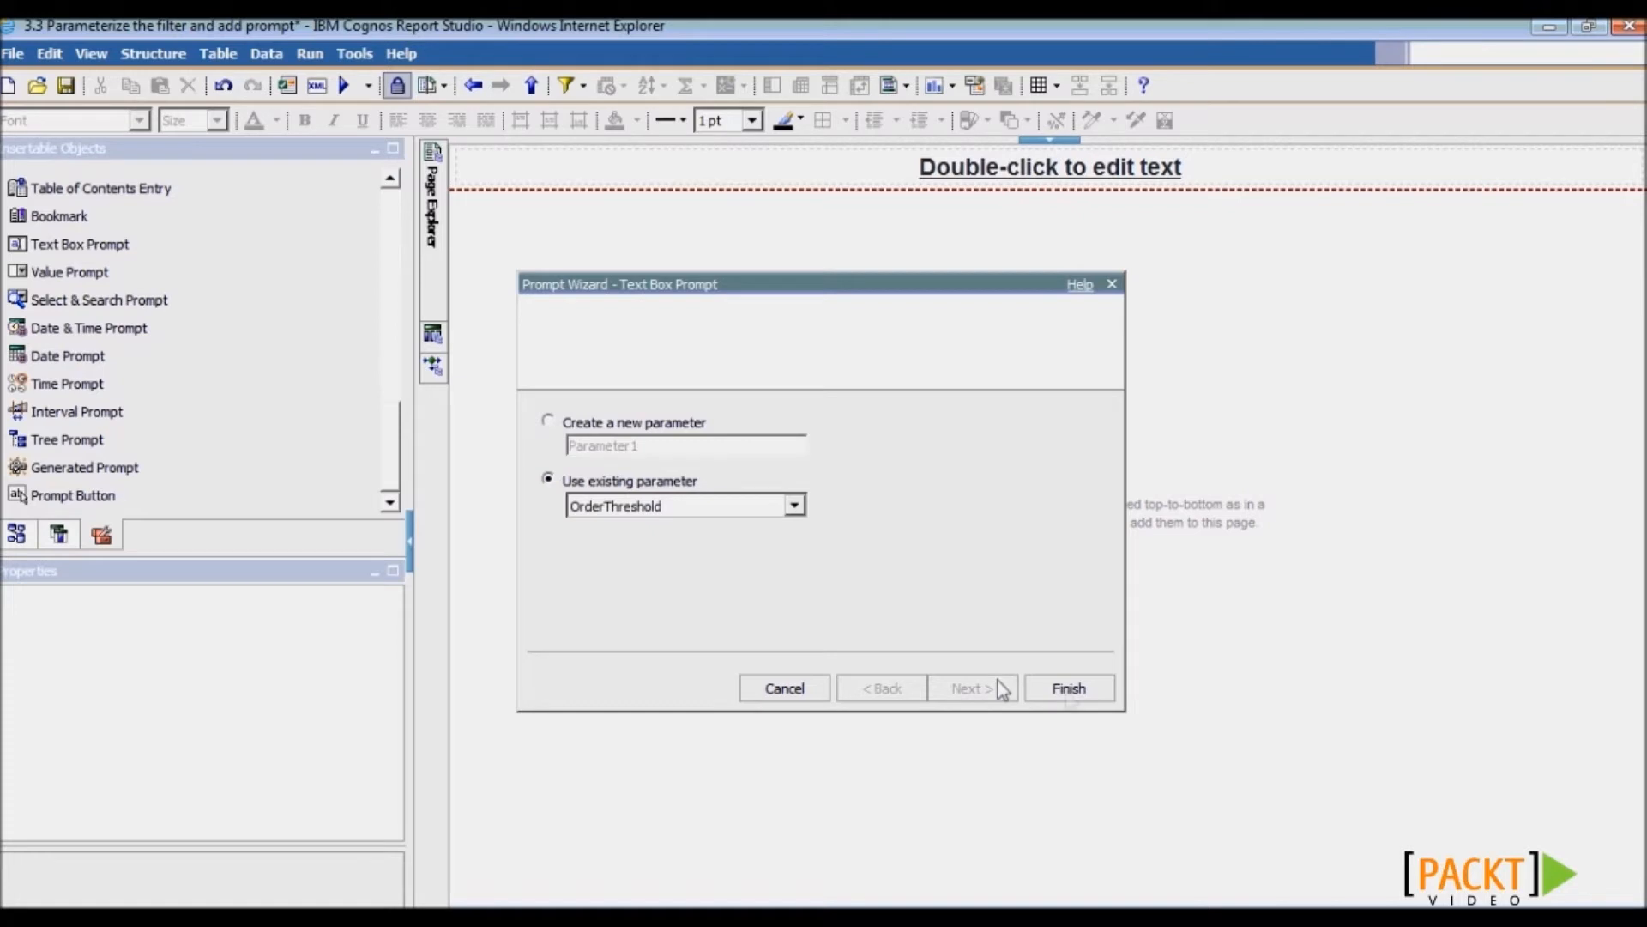
click(1068, 689)
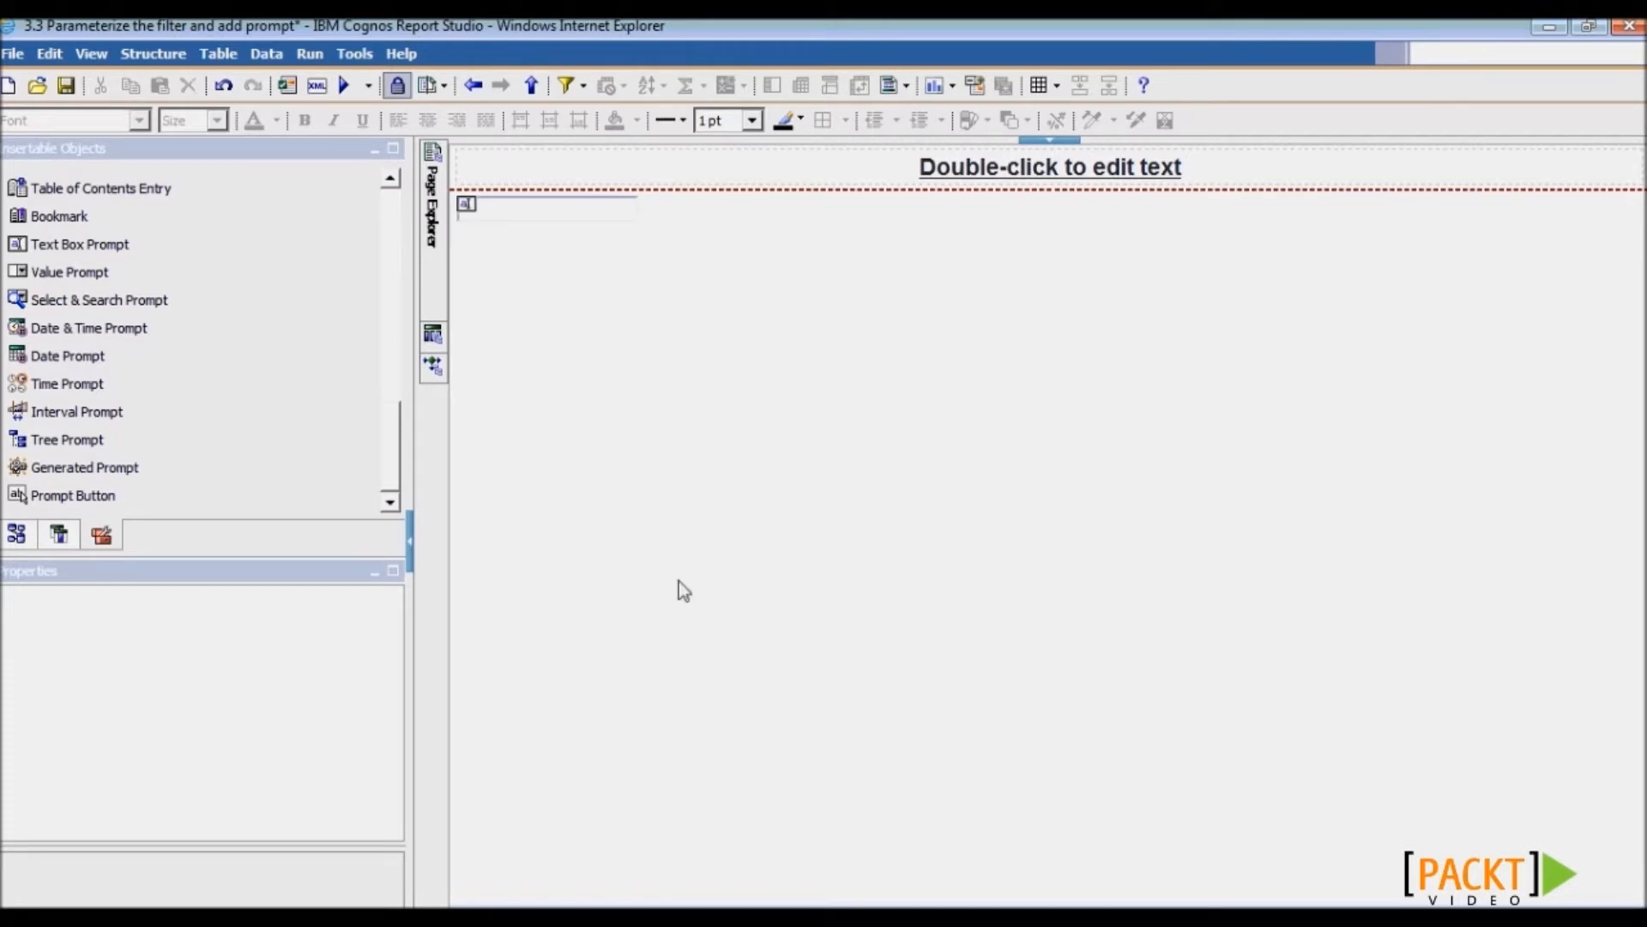
- Validate the report with 5000 entered for OrderThreshold, then save it
click(287, 86)
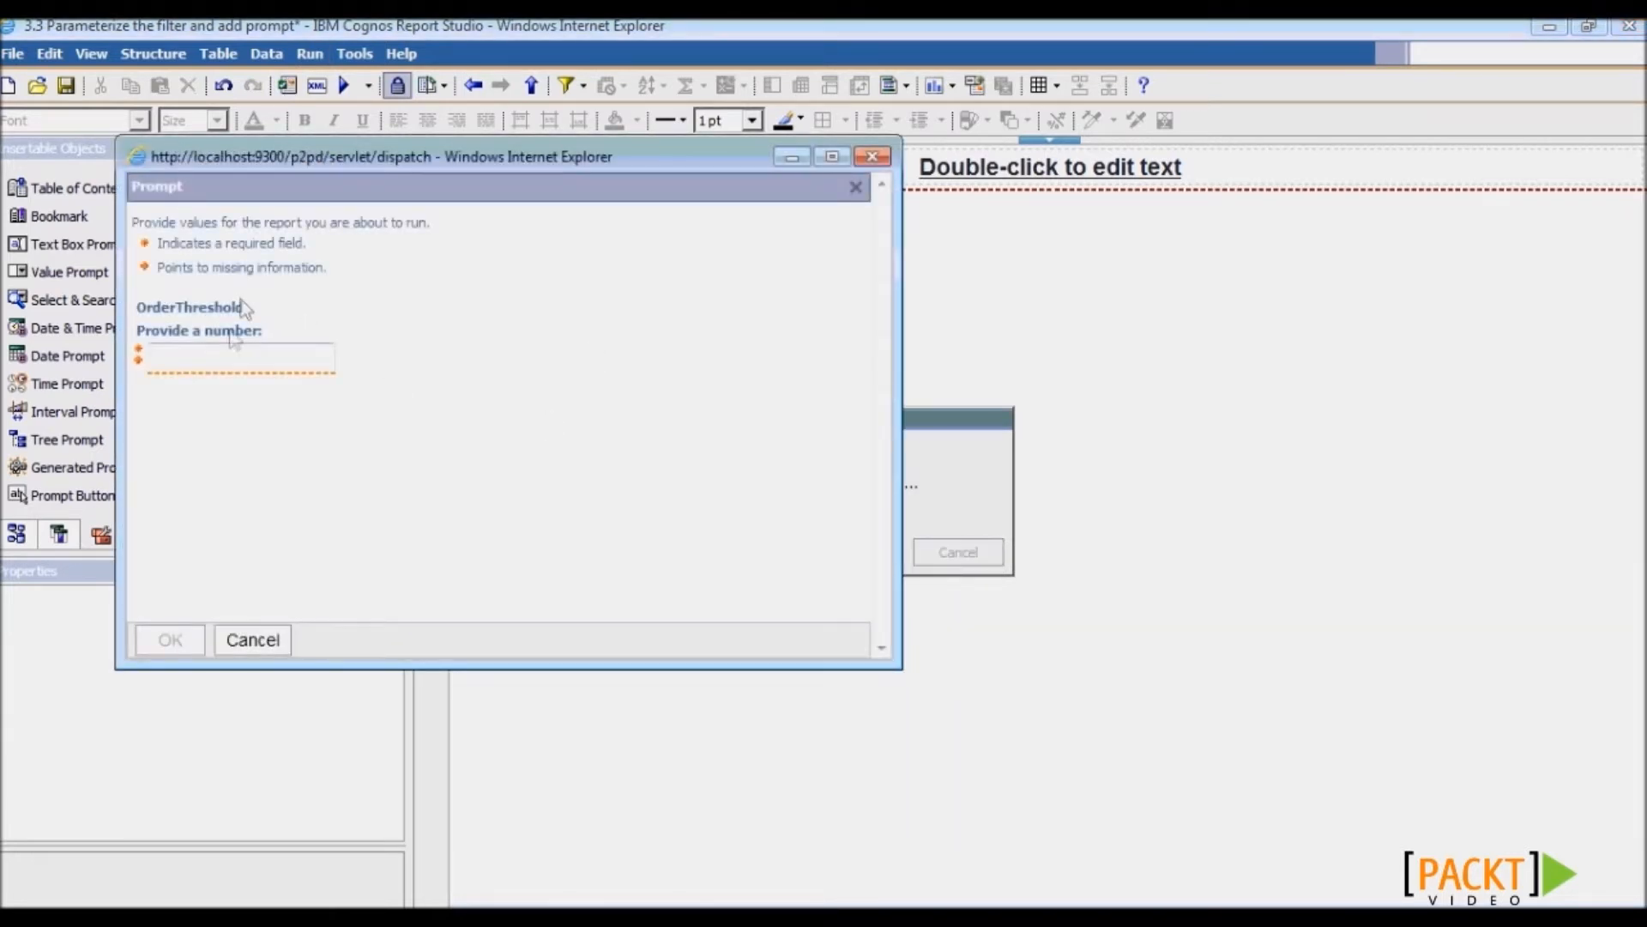
click(228, 354)
text(5000)
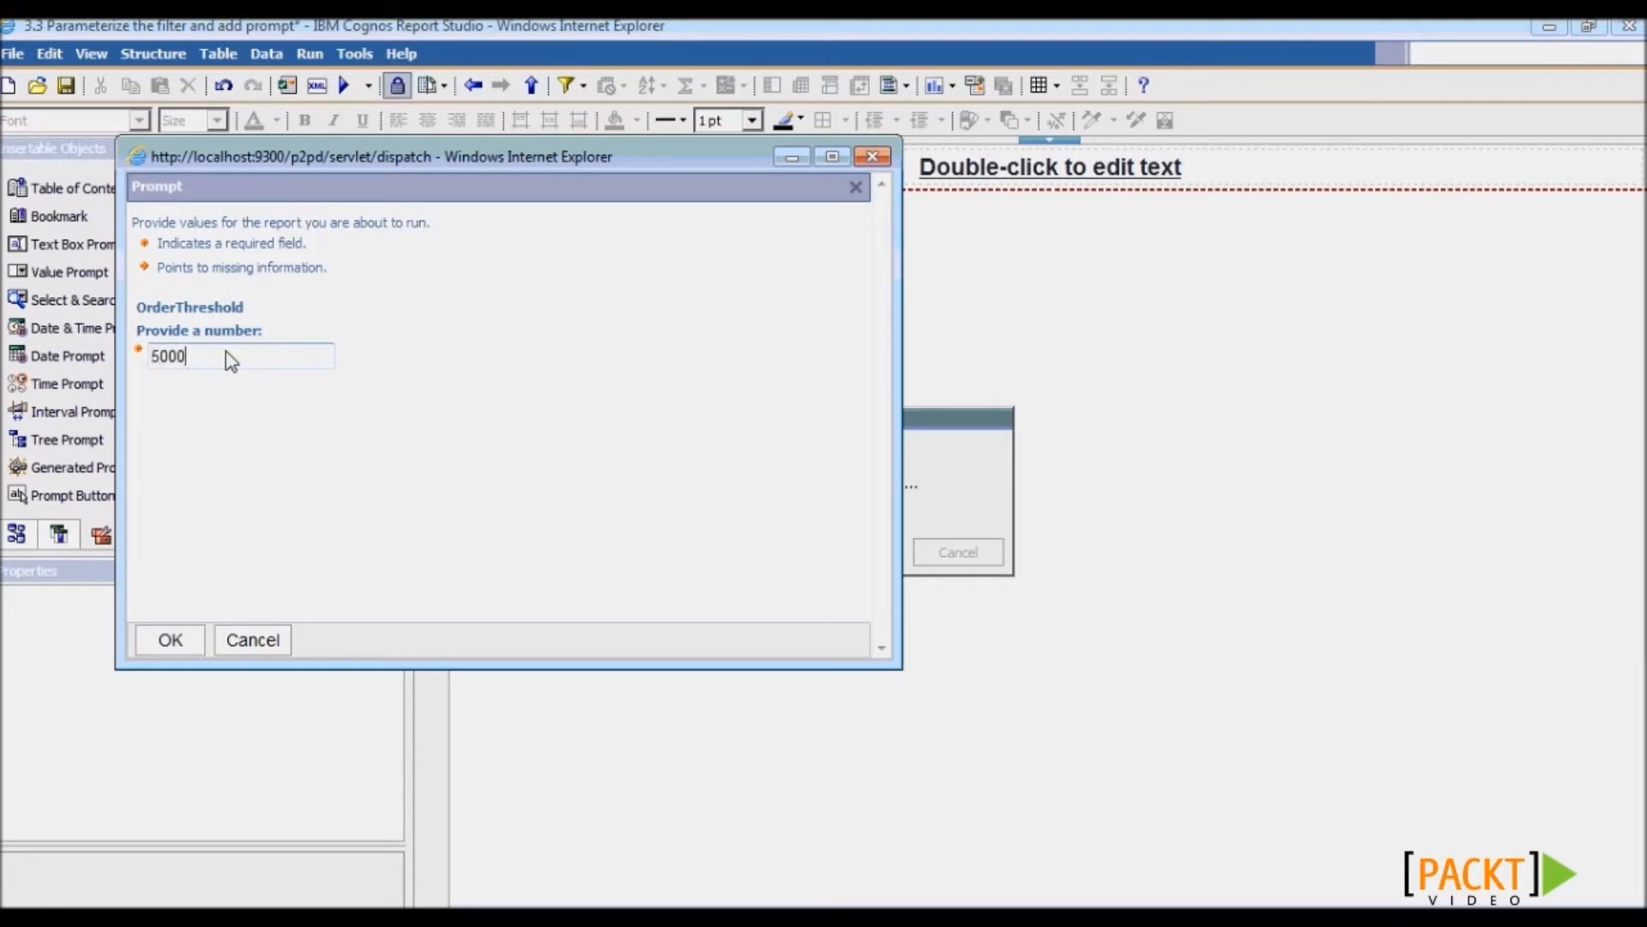
click(169, 642)
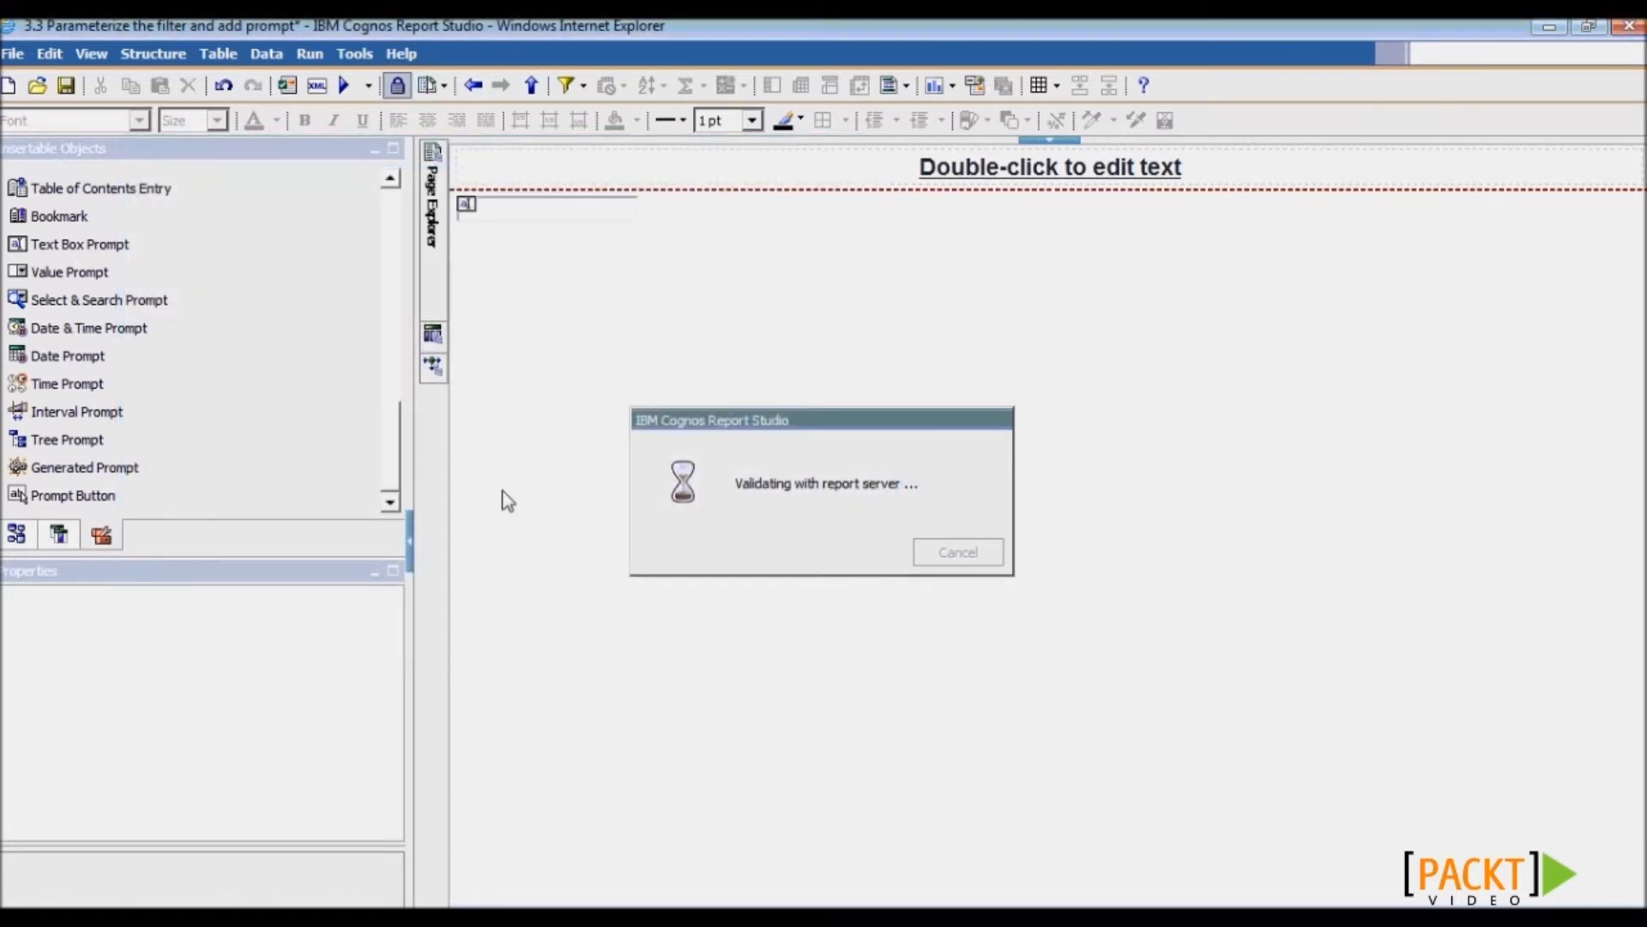
click(822, 533)
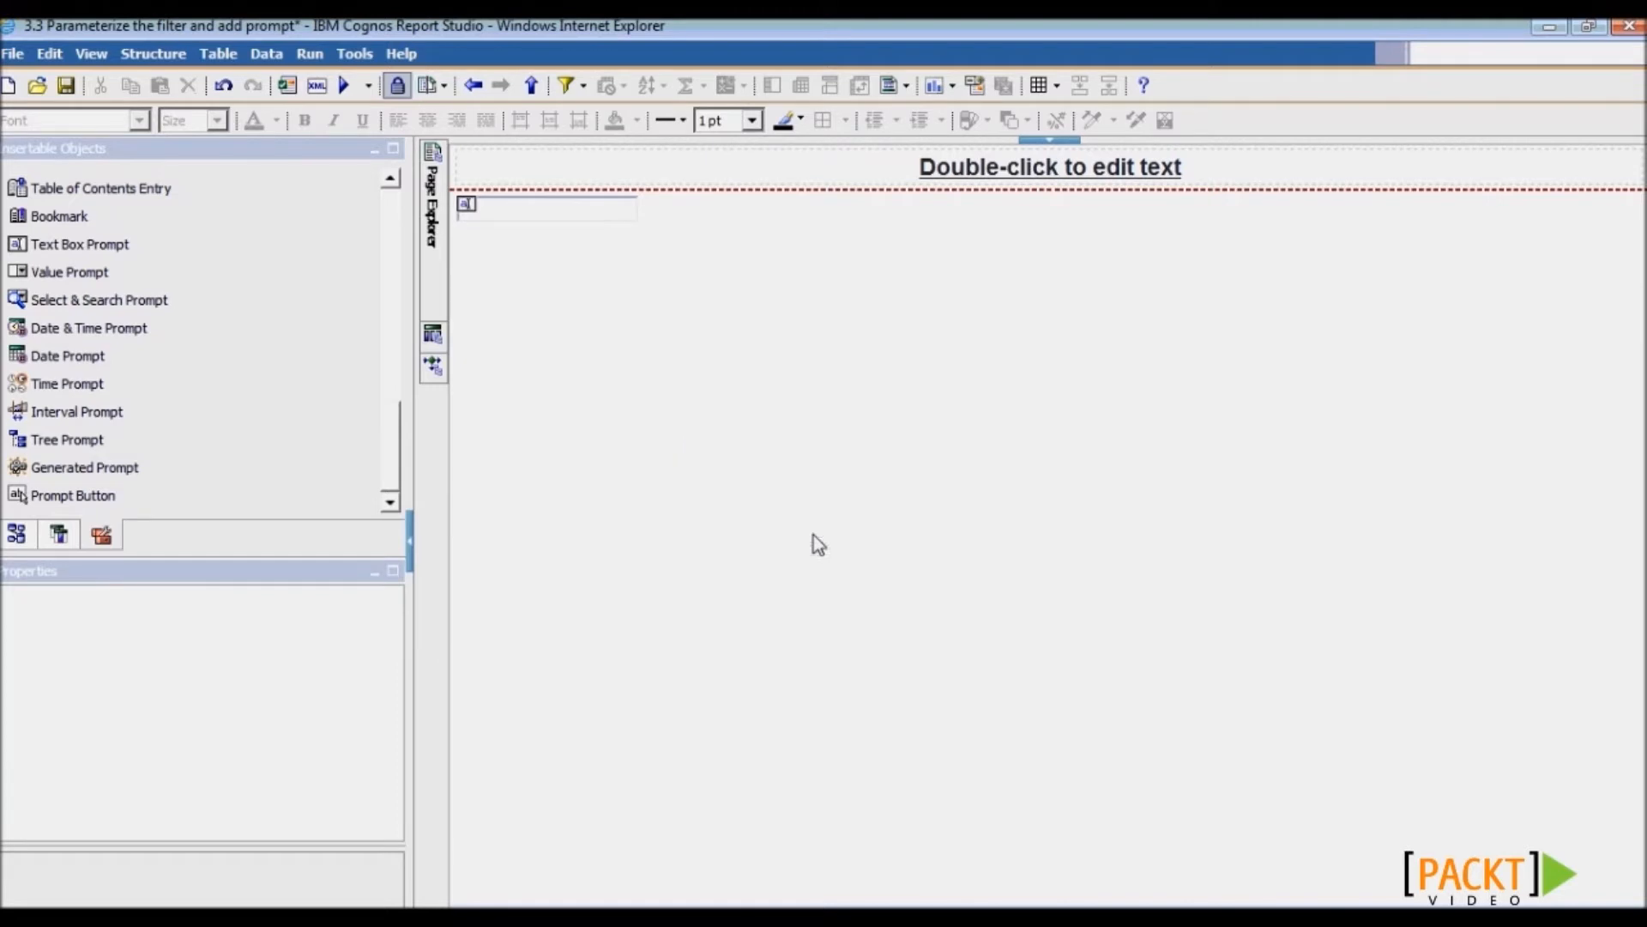
click(65, 86)
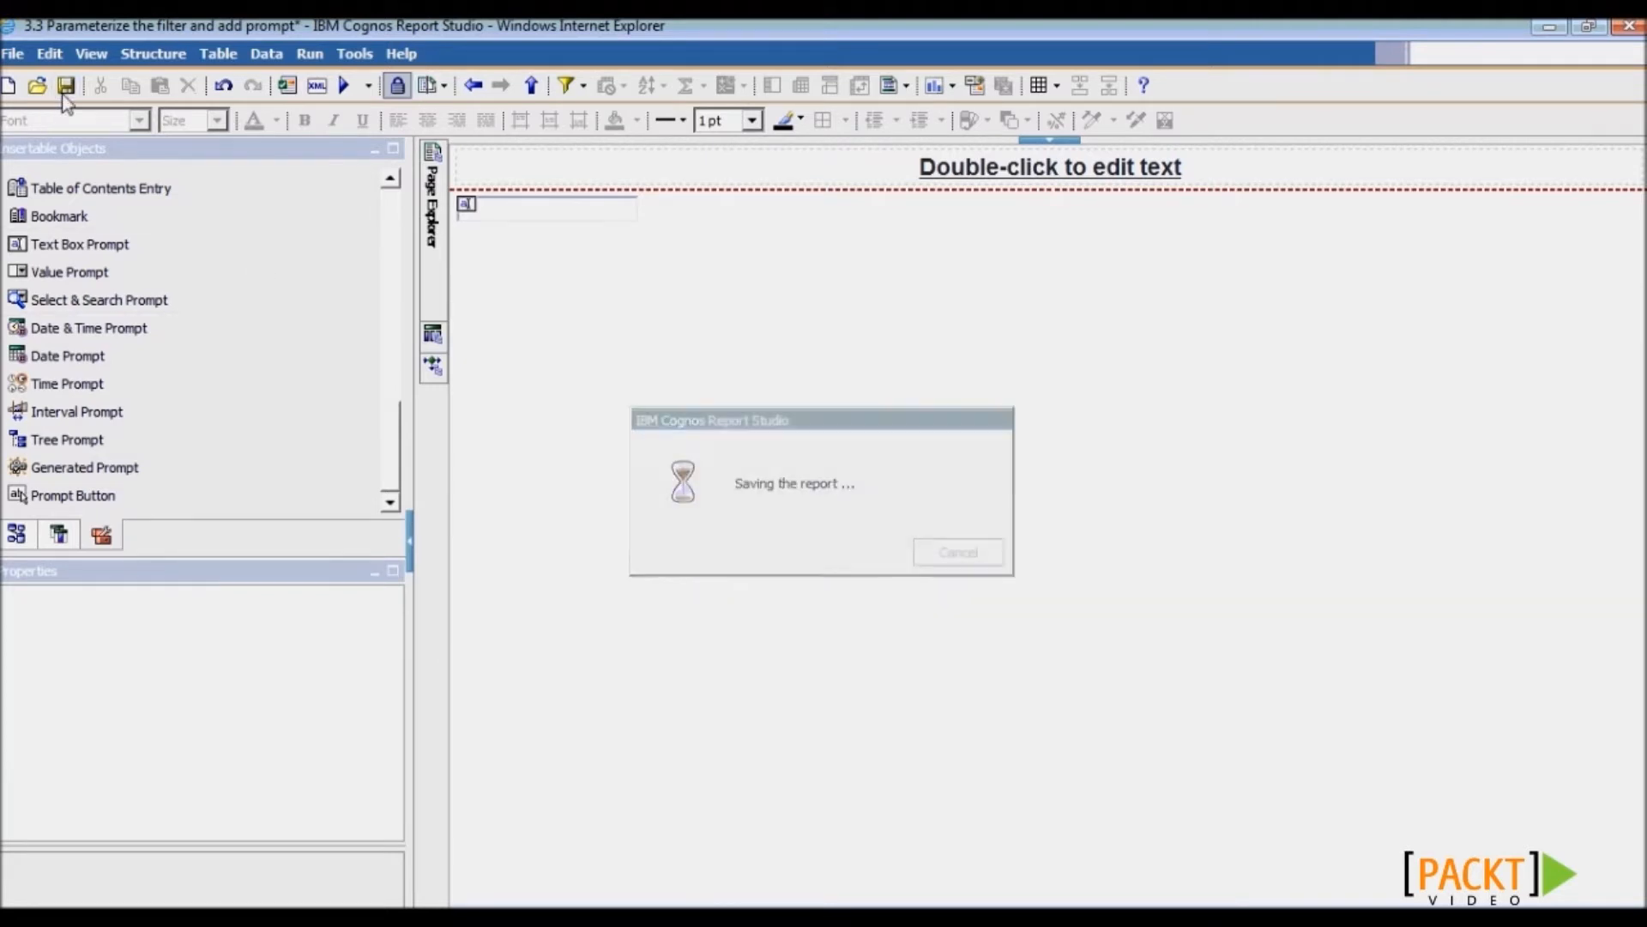
- Run the report in Cognos Viewer with 5000 as the OrderThreshold value
click(345, 85)
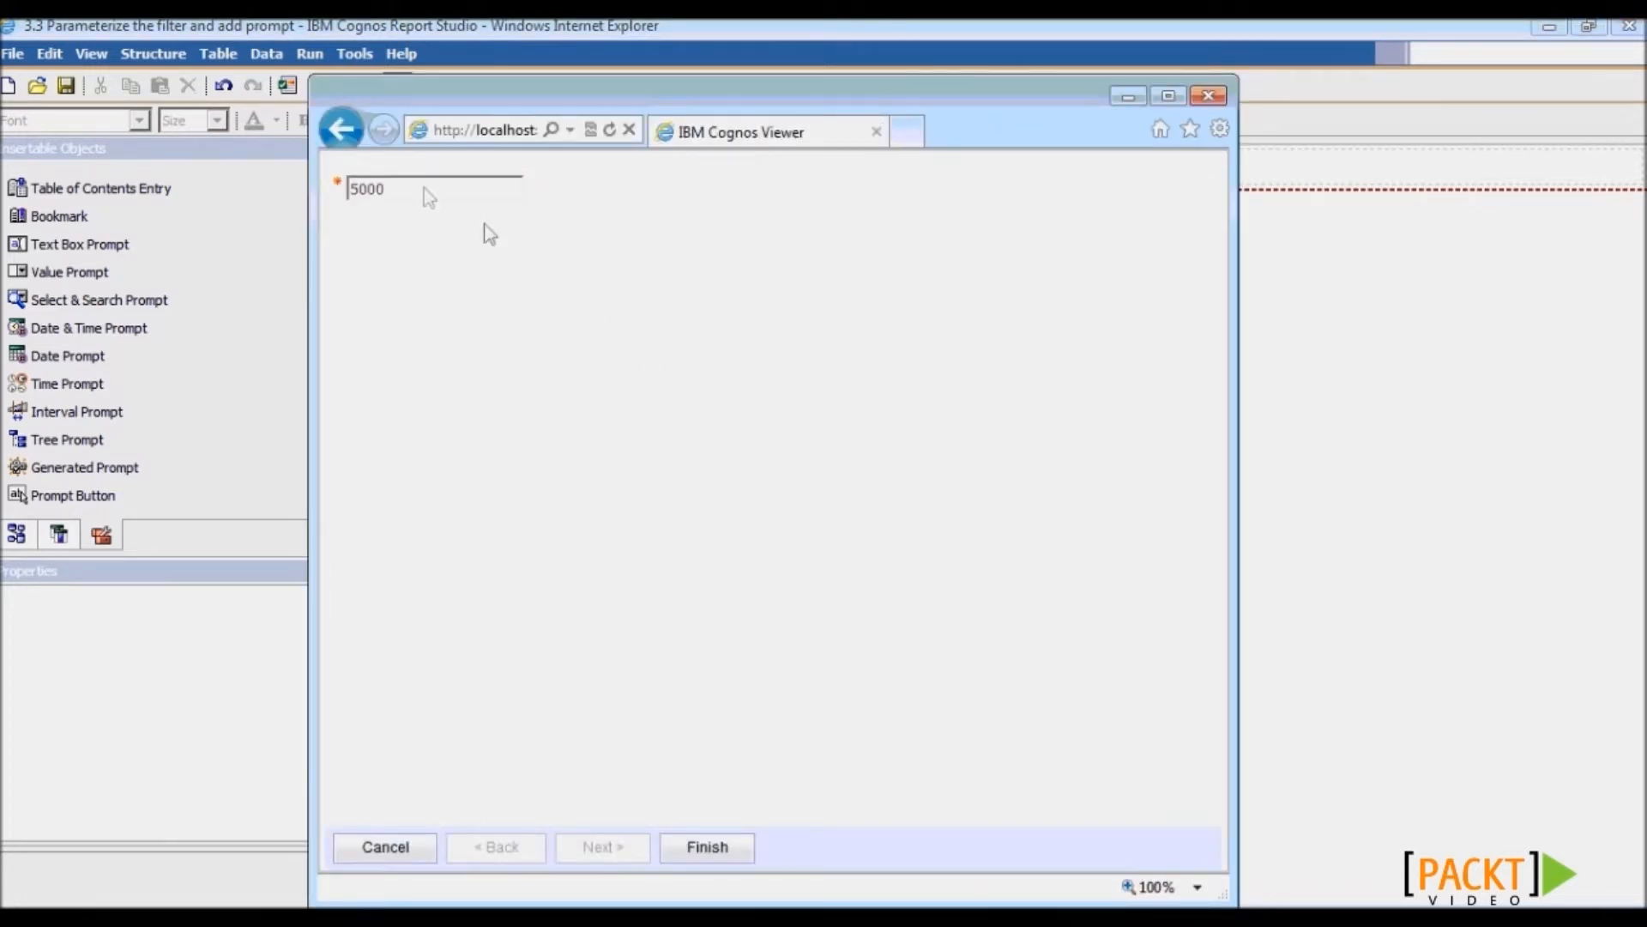
drag(424, 189, 348, 188)
click(397, 290)
click(738, 851)
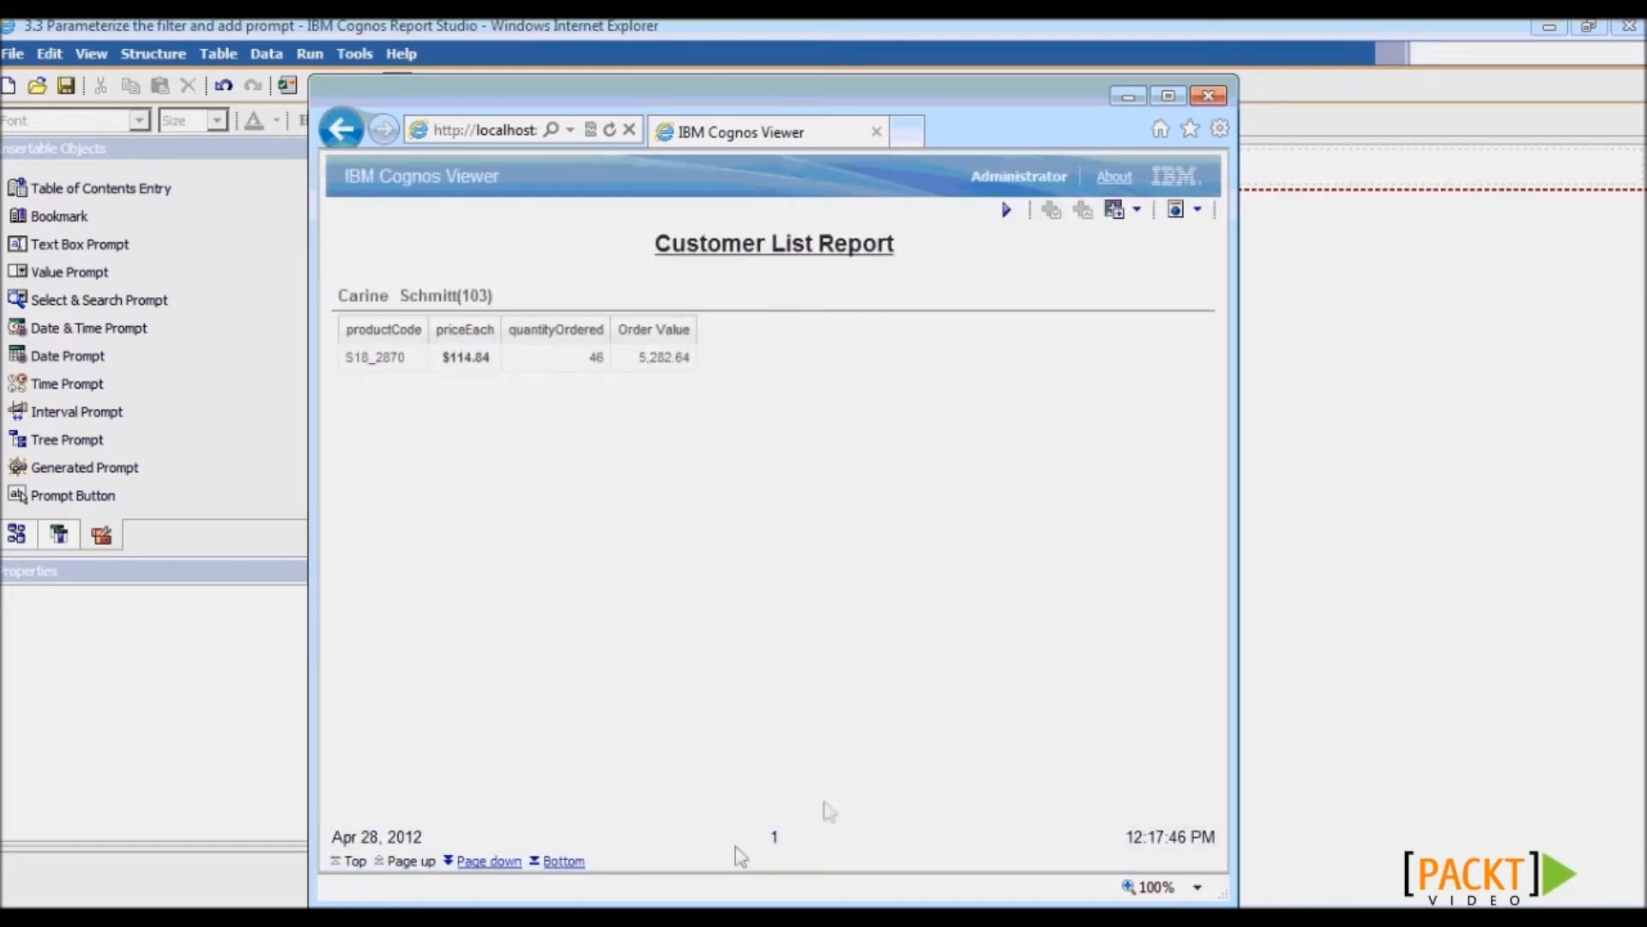
- Page through four more customers' results, then open Main Report Query
click(632, 361)
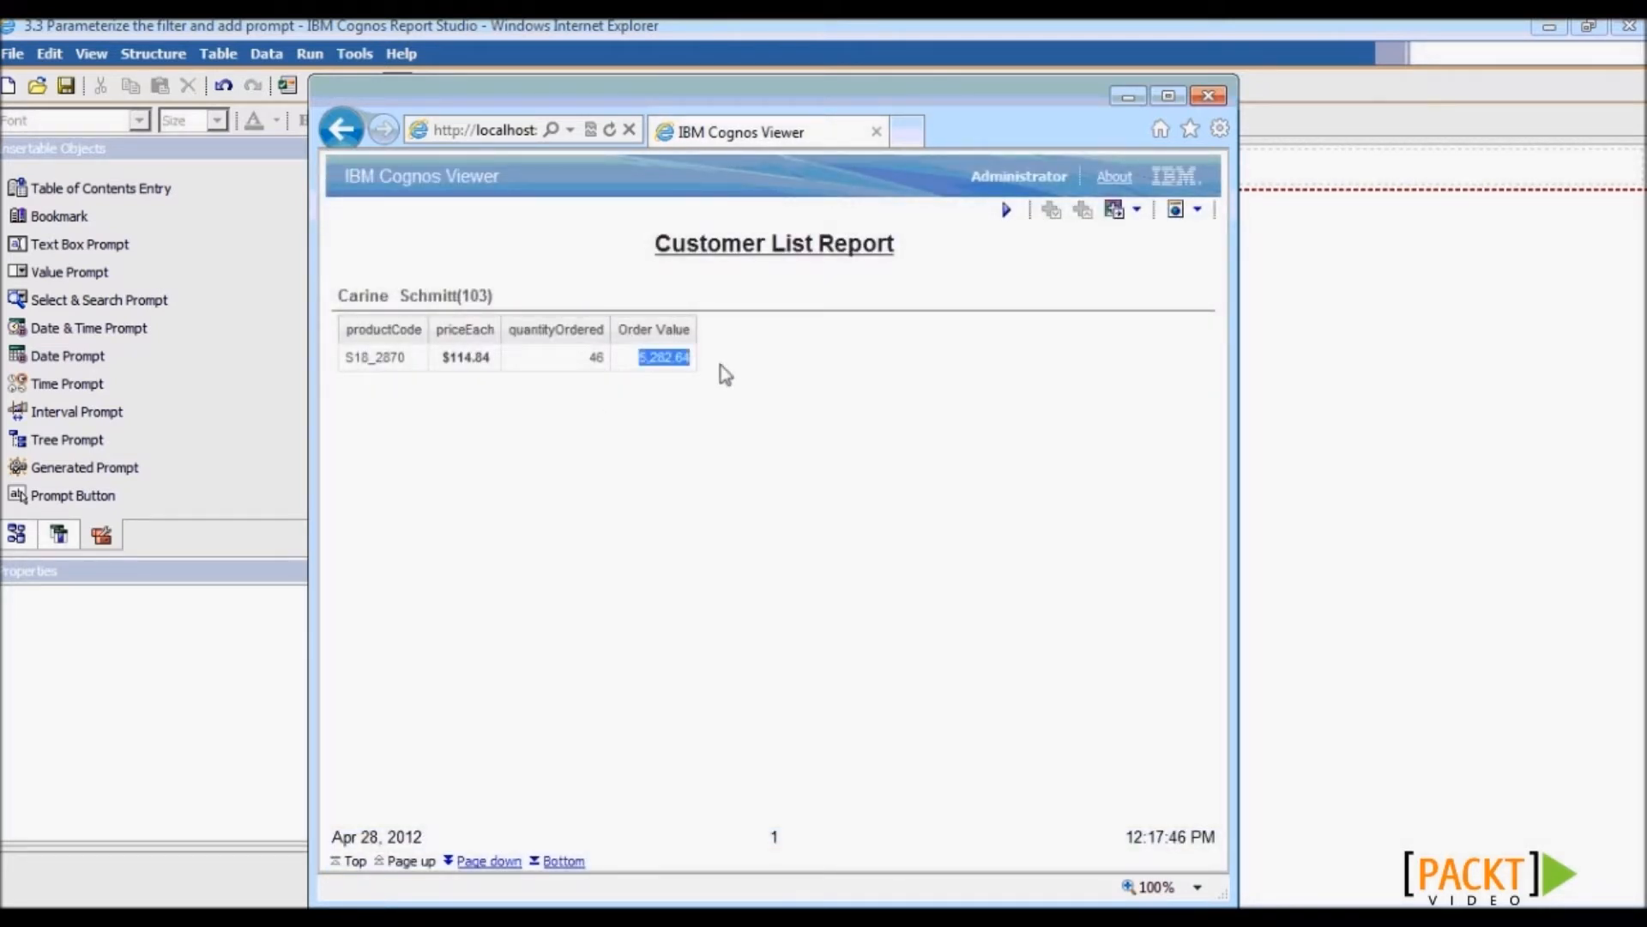
click(483, 863)
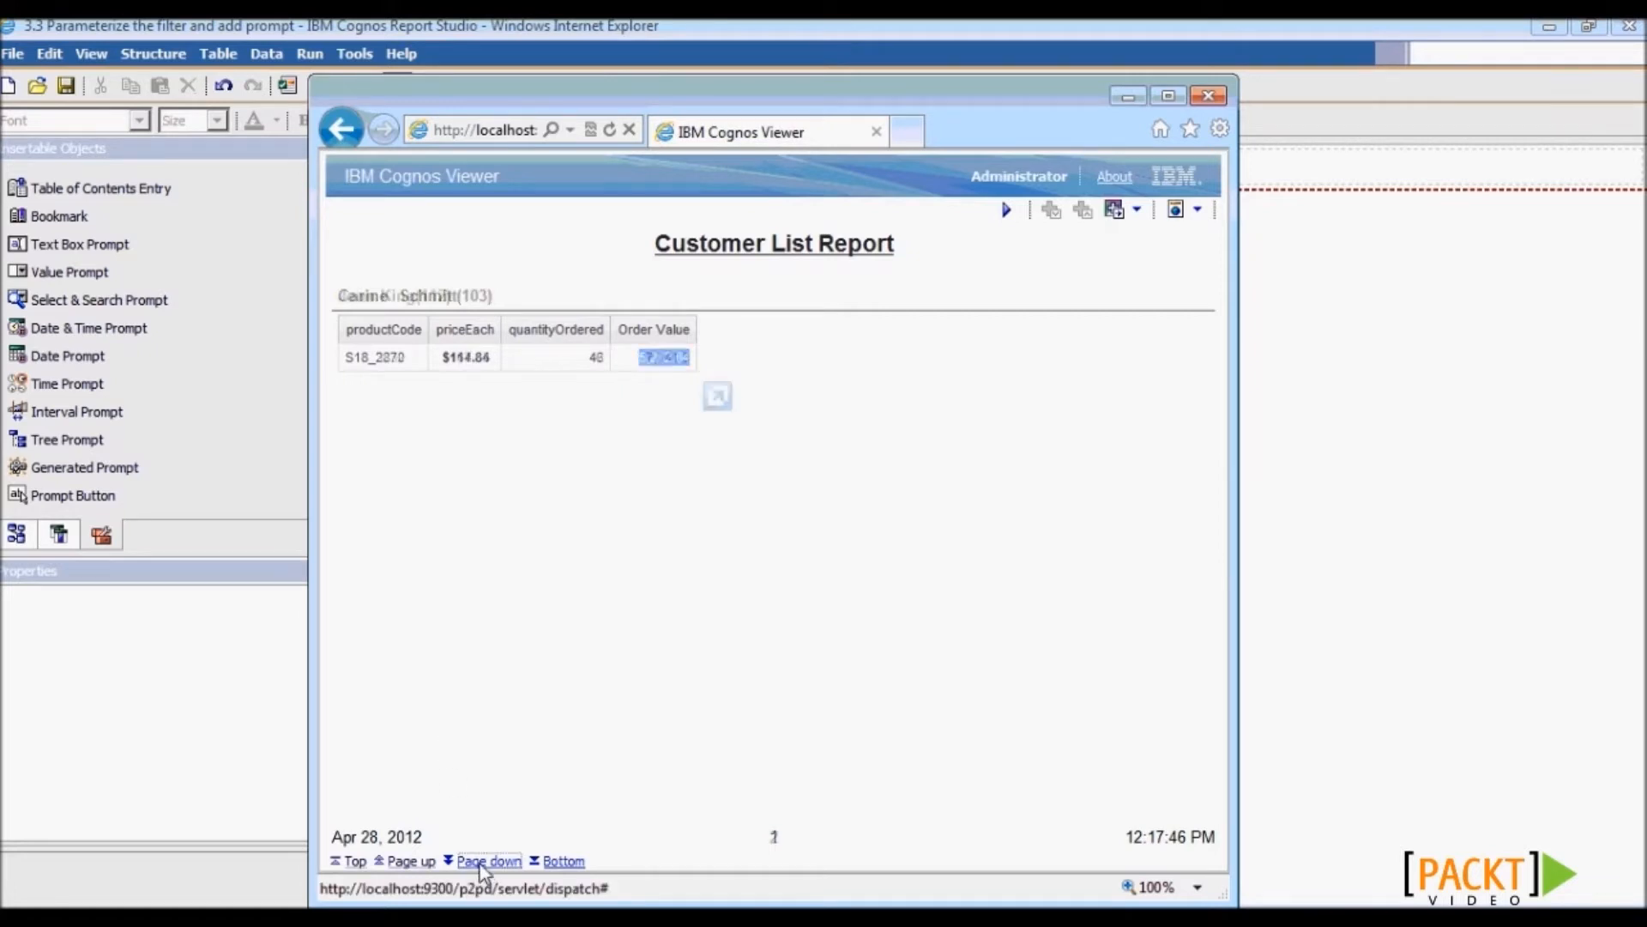
click(482, 862)
click(483, 862)
click(484, 863)
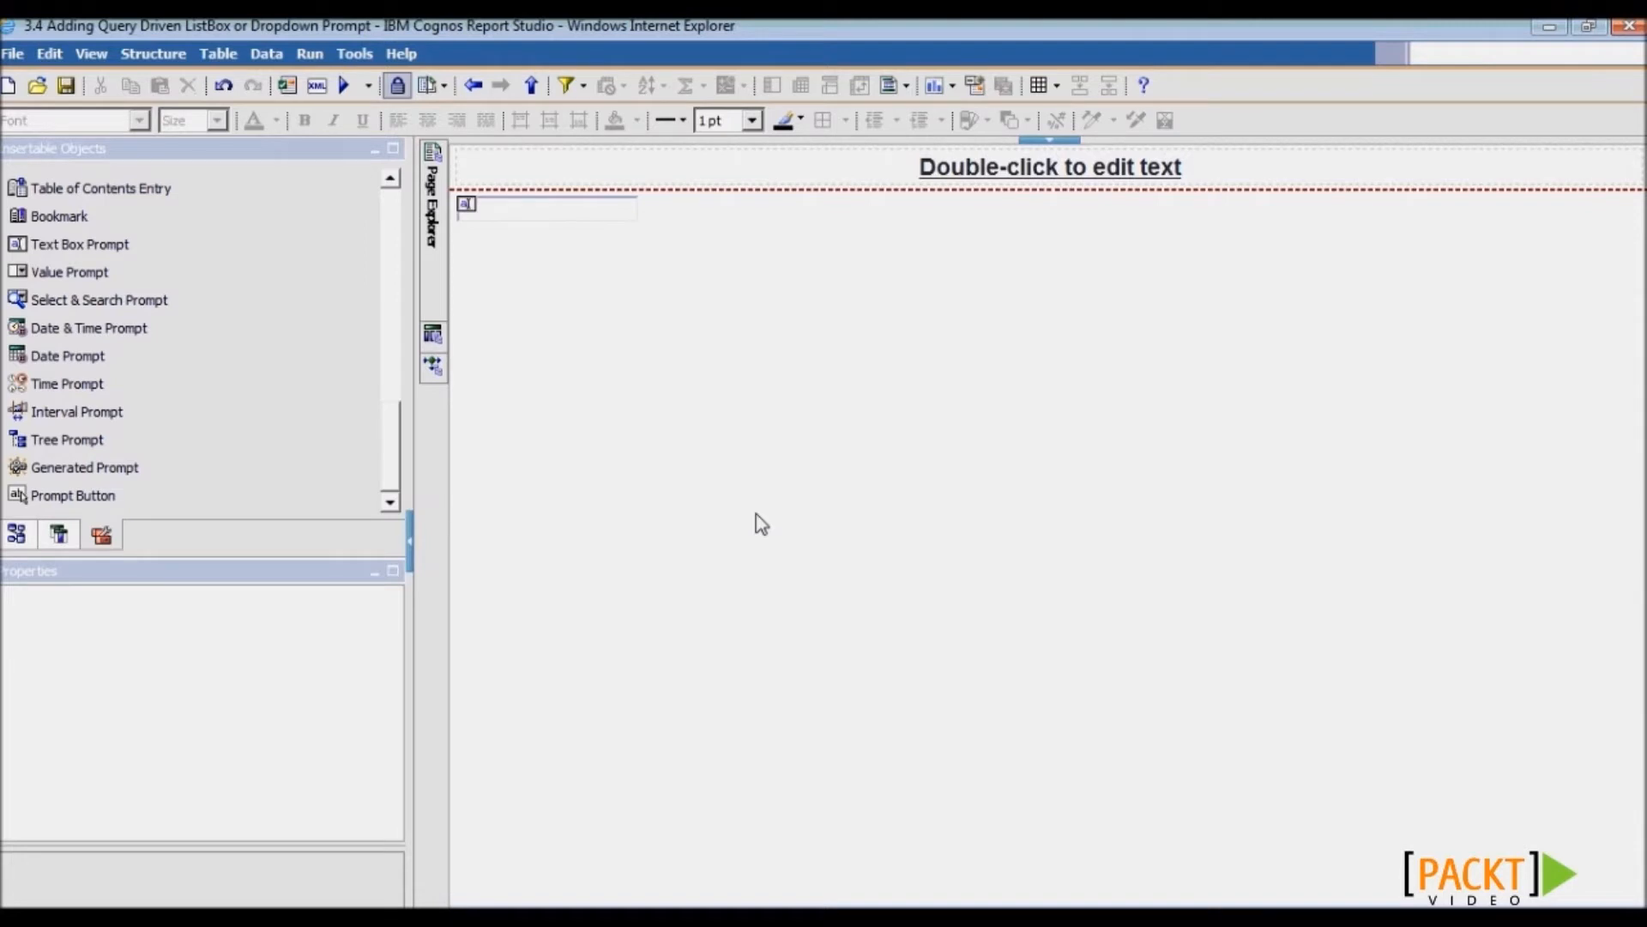
mouse_move(442, 343)
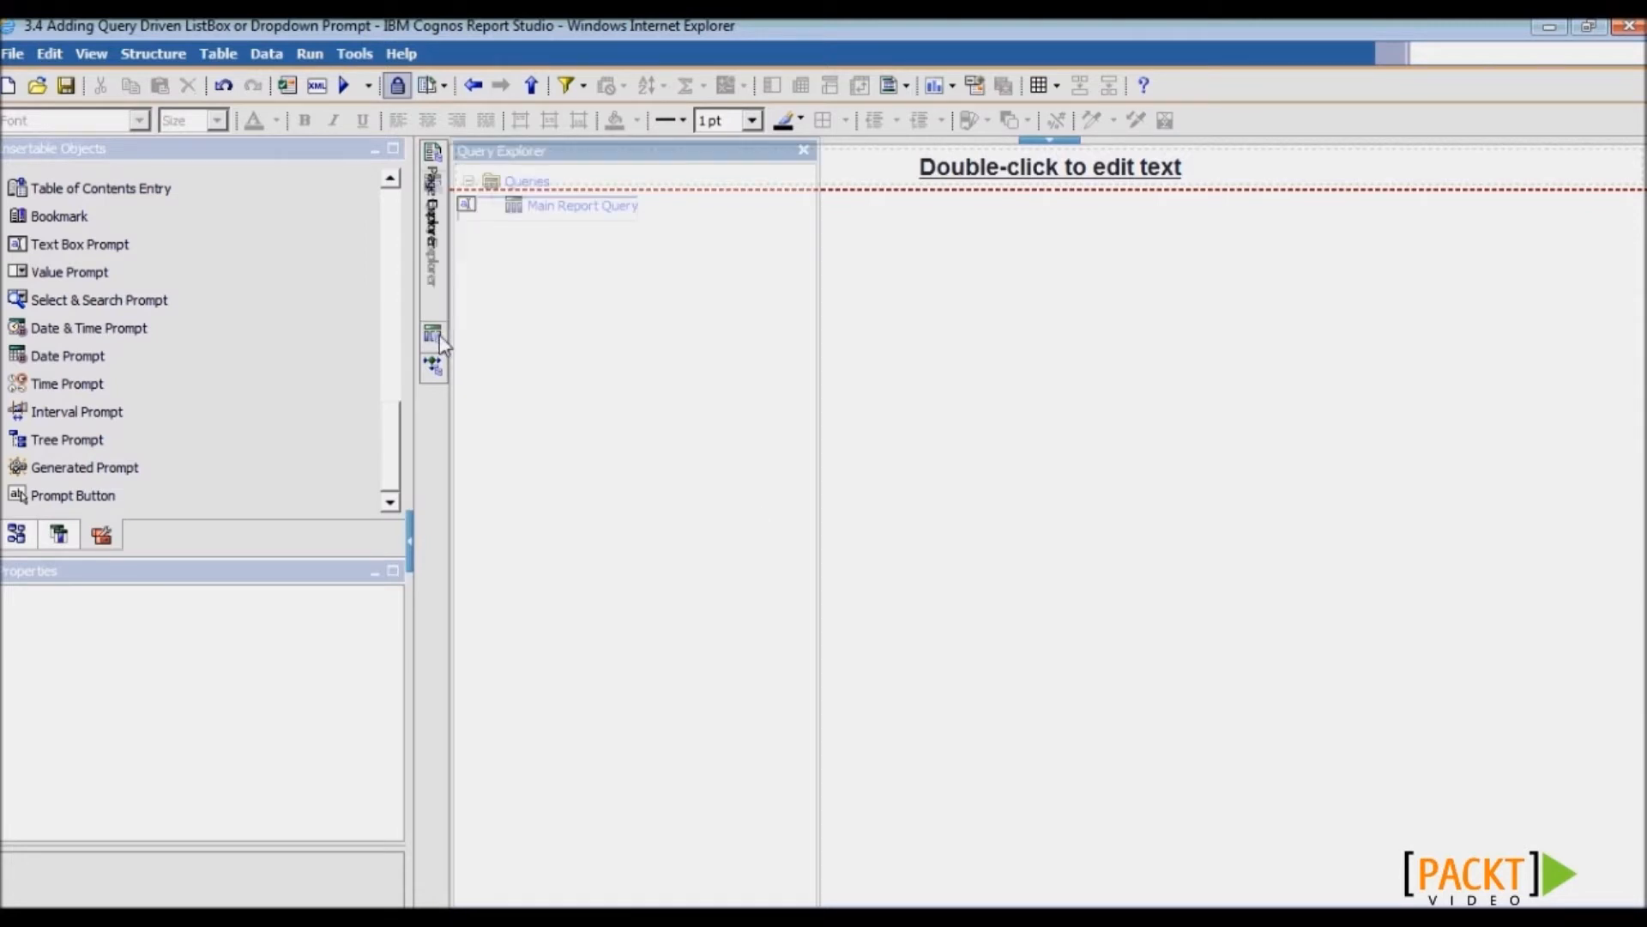
click(569, 207)
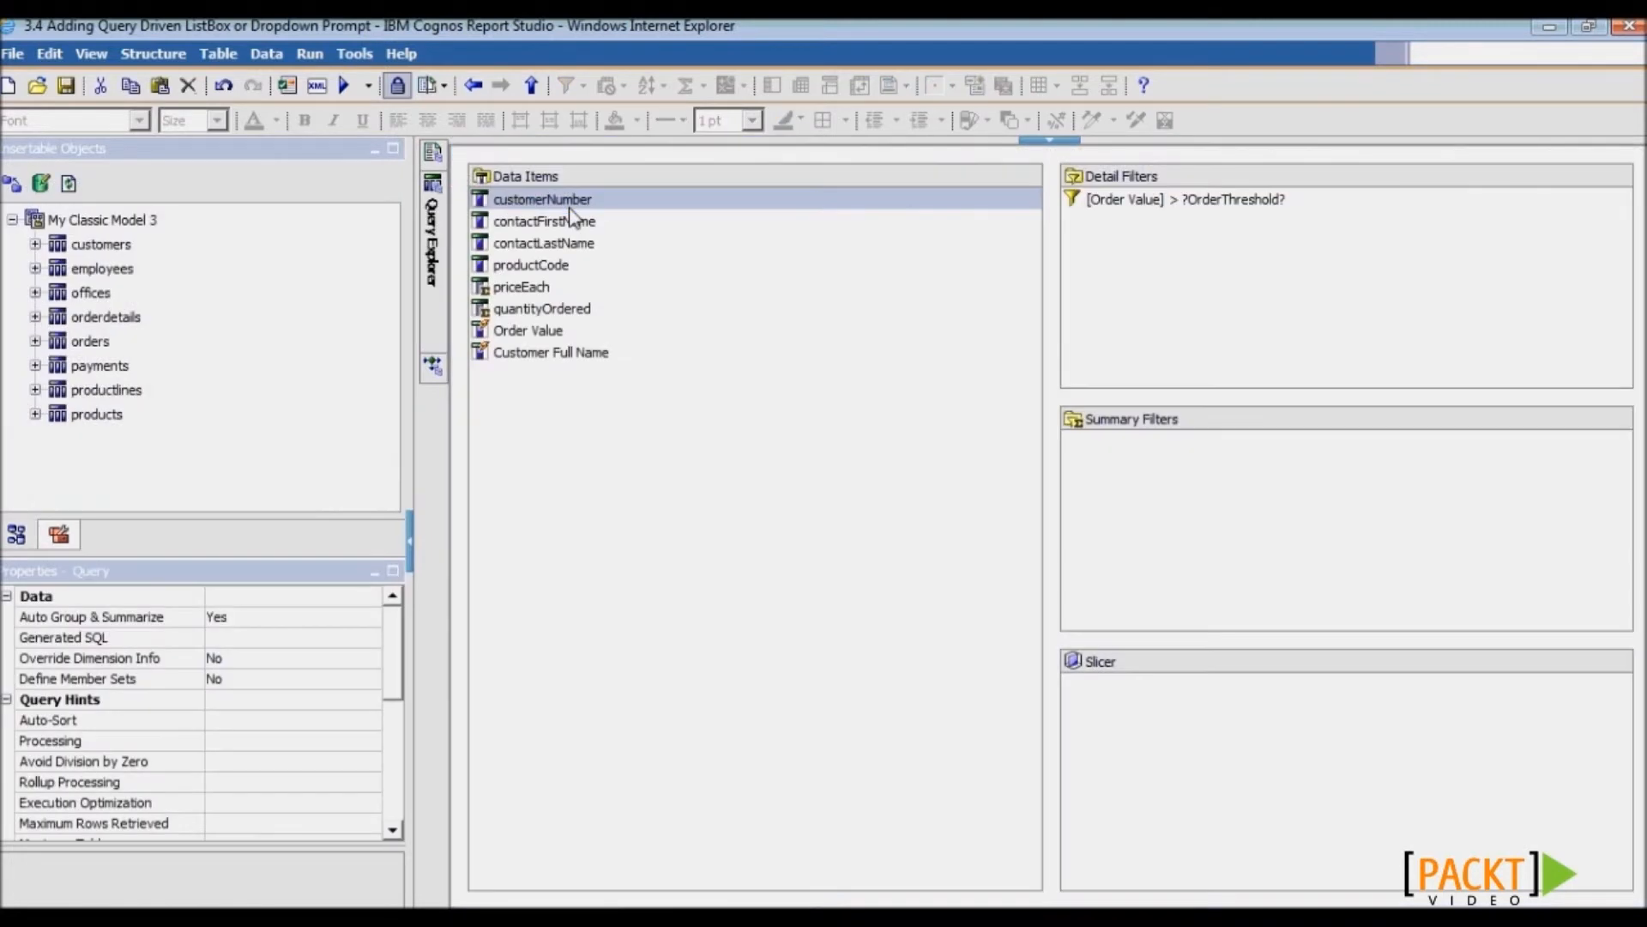
- Add the detail filter [customerNumber] in ?Customer? to the main query, then open Prompt Page1
click(58, 535)
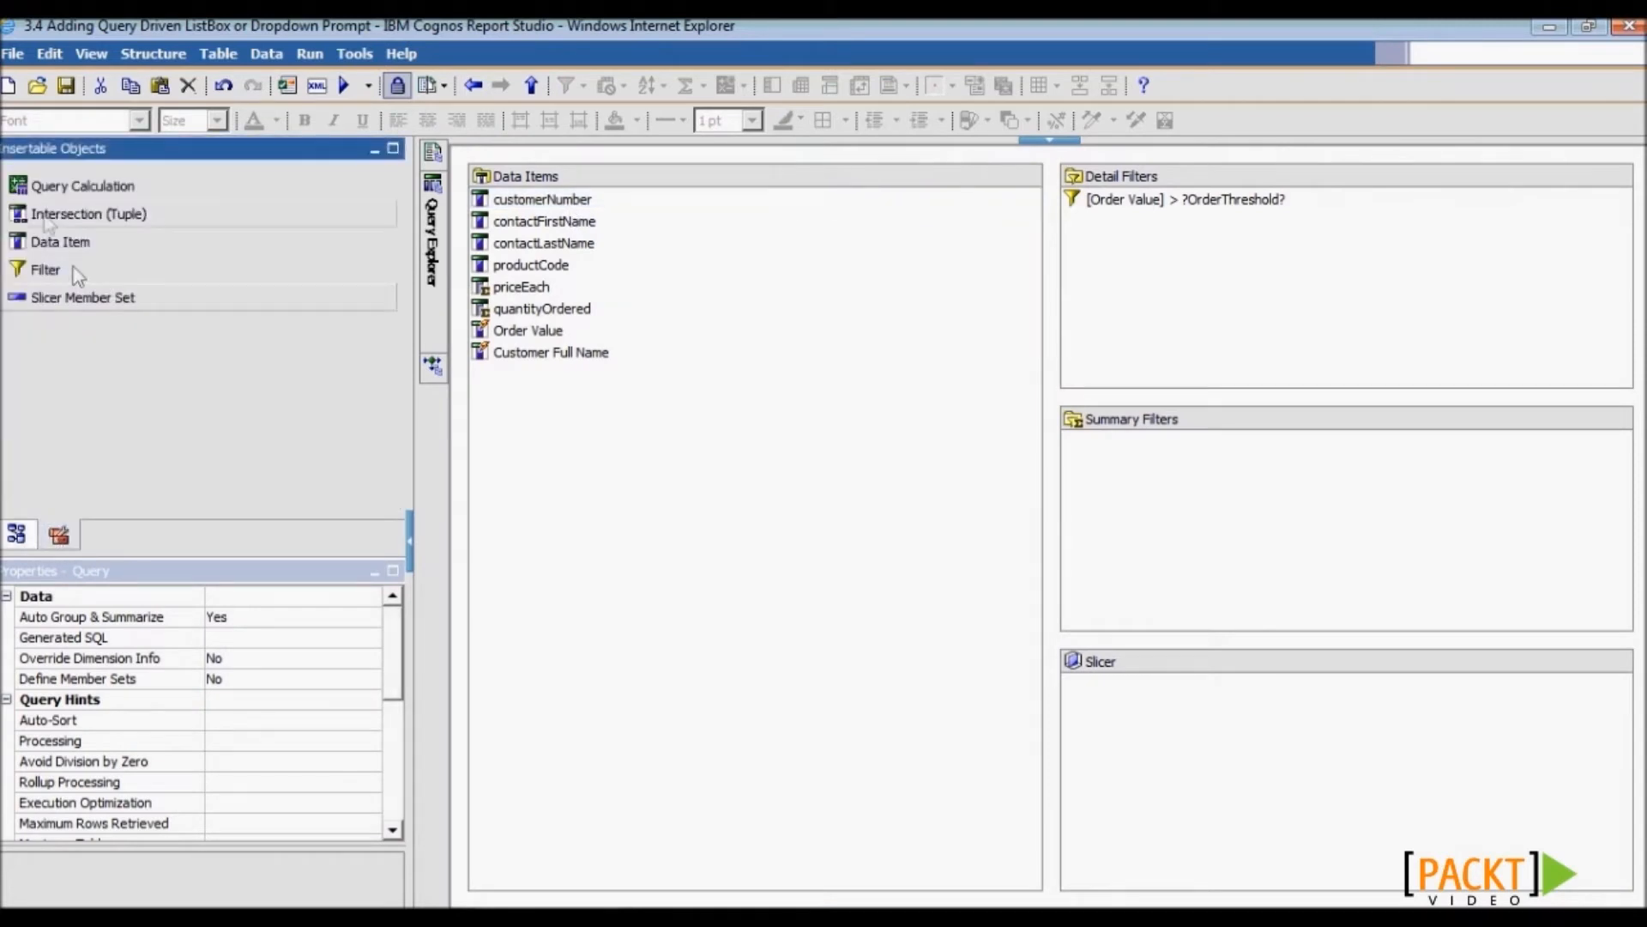
drag(62, 270, 1236, 249)
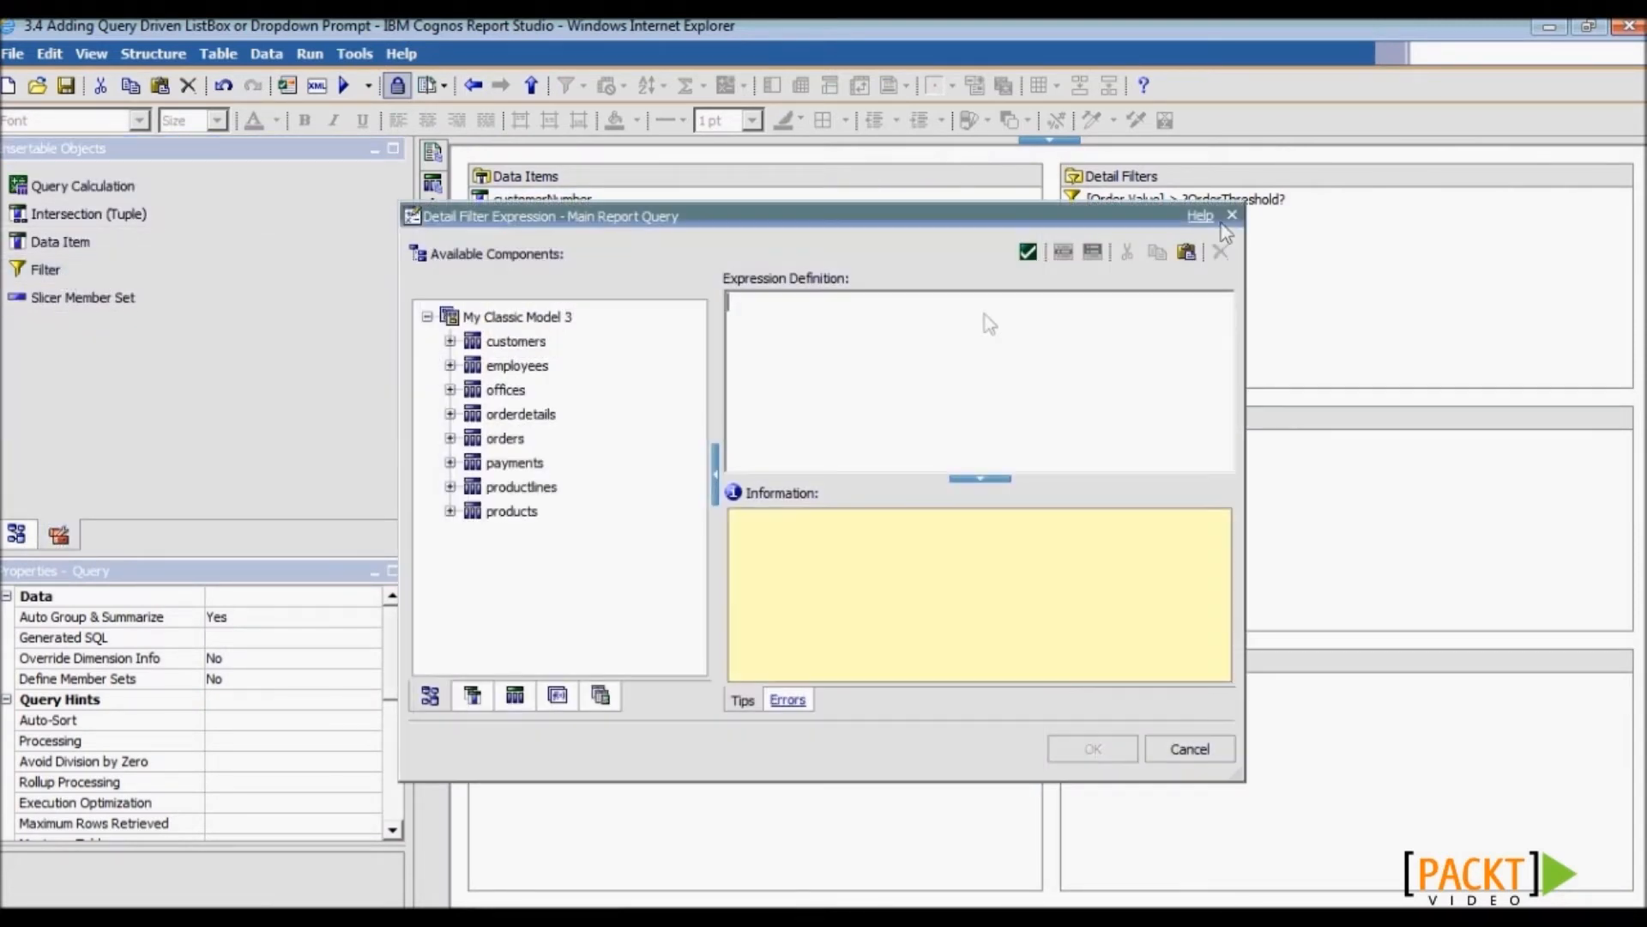
click(471, 695)
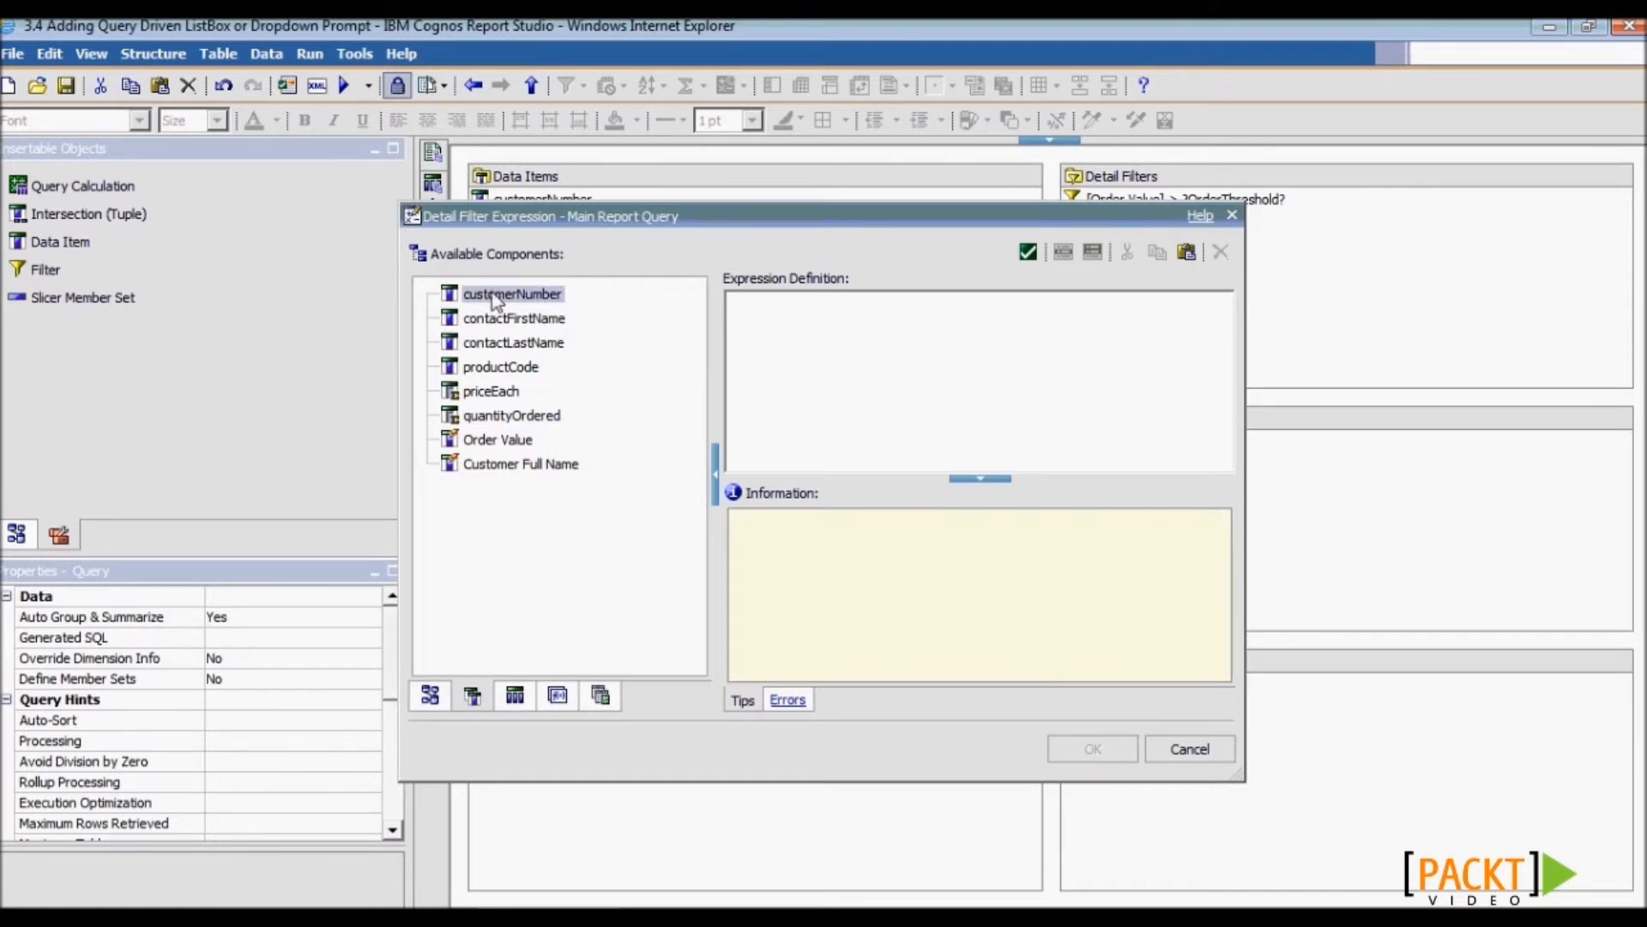
drag(495, 300, 963, 385)
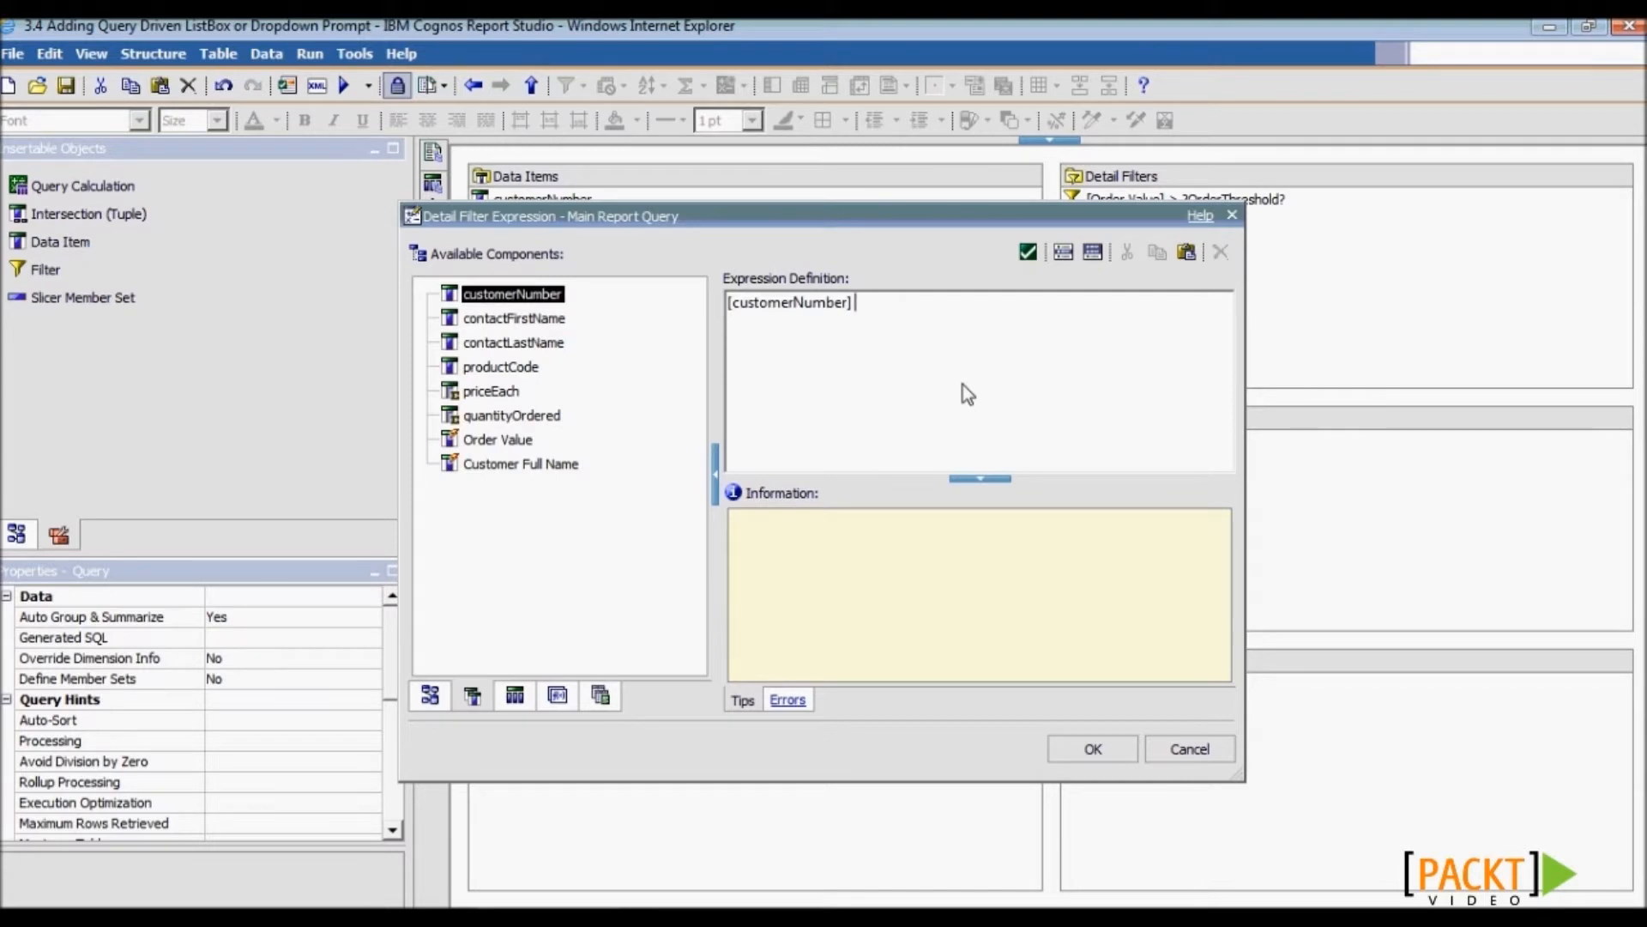
text(in ?Customer?)
click(1108, 750)
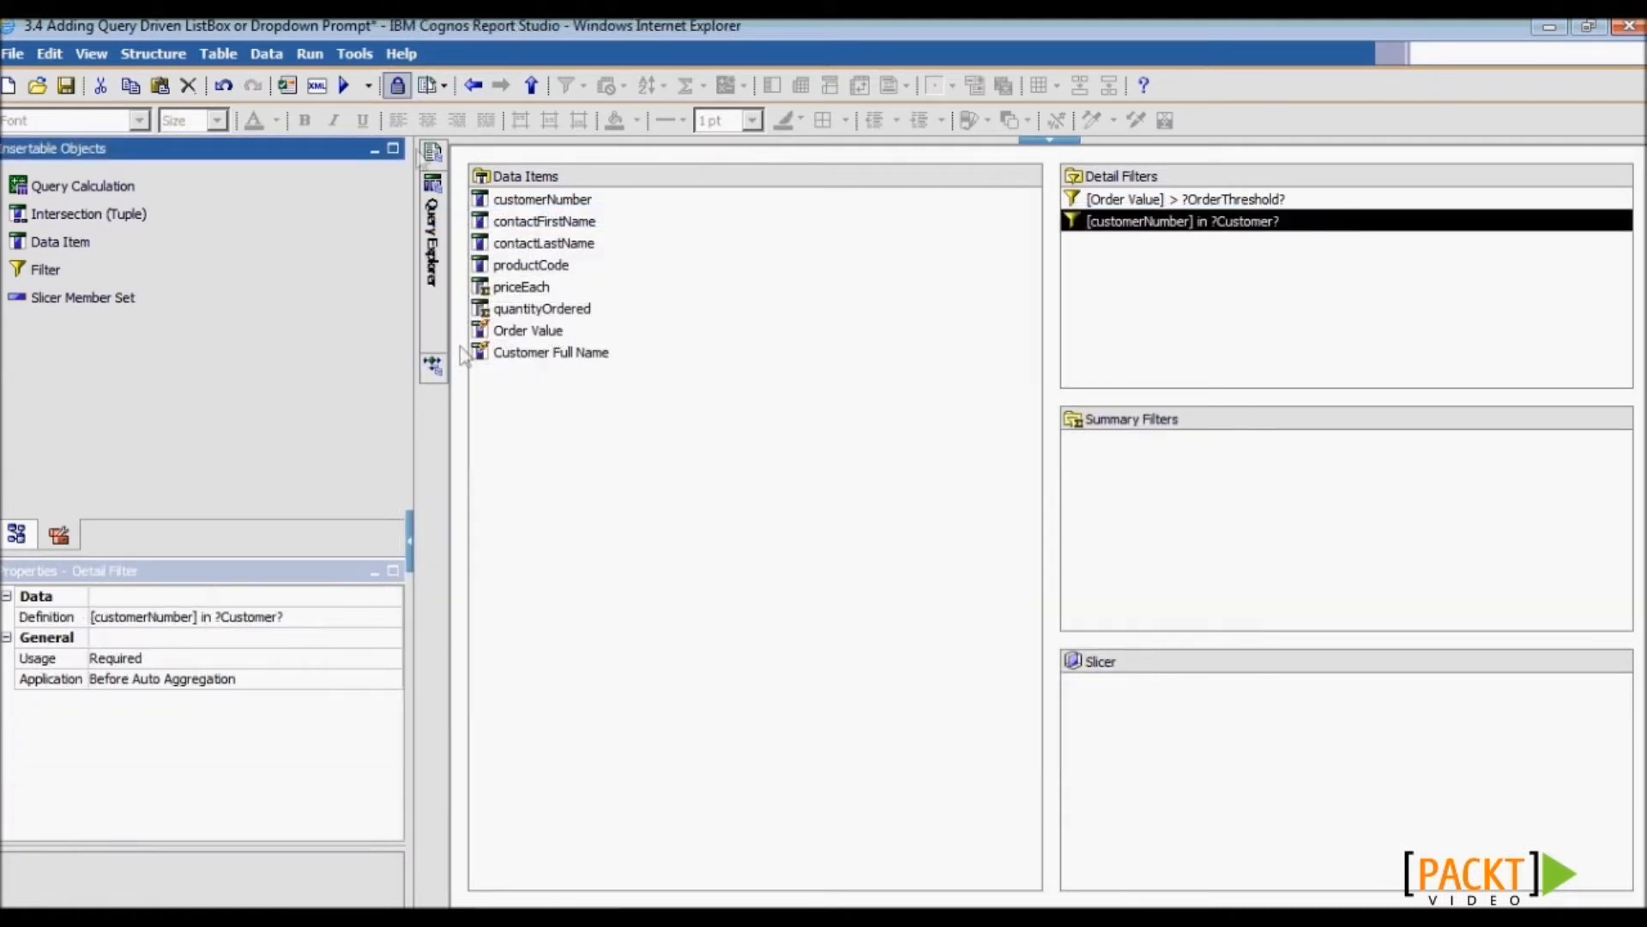
mouse_move(432, 154)
click(568, 254)
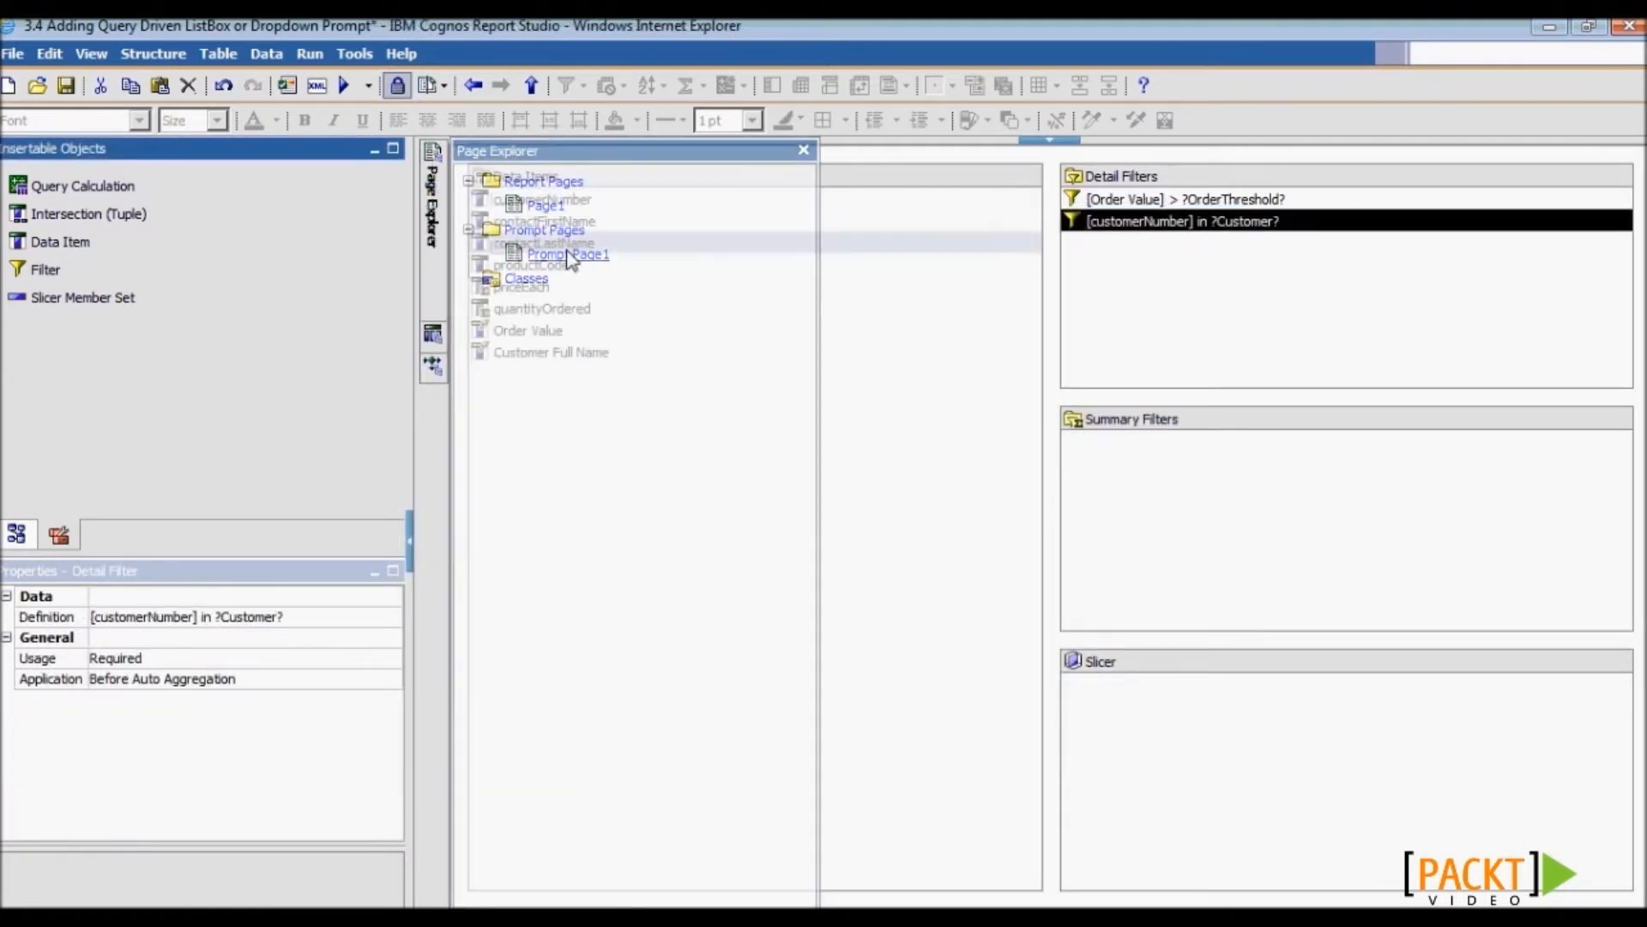
- Add a value prompt for the Customer parameter, filled by a new pCustomerList query on customerNumber
drag(393, 248, 390, 470)
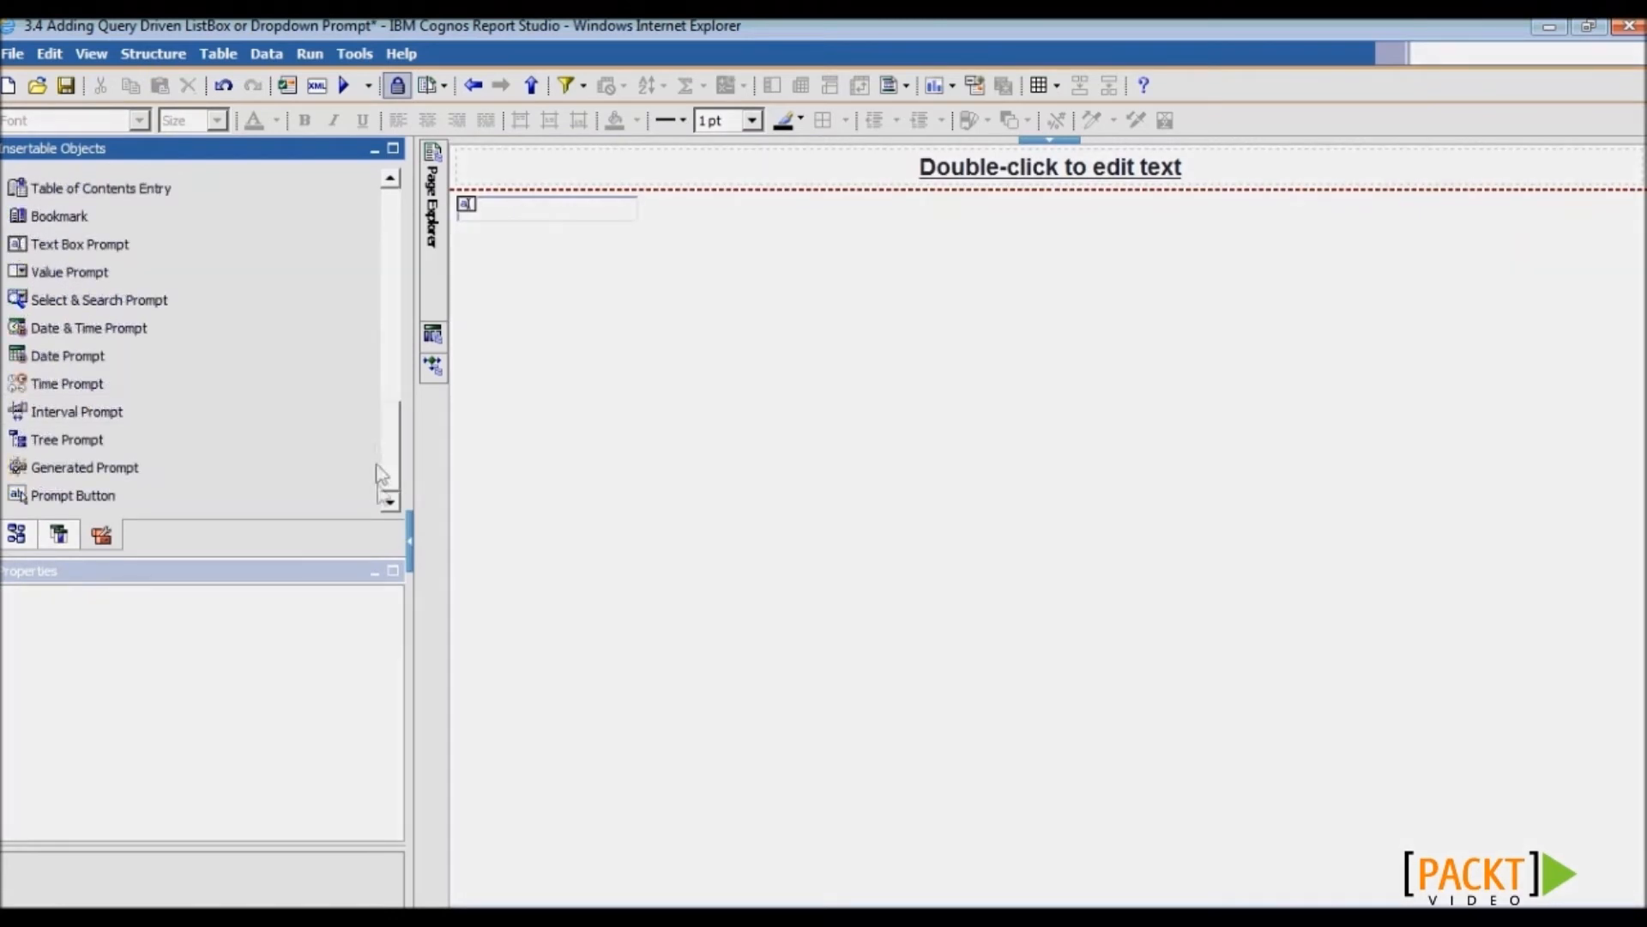
drag(127, 279, 650, 367)
click(563, 485)
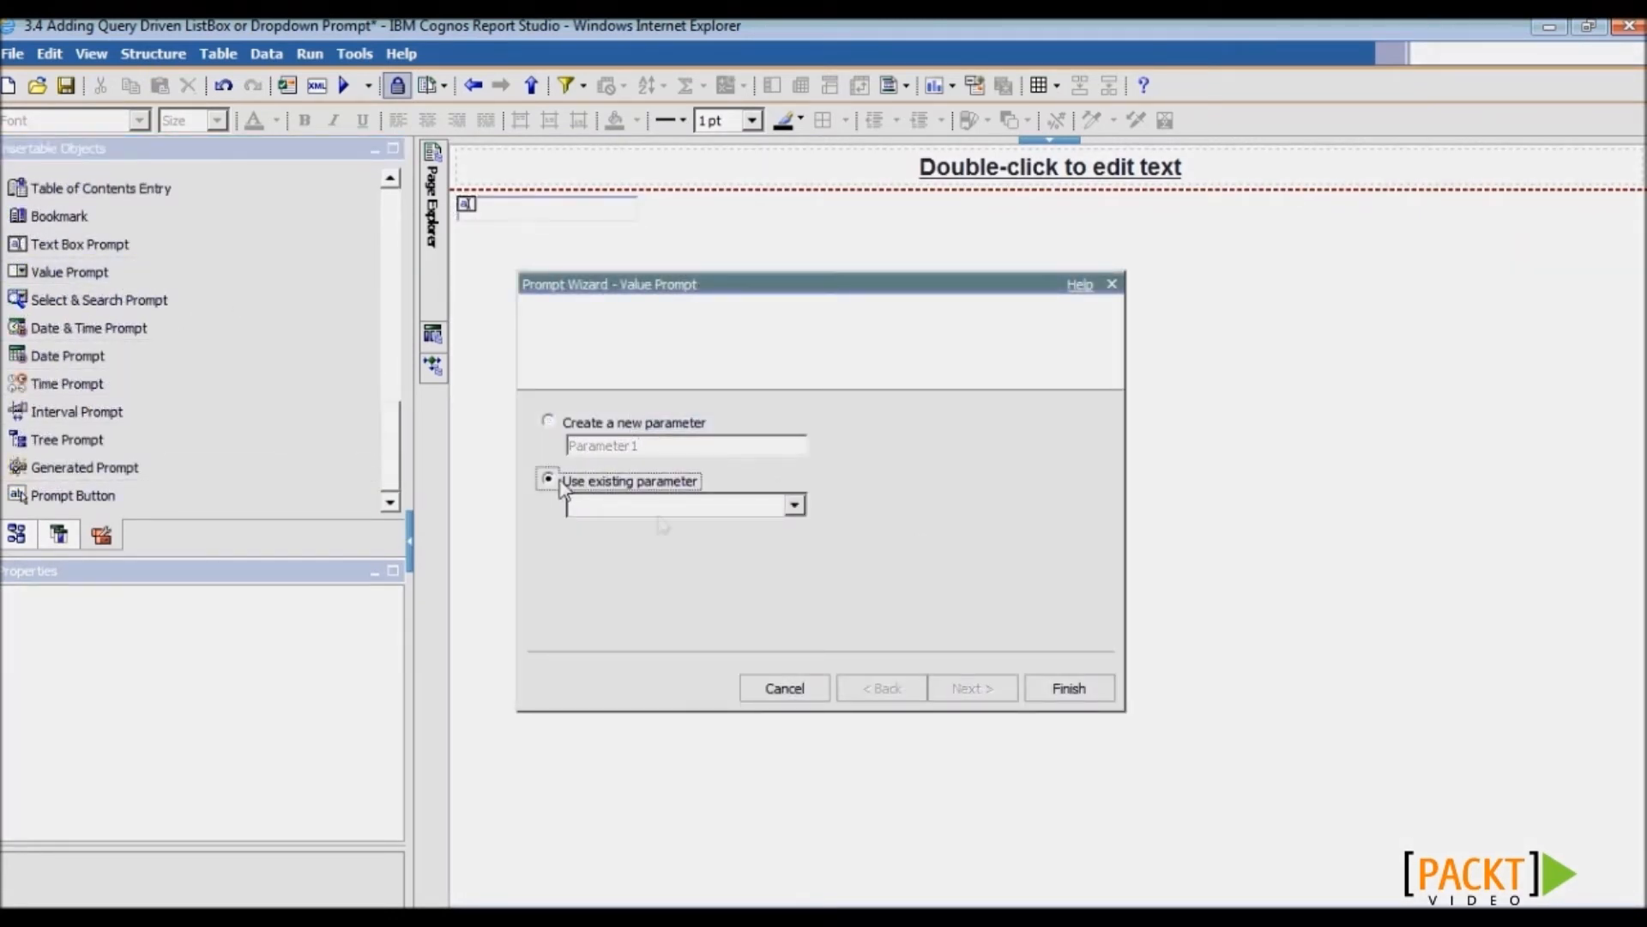
click(666, 508)
click(666, 553)
click(954, 687)
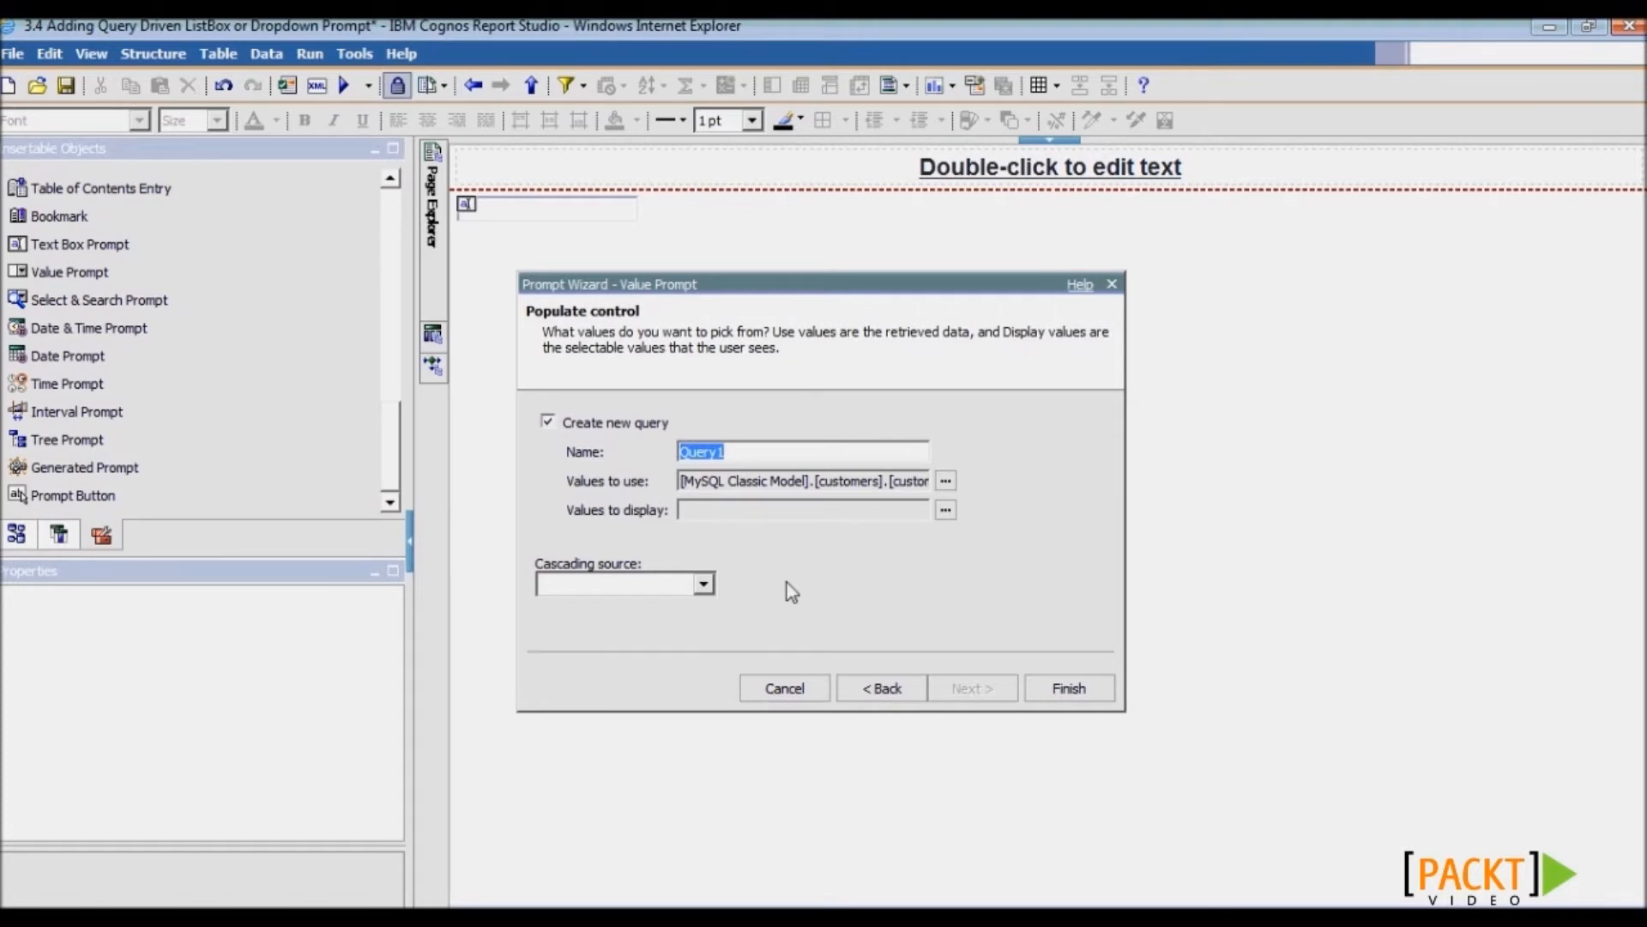
text(pCustomerList)
drag(714, 480, 1010, 491)
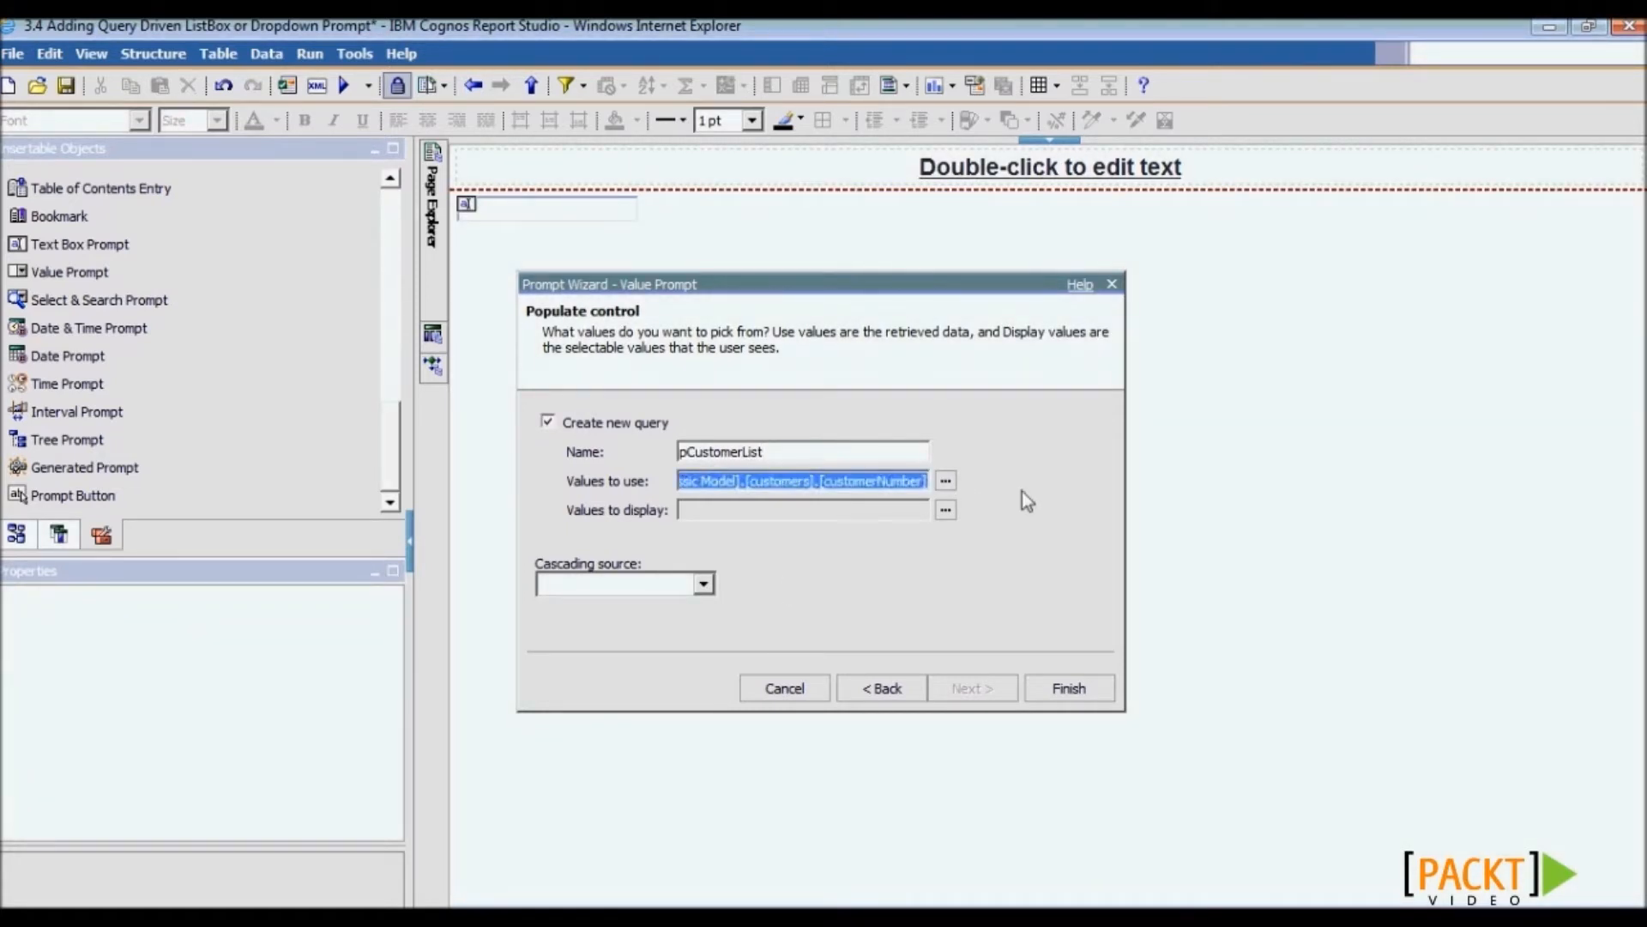
click(1022, 490)
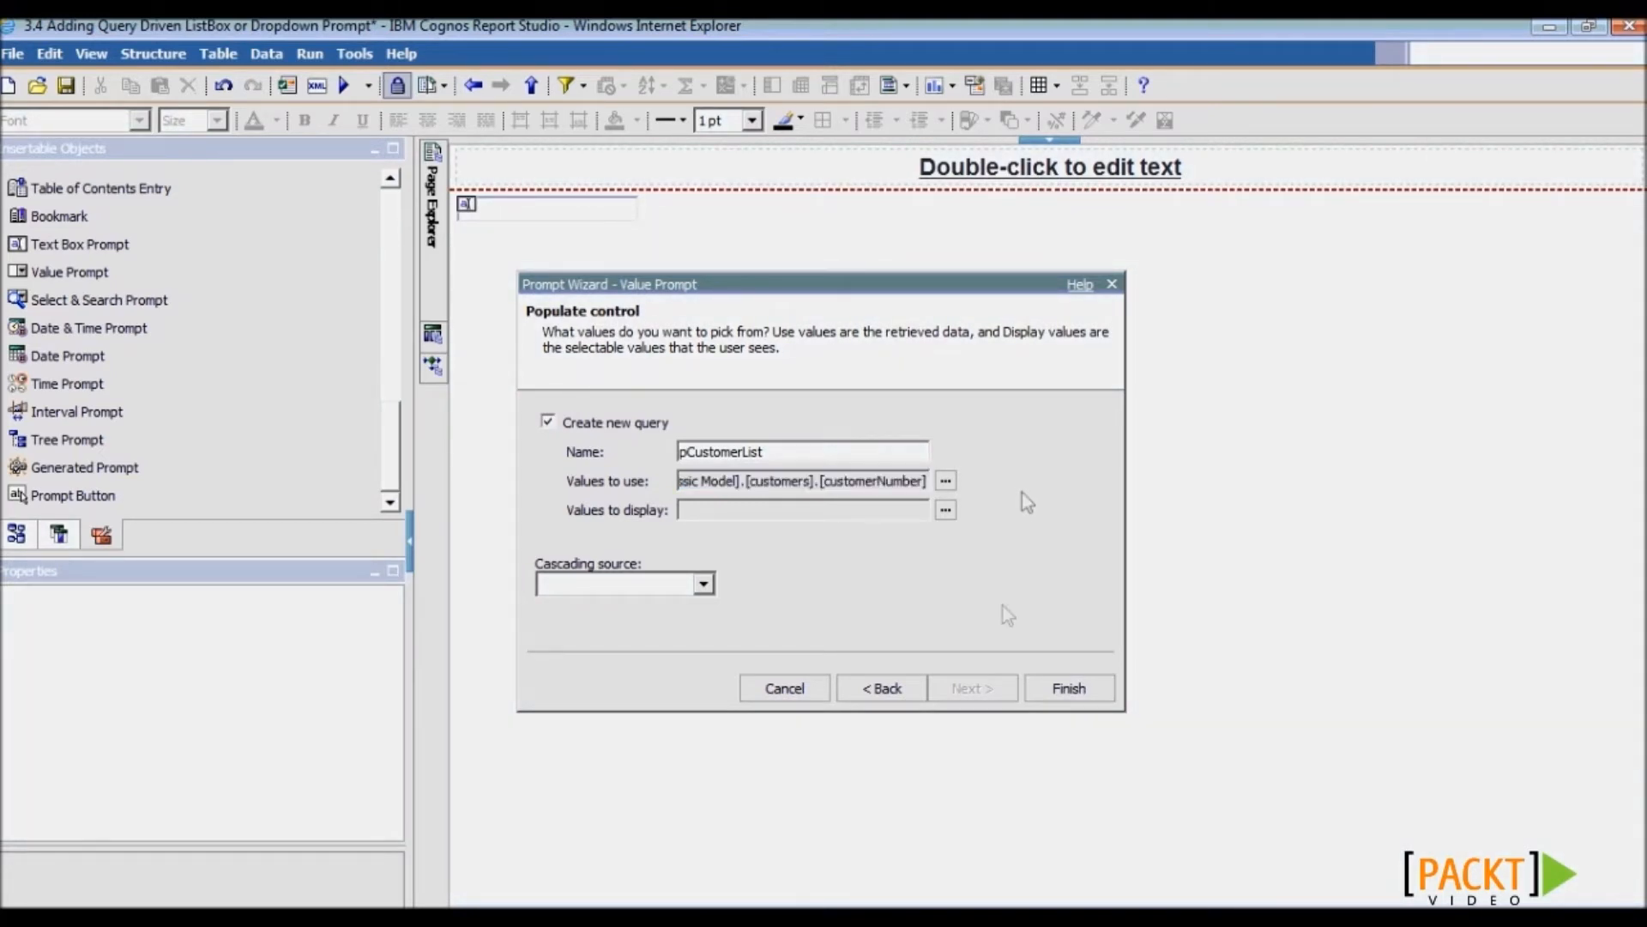
click(1062, 688)
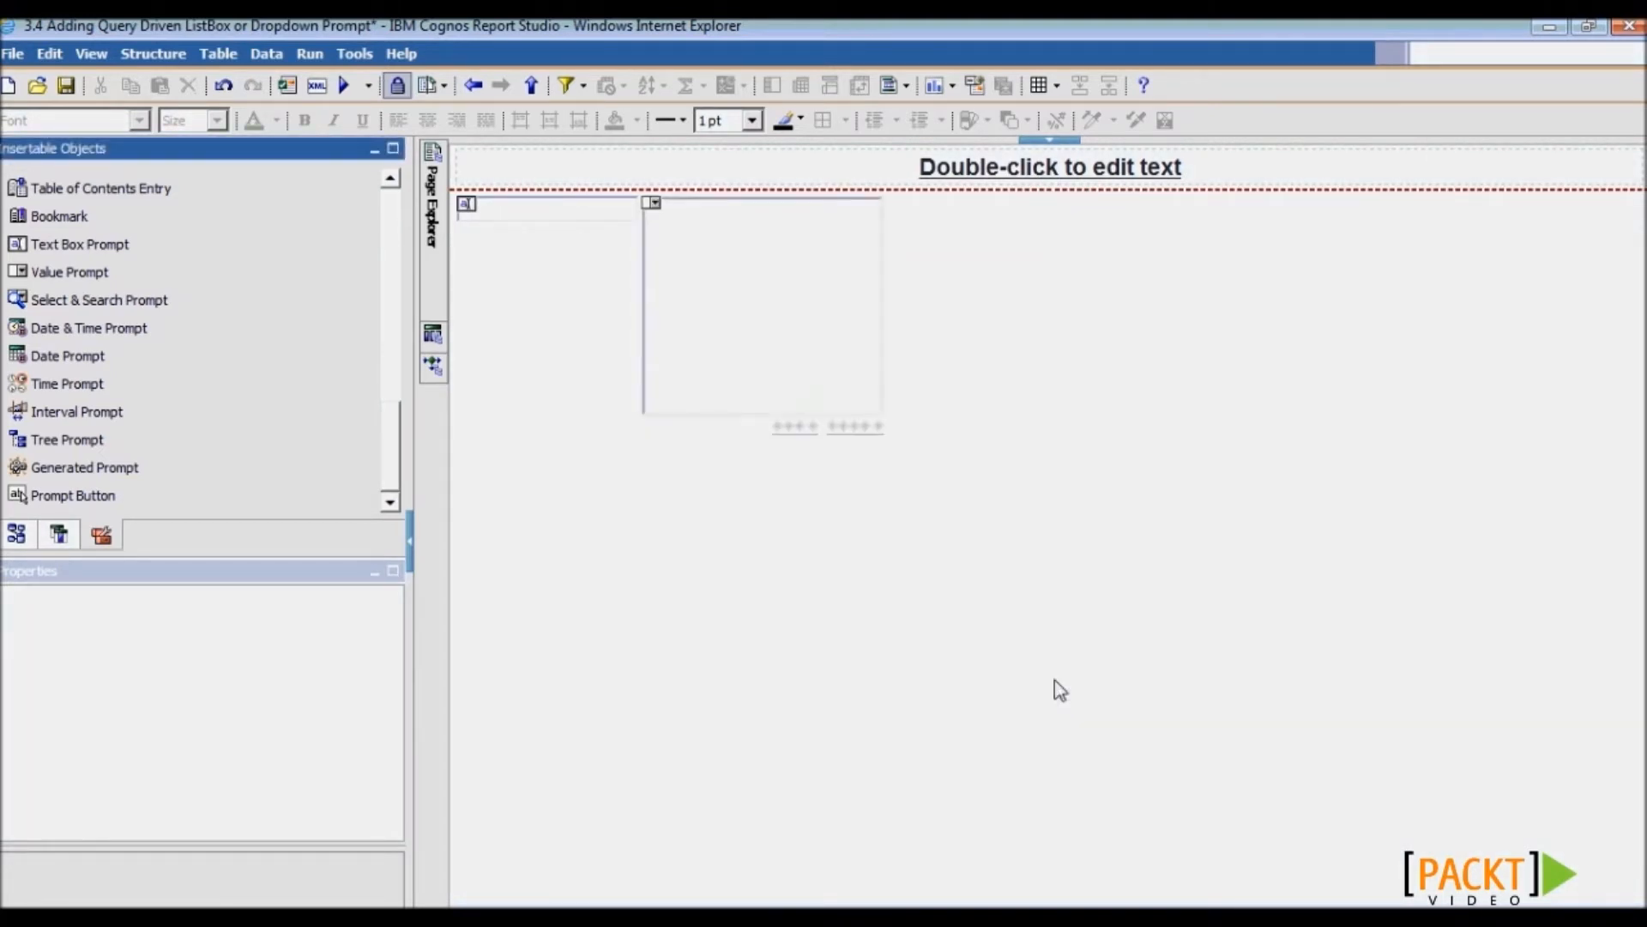
- Validate the report with 101 inserted as the customerNumber test value, then save it
mouse_move(443, 341)
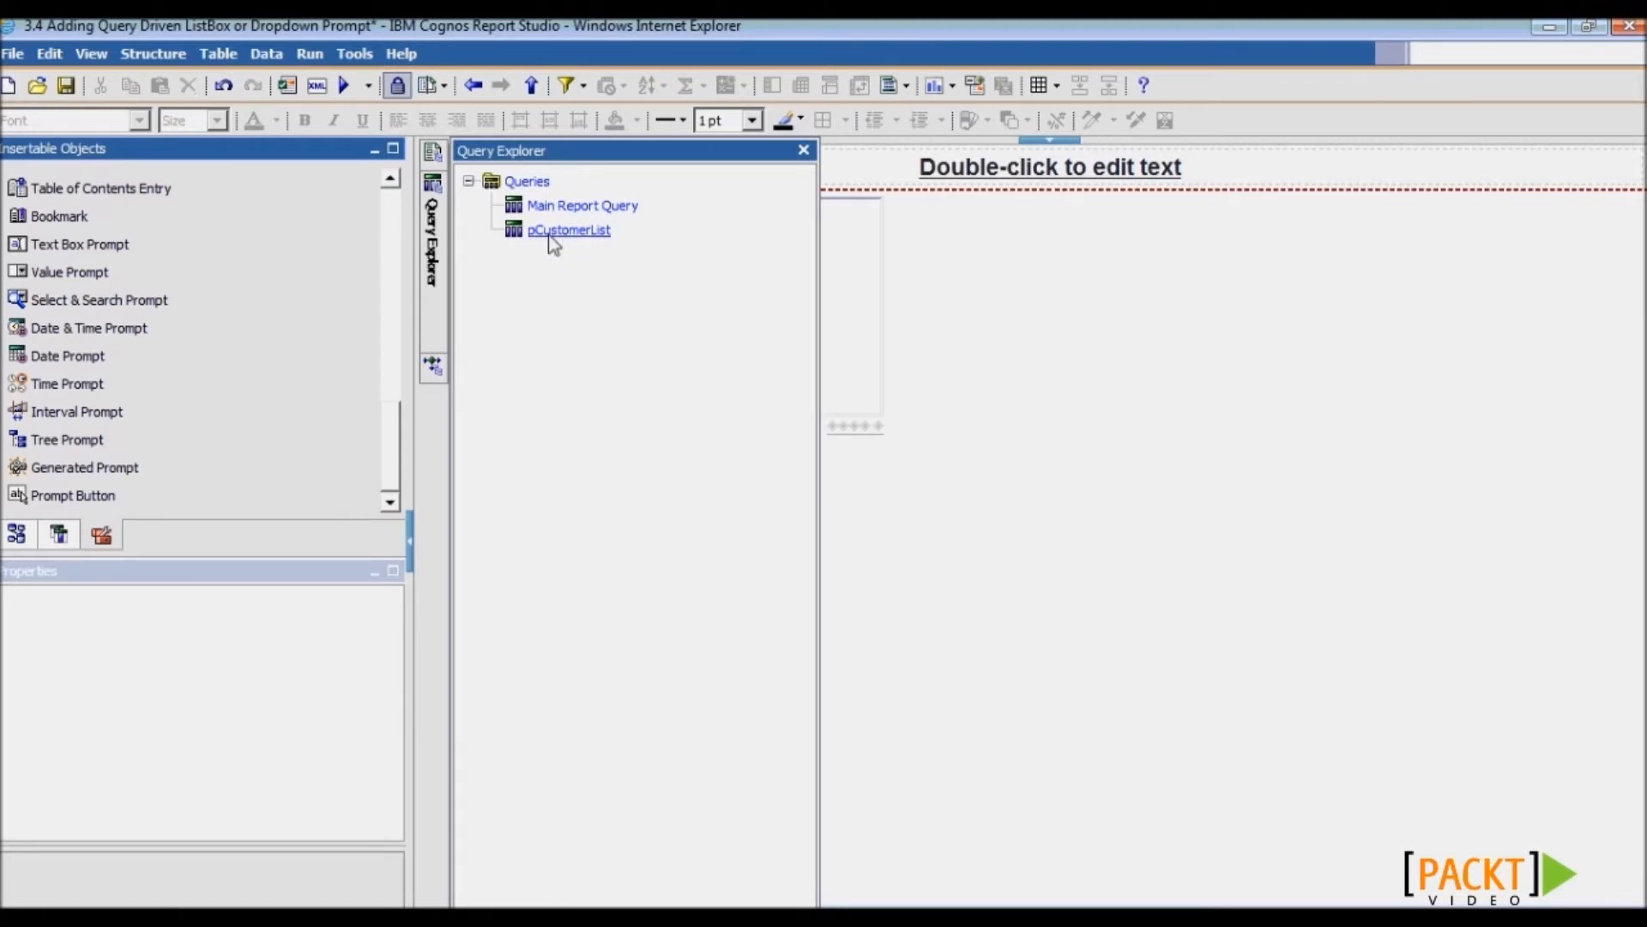
click(279, 91)
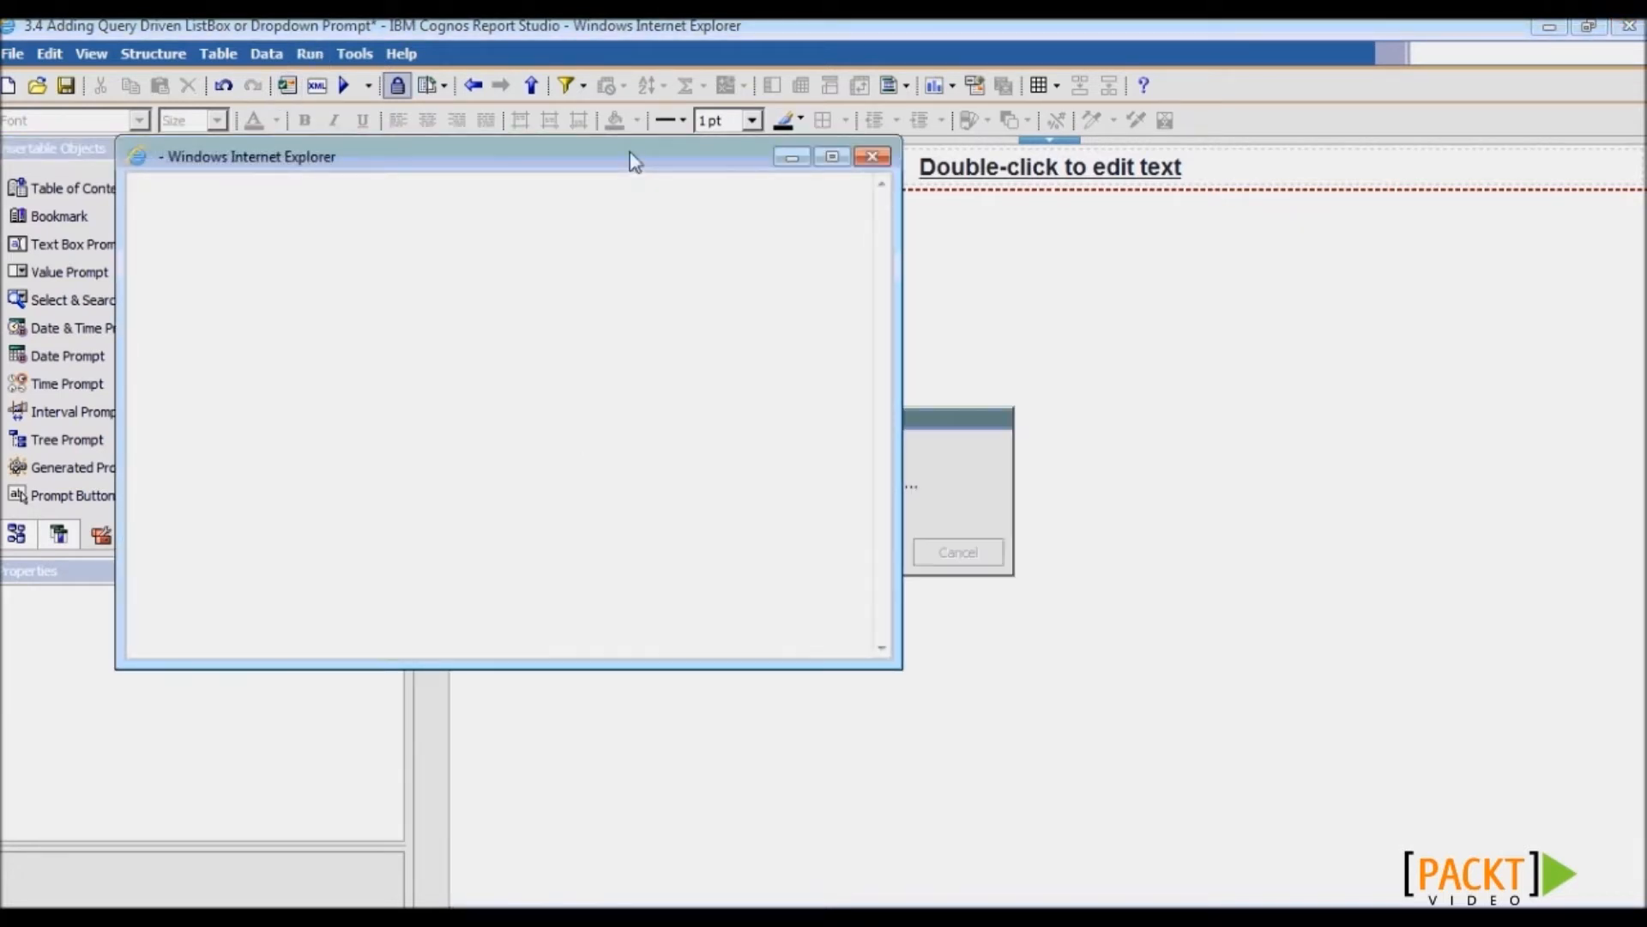
click(275, 380)
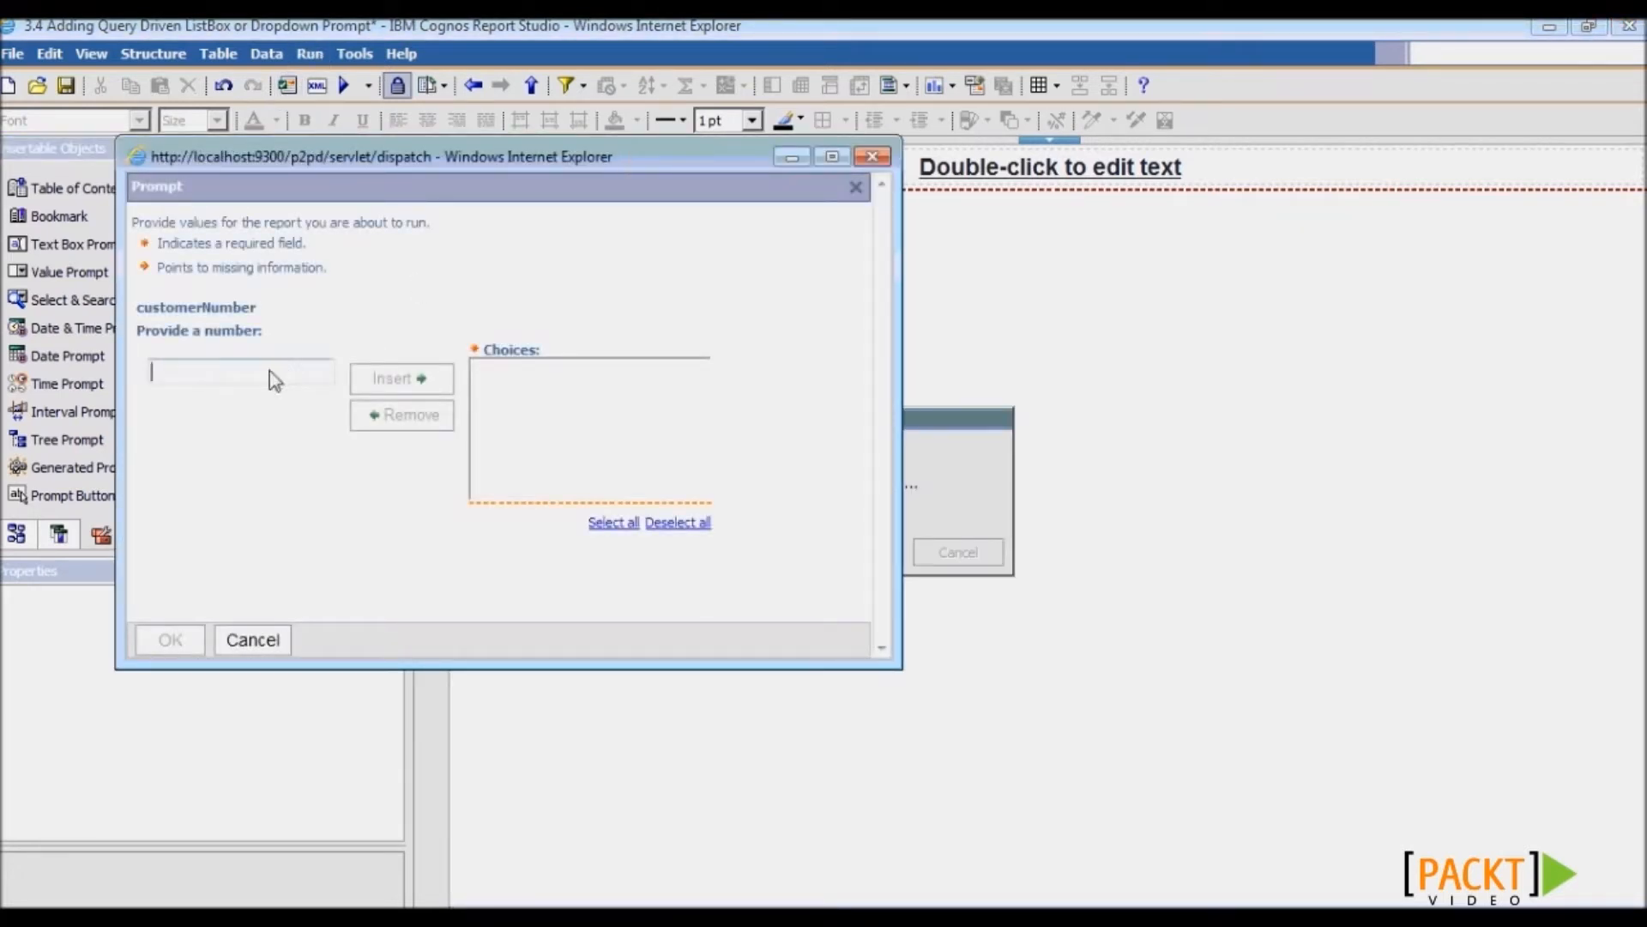
text(101)
click(399, 378)
click(493, 371)
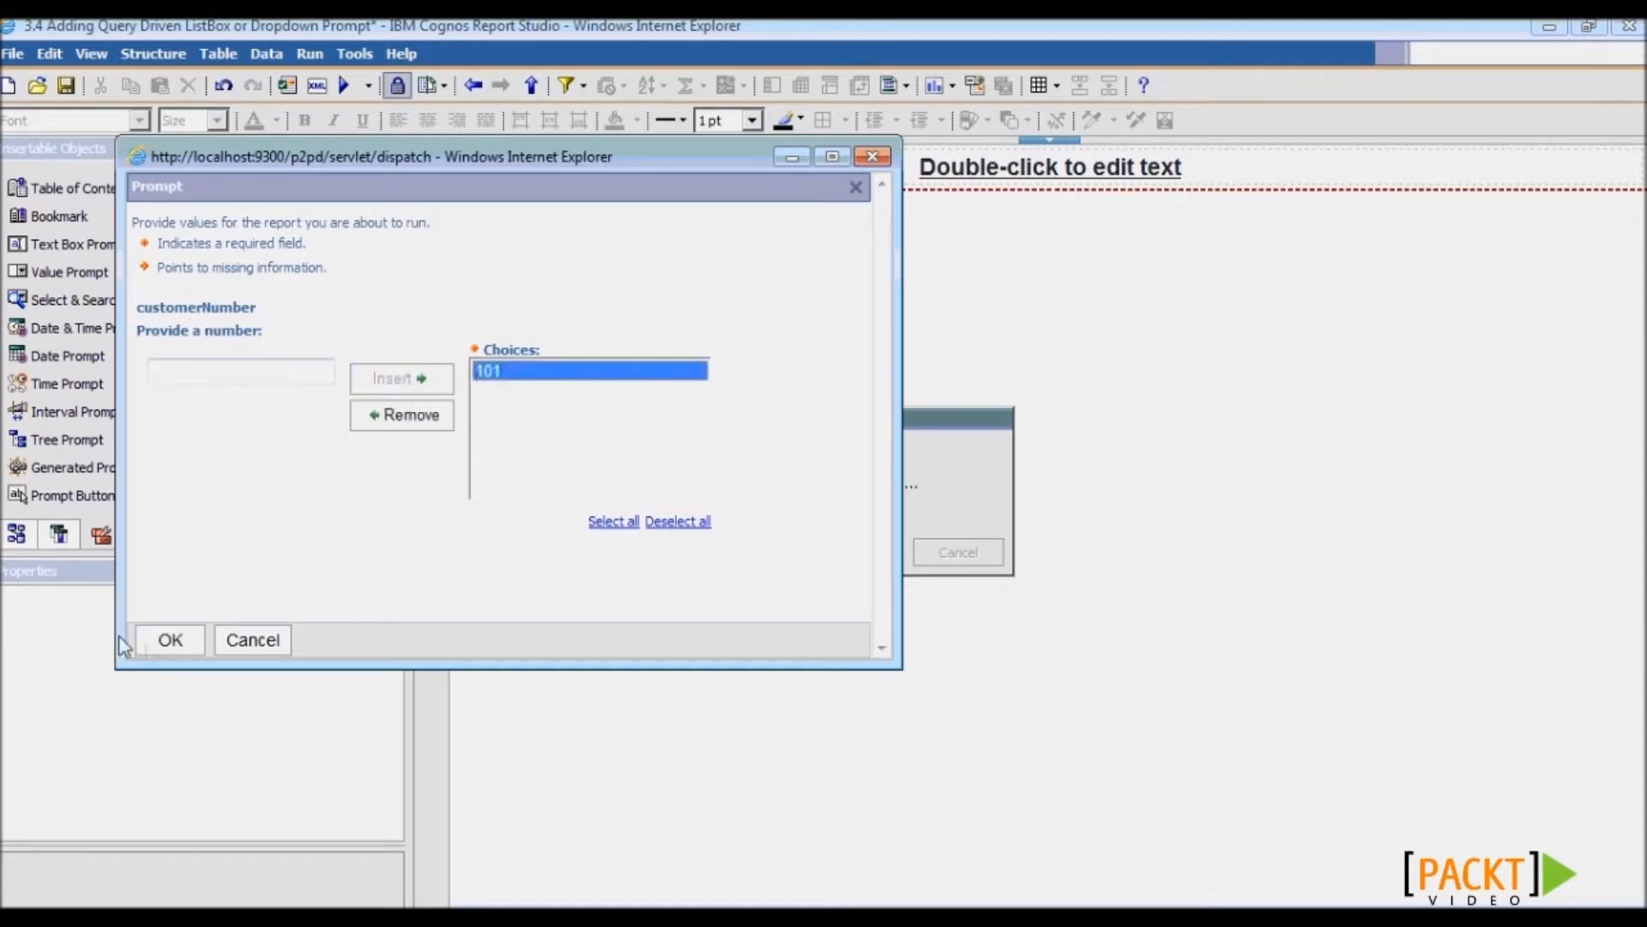
click(178, 646)
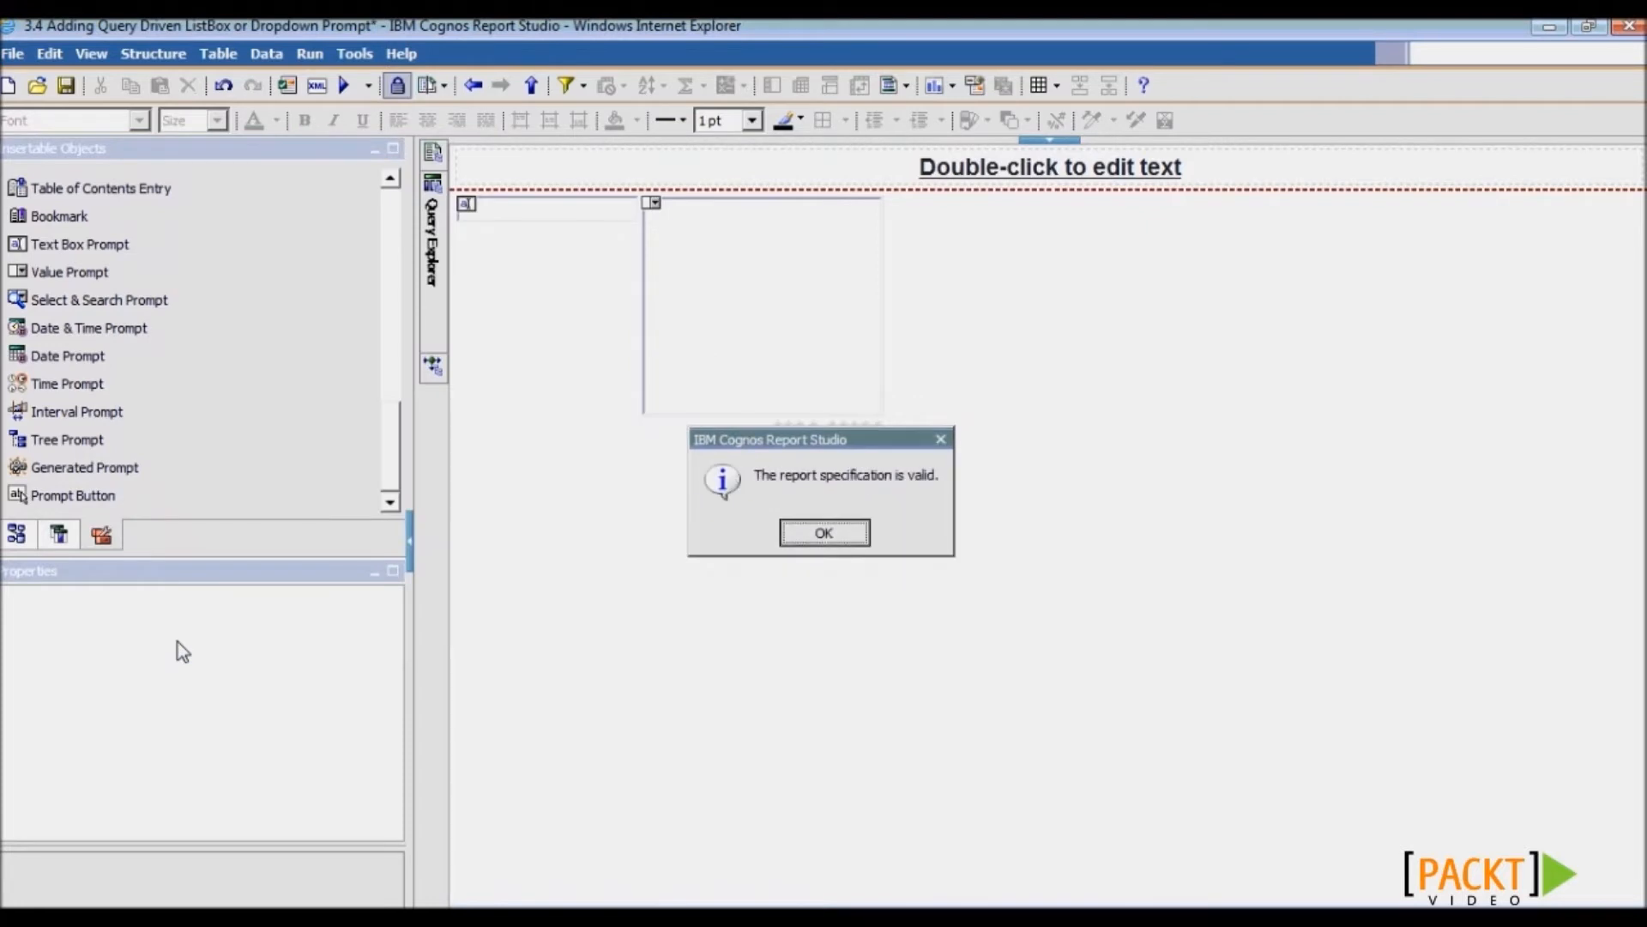
click(827, 534)
click(67, 86)
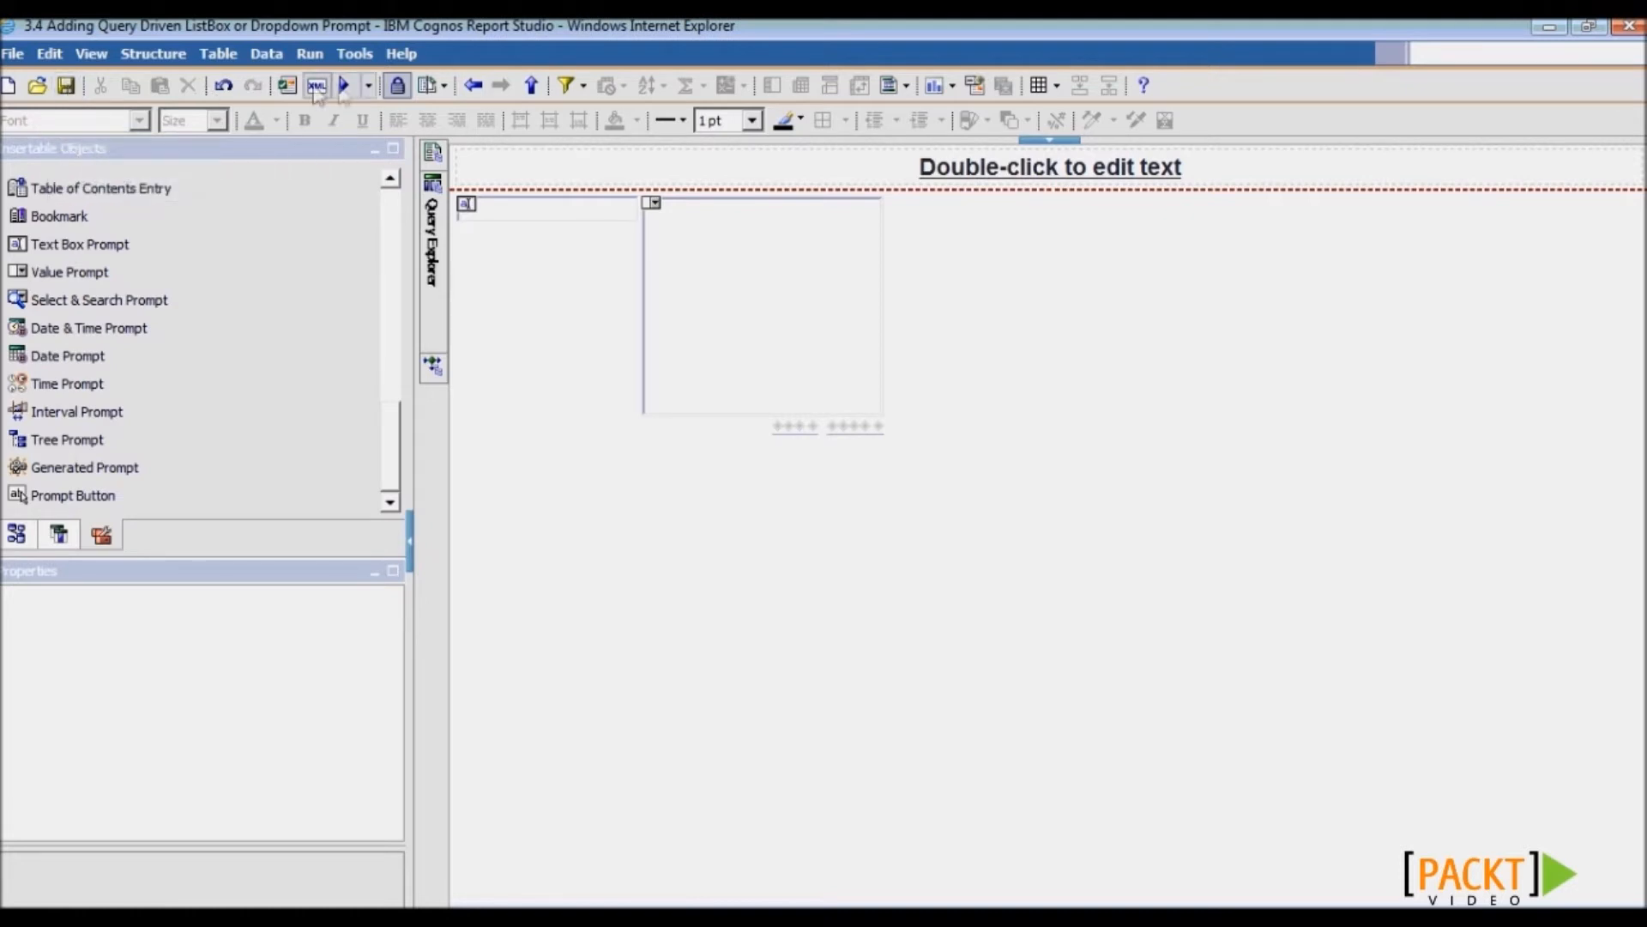
- Run the report, choosing customers 112, 119, 124, 125 and 129 and a 2000 threshold
click(344, 86)
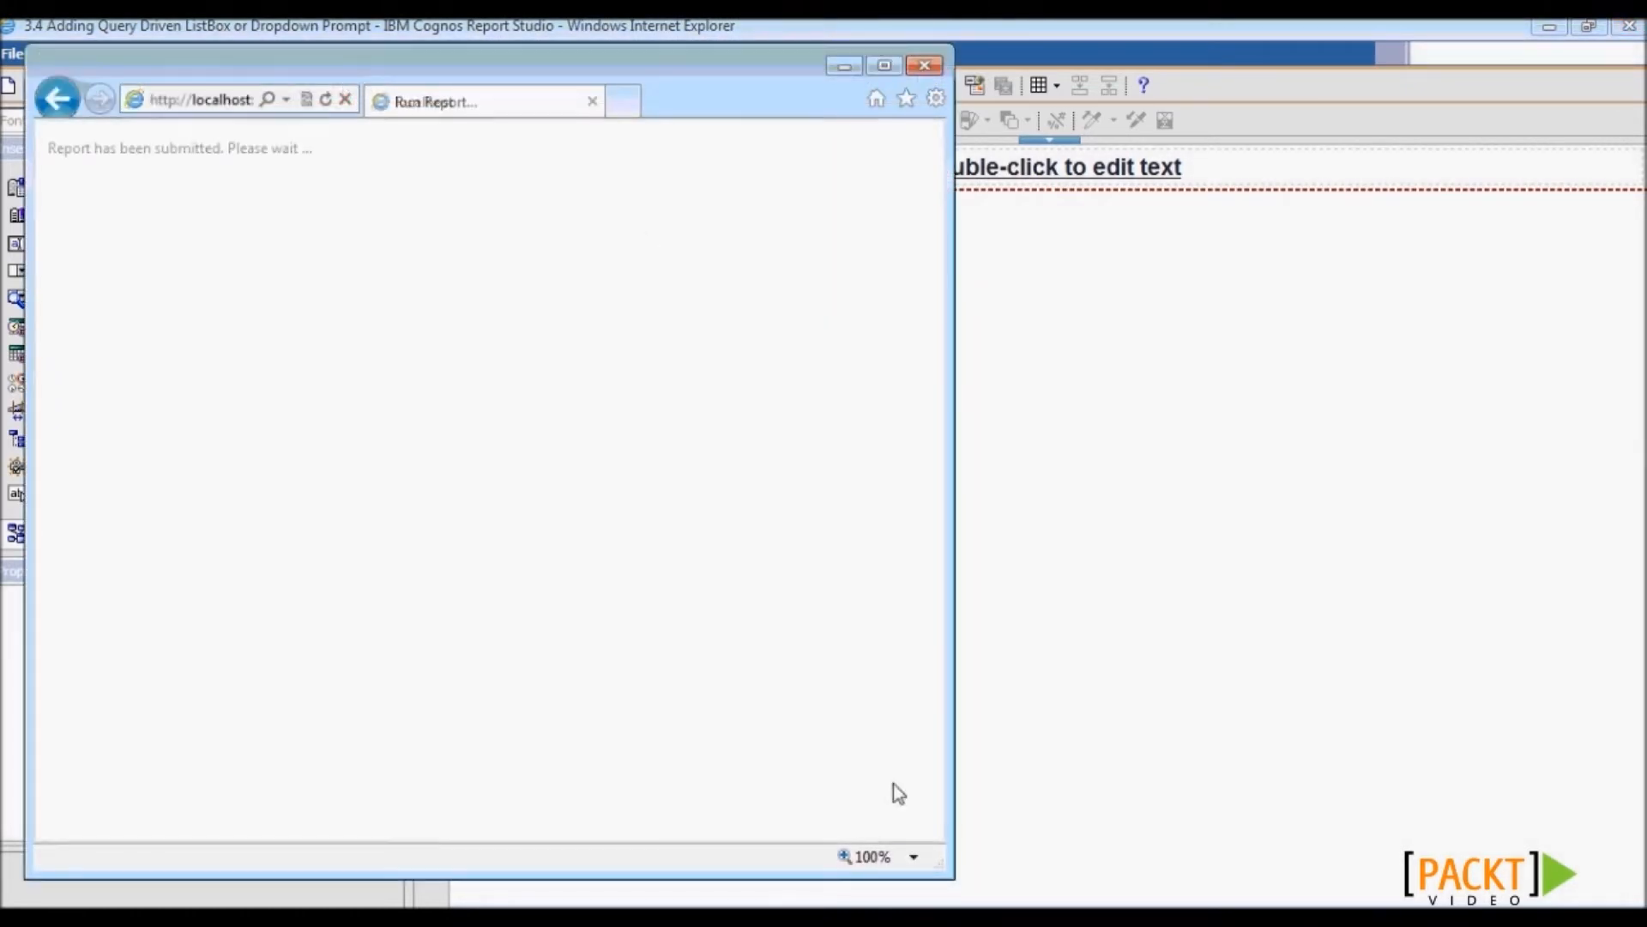
drag(952, 877, 1523, 877)
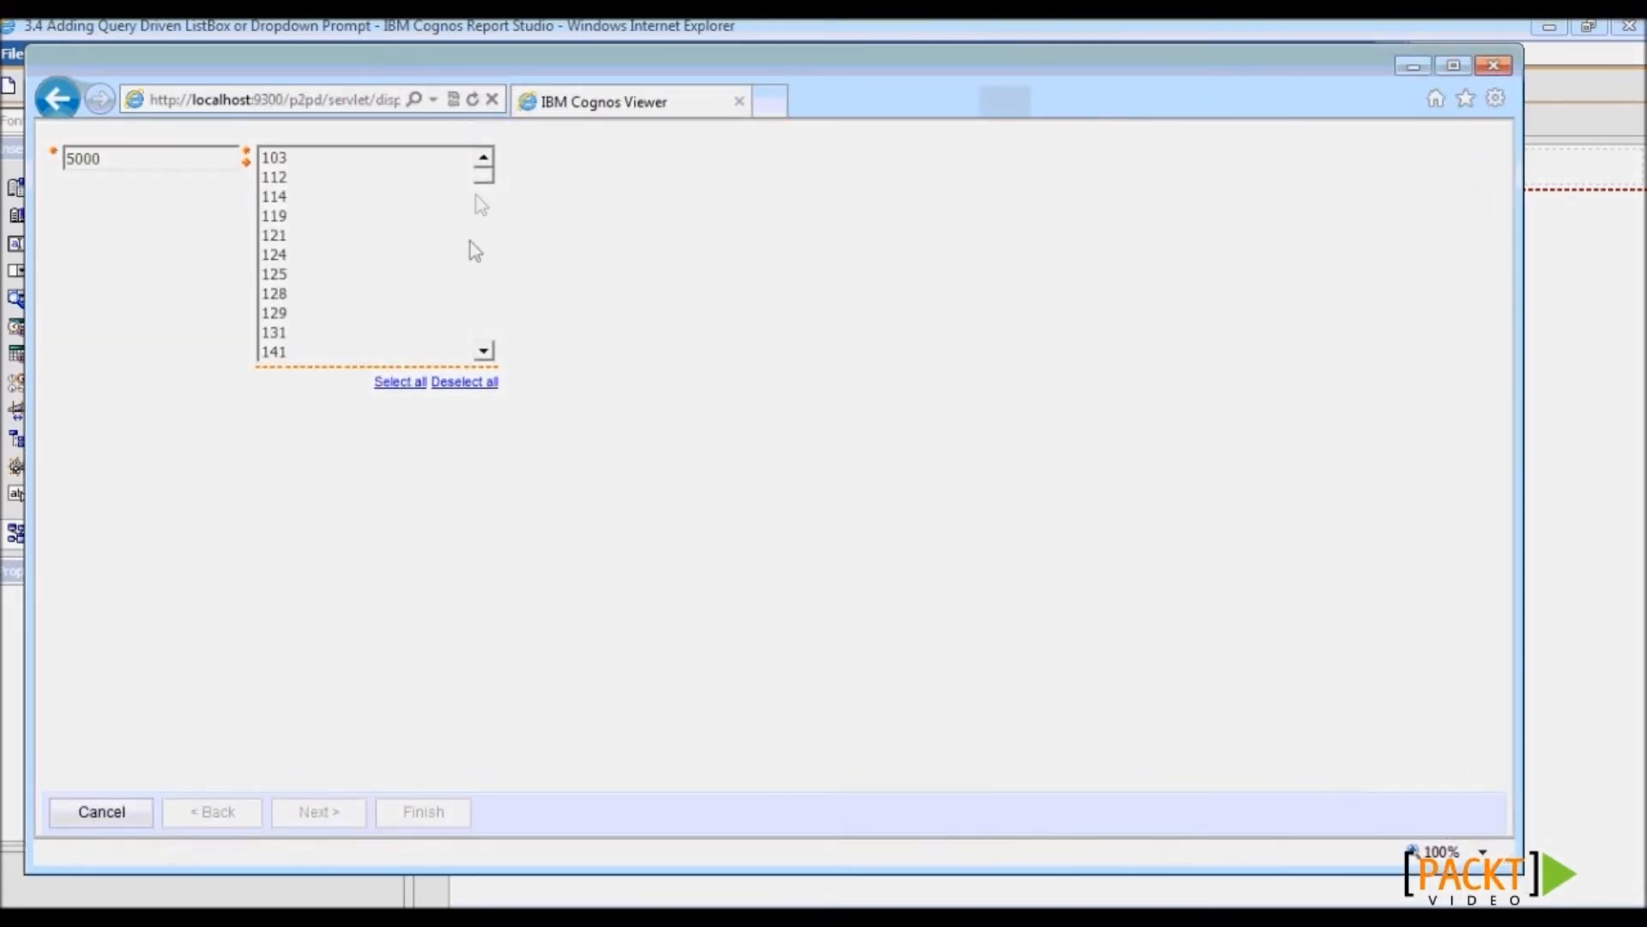
mouse_move(481, 177)
mouse_down()
mouse_move(484, 283)
mouse_move(481, 177)
mouse_up()
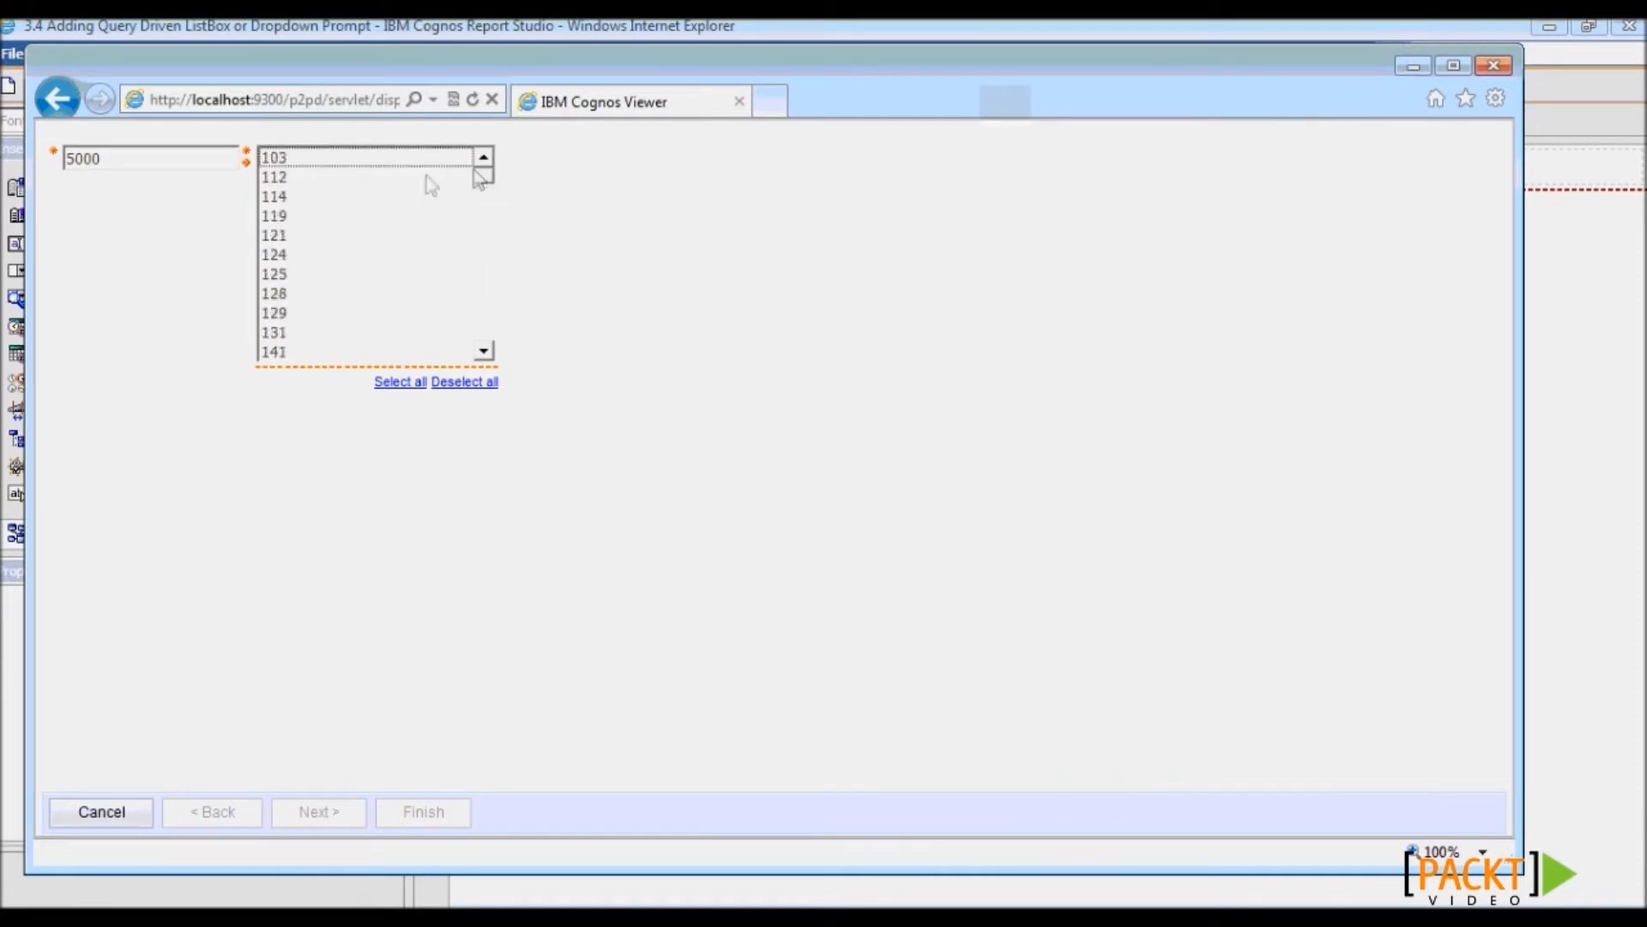
click(427, 178)
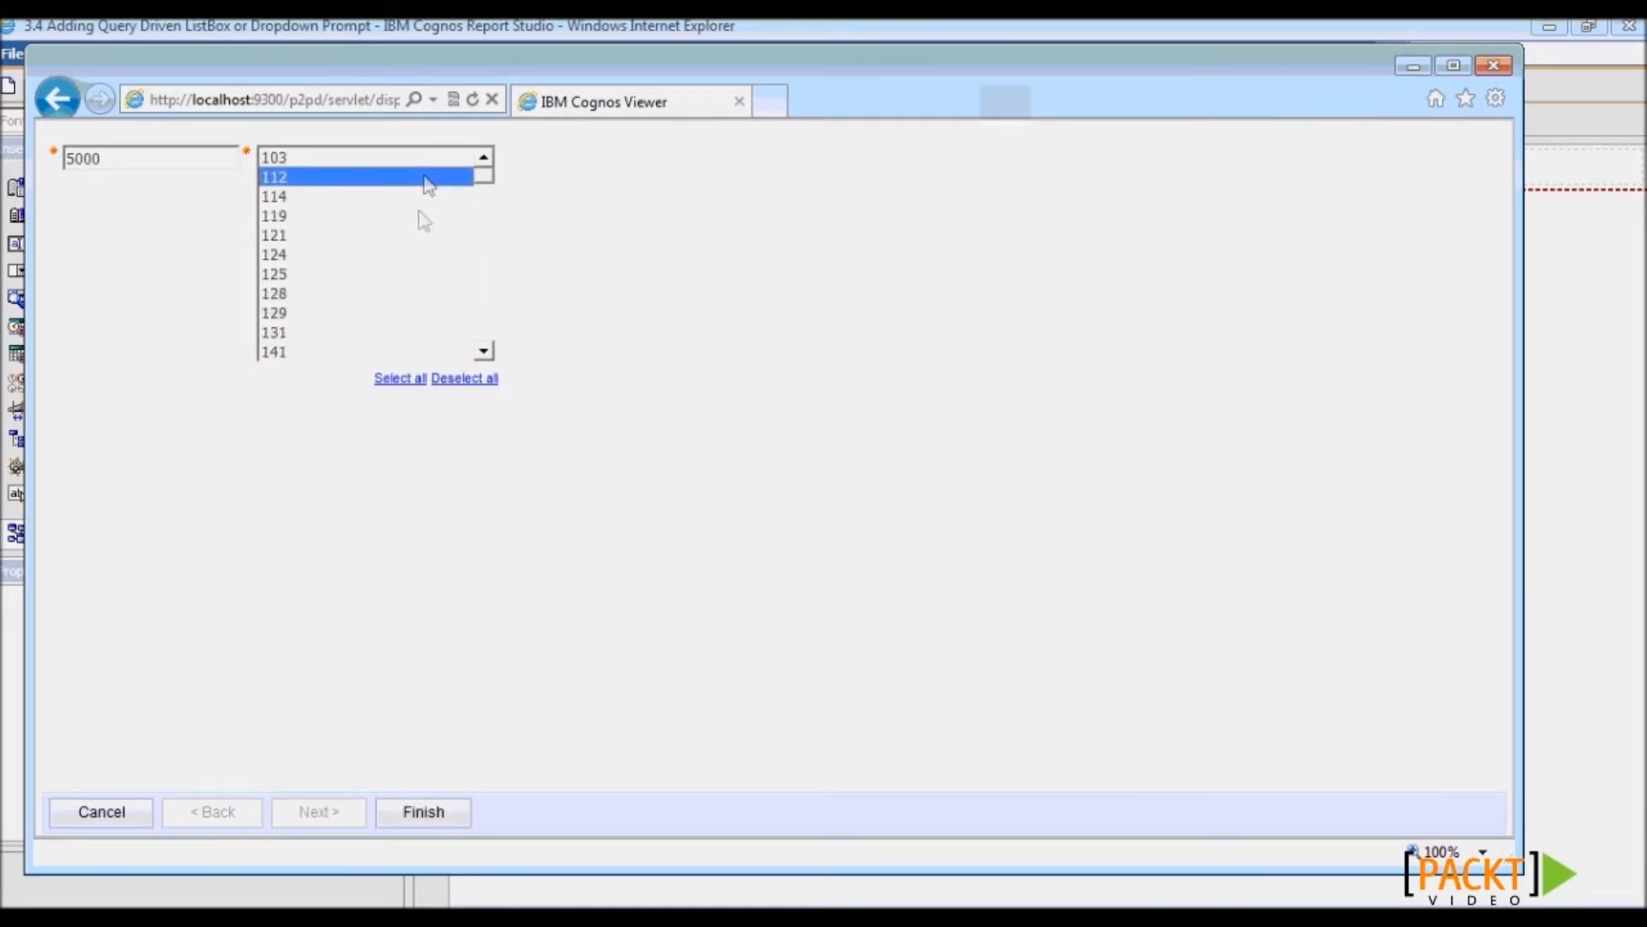
ctrl+click(418, 216)
ctrl+click(413, 255)
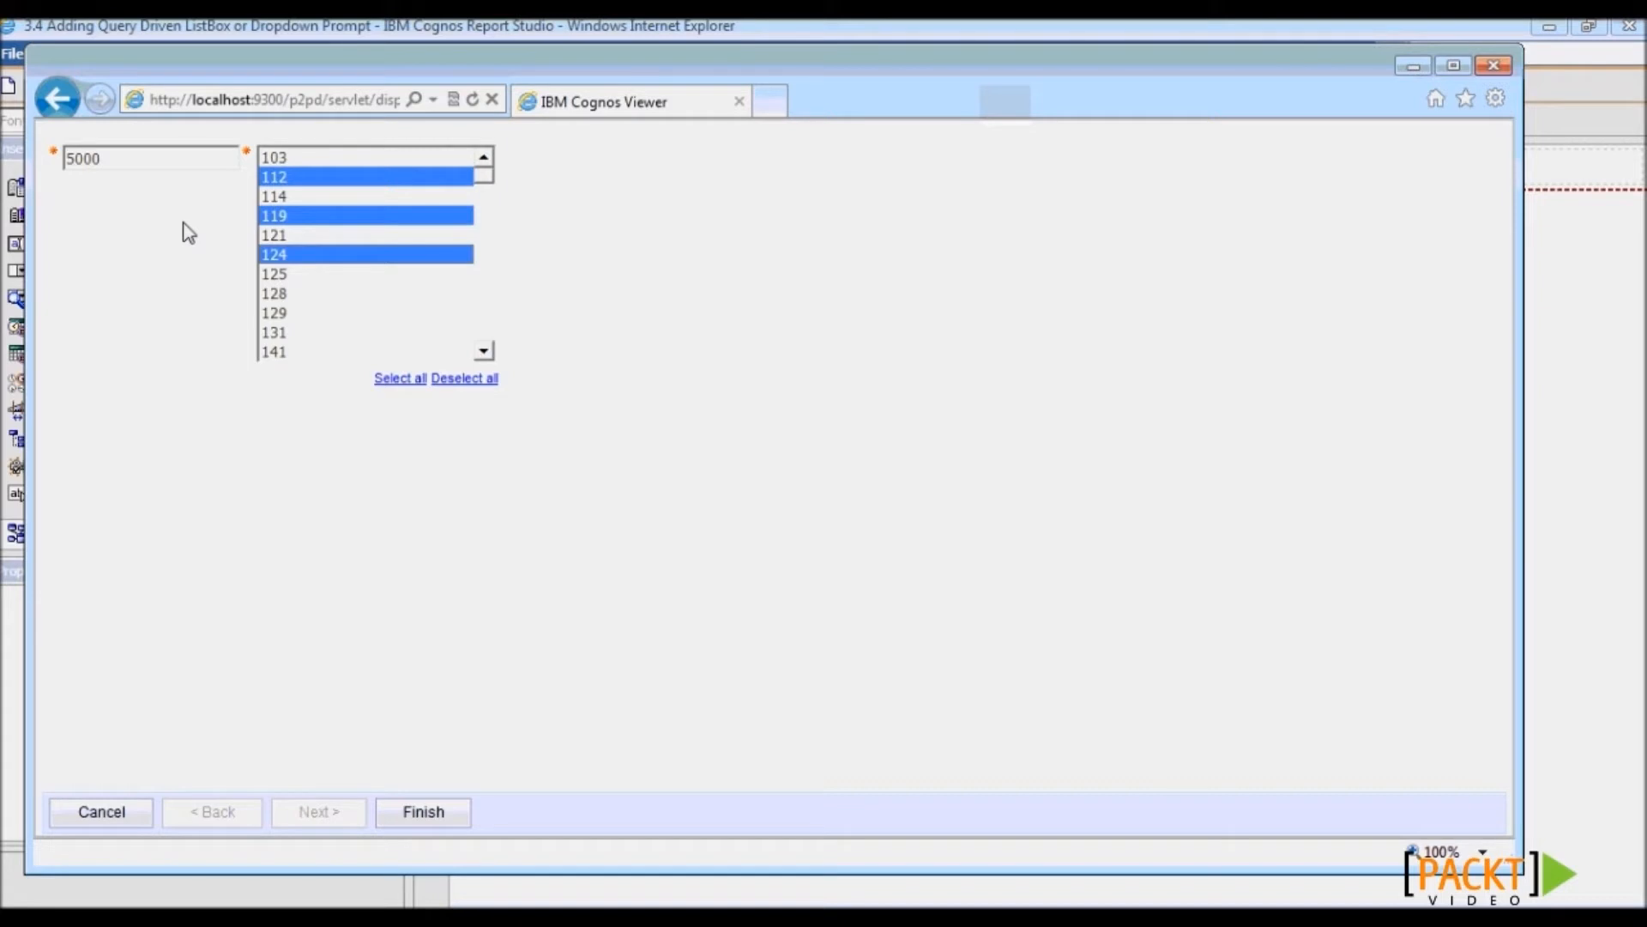
ctrl+click(297, 274)
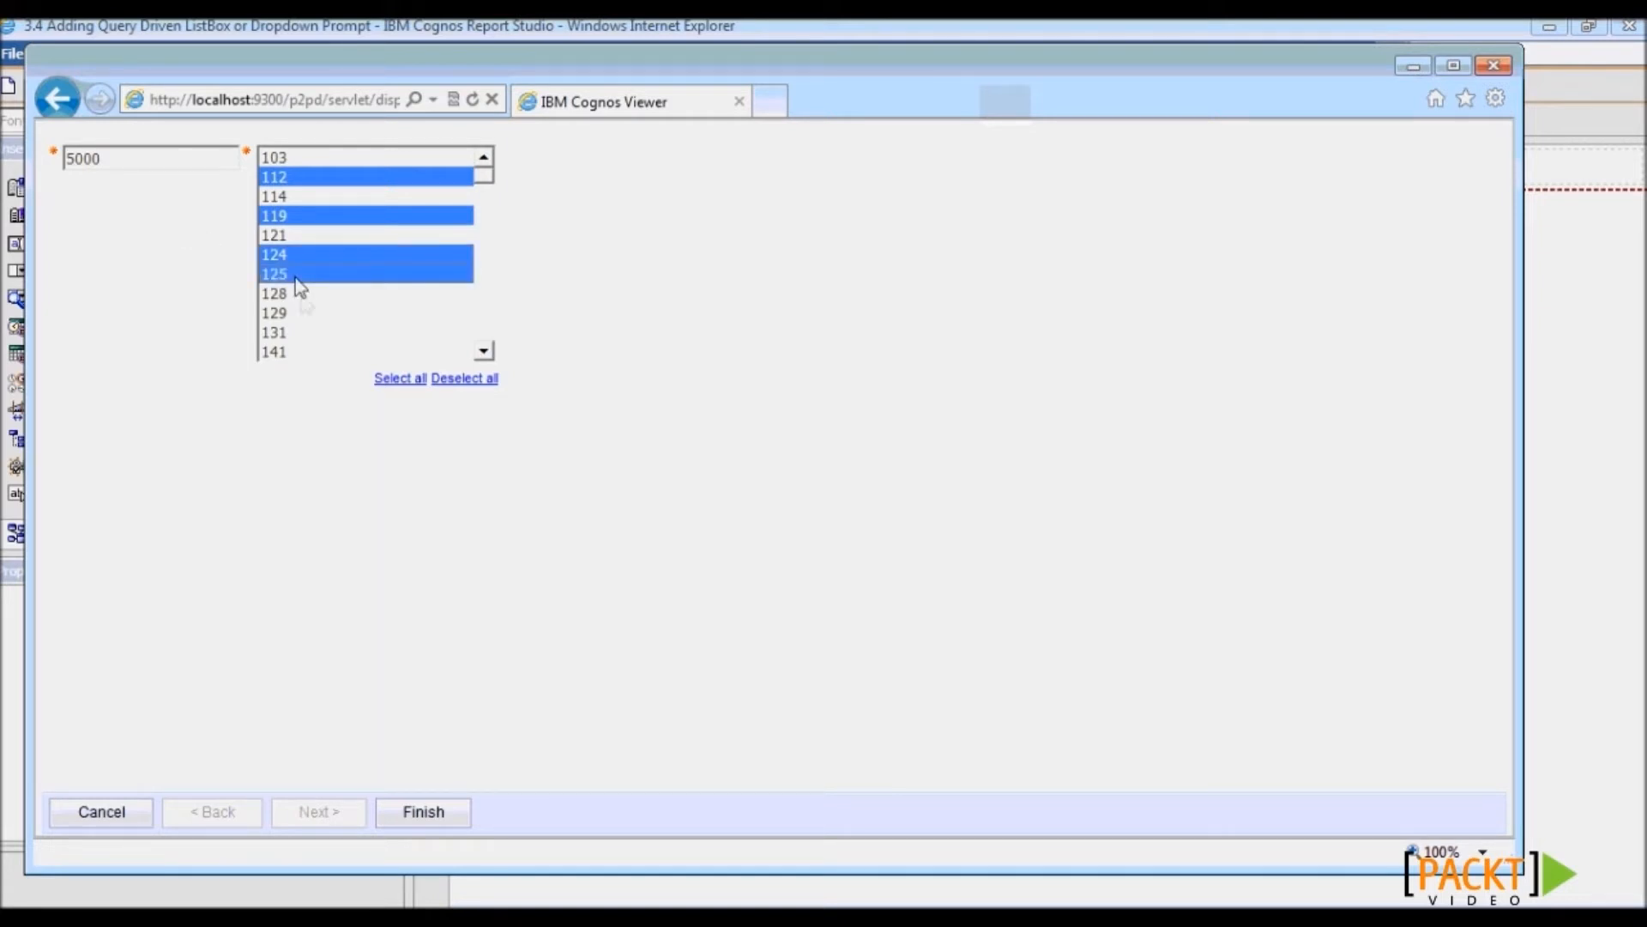
ctrl+click(300, 313)
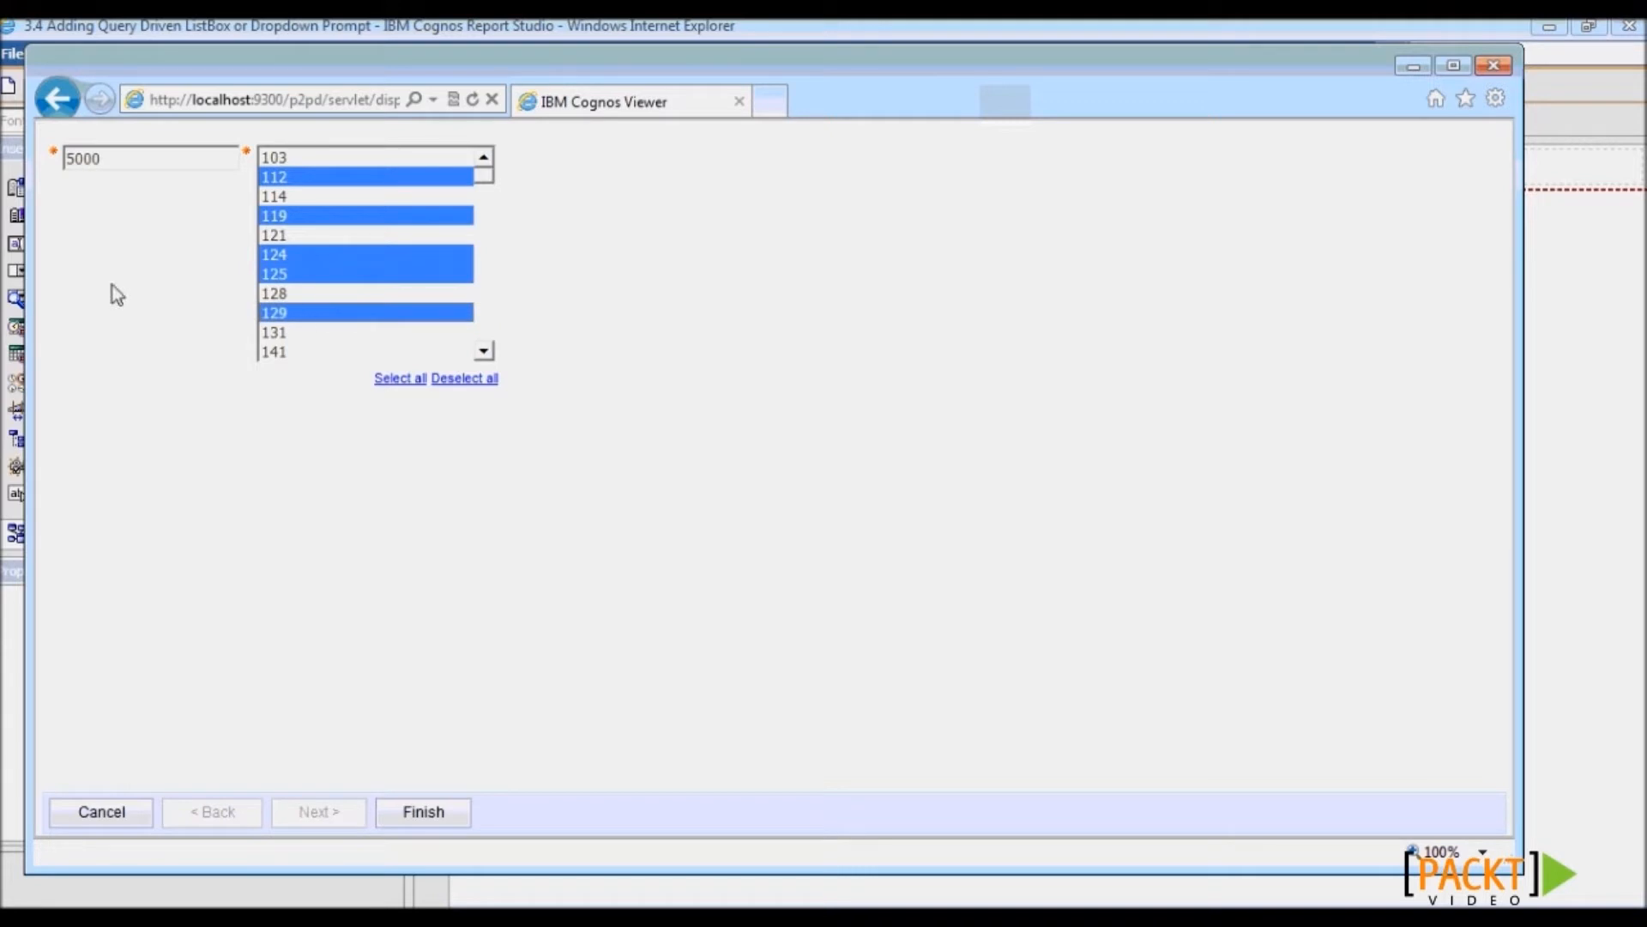
double_click(128, 156)
text(2000)
click(424, 811)
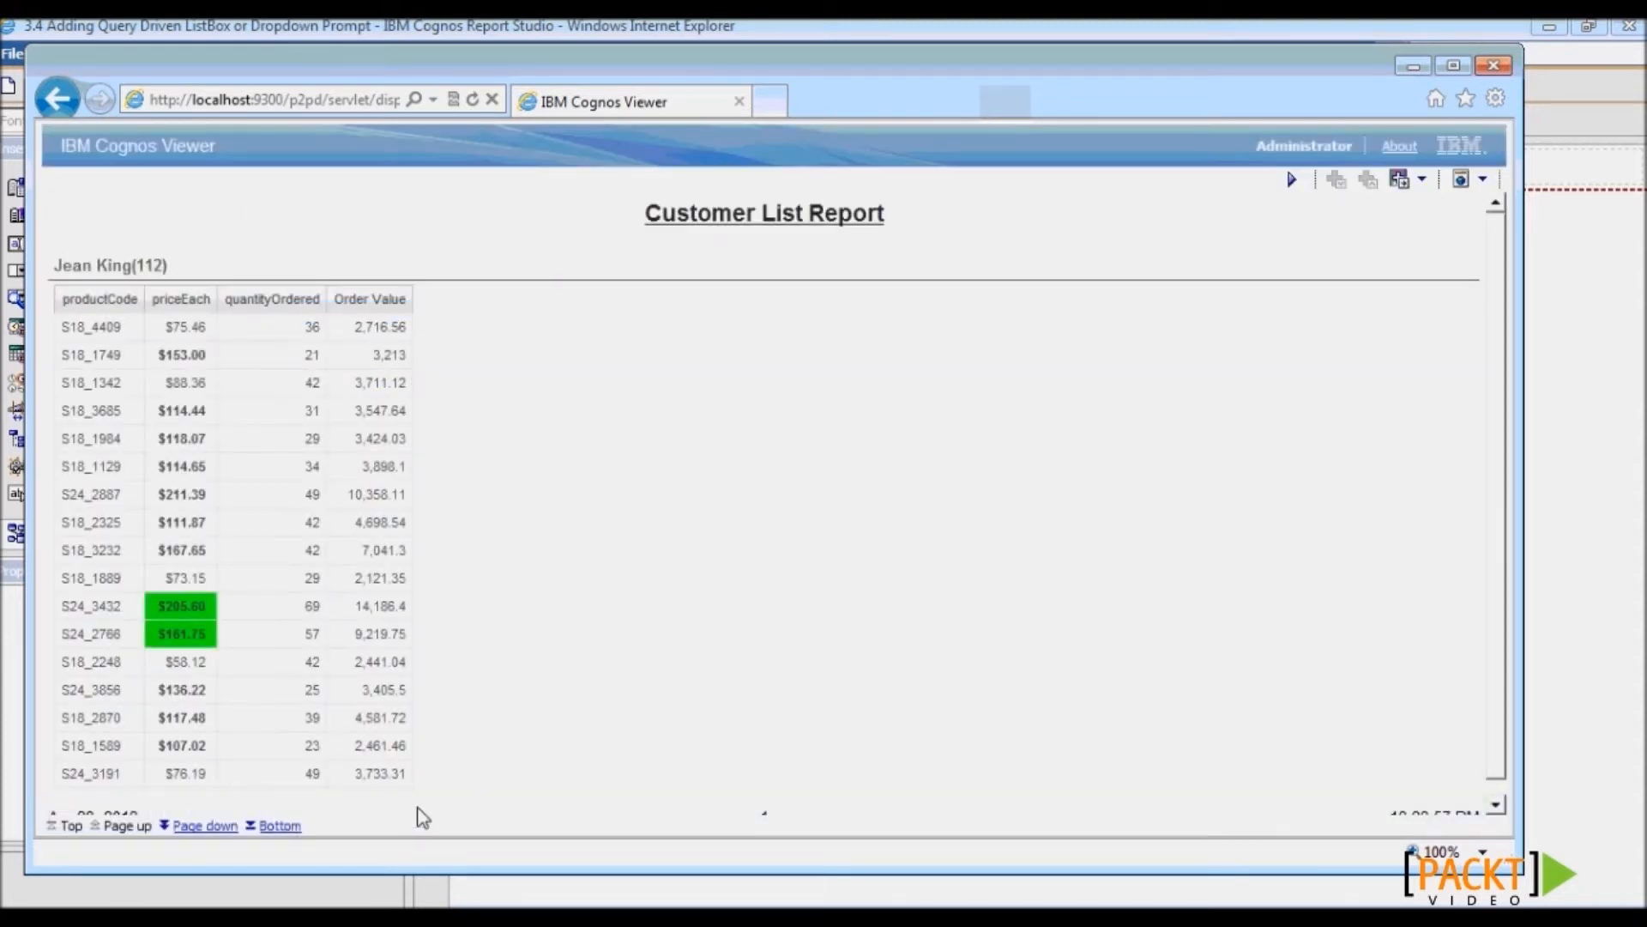
- Page through the customers' report pages, then re-run the report to bring the prompts back
drag(163, 266, 137, 267)
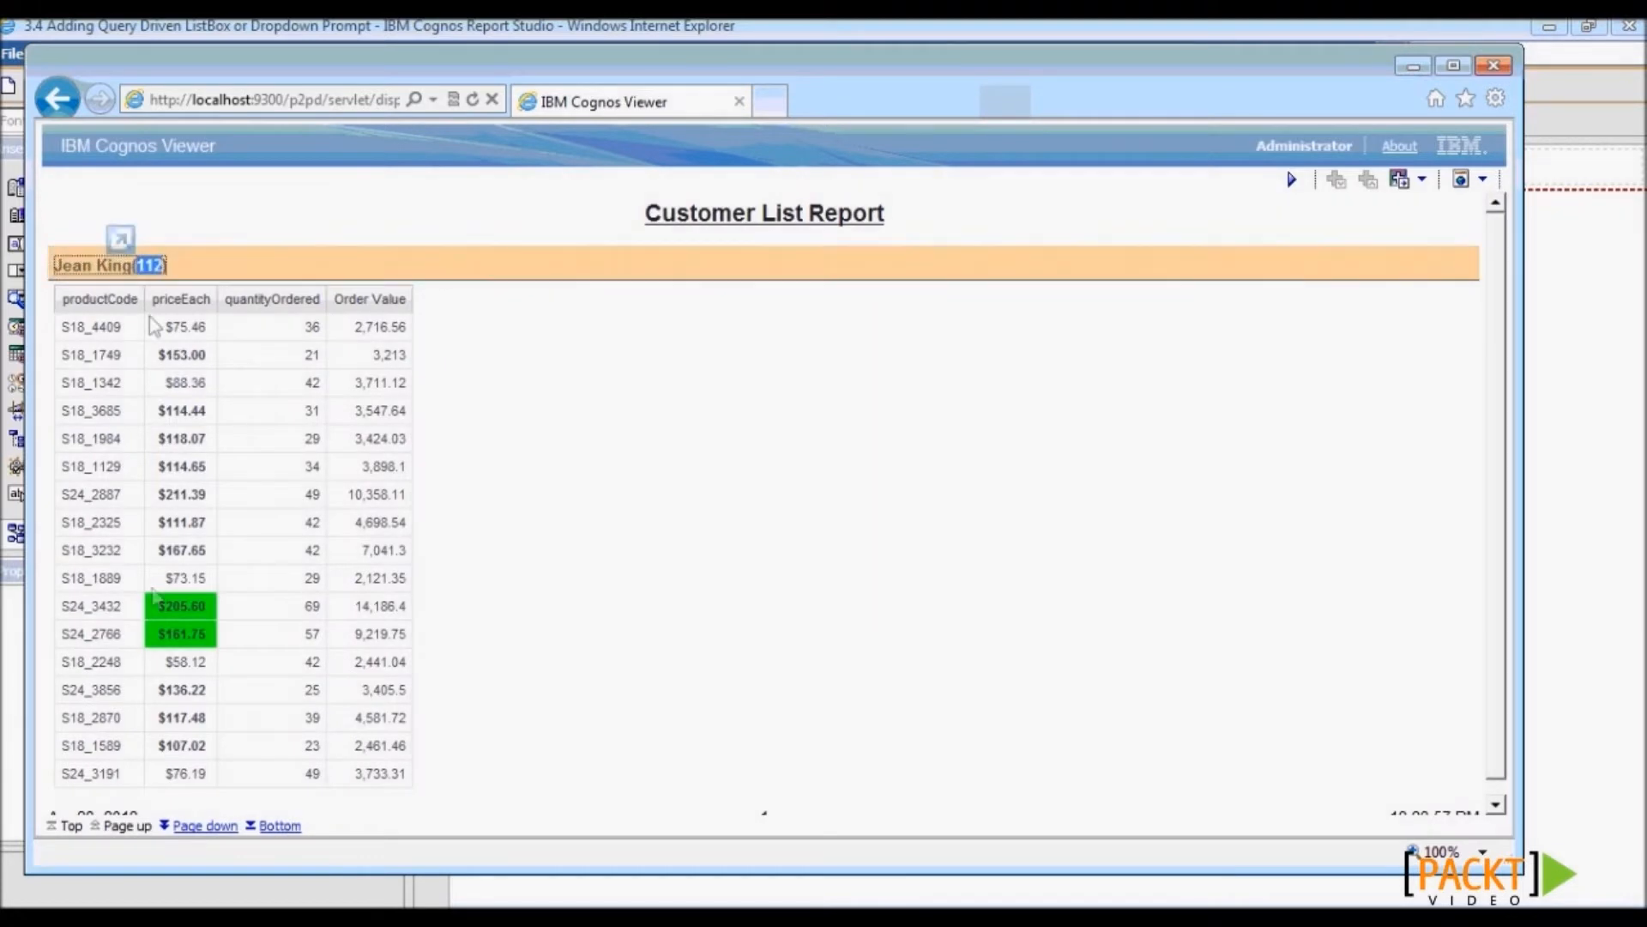
click(197, 826)
click(196, 827)
click(195, 826)
click(196, 826)
click(195, 826)
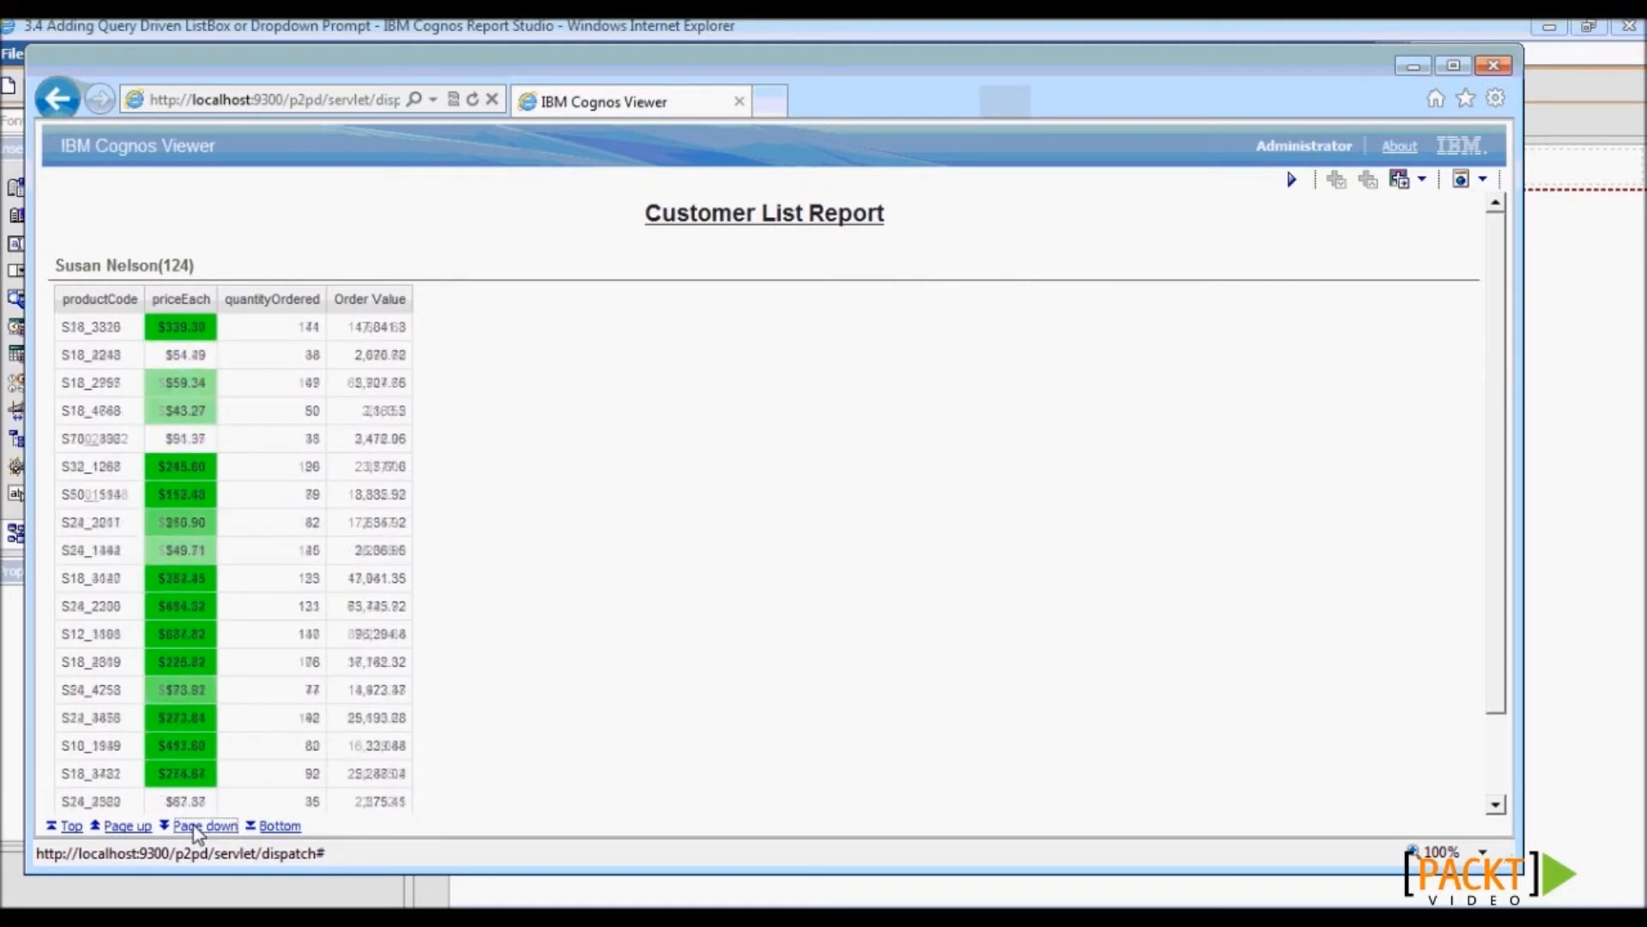
click(195, 826)
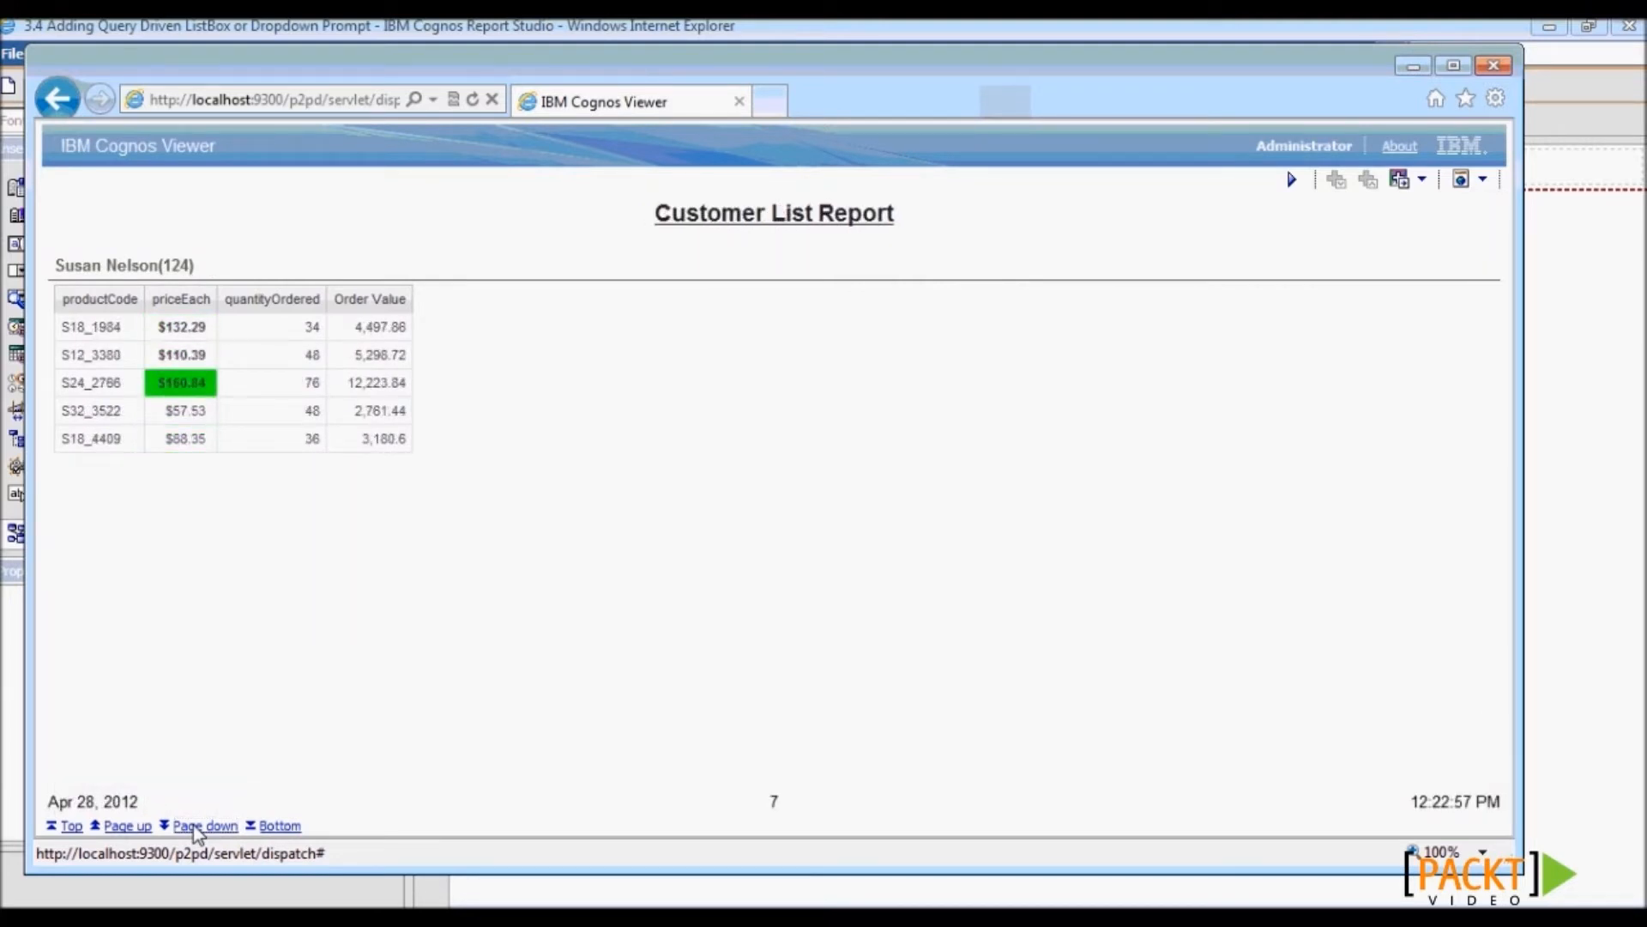
click(195, 826)
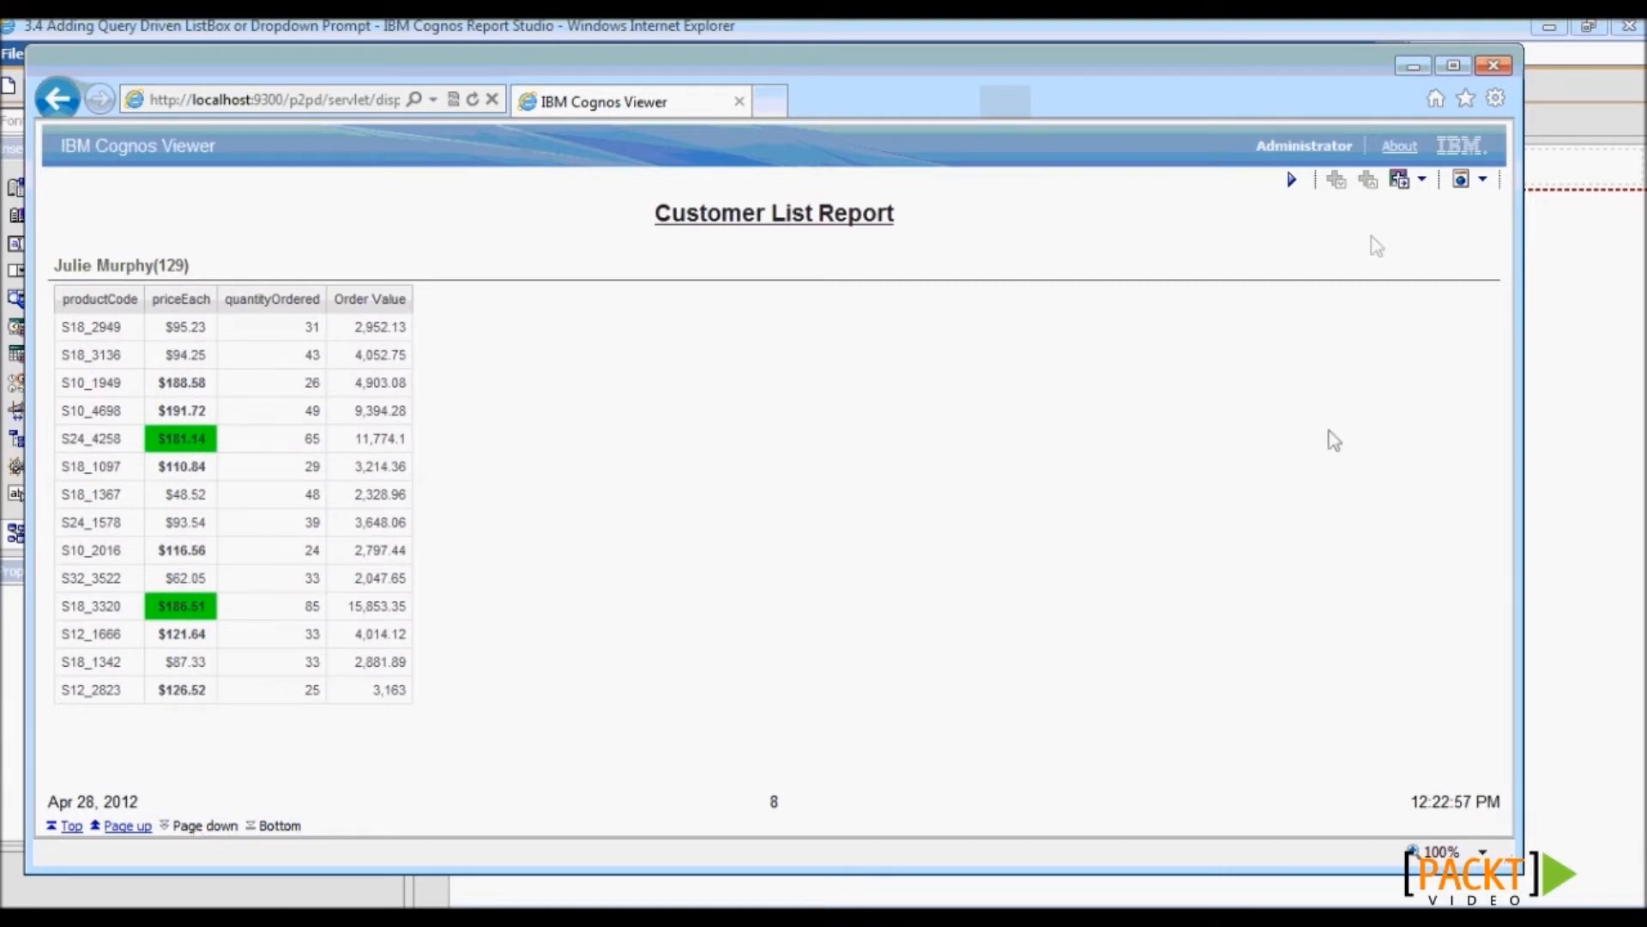
click(1291, 180)
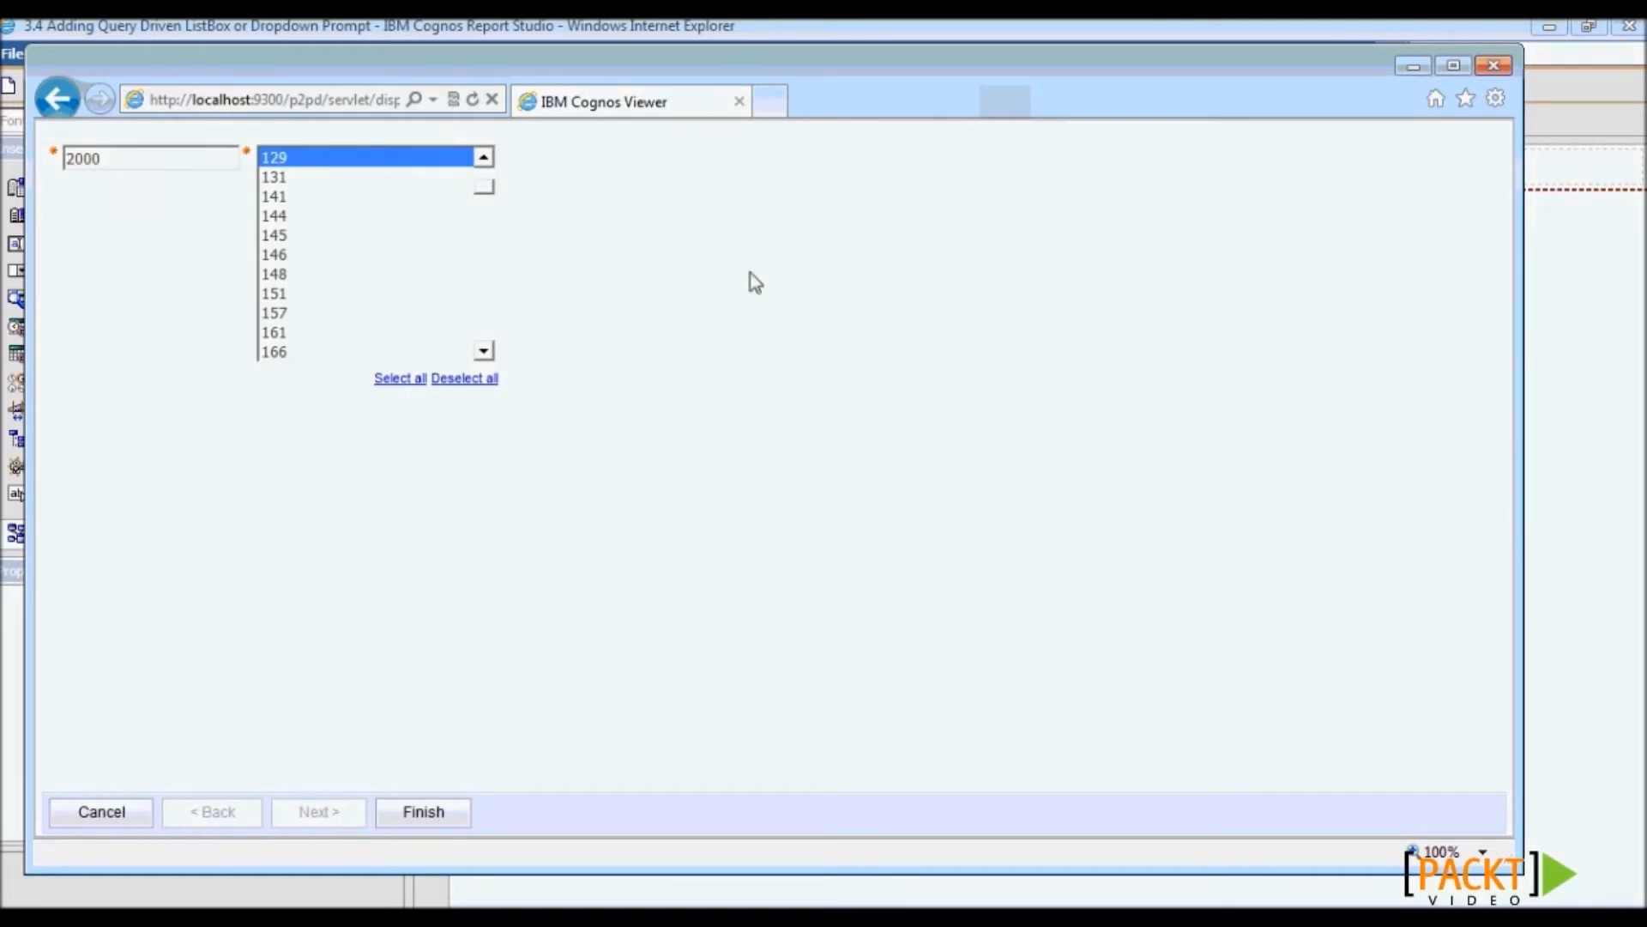
drag(485, 186, 486, 171)
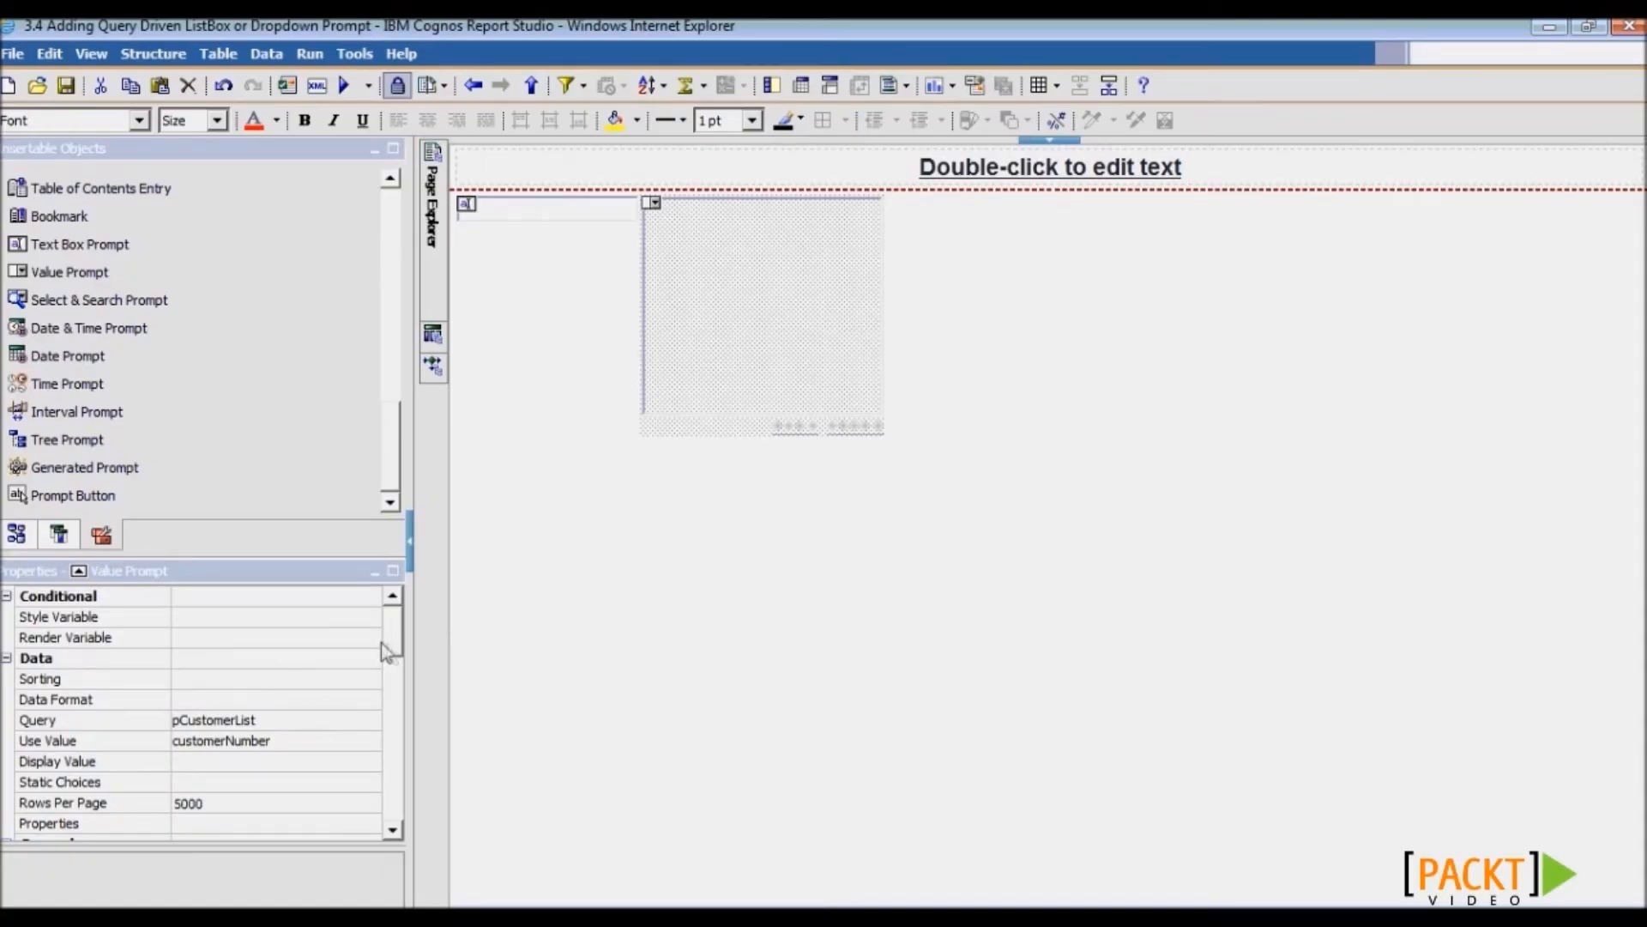
- Set the customer value prompt's Multi-Select to No, leaving its Select UI as List box
drag(388, 643, 394, 683)
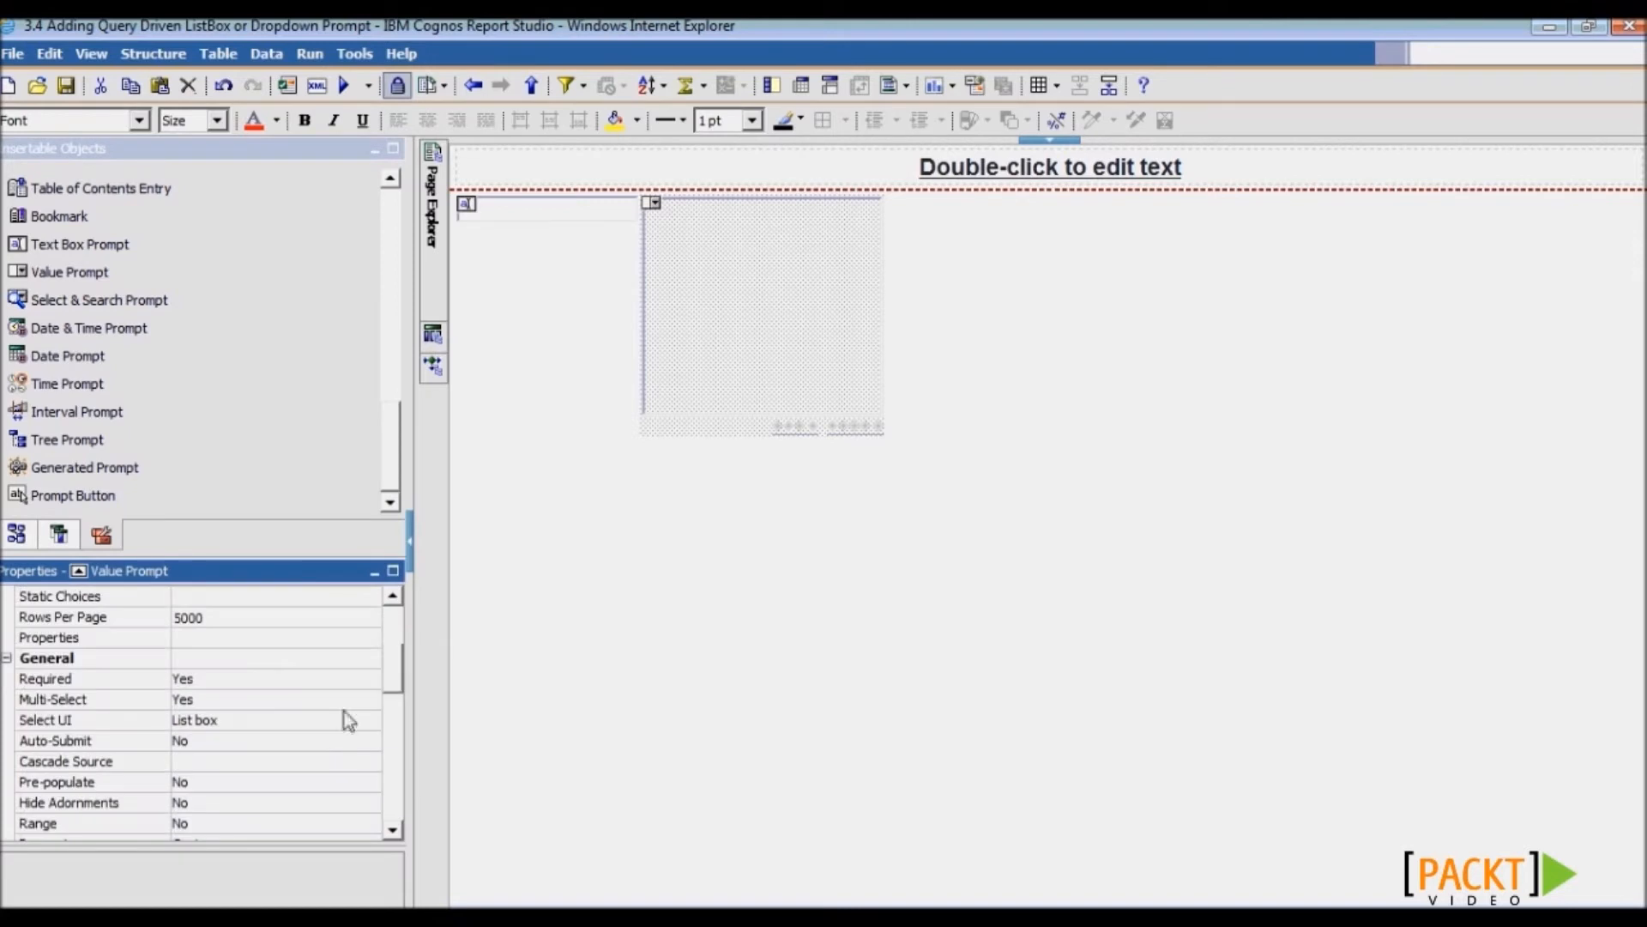
click(344, 713)
click(370, 720)
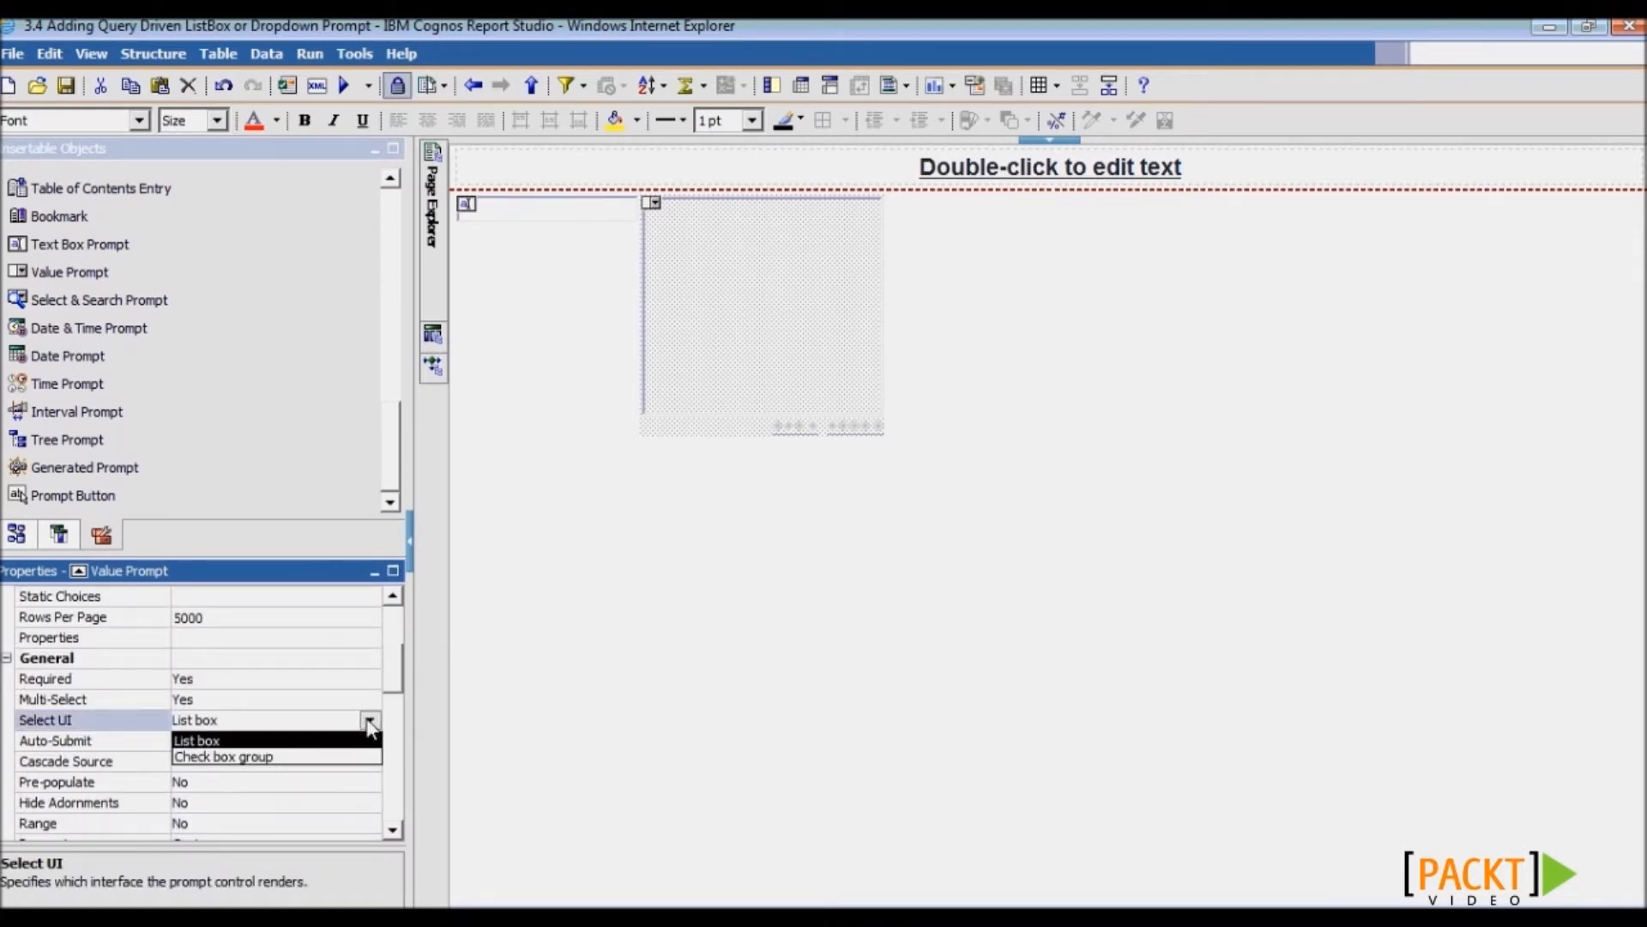
click(369, 725)
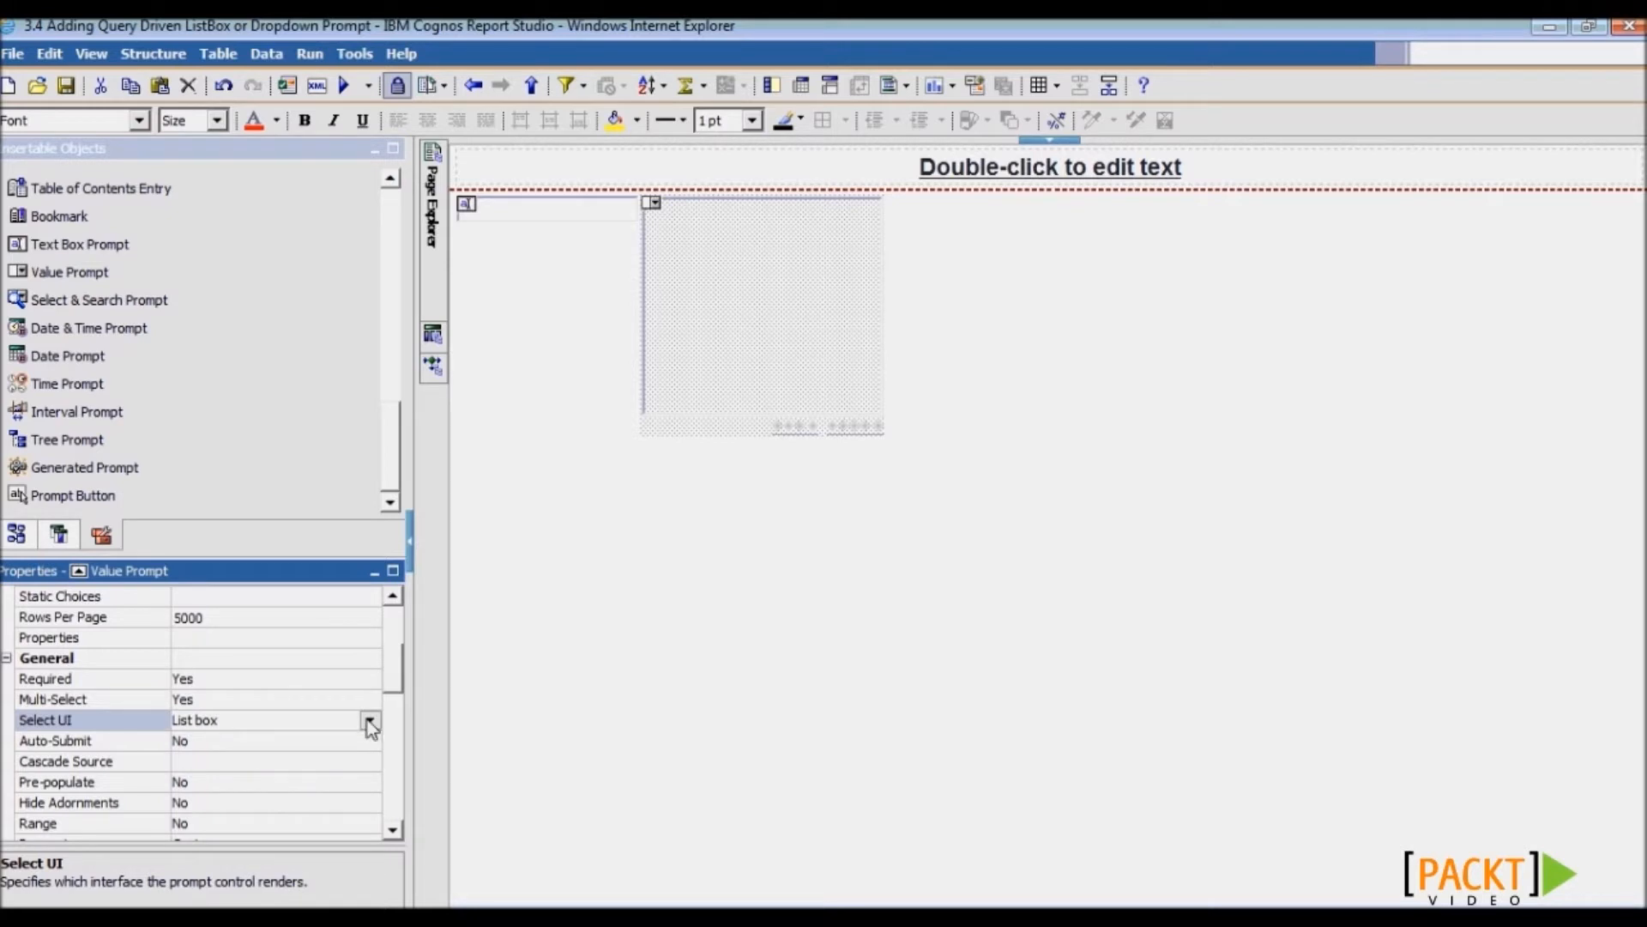
click(137, 703)
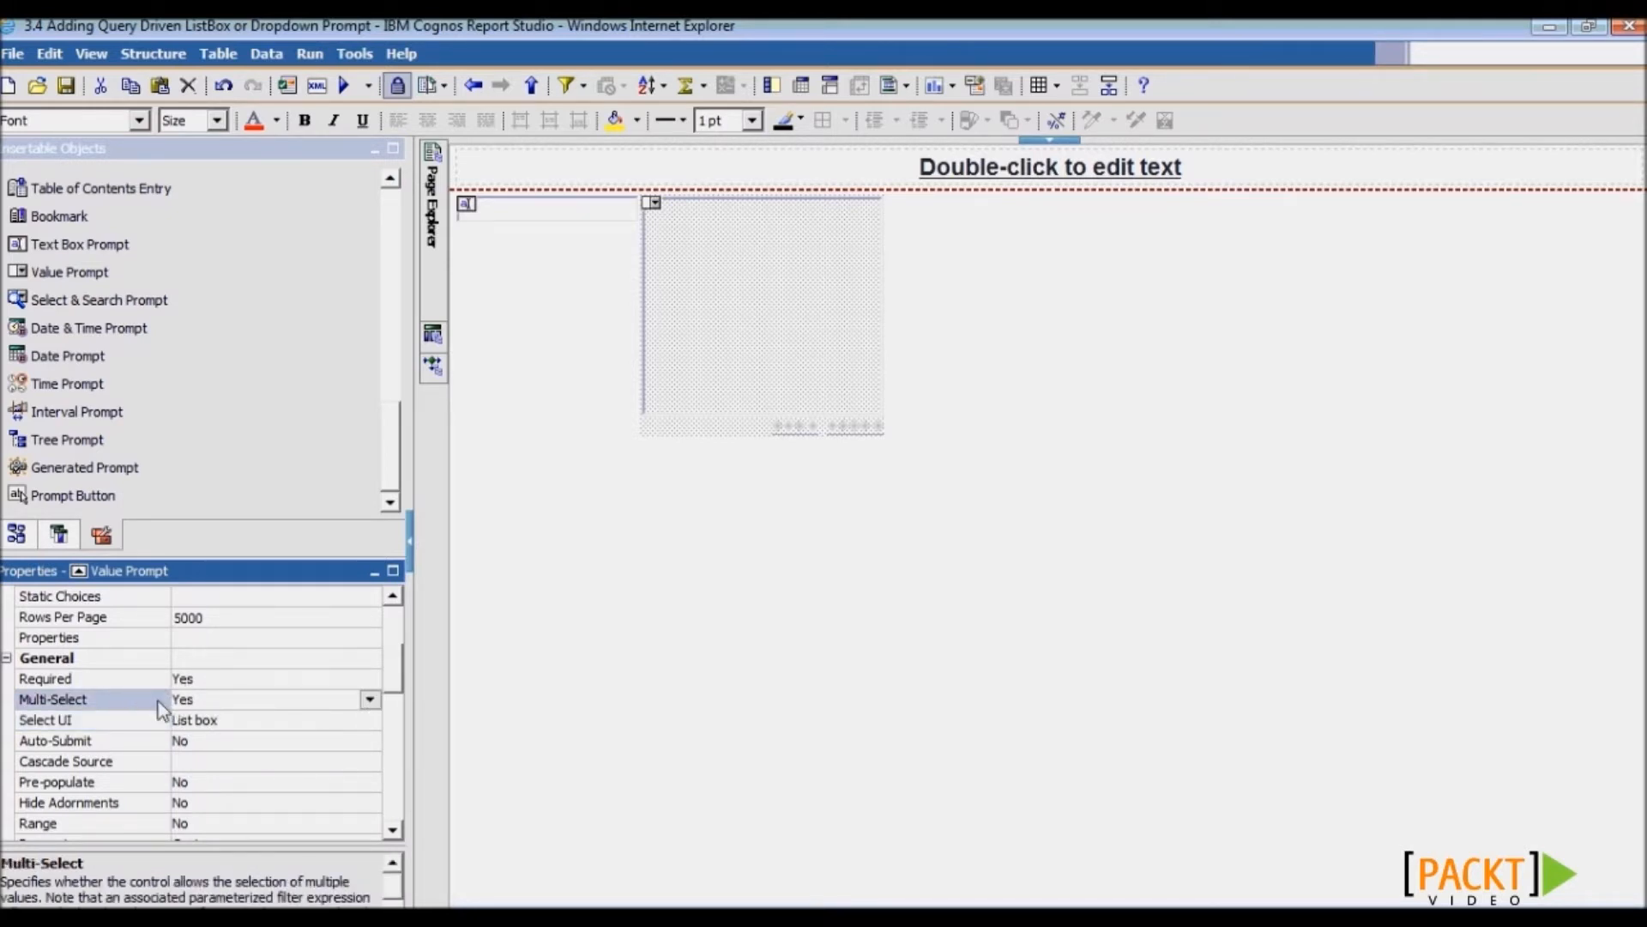
click(163, 721)
click(369, 722)
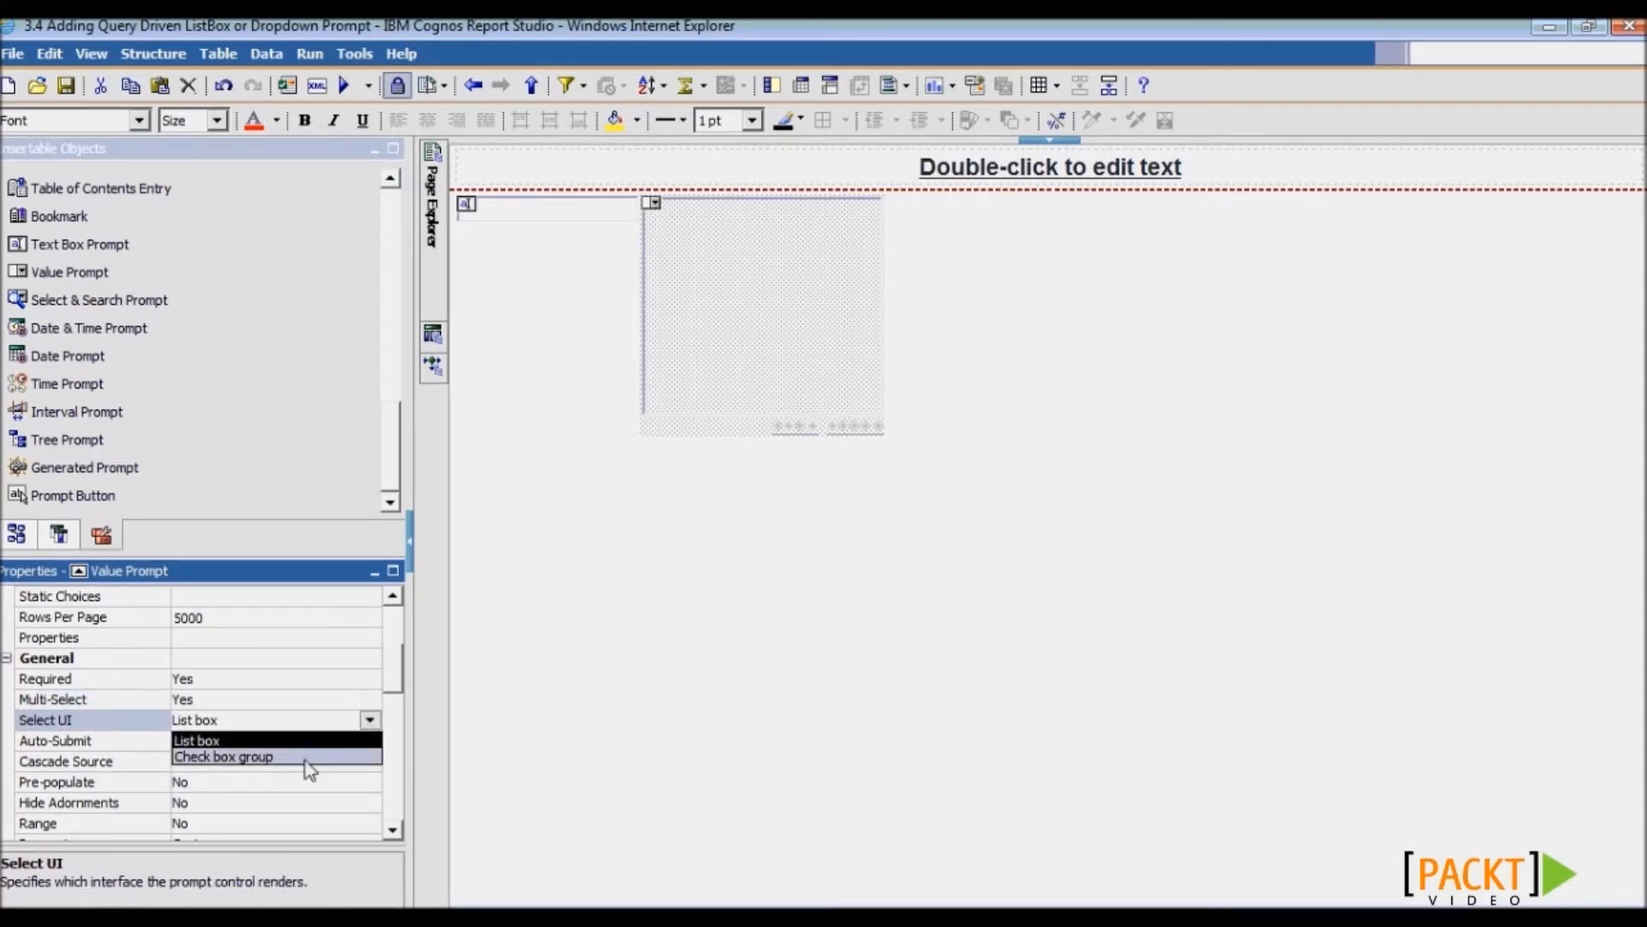
click(370, 721)
click(135, 702)
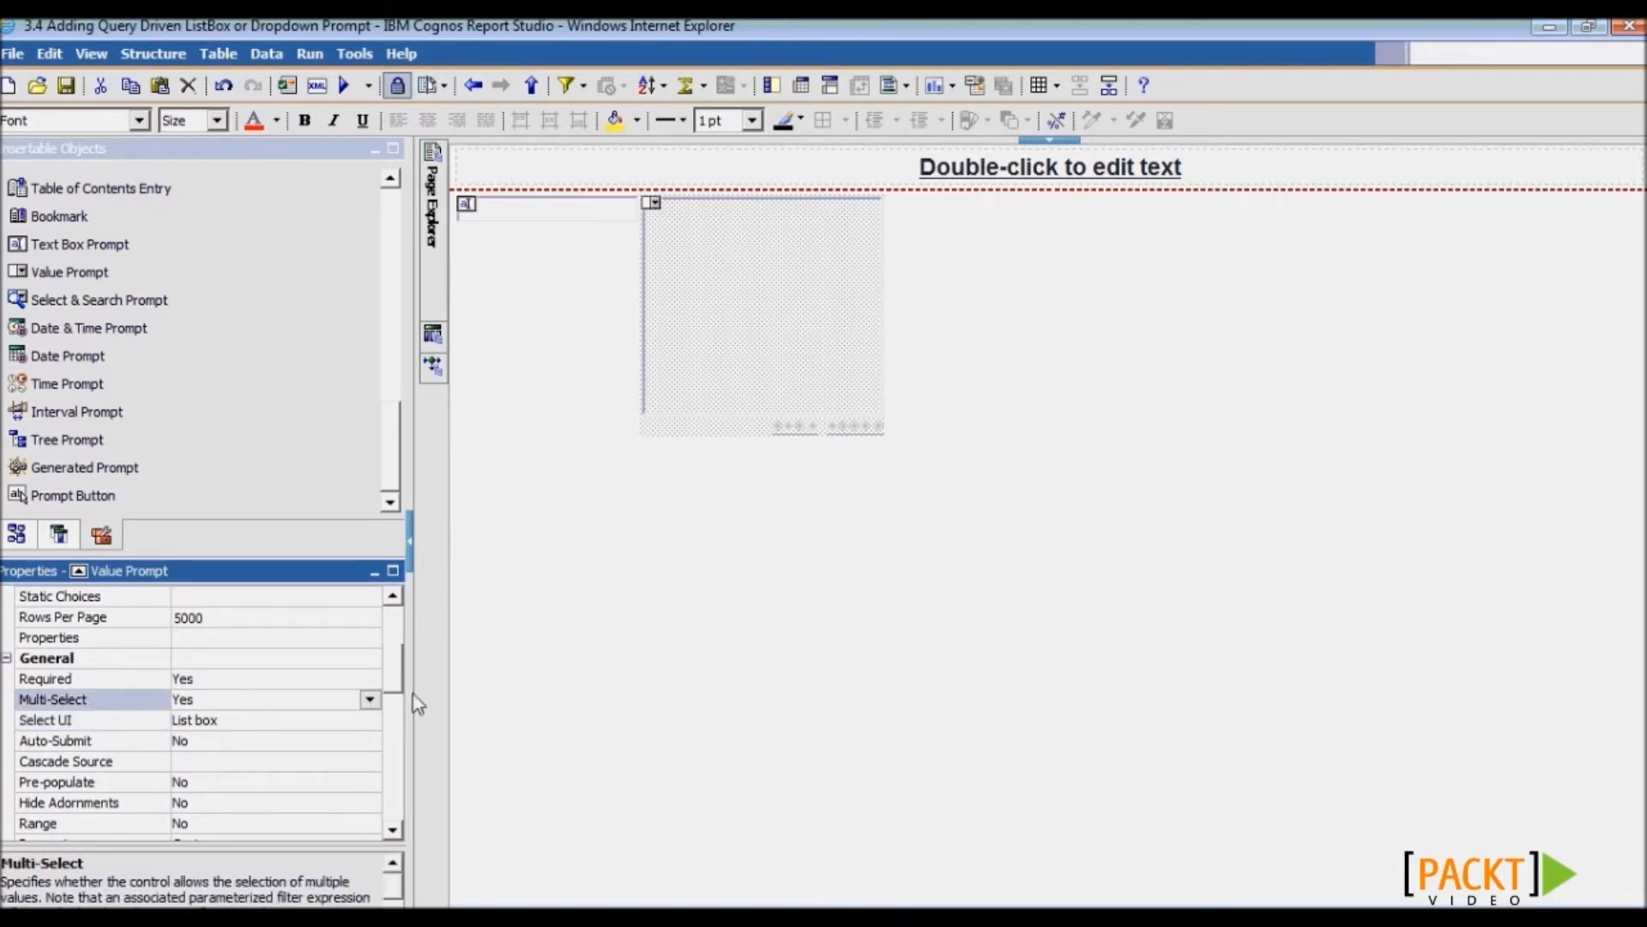
click(370, 699)
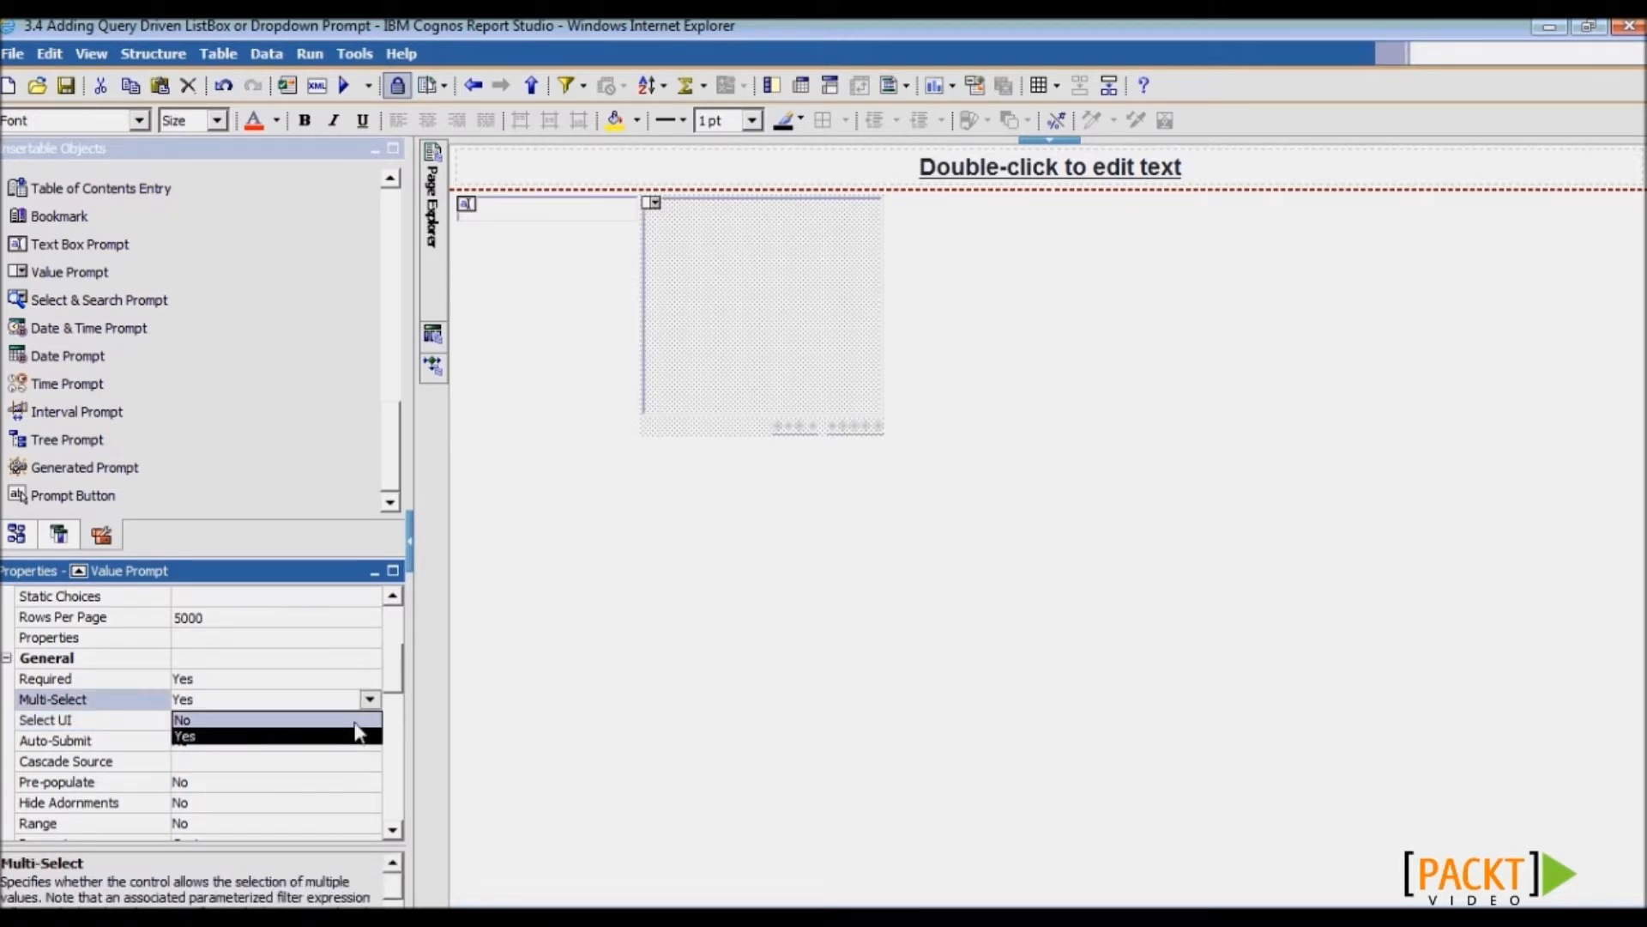
click(369, 735)
click(365, 722)
click(370, 721)
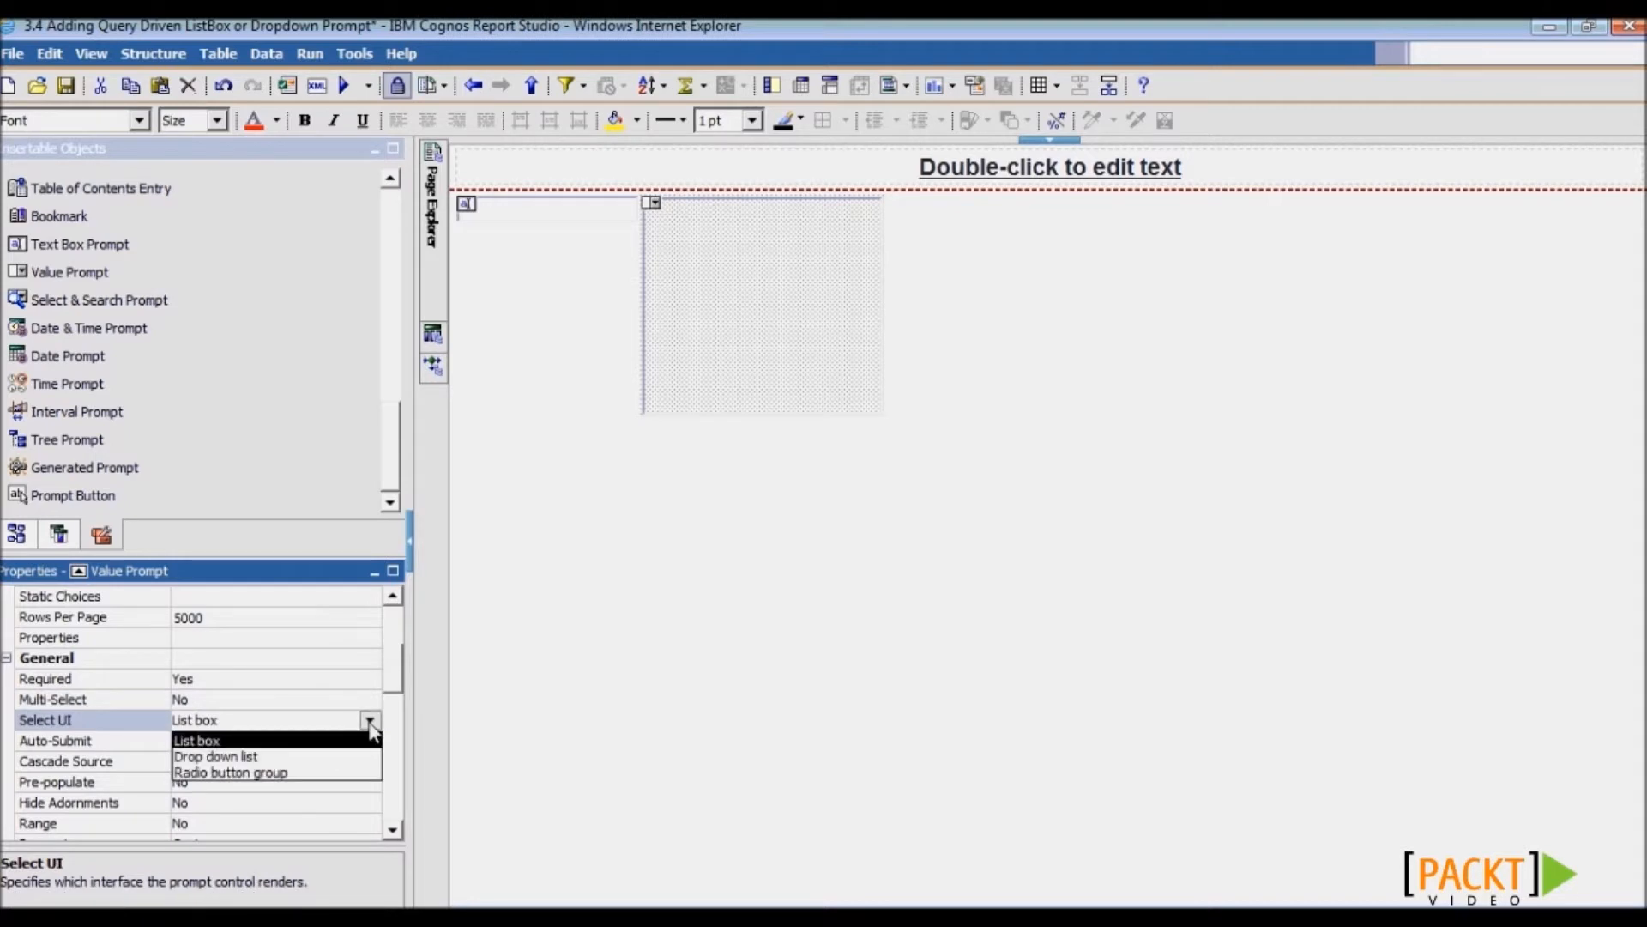
click(132, 724)
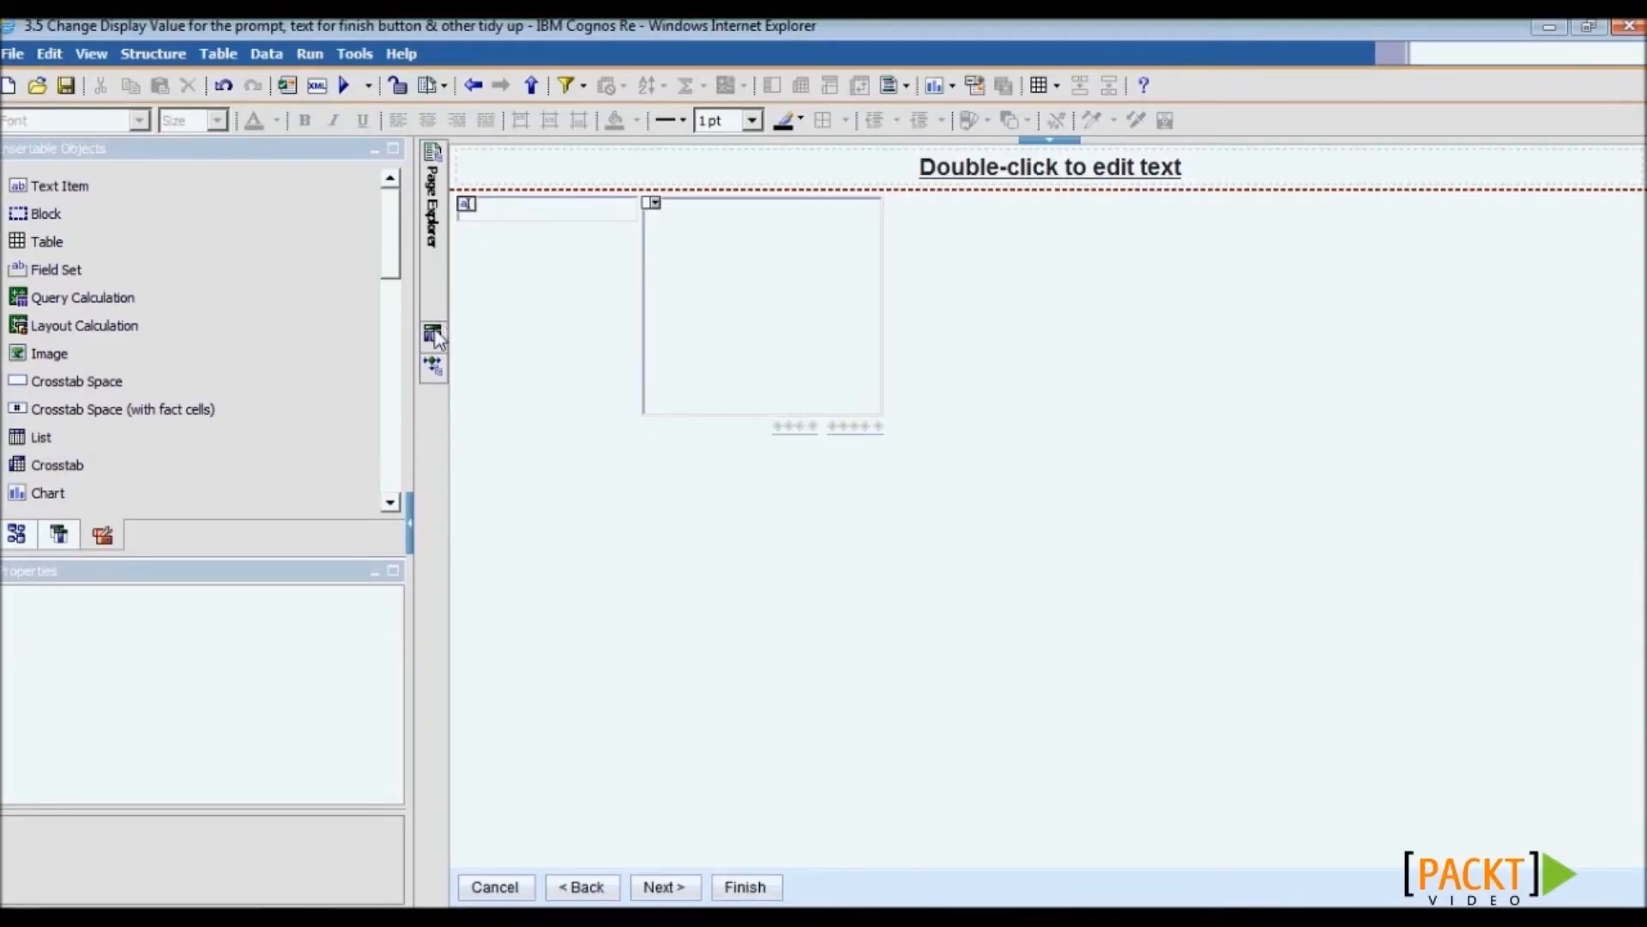
- Copy Customer Full Name, contactFirstName and contactLastName from Main Report Query into pCustomer
mouse_move(434, 334)
click(566, 205)
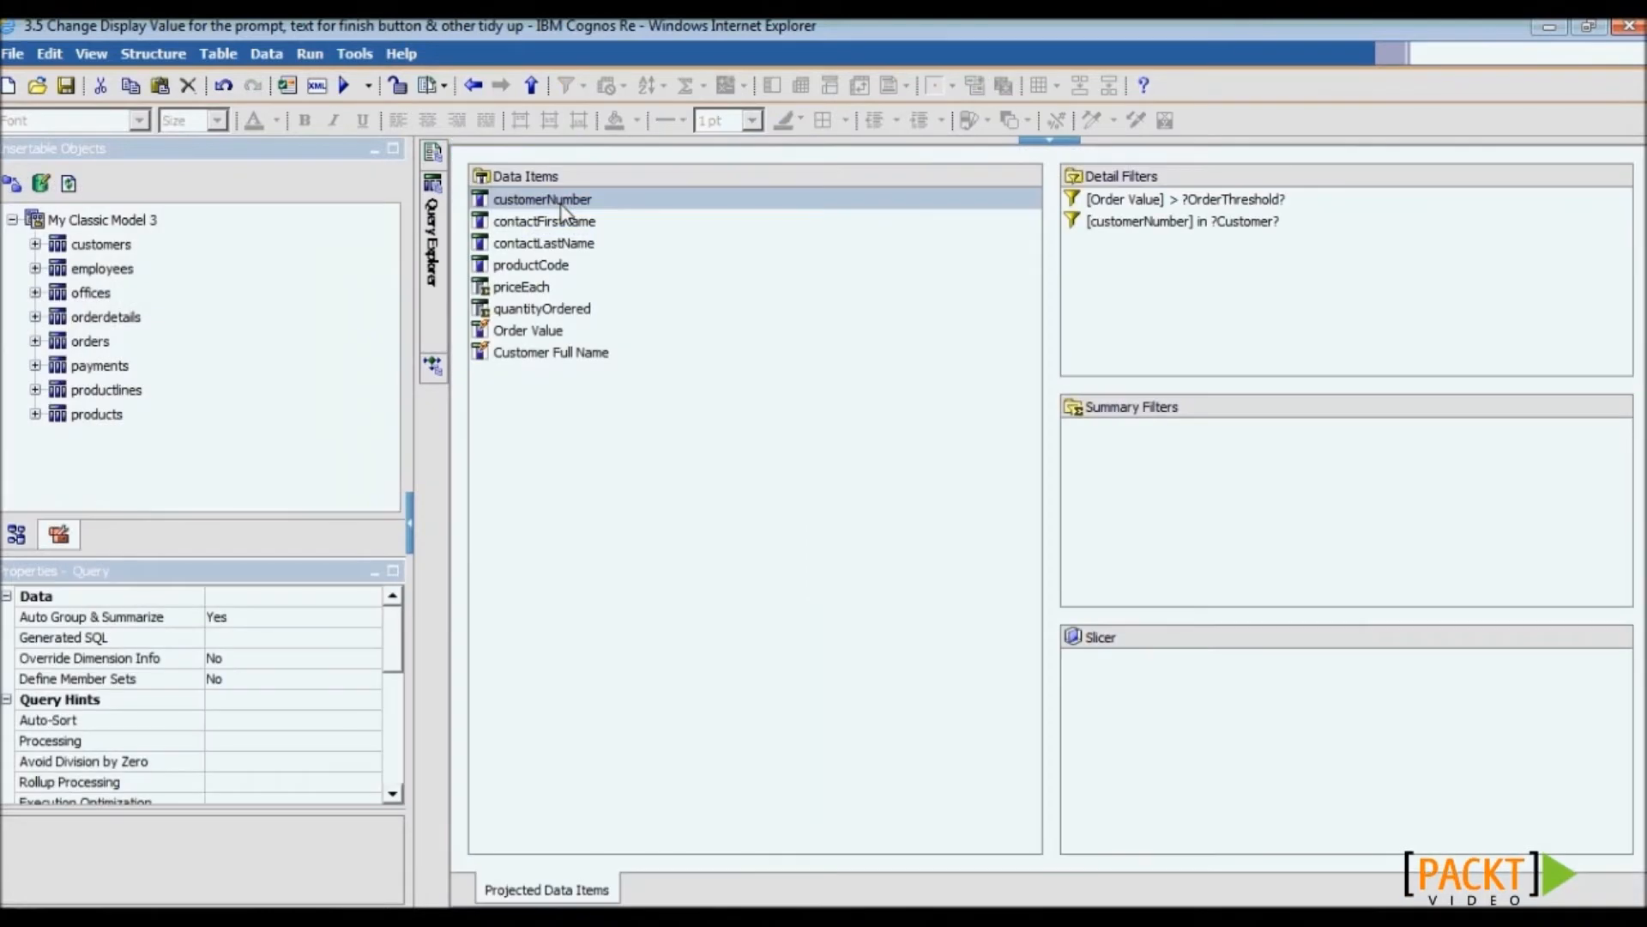
click(633, 358)
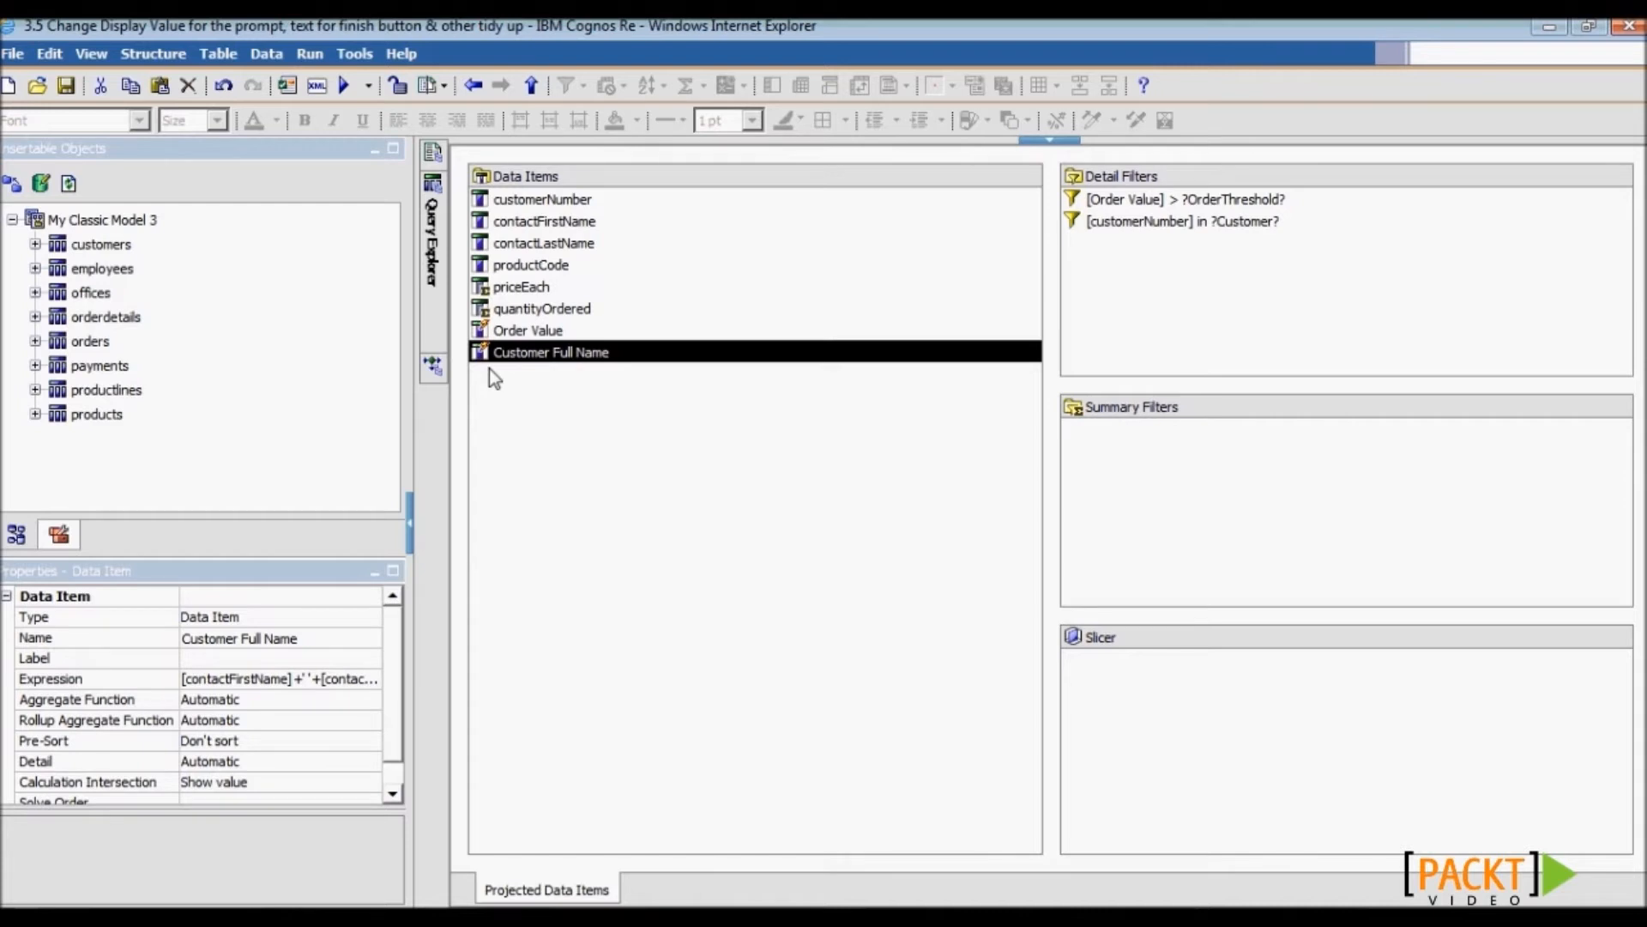
ctrl+click(525, 222)
ctrl+click(527, 242)
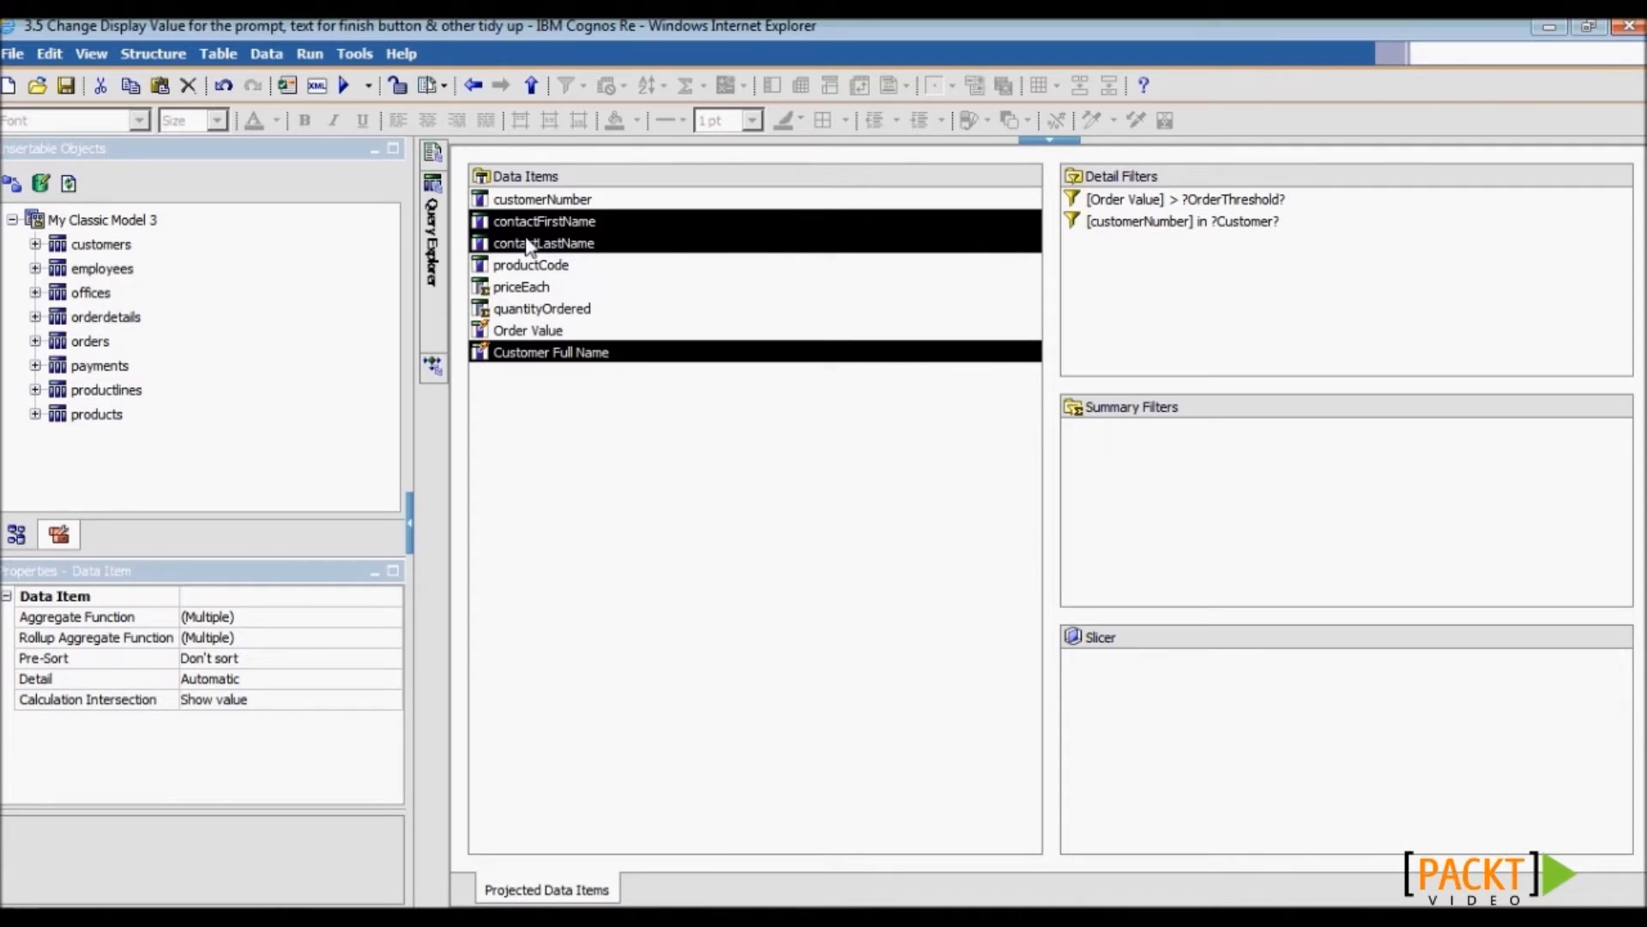
mouse_move(438, 253)
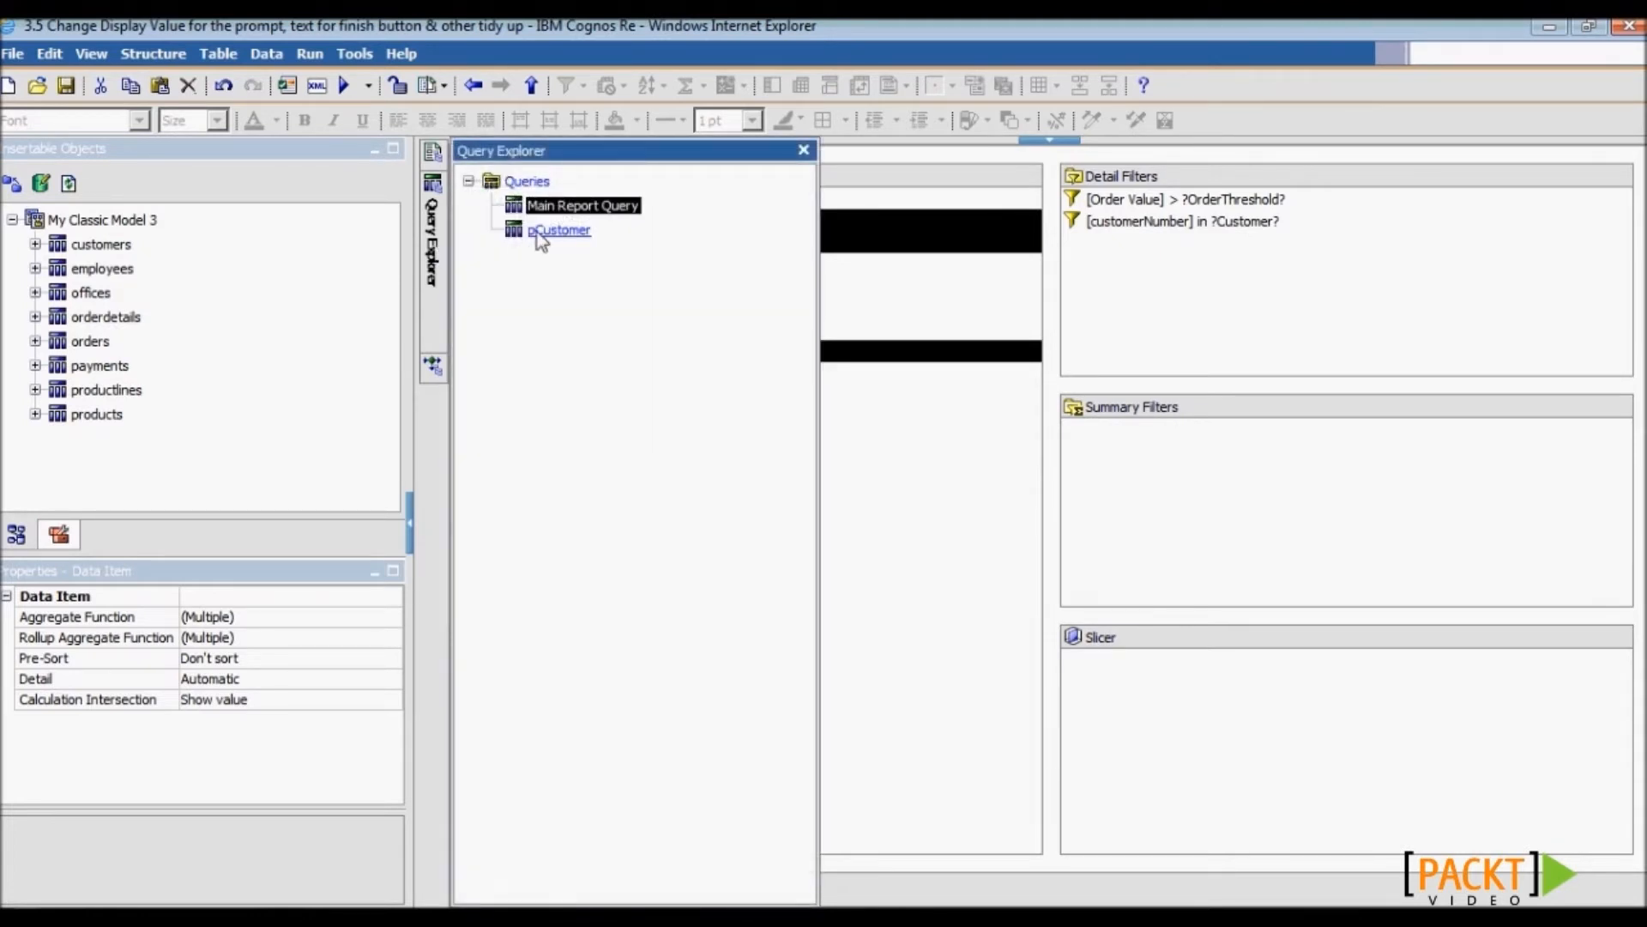
click(539, 233)
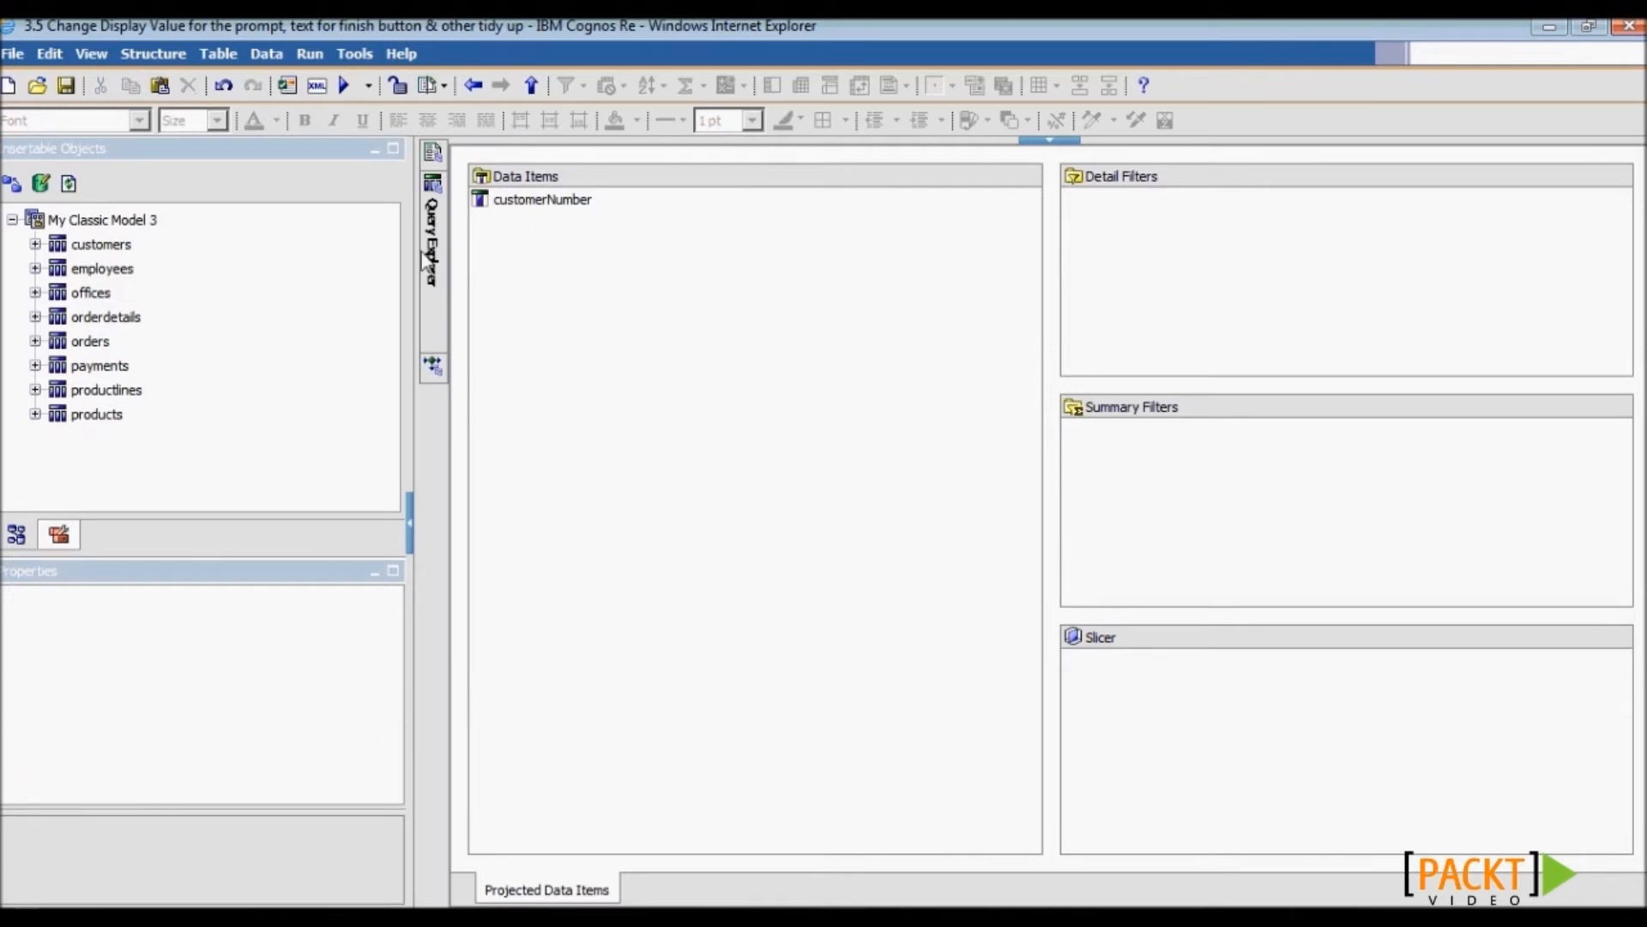
mouse_move(421, 253)
key(ctrl+v)
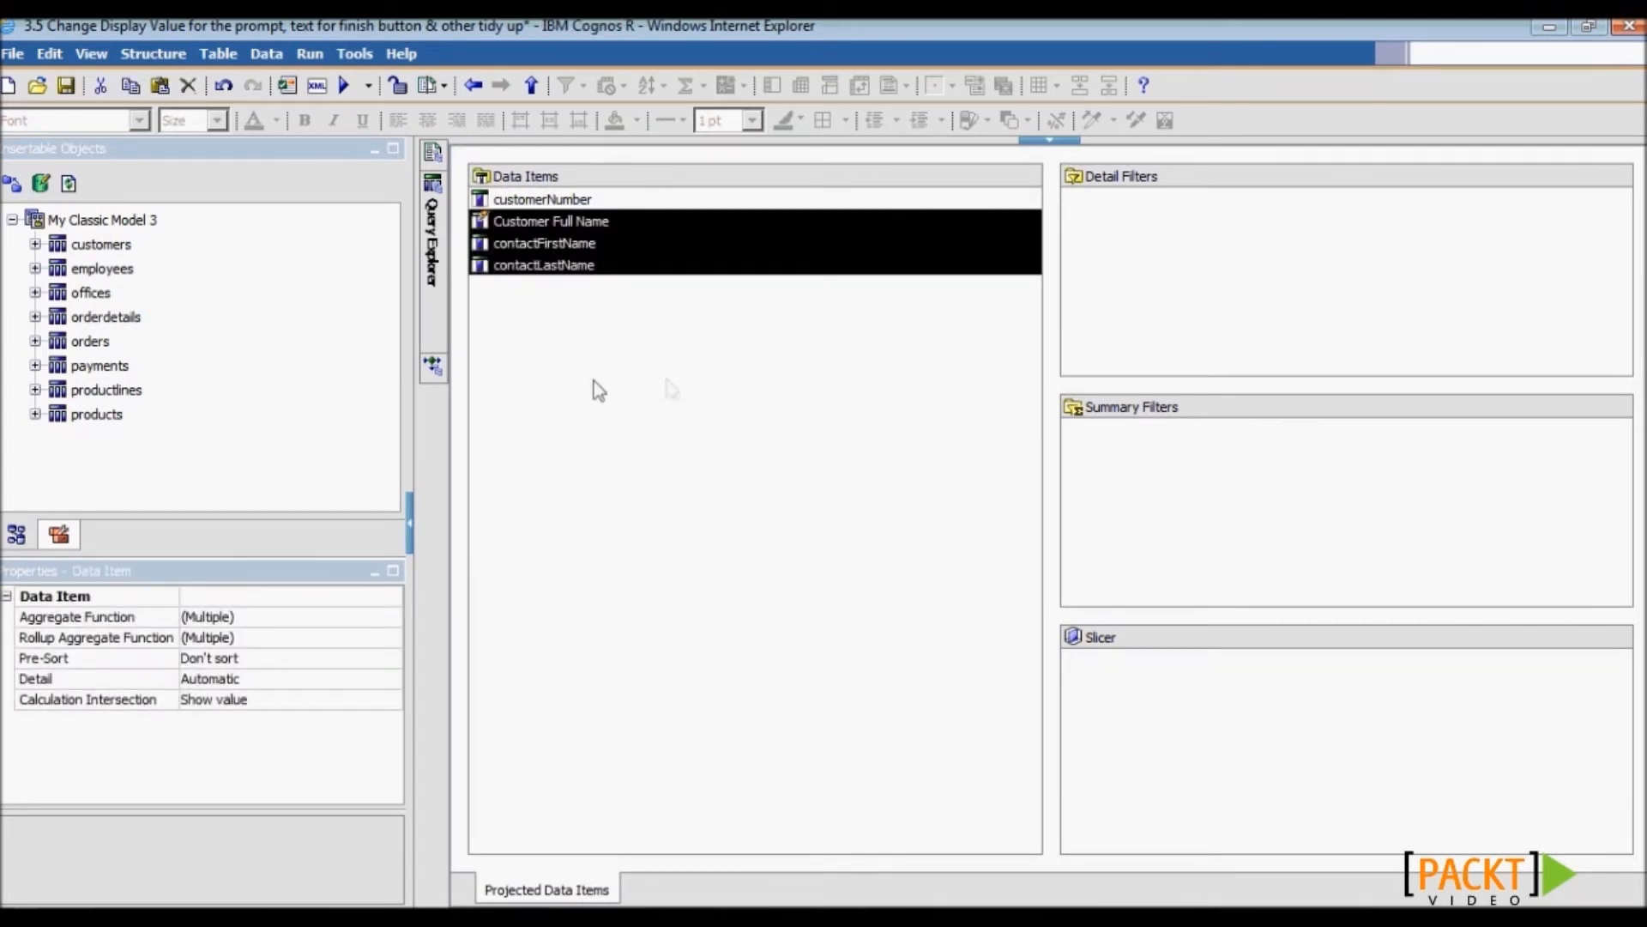
- On Prompt Page1, set the customer prompt's Display Value to Customer Full Name, keeping customerNumber as Use Value
mouse_move(434, 158)
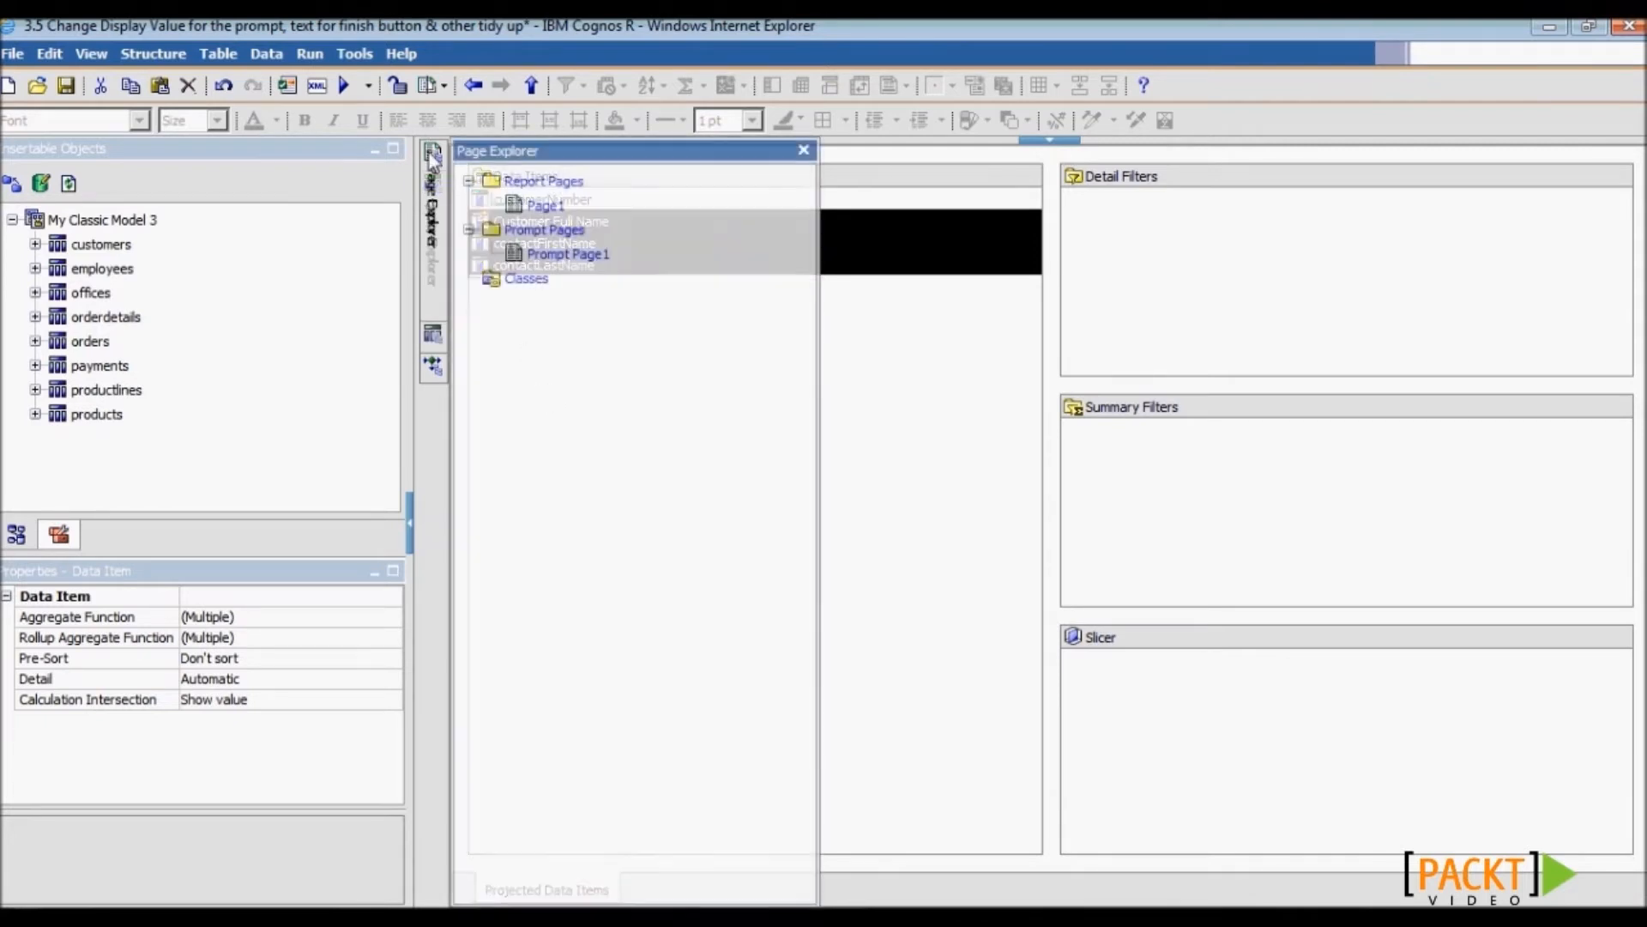
click(553, 257)
click(695, 287)
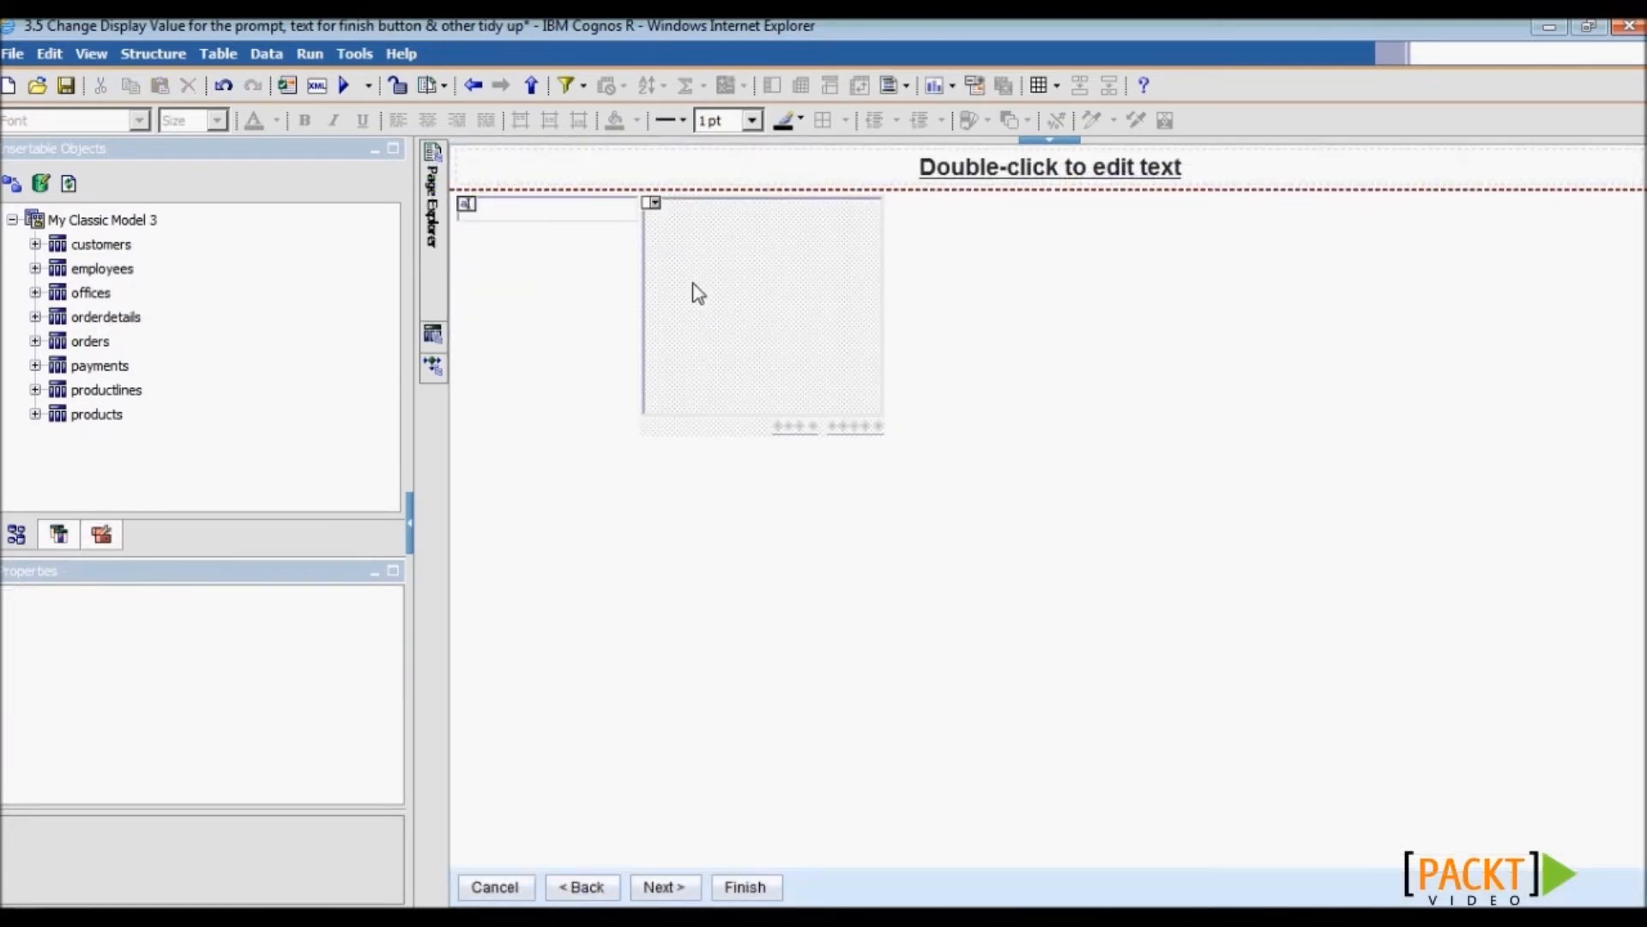
click(143, 763)
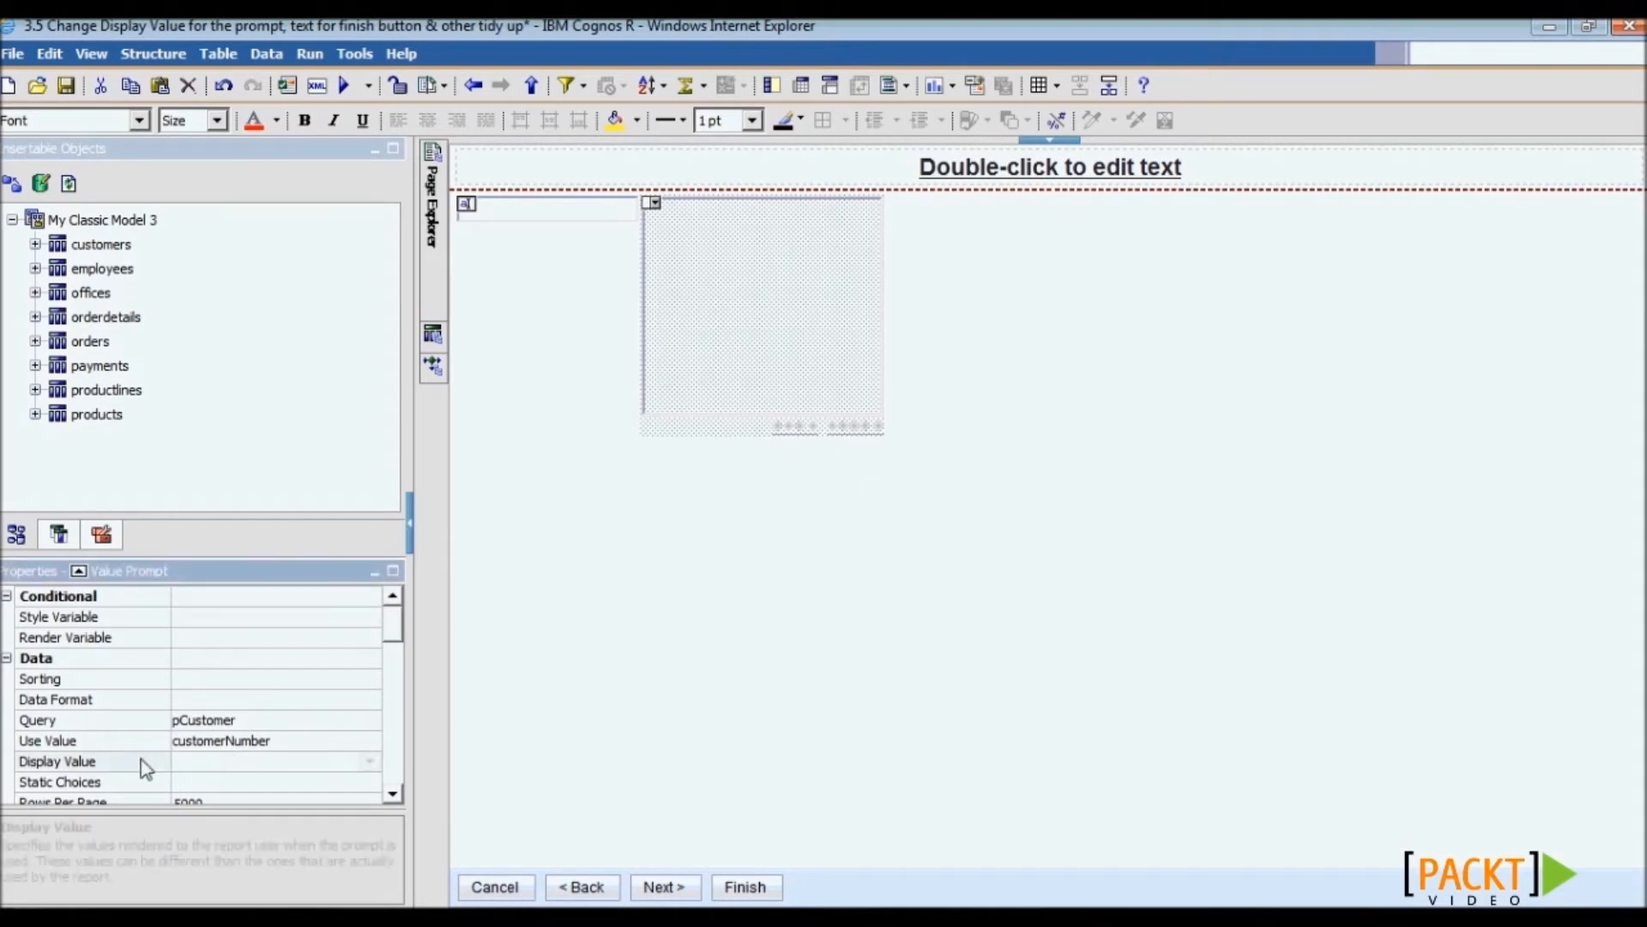
click(369, 761)
click(283, 823)
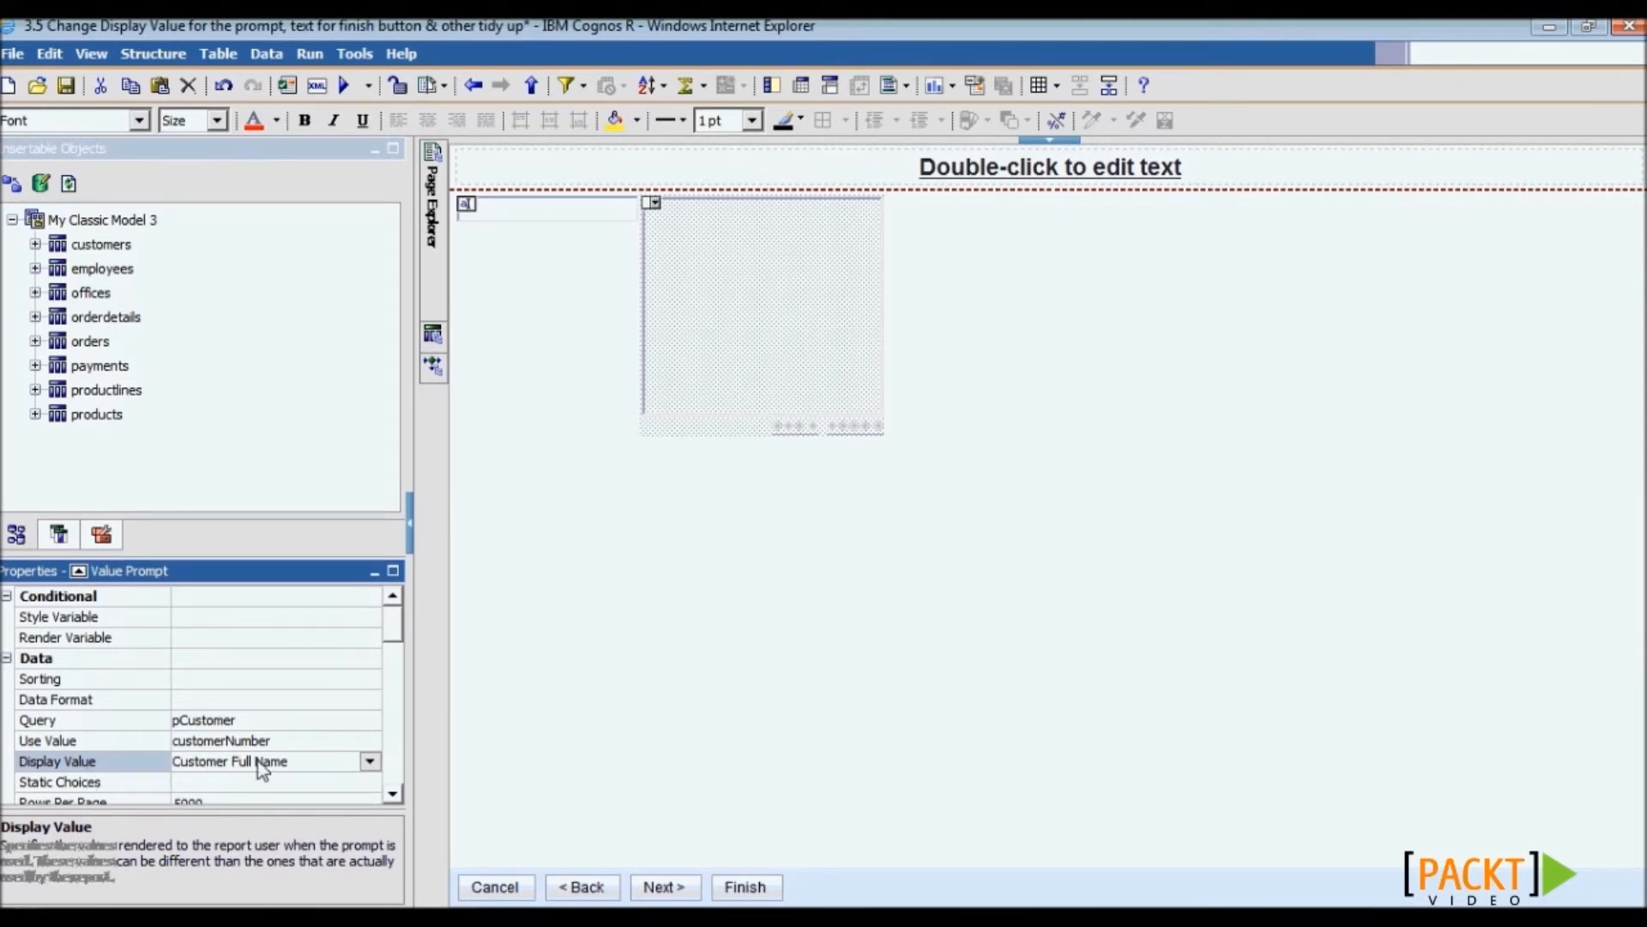
click(110, 747)
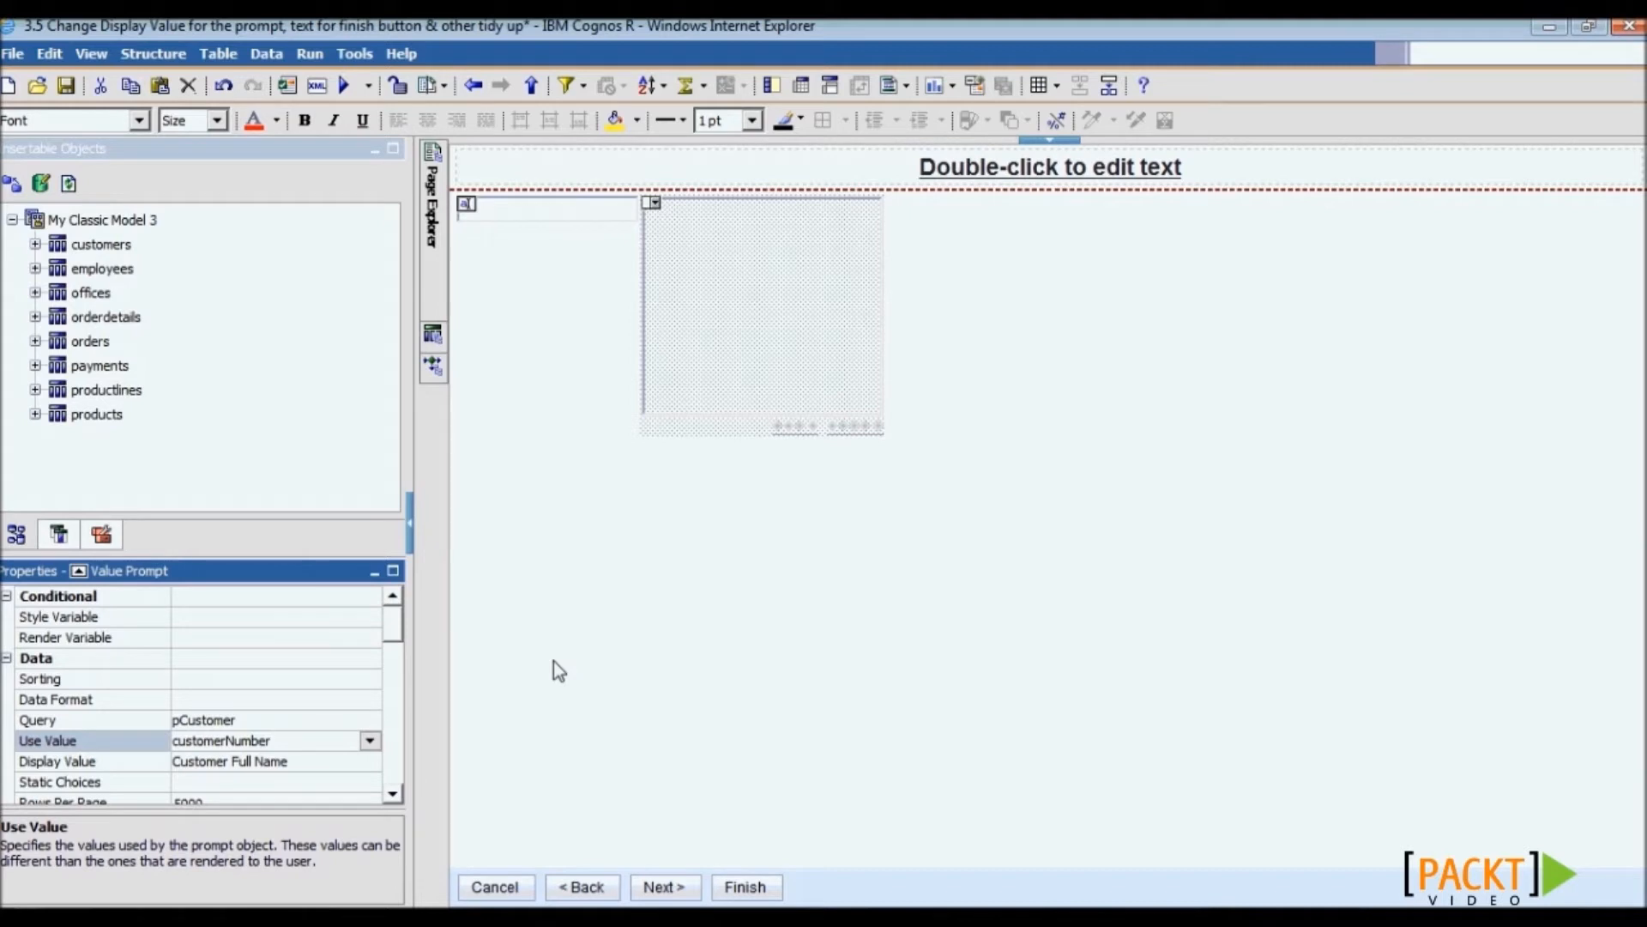
- Insert a 2x2 table onto the prompt page
click(102, 534)
click(85, 244)
drag(83, 243, 1027, 467)
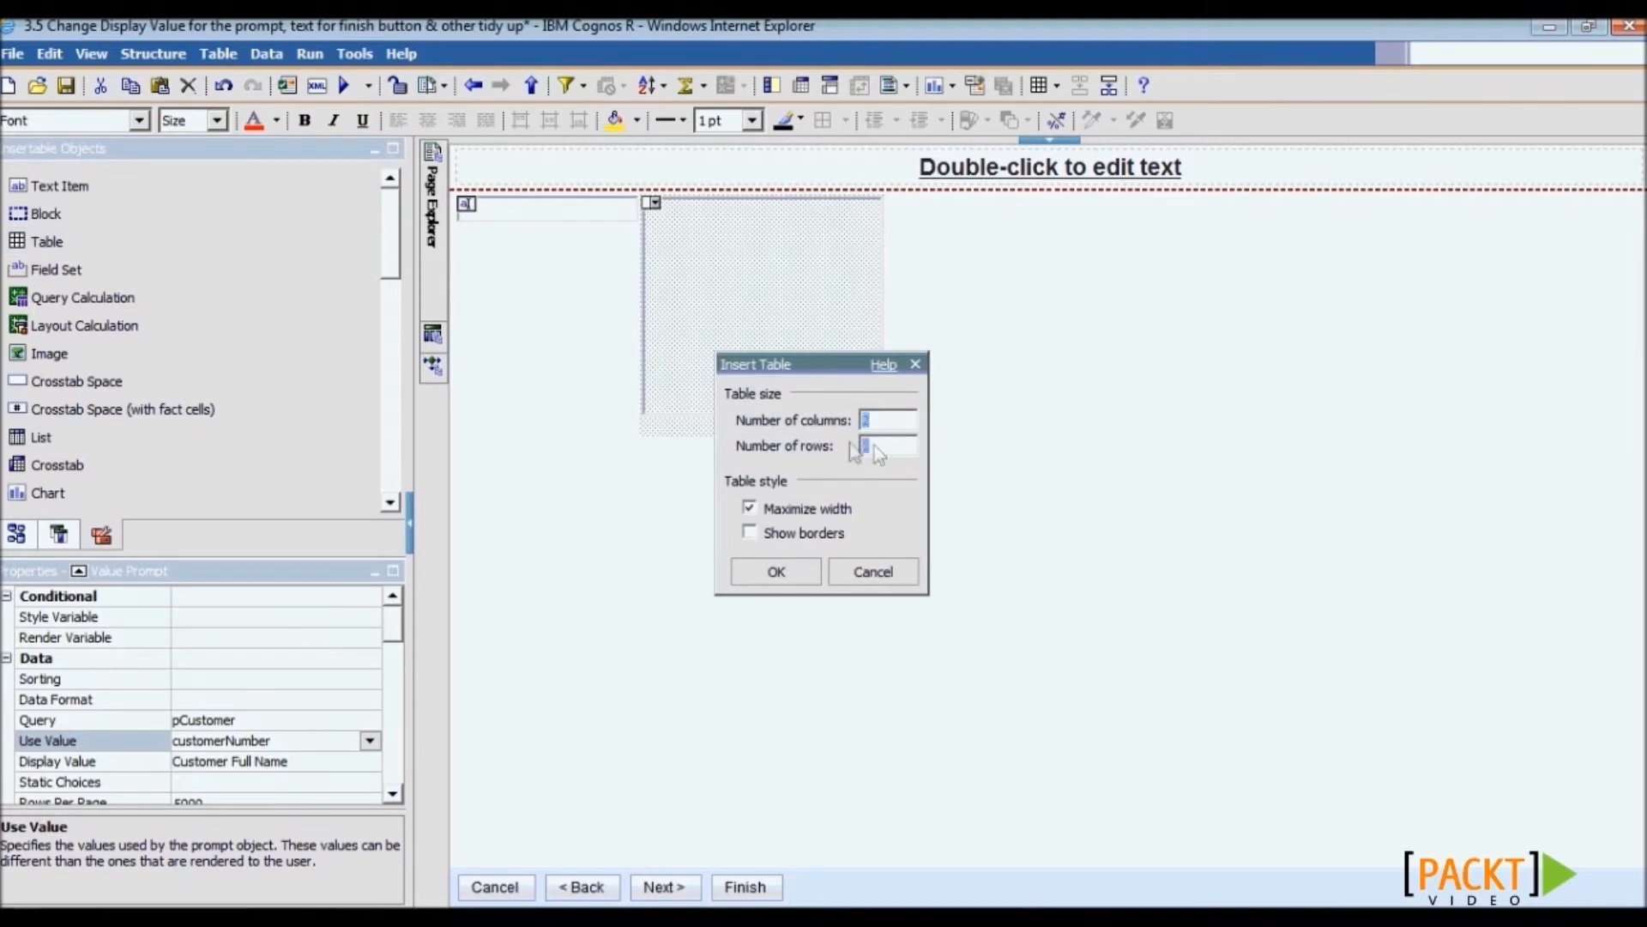
text(2)
key(alt+Tab)
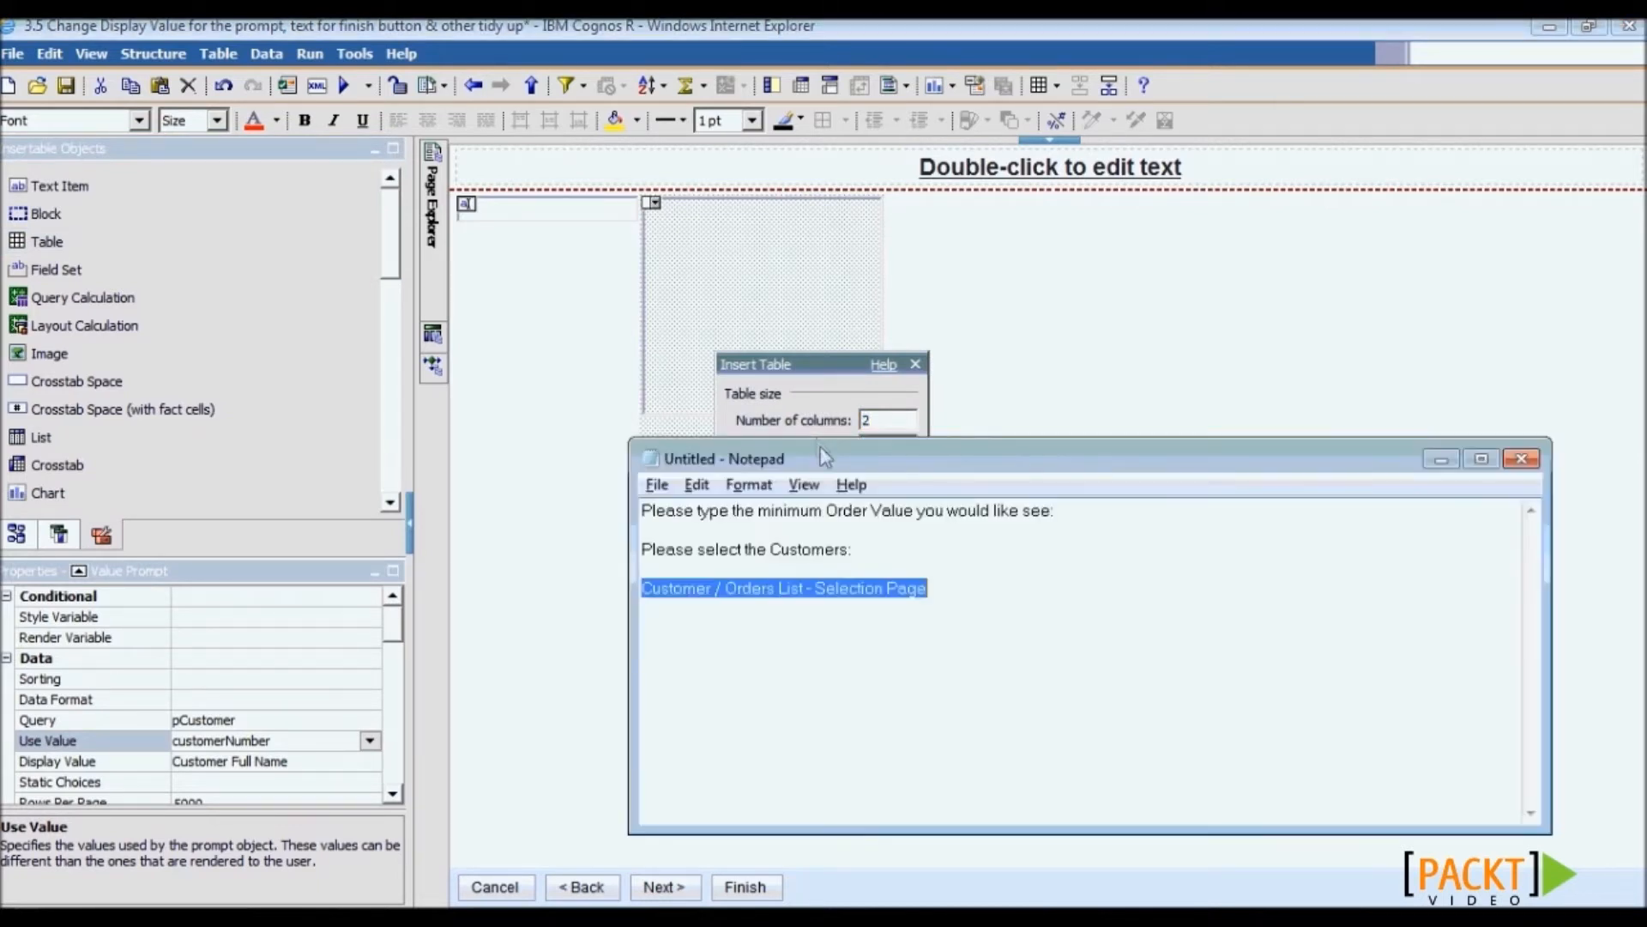
click(848, 551)
drag(1124, 509, 483, 483)
key(ctrl+c)
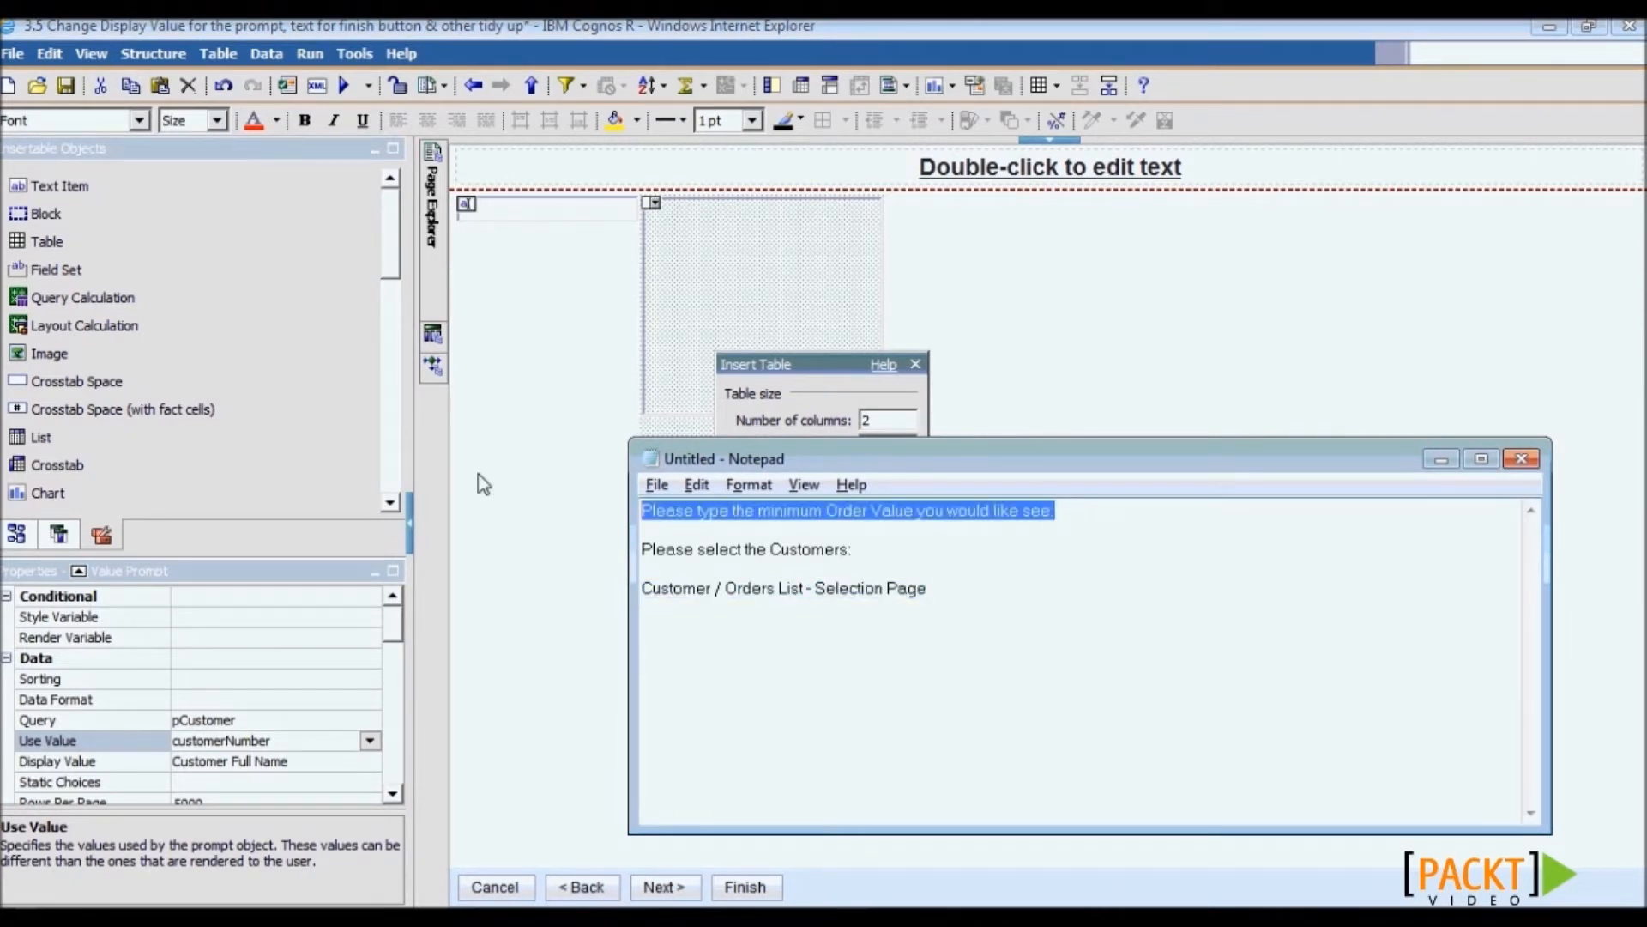
click(800, 408)
click(809, 573)
- Move the prompts into the table and add the minimum Order Value and 'Please select the Customers:' labels
drag(772, 335, 575, 234)
click(557, 231)
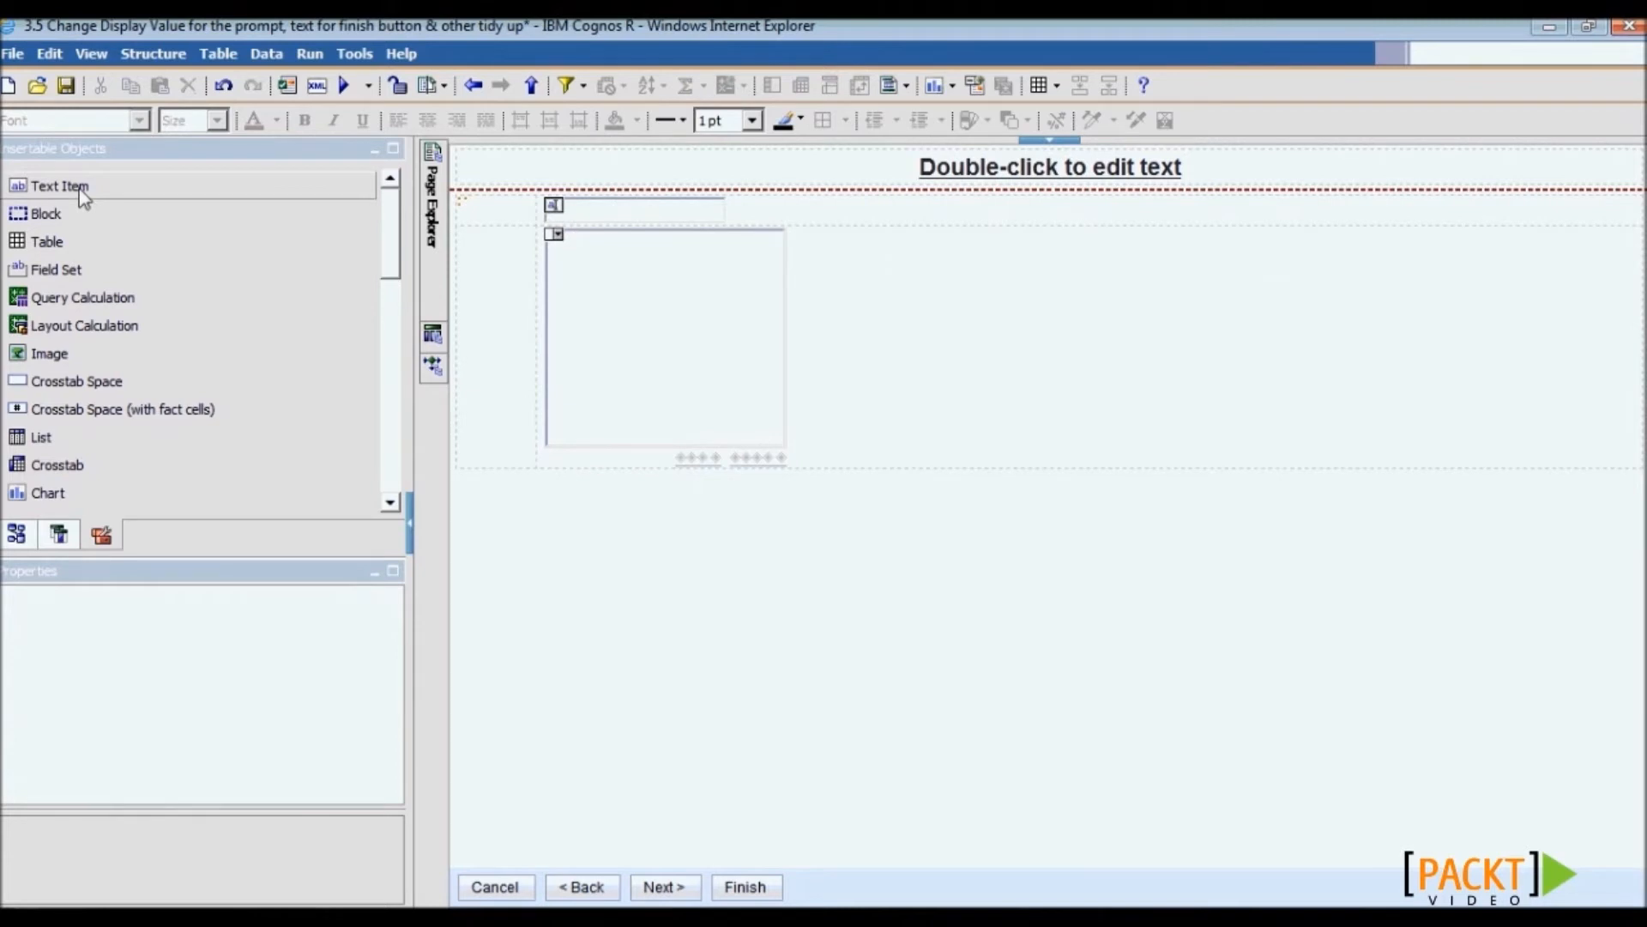
drag(83, 196, 465, 213)
key(ctrl+v)
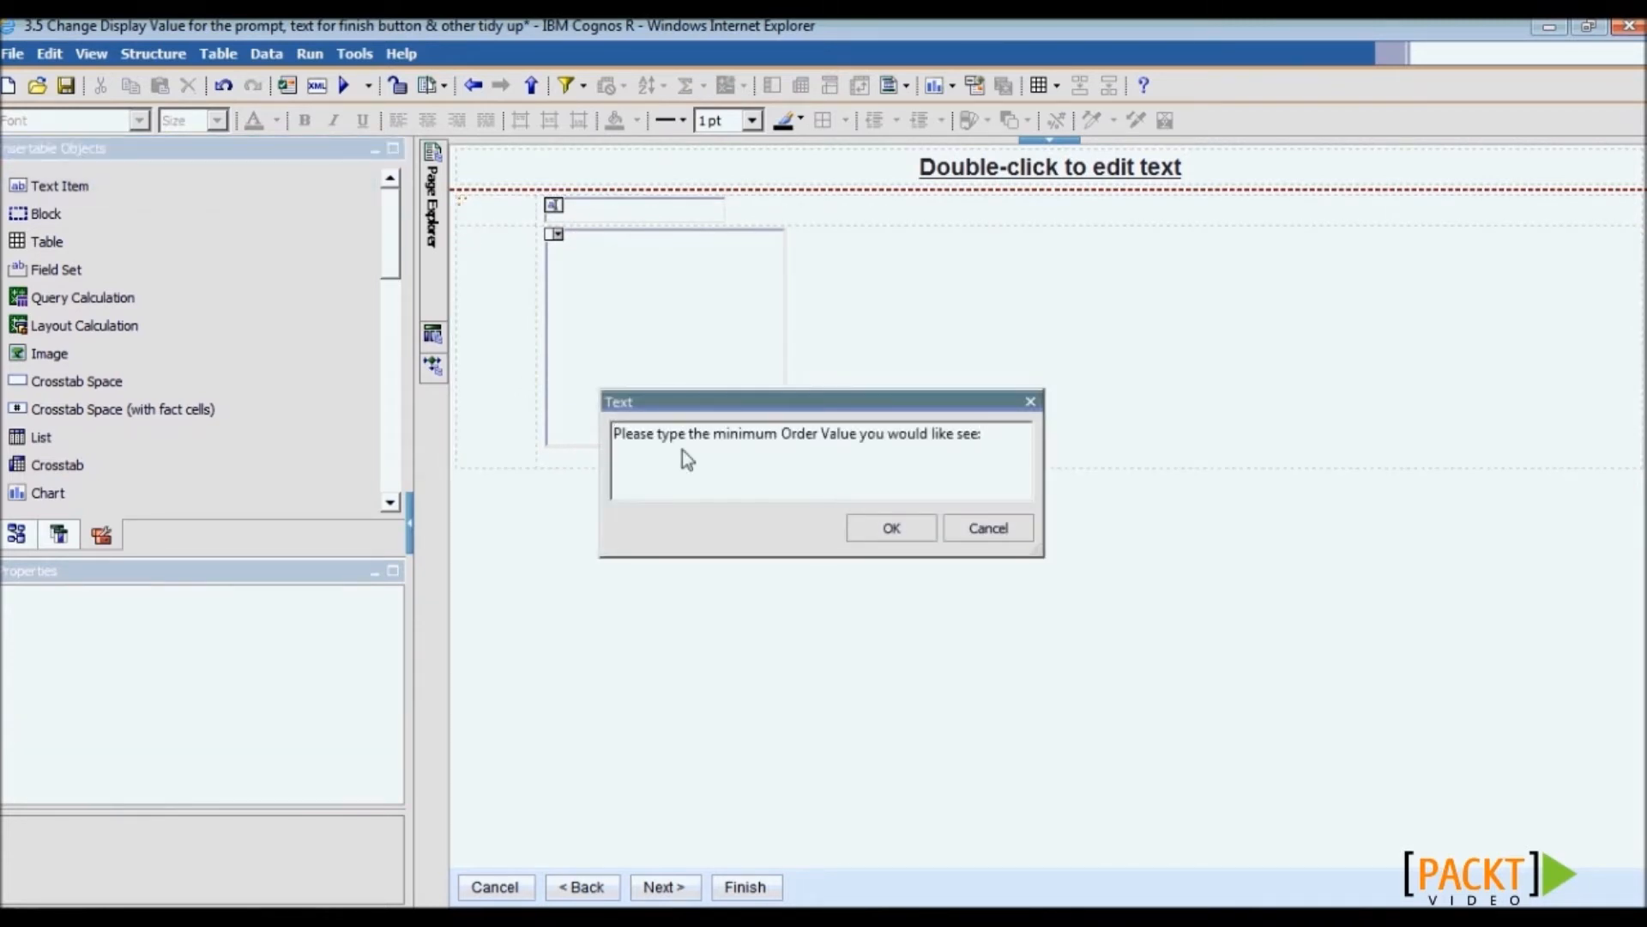
click(879, 529)
drag(58, 186, 605, 343)
key(alt+Tab)
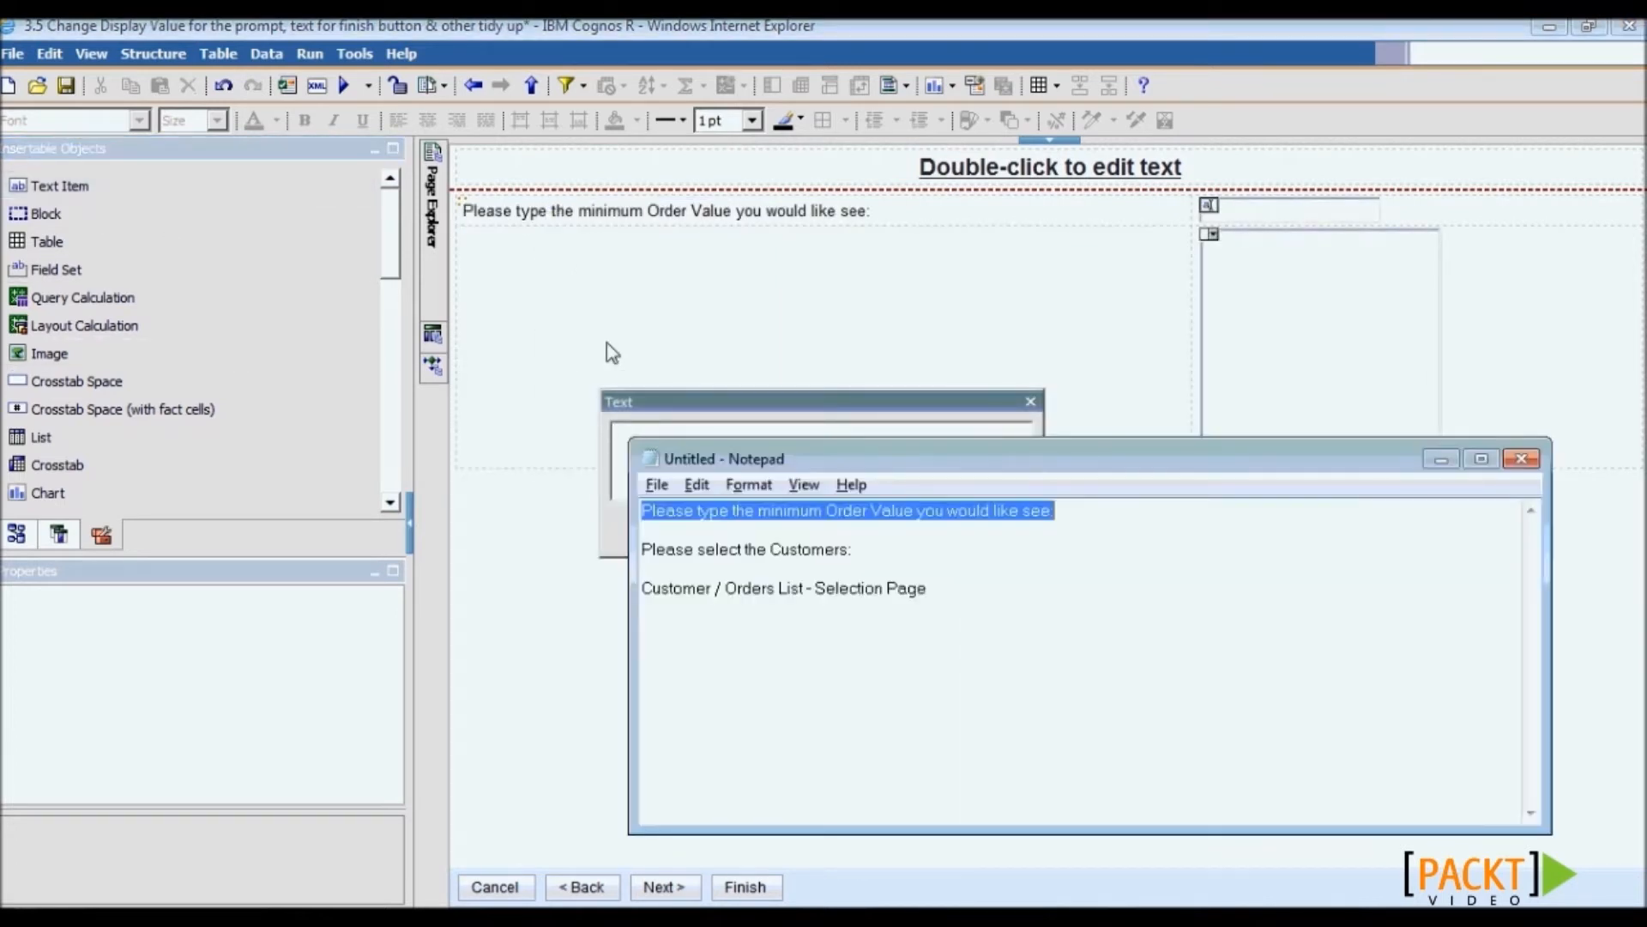
drag(858, 549, 633, 556)
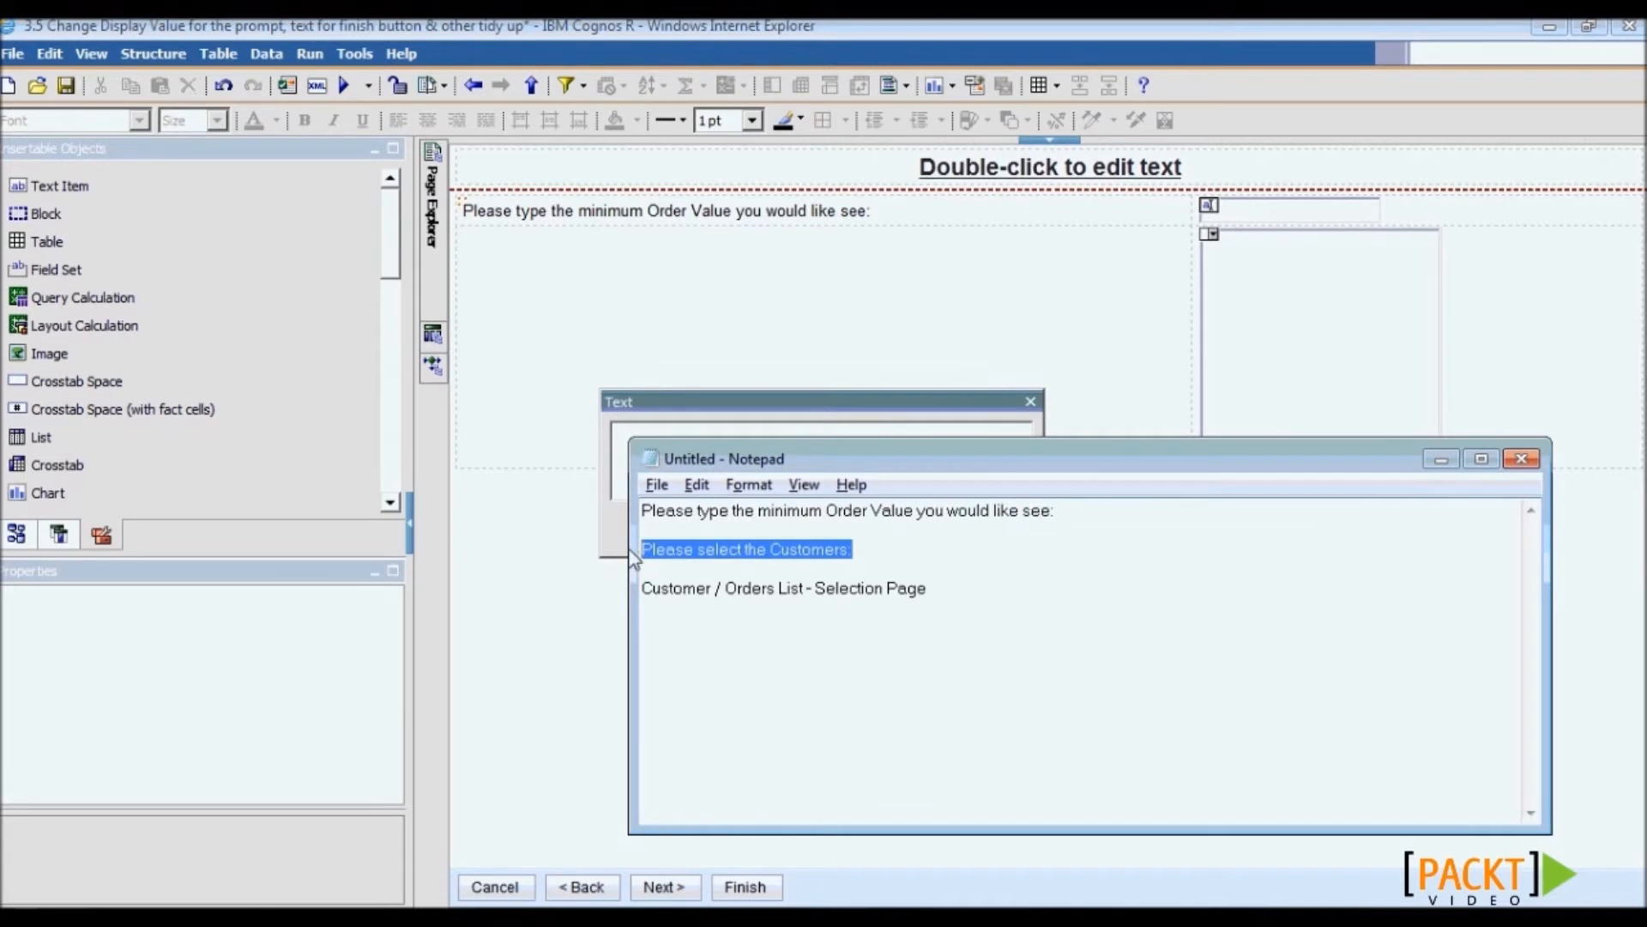
key(ctrl+c)
key(alt+Tab)
key(ctrl+v)
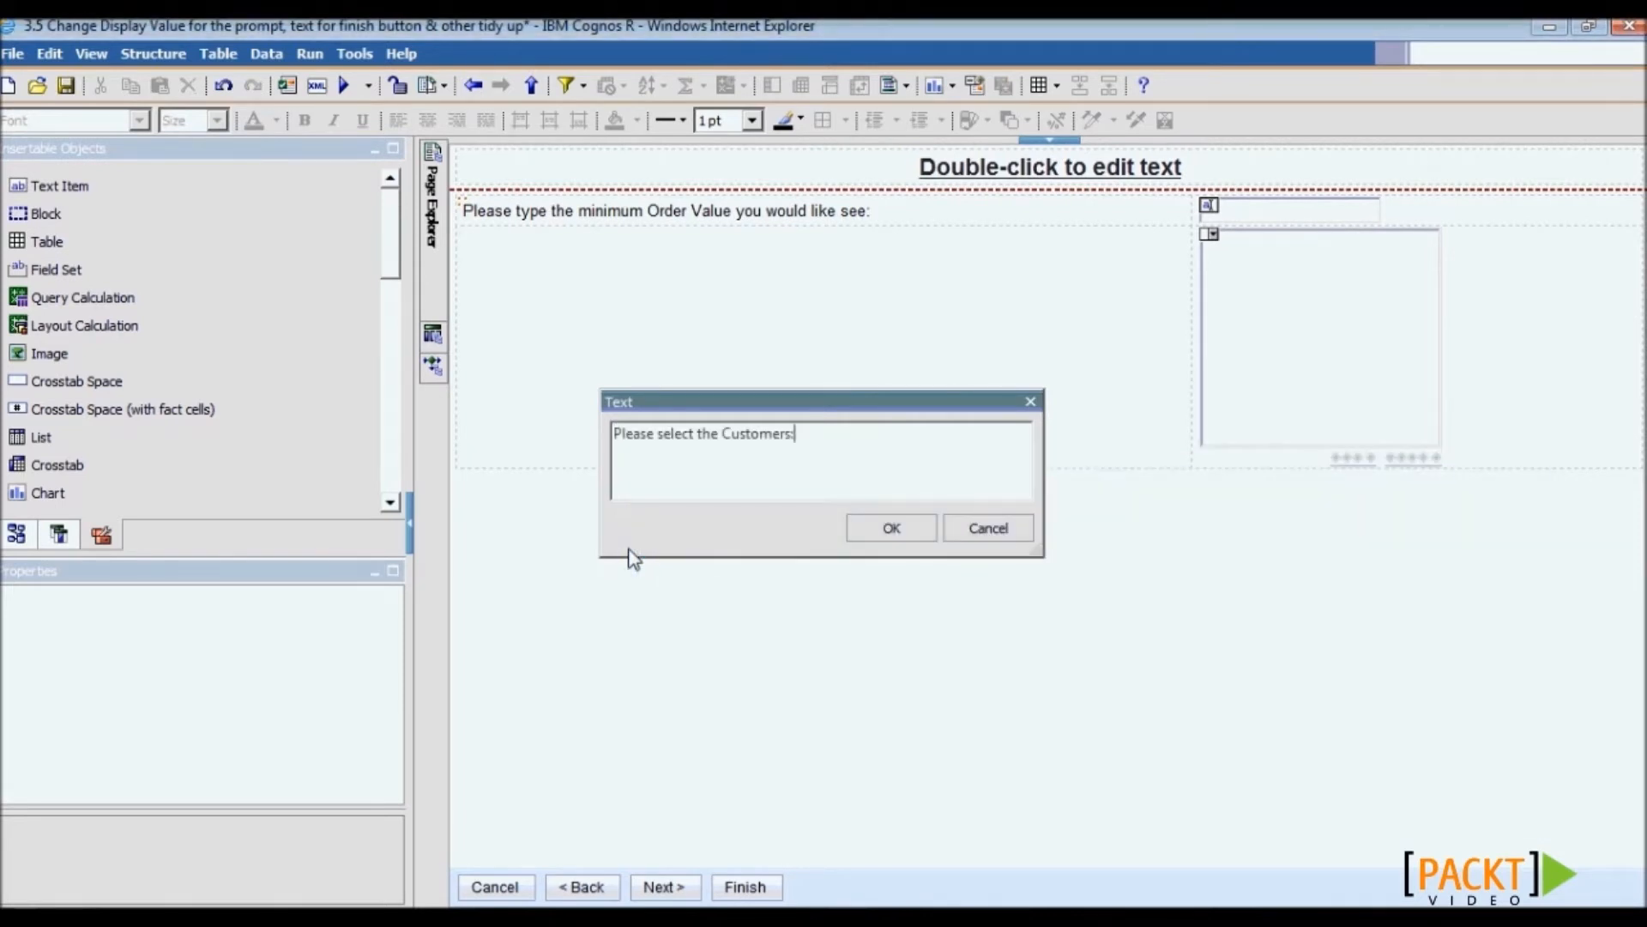
click(892, 528)
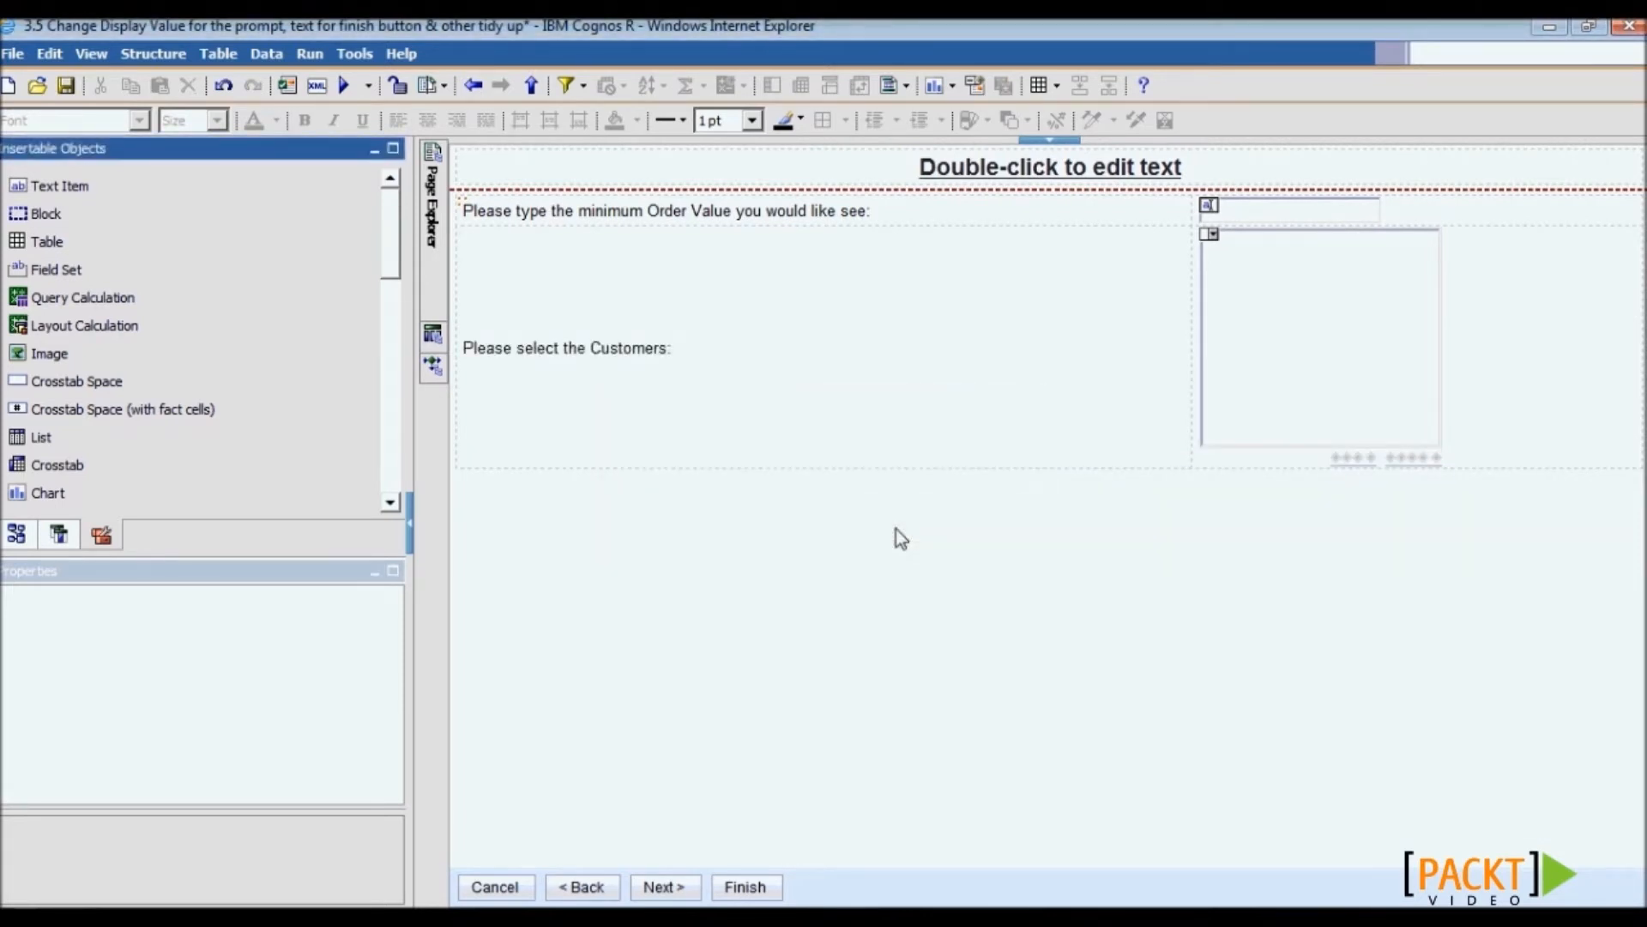
- Title the page 'Customer / Orders List - Selection Page' and delete the Next button
key(alt+Tab)
drag(931, 592, 633, 596)
key(ctrl+c)
key(alt+Tab)
click(985, 171)
double_click(985, 172)
key(ctrl+v)
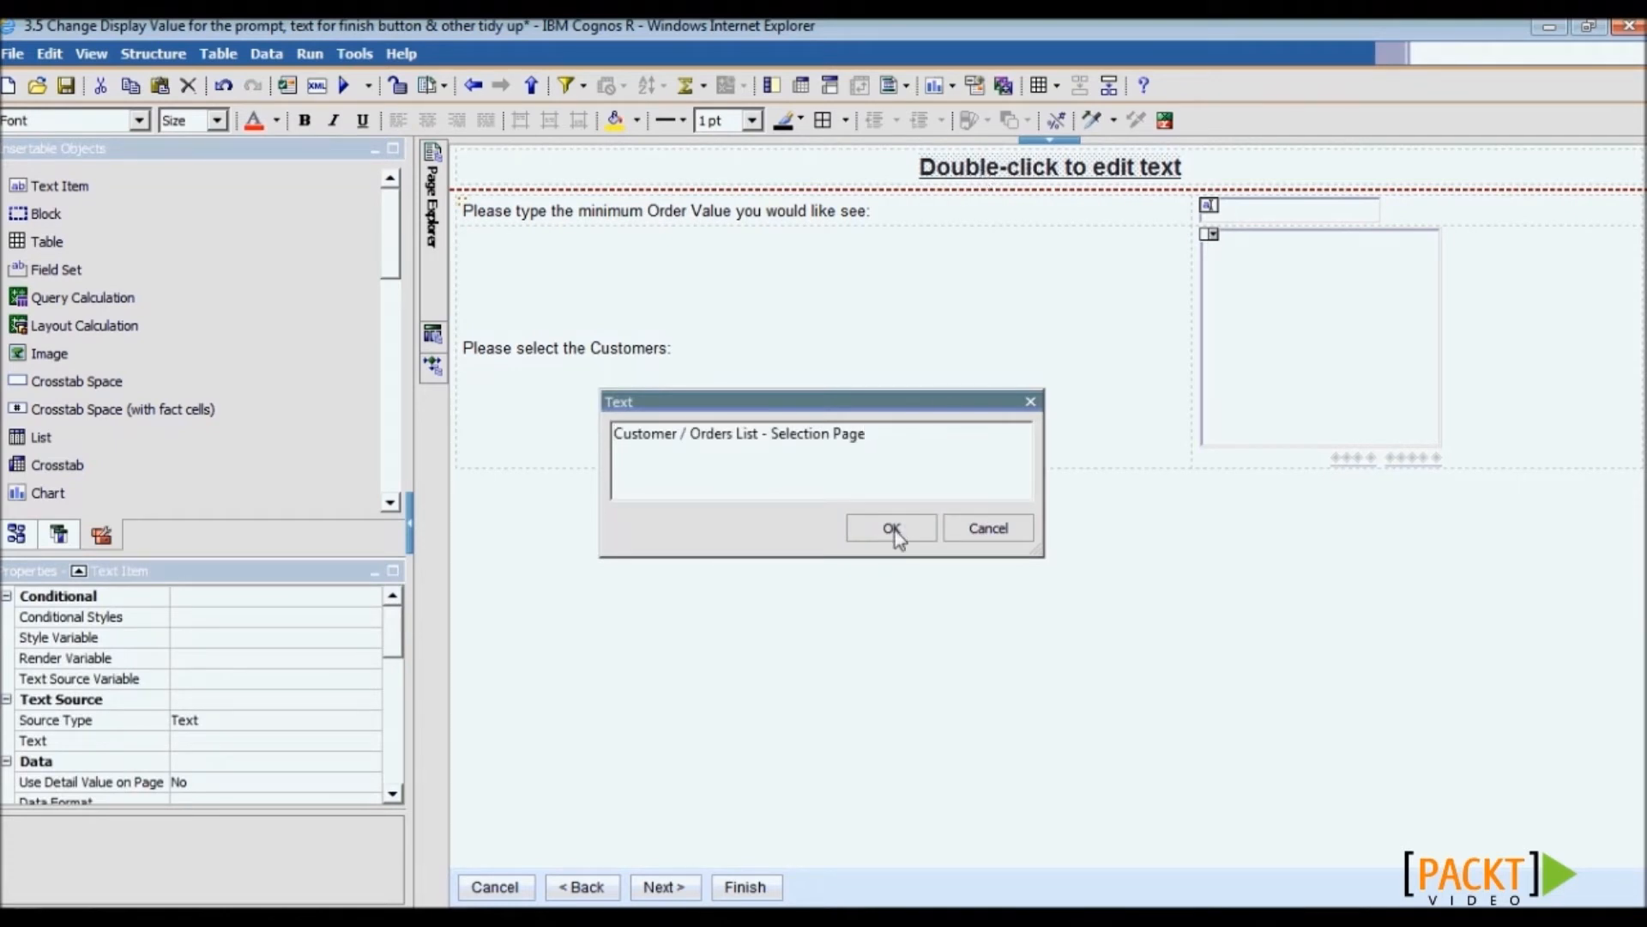
click(892, 529)
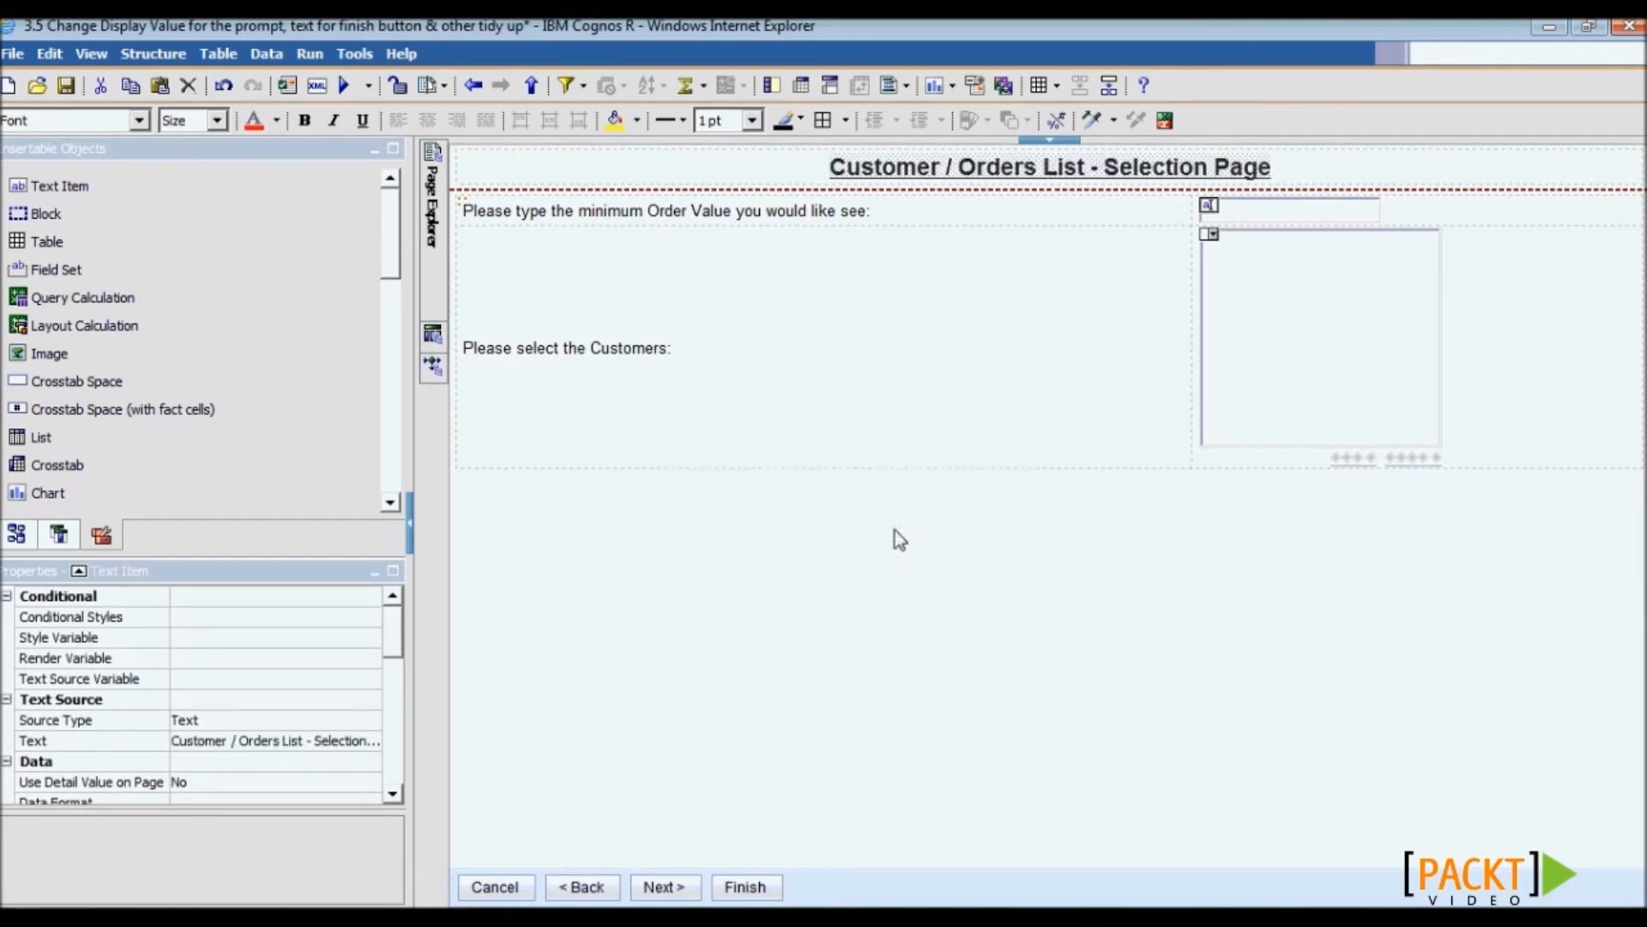
click(675, 892)
key(Delete)
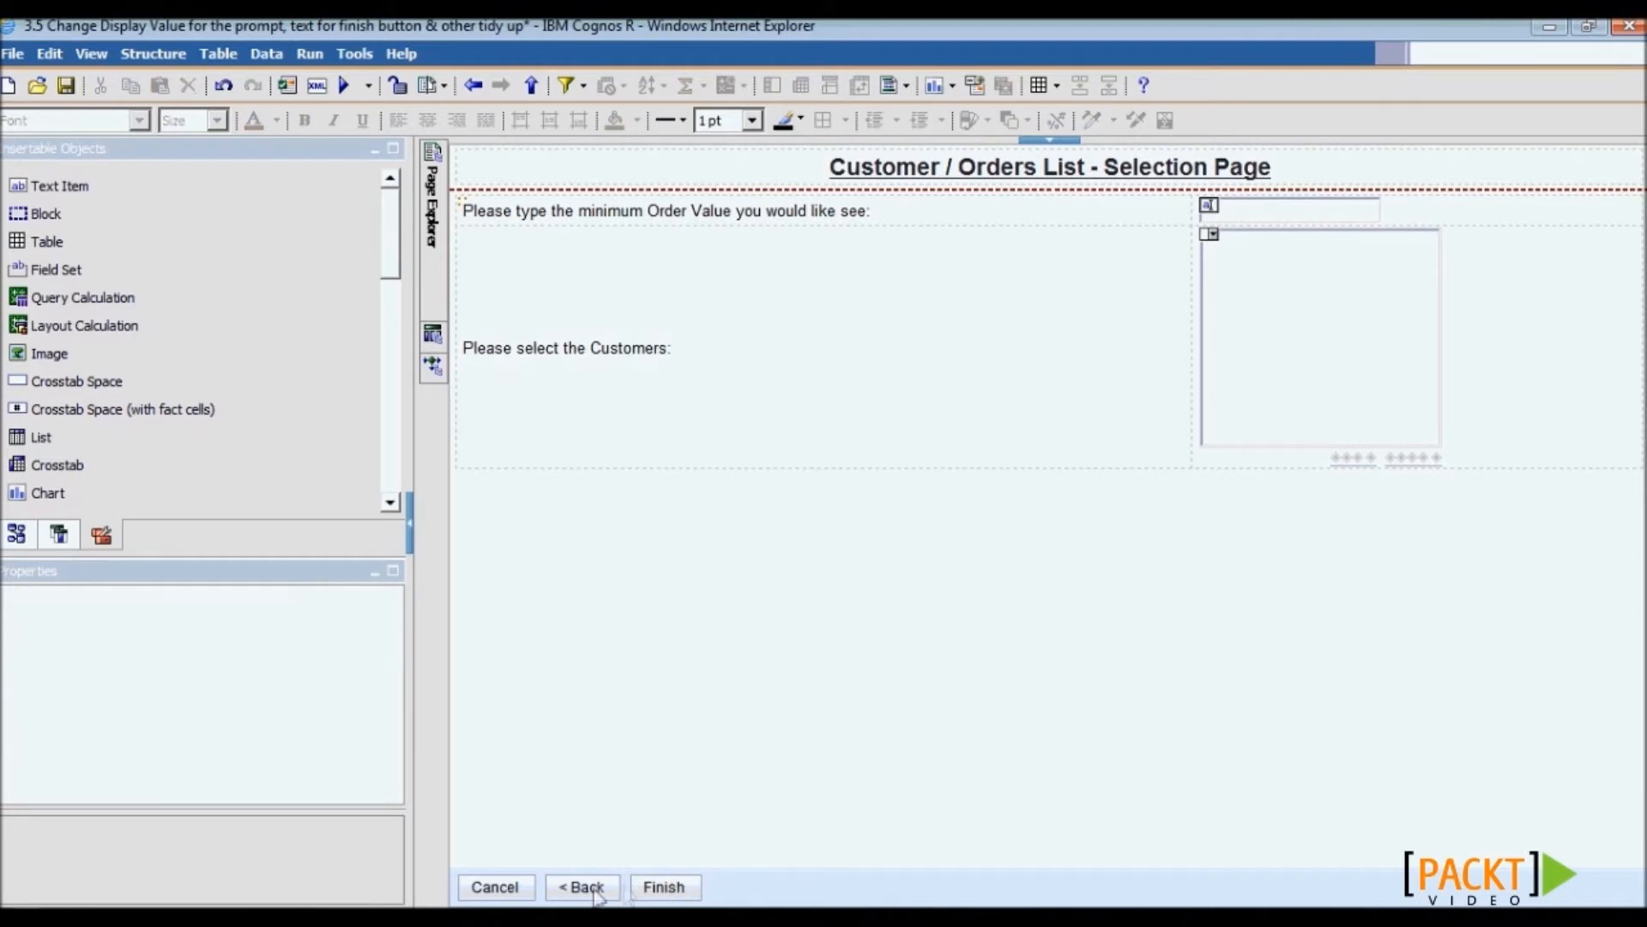
- Delete the Back button and relabel the Finish button as 'Run'
click(598, 895)
key(Delete)
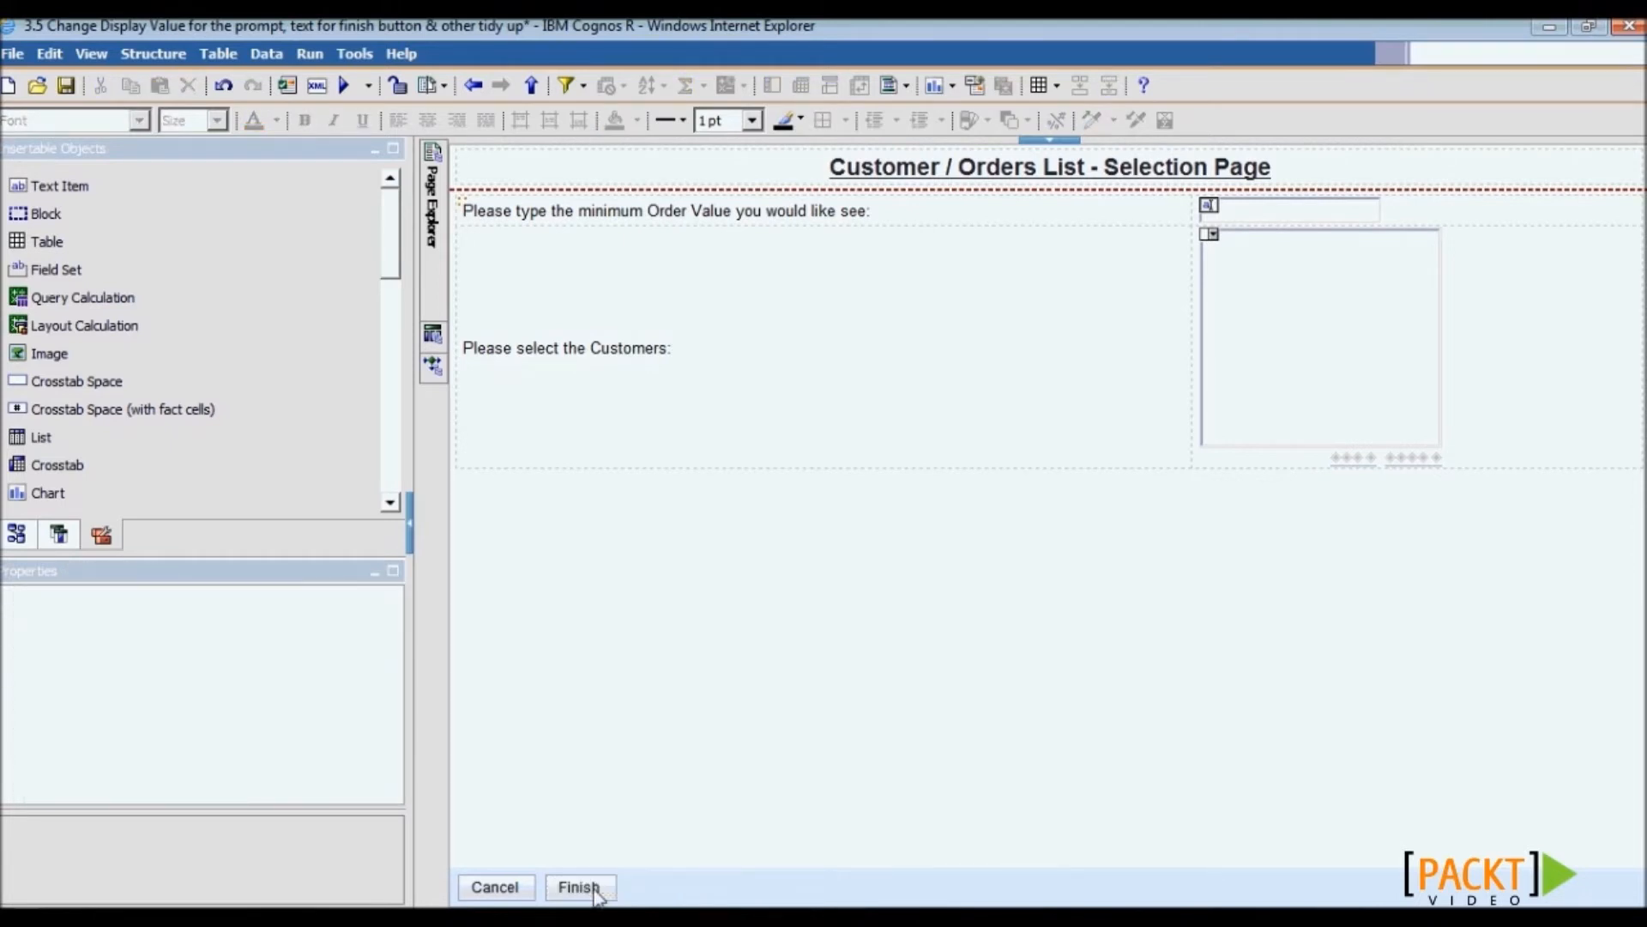
click(397, 87)
drag(119, 197, 584, 892)
text(Run)
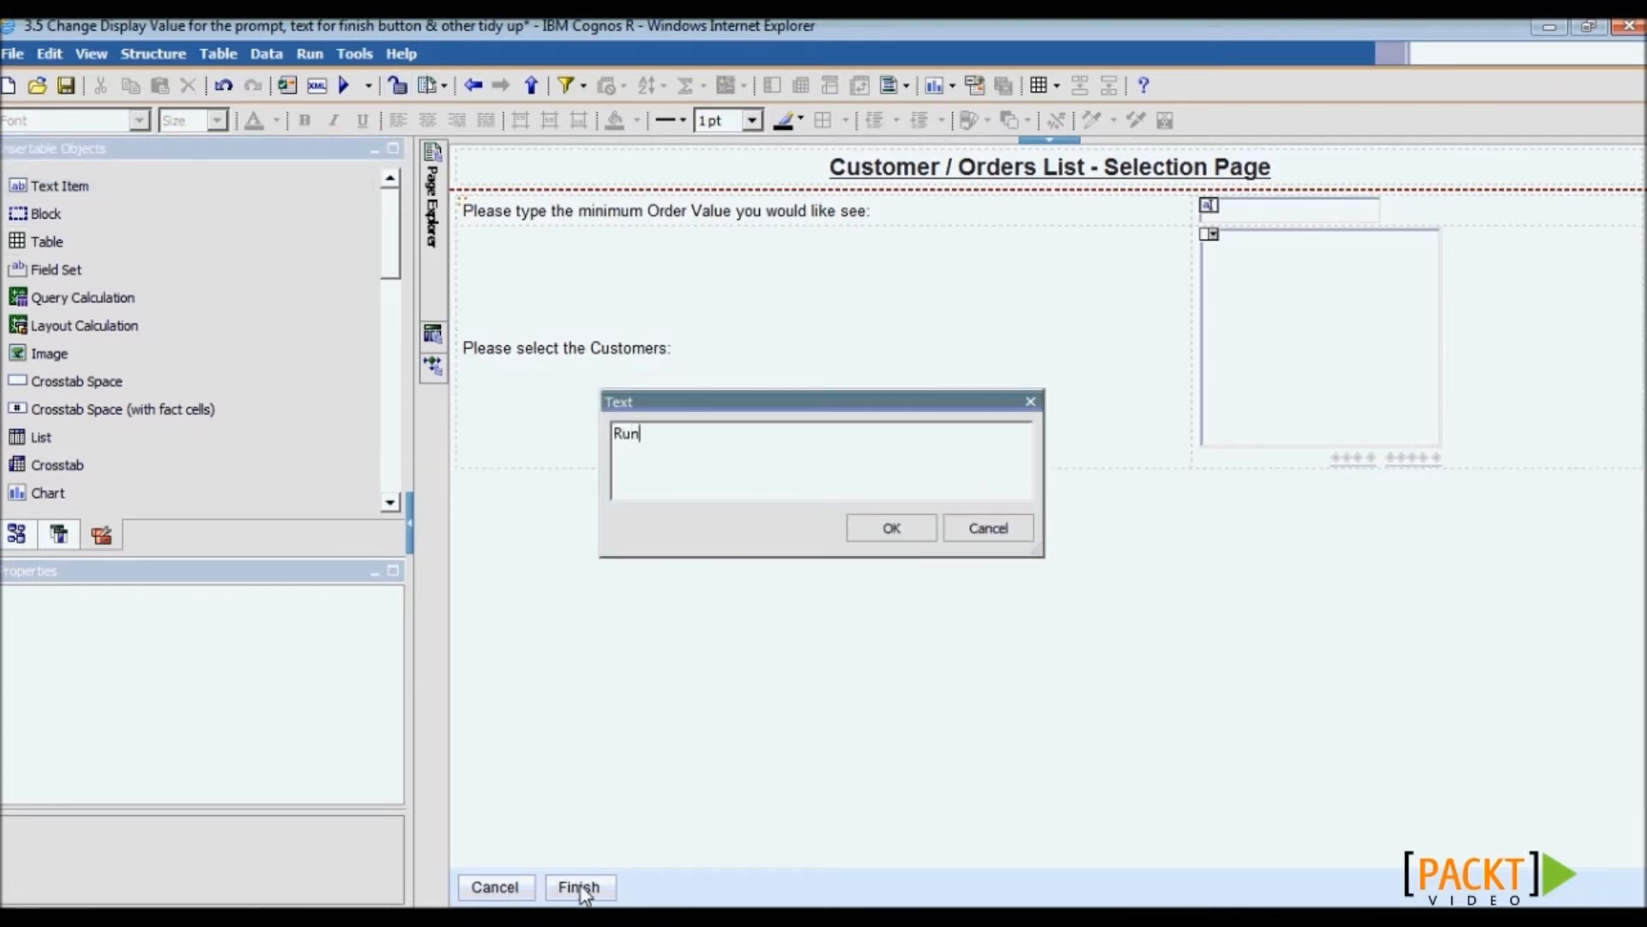
click(891, 529)
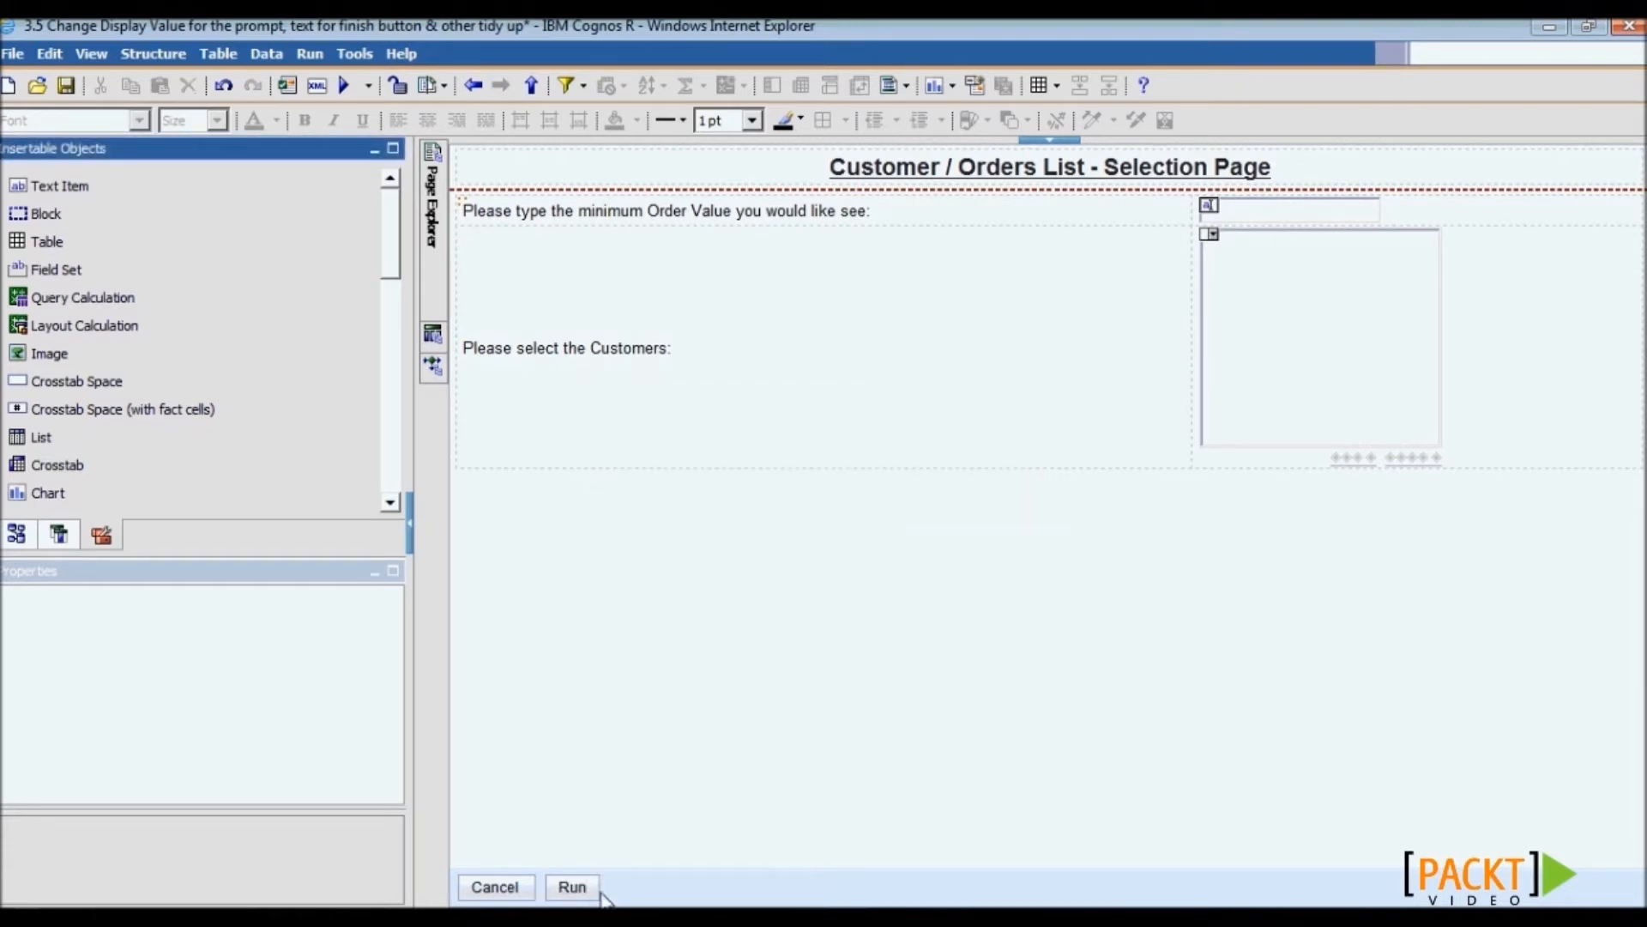
- Validate the report, save it, and run it
click(287, 84)
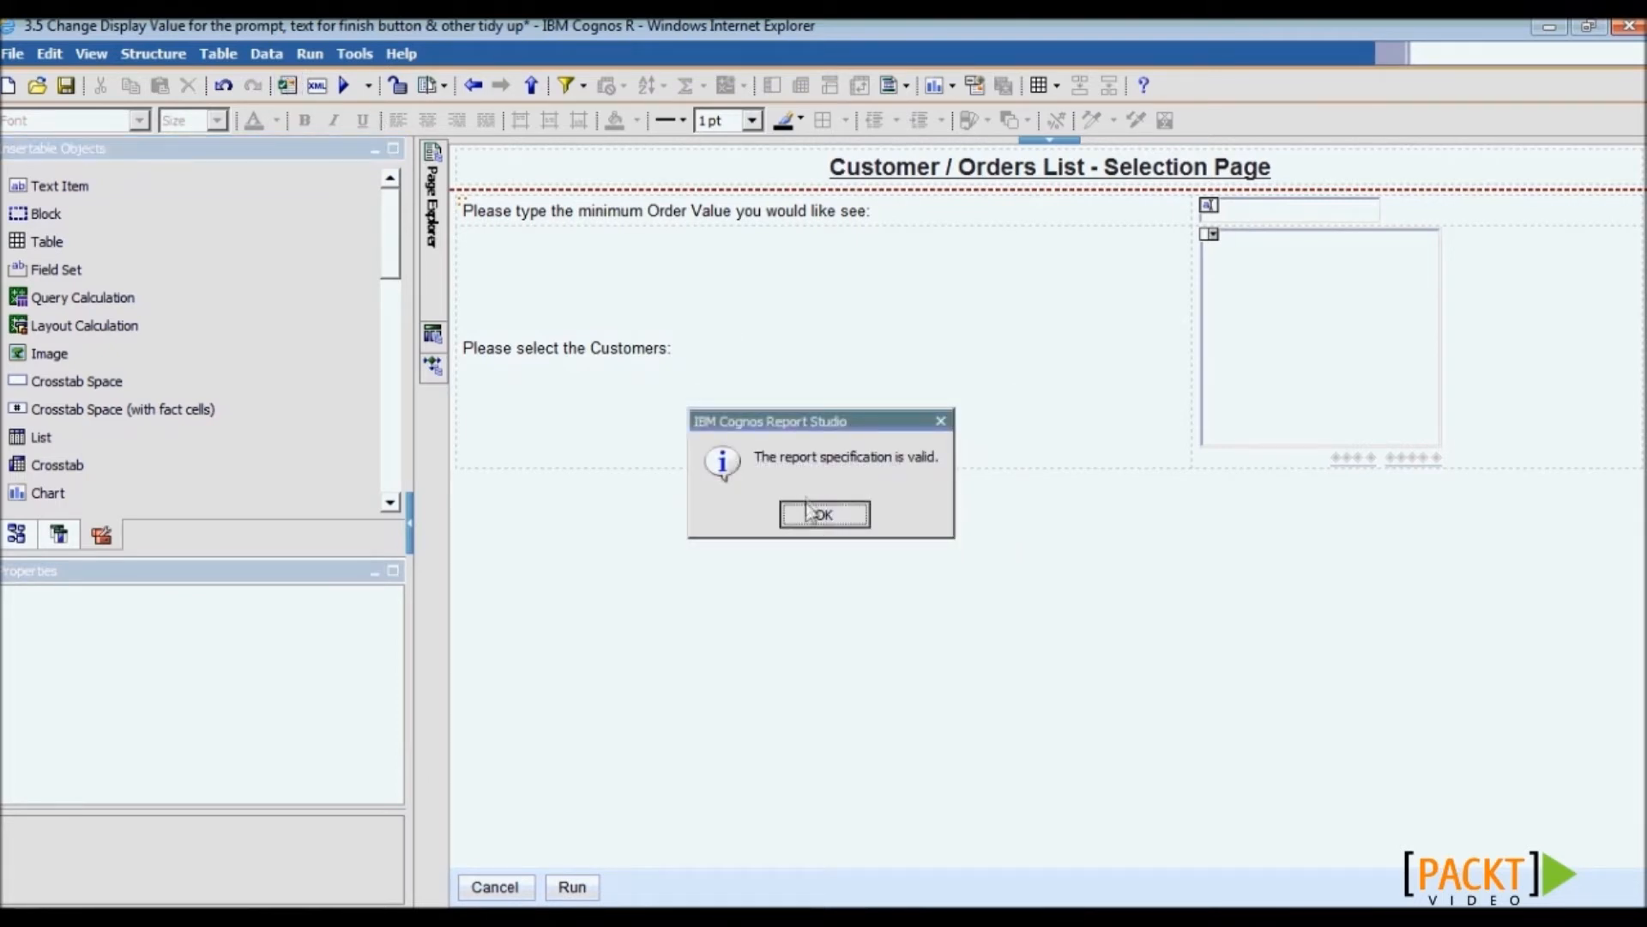
click(821, 523)
click(69, 88)
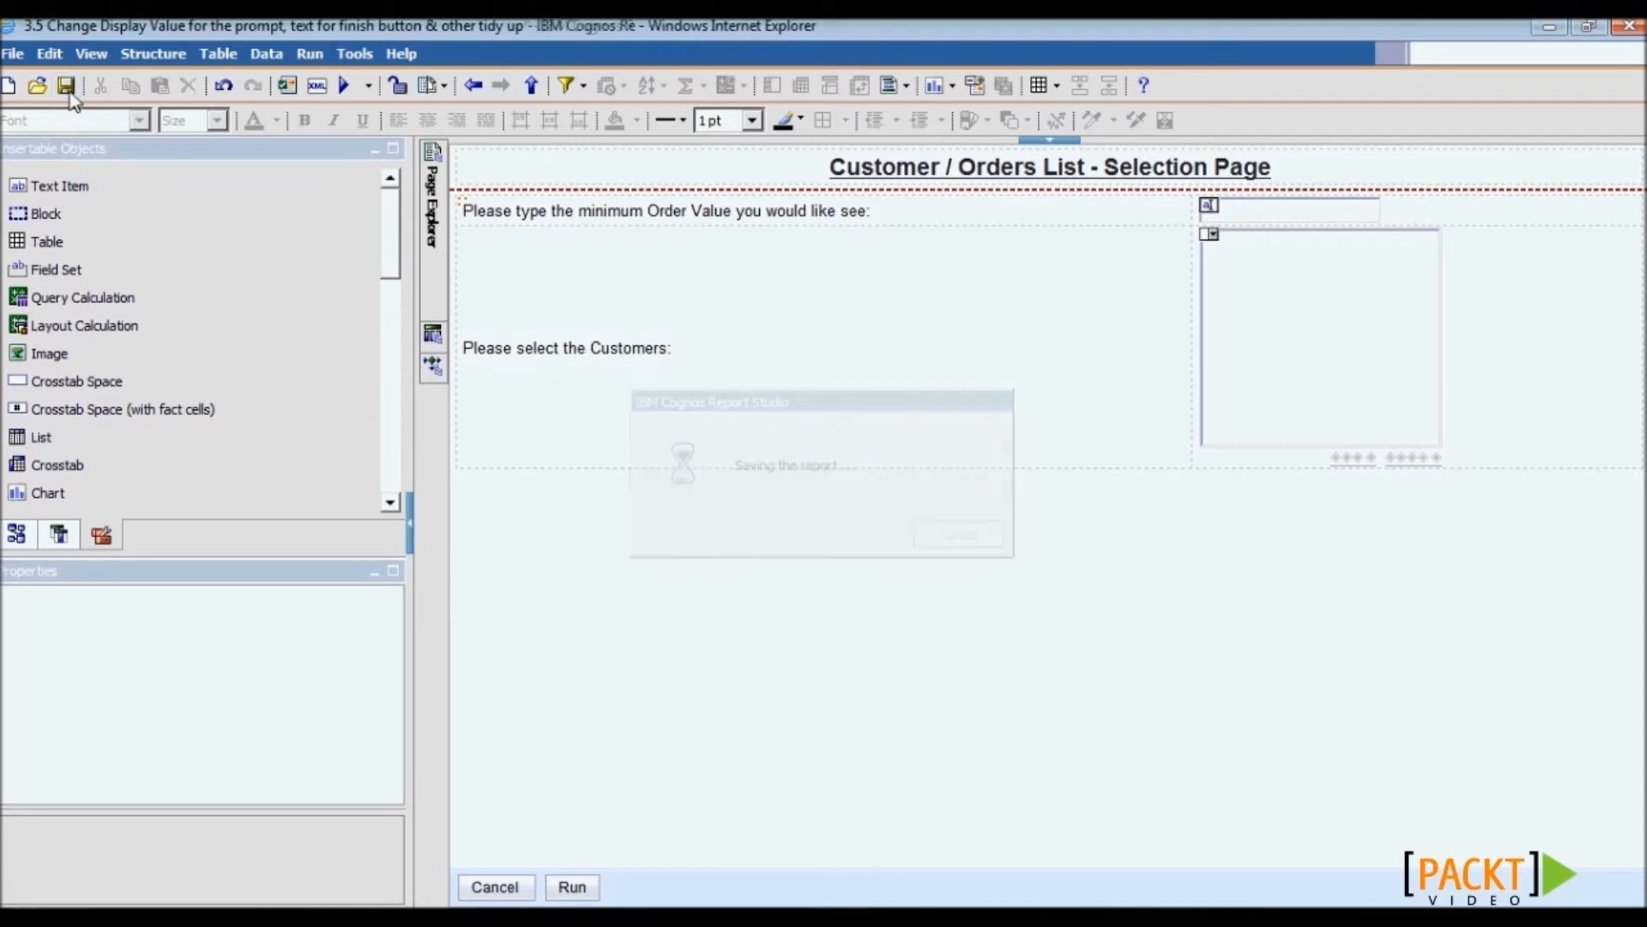
click(344, 85)
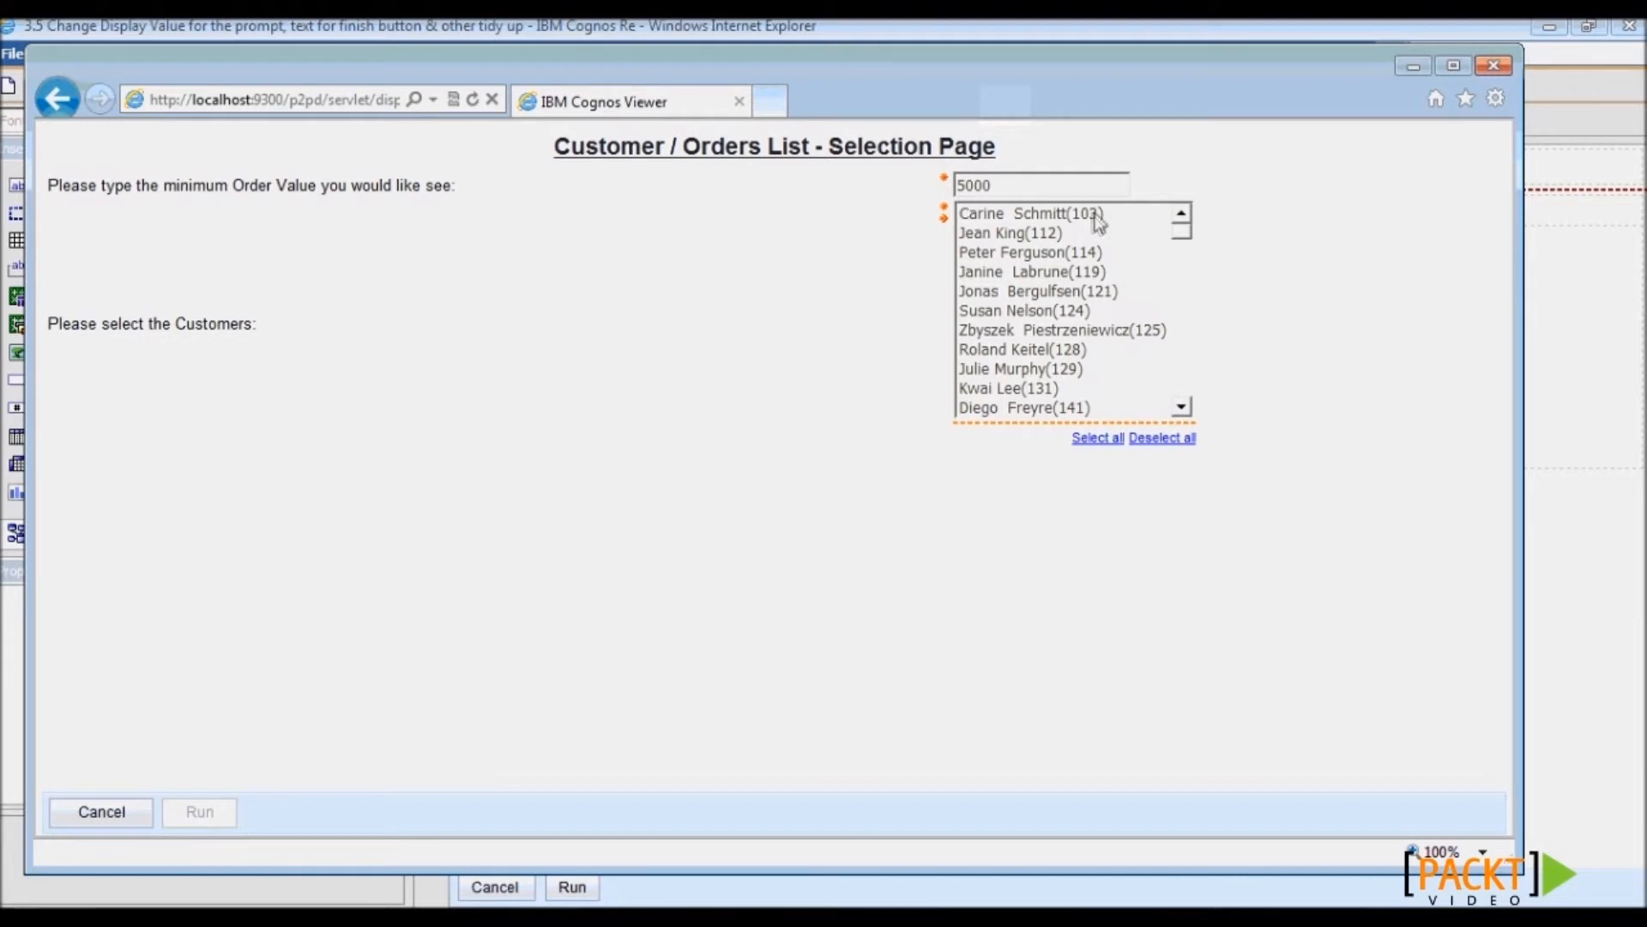
- Pick two customers, change the minimum order value to 2000, and run the report
drag(551, 149, 985, 165)
drag(49, 187, 273, 335)
click(258, 420)
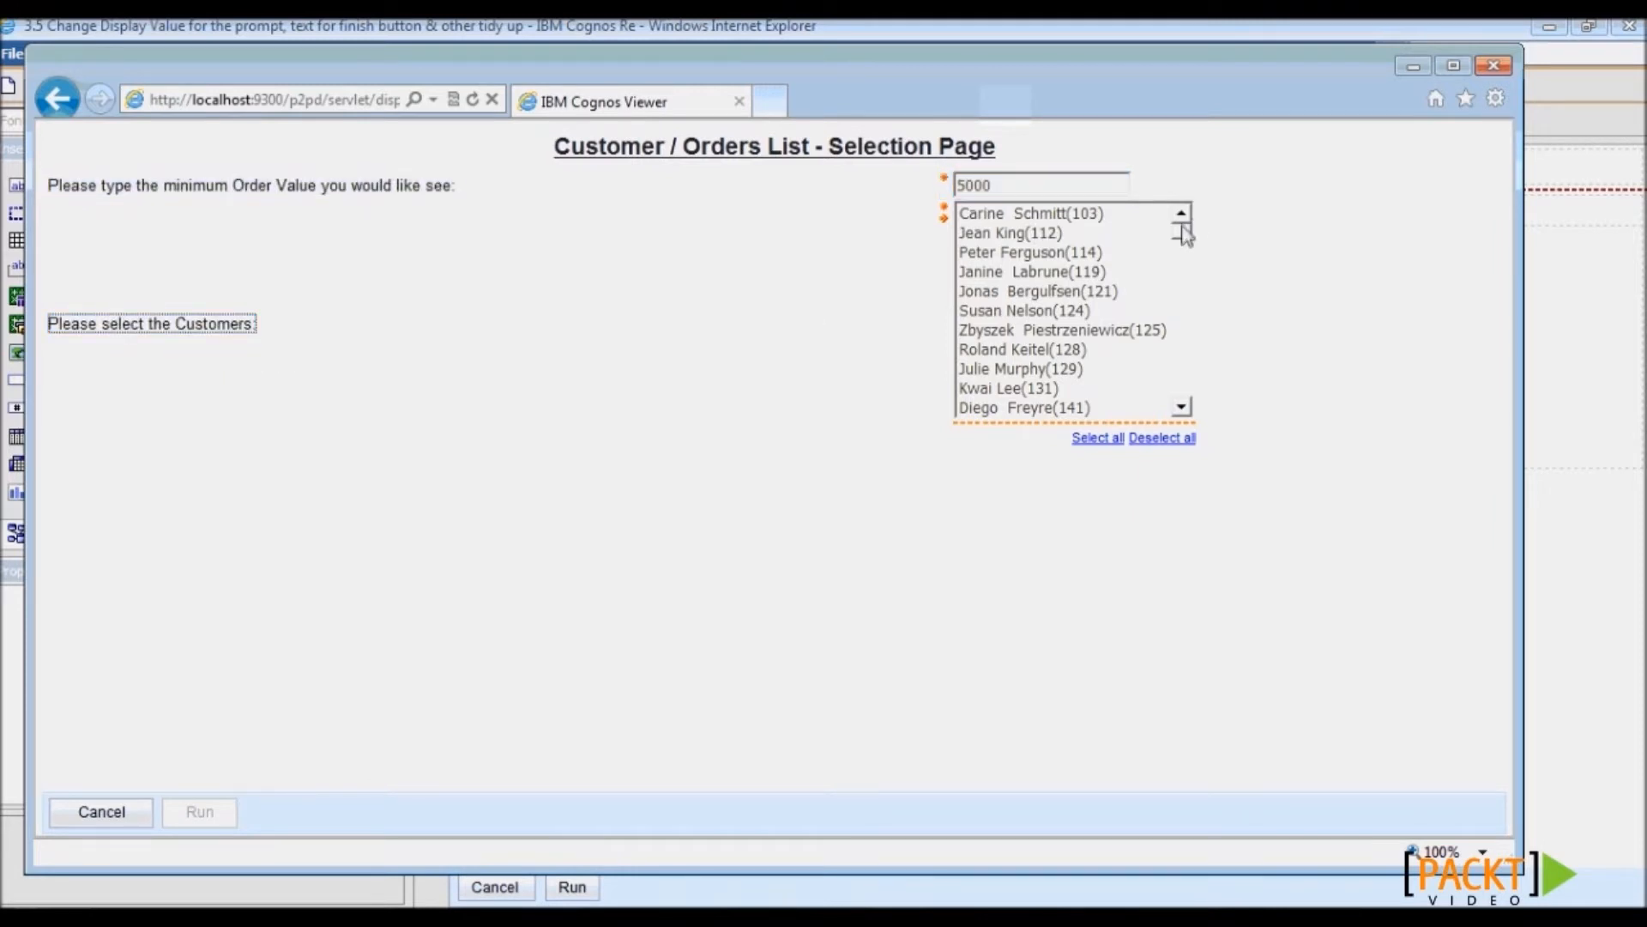
mouse_move(1184, 229)
mouse_down()
mouse_move(1184, 342)
mouse_move(1180, 220)
mouse_up()
click(1098, 258)
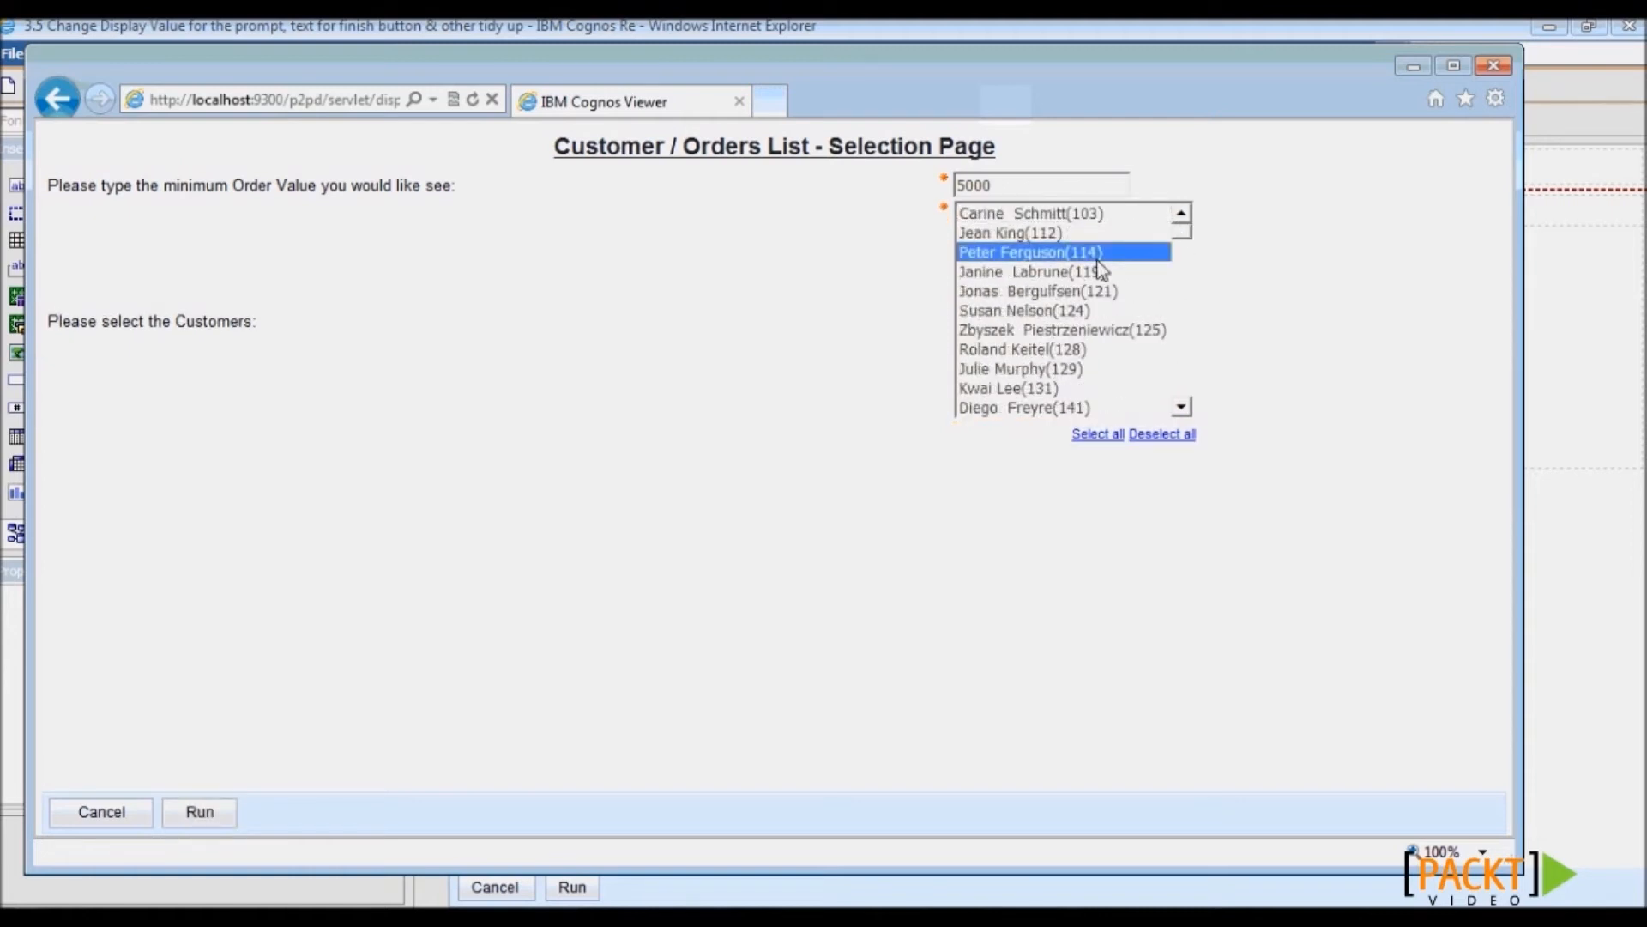
ctrl+click(1101, 309)
click(1024, 187)
key(BackSpace)
key(BackSpace)
key(BackSpace)
key(BackSpace)
text(2000)
click(213, 811)
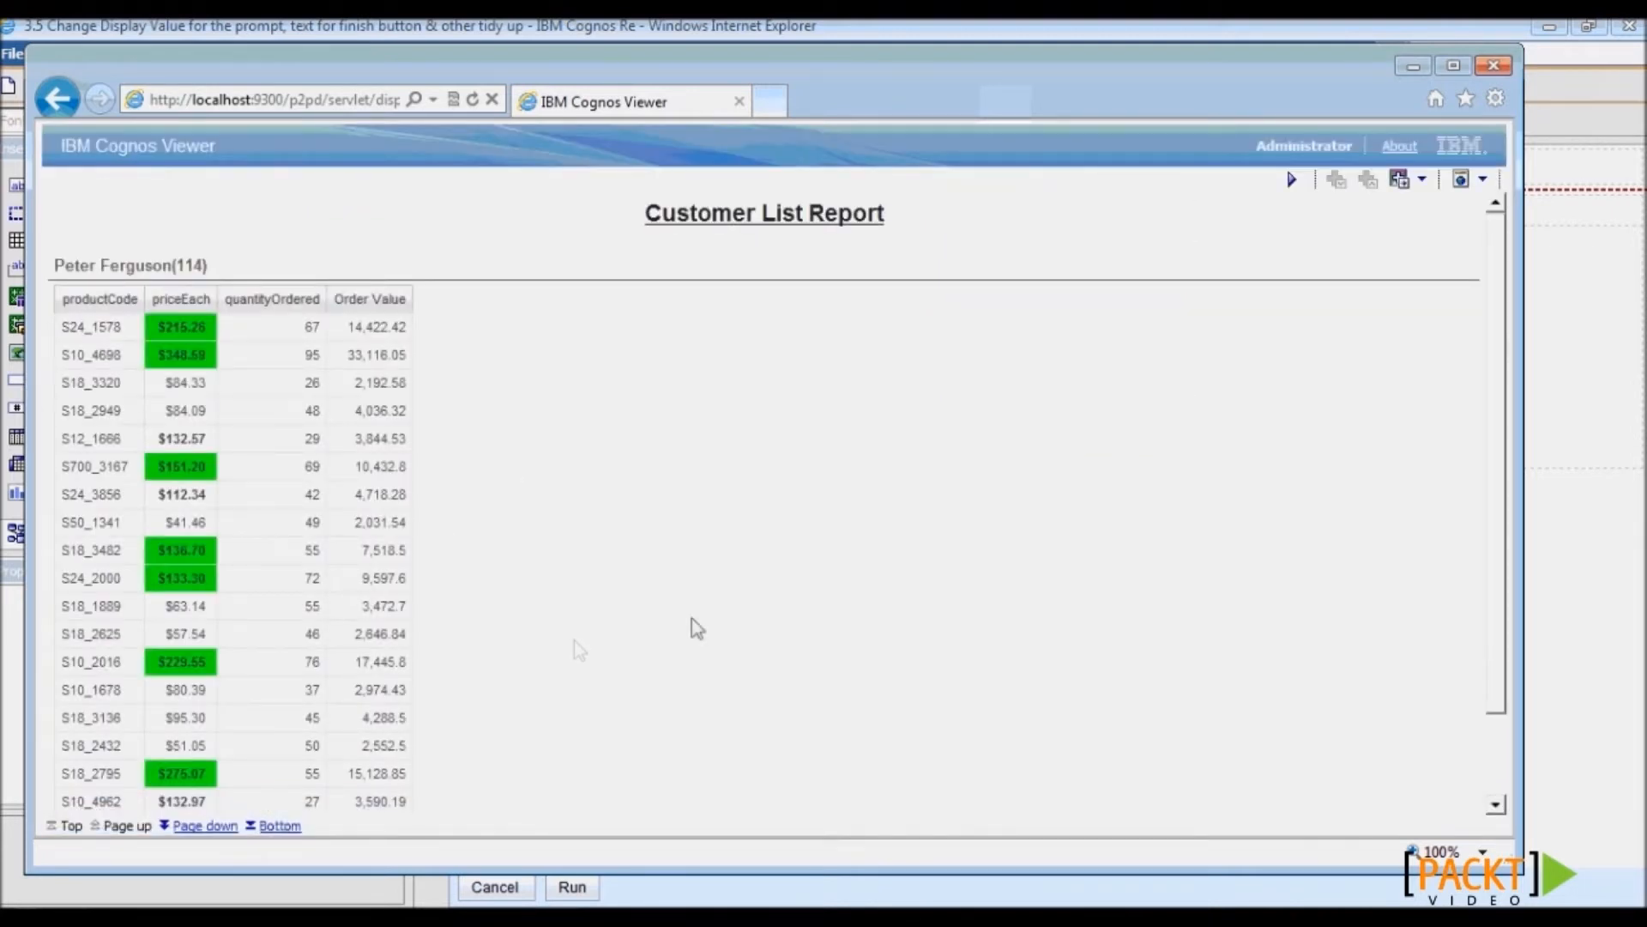
- Maximize the viewer, page through four result pages, rerun to the prompts, then minimize the viewer
double_click(1230, 99)
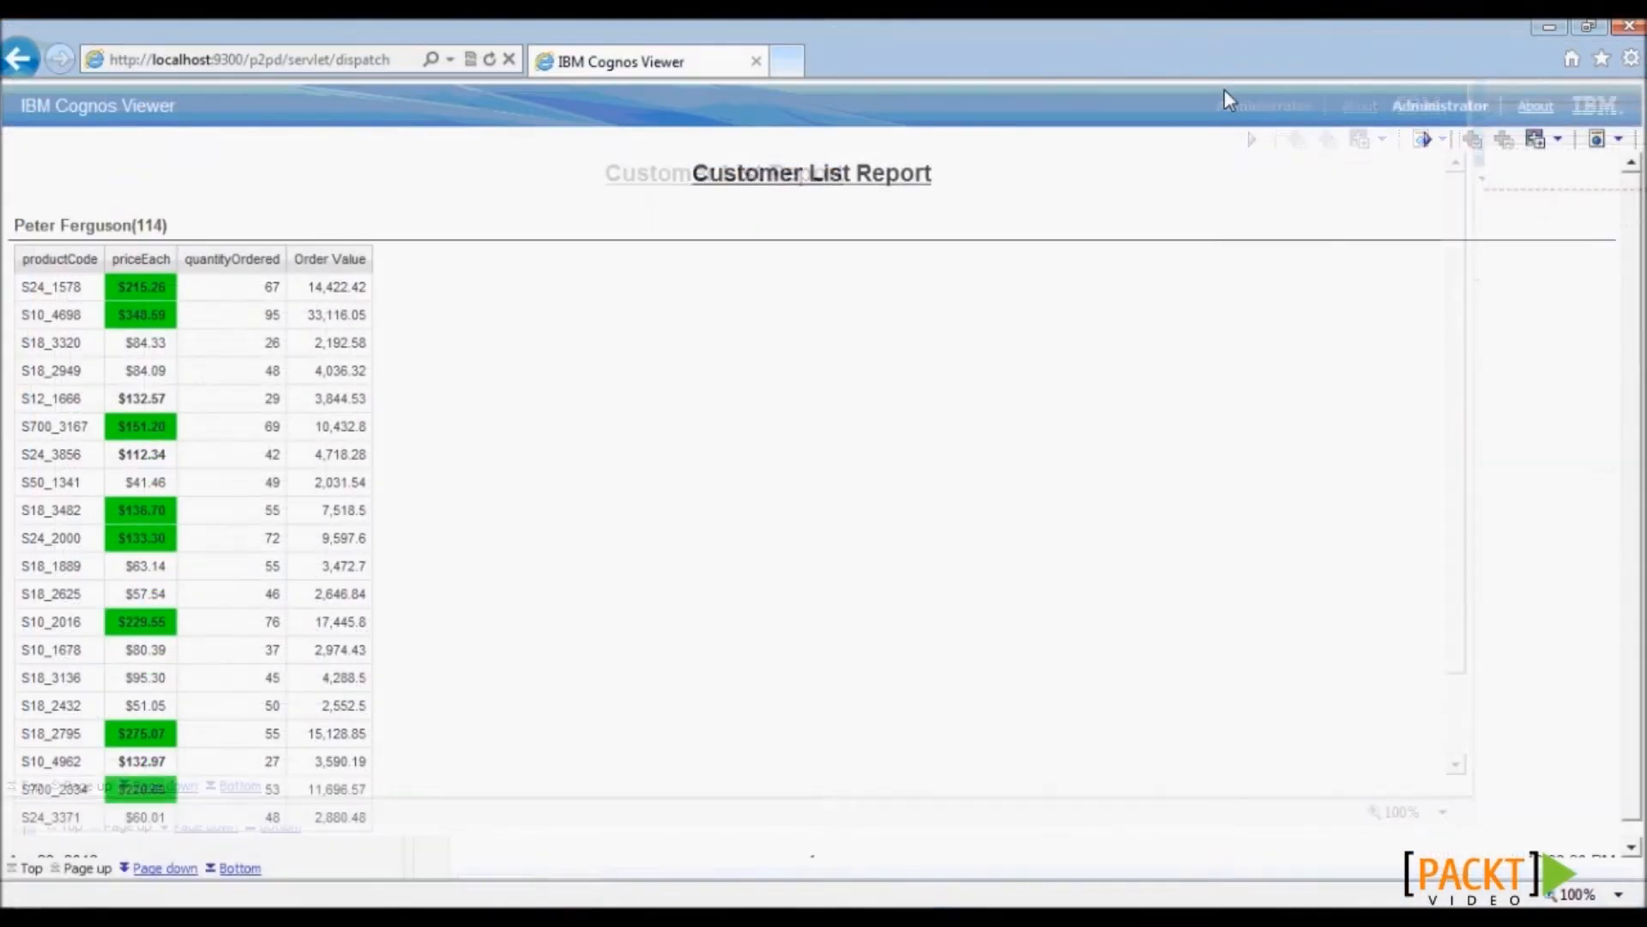
drag(1641, 333, 1634, 494)
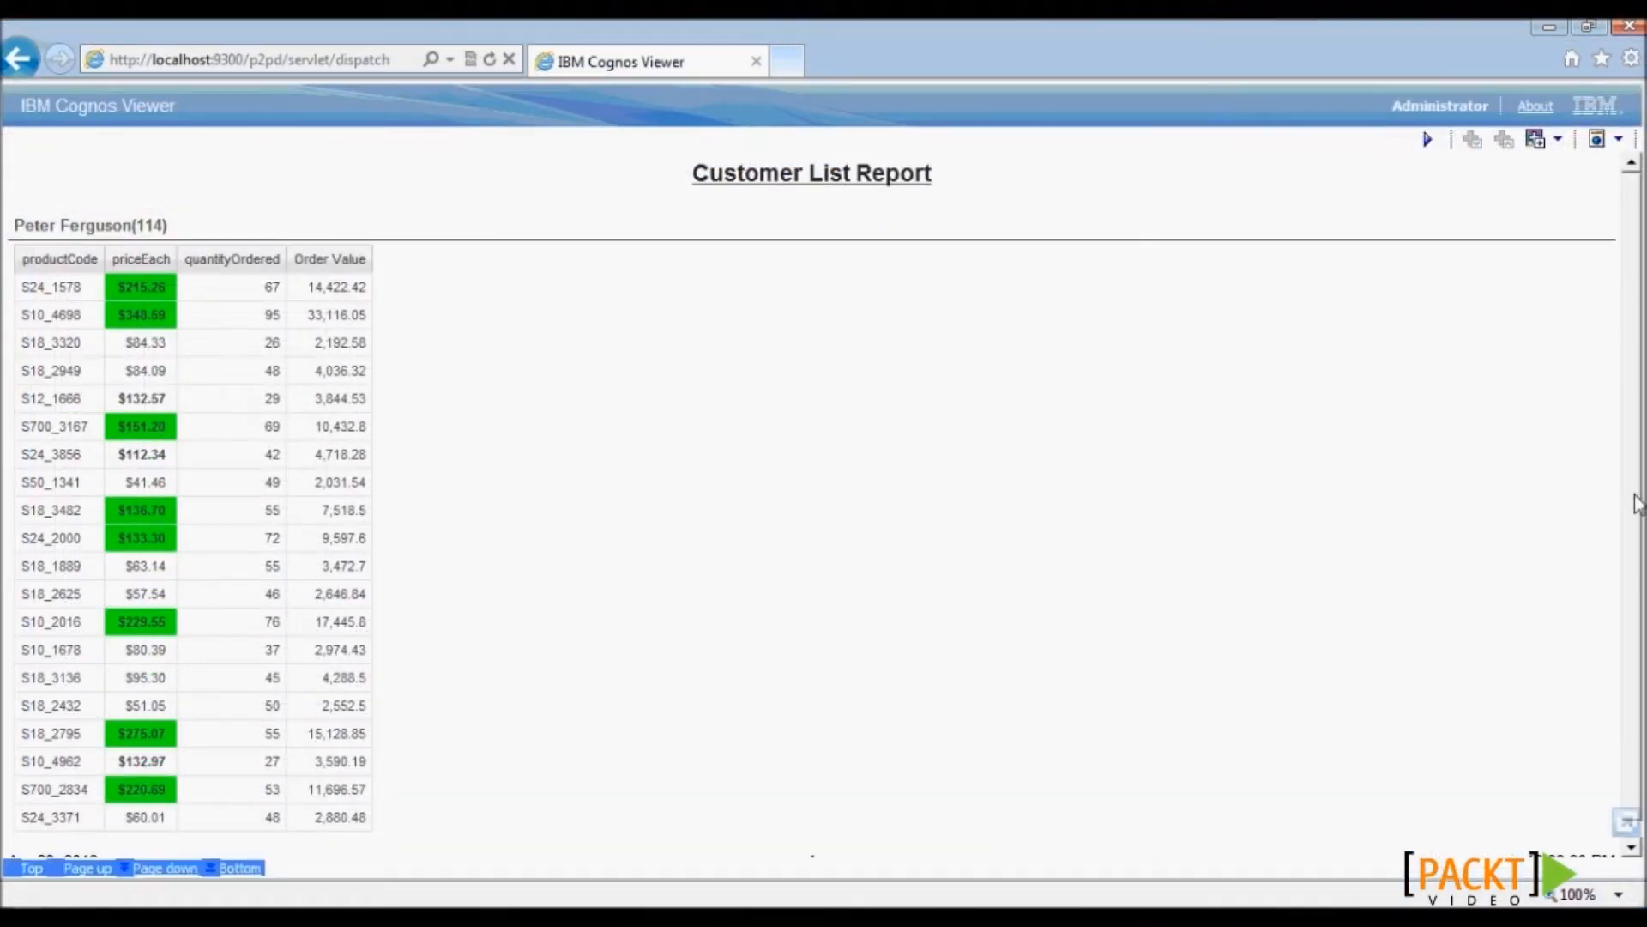
click(165, 868)
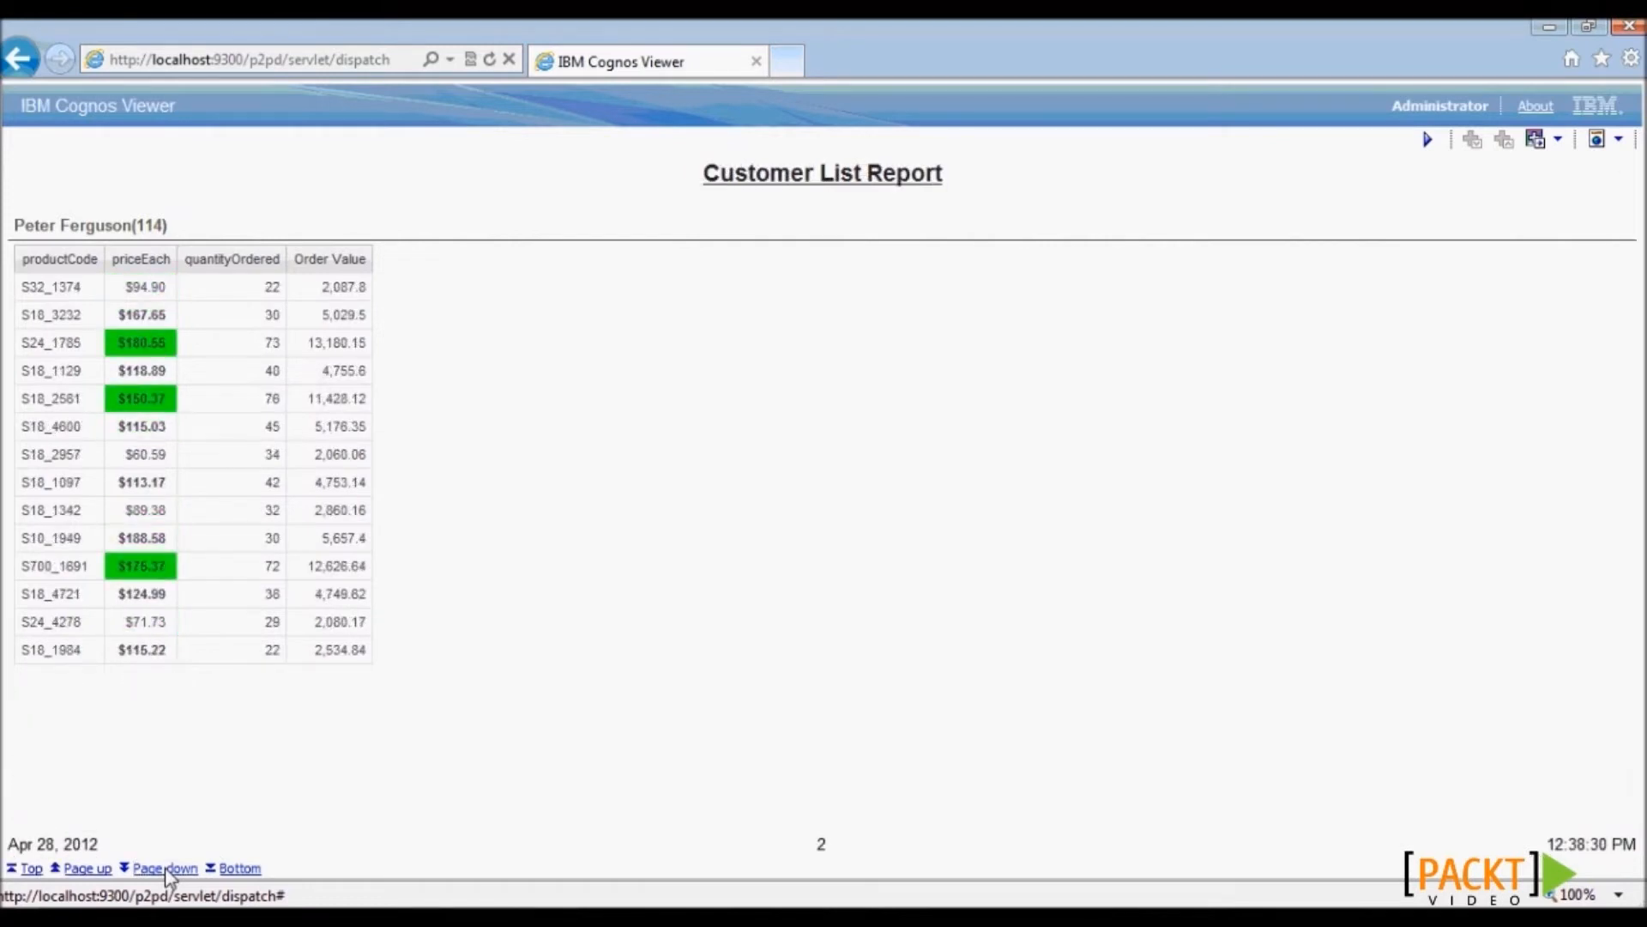
click(165, 868)
click(166, 869)
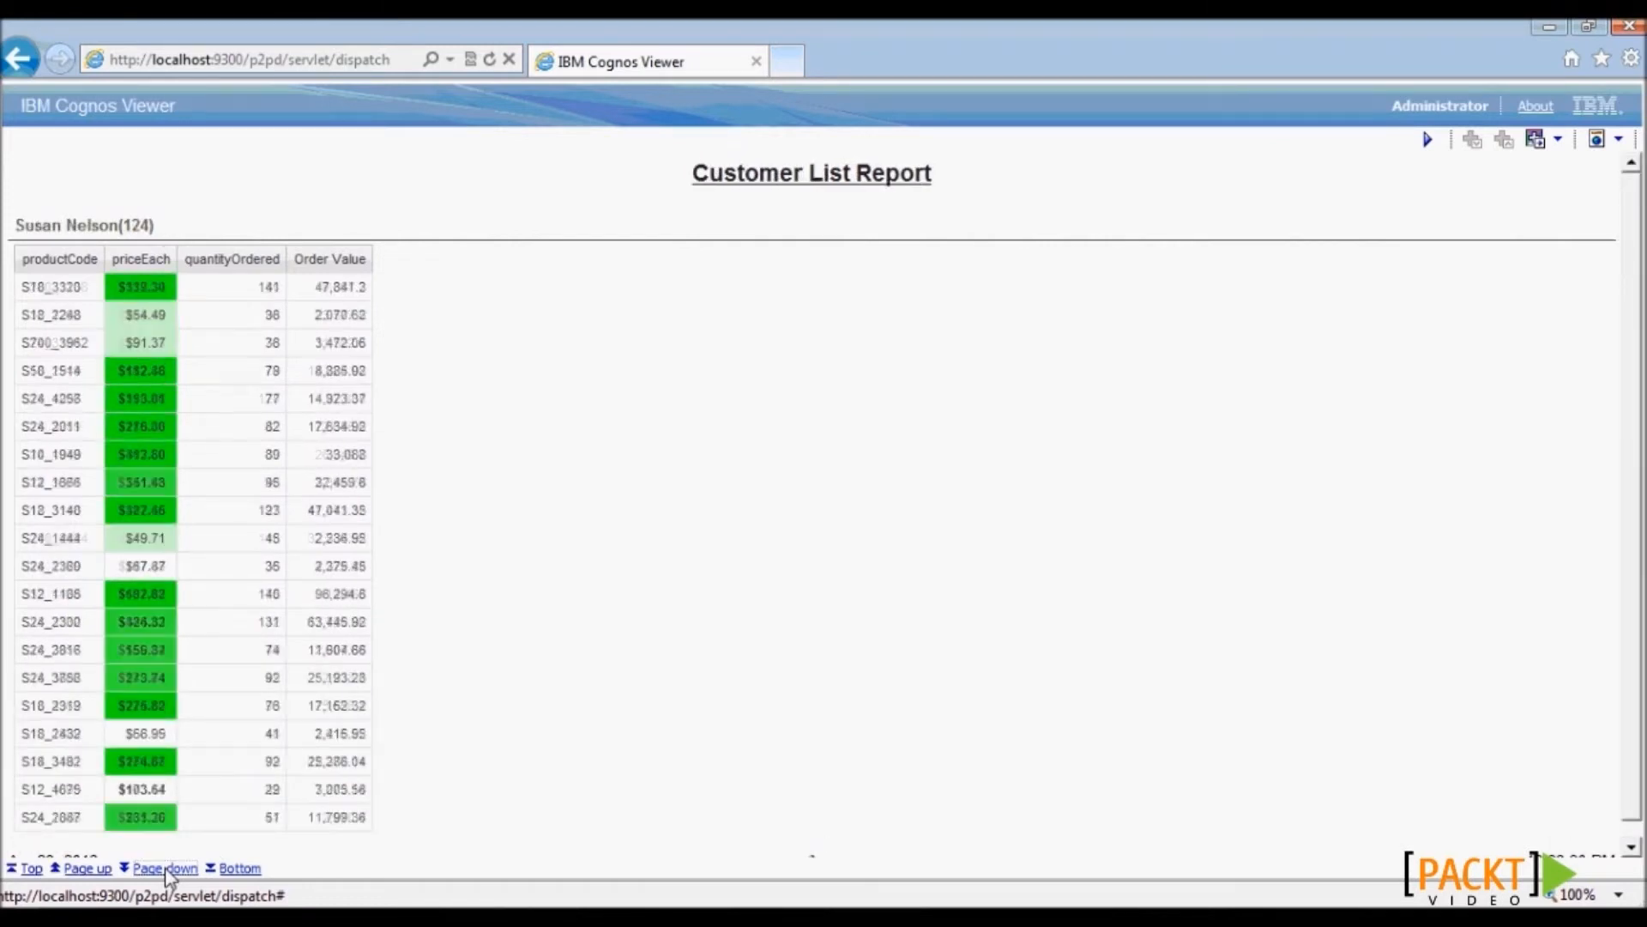
click(165, 869)
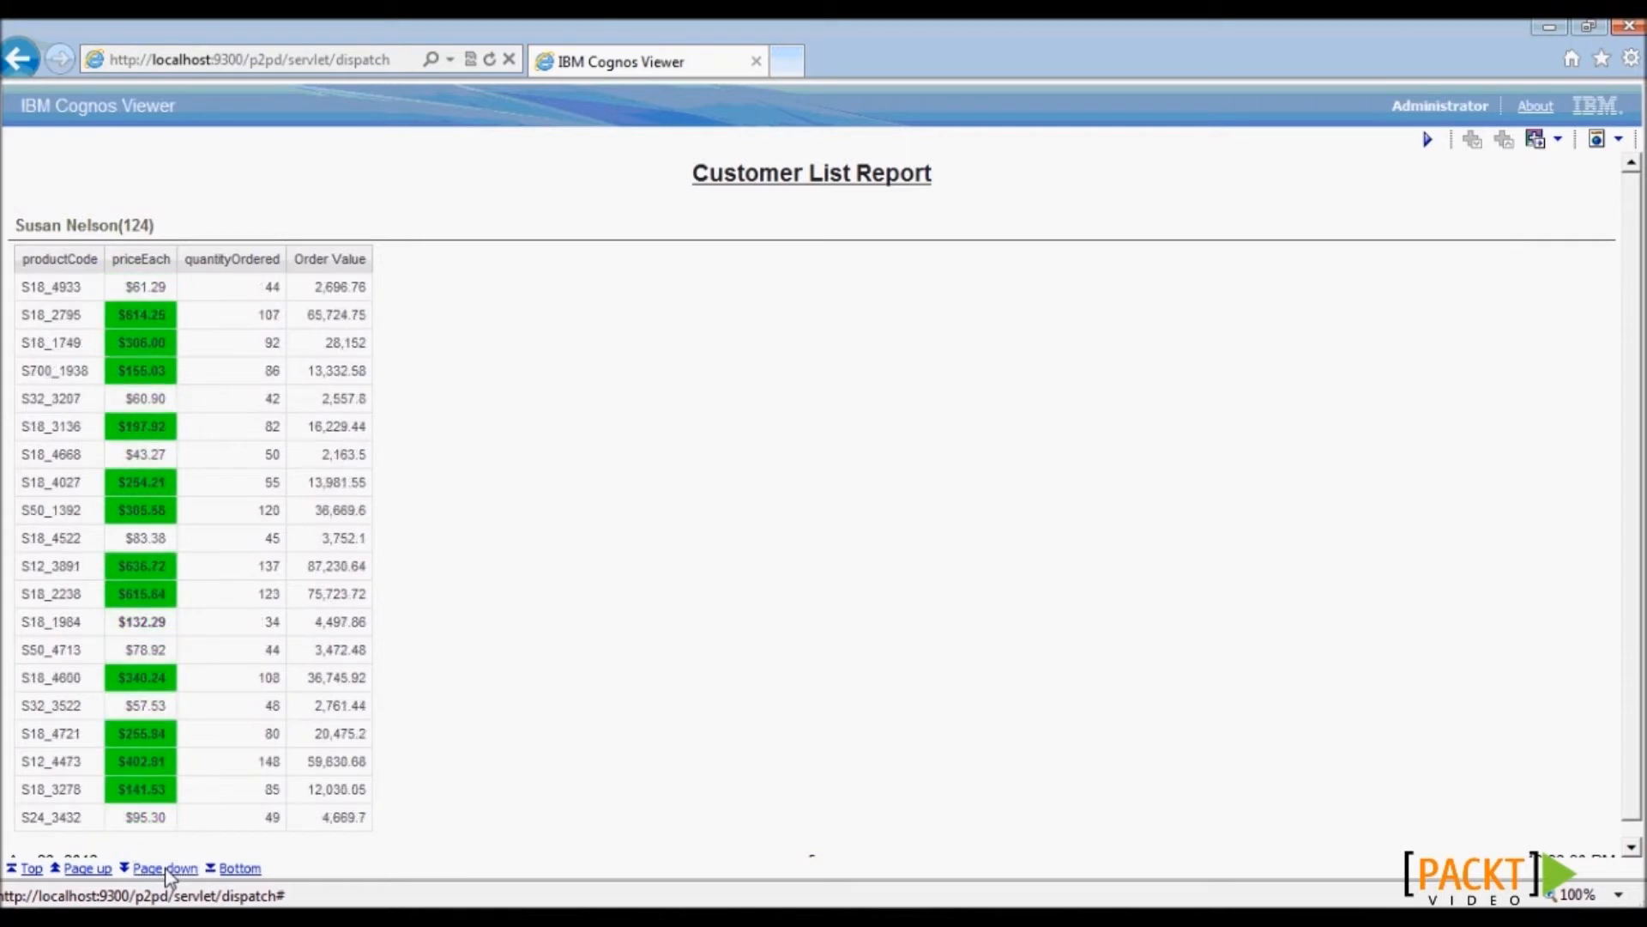
click(1427, 141)
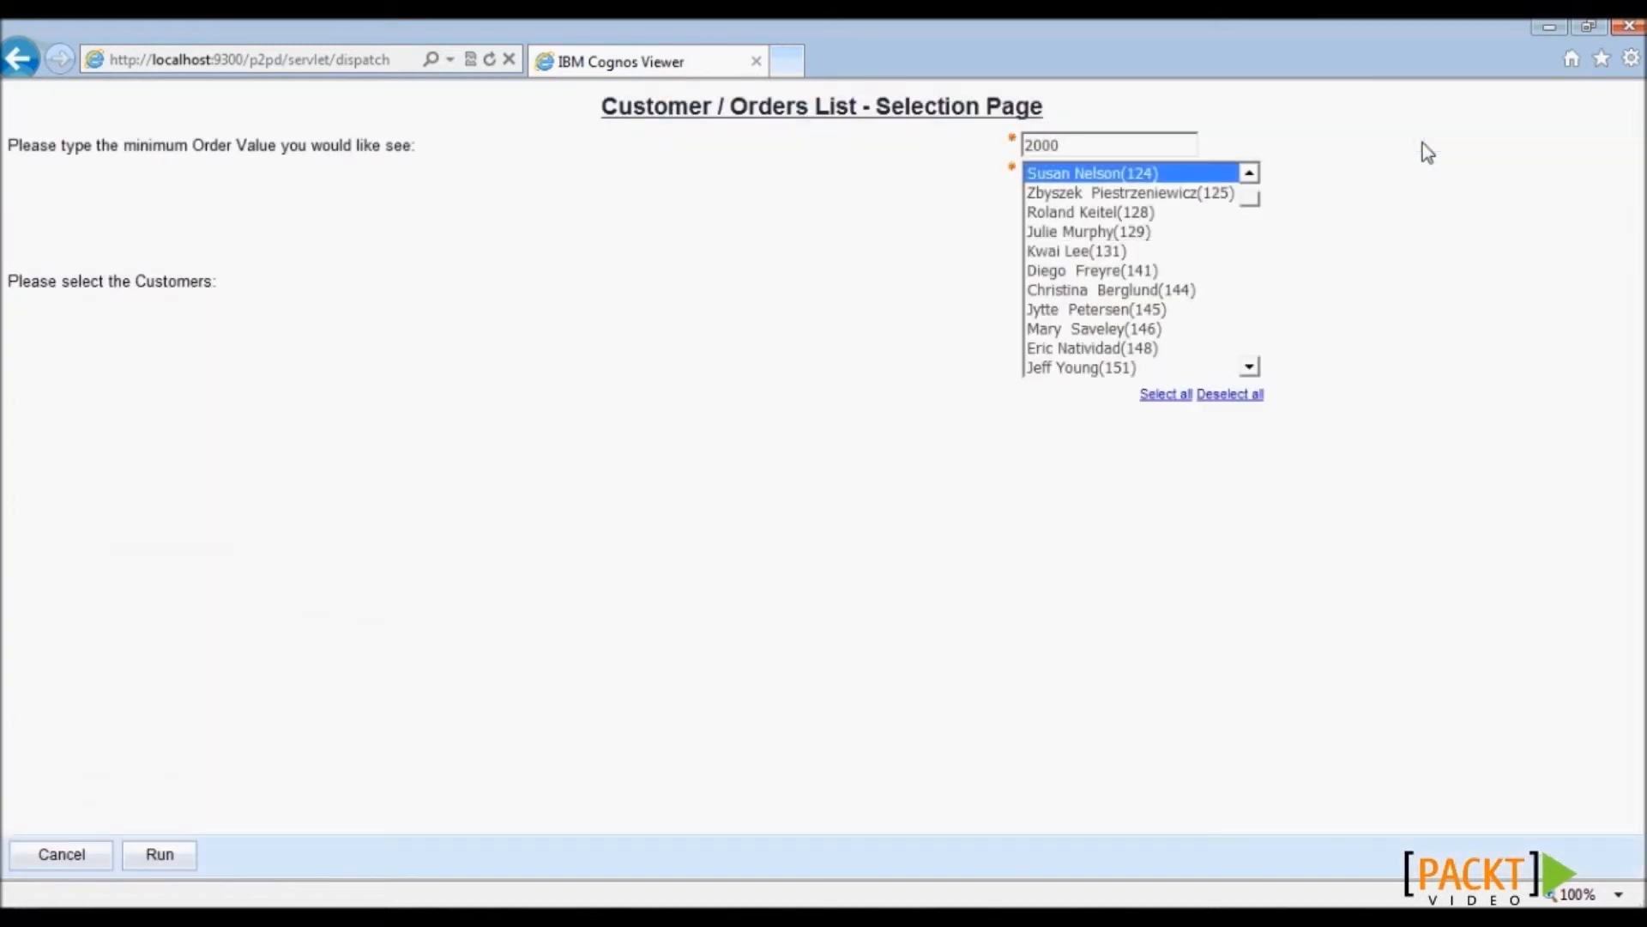
click(1548, 29)
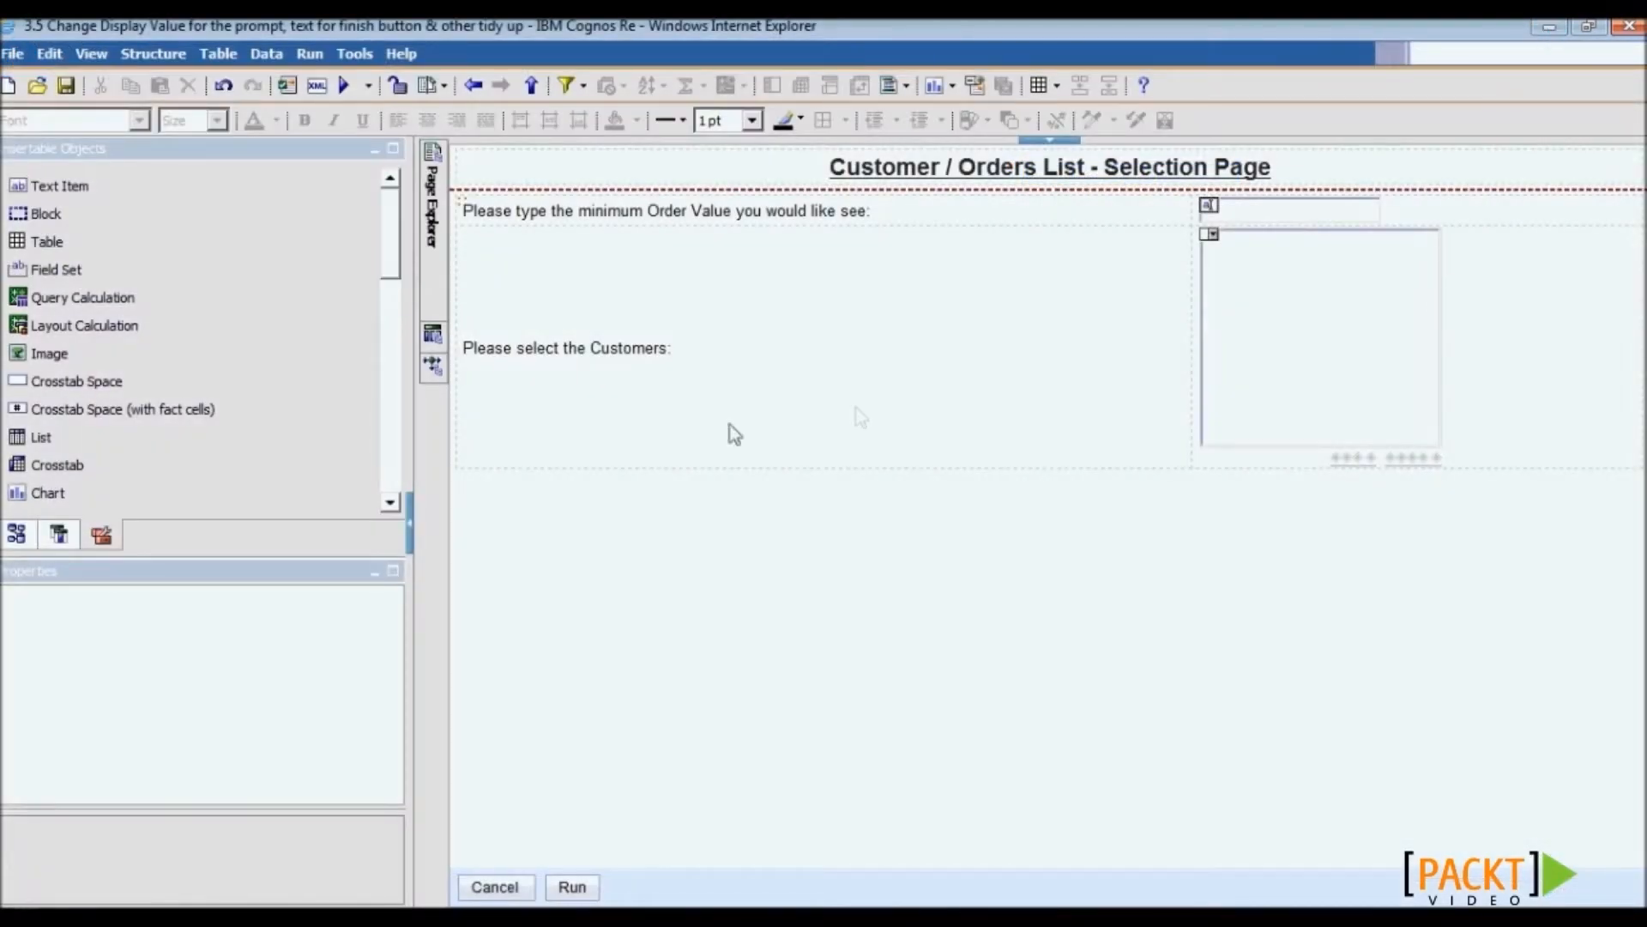
- Switch back to Page1, then open Run with options for report 3.5 and list its output formats
mouse_move(439, 189)
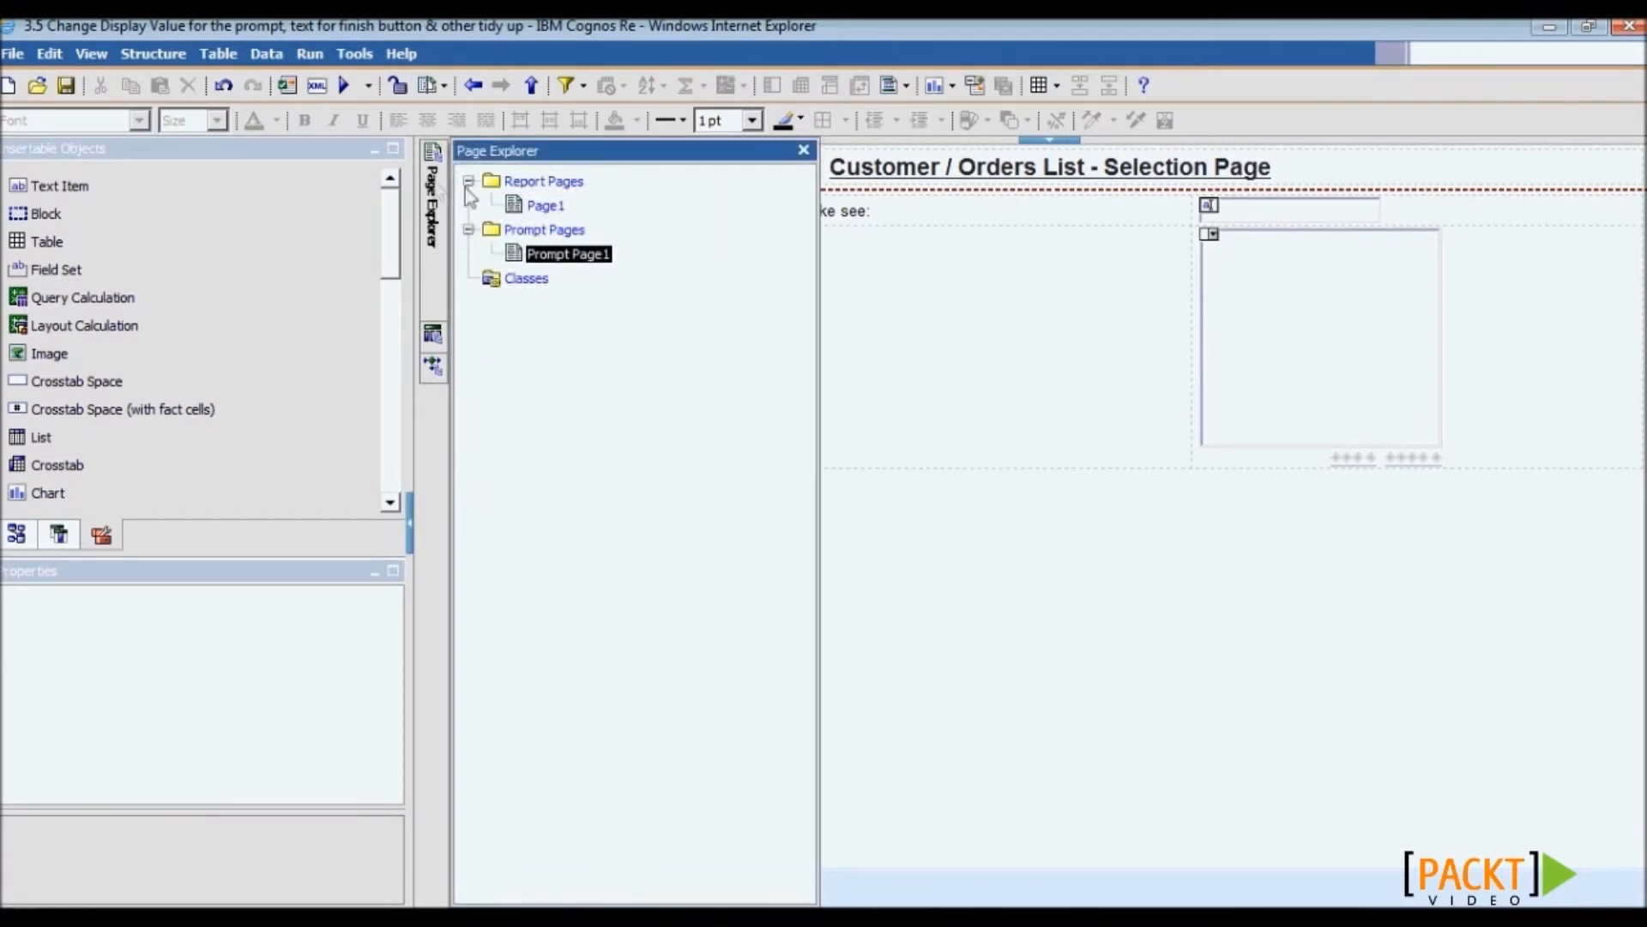
click(547, 207)
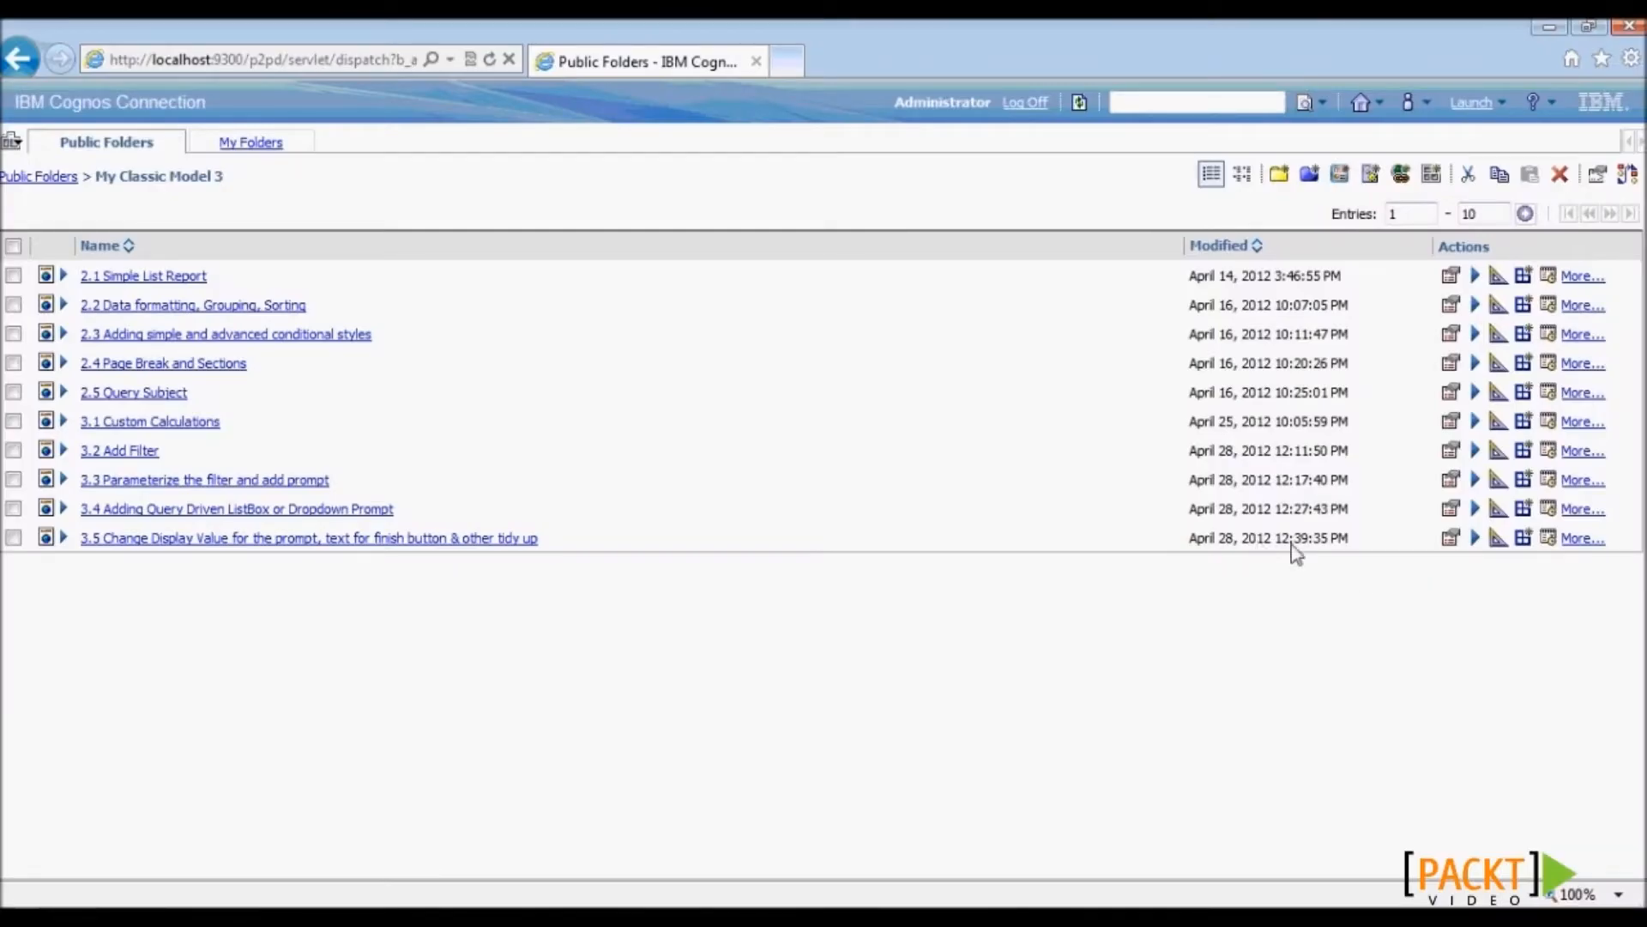
click(1476, 539)
click(180, 196)
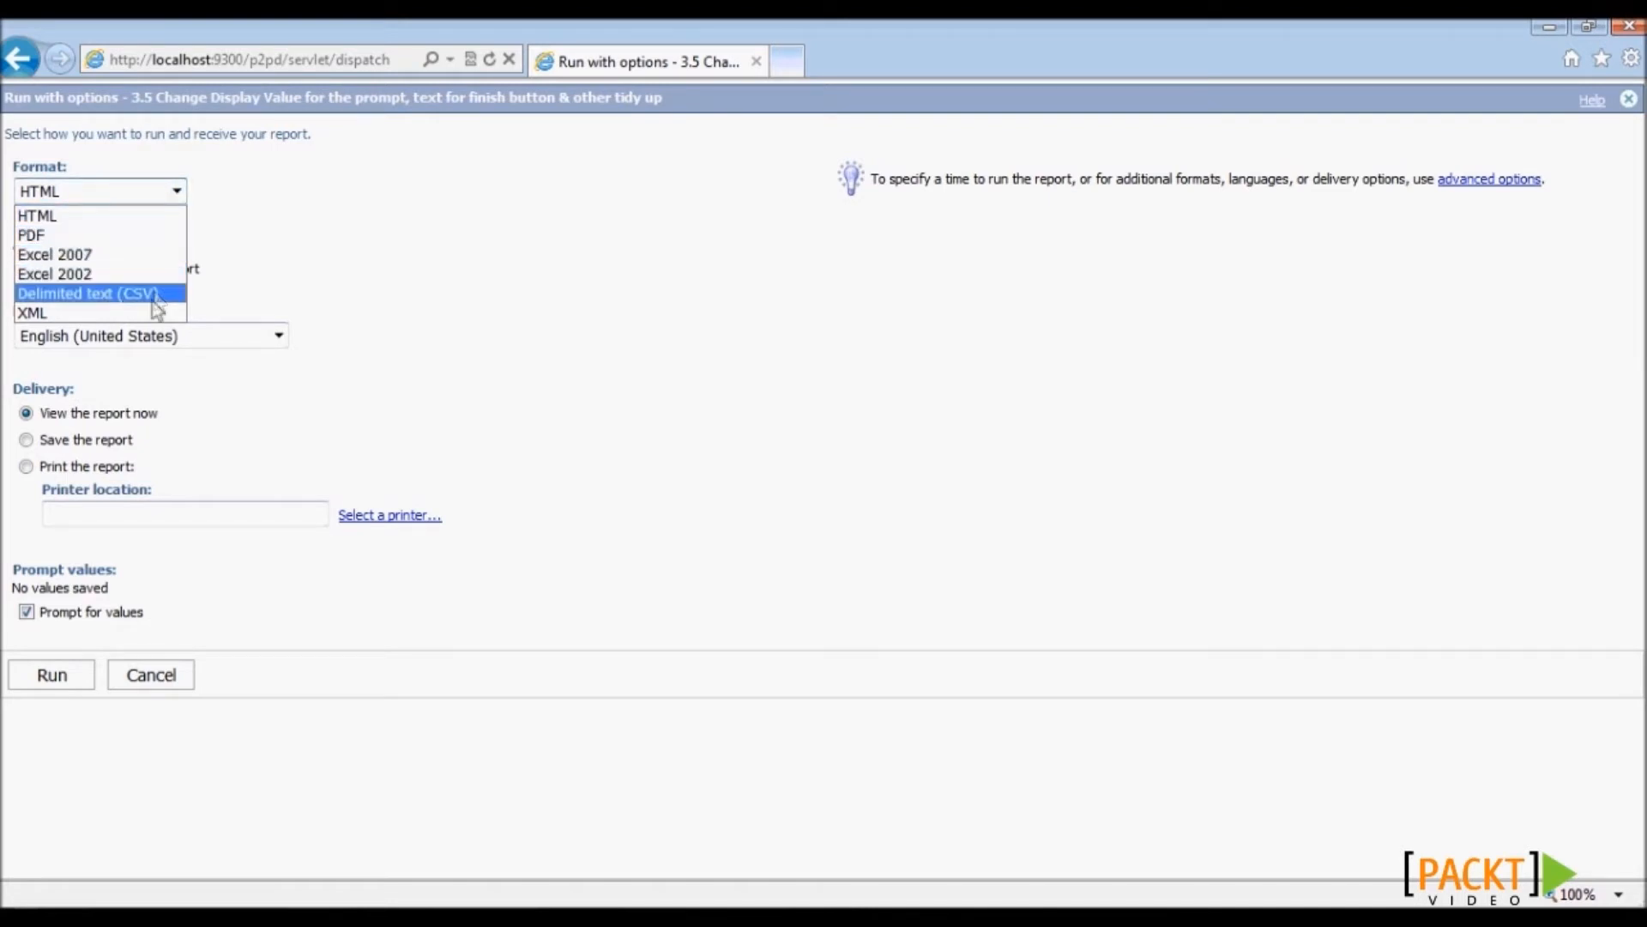
- Keep HTML as the output format and switch to the advanced run options for report 3.5
click(168, 222)
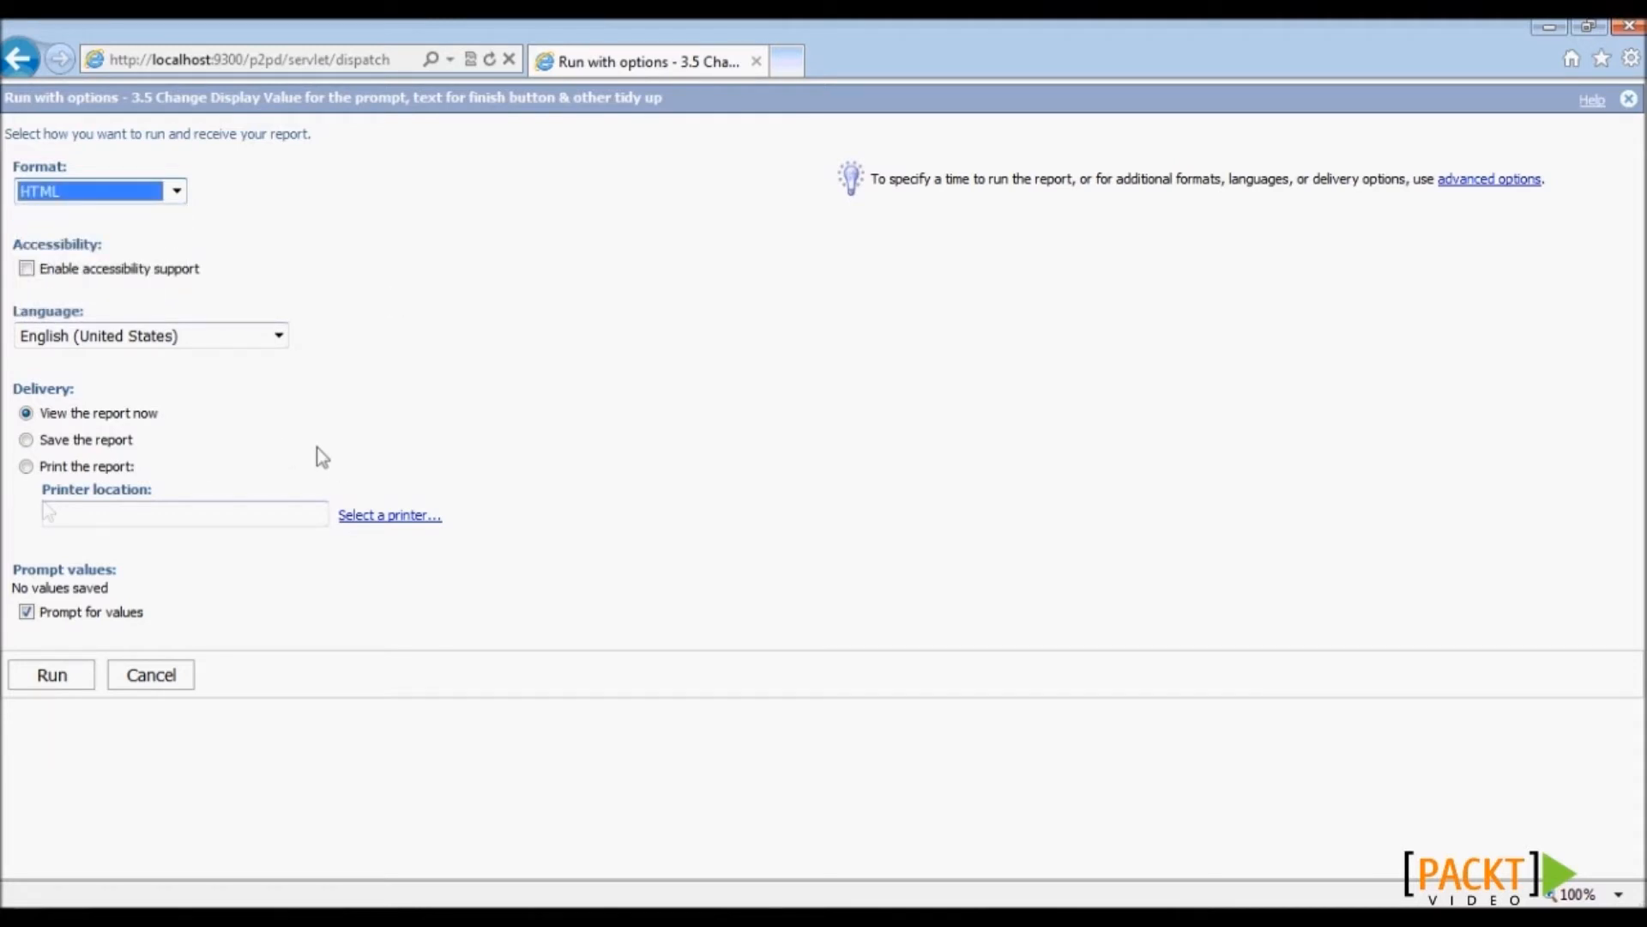
click(1483, 180)
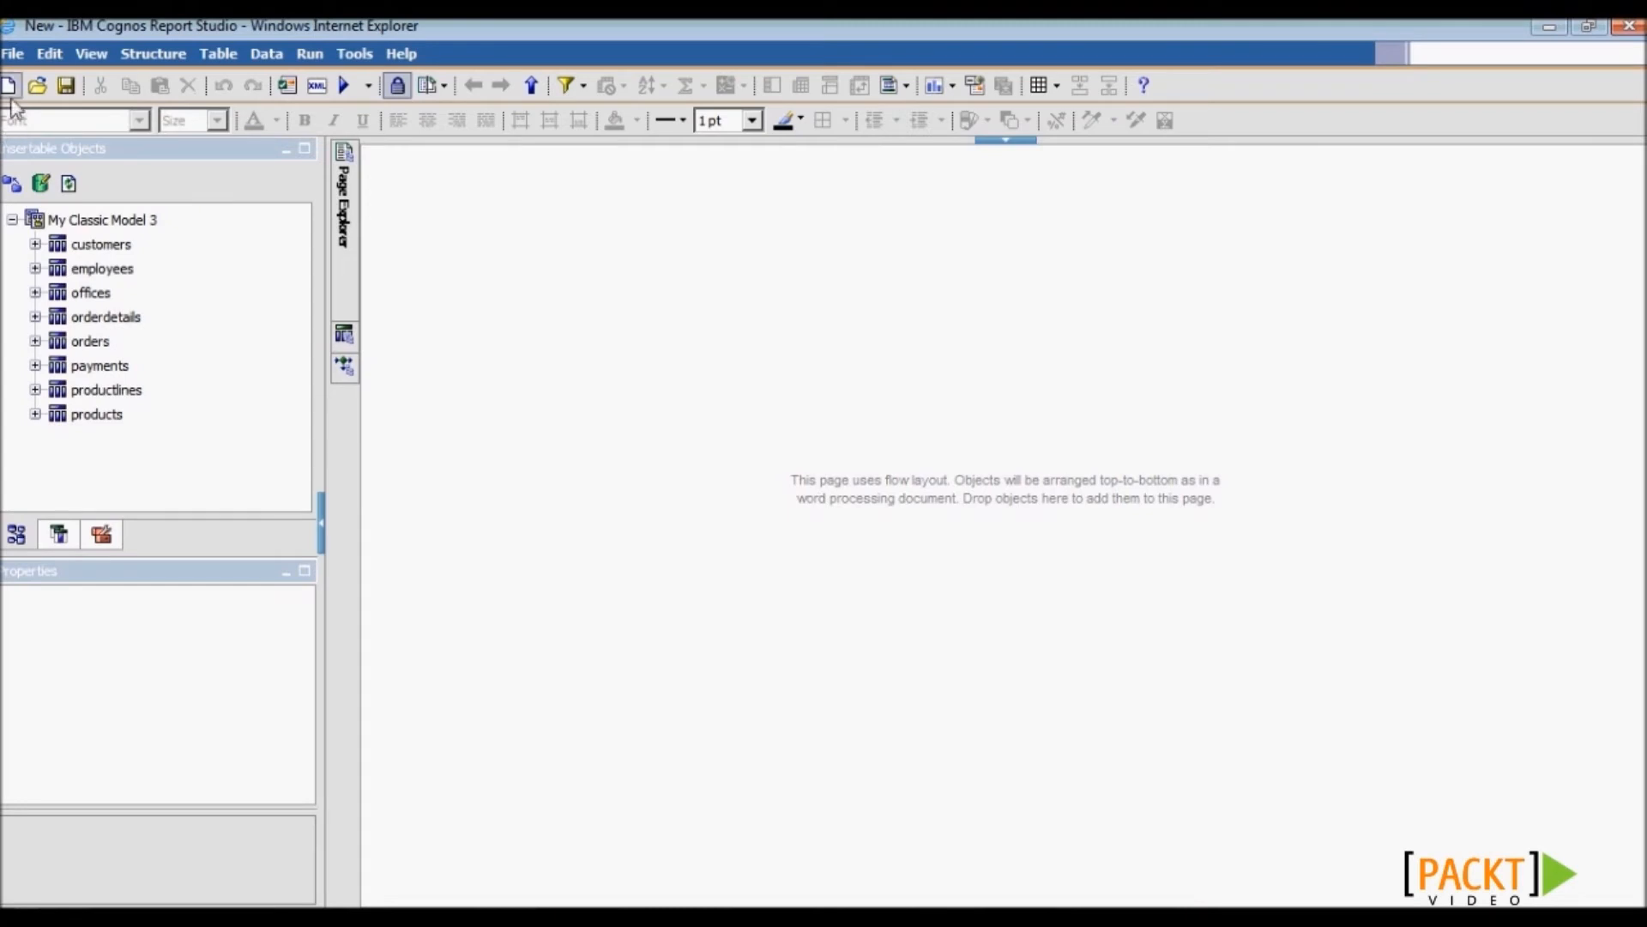
- Create a new report from the Crosstab template and expand the orderdetails table in the source tree
click(10, 86)
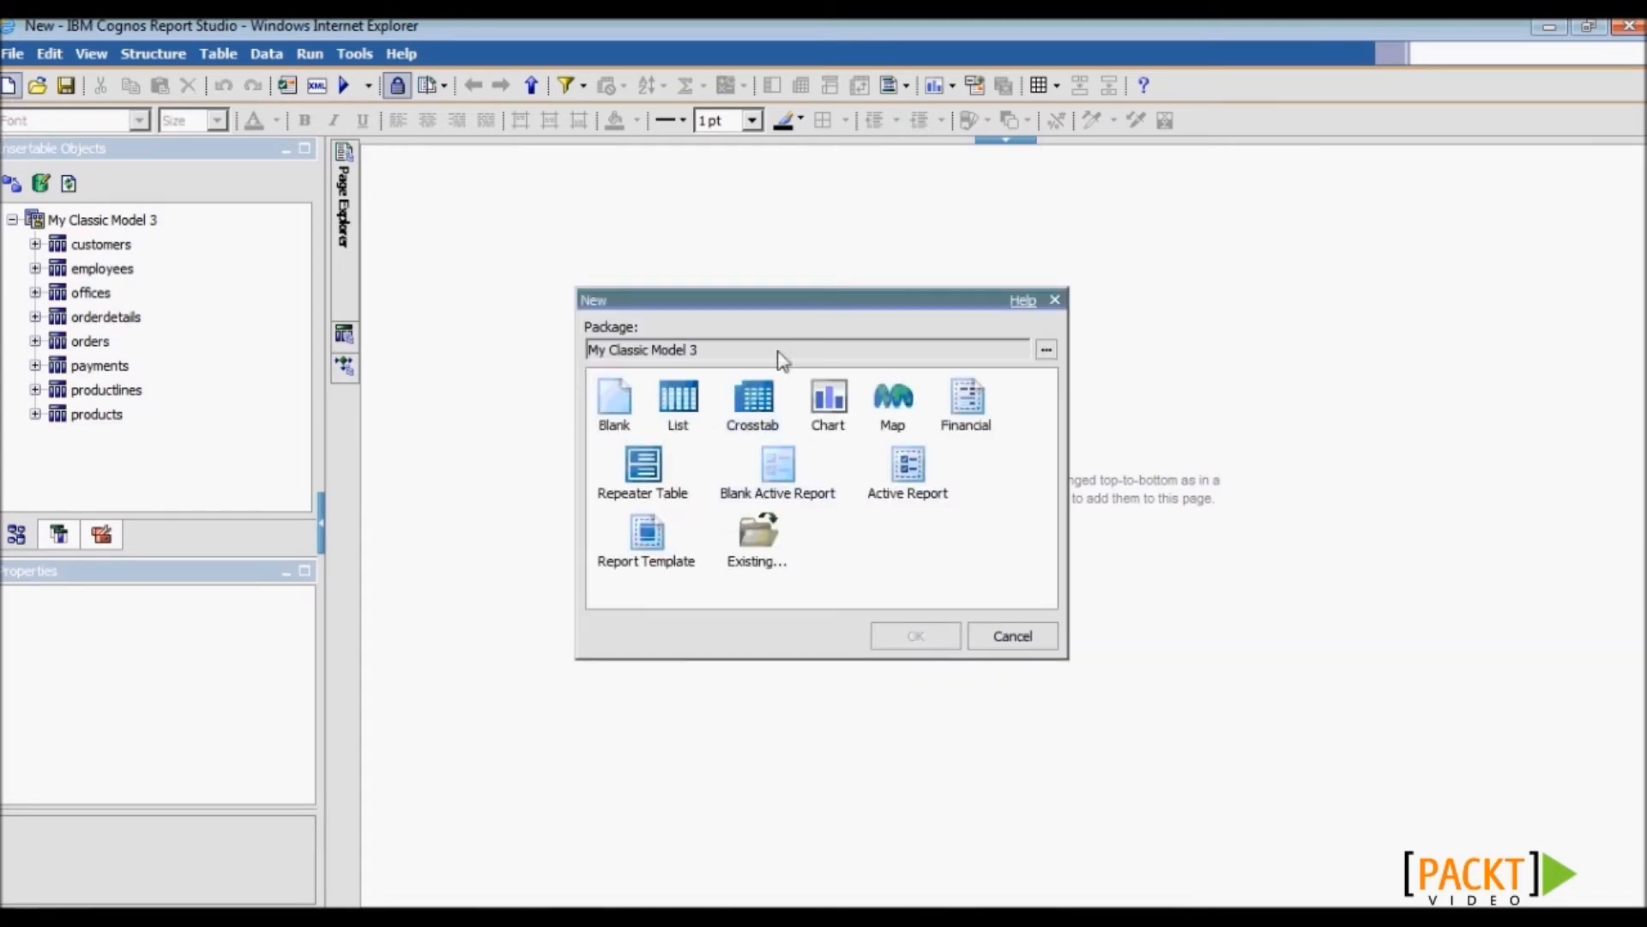
click(766, 409)
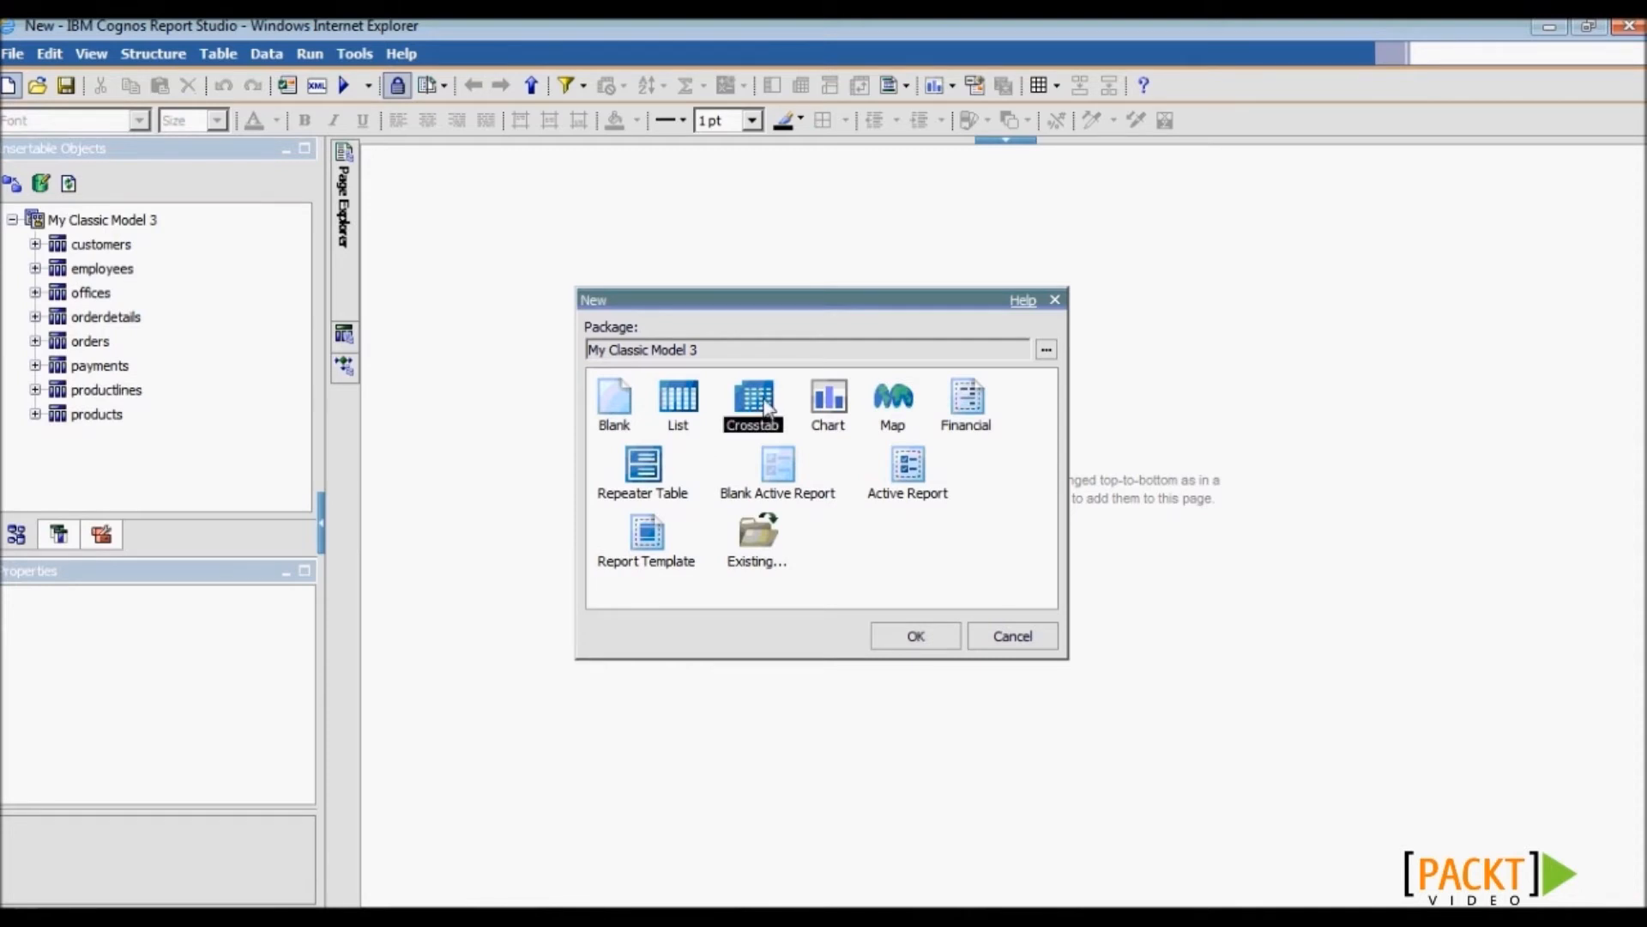
click(949, 636)
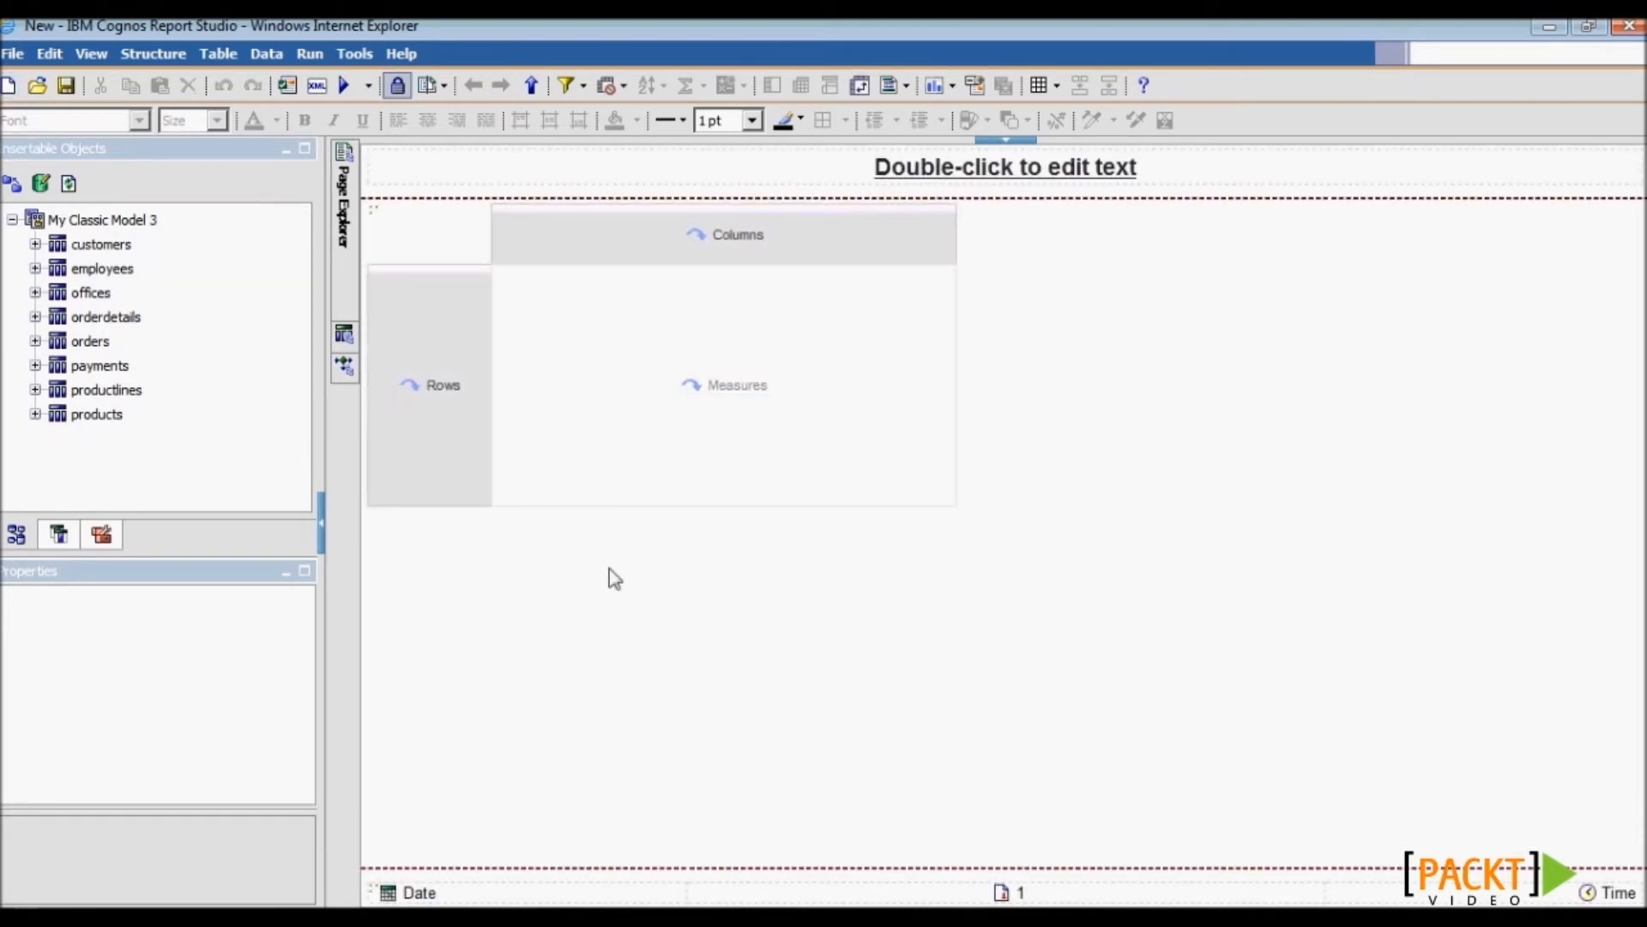
click(35, 317)
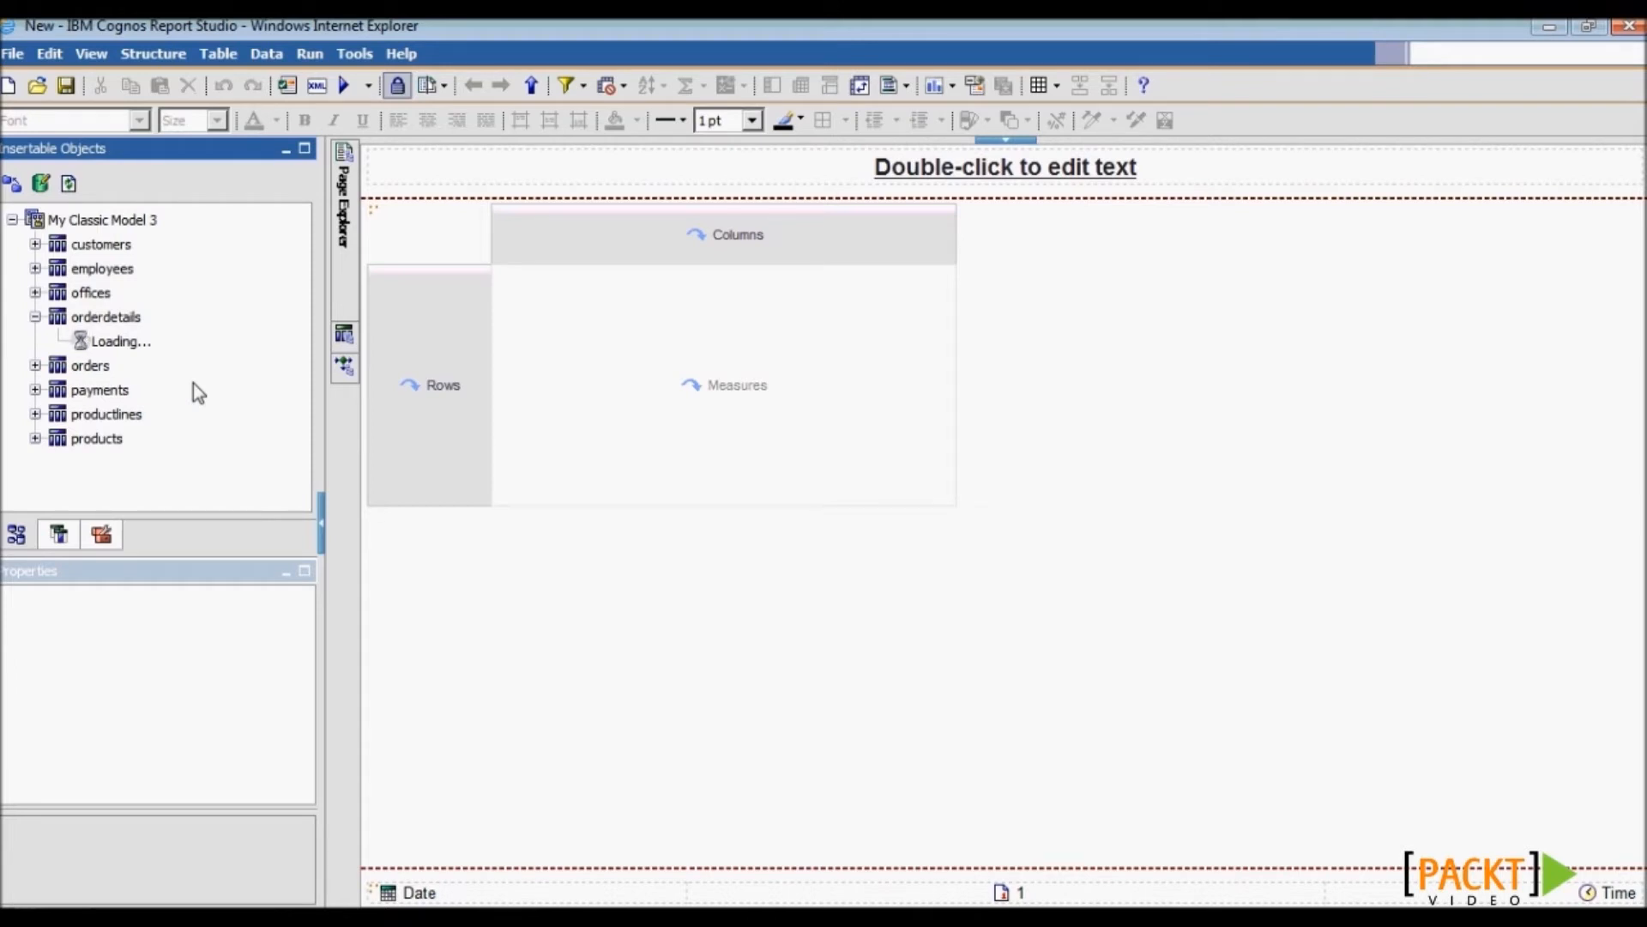
- Drag orderdetails.quantityOrdered into Measures, customers.city into Columns and products.productName into Rows
drag(143, 390, 592, 378)
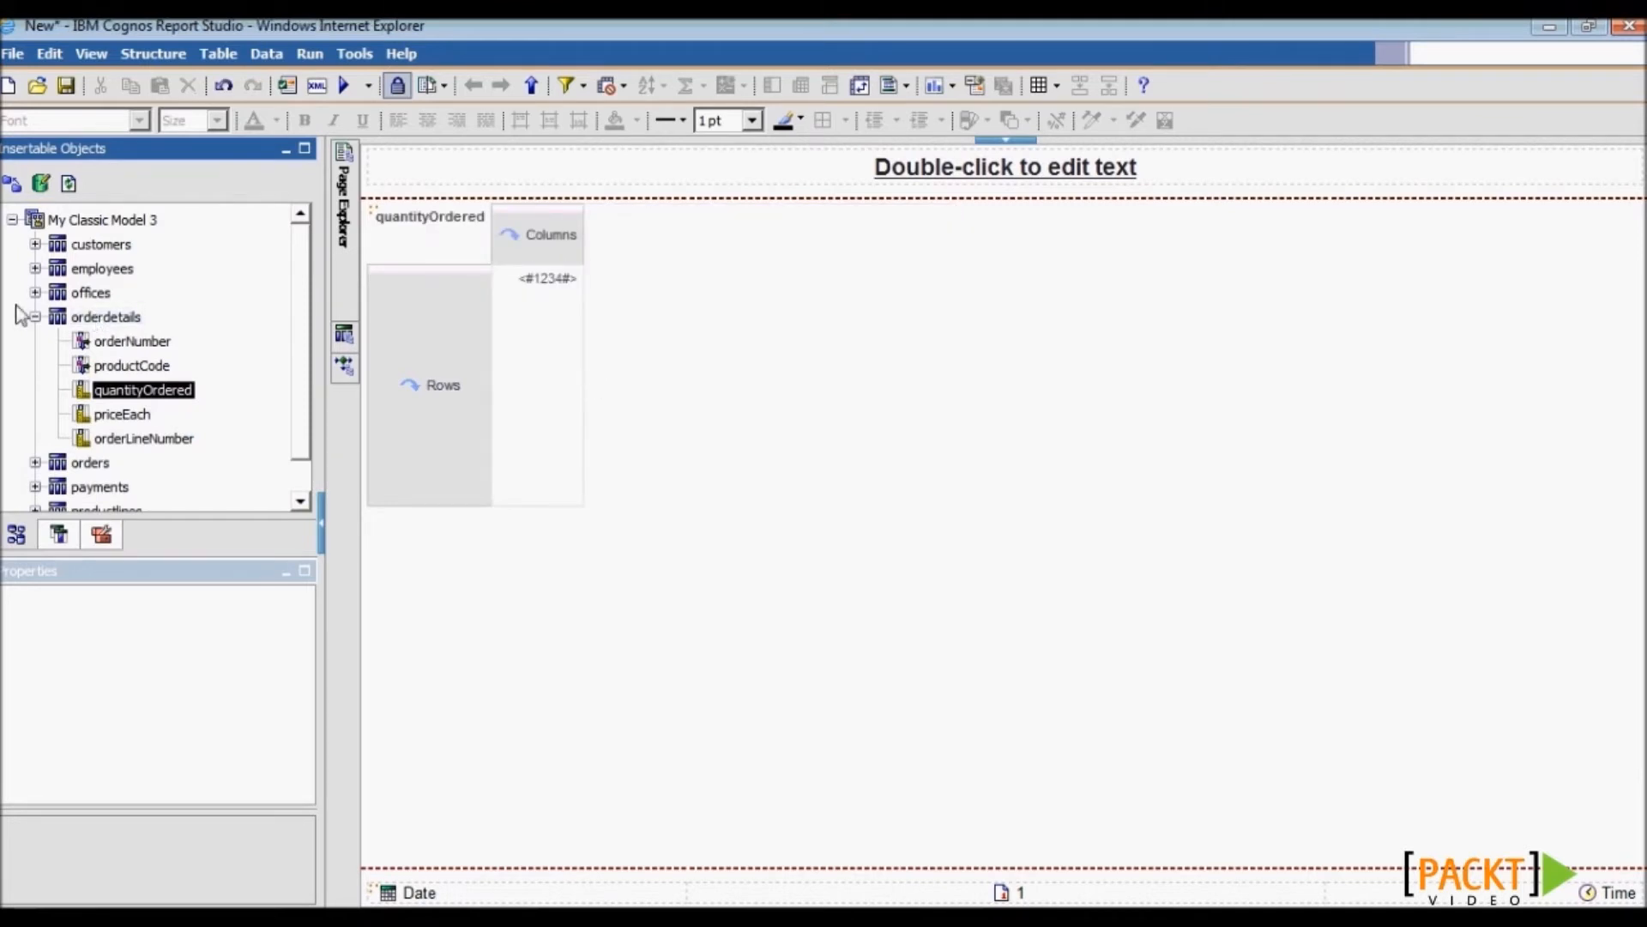
click(35, 245)
drag(110, 412, 554, 257)
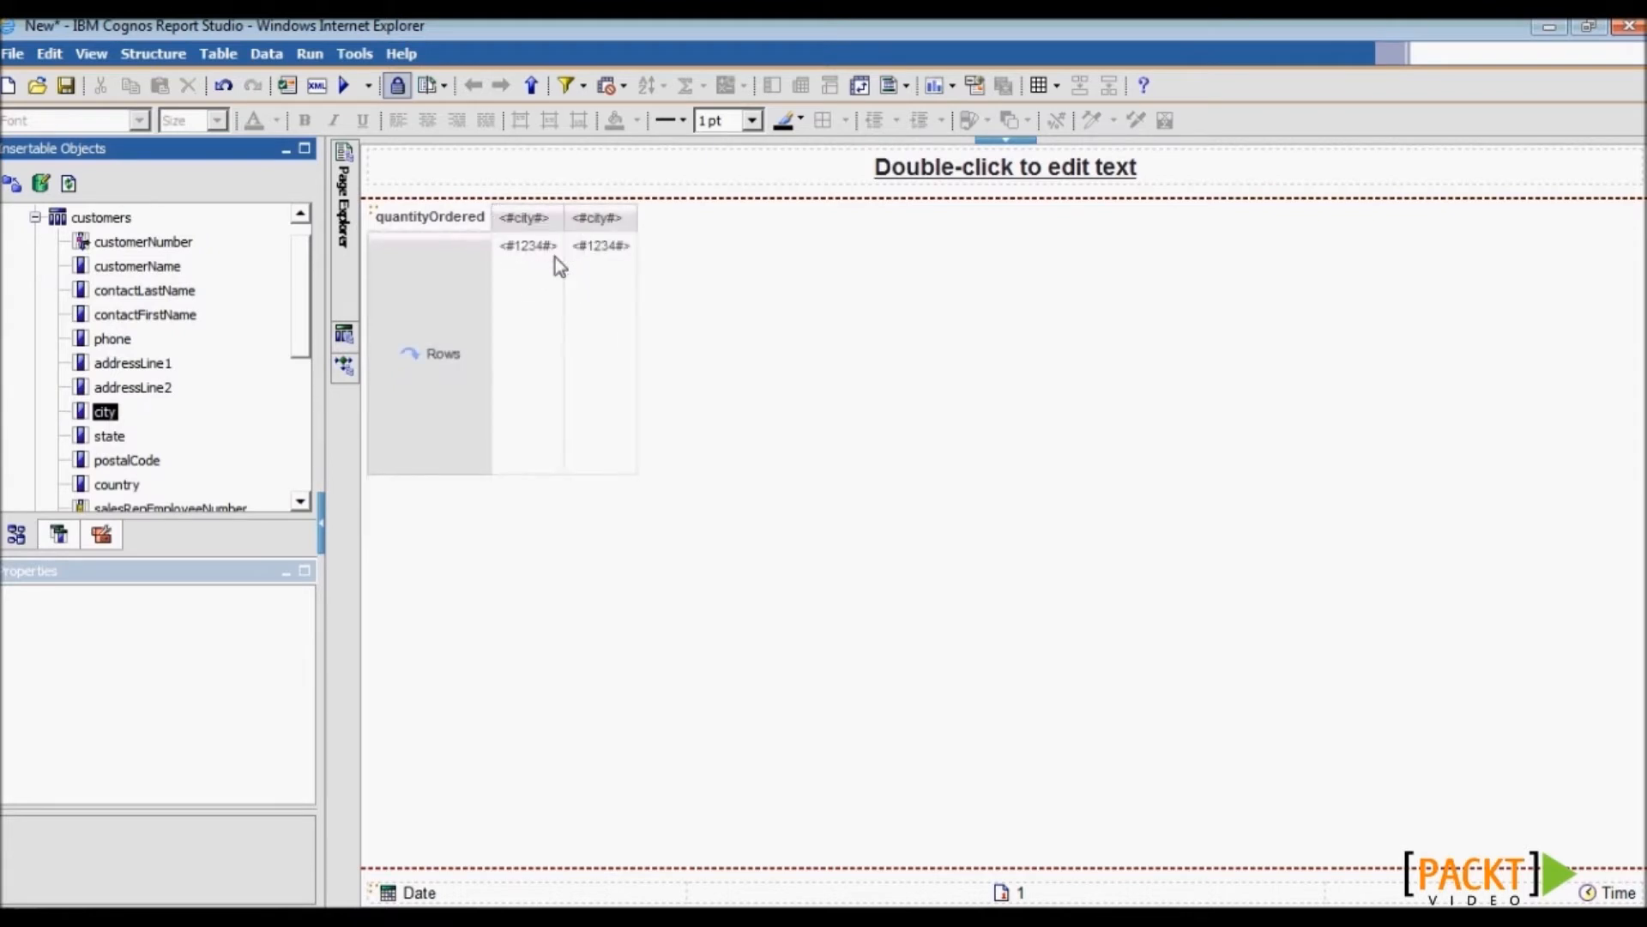
click(36, 217)
click(35, 317)
click(35, 413)
drag(151, 333, 448, 385)
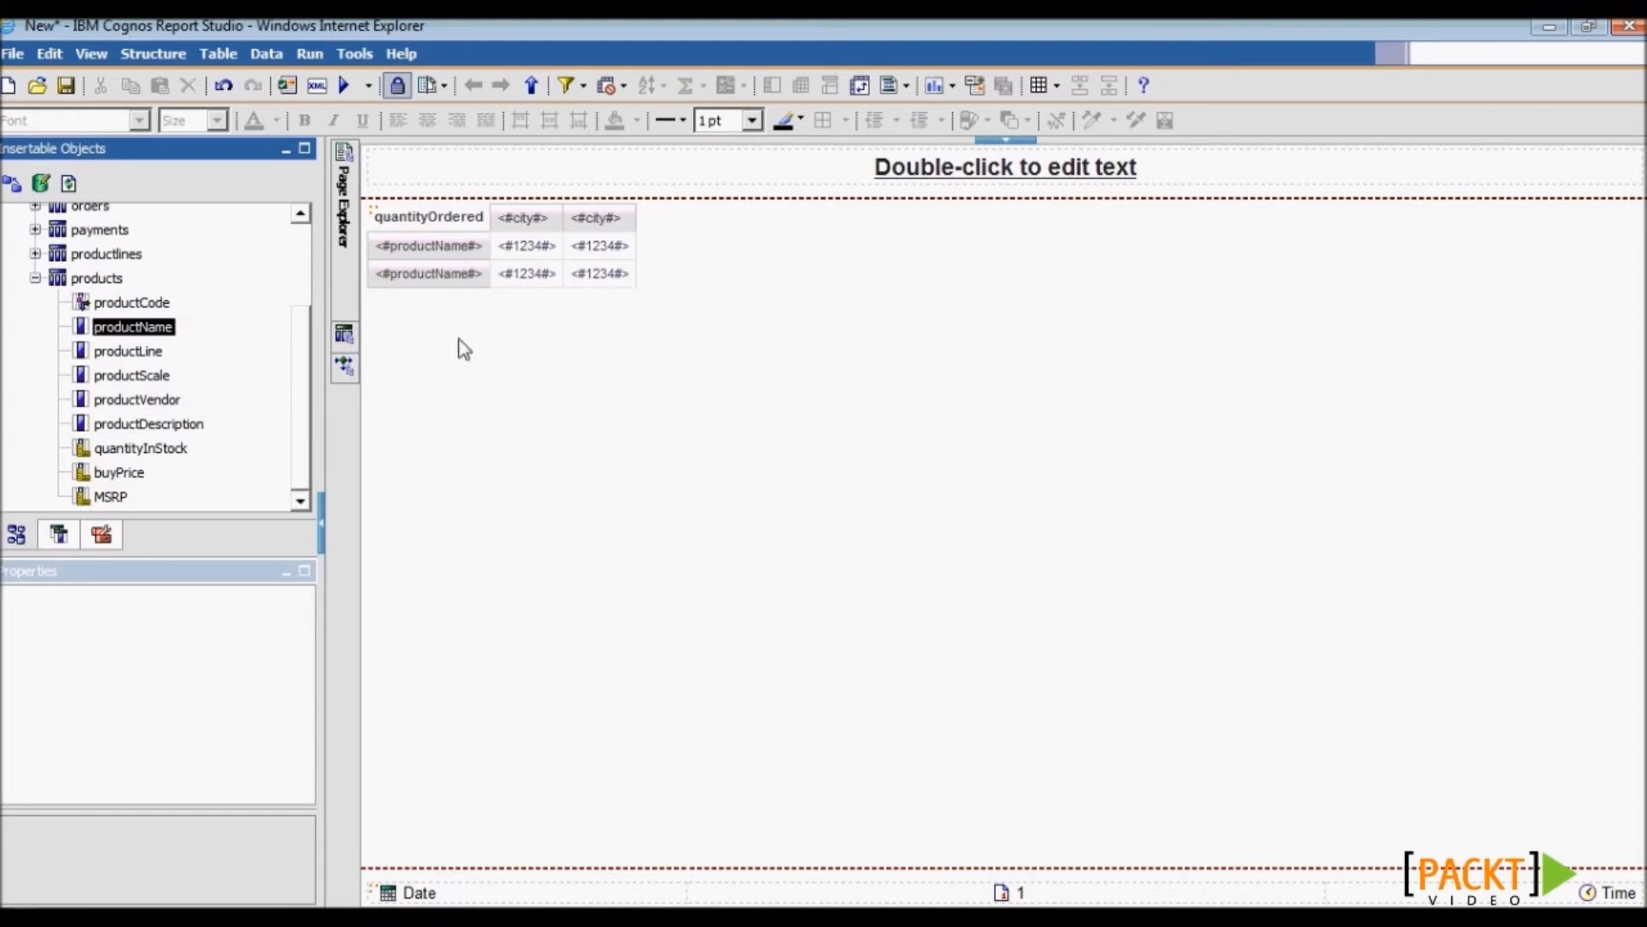
- Sort the city columns by quantityOrdered in descending order
click(86, 55)
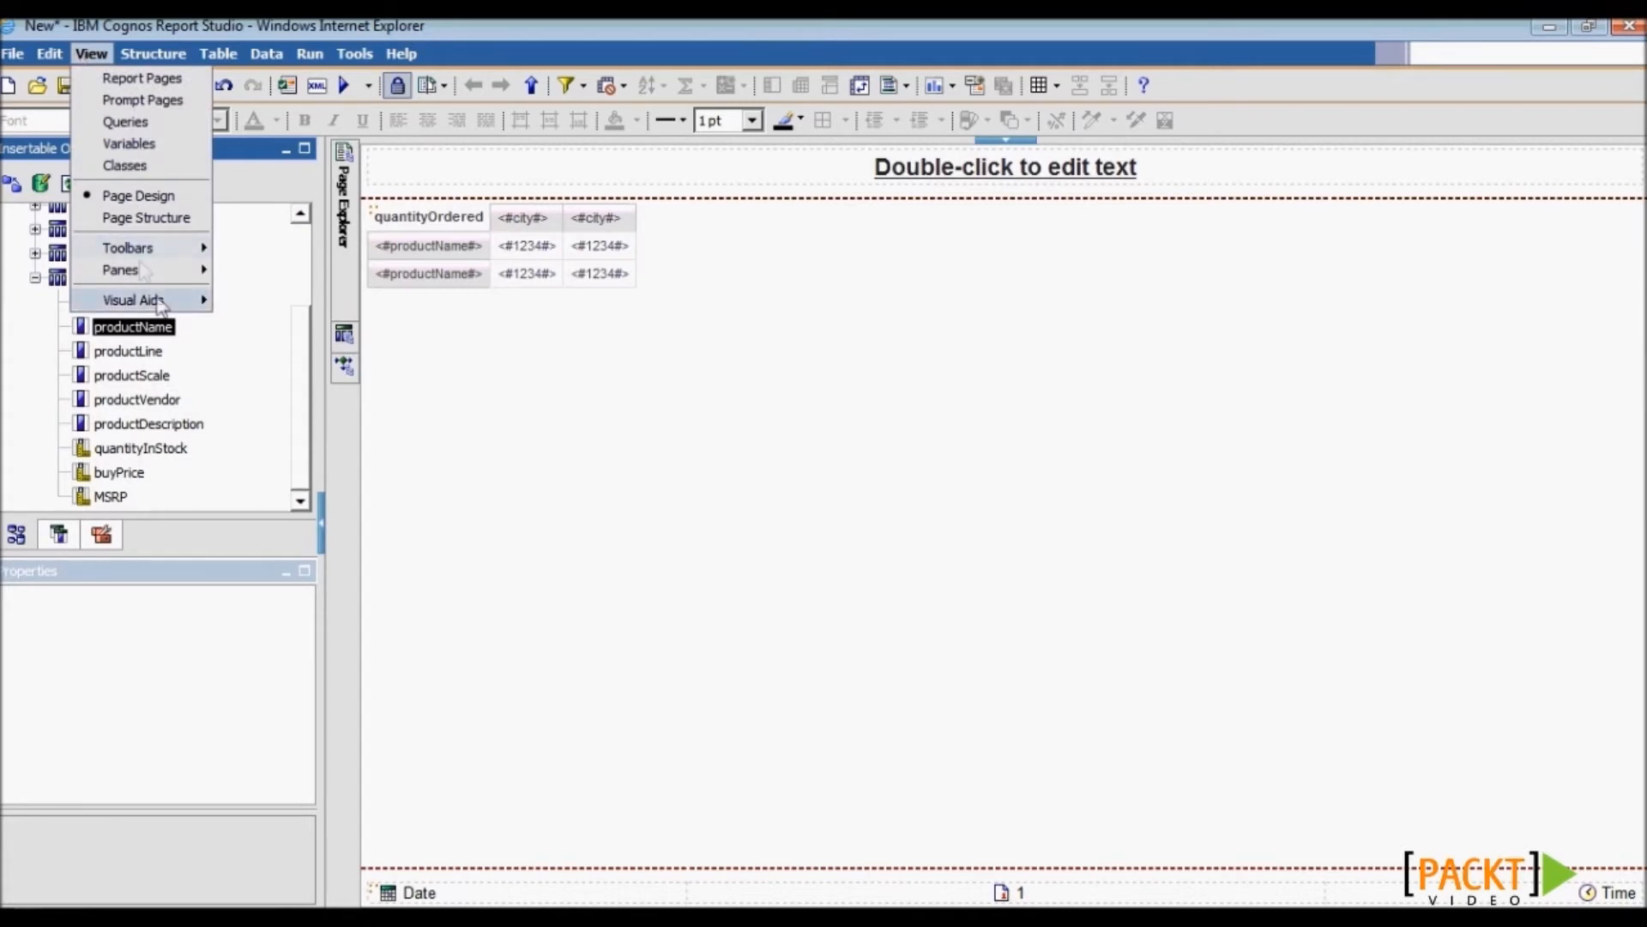
mouse_move(161, 302)
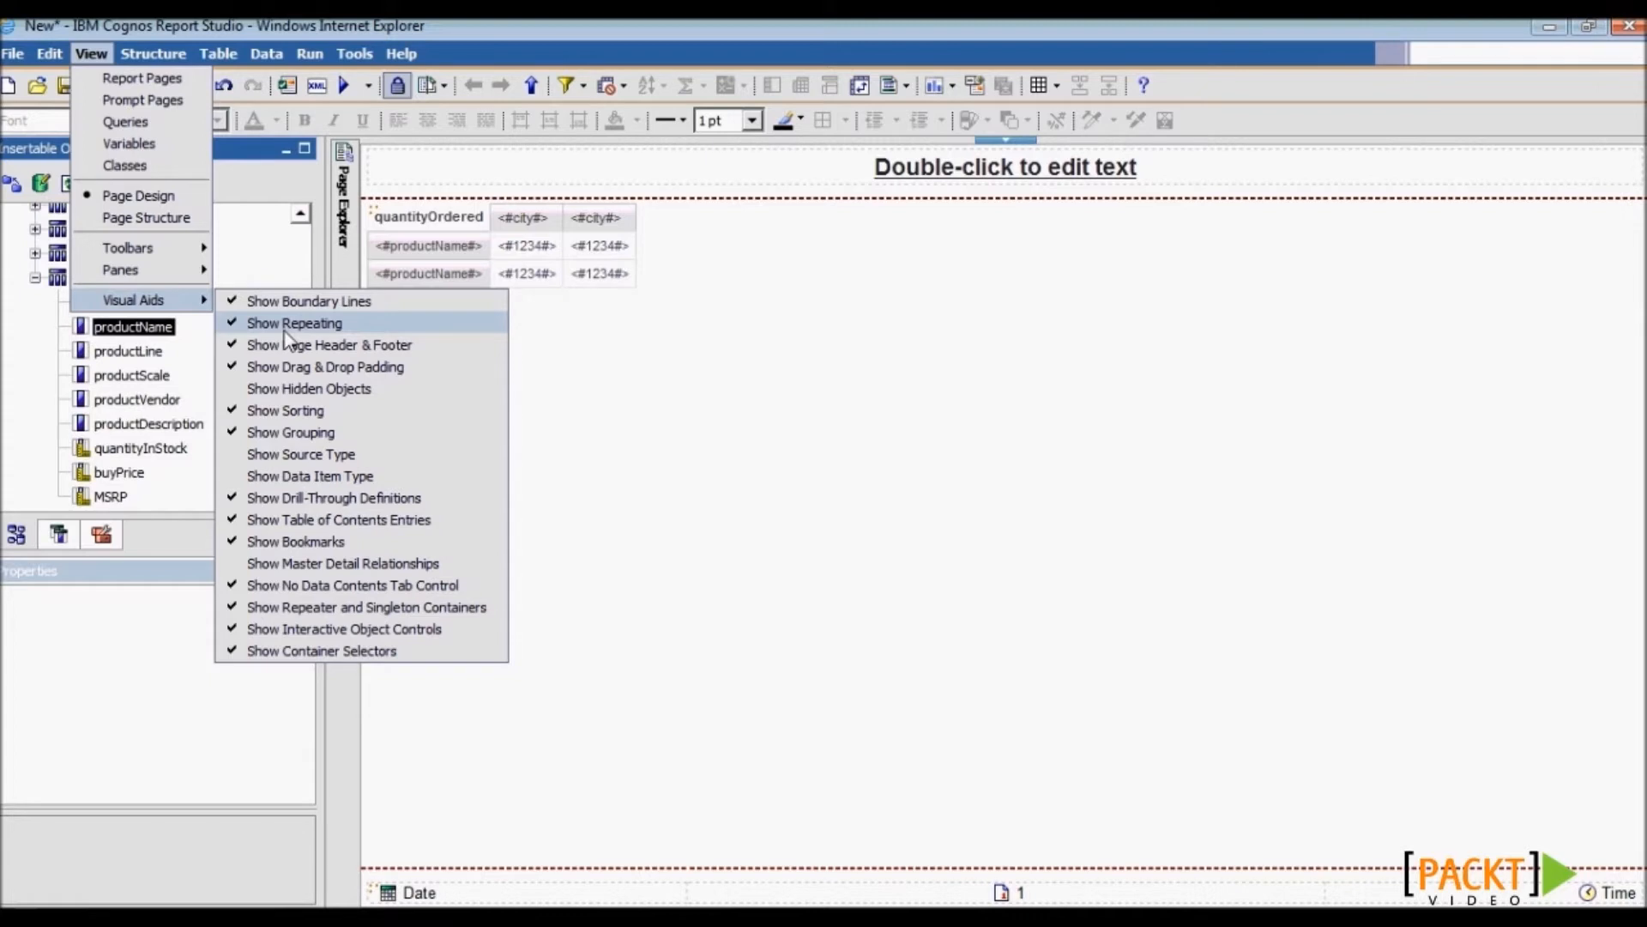
click(500, 239)
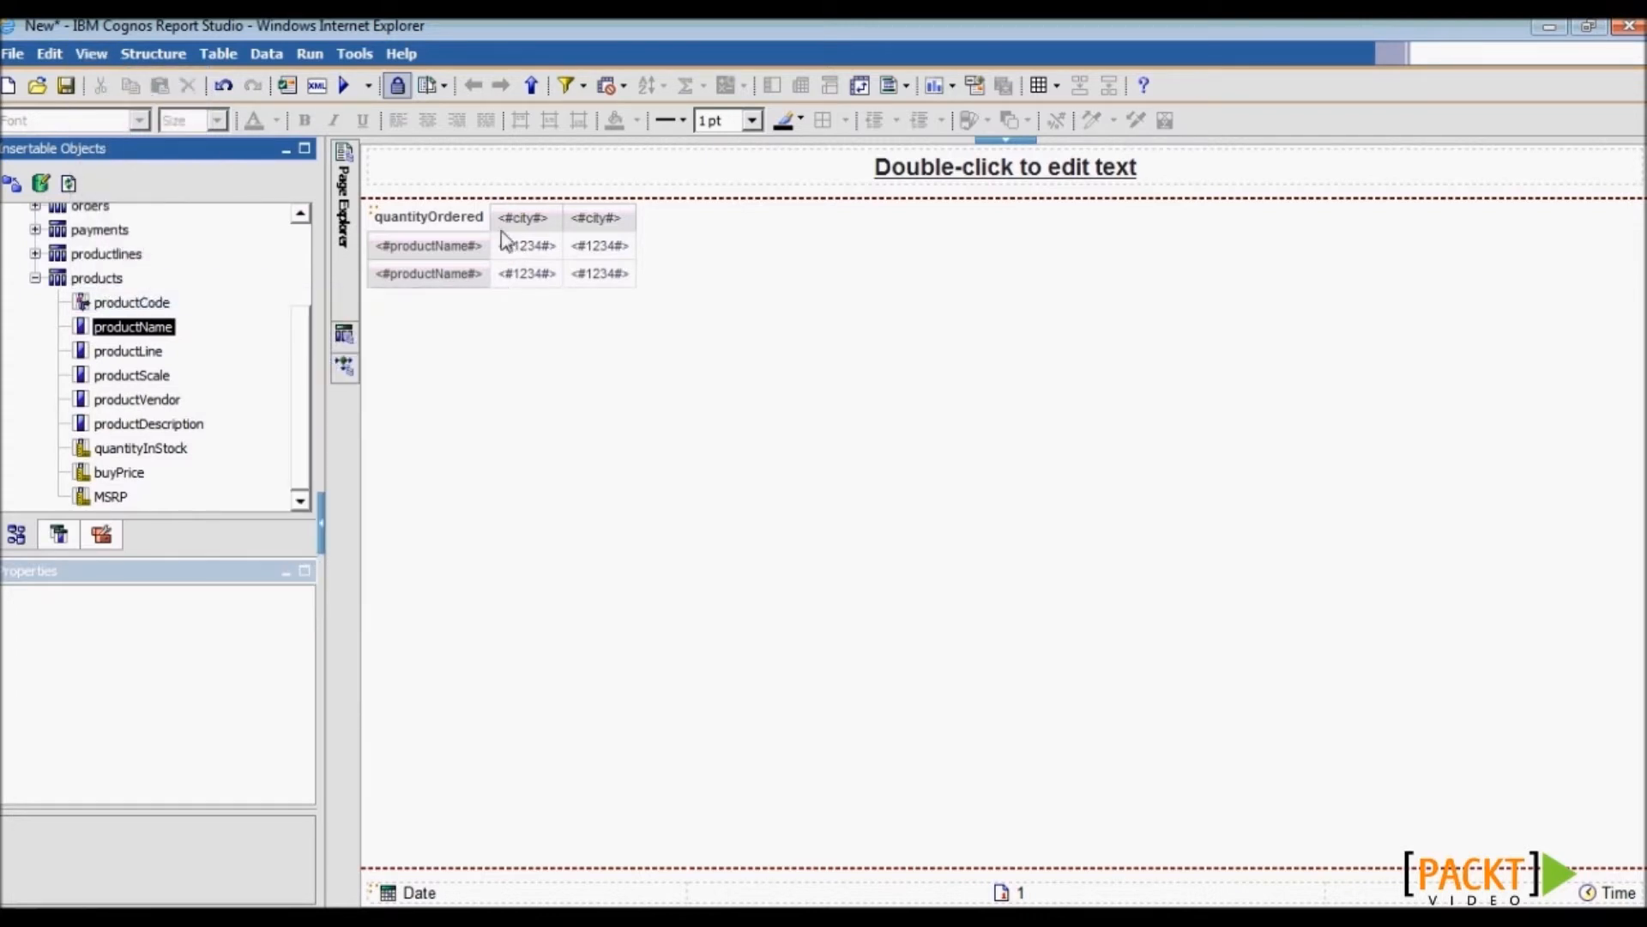
click(501, 231)
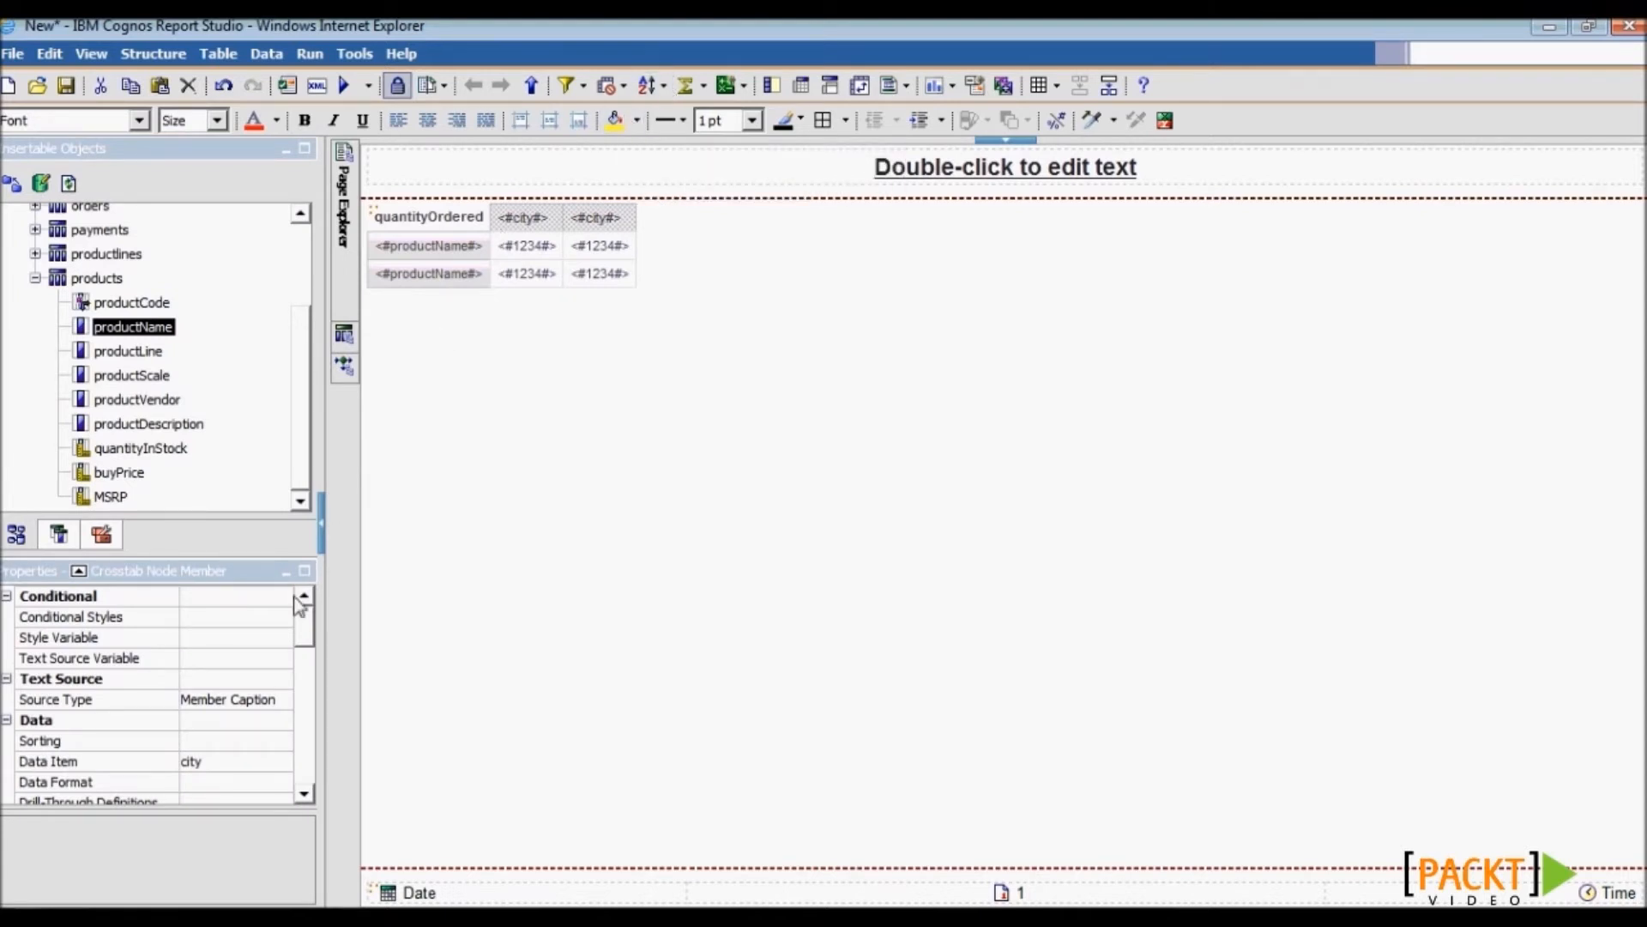
scroll(296, 623, down, 1)
click(282, 680)
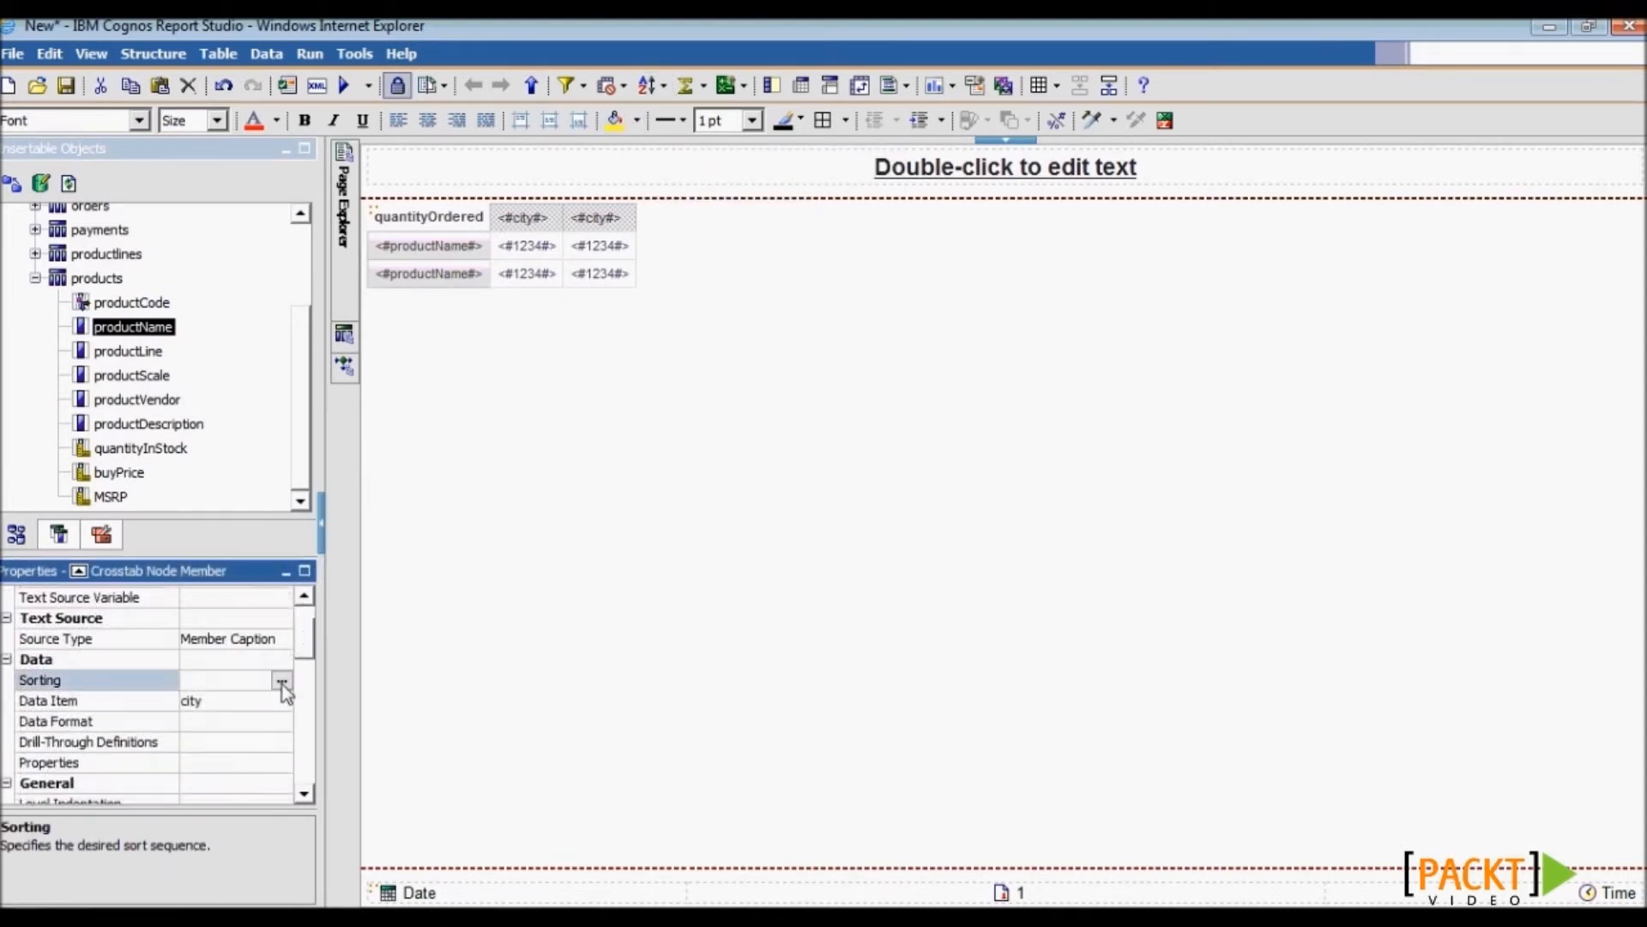
click(282, 680)
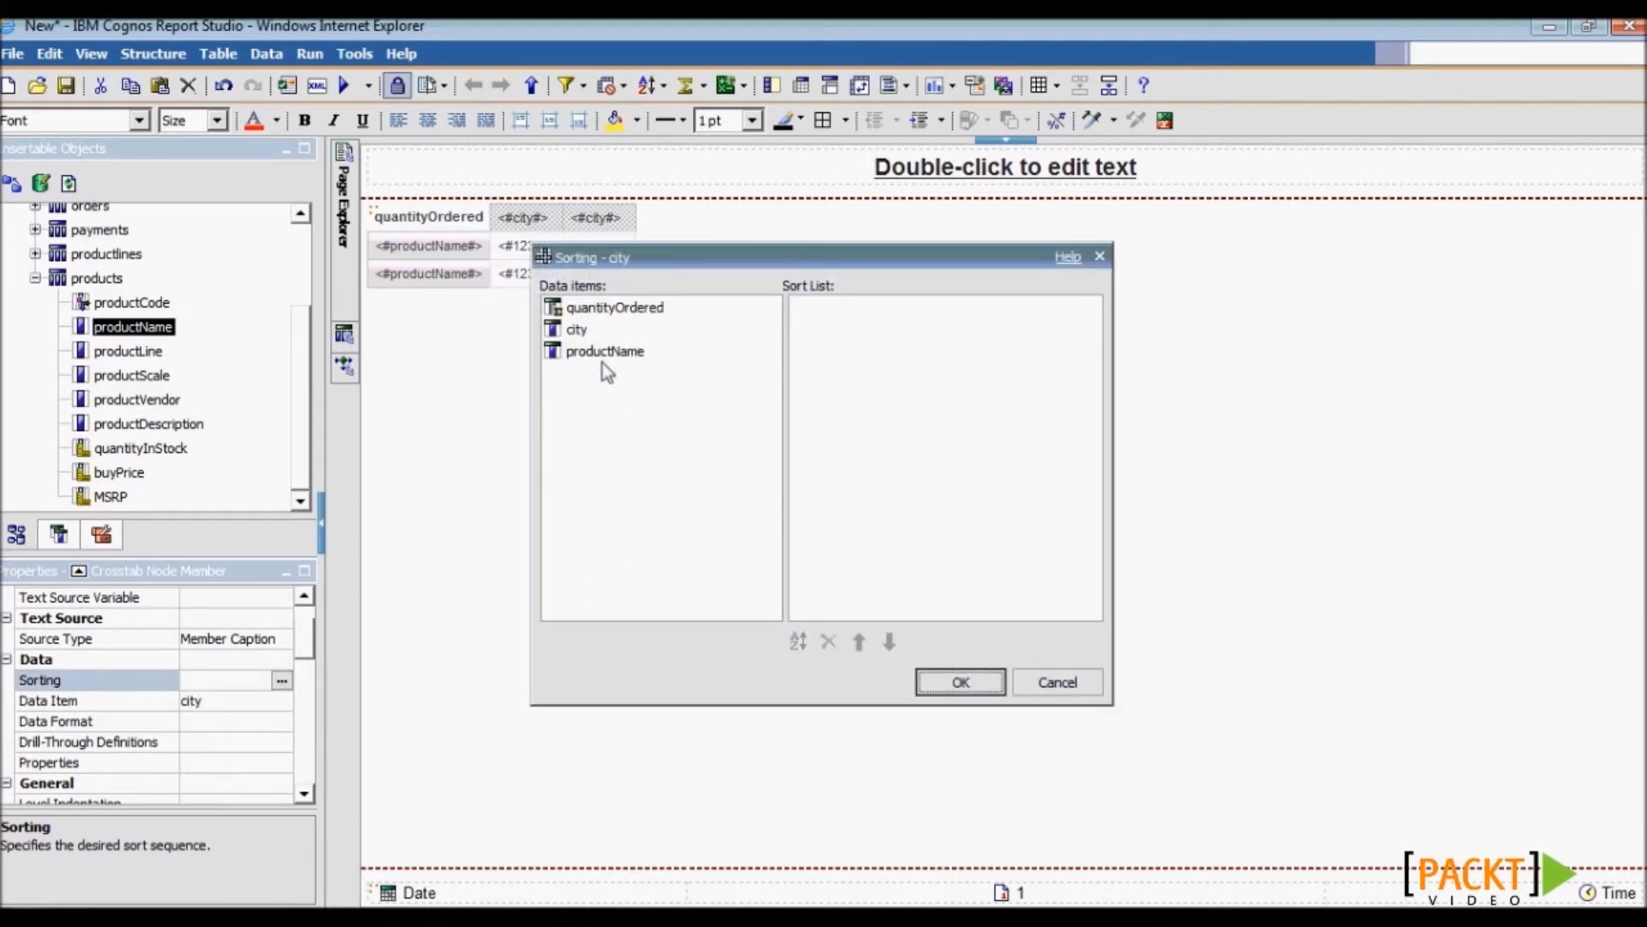
drag(614, 307, 893, 312)
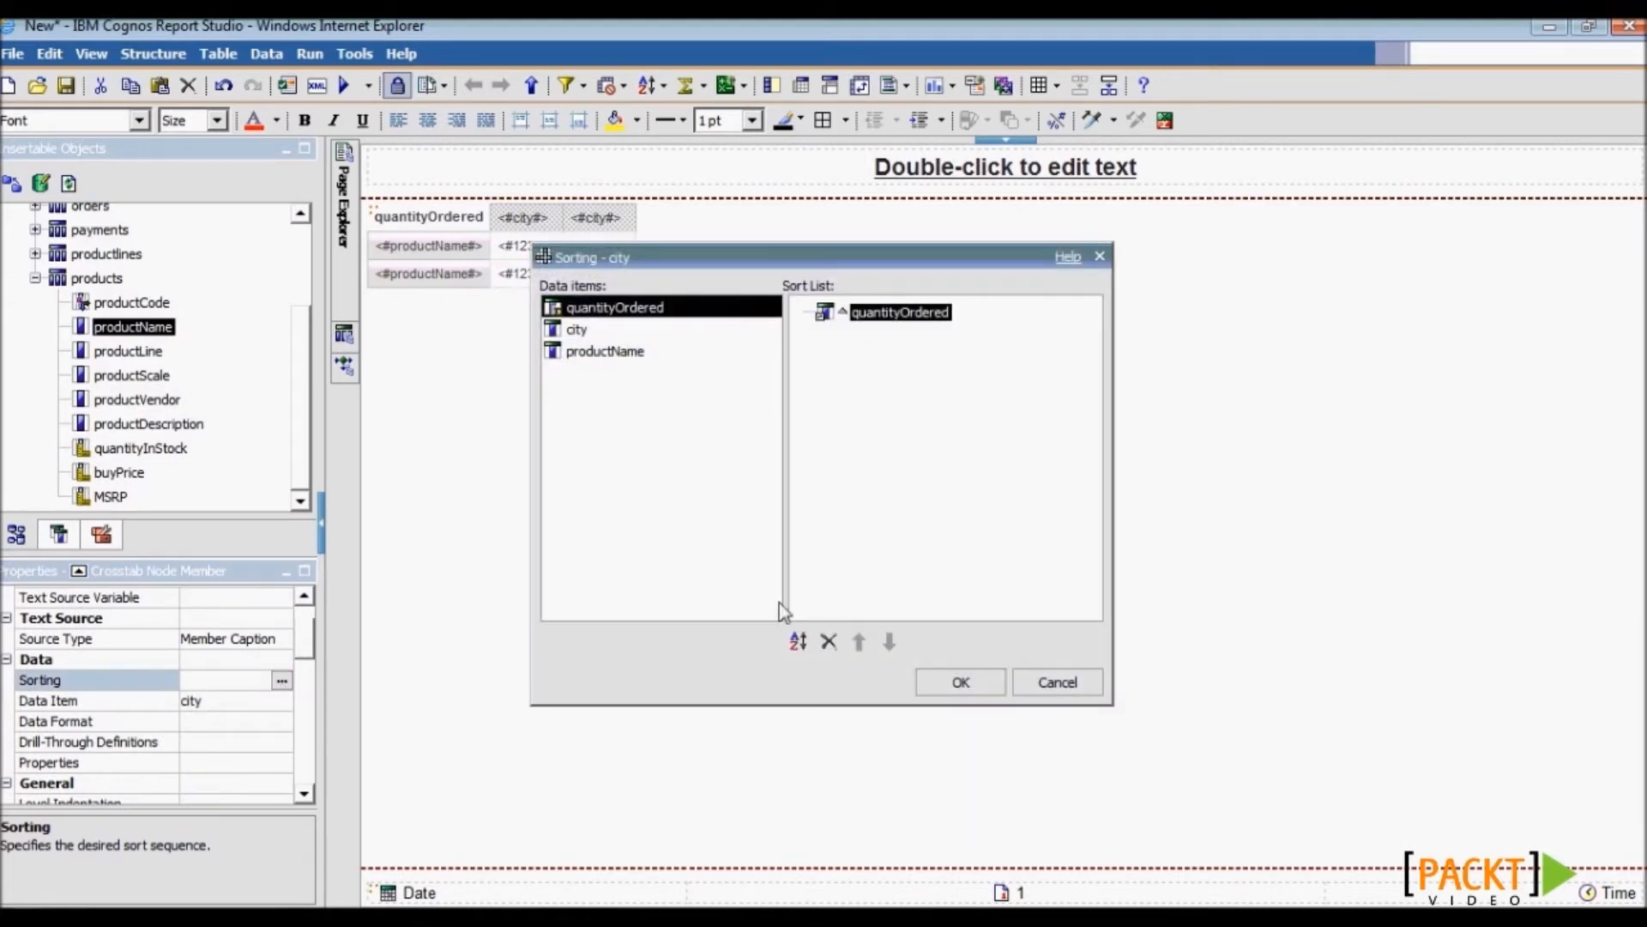
click(798, 643)
click(987, 689)
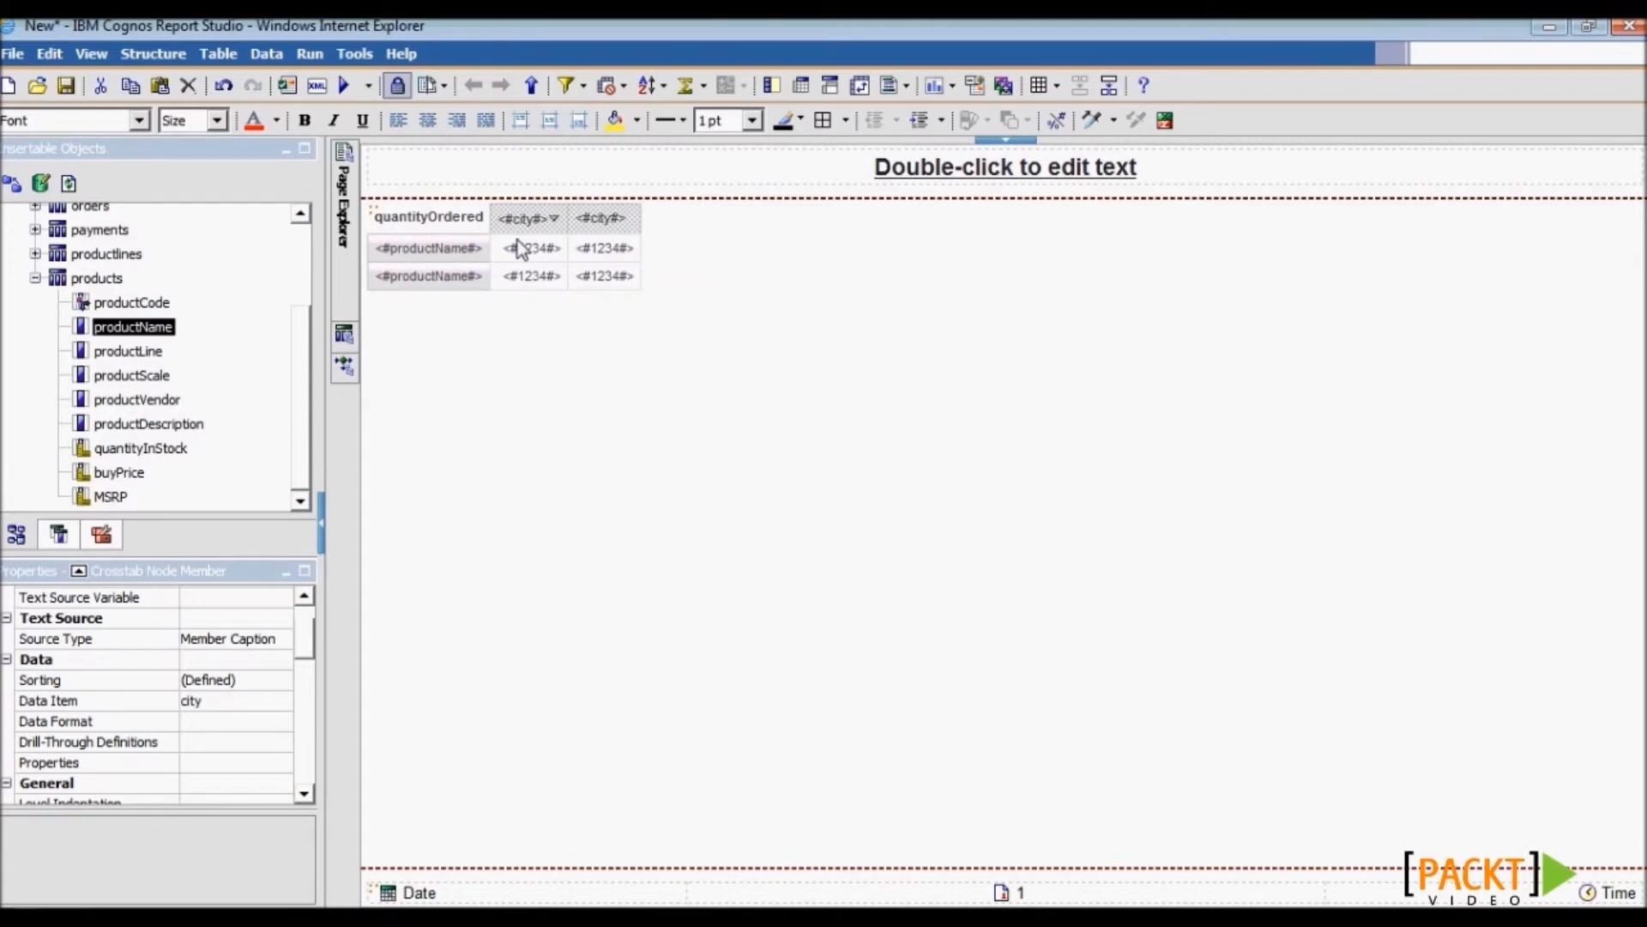
- Sort the productName rows by quantityOrdered in descending order
click(449, 257)
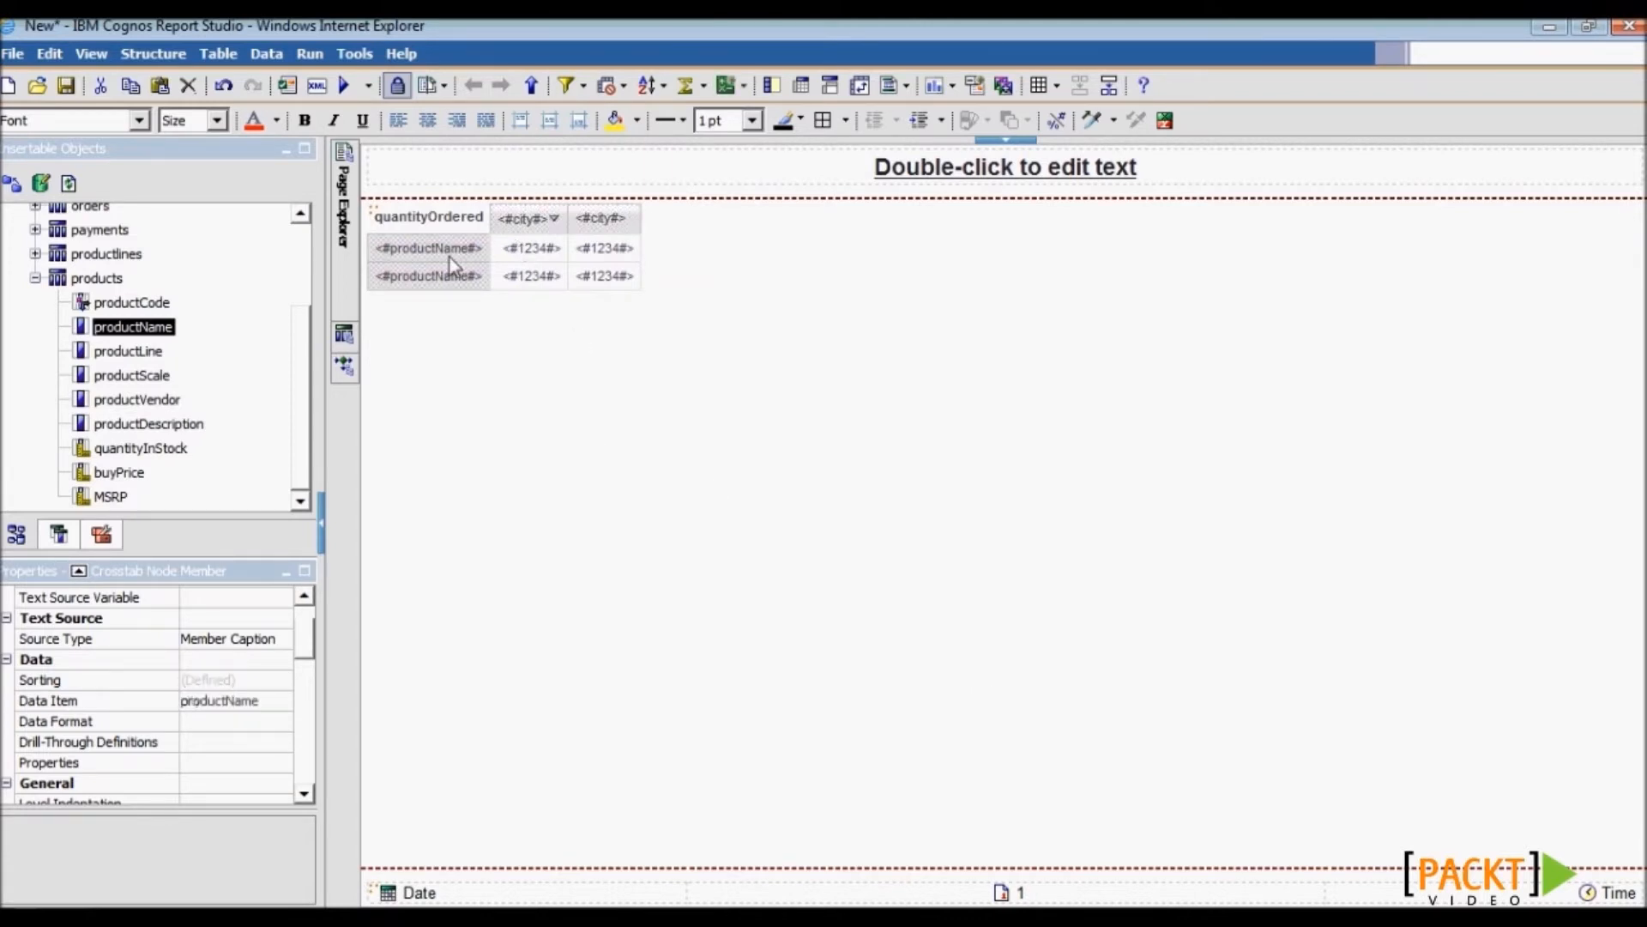
click(275, 680)
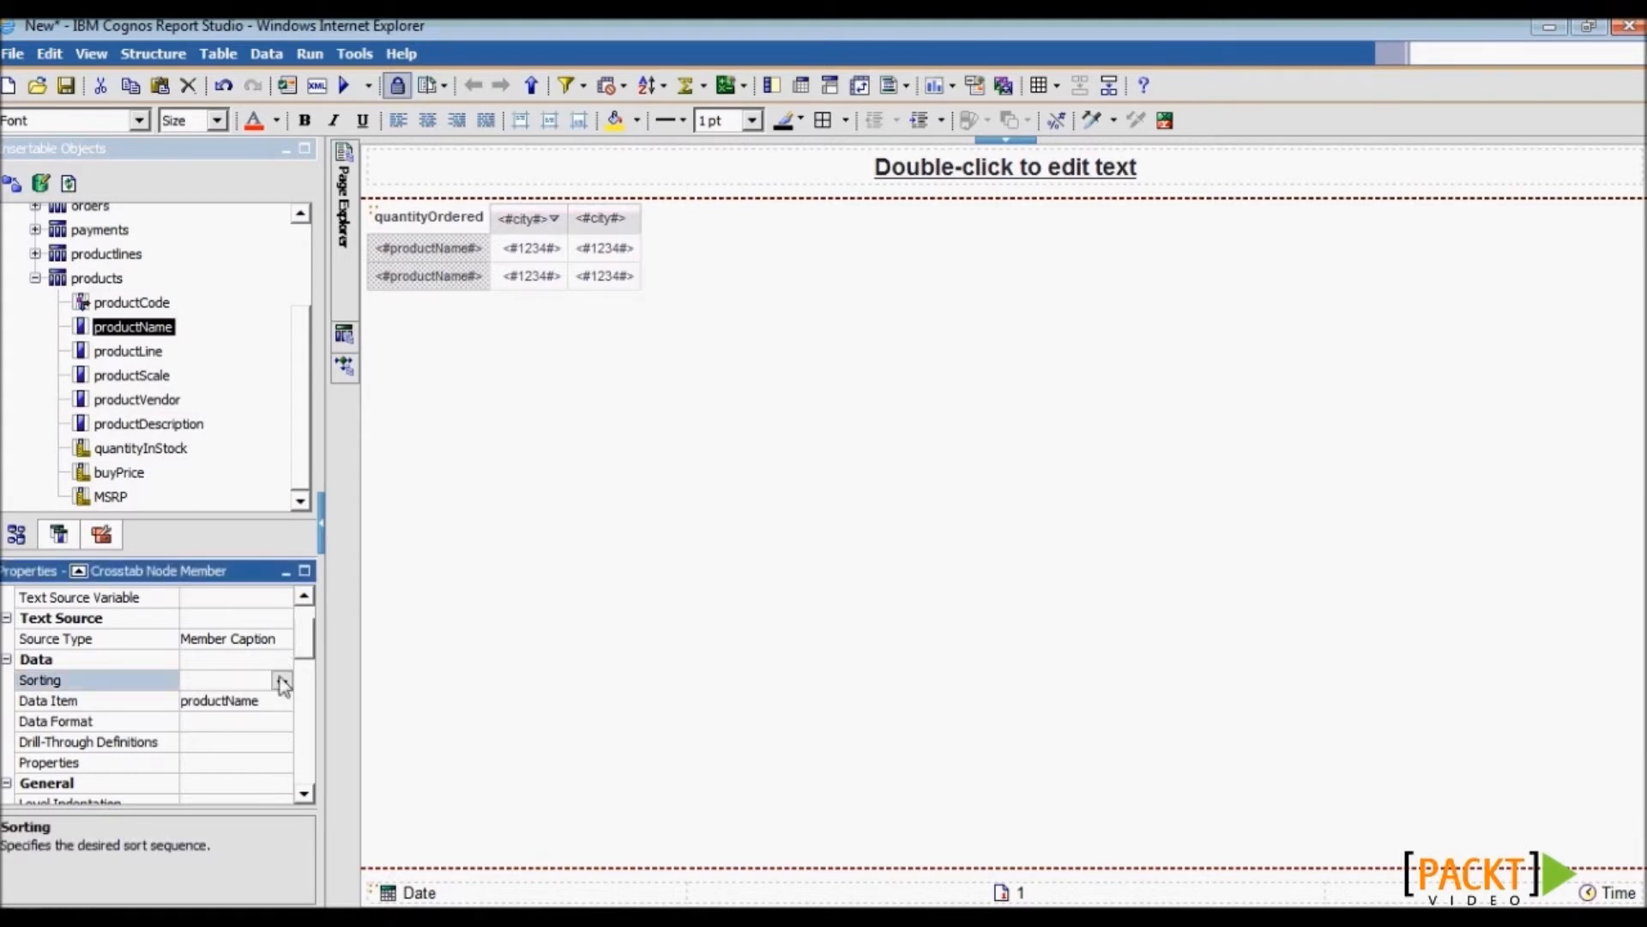
click(282, 680)
drag(650, 309, 897, 355)
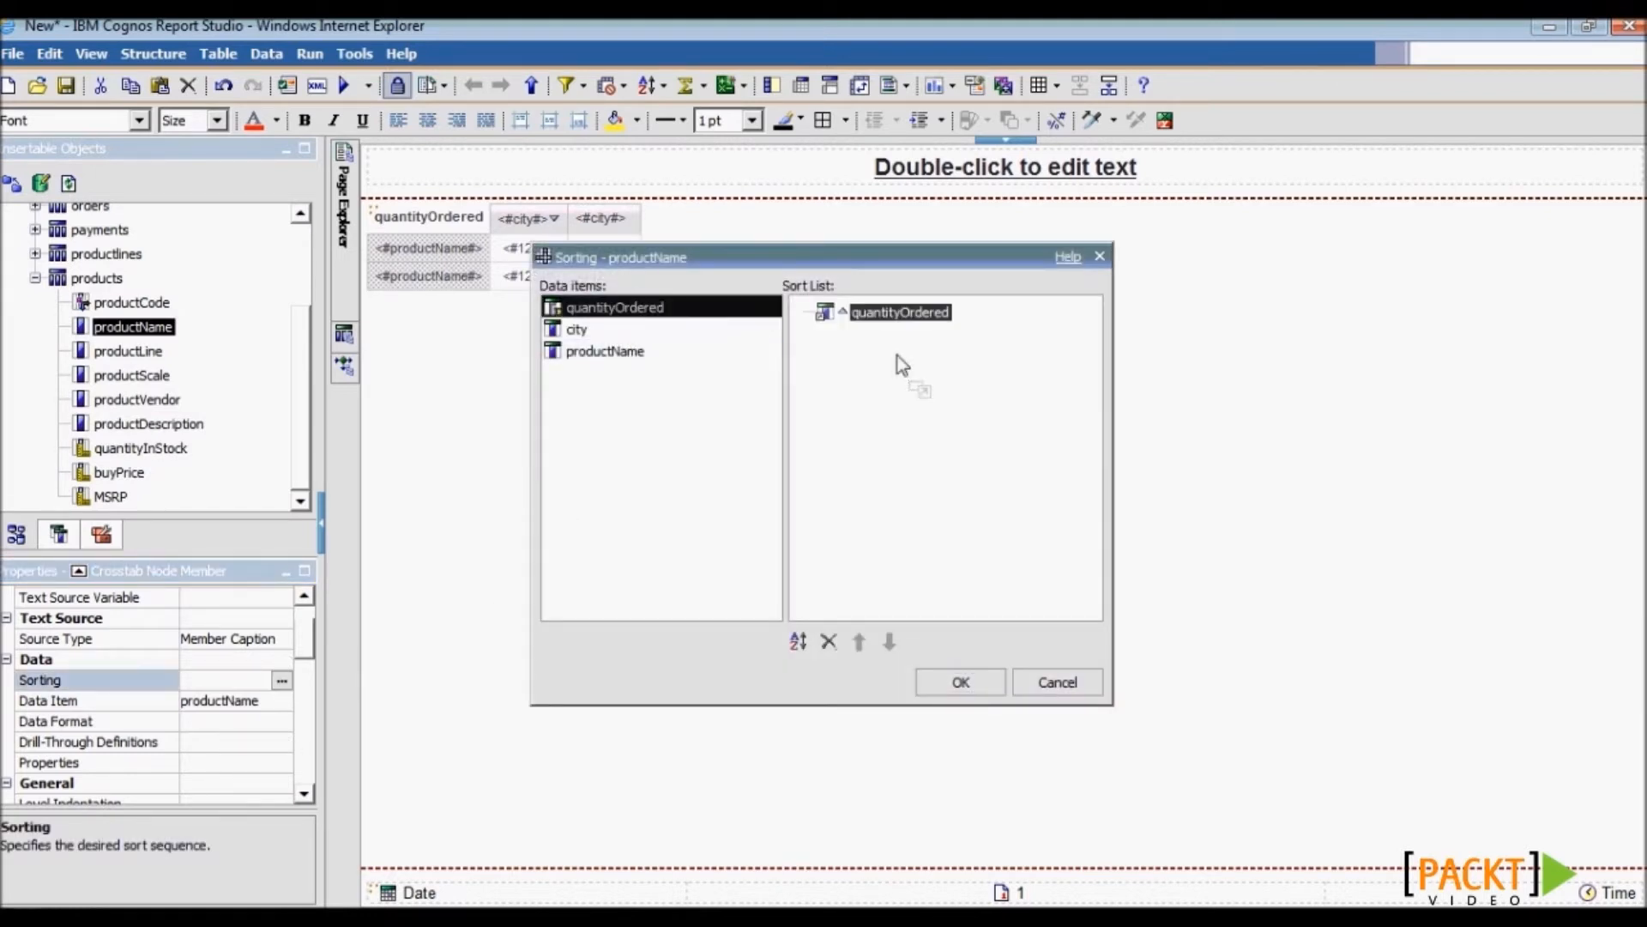
click(798, 642)
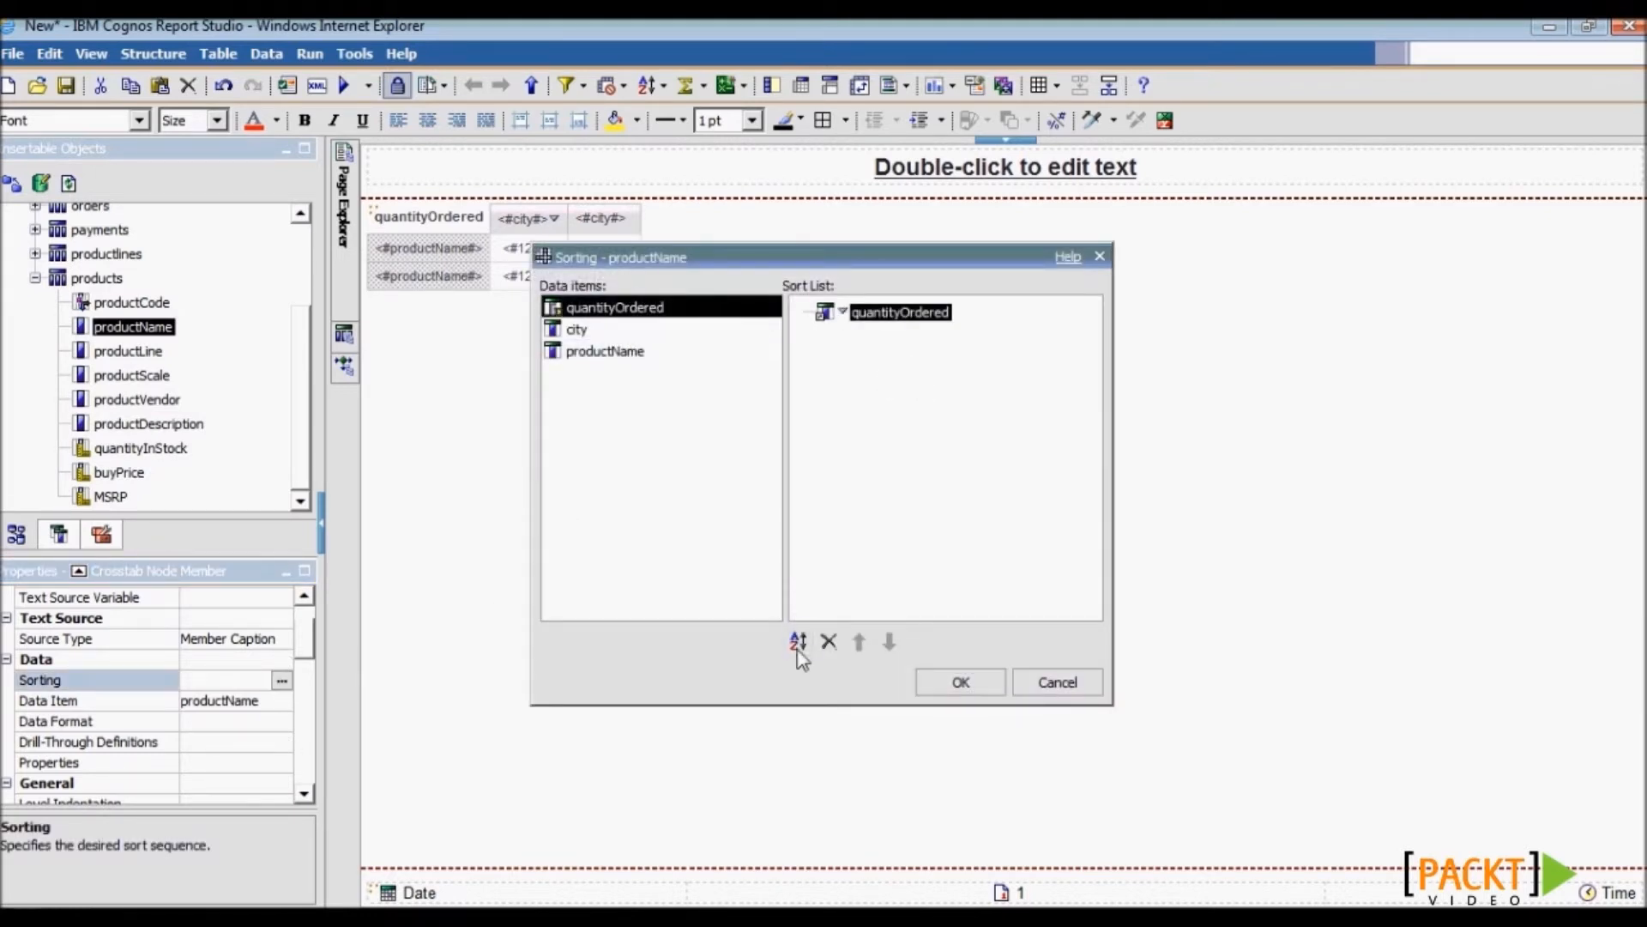
click(961, 682)
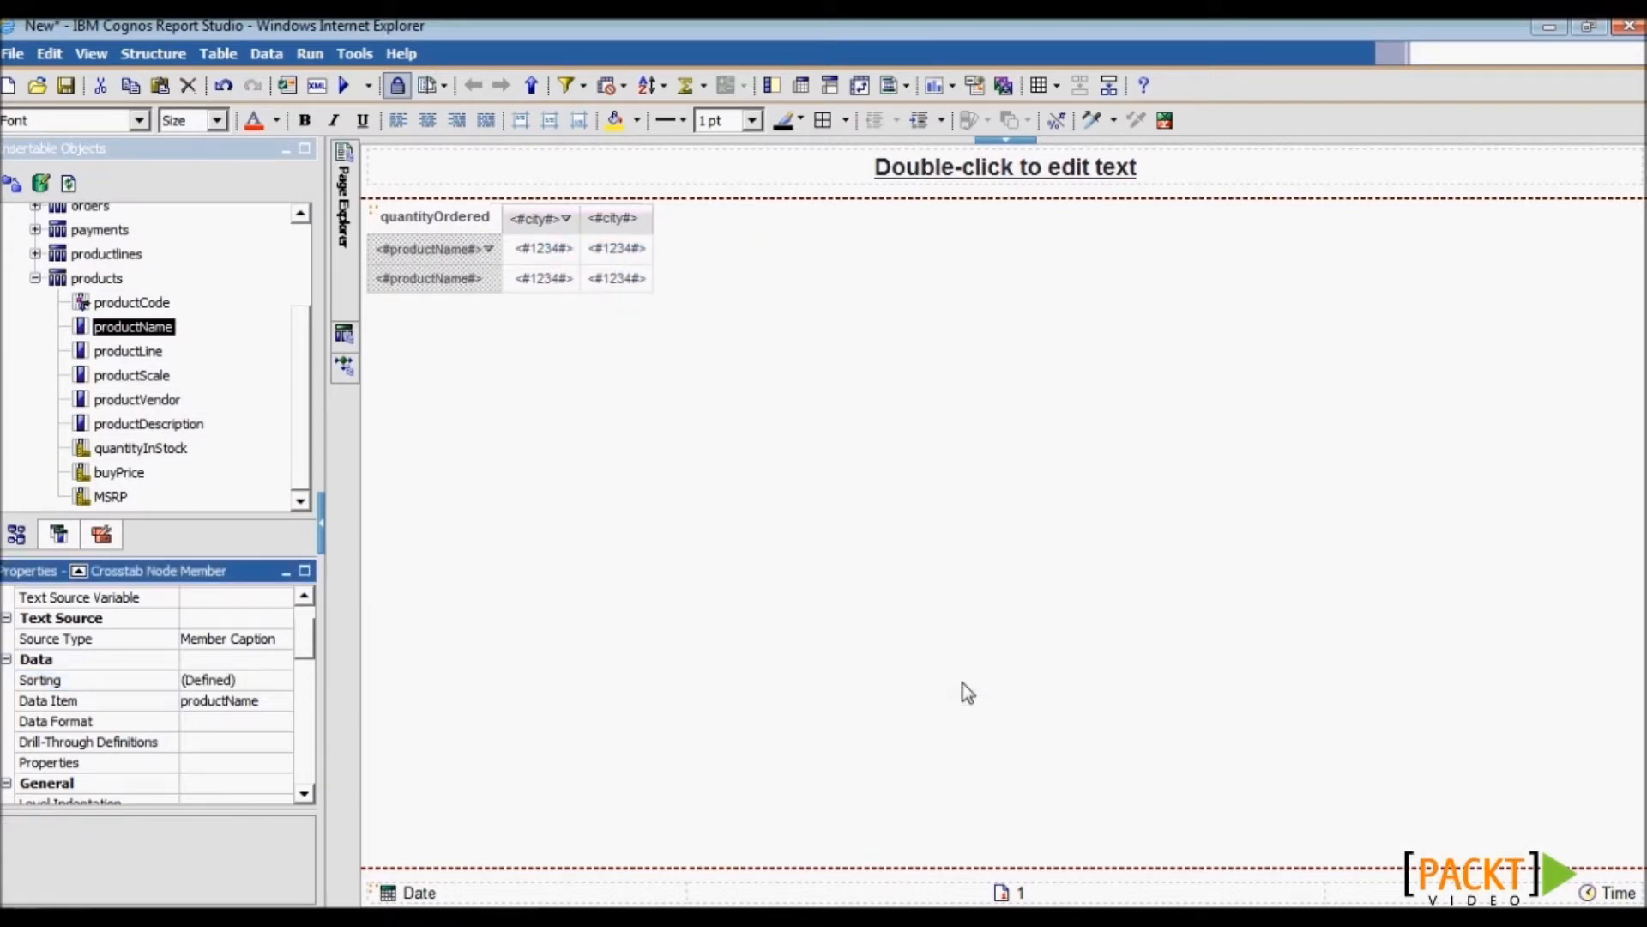
- Title the report 'Order Quantities by Cities and Orders'
double_click(962, 169)
text(Ord)
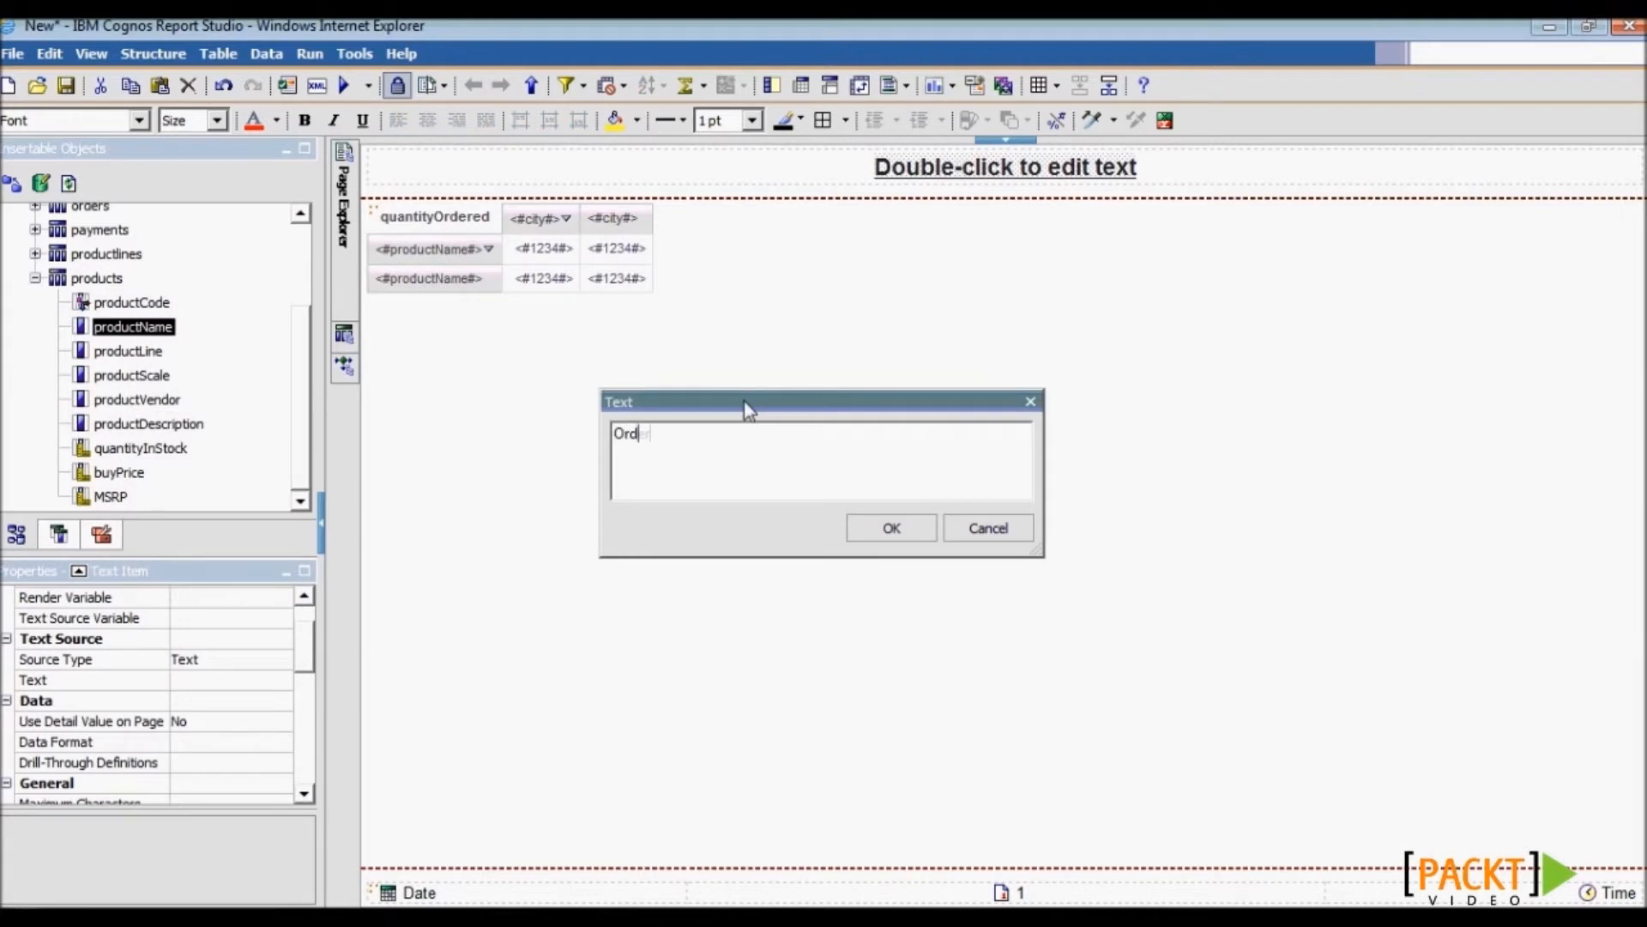
text(er Quantities by Cities and Orders)
key(Return)
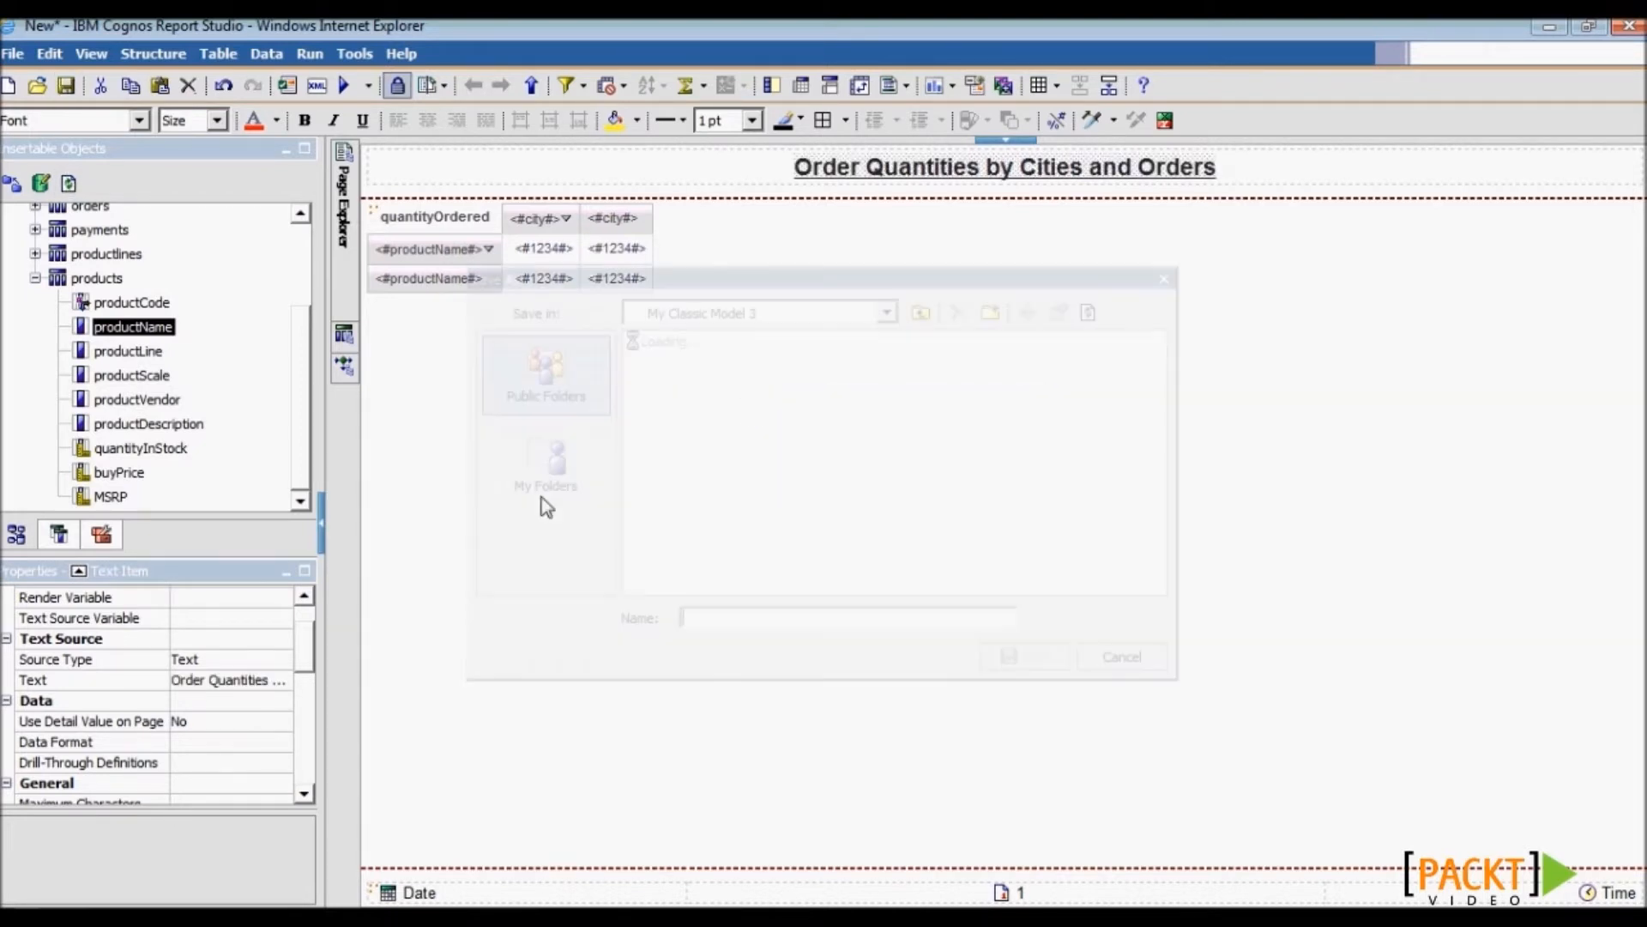
- Save the report as 4.1
key(ctrl+s)
text(4.1)
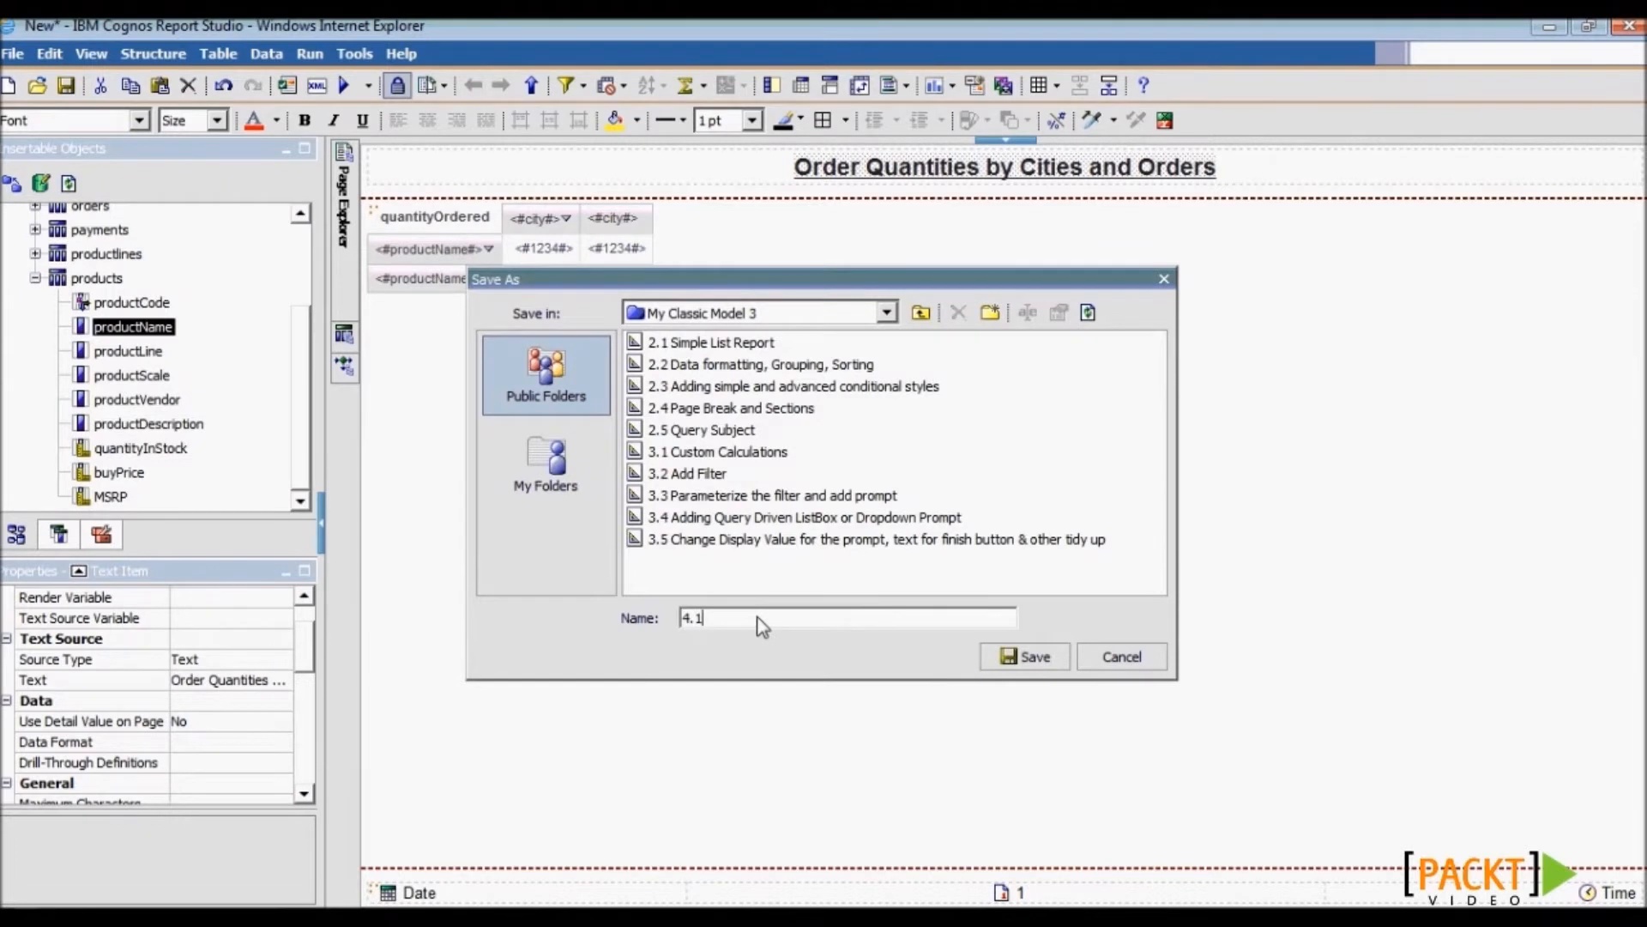
key(Return)
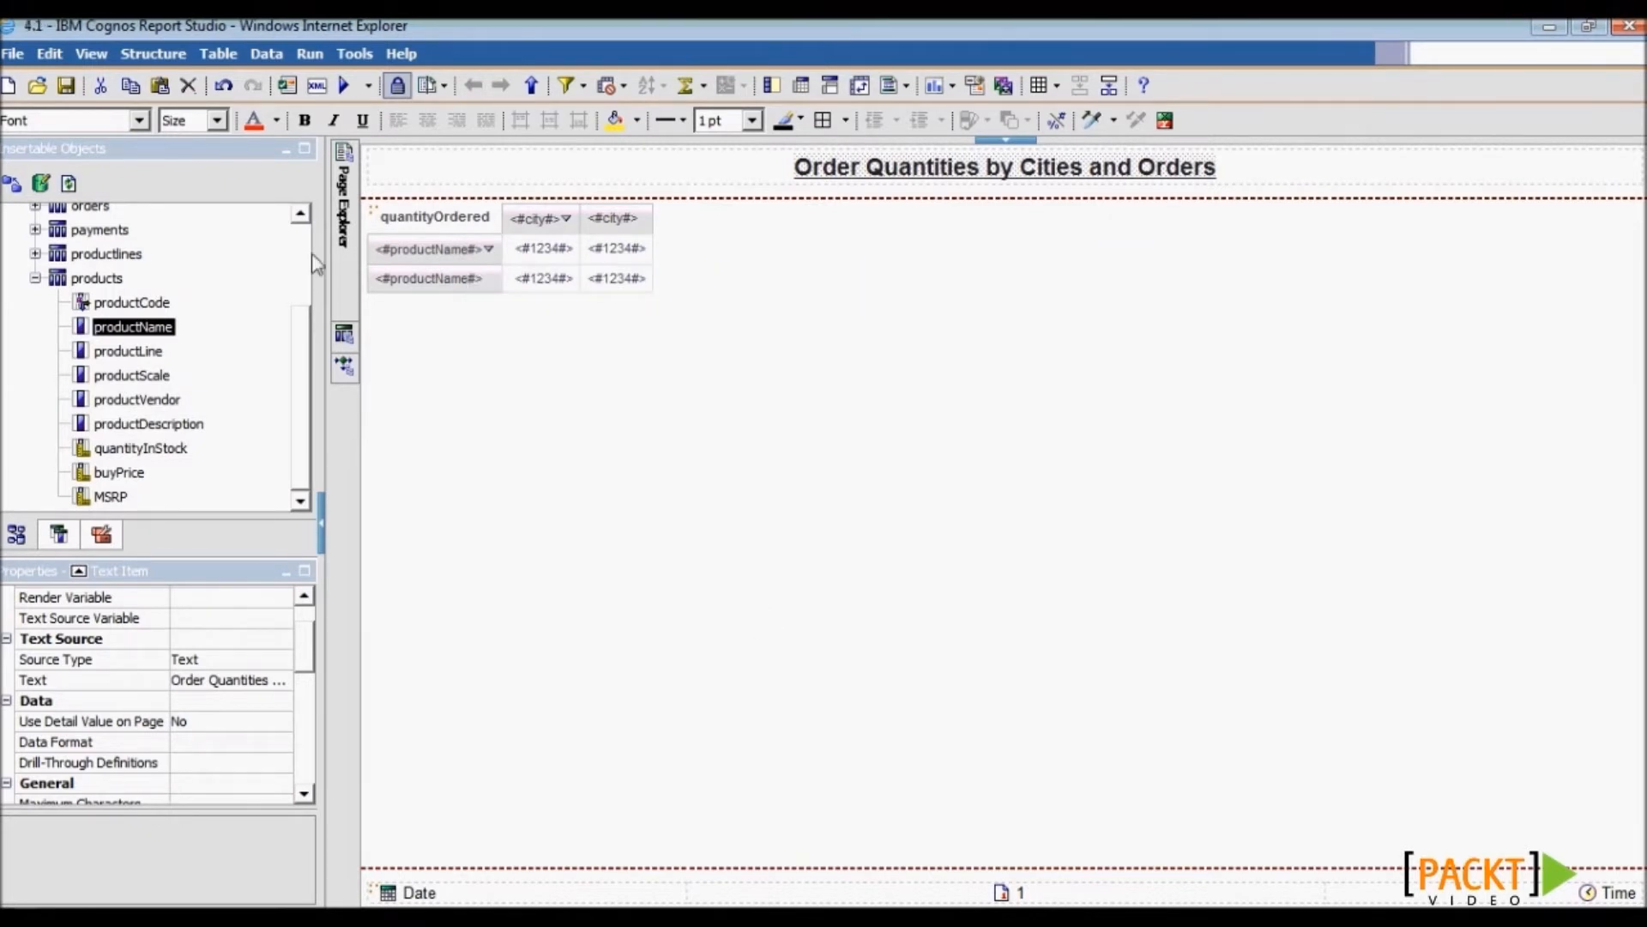
- Validate the report, dismiss the result, and run it
click(287, 85)
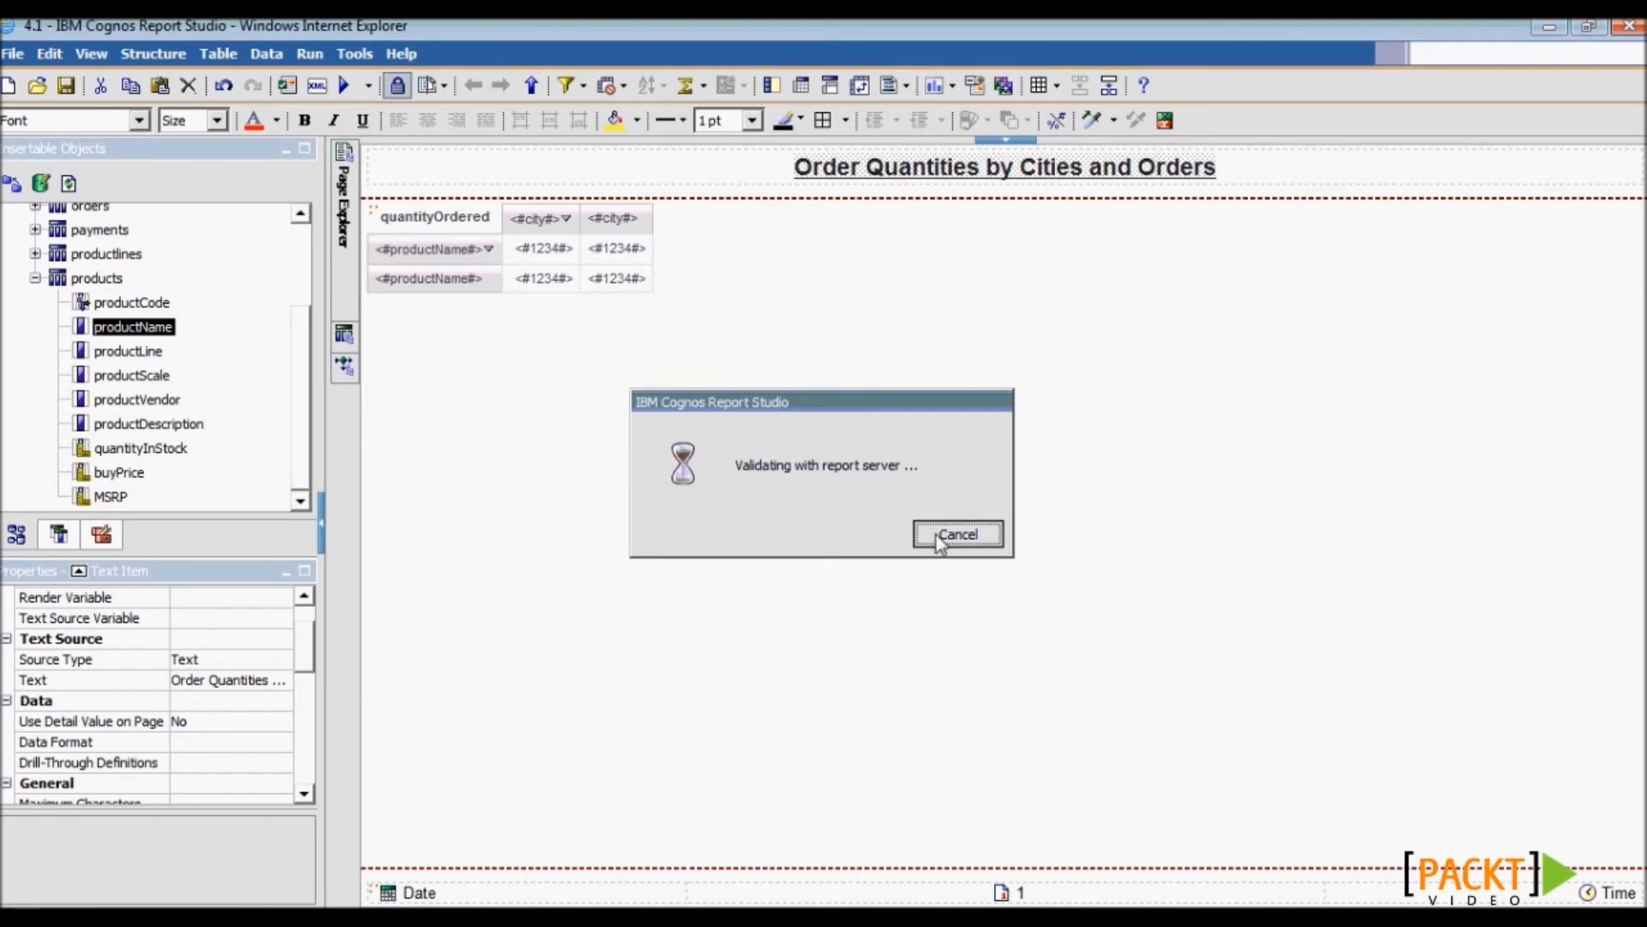
click(828, 513)
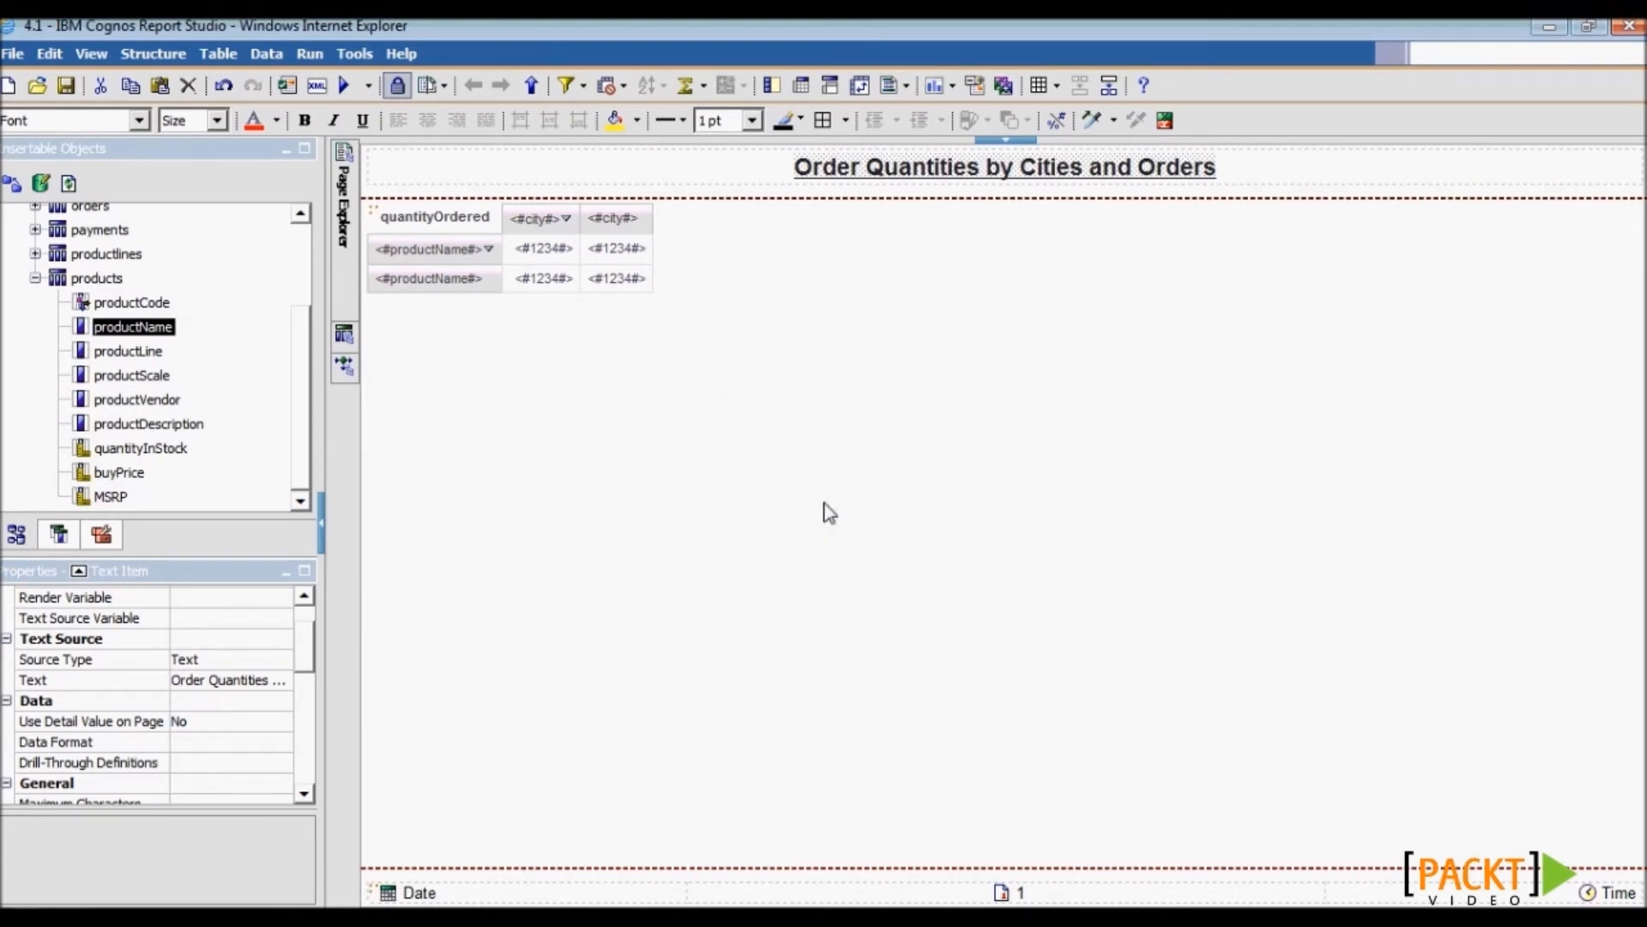
click(344, 85)
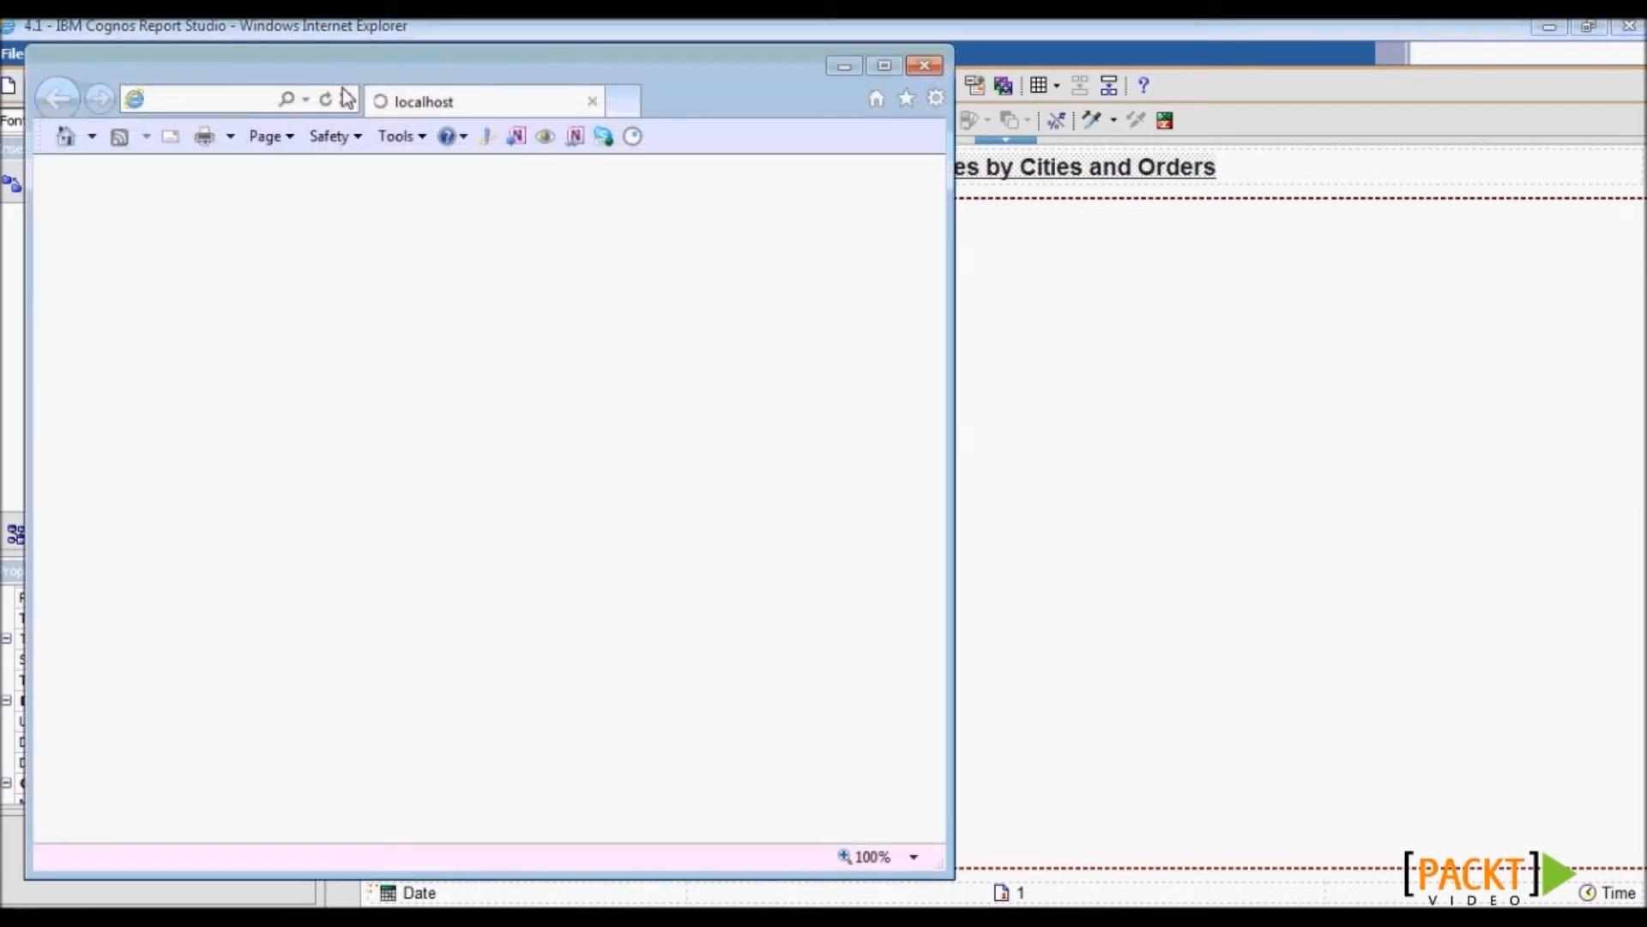
- Maximize the output and scroll across the city columns, selecting NYC and Auckland
double_click(664, 63)
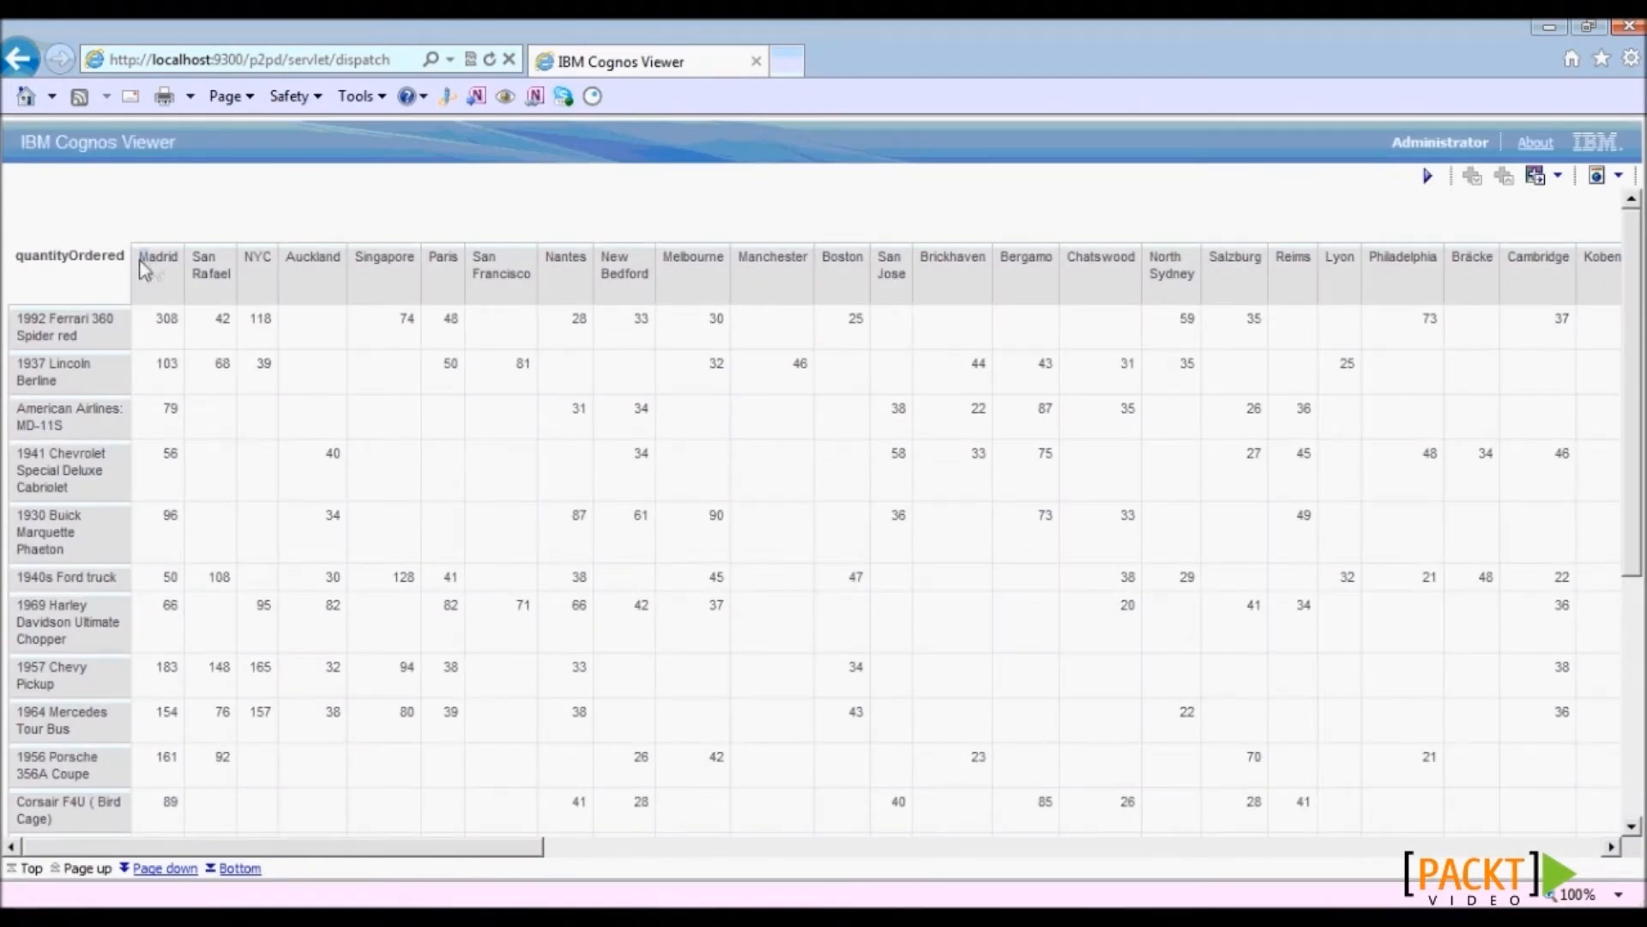
click(256, 282)
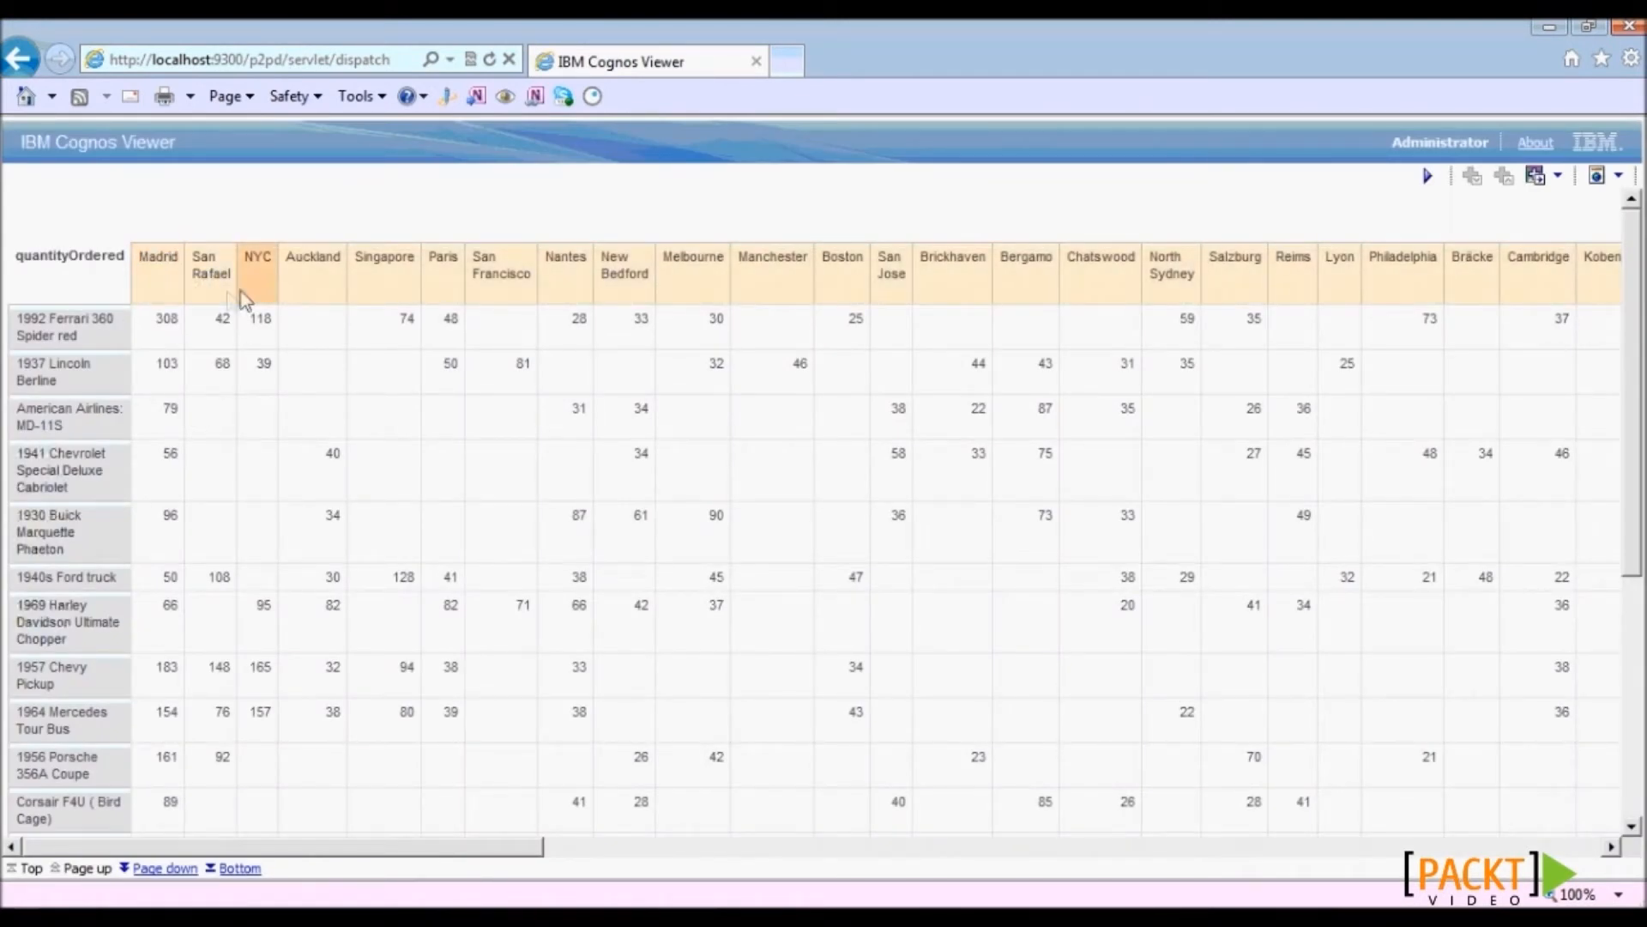
click(320, 294)
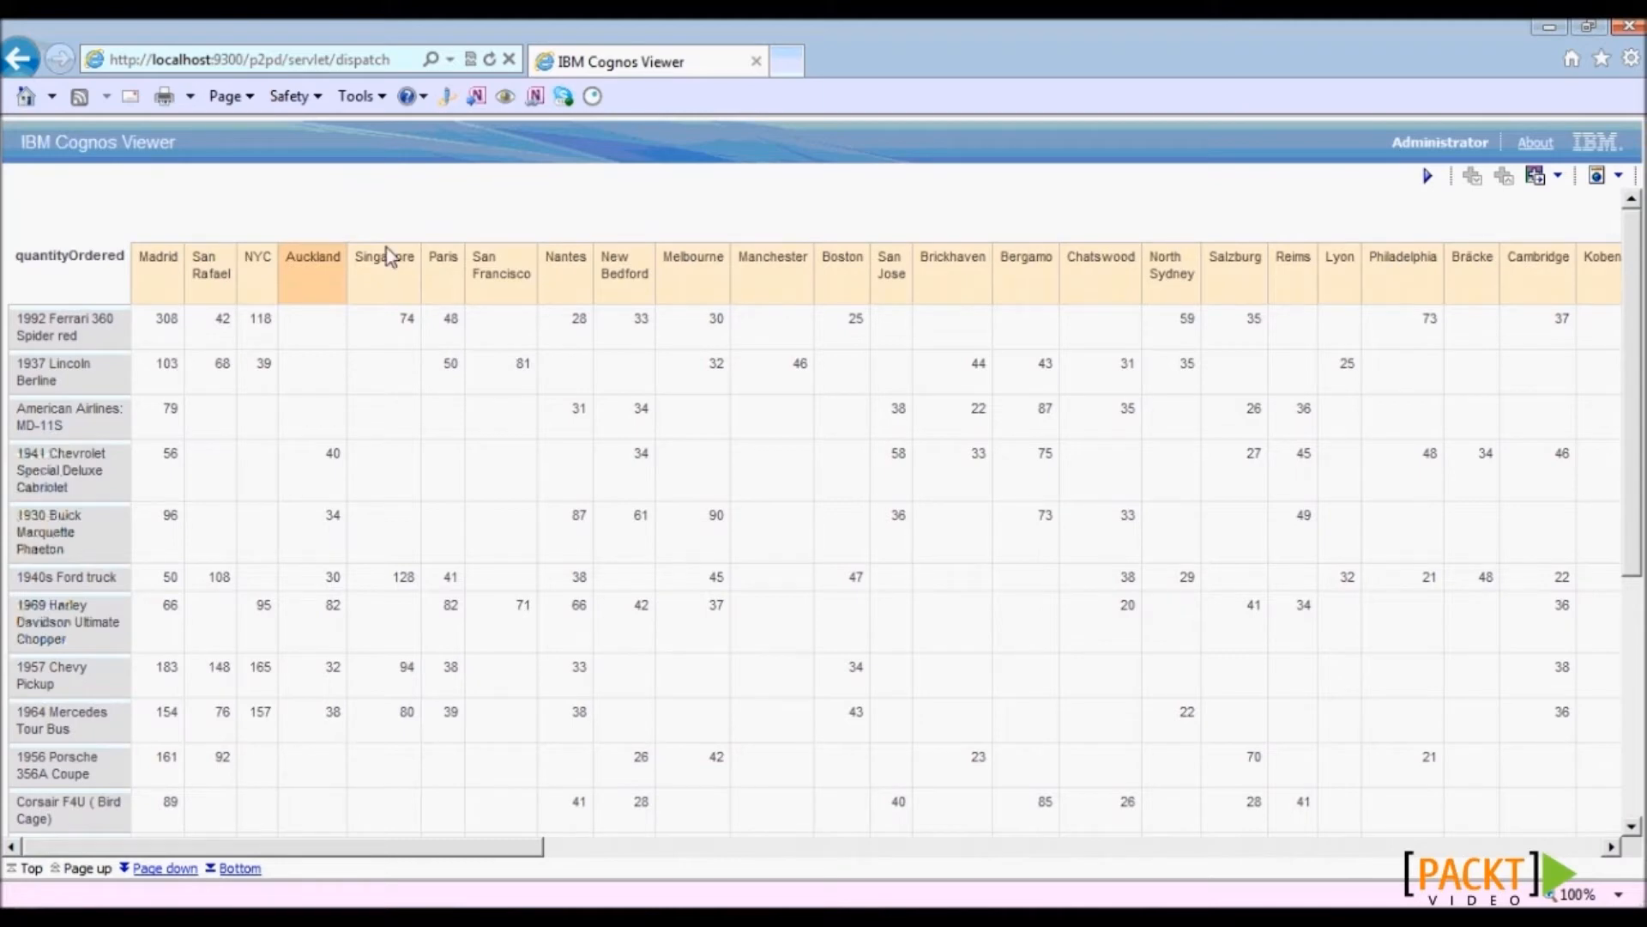
drag(533, 849, 1592, 865)
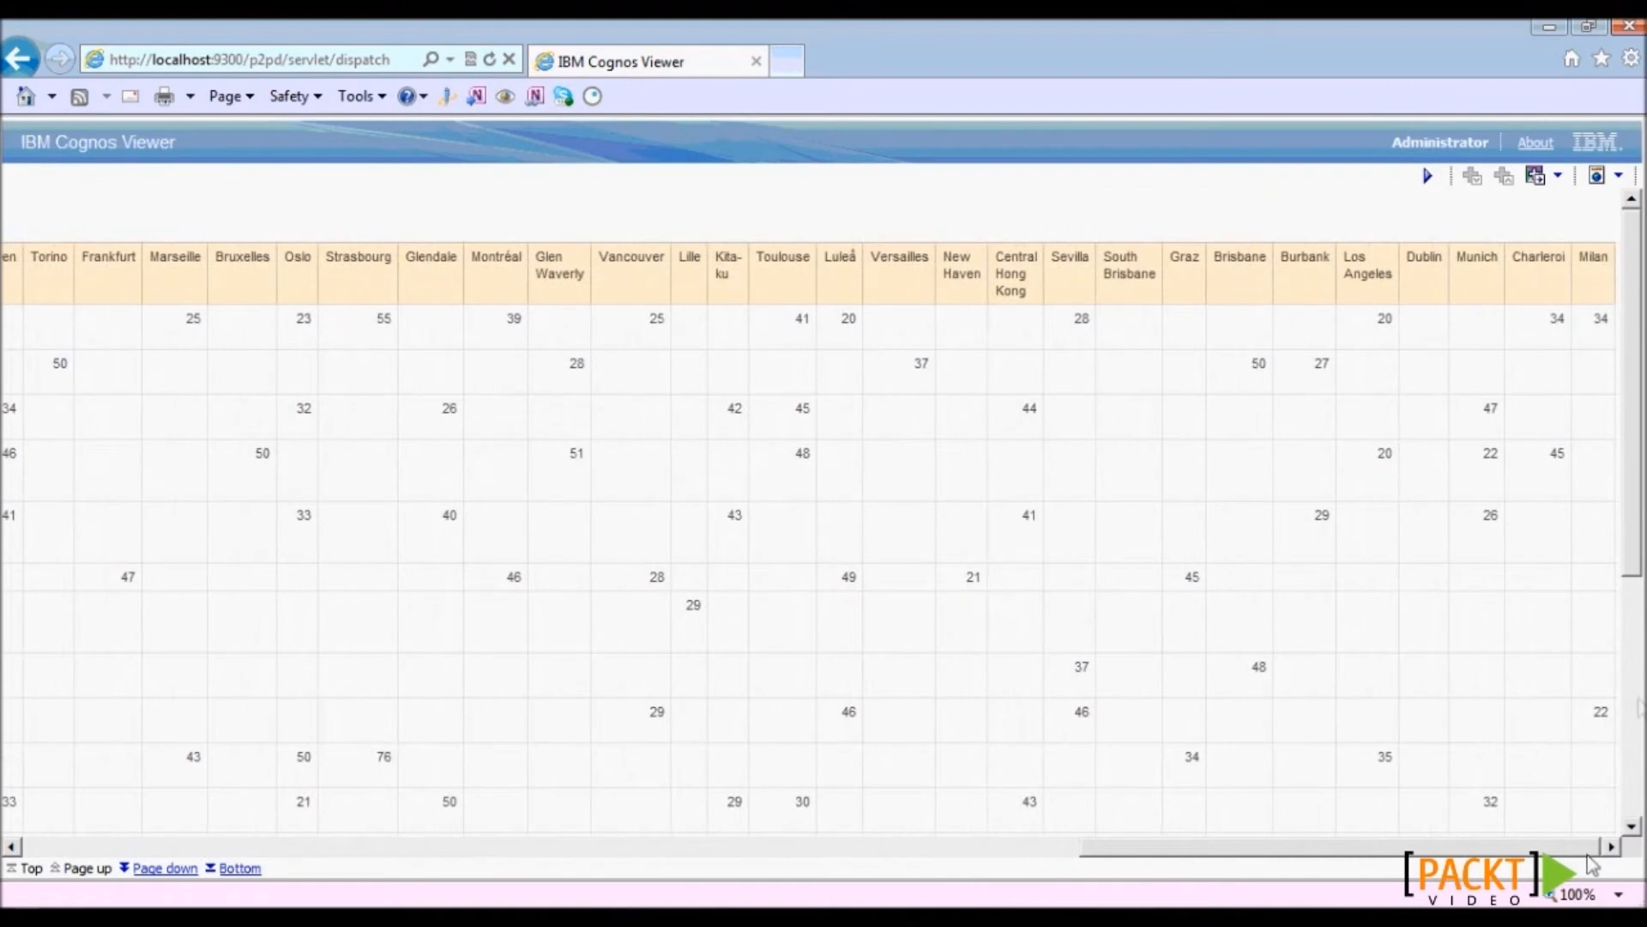
drag(1592, 266, 1159, 274)
drag(1116, 846, 19, 830)
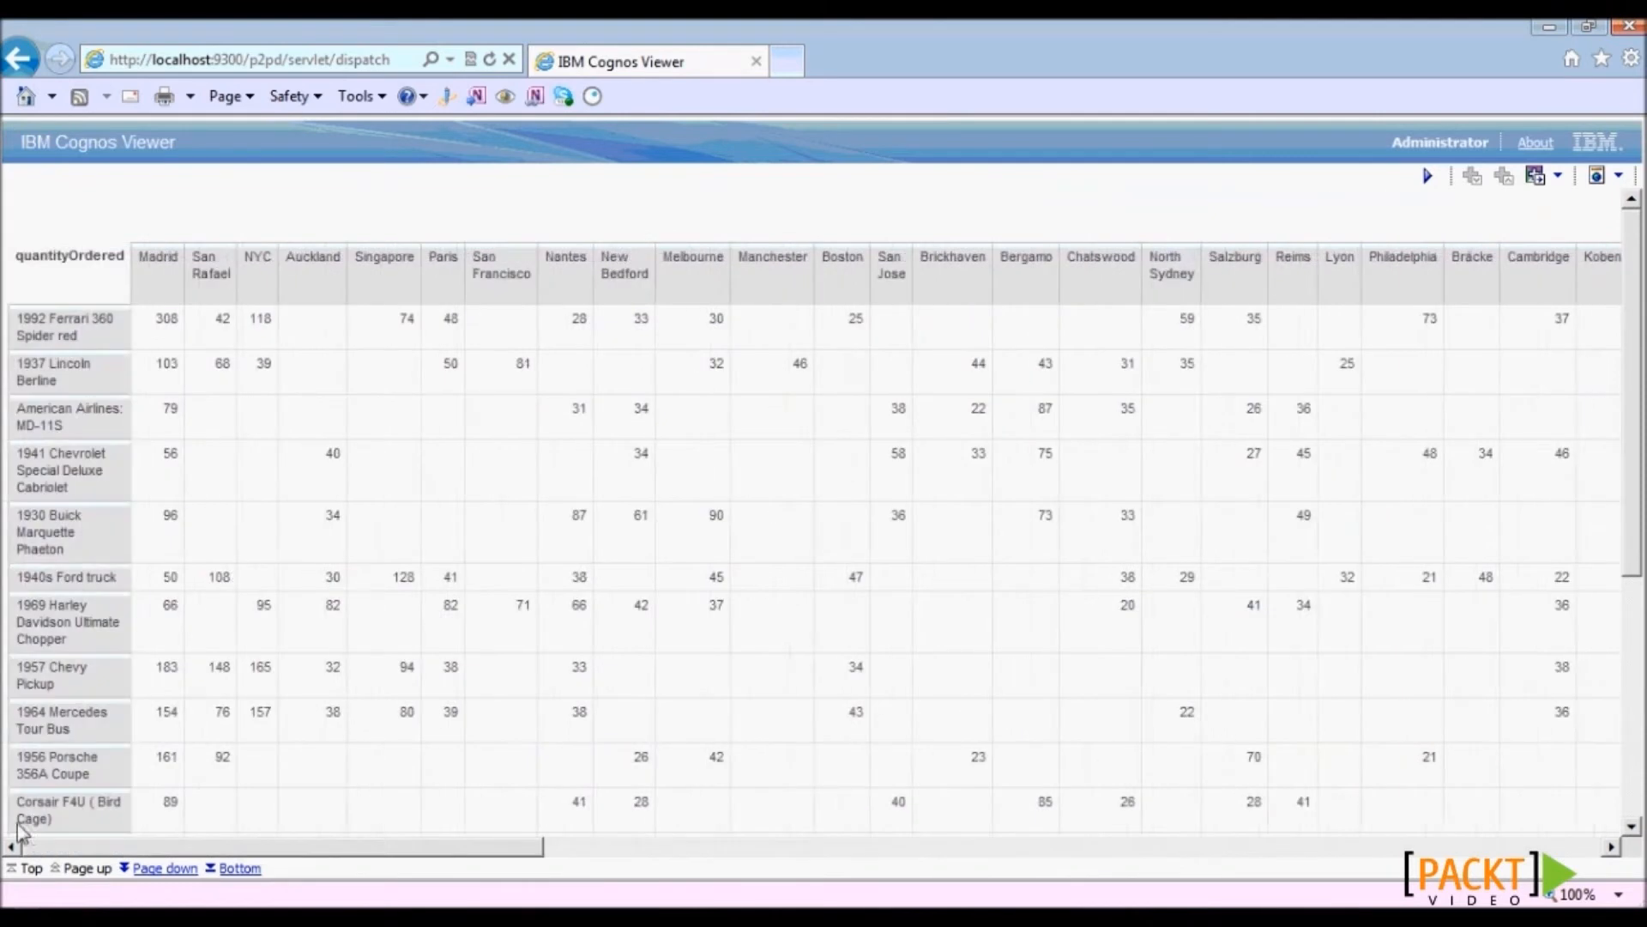
- Select the 1992 Ferrari 360 Spider red and 1937 Lincoln Berline row headers
click(91, 344)
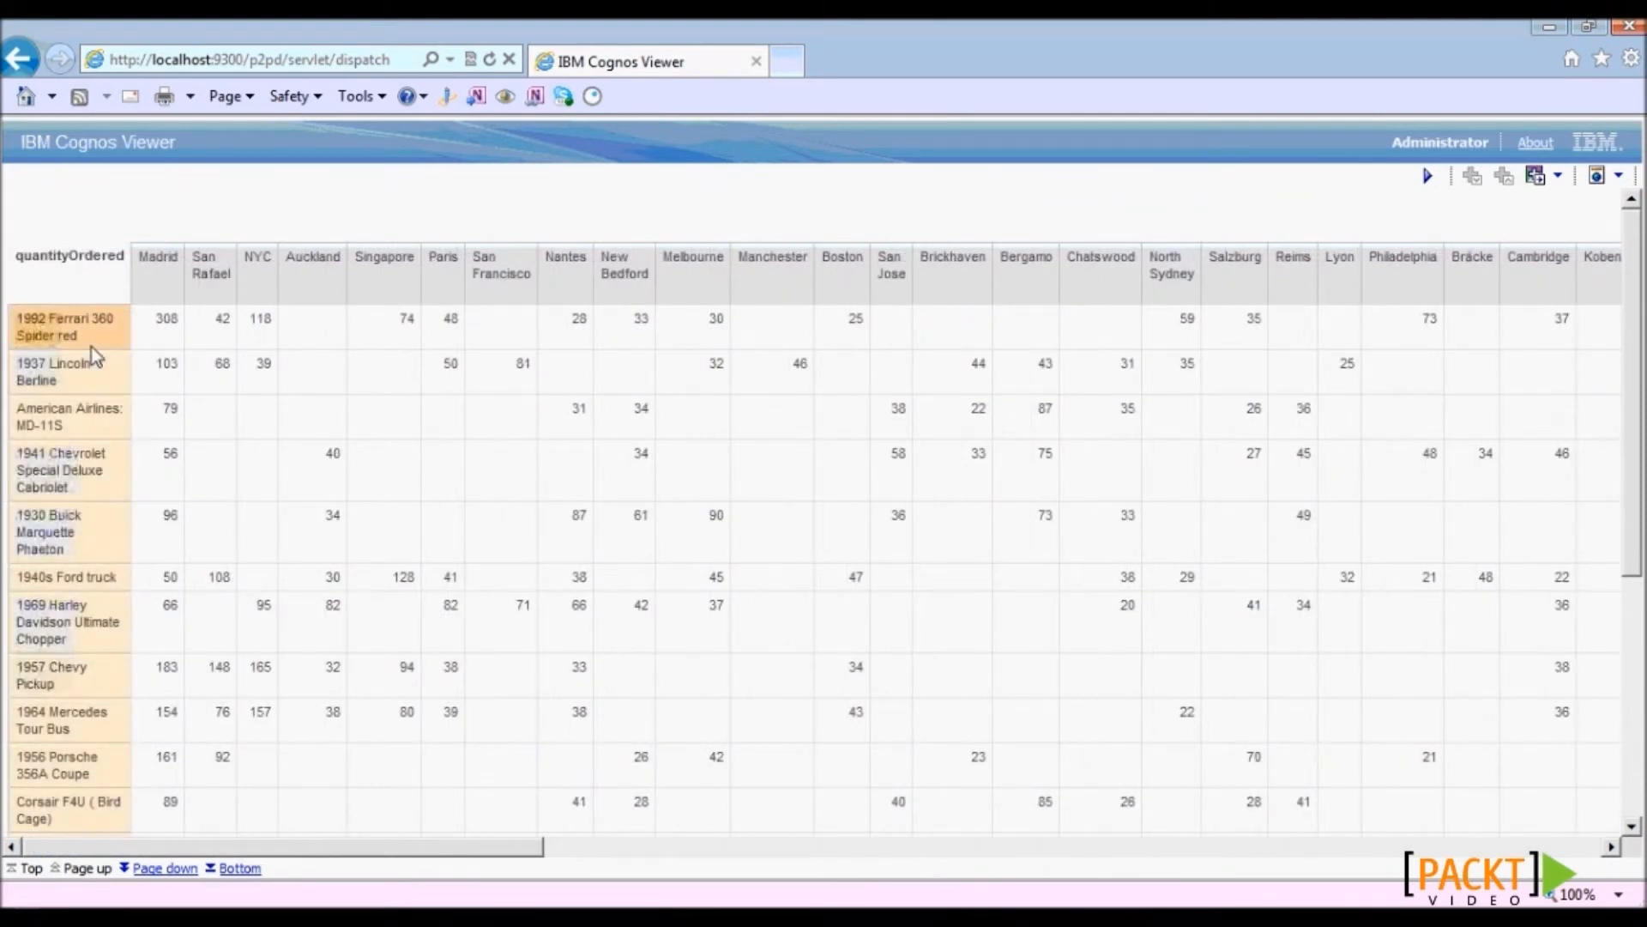
triple_click(91, 347)
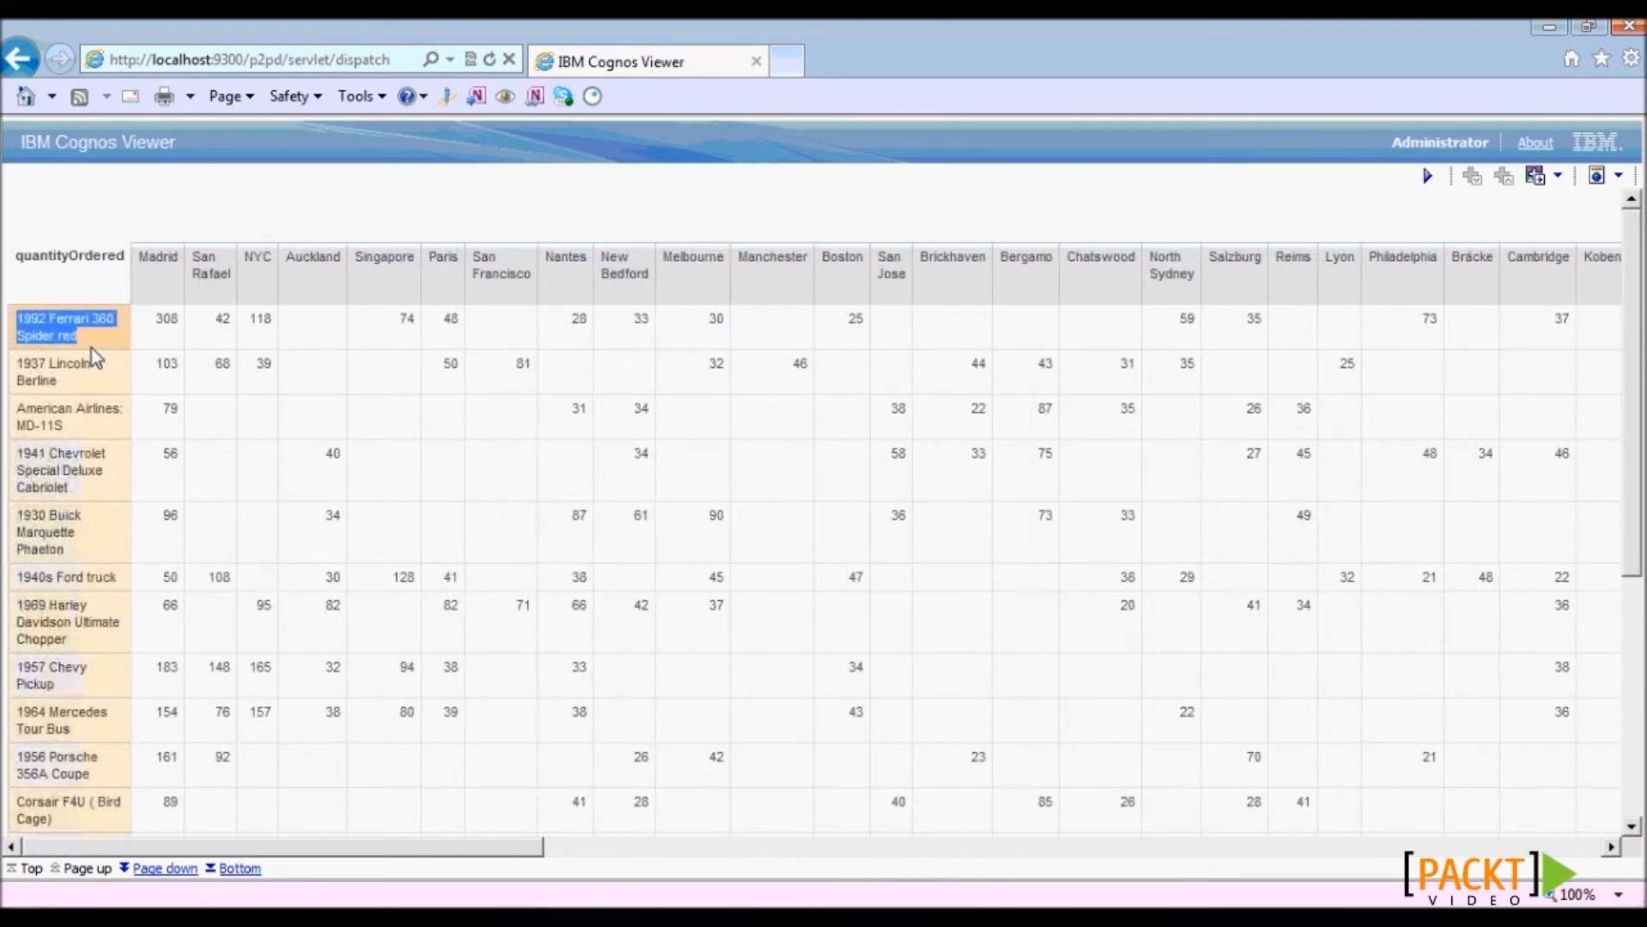
click(124, 388)
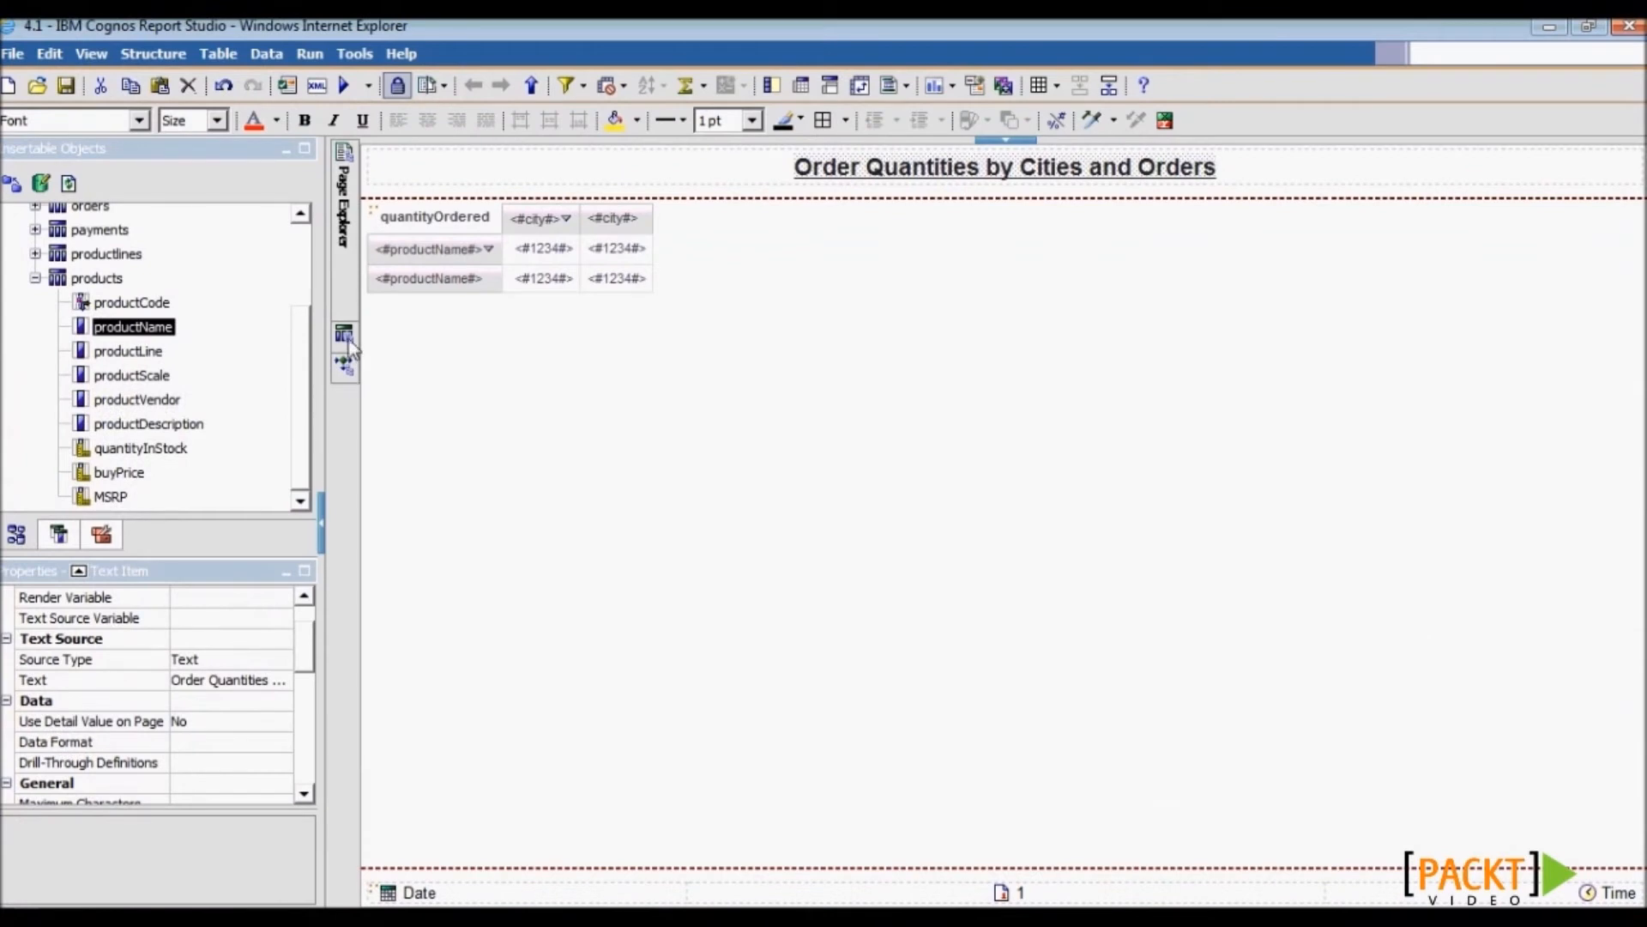
- Open Query1 in the Query Explorer and select its quantityOrdered data item
click(348, 340)
click(471, 207)
double_click(470, 207)
drag(298, 662, 314, 624)
click(512, 206)
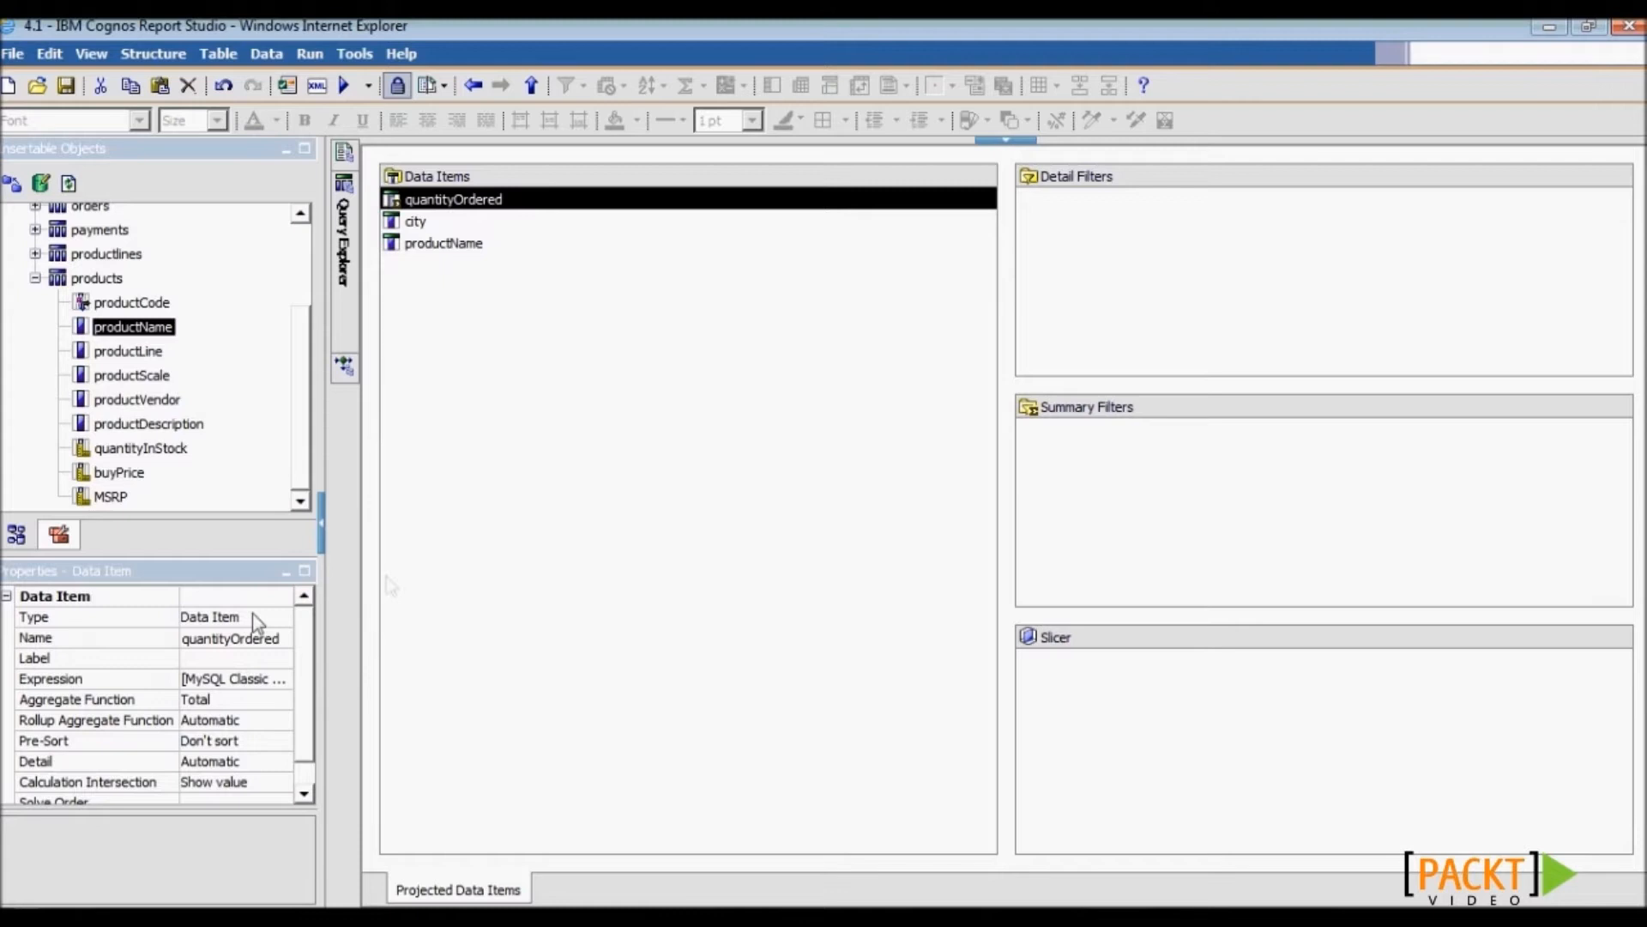
mouse_move(336, 298)
- View Query1's generated SQL, highlighting the GROUP BY on city and productName, then close it
click(457, 206)
click(275, 636)
click(279, 638)
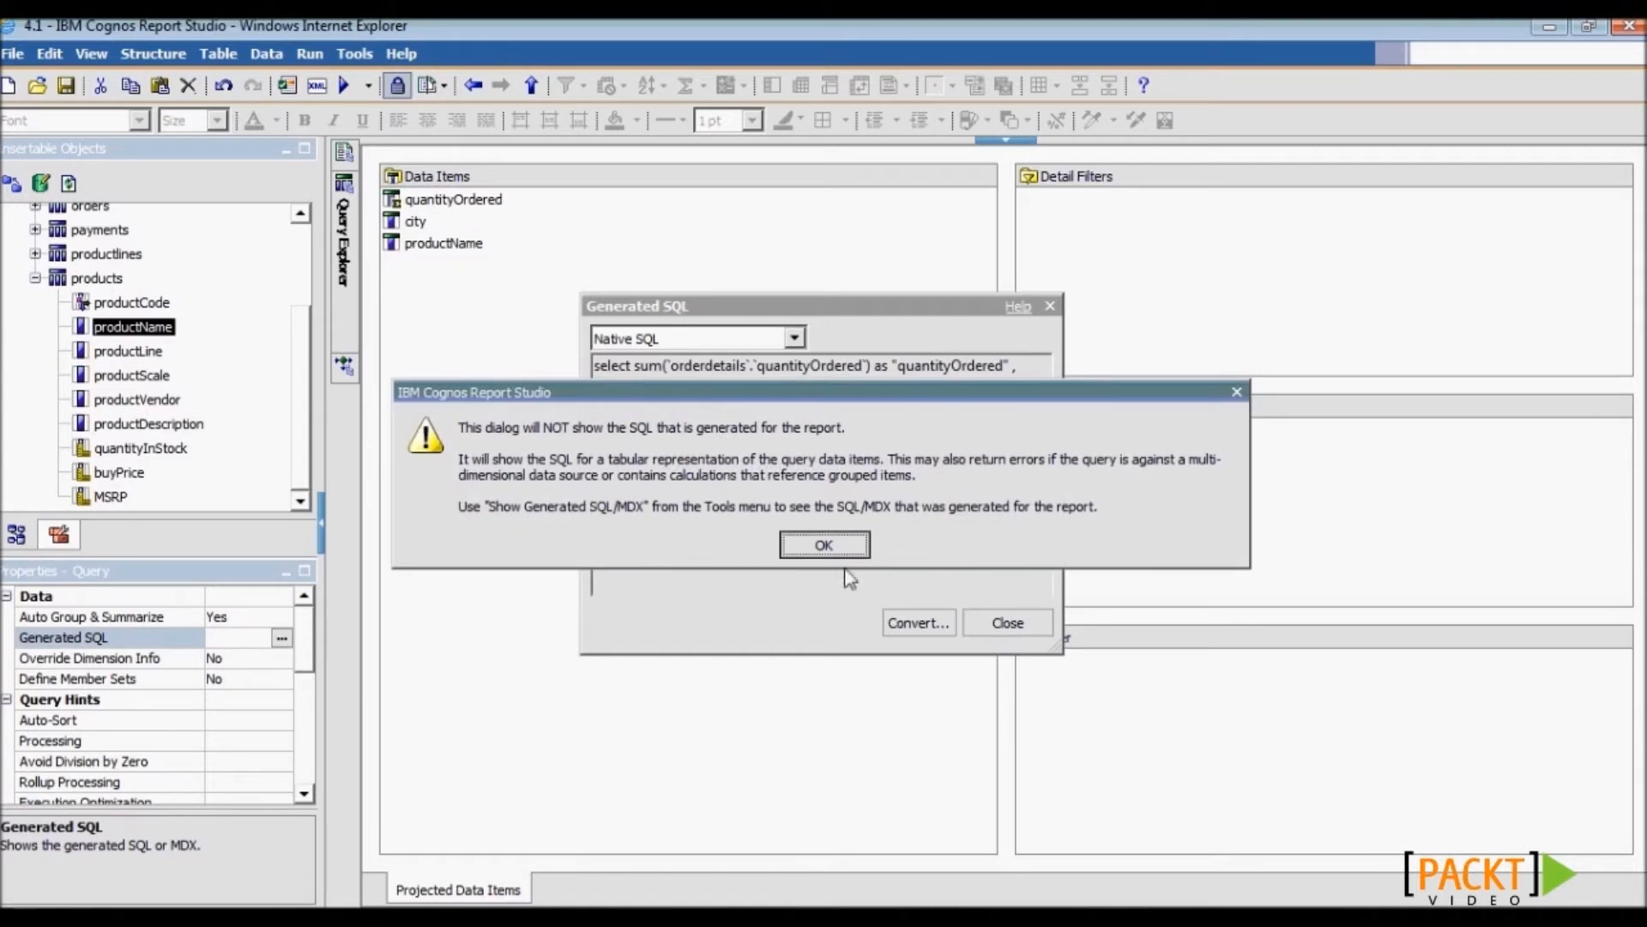
click(824, 542)
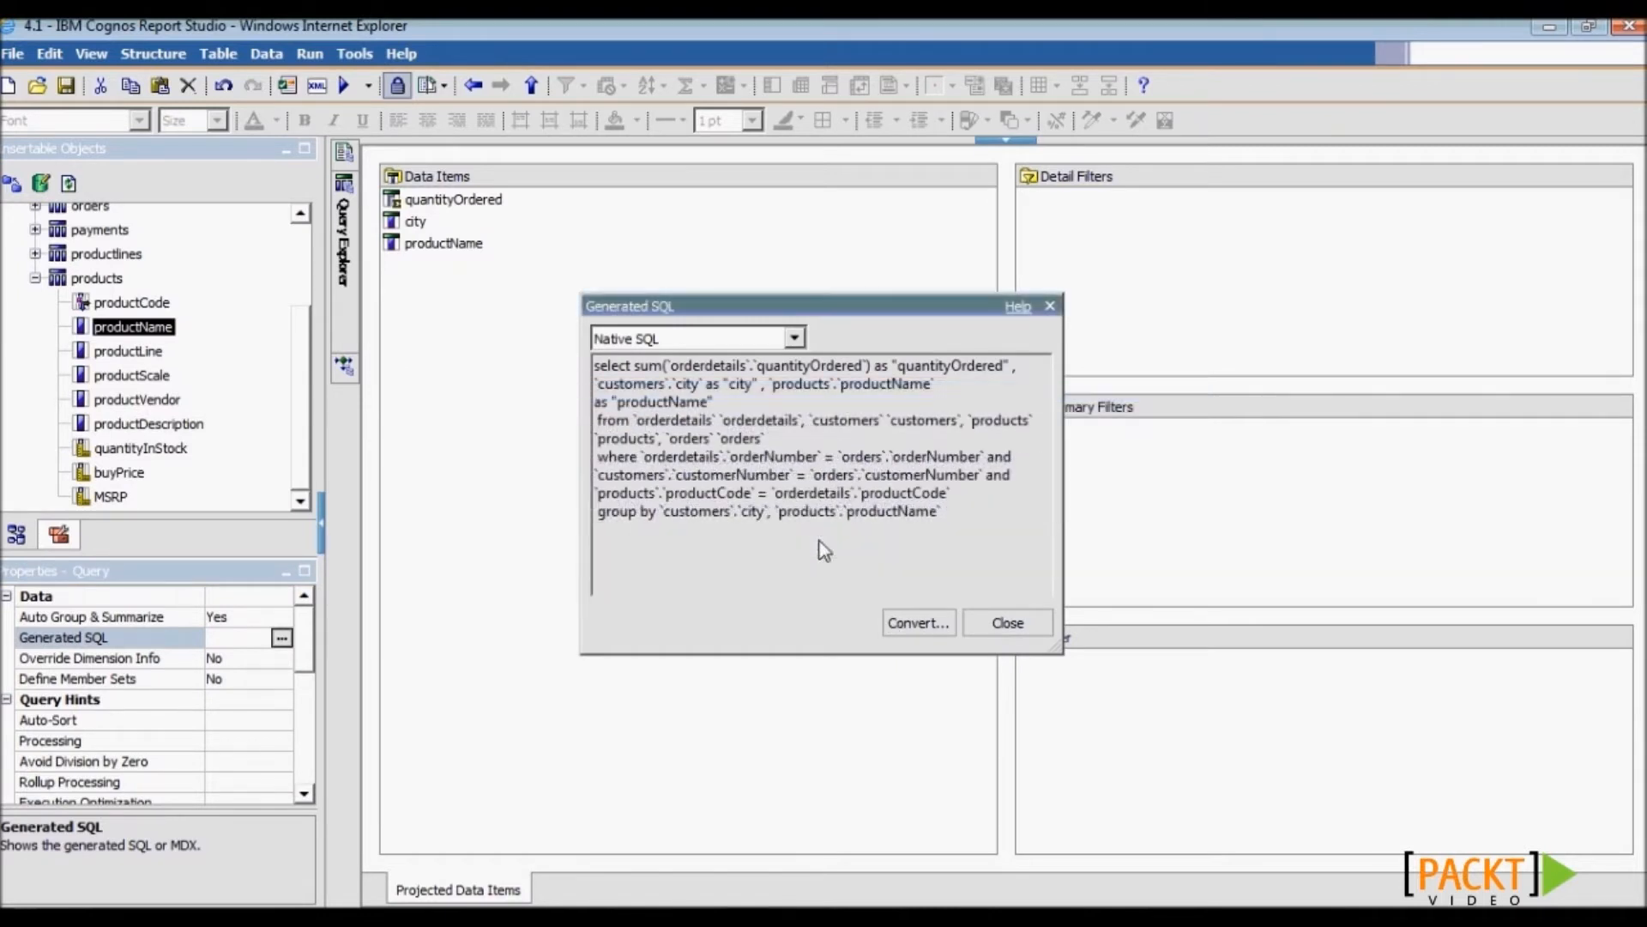
drag(668, 519, 909, 524)
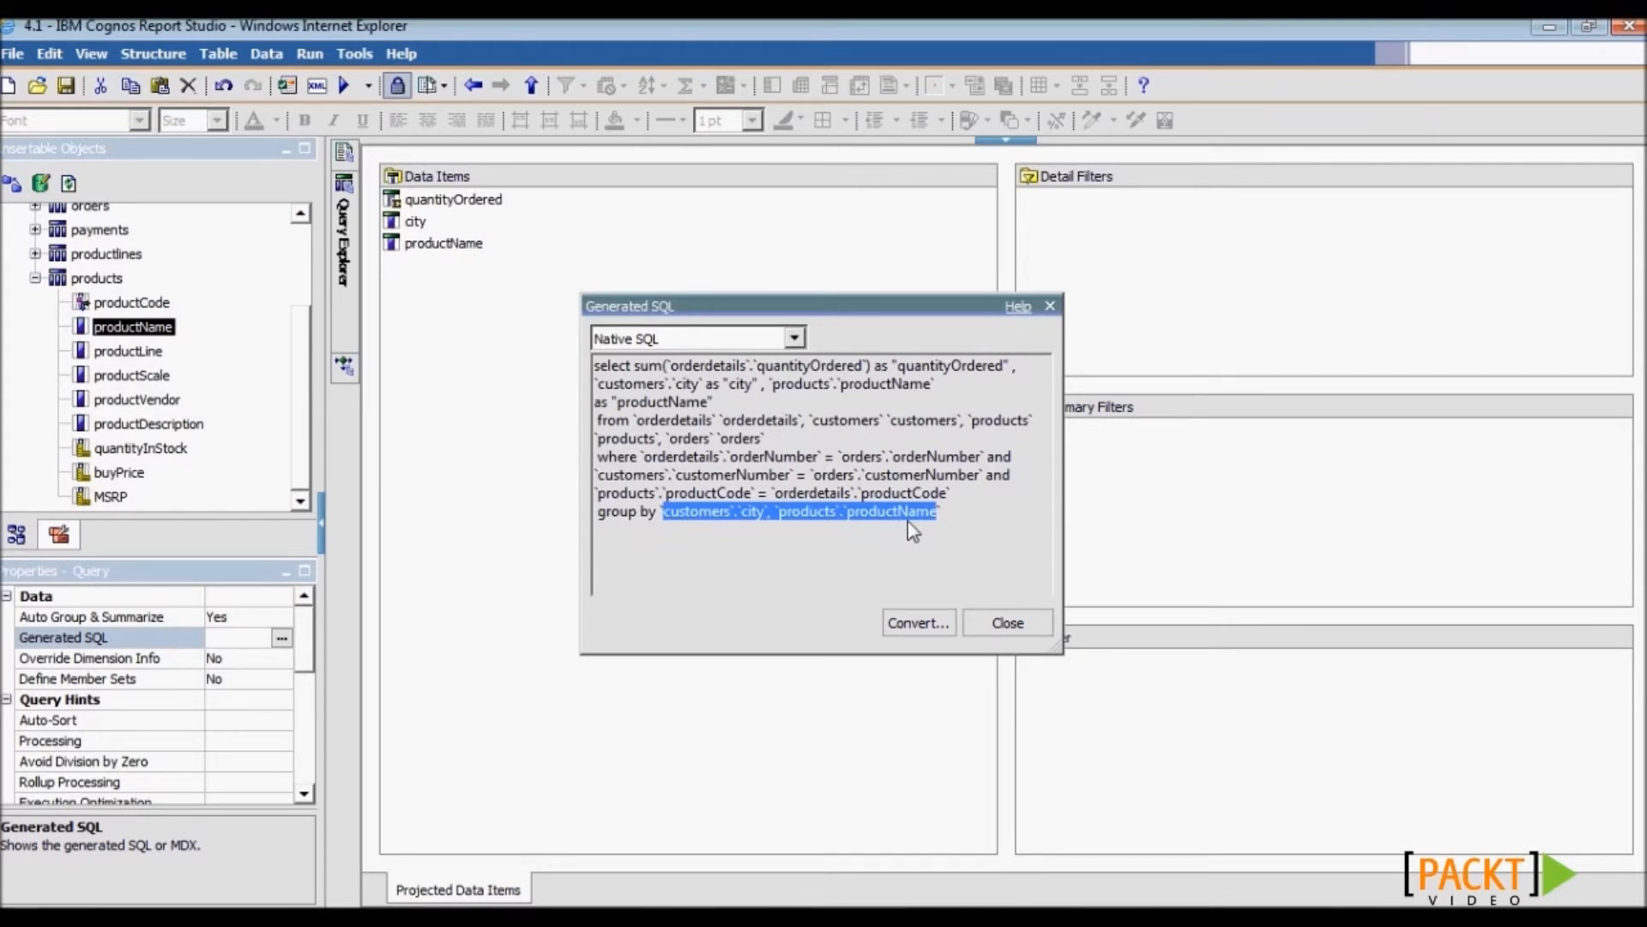
click(1006, 624)
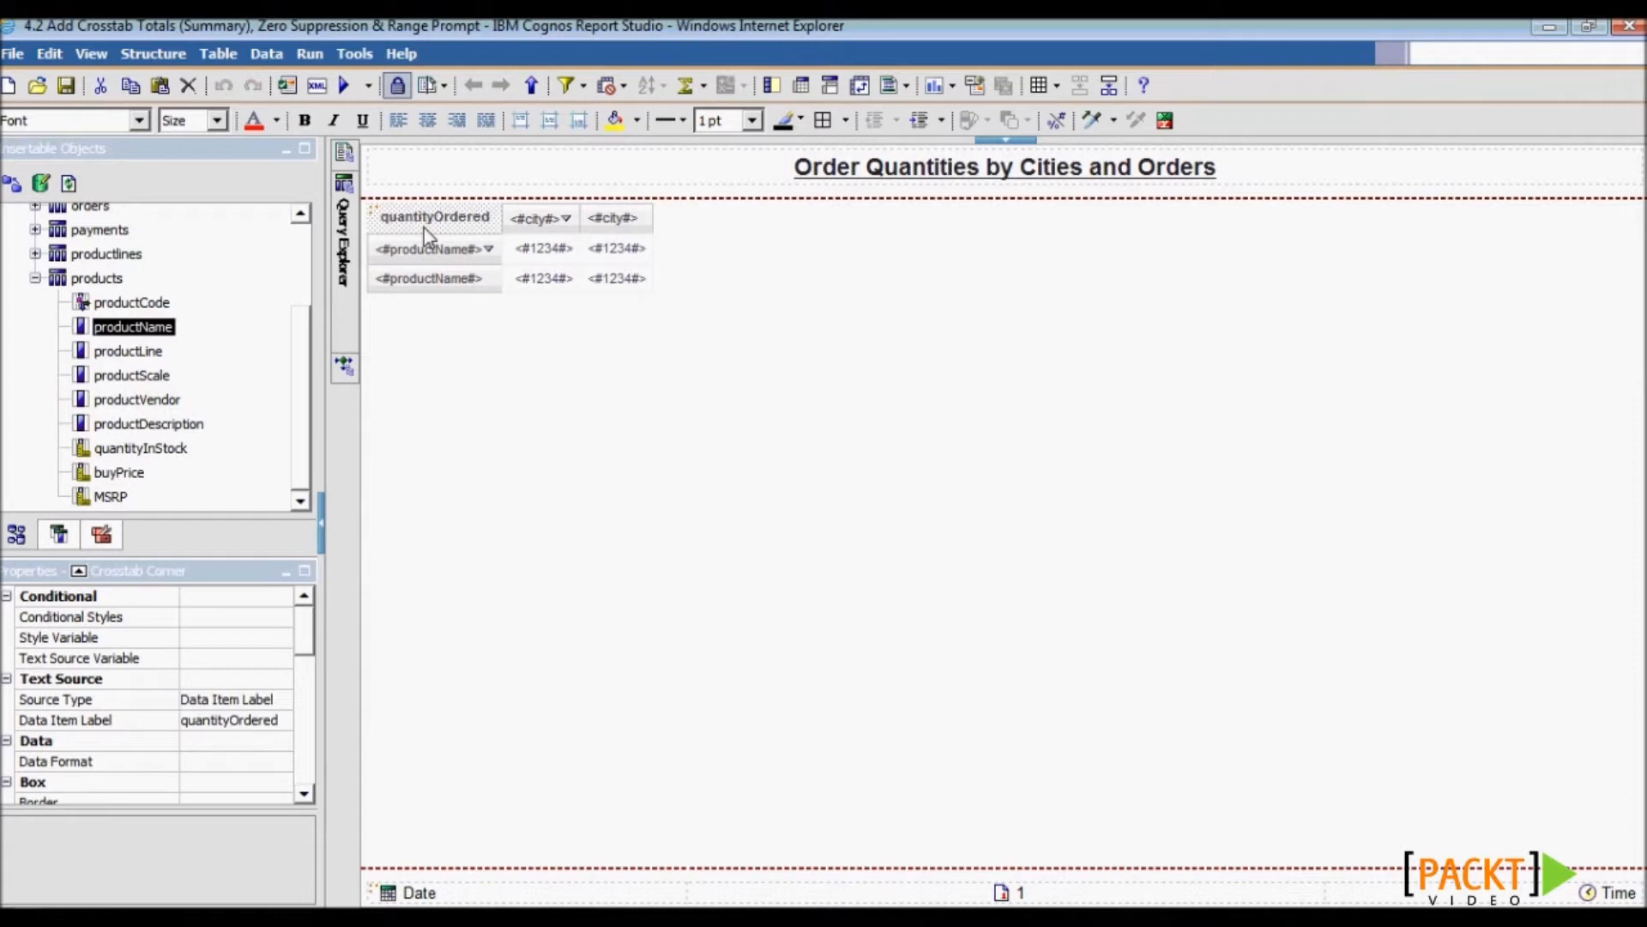
- Add Total summaries to the crosstab, then drag a new Filter into Query1's Detail Filters
click(703, 87)
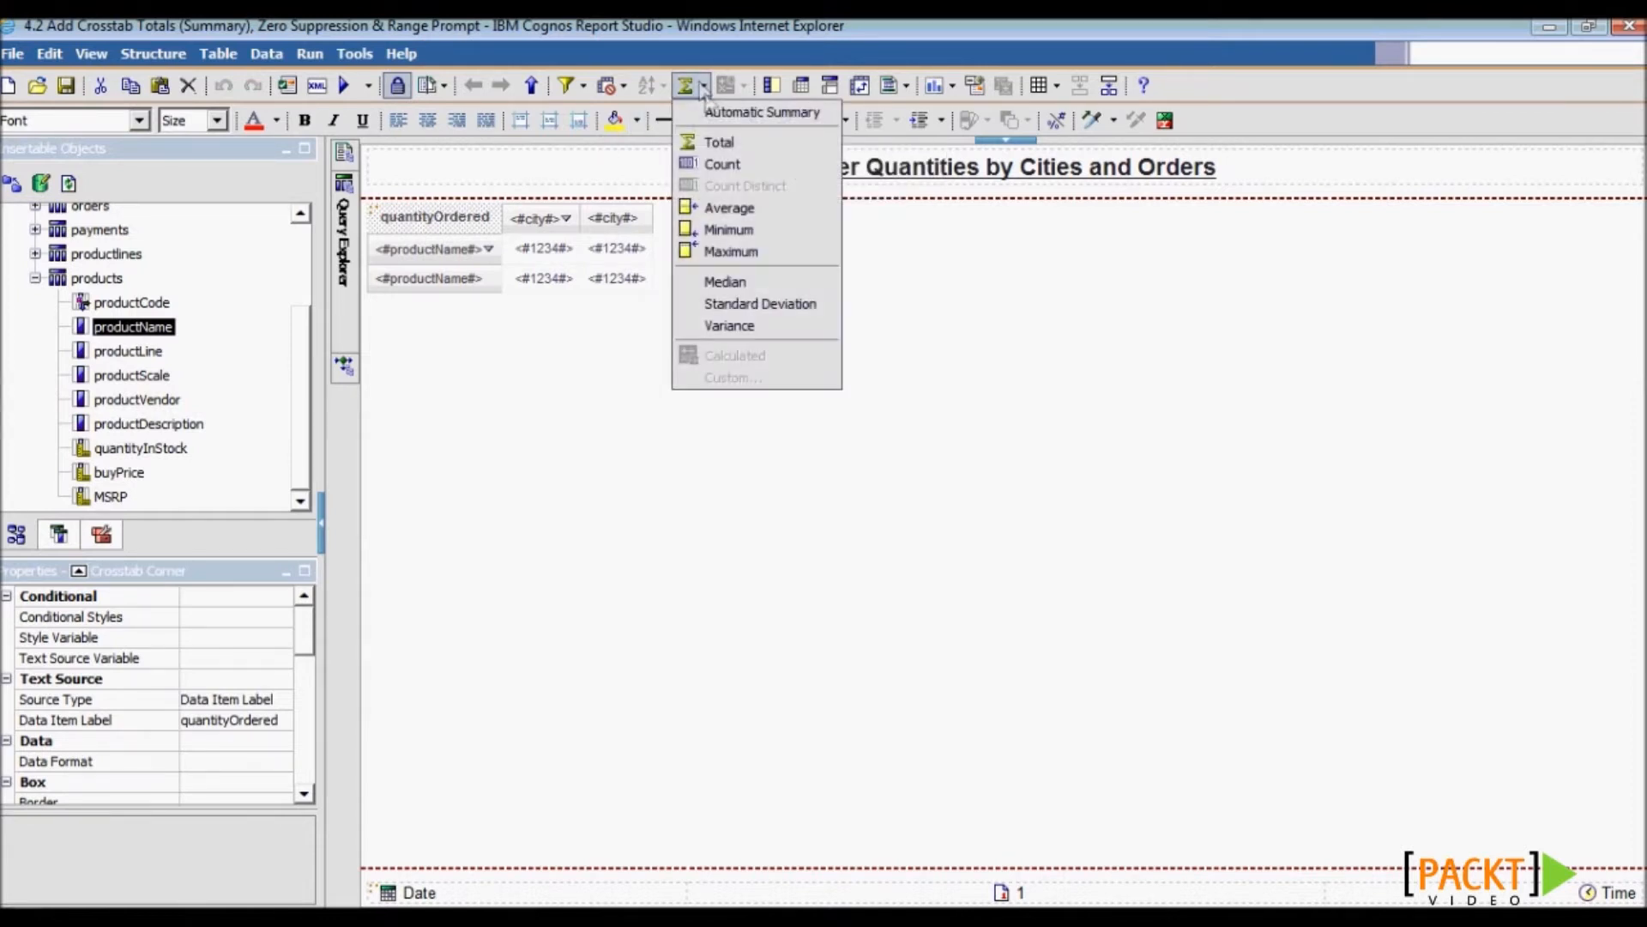
click(717, 144)
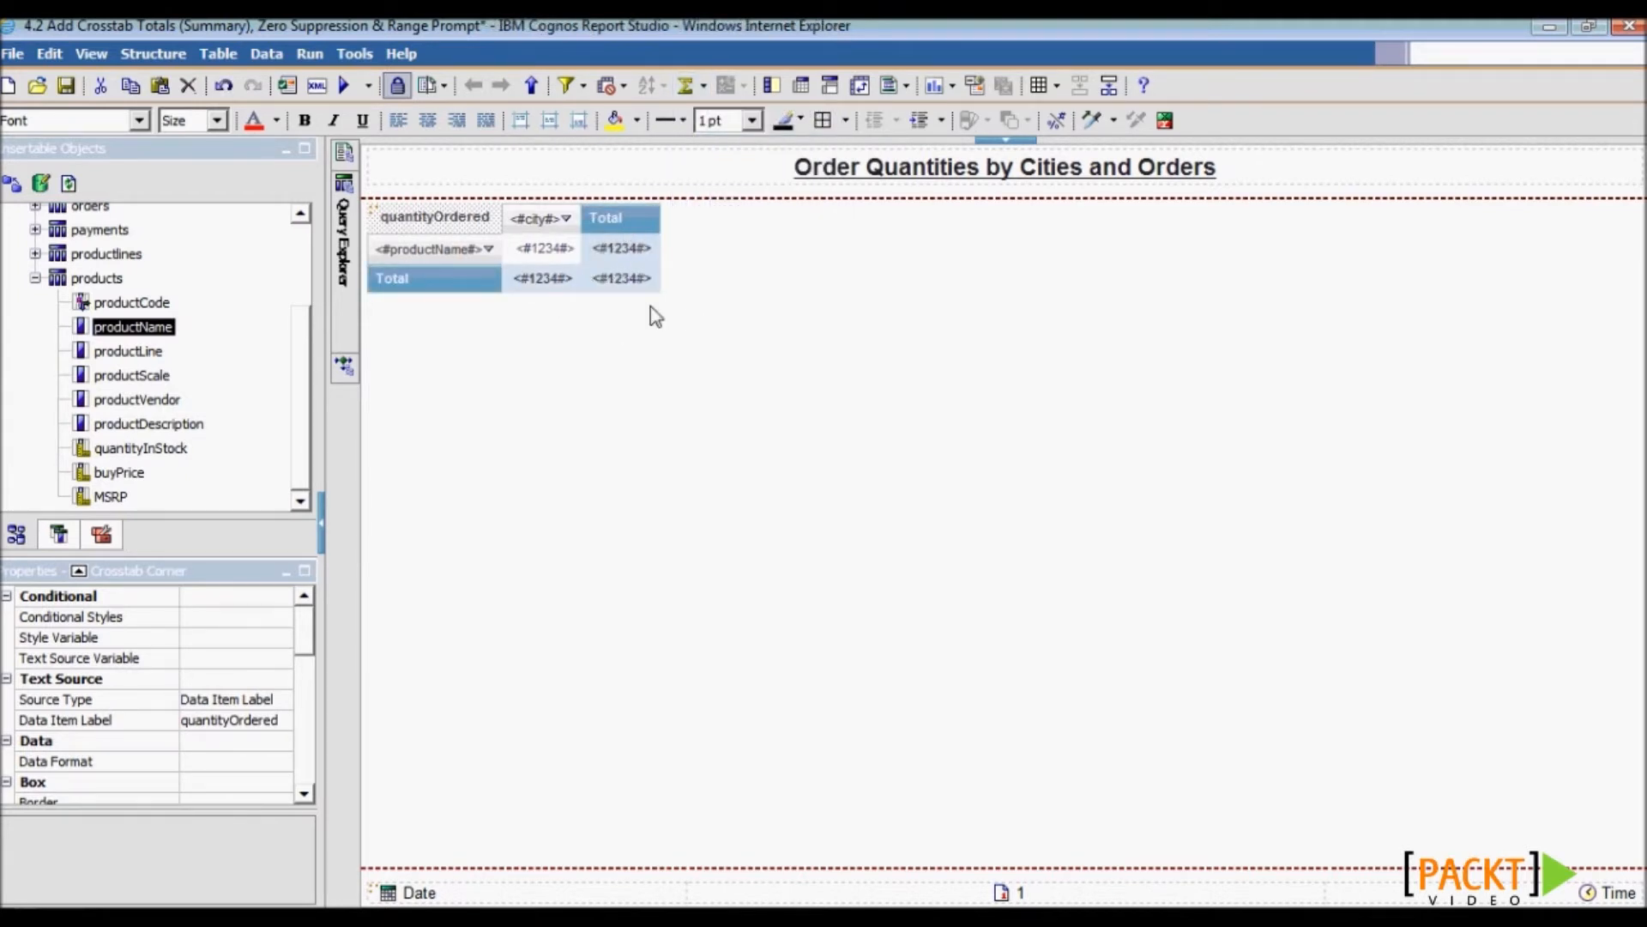
mouse_move(343, 238)
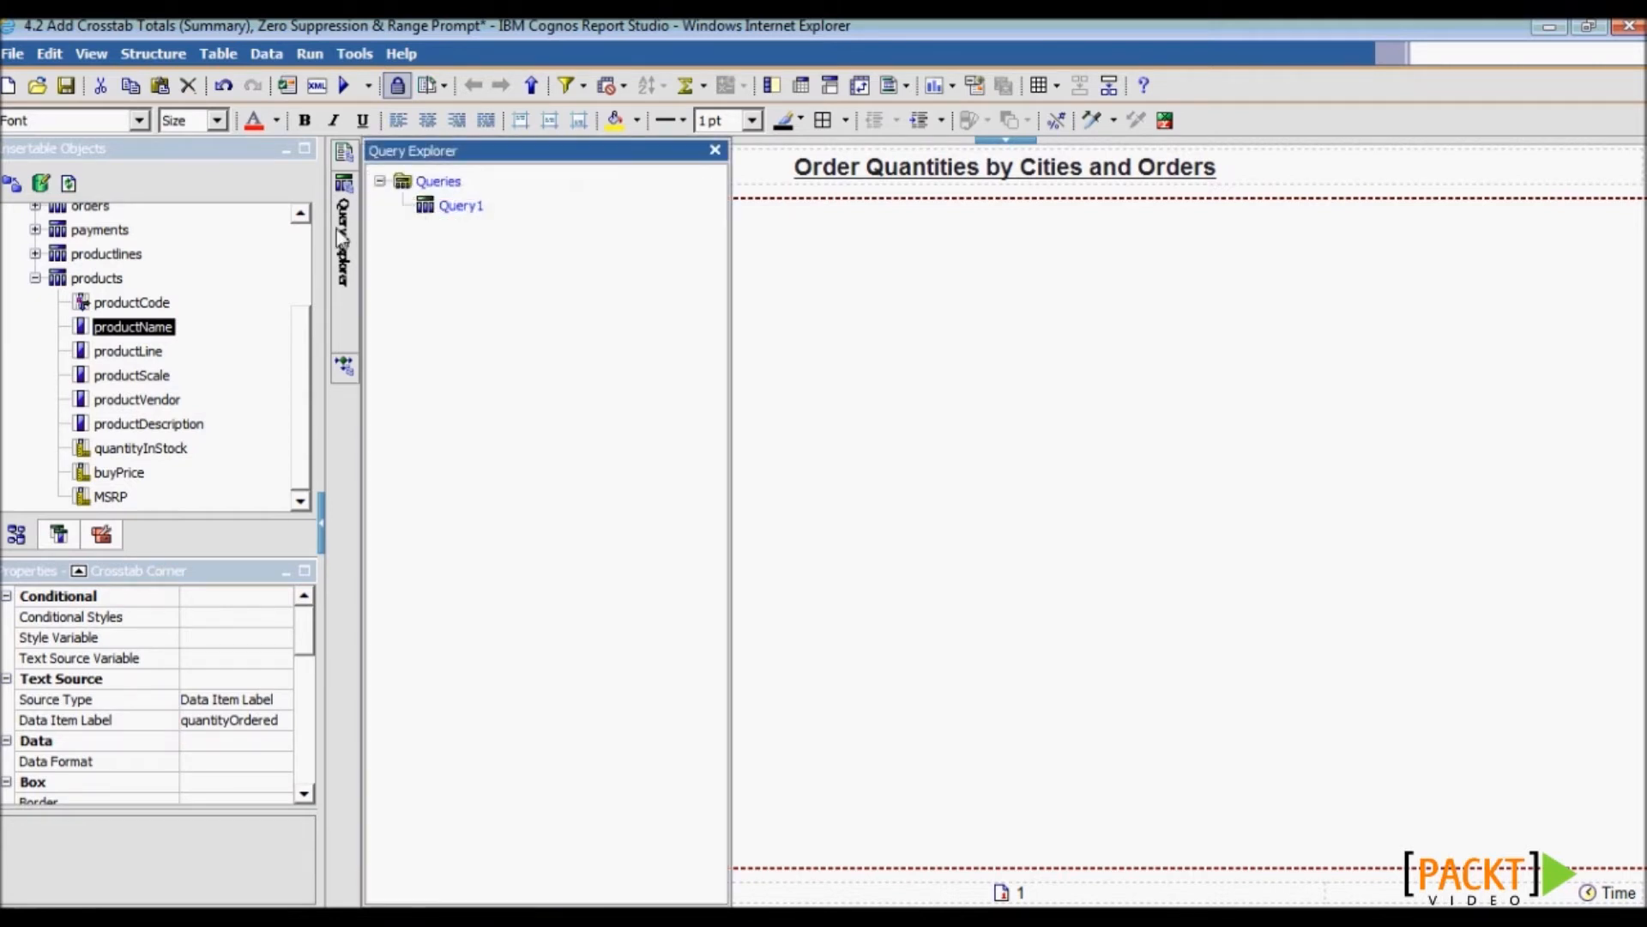
click(460, 208)
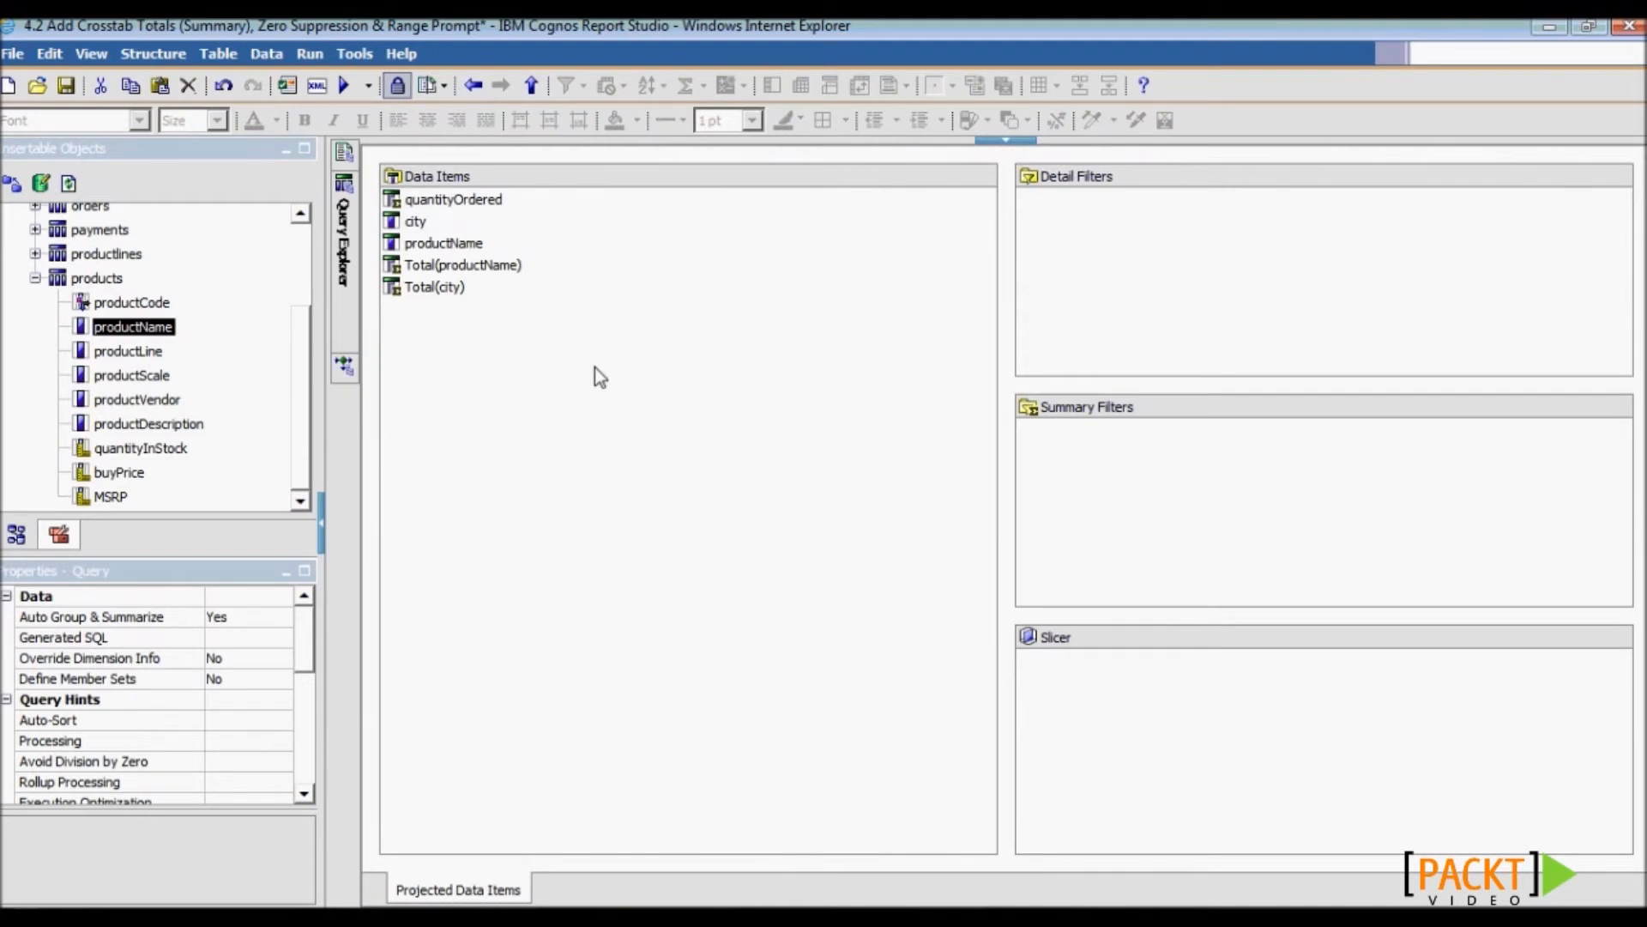
click(69, 542)
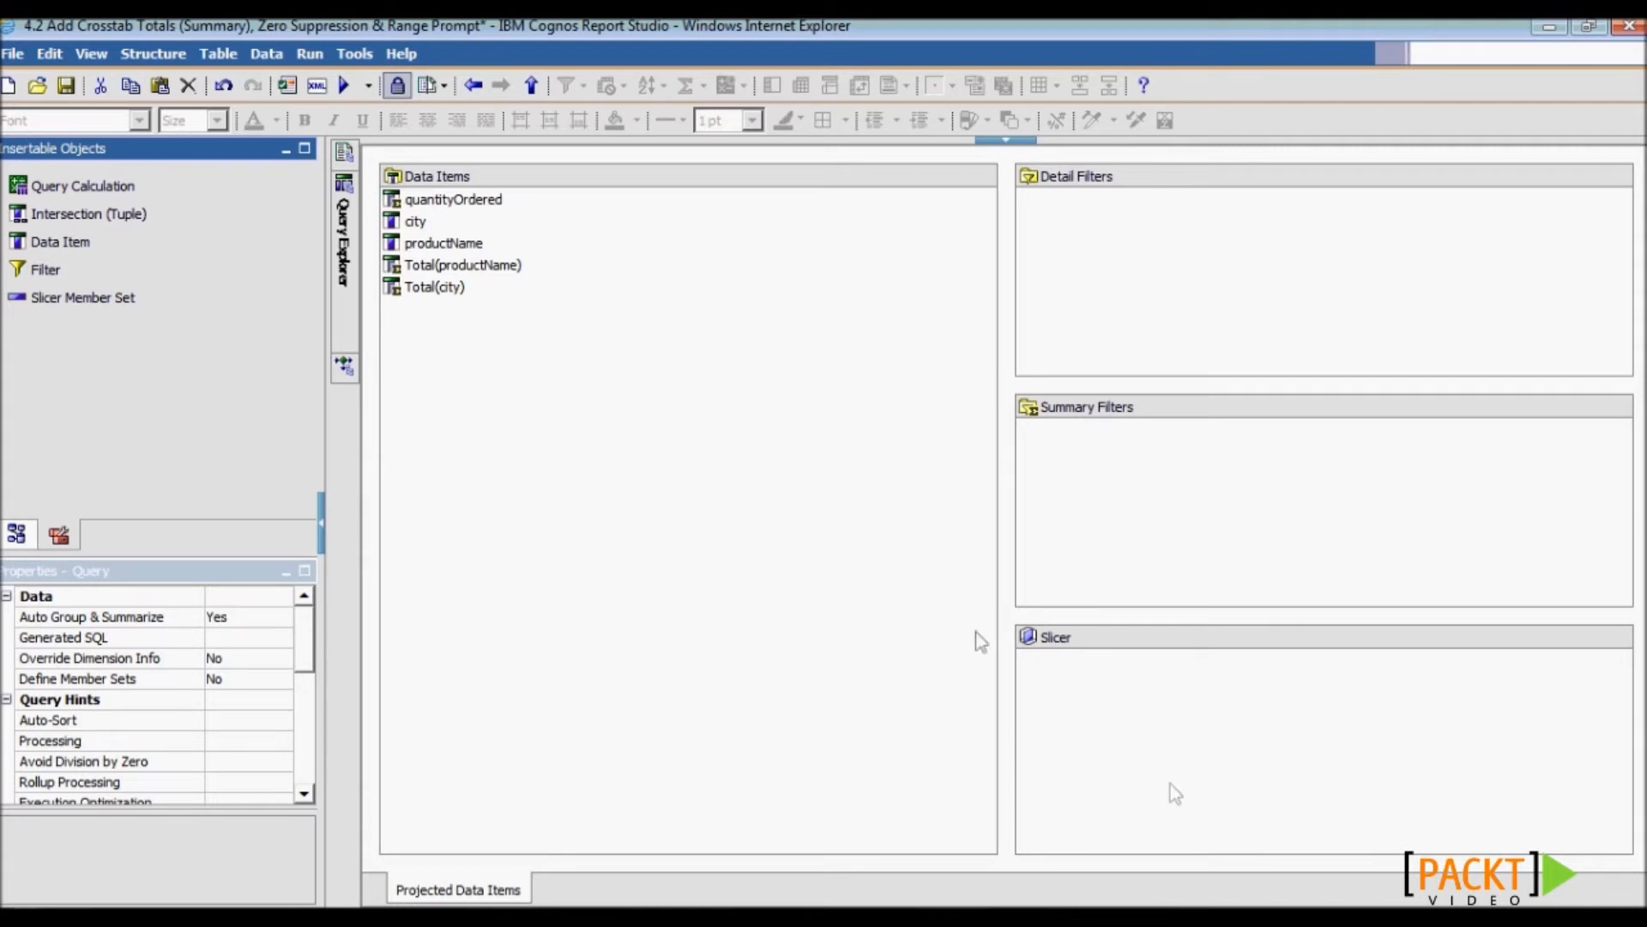
click(82, 270)
drag(83, 269, 1084, 207)
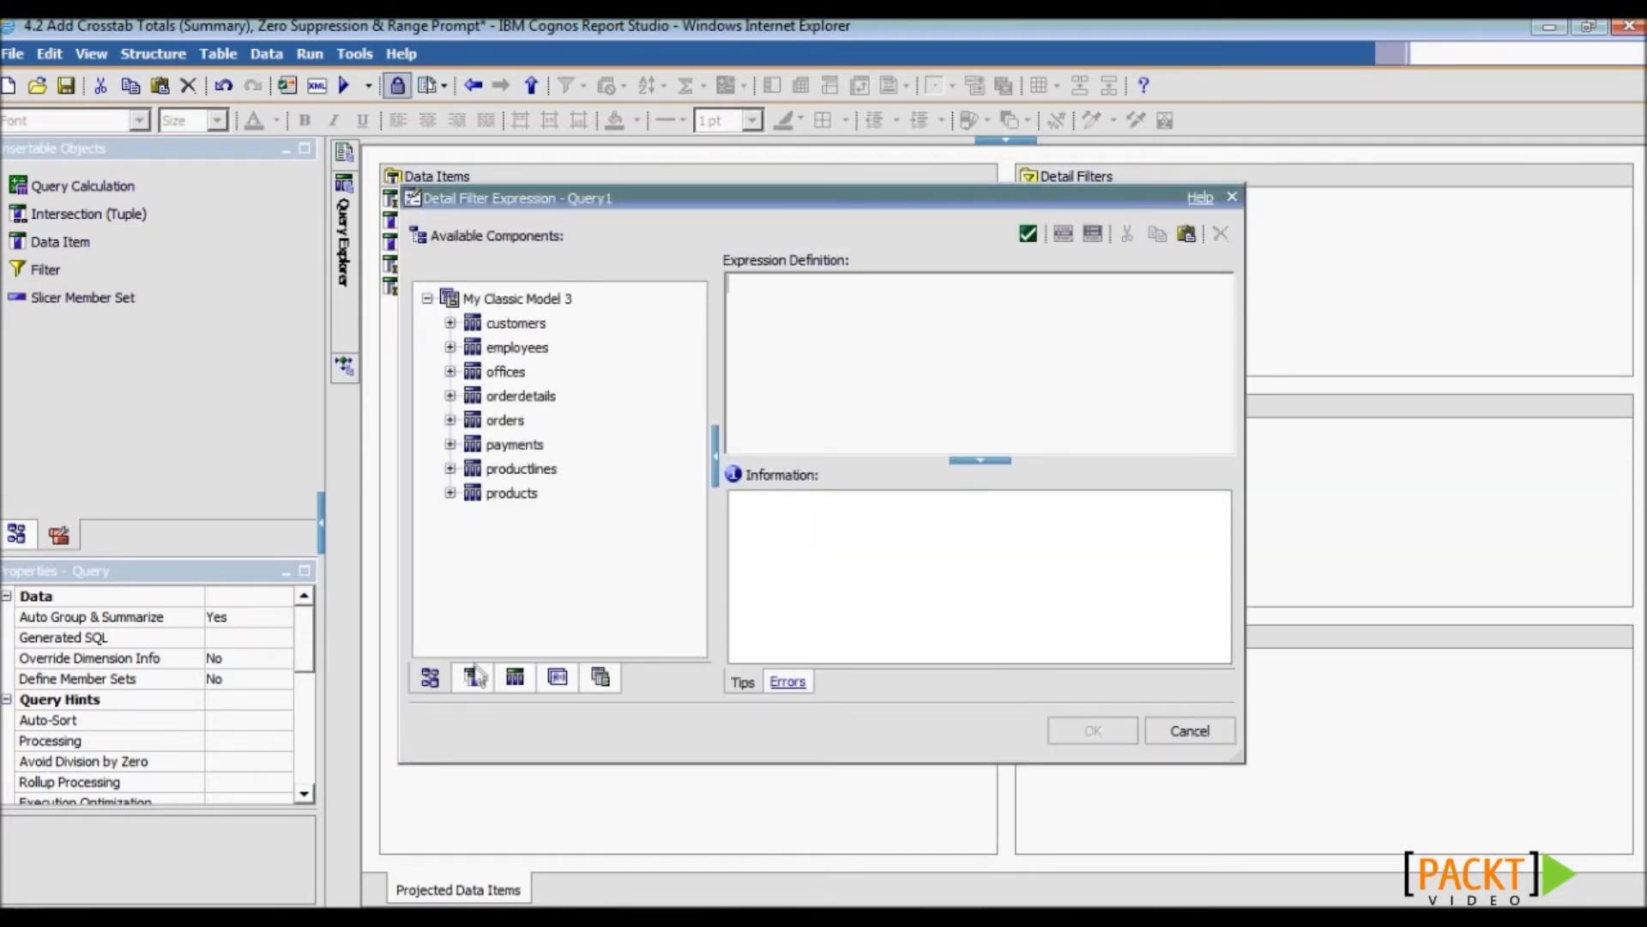
- Define the detail filter as [orderDate] between ?Start? and ?End?
click(450, 420)
drag(538, 469, 870, 348)
text(betwee)
text(n )
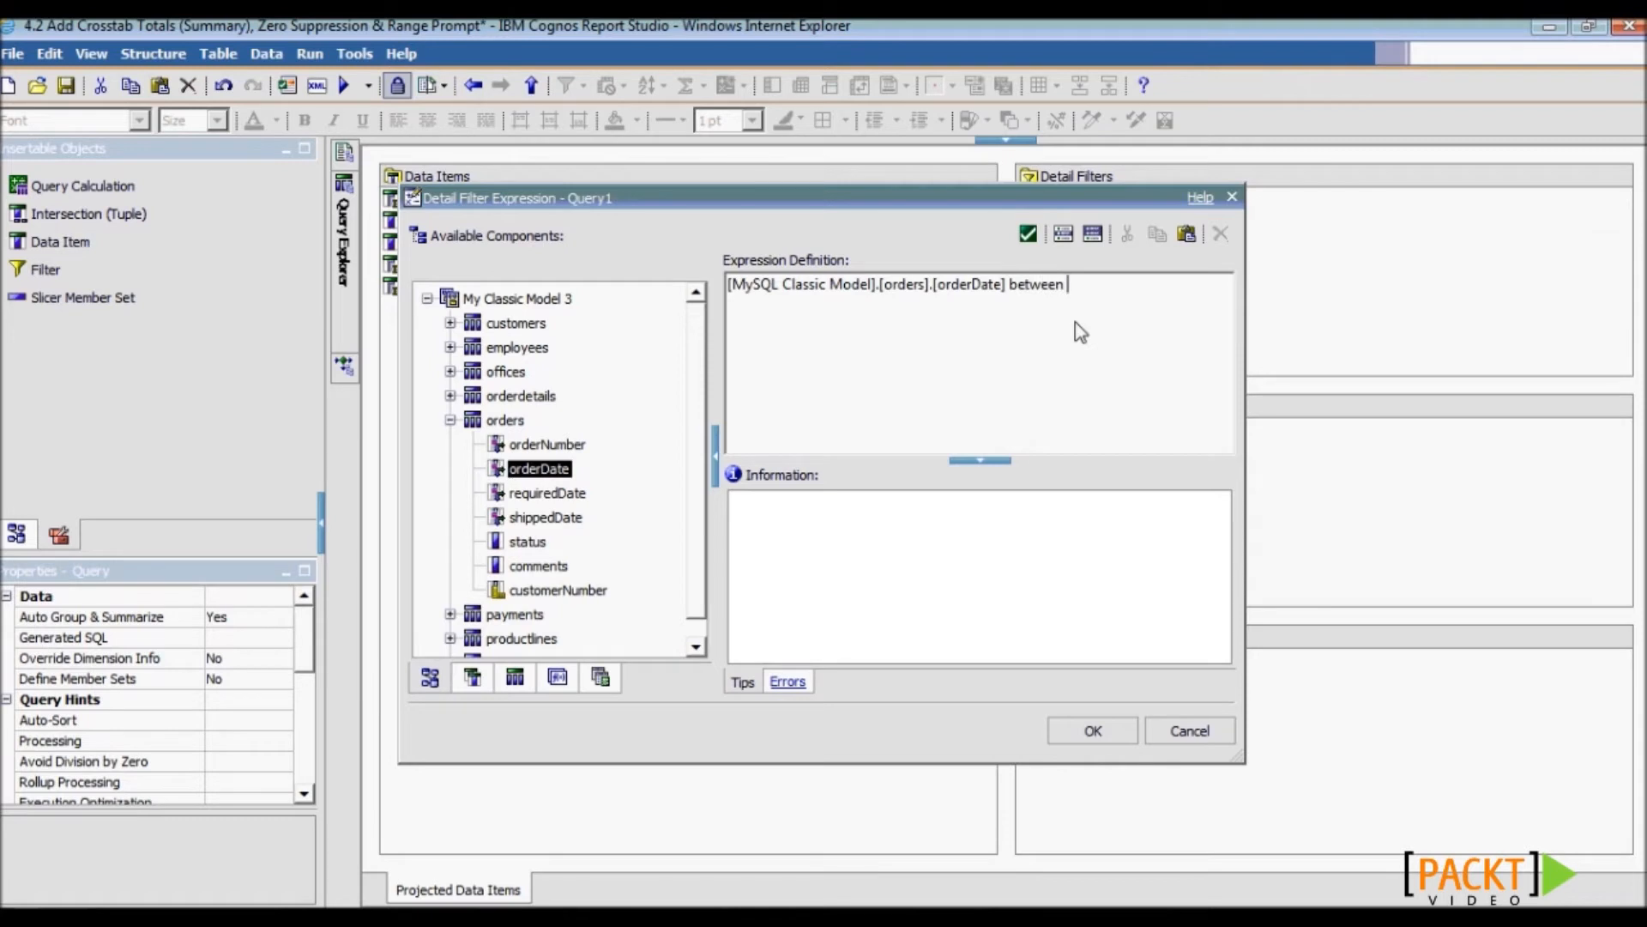
text(?Start? and ?End?)
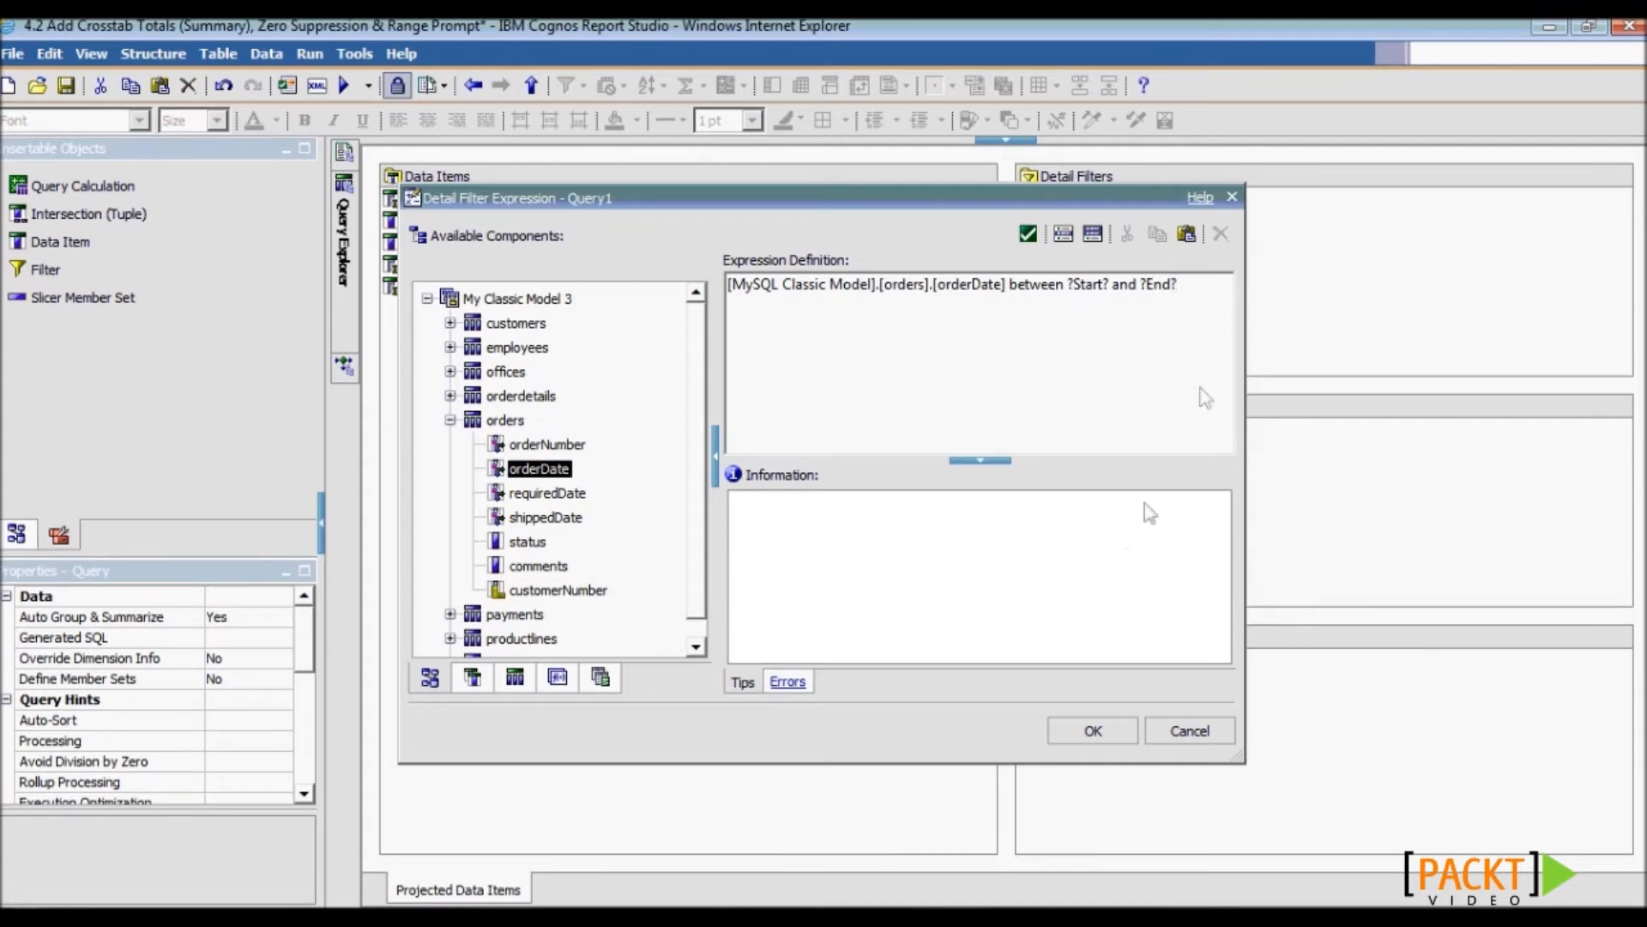
click(1120, 726)
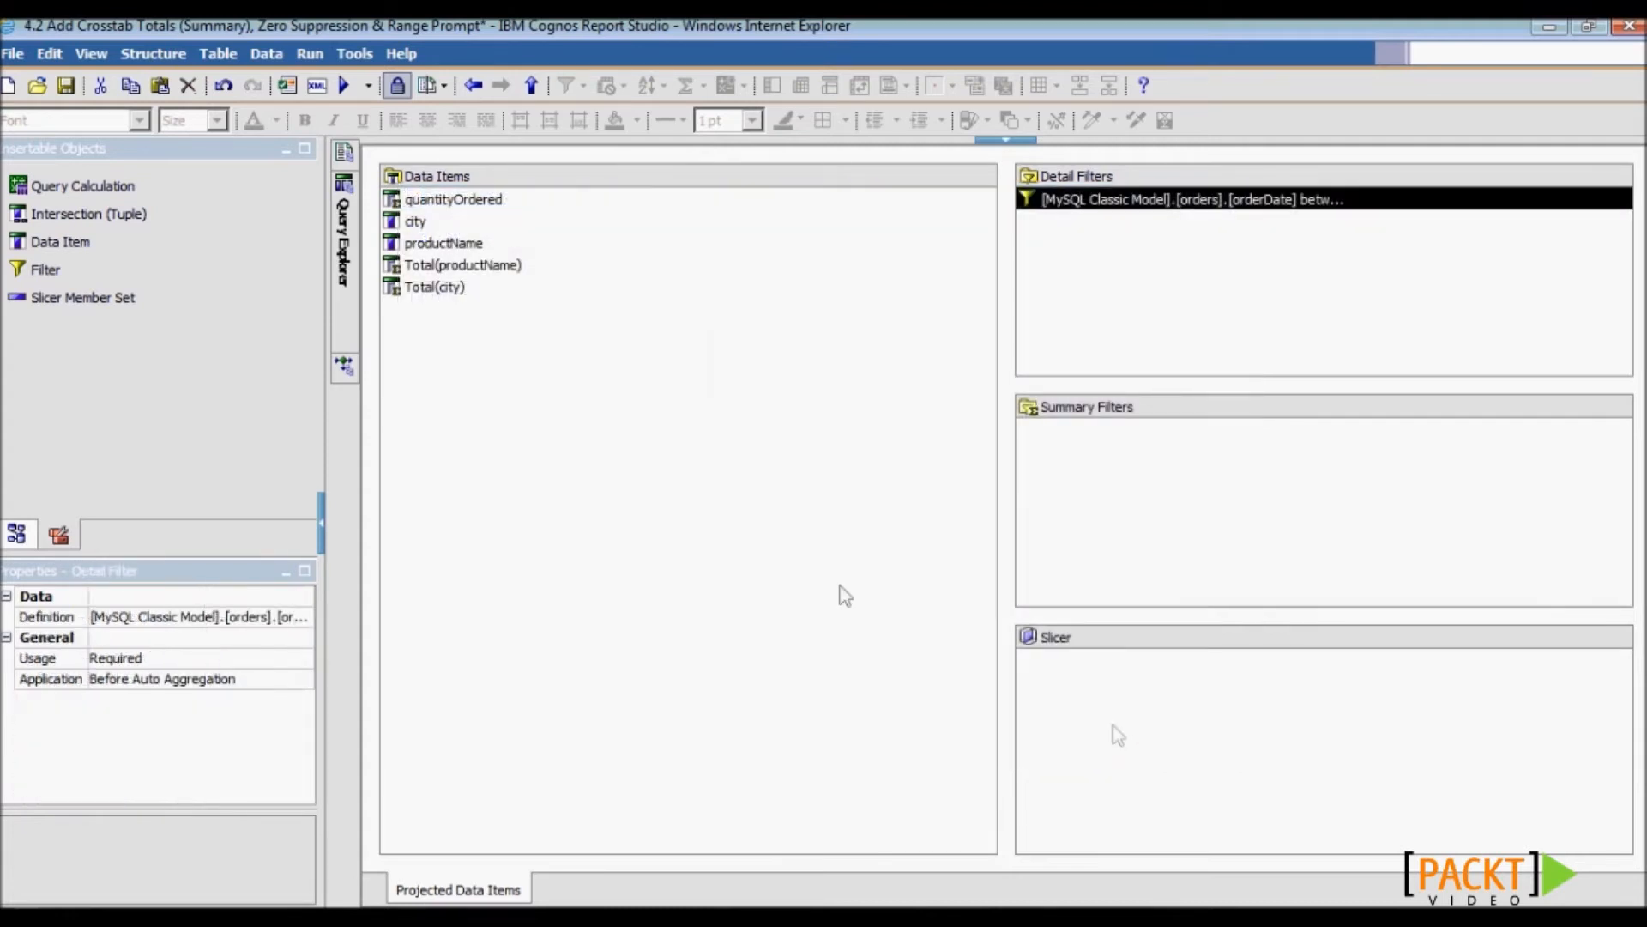
- Add a new prompt page and open Prompt Page1 for editing
mouse_move(344, 156)
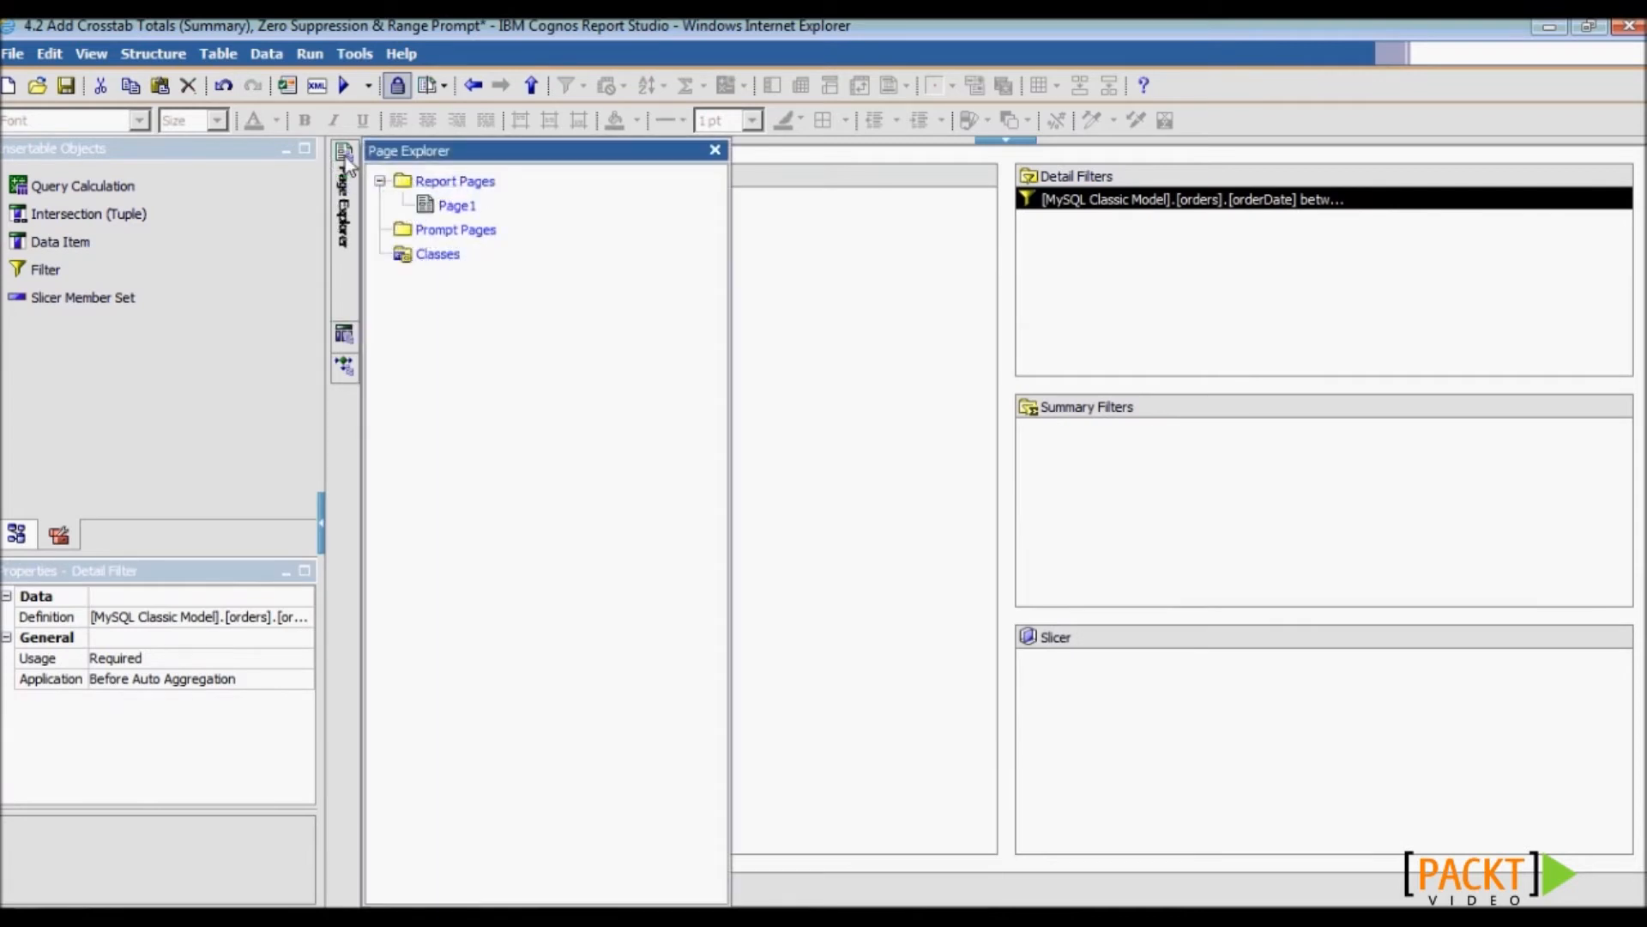
click(460, 237)
drag(43, 185, 466, 203)
double_click(463, 203)
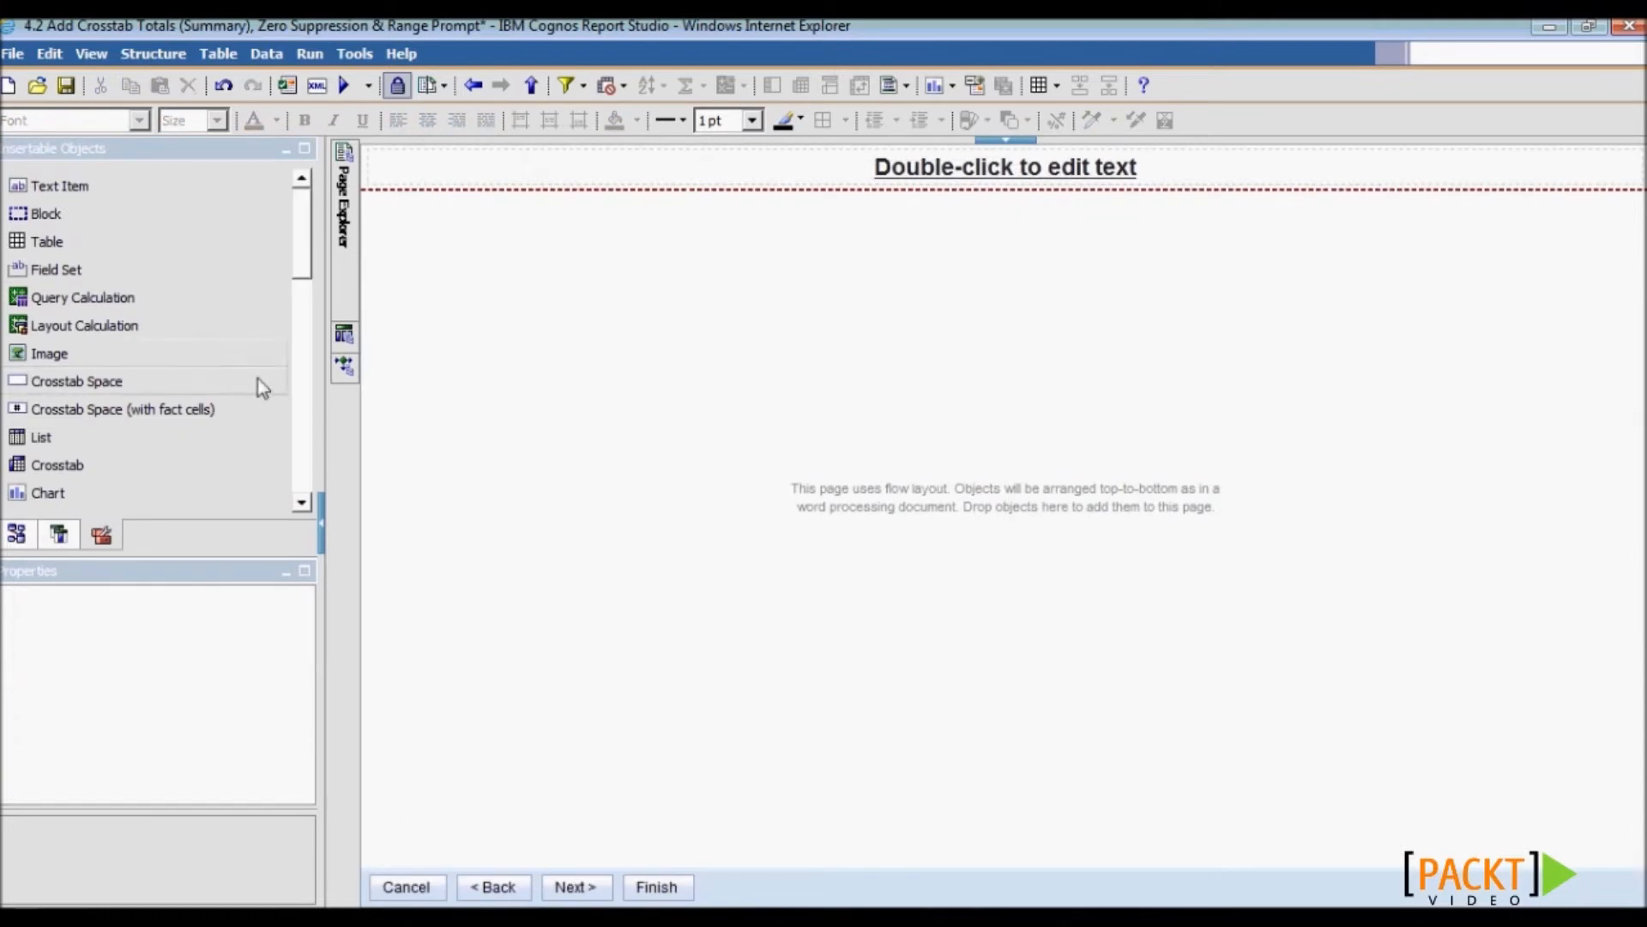
drag(297, 257, 302, 481)
- Place a date prompt bound to the existing Start parameter
drag(125, 364, 581, 361)
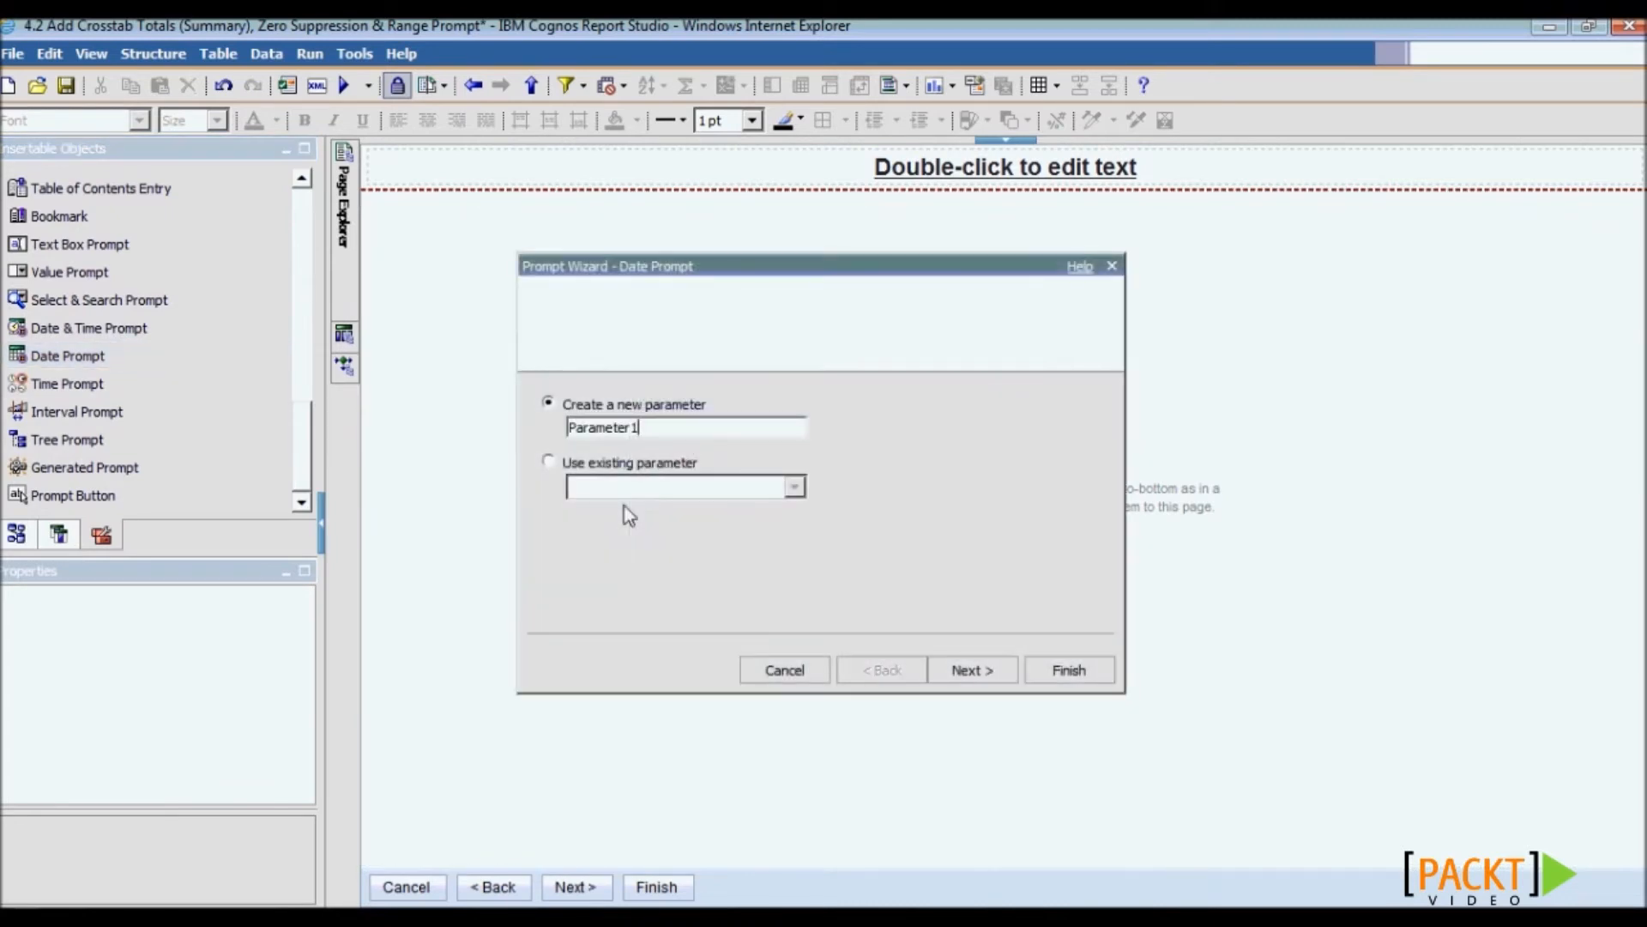
click(549, 461)
click(626, 488)
click(626, 551)
click(1053, 672)
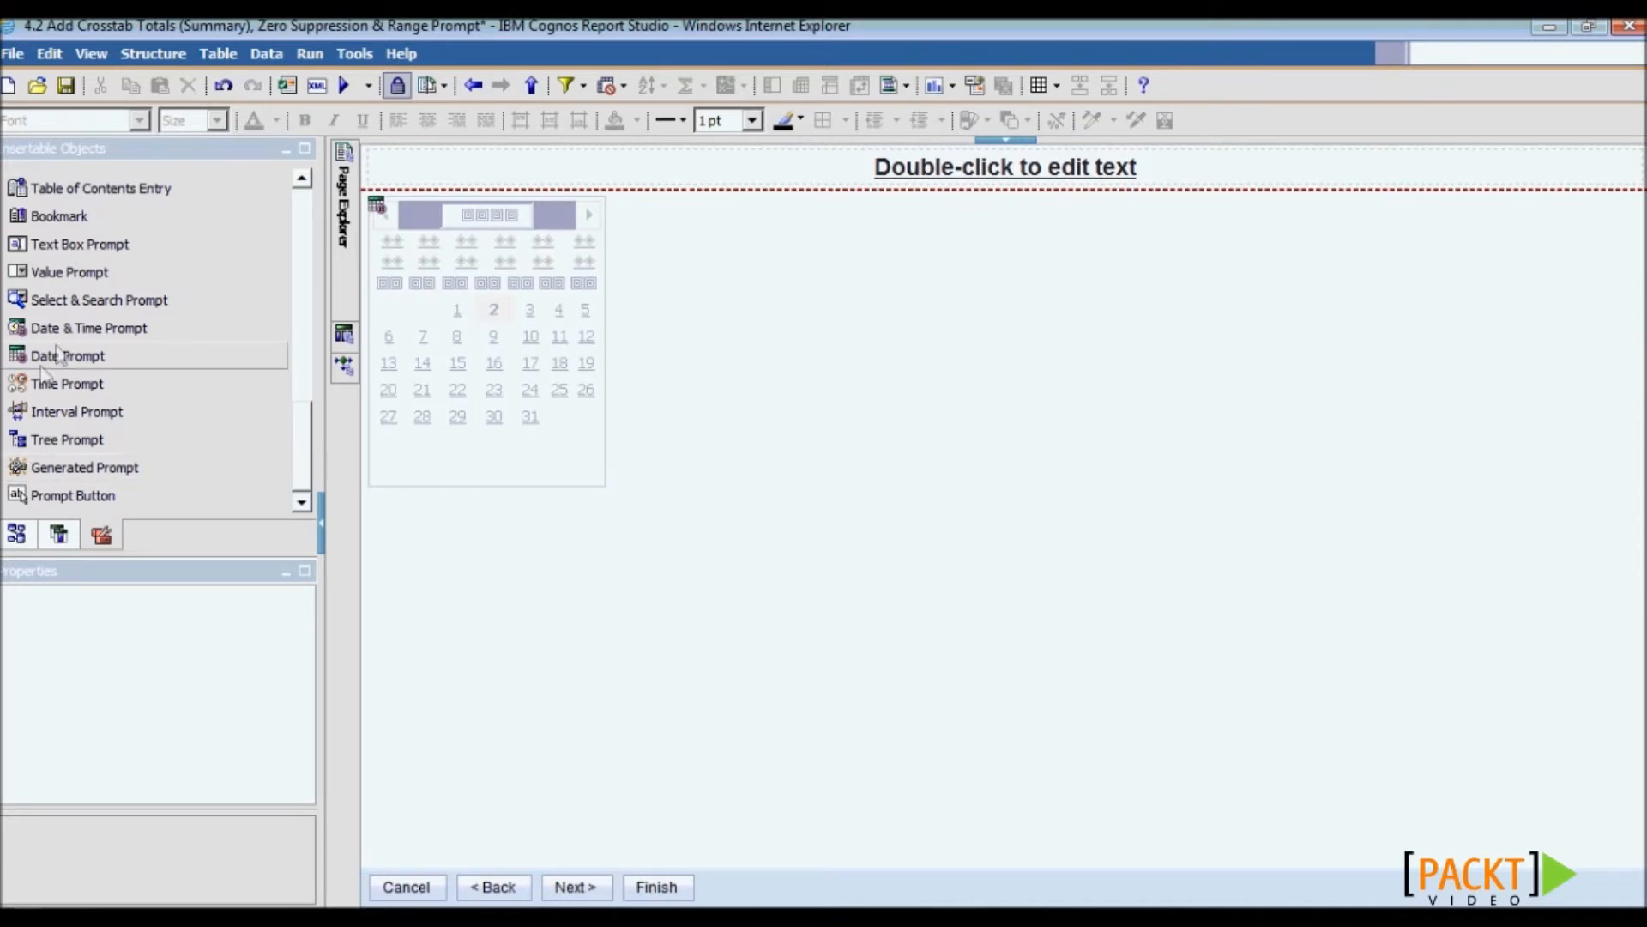
- Place a second date prompt bound to the existing End parameter
drag(60, 355, 719, 403)
click(548, 462)
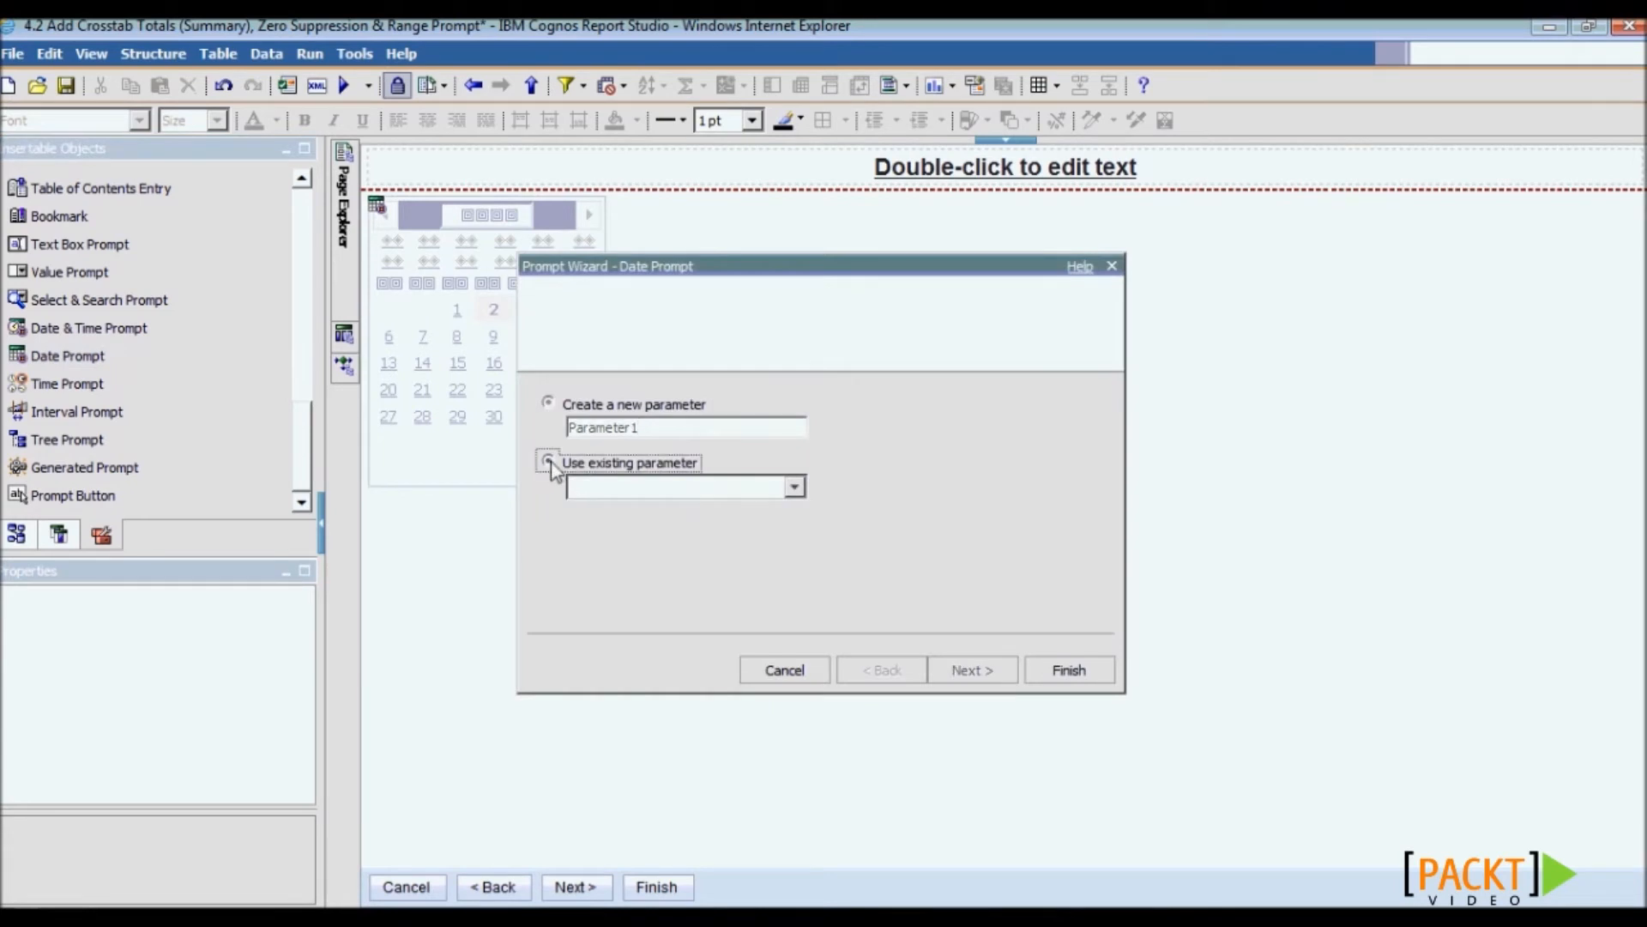
click(690, 496)
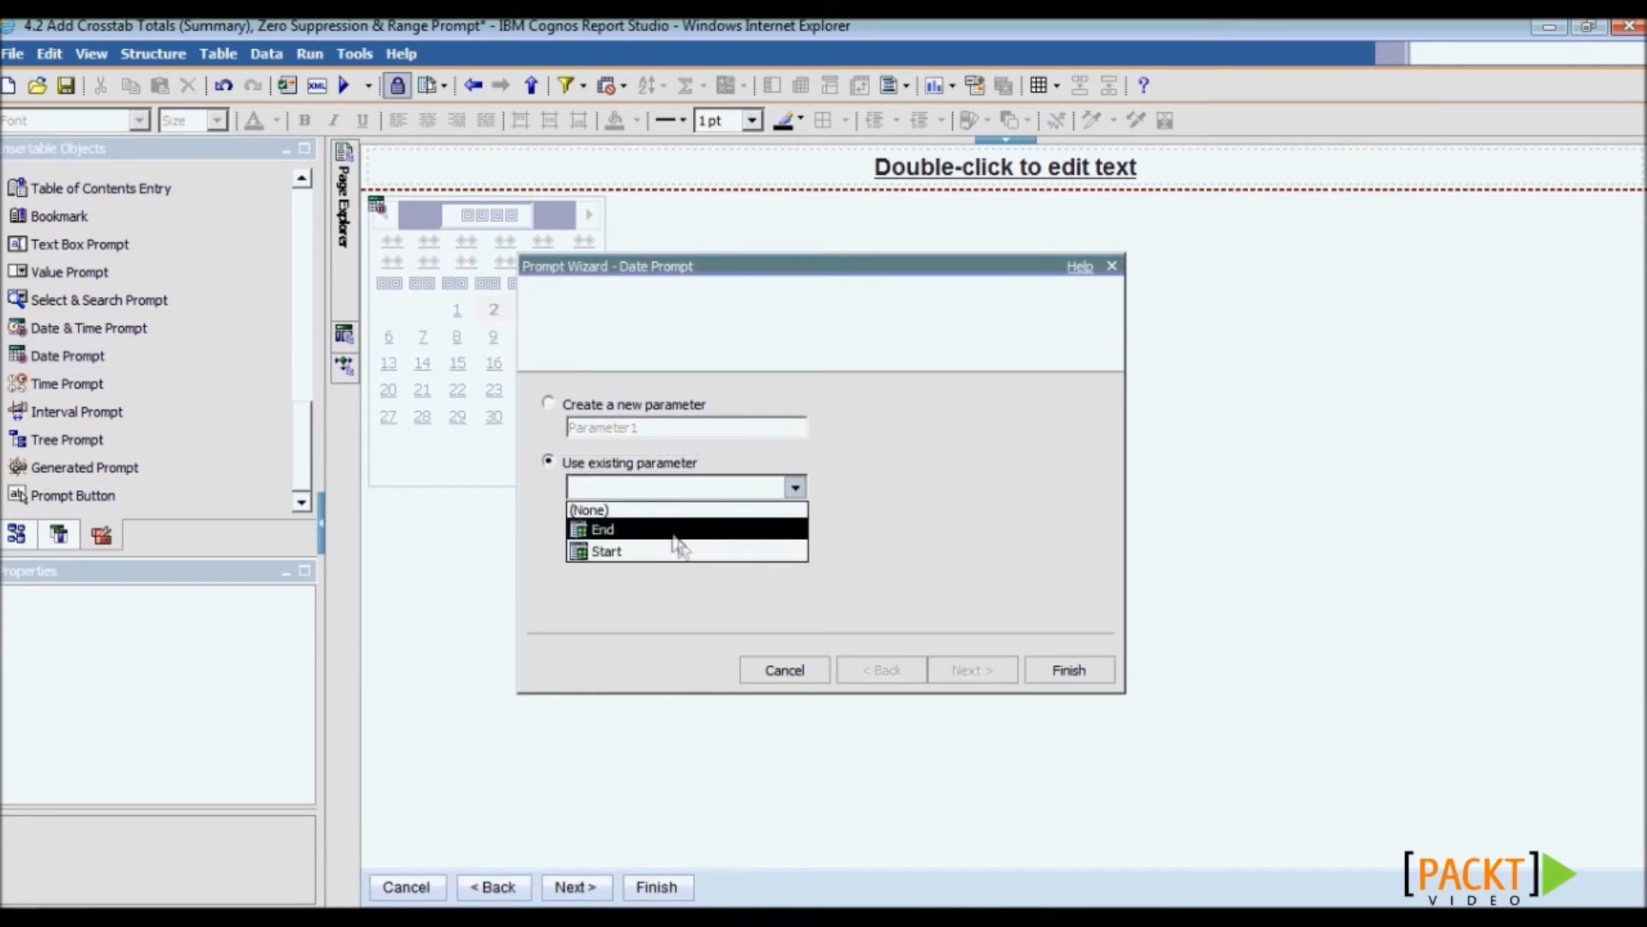
click(683, 529)
click(1074, 676)
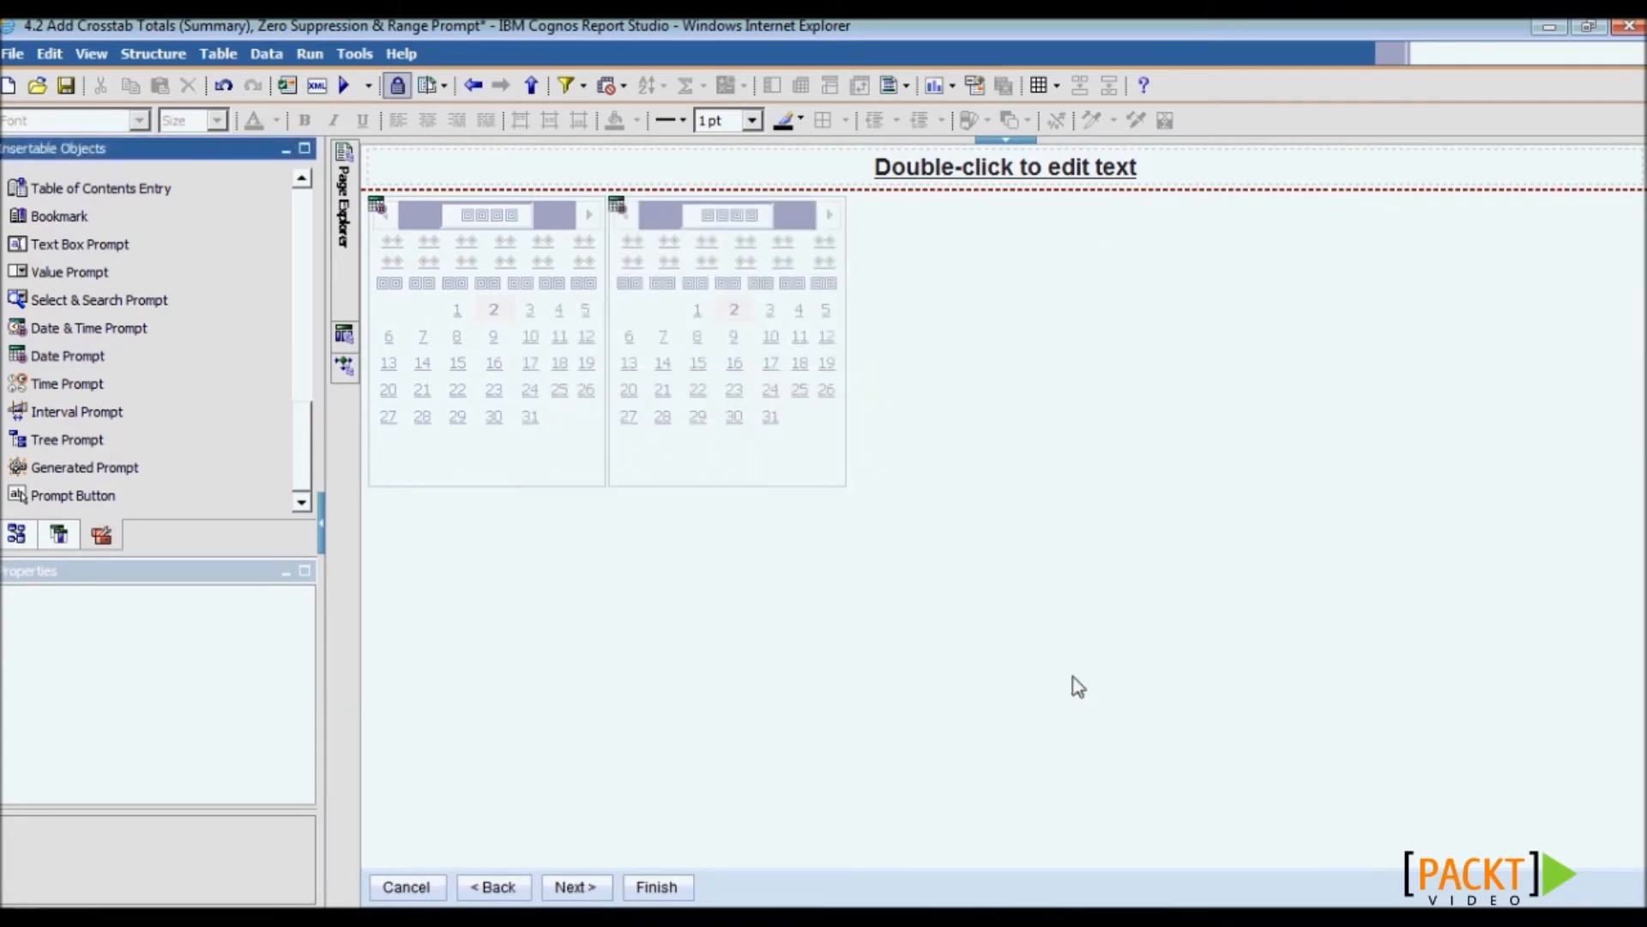
- Check both date prompts' properties and return to the crosstab report page
click(517, 472)
click(665, 472)
click(549, 465)
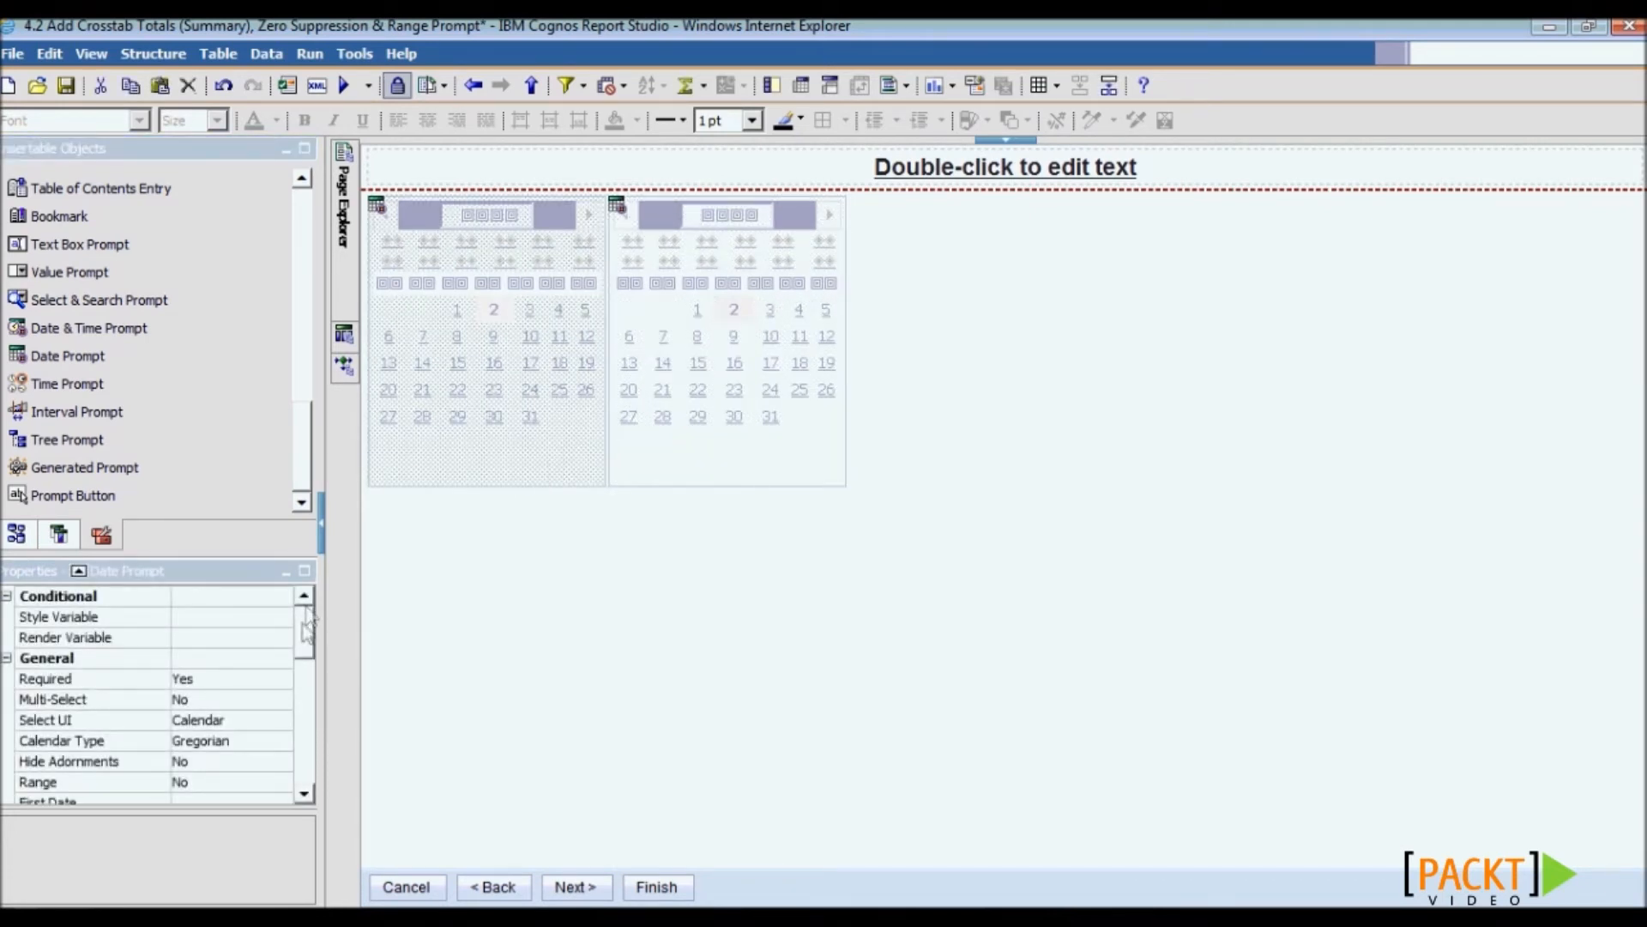
click(306, 665)
scroll(305, 667, down, 2)
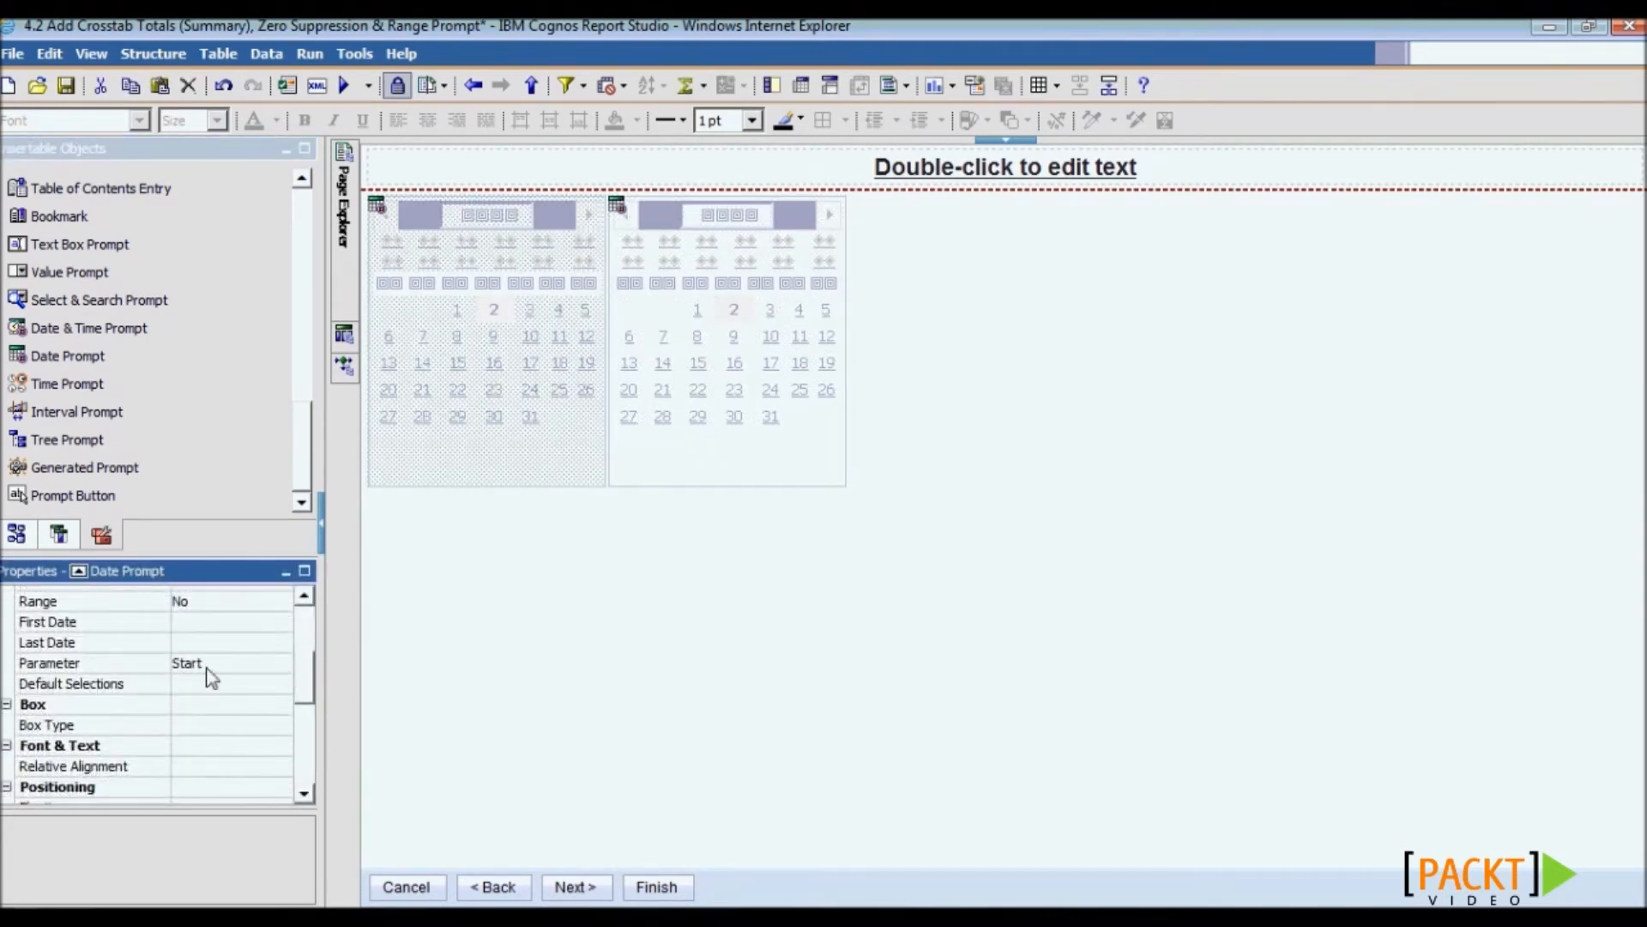
click(646, 465)
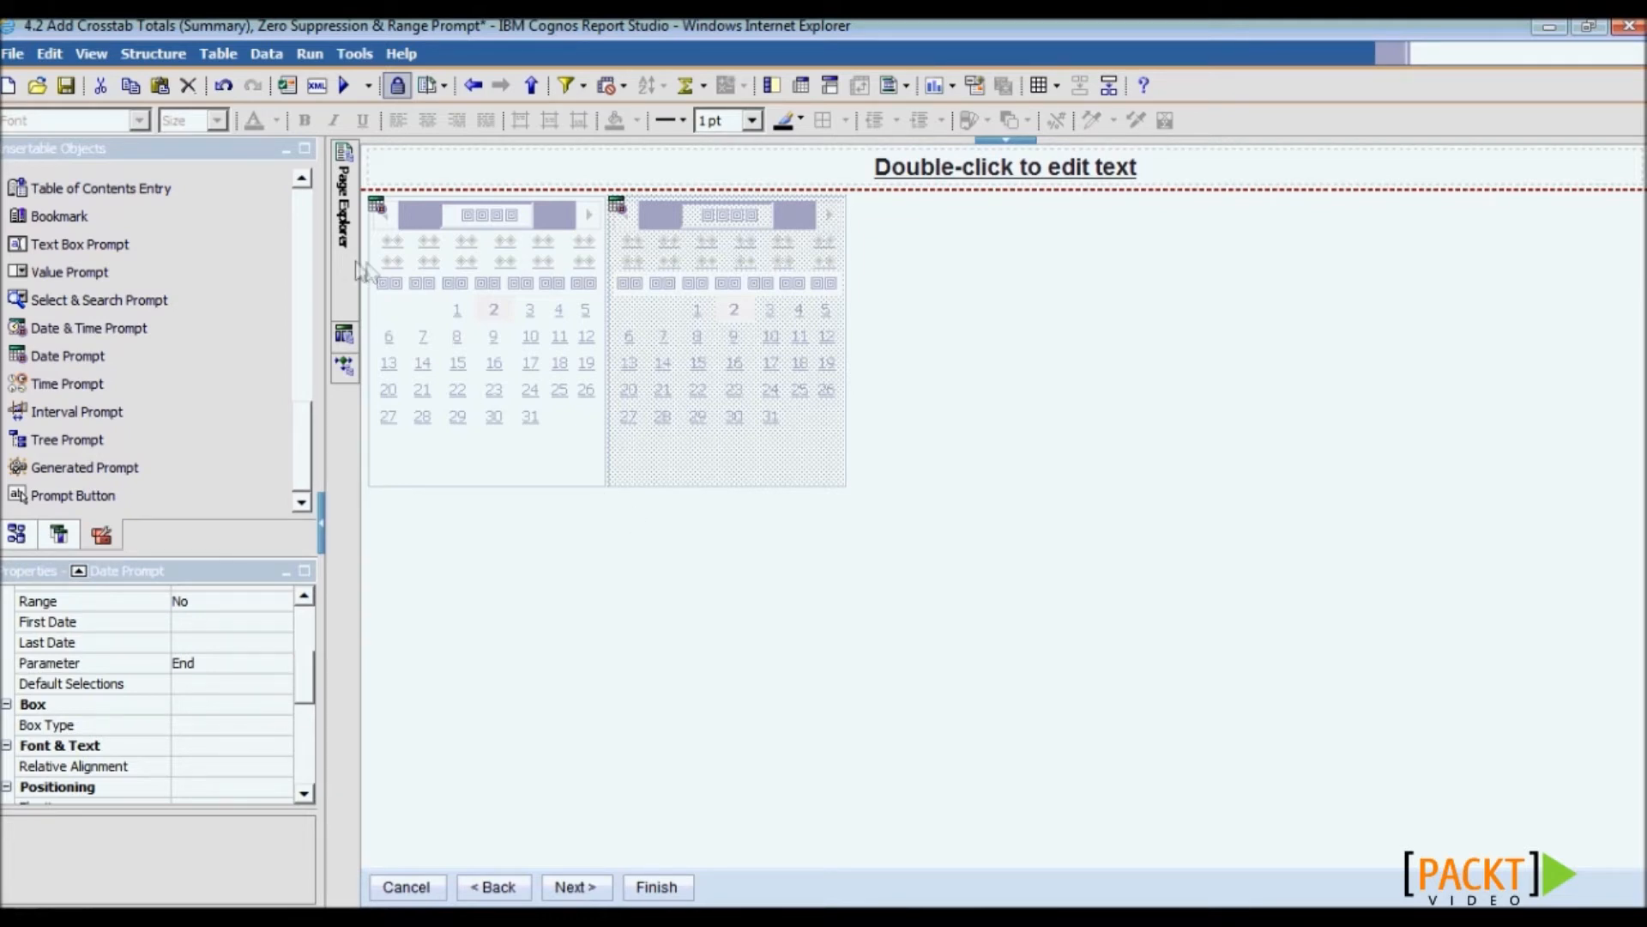
mouse_move(347, 260)
click(461, 208)
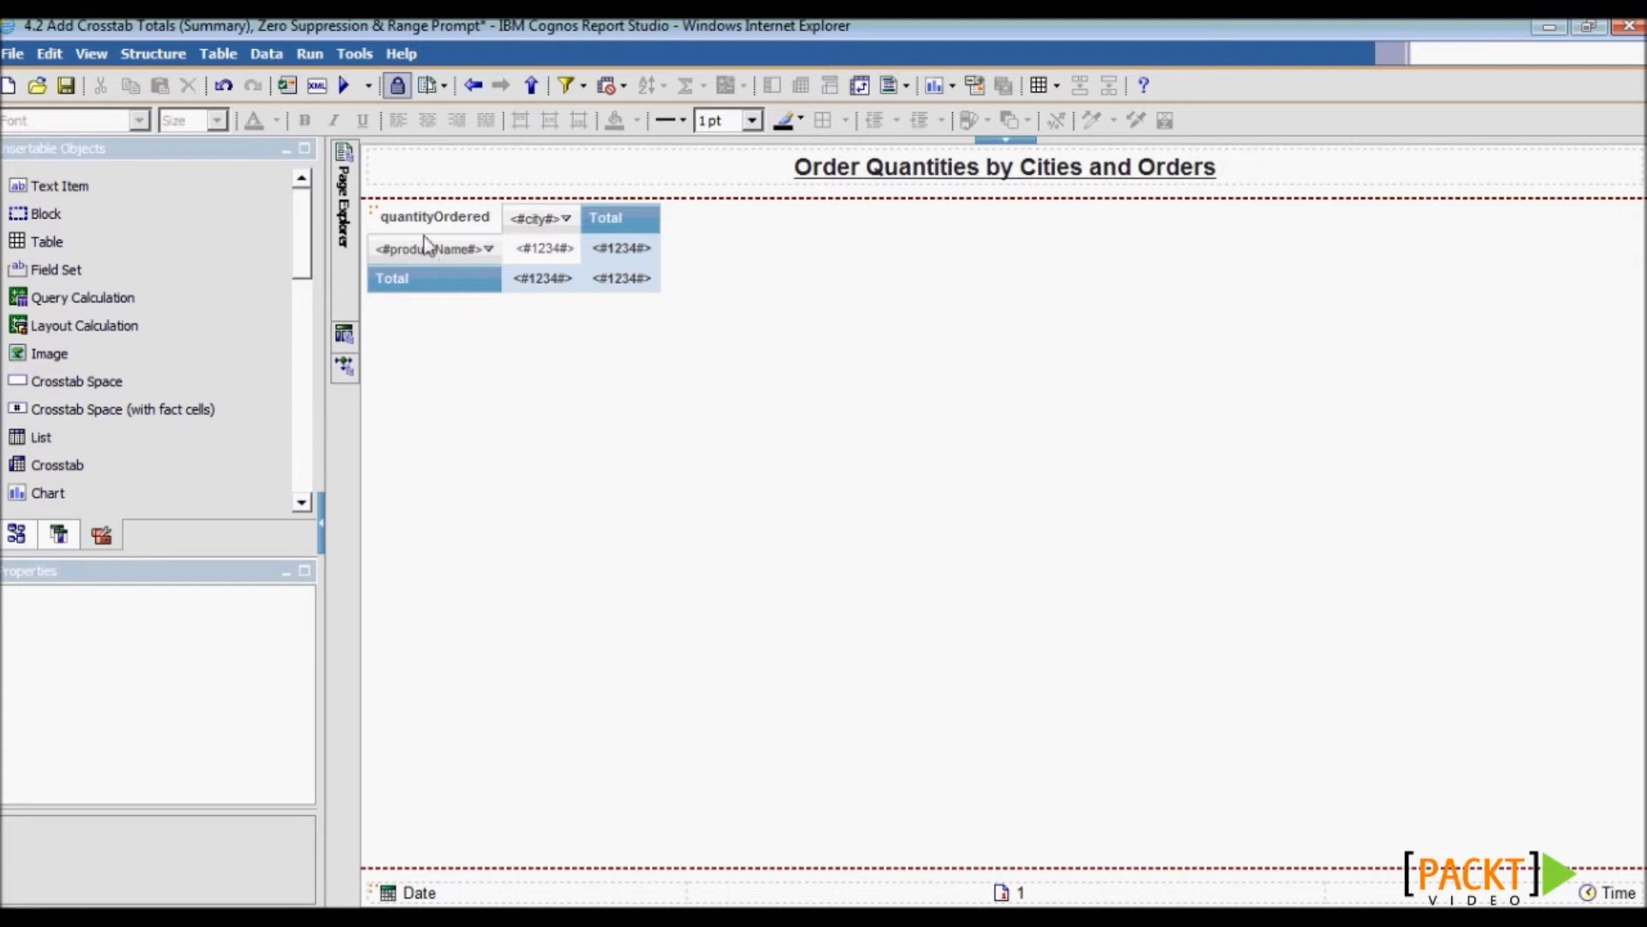
- Set the crosstab's zero suppression to Rows and columns and save the report
click(375, 219)
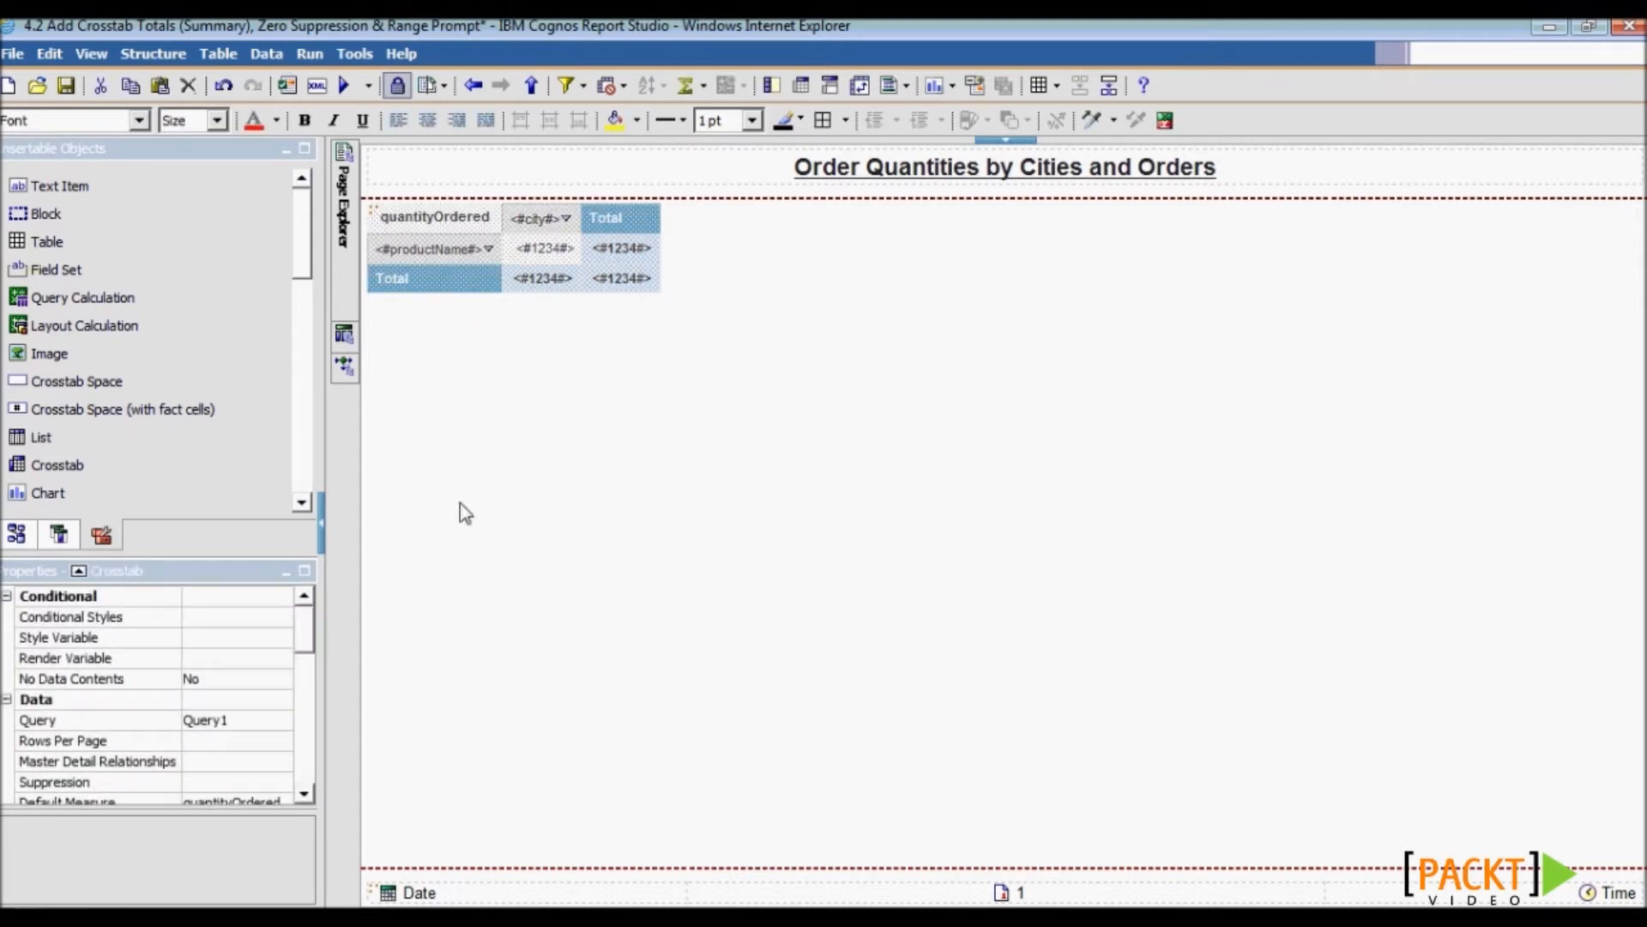
drag(309, 642, 309, 649)
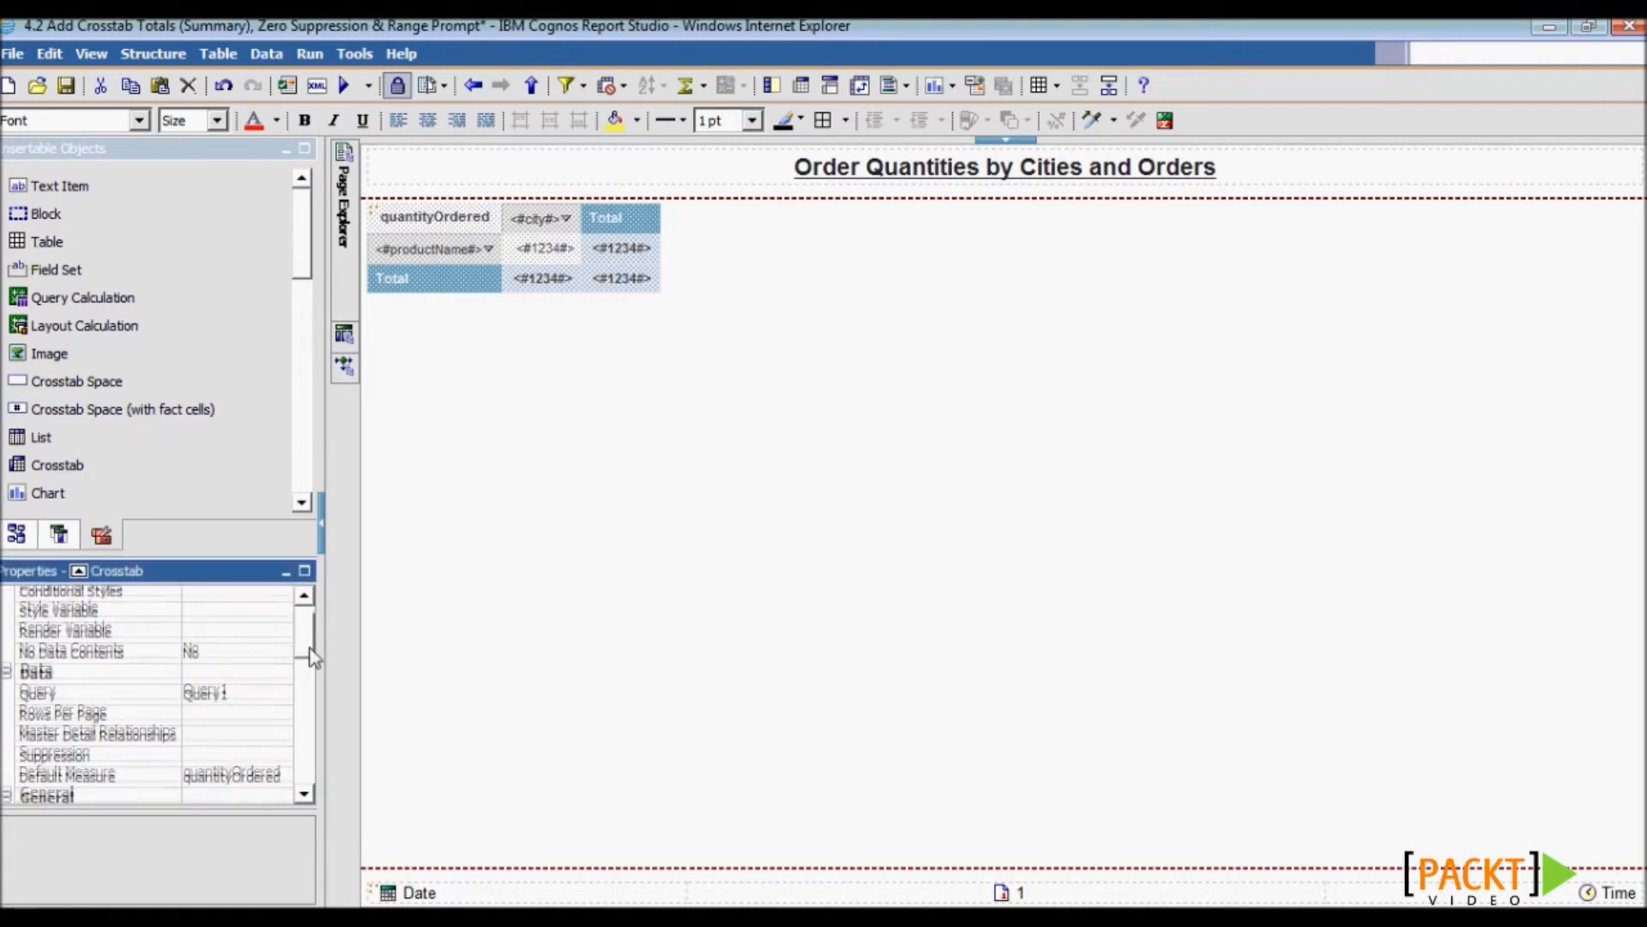
click(106, 750)
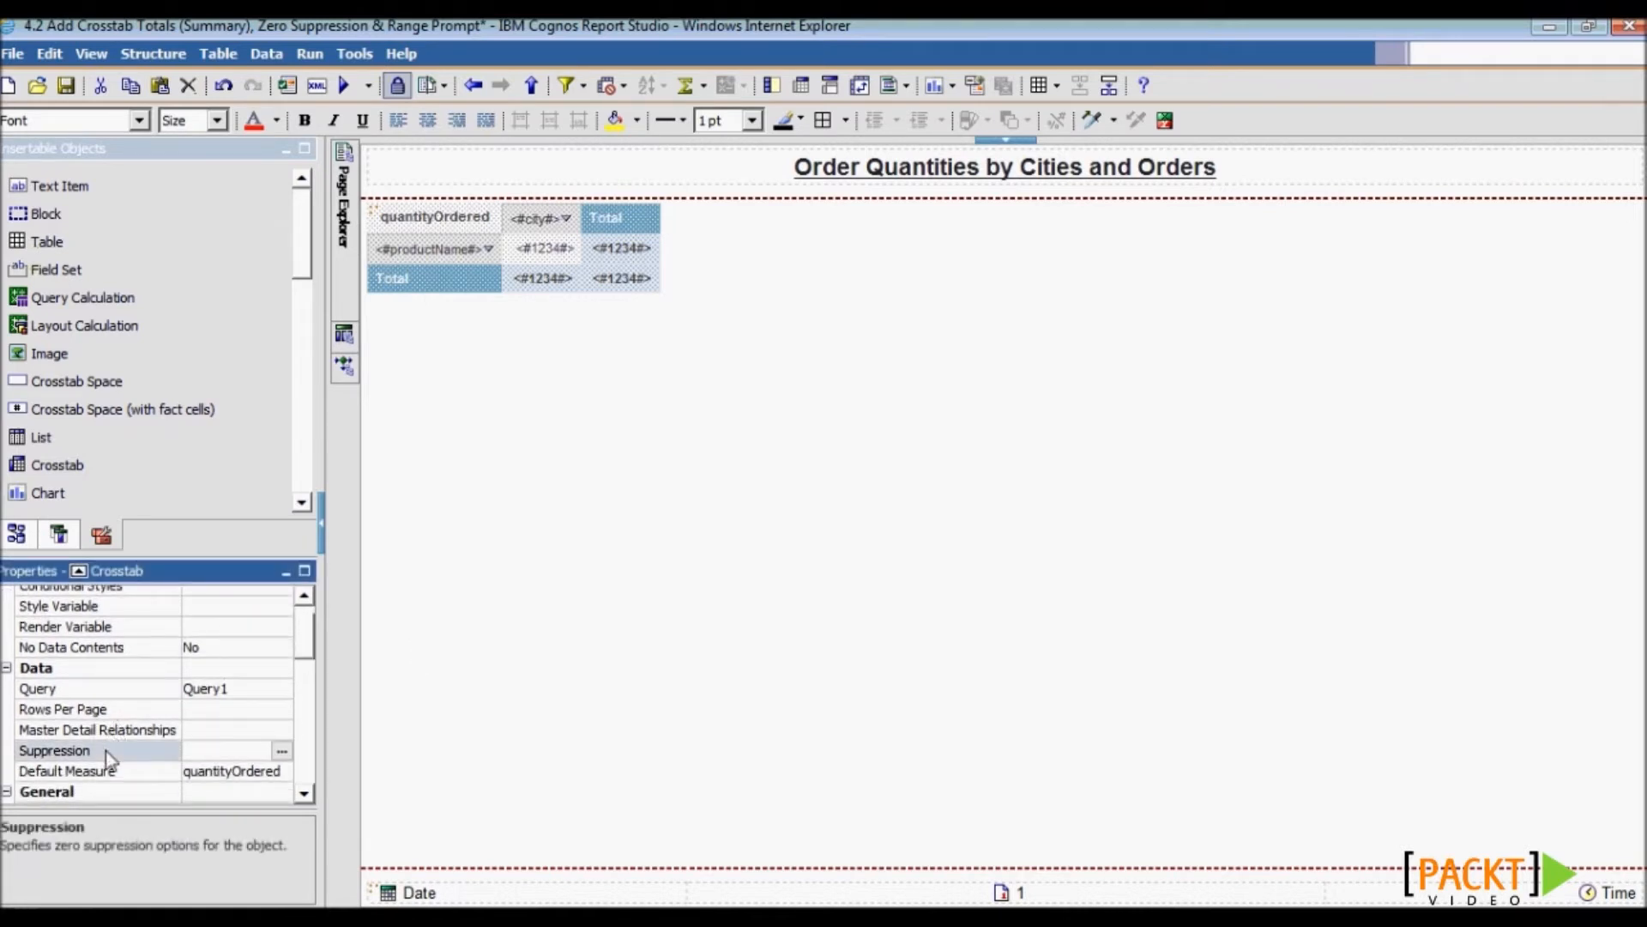
click(281, 751)
click(684, 458)
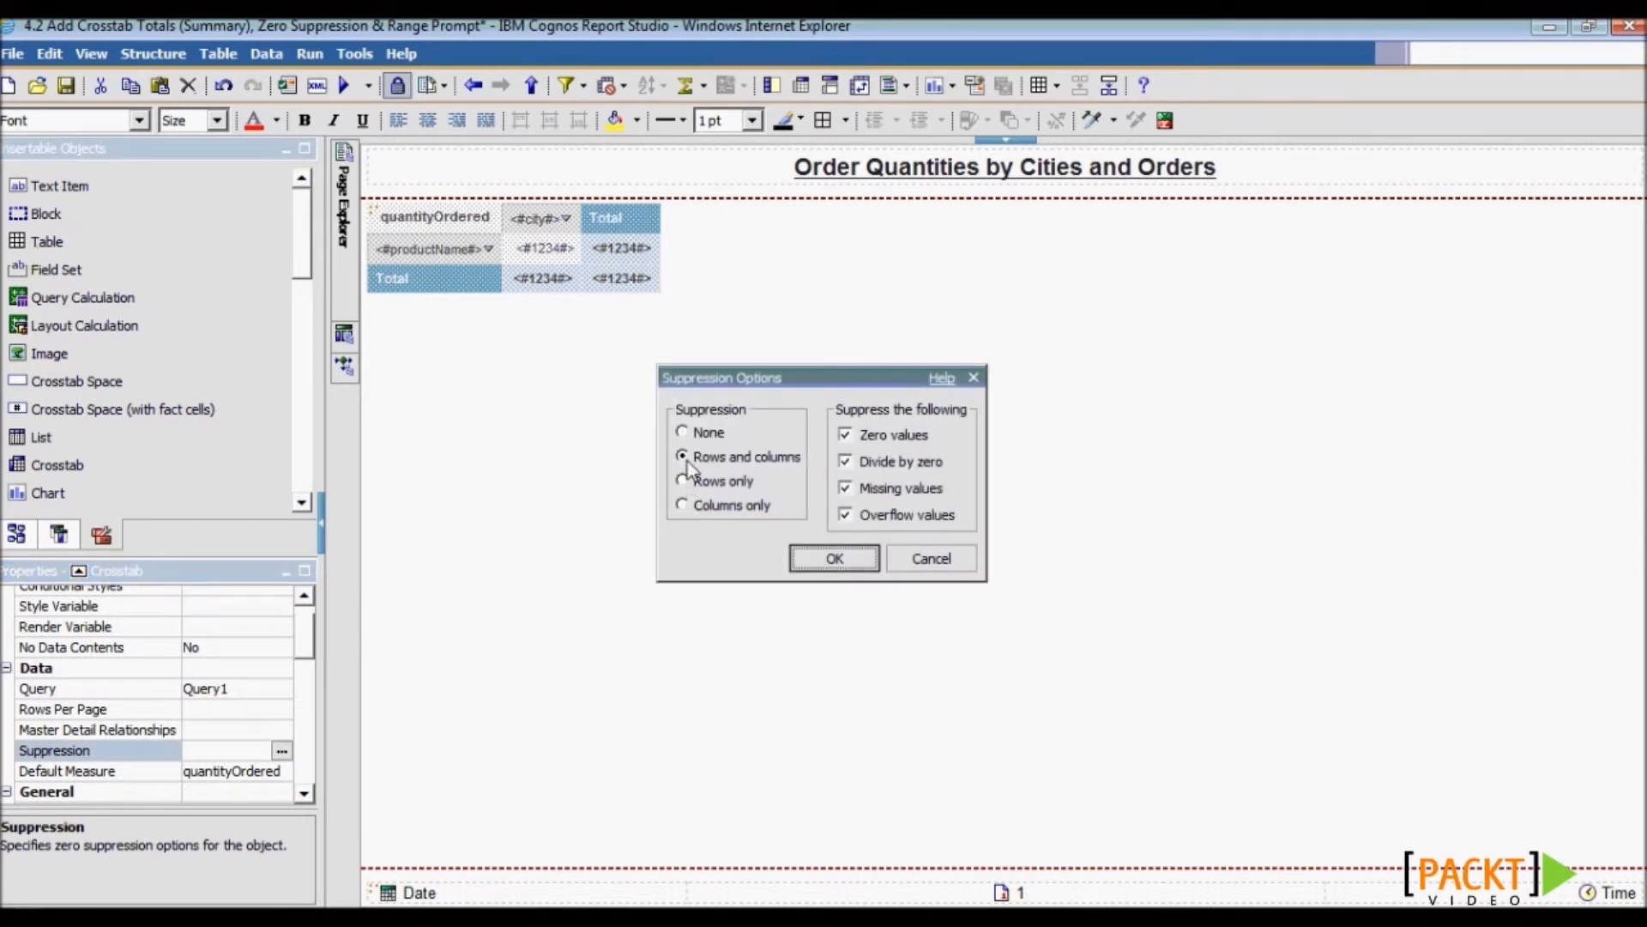
click(858, 566)
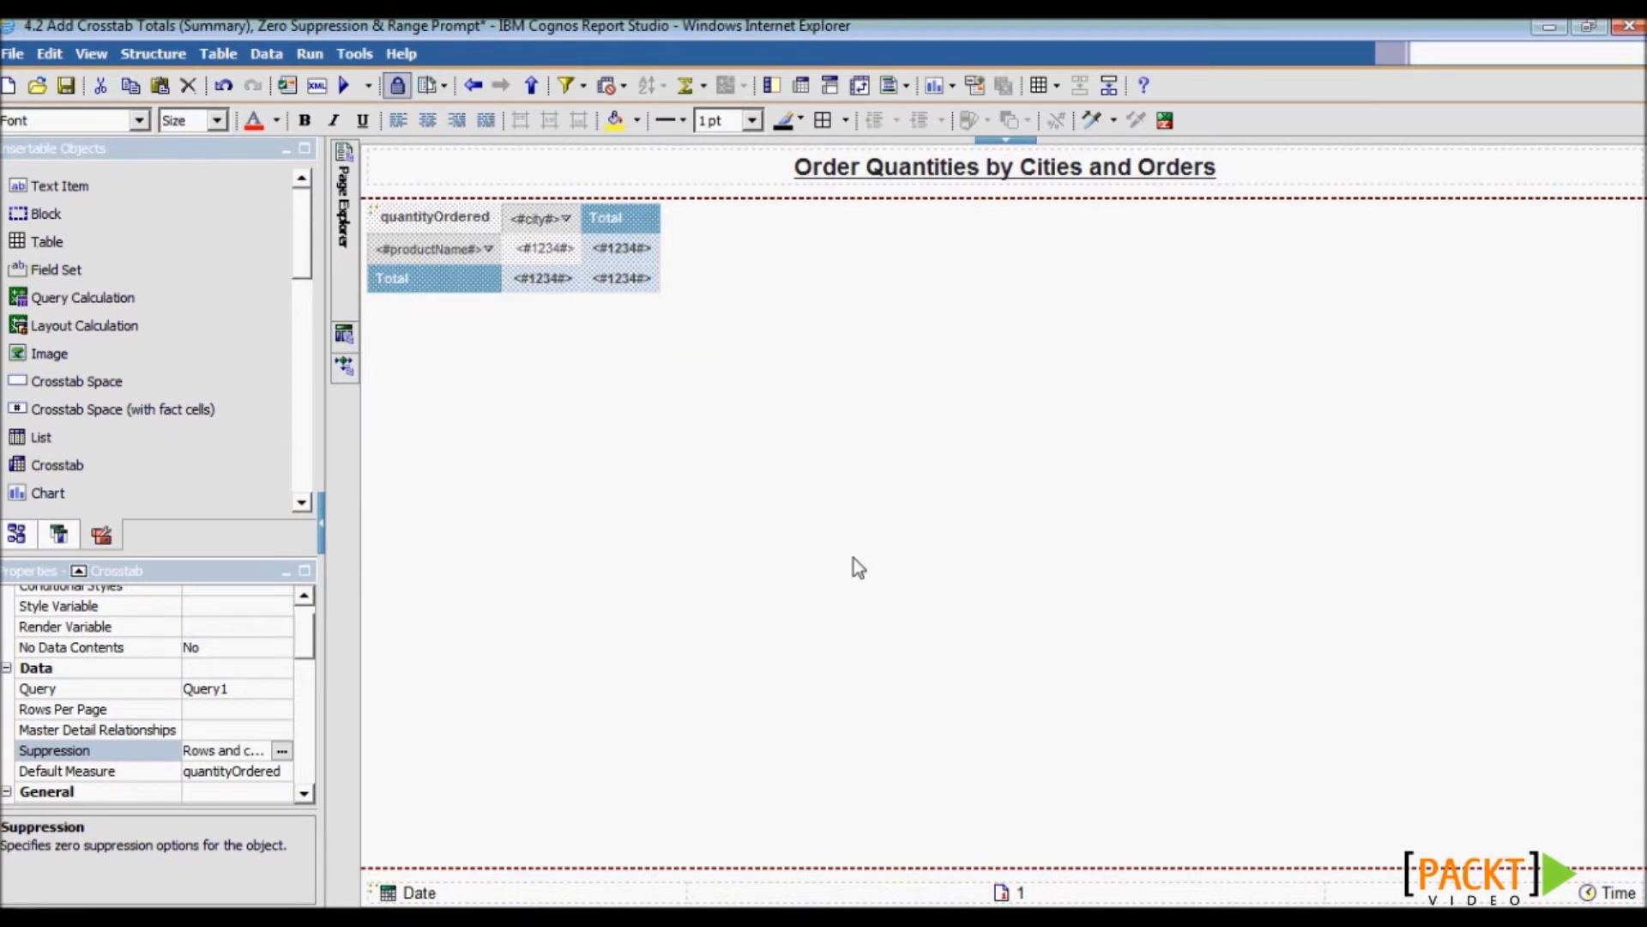
click(67, 86)
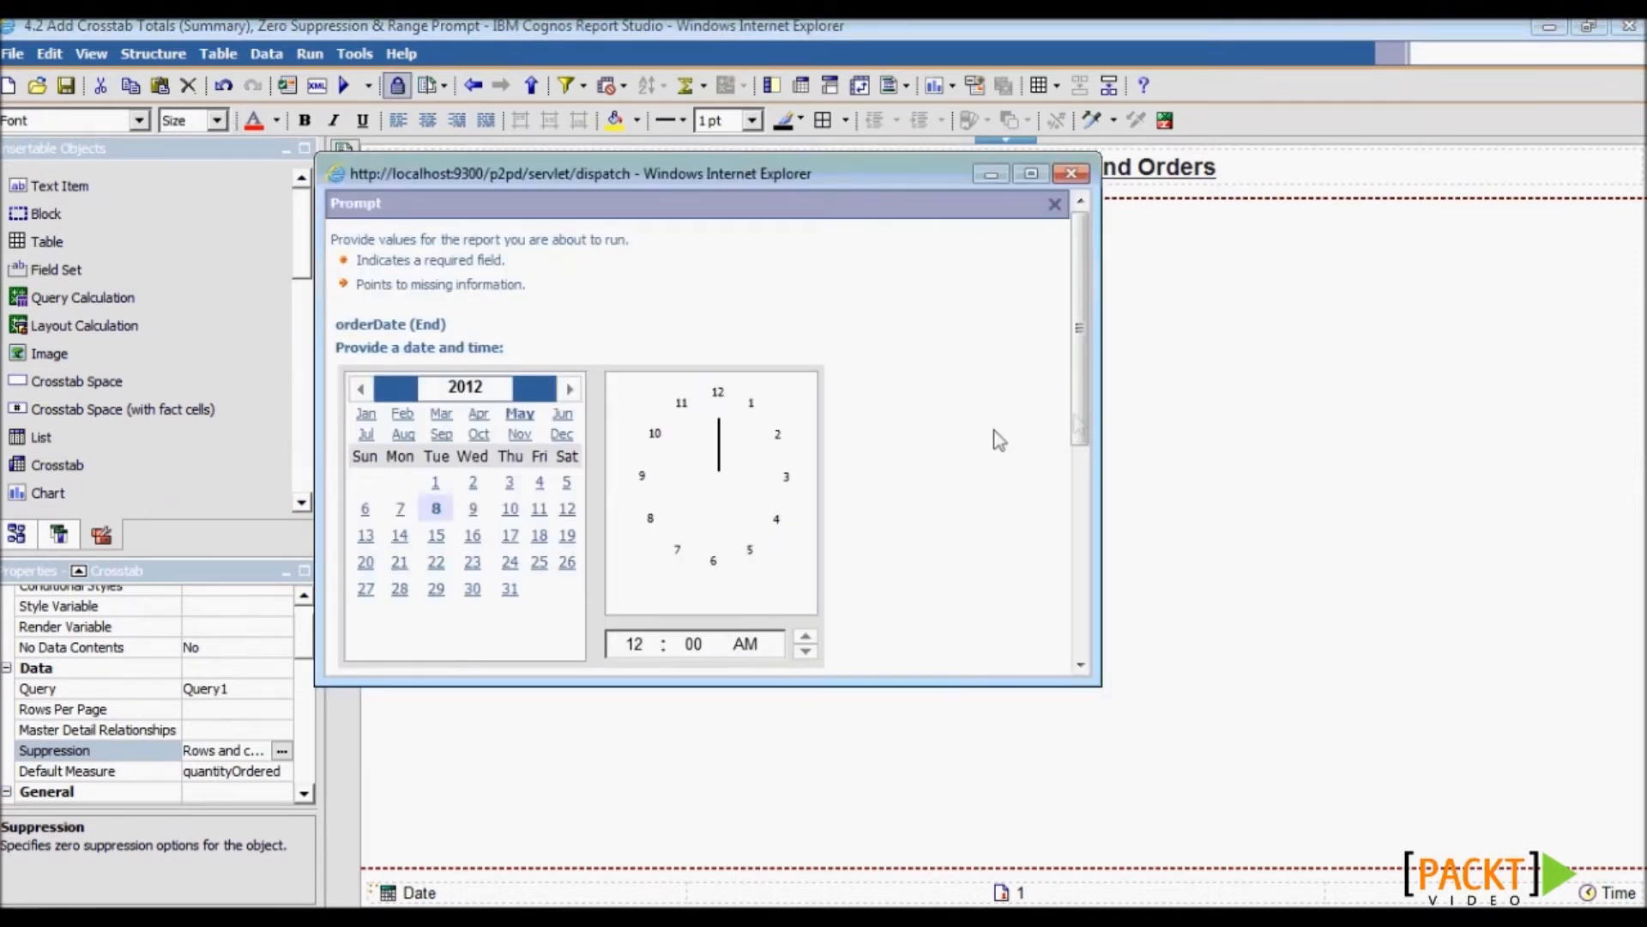
- Accept the date prompt, dismiss the 'specification is valid' message and run the report
drag(1079, 422, 1109, 647)
click(364, 667)
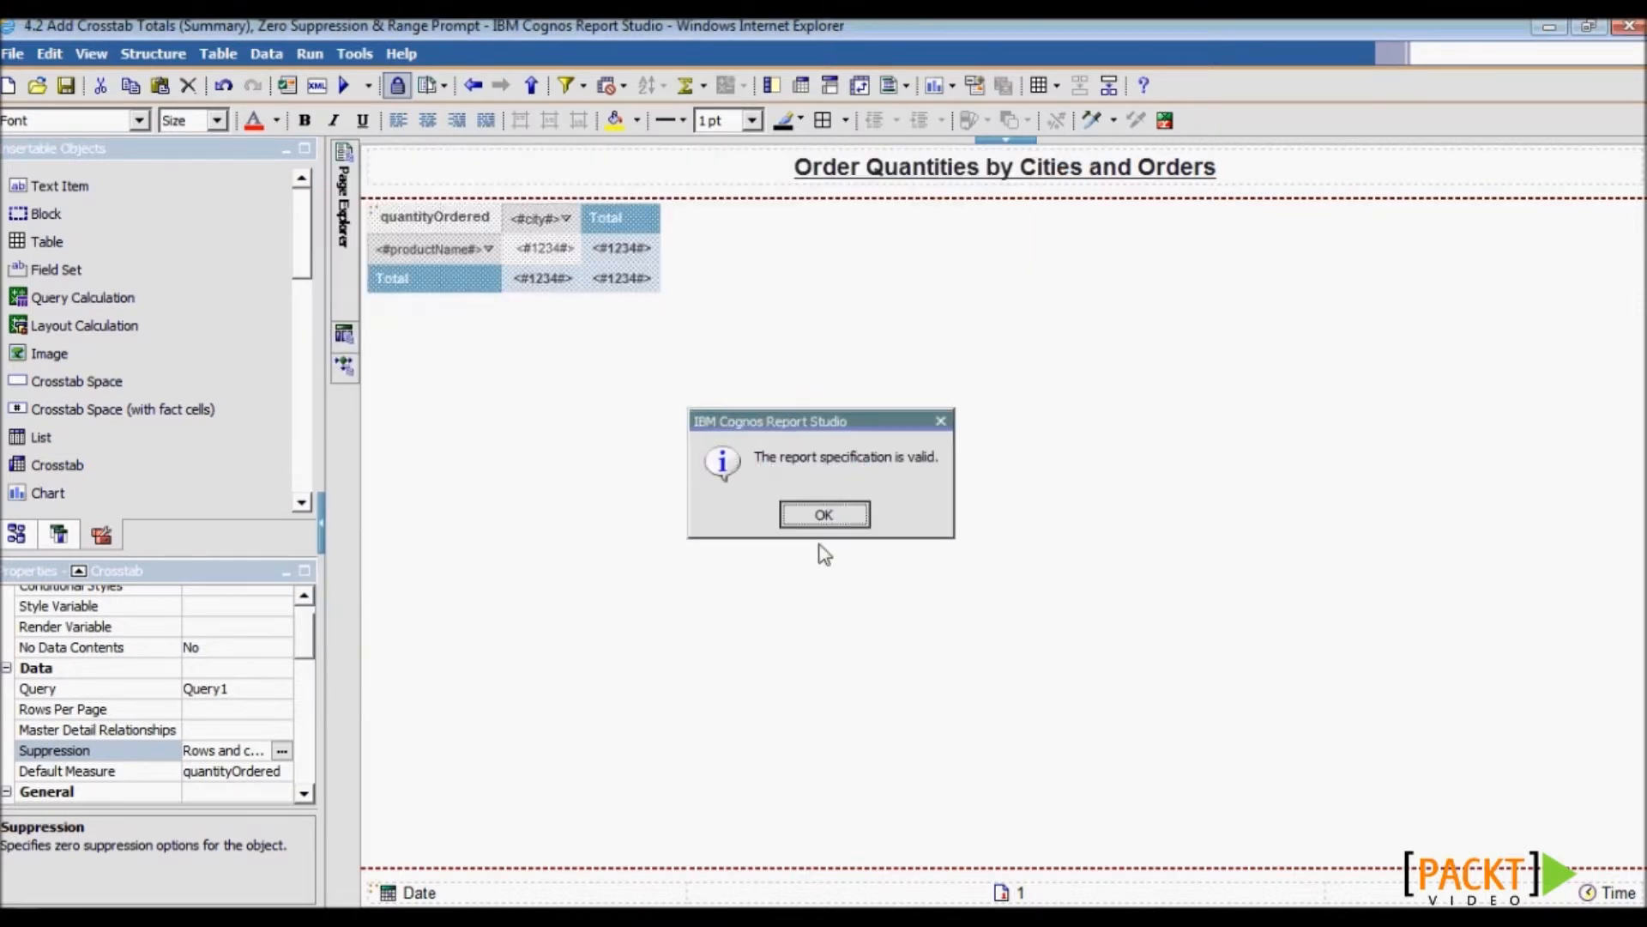
click(824, 514)
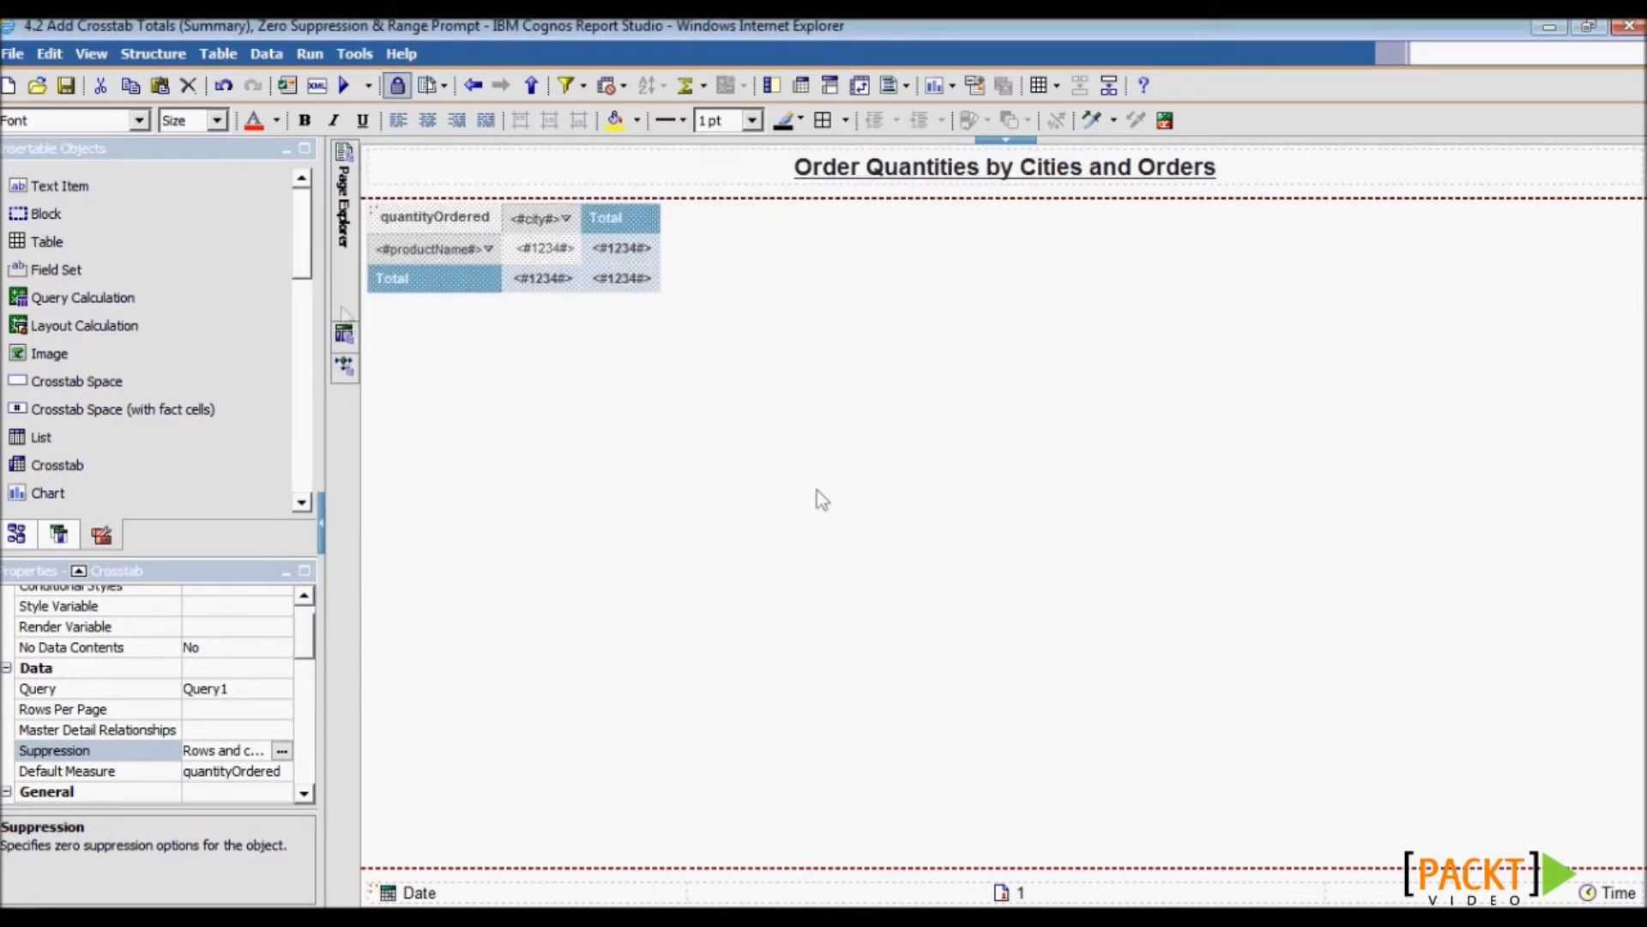
click(345, 90)
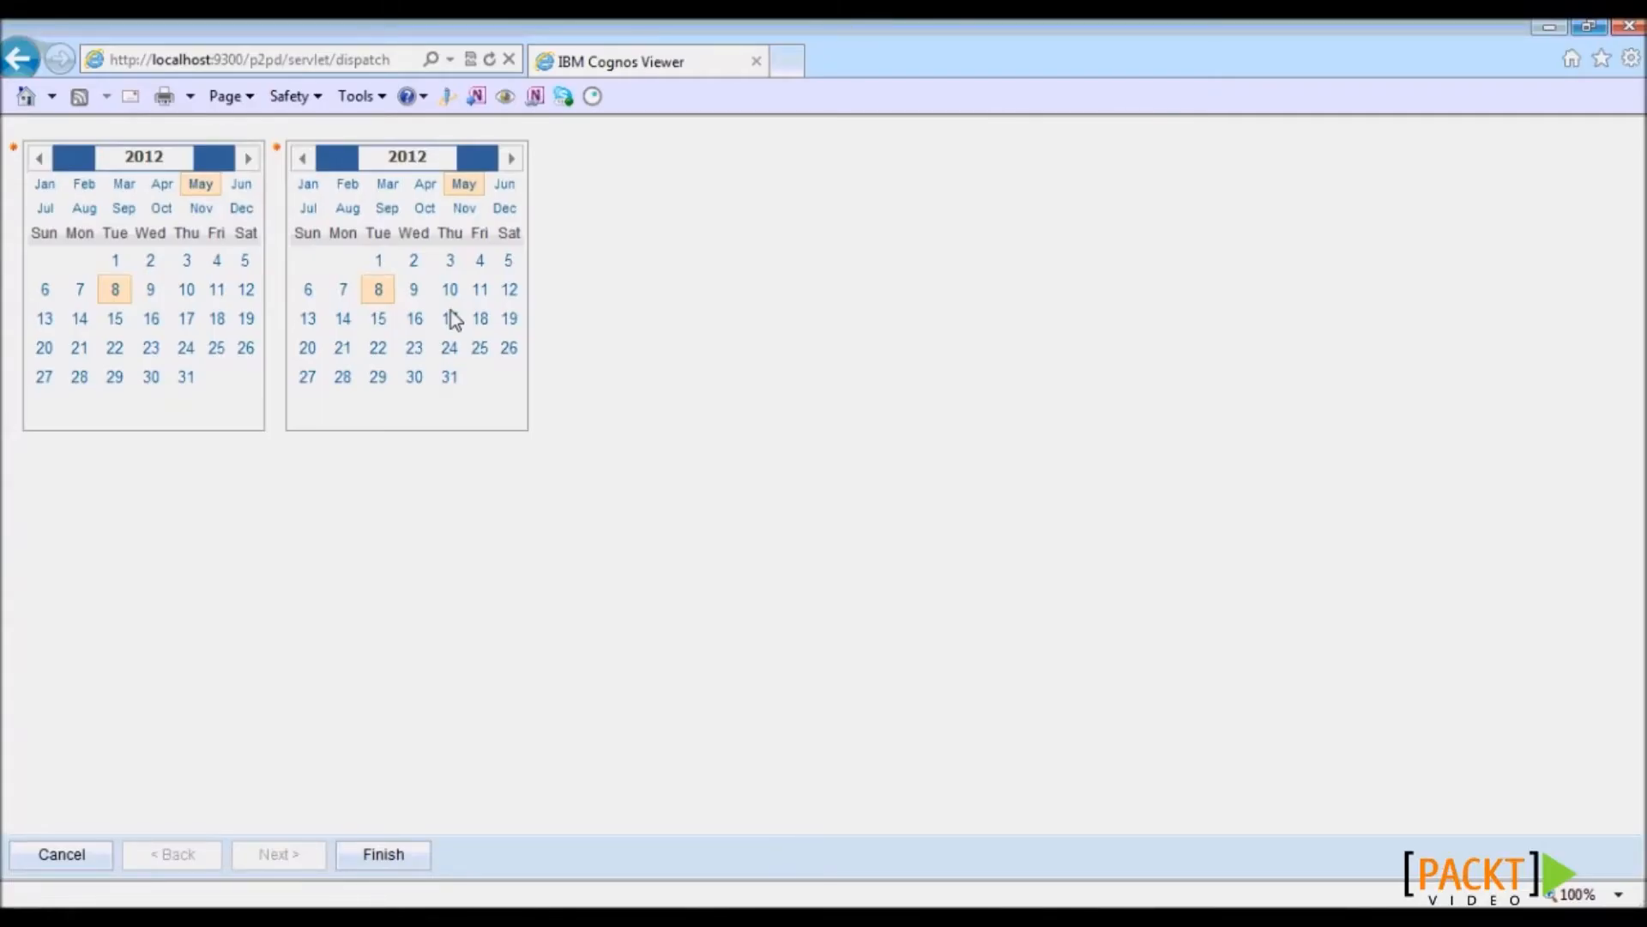
- Run the report for the date range 1 January 2004 to 31 January 2004
double_click(174, 159)
text(2004)
key(Tab)
text(2004)
click(47, 186)
click(186, 263)
click(308, 186)
click(509, 380)
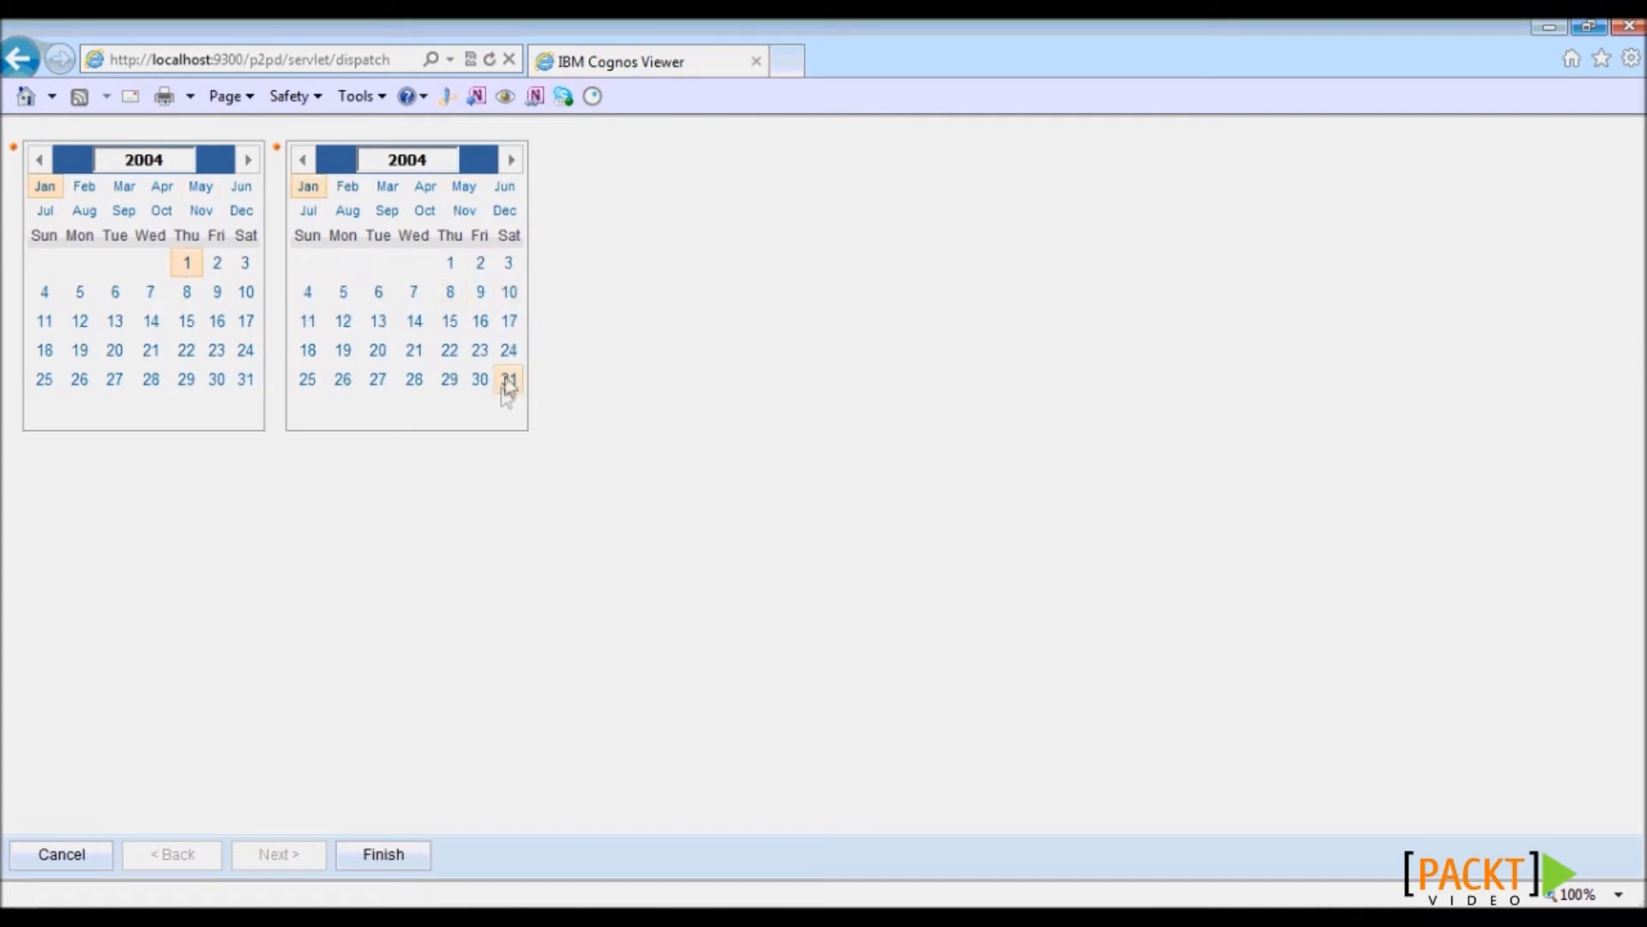
click(395, 858)
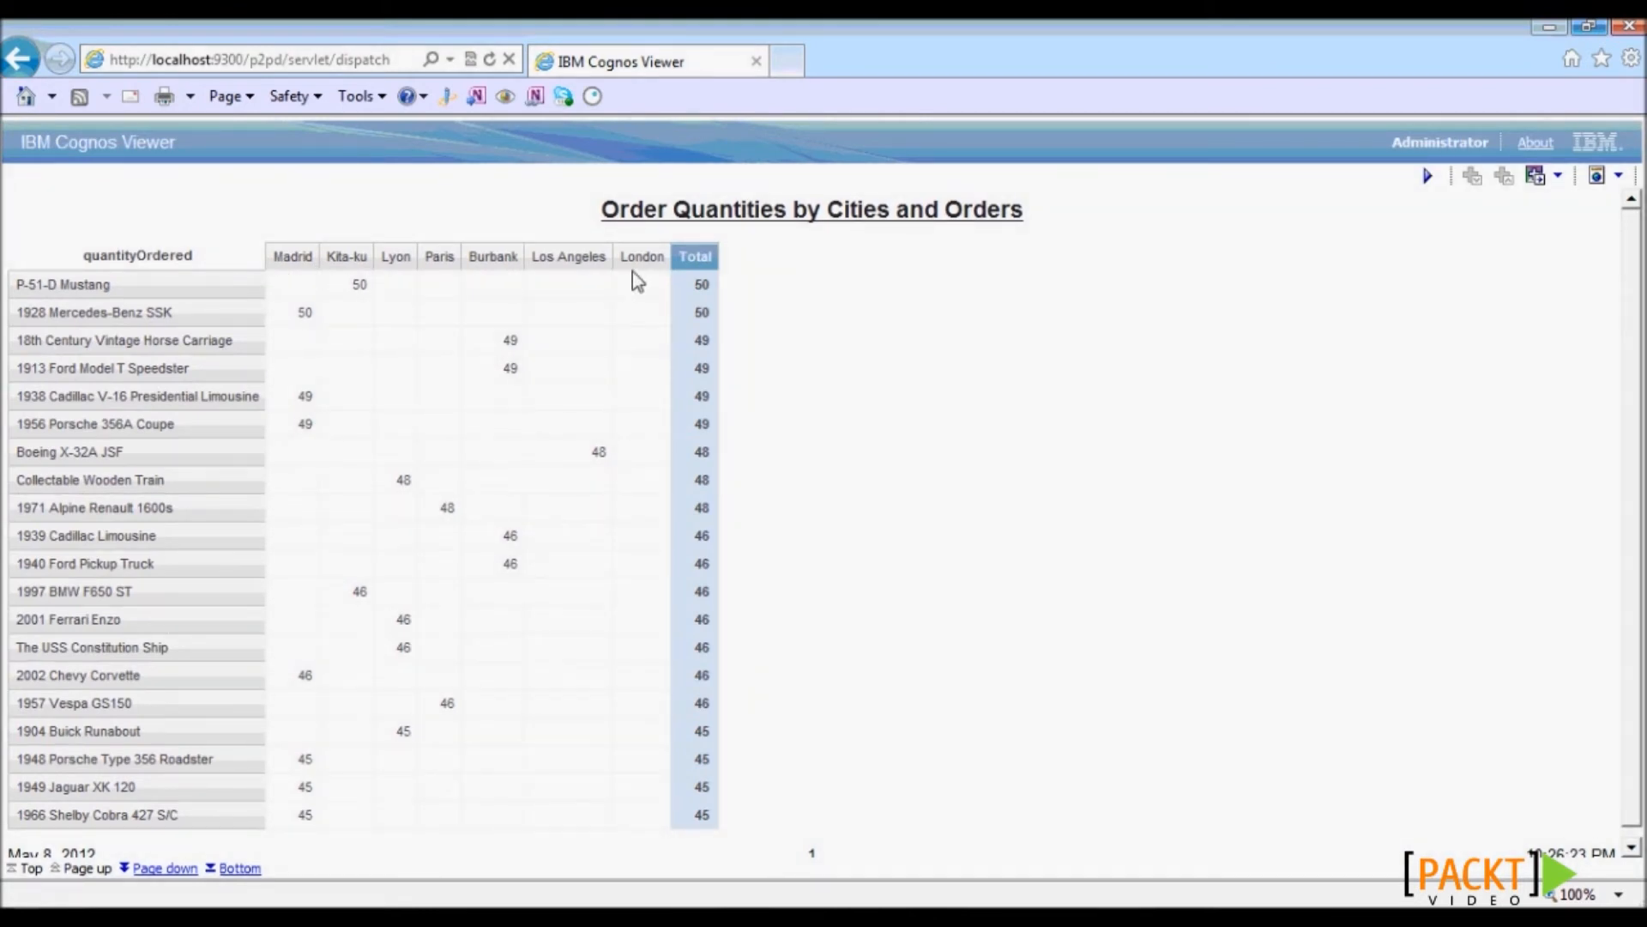
- Go to the report's last page and check the grand total of 3,245
click(241, 869)
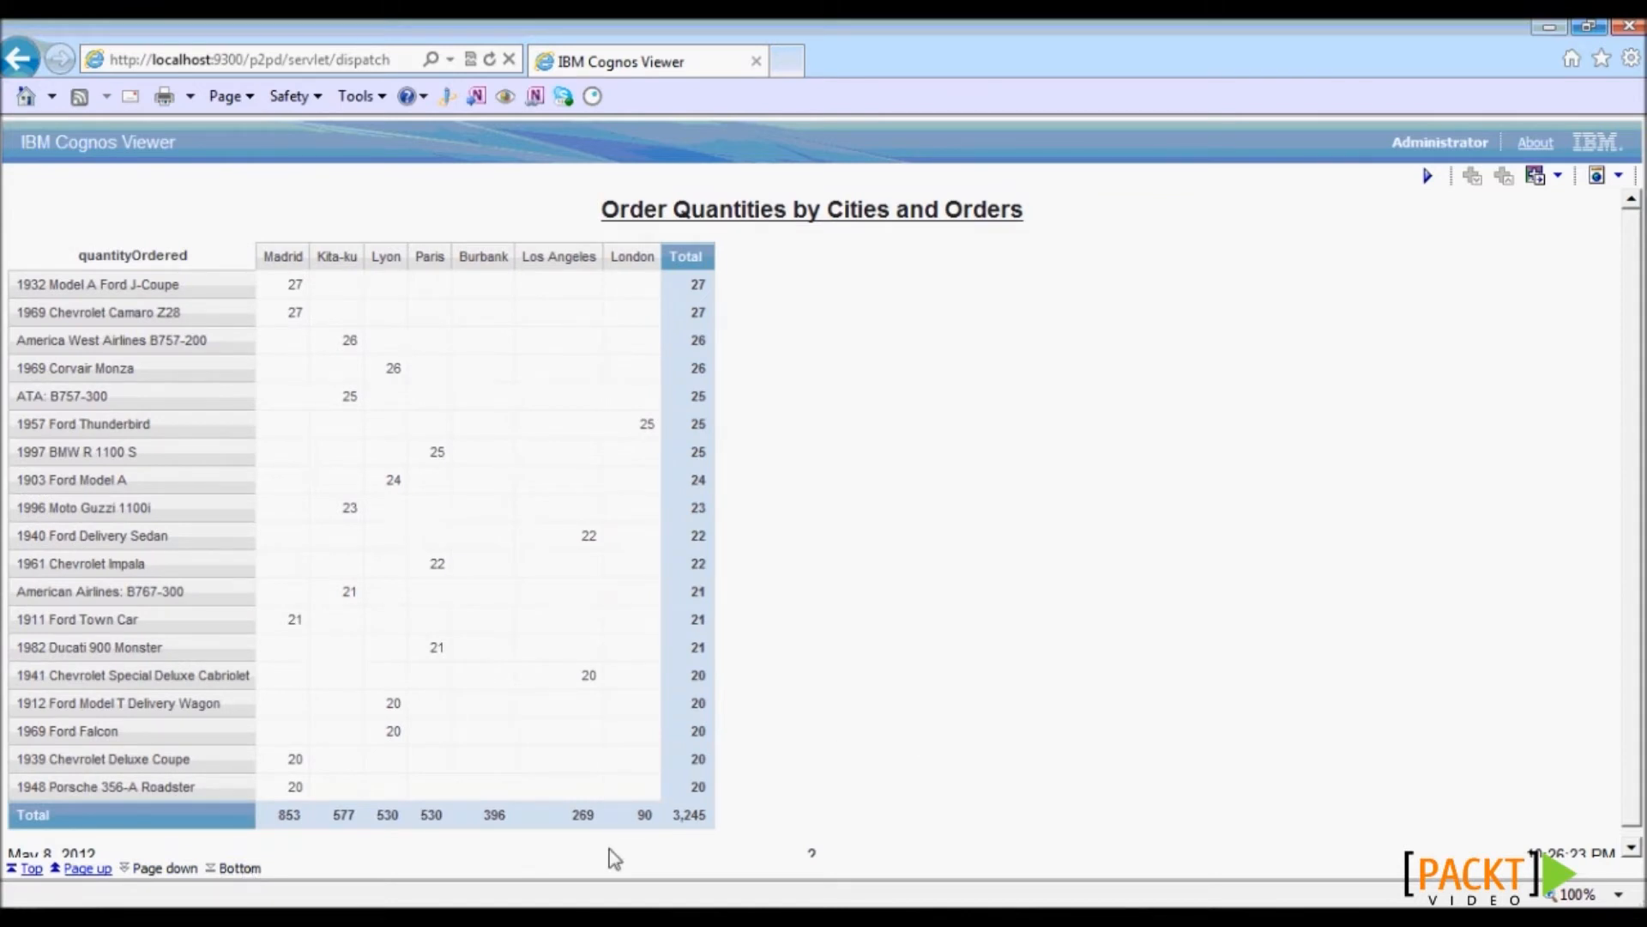
click(702, 818)
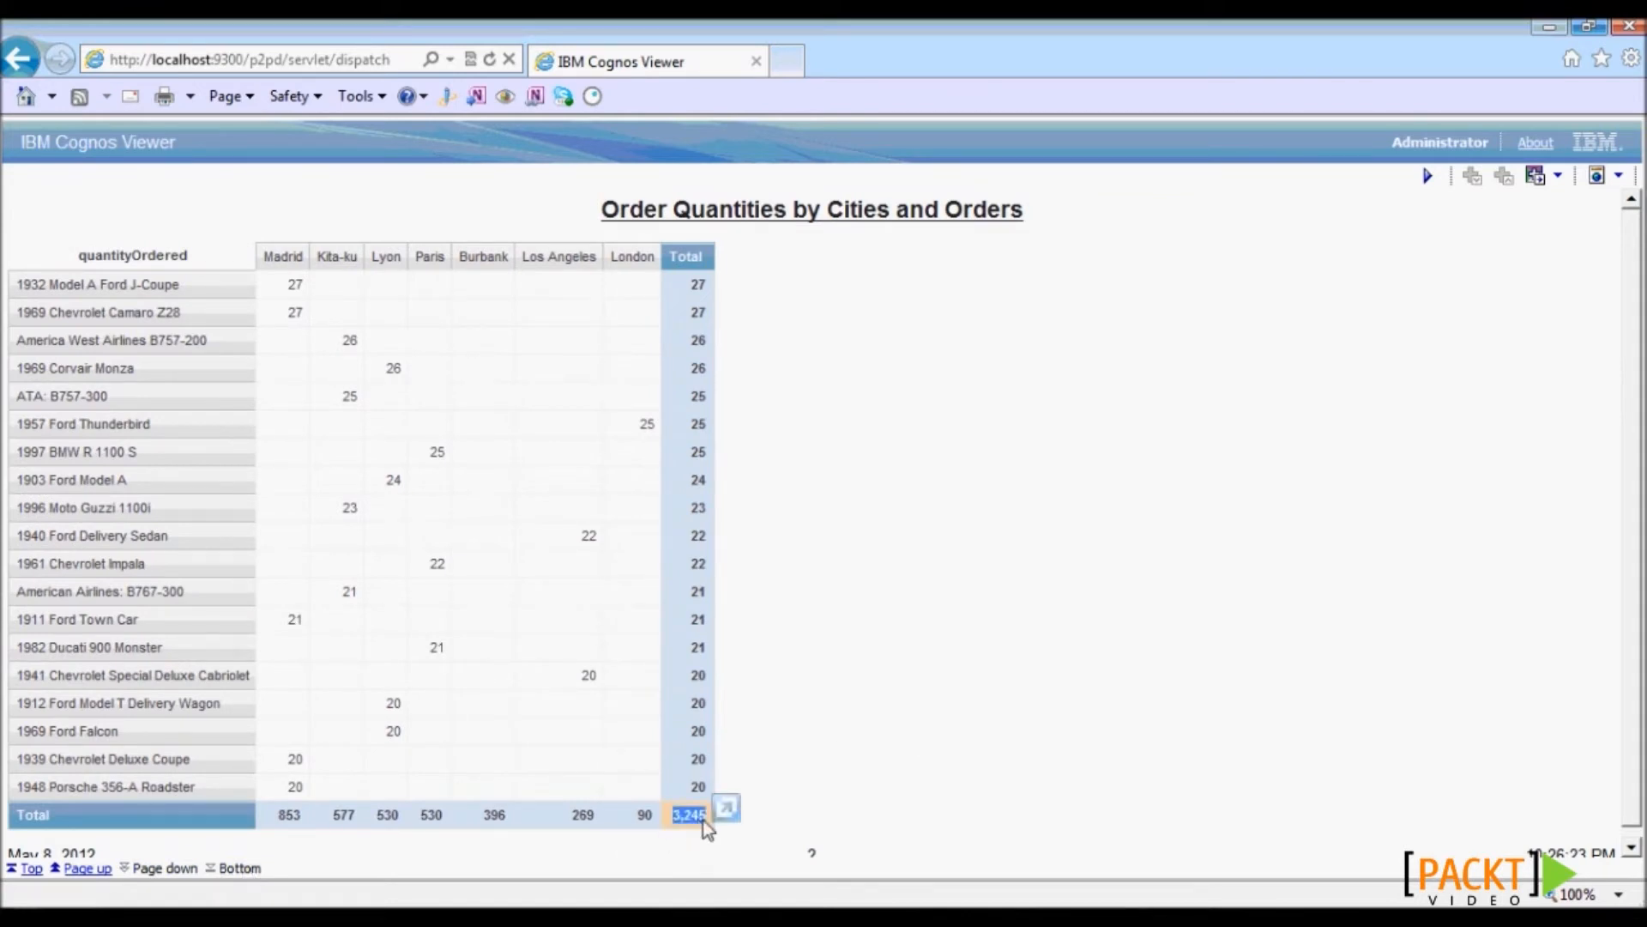
click(906, 804)
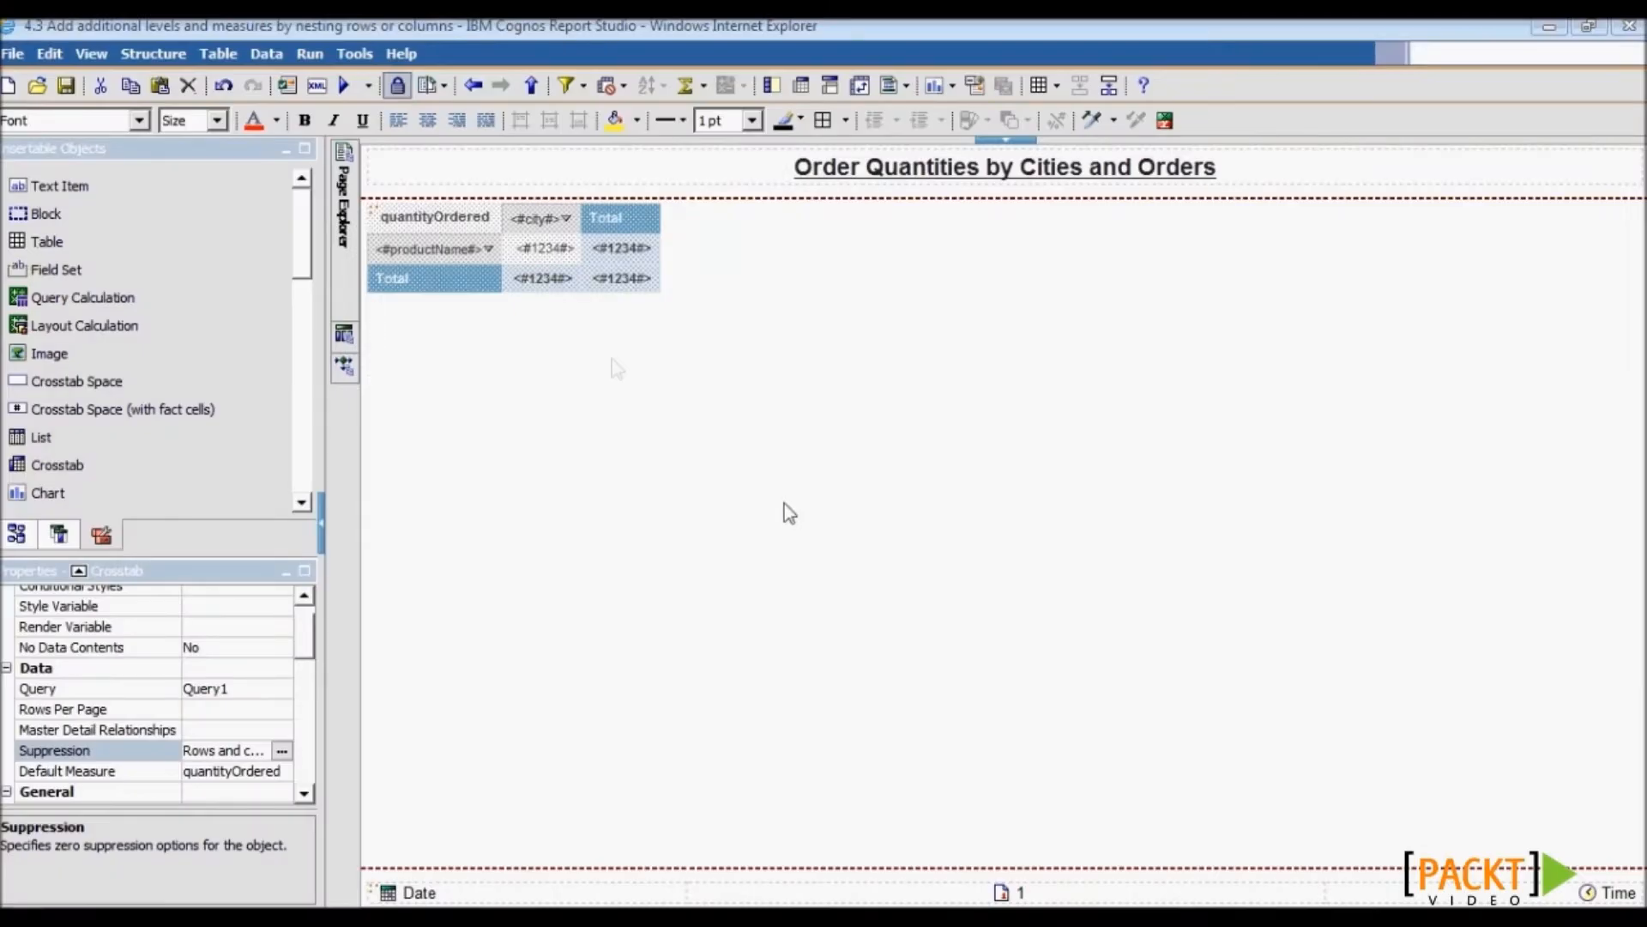
- Make orderdetails' priceEach the crosstab's default measure
click(557, 275)
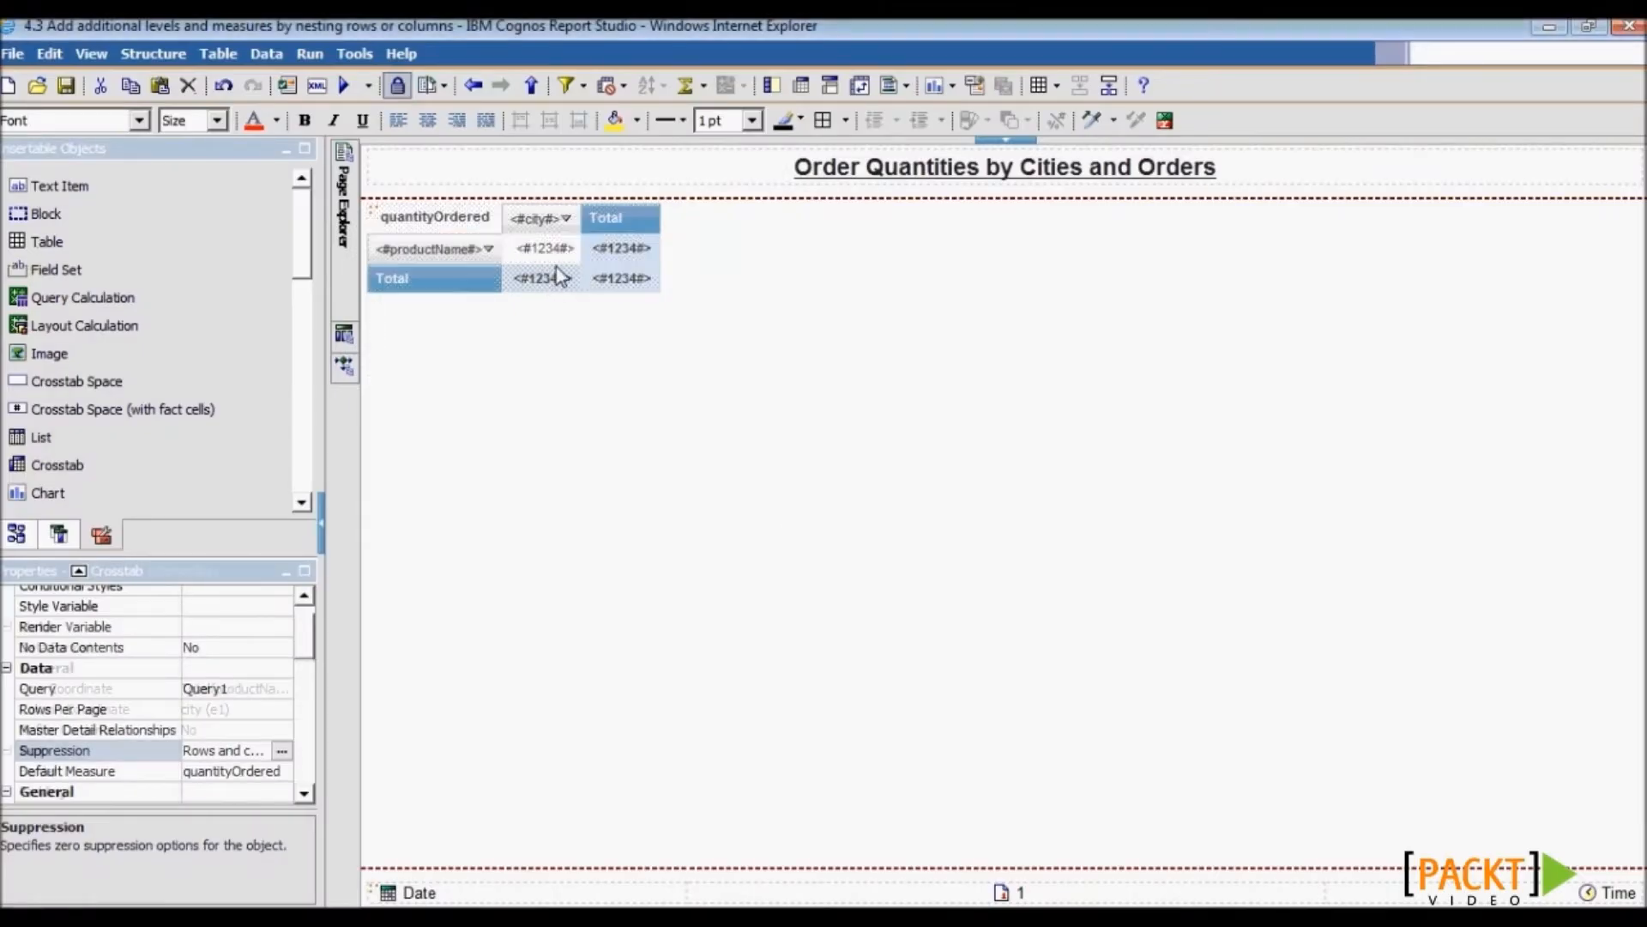
click(556, 253)
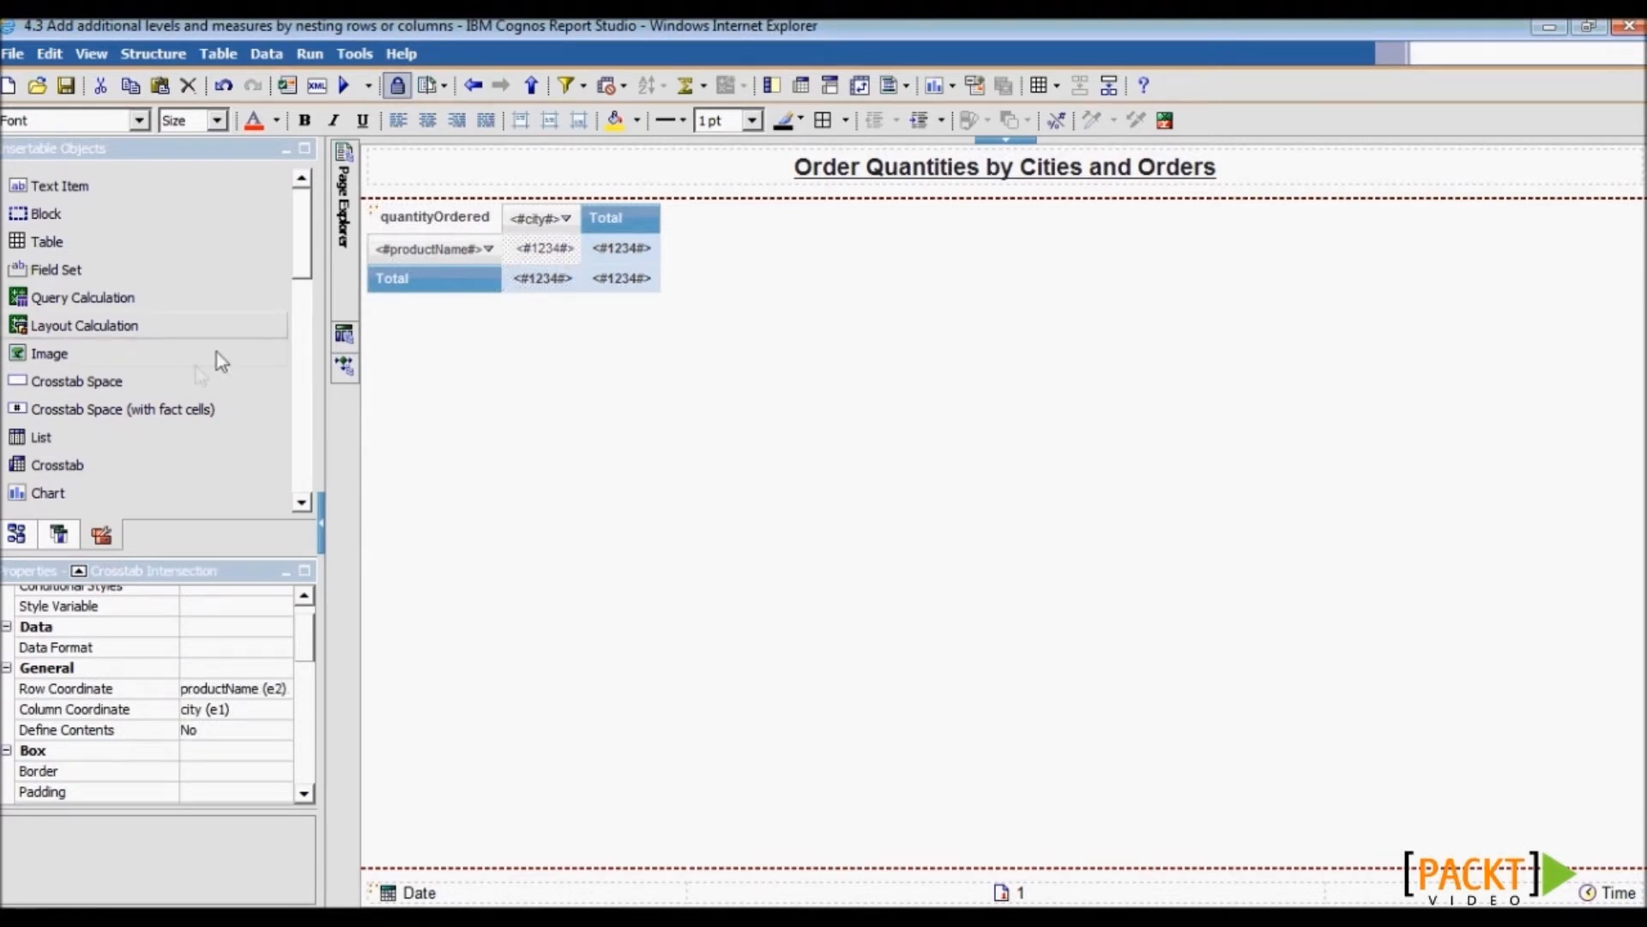
click(16, 534)
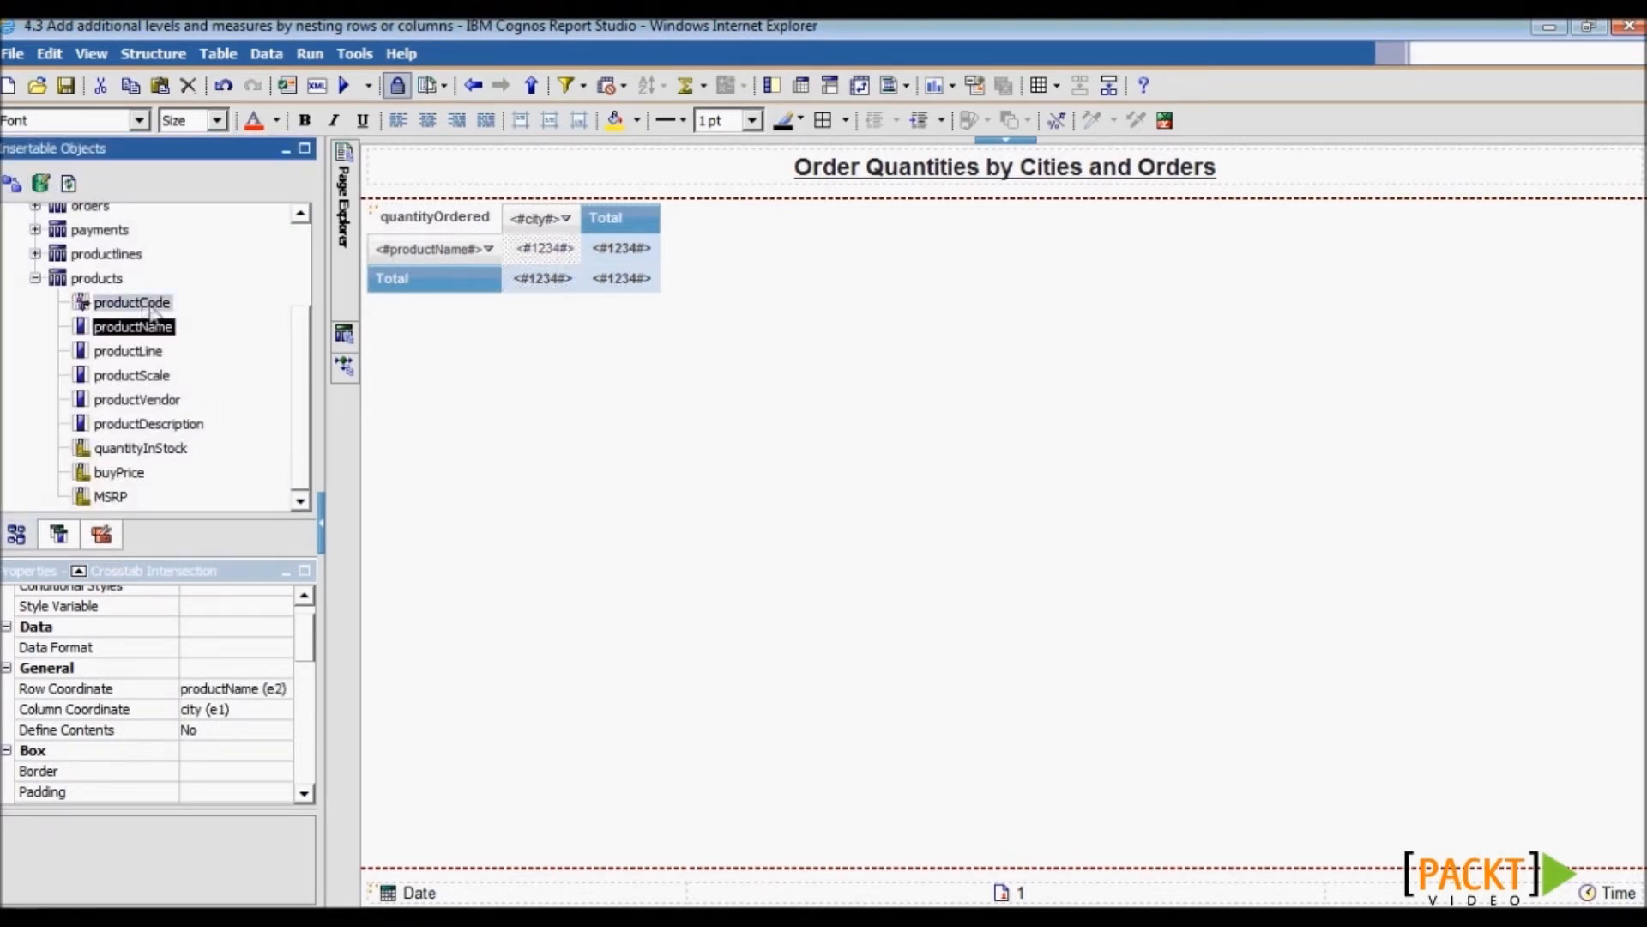
click(36, 278)
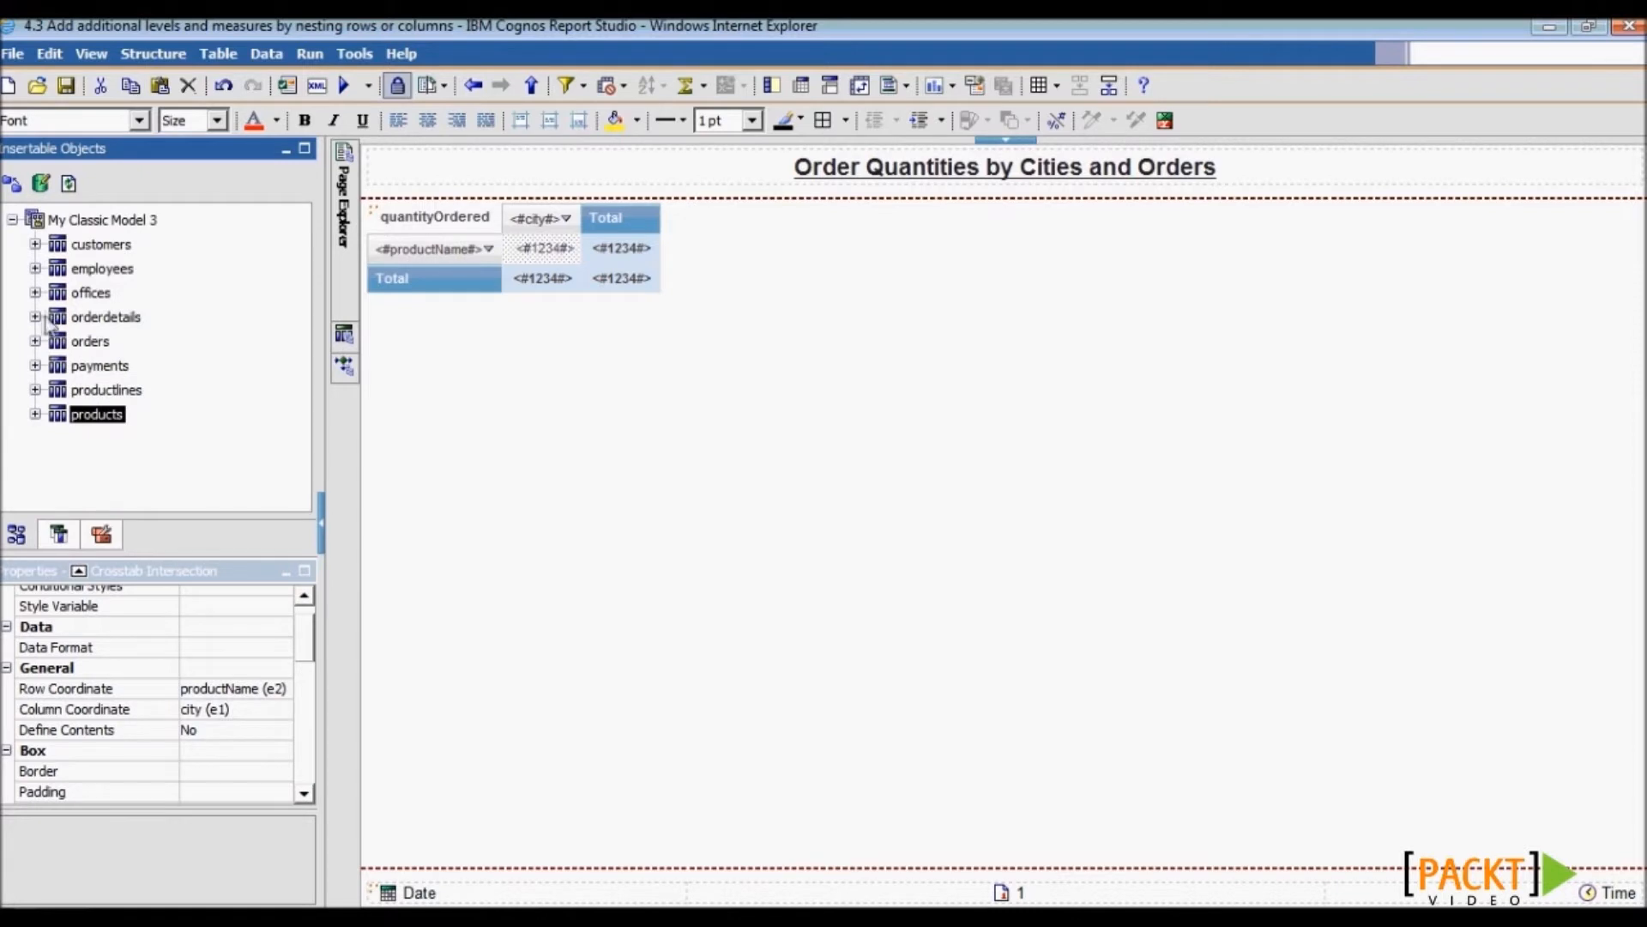
click(35, 317)
click(121, 416)
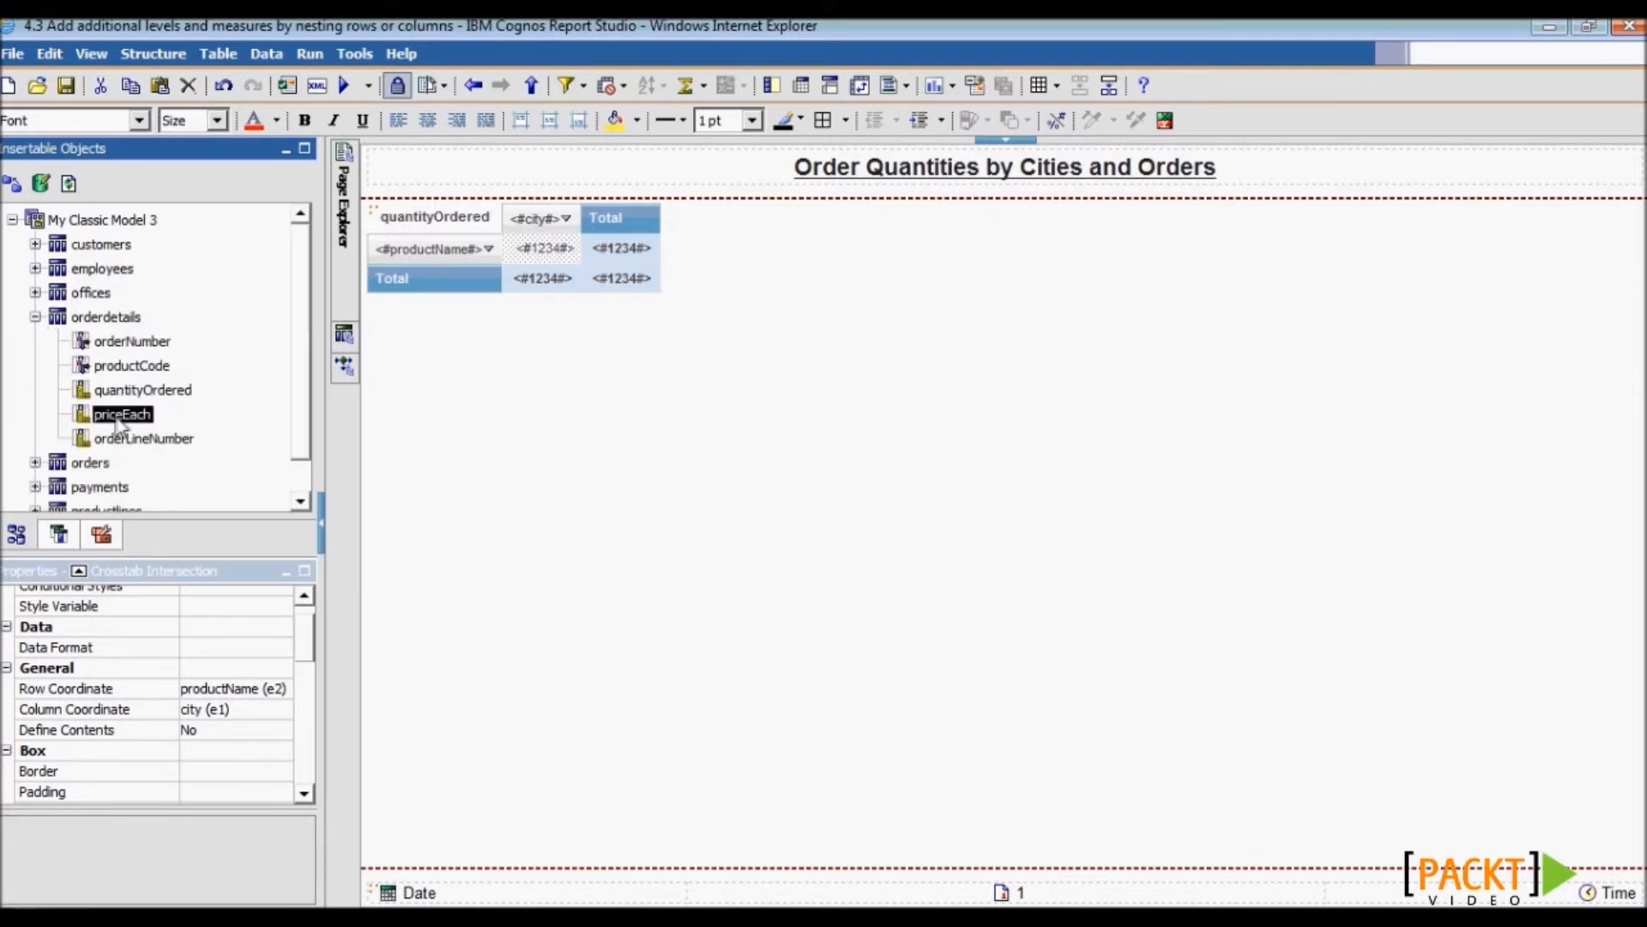
drag(123, 421, 544, 254)
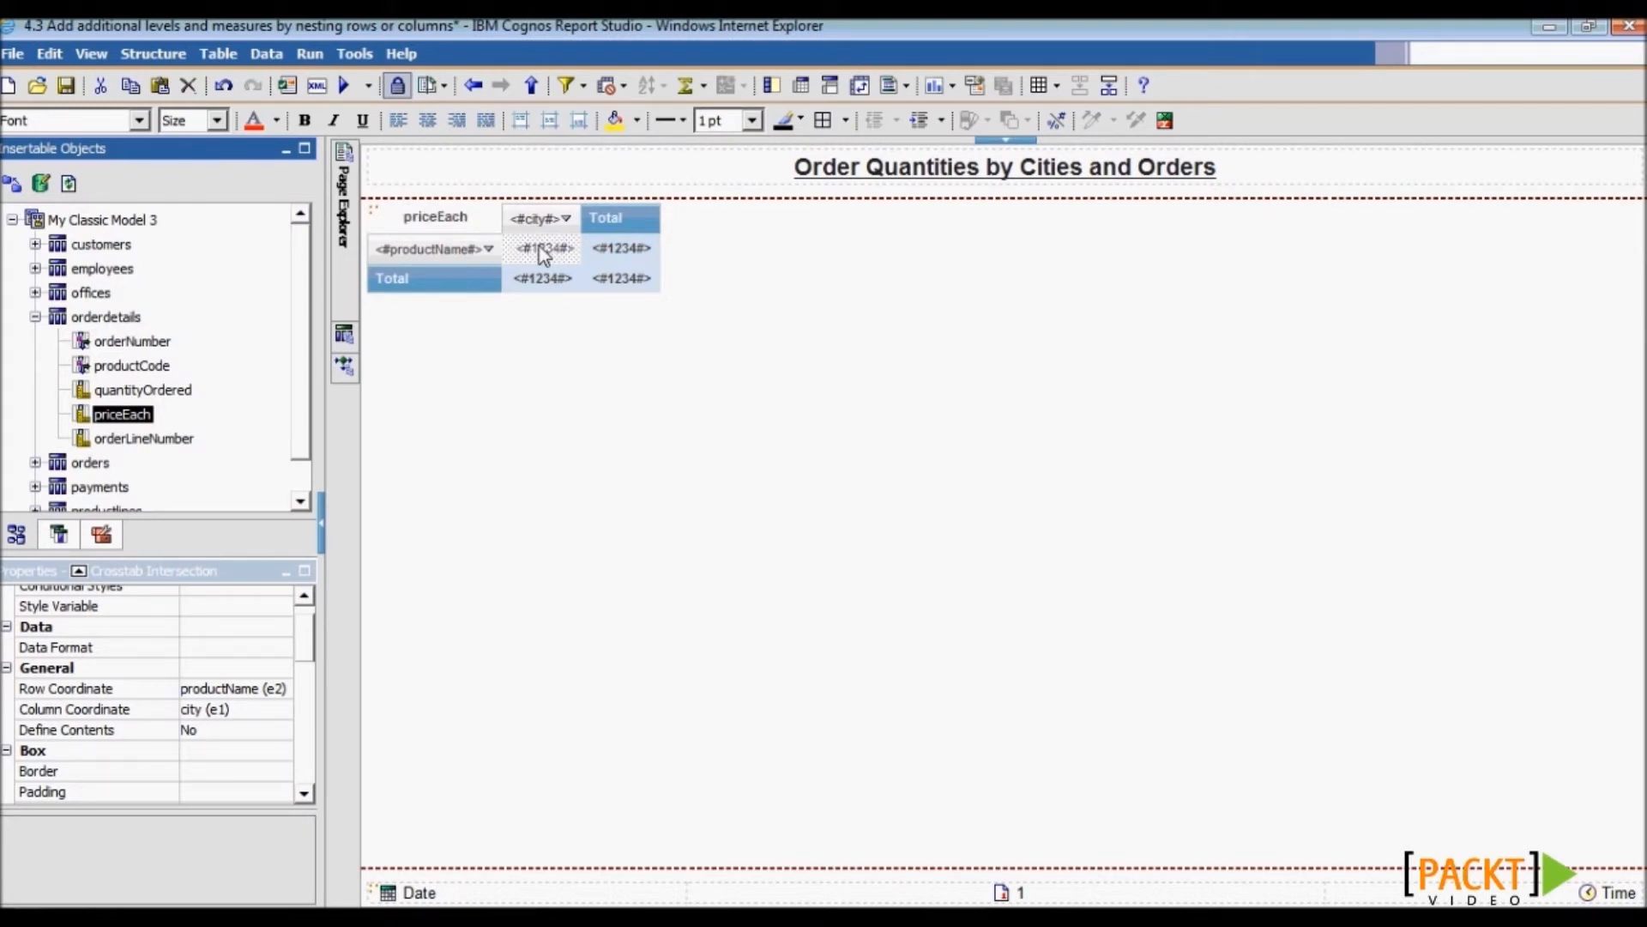
- Nest quantityOrdered and priceEach under each city column, then pick the orders status field
ctrl+click(128, 390)
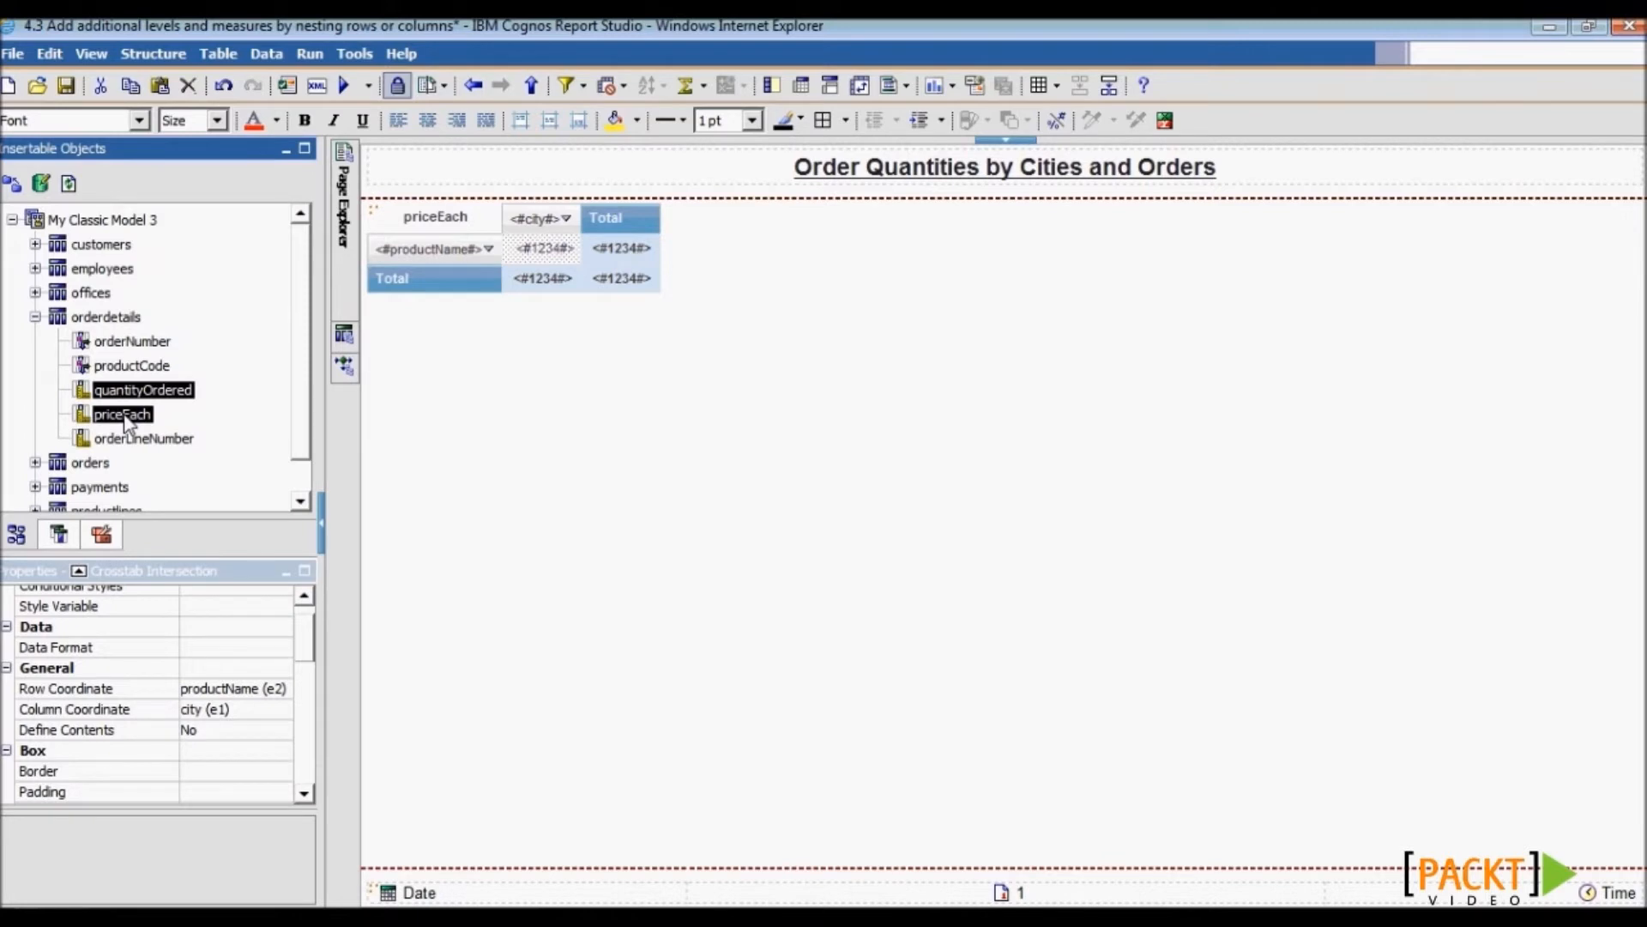
drag(124, 421, 537, 228)
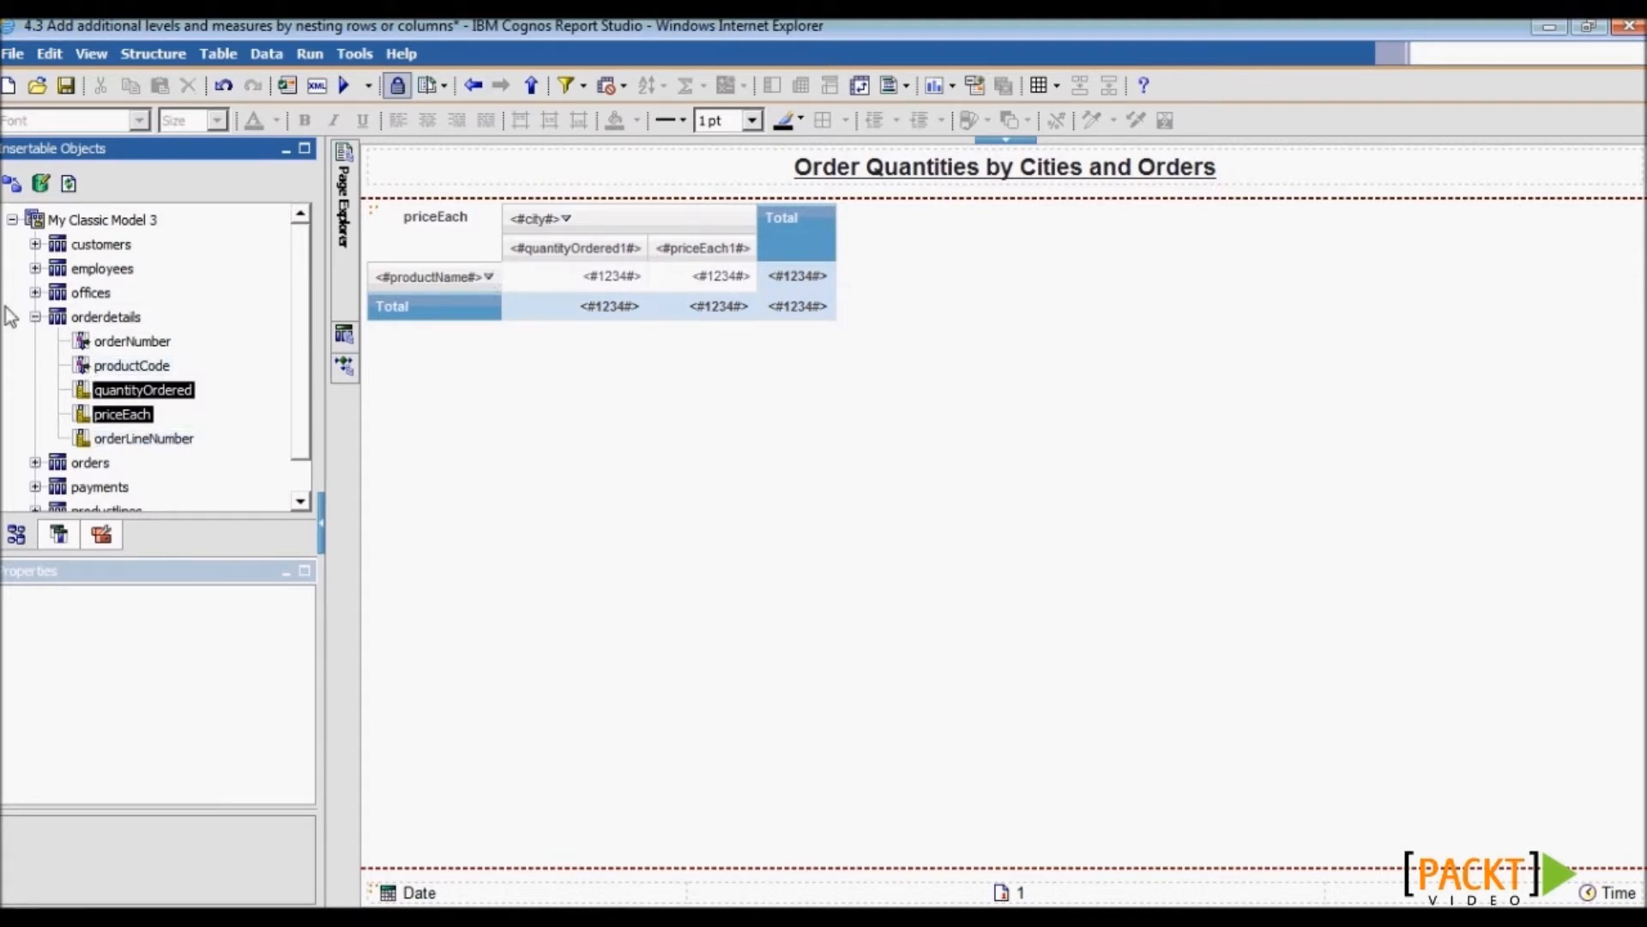
click(35, 316)
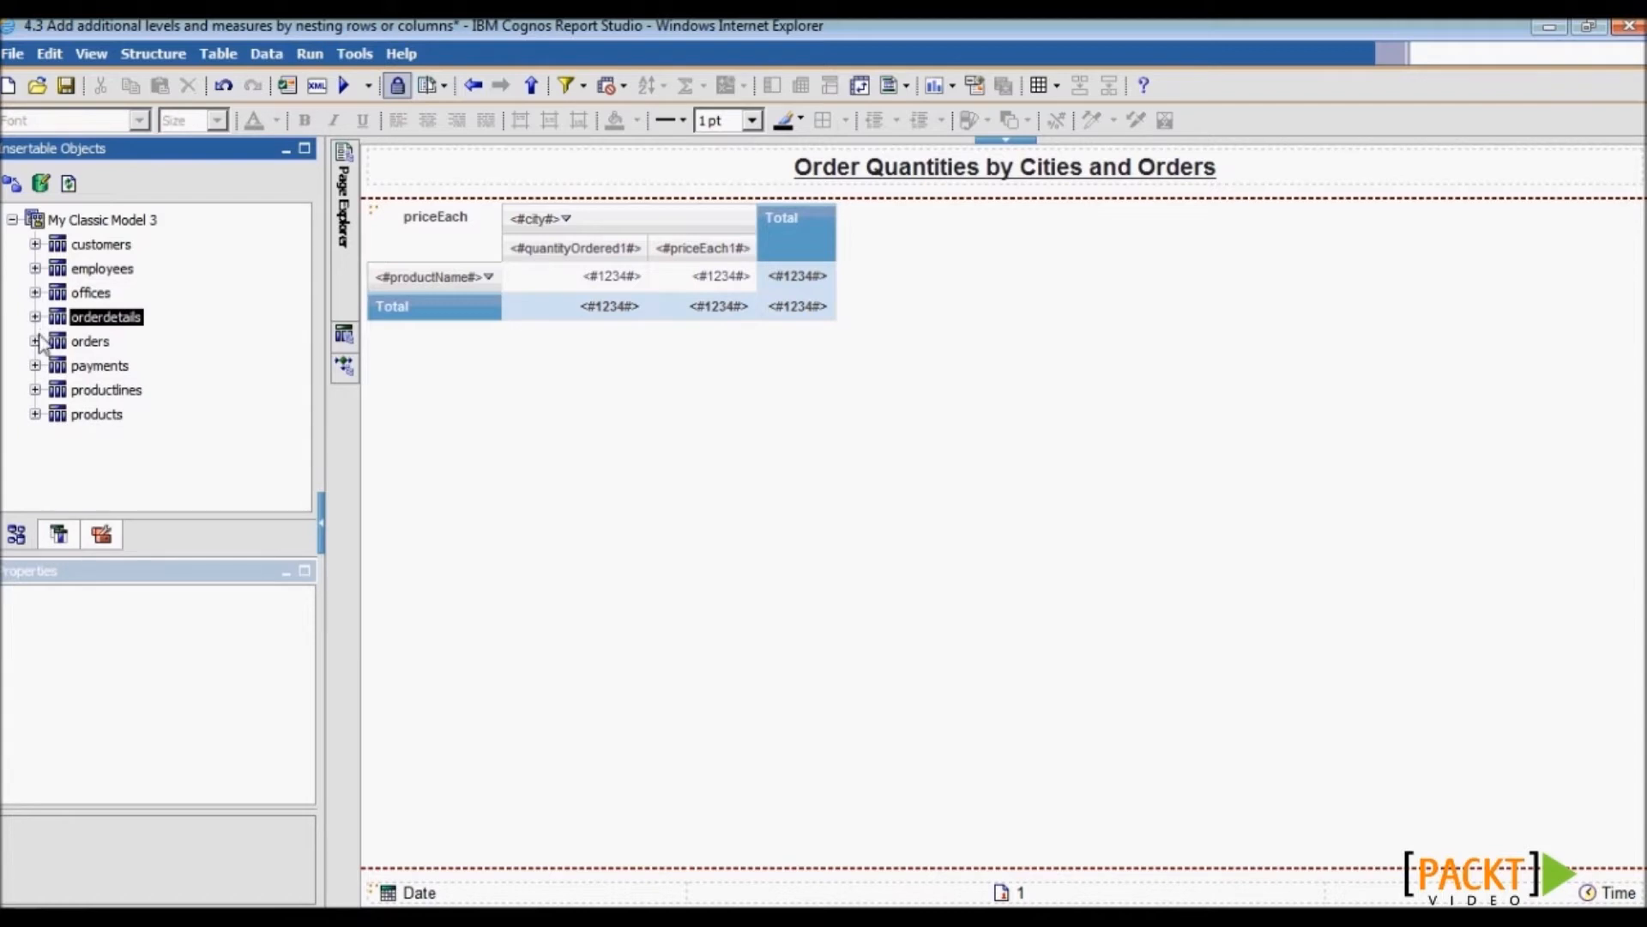
click(36, 340)
click(129, 426)
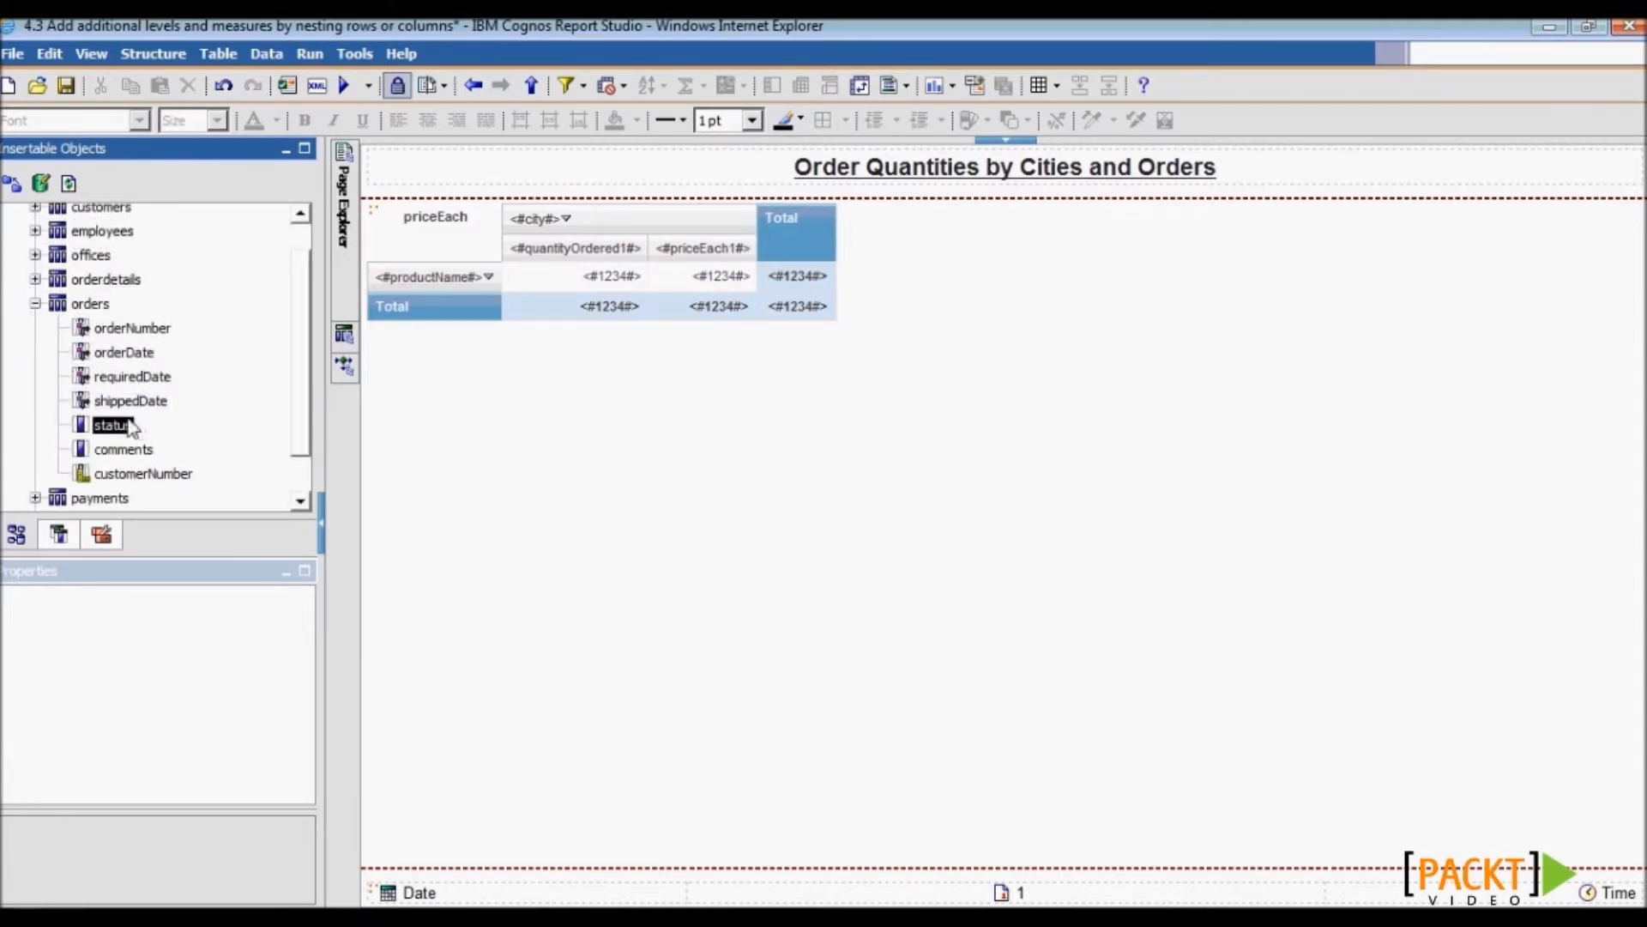
- Drop status beside productName so order status rows nest under each product
drag(125, 432, 503, 284)
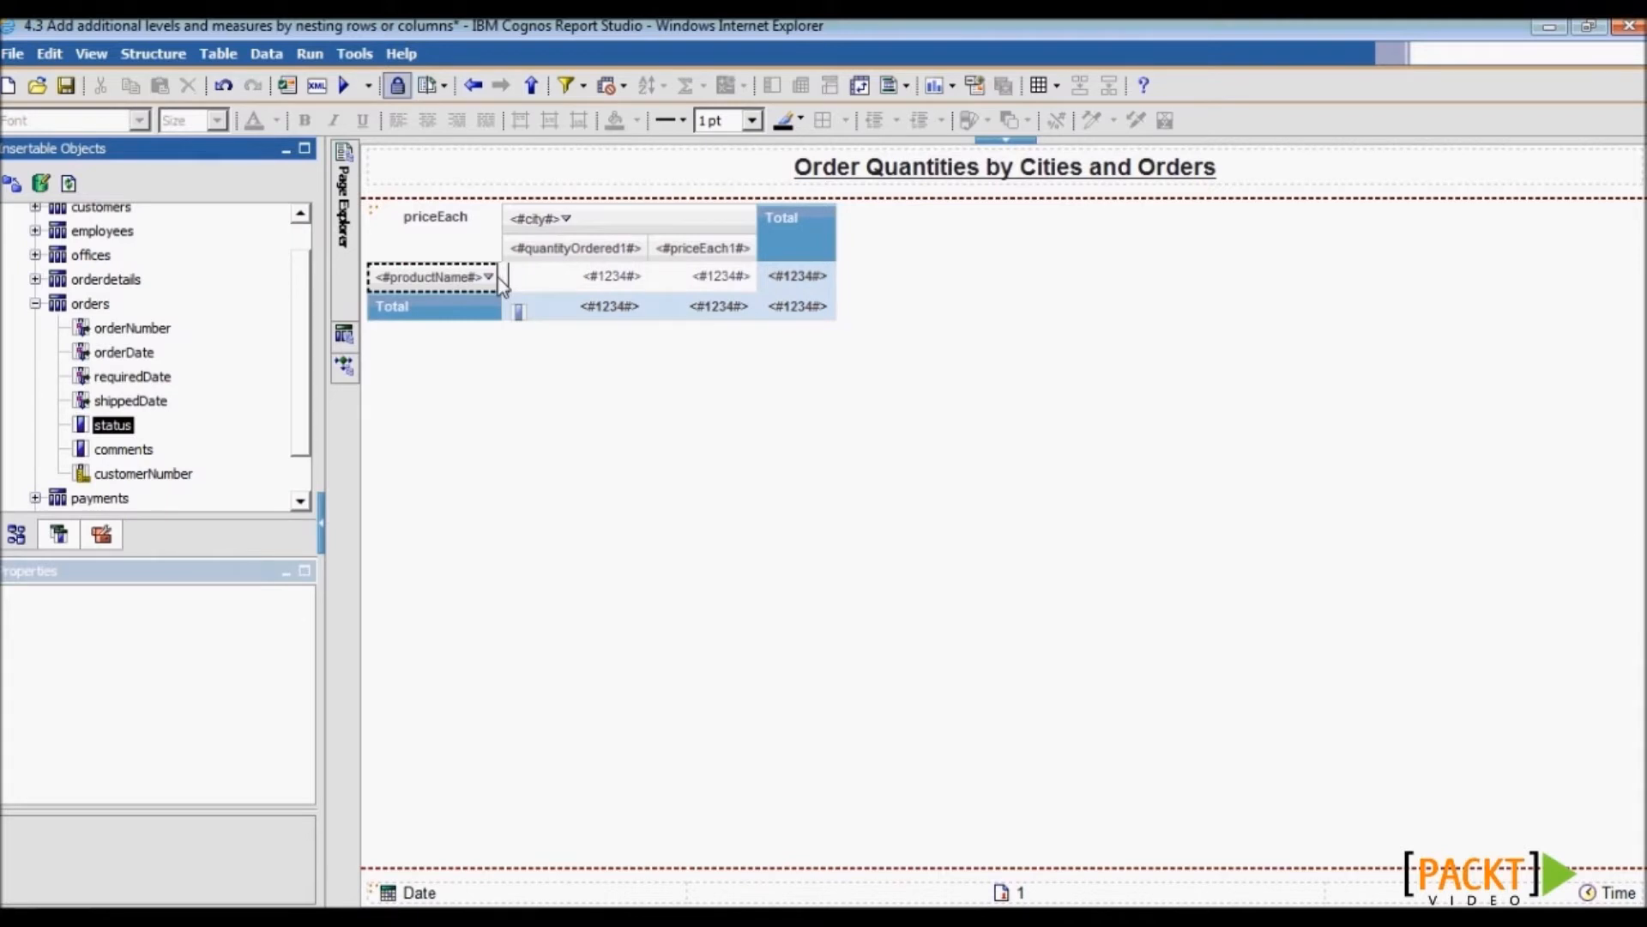
drag(503, 283, 502, 283)
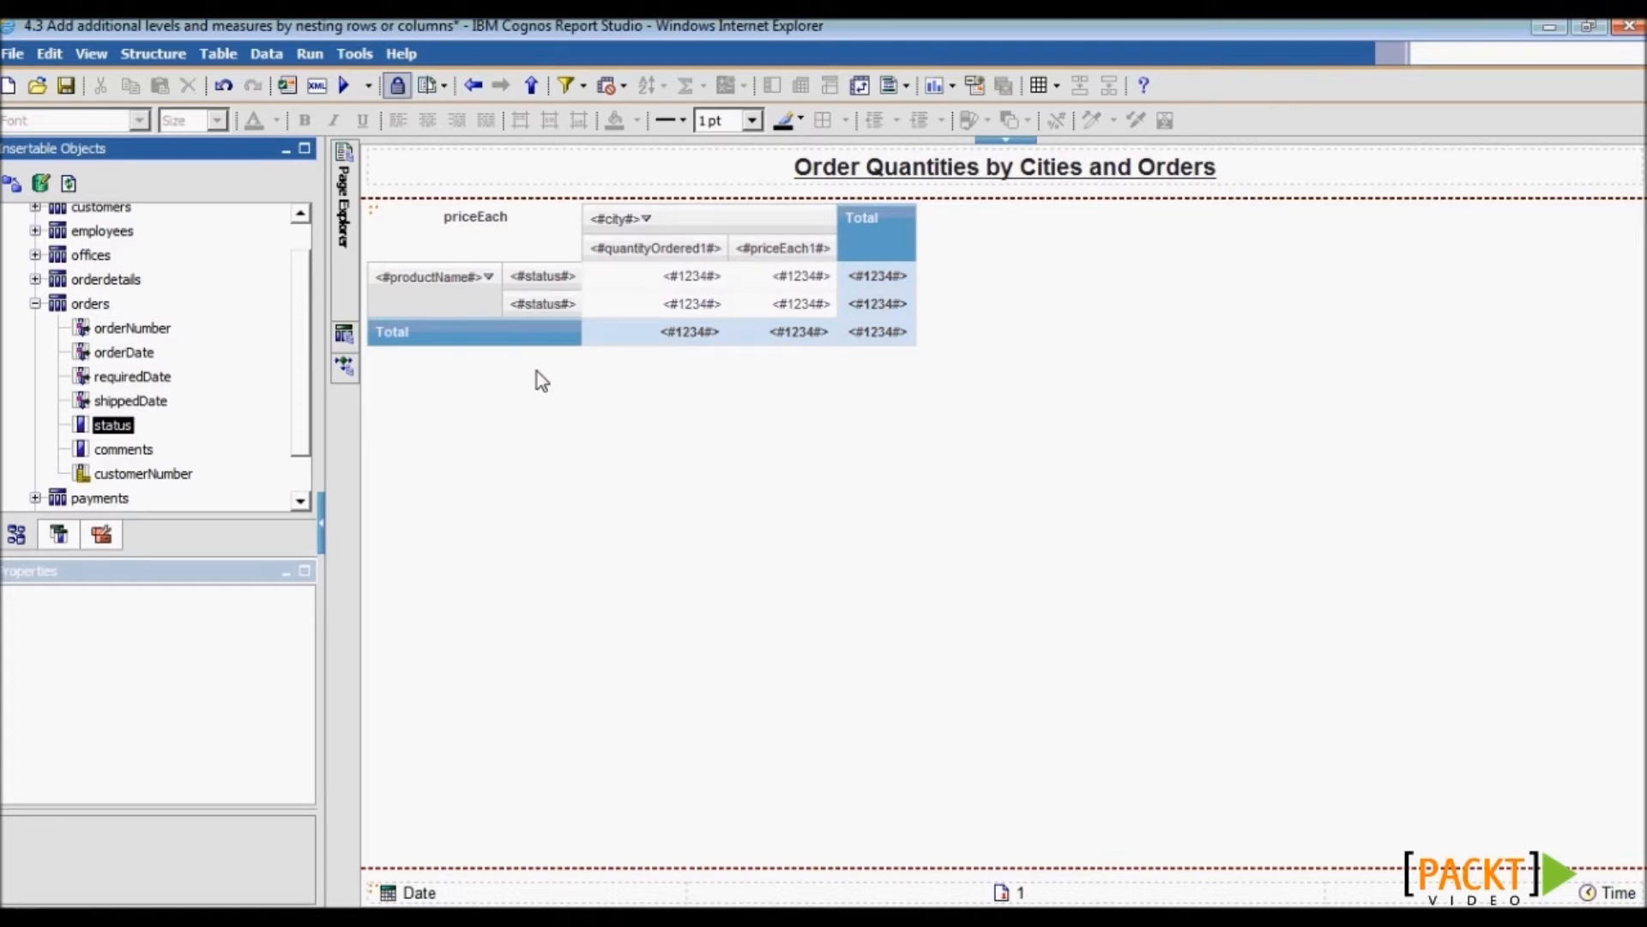
click(353, 336)
- Add a Query1 detail filter [status] <> 'Shipped' to exclude shipped orders
double_click(470, 213)
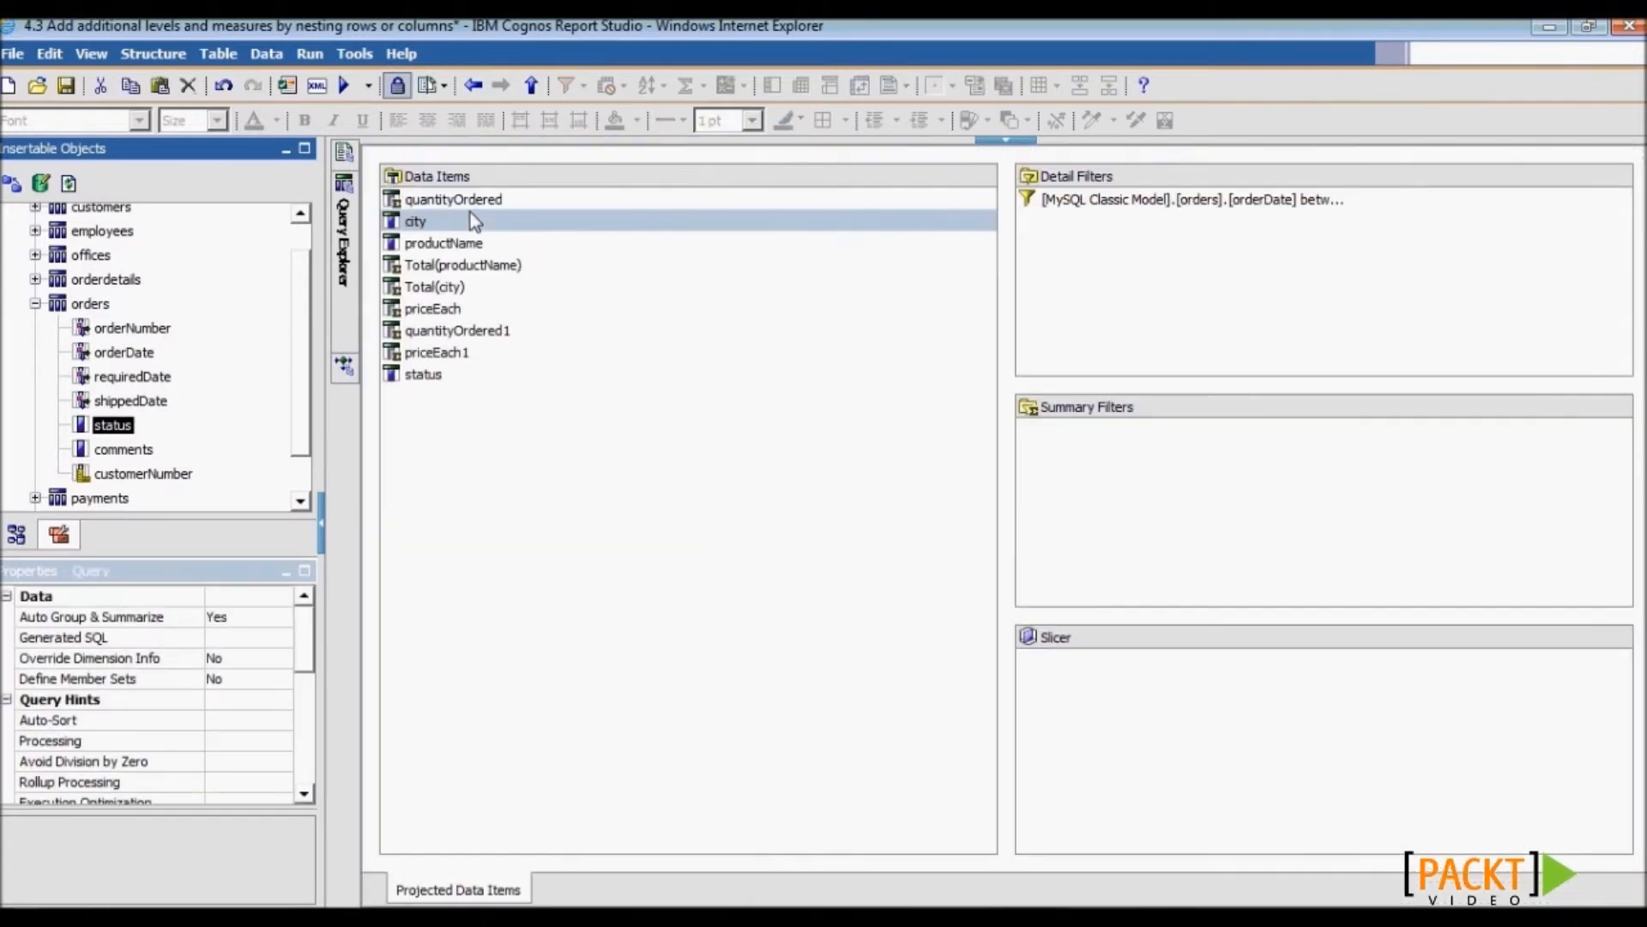
click(82, 540)
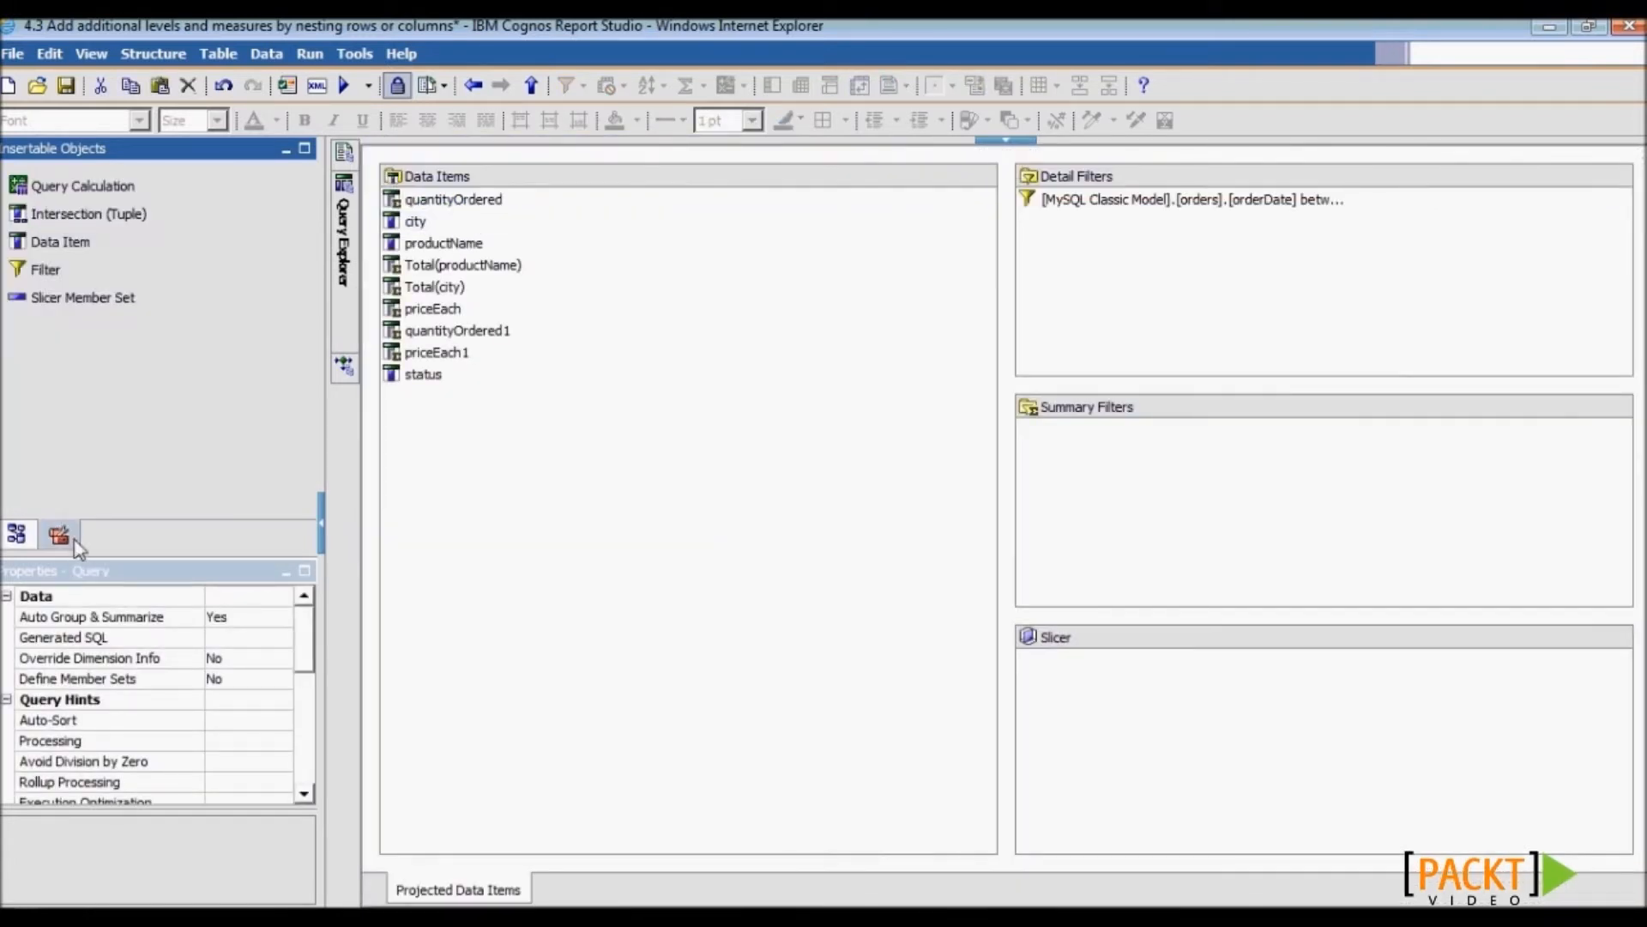
drag(966, 210, 1093, 240)
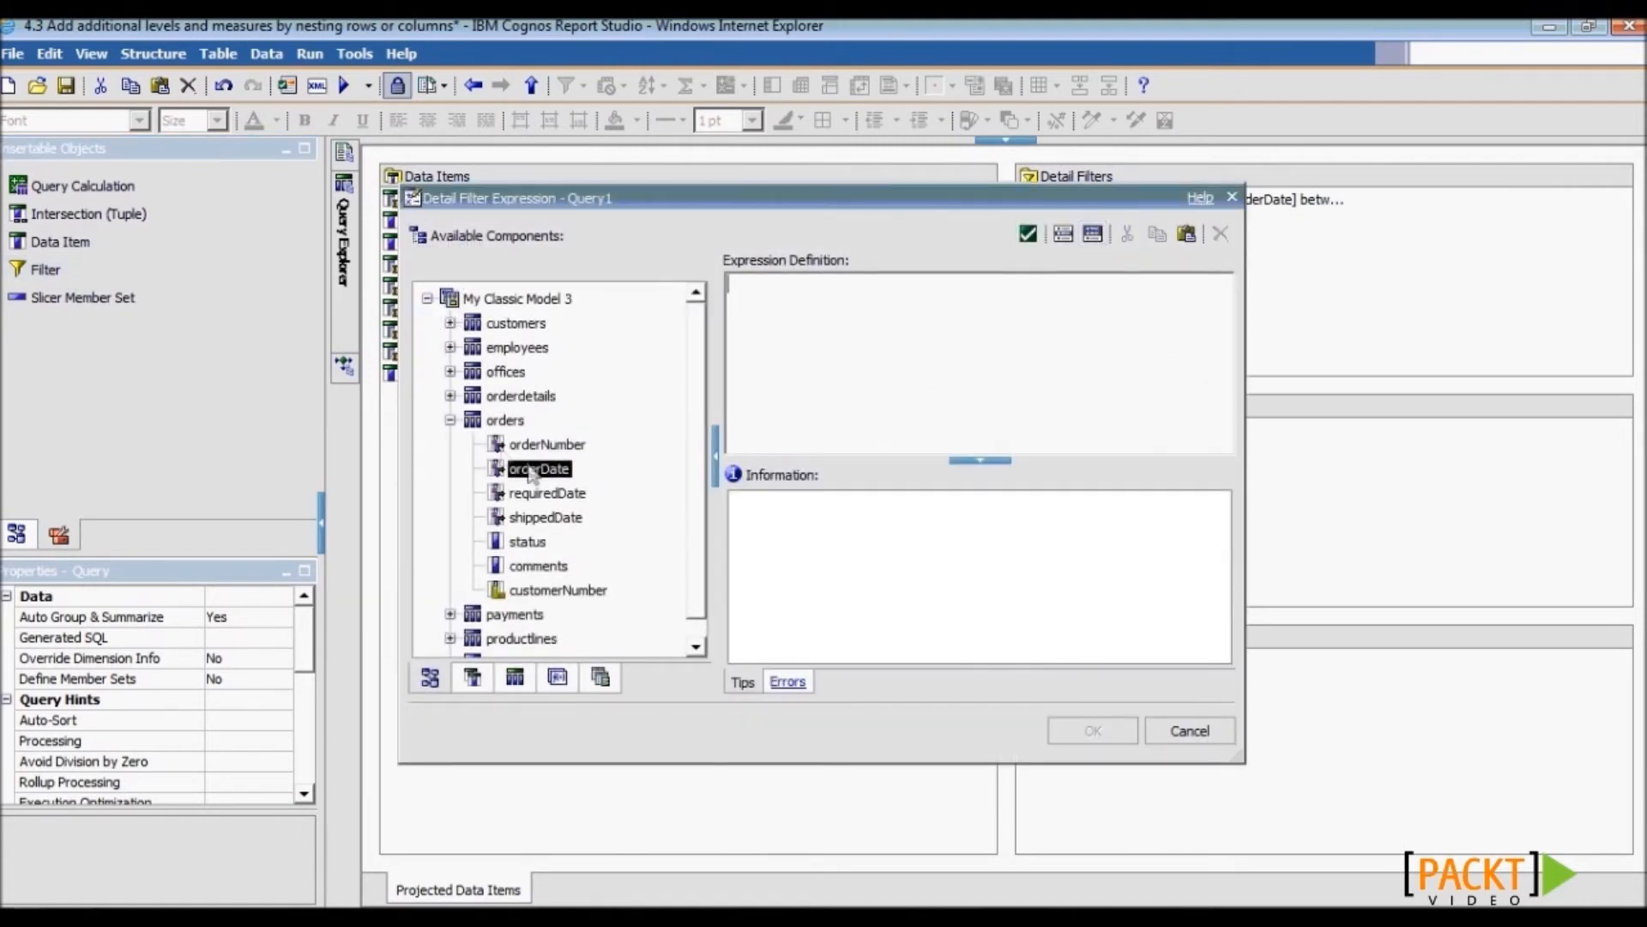
click(450, 420)
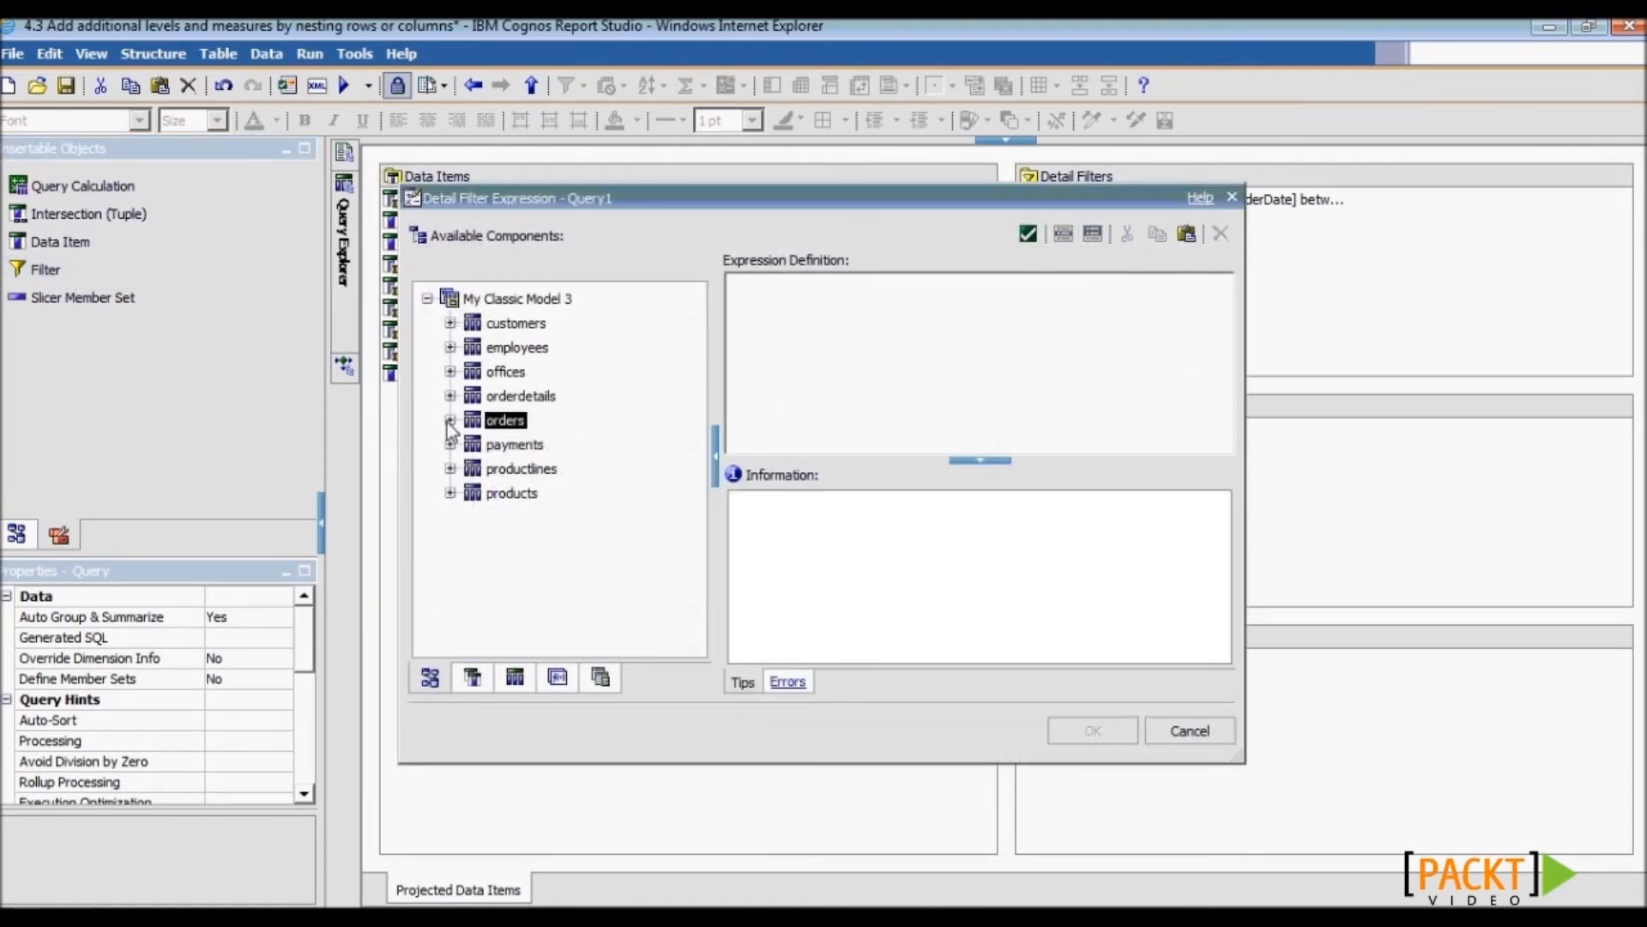
click(472, 678)
drag(485, 470, 850, 357)
text(<> 'Shipped)
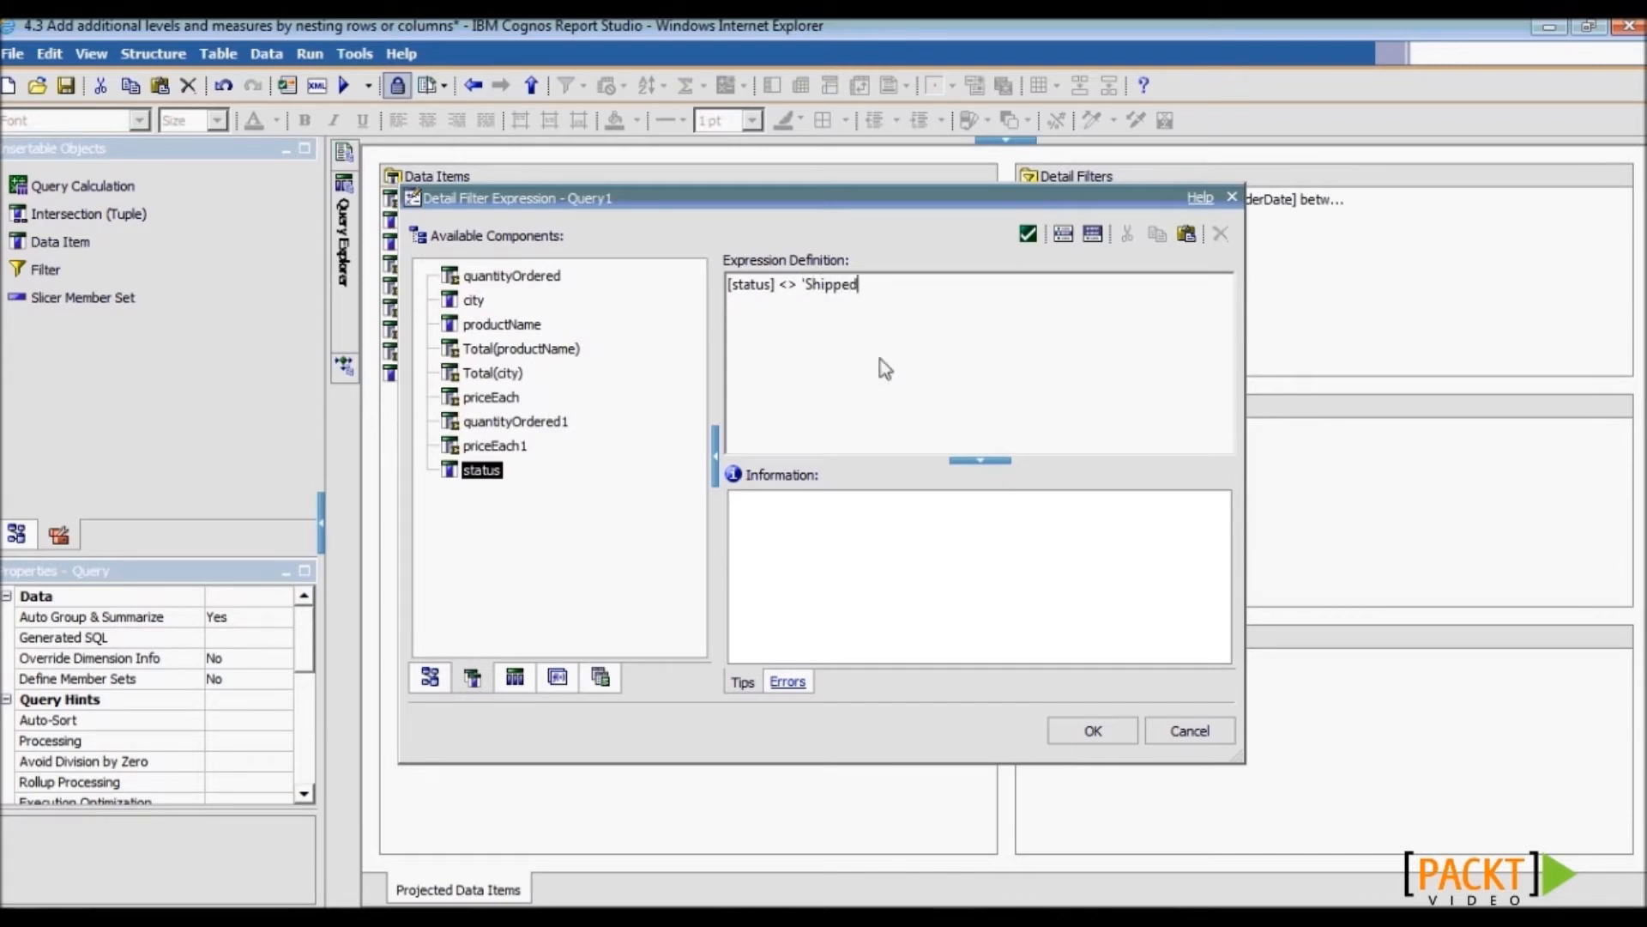
text(')
click(1090, 731)
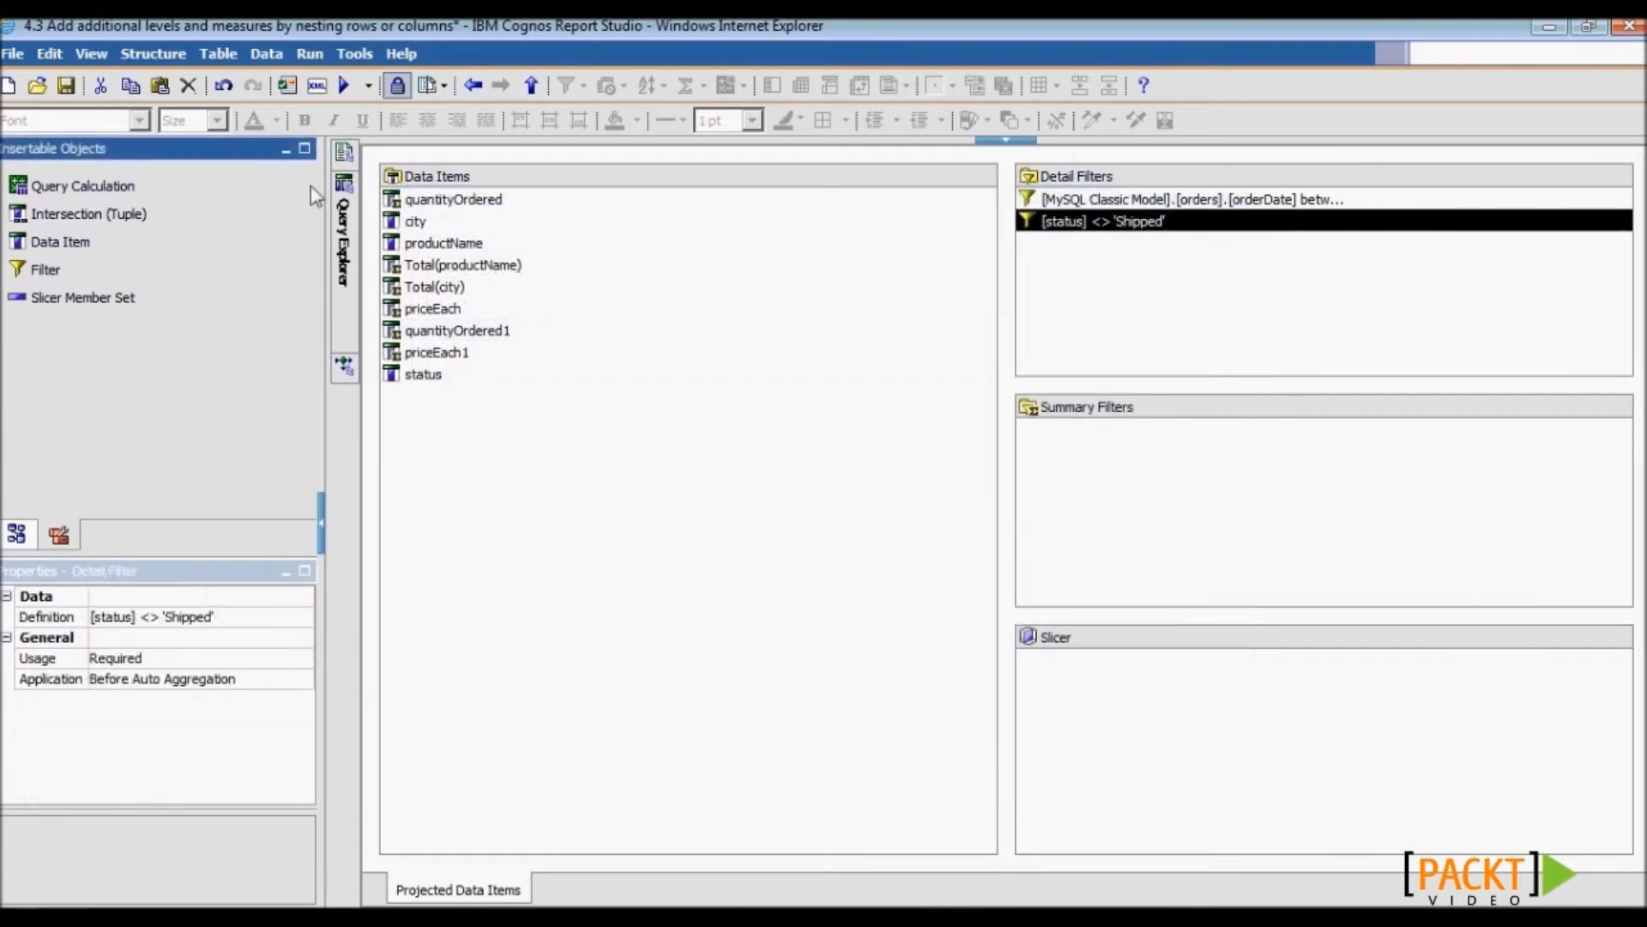
mouse_move(344, 154)
click(457, 206)
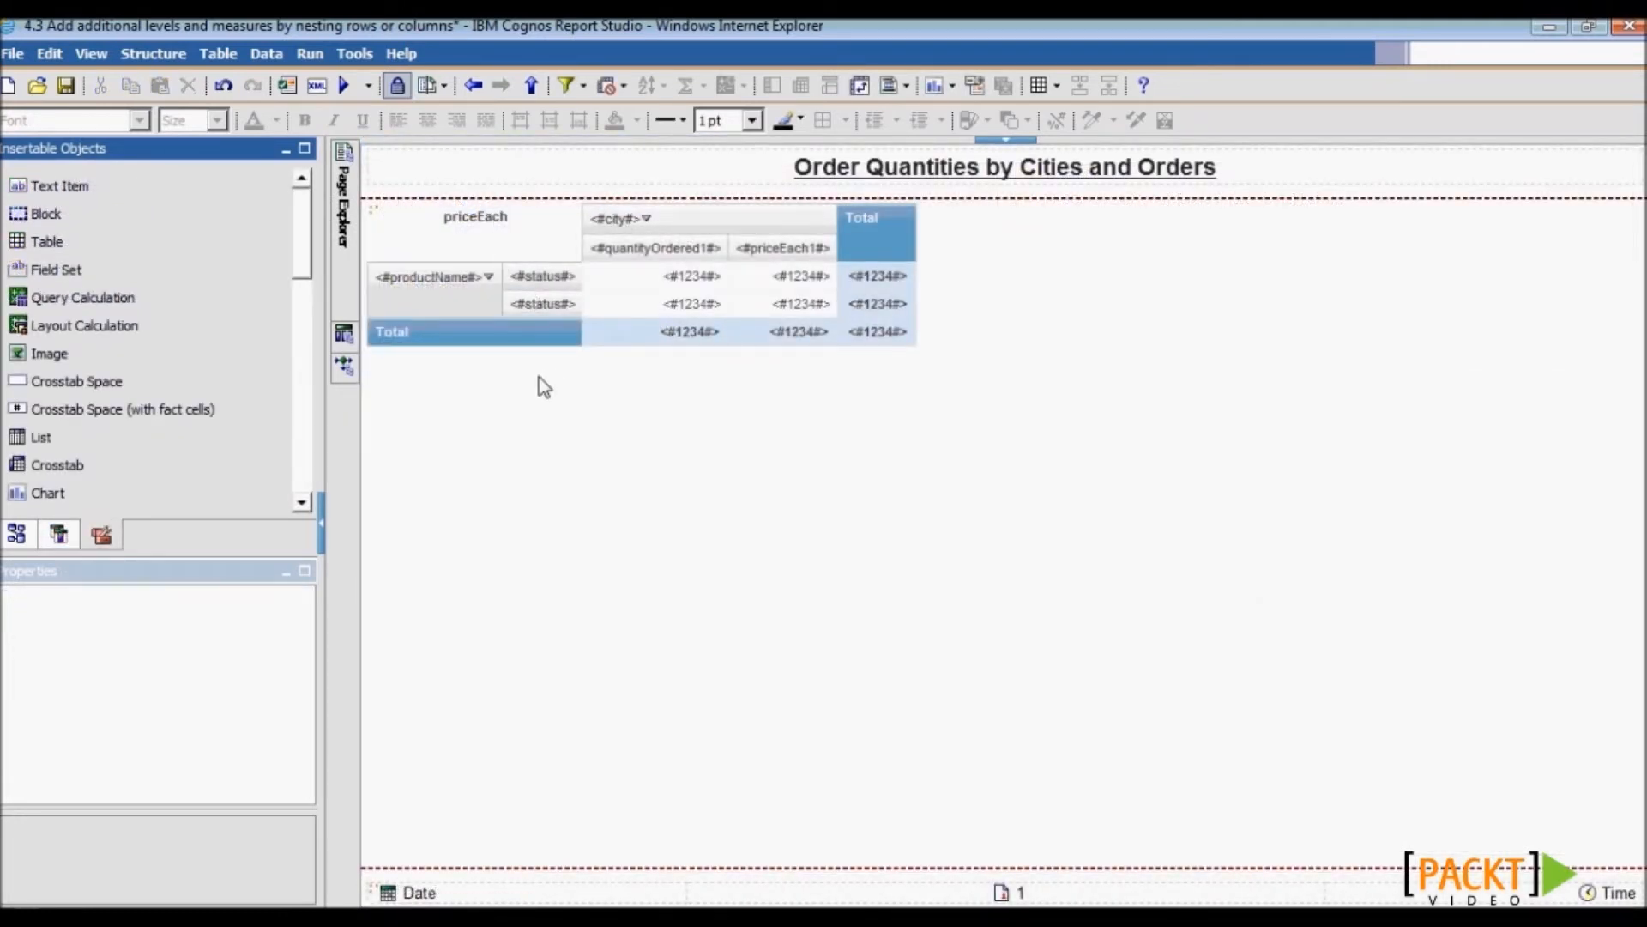
- Place quantityOrdered1 and priceEach1 under the Total column
click(58, 534)
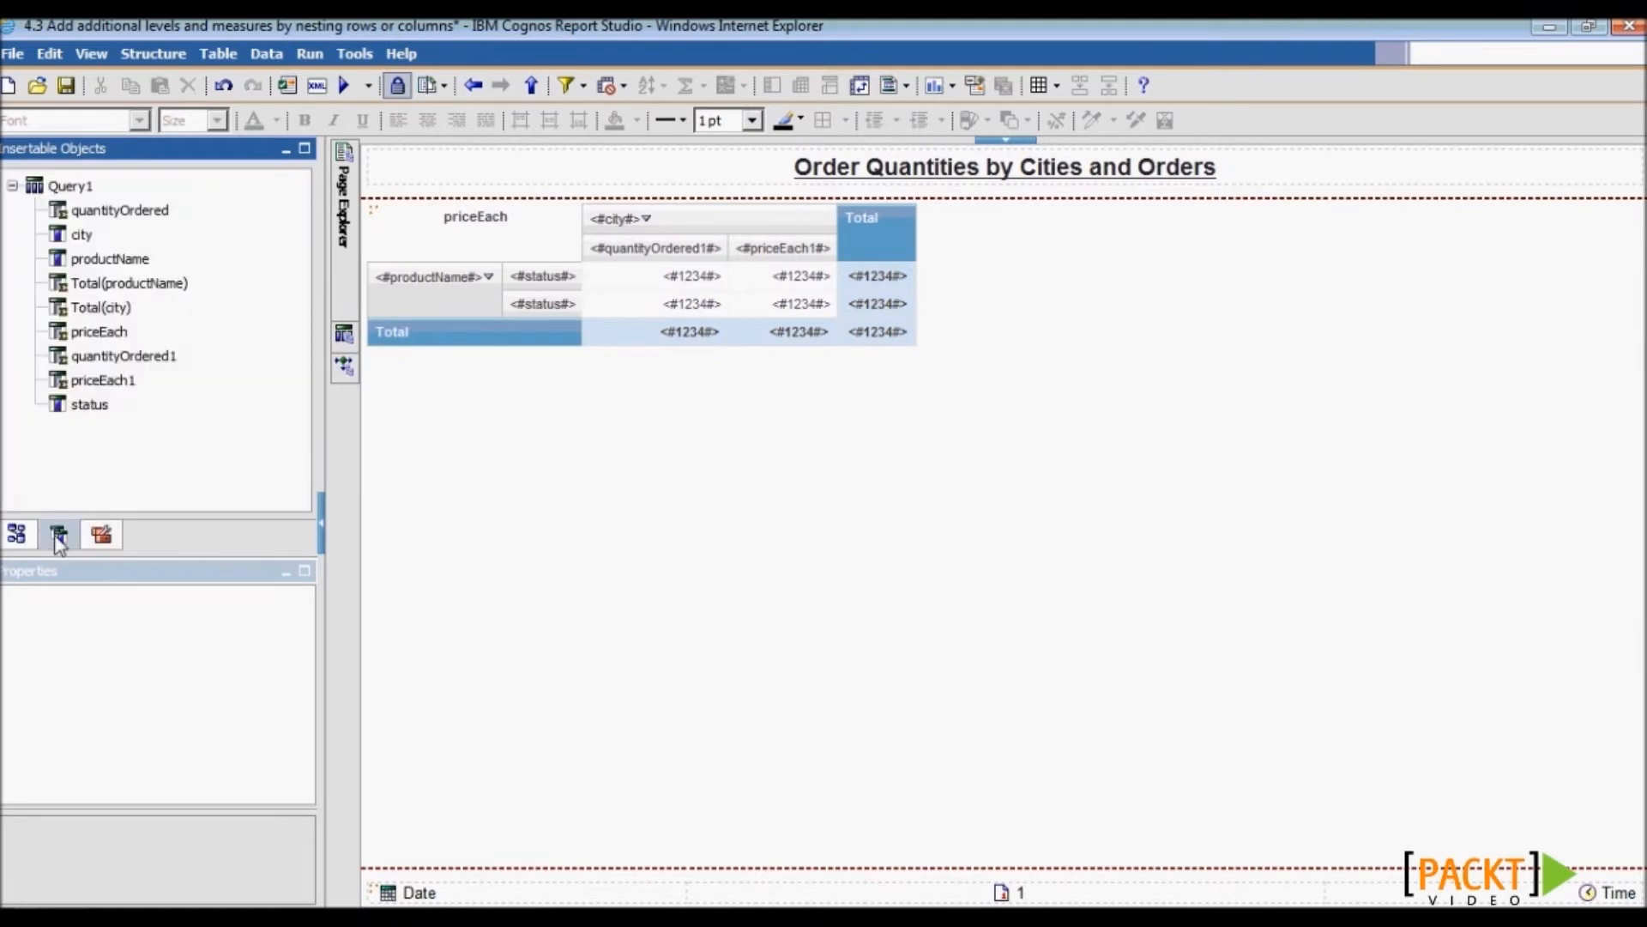
click(120, 357)
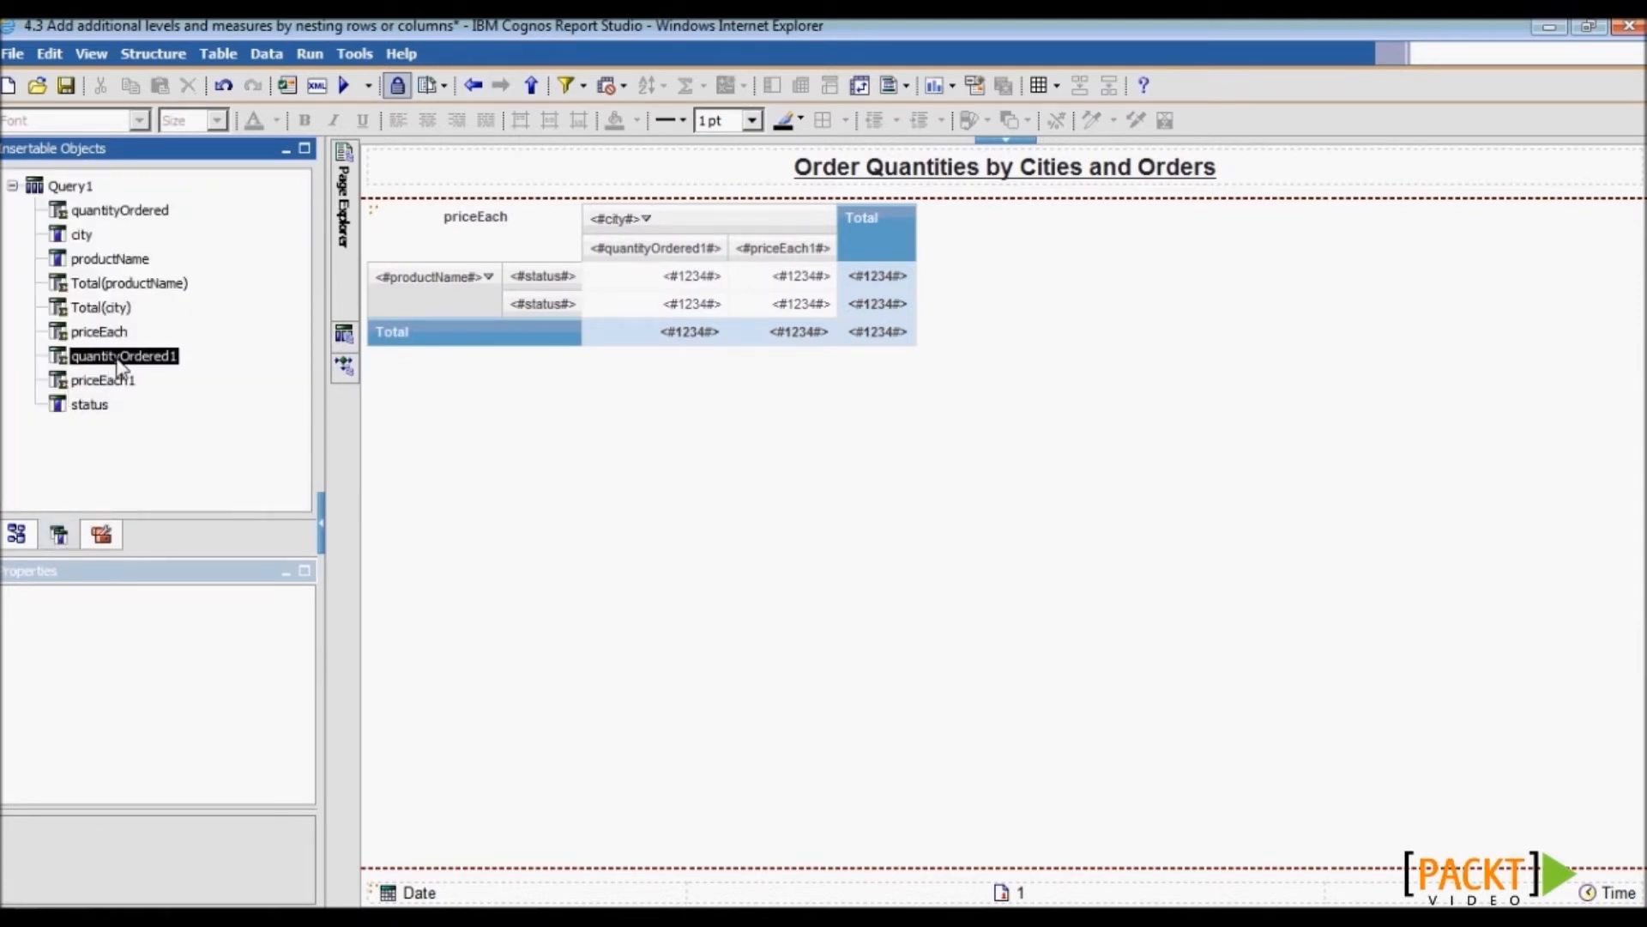
ctrl+click(116, 382)
drag(117, 385, 877, 250)
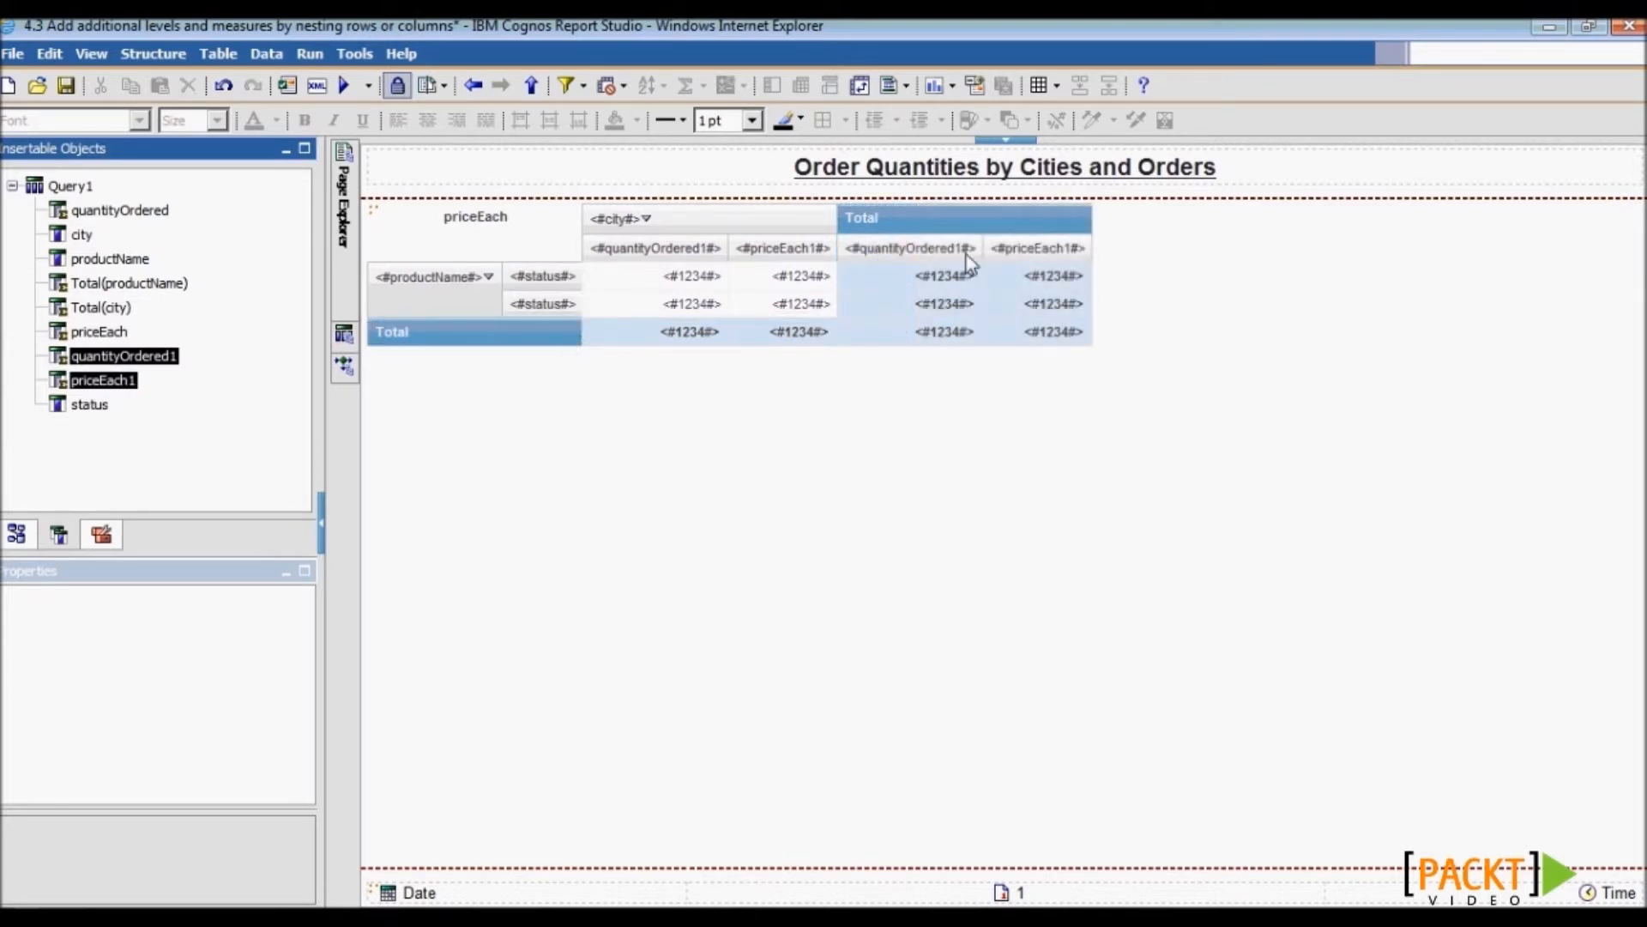
- Change the aggregation method of the Total column heading in Properties
click(944, 219)
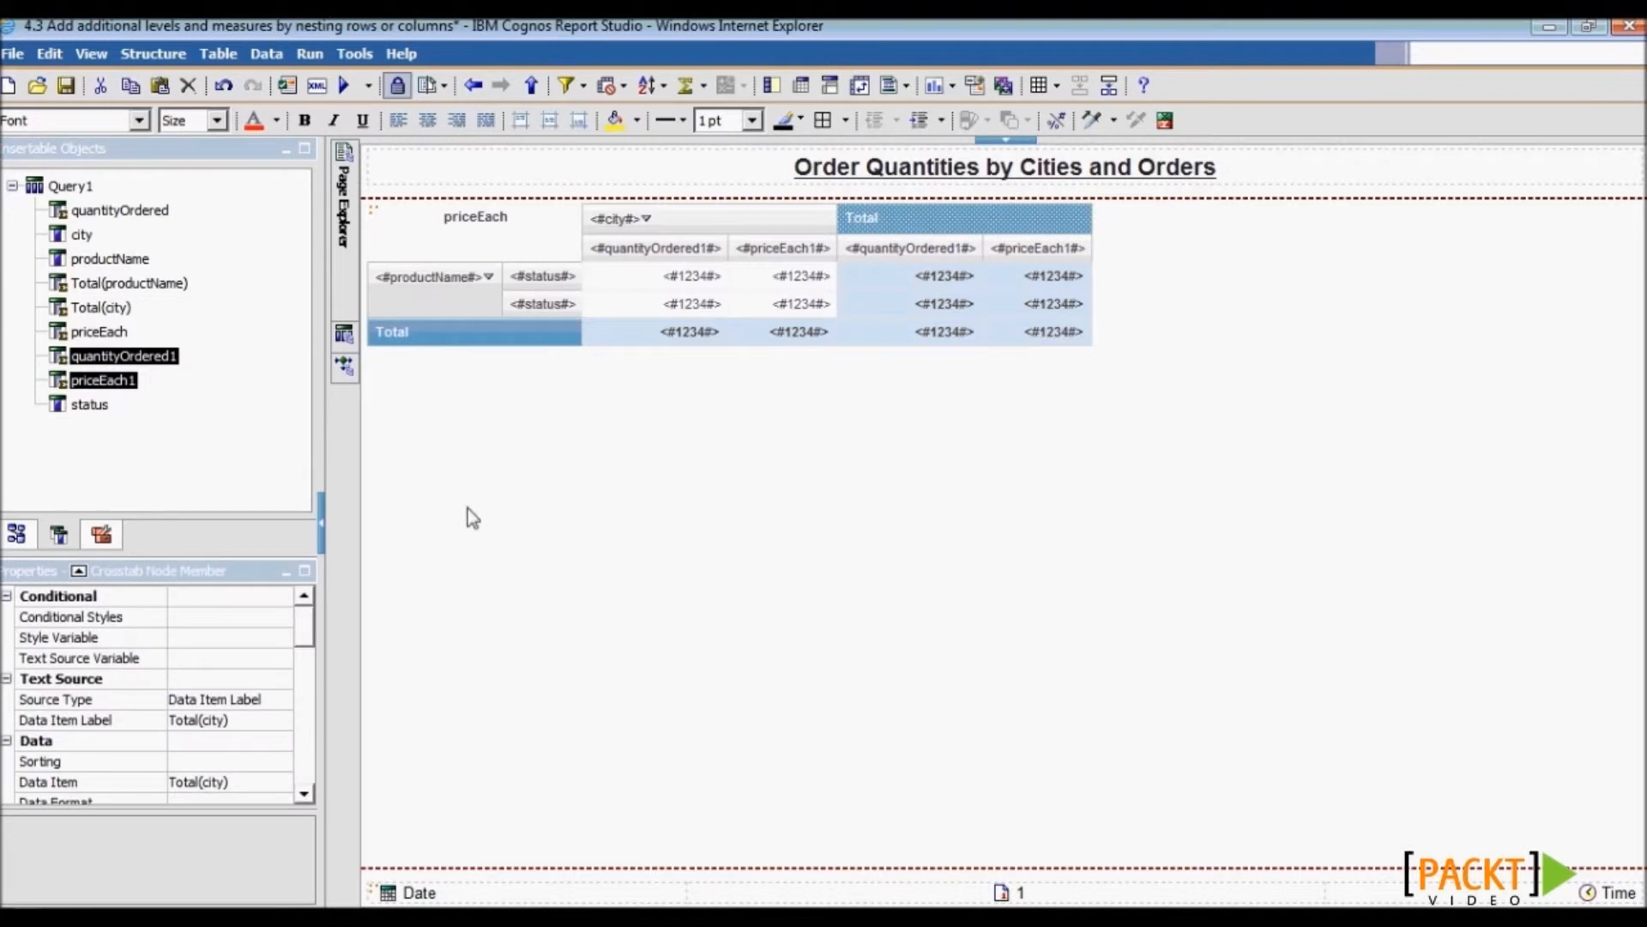
drag(300, 643, 300, 759)
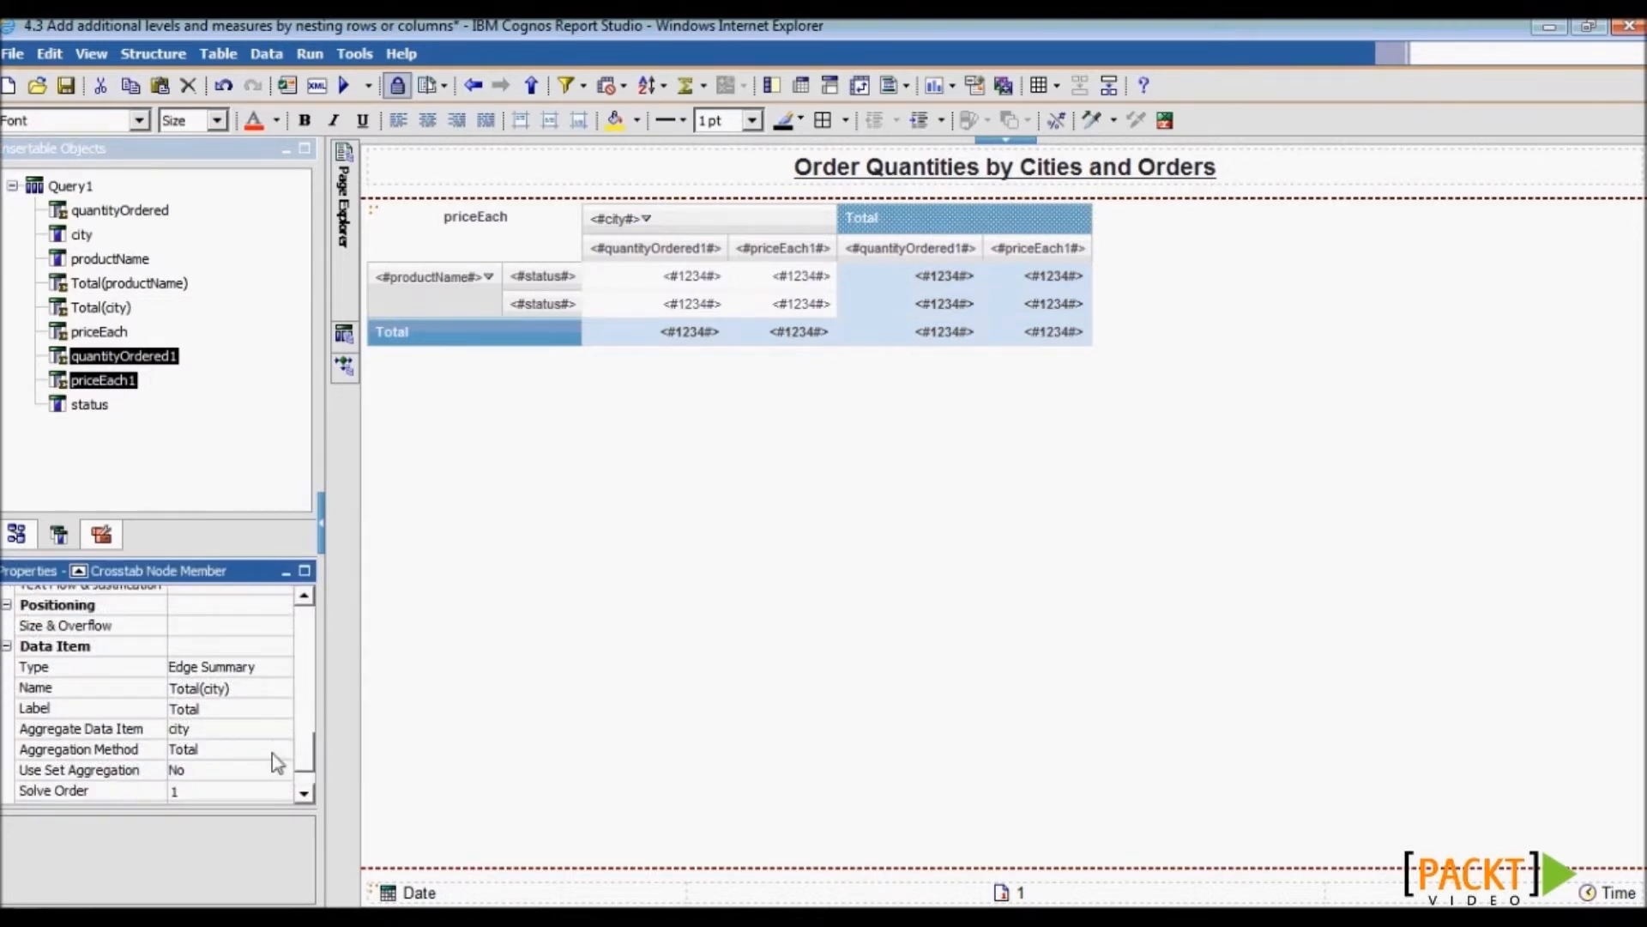
click(281, 752)
click(281, 751)
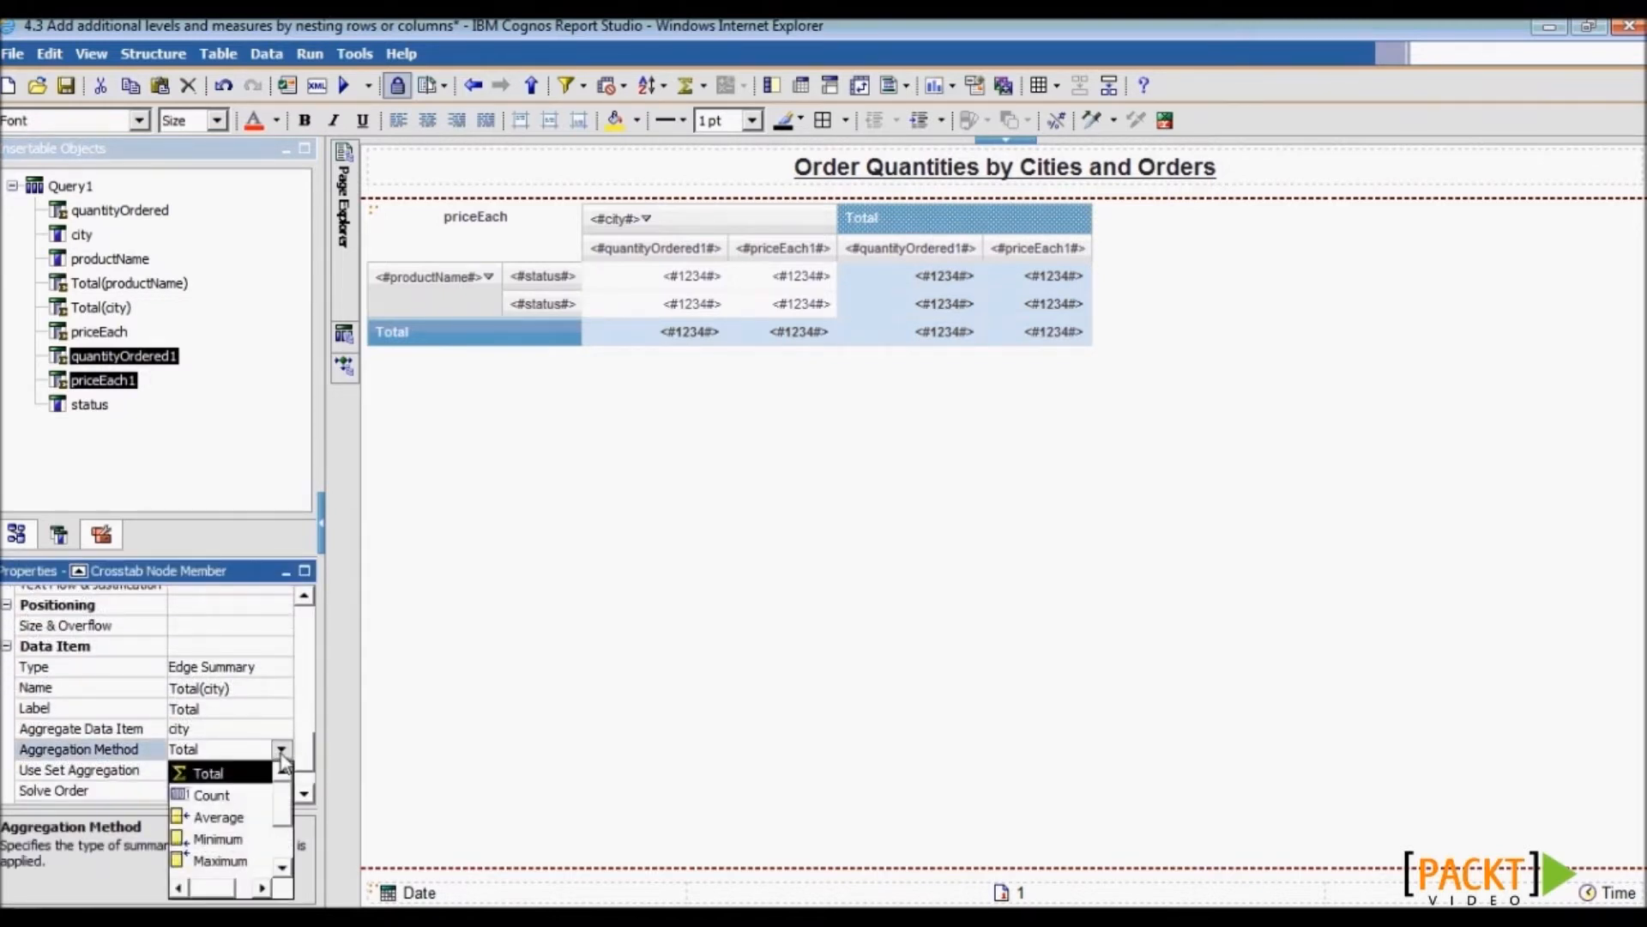
scroll(283, 832, down, 2)
click(248, 842)
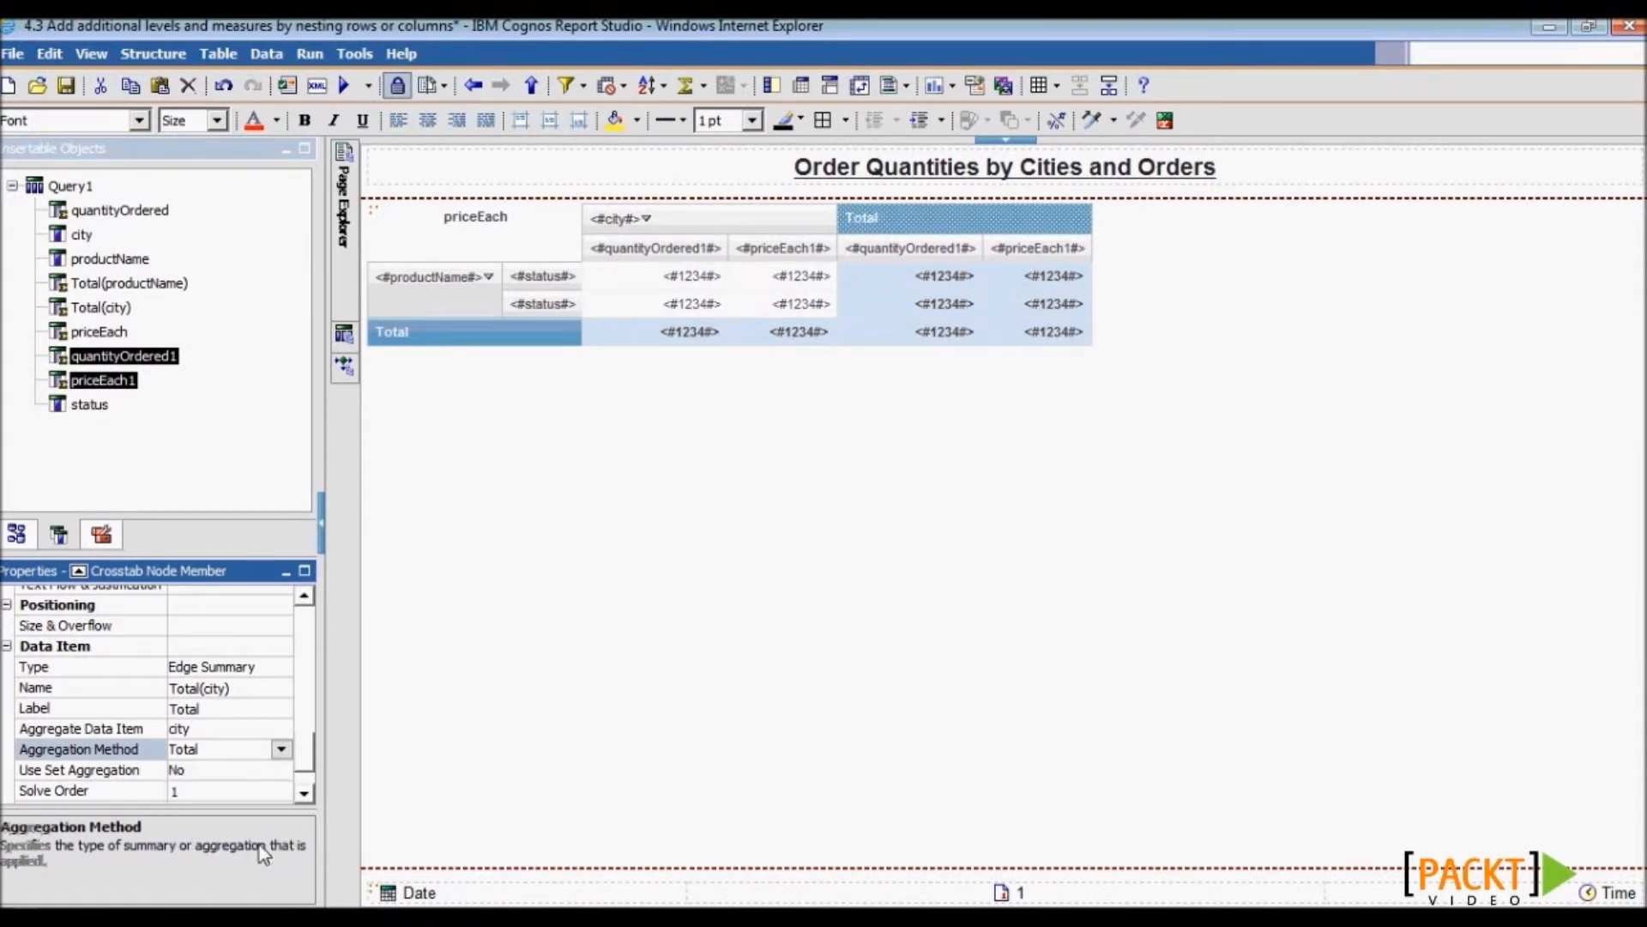
- Set the Total column's priceEach1 aggregate function to Average
click(1057, 251)
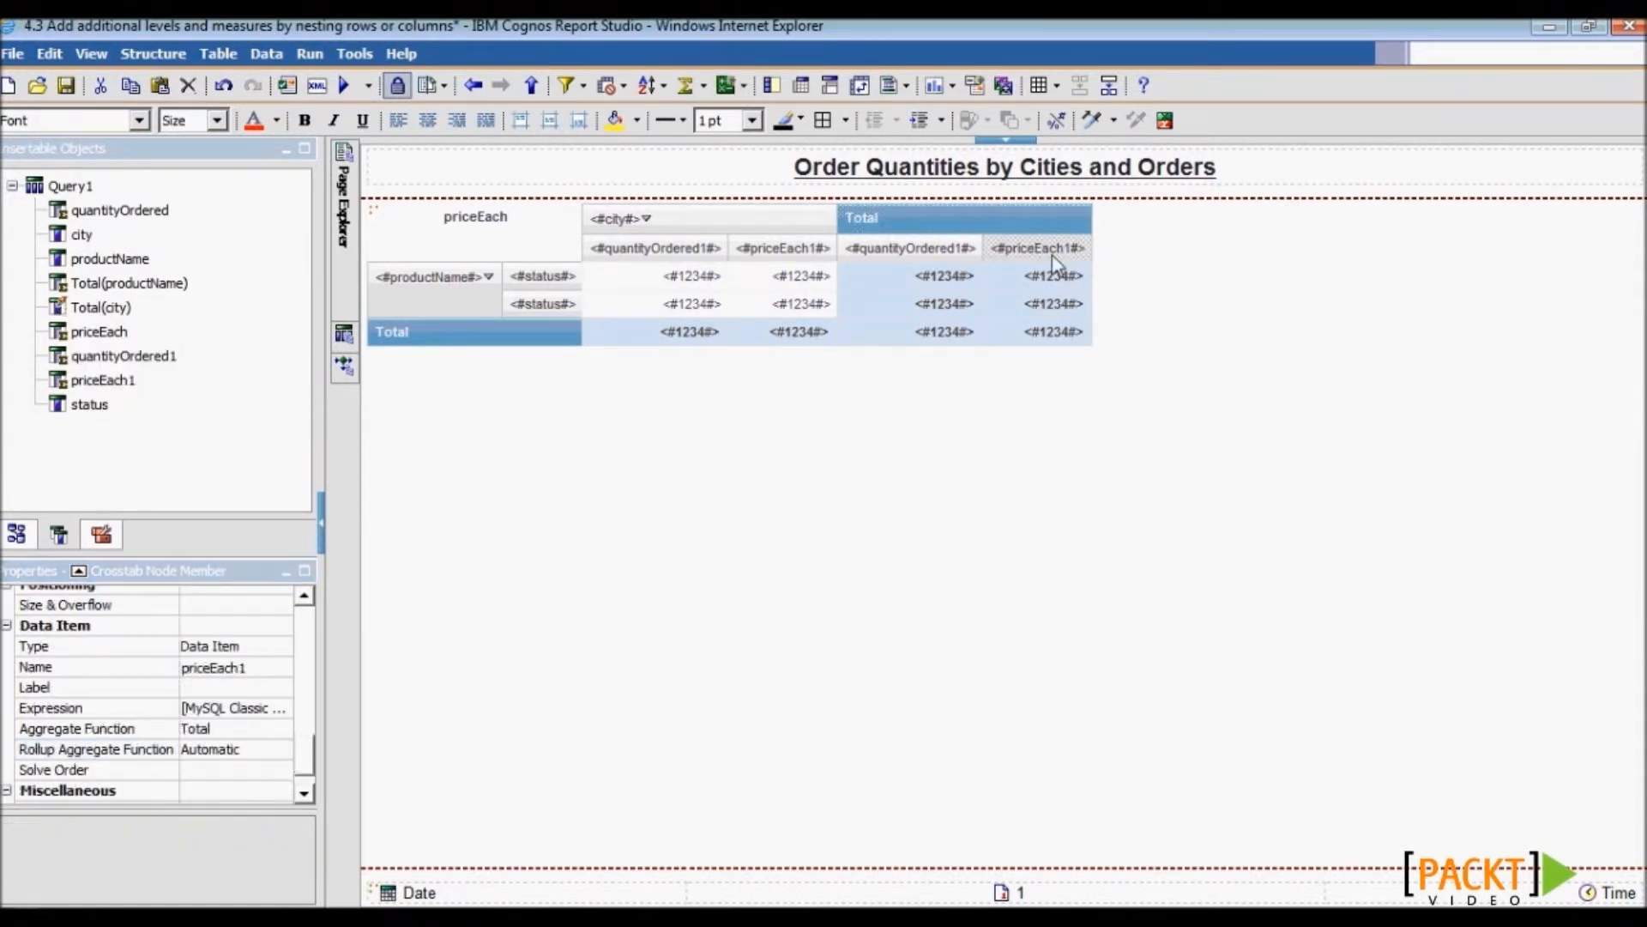
click(259, 731)
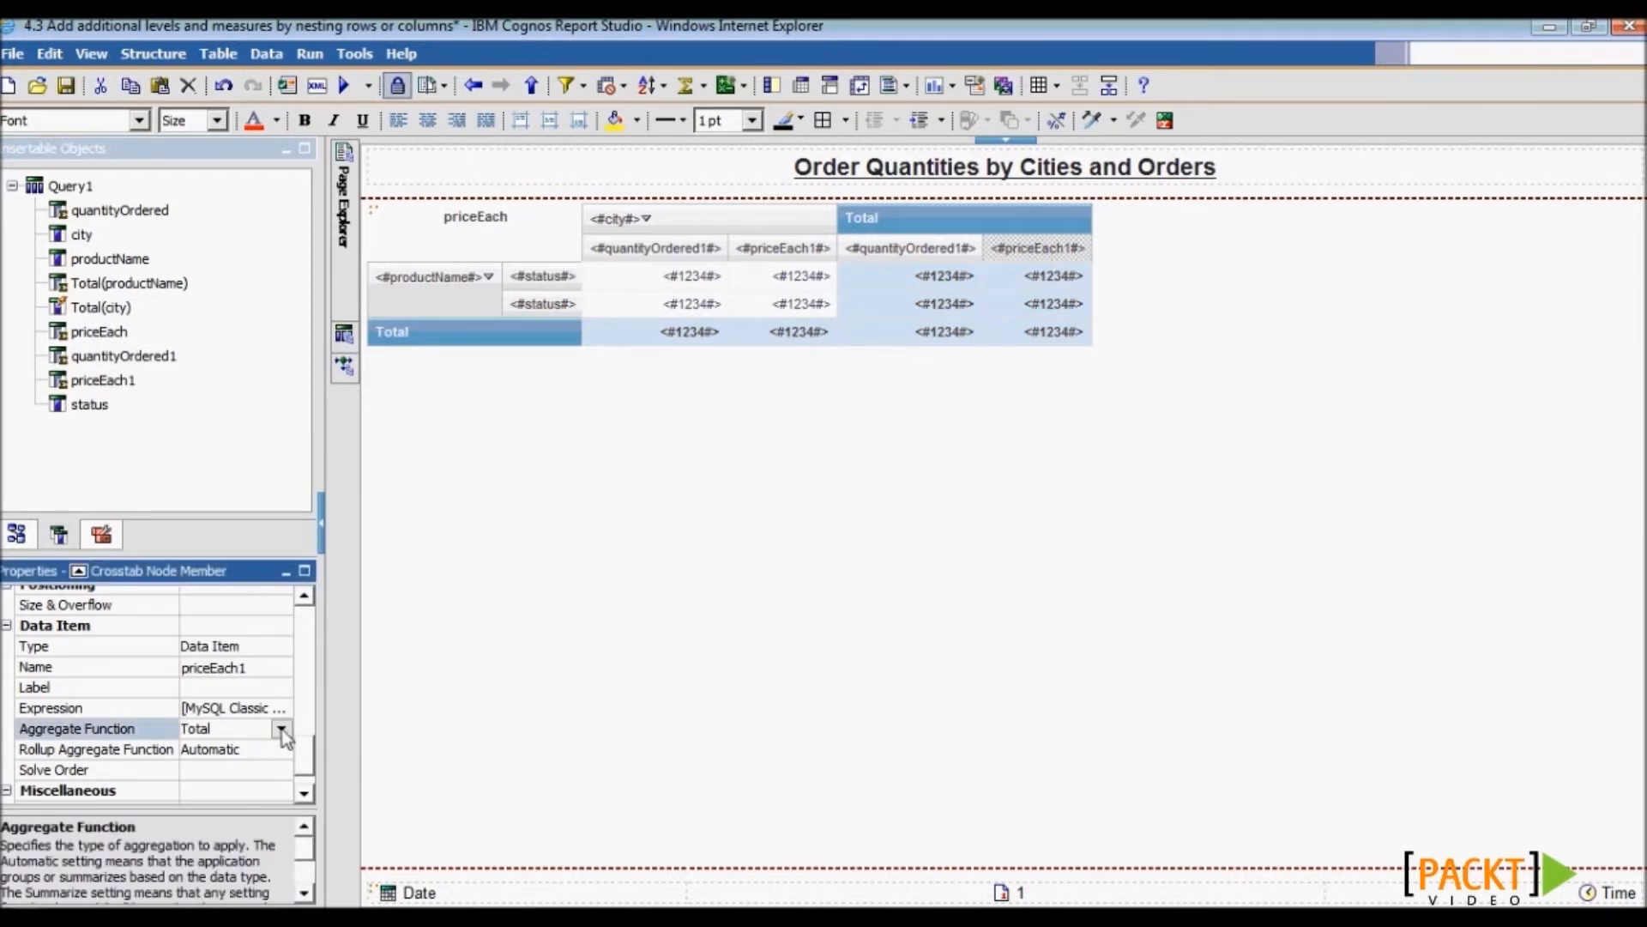
click(283, 729)
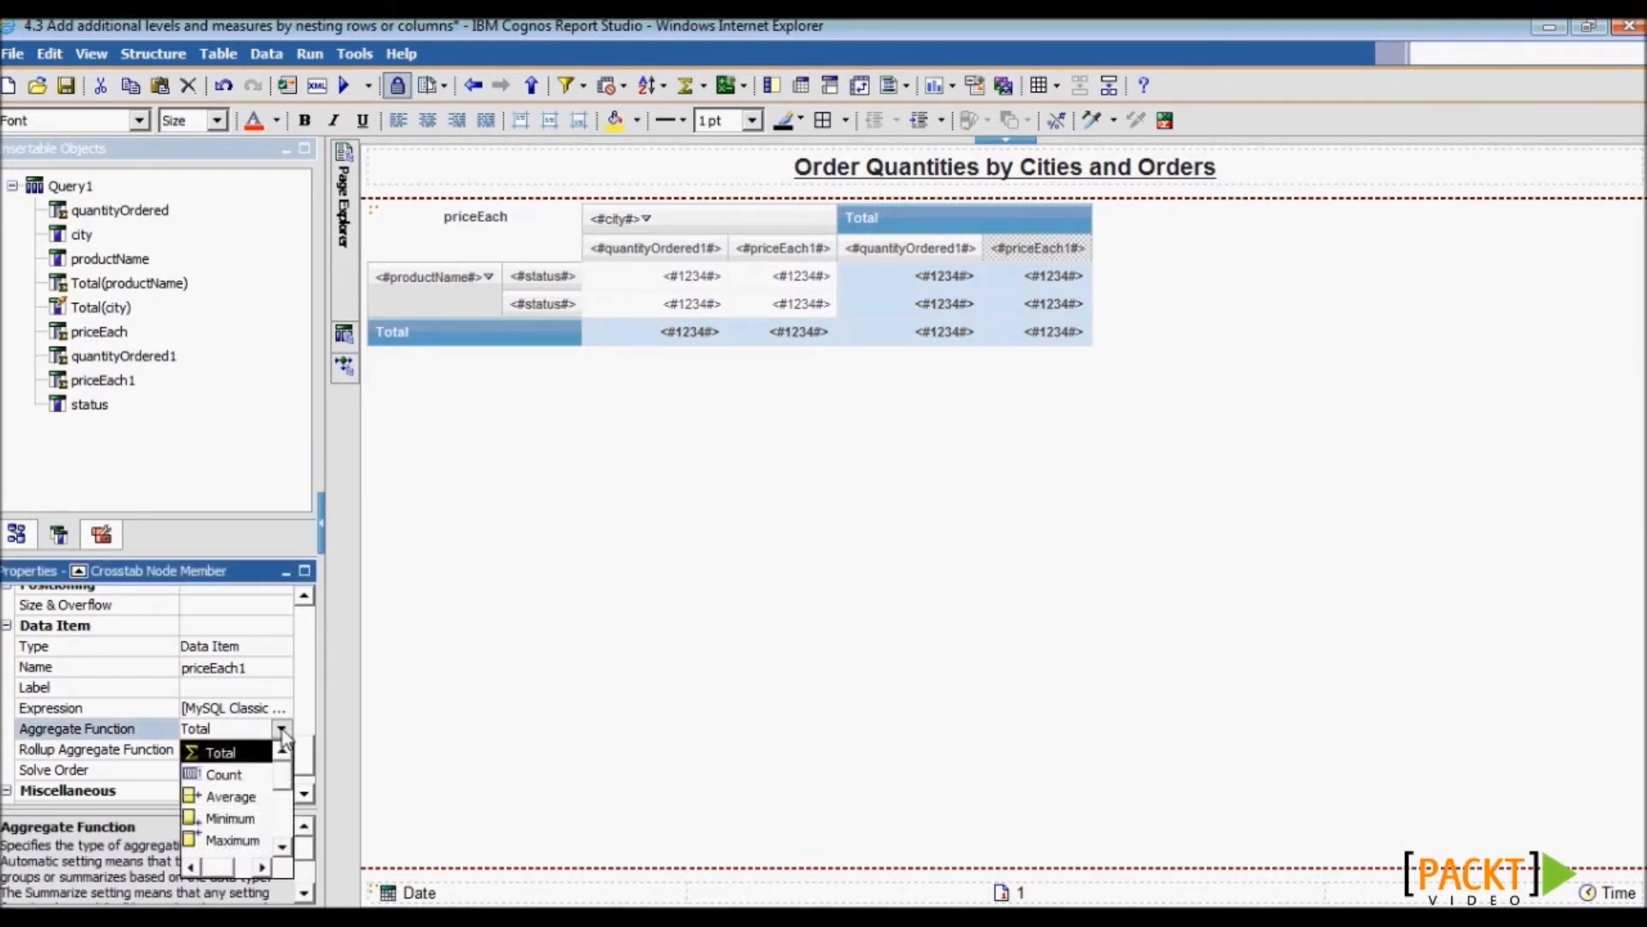
click(249, 796)
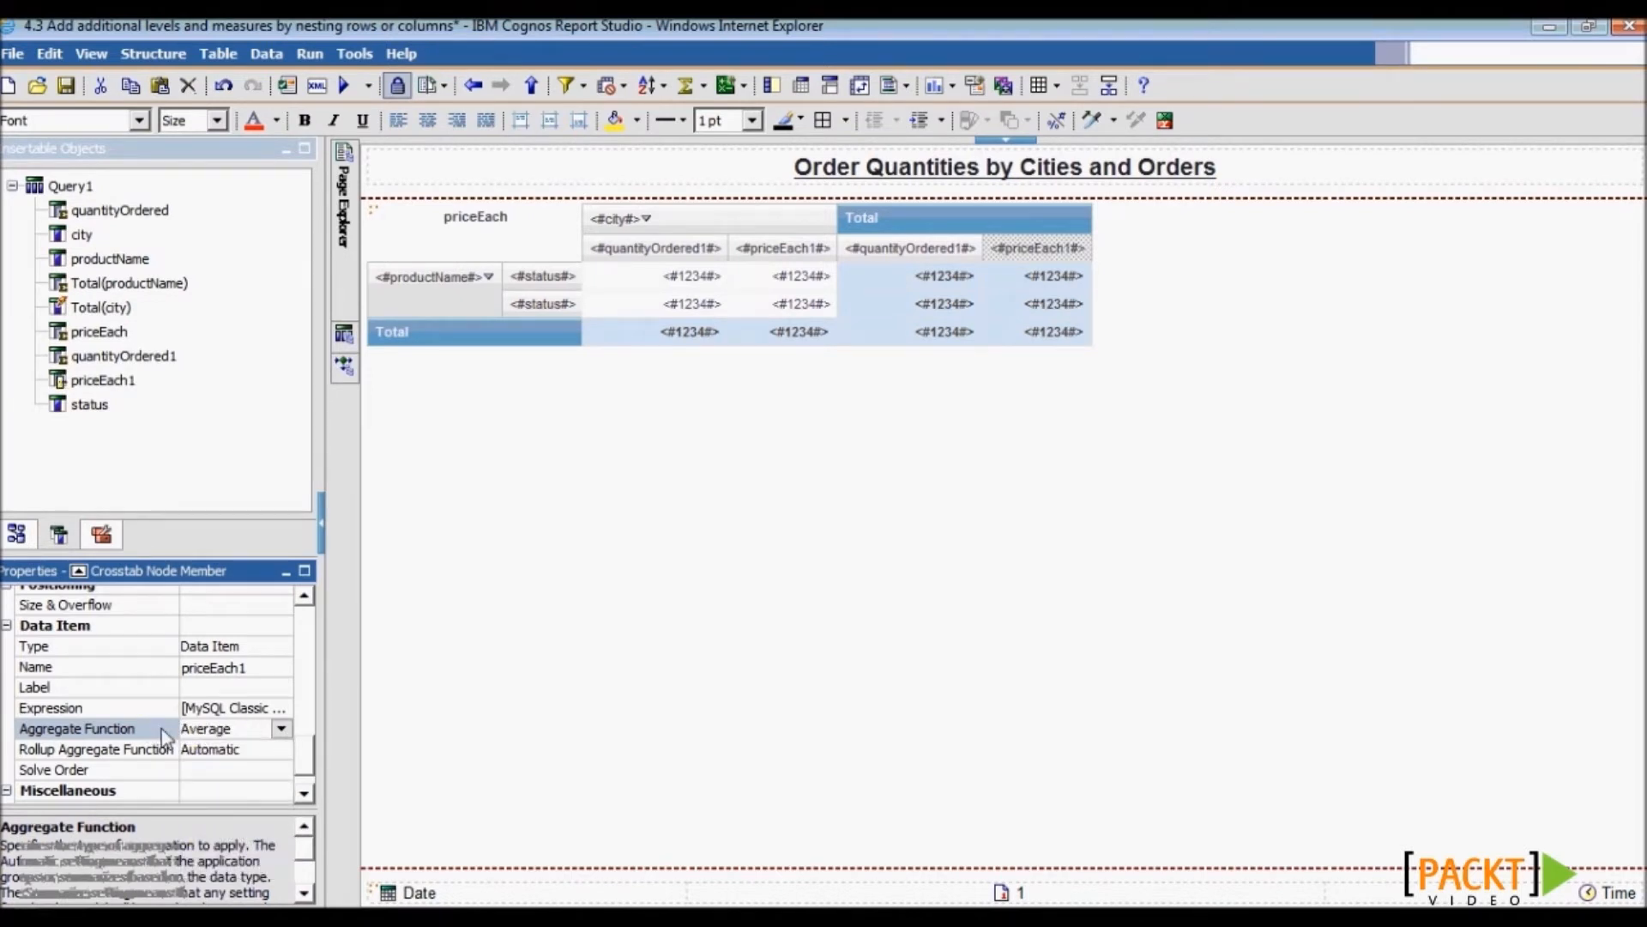
click(644, 273)
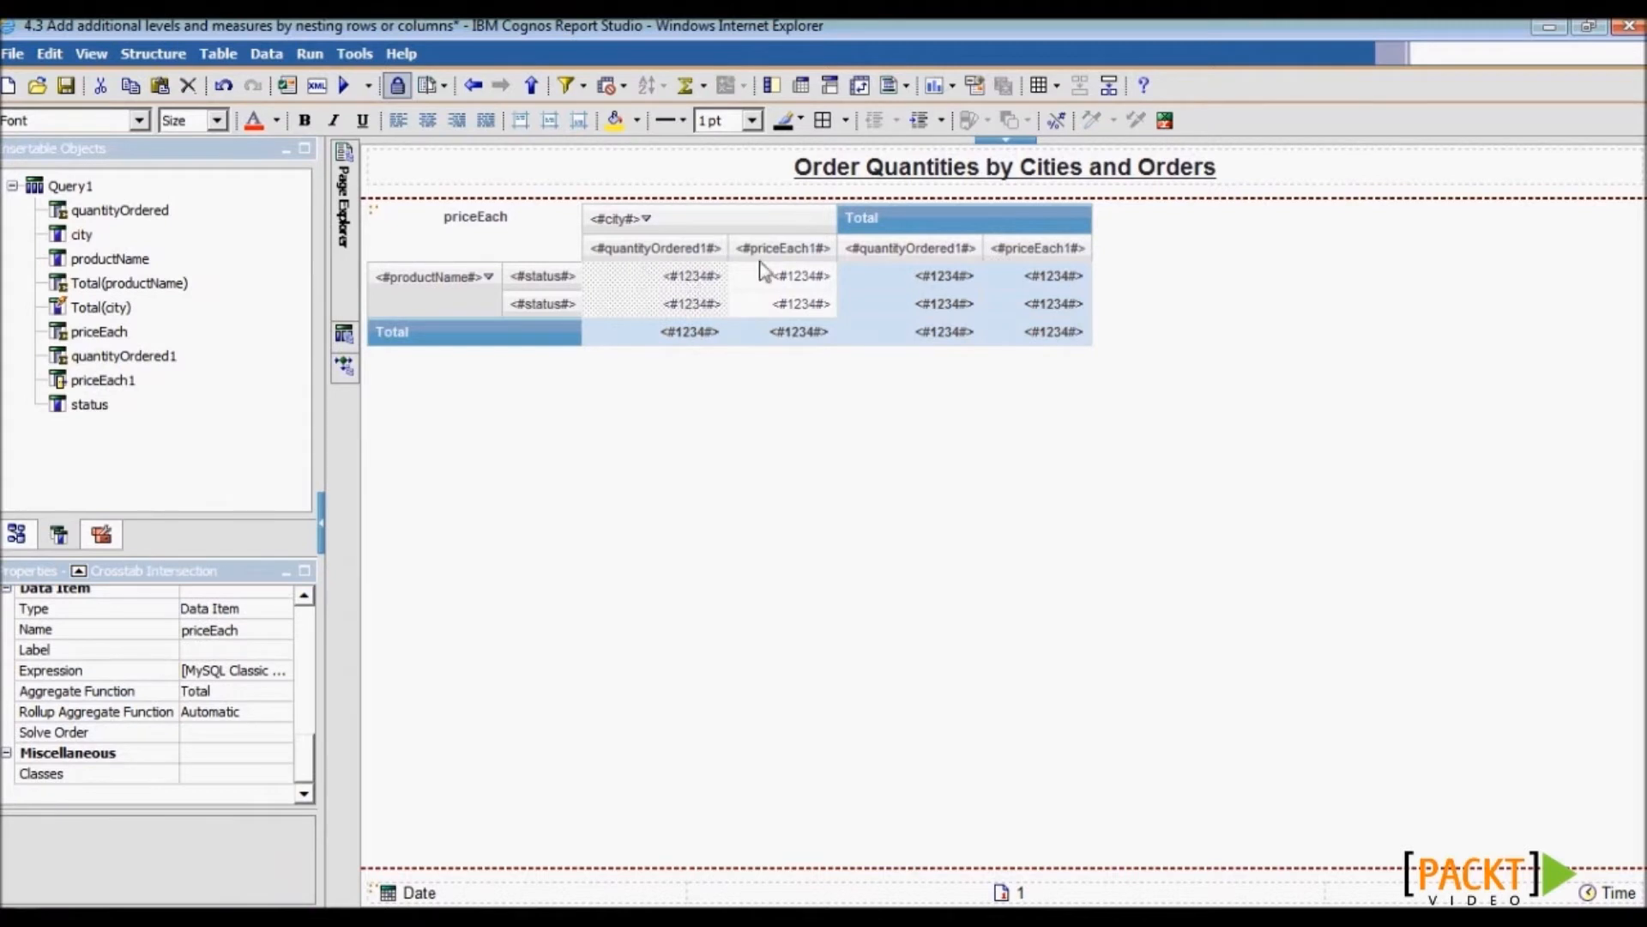
- Prefix the title with 'Exceptions Report' to read 'Exceptions Report Order Quantities by Cities and Orders'
click(829, 172)
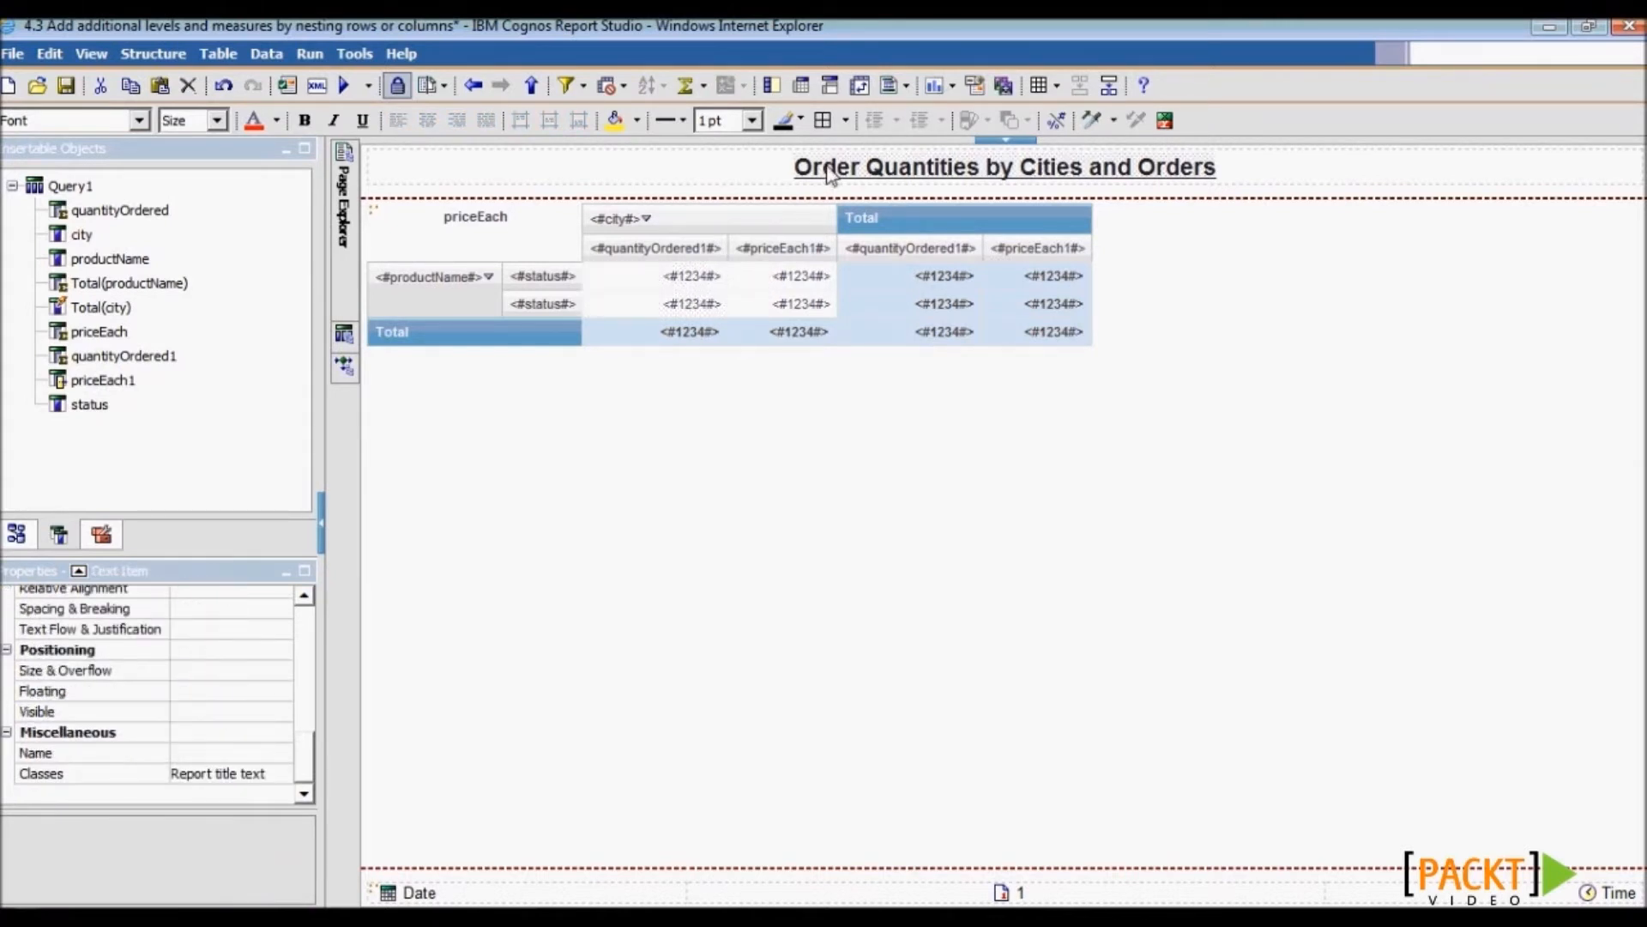
text(Exce)
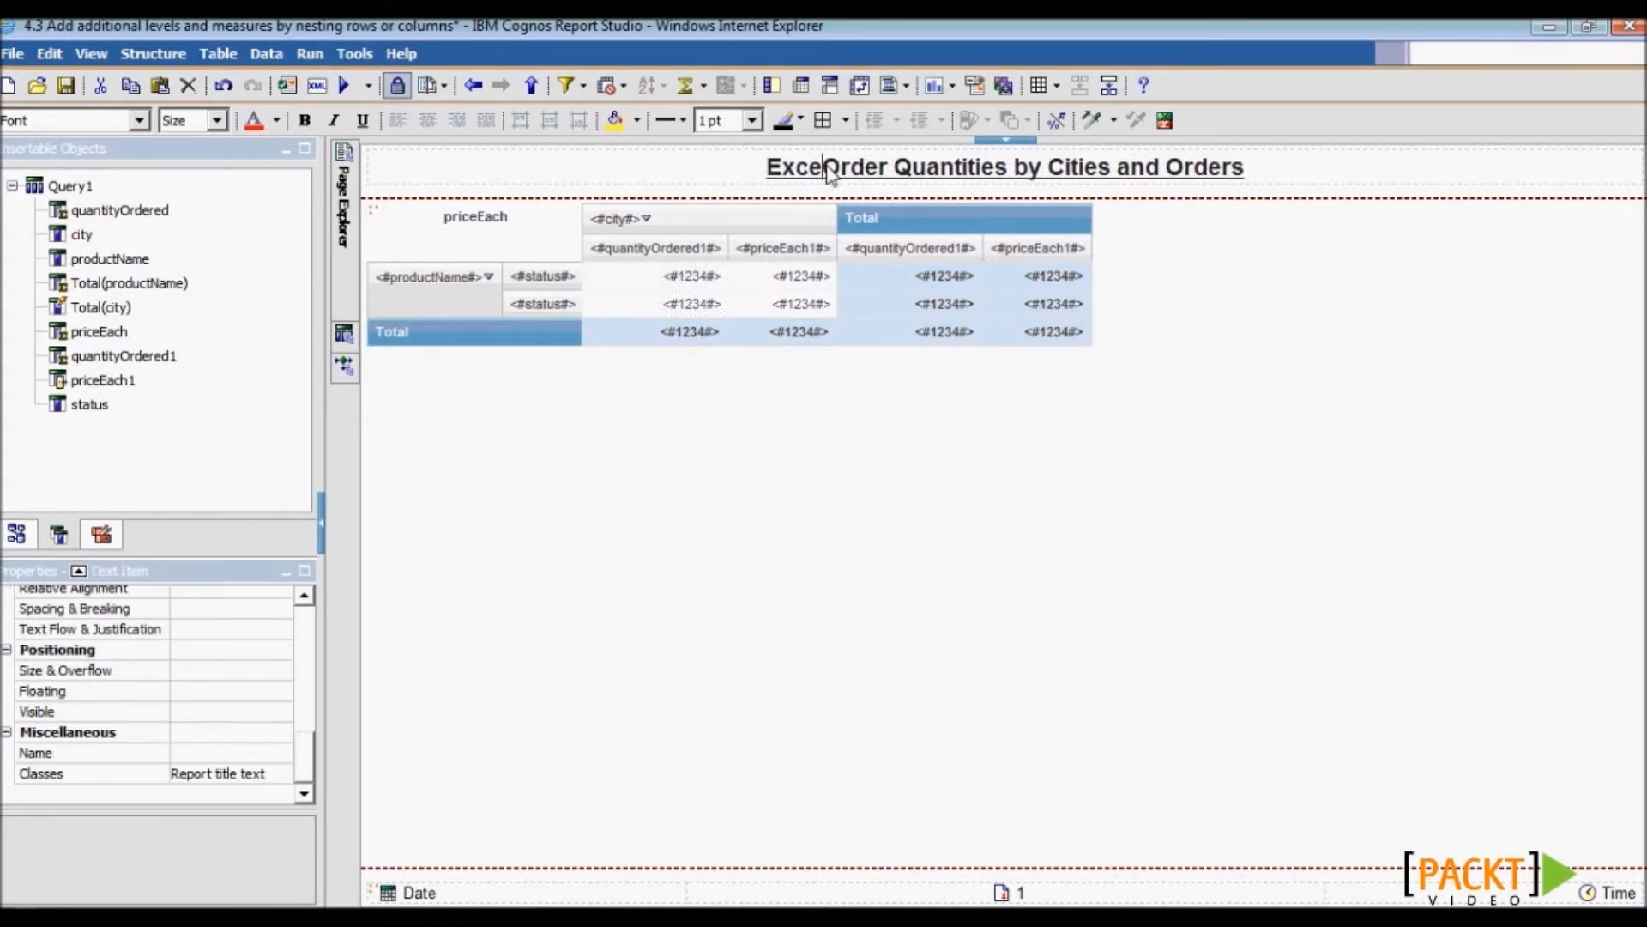
text(ptions r)
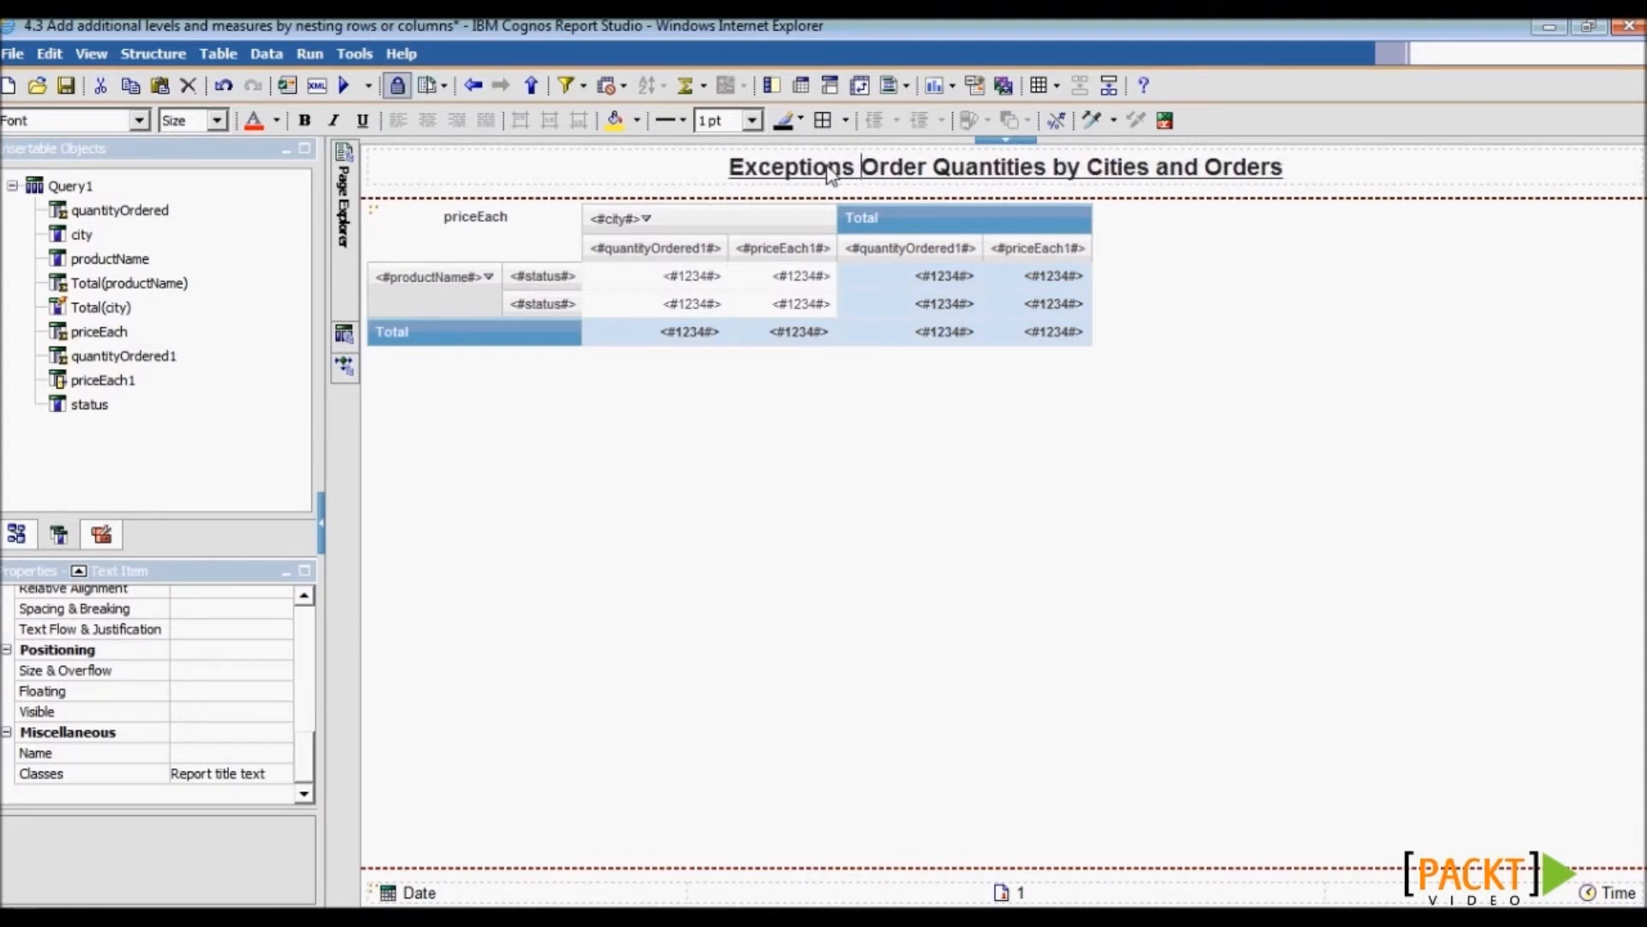
key(BackSpace)
text(Report)
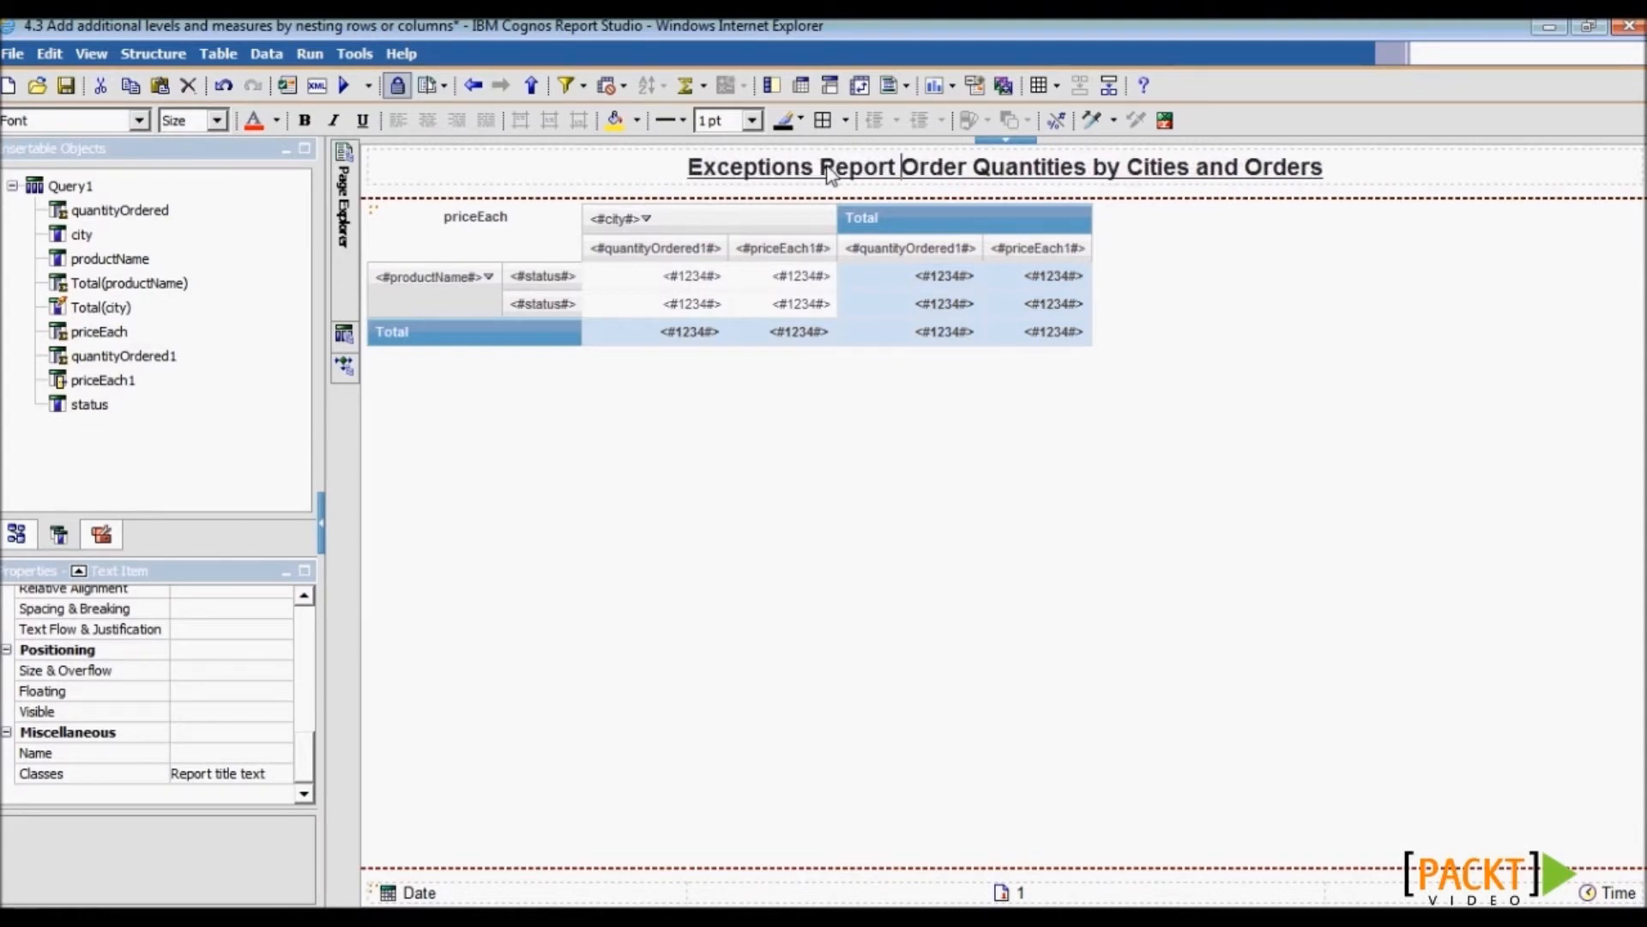
key(Delete)
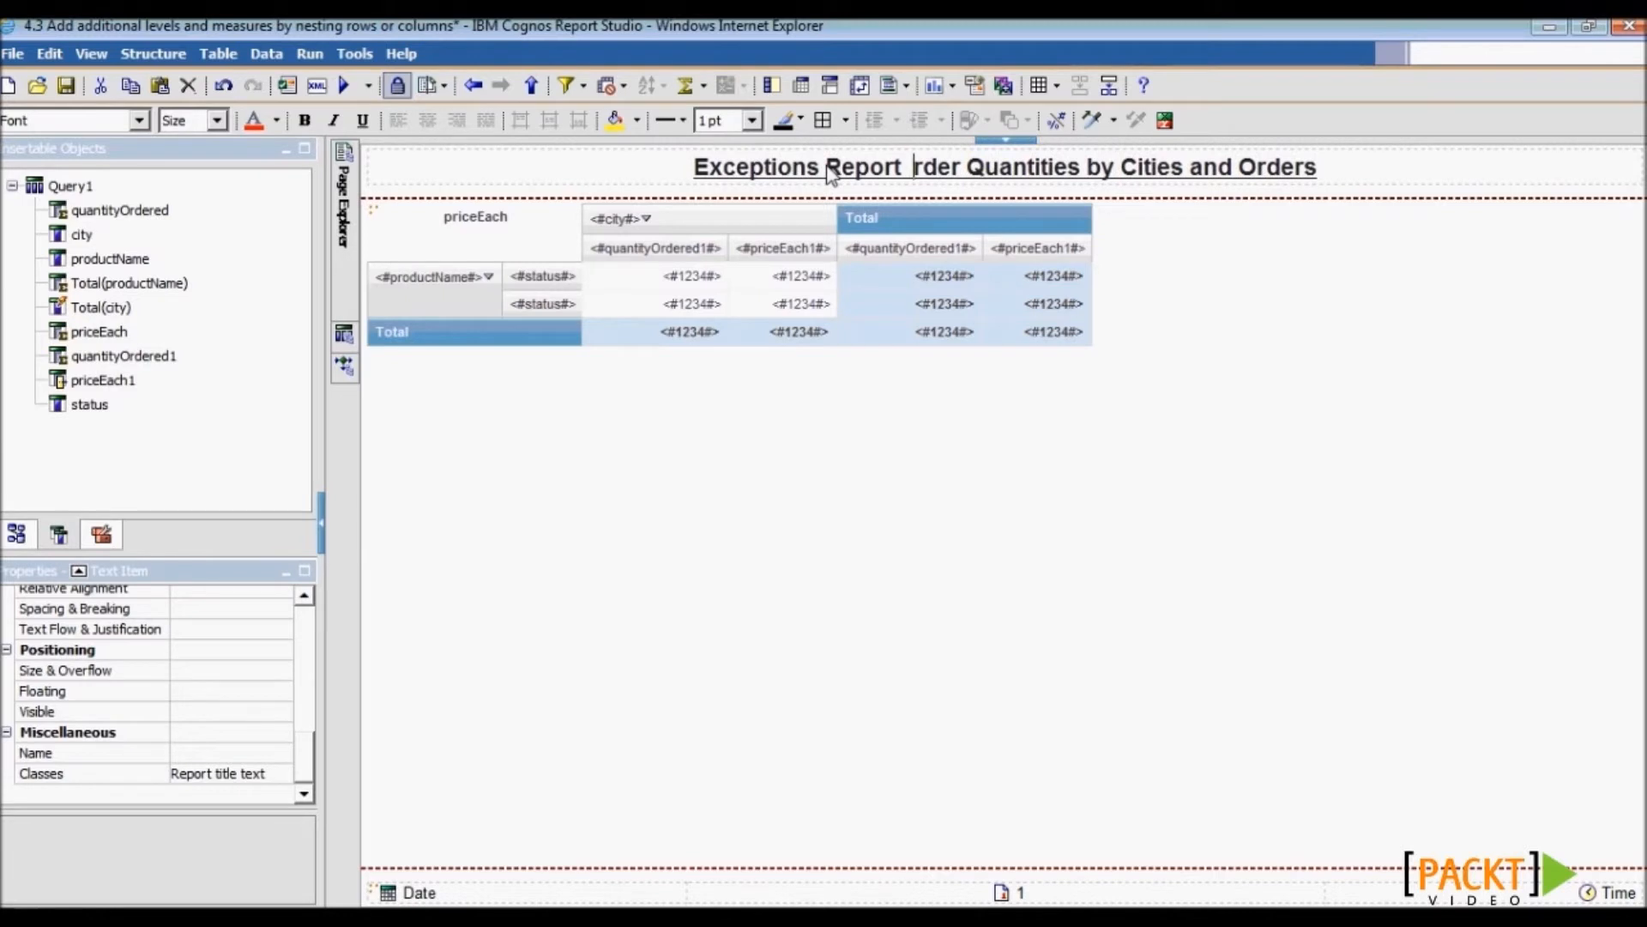
text(O)
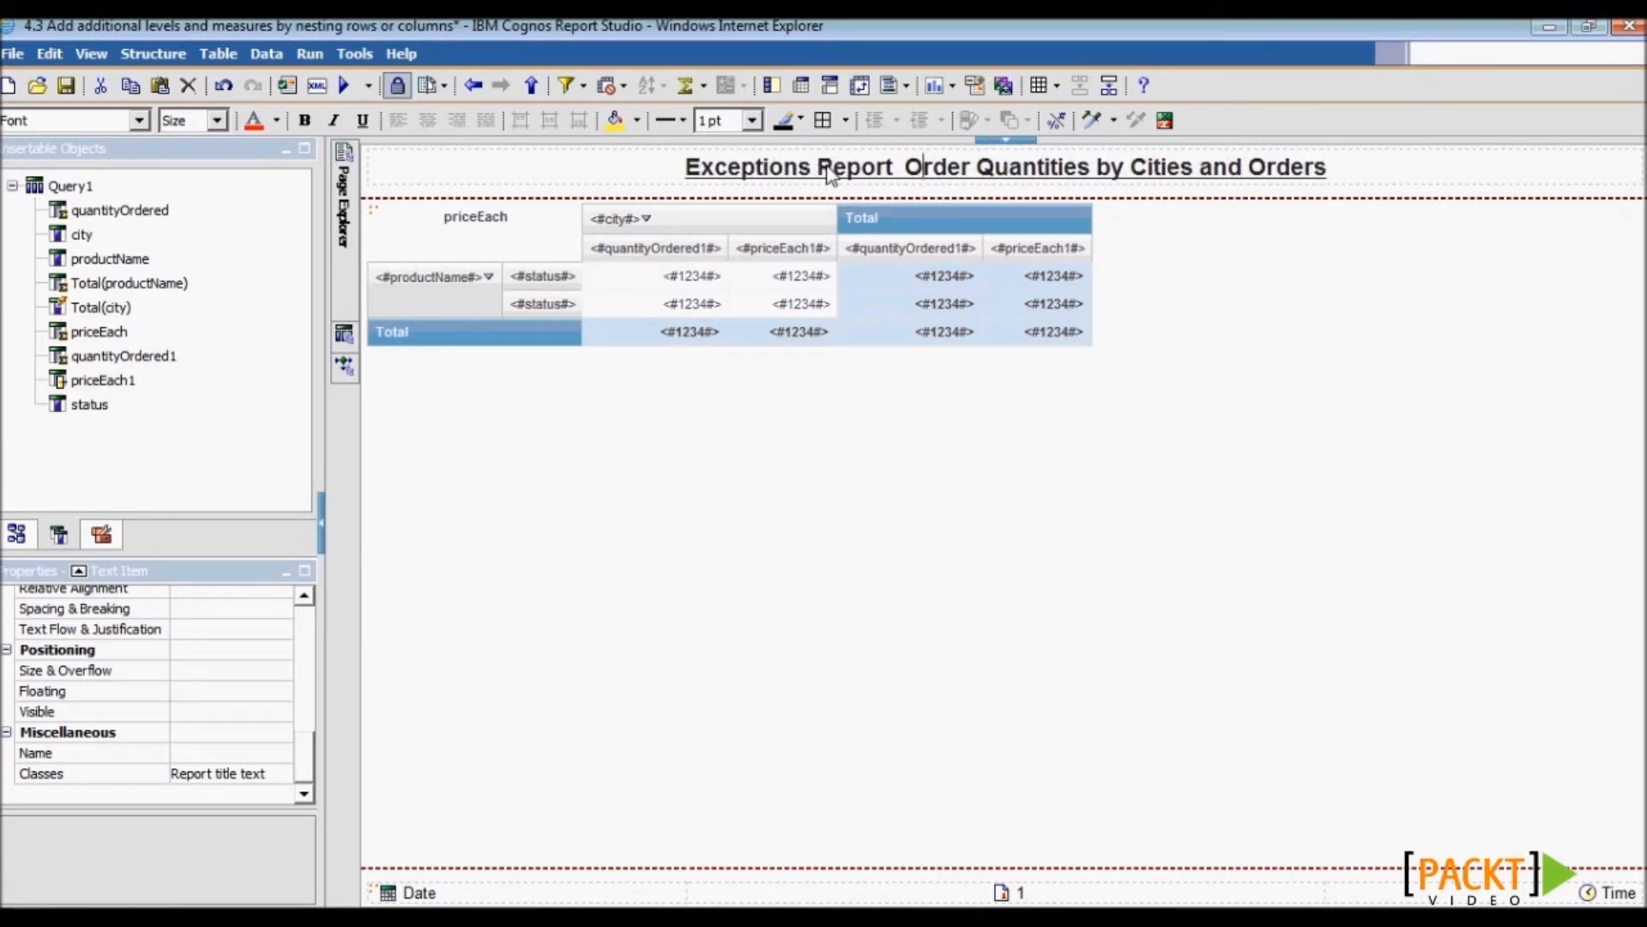
- Validate the report, dismiss the result message, and save it
click(288, 87)
click(843, 512)
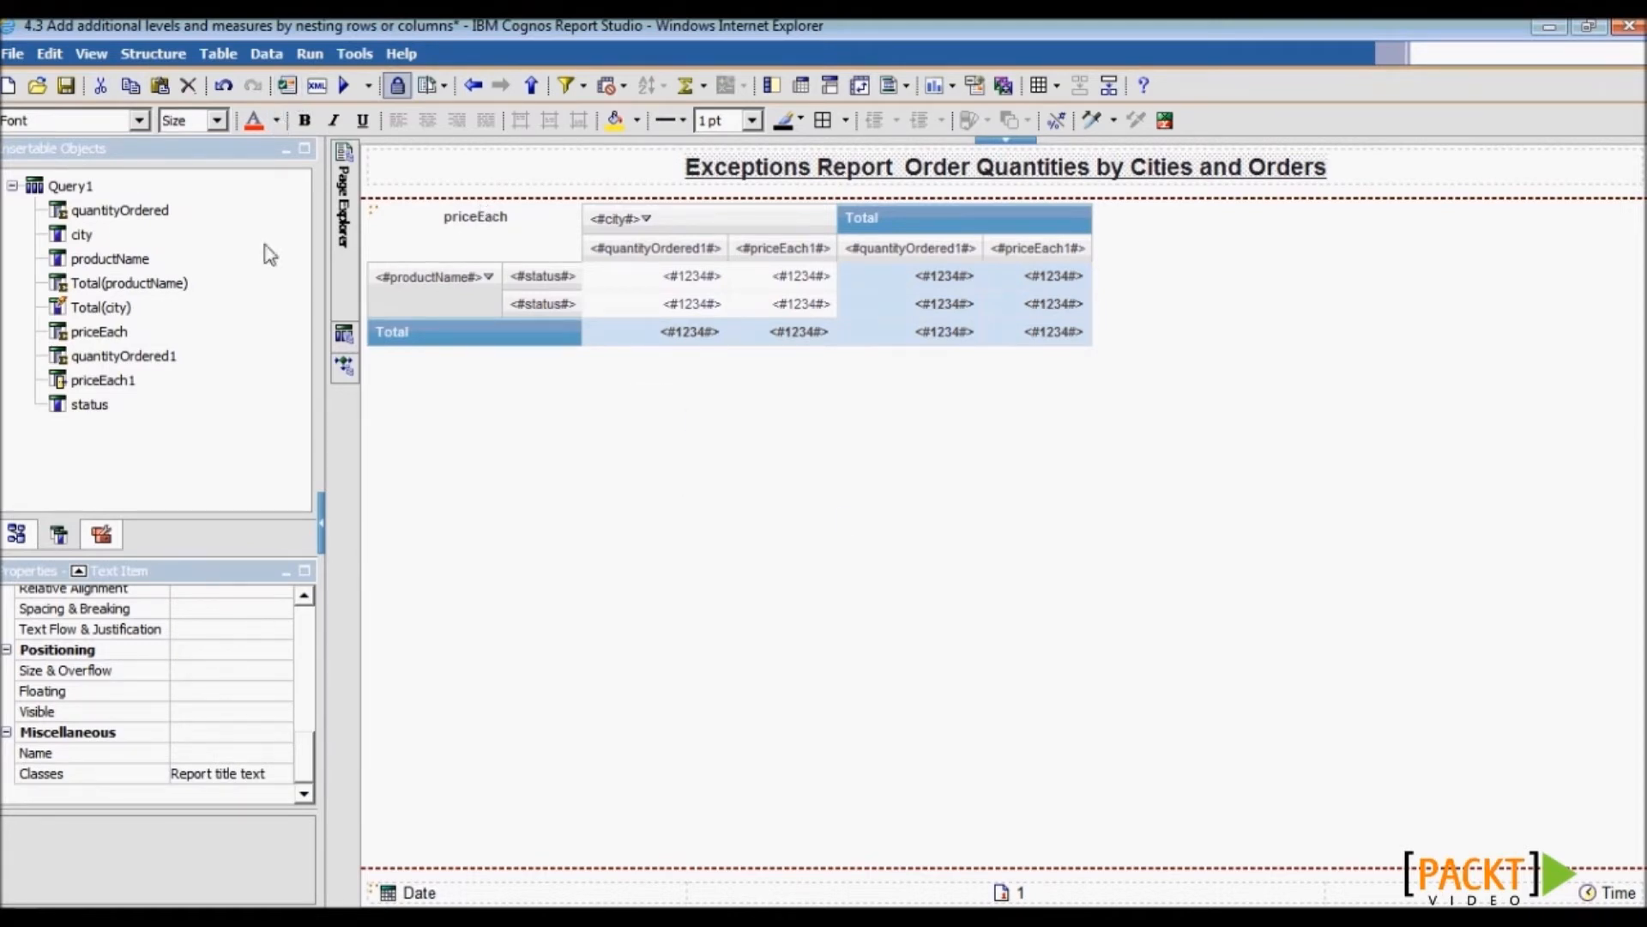
click(66, 86)
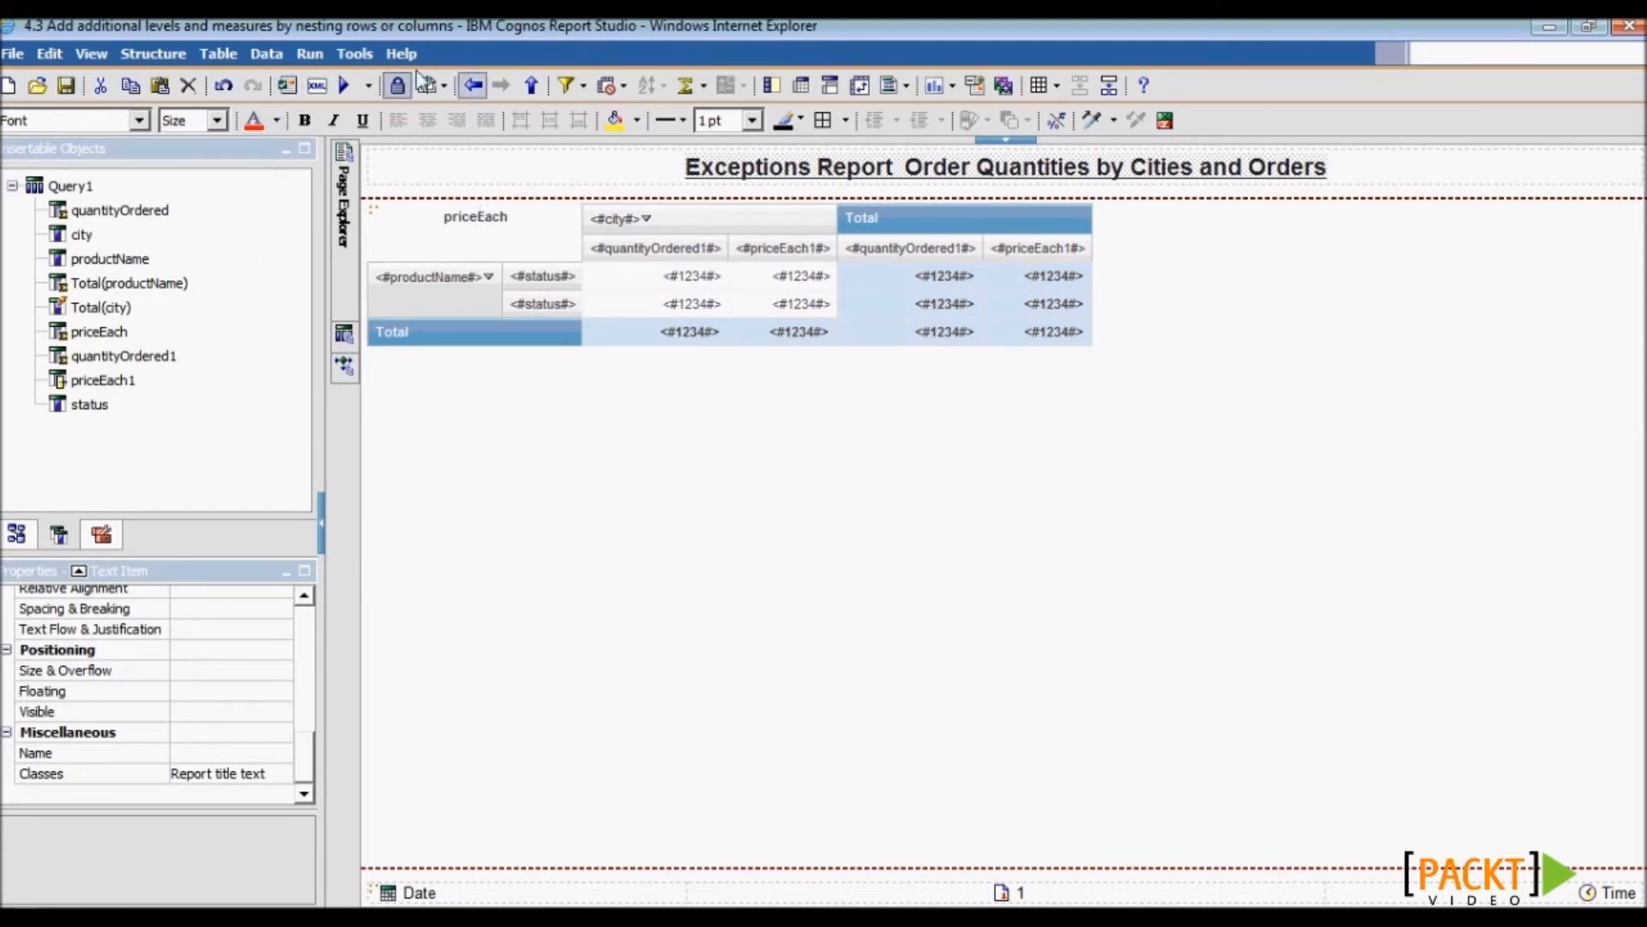
- Run the report for 1 January 2004 to 31 December 2004
click(345, 85)
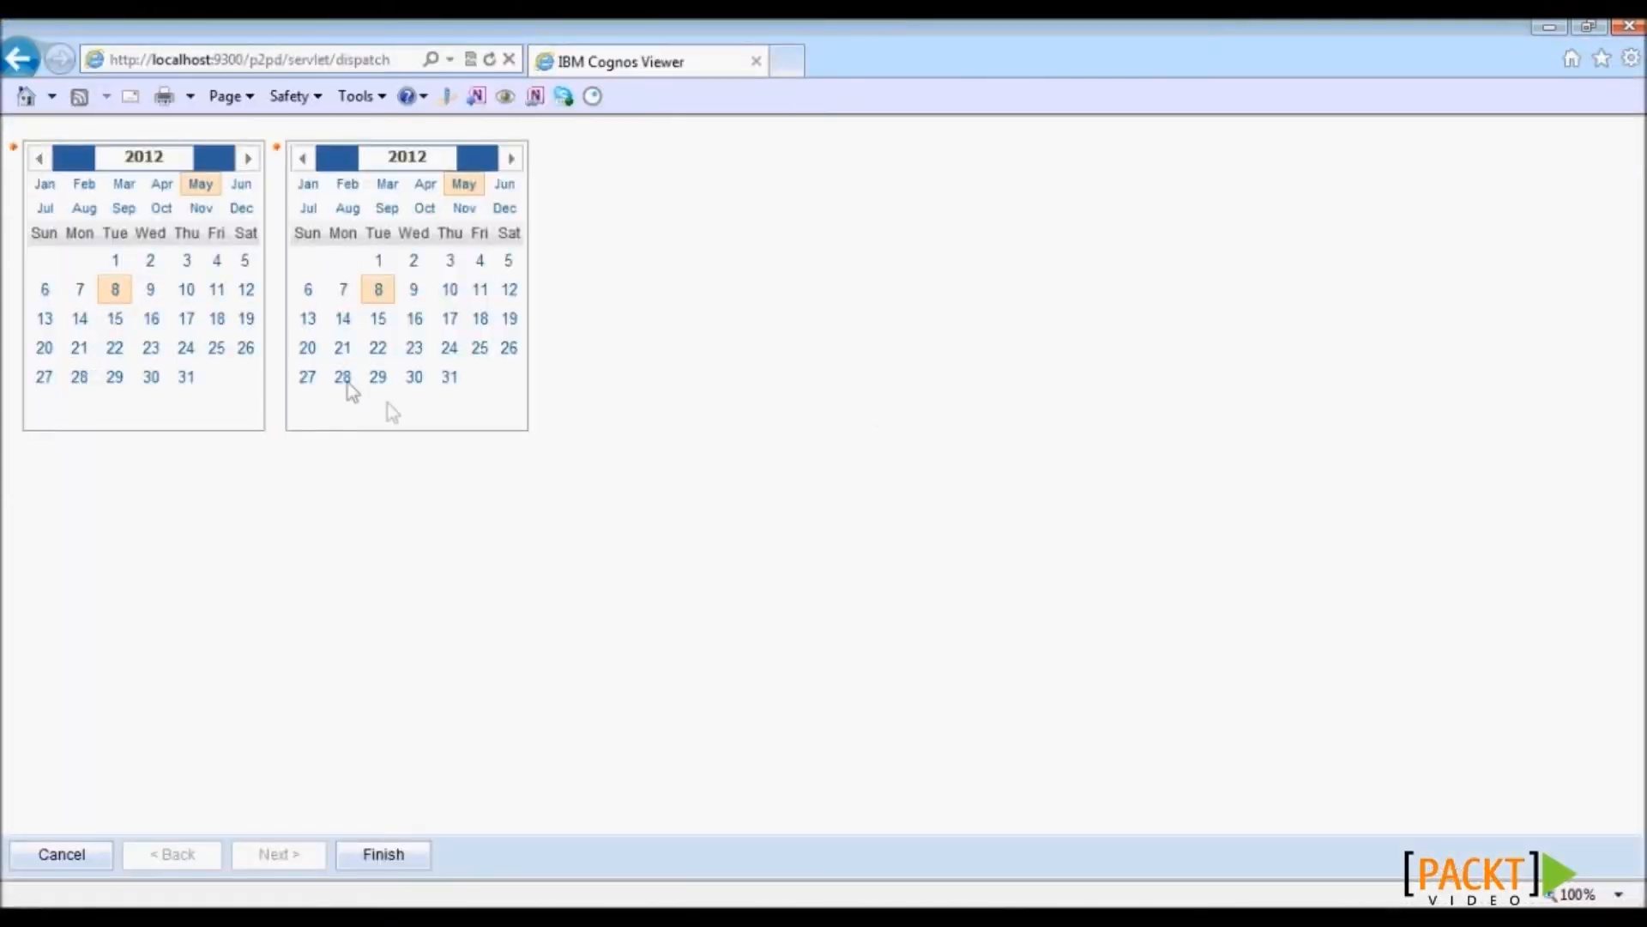
click(165, 160)
text(2004)
key(Tab)
text(2004)
click(44, 186)
click(186, 262)
click(505, 210)
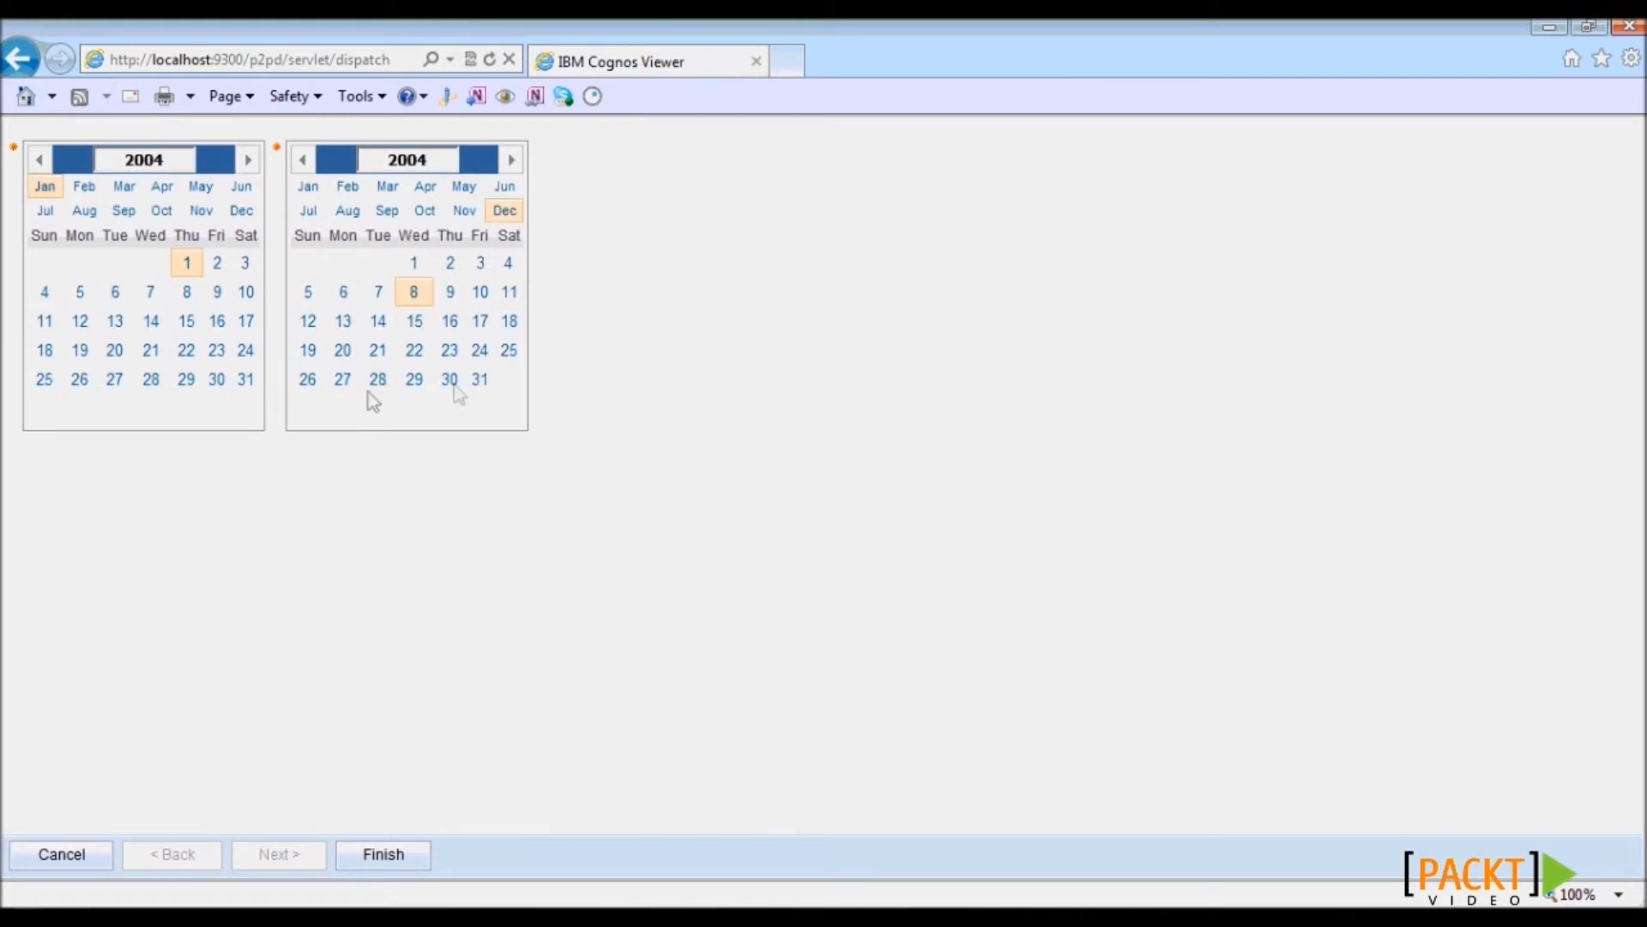
click(480, 379)
click(384, 853)
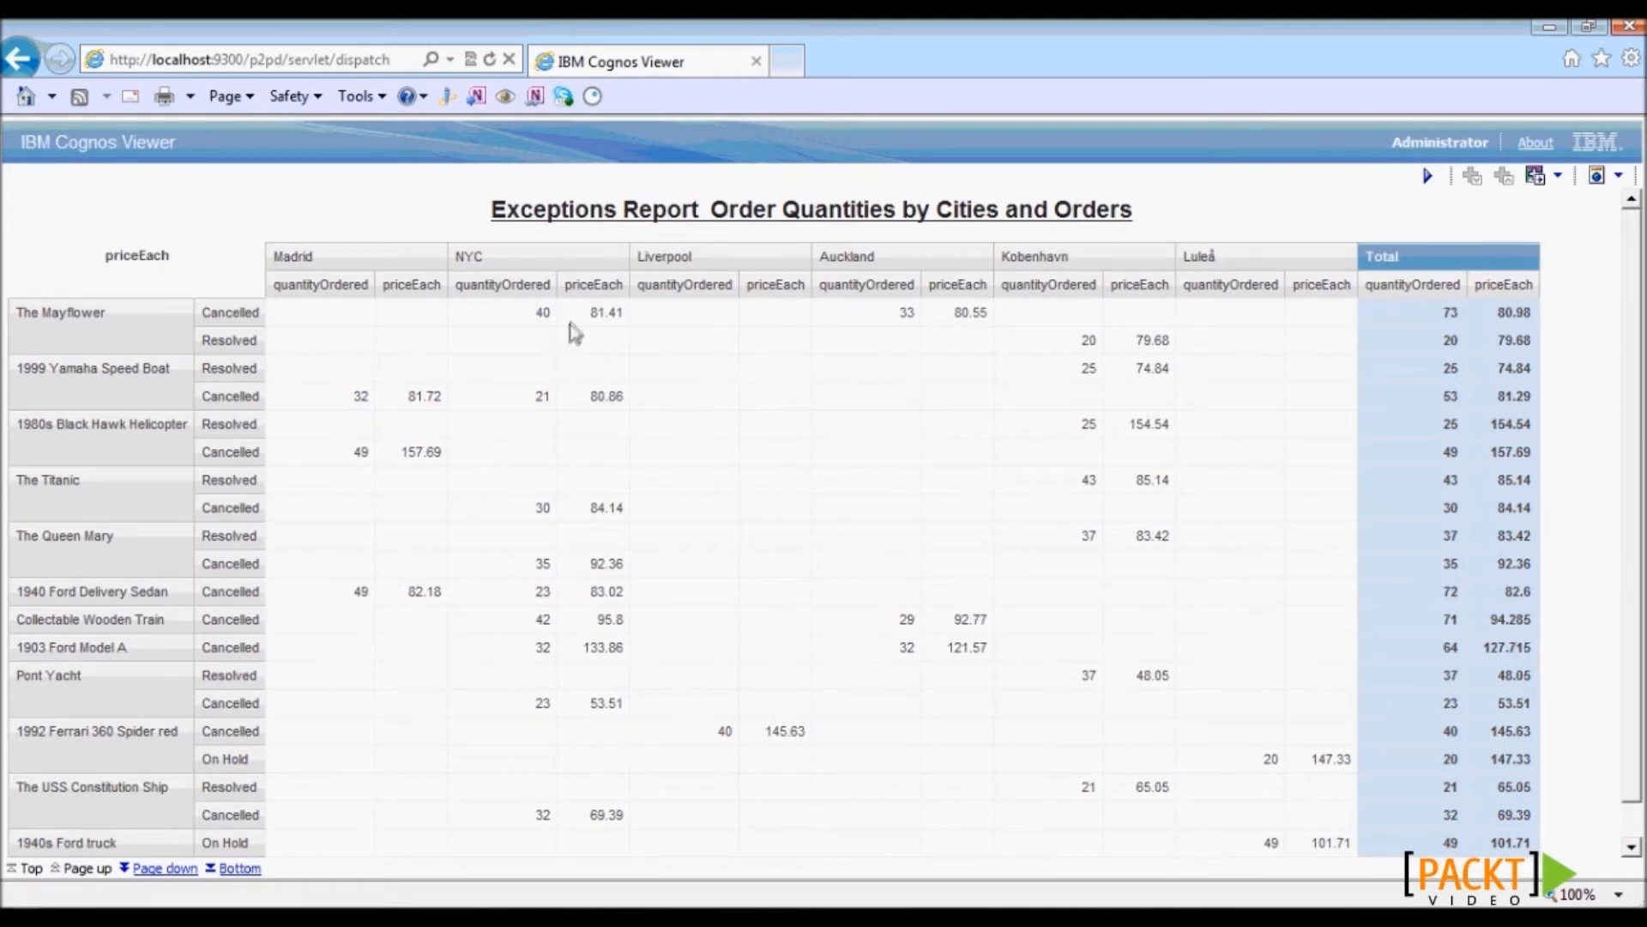
- Inspect The Mayflower's NYC quantity of 40 and its empty Liverpool cell
click(543, 313)
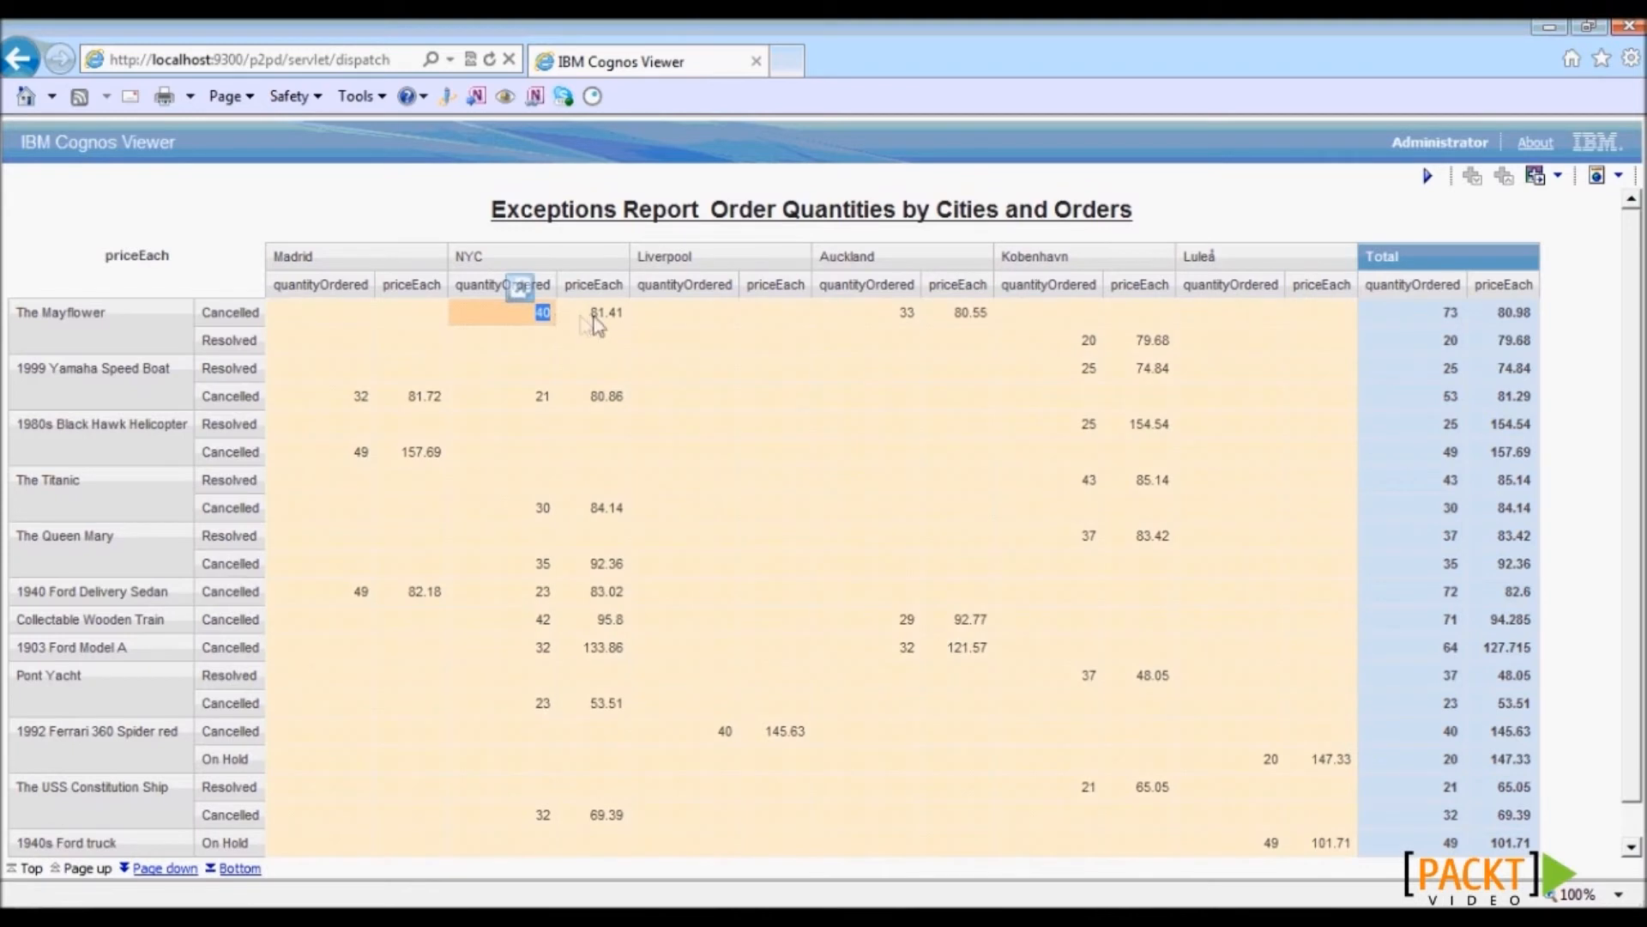
click(652, 314)
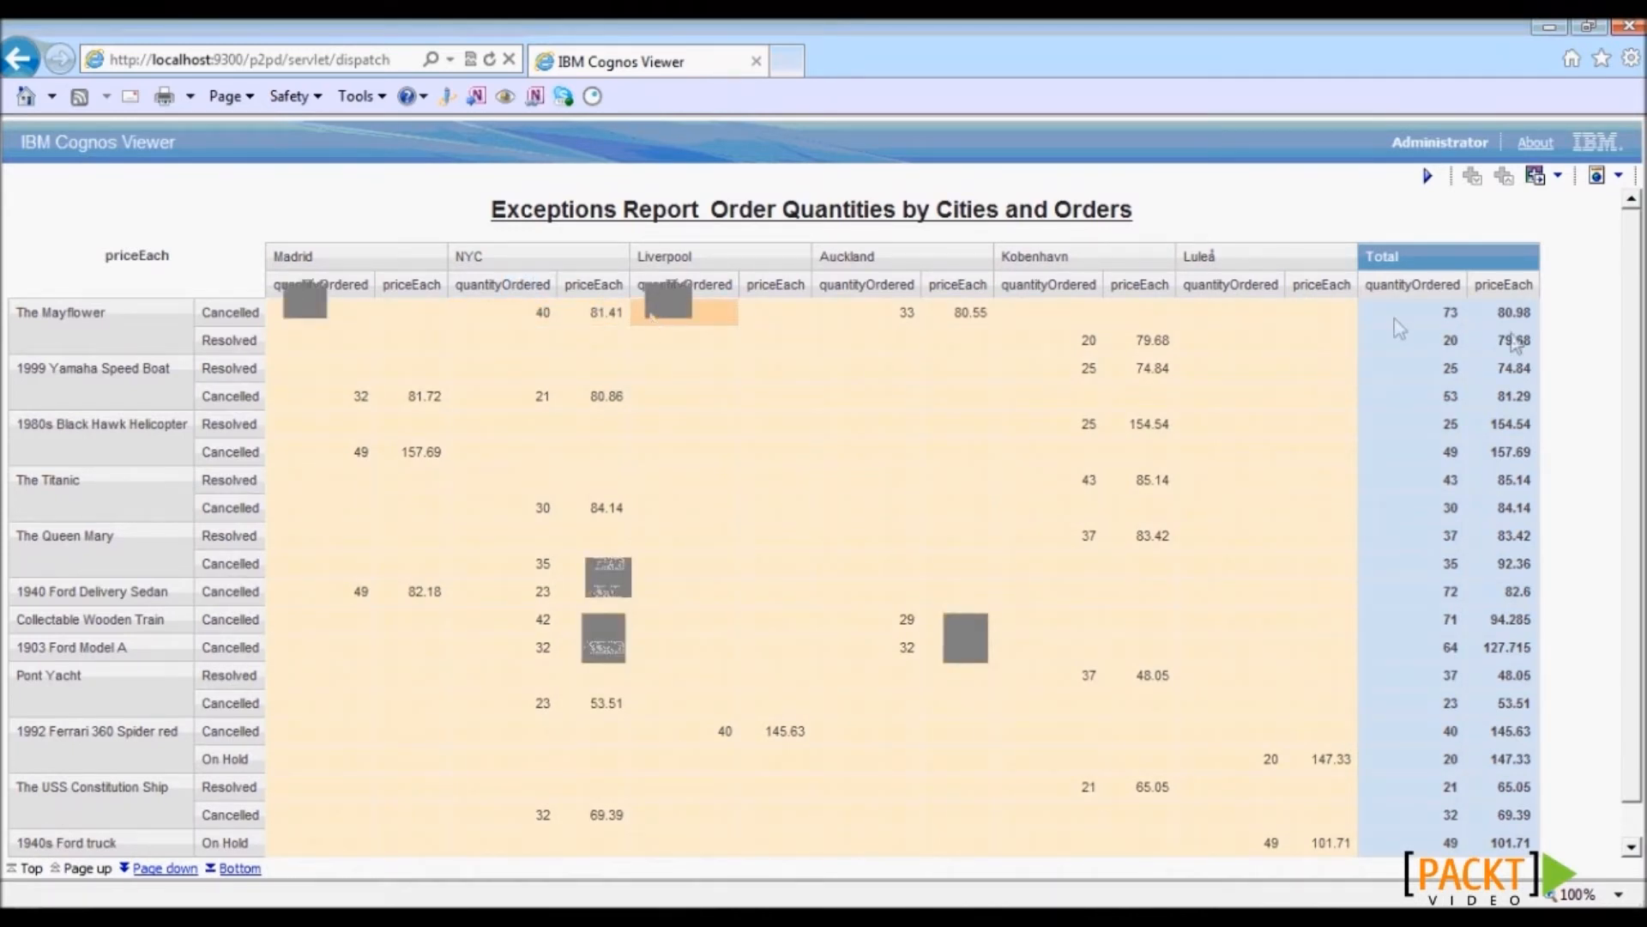
click(1588, 348)
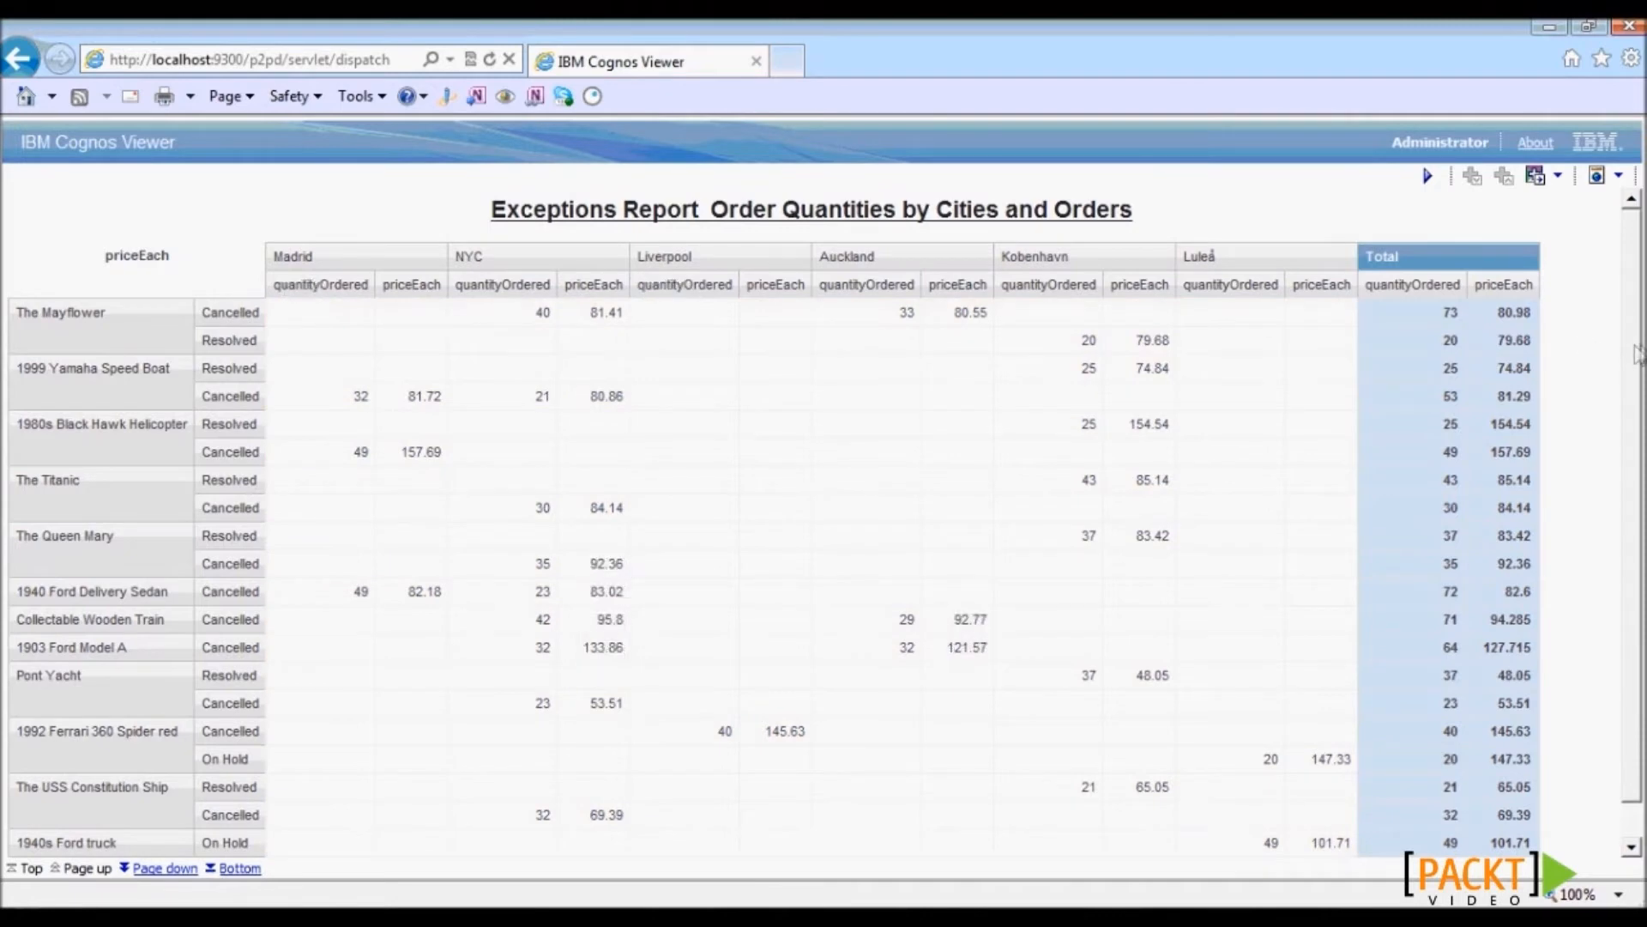
scroll(1640, 361, down, 2)
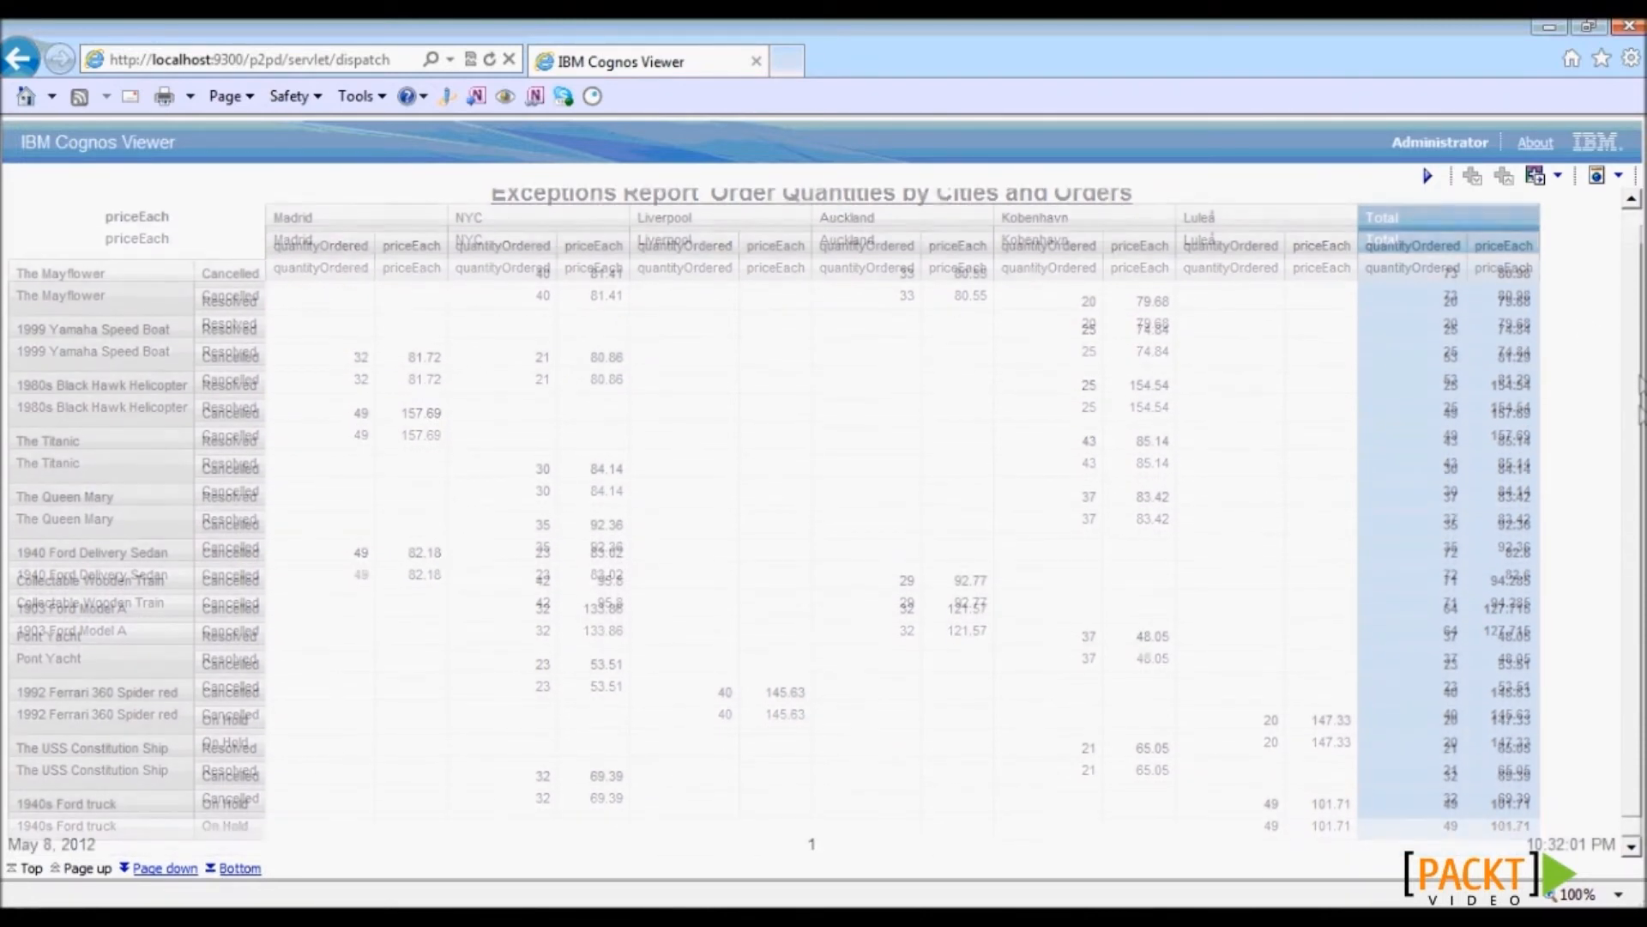
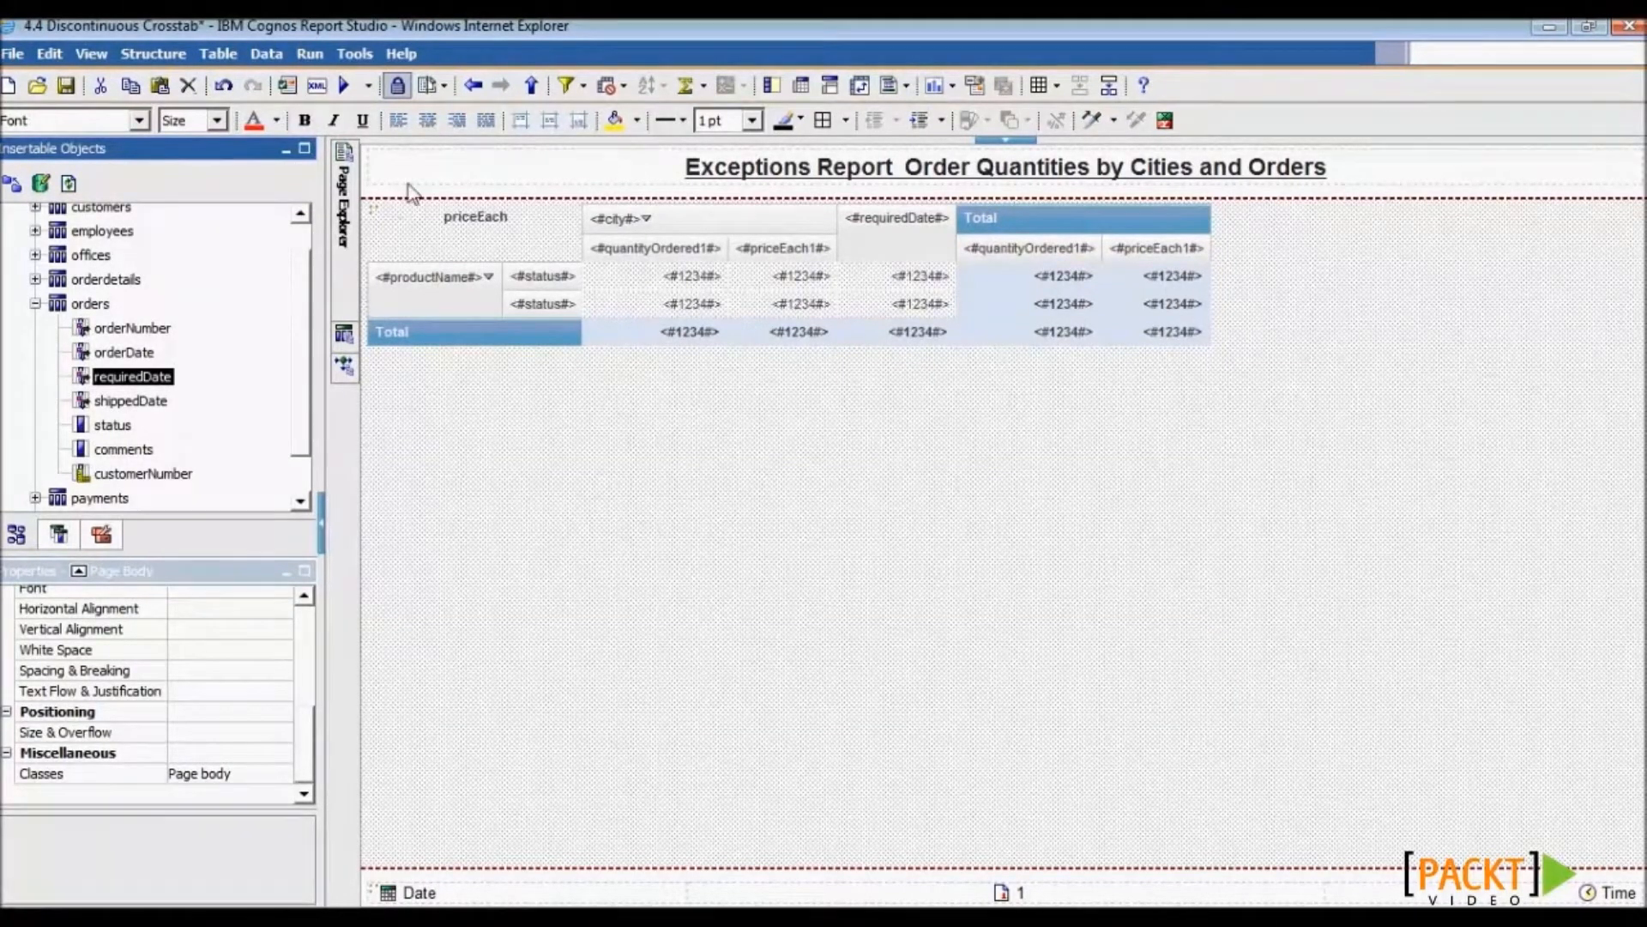
- Select the whole crosstab and set its Default Measure property to quantityOrdered
click(403, 233)
click(377, 220)
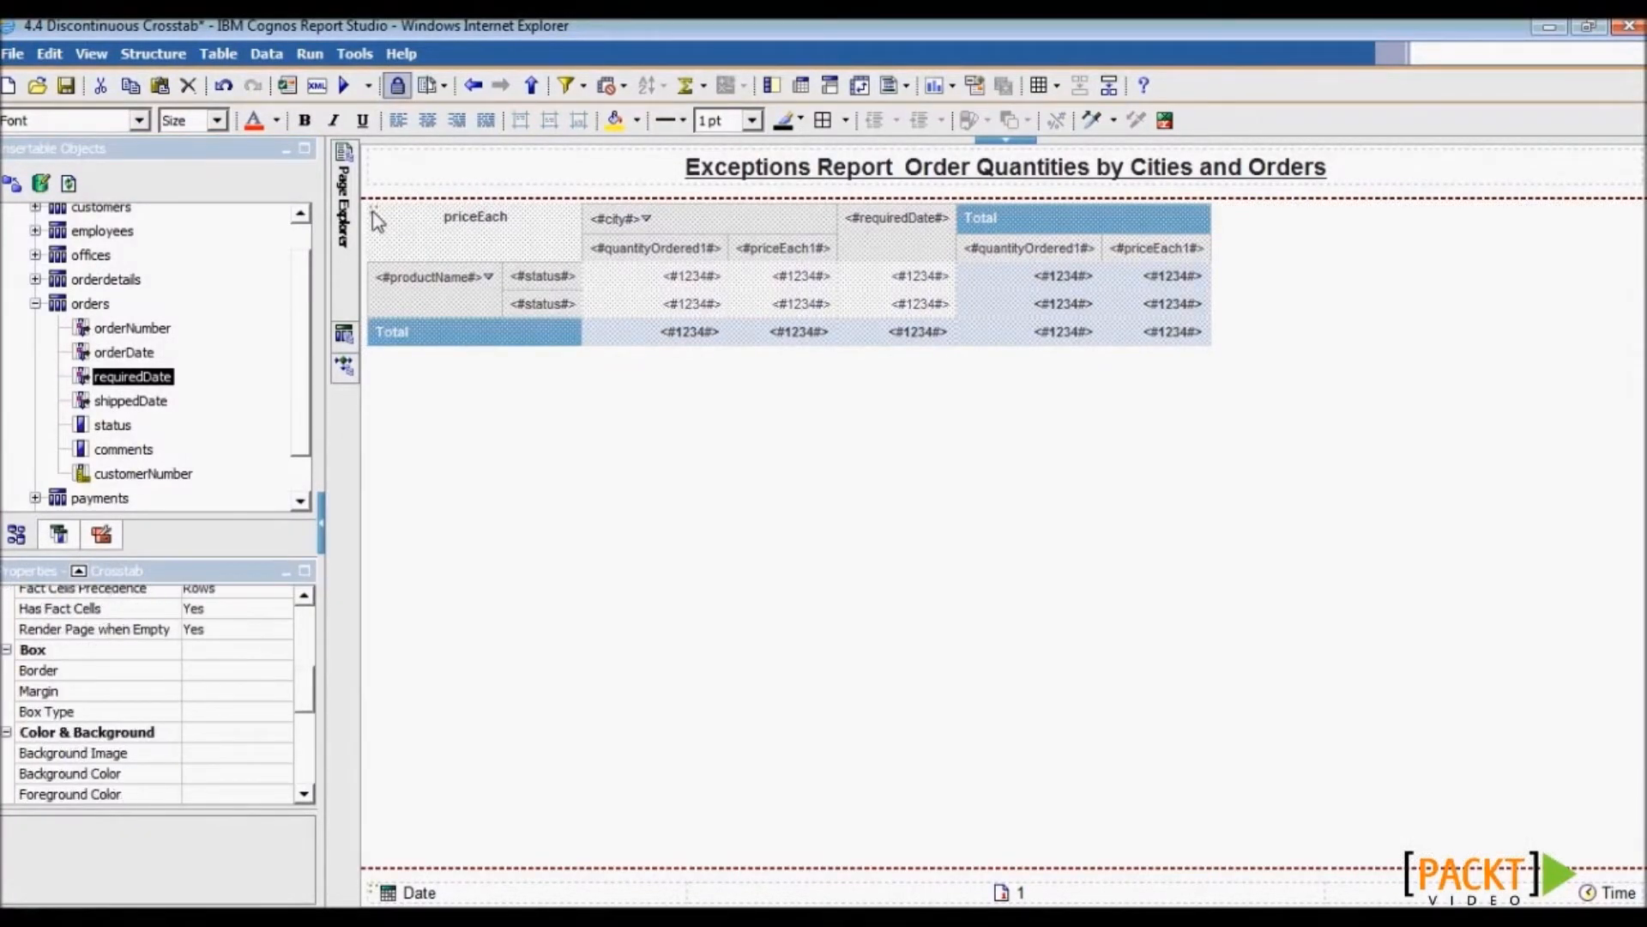
drag(308, 686, 302, 630)
scroll(302, 630, down, 1)
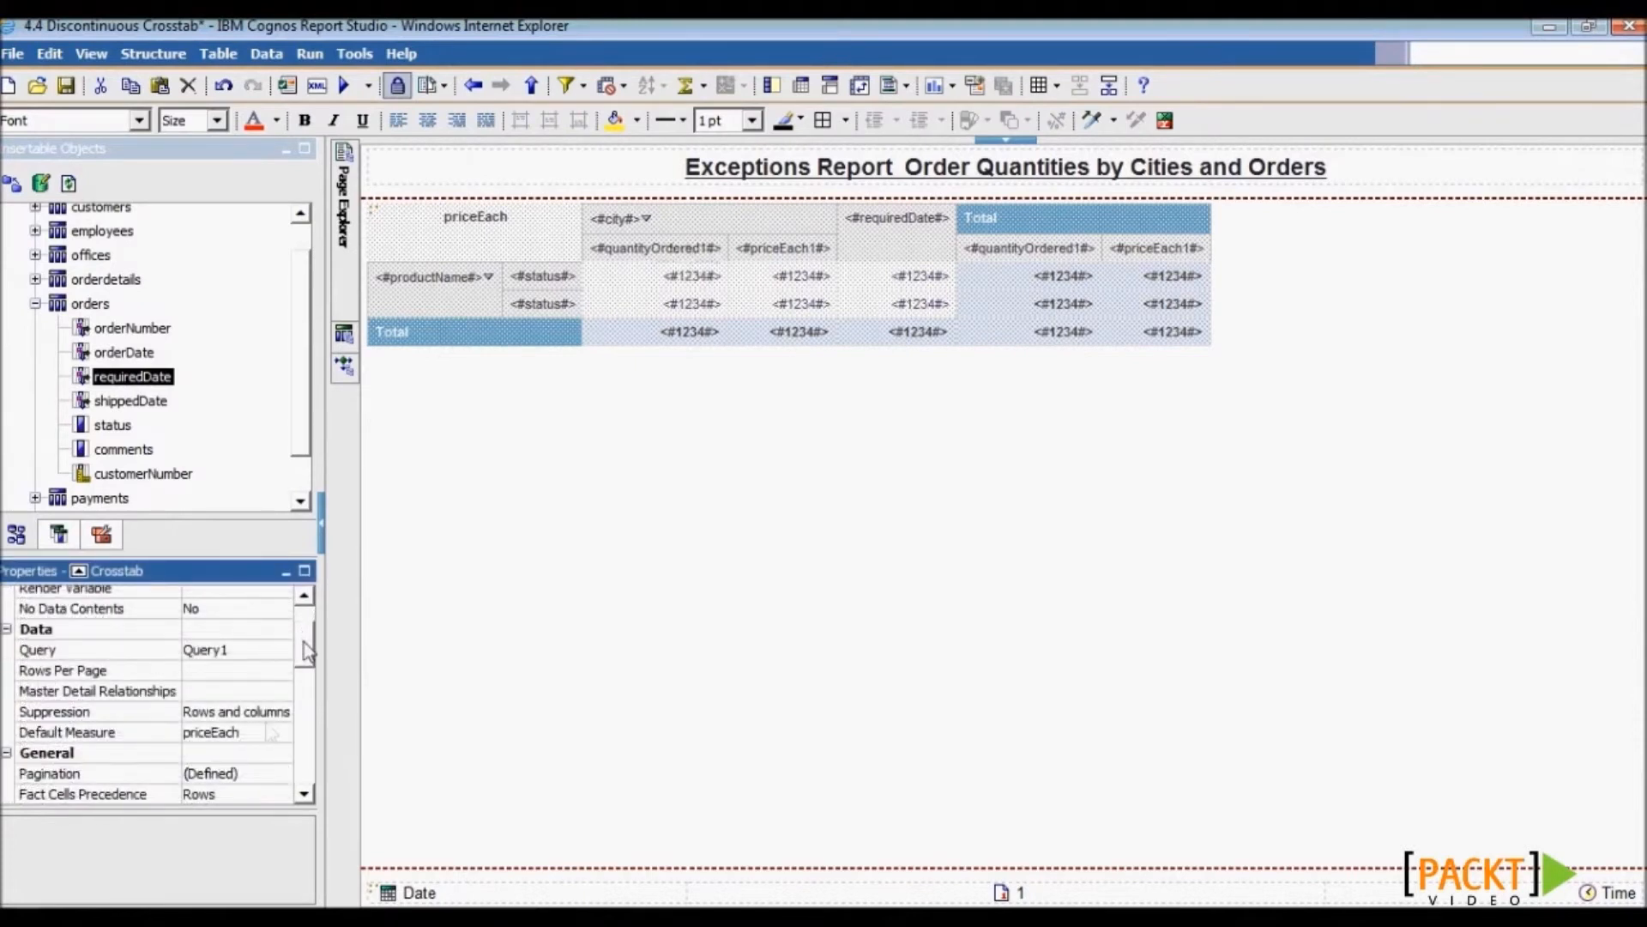
click(260, 733)
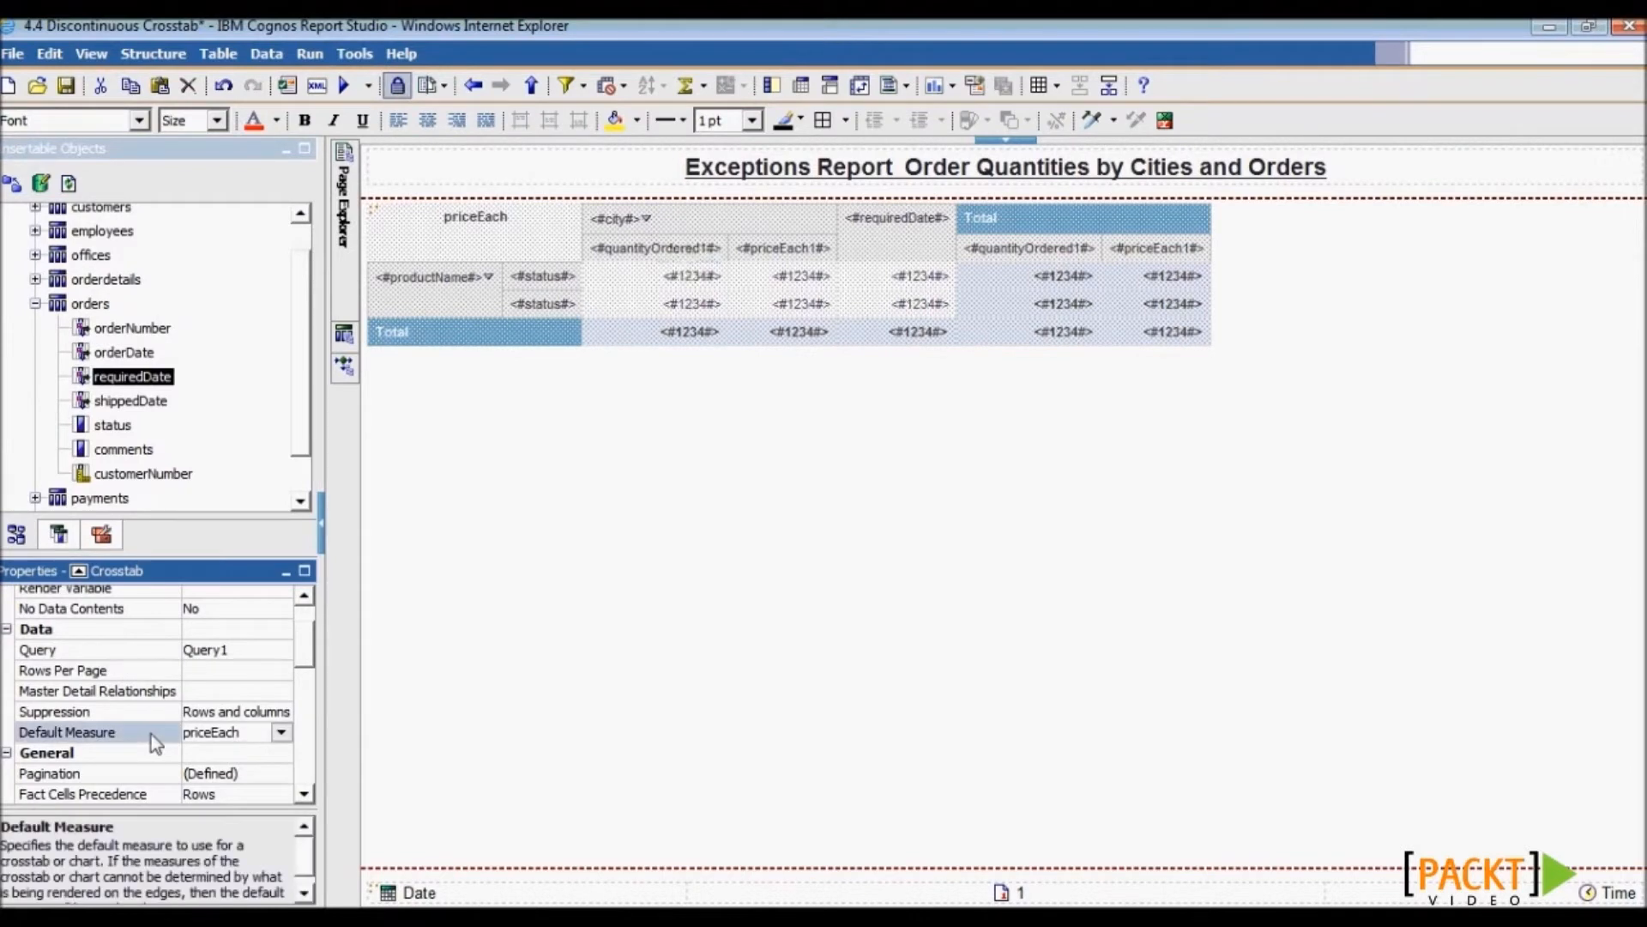
click(280, 733)
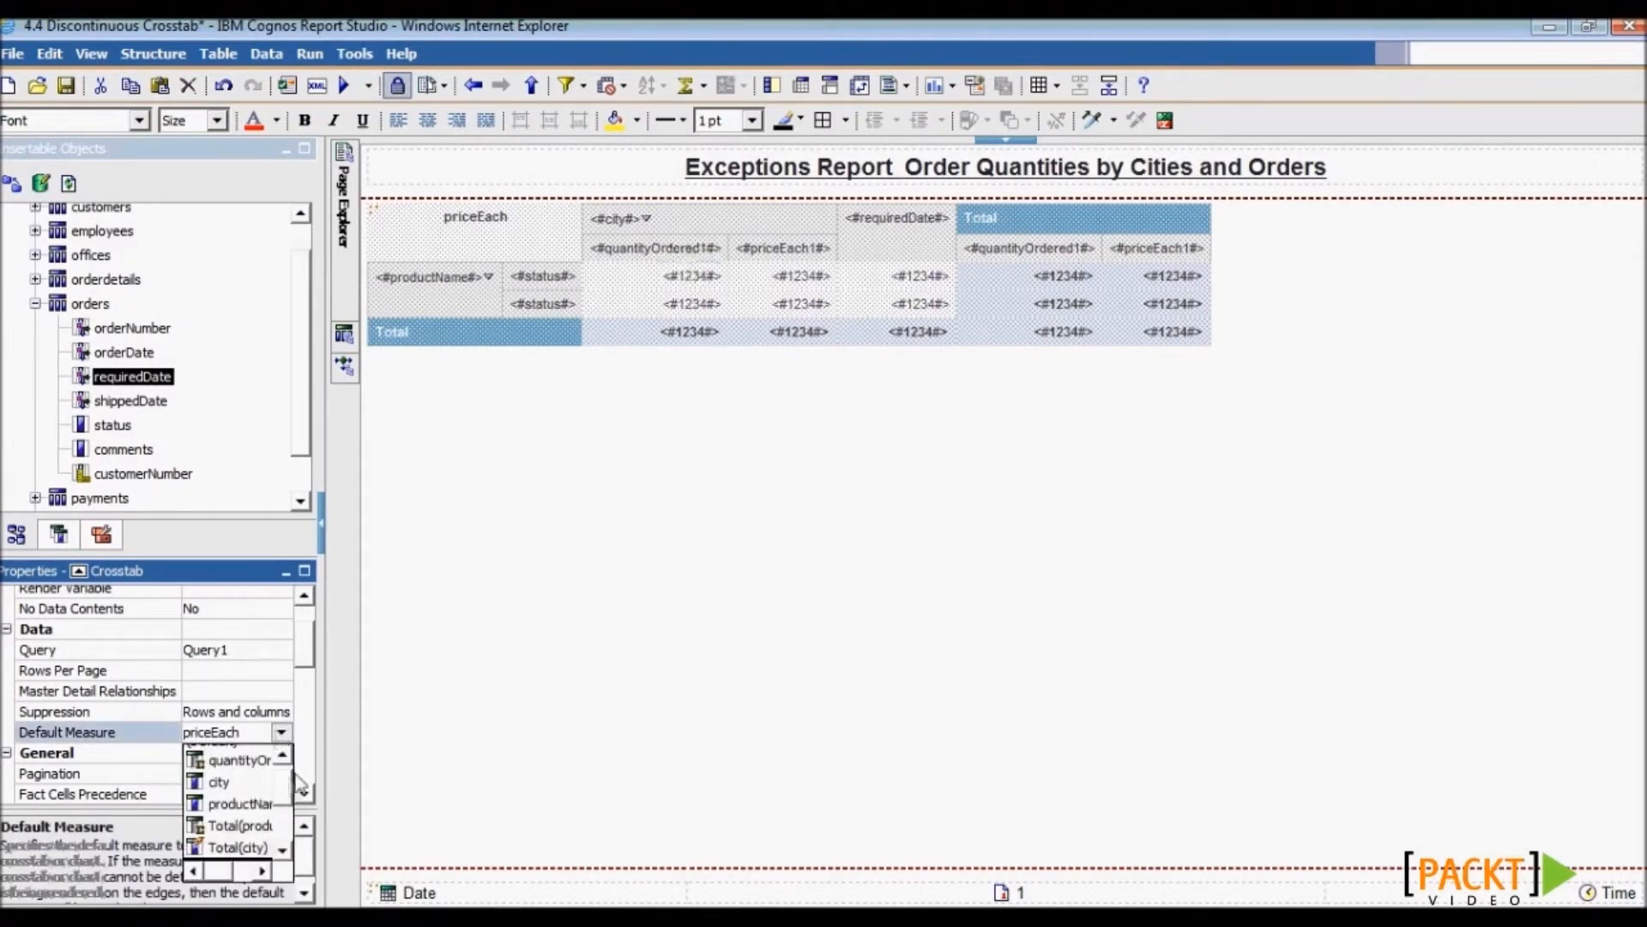
click(240, 773)
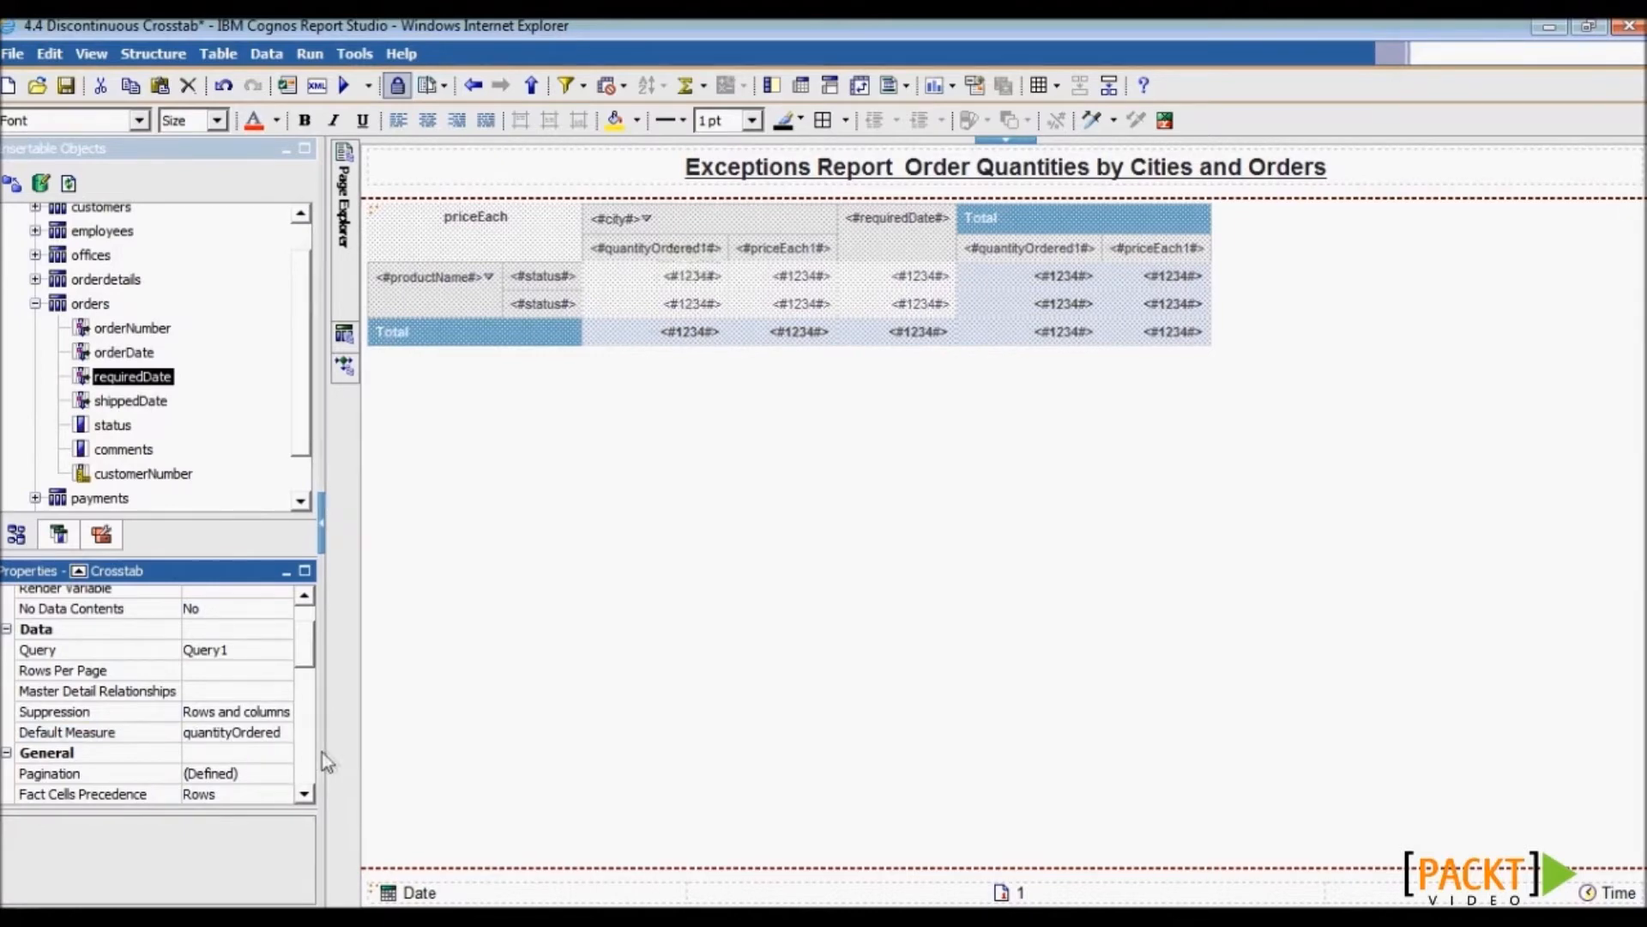
drag(327, 761, 356, 761)
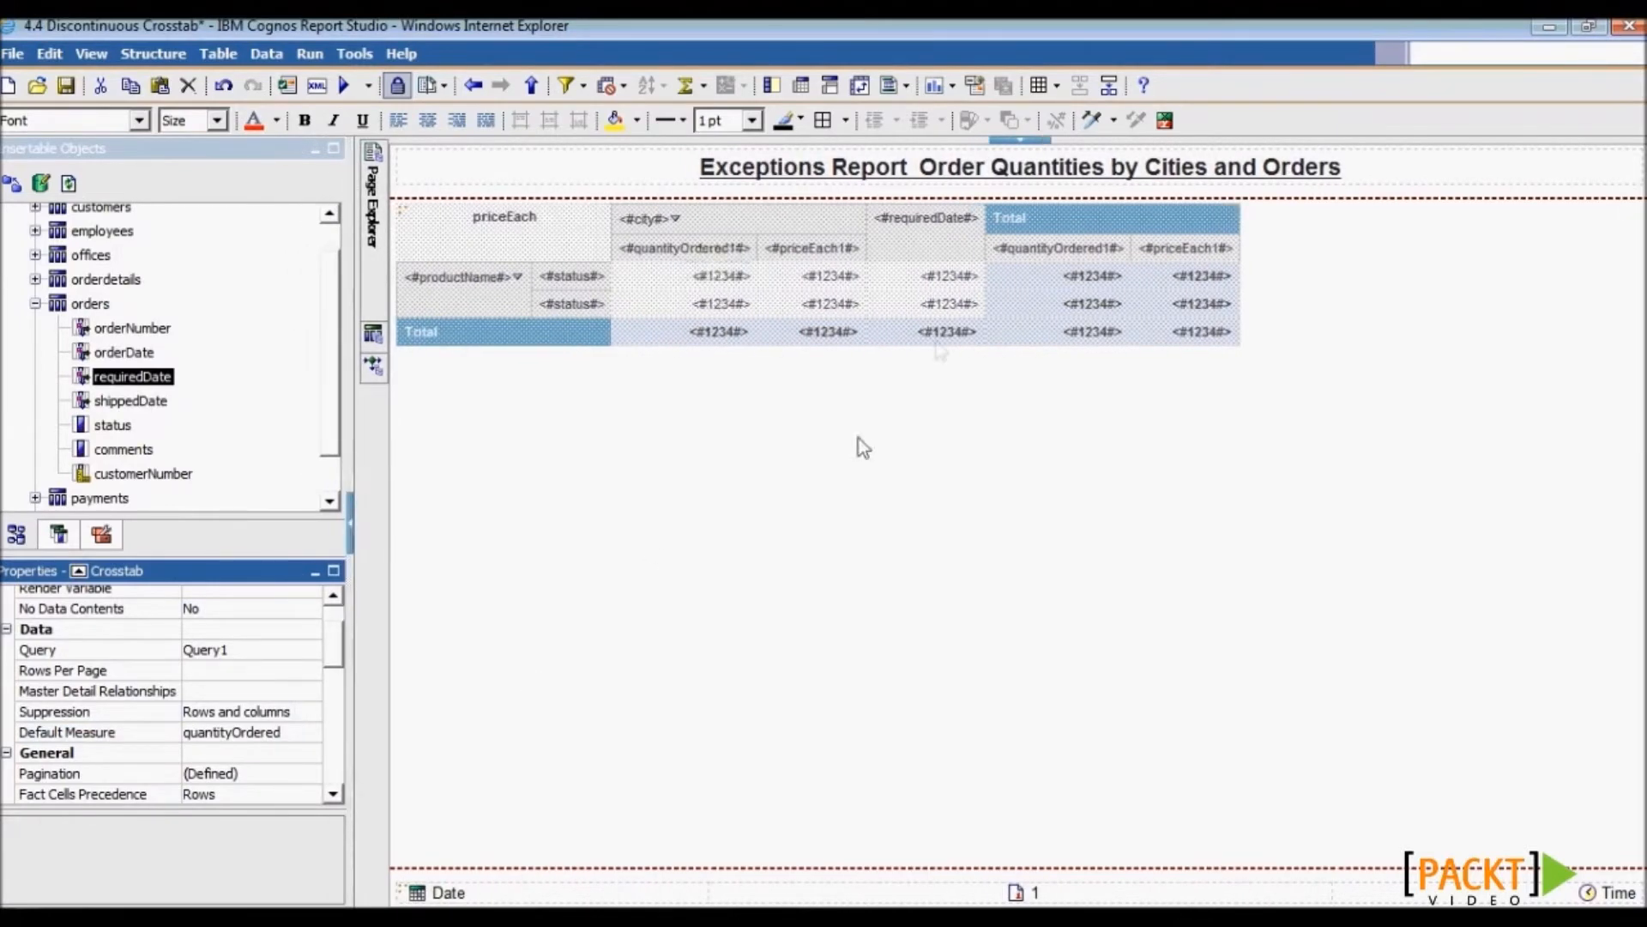
- Sort the requiredDate column headings in ascending order
click(904, 243)
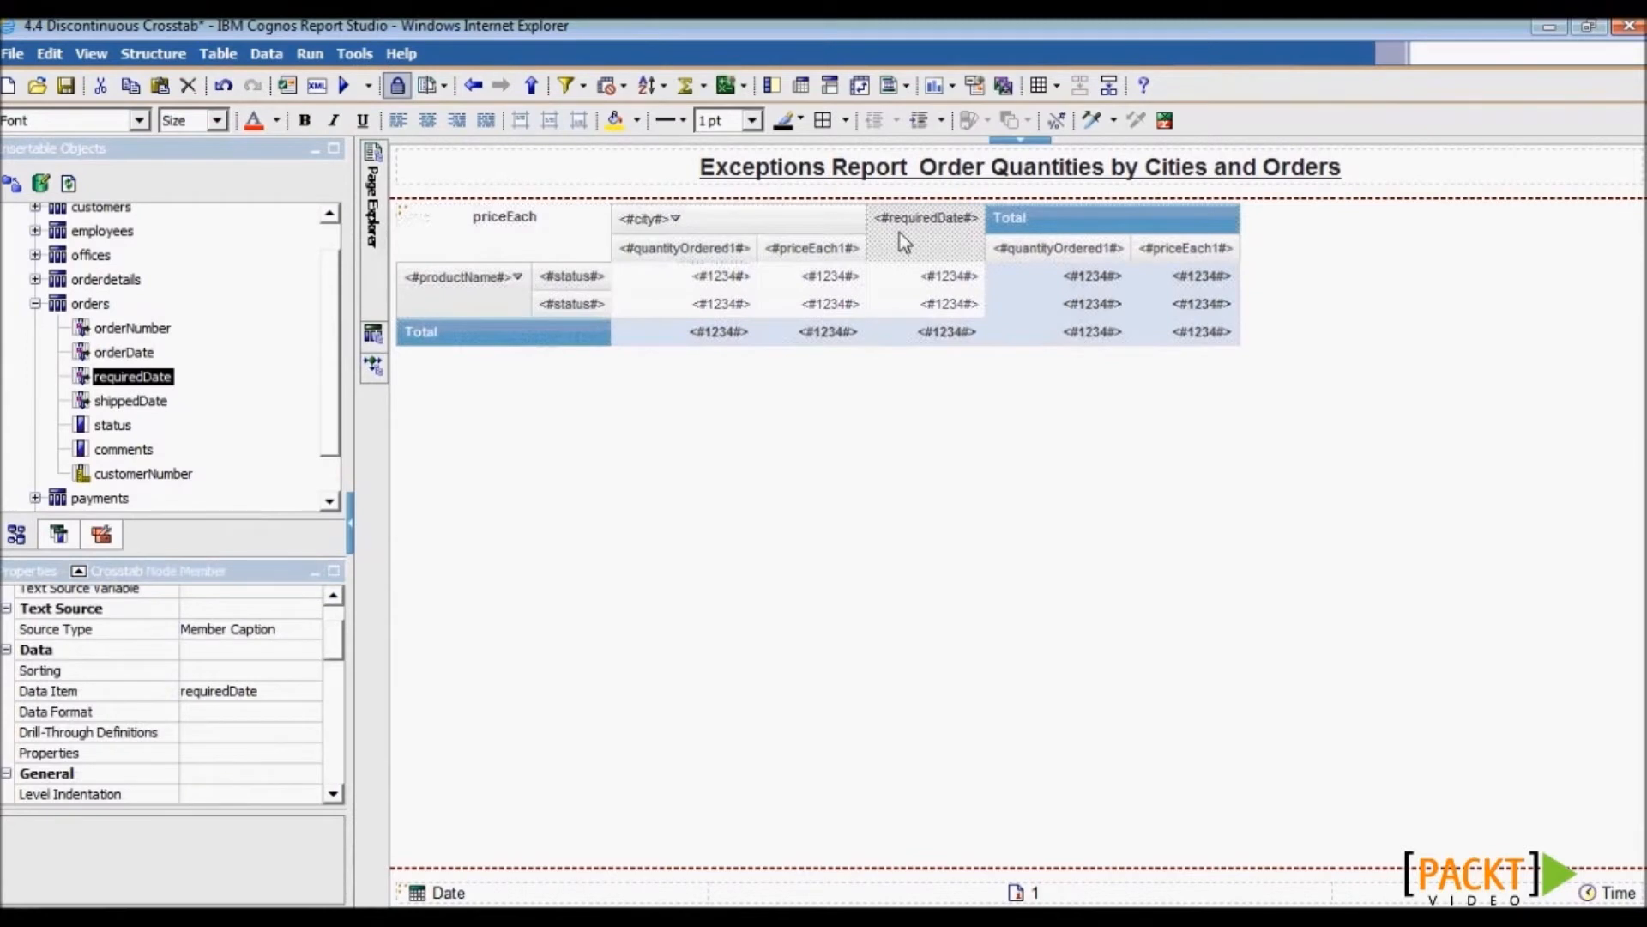
click(648, 90)
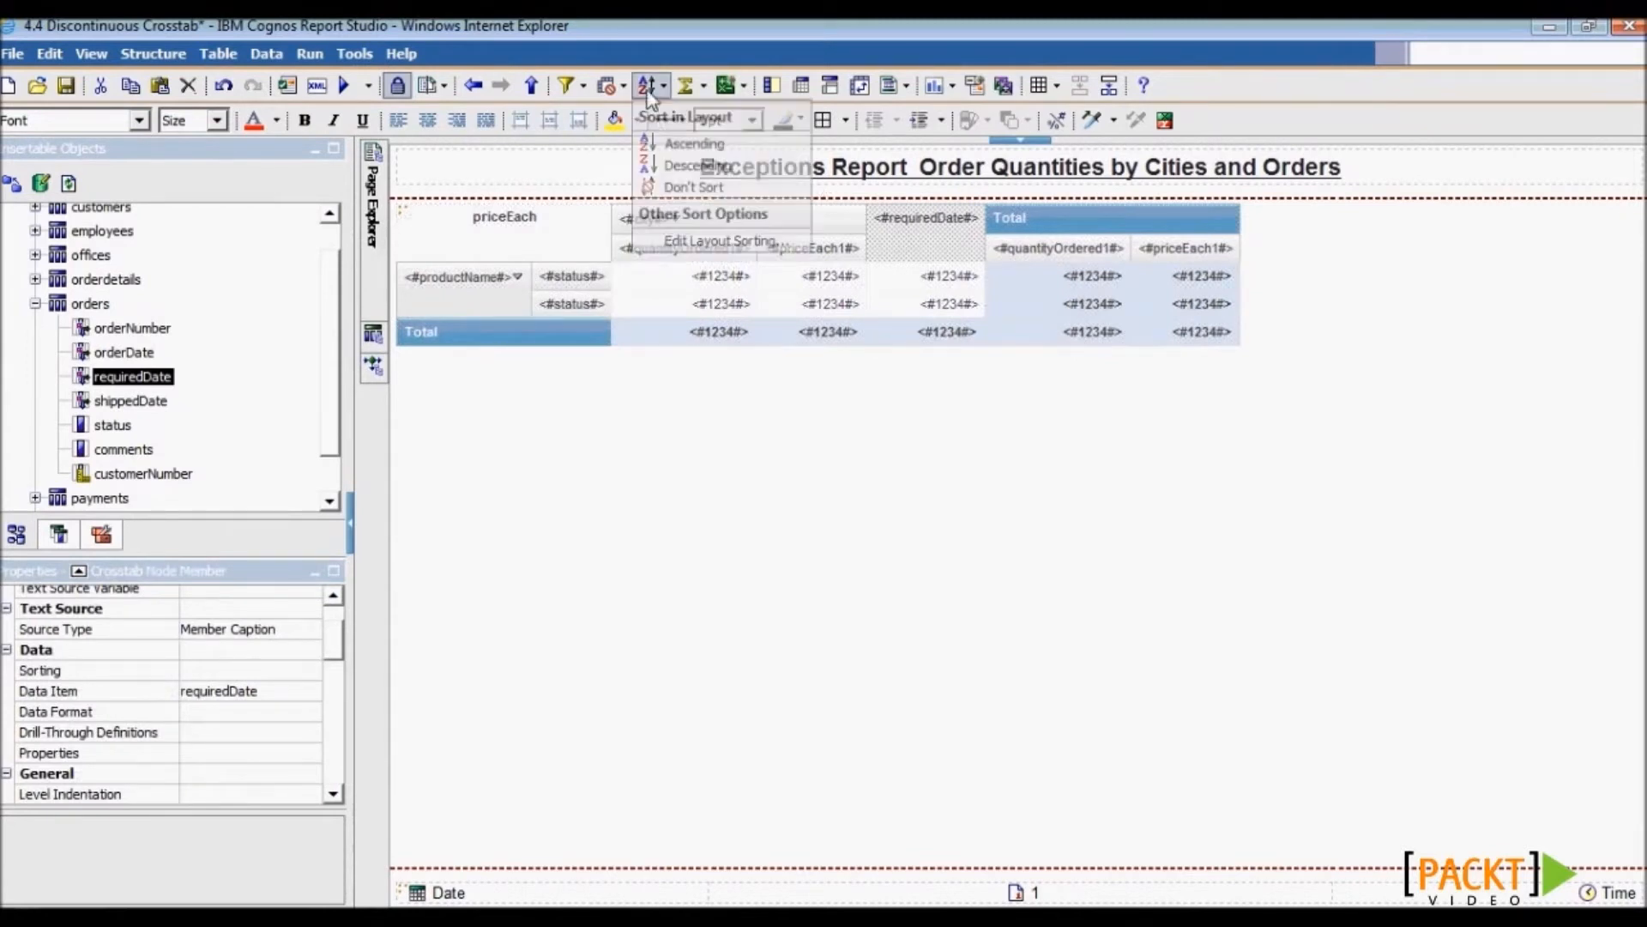
click(674, 144)
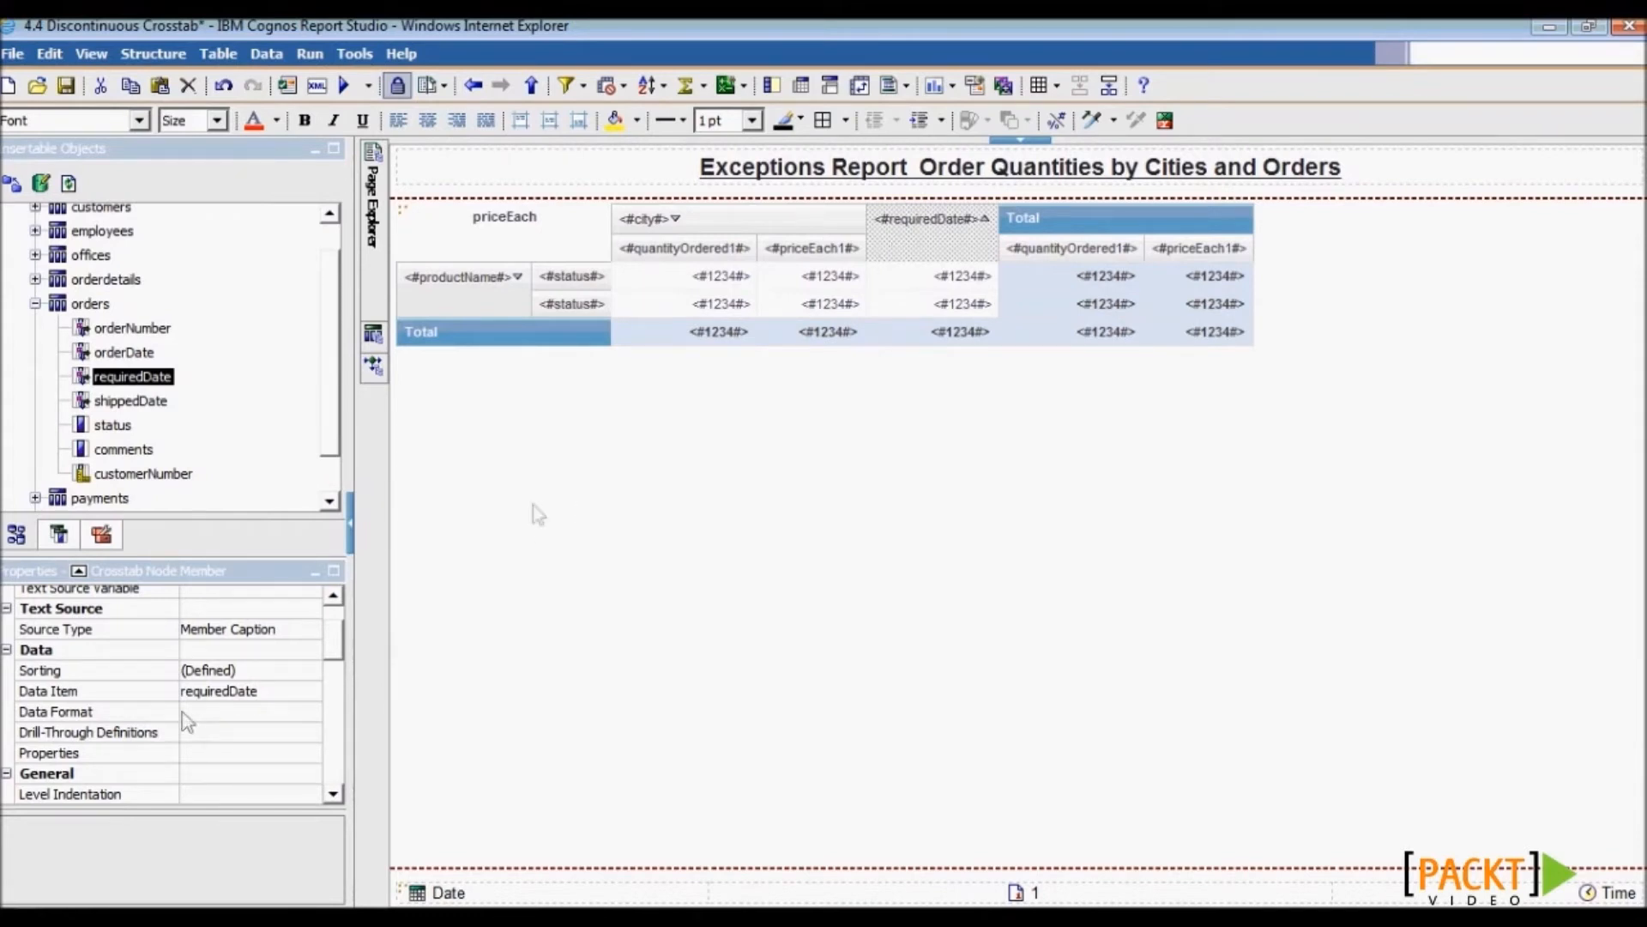
- Reselect the crosstab and its priceEach corner, then save the report
click(404, 209)
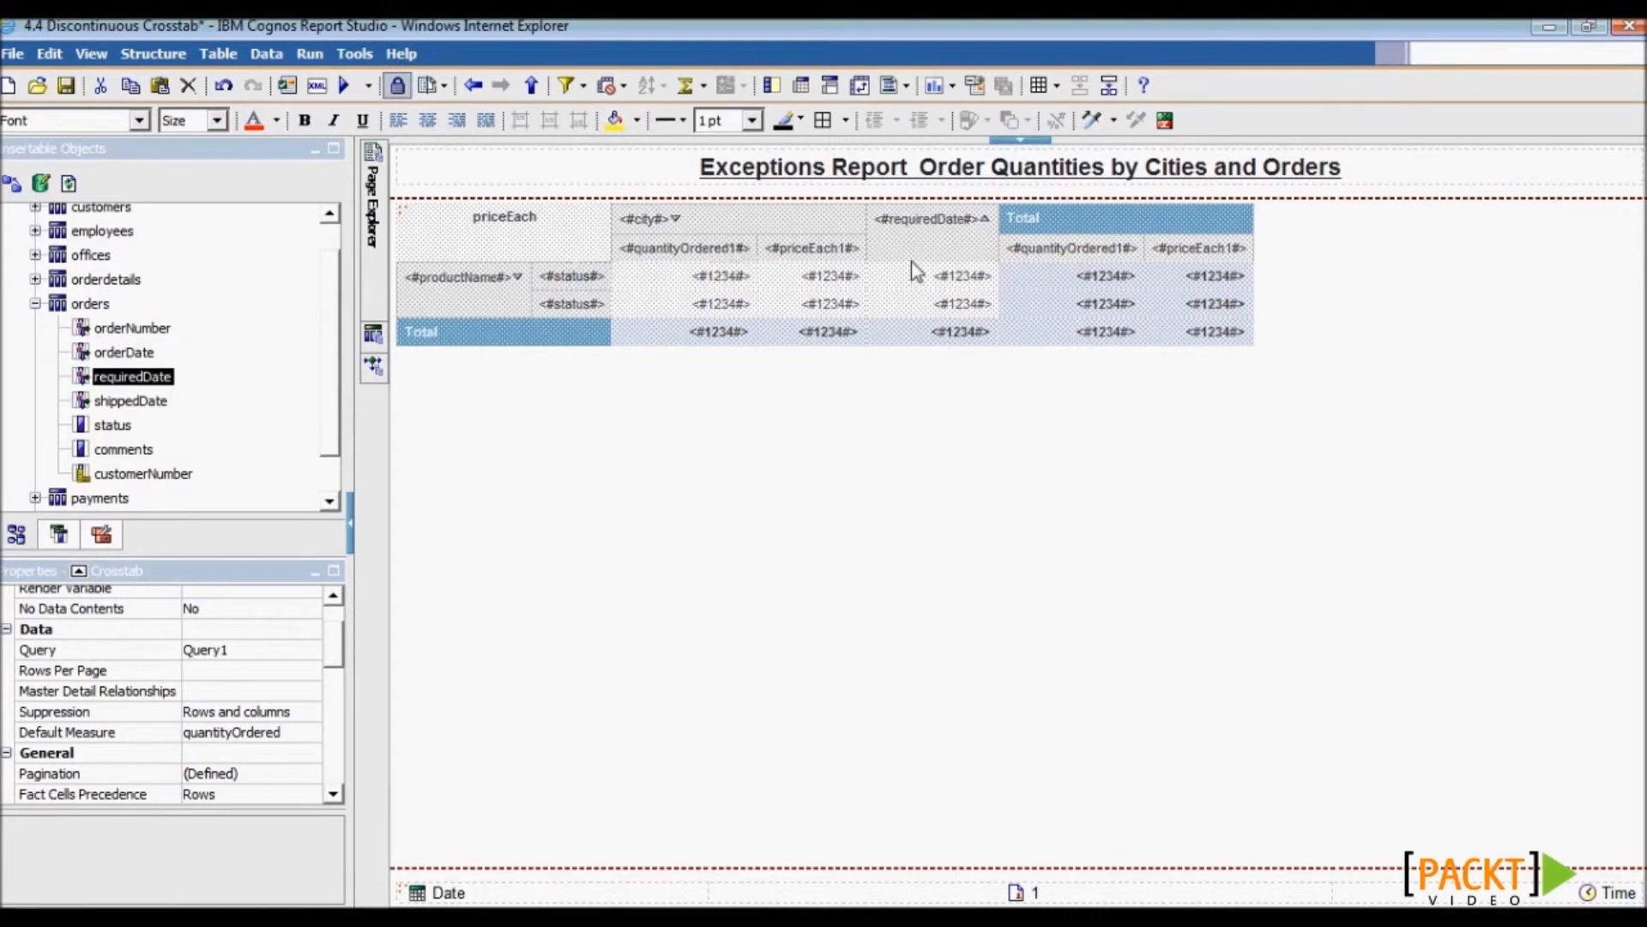
click(566, 240)
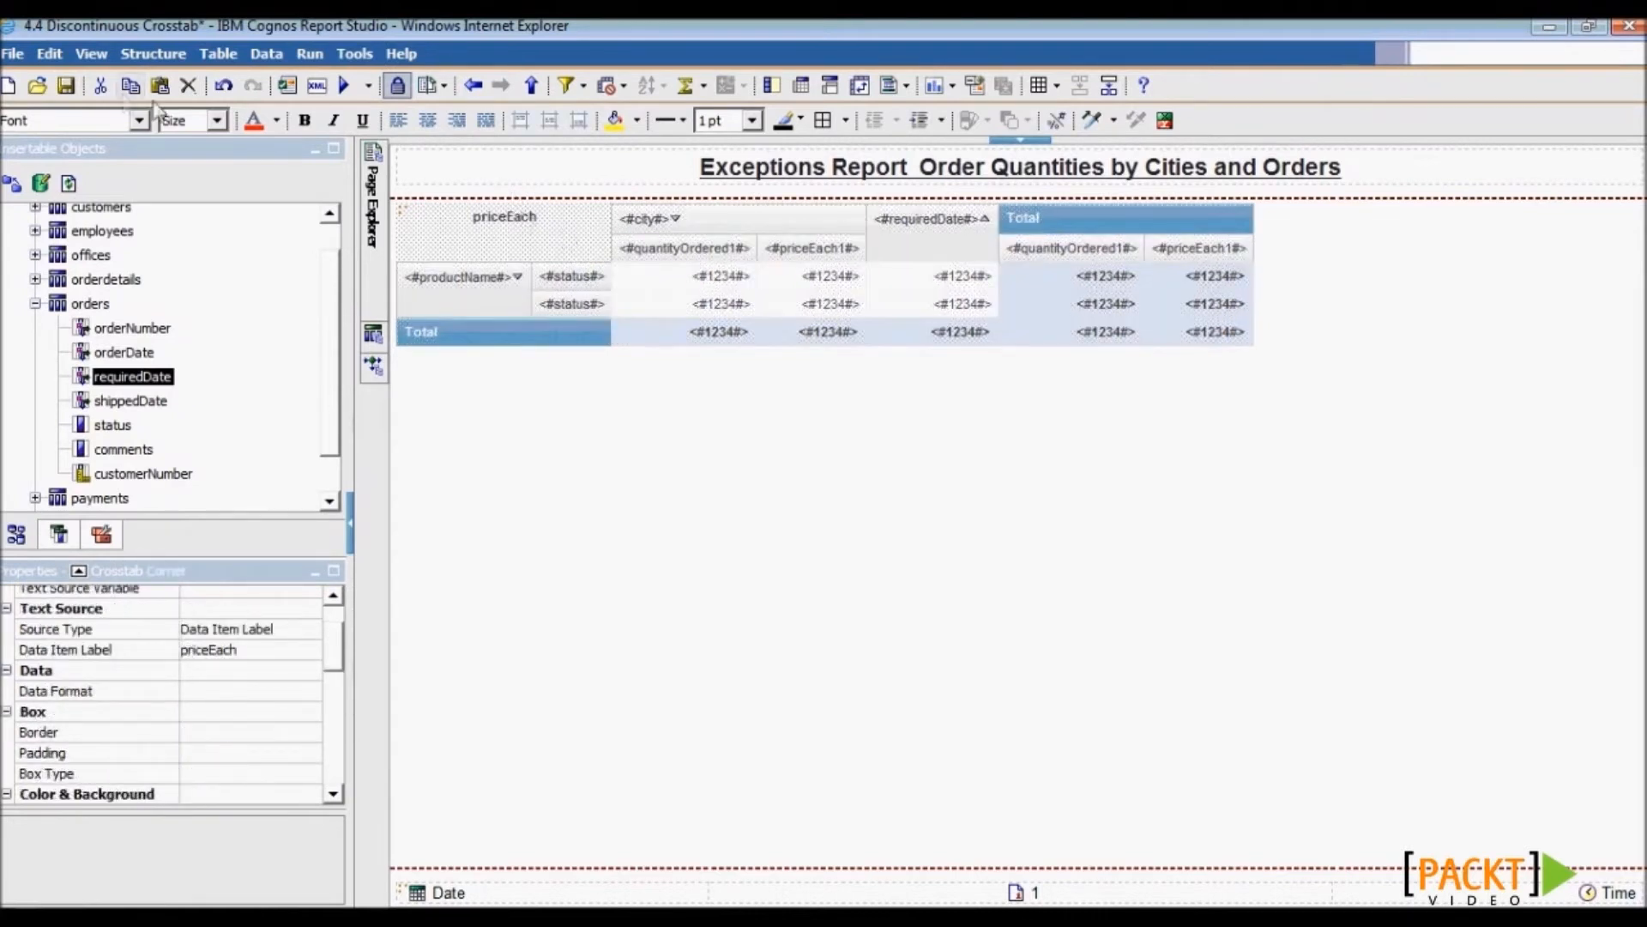
click(64, 88)
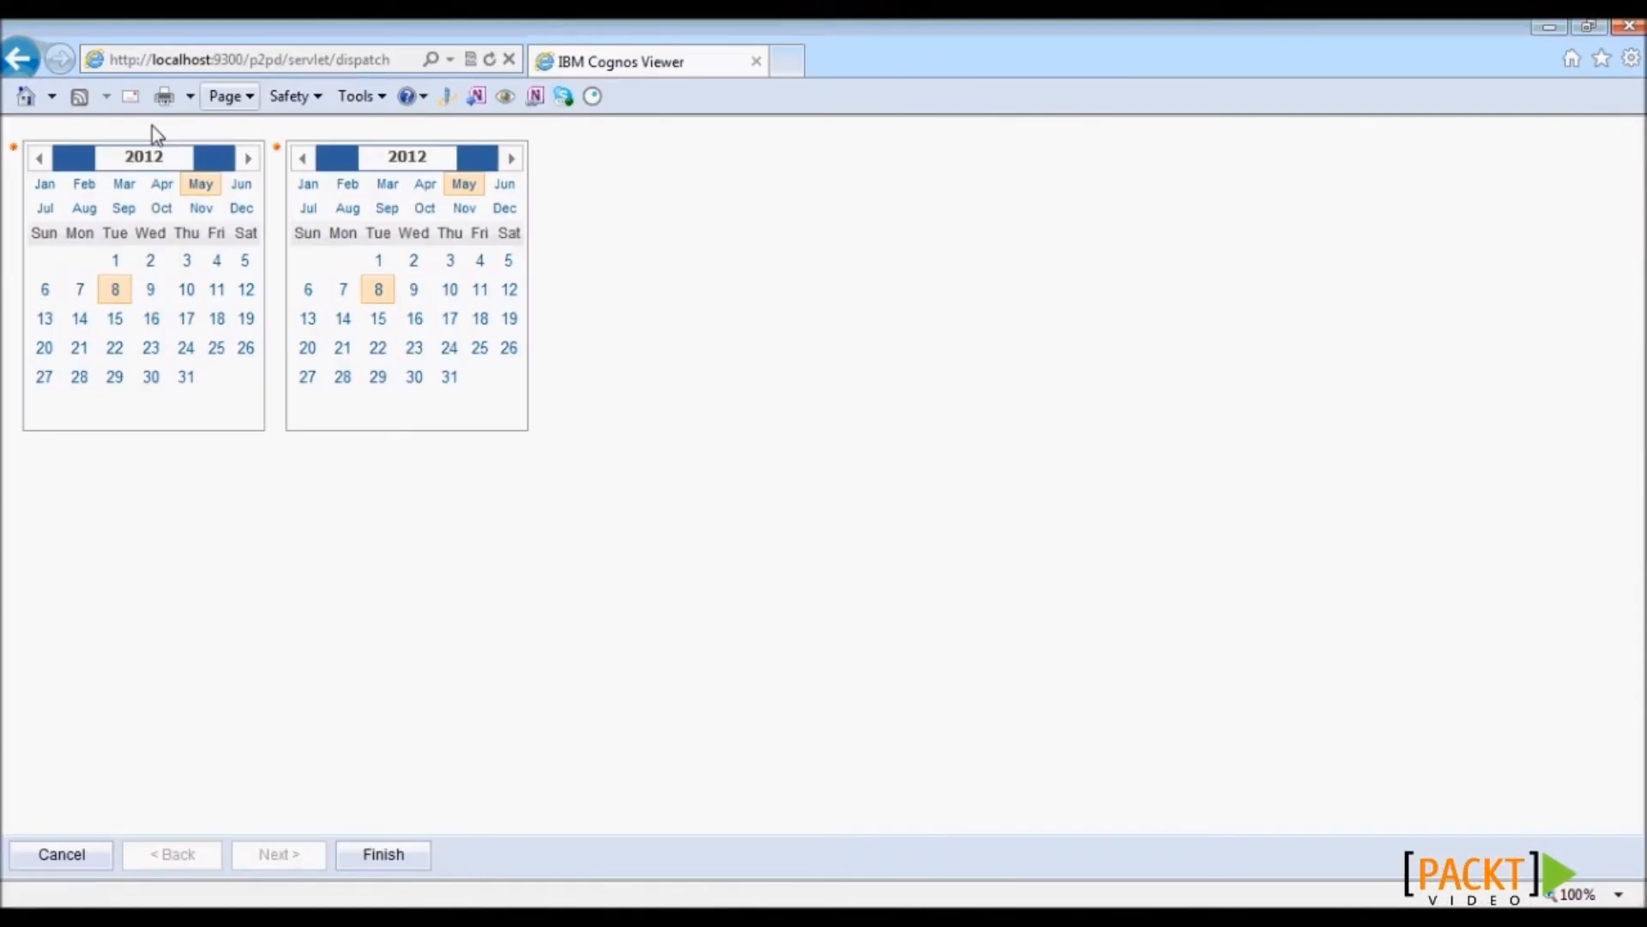
- Run the report with prompt dates 1 January 2004 to 31 December 2004
click(178, 160)
key(BackSpace)
key(BackSpace)
text(04)
key(Tab)
text(2004)
click(47, 189)
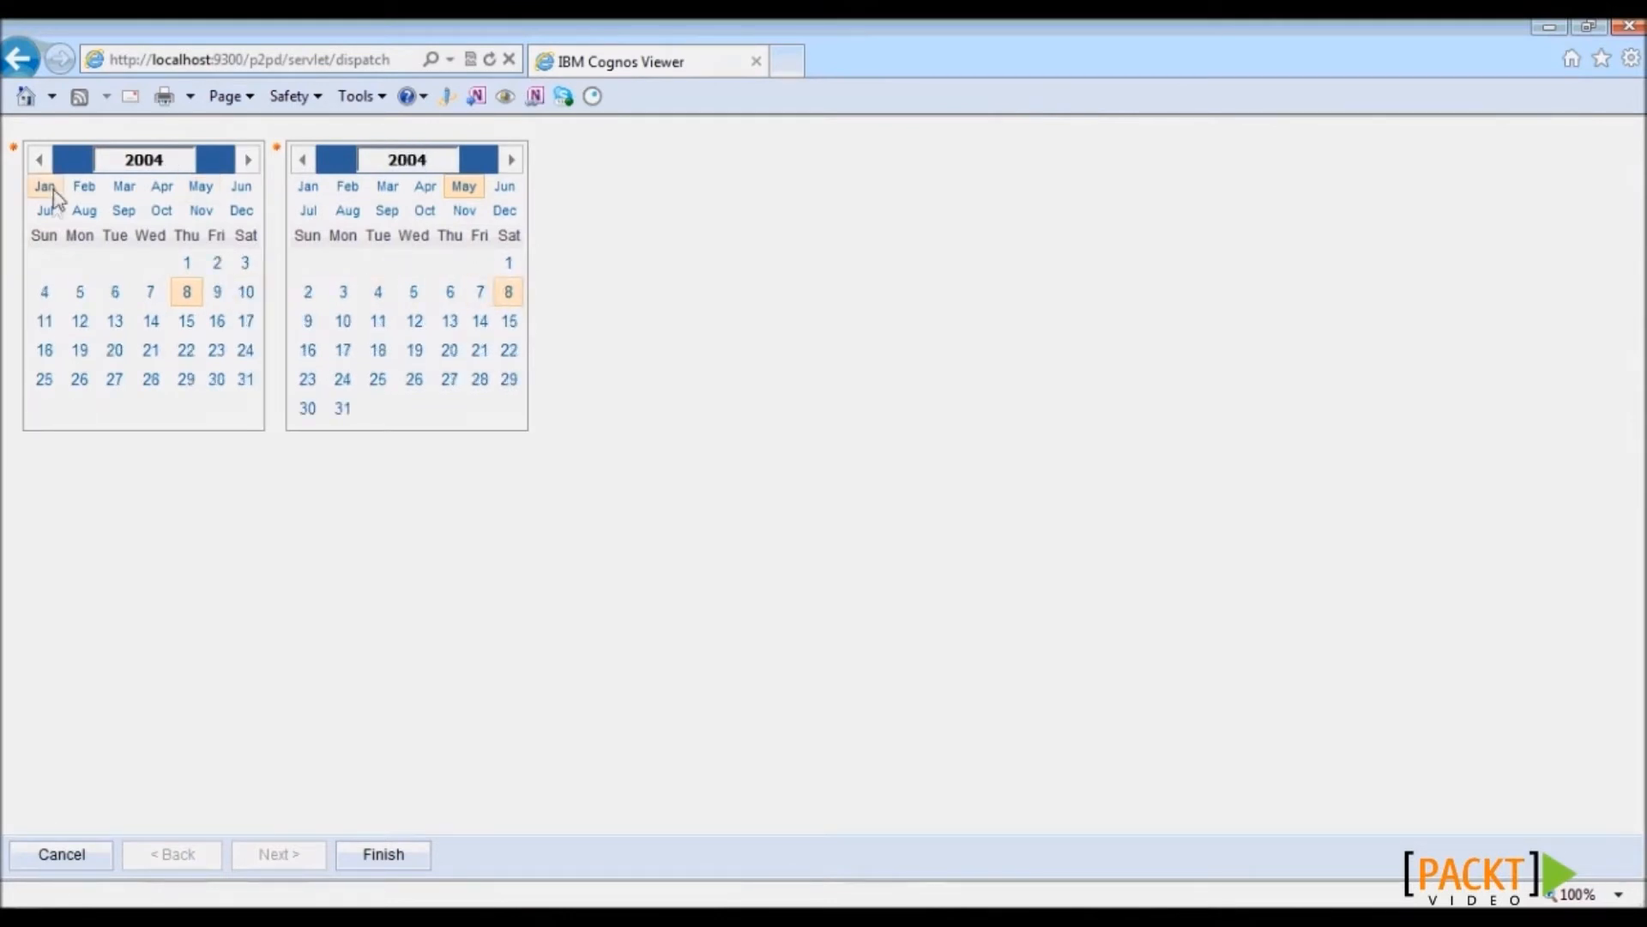
click(187, 262)
click(504, 212)
click(480, 379)
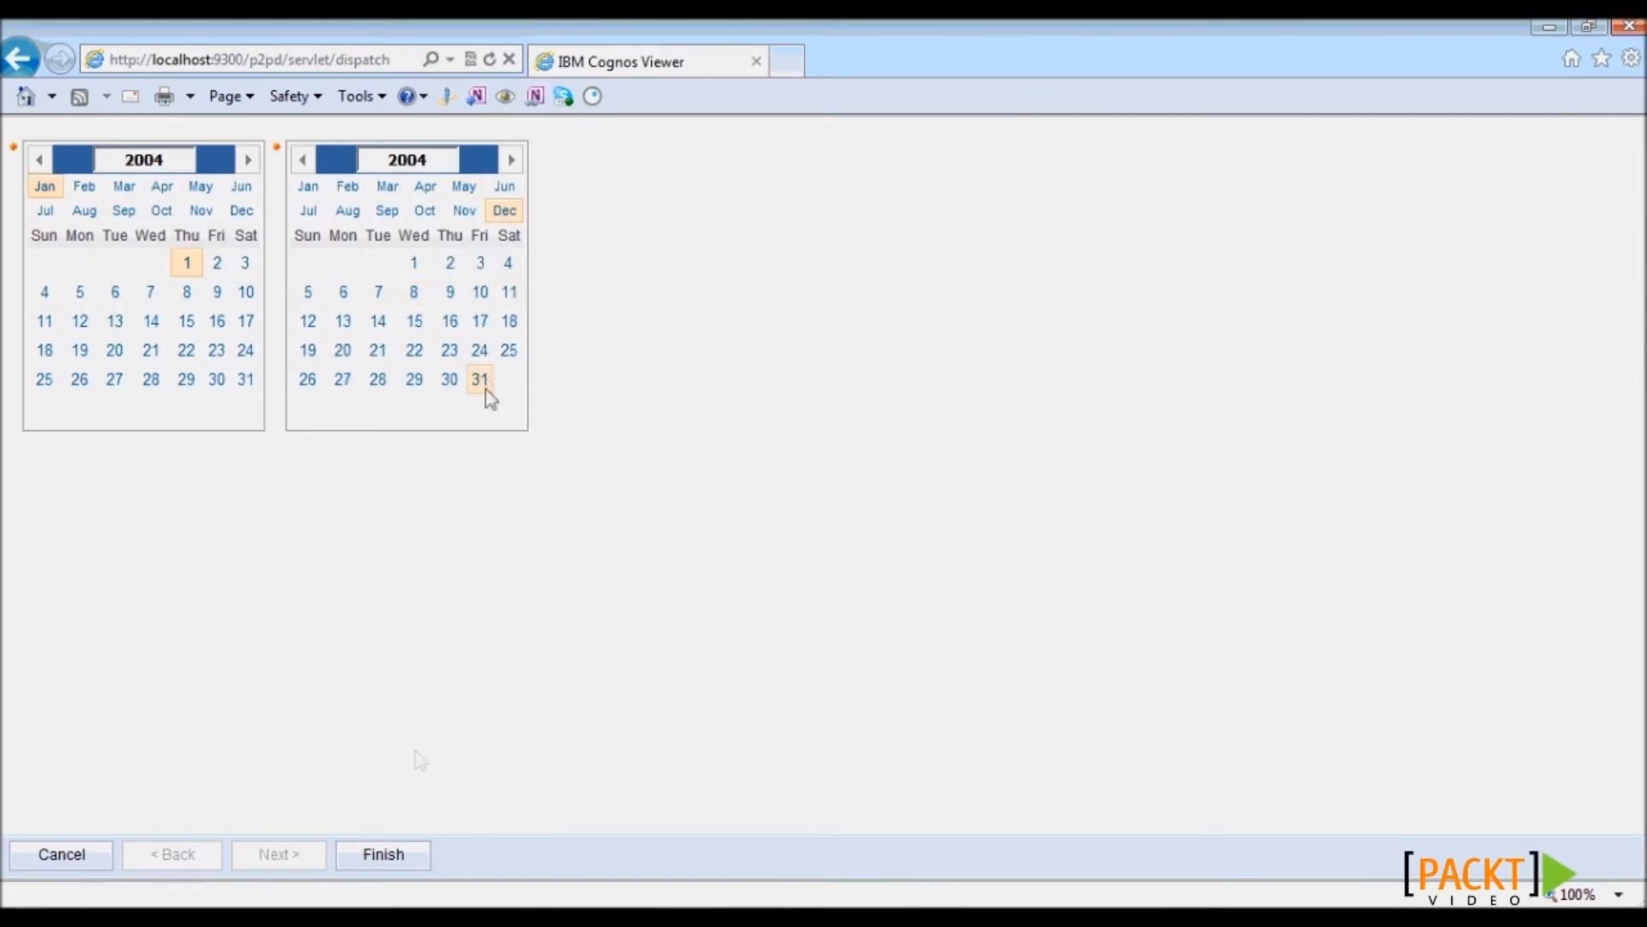
click(384, 856)
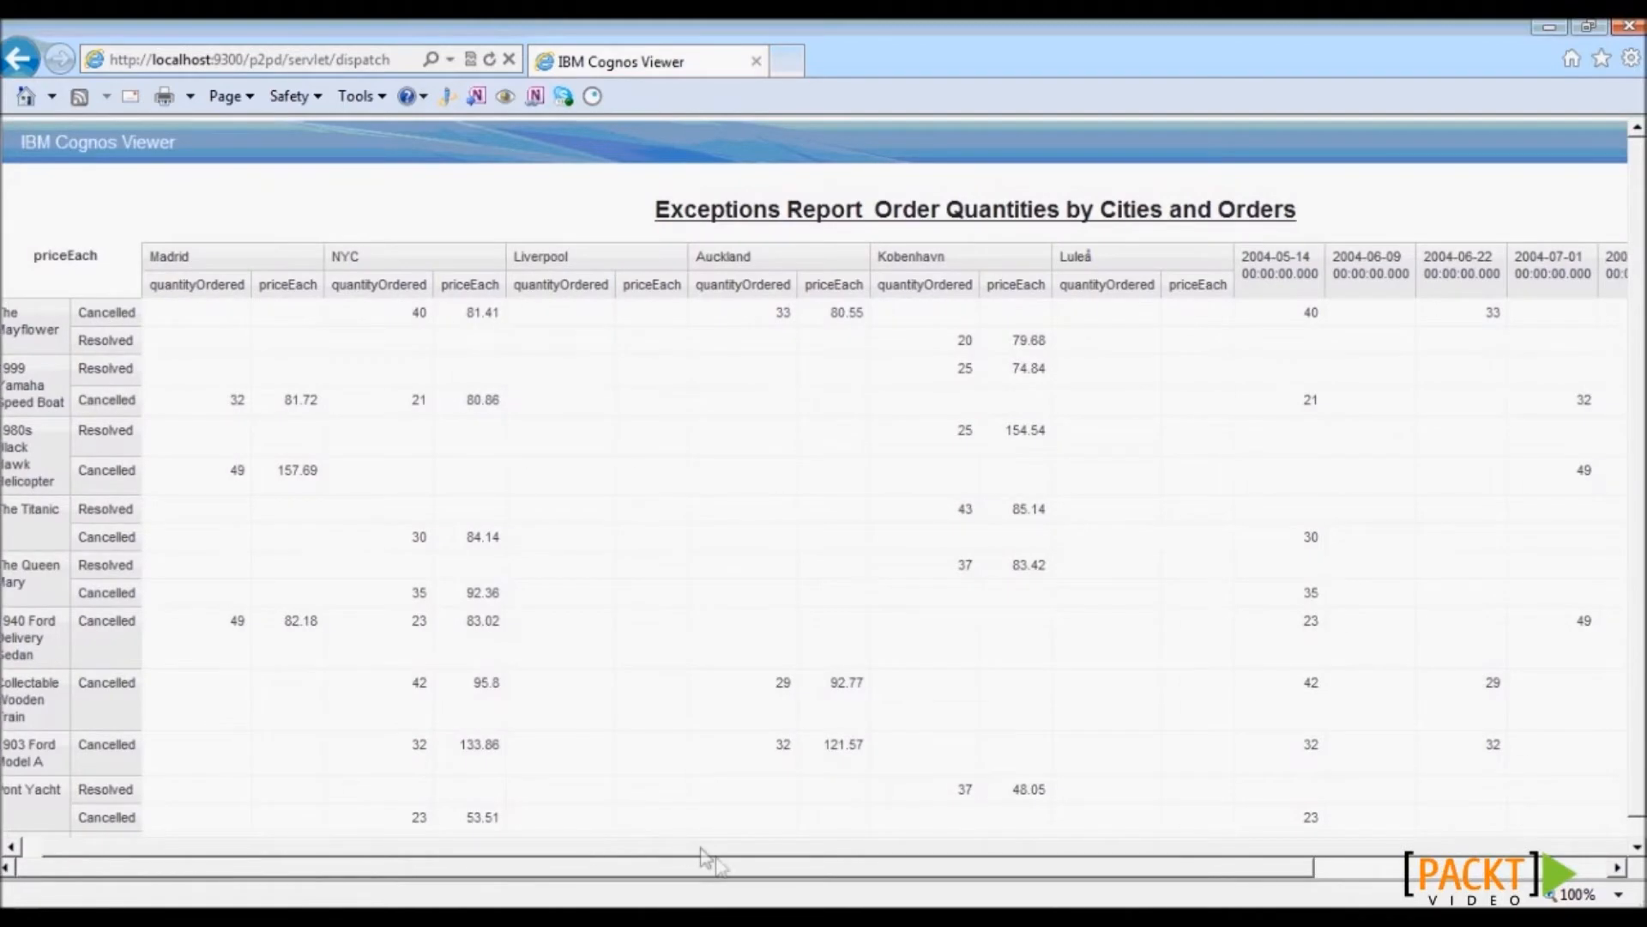
- Check that the six date headings are ascending, then jump to the report's last page
drag(735, 873, 1158, 880)
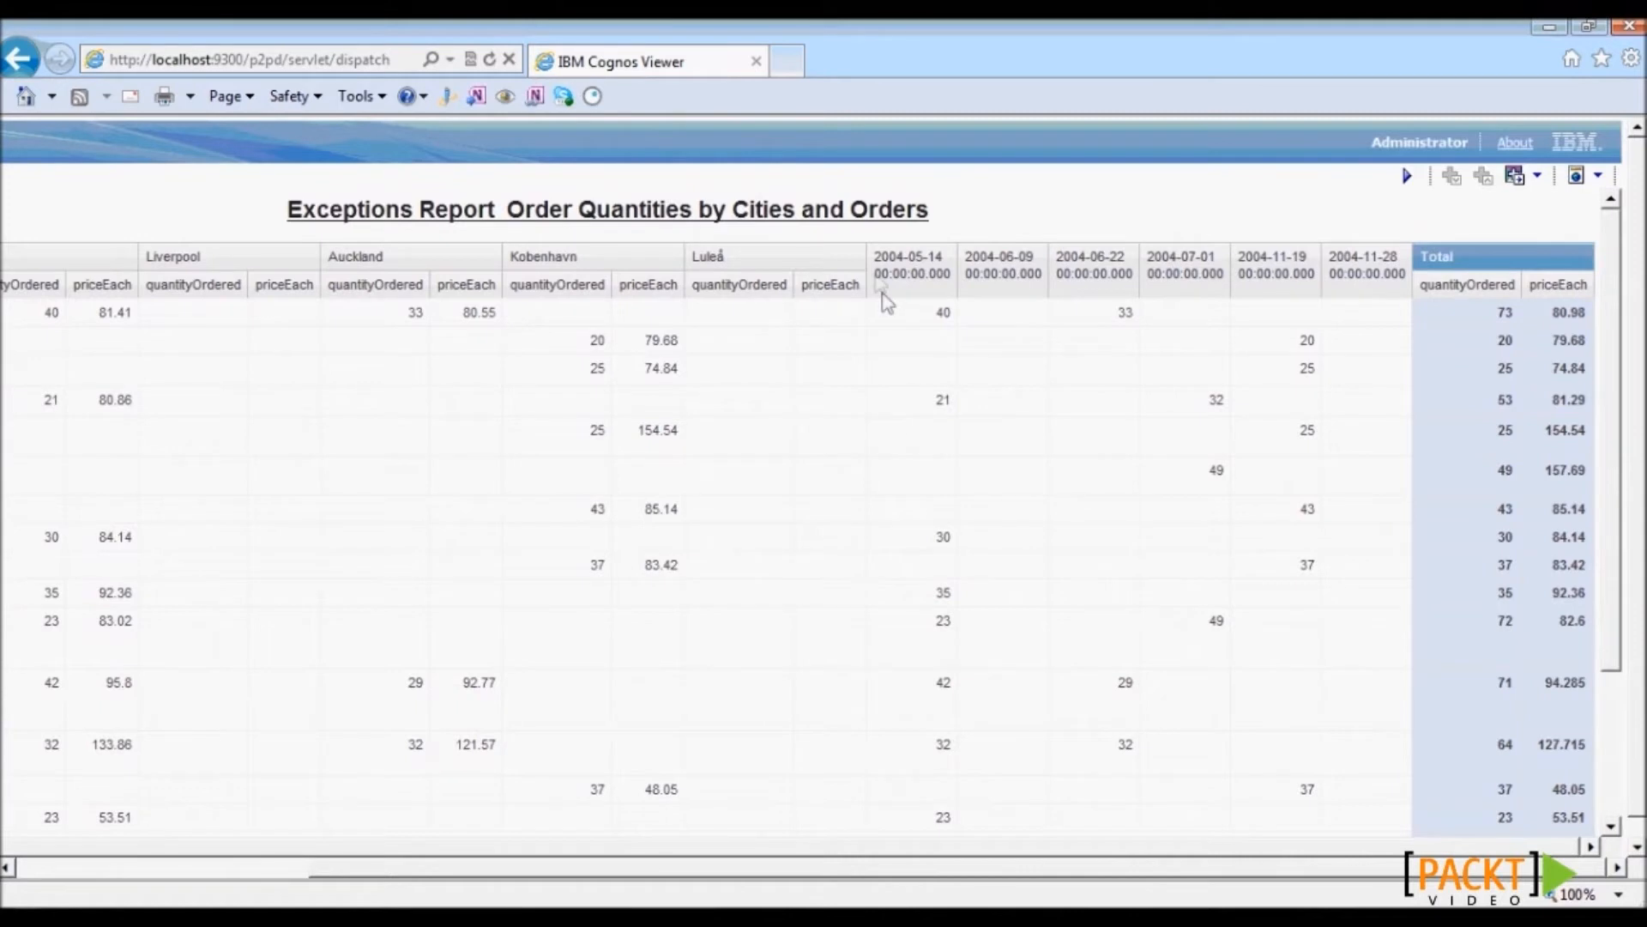
drag(881, 266, 1416, 305)
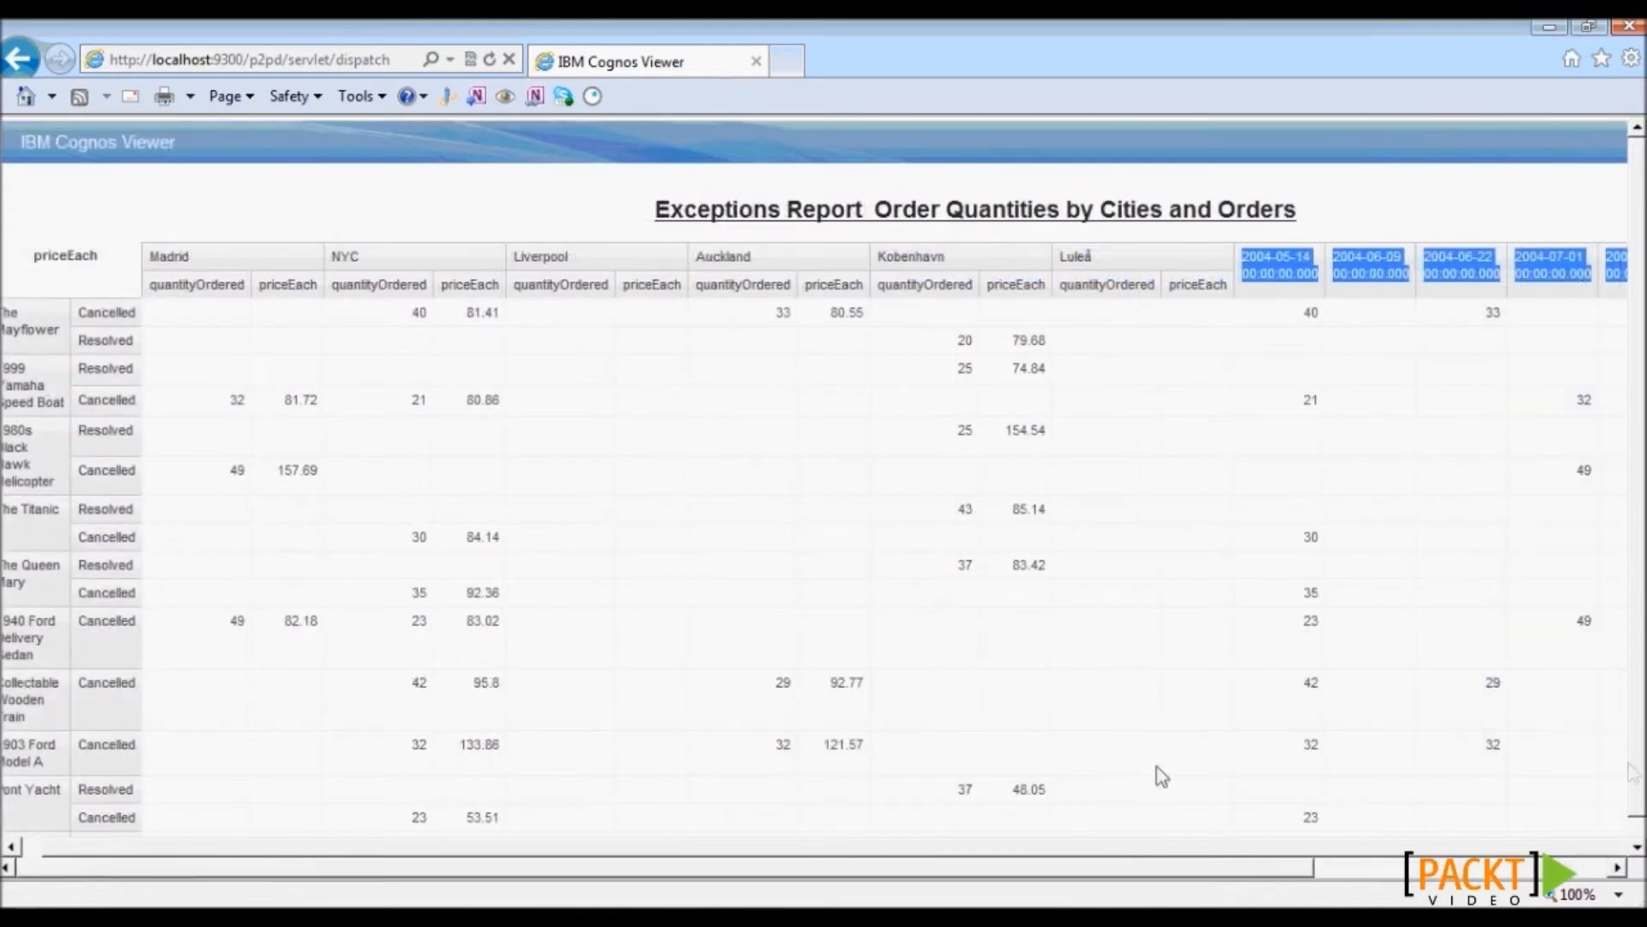
scroll(1630, 769, down, 1)
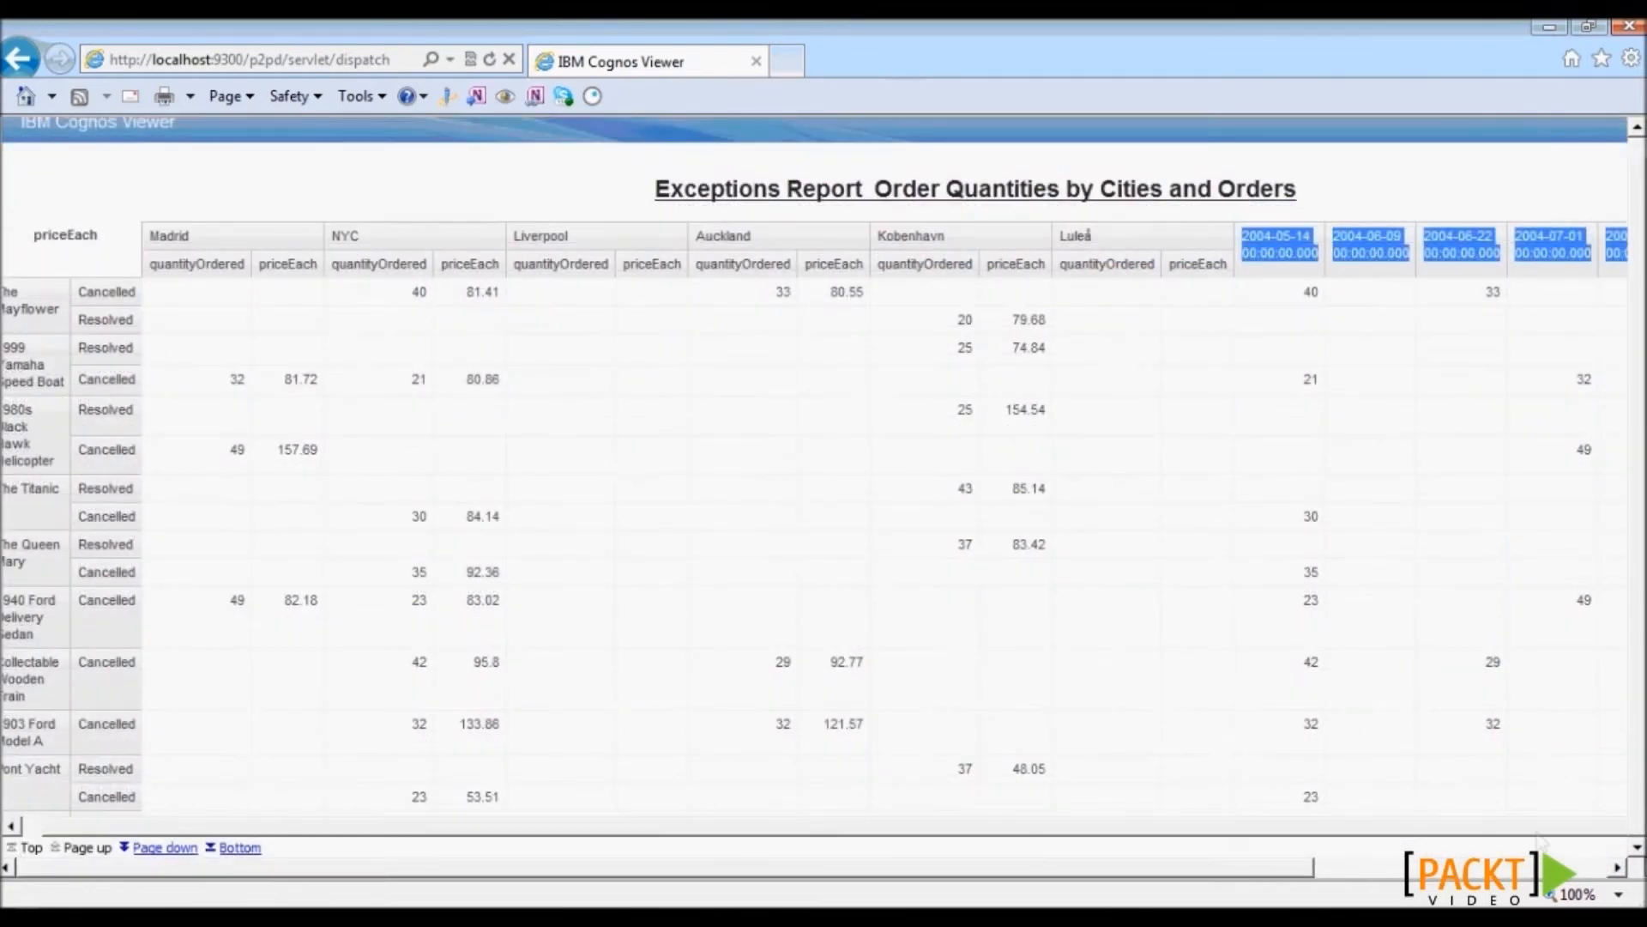
click(238, 847)
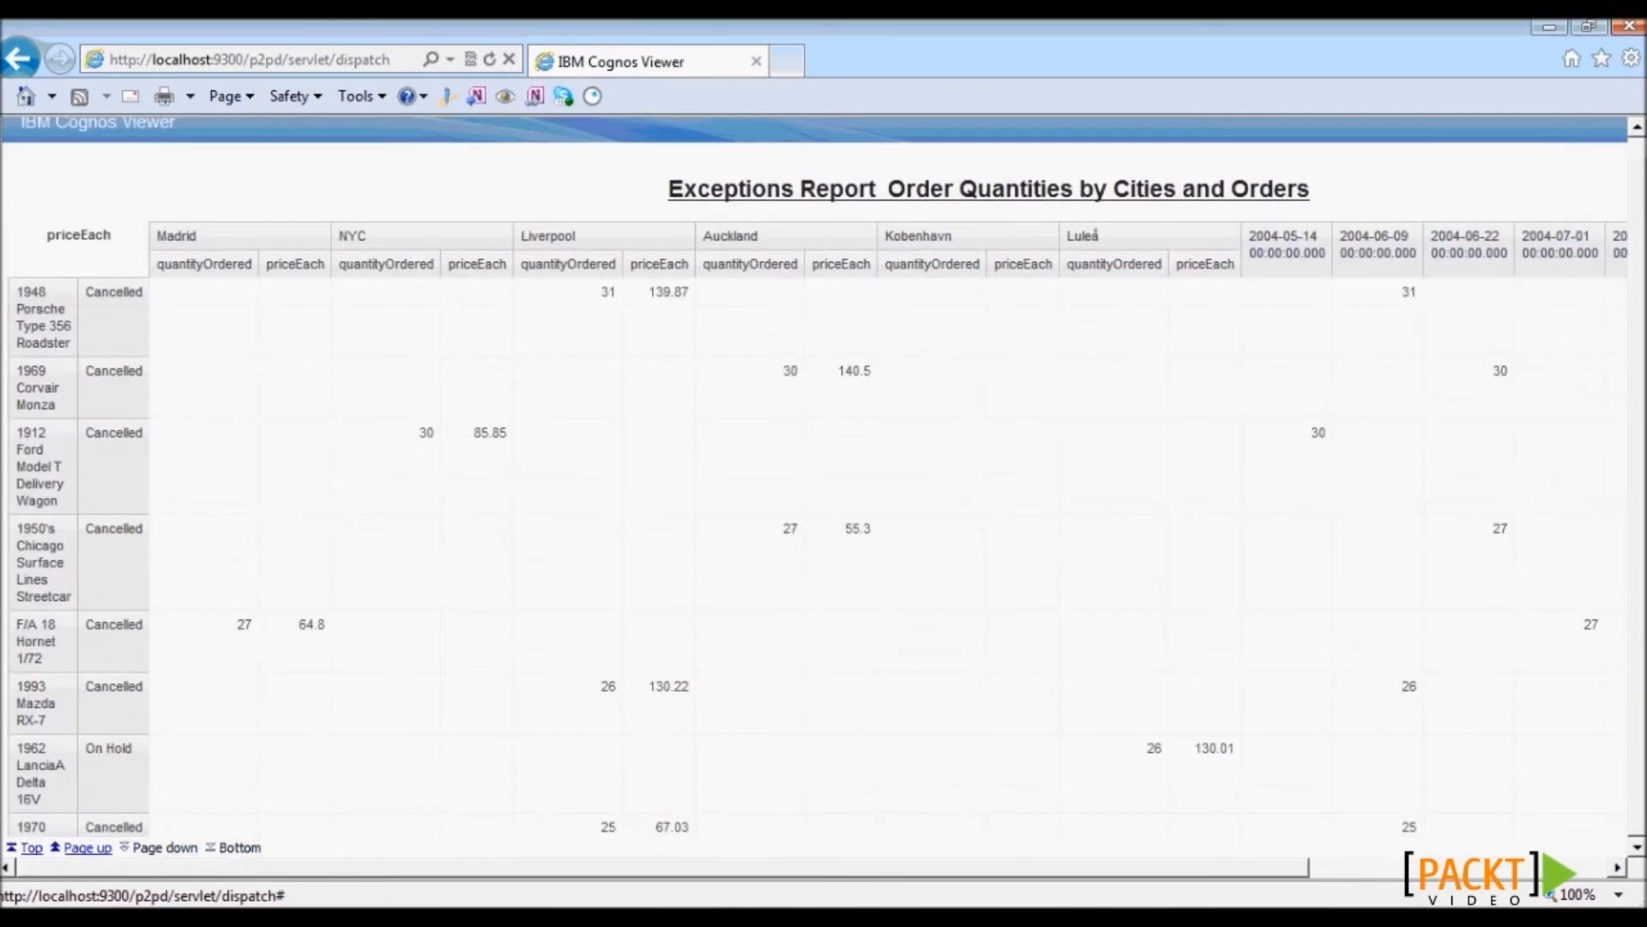
- Inspect the Total columns, the 605 date total and the 2004-07-01 column heading
click(1376, 866)
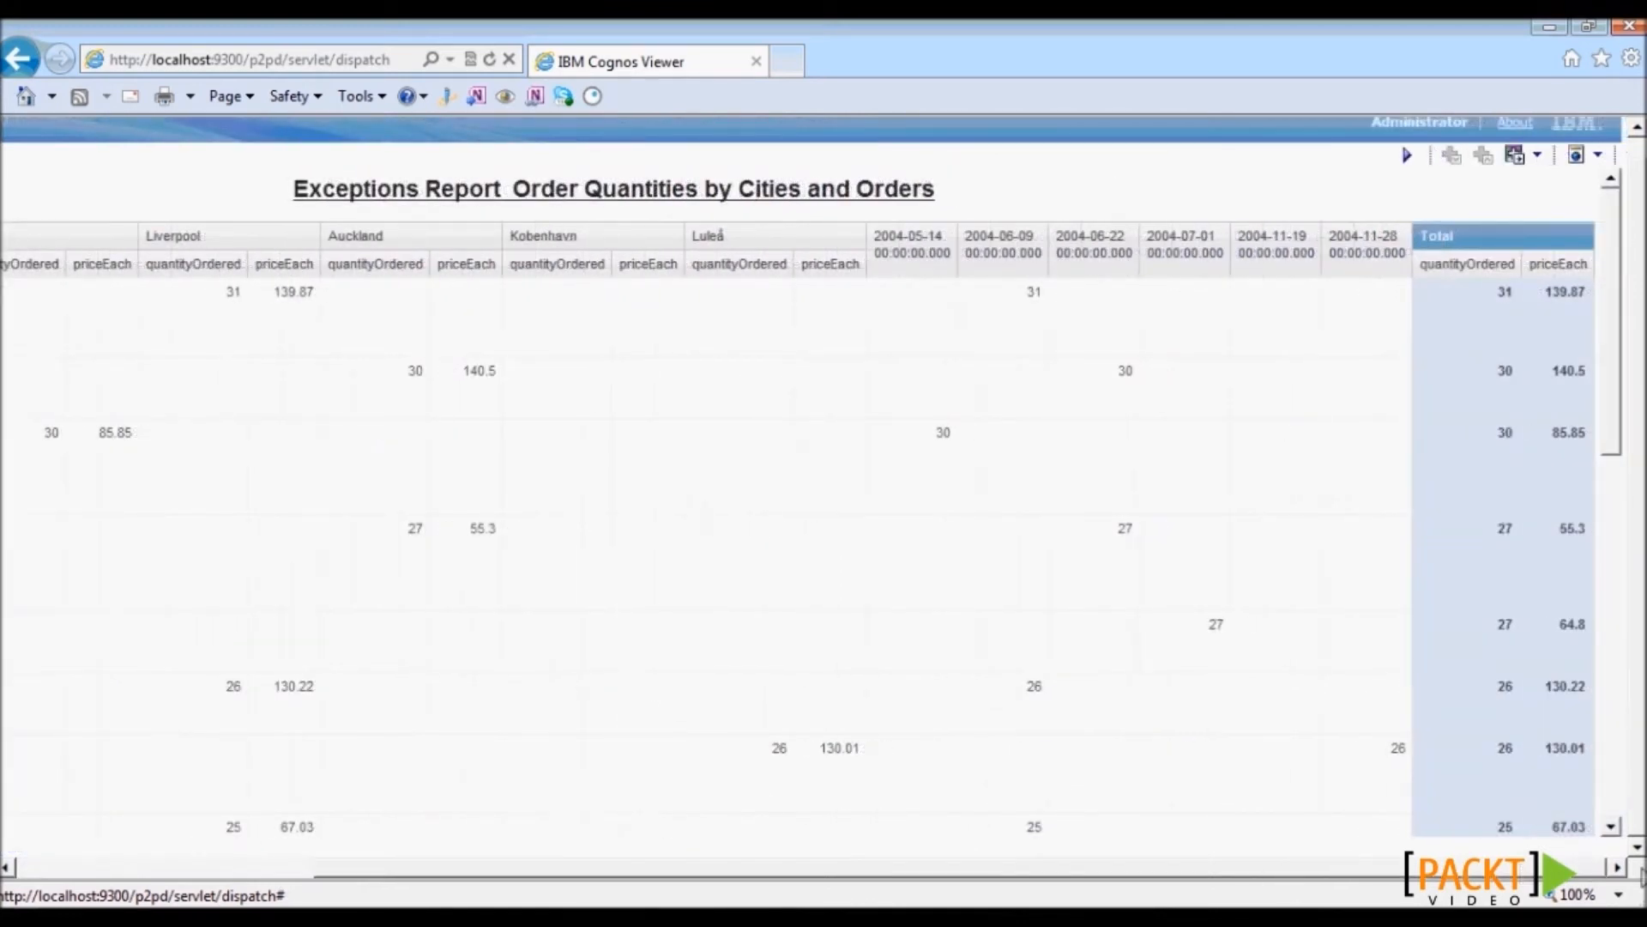
drag(1613, 439, 1624, 788)
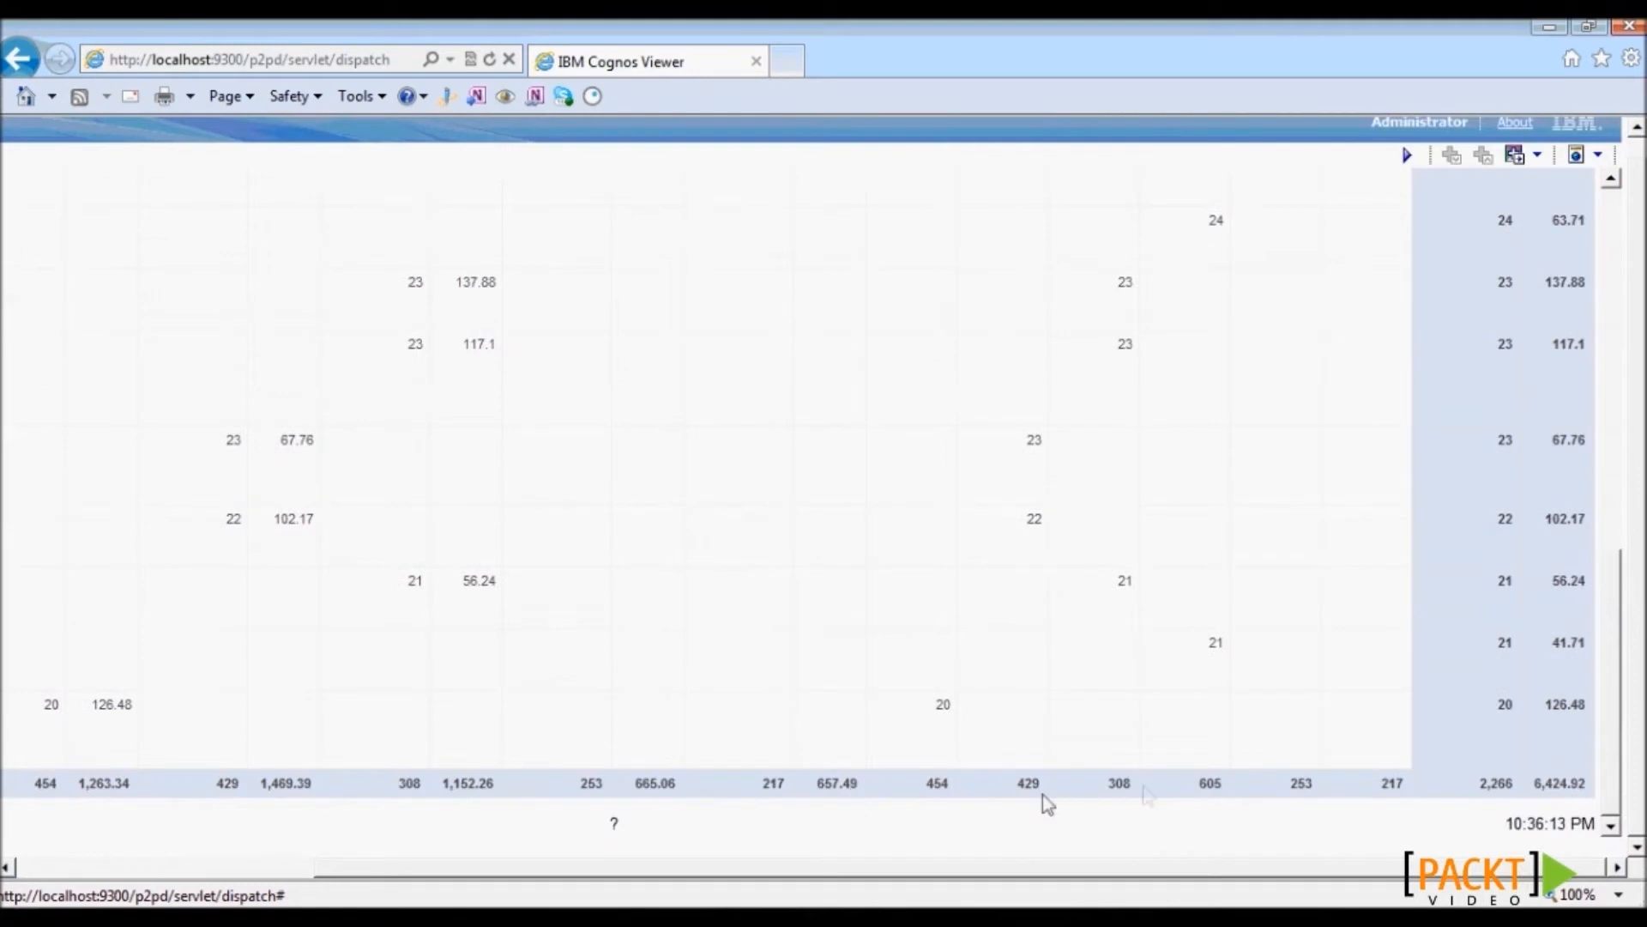
click(1204, 784)
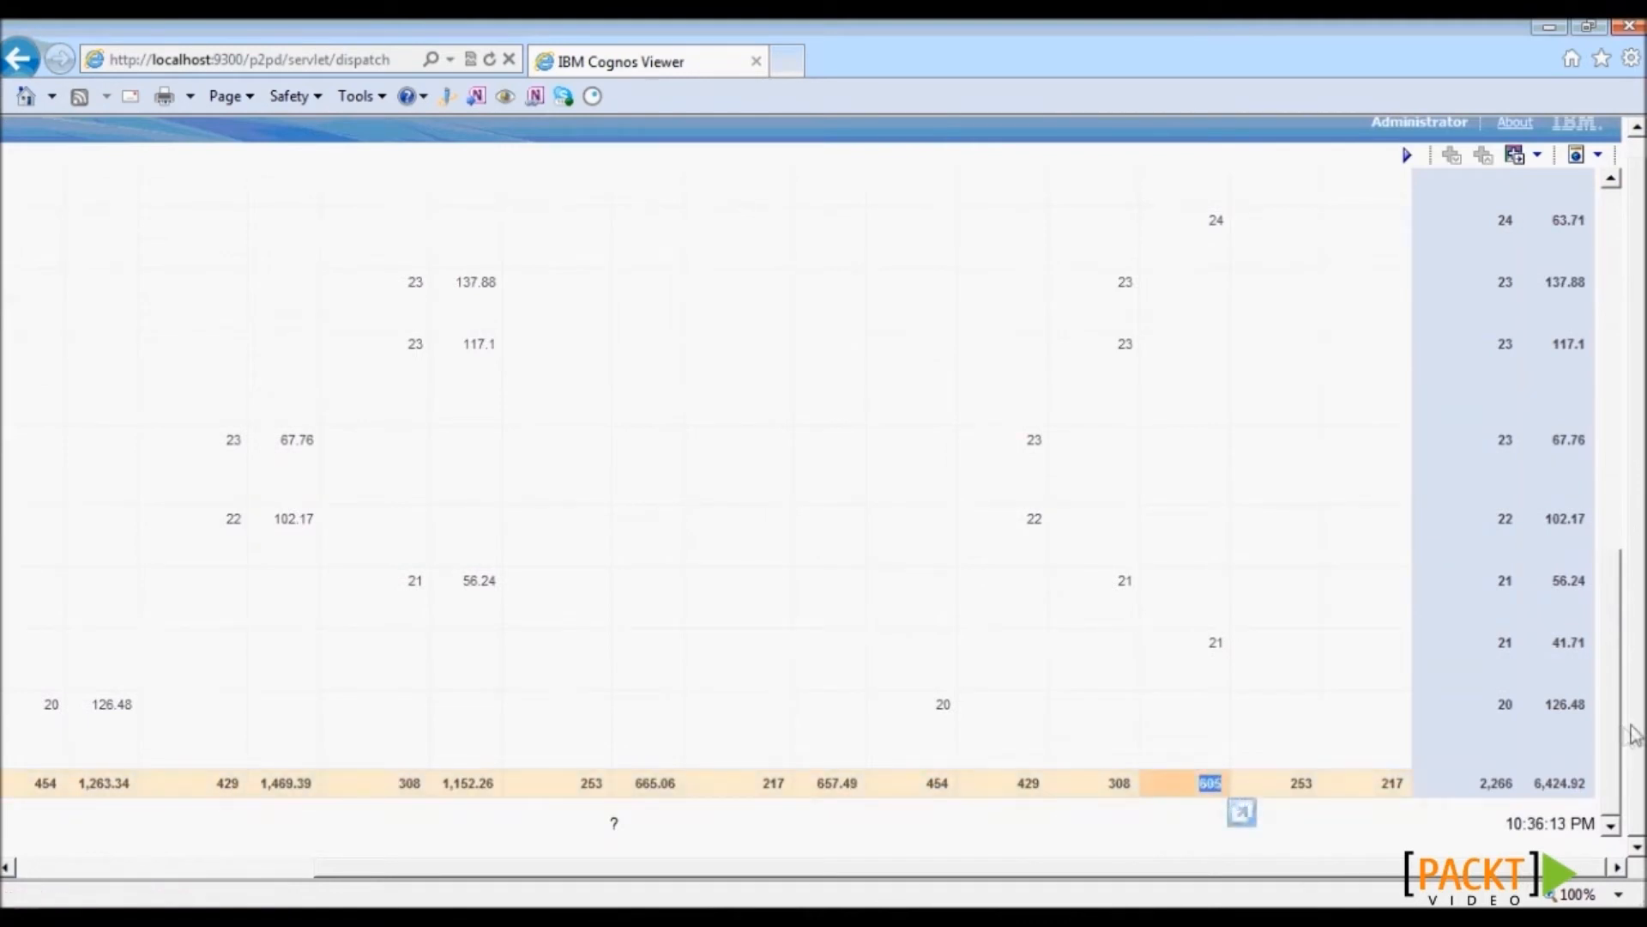
drag(1610, 733, 1631, 385)
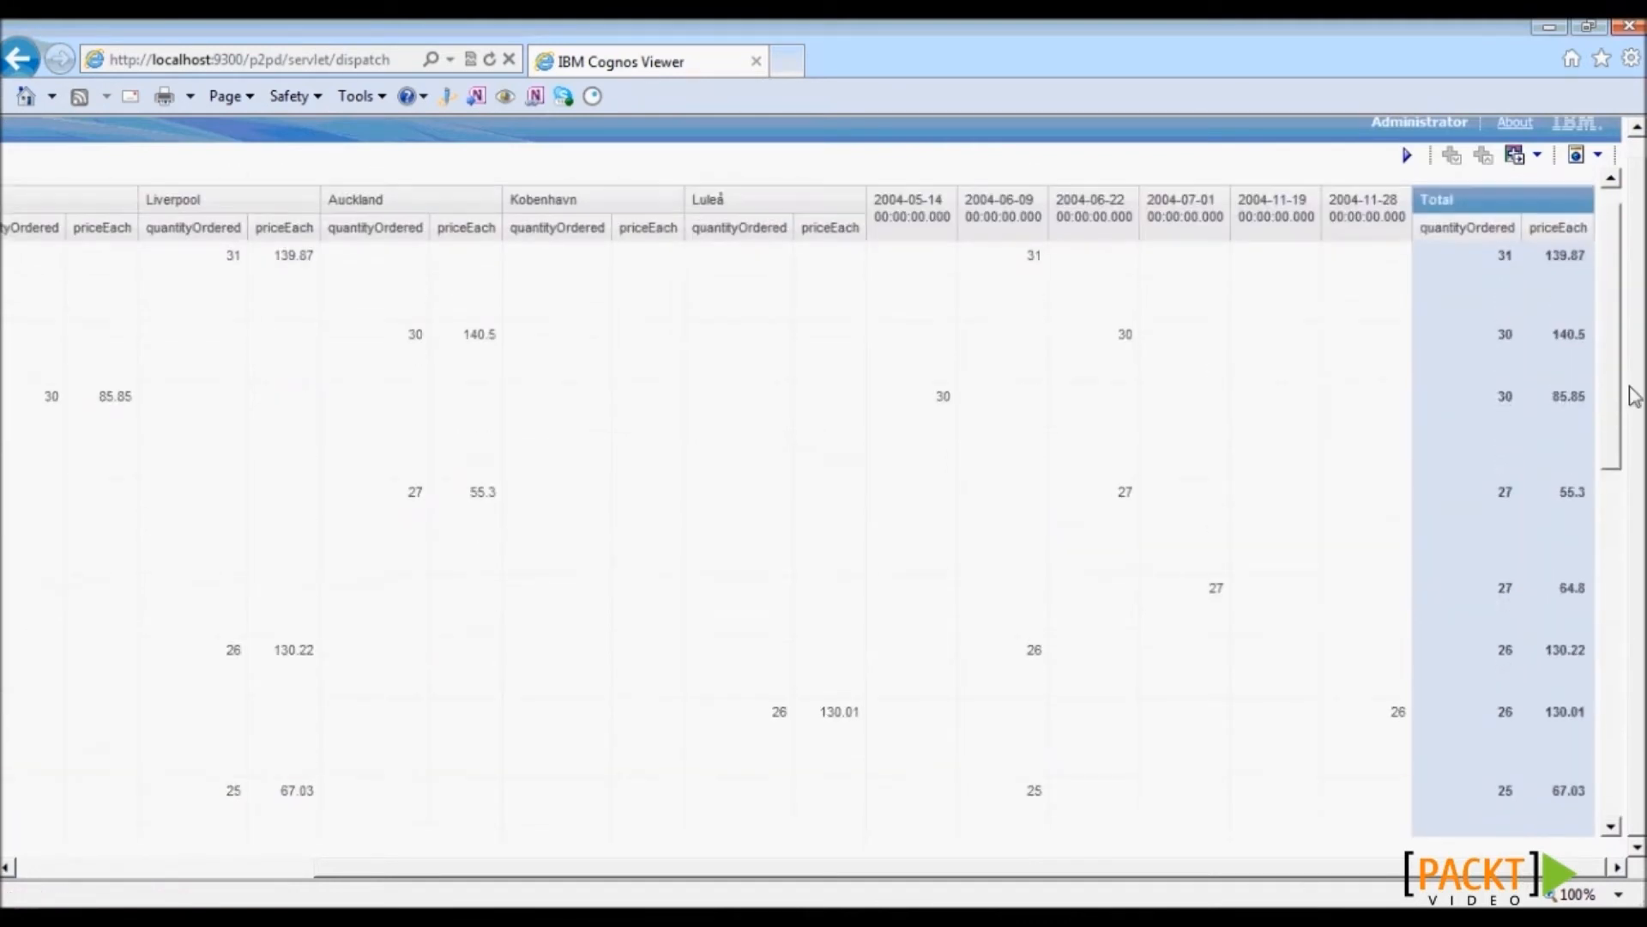
drag(1151, 199, 1213, 204)
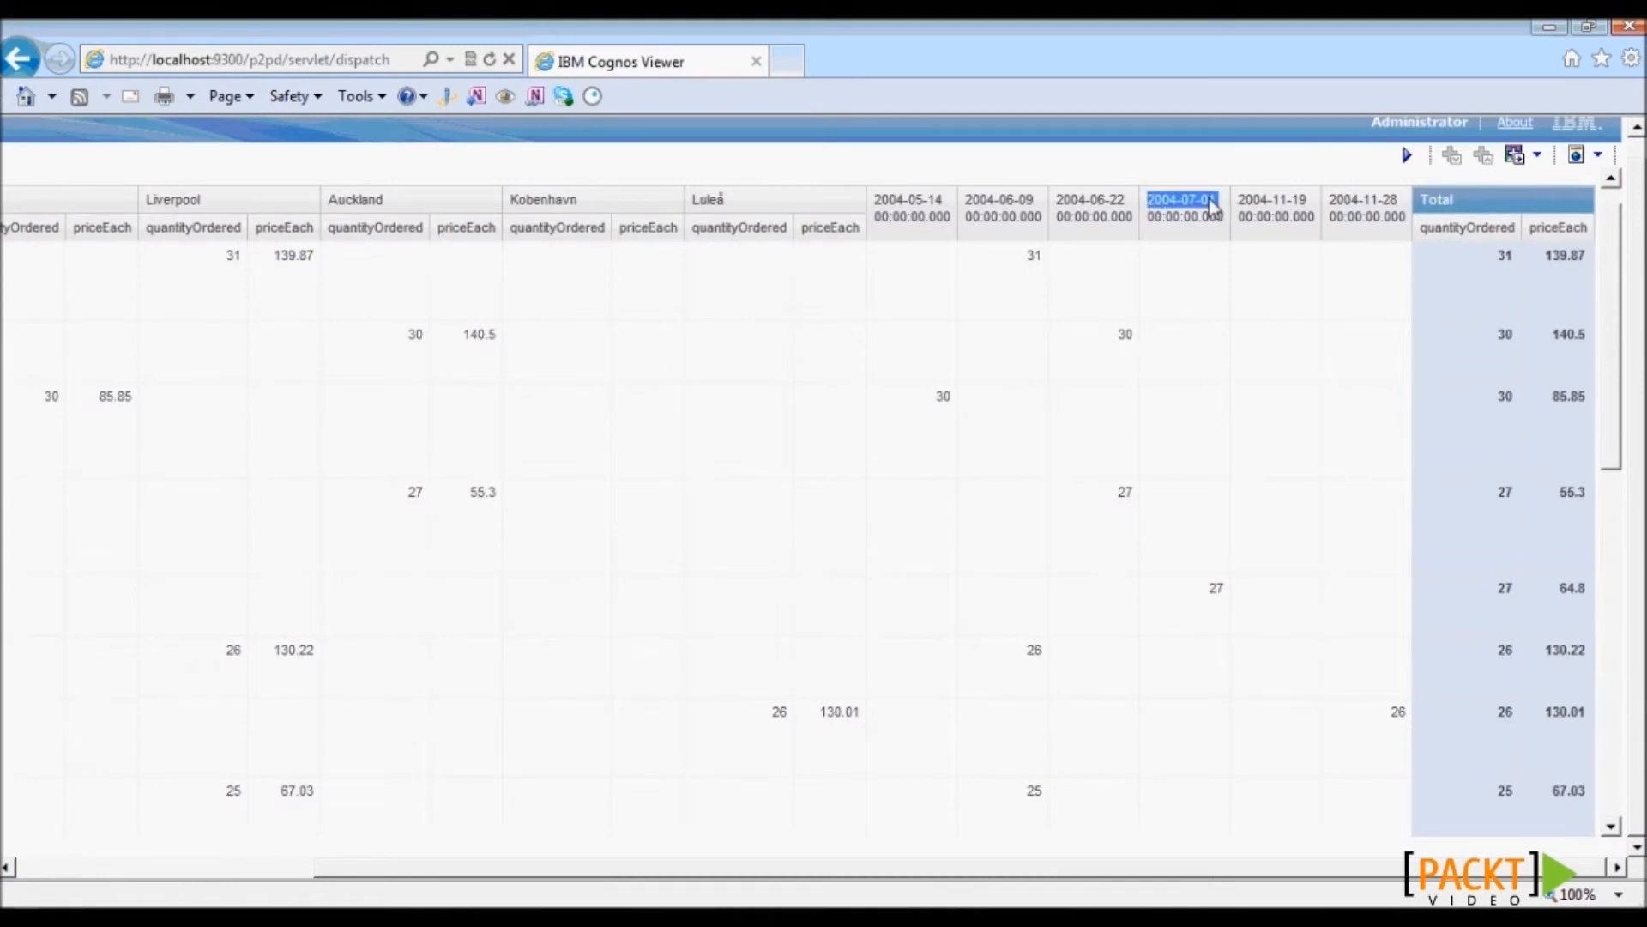
click(1214, 210)
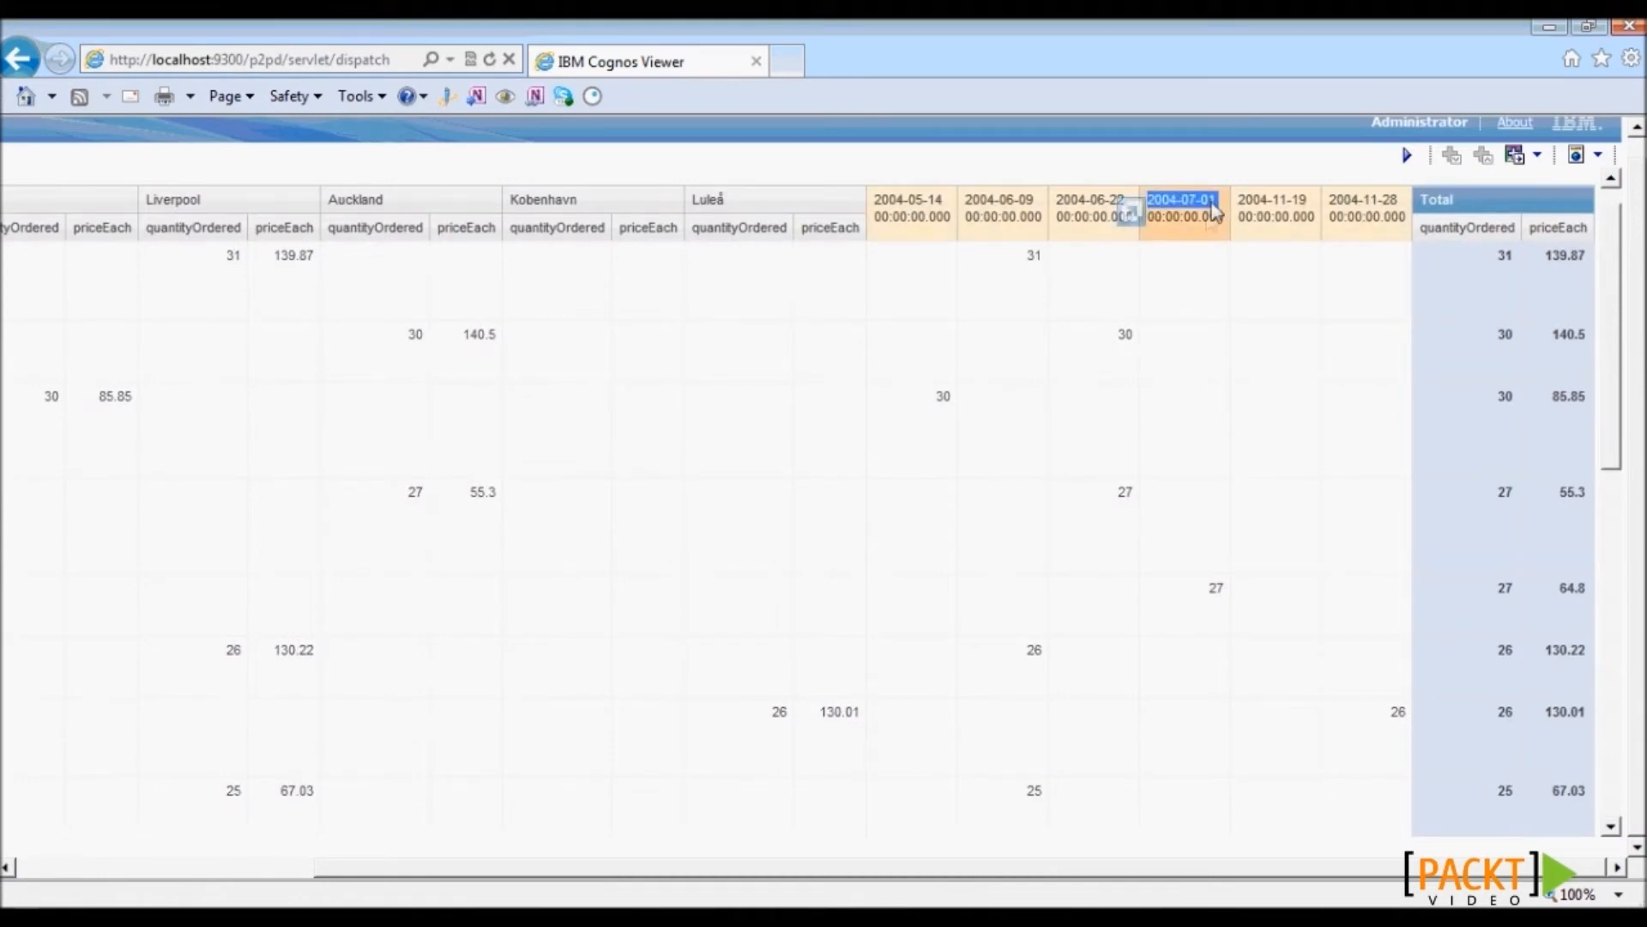
click(1201, 231)
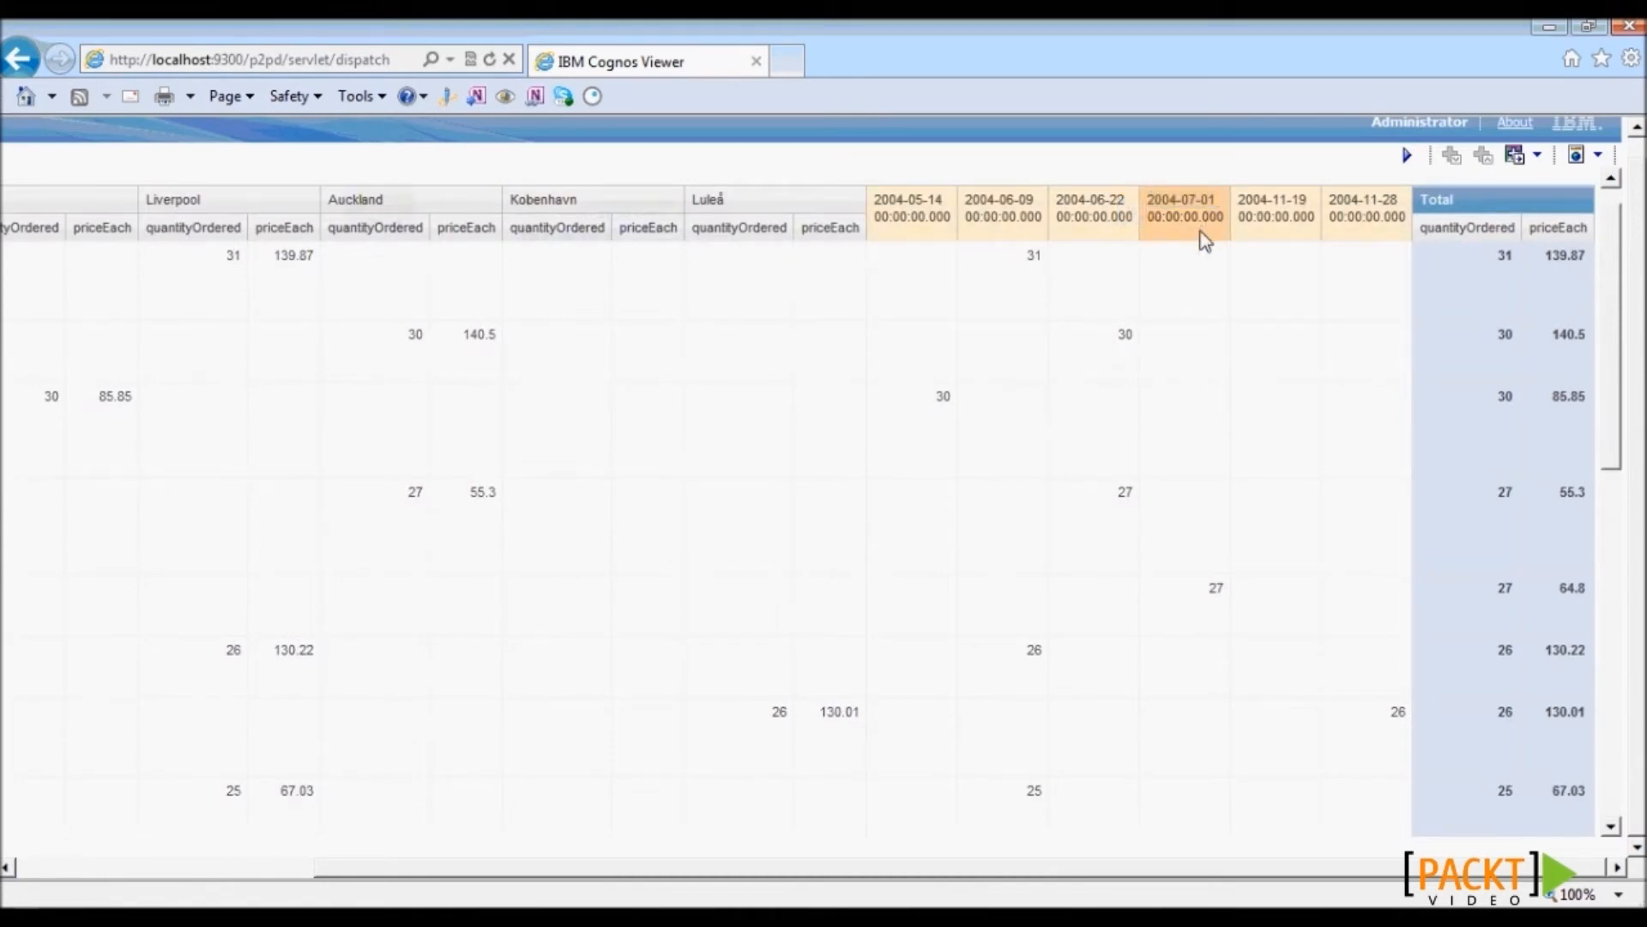
mouse_move(1615, 268)
mouse_down()
mouse_move(1634, 629)
mouse_move(1641, 255)
mouse_up()
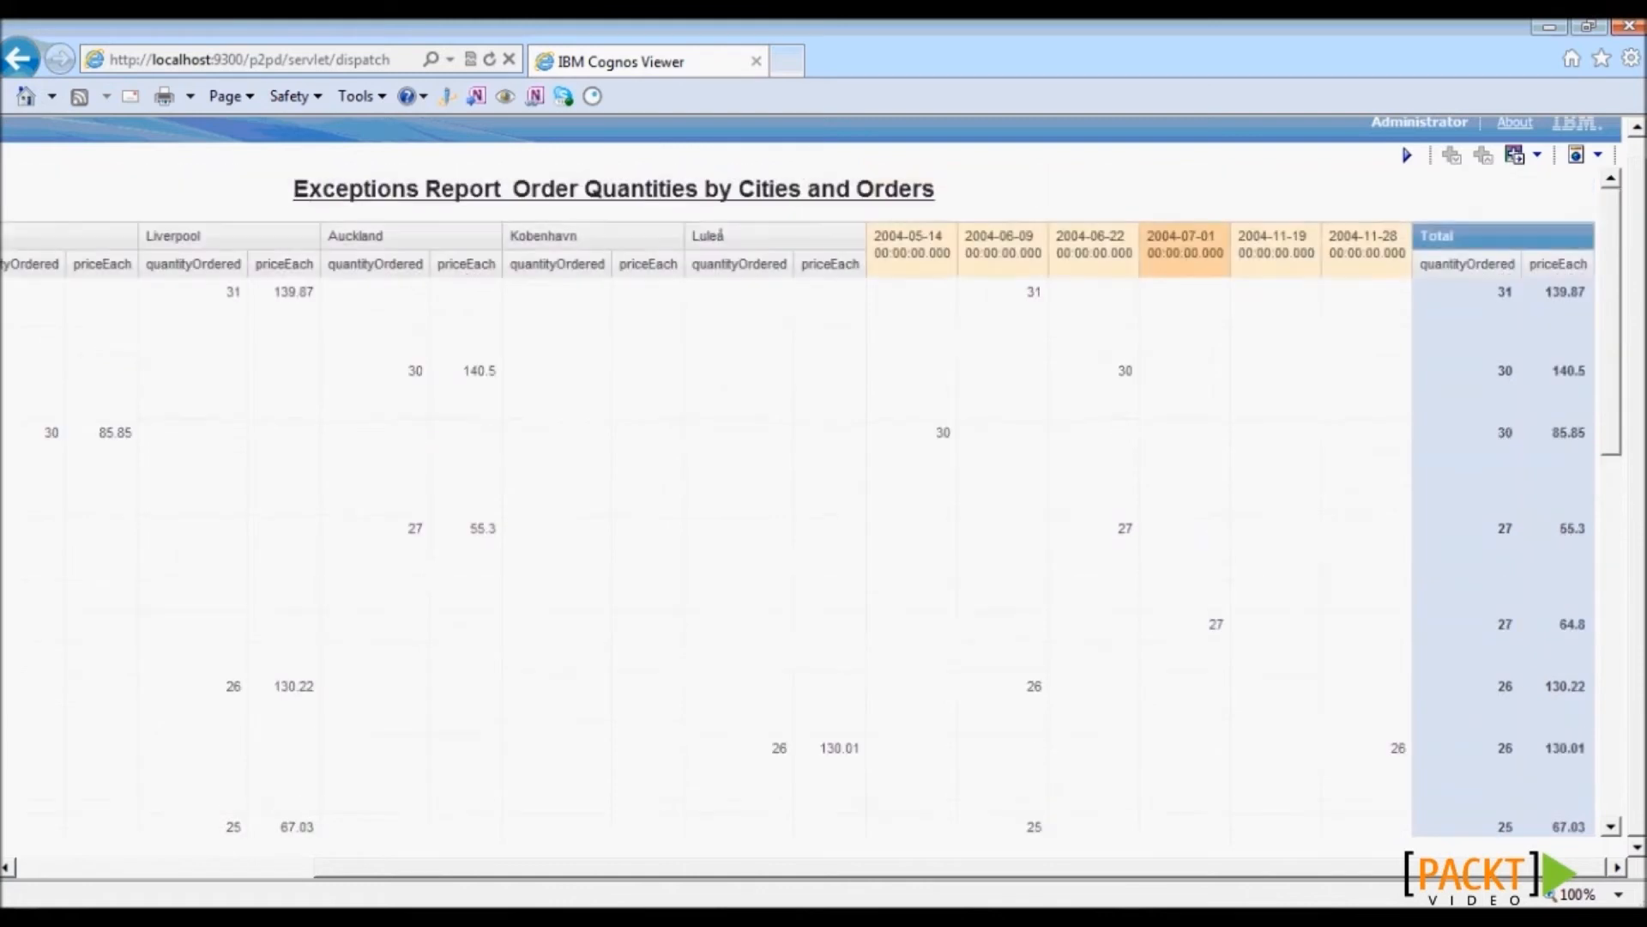
drag(959, 868, 467, 879)
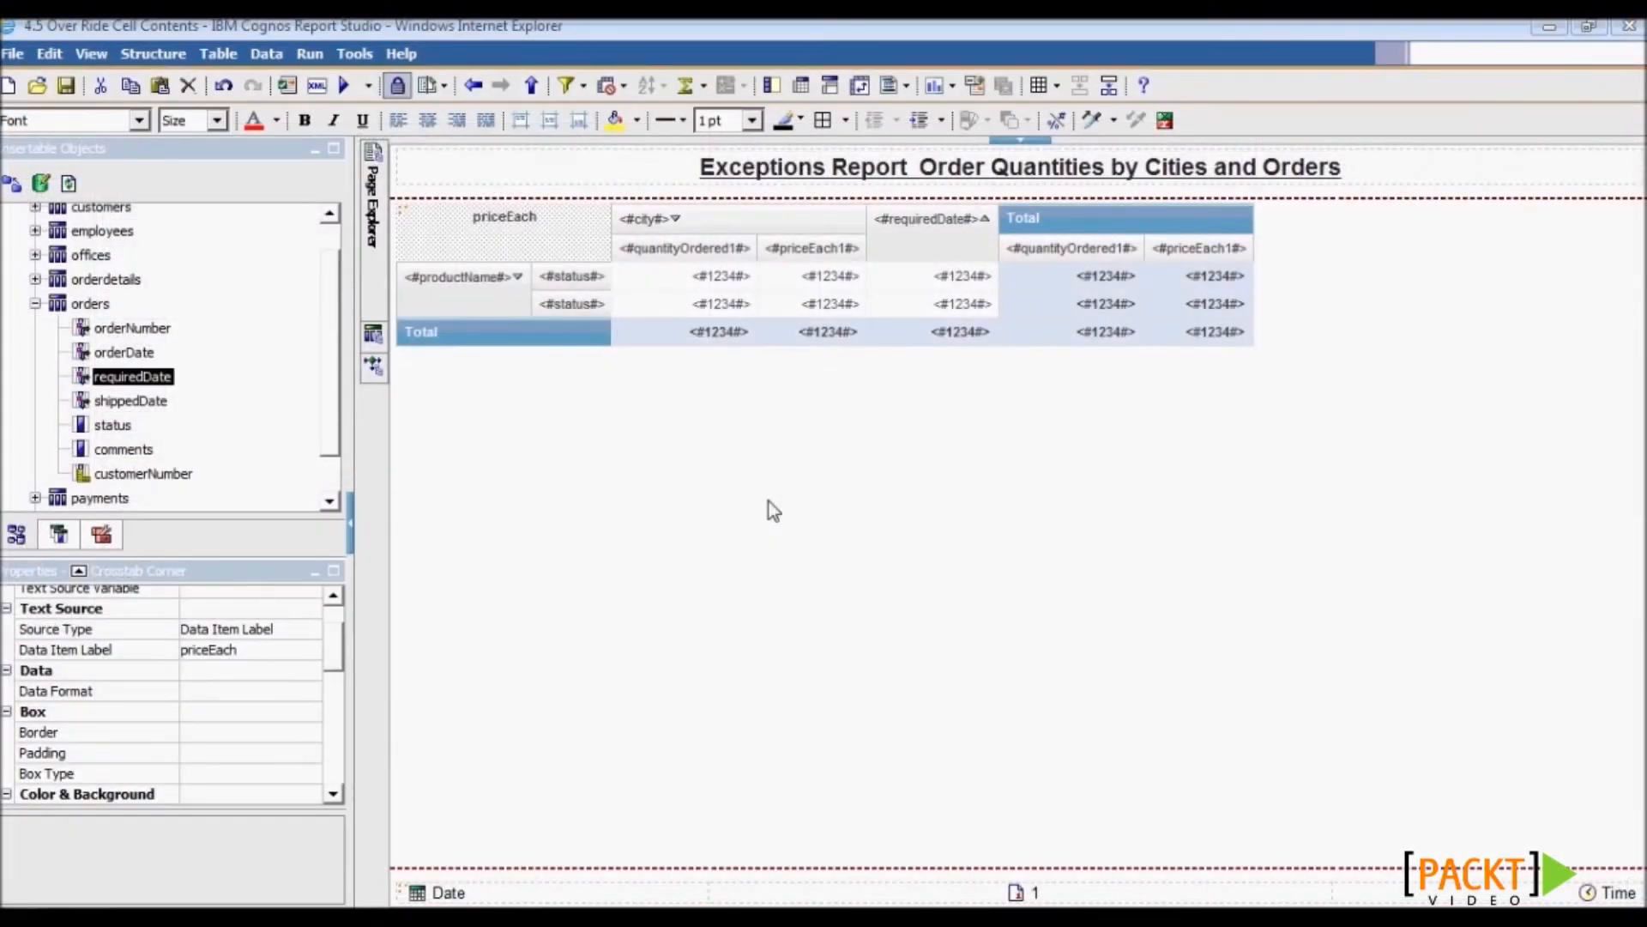
- Set the requiredDate cell's Define Contents to Yes and unlock the layout
click(903, 271)
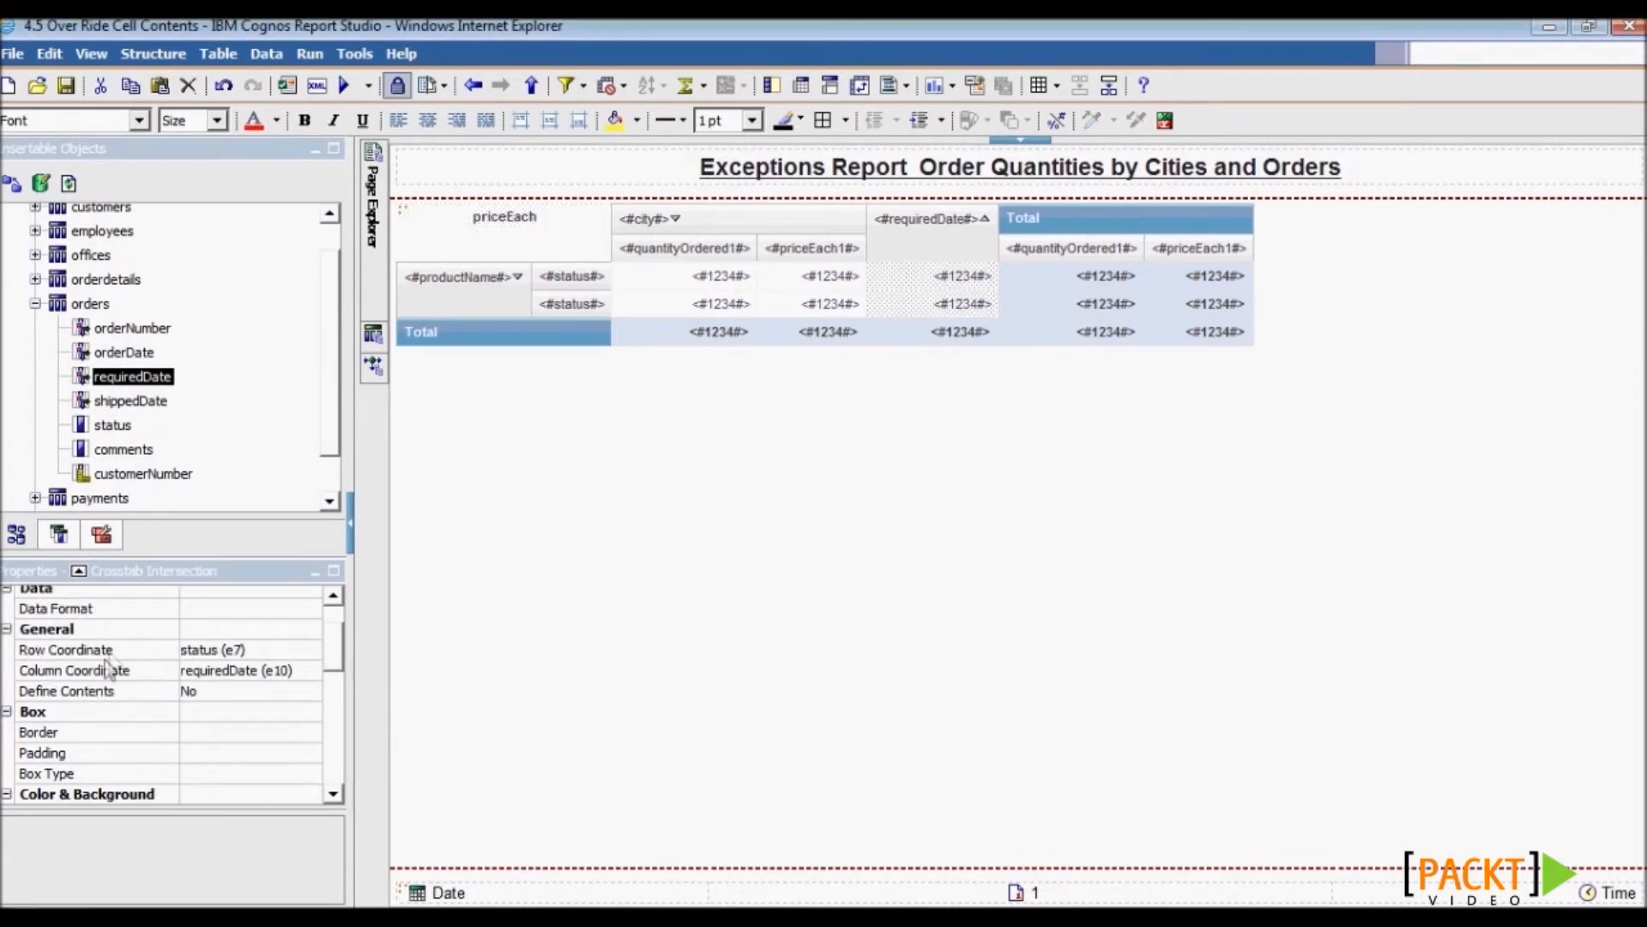
click(111, 691)
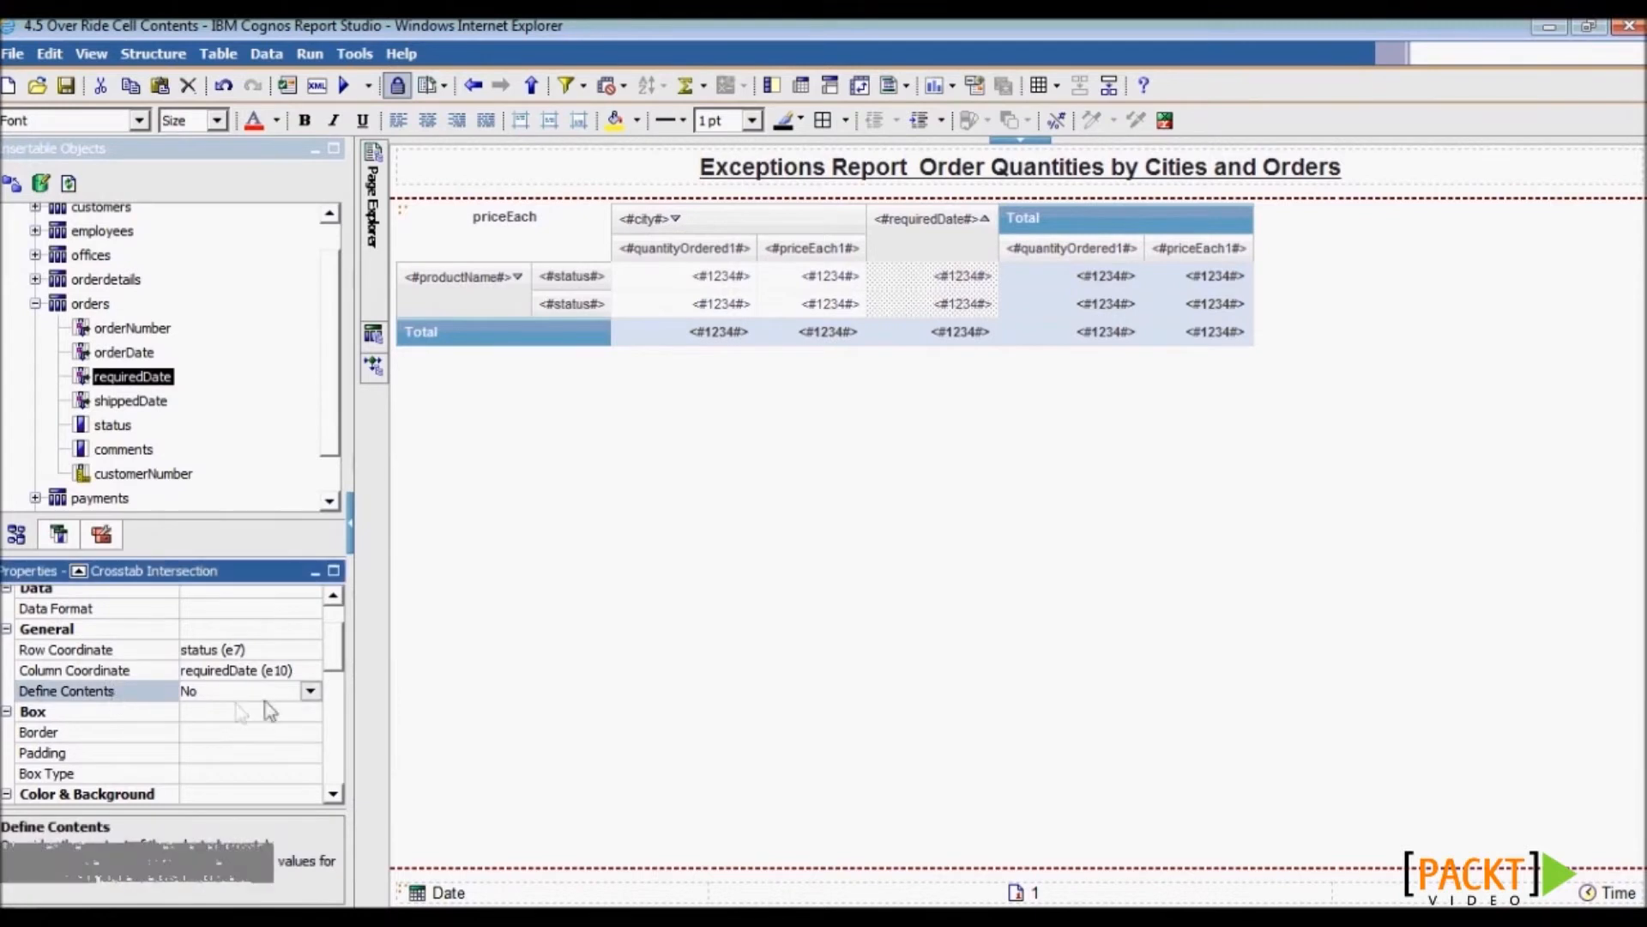
click(309, 691)
click(256, 729)
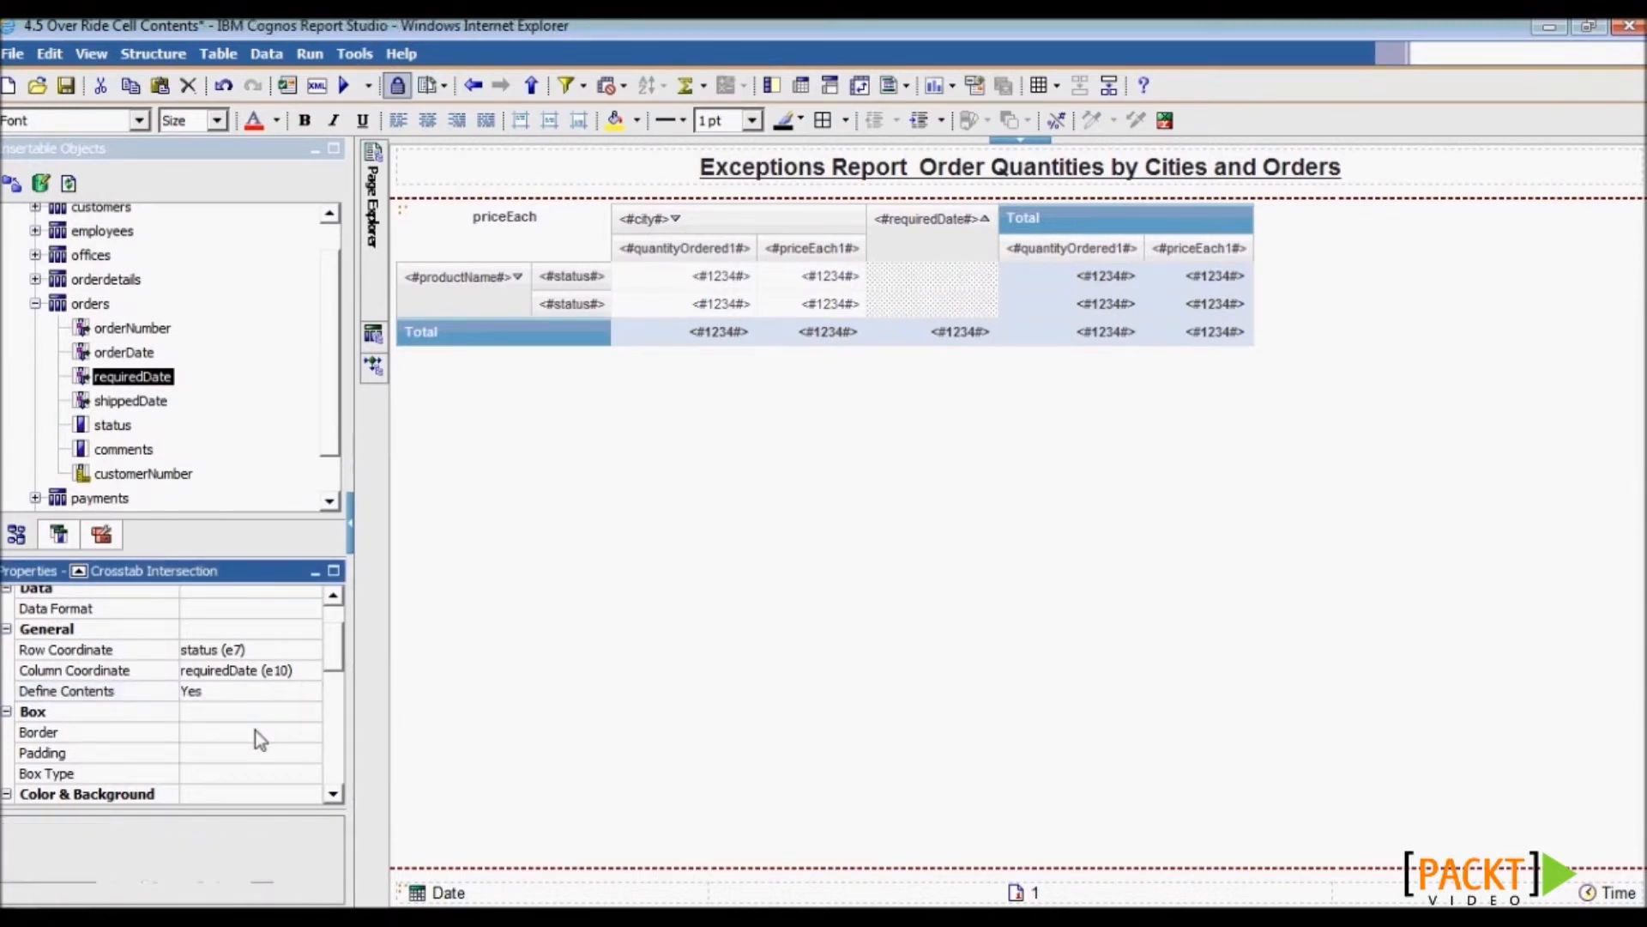
click(398, 86)
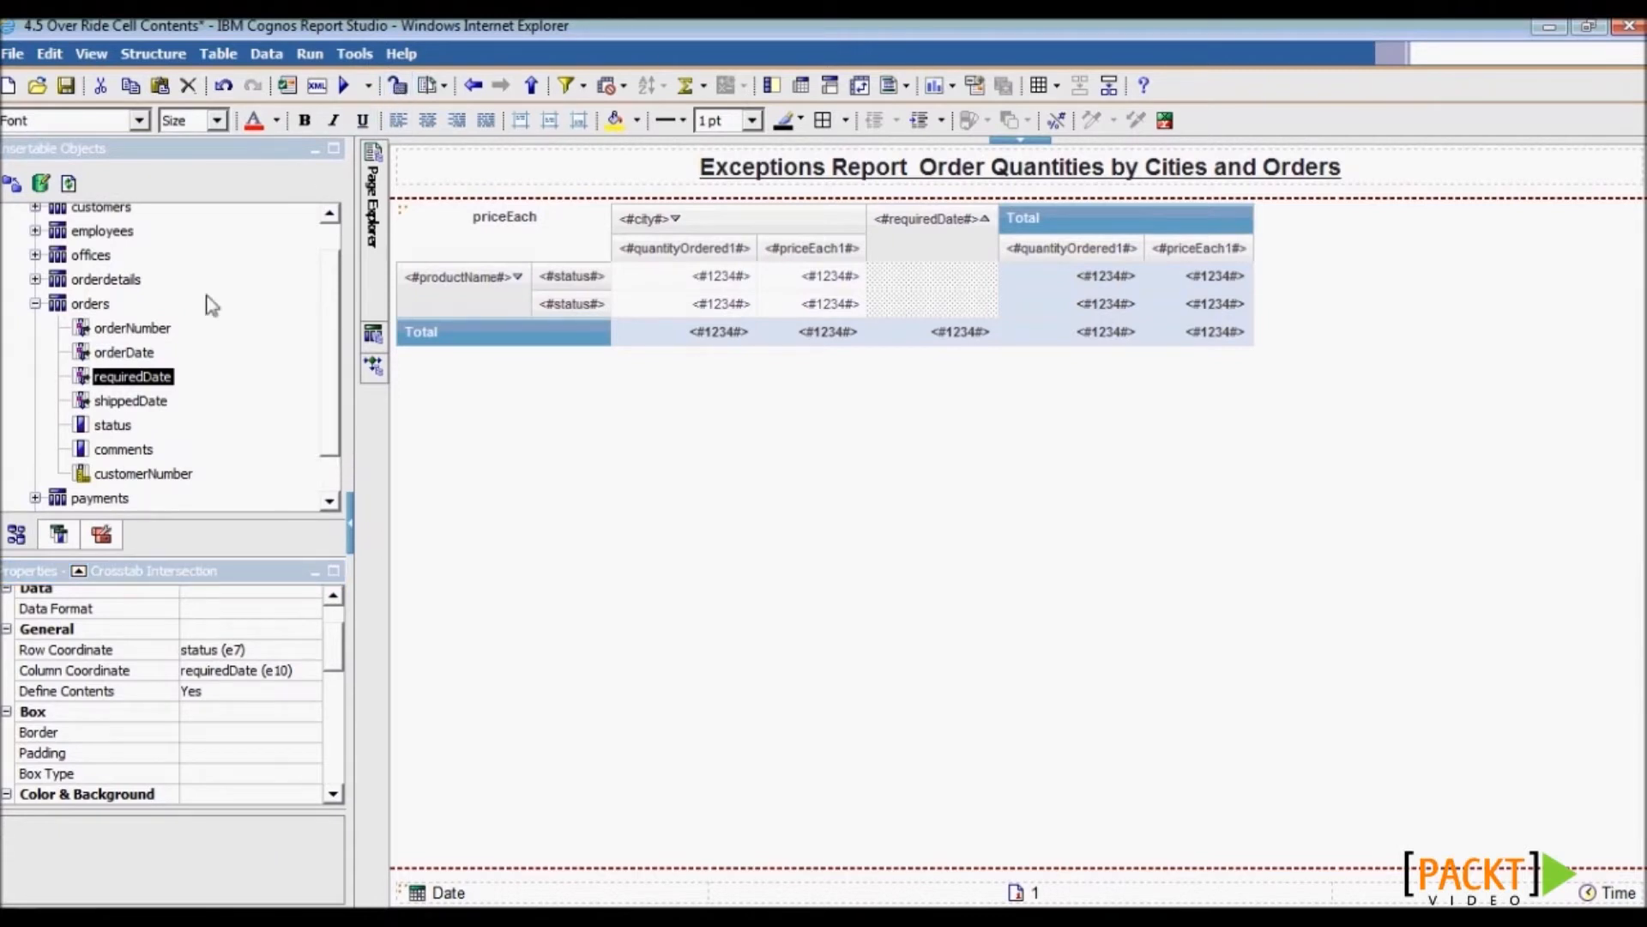
- Insert a Text Item reading High/Low into the requiredDate cells
click(102, 532)
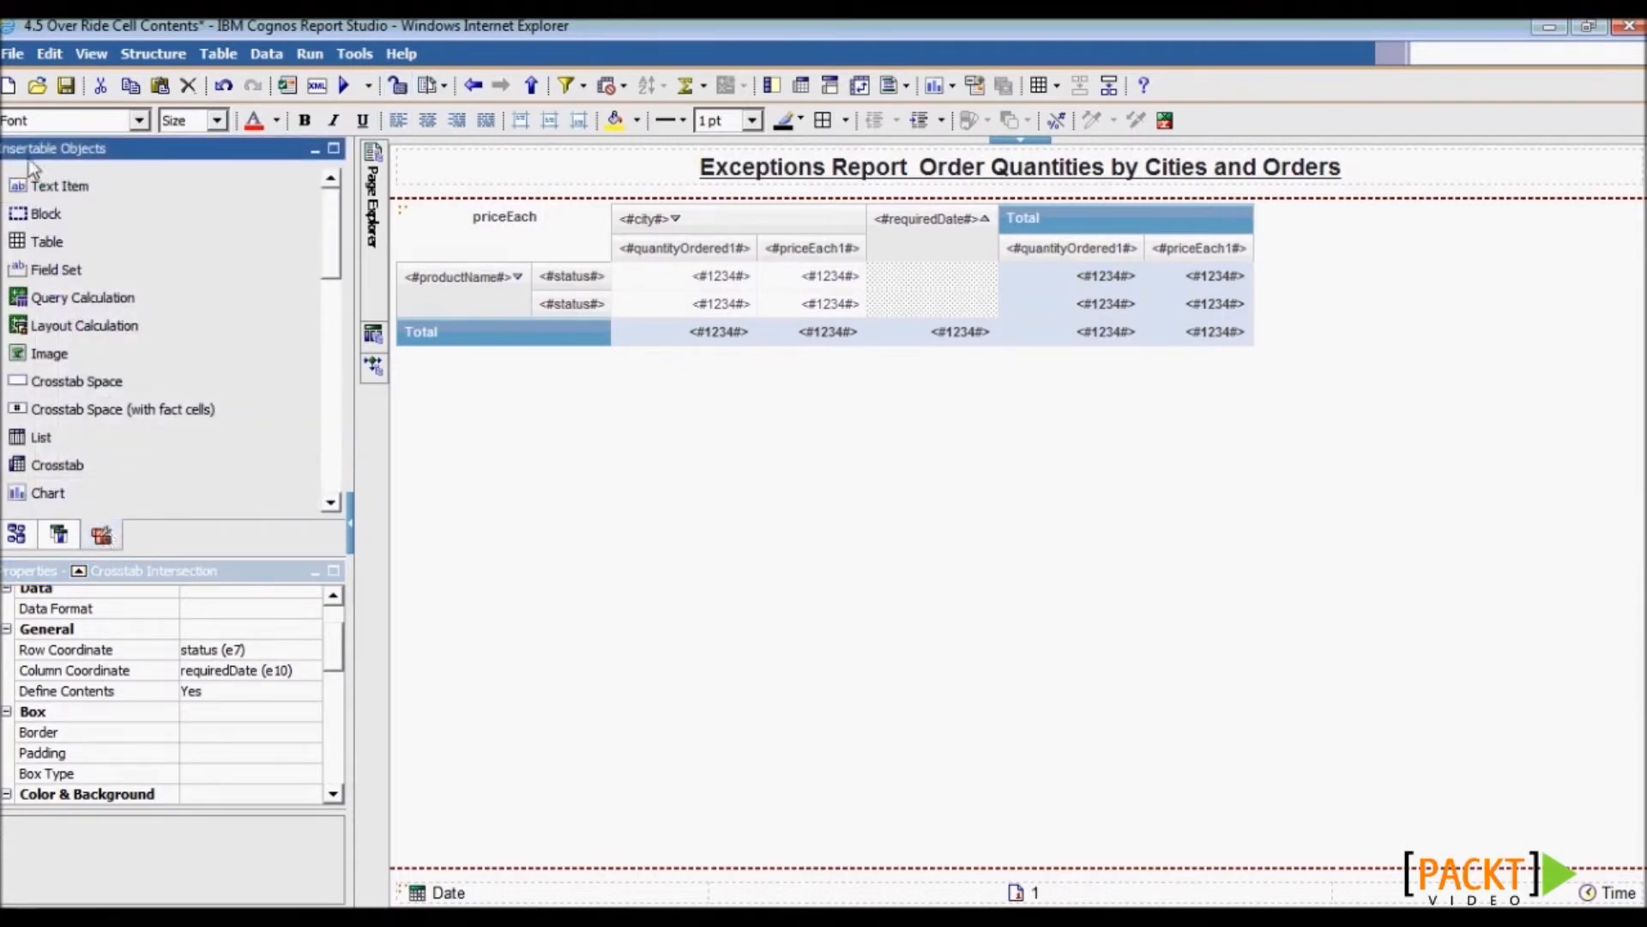
drag(69, 193, 908, 276)
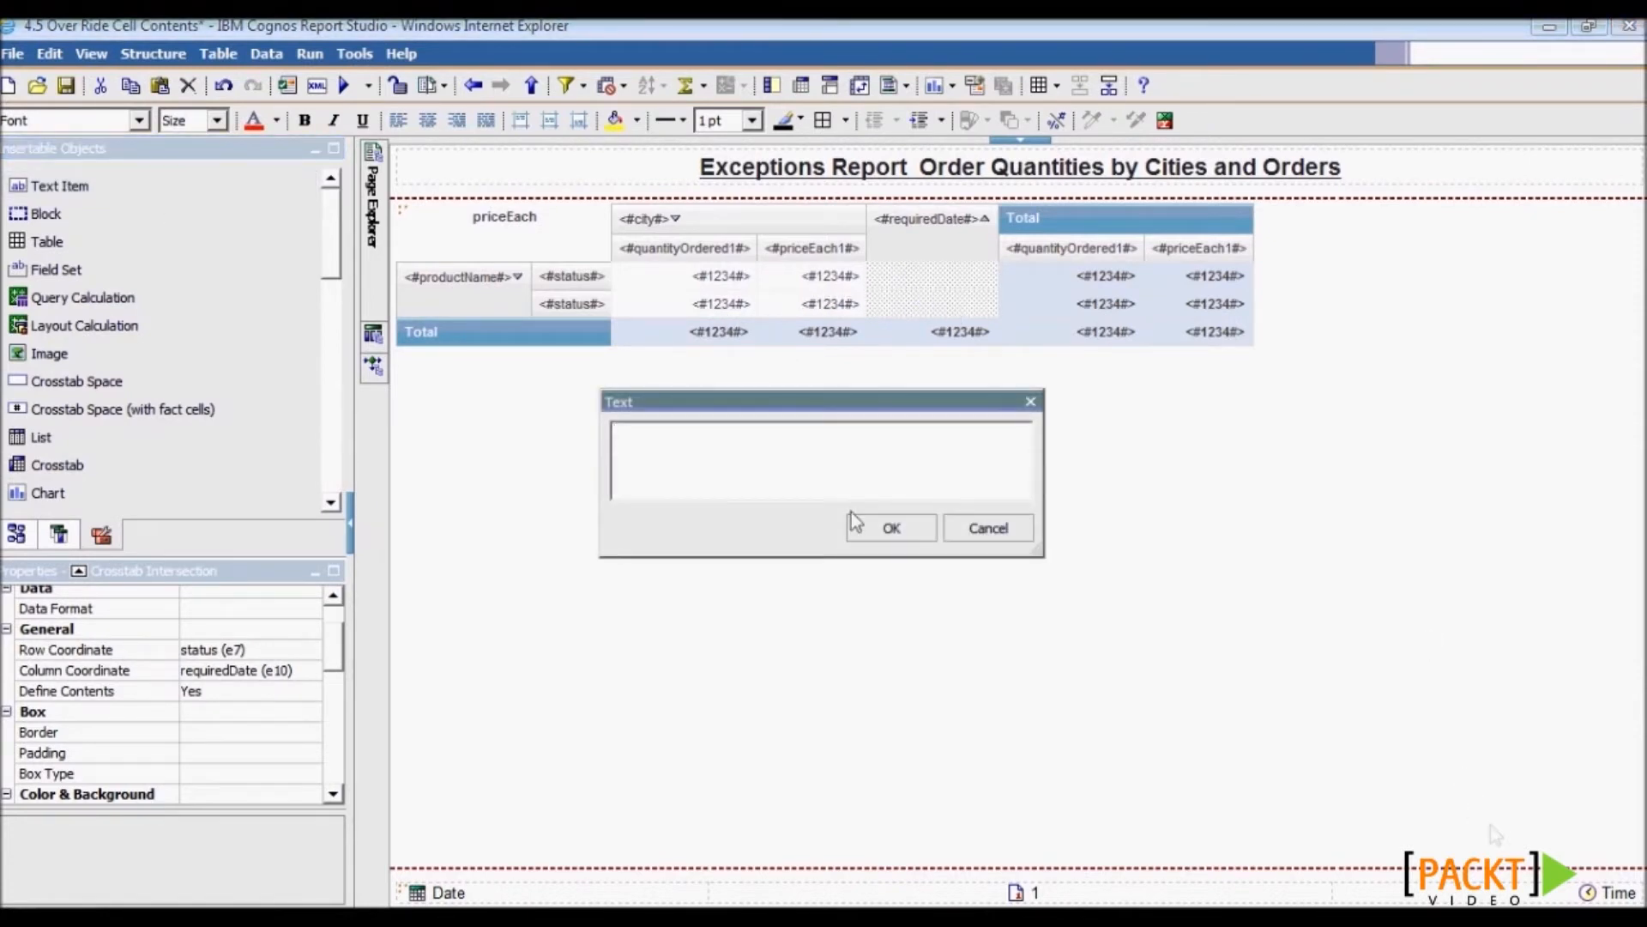
text(High/)
text(Low)
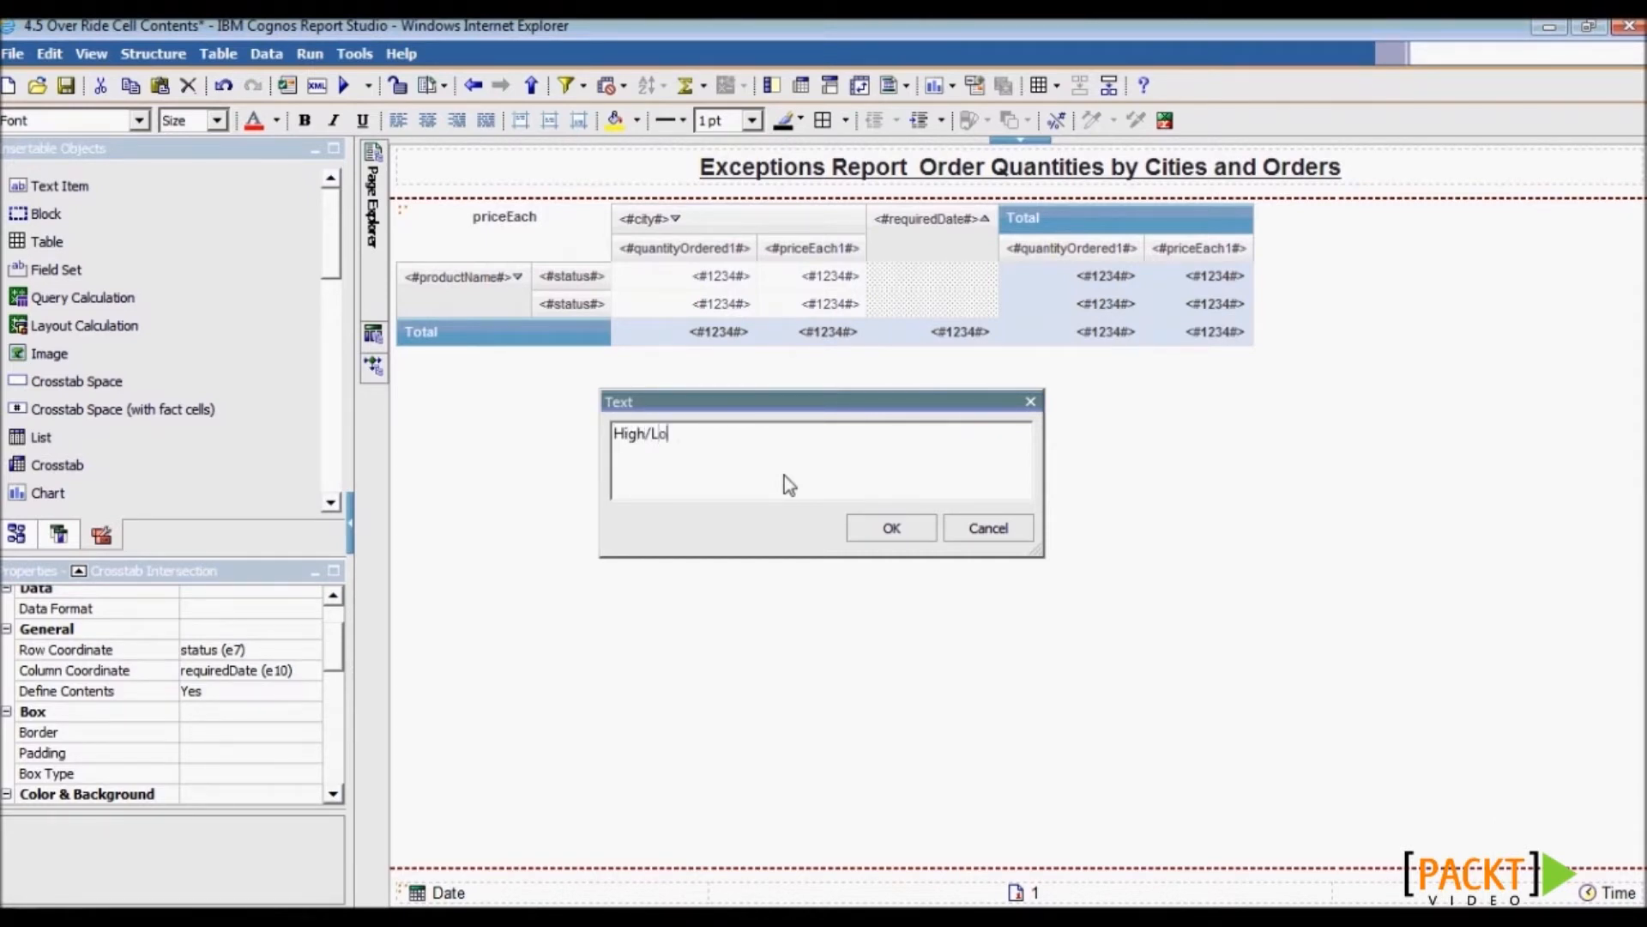
click(875, 527)
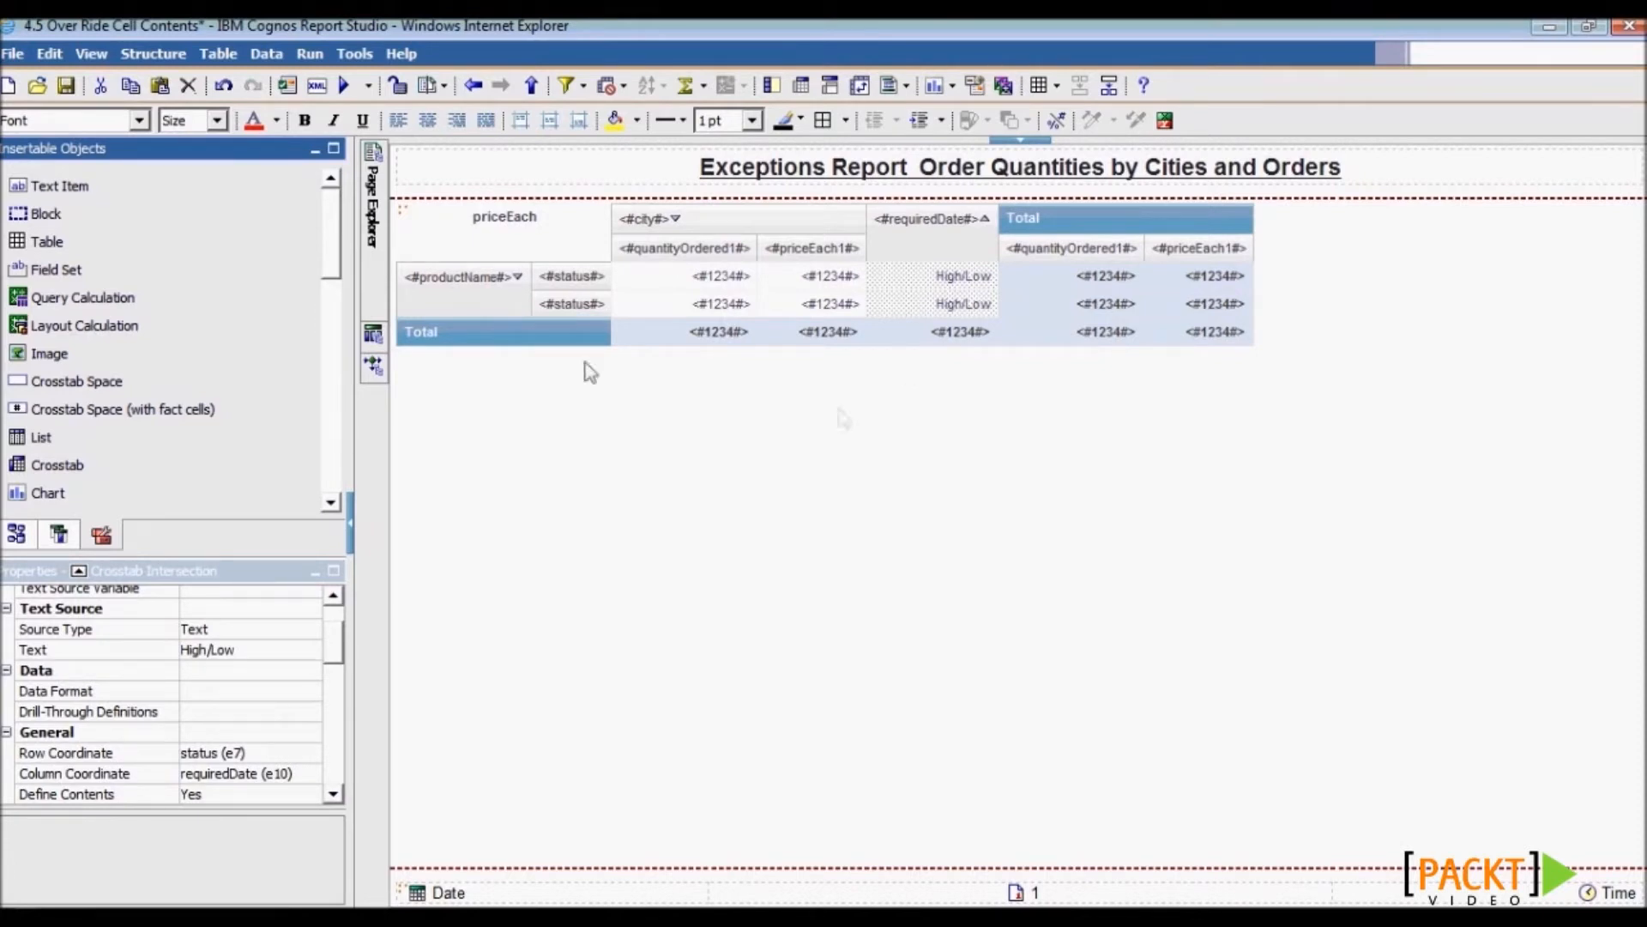
- Change the text item's Source Type to Report Expression
click(959, 278)
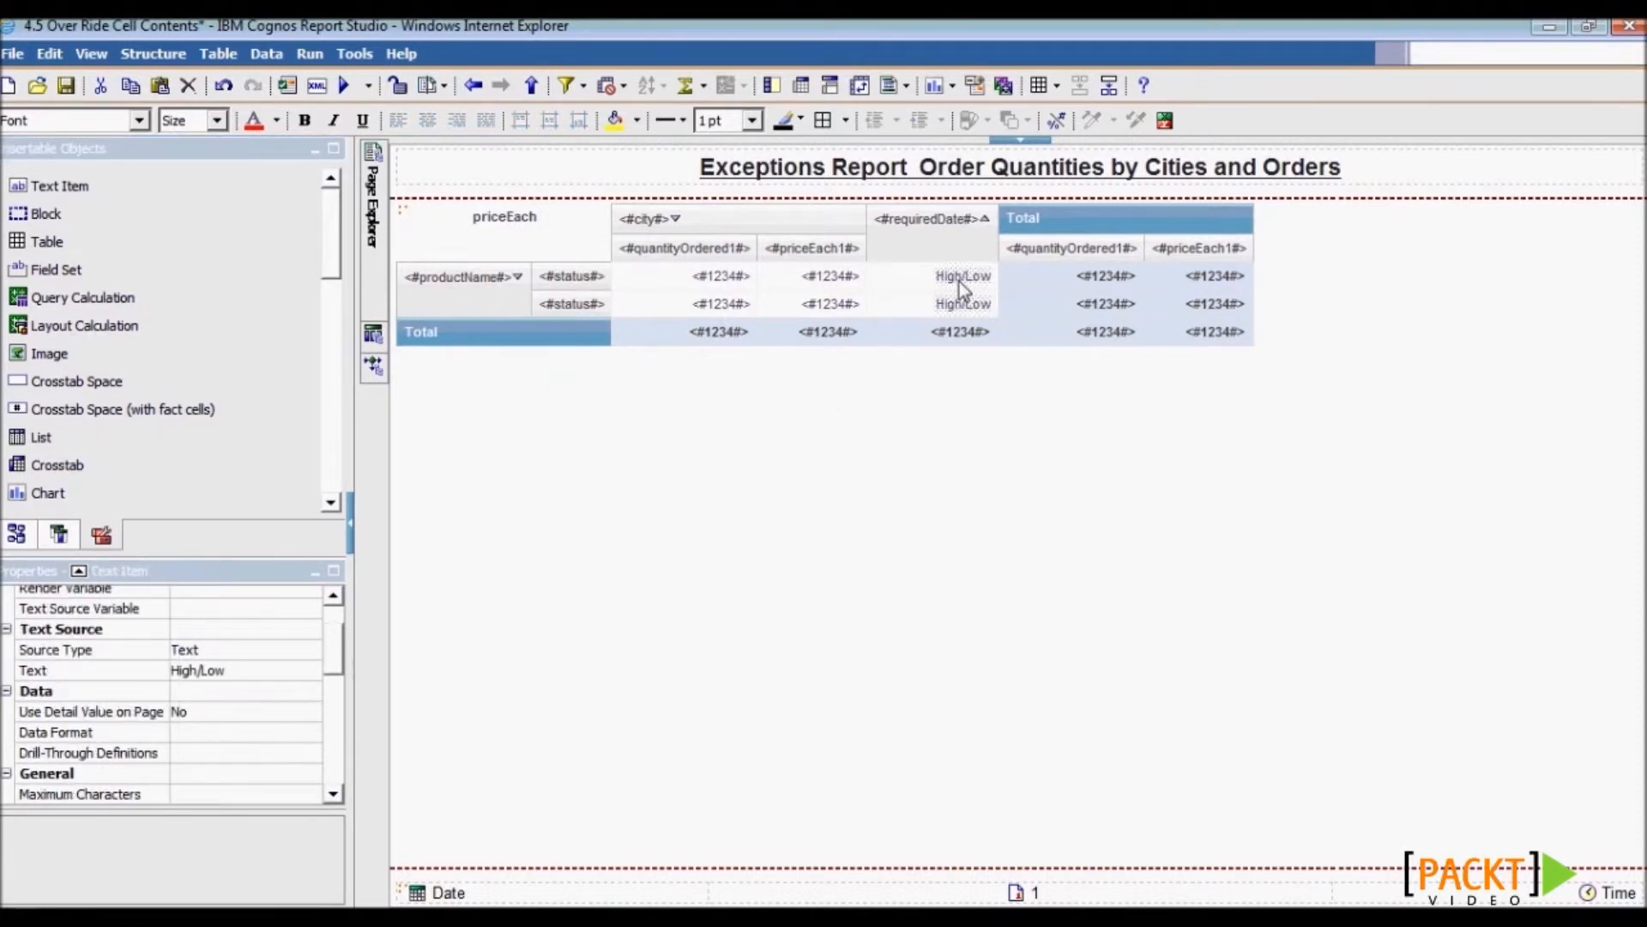
click(221, 652)
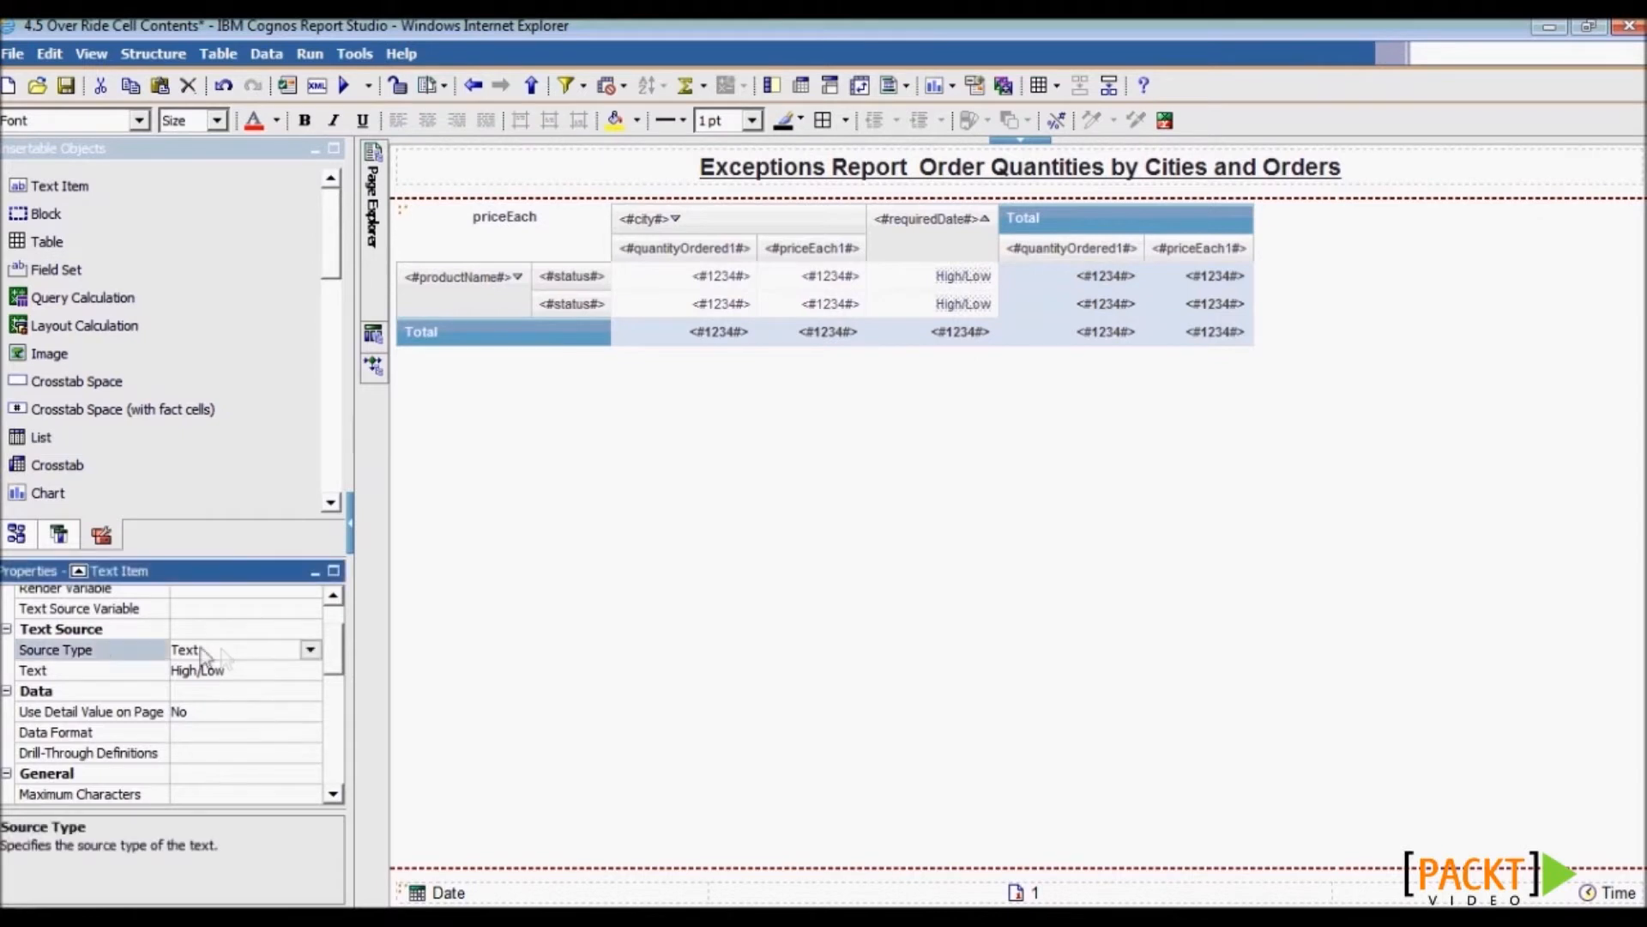
click(310, 652)
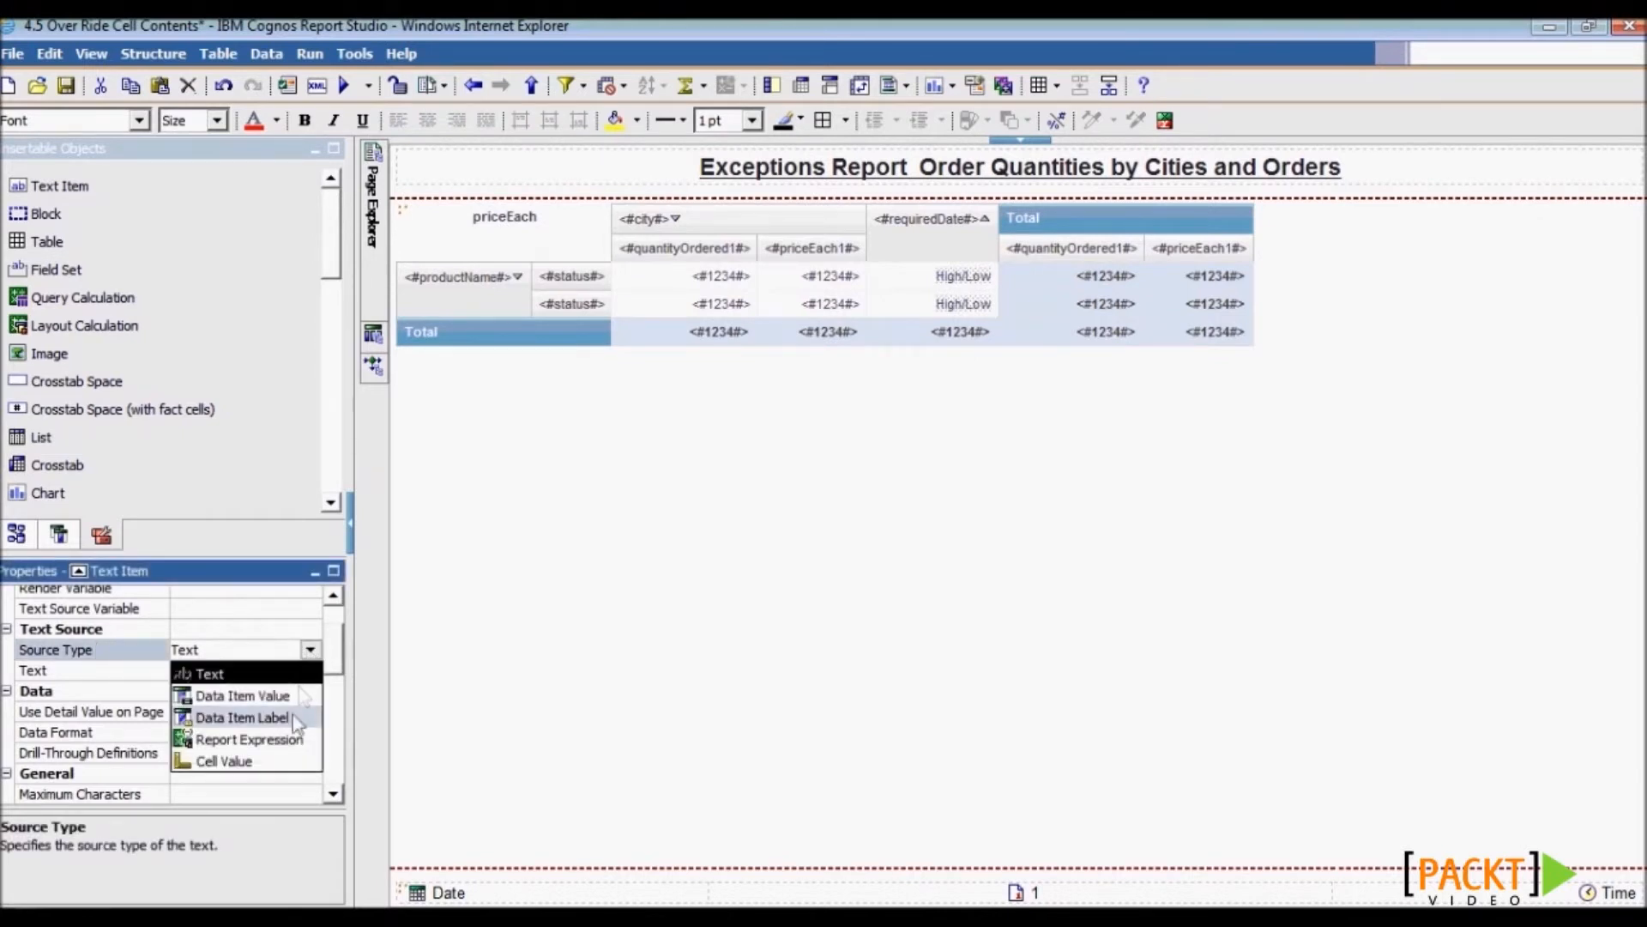
click(288, 740)
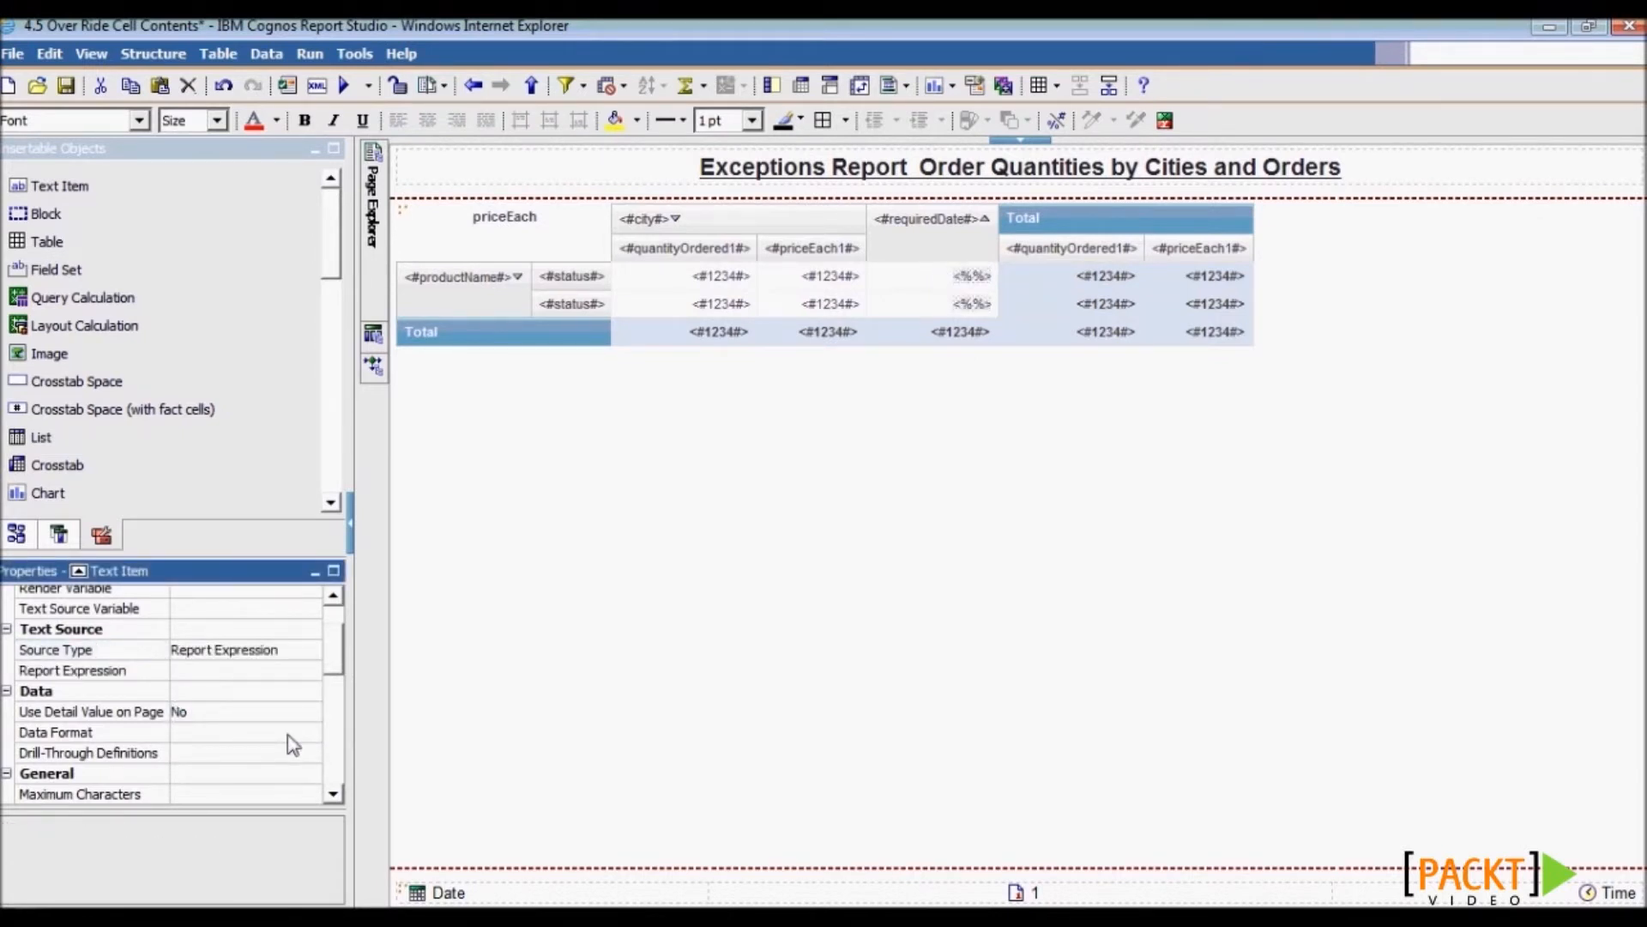
- Enter the report expression if ([Query1].[quantityOrdered] > 25) then ('High') else ('Low')
click(297, 671)
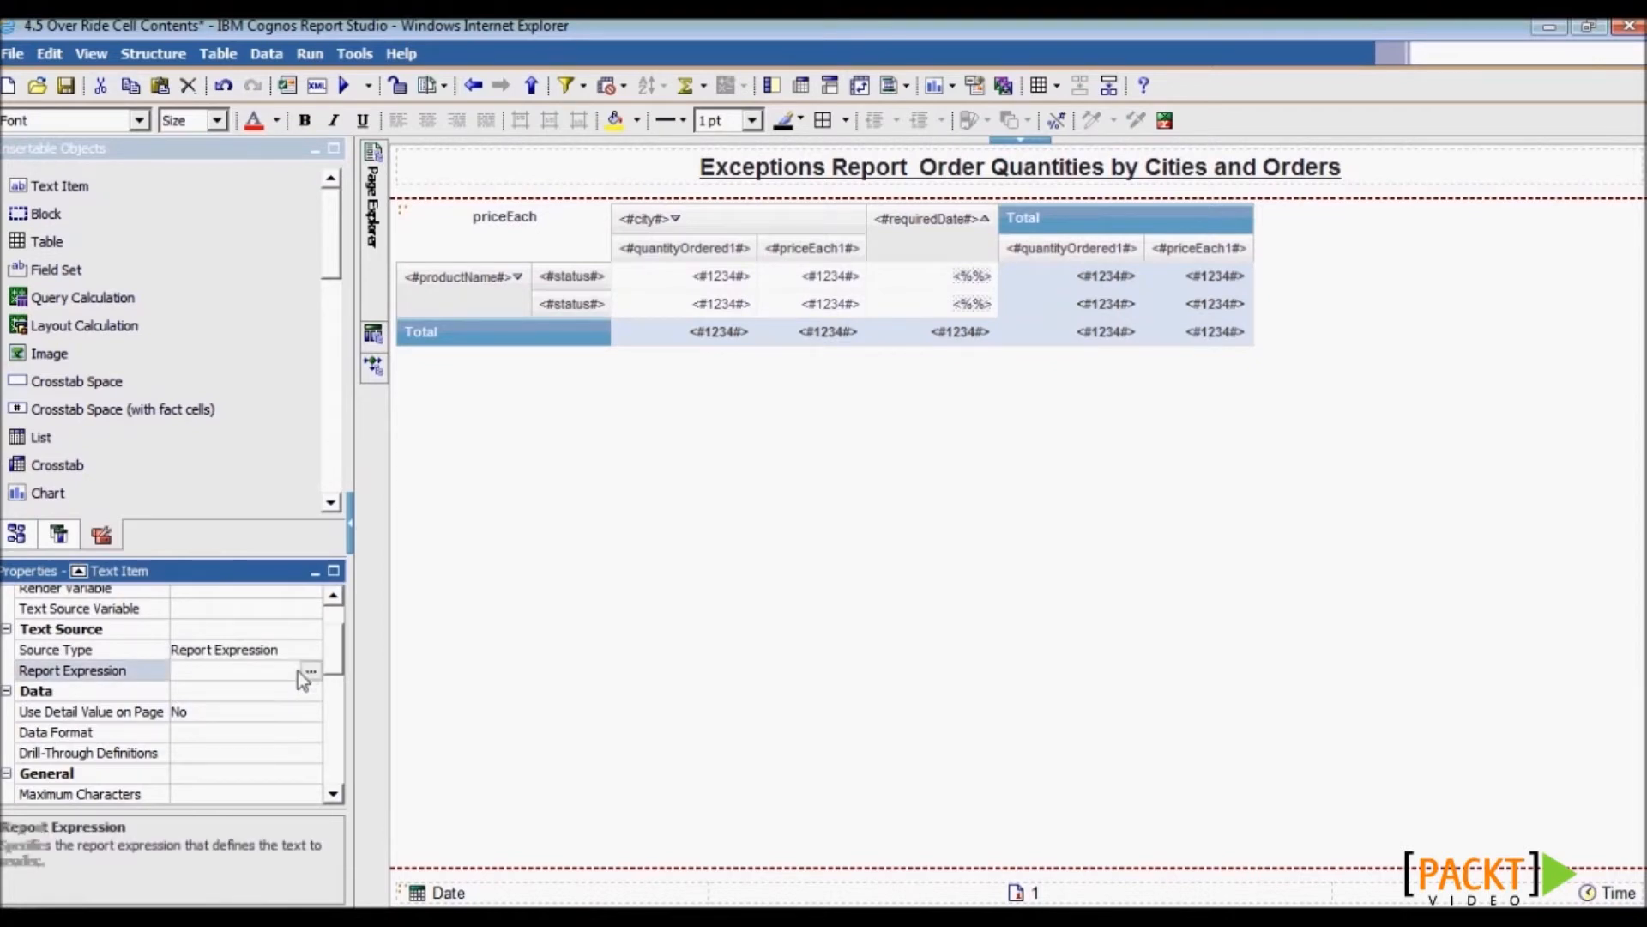
click(311, 671)
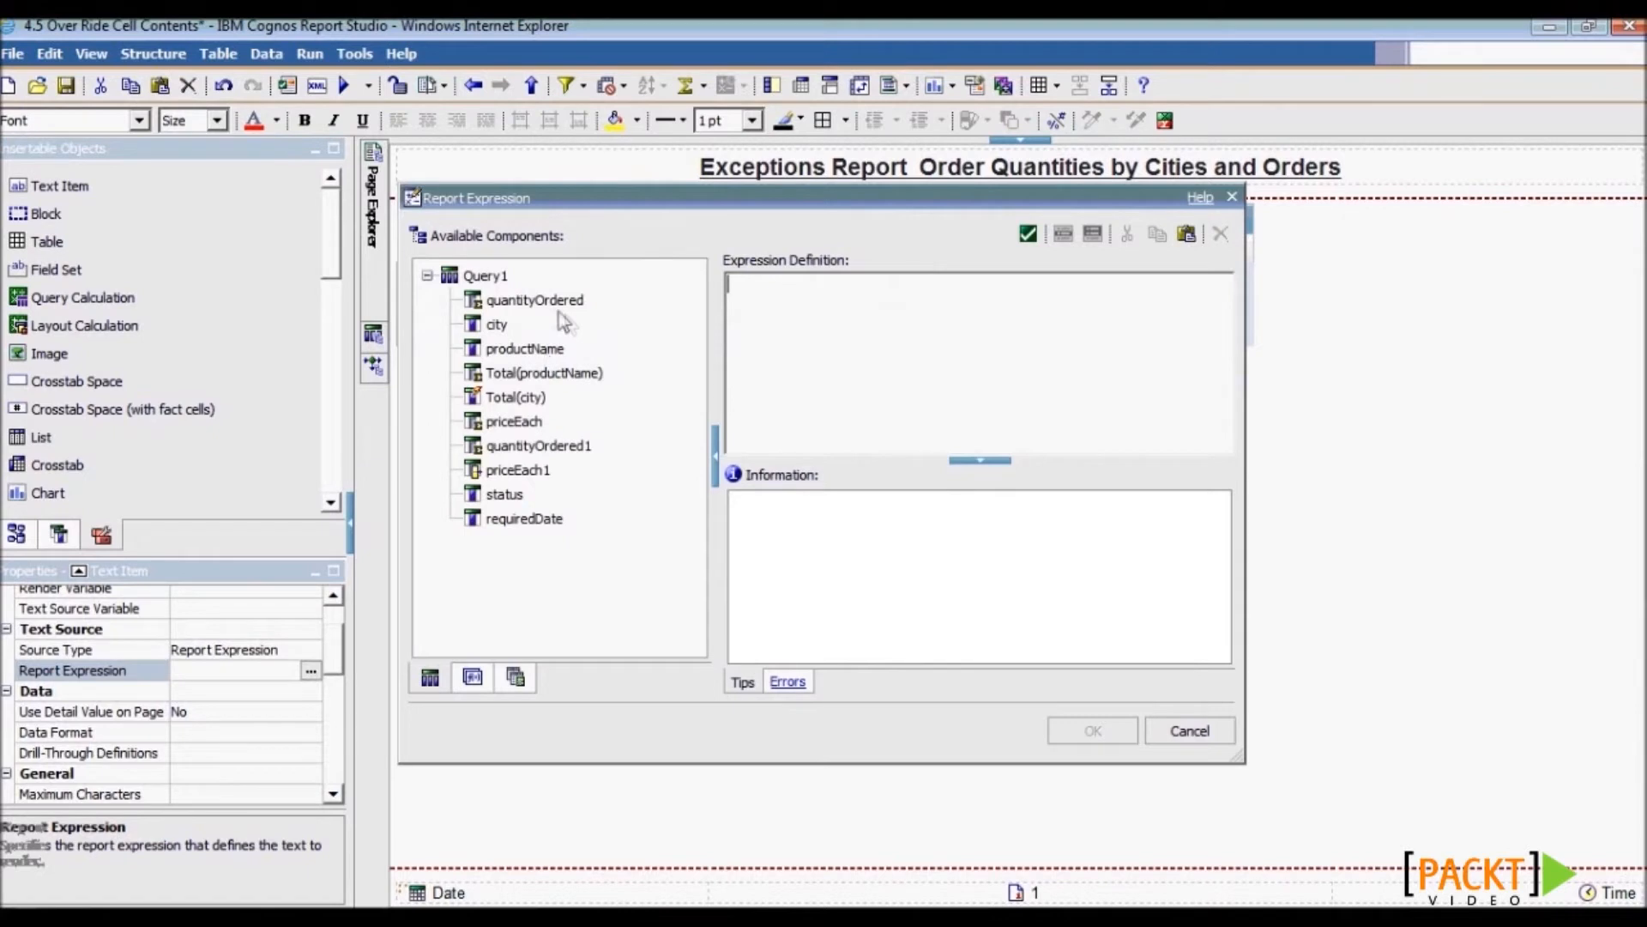
drag(550, 311, 734, 292)
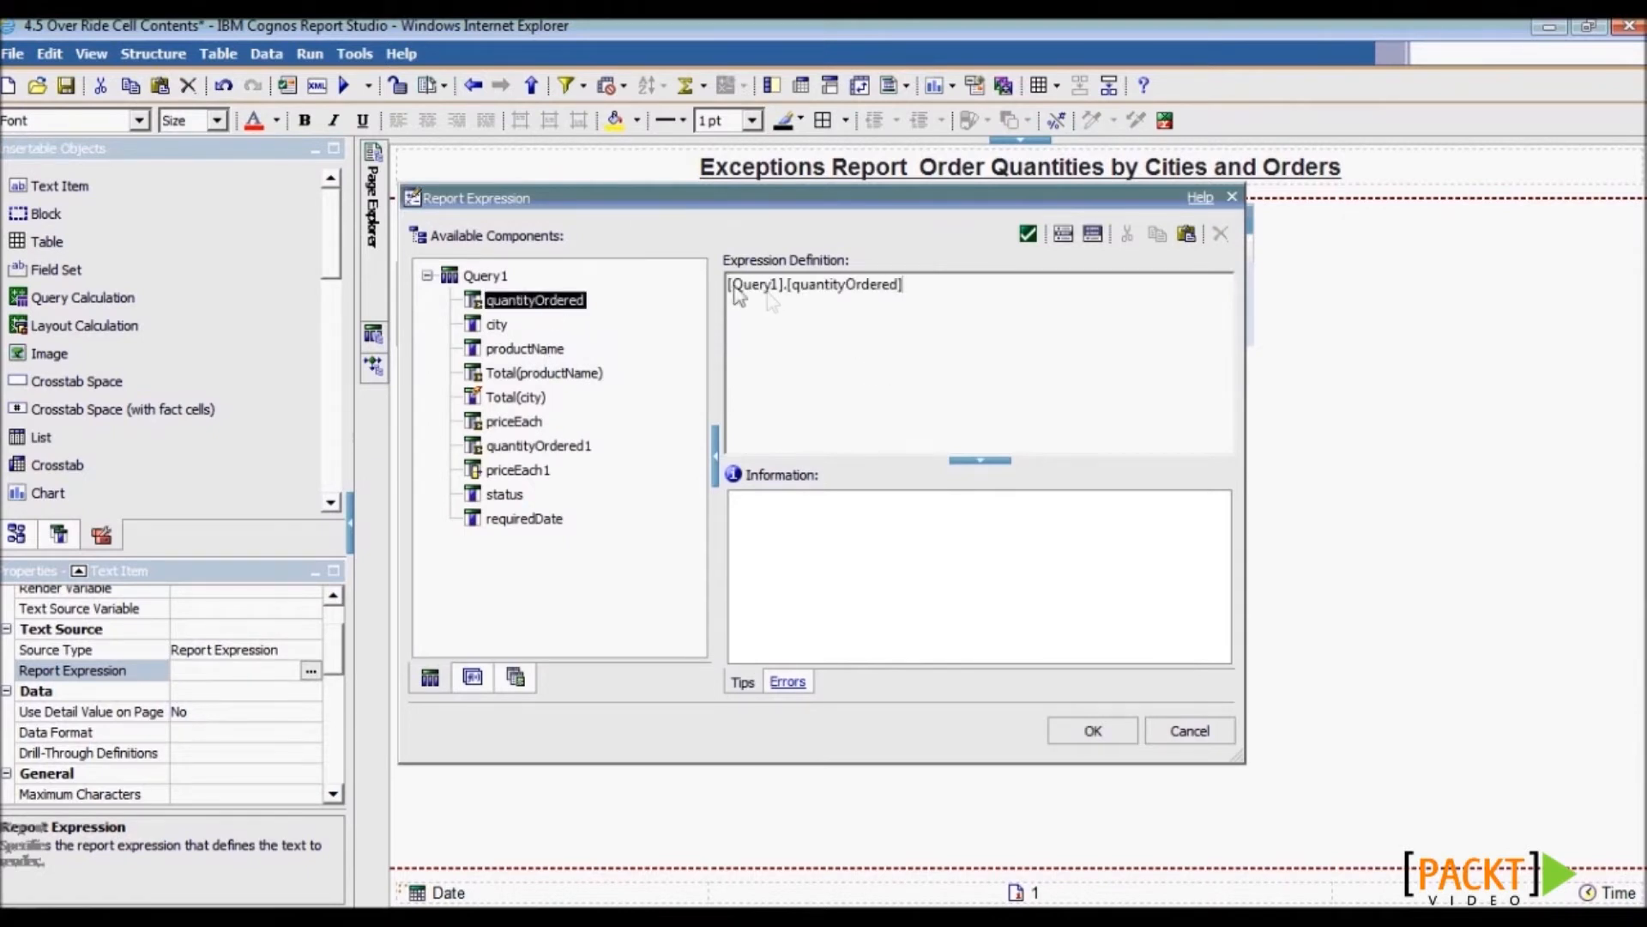
click(729, 285)
text(if ()
click(1007, 309)
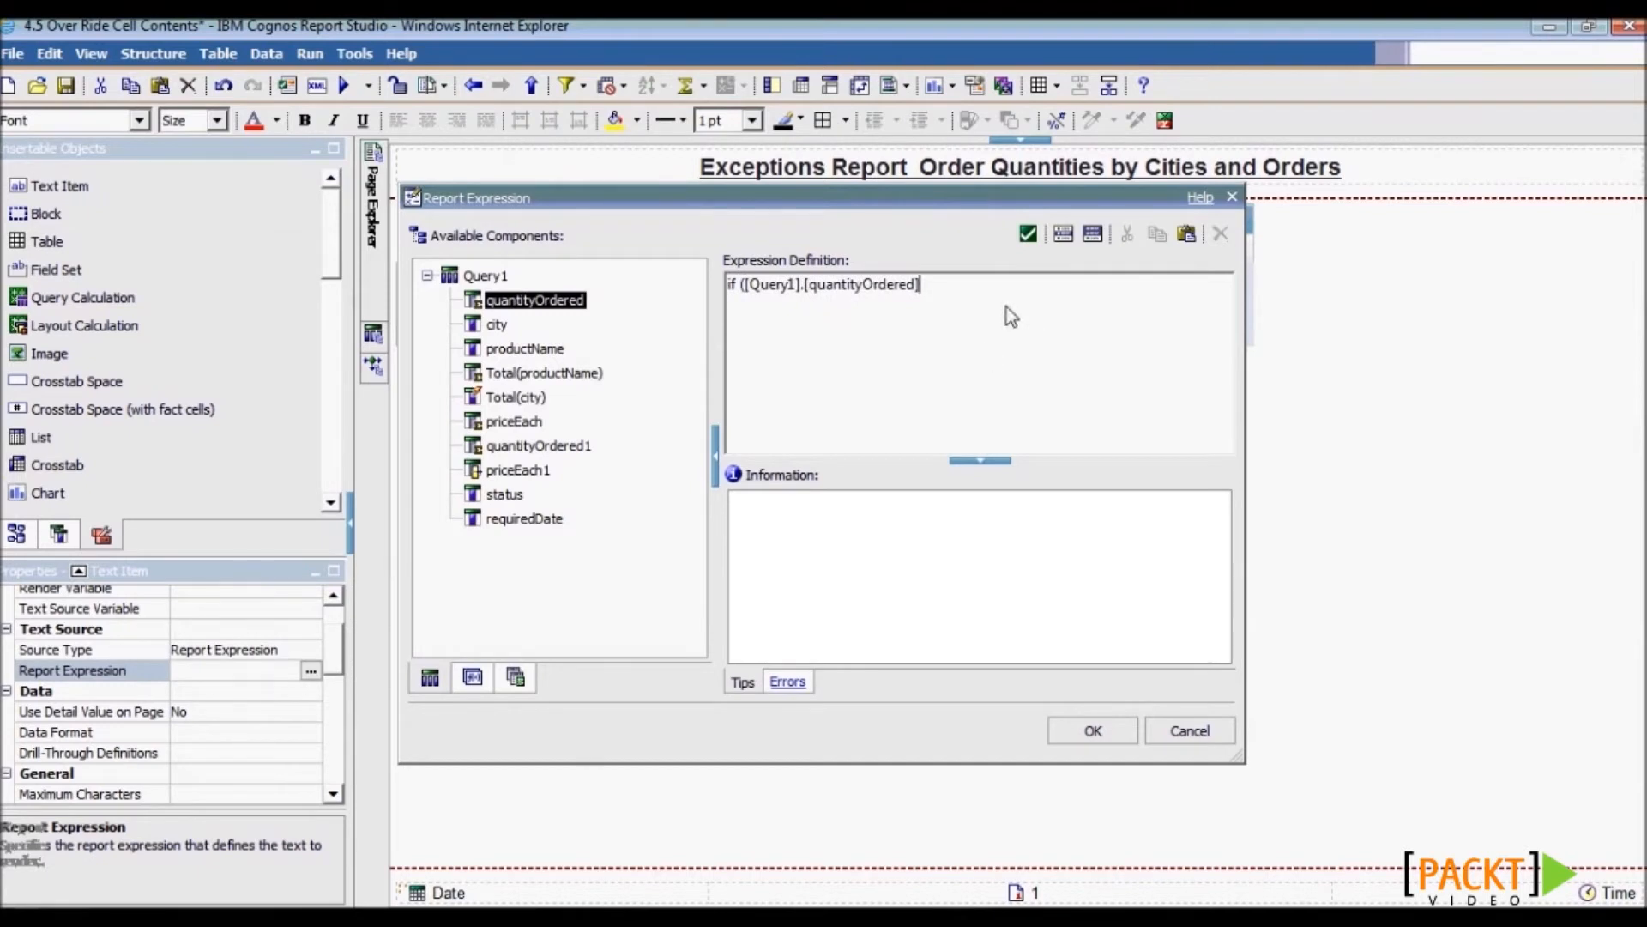
text(> 25))
key(Return)
text(then ()
text('High'))
key(Return)
text(else (')
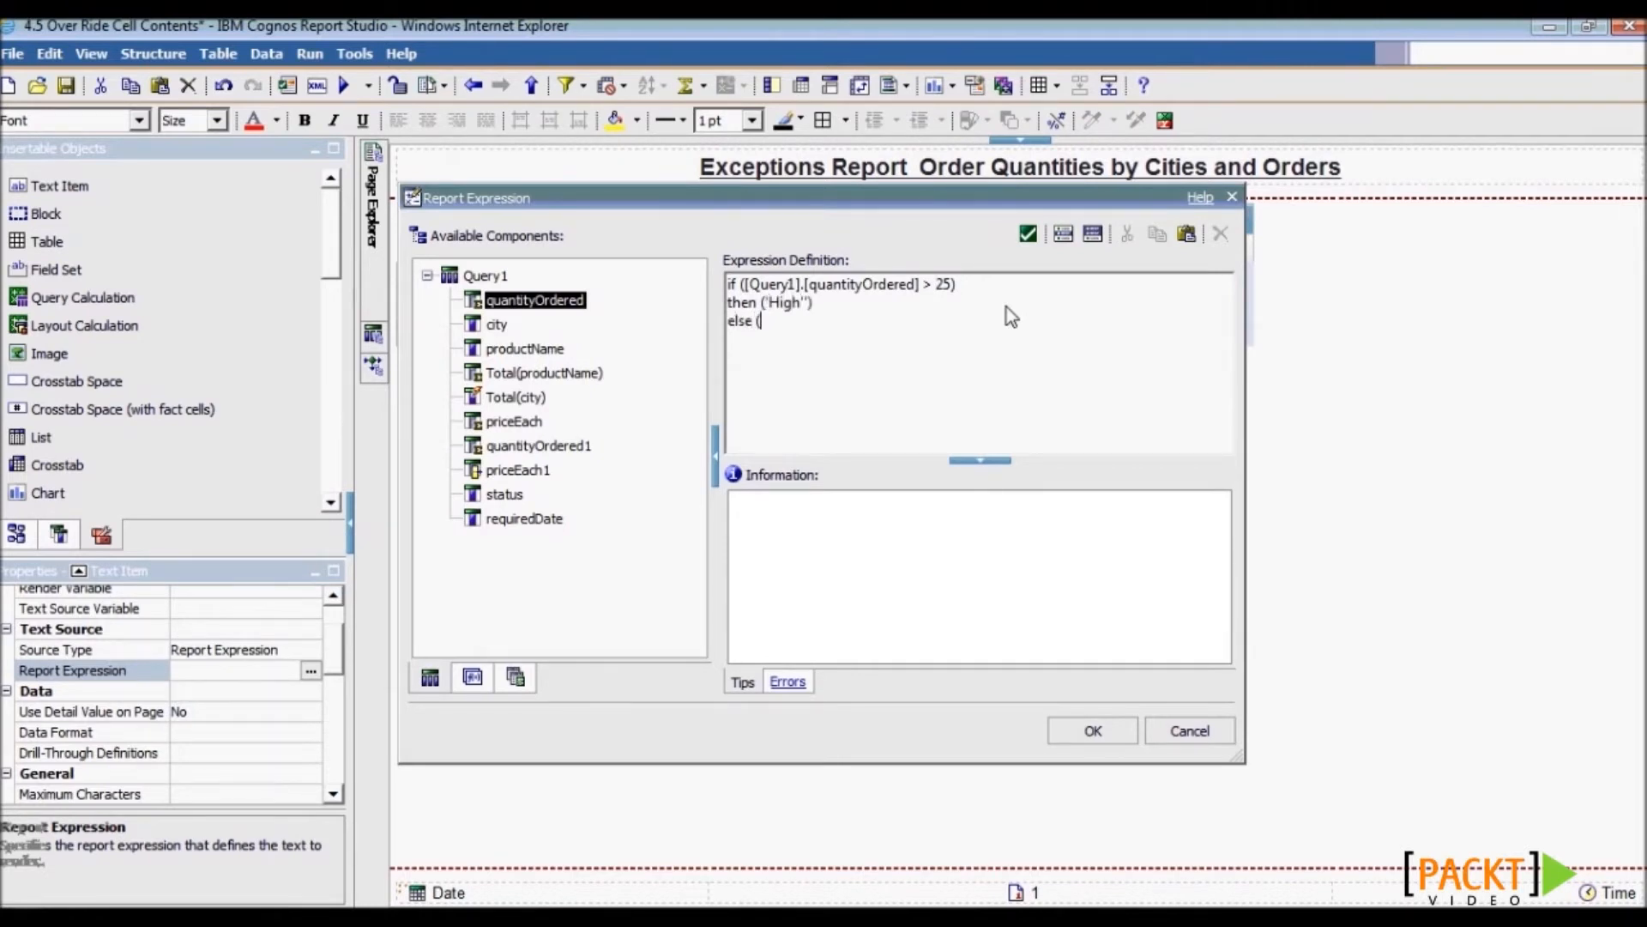
text(Low'))
click(809, 304)
click(1092, 735)
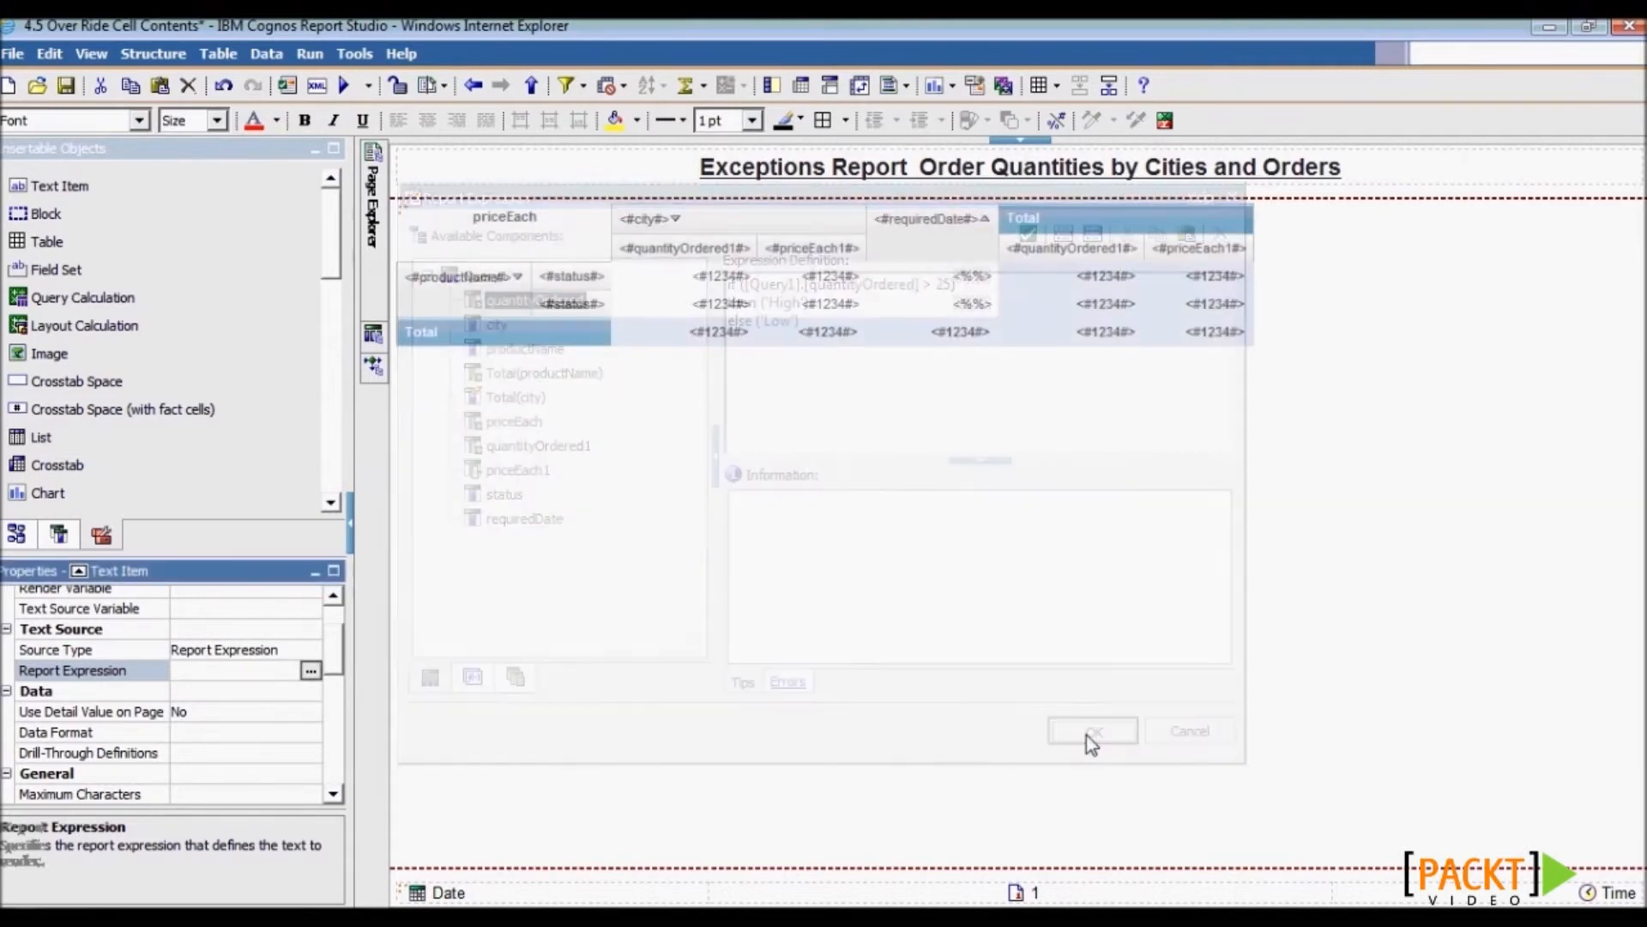
- Open the Conditional Styles editor and close it without adding any style
drag(331, 661, 330, 621)
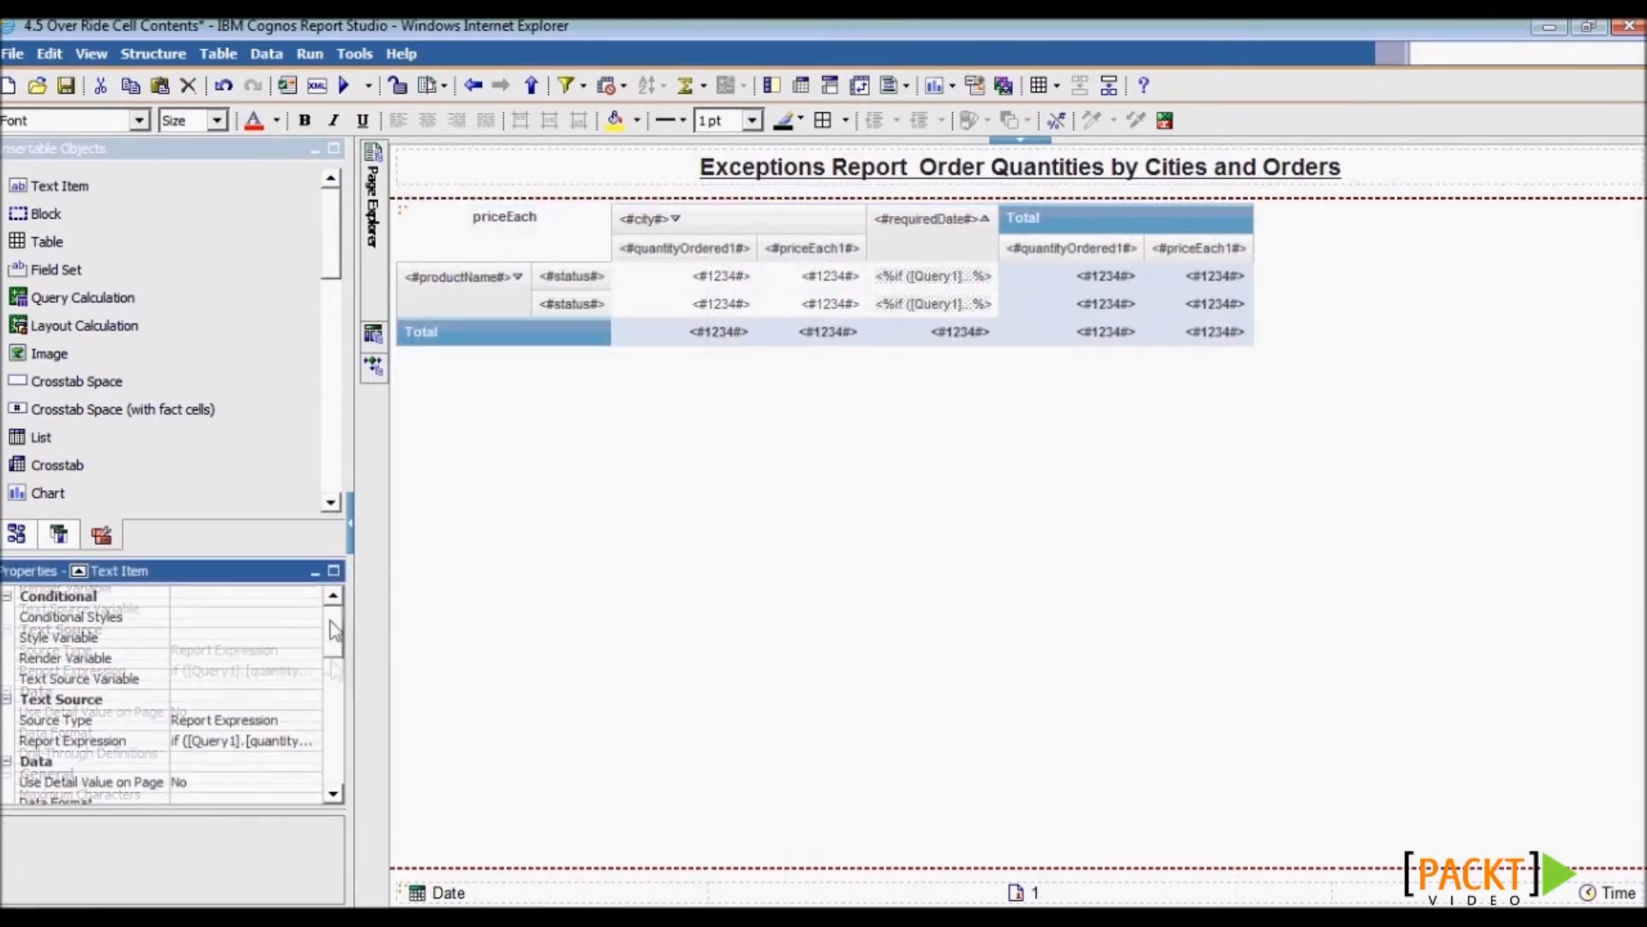
click(298, 618)
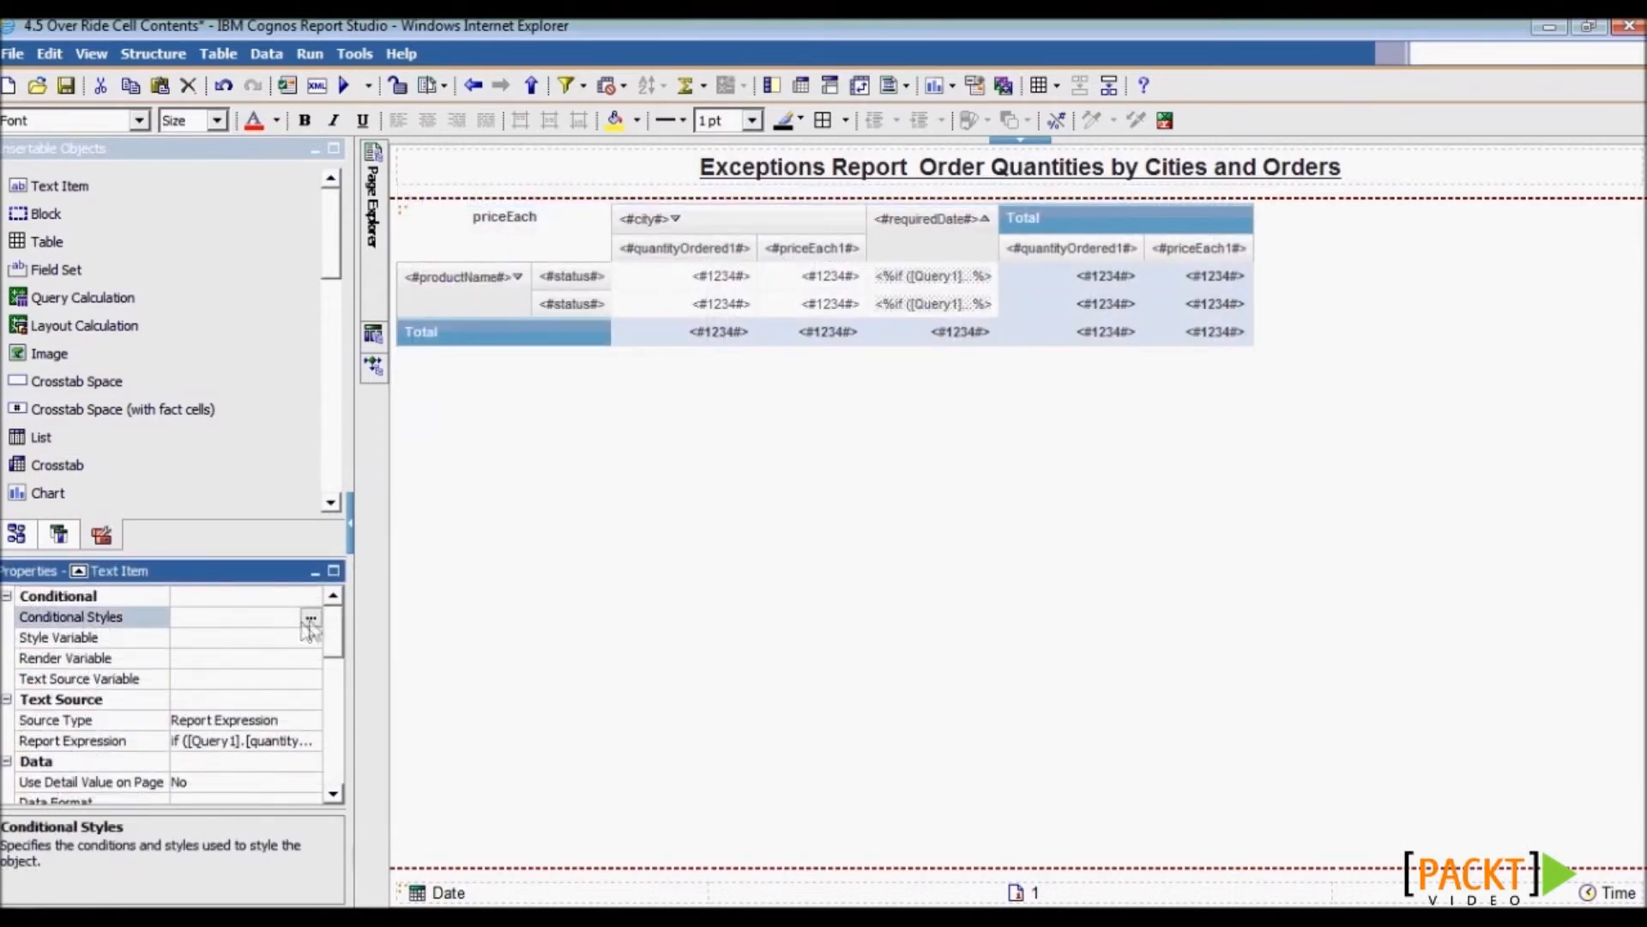
click(311, 620)
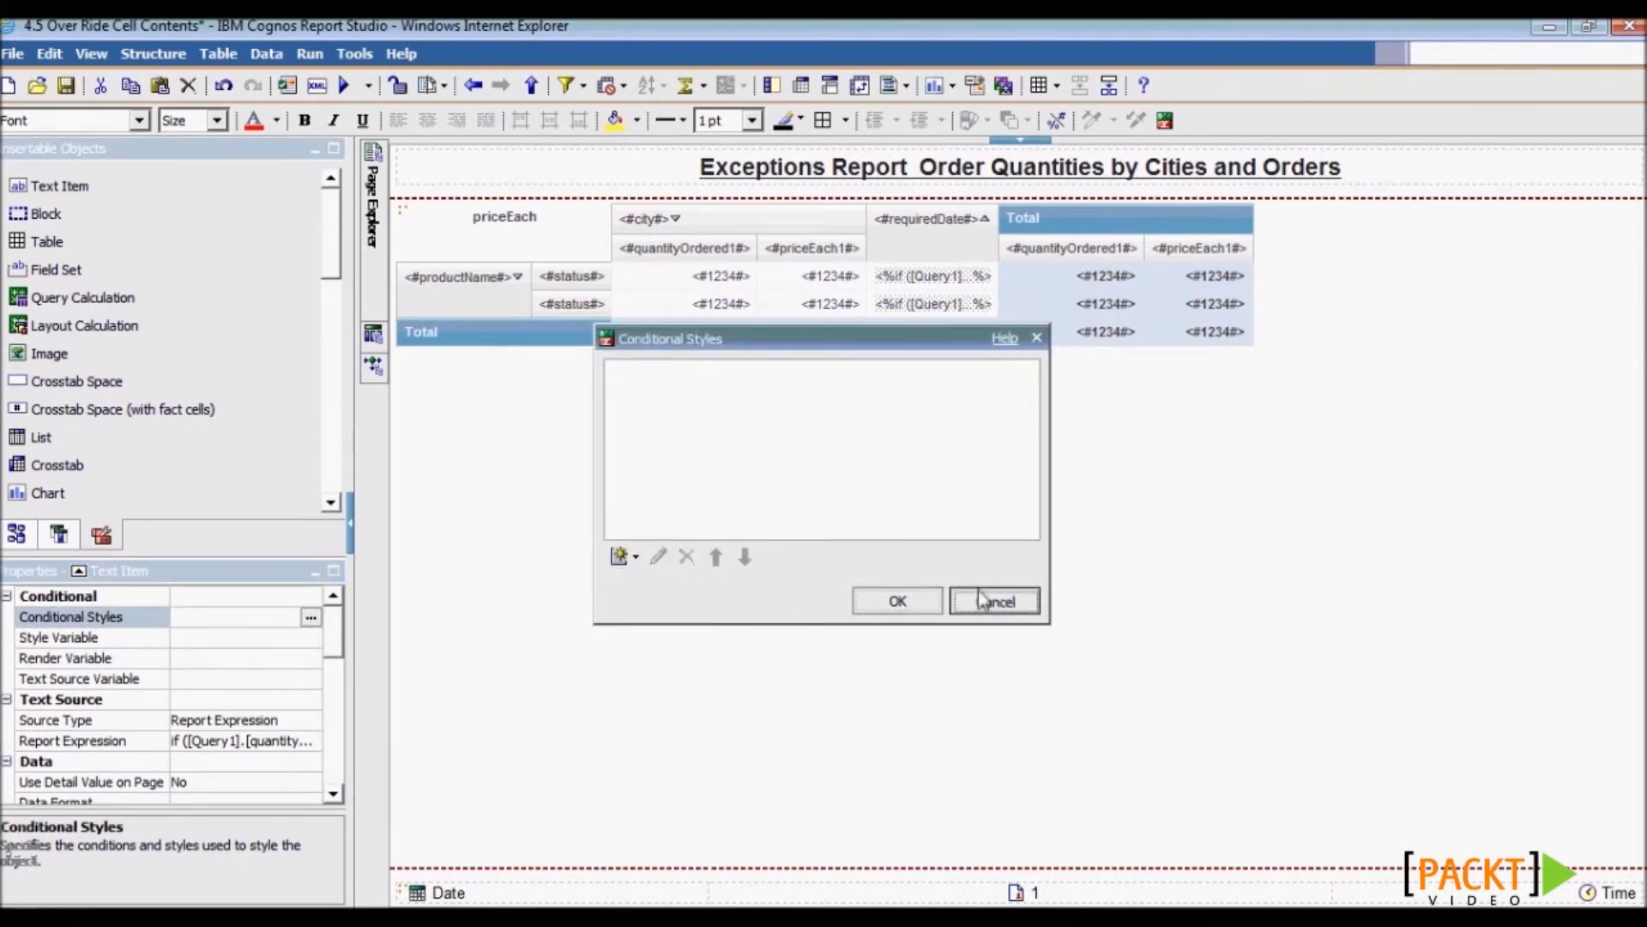
click(984, 600)
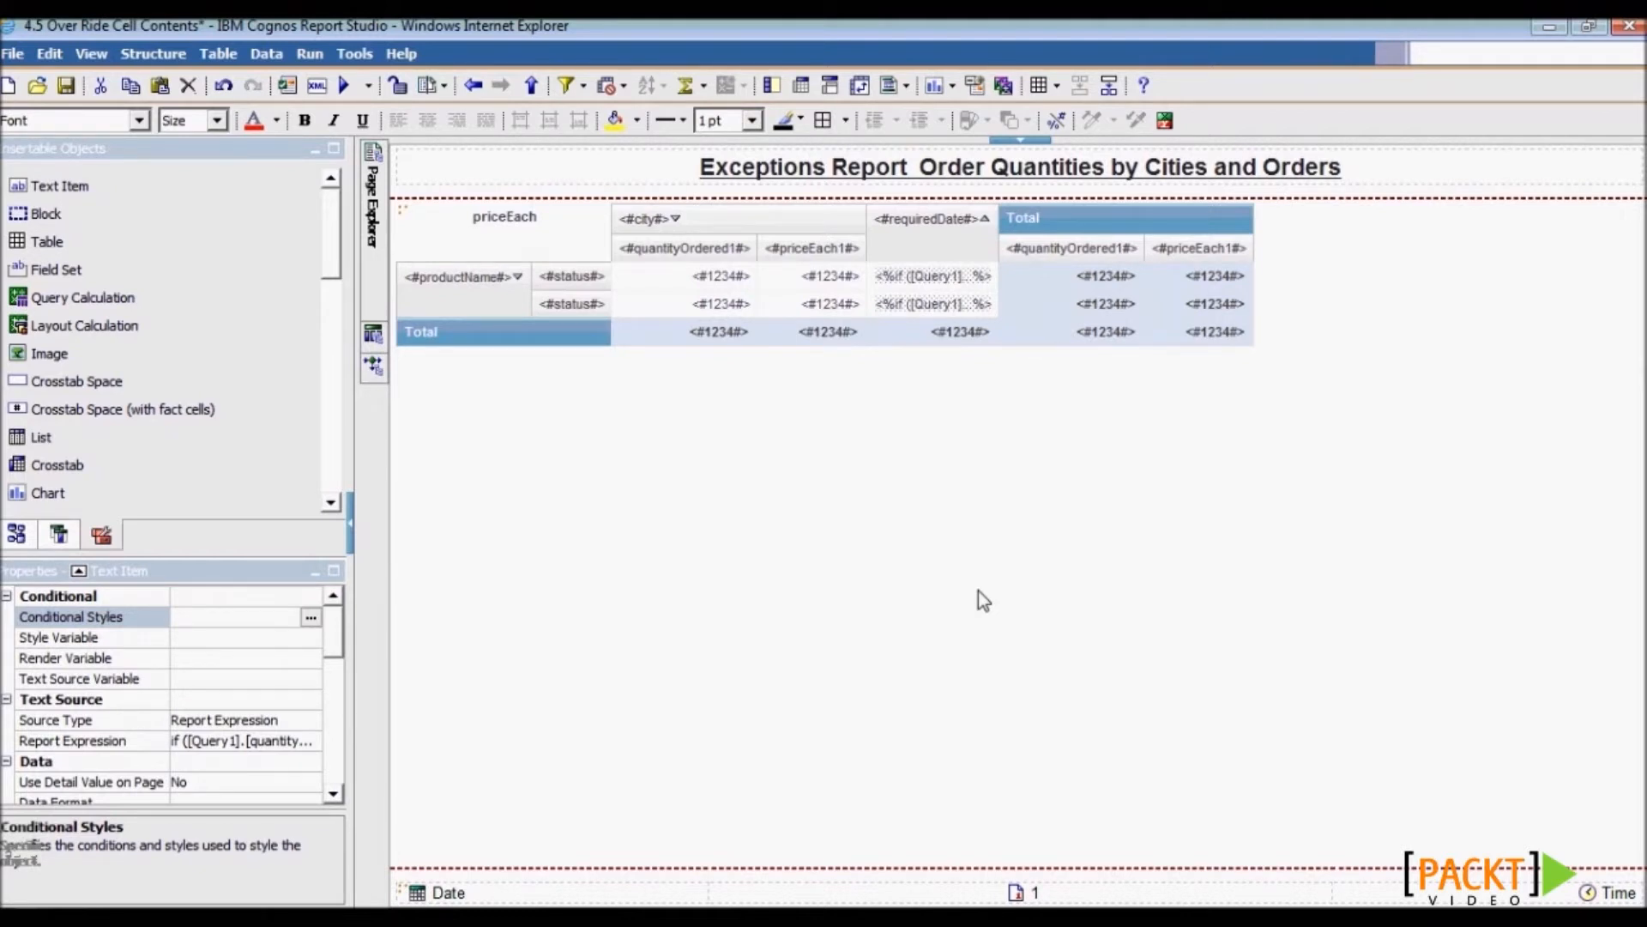
- Save the report, validate it and dismiss the valid-specification message
click(65, 85)
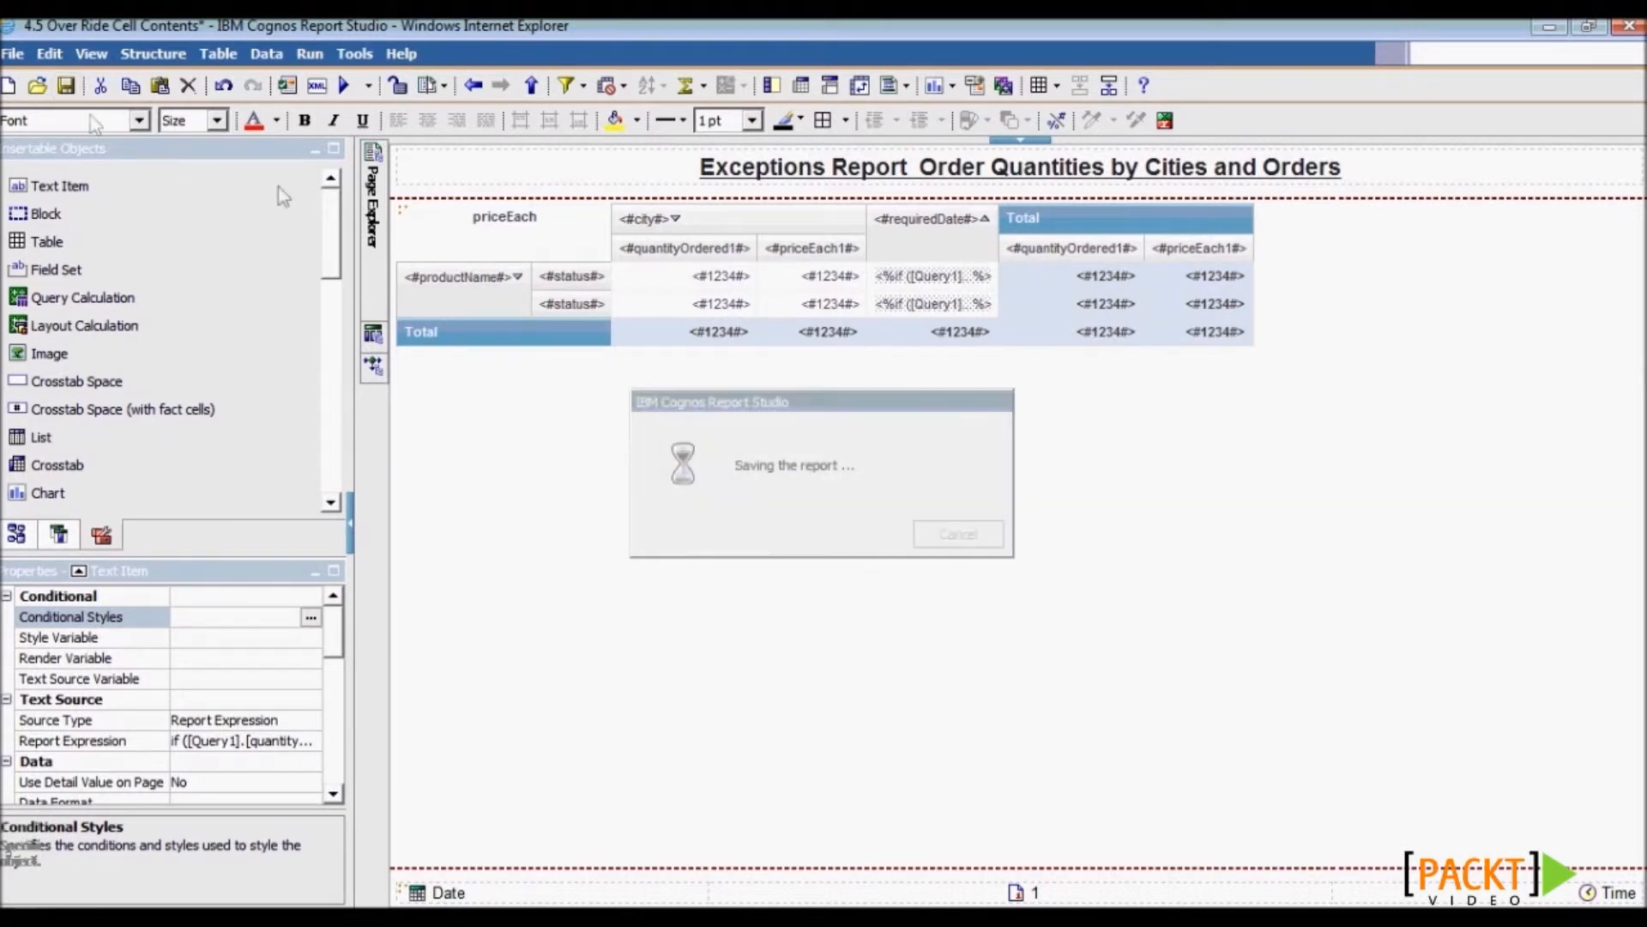
click(286, 85)
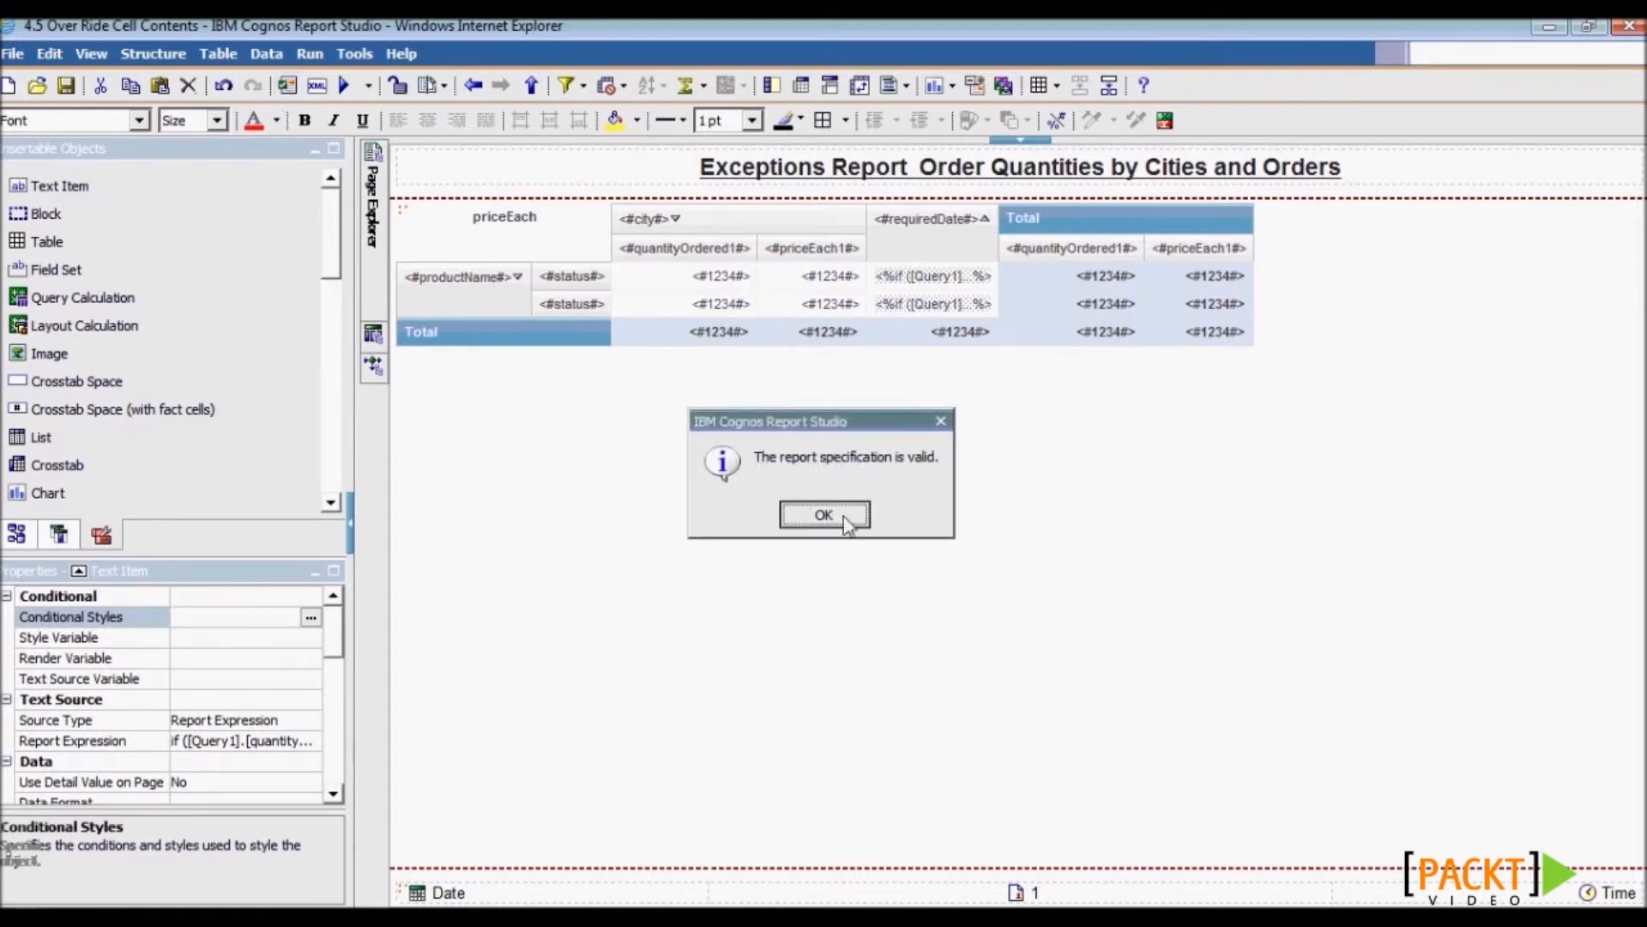
click(845, 520)
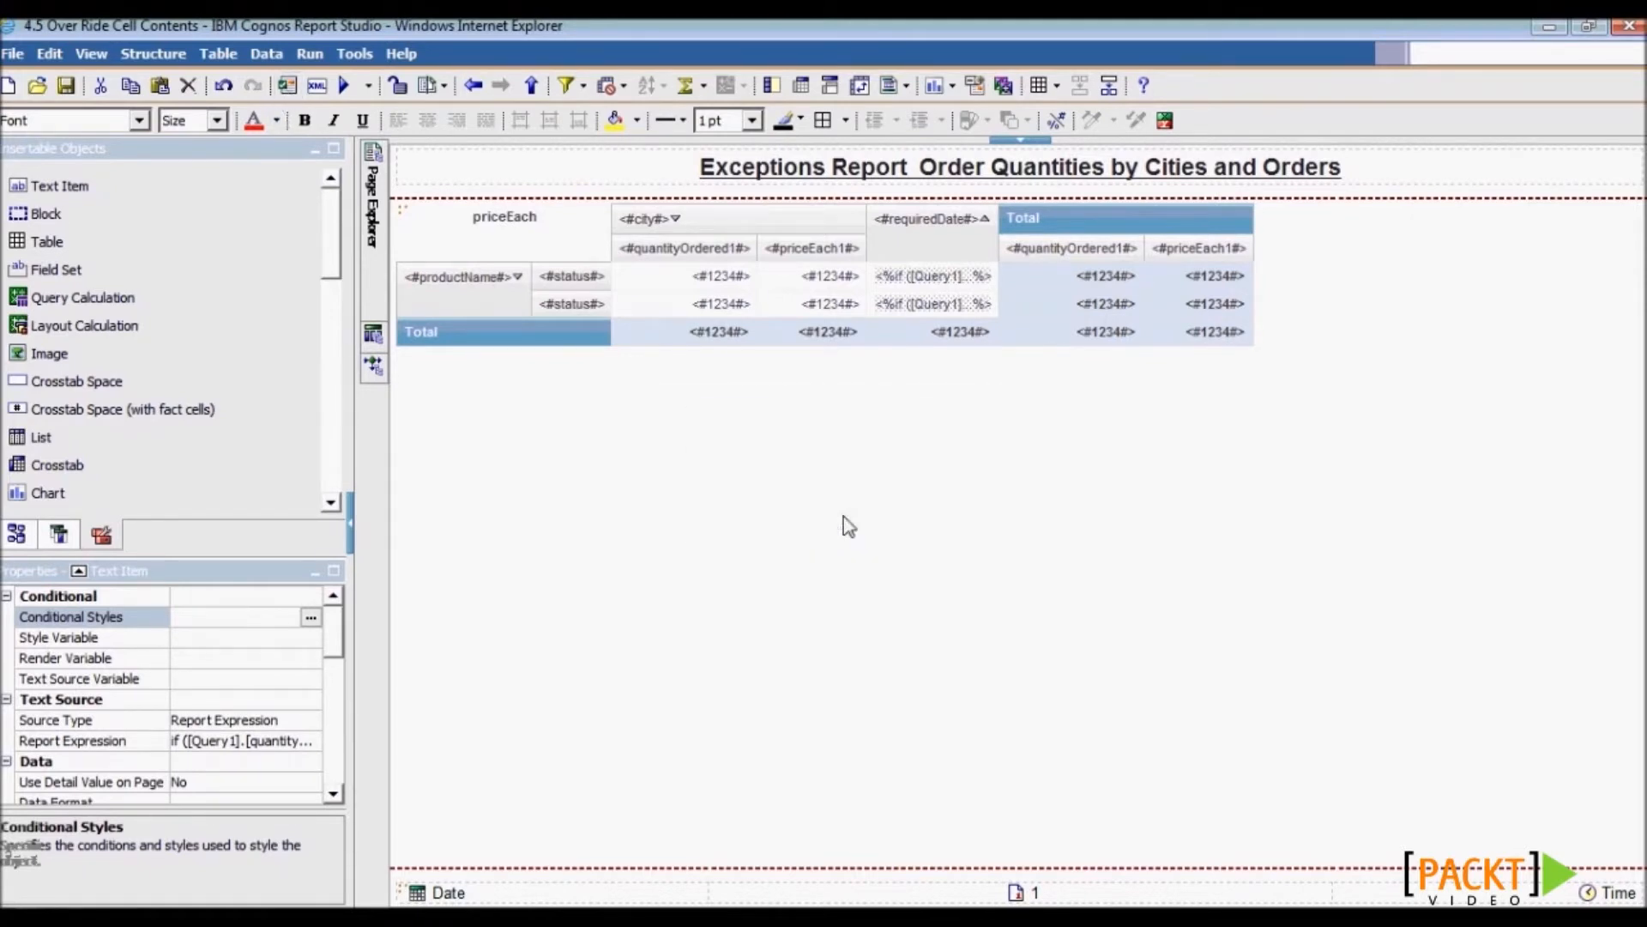
- Run the report with prompt dates 1 January 2004 to 31 December 2004
click(344, 85)
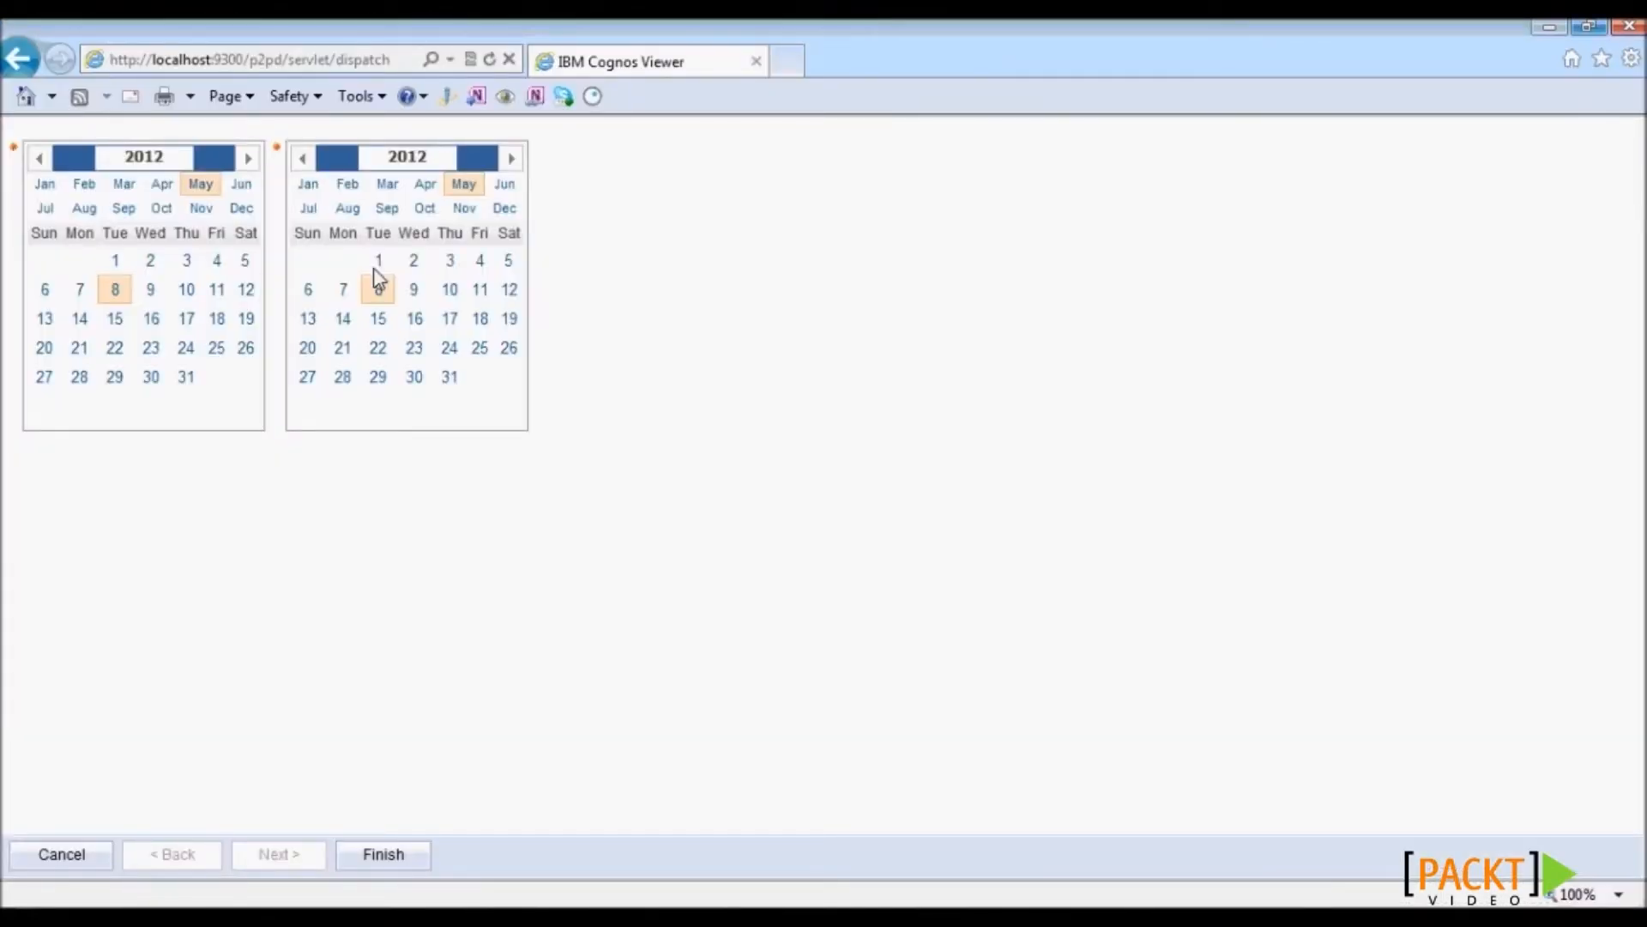
click(183, 156)
key(BackSpace)
key(BackSpace)
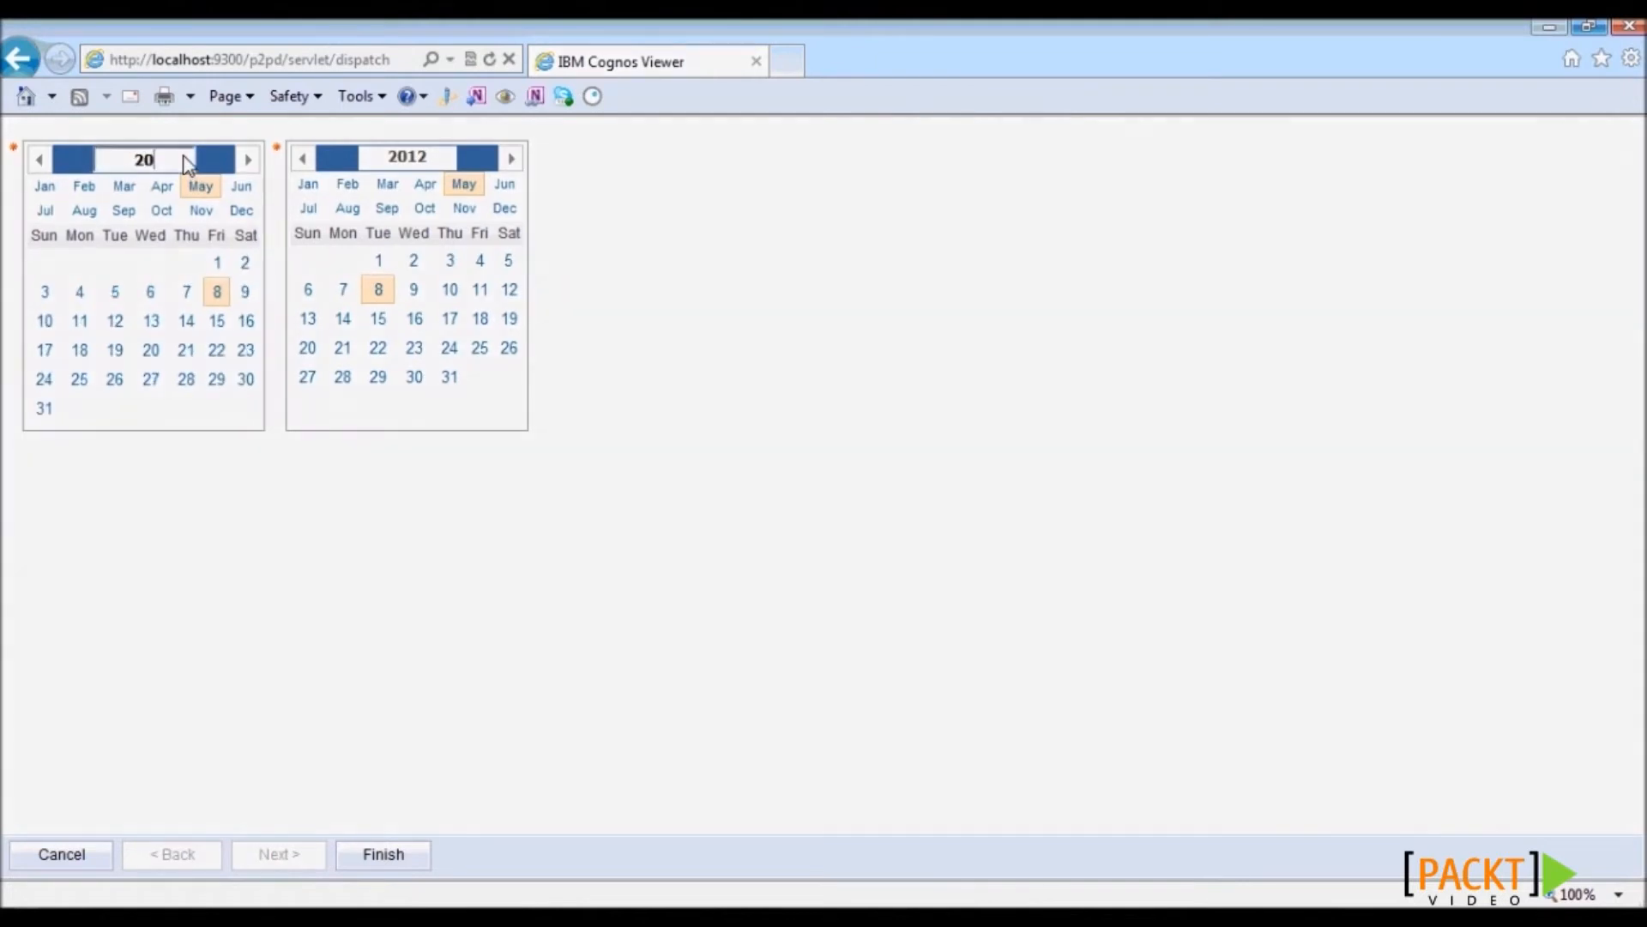
text(04)
key(Tab)
text(2004)
click(44, 186)
click(185, 262)
click(505, 210)
click(481, 380)
click(378, 856)
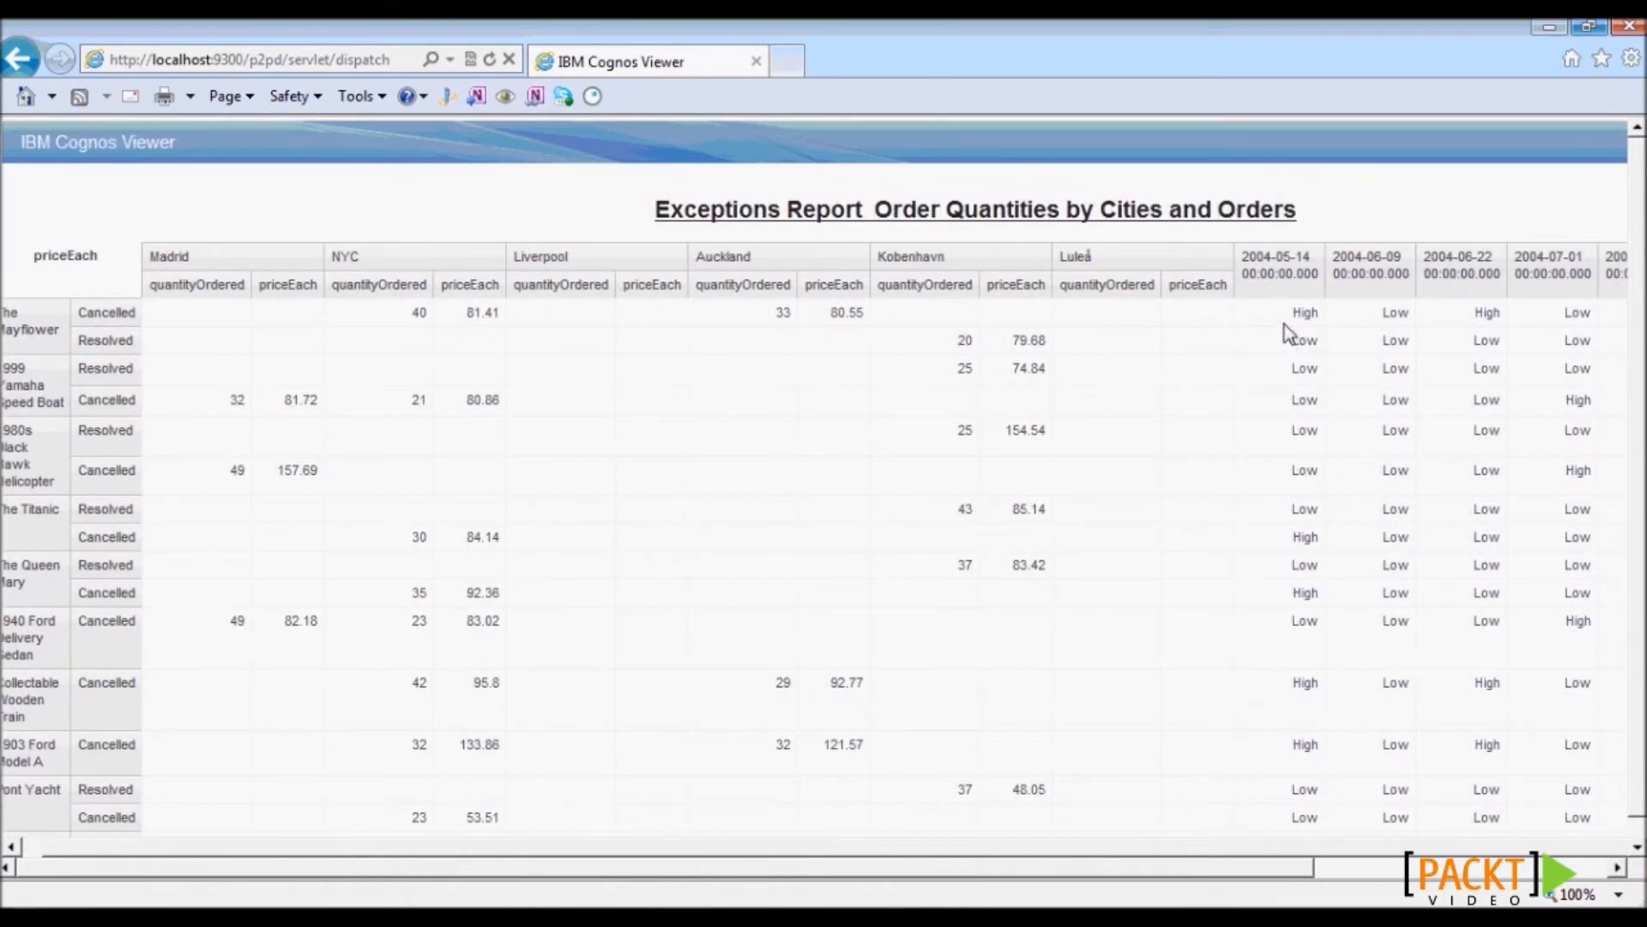
- Inspect the High/Low cells under 2004-05-14, 2004-06-09 and 2004-06-22, then return to Report Studio
drag(1279, 317, 1488, 331)
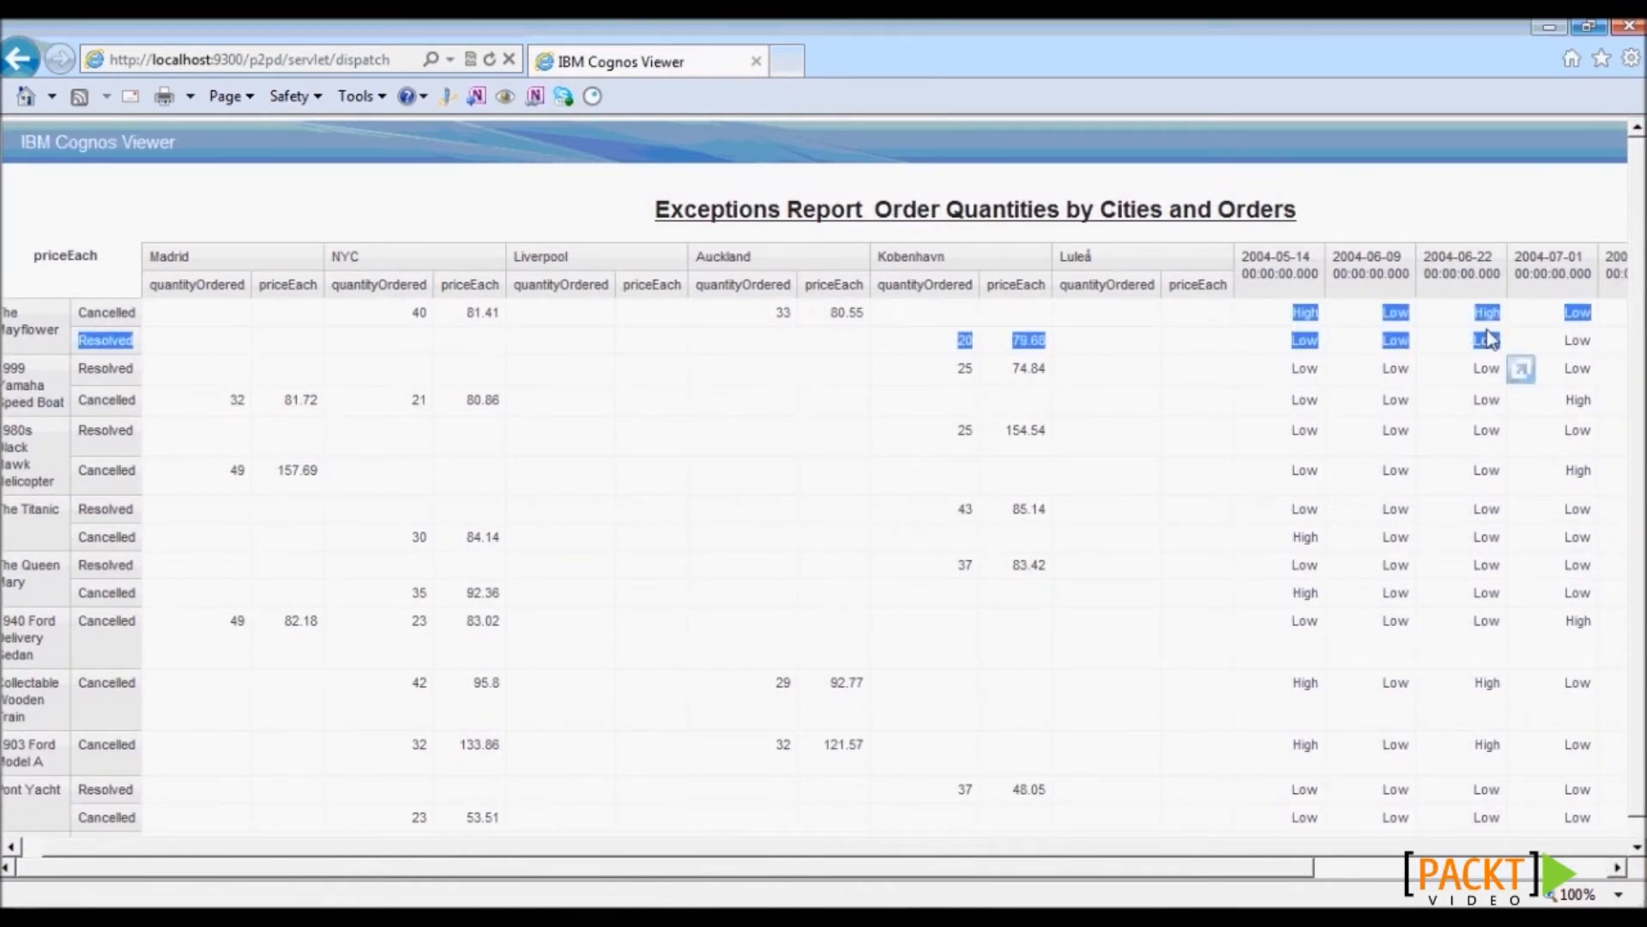
click(1488, 330)
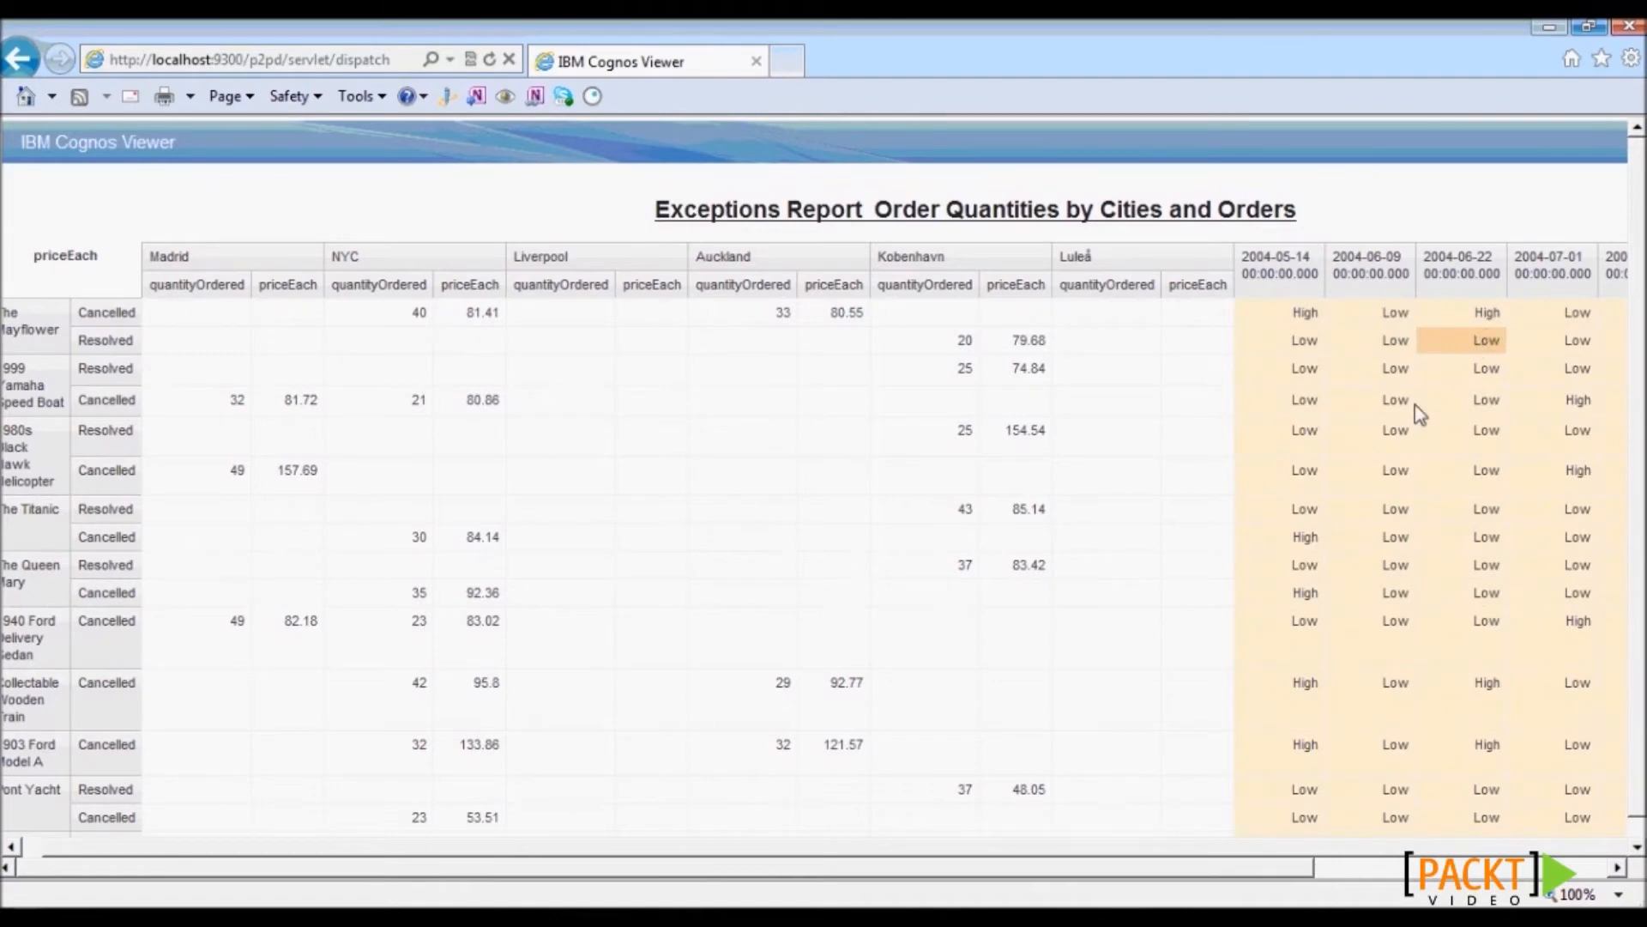
click(1275, 312)
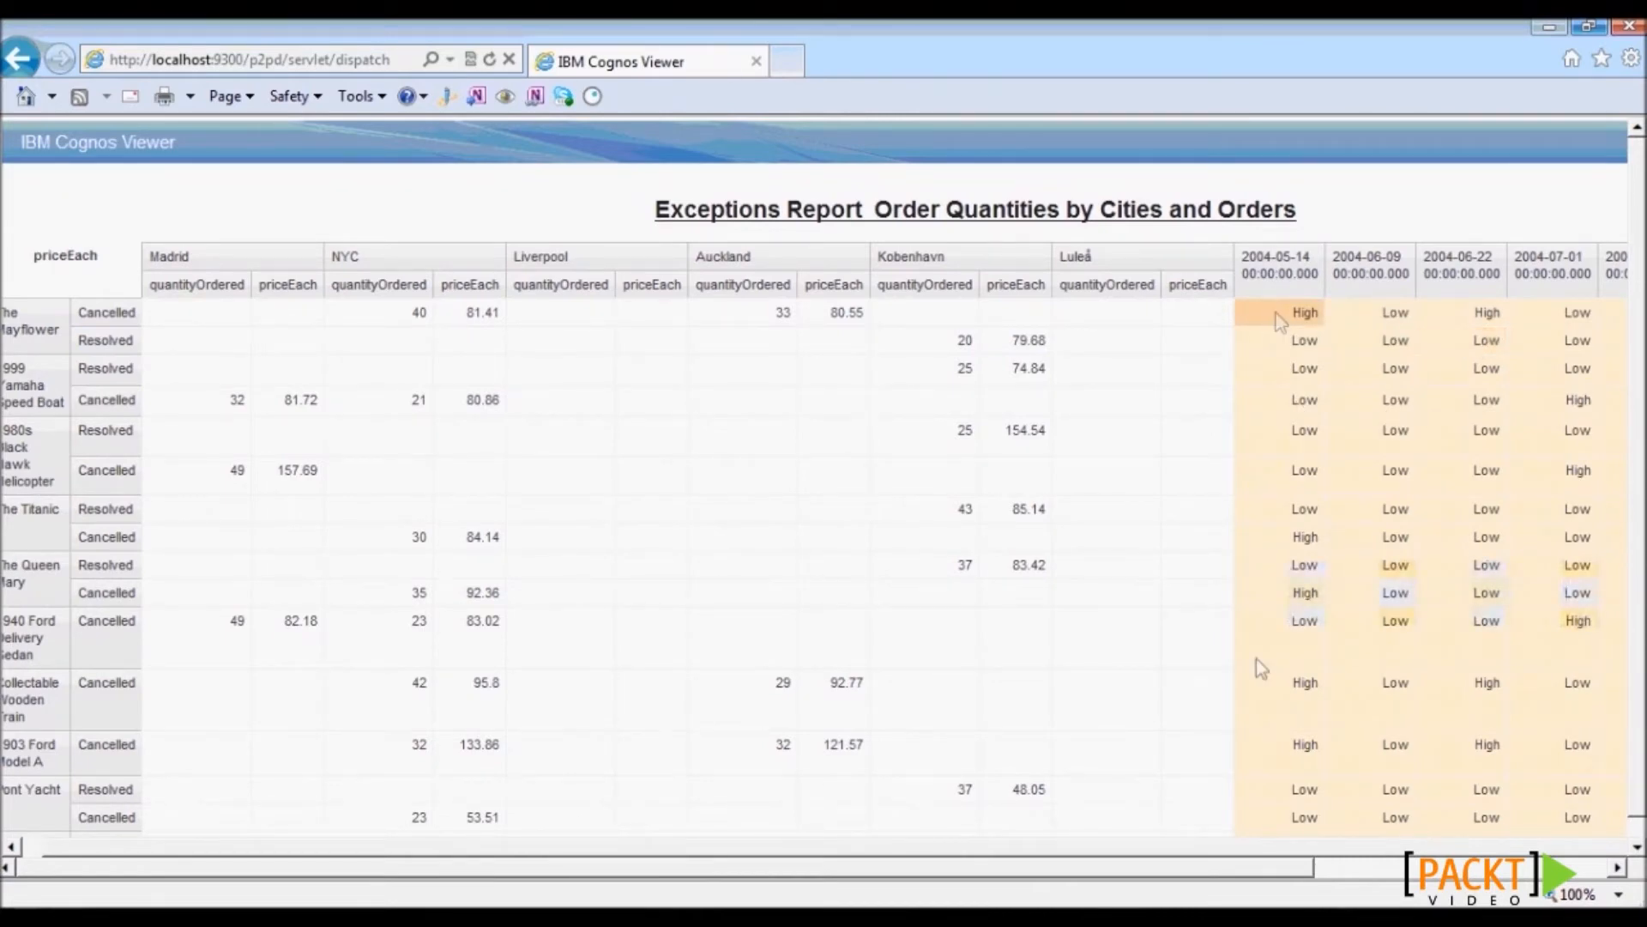
drag(1274, 868, 1622, 897)
click(1011, 323)
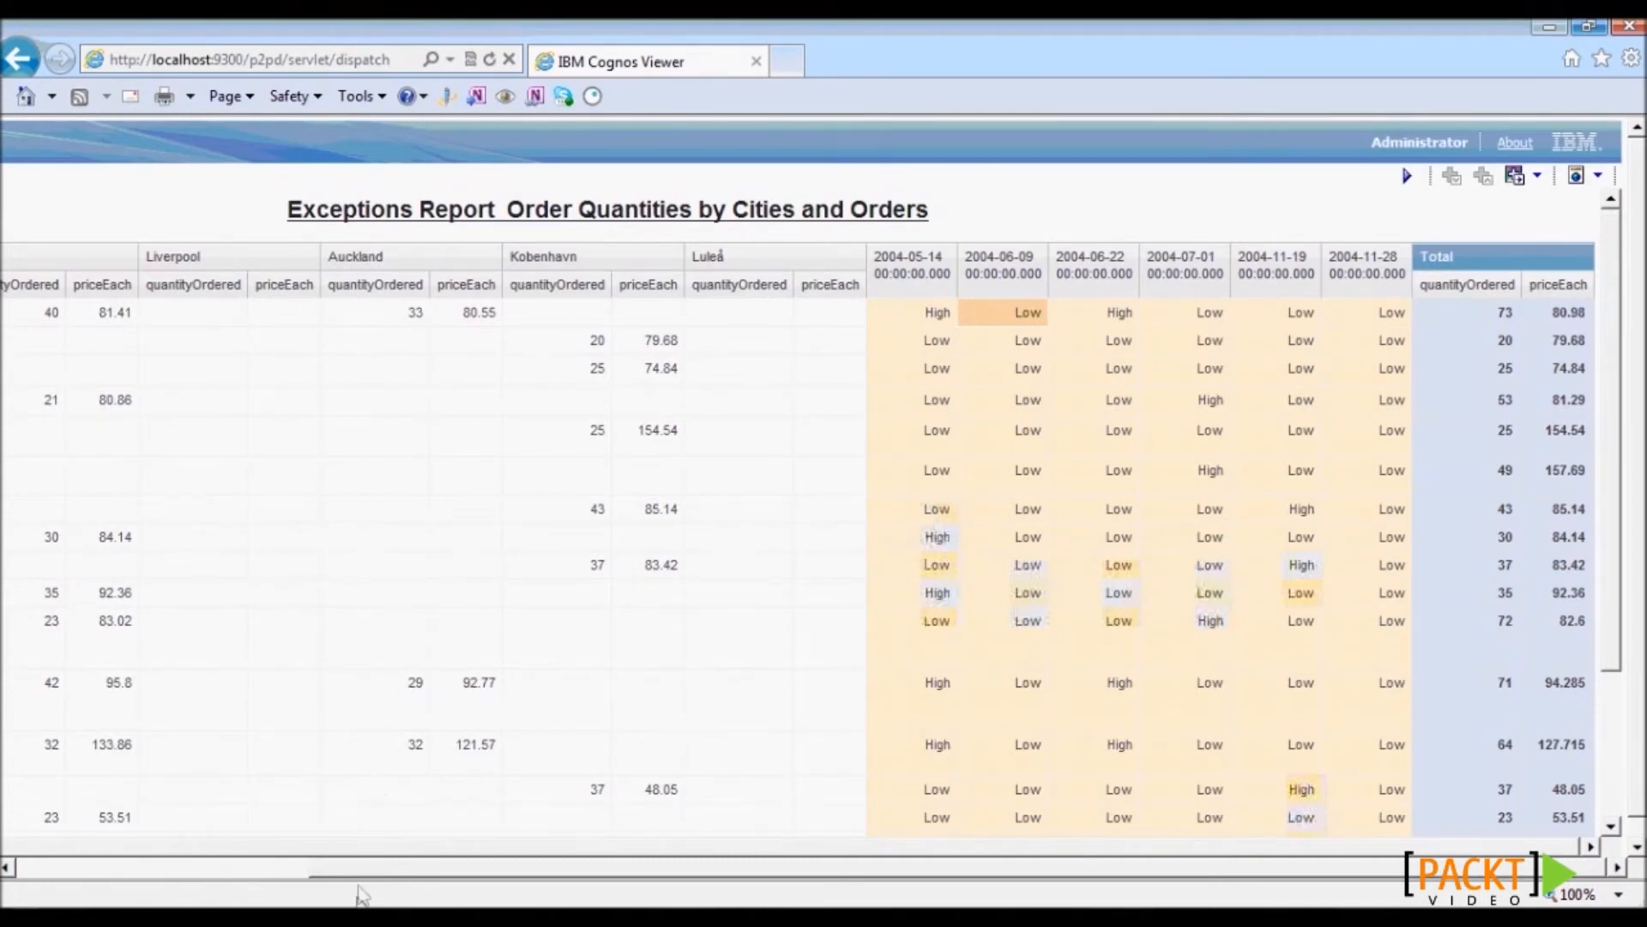
click(363, 920)
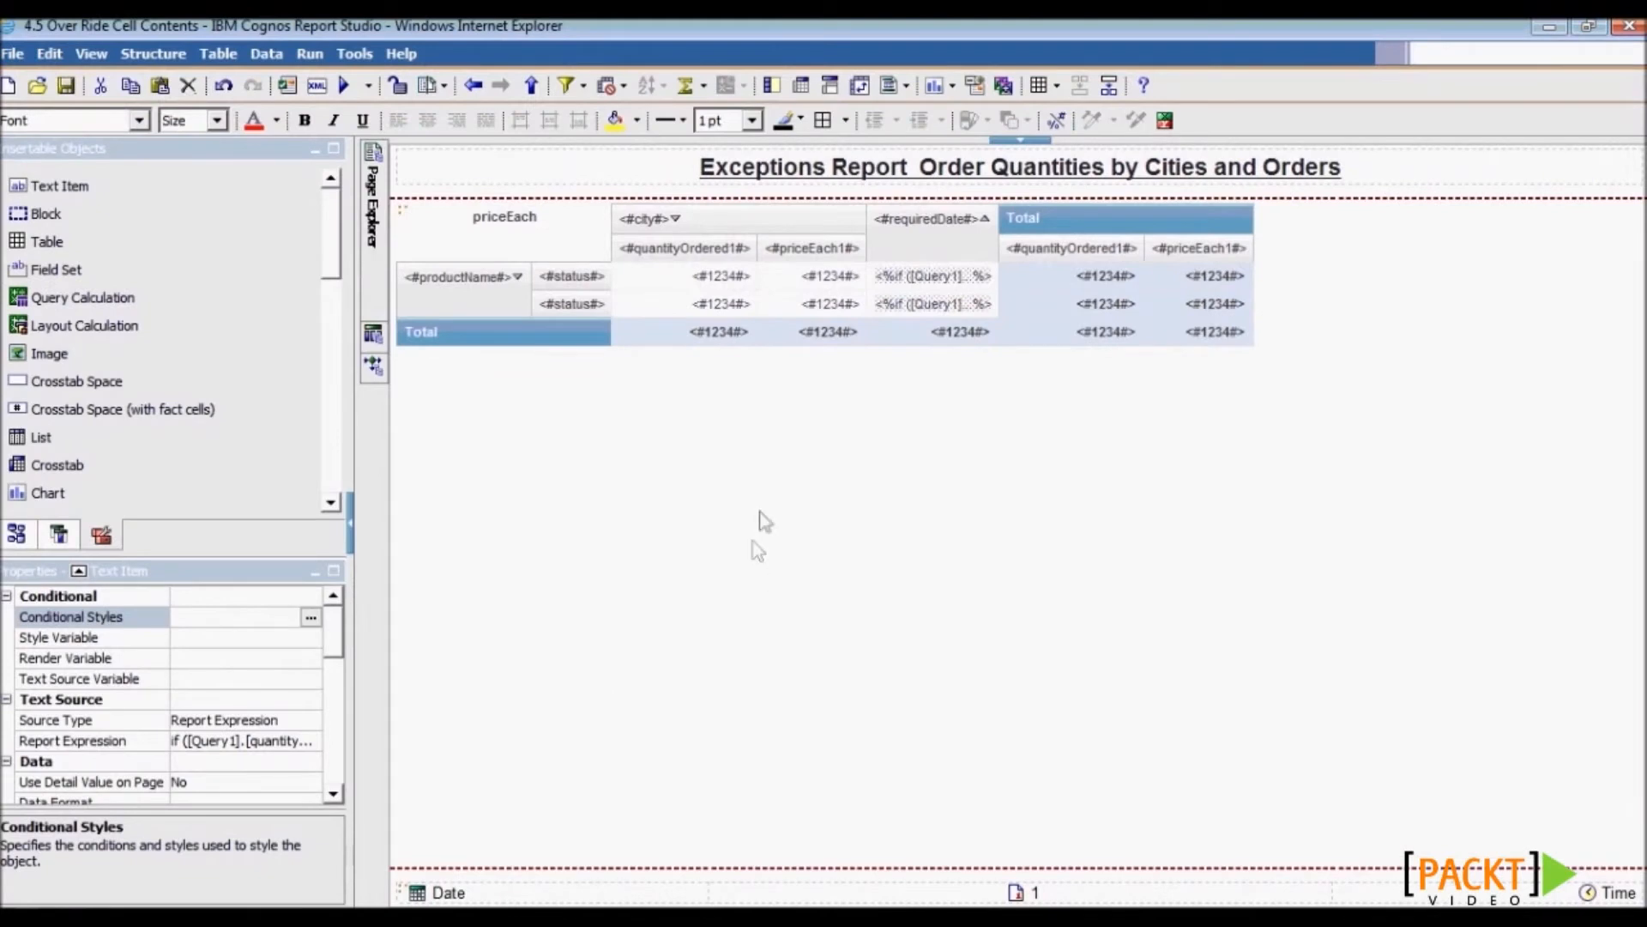
- Select the priceEach corner of the Exceptions Report crosstab
click(581, 258)
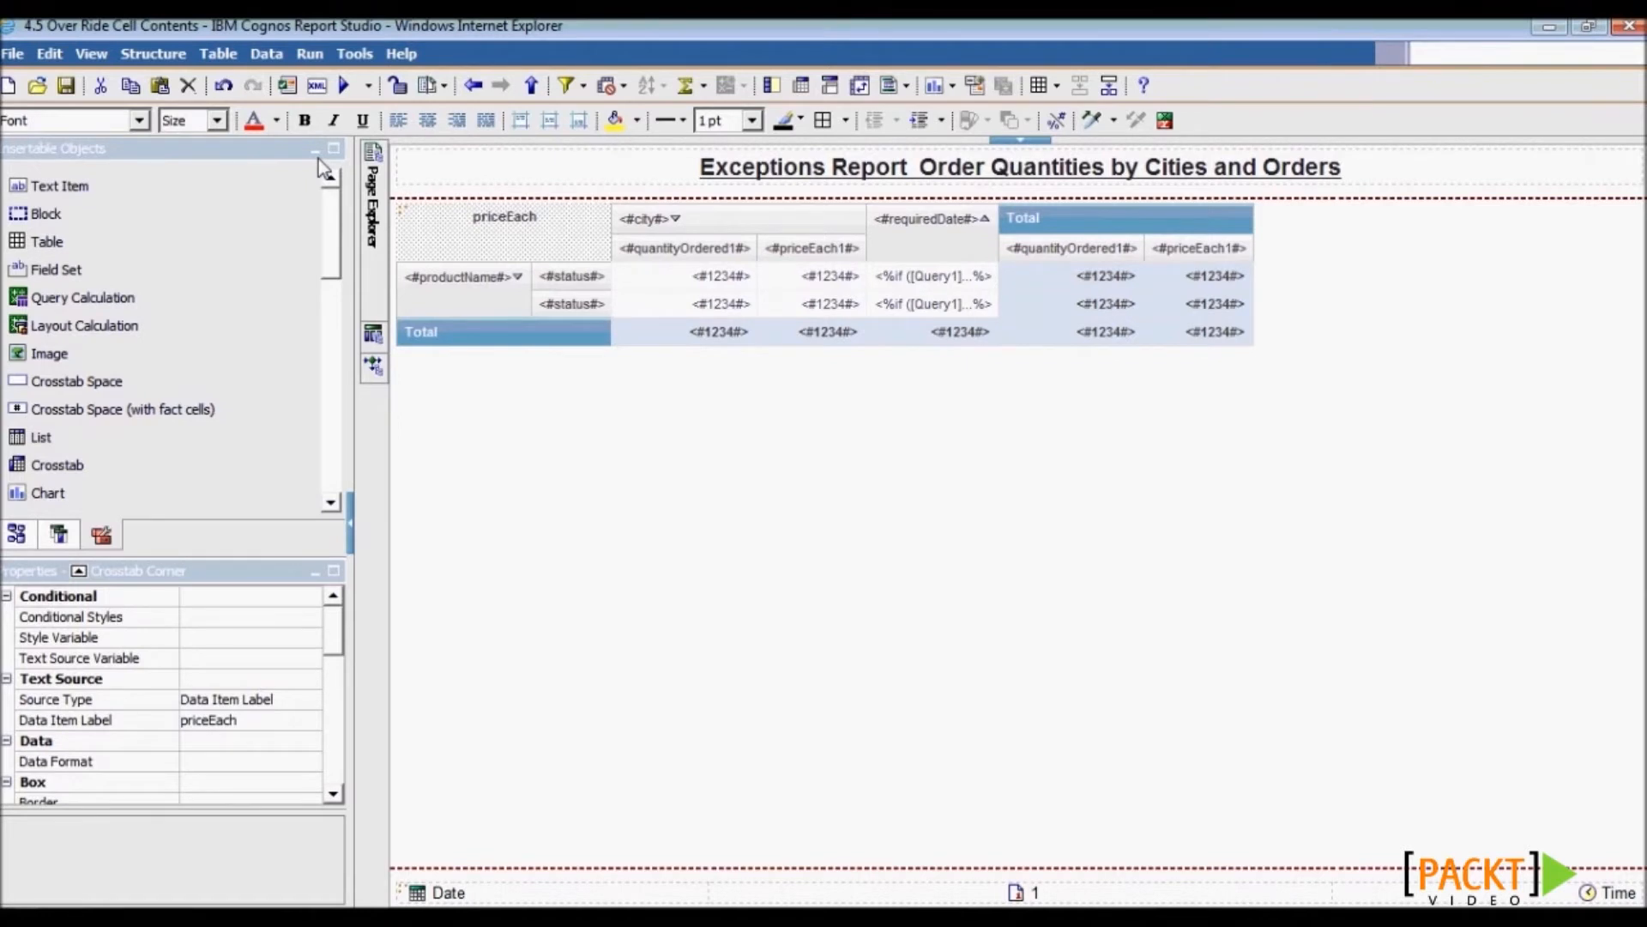
- Enable Allow drill-up and drill-down under Data > Drill Behavior
click(277, 51)
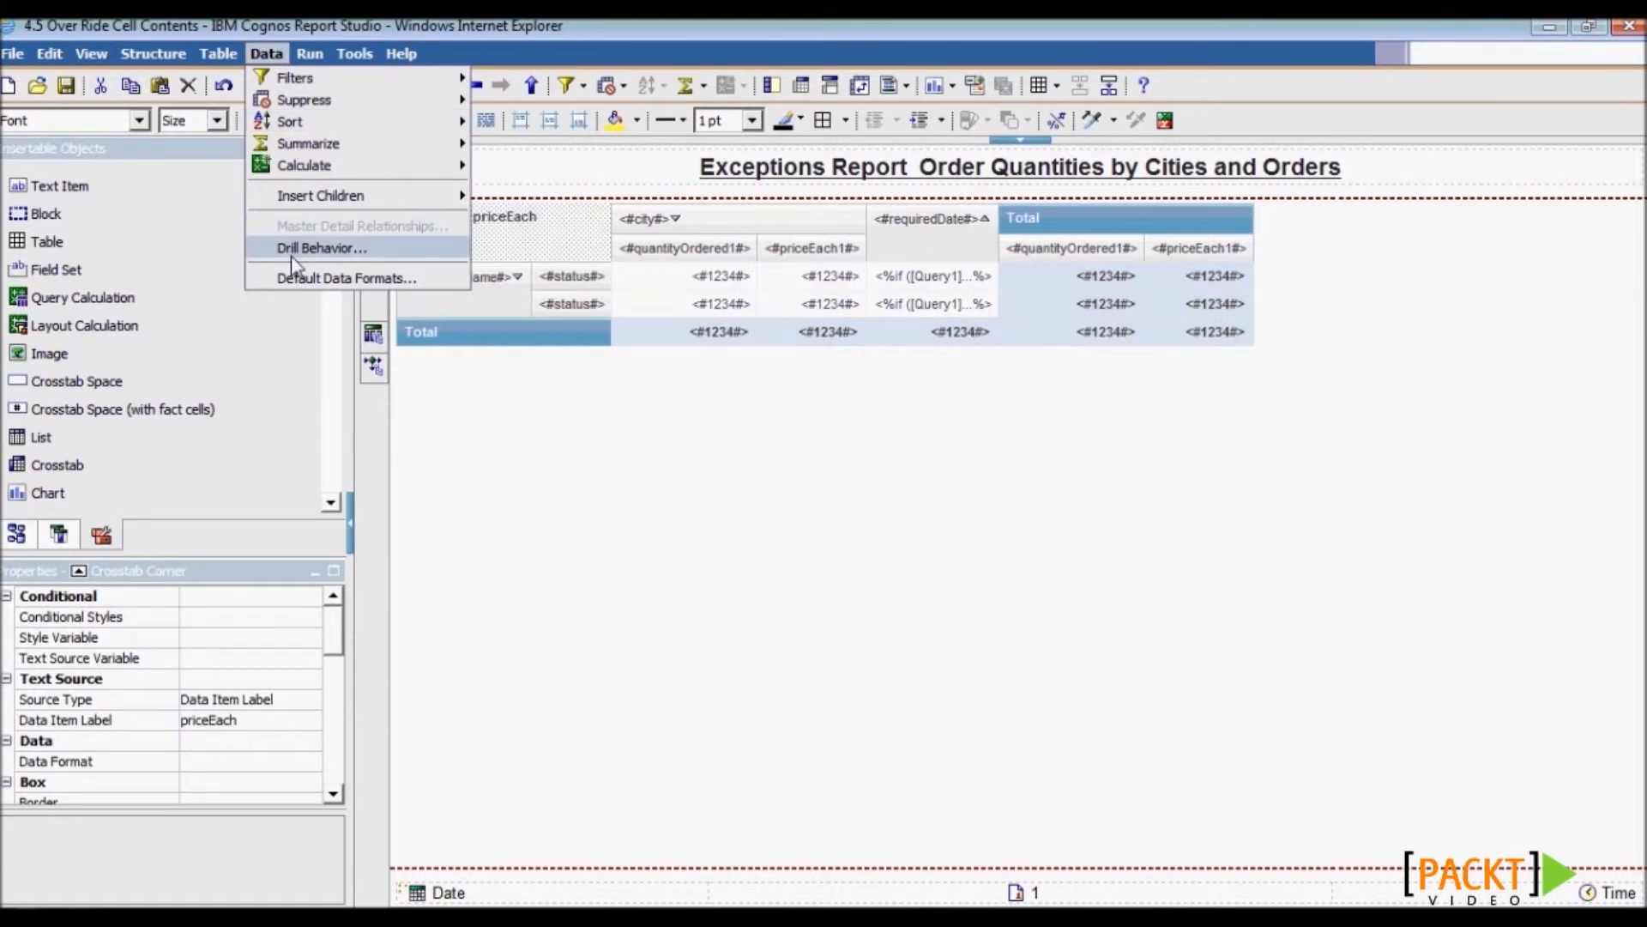
click(291, 254)
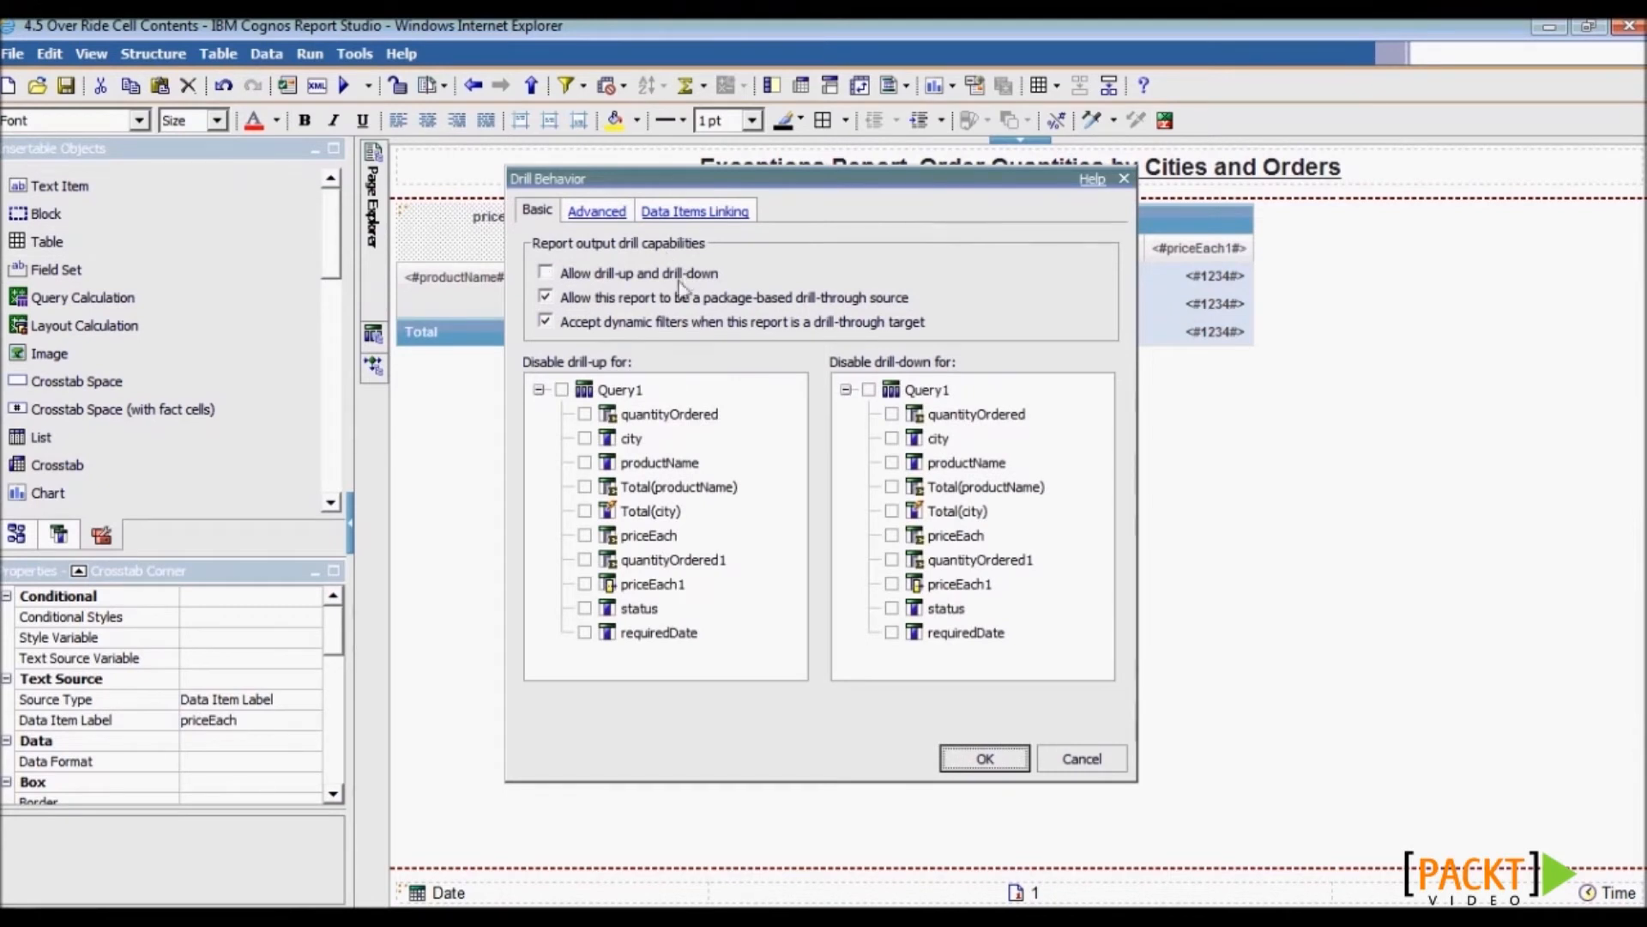
click(555, 274)
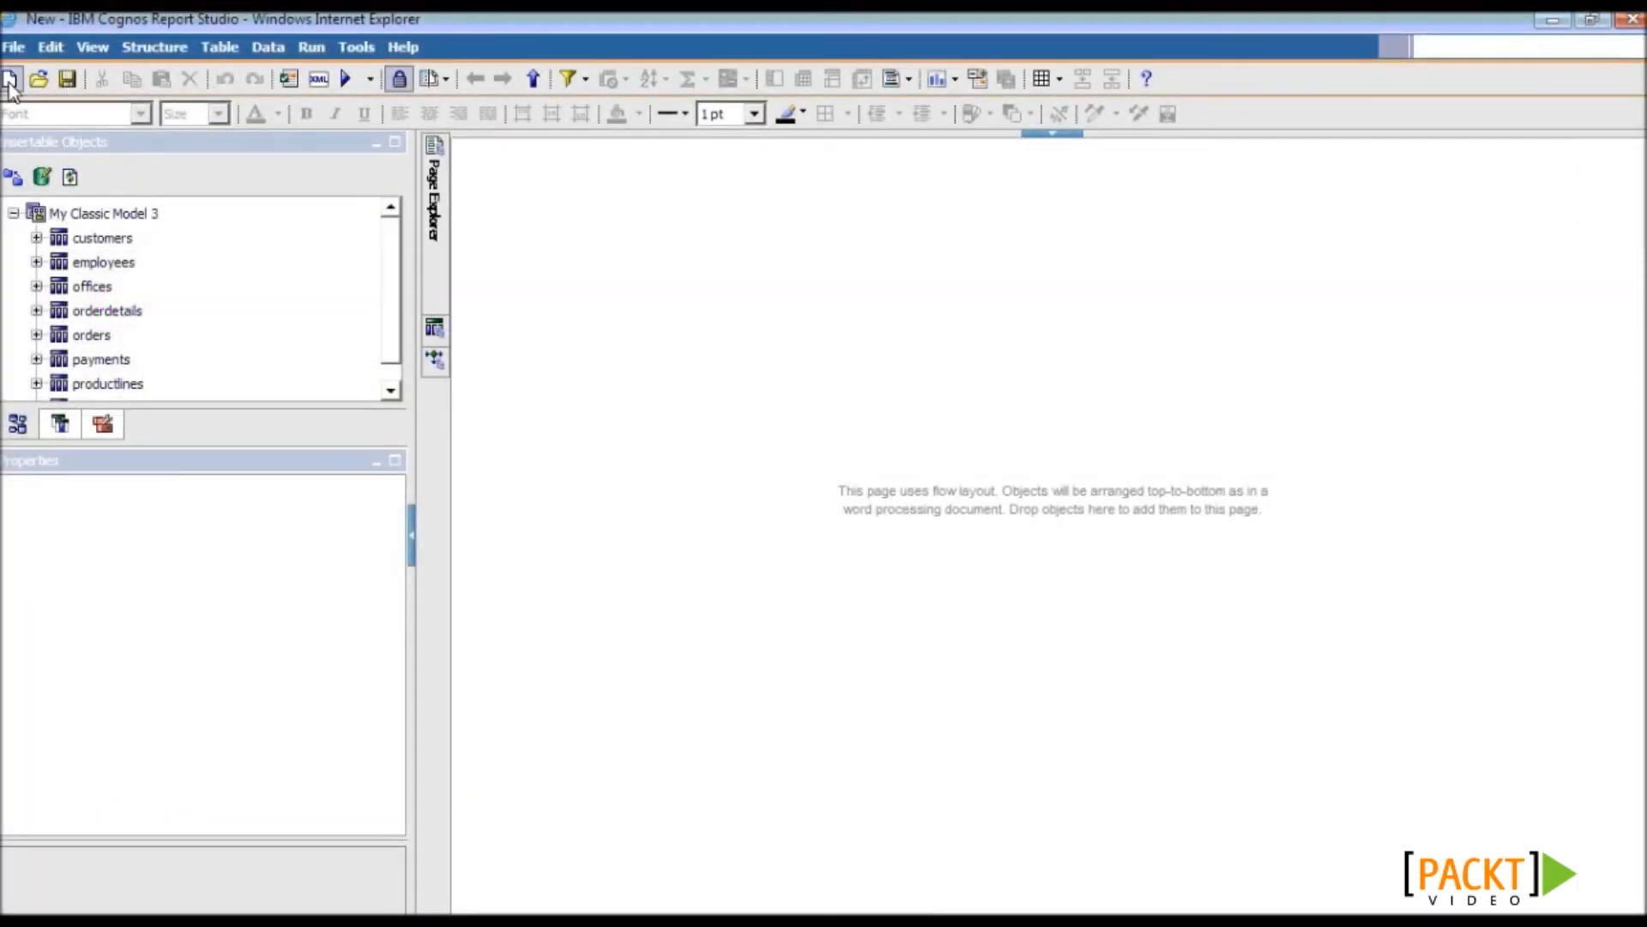
- Create a new chart report using the stacked bar chart type
click(11, 82)
click(839, 418)
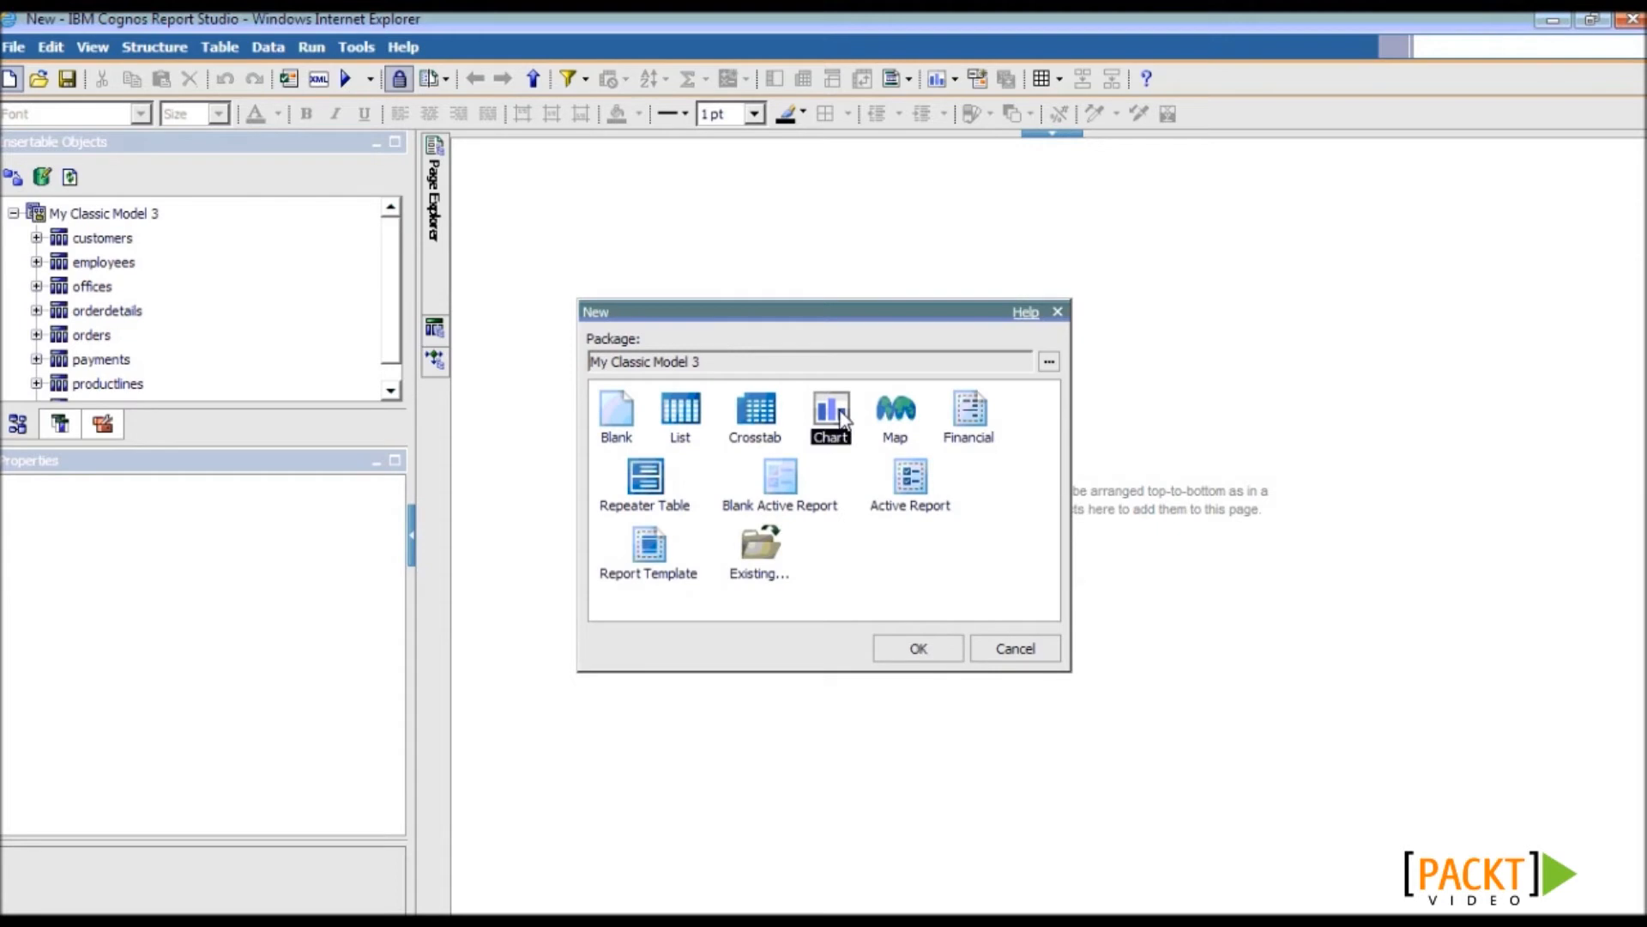
click(918, 645)
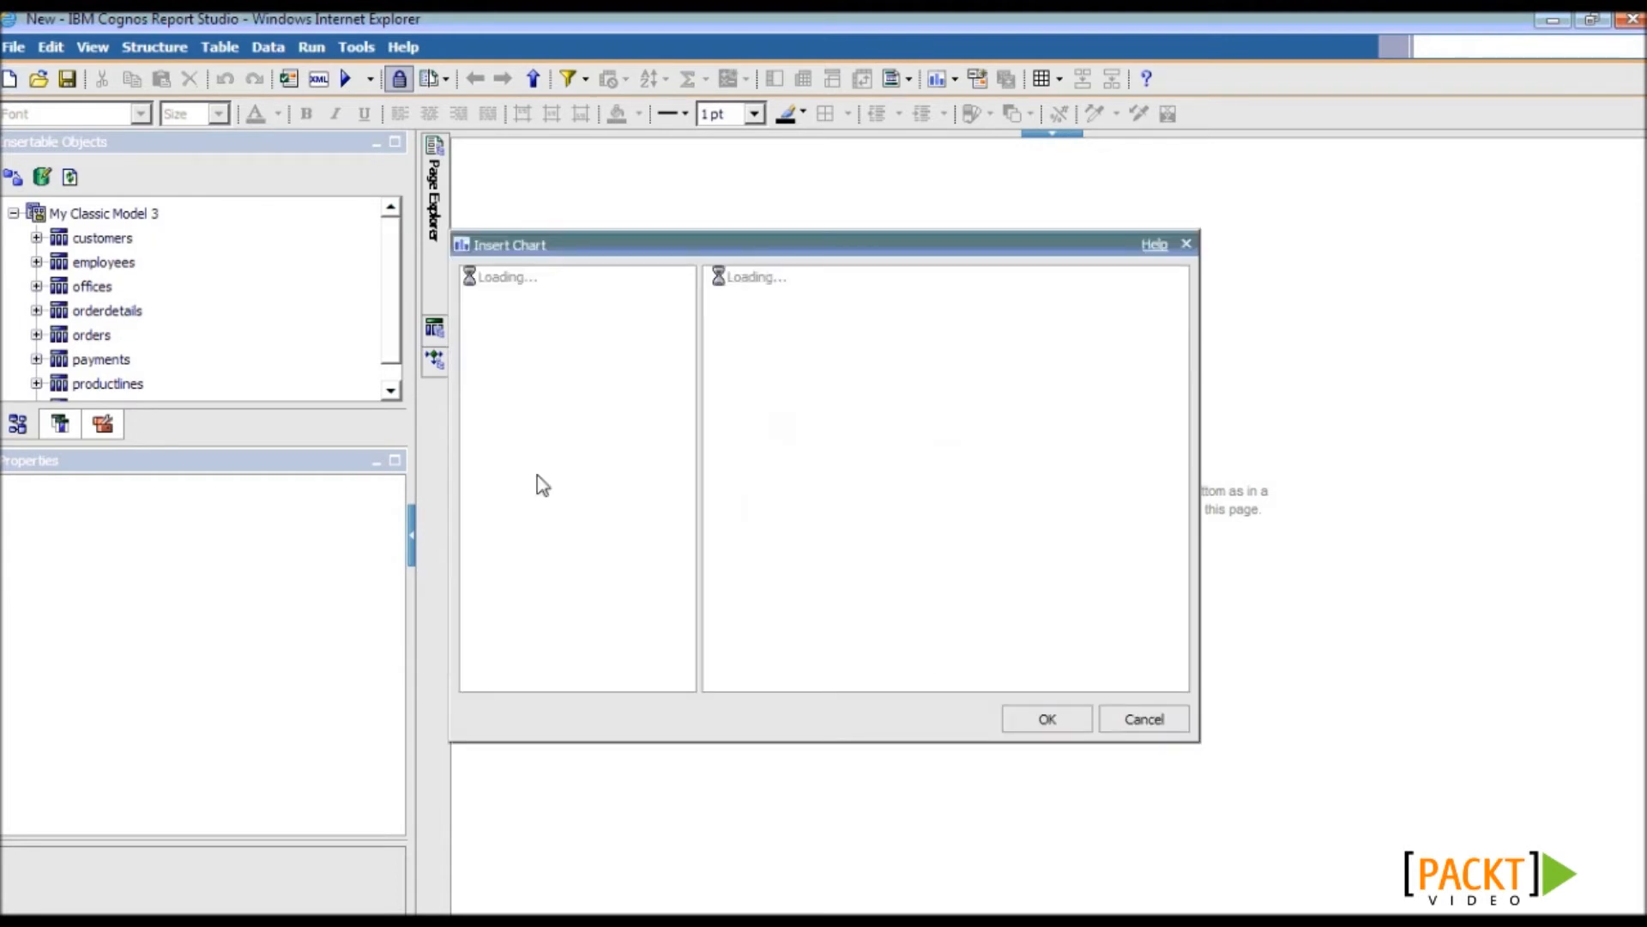
click(497, 307)
click(1014, 331)
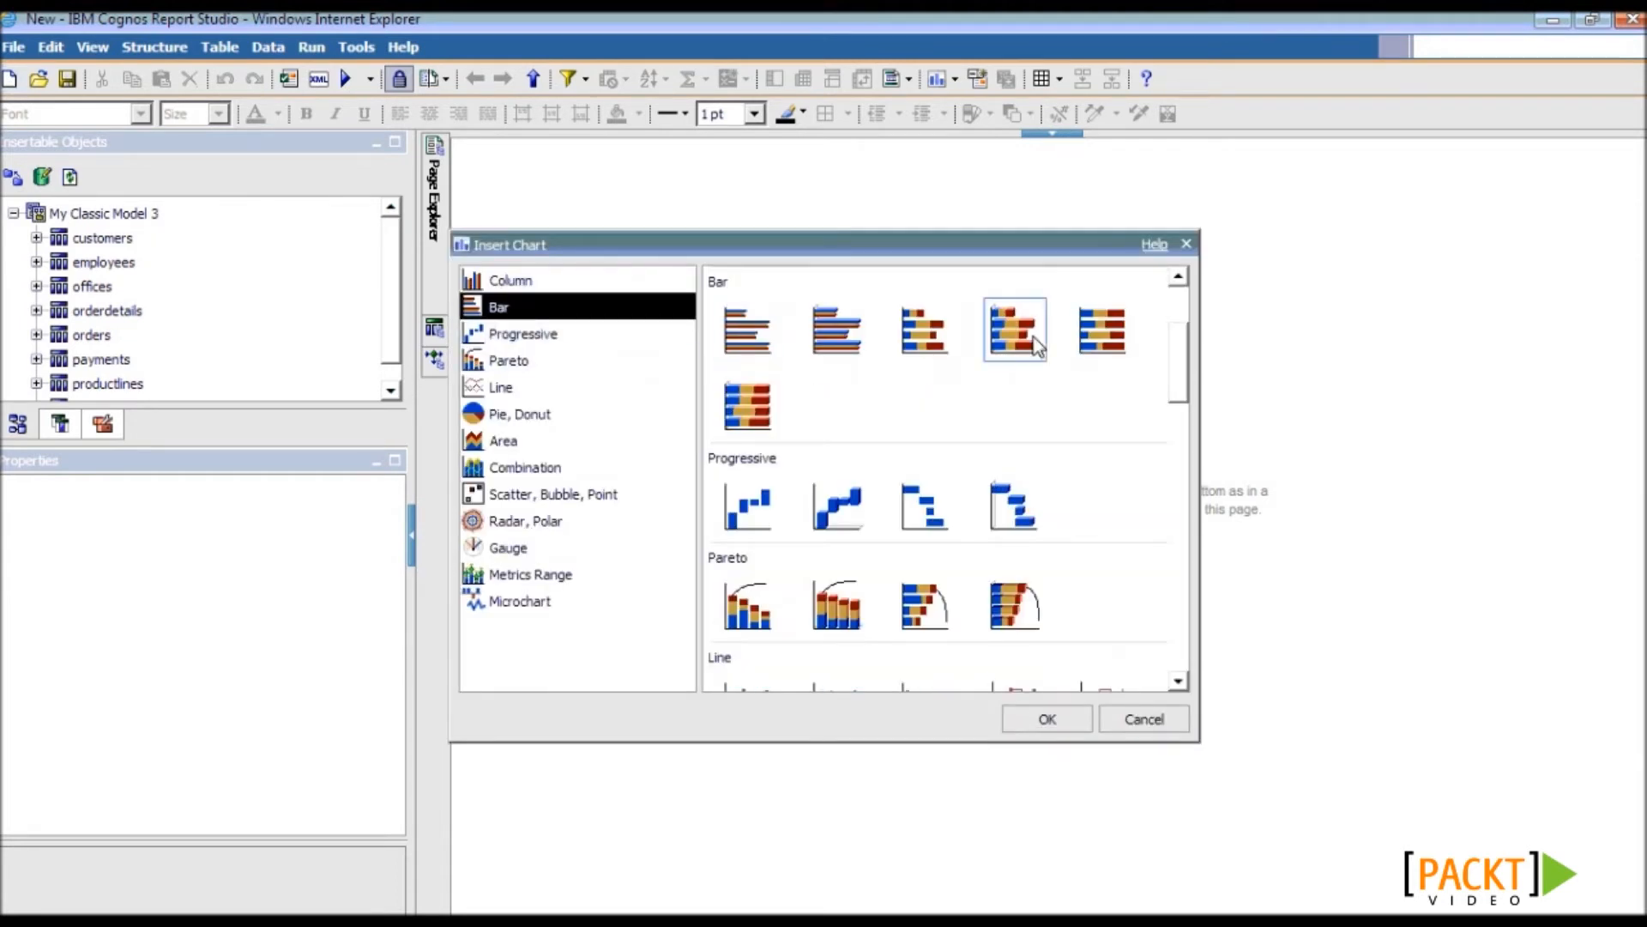
click(1048, 719)
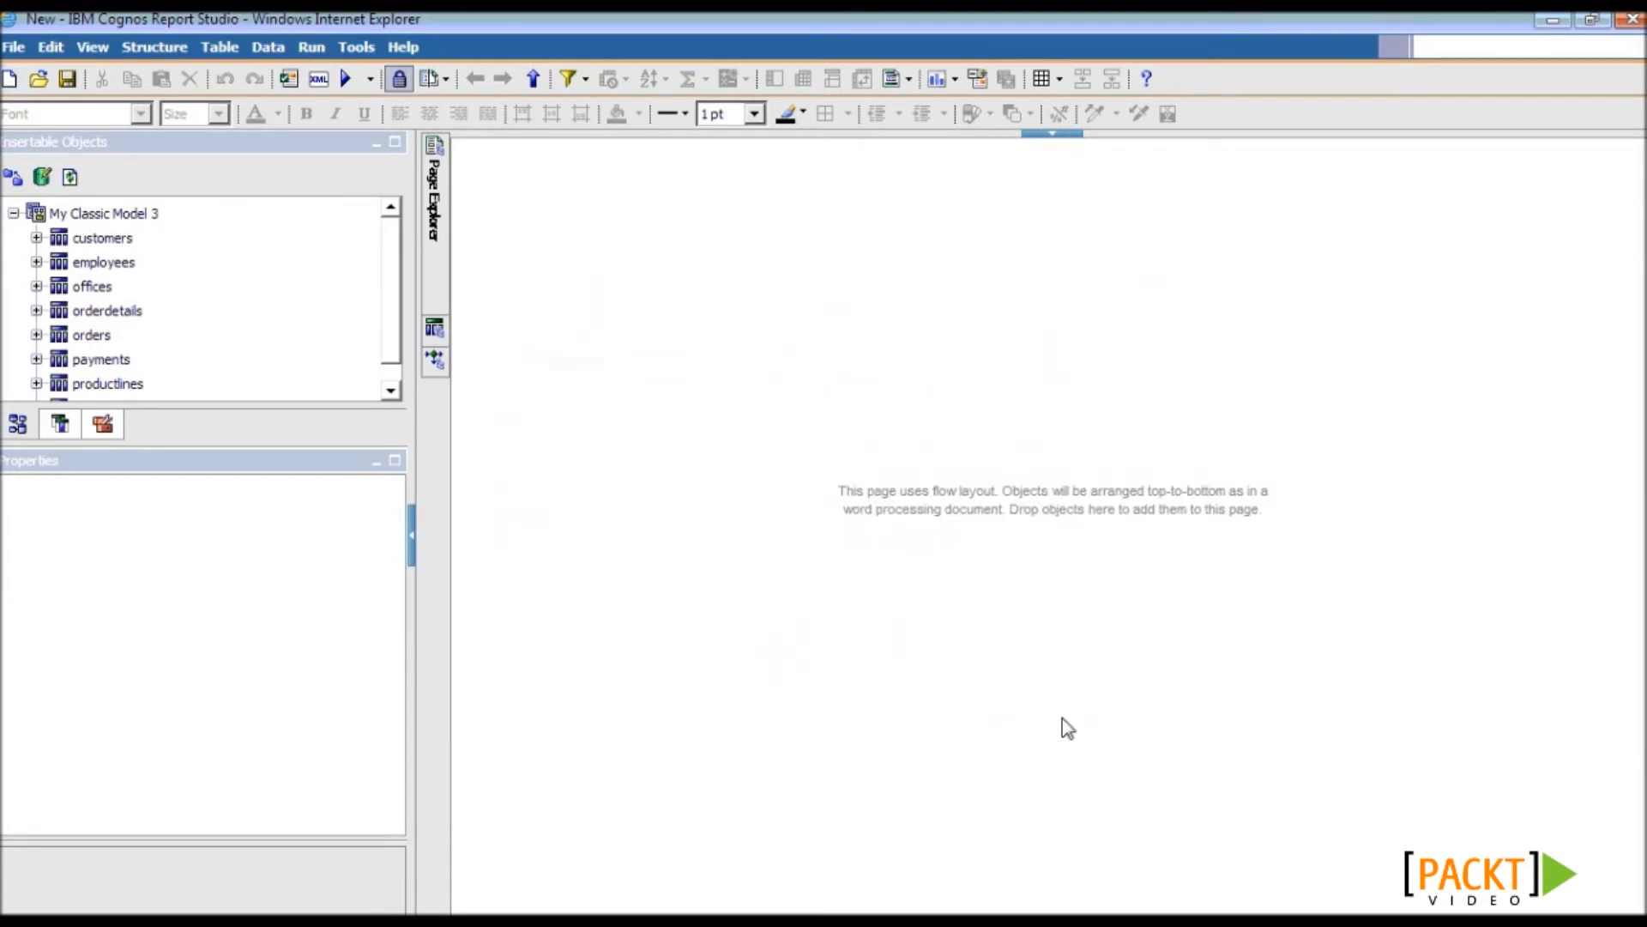
- Place customers' country in the bar chart's y-axis categories
click(37, 237)
drag(217, 445, 228, 647)
drag(116, 483, 581, 499)
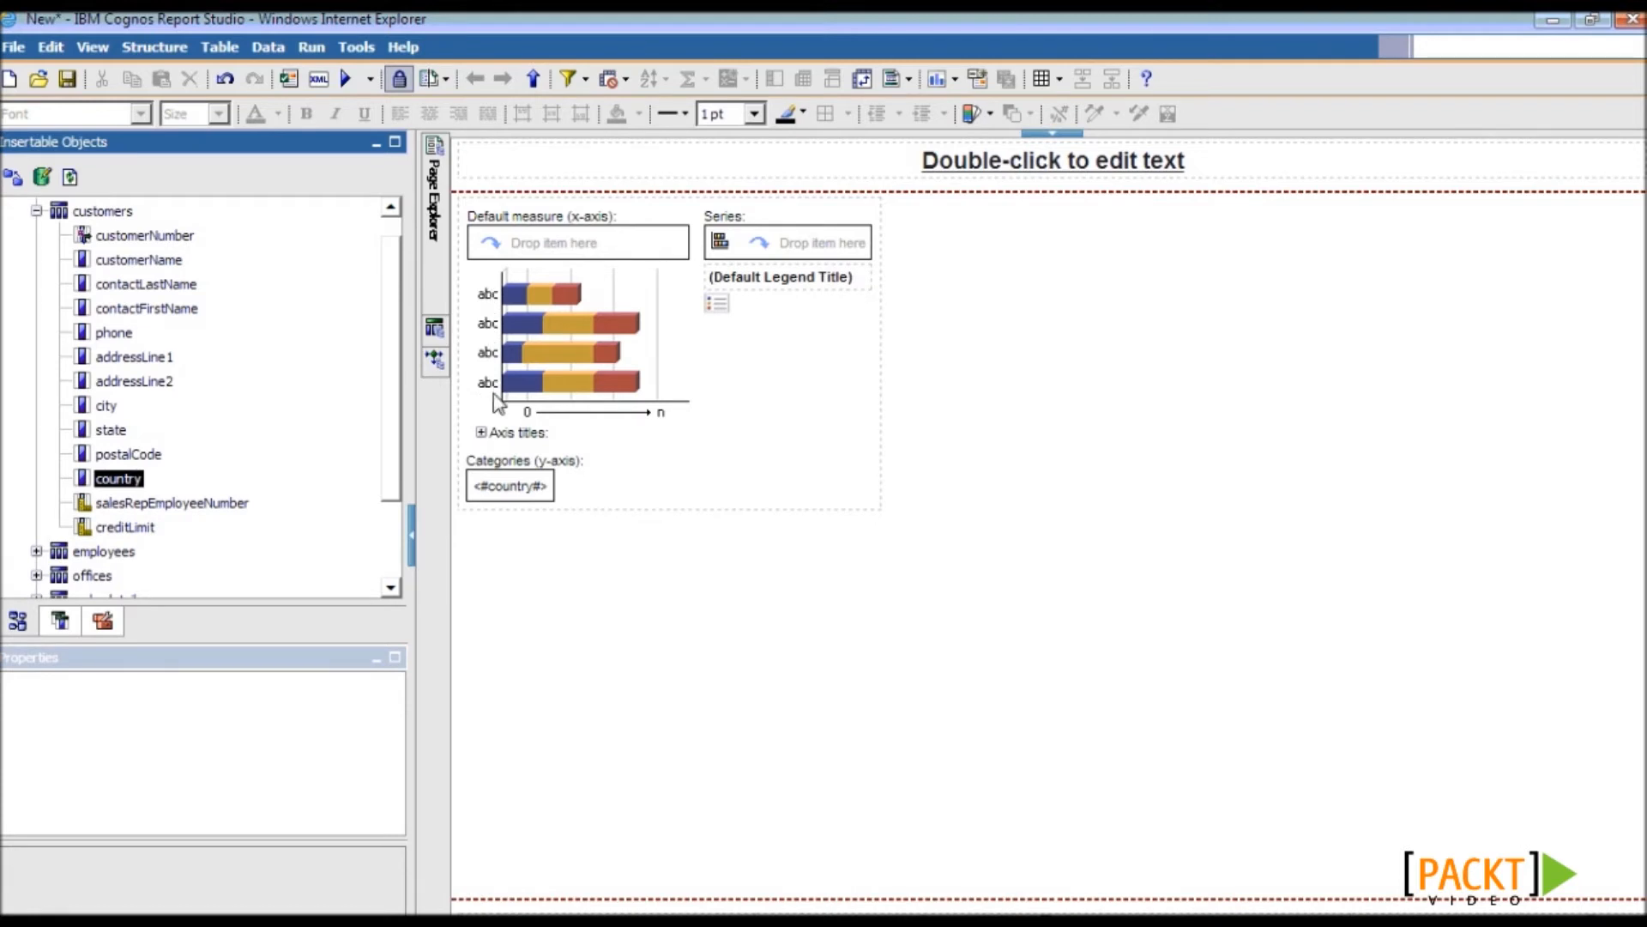
click(36, 212)
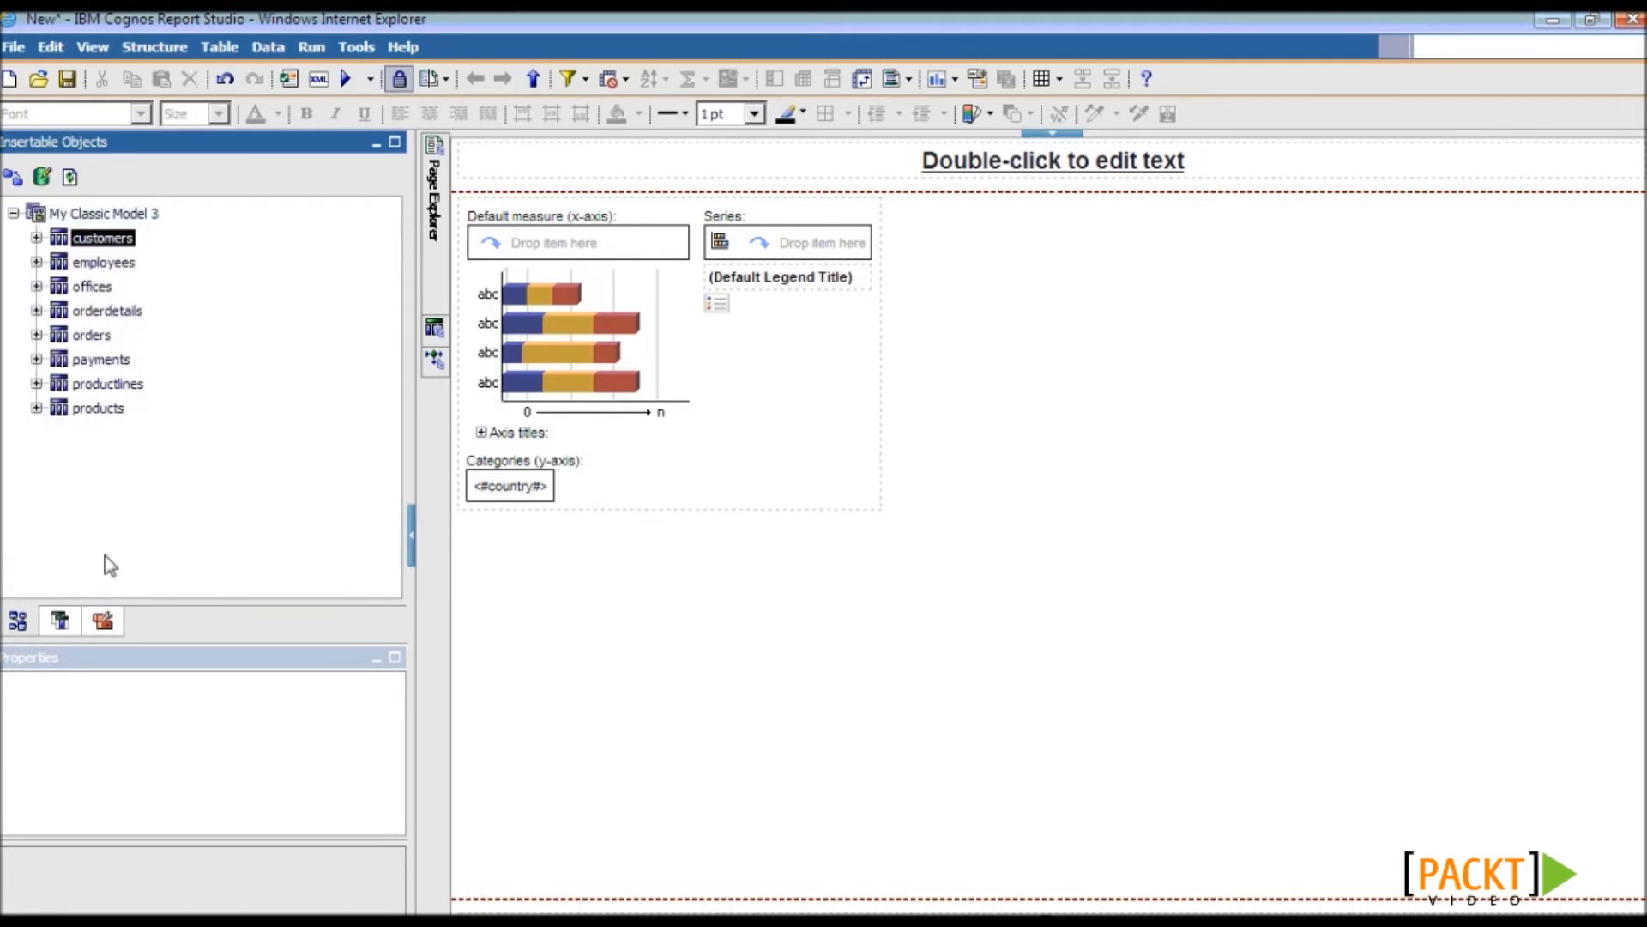
click(106, 617)
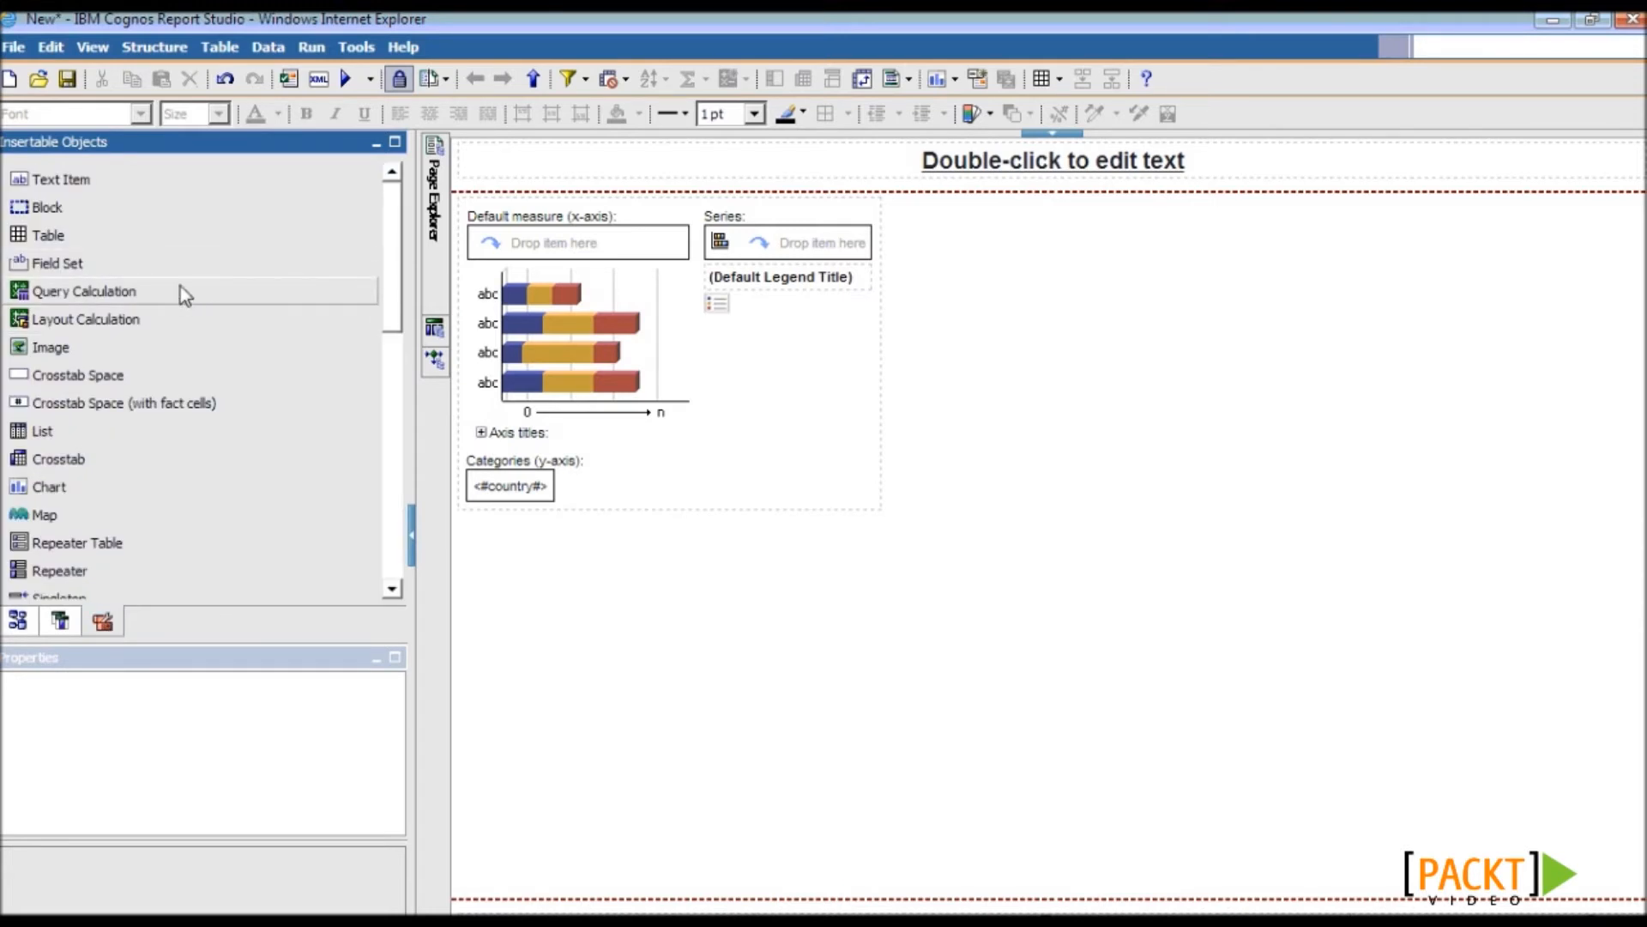
- Replace the chart's default measure with a Sales calculation: orderdetails priceEach * quantityOrdered
drag(161, 292, 527, 254)
text(Sales)
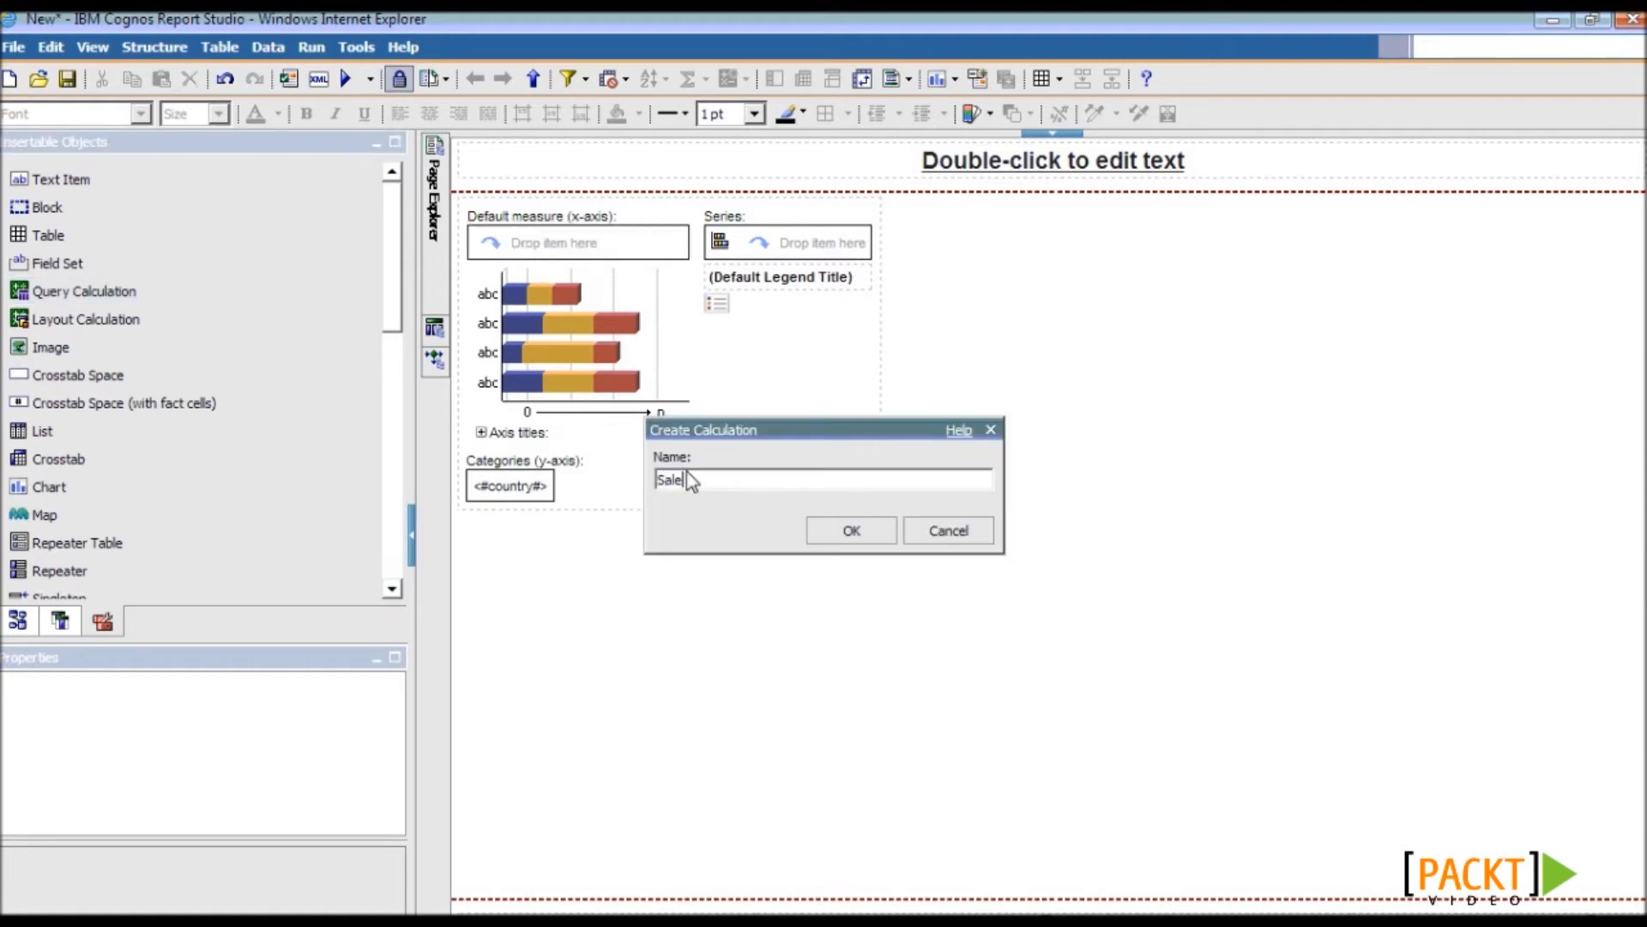
click(849, 533)
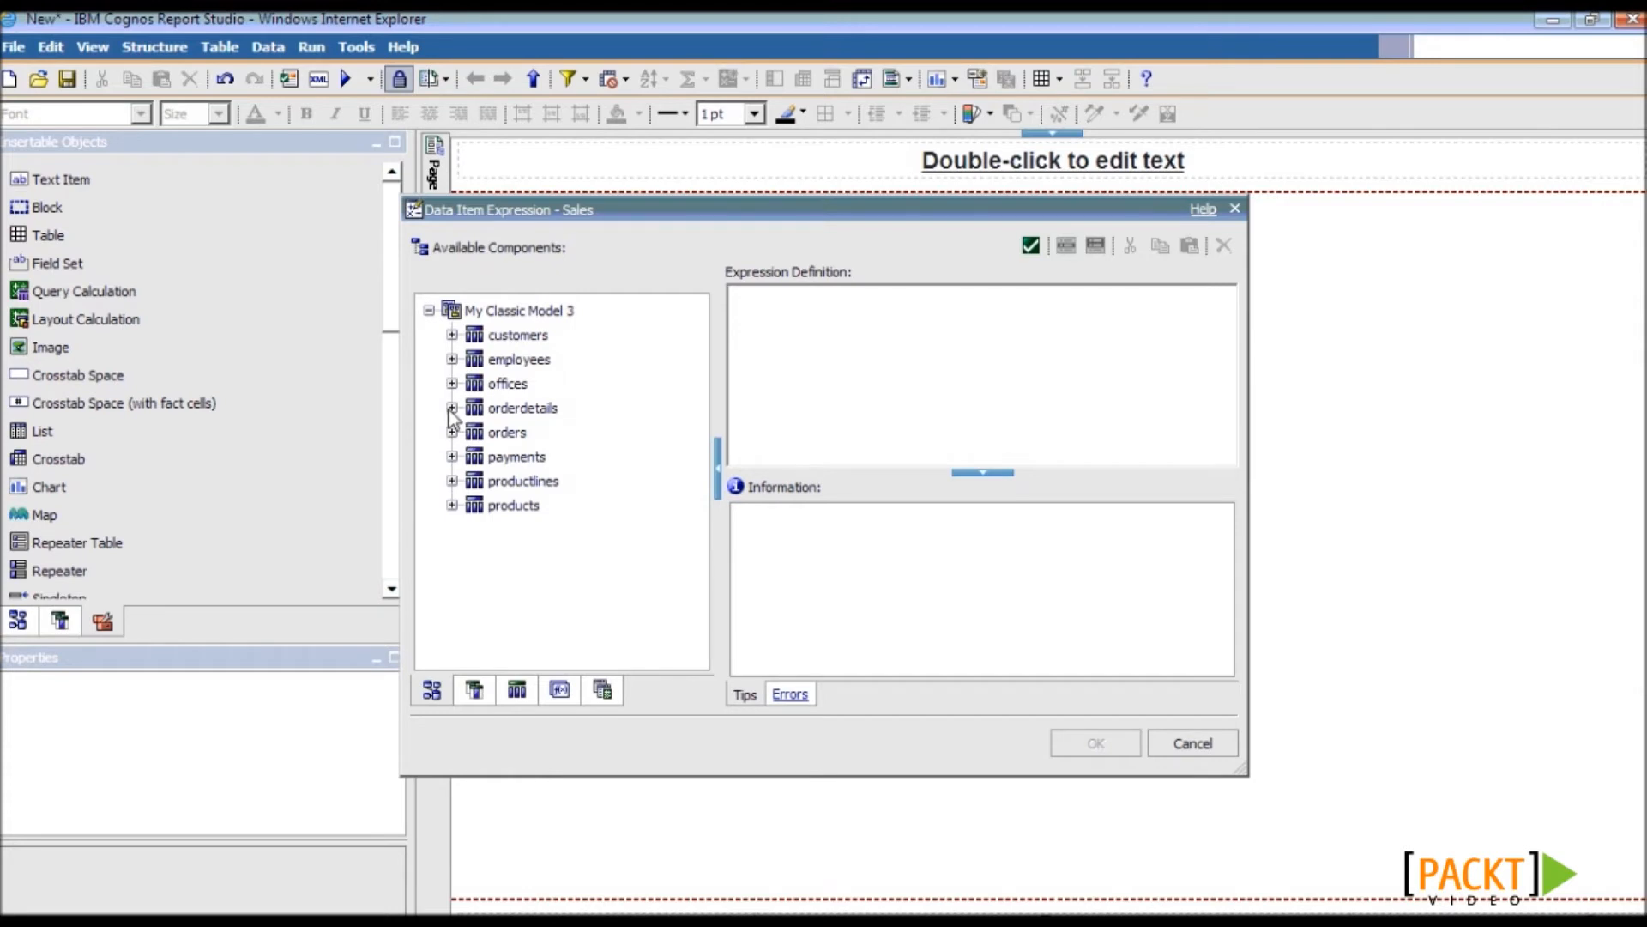
click(453, 408)
drag(538, 506, 879, 390)
text(*)
drag(559, 480, 1106, 378)
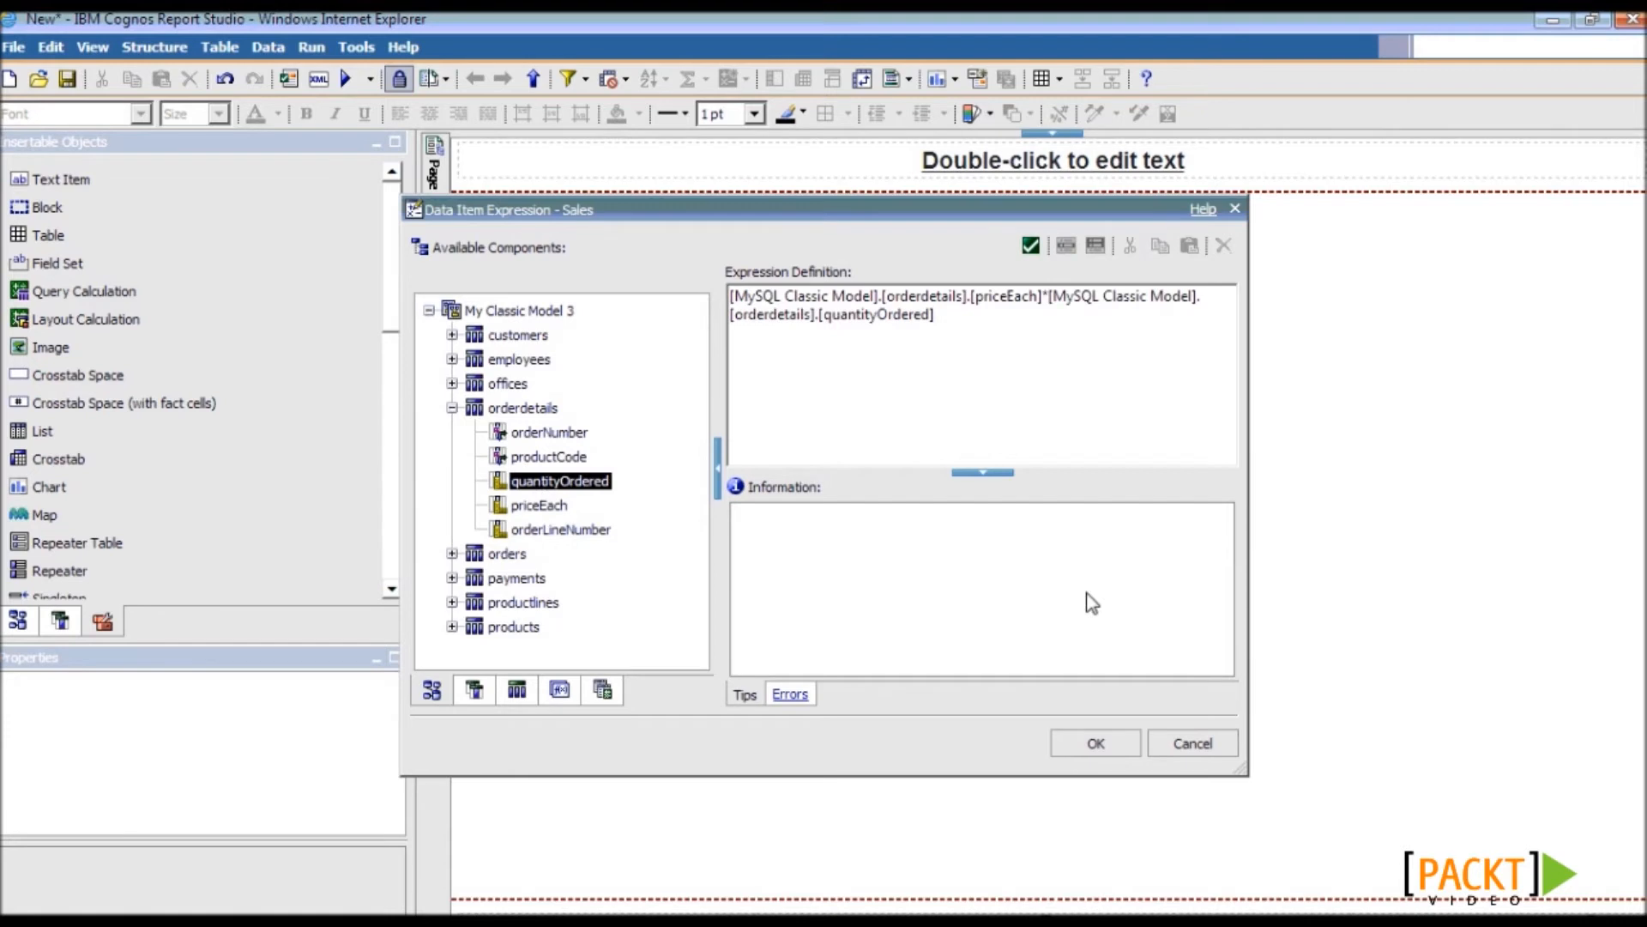
click(1091, 743)
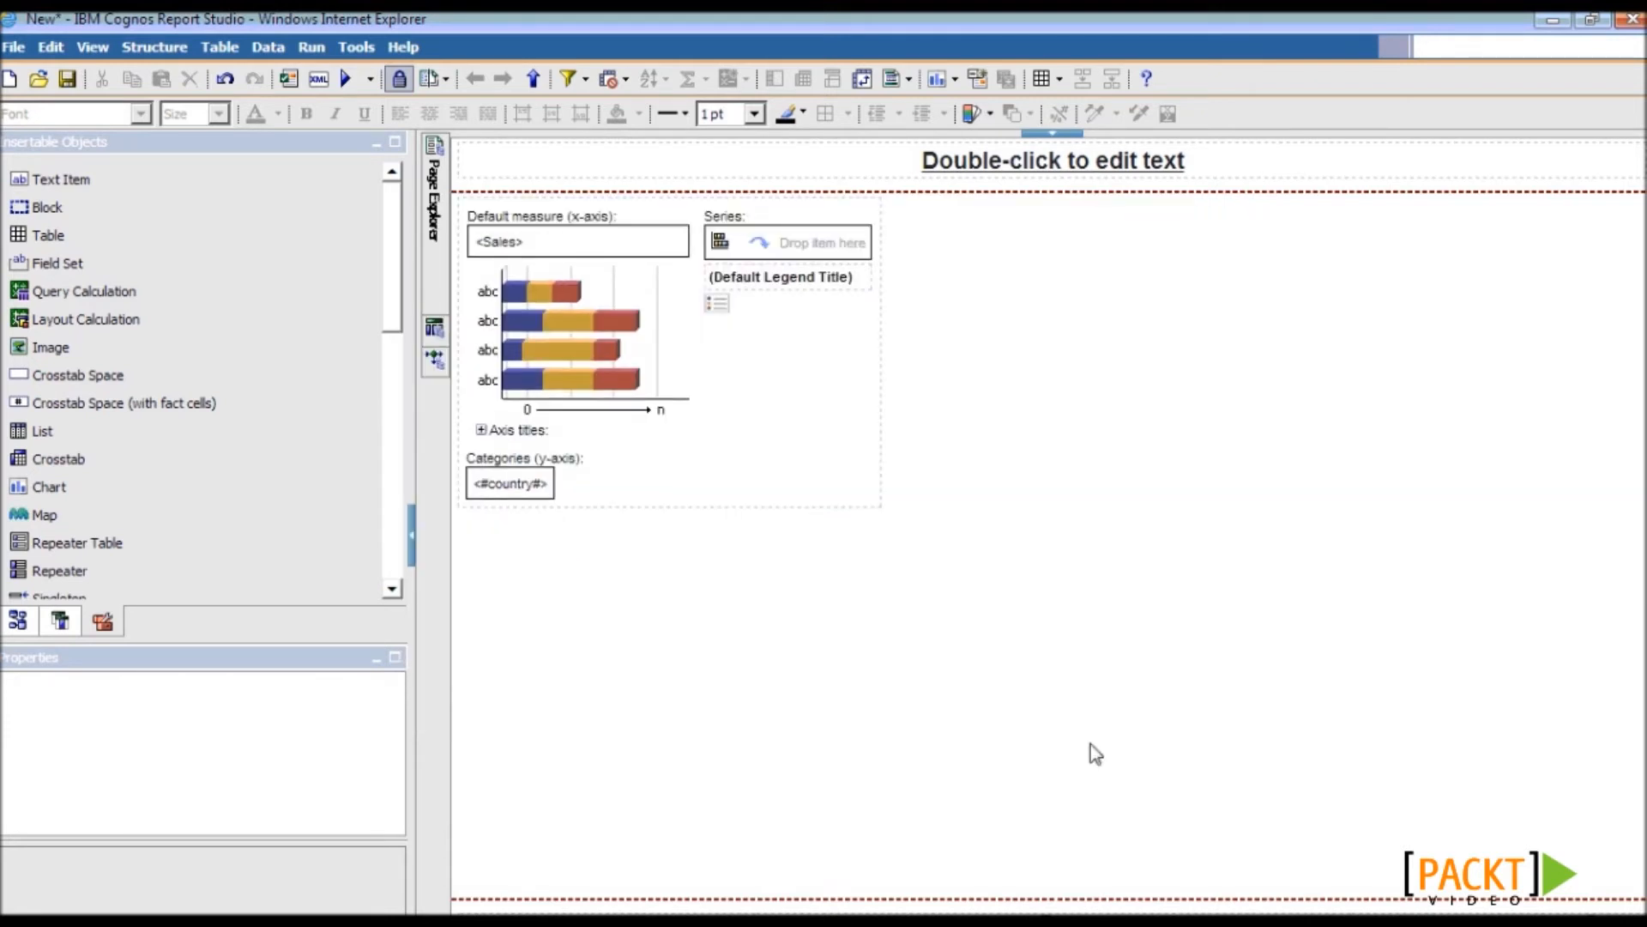
click(18, 622)
- Split the chart into series by products' productLine
click(36, 405)
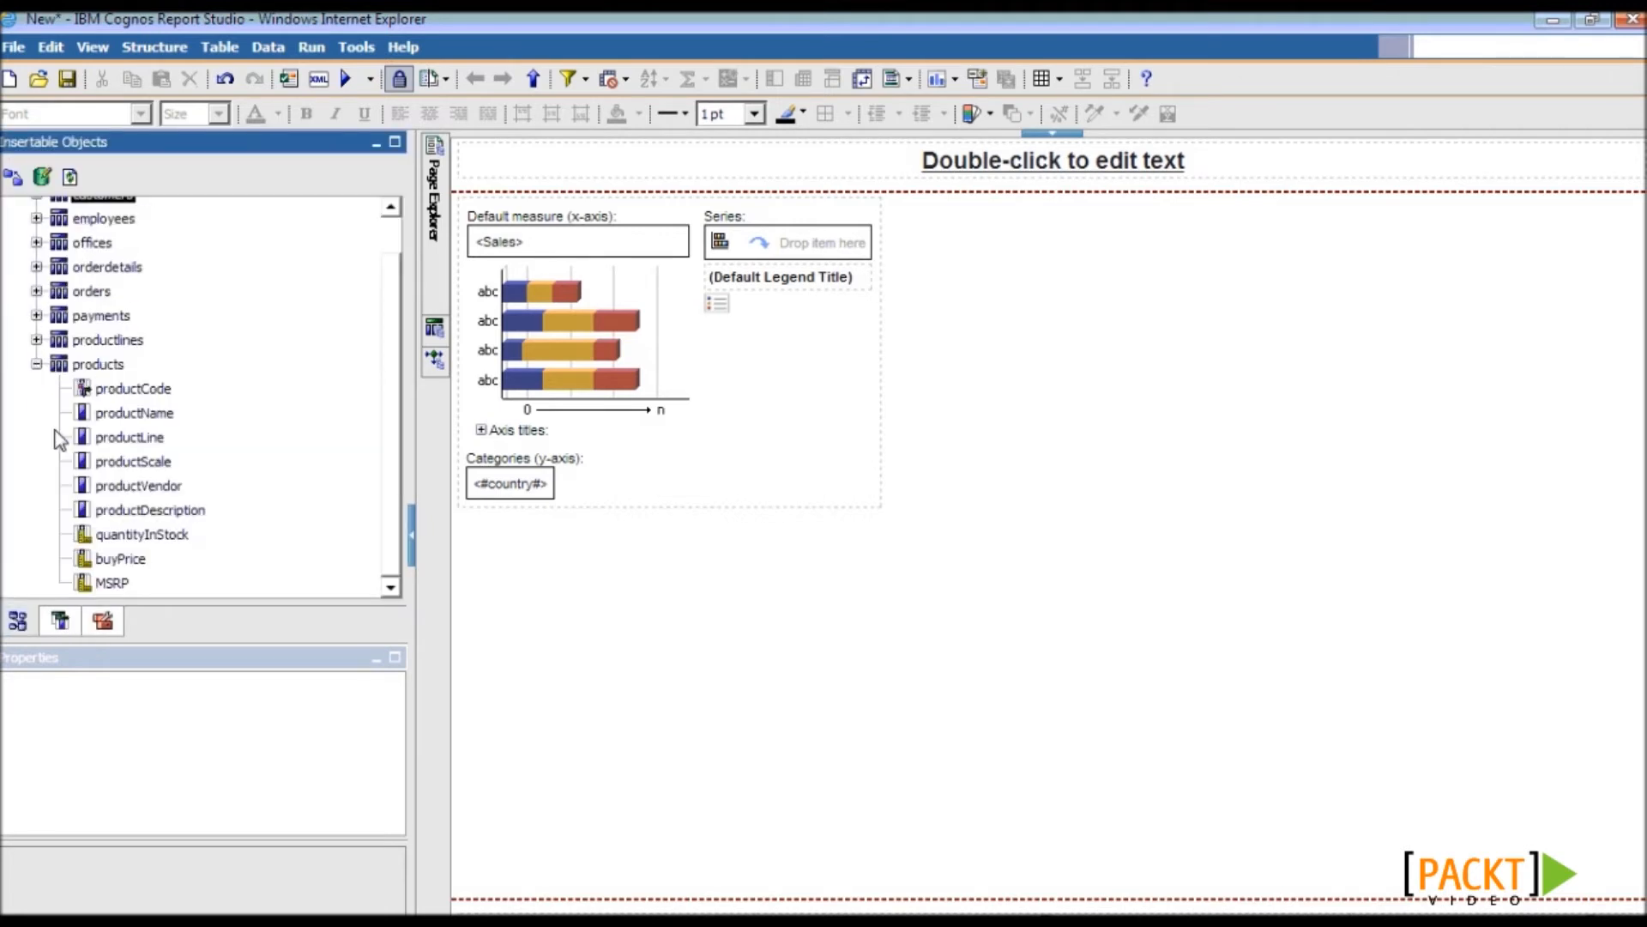
drag(128, 437, 764, 253)
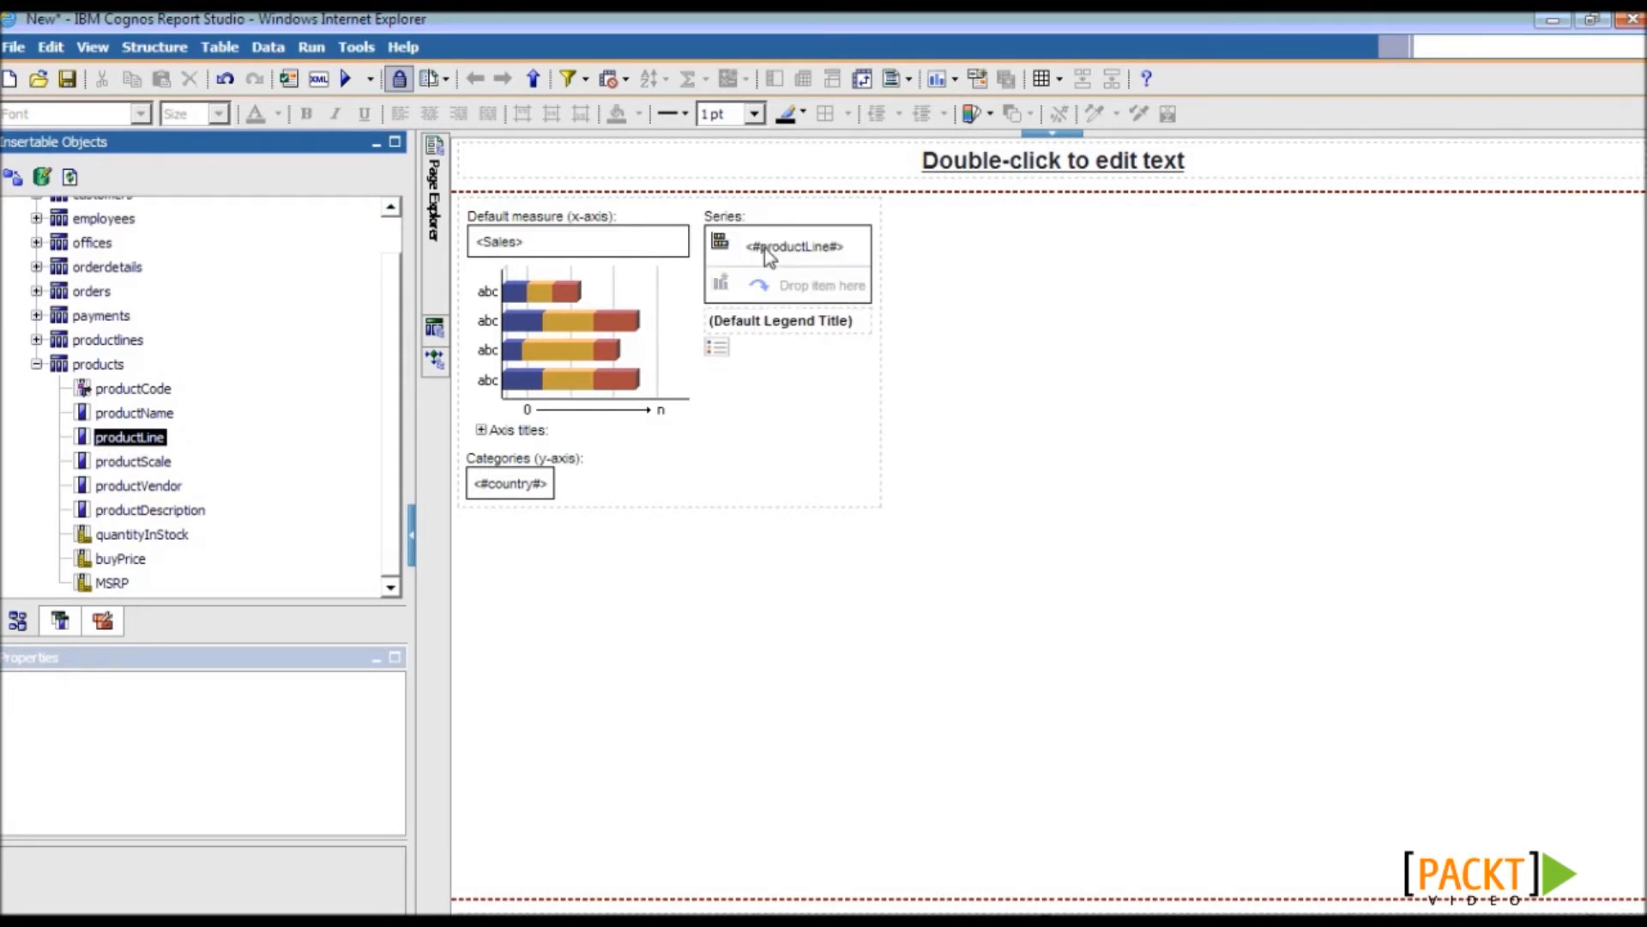
click(851, 381)
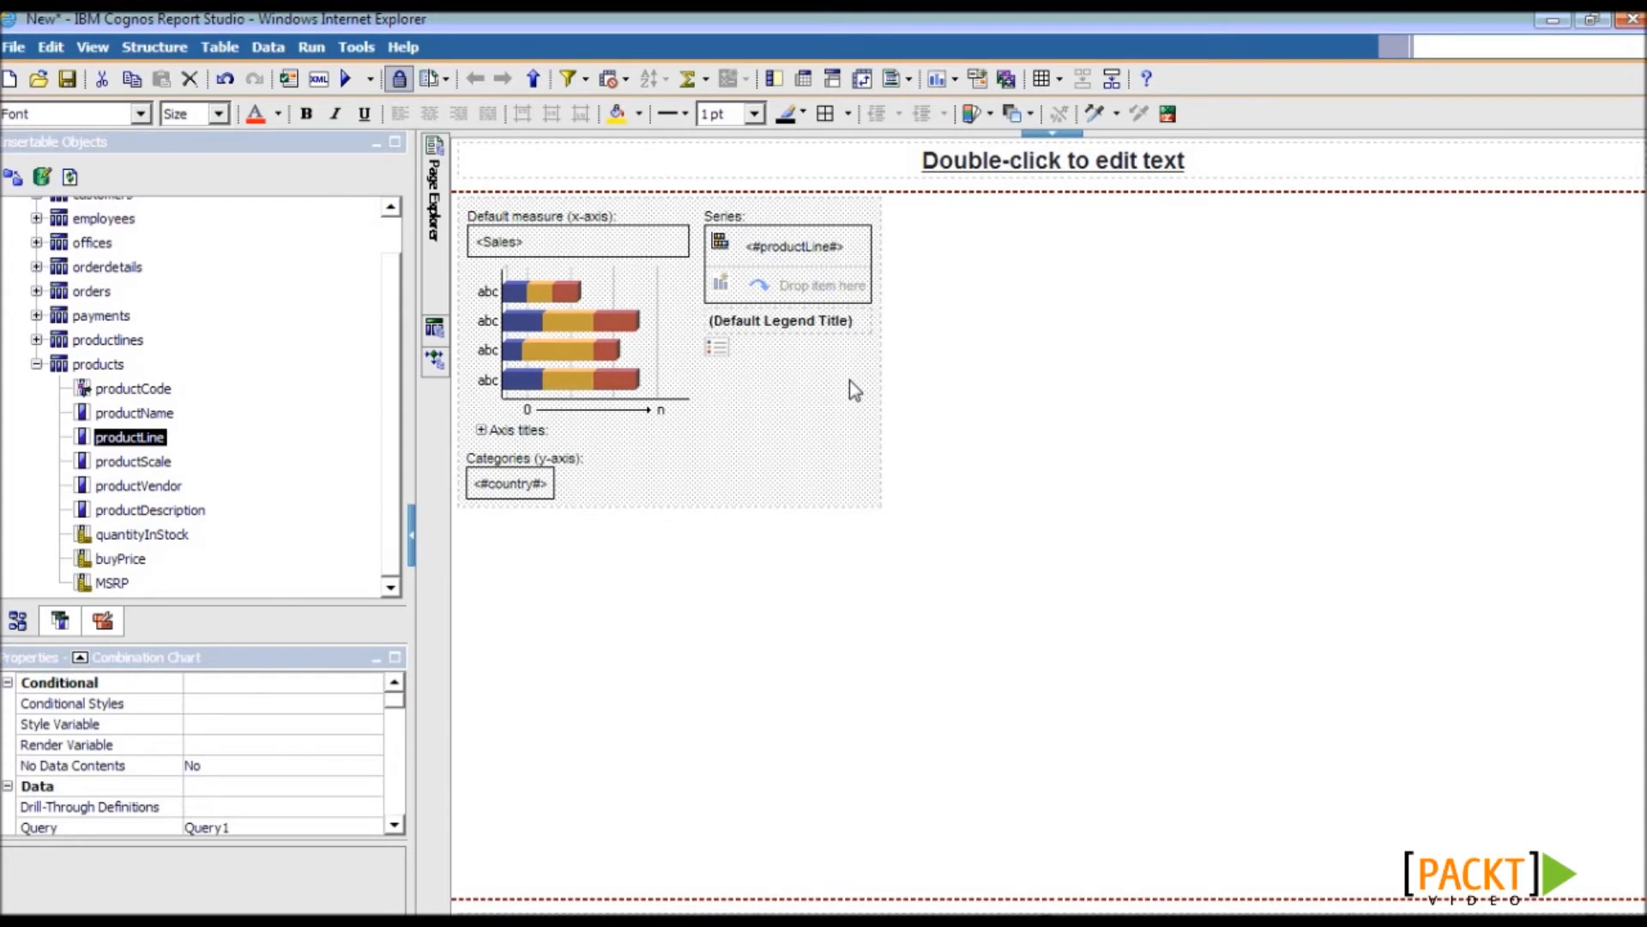
- Open the chart's Size & Overflow settings and set the height to 600 px
drag(287, 647, 325, 503)
drag(393, 592, 395, 797)
click(286, 660)
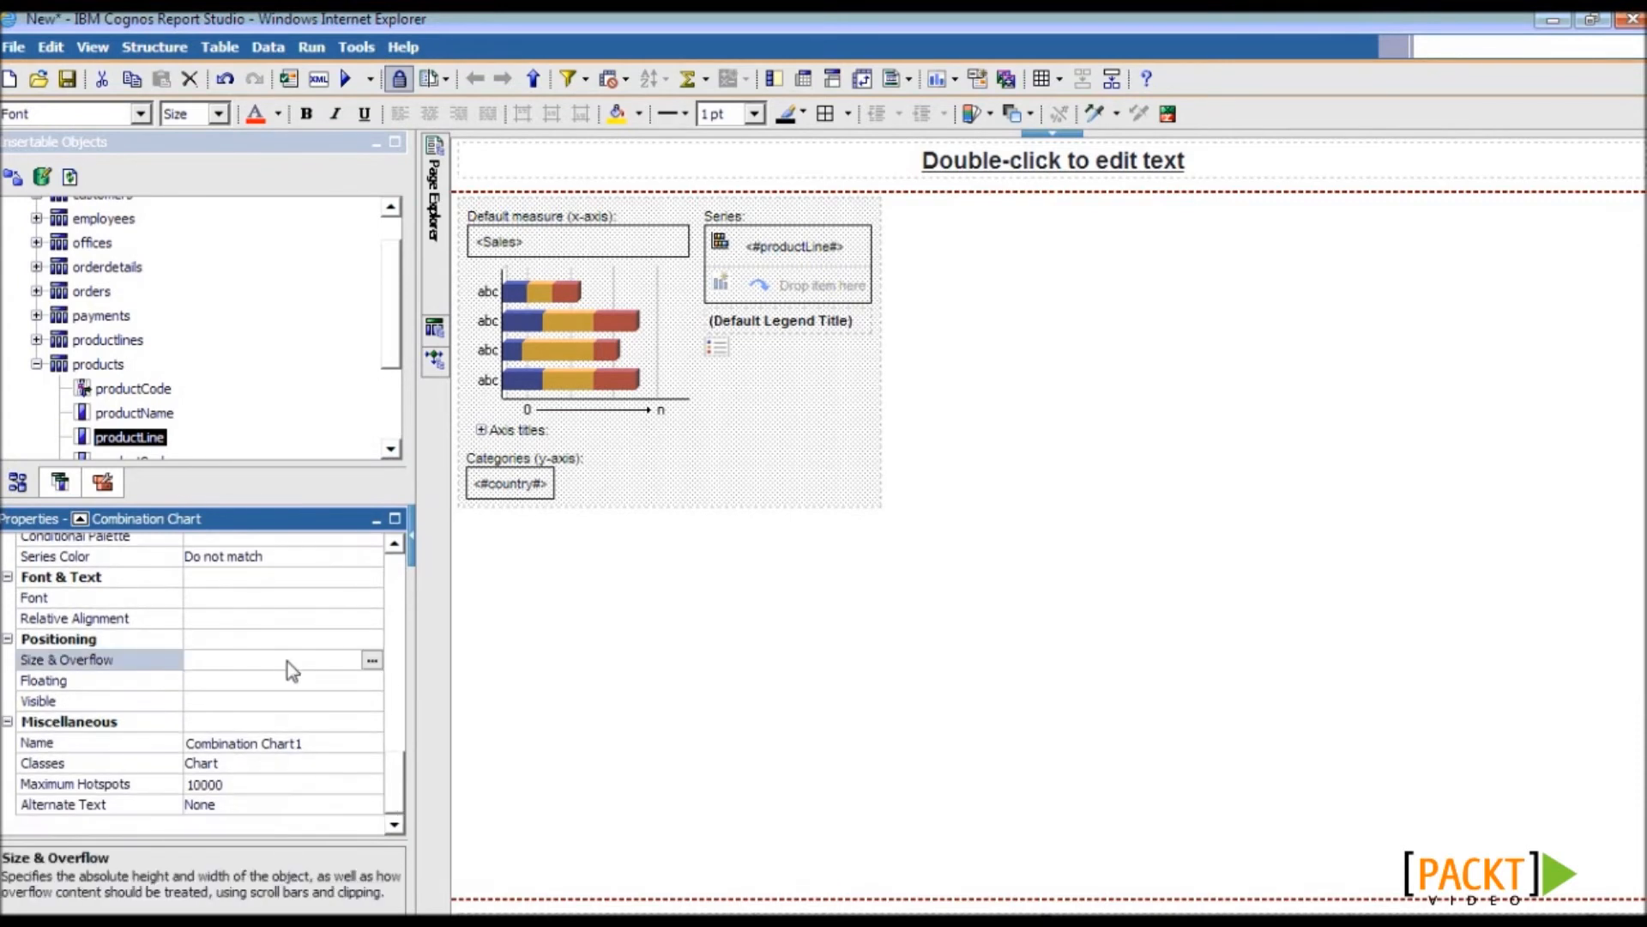
click(371, 659)
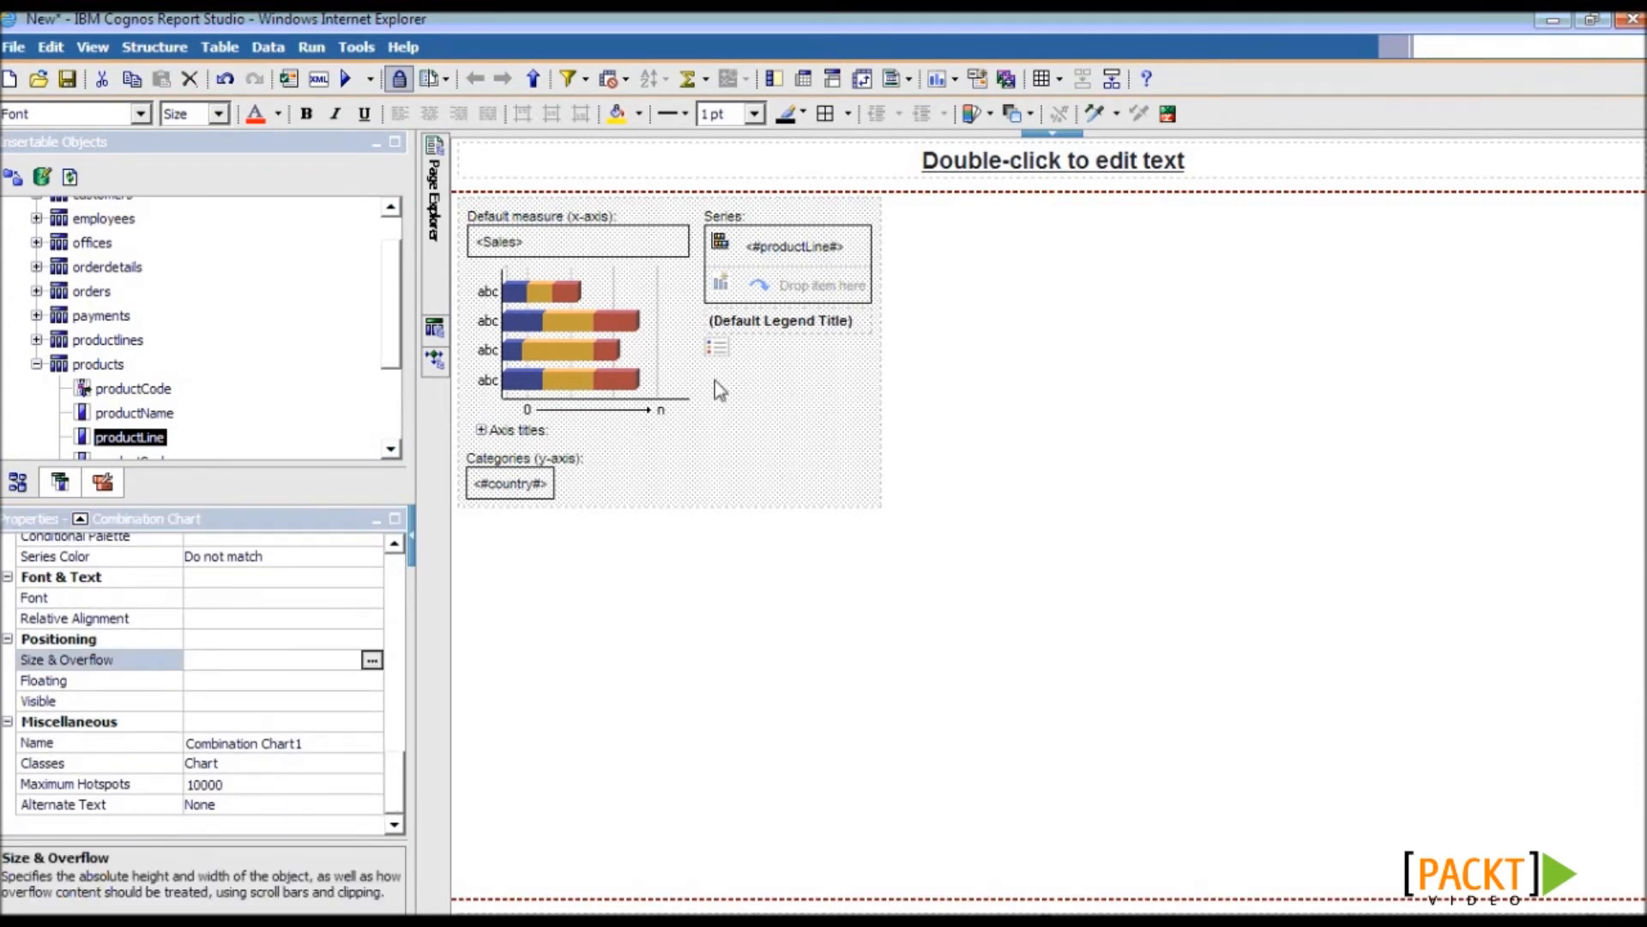
click(718, 425)
text(600)
key(Tab)
- Set the chart width to 800 px and apply the 600 × 800 size
text(800)
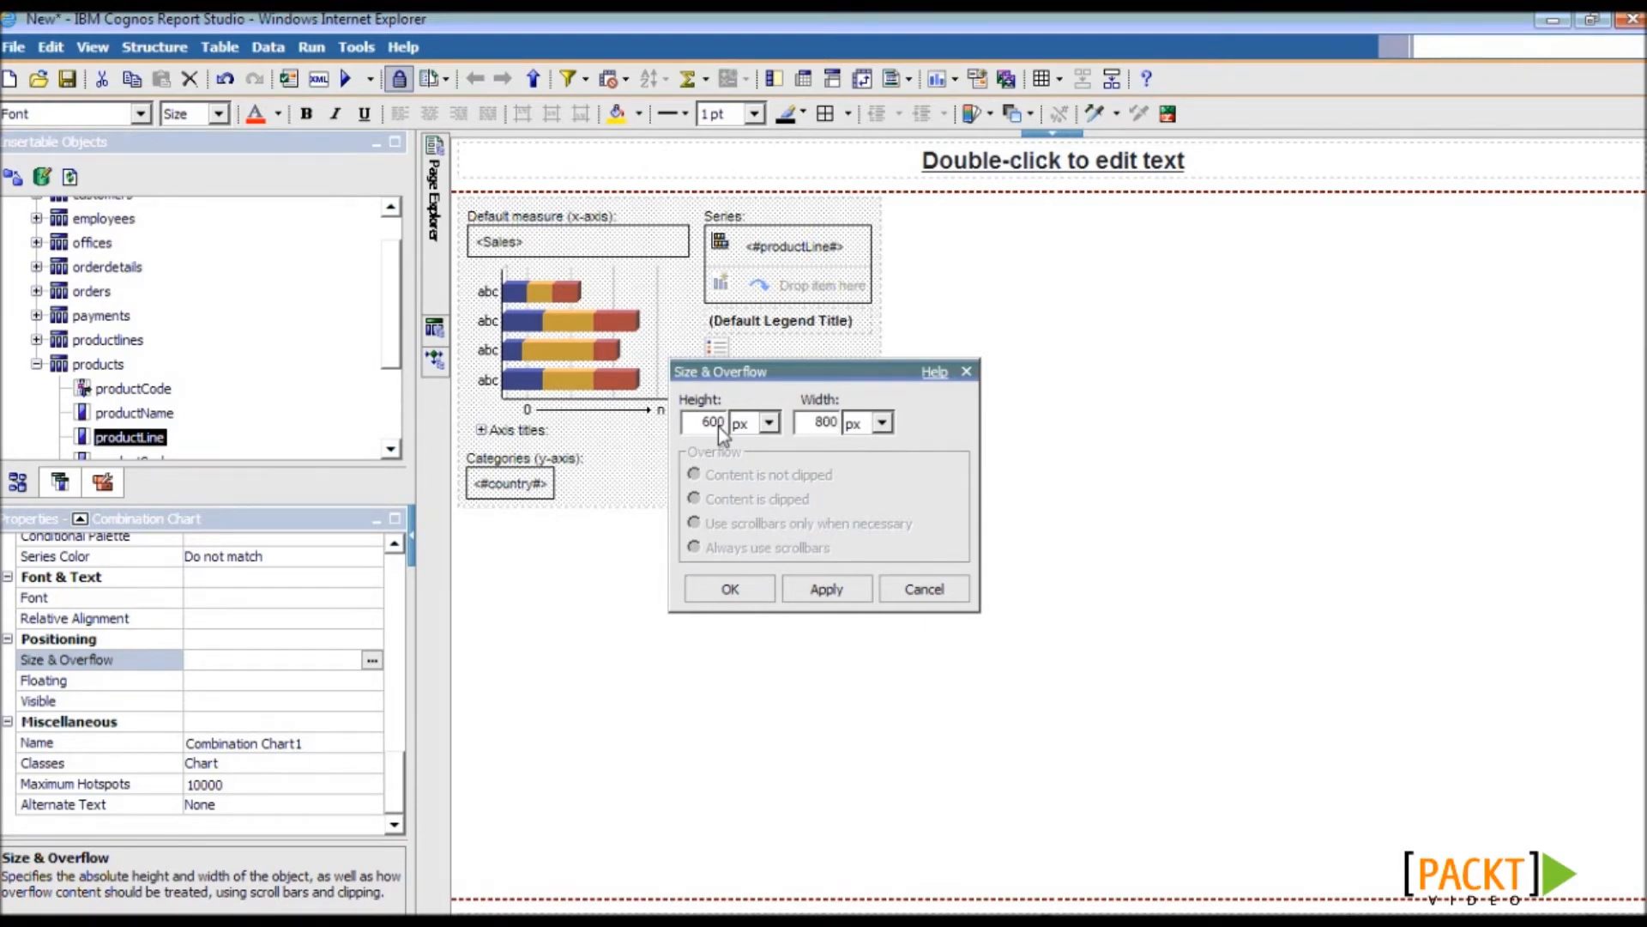
click(731, 589)
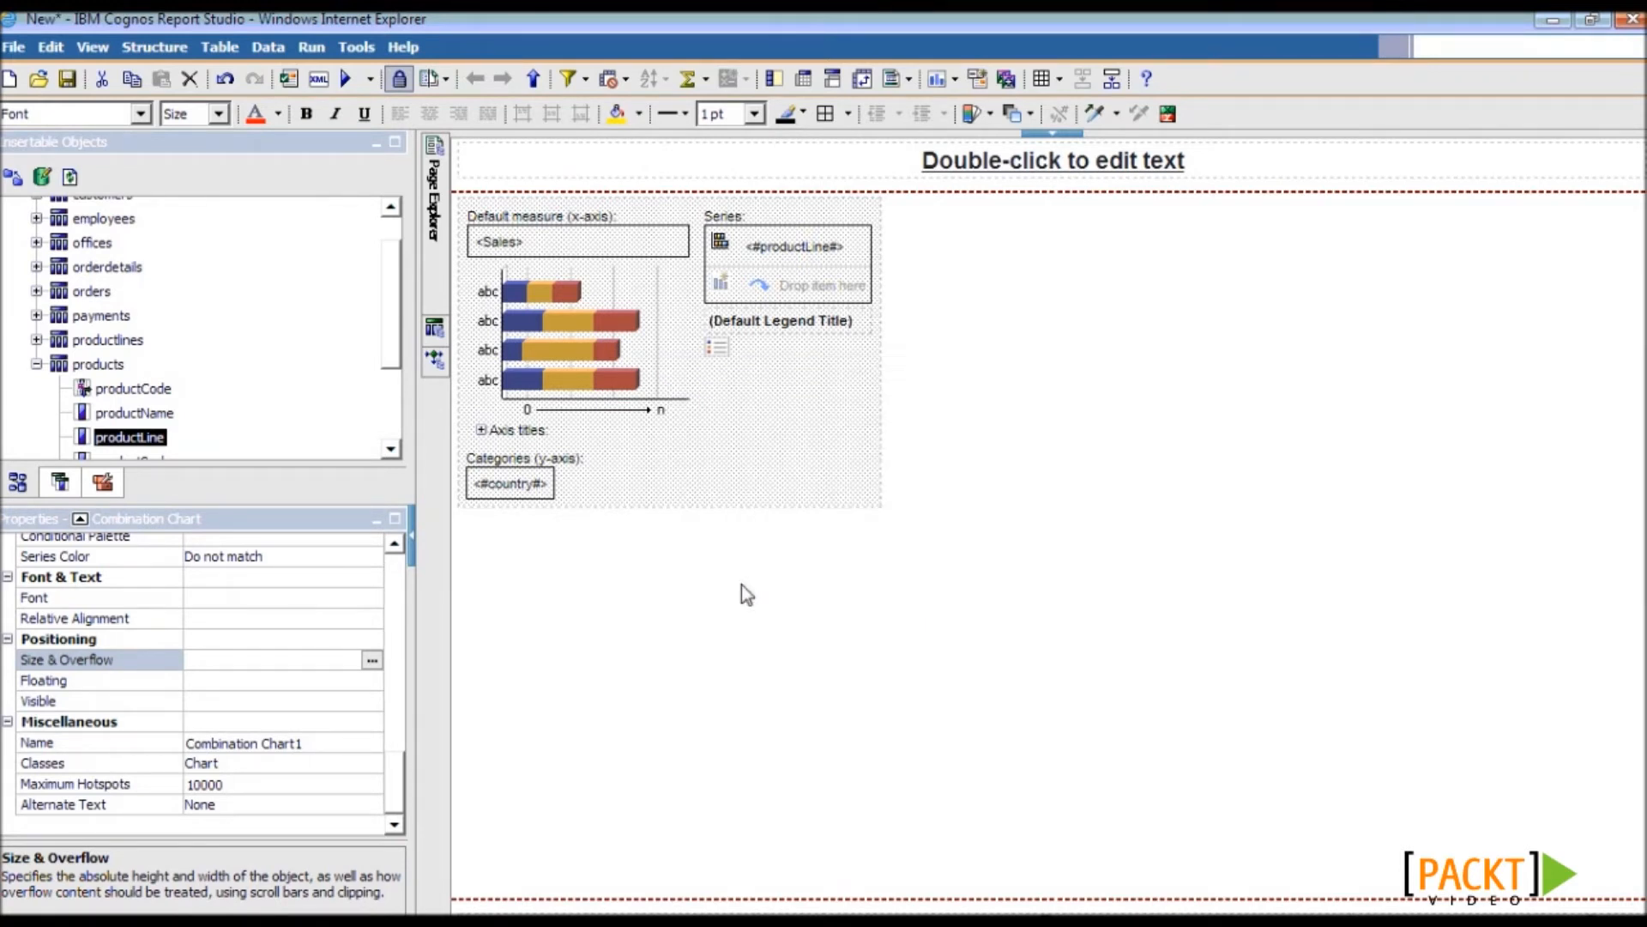
drag(397, 784, 408, 615)
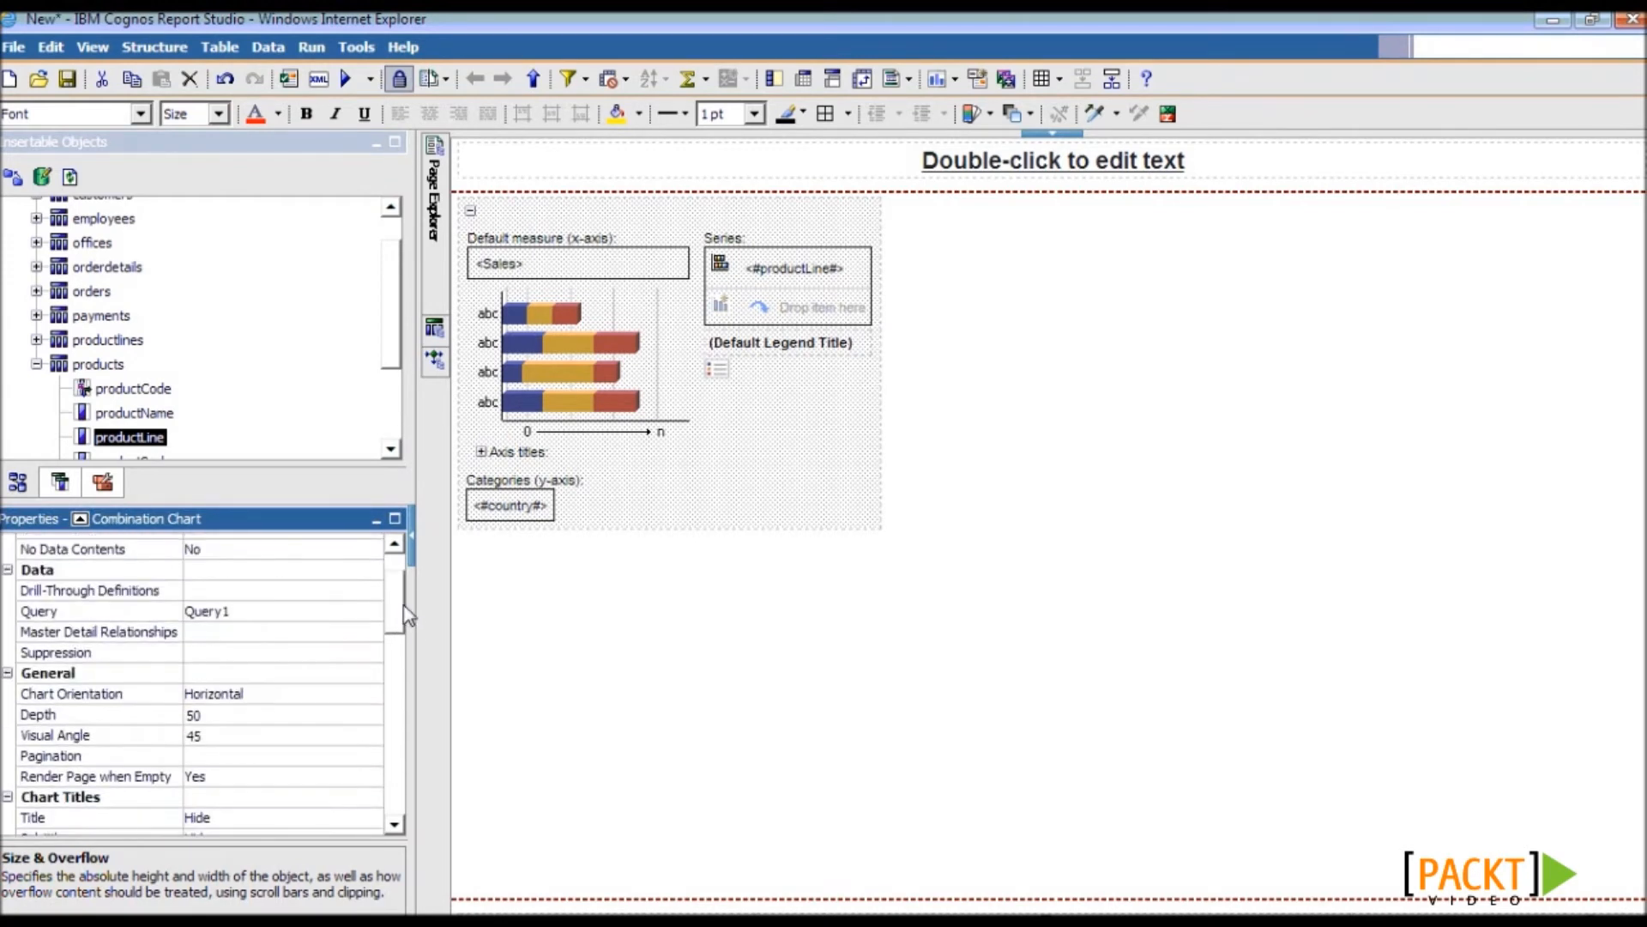
- Save the report over the existing 5.1, then validate it
key(ctrl+s)
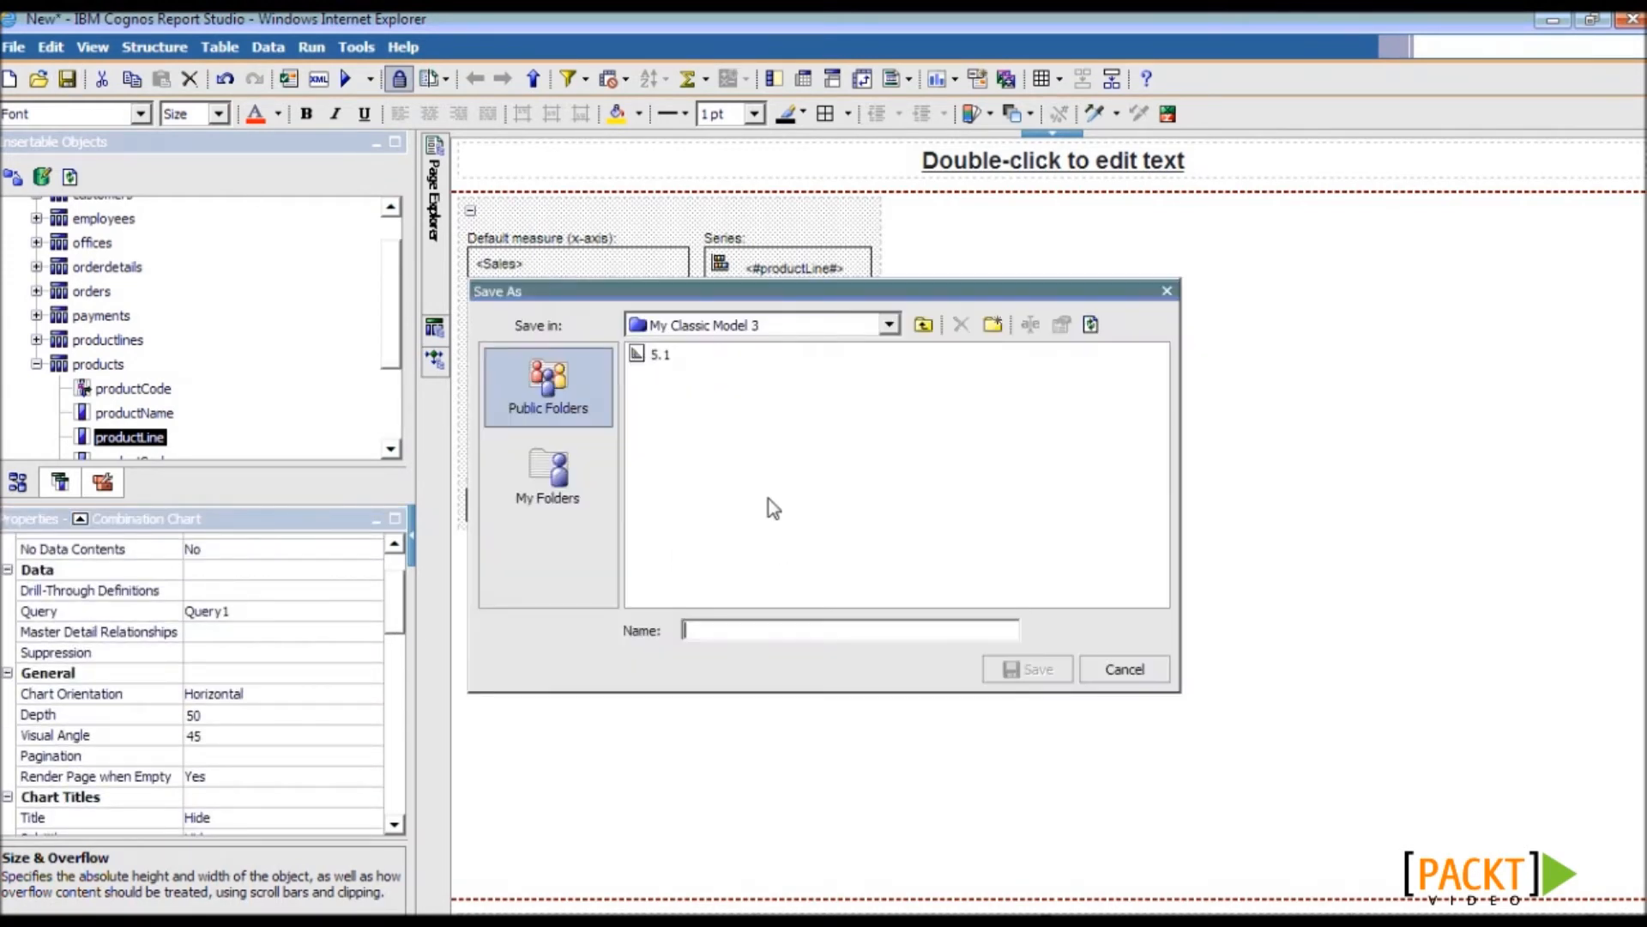
double_click(654, 353)
click(778, 529)
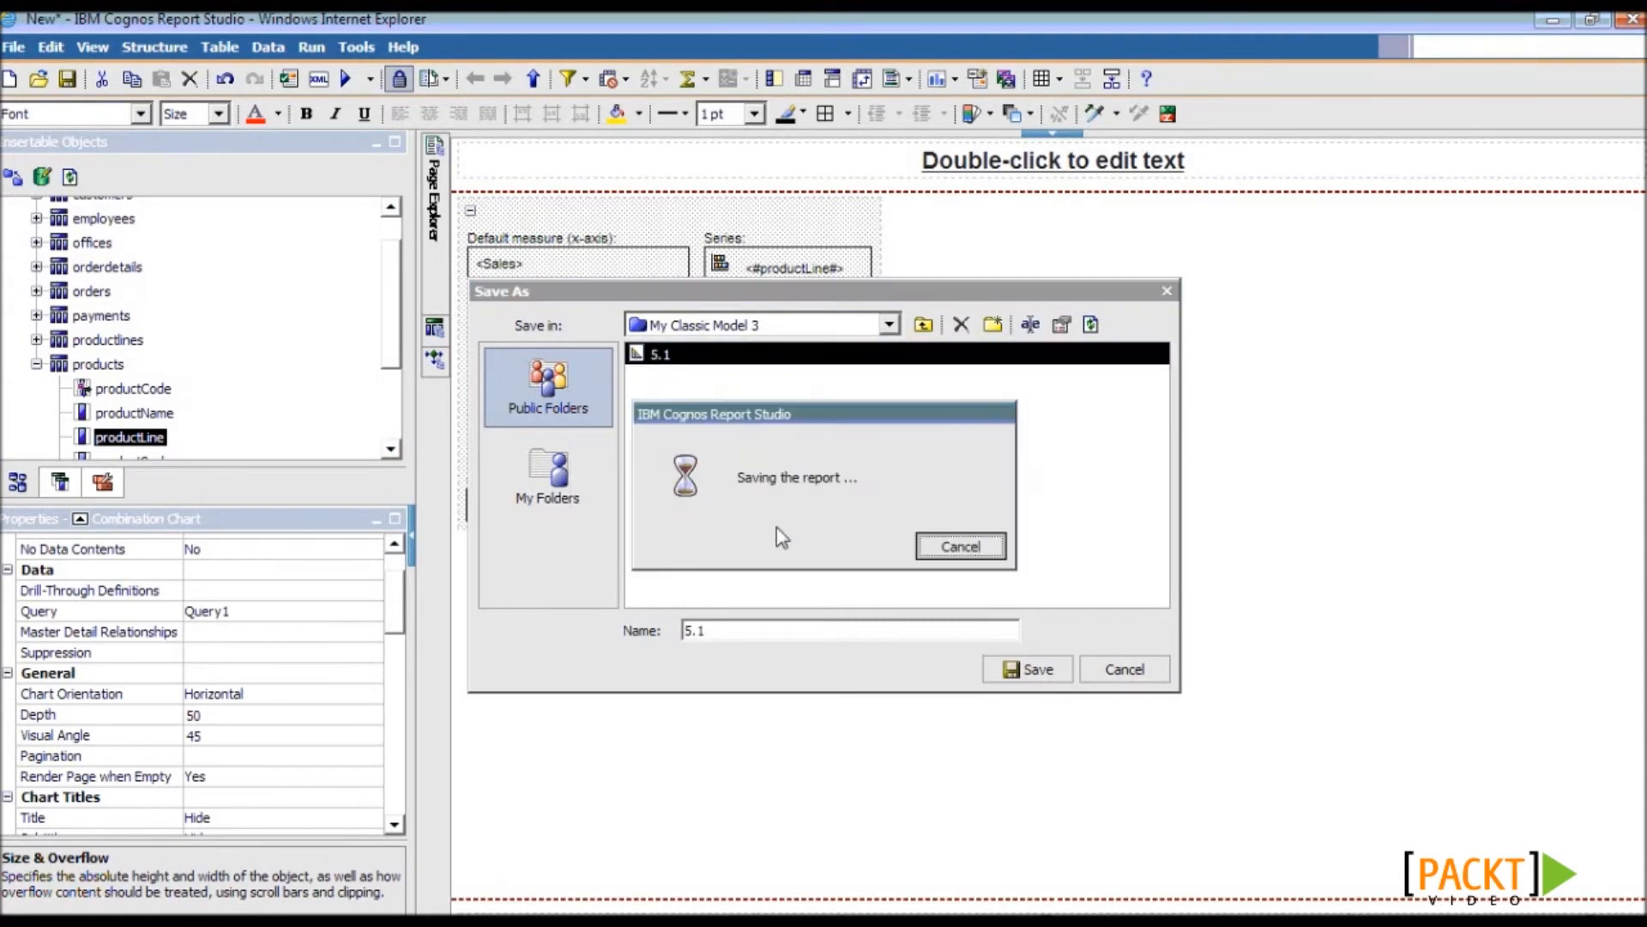
click(290, 80)
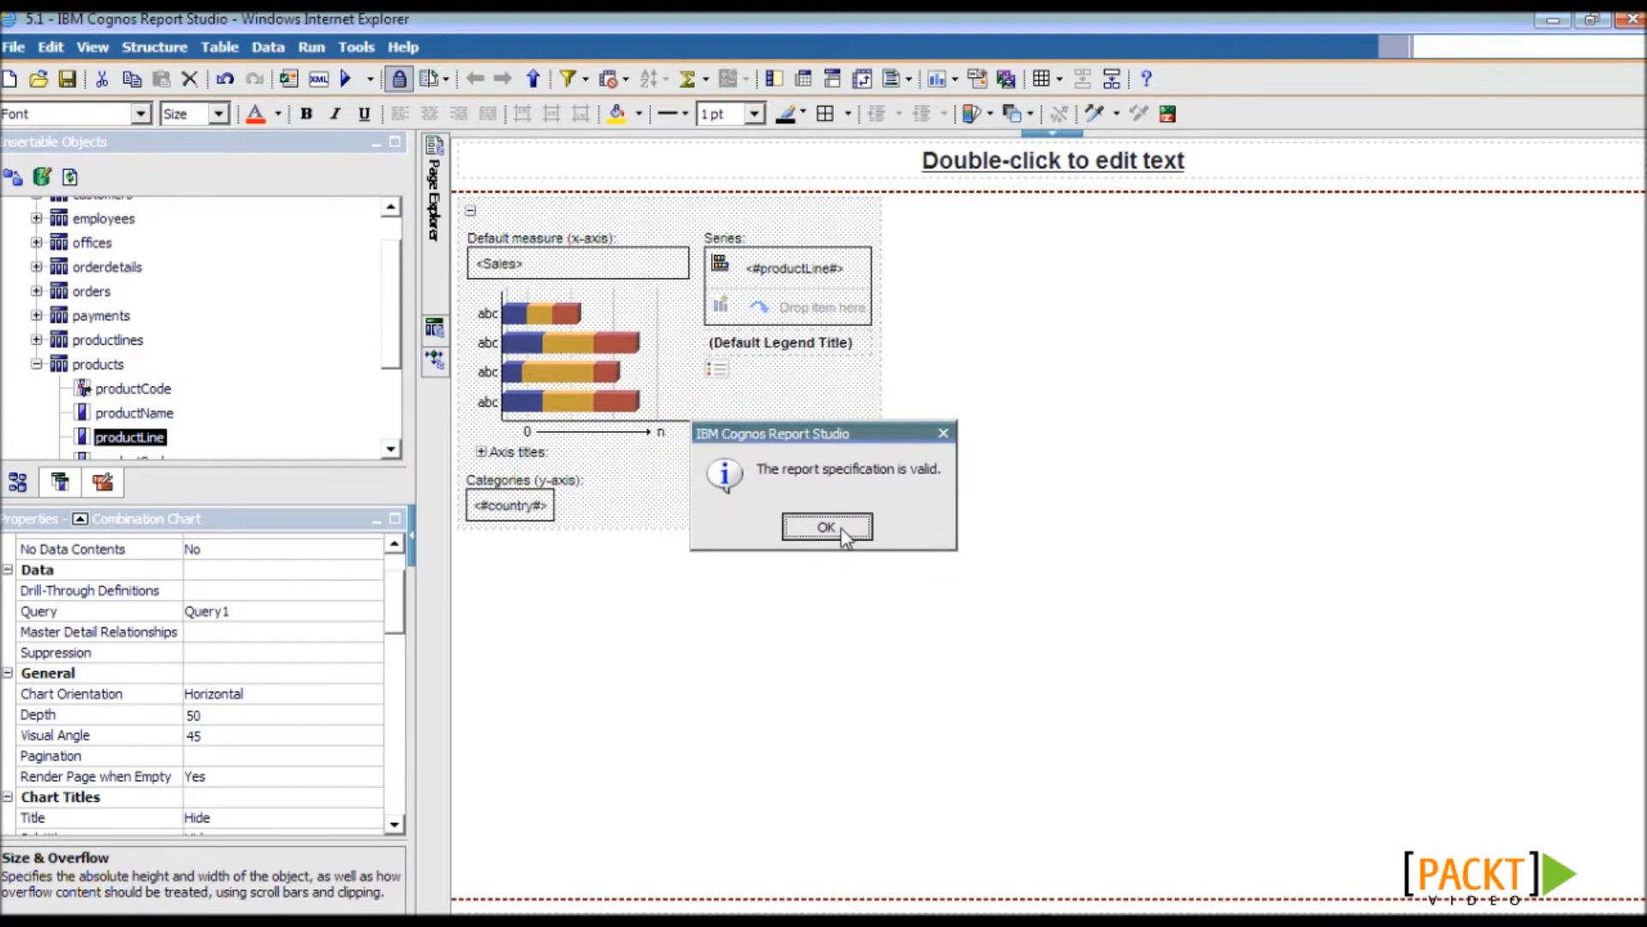
click(837, 526)
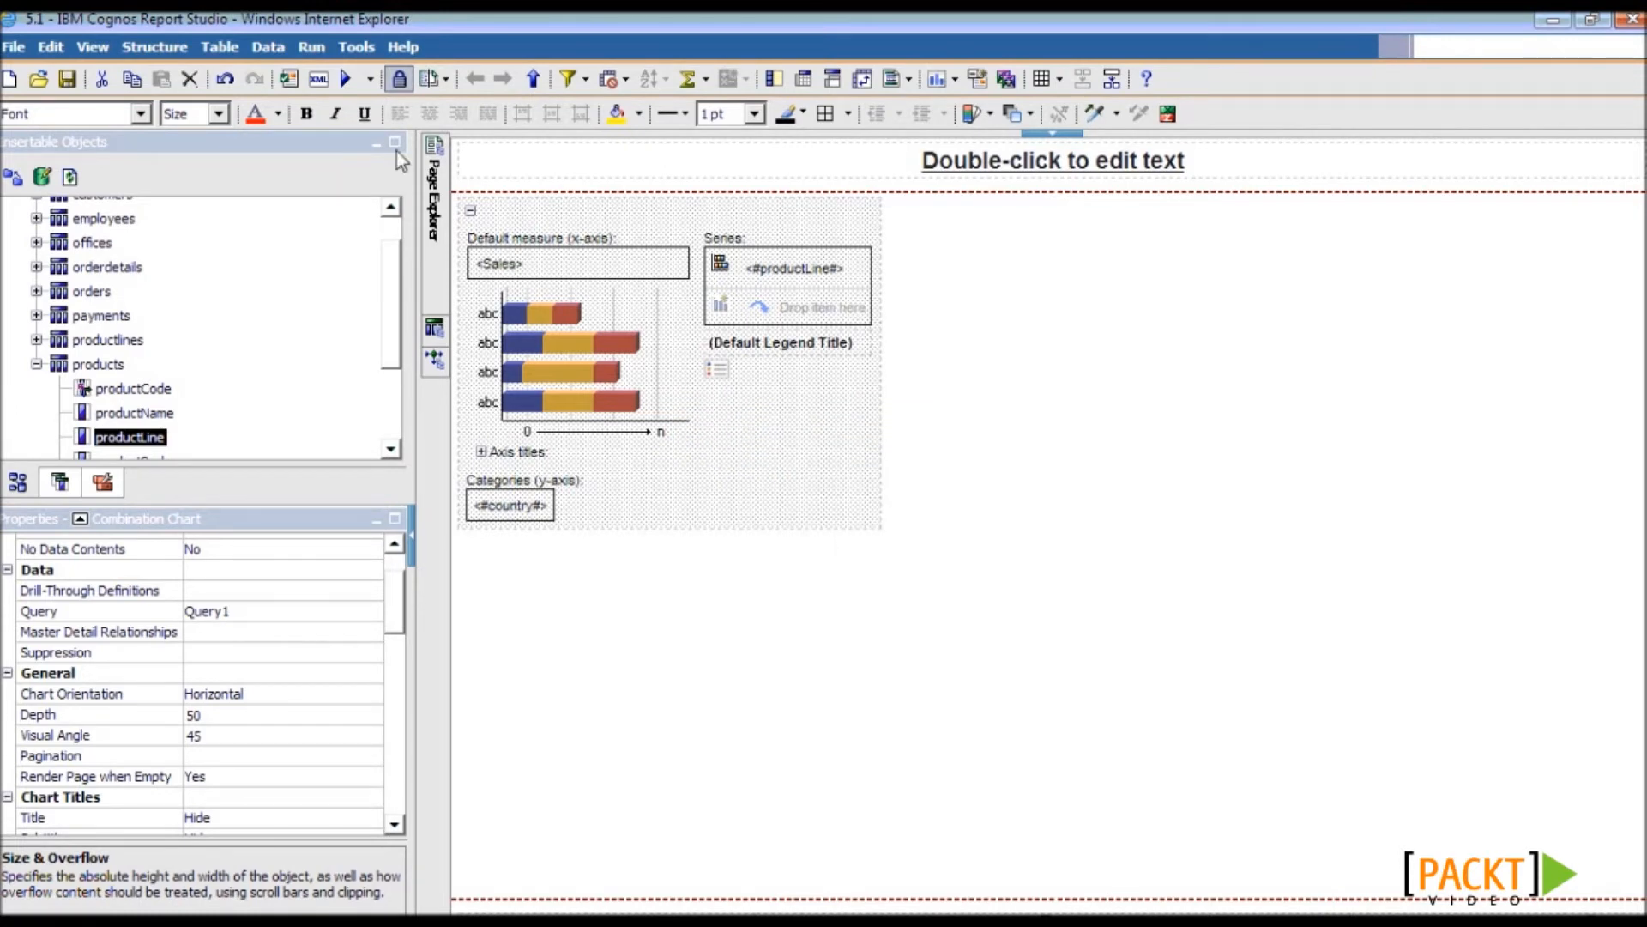
- Run report 5.1 in a maximized Cognos Viewer and view it in PDF format
click(346, 79)
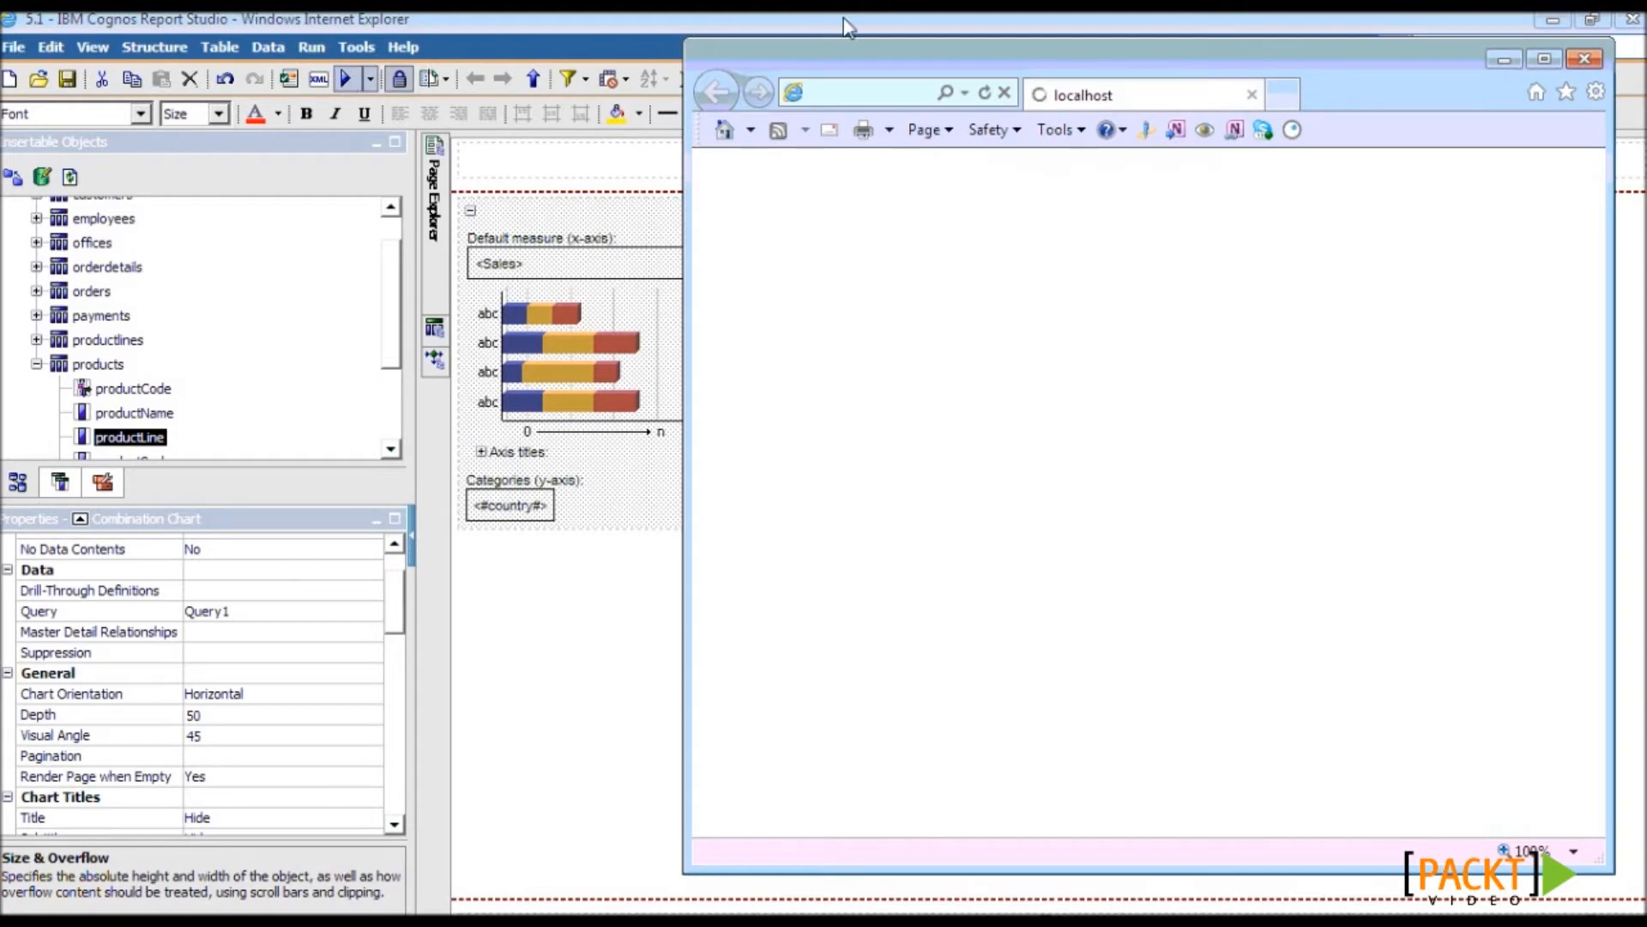
double_click(849, 59)
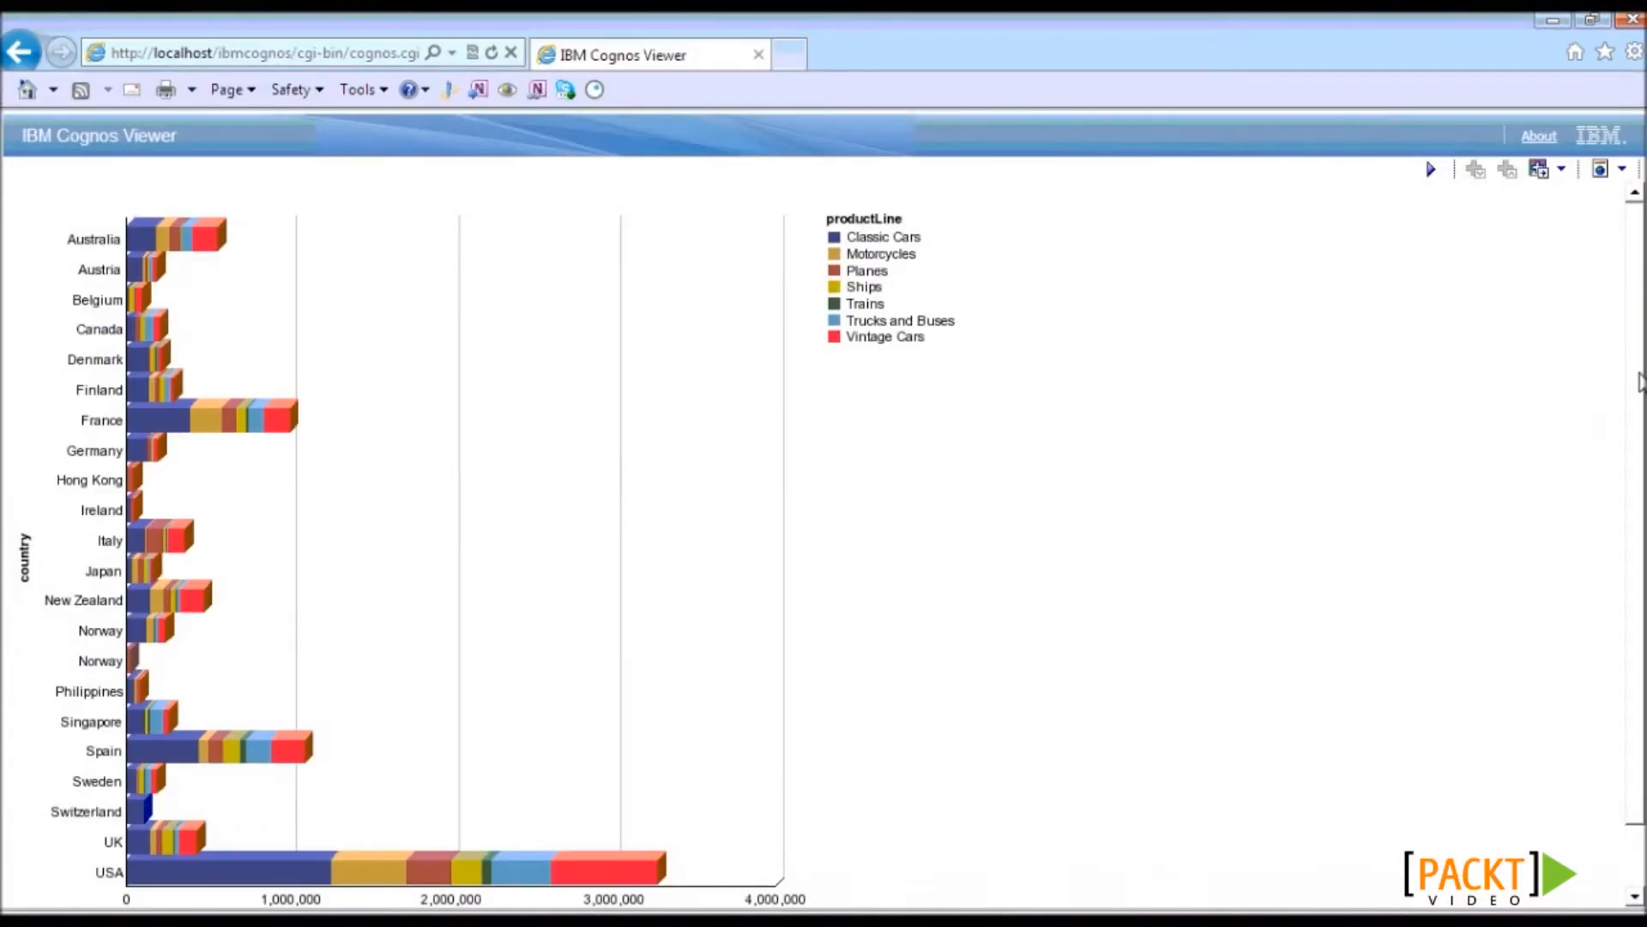
drag(1639, 373, 1644, 446)
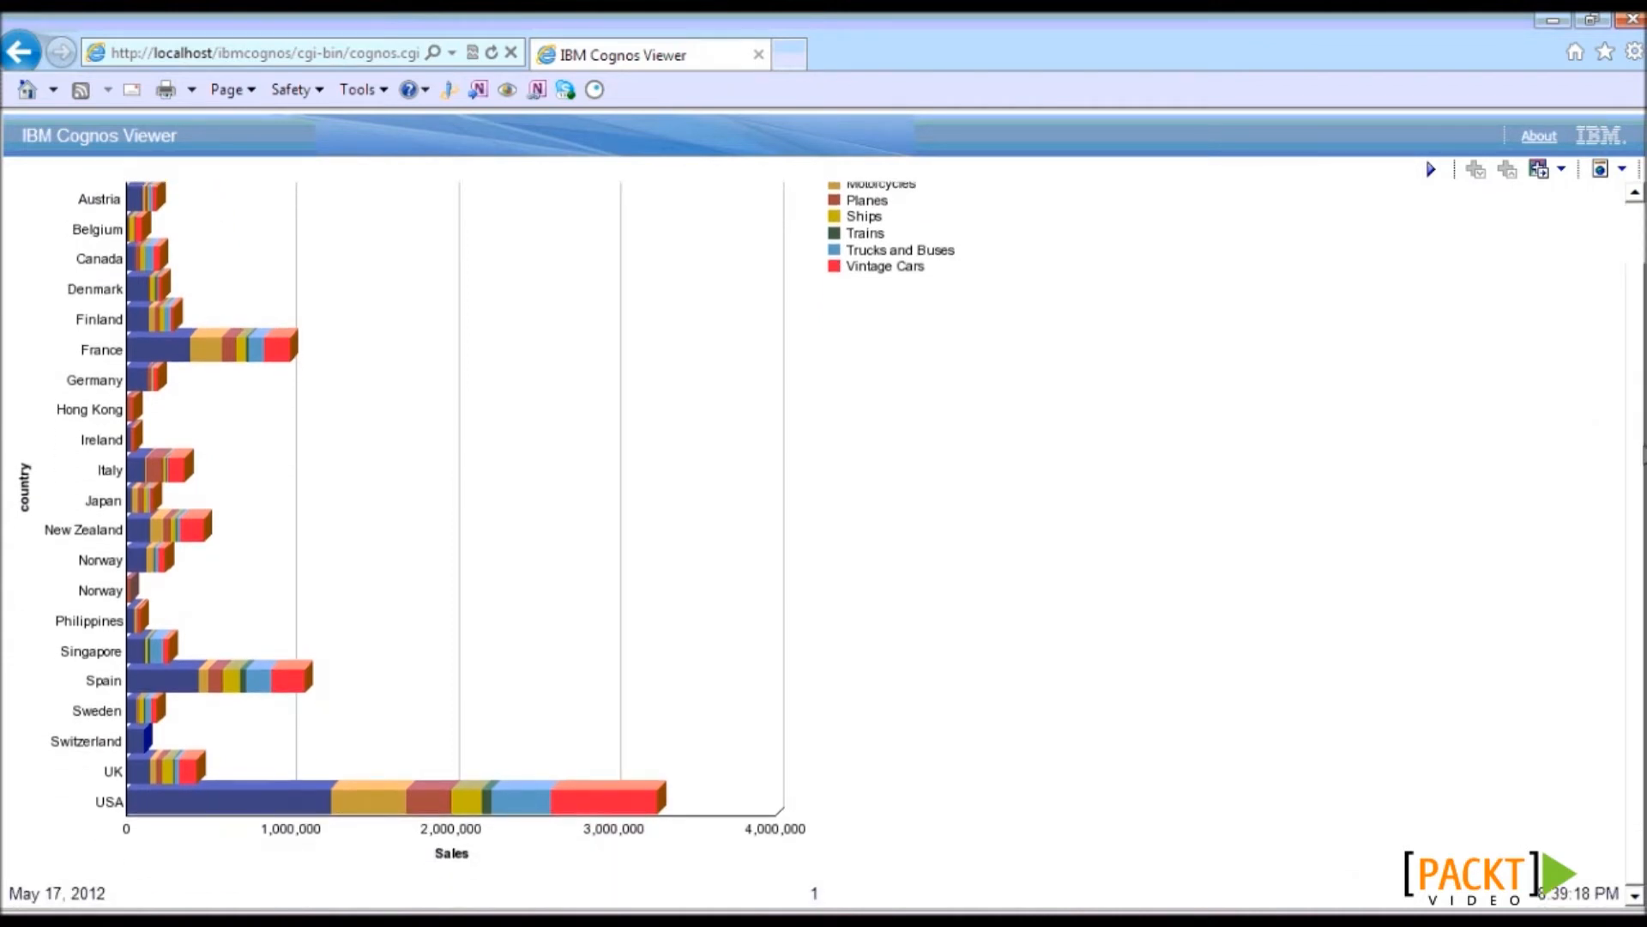
drag(1644, 446, 1641, 405)
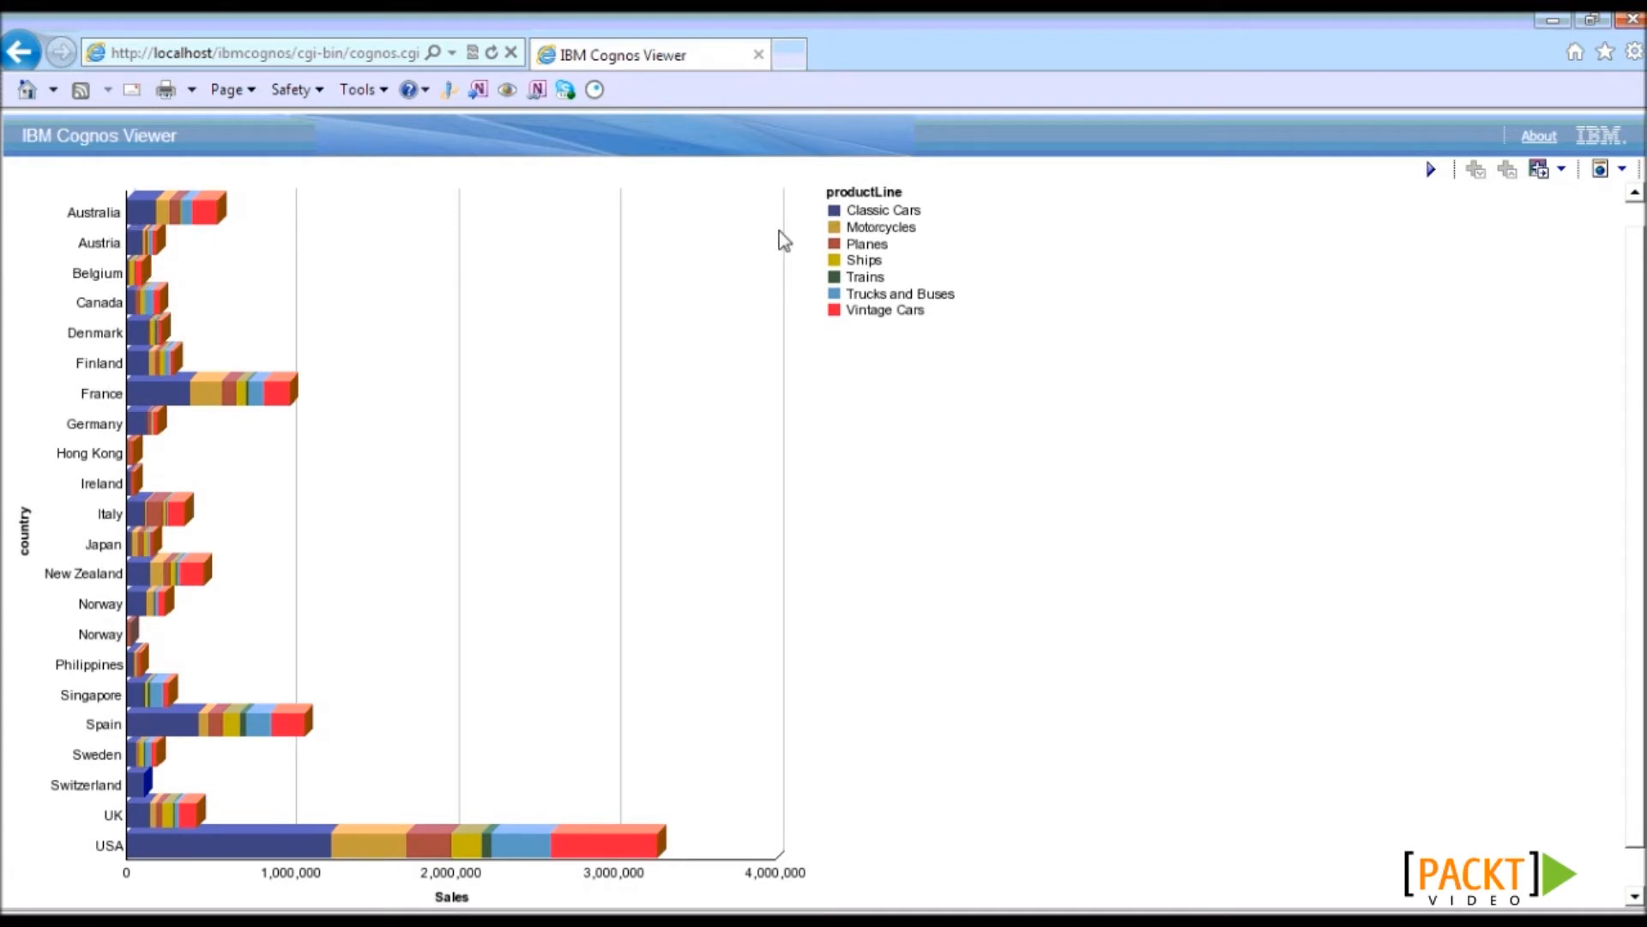
click(1620, 169)
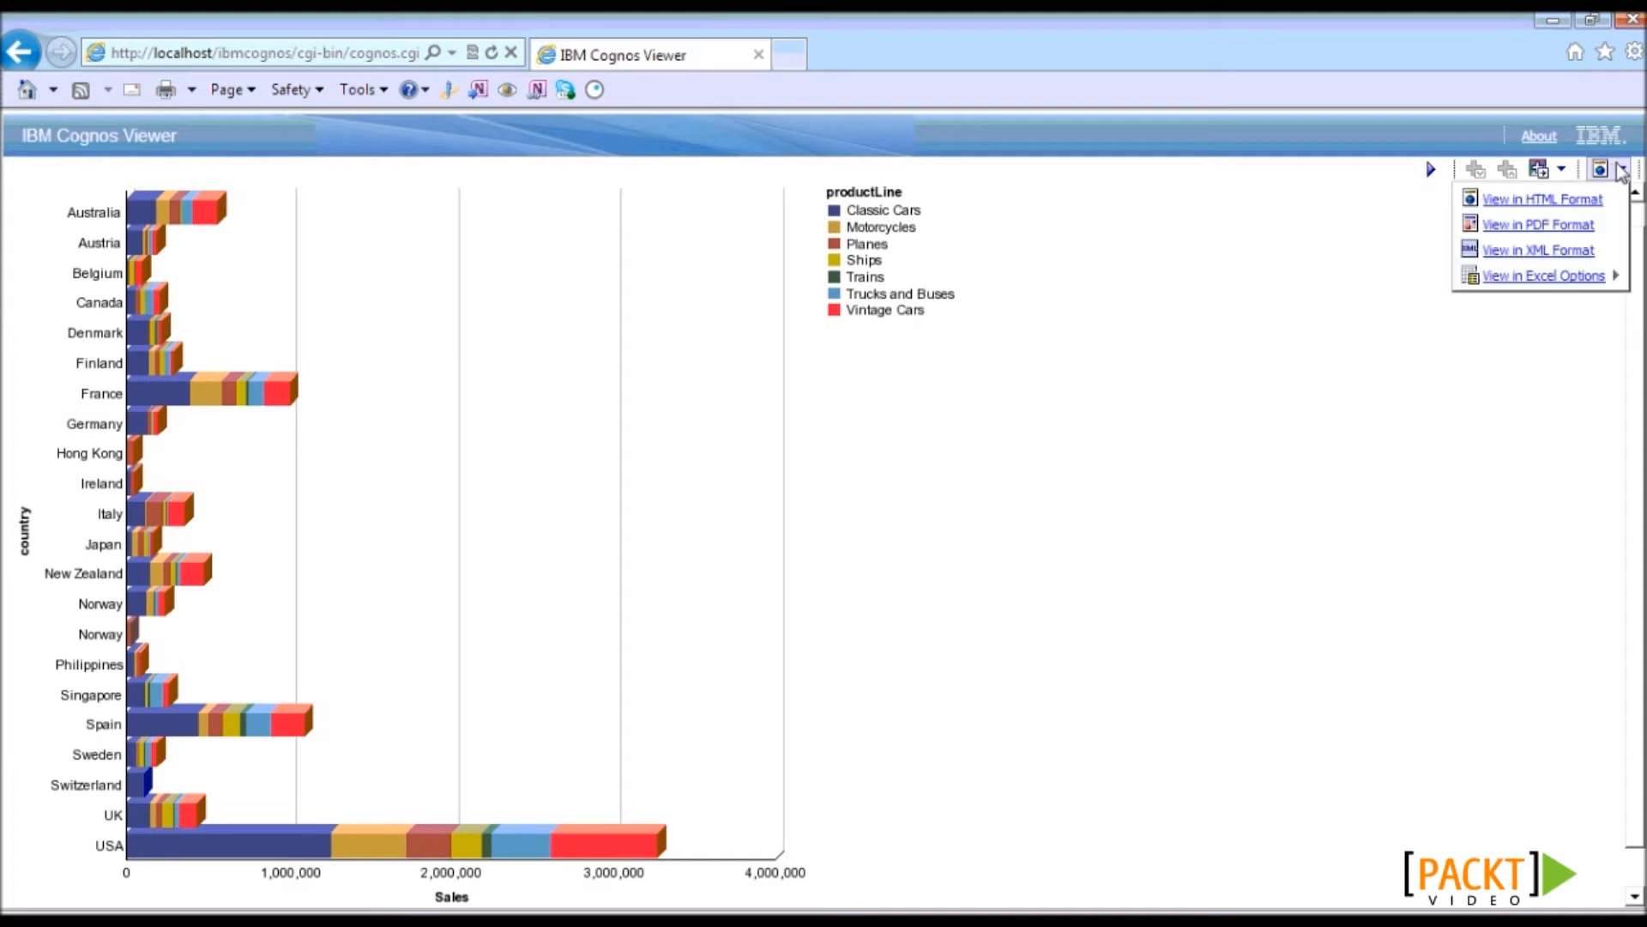
click(1523, 228)
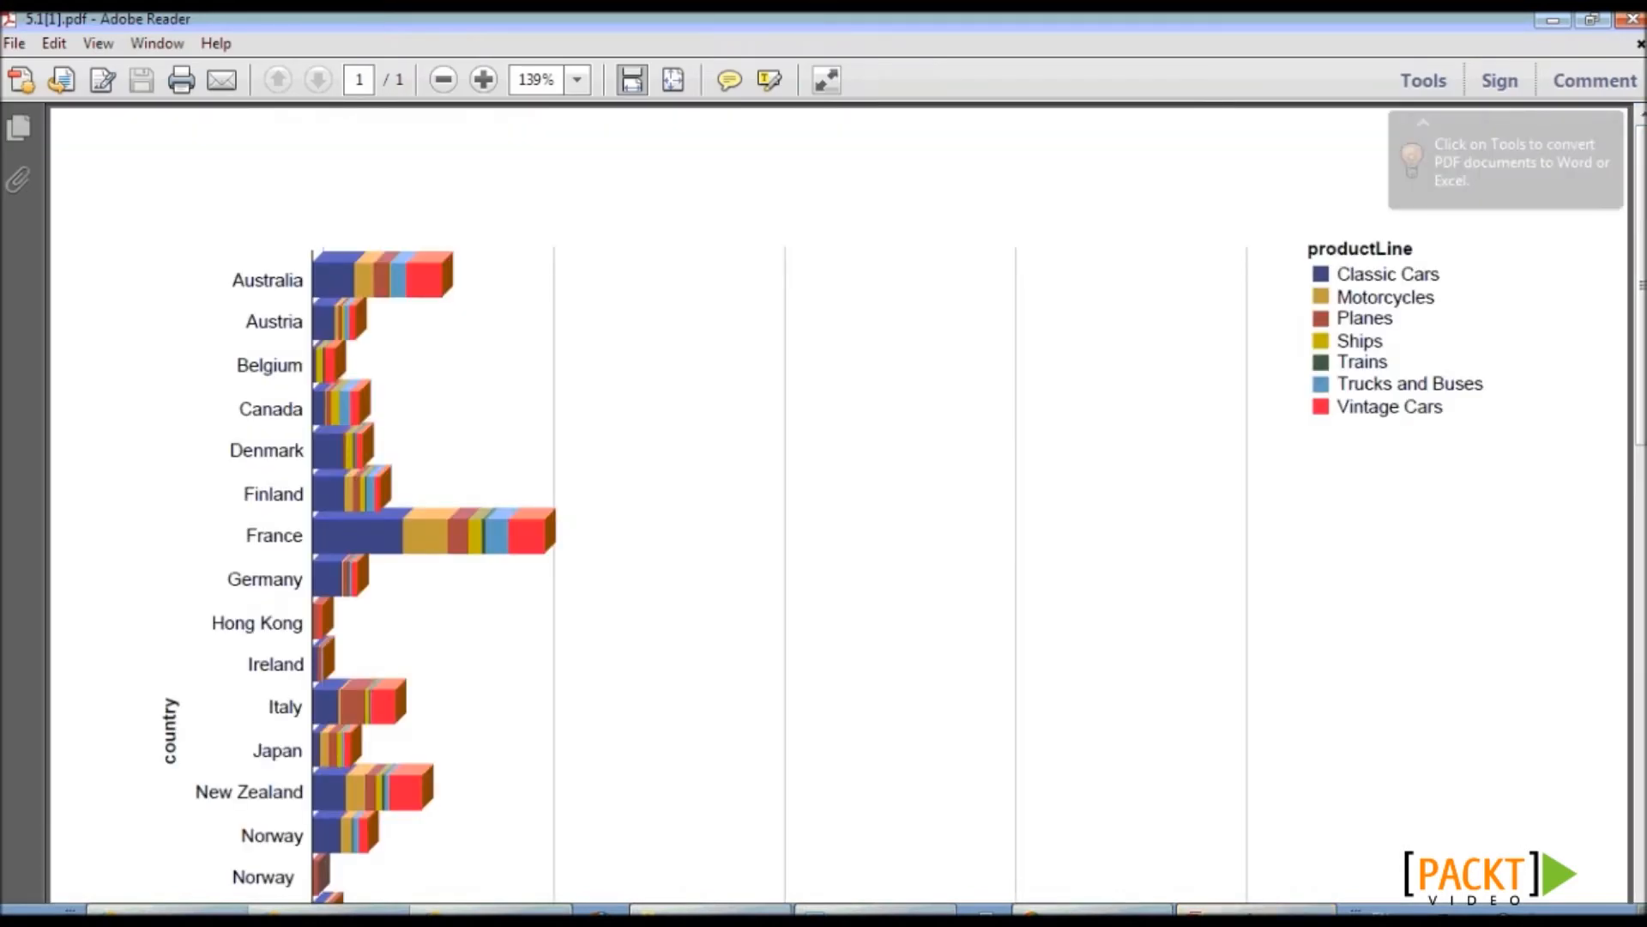
- Scroll through the stacked bar chart PDF, then return to Report Studio
scroll(824, 506, down, 10)
drag(1639, 558, 1638, 279)
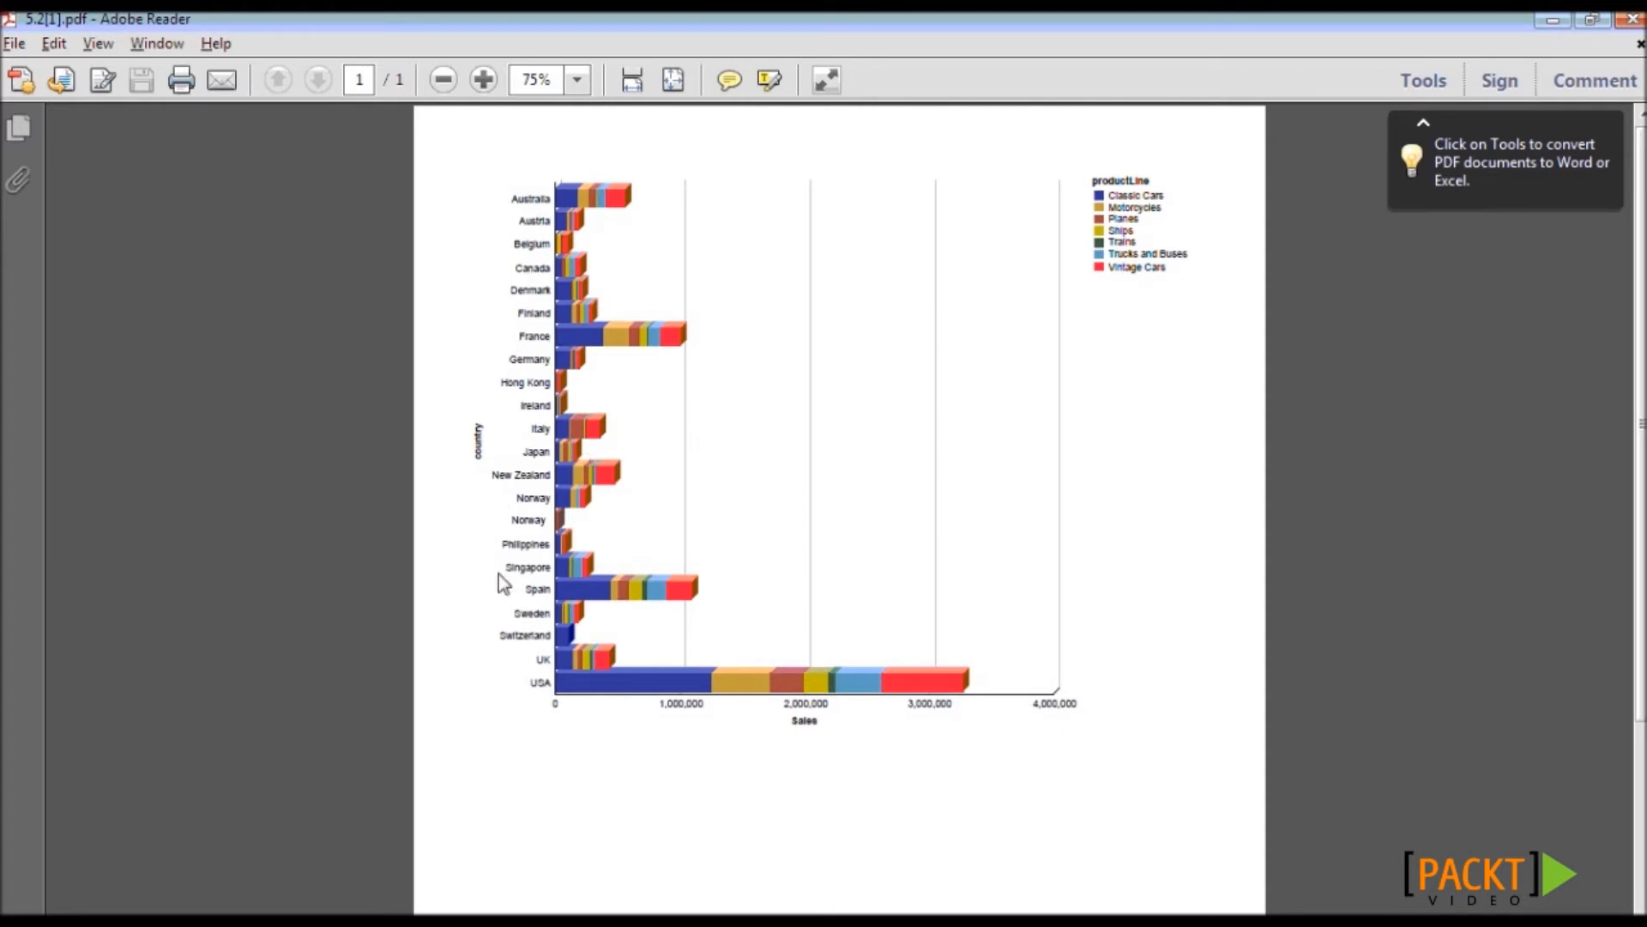
key(alt+Tab)
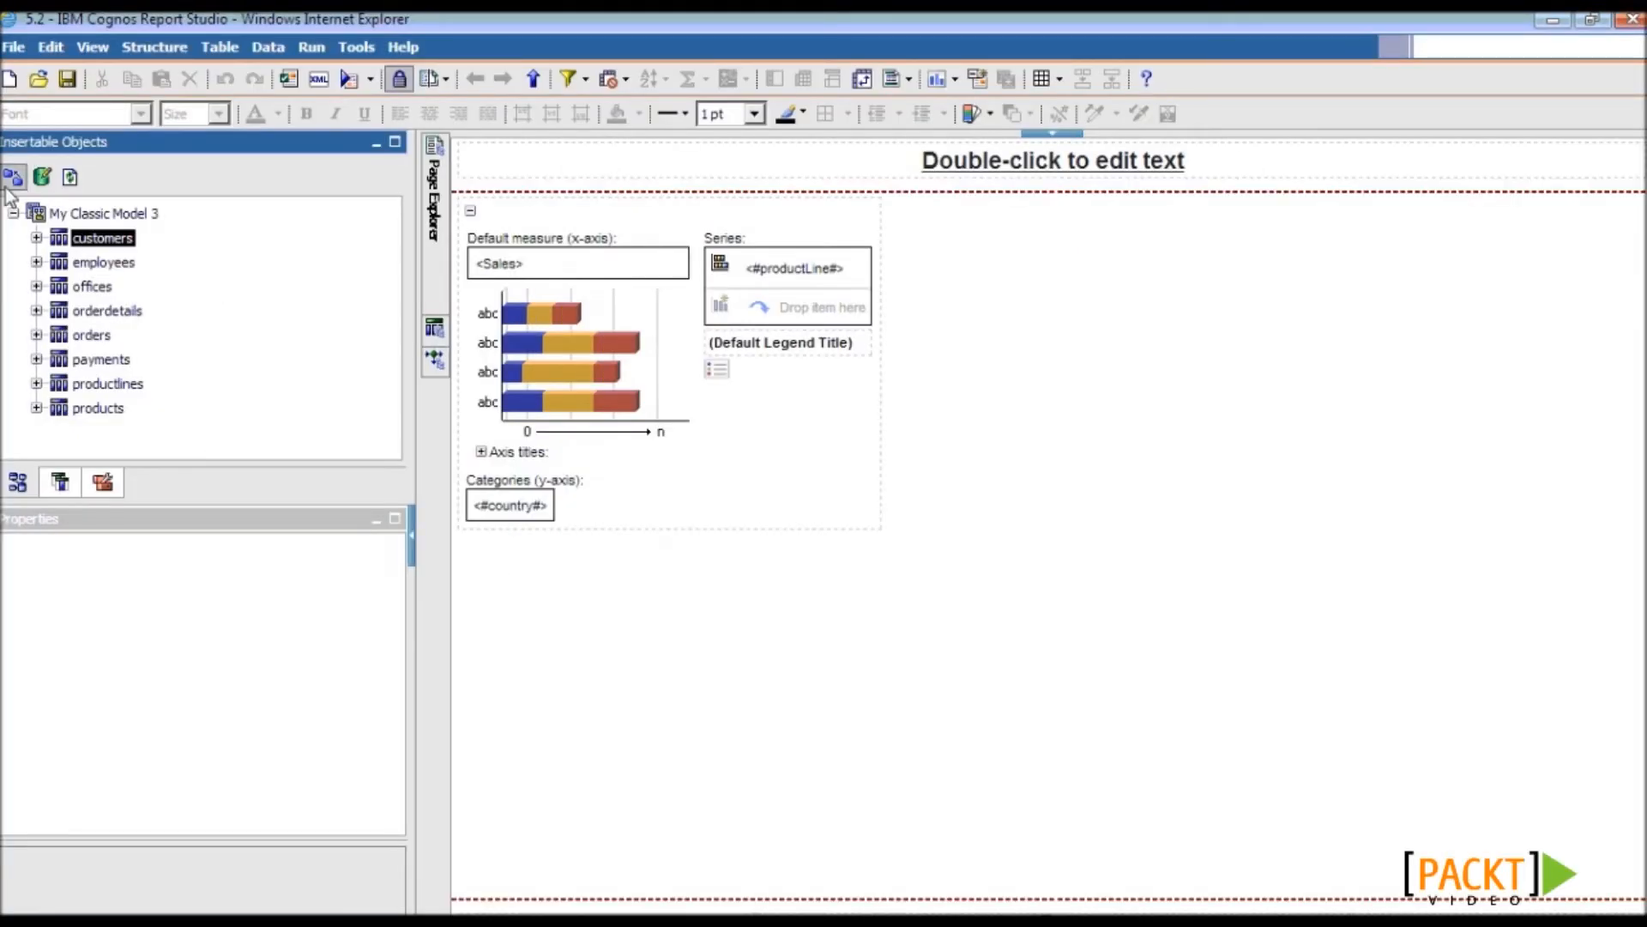
- Add customers' creditLimit to the chart's Series, beneath productLine
click(36, 239)
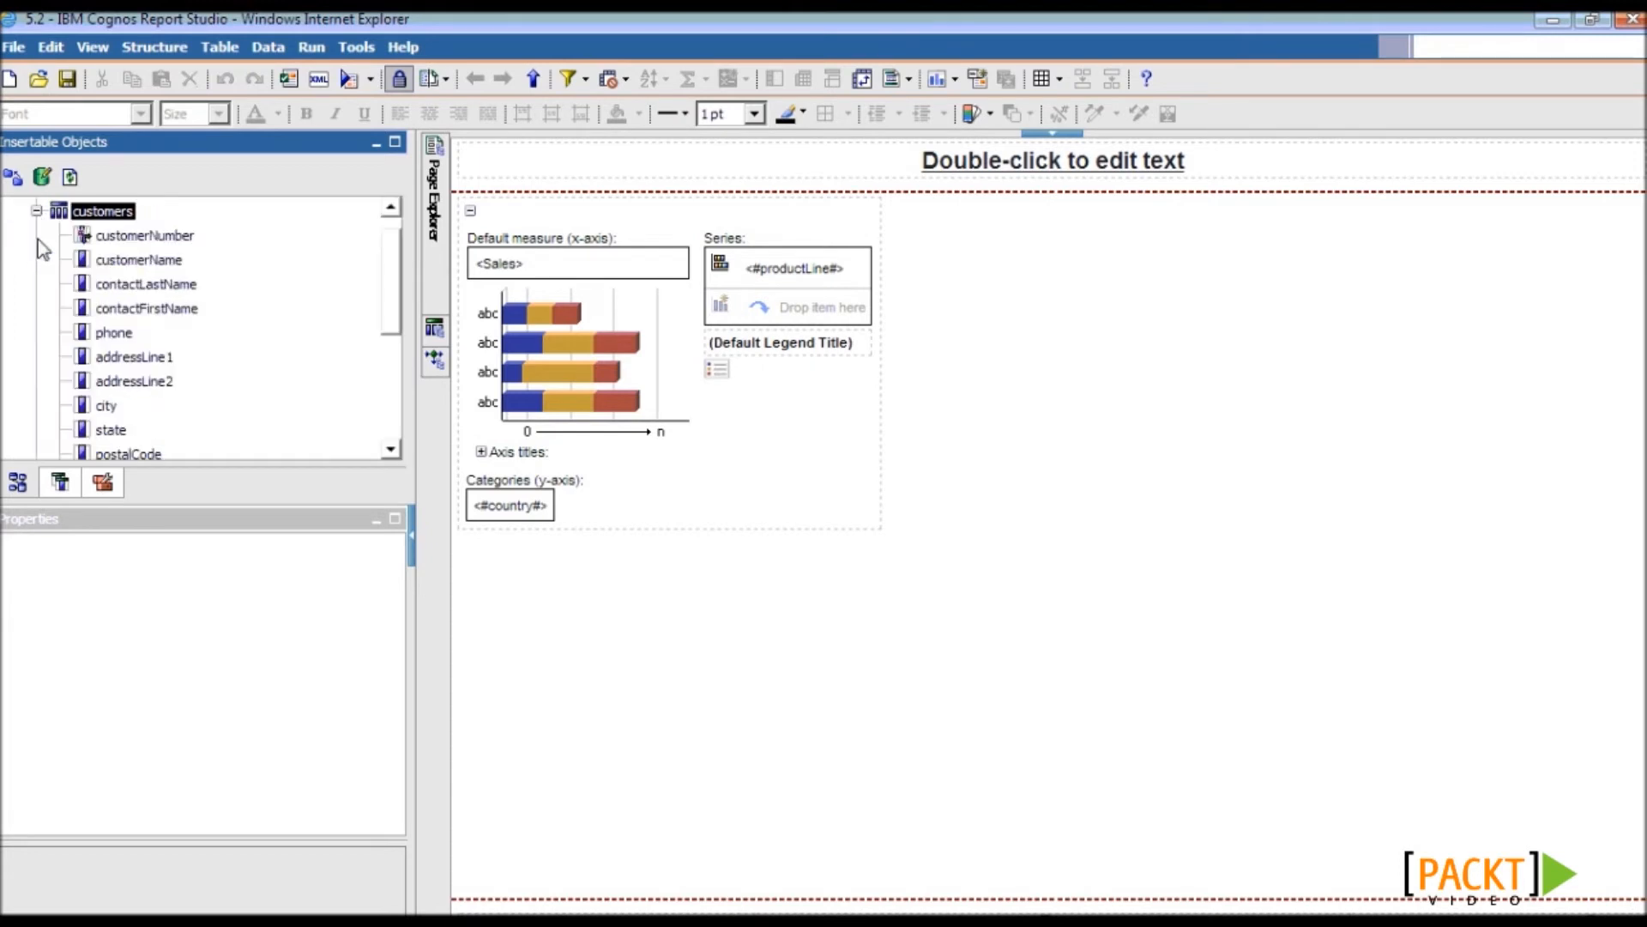
drag(388, 286, 394, 341)
click(120, 388)
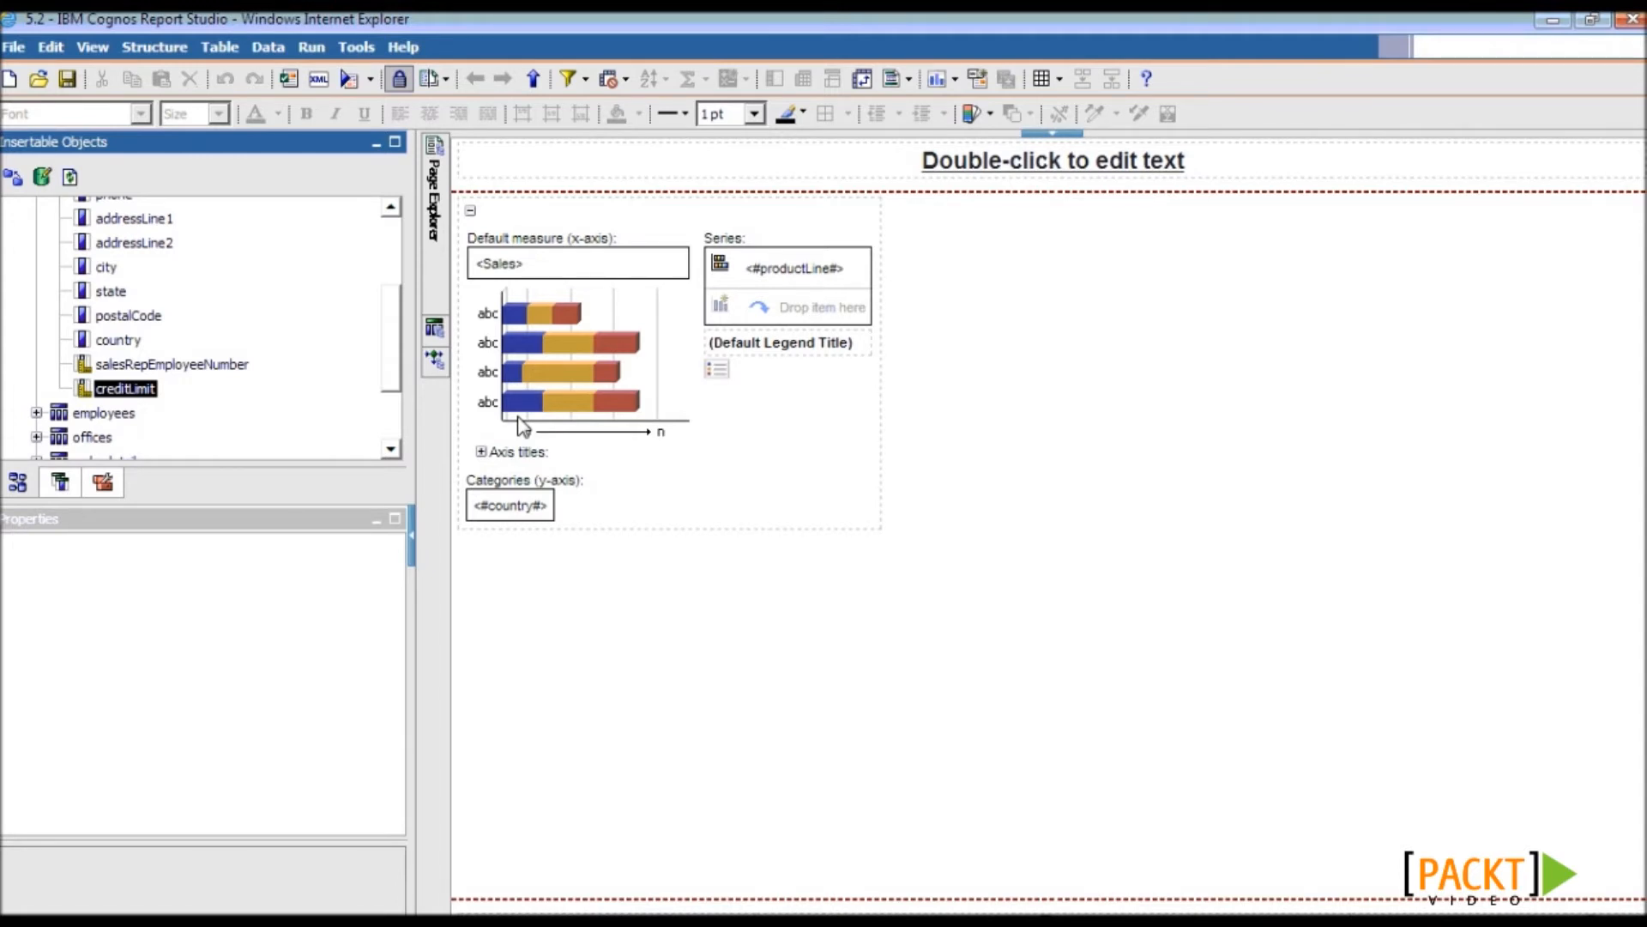
drag(141, 388, 790, 315)
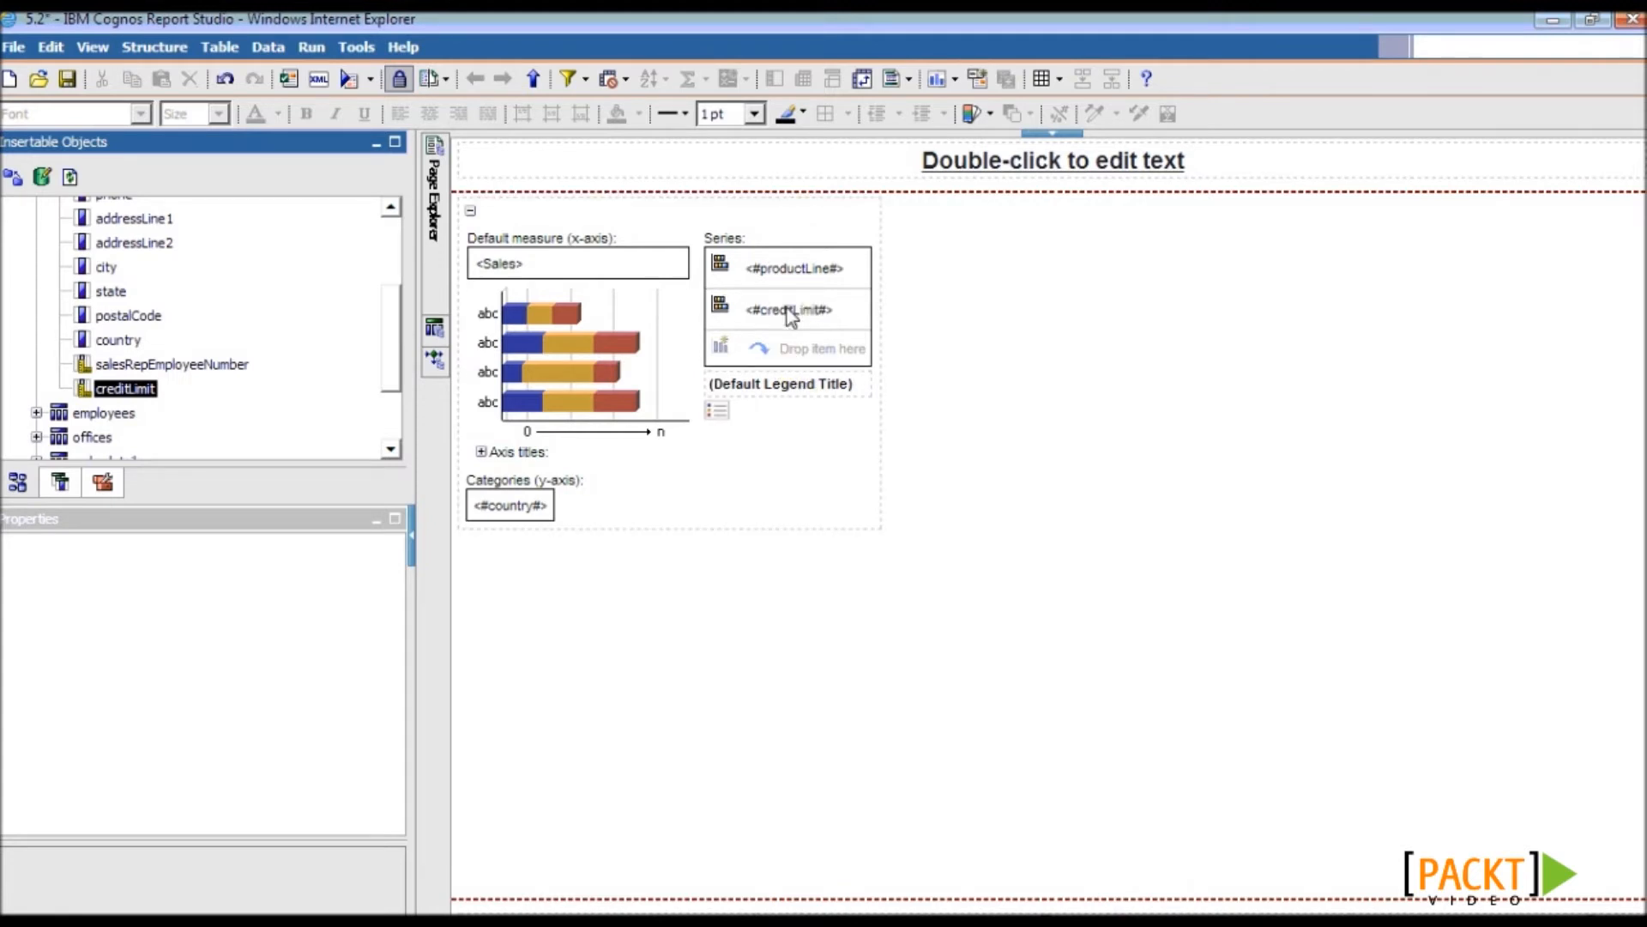
- Draw the creditLimit series as a Line plotted on the Y2 axis
click(724, 330)
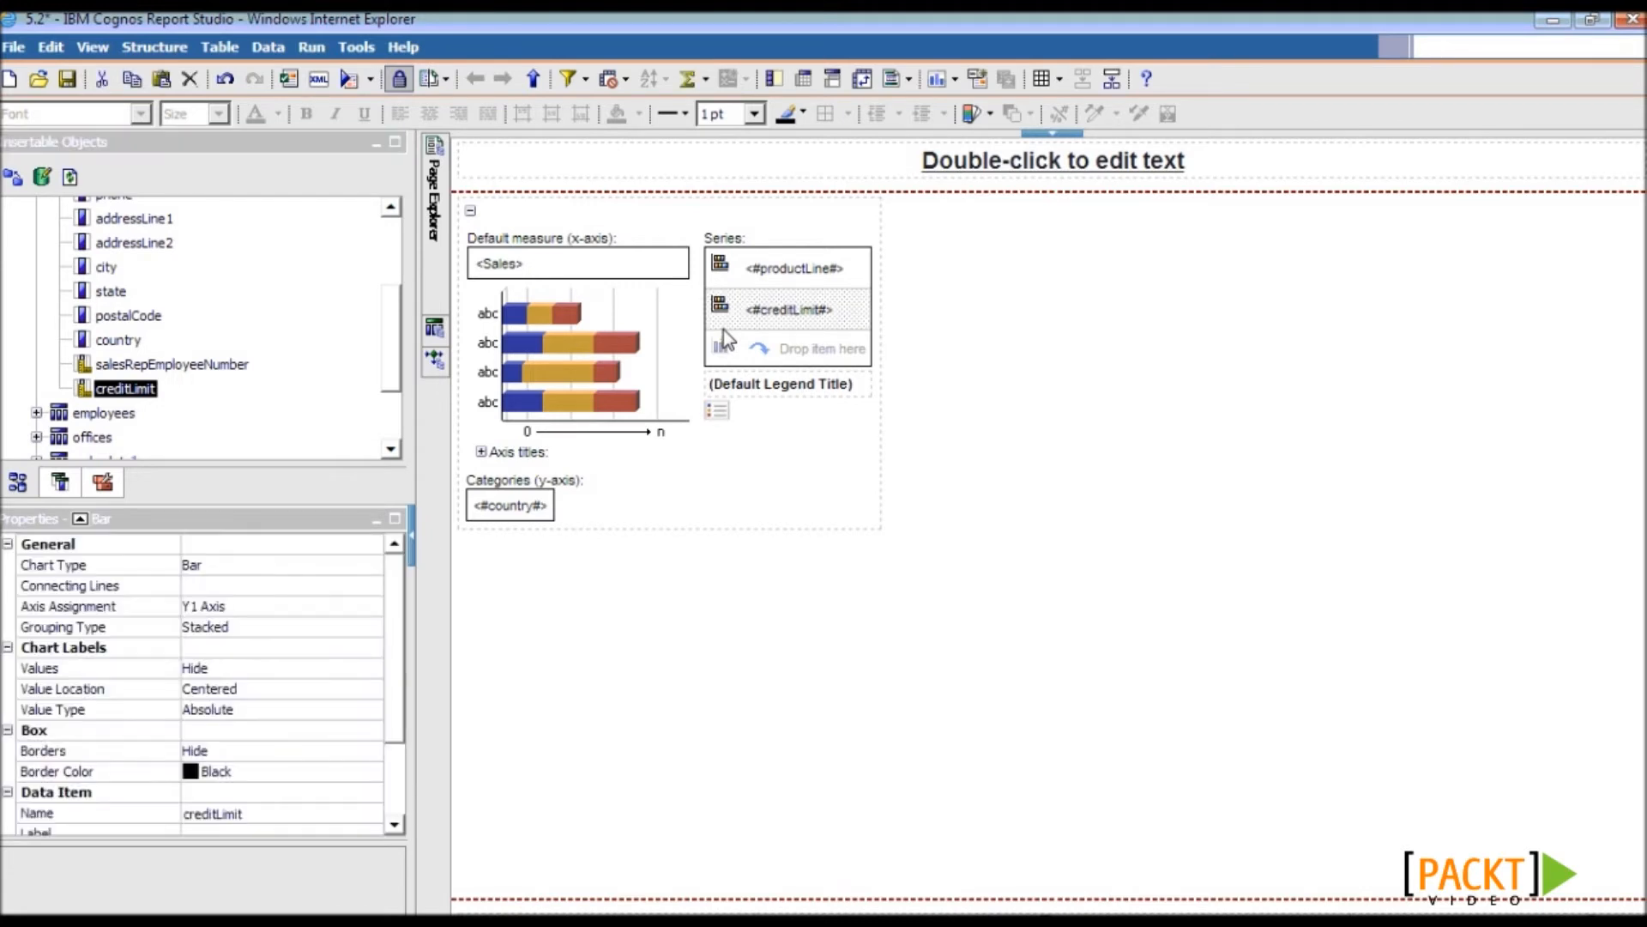
click(191, 551)
click(131, 569)
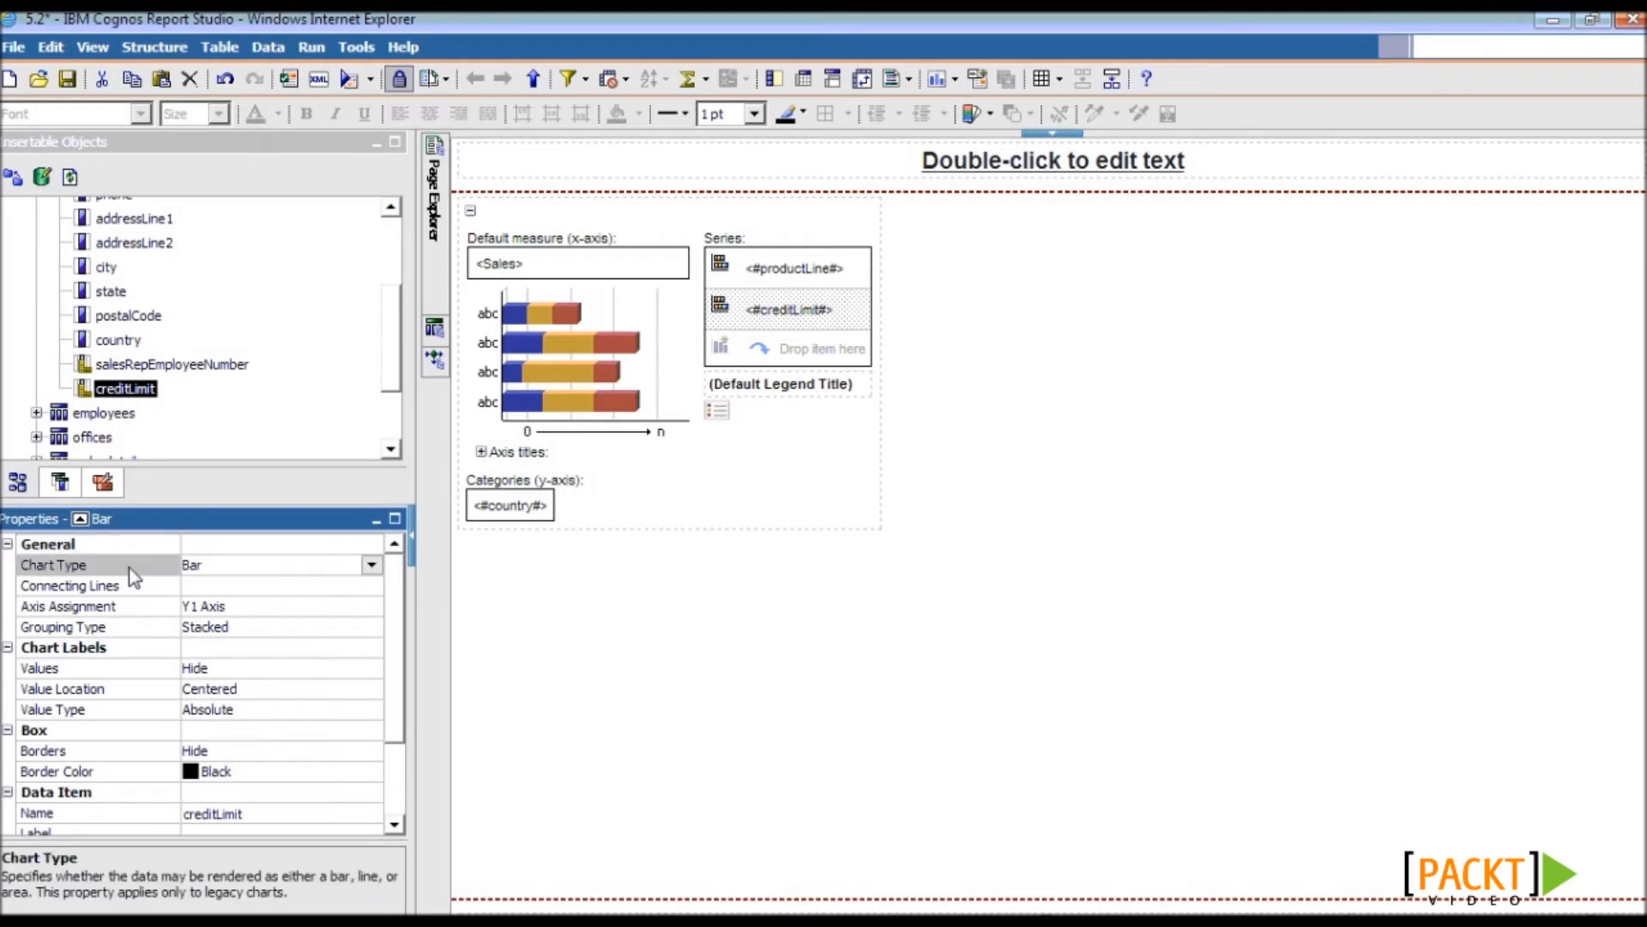
click(371, 565)
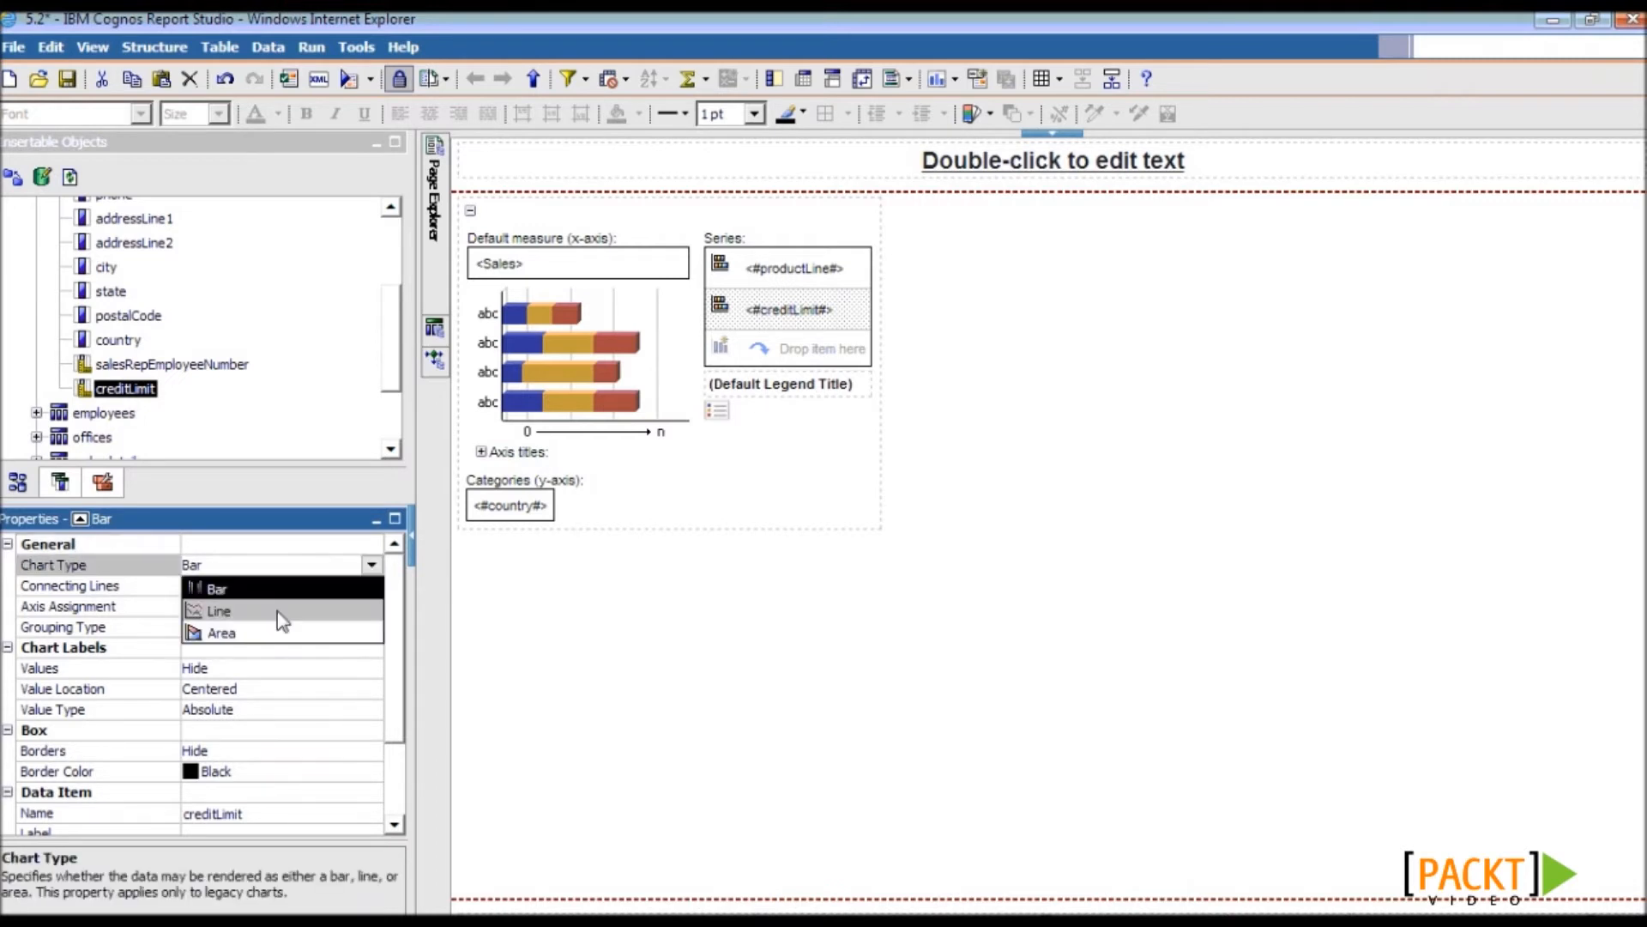
click(283, 613)
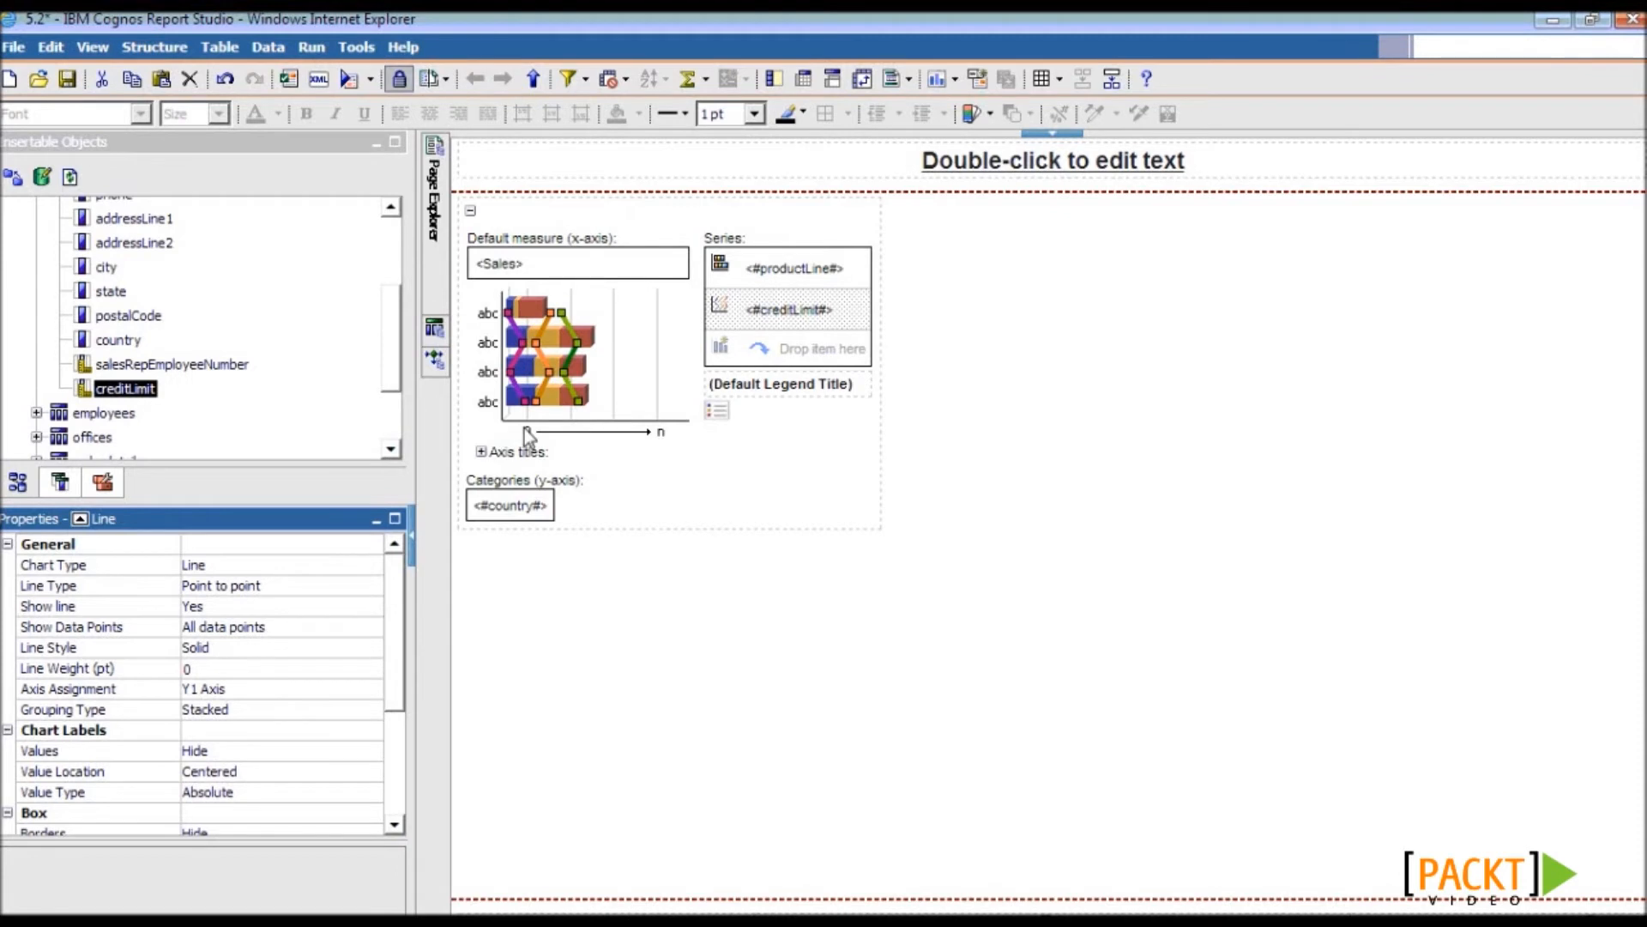
drag(387, 599, 388, 616)
click(111, 657)
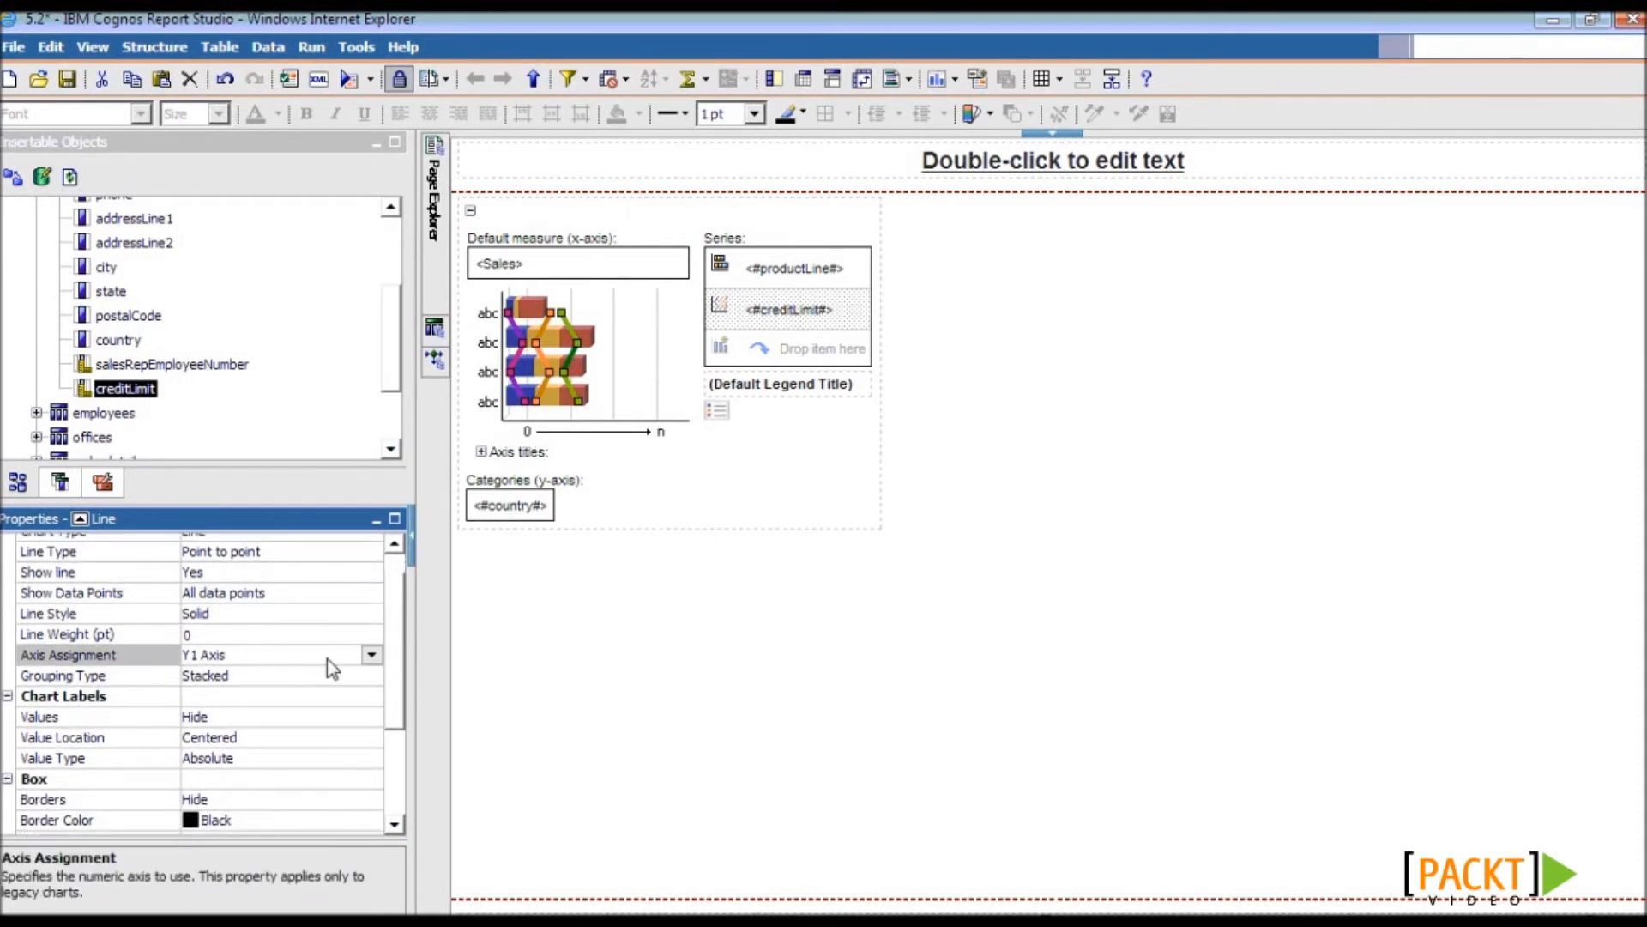
click(370, 655)
click(336, 700)
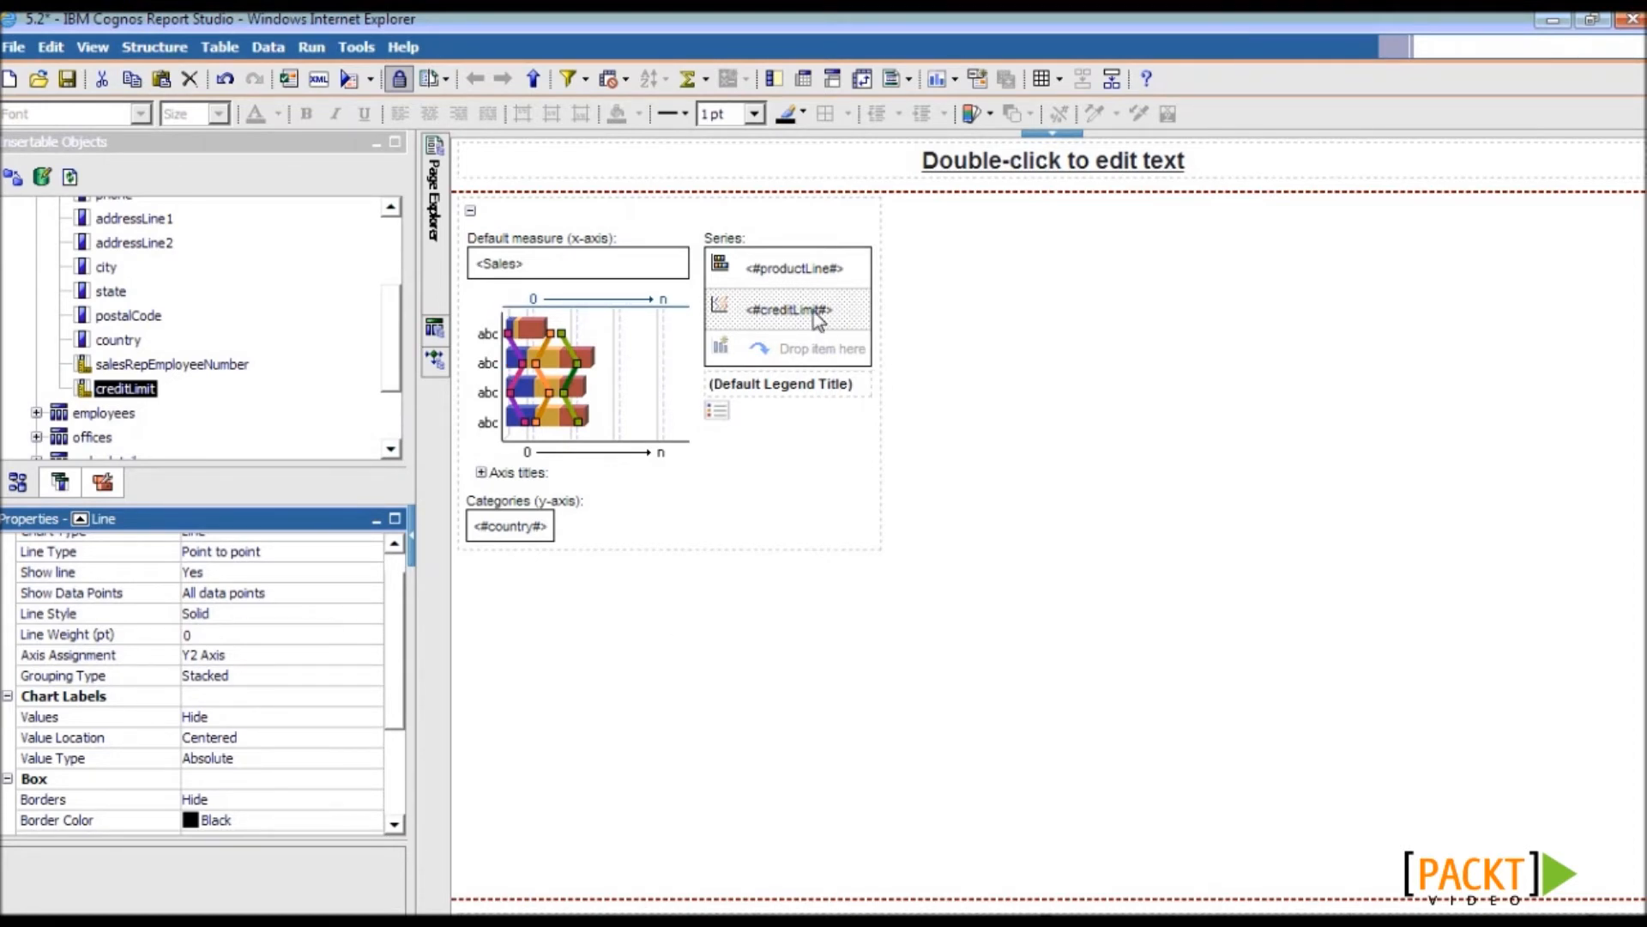
- Show the creditLimit values, placed Outside top
click(86, 717)
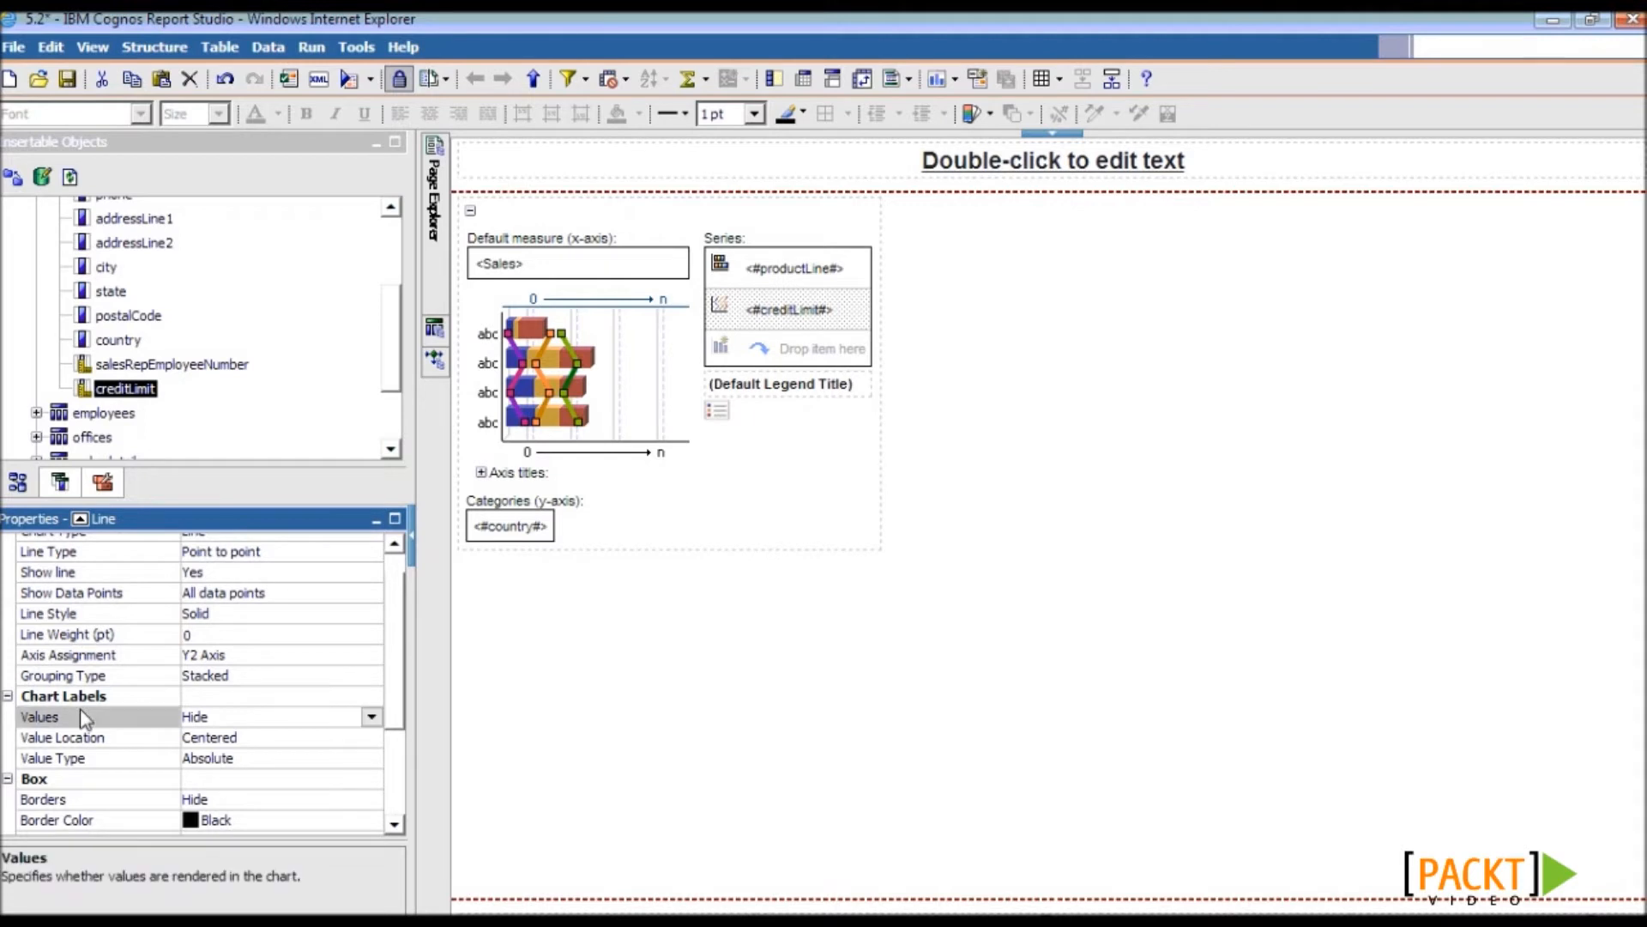
click(372, 718)
click(264, 743)
click(113, 738)
click(374, 738)
click(303, 787)
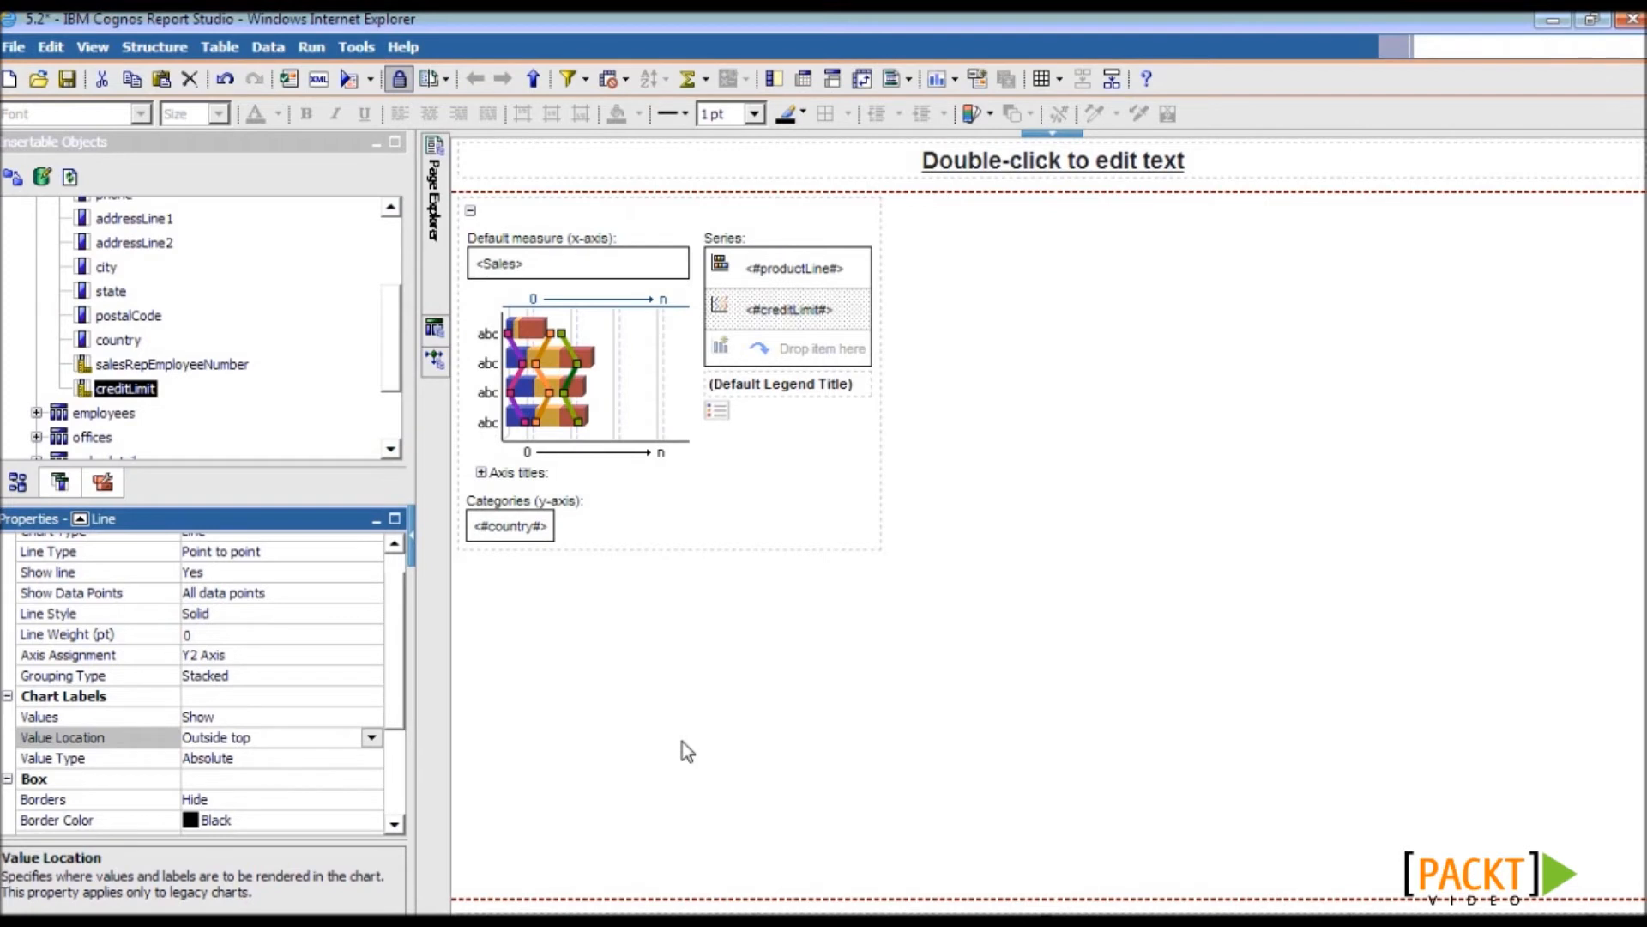
- Set creditLimit's data format to Number with scale -6 and 2 decimal places
click(780, 313)
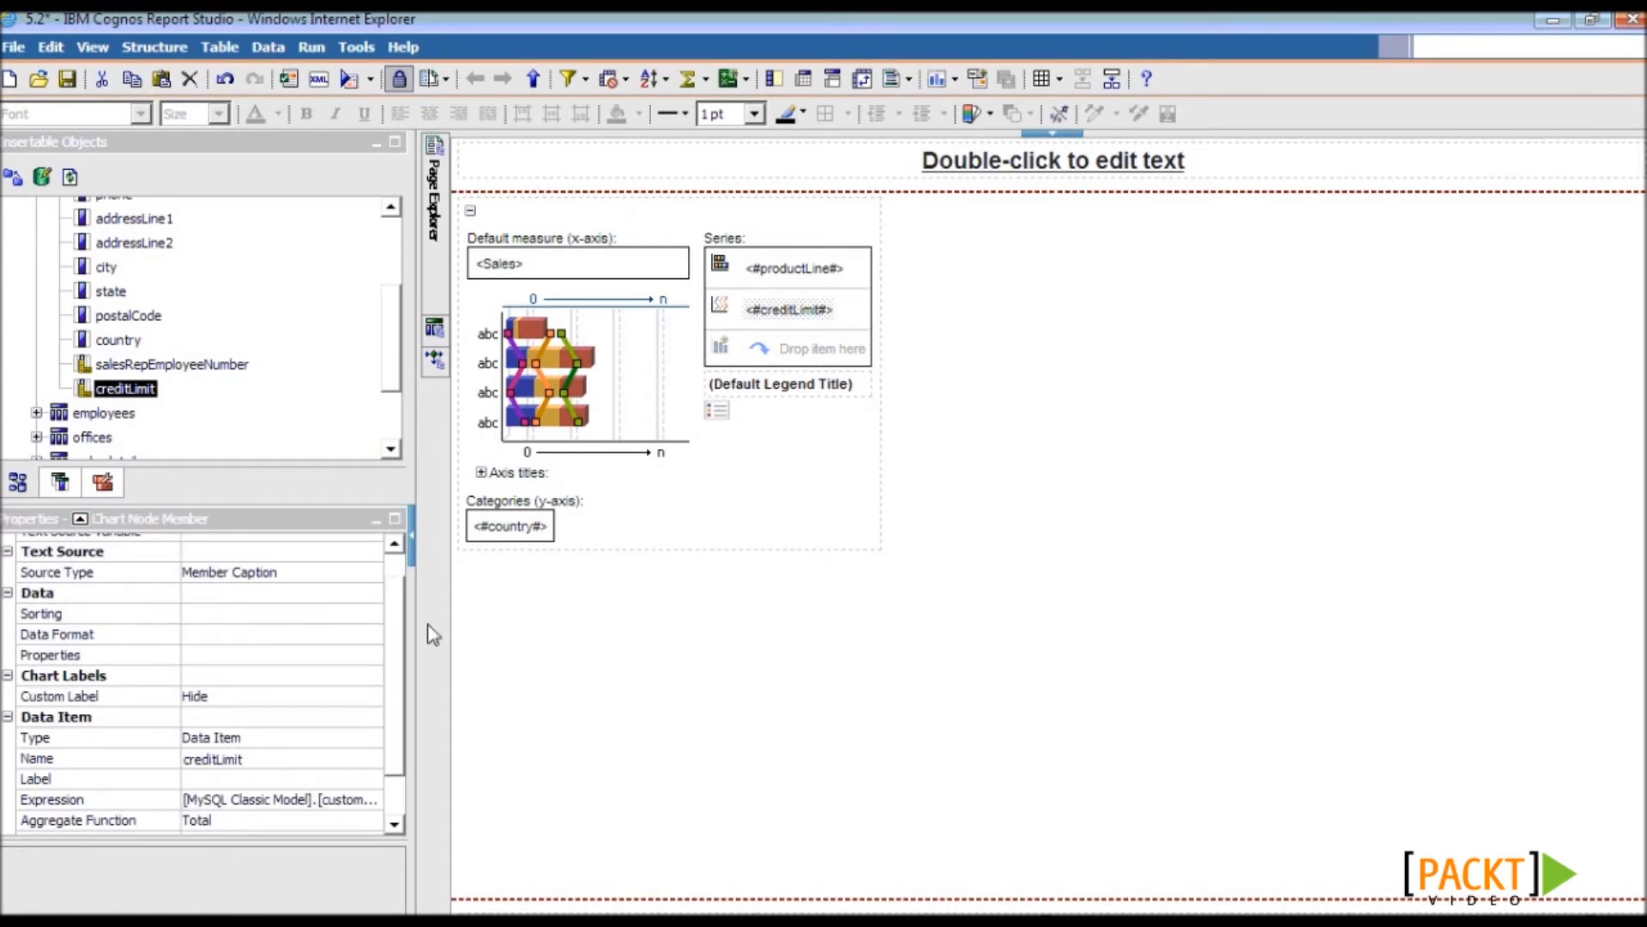
click(145, 633)
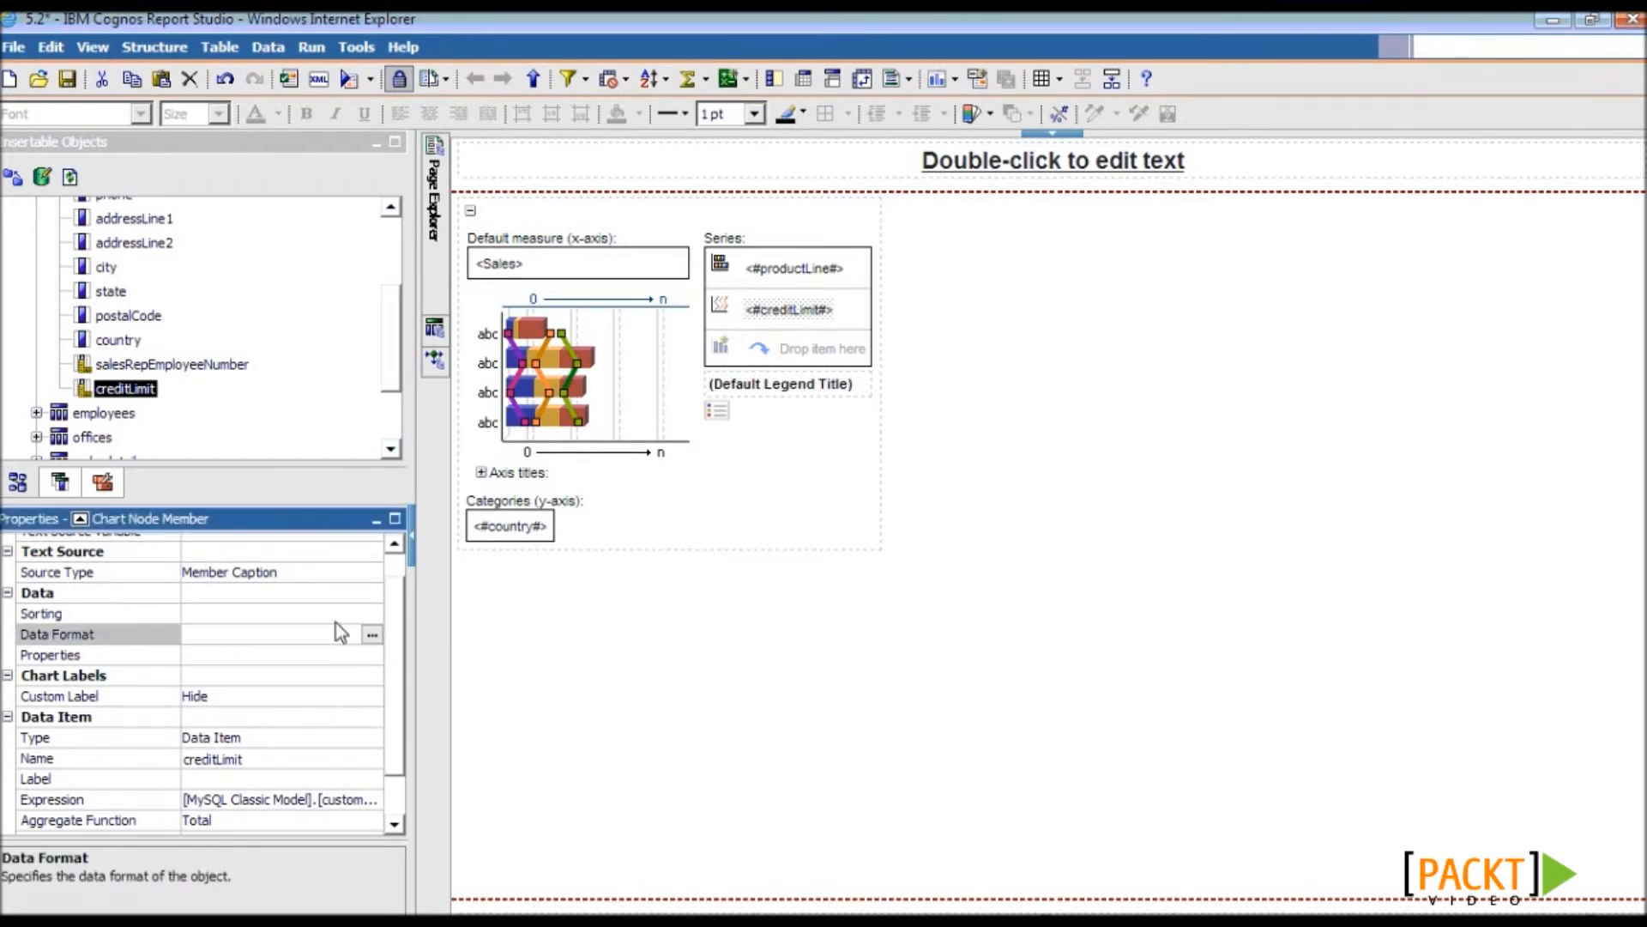
click(373, 633)
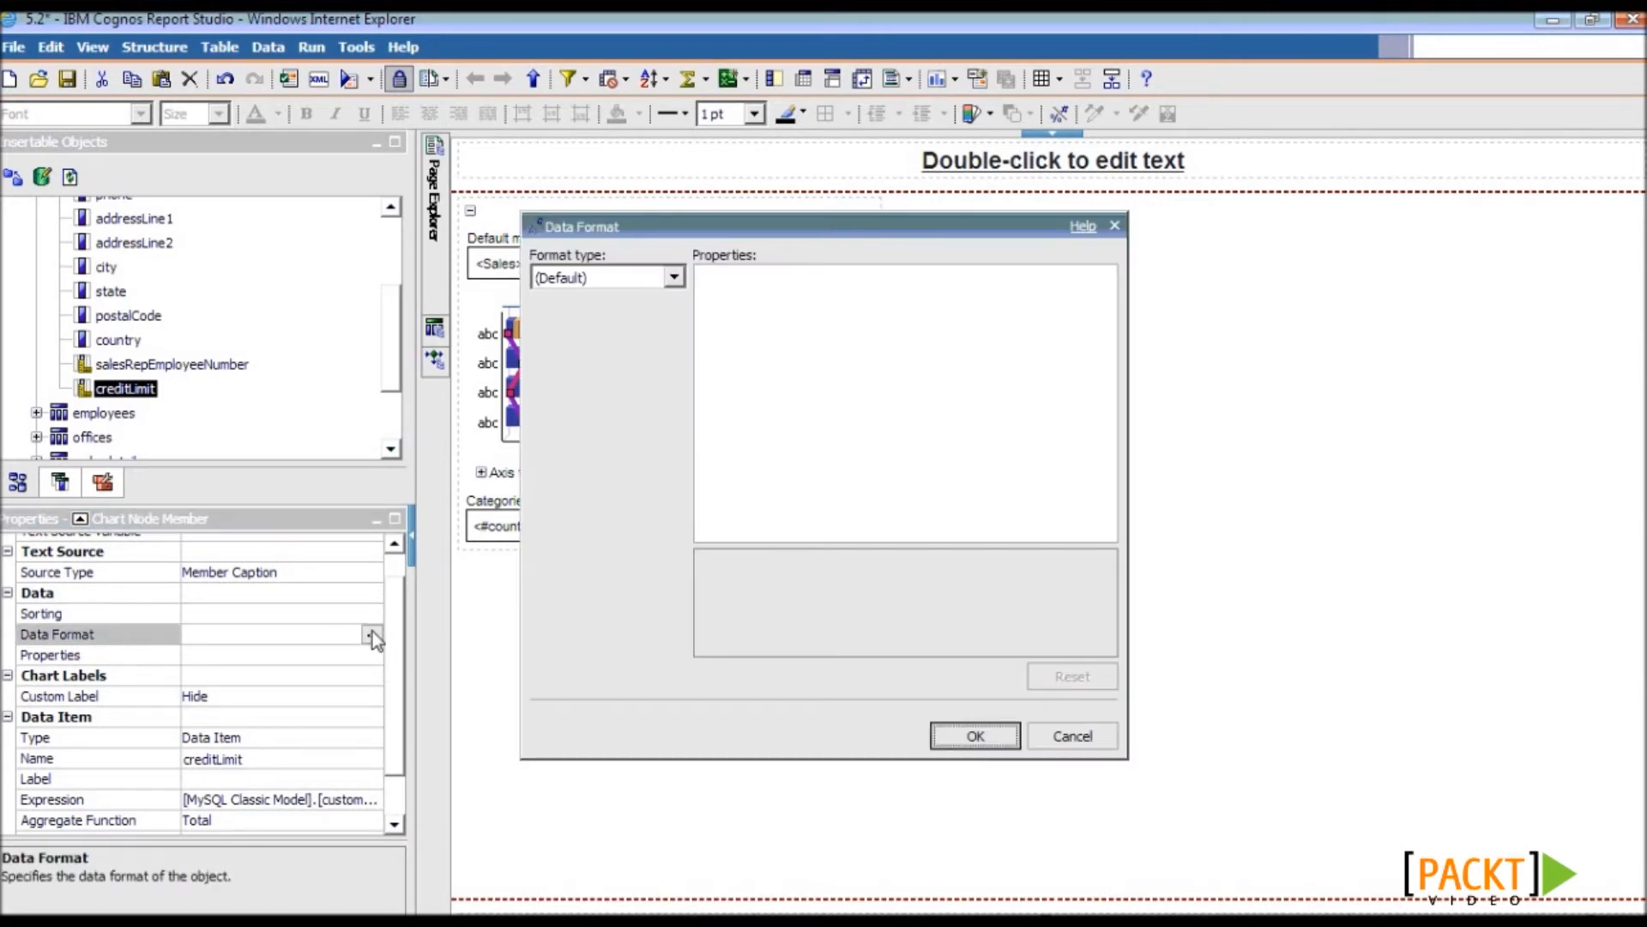
click(638, 283)
click(615, 327)
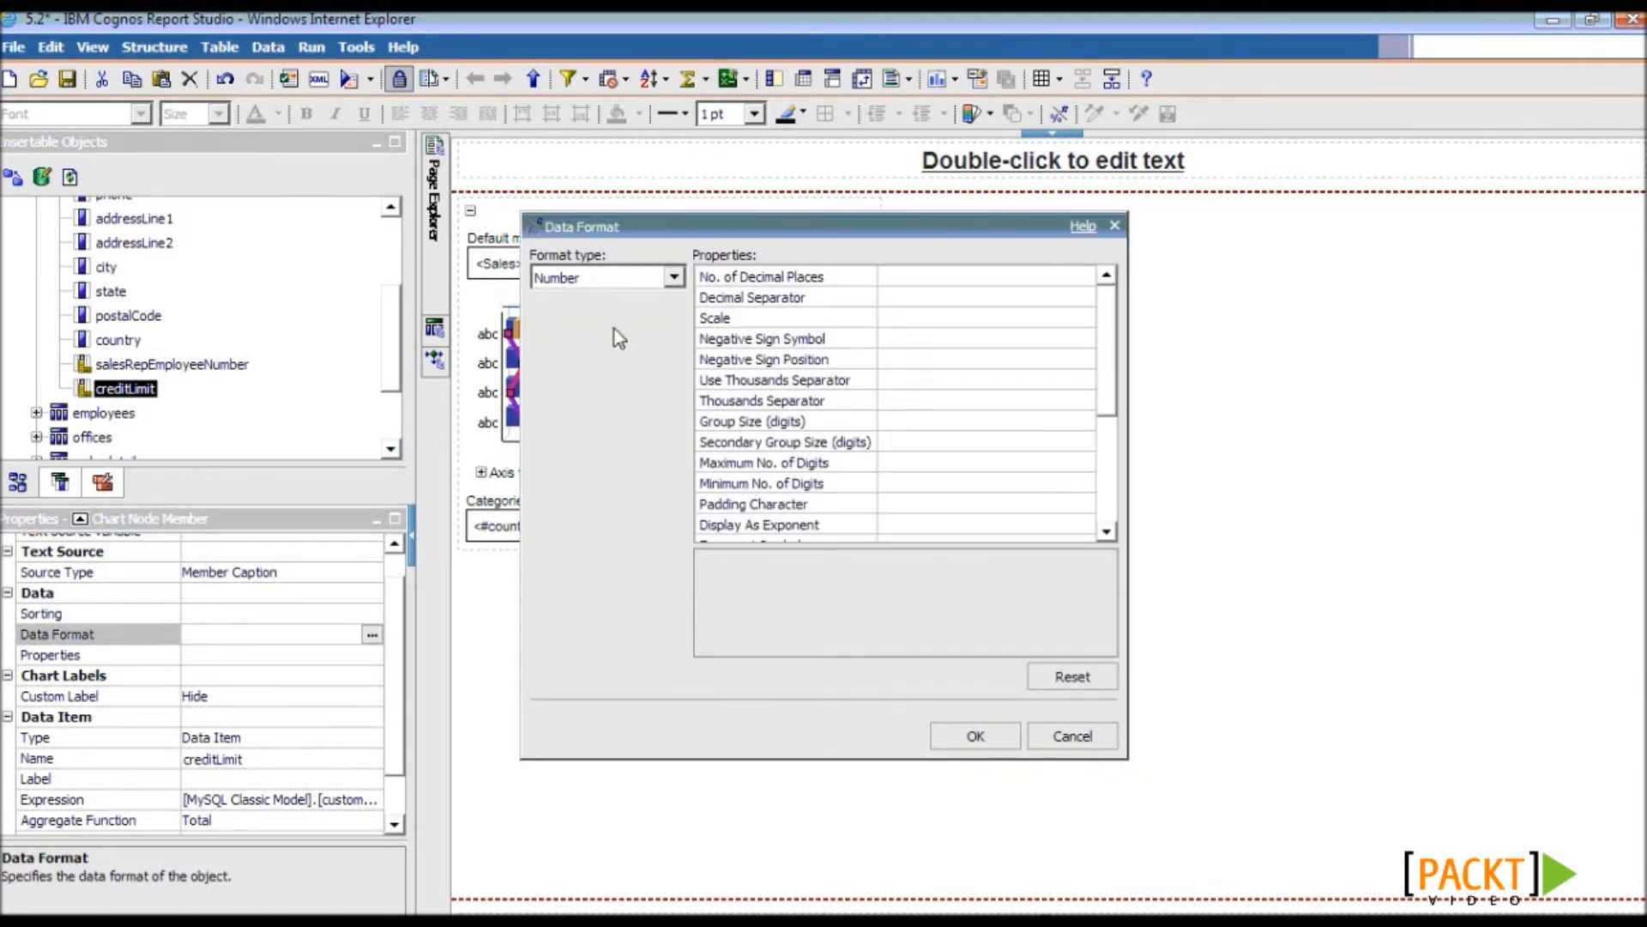
click(861, 319)
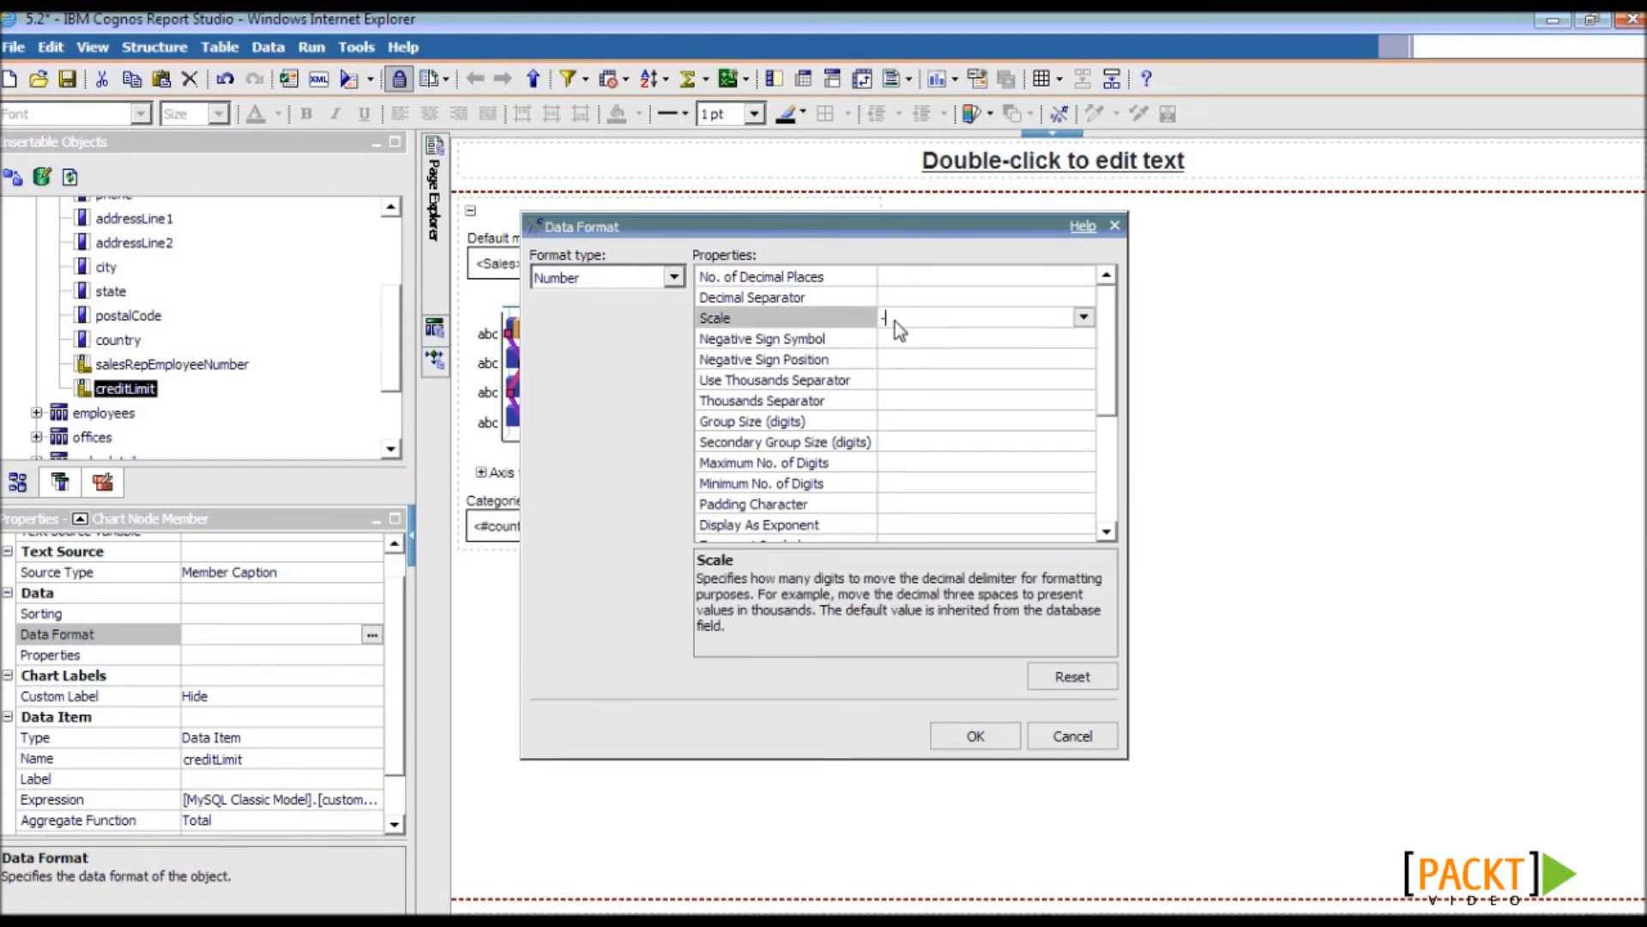
click(817, 276)
text(2)
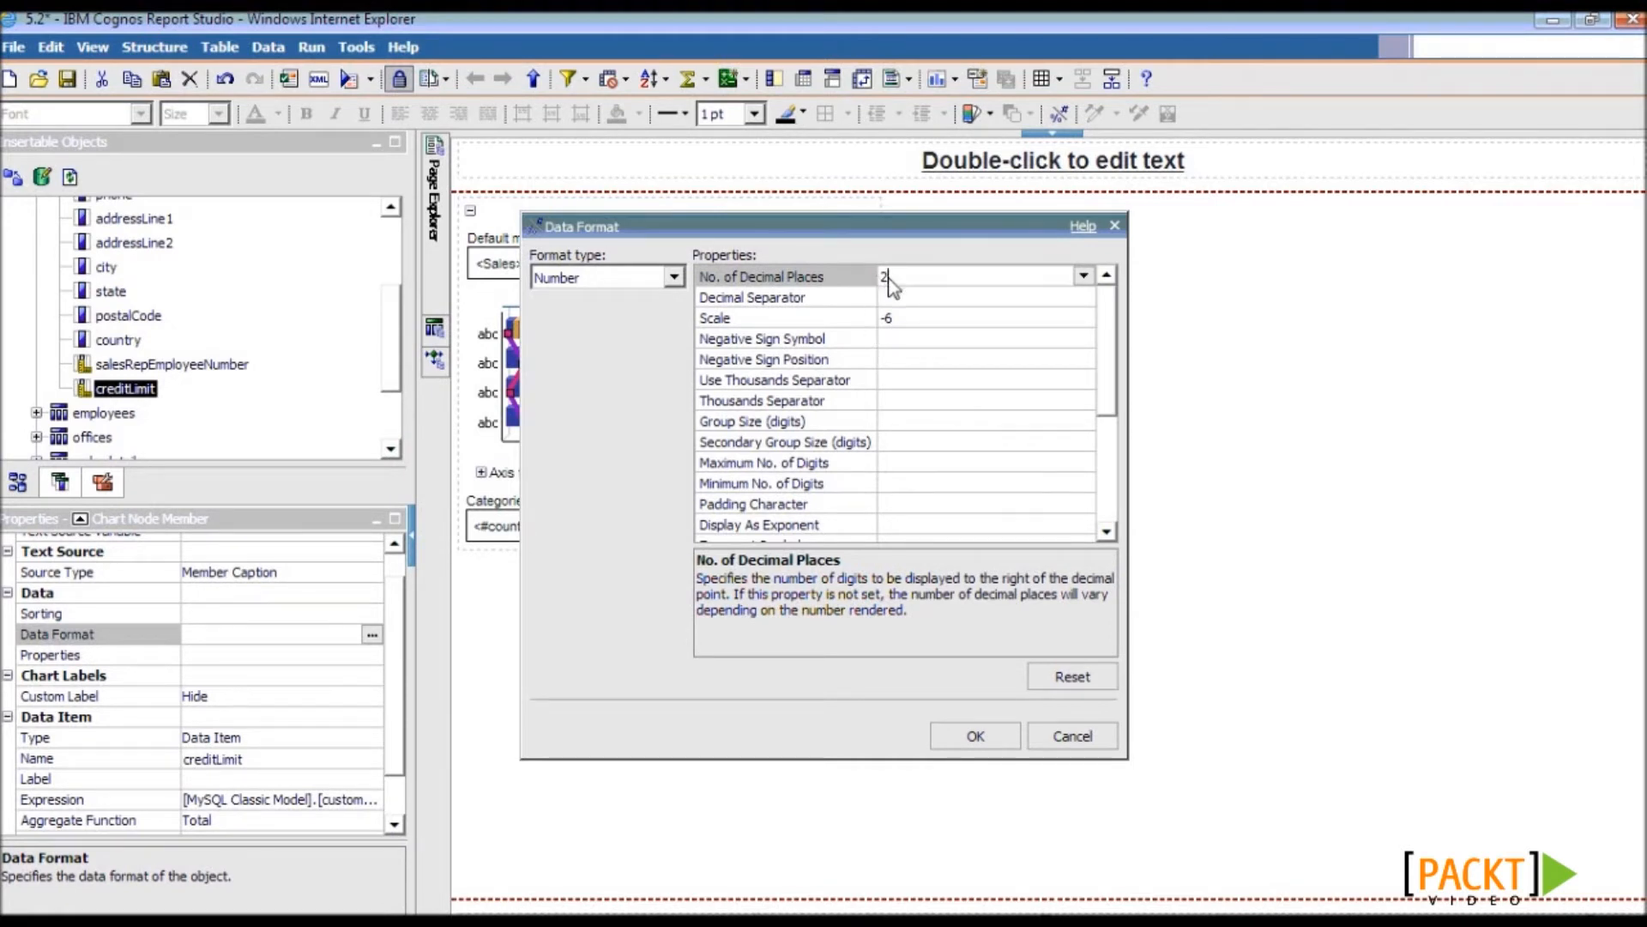
click(986, 743)
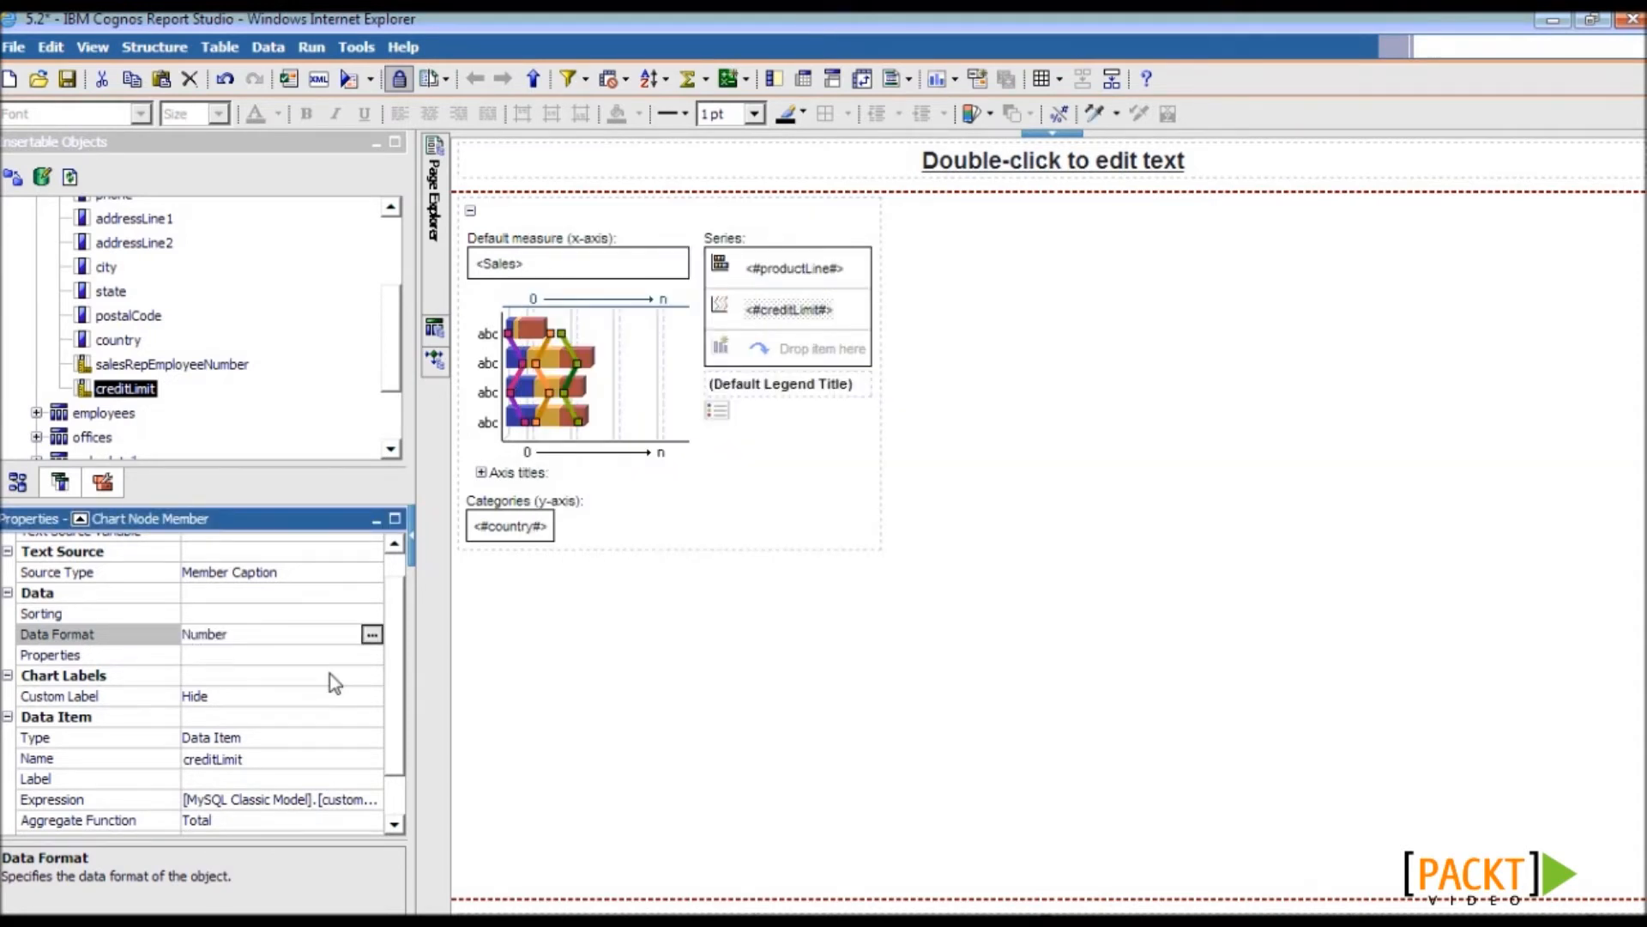
- Label the creditLimit series with the static text 'Credit Limit in Mn'
click(231, 574)
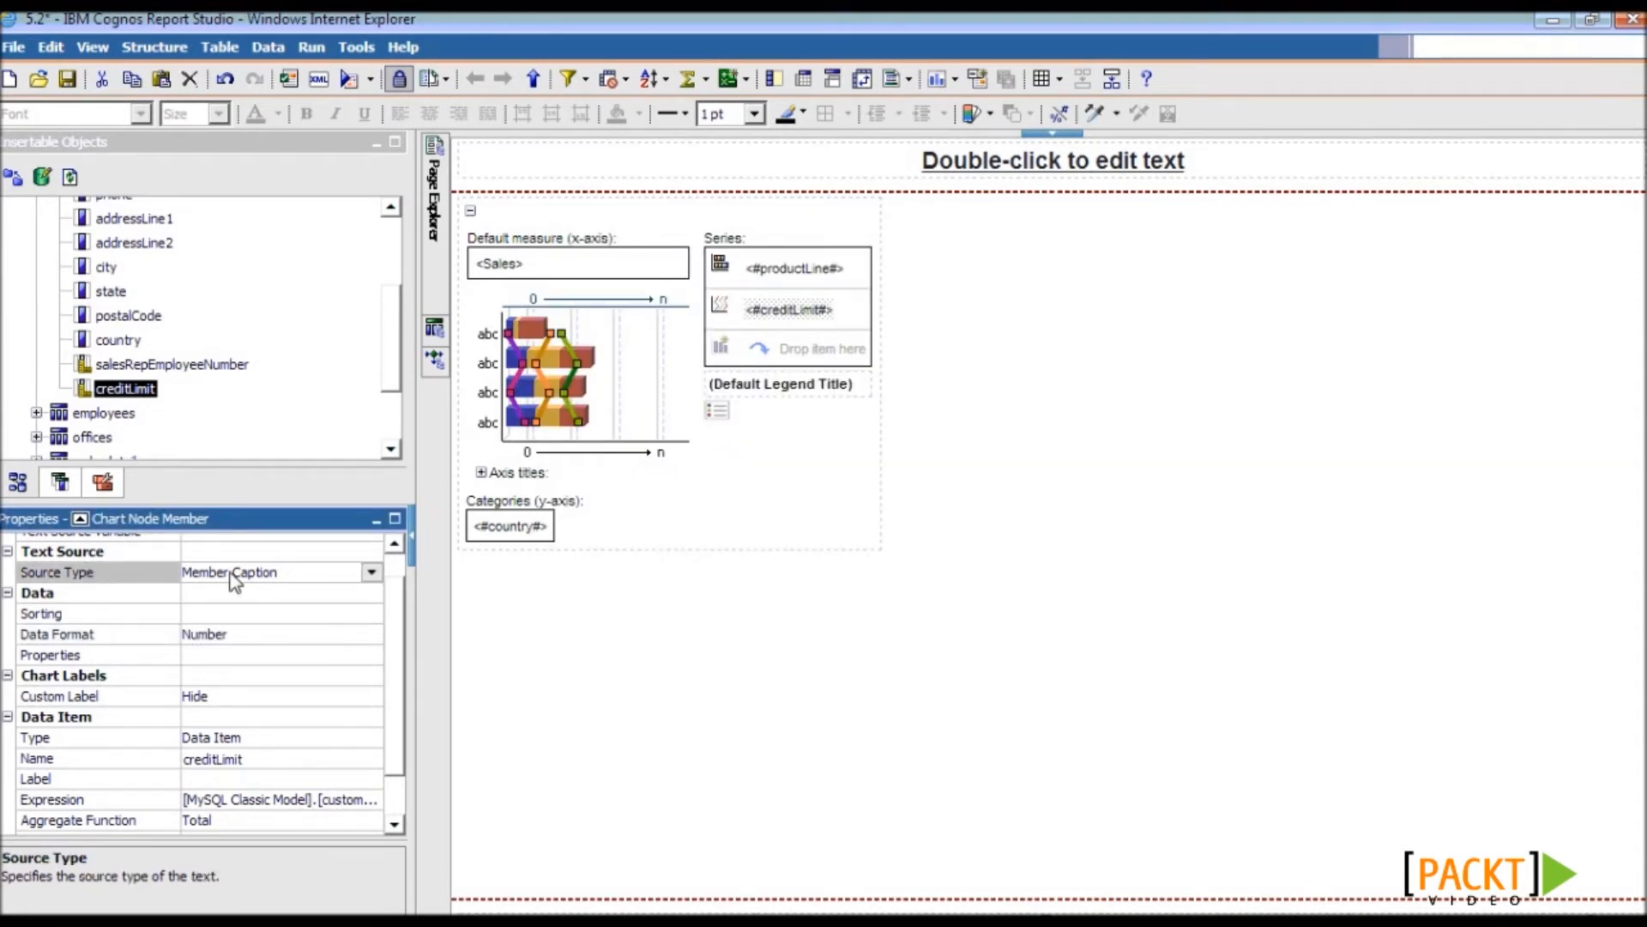
click(371, 572)
click(327, 594)
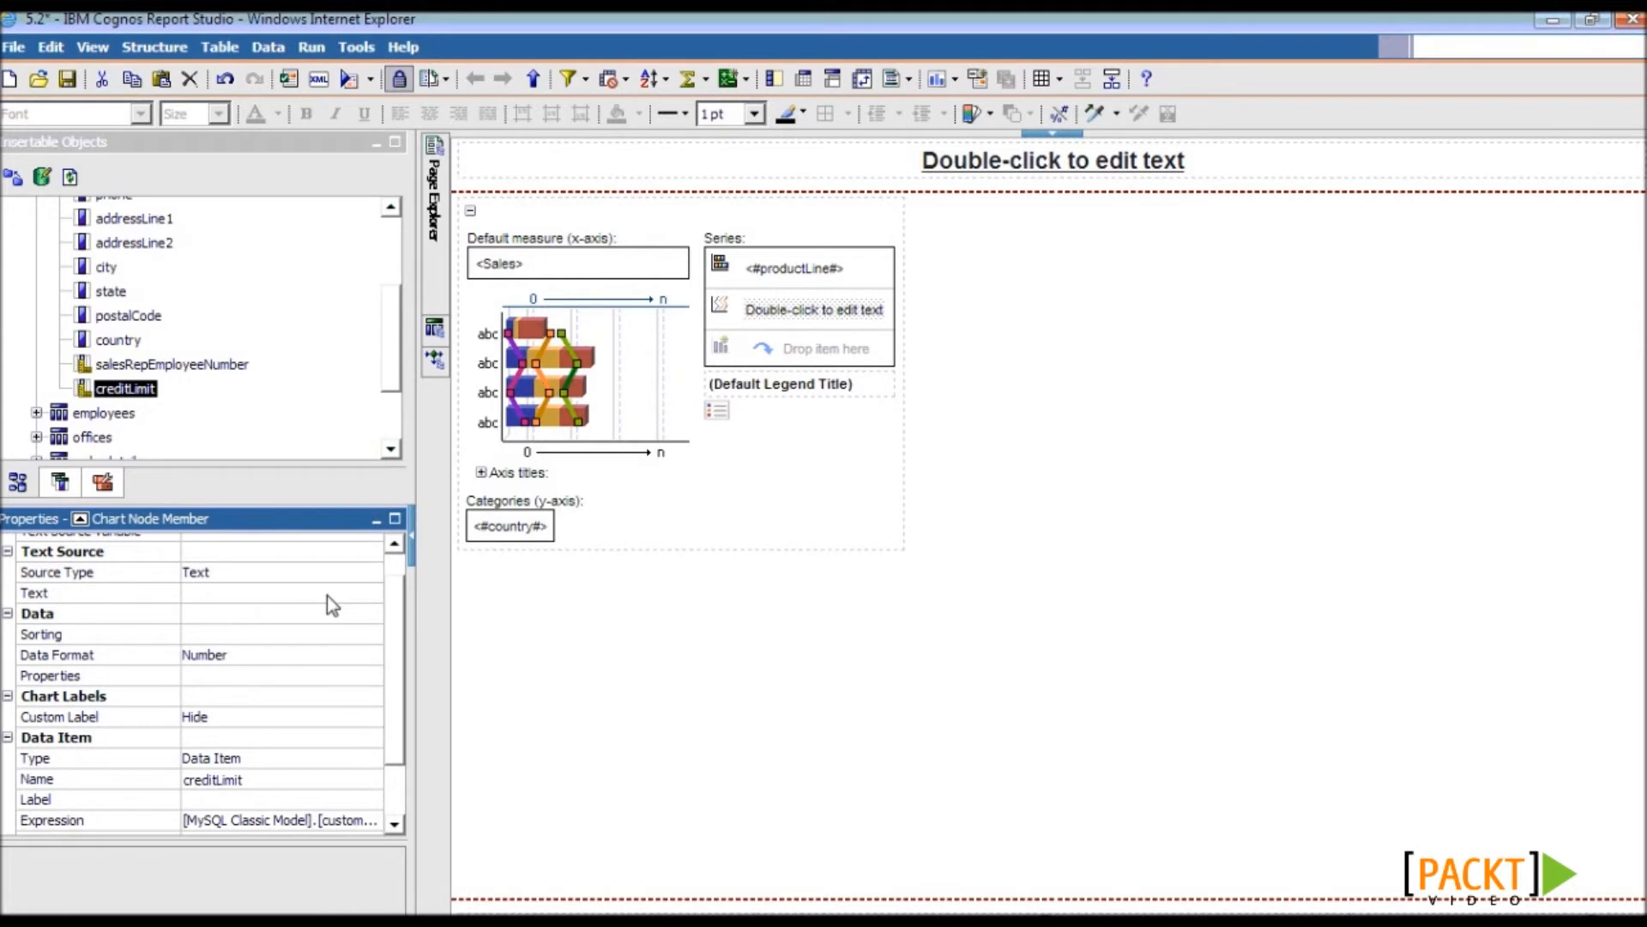
click(327, 595)
click(372, 593)
text(C)
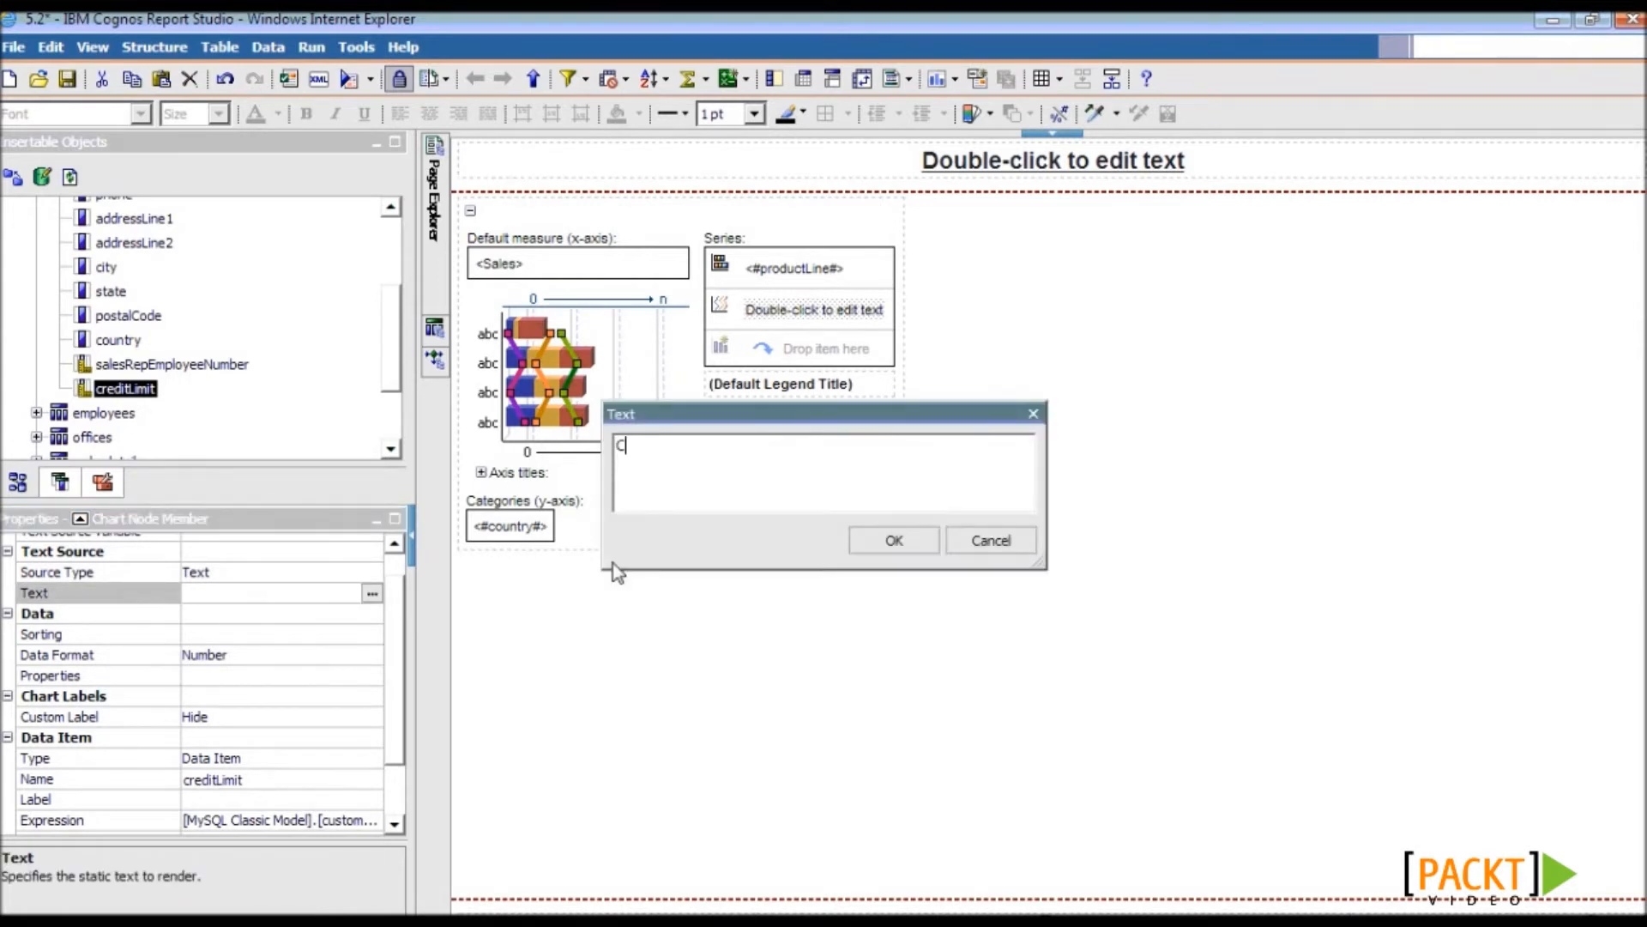
text(redit Limit in USD)
click(891, 540)
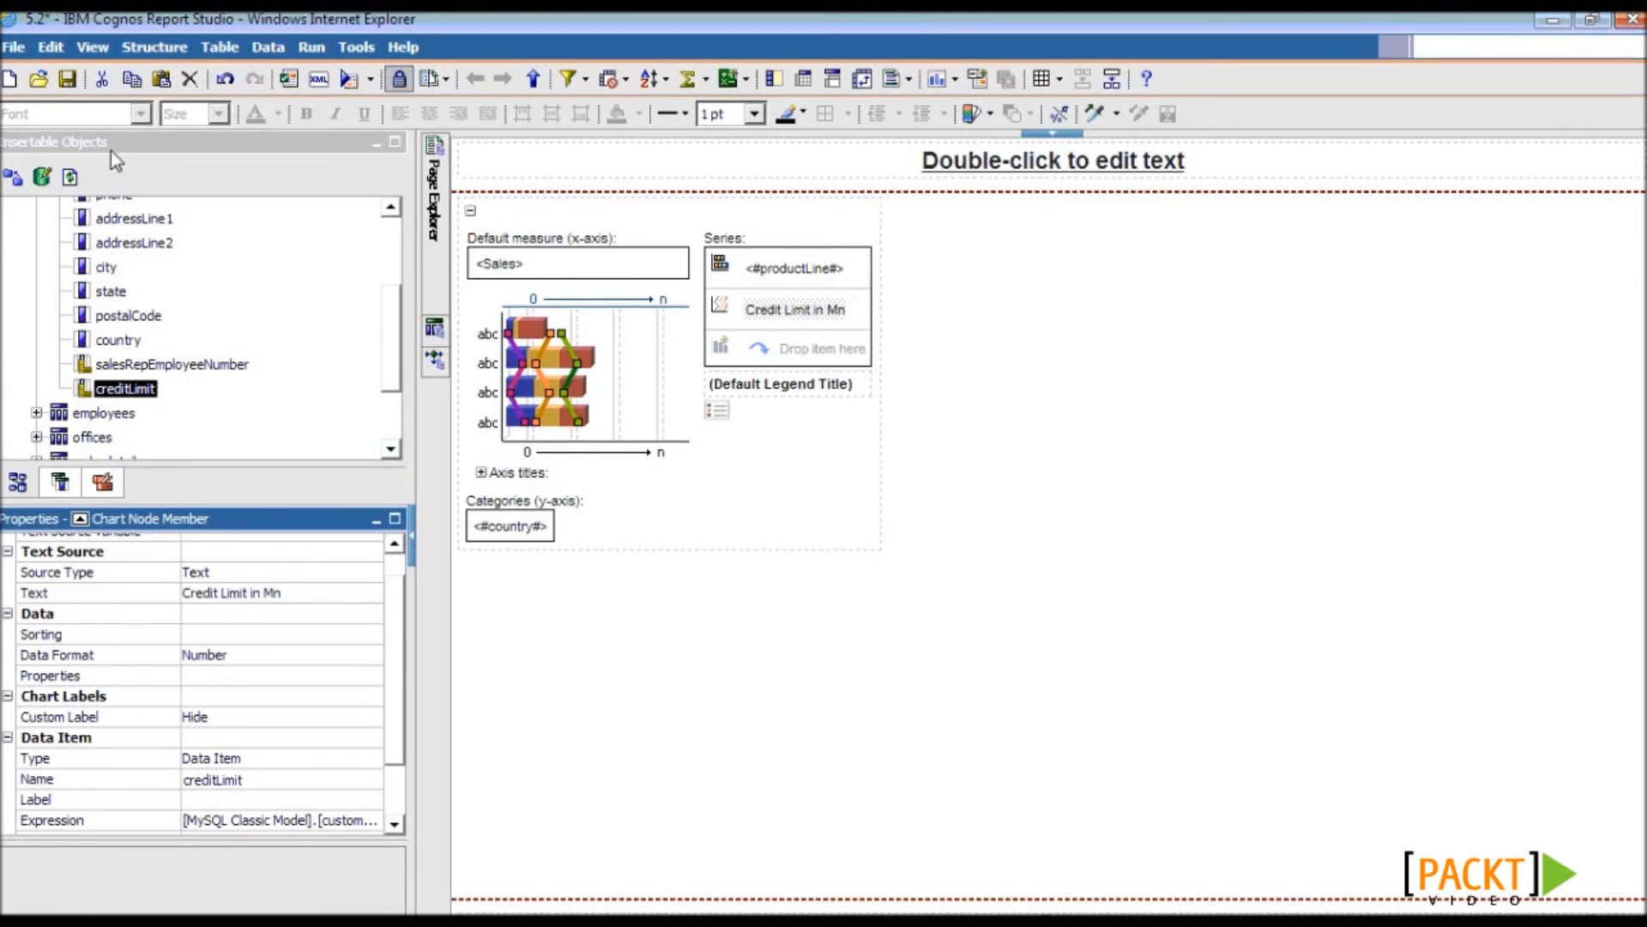
- Save and validate the report, then run it as HTML in a maximized viewer
click(68, 85)
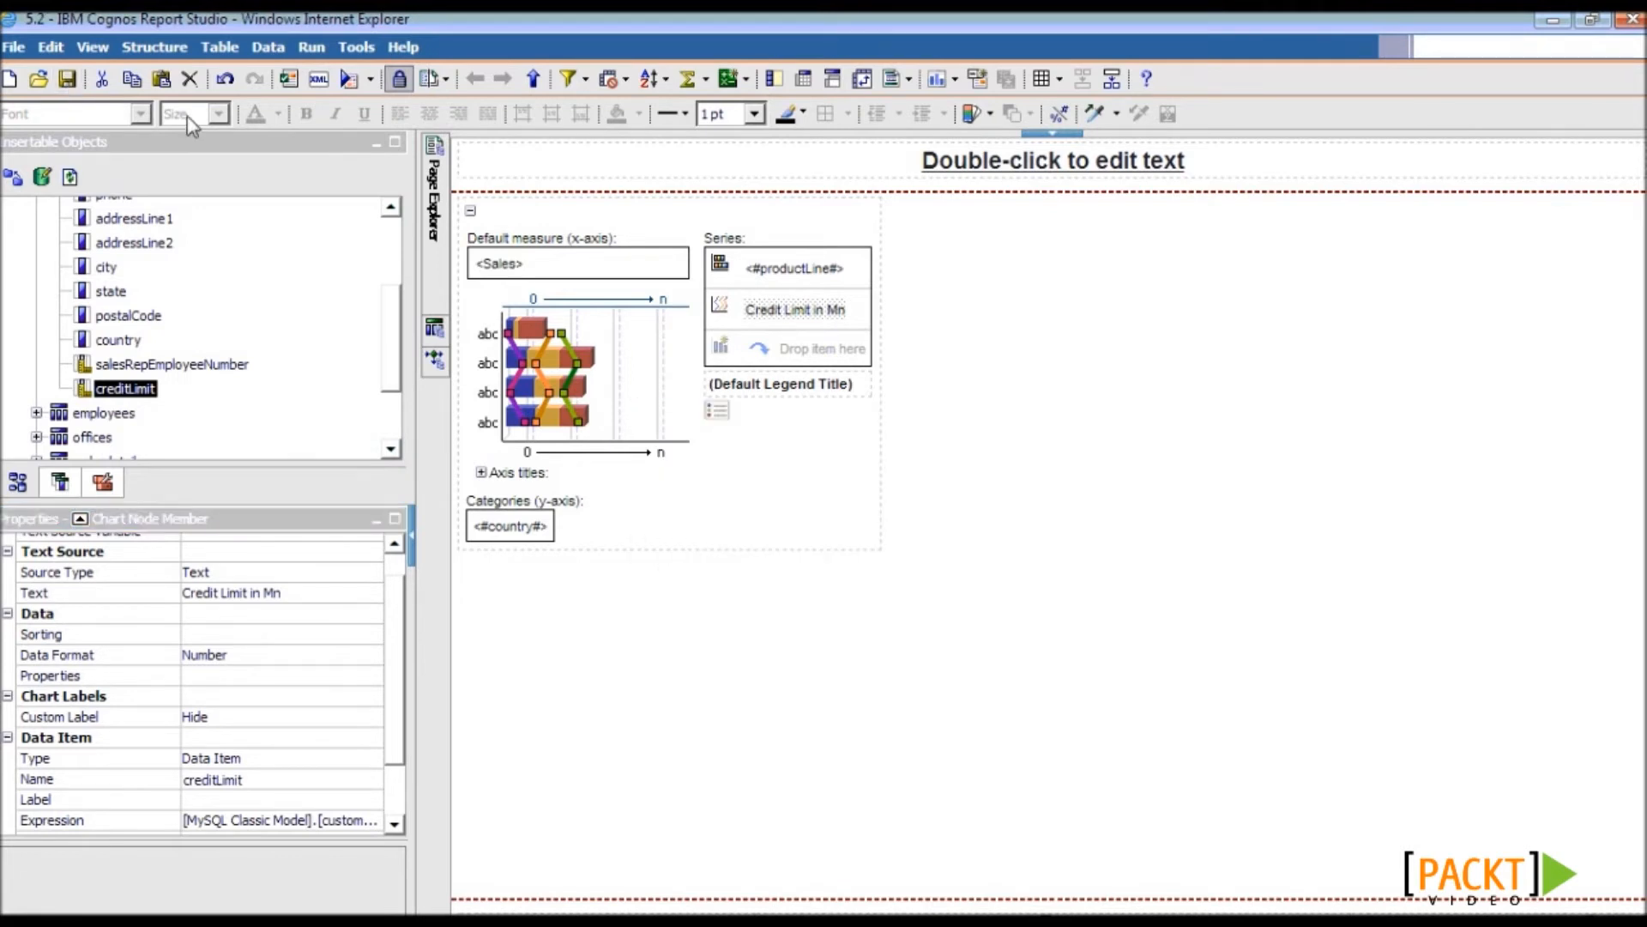
click(288, 79)
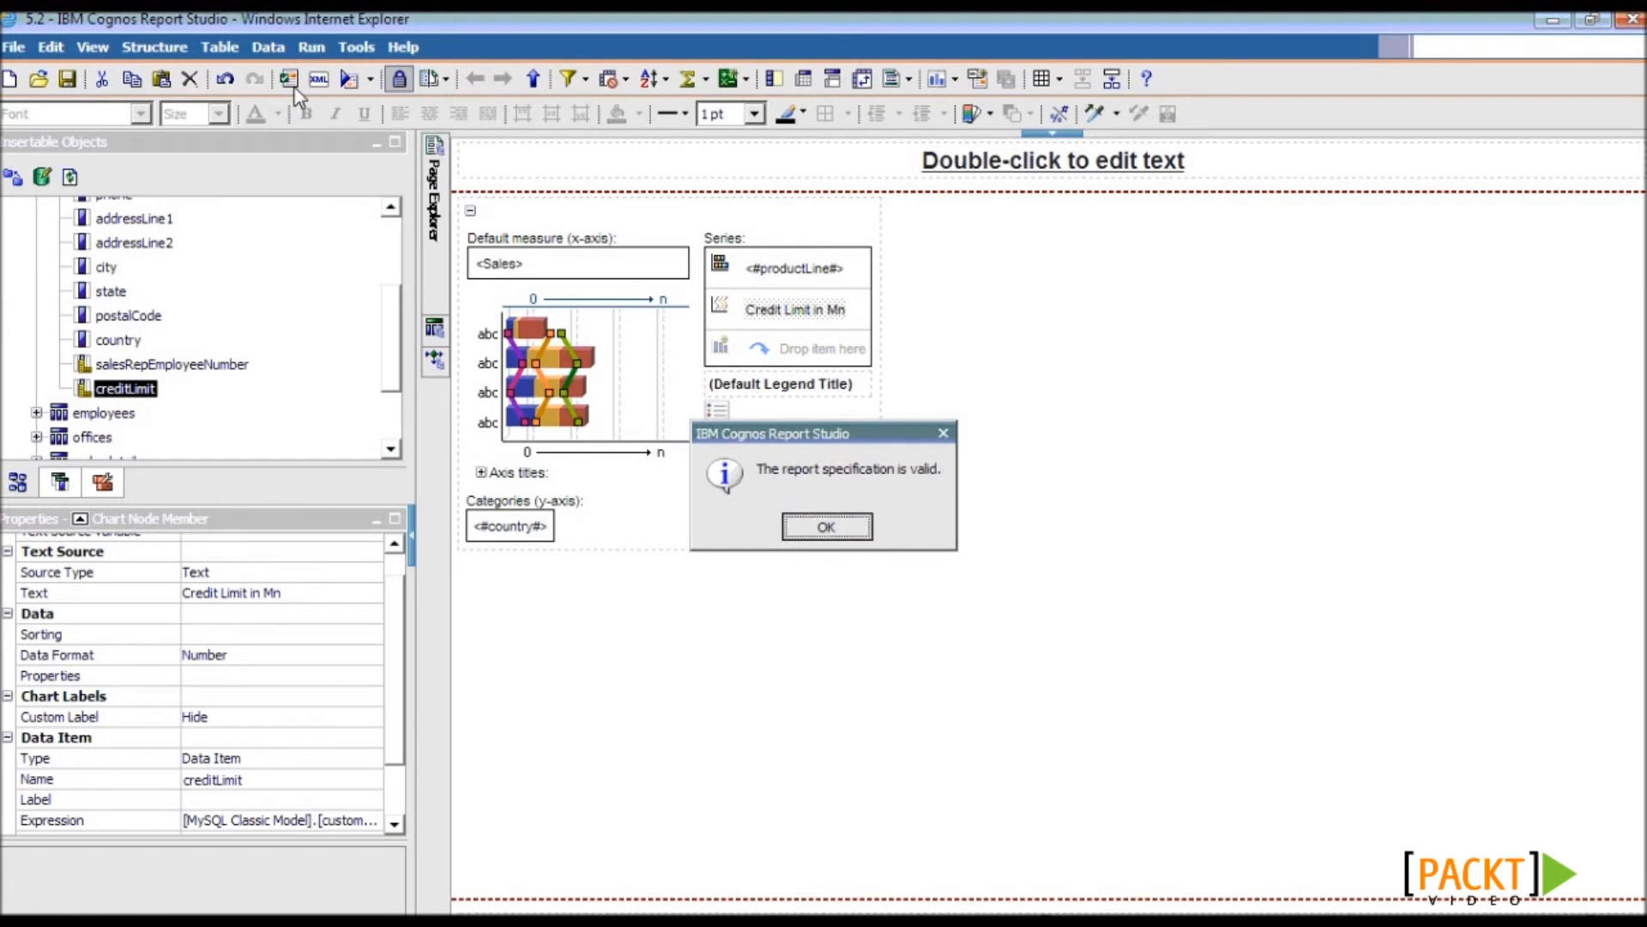
click(826, 526)
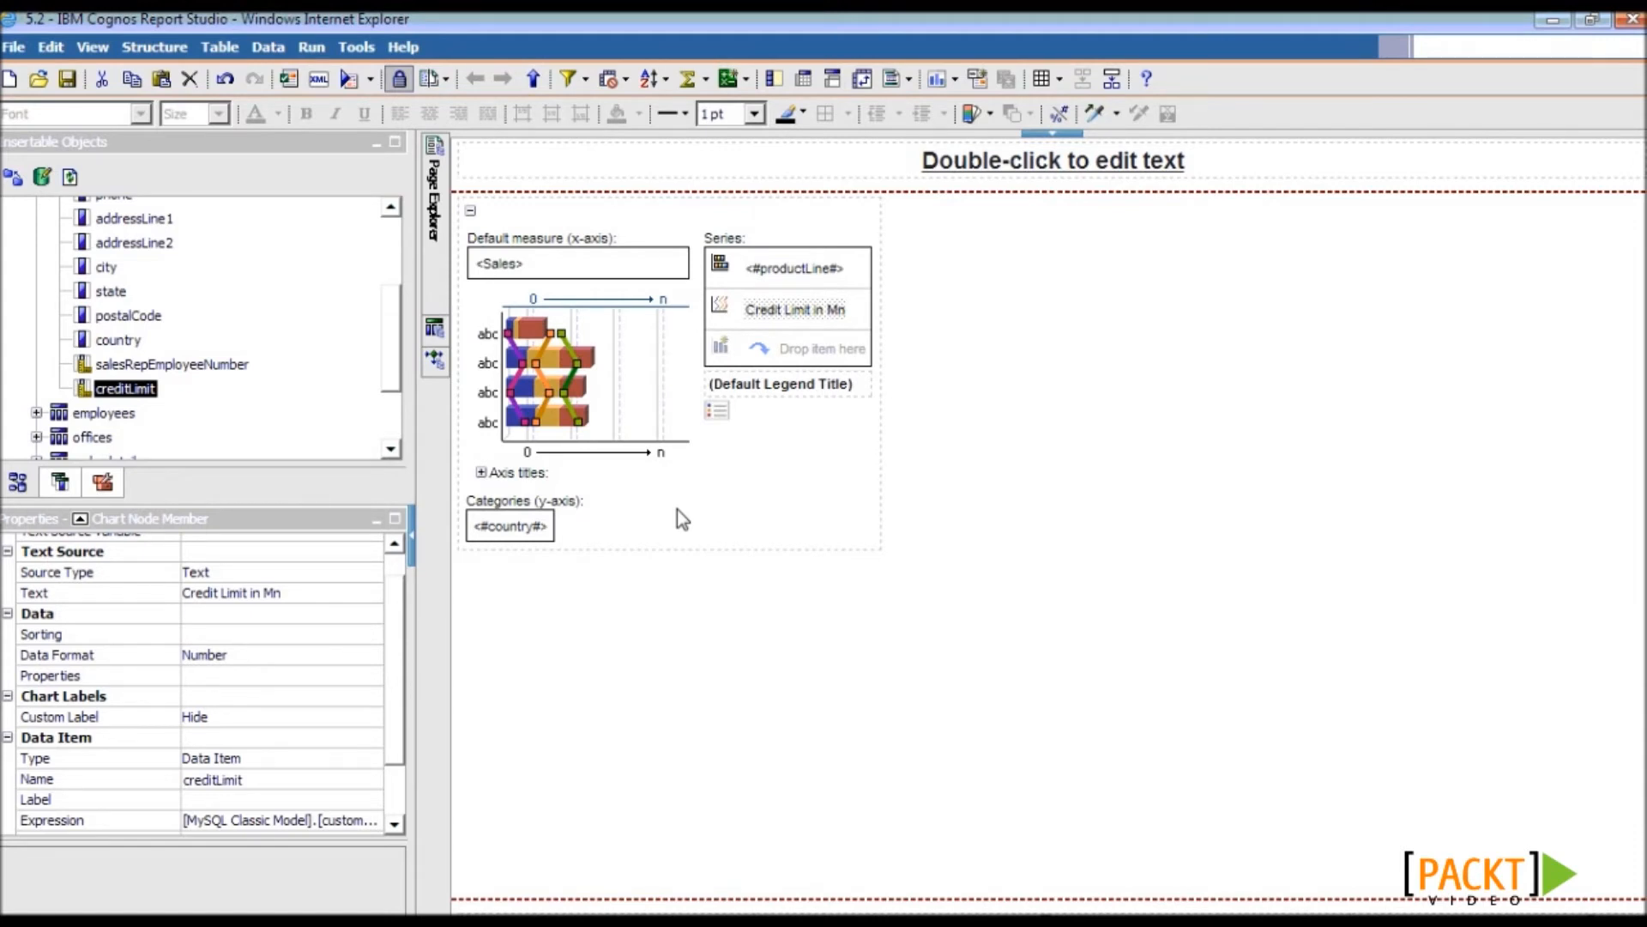
click(370, 78)
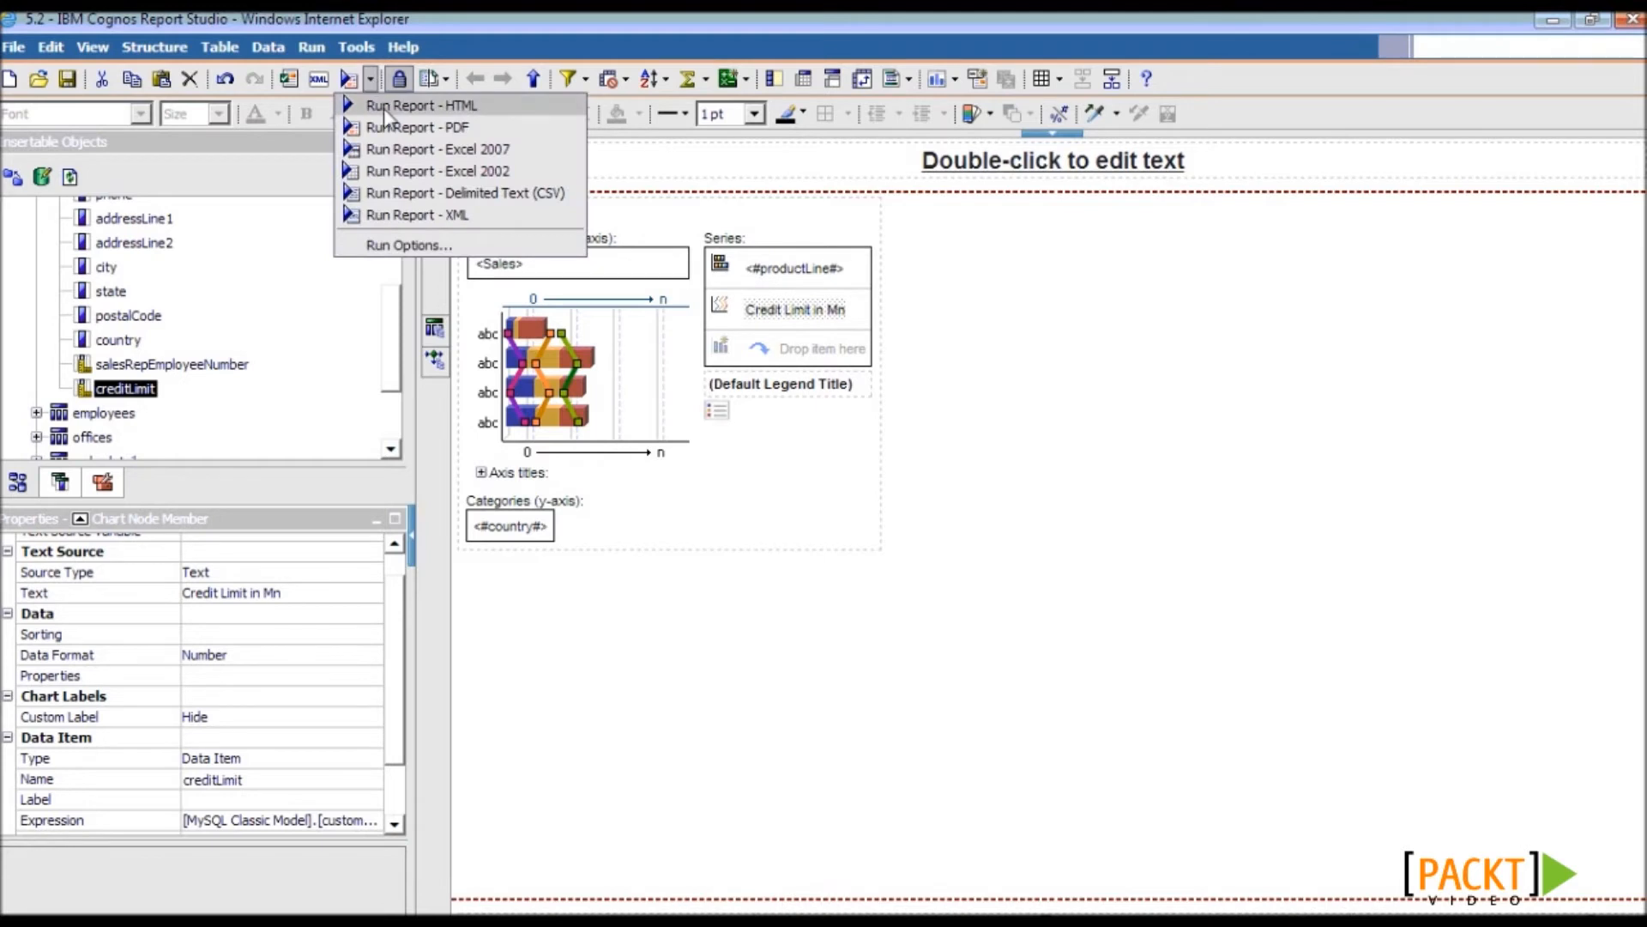
click(383, 105)
double_click(1120, 57)
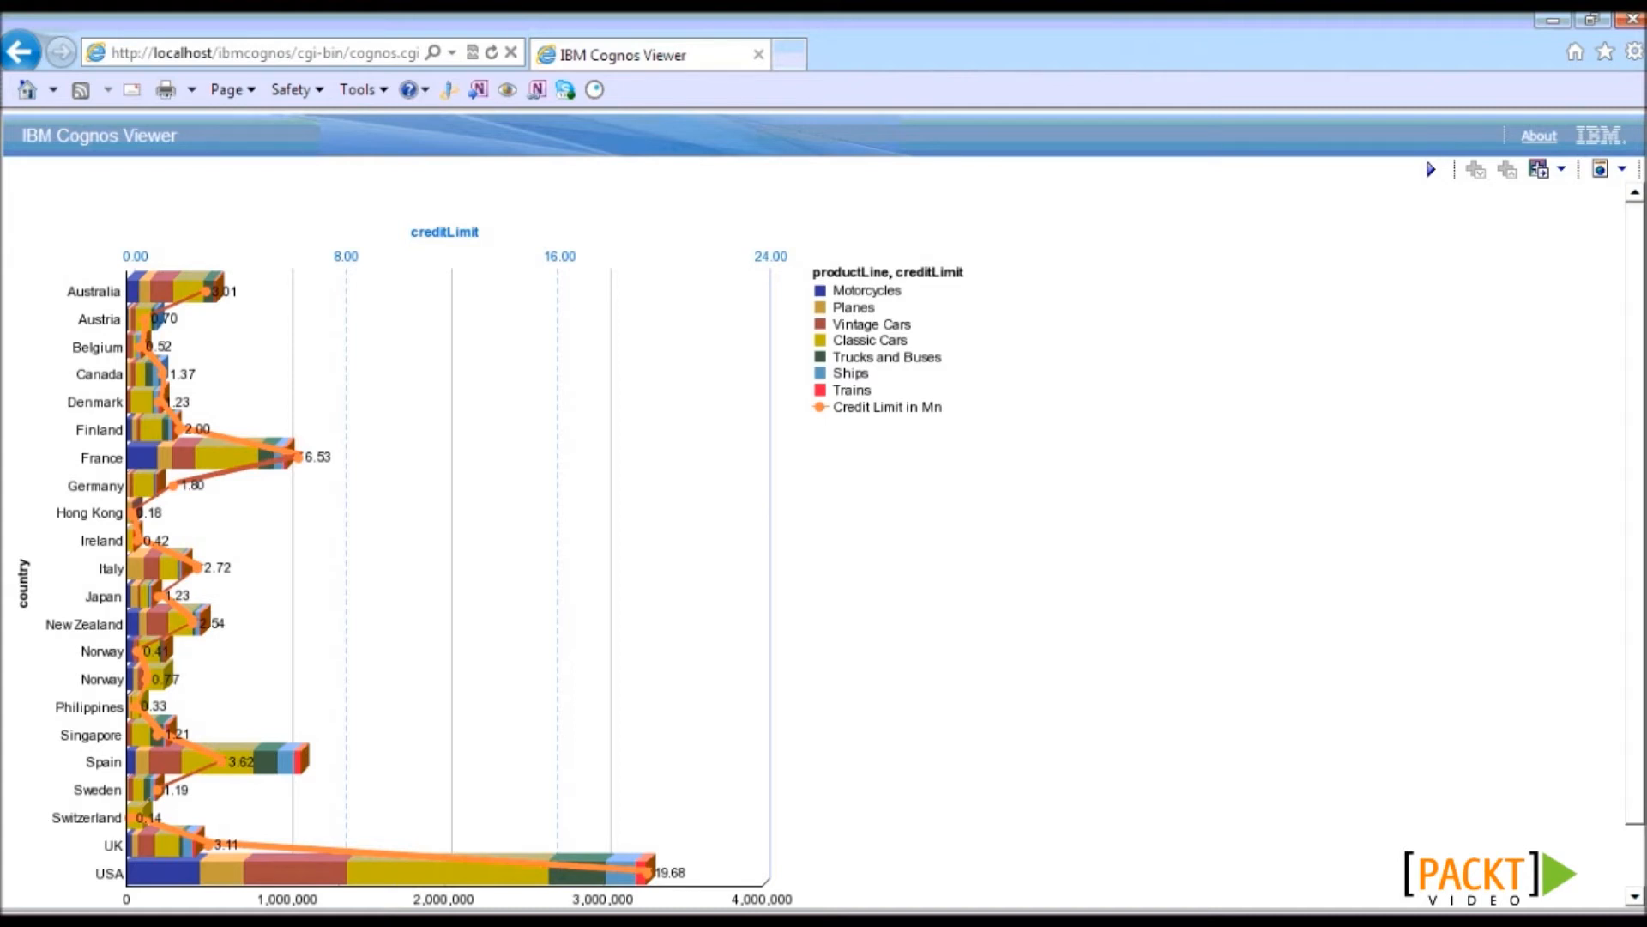
- Scroll through the HTML report output in Cognos Viewer
drag(1632, 407, 1638, 444)
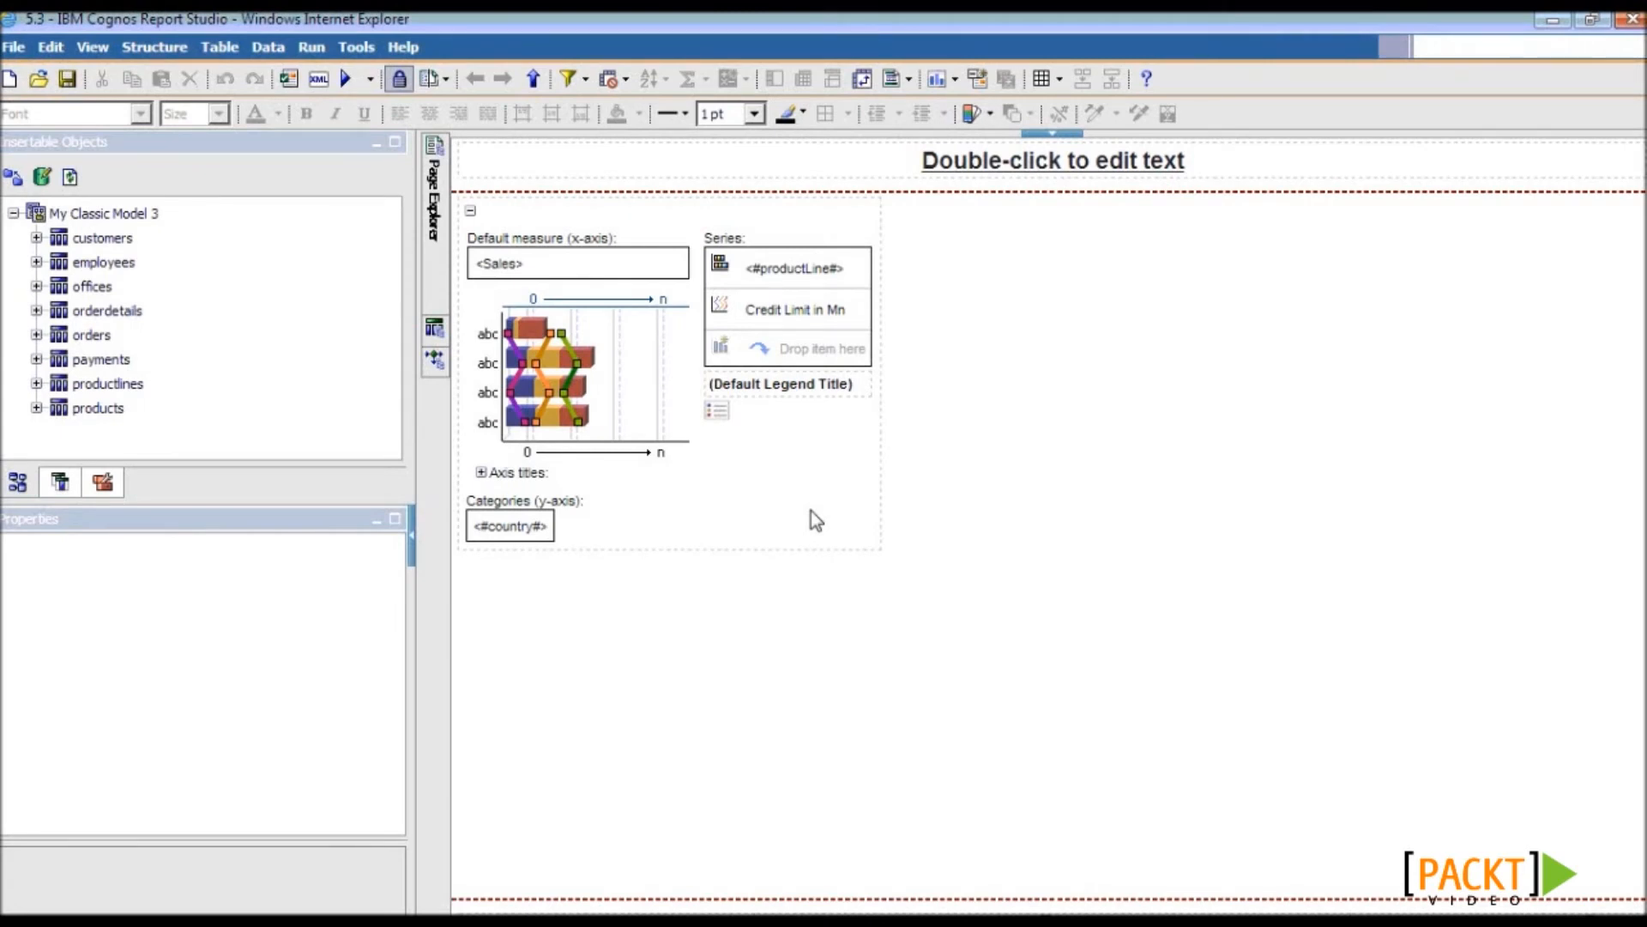
- Nest the customers table's city column beneath country in the chart's y-axis categories
click(36, 238)
click(107, 408)
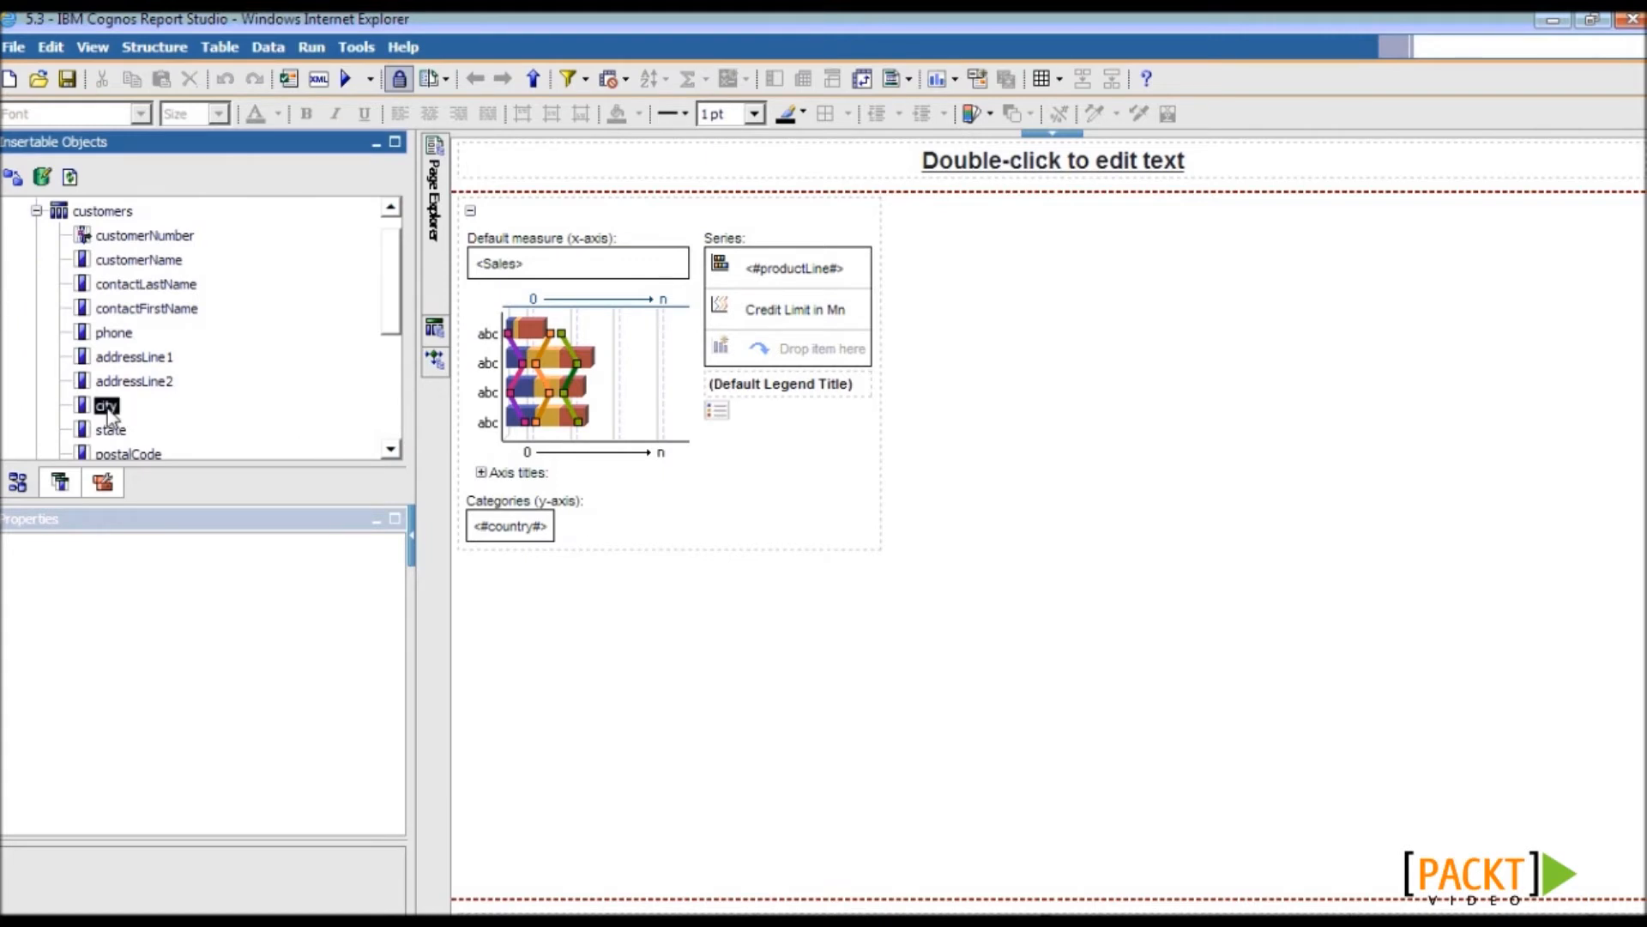
drag(108, 418, 511, 538)
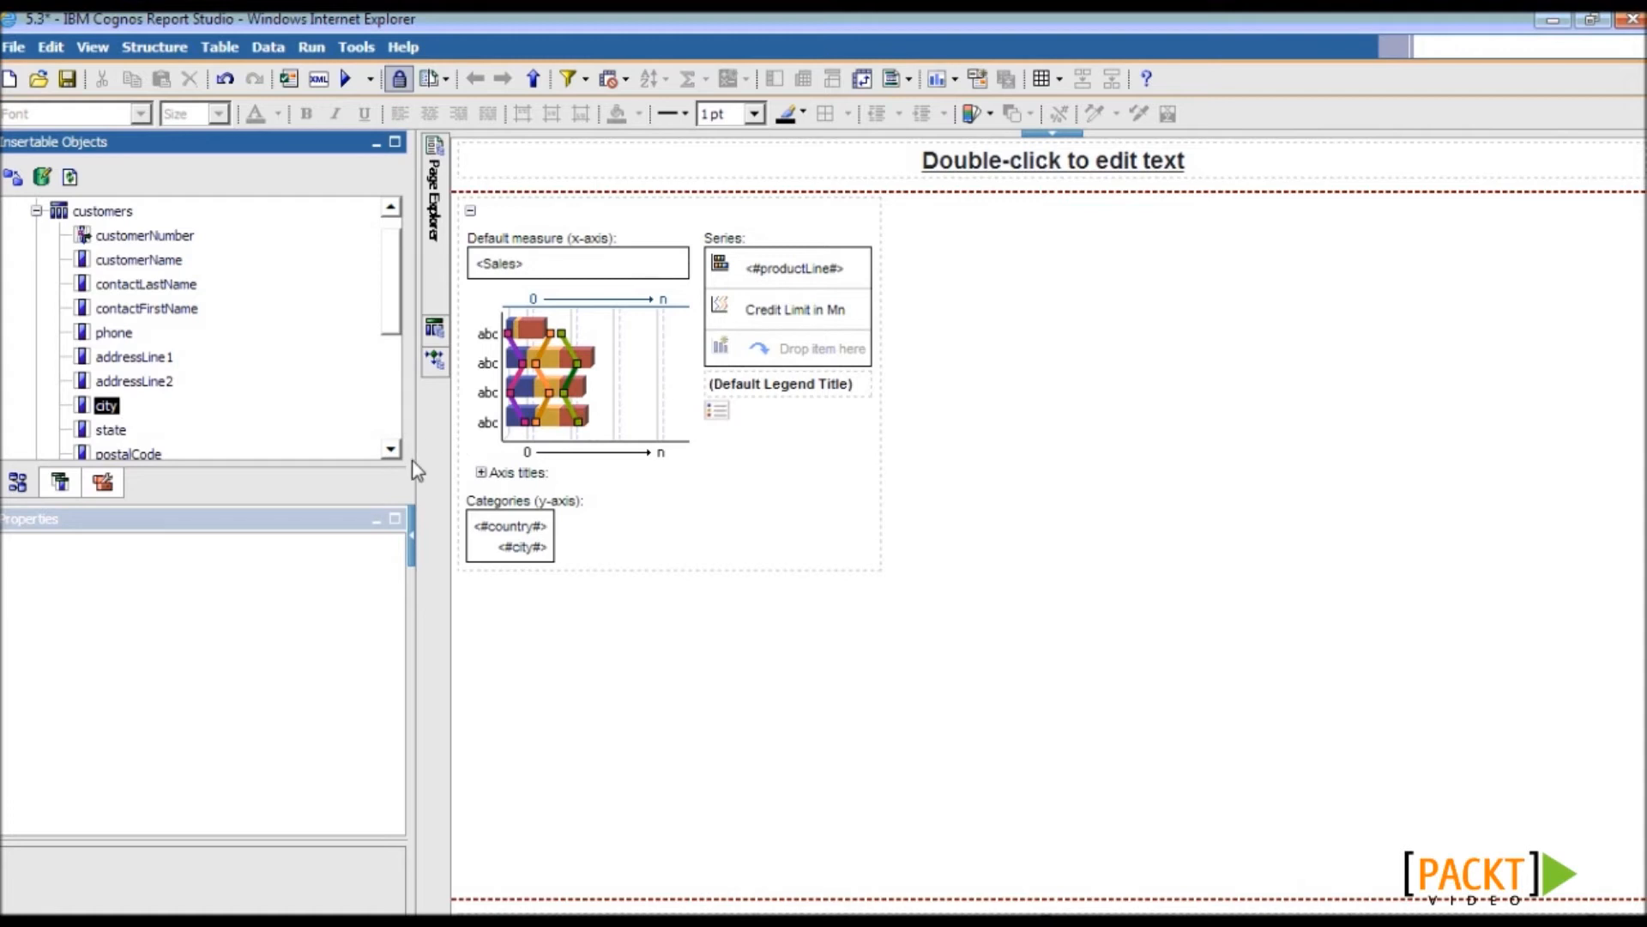
- Turn off the third axis's default title and retitle it 'Credit Limit in Mn'
click(481, 473)
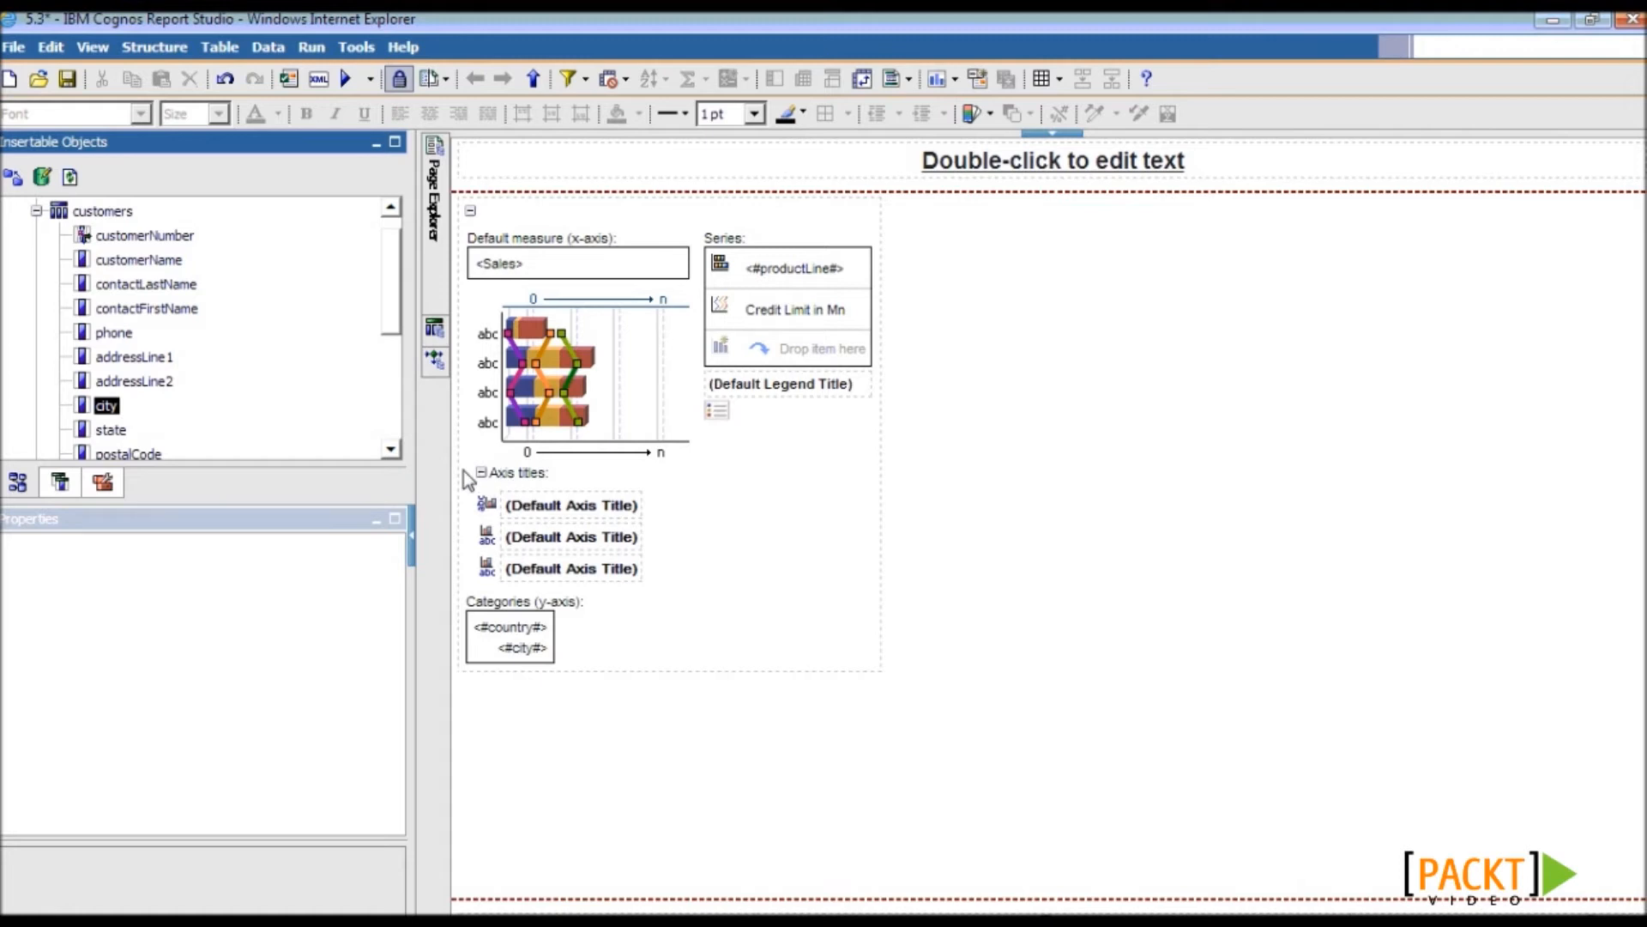
click(573, 579)
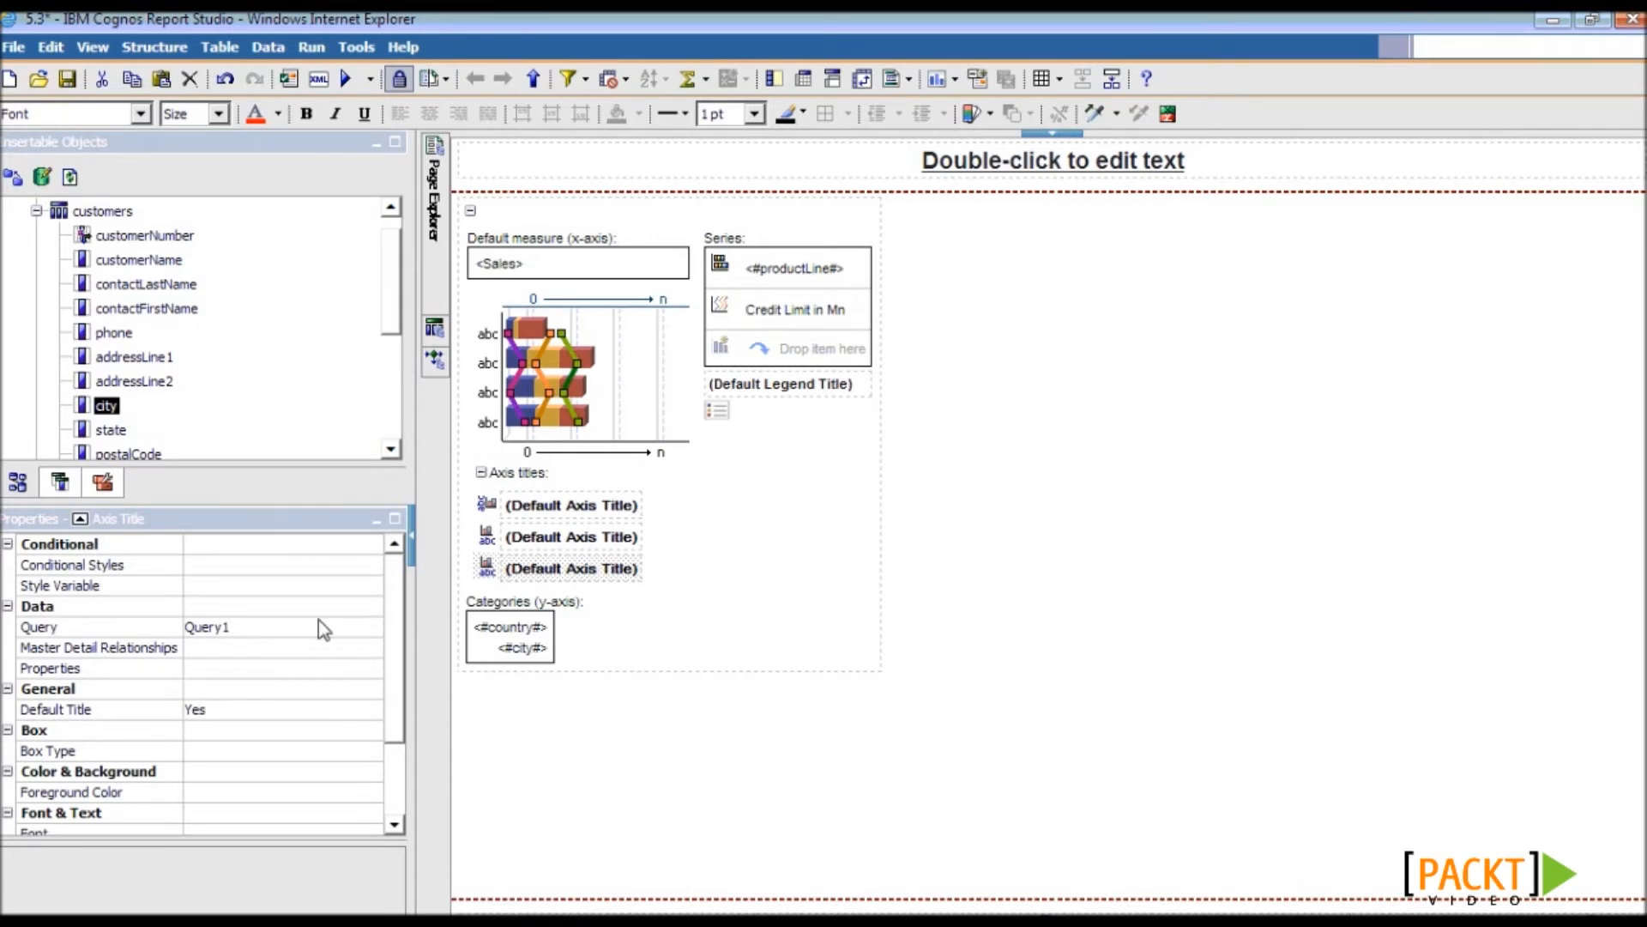
drag(395, 630, 394, 651)
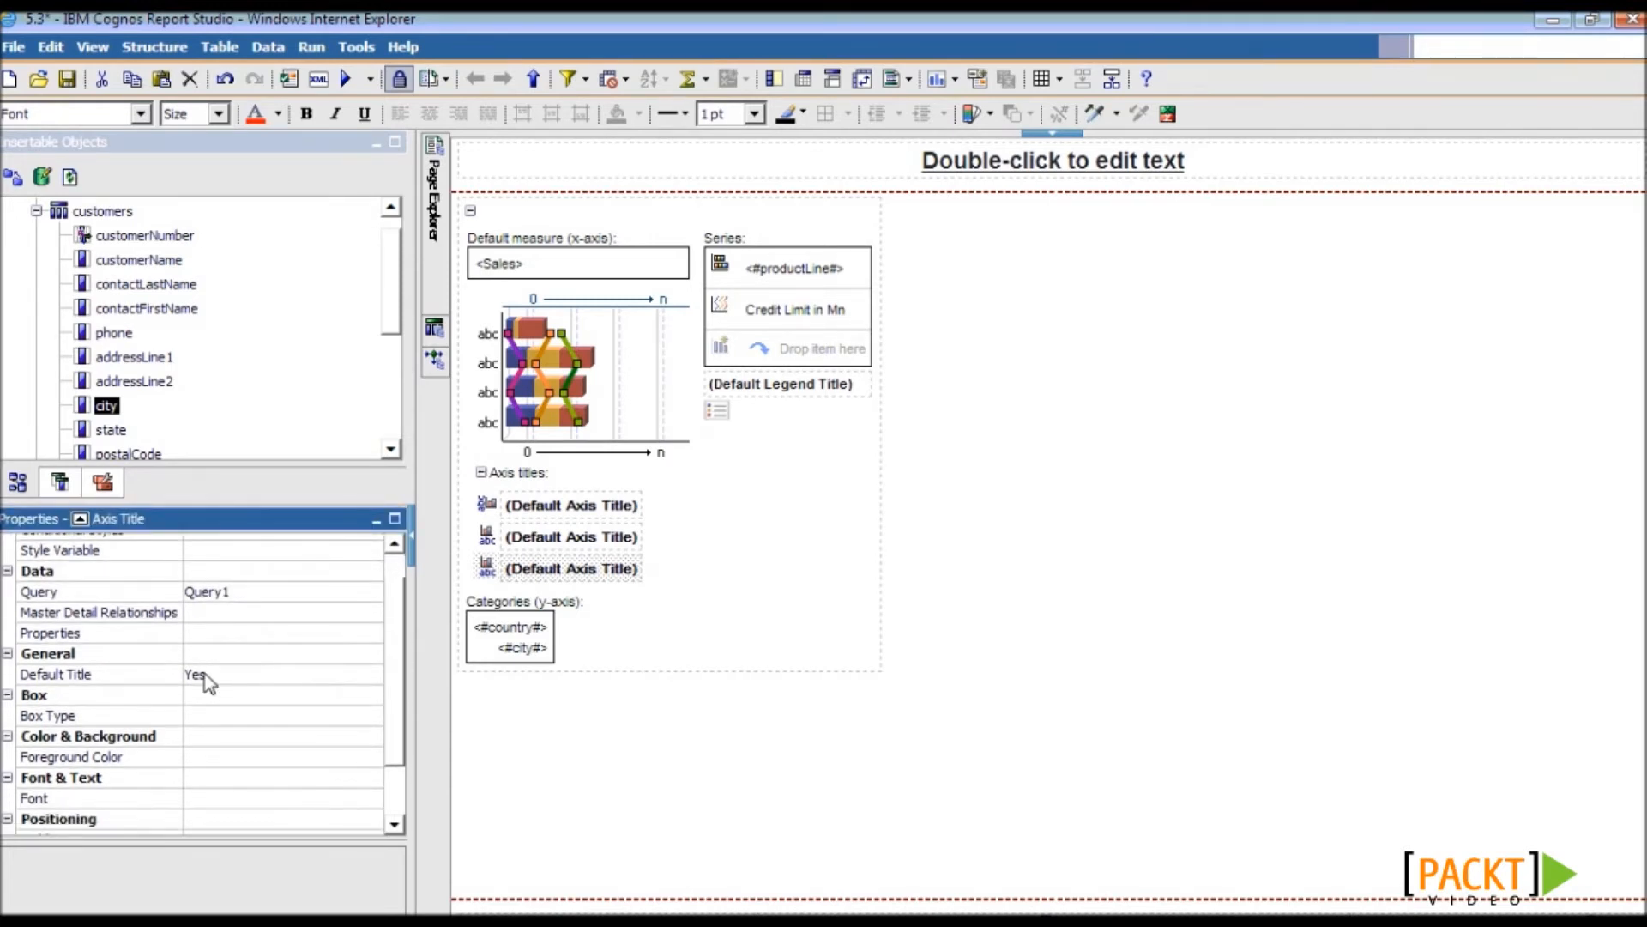
double_click(175, 682)
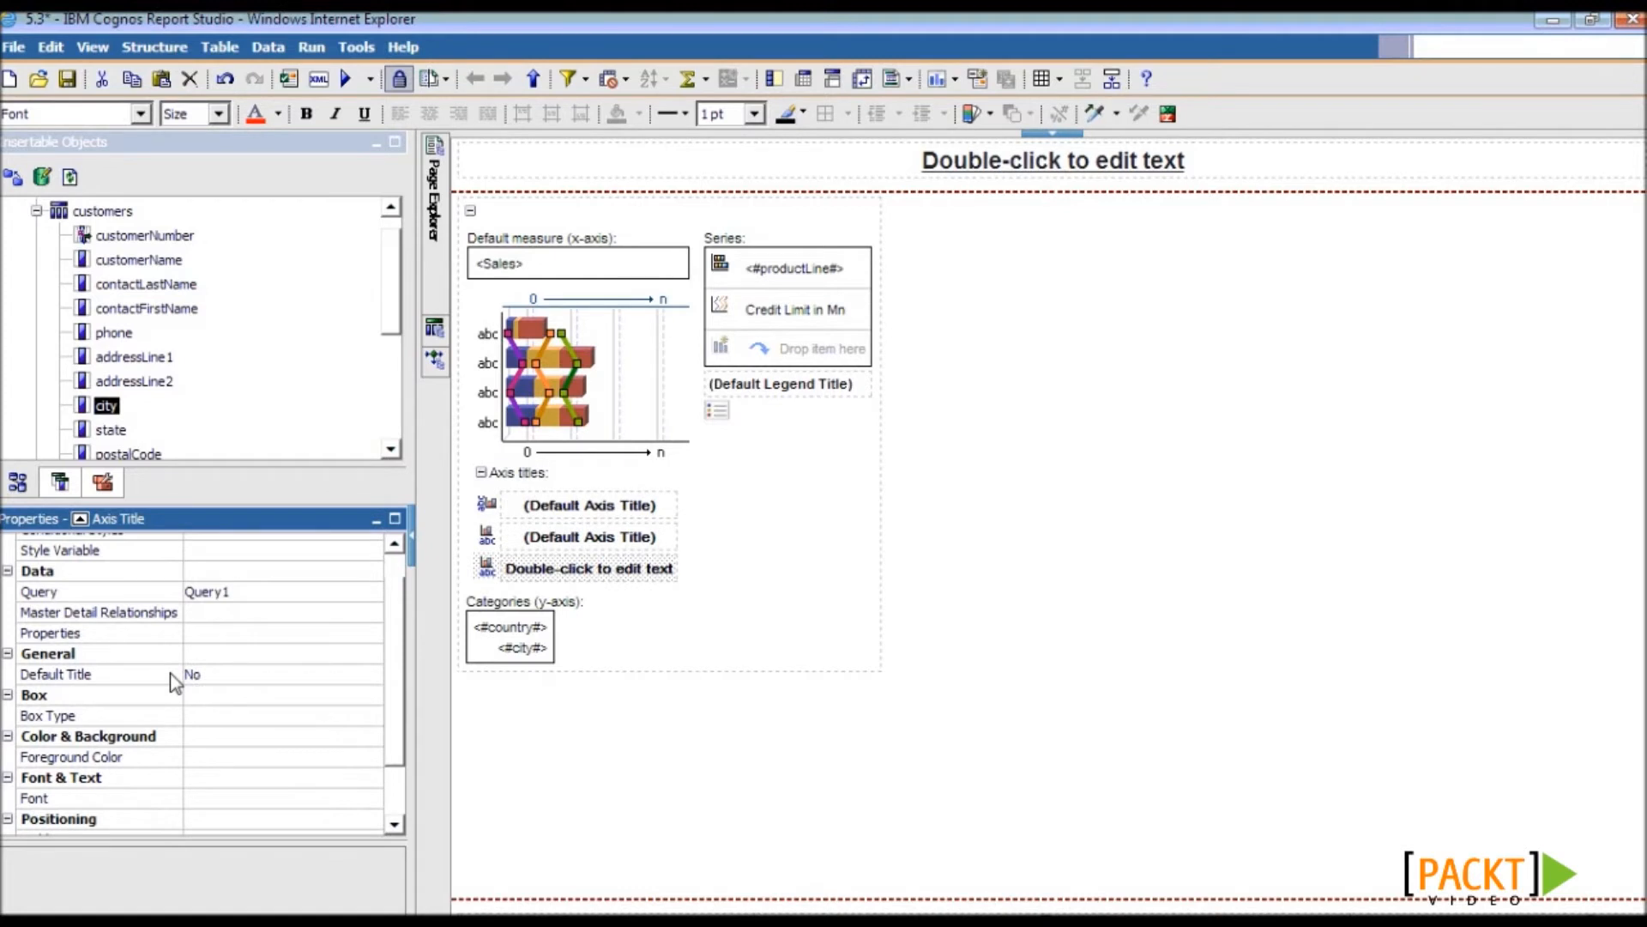
double_click(586, 573)
text(Credit Limit in Mn)
click(889, 541)
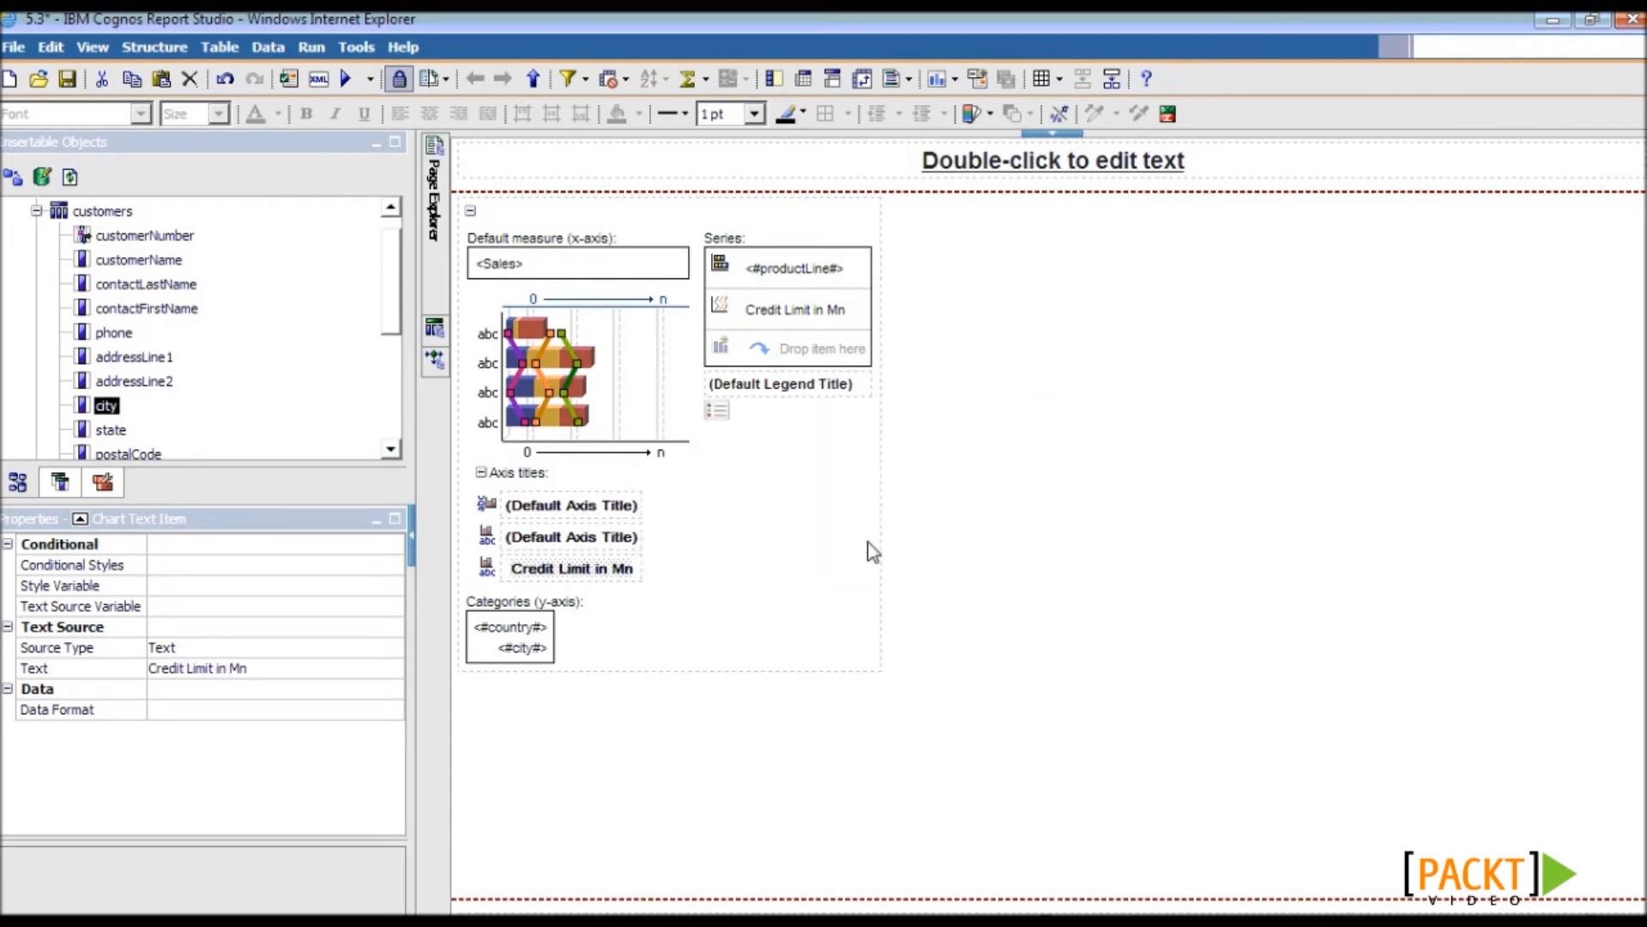
- Select the chart legend and set its Legend Title property to Hide
click(718, 413)
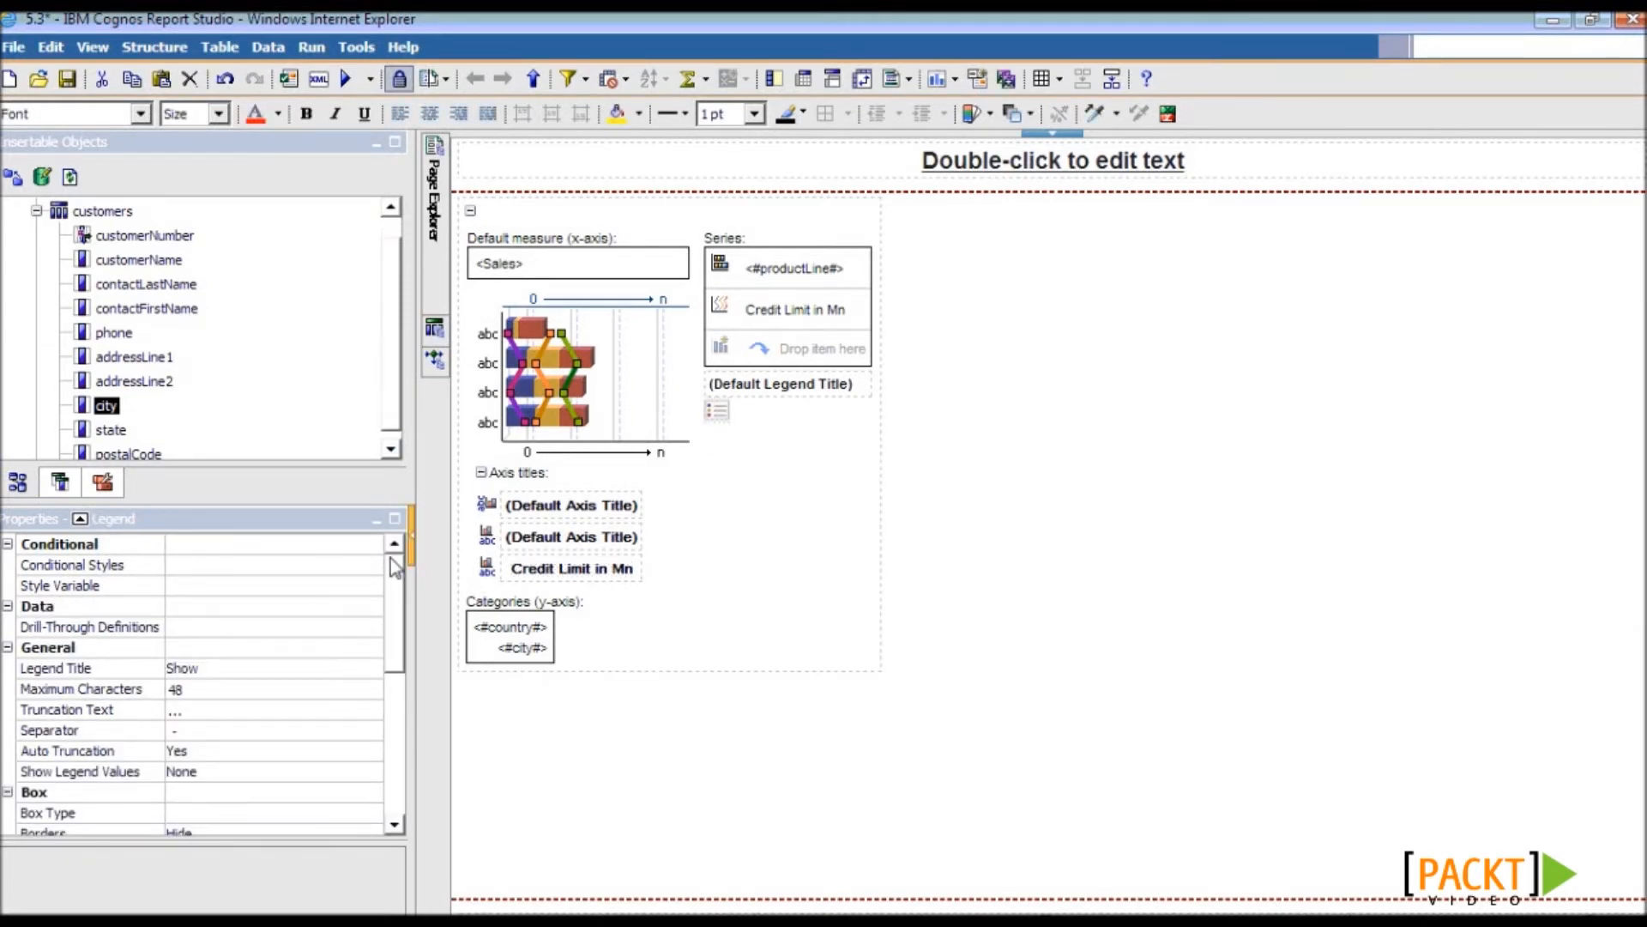
drag(412, 600, 458, 598)
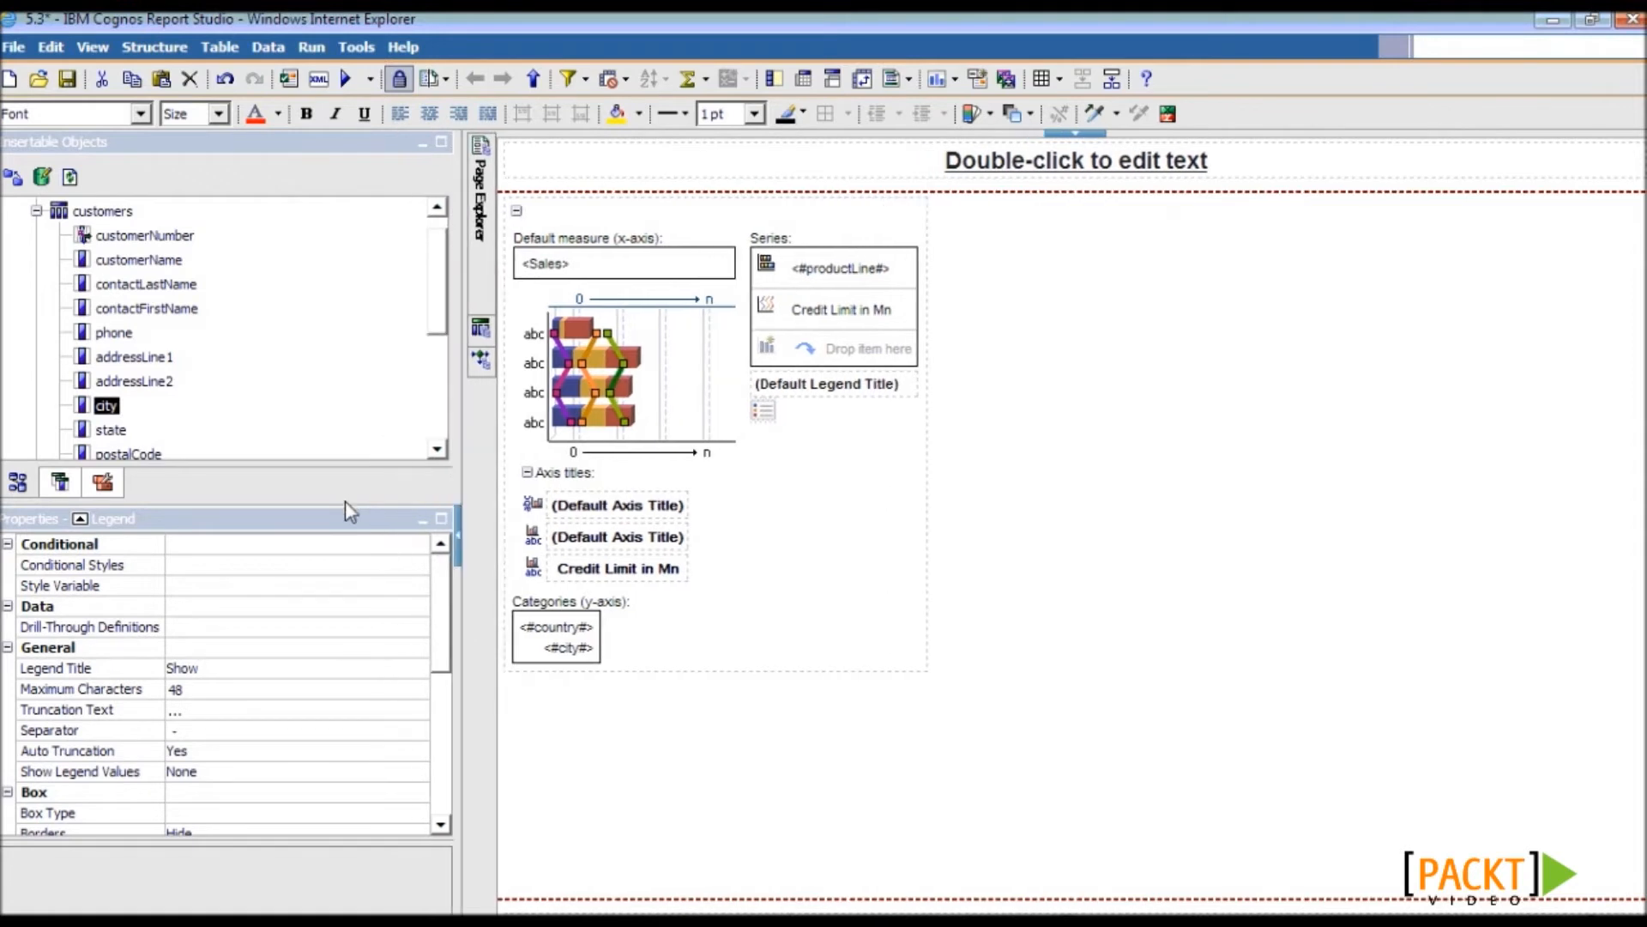
drag(345, 502, 345, 424)
mouse_move(435, 534)
mouse_down()
mouse_move(434, 607)
mouse_move(435, 566)
mouse_up()
click(157, 537)
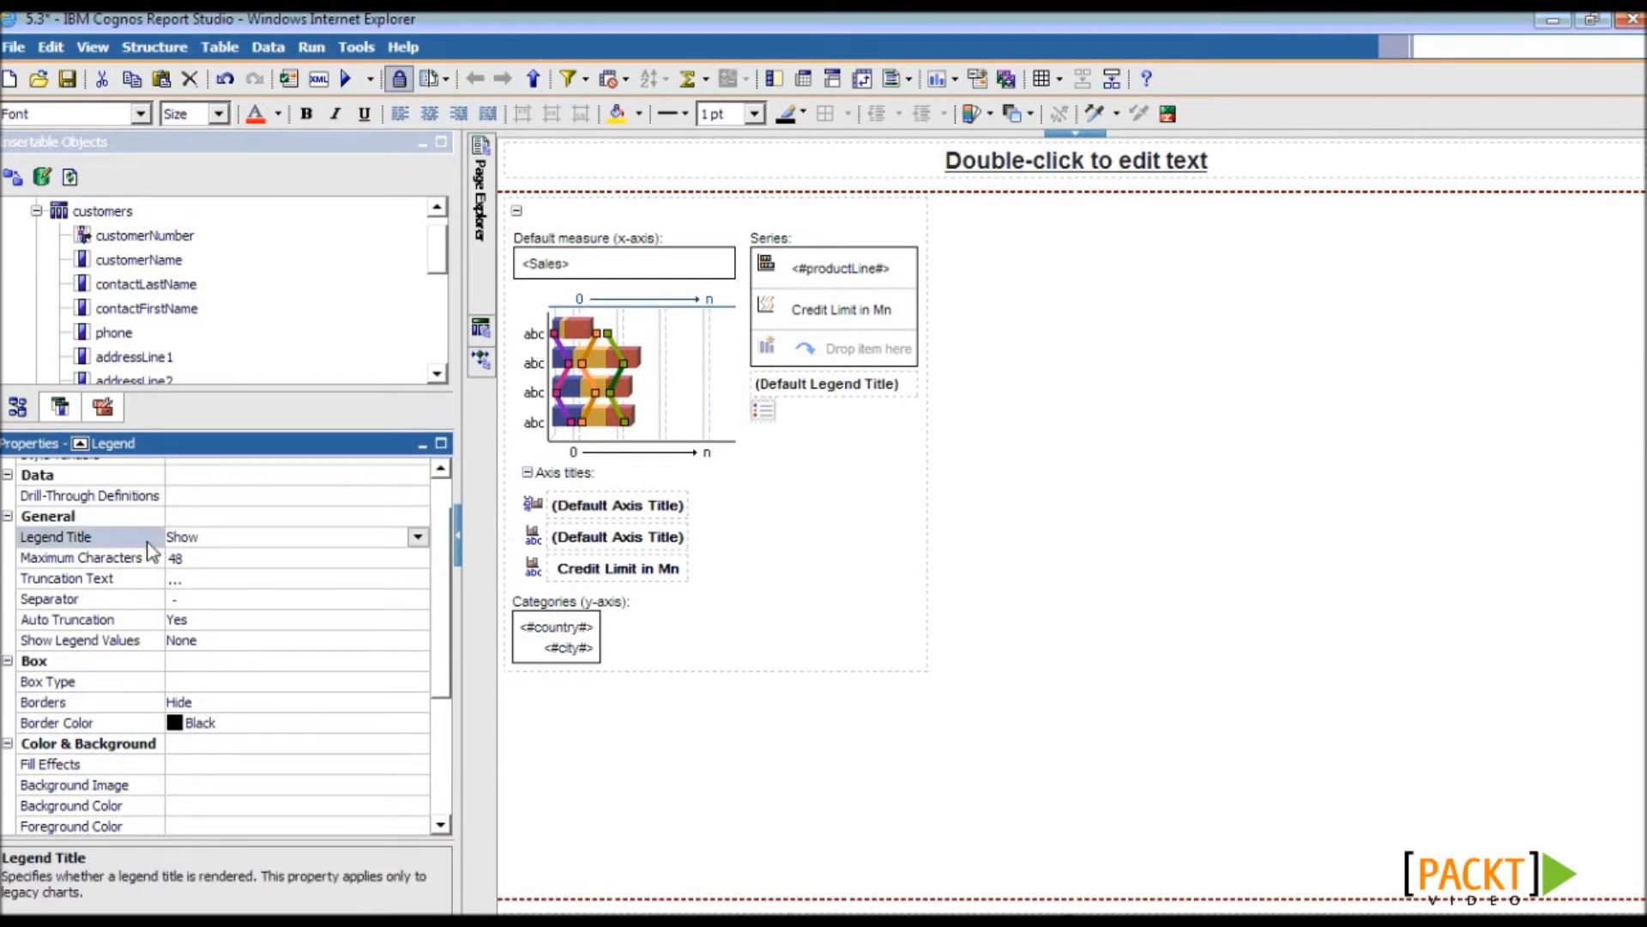
click(419, 539)
click(402, 574)
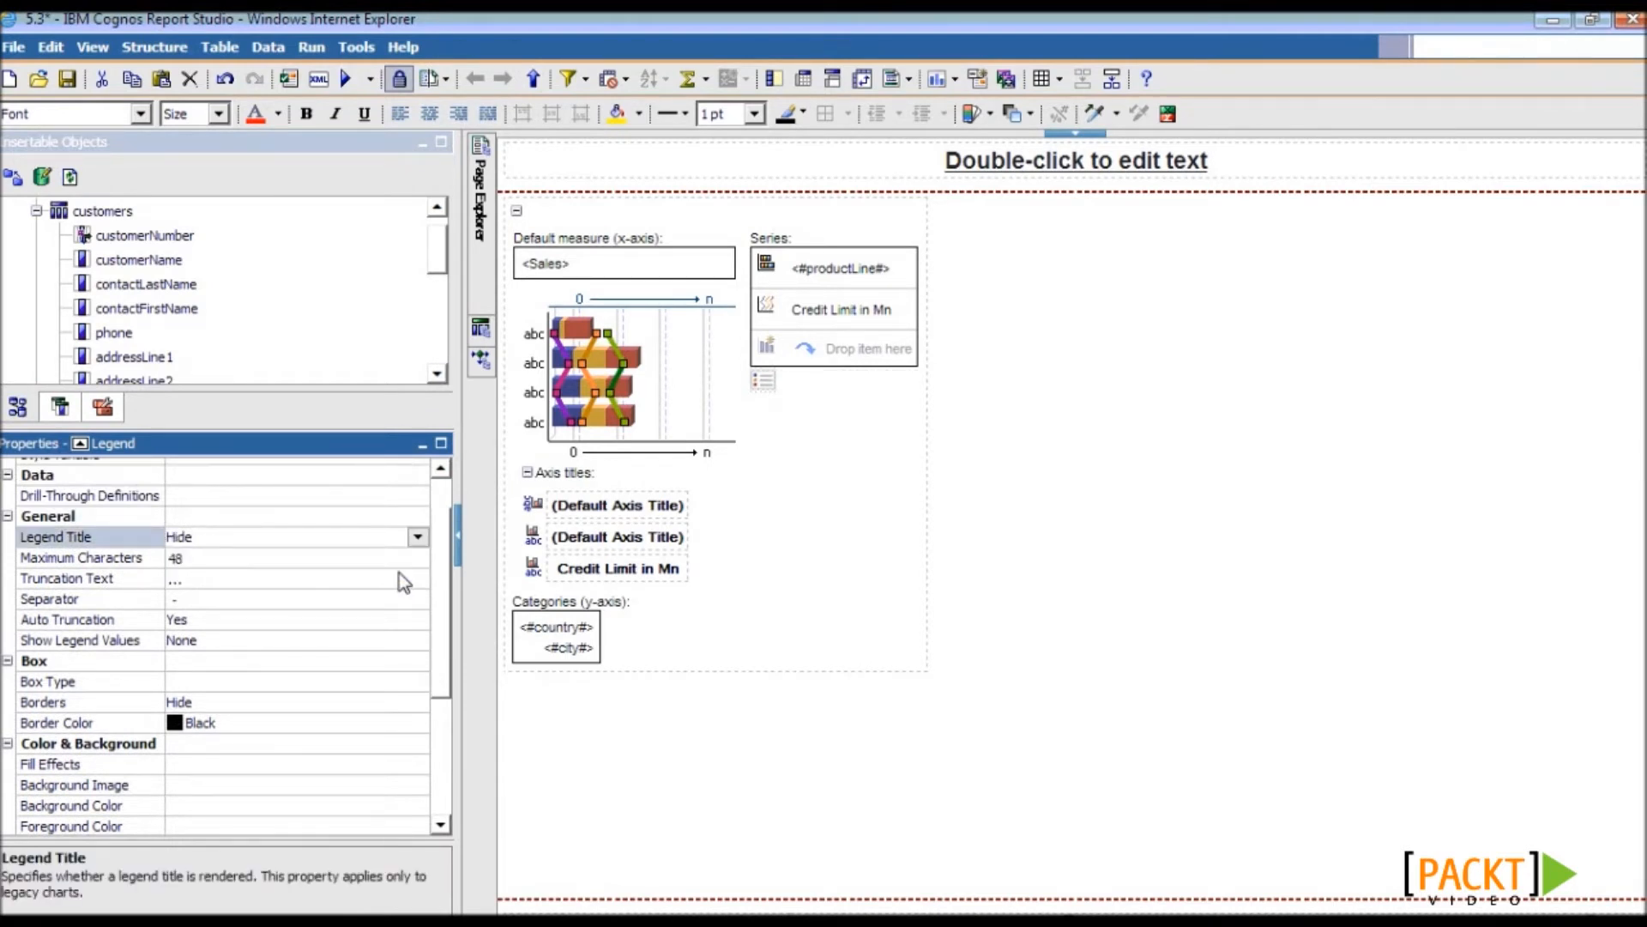
- Keep Show Legend Values at None and set the legend Position to Bottom
click(127, 640)
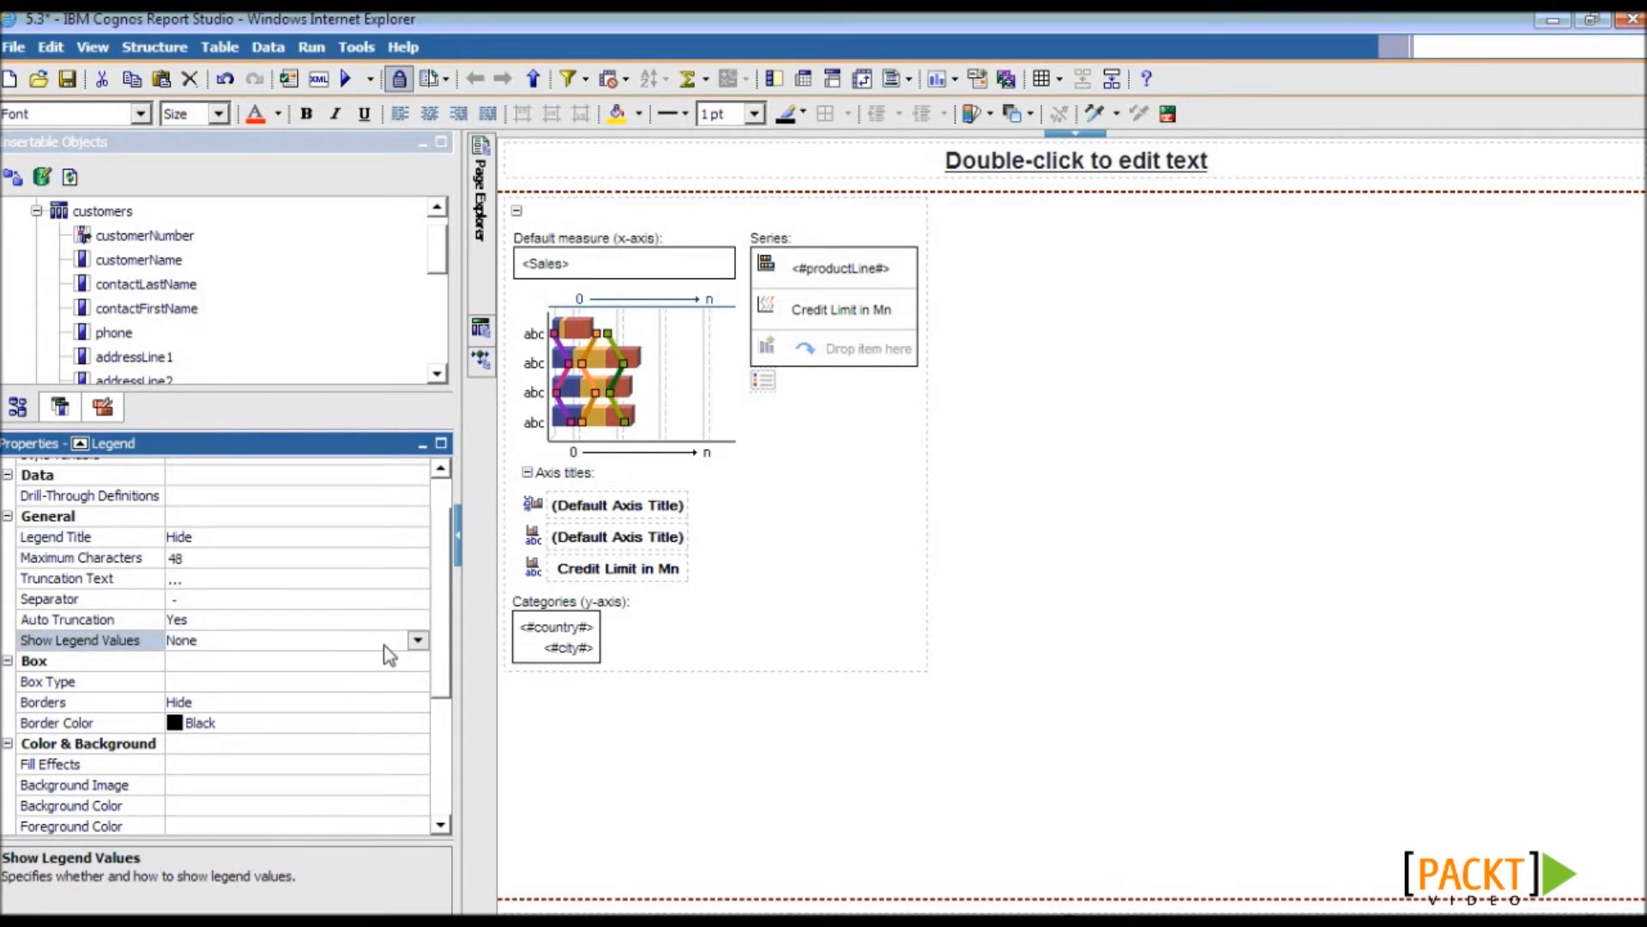
click(418, 641)
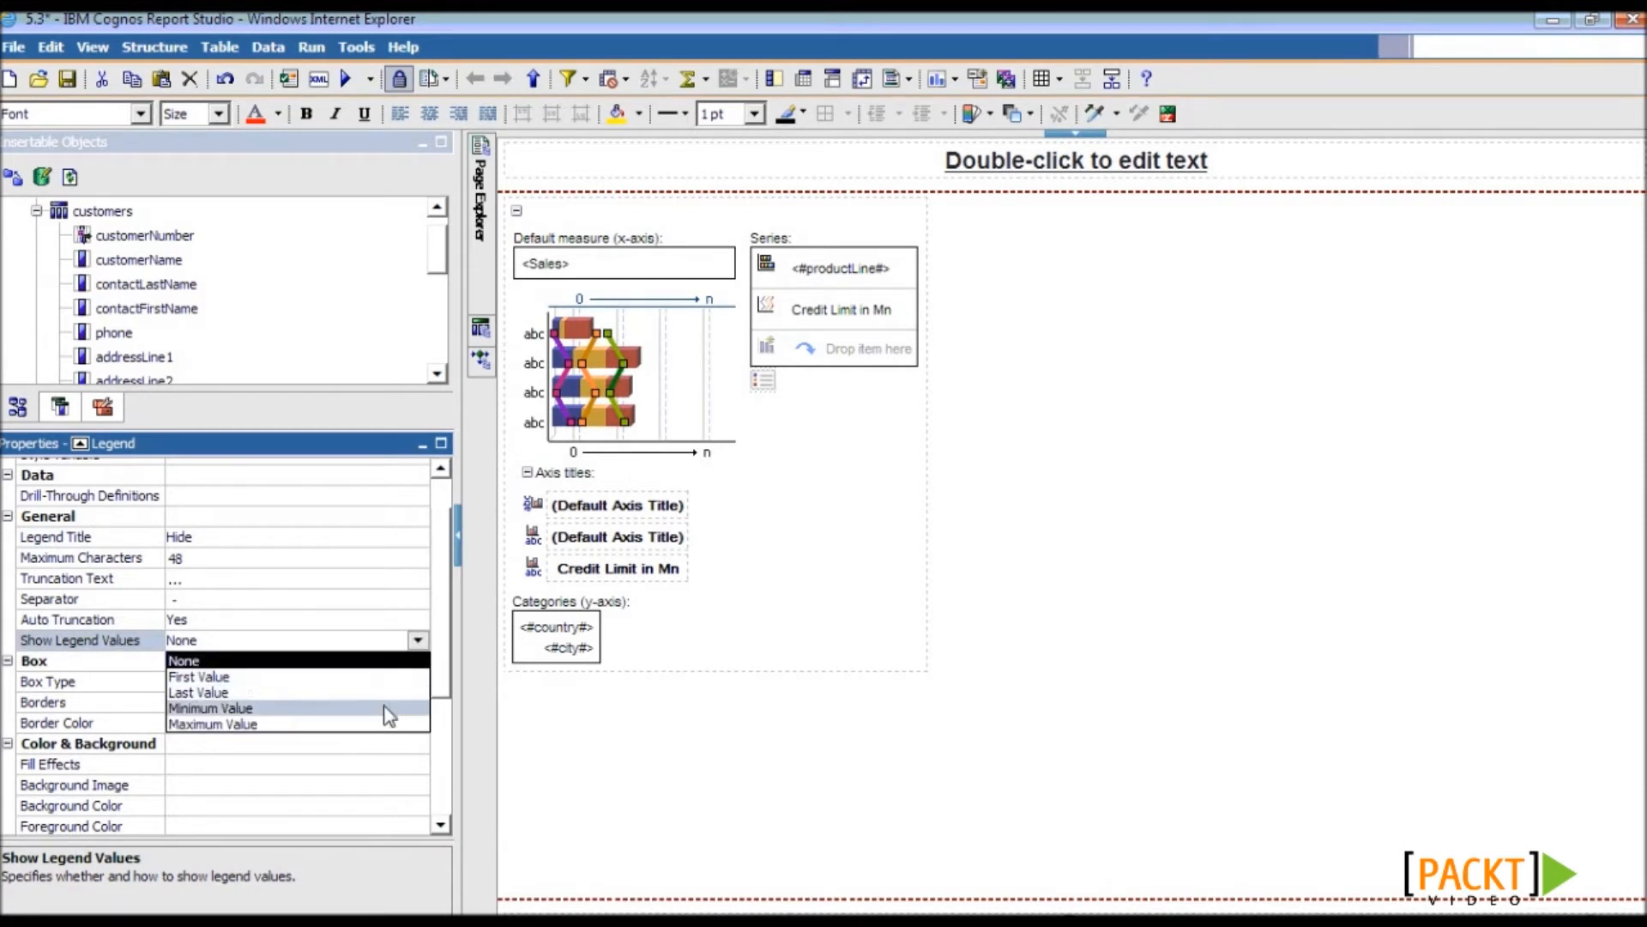
click(346, 661)
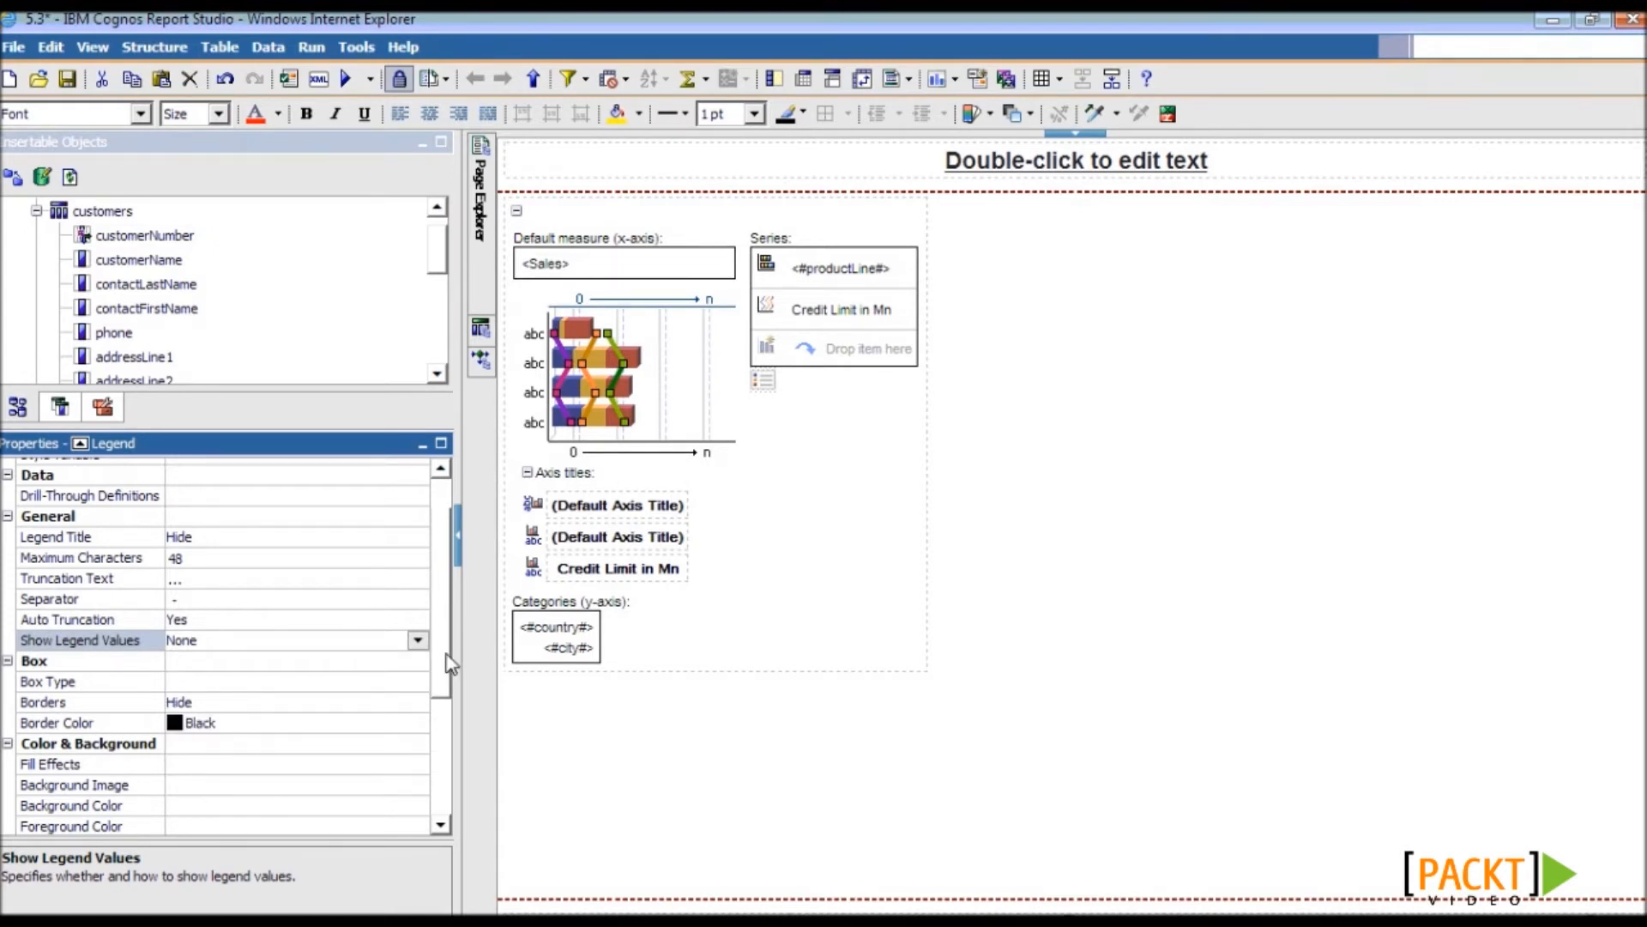
drag(448, 665, 451, 772)
click(152, 763)
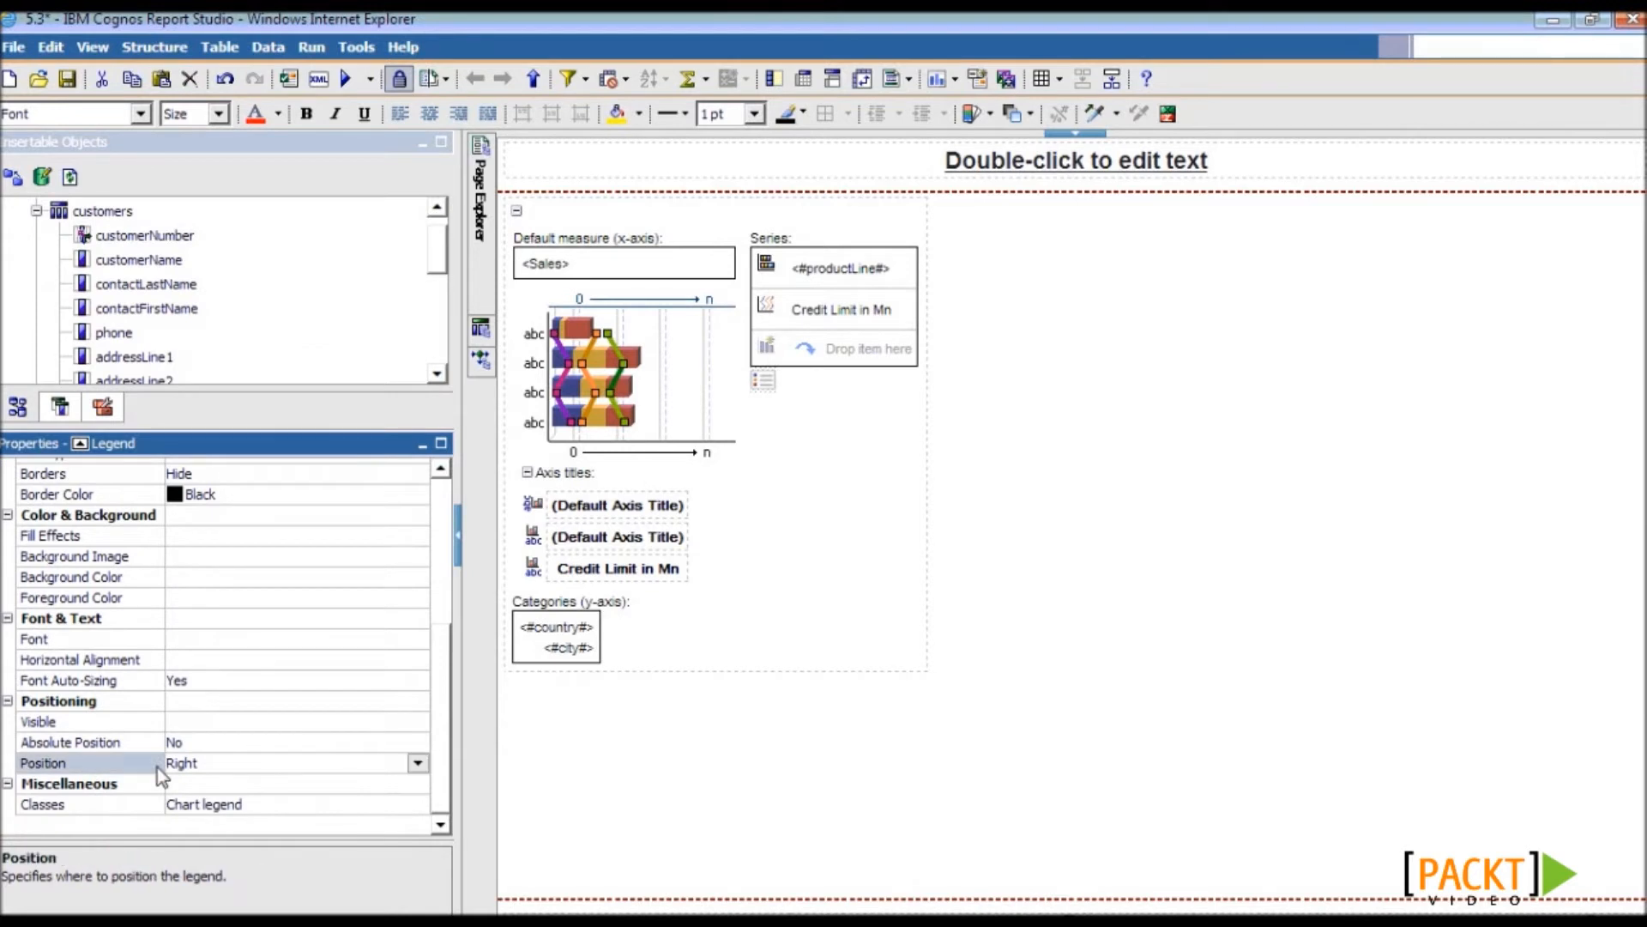
click(416, 763)
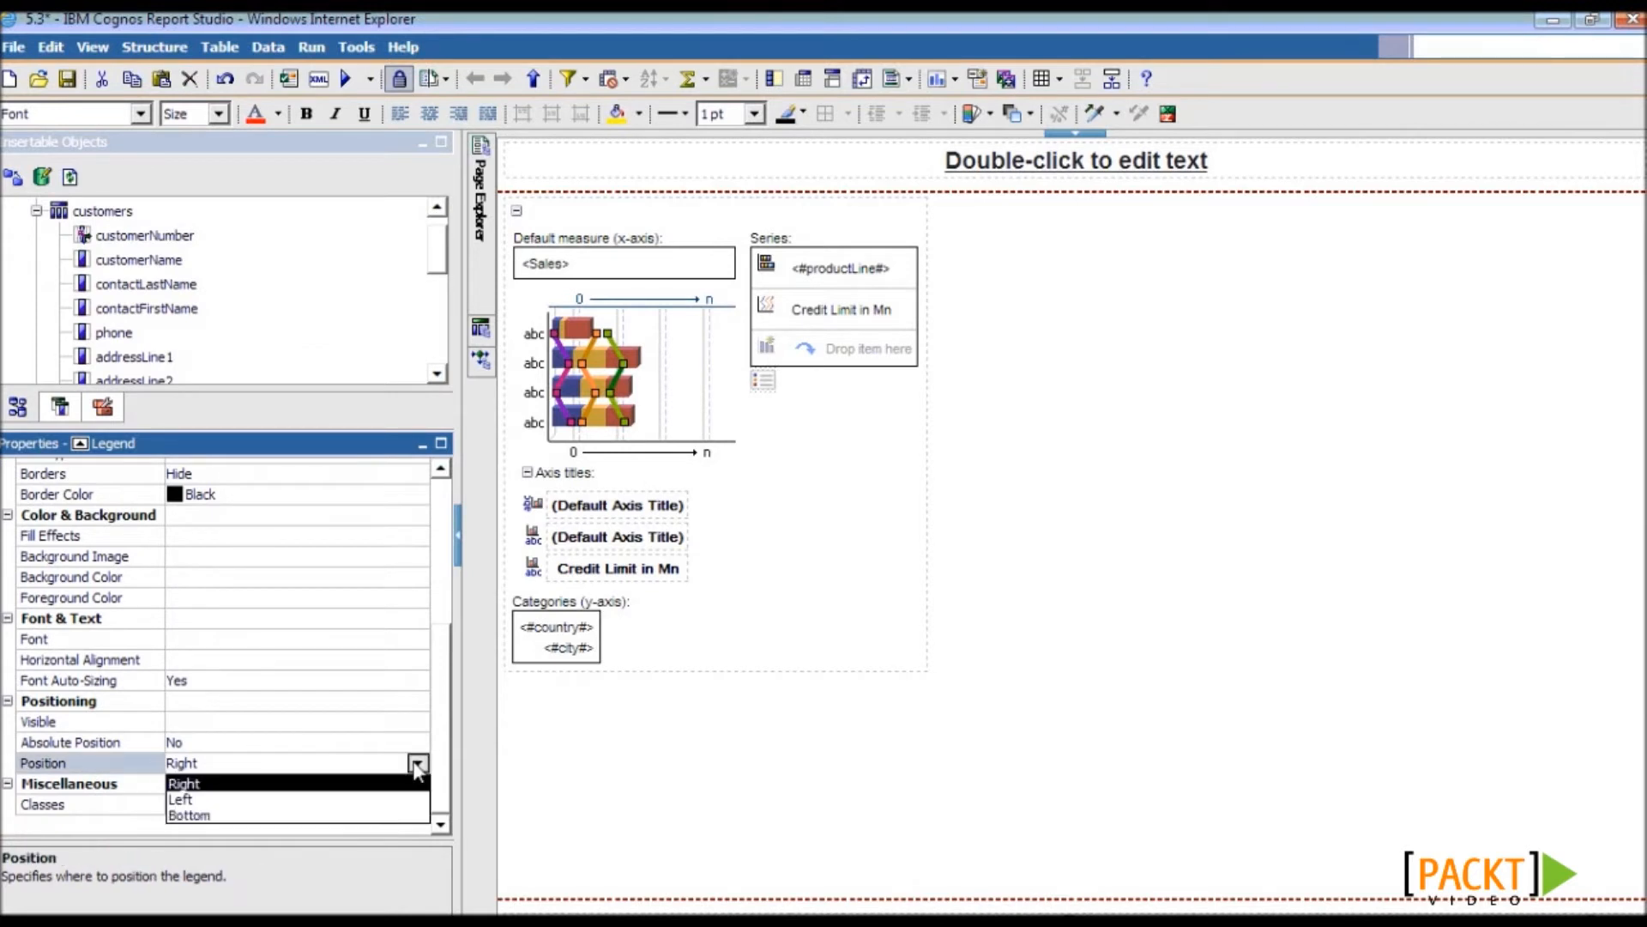
click(389, 815)
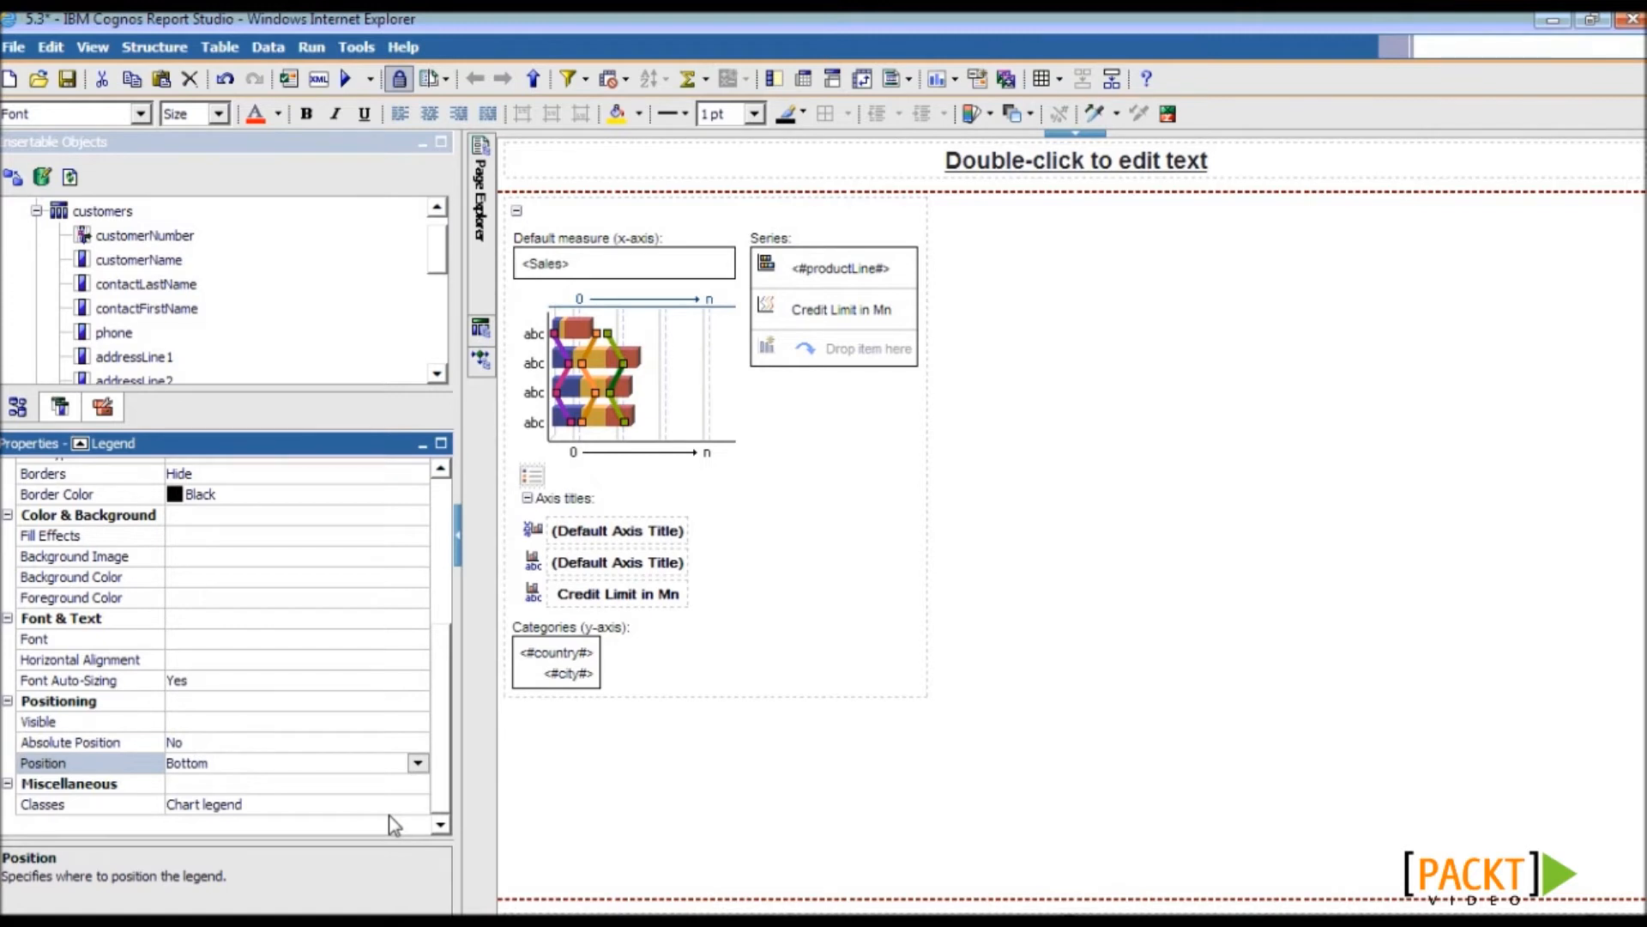
click(873, 553)
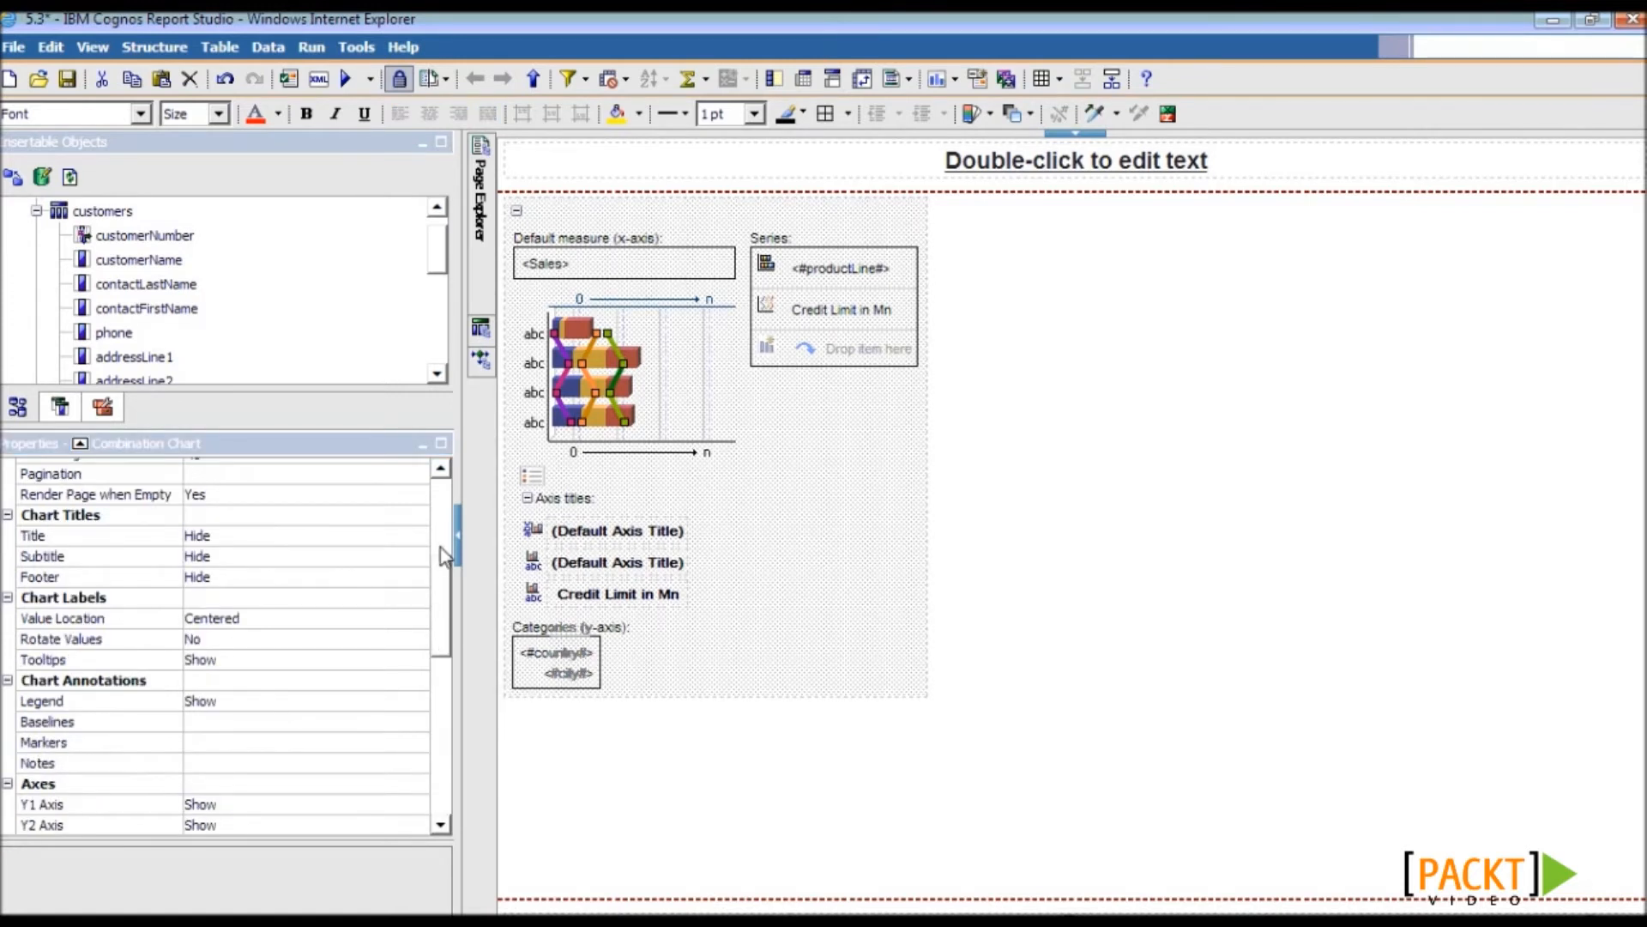
- Close the query overview, reselect the combination chart and bring up the Filters options
scroll(442, 556, up, 3)
drag(447, 544, 450, 702)
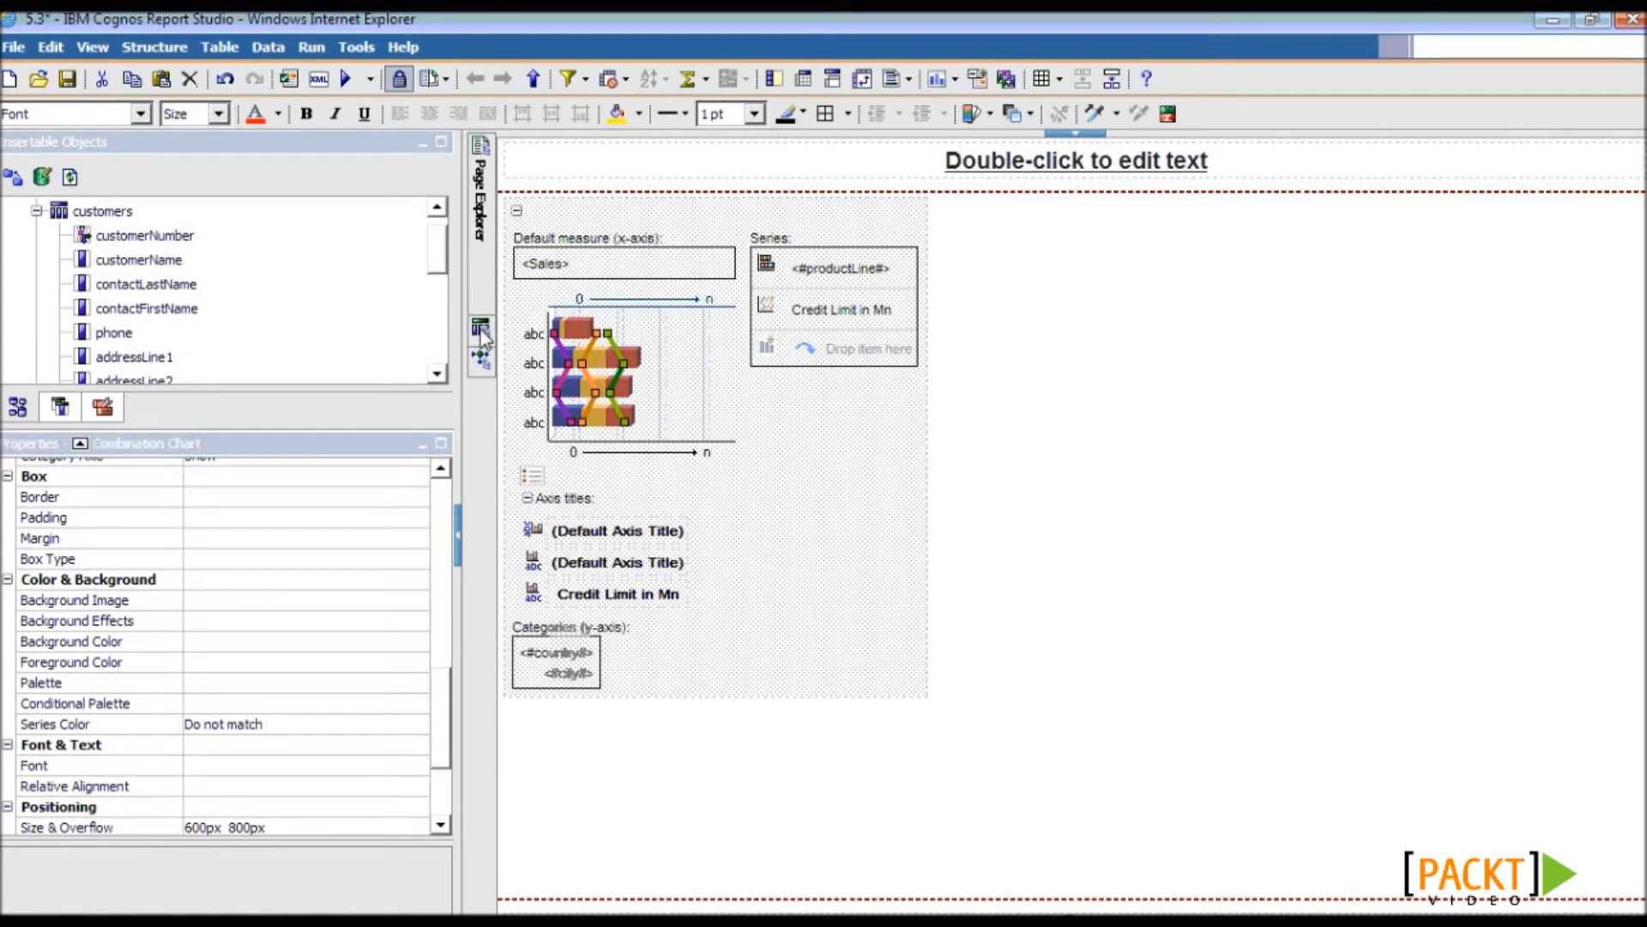
mouse_move(482, 331)
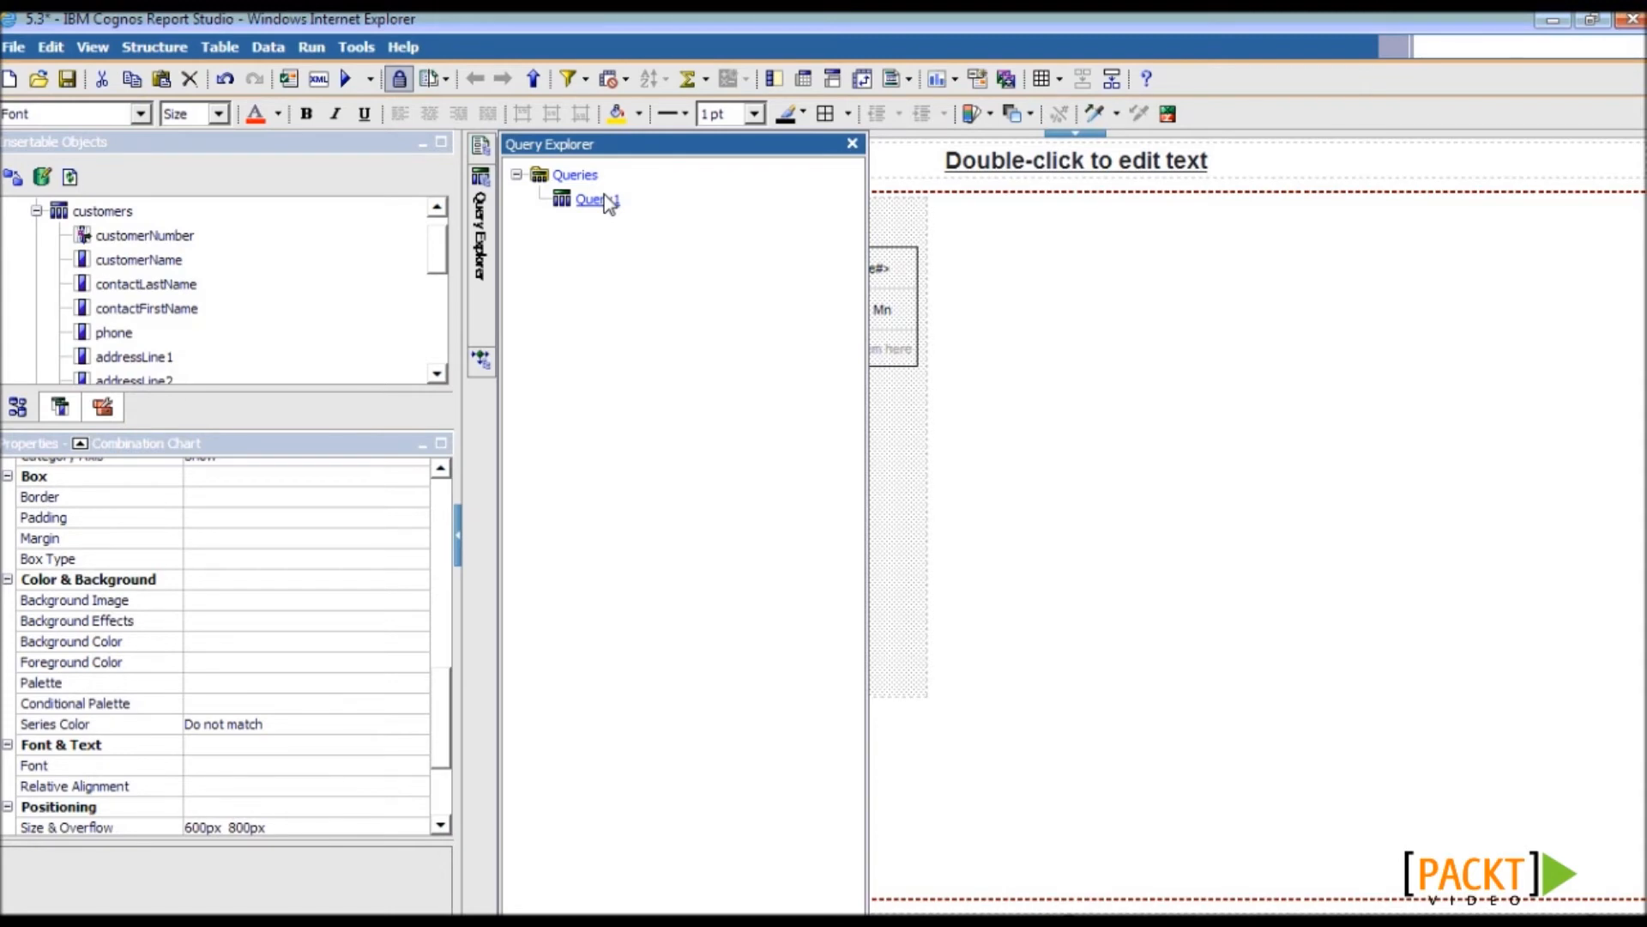
click(1050, 291)
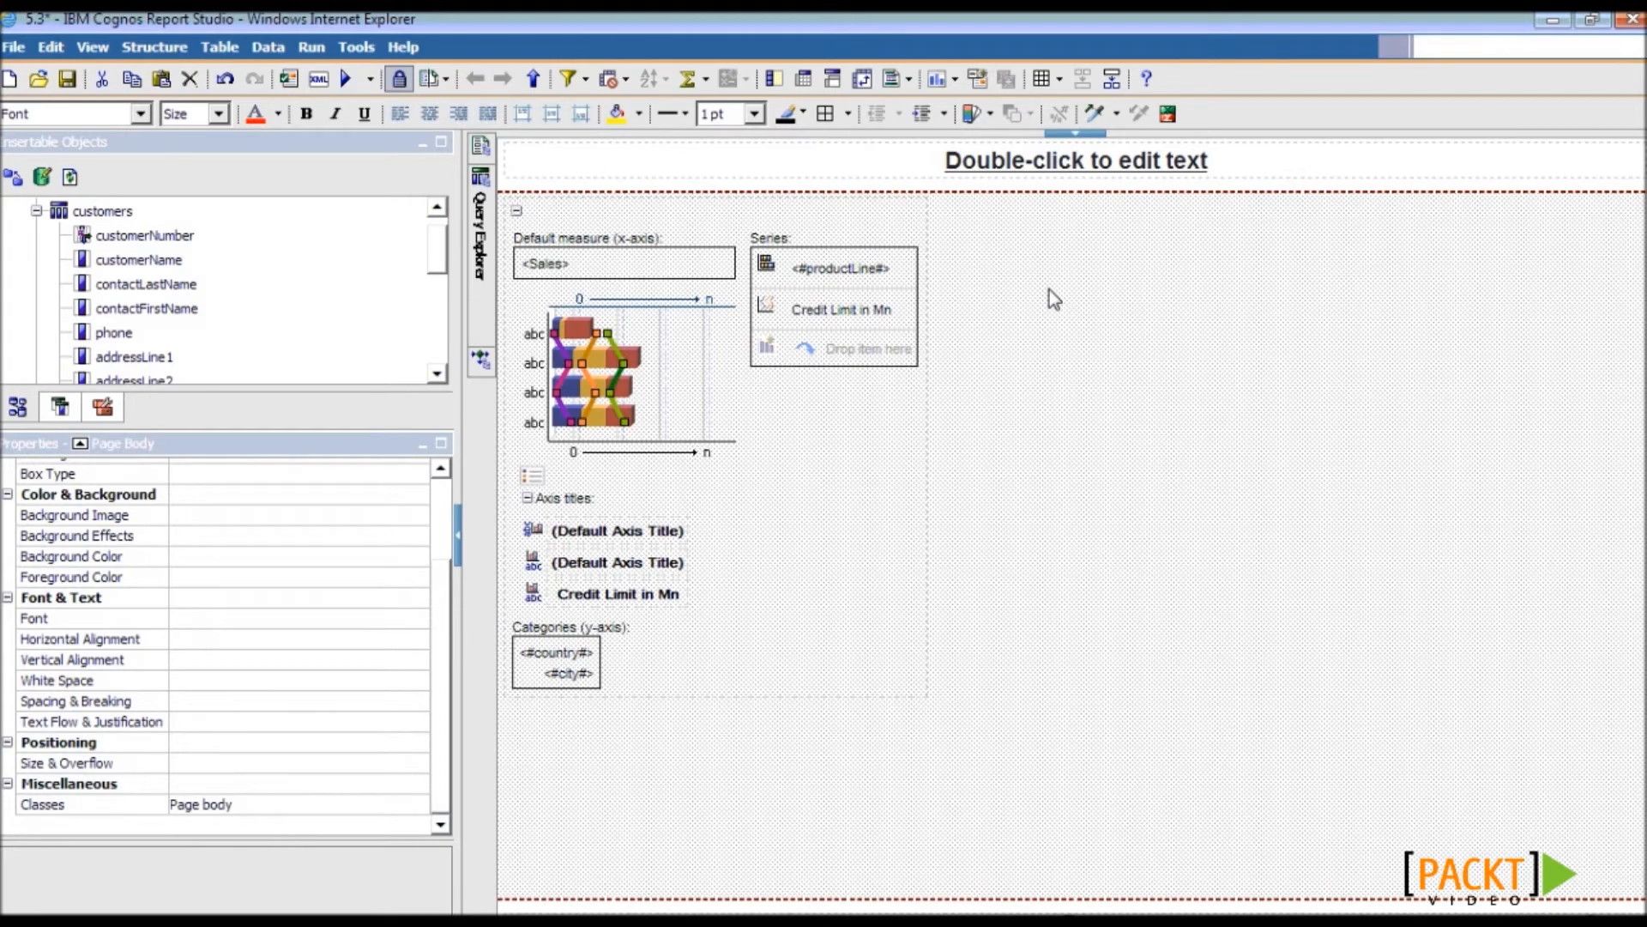
click(859, 436)
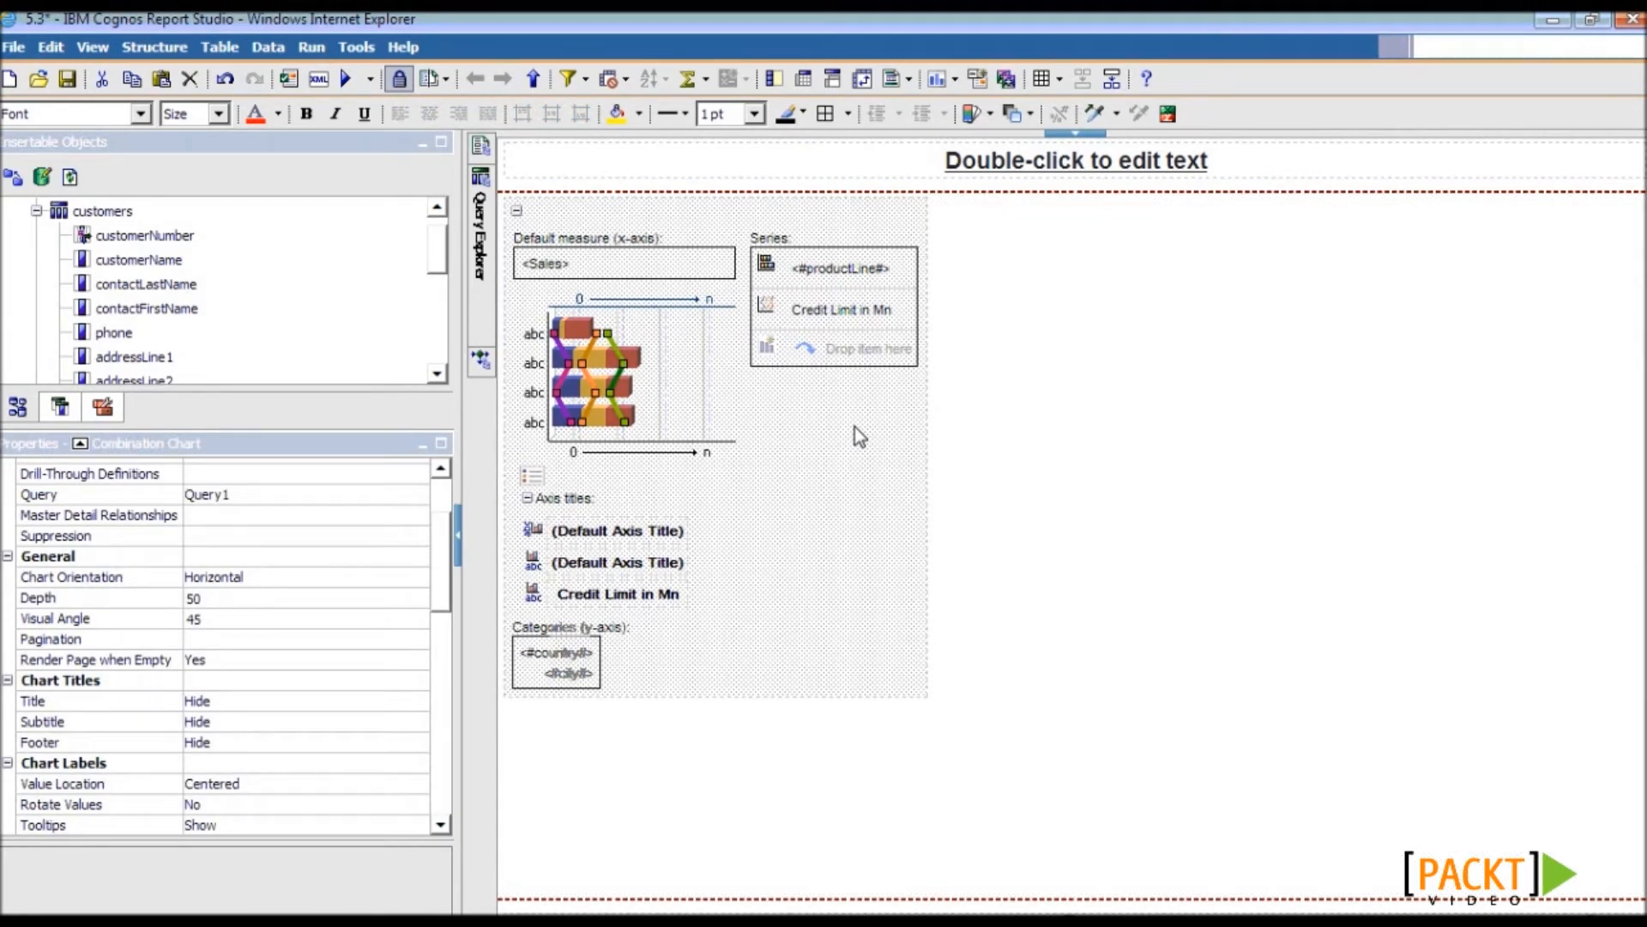
click(570, 81)
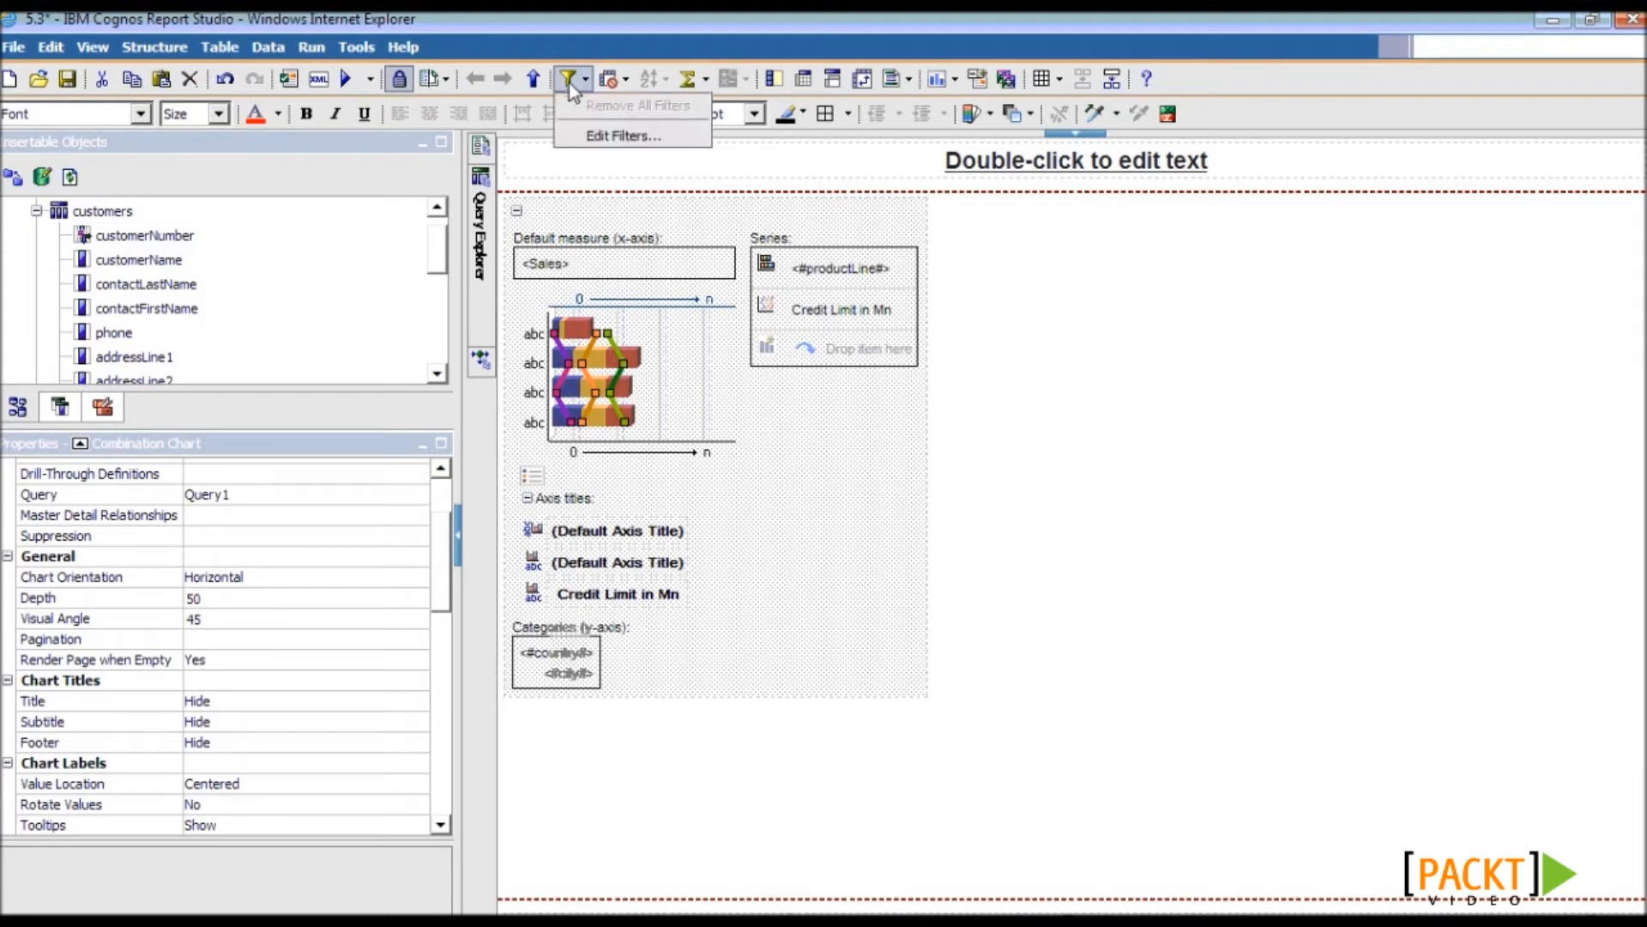
- Add a detail filter on country that prompts for values, with the parameter name capitalised
click(589, 138)
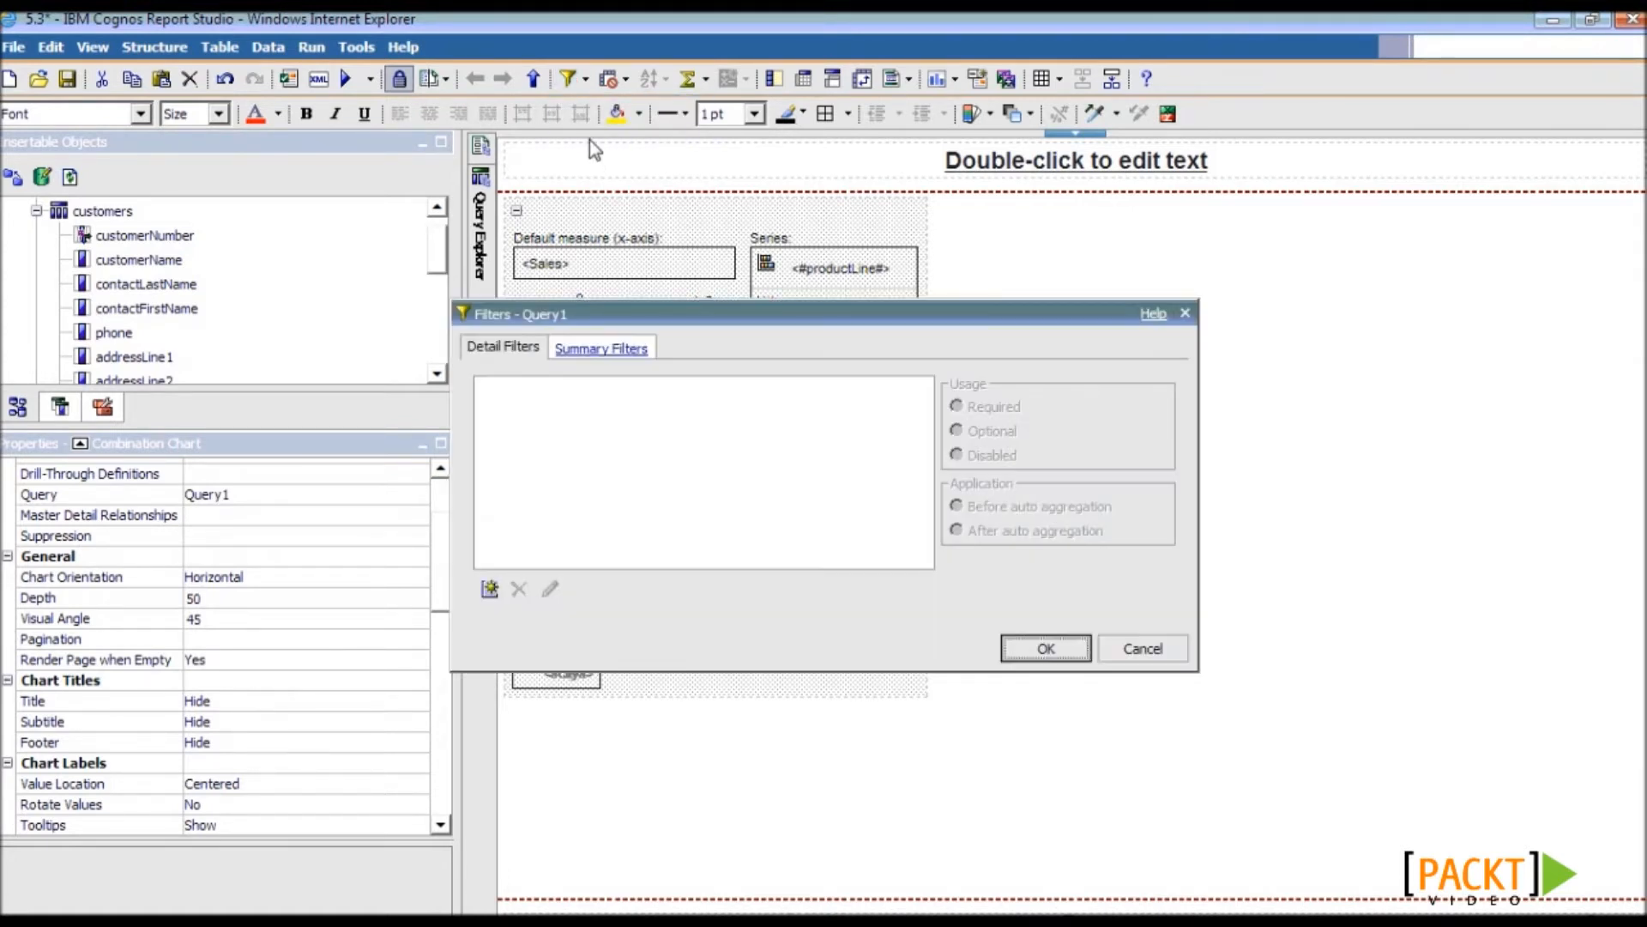
click(489, 593)
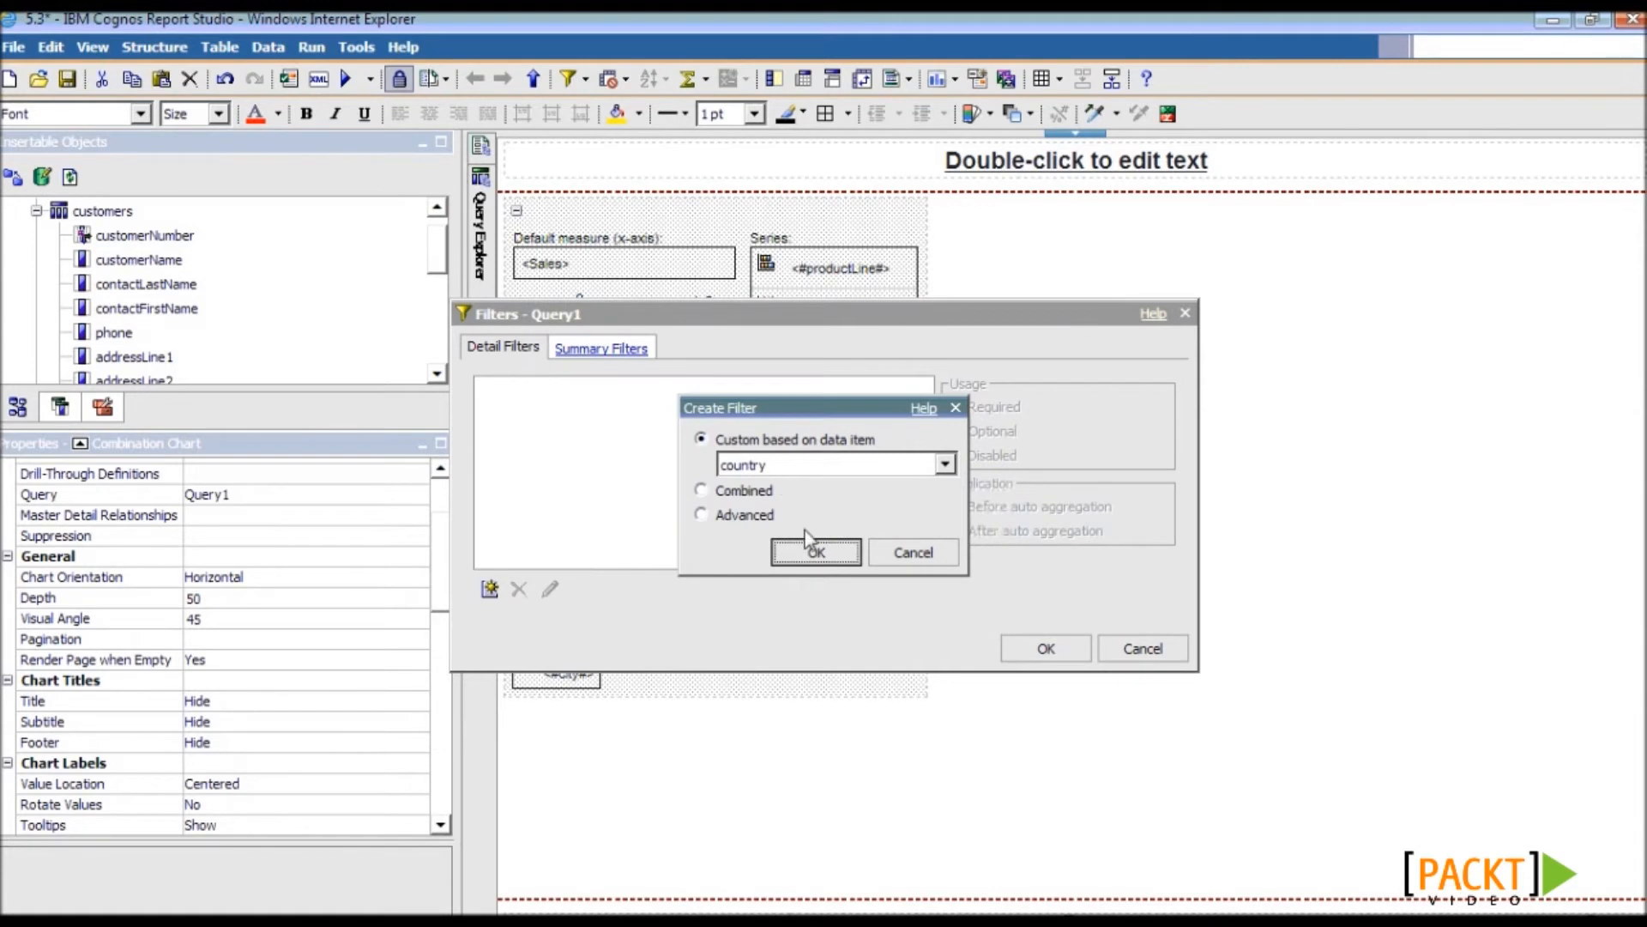
click(807, 552)
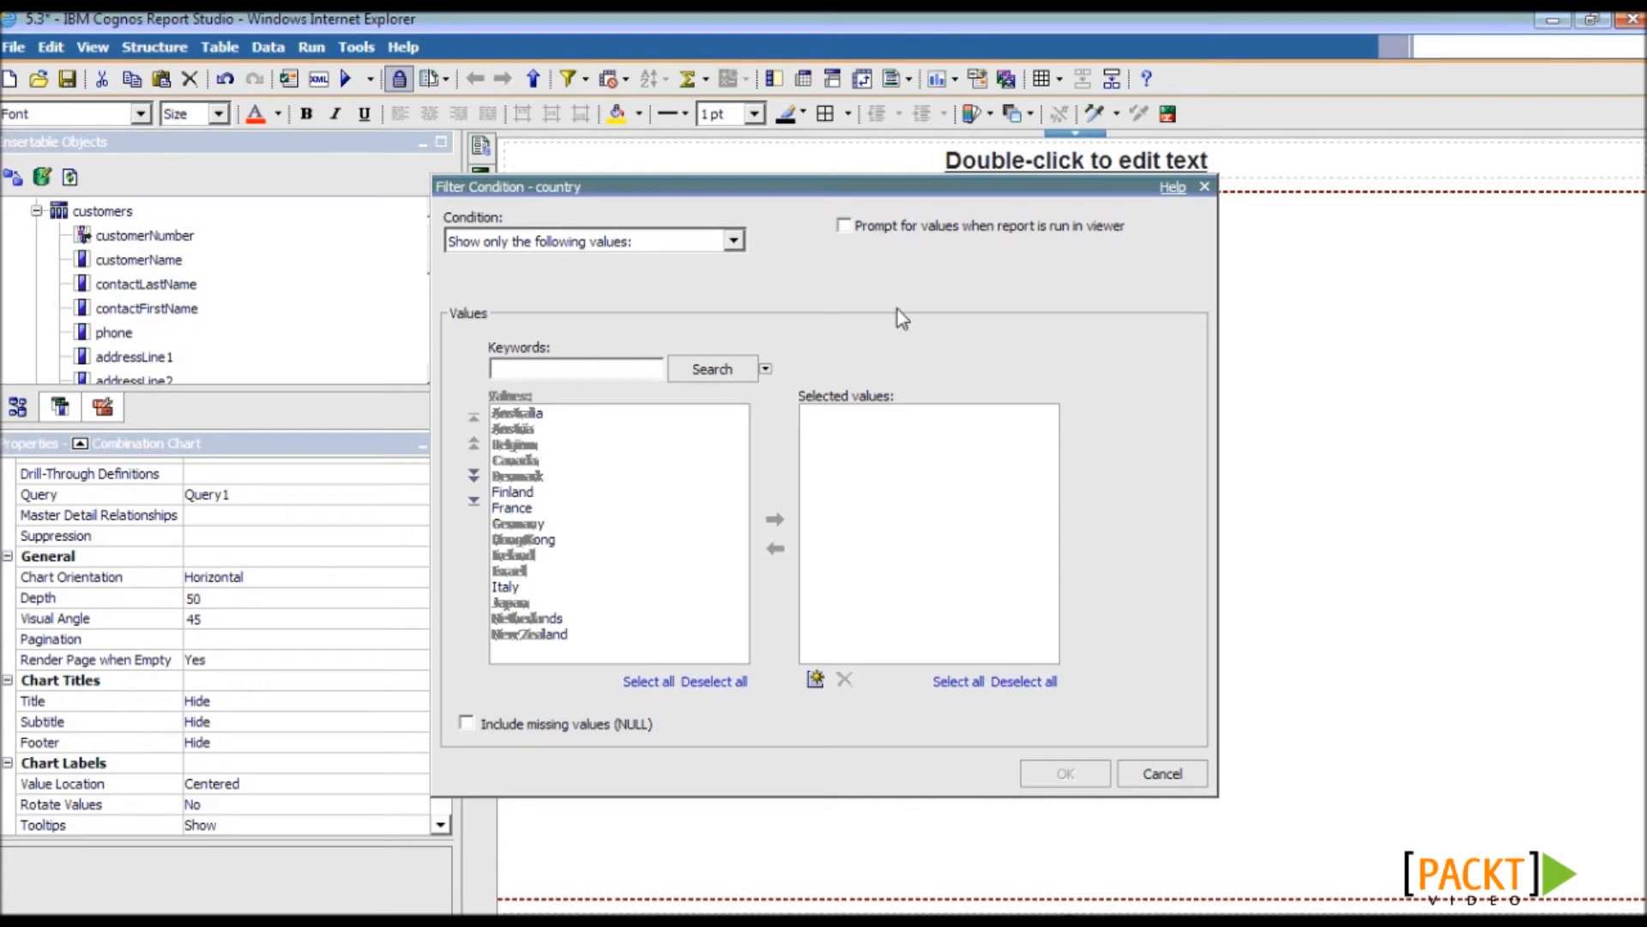
click(845, 226)
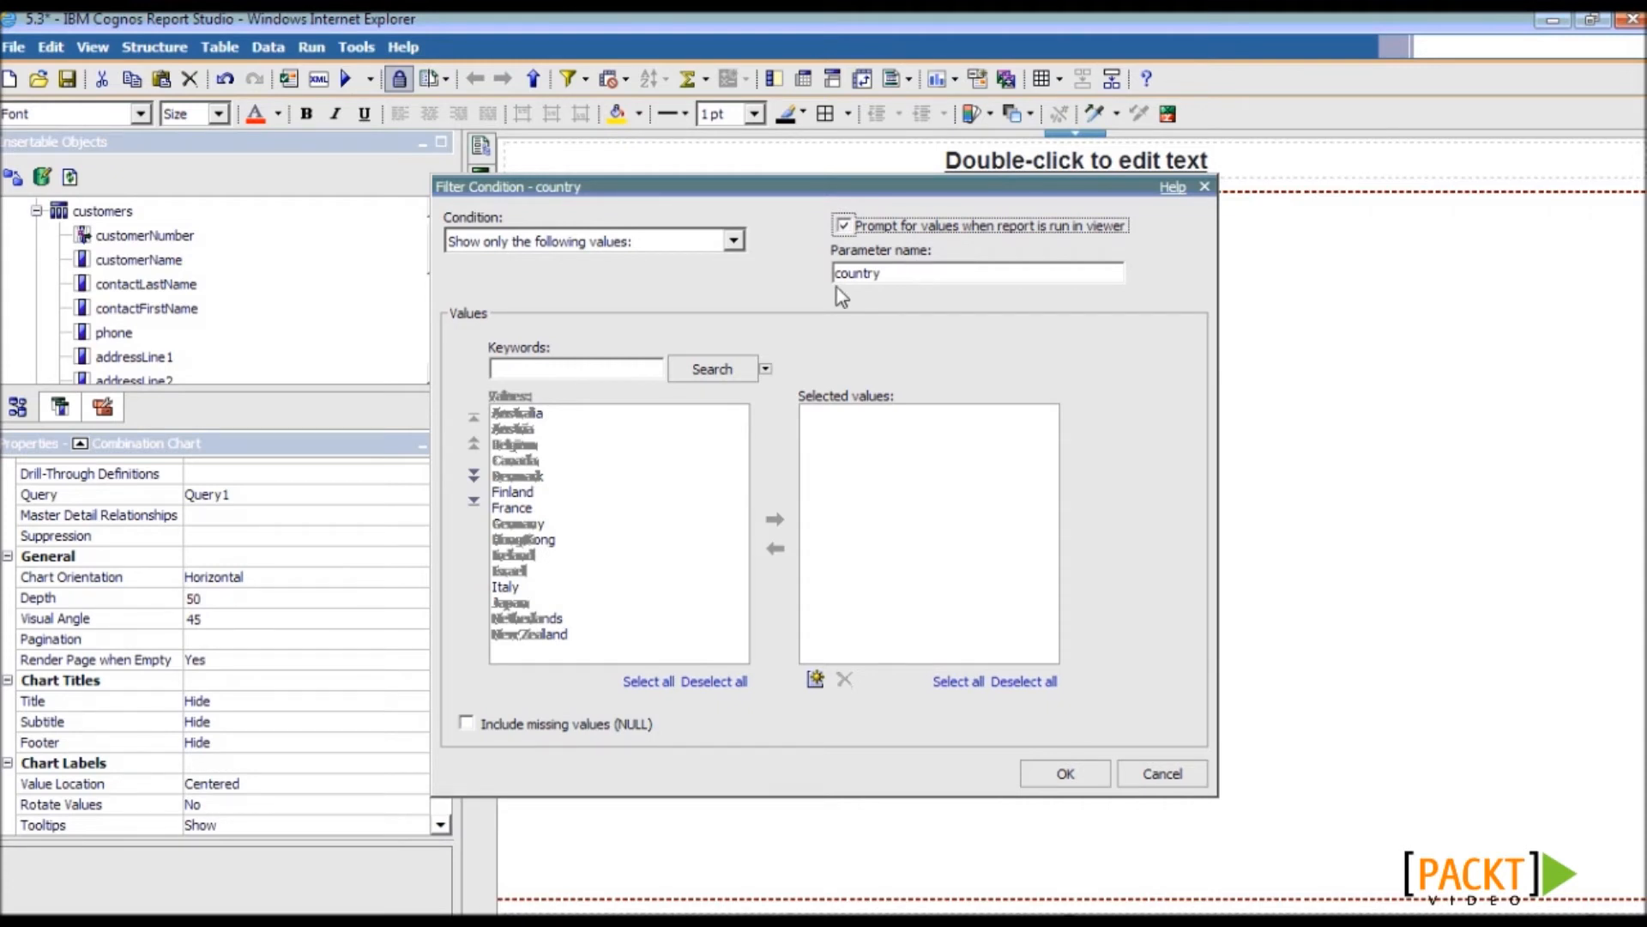
click(882, 274)
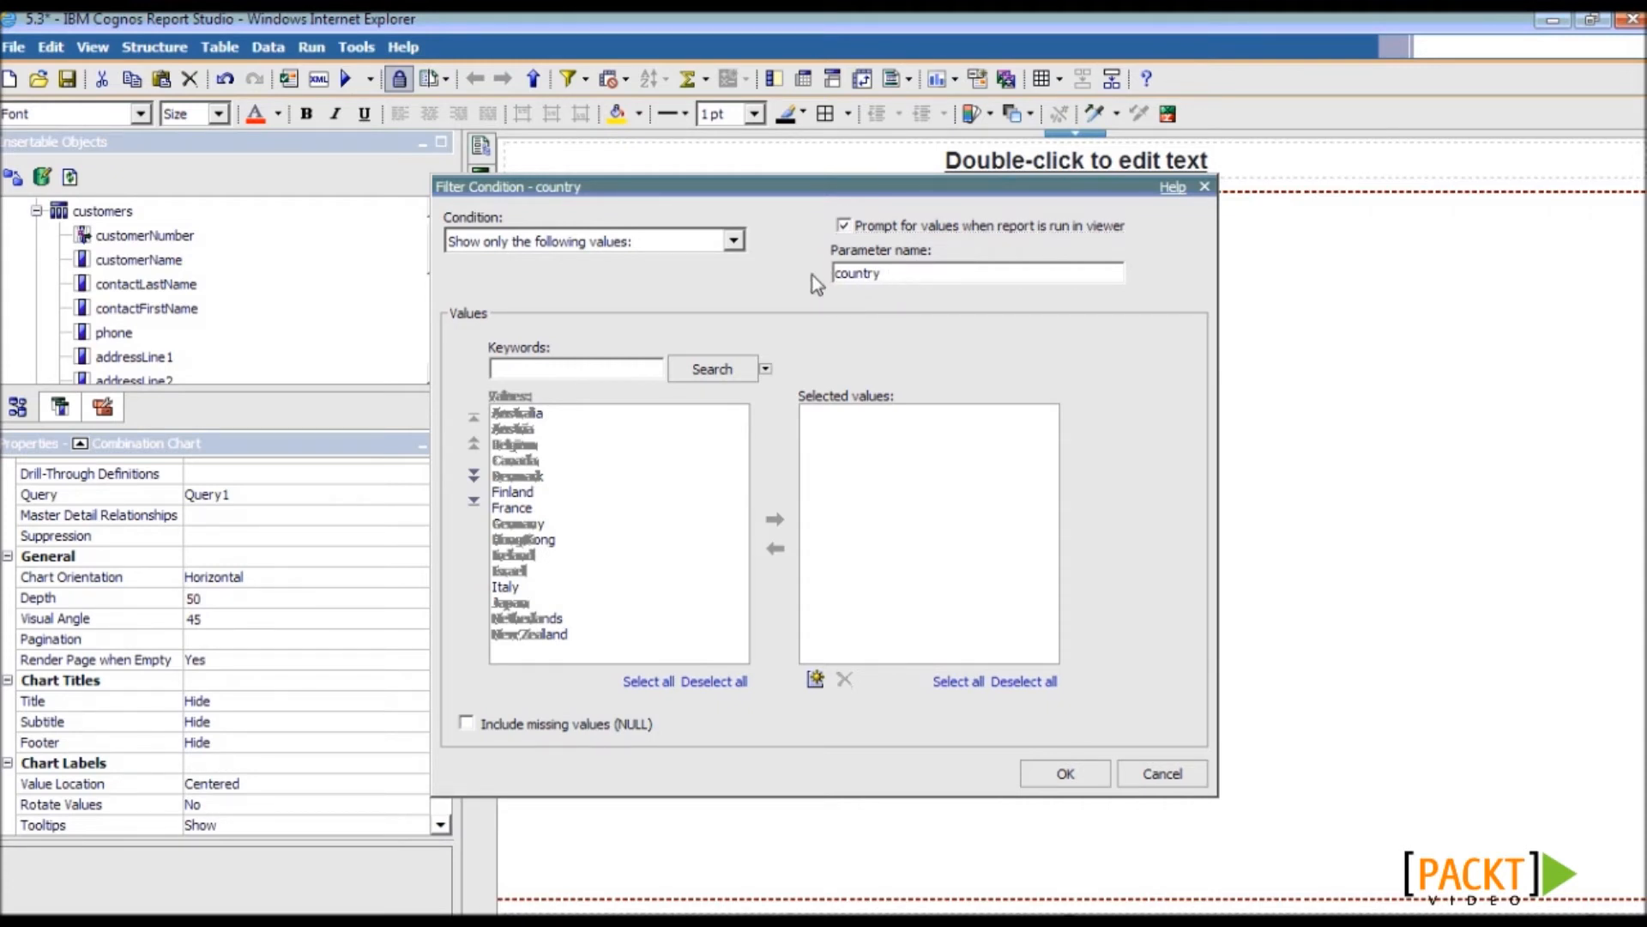
key(Delete)
text(C)
click(1083, 781)
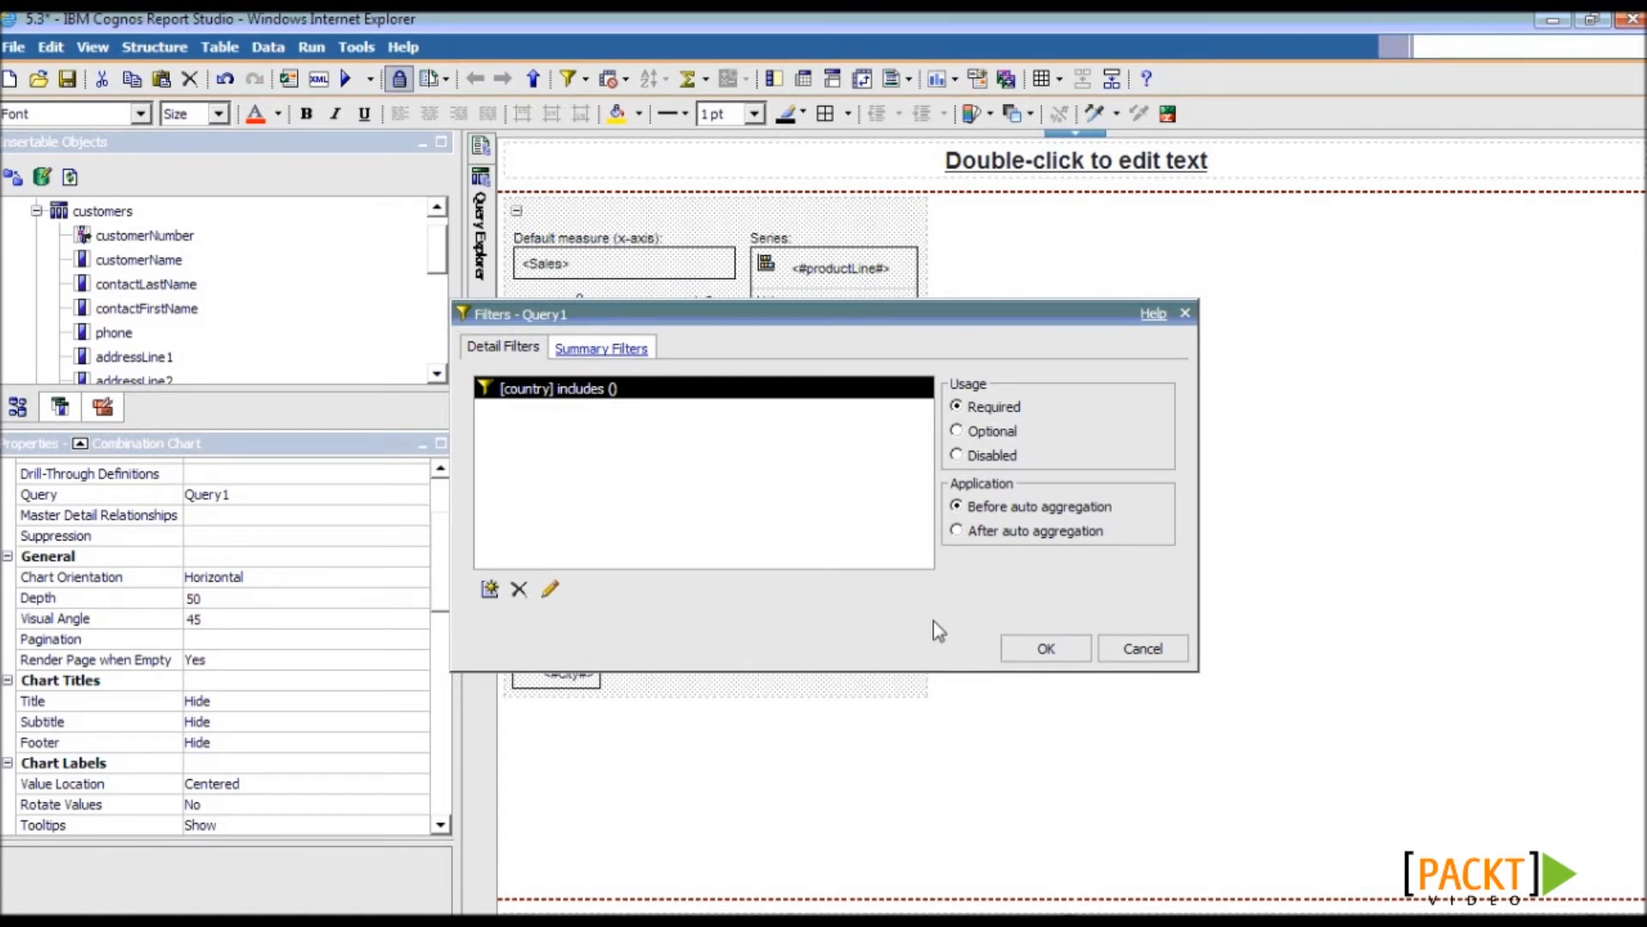
- Apply the filter to Query1, save the report and validate it
click(1046, 648)
key(ctrl+s)
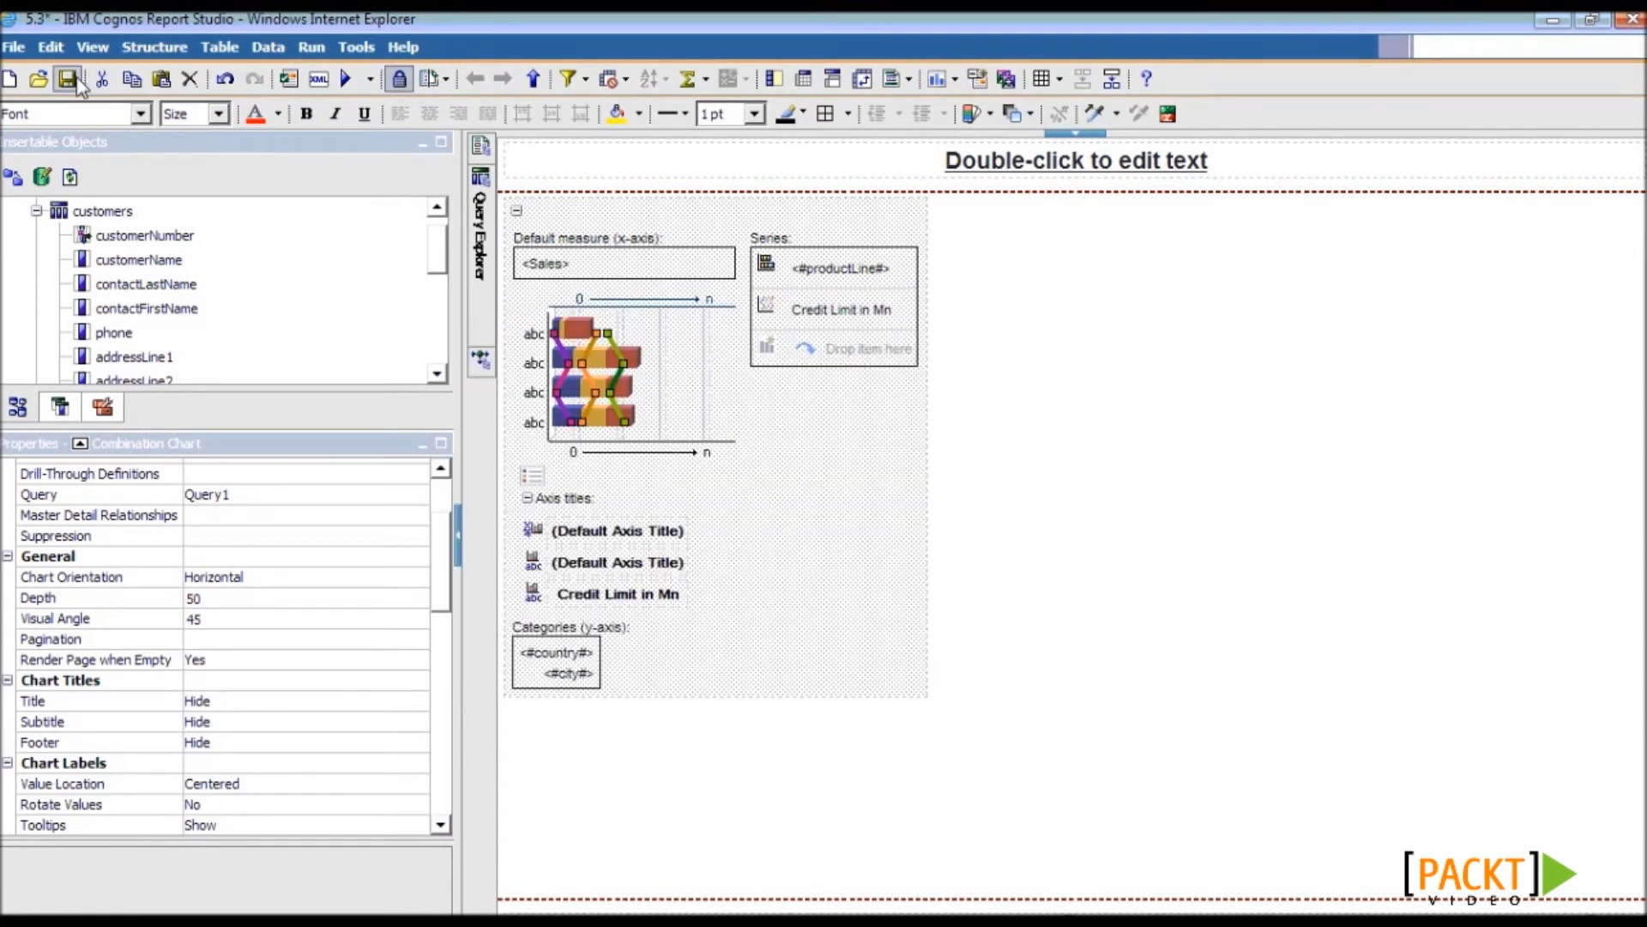
click(290, 79)
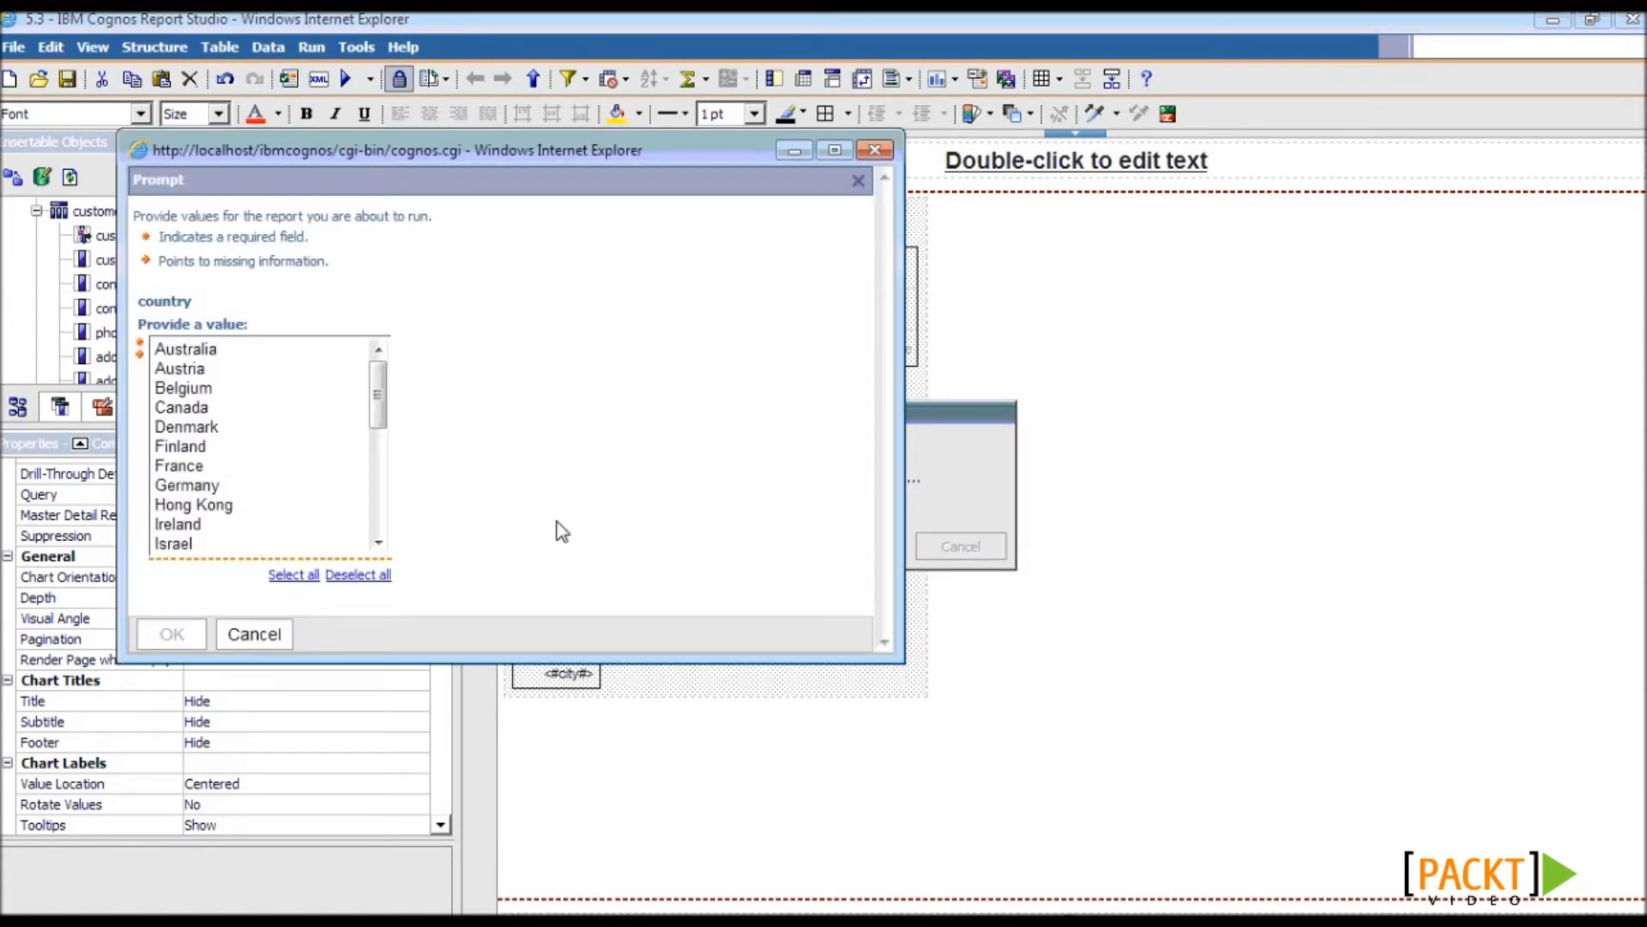
- Finish validation using Australia as the country, dismiss the success message, and run the report
click(184, 348)
click(172, 634)
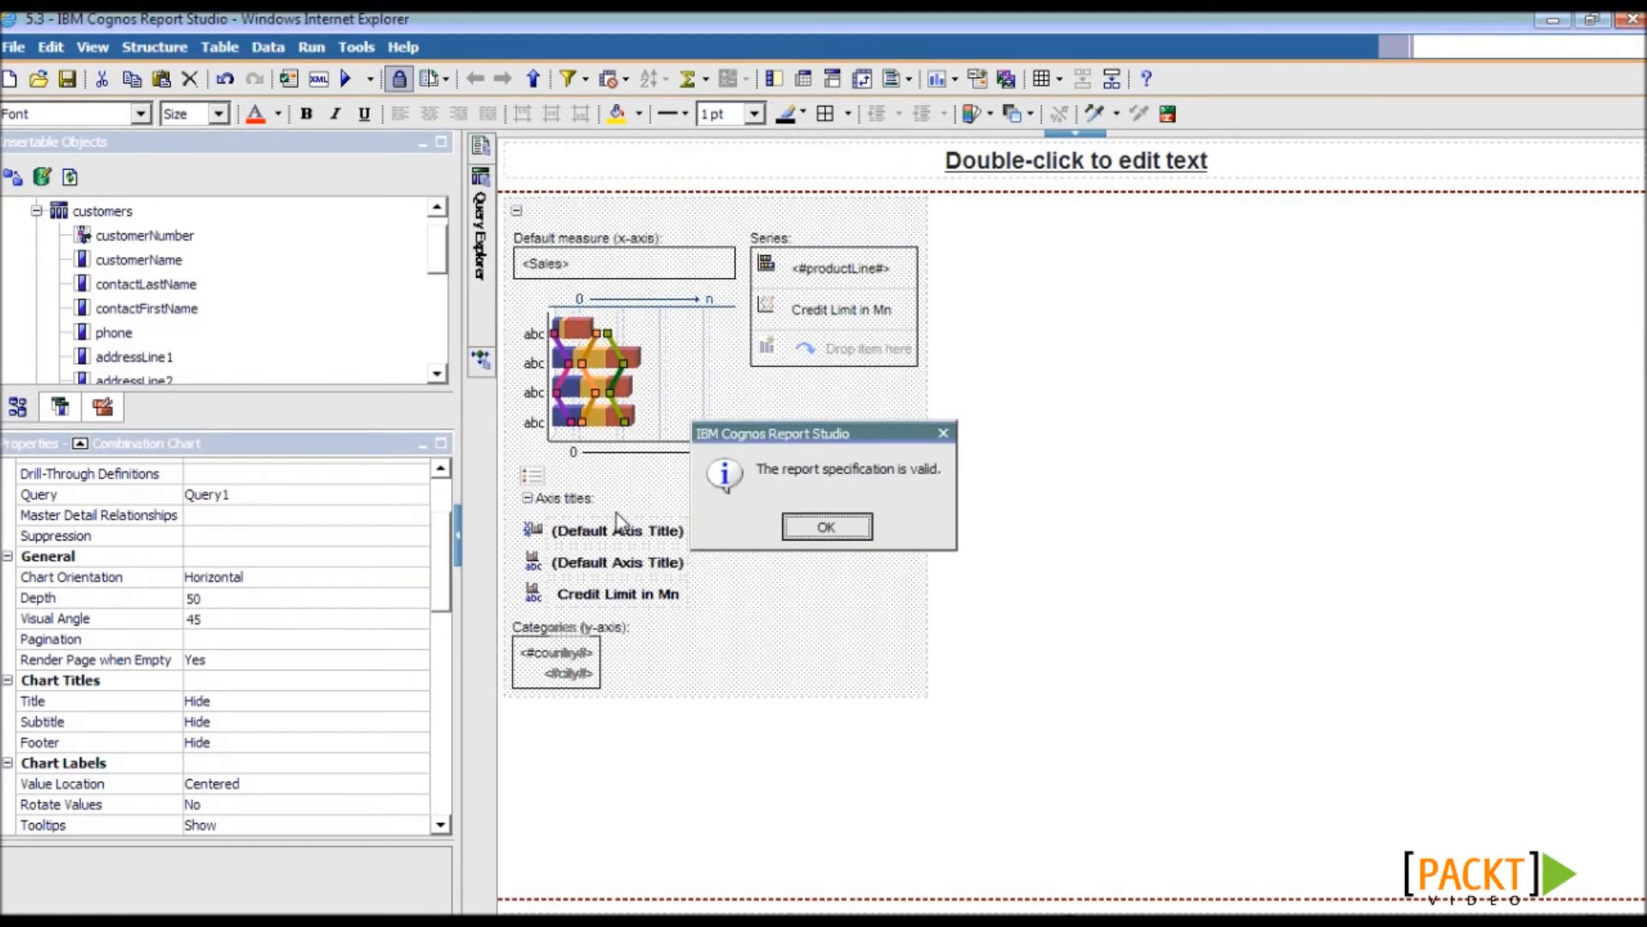
click(816, 525)
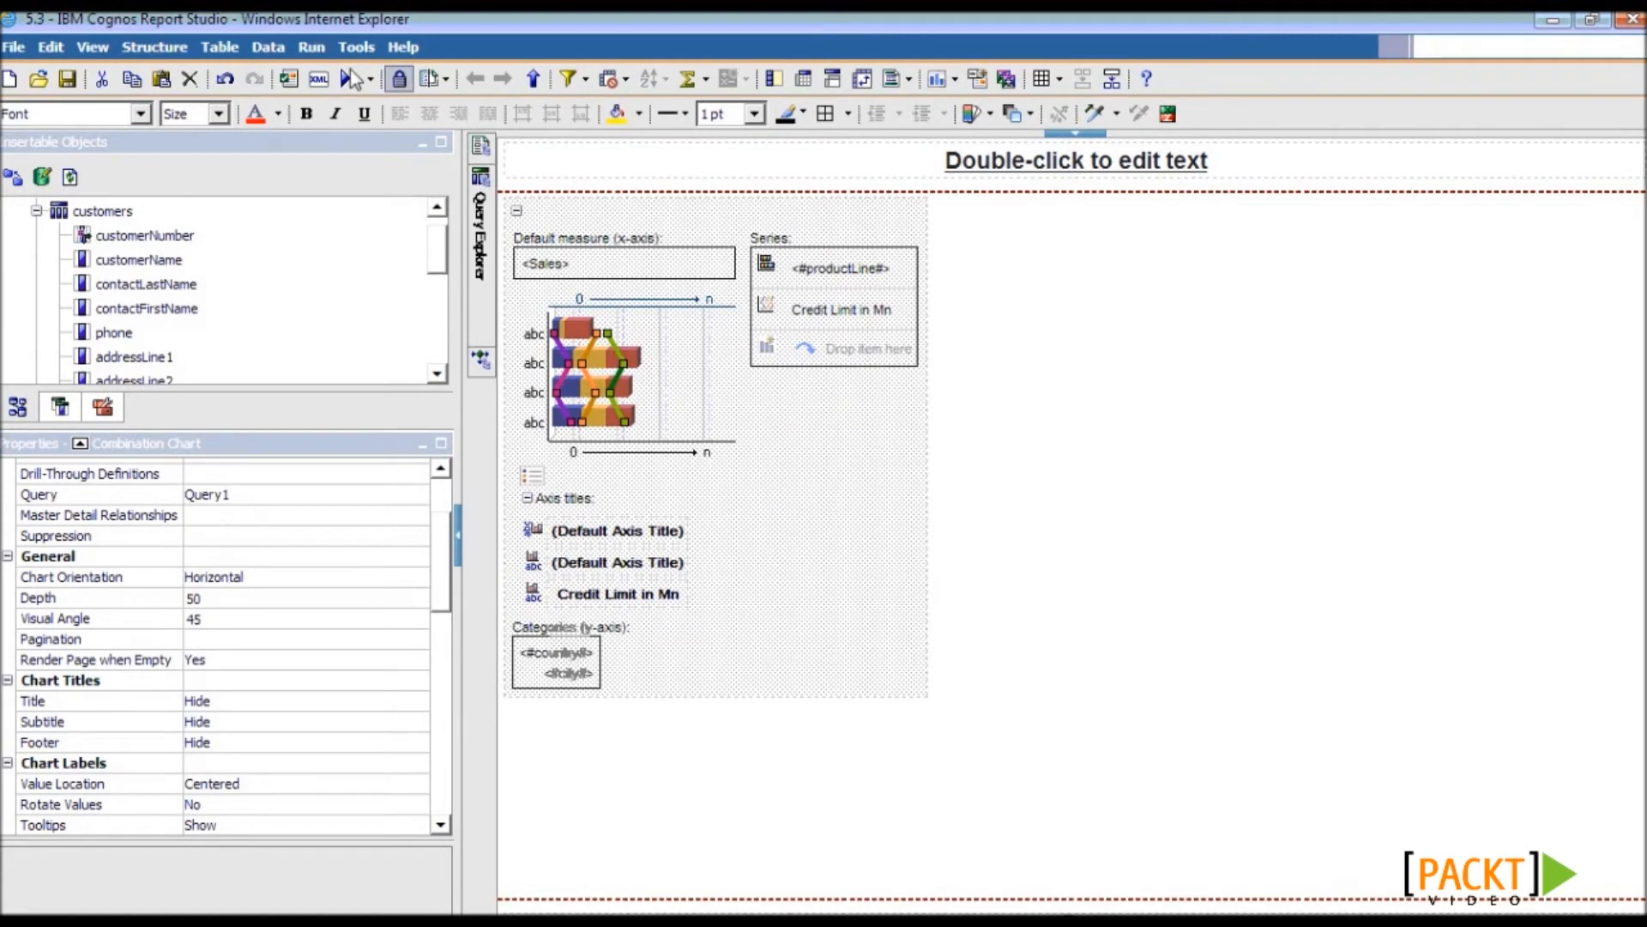
click(352, 79)
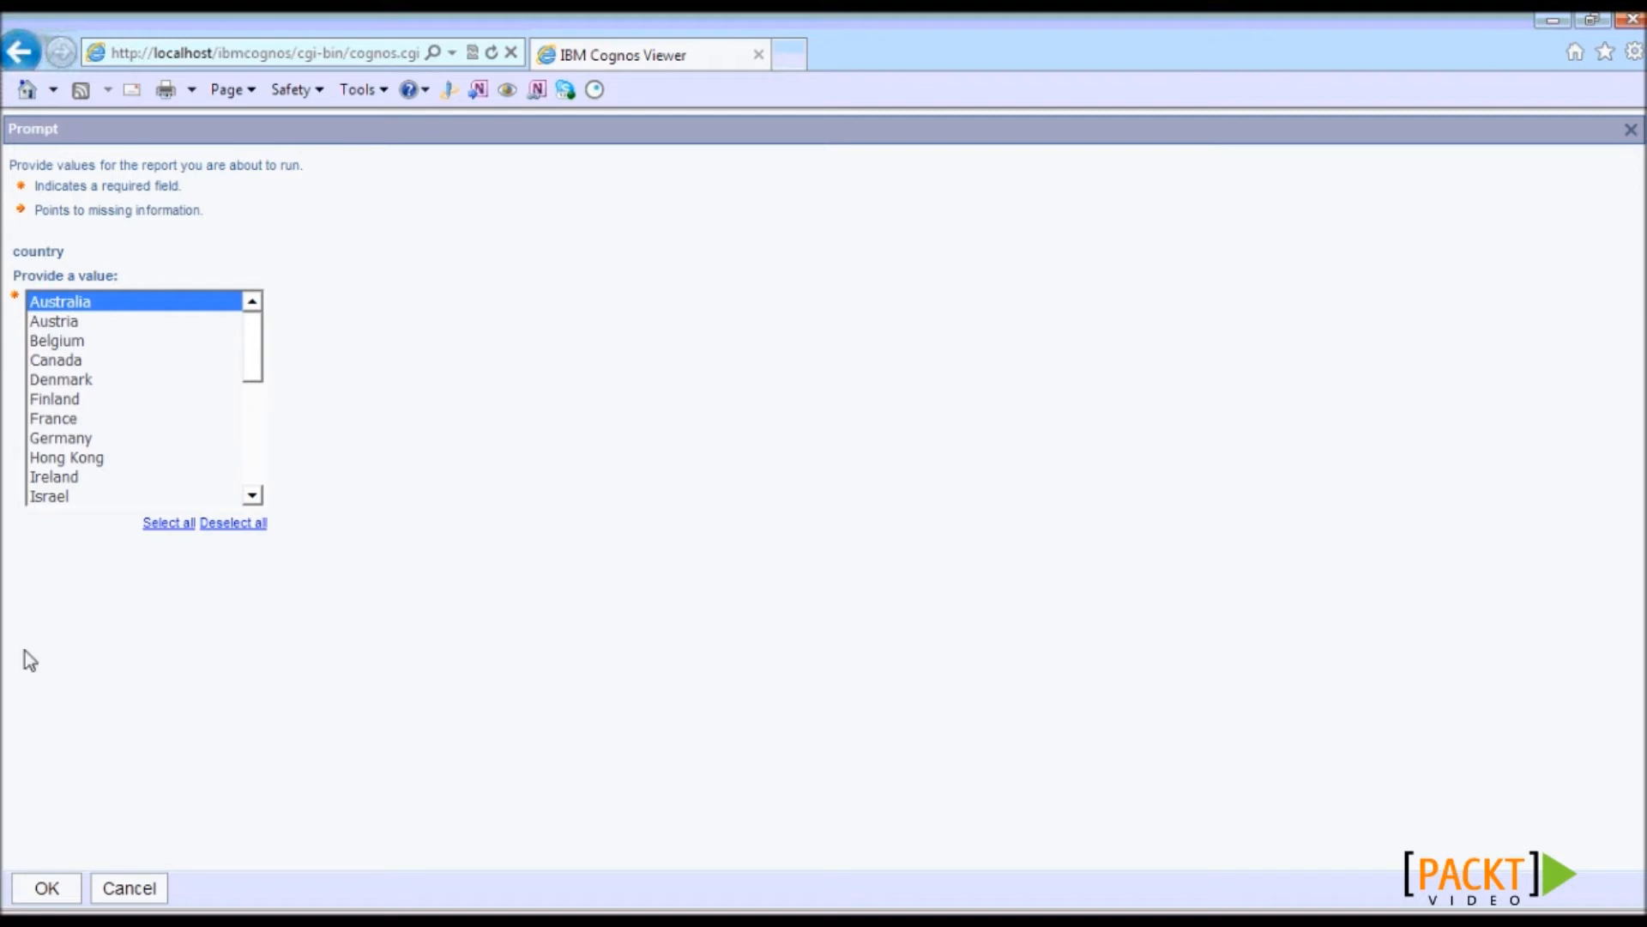
- Add Ireland and Canada to Australia in the country prompt and view the rendered chart
ctrl+click(79, 477)
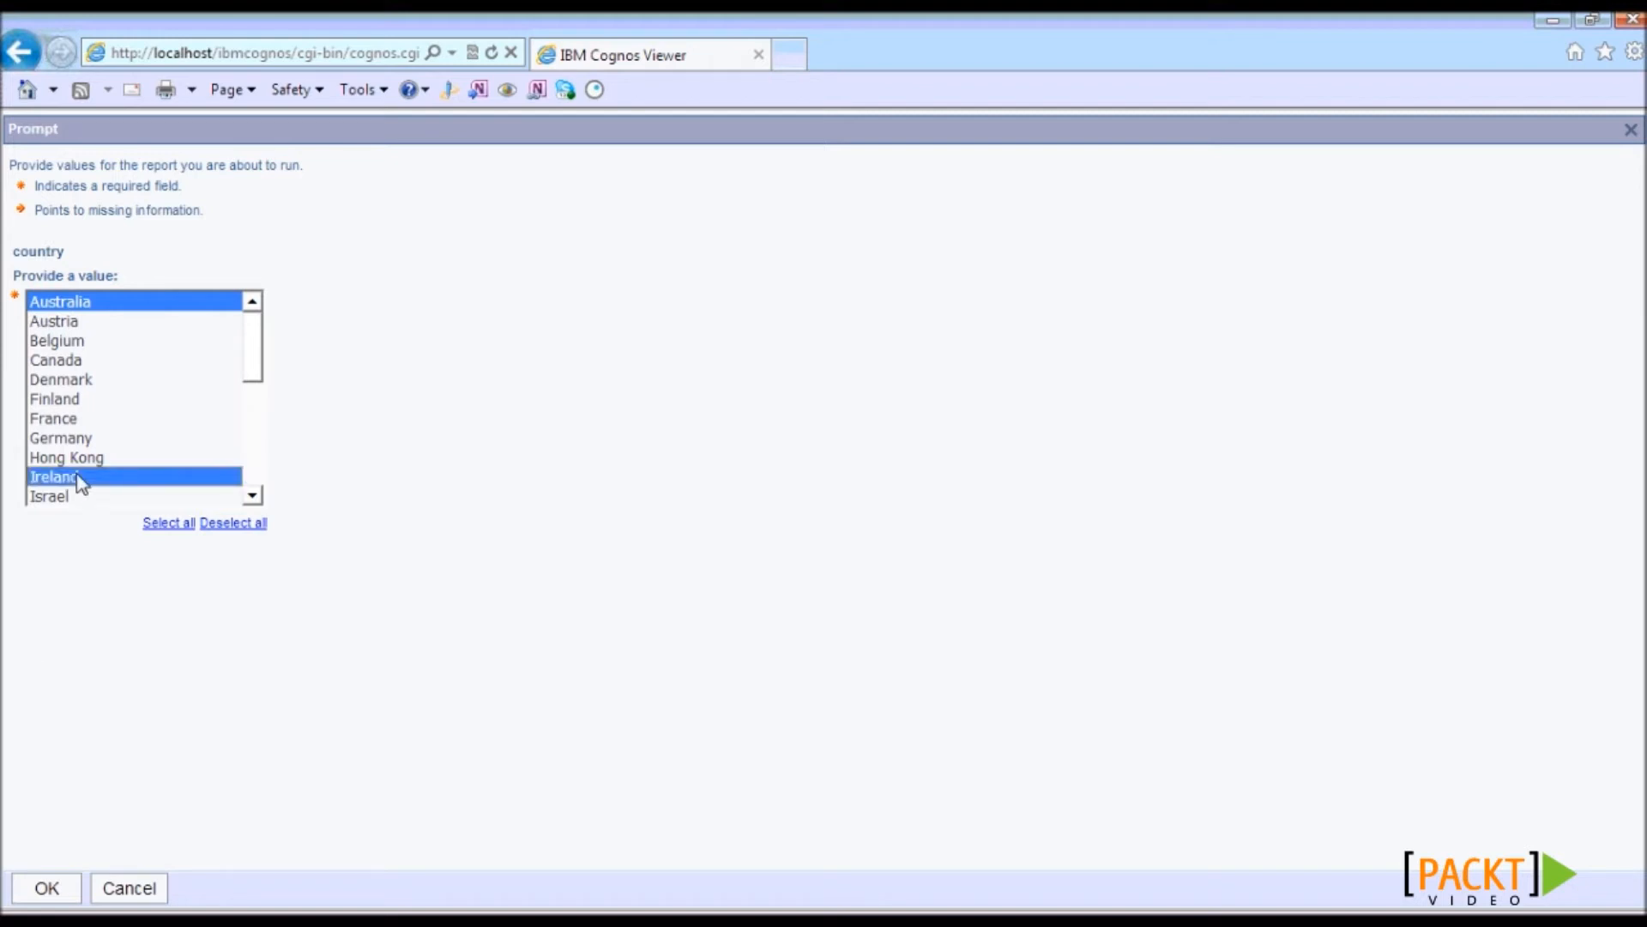
ctrl+click(67, 364)
click(47, 889)
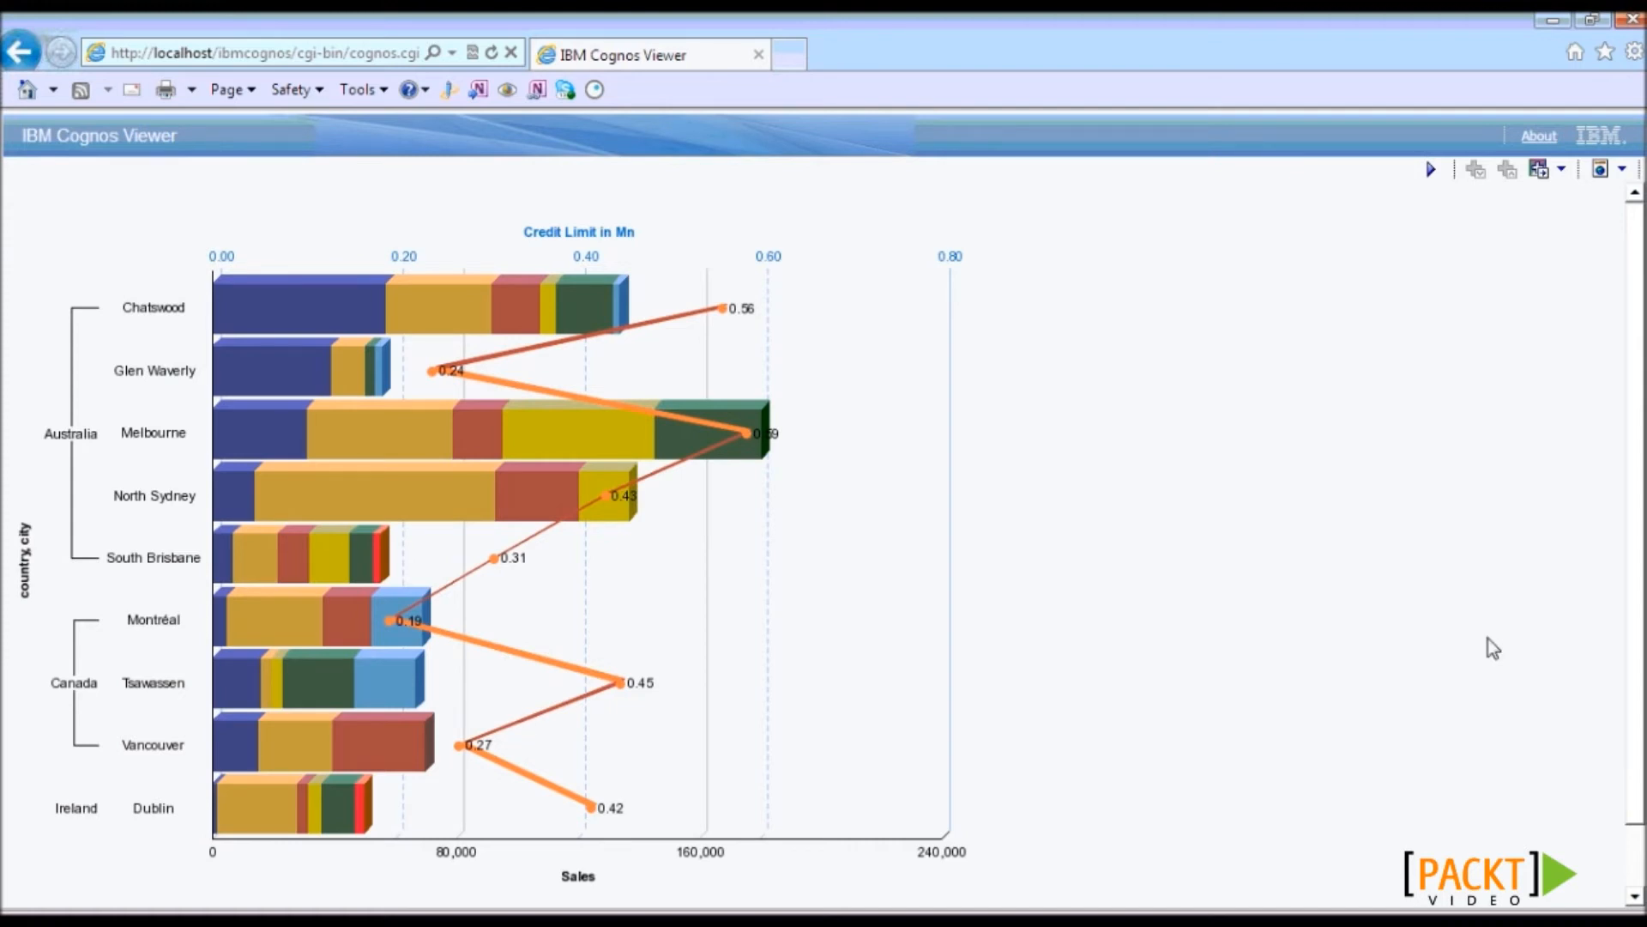
scroll(1640, 691, down, 2)
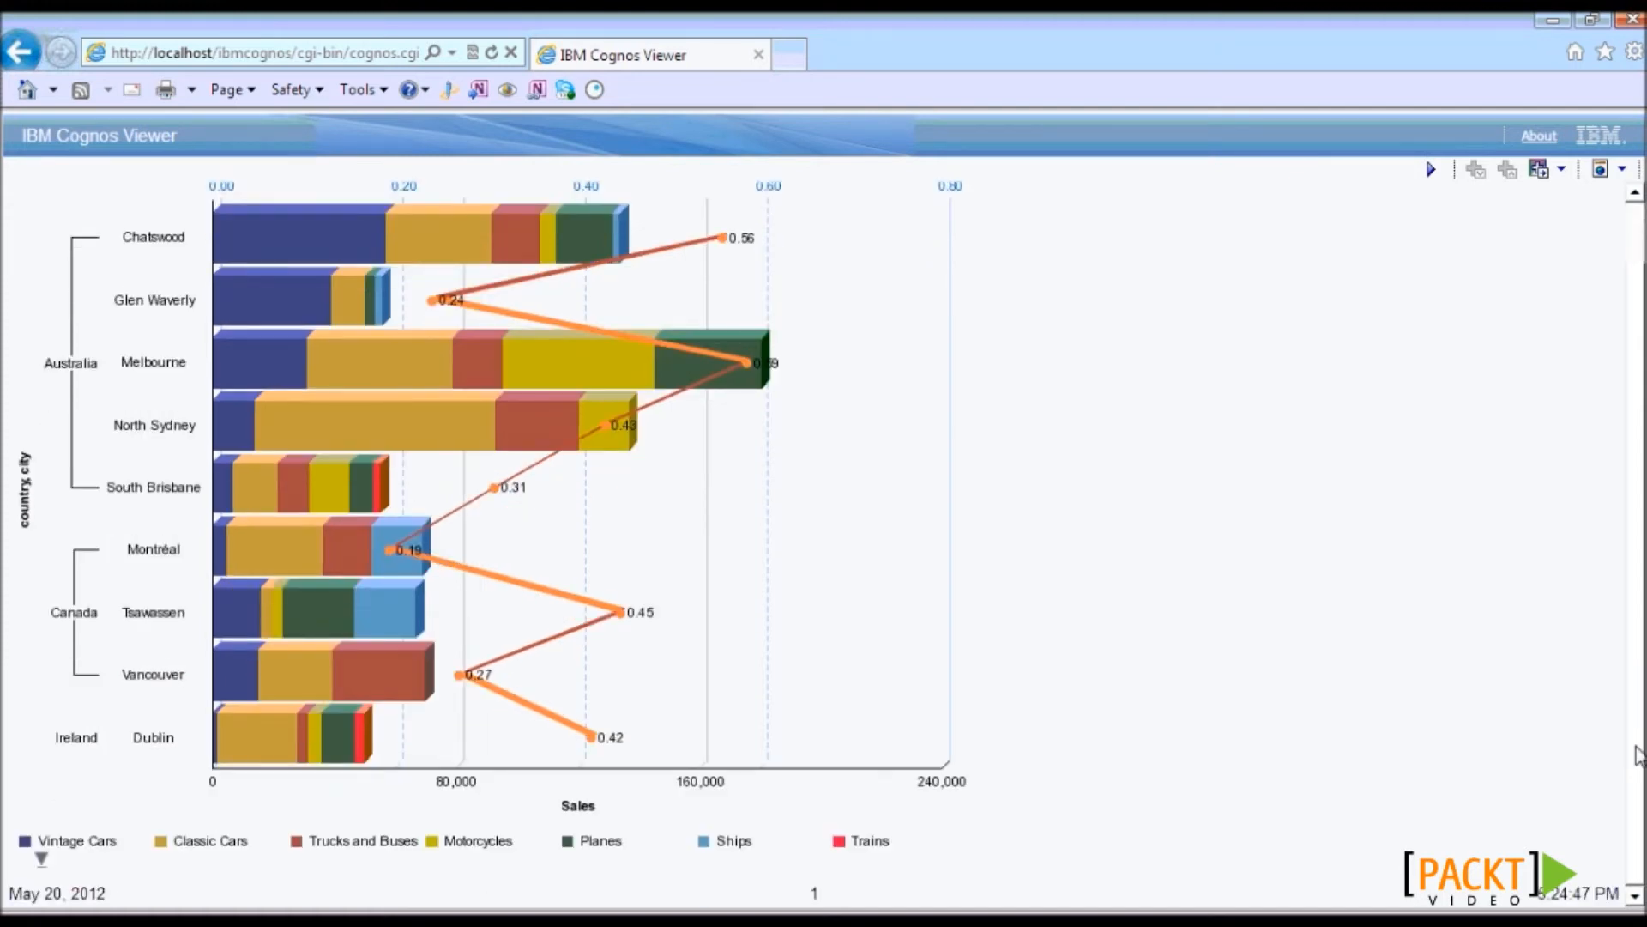
scroll(1639, 755, up, 1)
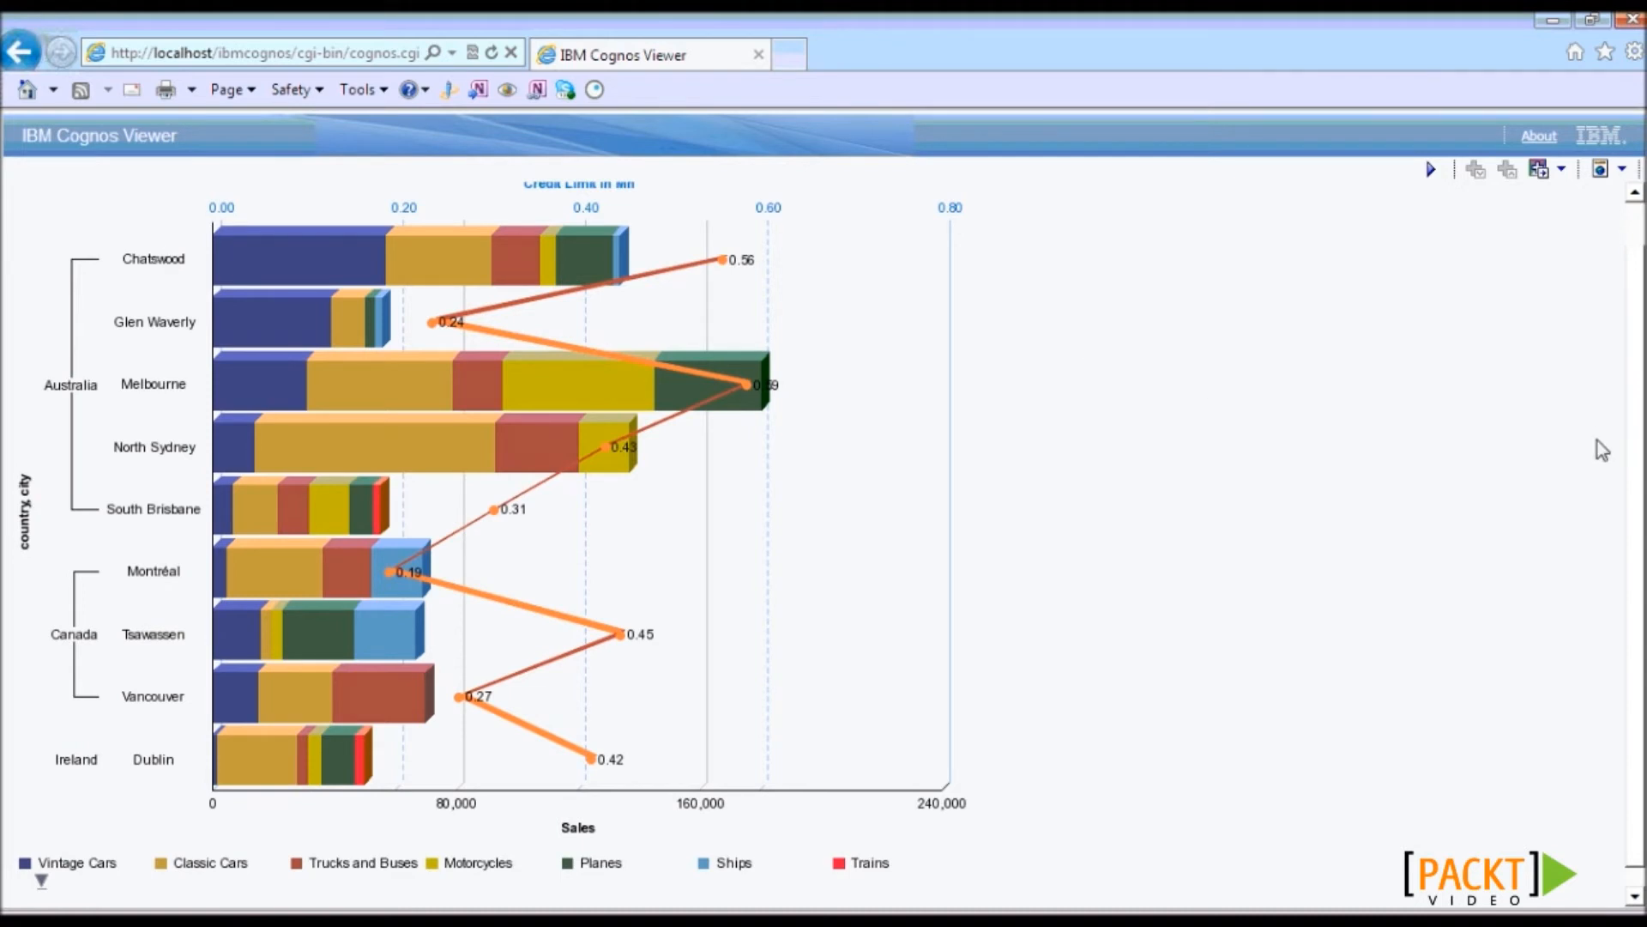
scroll(1643, 470, up, 1)
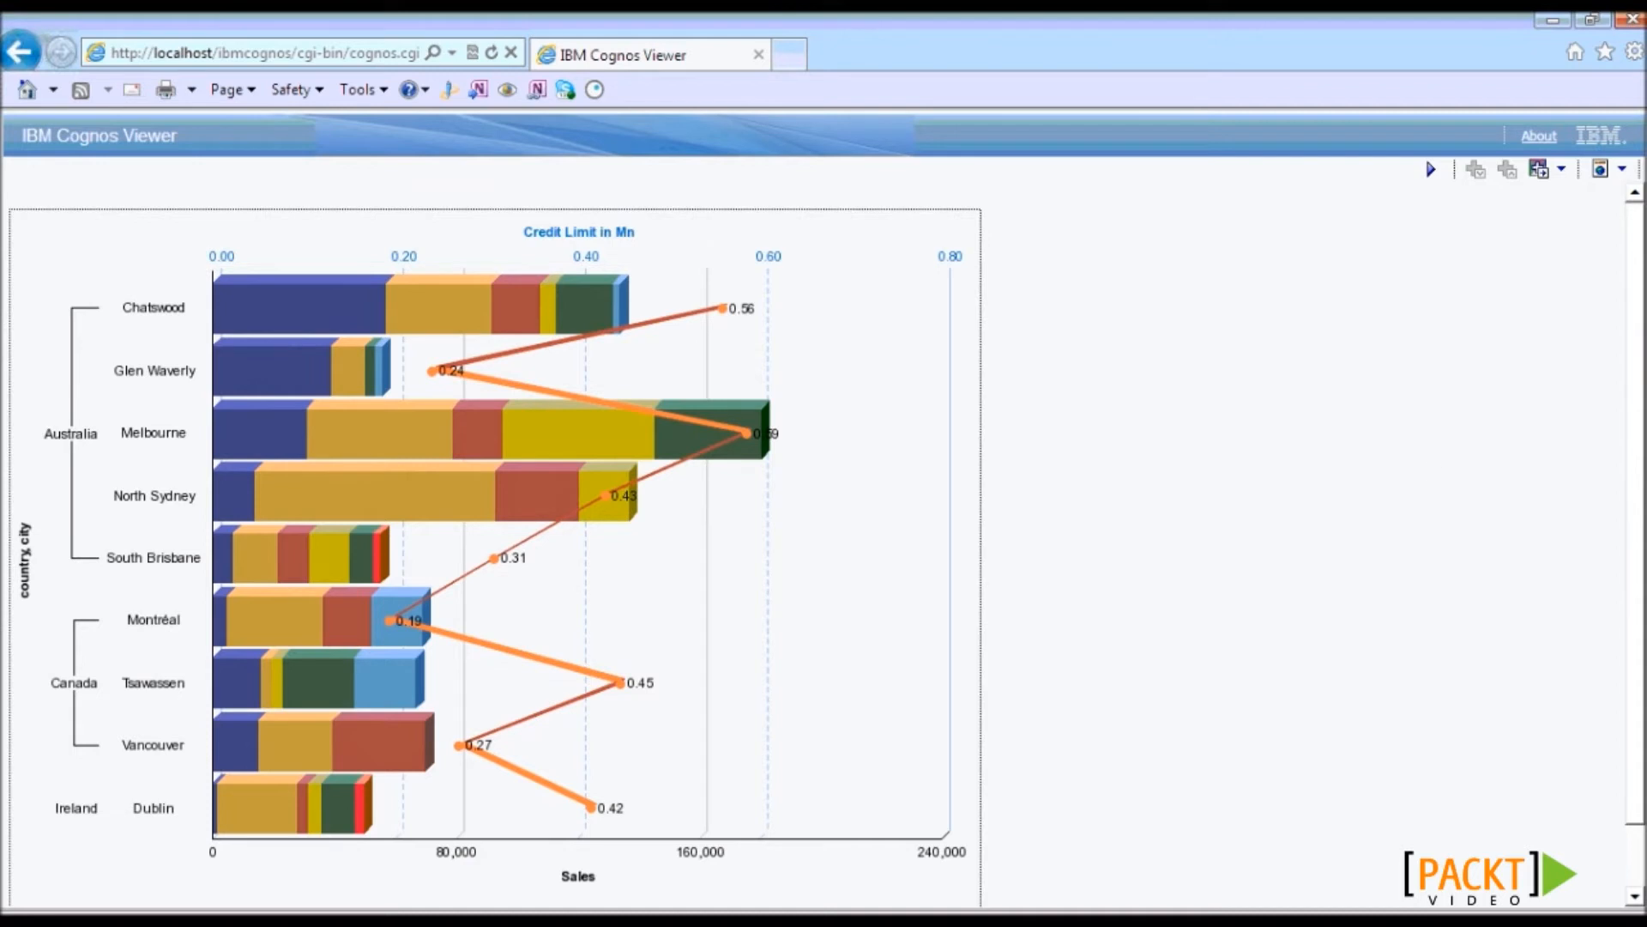
scroll(1641, 515, down, 1)
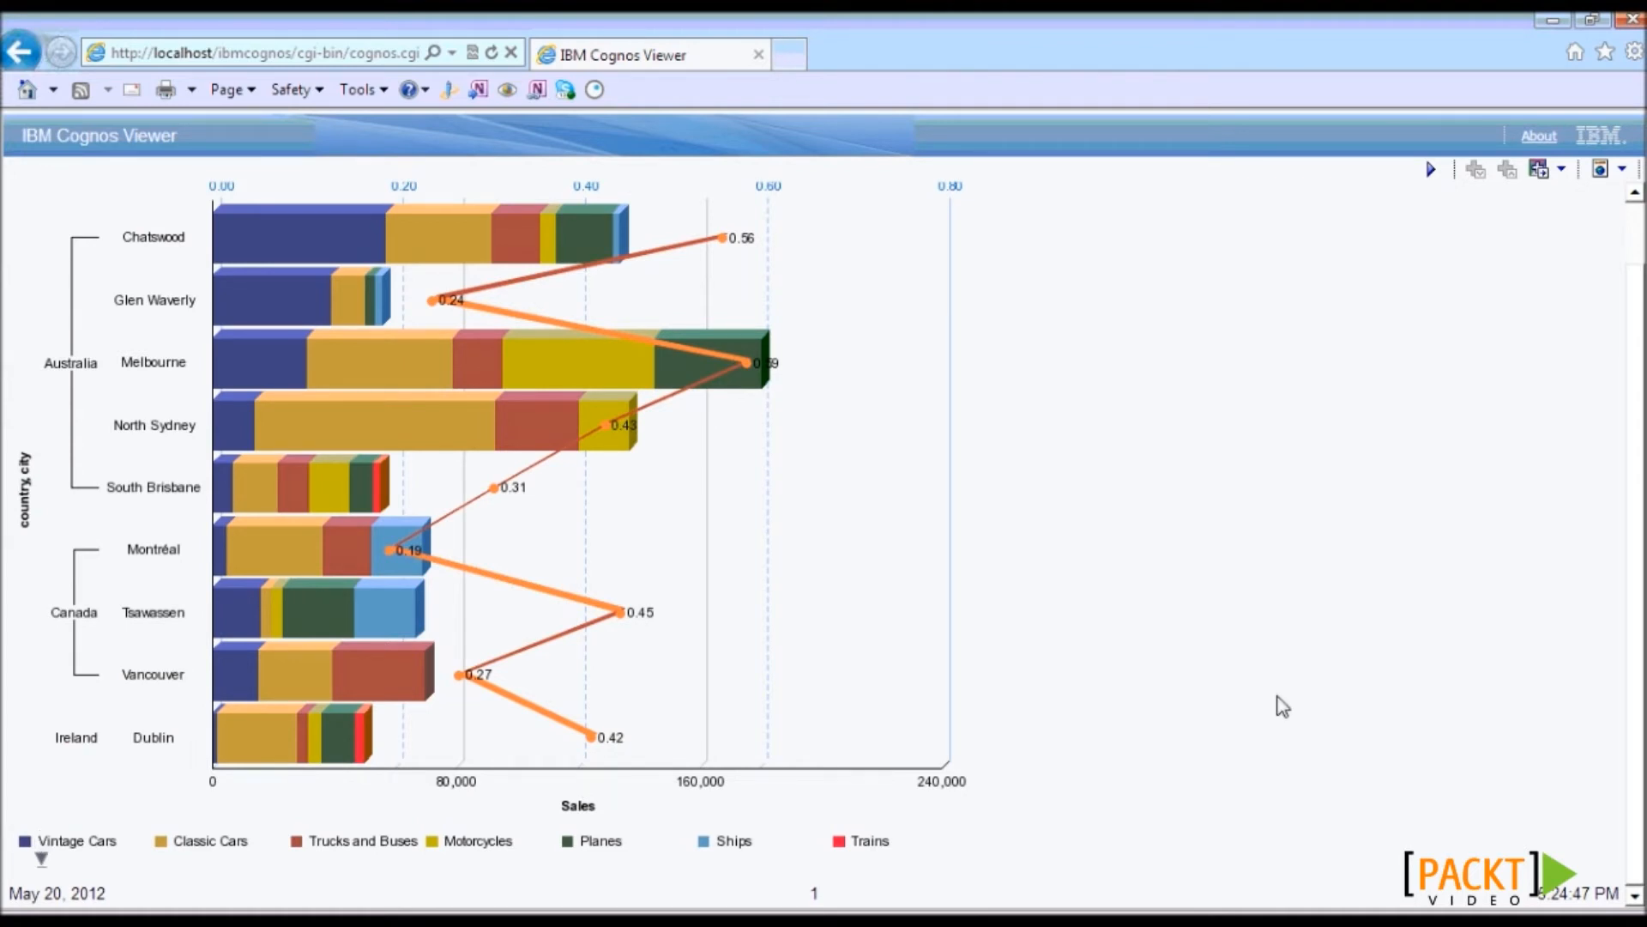
drag(1639, 772, 1637, 740)
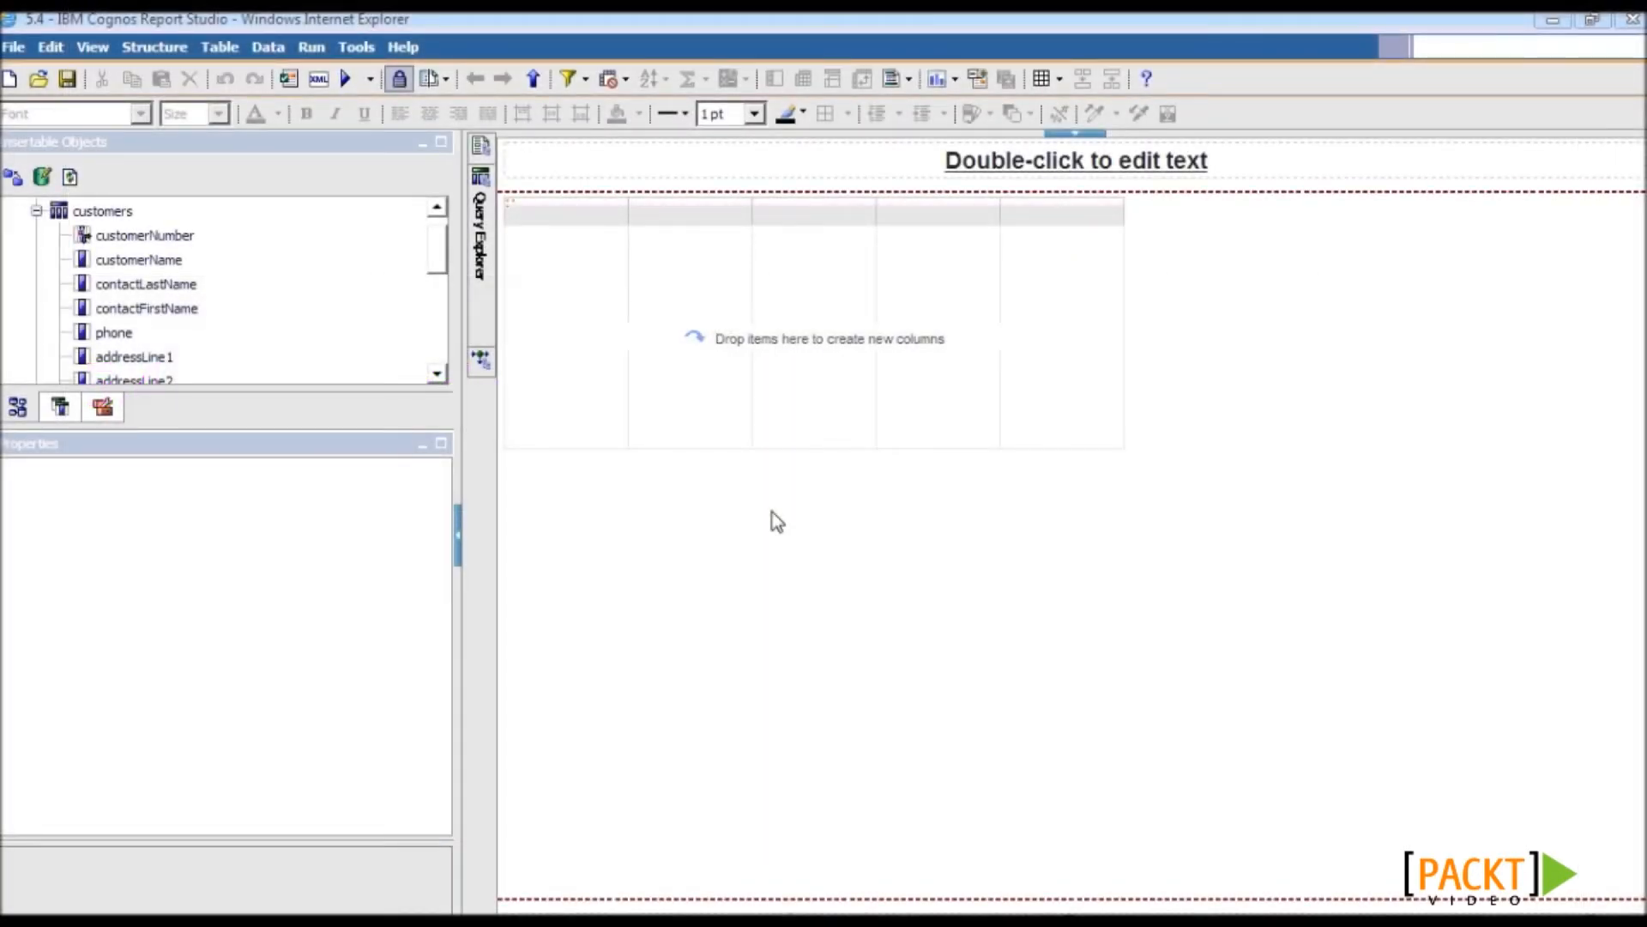
- Drag productCode, productName, productScale, productVendor and buyPrice from products into the list
drag(211, 428, 239, 571)
click(36, 210)
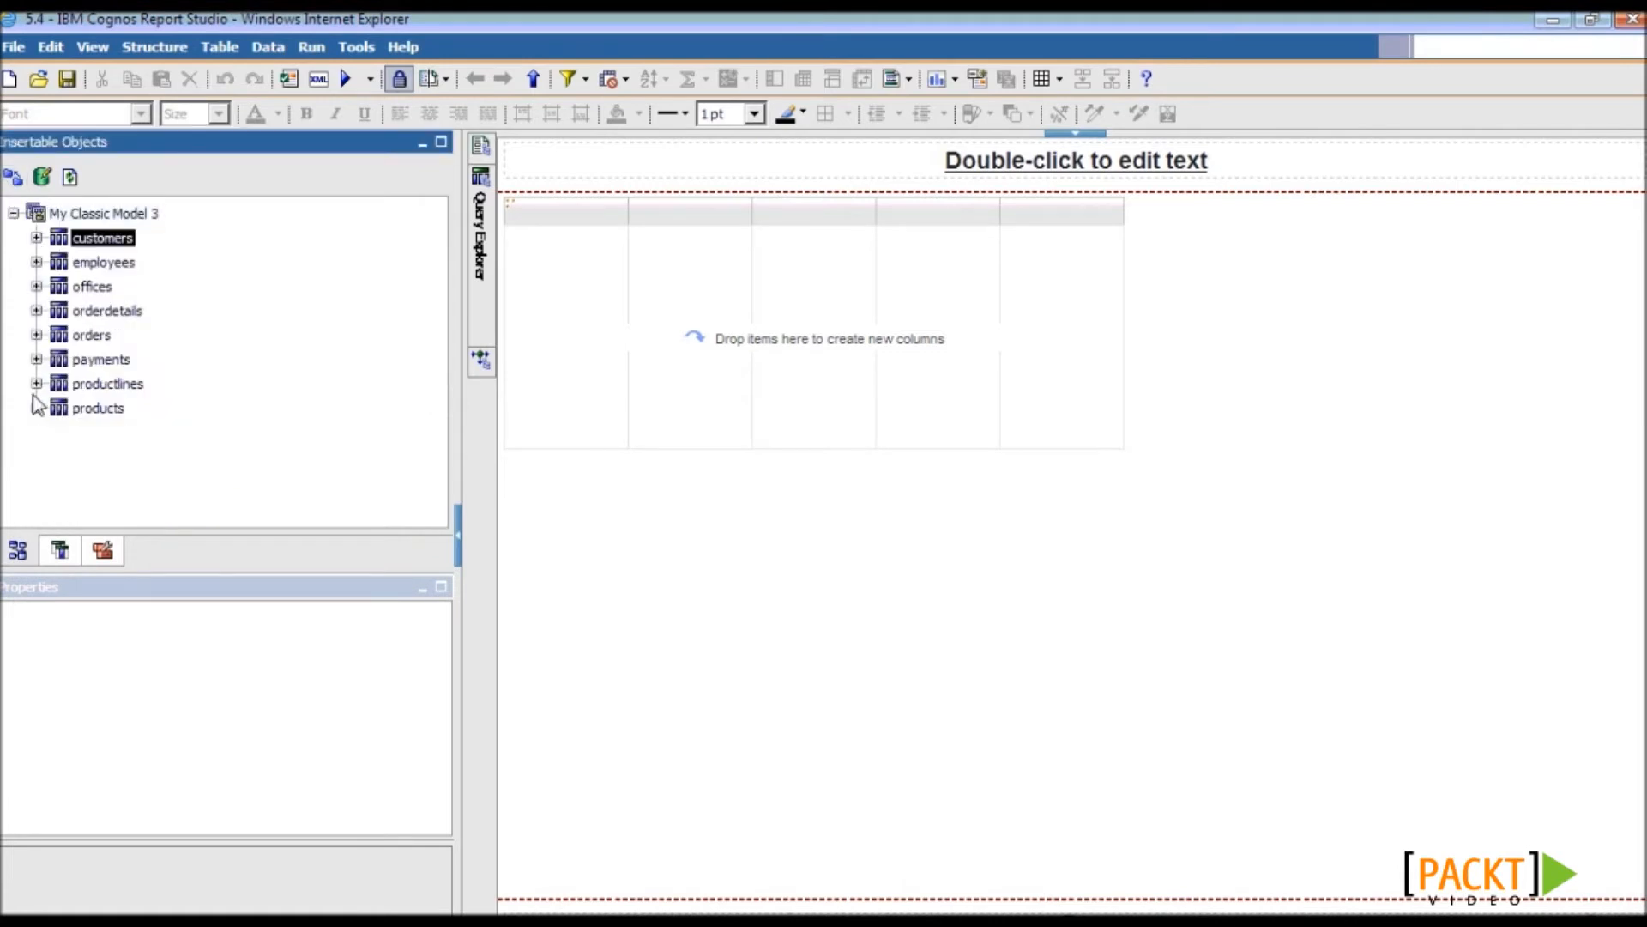
click(36, 408)
click(133, 317)
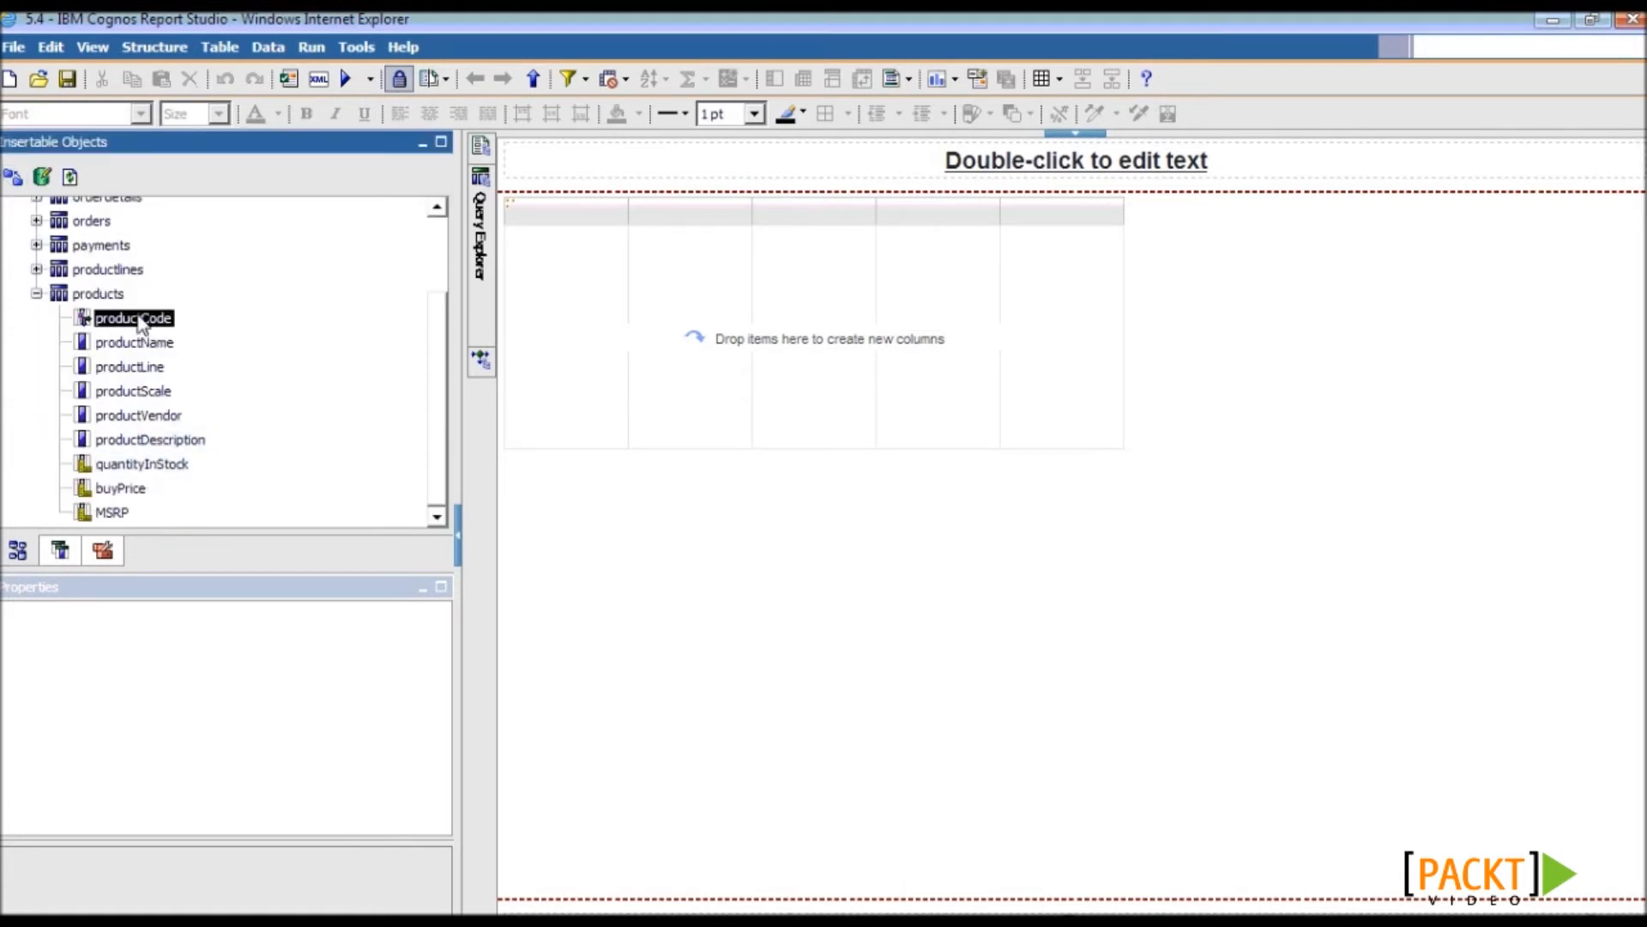
ctrl+click(151, 343)
ctrl+click(142, 391)
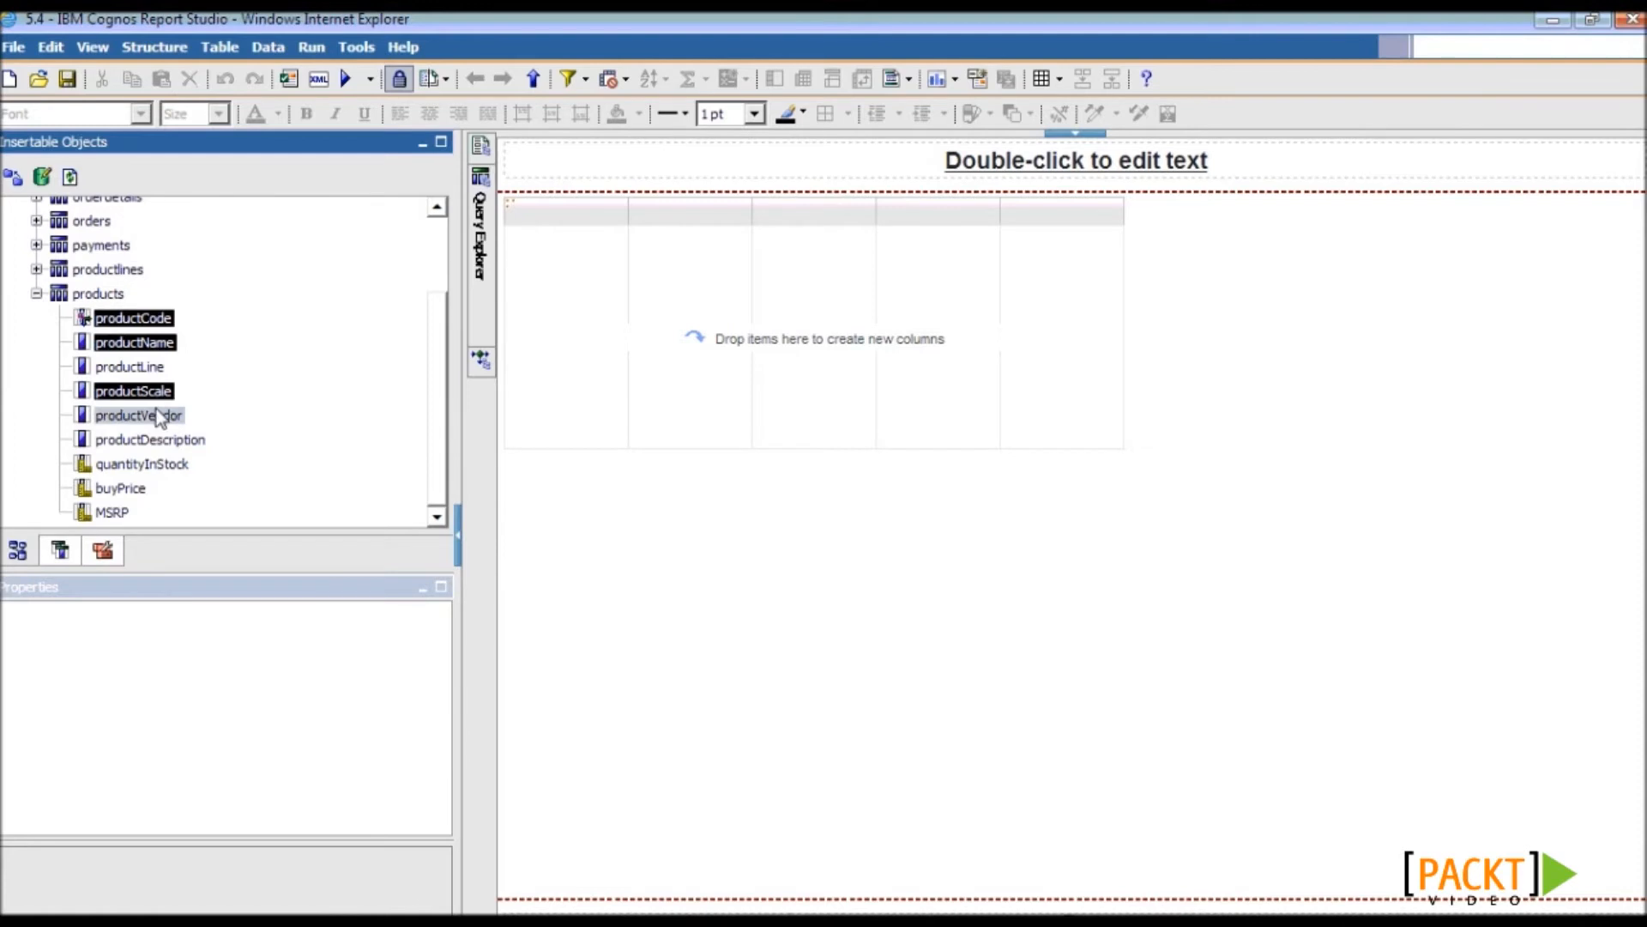
ctrl+click(156, 413)
ctrl+click(122, 490)
drag(121, 490, 693, 377)
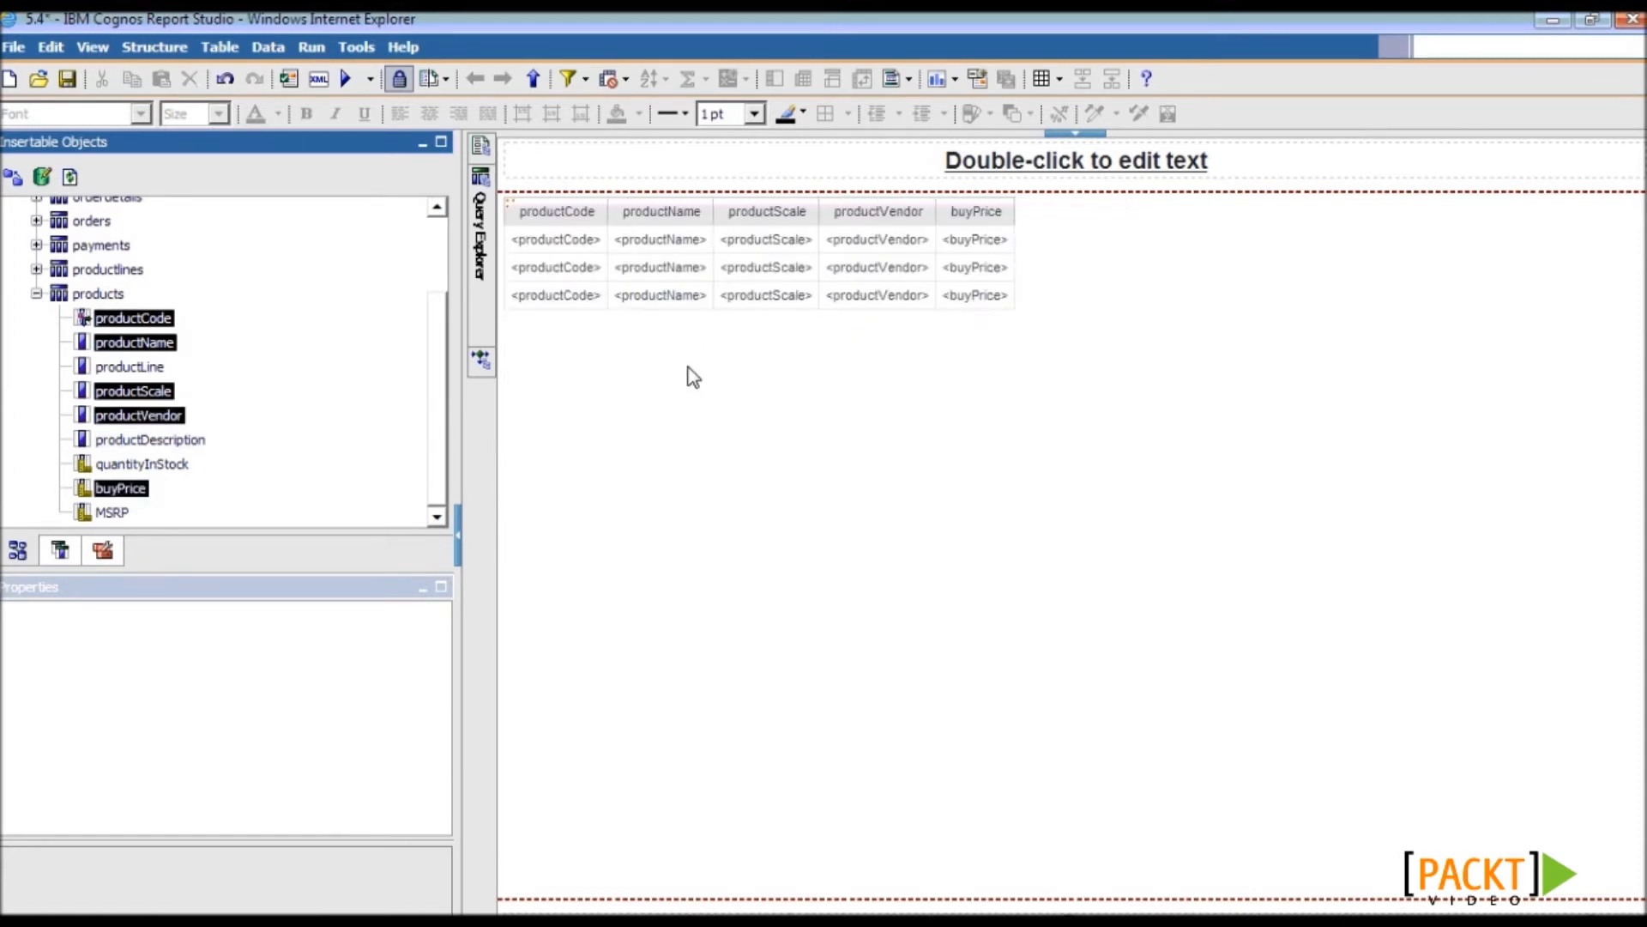
click(102, 550)
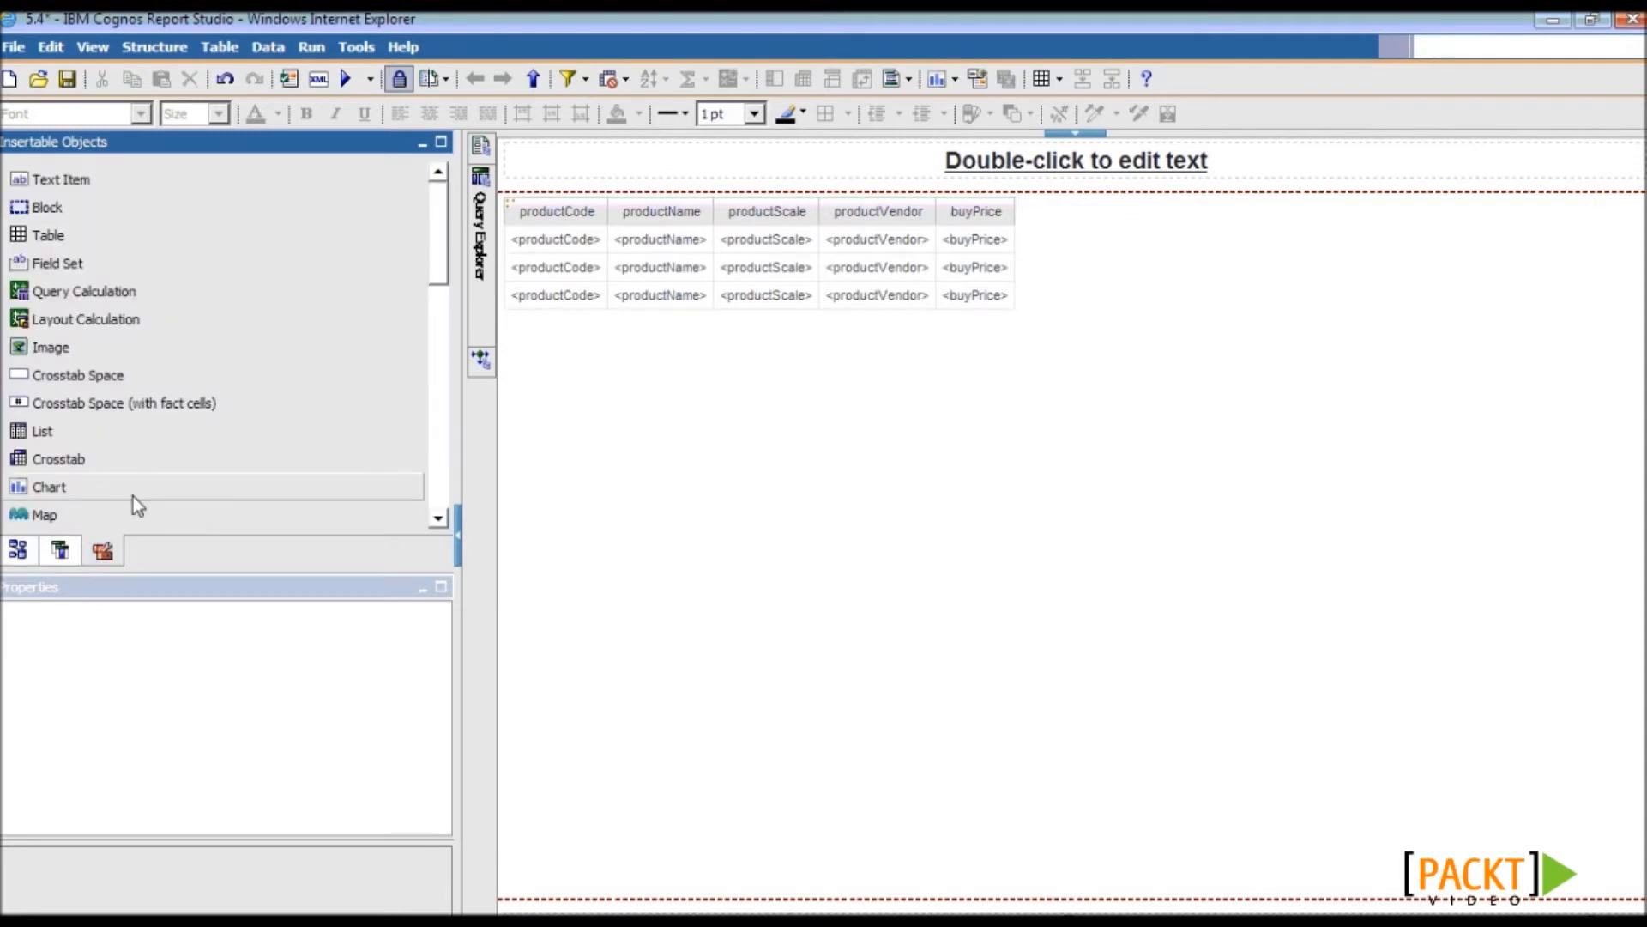
- Insert a combination chart column beside buyPrice and confirm it is bound to Query2
drag(132, 496, 1017, 300)
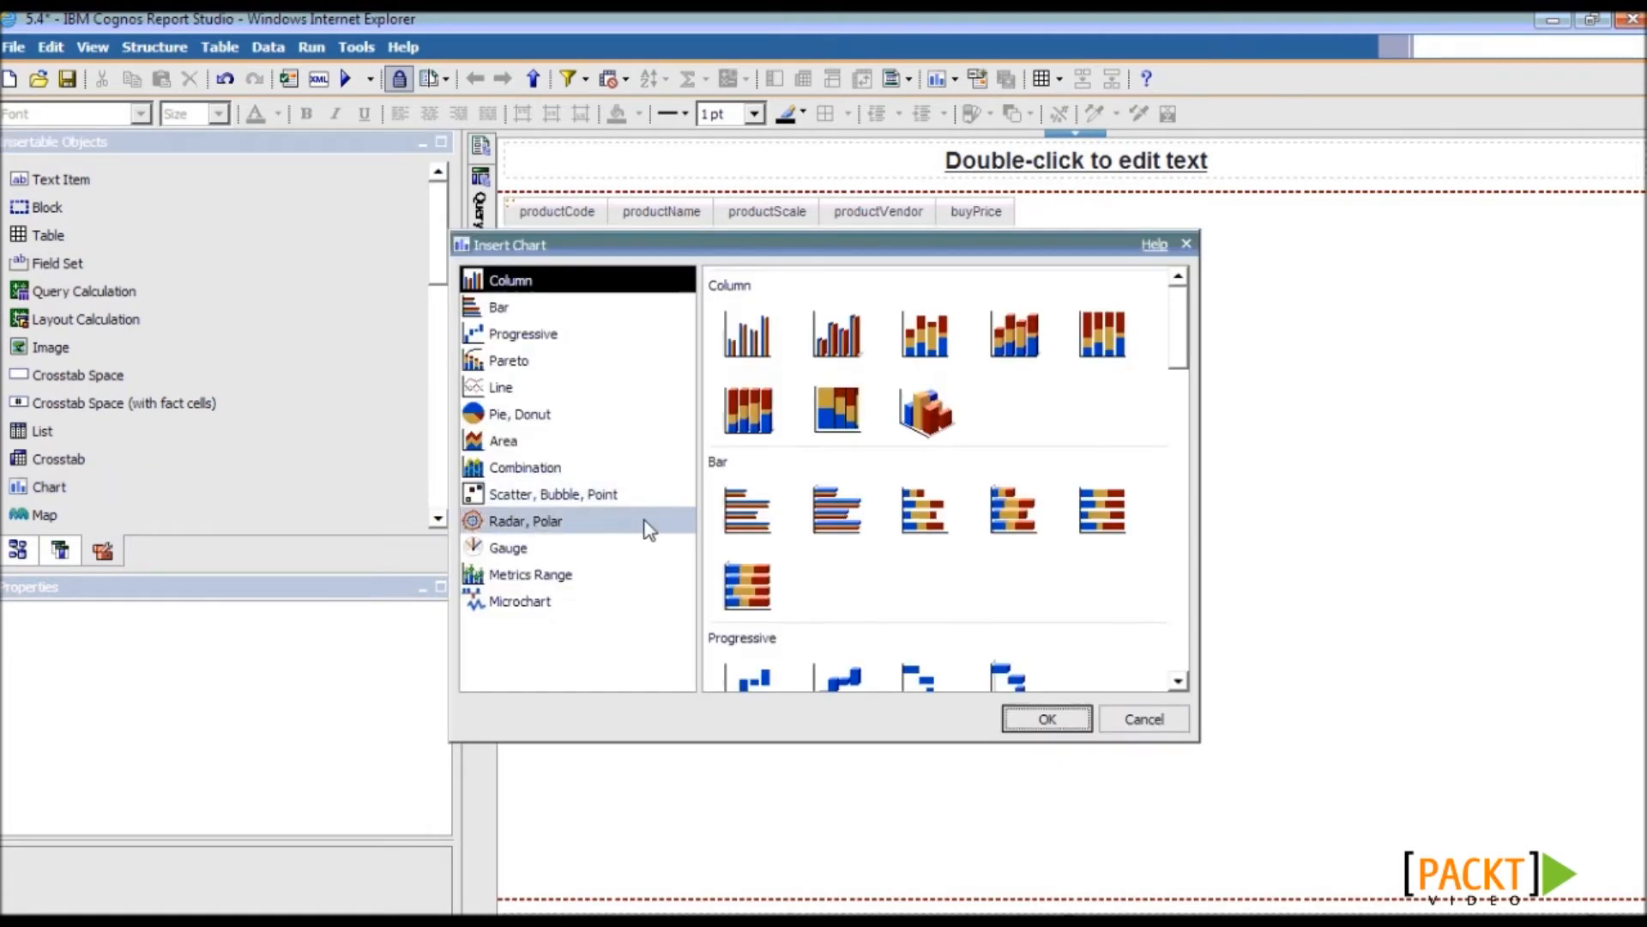
click(604, 606)
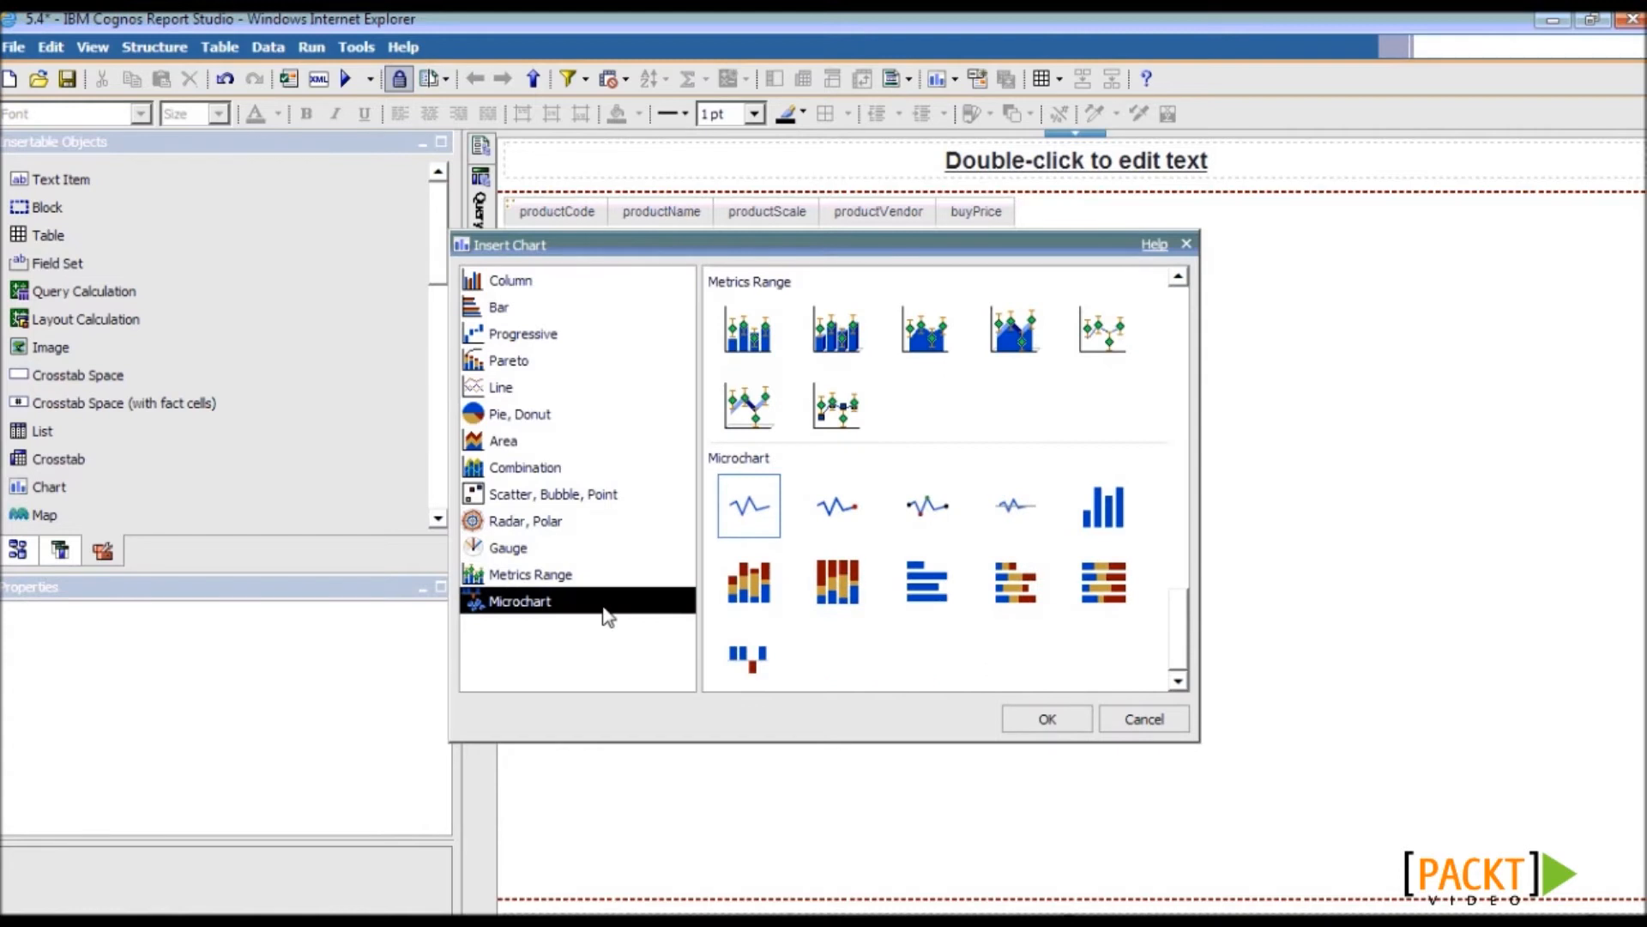
click(1049, 719)
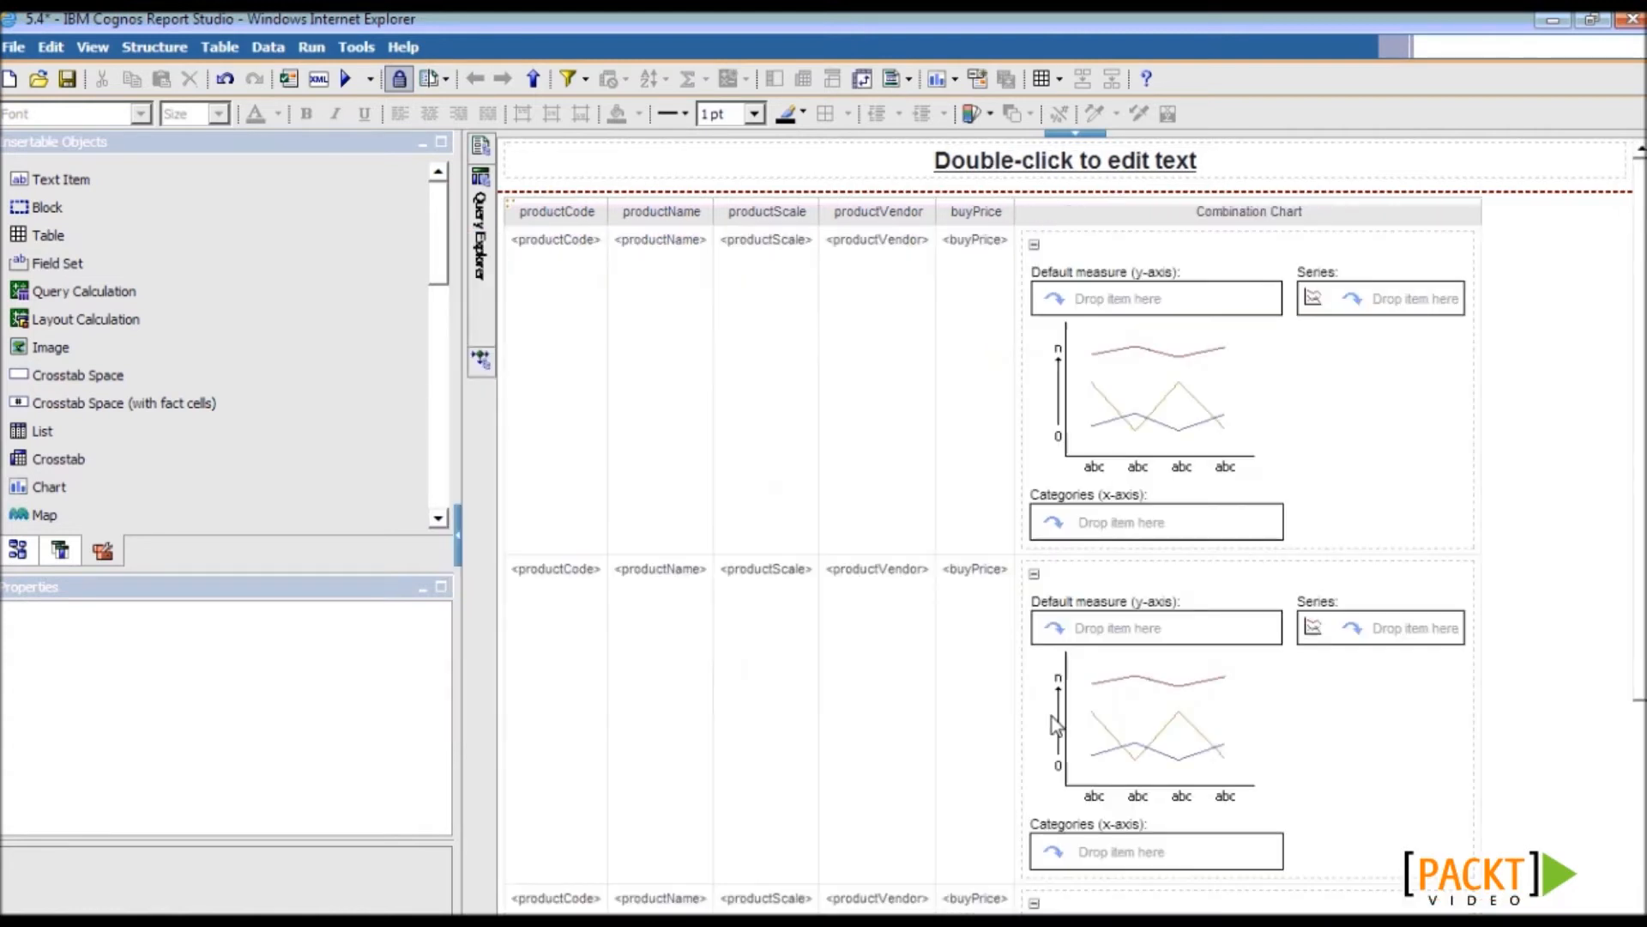
mouse_move(1643, 359)
mouse_down()
mouse_move(1645, 605)
mouse_move(1637, 351)
mouse_up()
click(1353, 424)
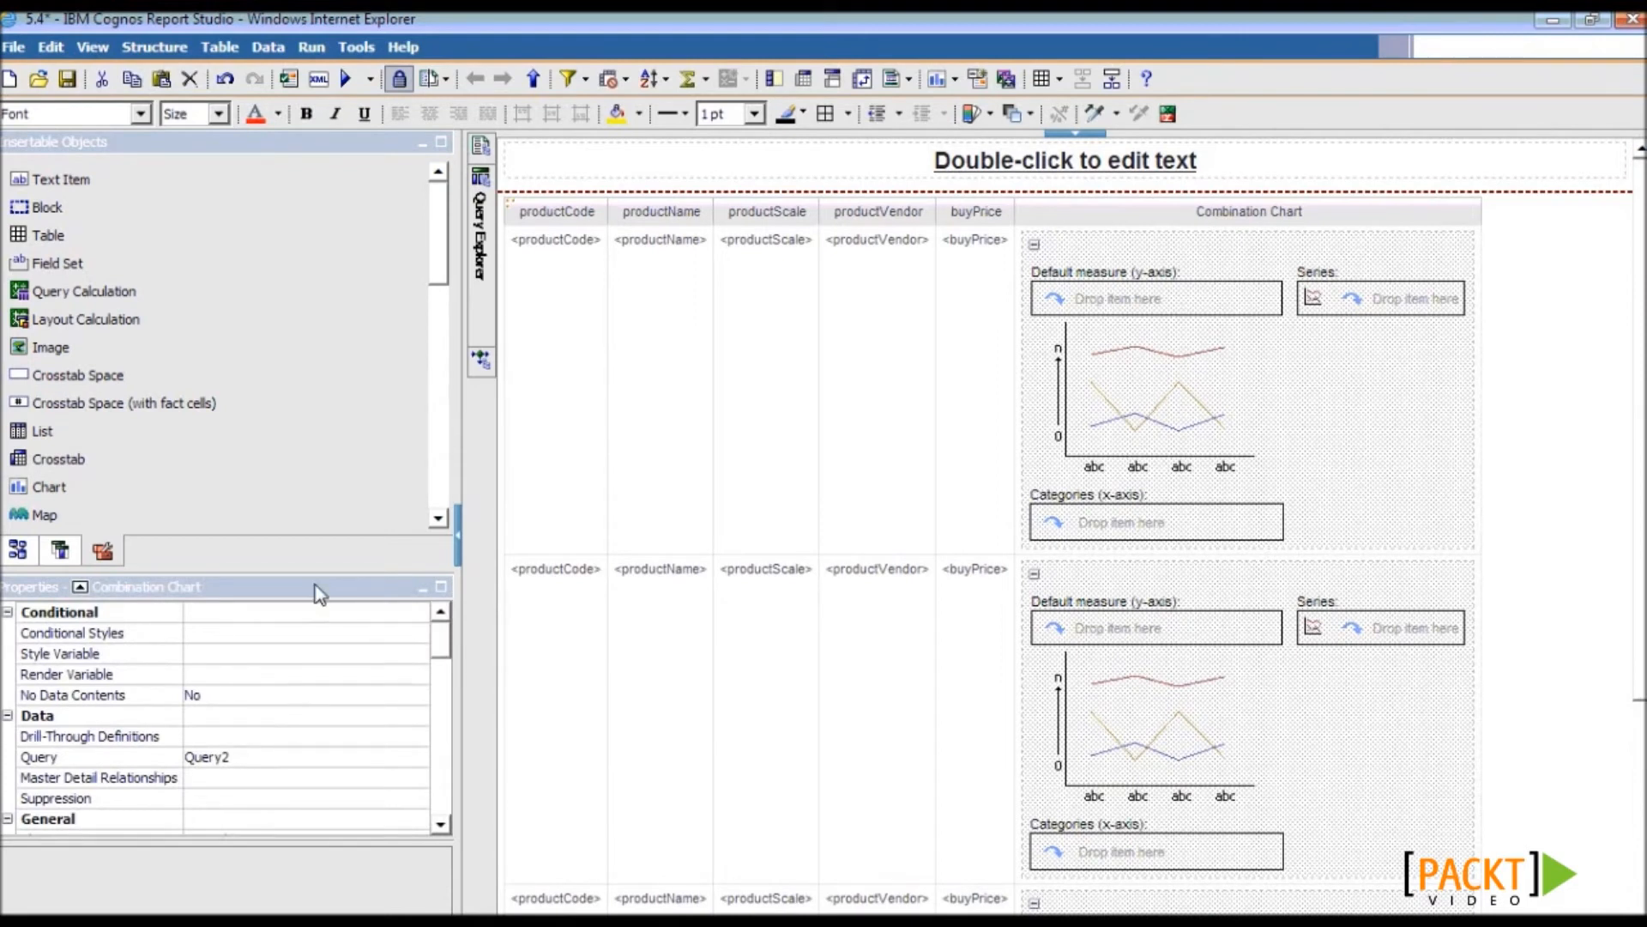
click(42, 759)
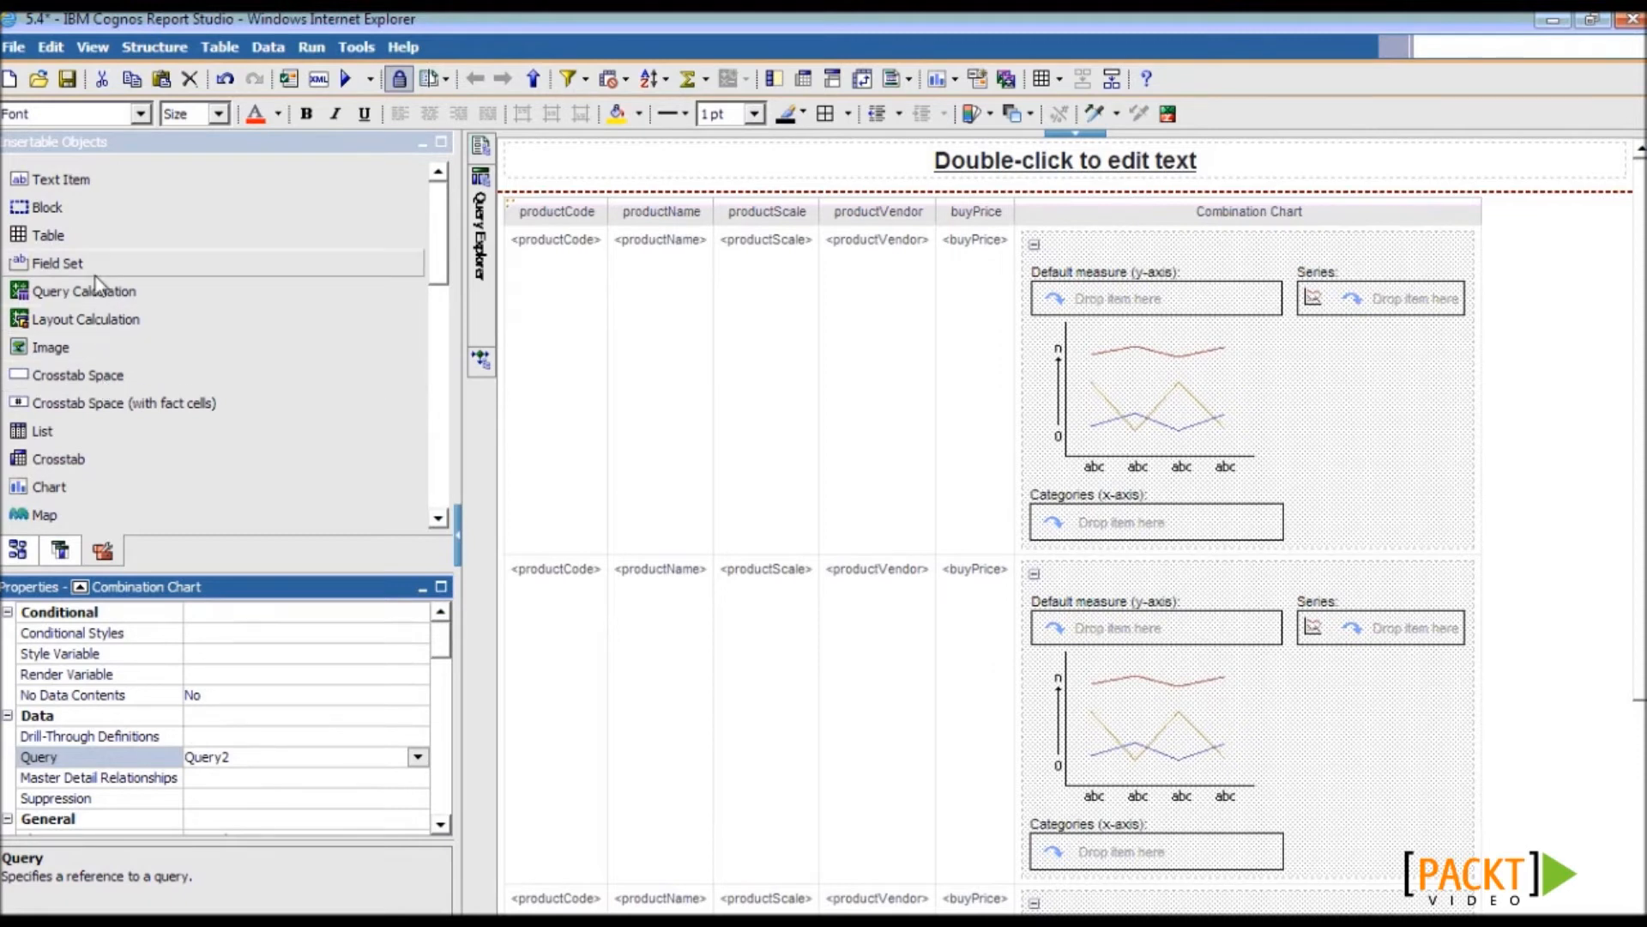
- Set the chart's default measure to a Sales calculation of quantityOrdered * priceEach
drag(97, 288, 1074, 296)
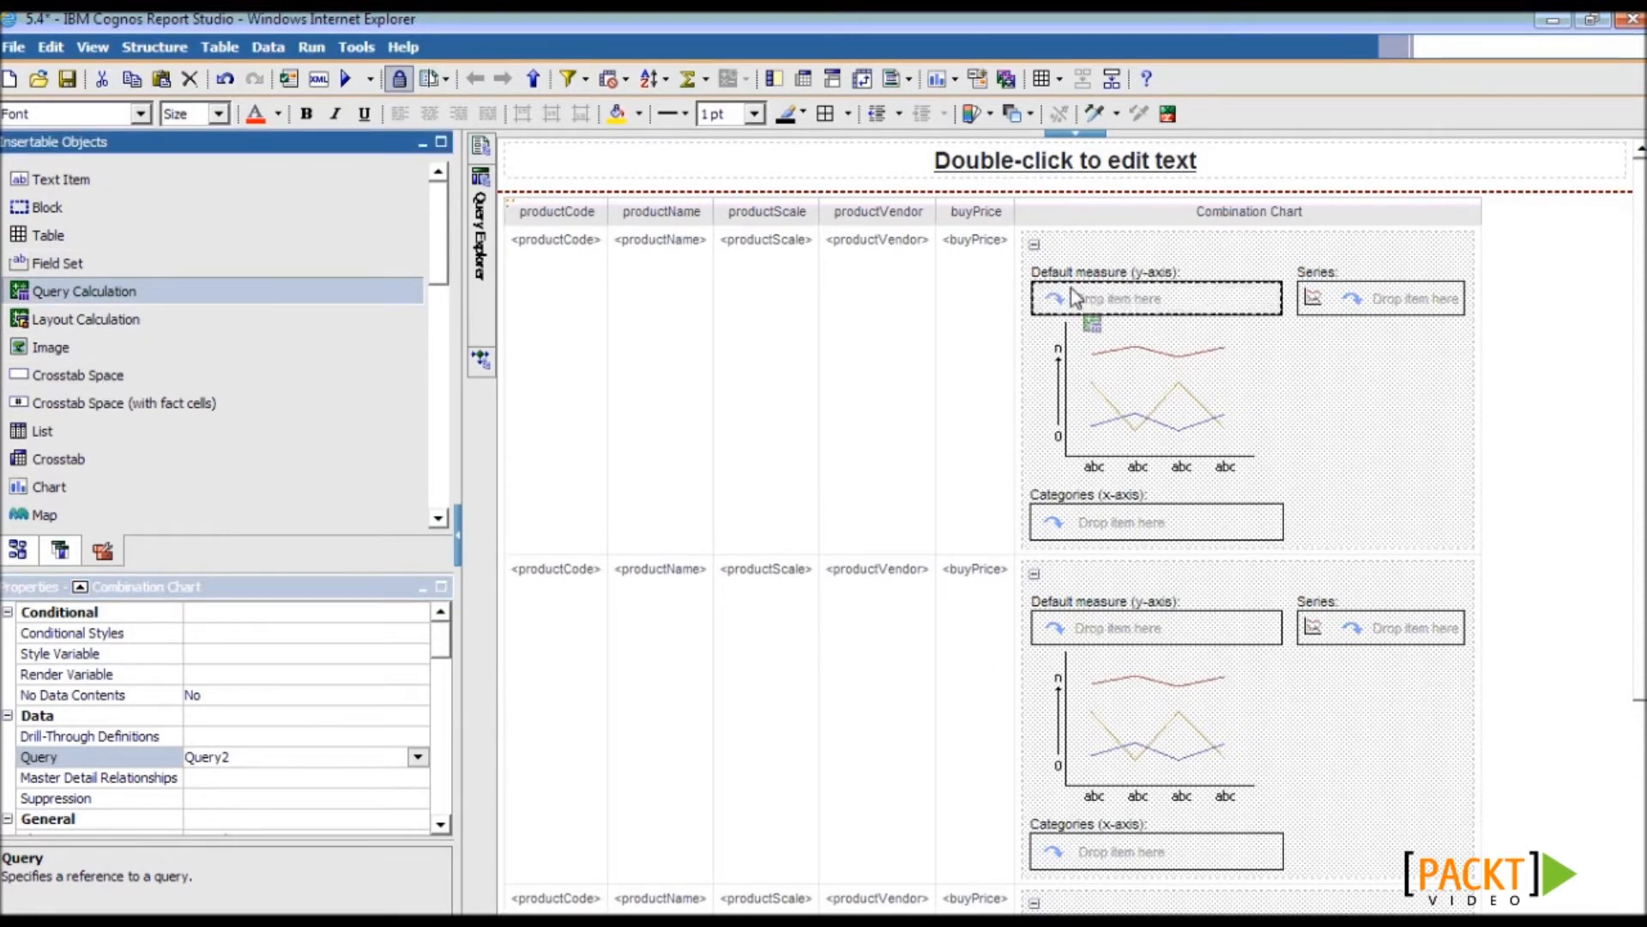
text(Sales)
key(Return)
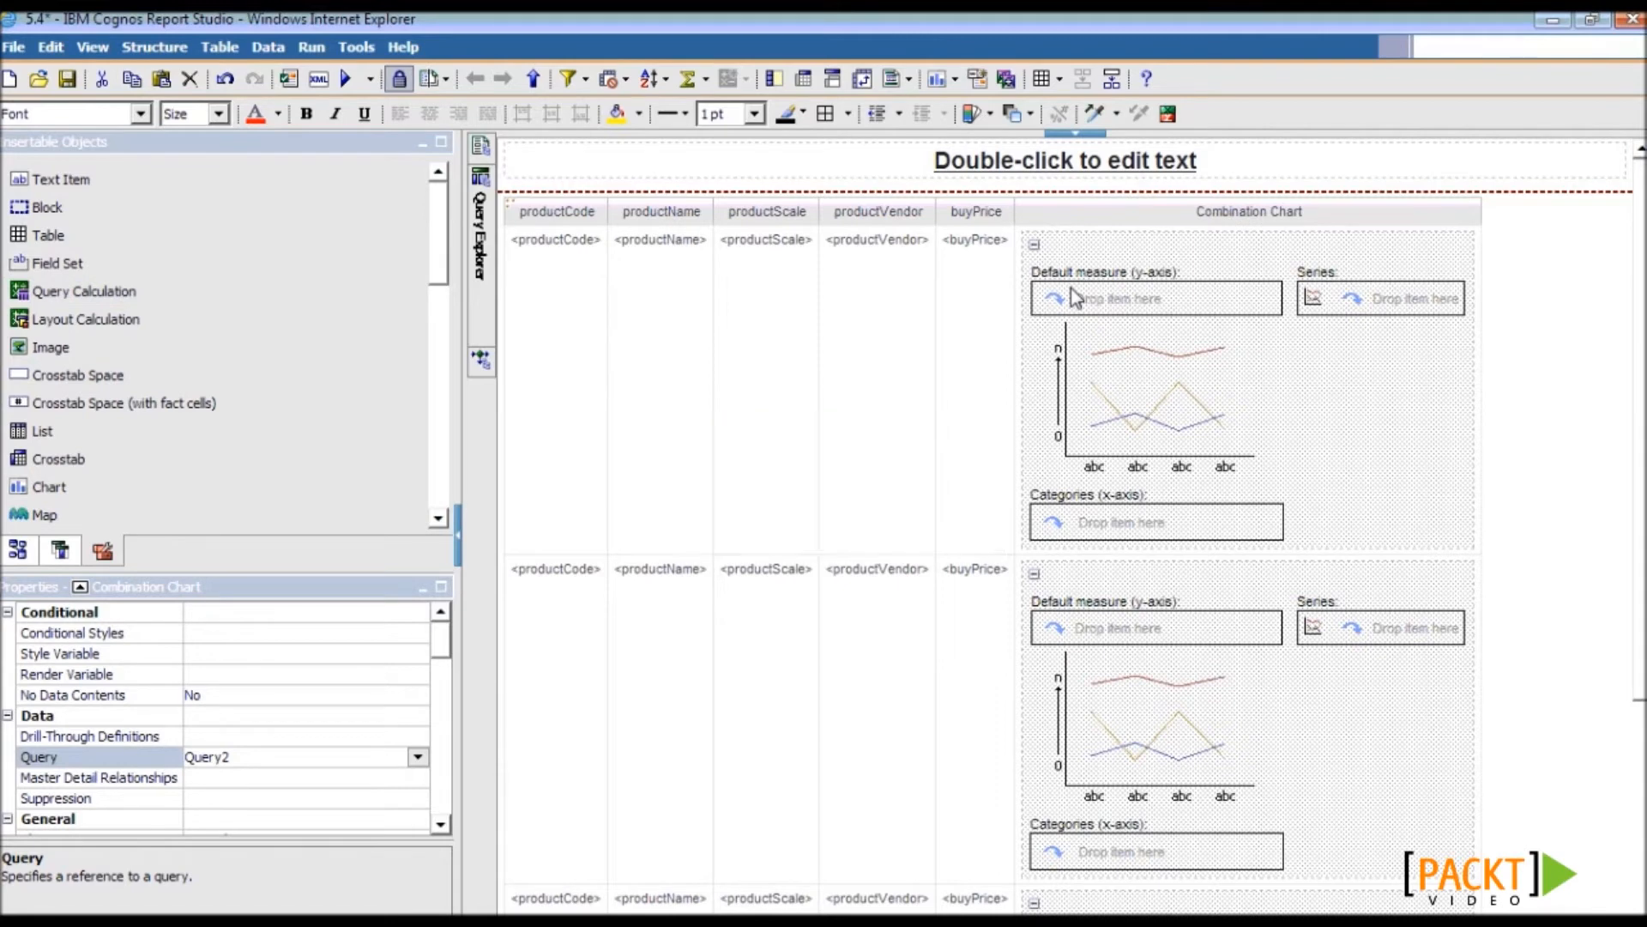
click(452, 408)
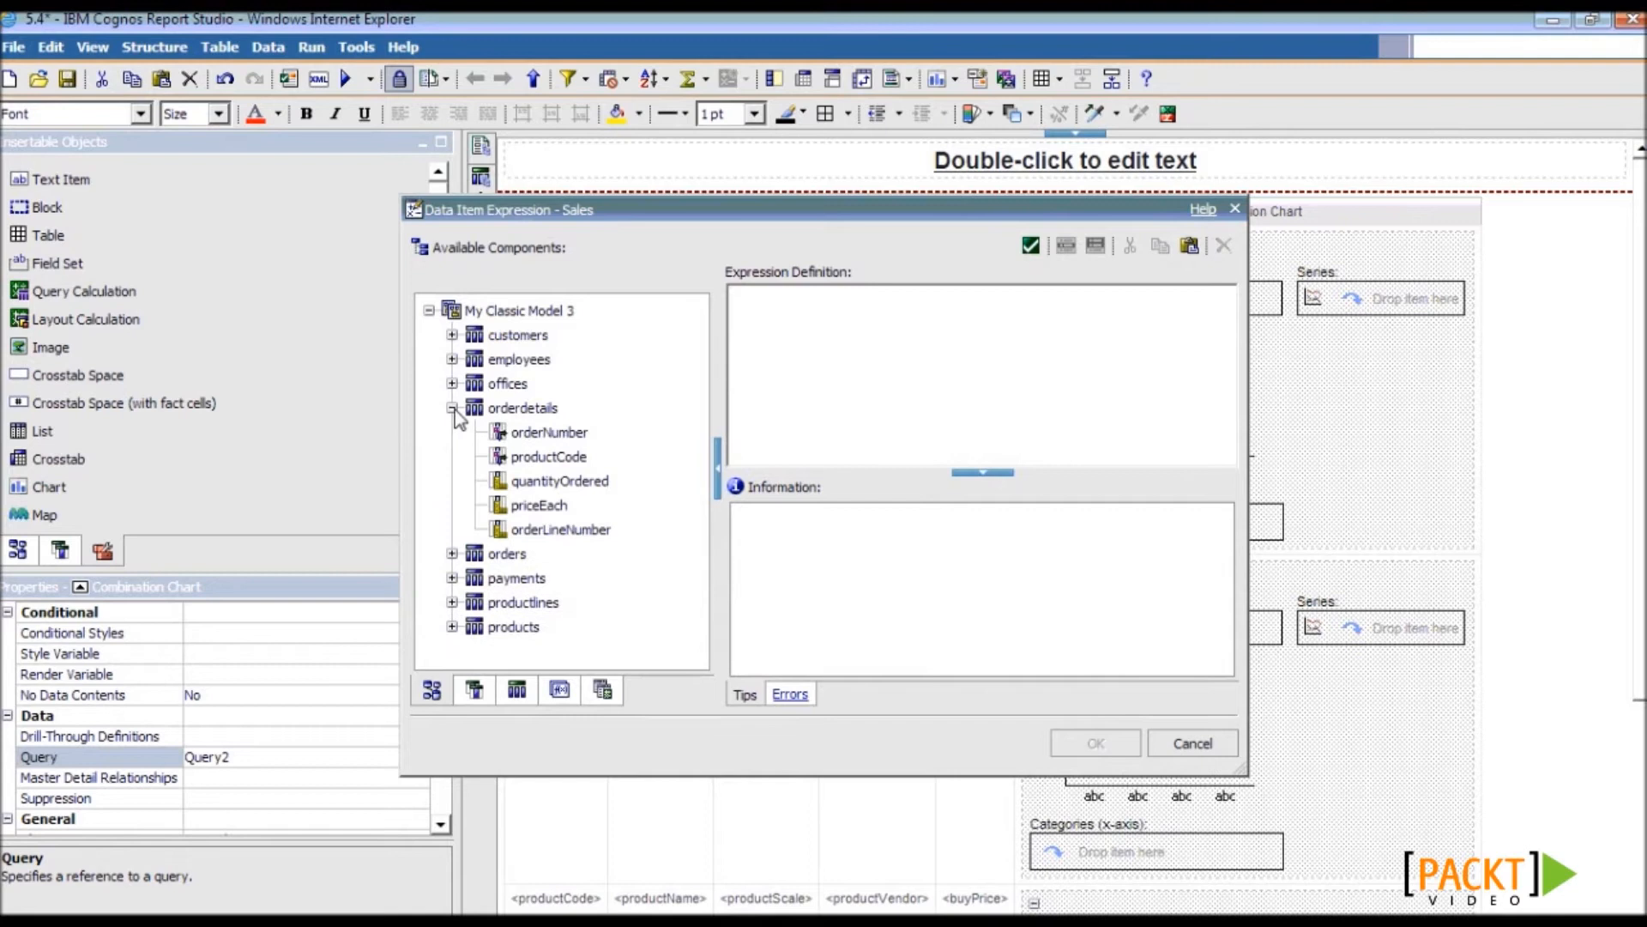
click(557, 481)
ctrl+click(549, 506)
drag(550, 507, 977, 342)
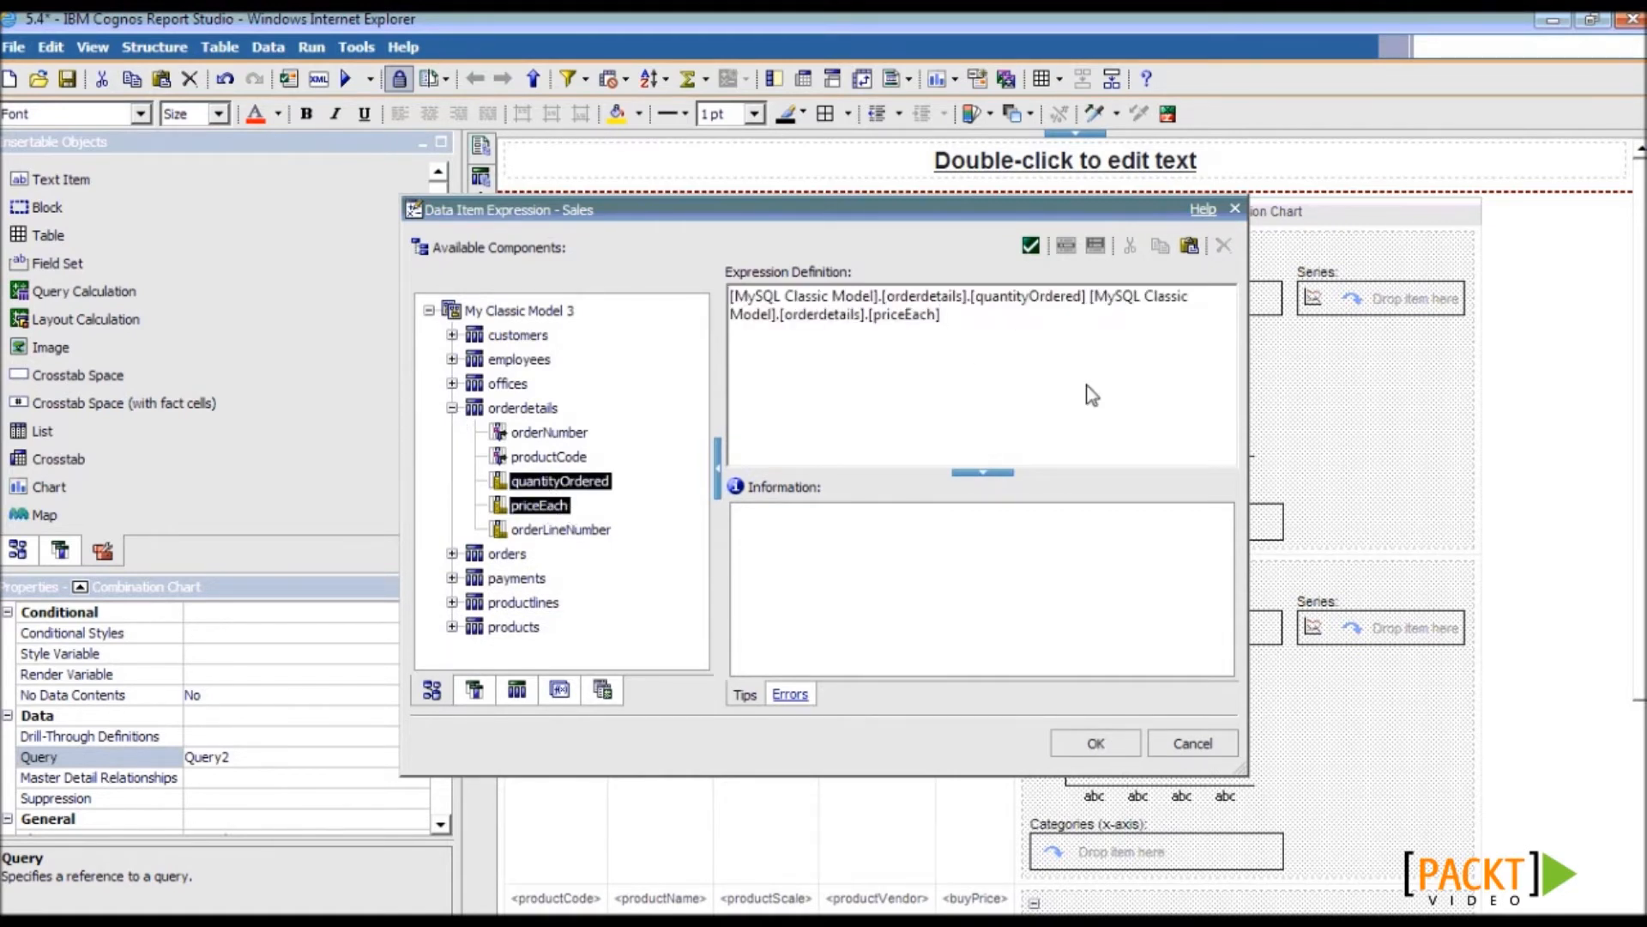
text(*)
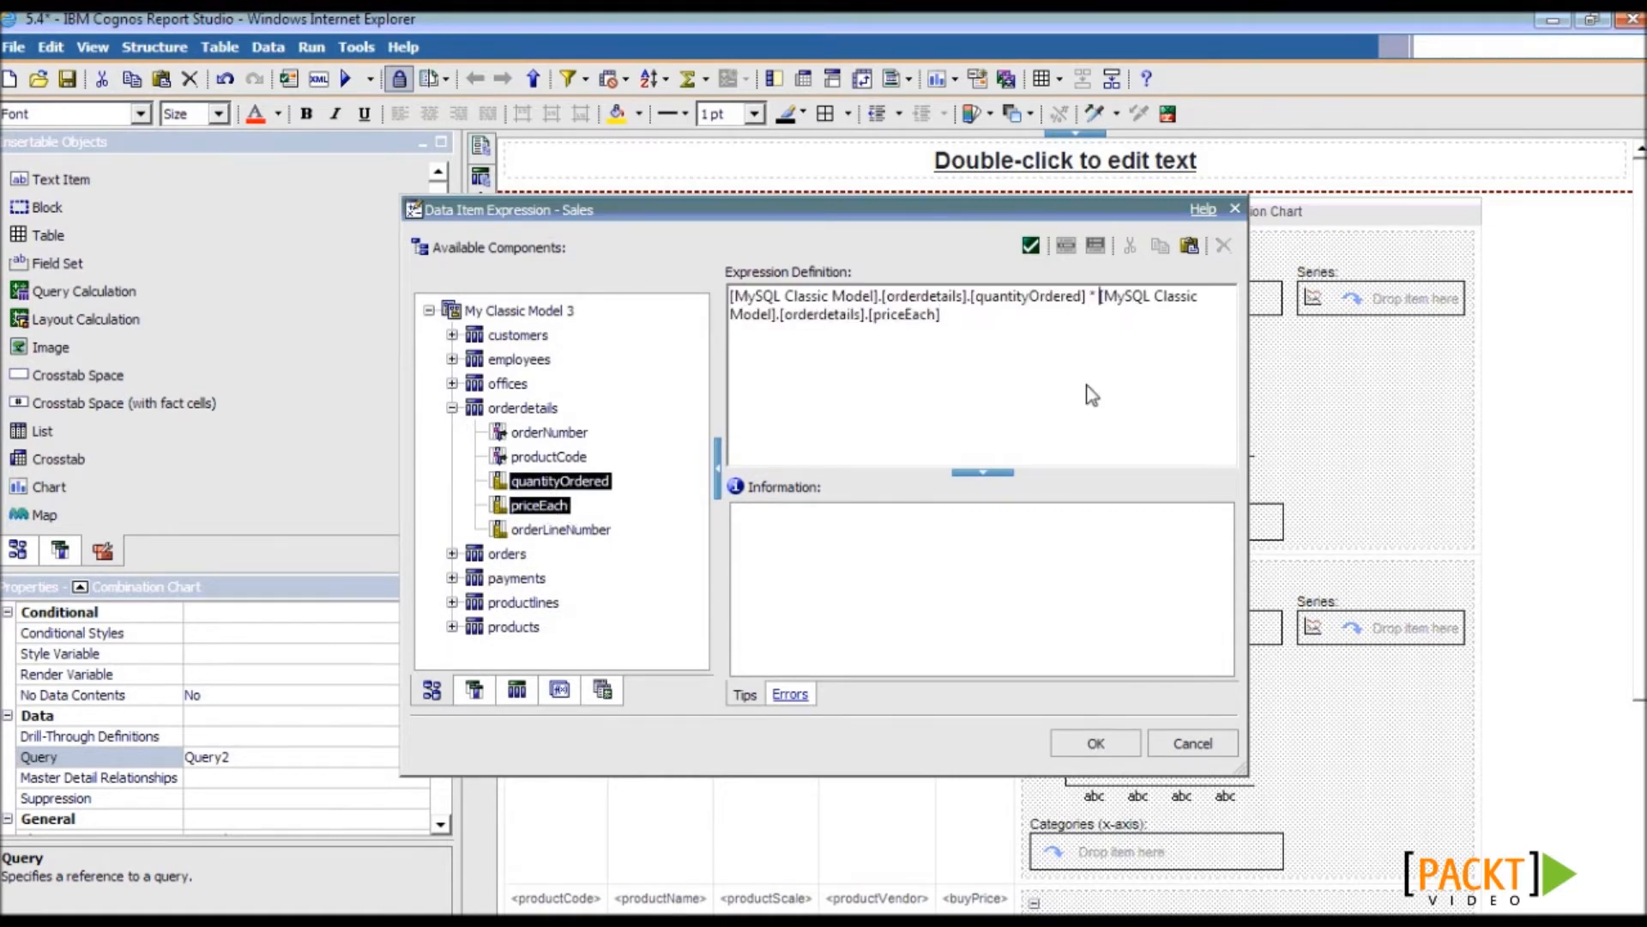
click(1097, 743)
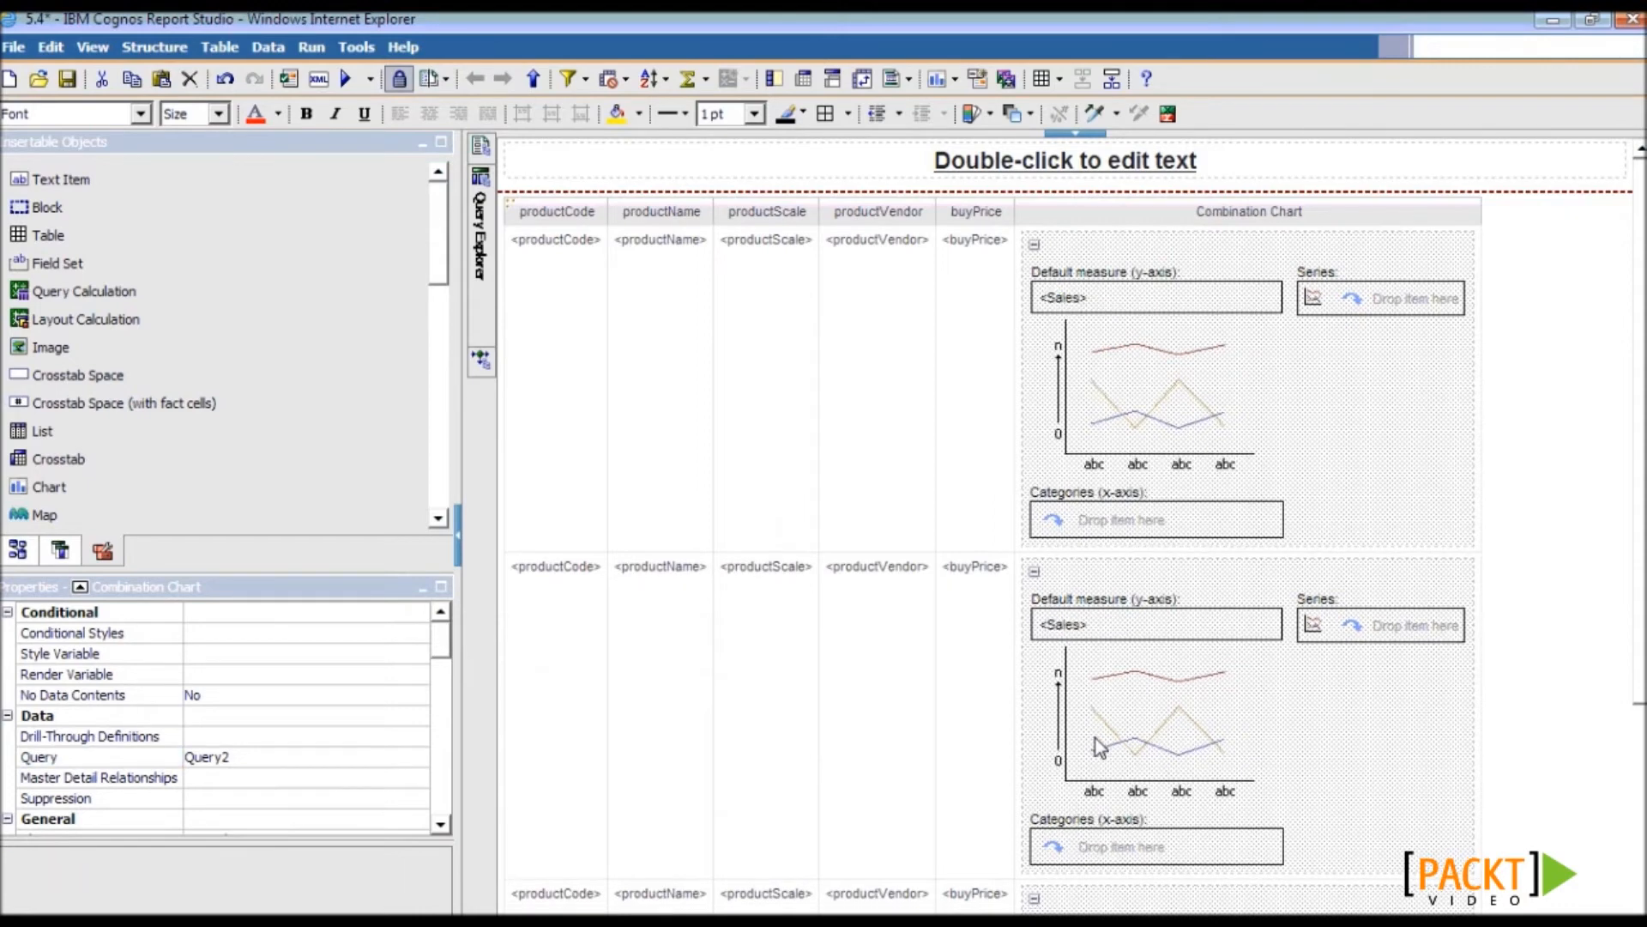
- Use orders.orderDate as the chart's x-axis categories
click(17, 550)
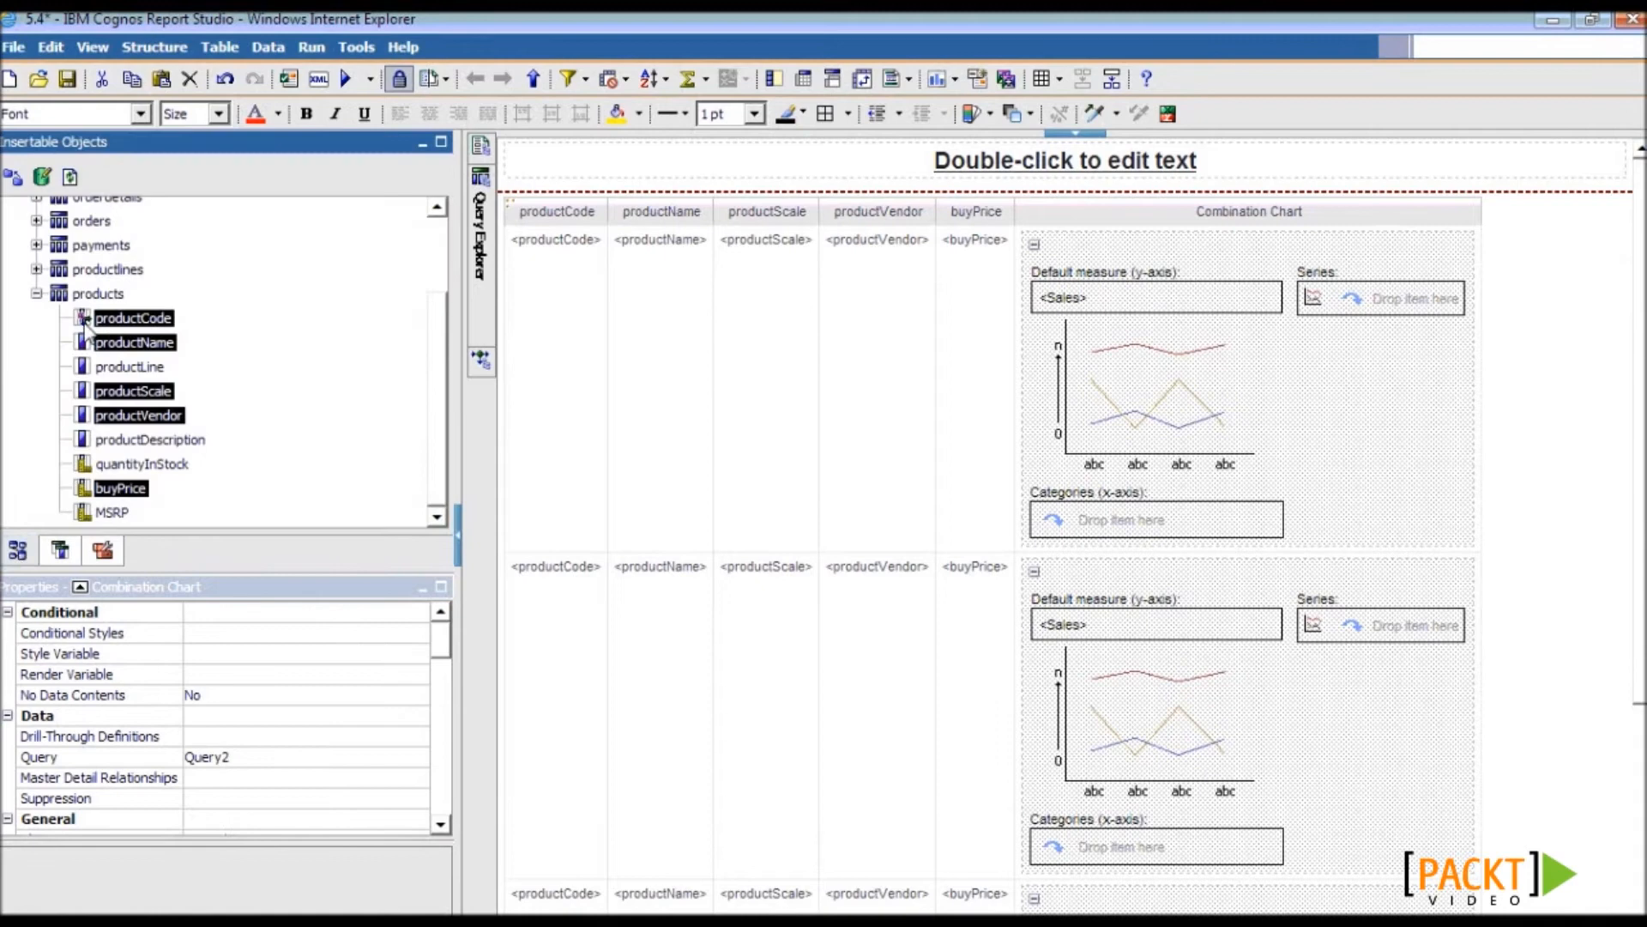
click(37, 295)
click(36, 307)
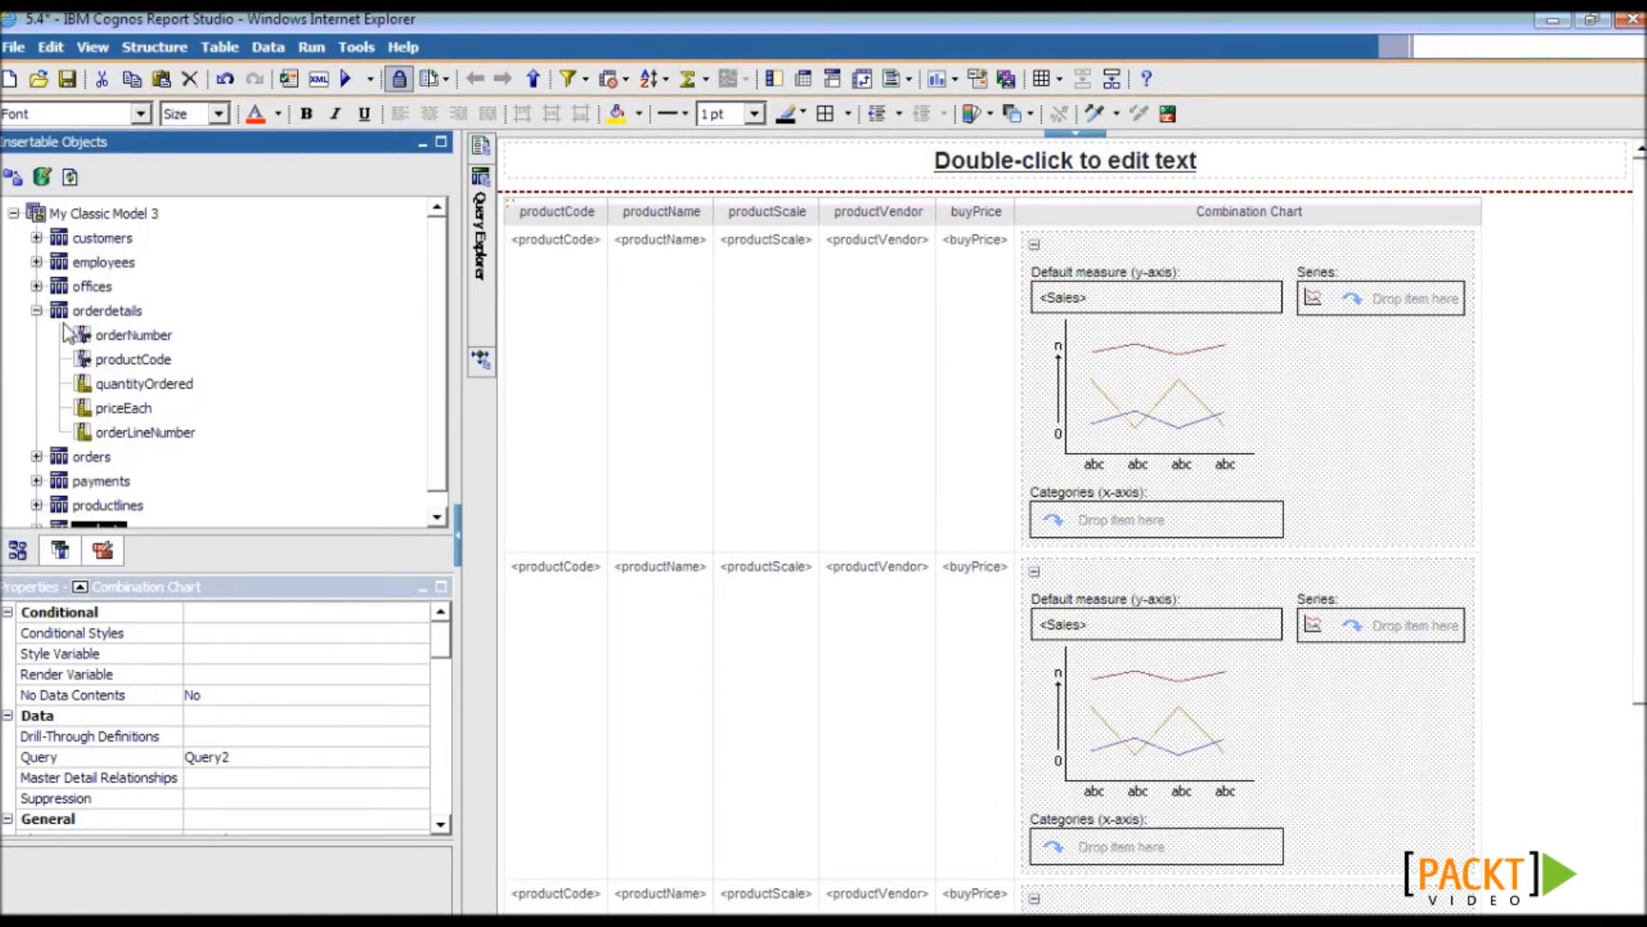
click(36, 463)
drag(125, 368, 1080, 519)
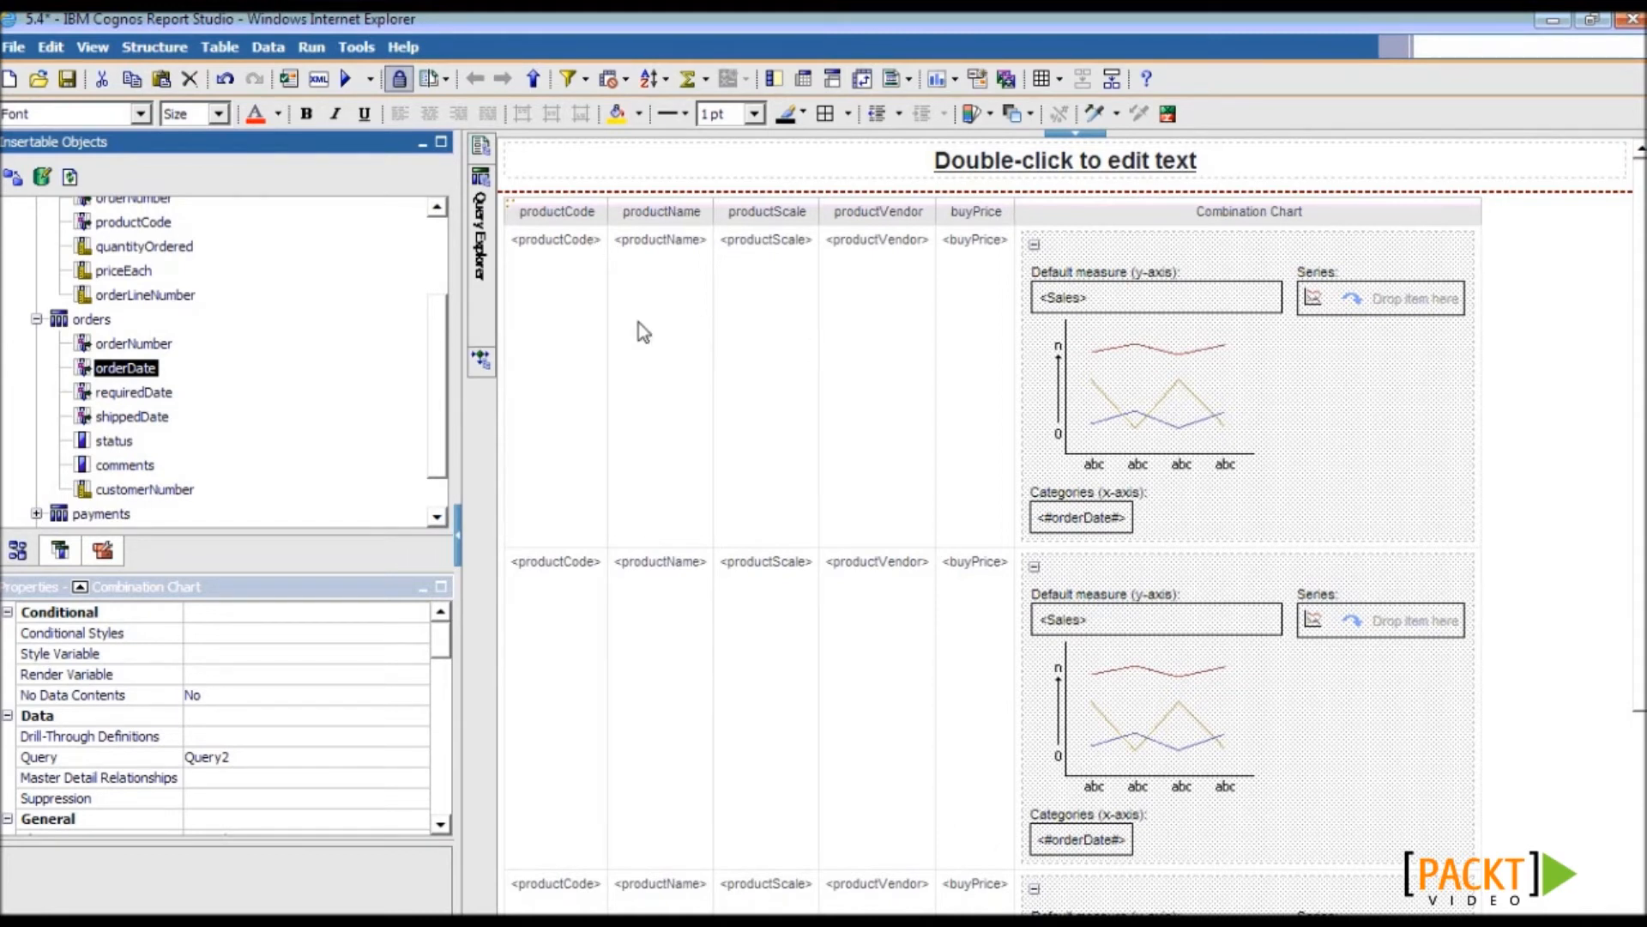
click(1311, 426)
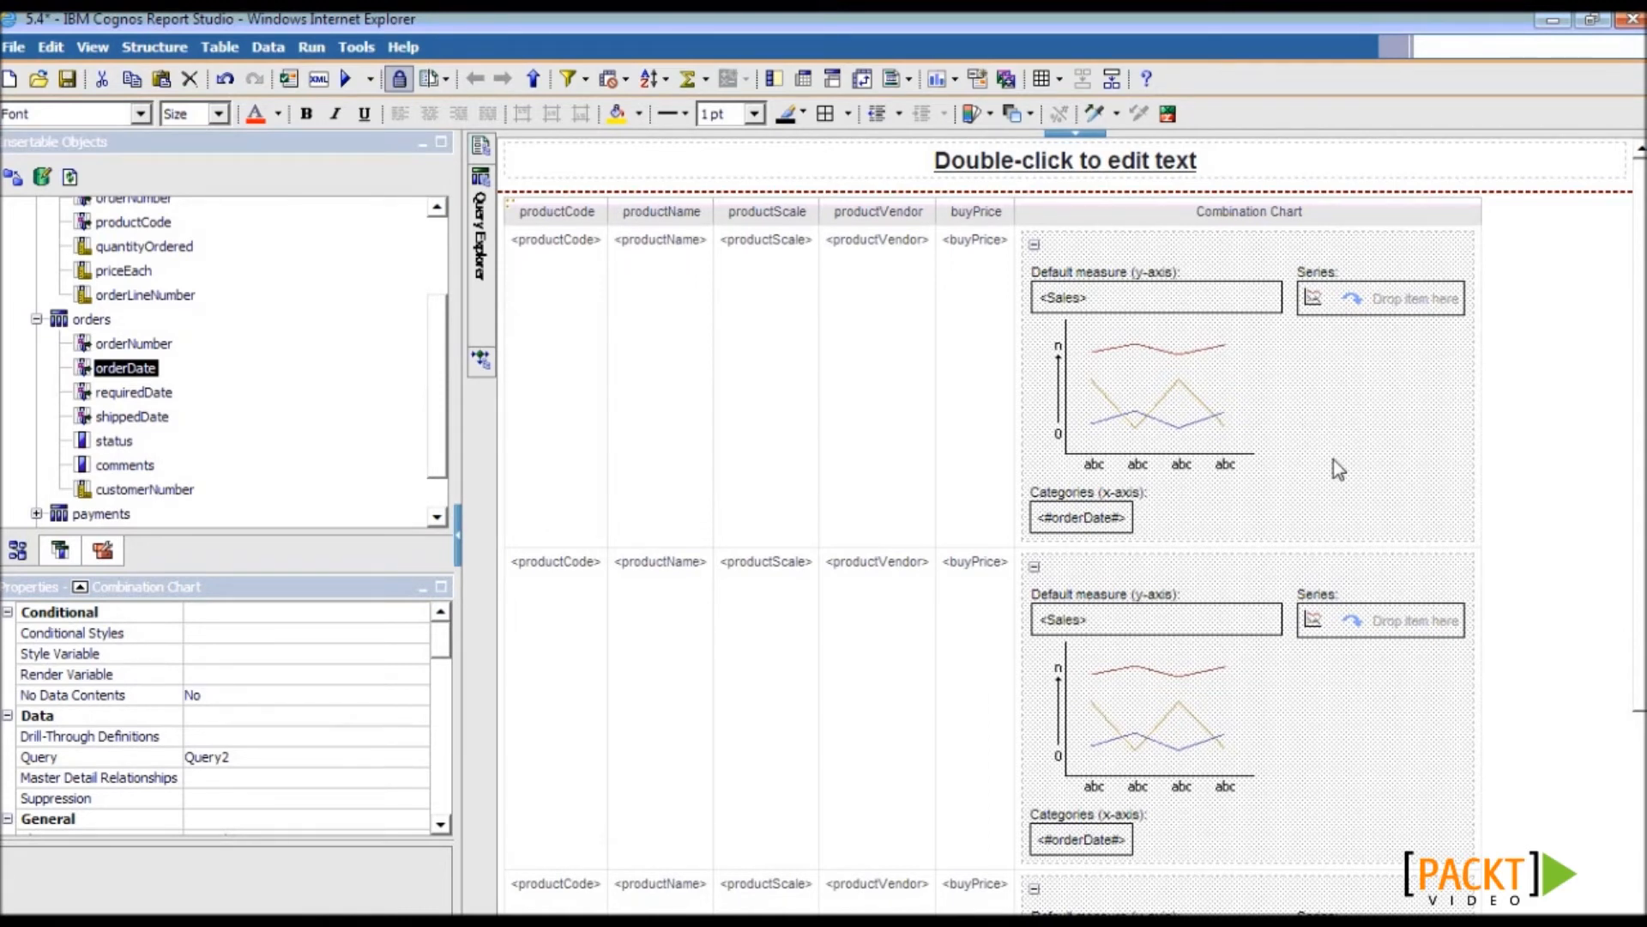
- Add a Query2 detail filter: [products].[productCode] = ?Product?
click(584, 79)
click(614, 135)
click(489, 589)
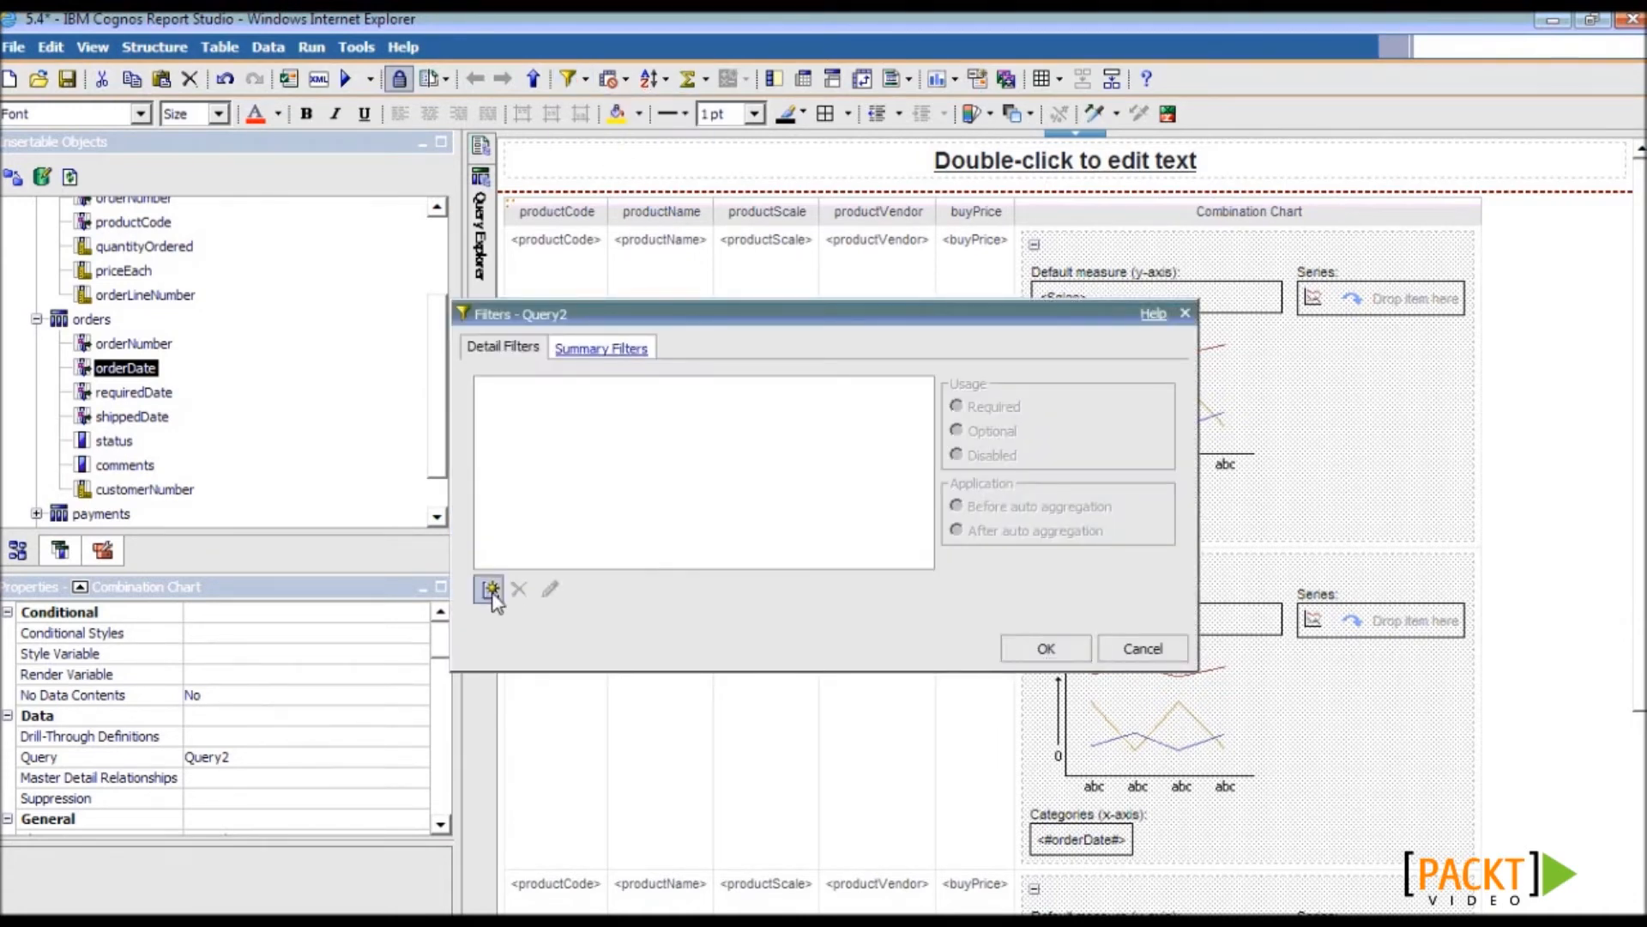
click(701, 516)
click(798, 553)
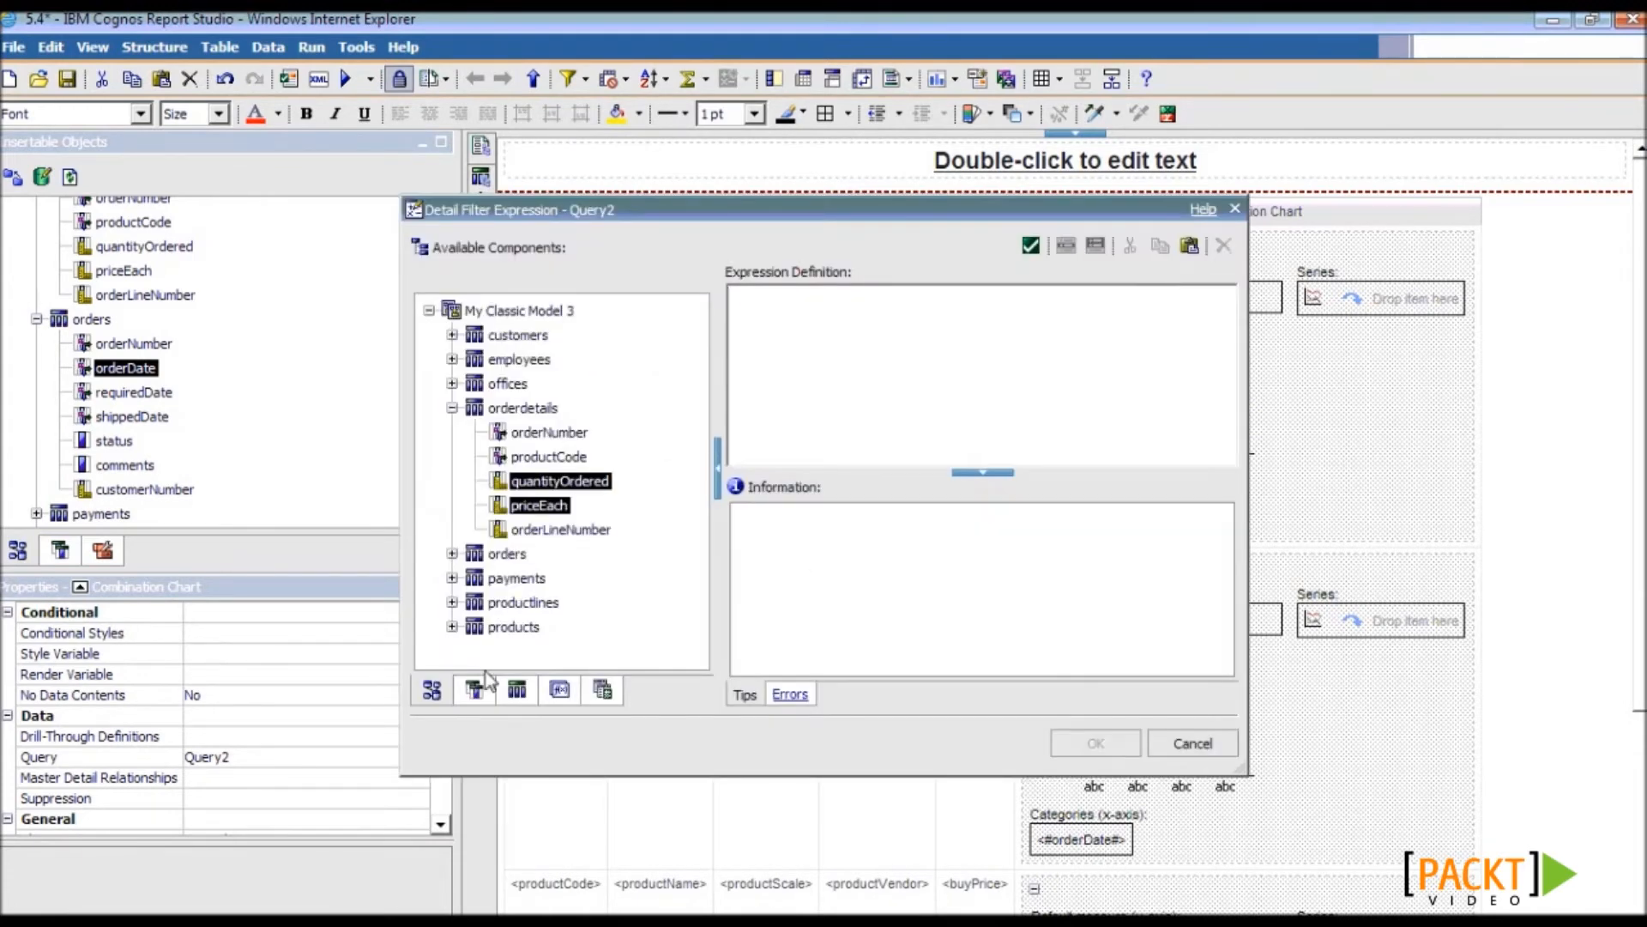
click(452, 409)
click(452, 505)
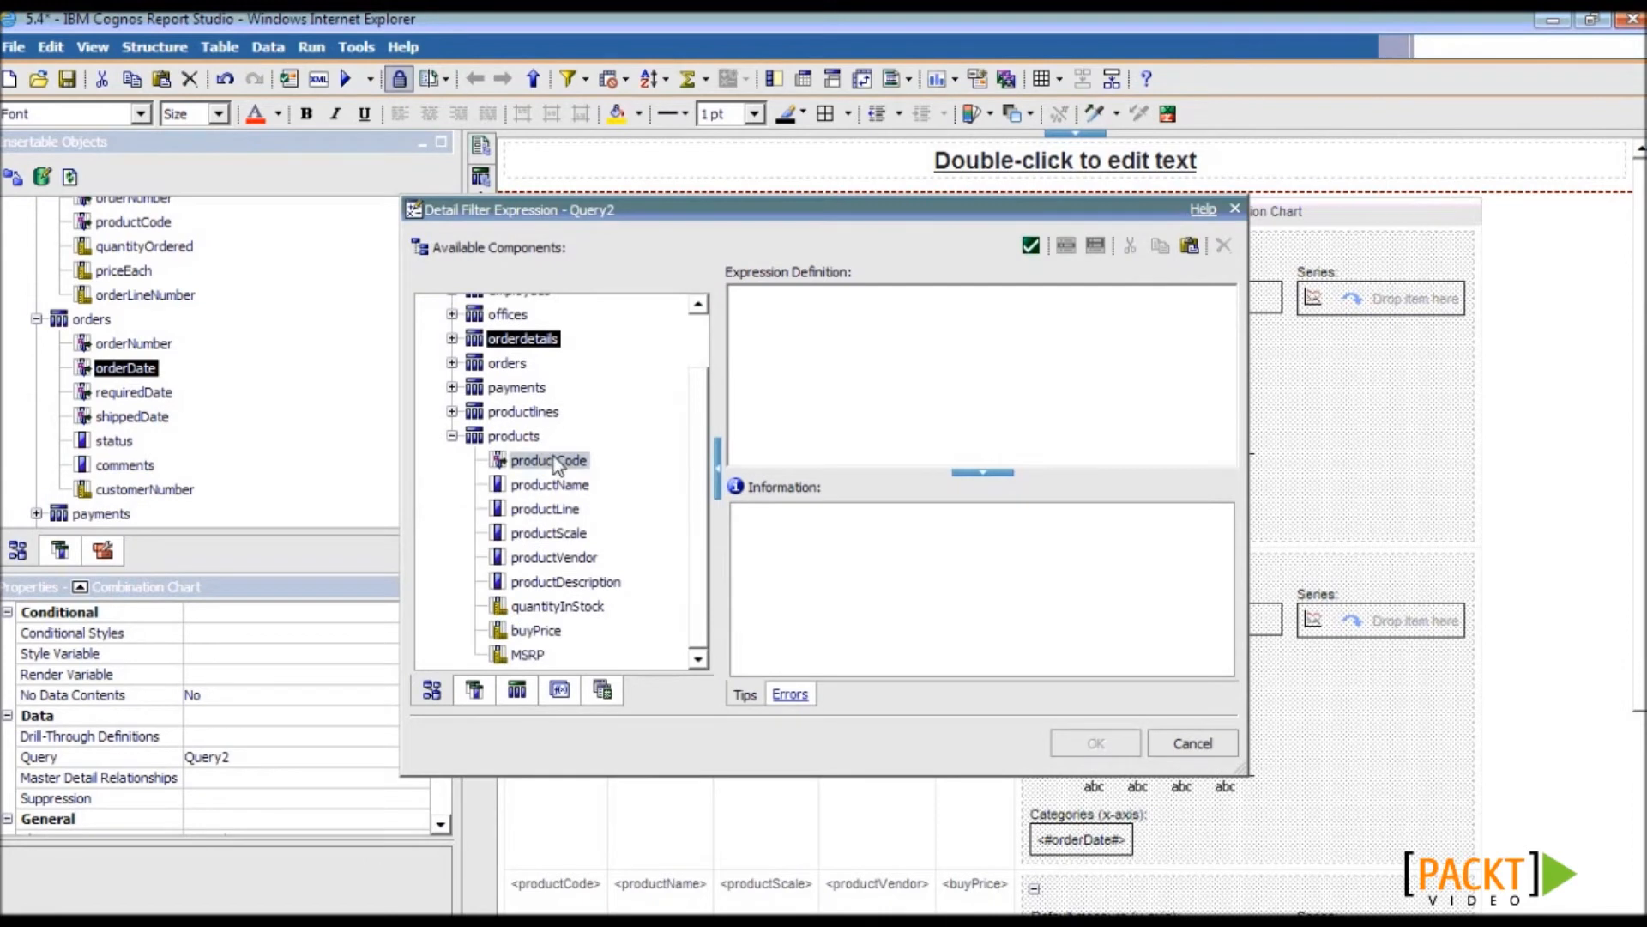
drag(553, 457, 896, 383)
text(= )
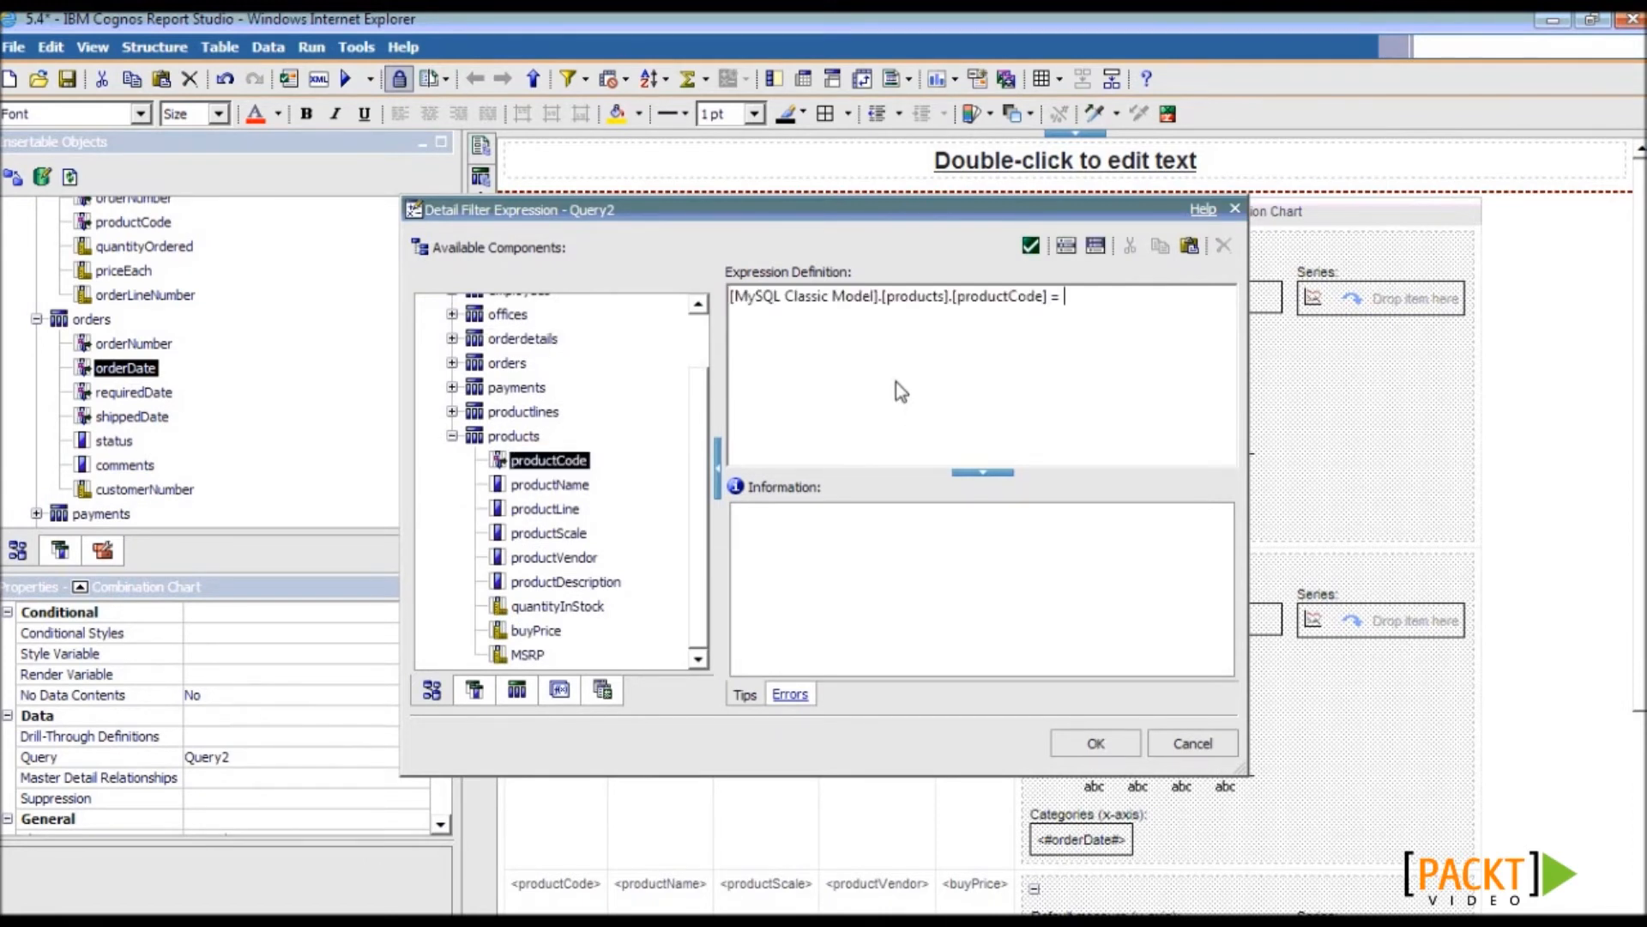
text(?Product?)
click(1098, 740)
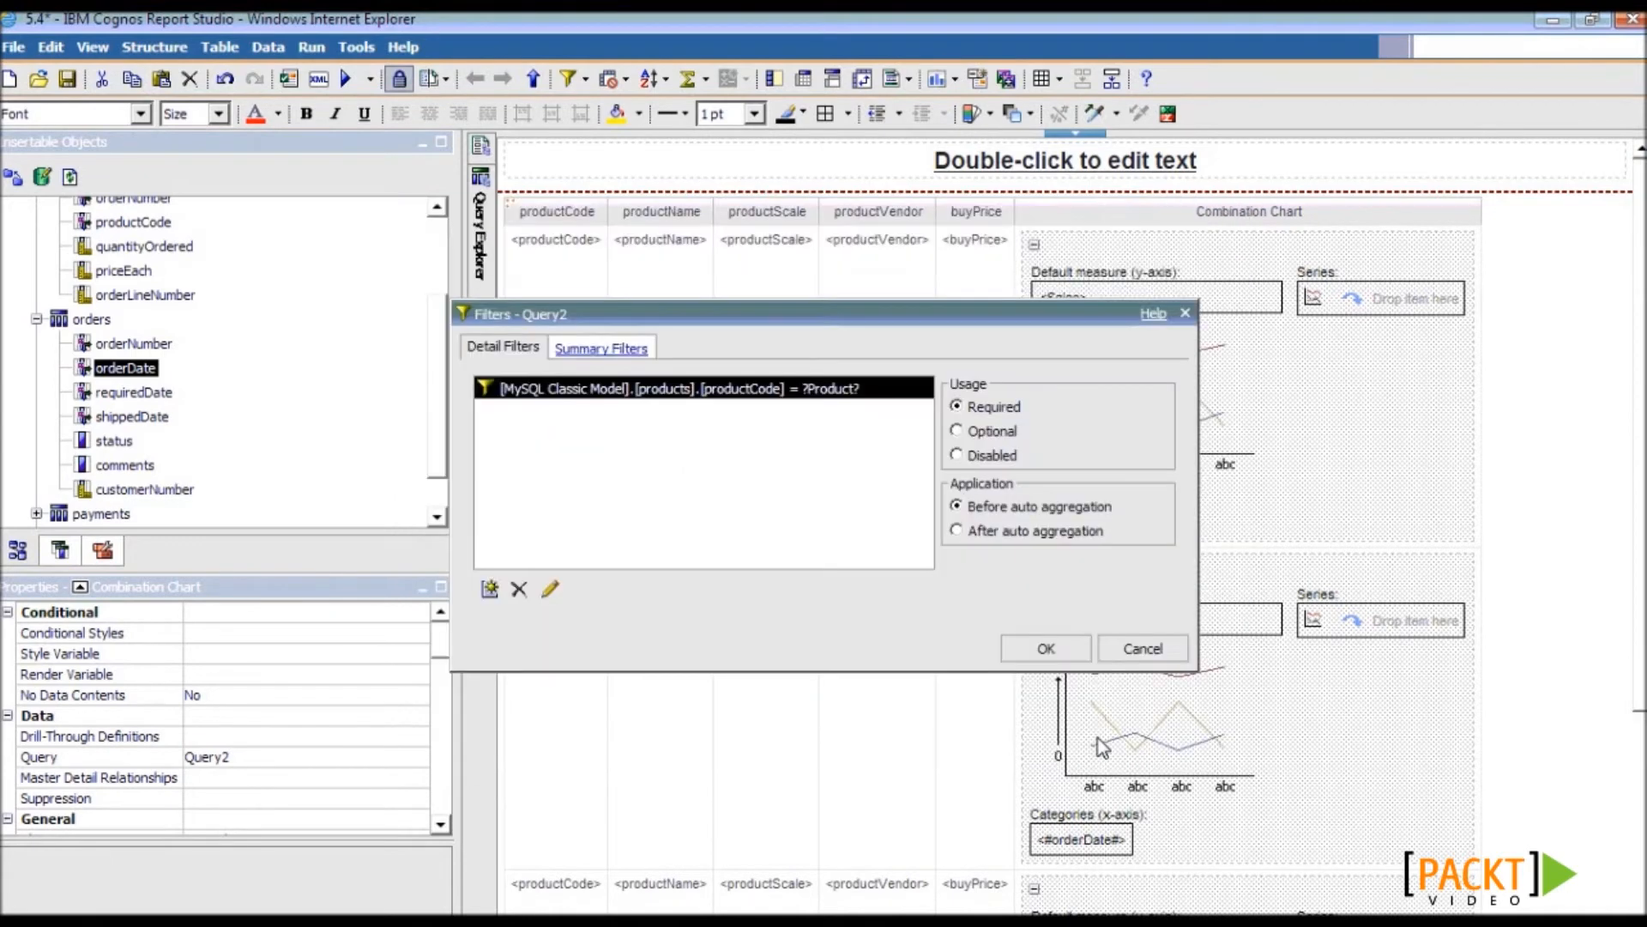
click(1043, 652)
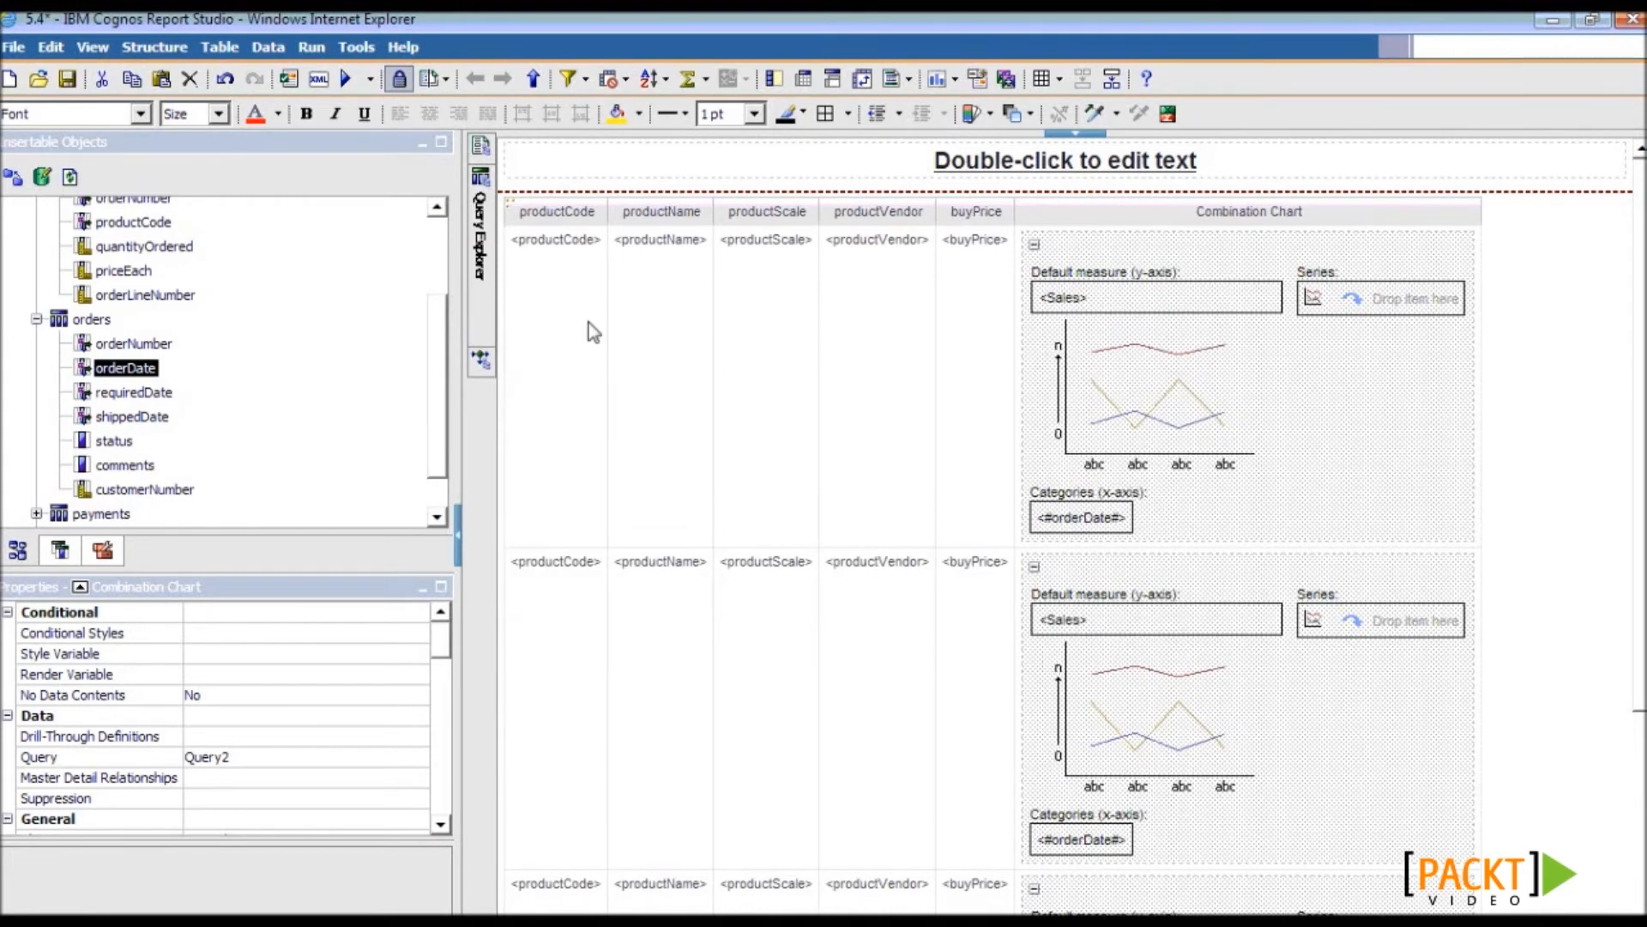
- Create a master-detail link from Query1's productCode to the chart's Product parameter
click(129, 778)
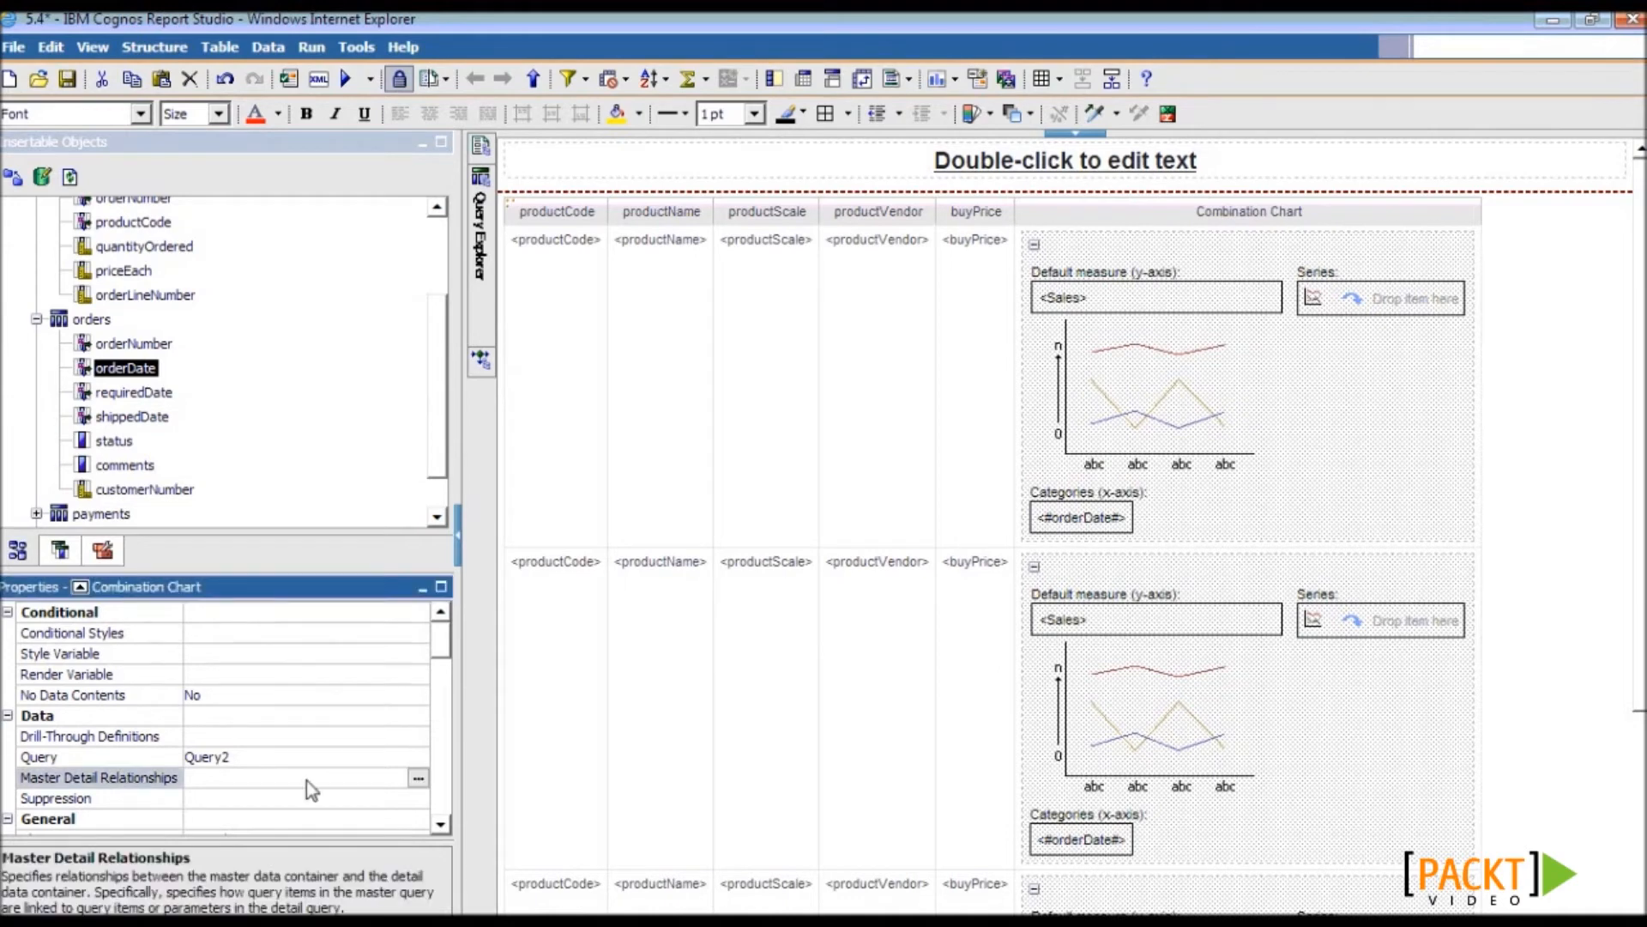
click(417, 779)
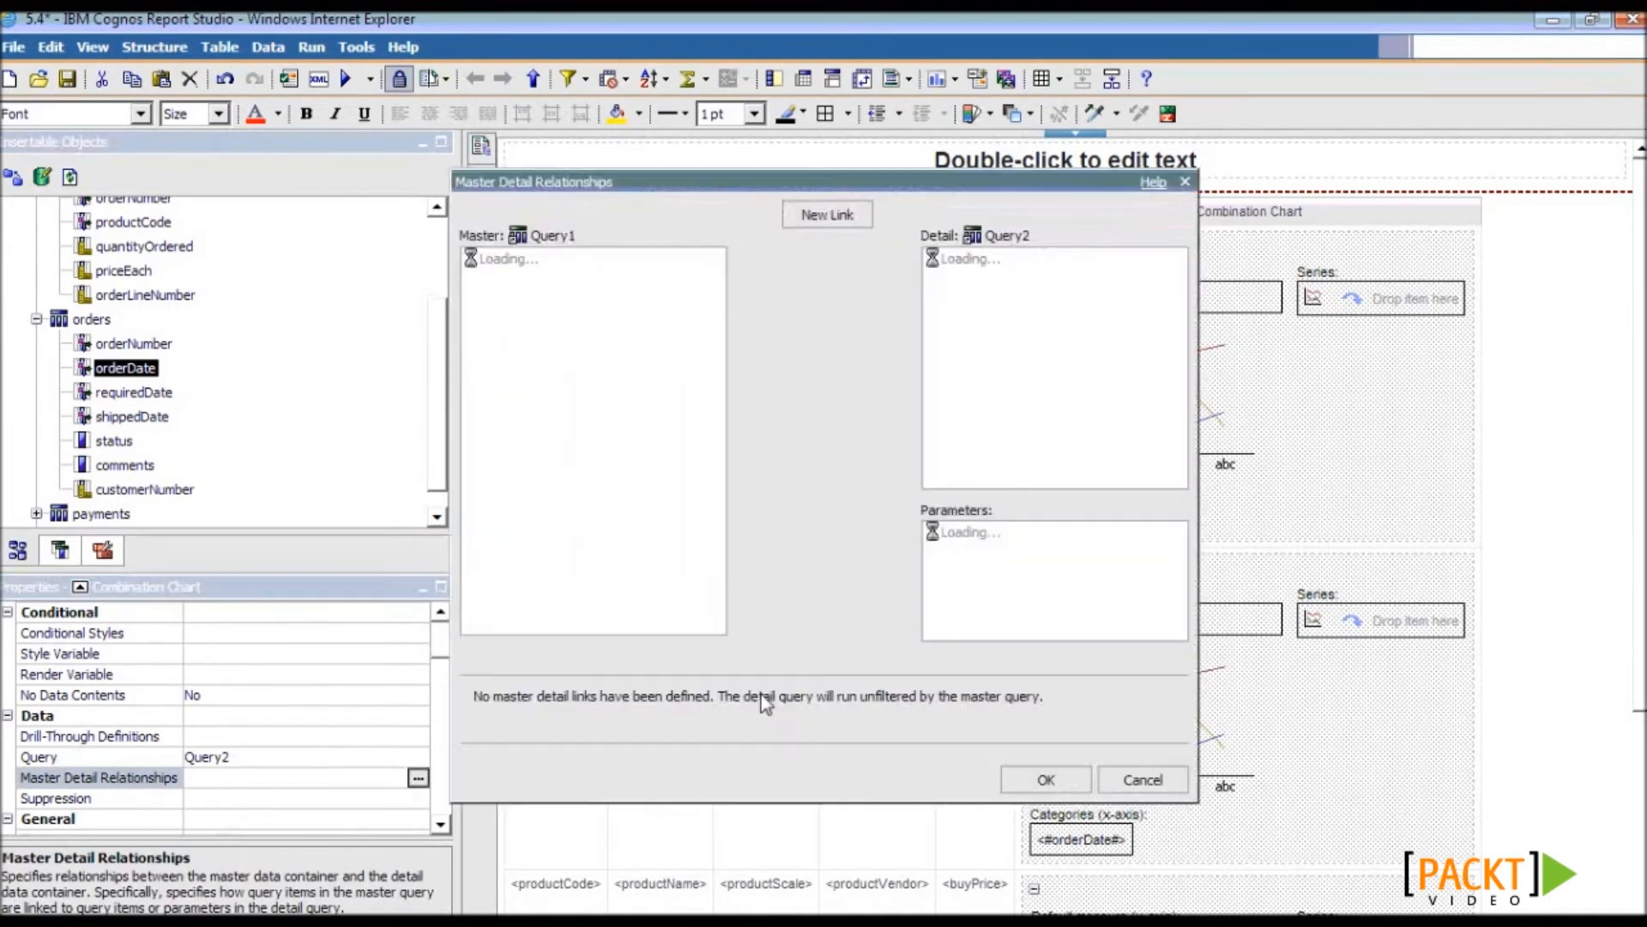
click(826, 215)
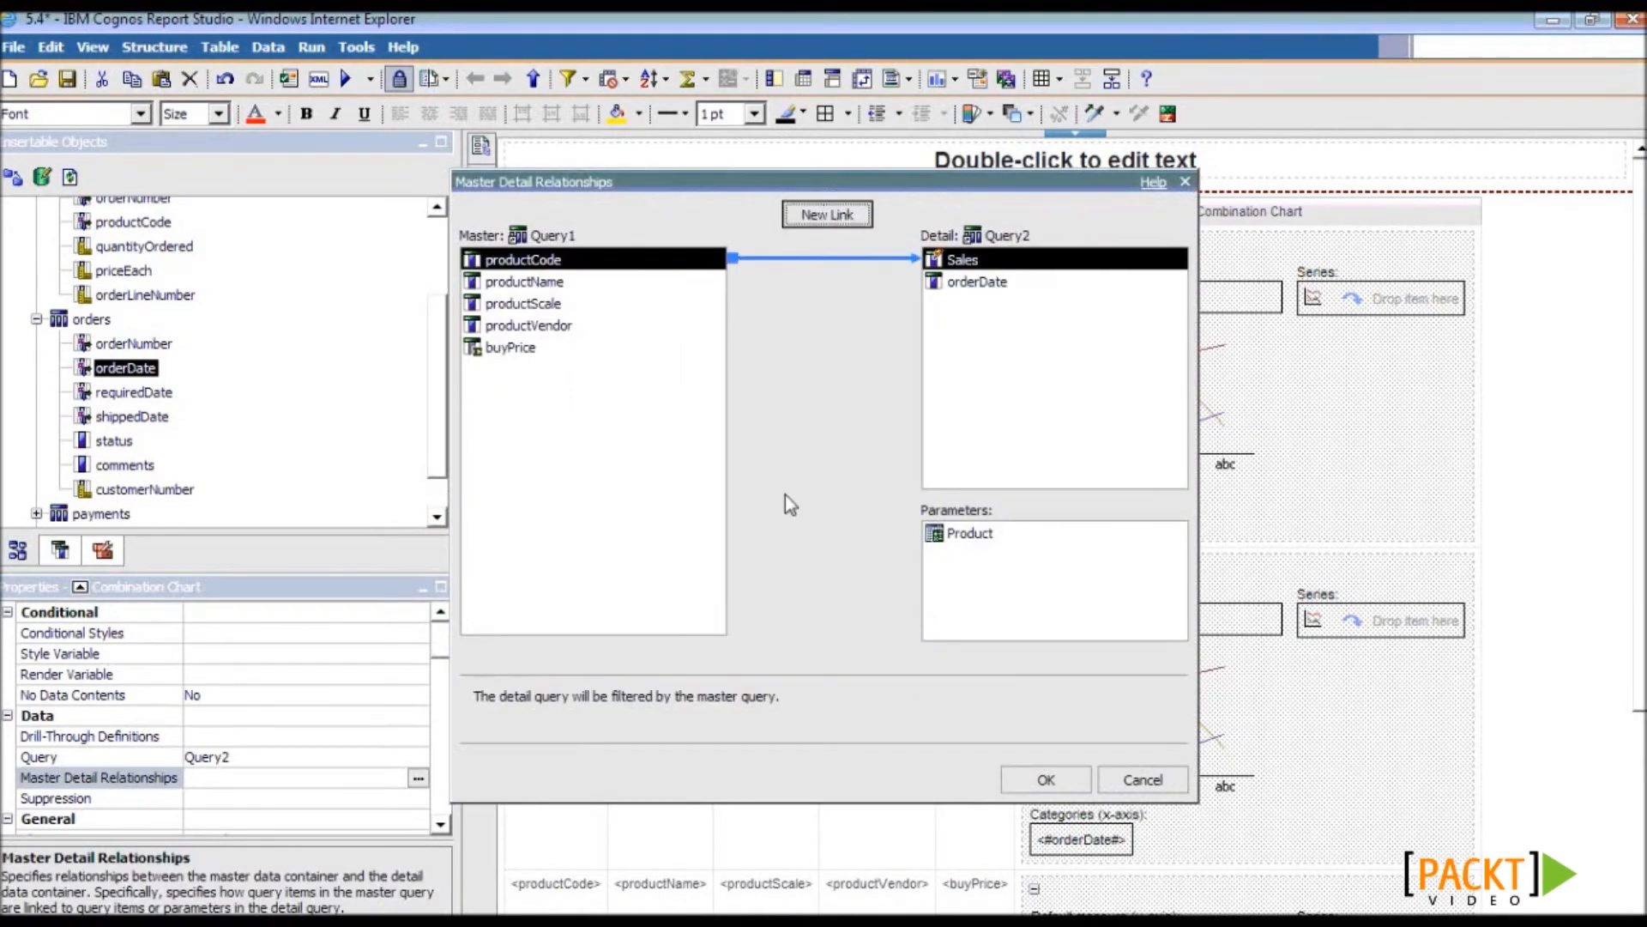
click(940, 533)
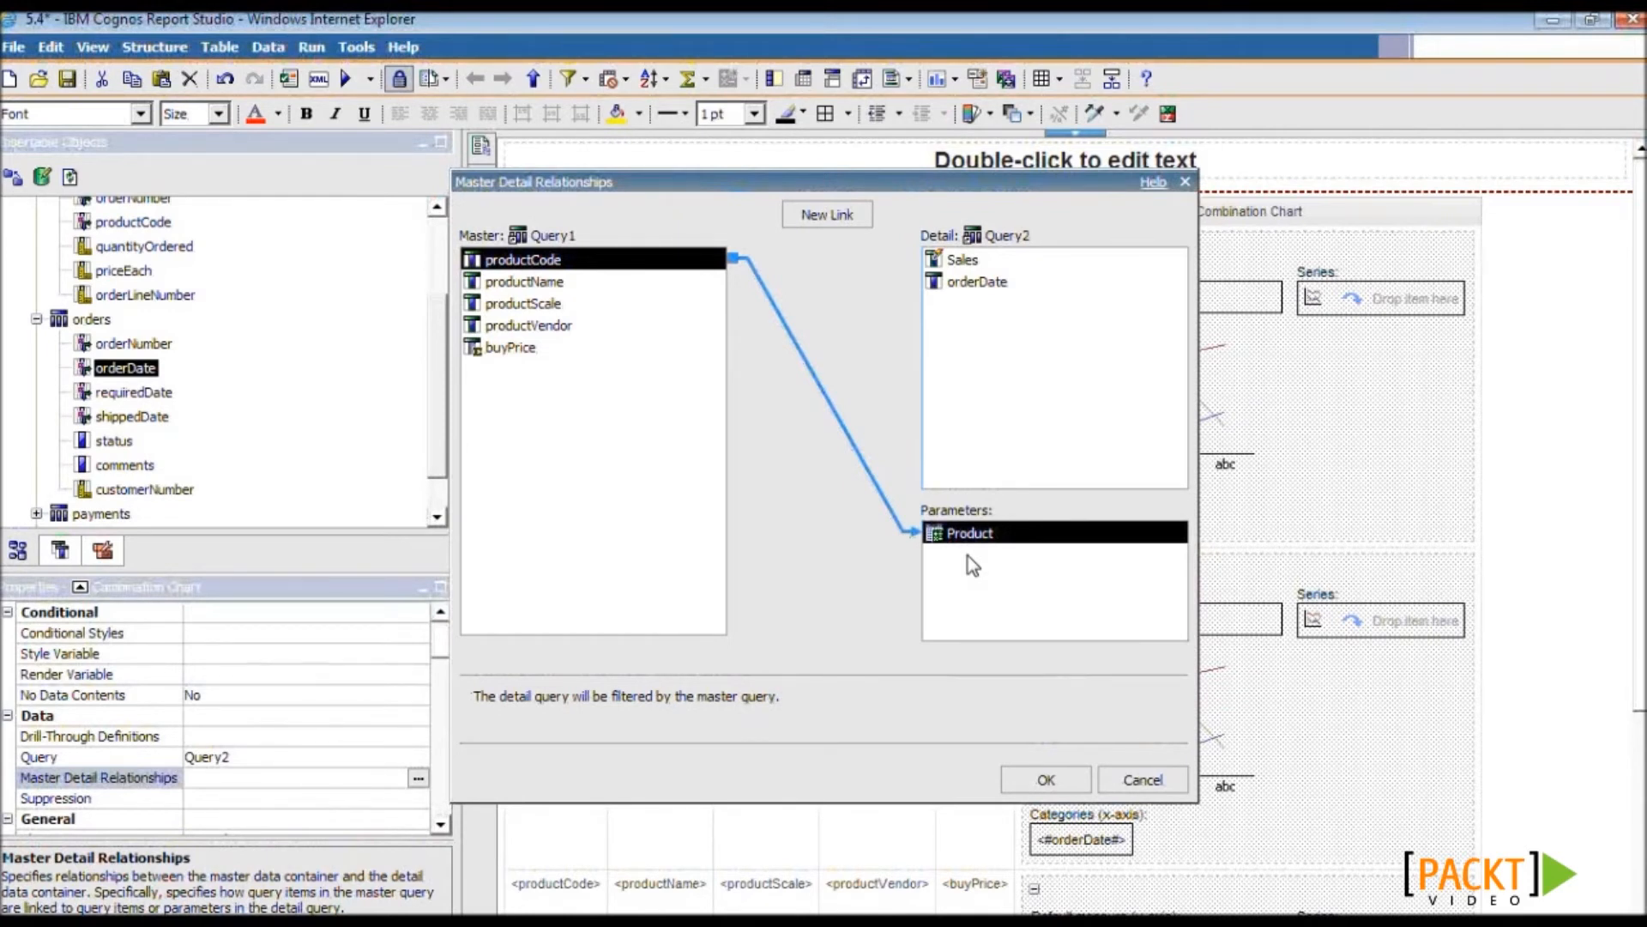
click(1055, 776)
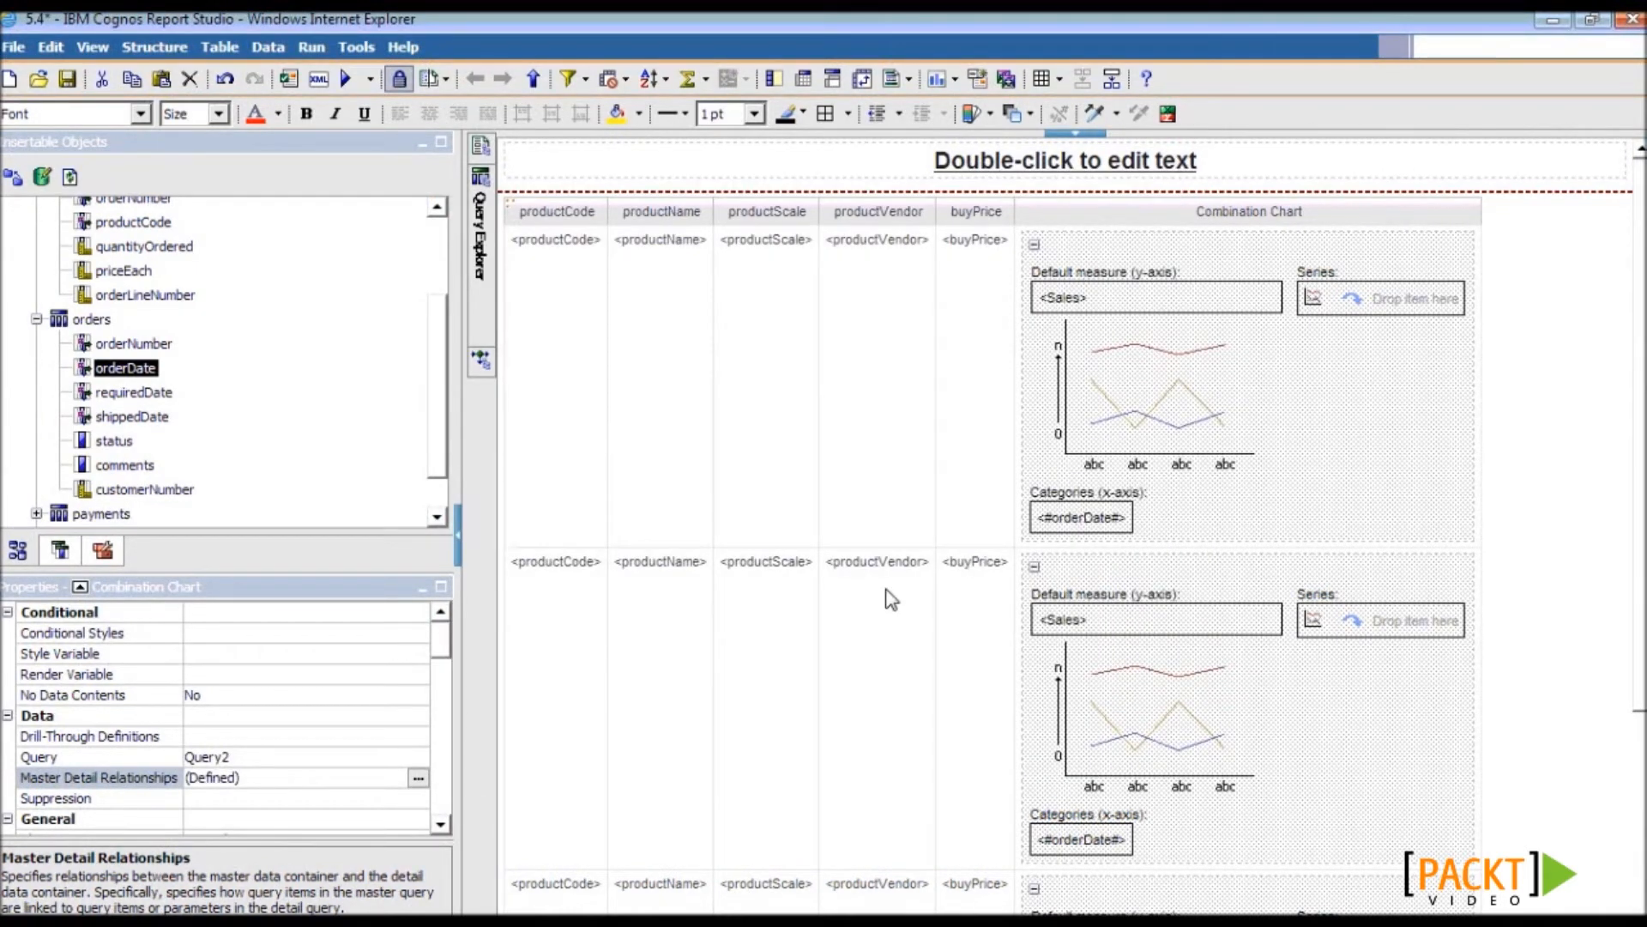
click(1161, 216)
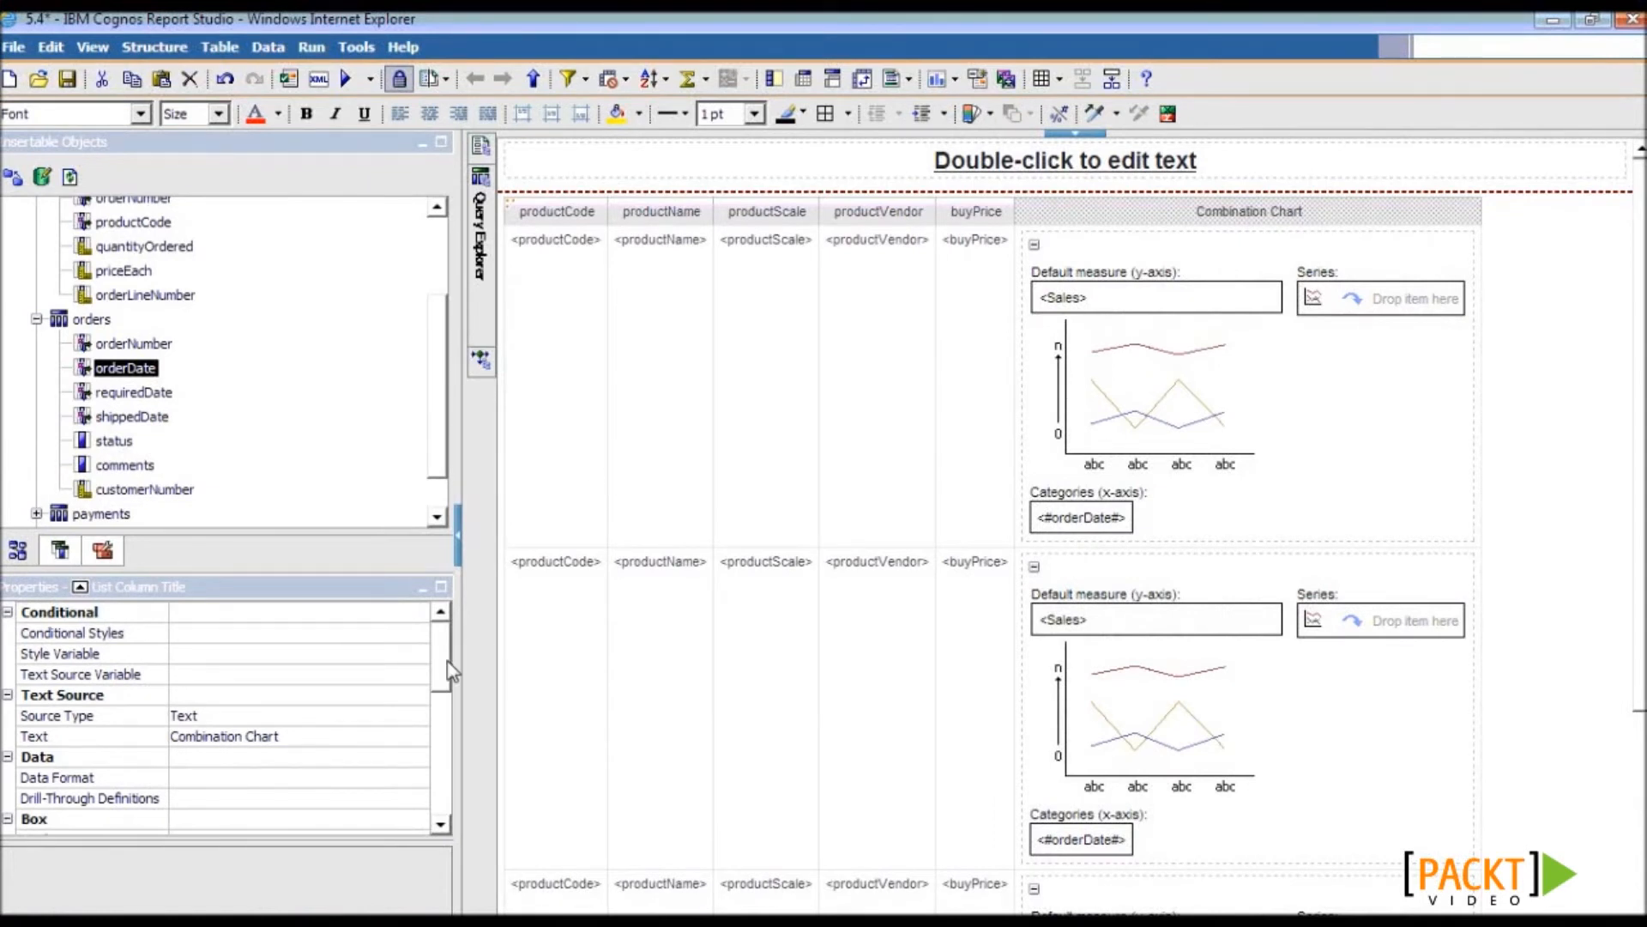
- Replace the Combination Chart column title with 'Sales Trend' and validate the report
click(91, 738)
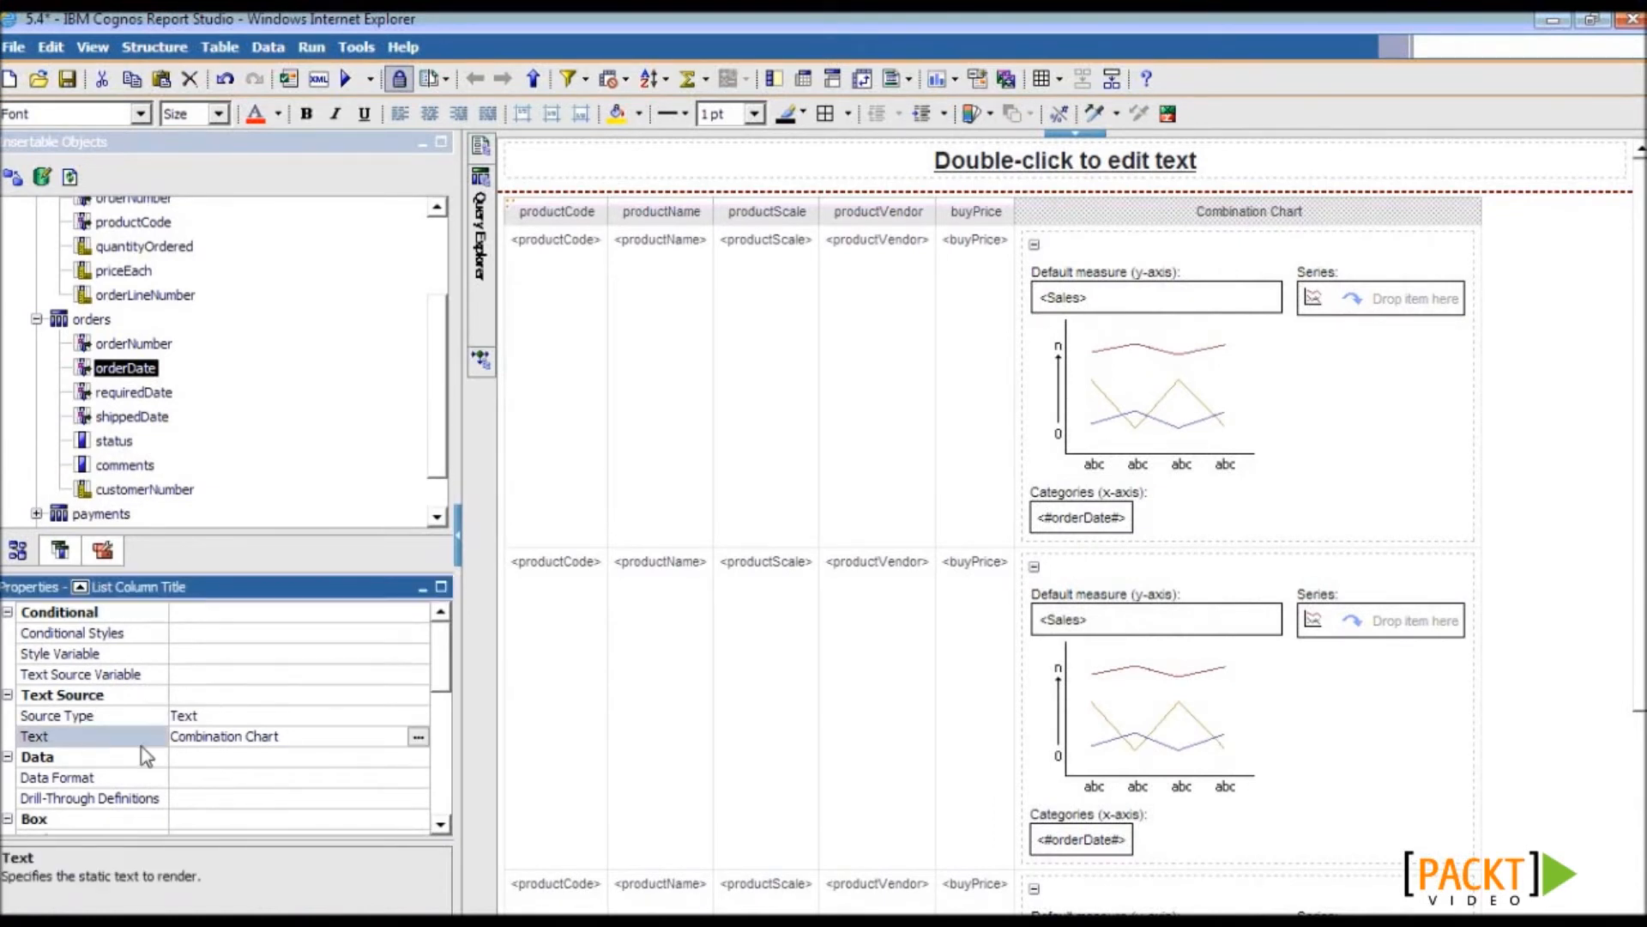
click(418, 737)
drag(786, 466, 575, 441)
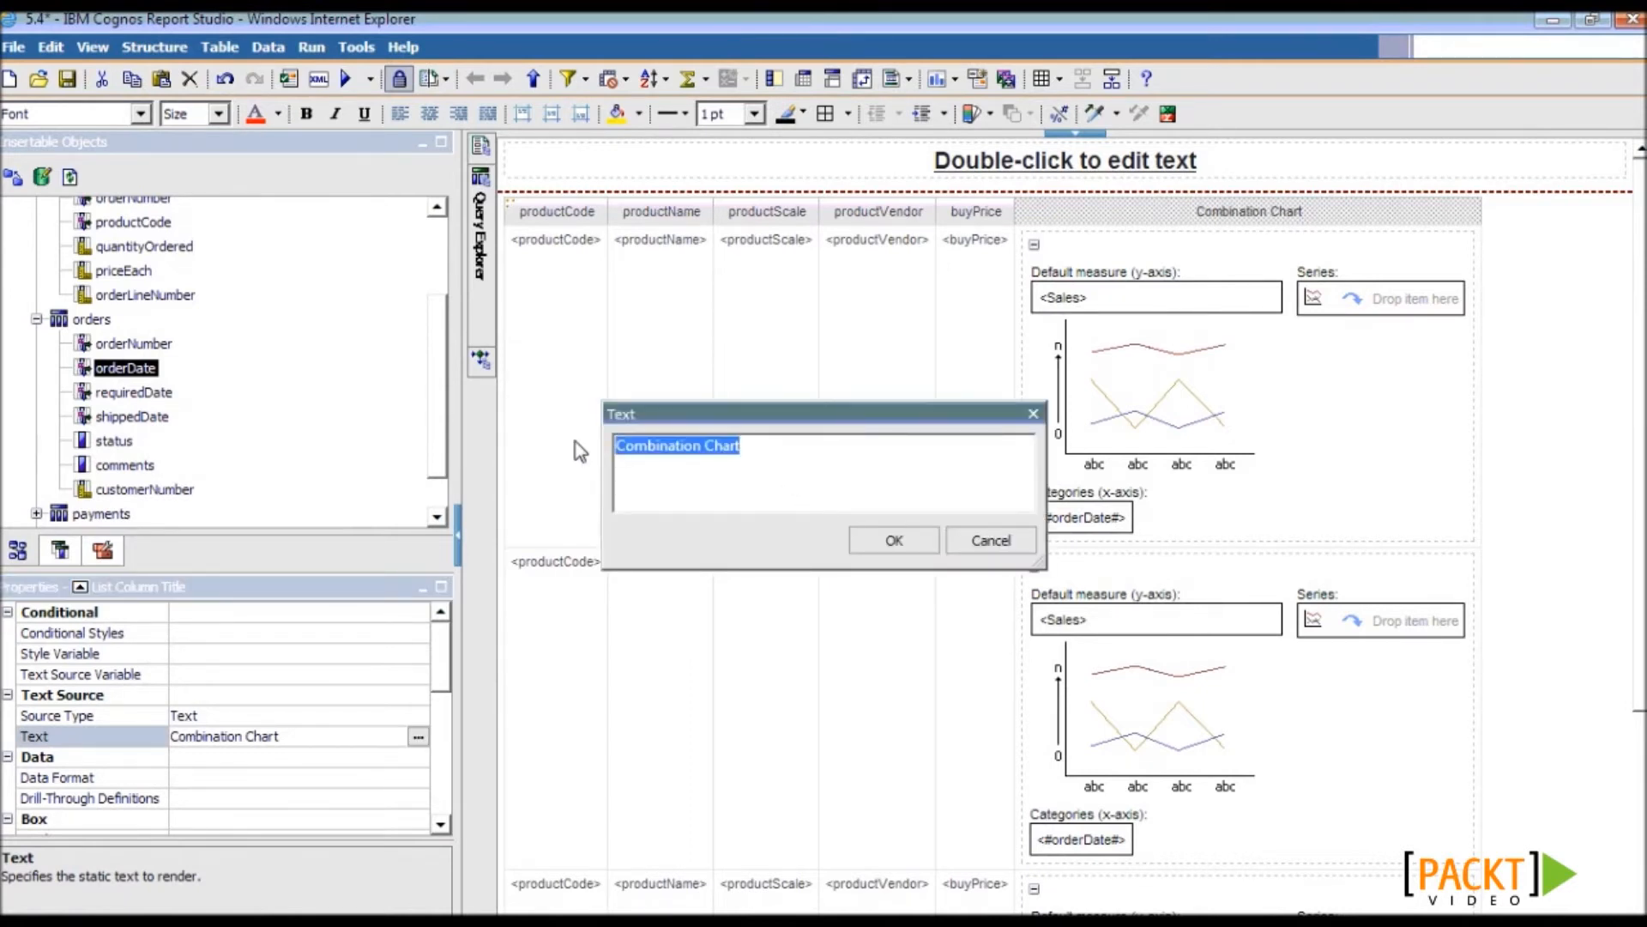
text(Sales Trend)
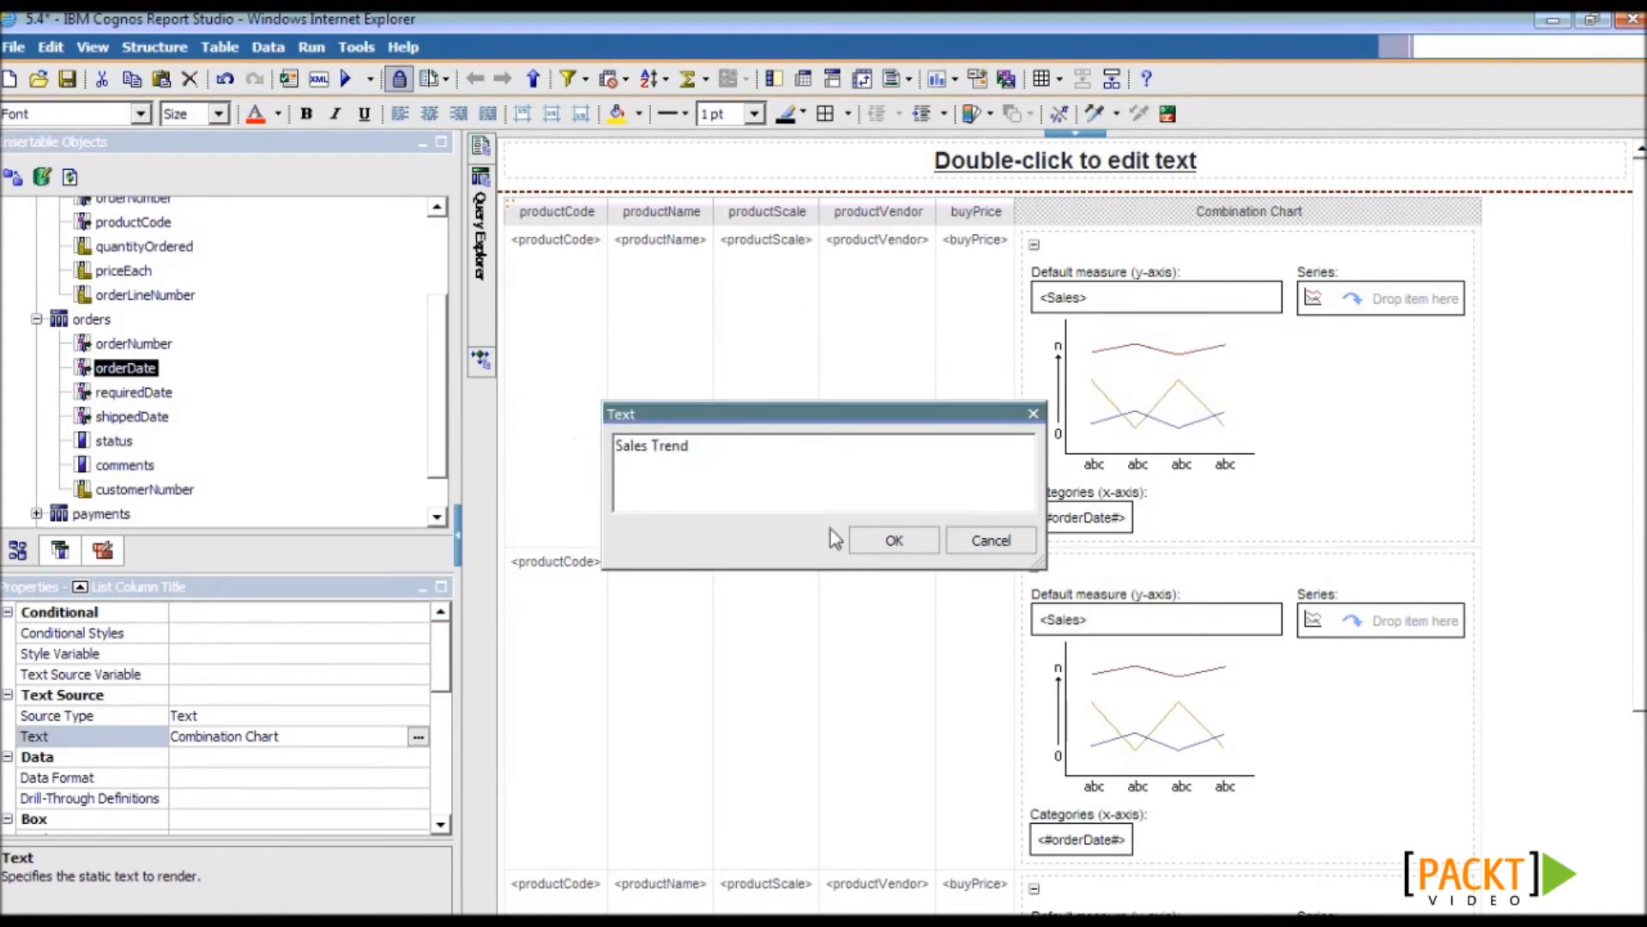
click(875, 542)
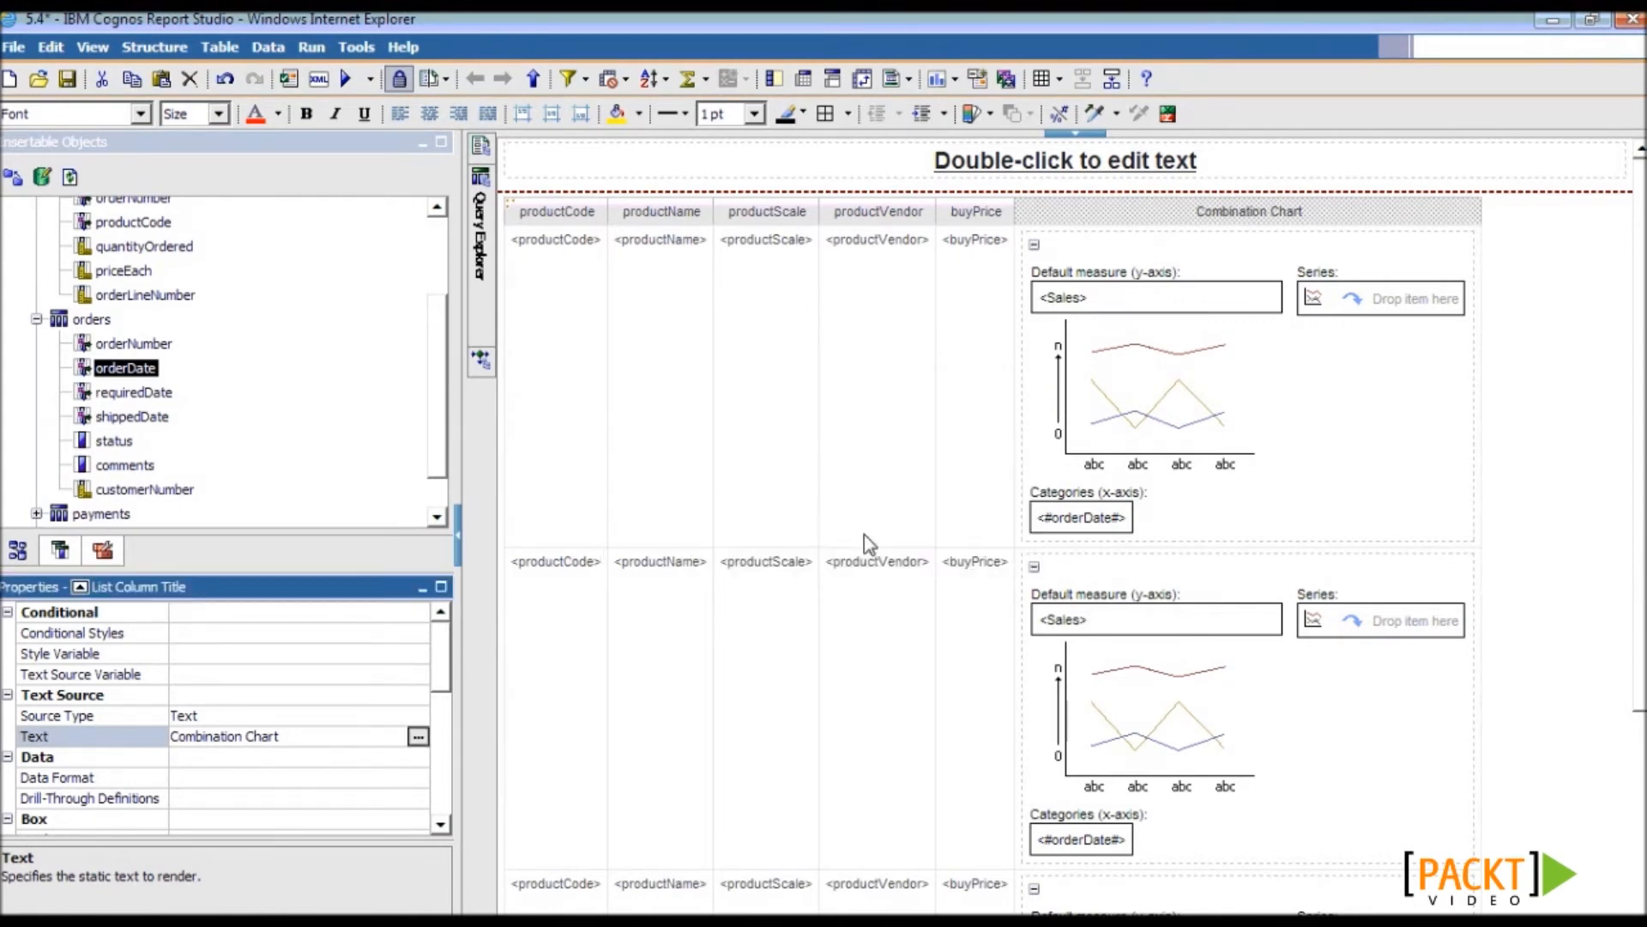
click(287, 79)
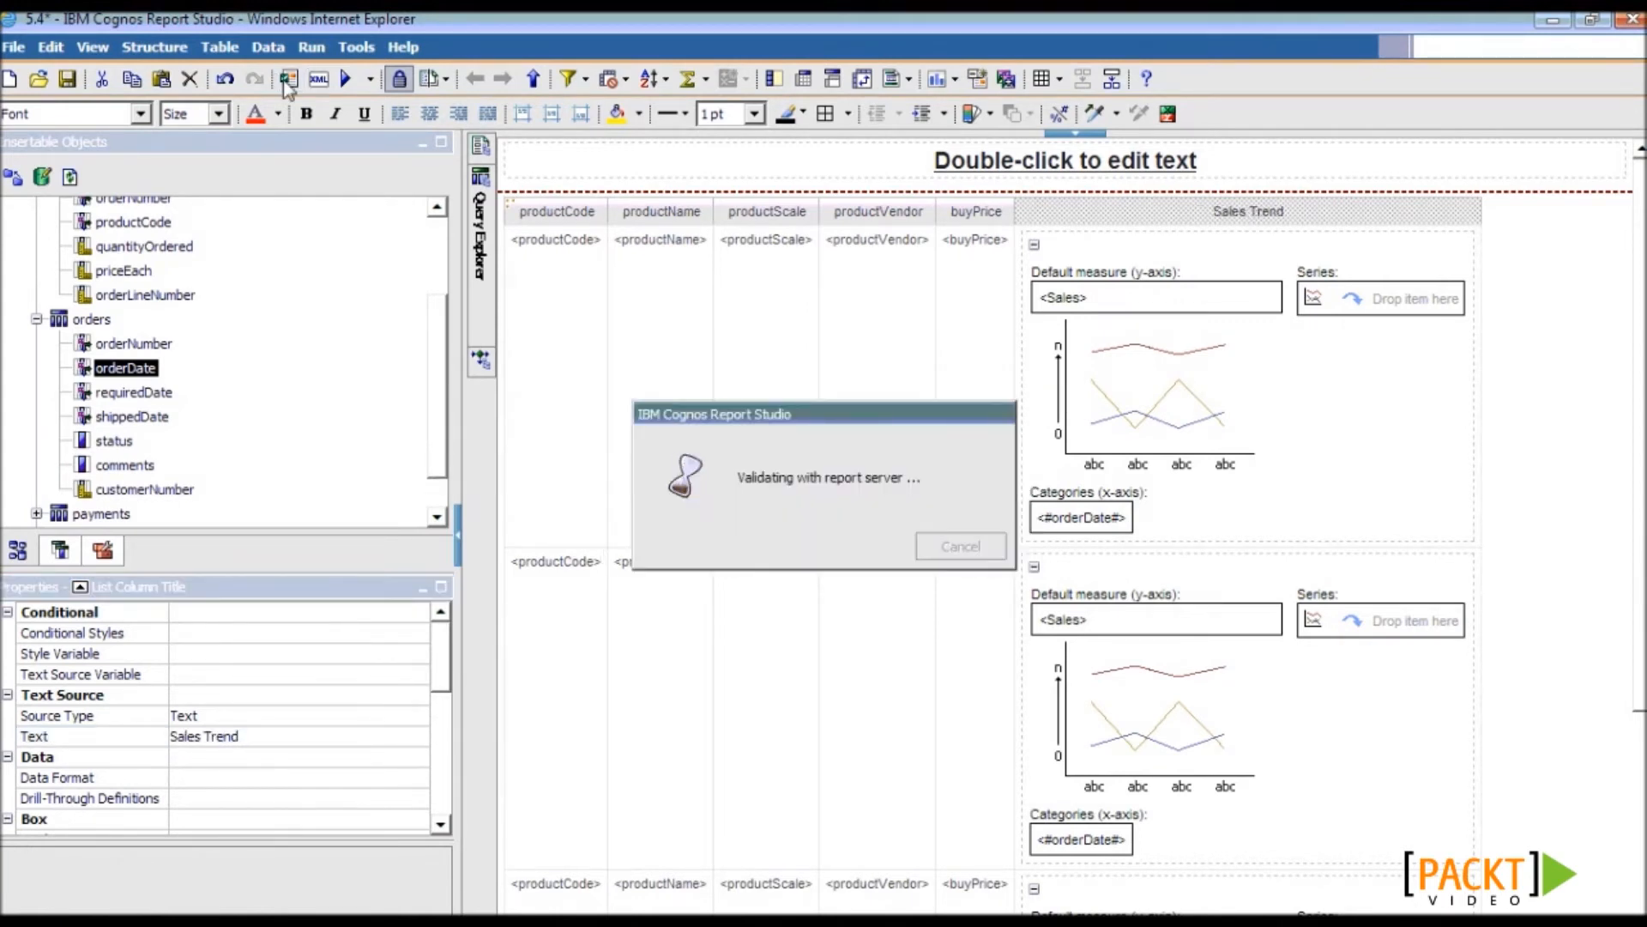
click(811, 526)
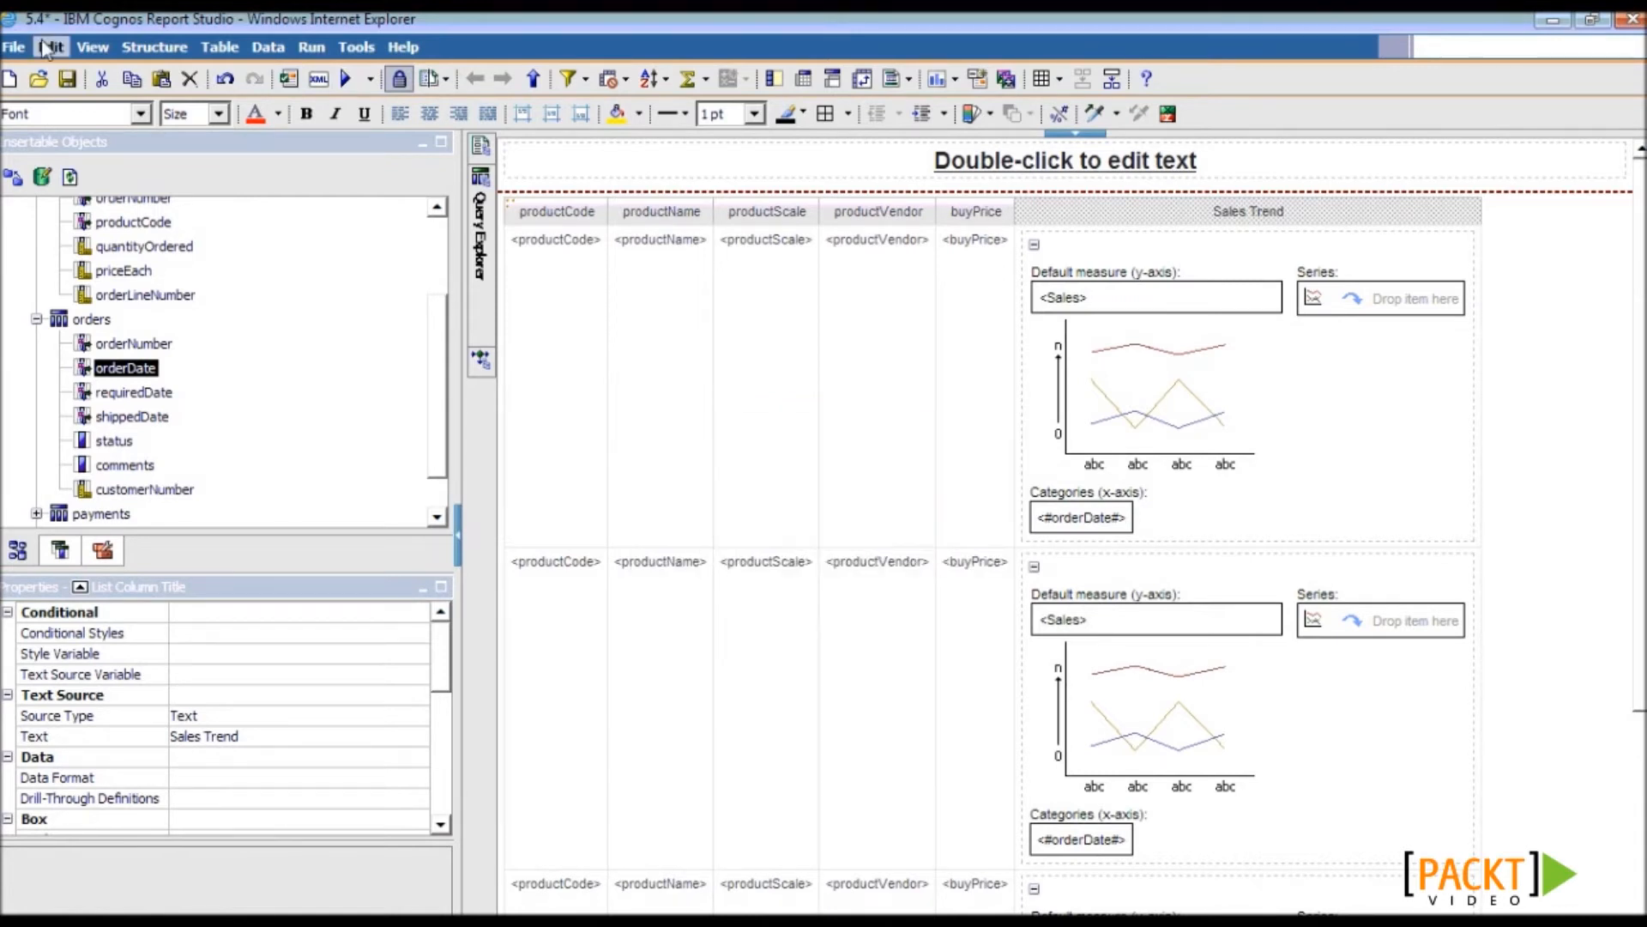
- Run the report and inspect each product row's Sales Trend microchart in Cognos Viewer
click(348, 79)
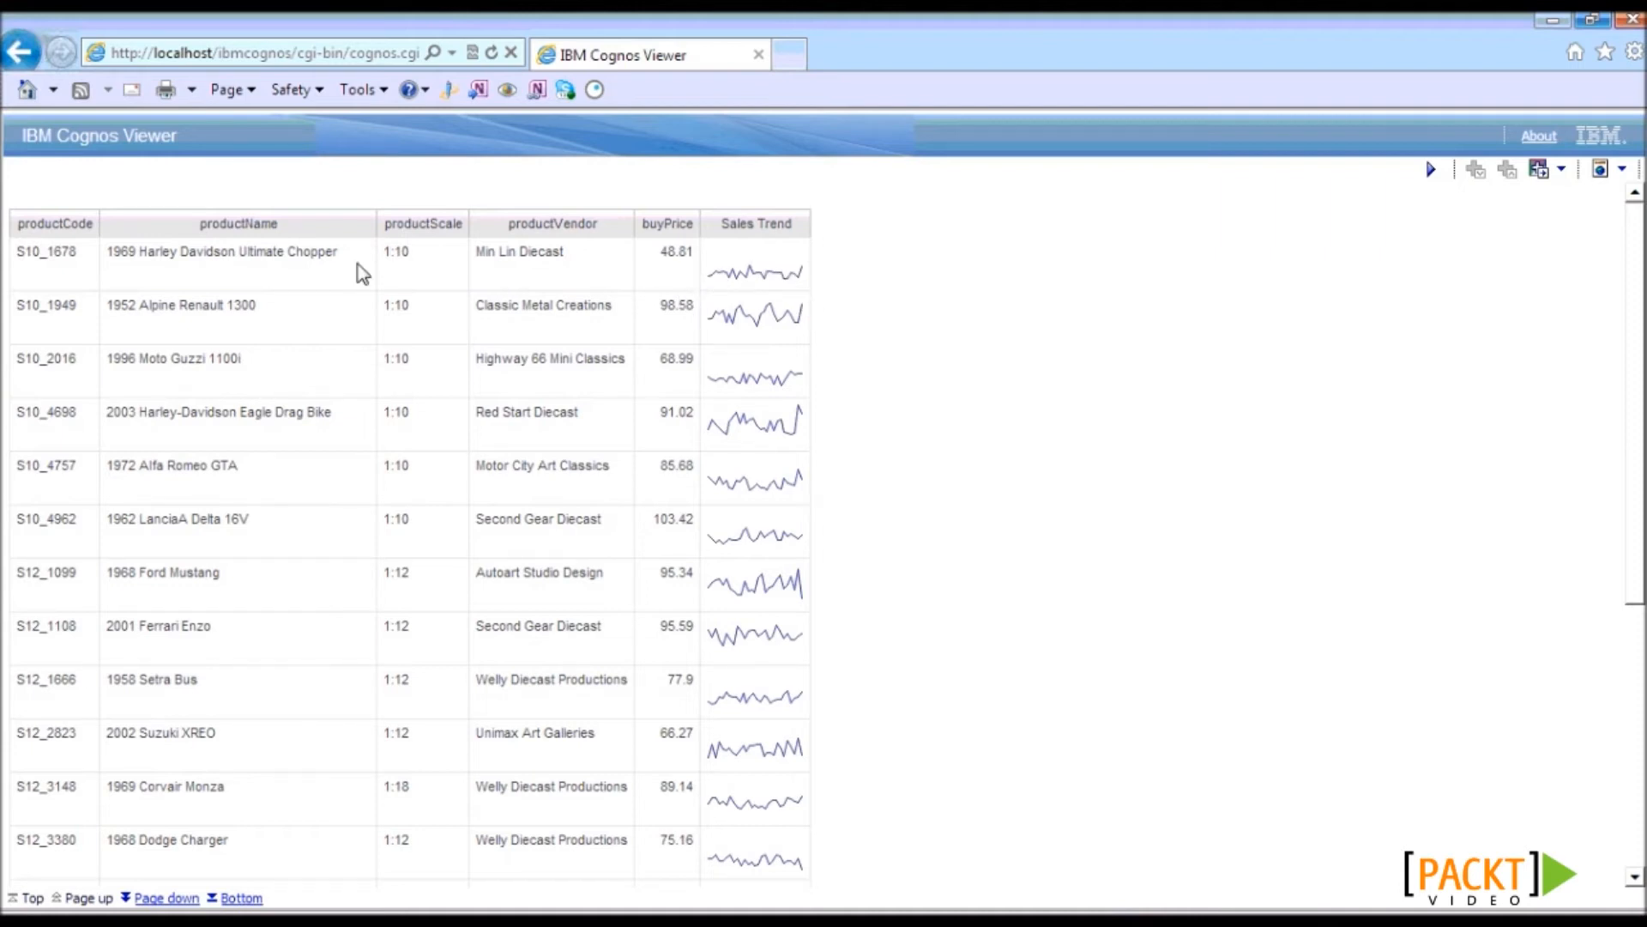
drag(74, 260, 25, 258)
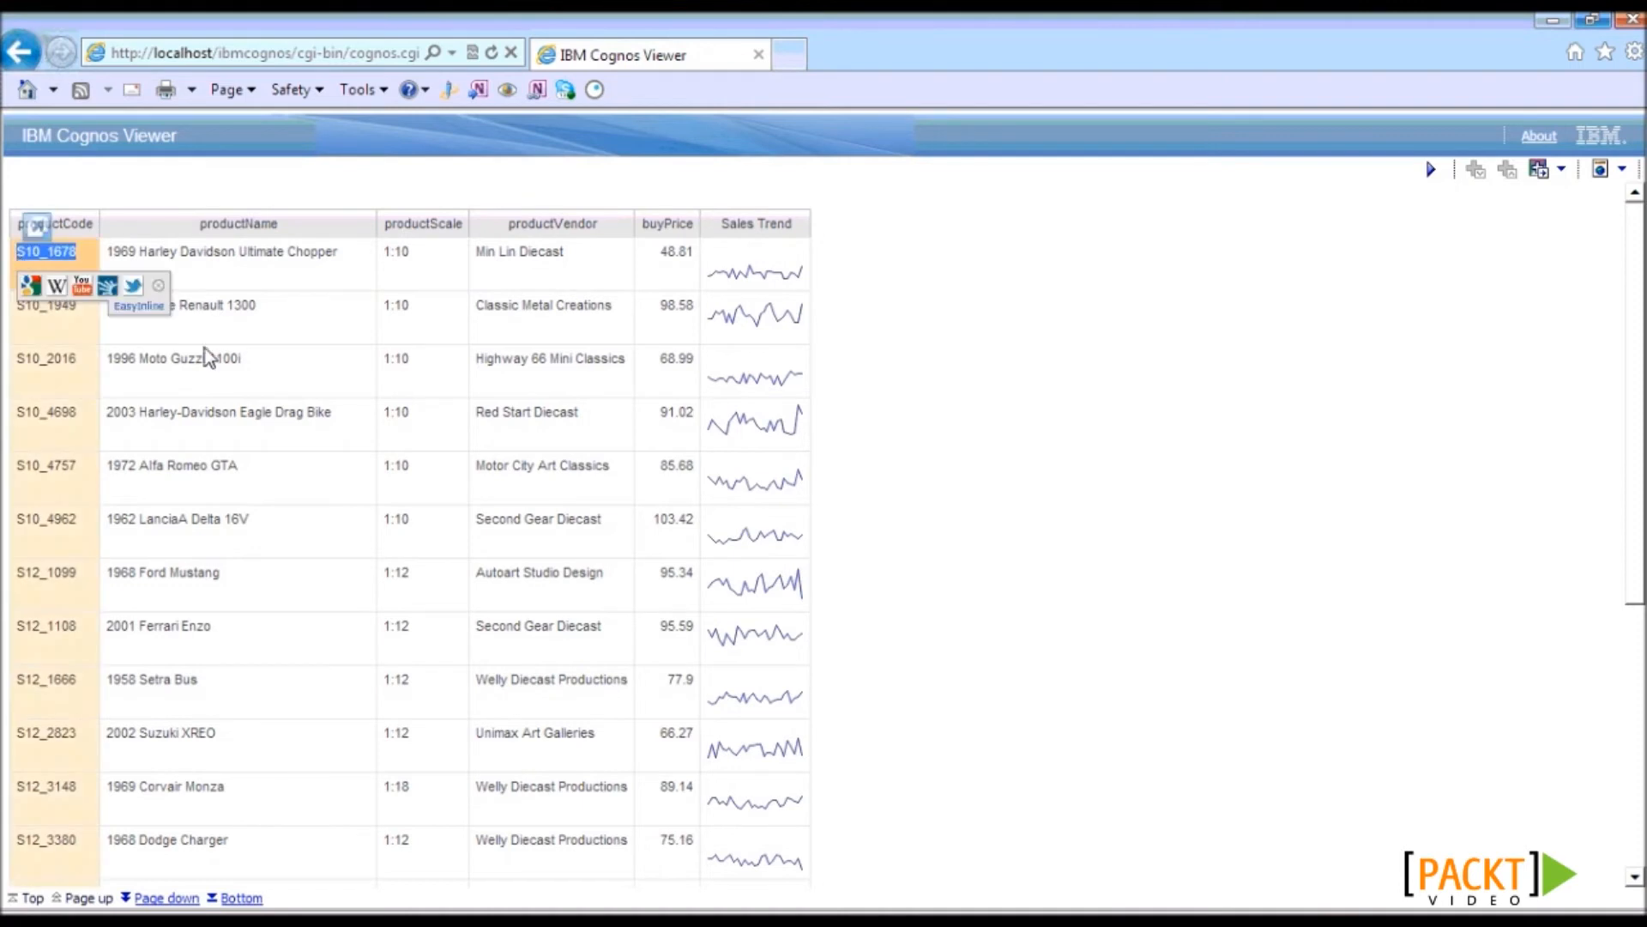
click(293, 319)
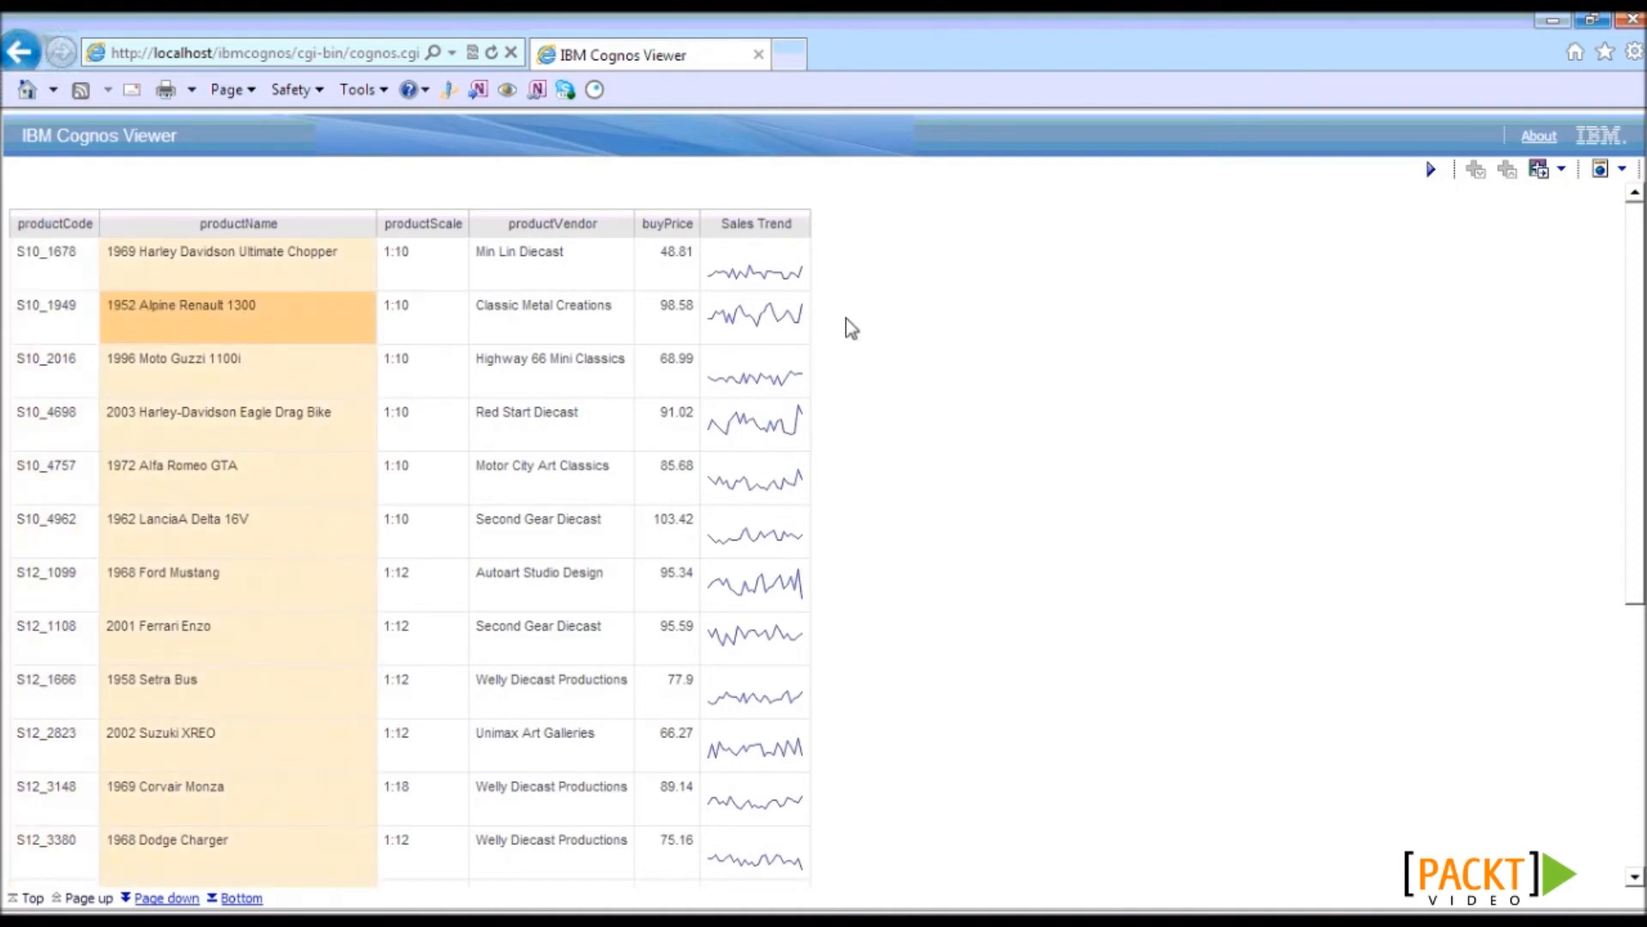
click(903, 331)
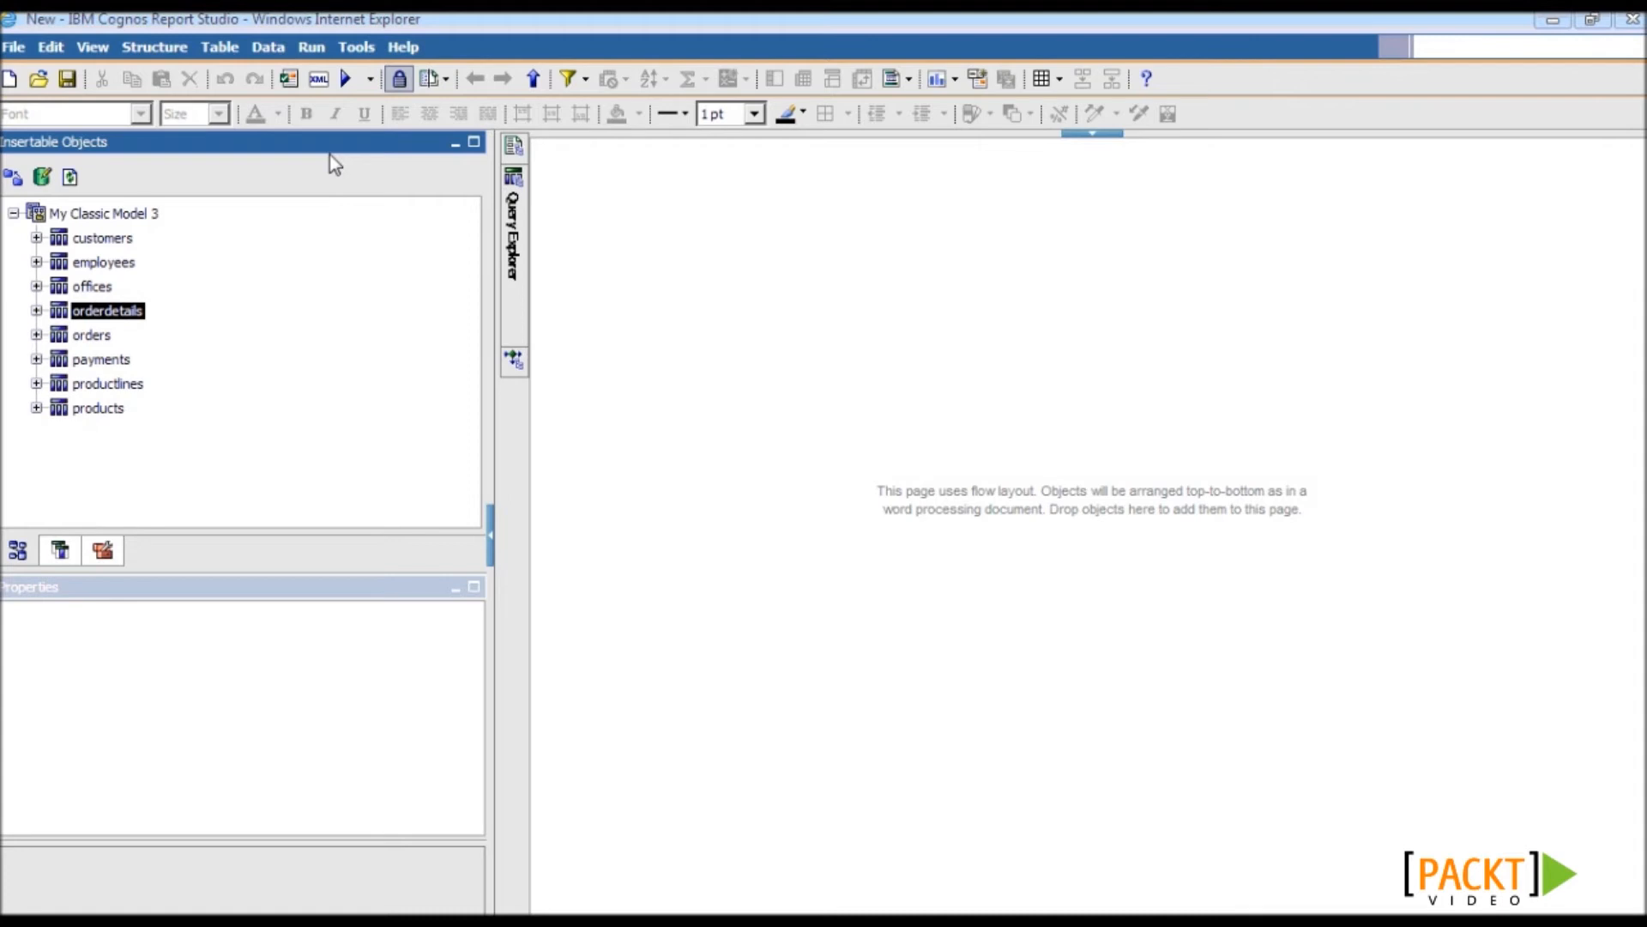
- Turn off Use legacy chart authoring in the Advanced options
click(356, 49)
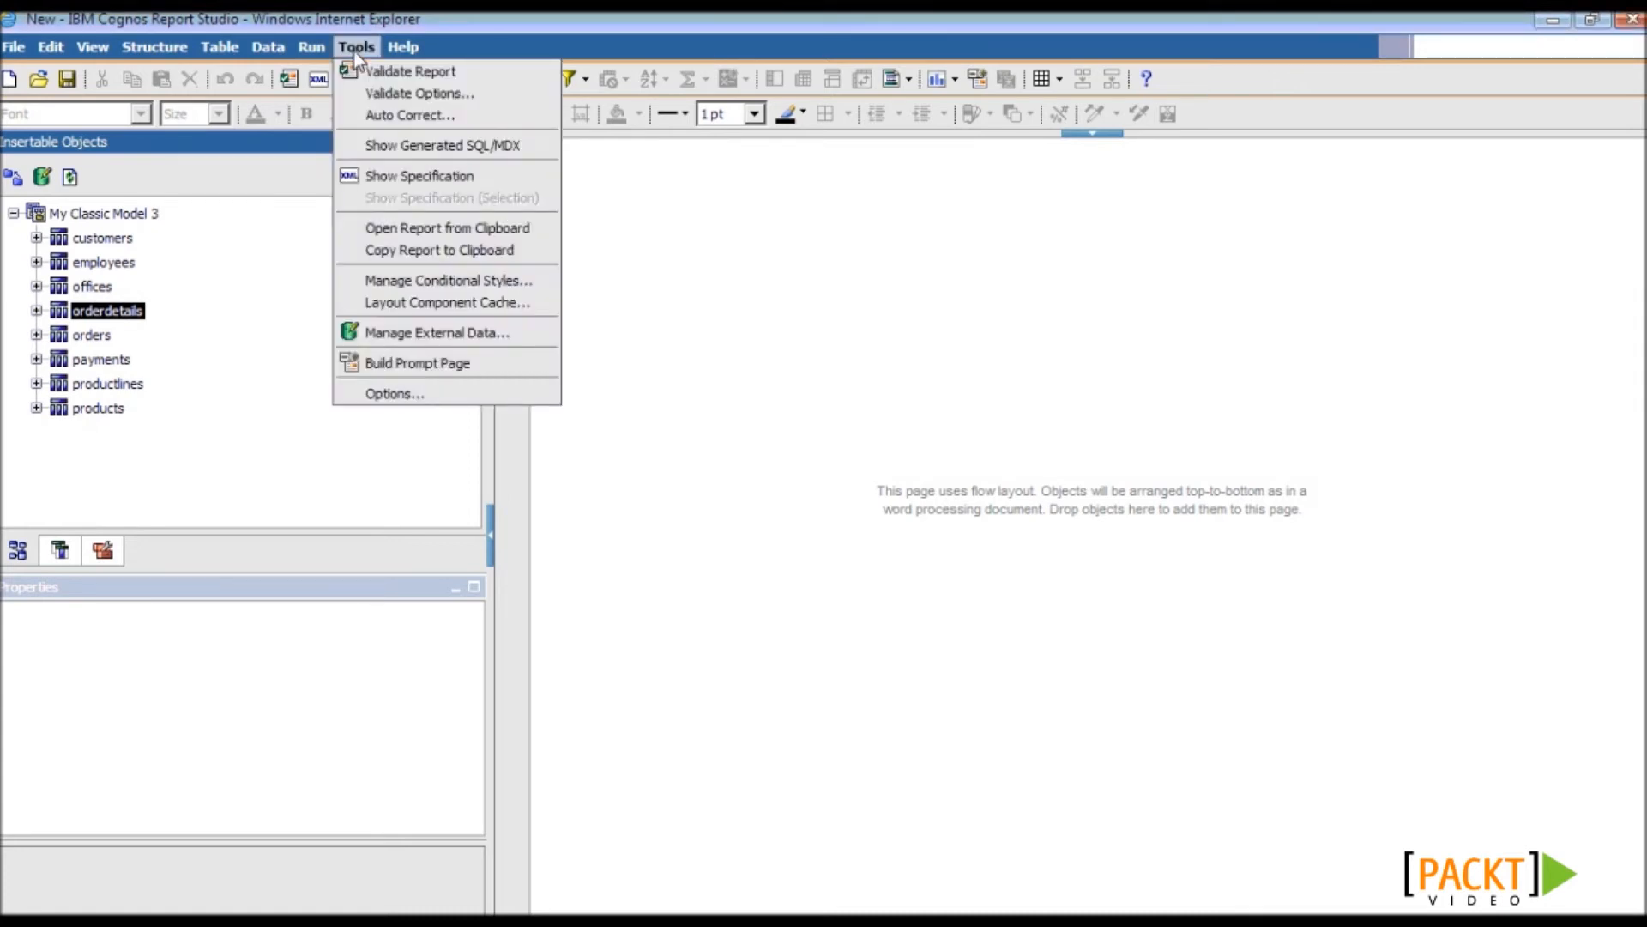
click(411, 396)
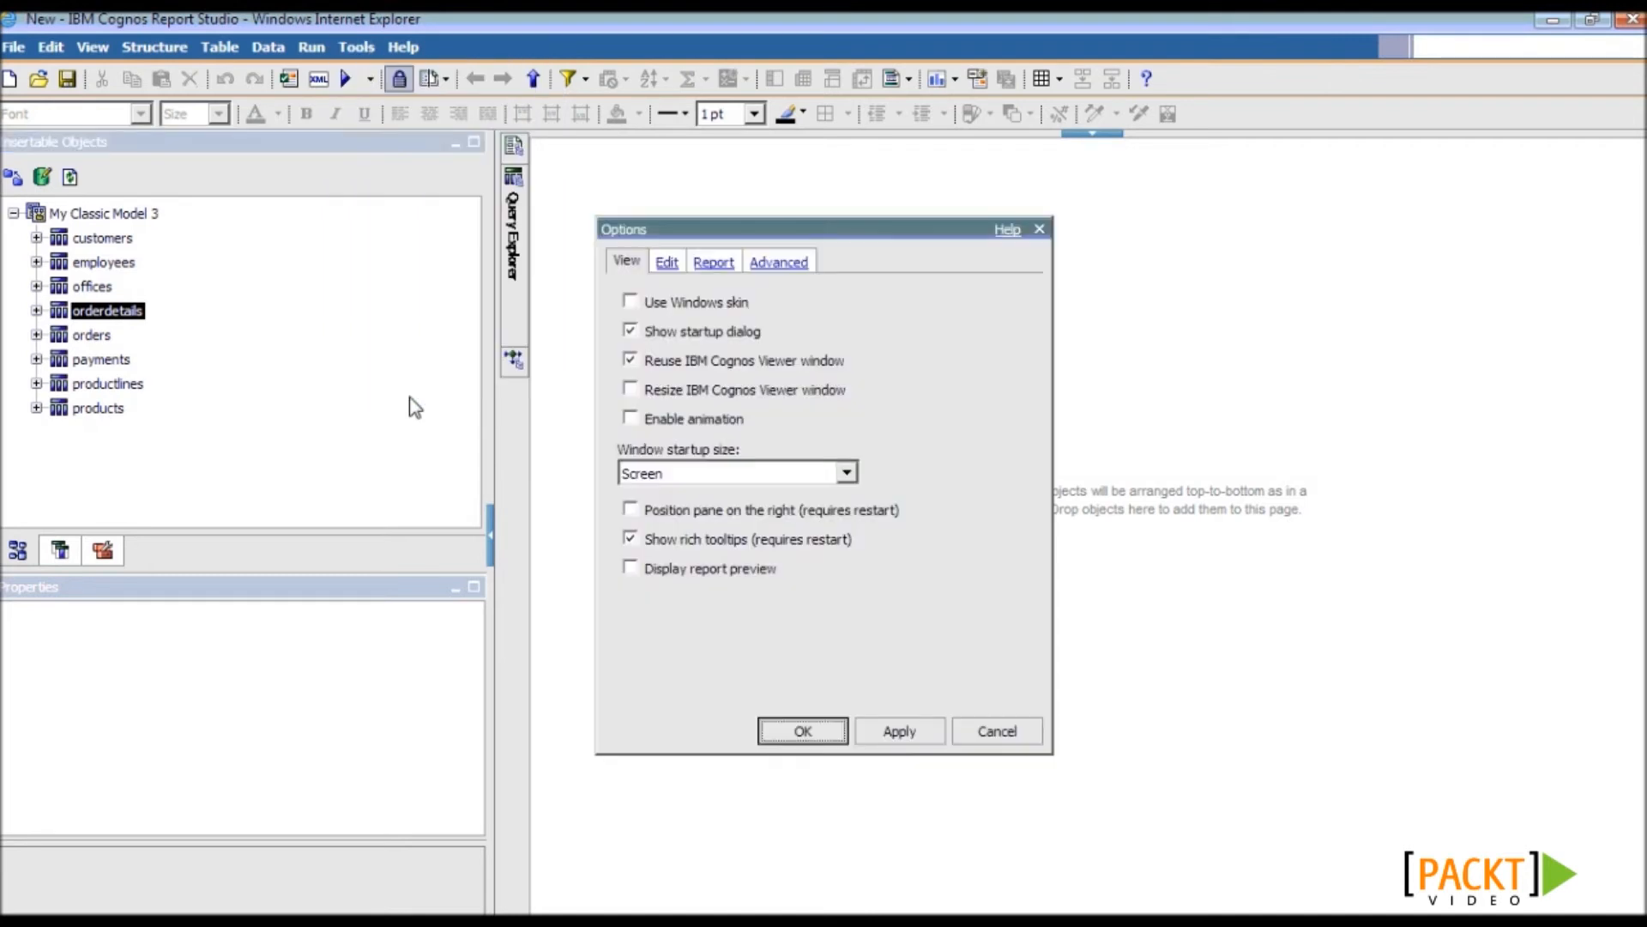
click(781, 263)
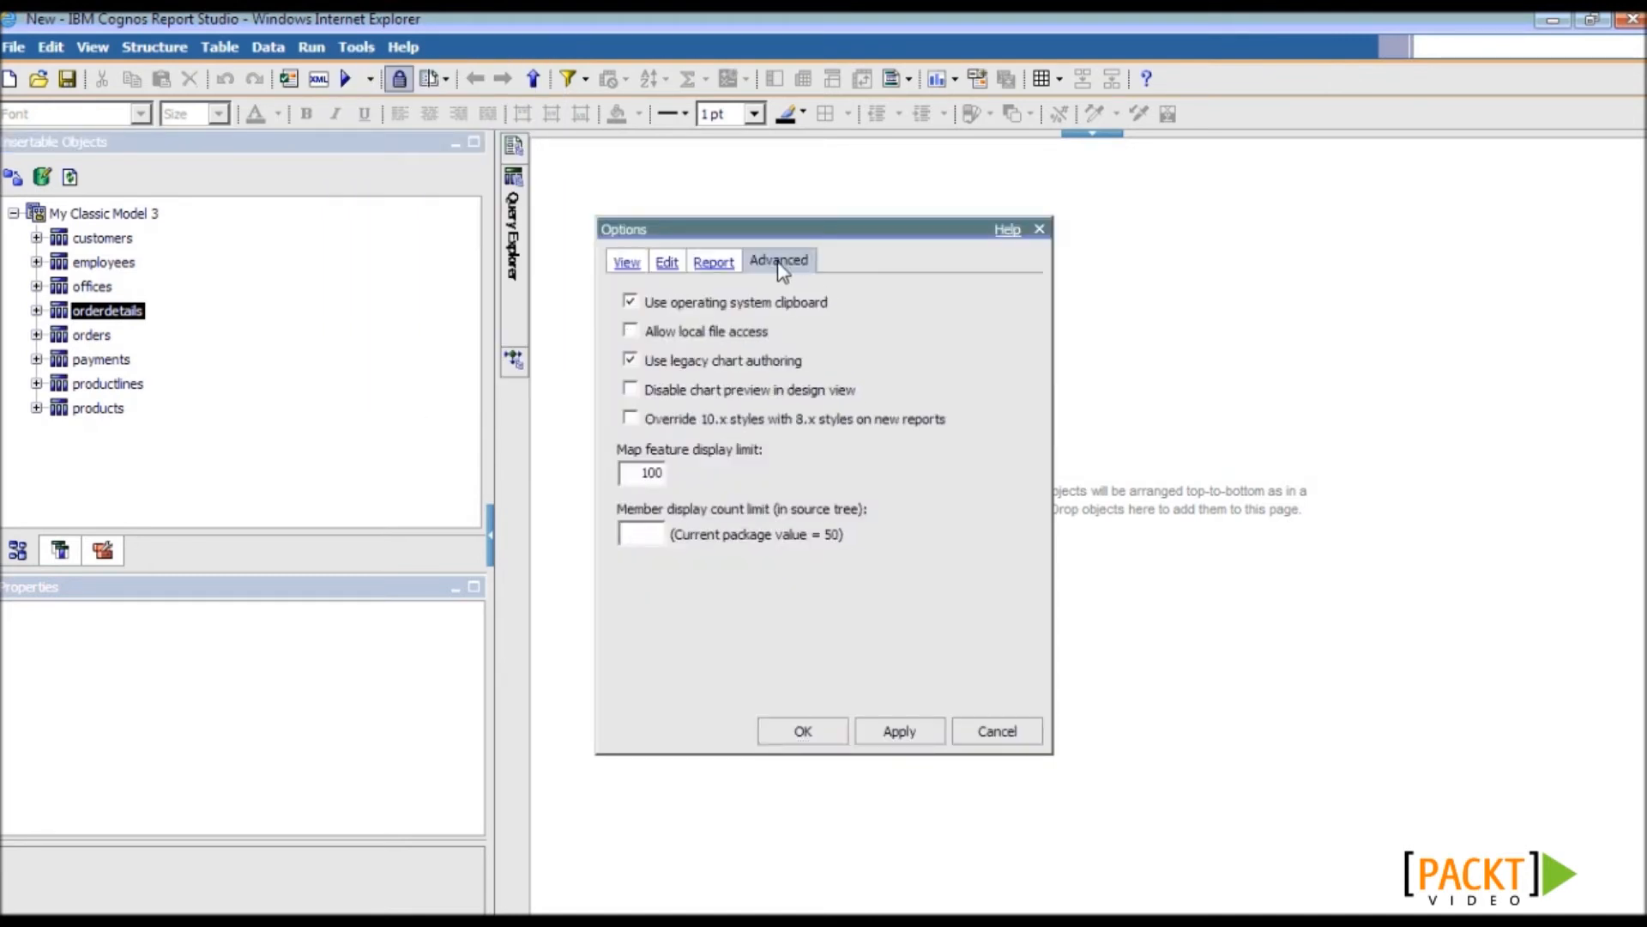
click(629, 360)
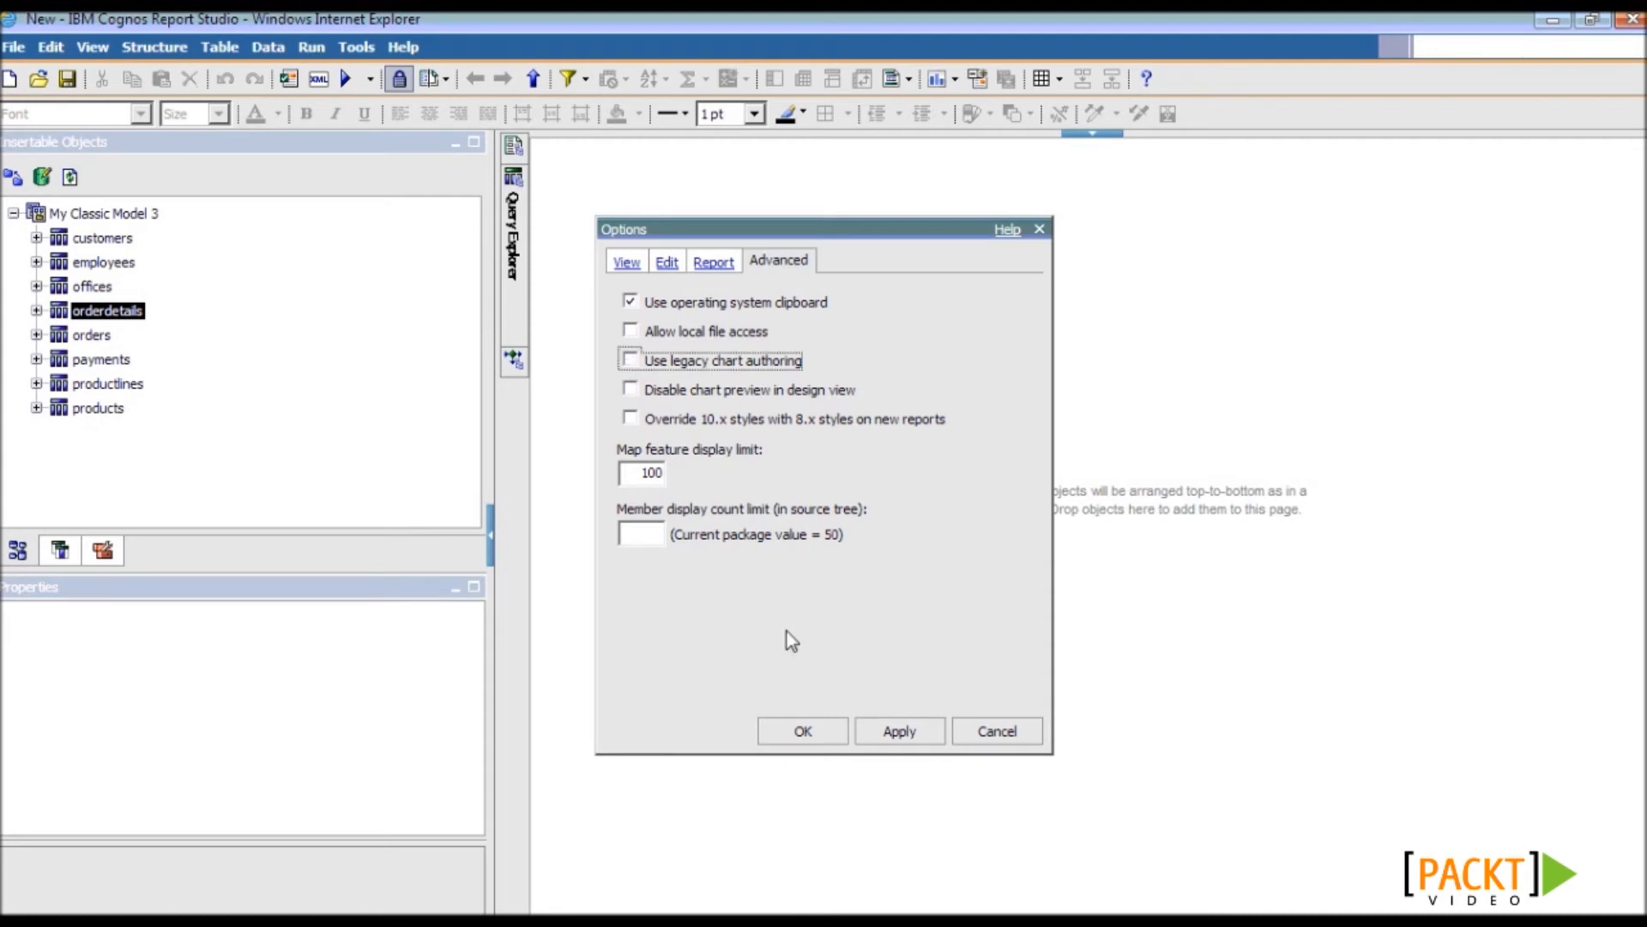
click(801, 731)
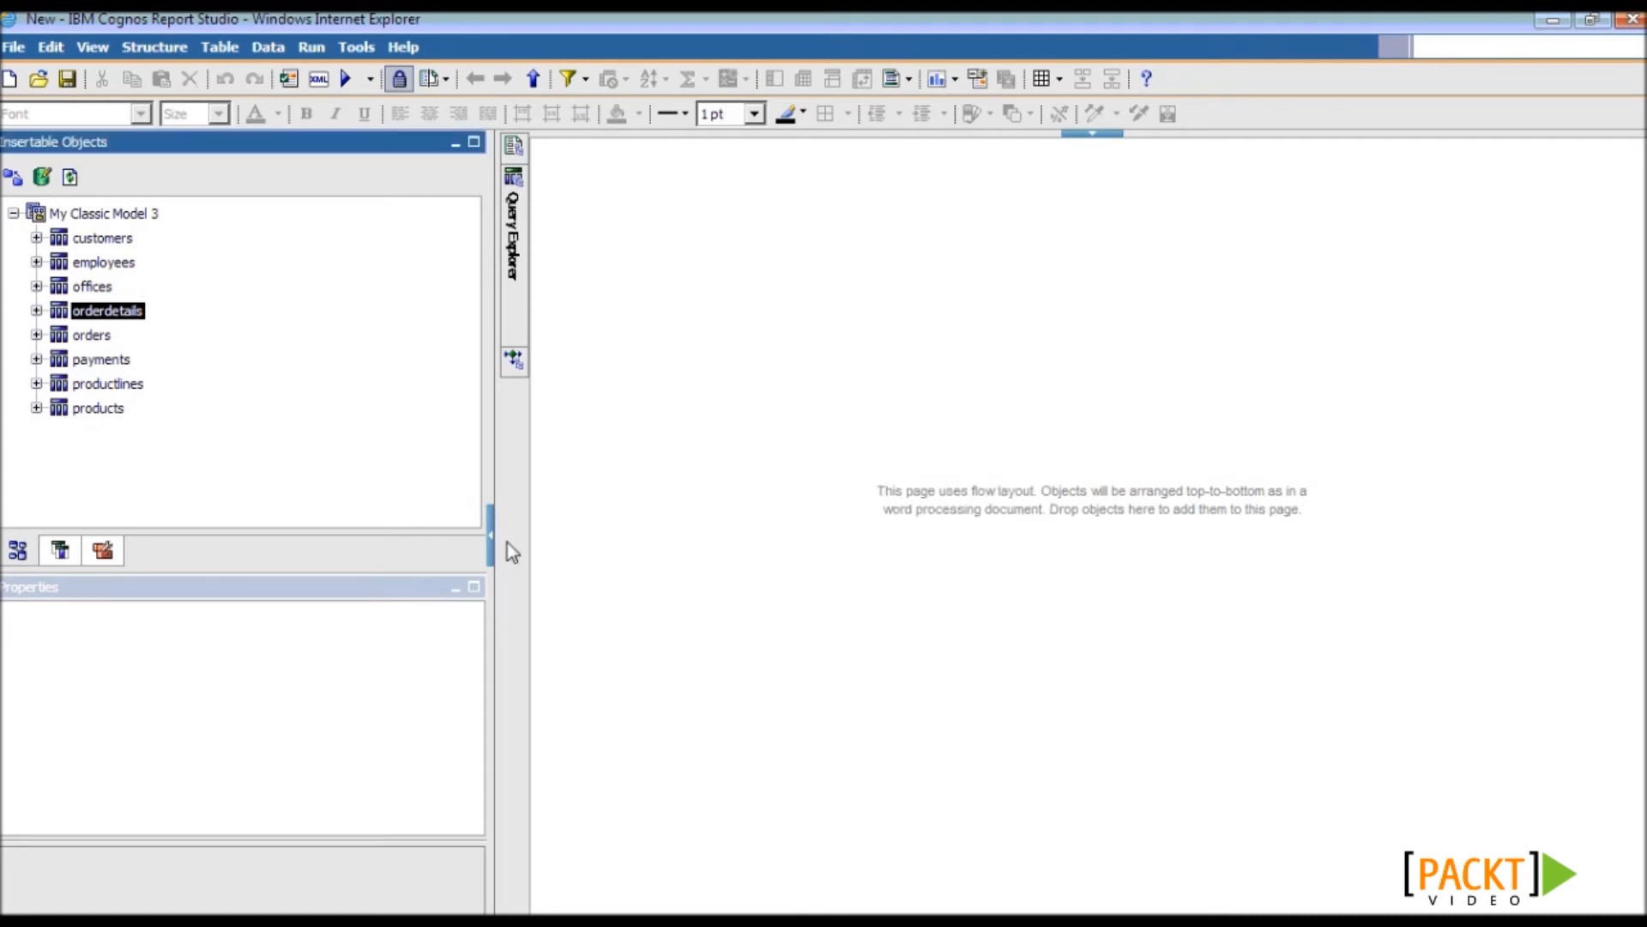
- Create a new Chart report containing a Scatter/Bubble chart
click(11, 81)
click(830, 414)
click(910, 647)
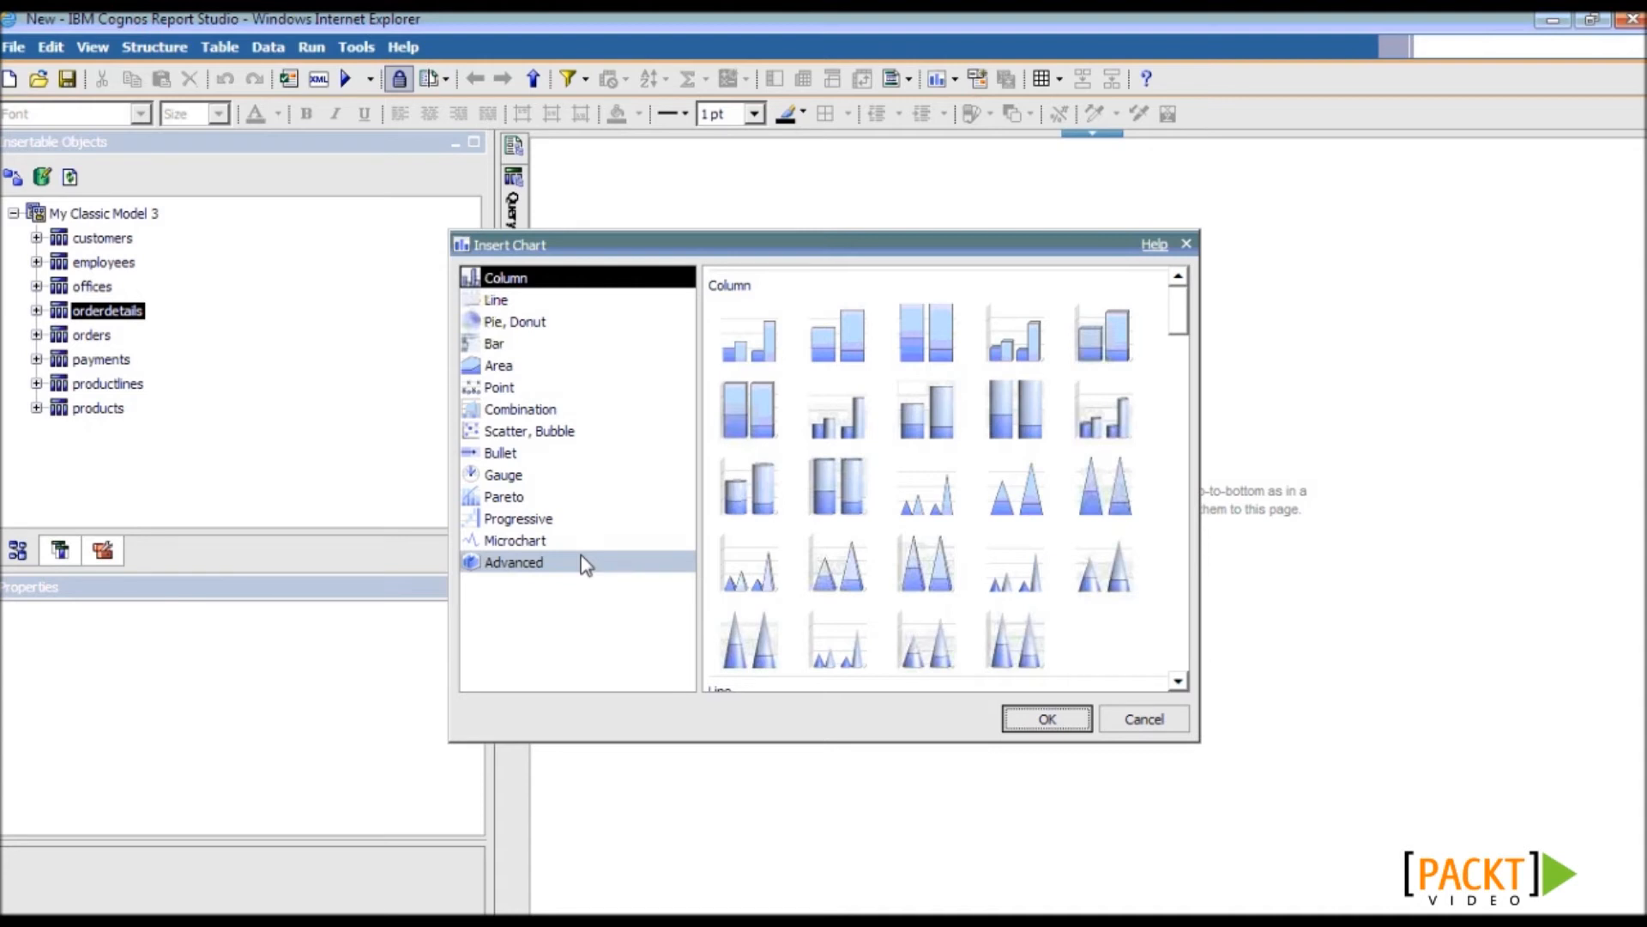
click(532, 432)
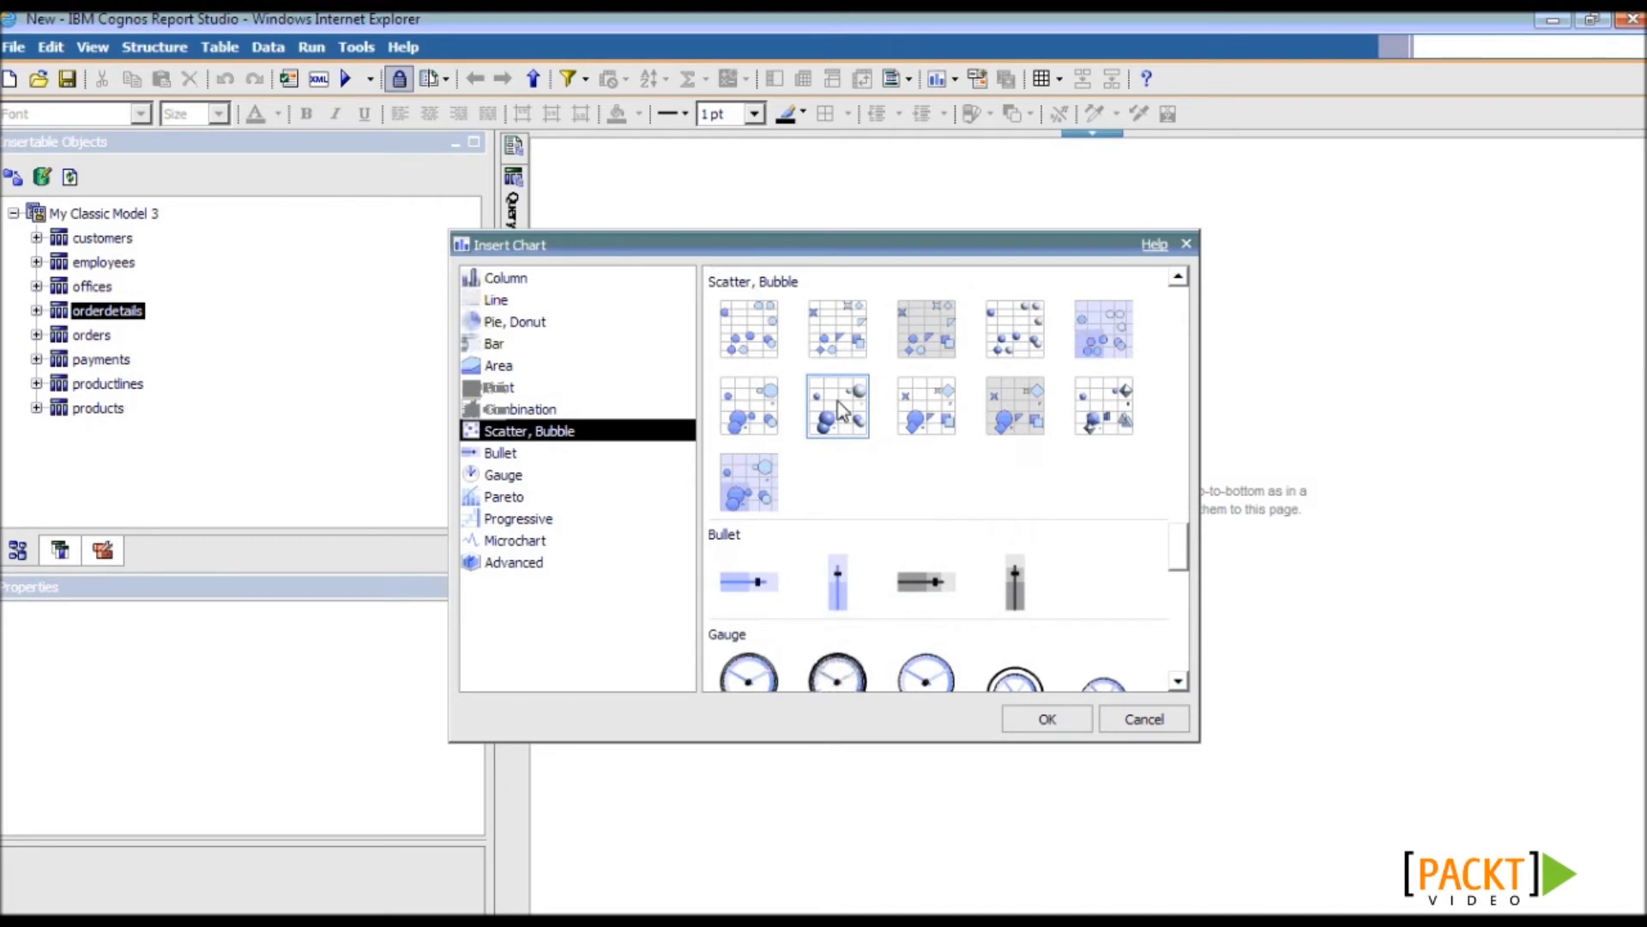
click(1074, 728)
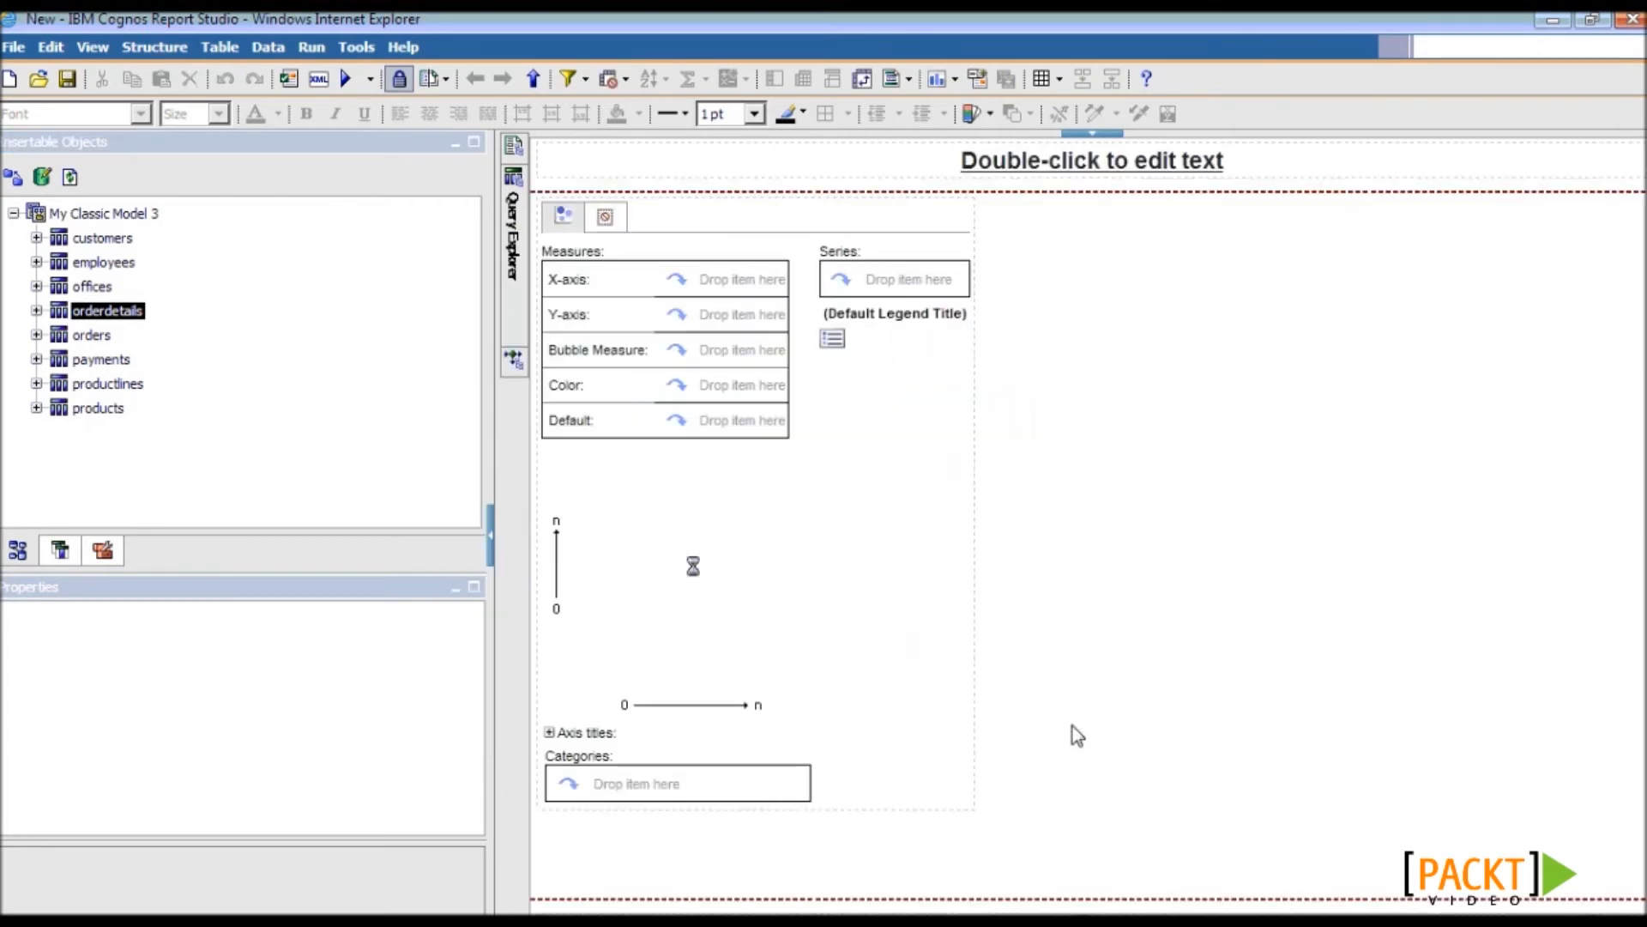
click(37, 383)
- Set productLine as series, quantityOrdered on the X-axis and priceEach on the Y-axis
click(133, 409)
drag(146, 414, 852, 280)
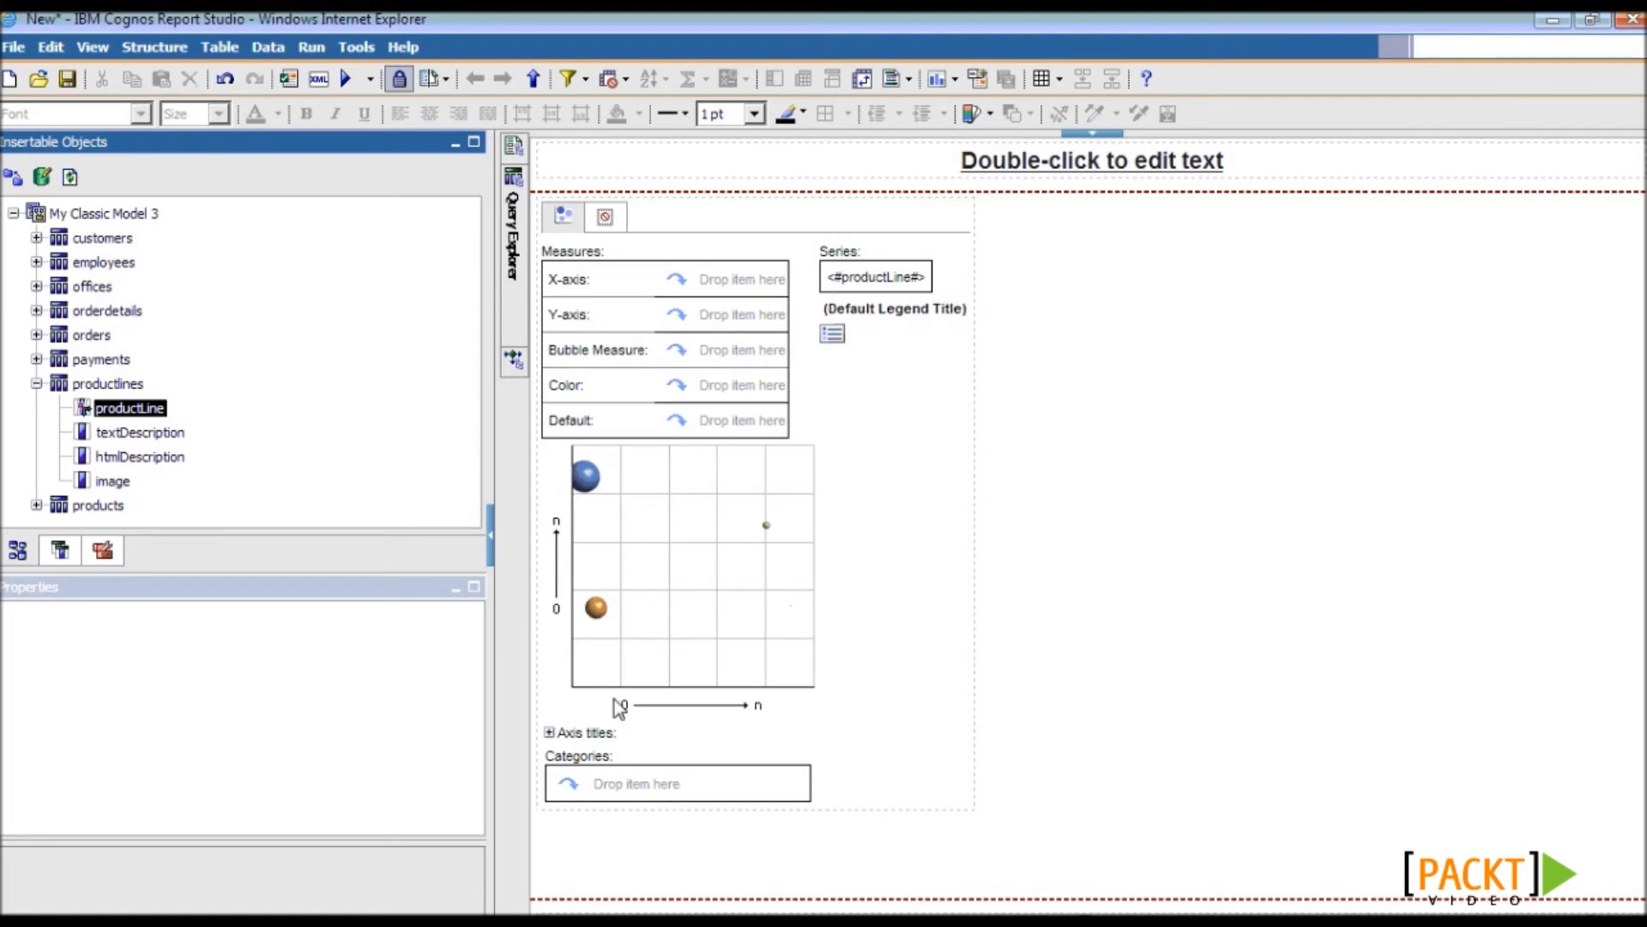
click(36, 311)
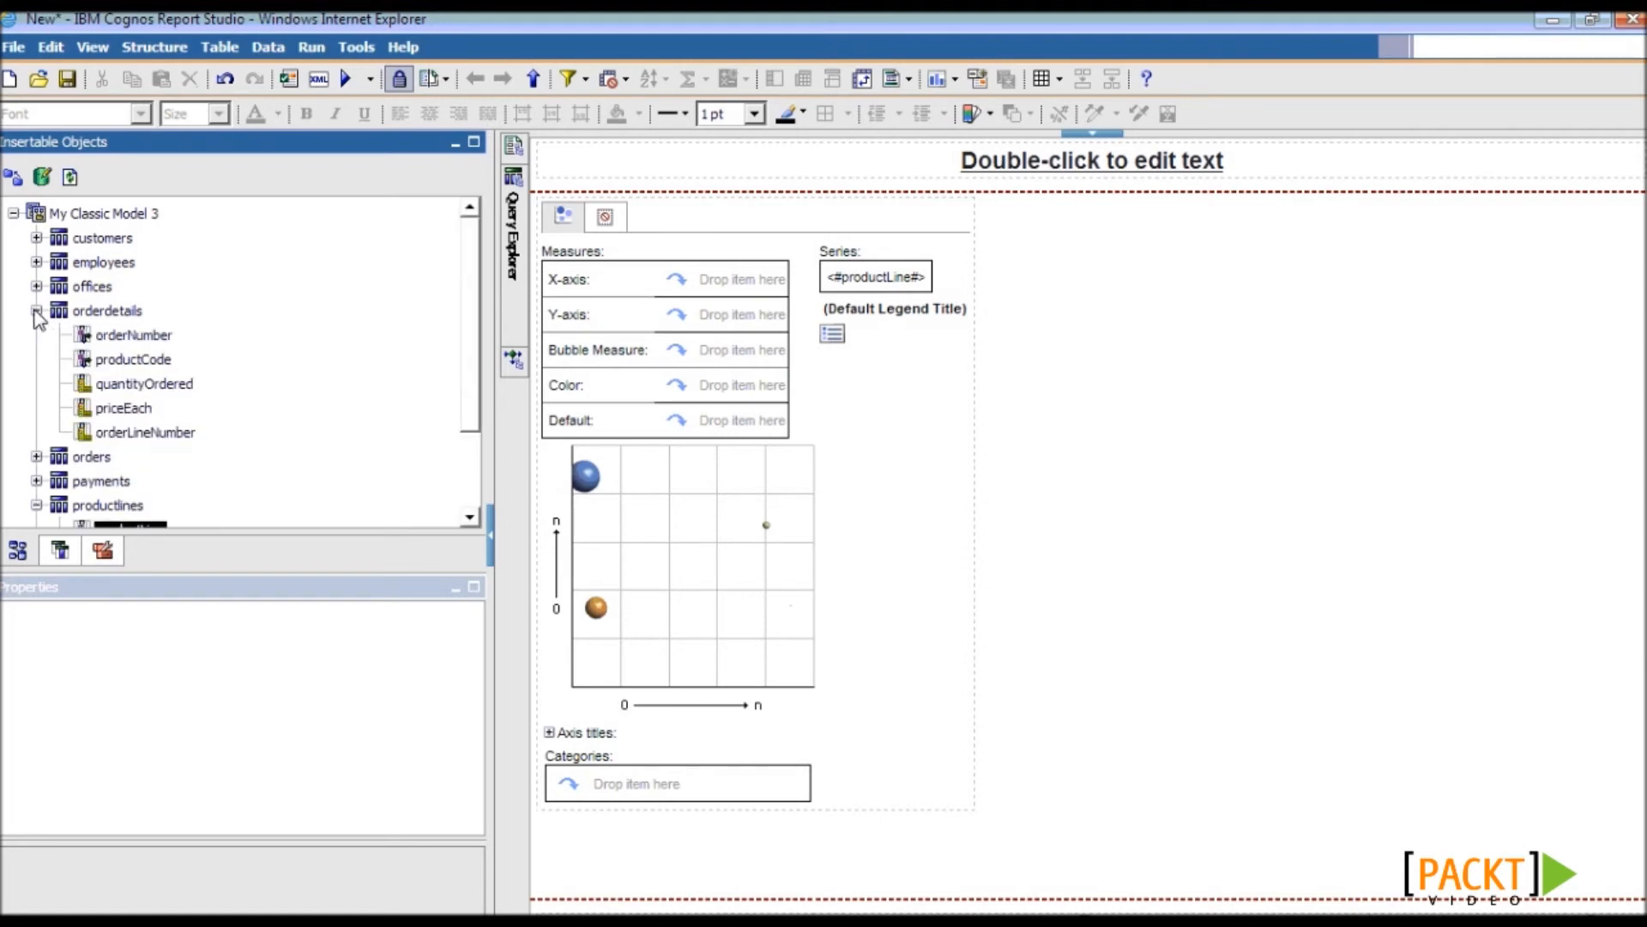
click(151, 388)
drag(152, 393, 679, 292)
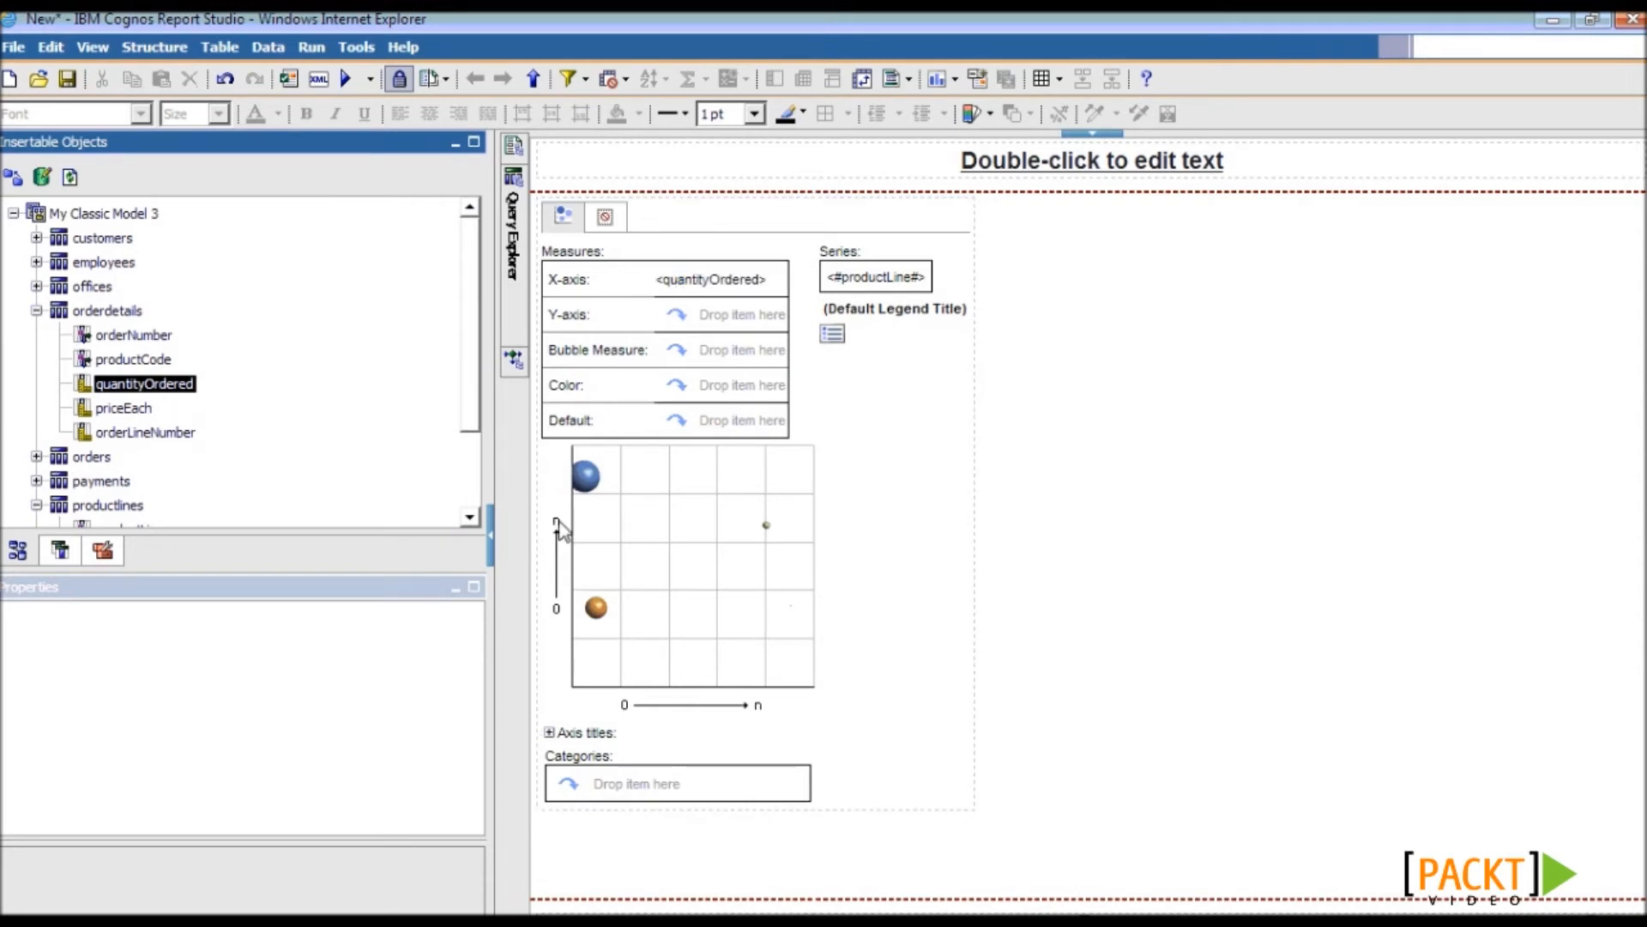
click(127, 410)
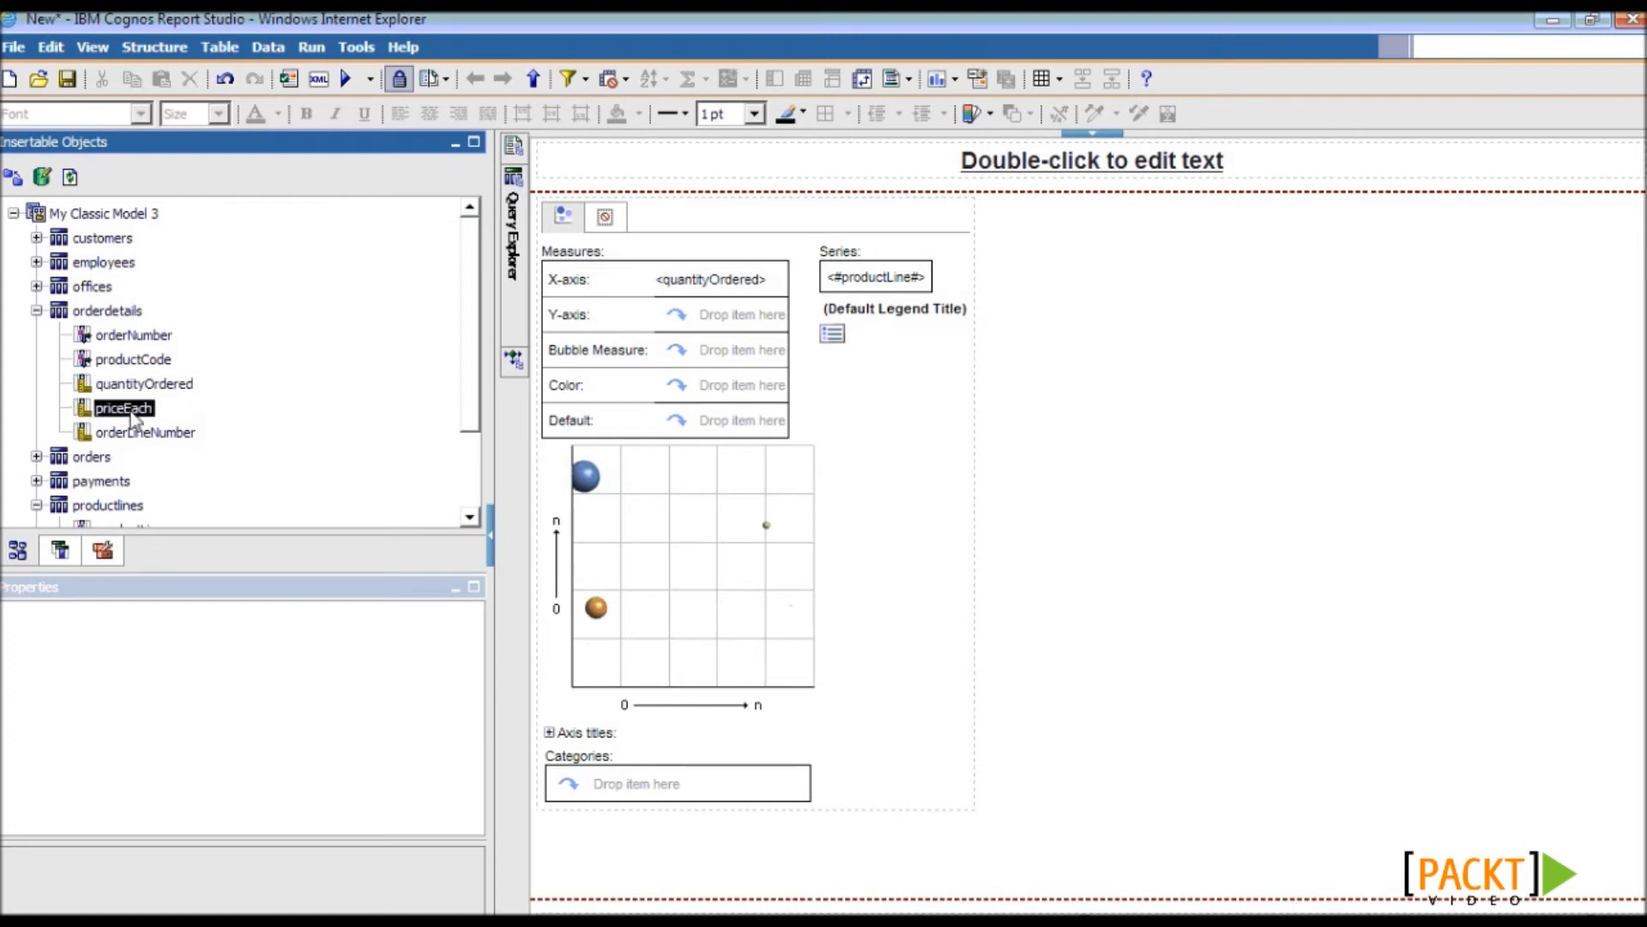
drag(131, 413, 662, 307)
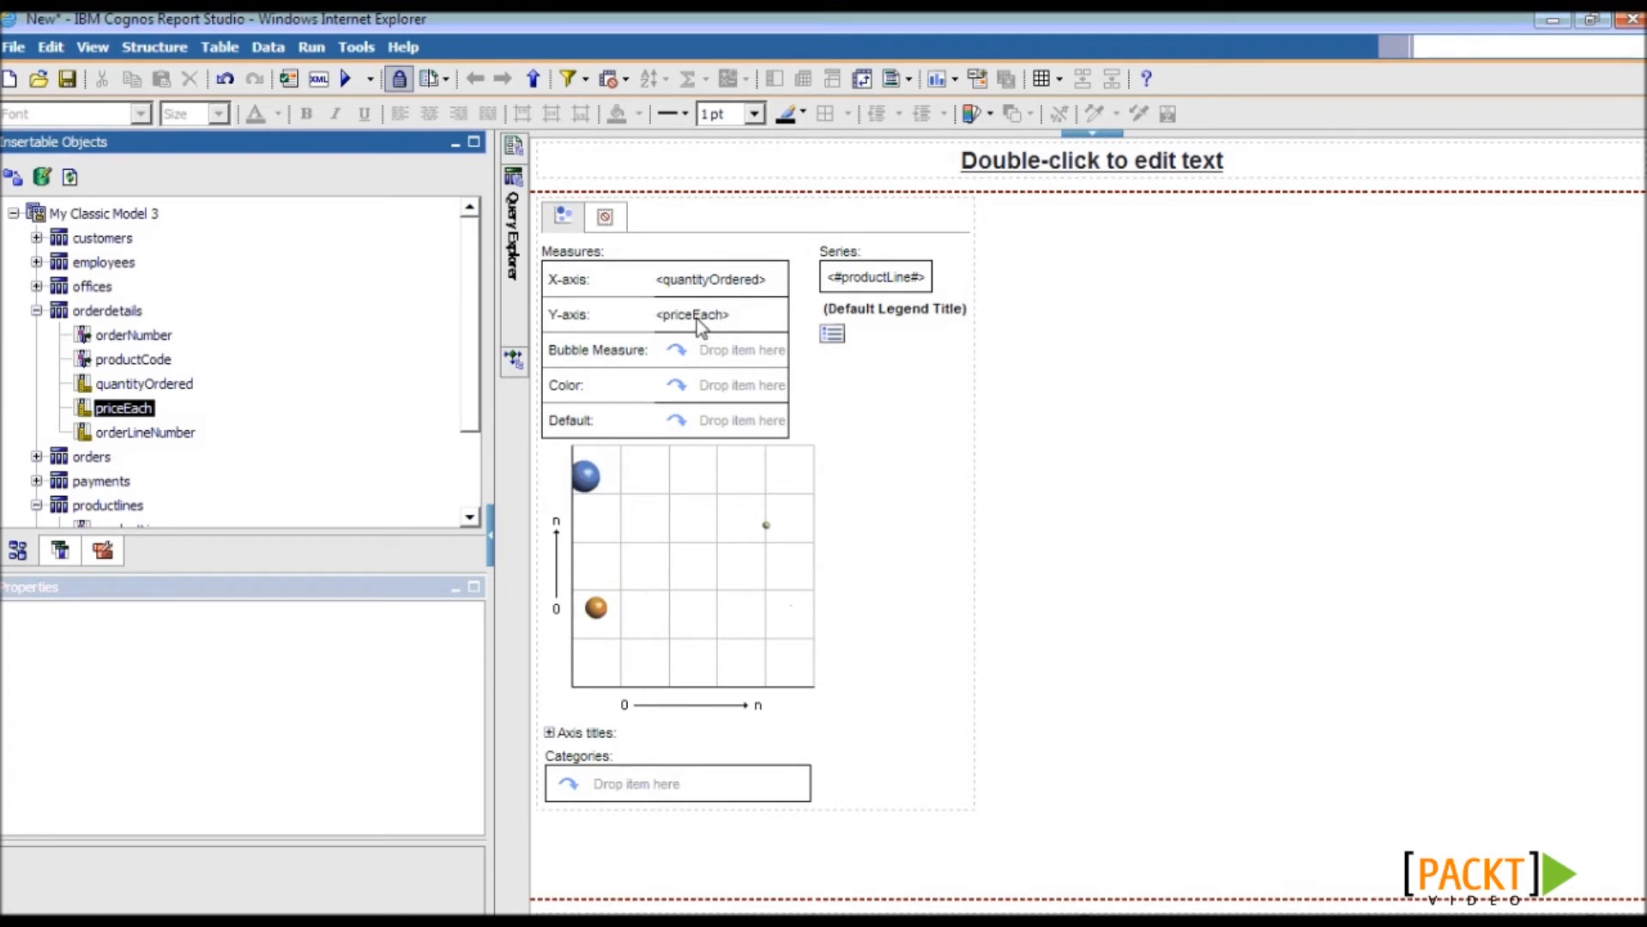
- Set priceEach's Aggregate Function and Rollup Aggregate Function to Average
click(696, 317)
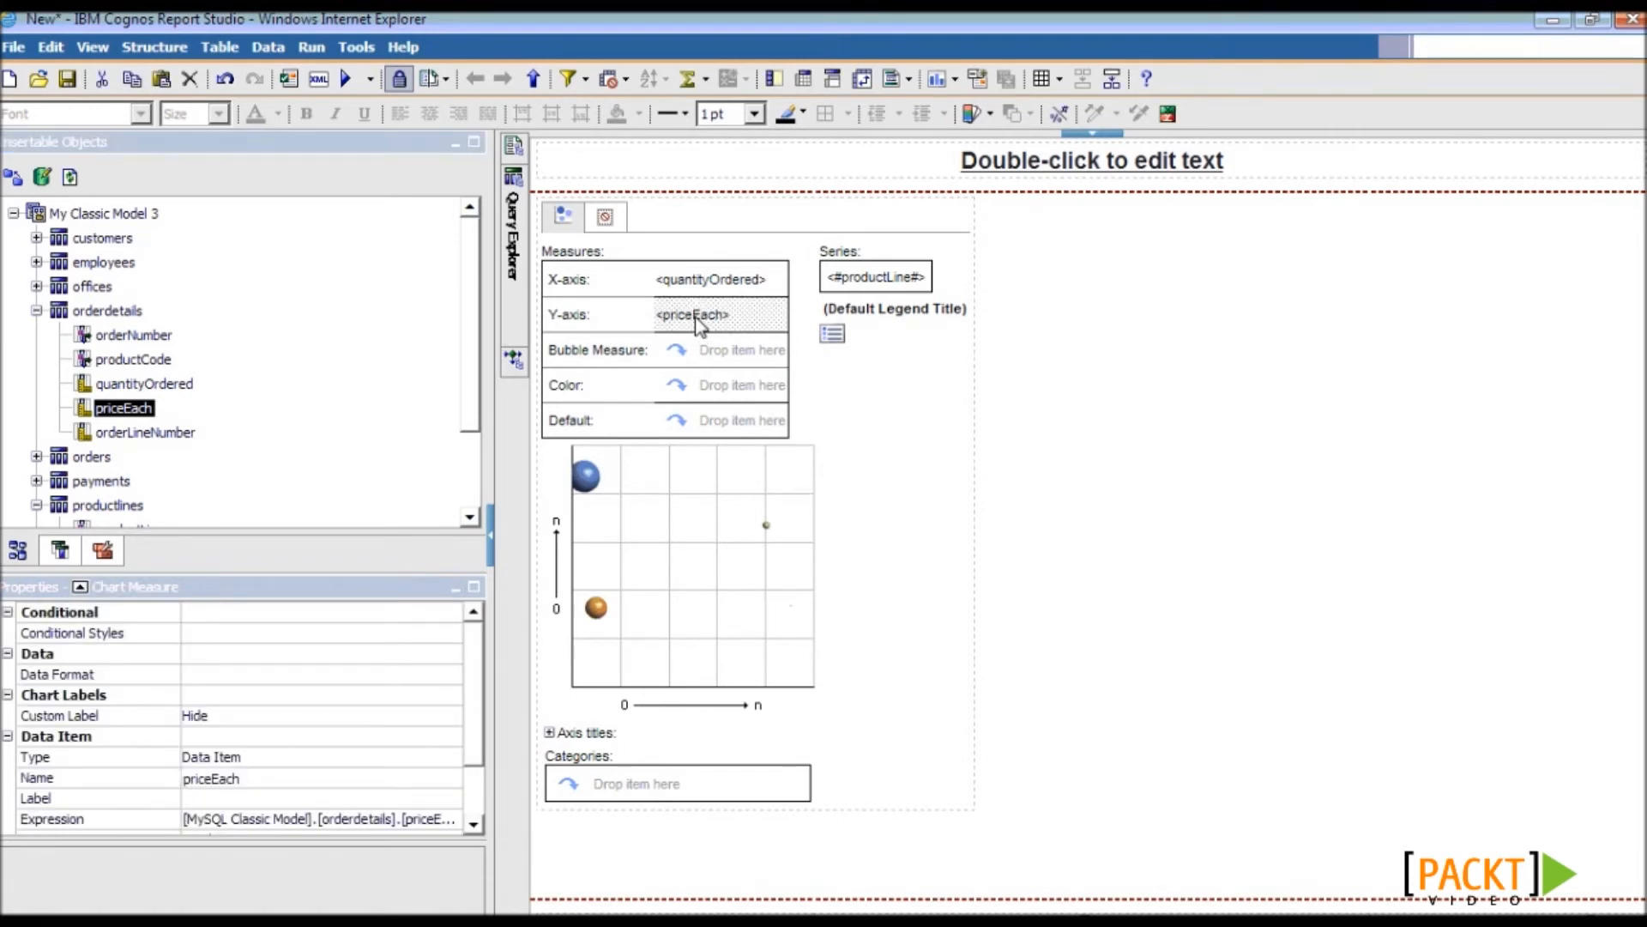
click(477, 662)
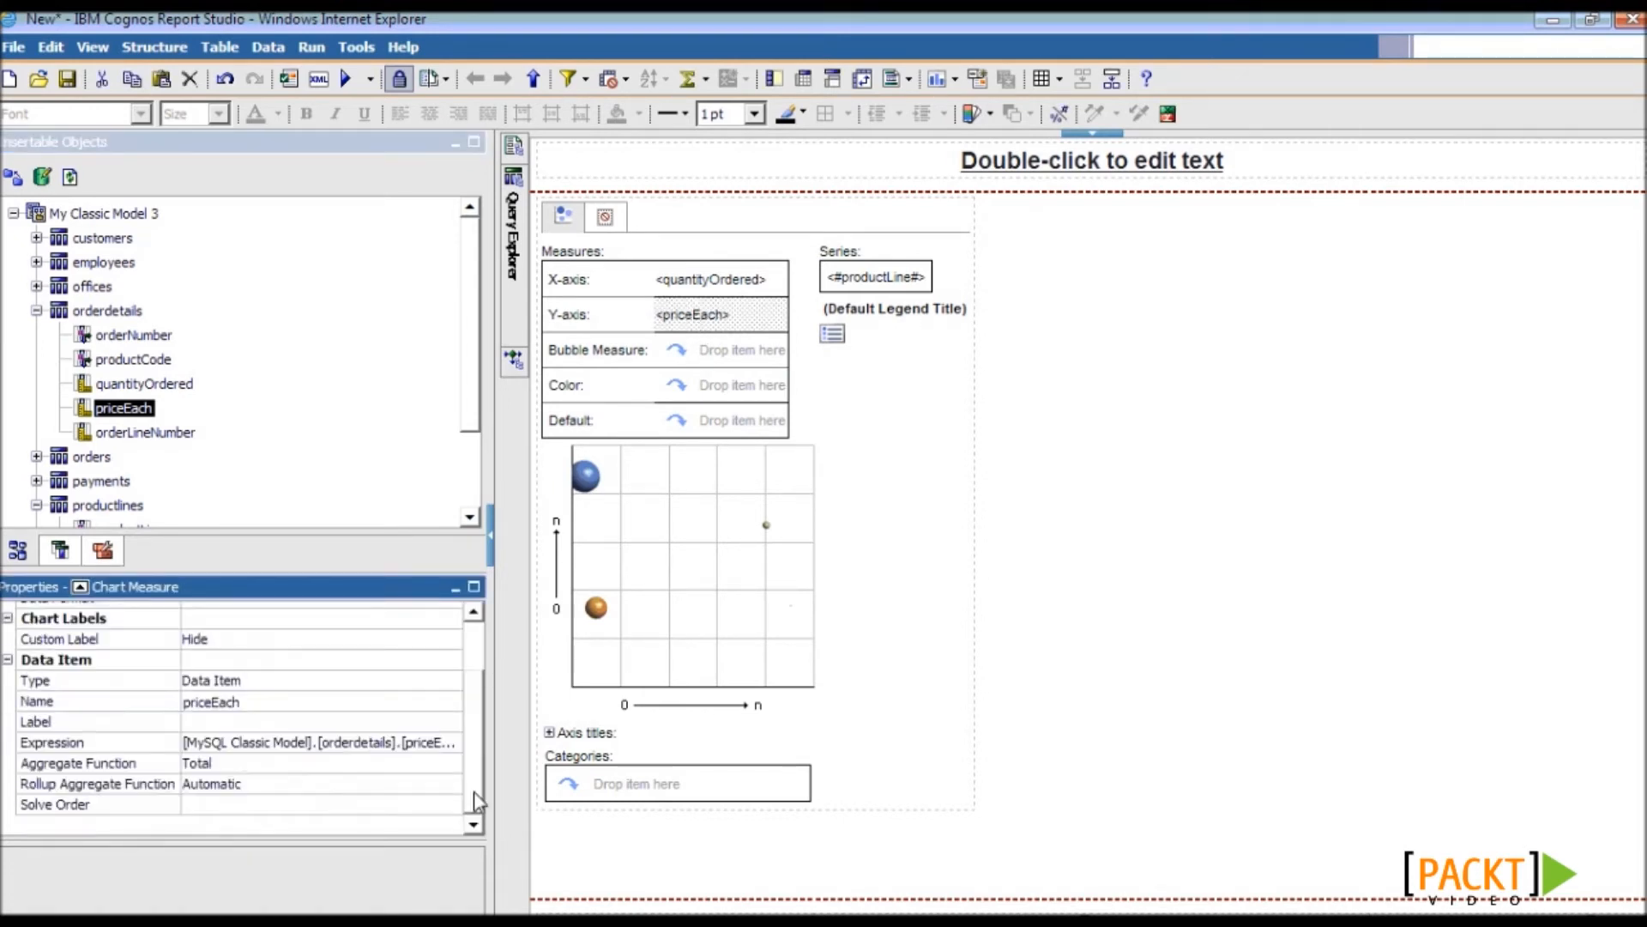
click(138, 764)
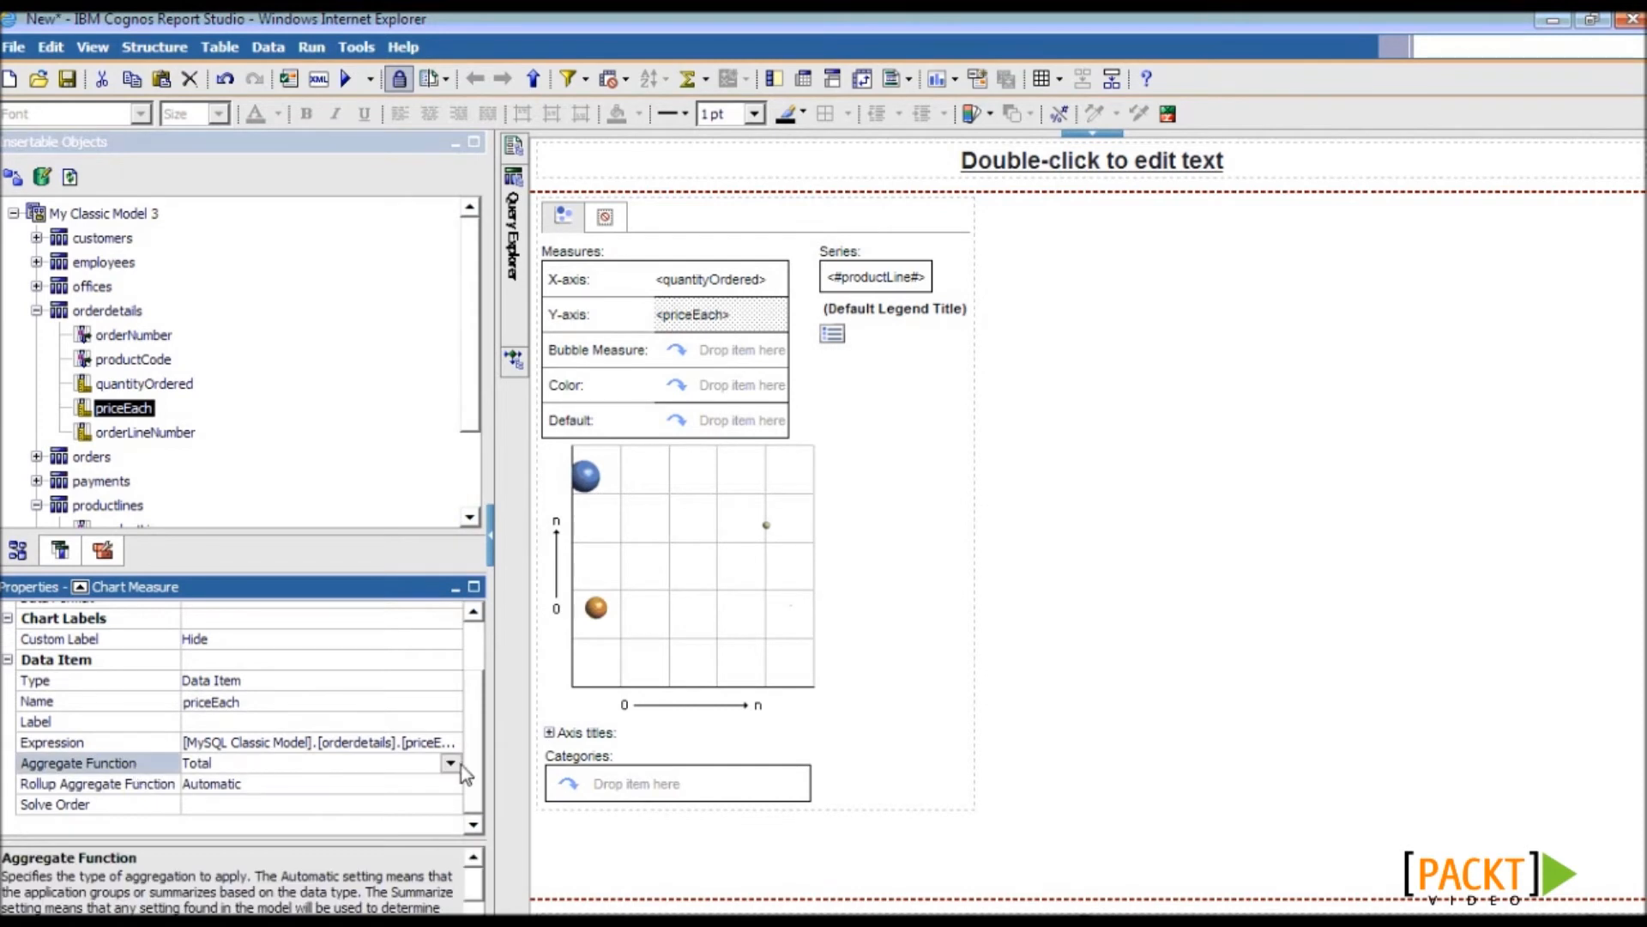
click(451, 763)
click(360, 831)
click(171, 784)
click(401, 794)
scroll(261, 825, up, 2)
click(353, 847)
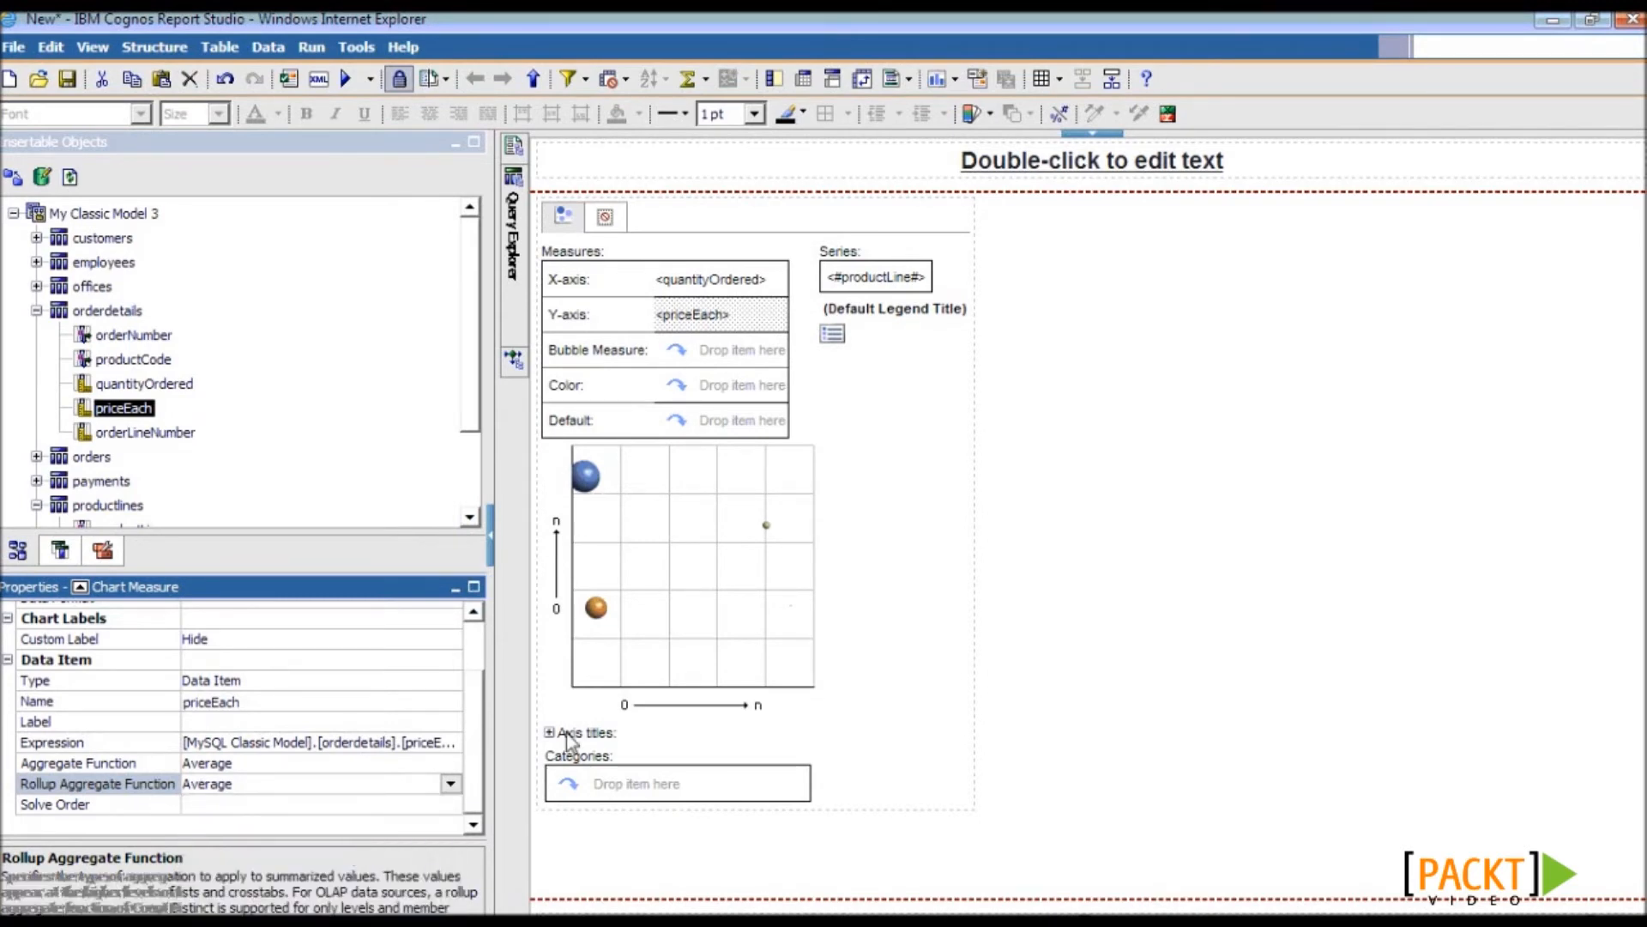
click(586, 493)
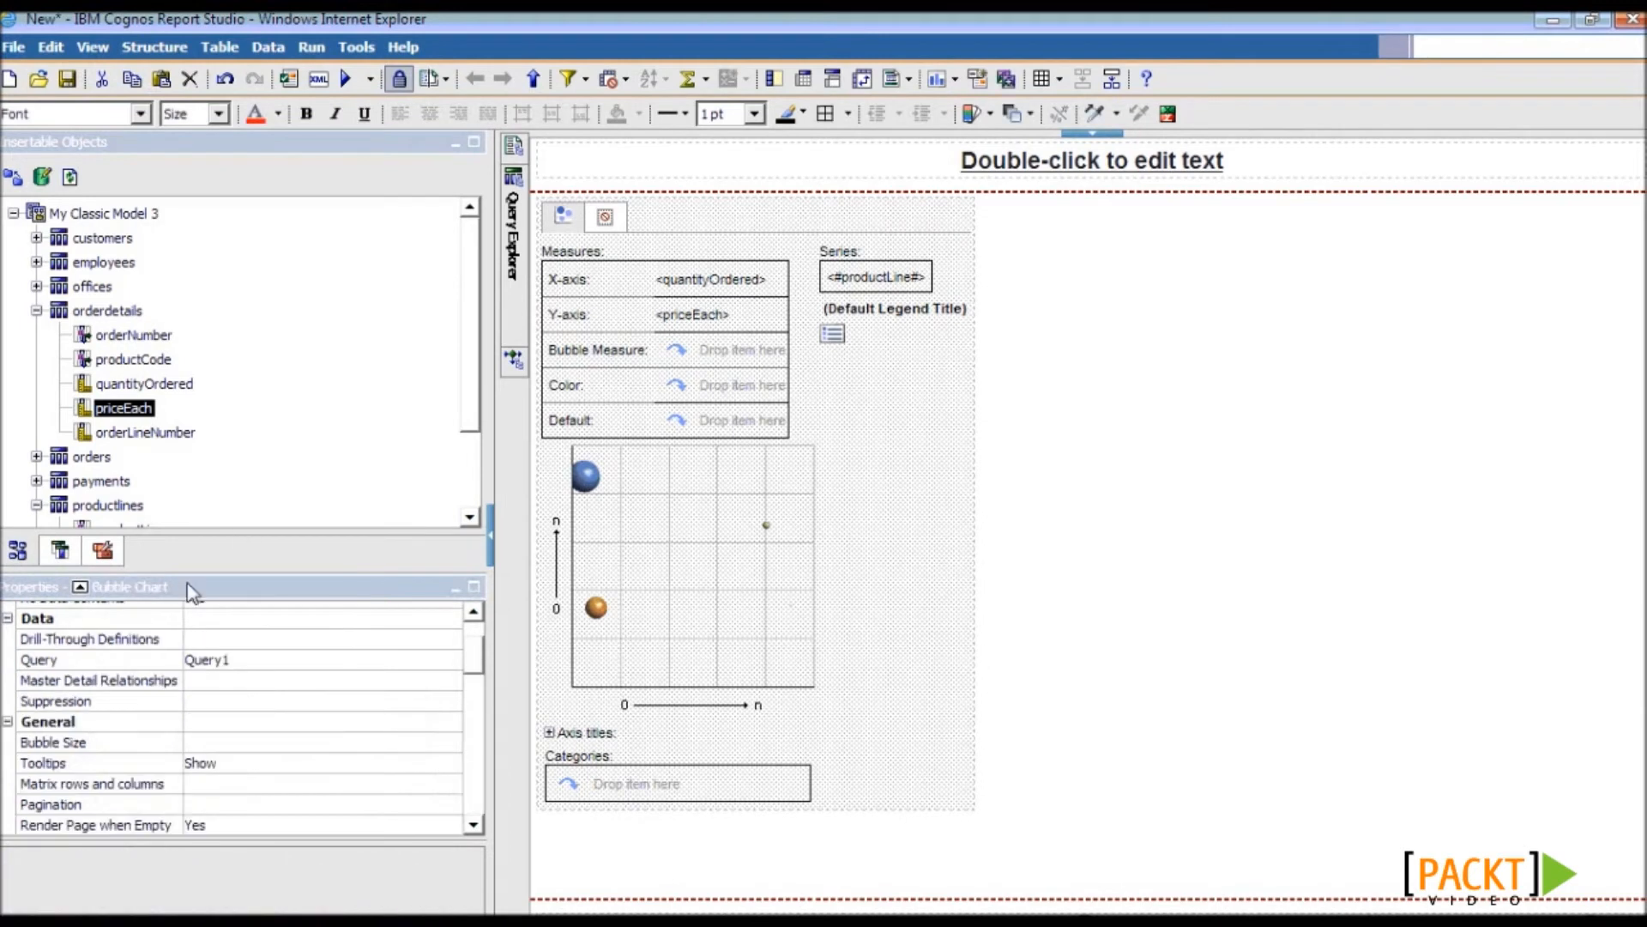
- Add a Sales calculation, [quantityOrdered] * [priceEach], as the bubble size measure
click(102, 550)
drag(84, 291, 720, 351)
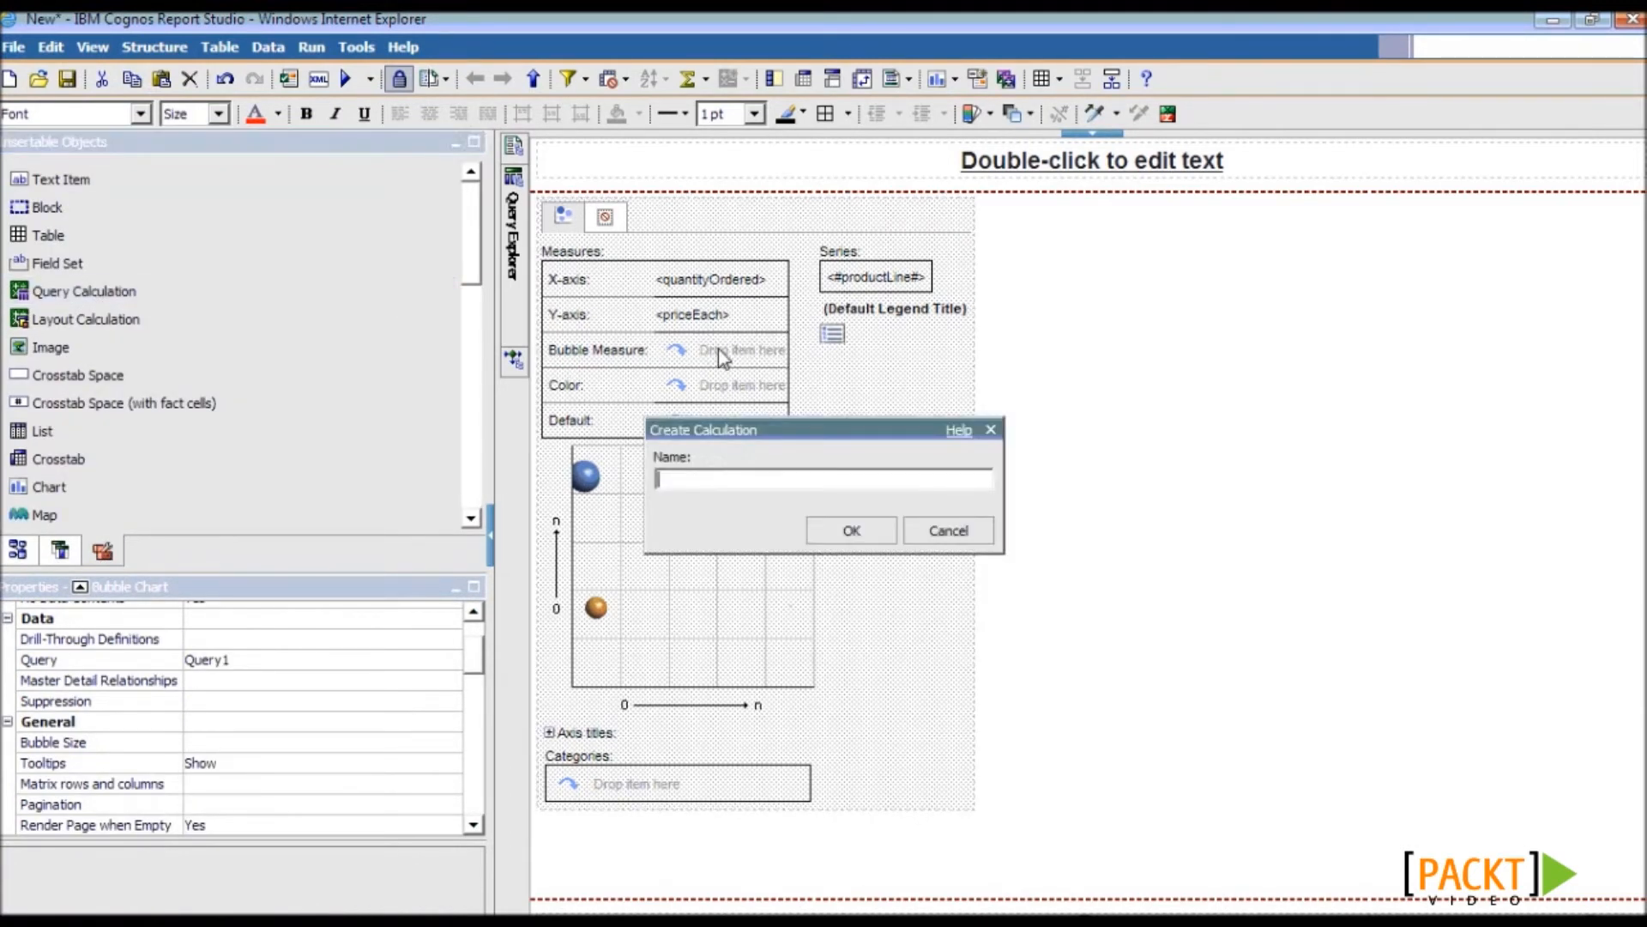
text(Sales)
click(853, 535)
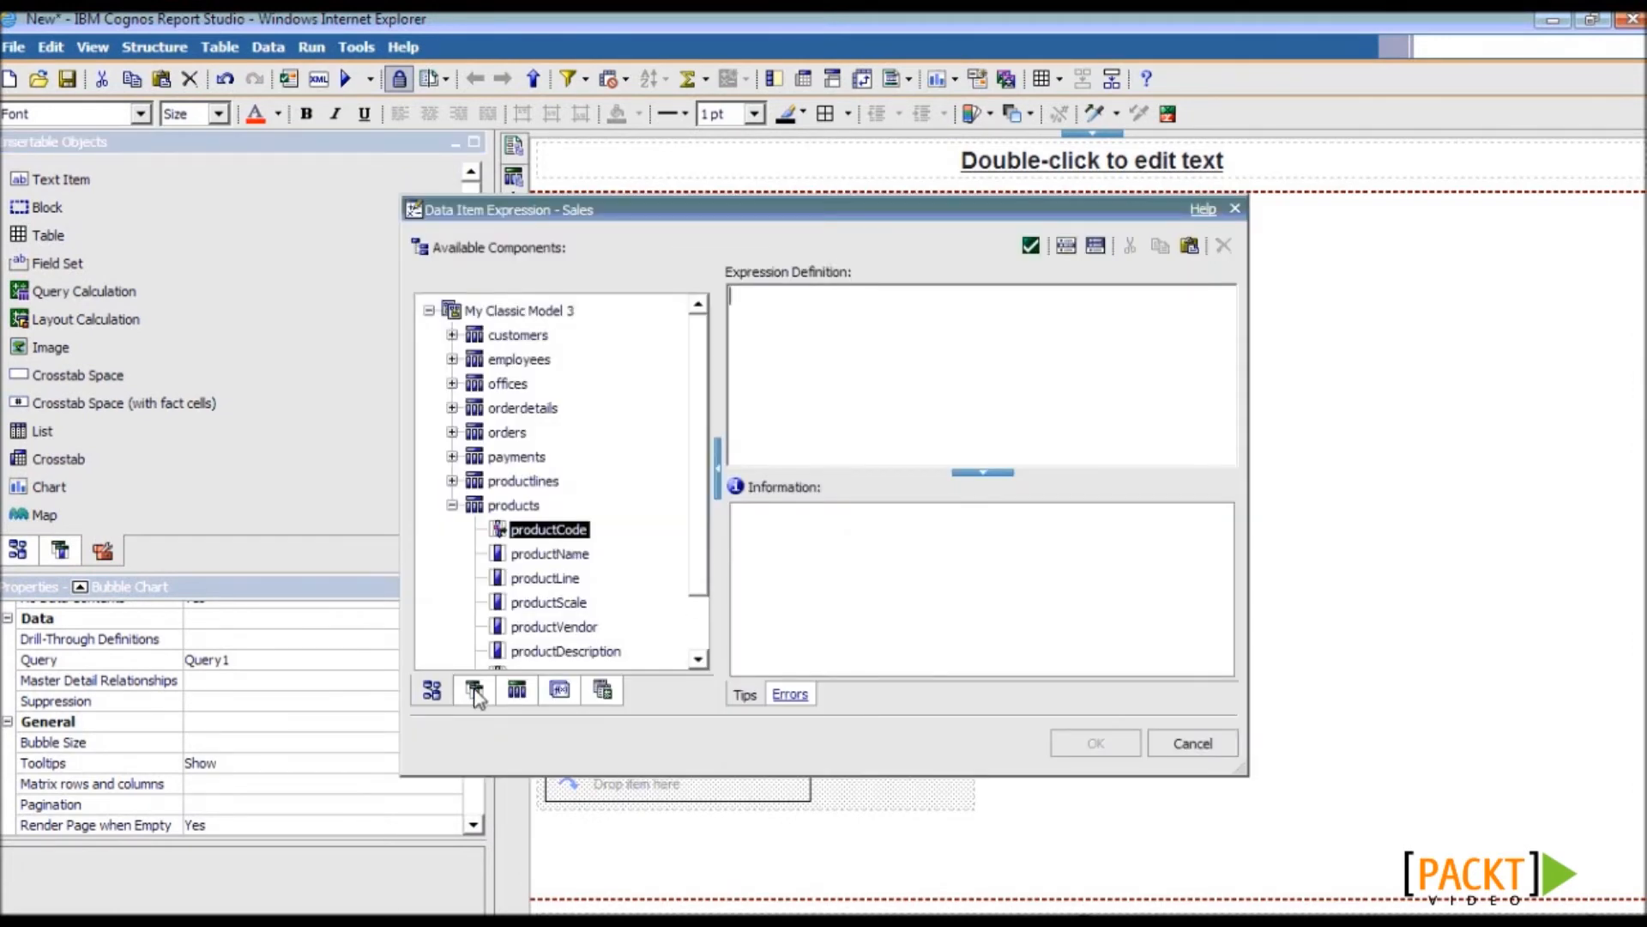
click(474, 689)
drag(512, 313, 824, 338)
text(*)
drag(494, 336, 954, 338)
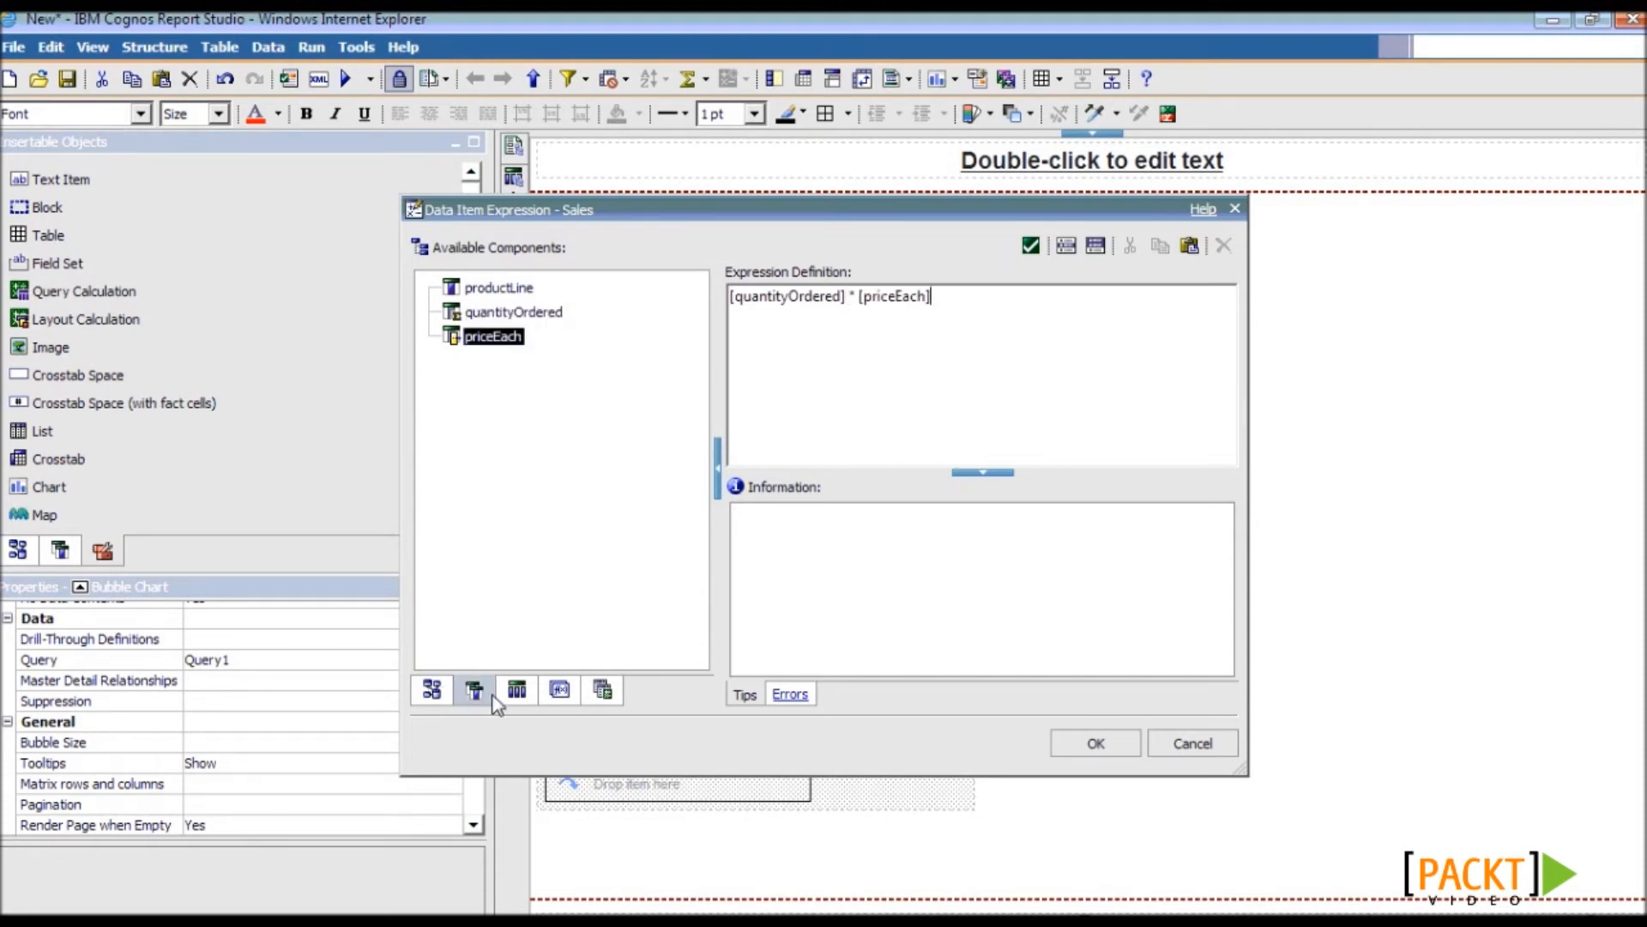
click(1090, 741)
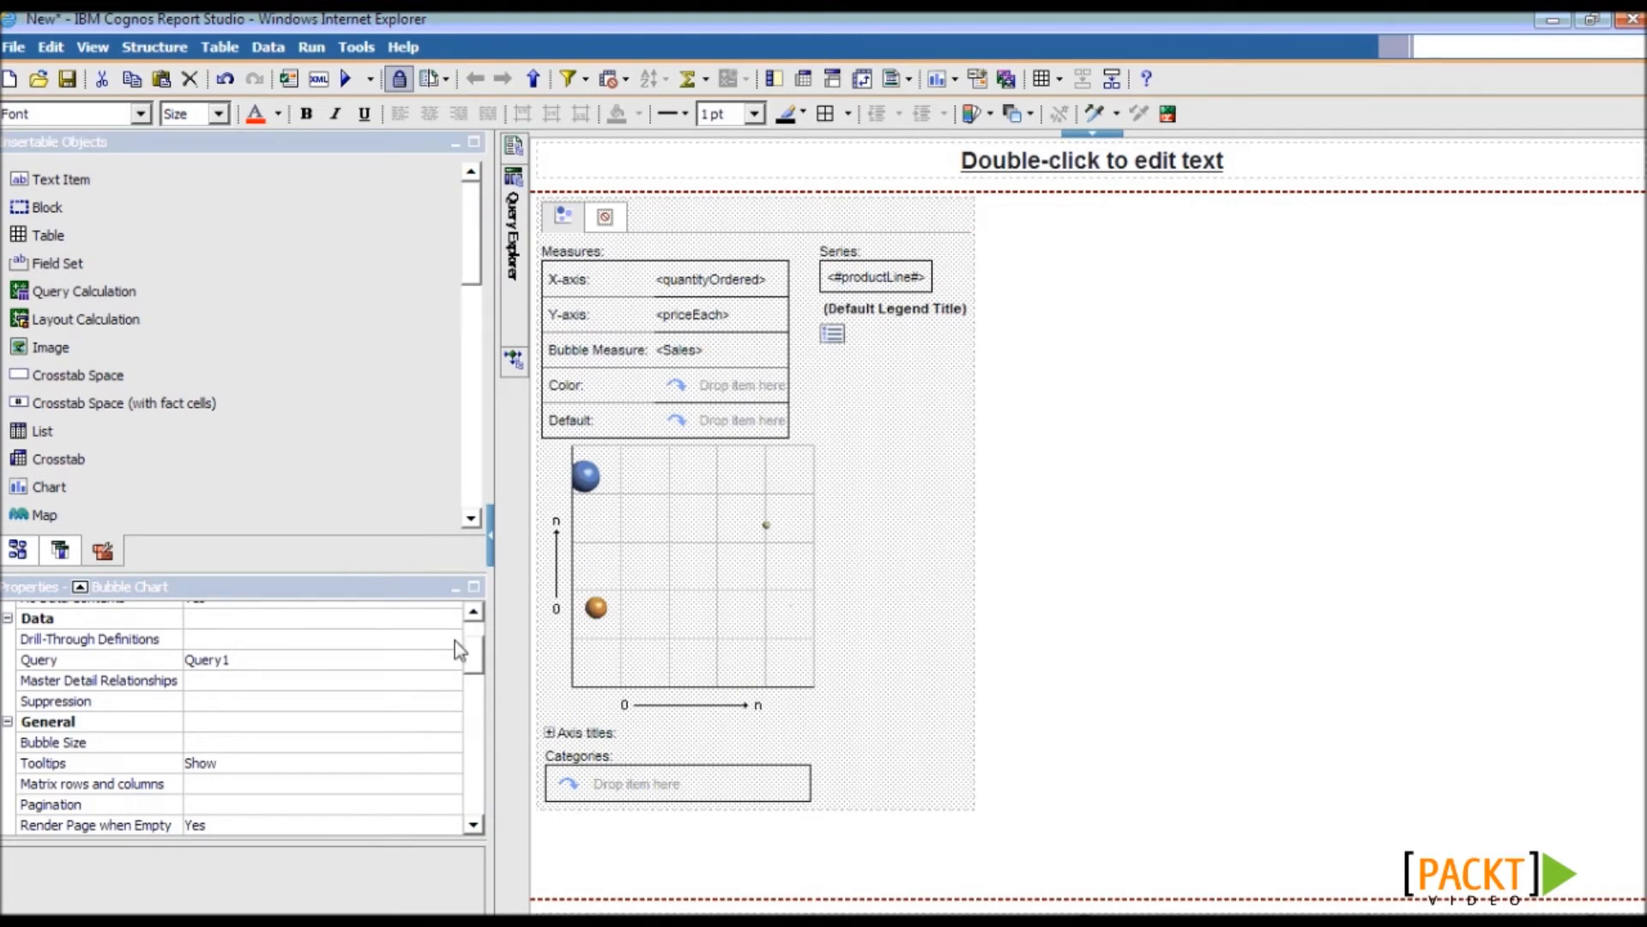
scroll(454, 640, down, 8)
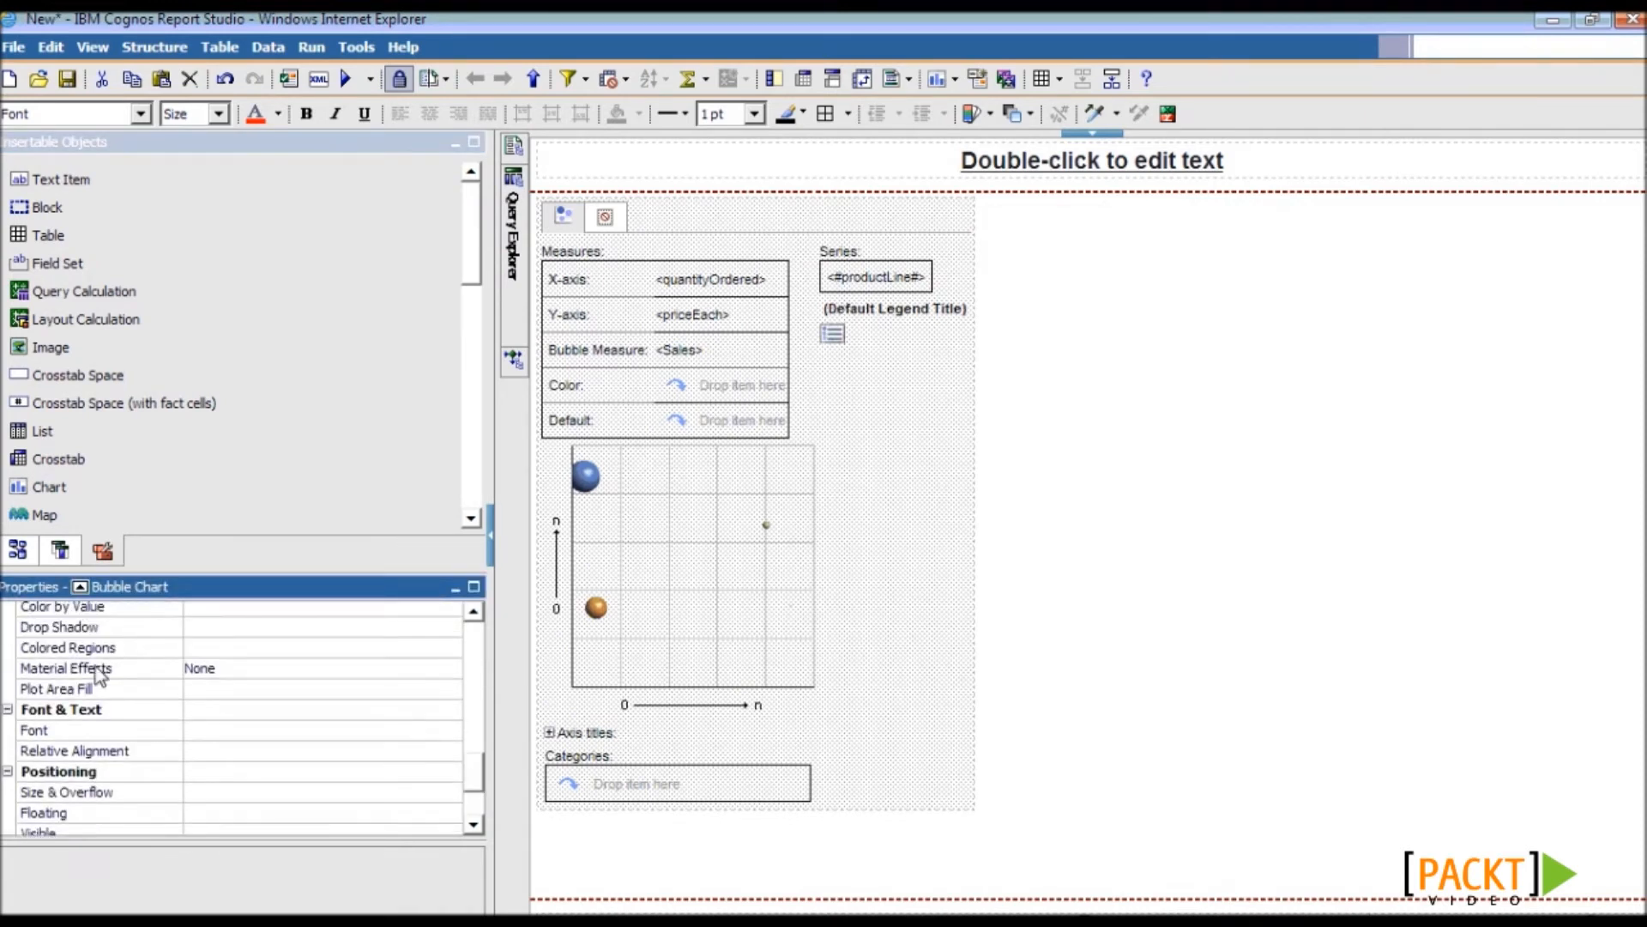
- Add the orange Low Price Low Volume colored region covering 0–50 percent
click(96, 651)
click(450, 650)
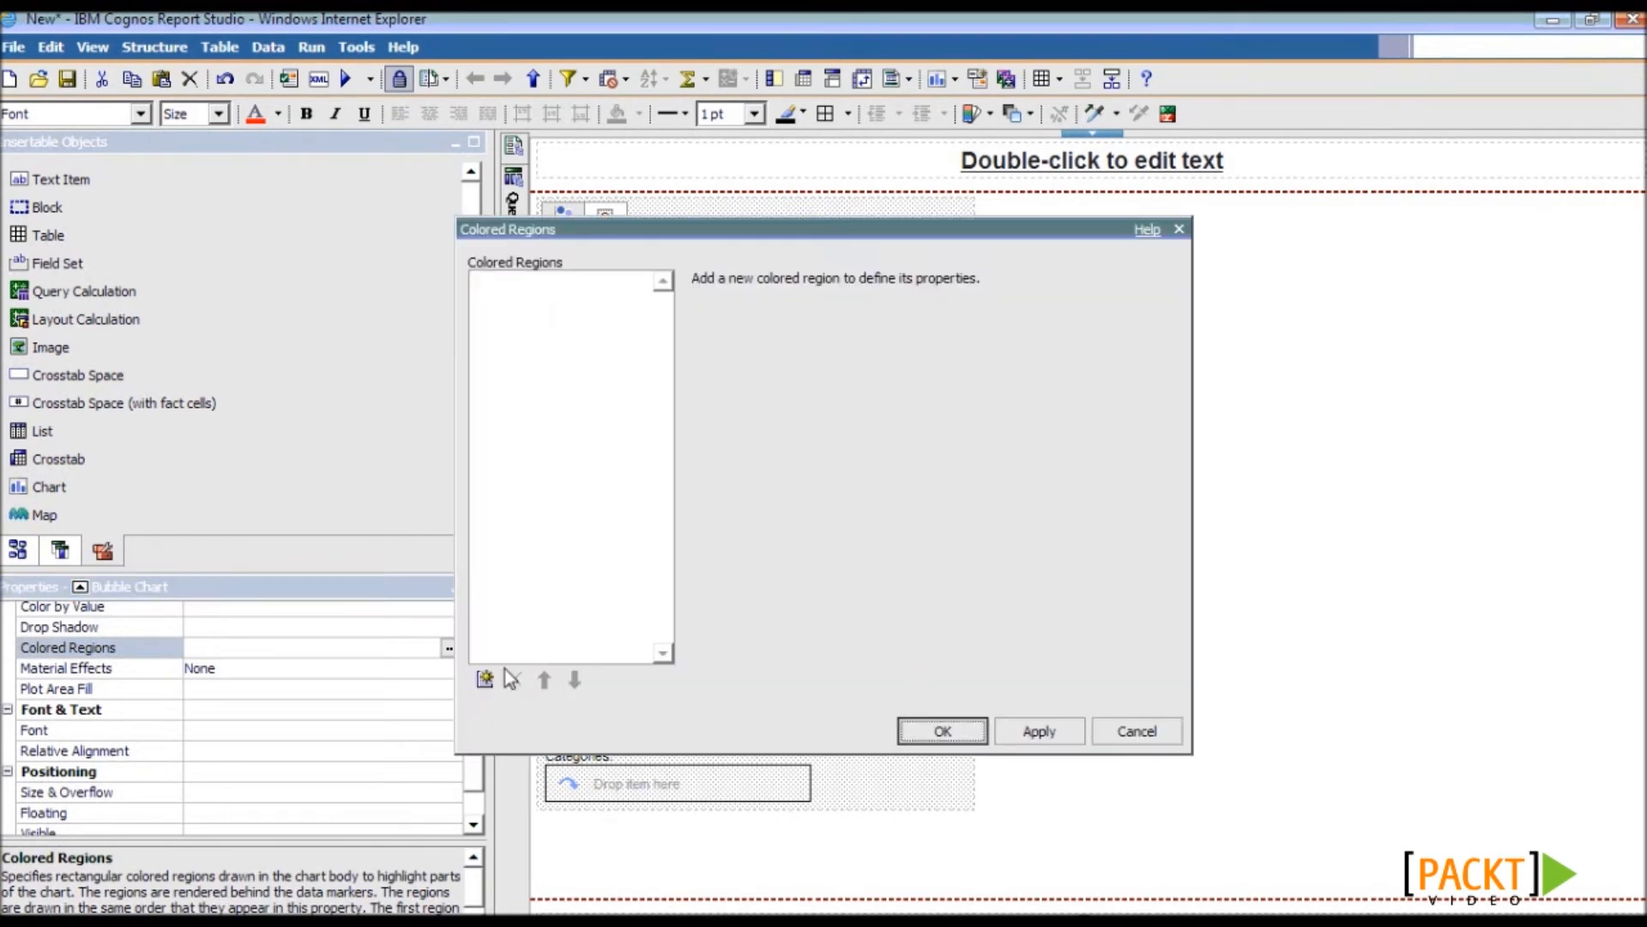
click(485, 679)
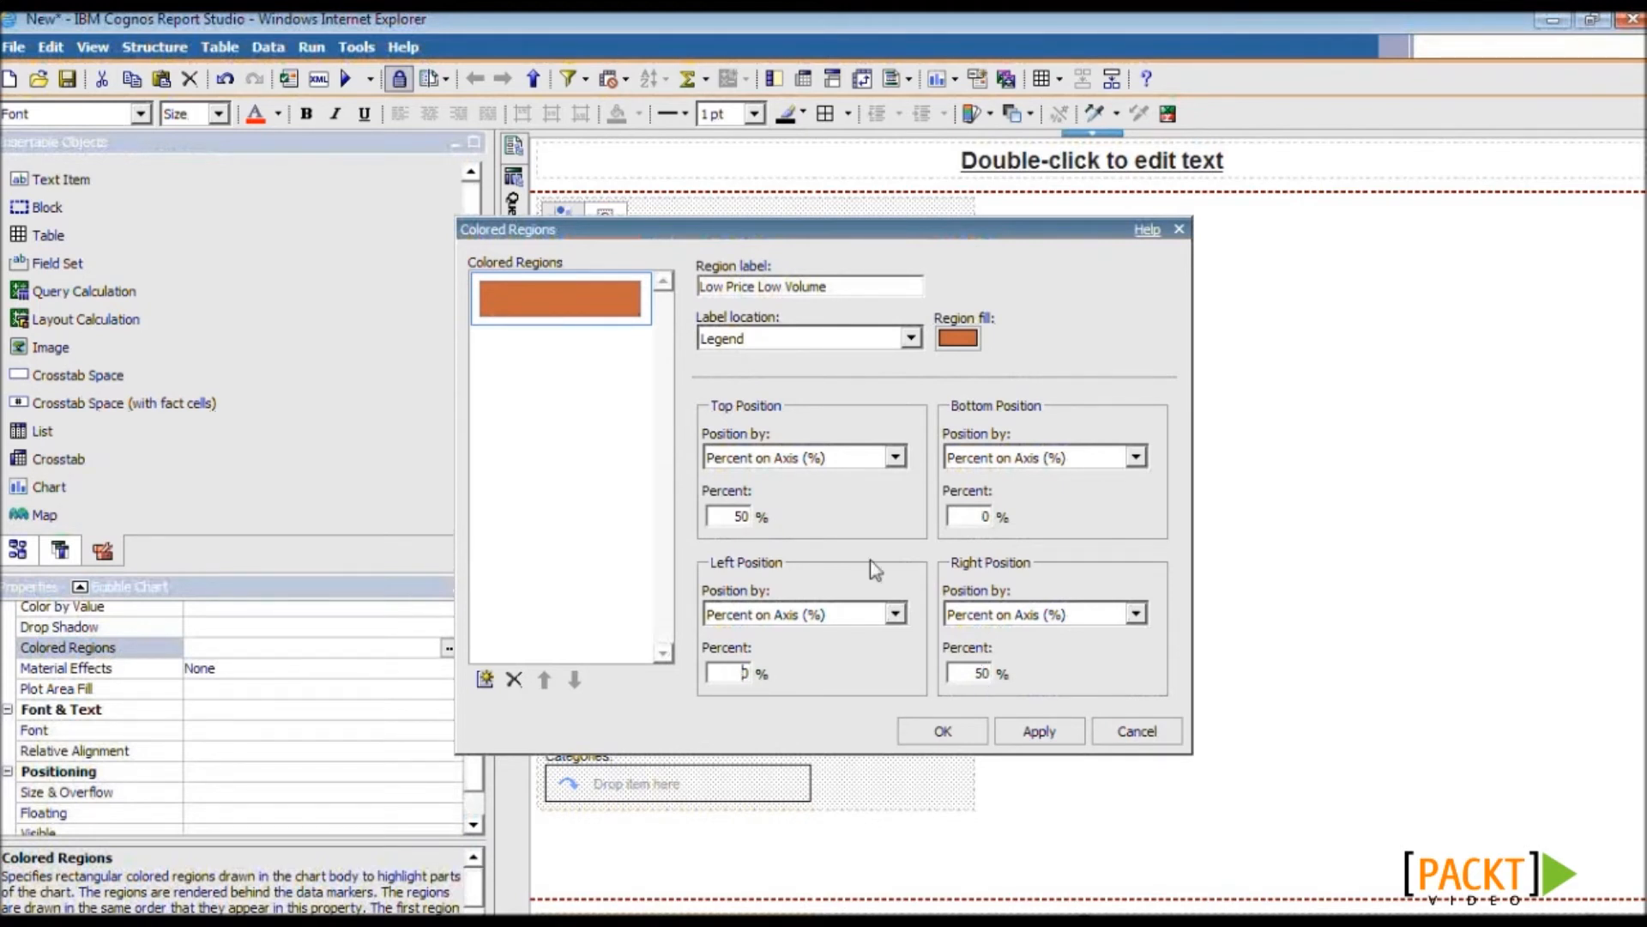
- Add a green High Price High Volume region at 50–100 percent and apply both regions
click(485, 680)
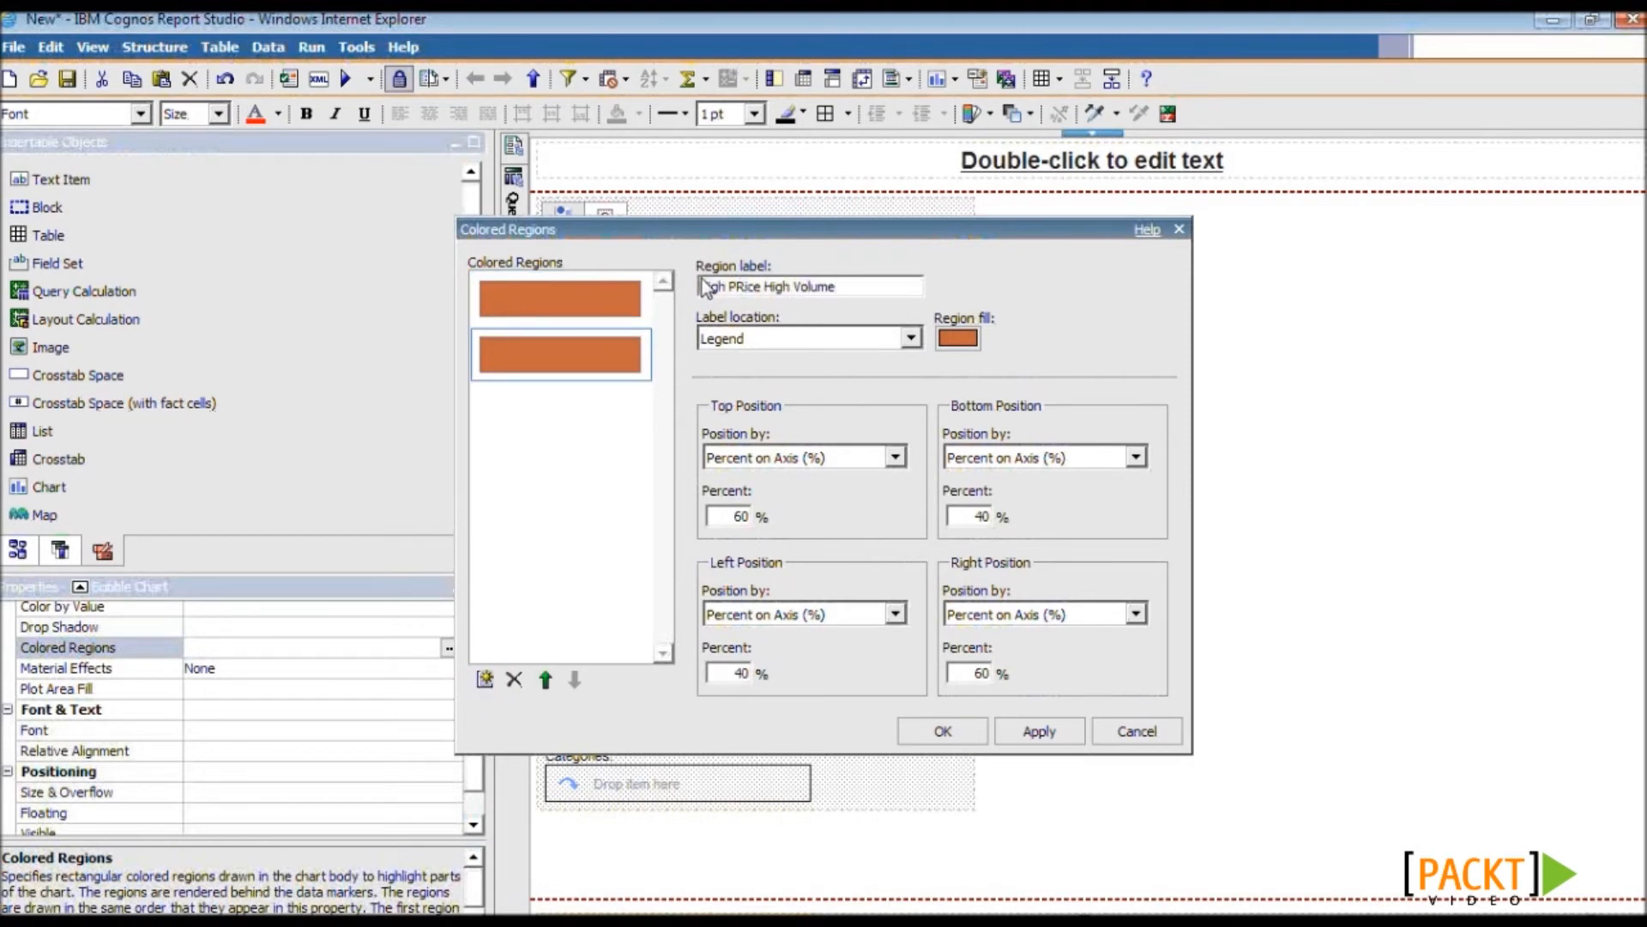
click(958, 338)
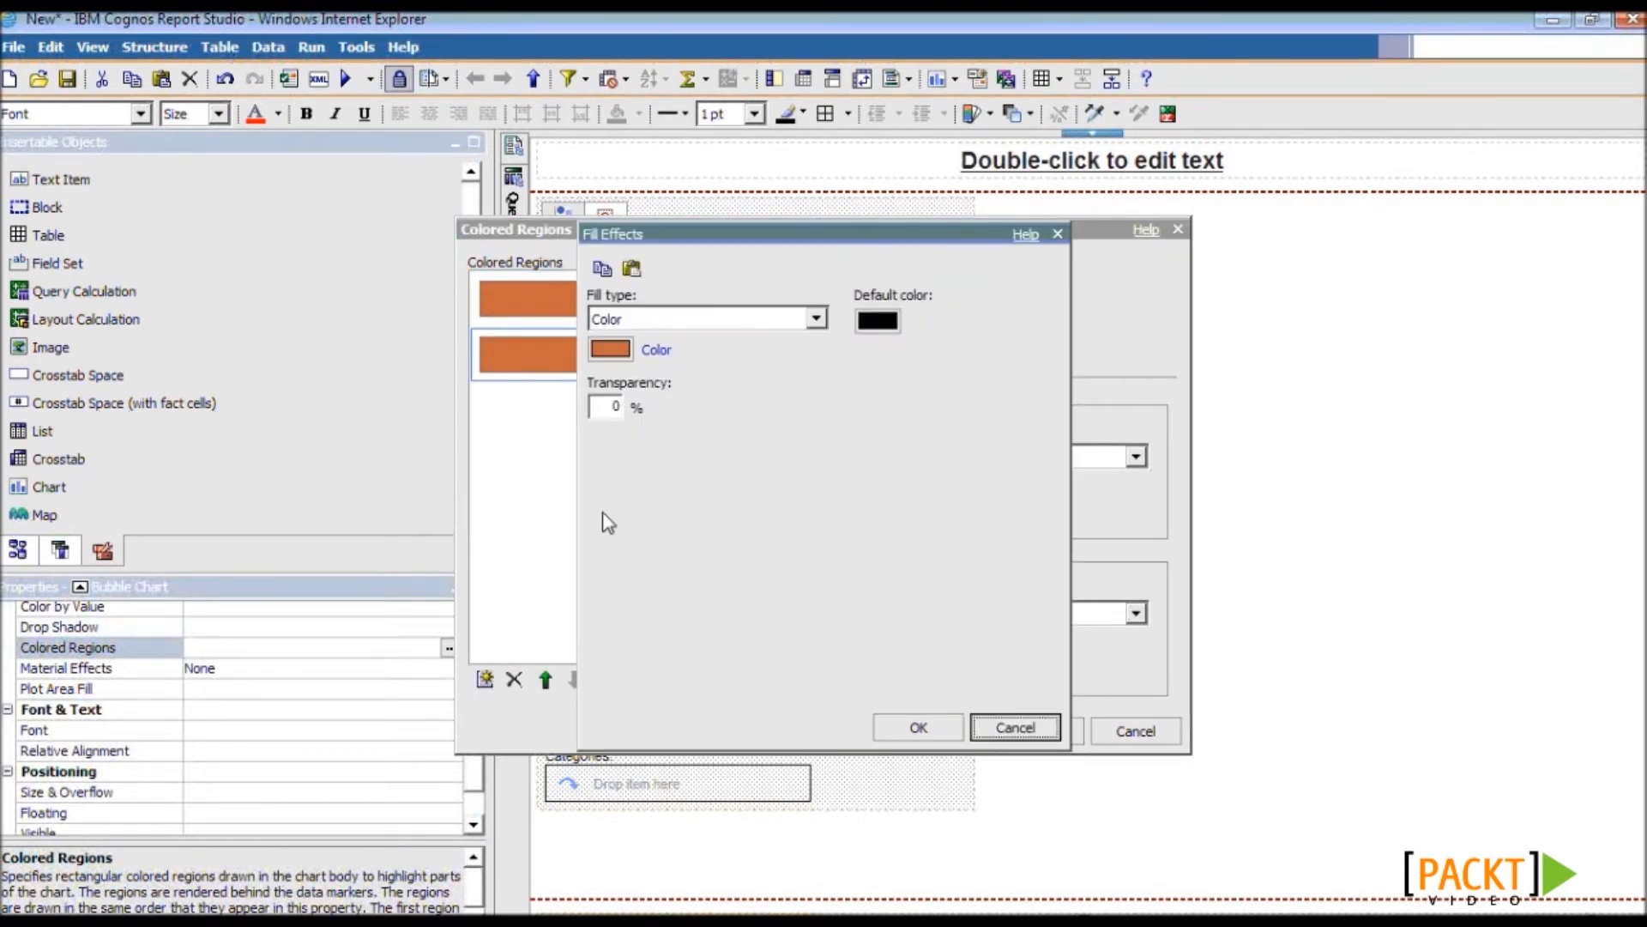
click(612, 349)
click(719, 309)
click(908, 475)
click(905, 686)
click(917, 727)
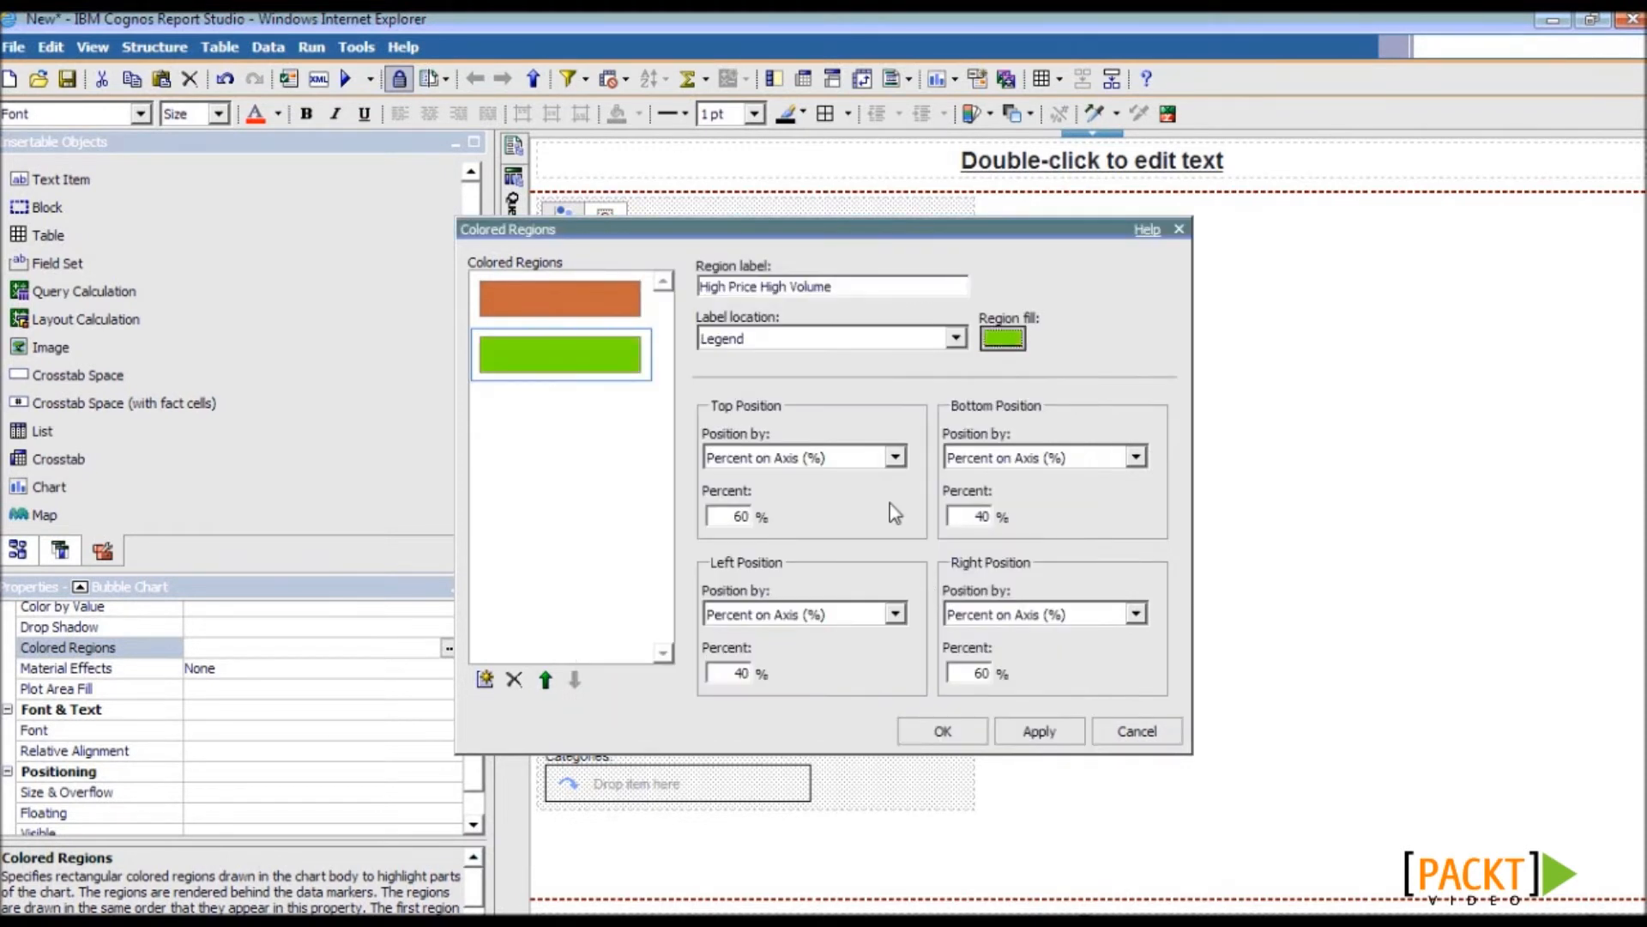
click(971, 519)
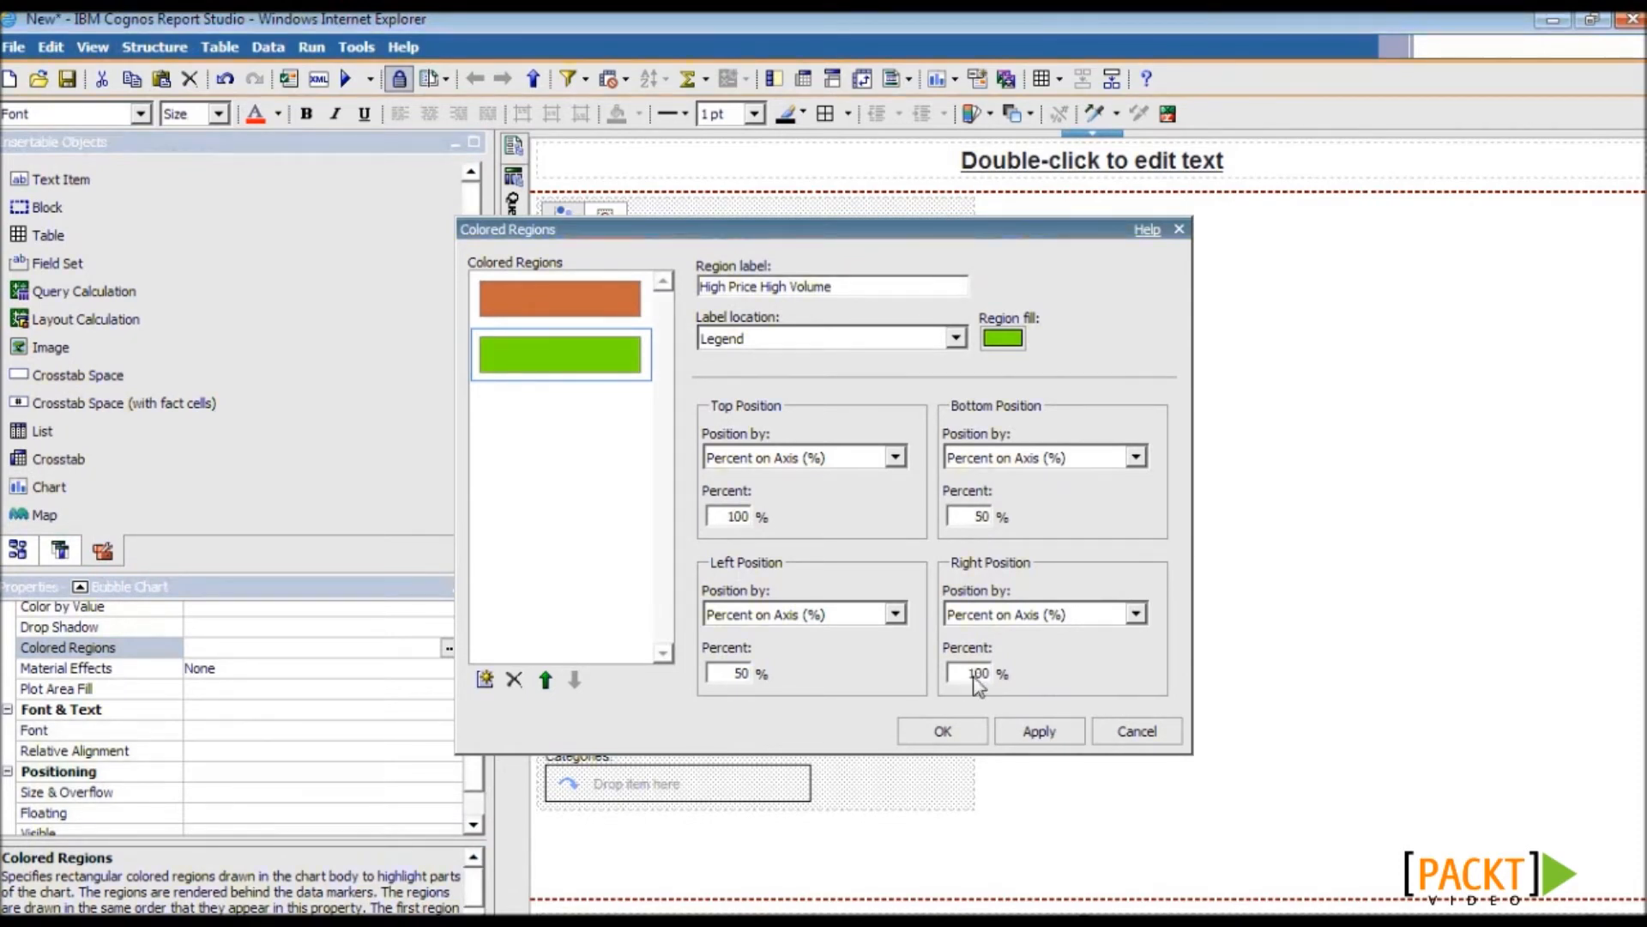
click(945, 729)
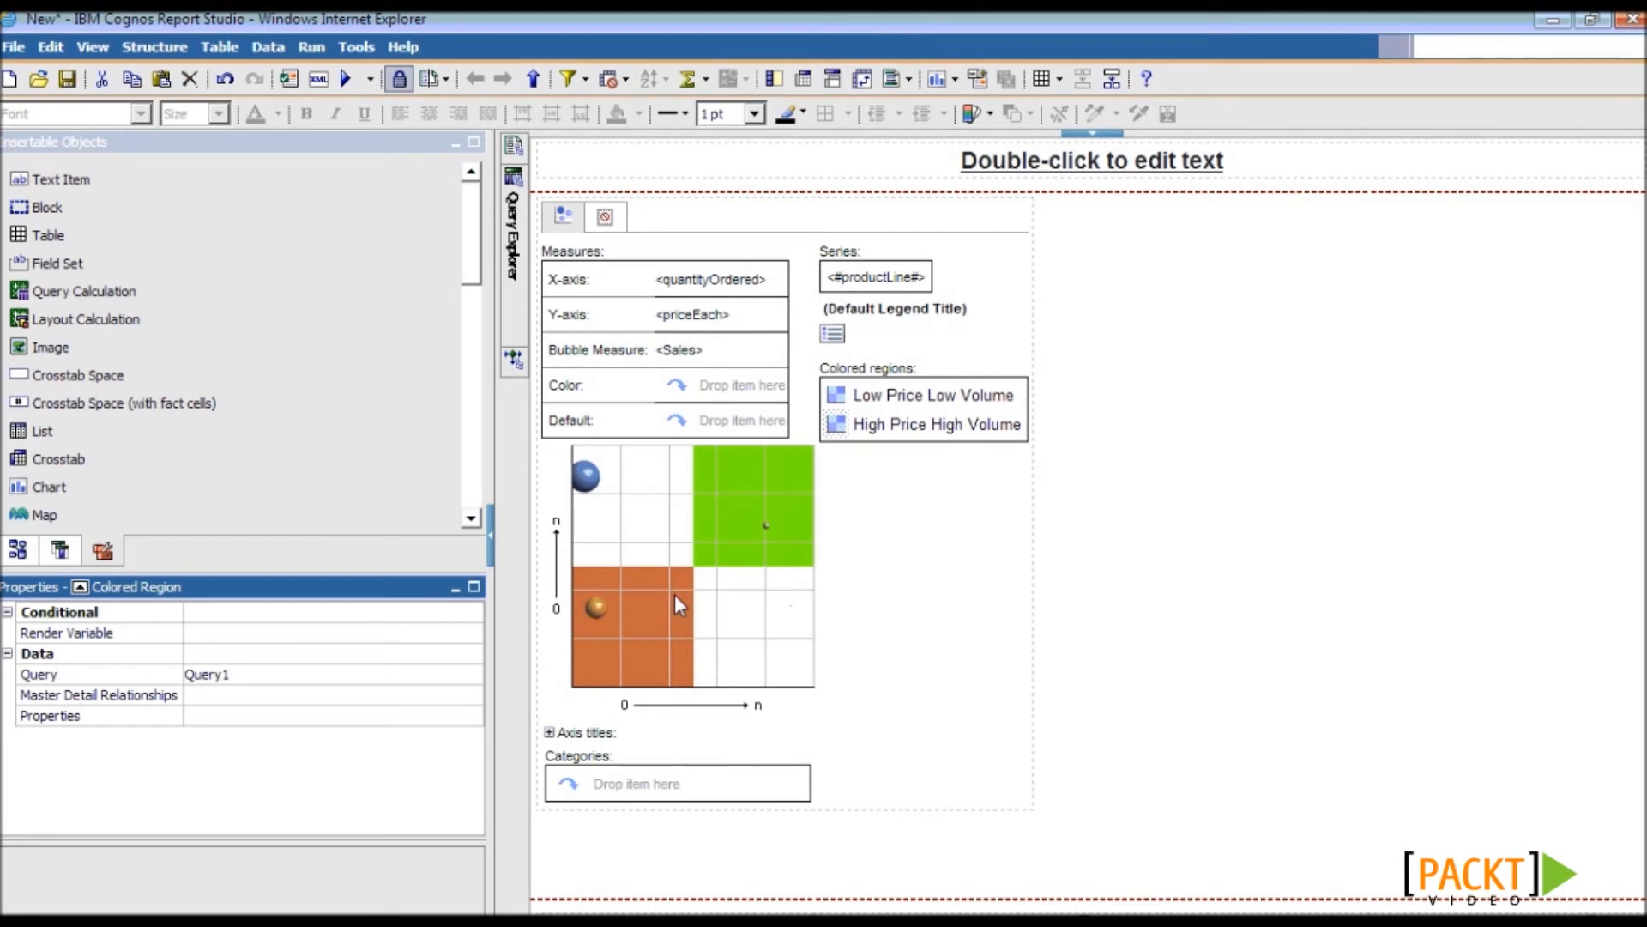
- Save the report as 5.5
click(68, 79)
click(818, 634)
text(5.)
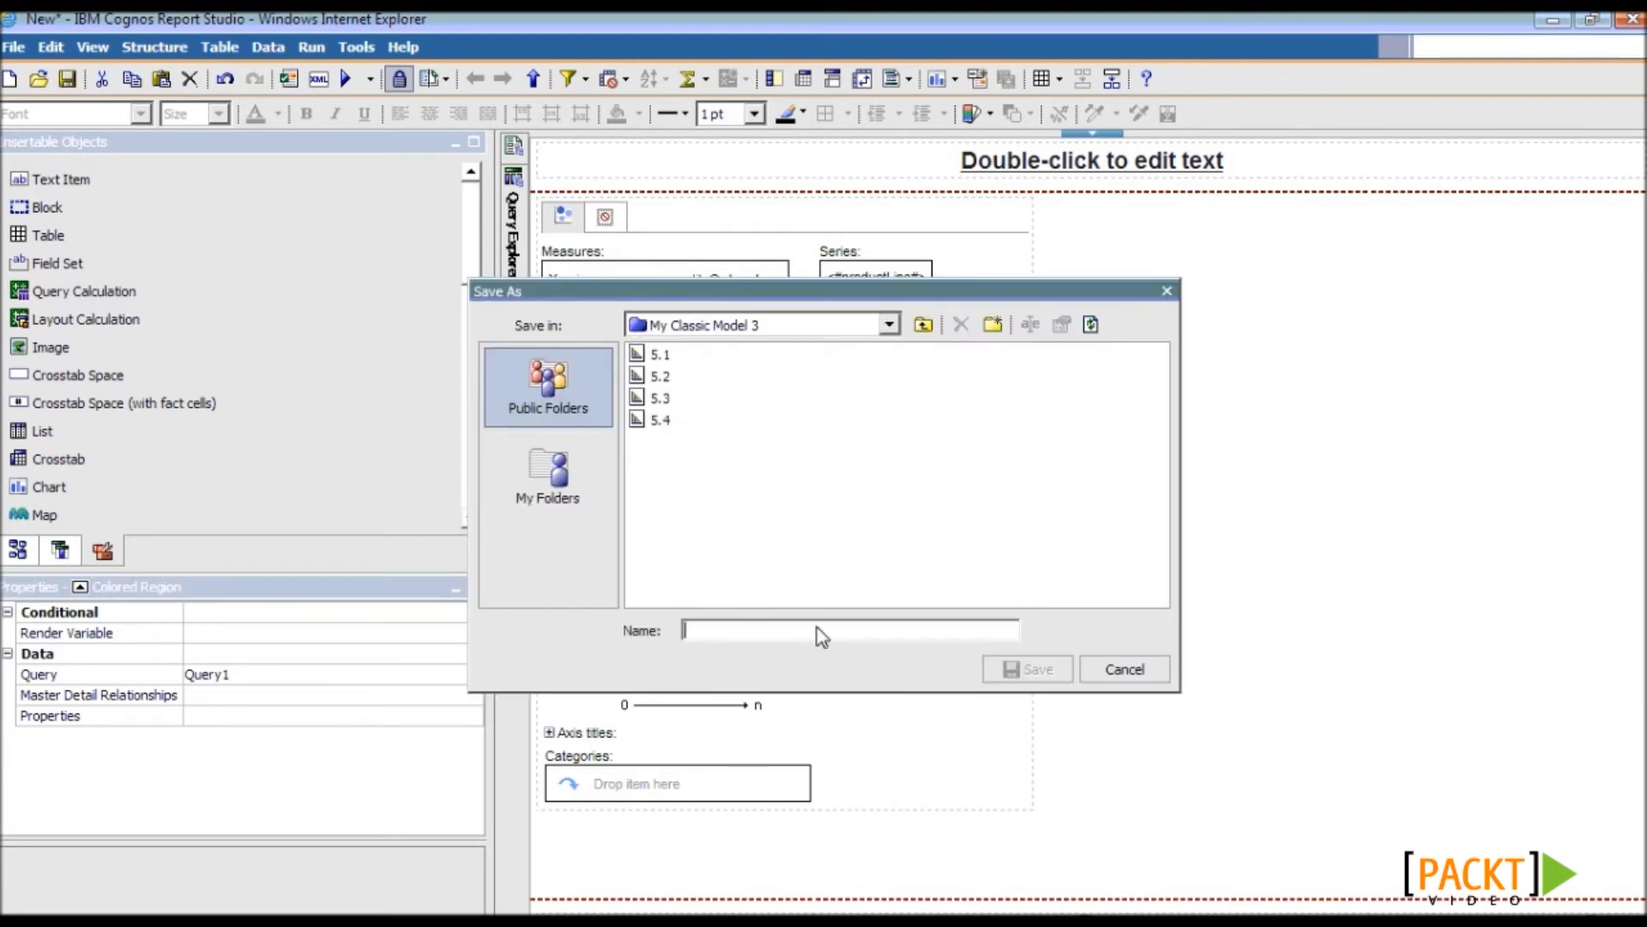
text(5)
click(1012, 671)
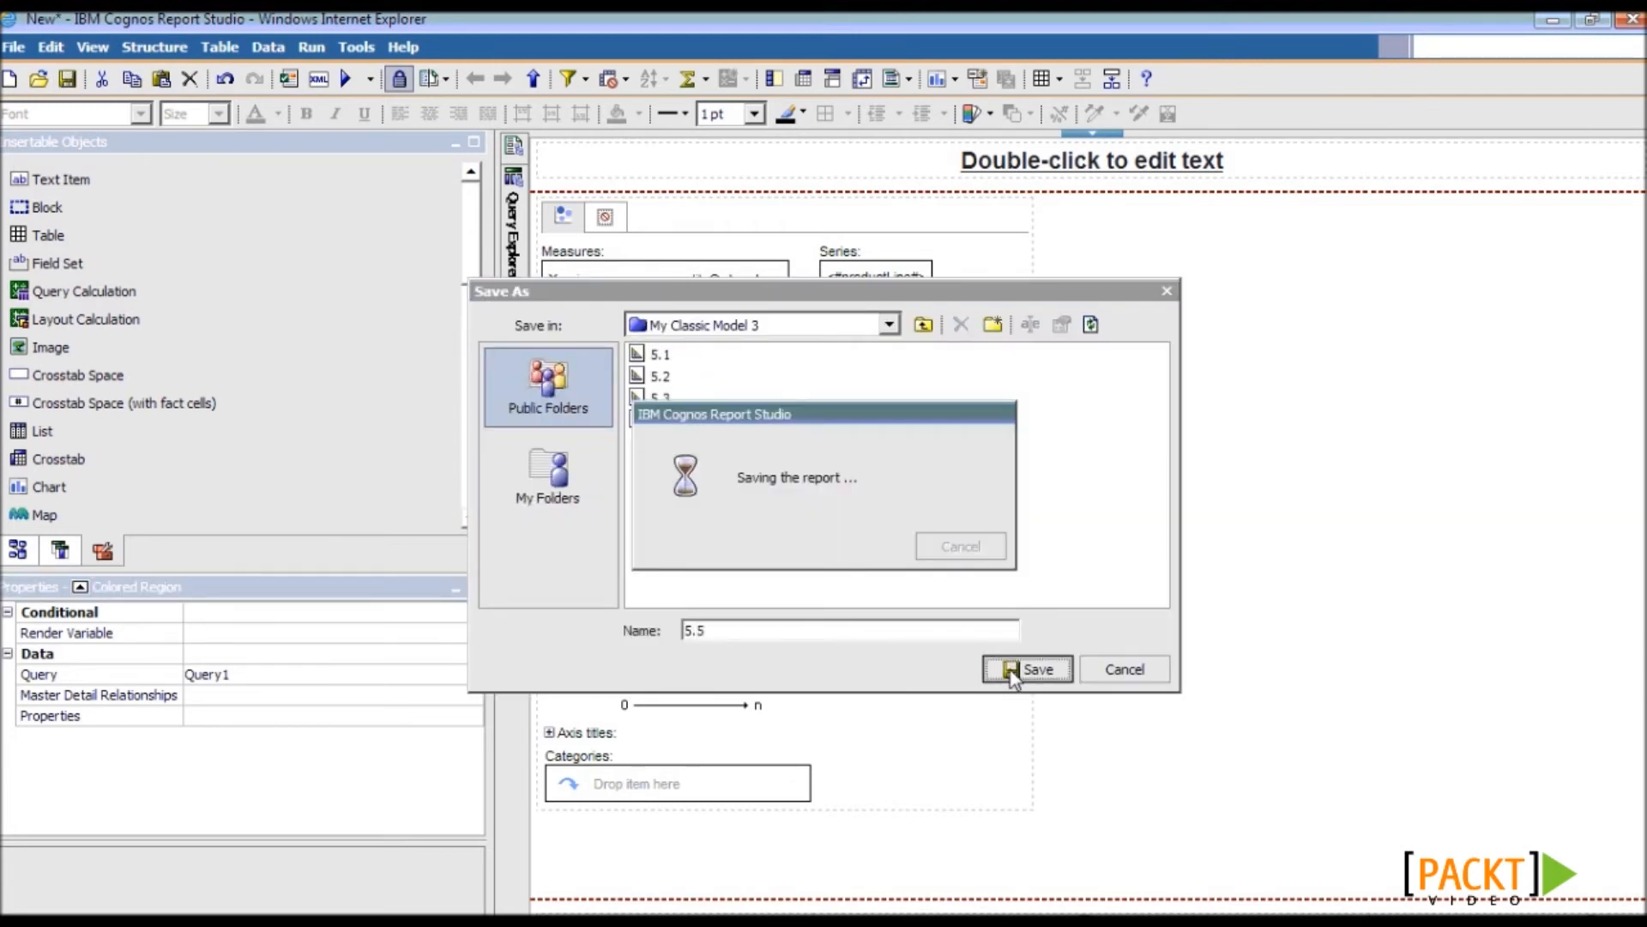
- Validate the report and run it in Cognos Viewer
click(288, 78)
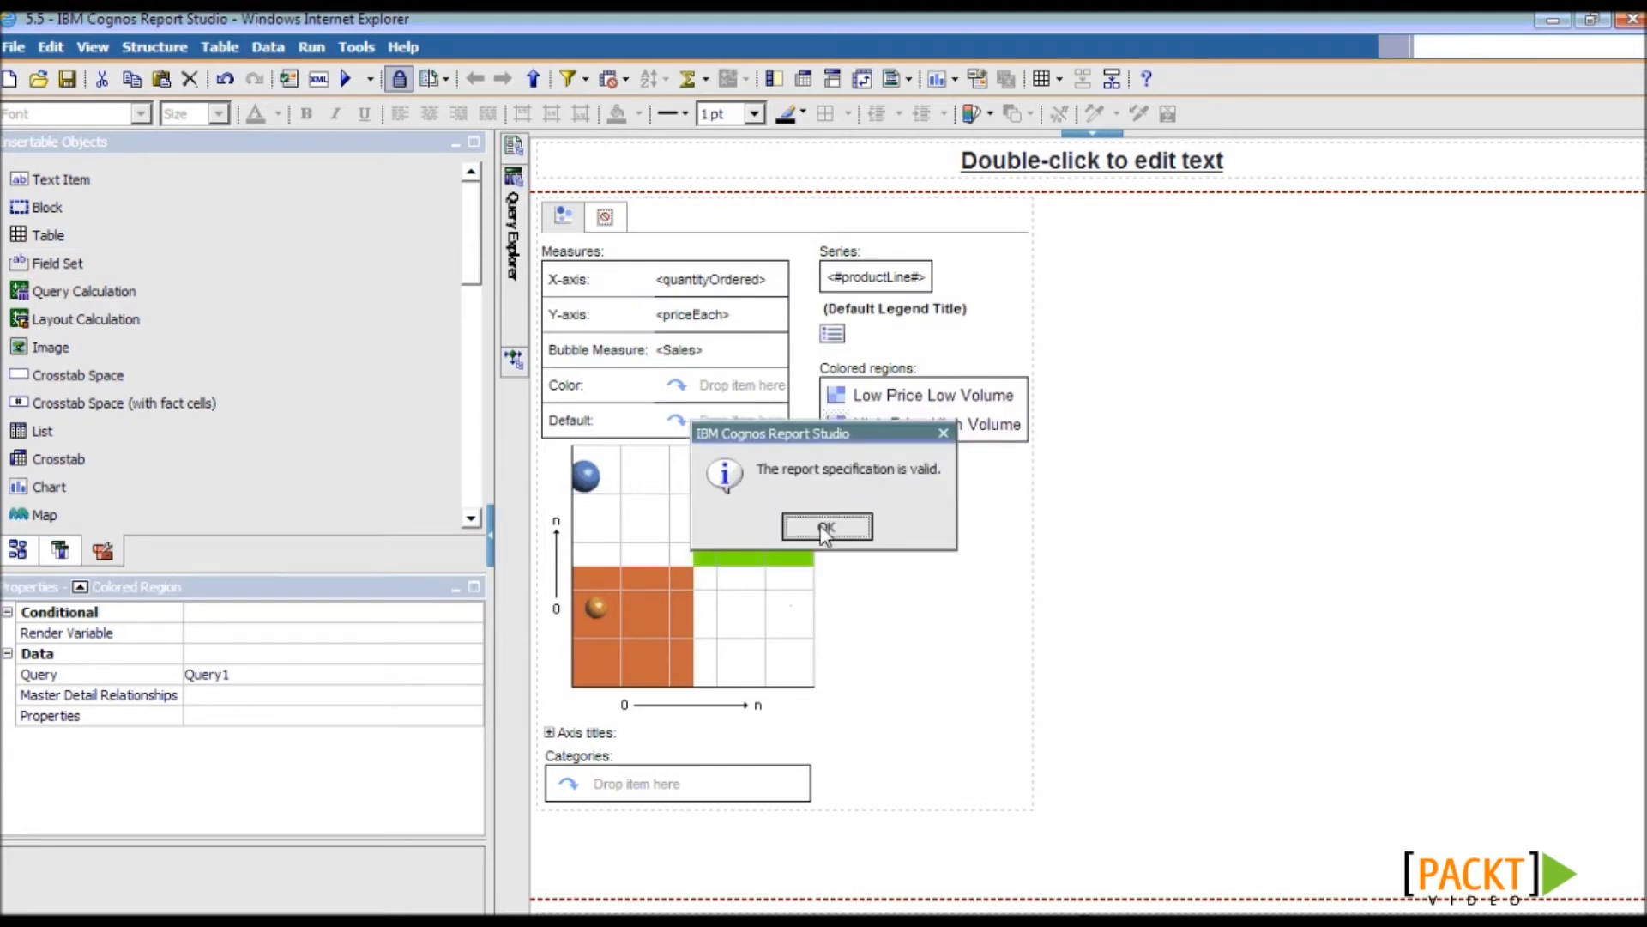
click(824, 527)
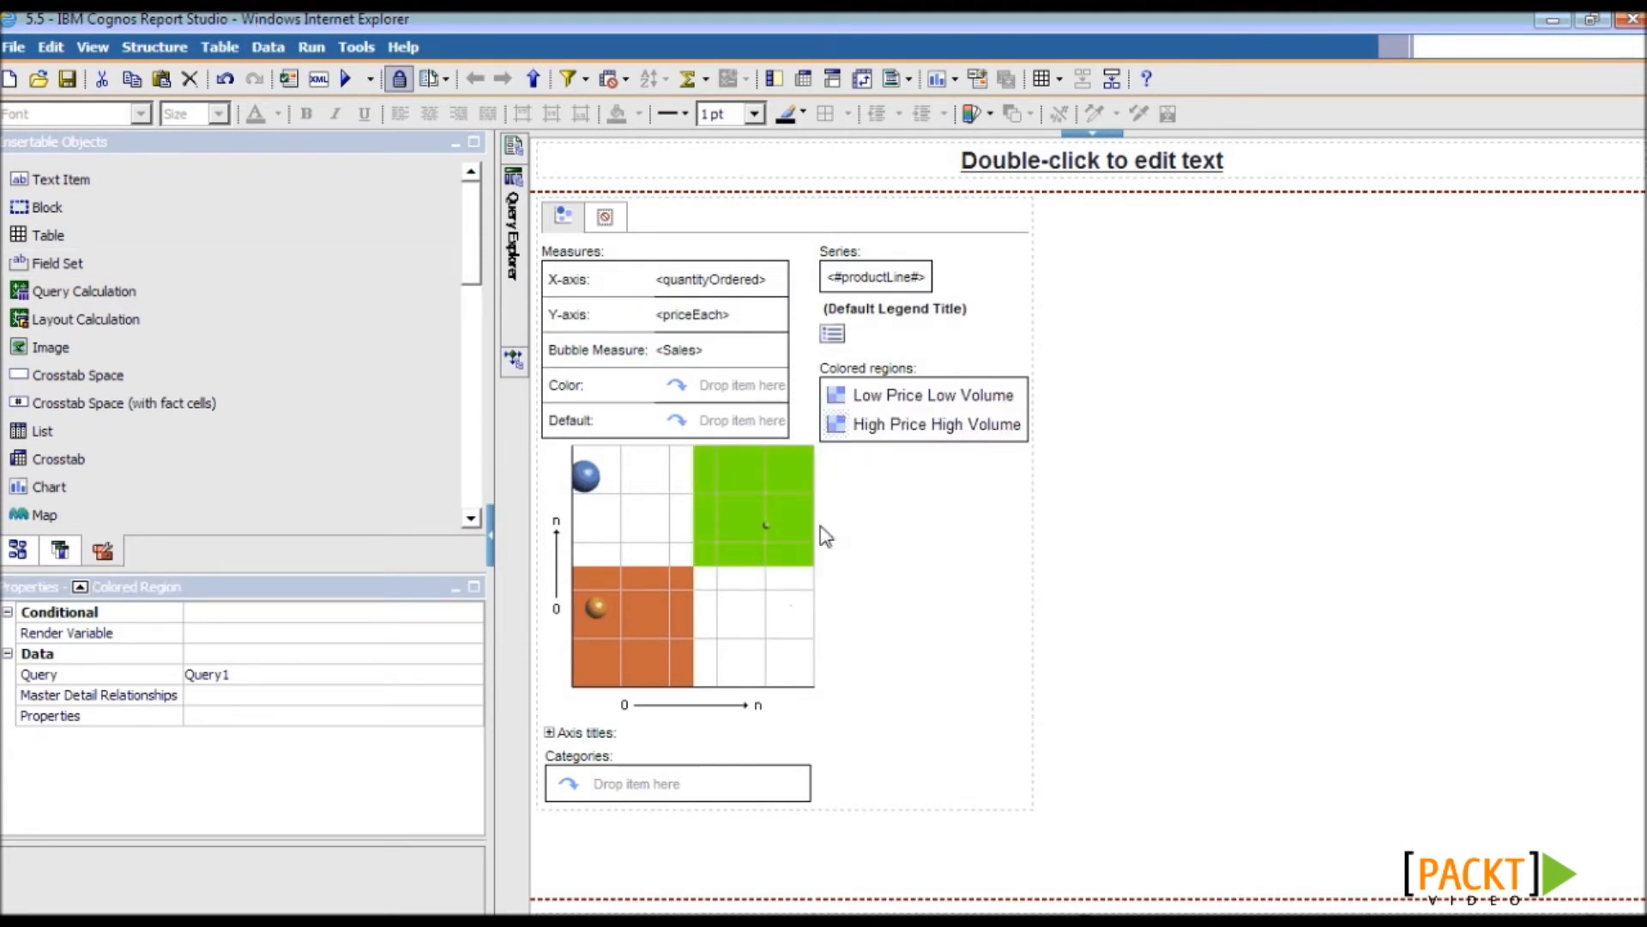
click(343, 79)
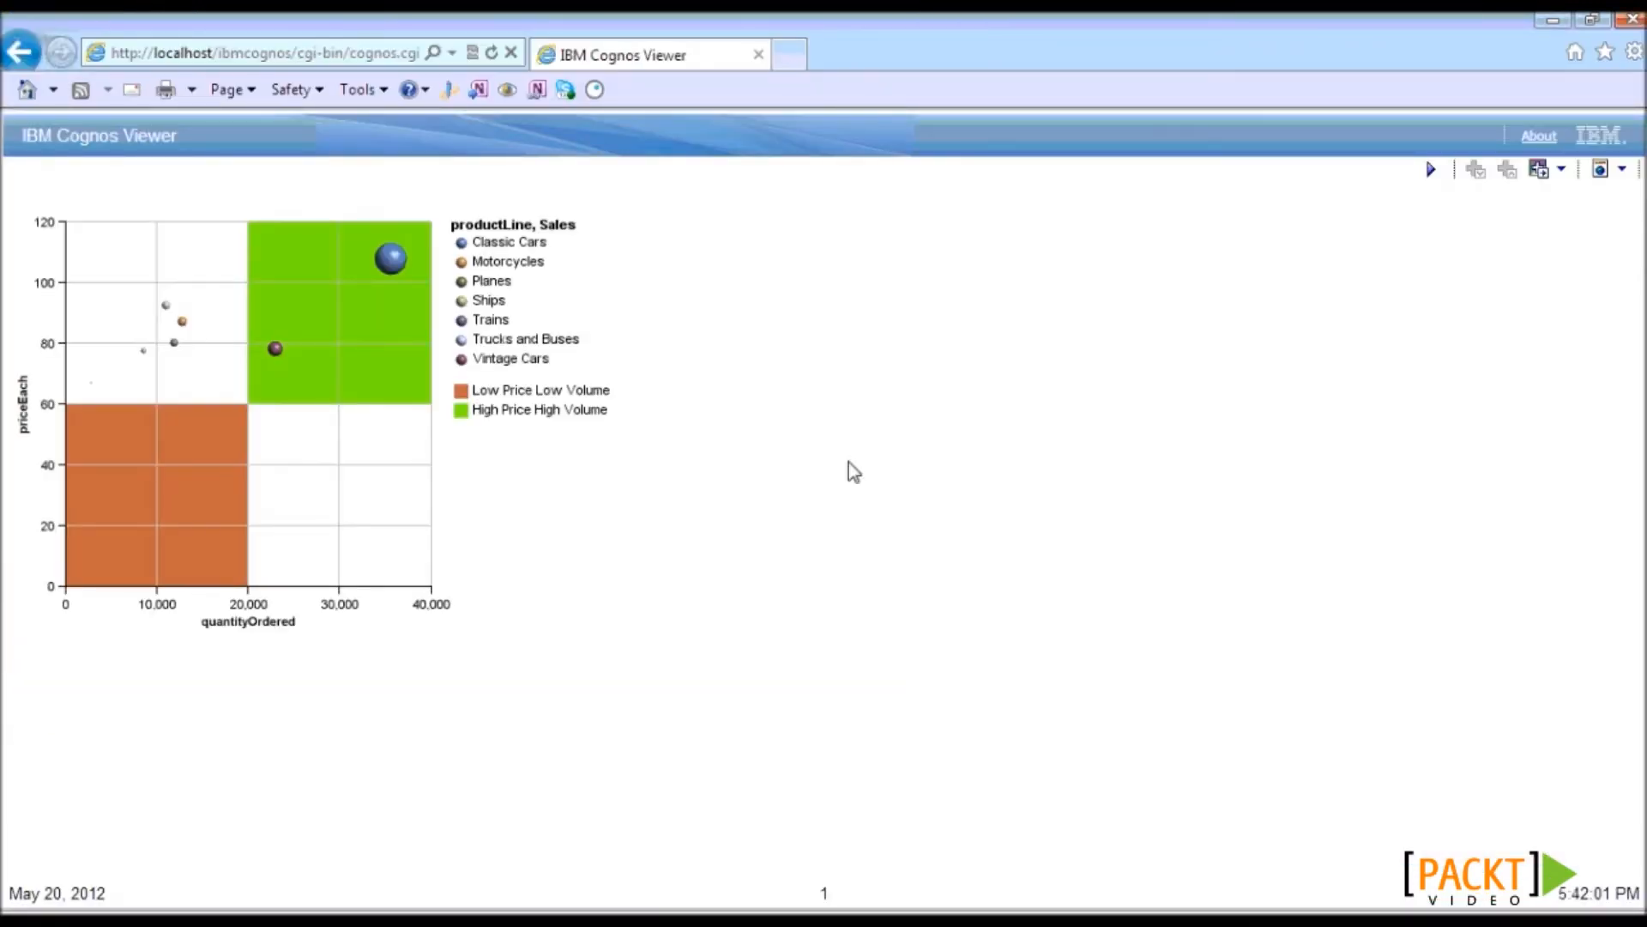
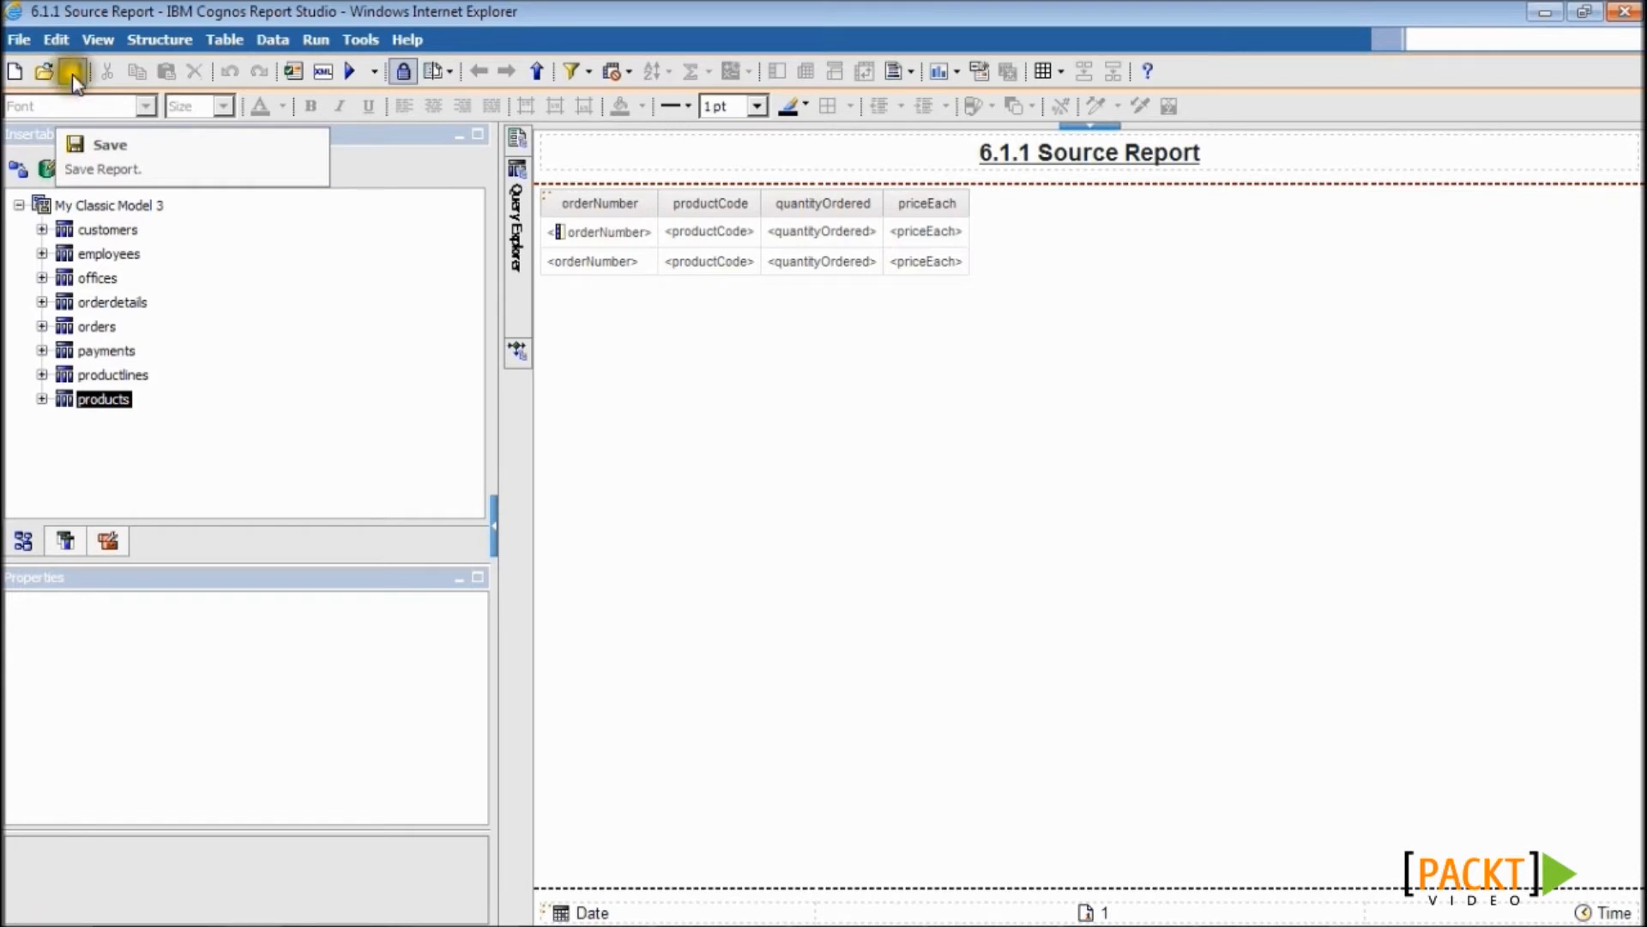
- Save the source report and open the 6.1.2 Target Report
click(75, 72)
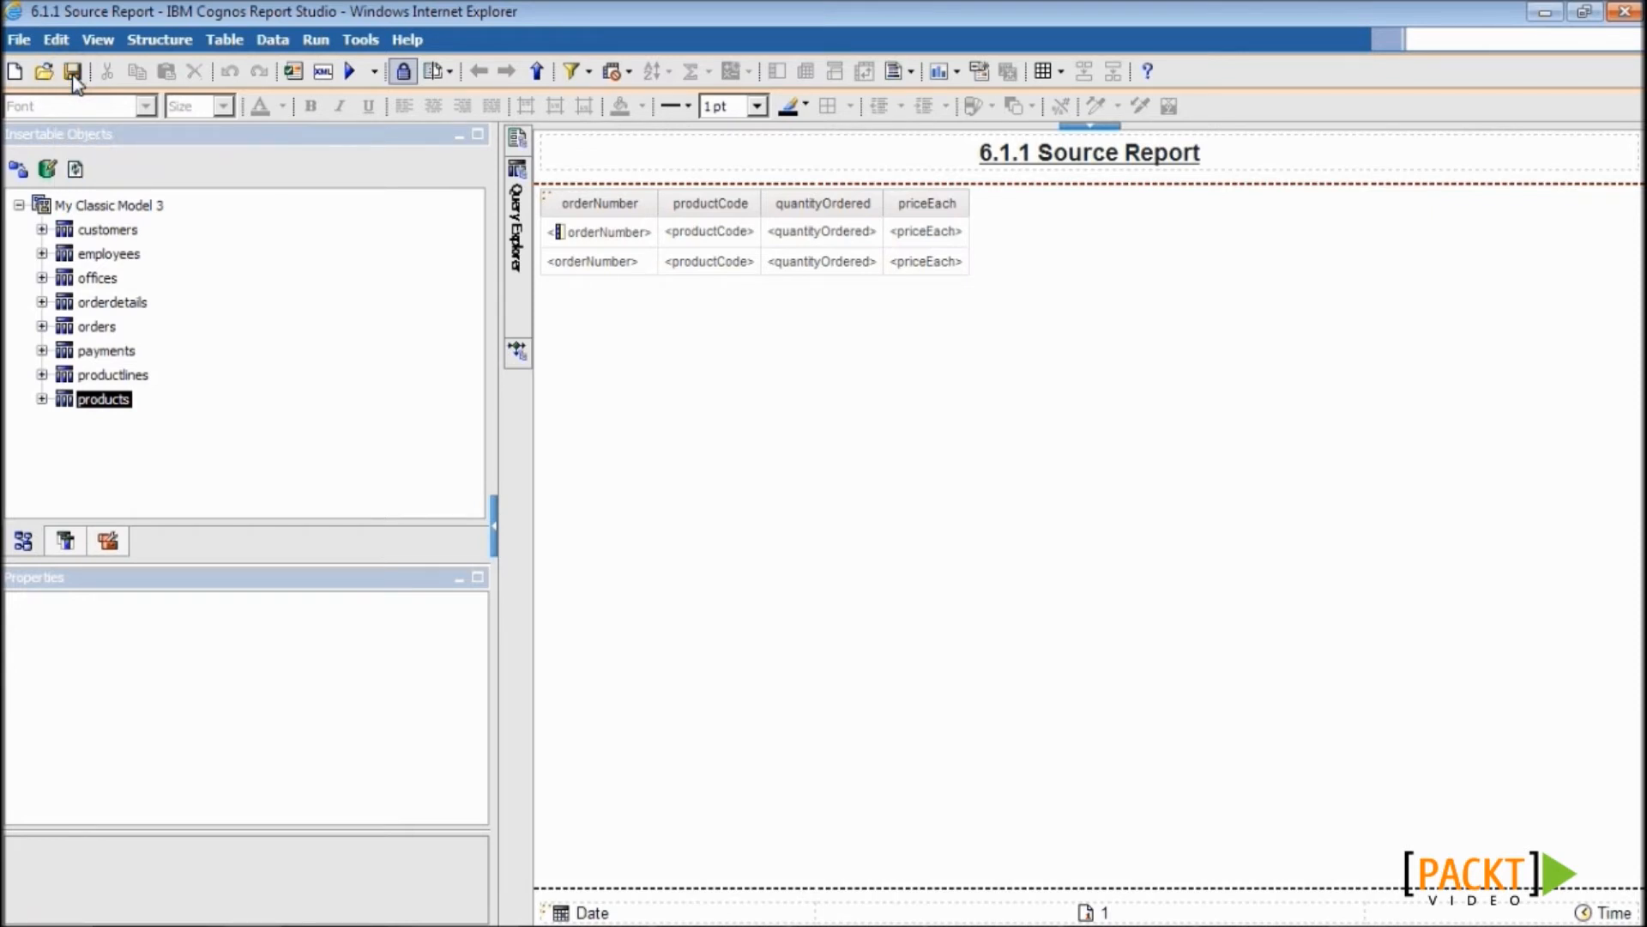
click(50, 75)
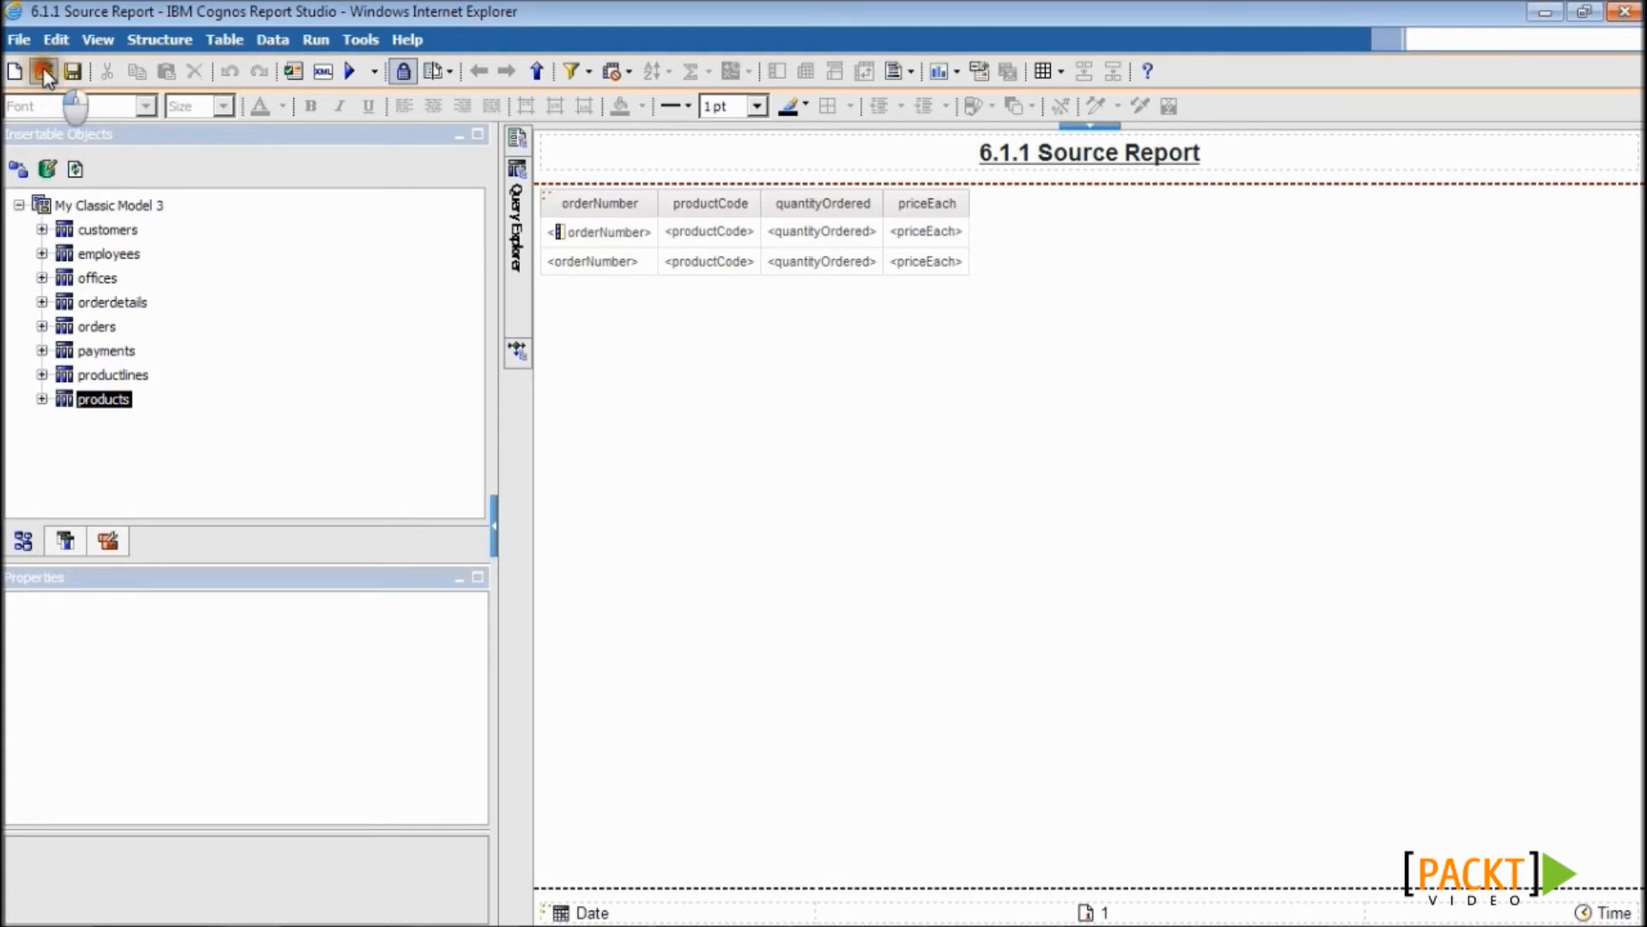
double_click(678, 369)
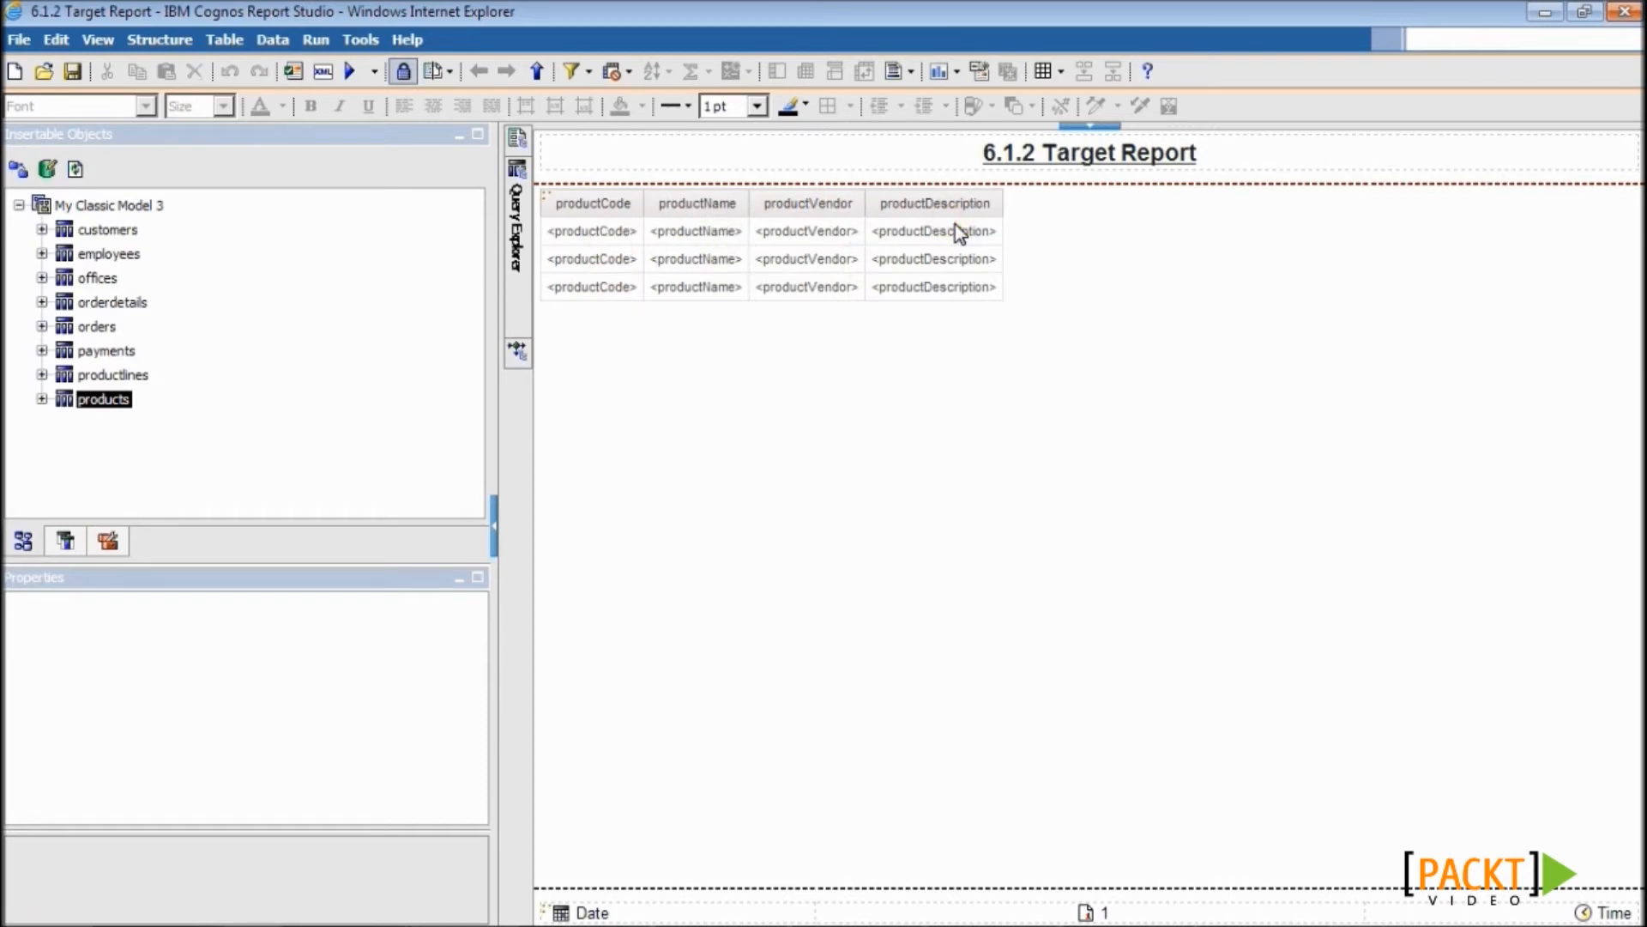
- Confirm Query1's detail filter reads [productCode] = ?pCode?, then save the target report
click(530, 280)
double_click(632, 190)
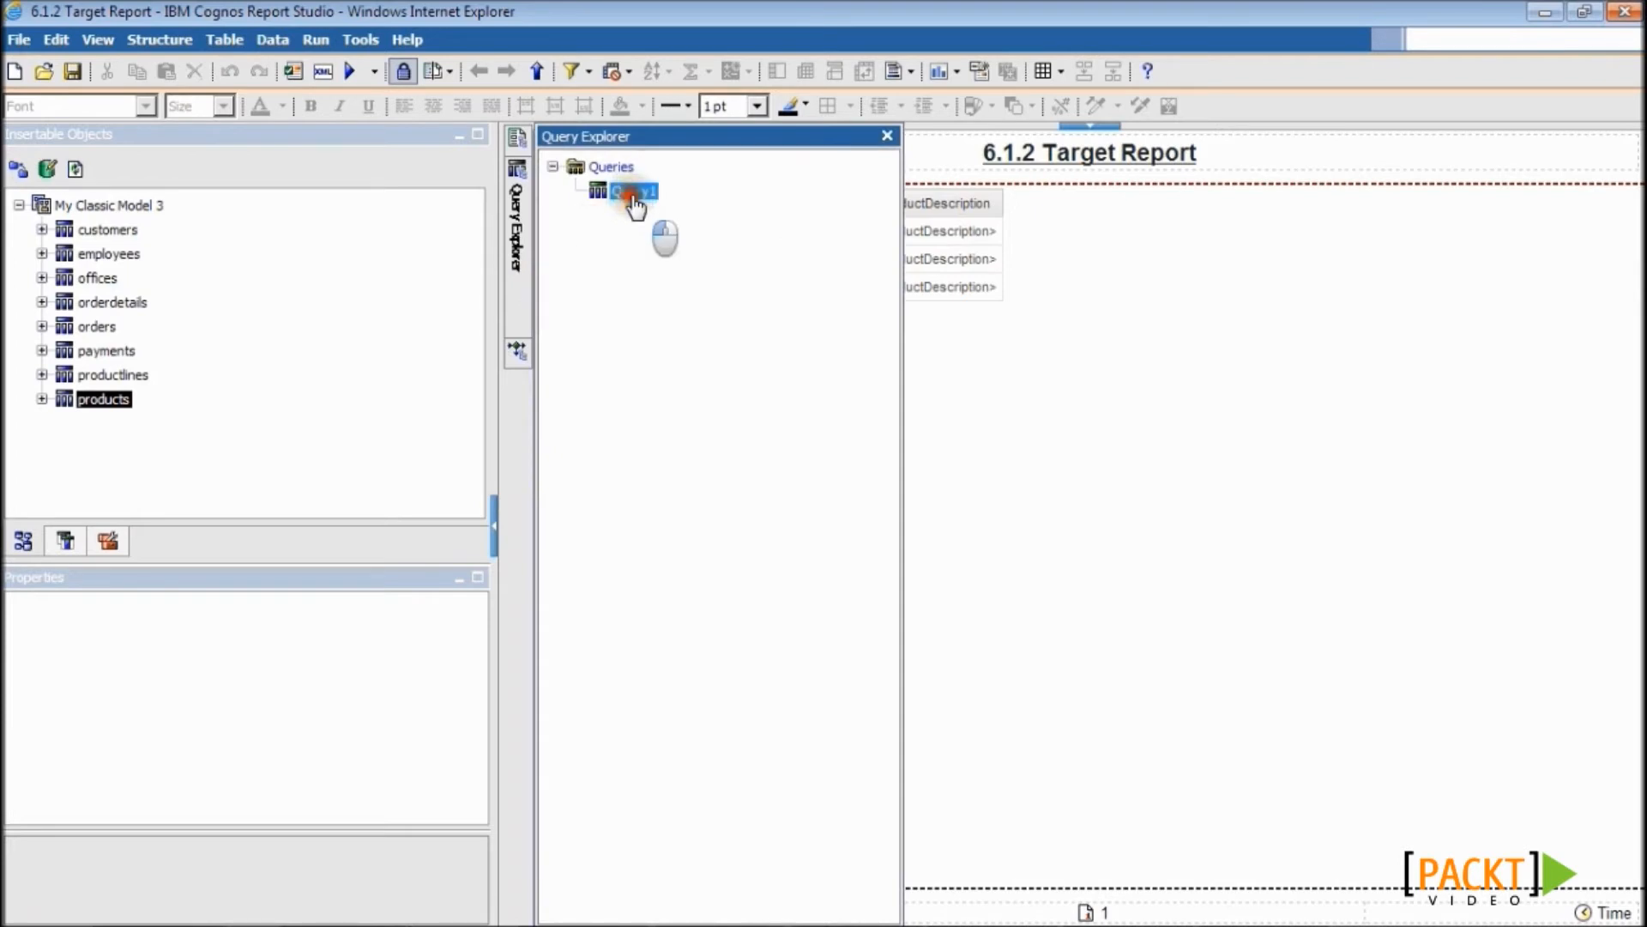
click(1146, 197)
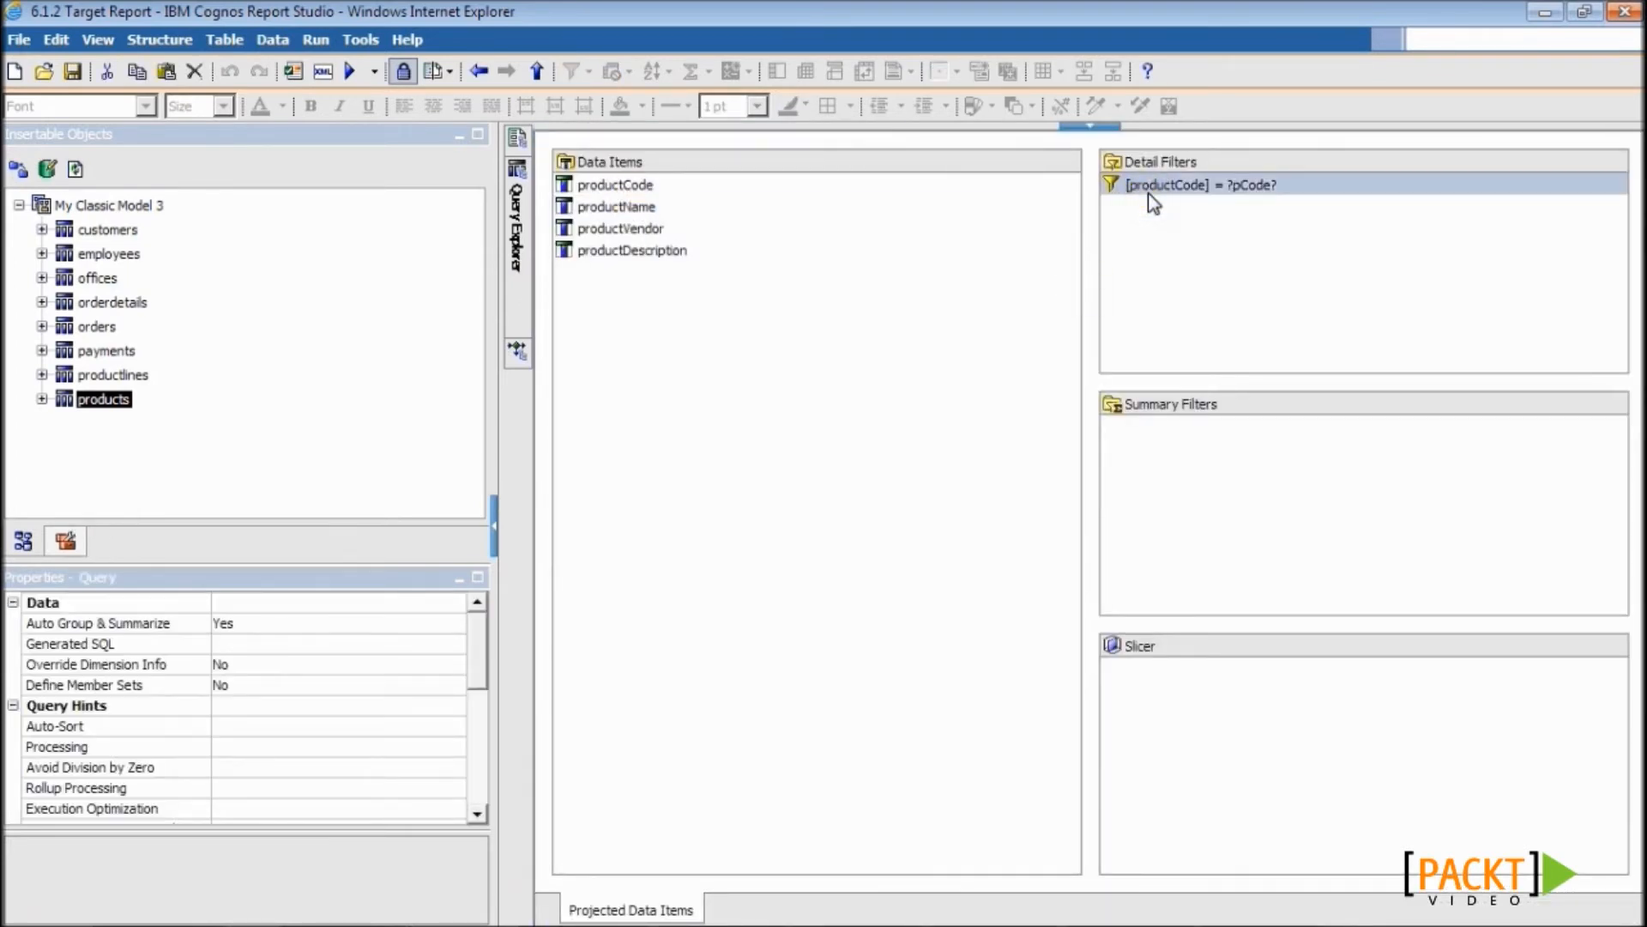
click(1150, 187)
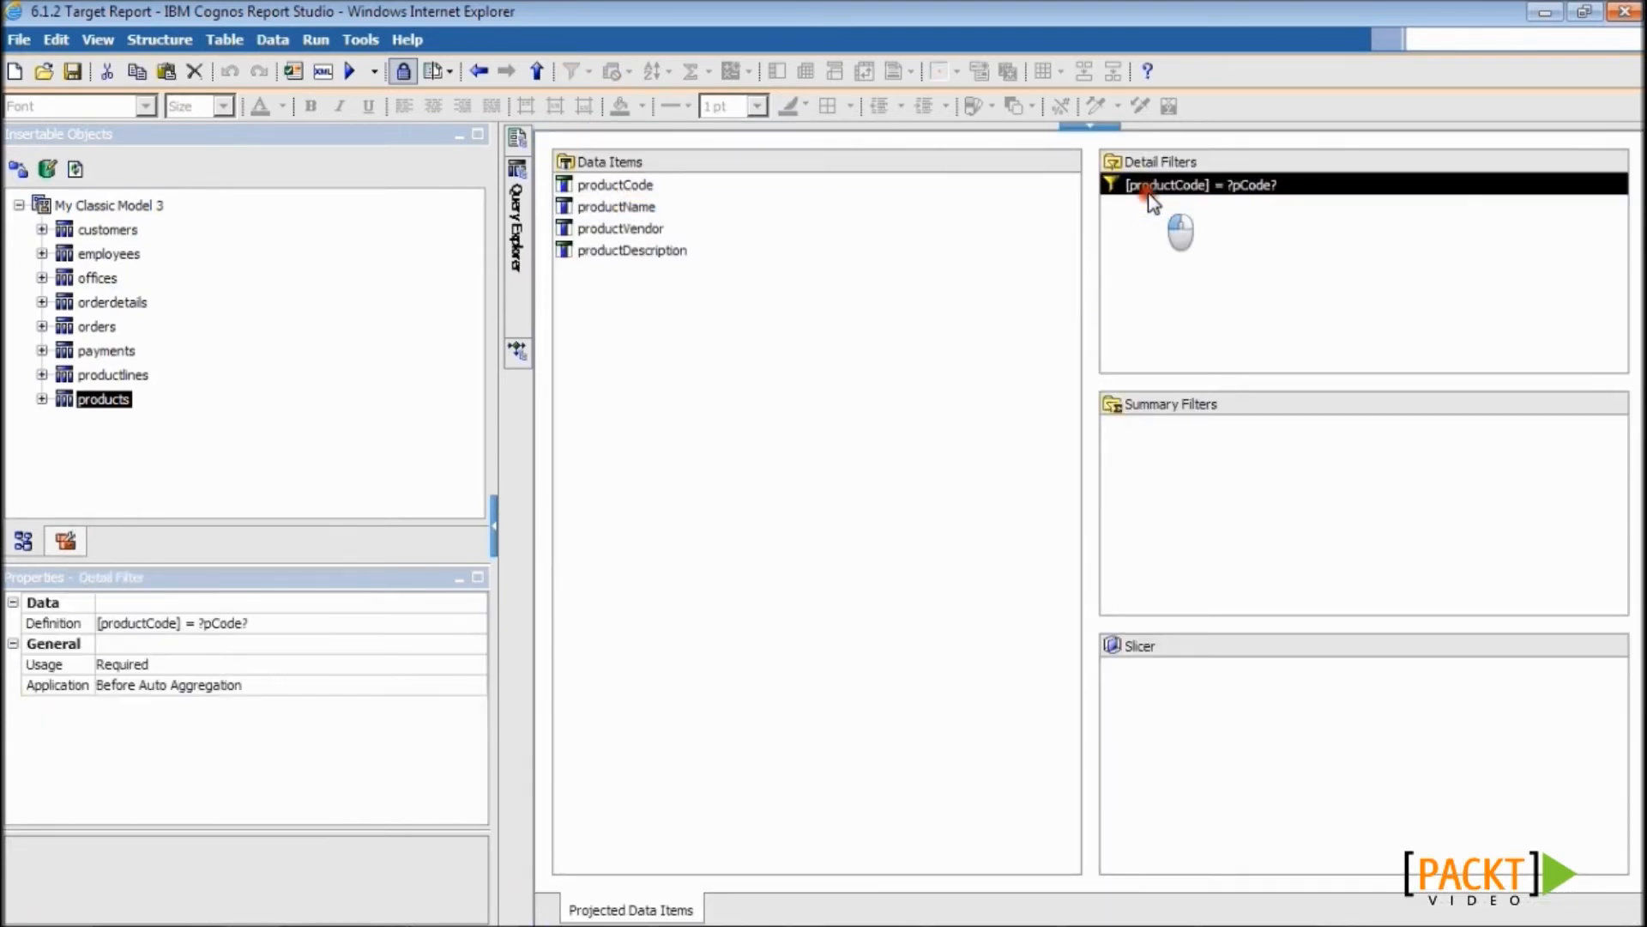
double_click(1227, 185)
double_click(867, 287)
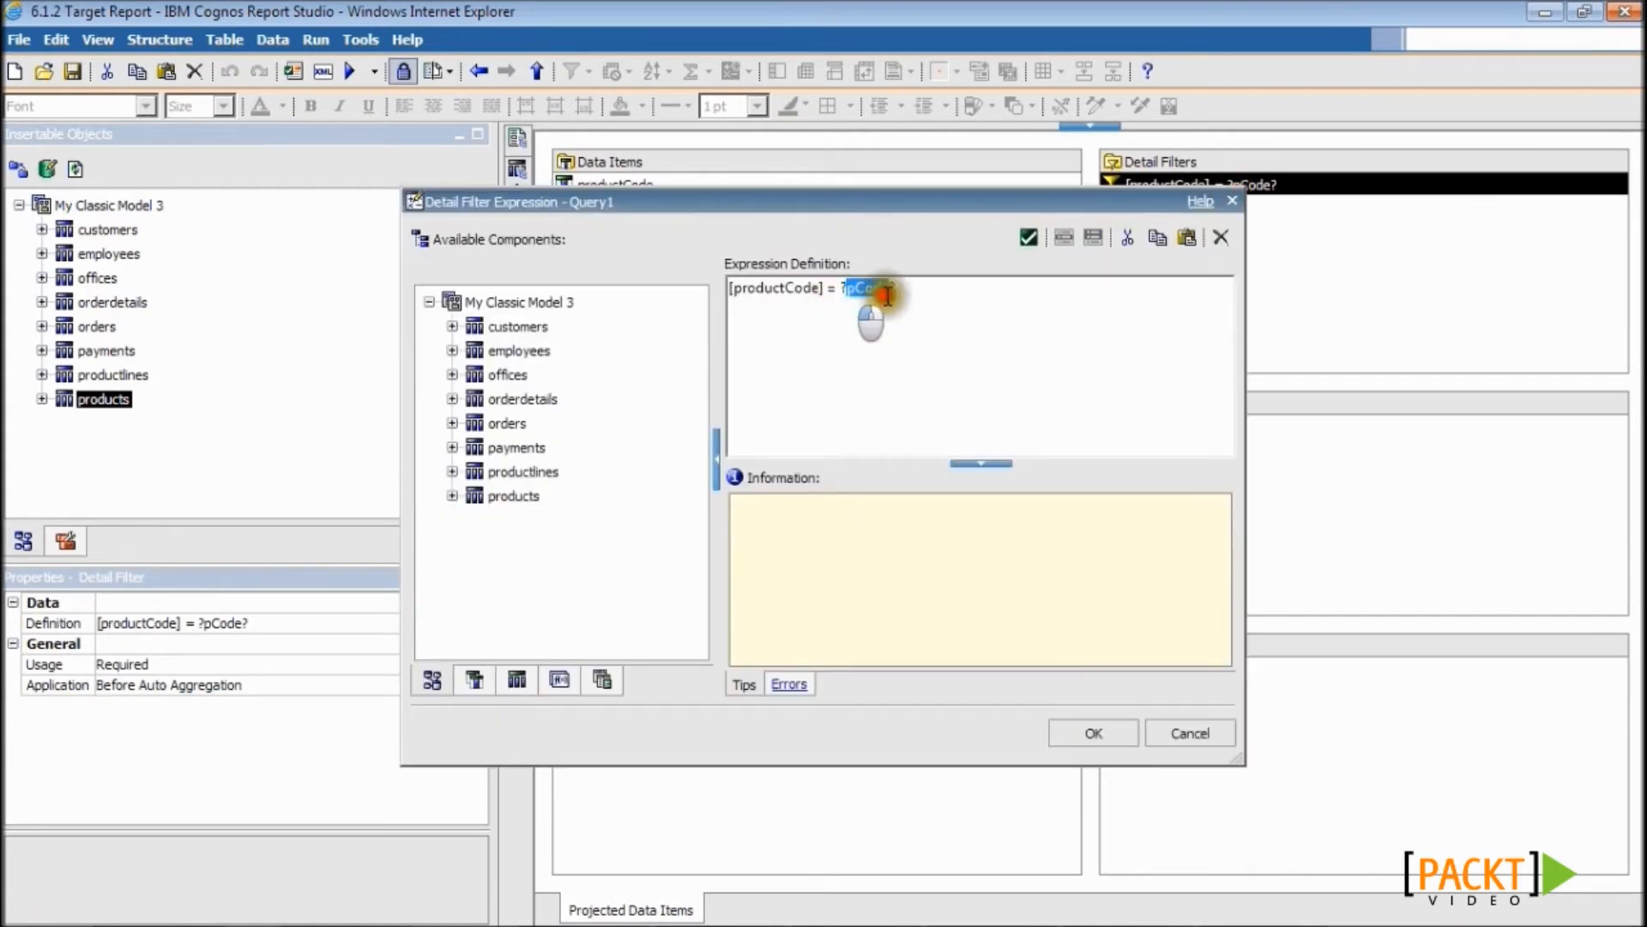
click(1074, 739)
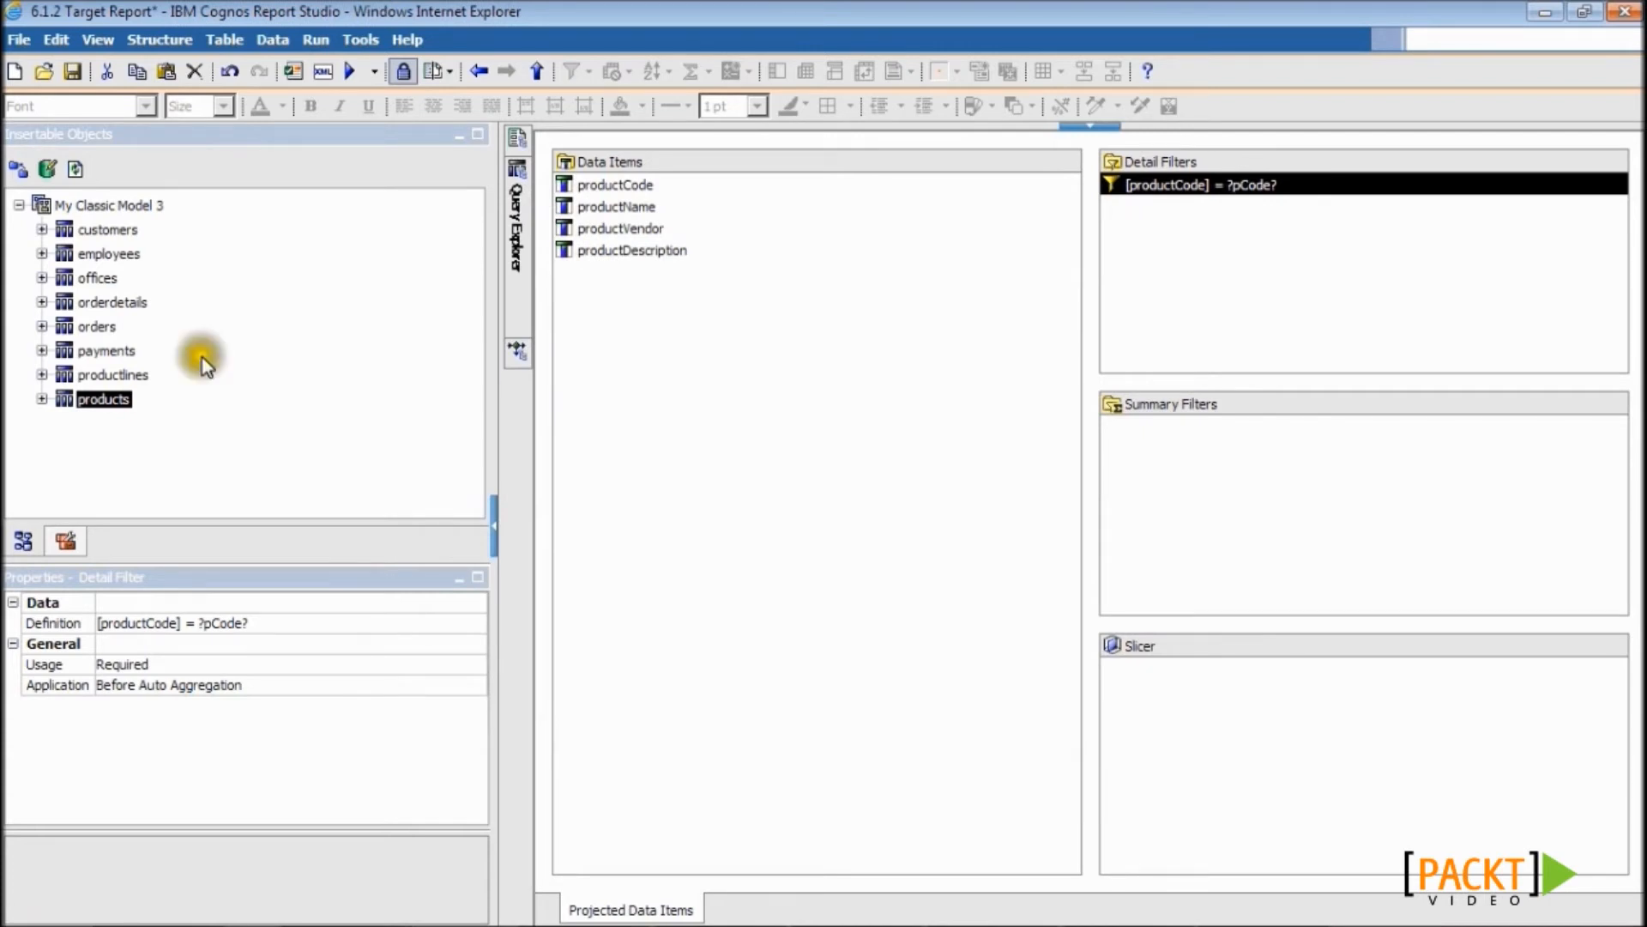
click(74, 79)
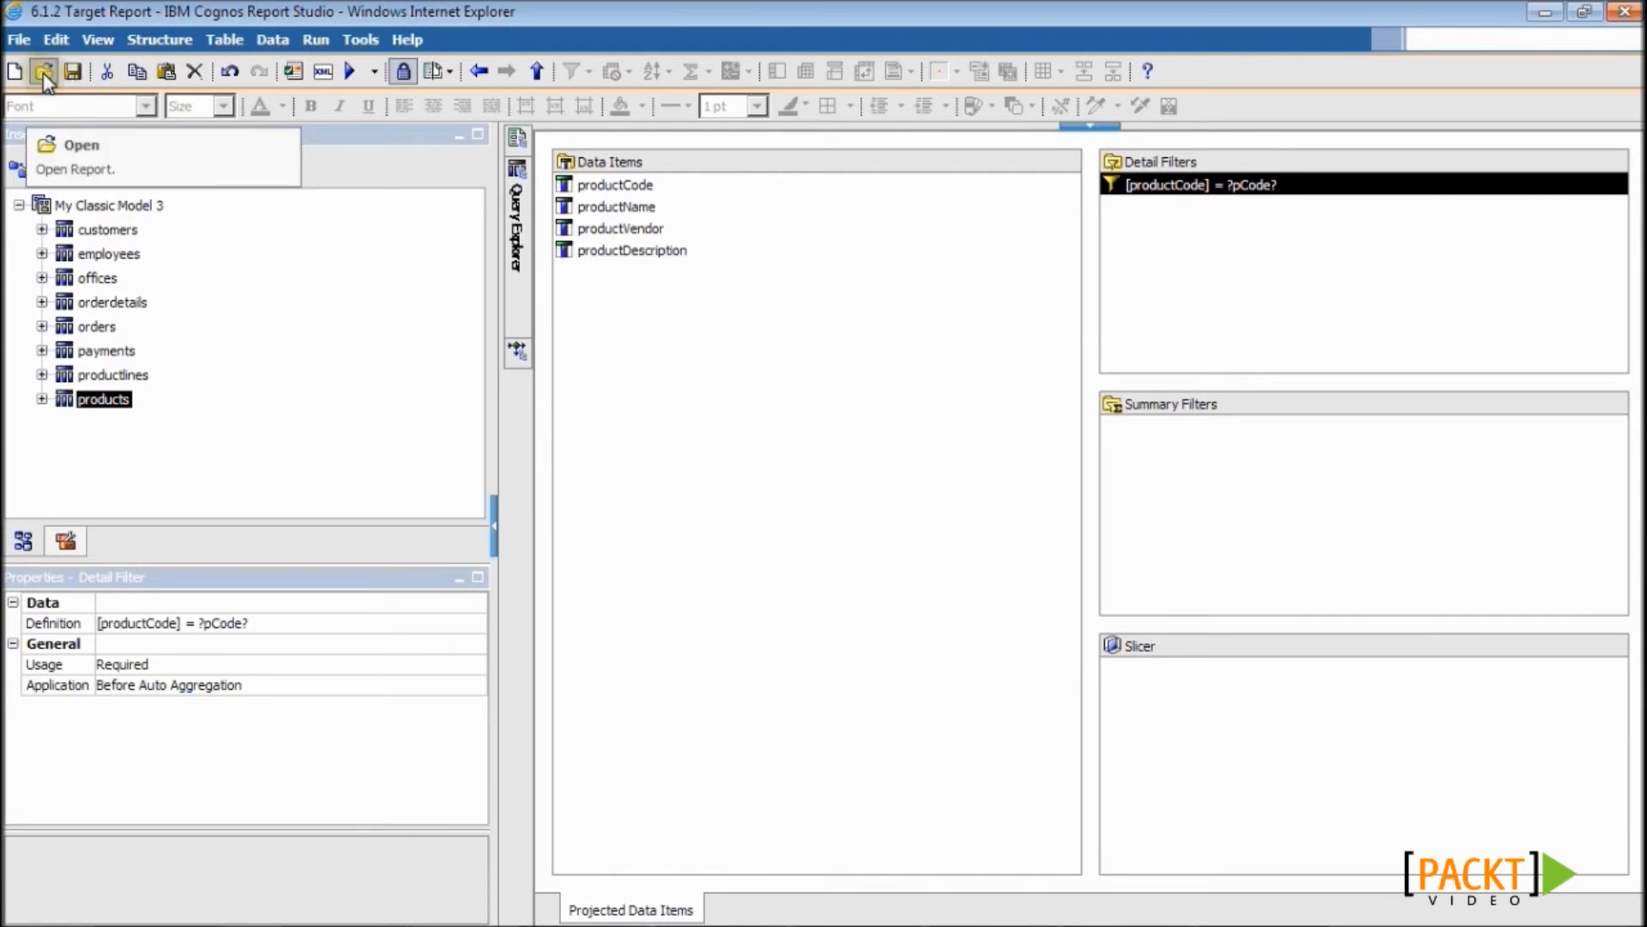
- Reopen the 6.1.1 Source Report and select its productCode column cells
click(45, 76)
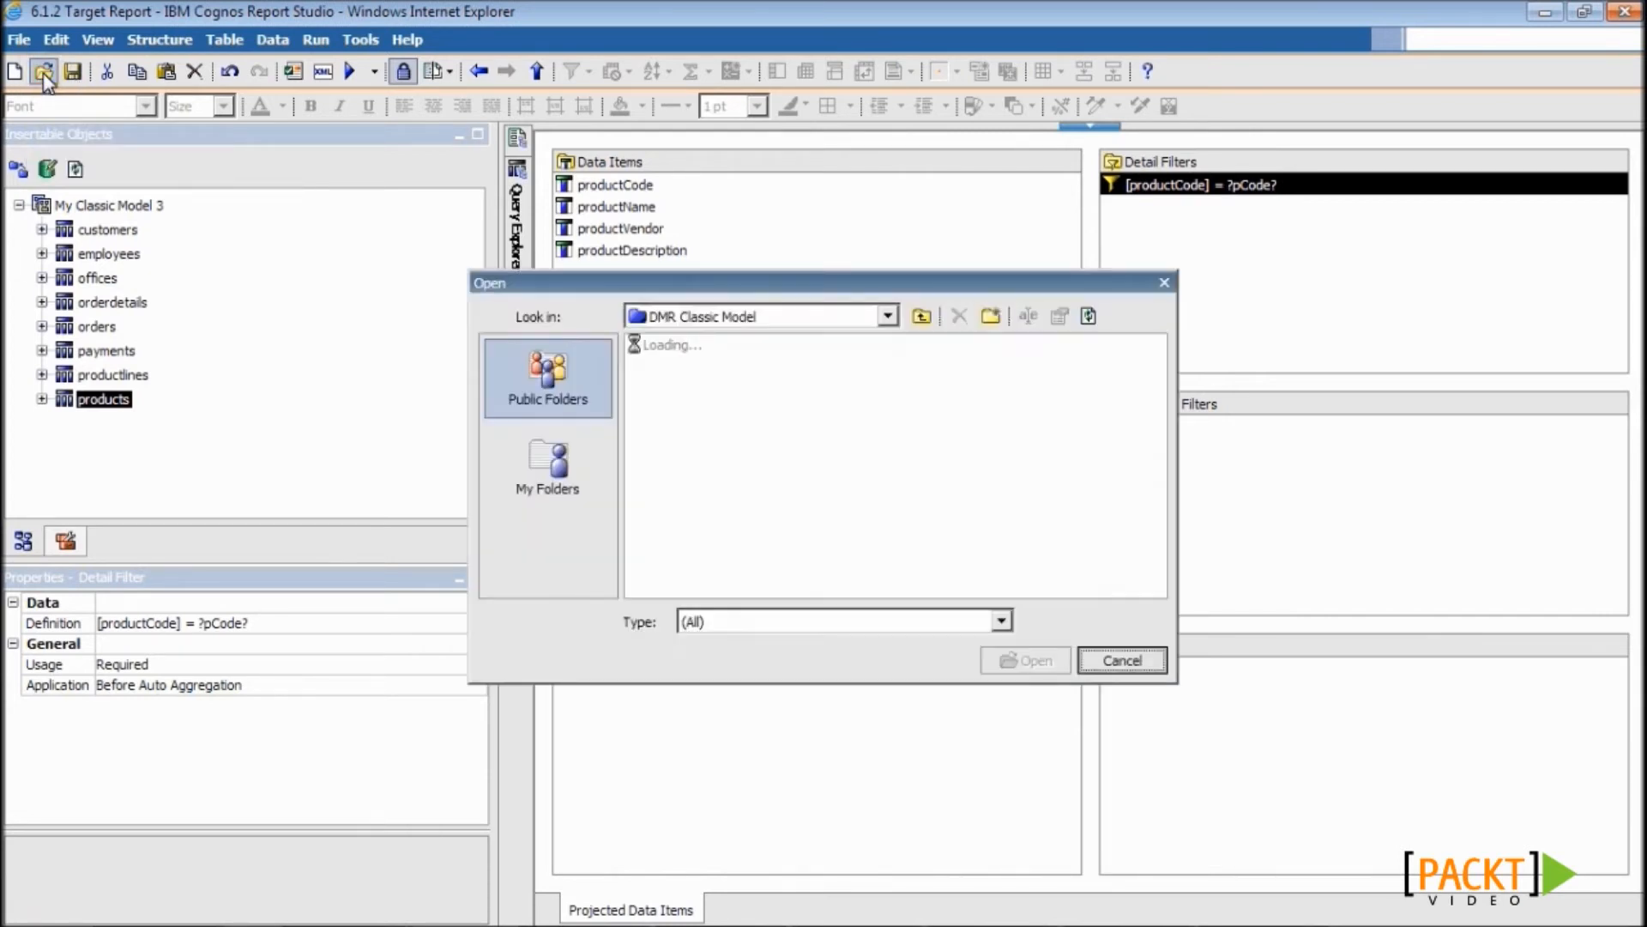
click(676, 348)
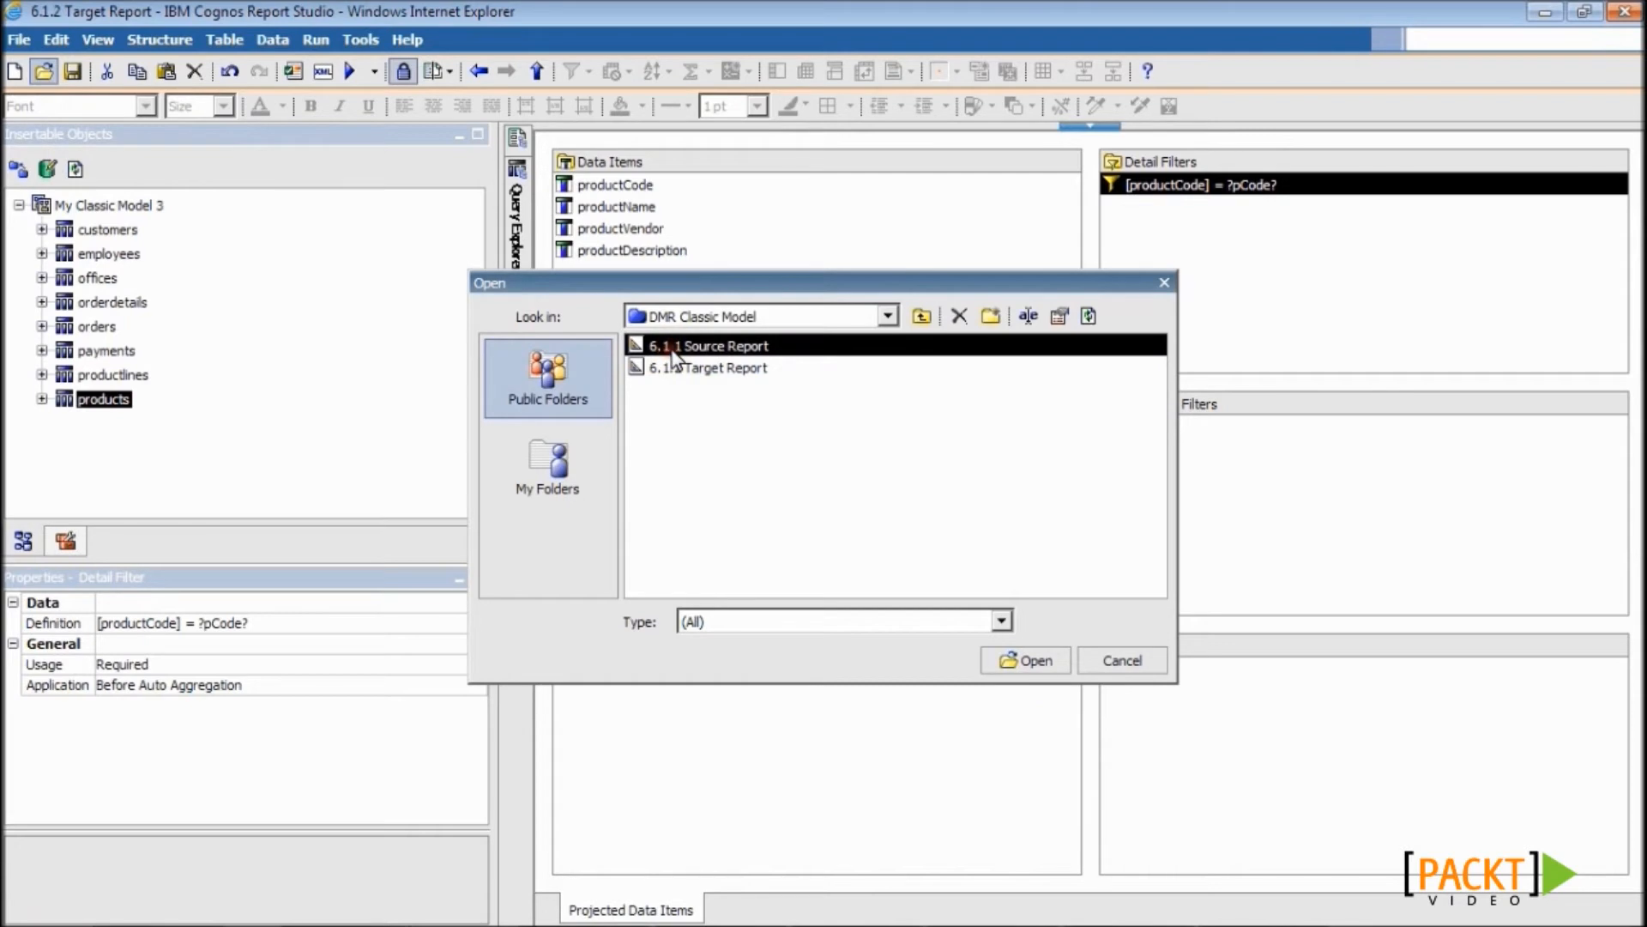
double_click(672, 350)
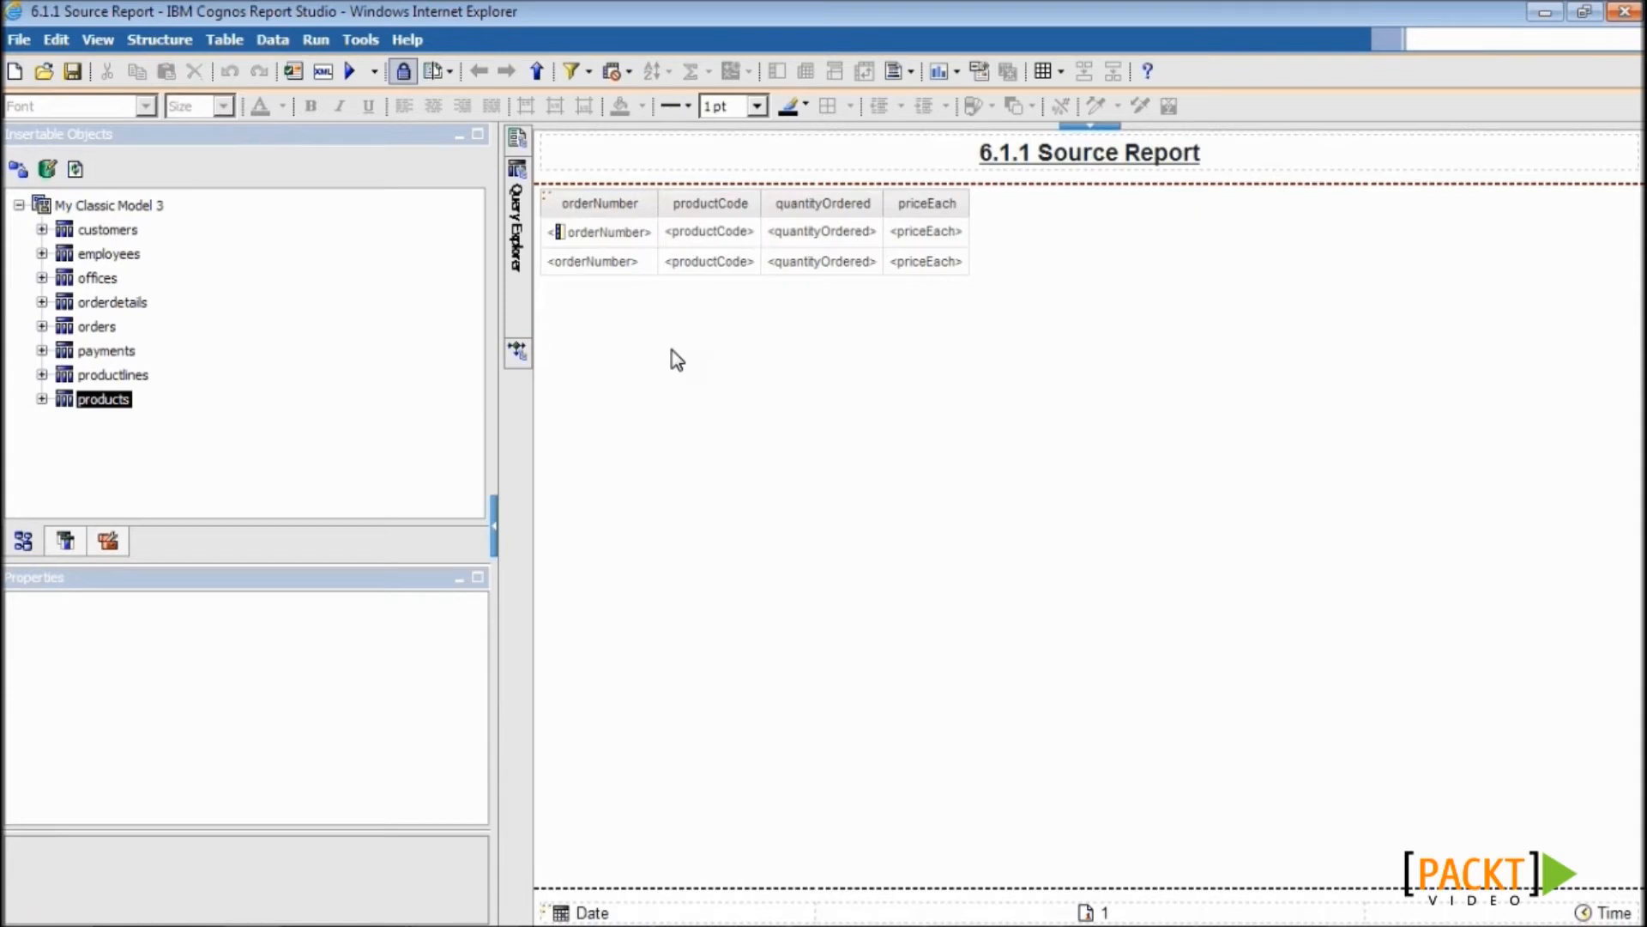
click(714, 252)
click(710, 244)
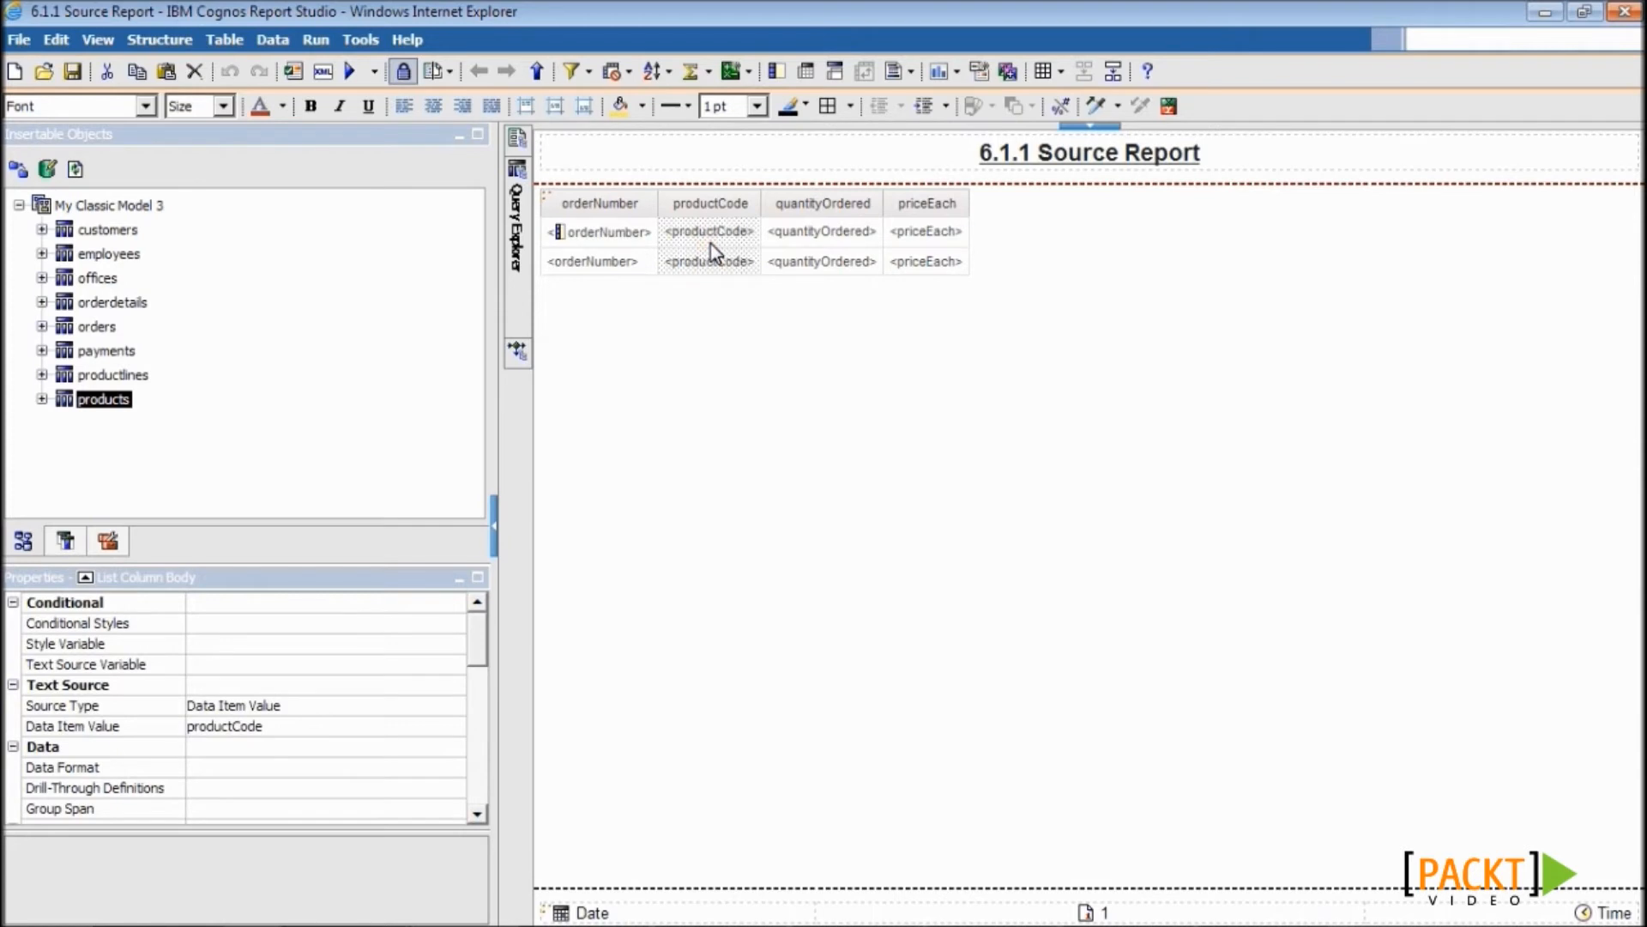
- Add Drill-Through Definition1 on productCode targeting 6.1.2 Target Report and show its parameters
click(1010, 69)
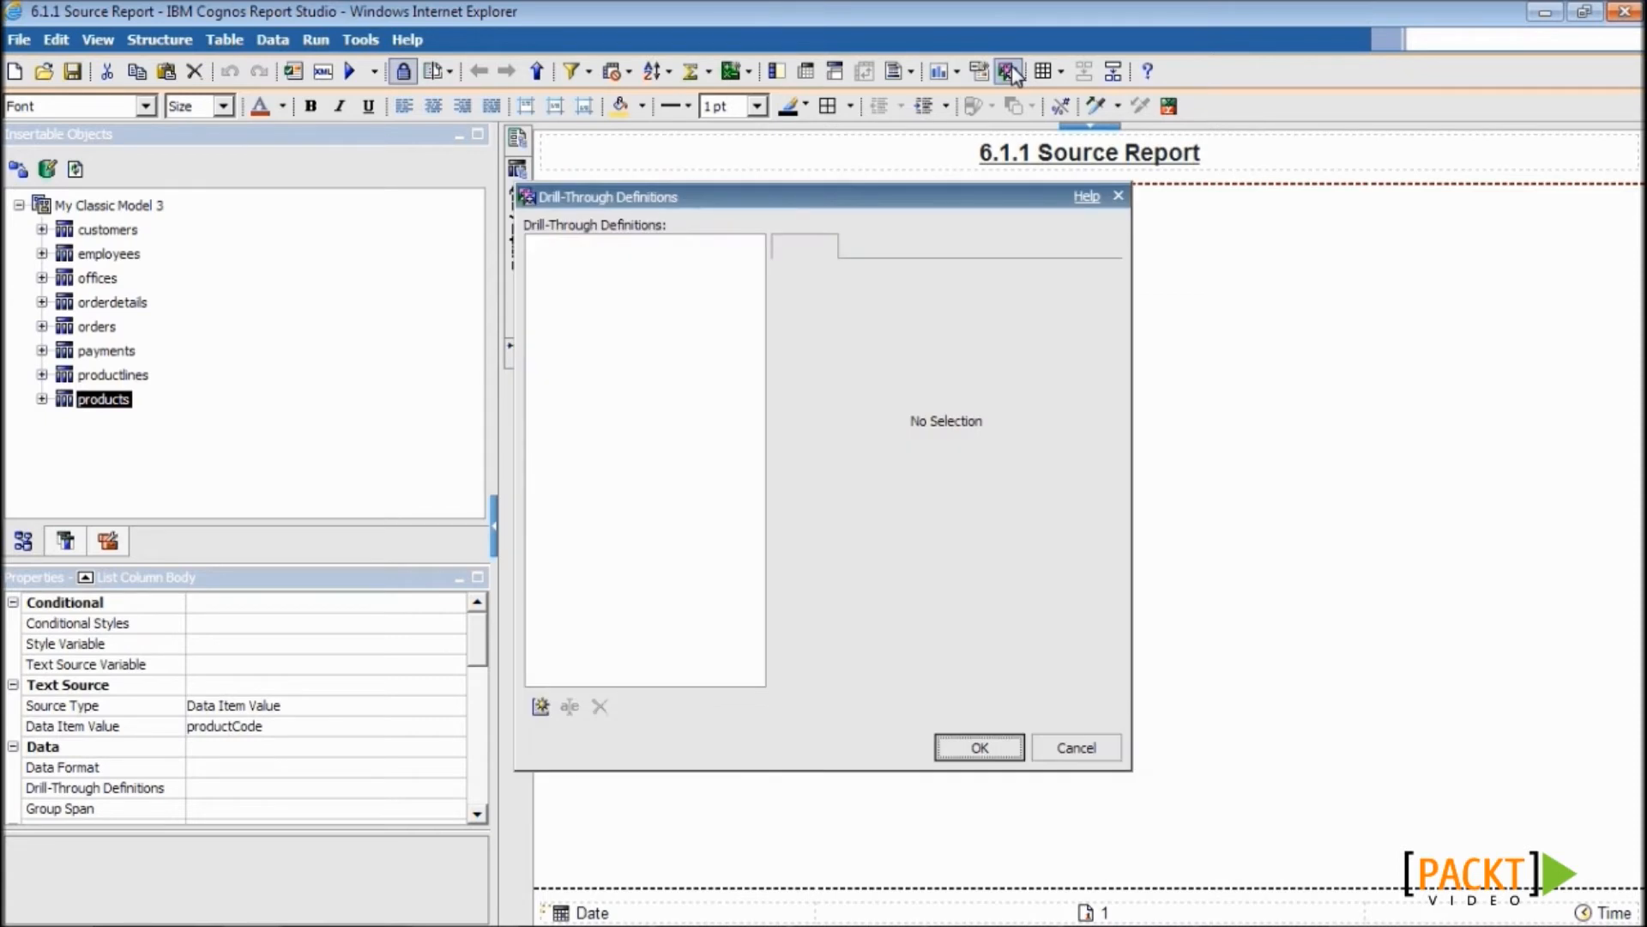
click(540, 706)
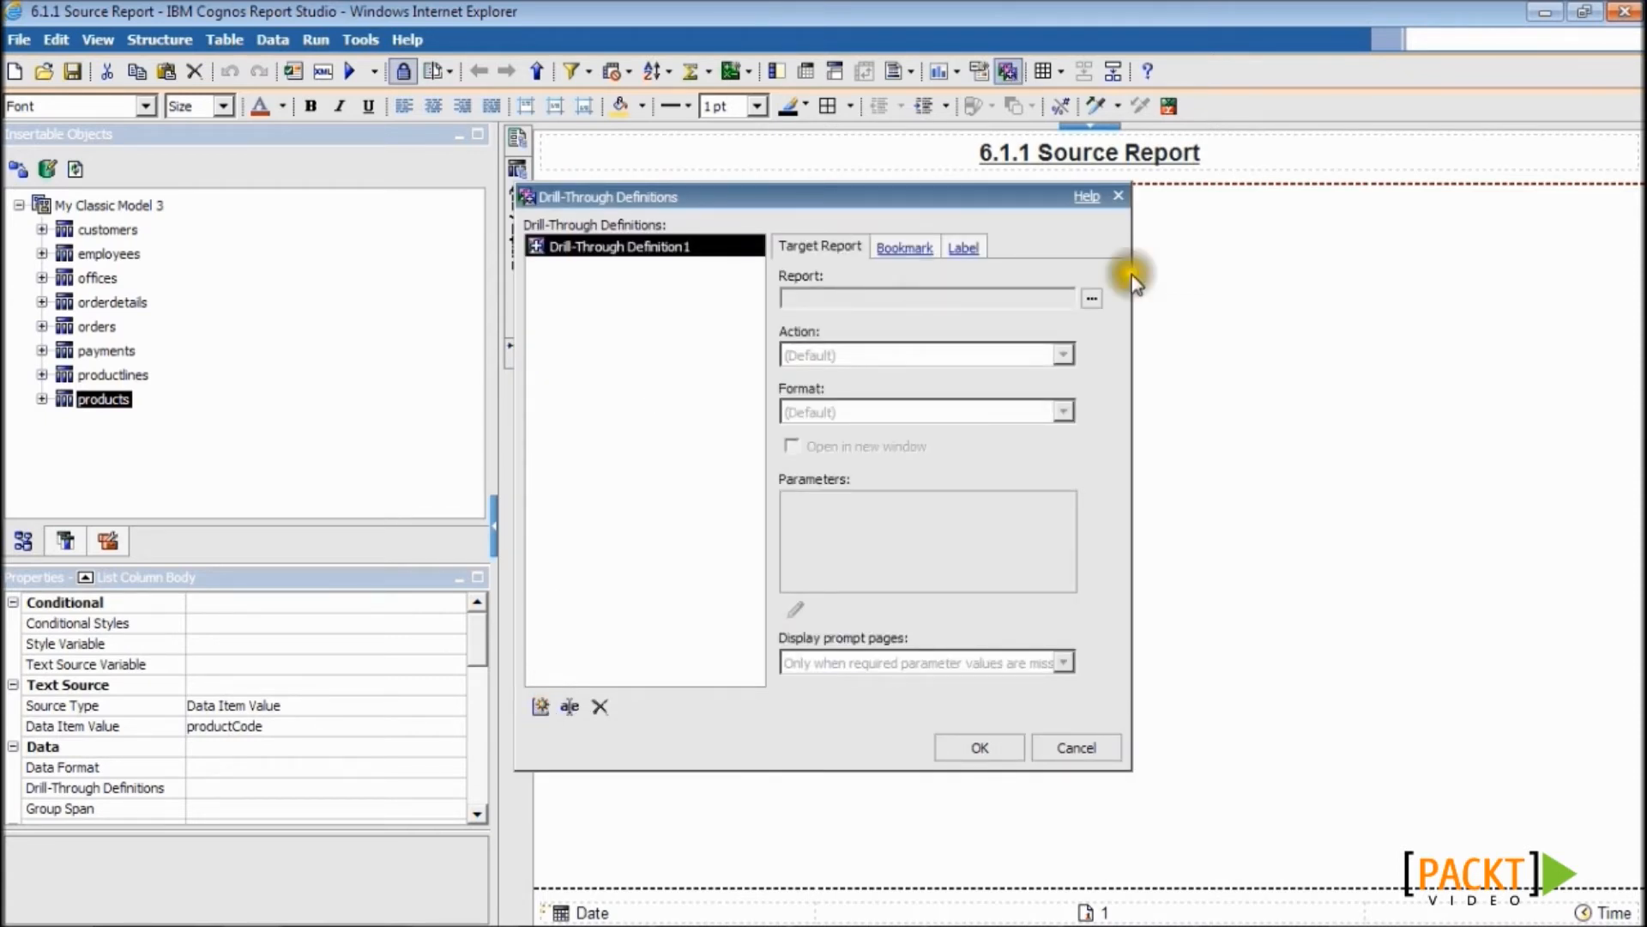
click(1091, 296)
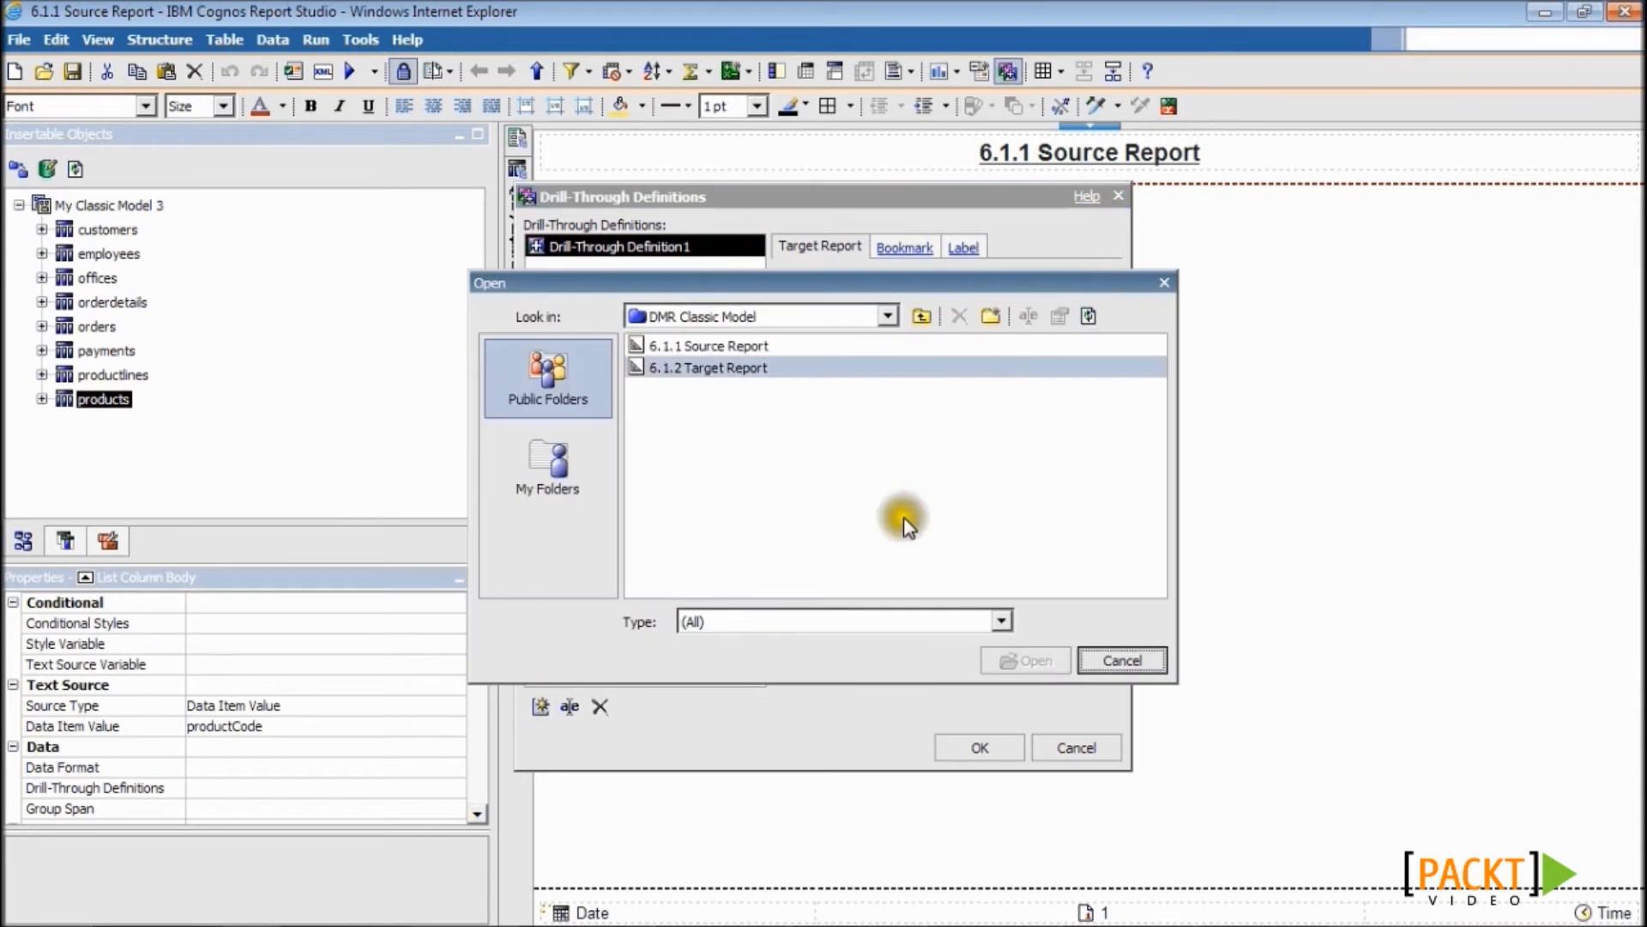
click(687, 366)
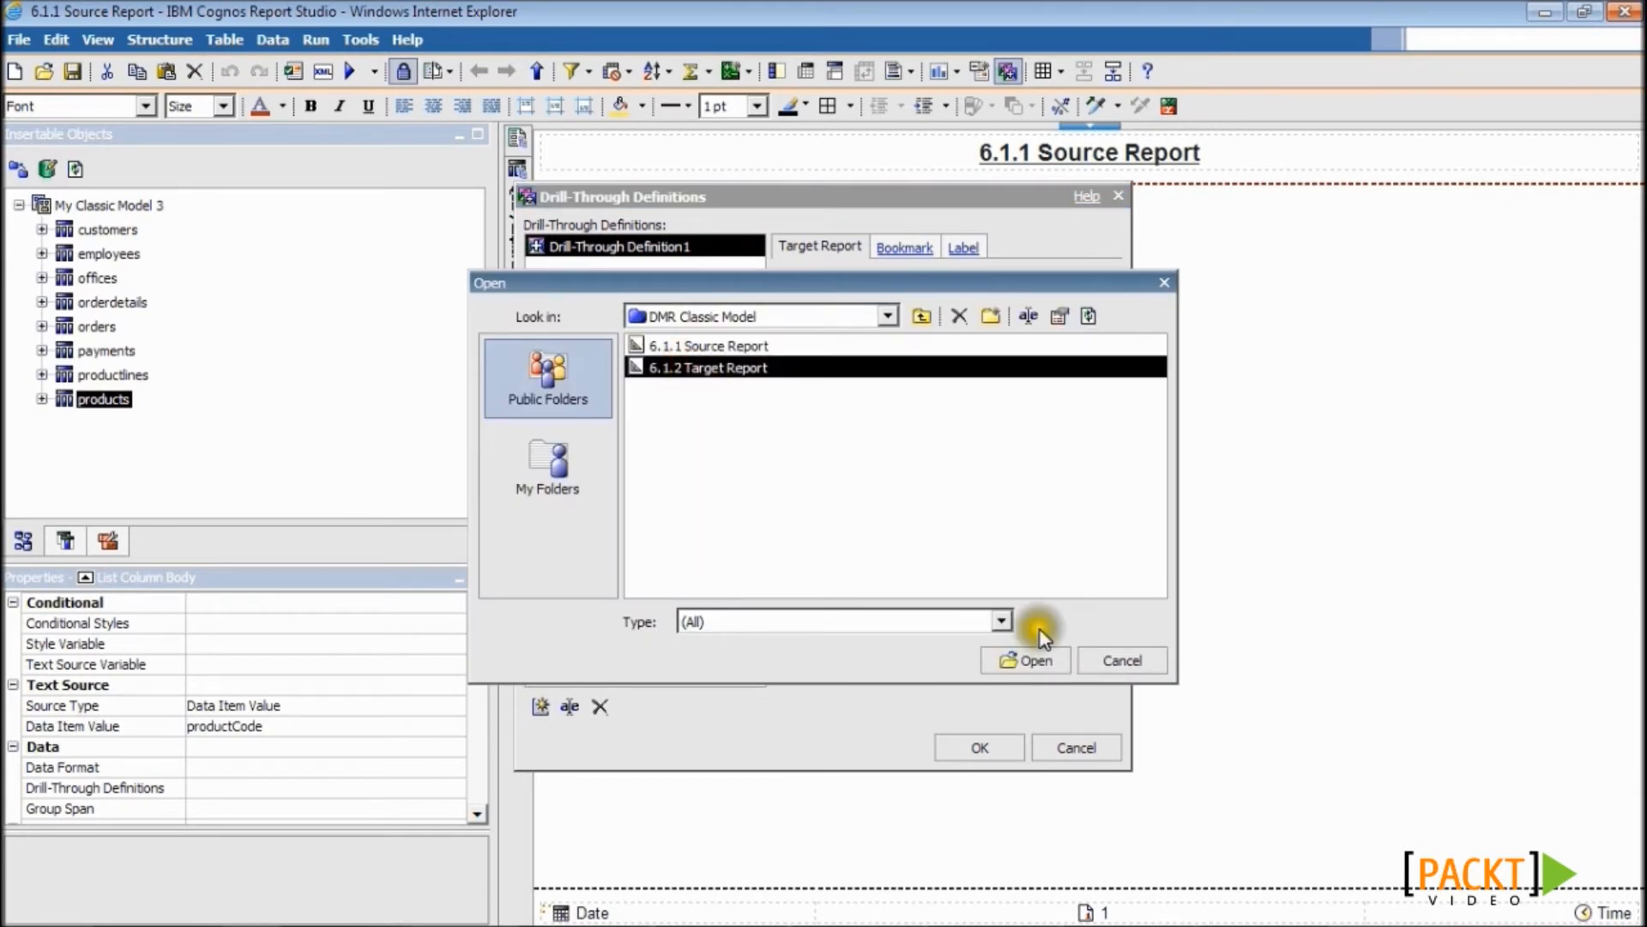
click(1035, 659)
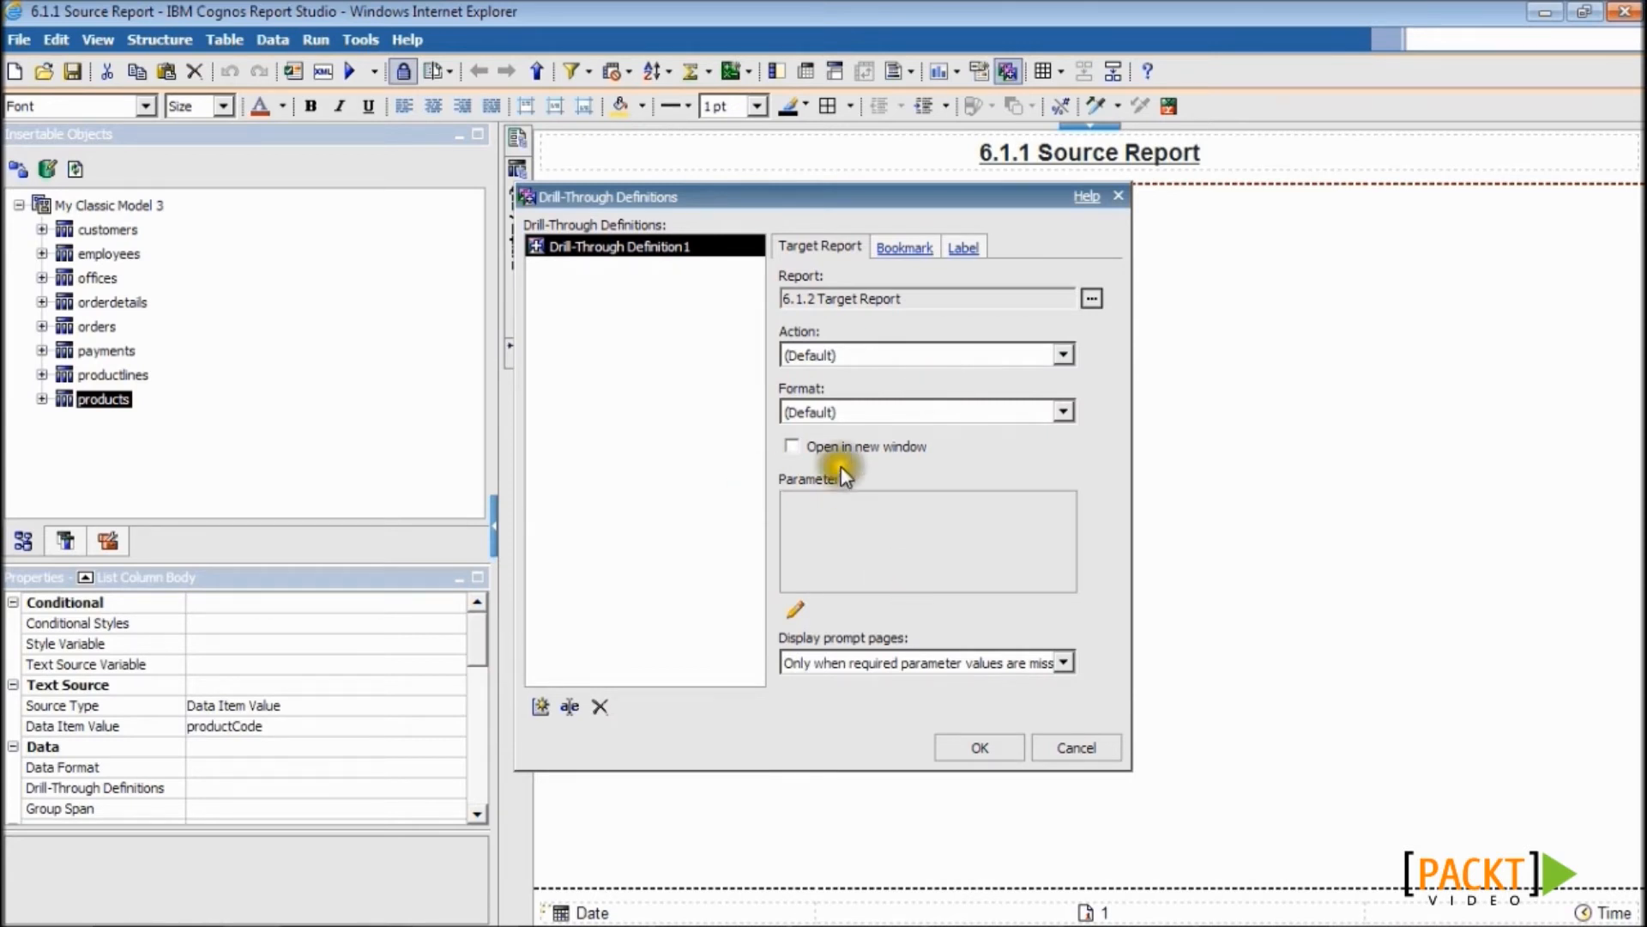
click(791, 612)
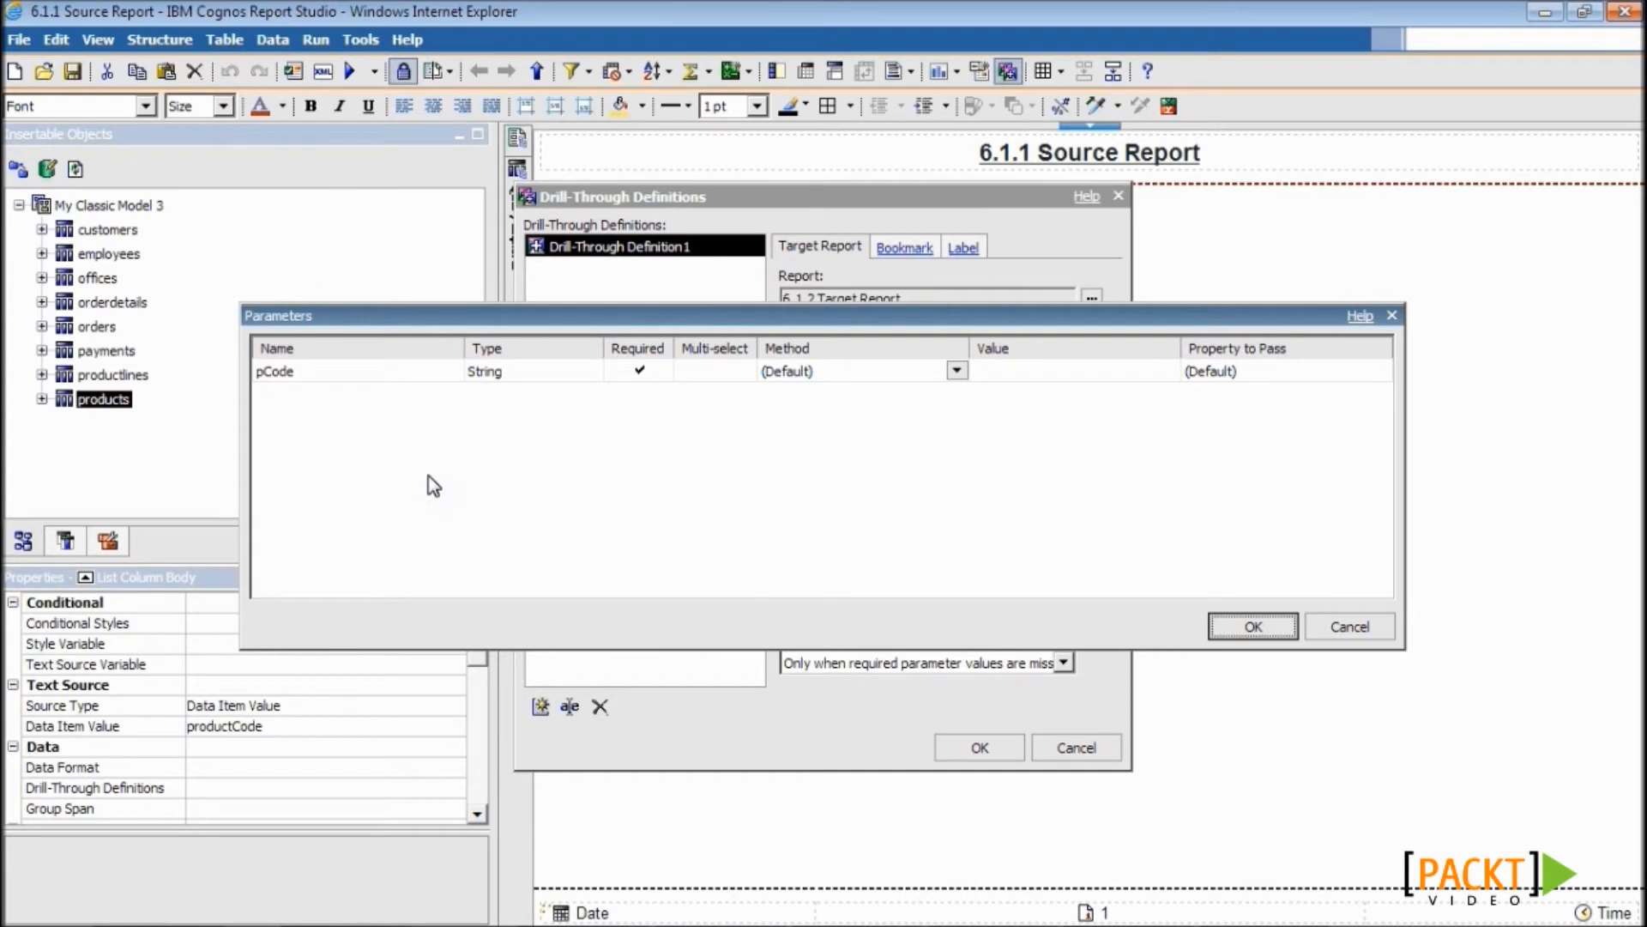
- Map pCode to Pass data item value using the productCode data item
click(949, 371)
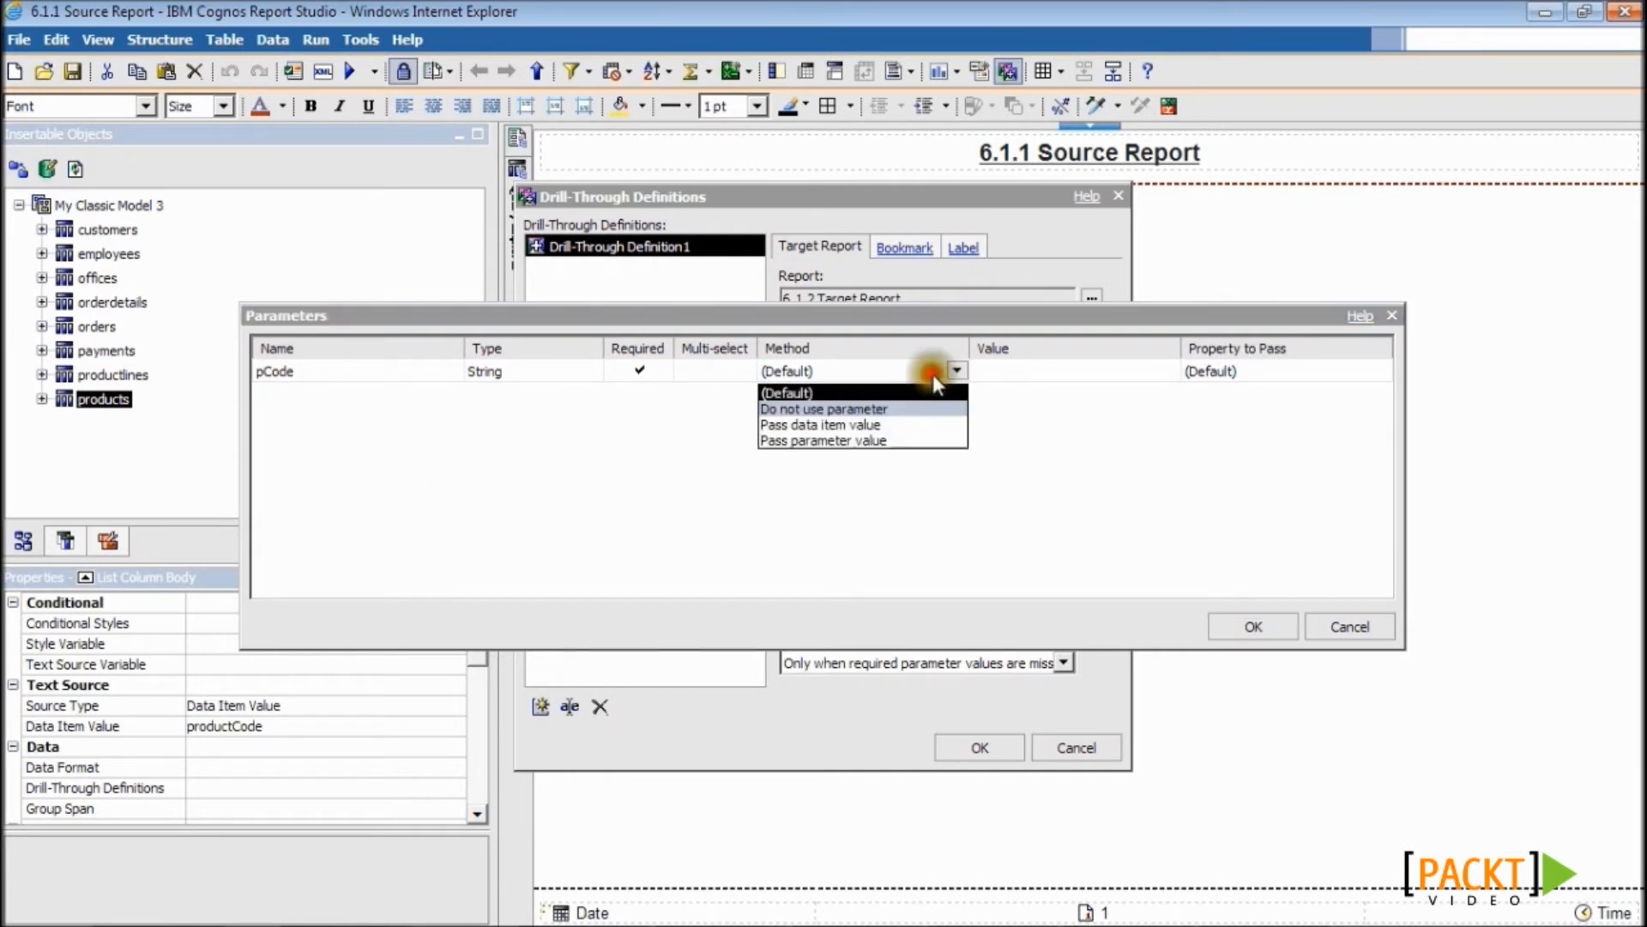
click(845, 424)
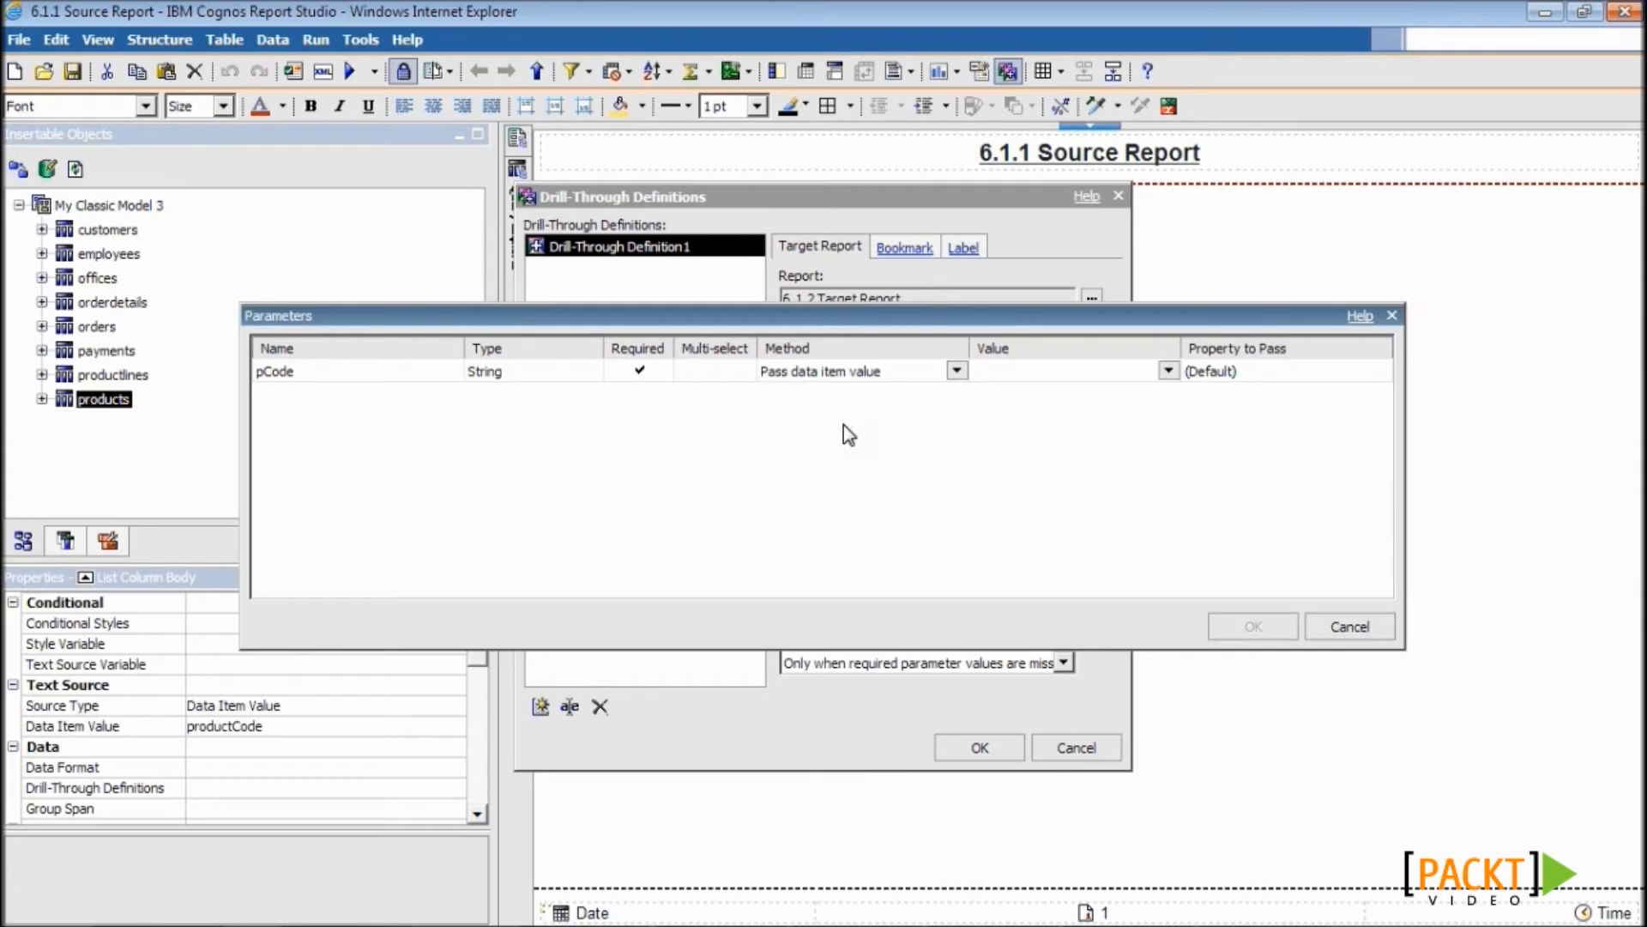
click(1169, 371)
click(1110, 419)
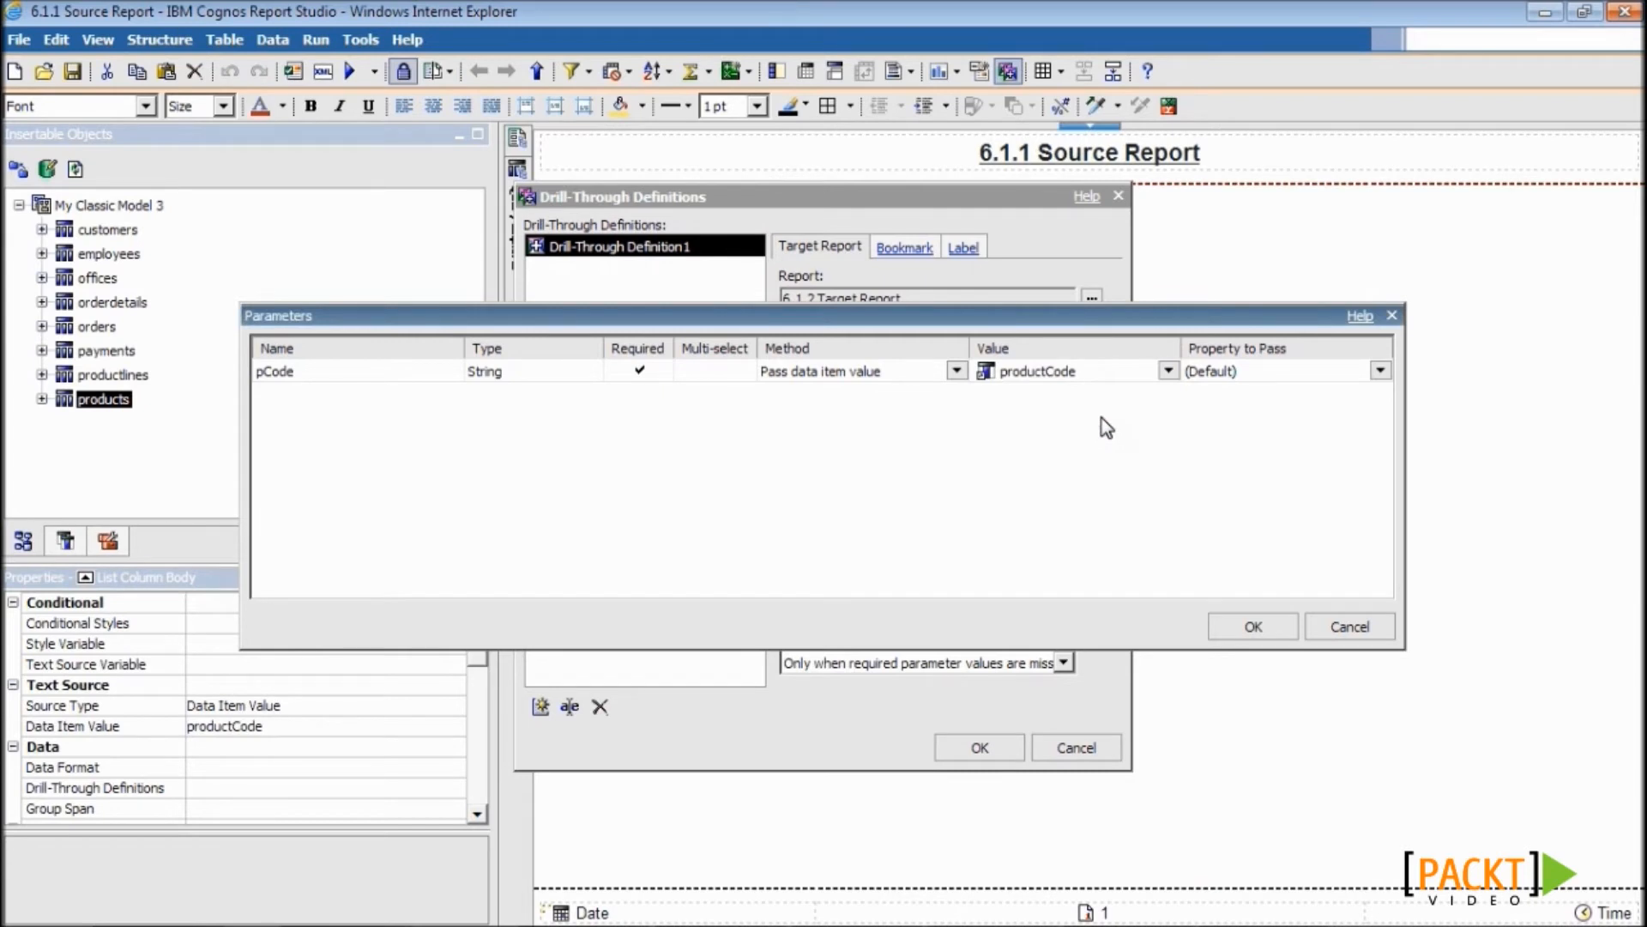
click(1249, 625)
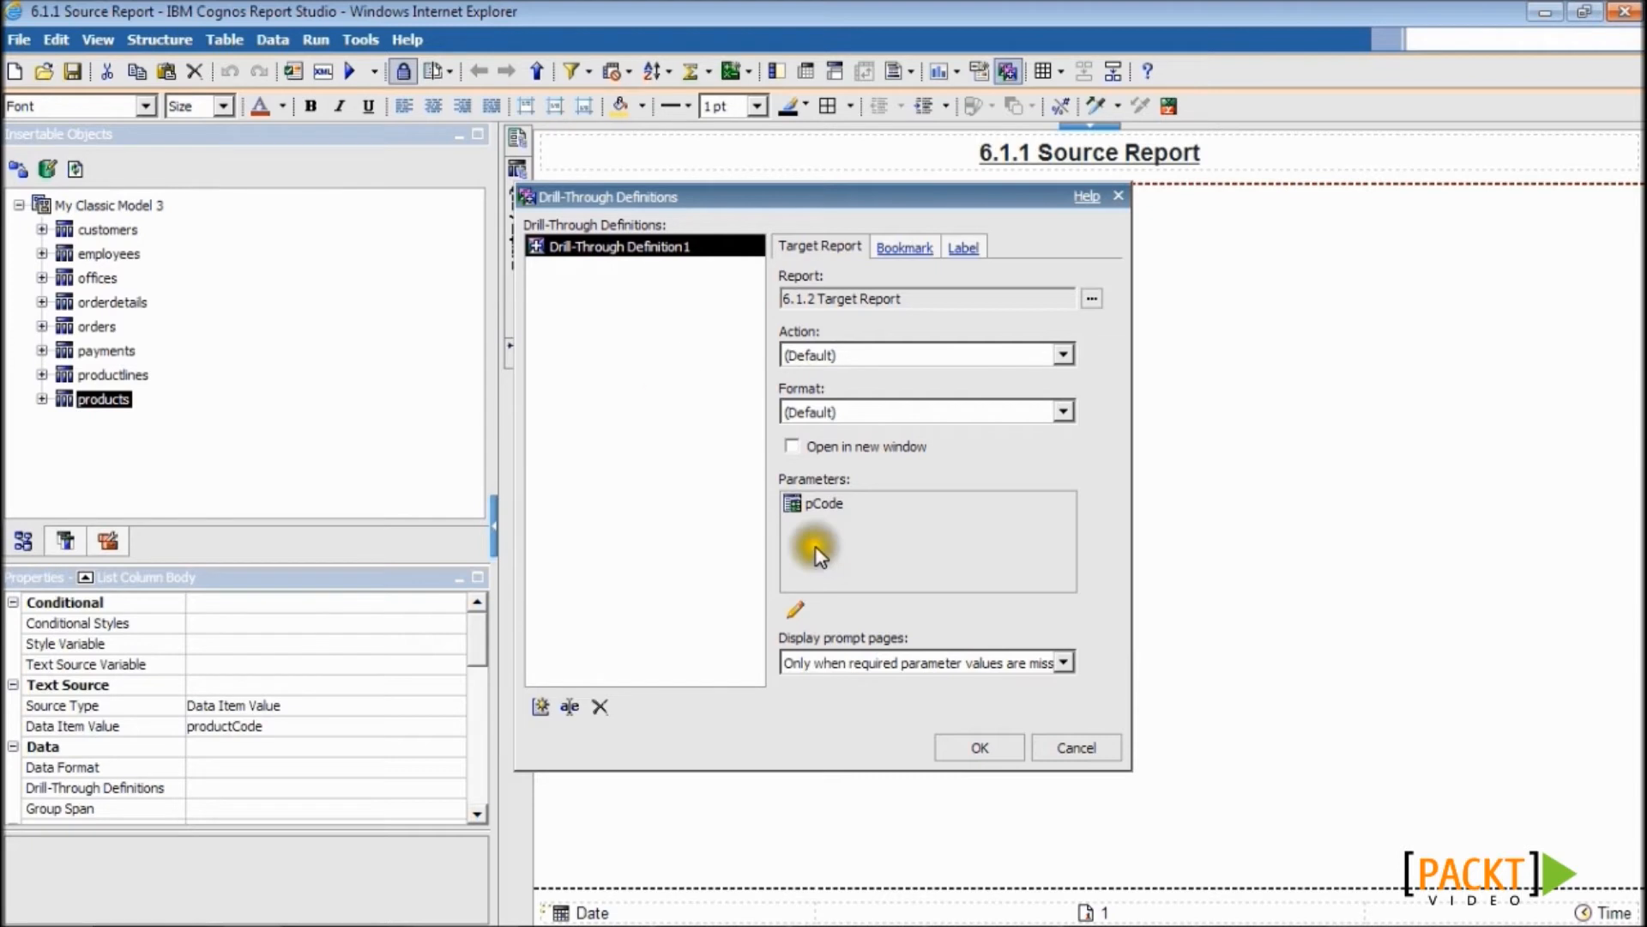
- Set the drill-through action to Run the report in the default format, opening in a new window
click(826, 357)
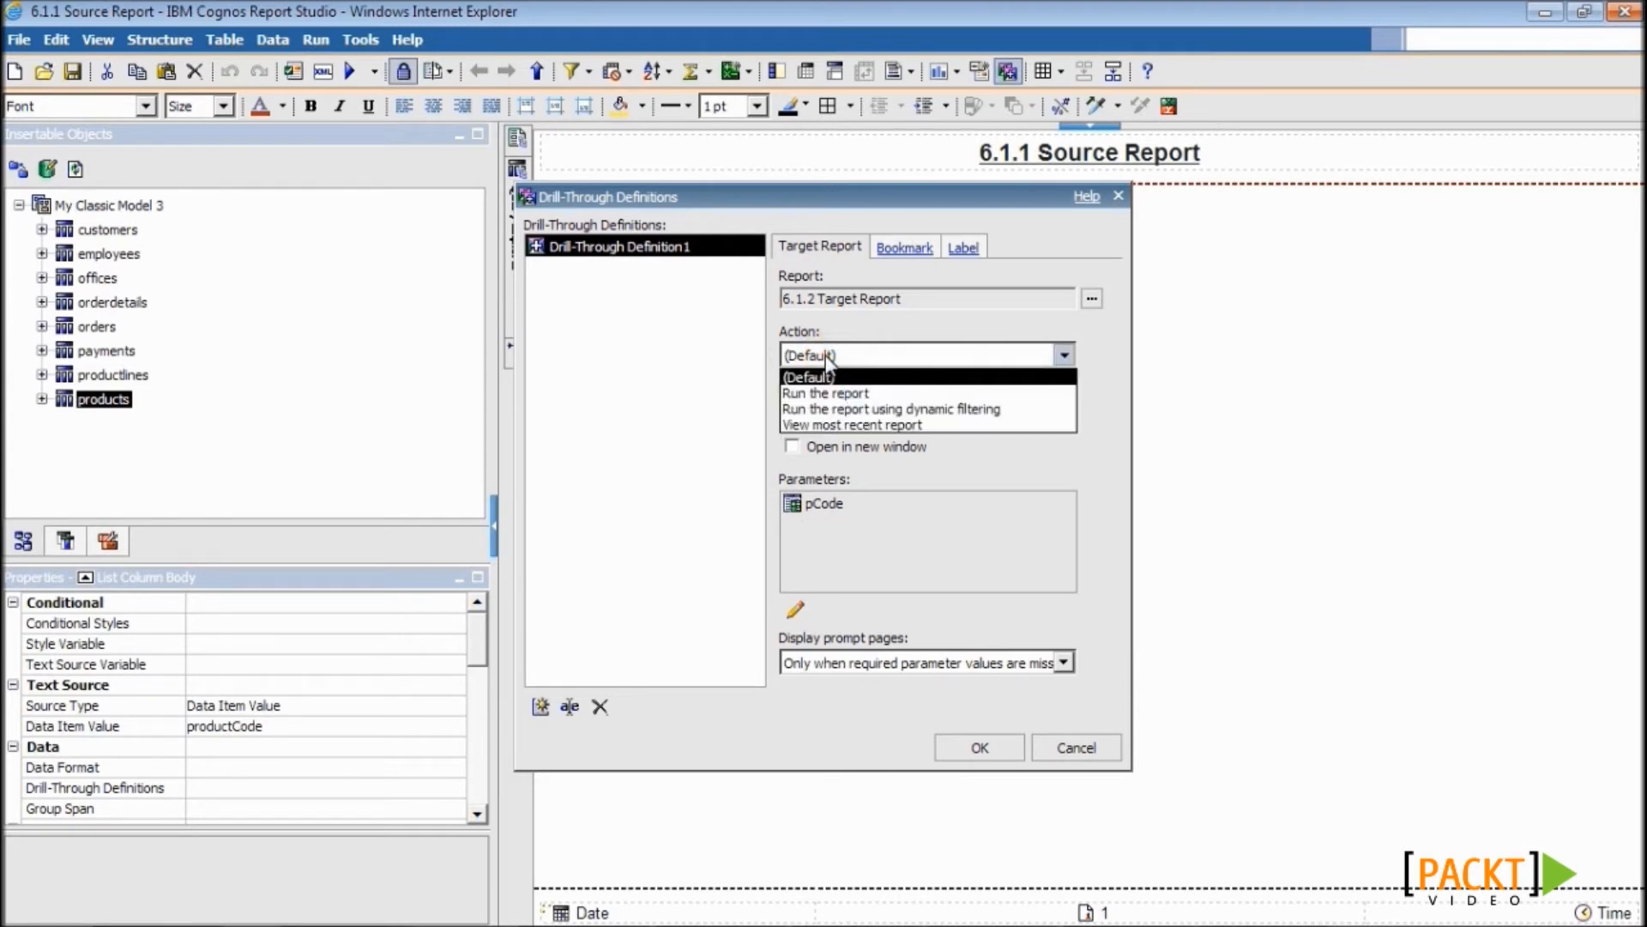
click(831, 395)
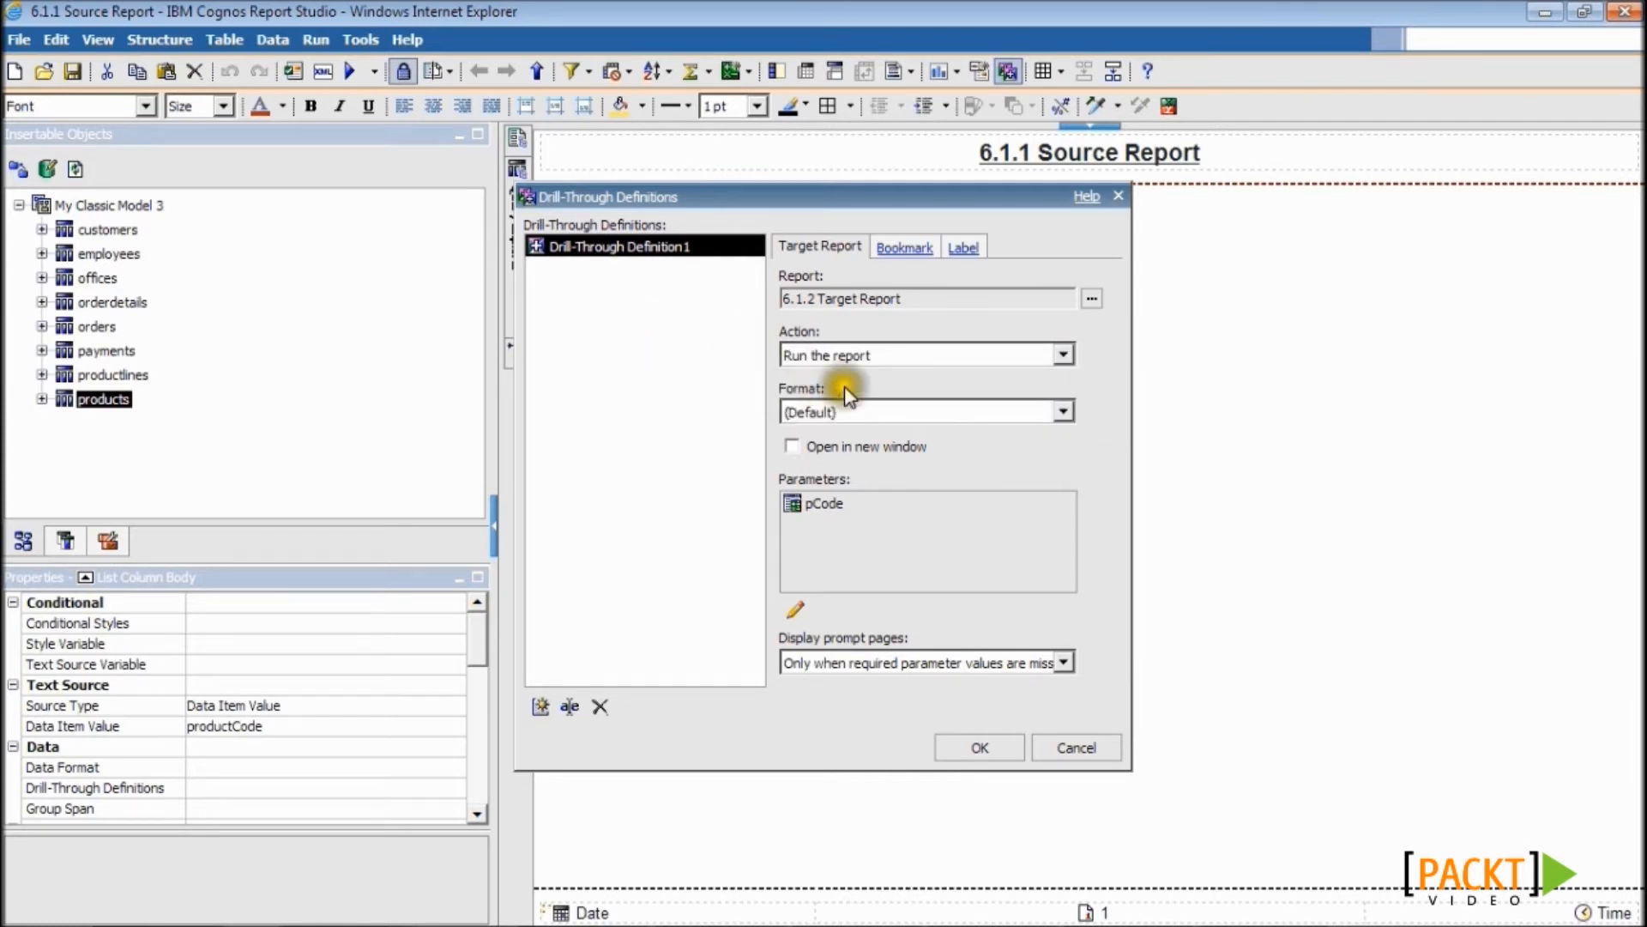
click(820, 412)
click(715, 392)
click(791, 448)
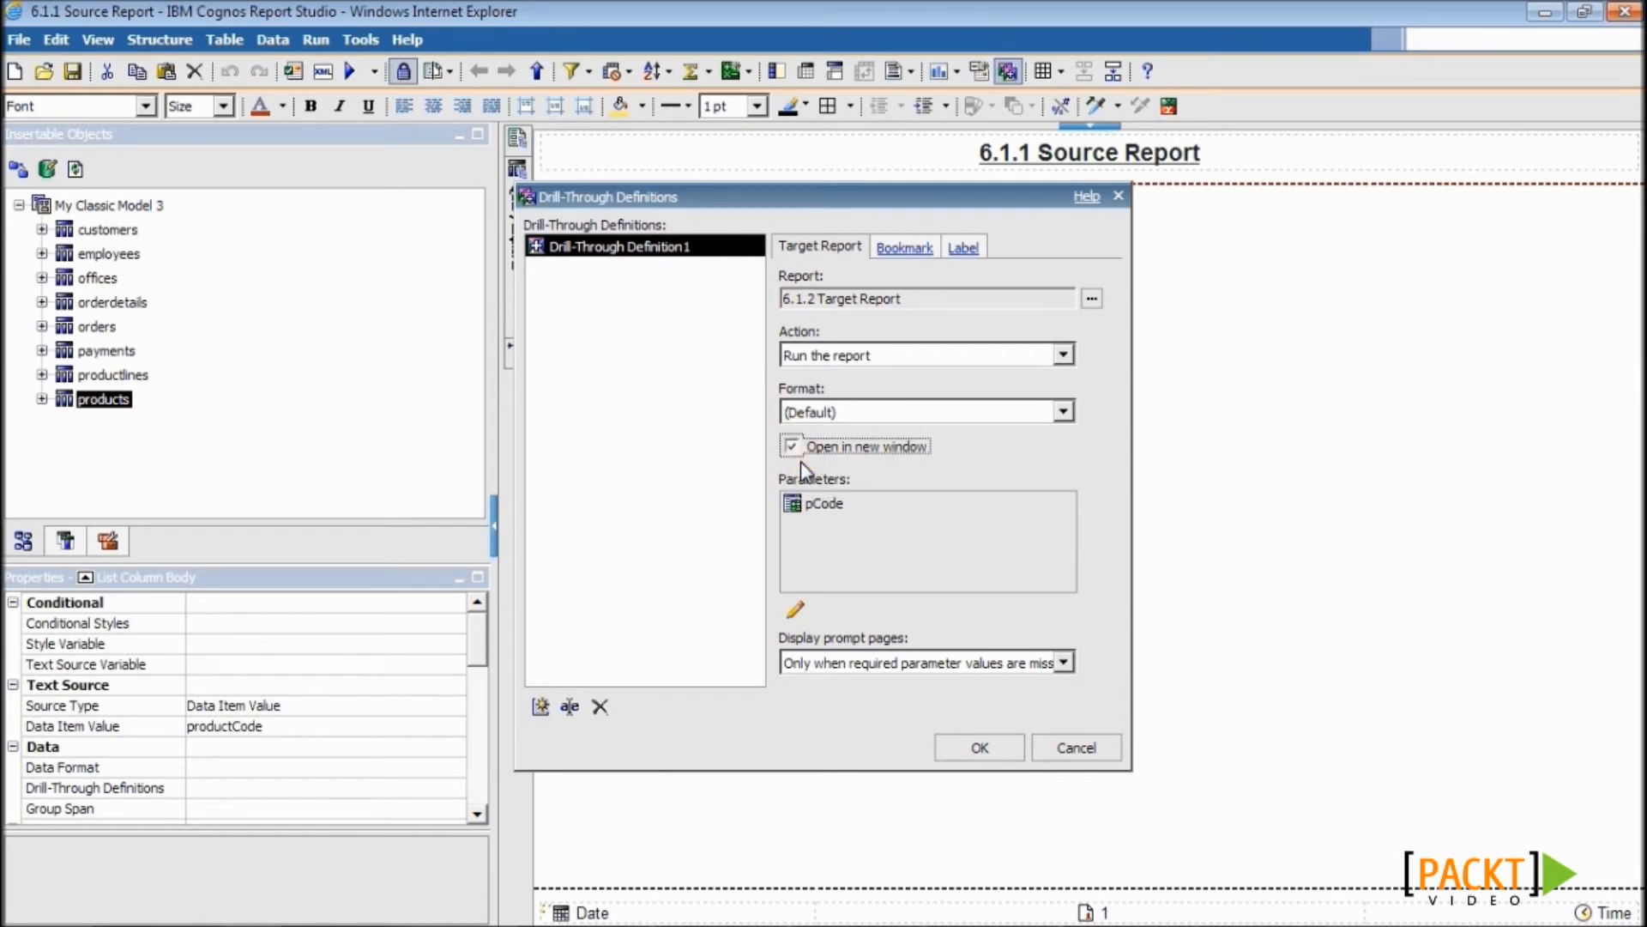
click(975, 745)
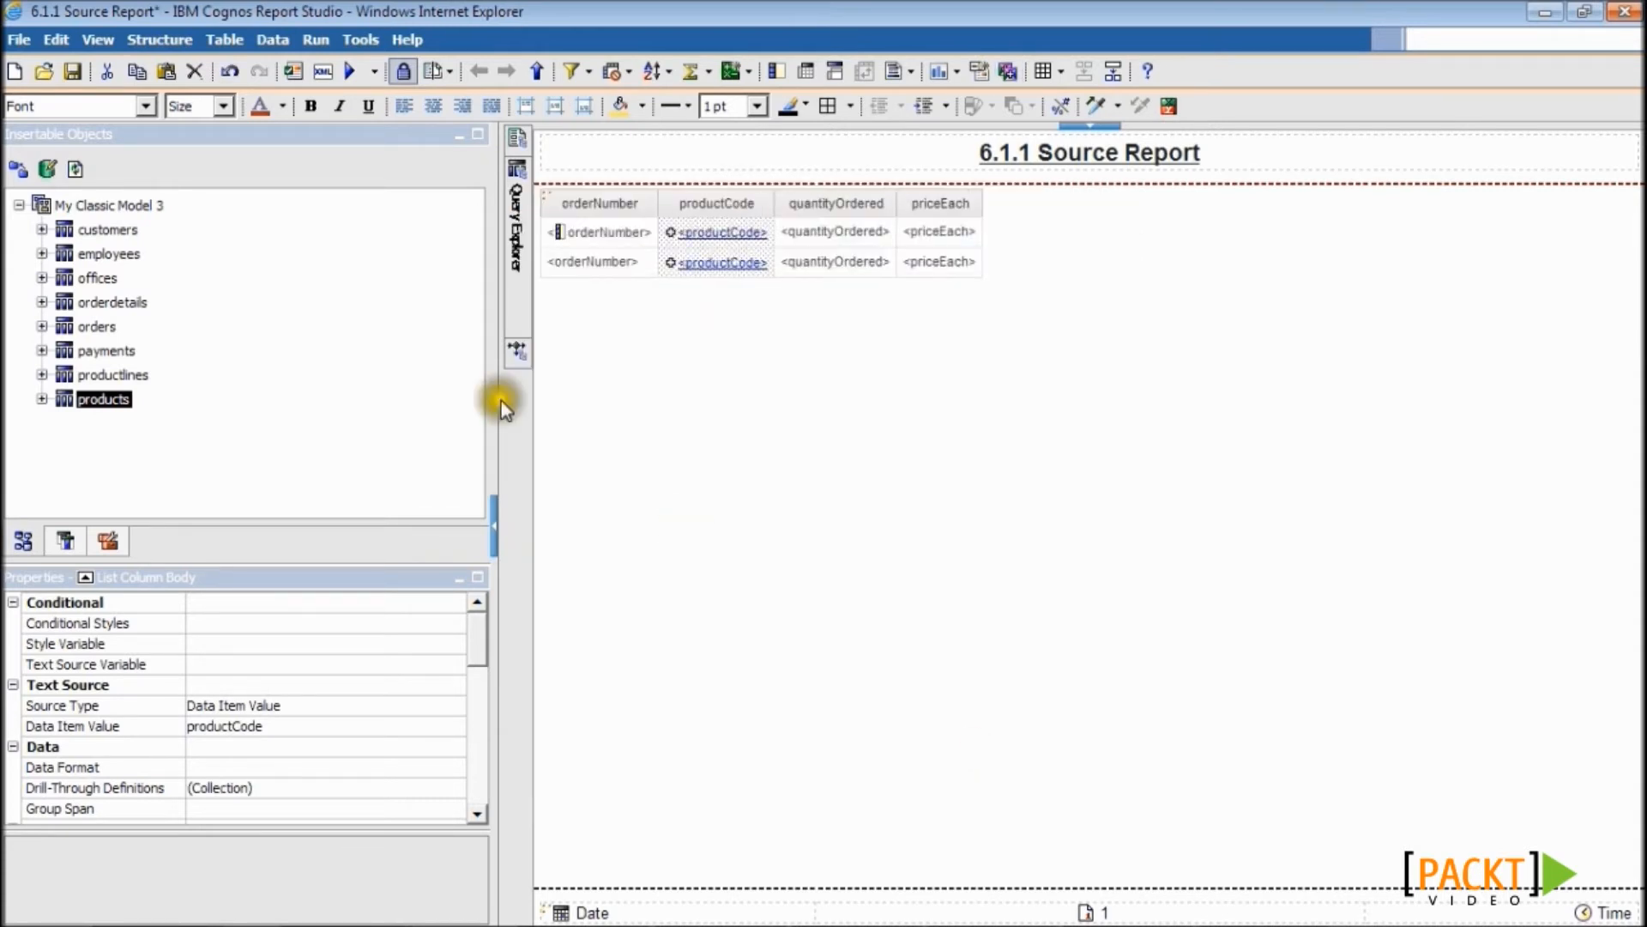
- Save and validate the 6.1.1 Source Report, then run it in Cognos Viewer
click(73, 71)
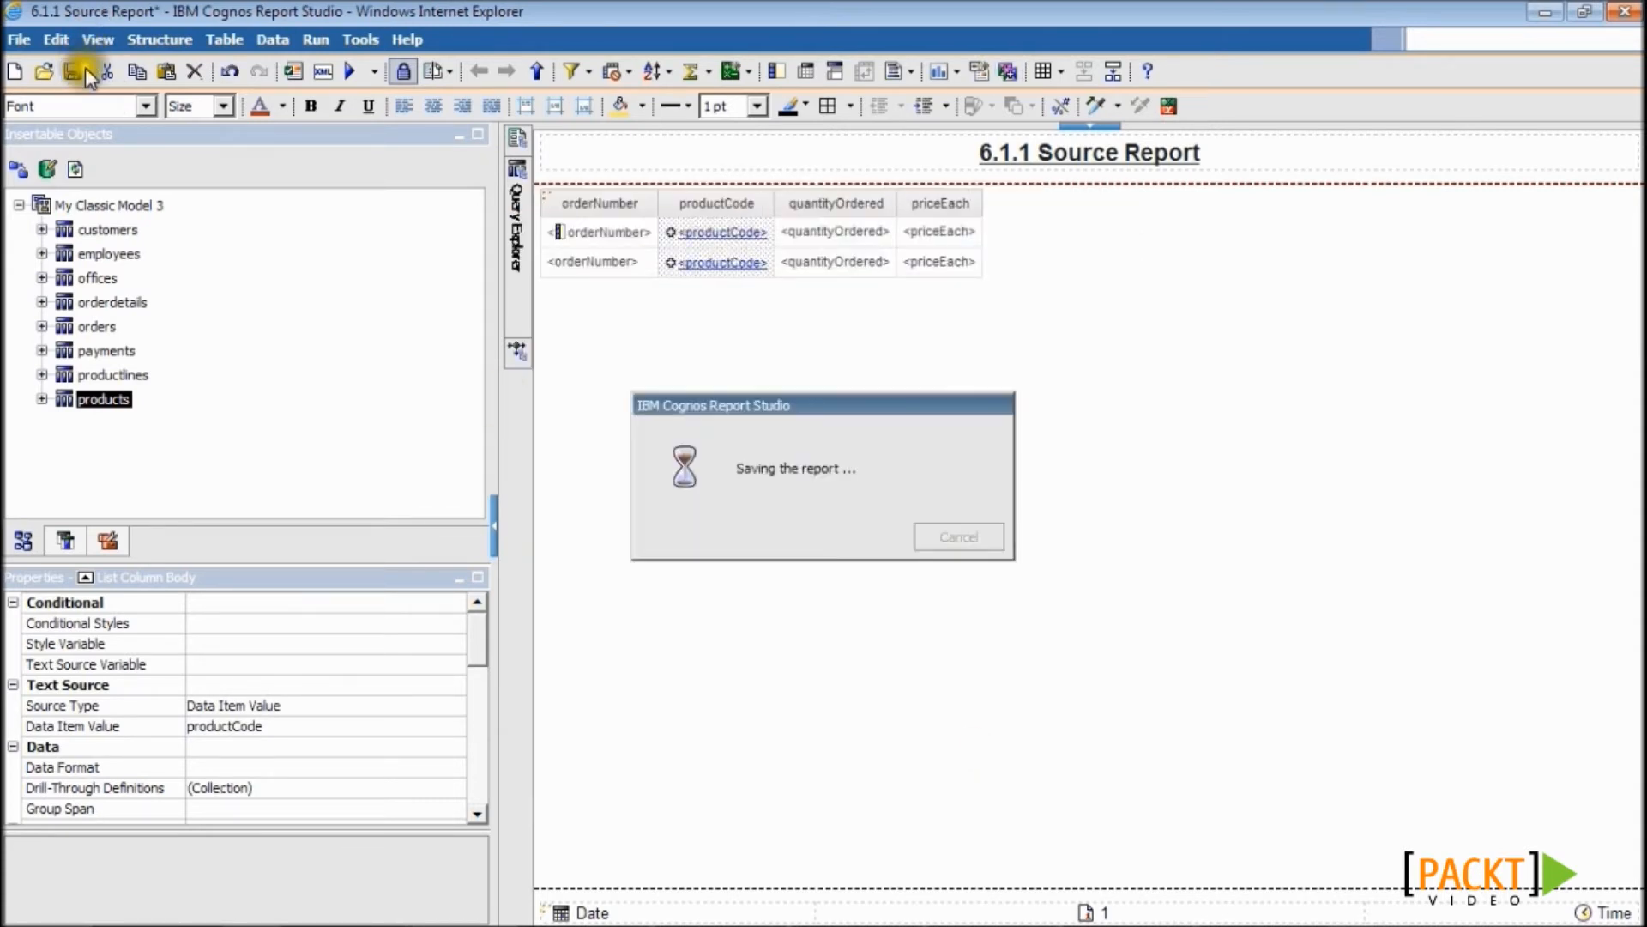
click(291, 73)
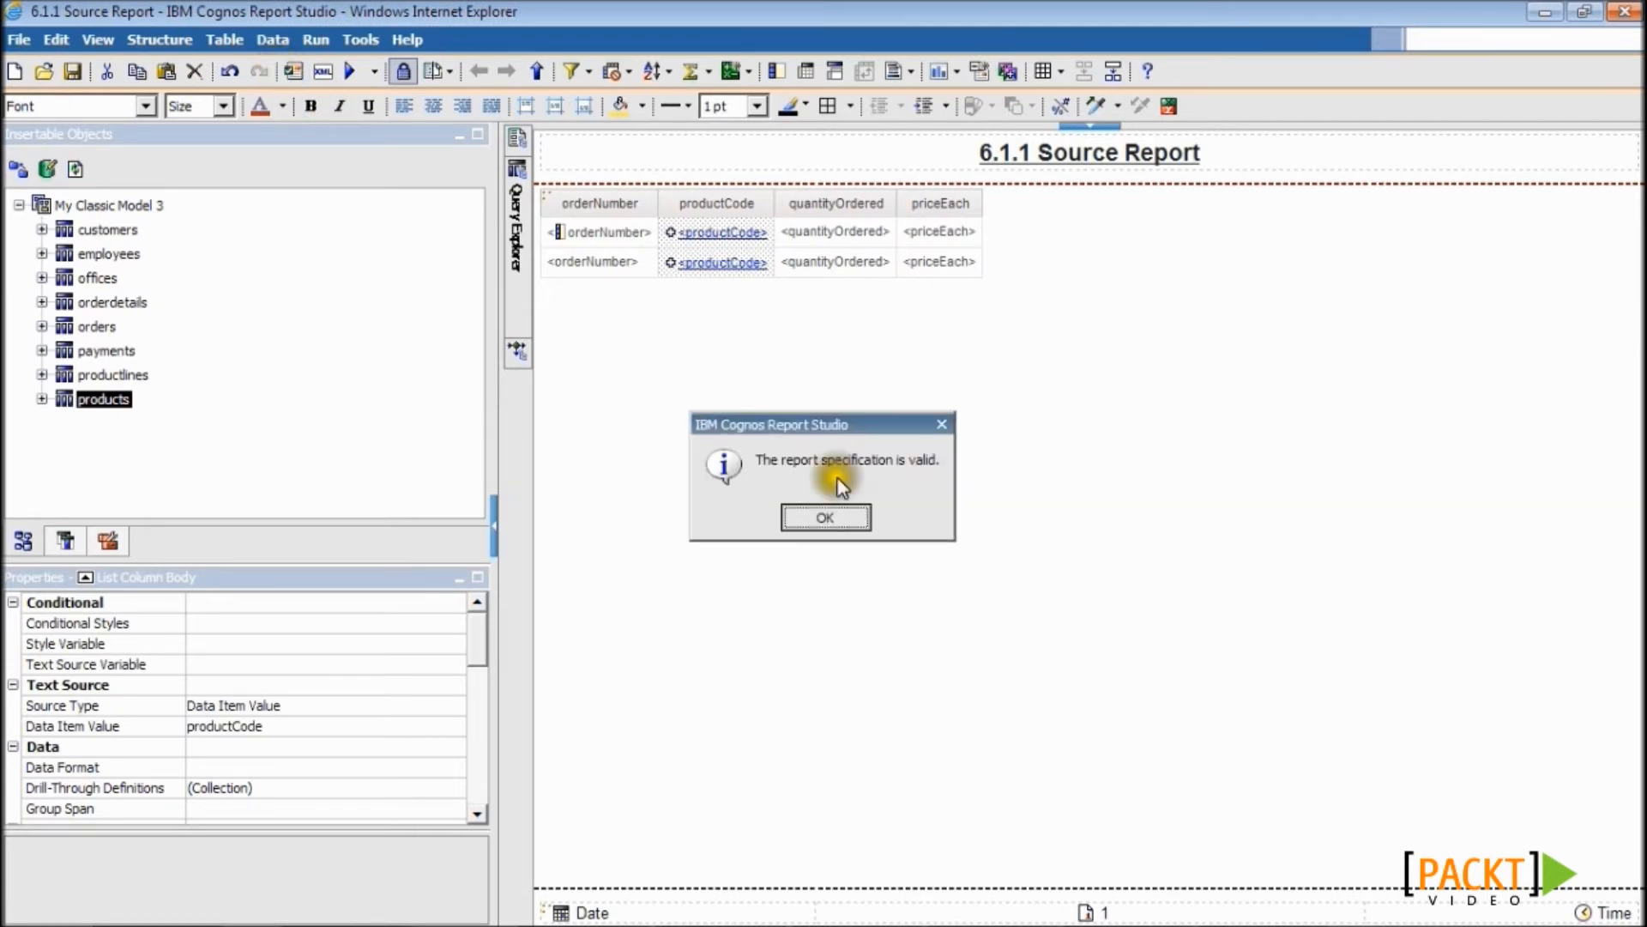
click(841, 510)
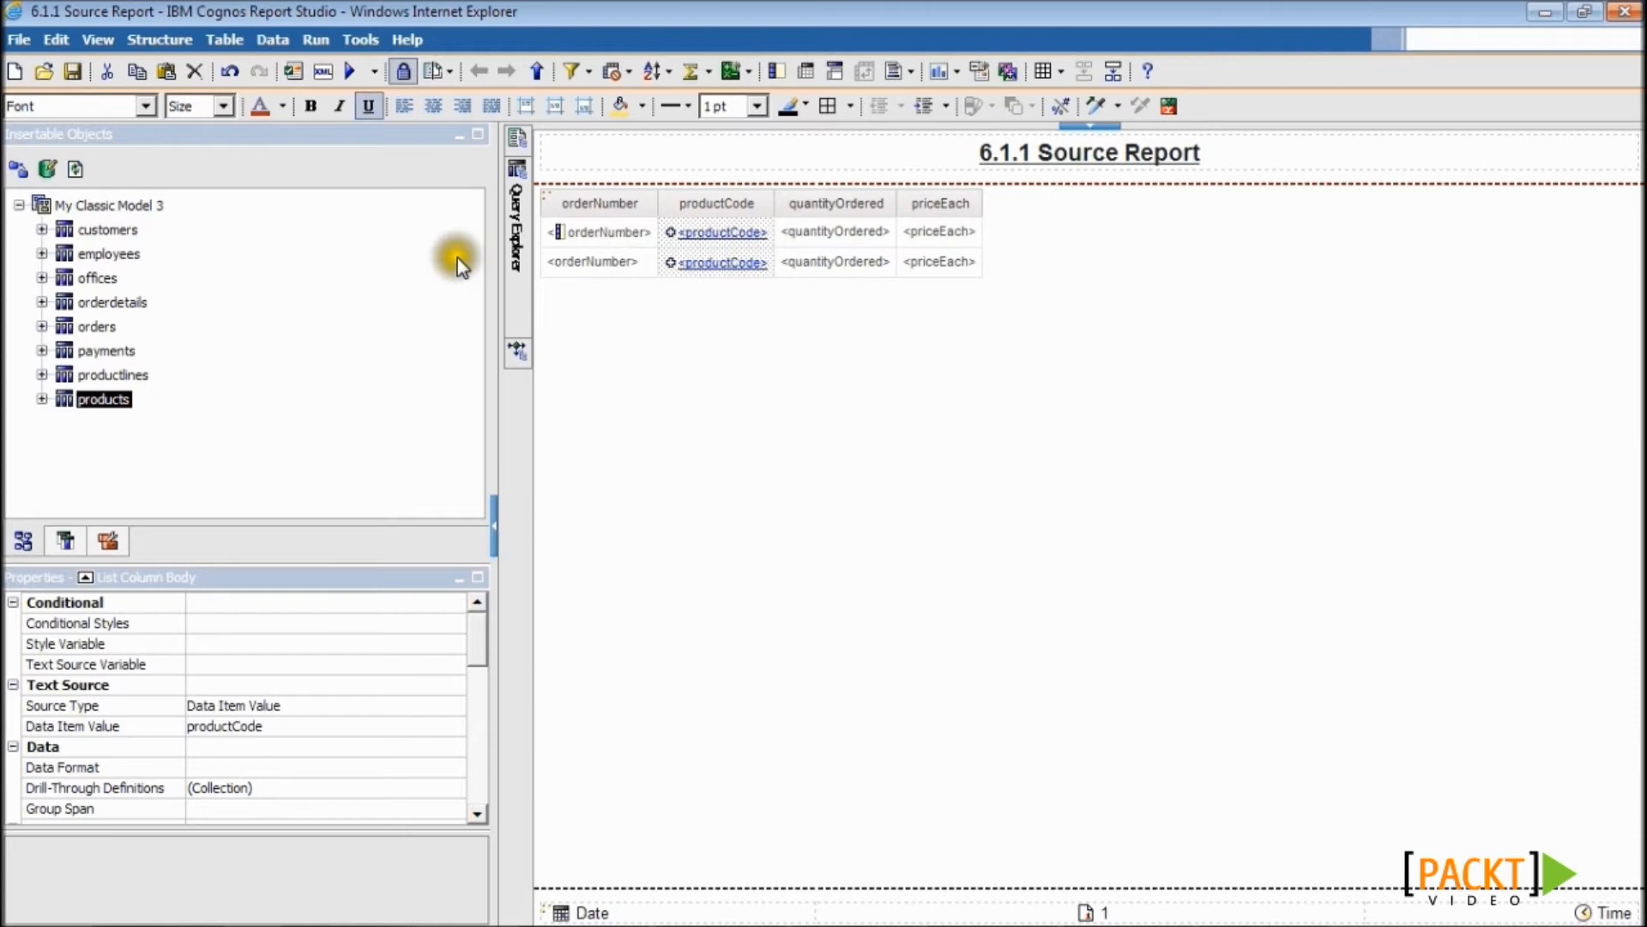
click(355, 72)
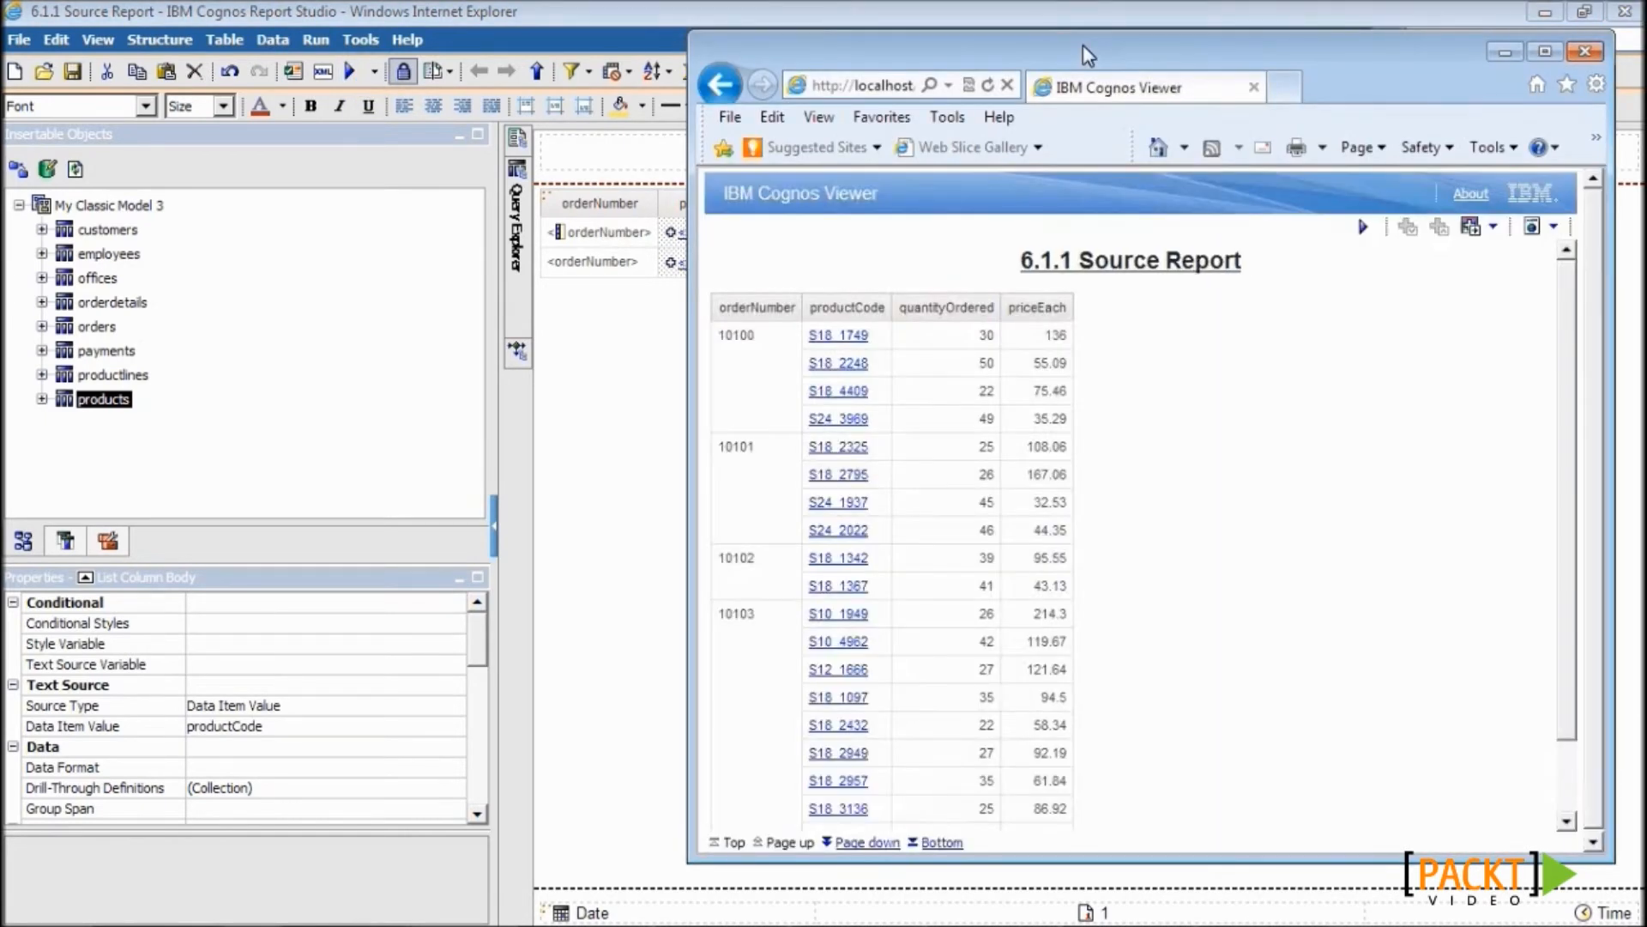
- Maximize the viewer, drill through on S18_1749, and resize the 6.1.2 Target Report window
click(1535, 55)
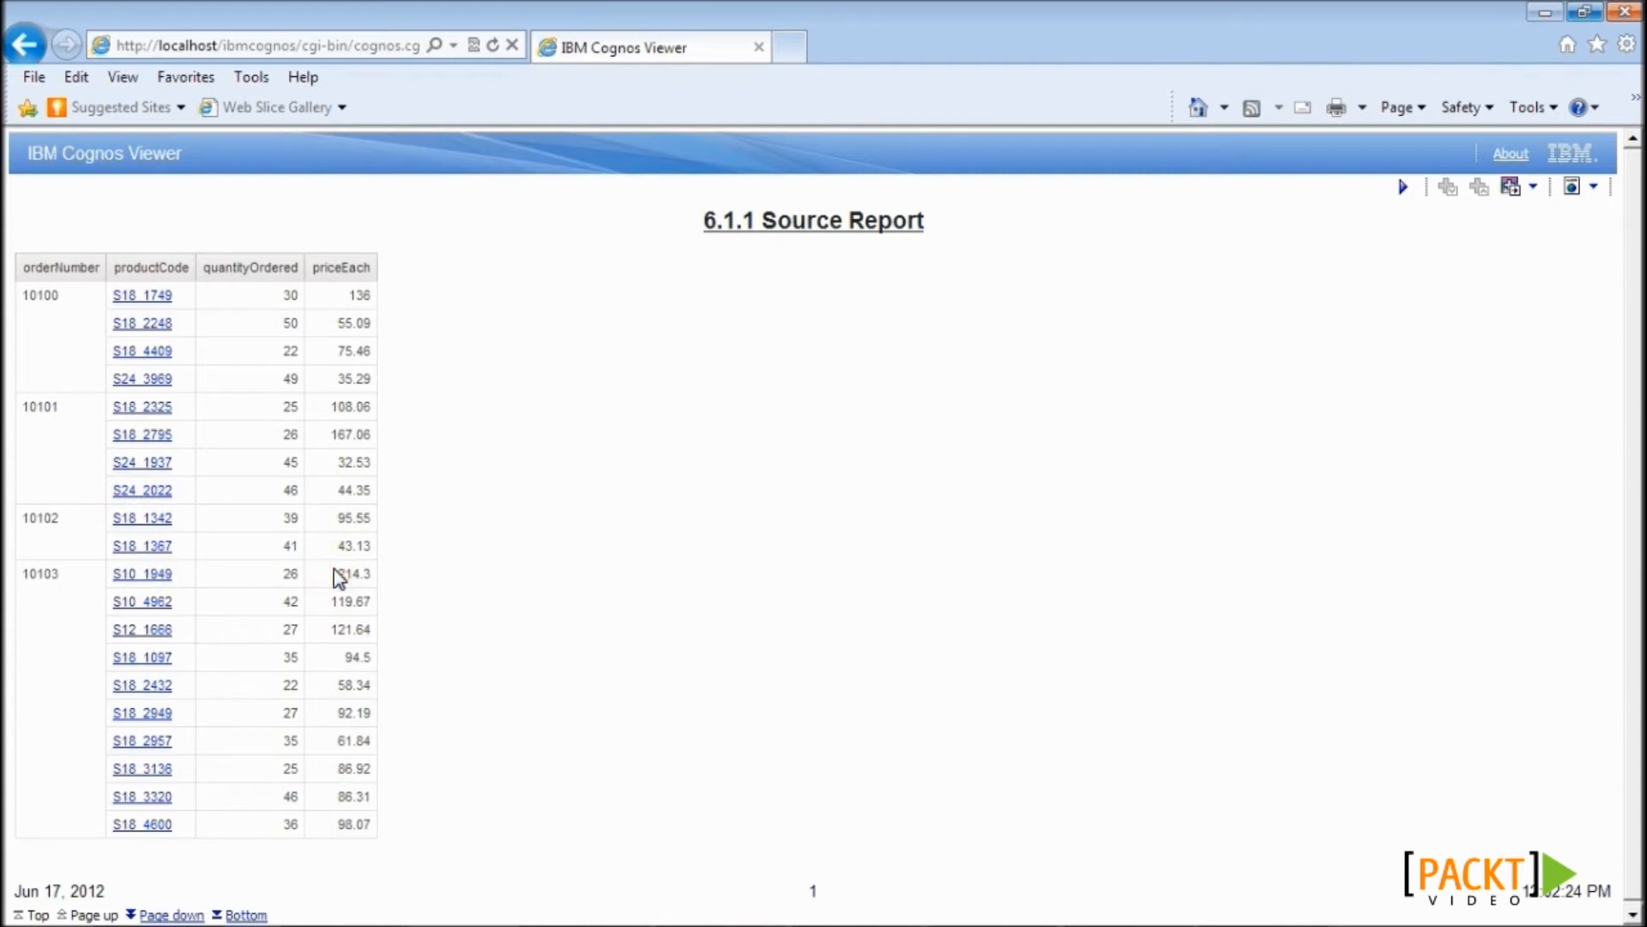
click(137, 295)
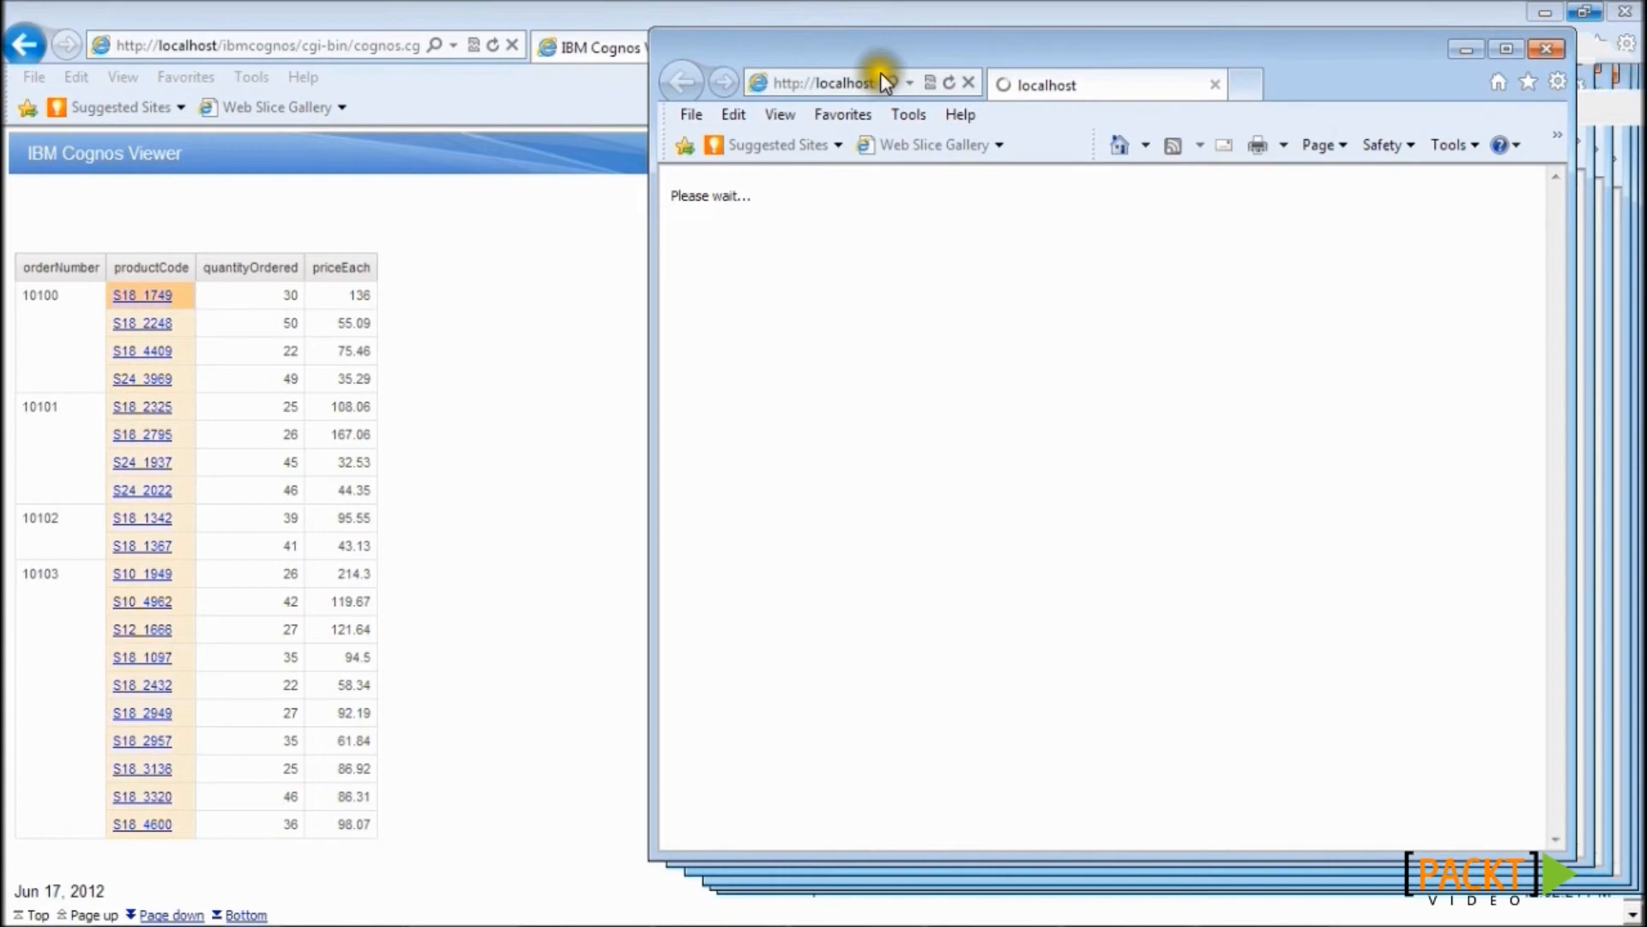
drag(707, 14, 660, 19)
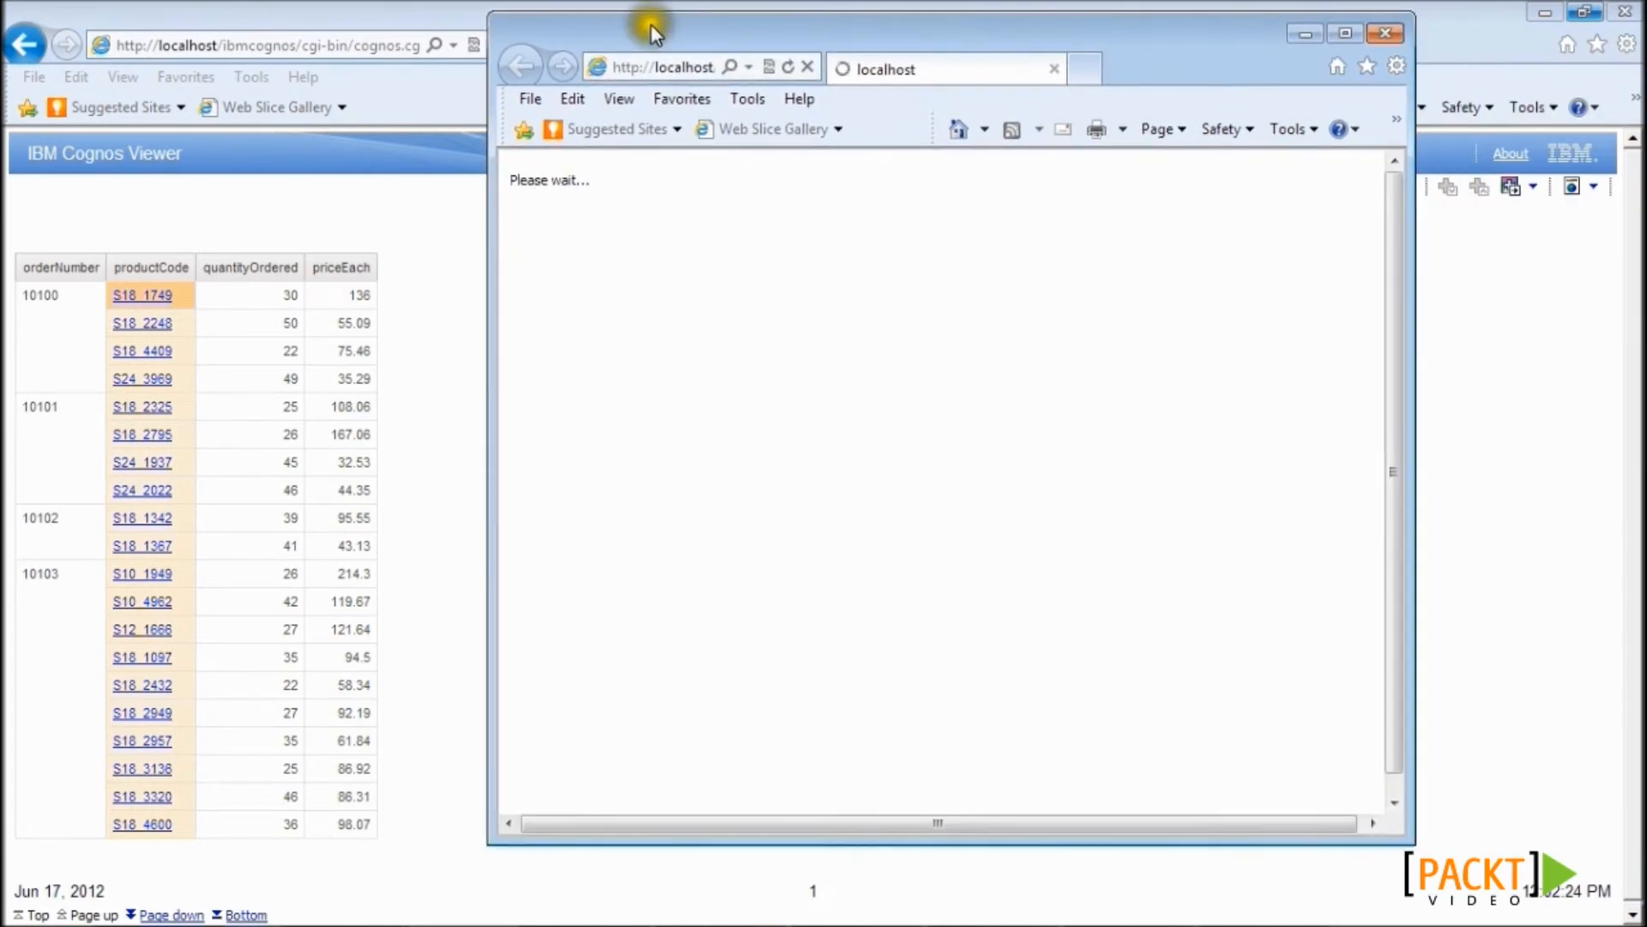
drag(1413, 842, 1628, 906)
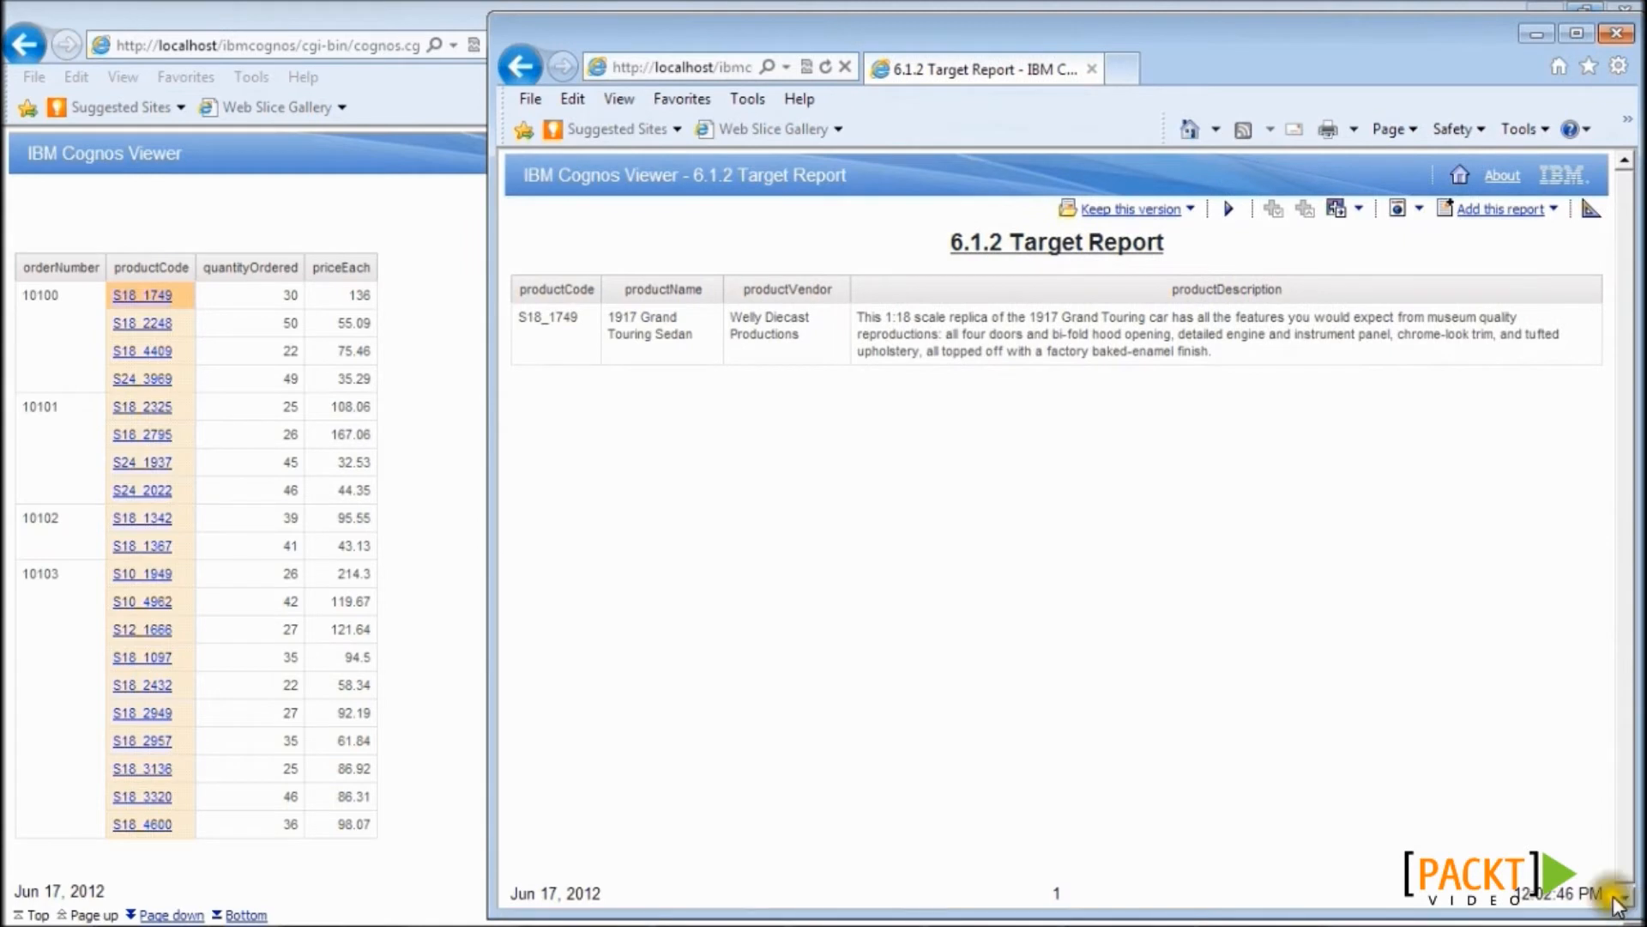
double_click(527, 317)
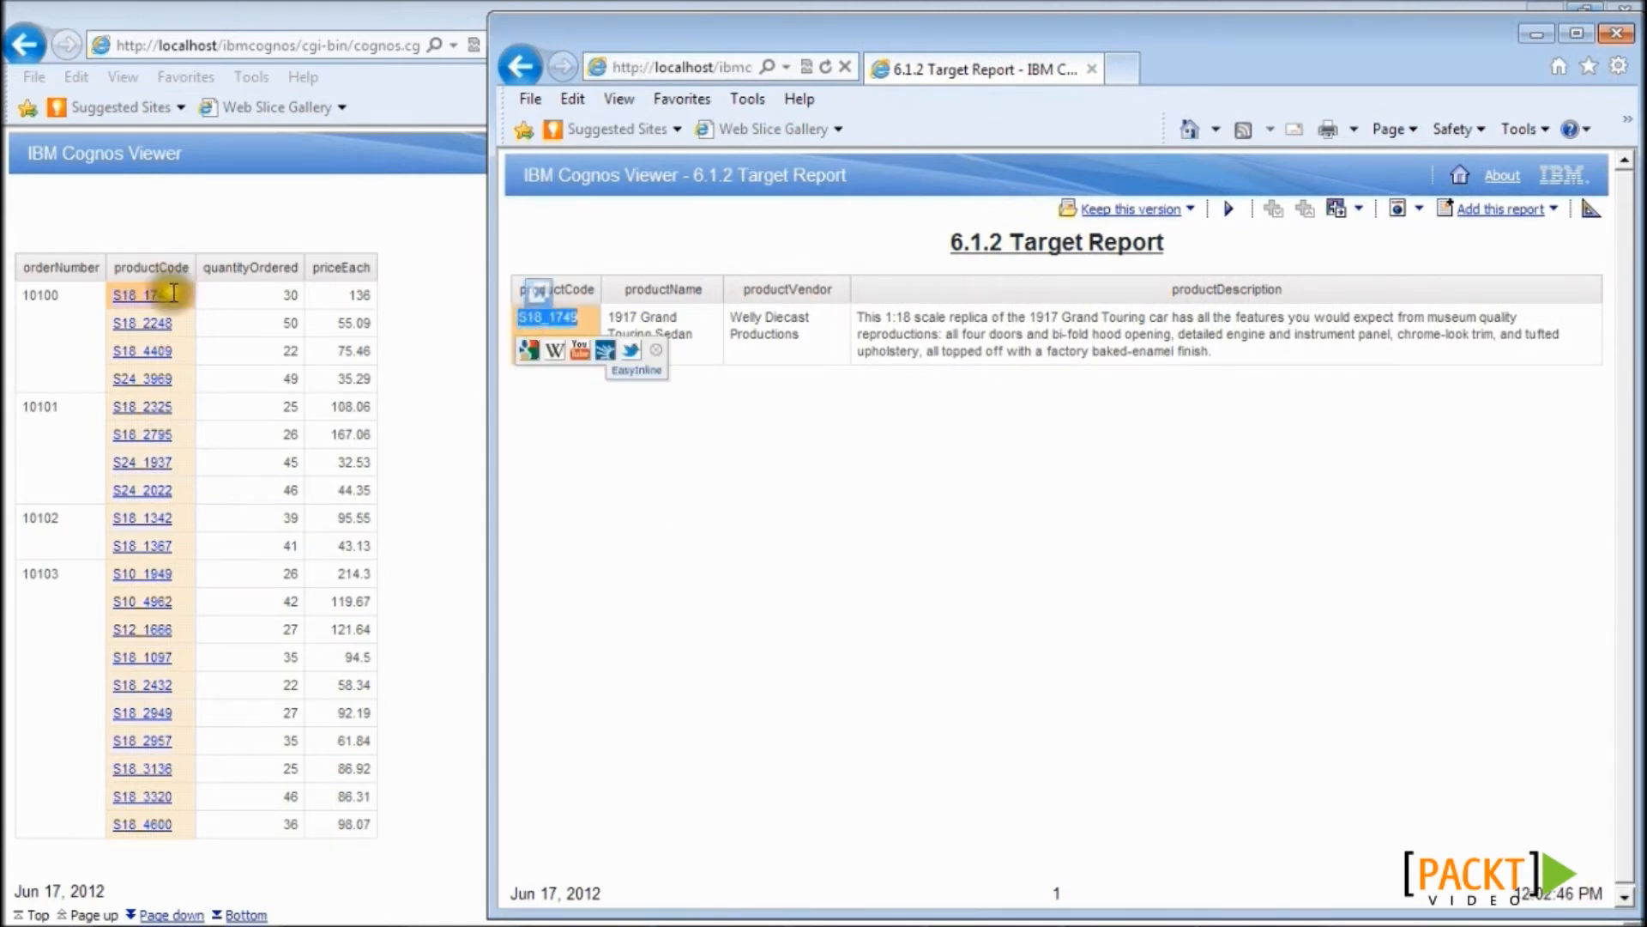
click(553, 446)
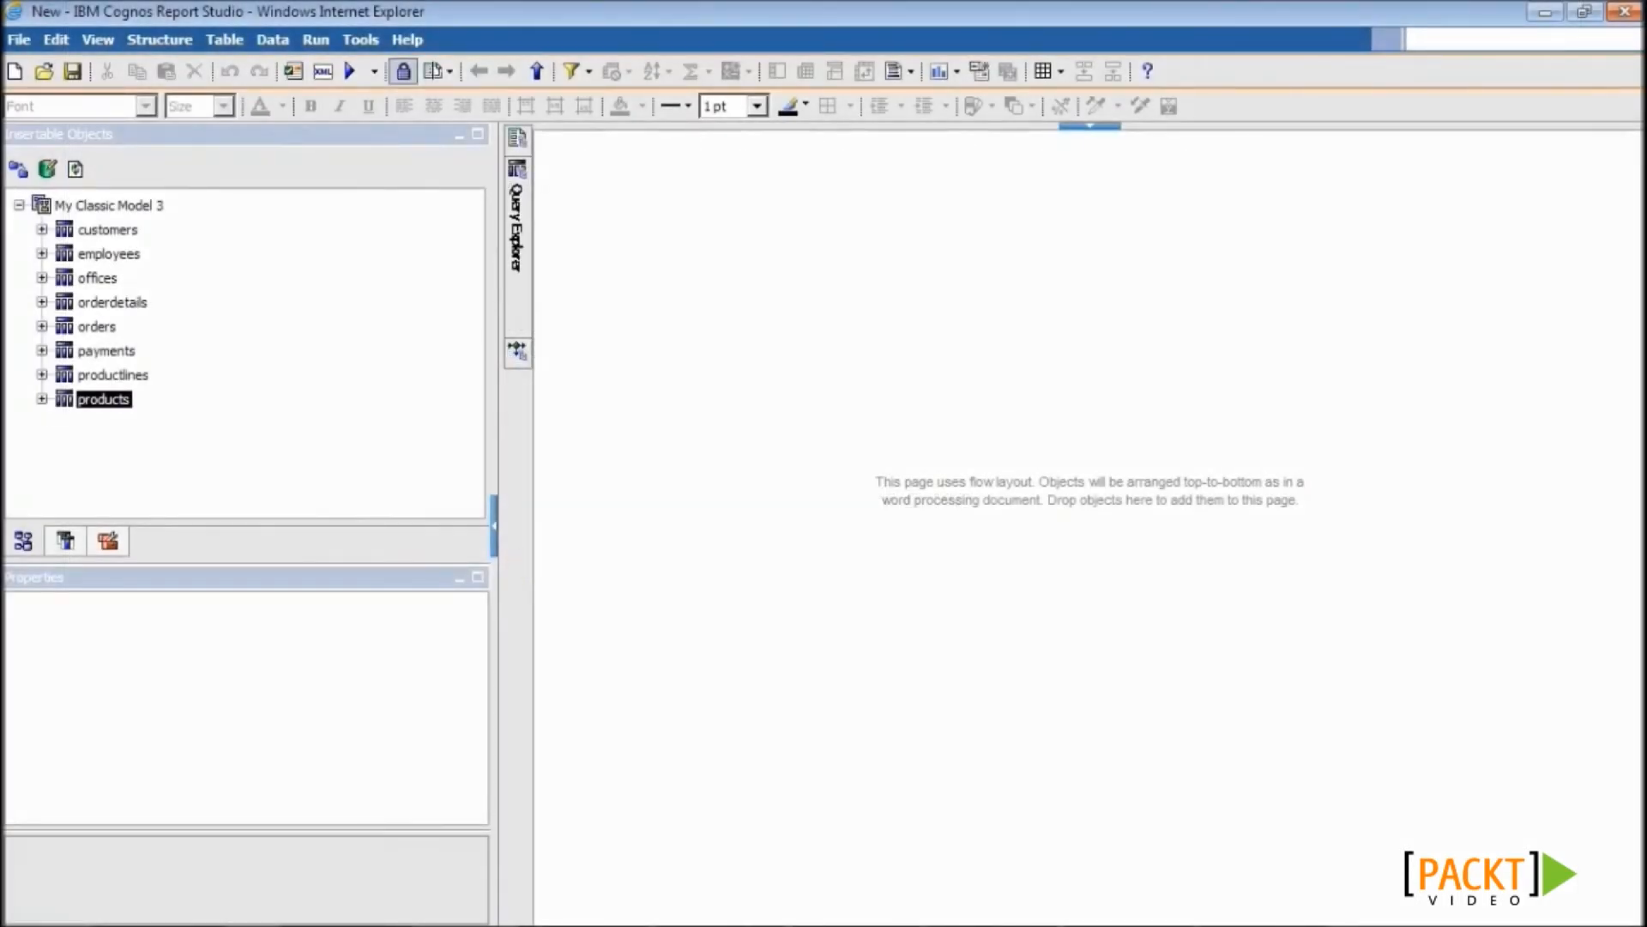
- Open the 5.1 Simple Chart sales-over-countries report from My Classic Model 3 for Save As
click(43, 72)
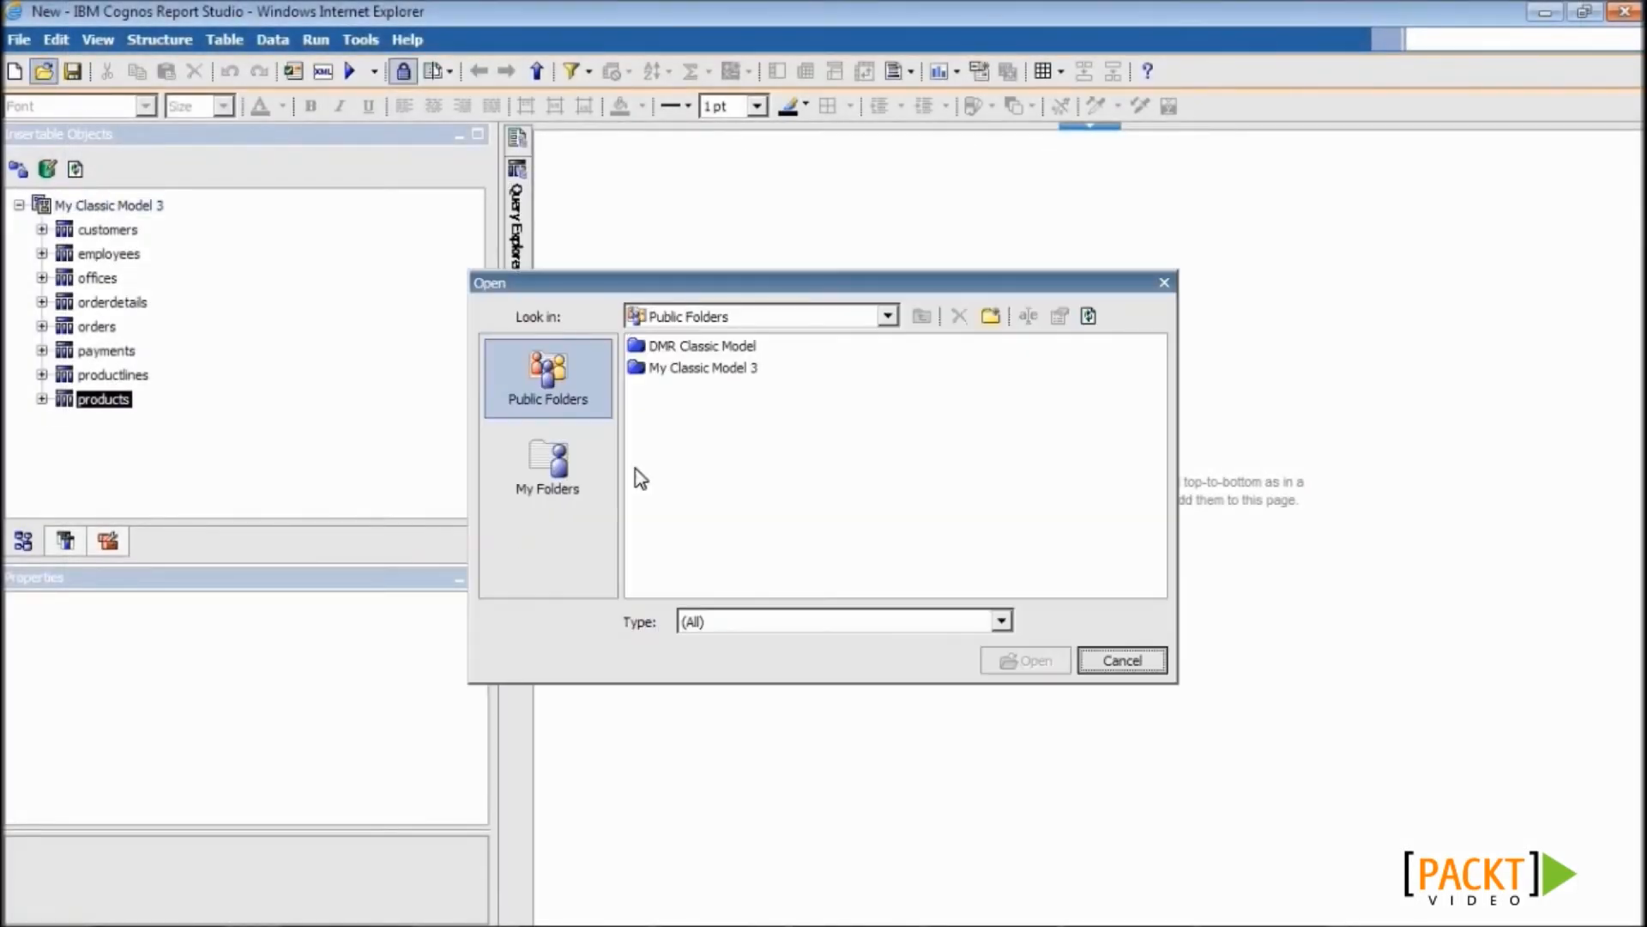
double_click(666, 366)
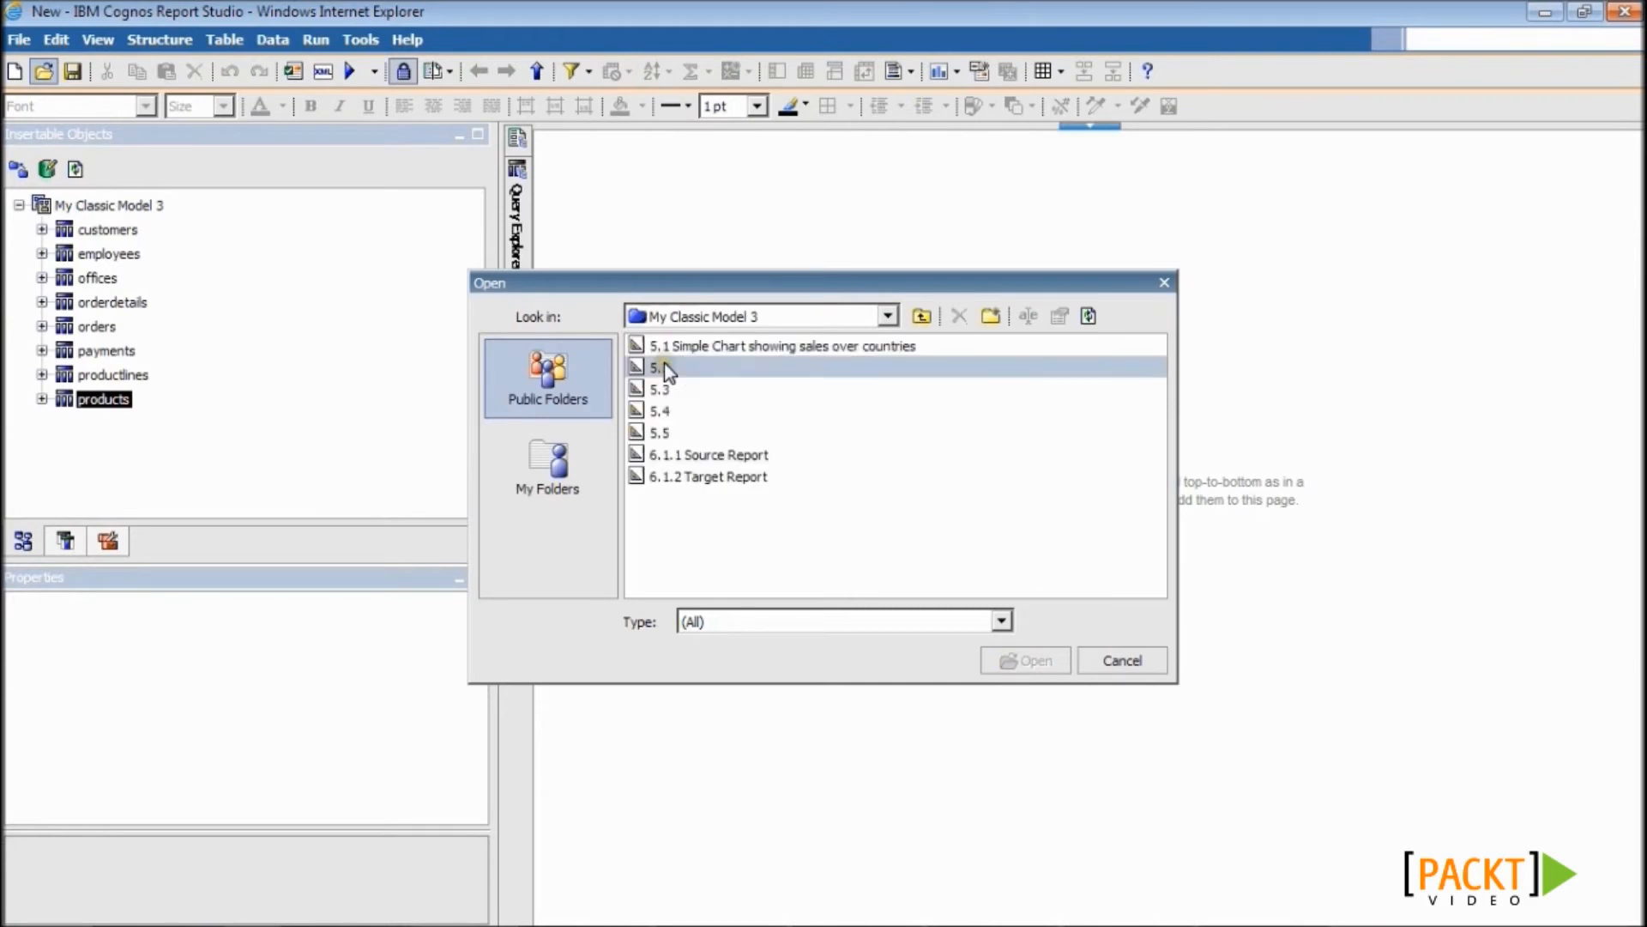
click(674, 347)
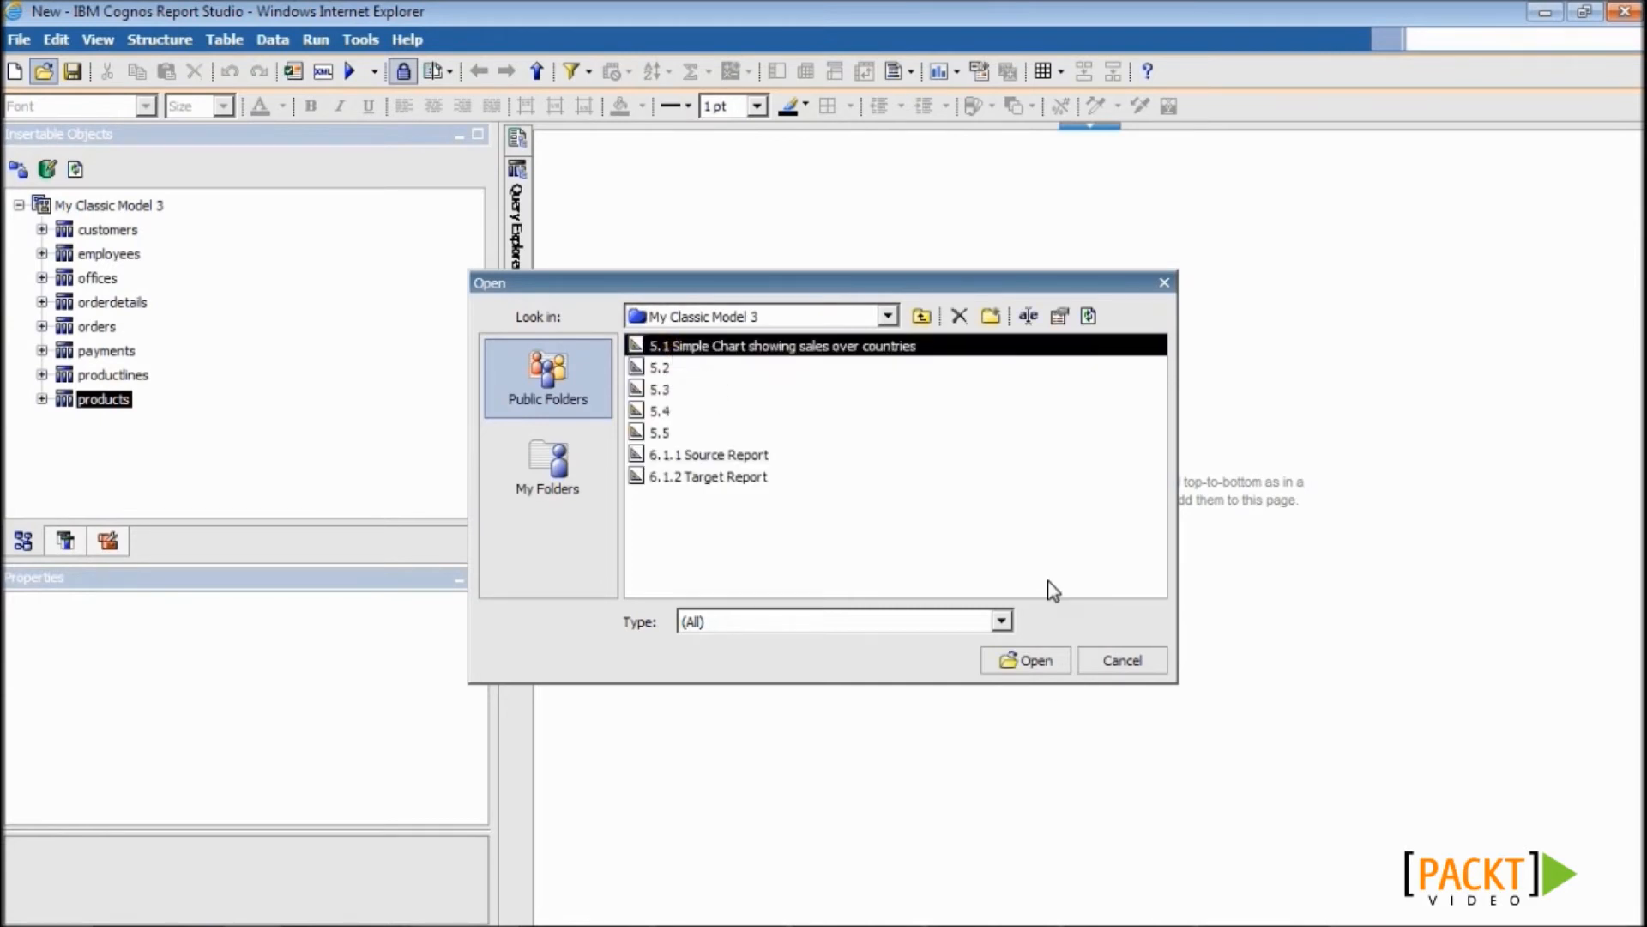
click(1032, 668)
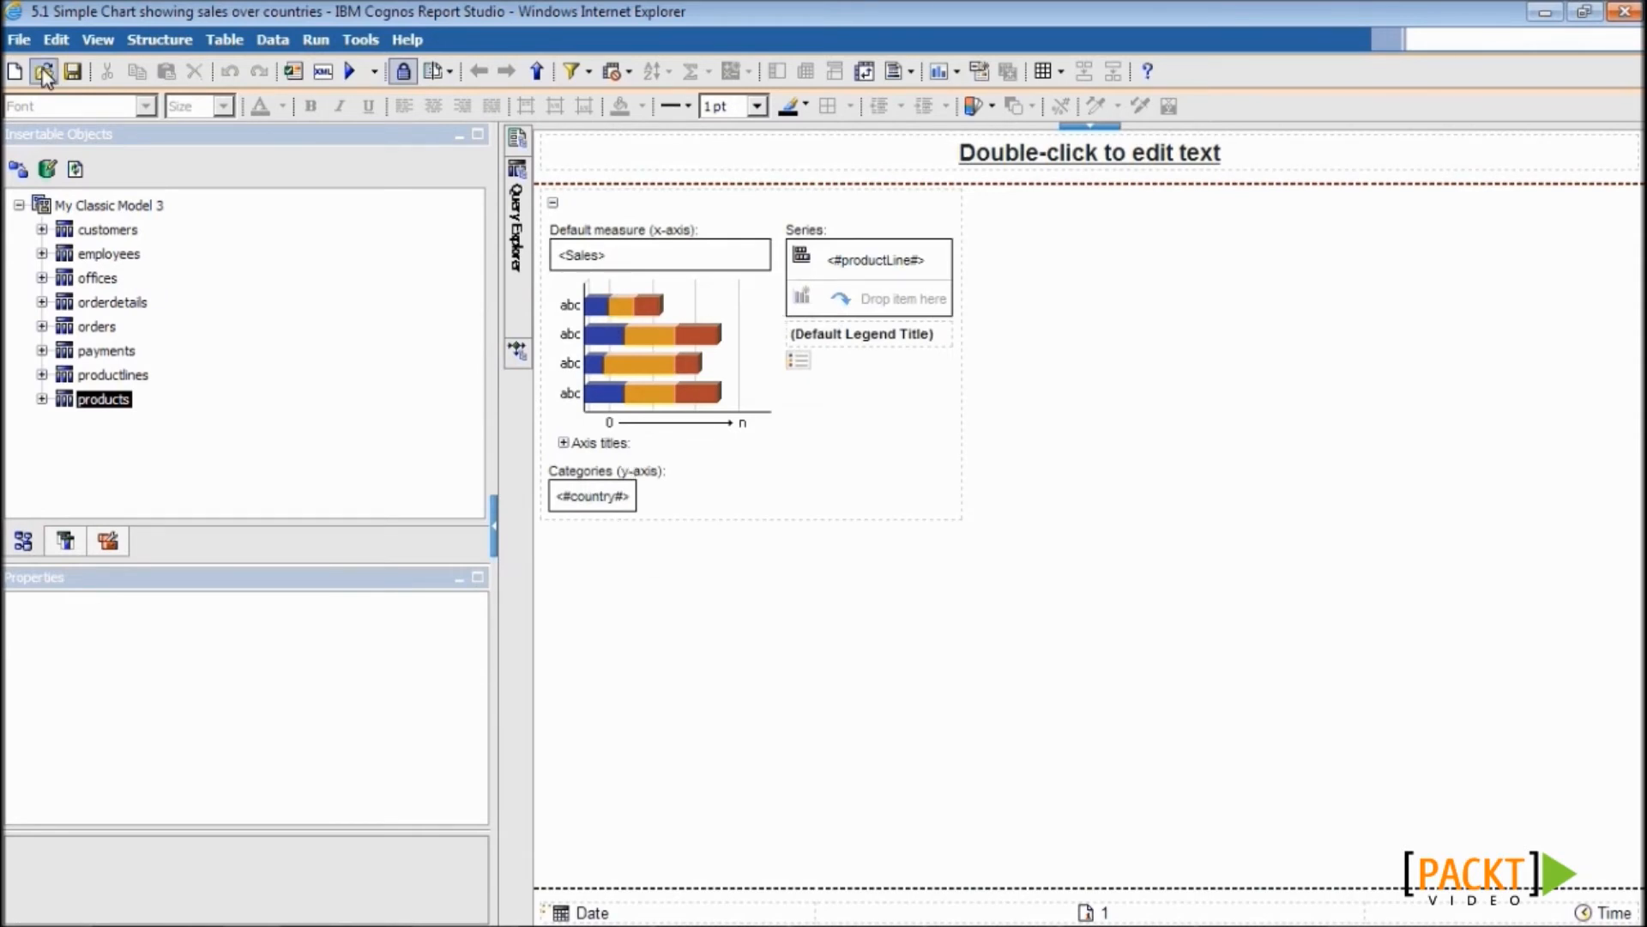
click(15, 41)
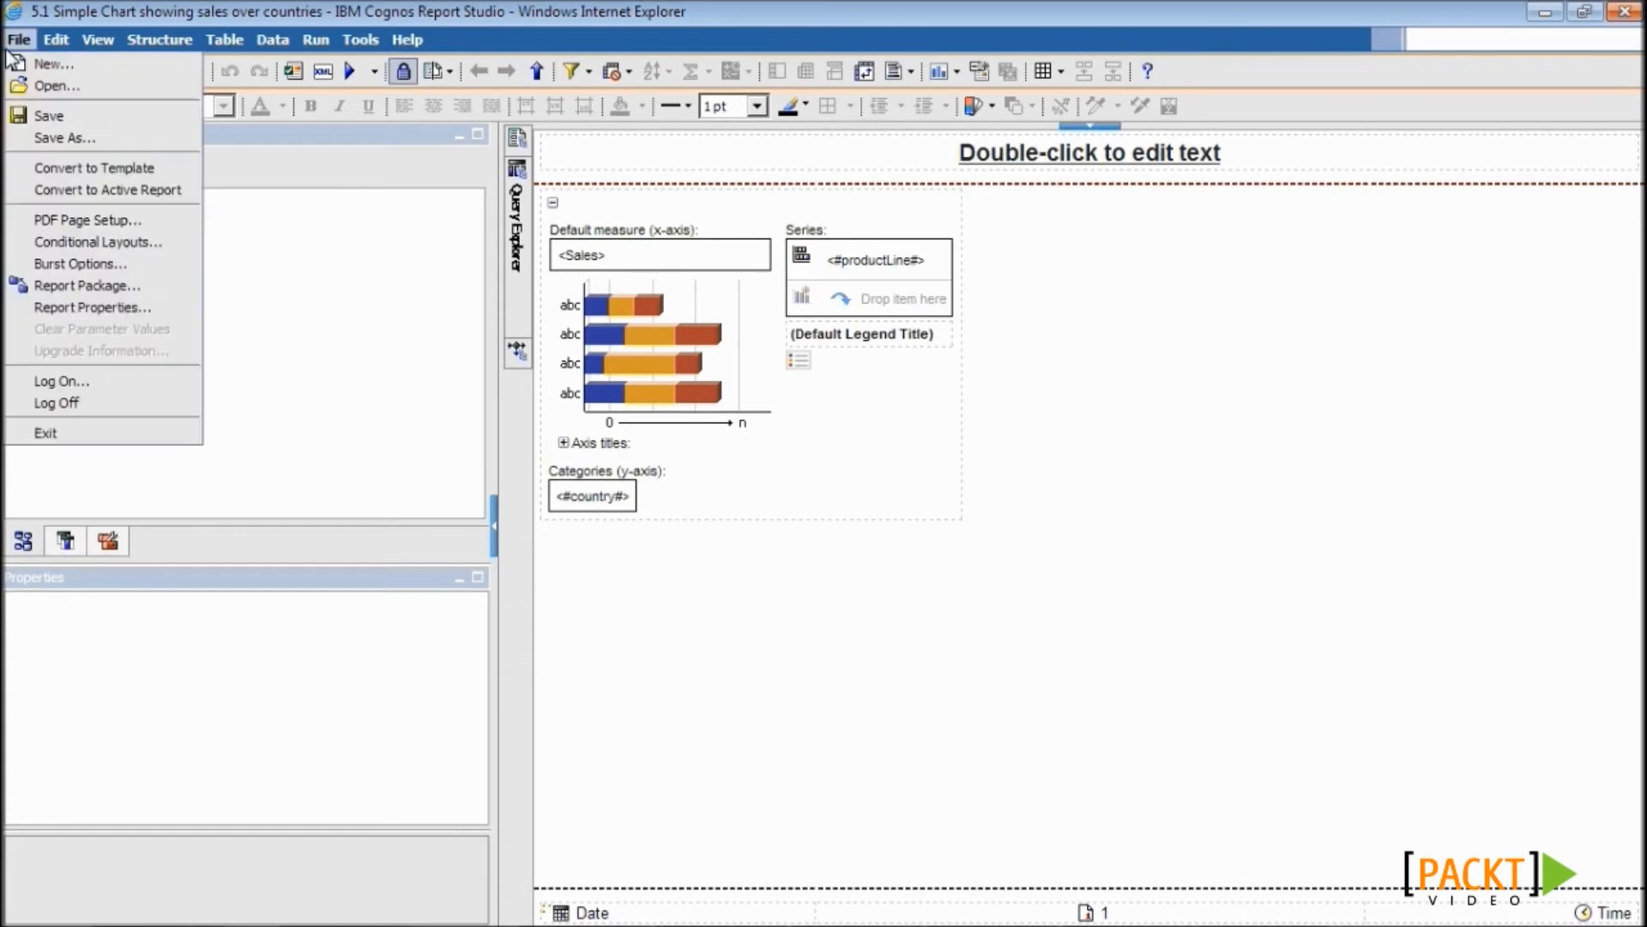
click(50, 137)
- Save the chart as 6.2.1 Source Report and open the 6.1.1 Source Report
text(6.2.1 Source Report)
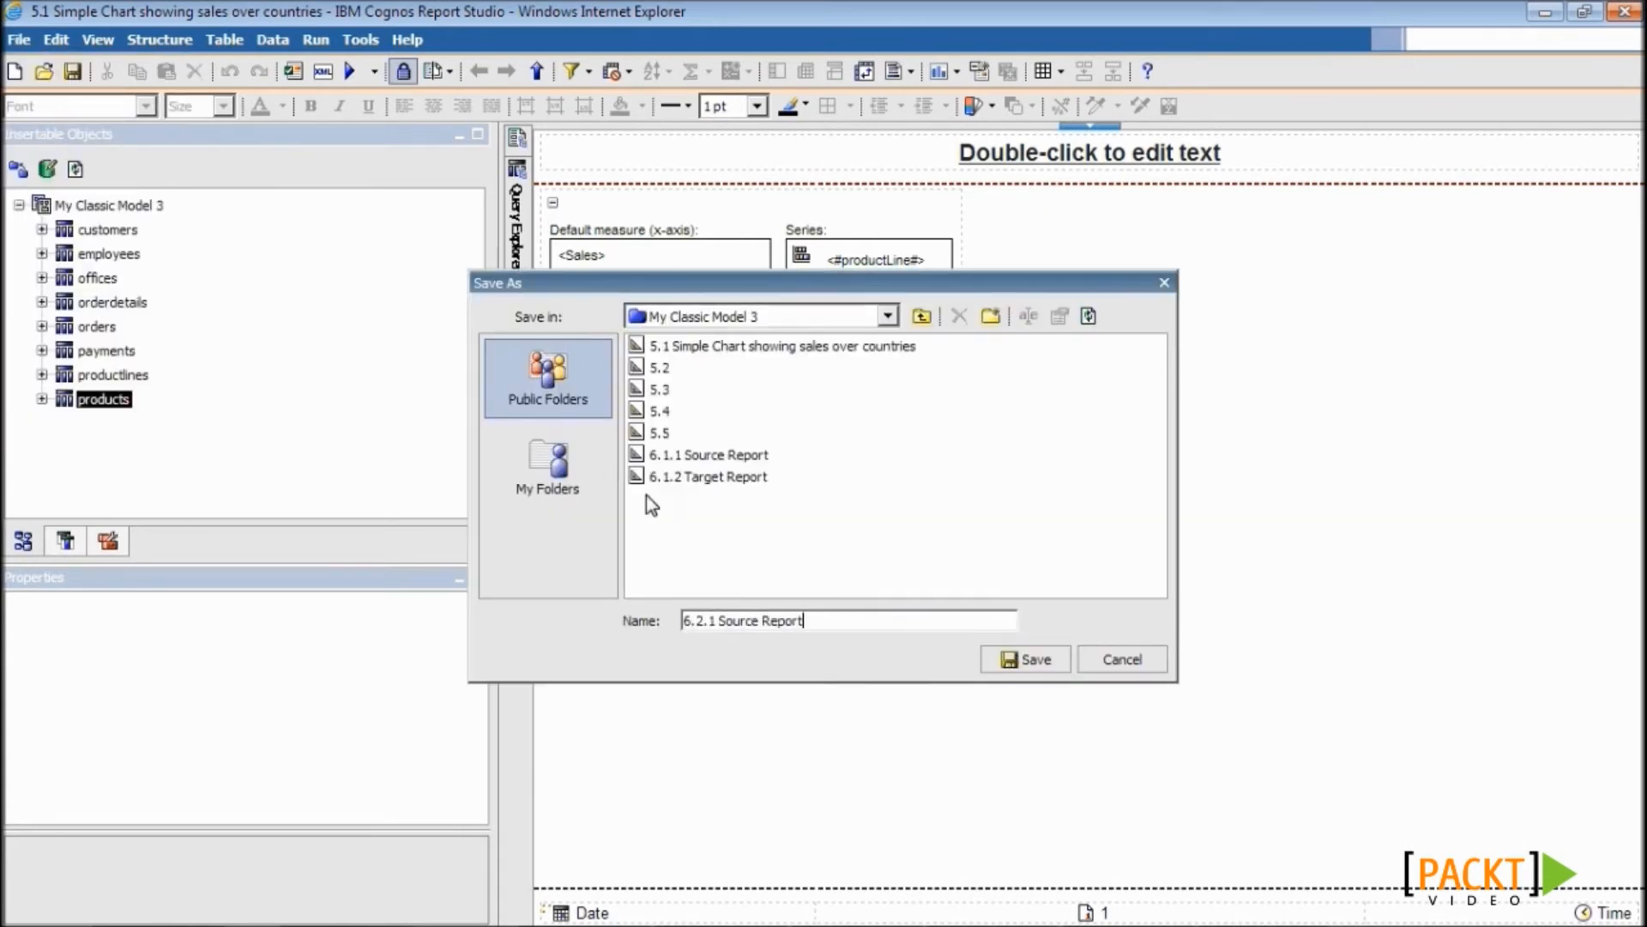
key(Return)
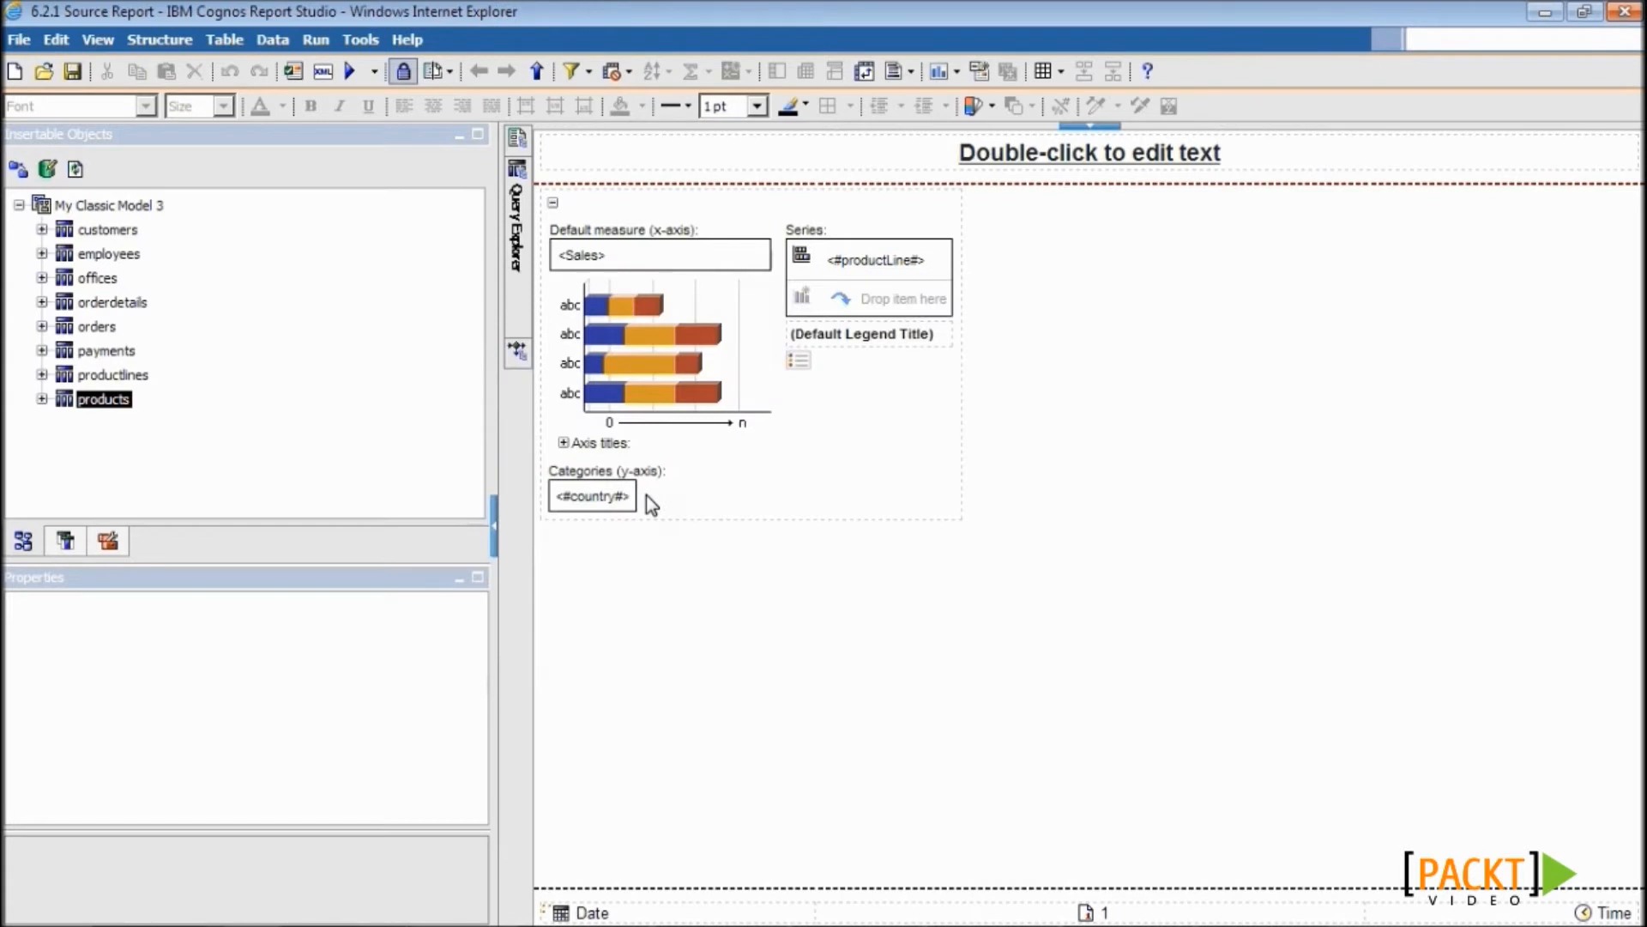
click(45, 72)
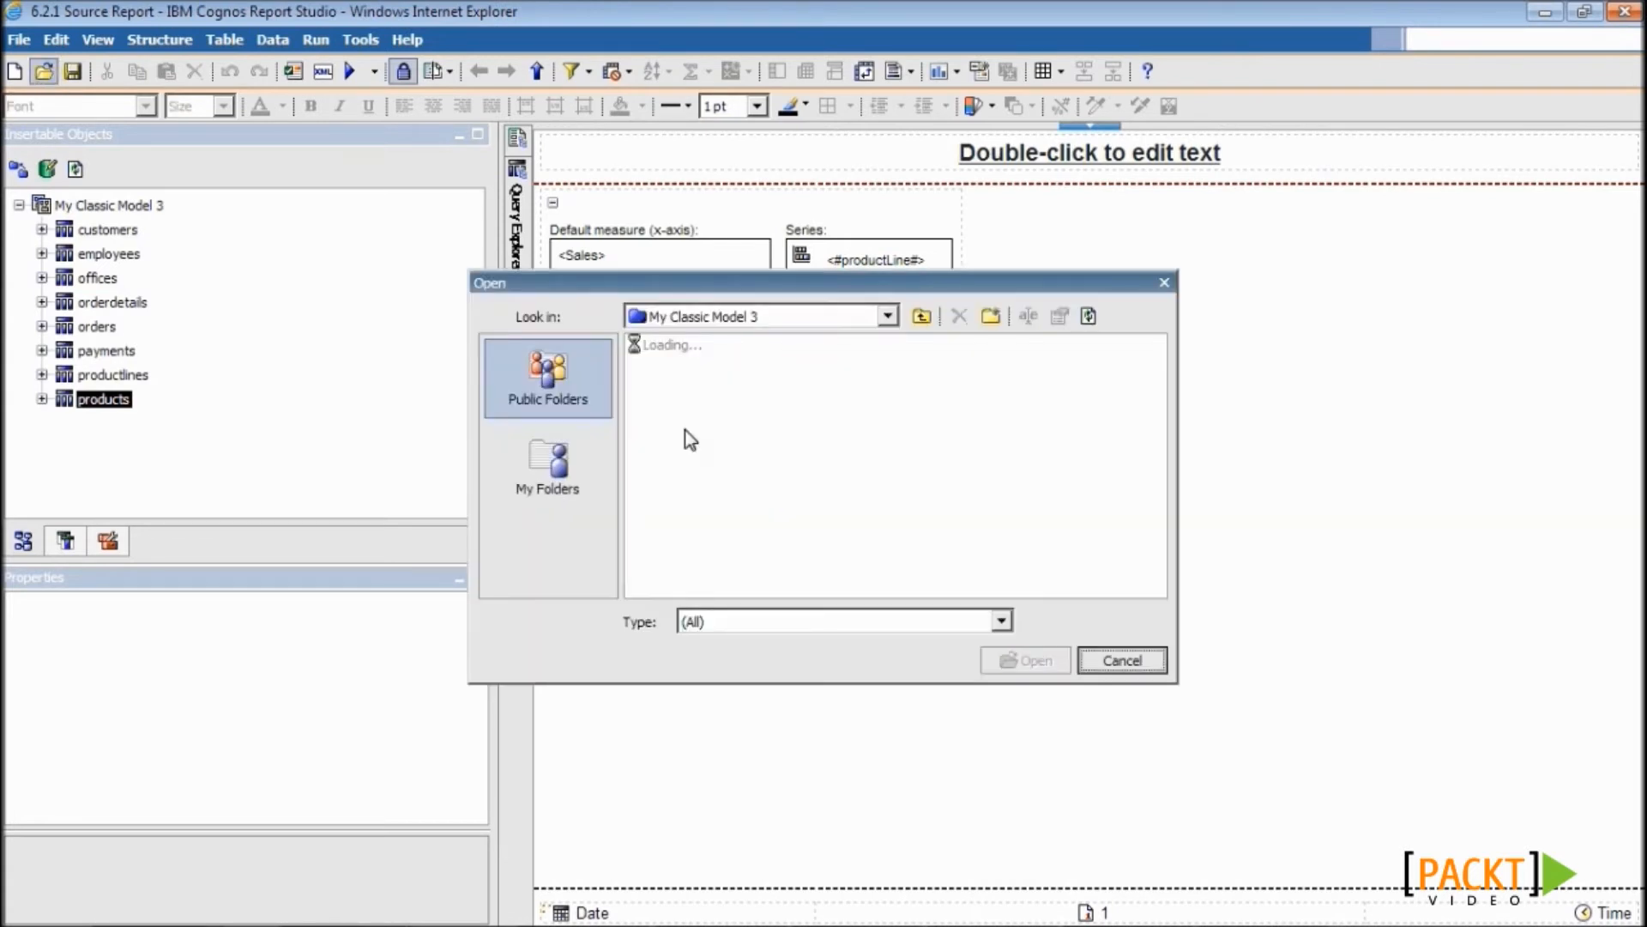
click(816, 455)
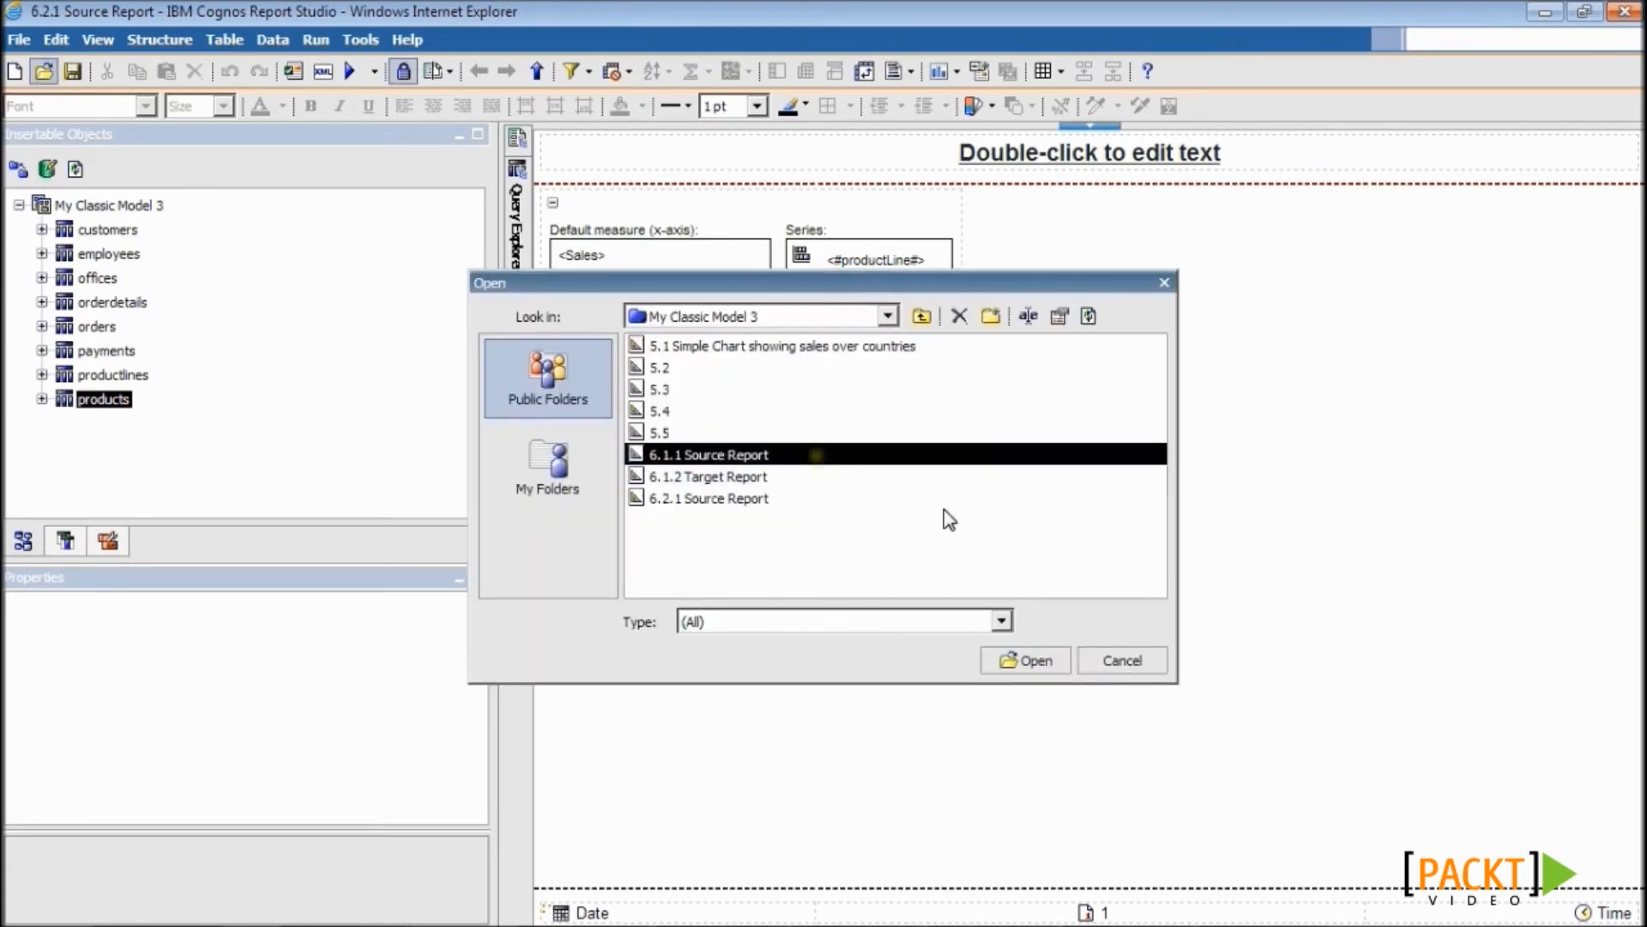
click(1027, 661)
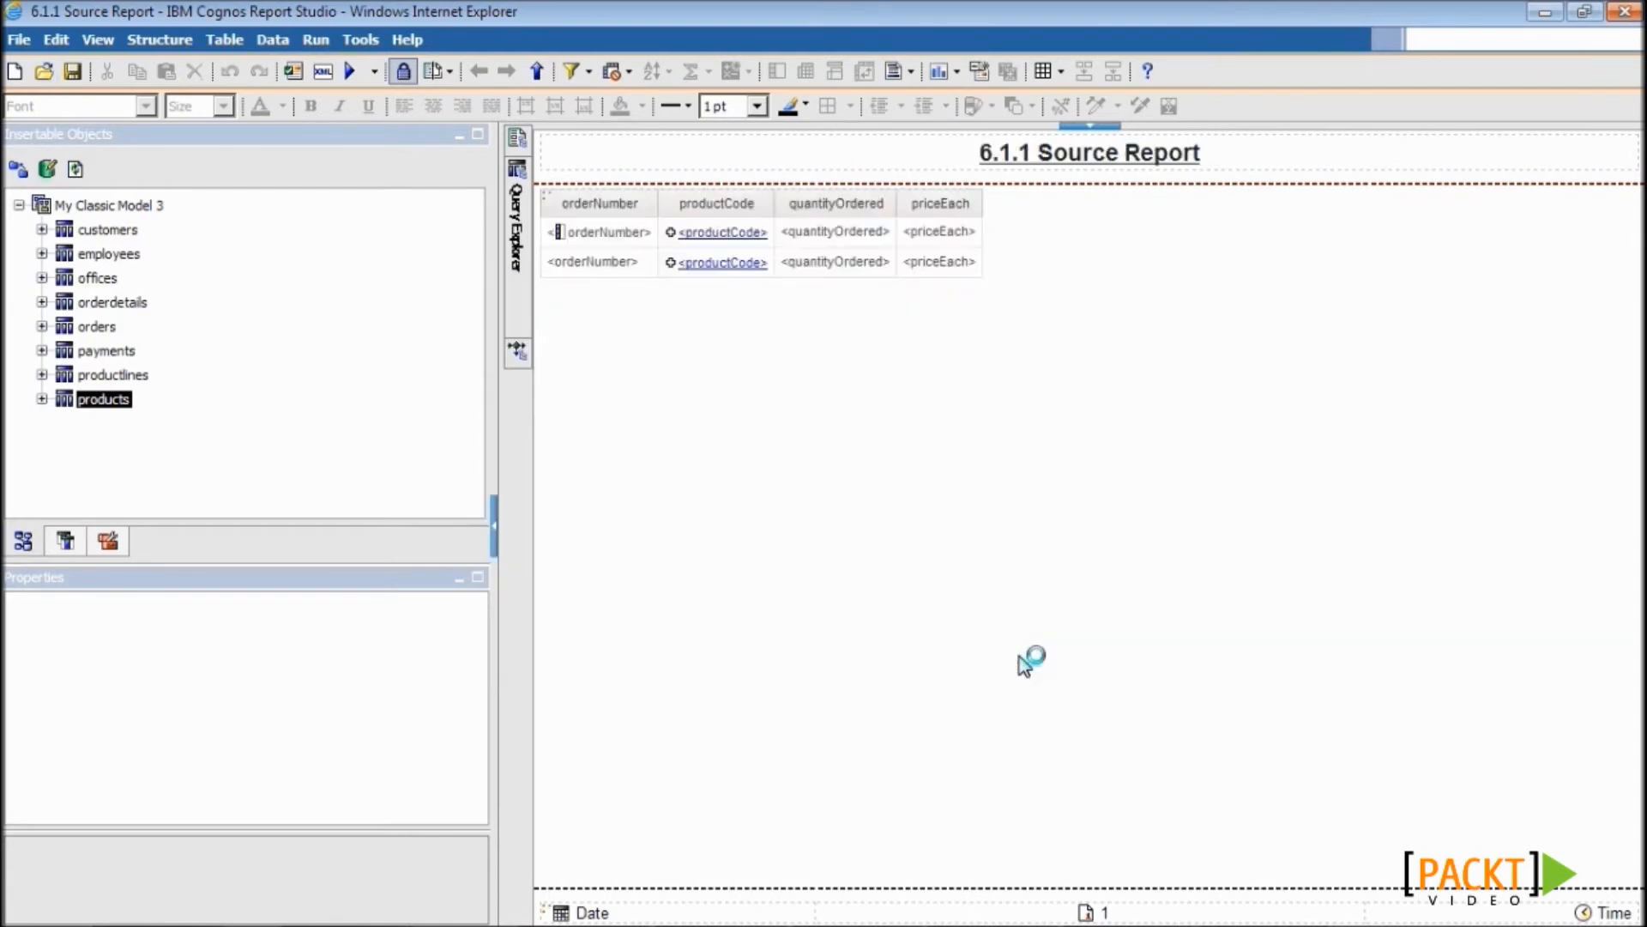
- Save a copy of 6.1.1 Source Report as 6.2.2 Target Report
click(19, 40)
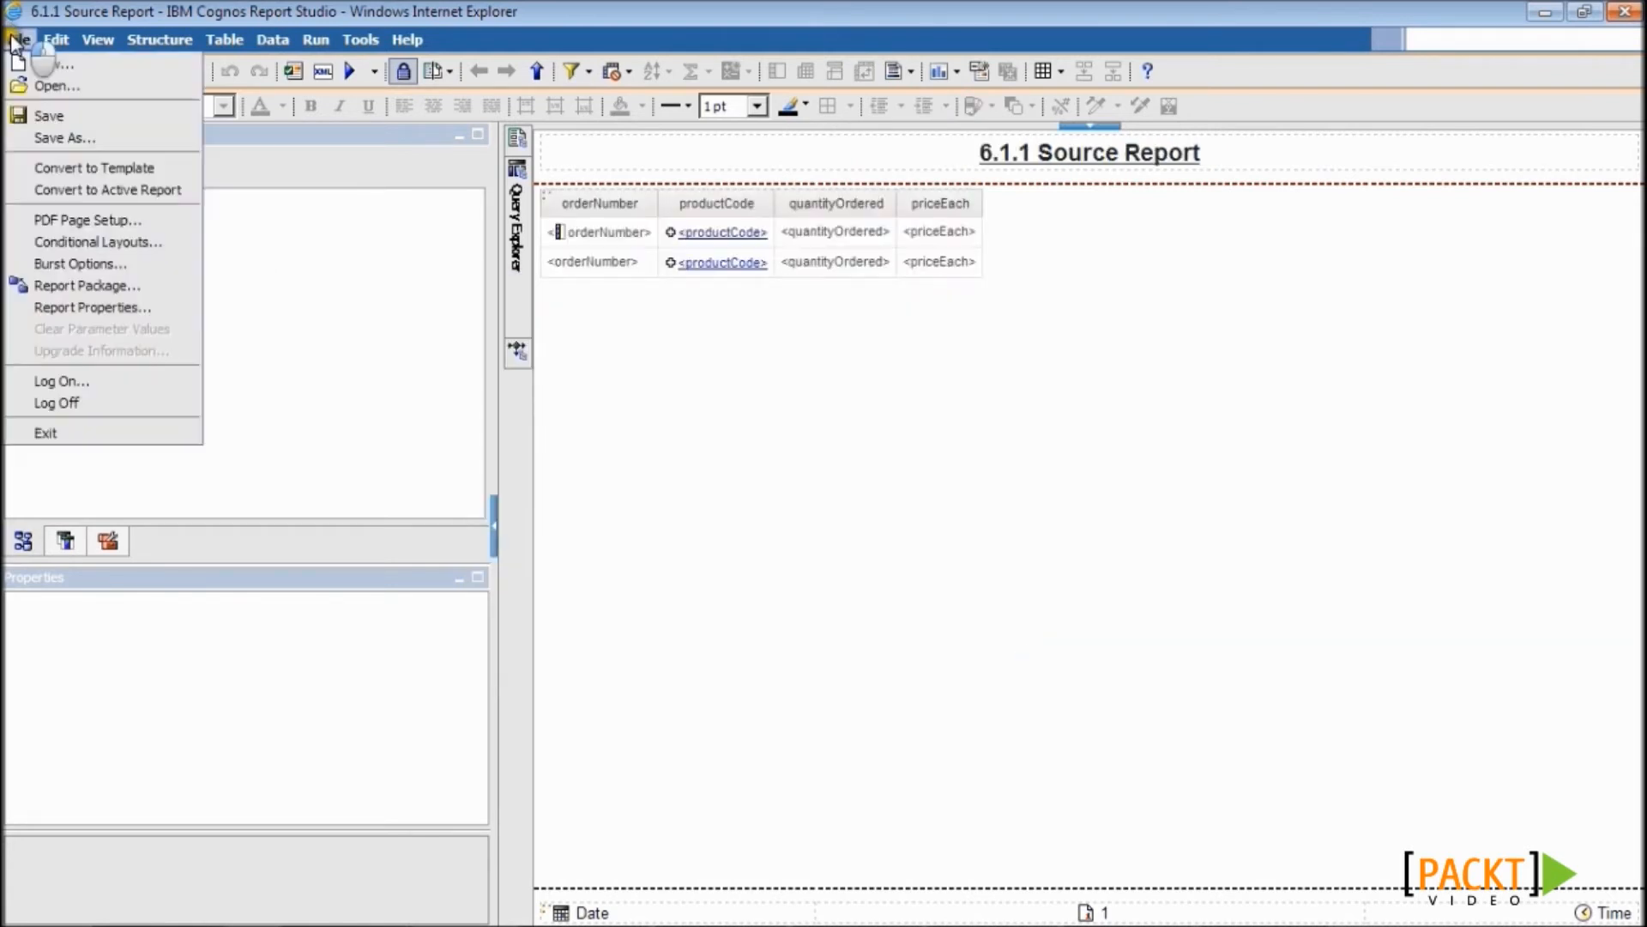
click(53, 136)
text(6.2.2 Target Report)
key(Return)
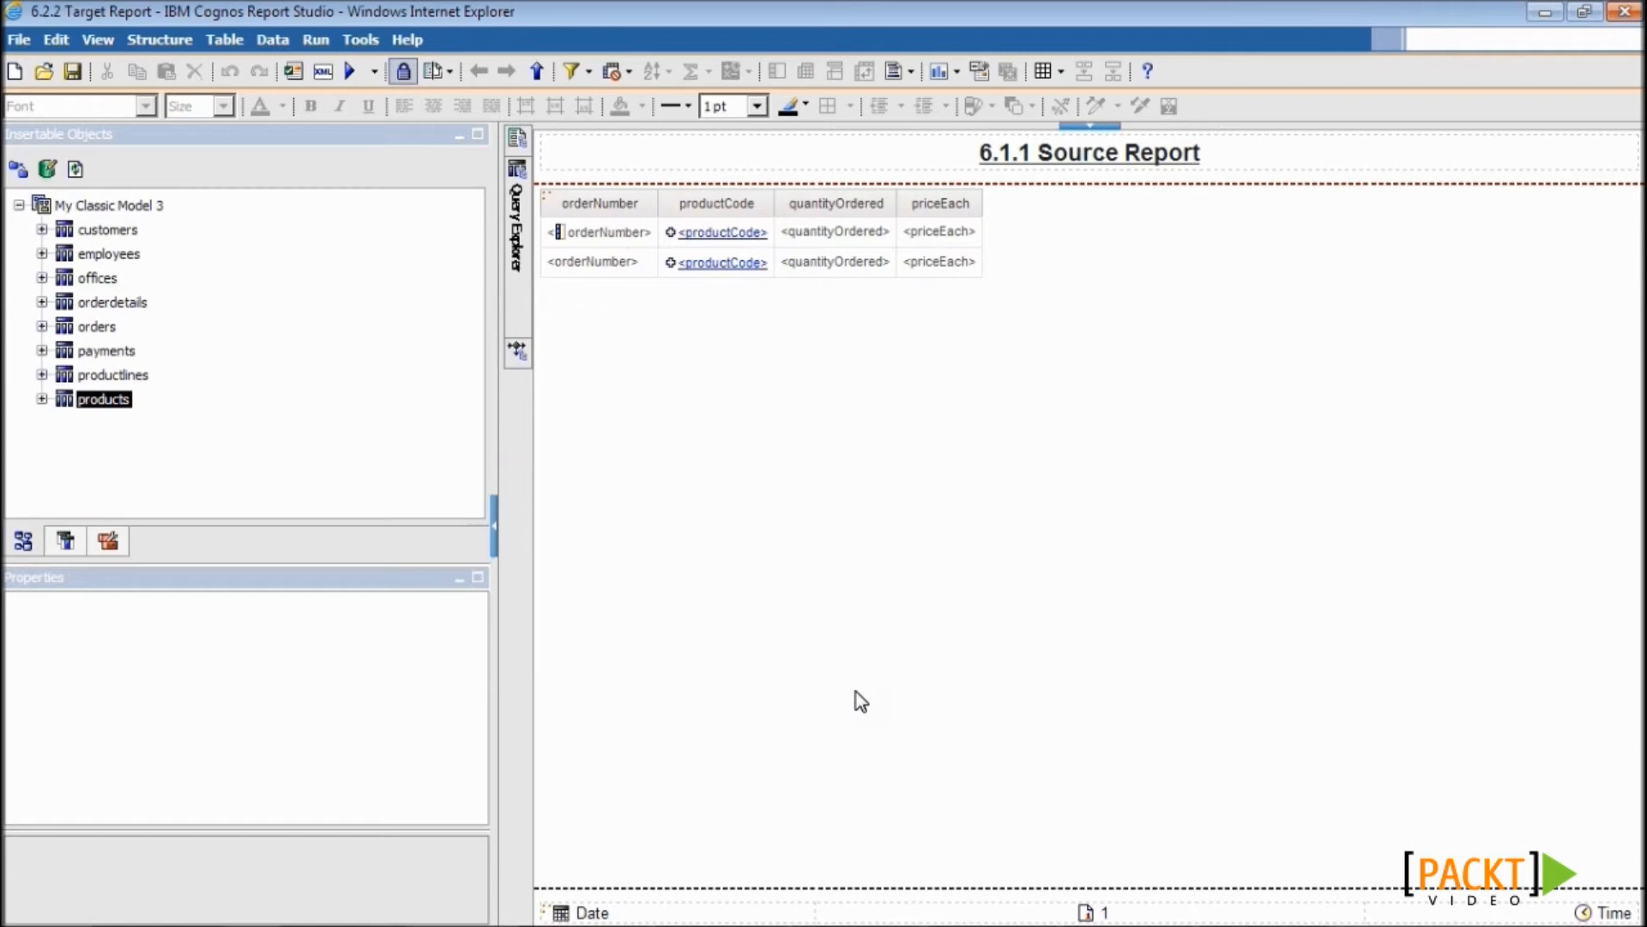
- Add productLine after productCode and country after orderNumber as list columns
click(41, 399)
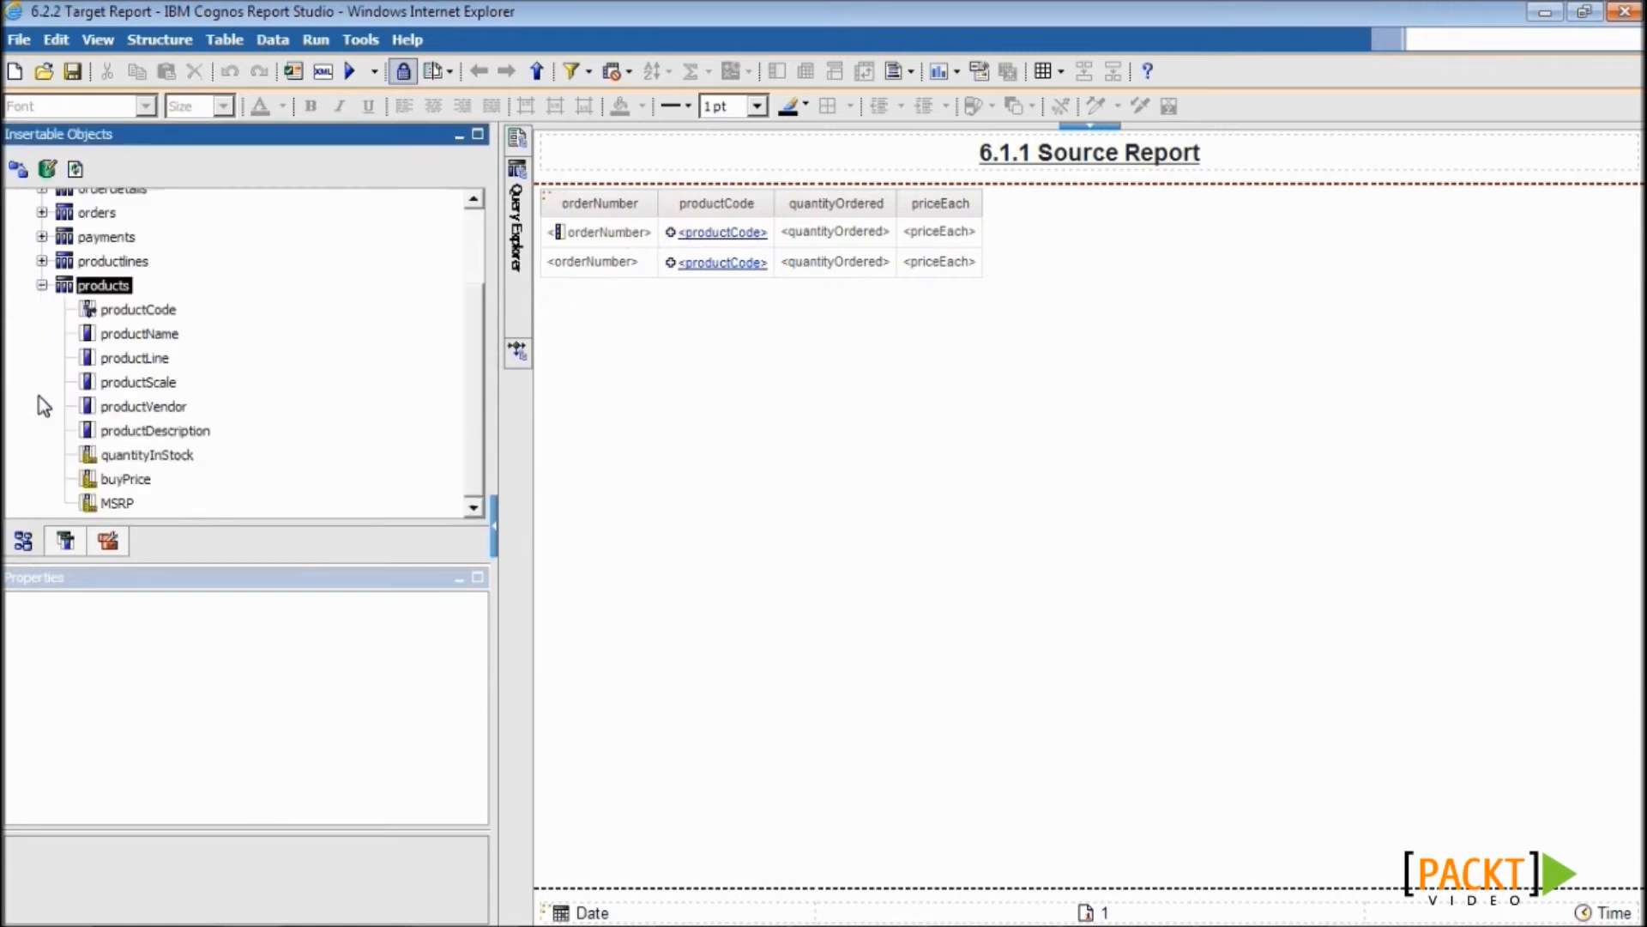
click(160, 358)
drag(161, 364, 780, 252)
click(41, 229)
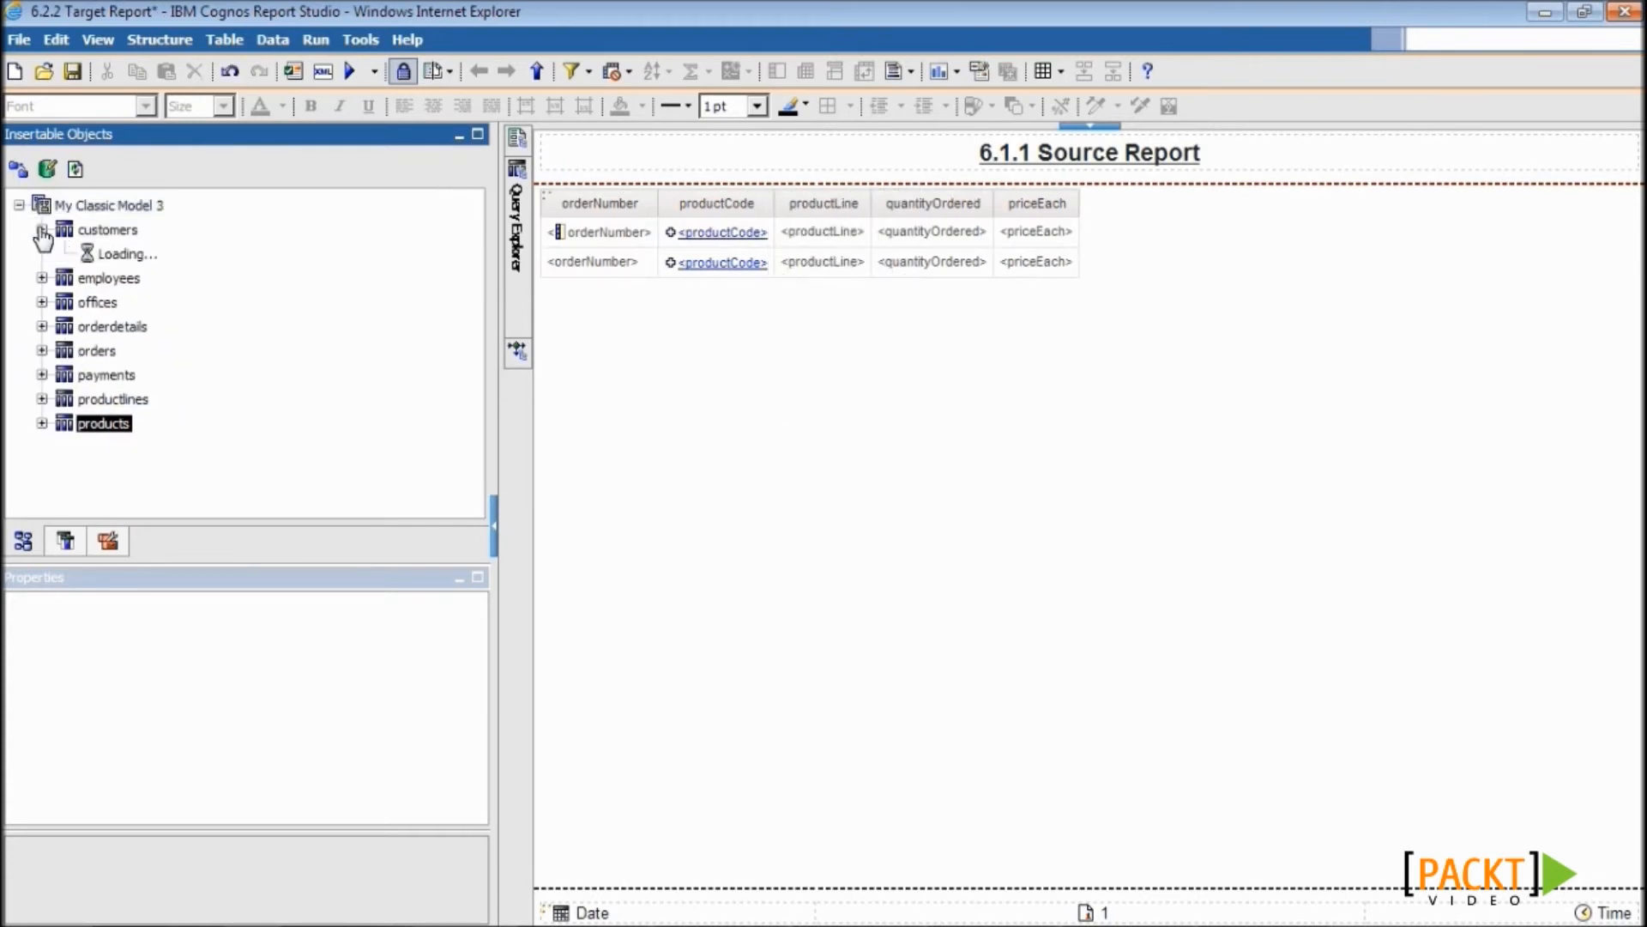
drag(122, 469, 661, 253)
- Add Query1 detail filters [productLine] = ?pProductLine? and [country] = ?pCountry?
click(515, 296)
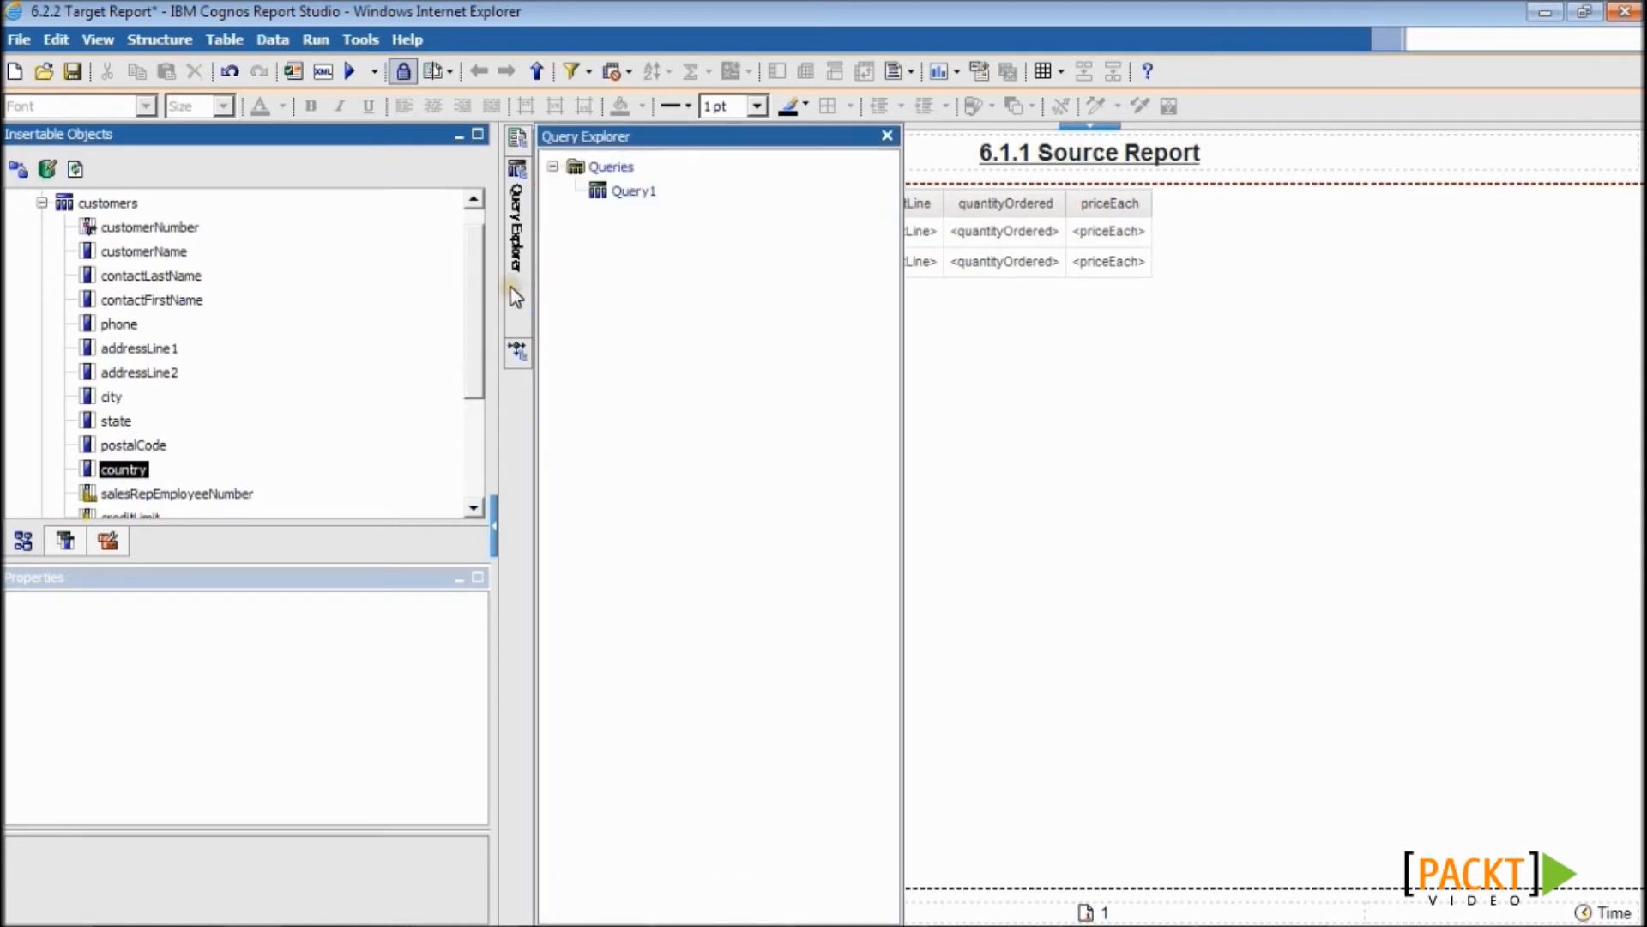
double_click(635, 193)
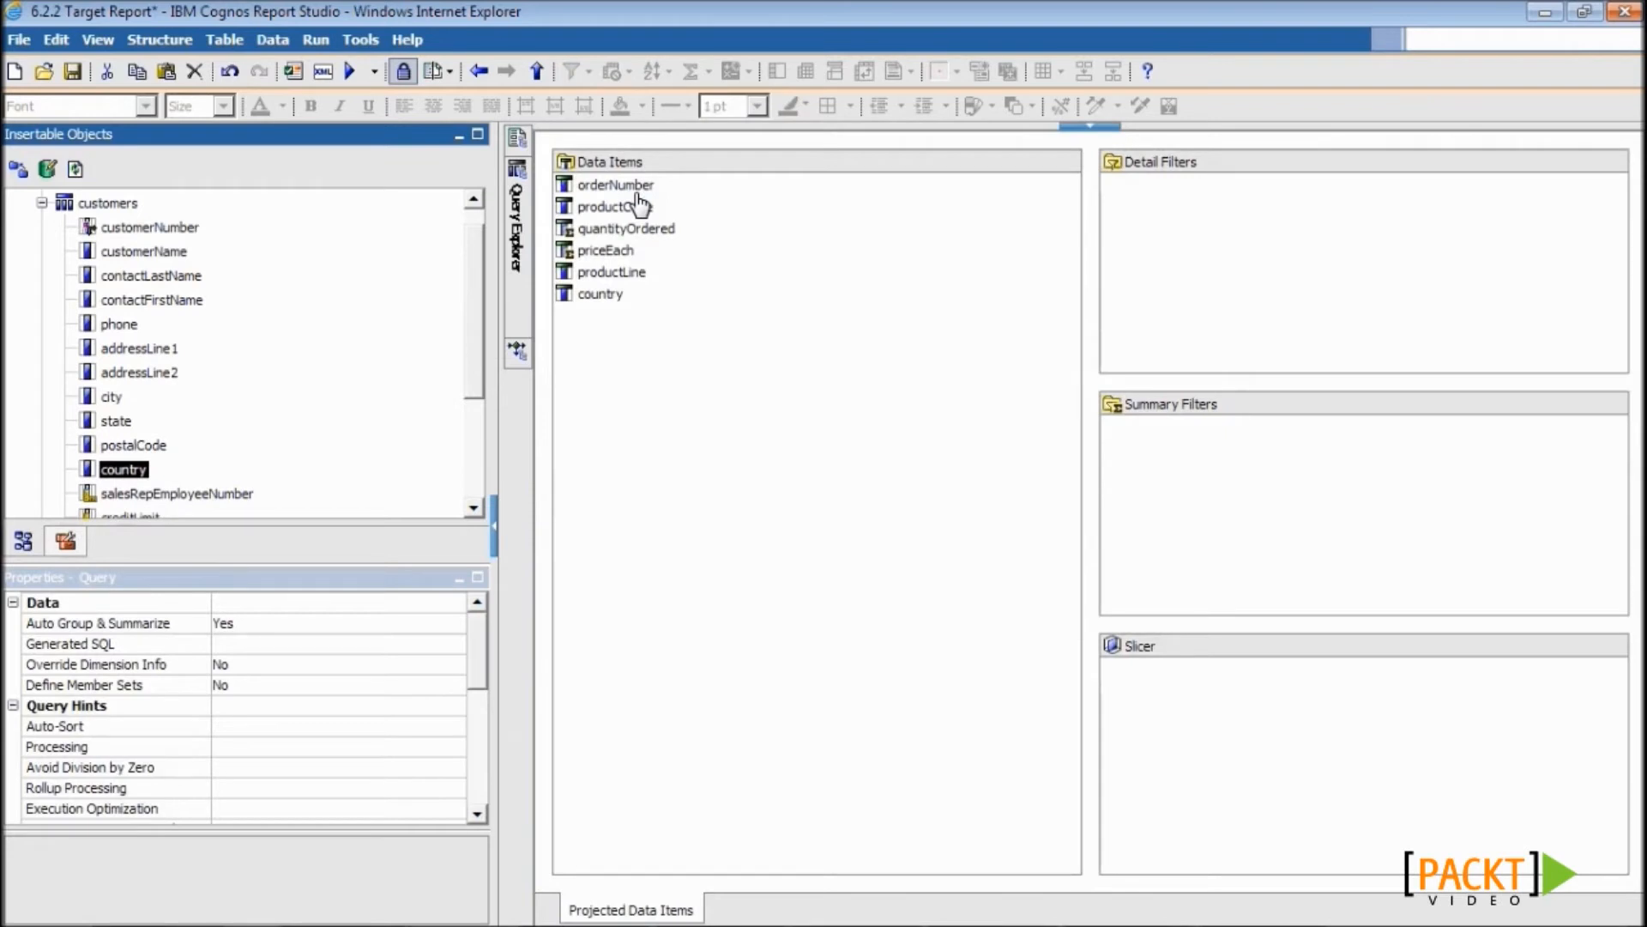
click(648, 275)
click(666, 274)
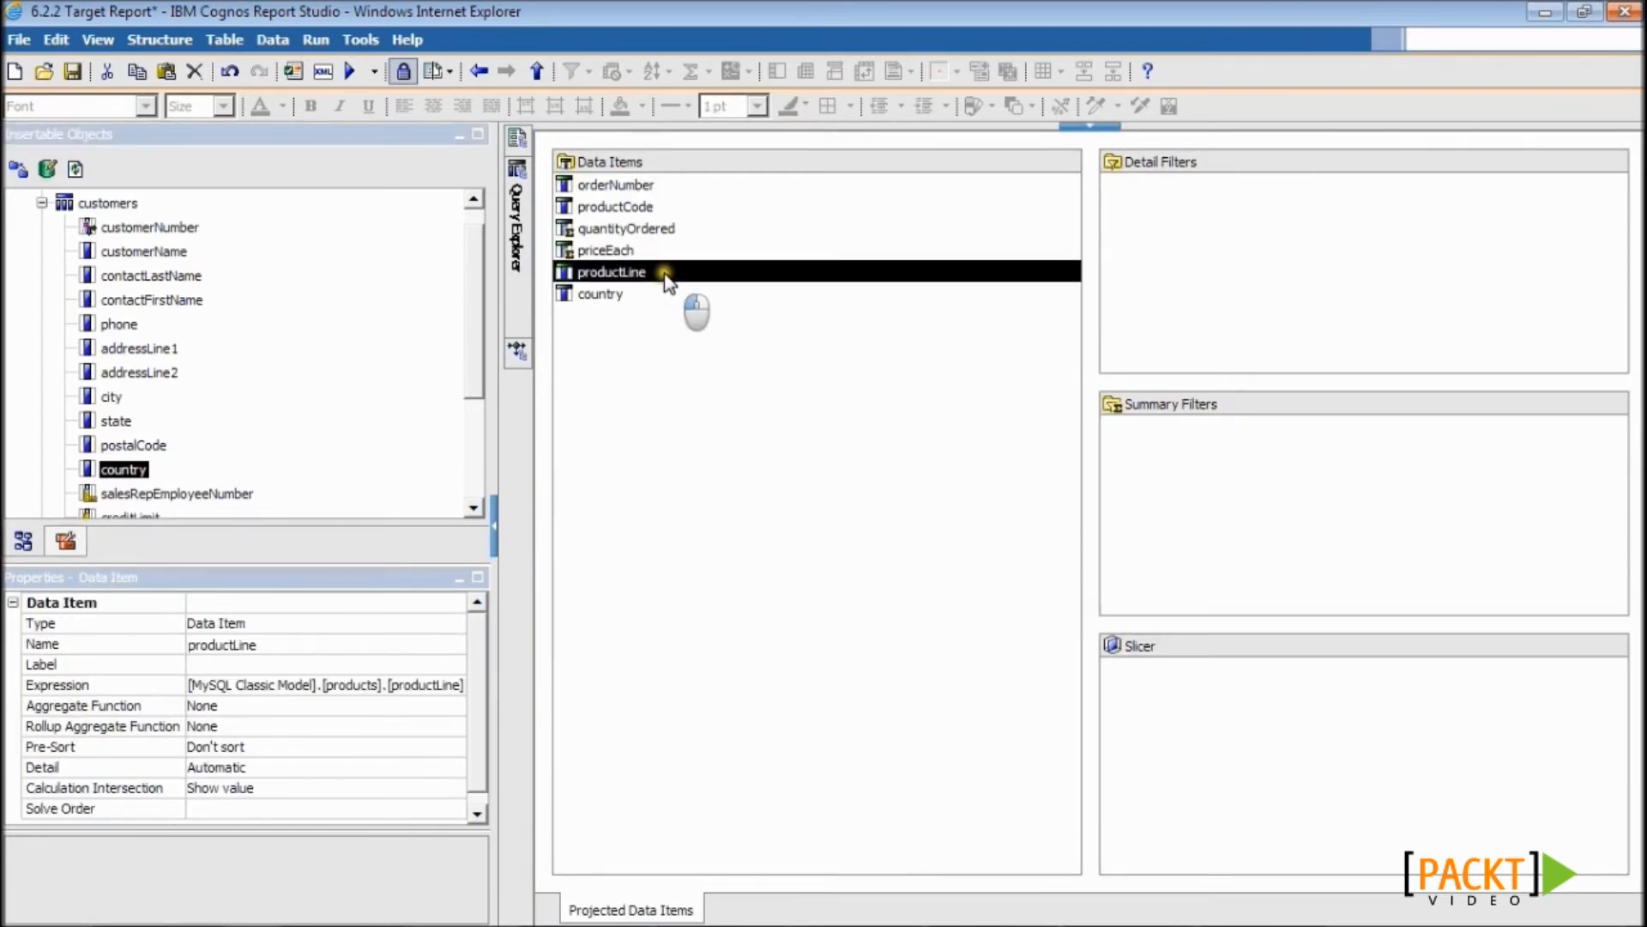
drag(665, 275, 1135, 256)
click(944, 298)
text(= ?)
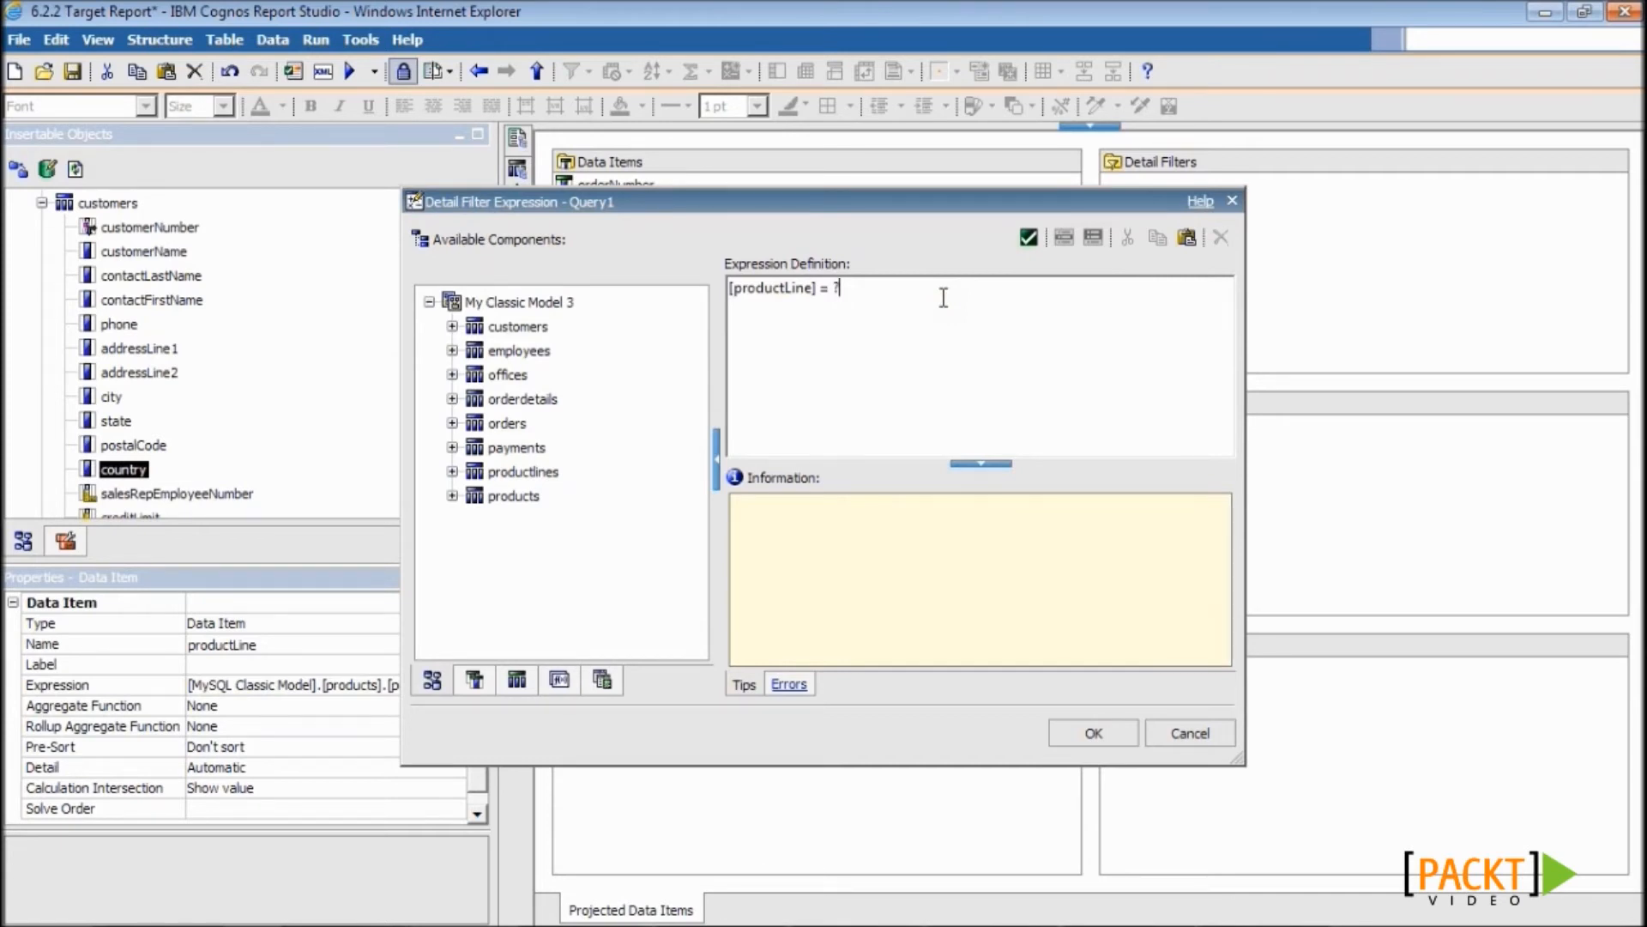
text(pProductLine?)
click(1079, 731)
drag(601, 293, 1235, 213)
click(892, 355)
text(= ?pCountry?)
click(1073, 728)
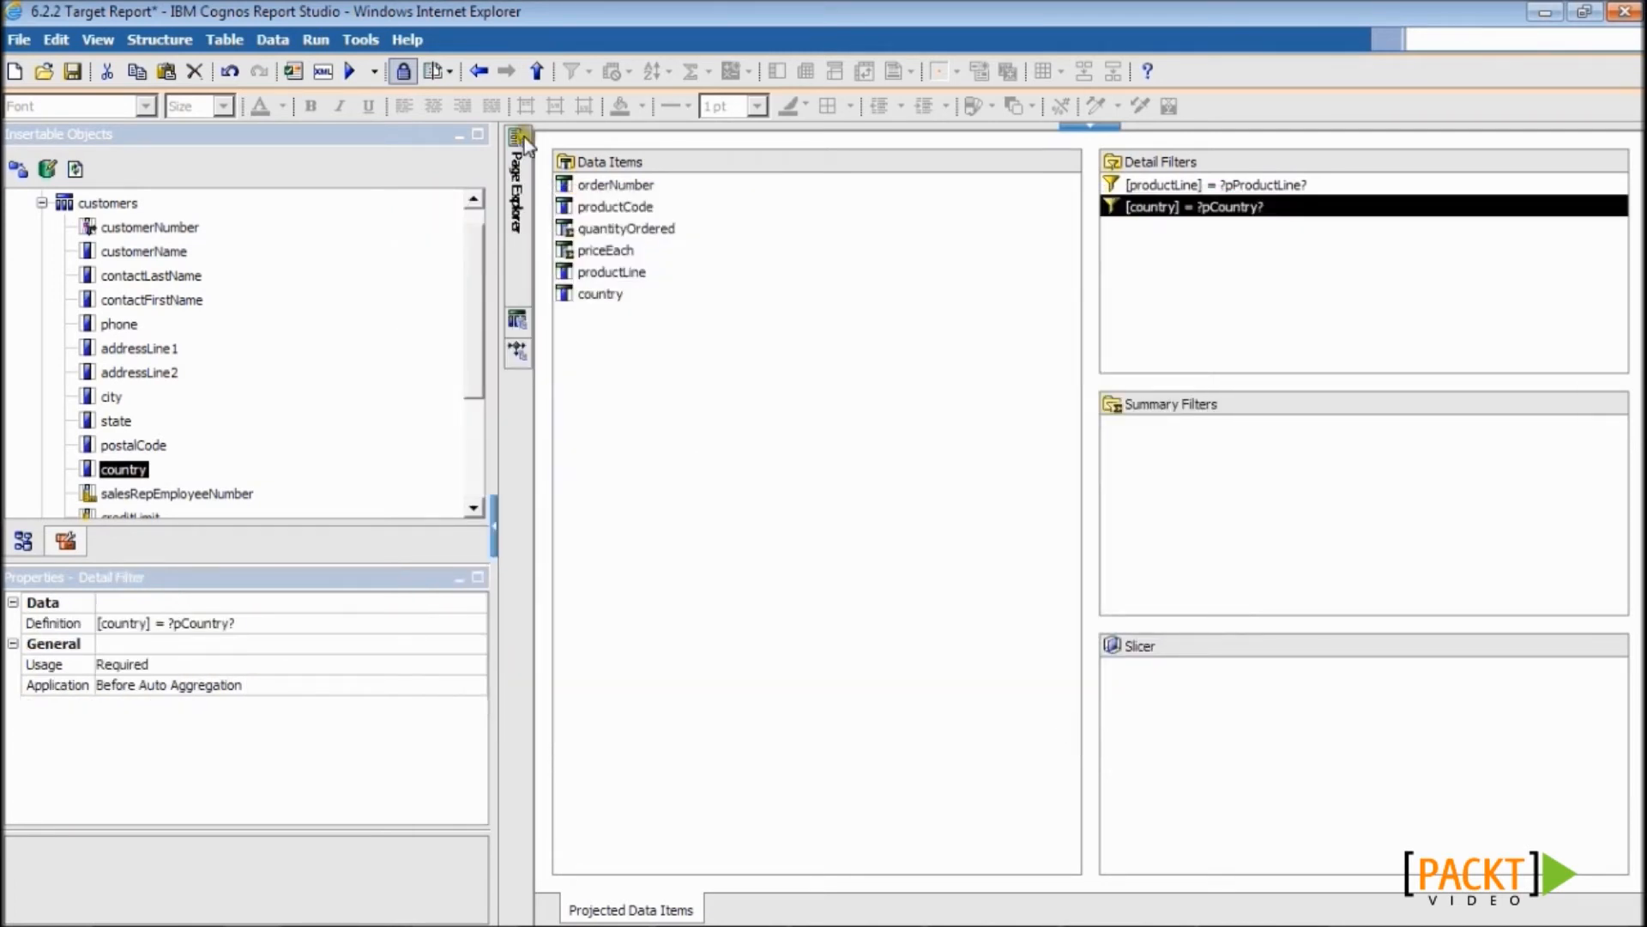
- Retitle the report 'Order Details'
mouse_move(520, 140)
click(629, 190)
click(758, 443)
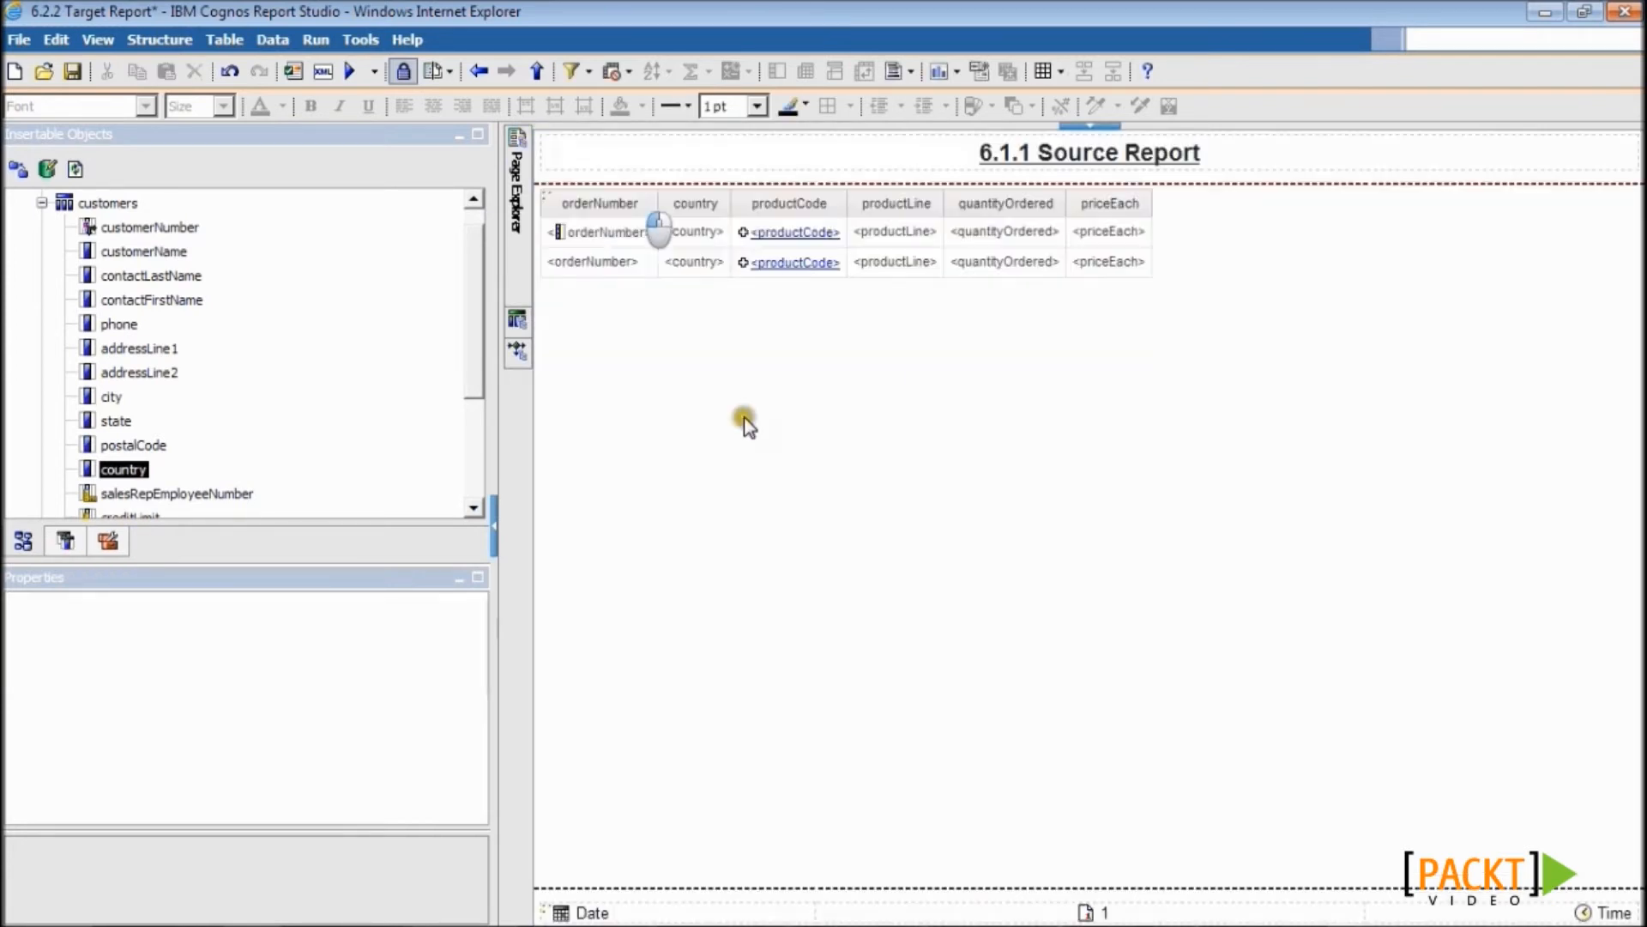
click(1035, 153)
text(Order Details)
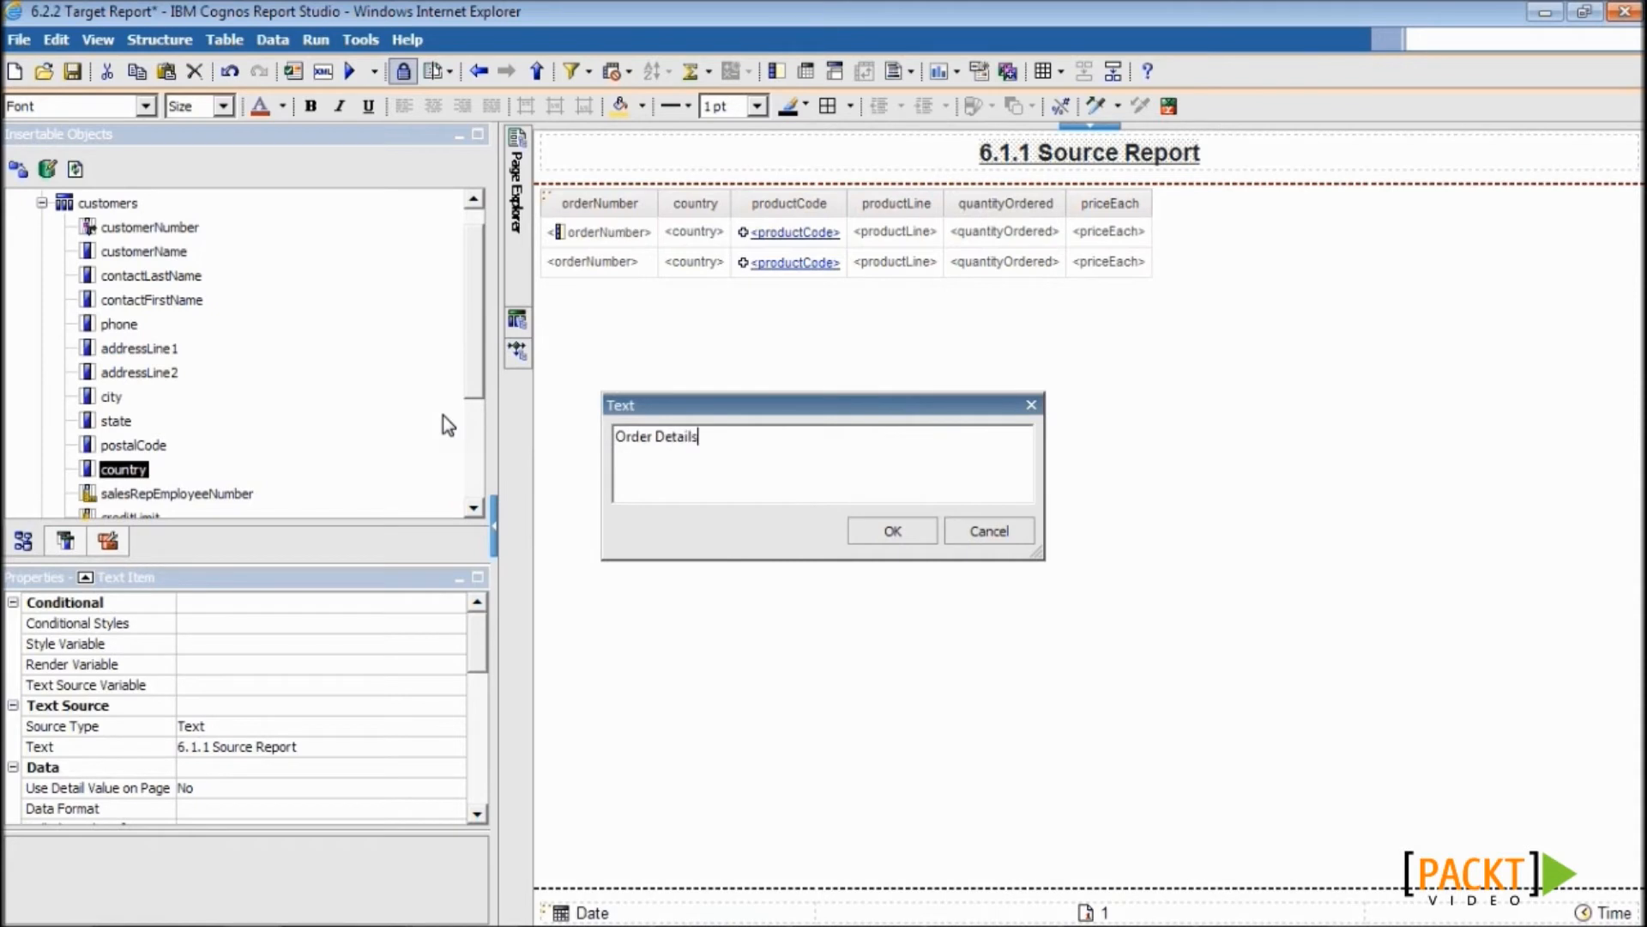
click(872, 536)
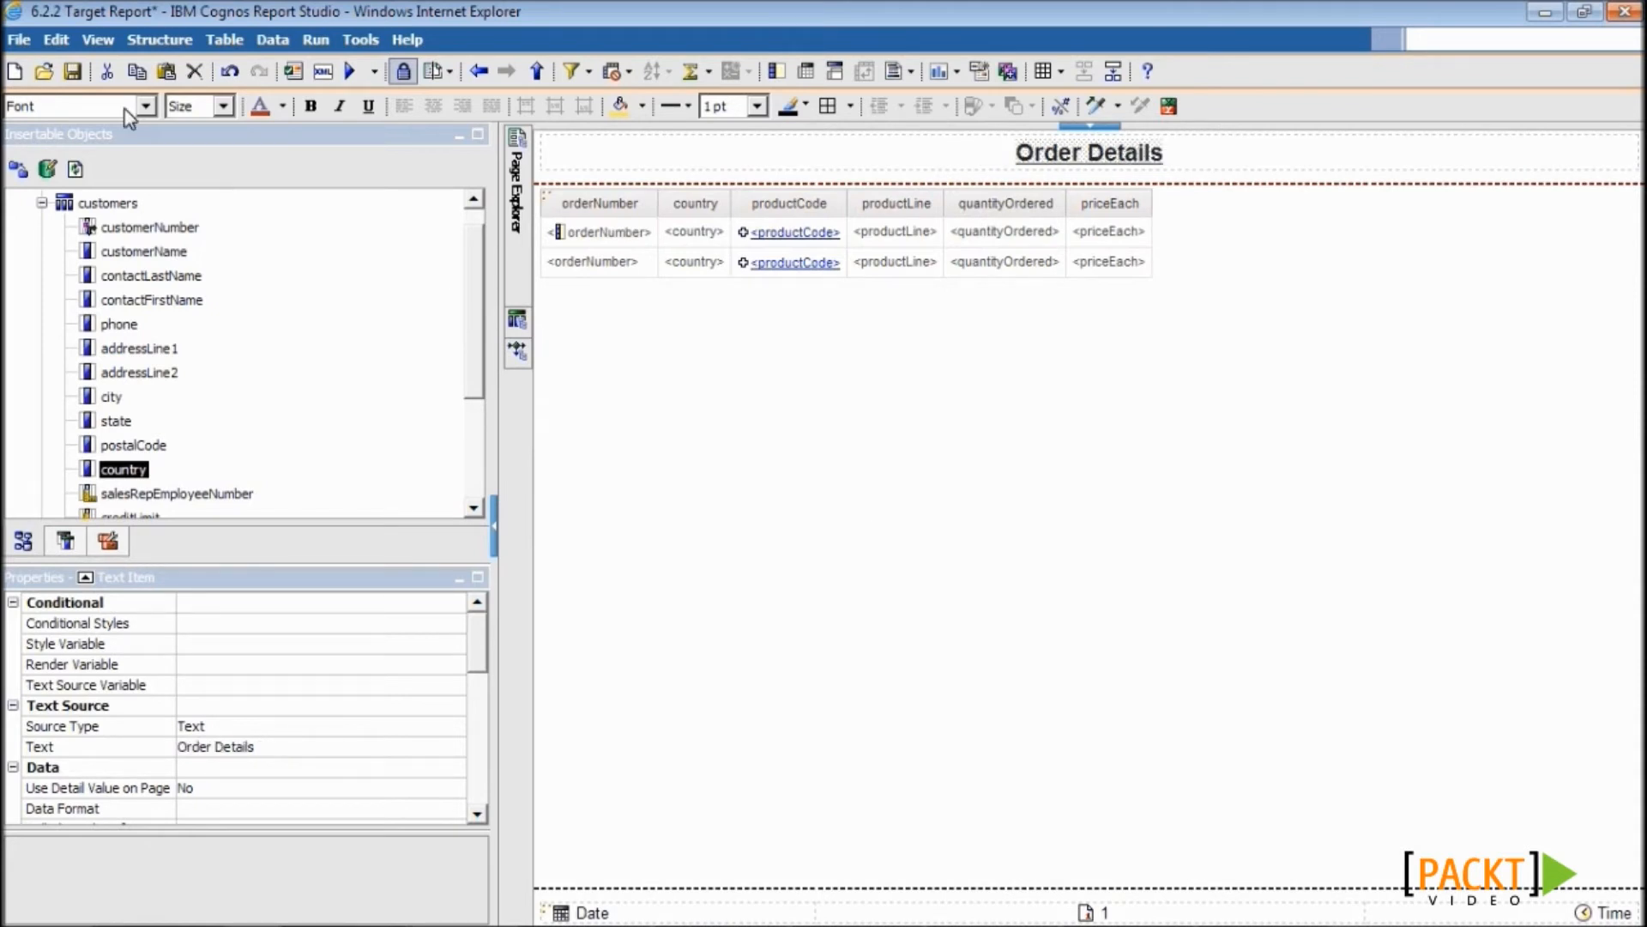
- Save the target report and open the 6.2.1 Source Report
click(74, 73)
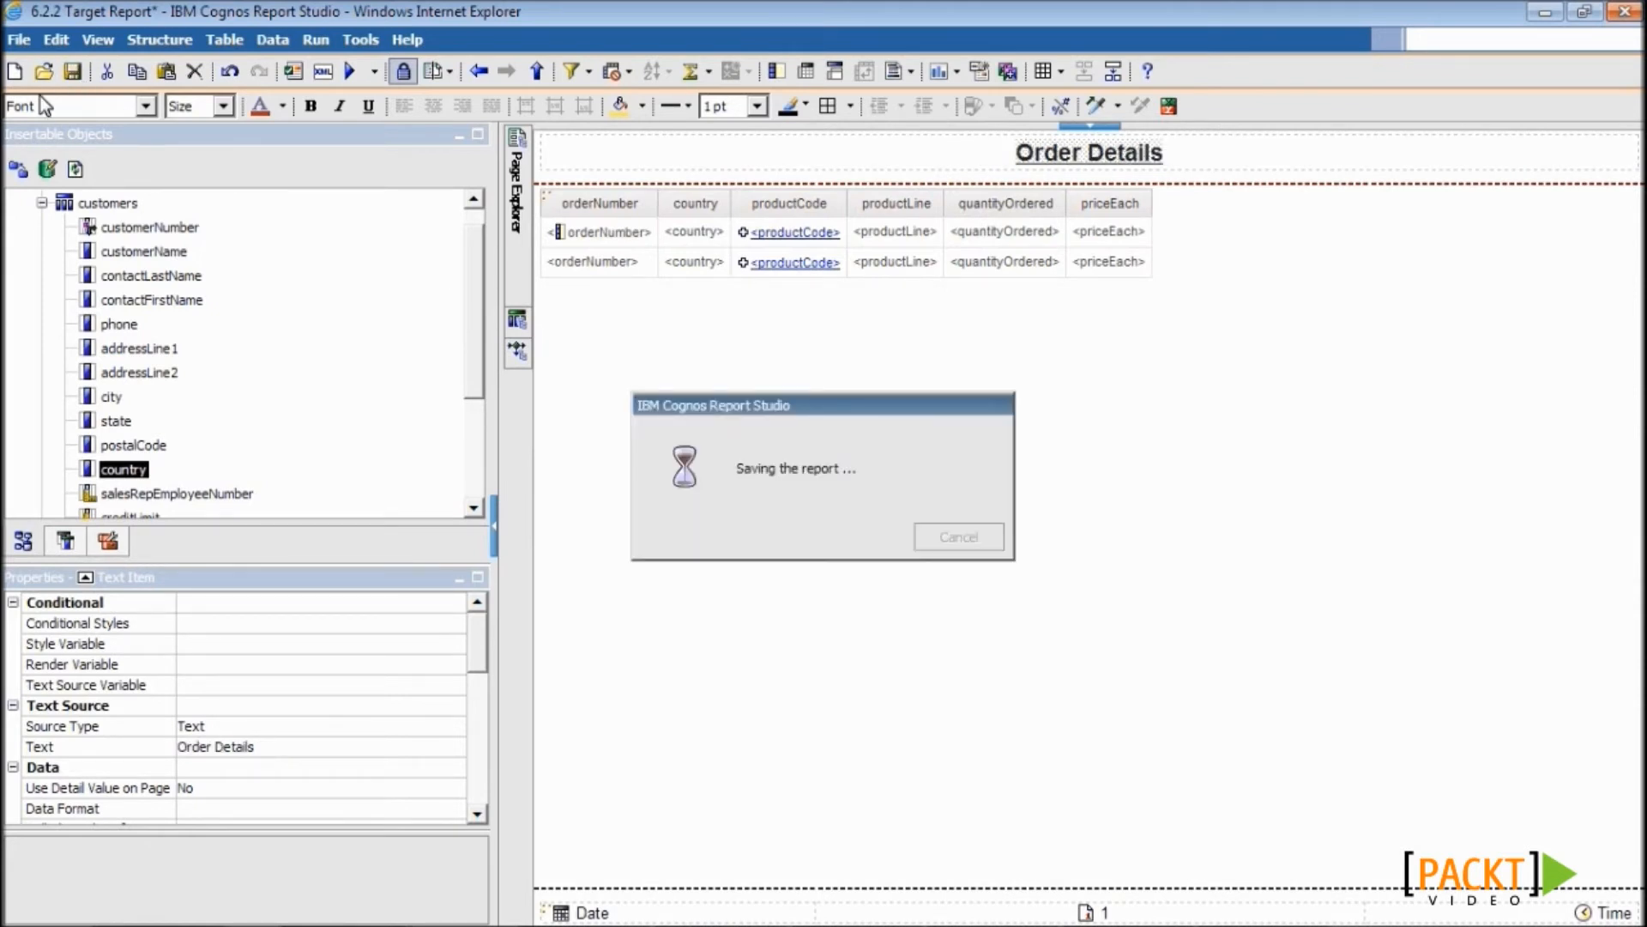
click(41, 73)
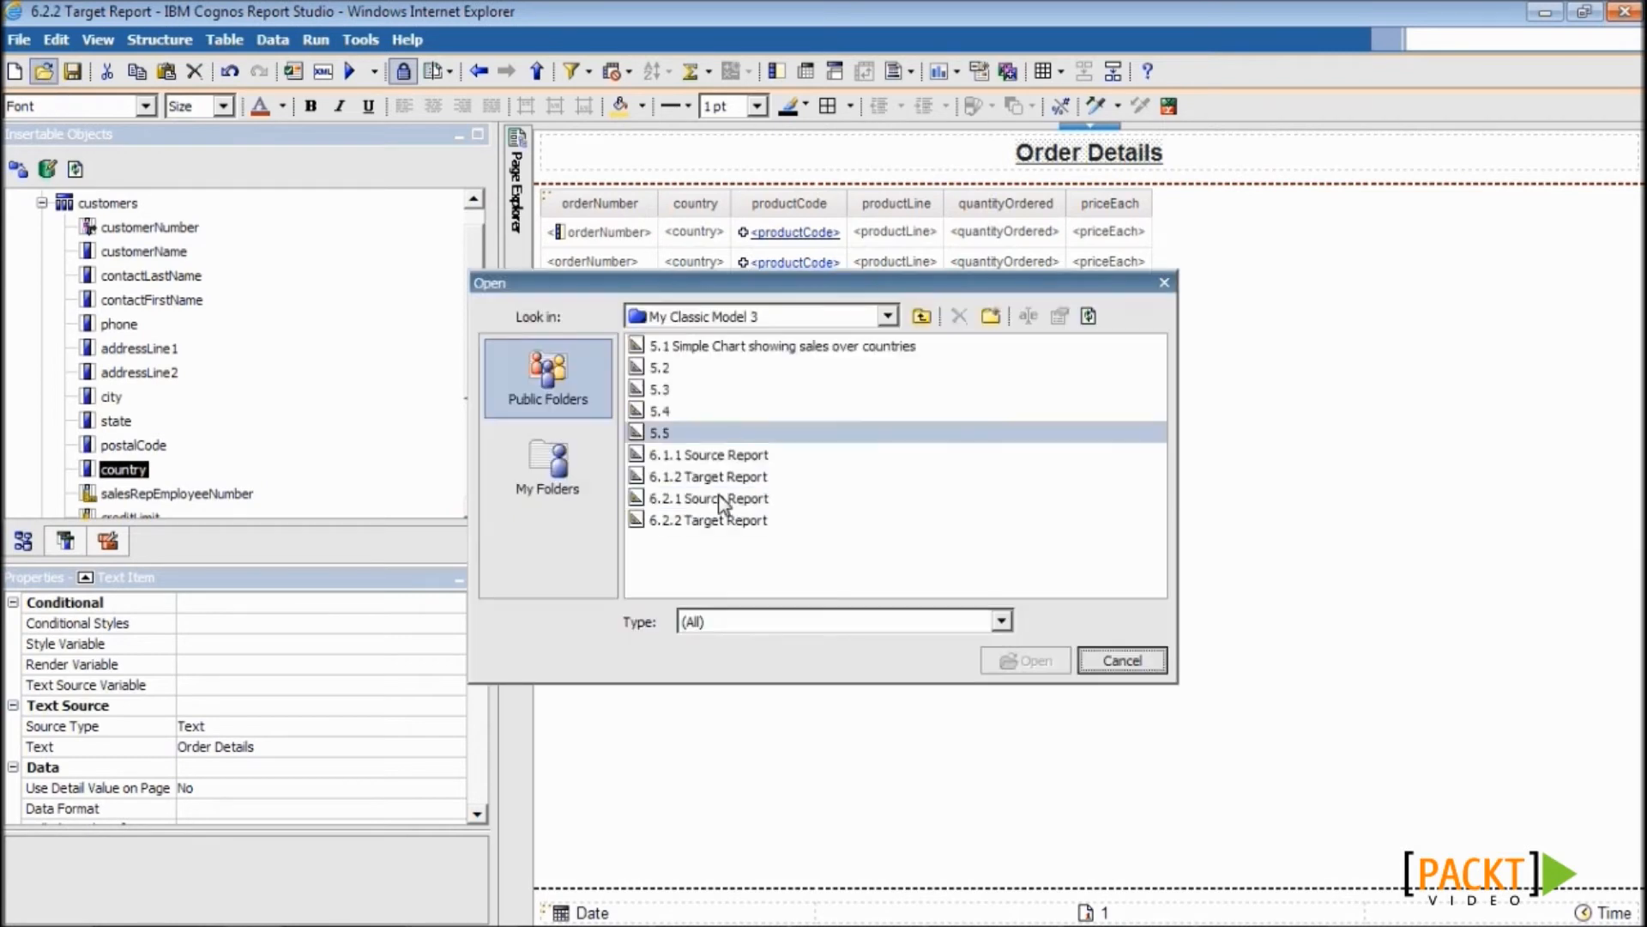
double_click(710, 496)
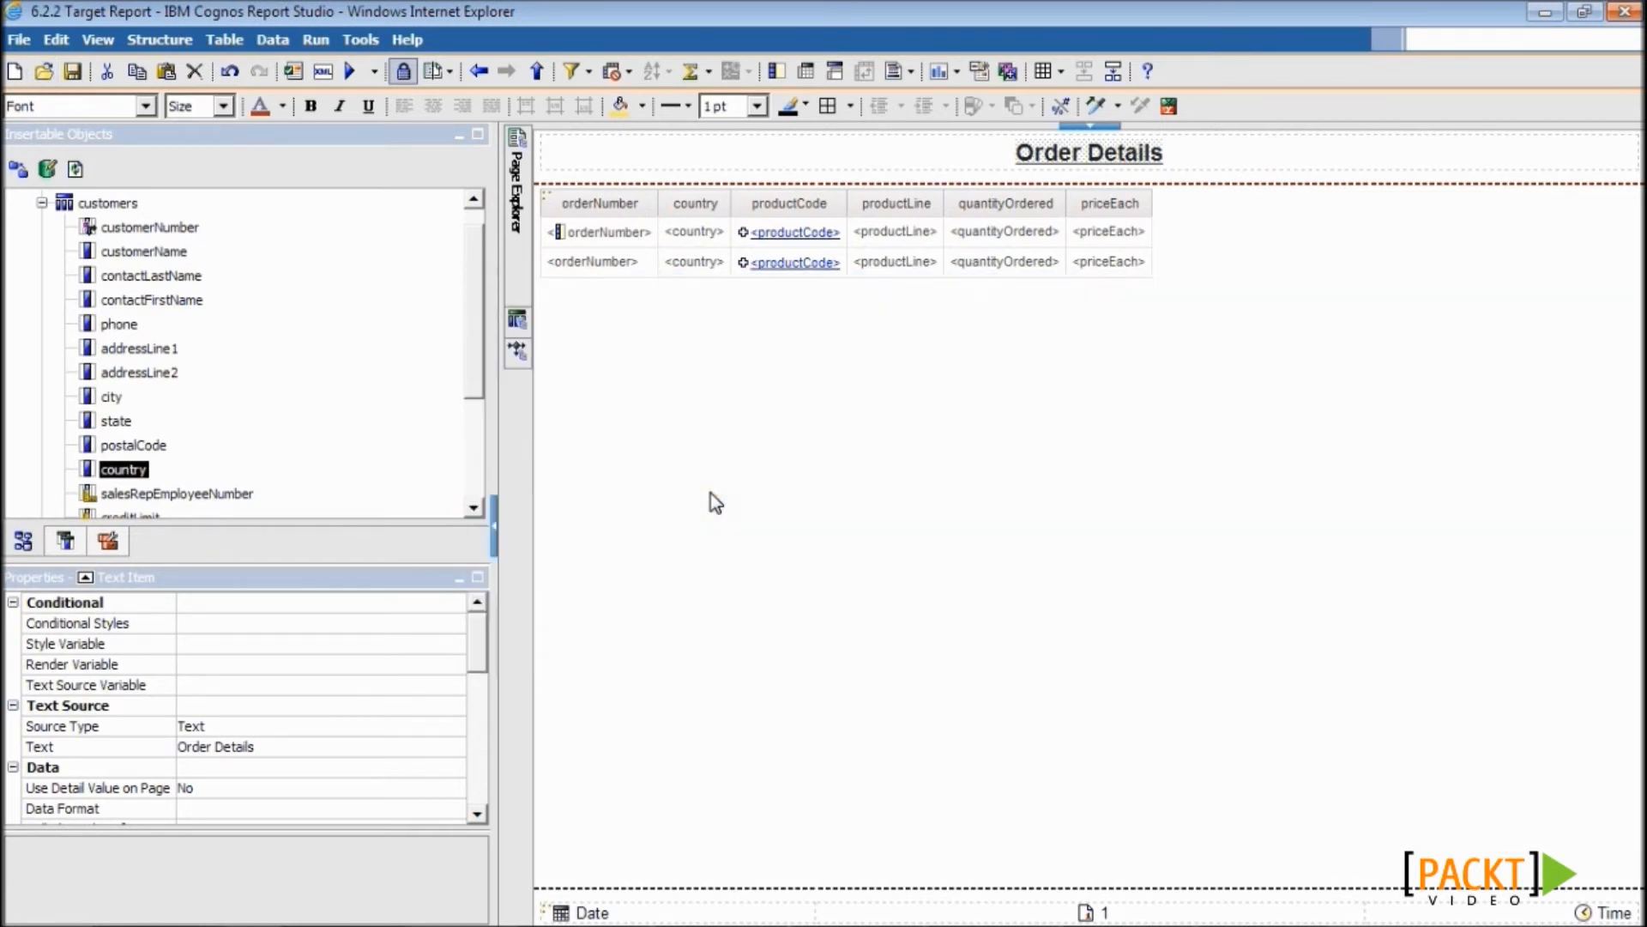
- Add a drill-through definition on the sales chart targeting 6.2.2 Target Report
click(834, 424)
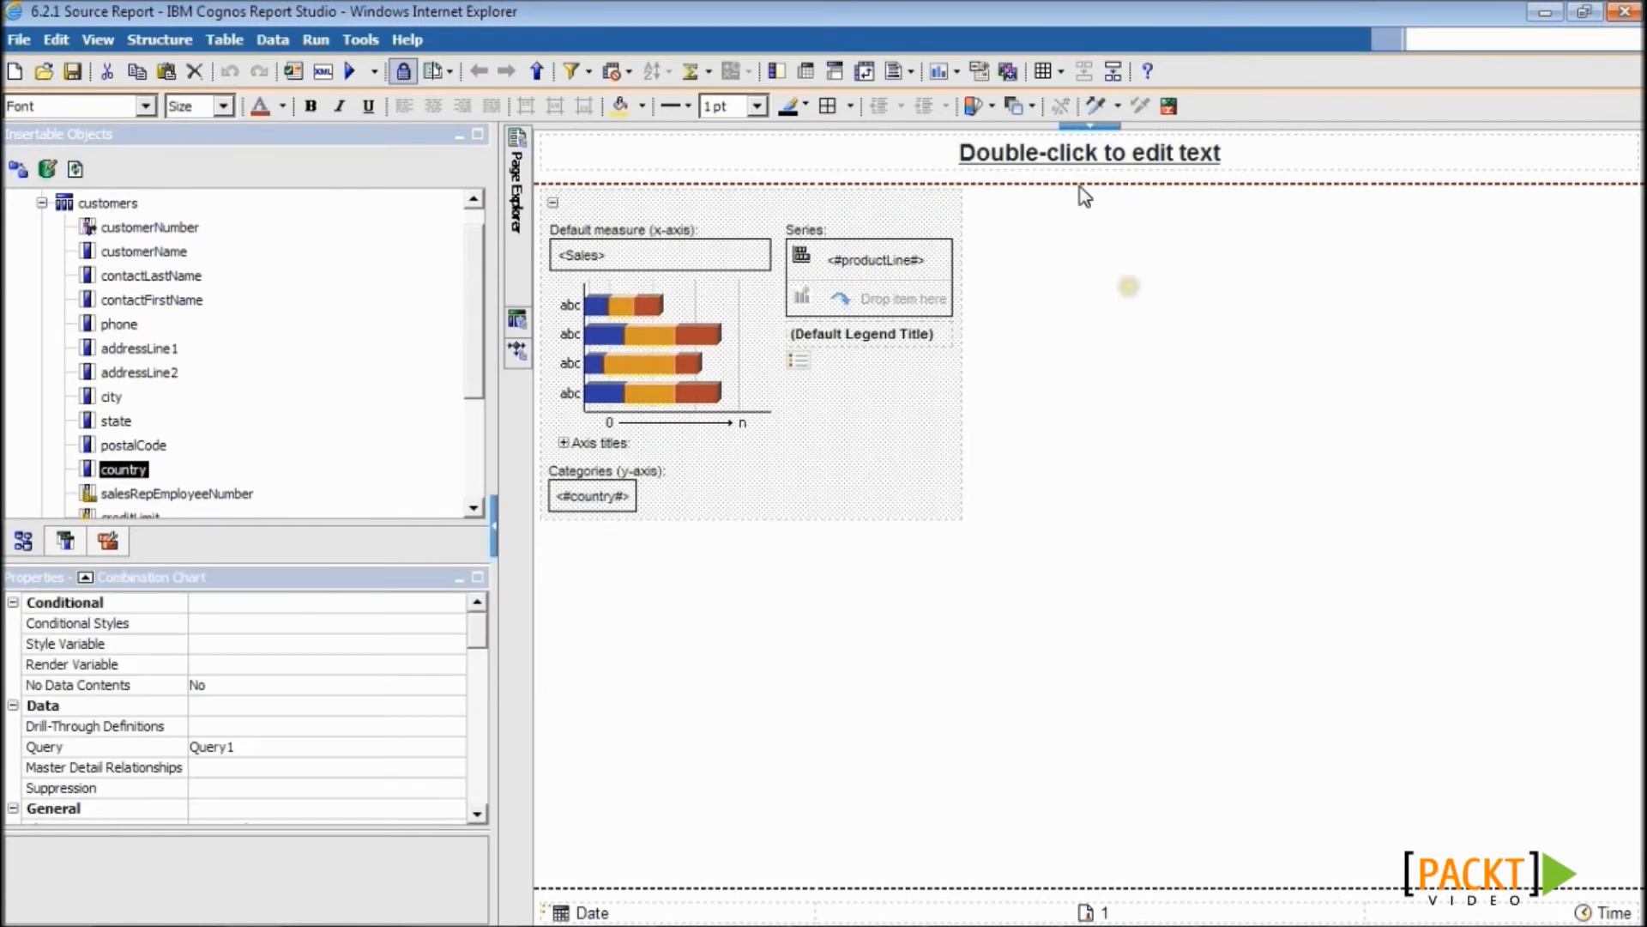
click(1008, 72)
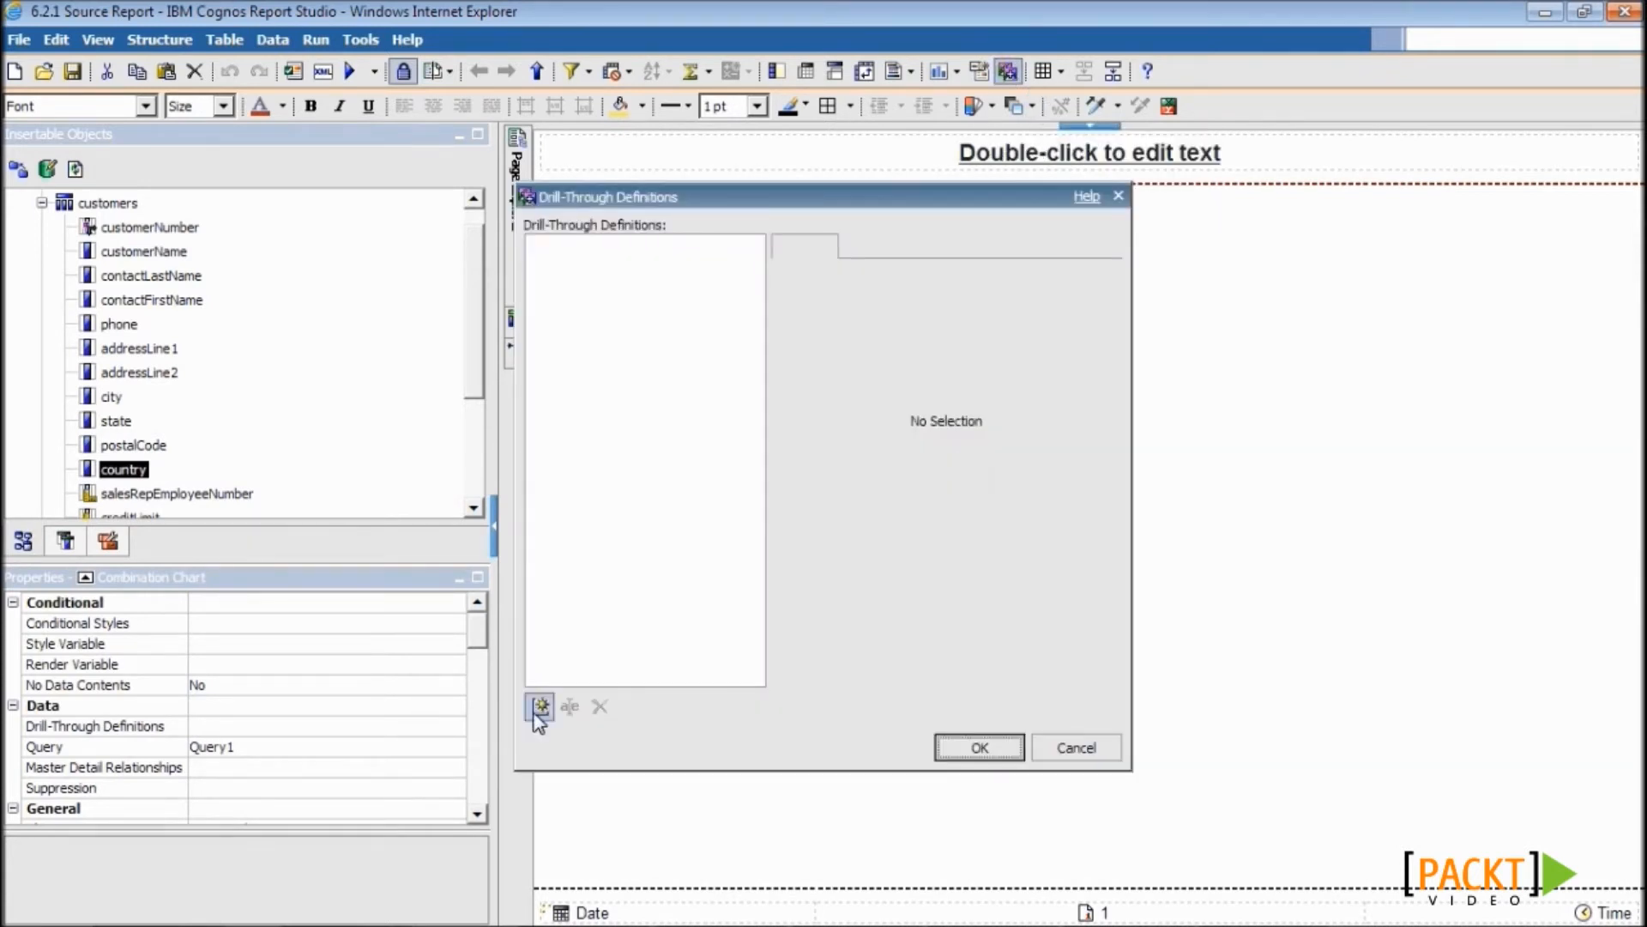
click(540, 707)
click(1086, 299)
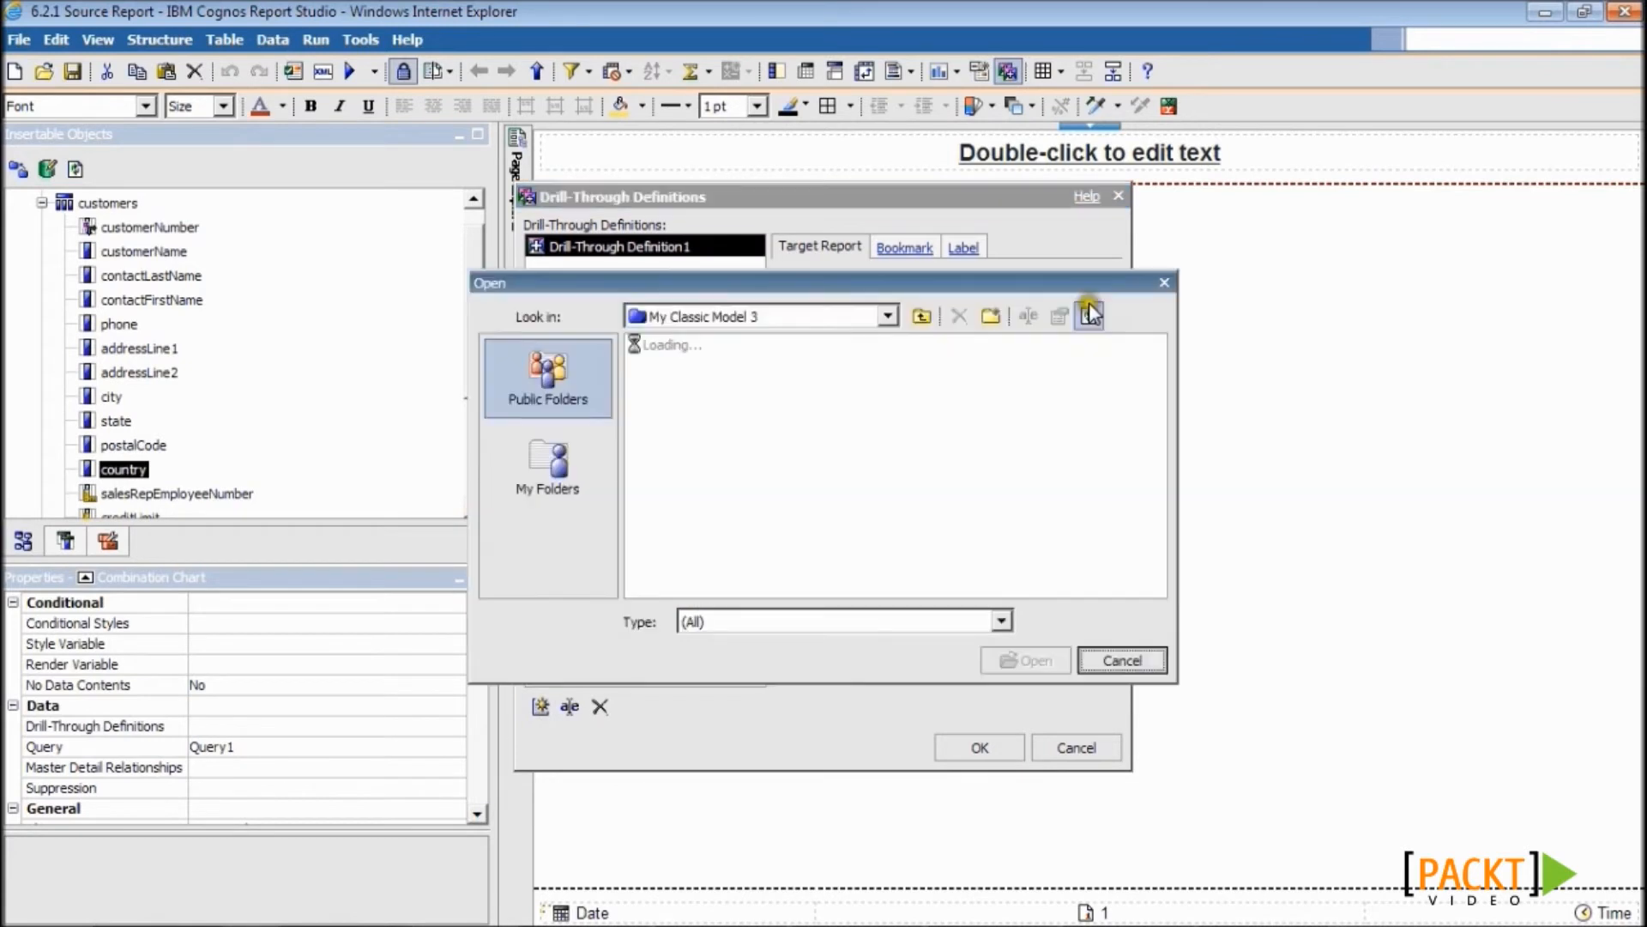
click(731, 520)
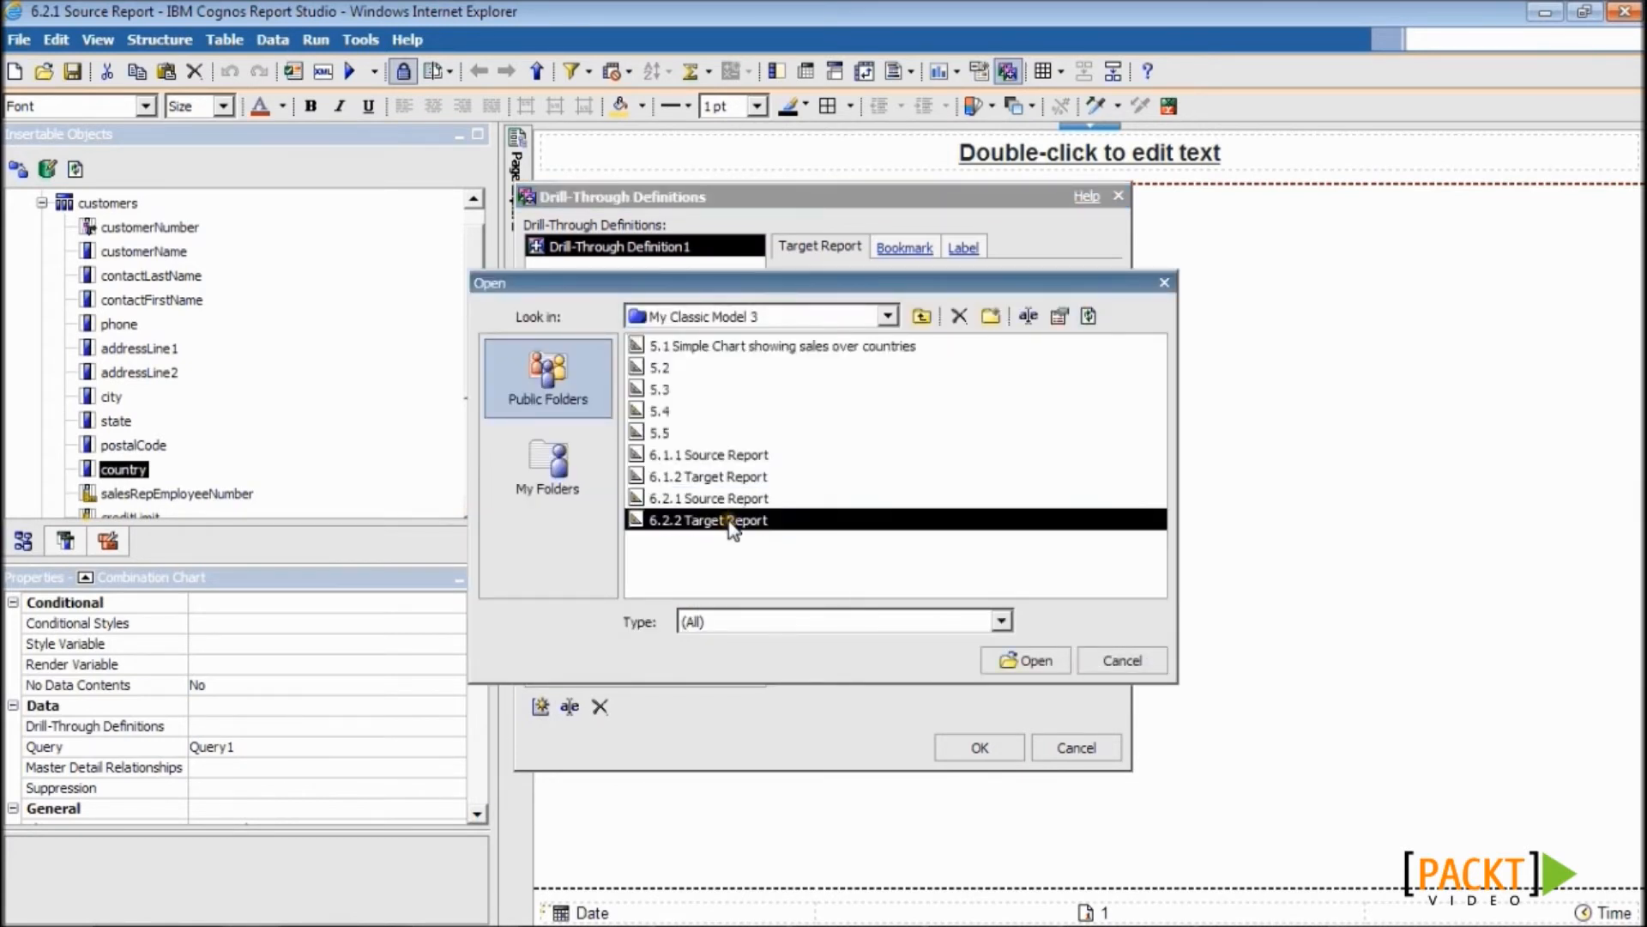
click(1004, 661)
- Map pCountry to country and pProductLine to productLine, opening the target in a new window
click(794, 616)
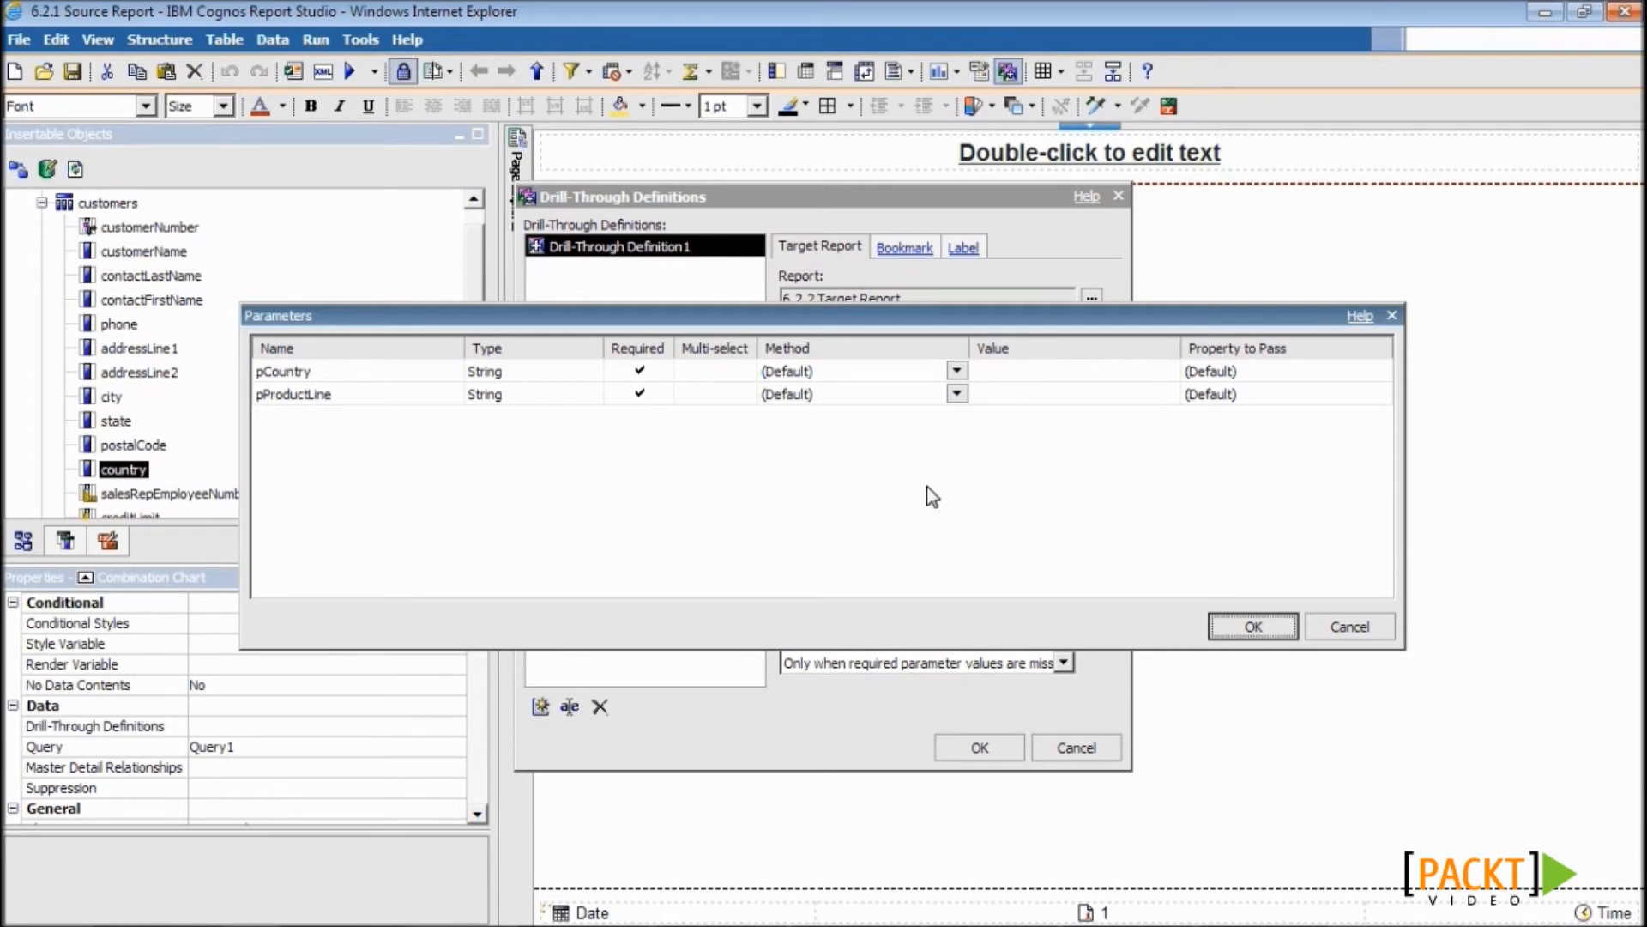
click(957, 393)
click(904, 423)
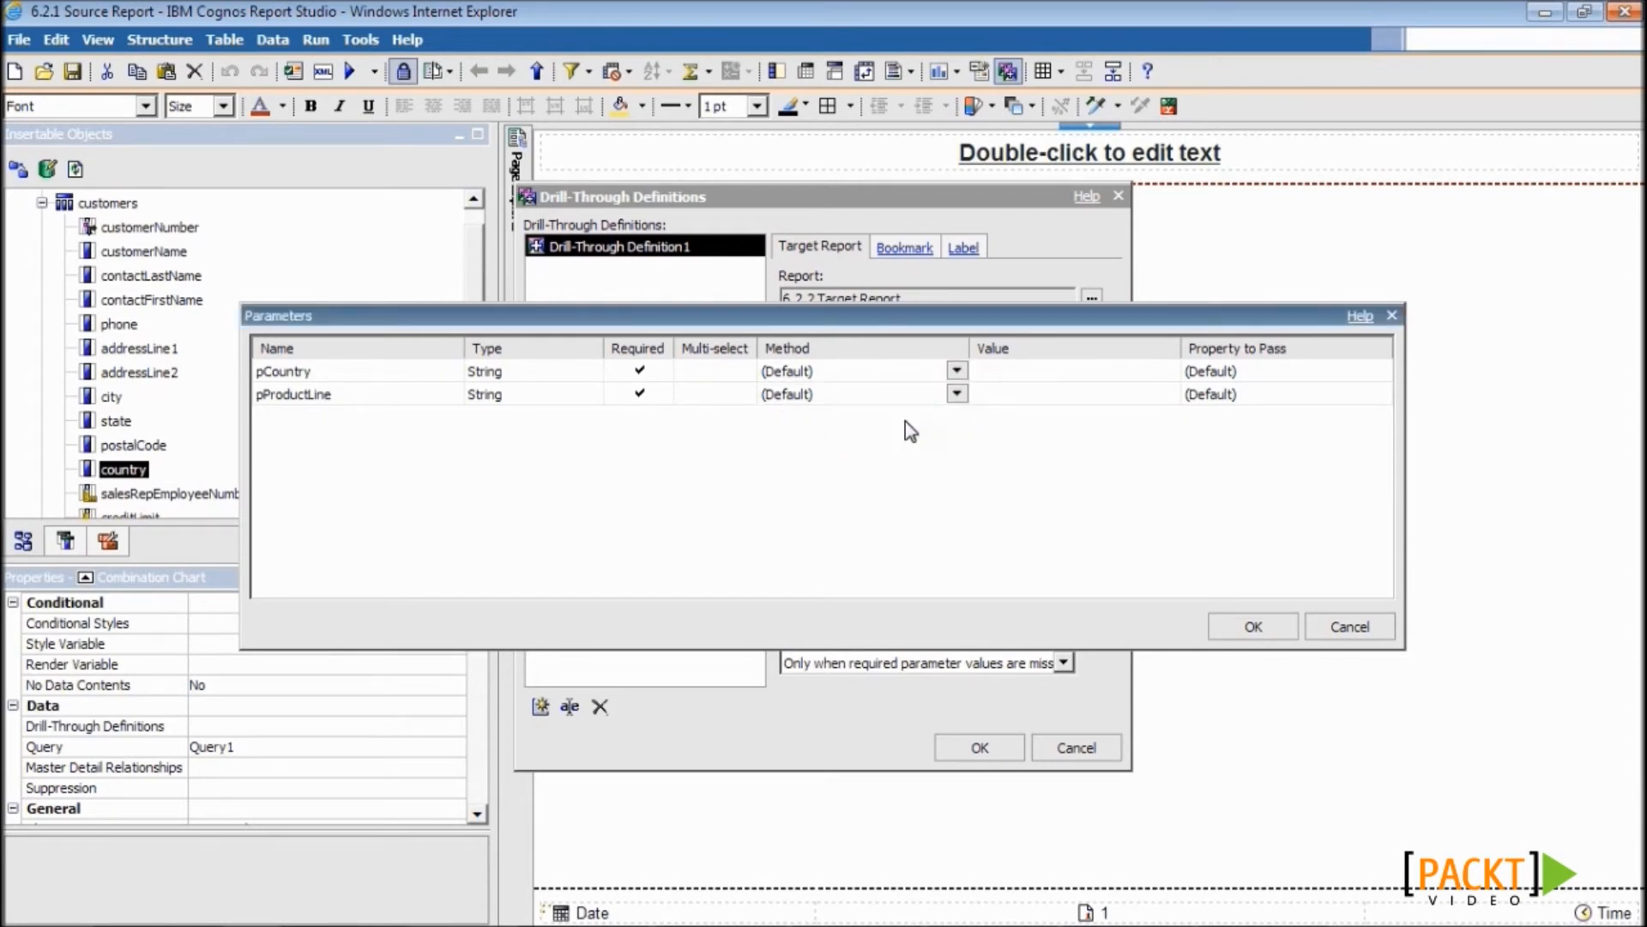
click(956, 395)
click(930, 443)
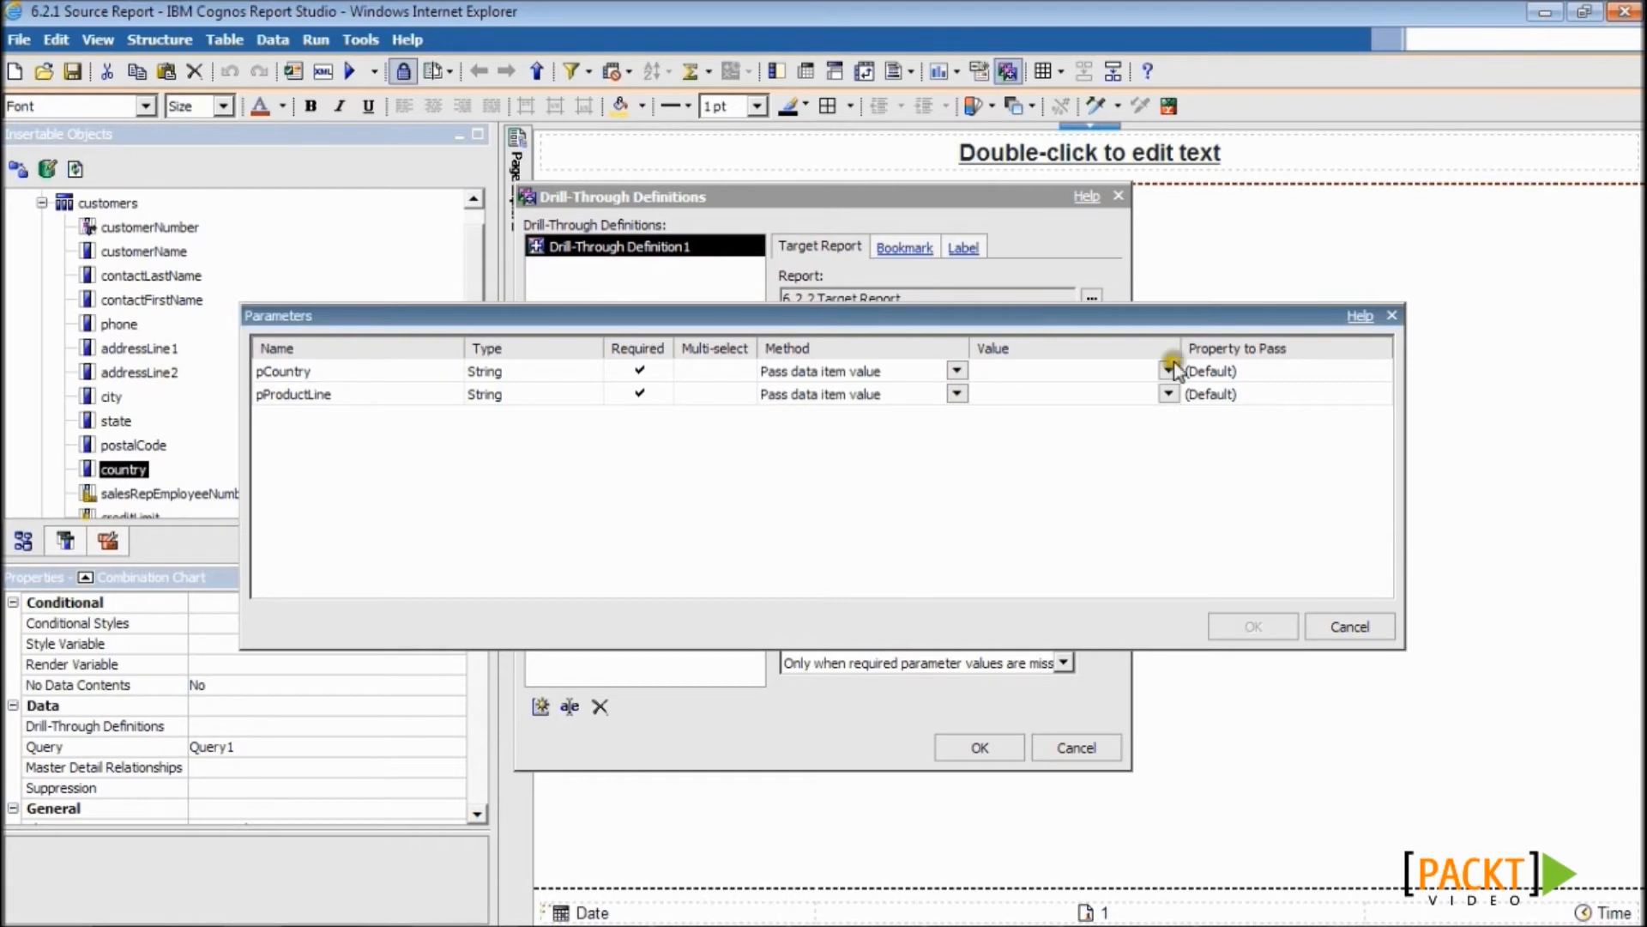
click(1169, 370)
click(1119, 397)
click(1169, 393)
click(1099, 464)
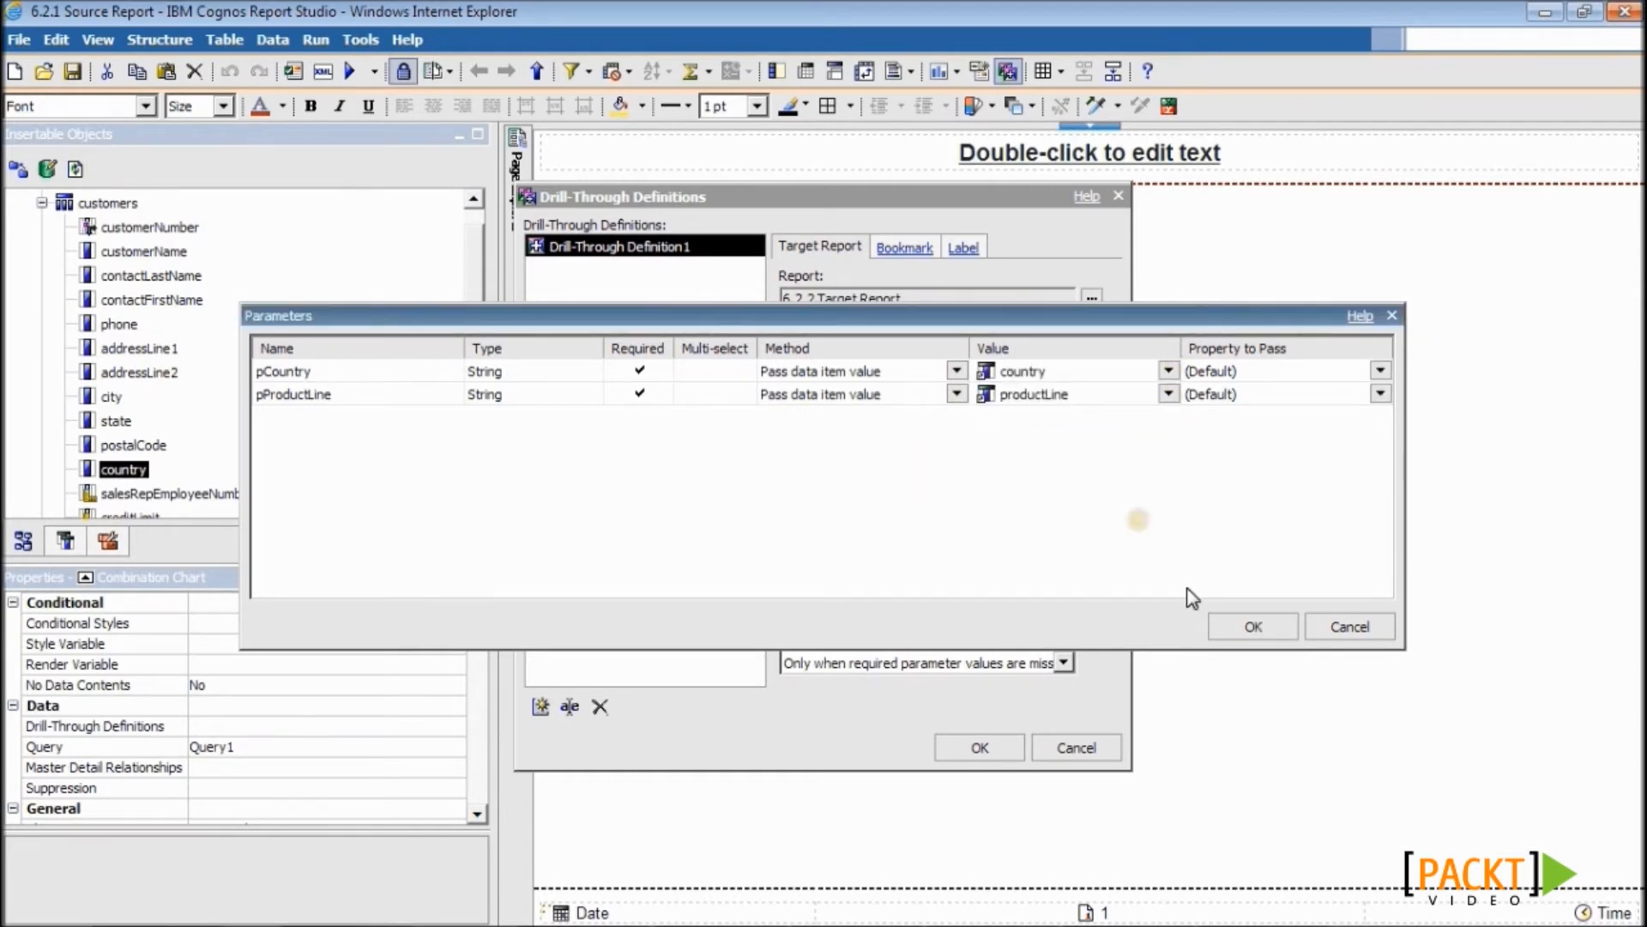
click(1236, 629)
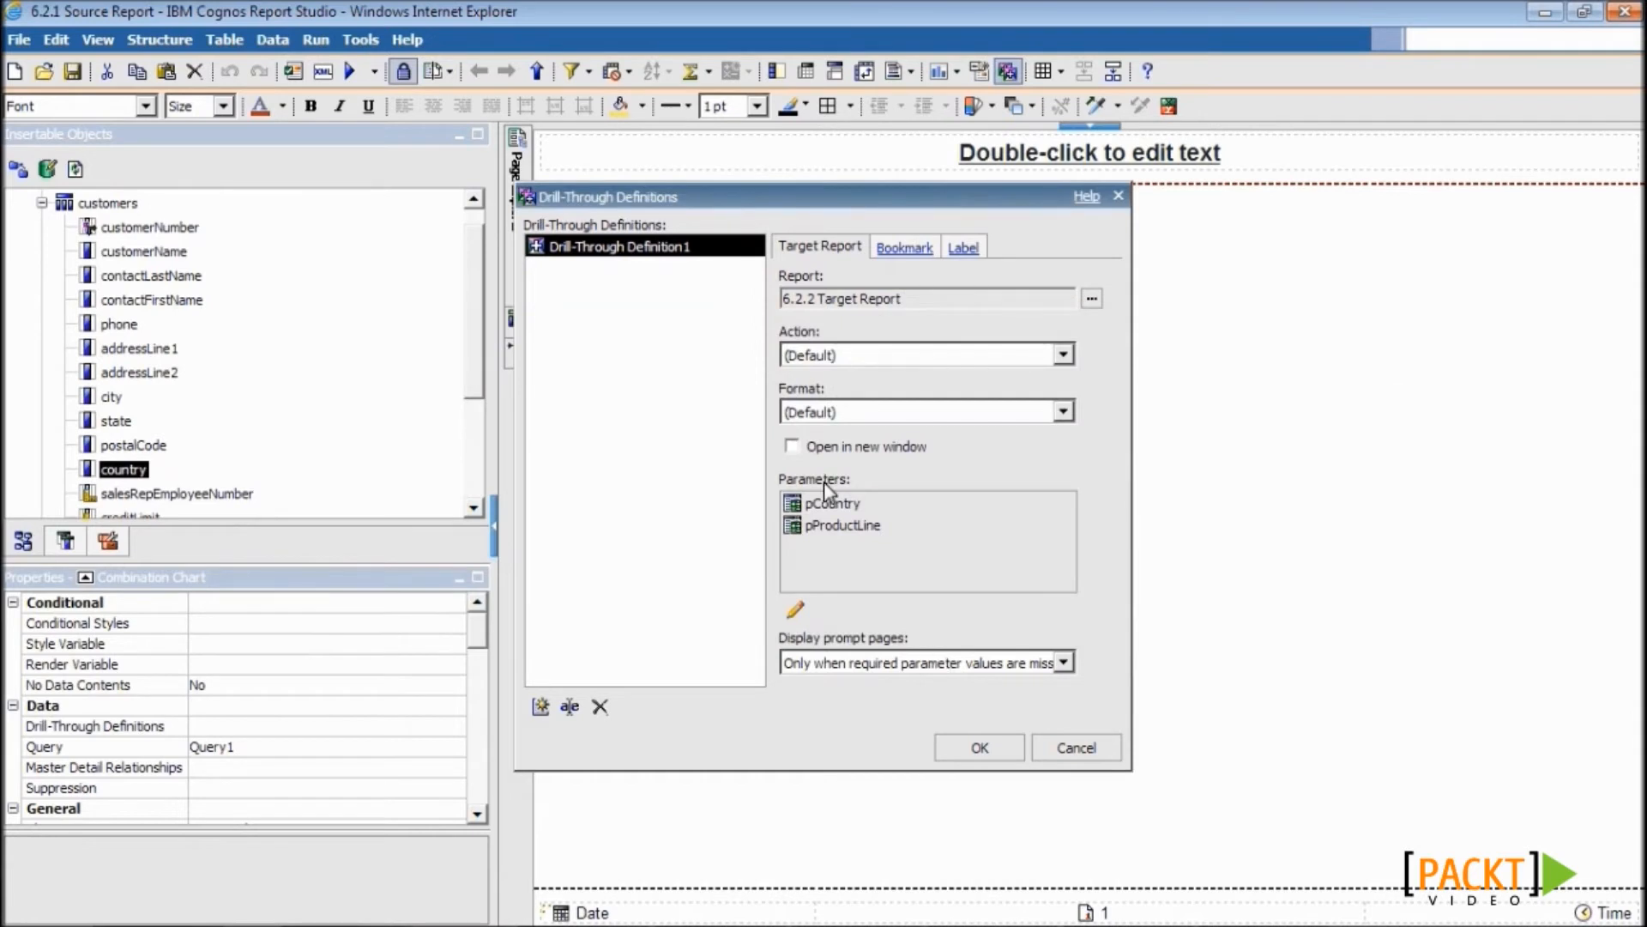
click(789, 450)
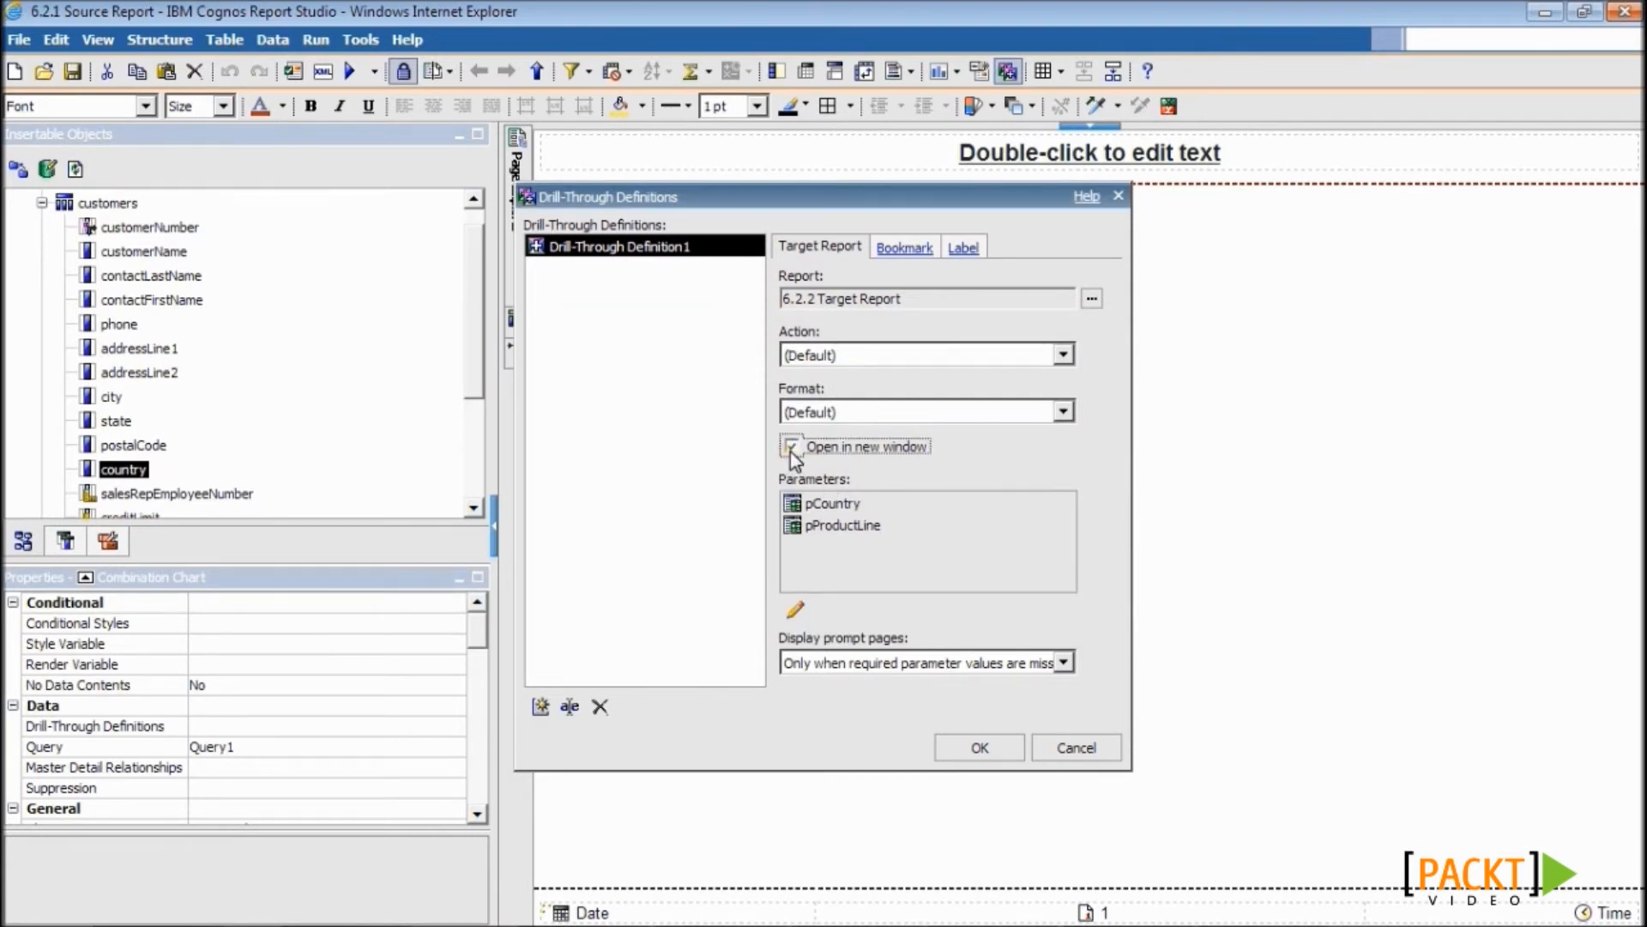
click(949, 752)
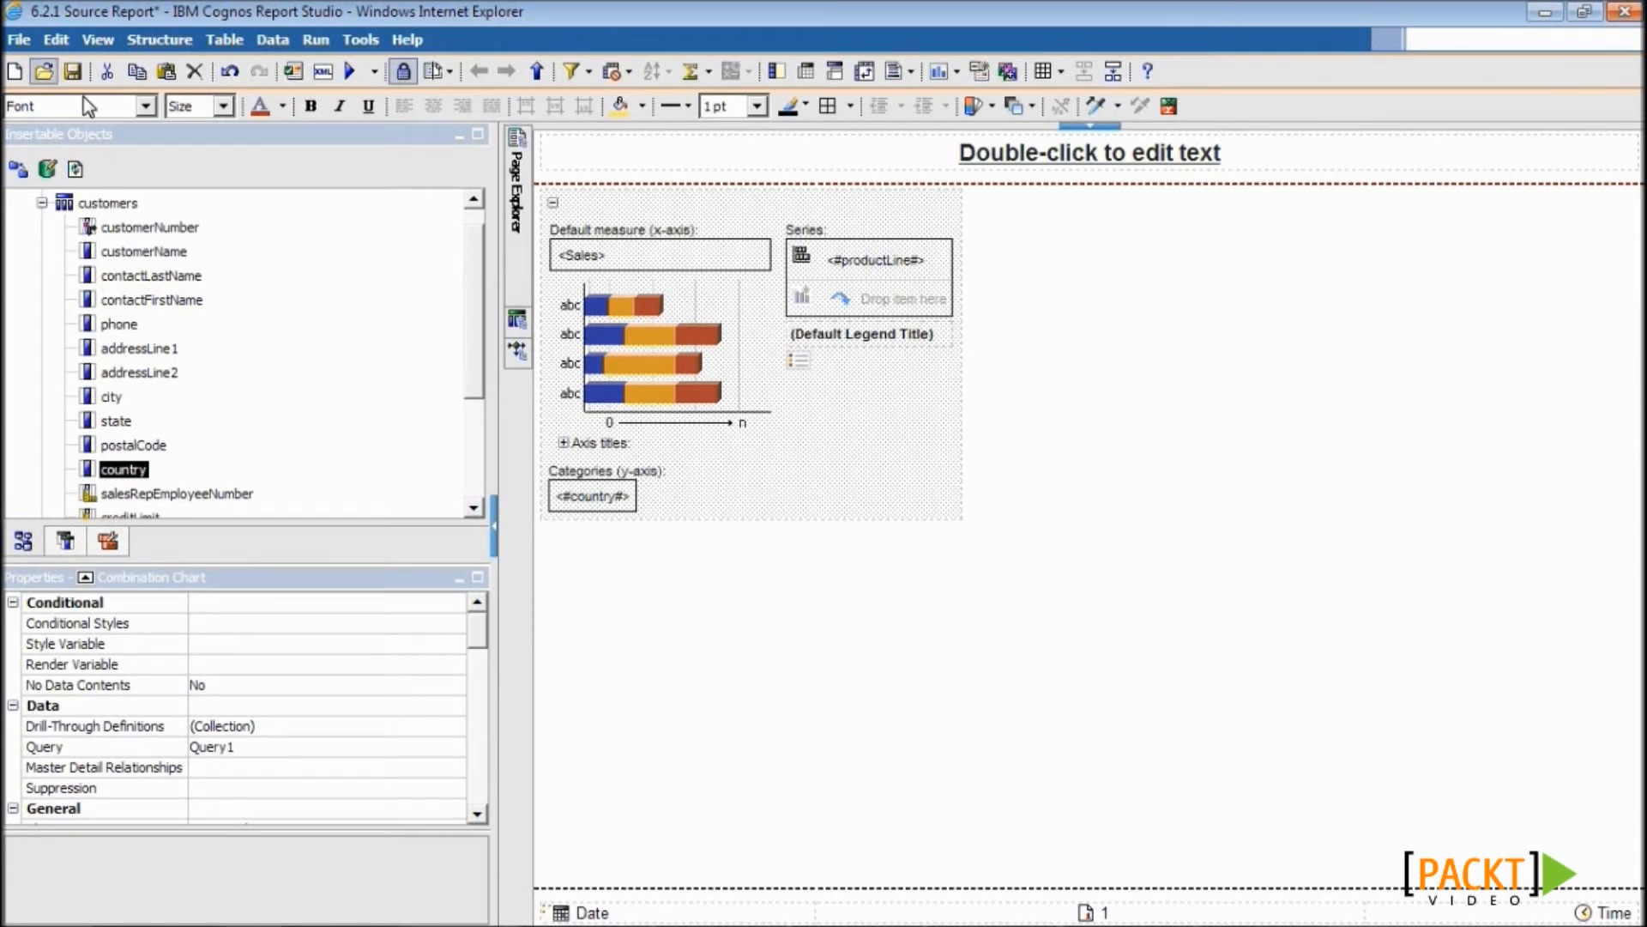
- Save the 6.2.1 source report and validate its specification
click(74, 73)
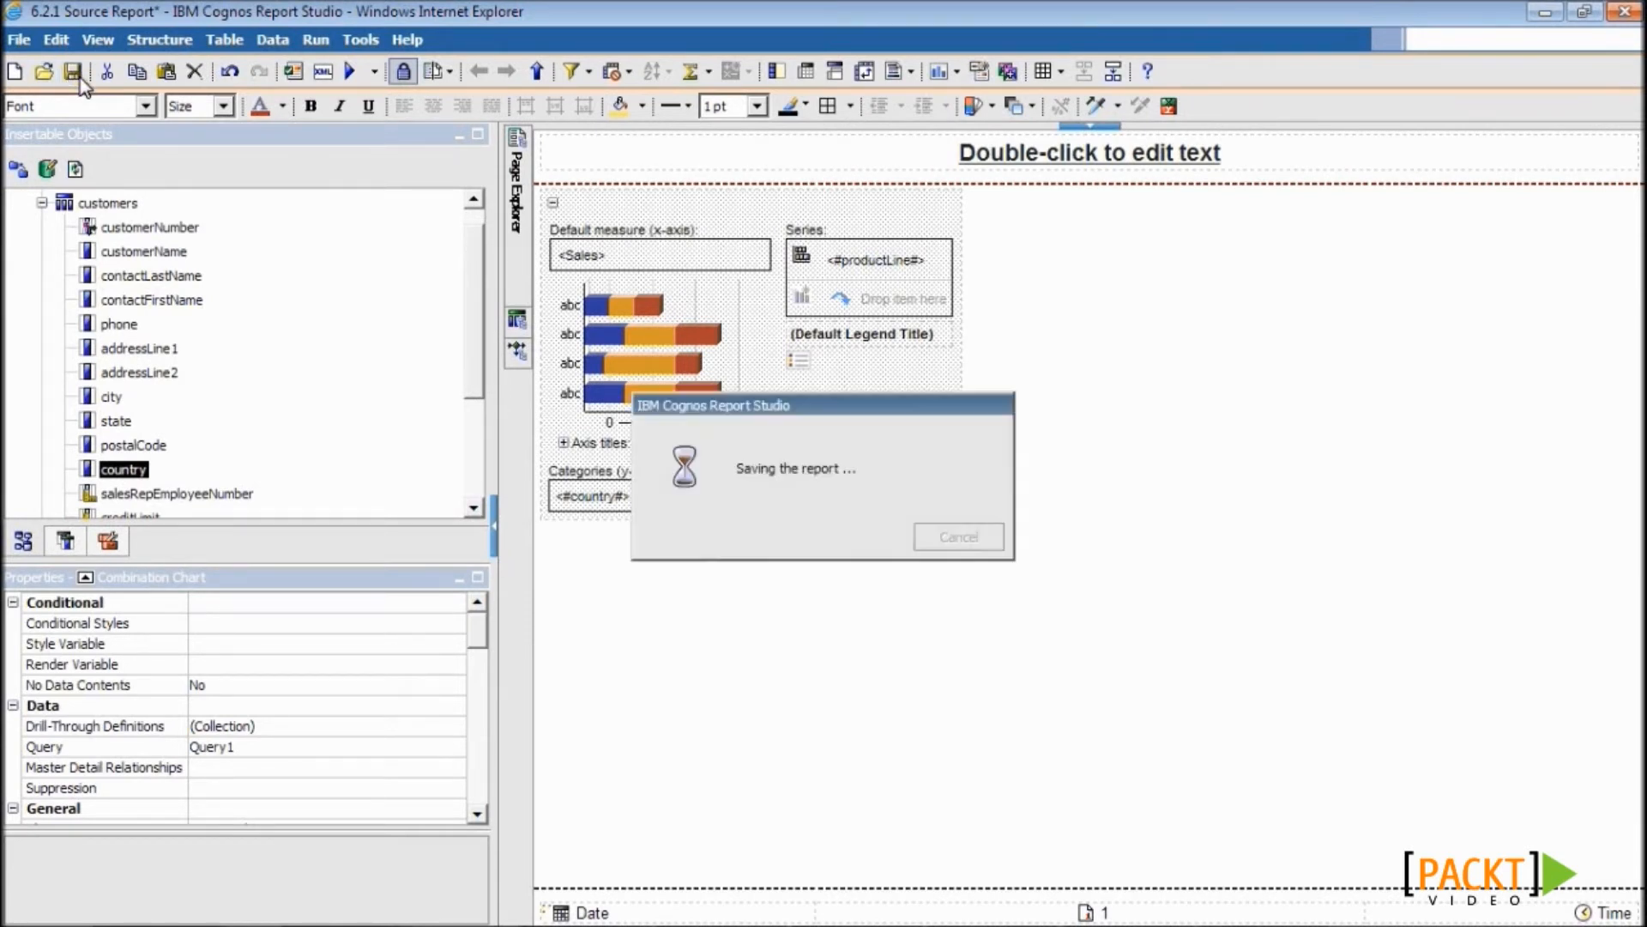
click(293, 75)
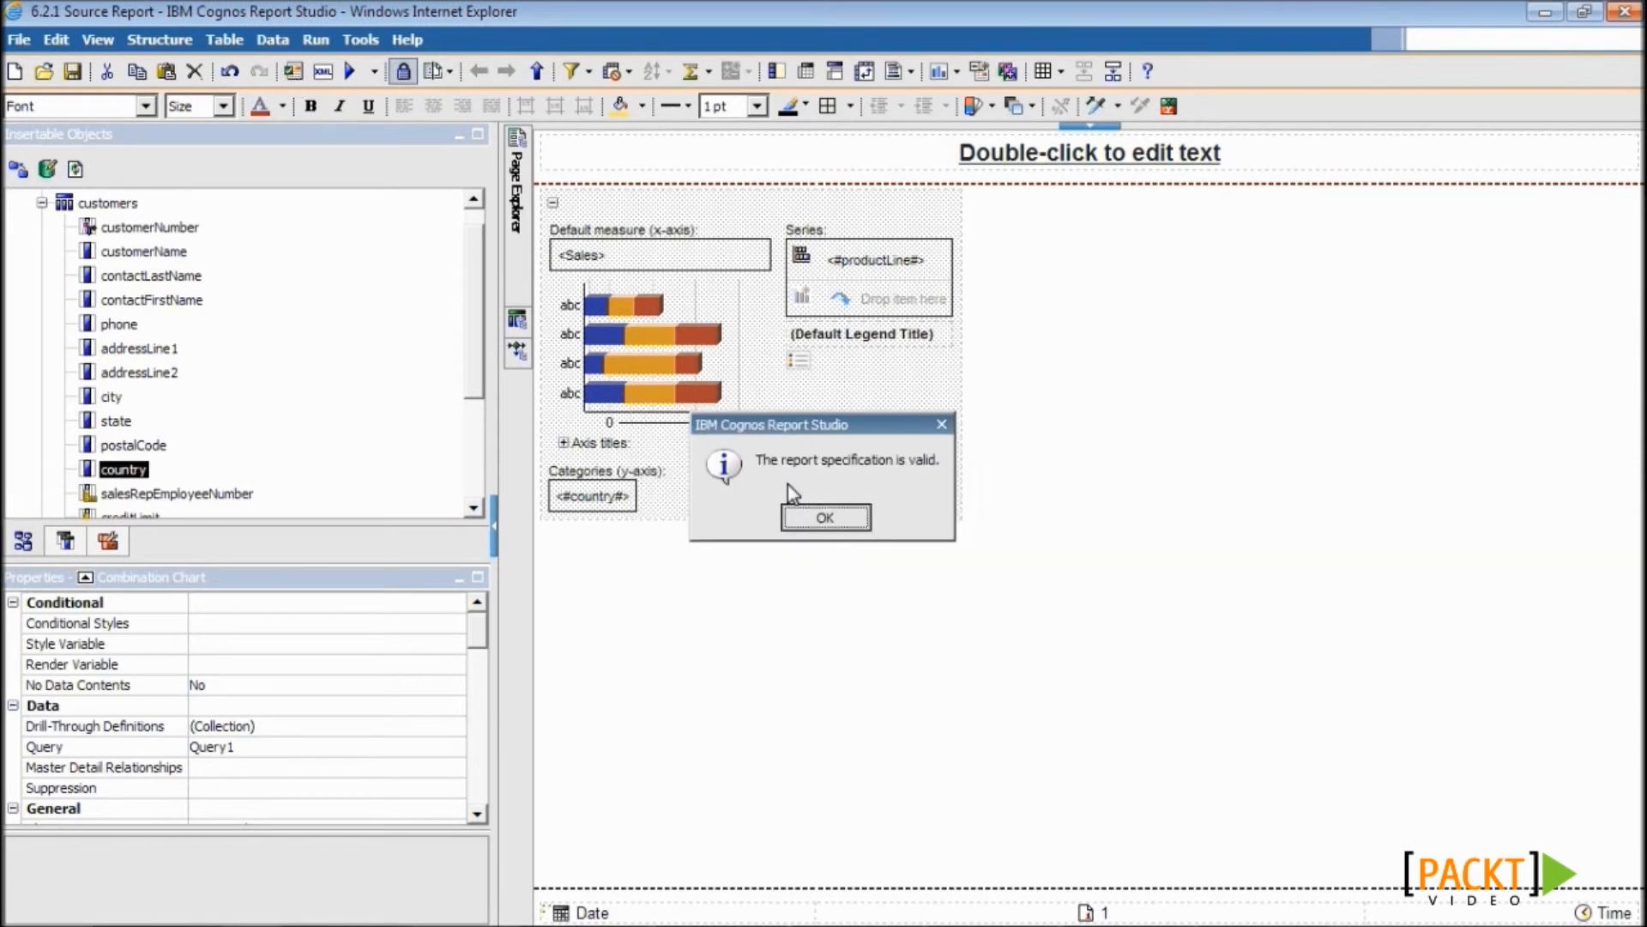
click(821, 523)
- Run the report and maximize the Cognos Viewer window
click(349, 71)
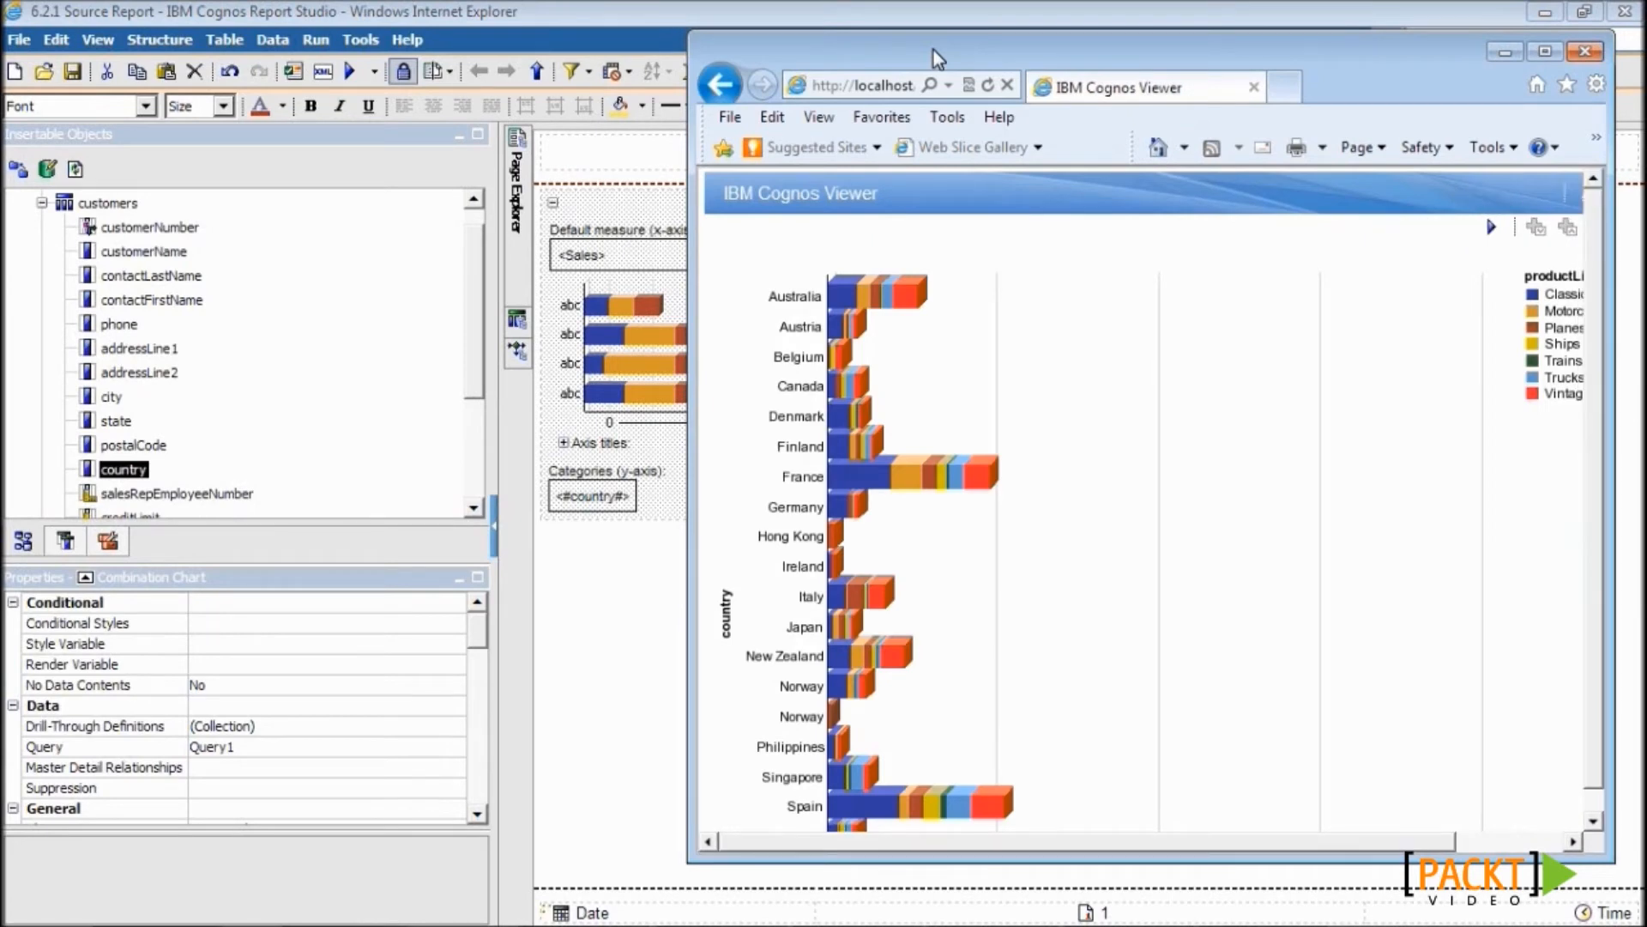
click(1542, 52)
drag(1614, 287, 1596, 321)
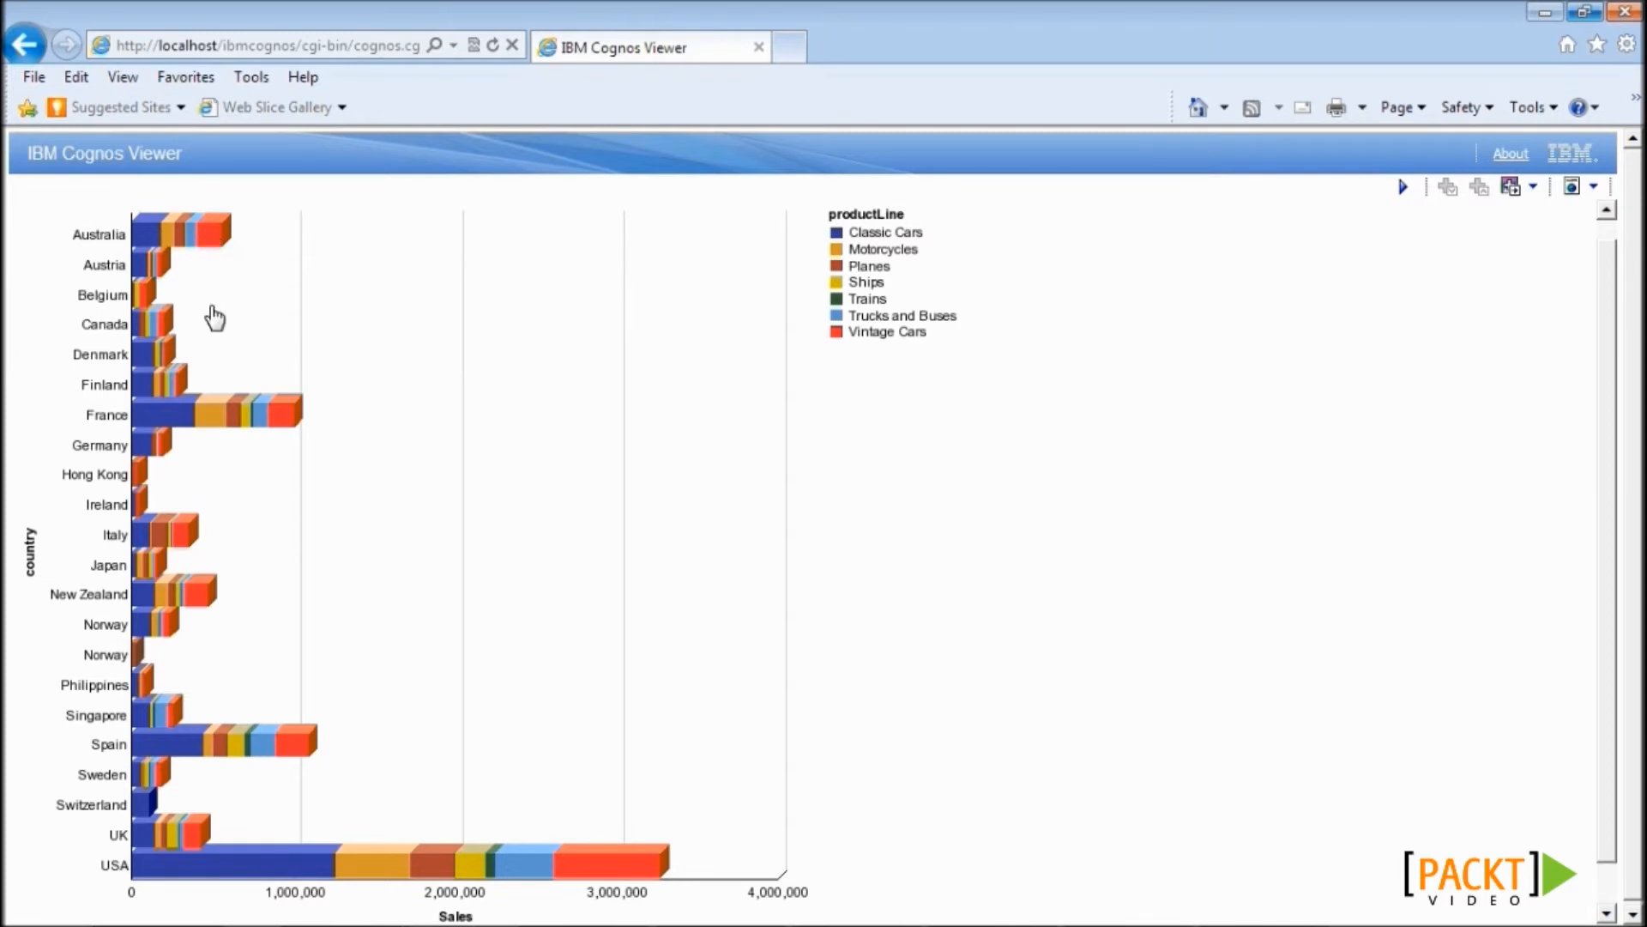
- Drill through on Australia's red Vintage Cars bar segment and enlarge the new report window
click(214, 254)
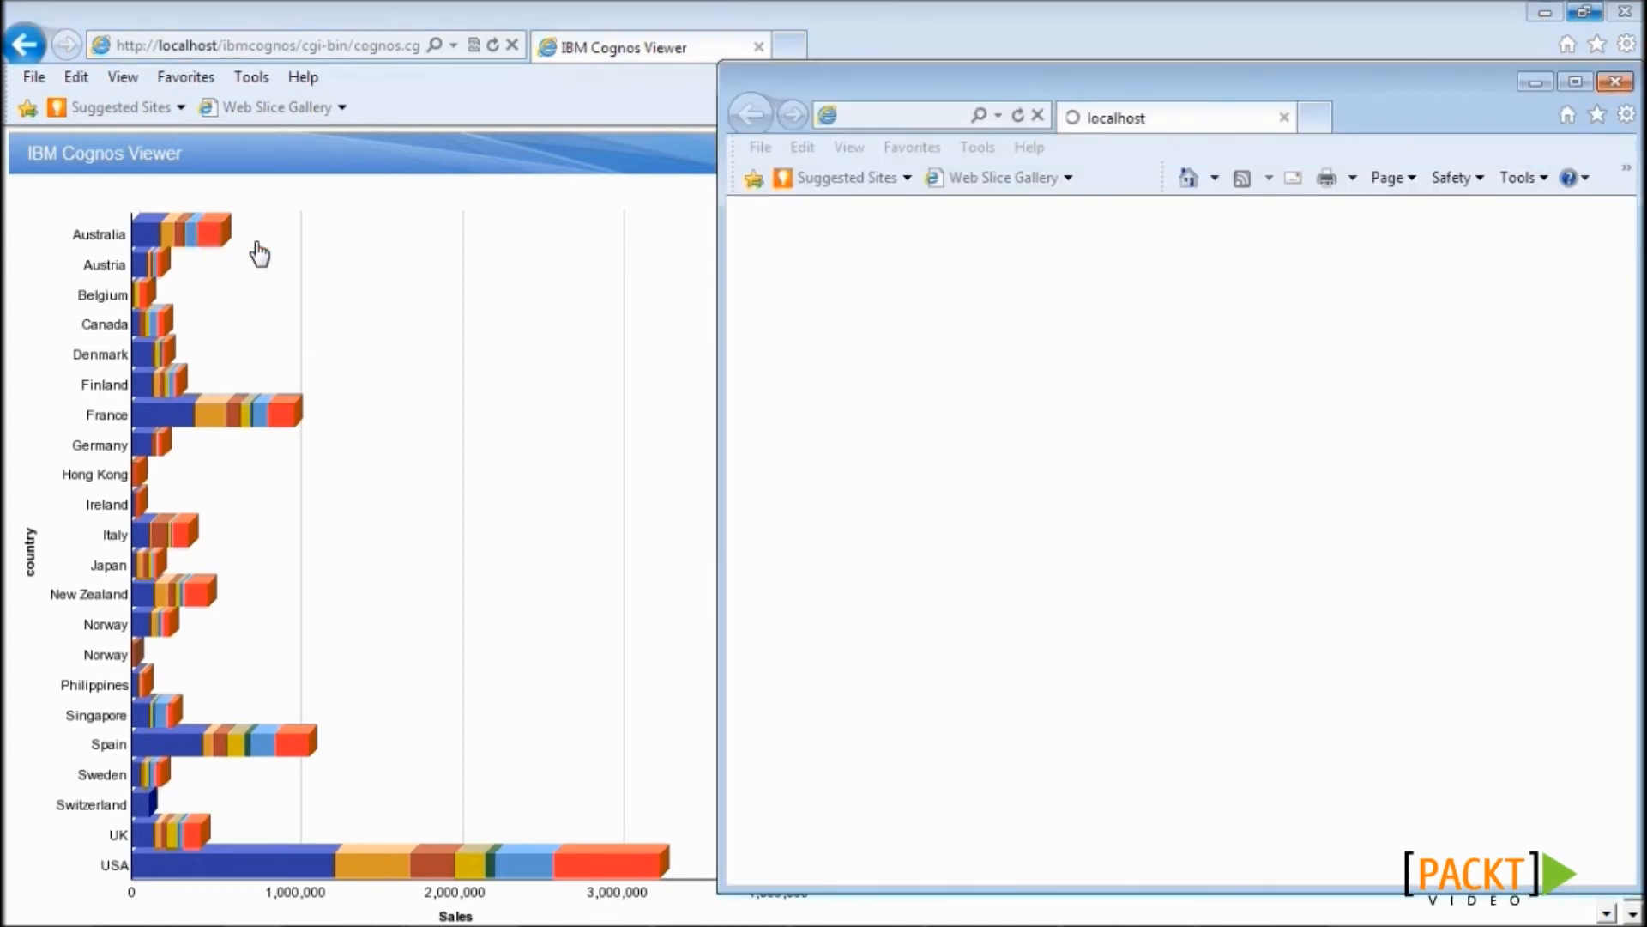
drag(896, 33, 896, 29)
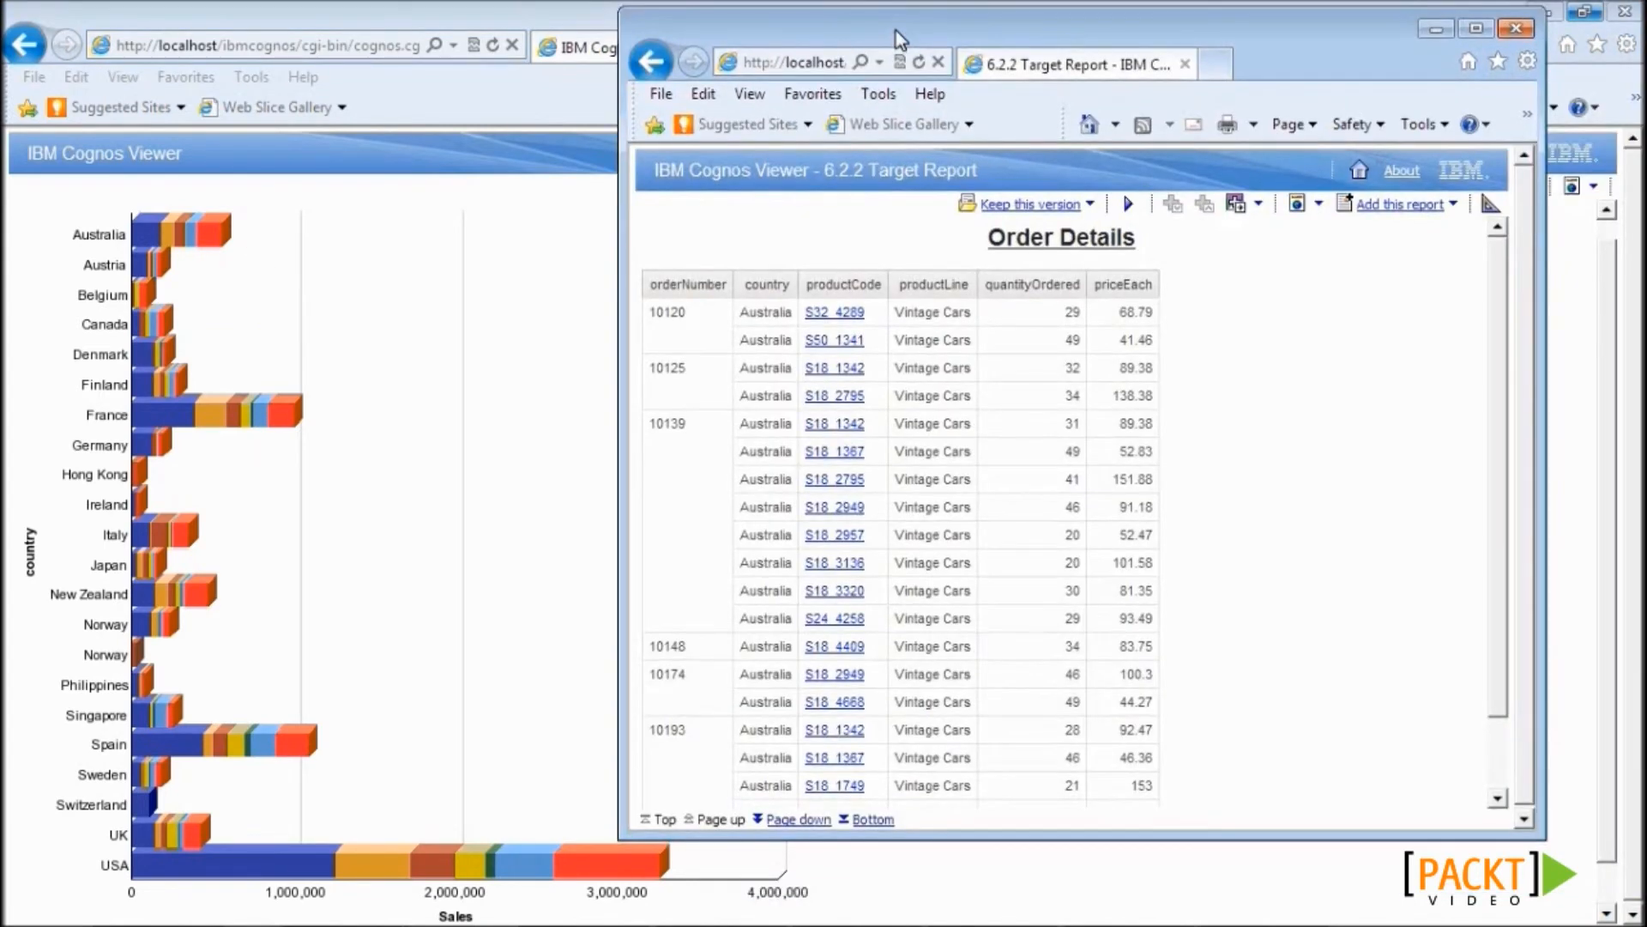
drag(1533, 829, 1619, 909)
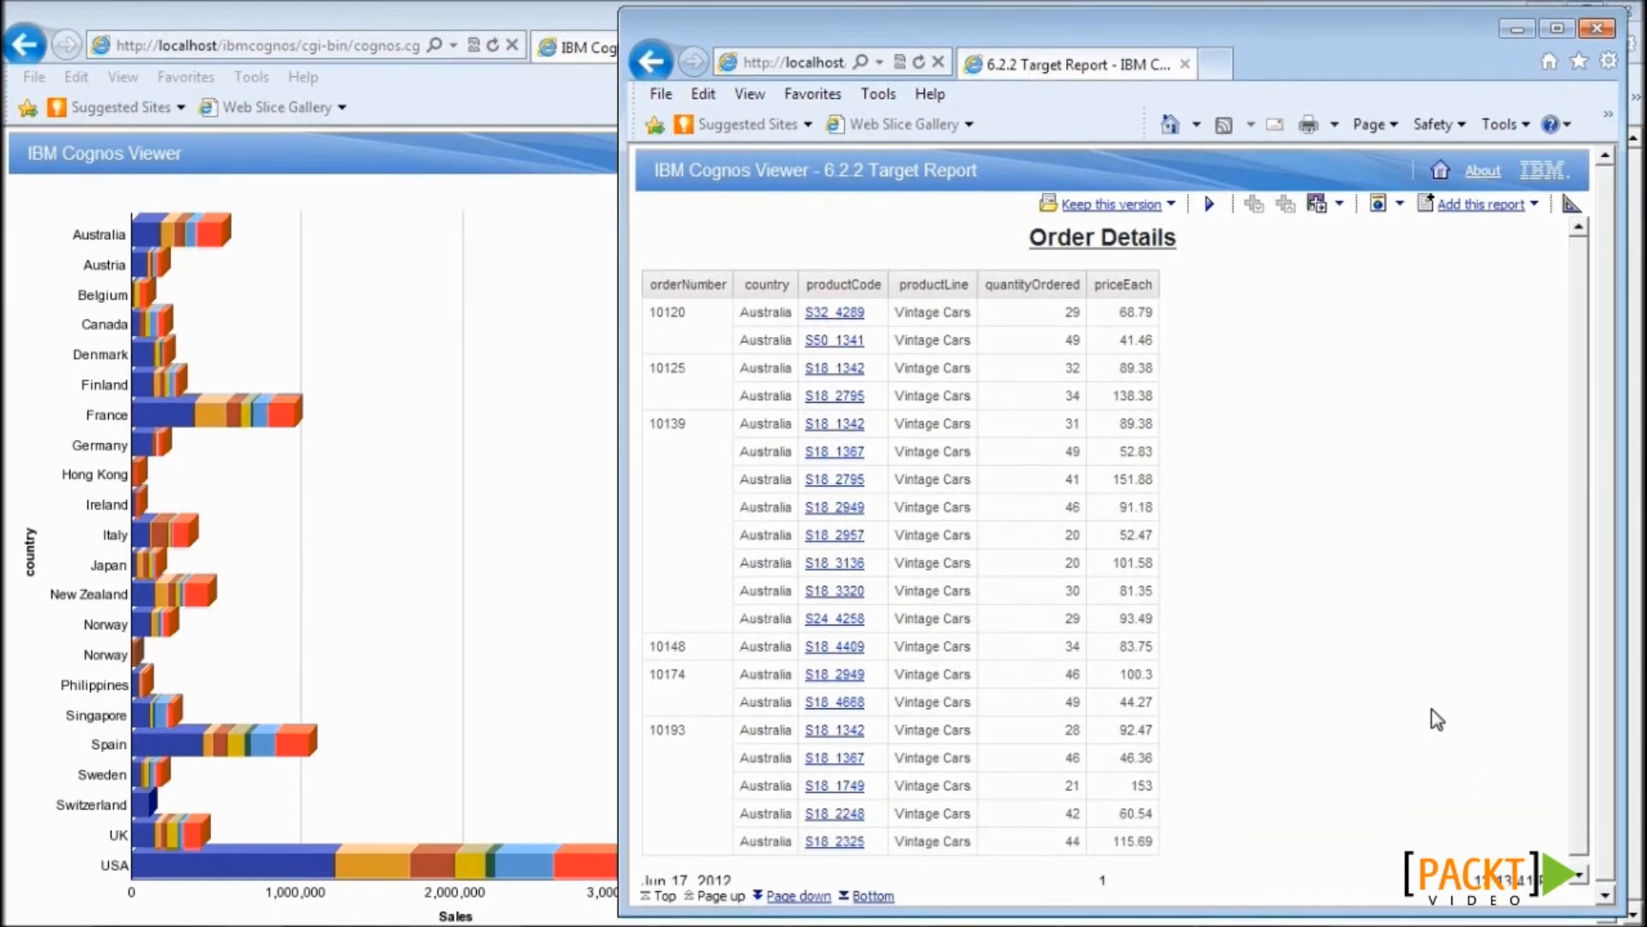
- Highlight the report name, Order Details title, and Australia and Vintage Cars column values
drag(828, 172, 979, 172)
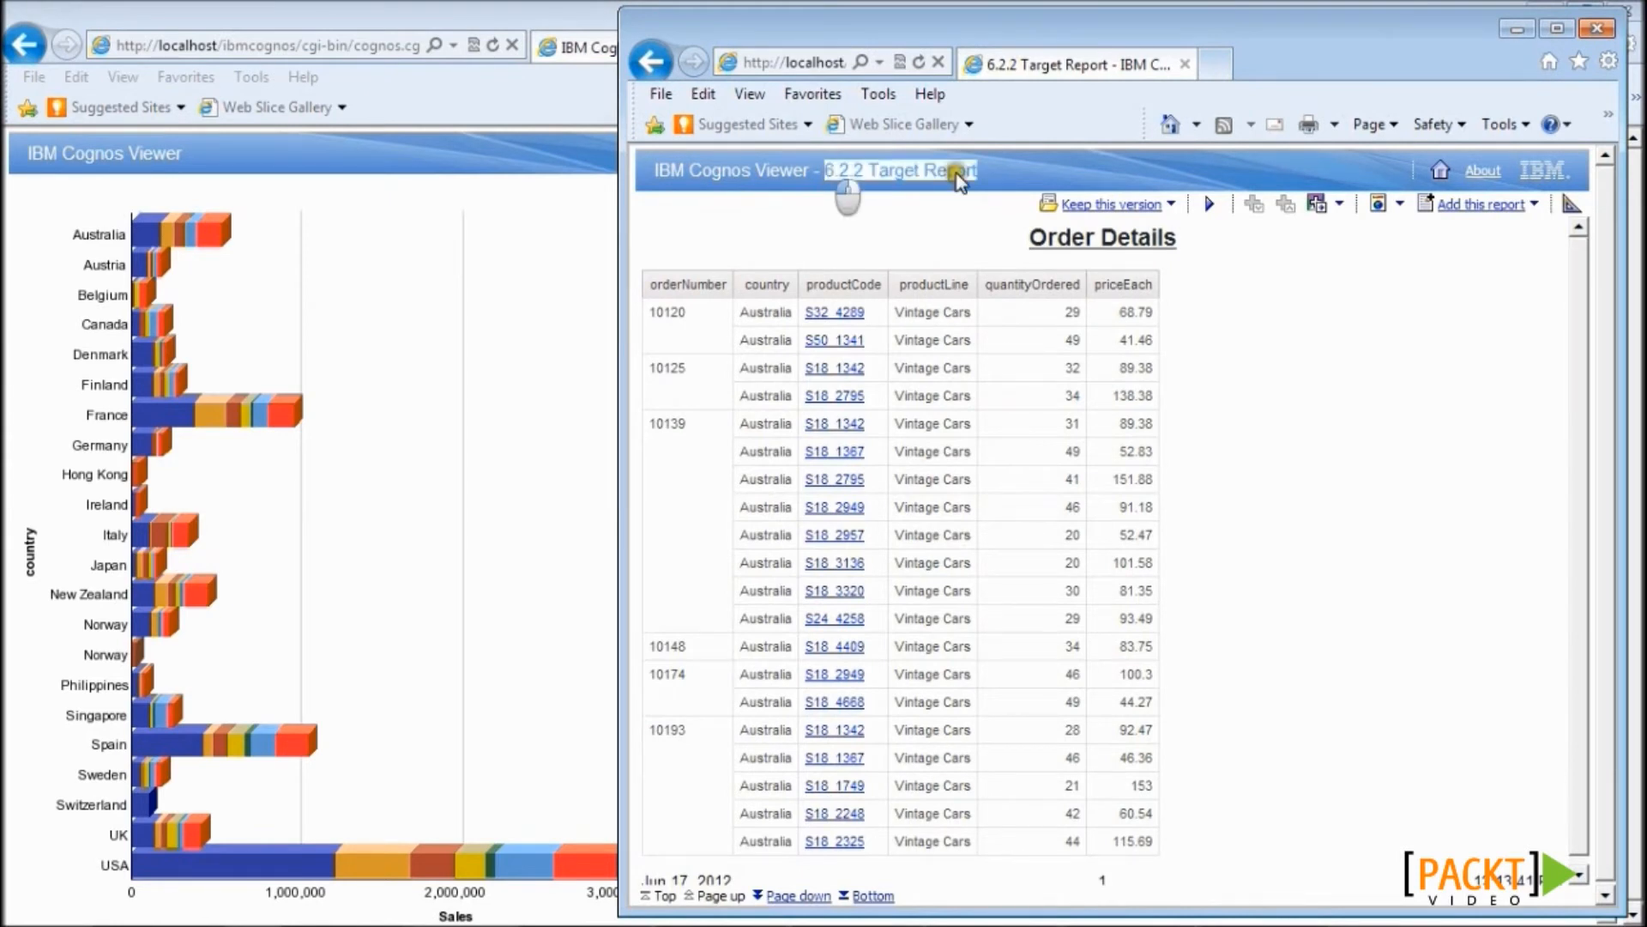
click(1013, 291)
drag(999, 242, 1177, 268)
click(1180, 333)
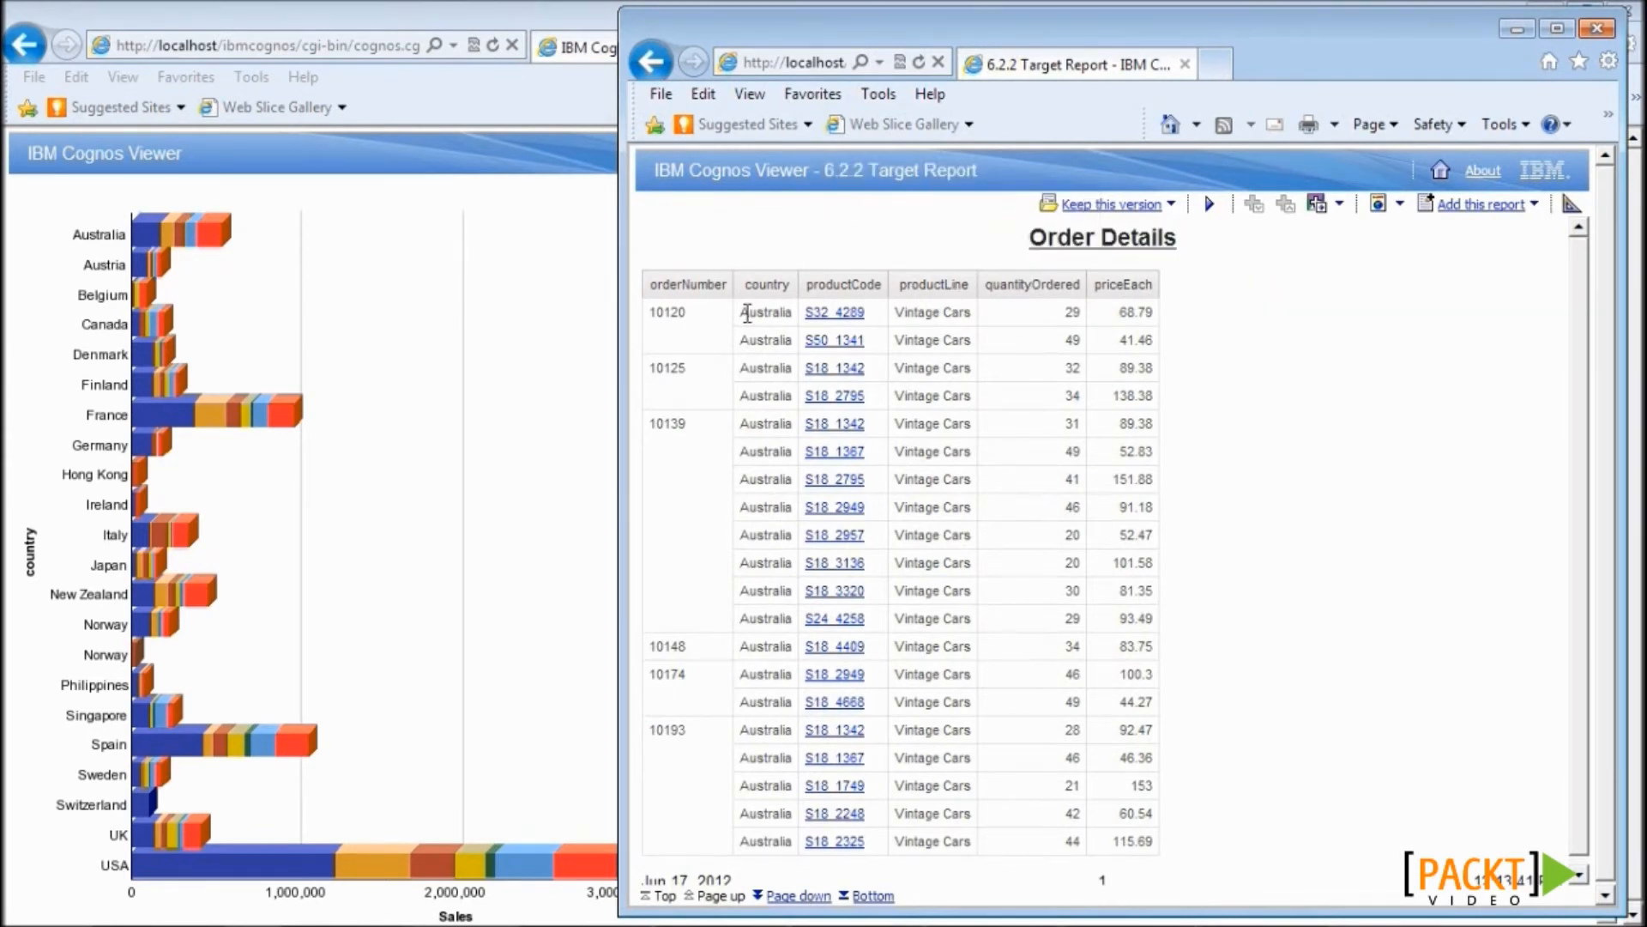
double_click(753, 312)
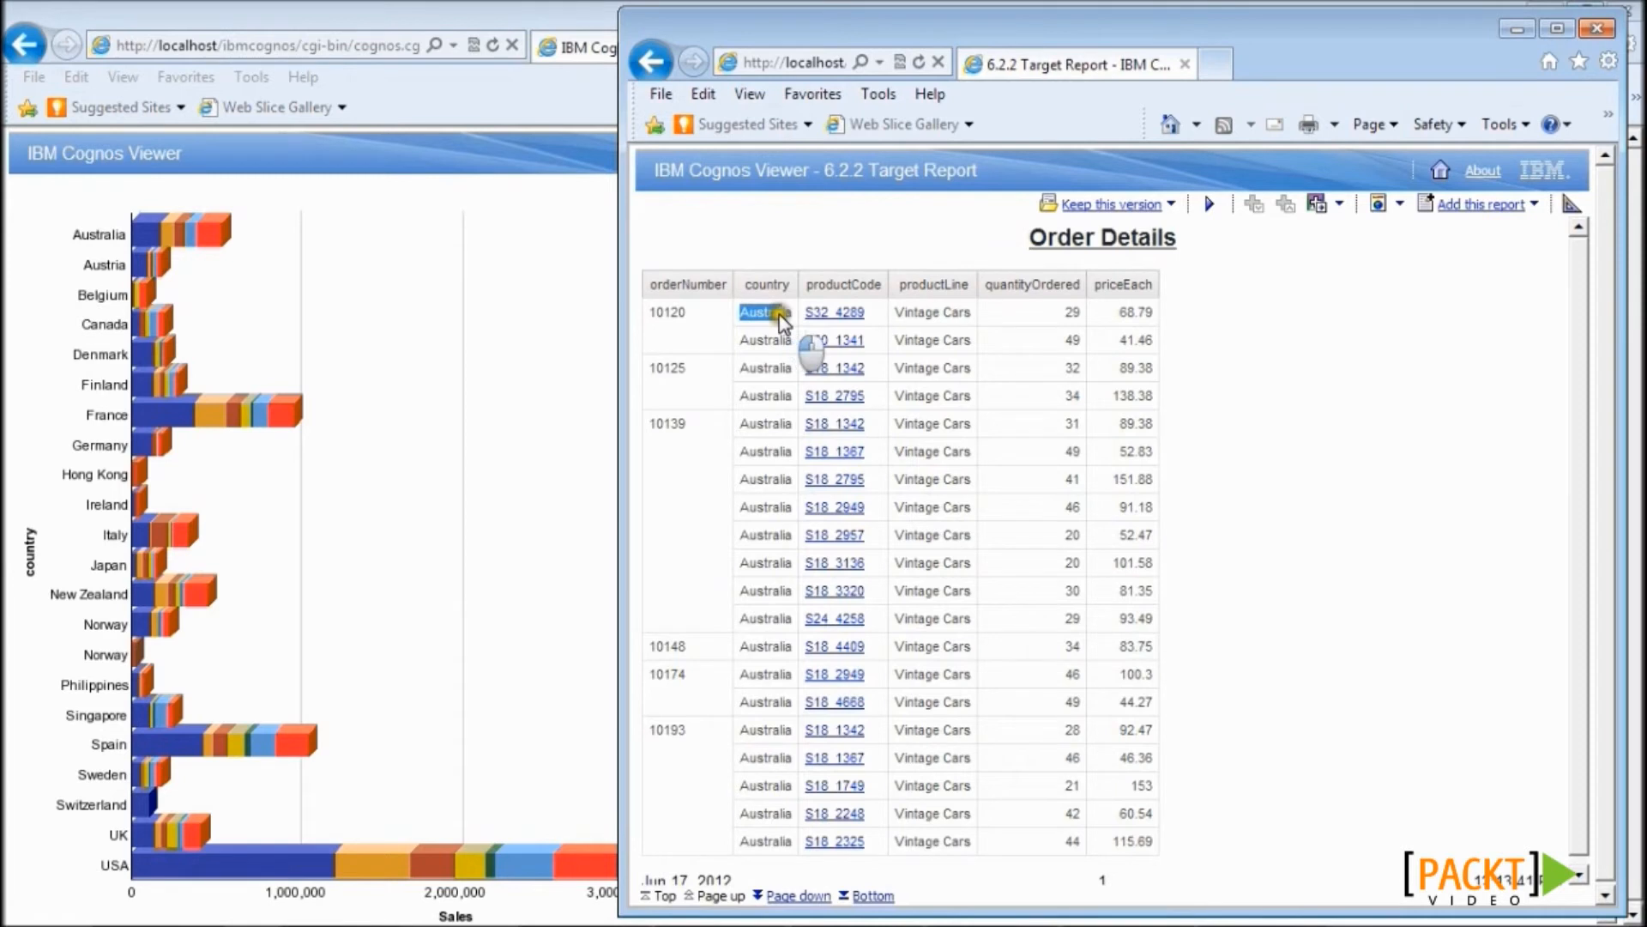
click(933, 312)
double_click(932, 312)
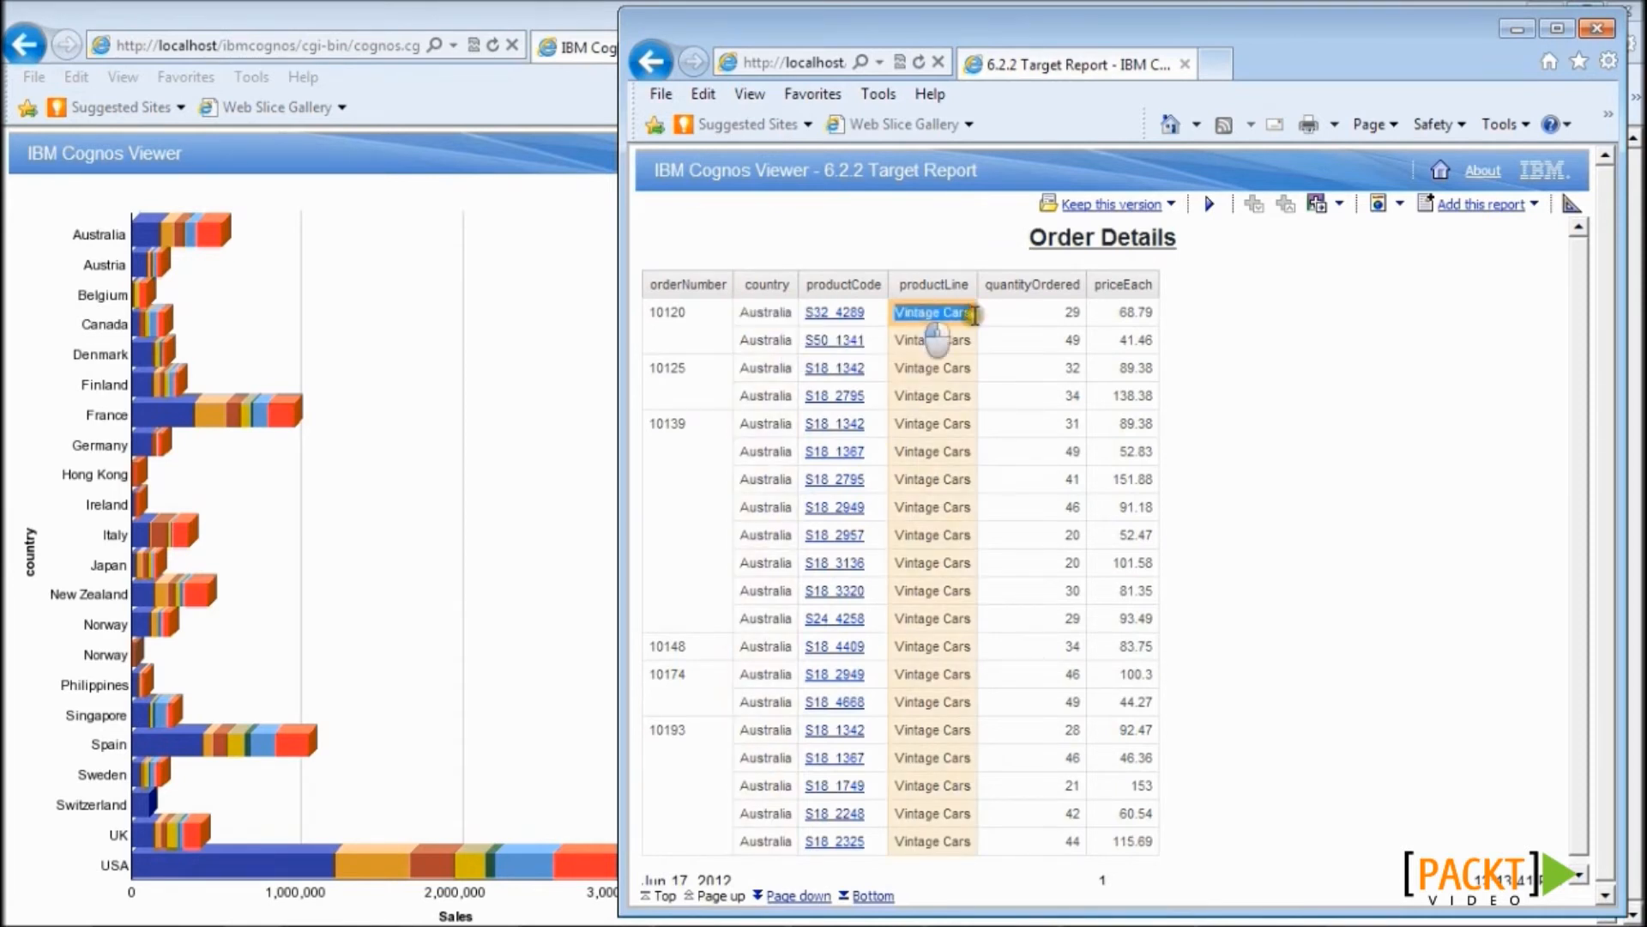
click(1220, 345)
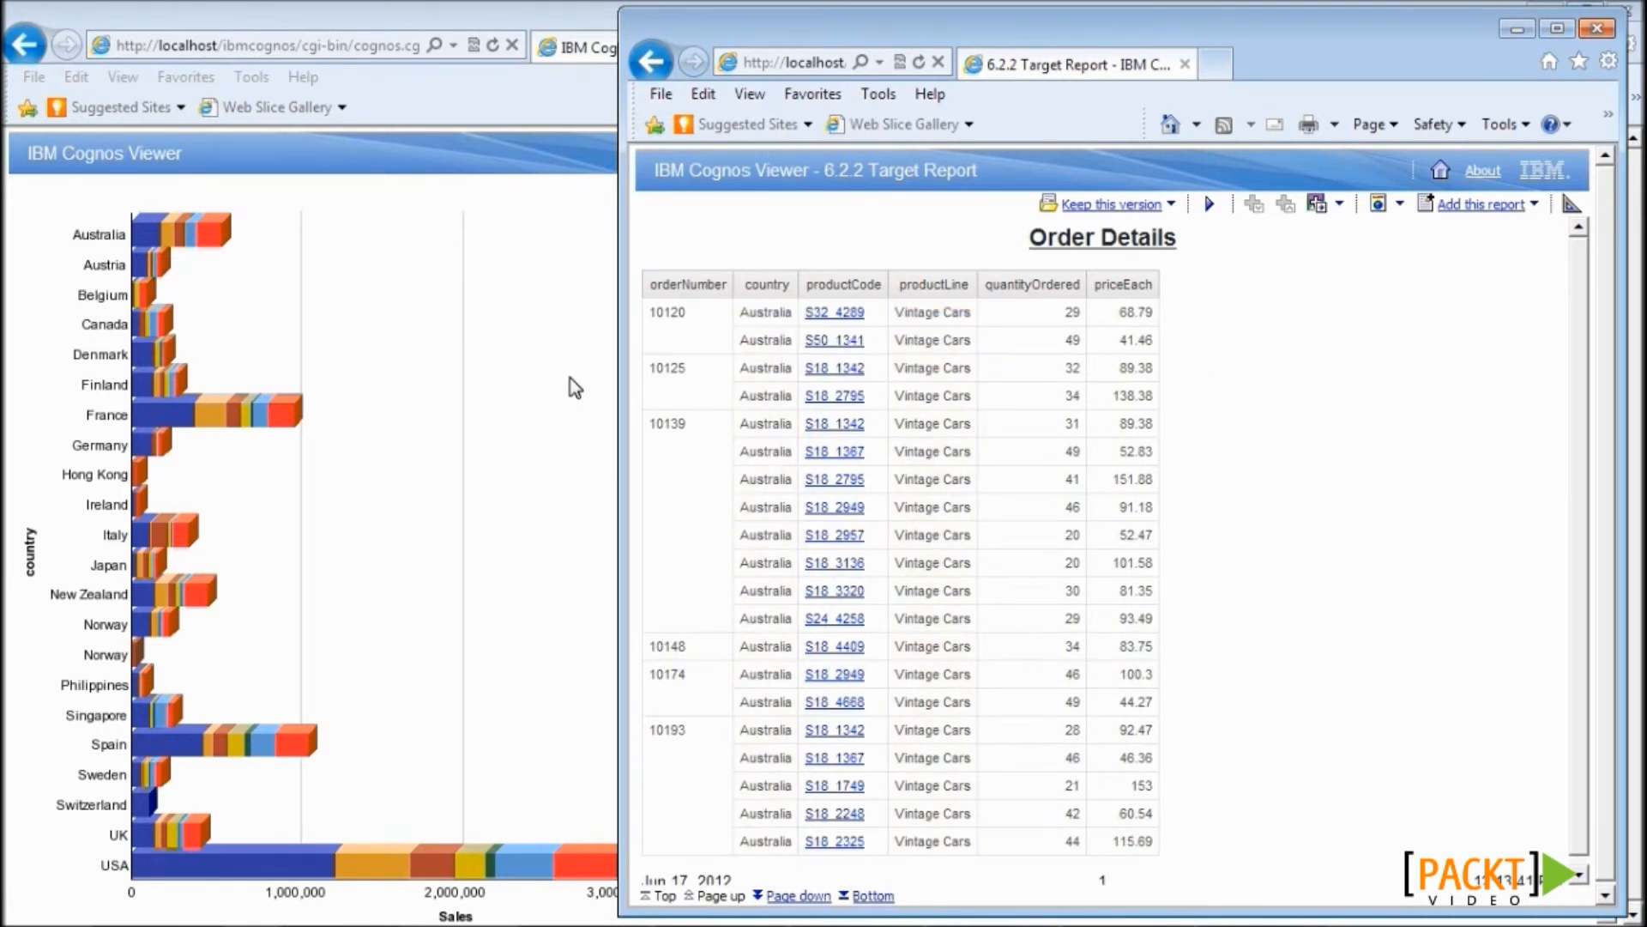
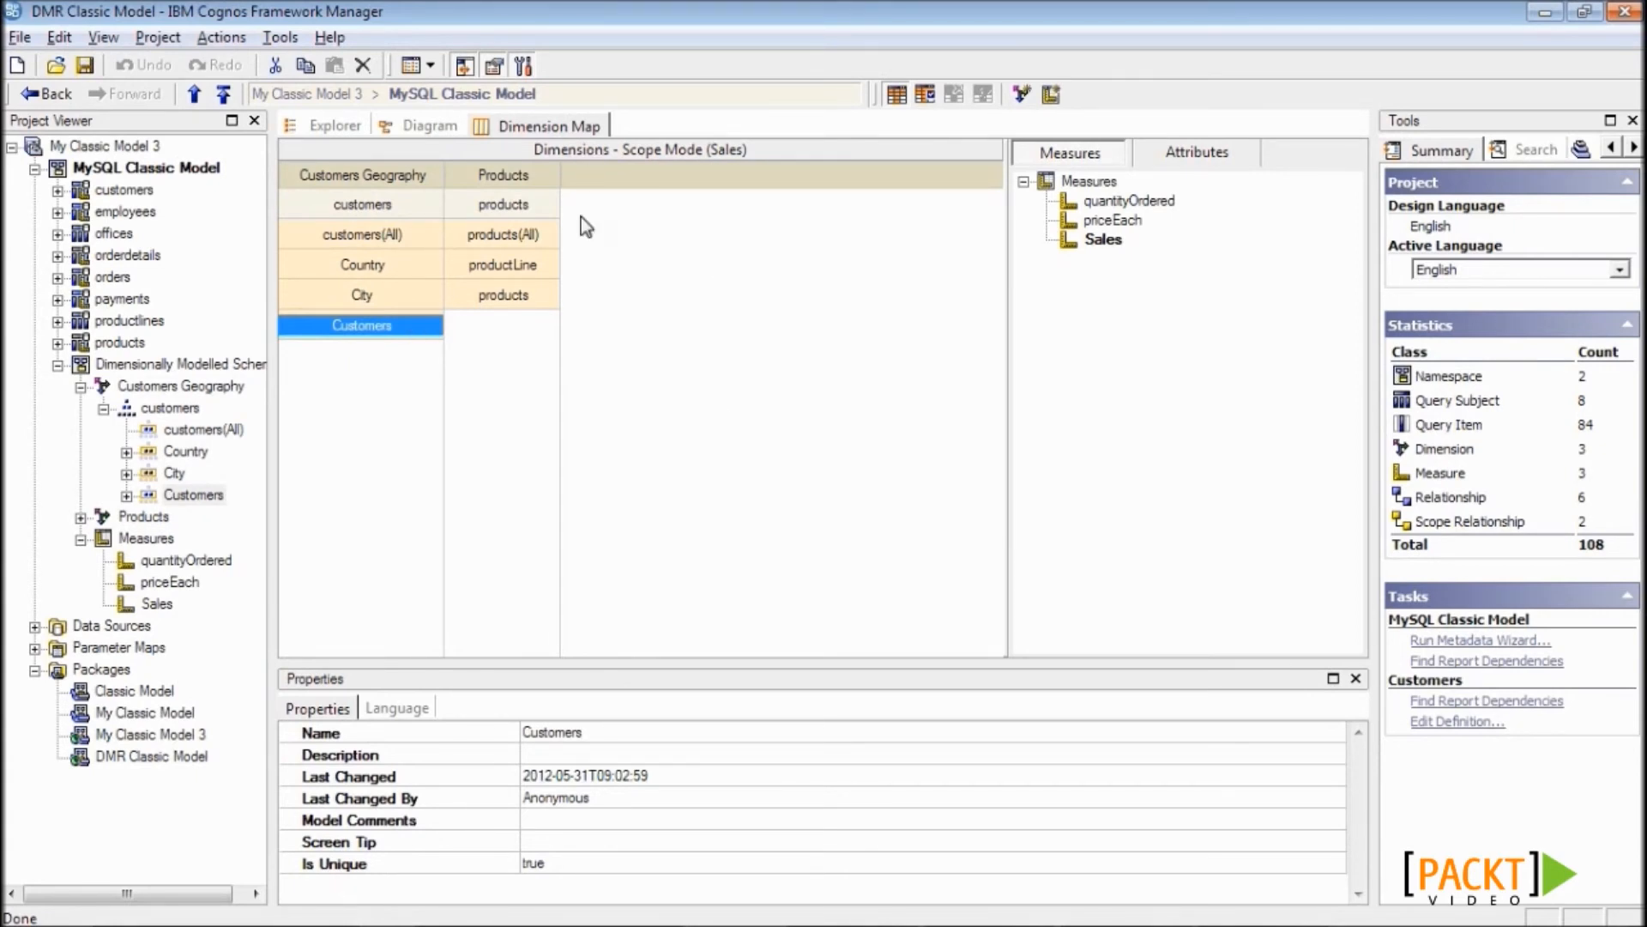
- Review the Products dimension and its productLine and products levels in the Dimension Map
click(547, 185)
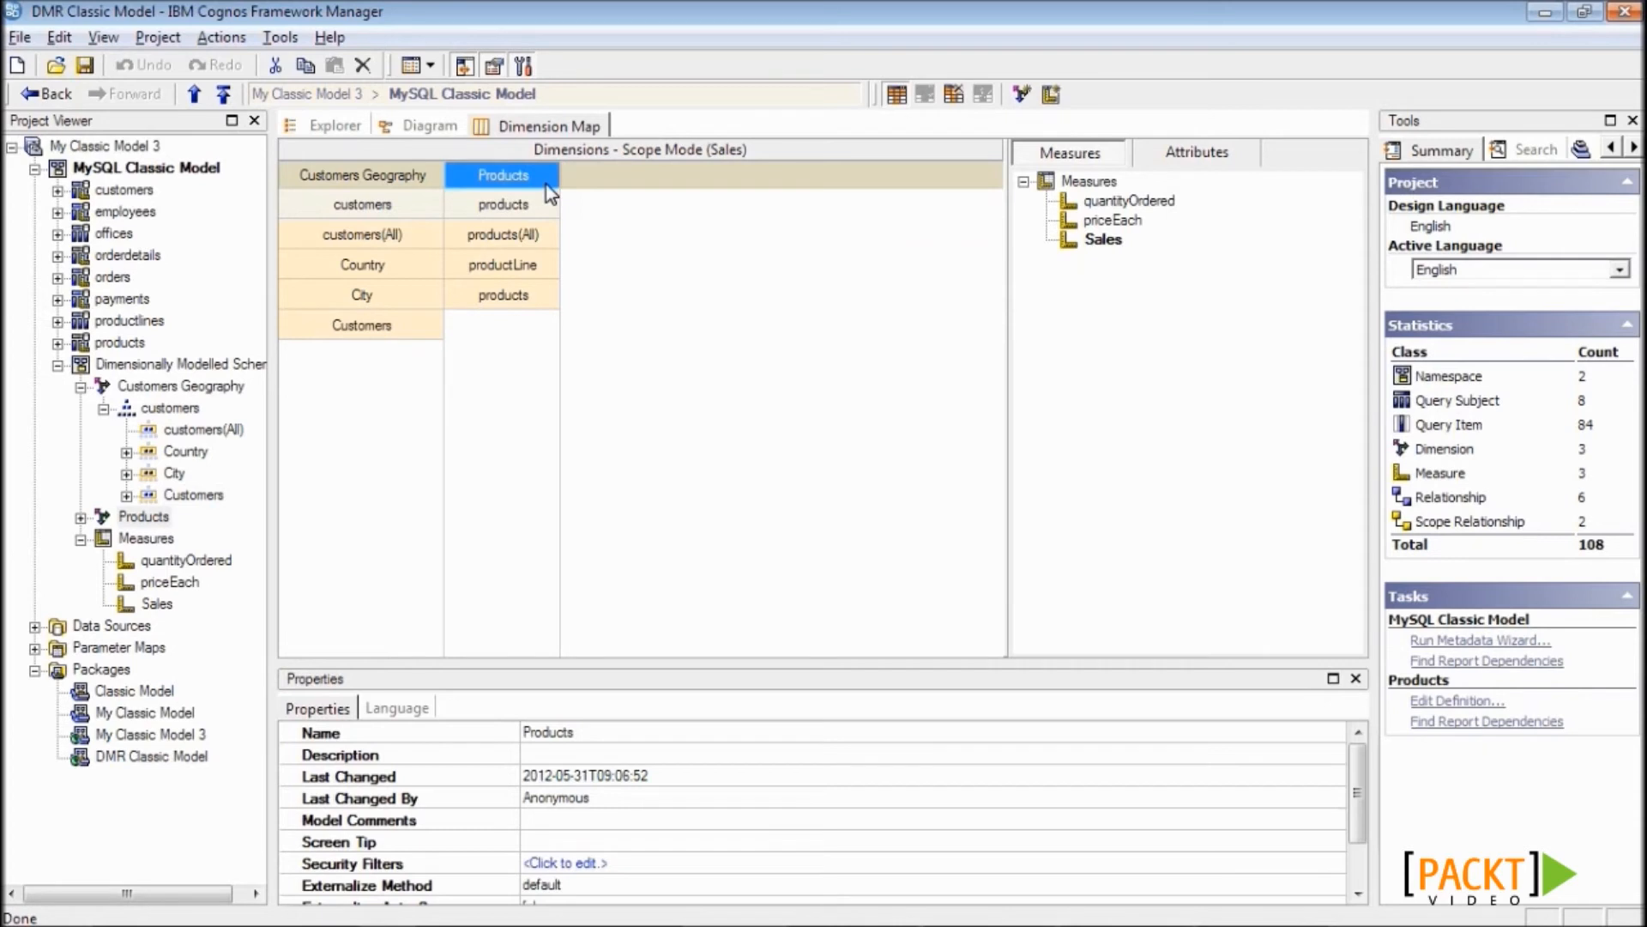
click(548, 266)
click(546, 302)
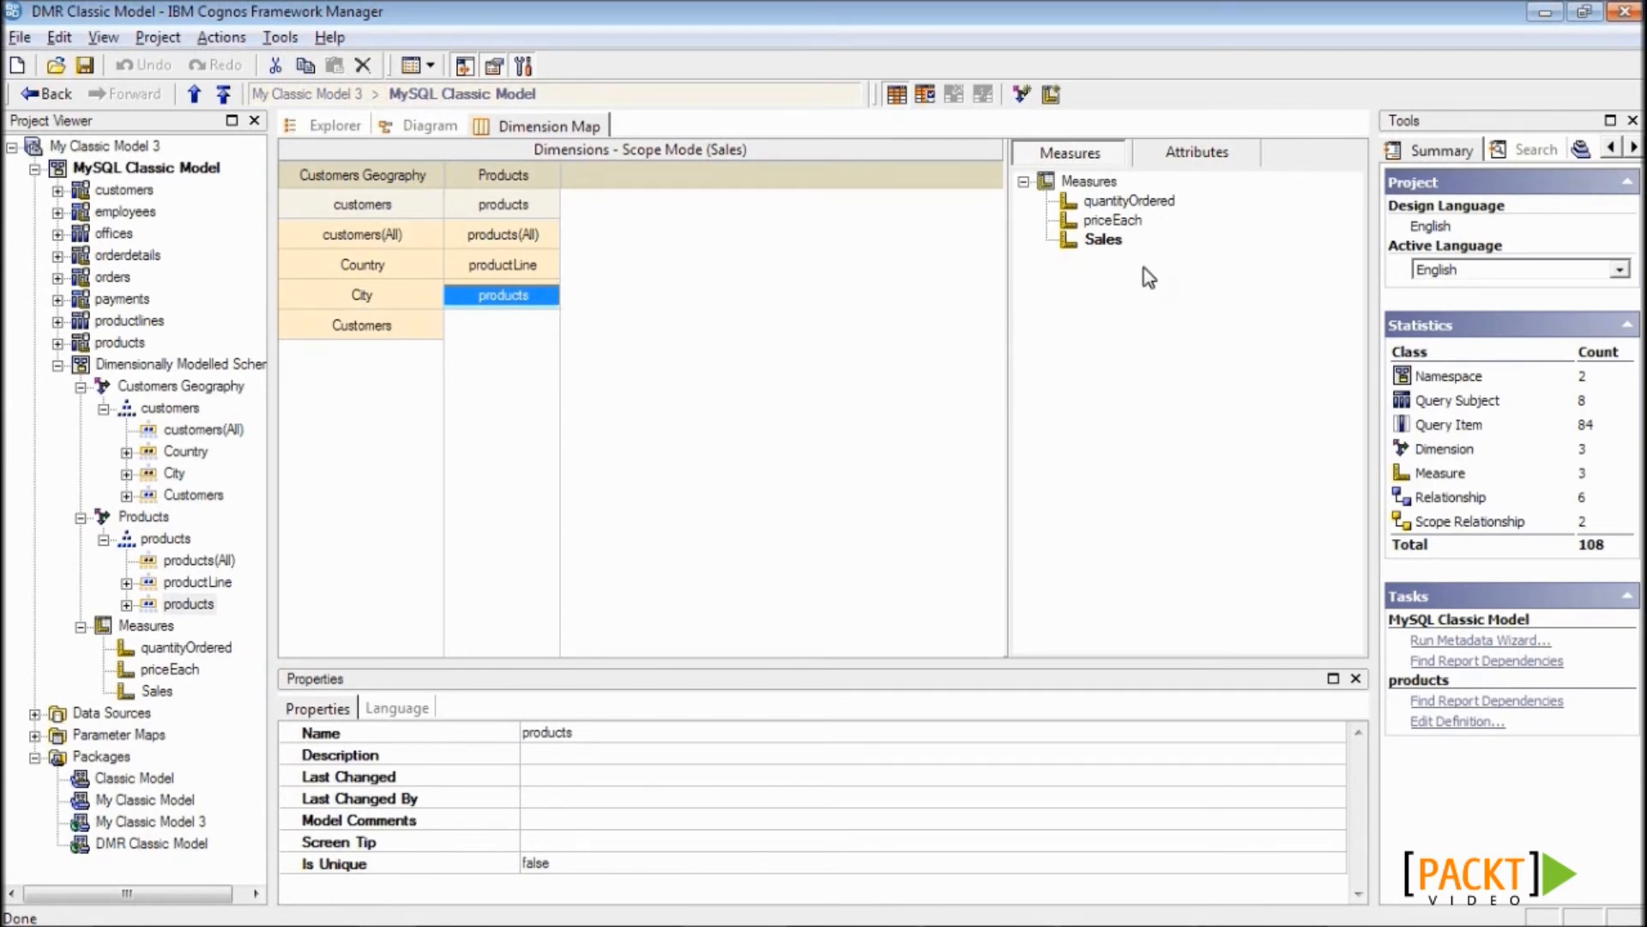
- Review the quantityOrdered, priceEach and Sales measures and the DMR Classic Model package, then return to Report Studio
click(1106, 200)
click(1117, 221)
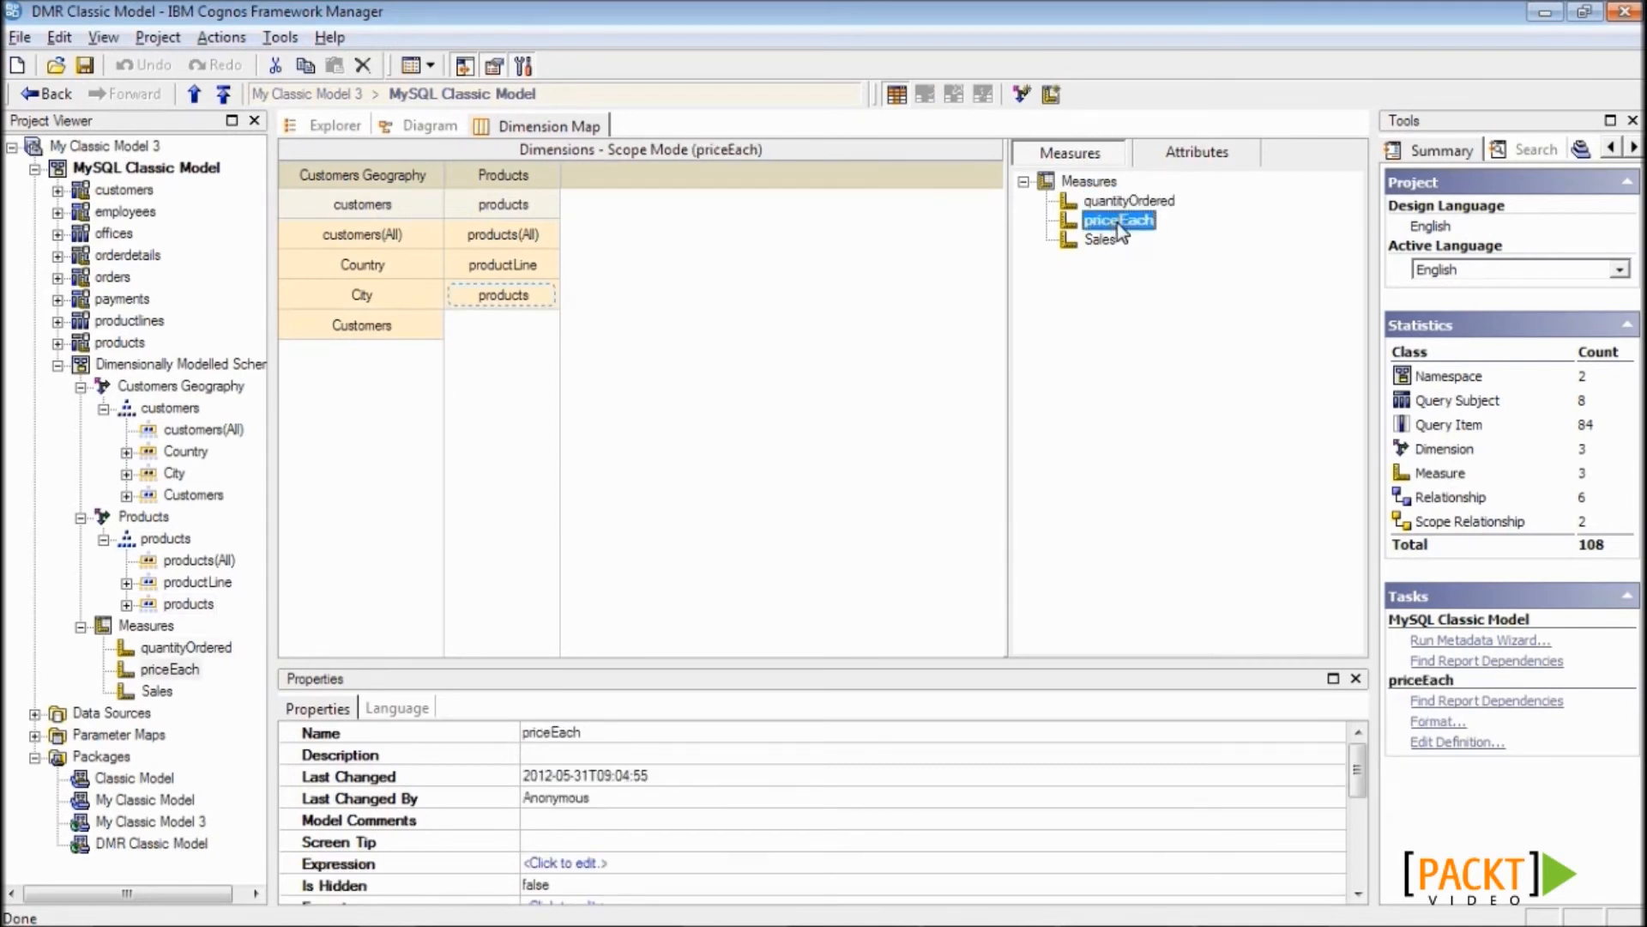
click(1107, 241)
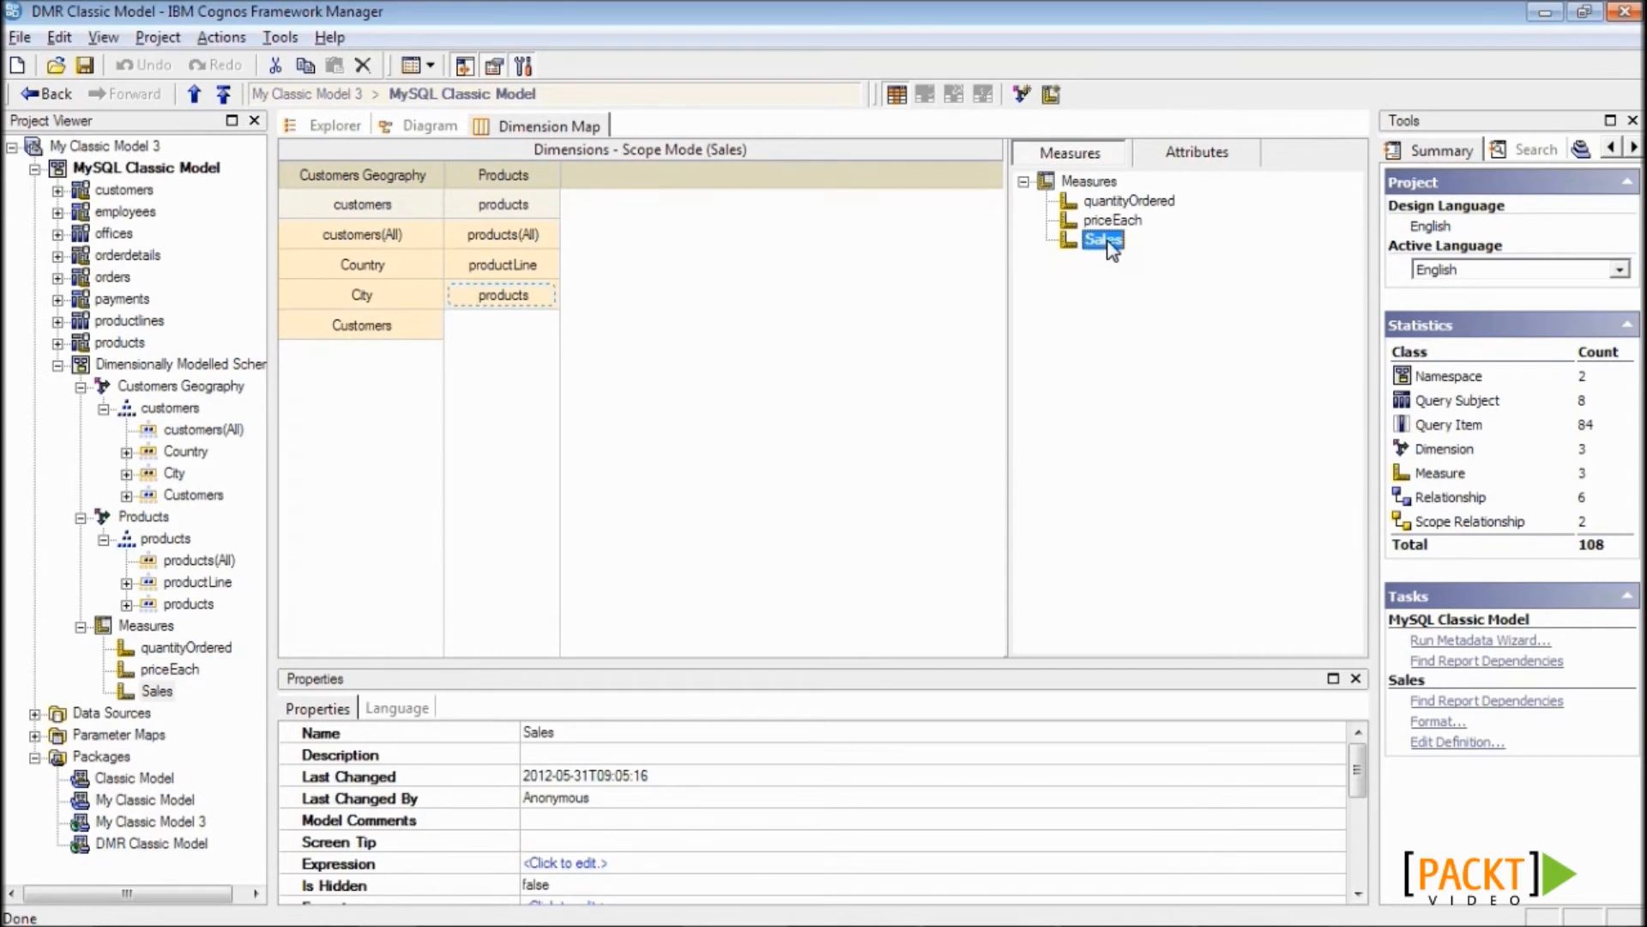
click(151, 843)
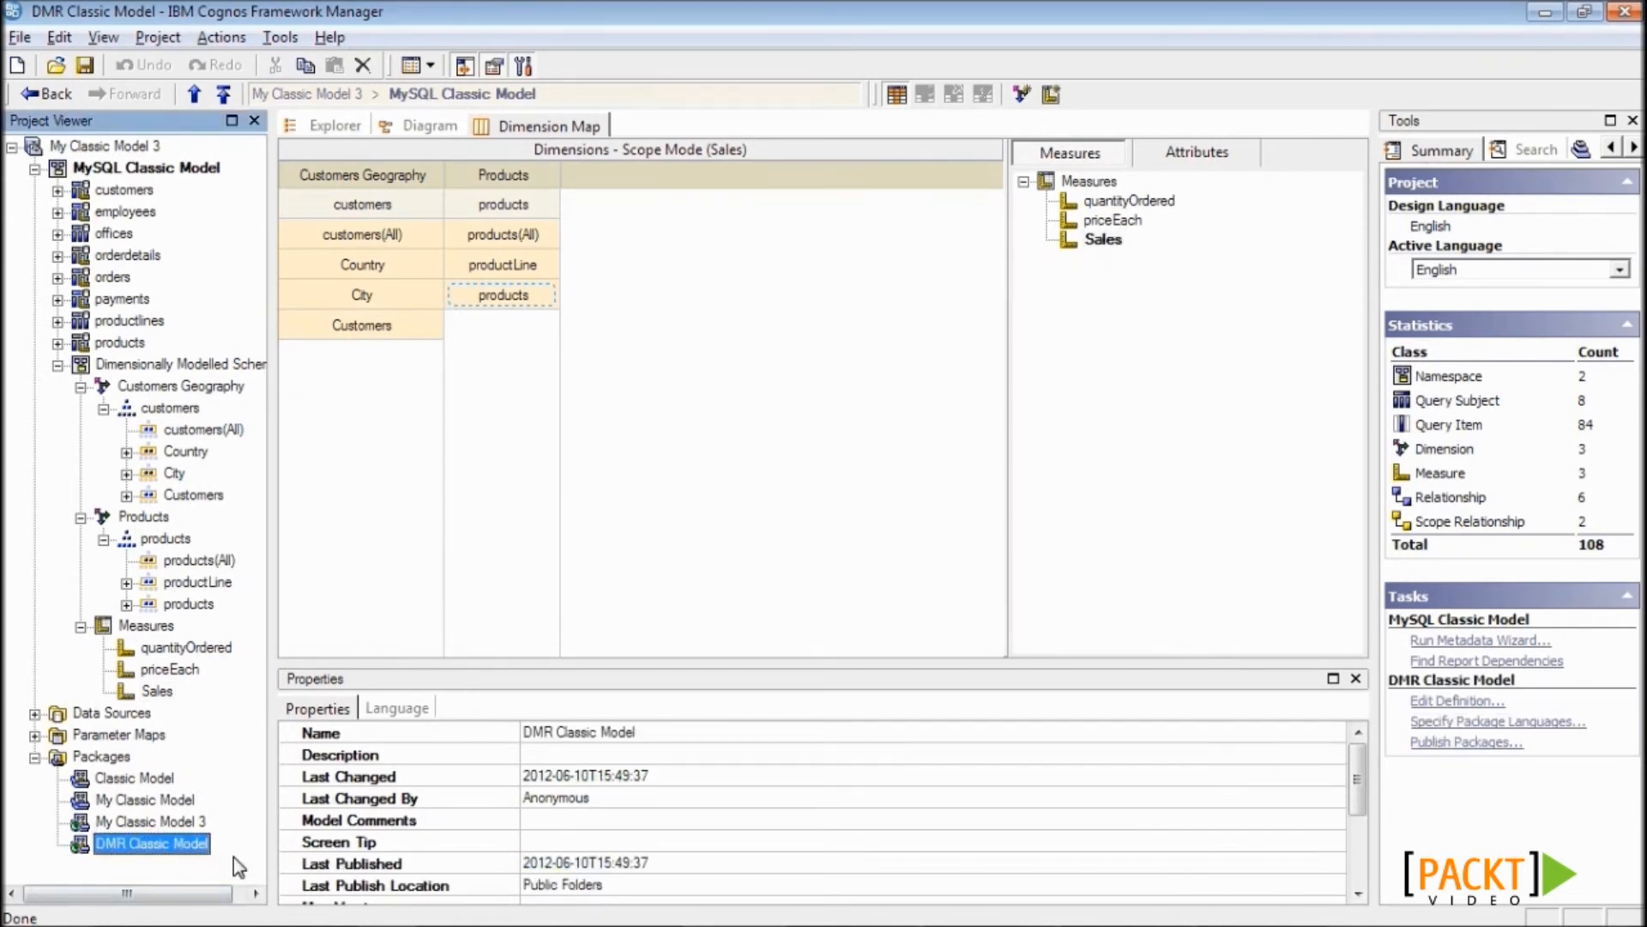
key(alt+Tab)
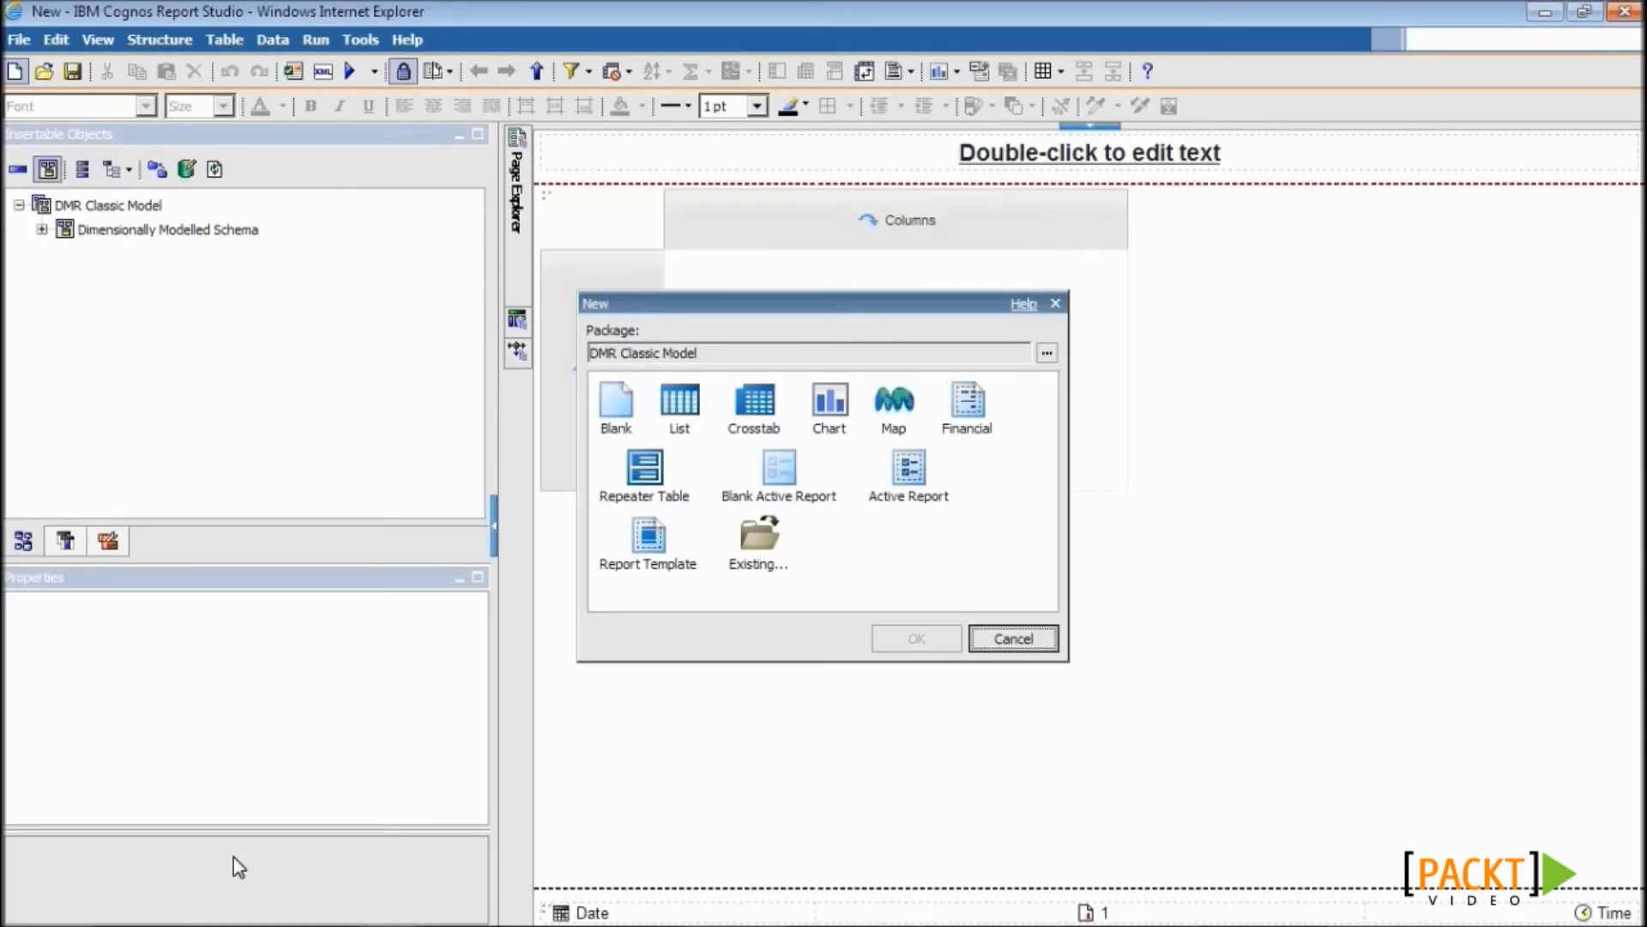
- Create a new crosstab report
click(720, 414)
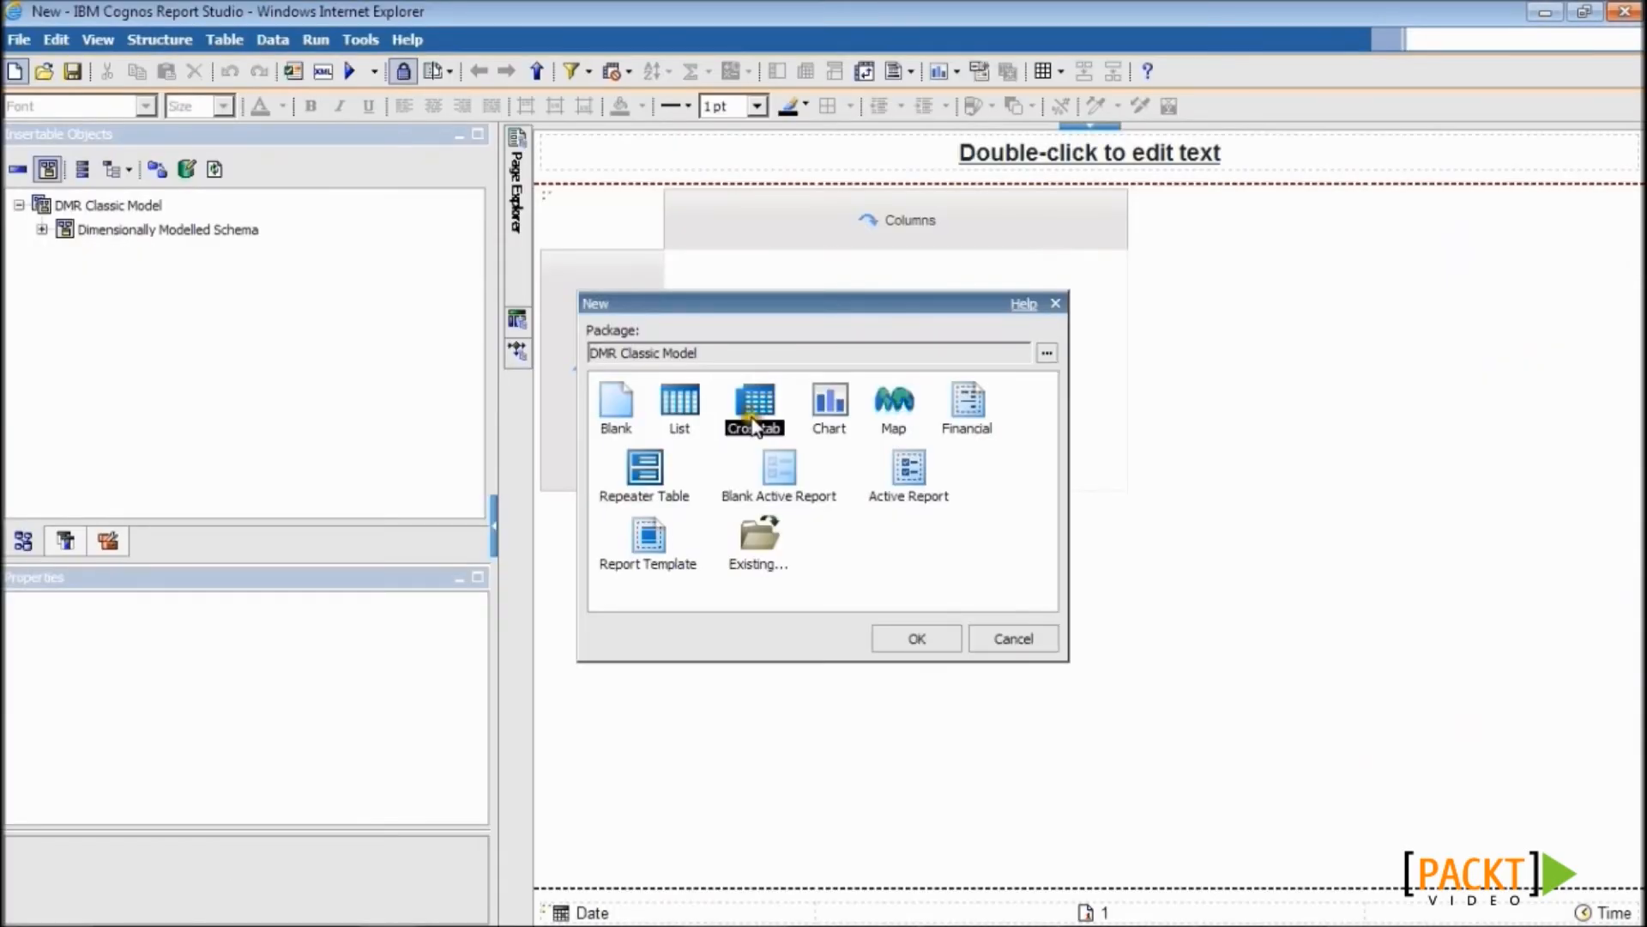
click(918, 642)
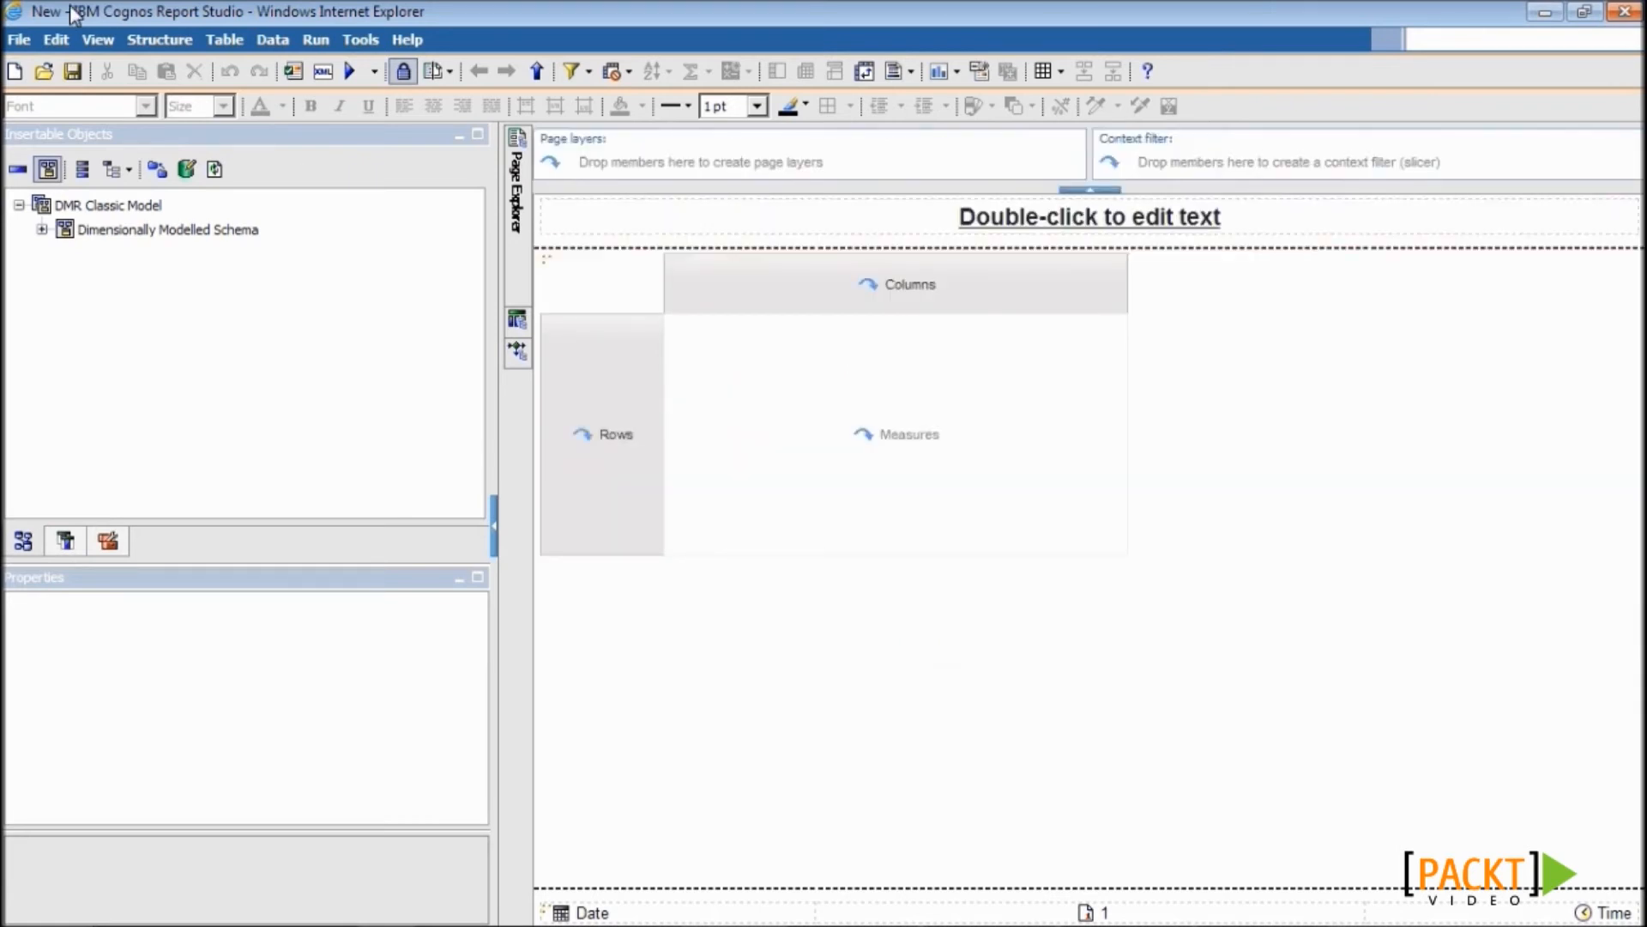
click(19, 40)
click(76, 190)
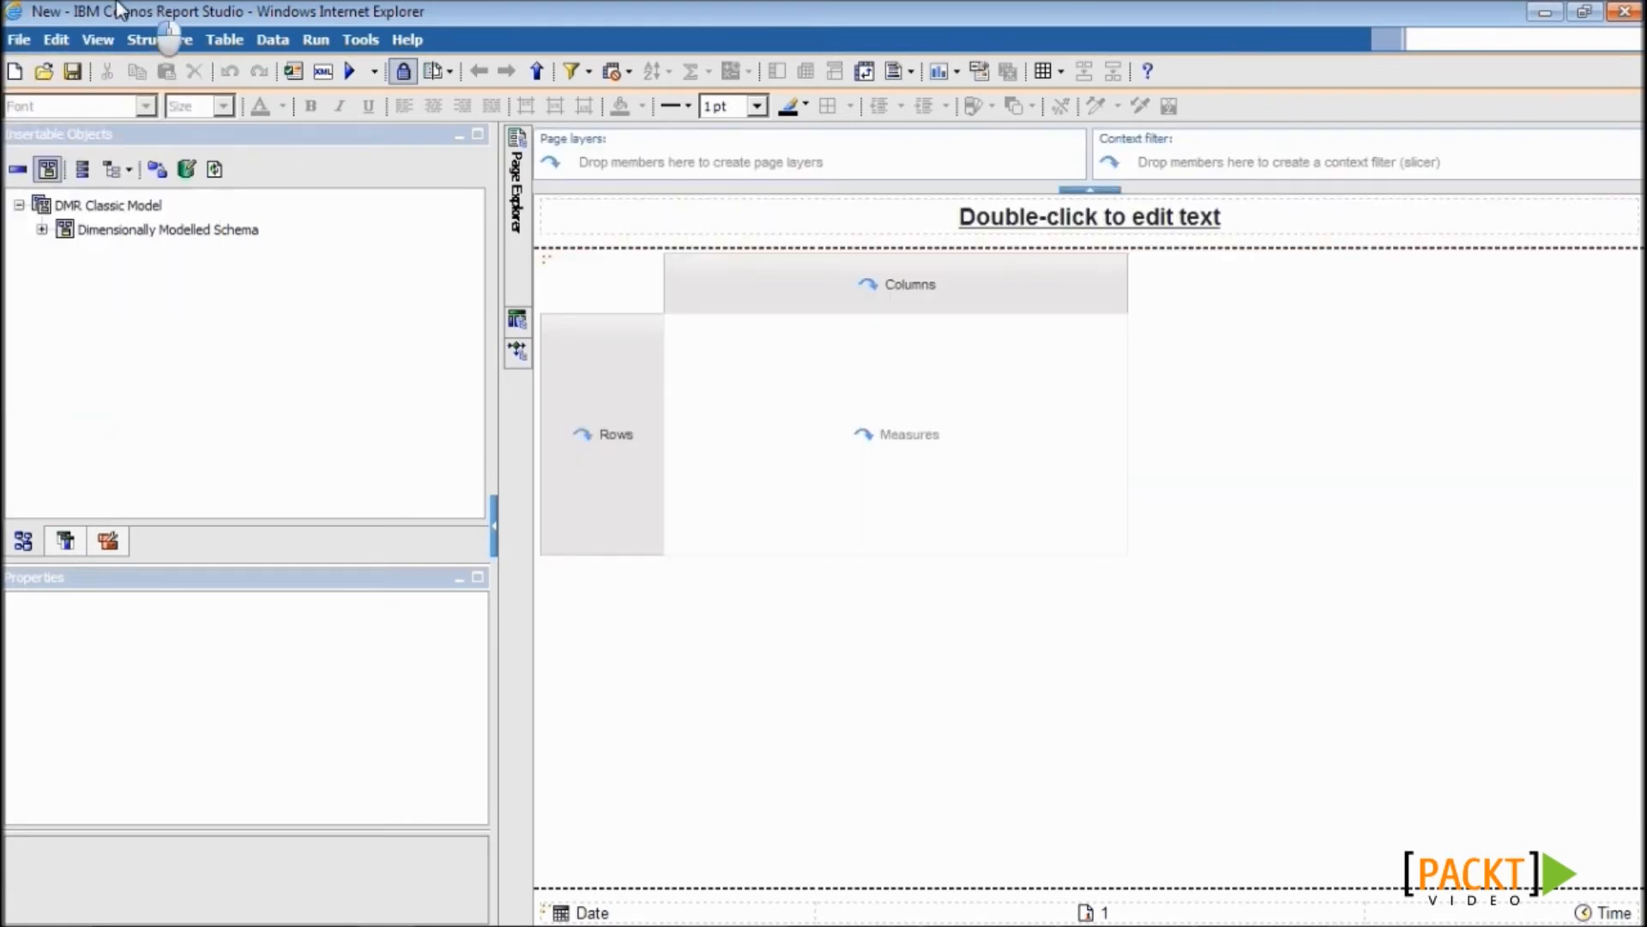
- Set the report package to DMR Classic Model and dismiss the valid-specification message
click(19, 39)
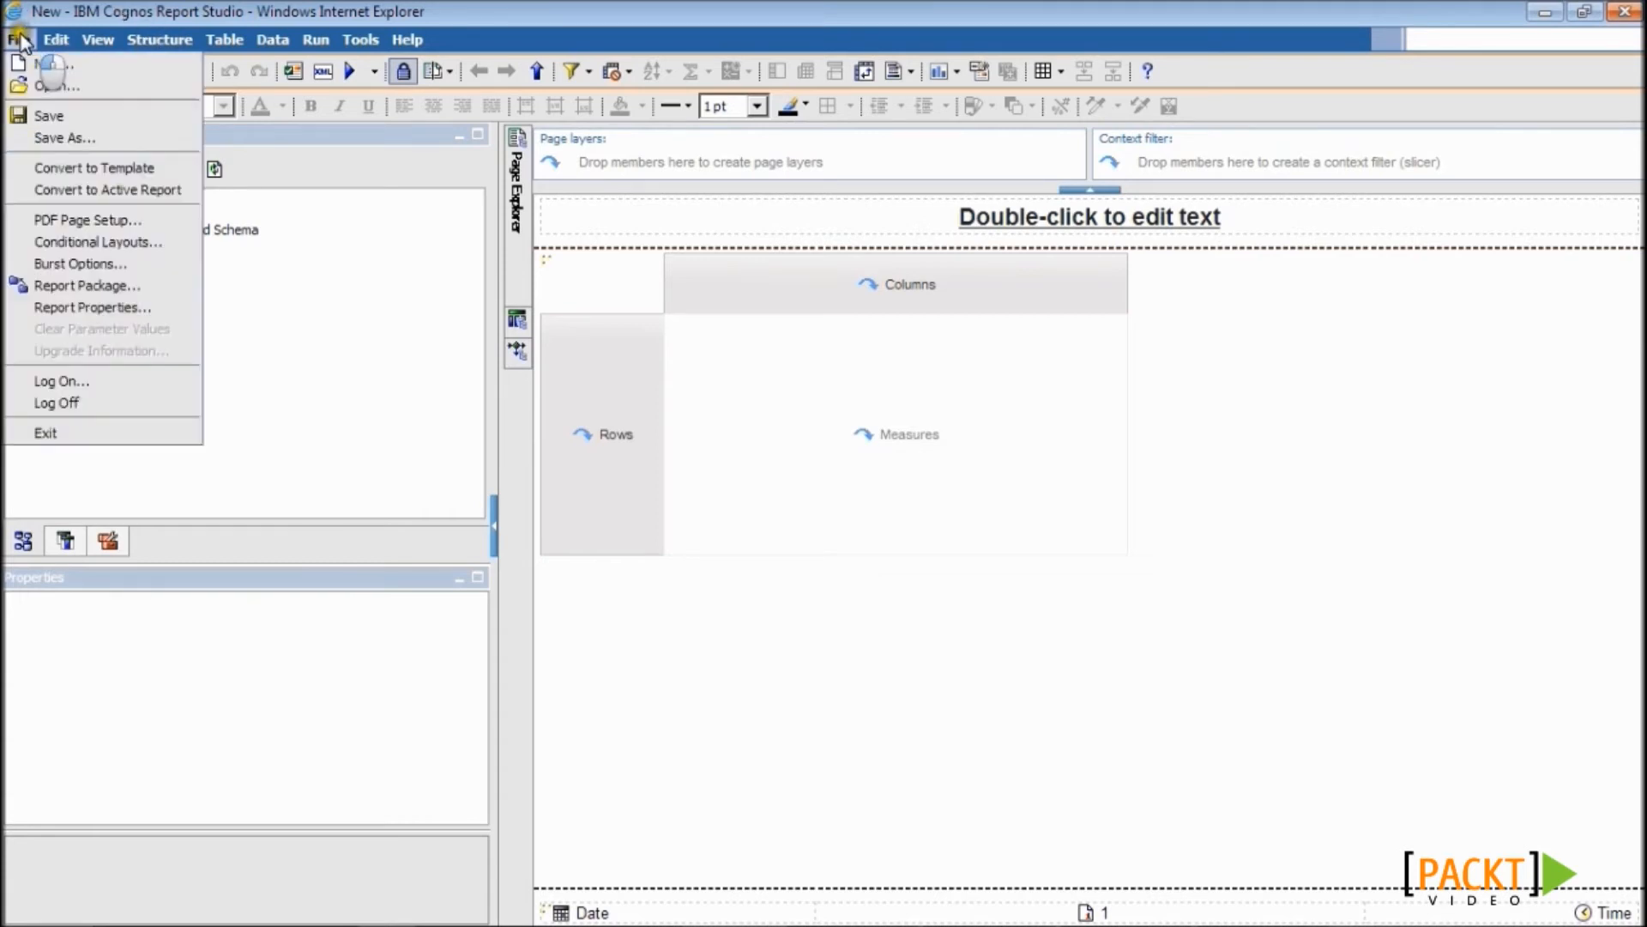
click(73, 288)
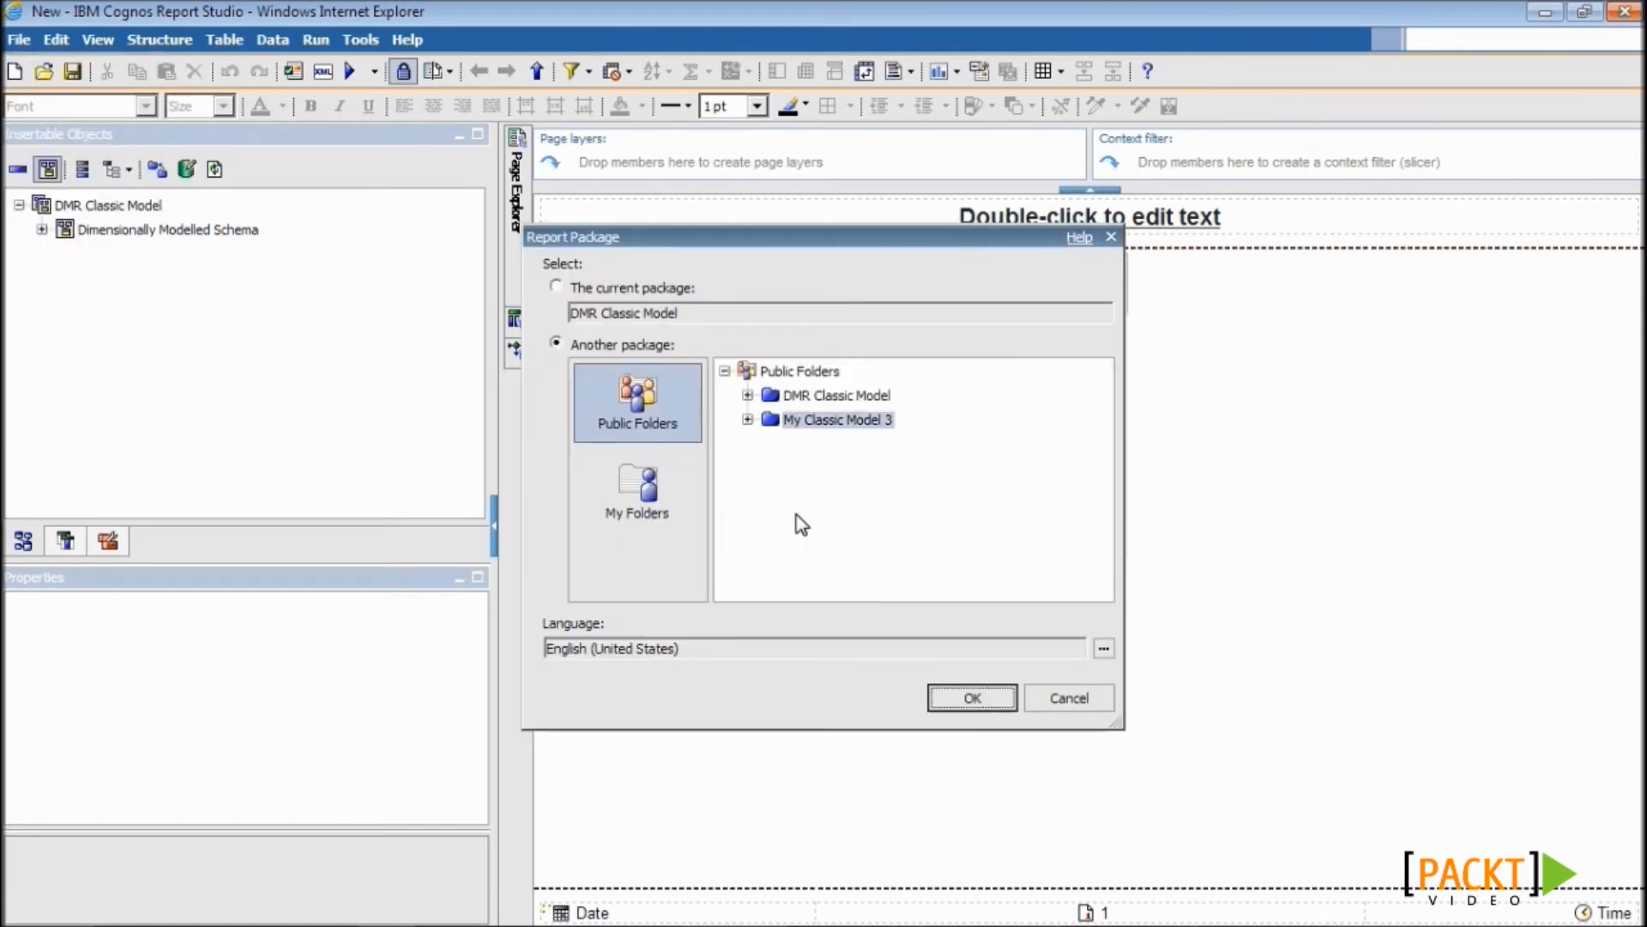
click(831, 396)
click(972, 697)
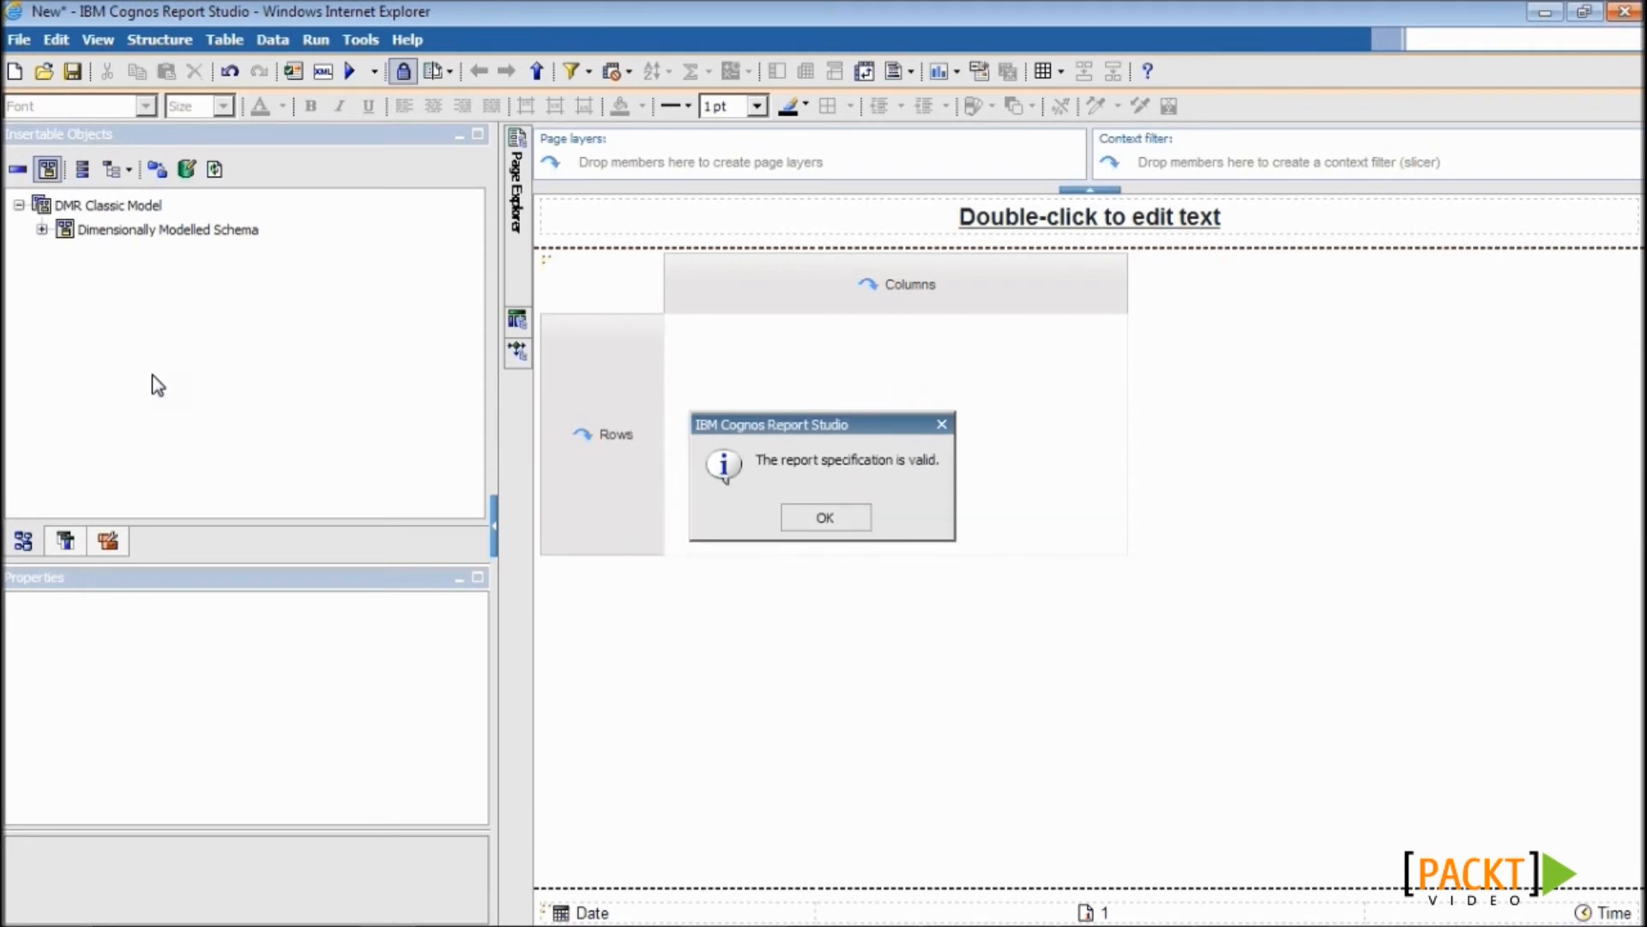
click(827, 520)
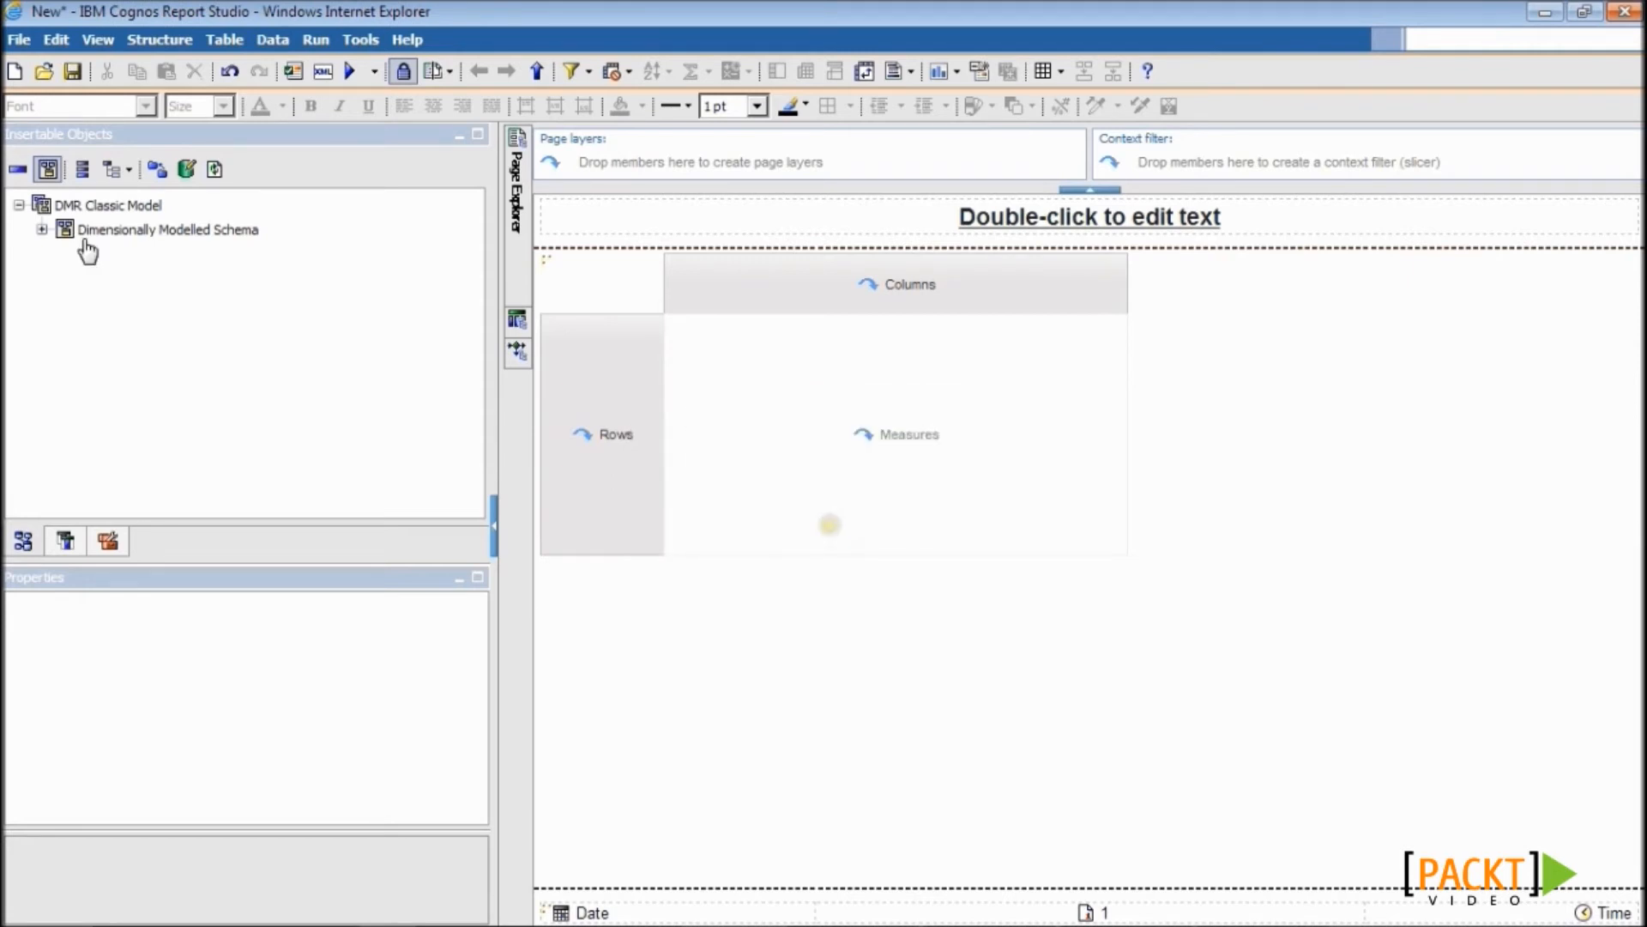
- Place Country from the Customers Geography hierarchy as the crosstab rows
click(41, 229)
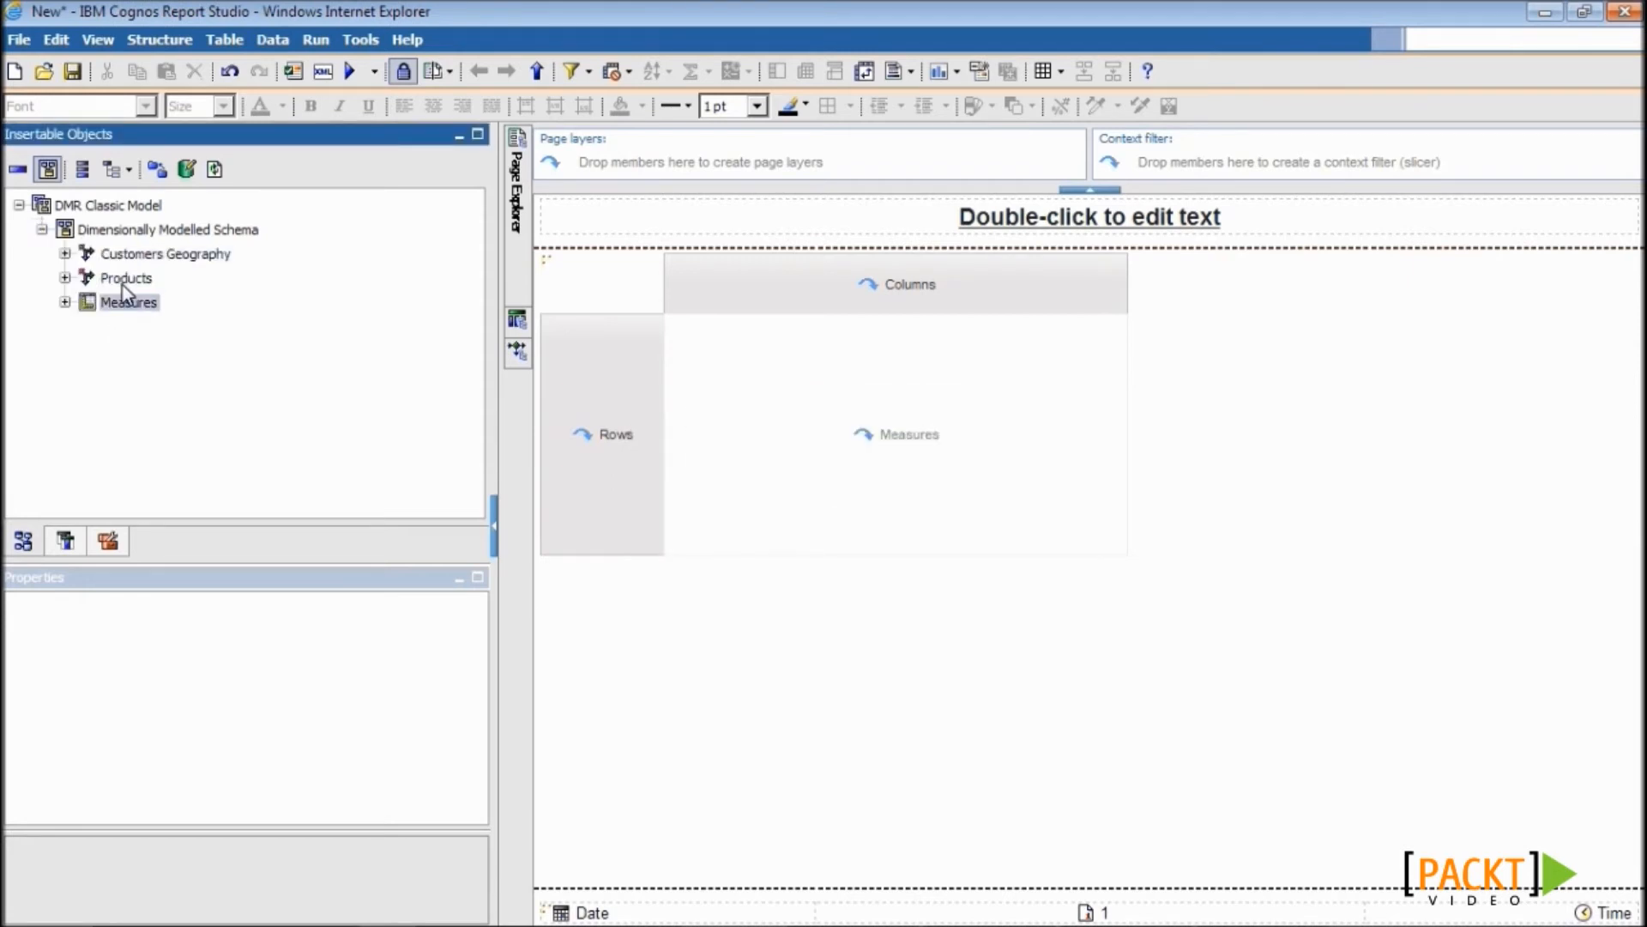
click(64, 253)
click(87, 278)
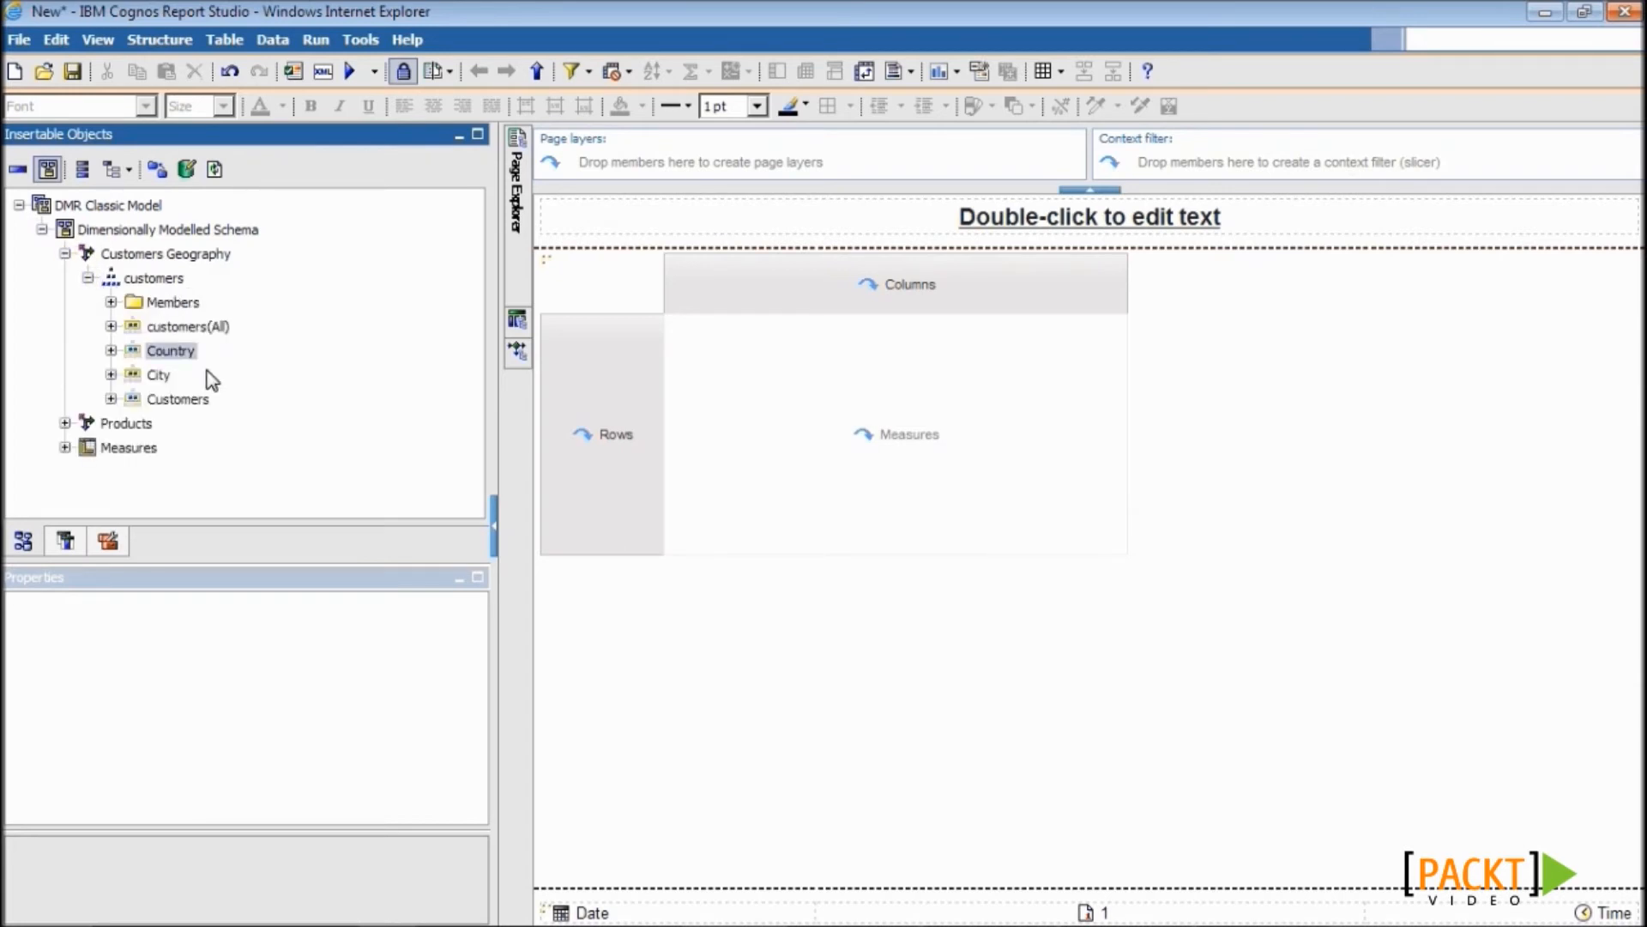
drag(168, 351, 541, 434)
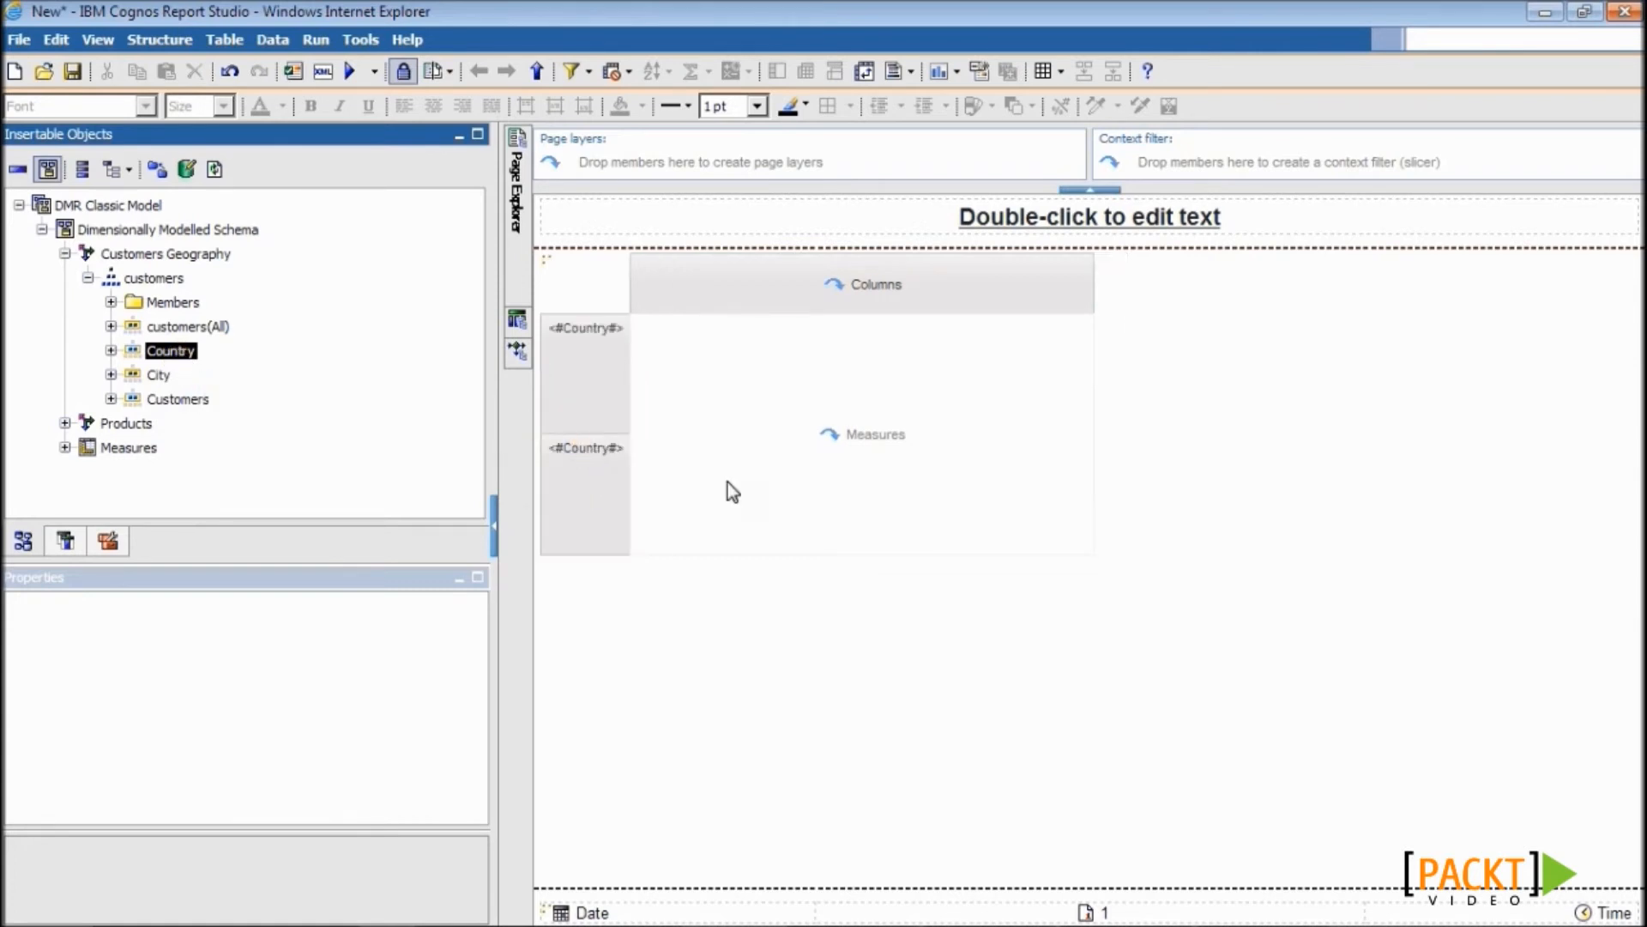
- Add productLine as the crosstab columns and Sales as the measure
click(66, 423)
click(88, 447)
click(195, 459)
drag(206, 468, 737, 300)
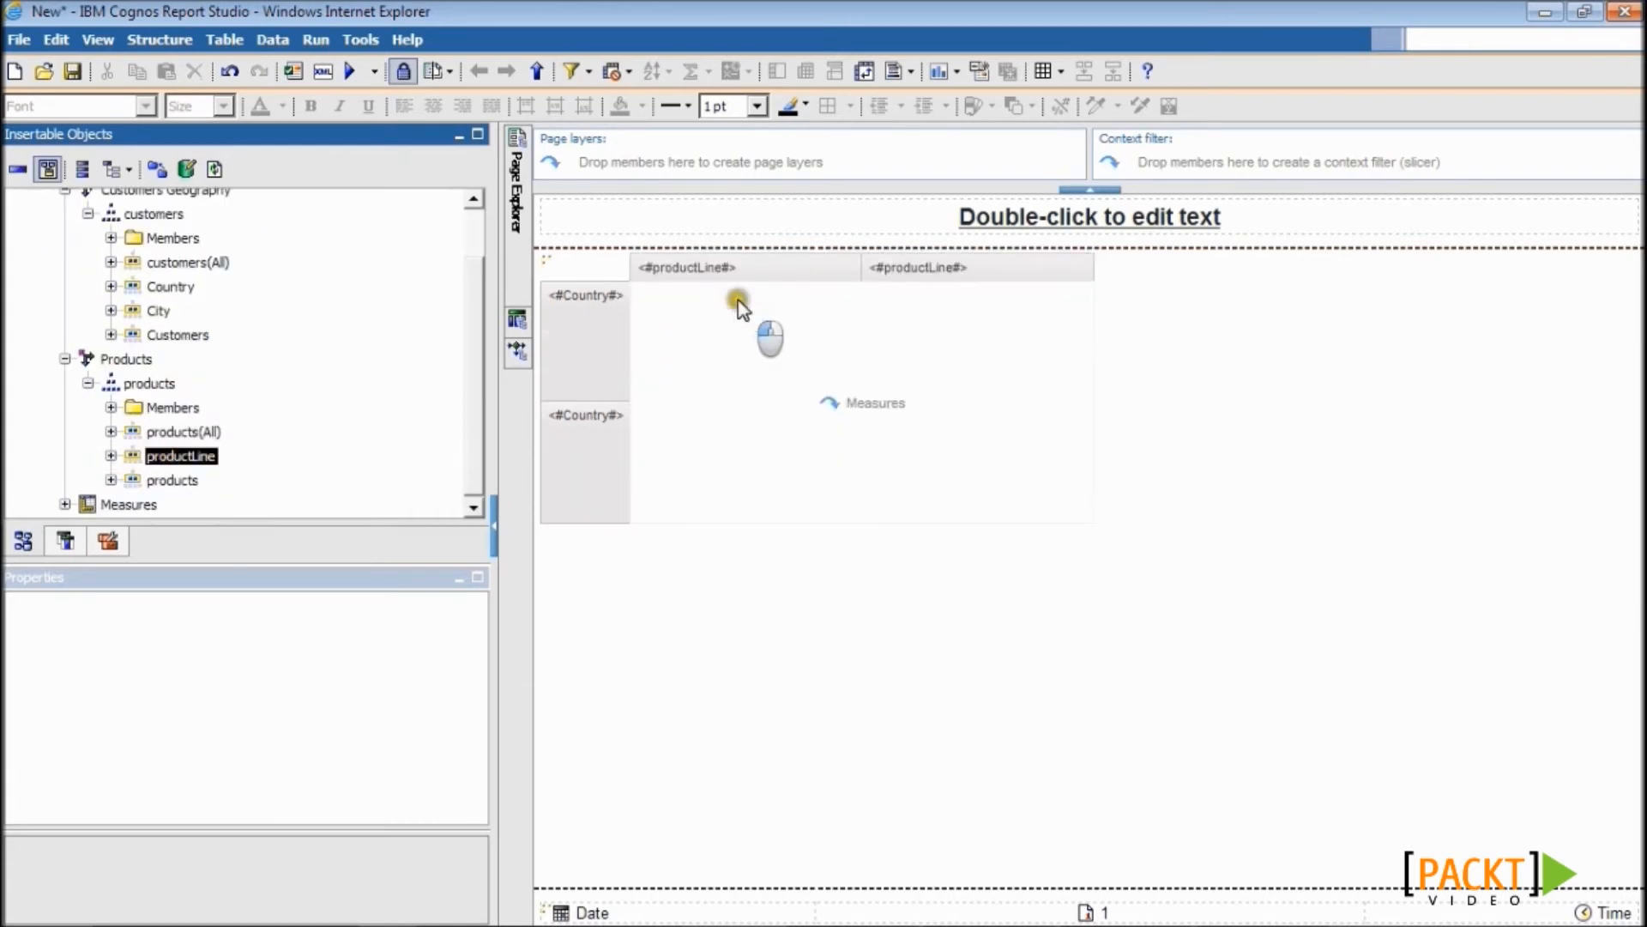
click(65, 503)
drag(141, 503, 824, 400)
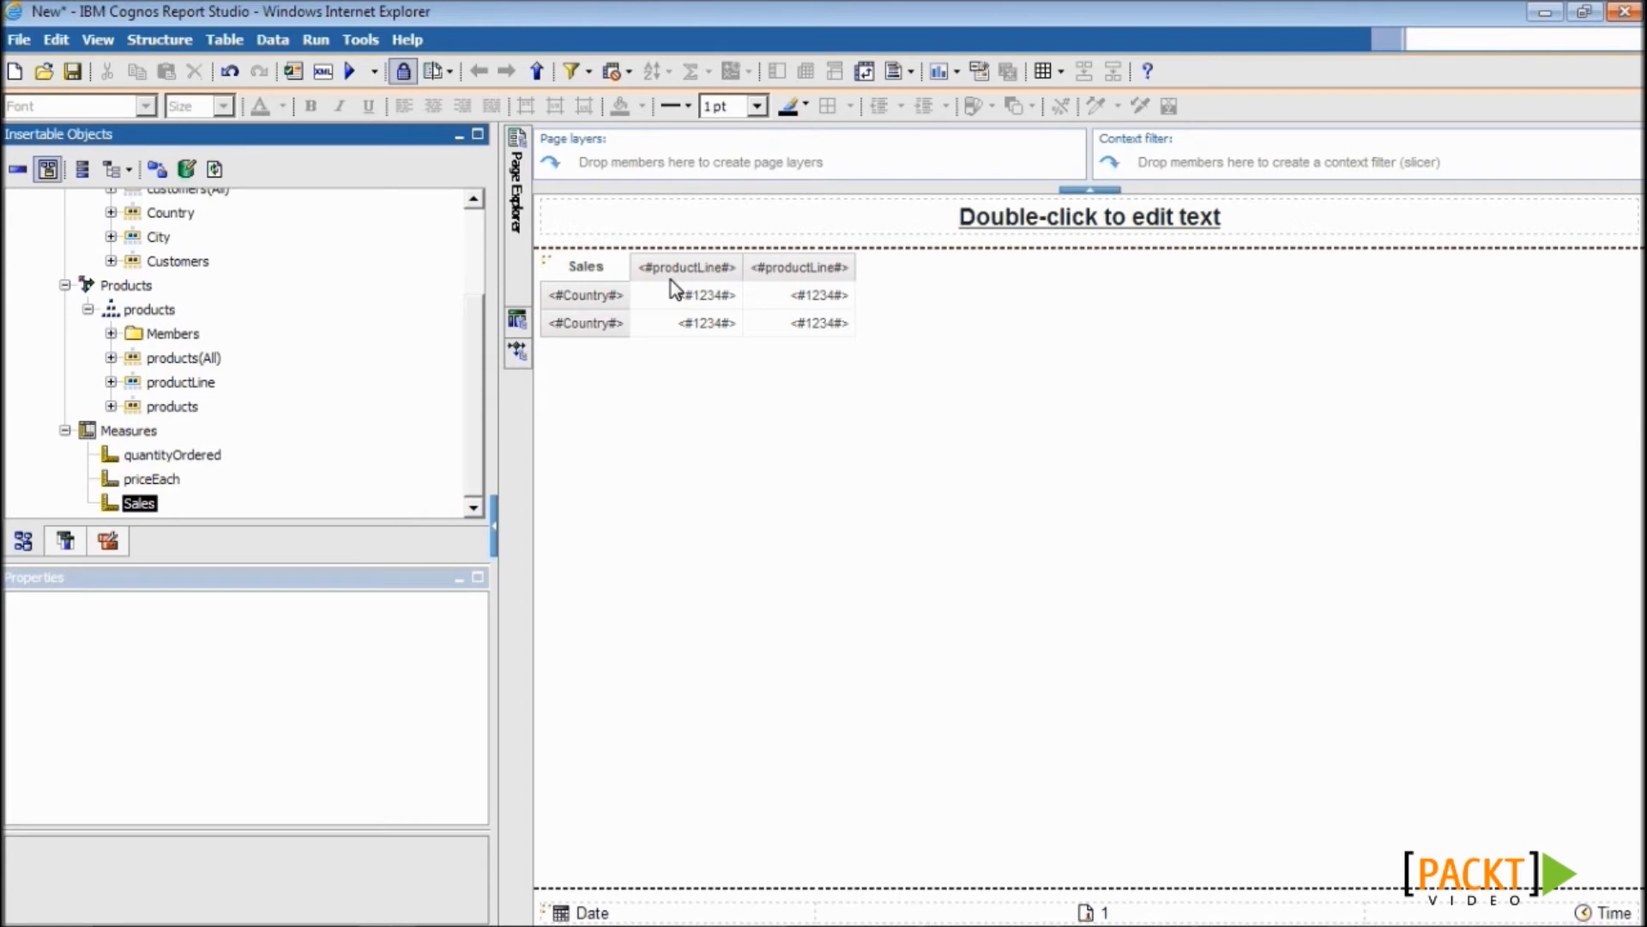
click(273, 40)
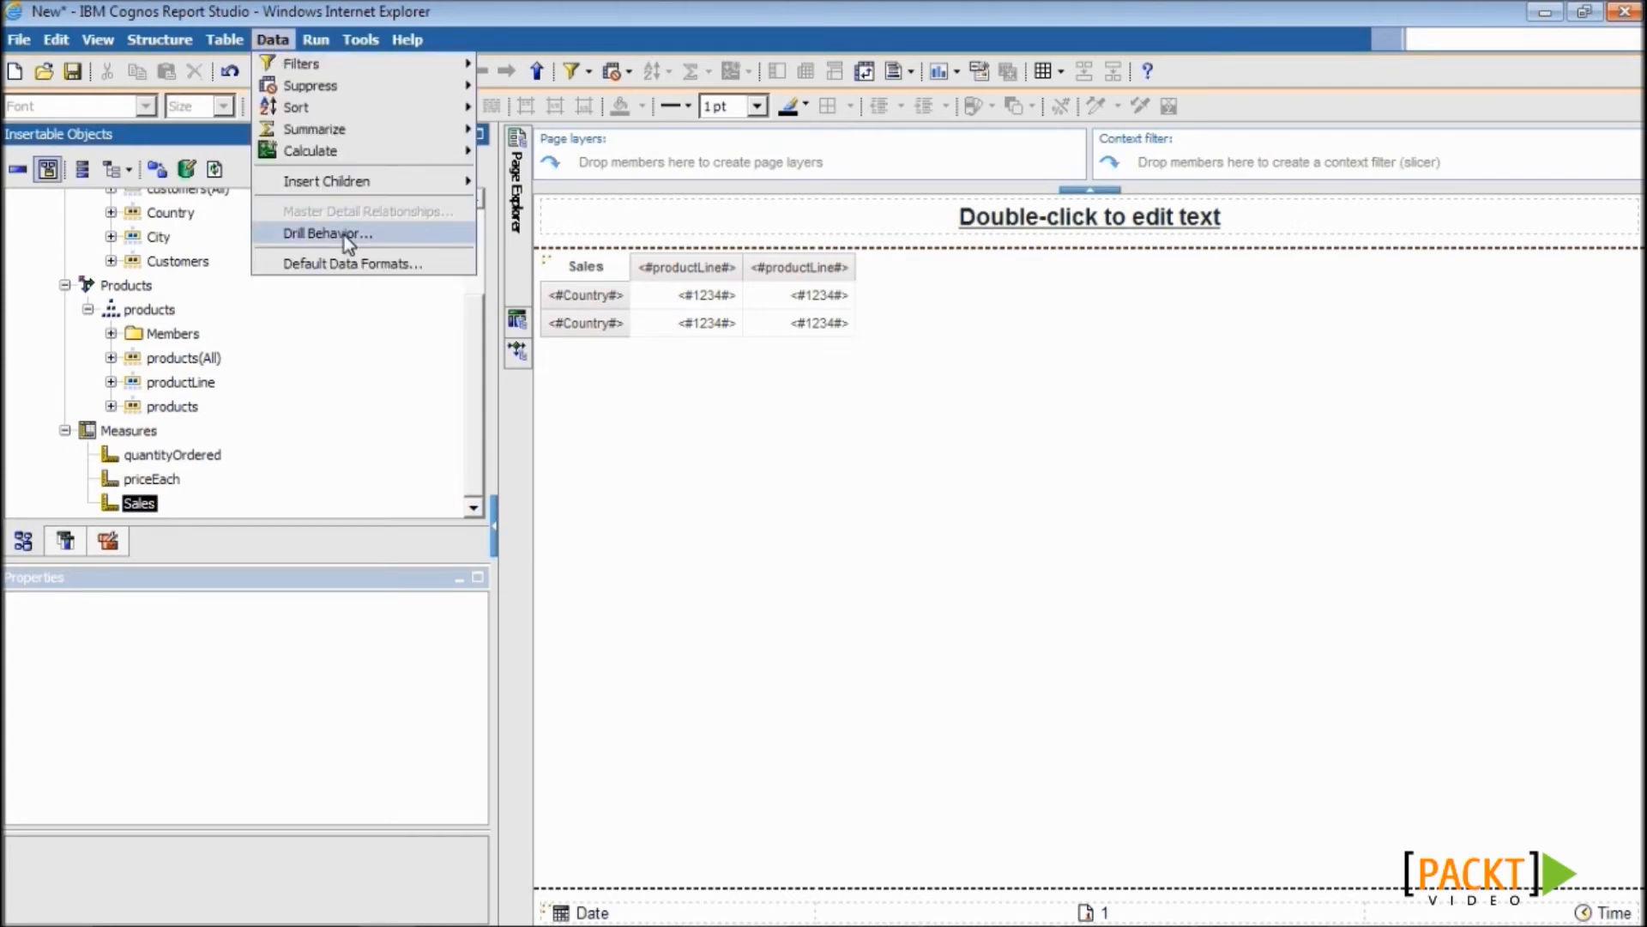
- Turn on Allow drill-up and drill-down in the report's drill behavior
click(319, 232)
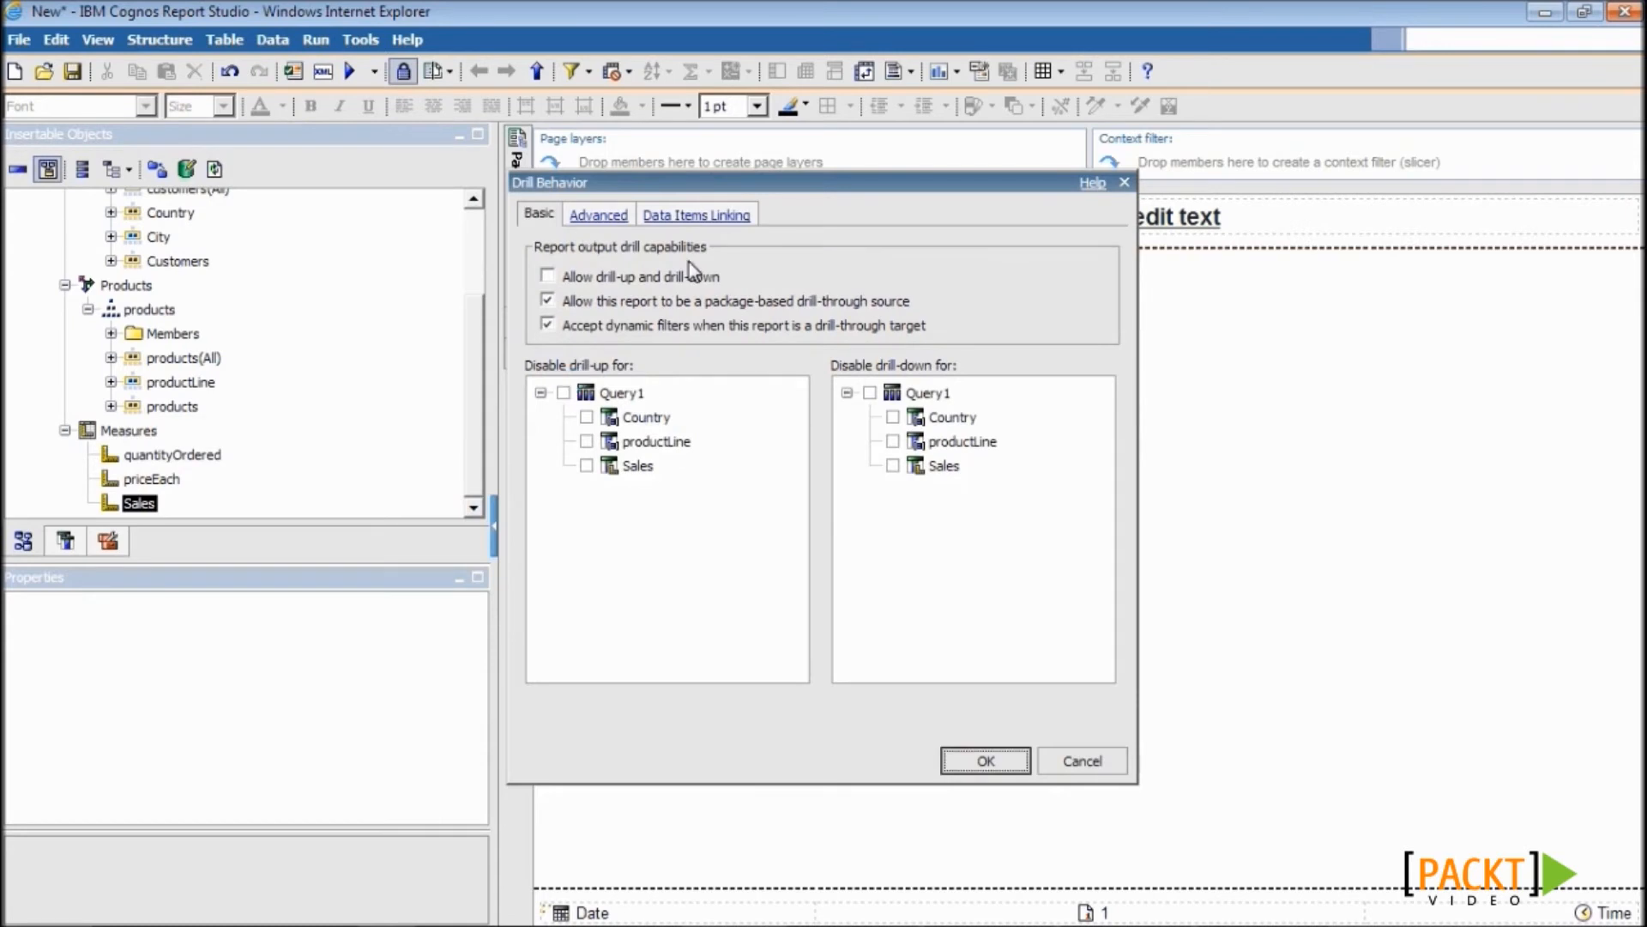
click(547, 276)
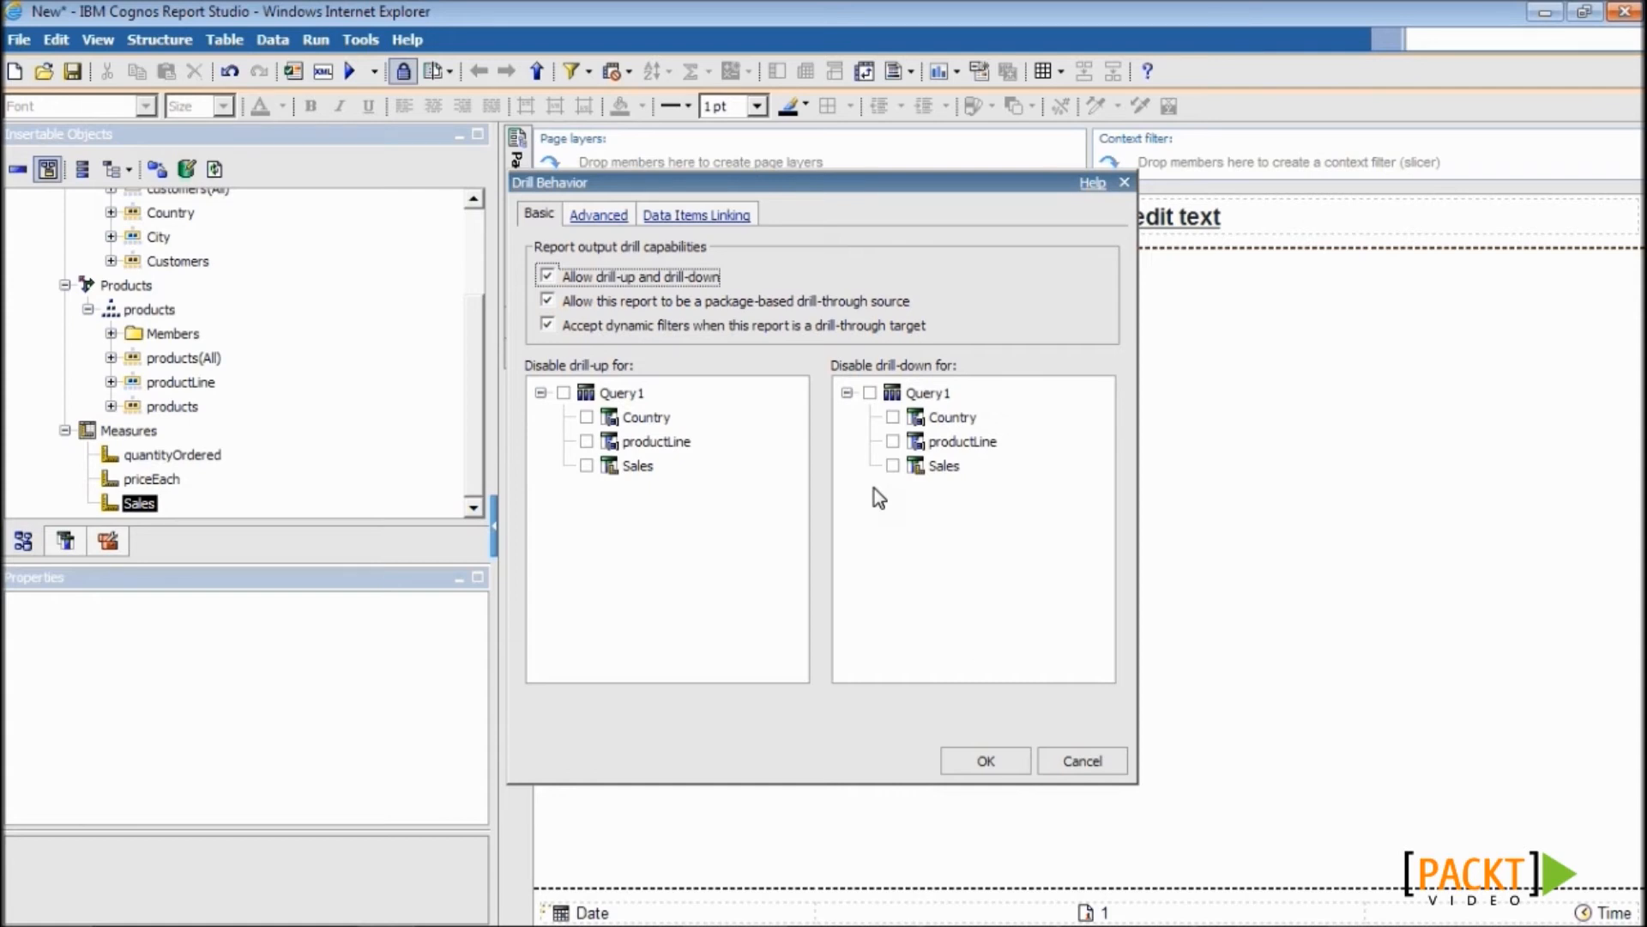
click(987, 769)
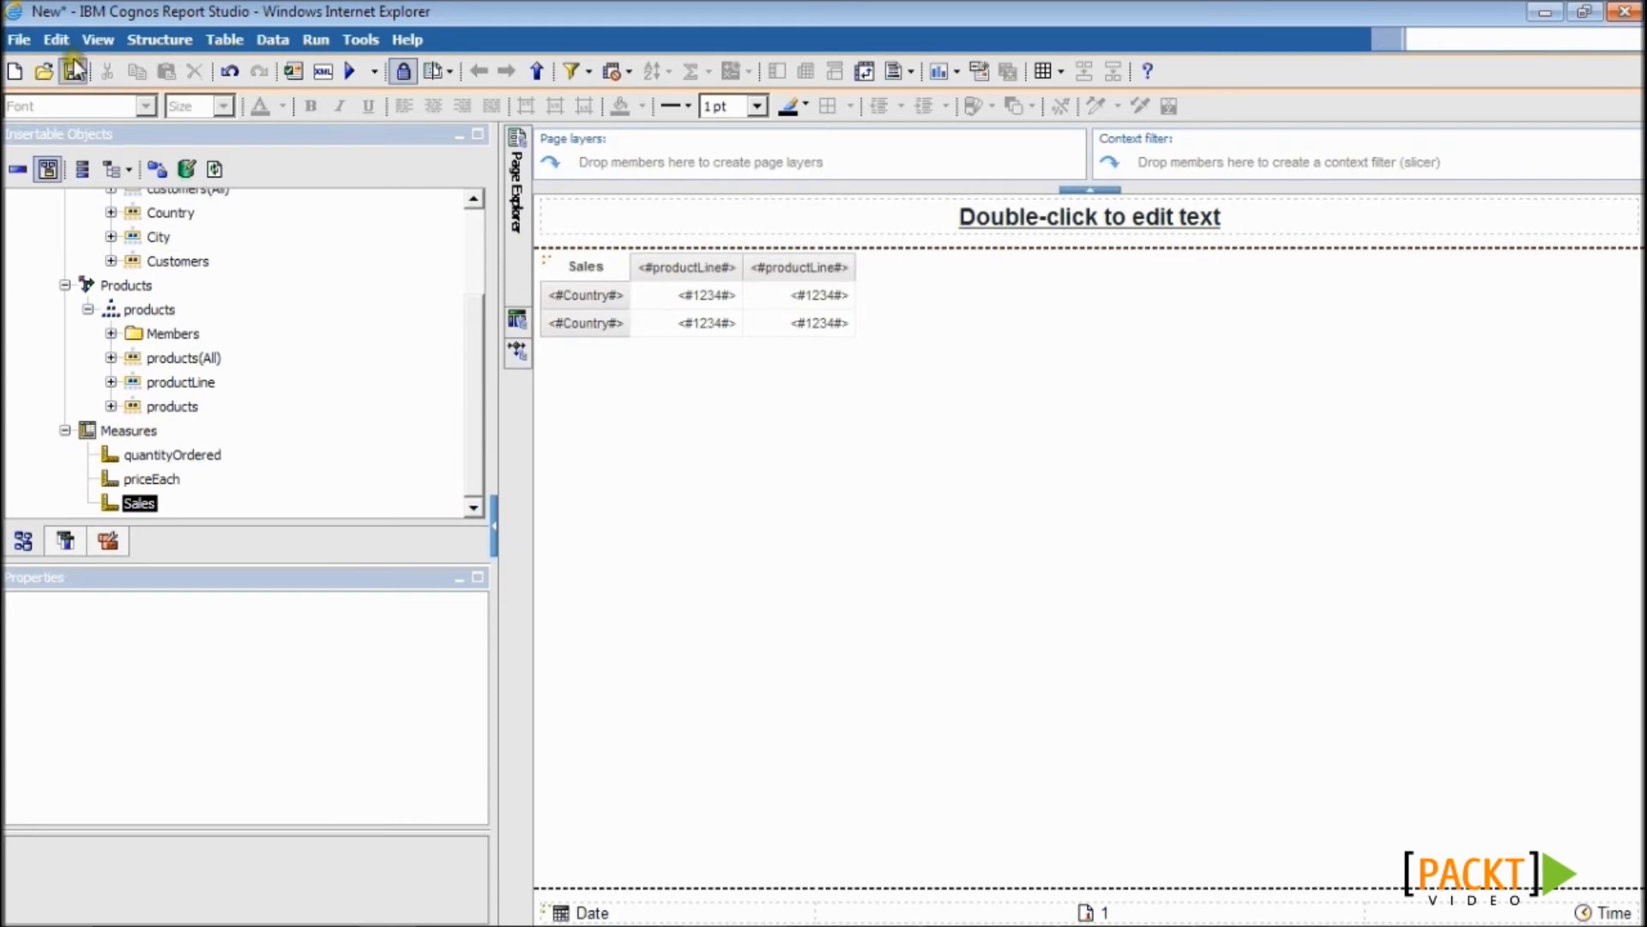
- Save the report as 6.3 in My Classic Model 3 and validate it
key(ctrl+s)
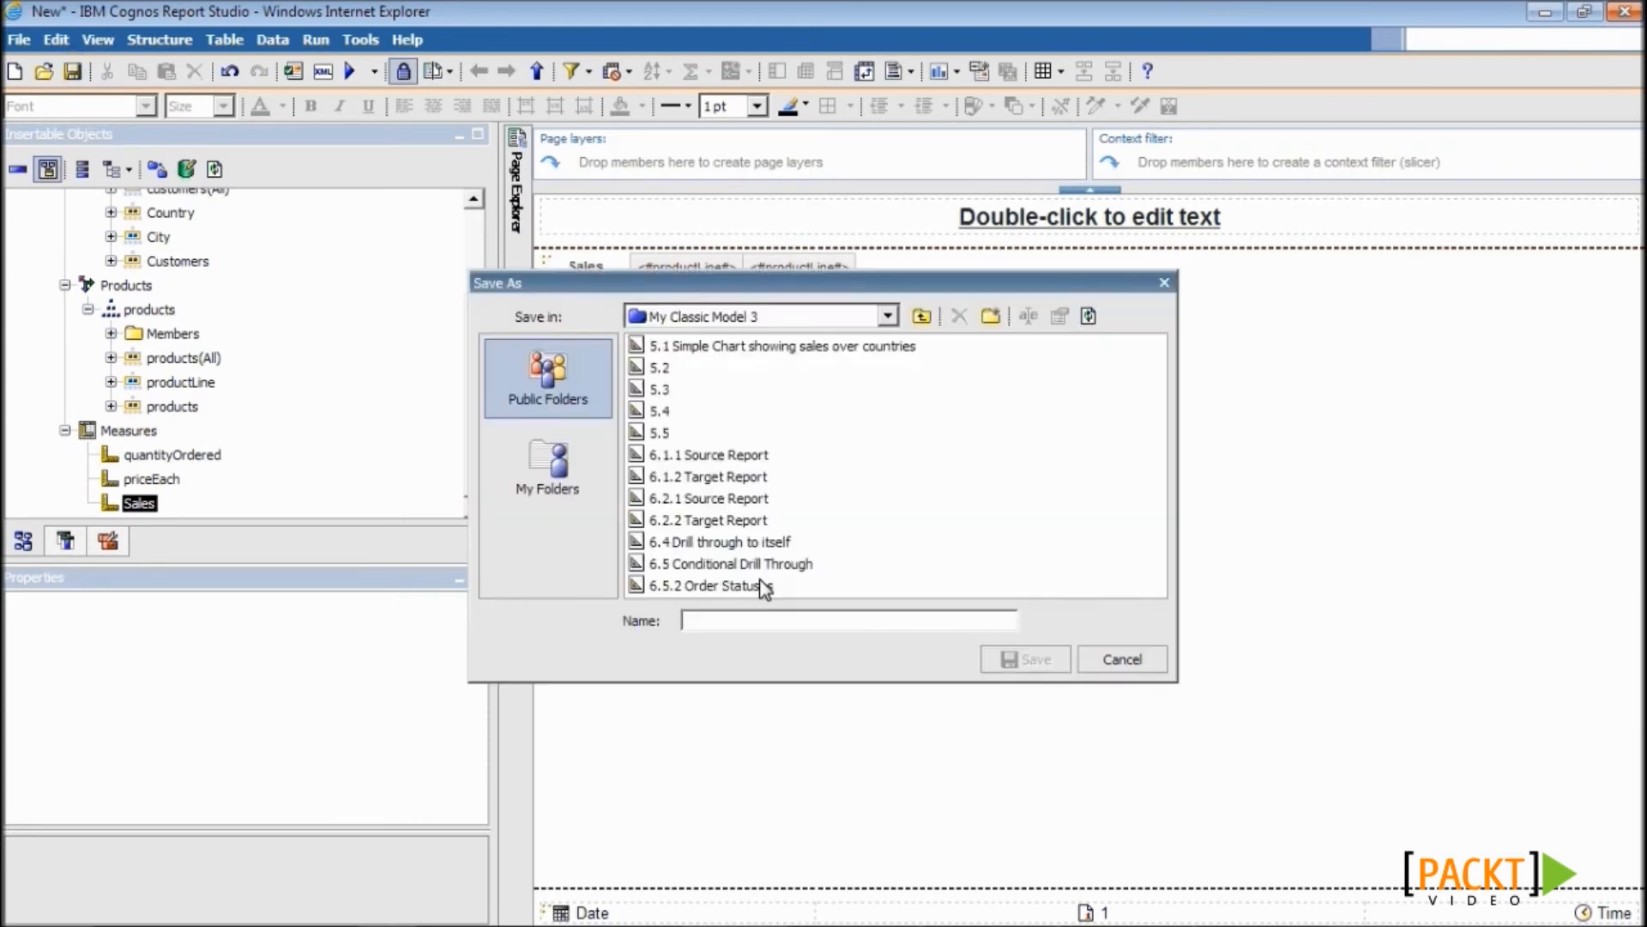
text(6.3)
key(Return)
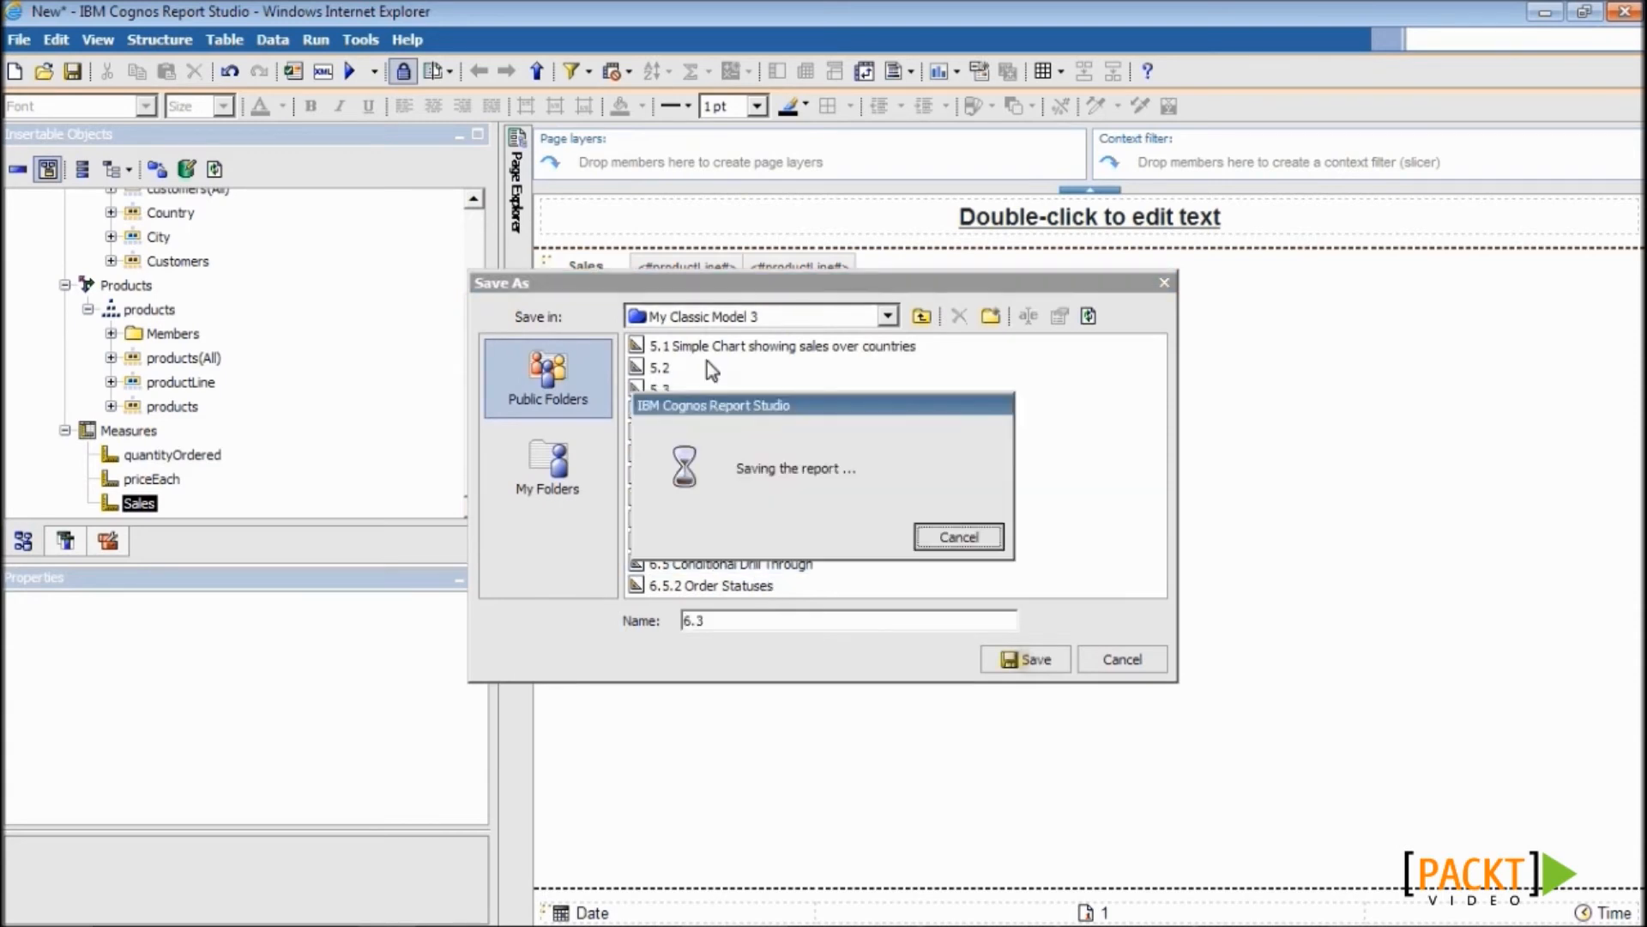
click(301, 79)
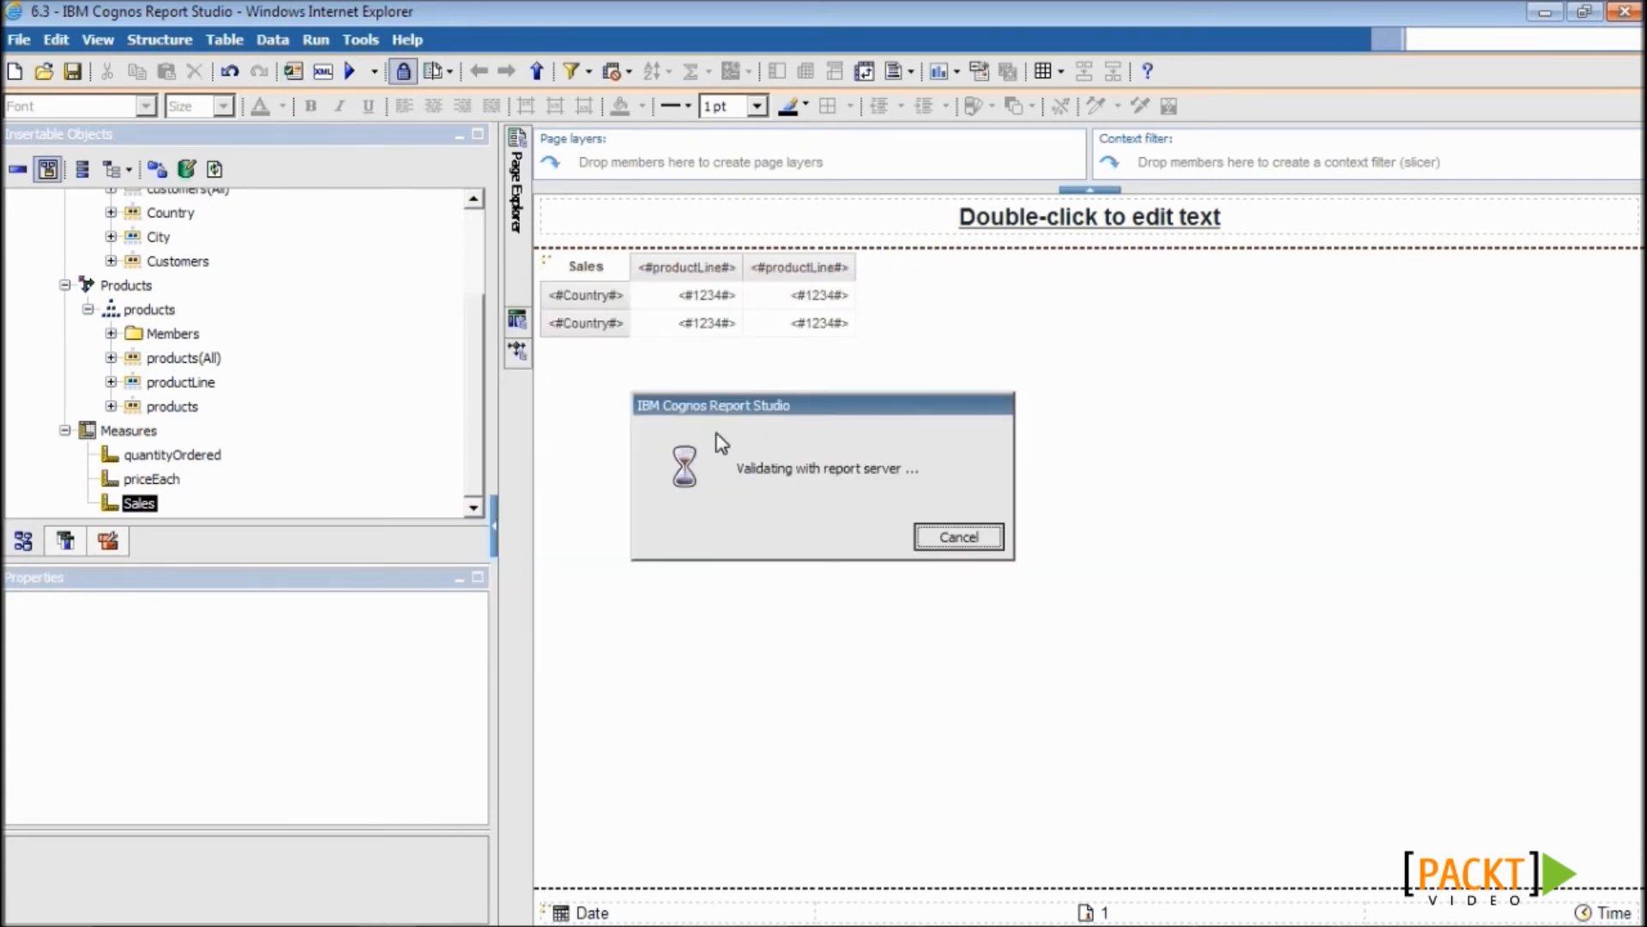
- Run the crosstab full-screen, drill down Australia, Melbourne and Classic Cars, then drill up from the customer
click(355, 83)
click(968, 24)
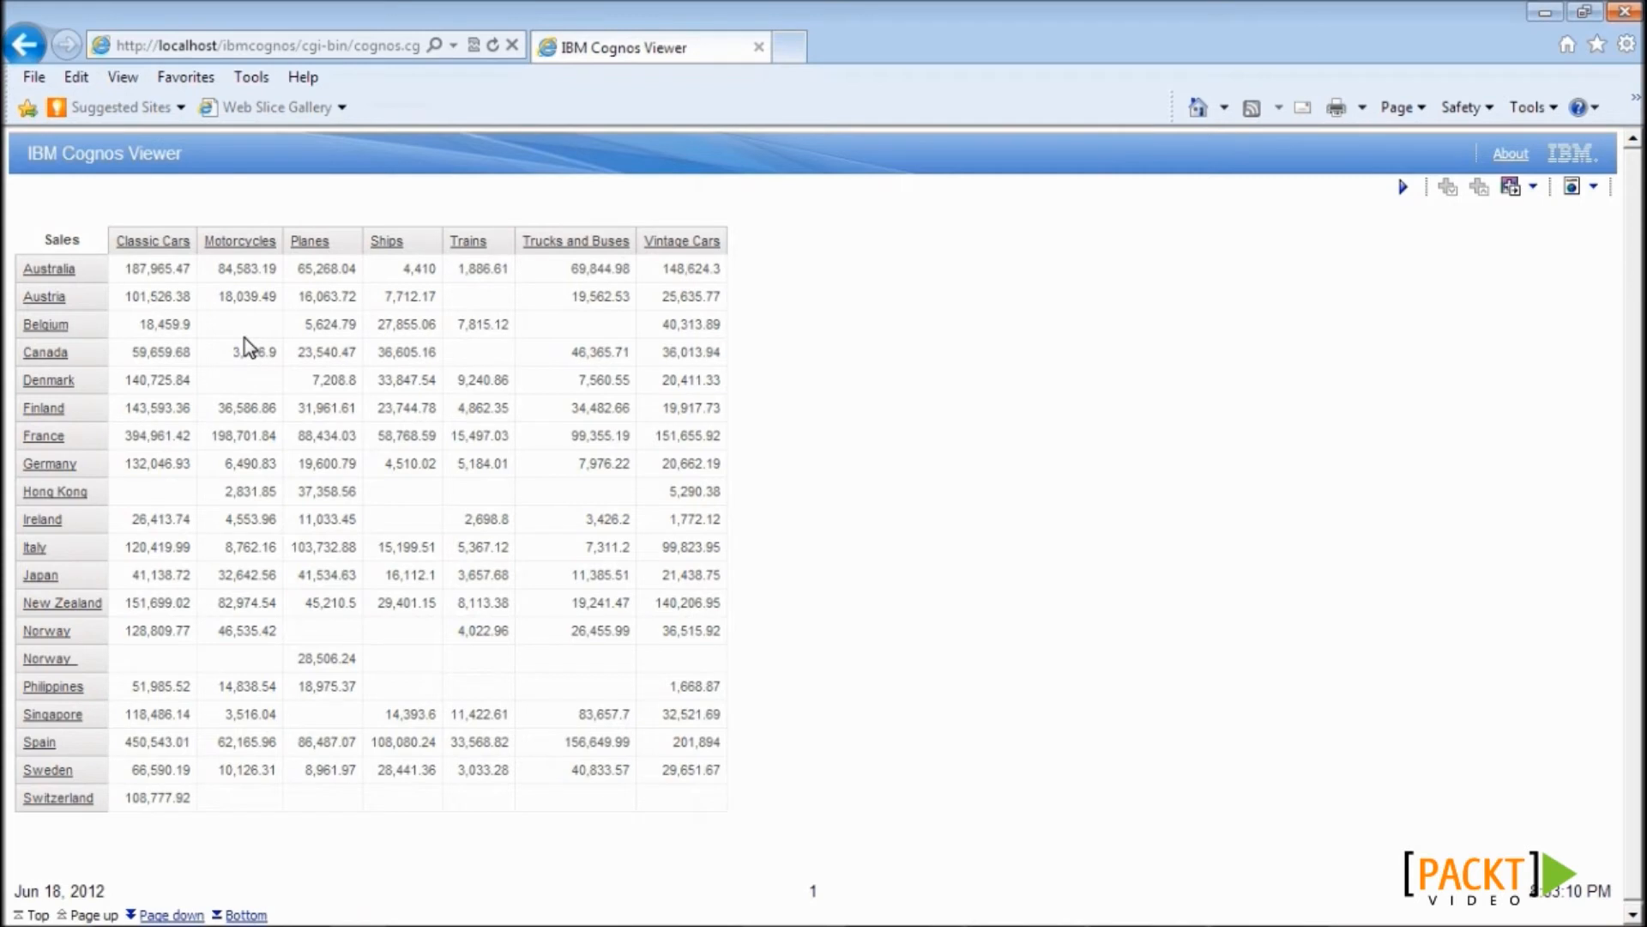
click(55, 271)
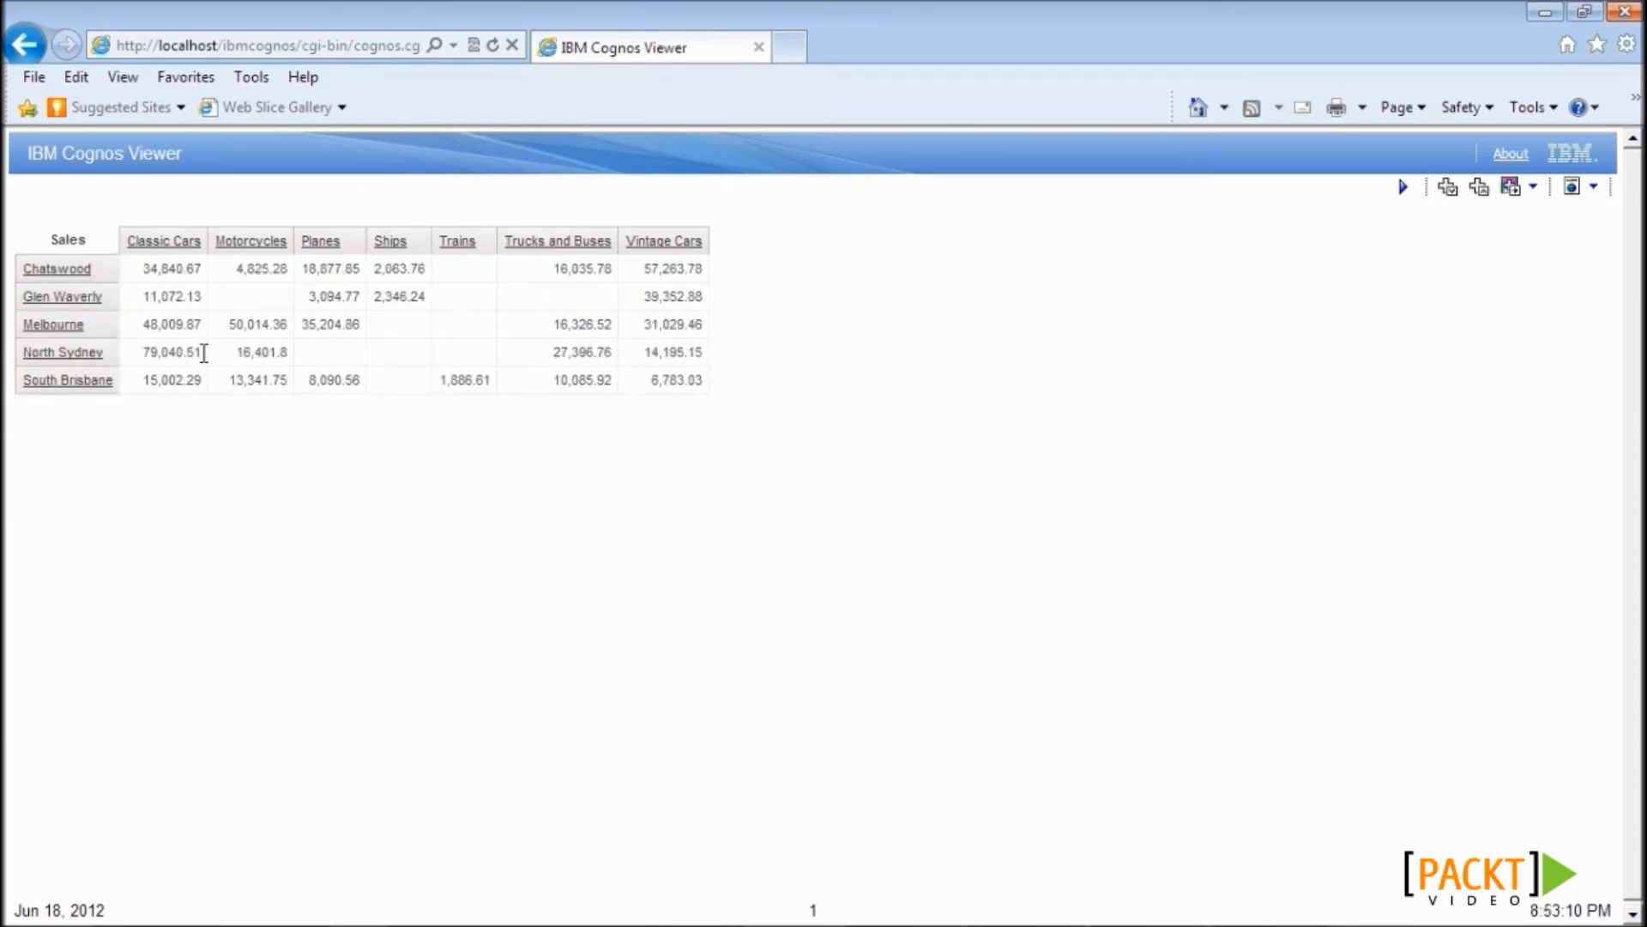
click(81, 329)
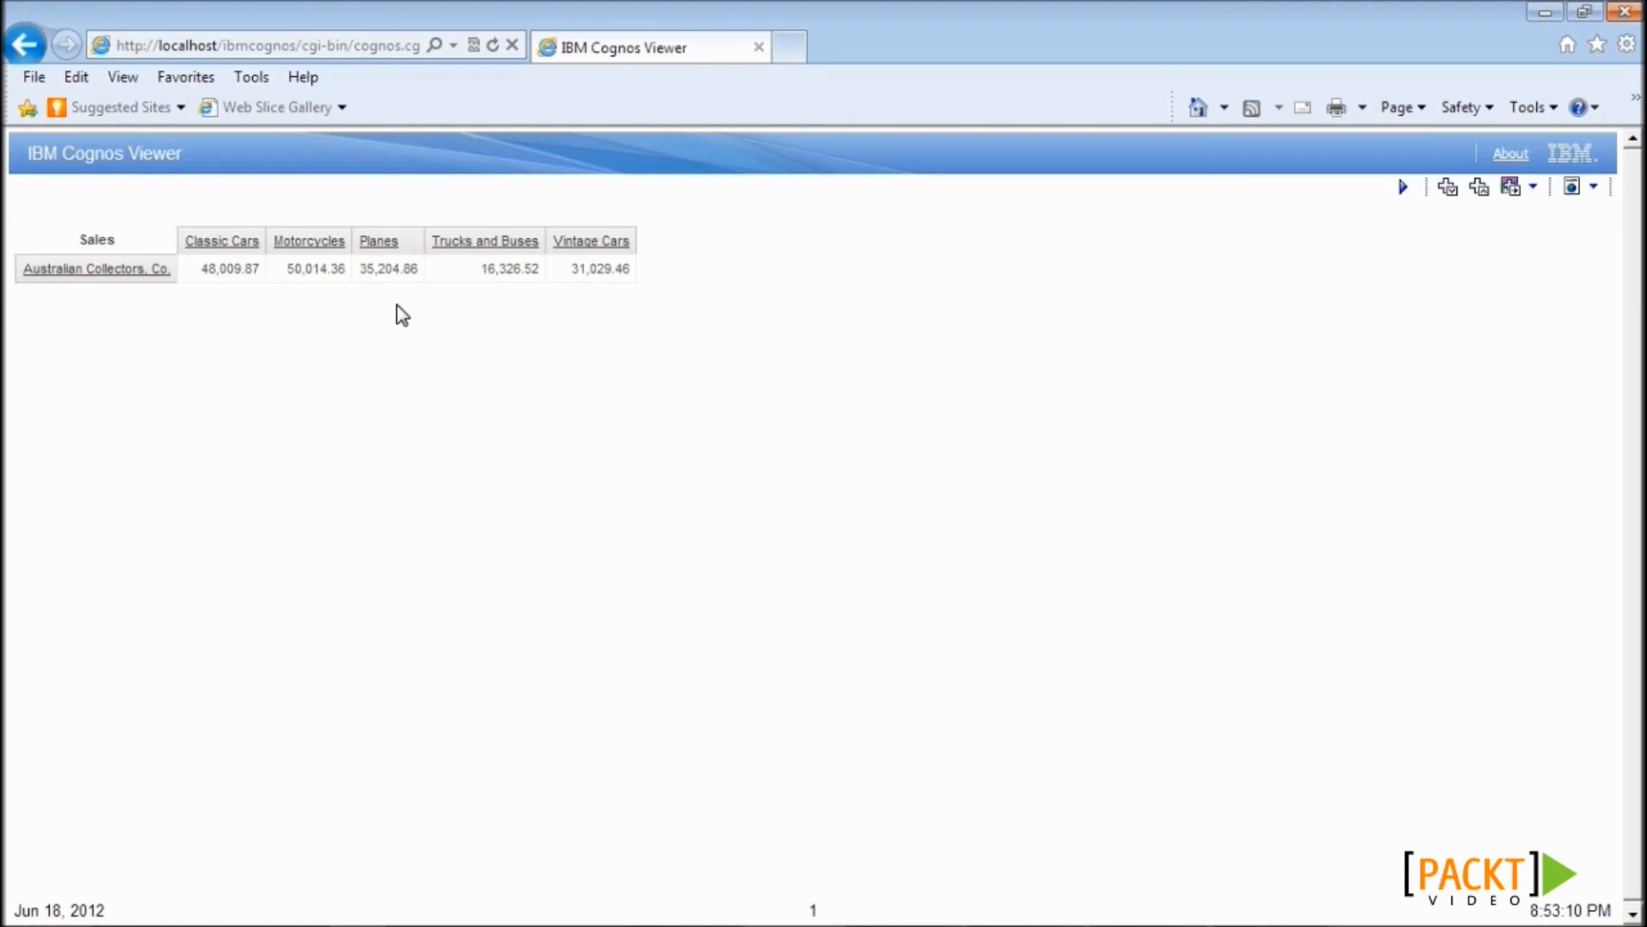
click(222, 241)
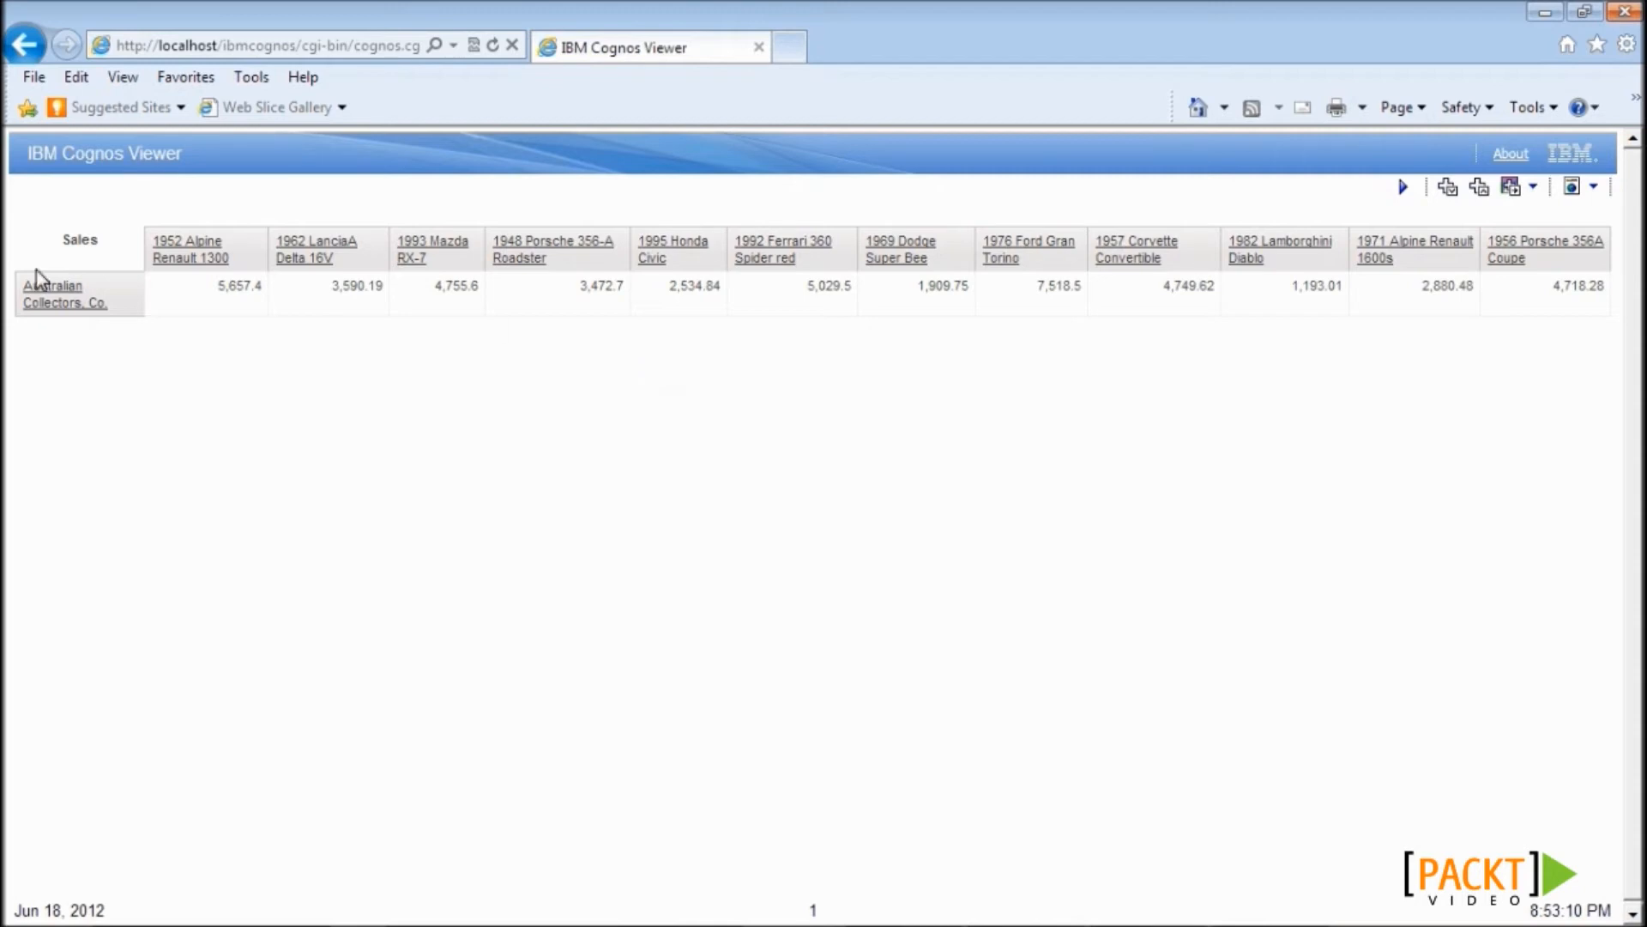
right_click(120, 289)
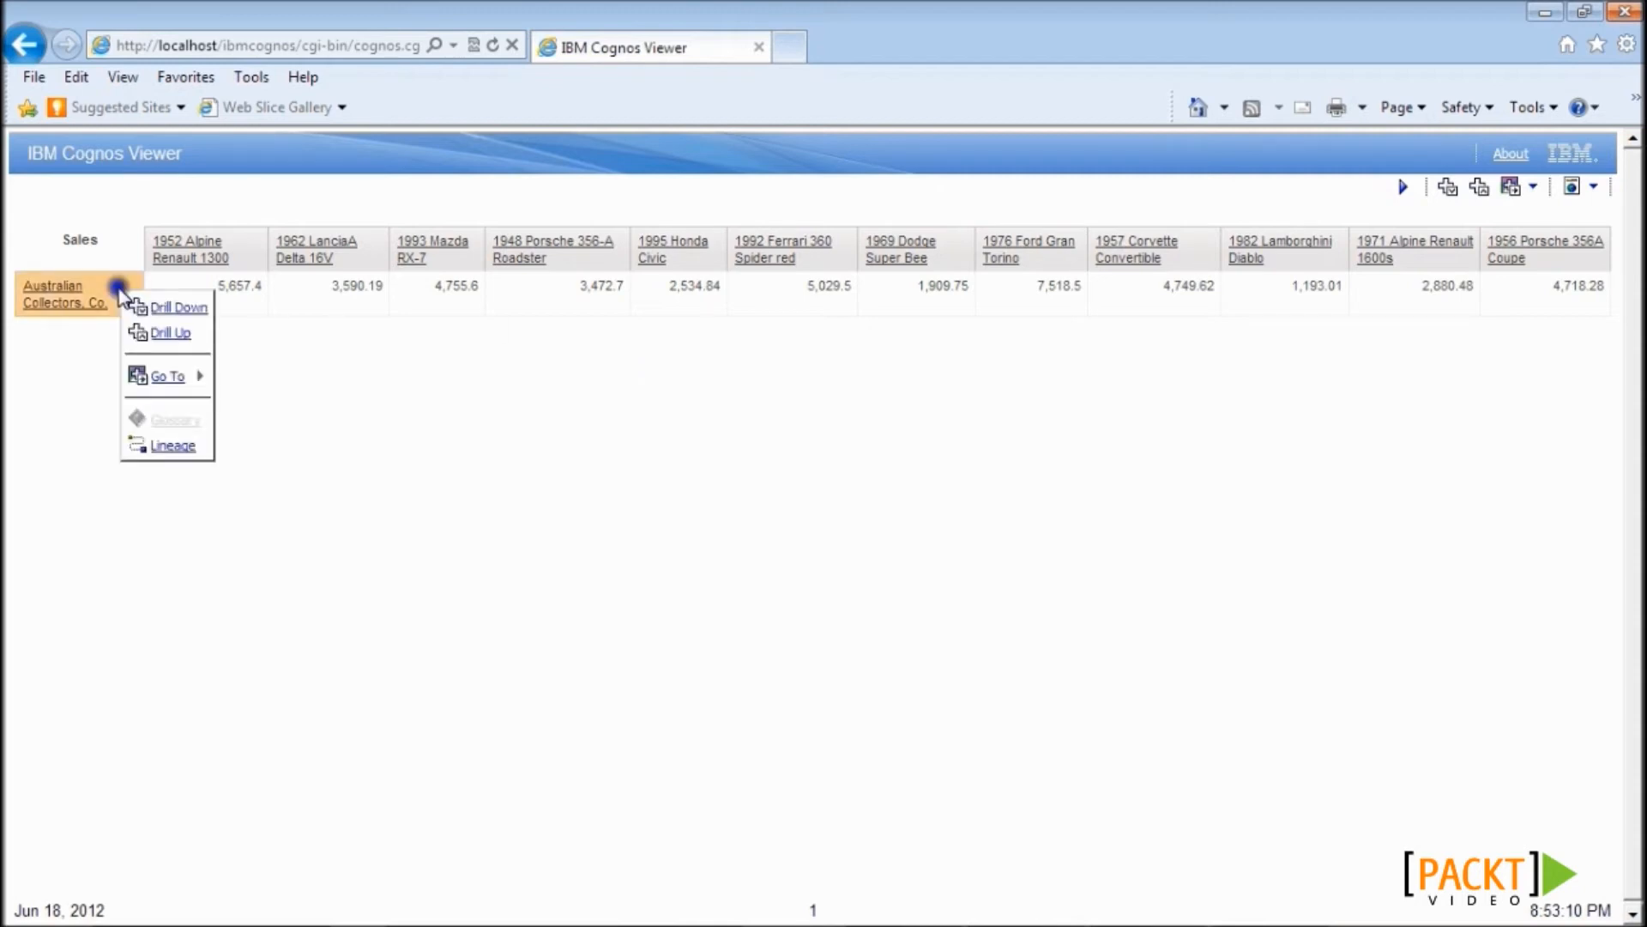
click(165, 334)
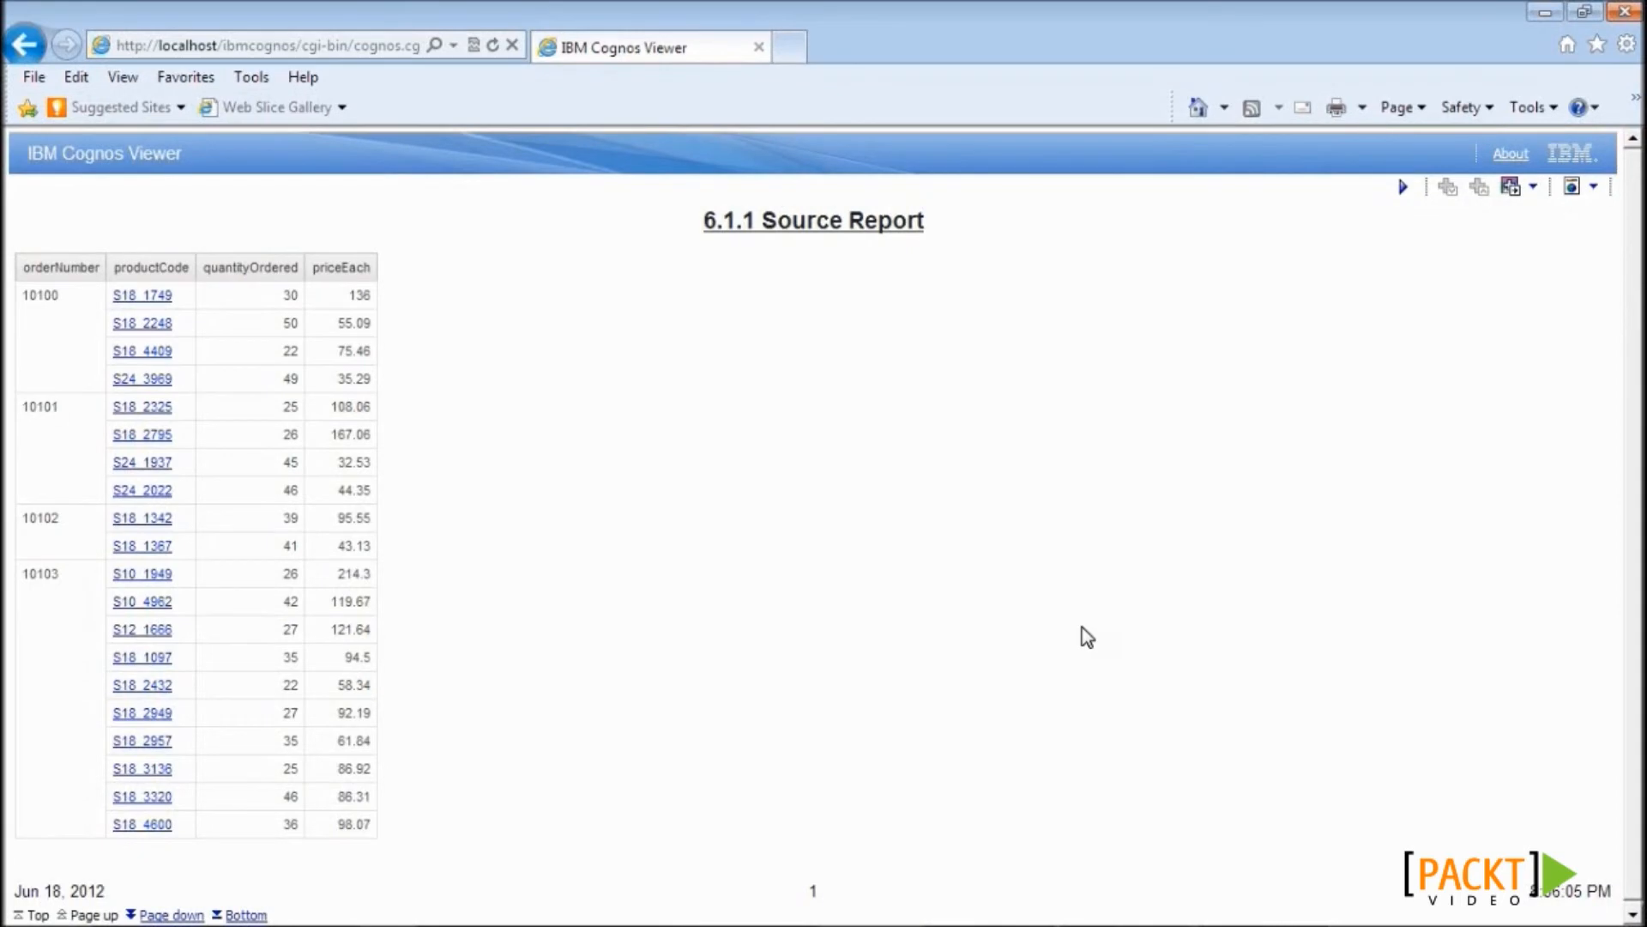
- Leave the viewer's output format menu and return to Report Studio
click(1594, 188)
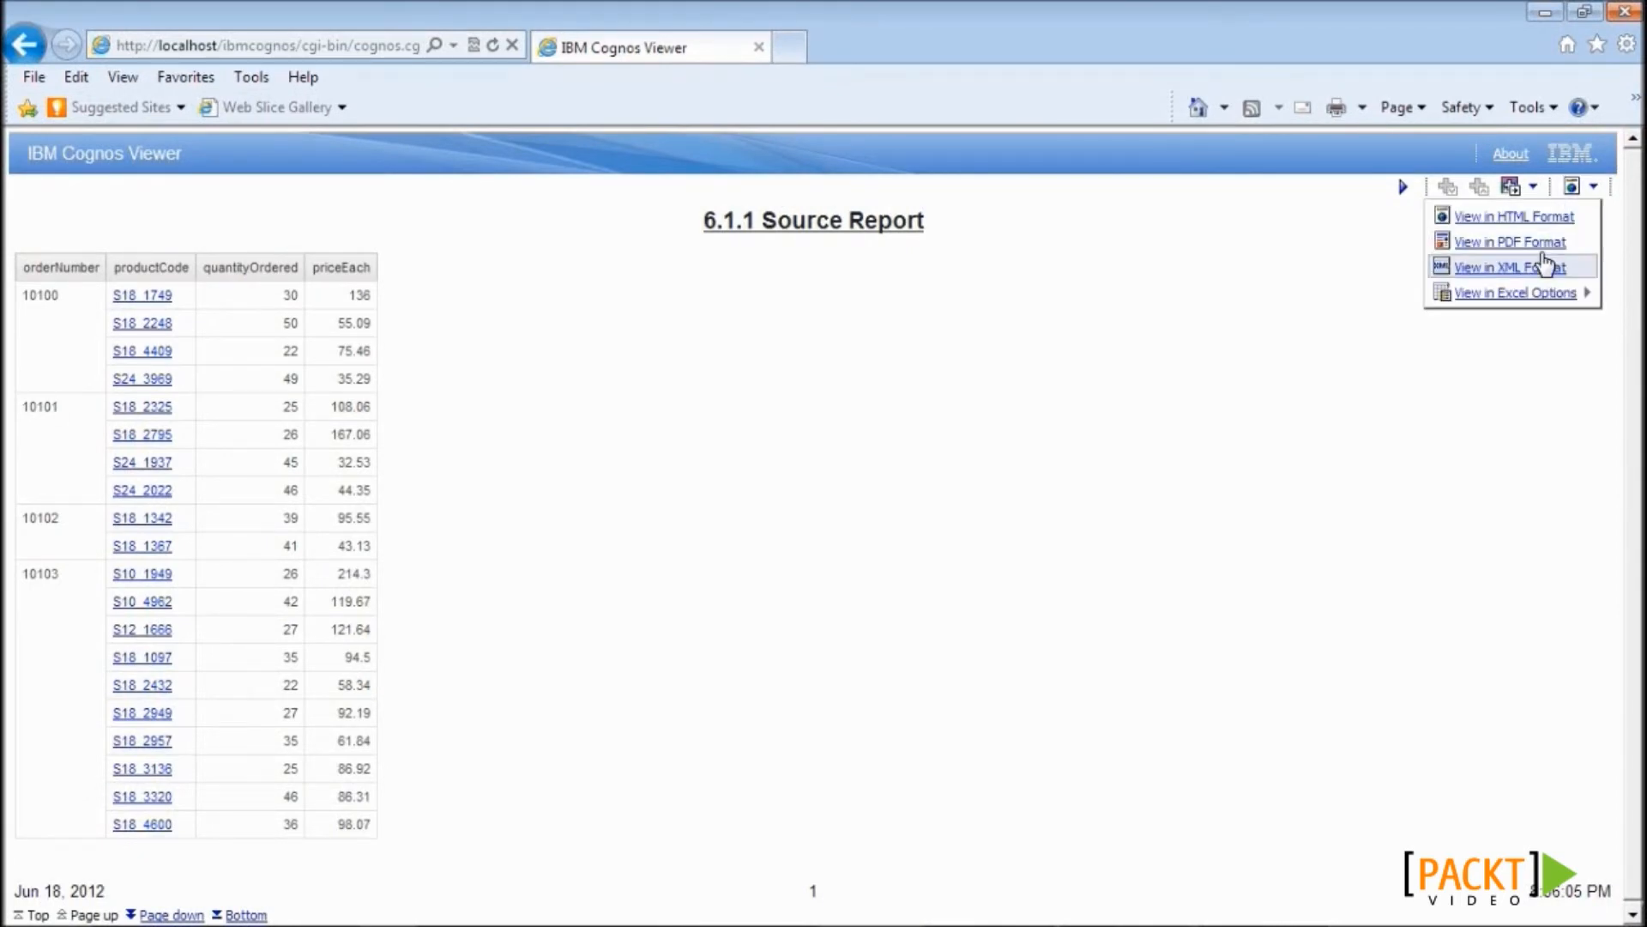
mouse_move(1527, 296)
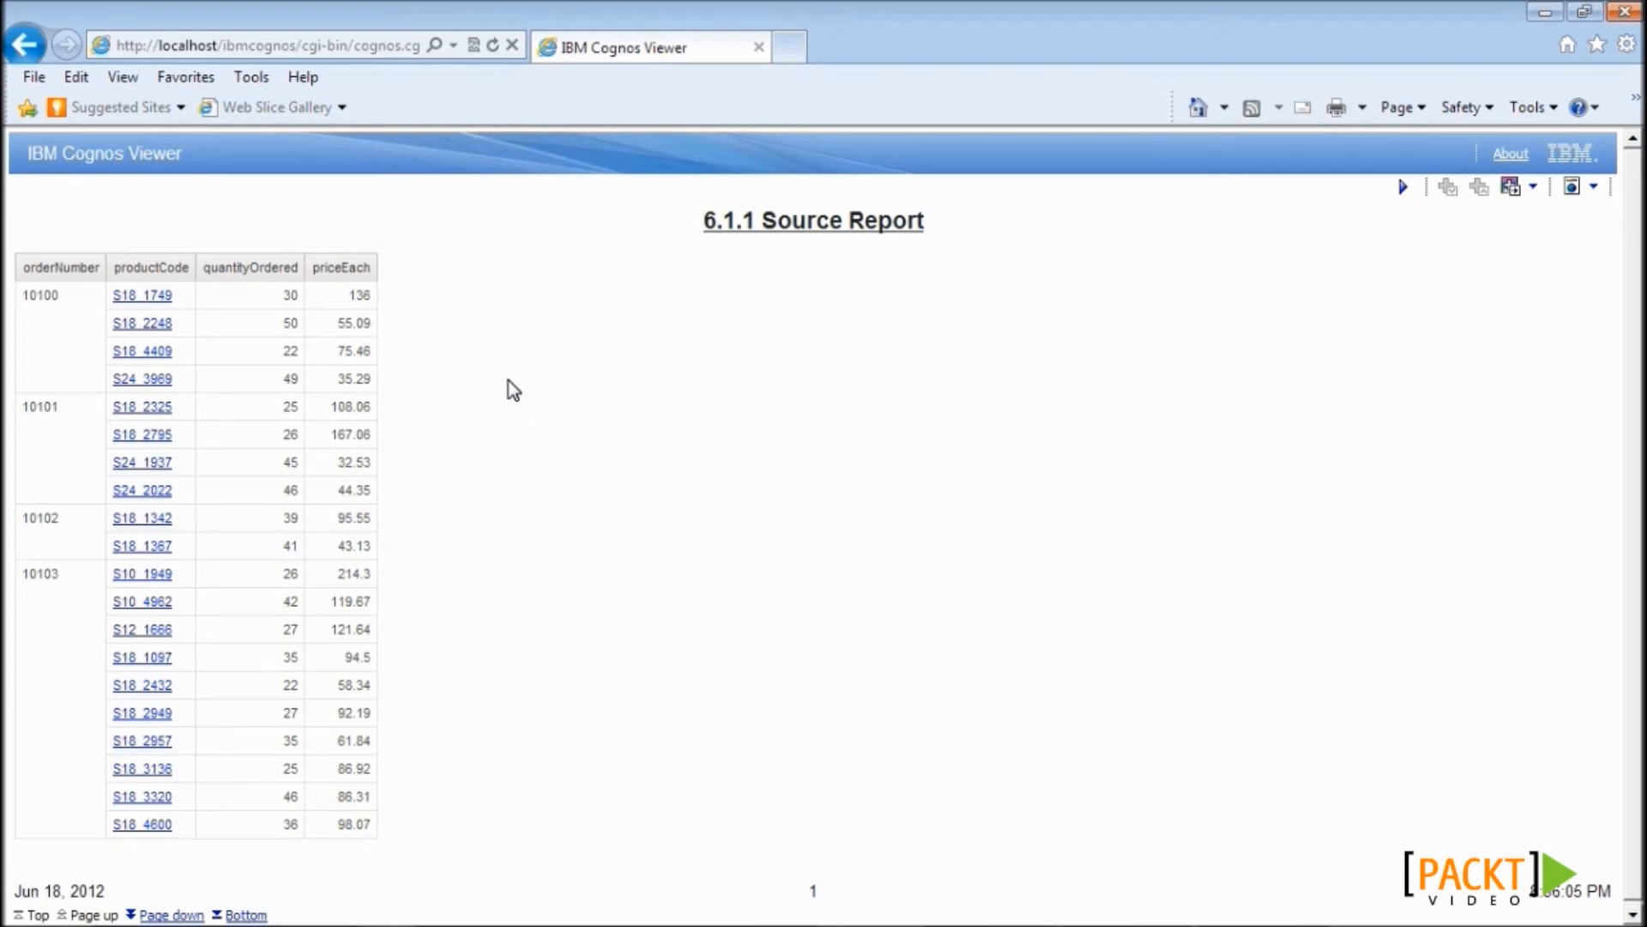
key(alt+Tab)
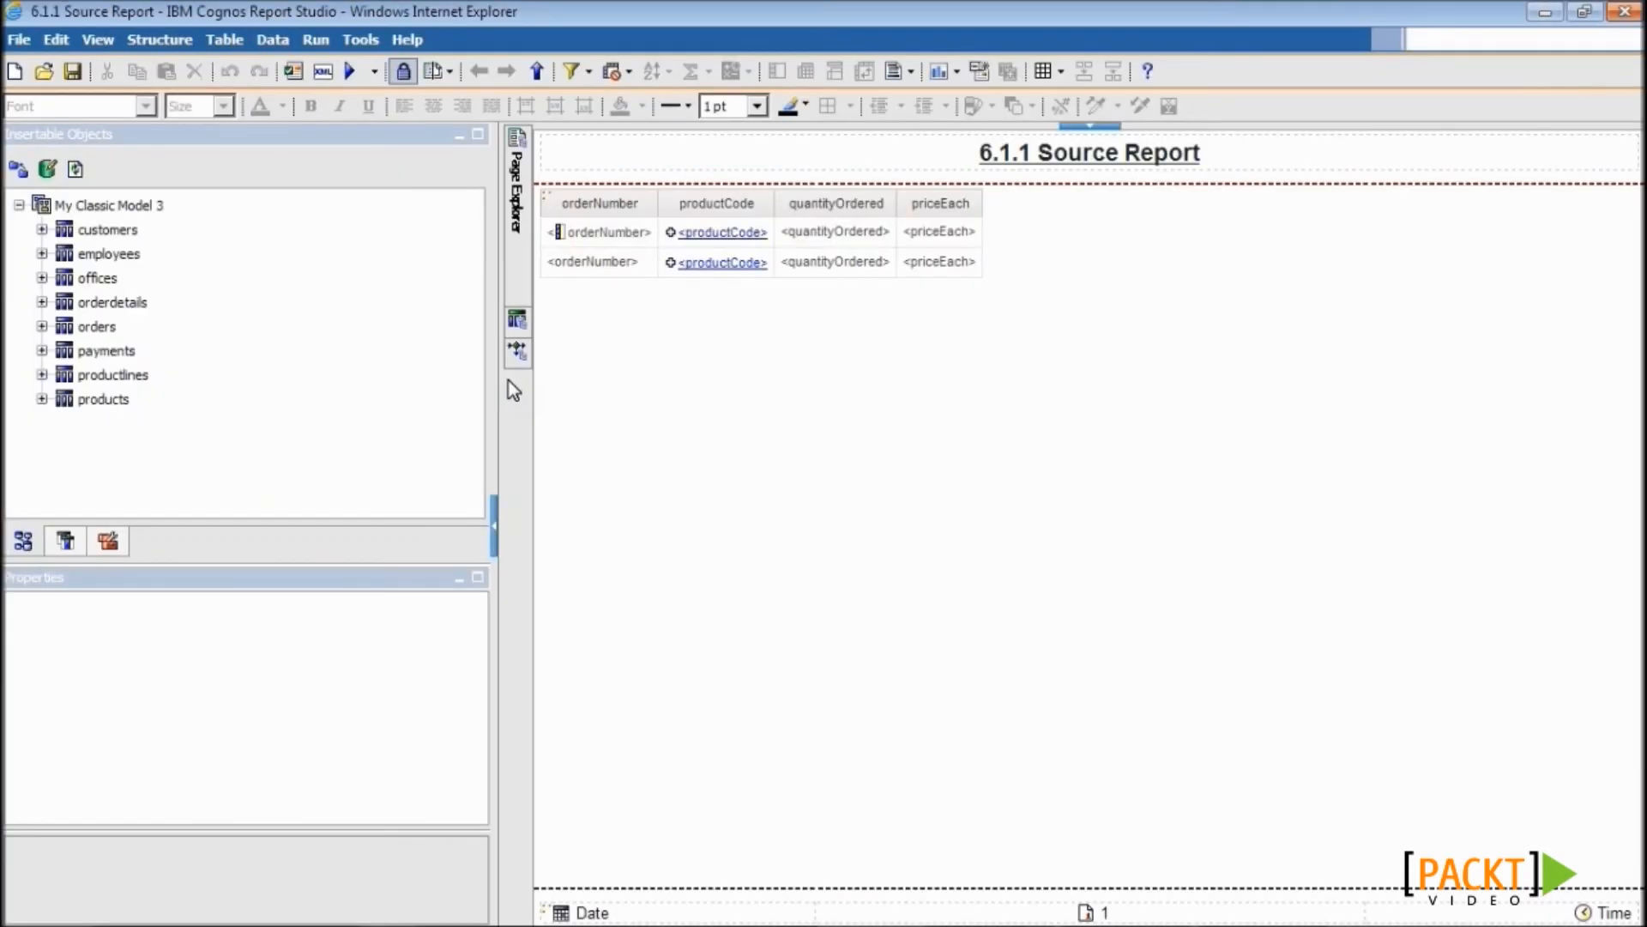
- Save the report as '6.4 Drill through to itself', replacing the existing copy
click(19, 39)
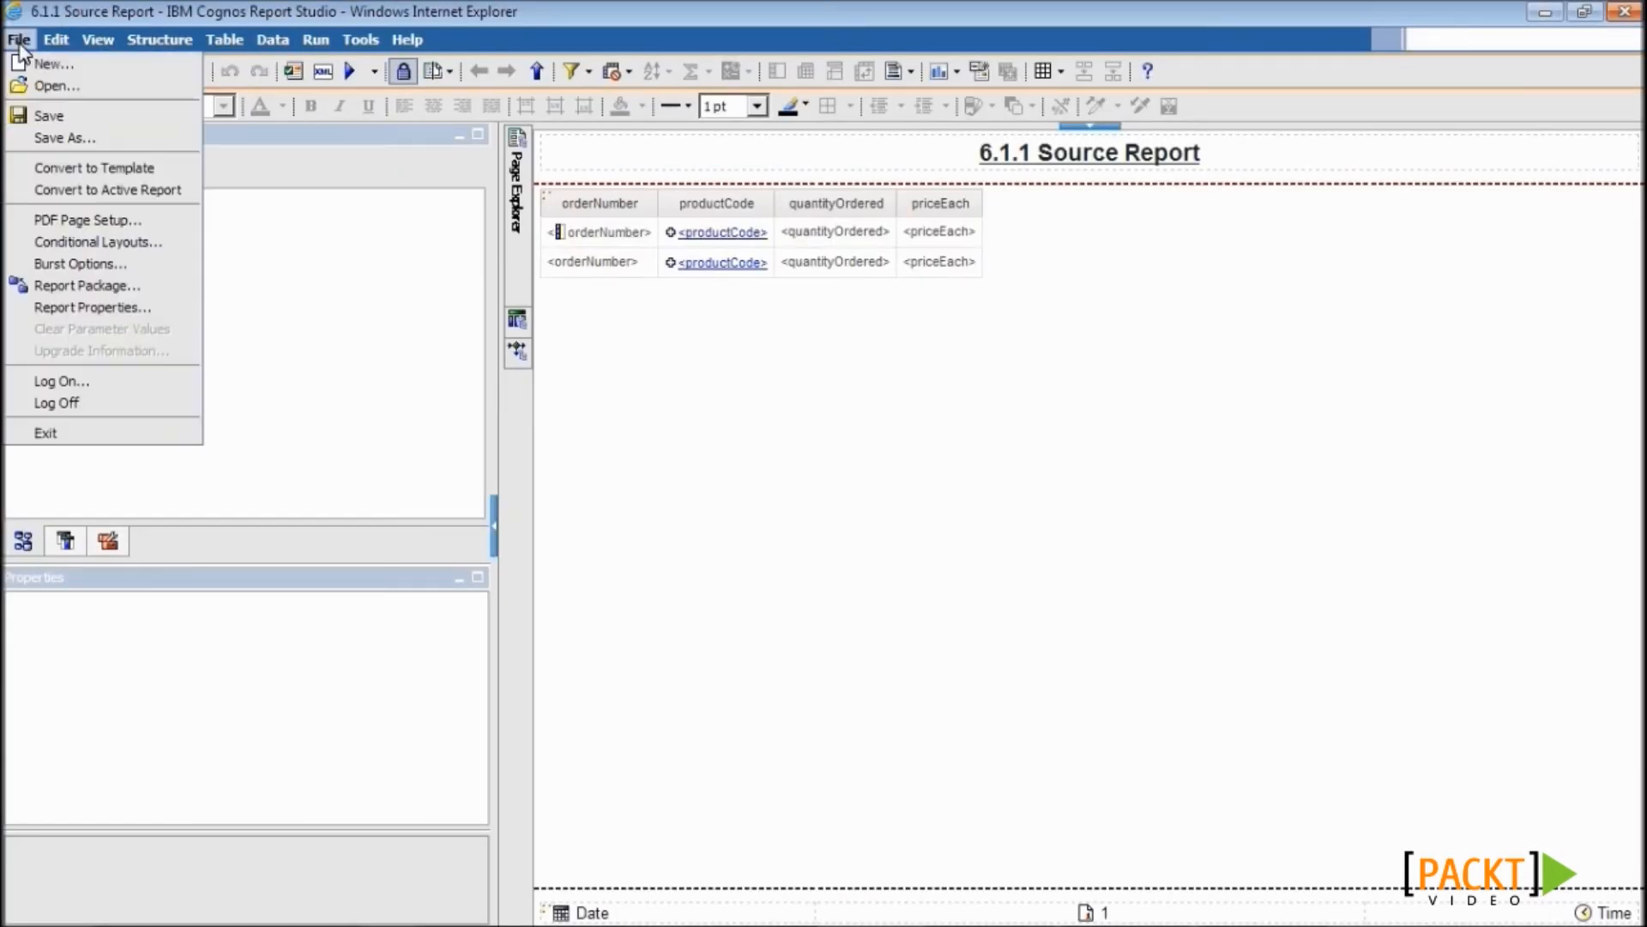
click(38, 142)
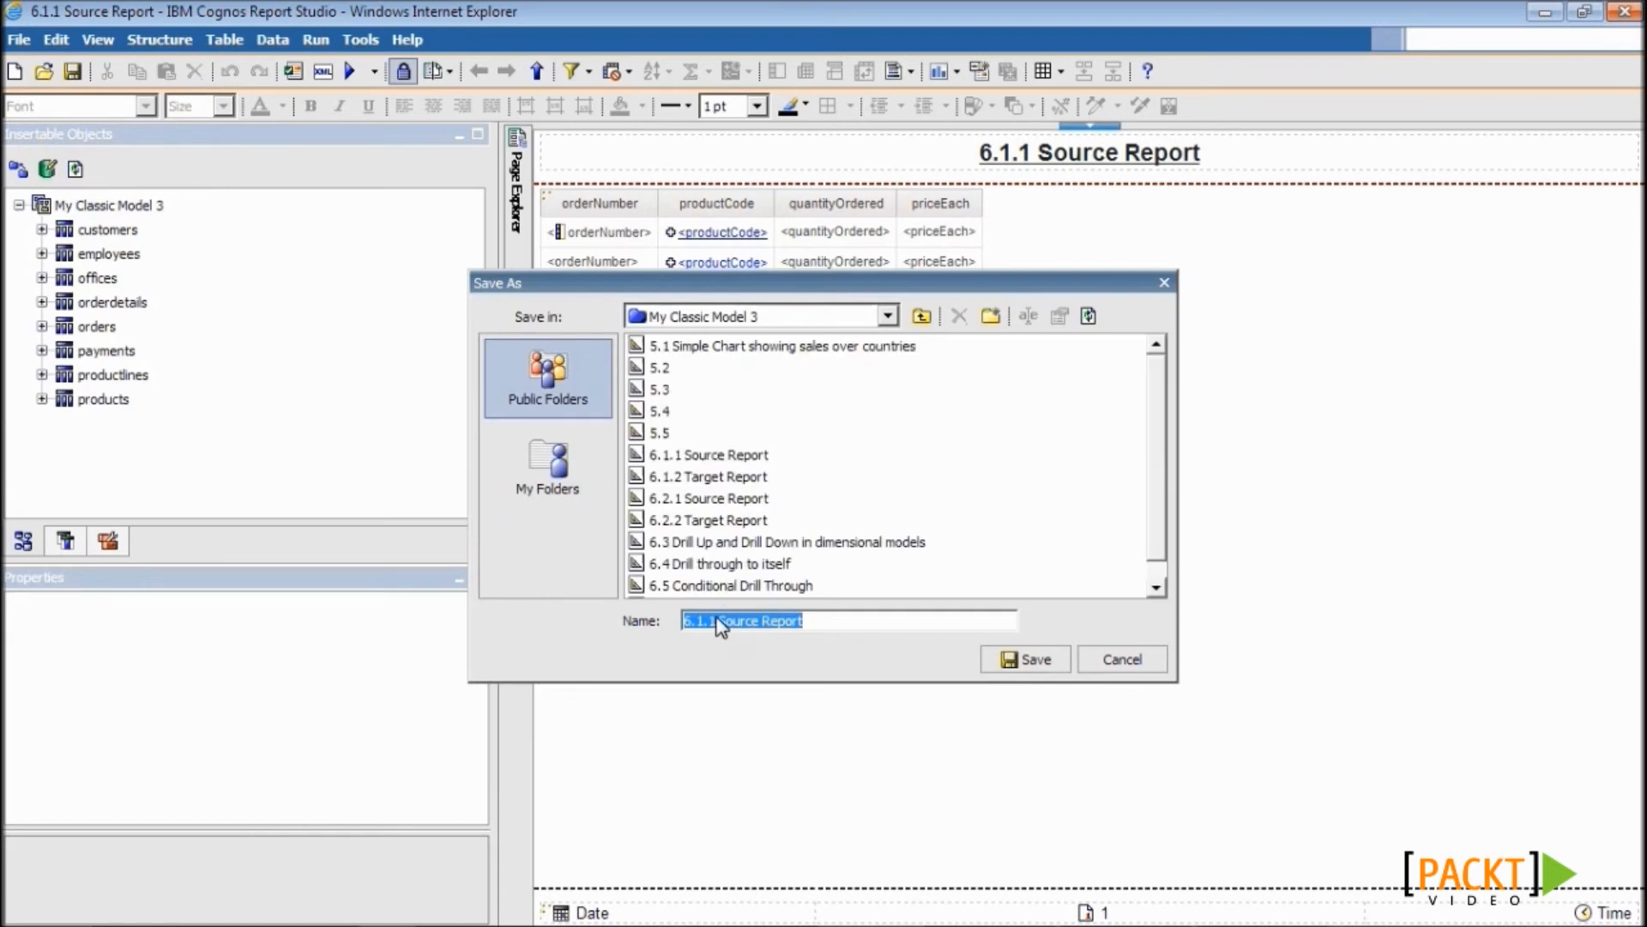
click(718, 564)
double_click(718, 564)
click(769, 517)
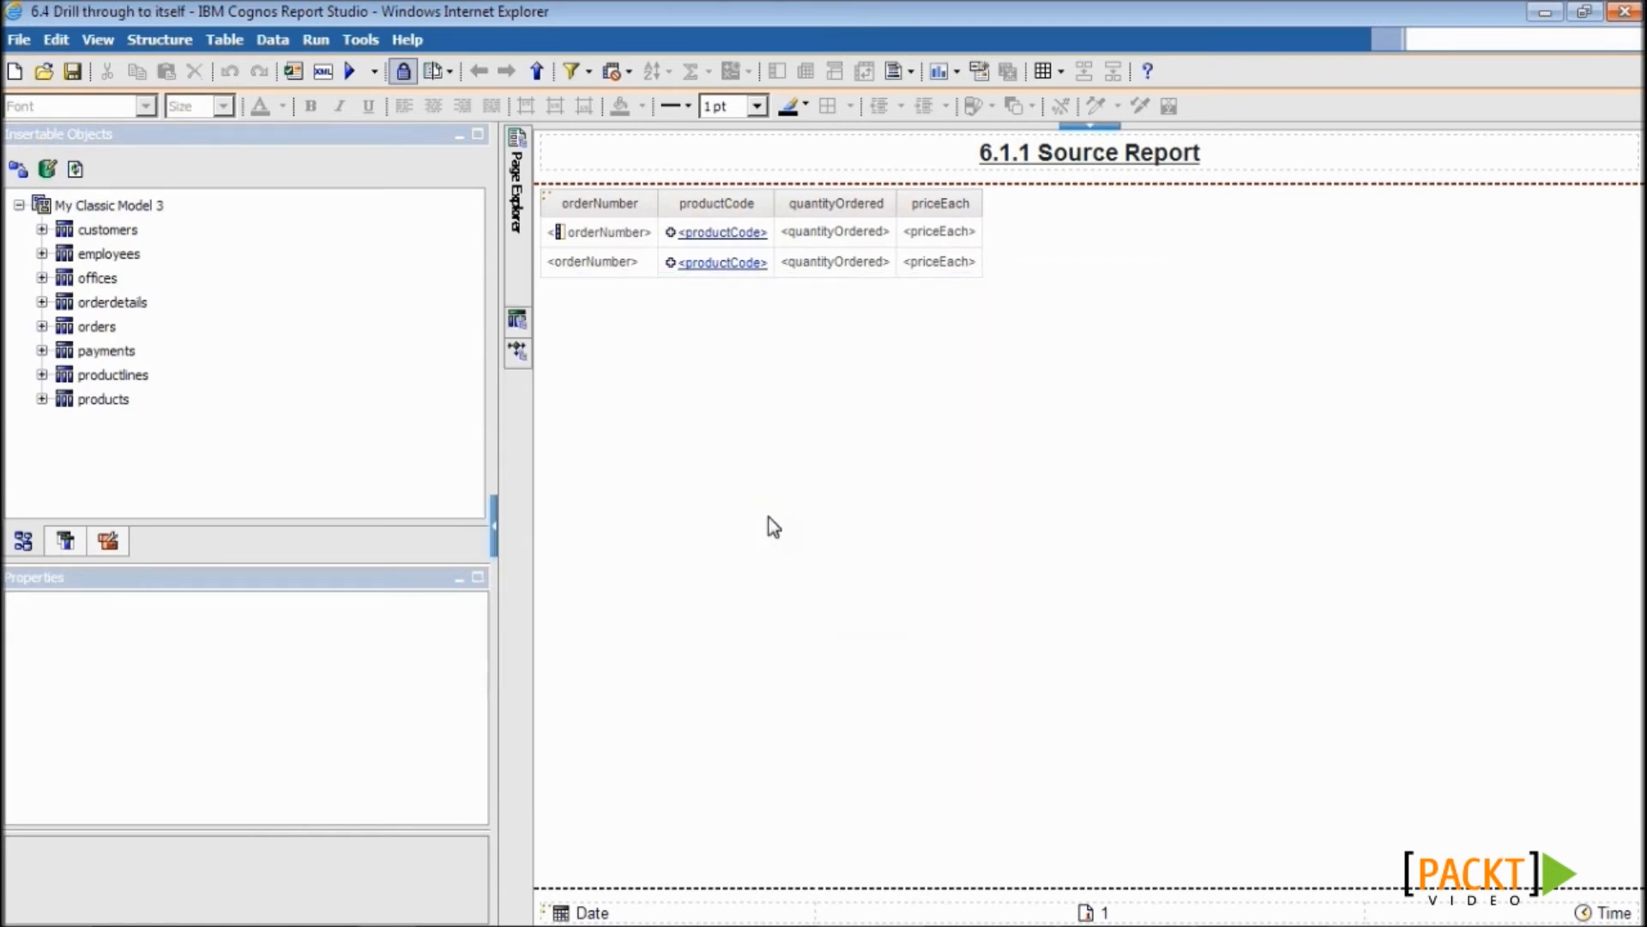
- Insert a block above the list holding a 2-column bordered table that doesn't stretch full width
click(104, 542)
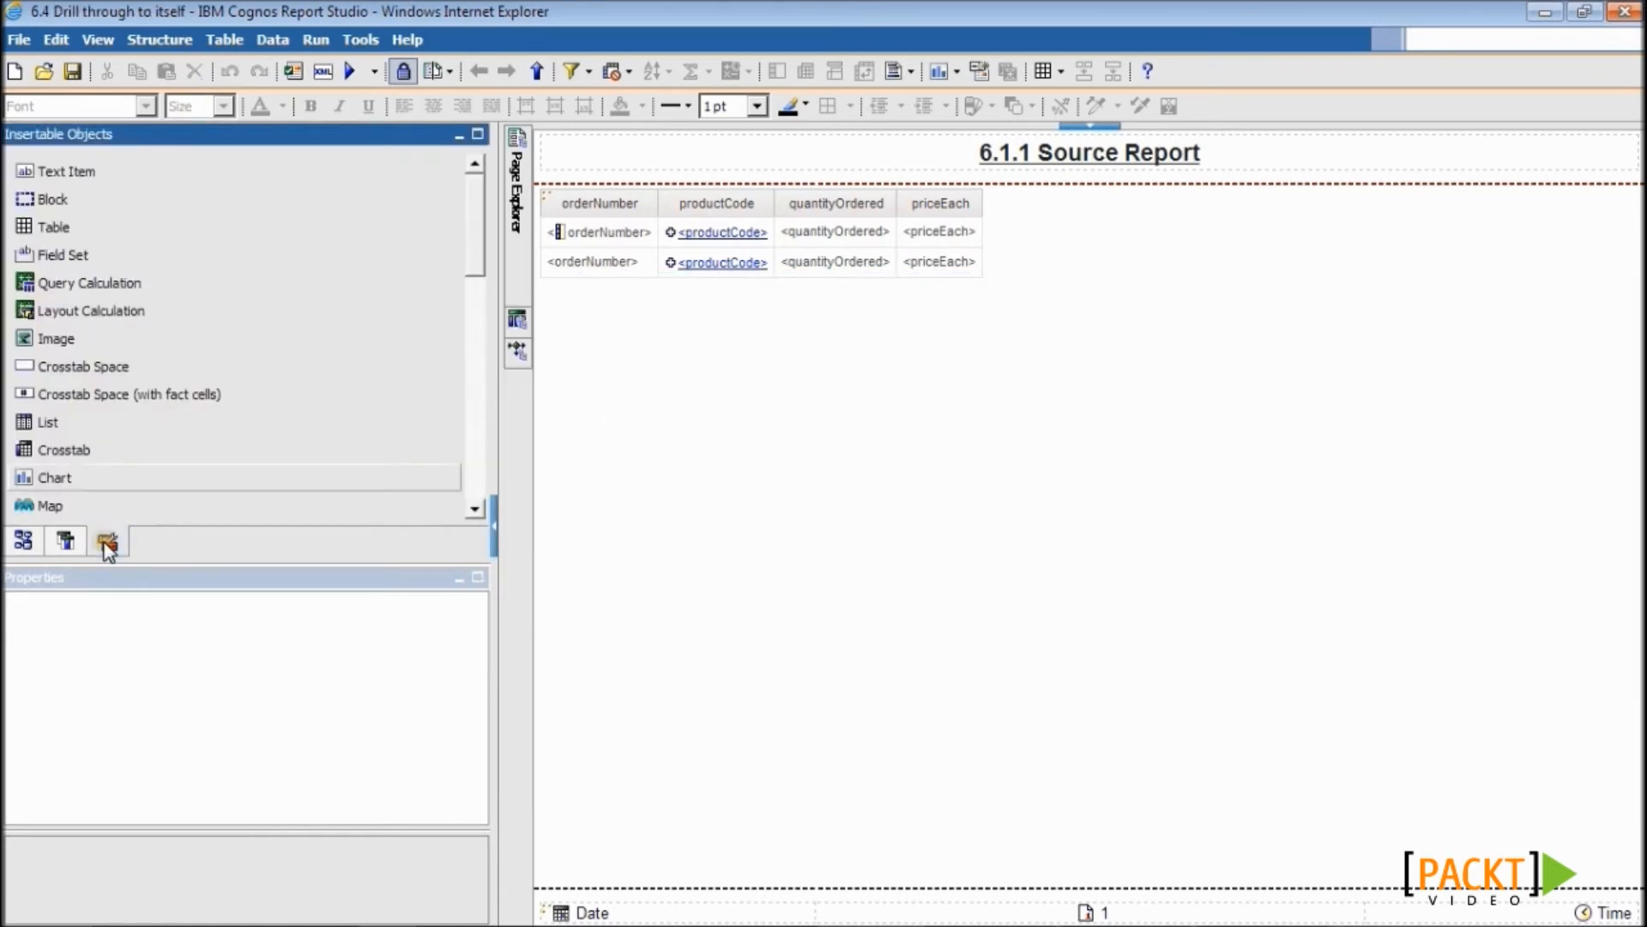
drag(49, 209, 538, 221)
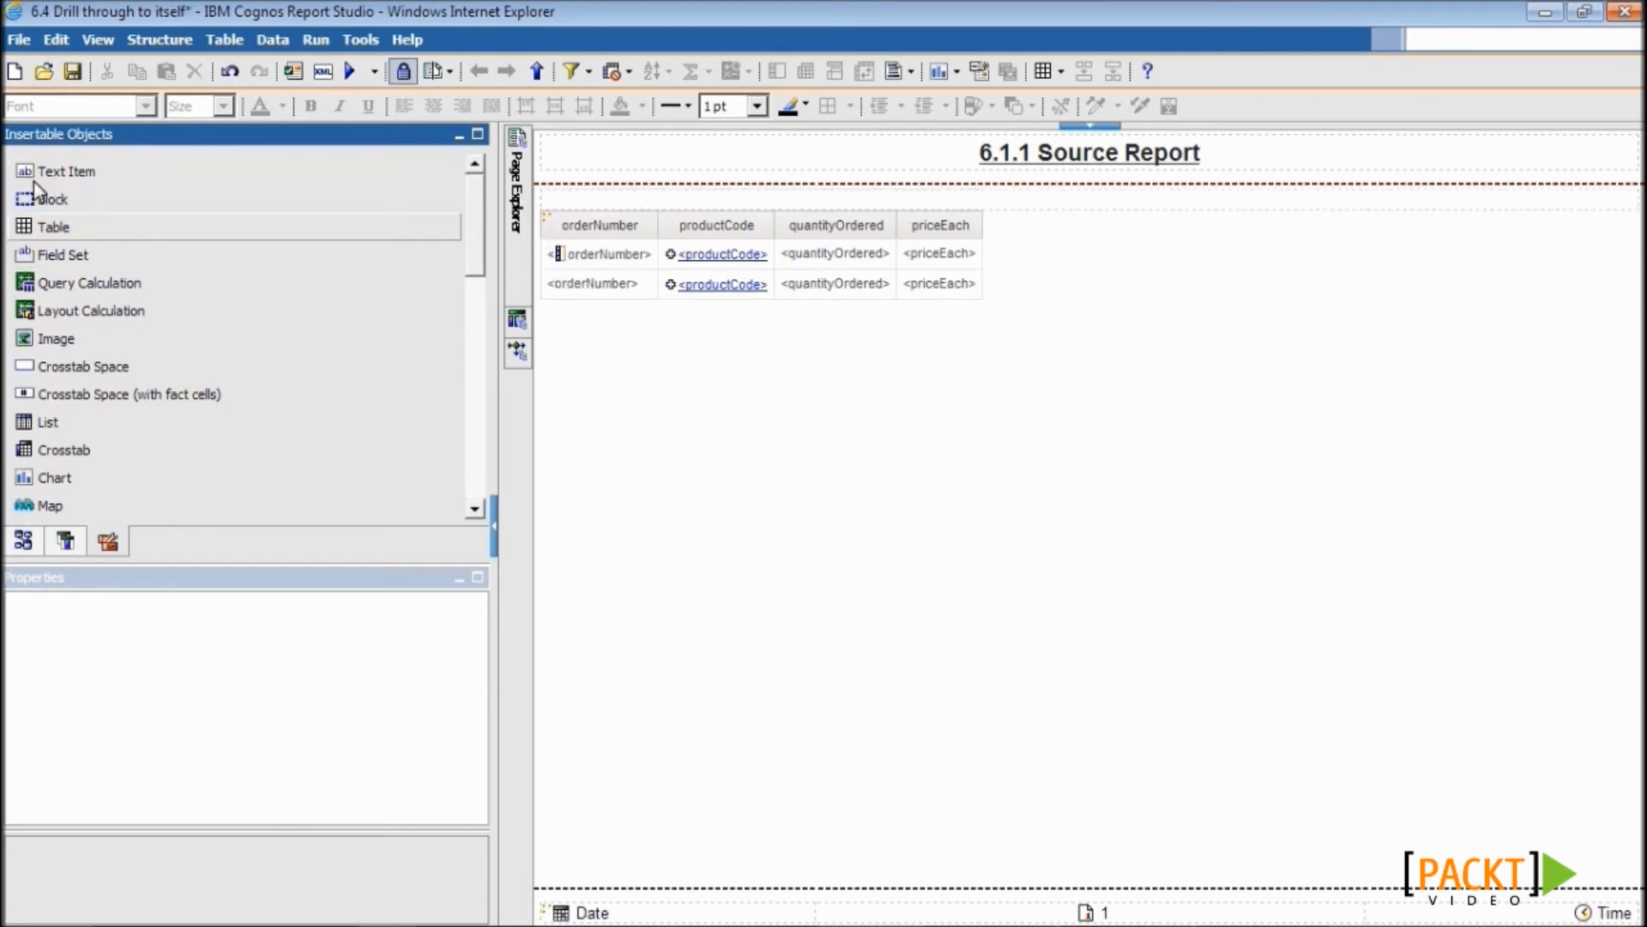
click(53, 225)
drag(53, 227, 600, 194)
click(751, 512)
click(750, 536)
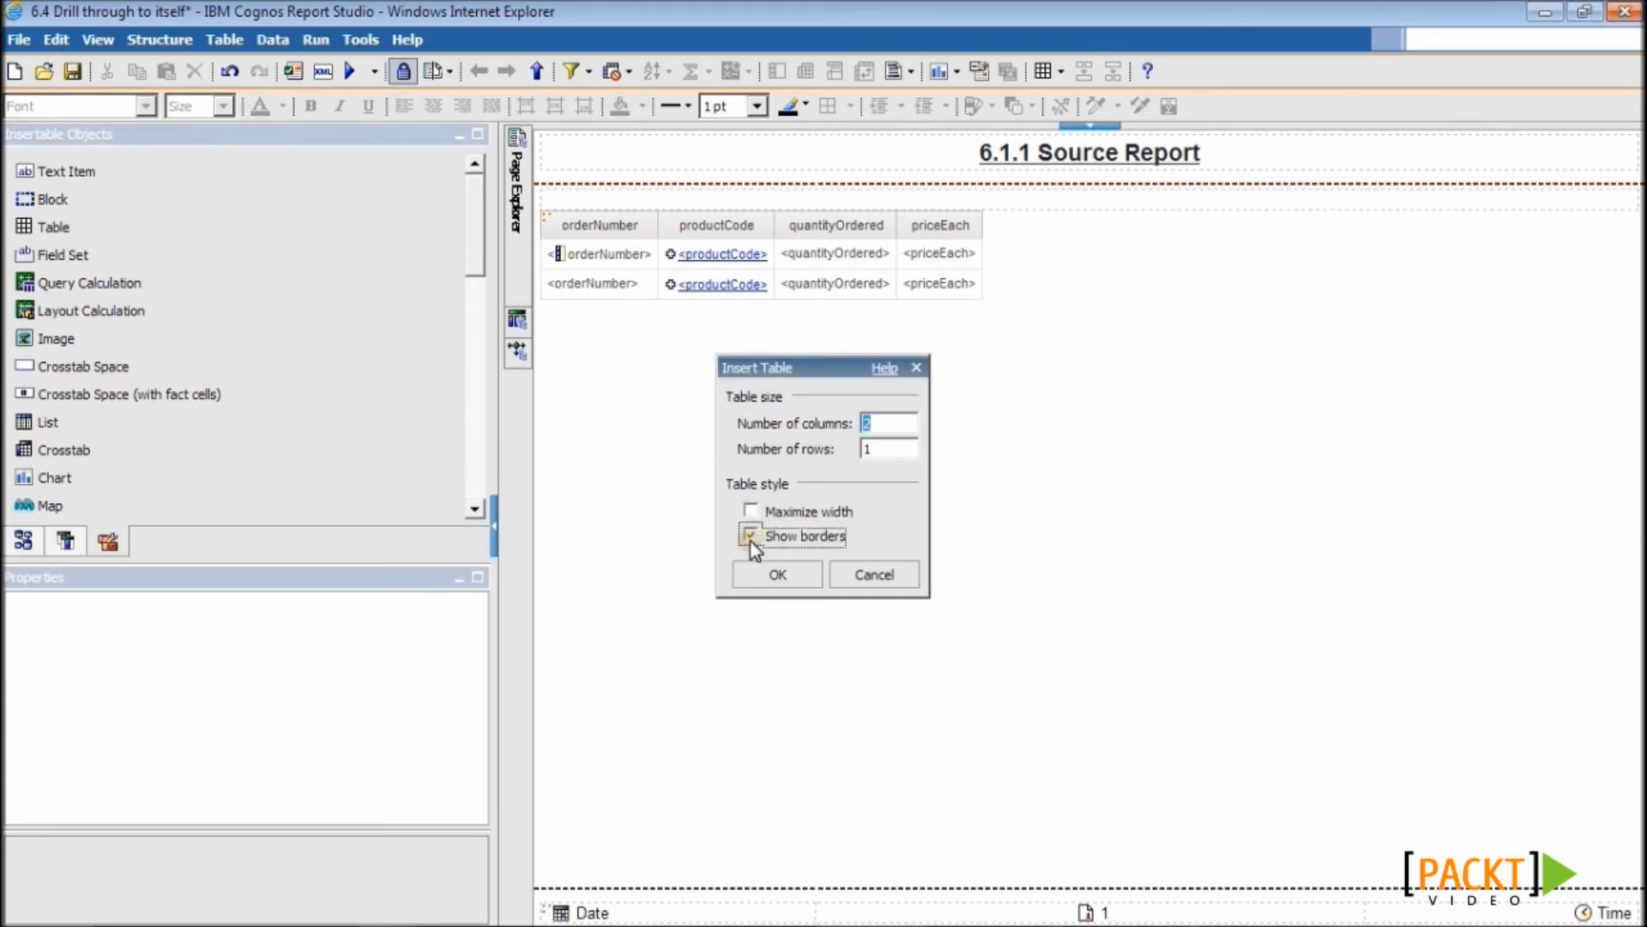
click(793, 580)
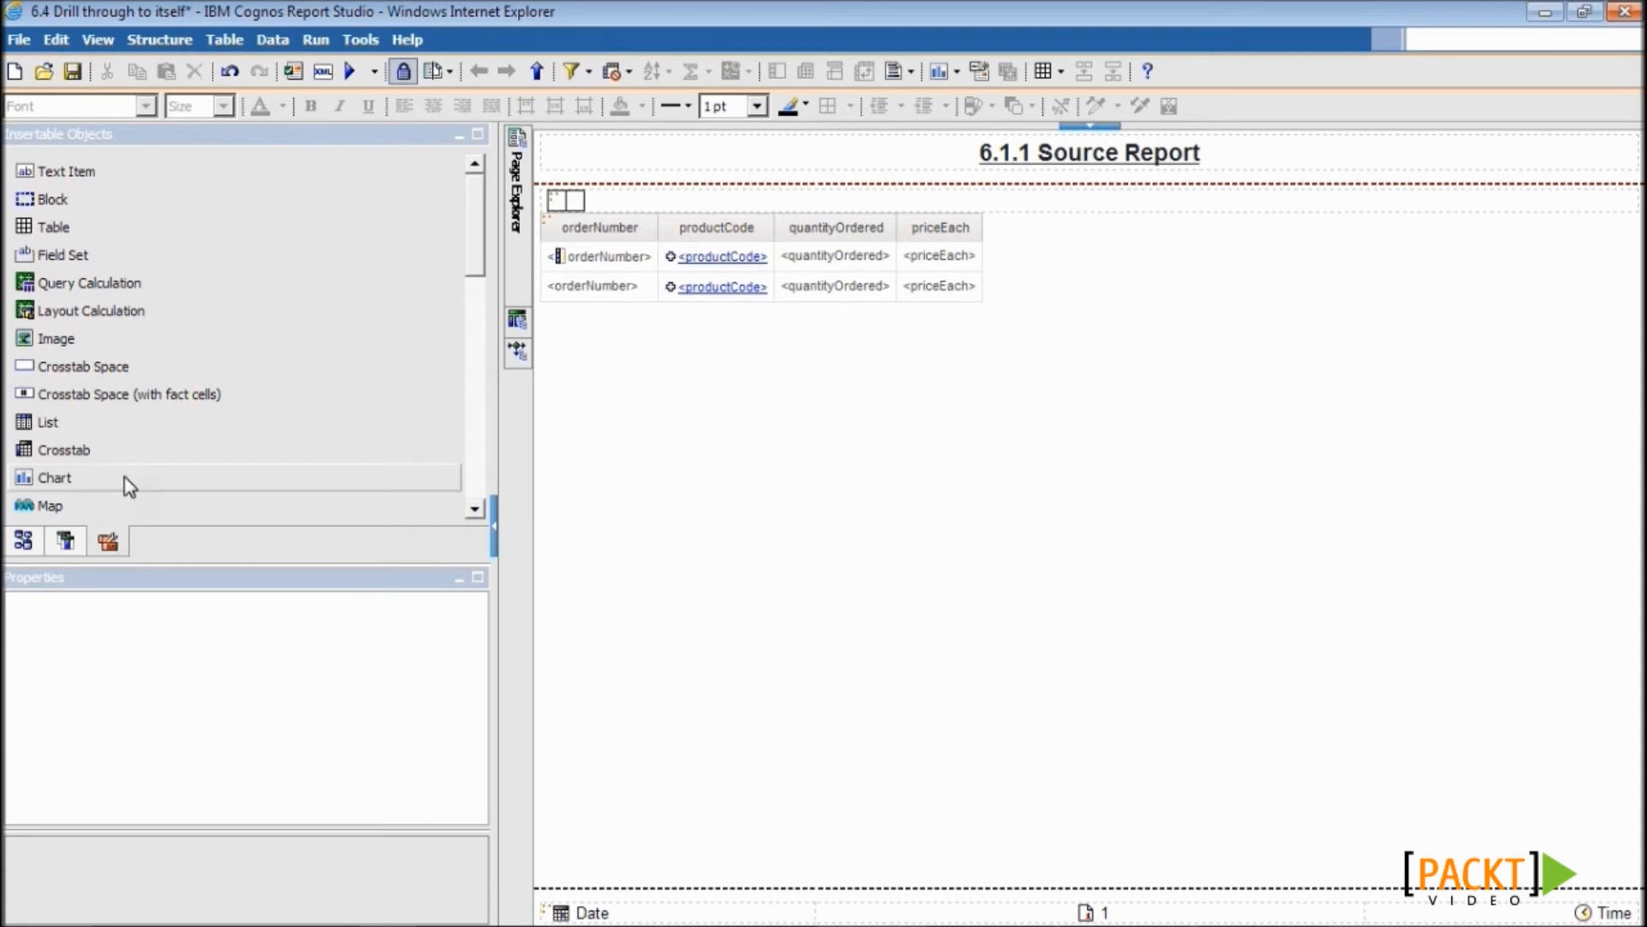
- Put a text item reading 'Export to PDF' in the table's first cell
drag(86, 171, 555, 204)
text(Export to PDF)
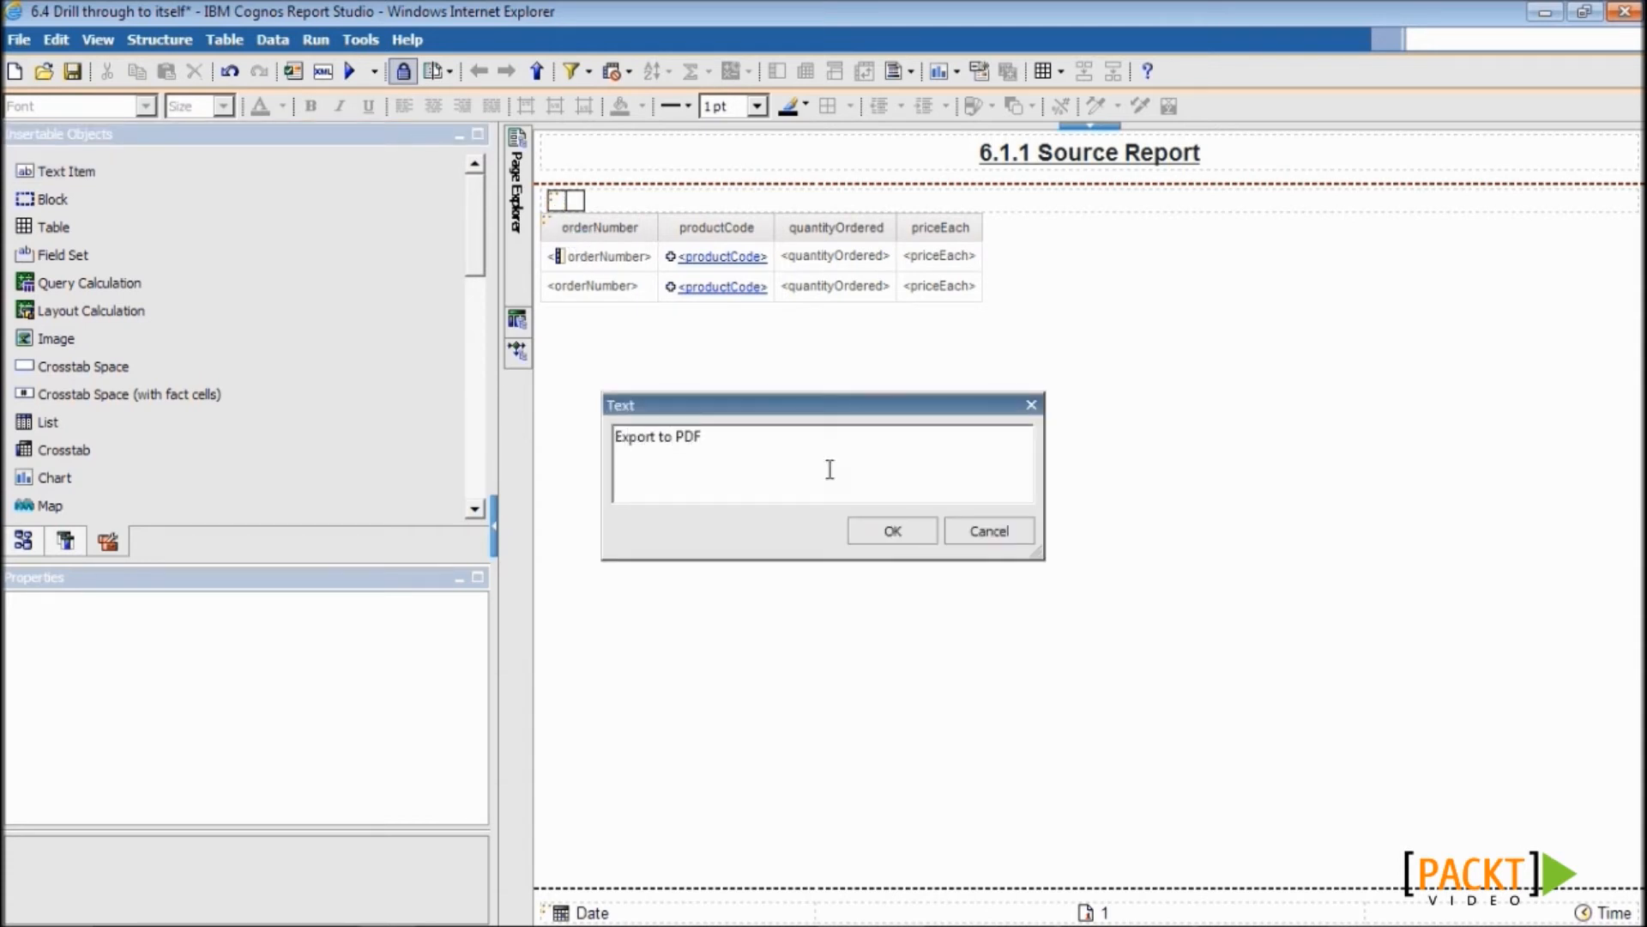
click(888, 530)
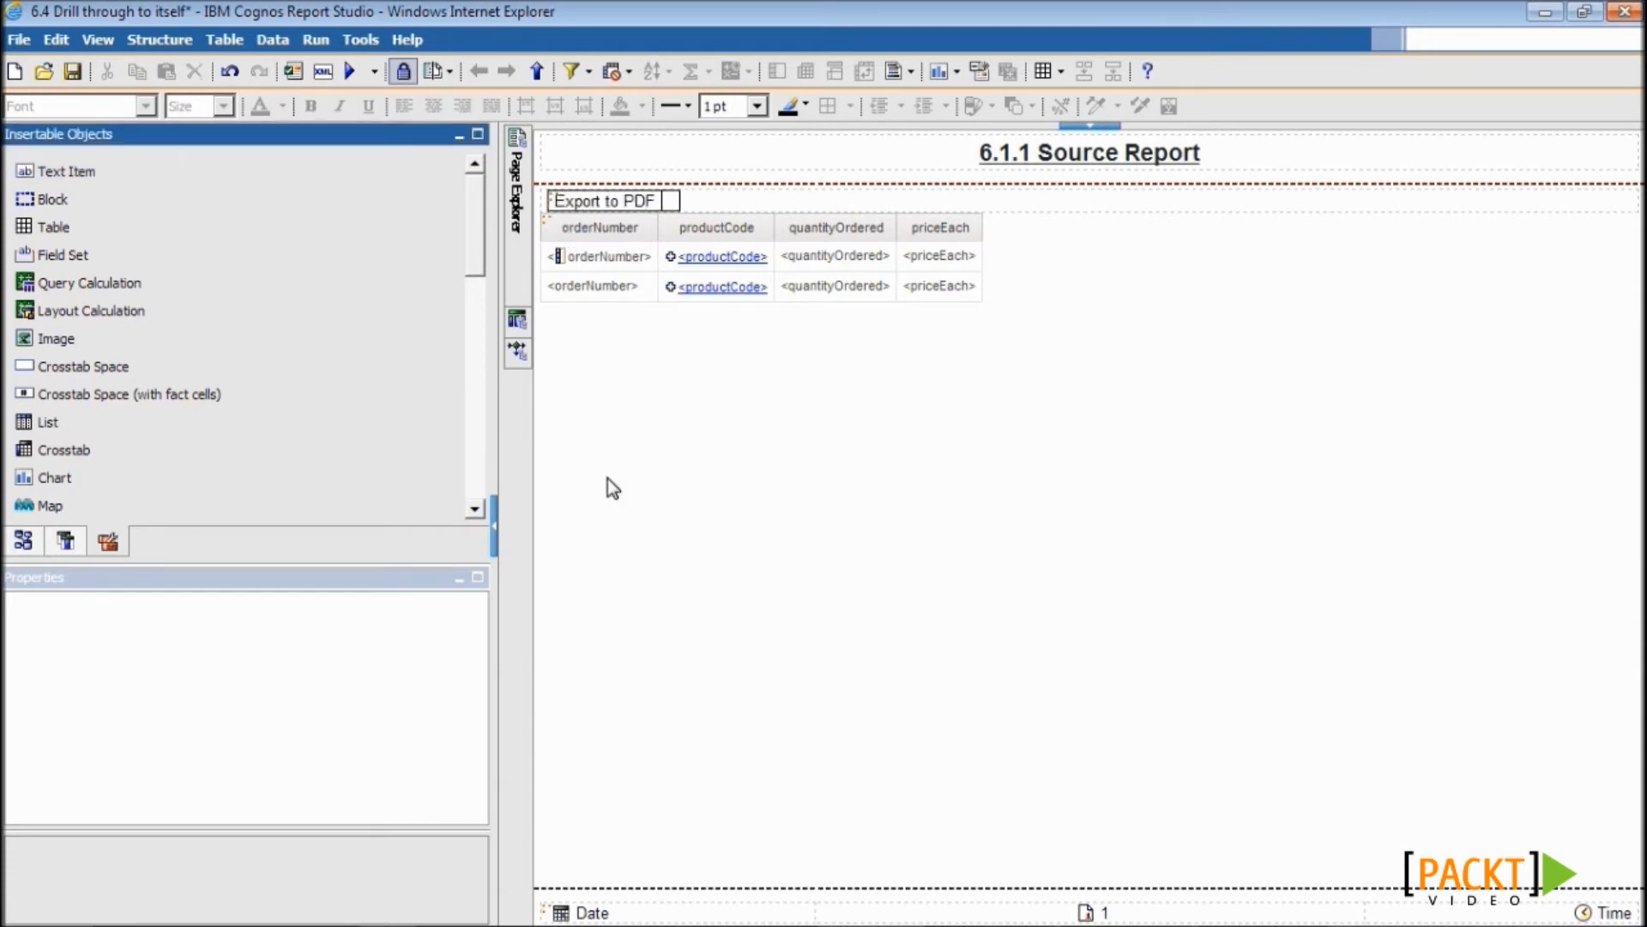
- Link Export to PDF by drill-through to '6.4 Drill through to itself', PDF format, opening in a new window
click(593, 206)
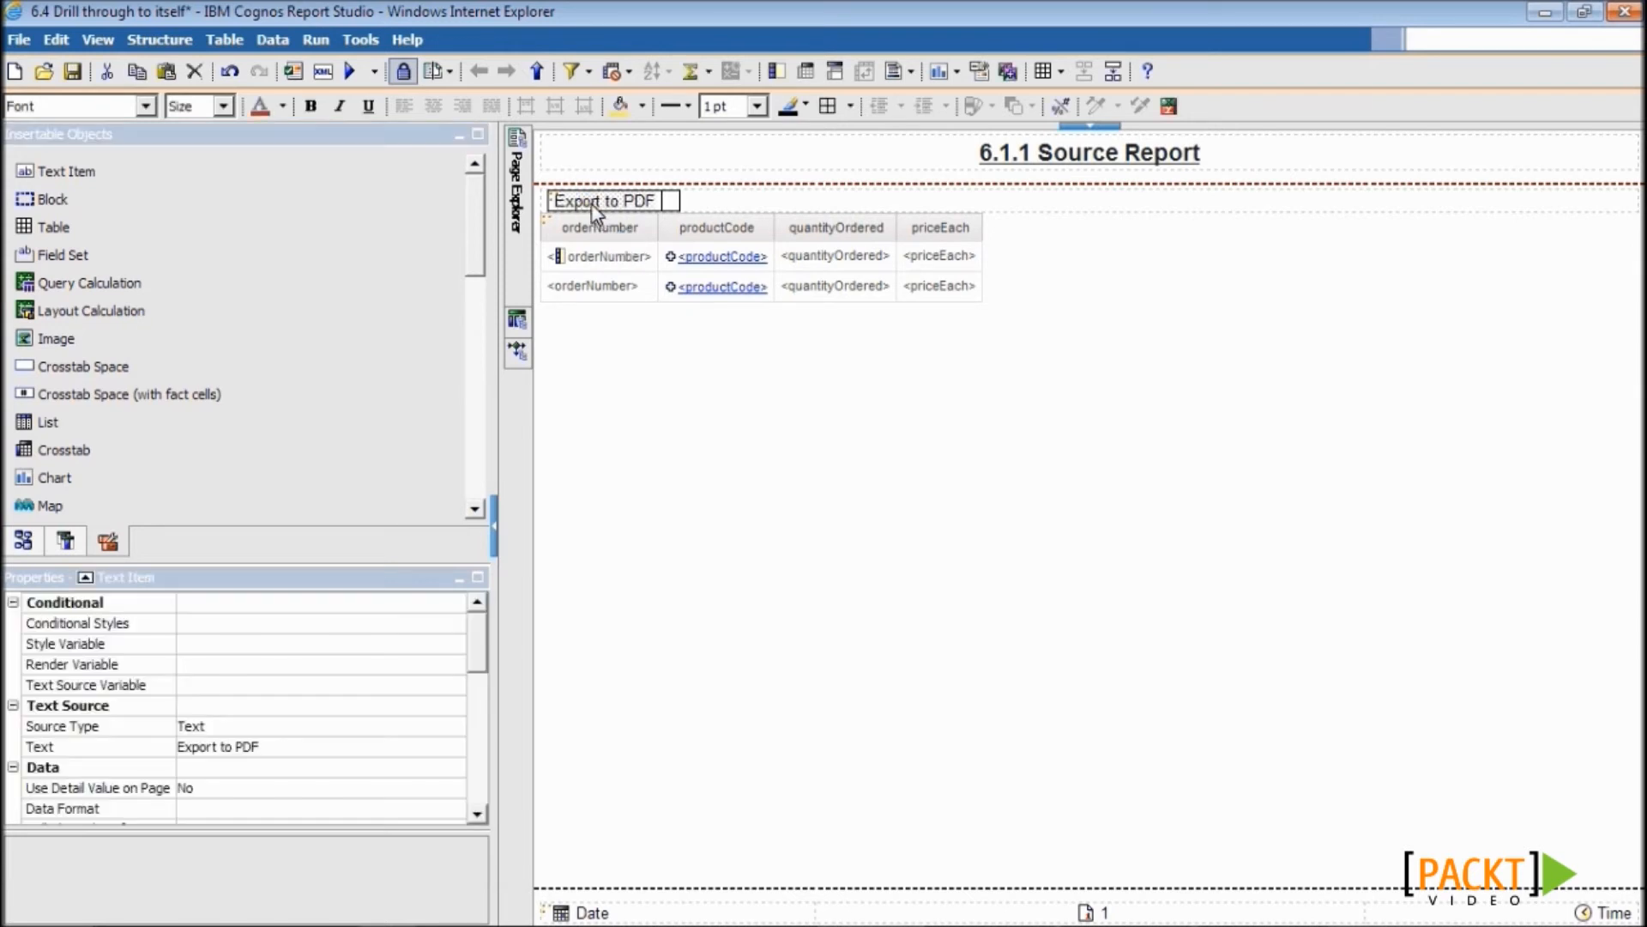
click(1008, 72)
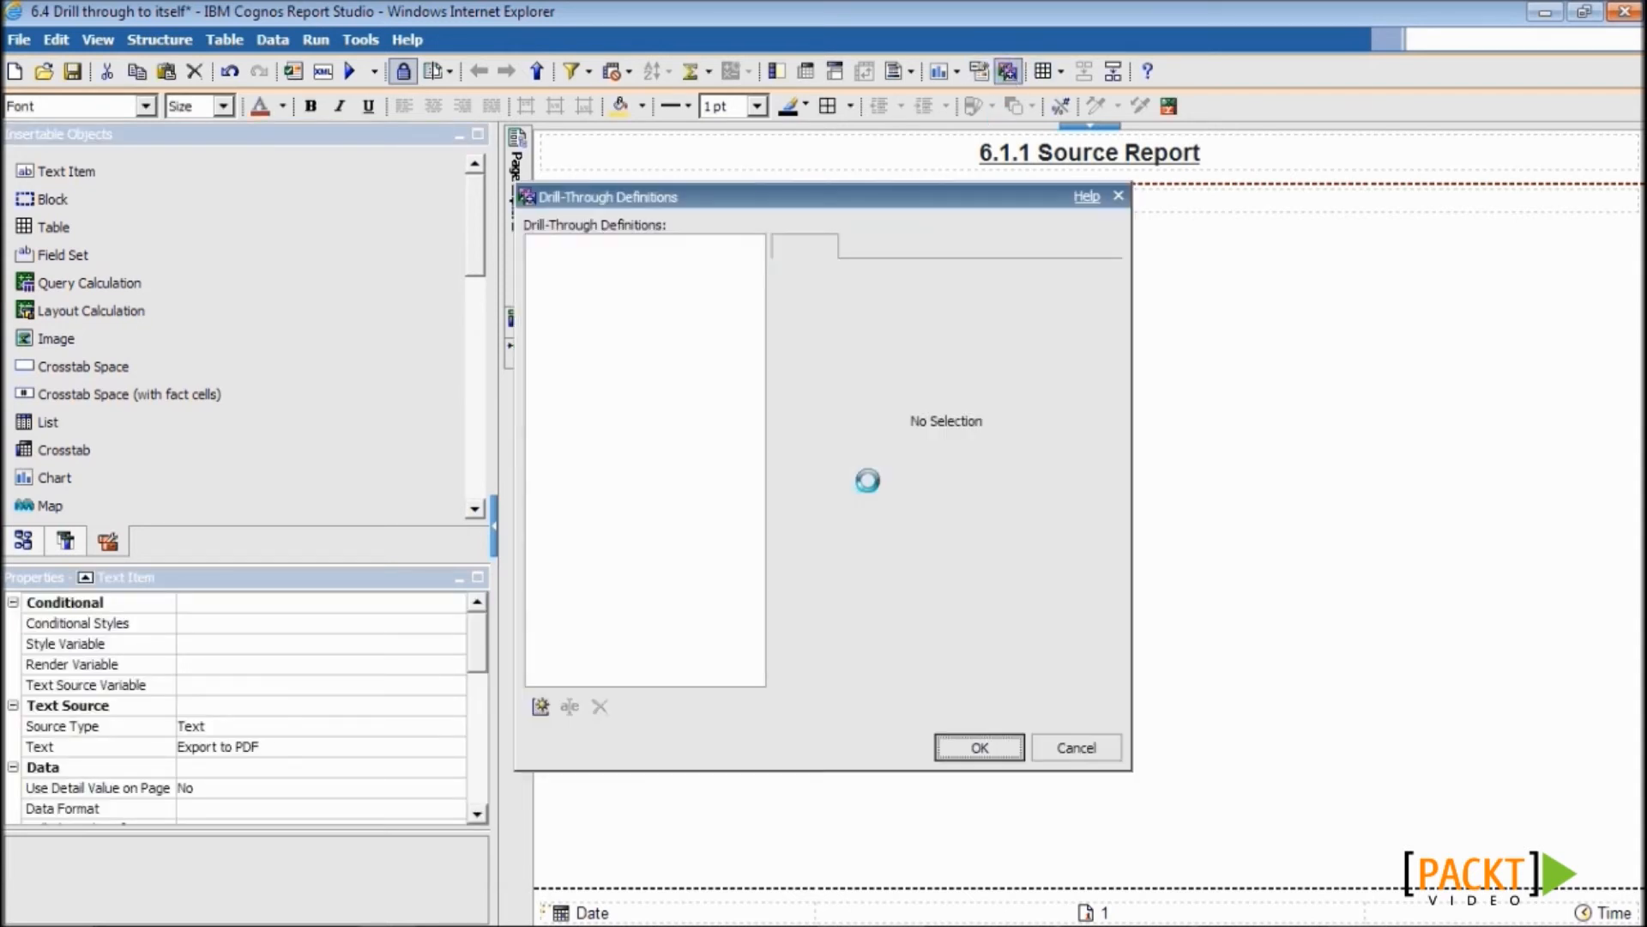
click(538, 706)
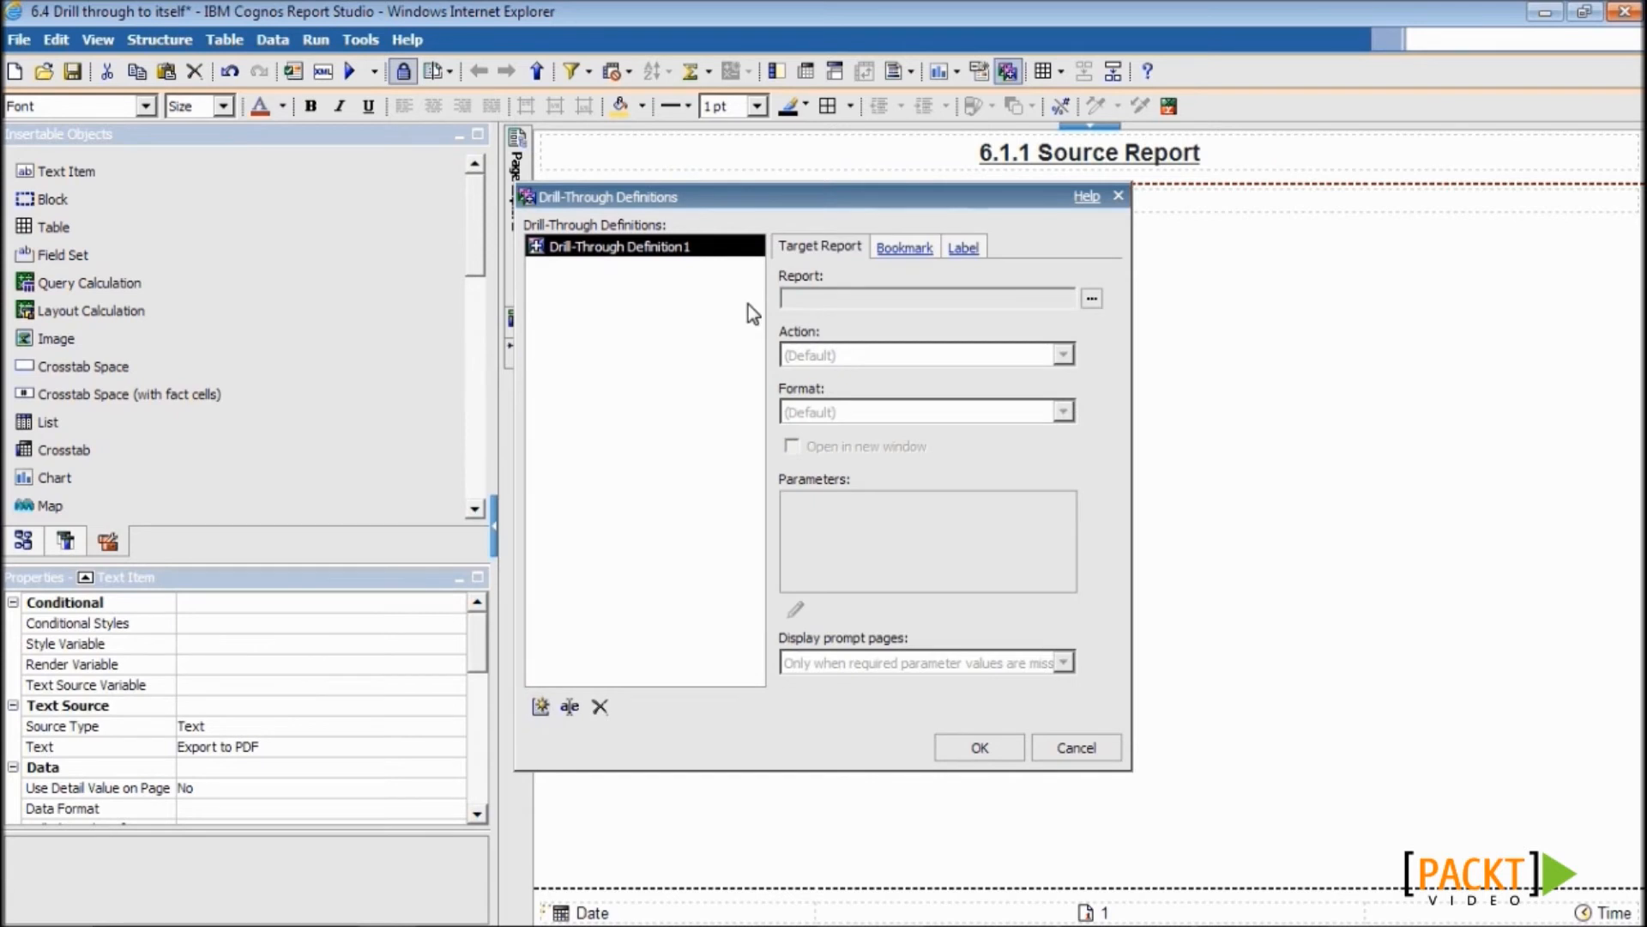
click(1092, 298)
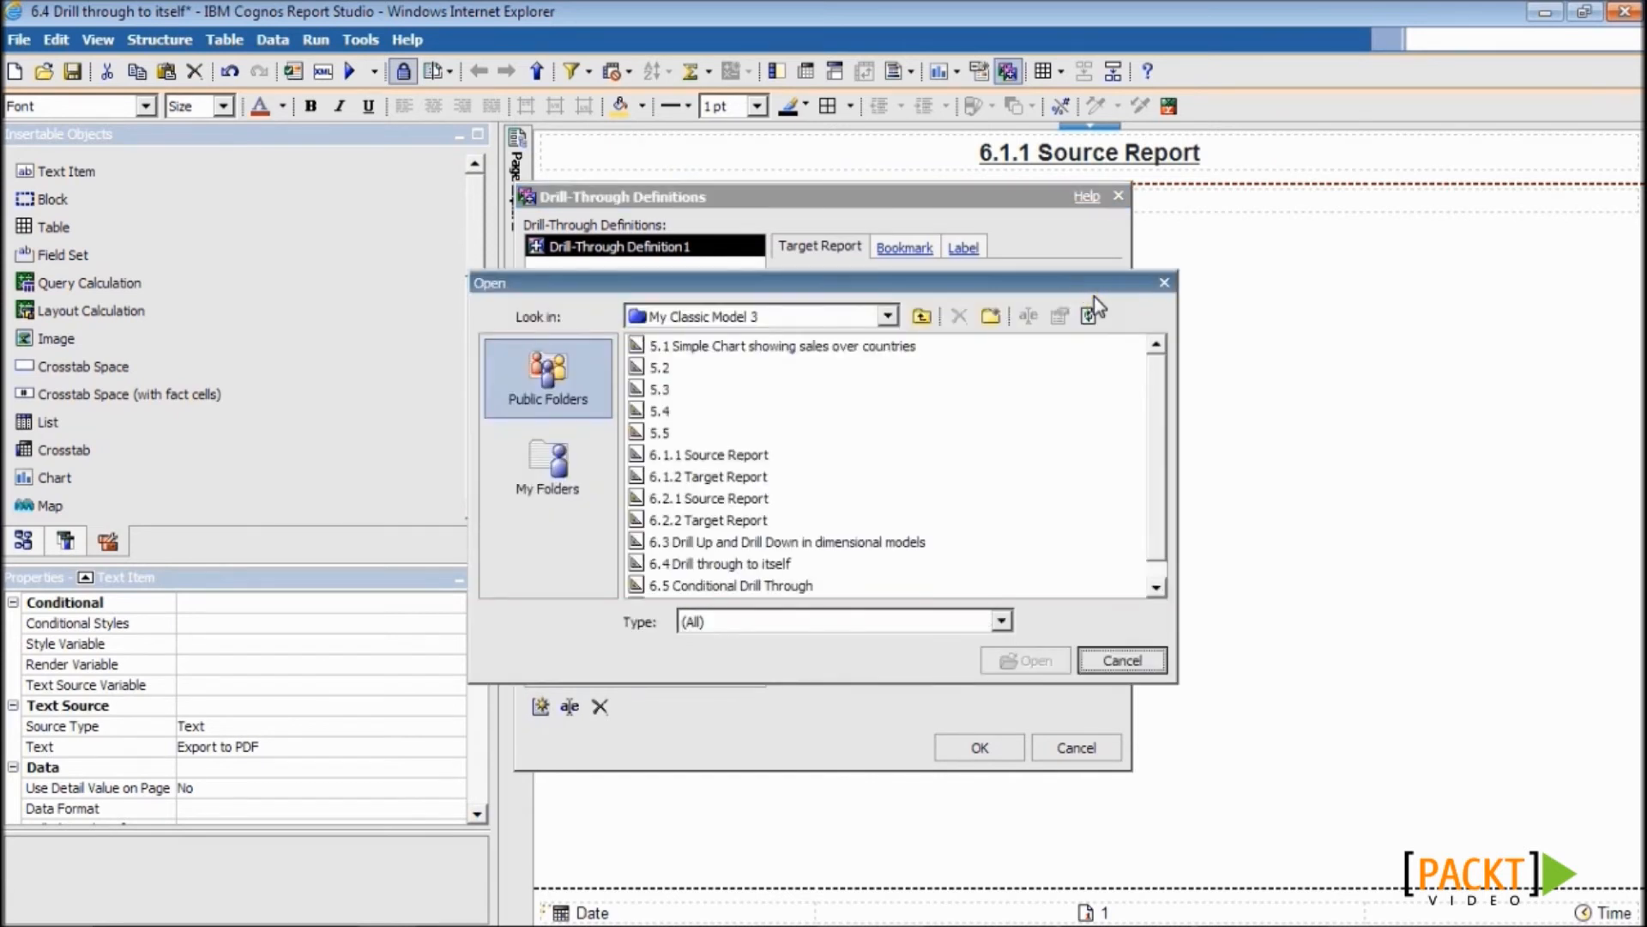
click(841, 564)
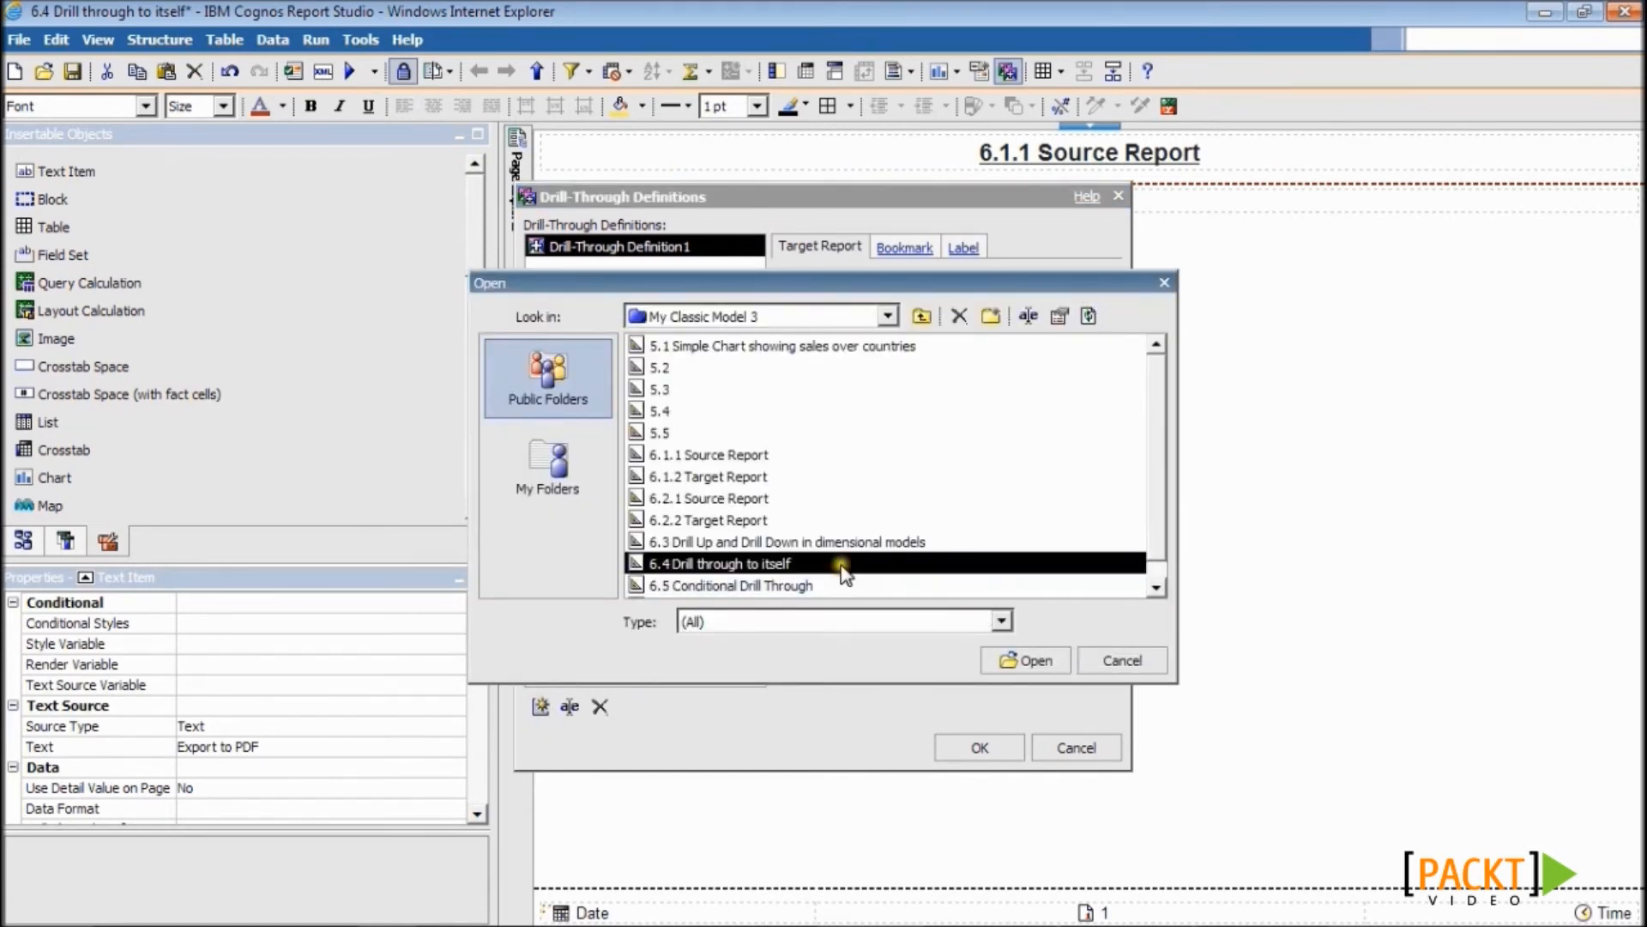
click(1026, 660)
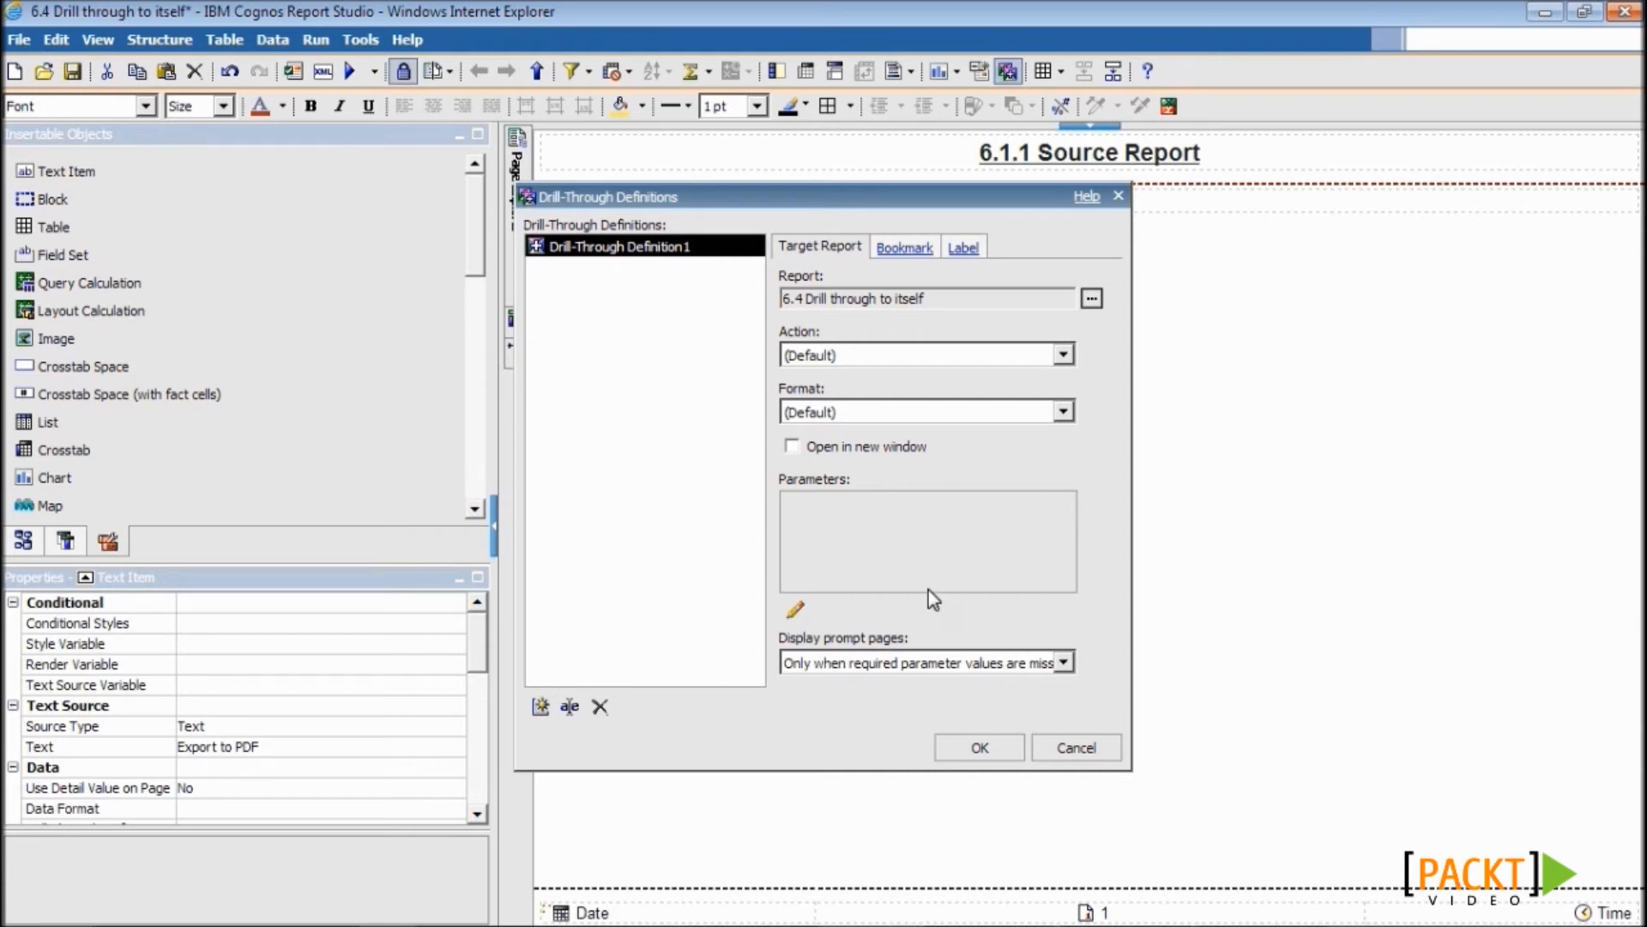
click(845, 412)
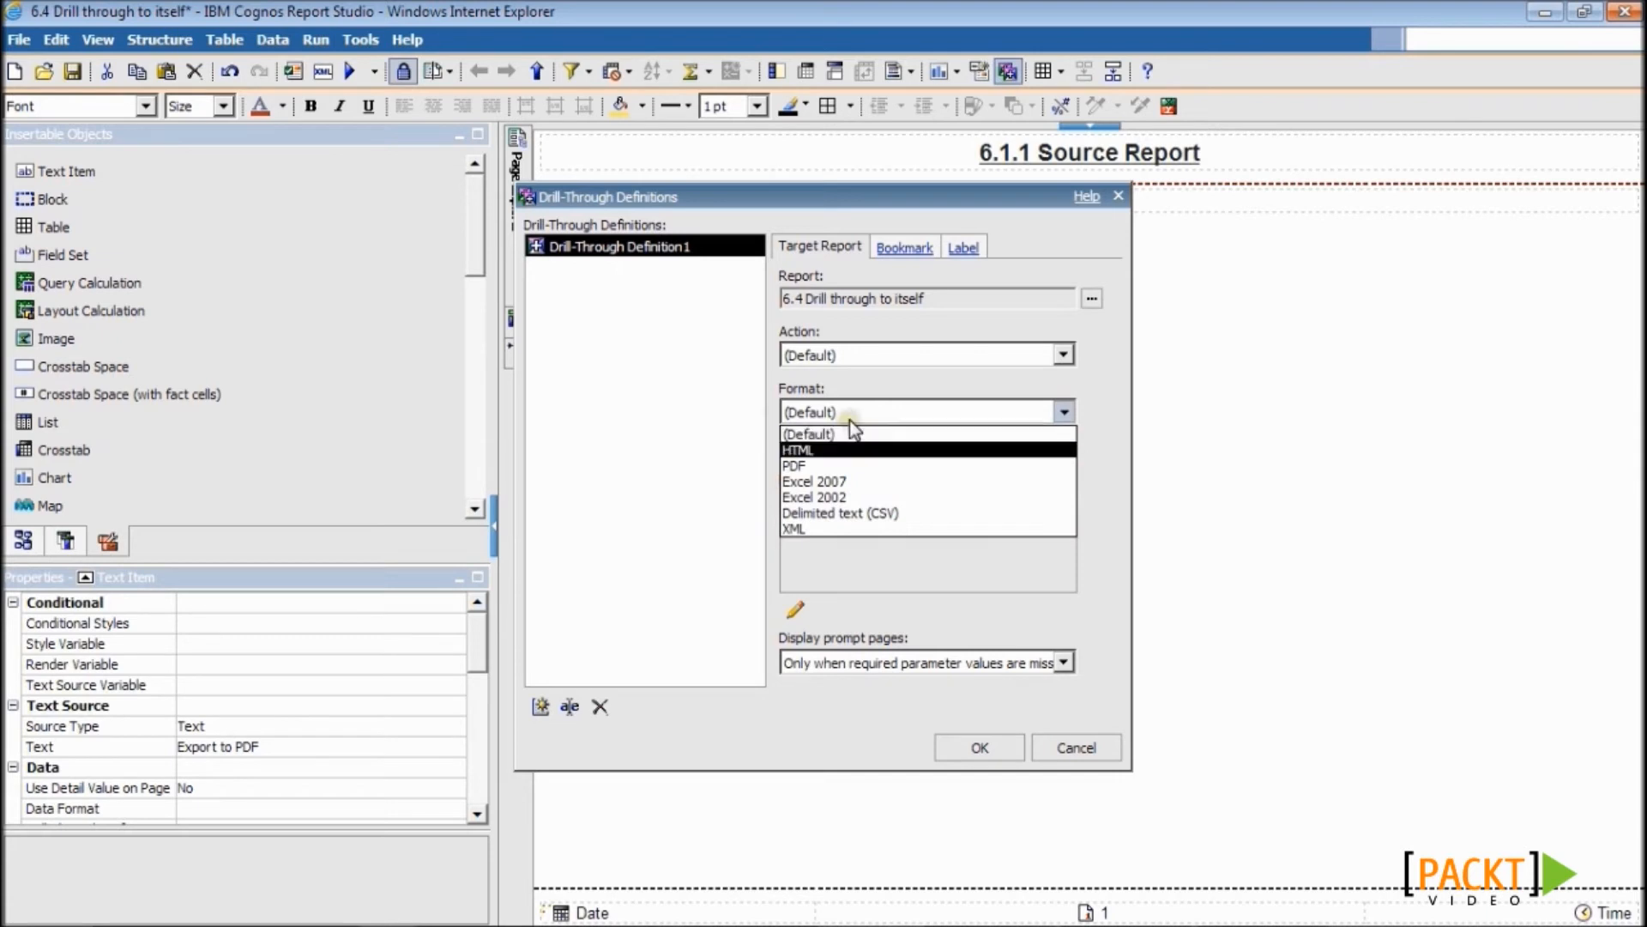
click(846, 466)
click(791, 447)
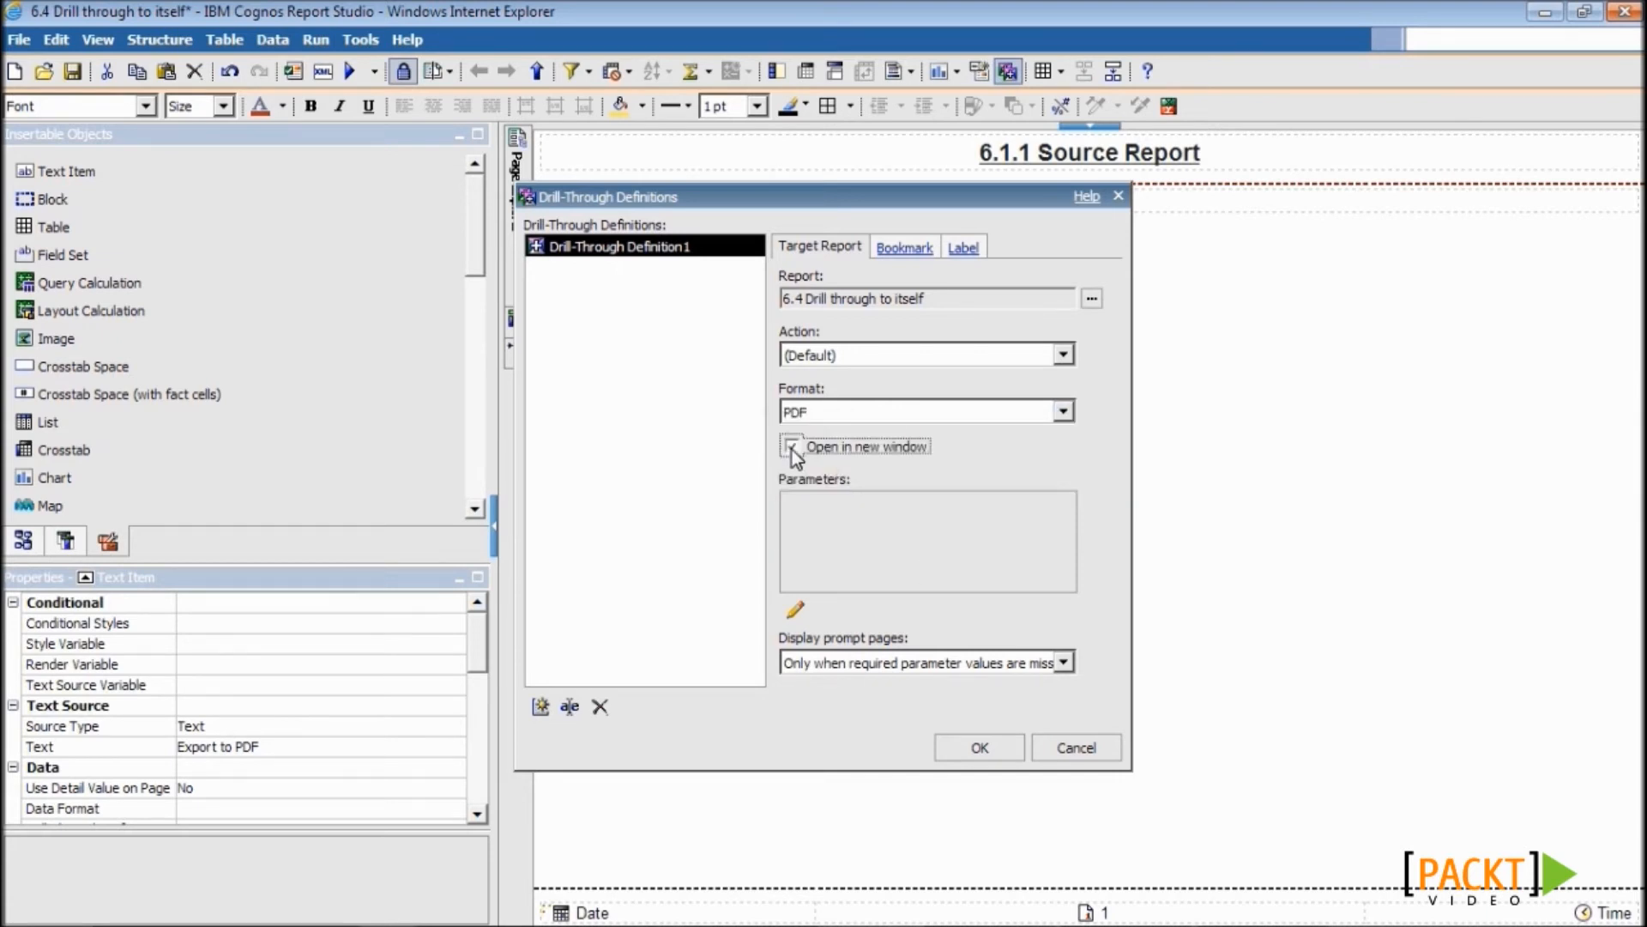
click(978, 747)
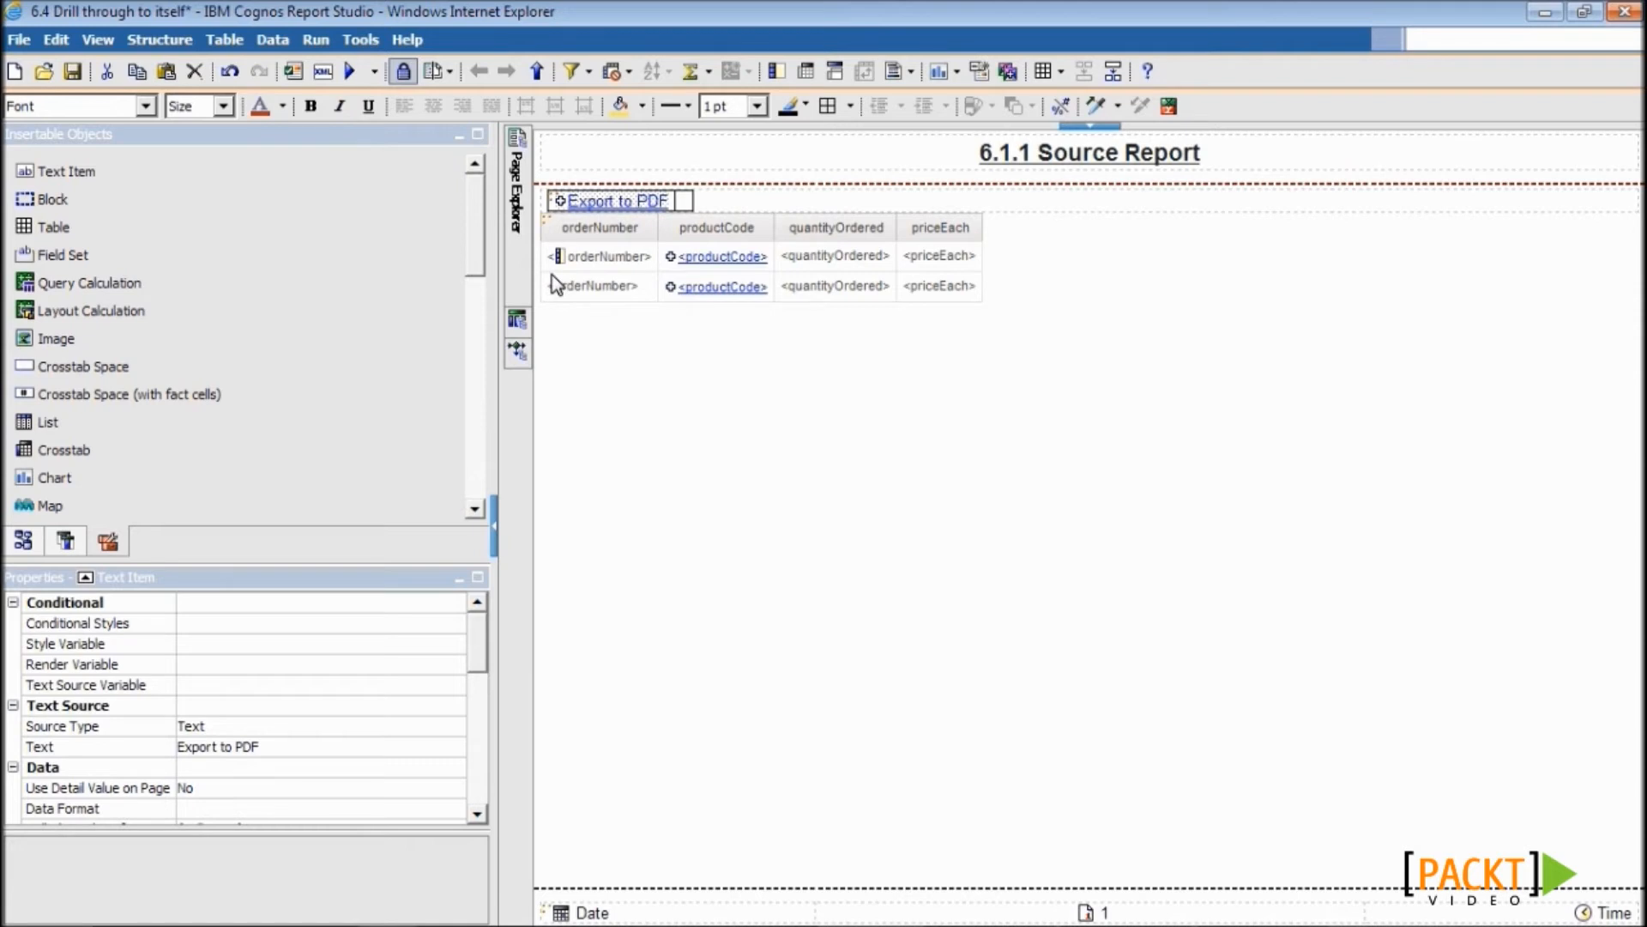
- Copy the text item into the neighbouring cell and change it to 'Export to Excel 2002'
right_click(646, 201)
click(710, 352)
right_click(686, 199)
click(735, 314)
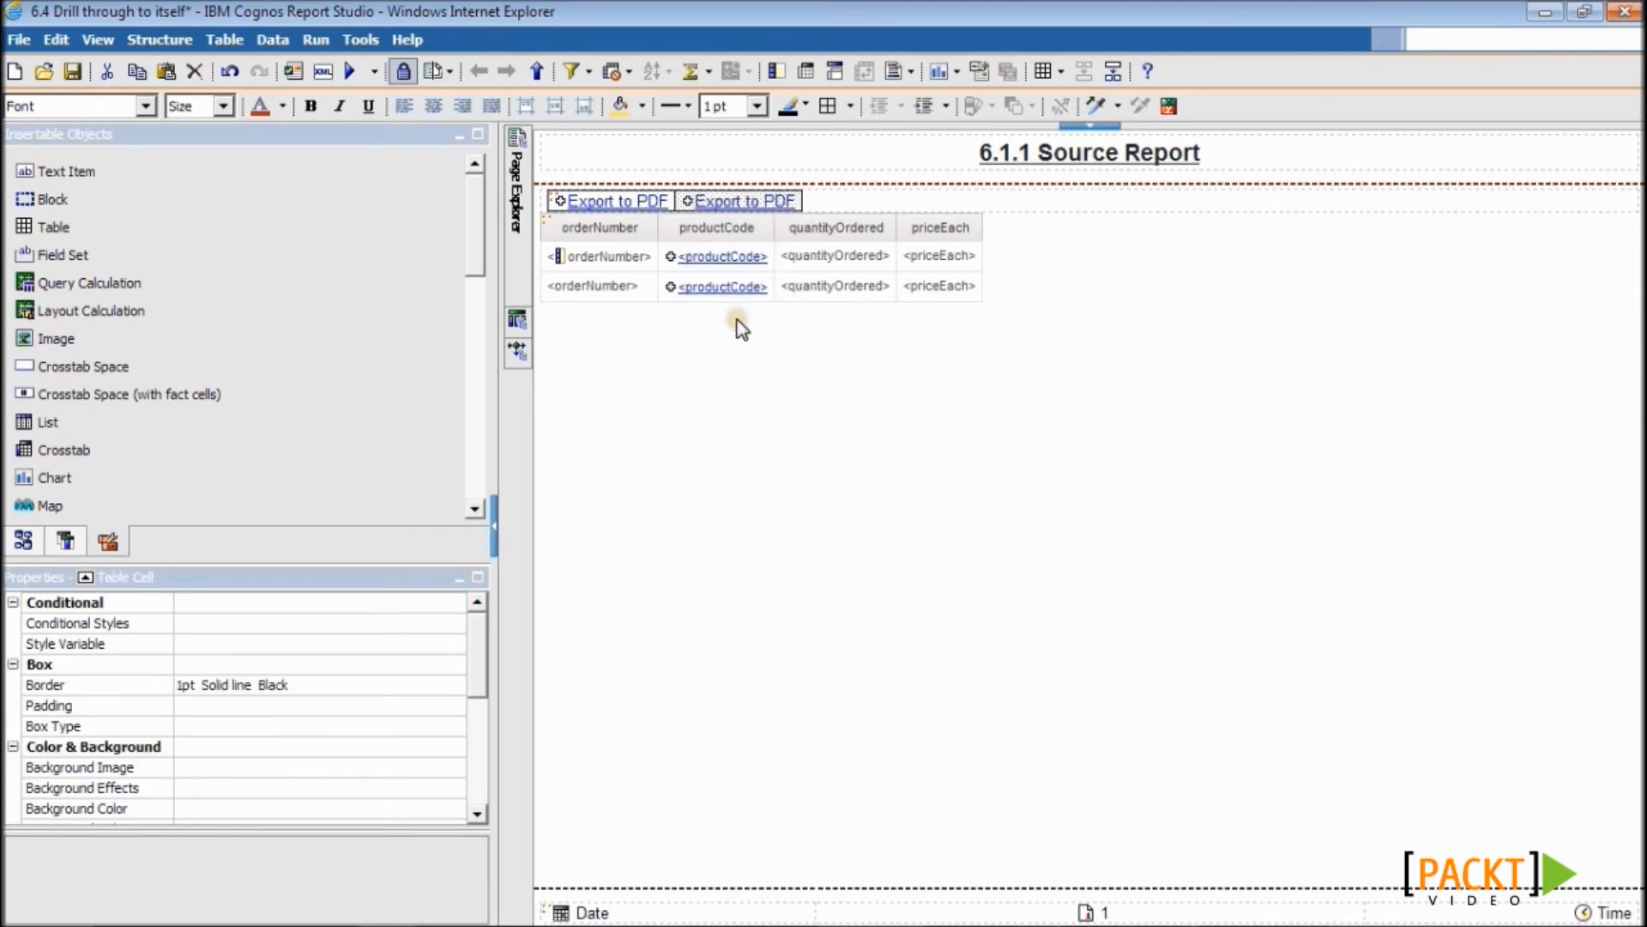
double_click(745, 202)
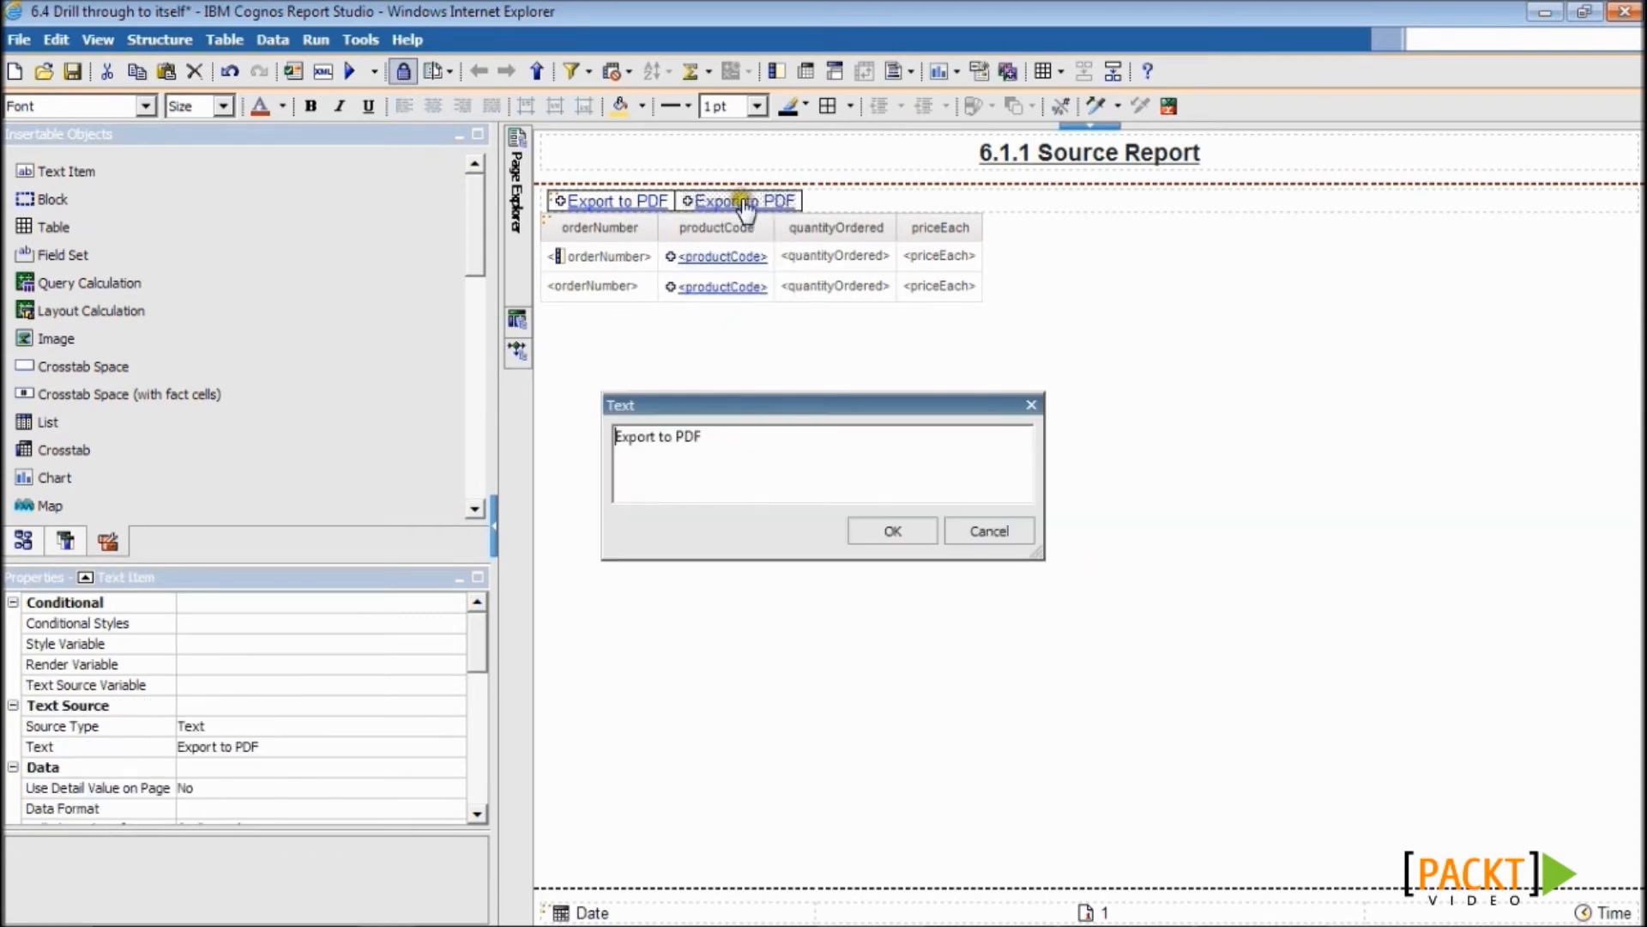
key(BackSpace)
key(BackSpace)
key(BackSpace)
text(Excel 2002)
click(884, 528)
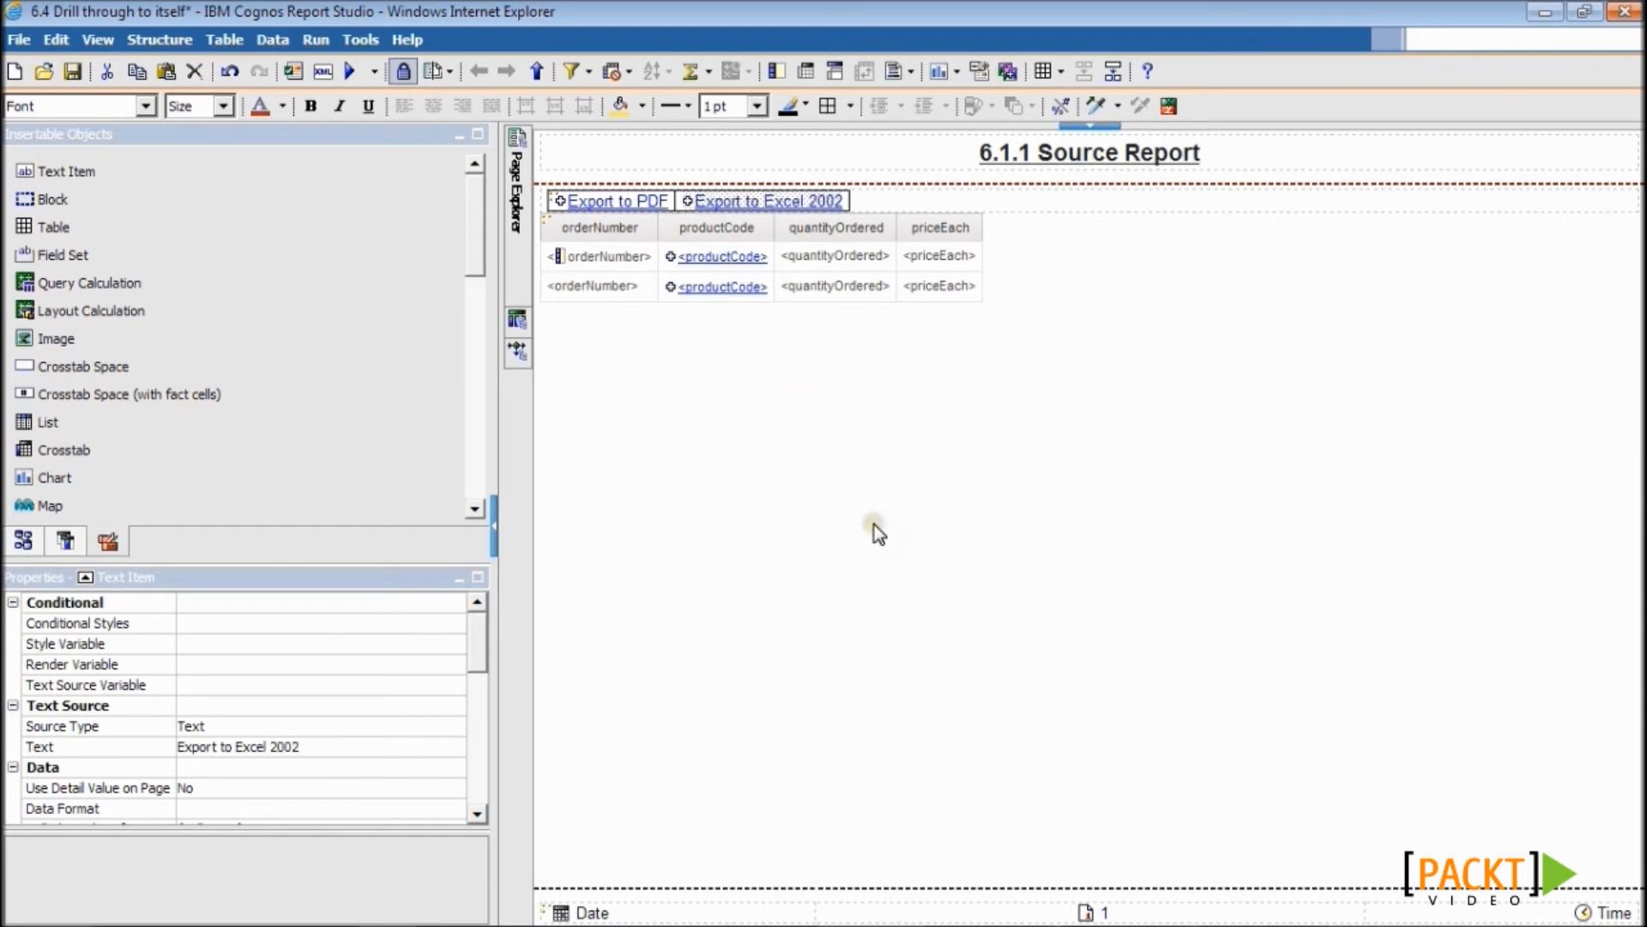
- Change the Export to Excel 2002 item's drill-through output format to Excel 2002
right_click(782, 200)
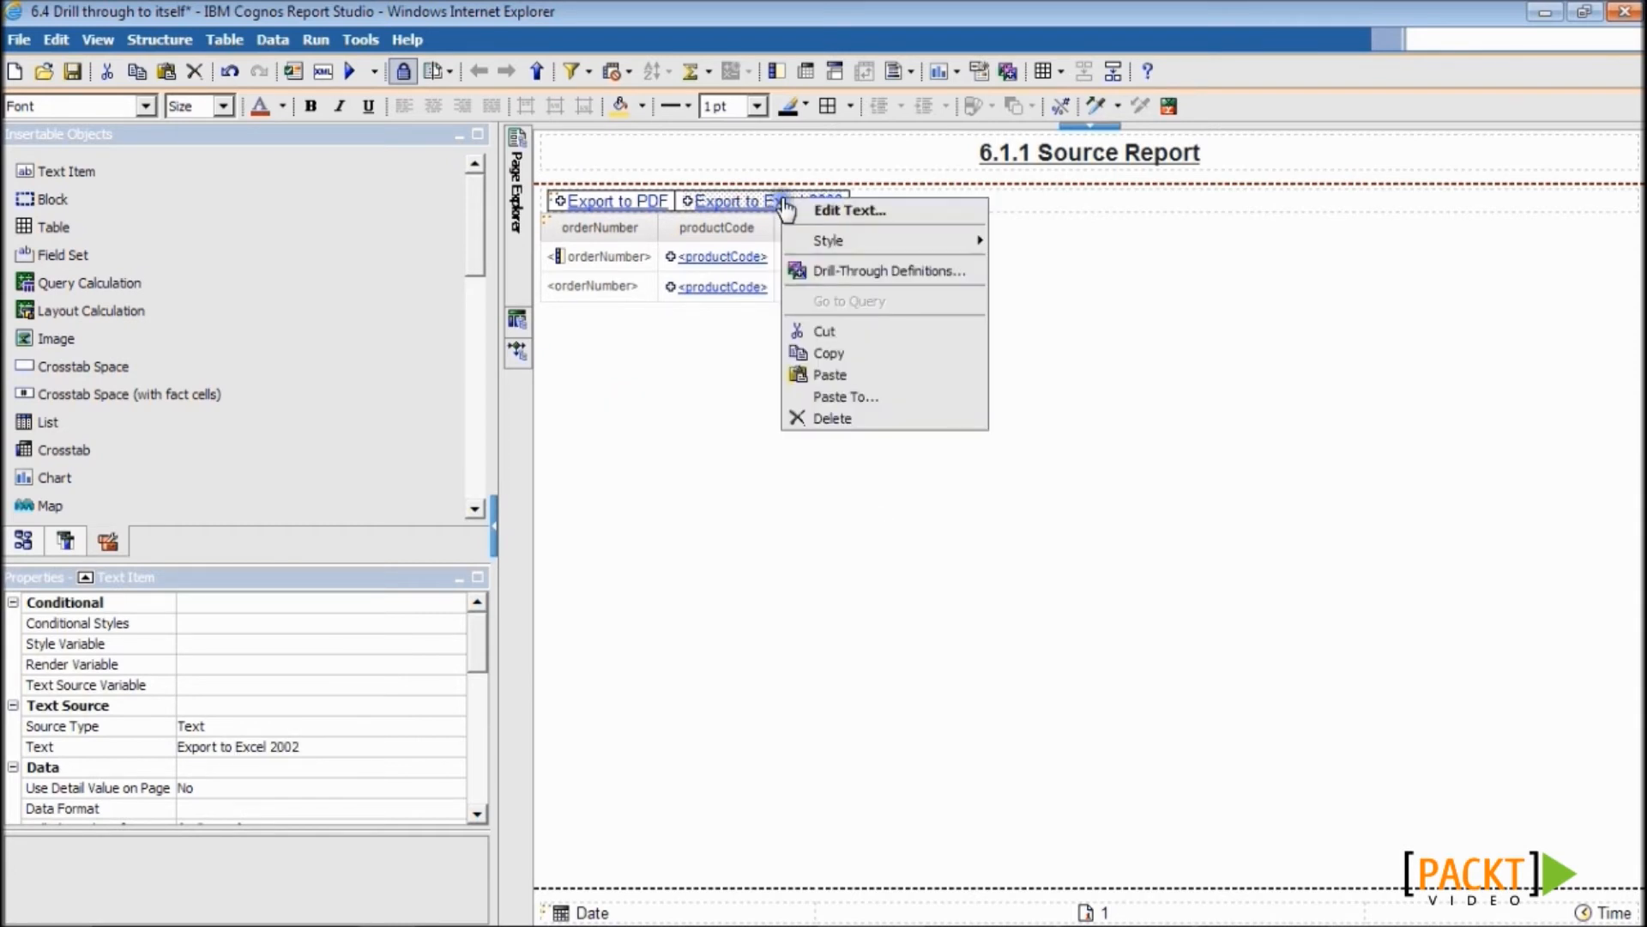
click(822, 268)
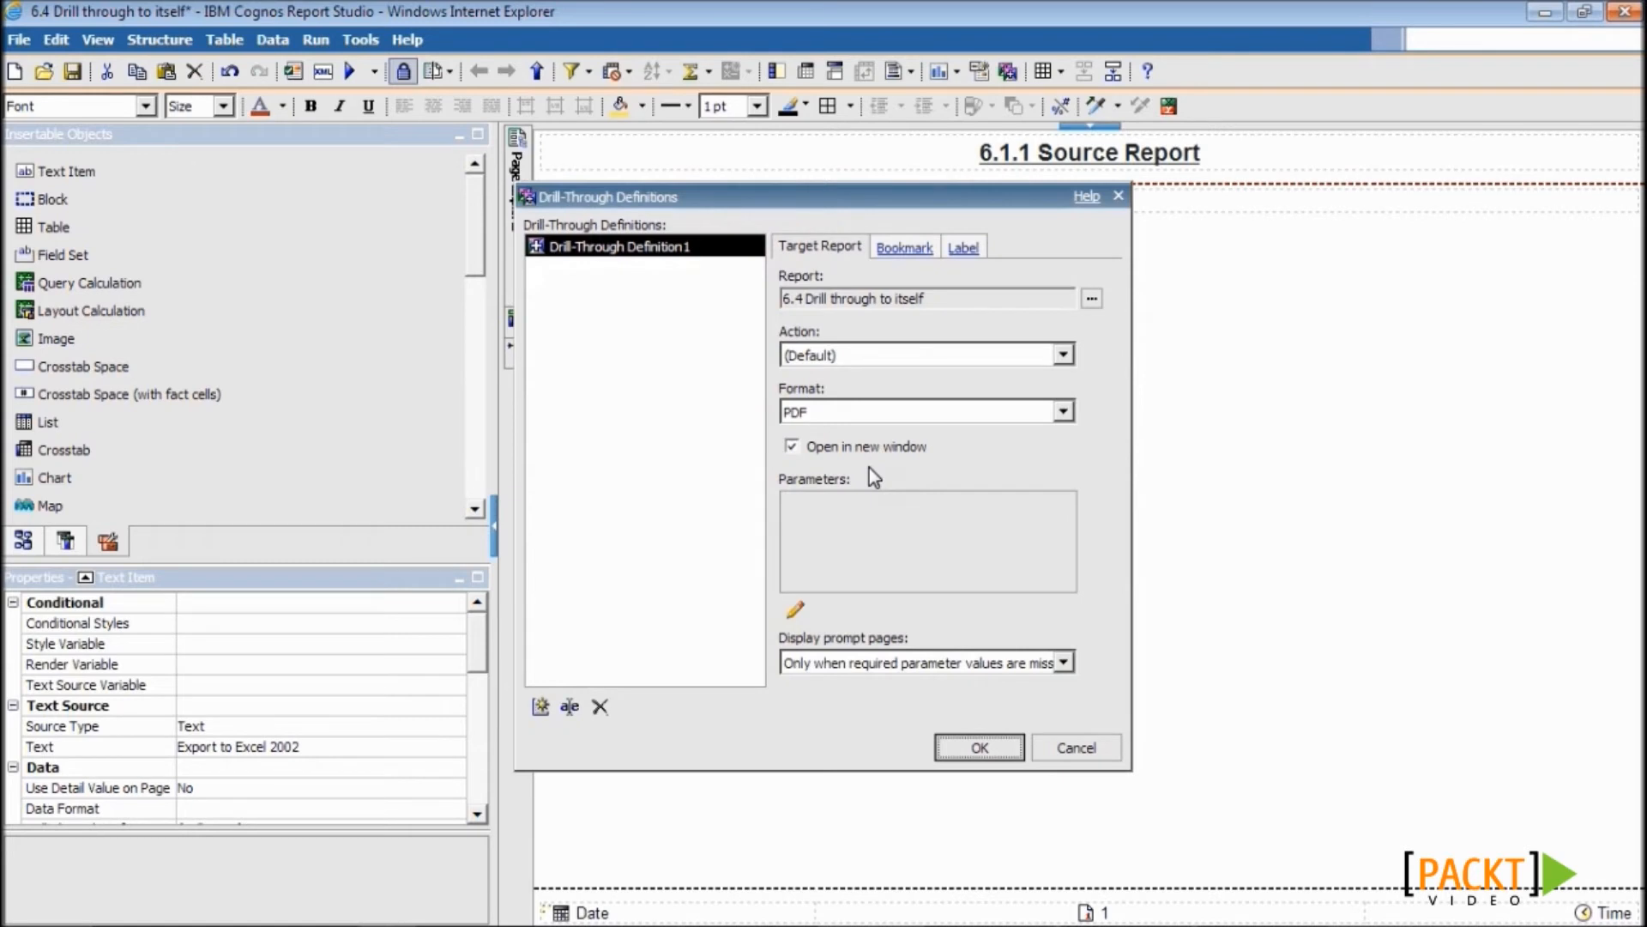
click(944, 410)
click(937, 494)
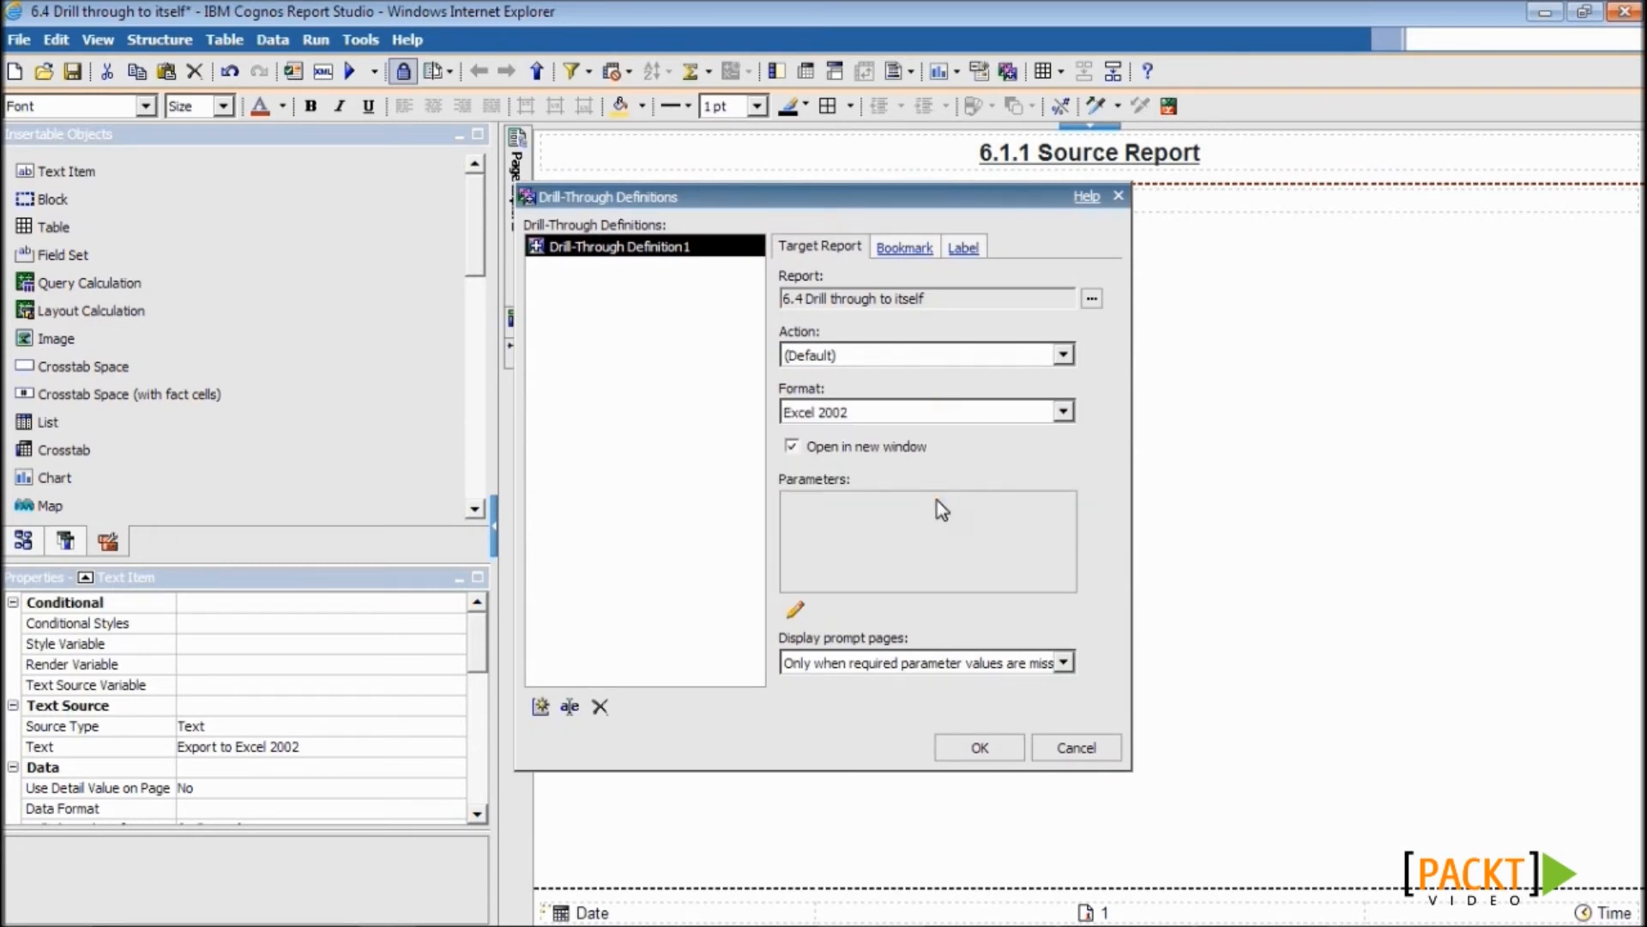
click(975, 747)
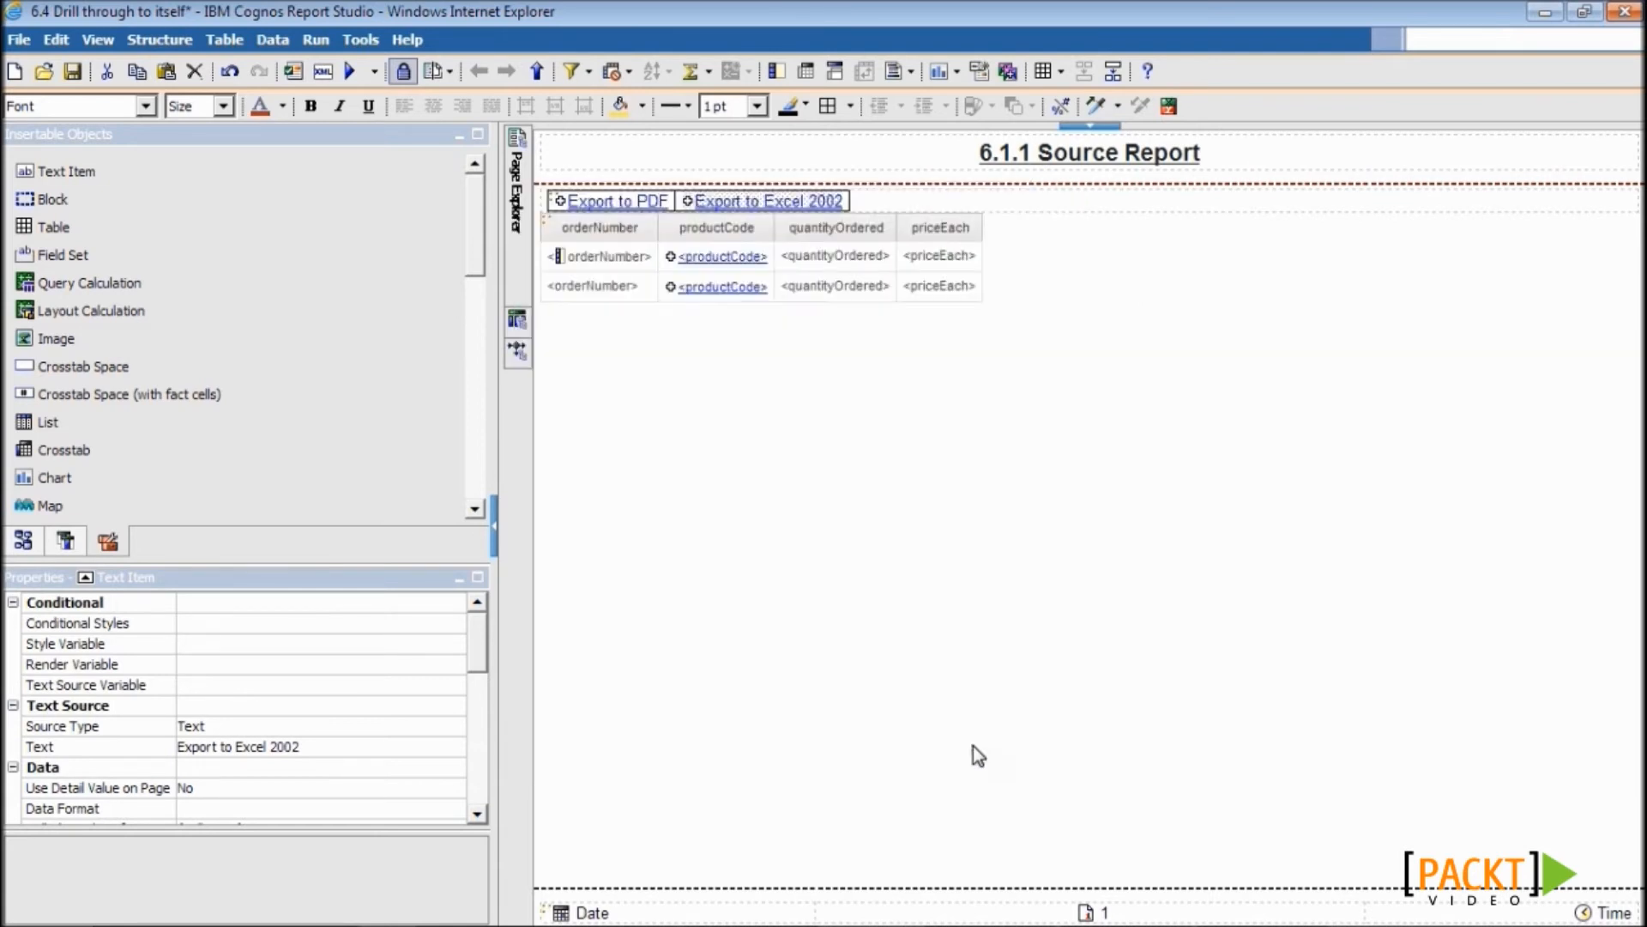
- Right-align the block with both export links, then save and validate the report
click(1141, 207)
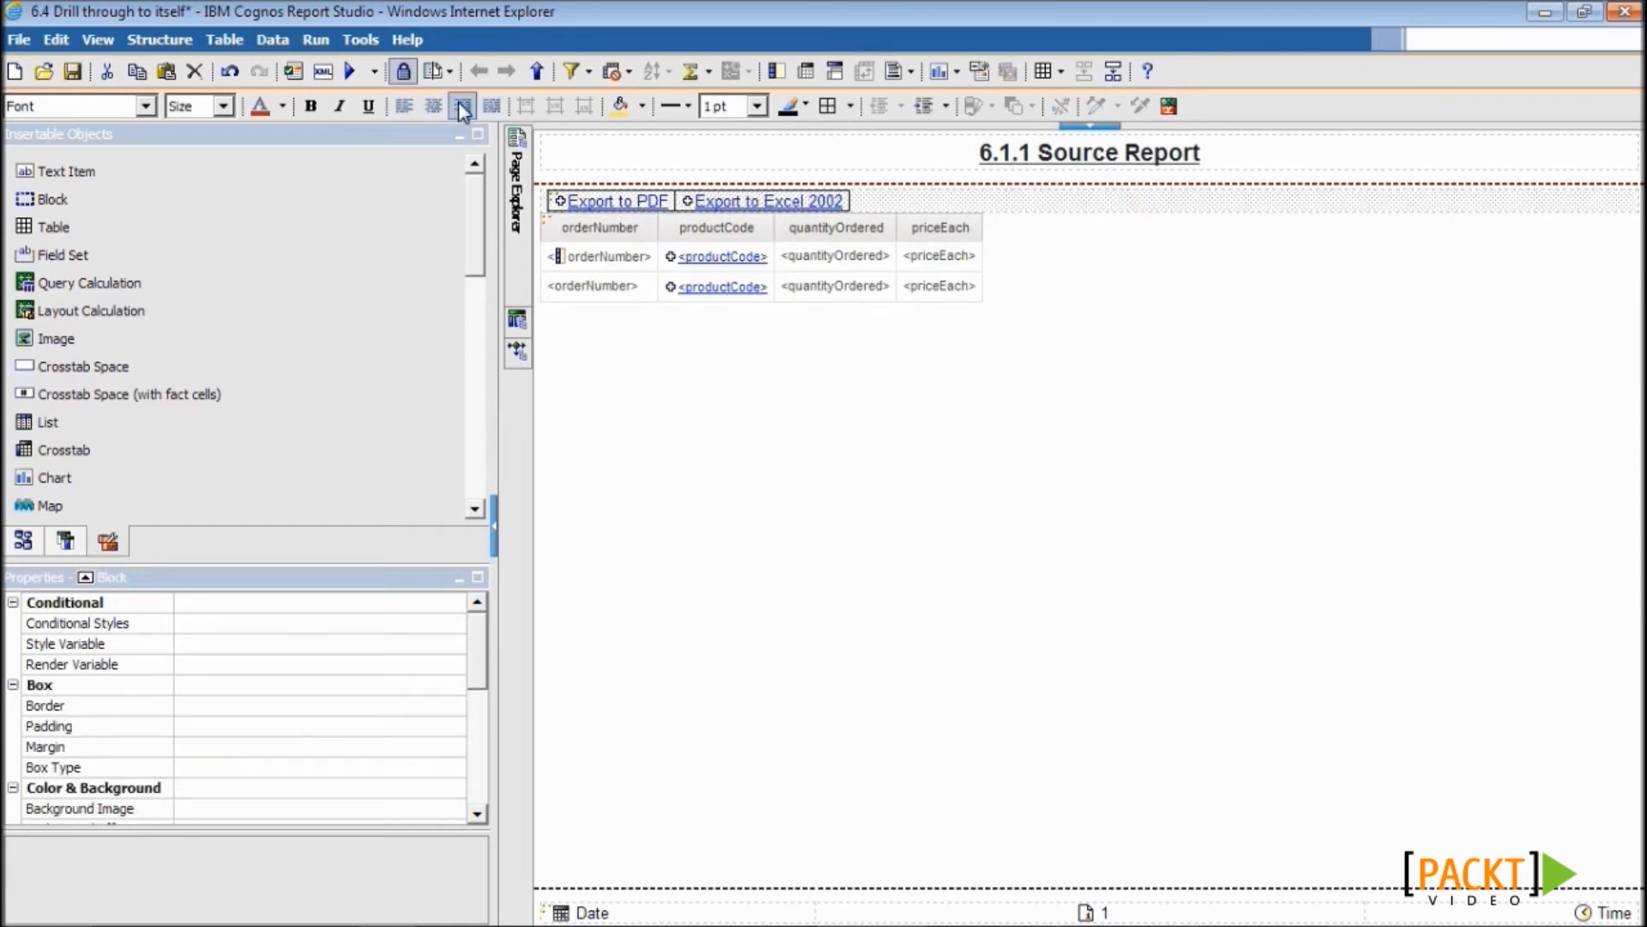
click(461, 104)
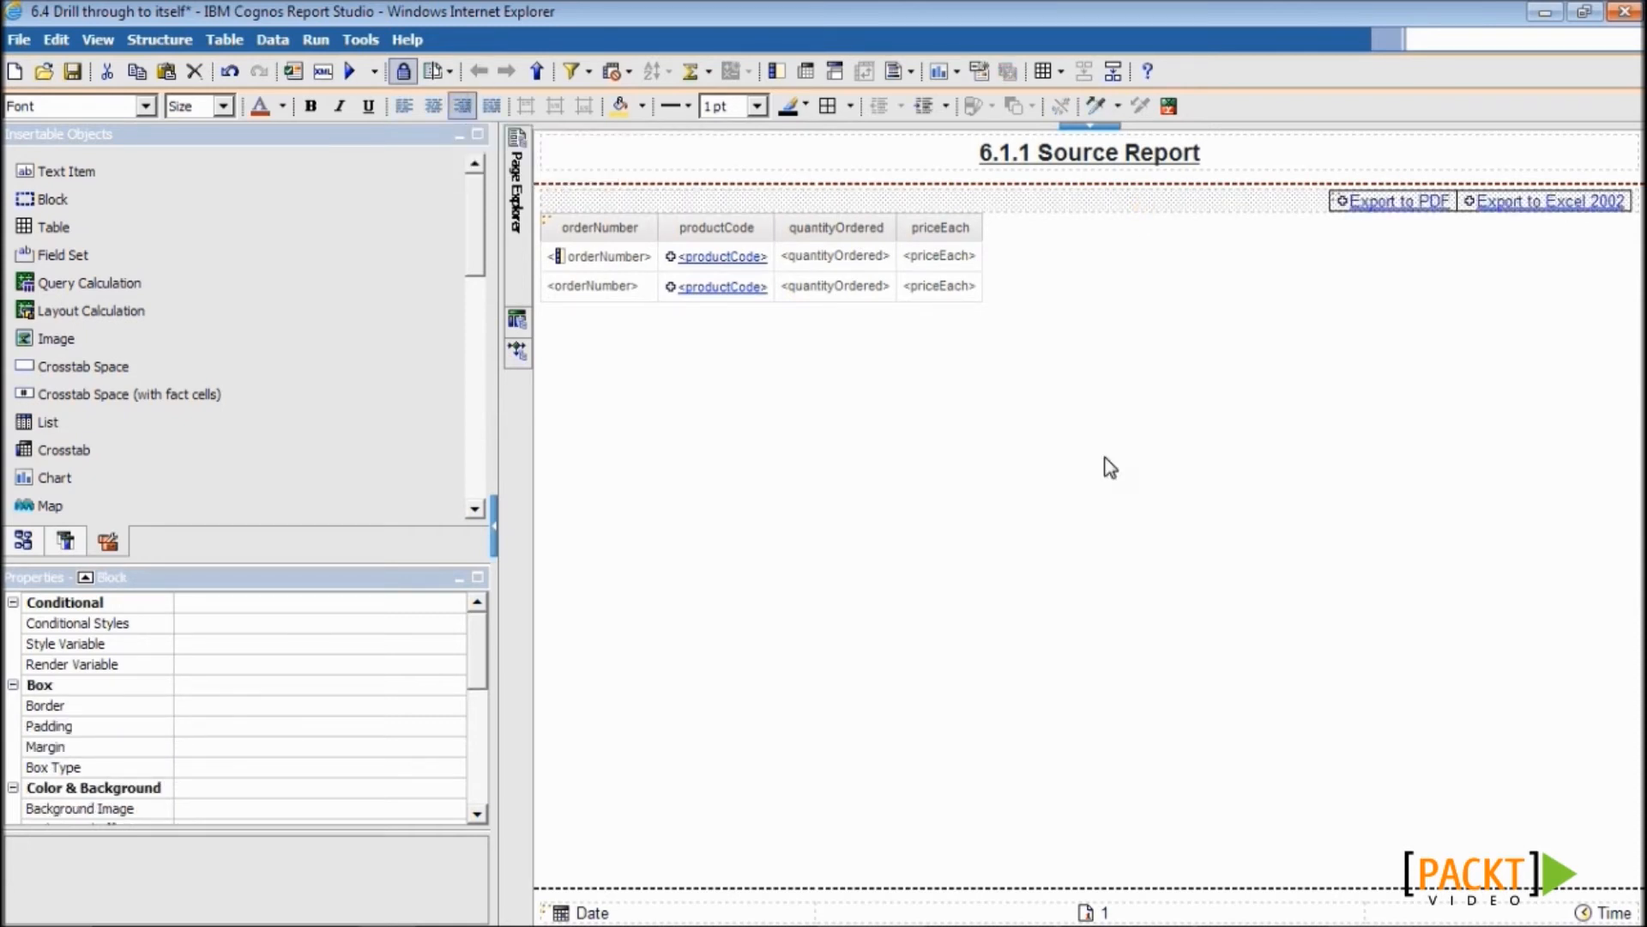
click(73, 72)
click(292, 73)
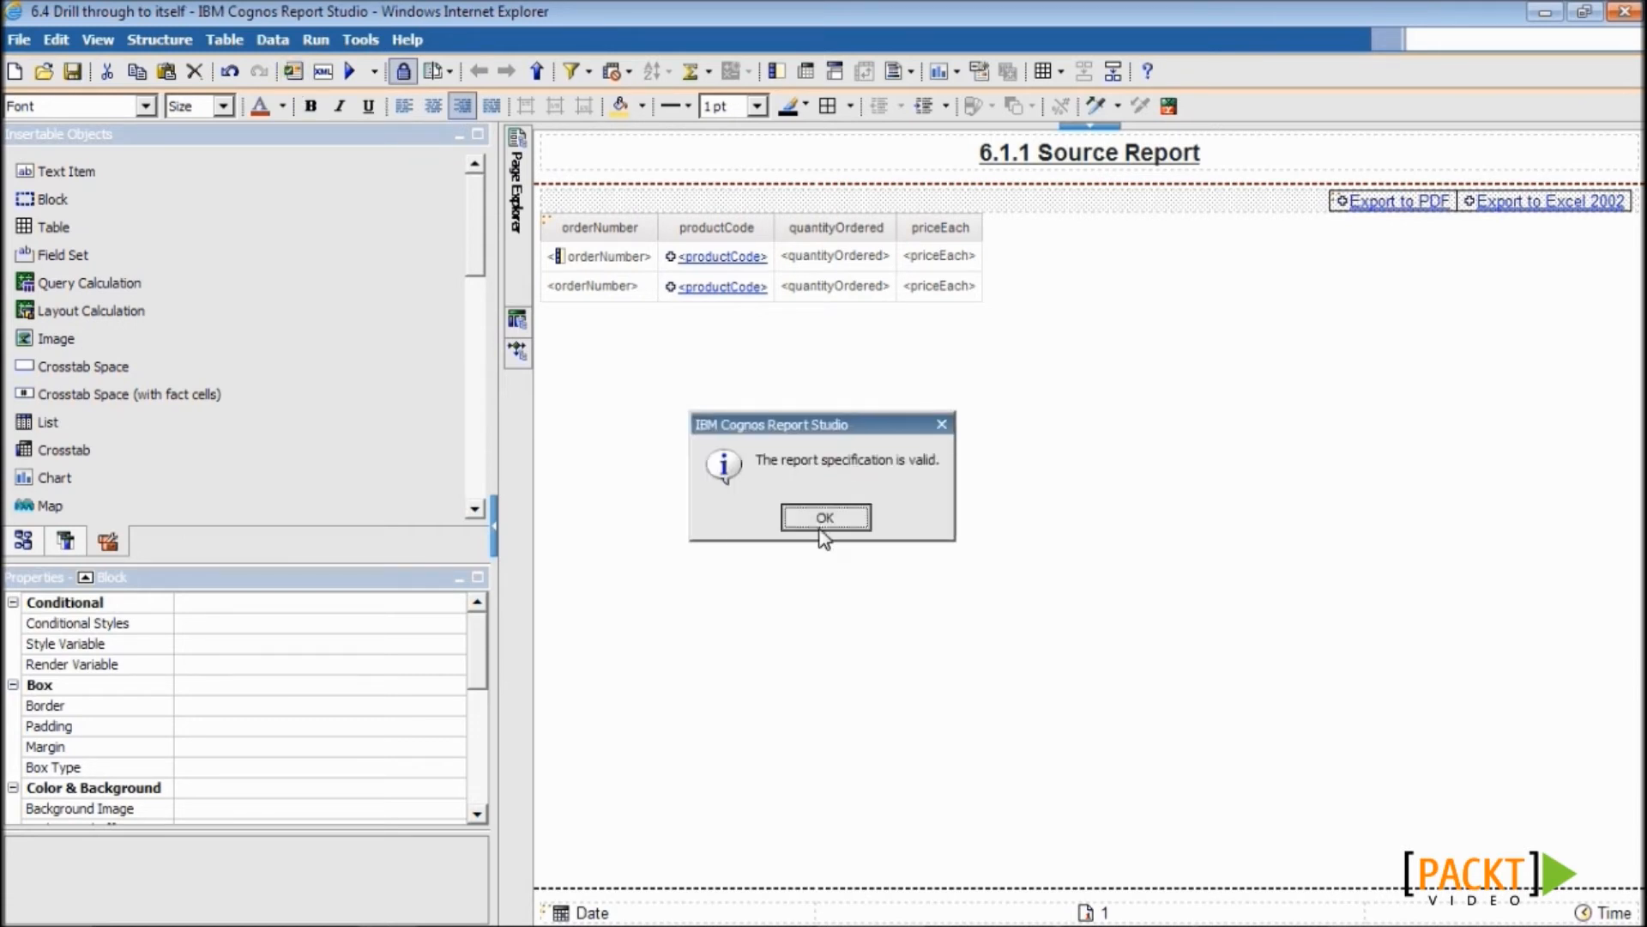
click(823, 518)
- Run the report full-screen, use Export to PDF, and view the PDF in Adobe Reader before returning
click(353, 72)
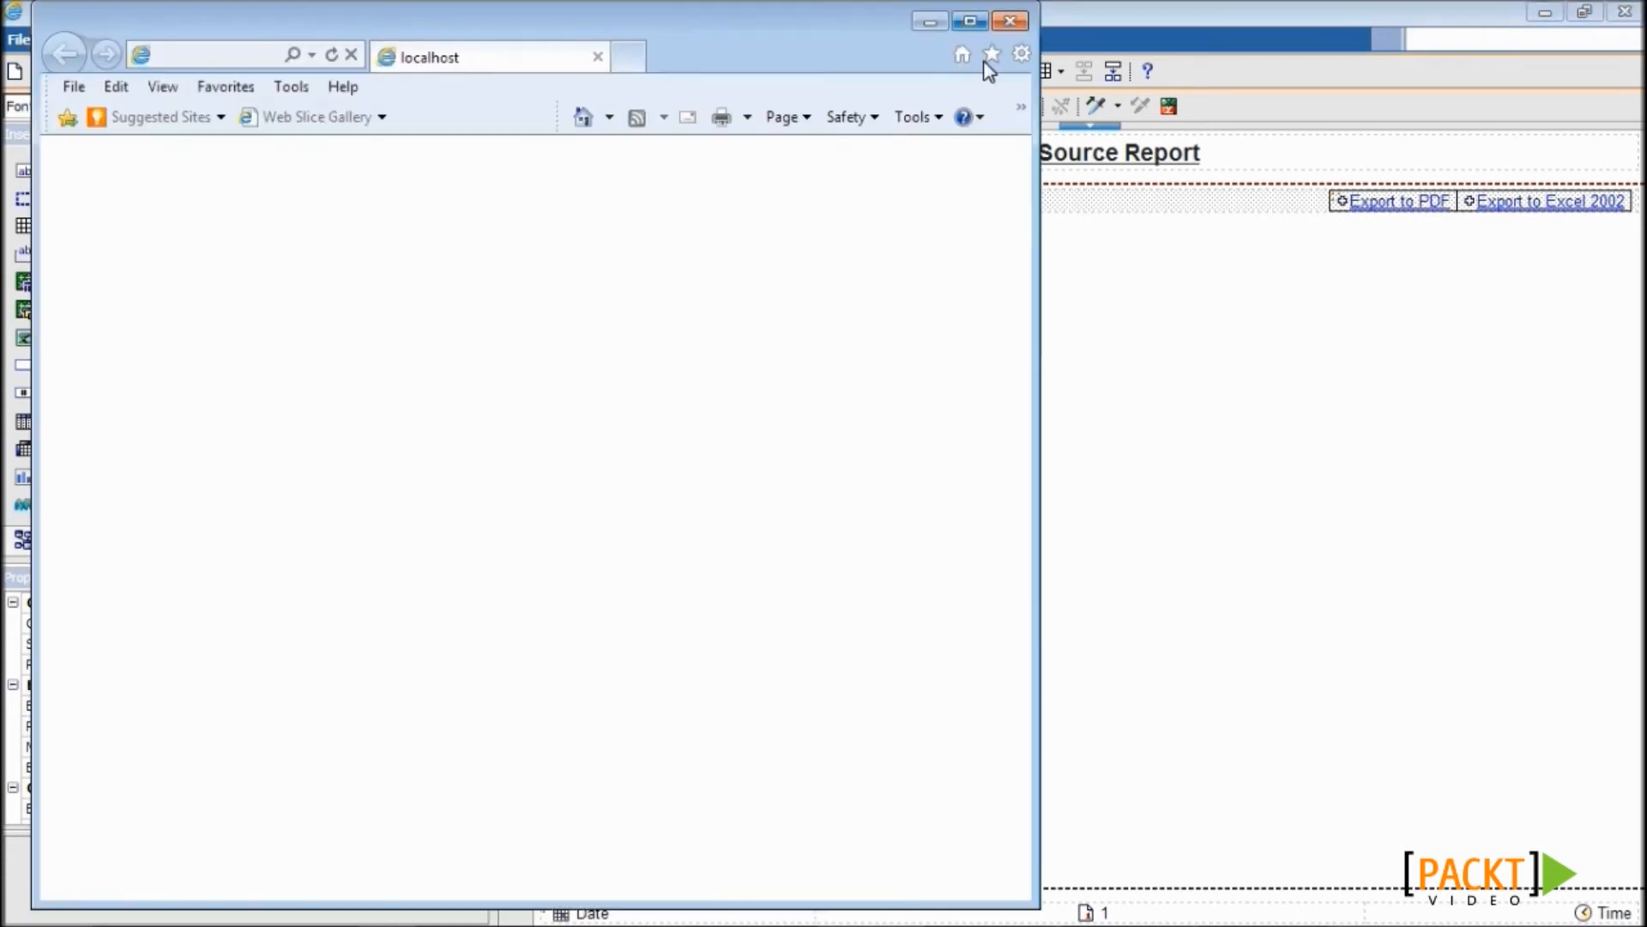
click(952, 12)
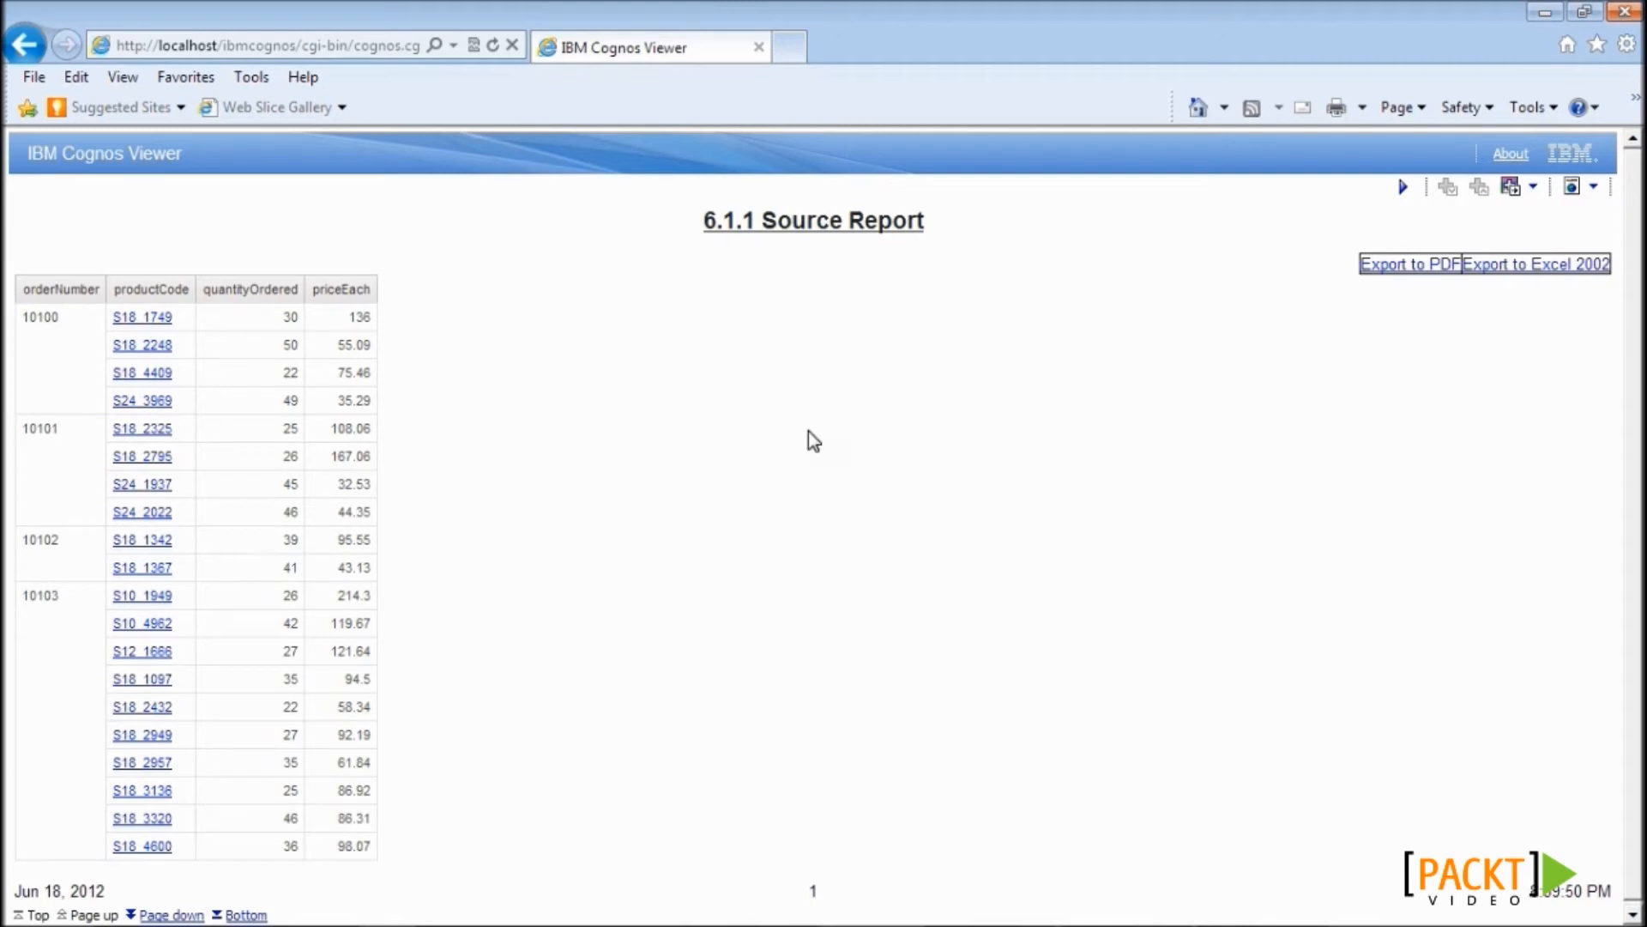
click(1399, 266)
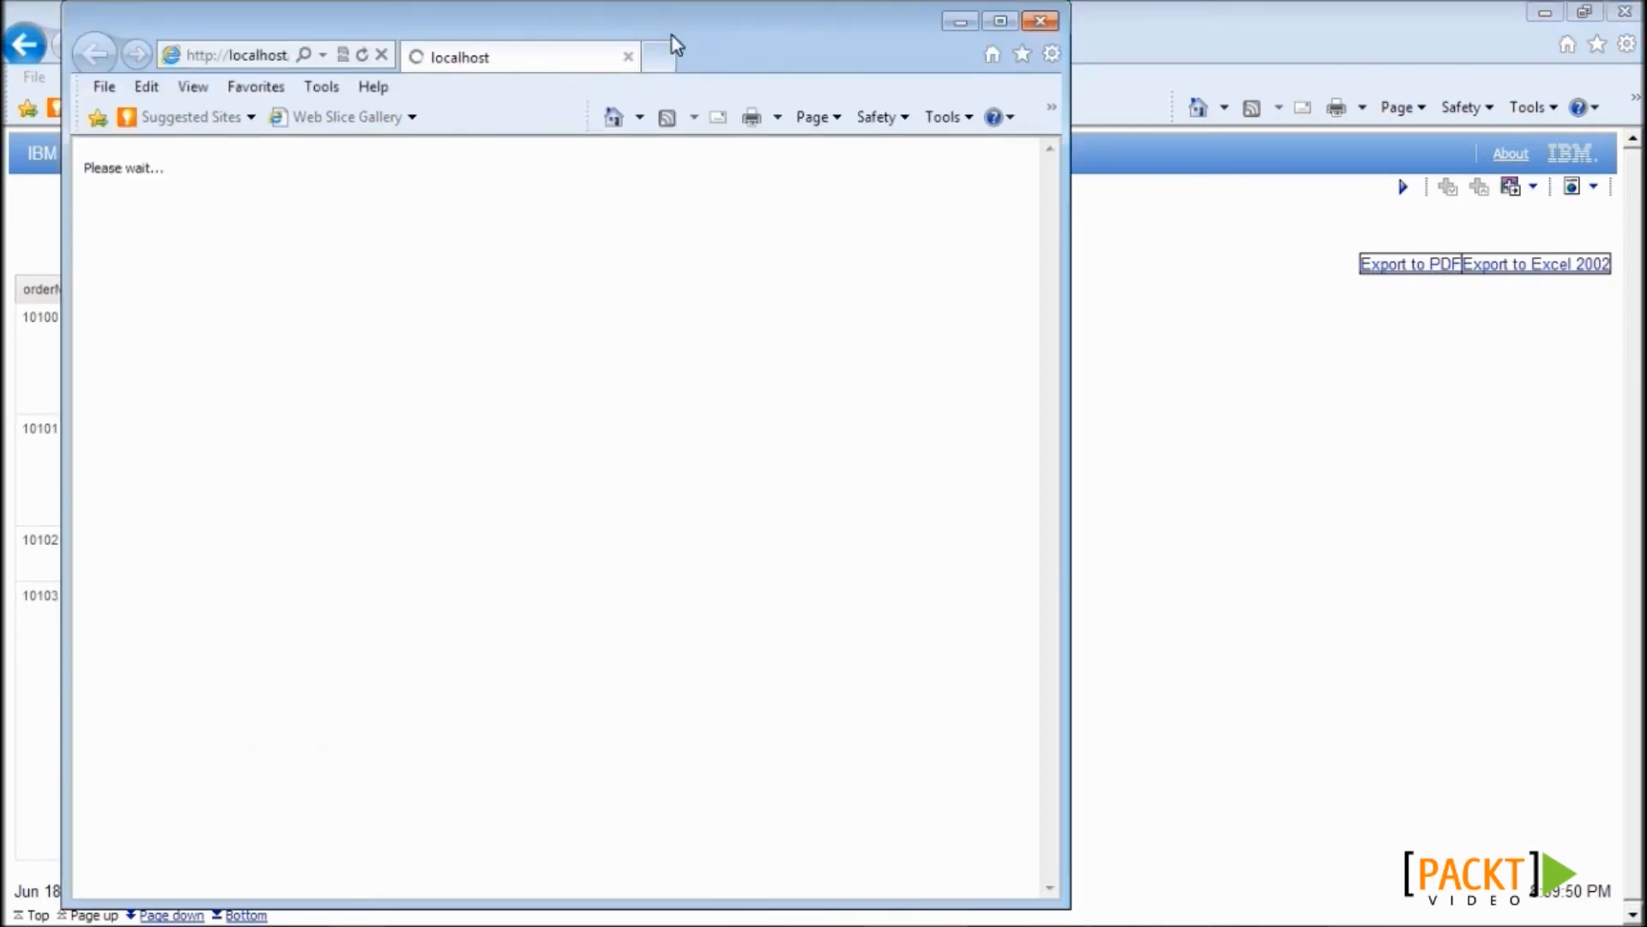
drag(706, 21, 1057, 25)
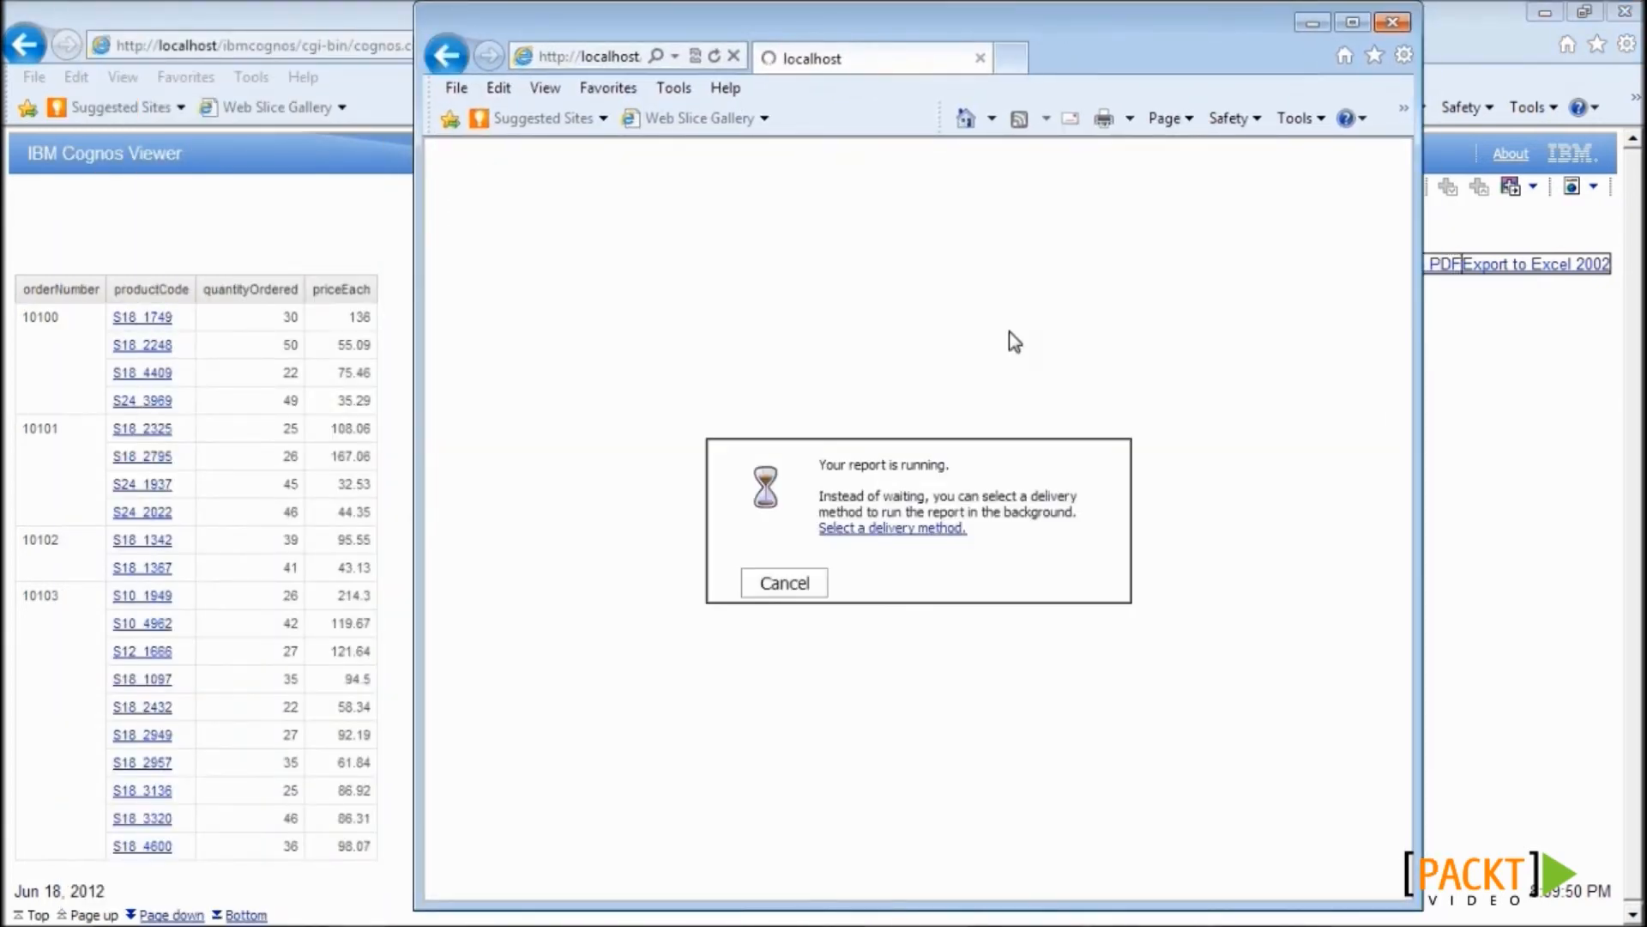
click(1220, 911)
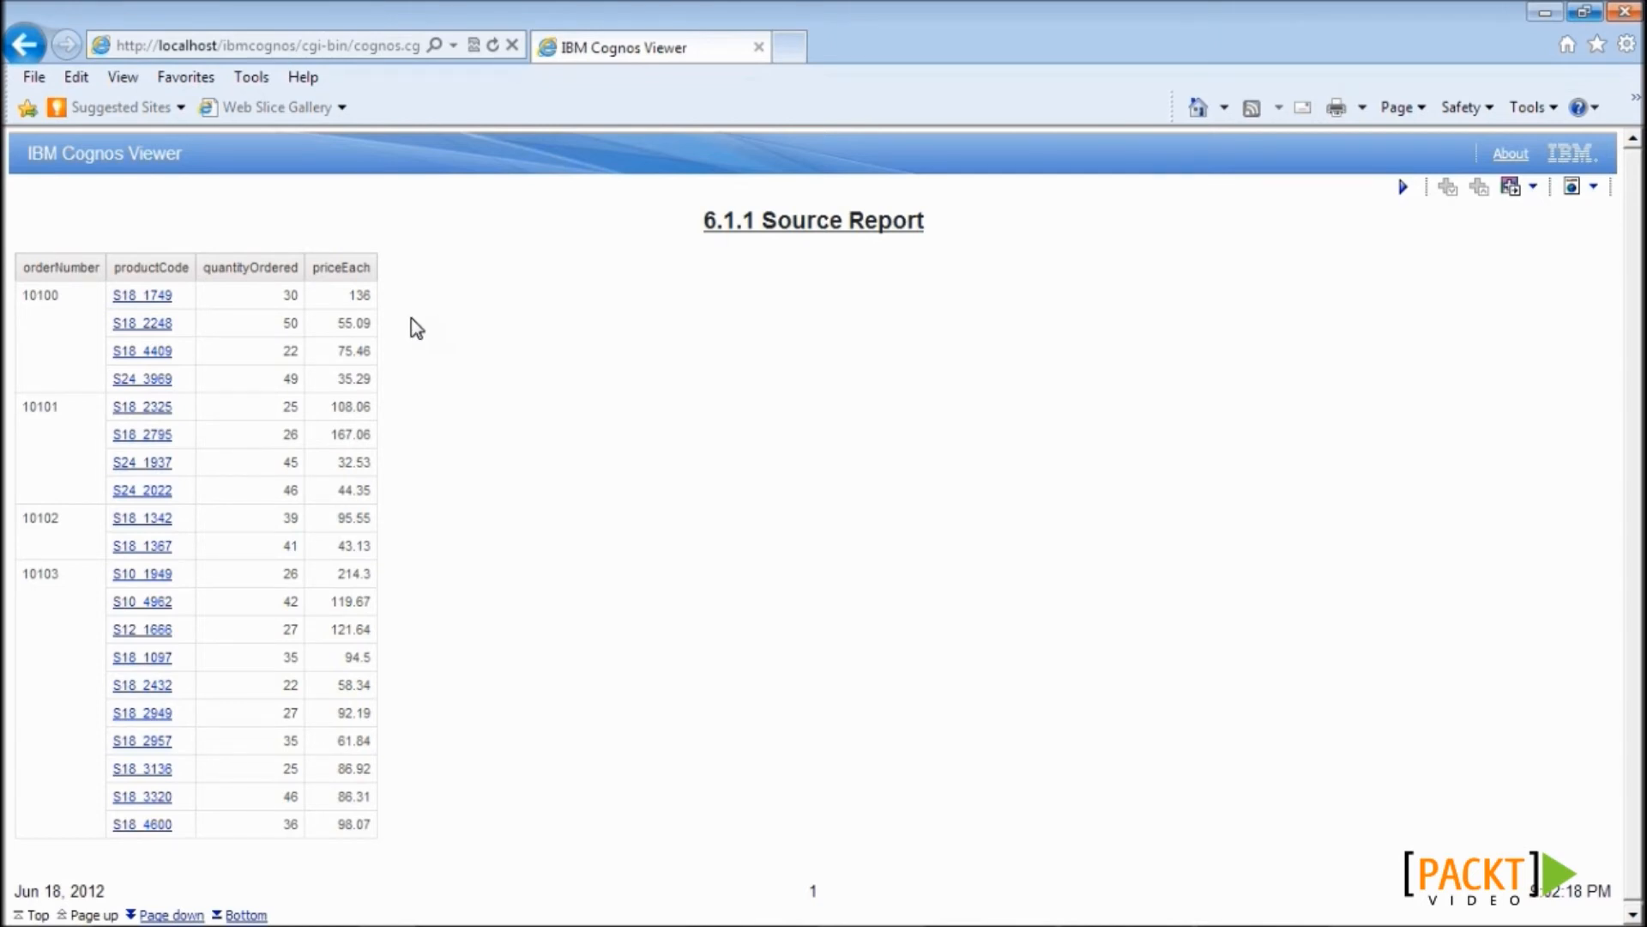
key(alt+Tab)
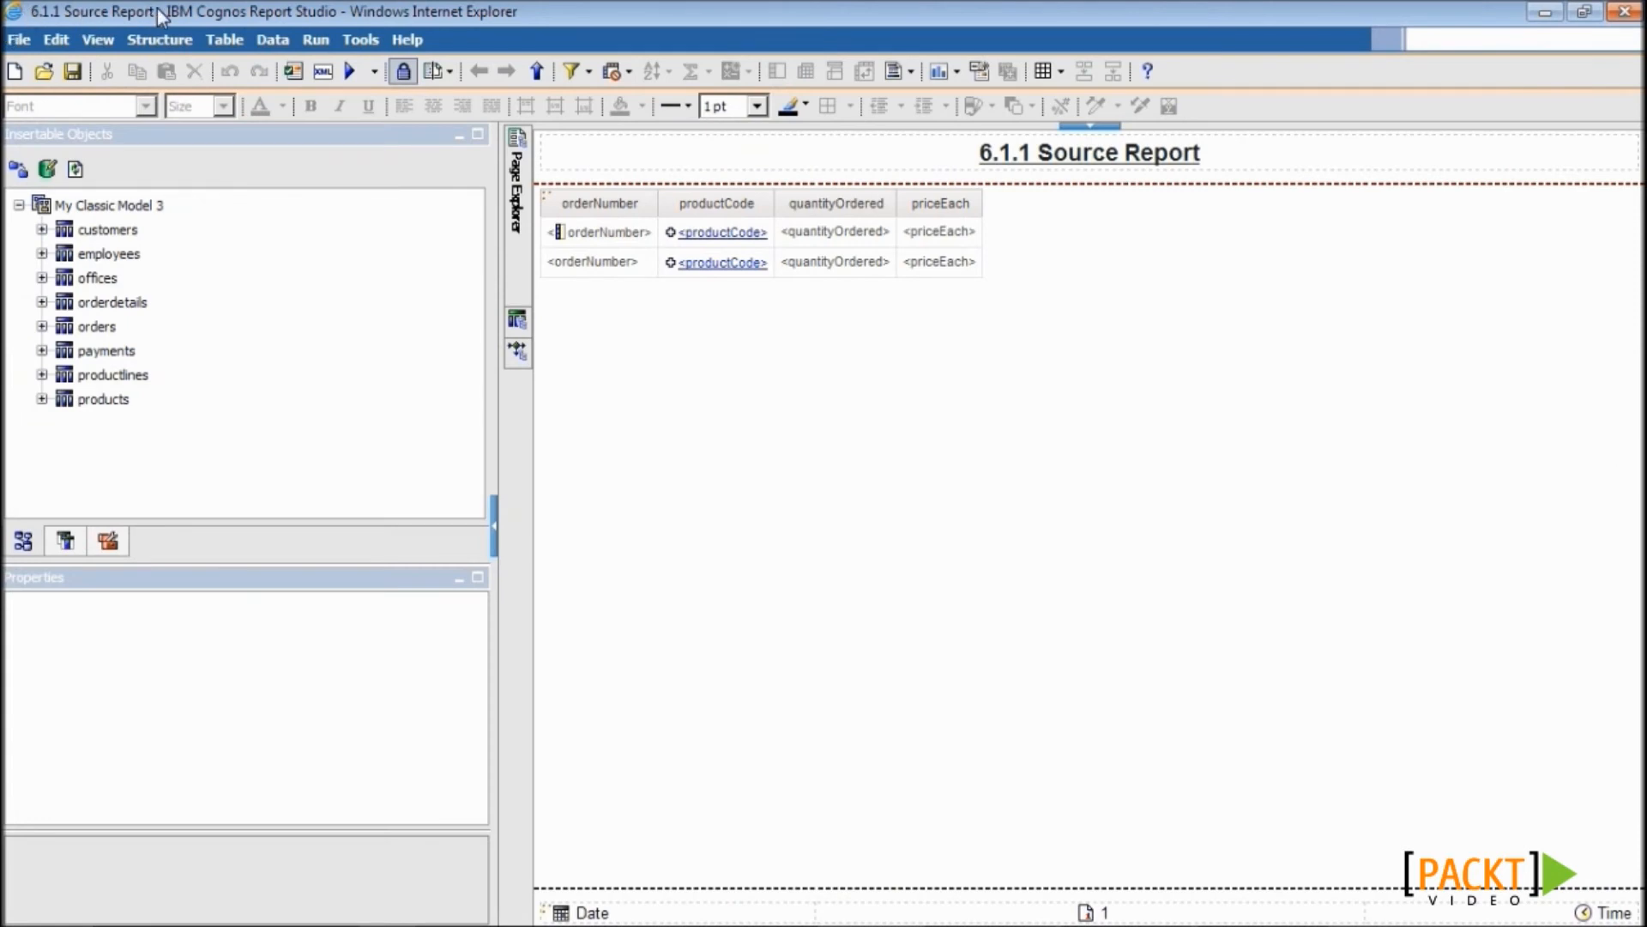
- Save the report as 6.5 Conditional Drill Through, replacing the existing copy
click(19, 40)
click(50, 136)
click(838, 583)
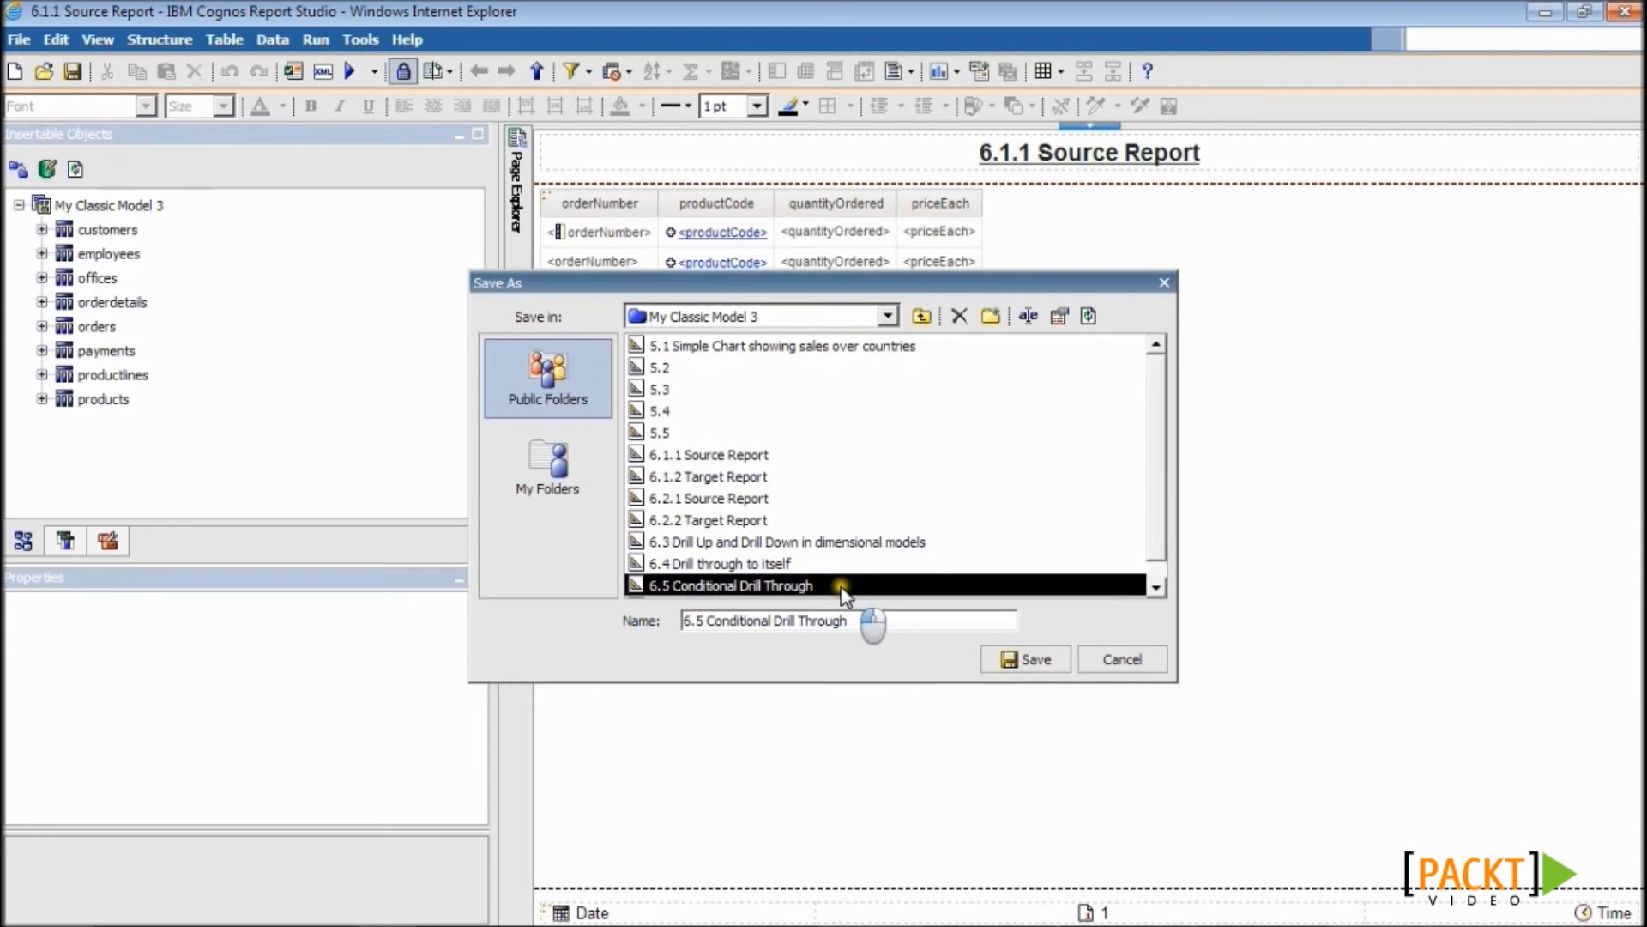
click(1025, 661)
click(778, 515)
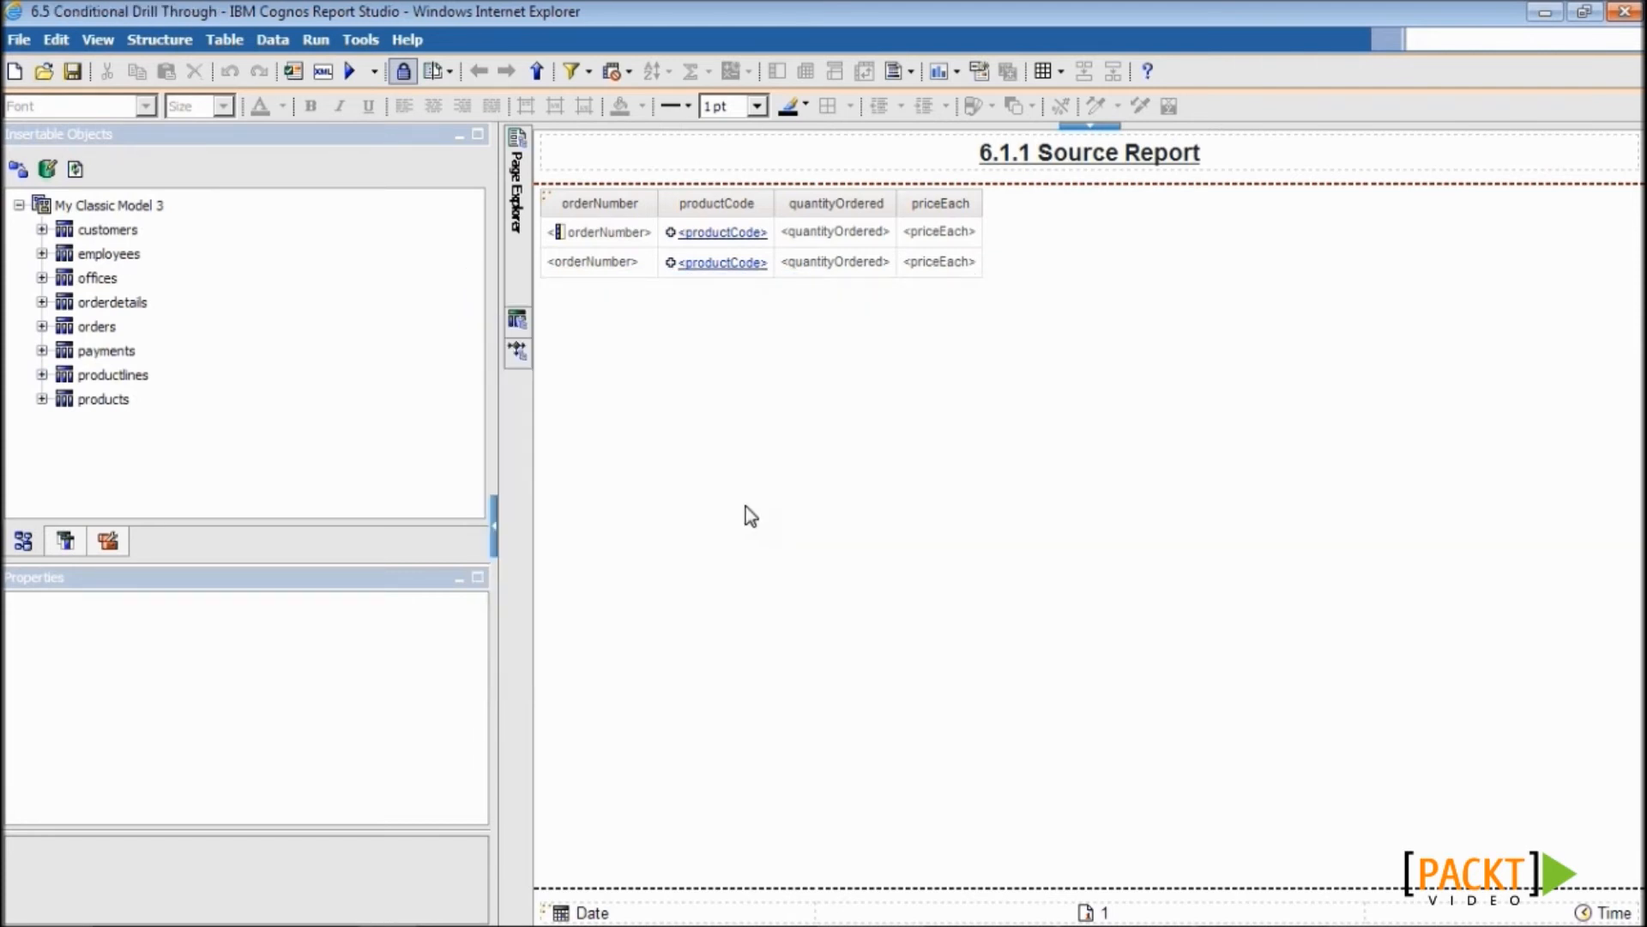
click(721, 241)
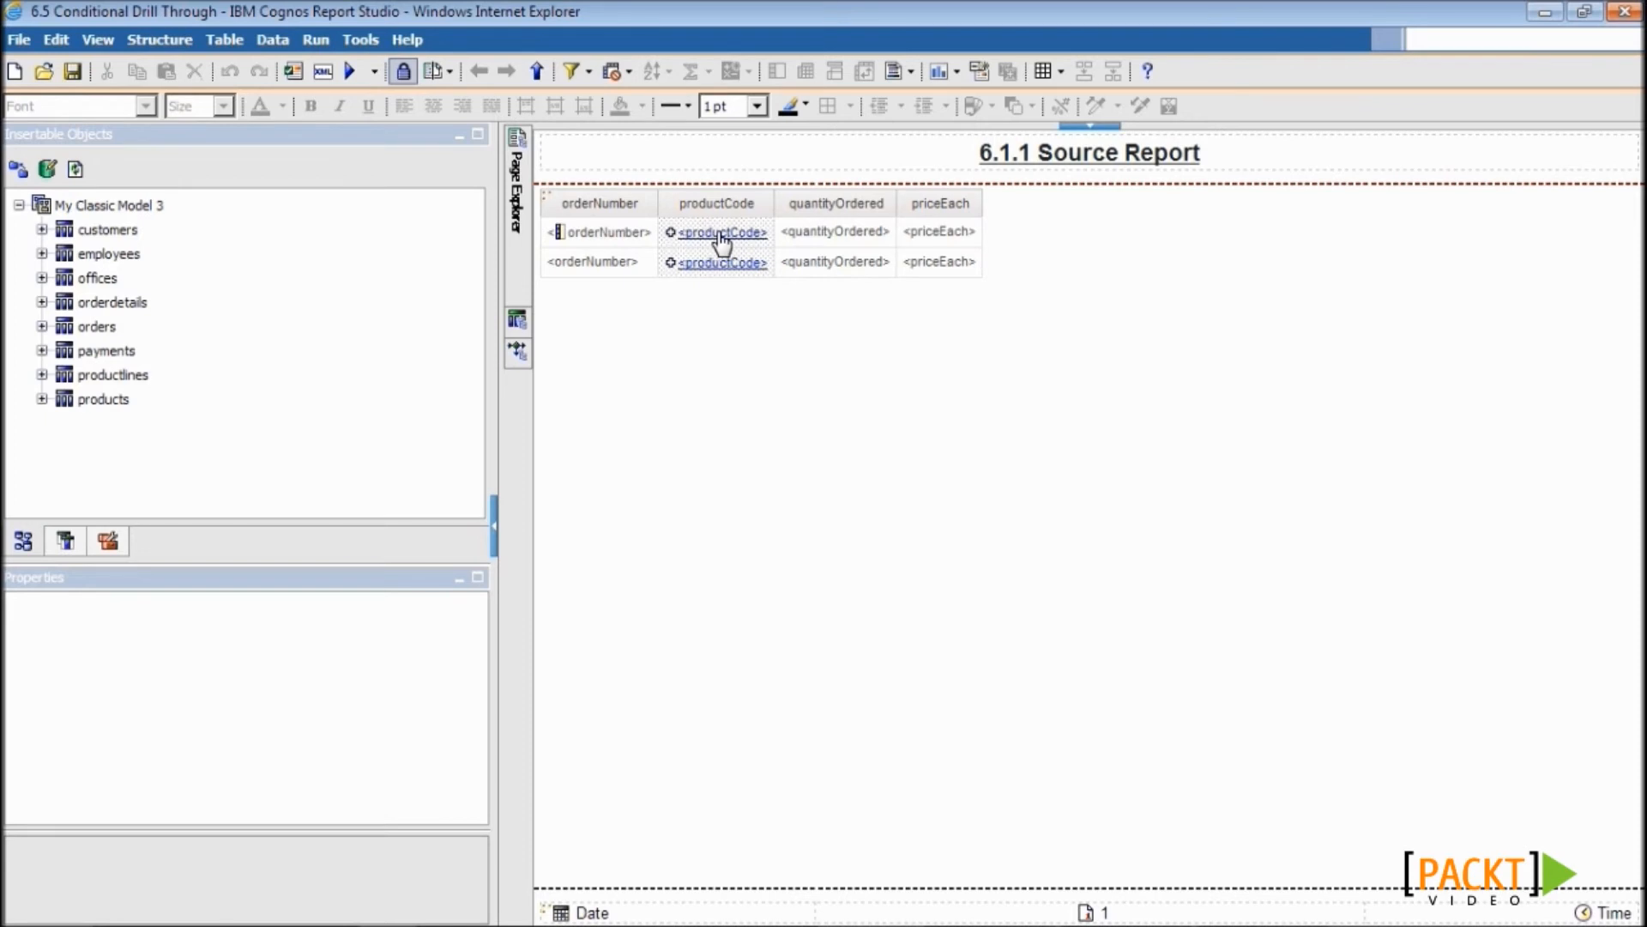
click(1014, 76)
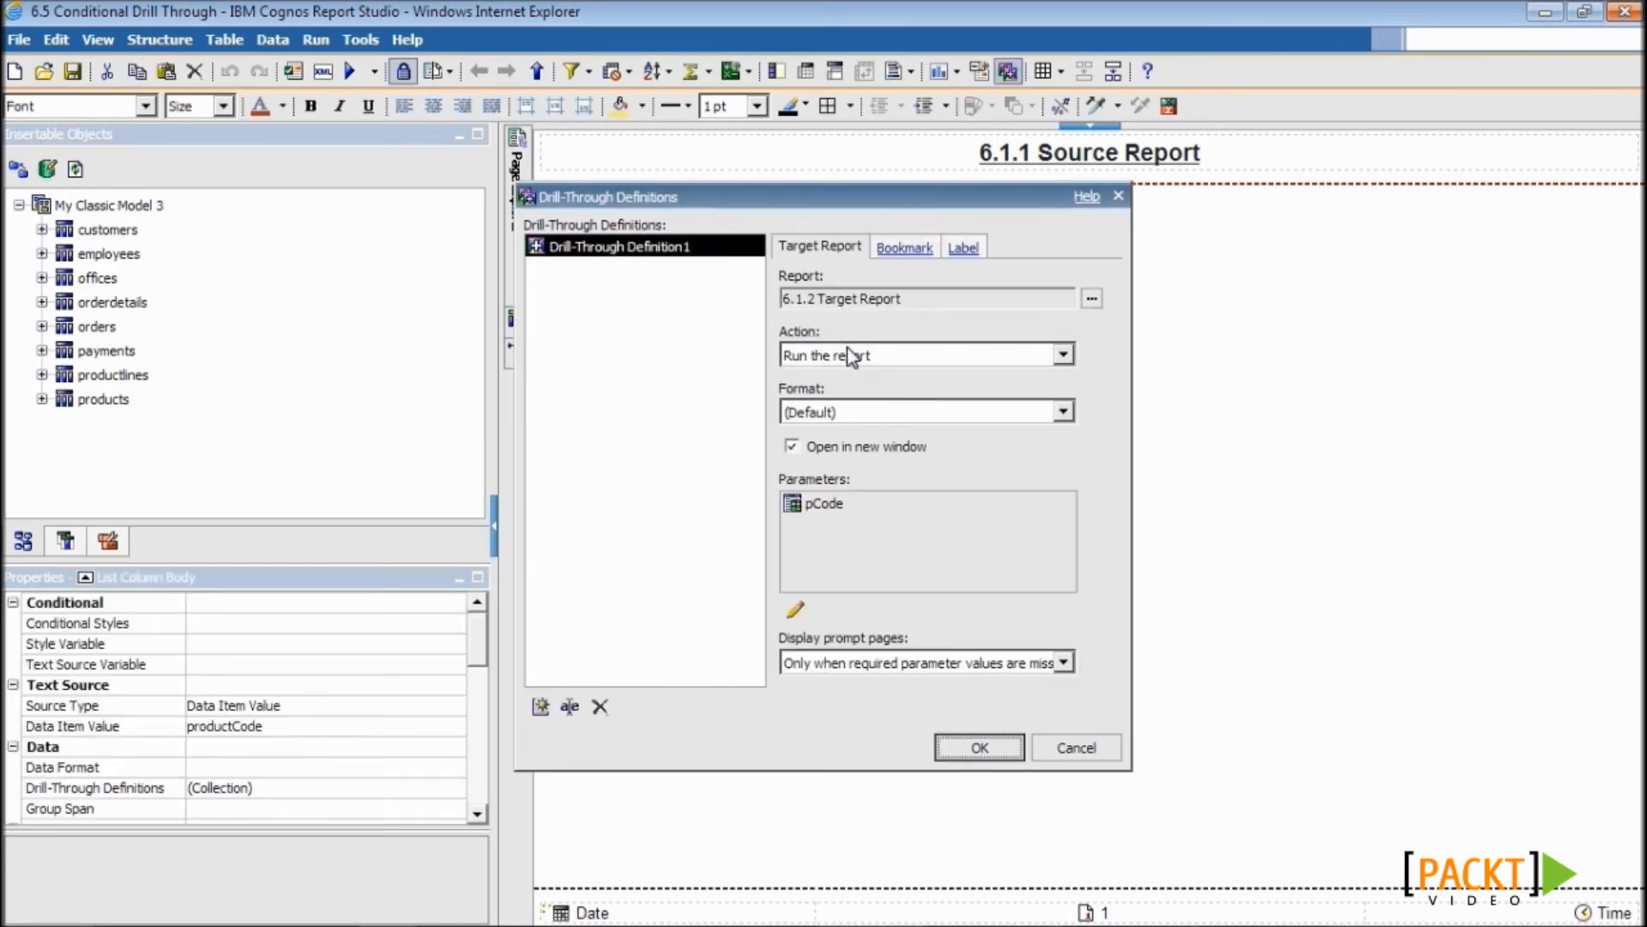
drag(792, 297, 937, 309)
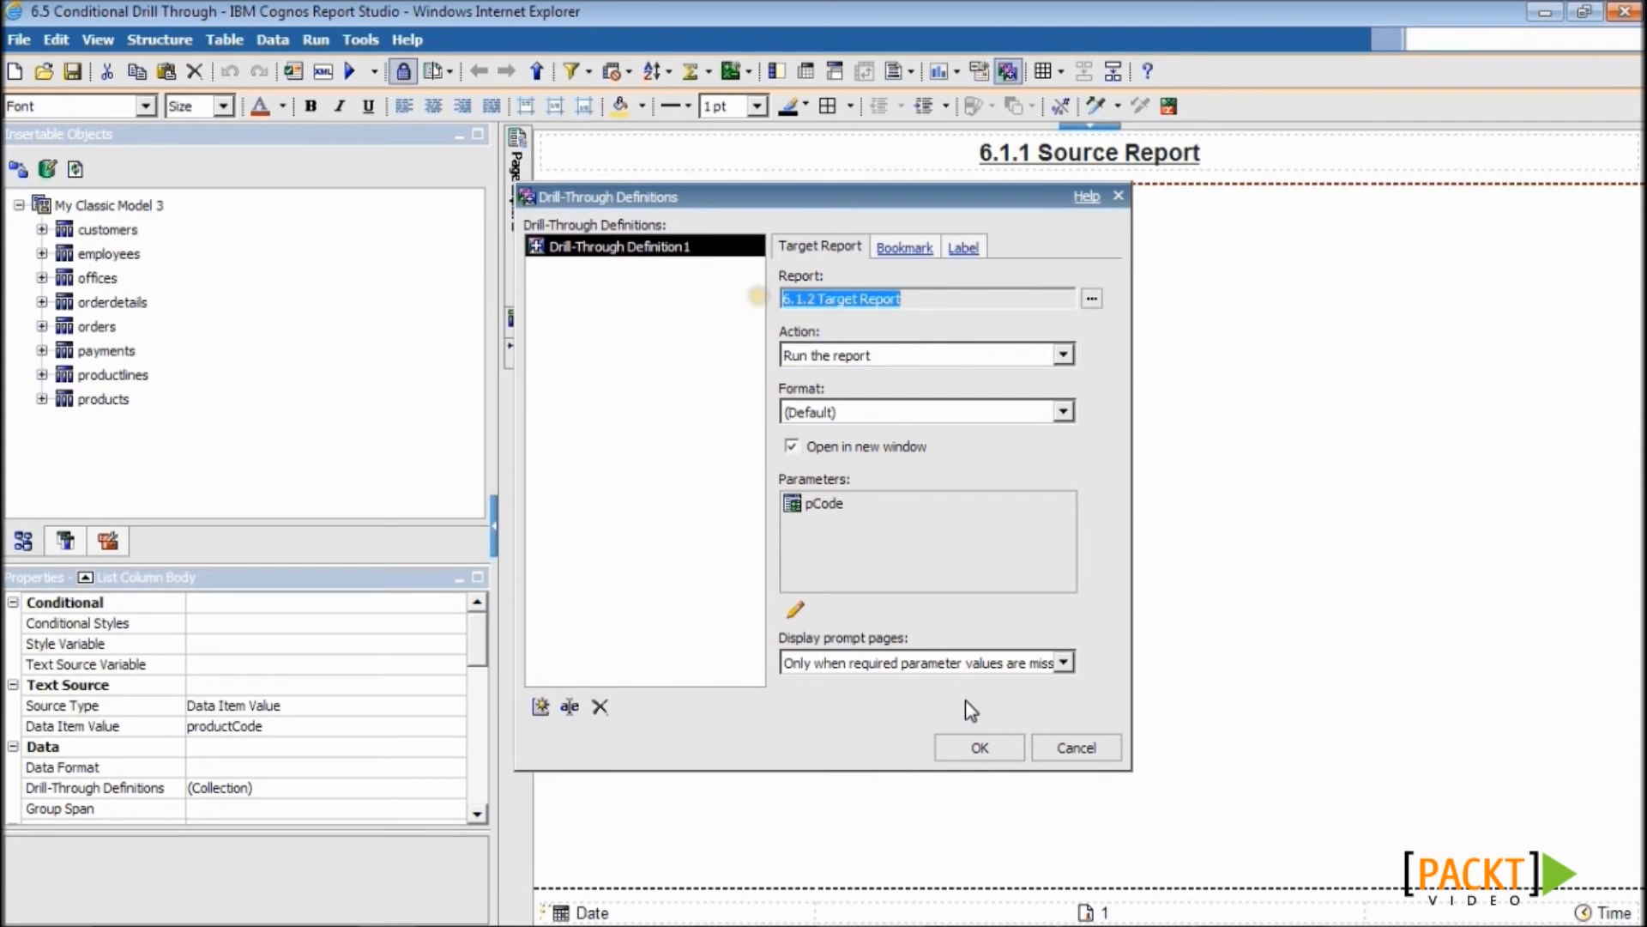
click(980, 749)
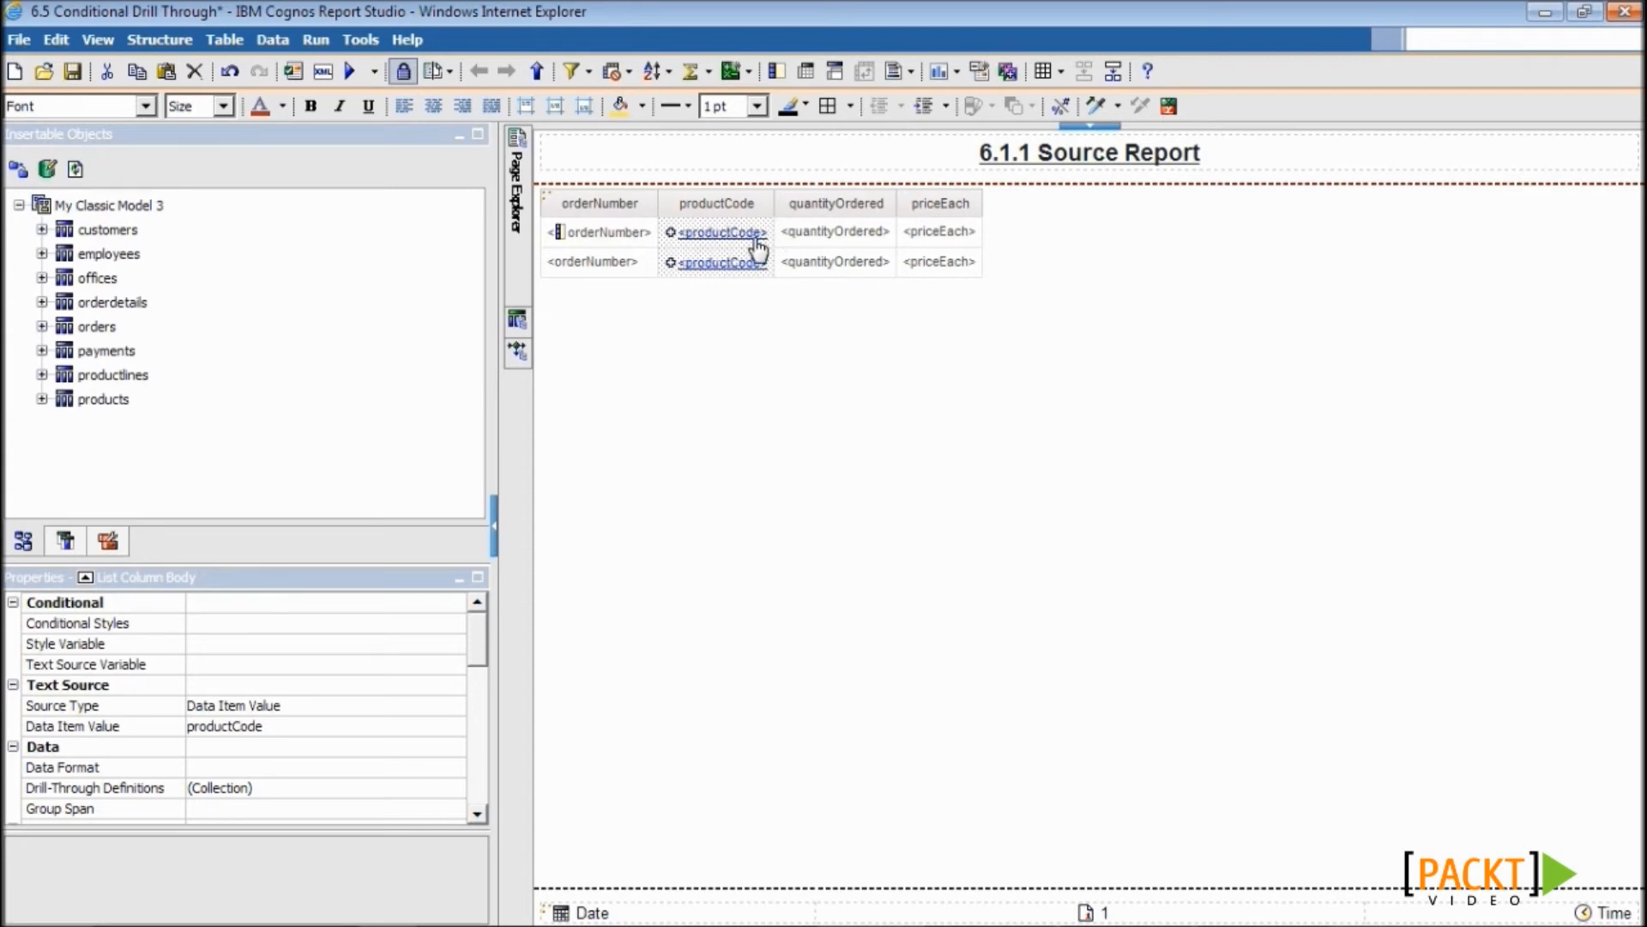
- Unlock the layout and place a second copy of productCode beside the original in row 1
click(409, 73)
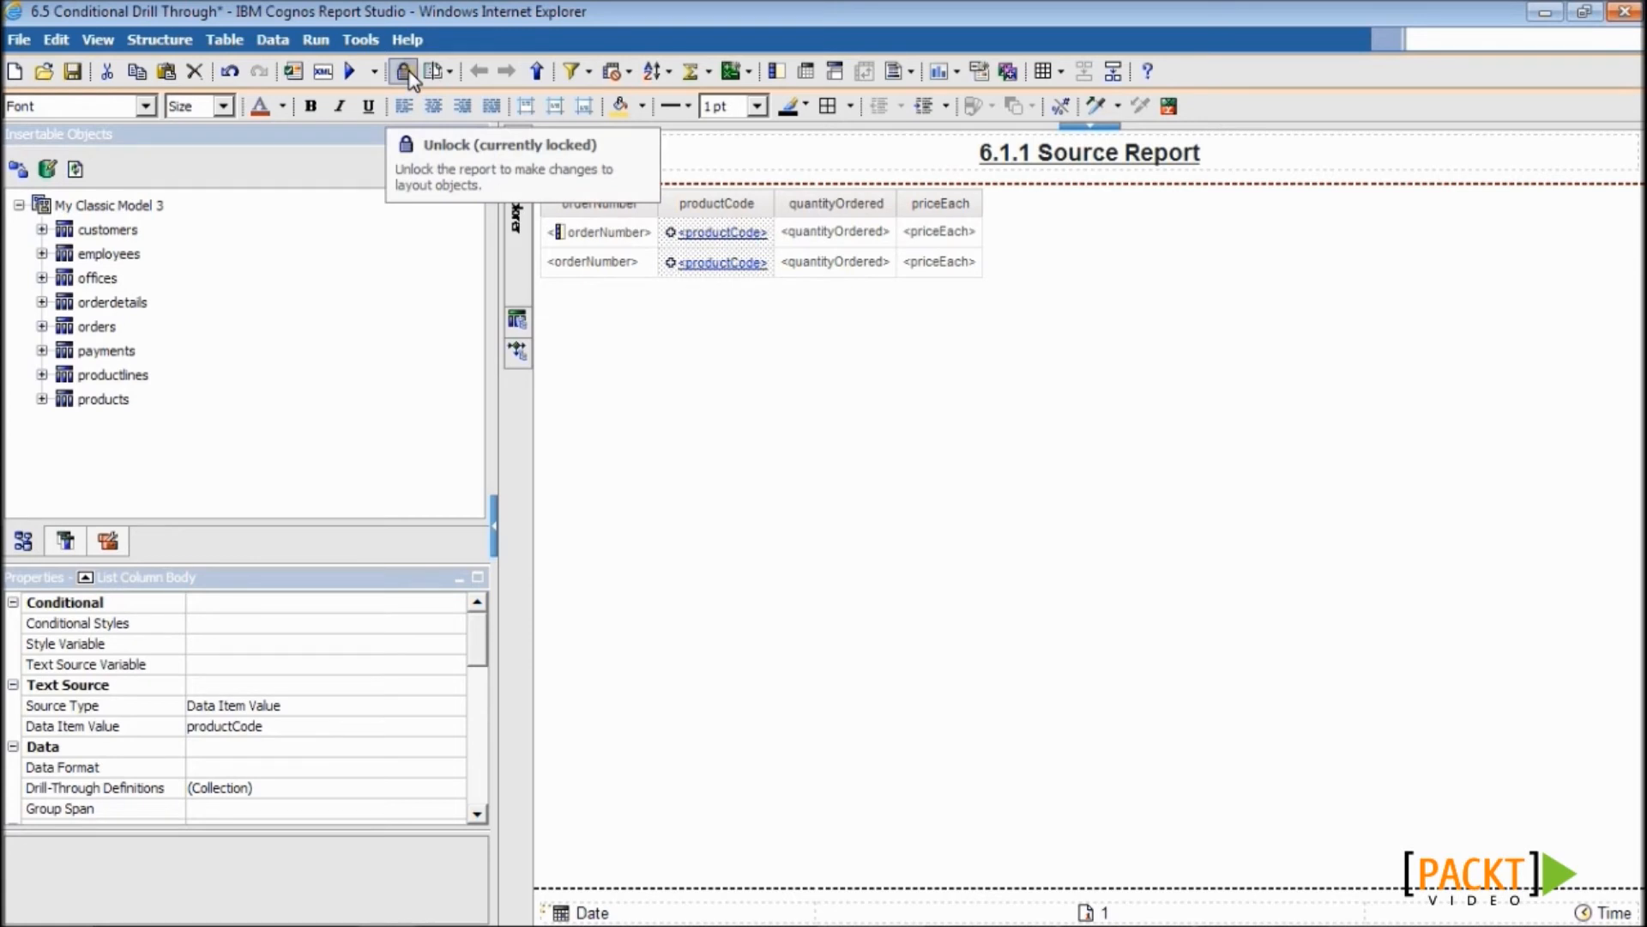
click(715, 240)
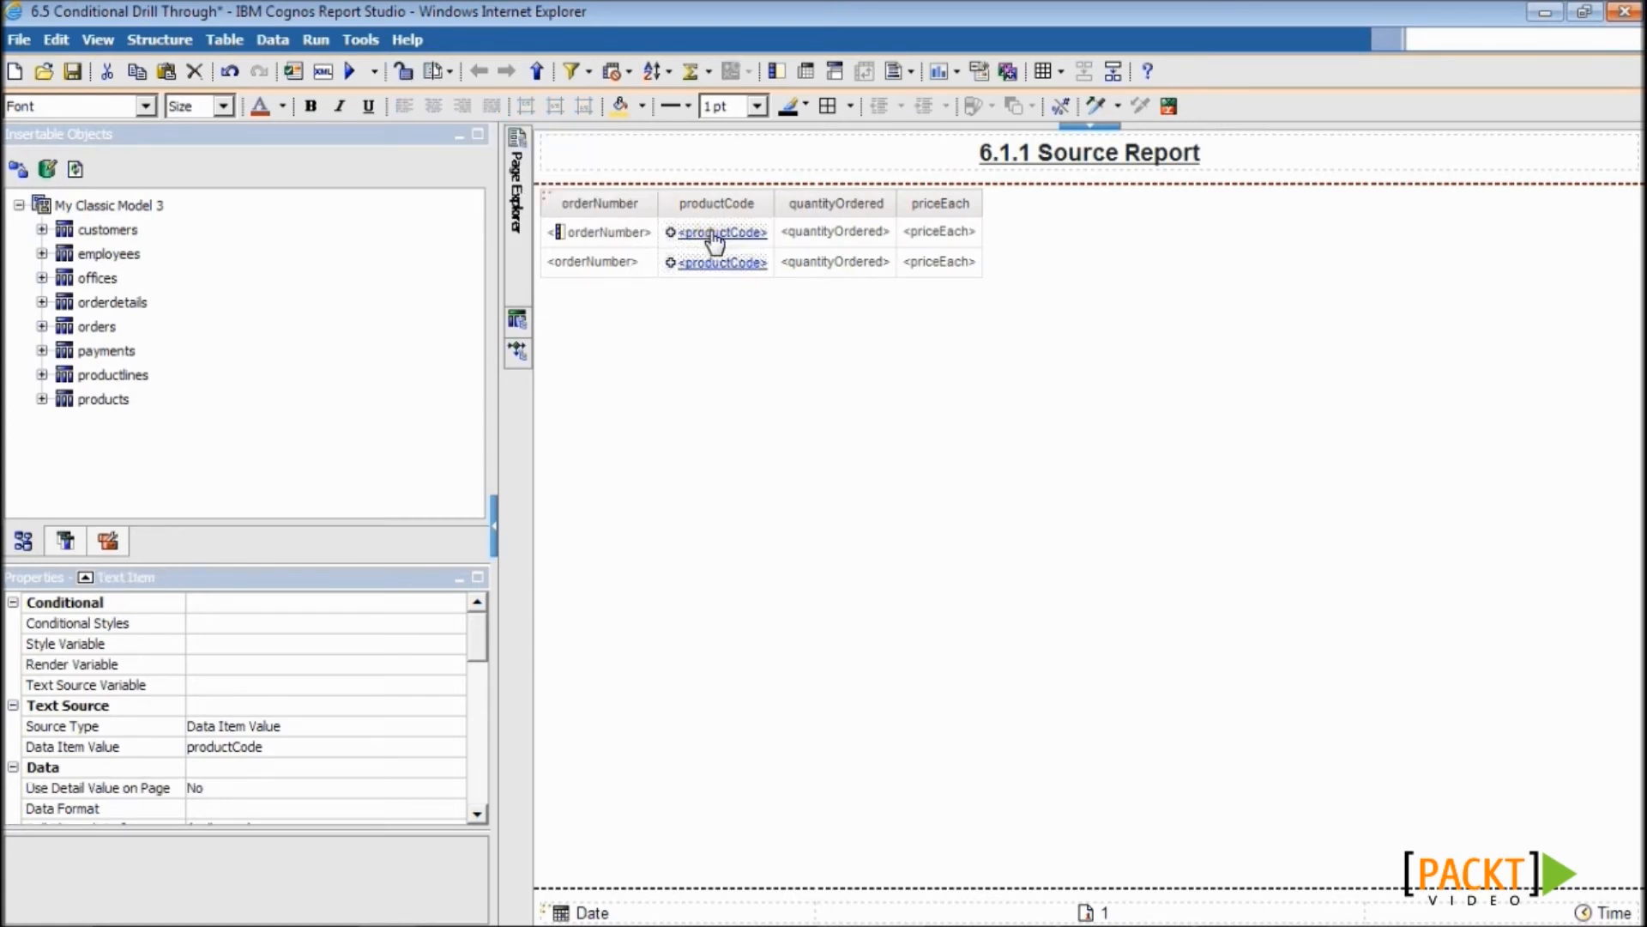
drag(712, 235, 772, 233)
click(821, 236)
right_click(821, 238)
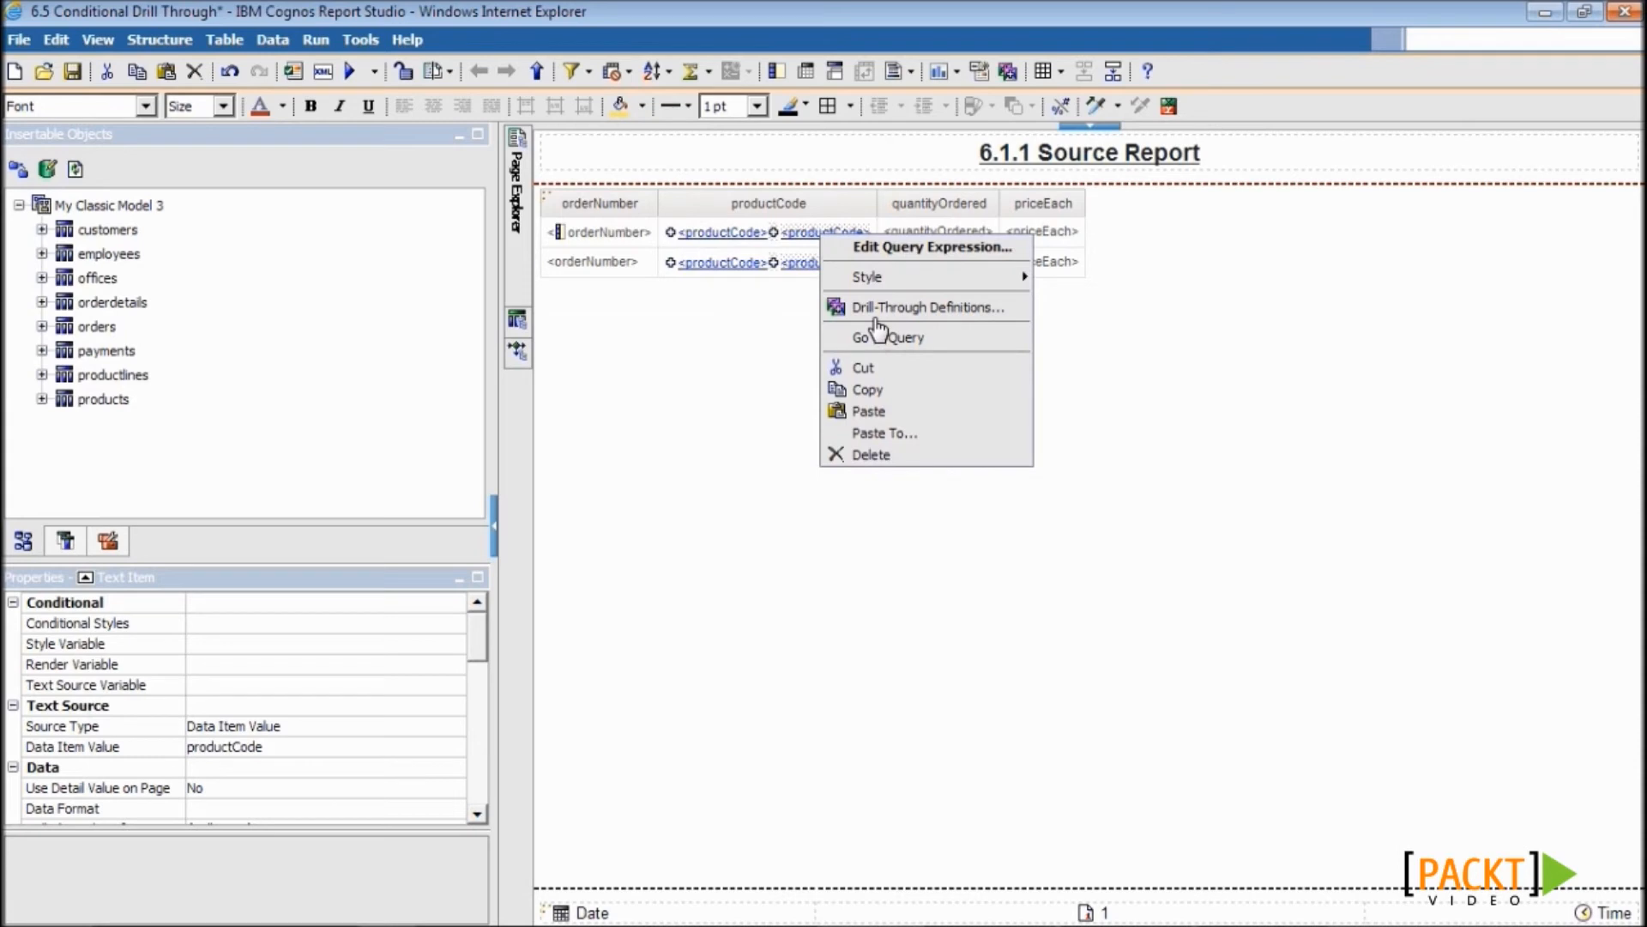
- Point the copy's drill-through definition at the 6.5.2 Order Statuses report
click(874, 311)
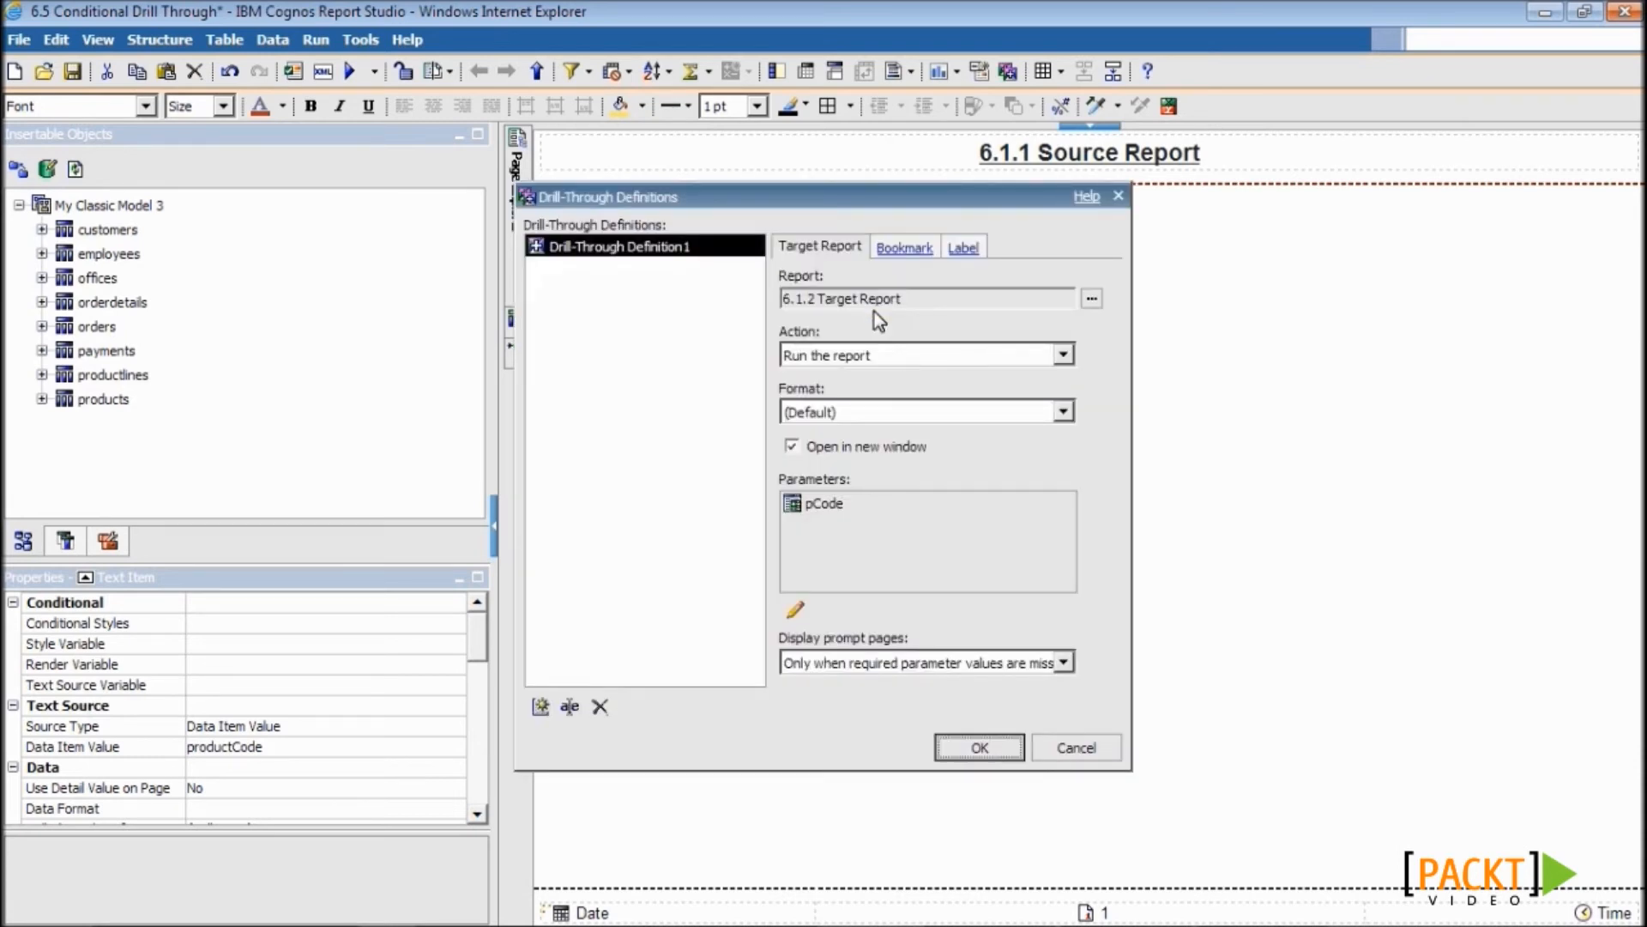
click(1092, 298)
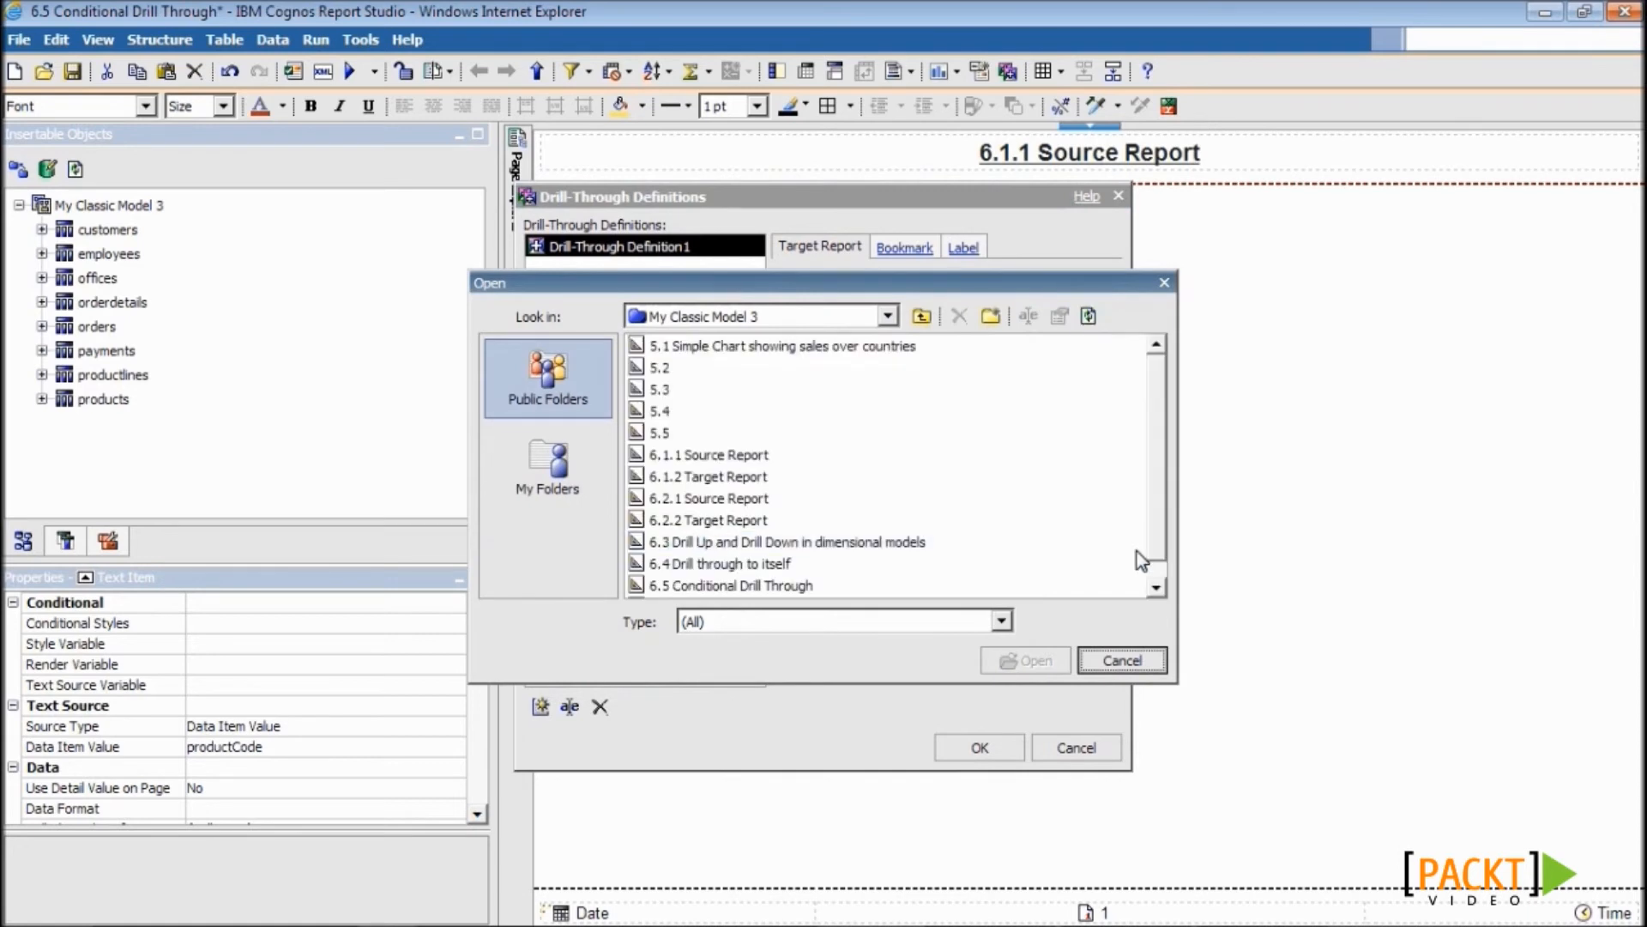
scroll(1136, 552, down, 1)
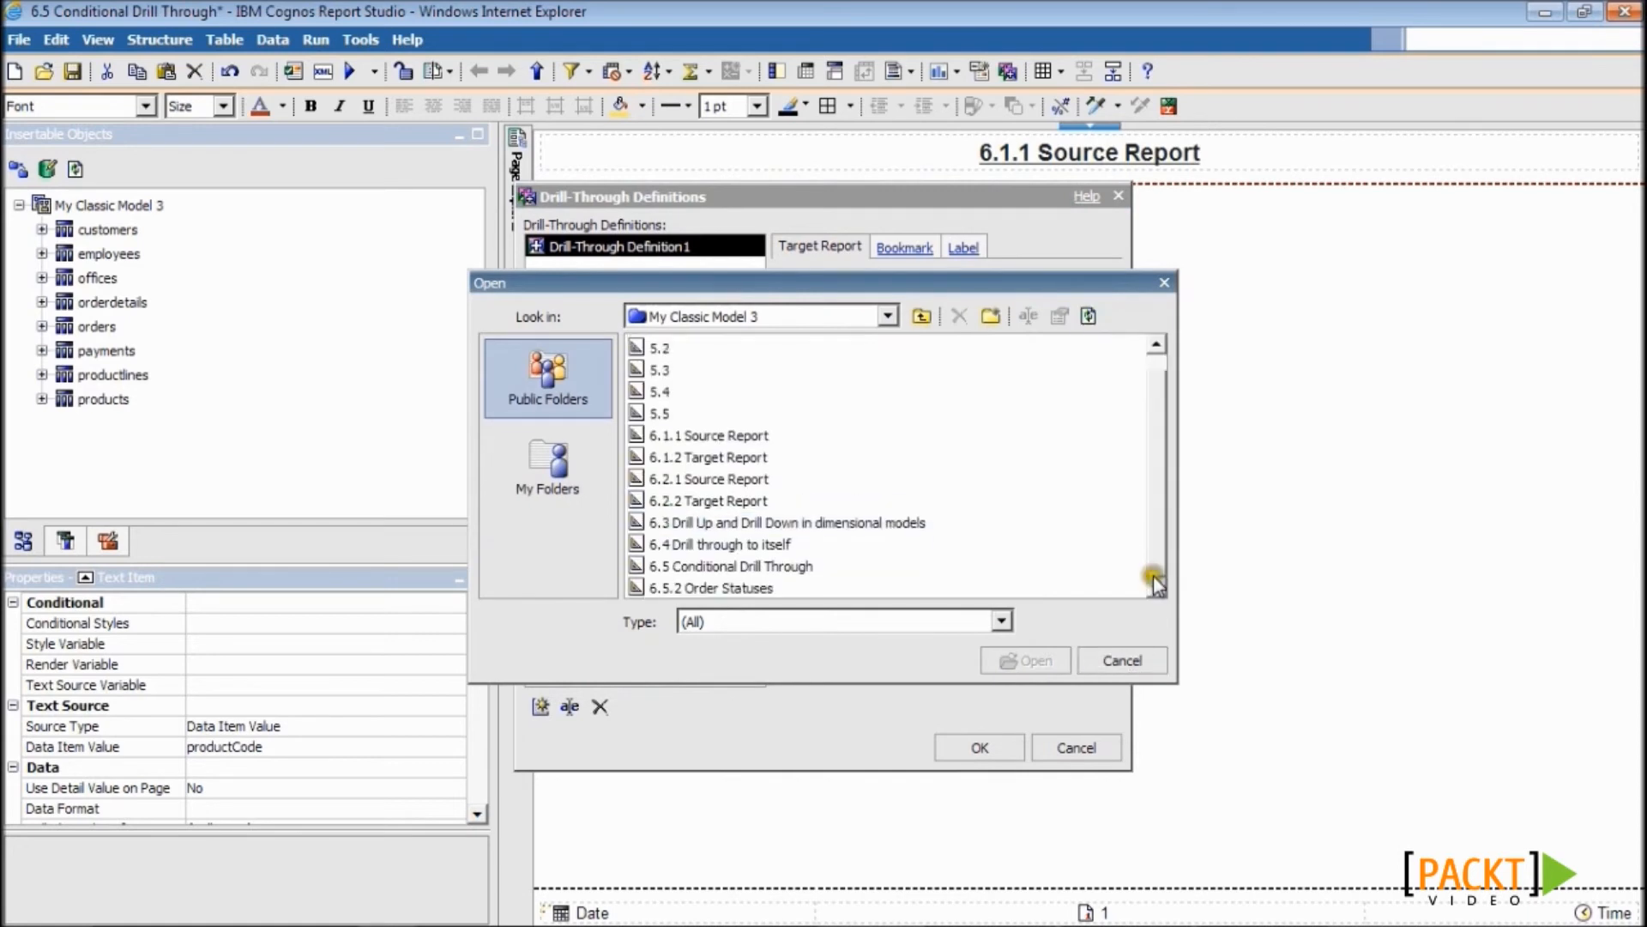
click(786, 591)
click(1008, 663)
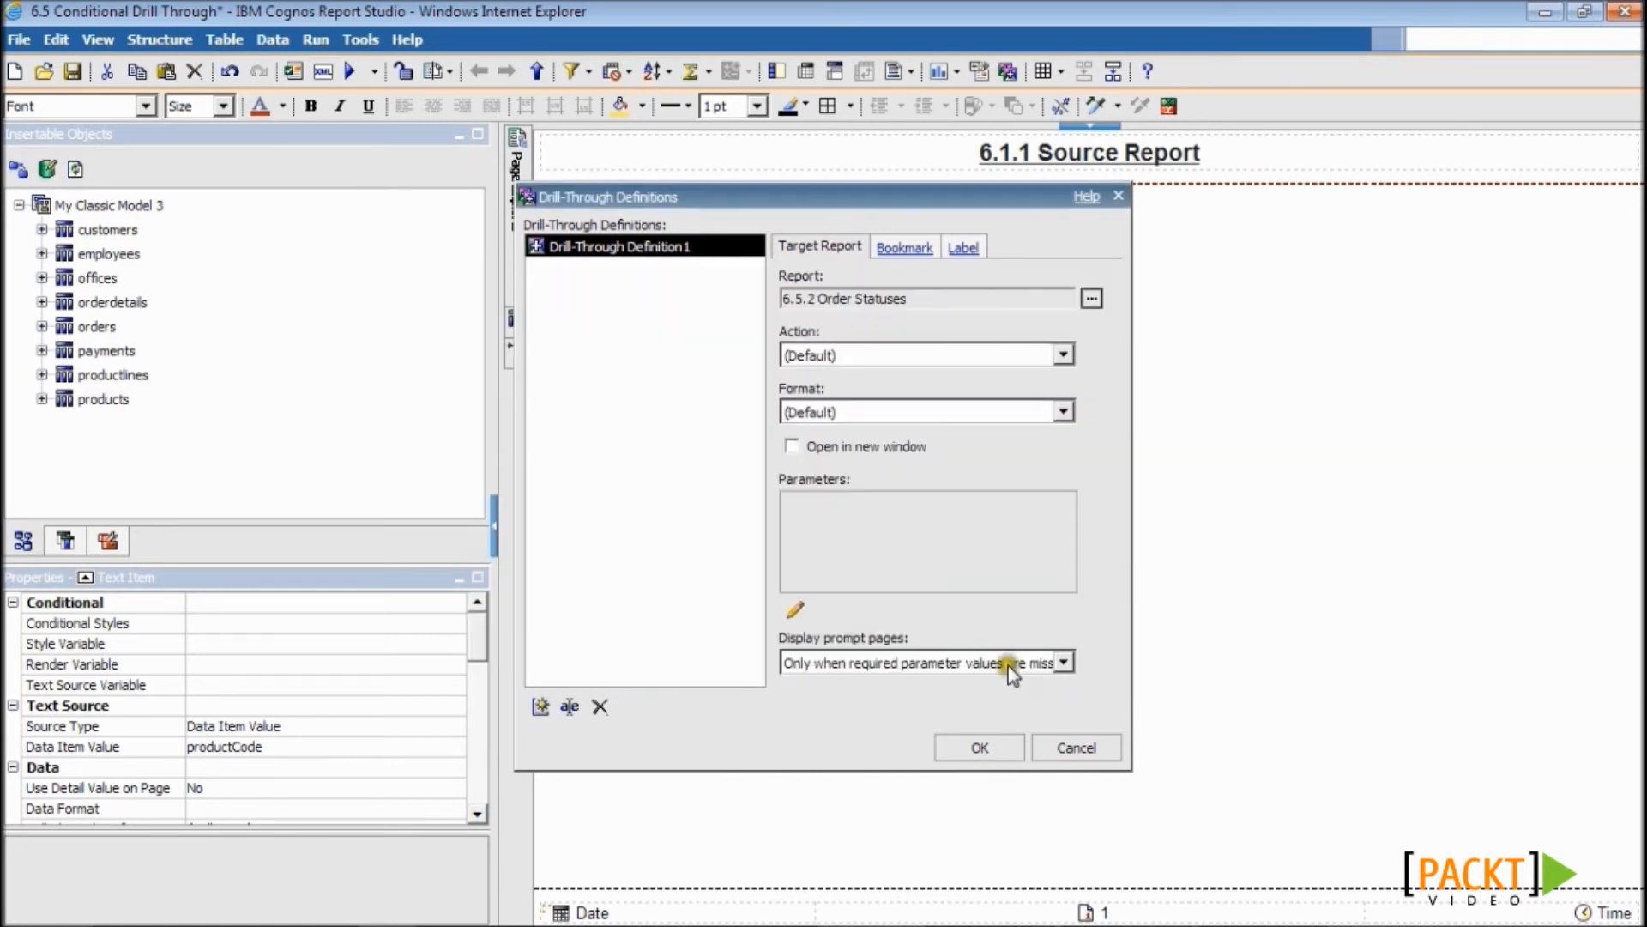
- Pass productCode as the pCode parameter and open the target in a new window
click(795, 609)
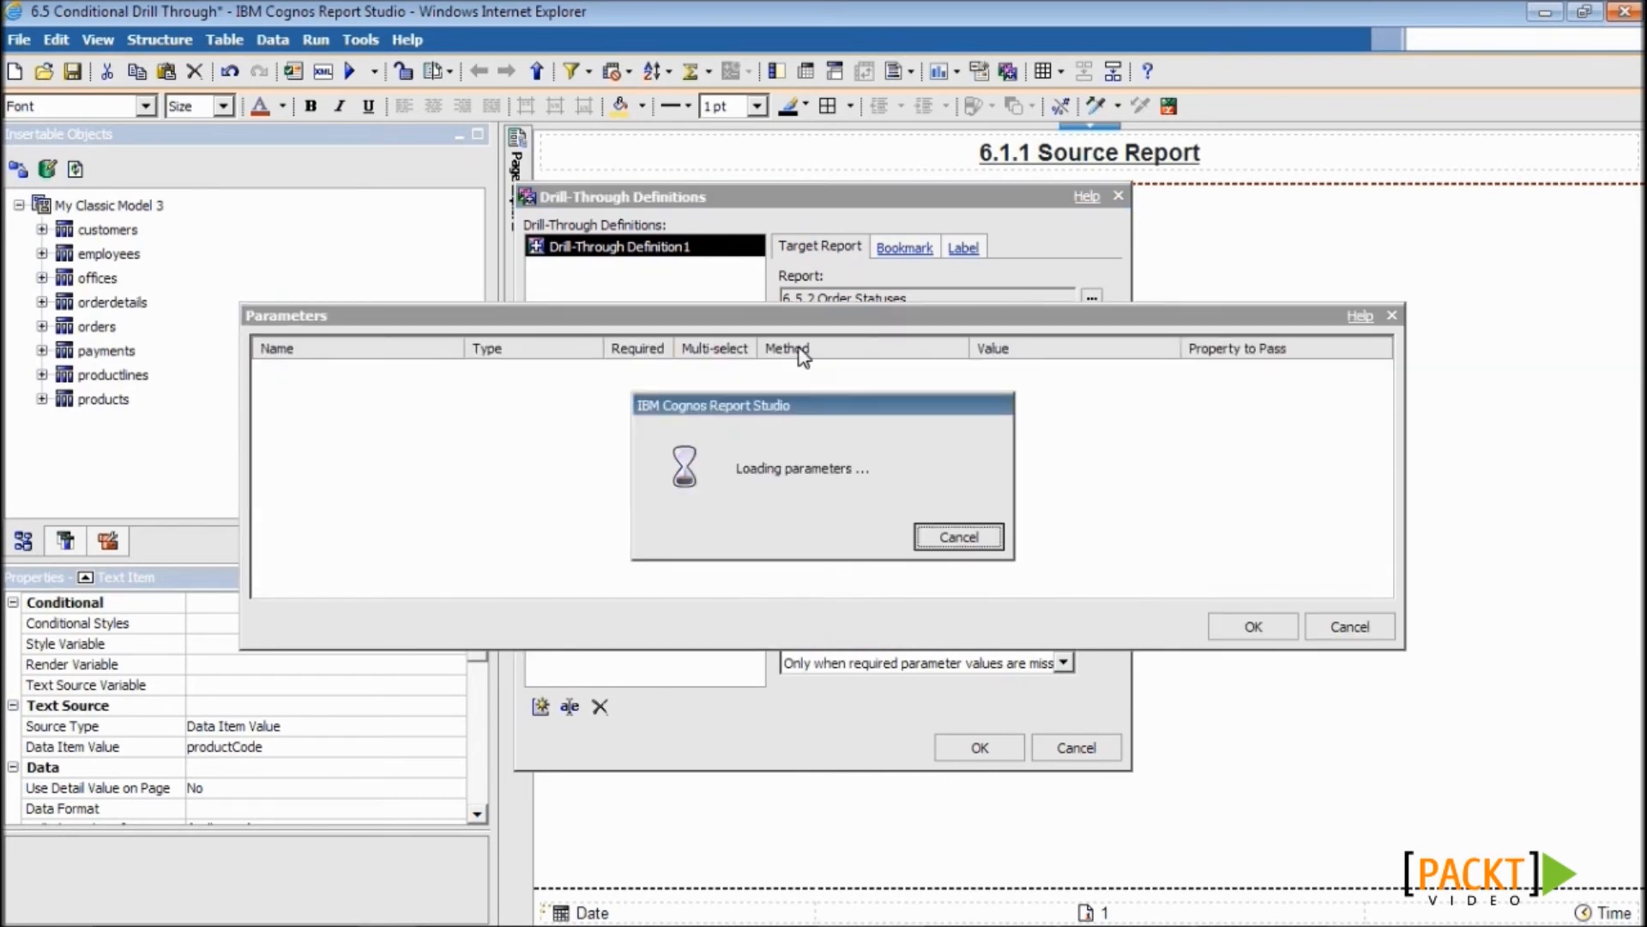
click(956, 371)
click(875, 420)
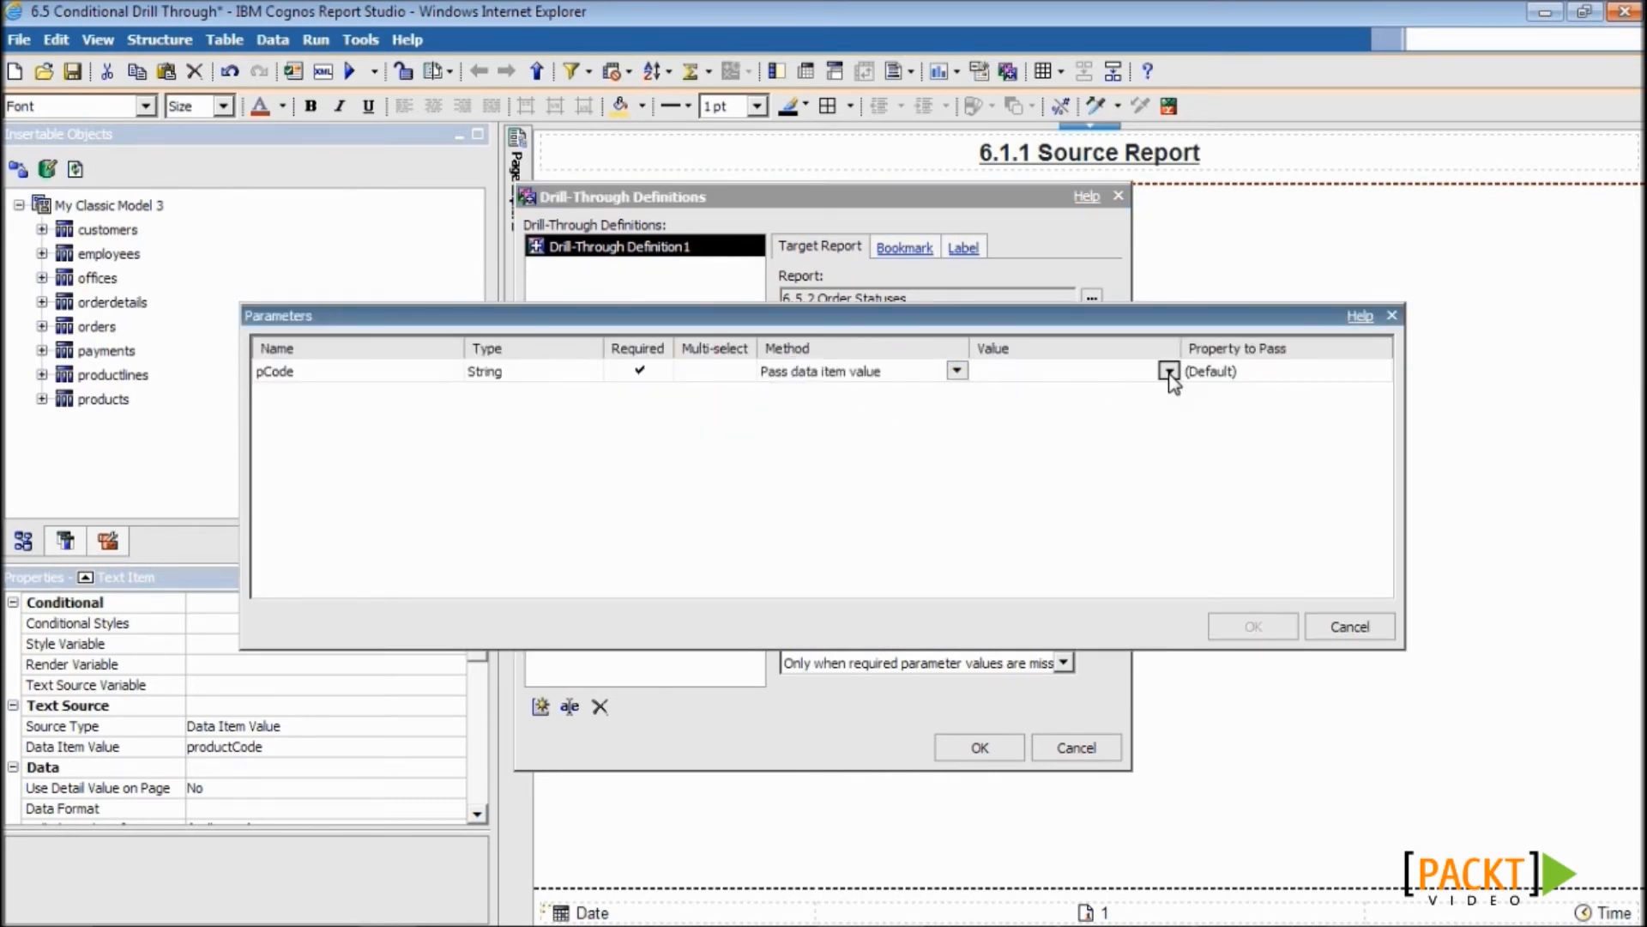
click(1169, 371)
click(1064, 419)
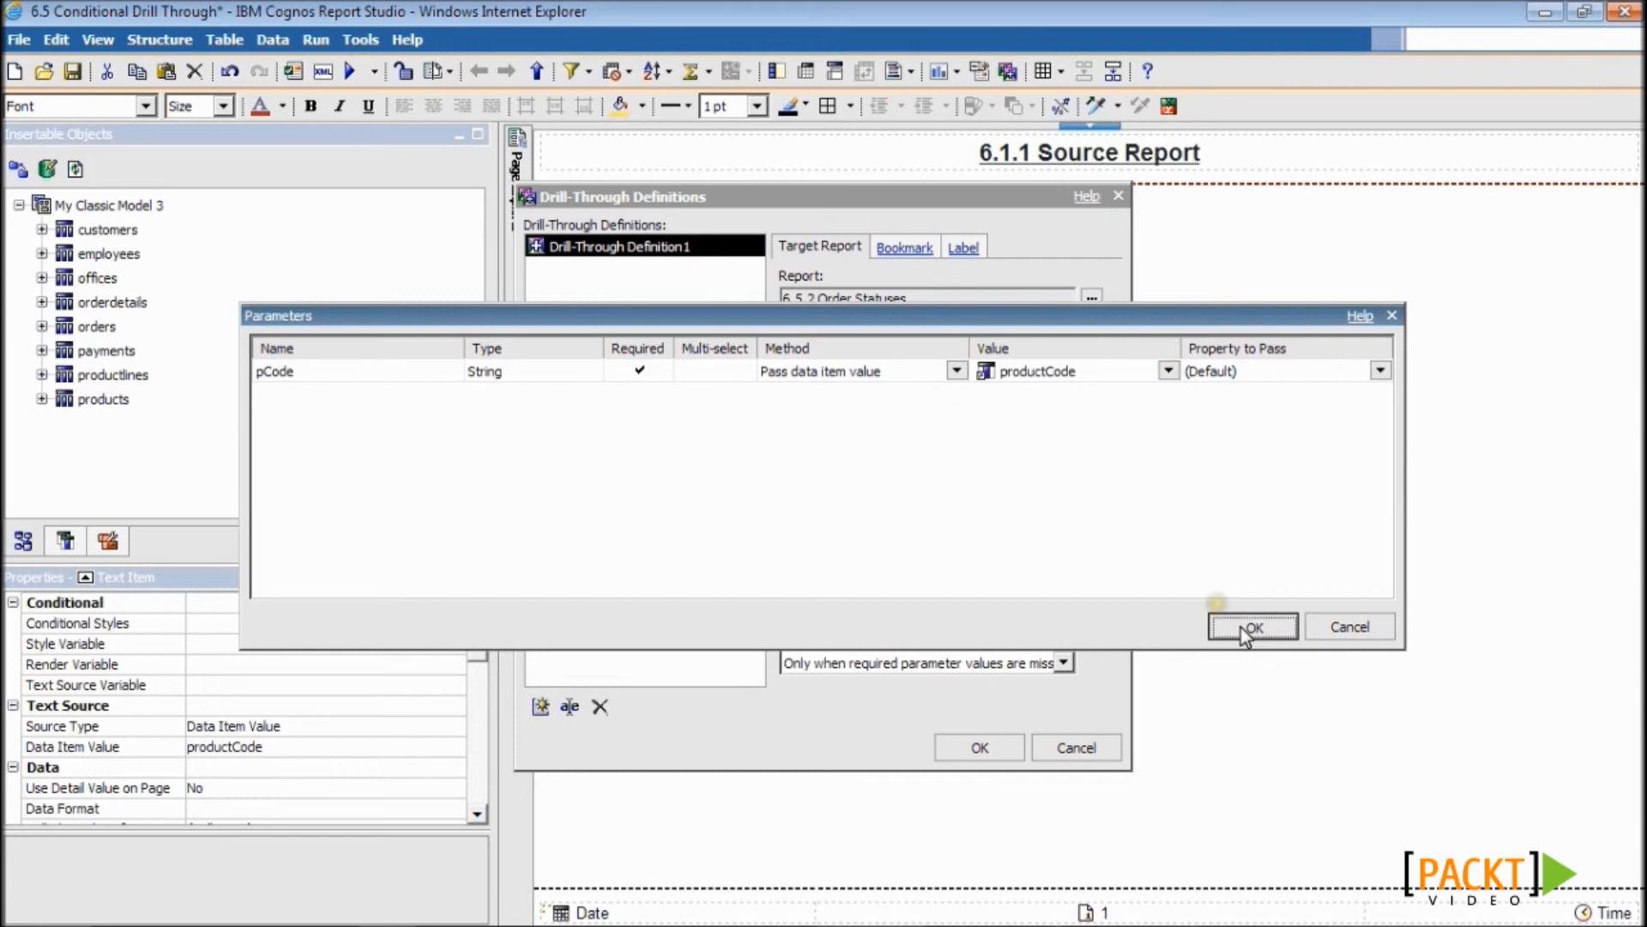
click(1241, 626)
click(793, 448)
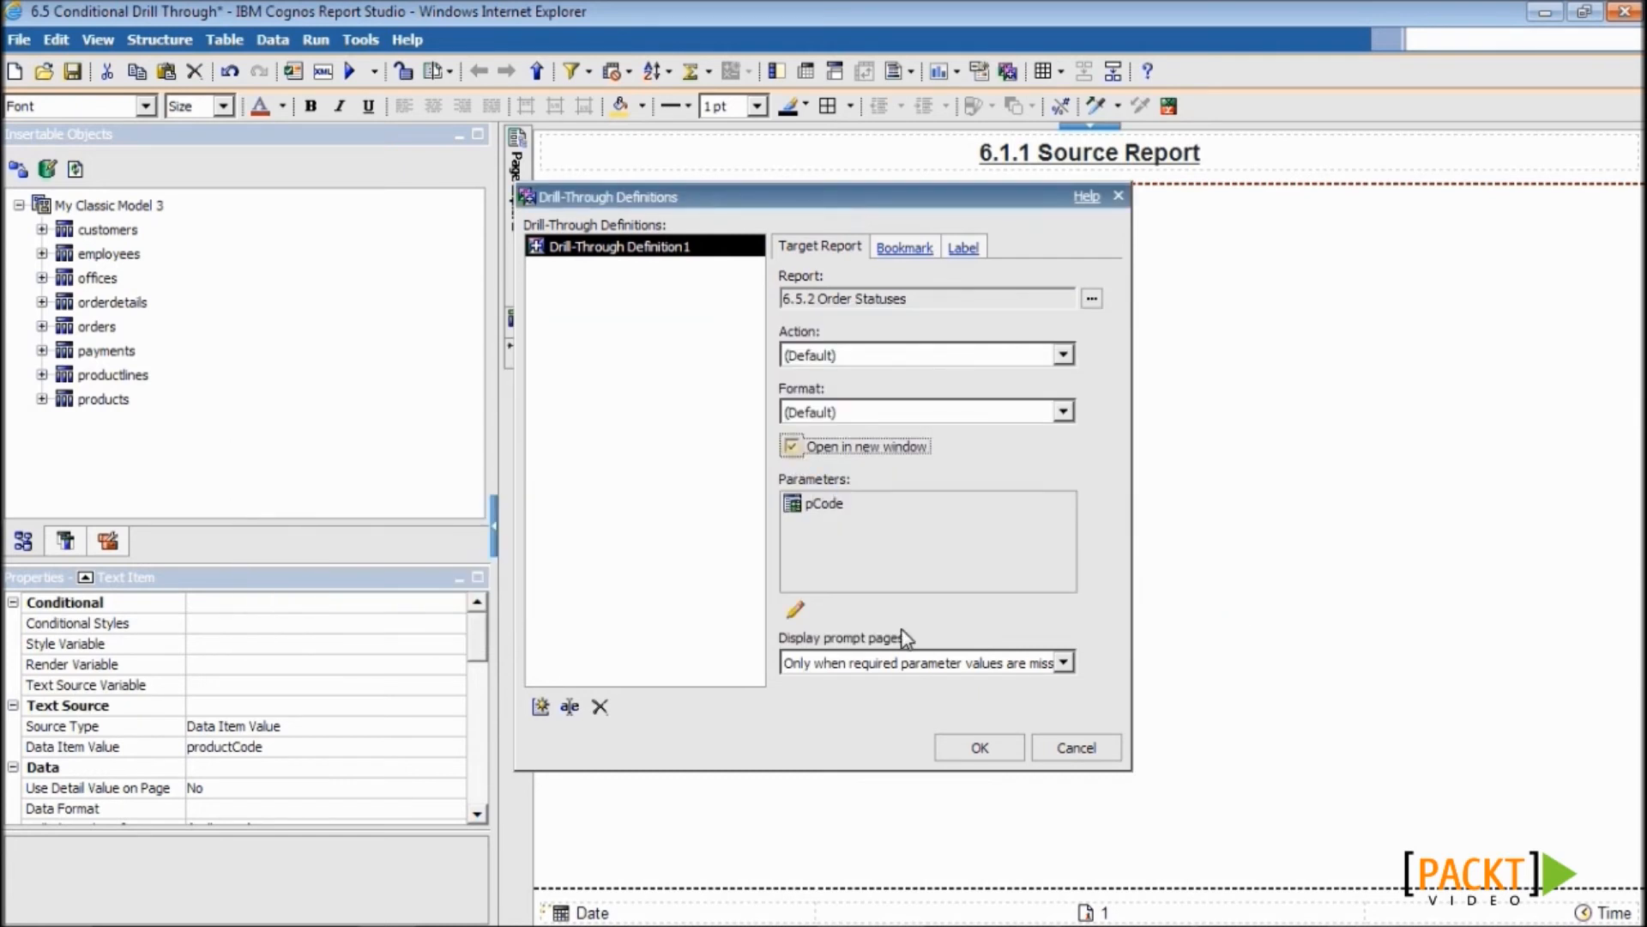
click(967, 750)
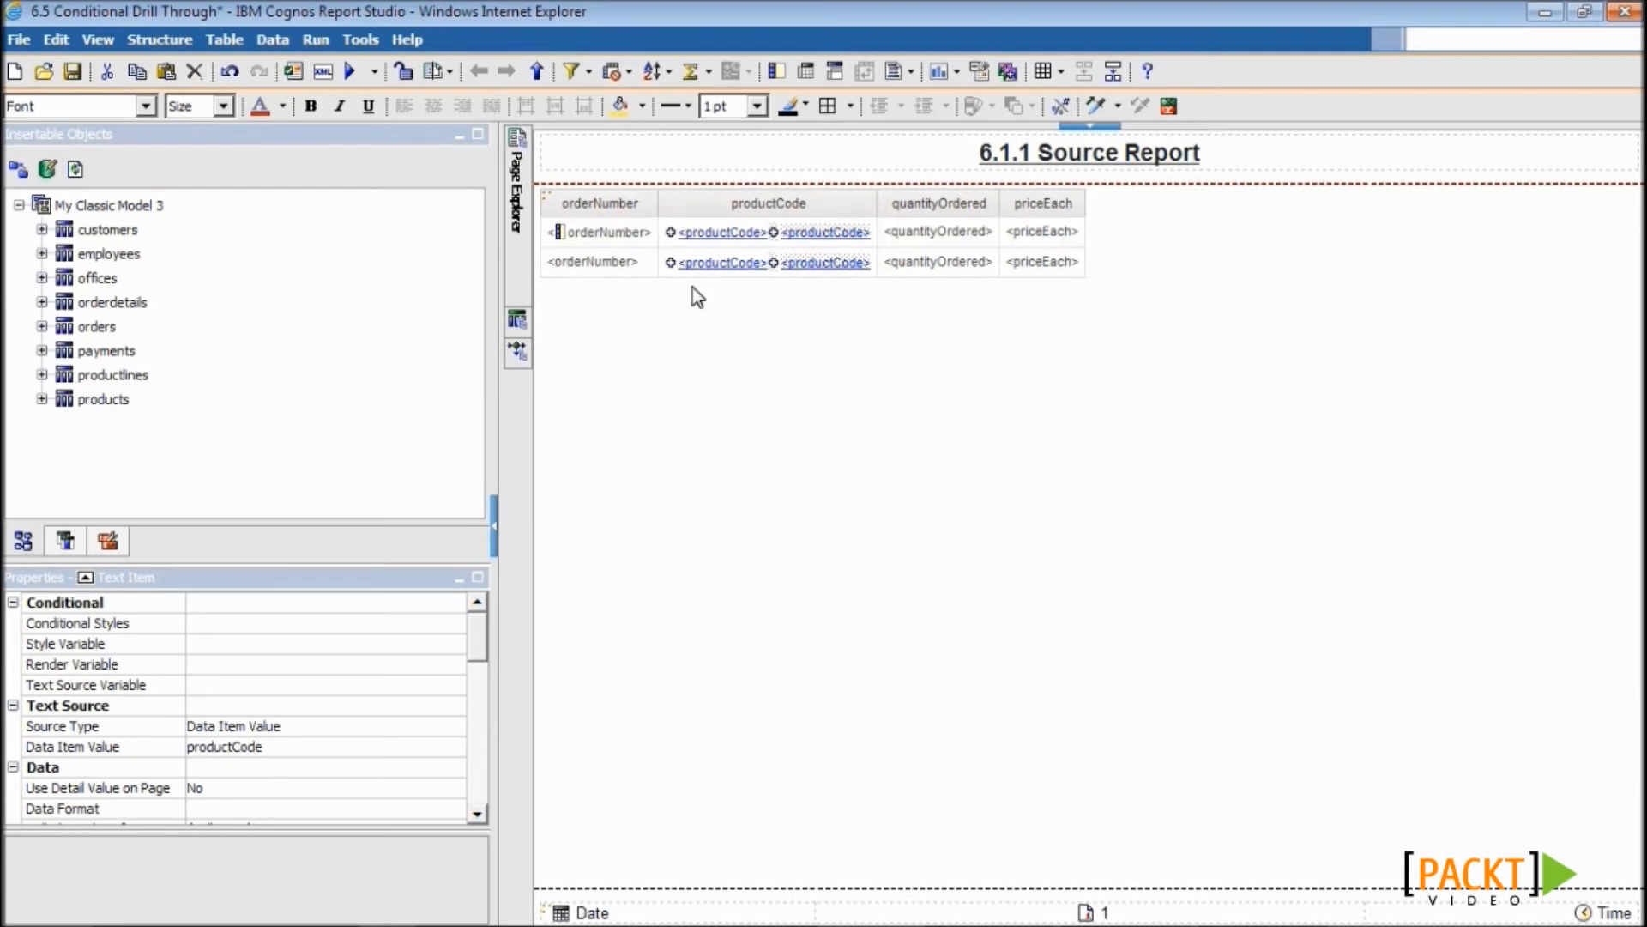
- Create string variable String1 returning Target1 when quantityOrdered < 30, otherwise Target2
click(723, 234)
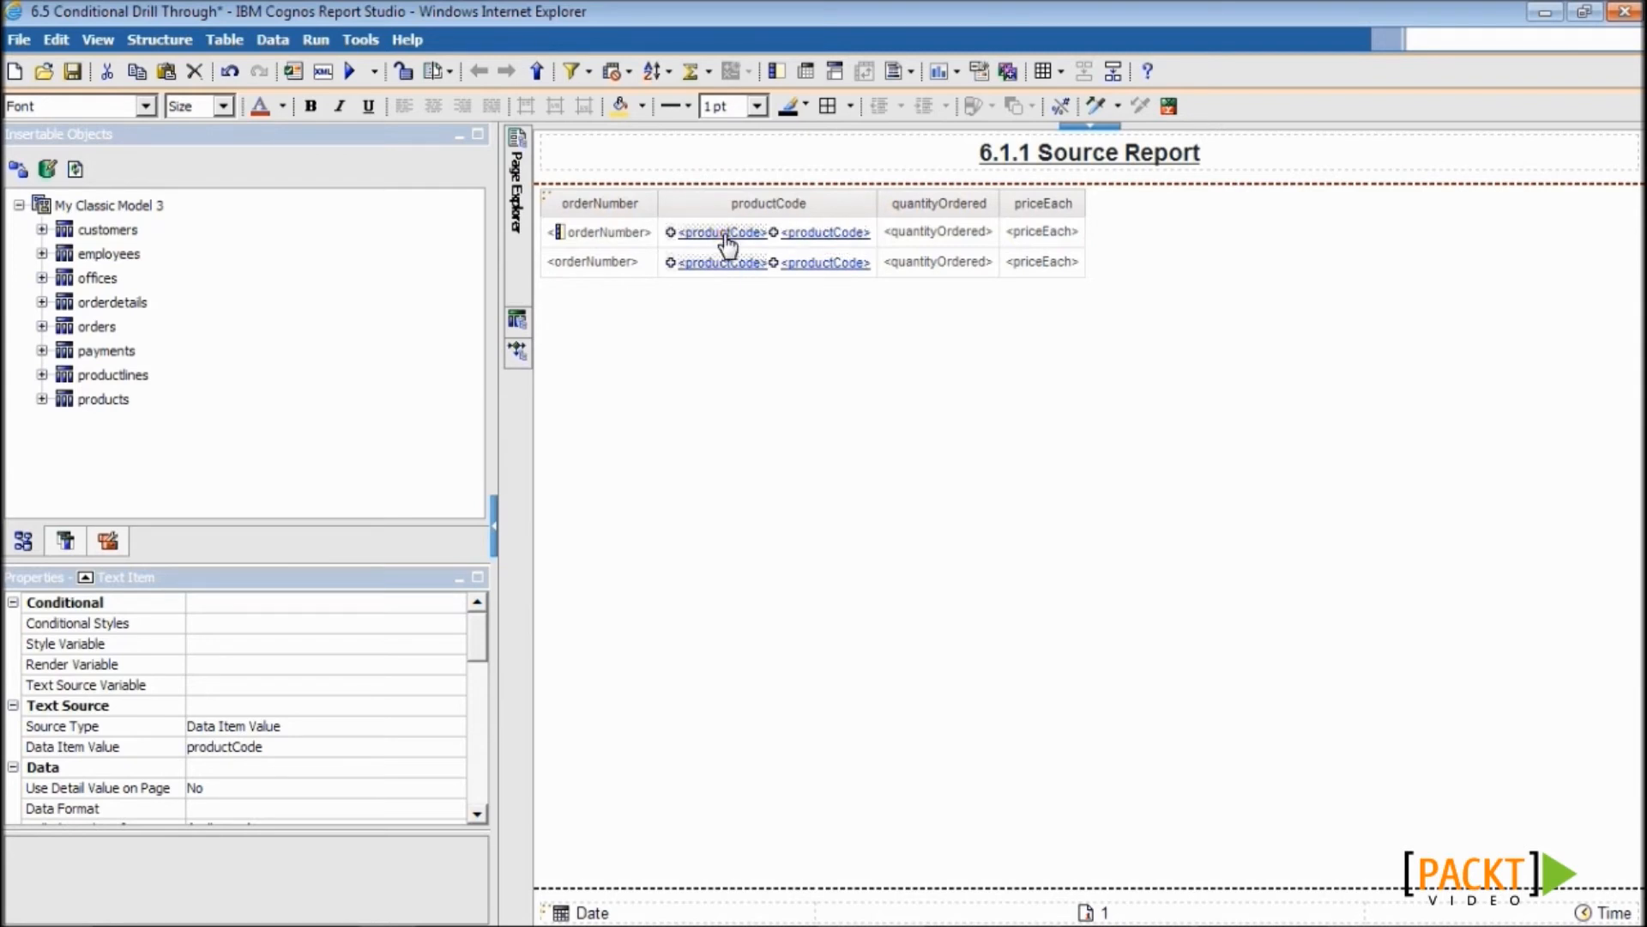
click(829, 235)
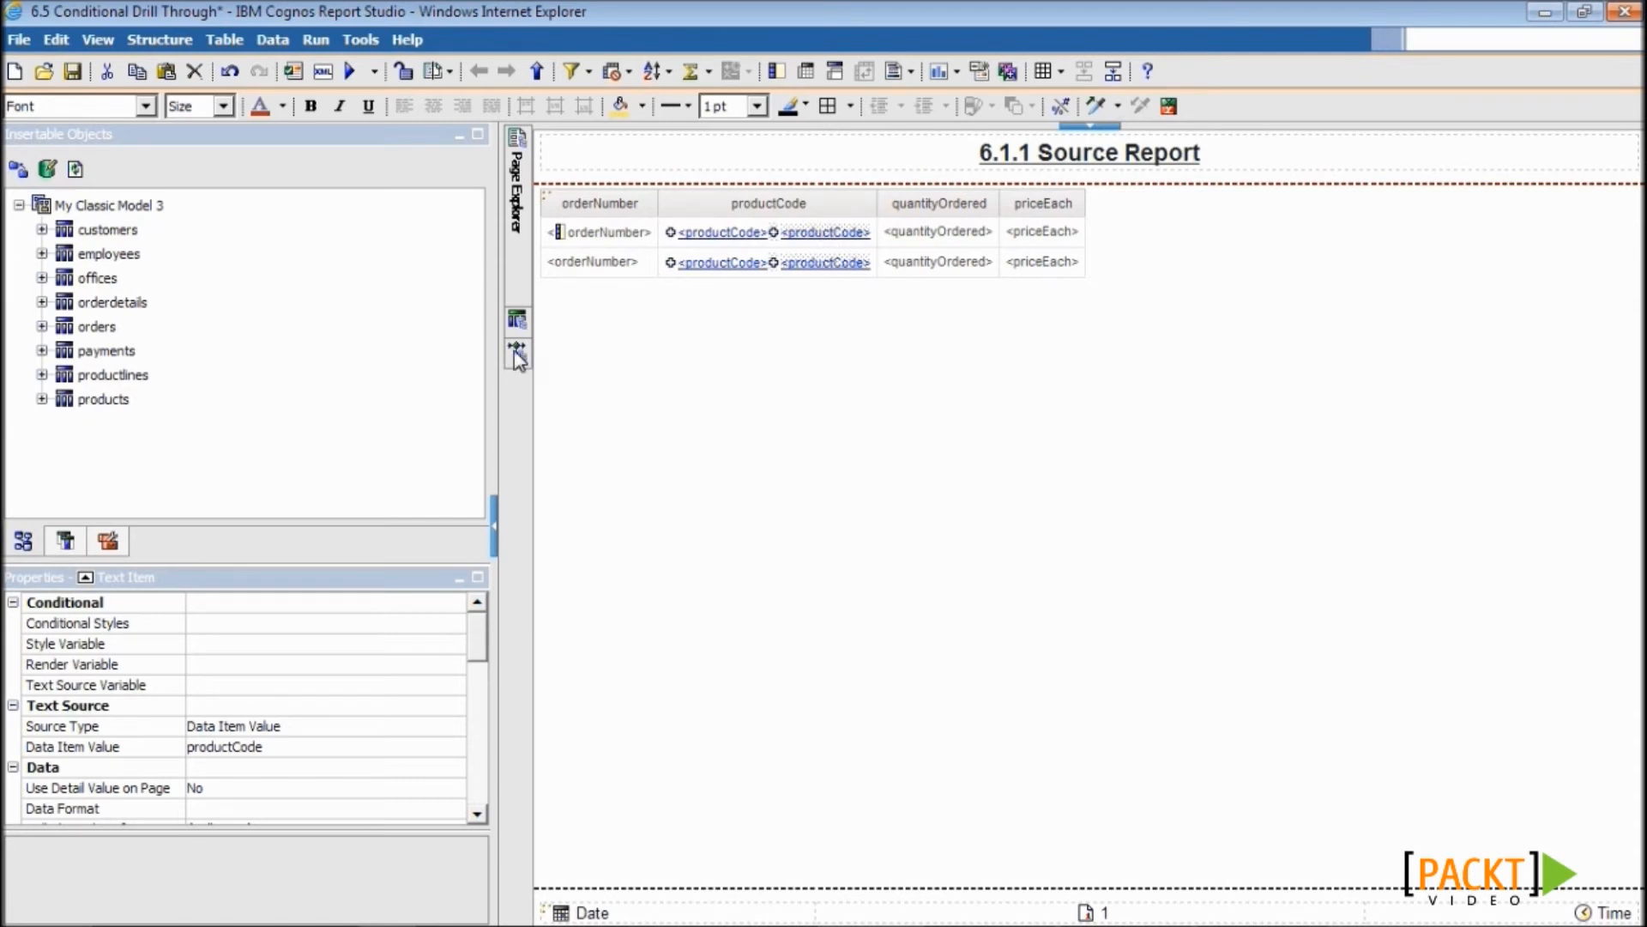
mouse_move(518, 359)
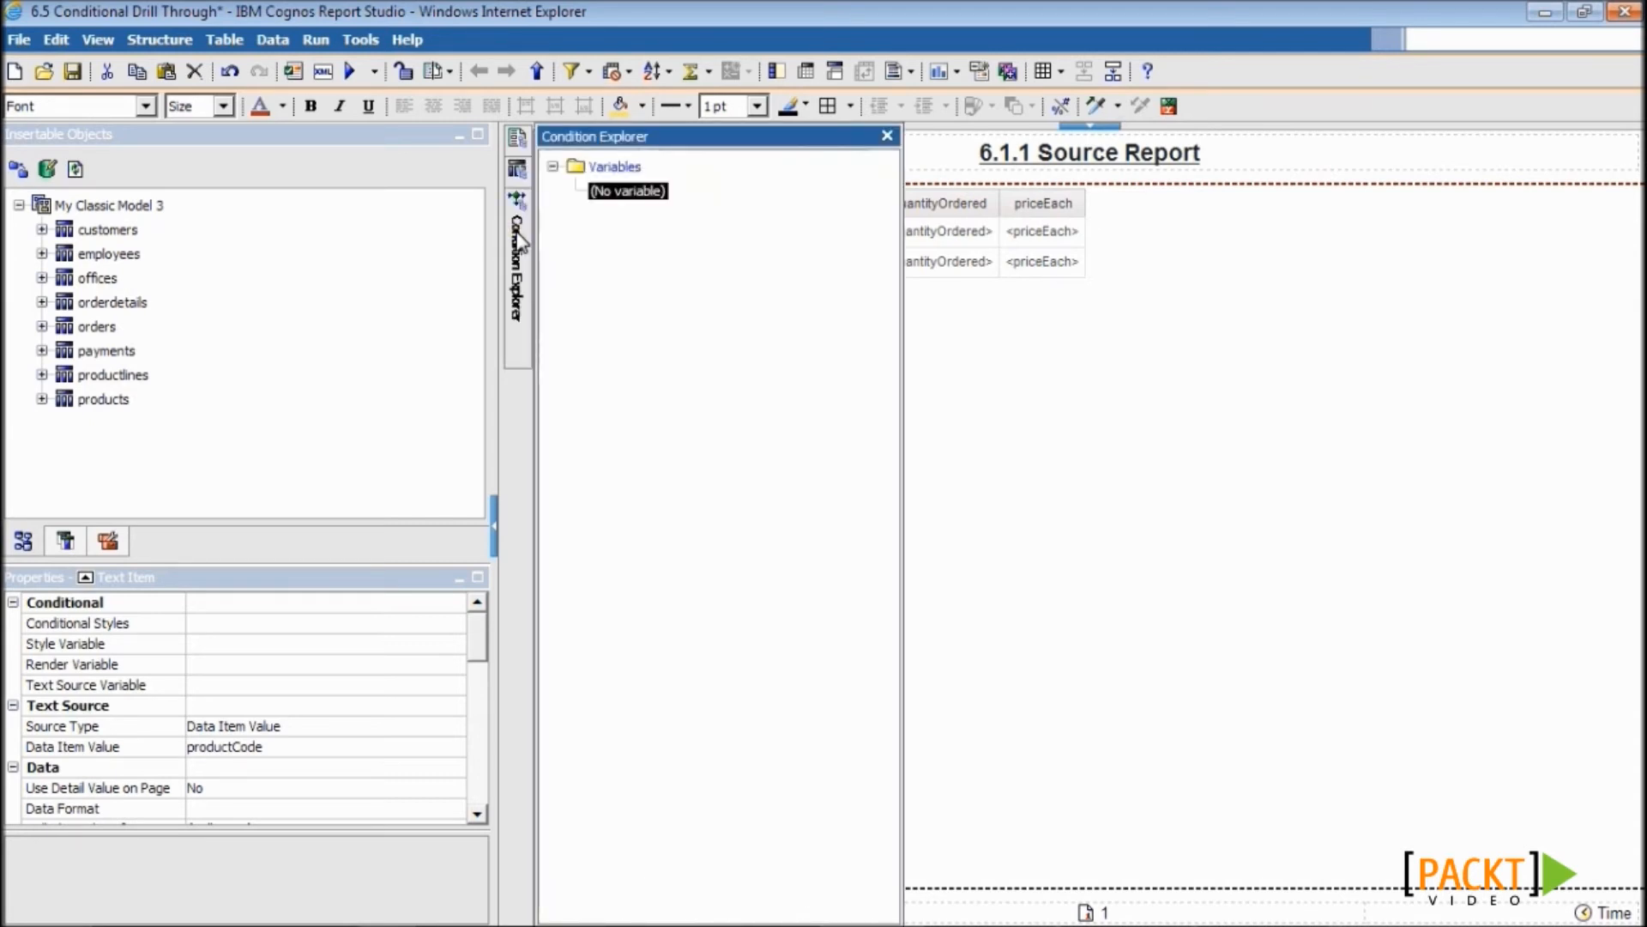
click(606, 171)
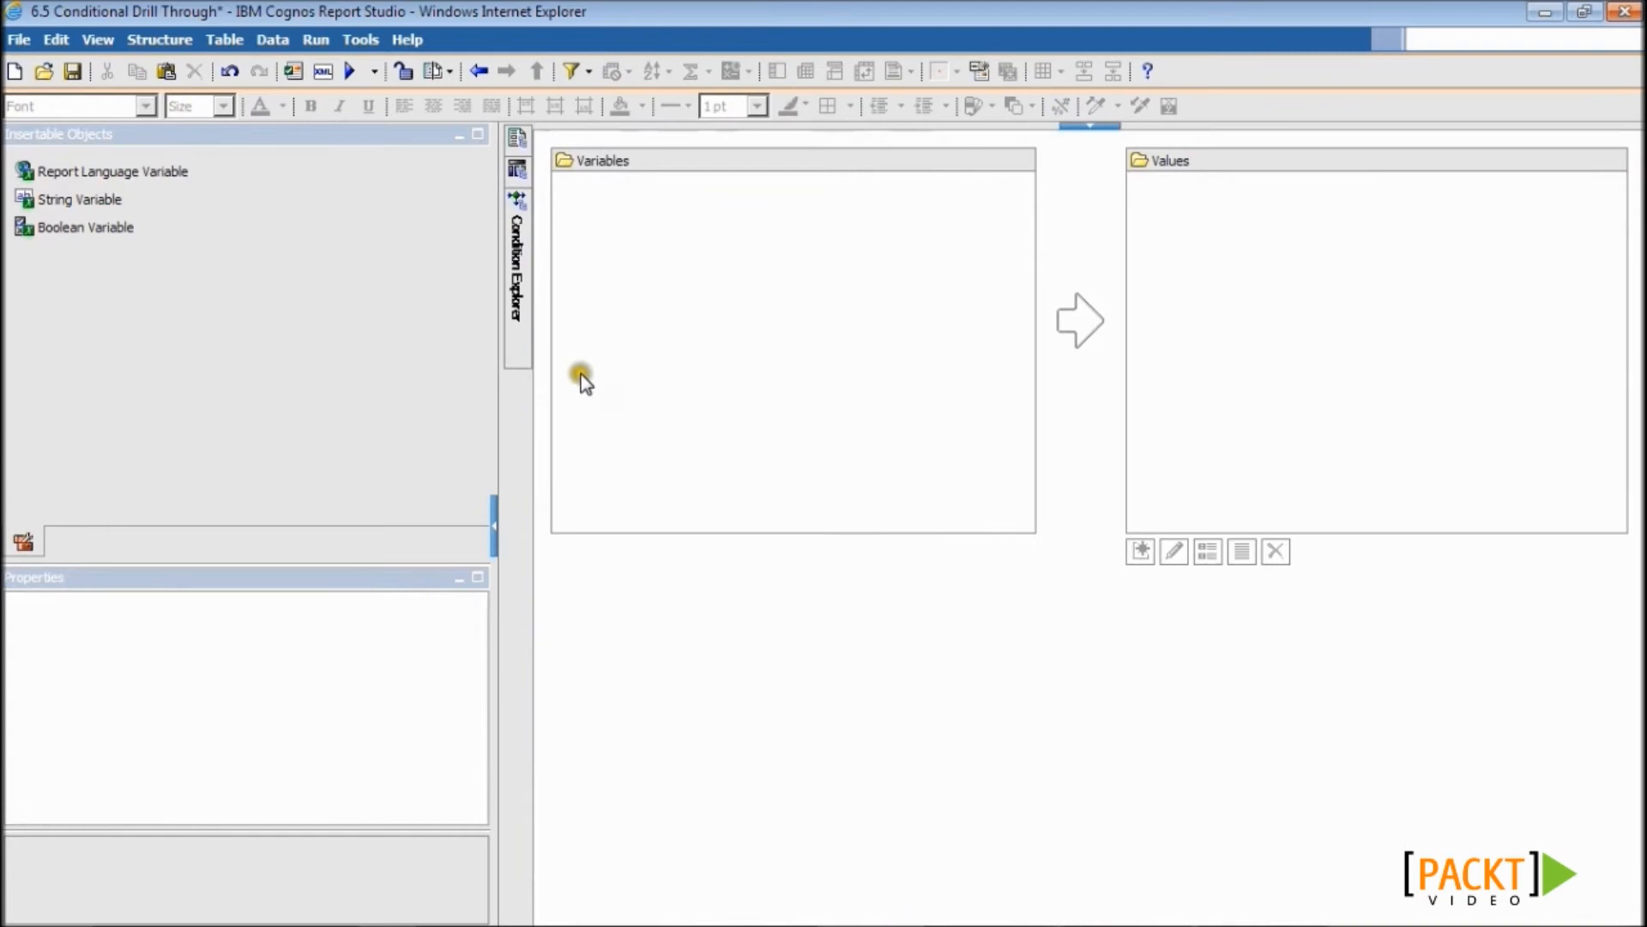
drag(60, 198, 658, 280)
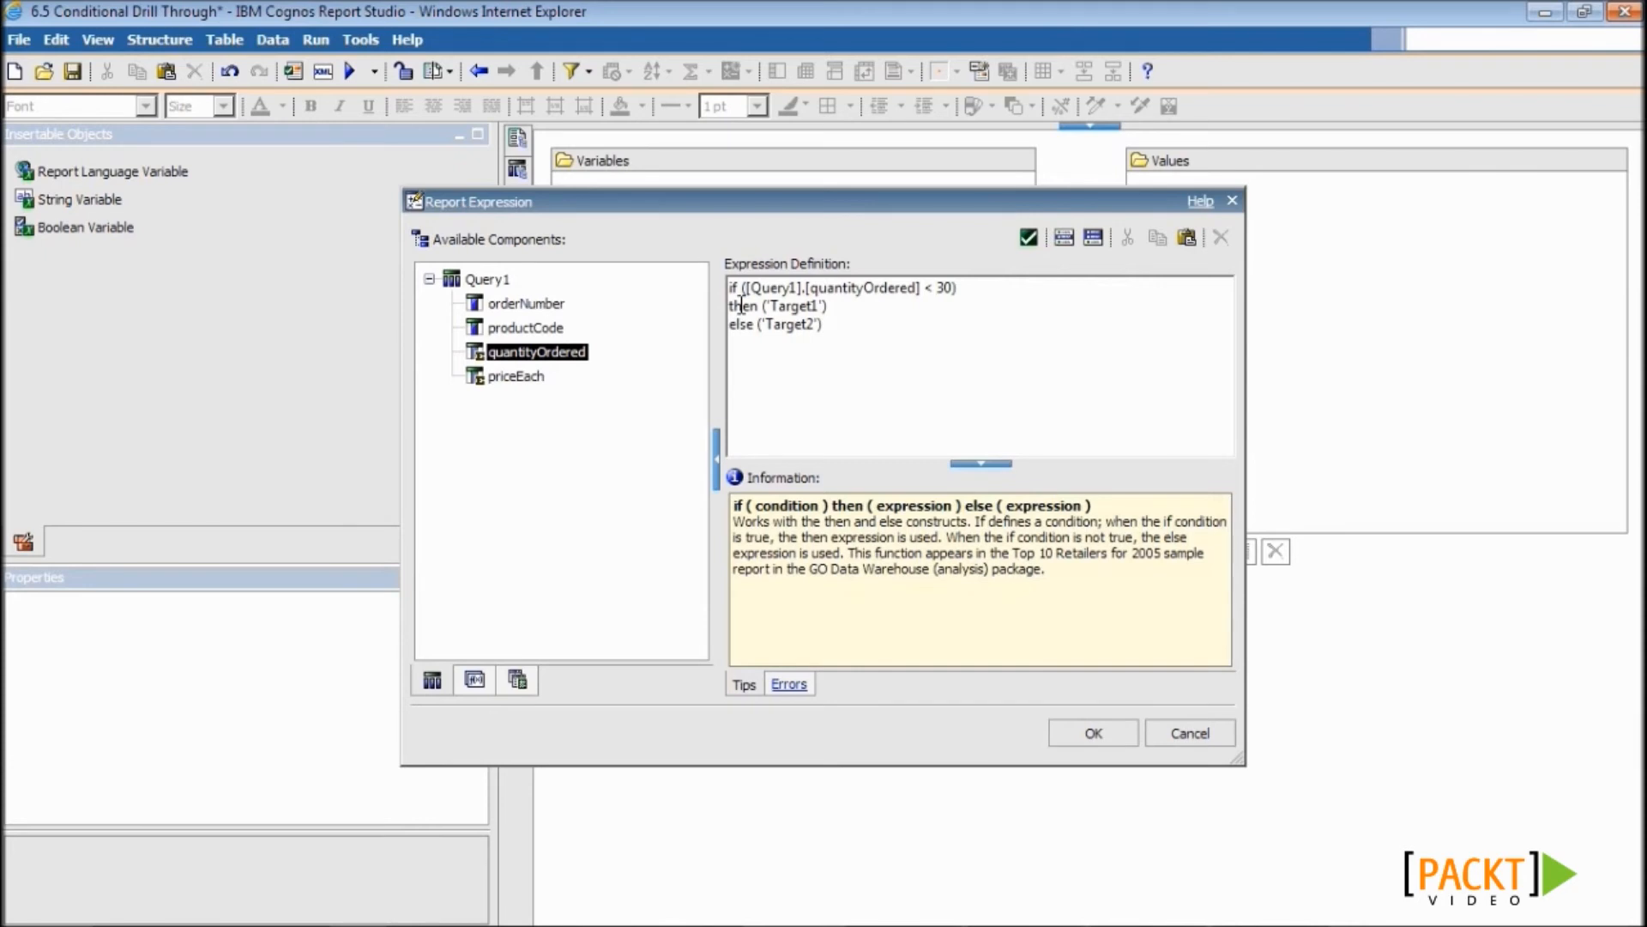
click(977, 289)
click(855, 328)
click(1105, 732)
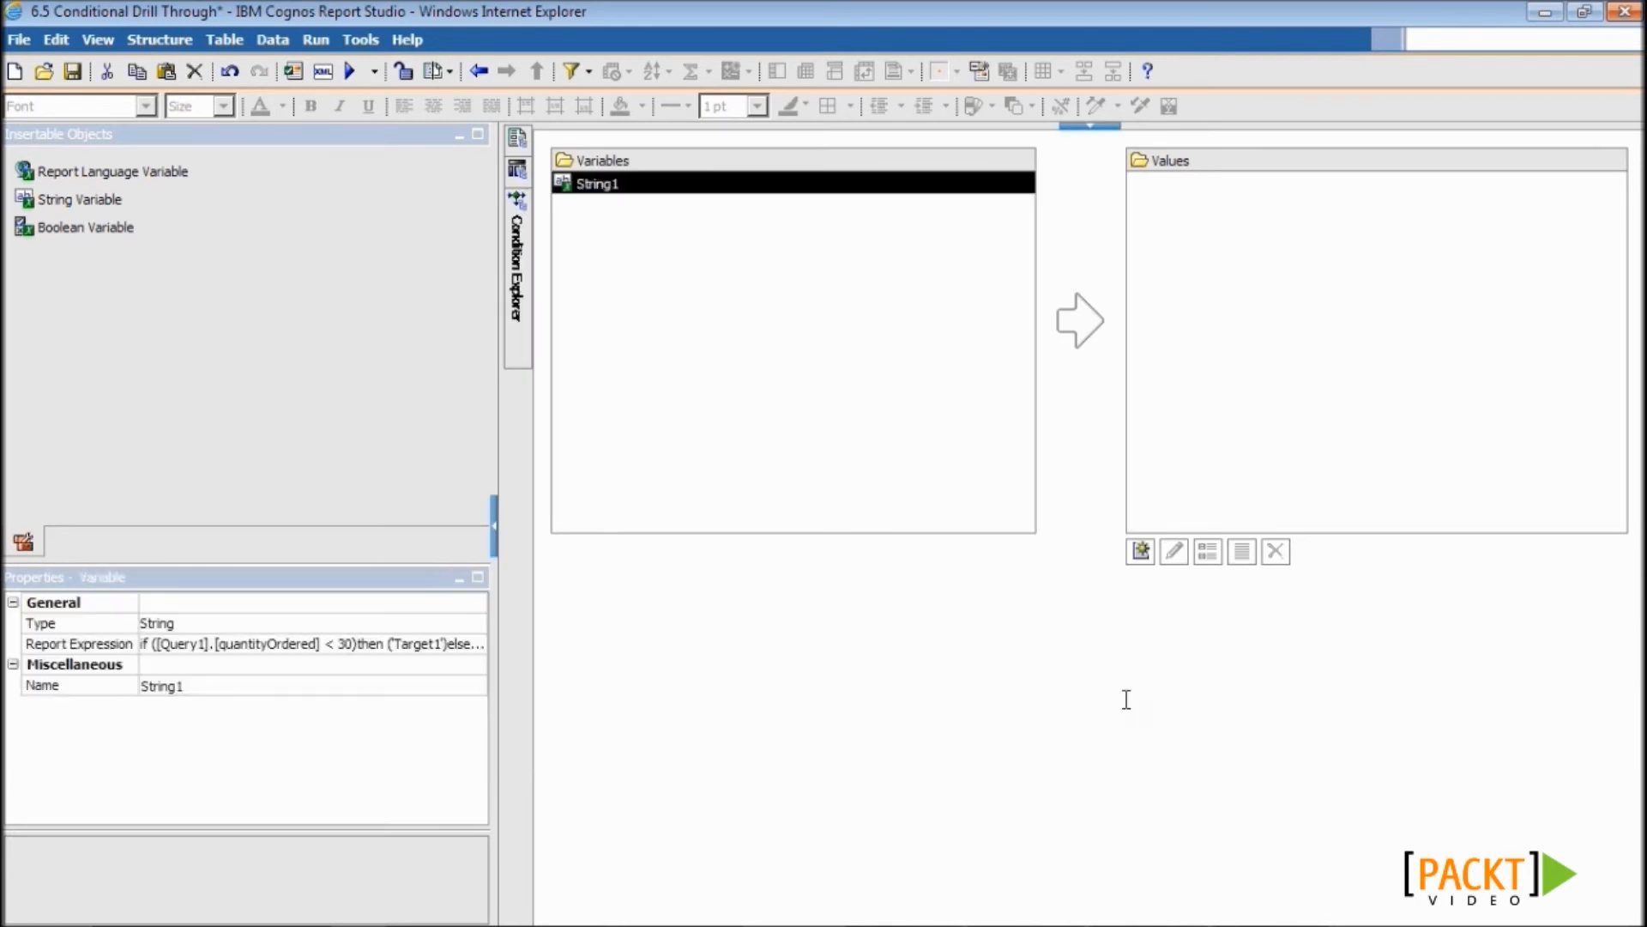
- Add the values Target1 and Target2 to String1
click(1140, 551)
text(Targe)
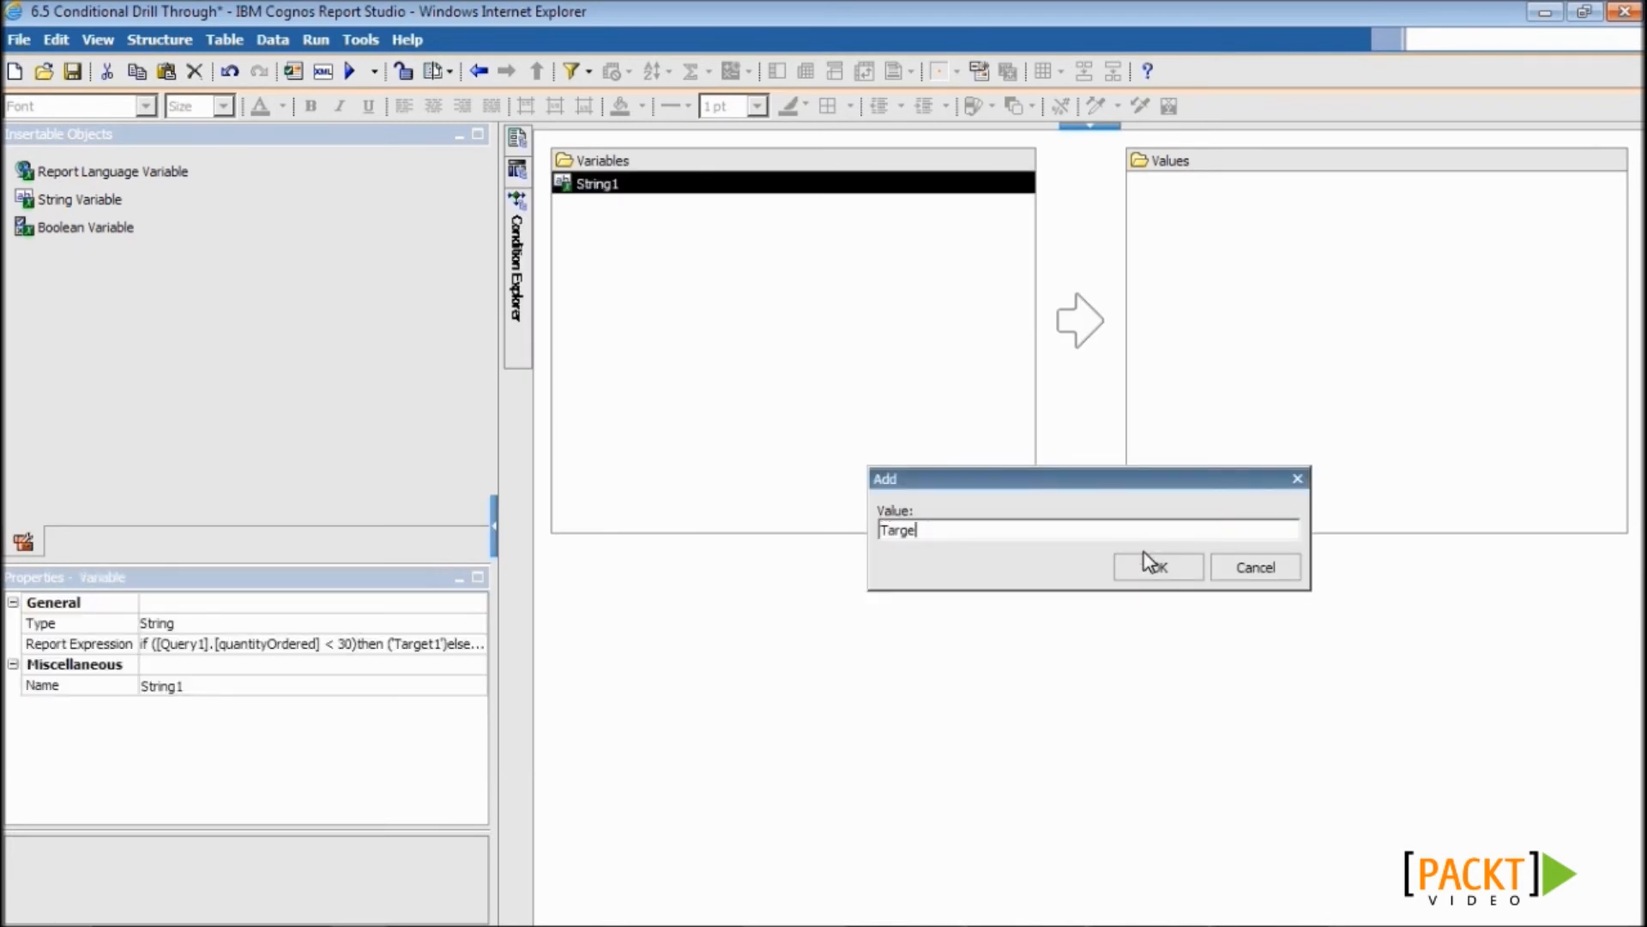
text(t1)
click(1148, 564)
click(1140, 549)
text(Target2)
click(1154, 565)
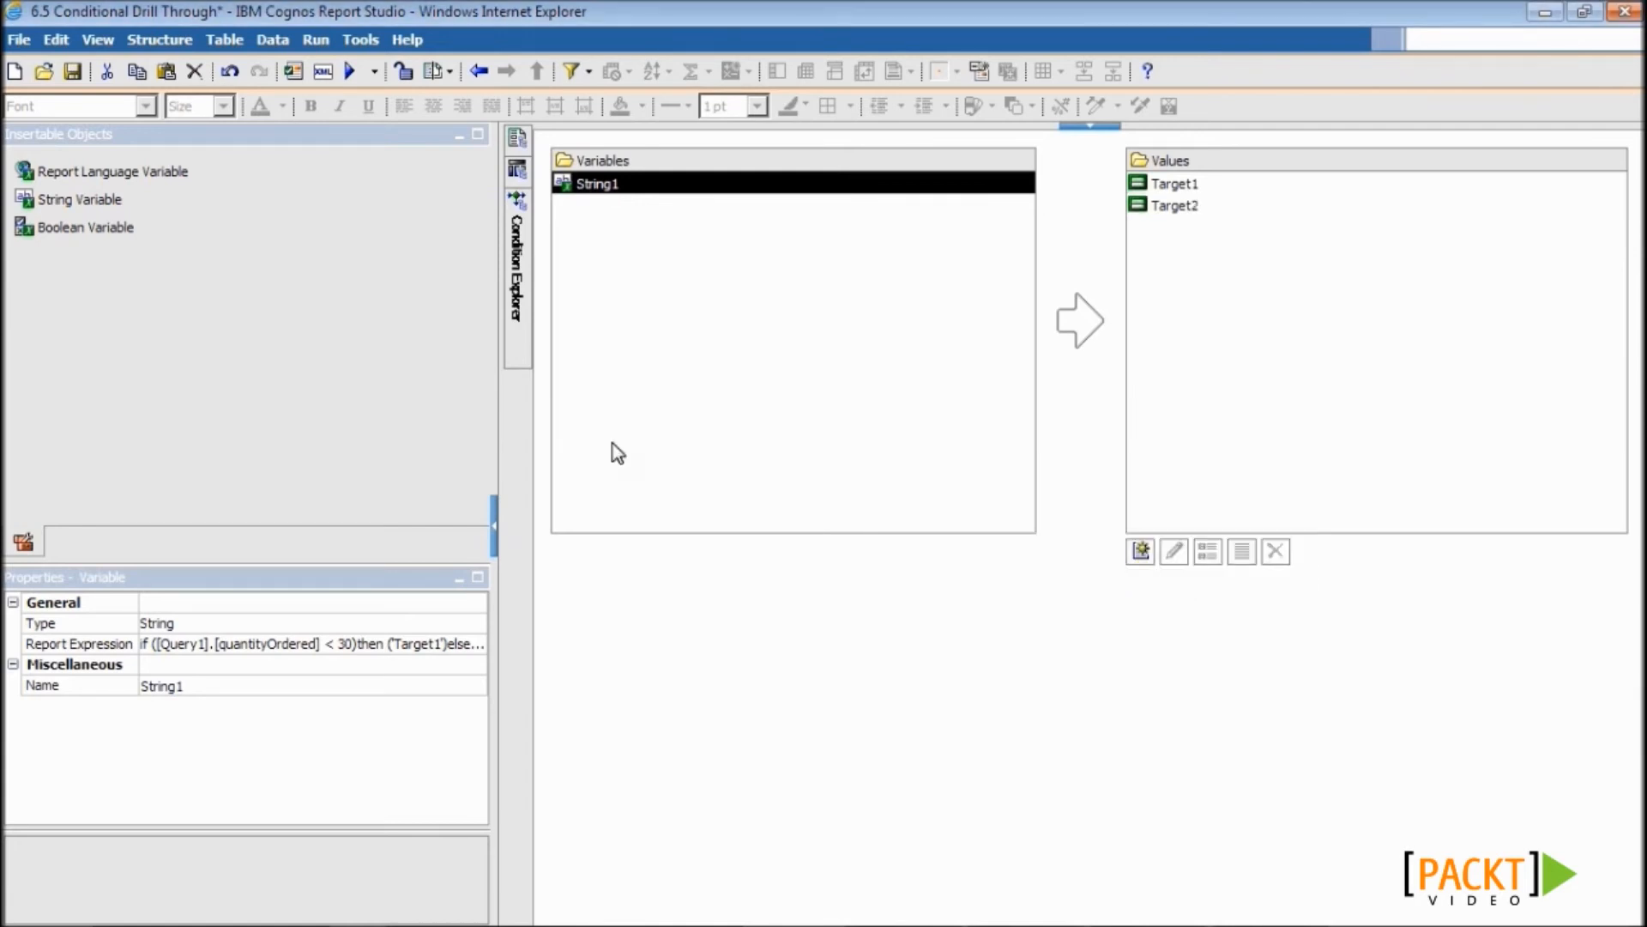
- Render the first productCode link via String1 only for Target1
mouse_move(516, 139)
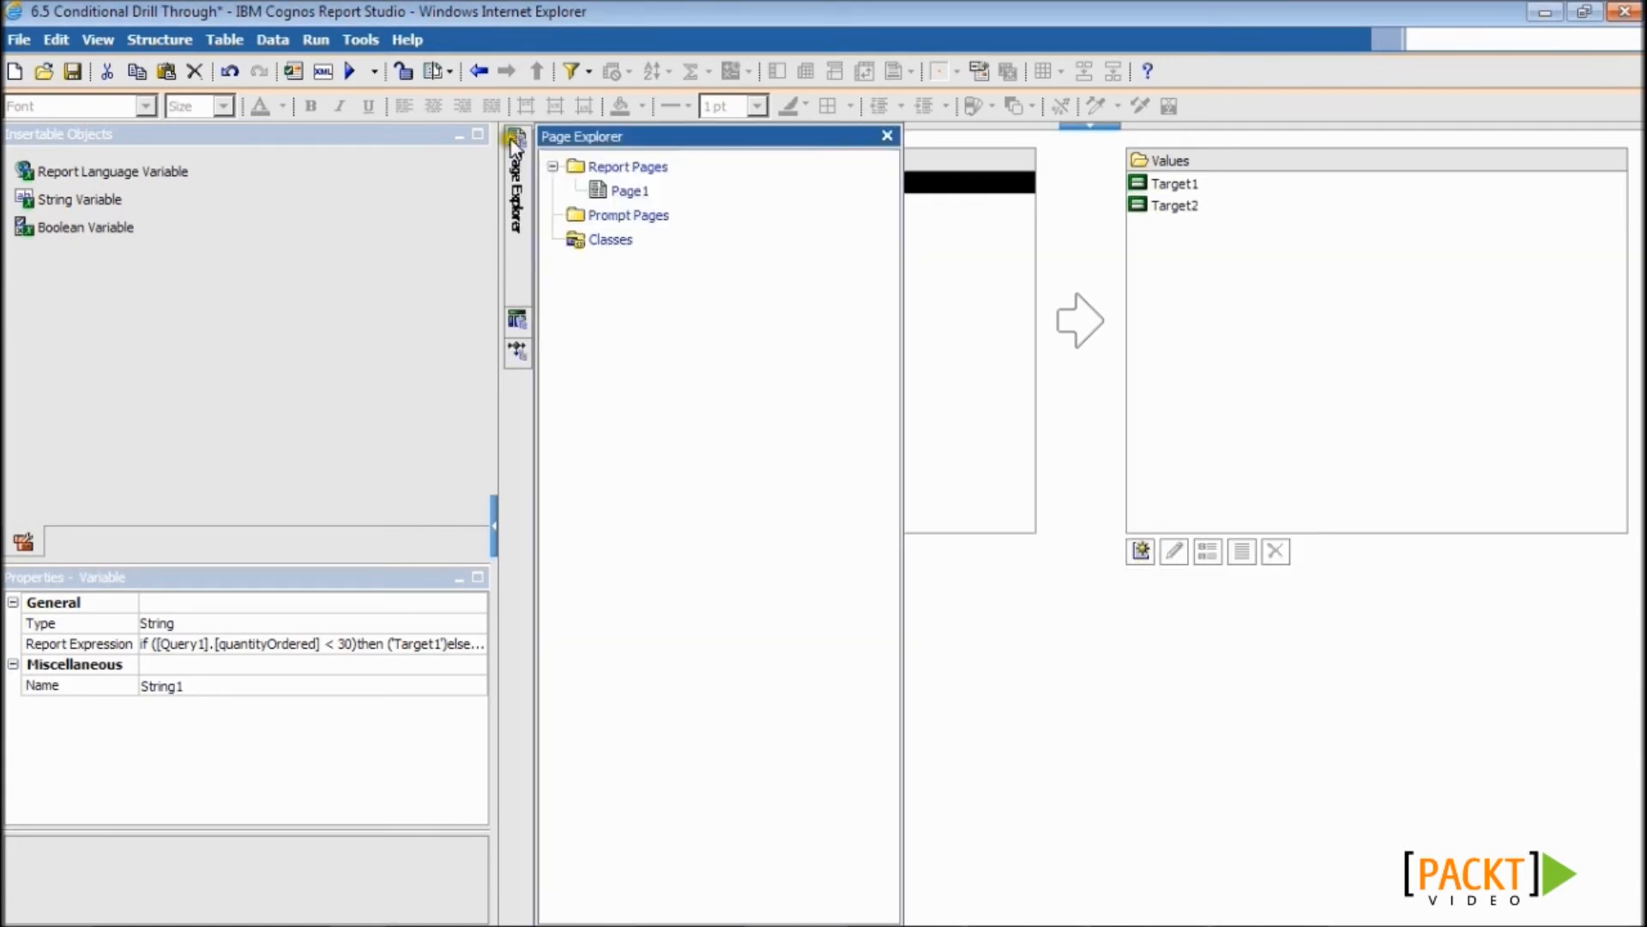
click(631, 191)
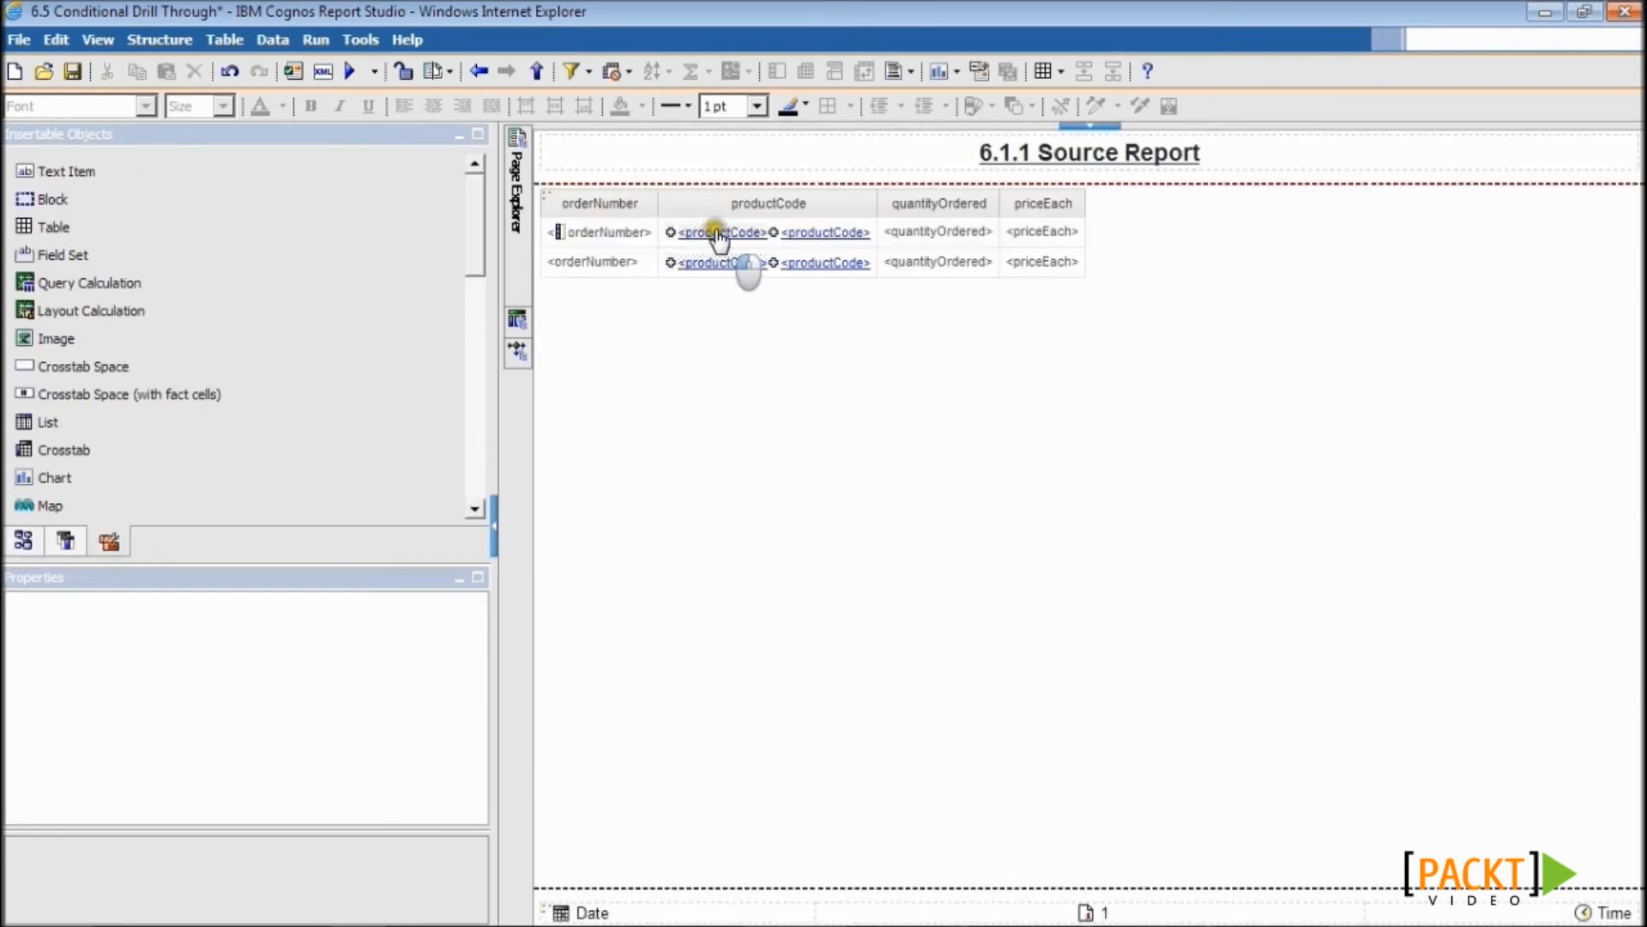
click(719, 234)
click(95, 669)
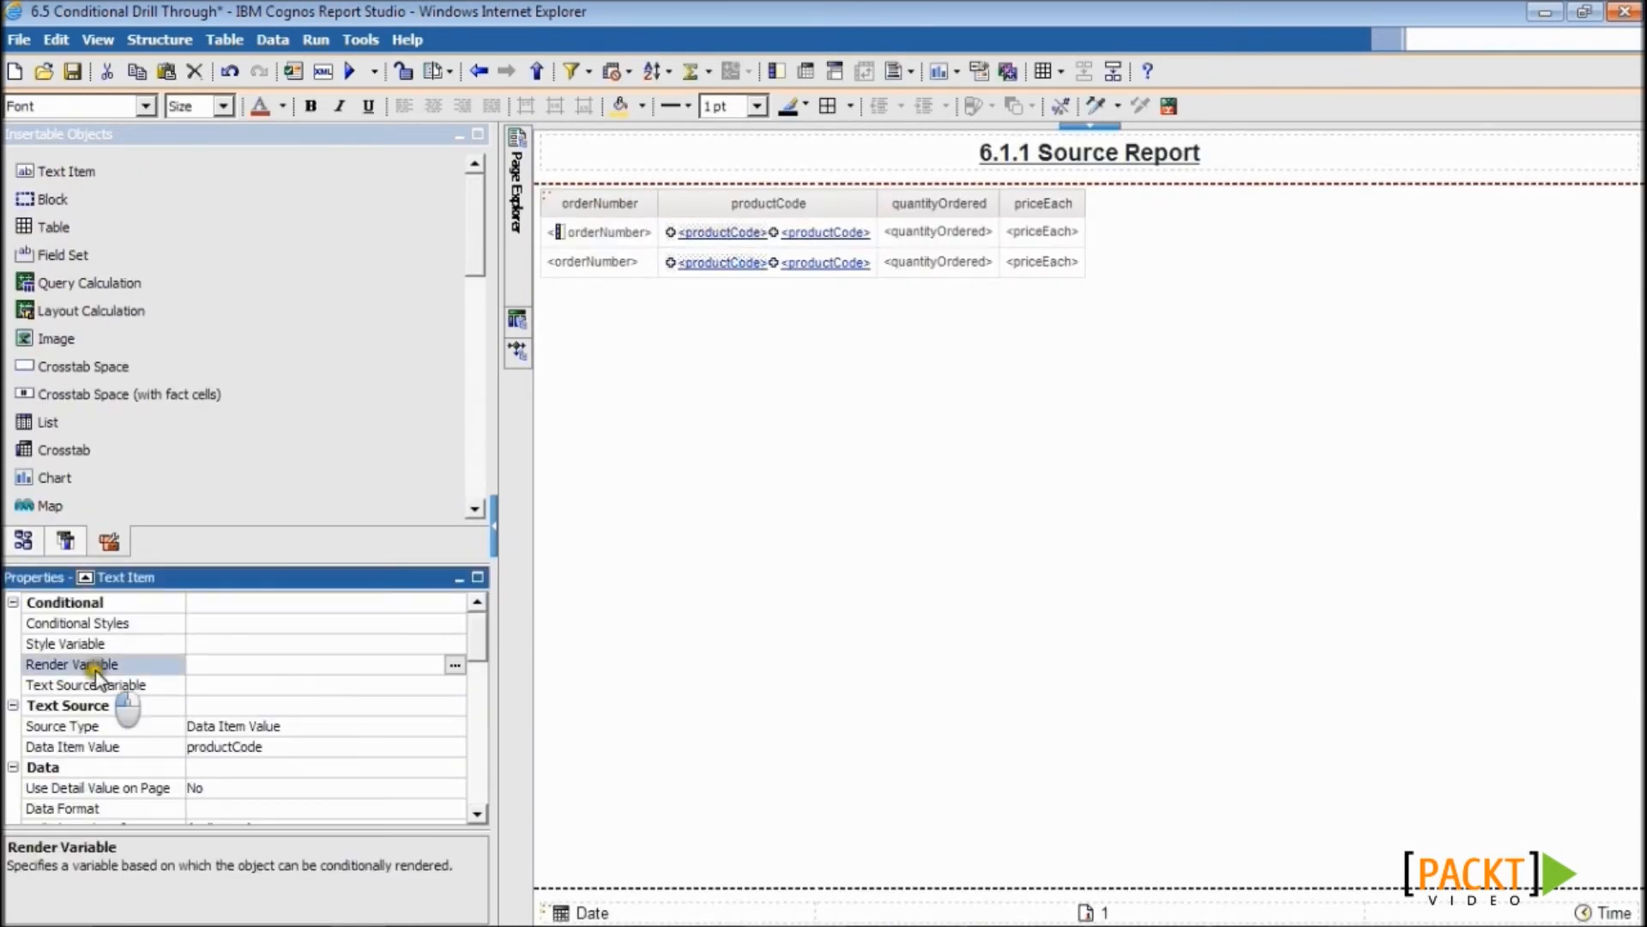
click(454, 666)
click(736, 300)
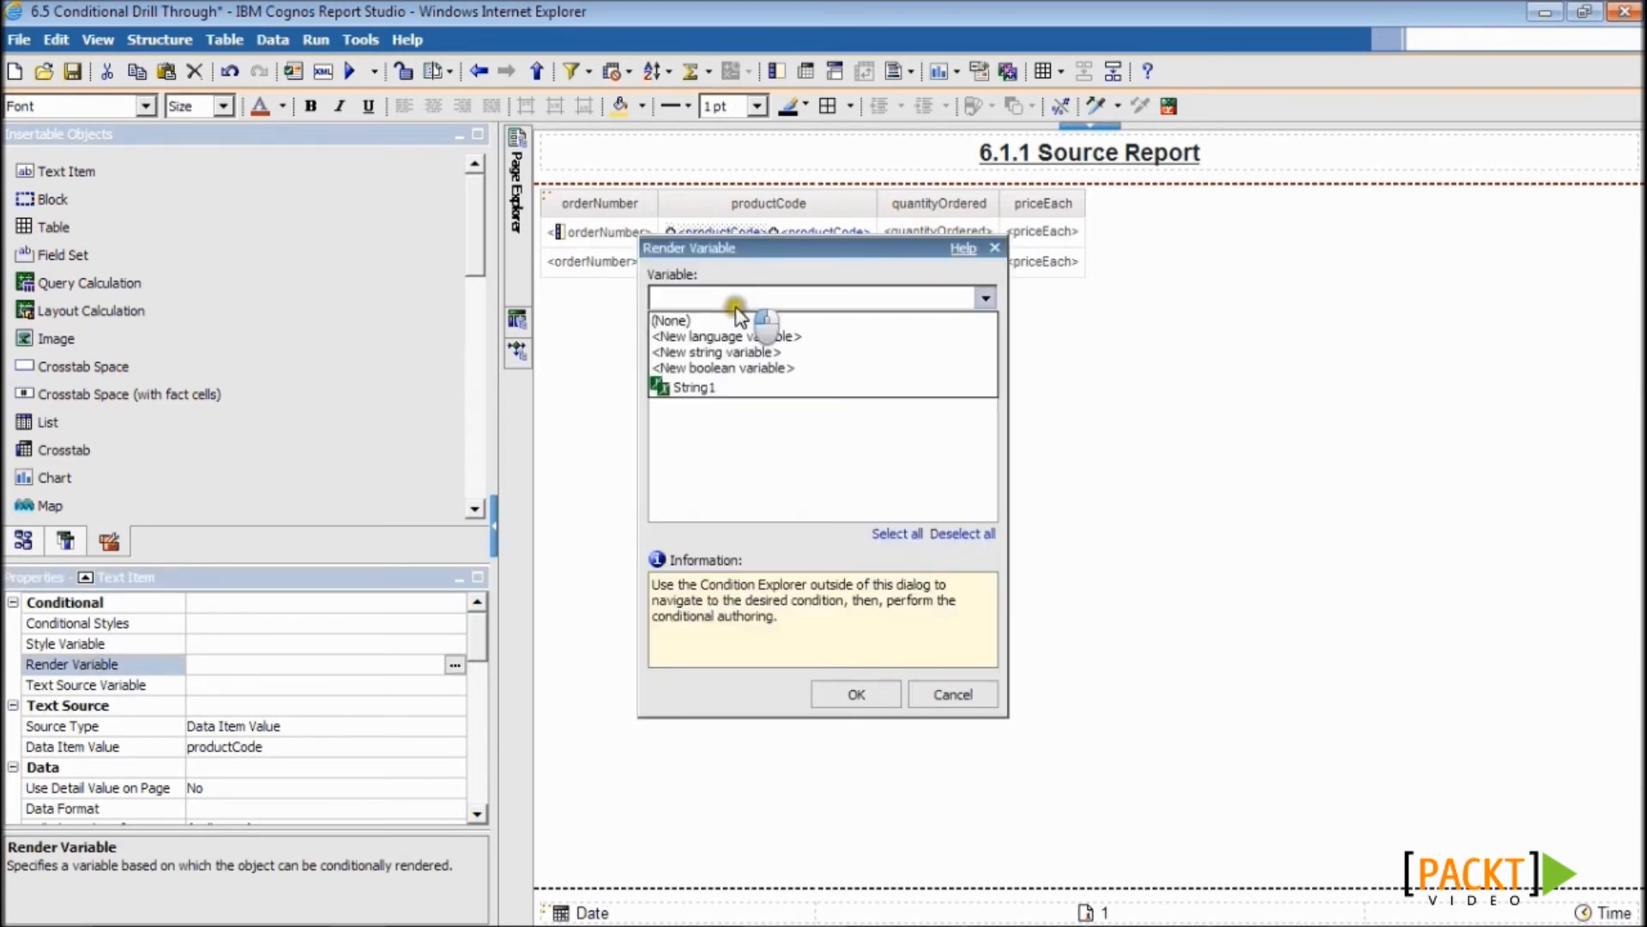
click(699, 387)
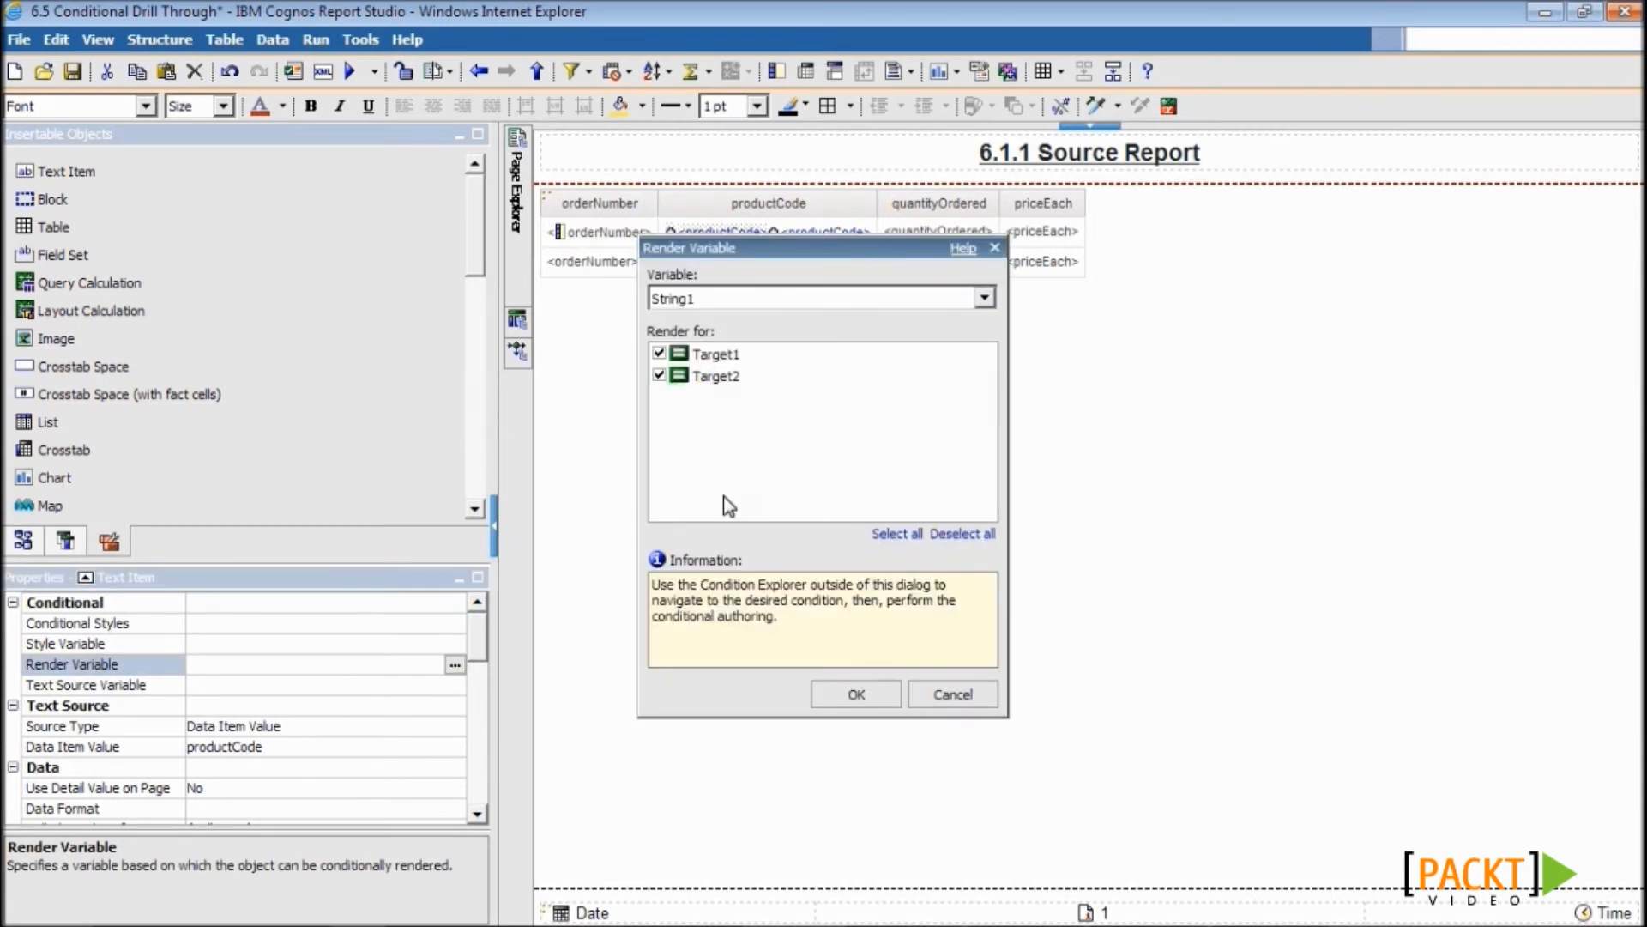
click(659, 375)
click(856, 694)
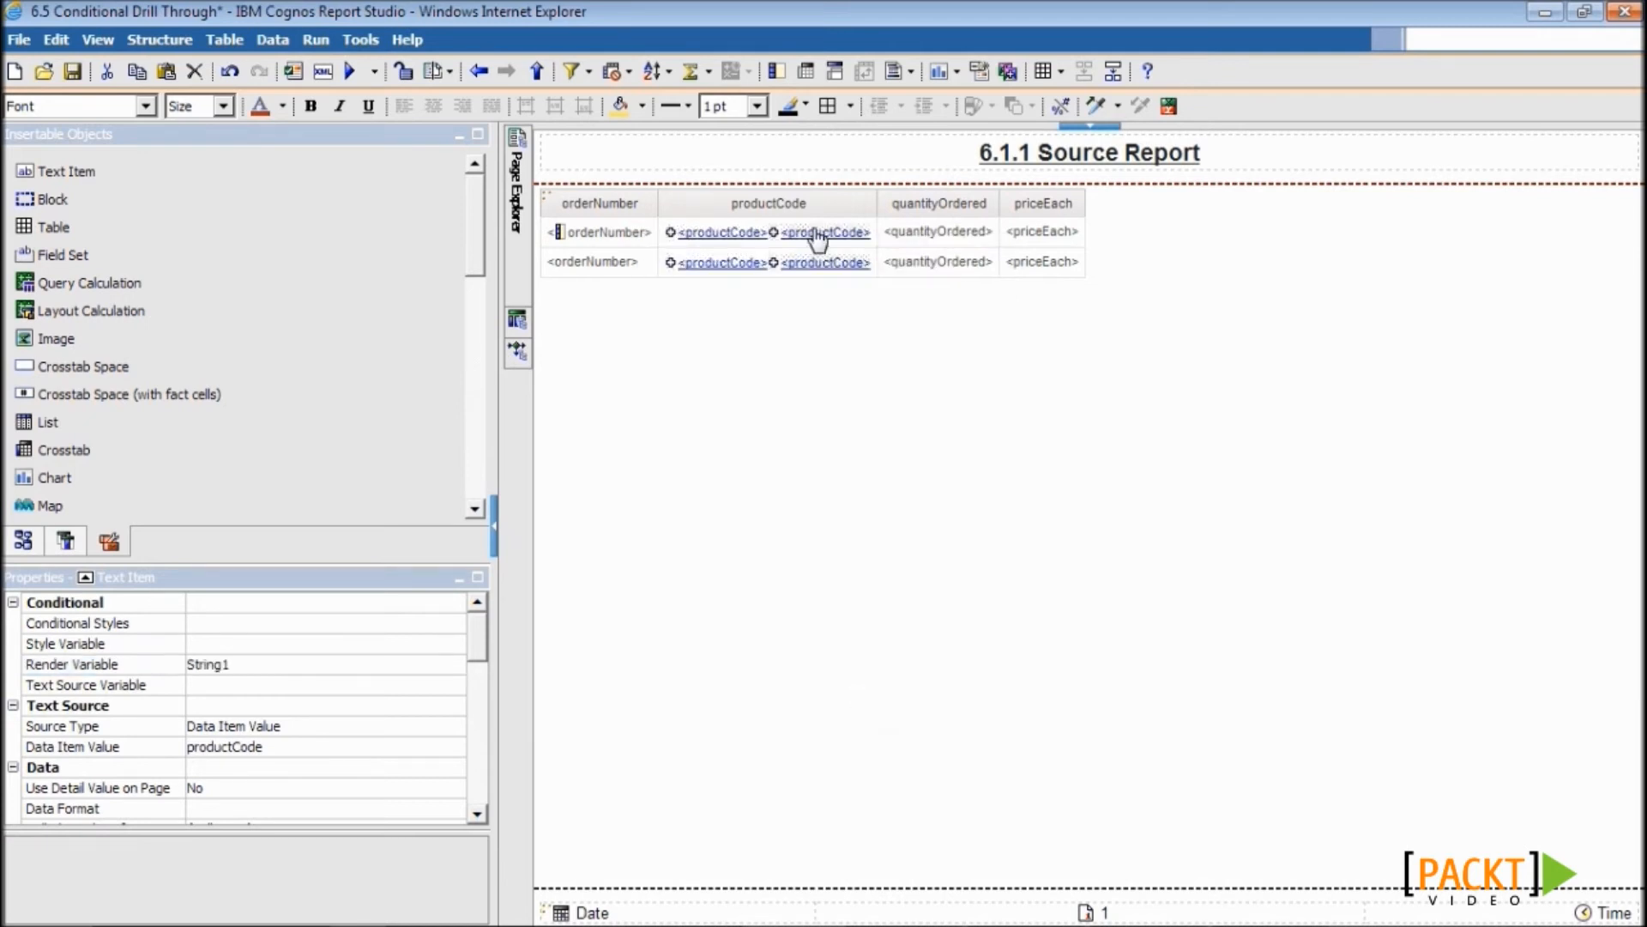
- Render the second productCode link via String1 only for Target2
click(143, 661)
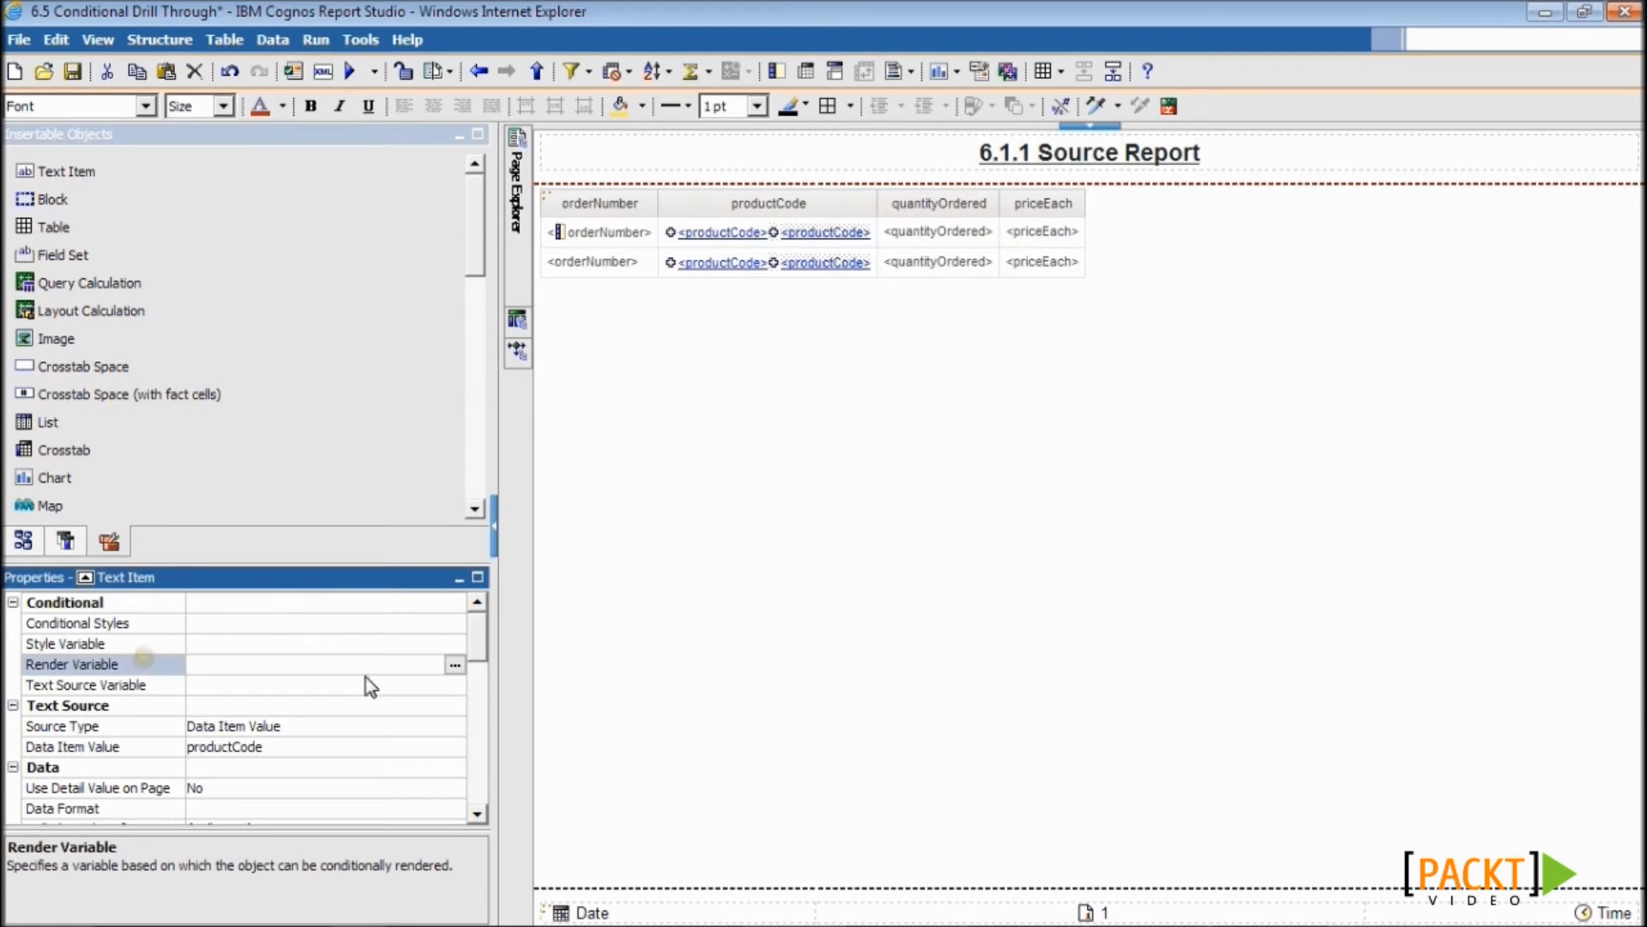
click(455, 665)
click(729, 296)
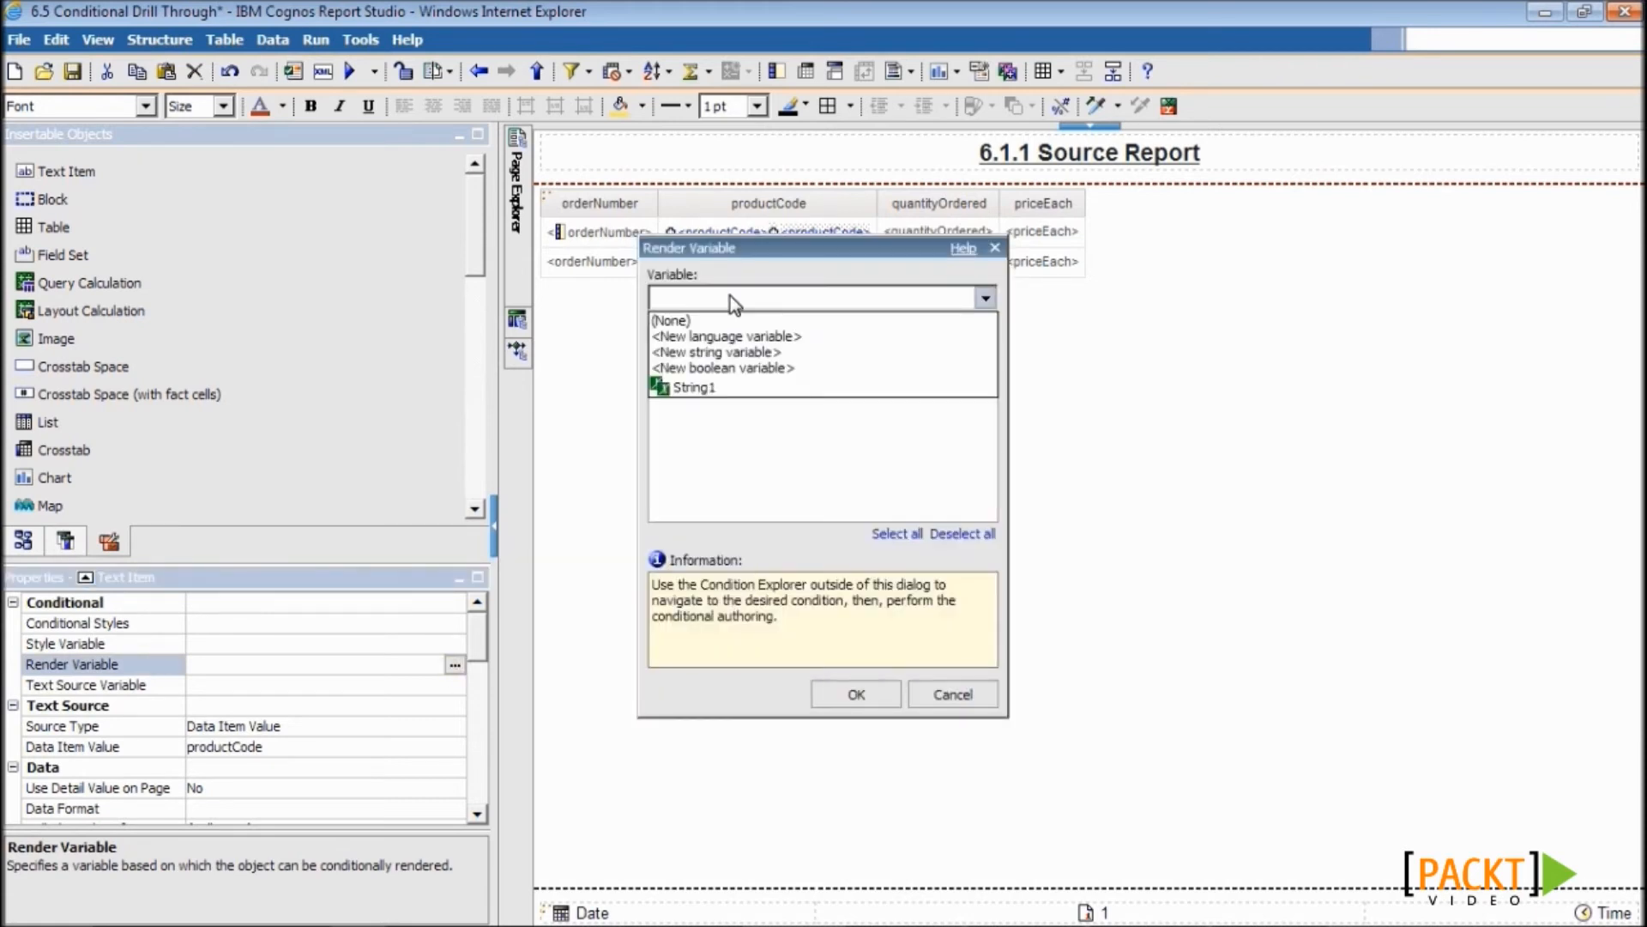
click(705, 388)
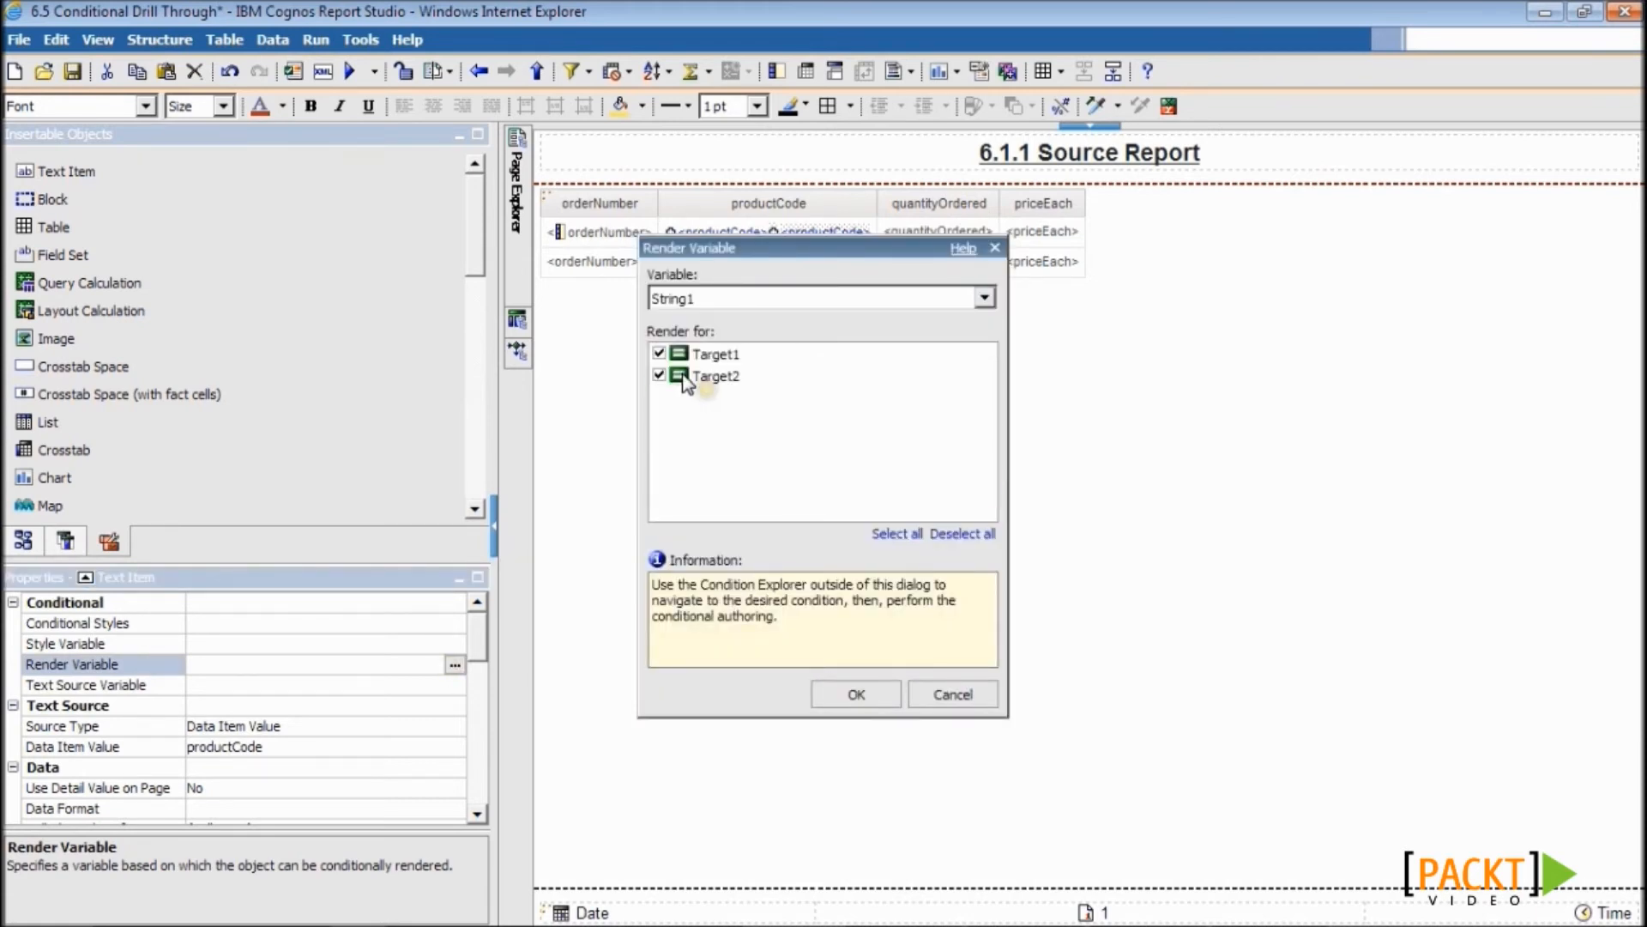
click(659, 353)
click(846, 696)
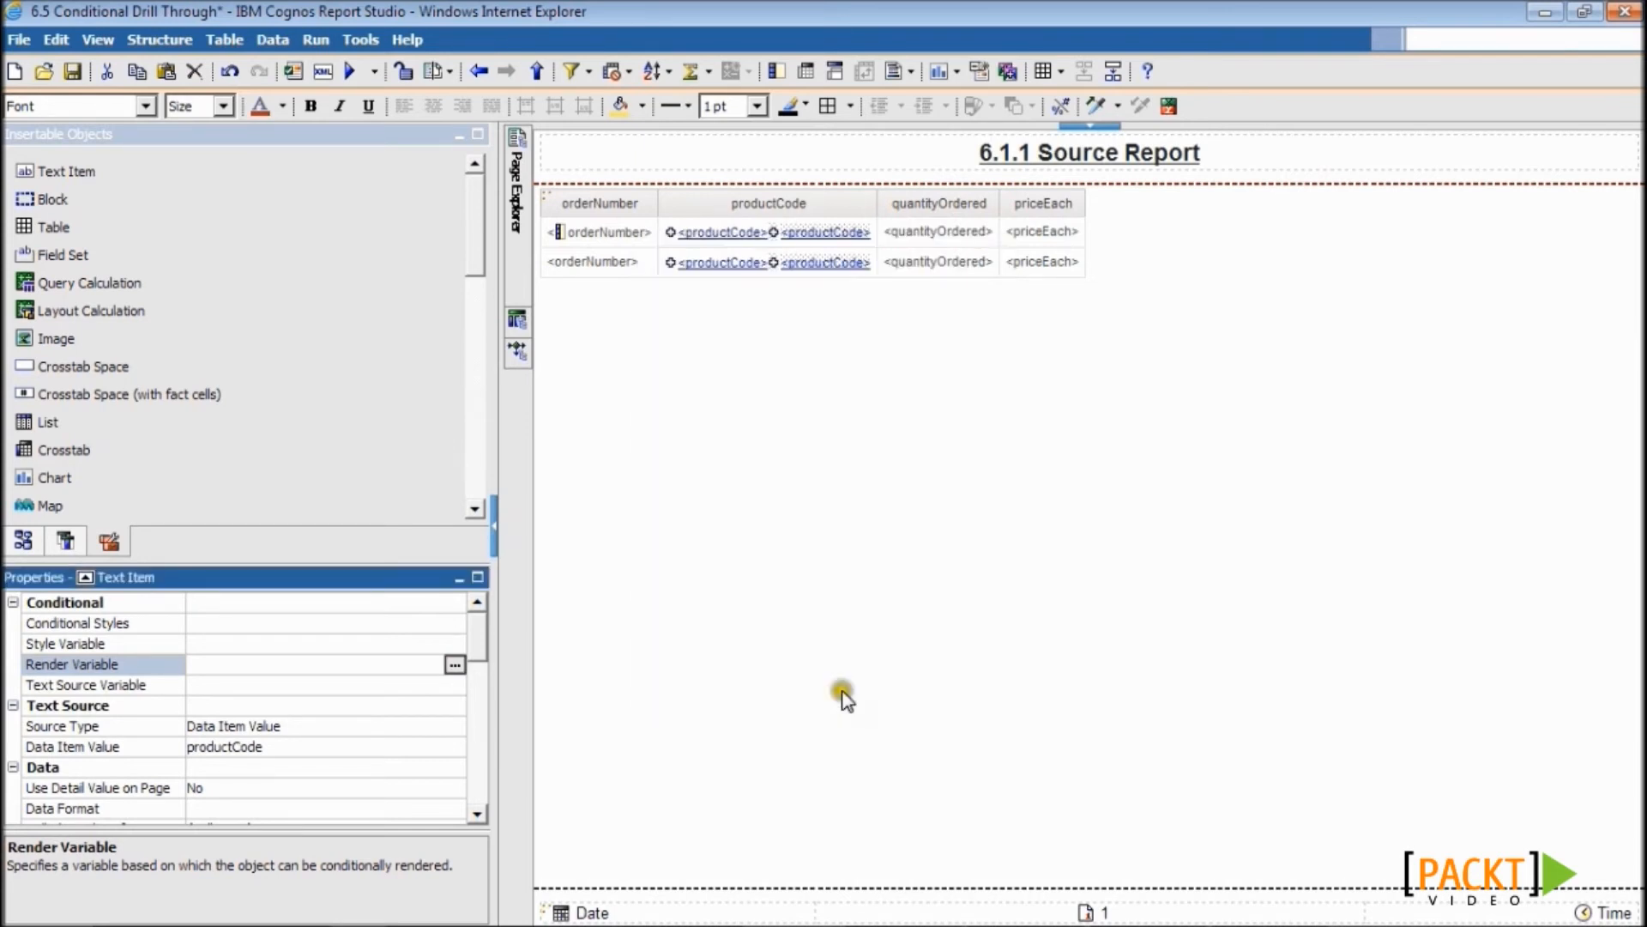
- Run the report maximized and drill through on product S18_4409
click(353, 73)
click(970, 29)
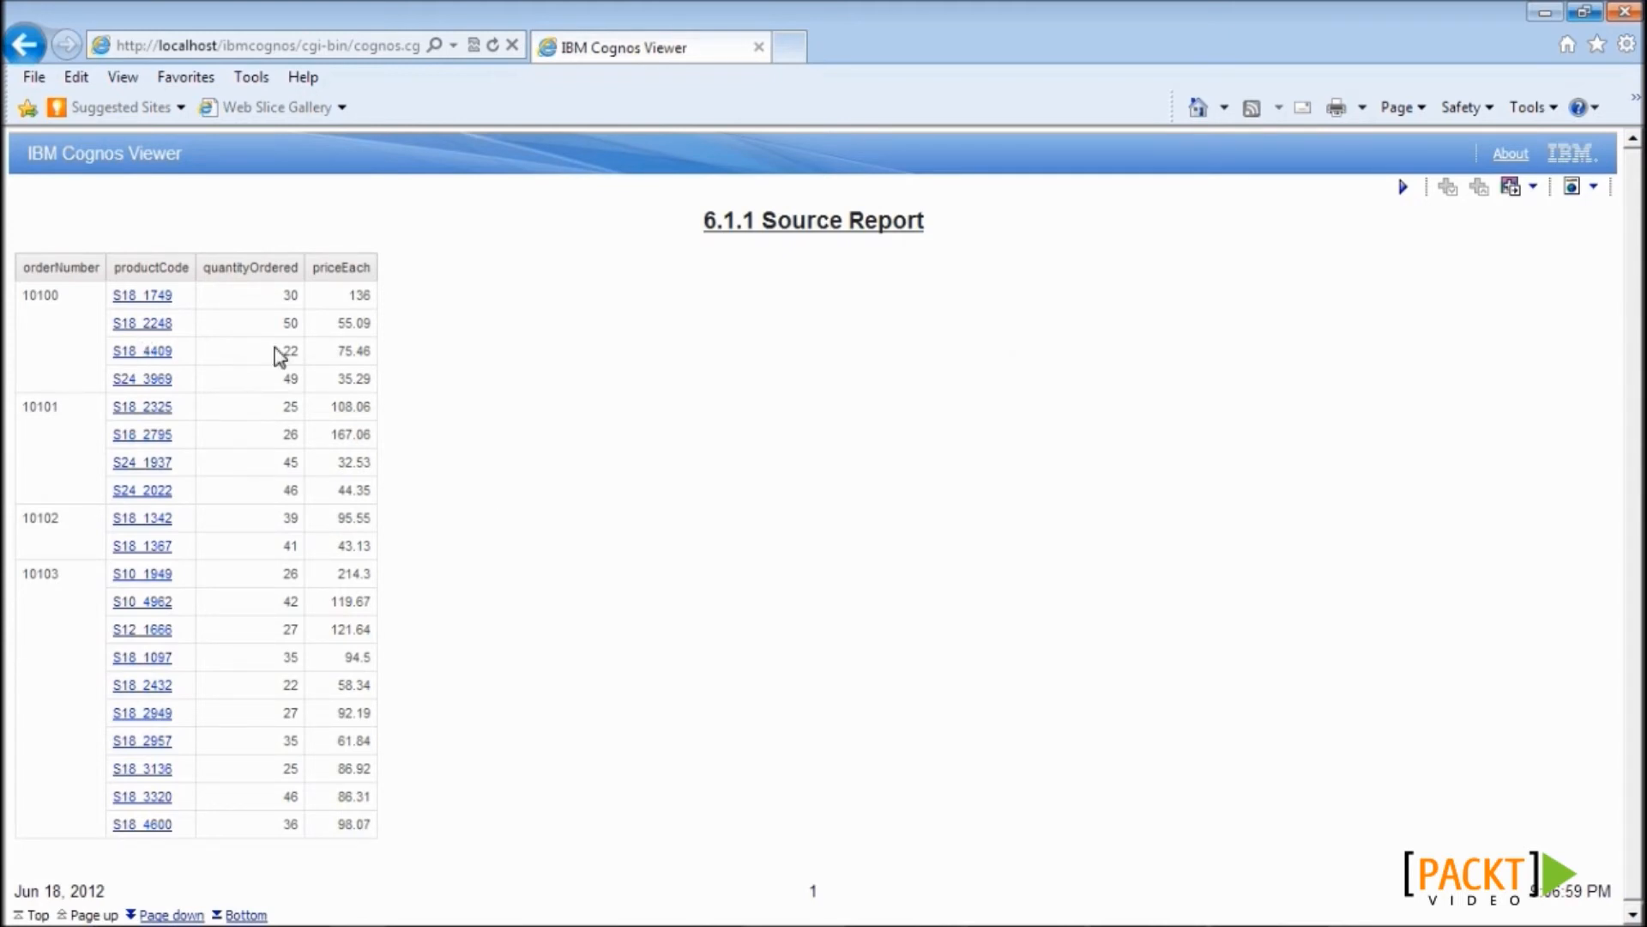
click(146, 351)
- Move the Target Report window aside and drill through on product S18_2248
drag(366, 36, 867, 40)
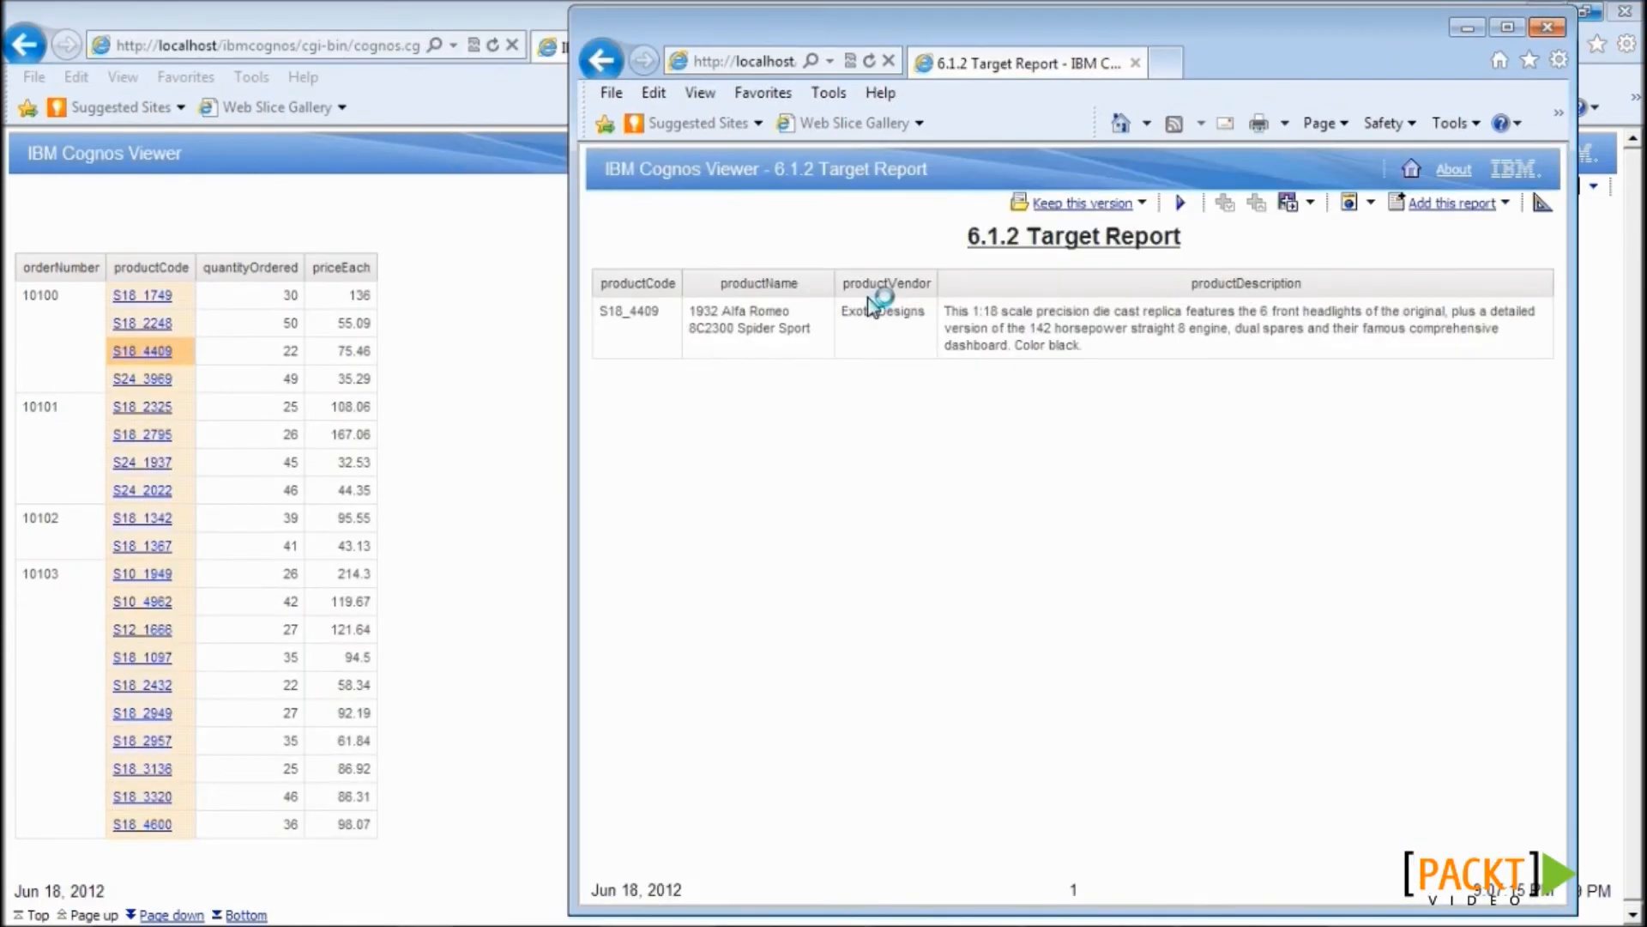
drag(939, 241, 1152, 249)
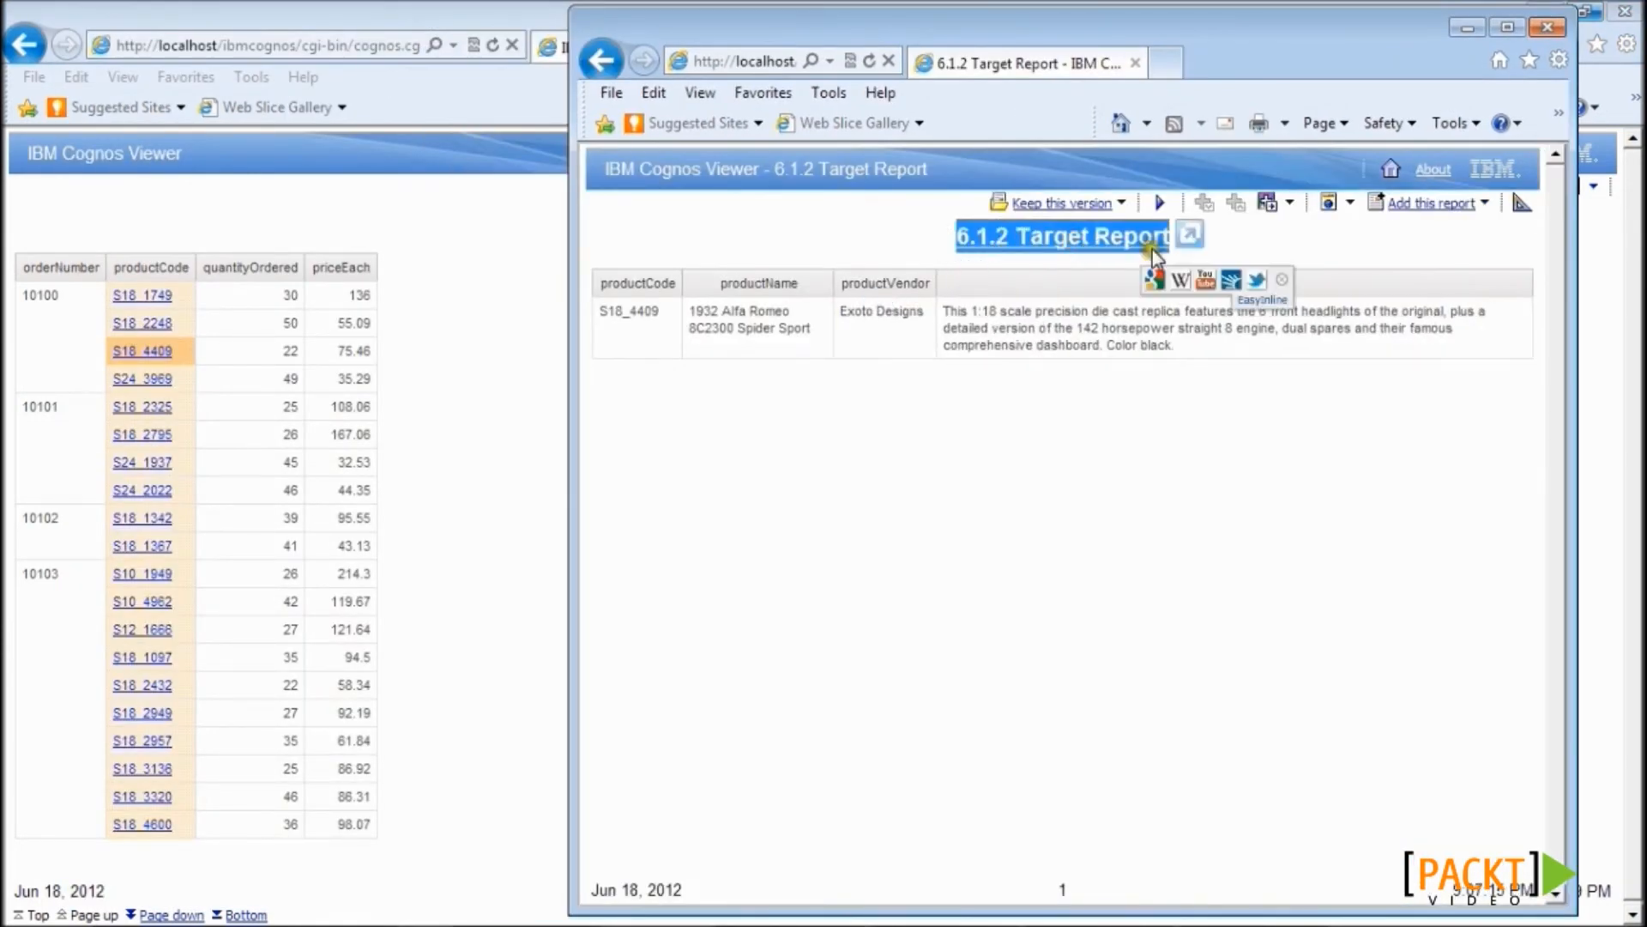
click(663, 324)
drag(662, 322, 600, 314)
click(748, 487)
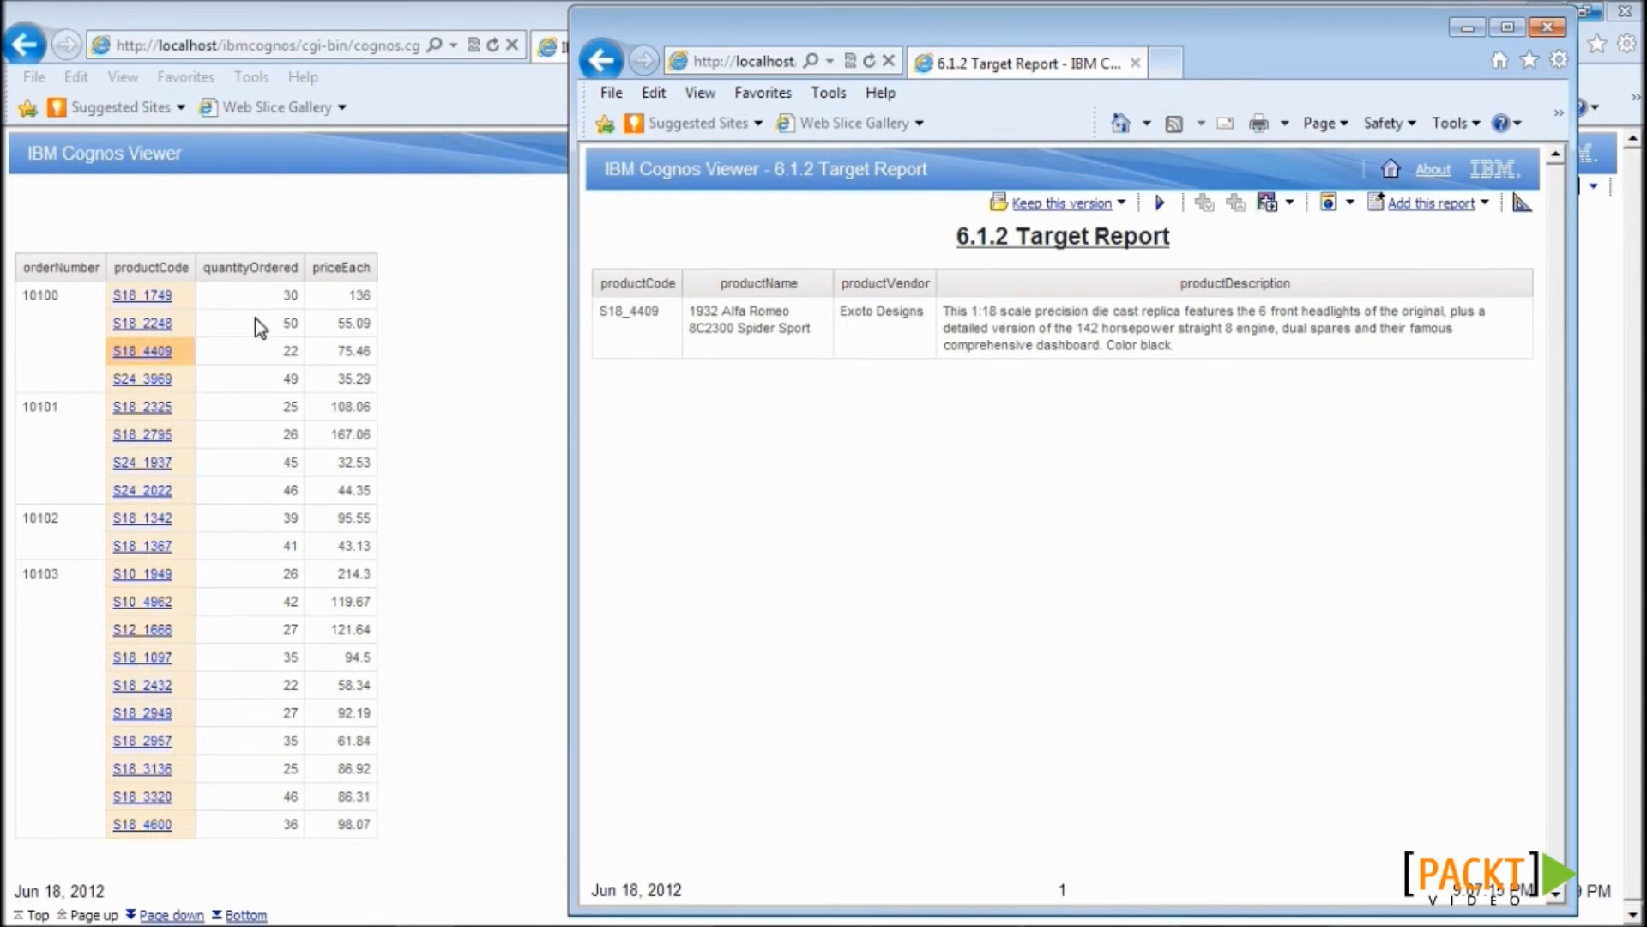
click(146, 324)
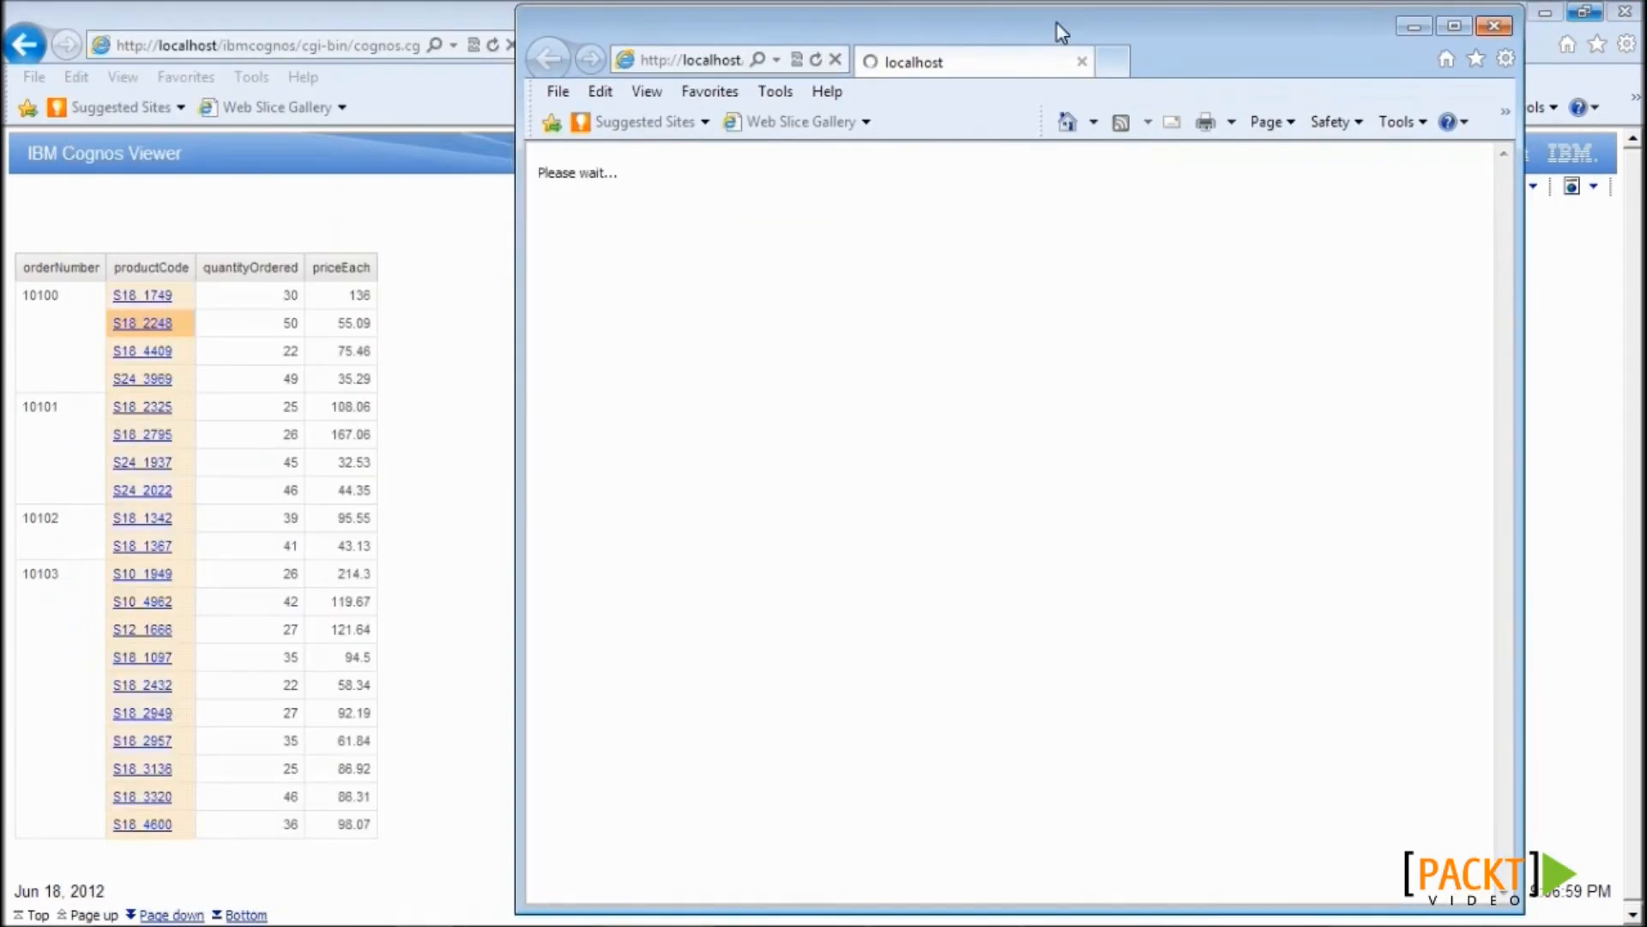
- Move the new drill-through window aside while the customer report loads
drag(1057, 24, 1059, 19)
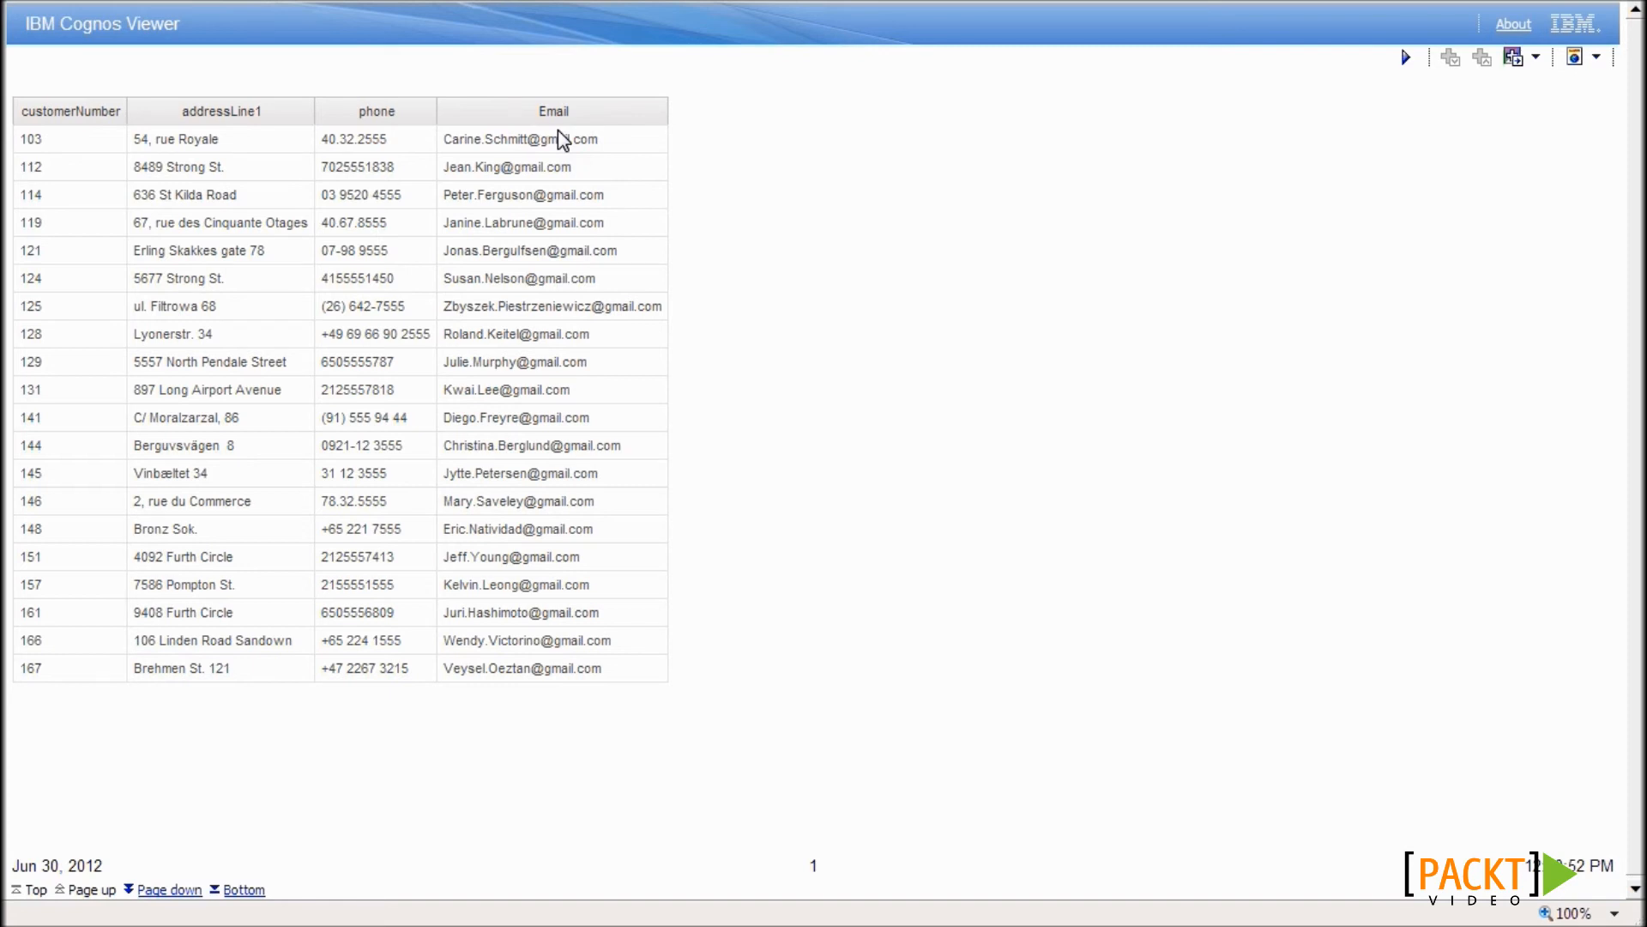
- Add customerNumber and customerName as list columns and open Query1's data items
key(alt+Tab)
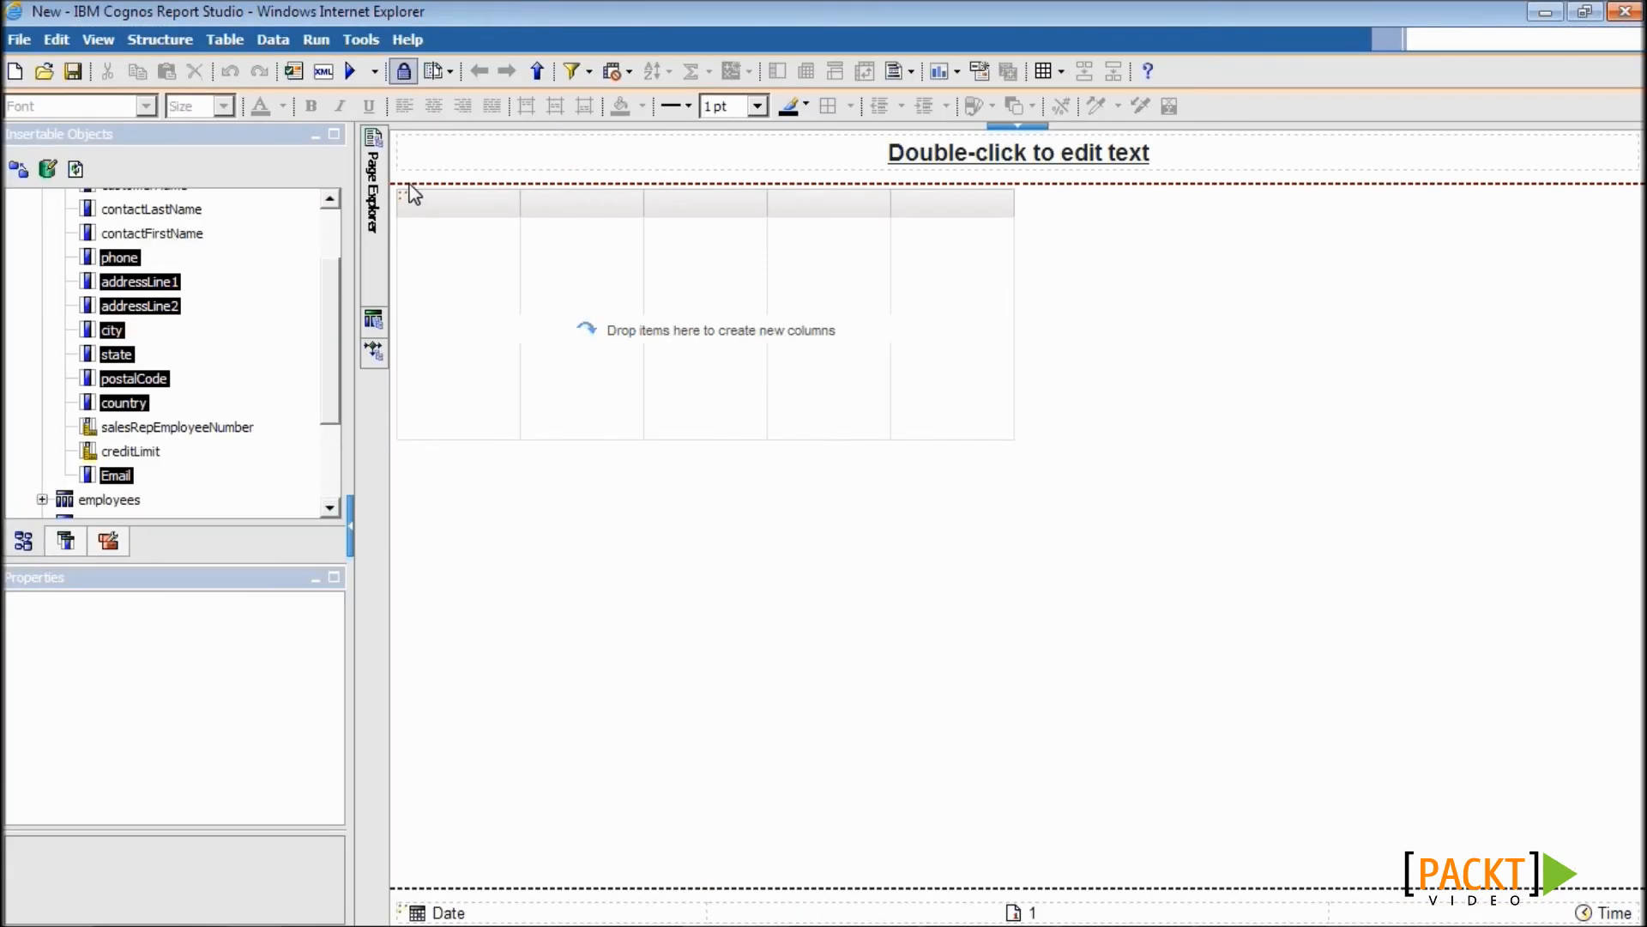
drag(137, 255, 503, 324)
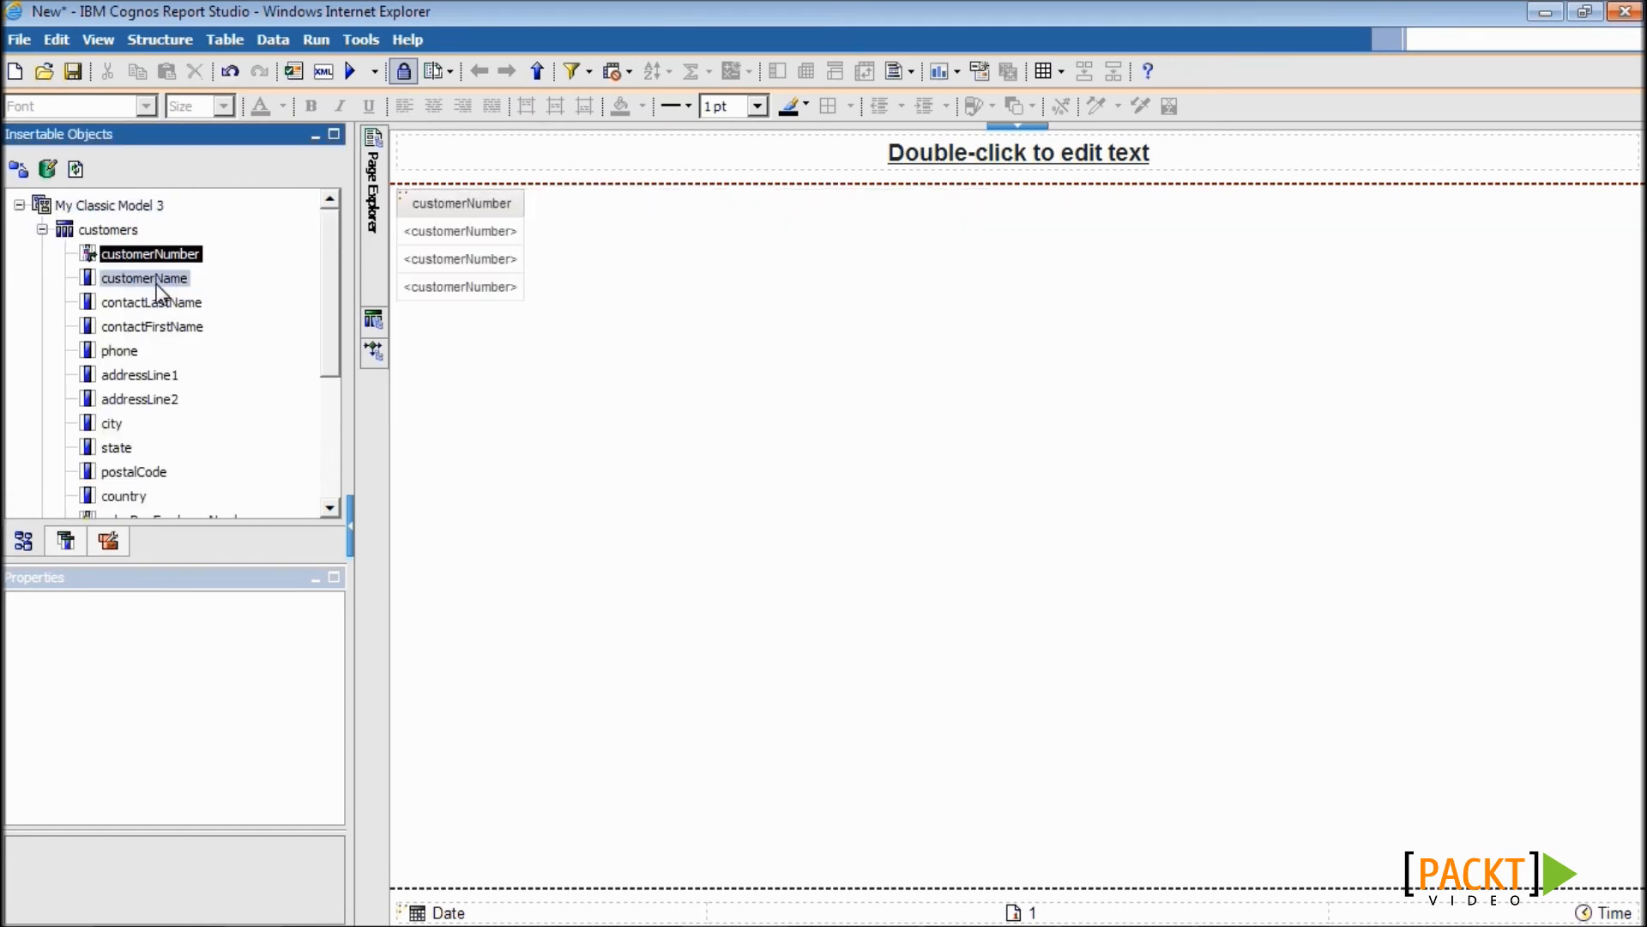
drag(152, 284, 518, 267)
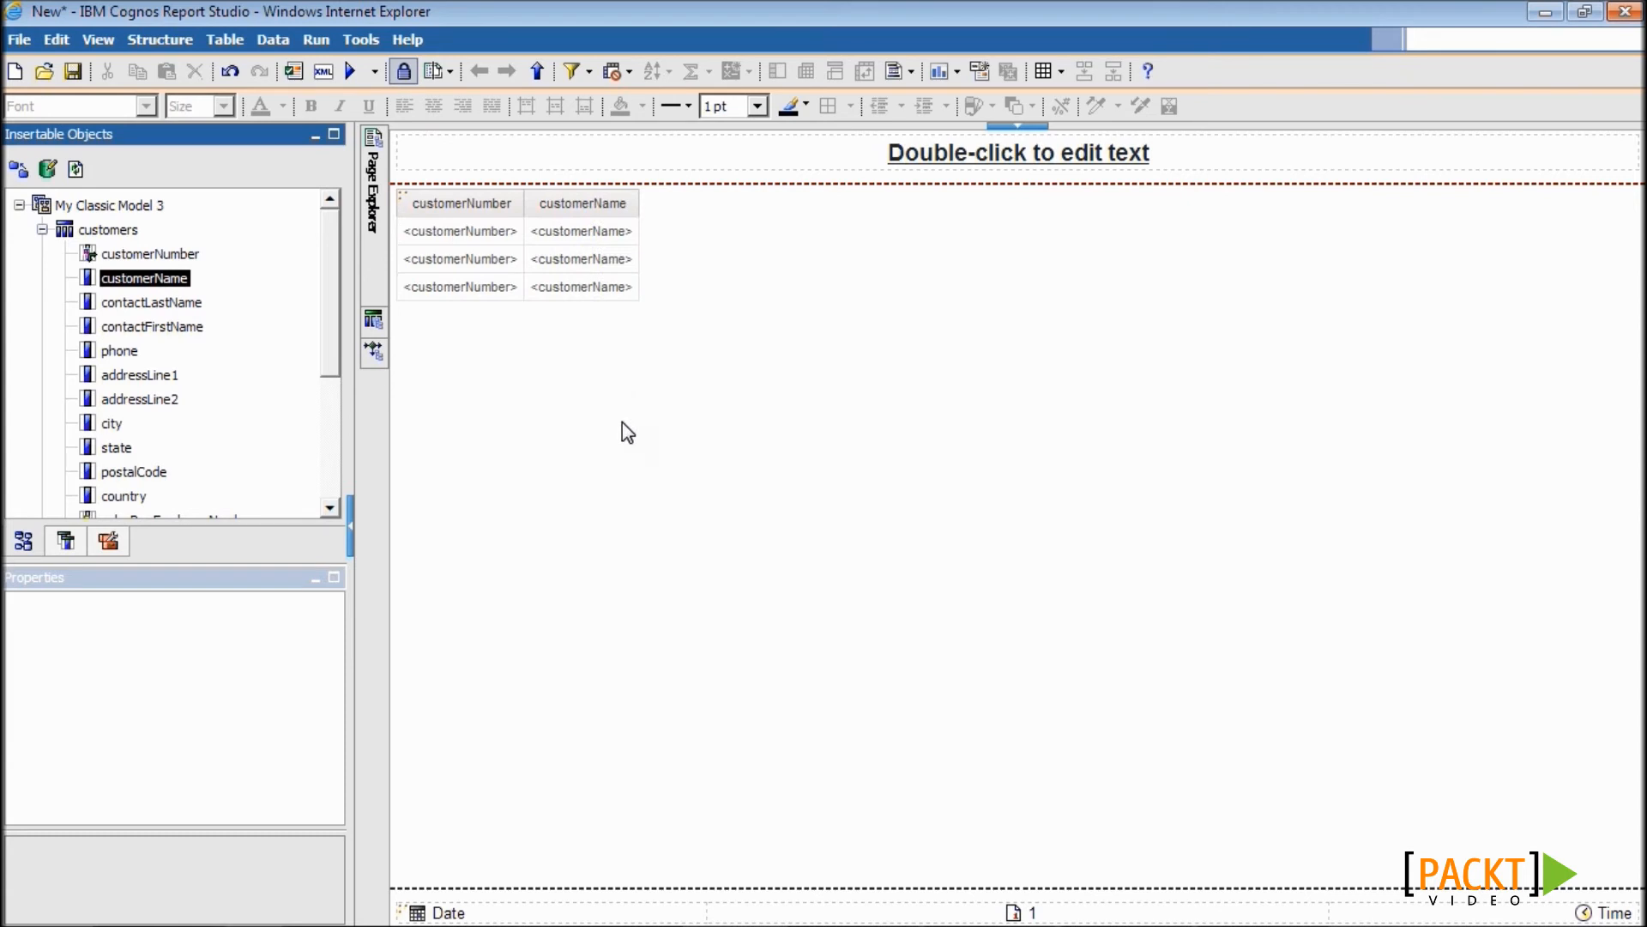
click(372, 323)
double_click(482, 198)
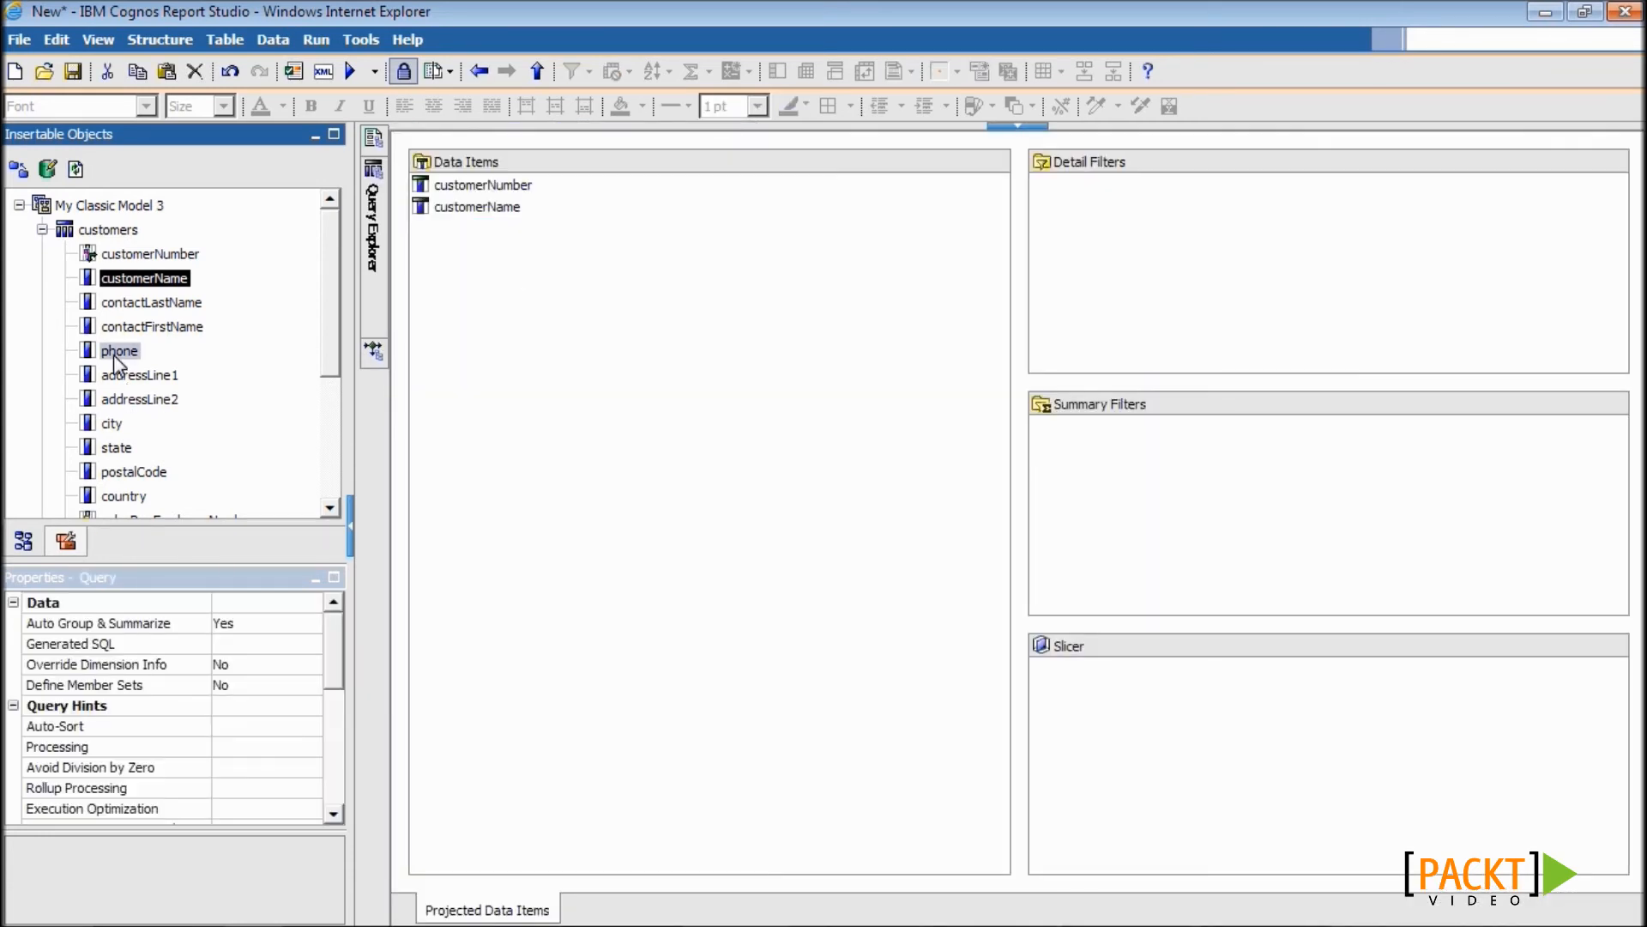
- Add the twelve customer fields contactLastName through Email to Query1's data items
click(115, 351)
click(160, 305)
drag(326, 339, 326, 397)
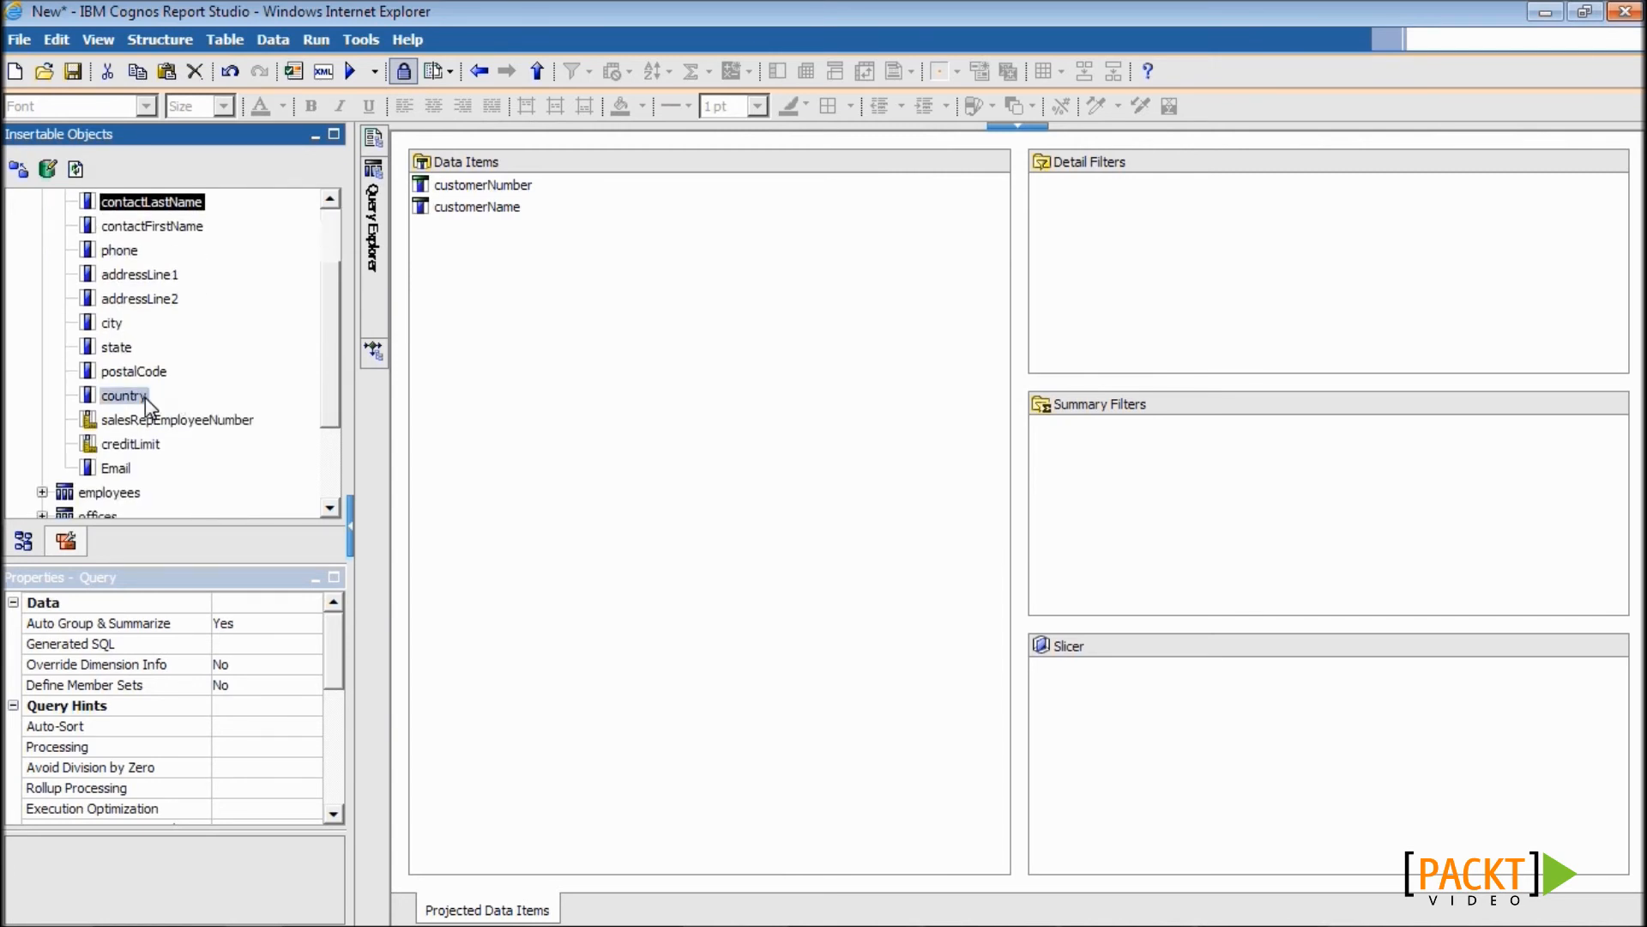
shift+click(129, 469)
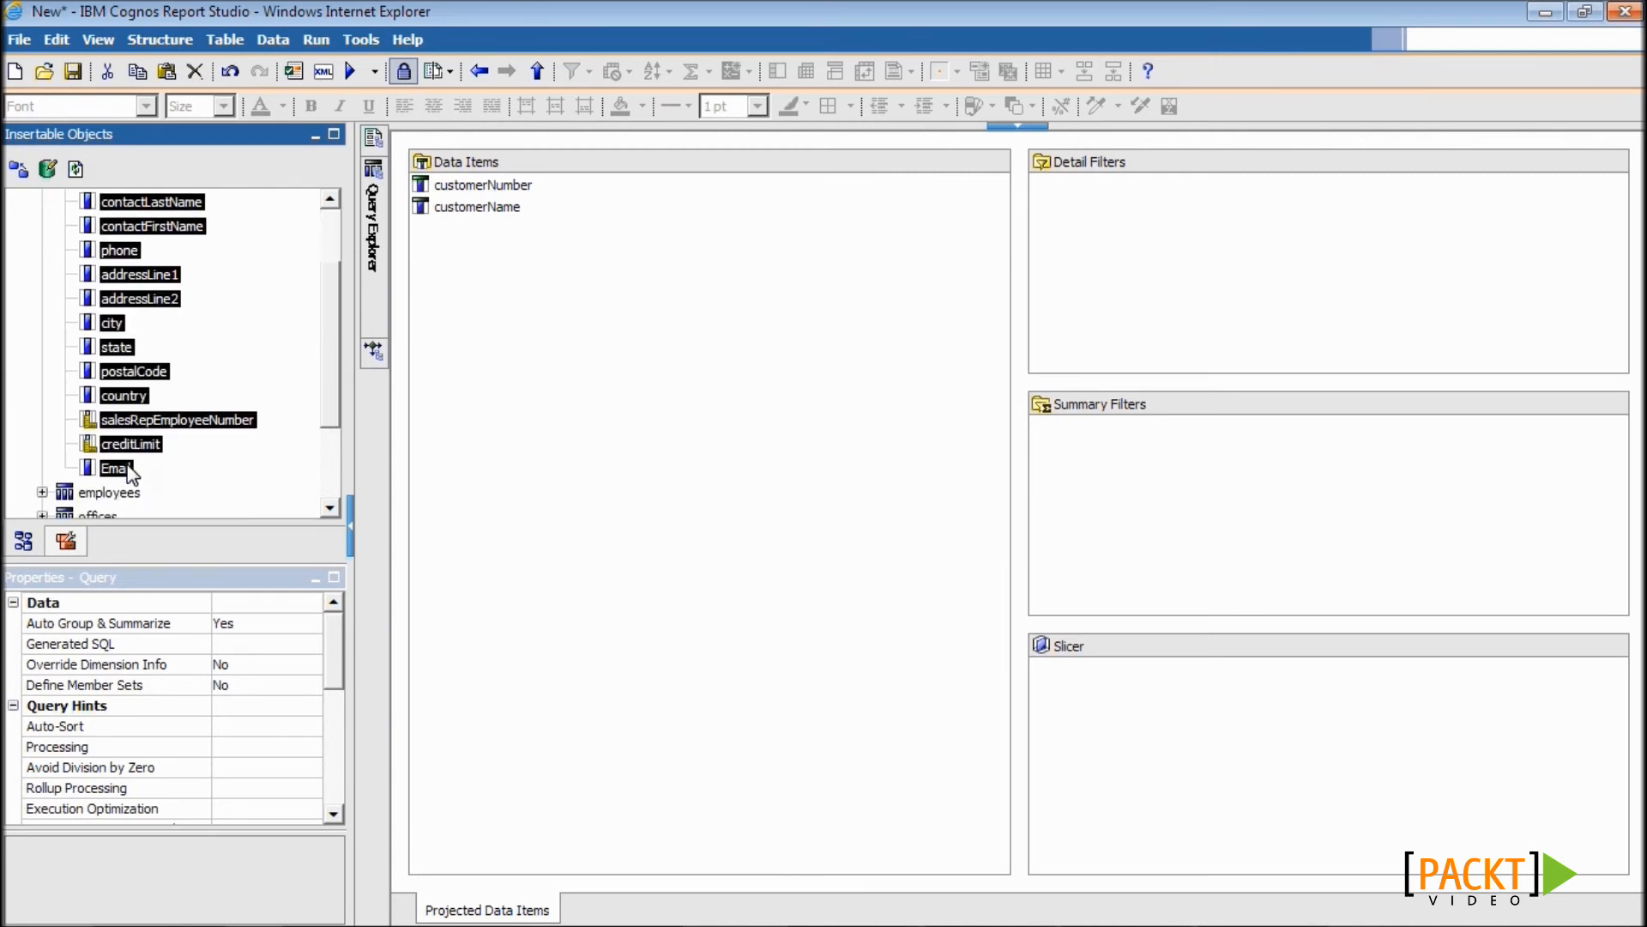
drag(129, 470, 515, 494)
click(558, 578)
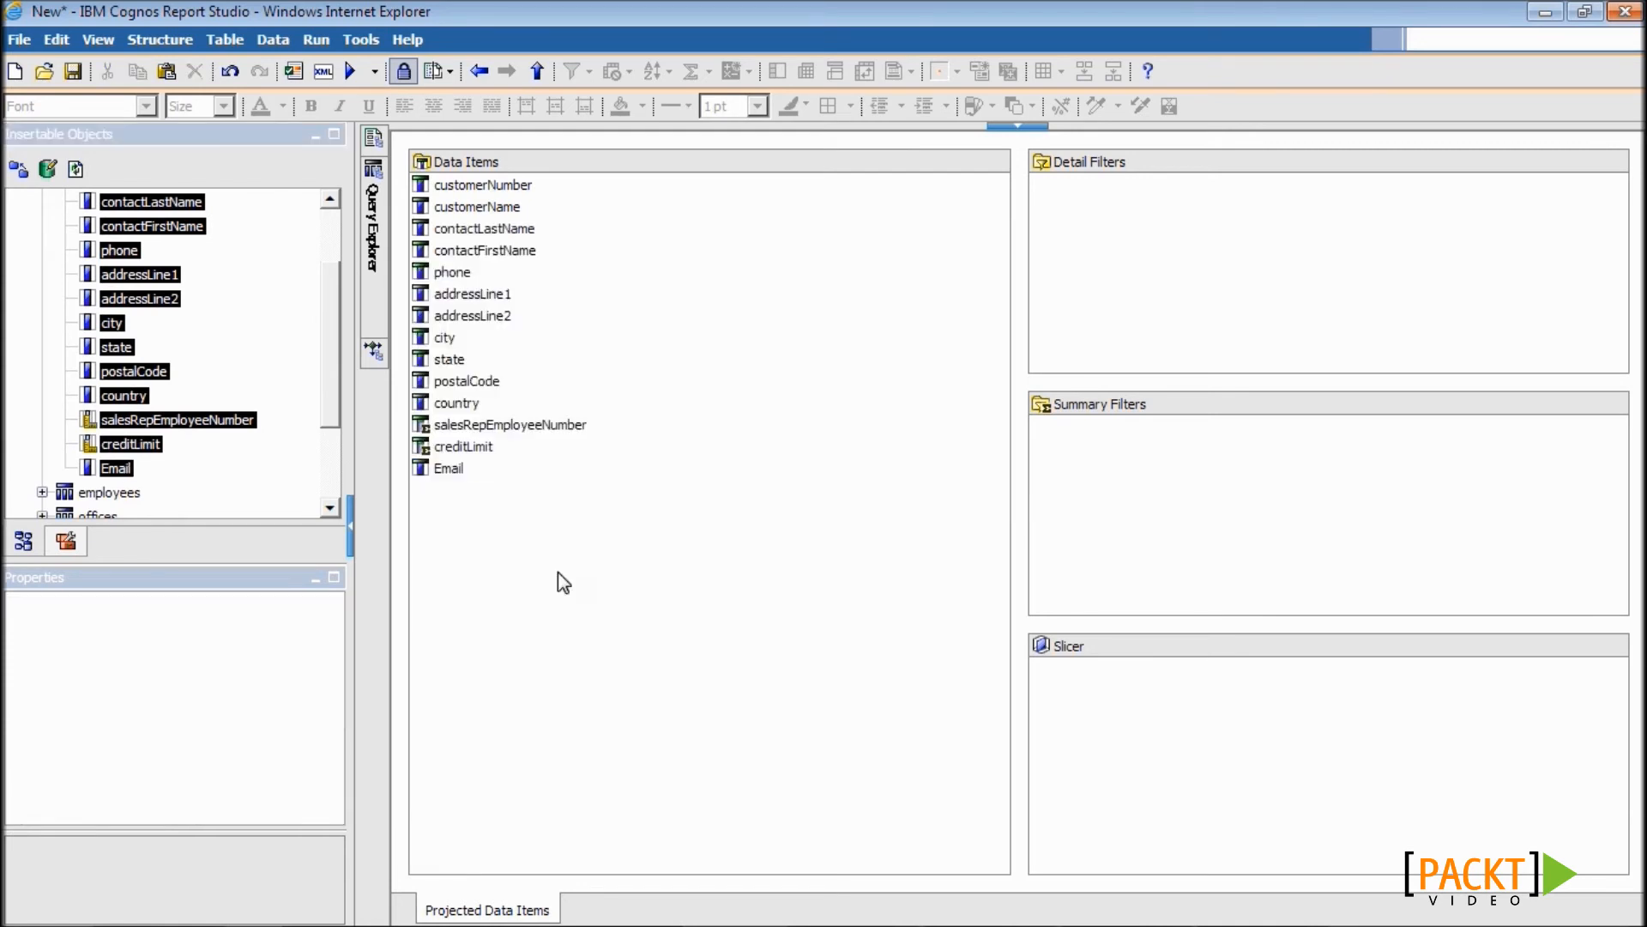
mouse_move(377, 139)
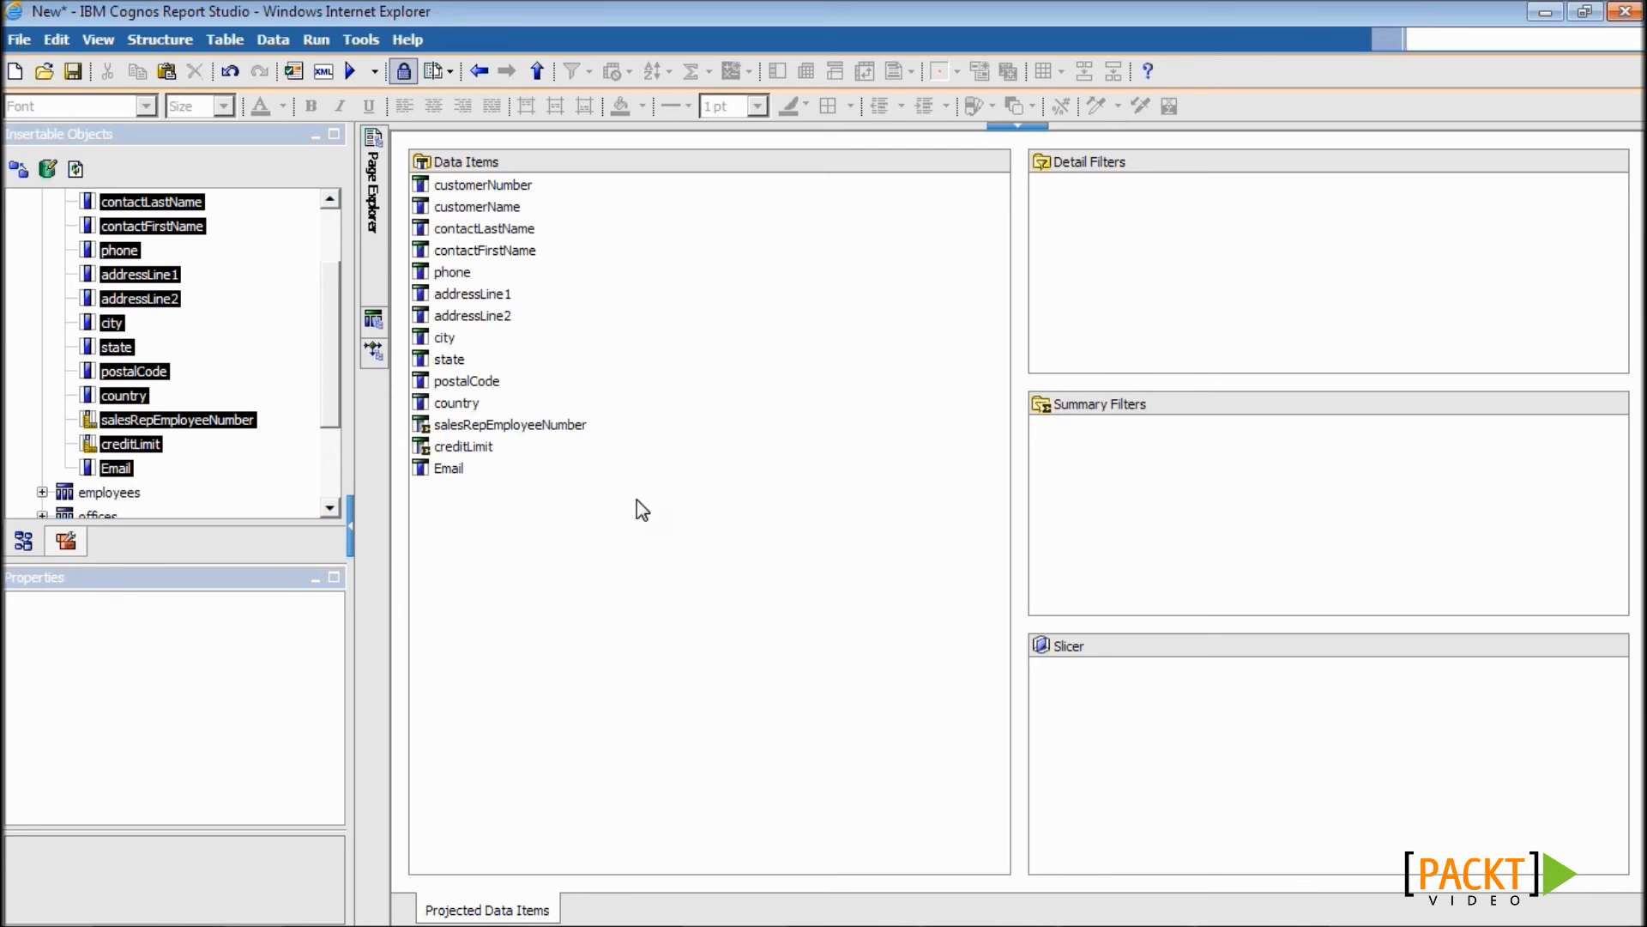
- Add a data item to Query1 with expression #prompt('col1','token')# copied from the notes
click(66, 540)
drag(67, 227, 543, 598)
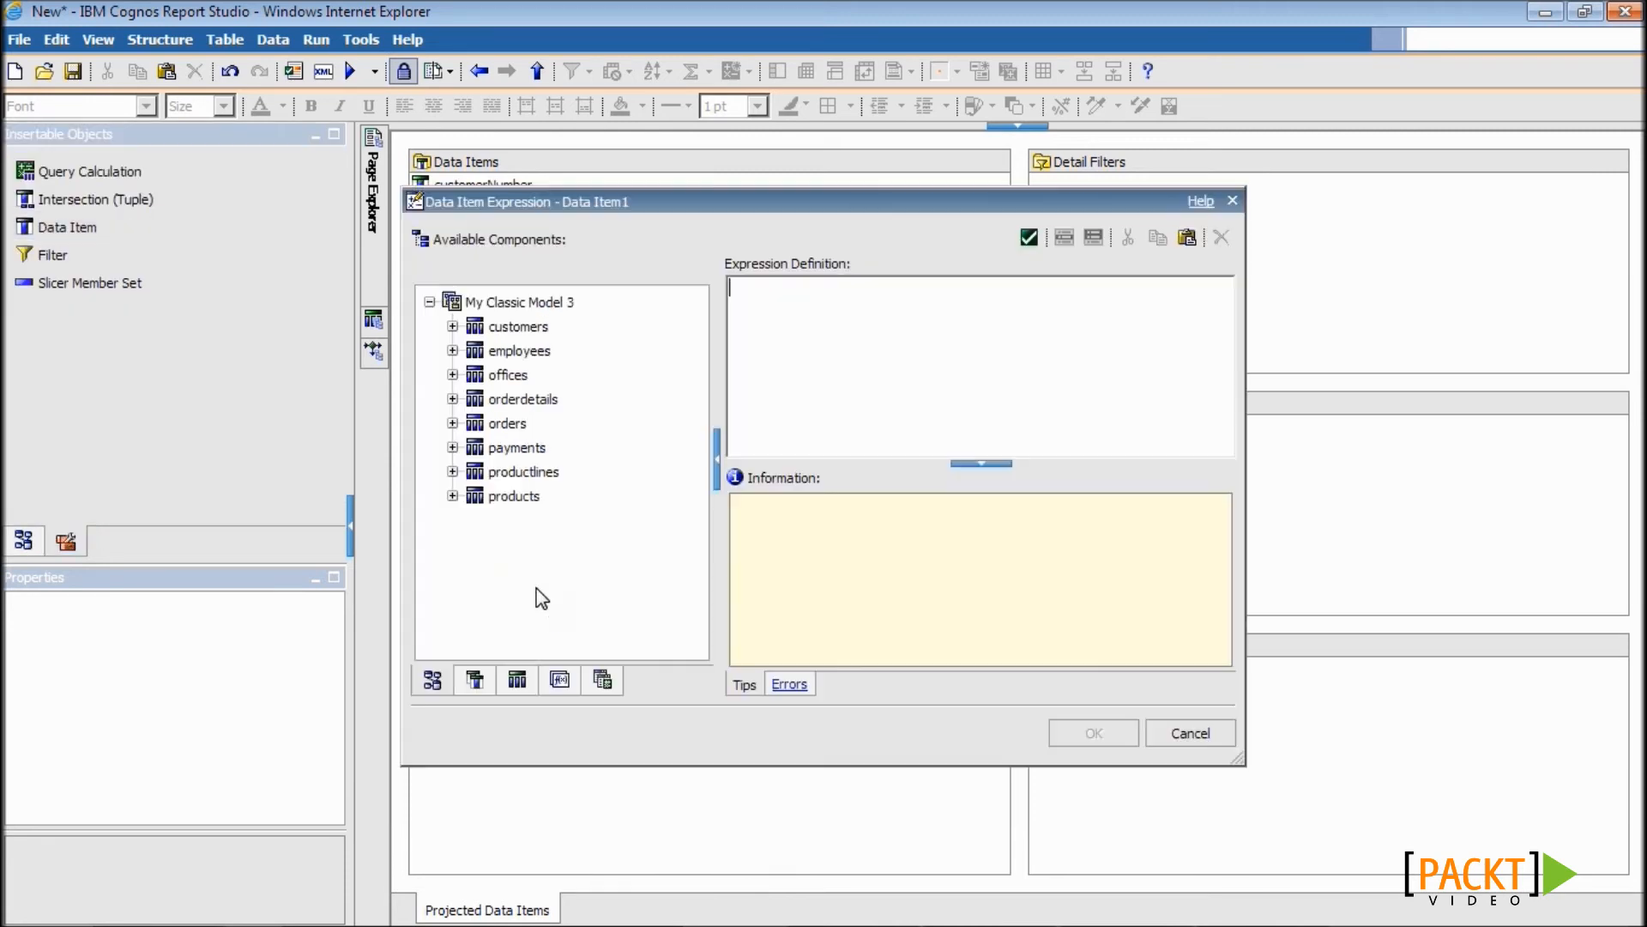
key(alt+Tab)
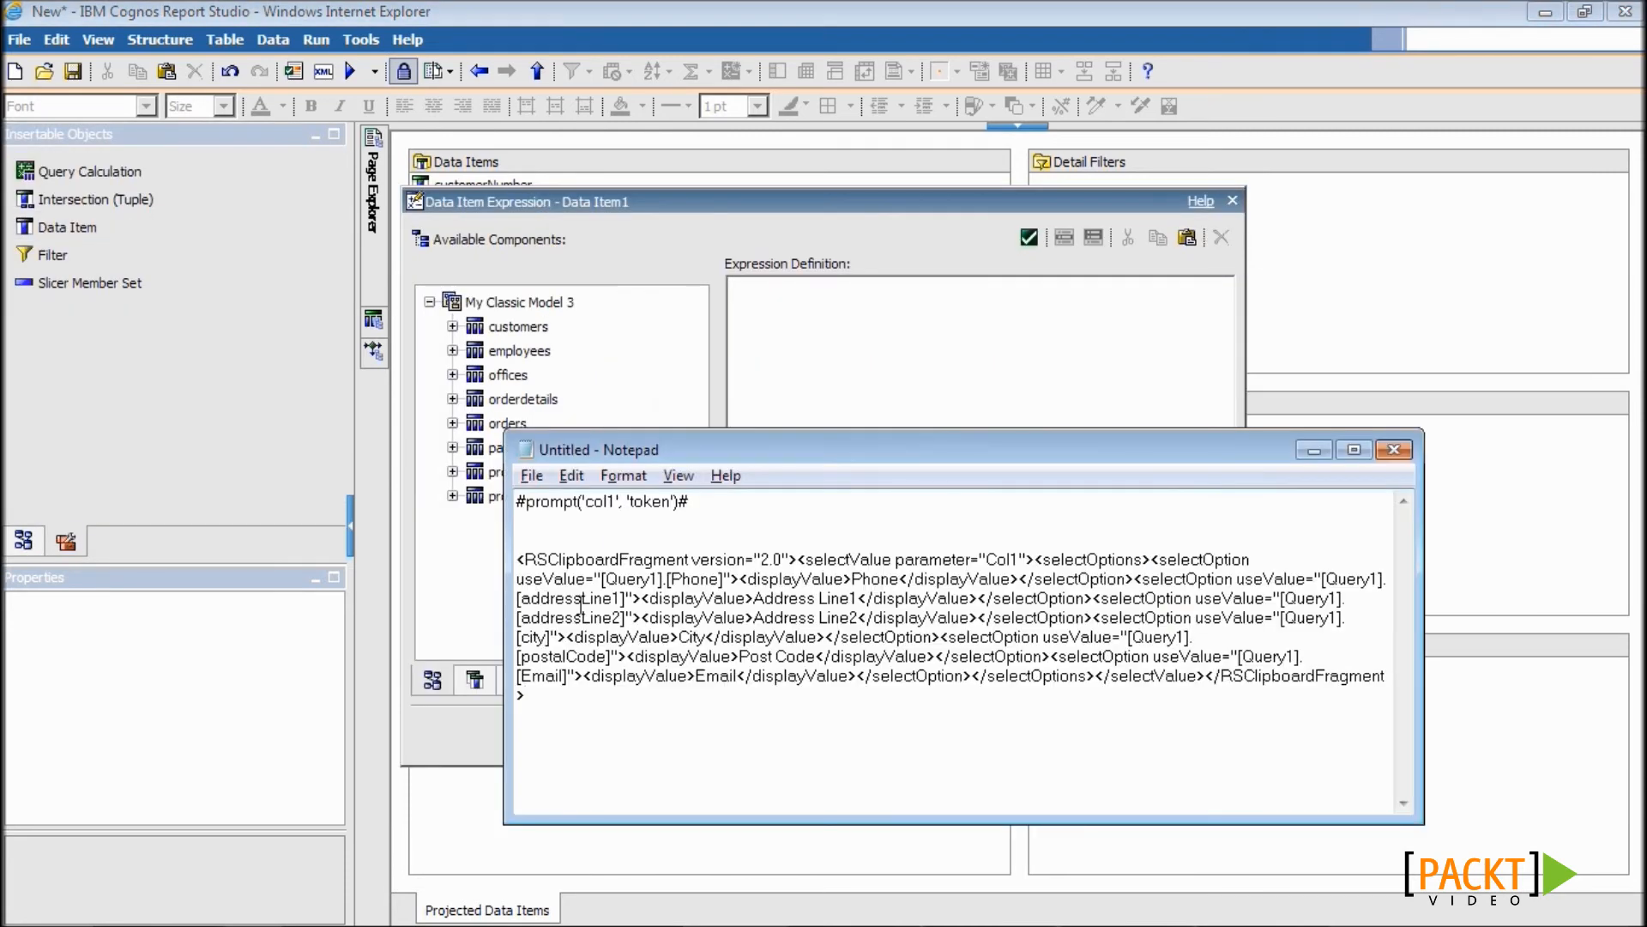
drag(707, 502, 515, 502)
key(ctrl+c)
key(alt+Tab)
key(ctrl+v)
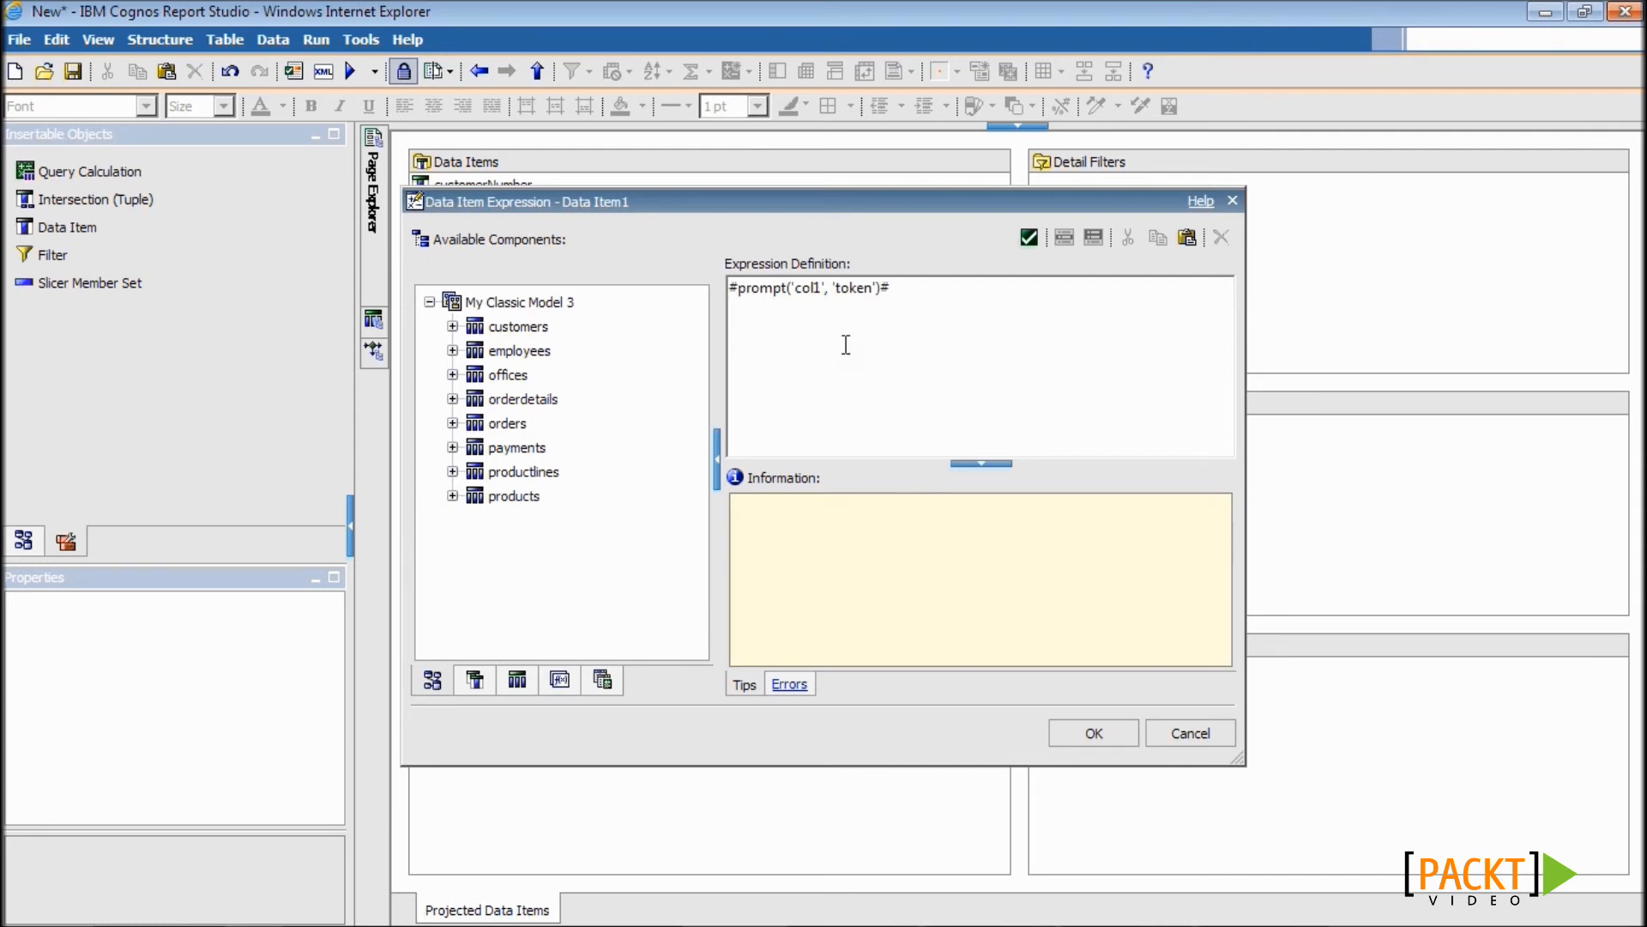
double_click(805, 288)
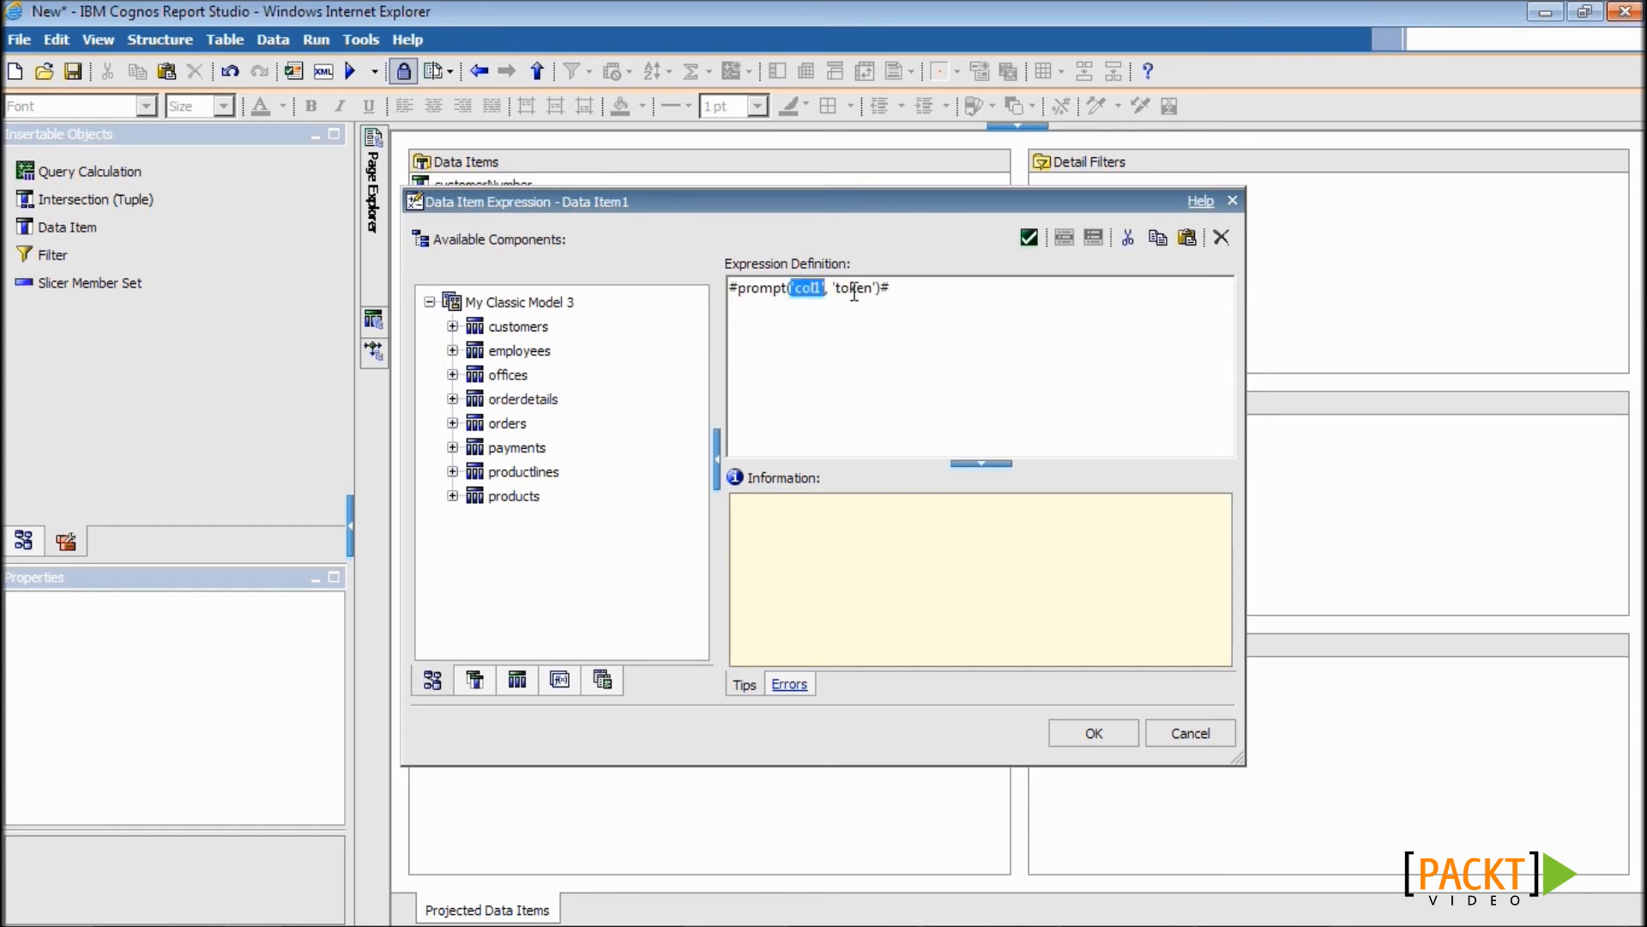
double_click(854, 289)
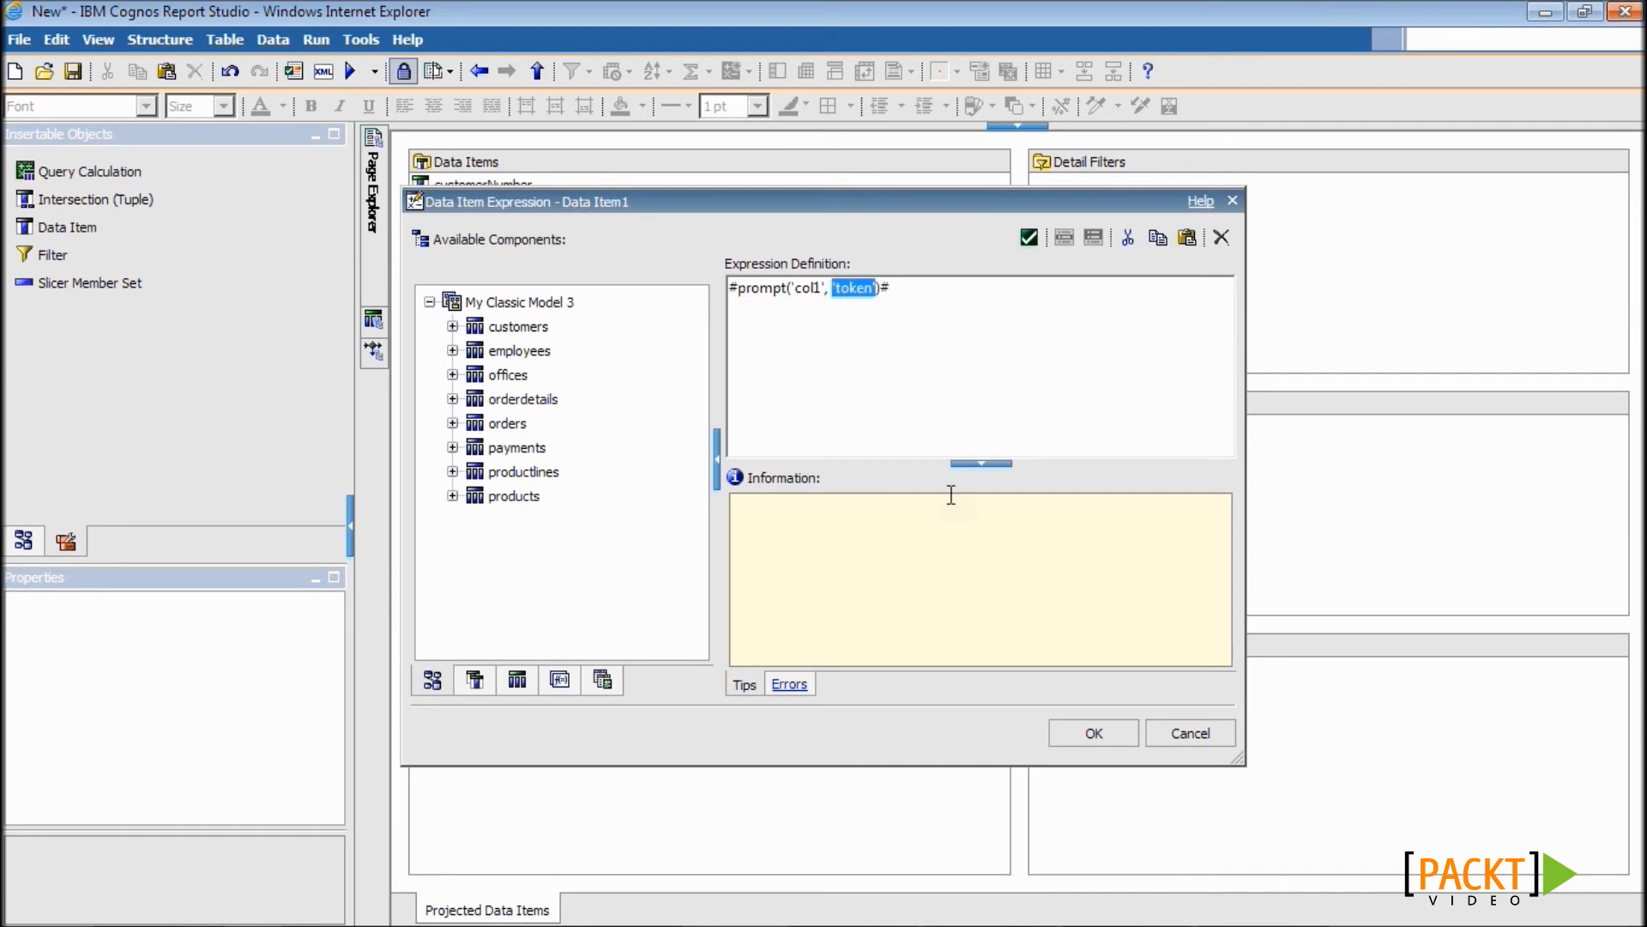
click(1093, 735)
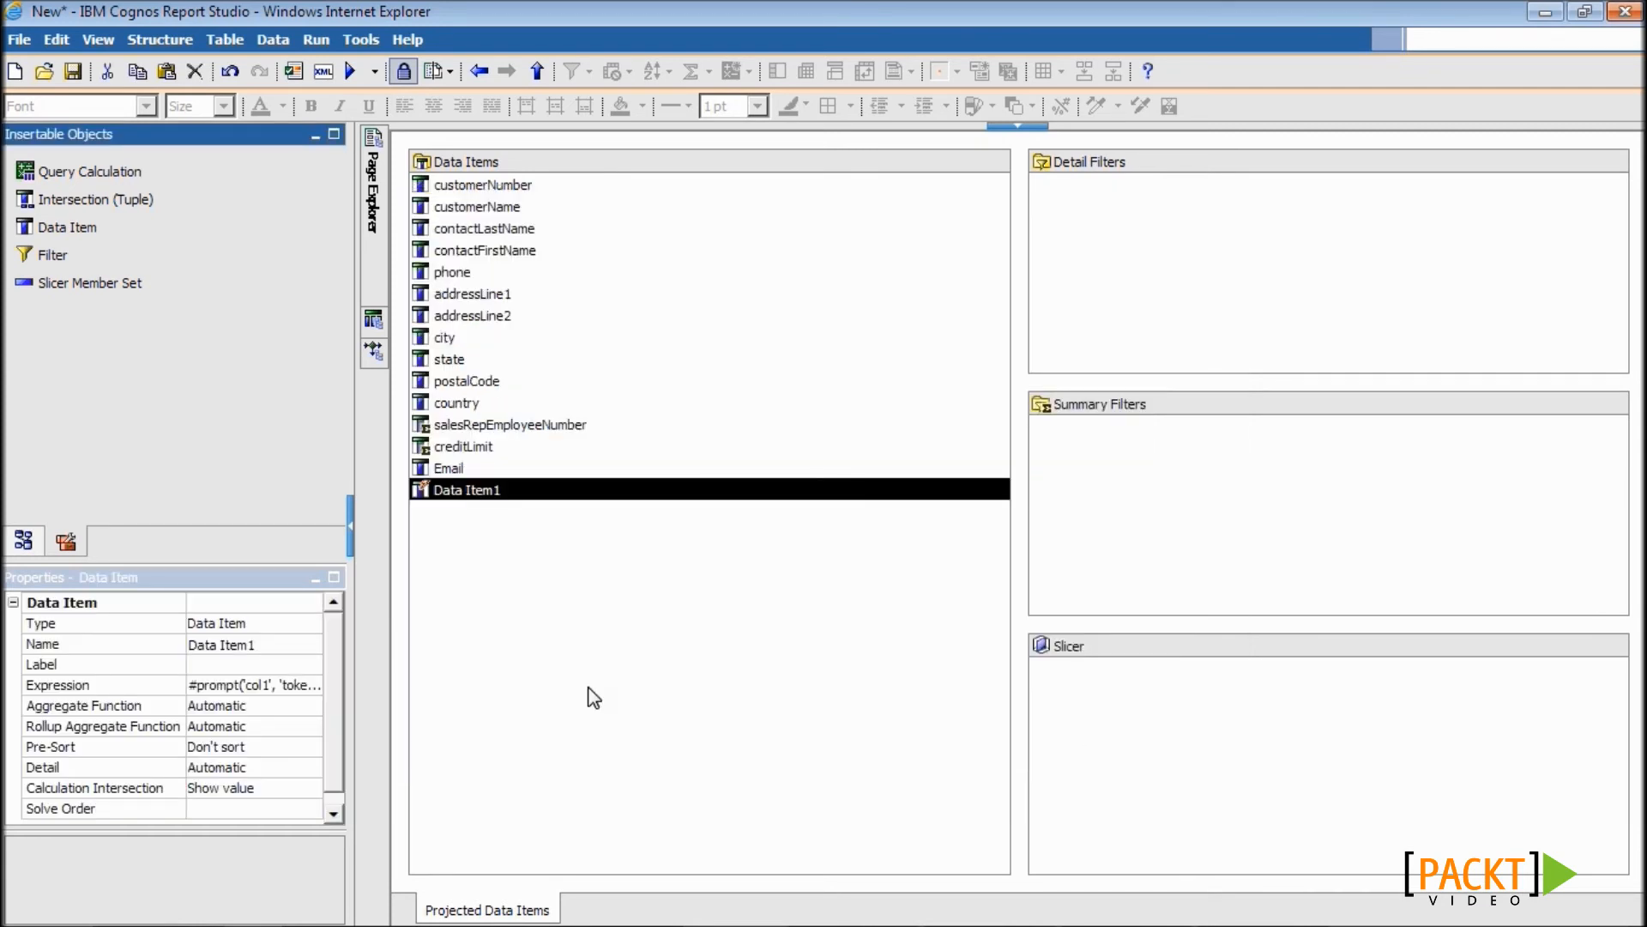
- Rename the new data item to Column 1
click(281, 642)
text(Column 1)
key(Return)
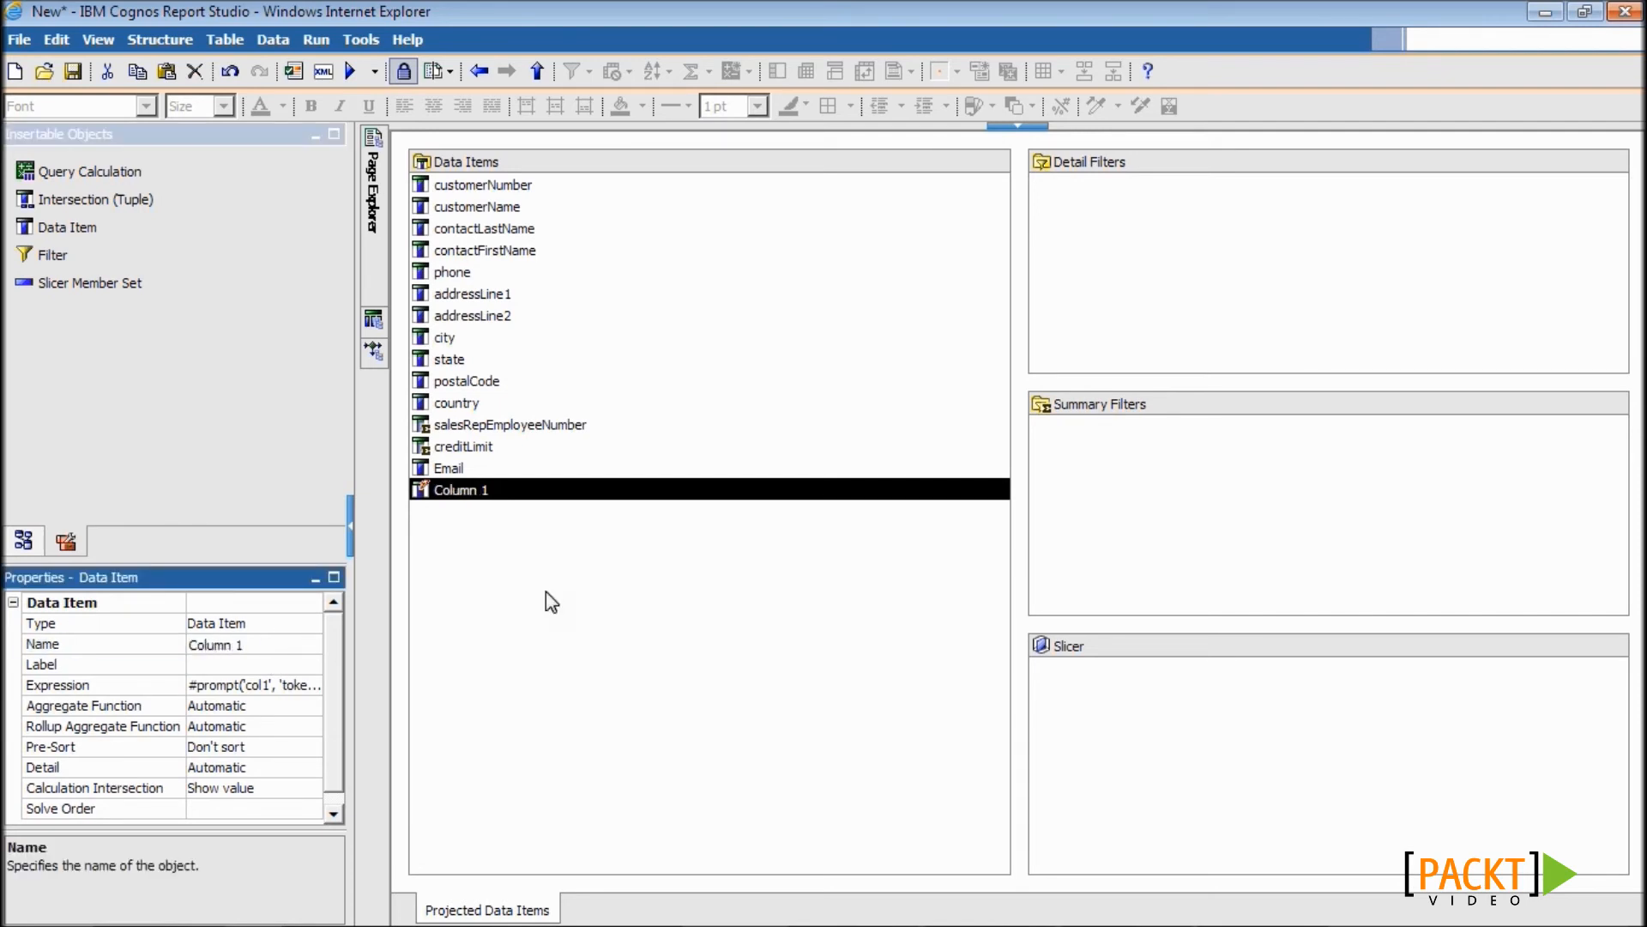
- Copy Column 1 and paste it twice to create Column 2 and Column 3
right_click(474, 495)
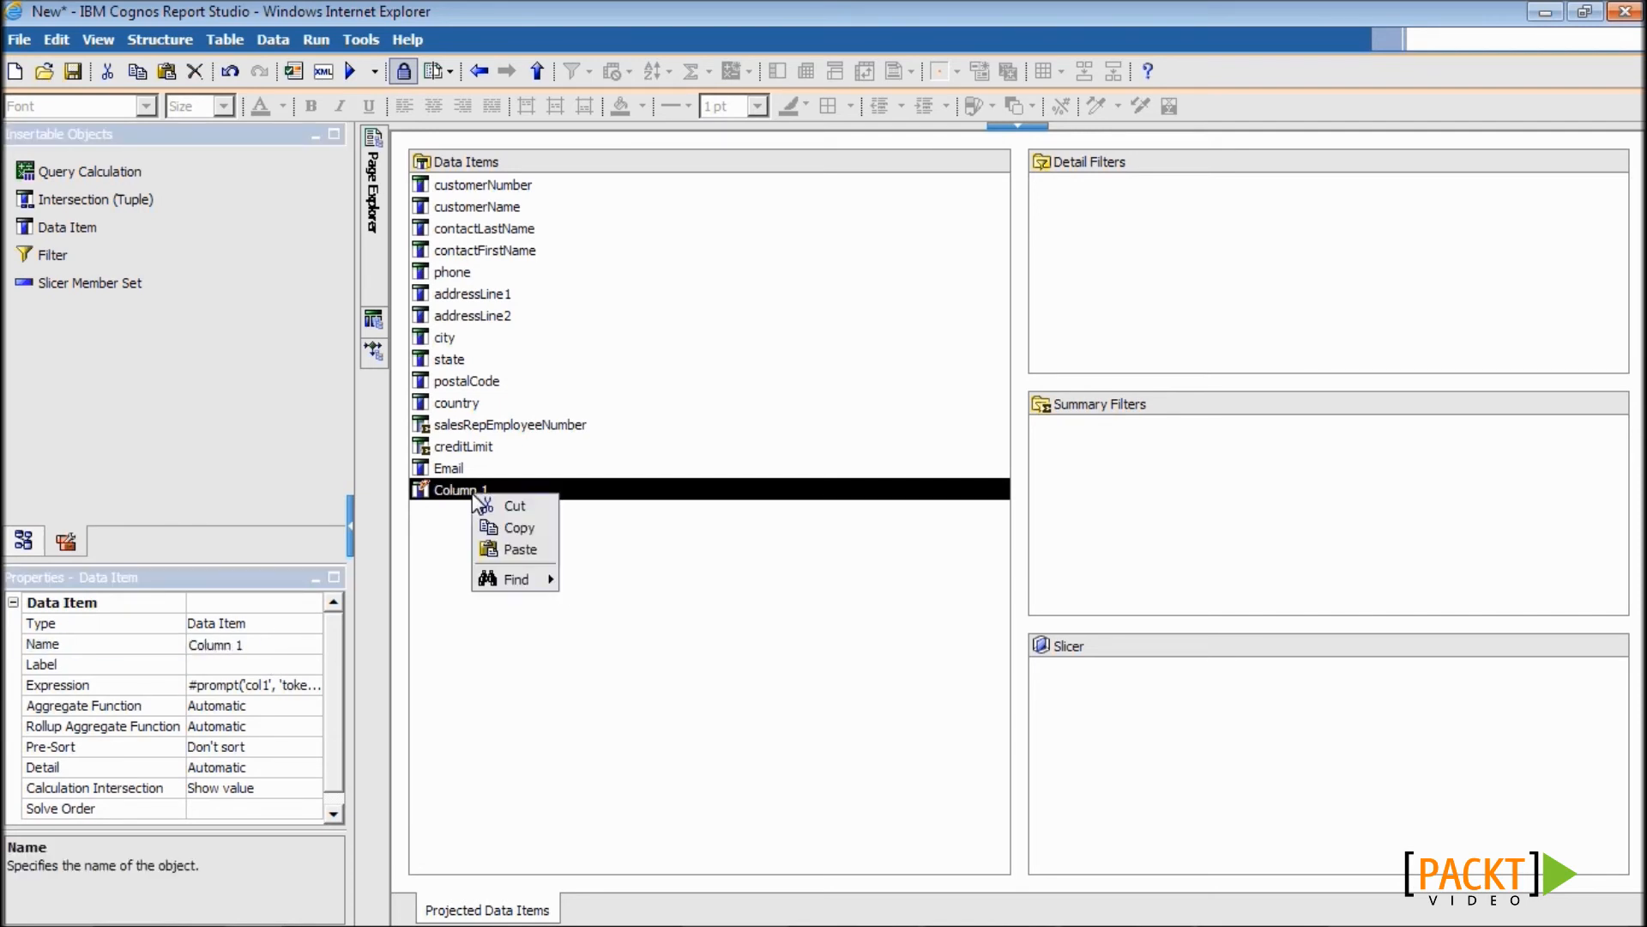
click(514, 528)
right_click(507, 531)
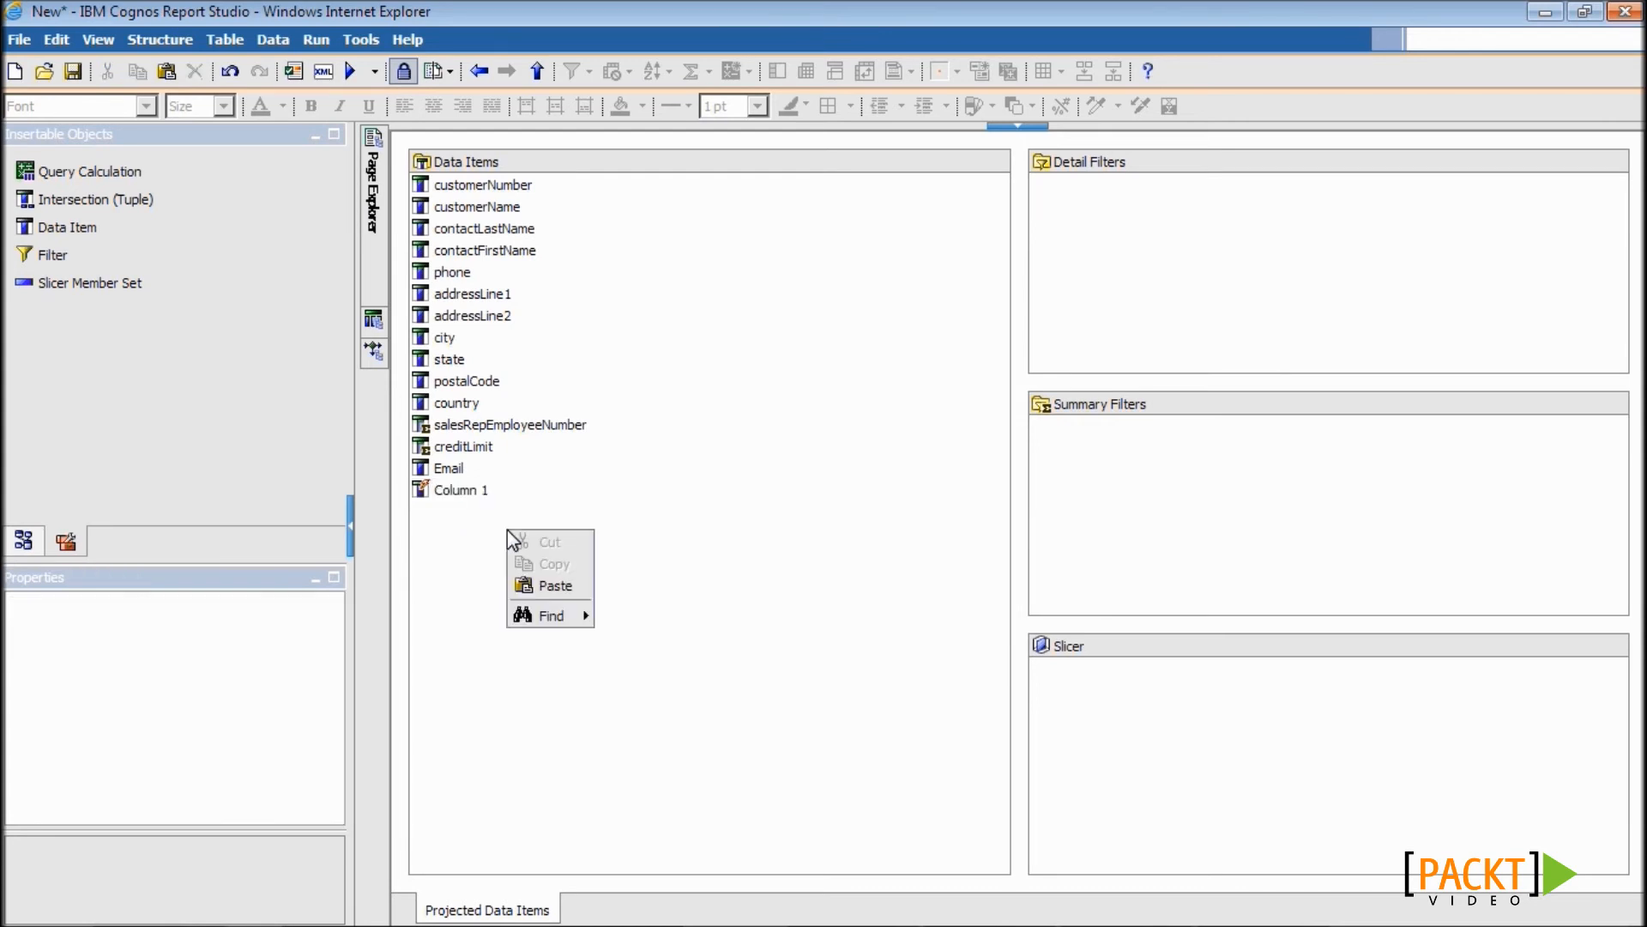
click(551, 588)
right_click(559, 595)
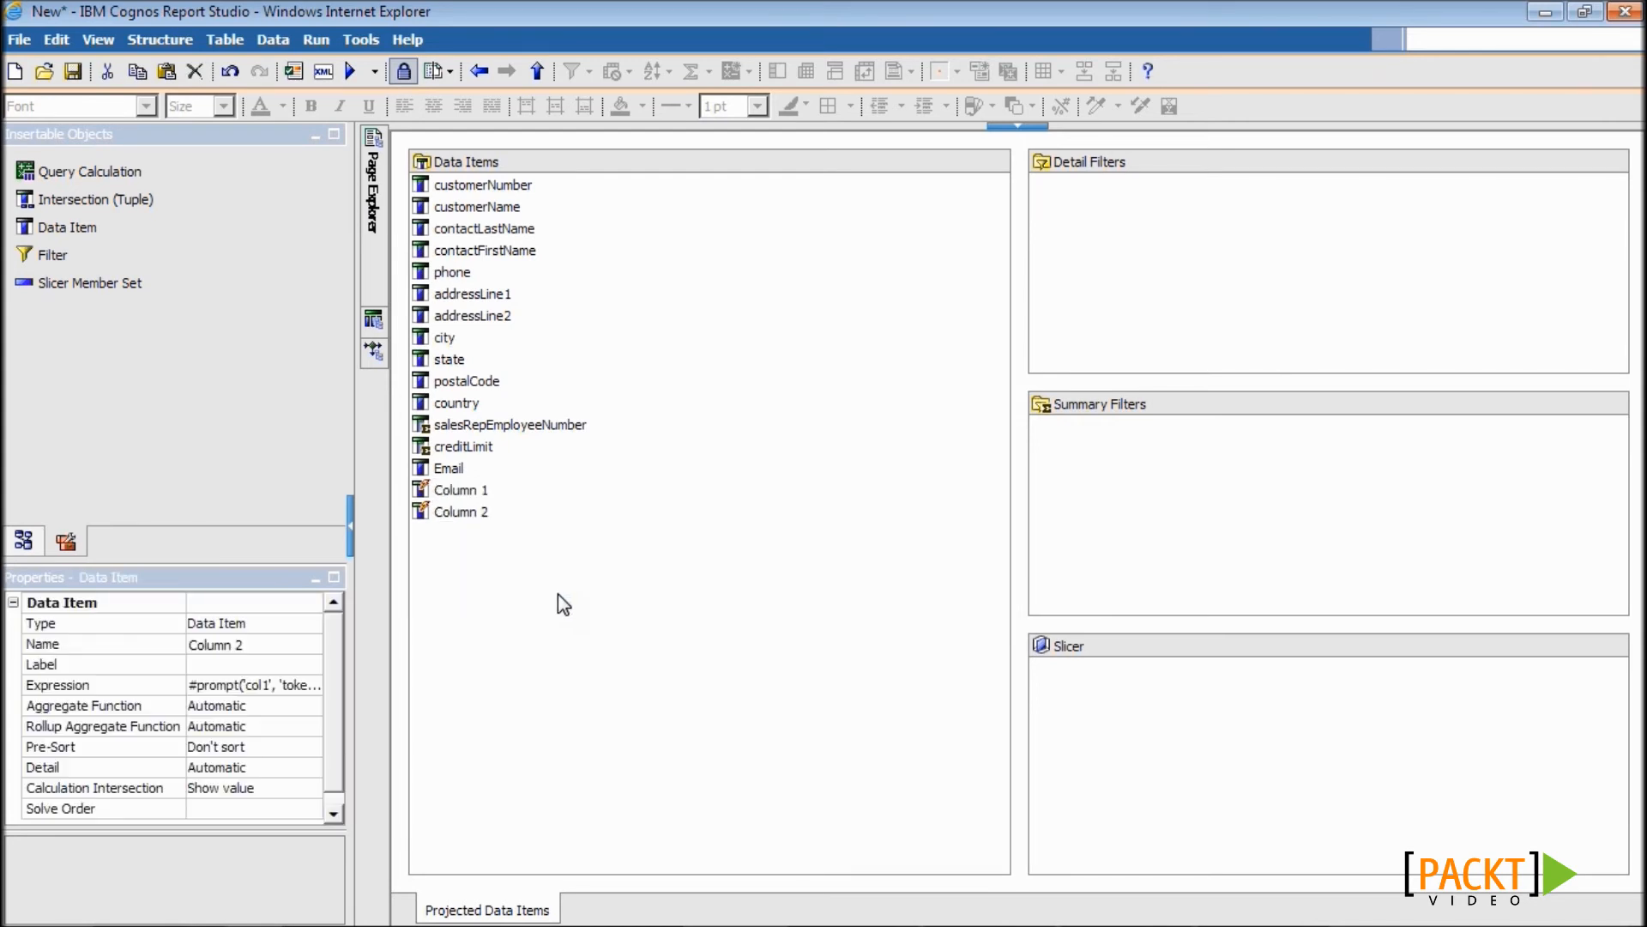
click(604, 650)
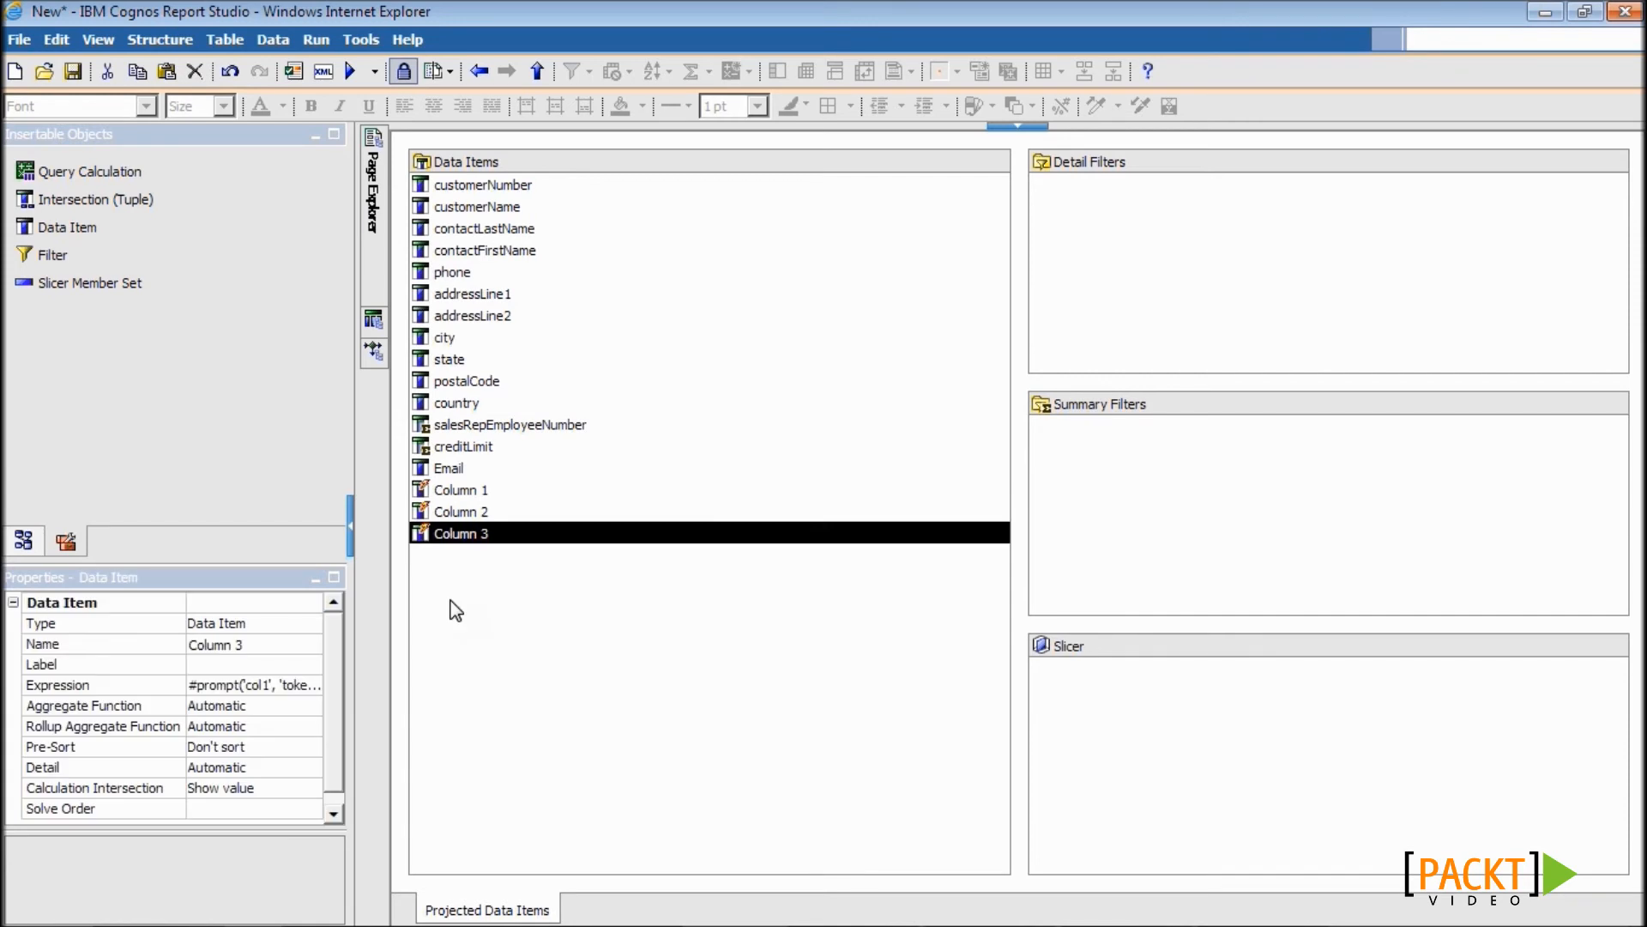
- Change Column 2's prompt name to col2 and Column 3's to col3
double_click(478, 512)
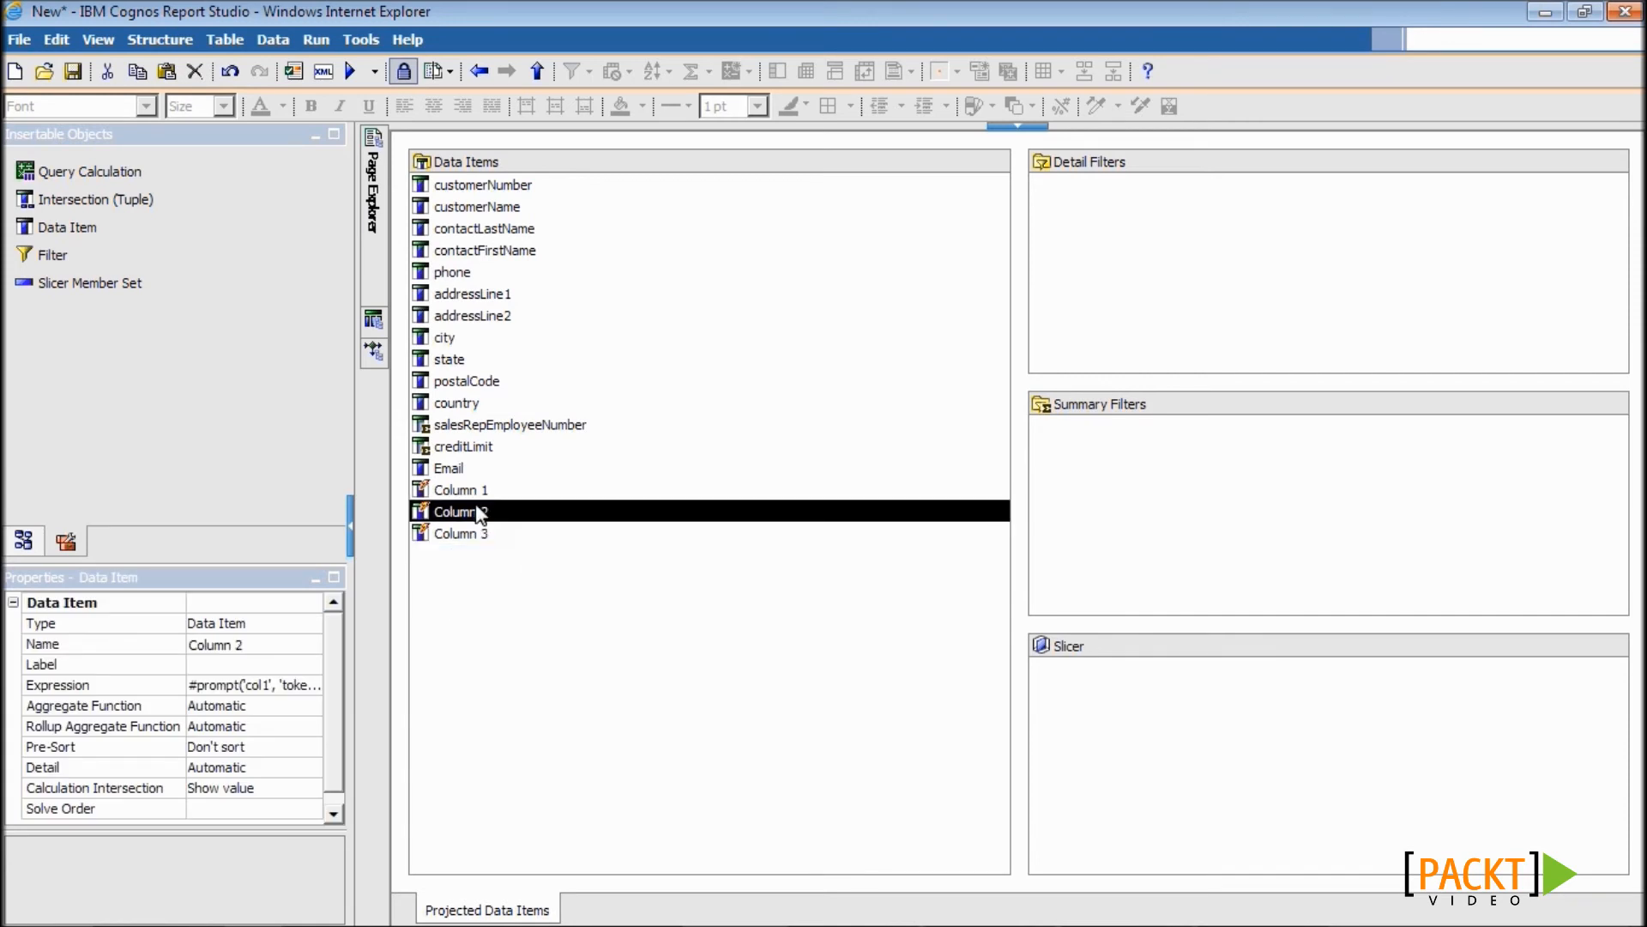
click(483, 500)
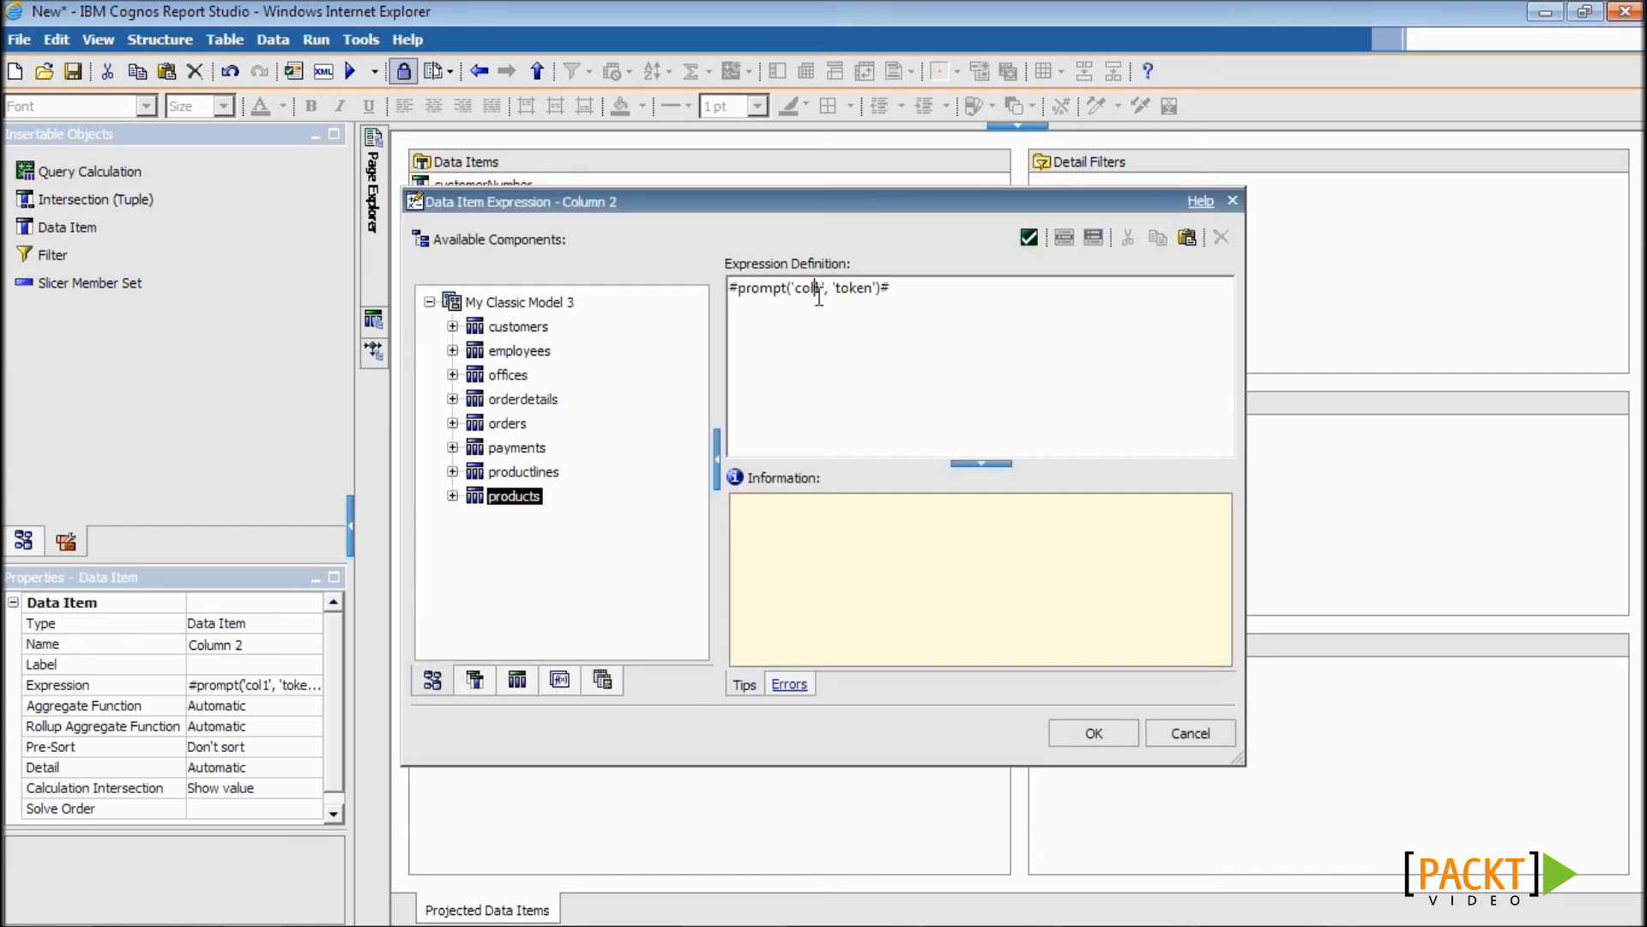
click(820, 320)
key(BackSpace)
text(2)
click(1084, 743)
double_click(497, 533)
click(817, 289)
key(BackSpace)
text(3)
click(1092, 734)
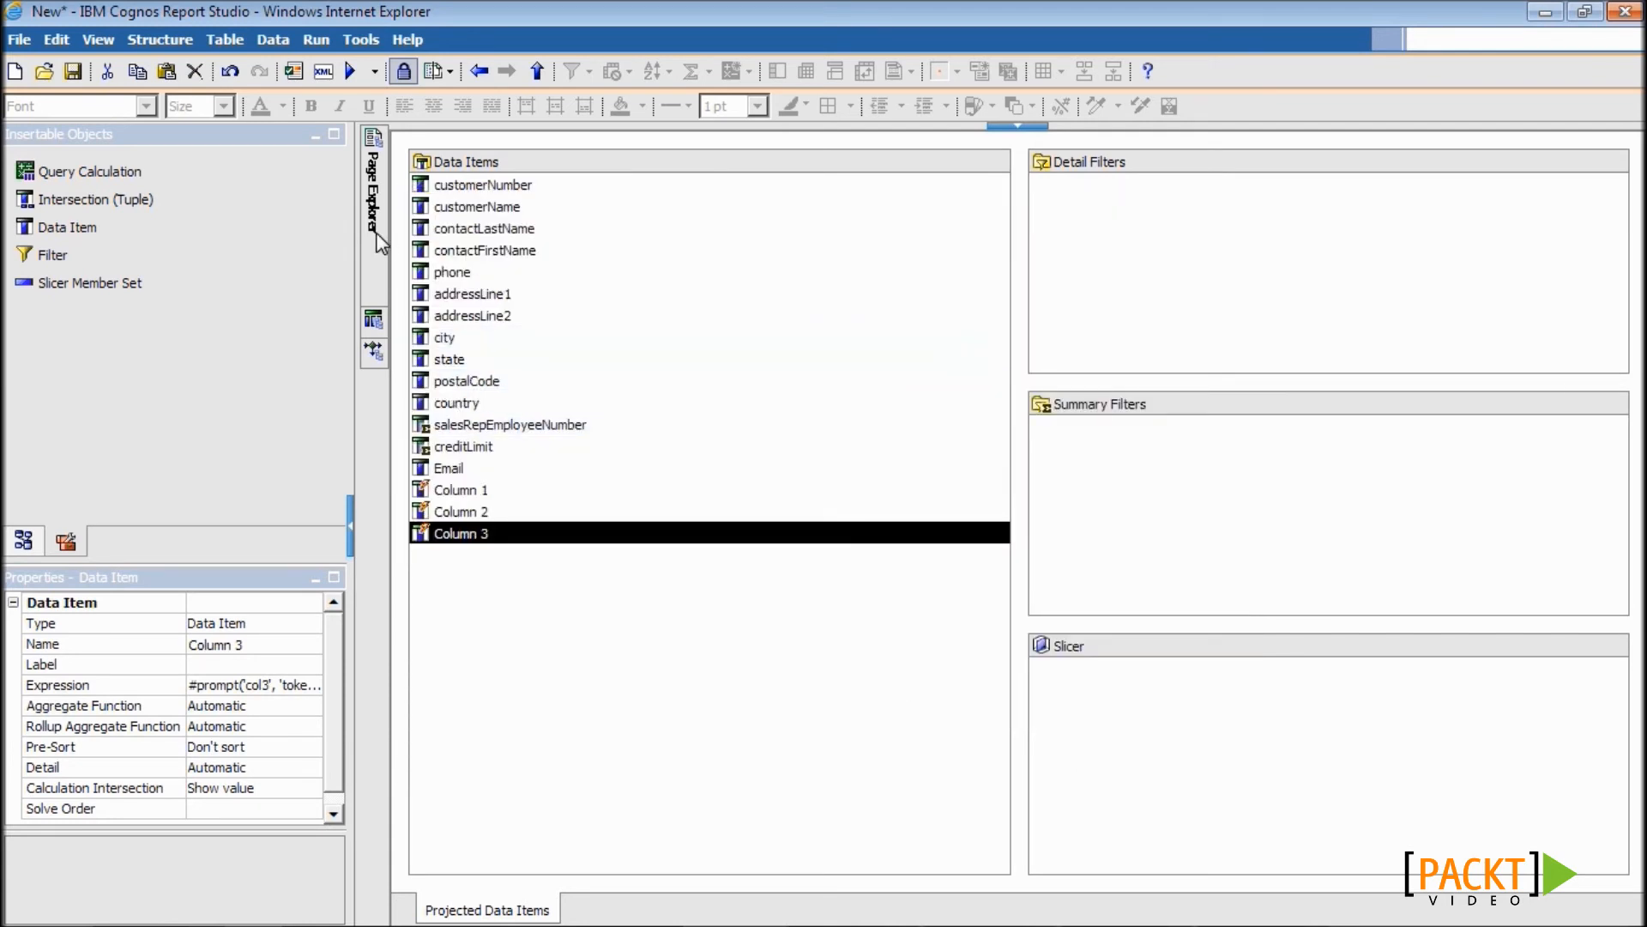
- Add Column 1, Column 2 and Column 3 to the Page1 list after customerName
mouse_move(376, 234)
click(483, 194)
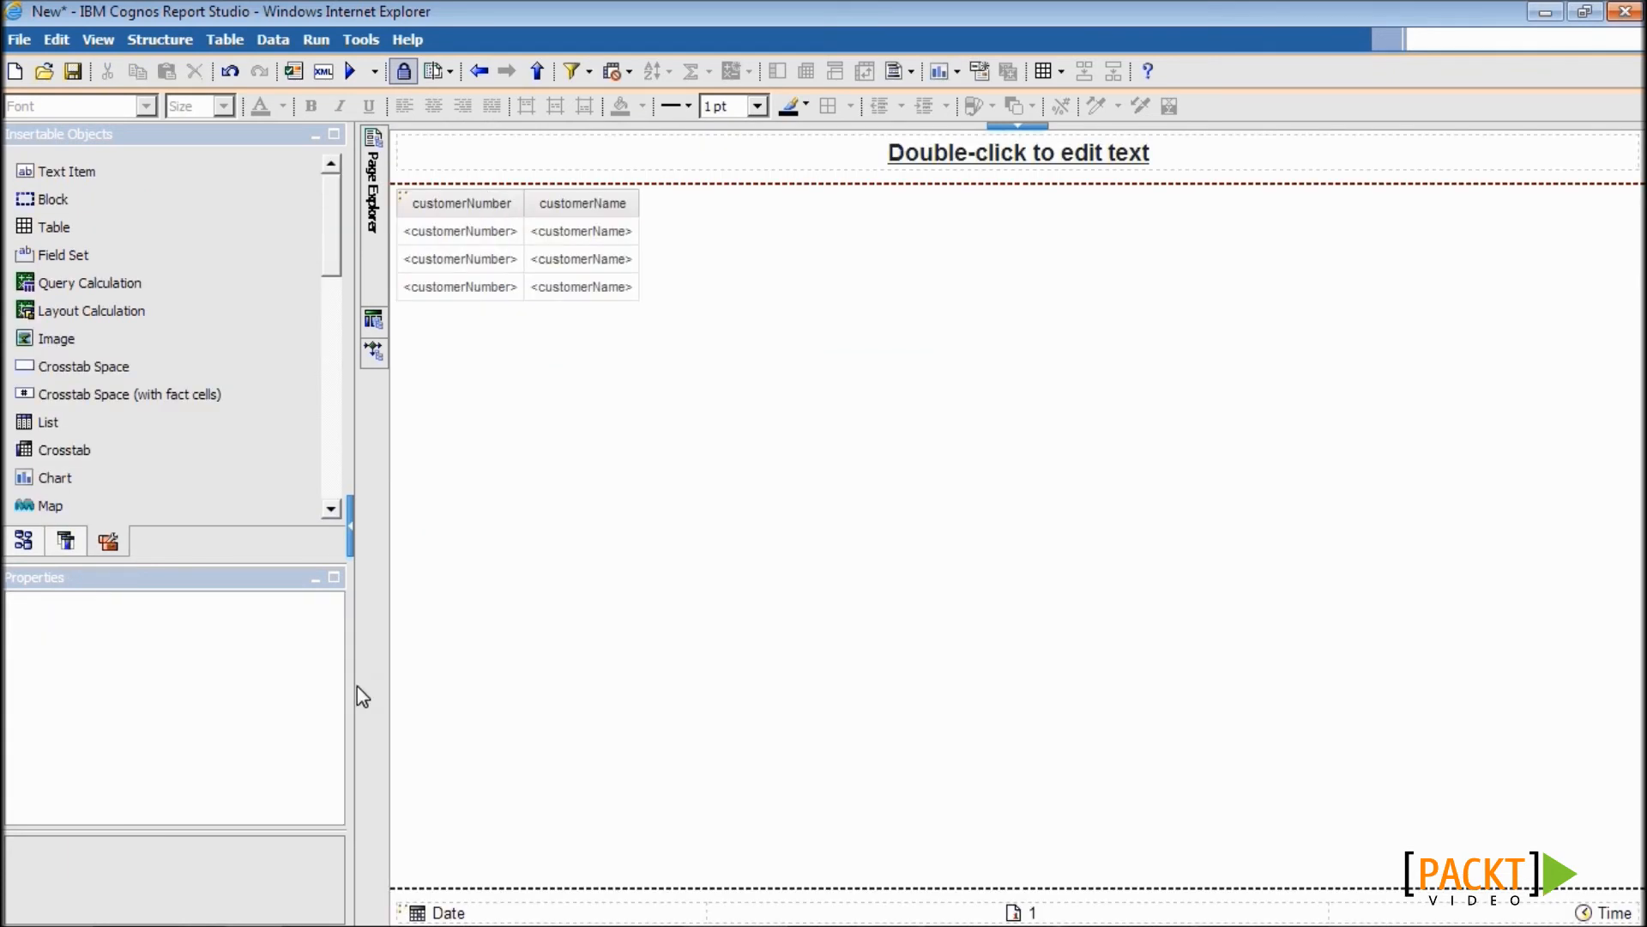
click(66, 542)
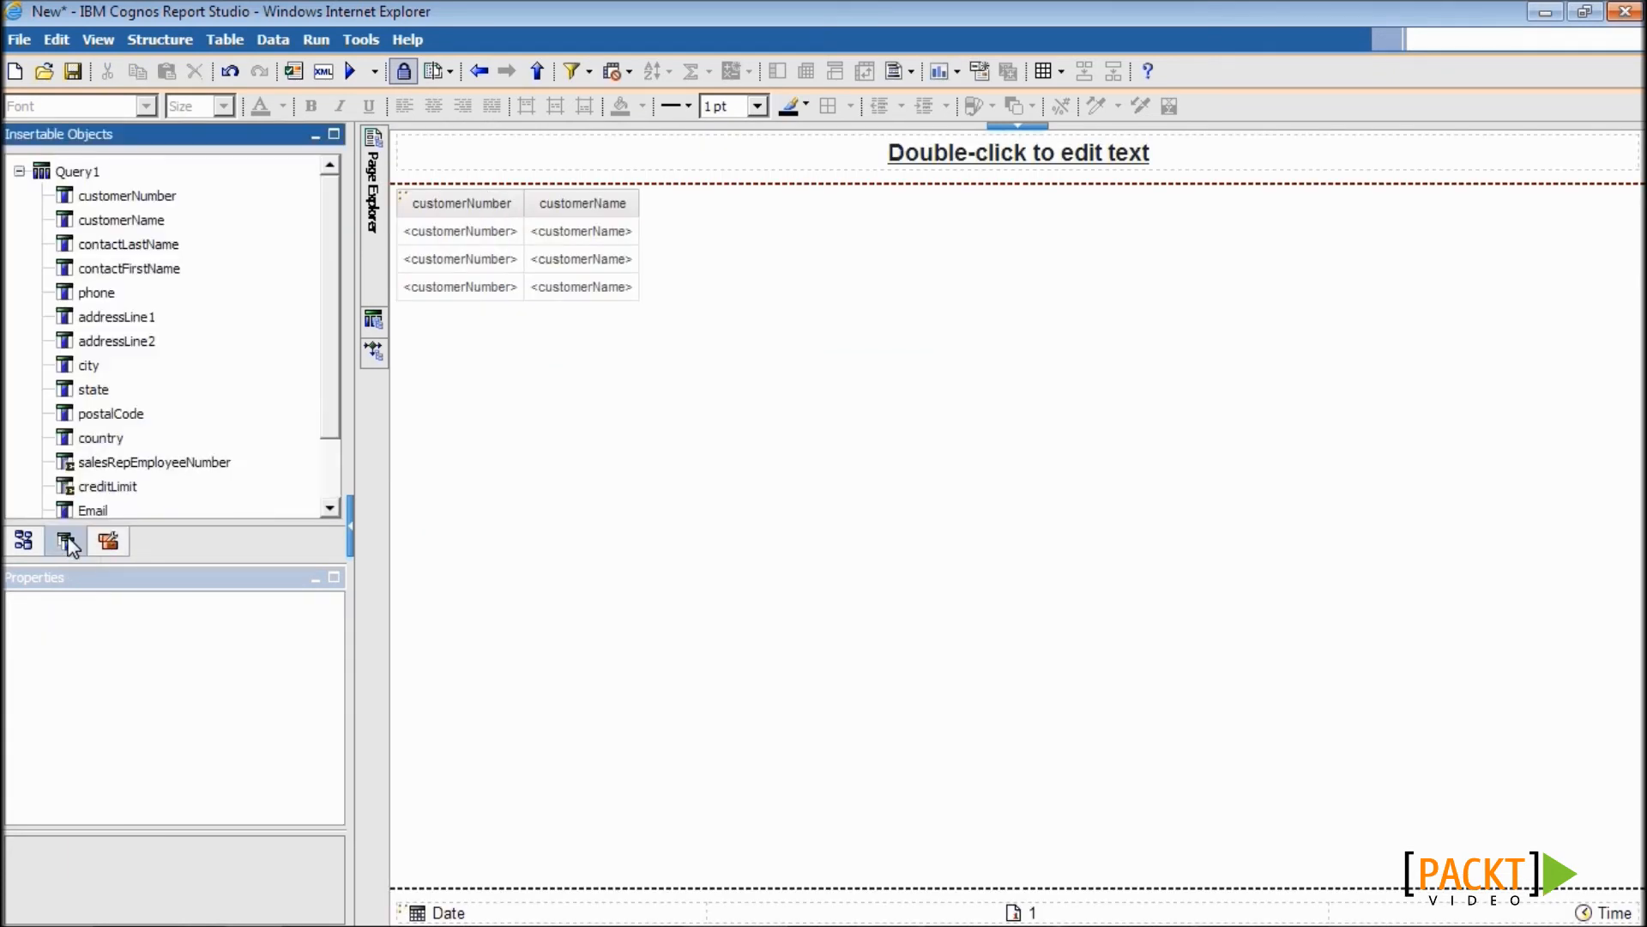
drag(326, 403, 329, 510)
click(120, 456)
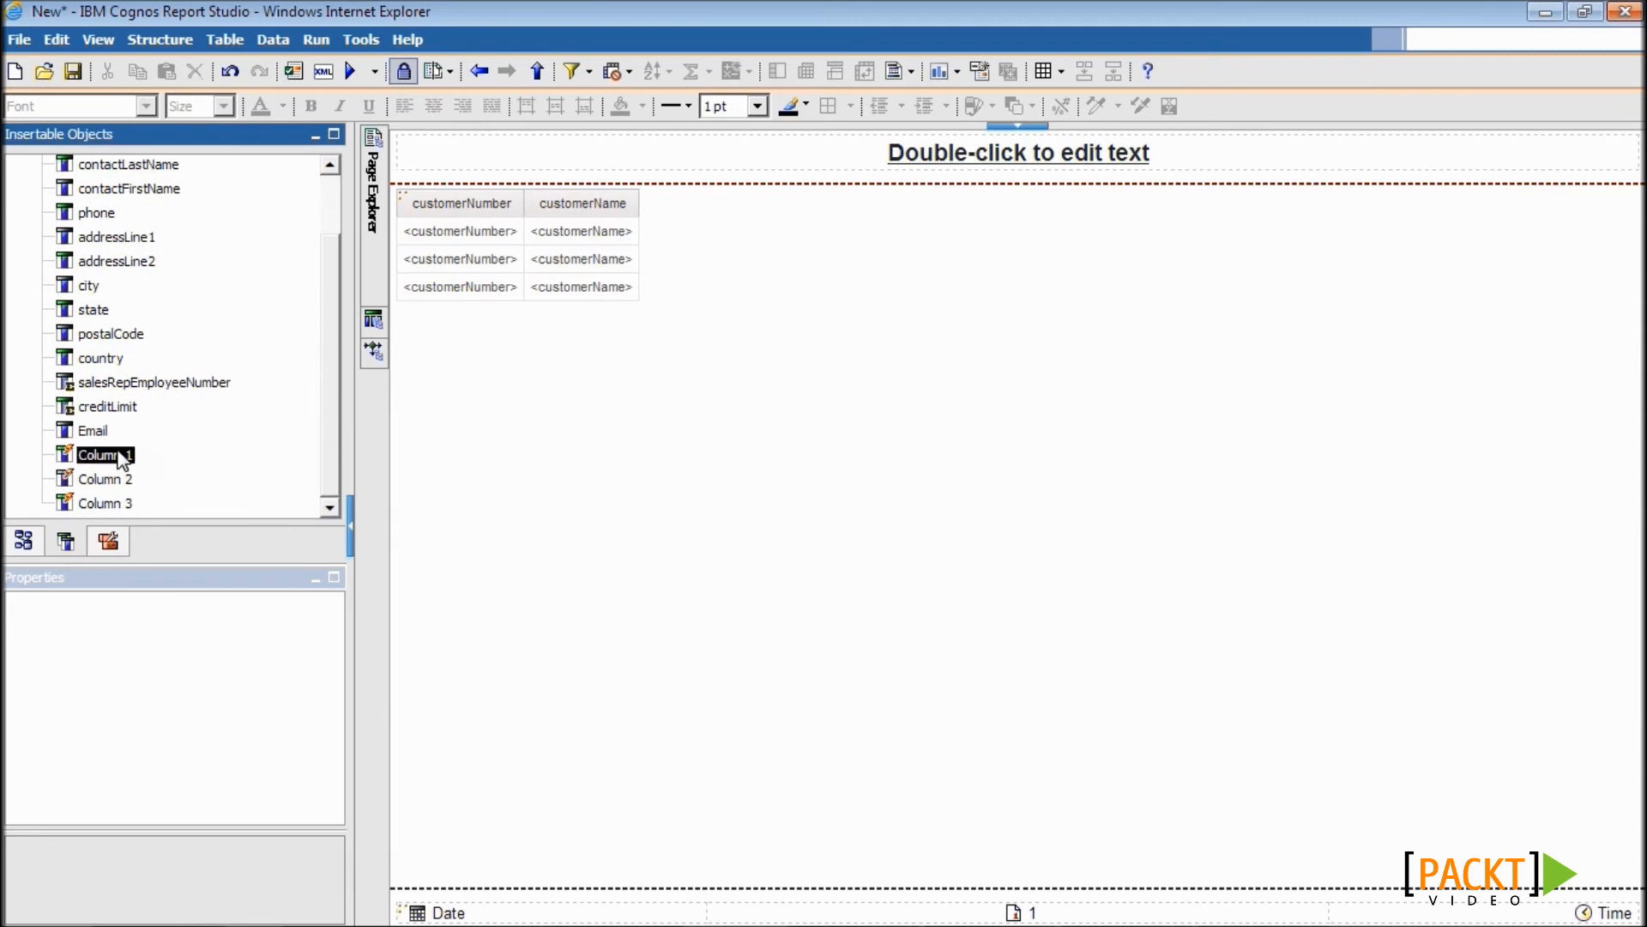
shift+click(124, 504)
drag(127, 512, 639, 253)
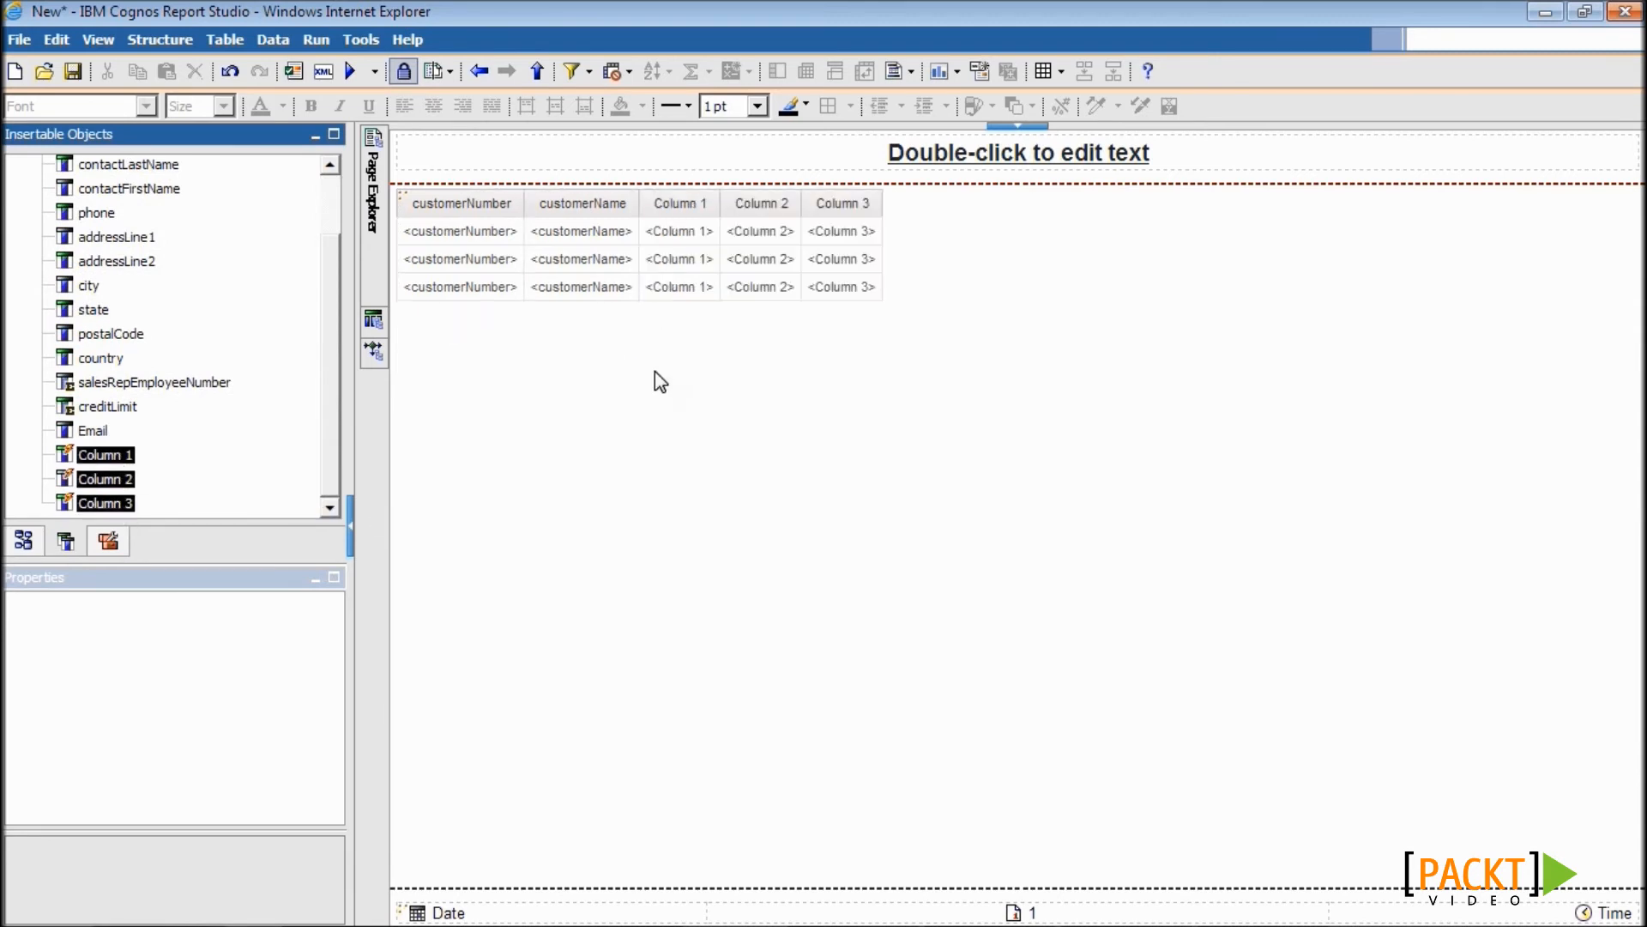
mouse_move(378, 267)
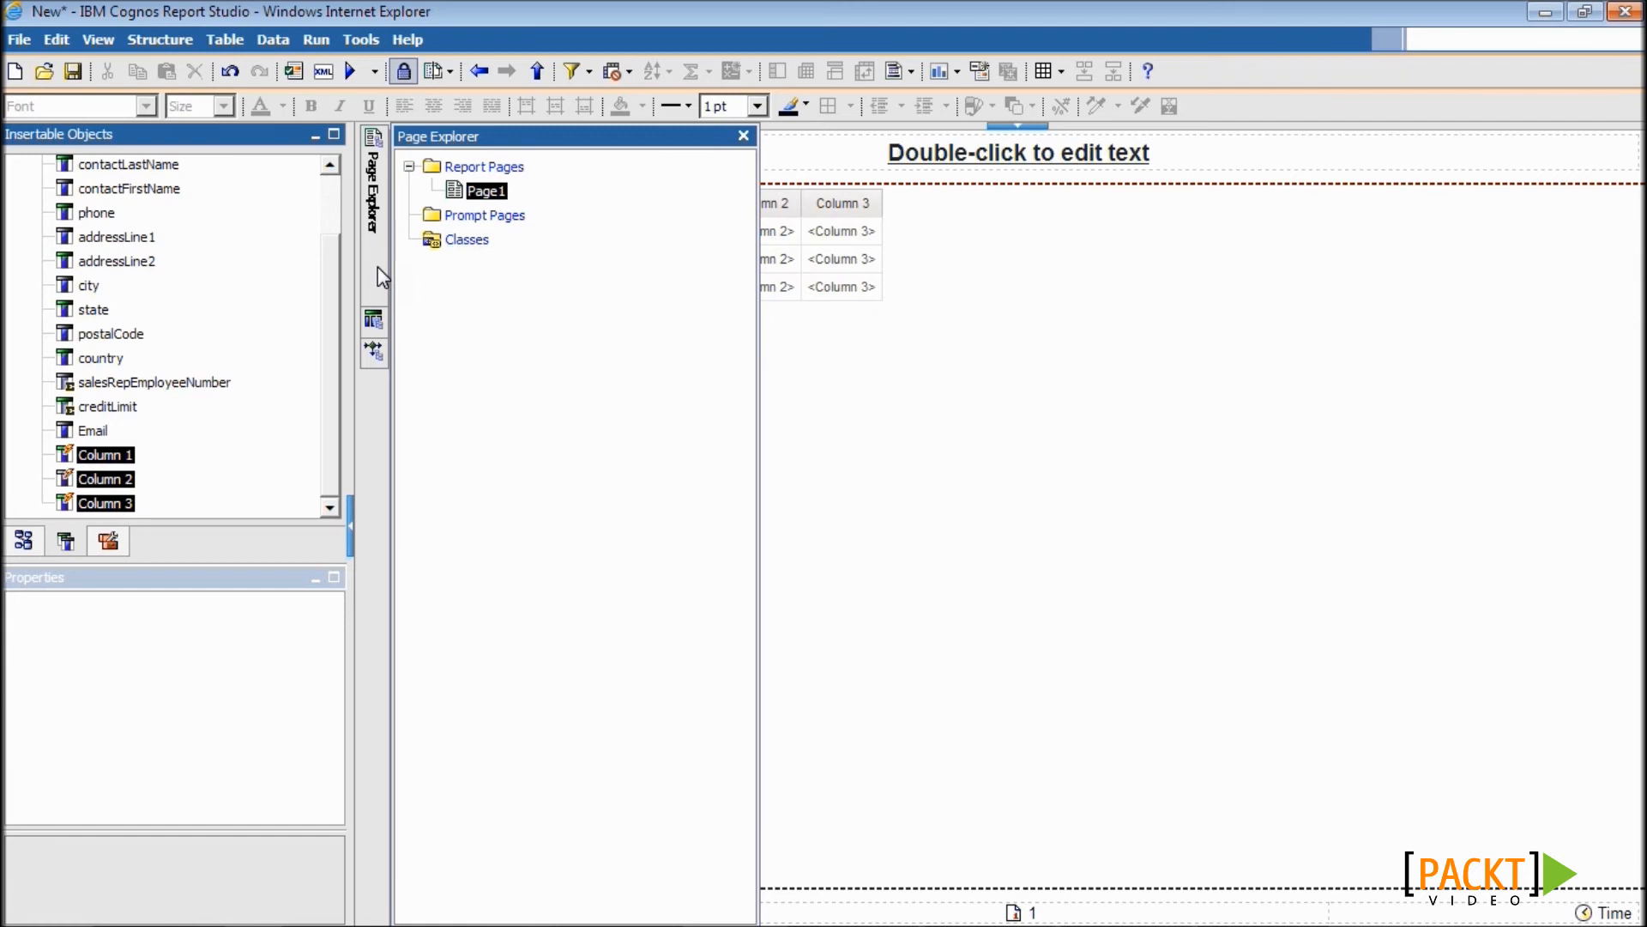
- Add a new prompt page, Prompt Page1, to the report and open it for editing
click(480, 218)
drag(81, 169, 566, 283)
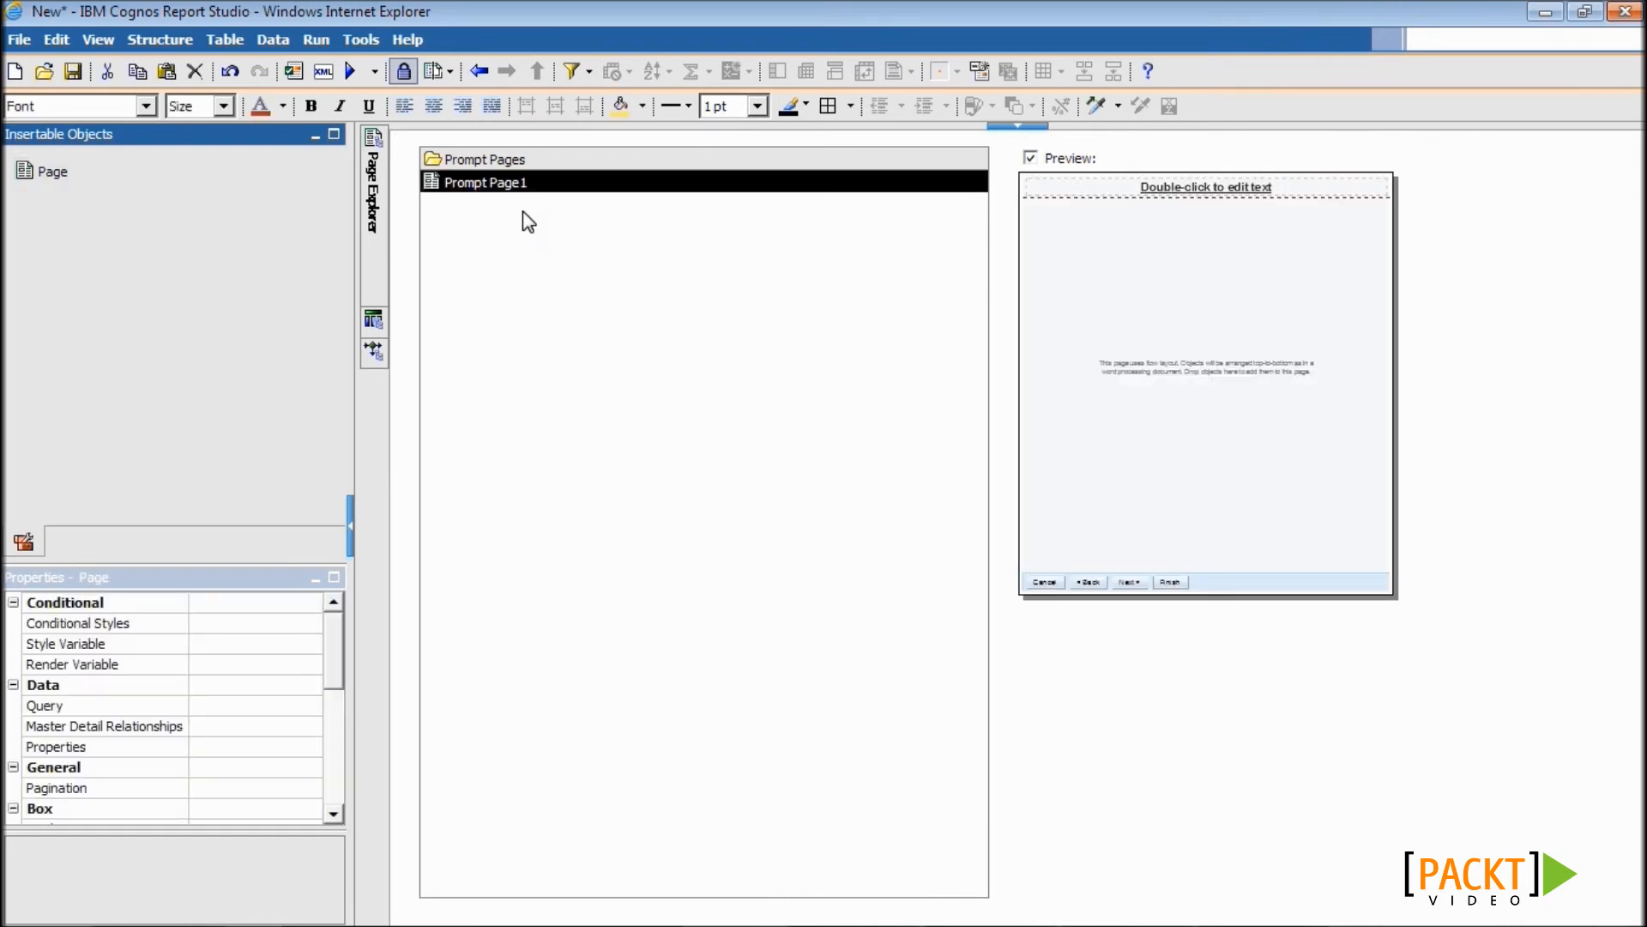
click(500, 184)
double_click(503, 185)
- Place a value prompt on Prompt Page1 that uses the existing col1 parameter
drag(326, 273, 335, 452)
drag(154, 415, 555, 354)
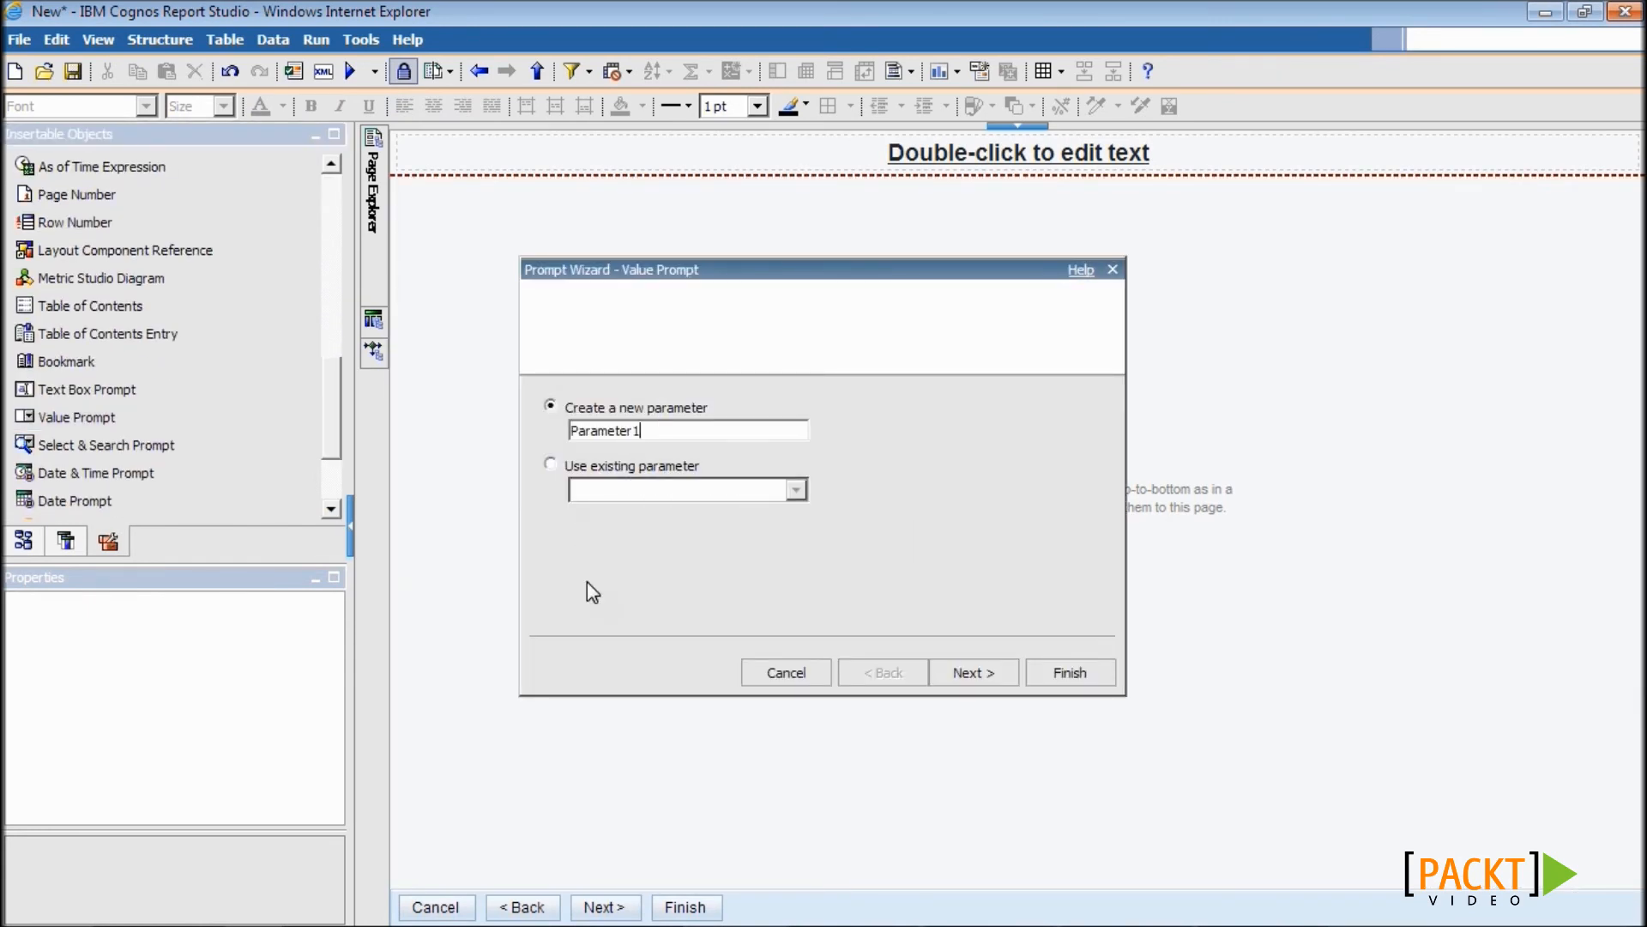
click(551, 463)
click(730, 493)
click(716, 537)
click(1094, 674)
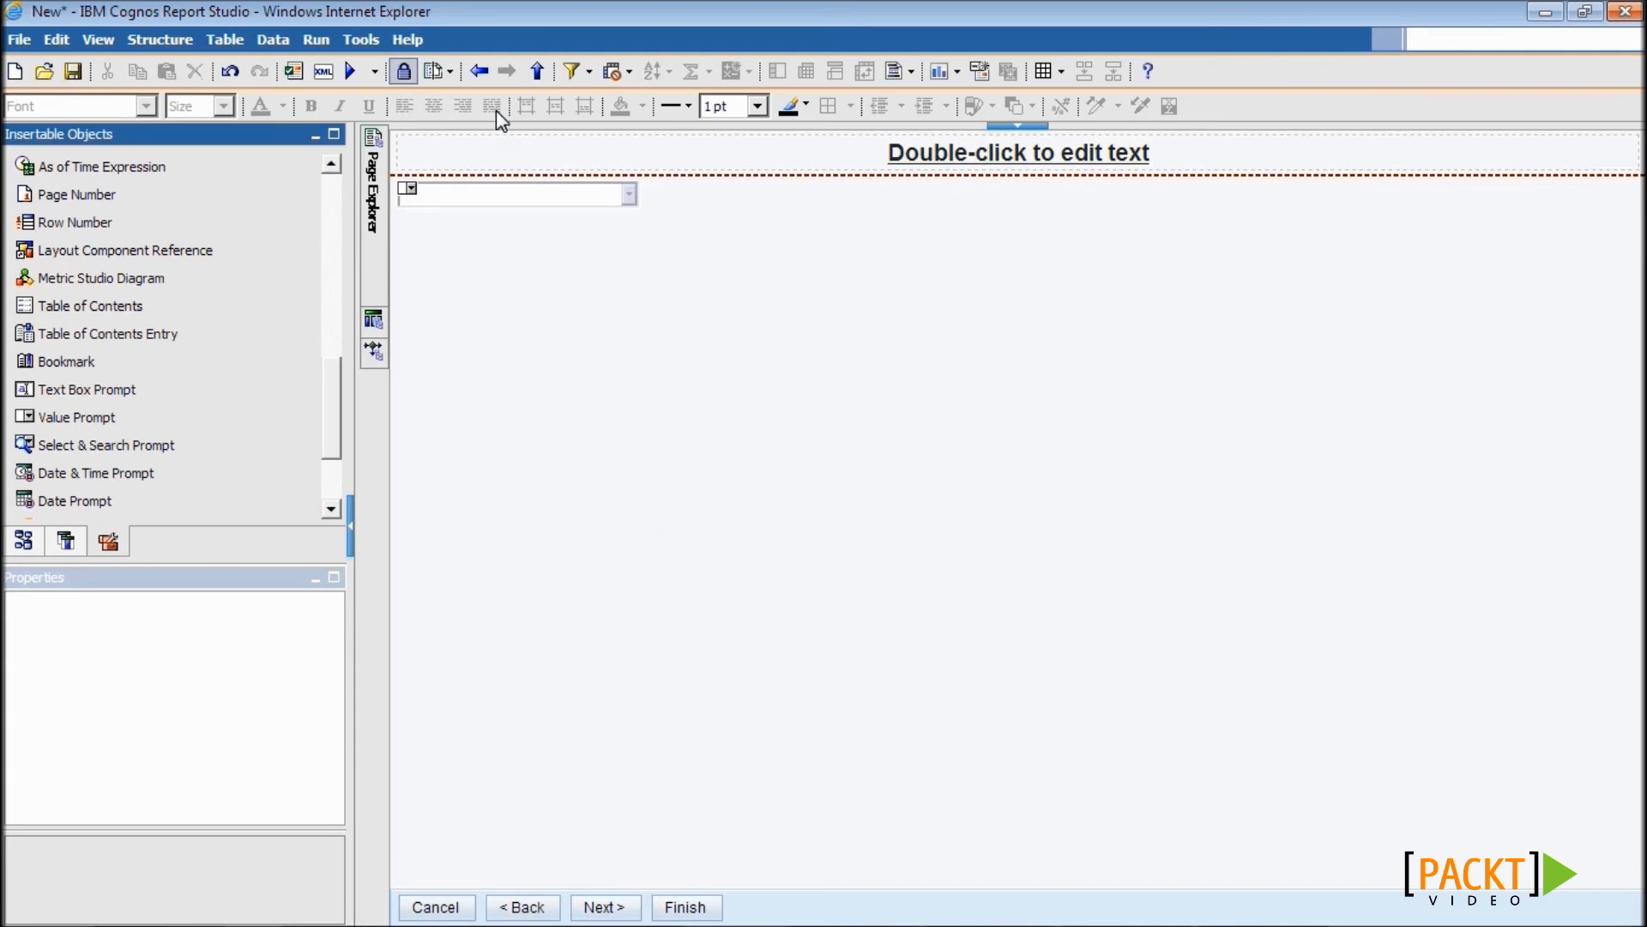
- Add a static choice with use value [Query1].[phone] and display 'Phone Number' to the value prompt
click(511, 192)
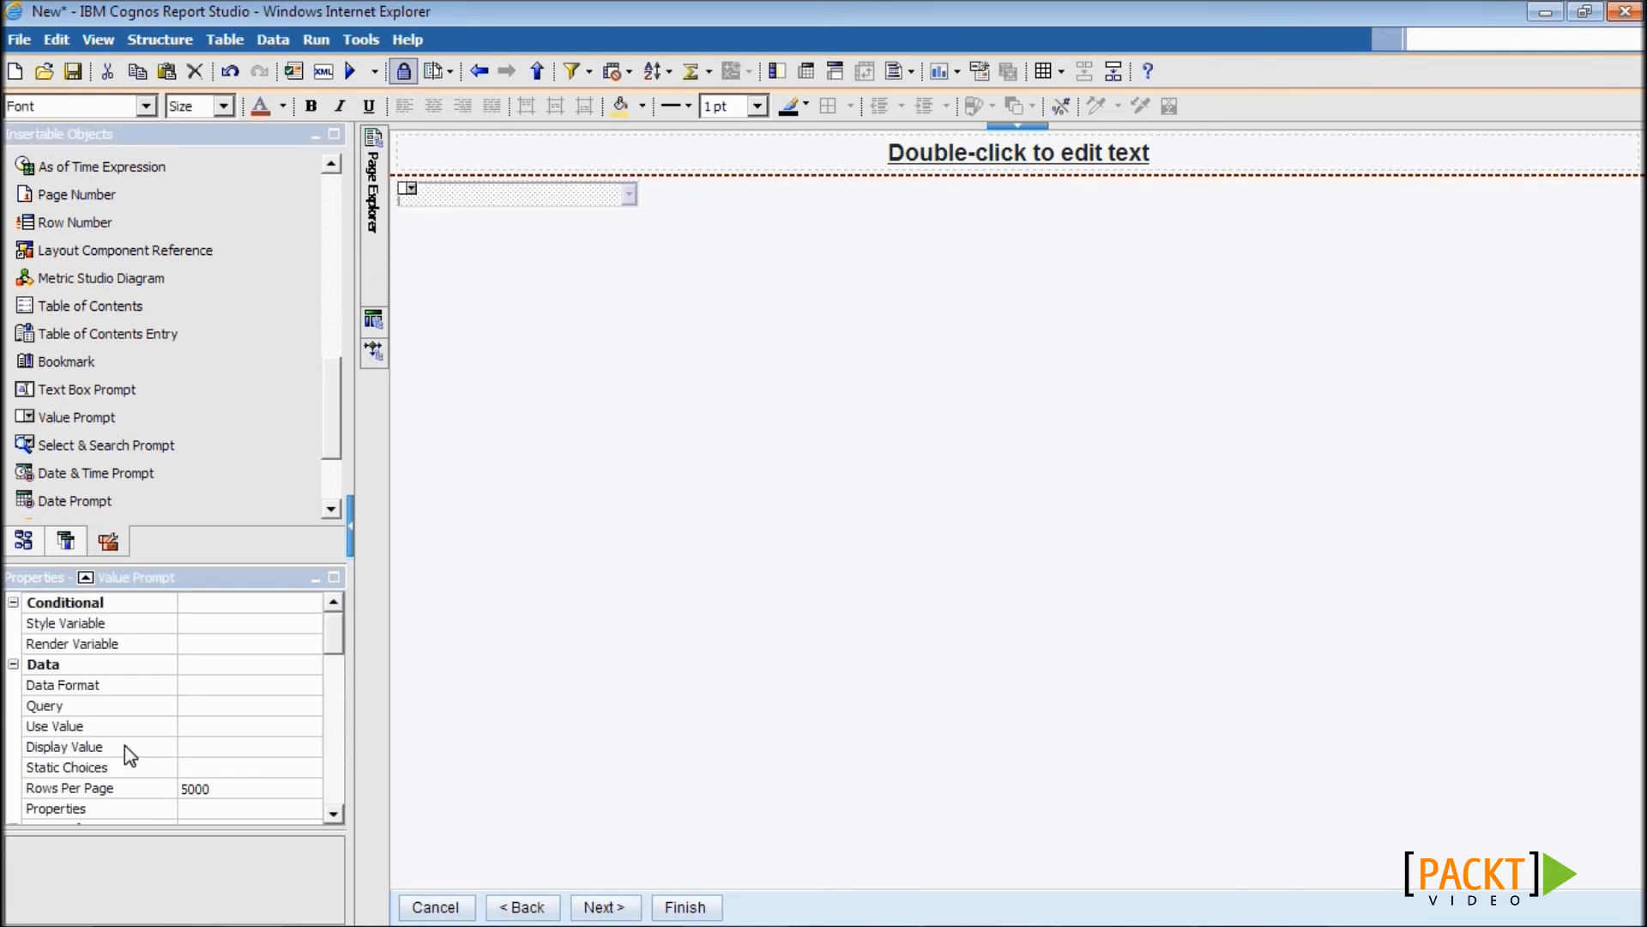
click(122, 767)
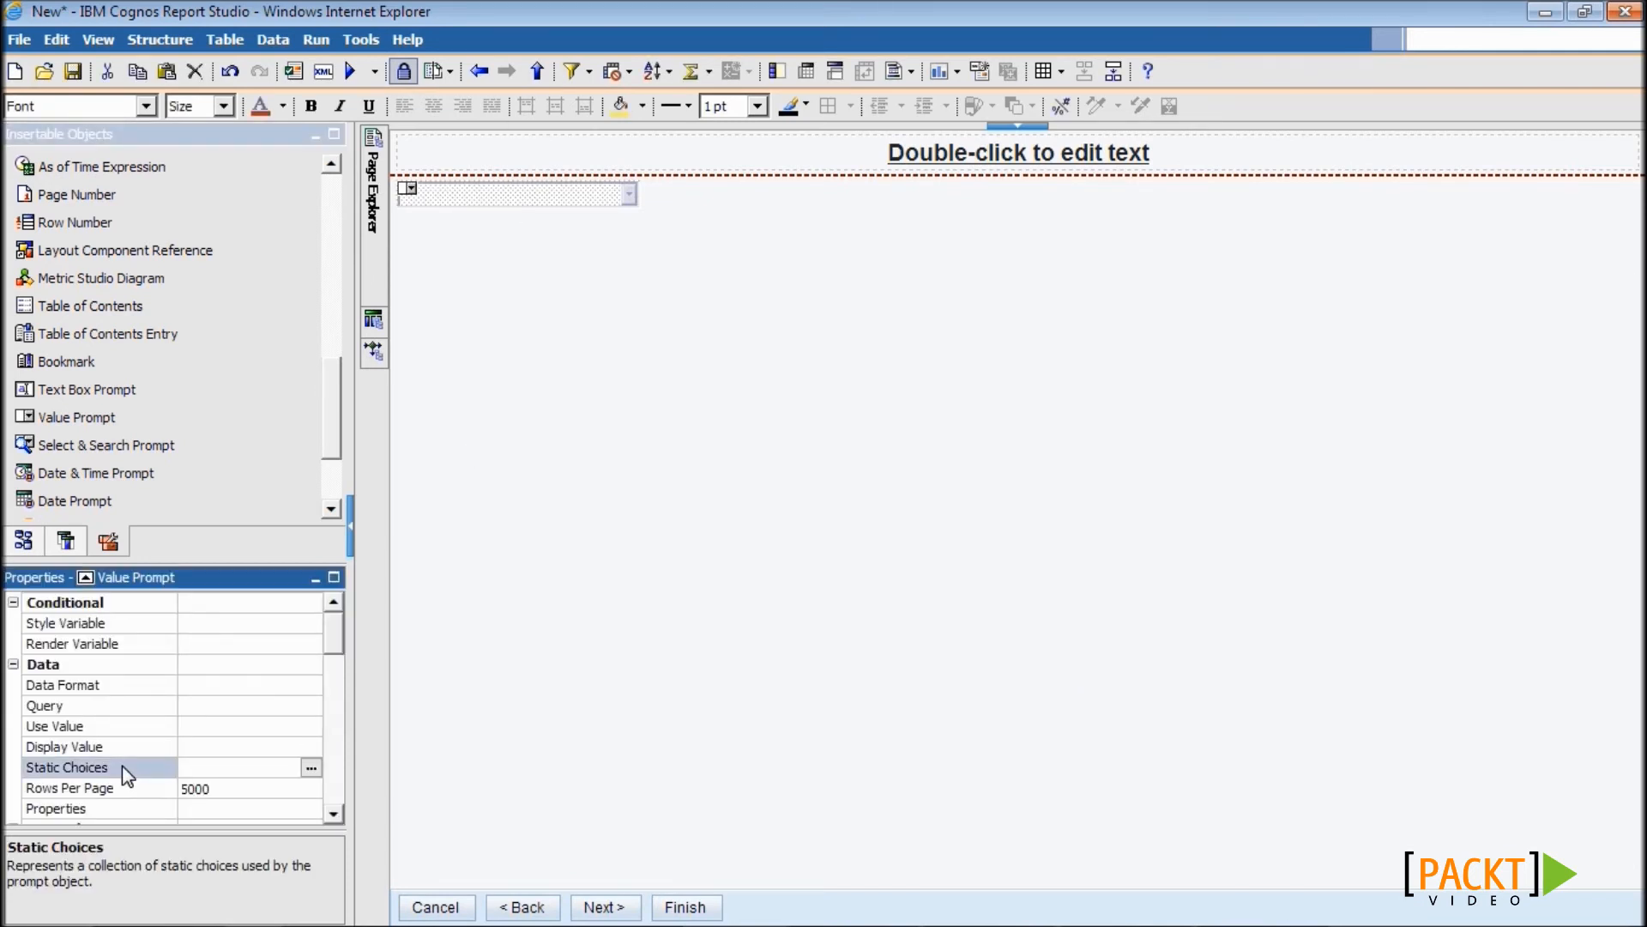
click(311, 767)
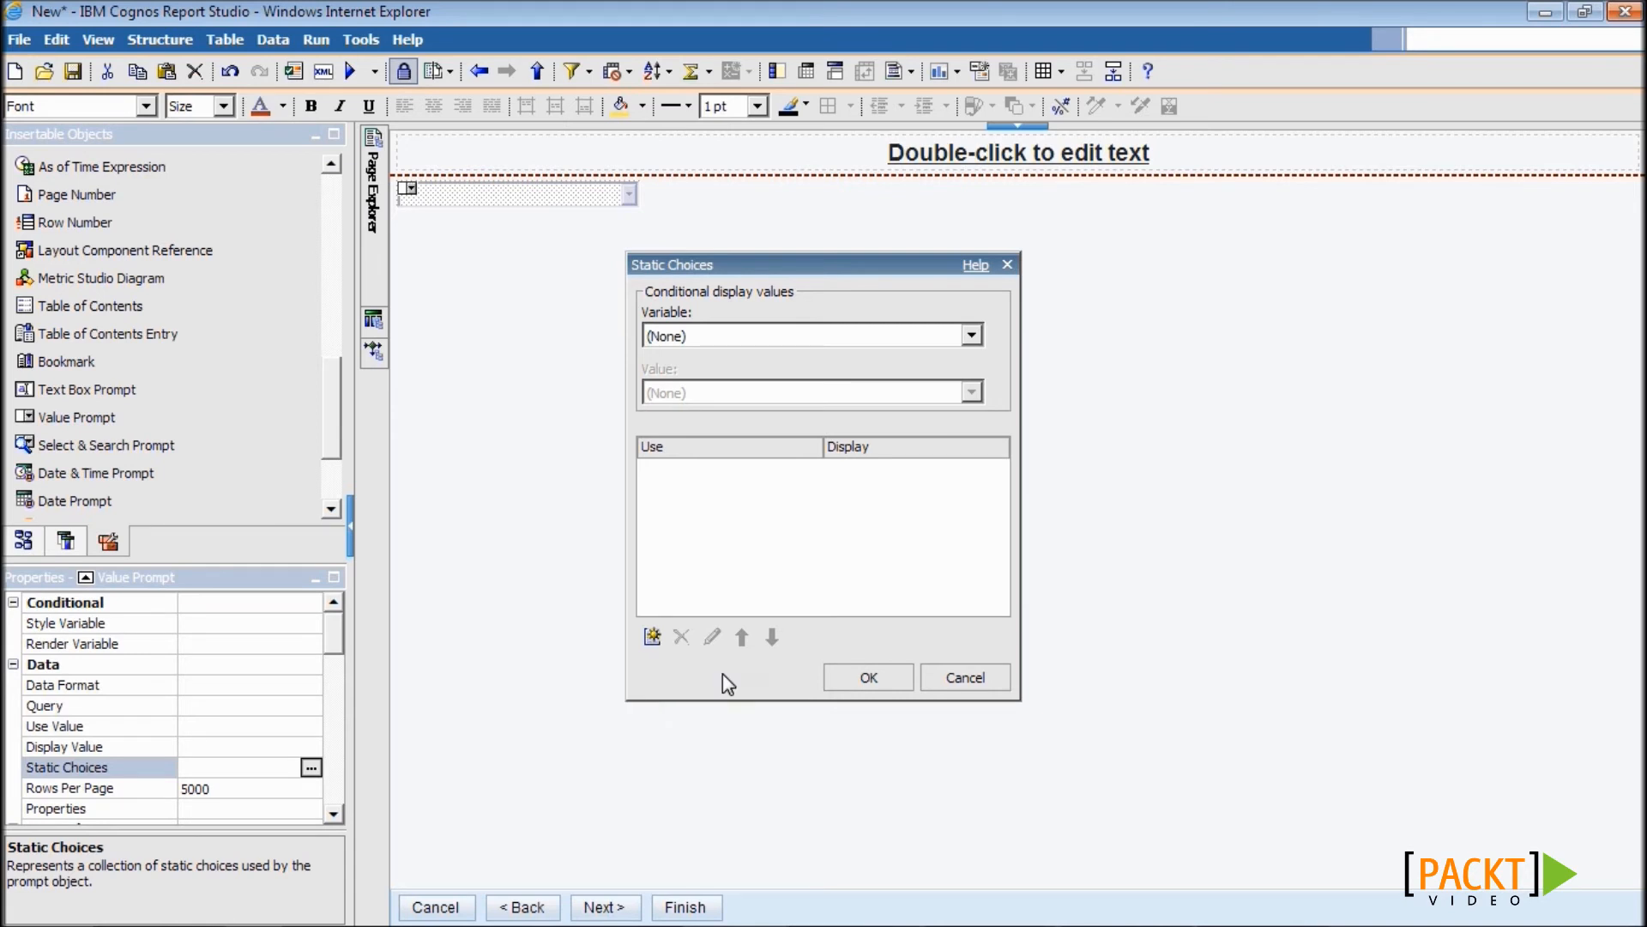
click(652, 636)
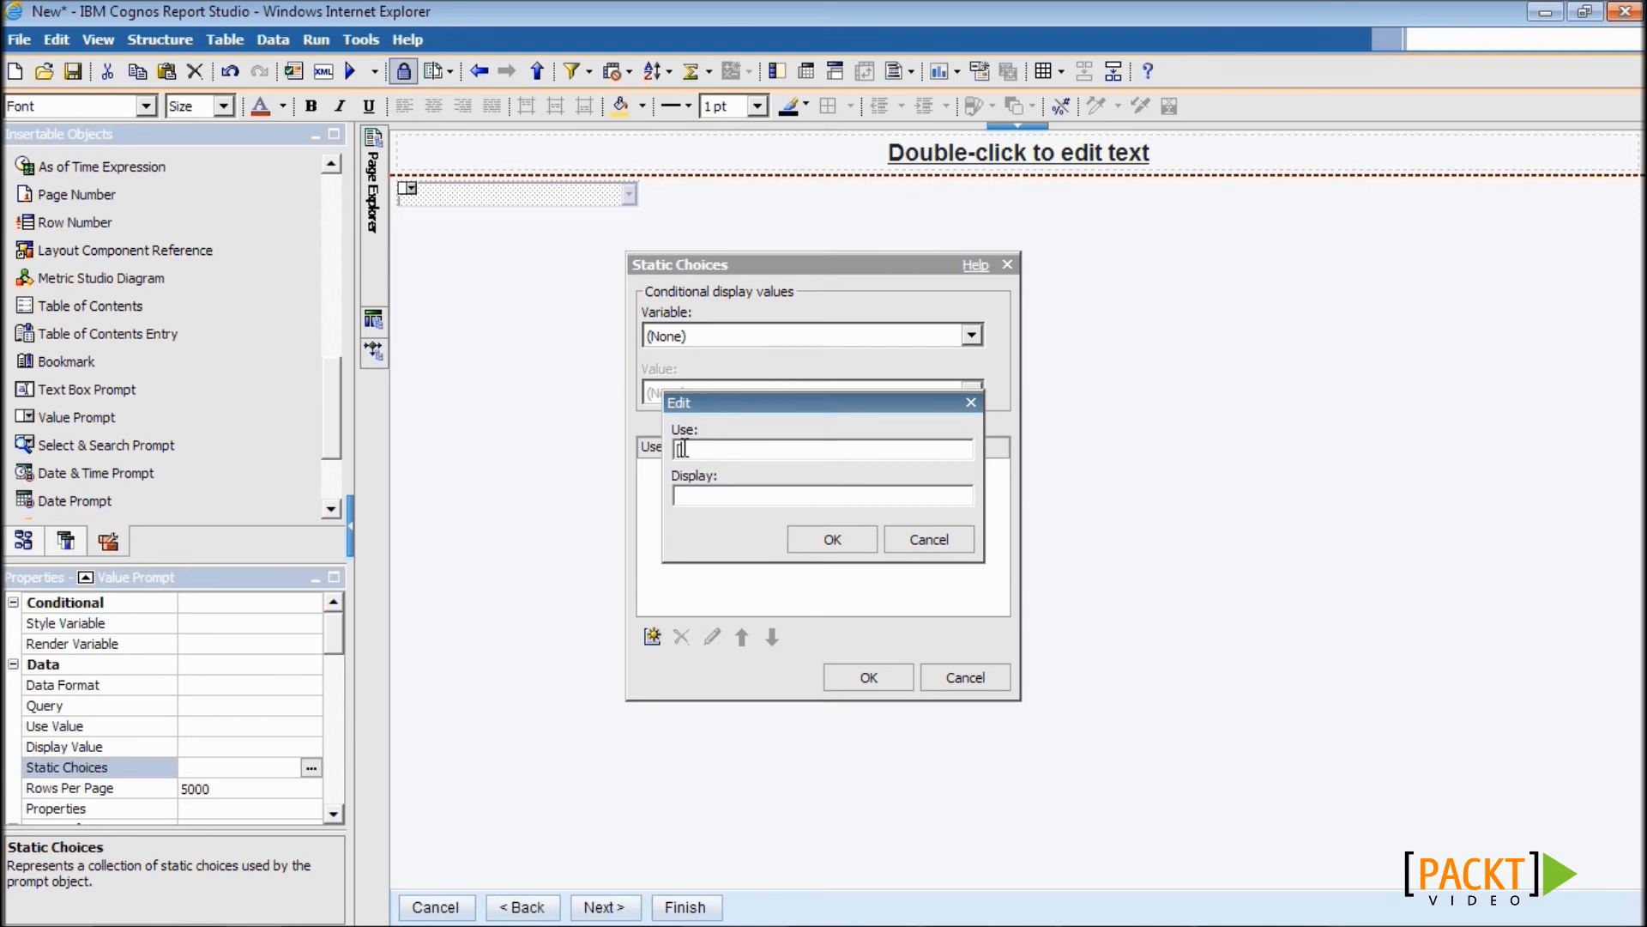
text(Query1].[phone])
click(711, 495)
text(Phone)
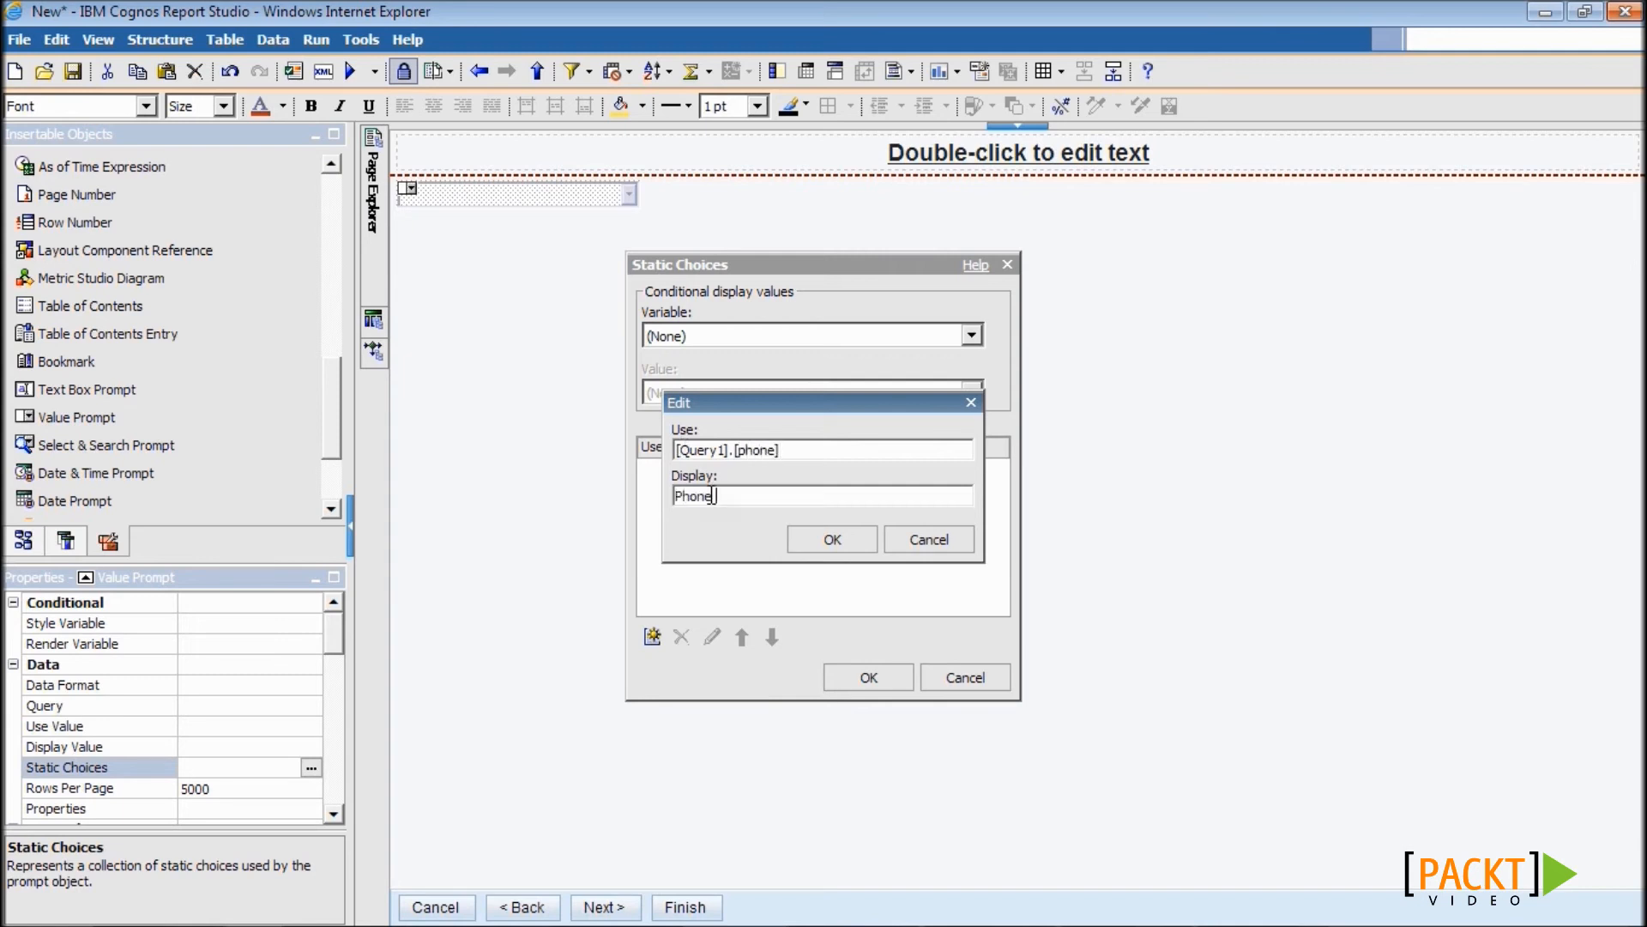
text( Number)
drag(815, 450, 685, 459)
click(809, 496)
click(828, 539)
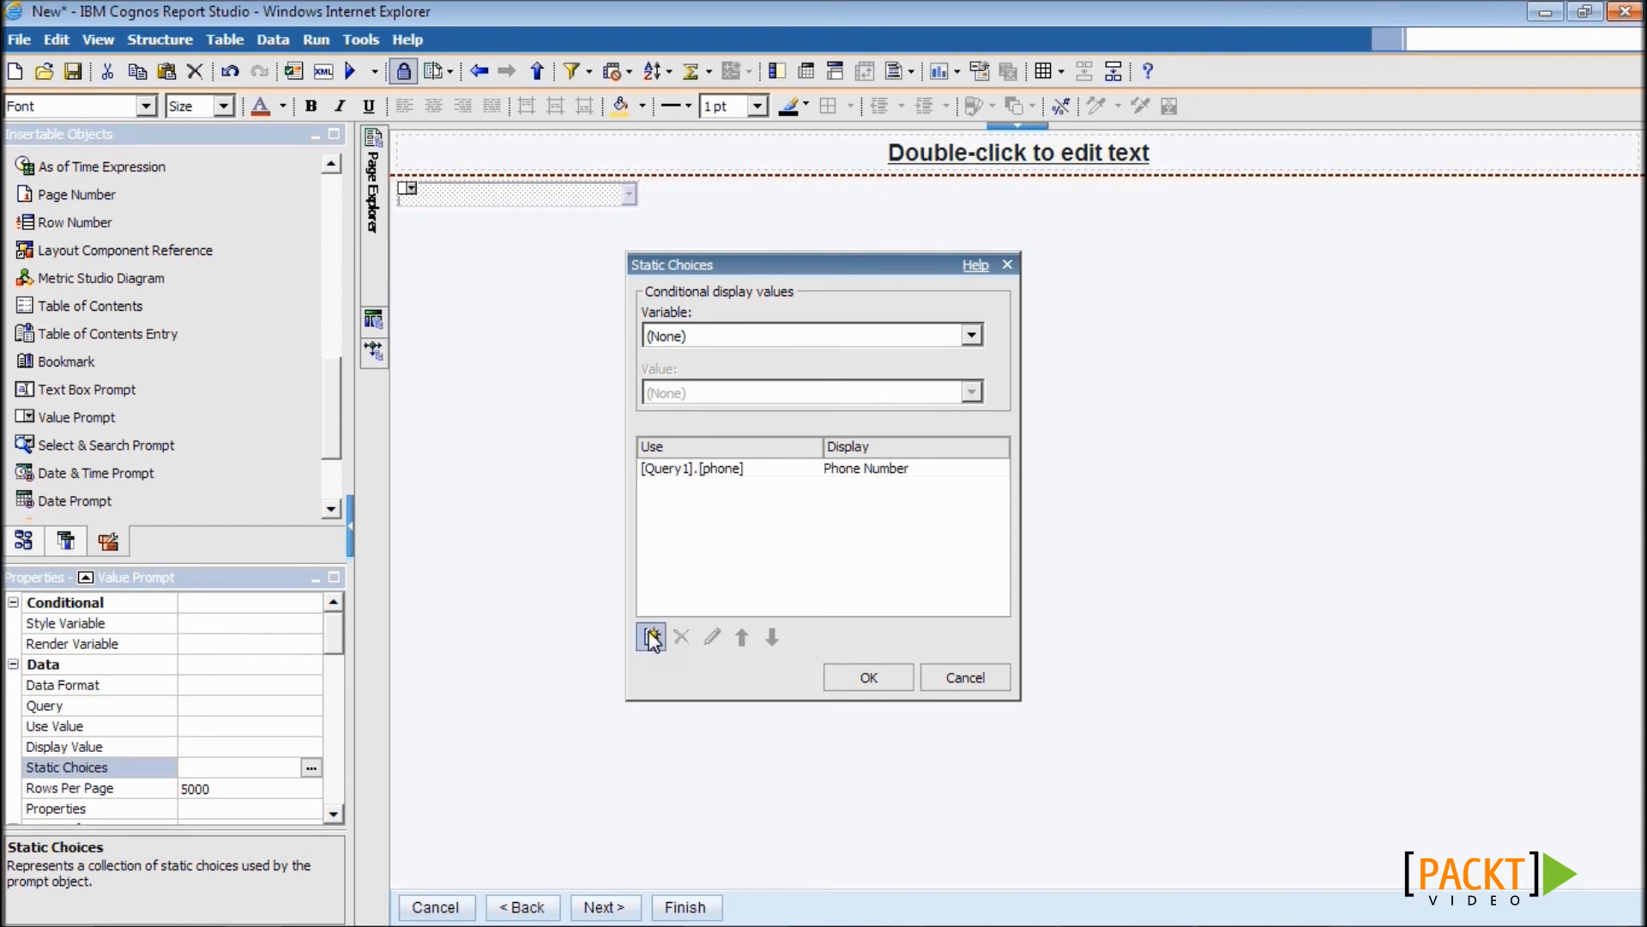
click(906, 677)
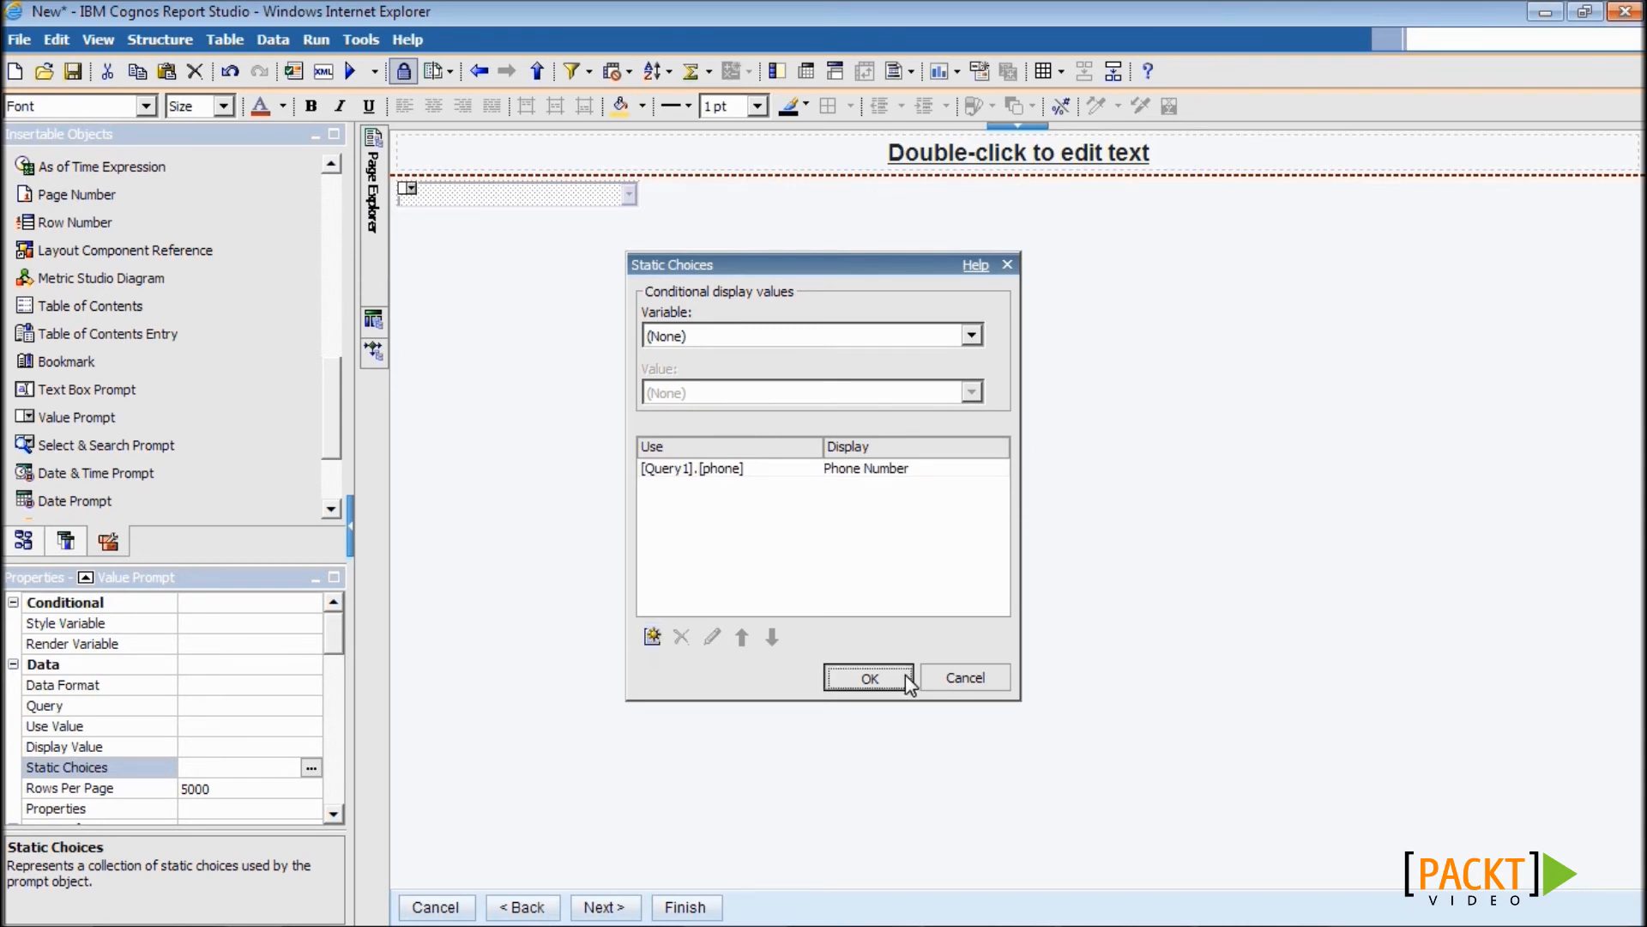
- Replace the static choices with the six entries copied as XML from Notepad
key(alt+Tab)
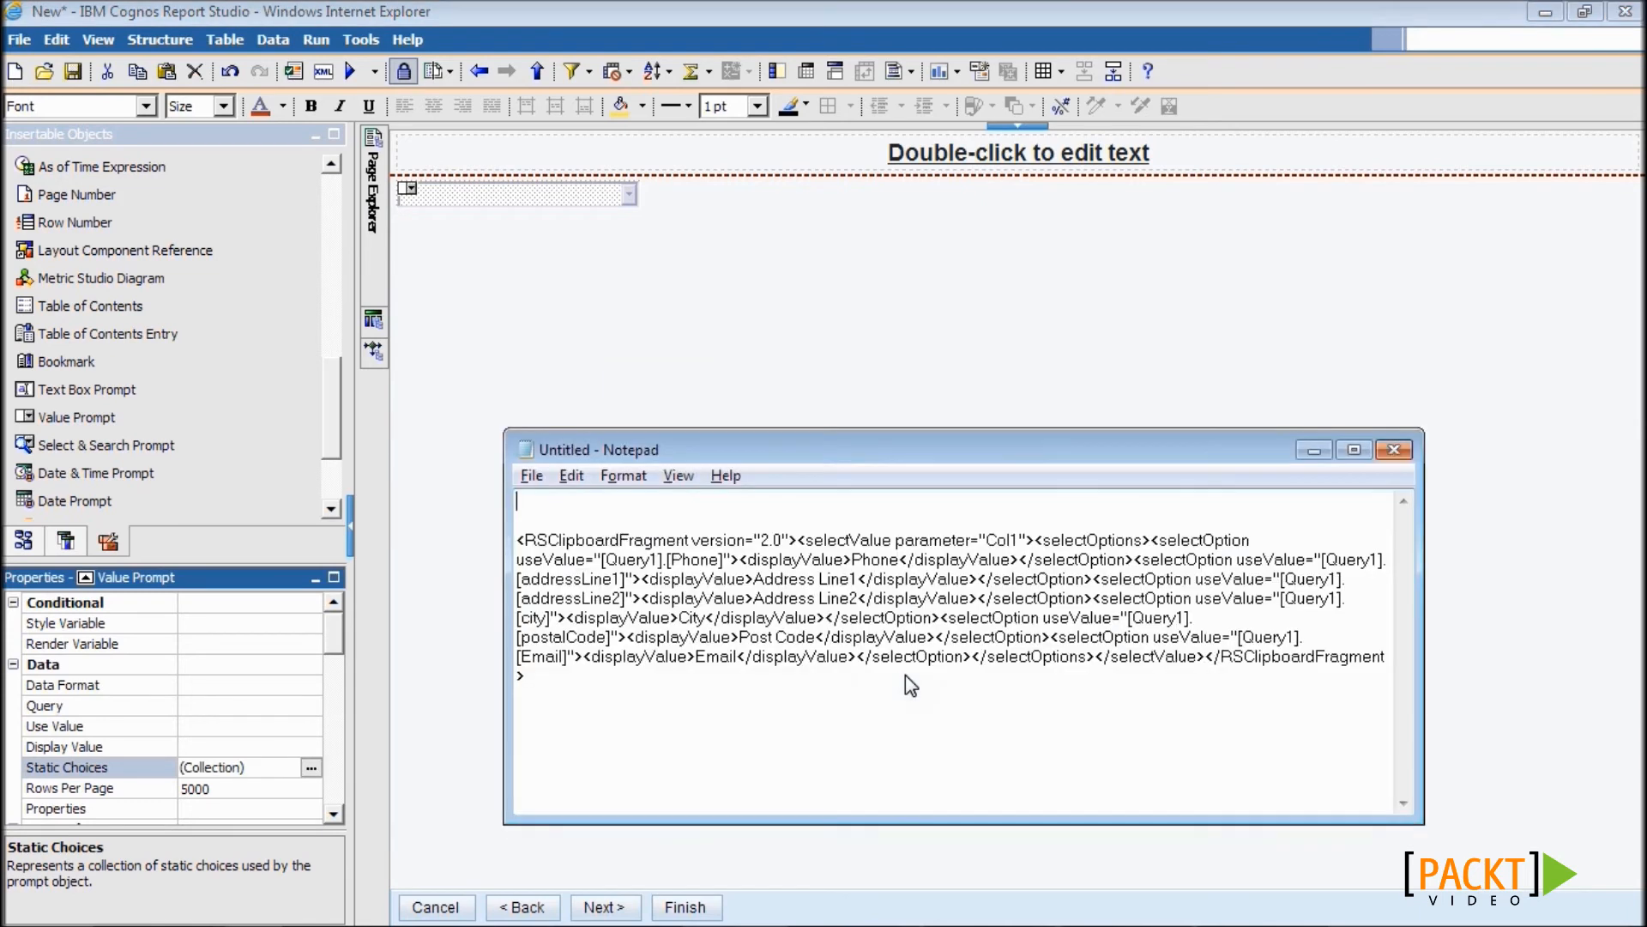
drag(592, 680, 517, 539)
key(alt+Tab)
click(270, 769)
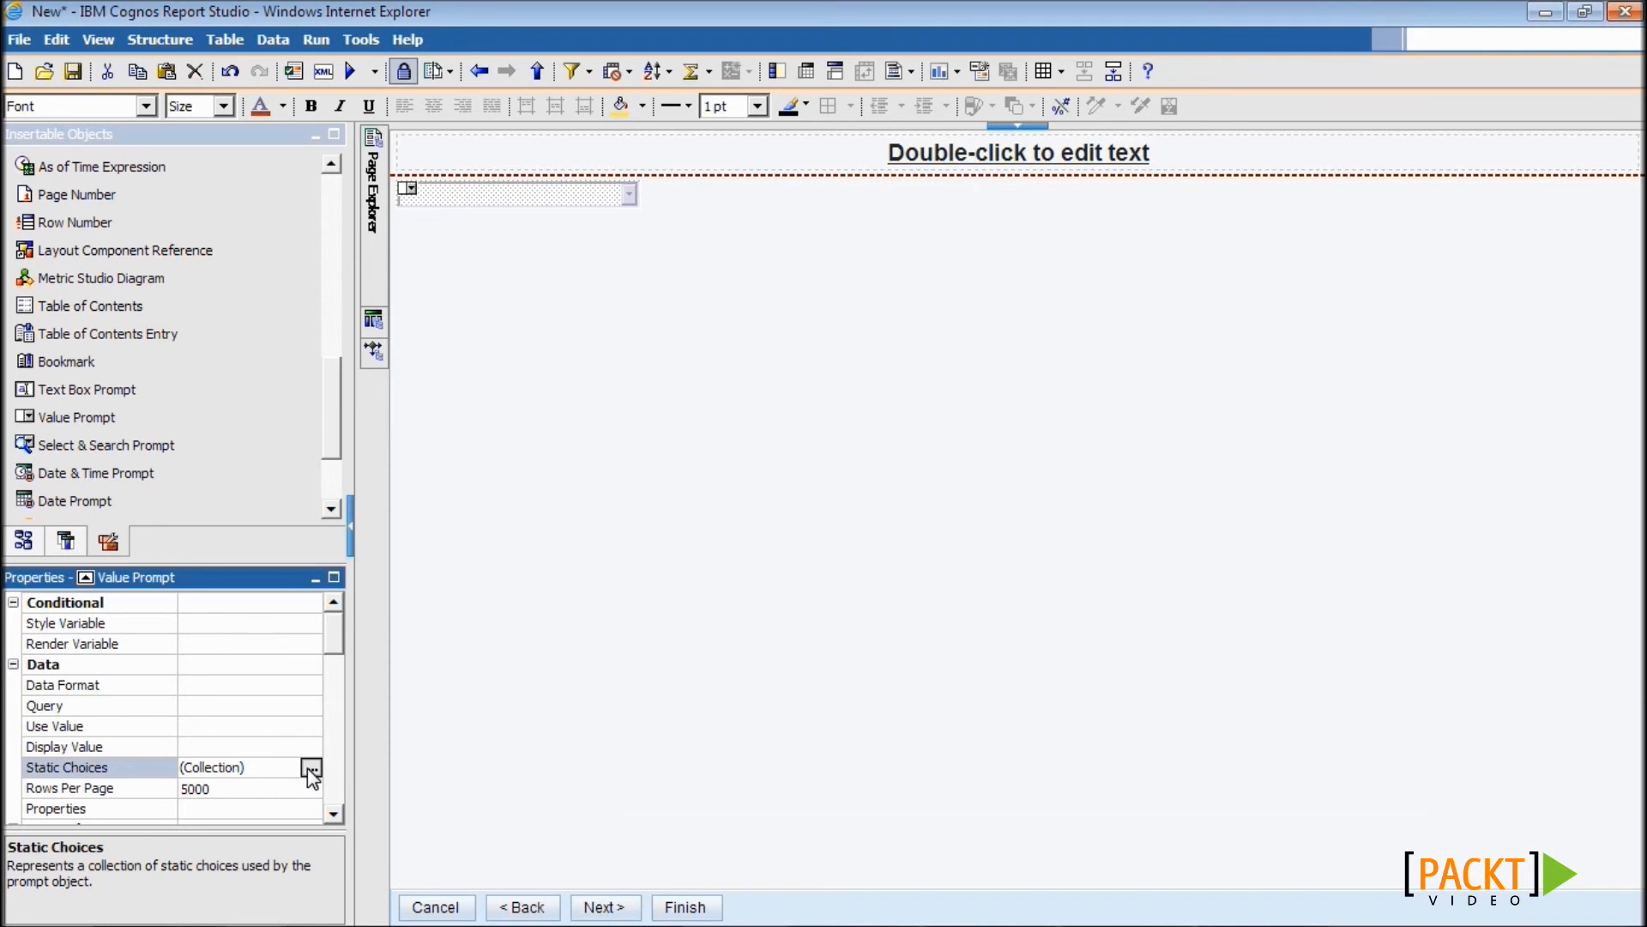
click(311, 767)
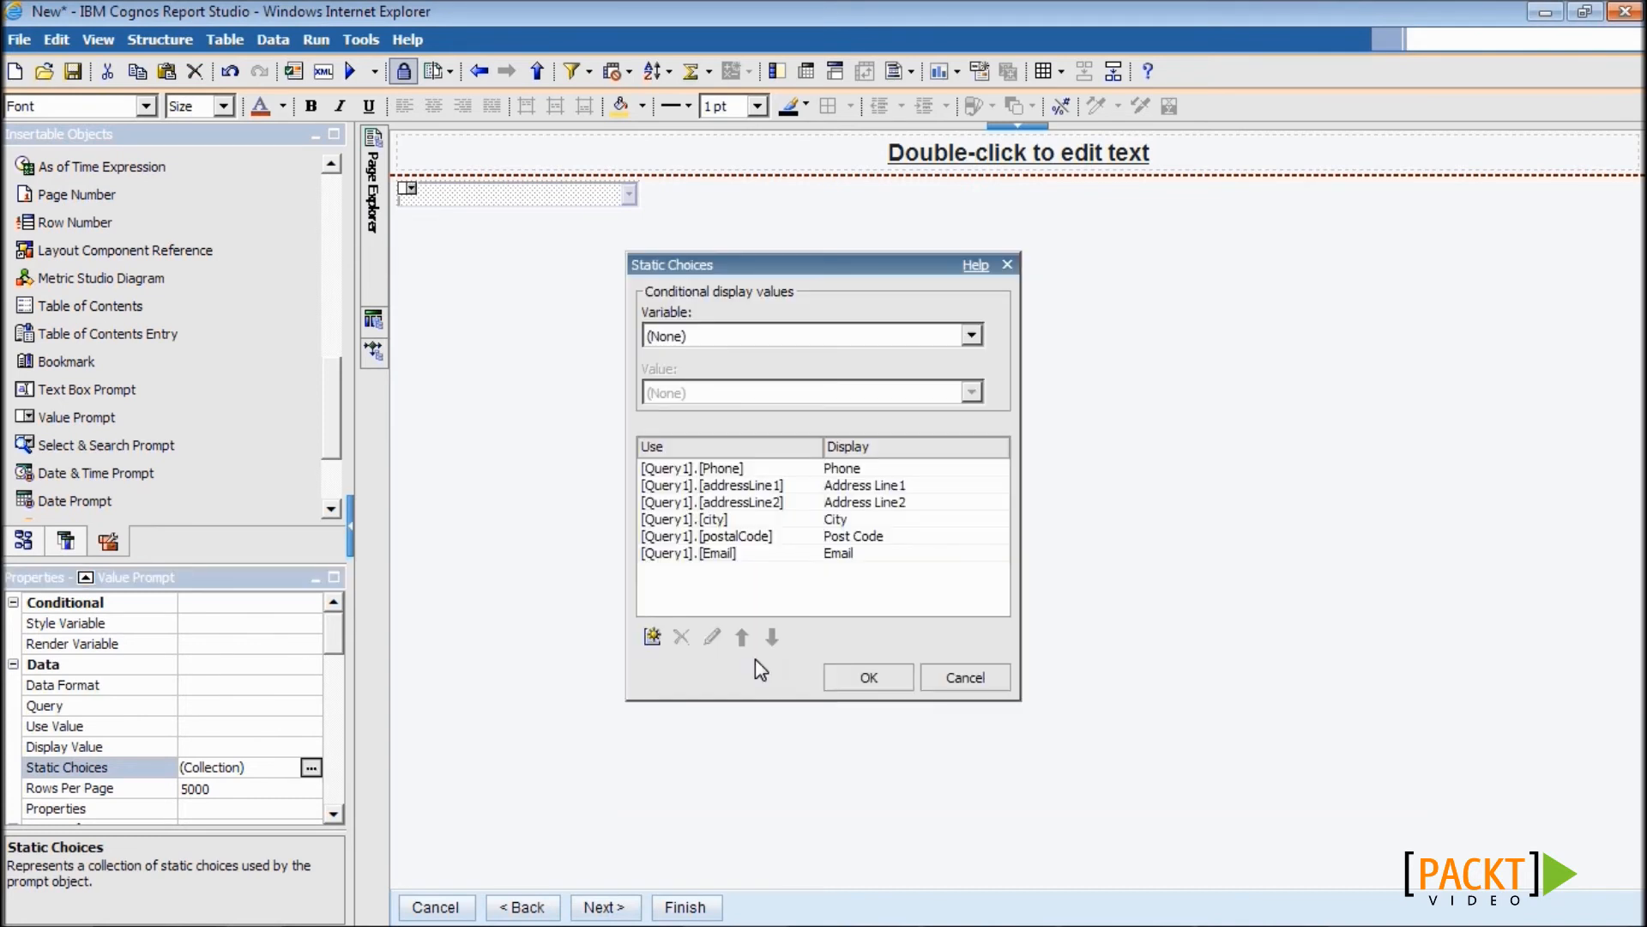
click(852, 683)
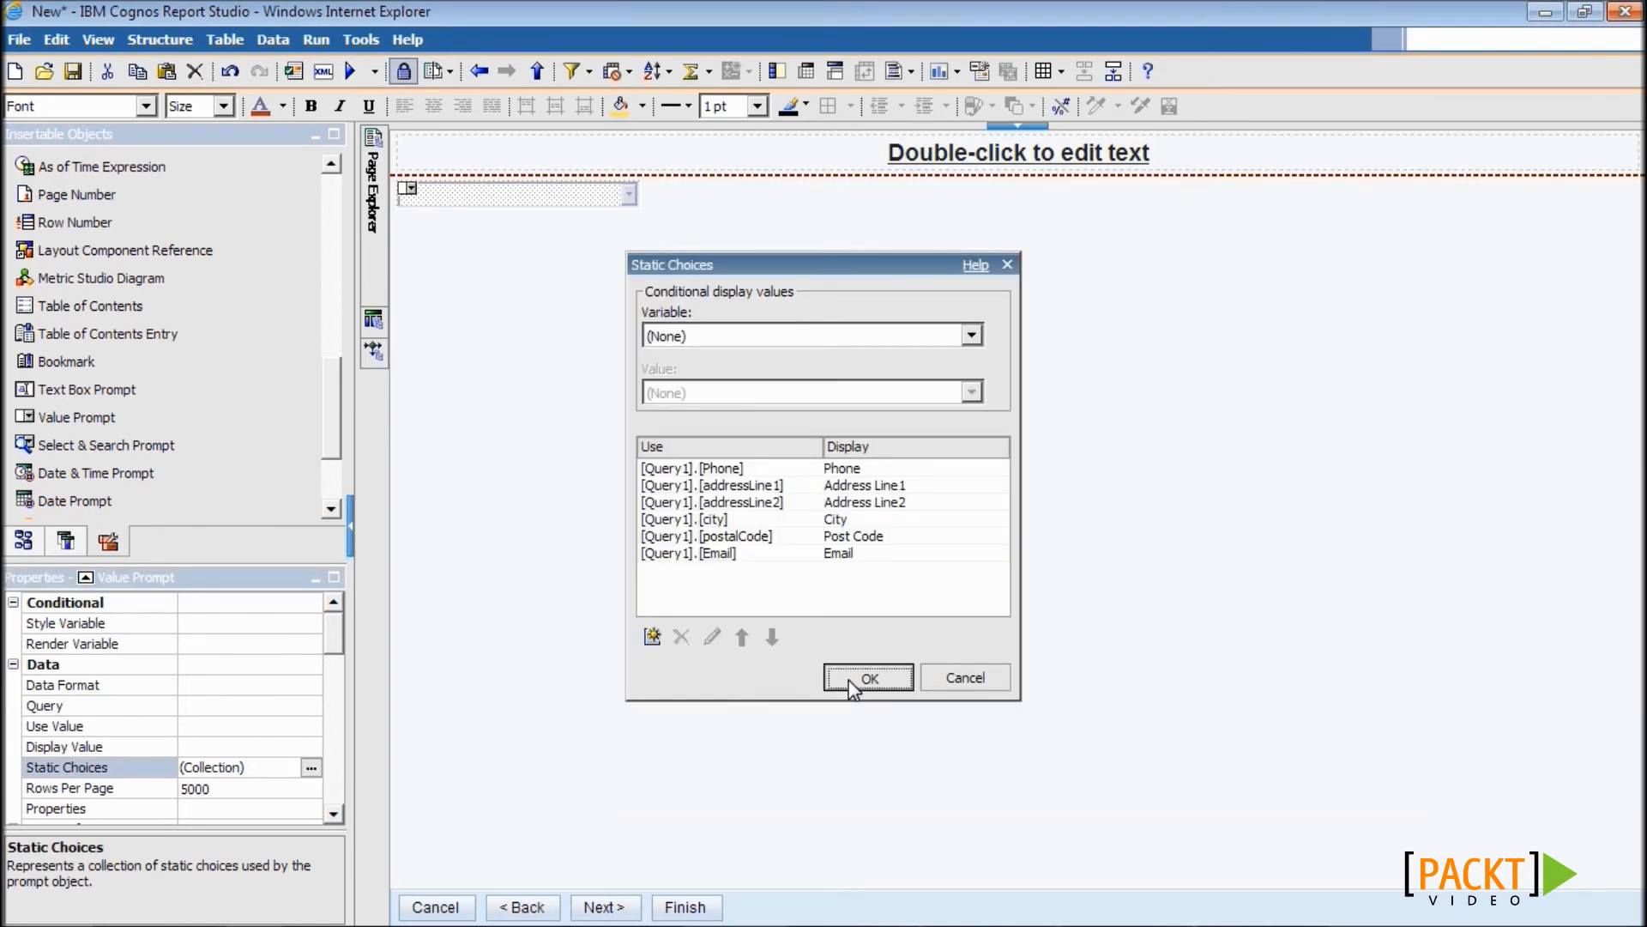
- Copy the value prompt beside itself and bind the copy to the col2 parameter
right_click(544, 203)
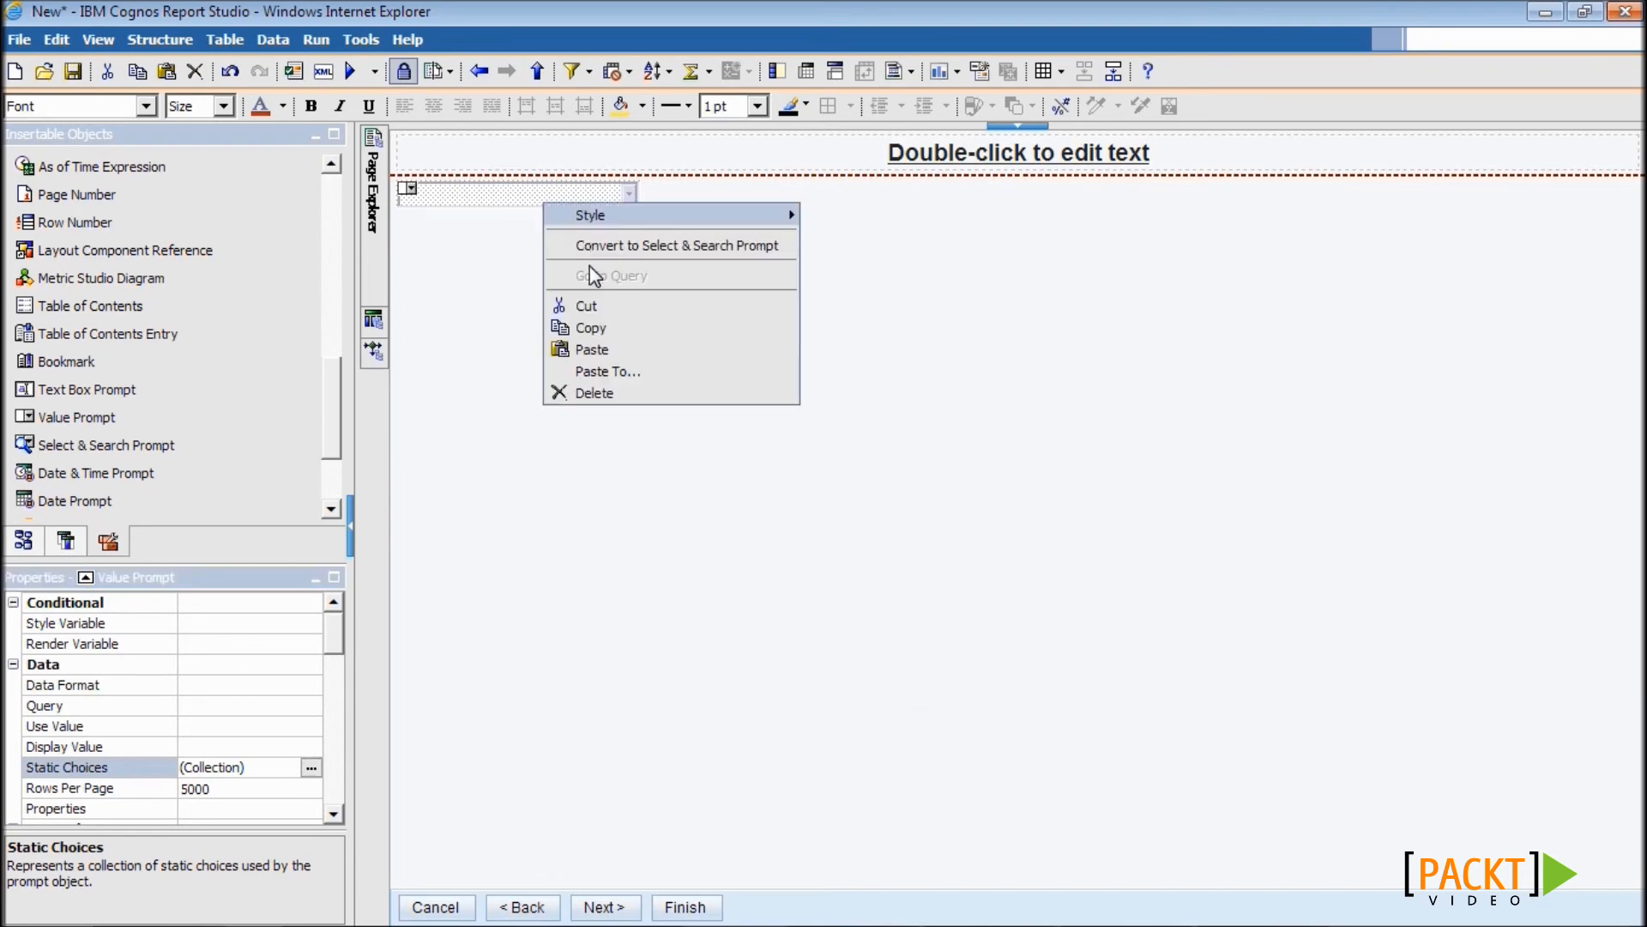
click(596, 332)
click(784, 244)
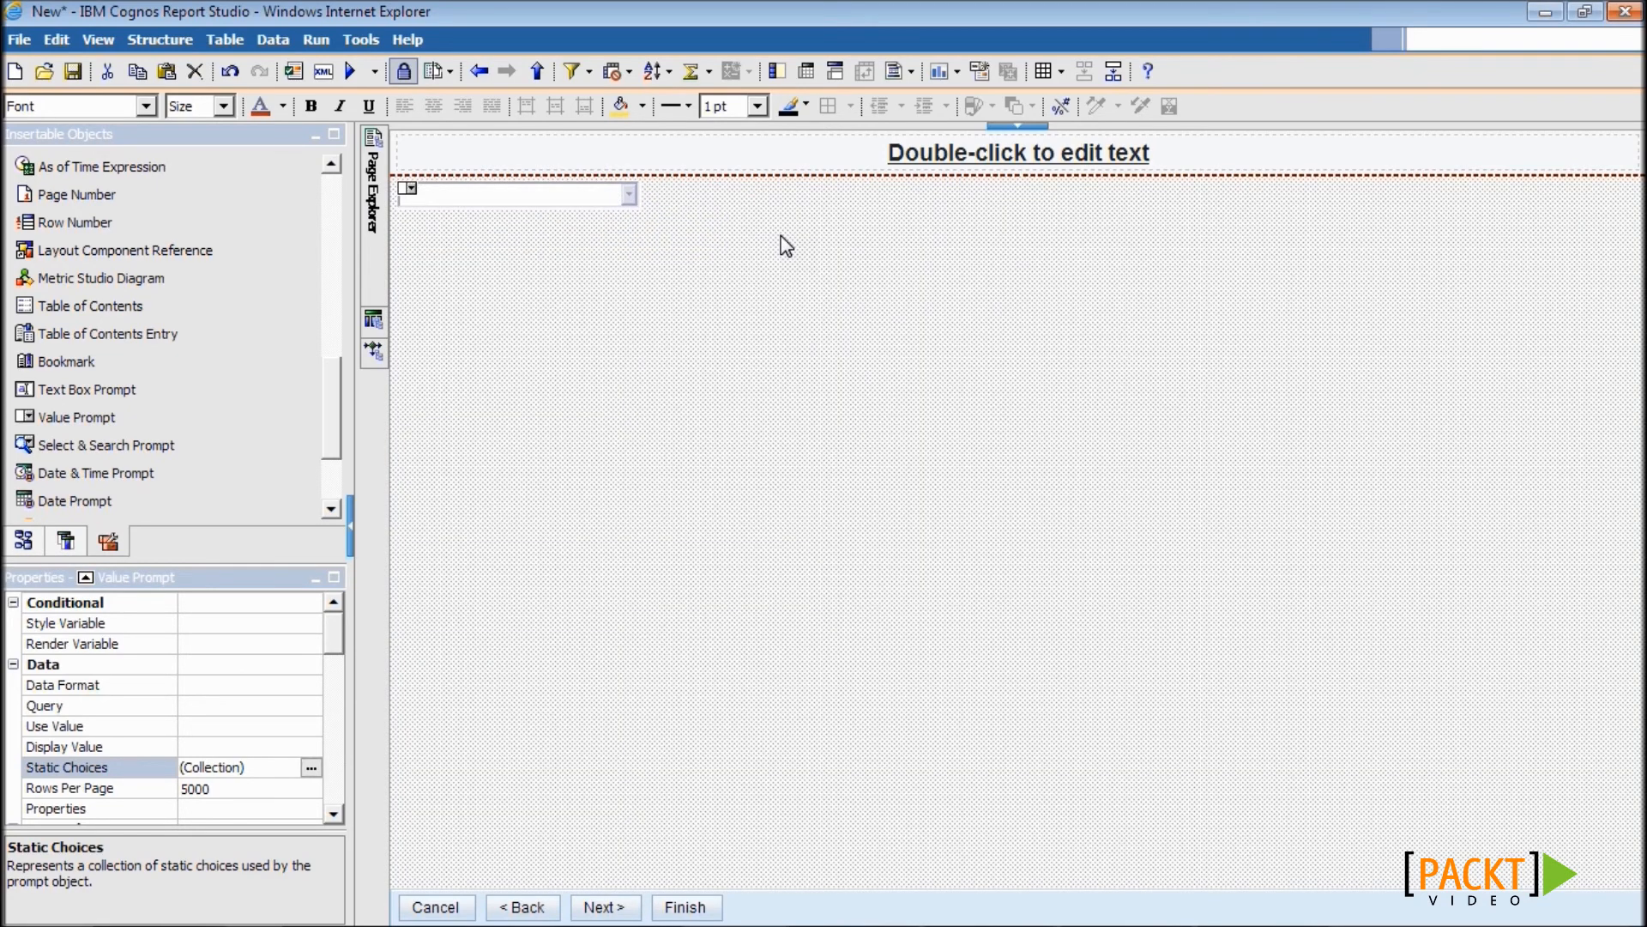
right_click(781, 237)
click(828, 352)
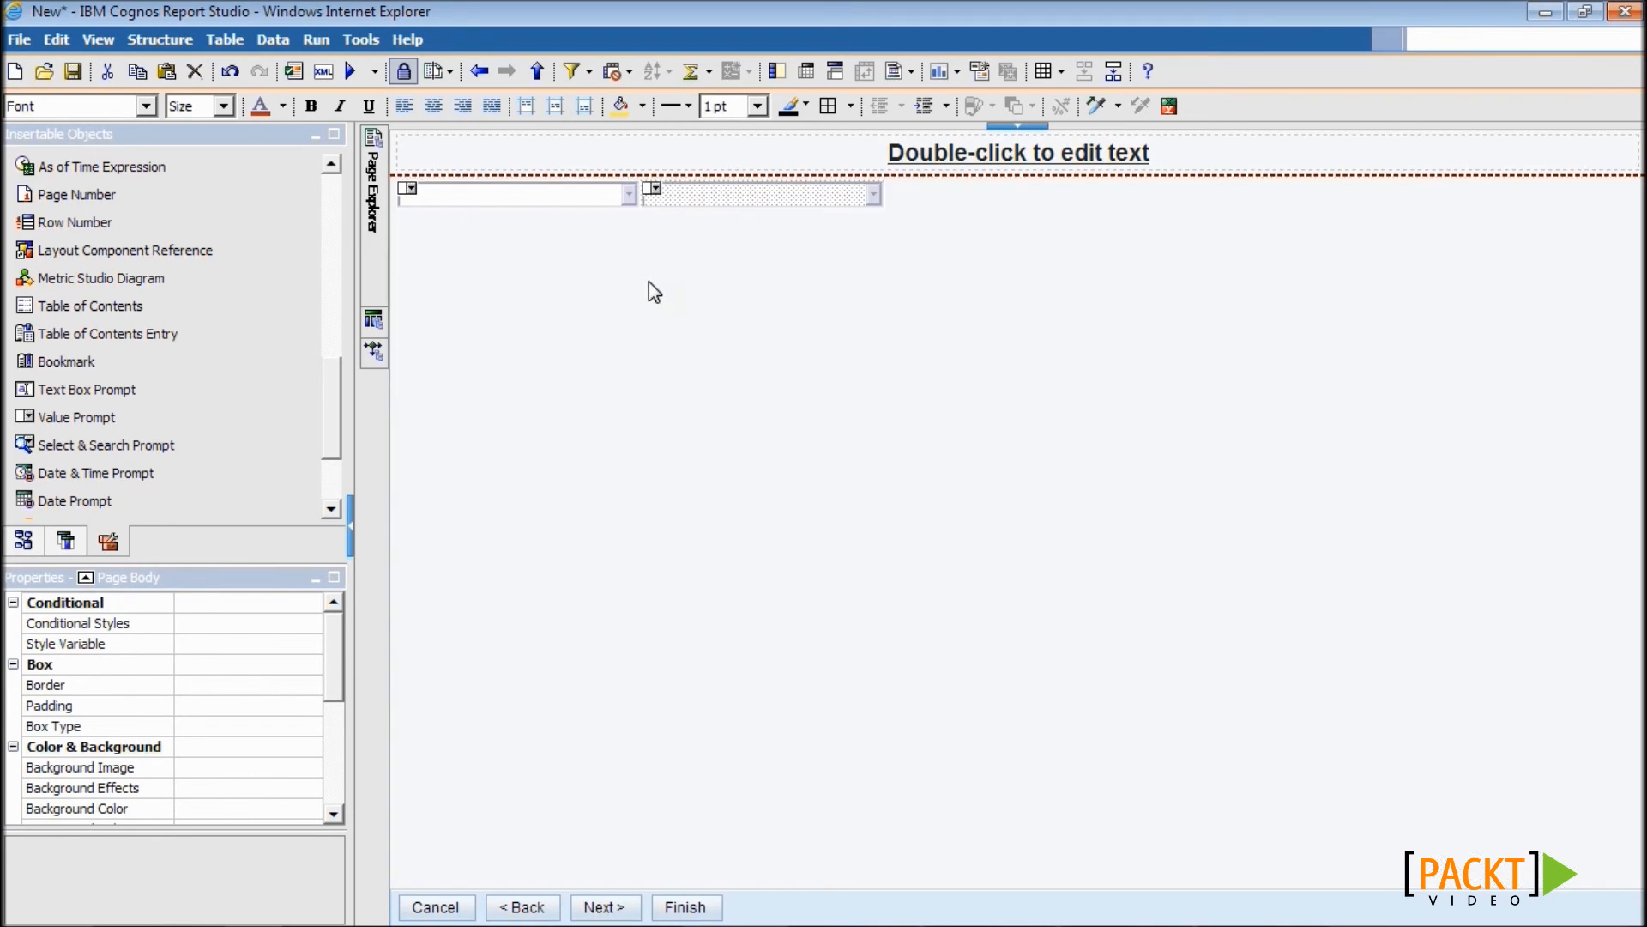
drag(333, 647, 313, 706)
click(314, 698)
click(307, 719)
click(309, 723)
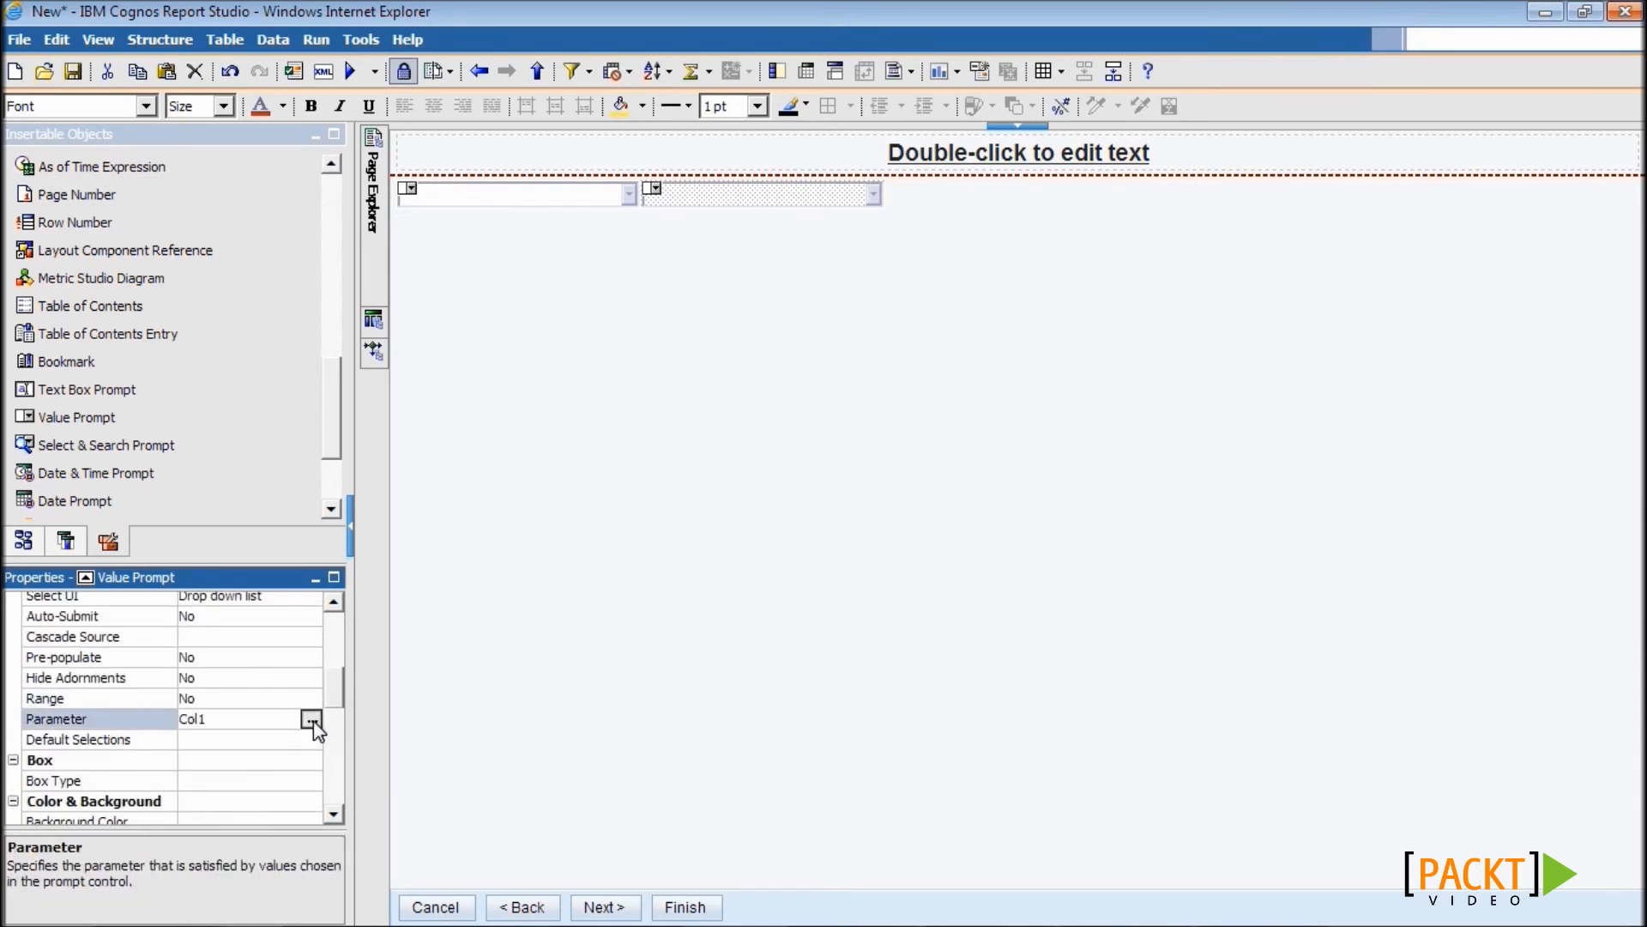
click(962, 468)
click(817, 525)
click(817, 516)
- Paste a third value prompt and bind it to the col3 parameter
click(898, 256)
right_click(898, 256)
click(944, 366)
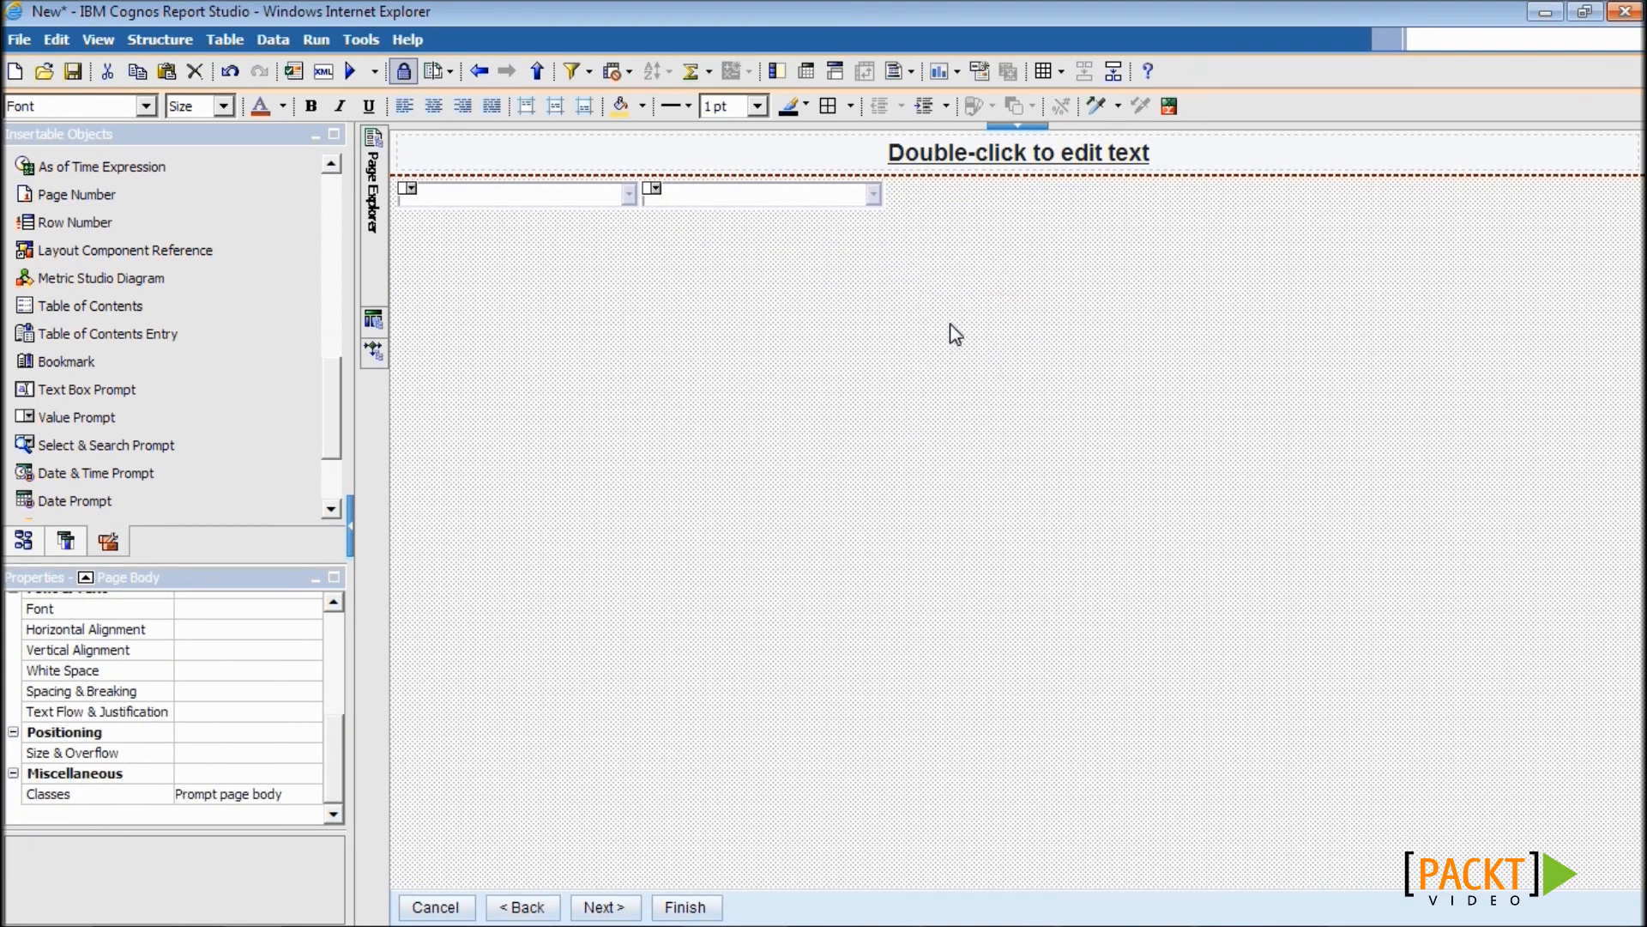
click(961, 196)
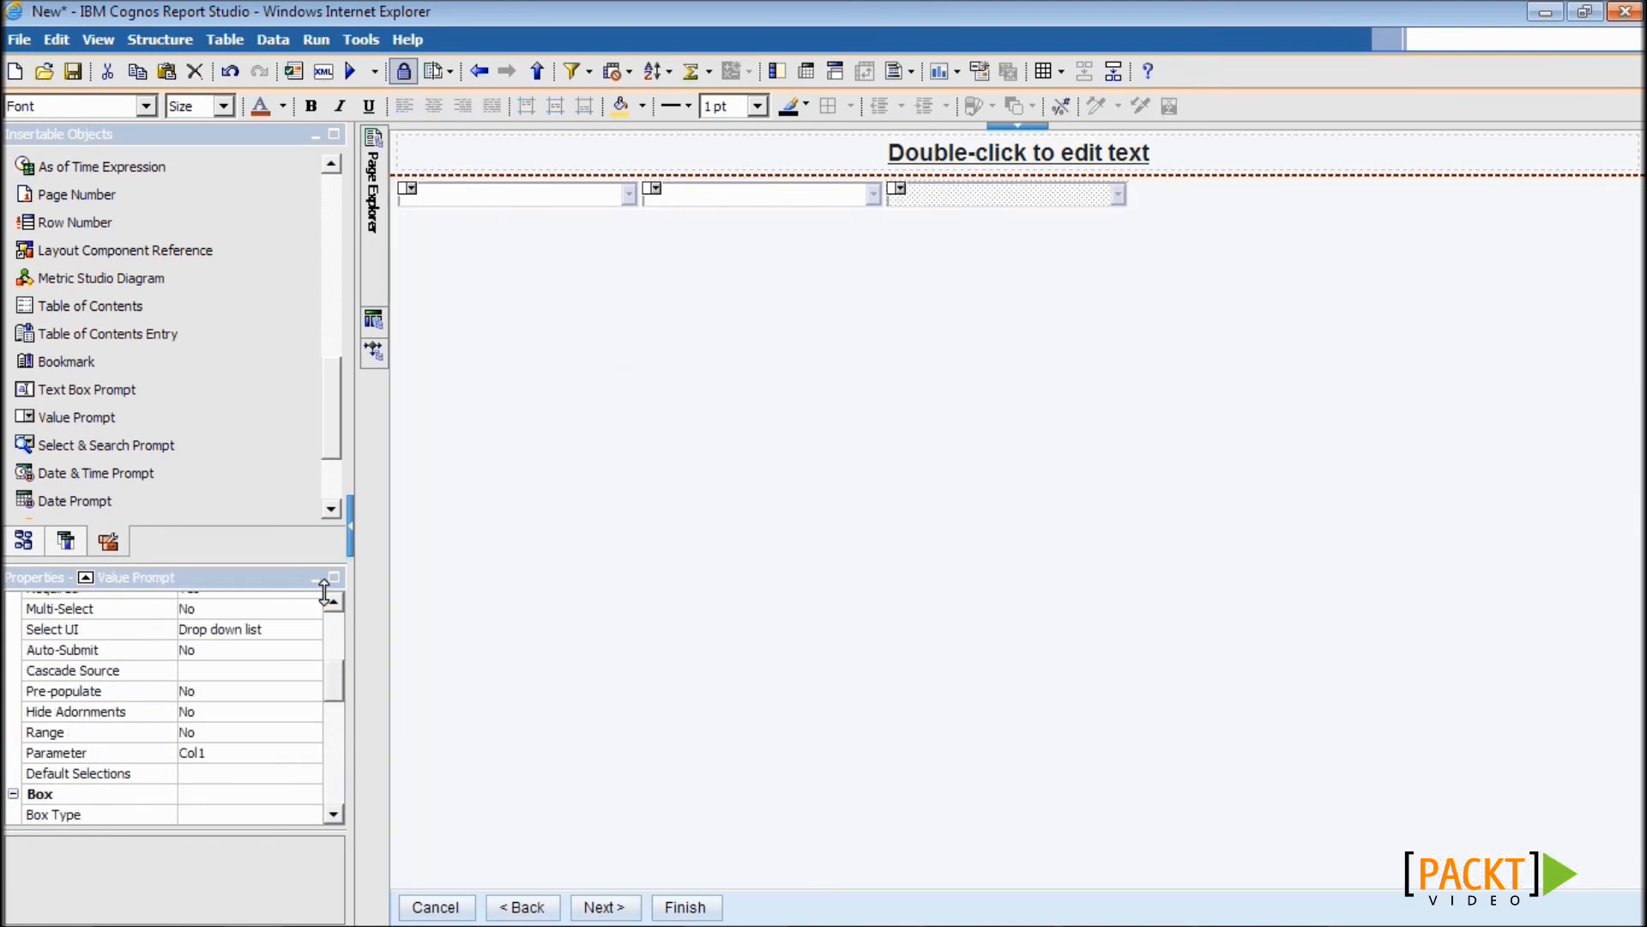
click(287, 770)
click(285, 754)
click(311, 754)
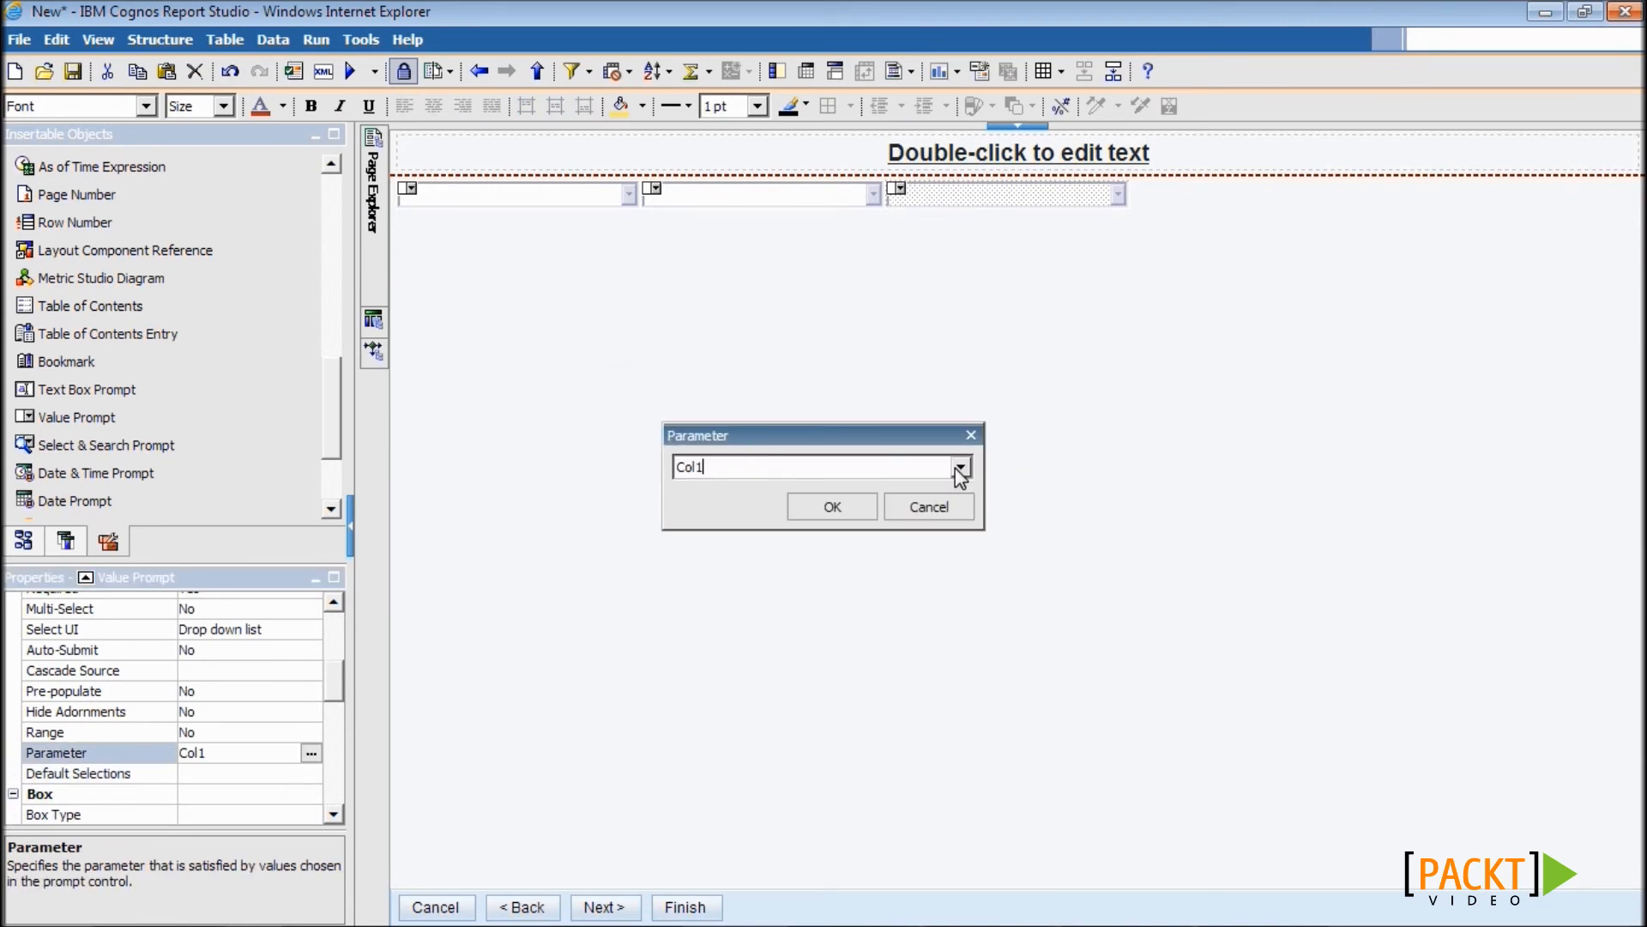
click(961, 468)
click(707, 553)
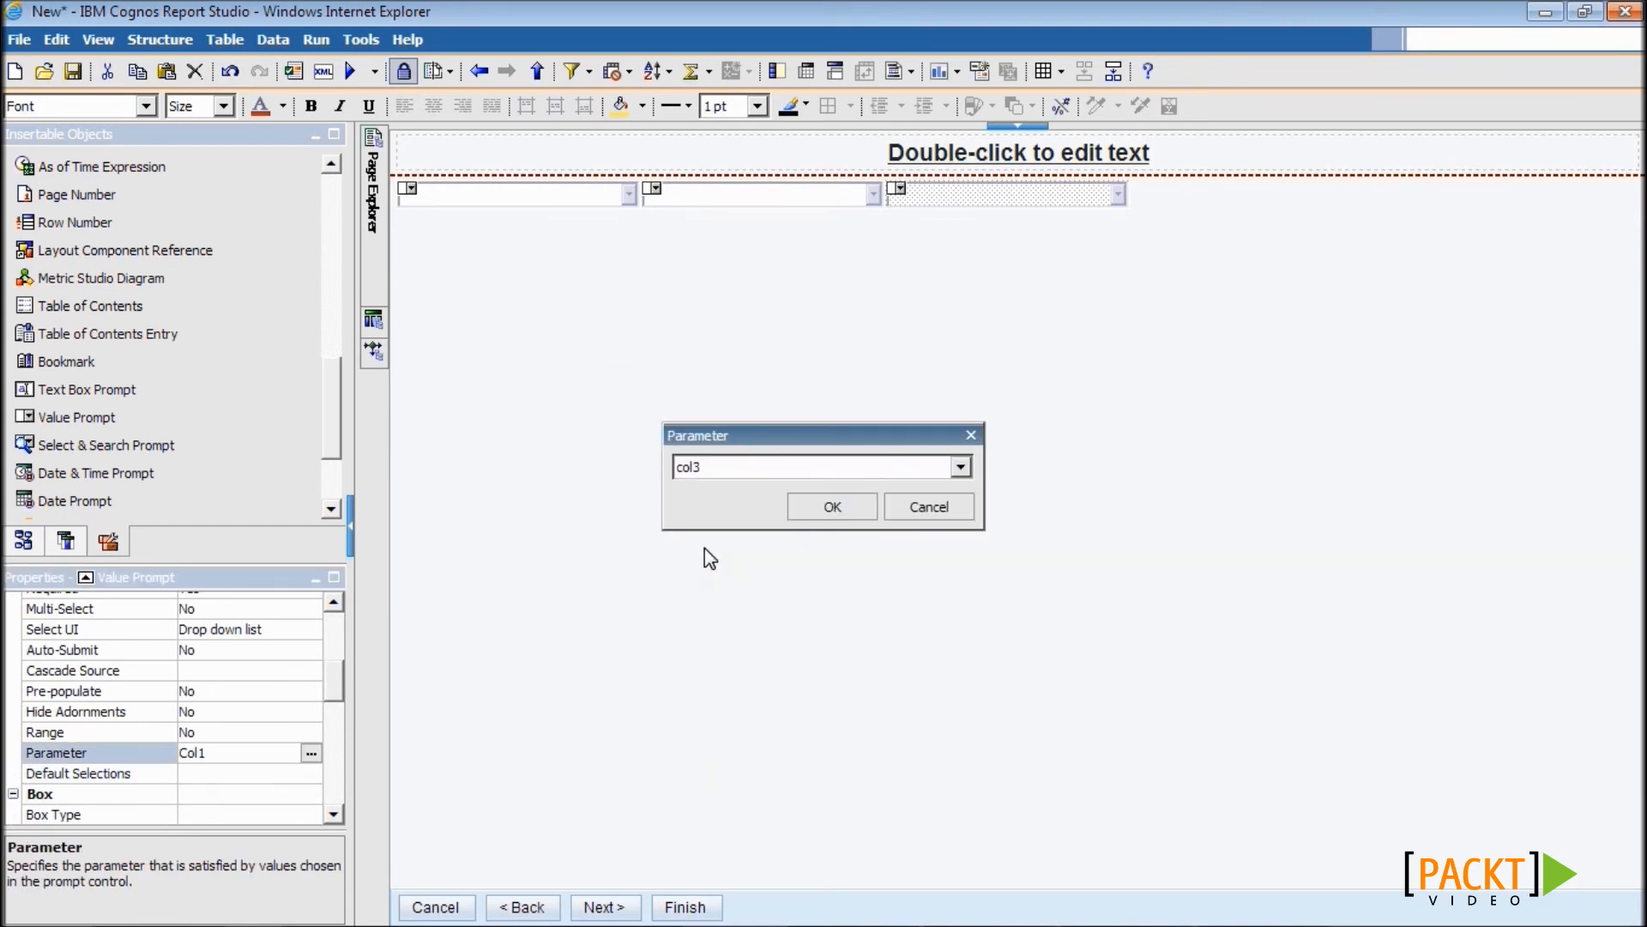
click(803, 506)
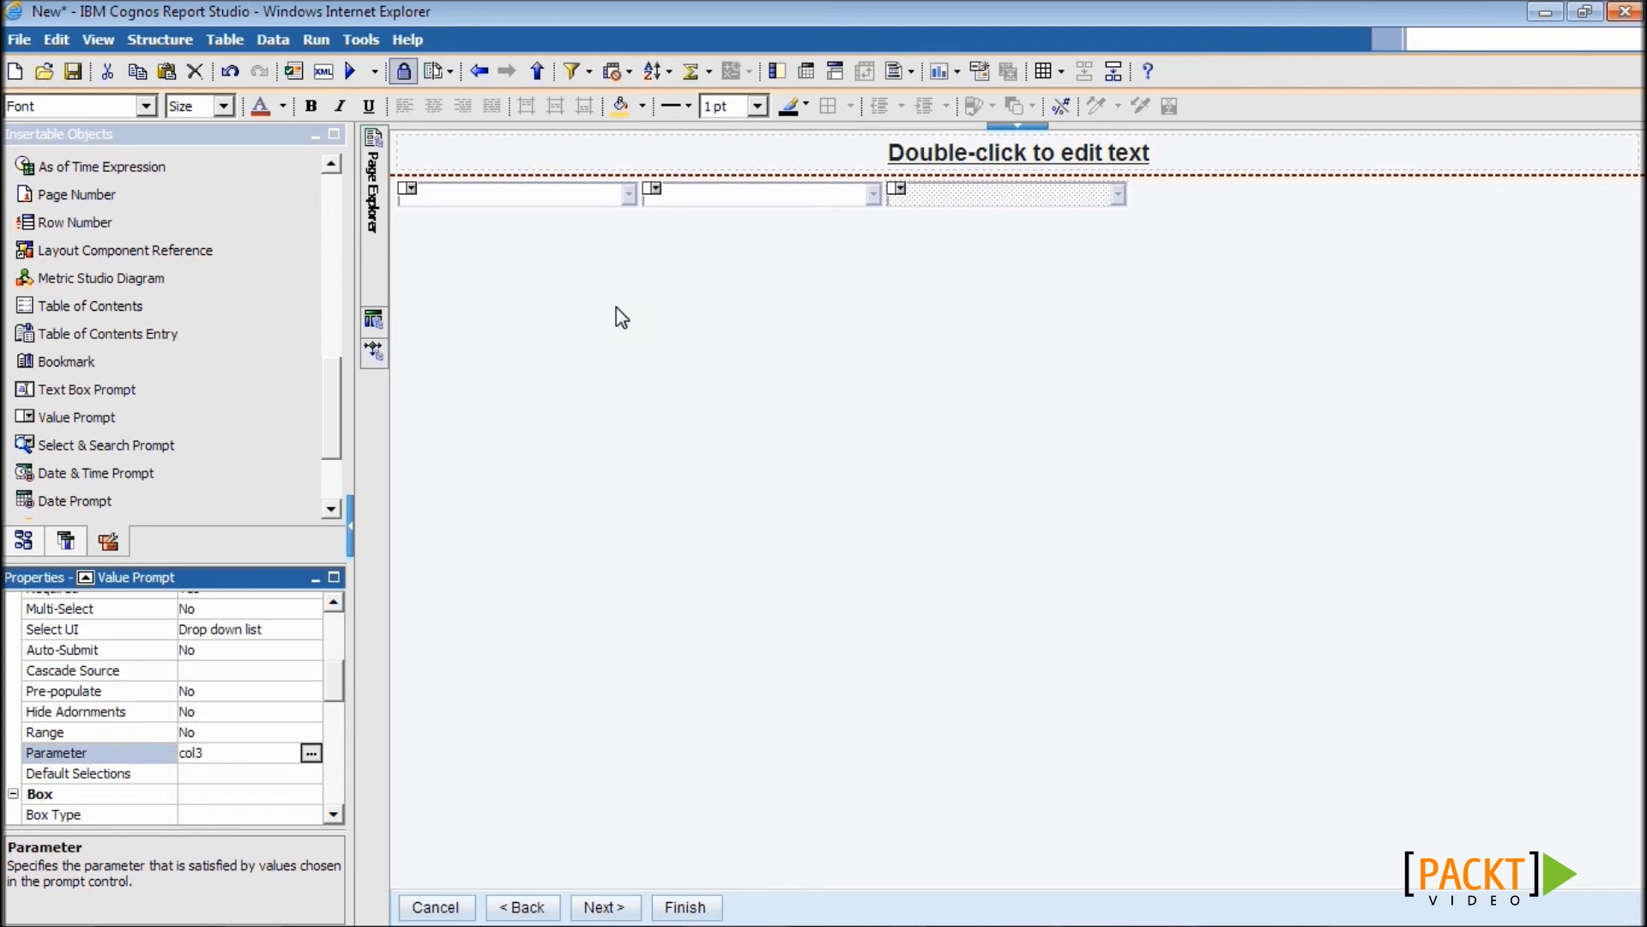
- Save the report as 7.1 and run it to reach the prompt page
click(73, 71)
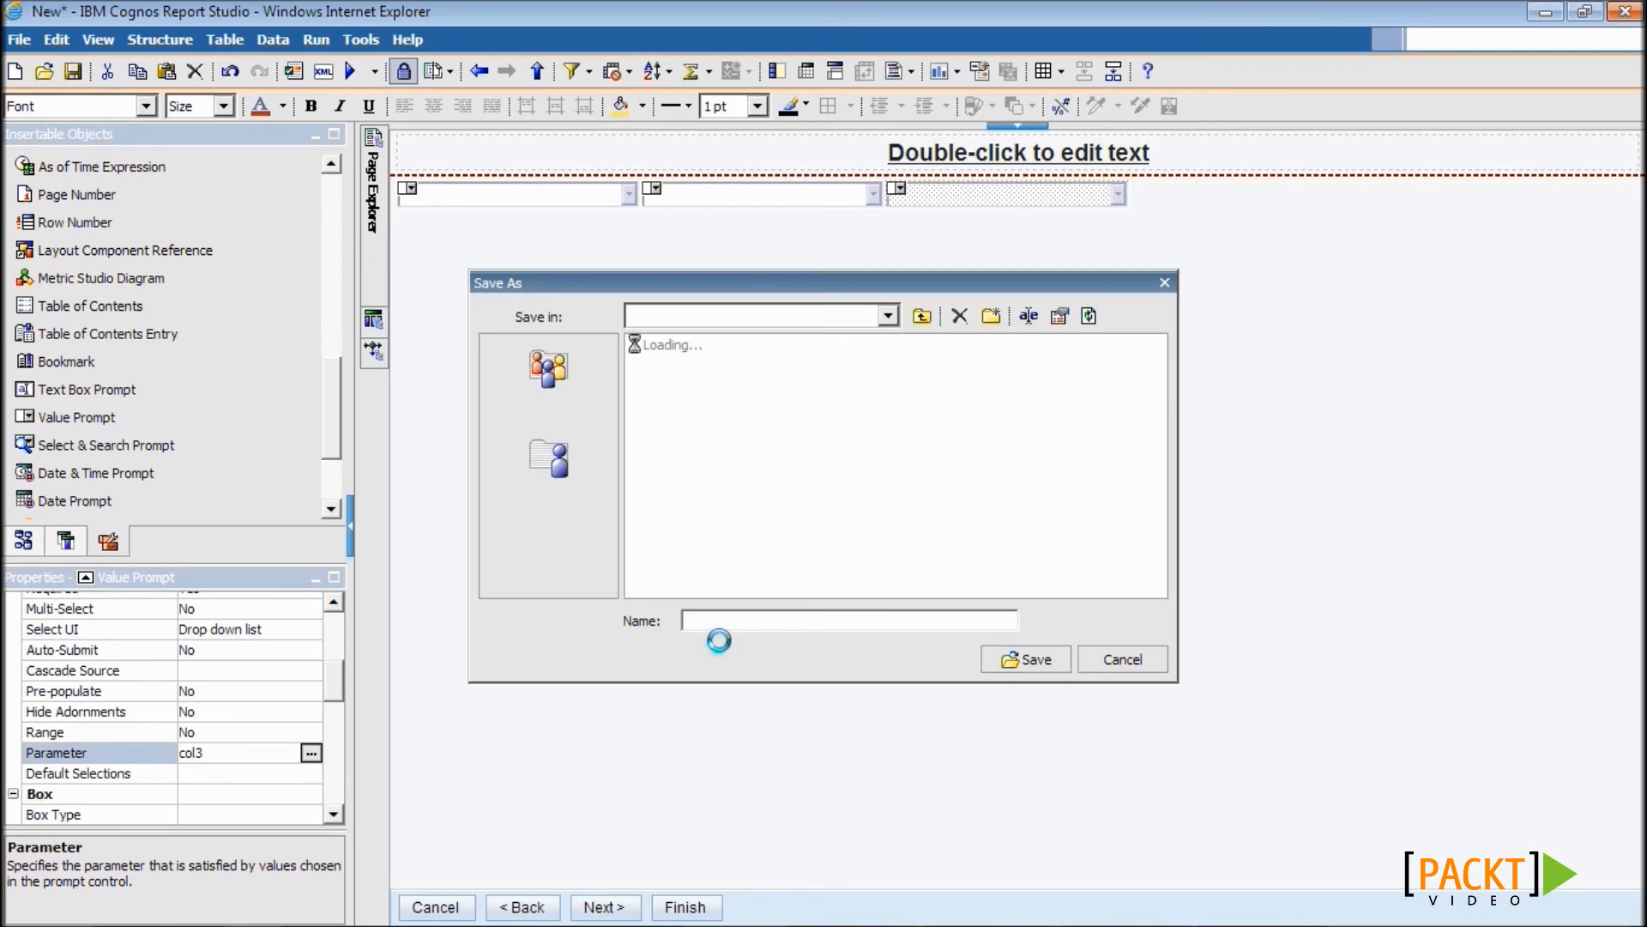
text(7.1)
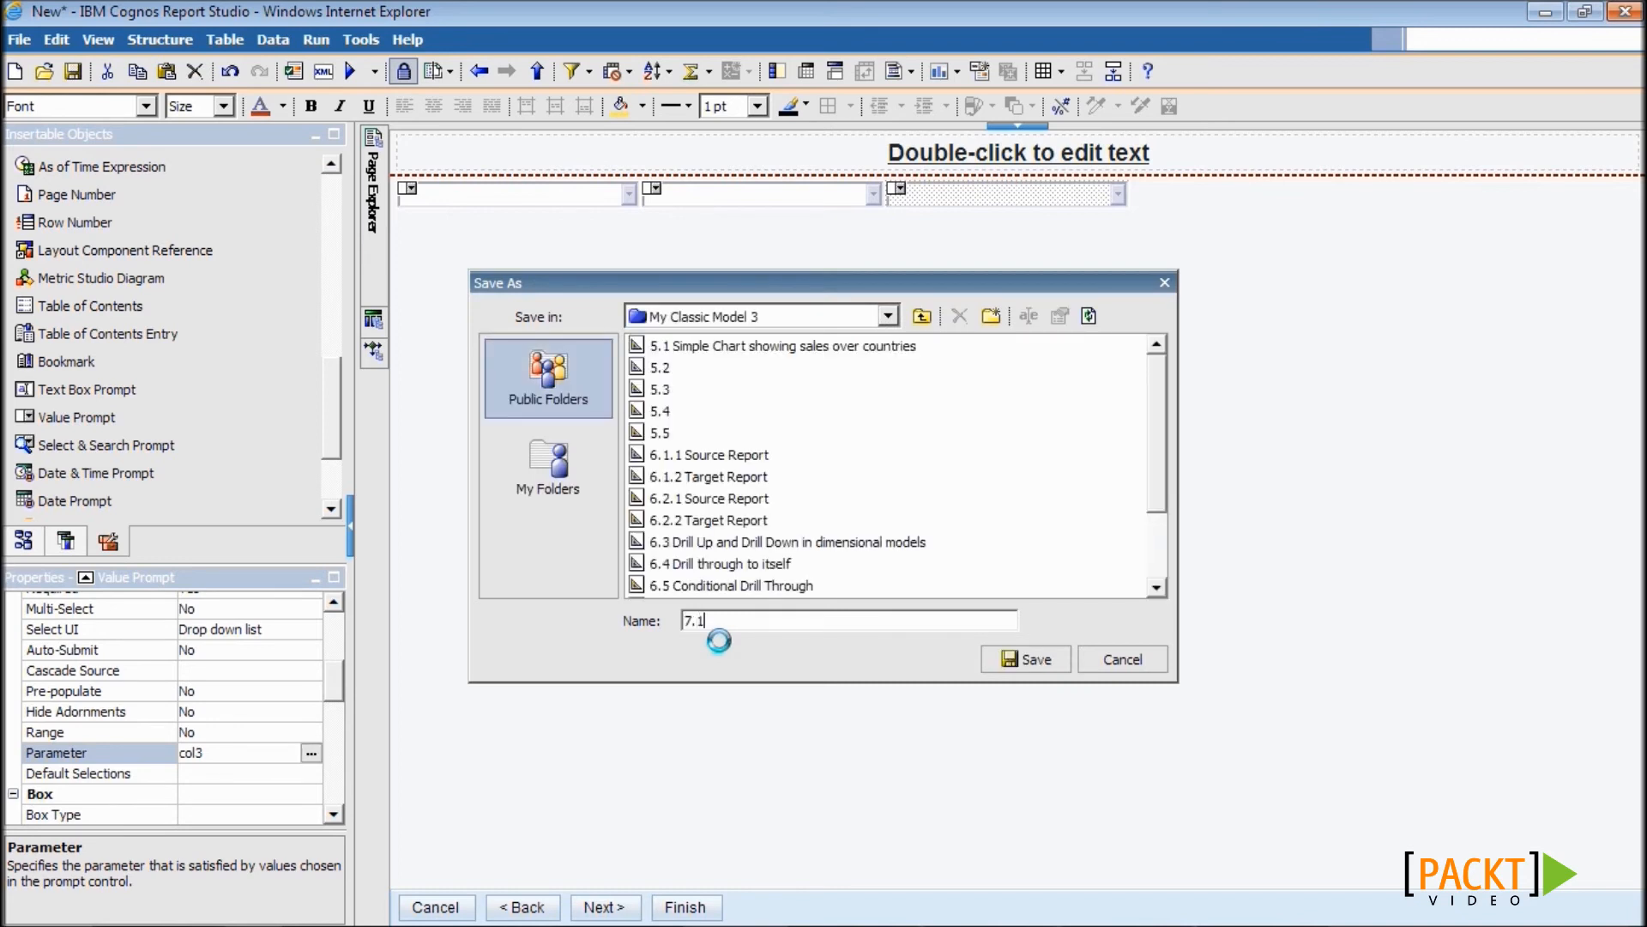
click(1004, 662)
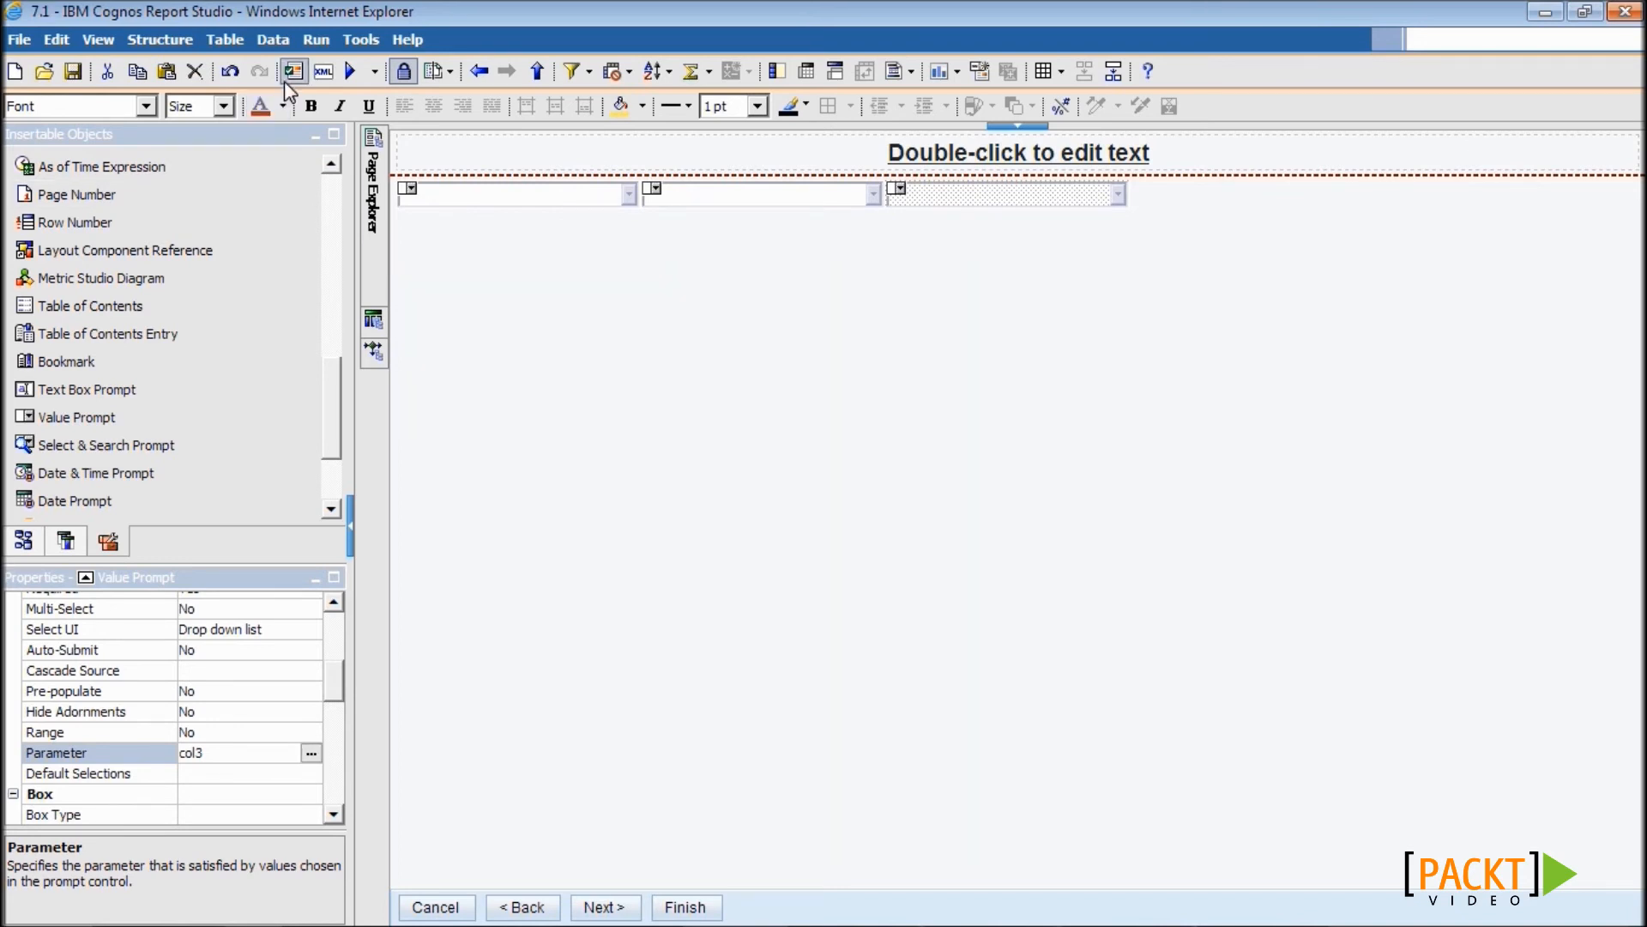
click(354, 72)
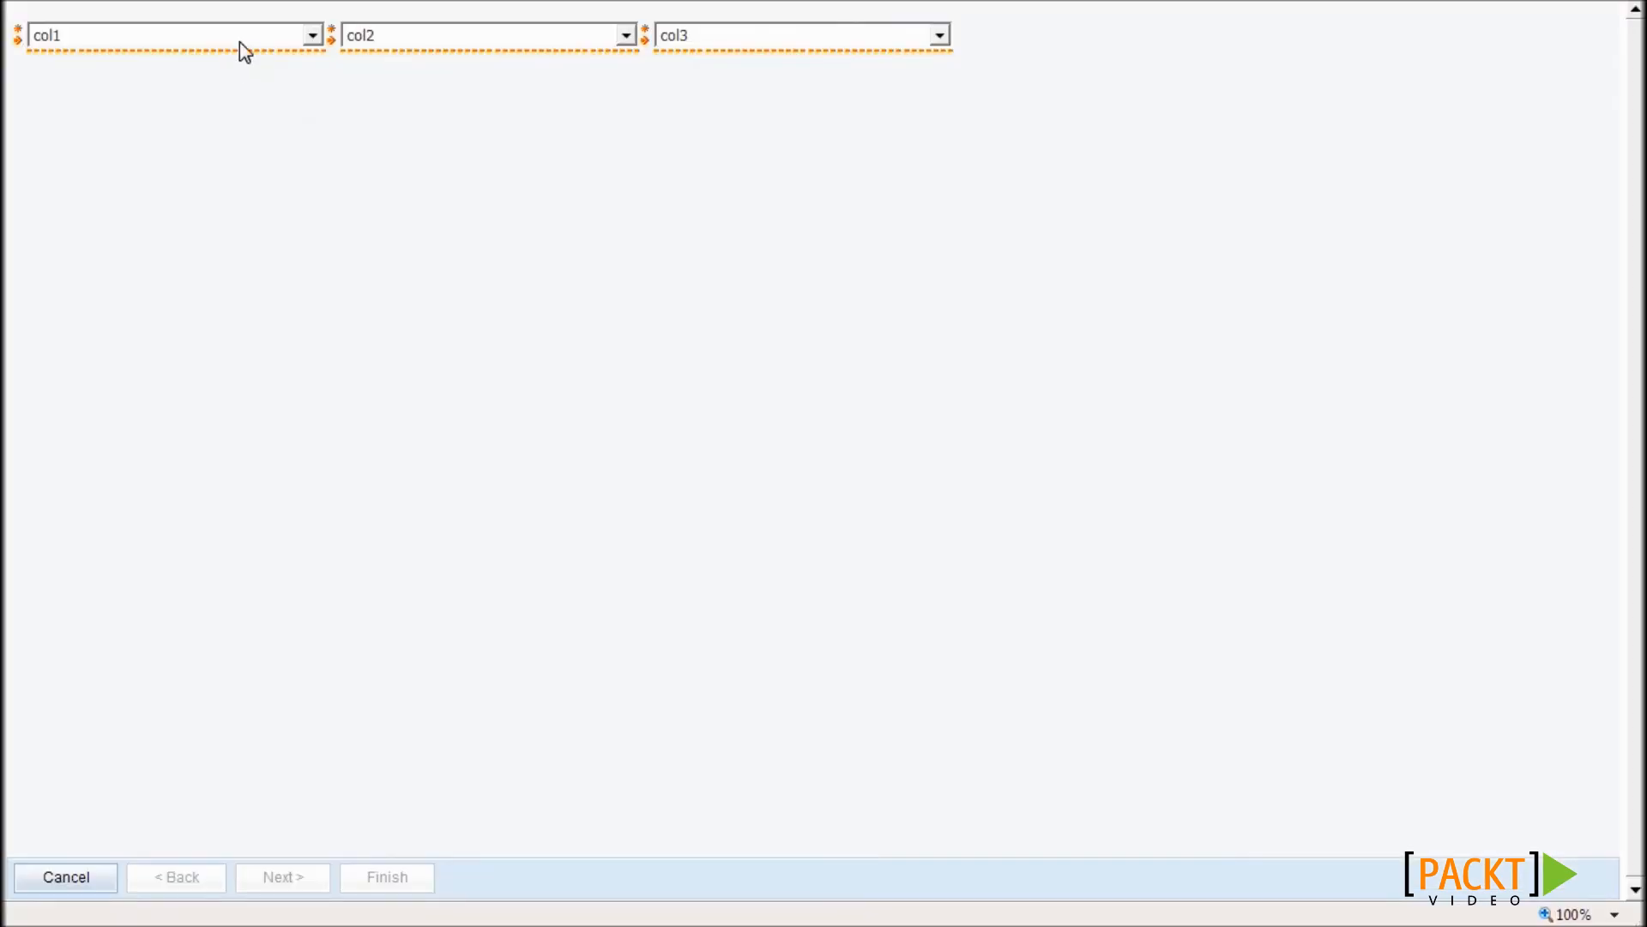
click(240, 43)
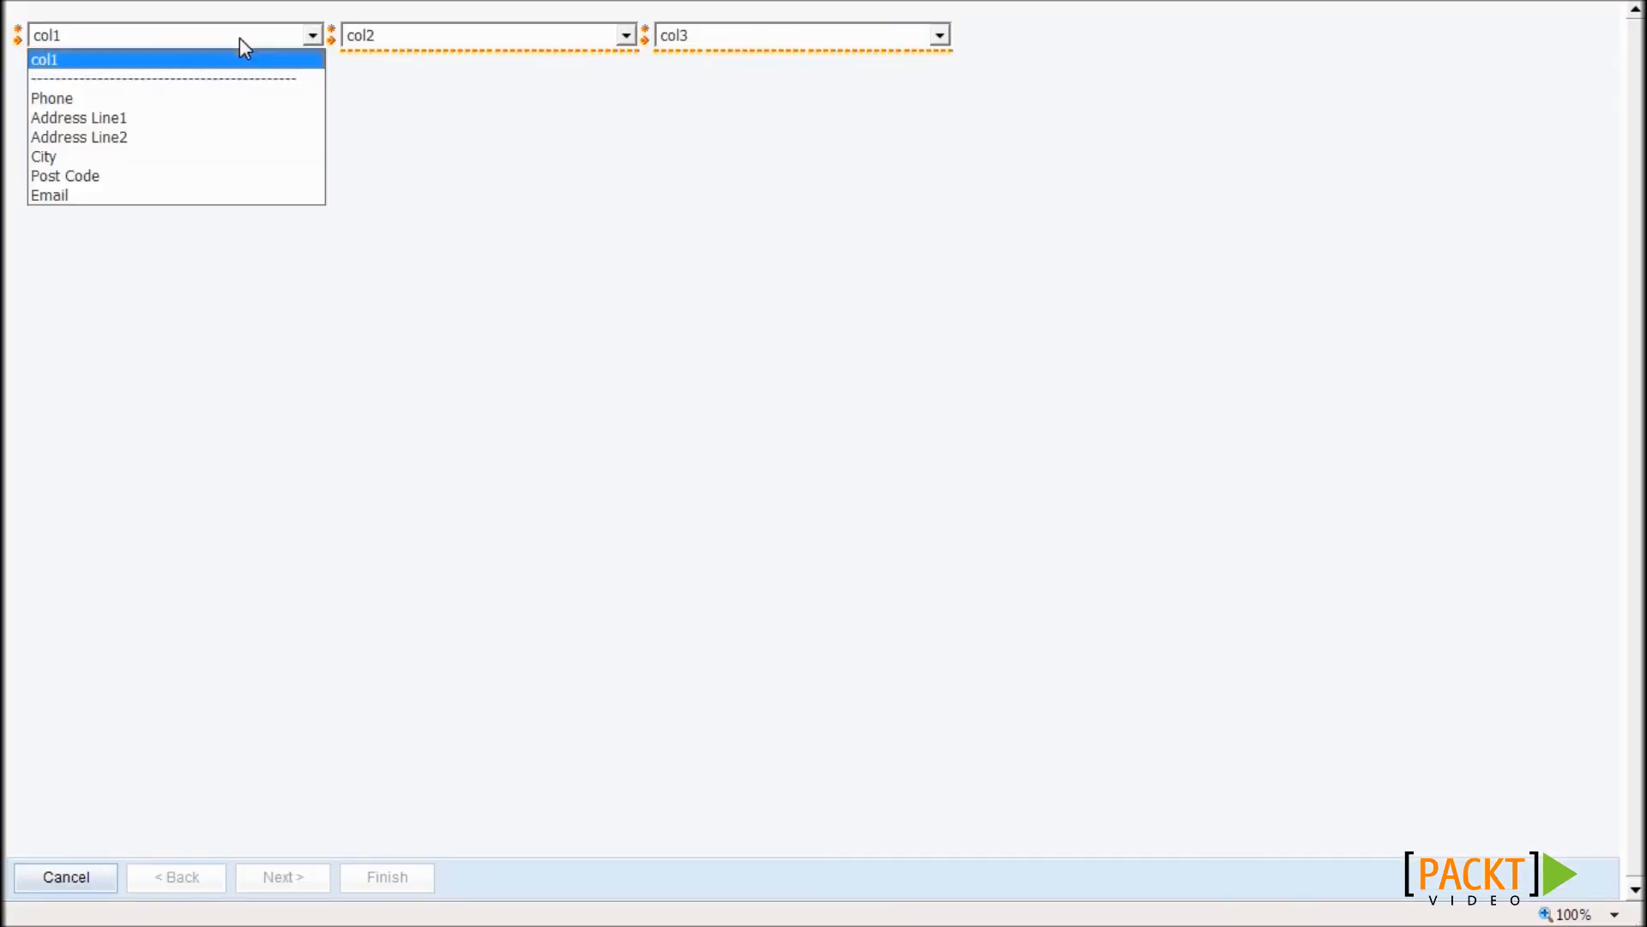
- Choose City for col1, Email for col2 and Phone for col3, then run and review the report
click(206, 155)
click(450, 38)
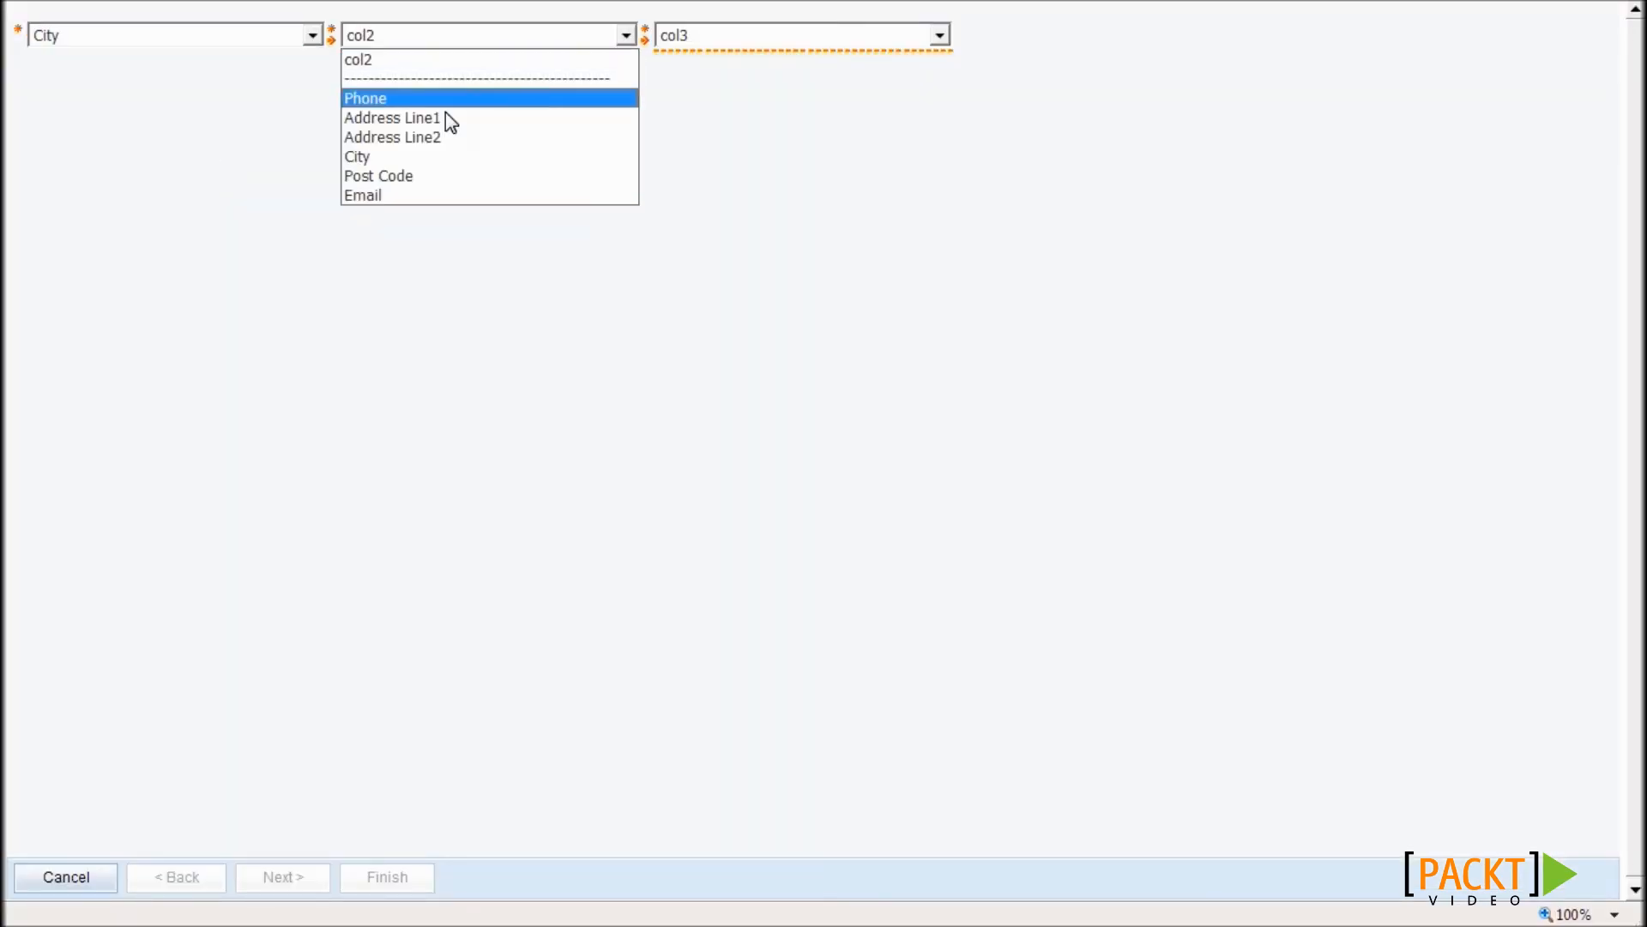
click(440, 197)
click(735, 41)
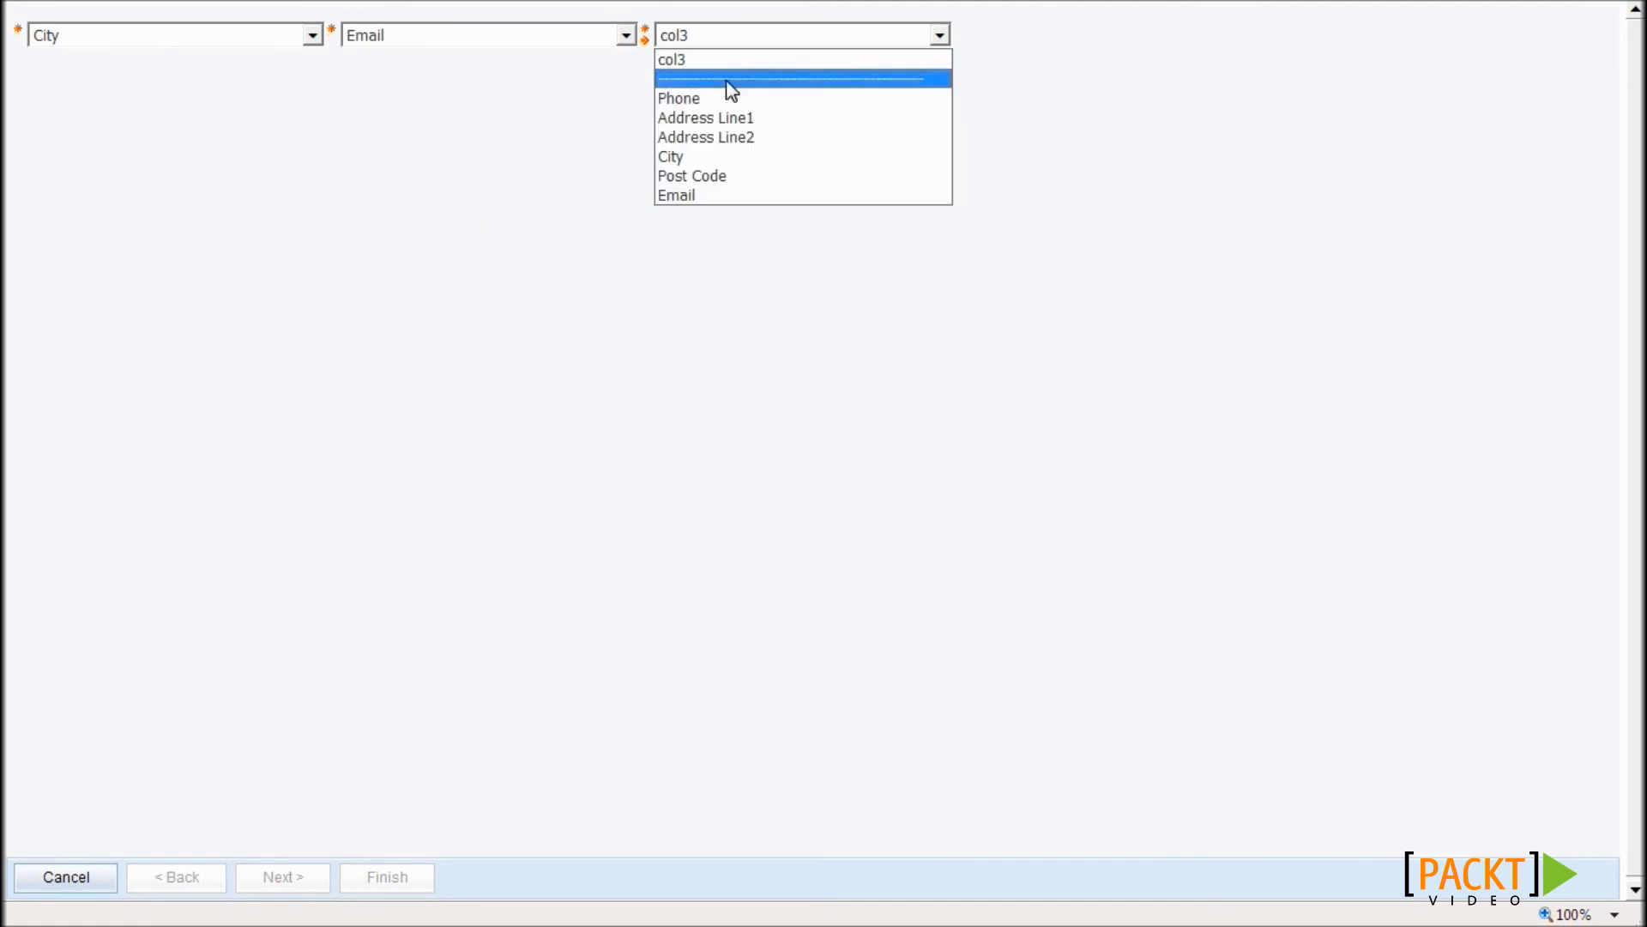
click(728, 99)
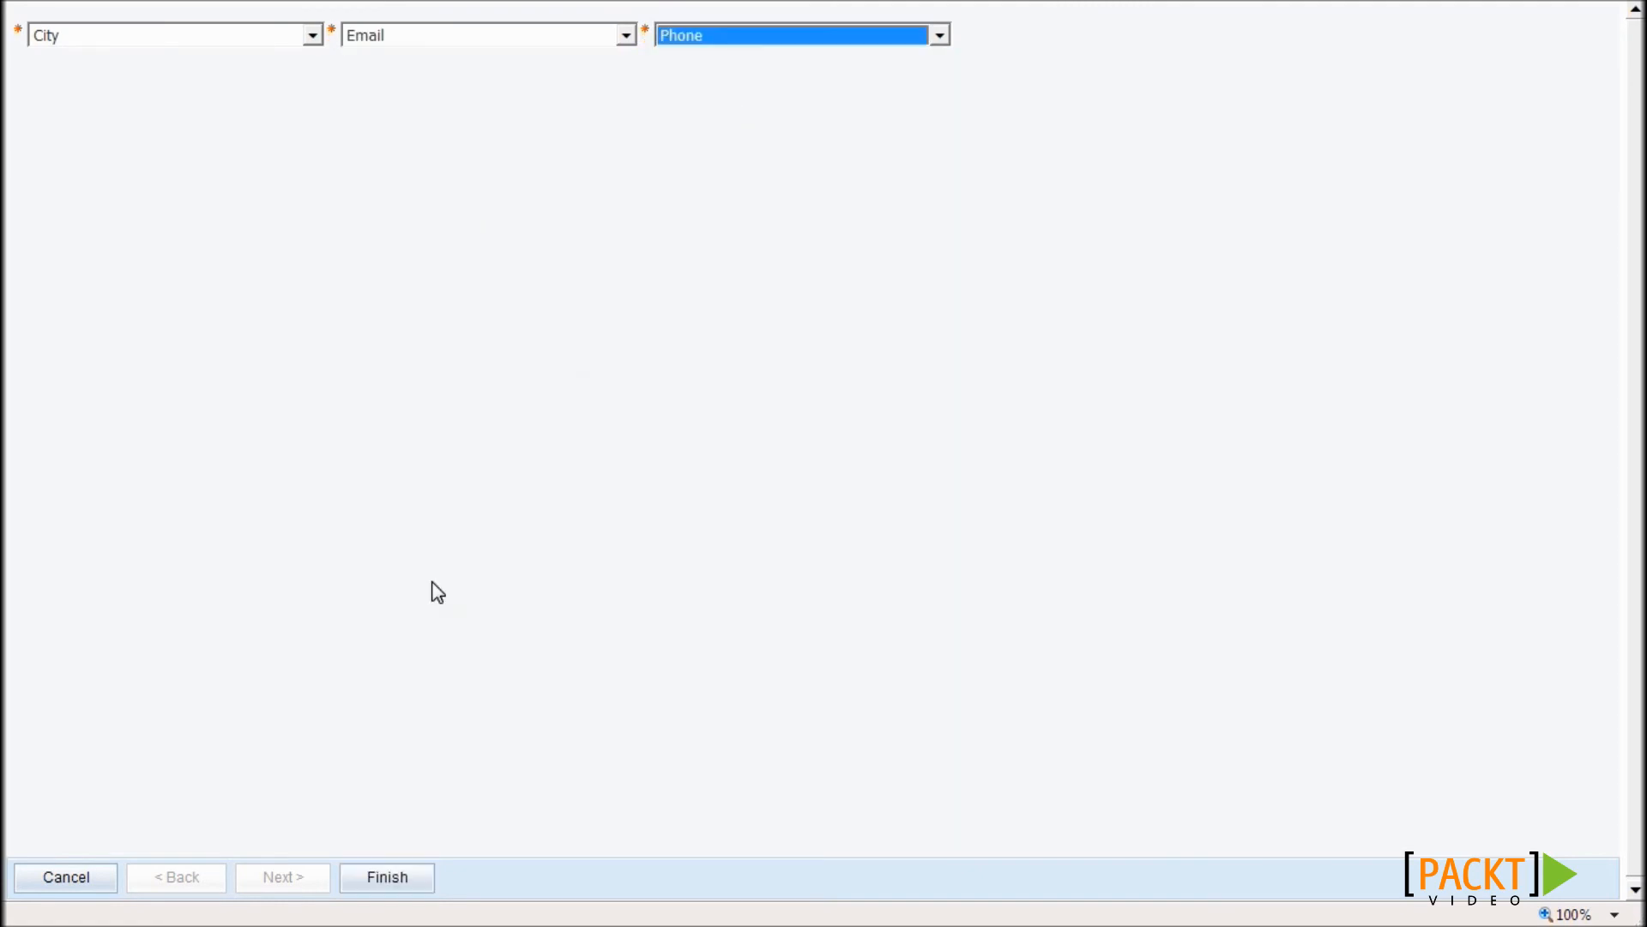
click(382, 875)
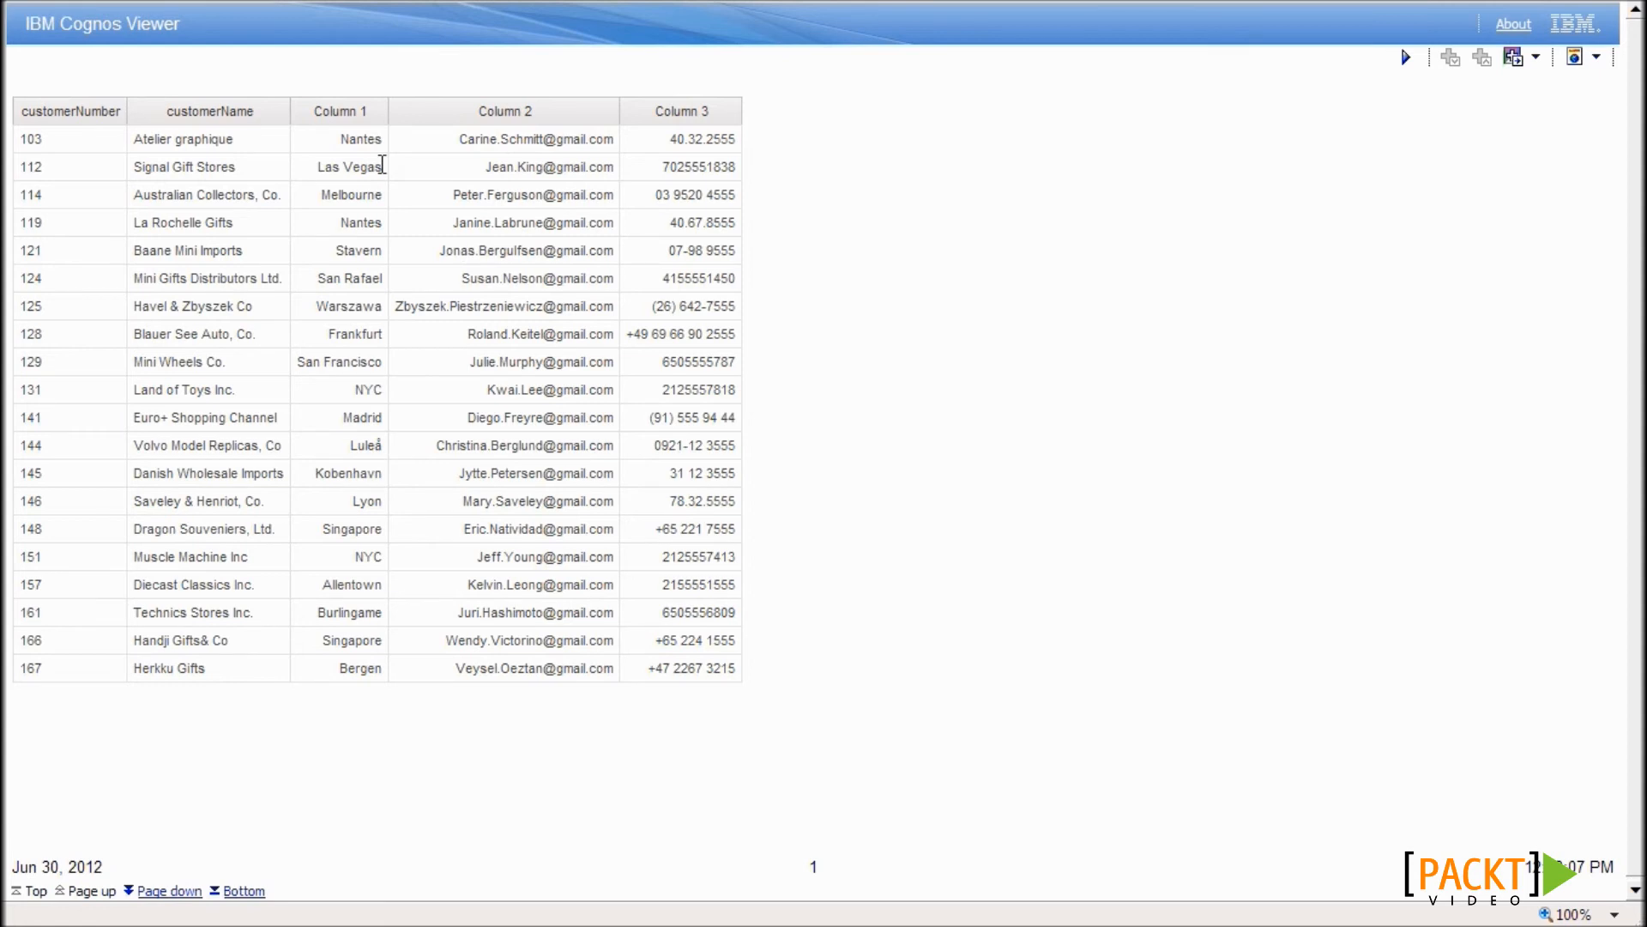
drag(408, 141, 761, 143)
click(802, 220)
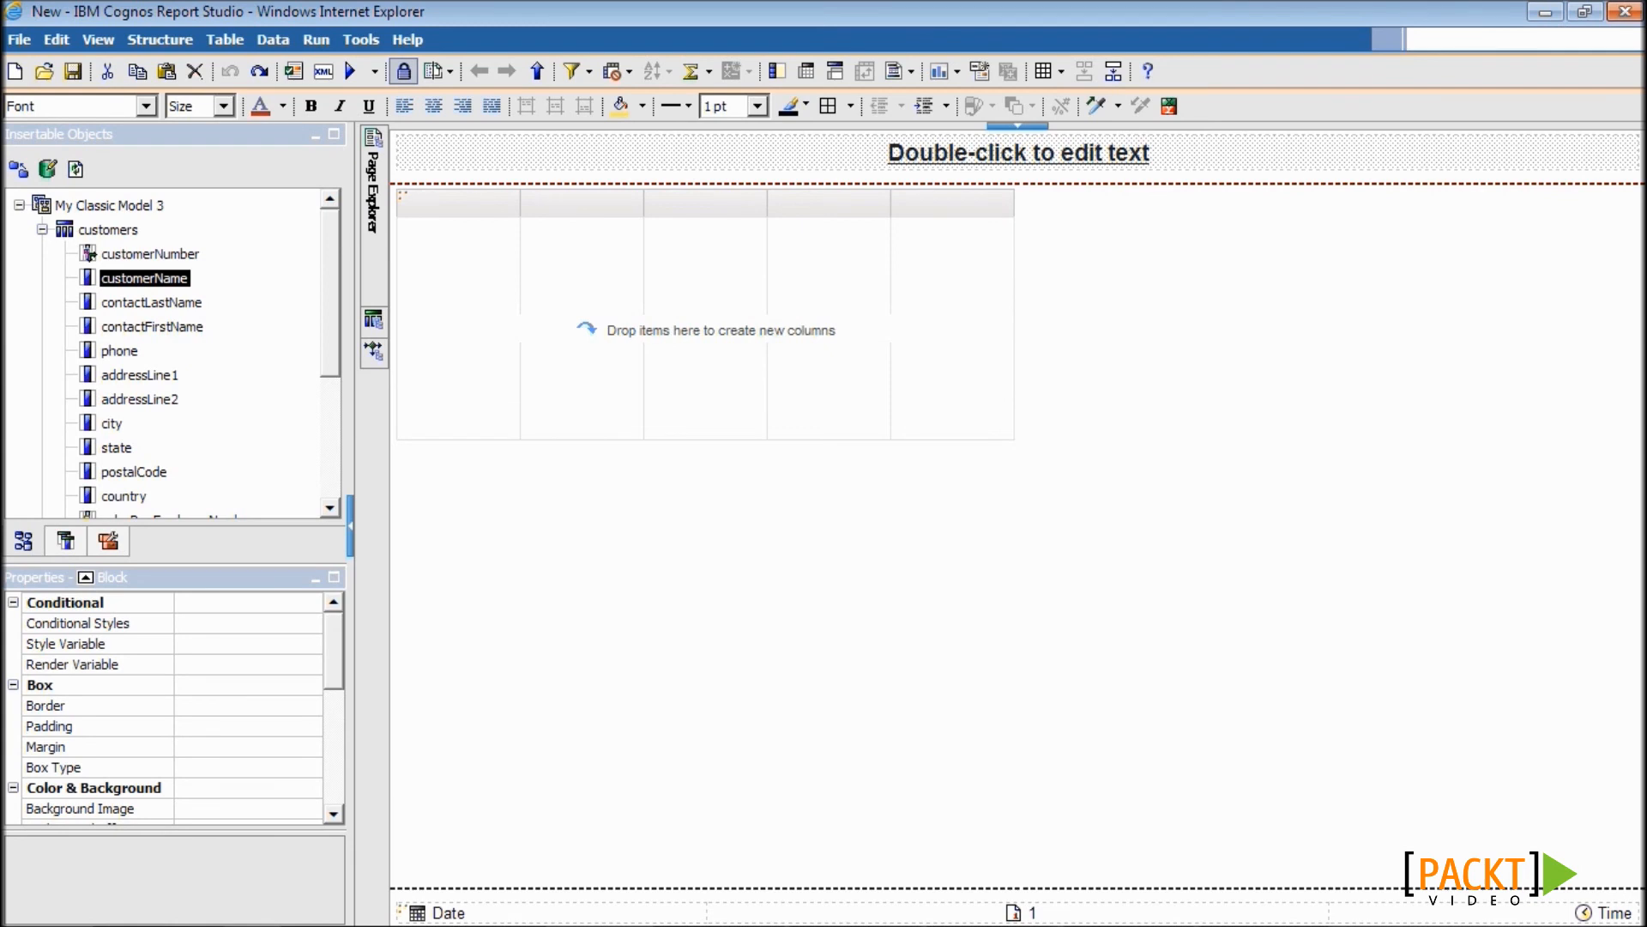
- Add customerNumber, customerName and Email columns to the list
drag(149, 254, 429, 335)
drag(176, 282, 497, 286)
drag(327, 297, 340, 404)
drag(116, 356, 619, 262)
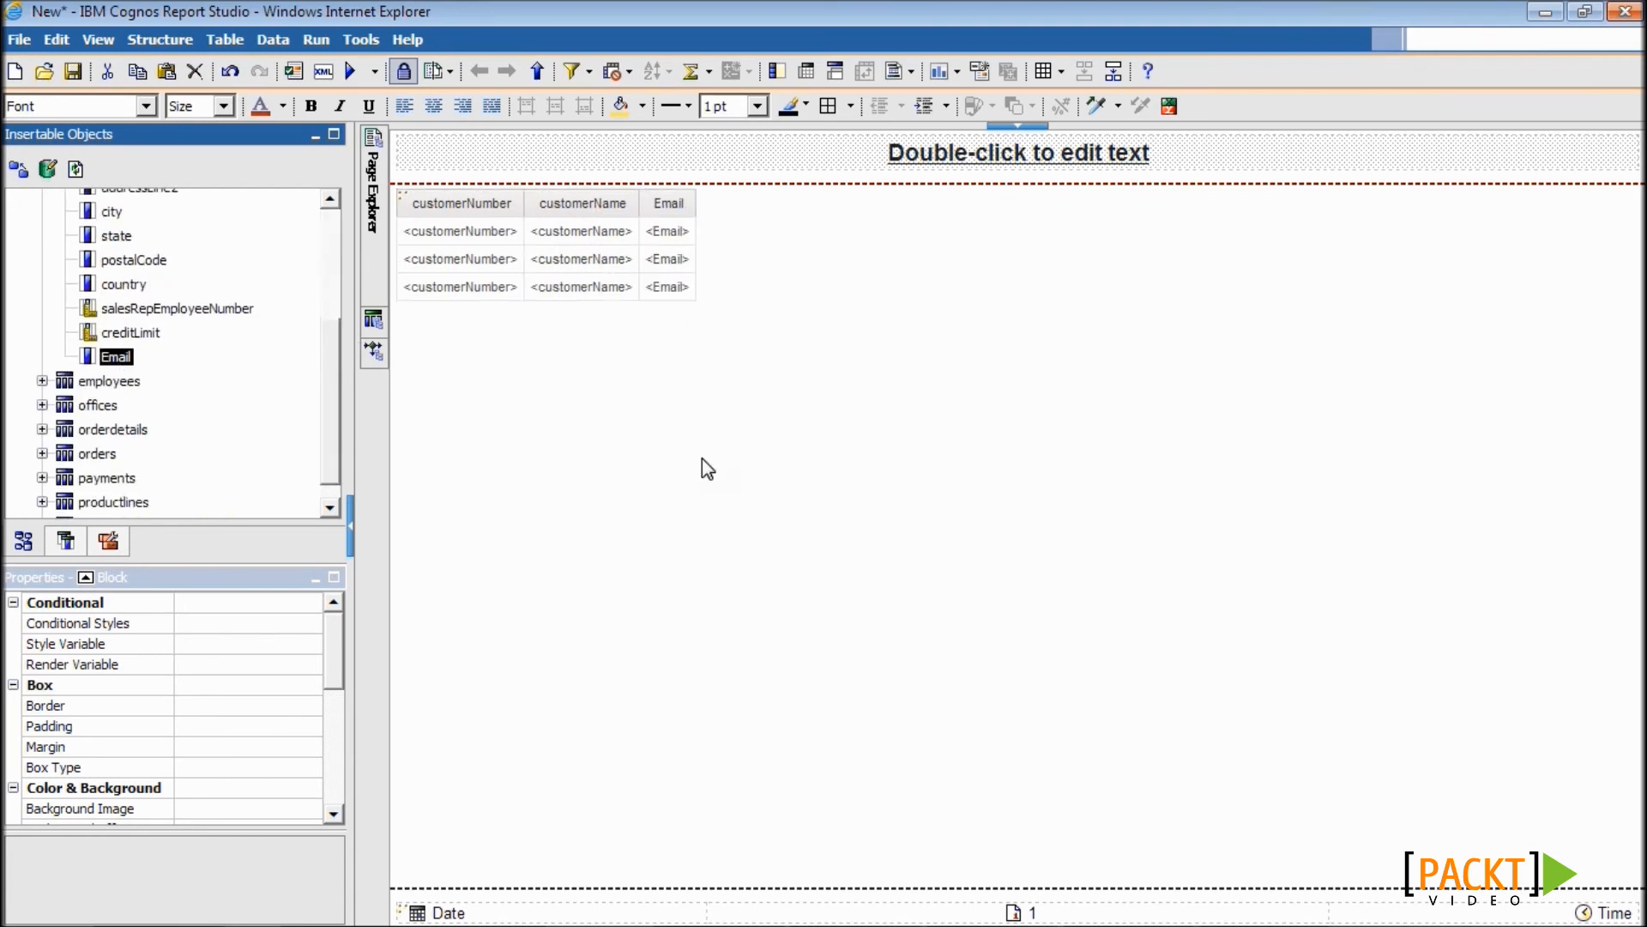
- Unlock the layout and insert an HTML Item before Email in the list
click(404, 73)
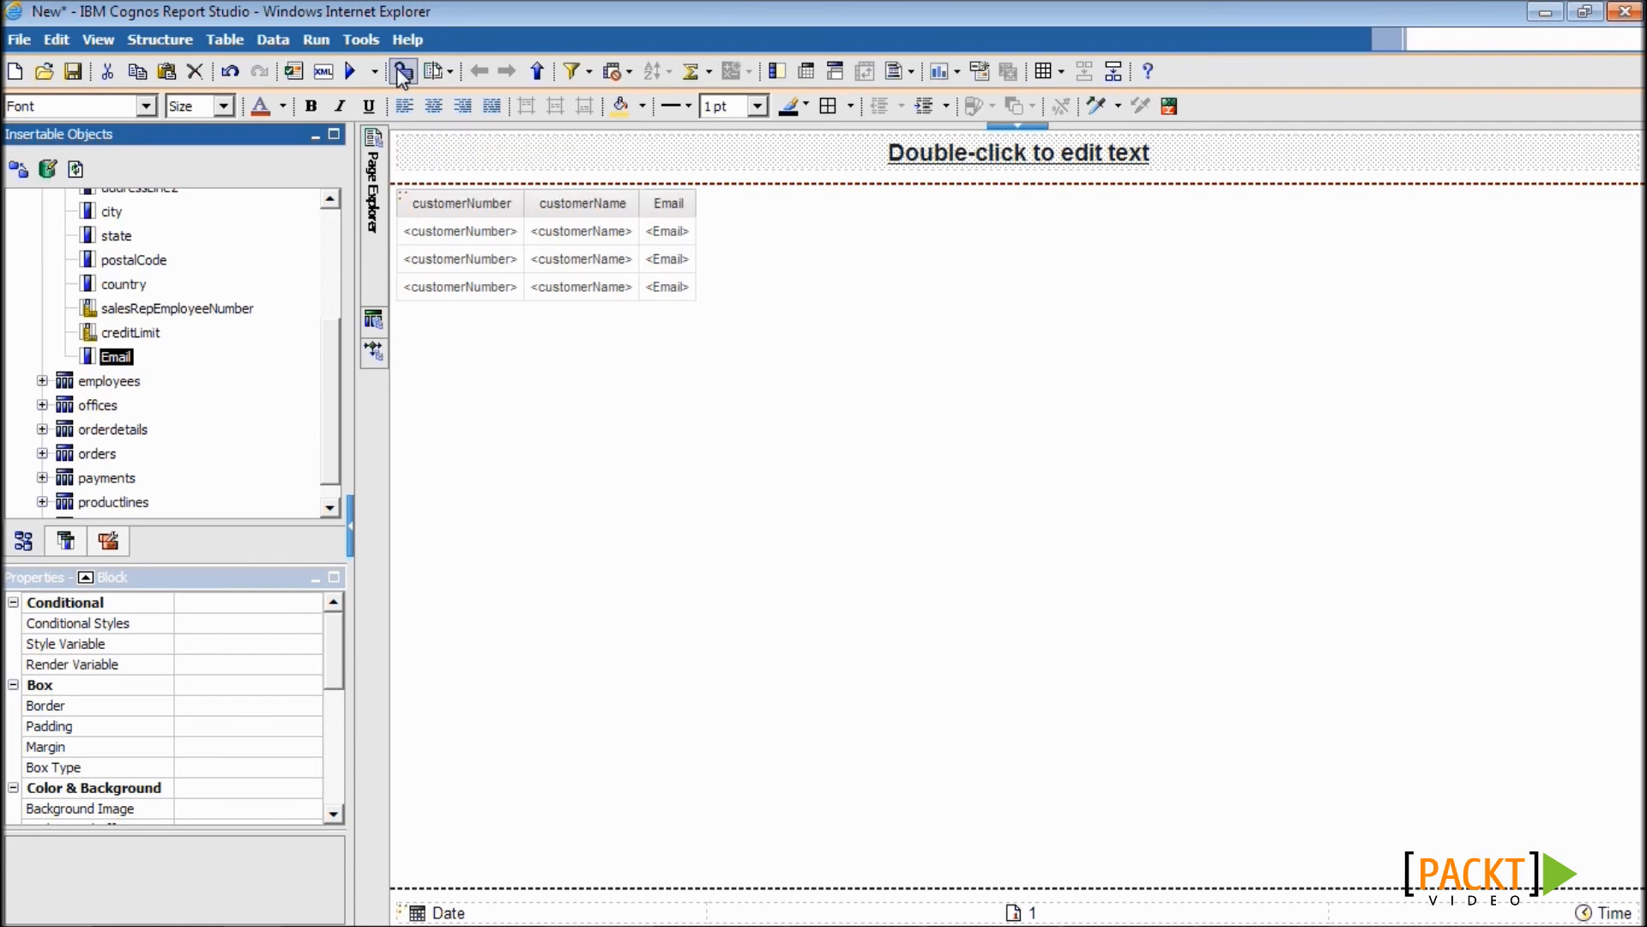
click(121, 541)
drag(121, 395, 655, 238)
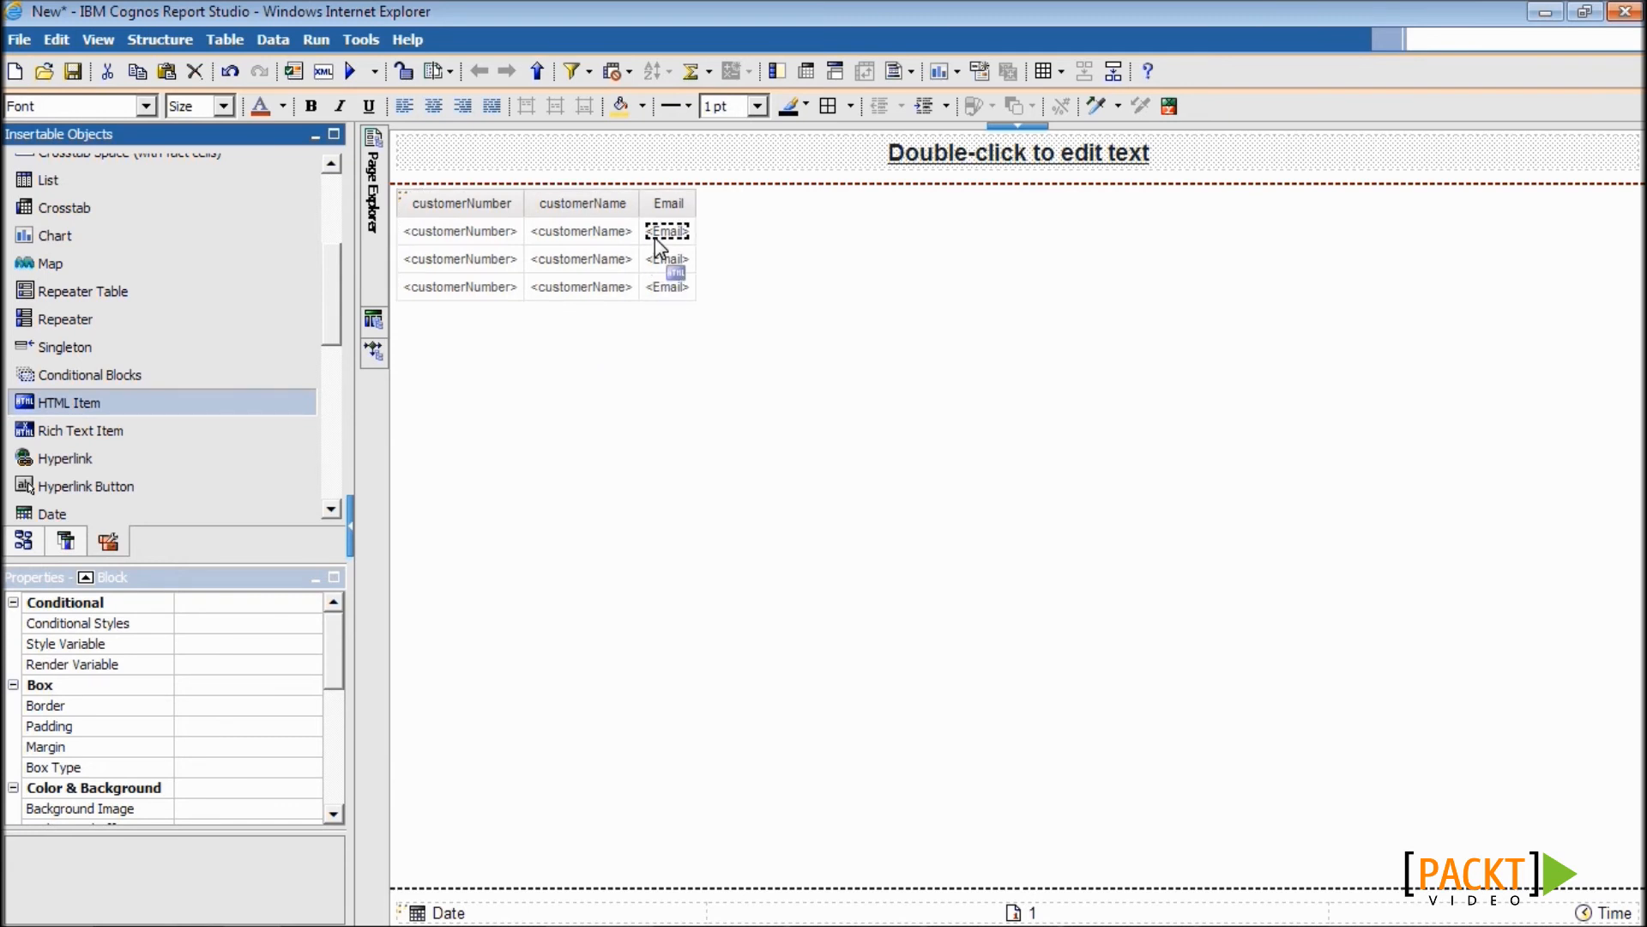
drag(656, 238, 655, 238)
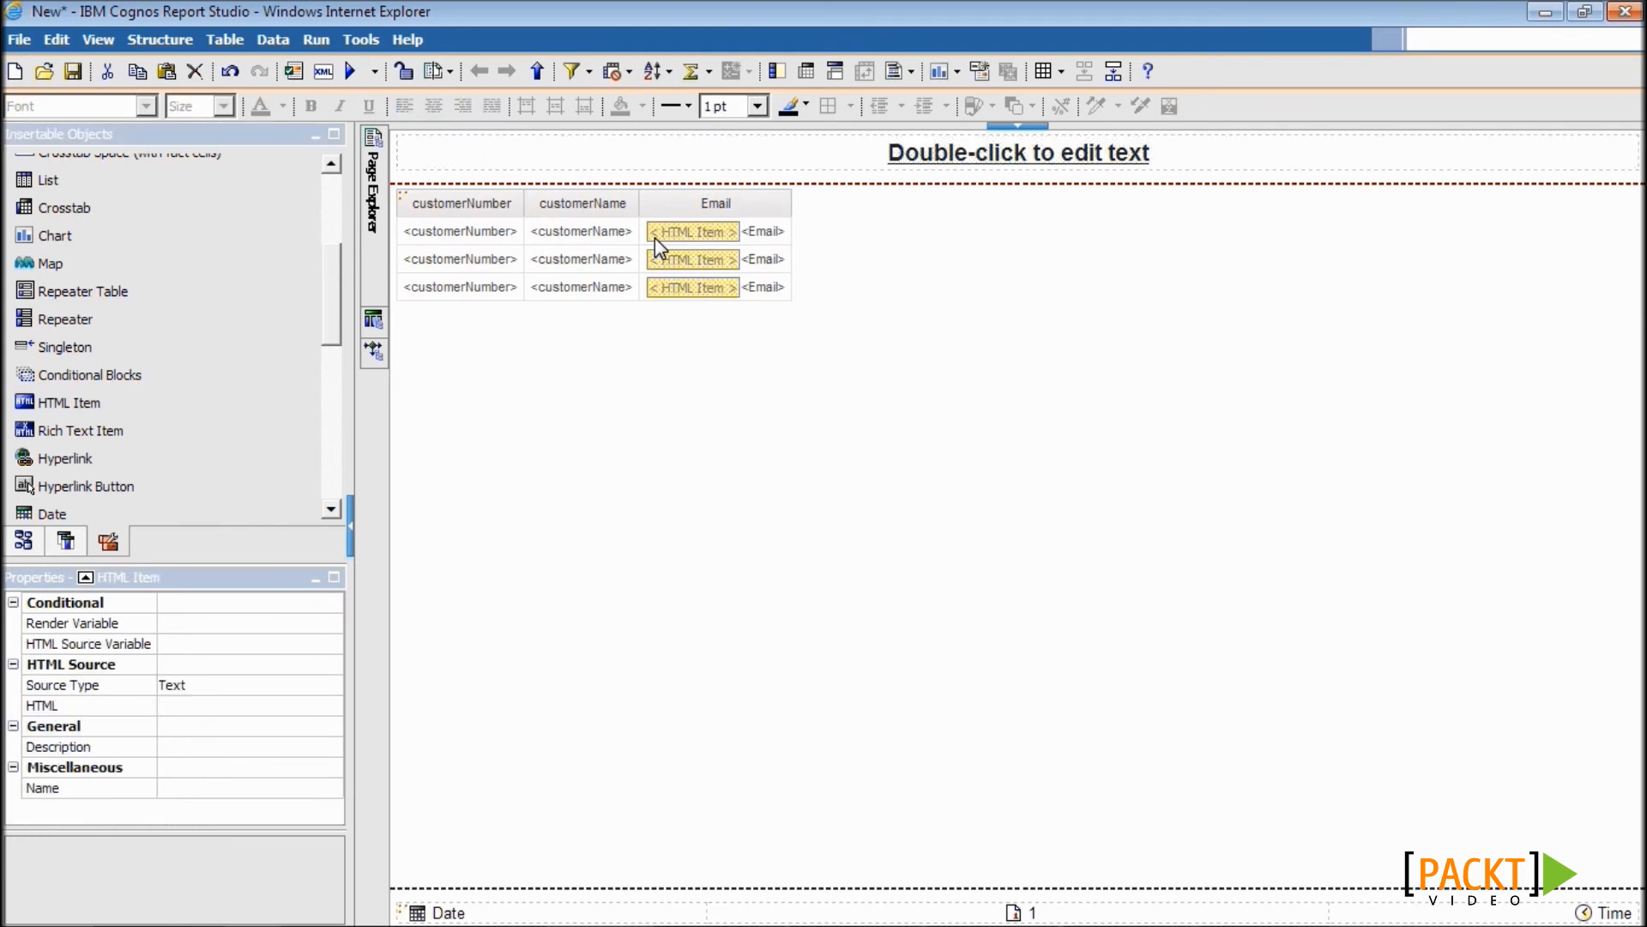
- Make the HTML Item a report expression holding the quoted mailto link built from [Query1].[Email]
click(107, 688)
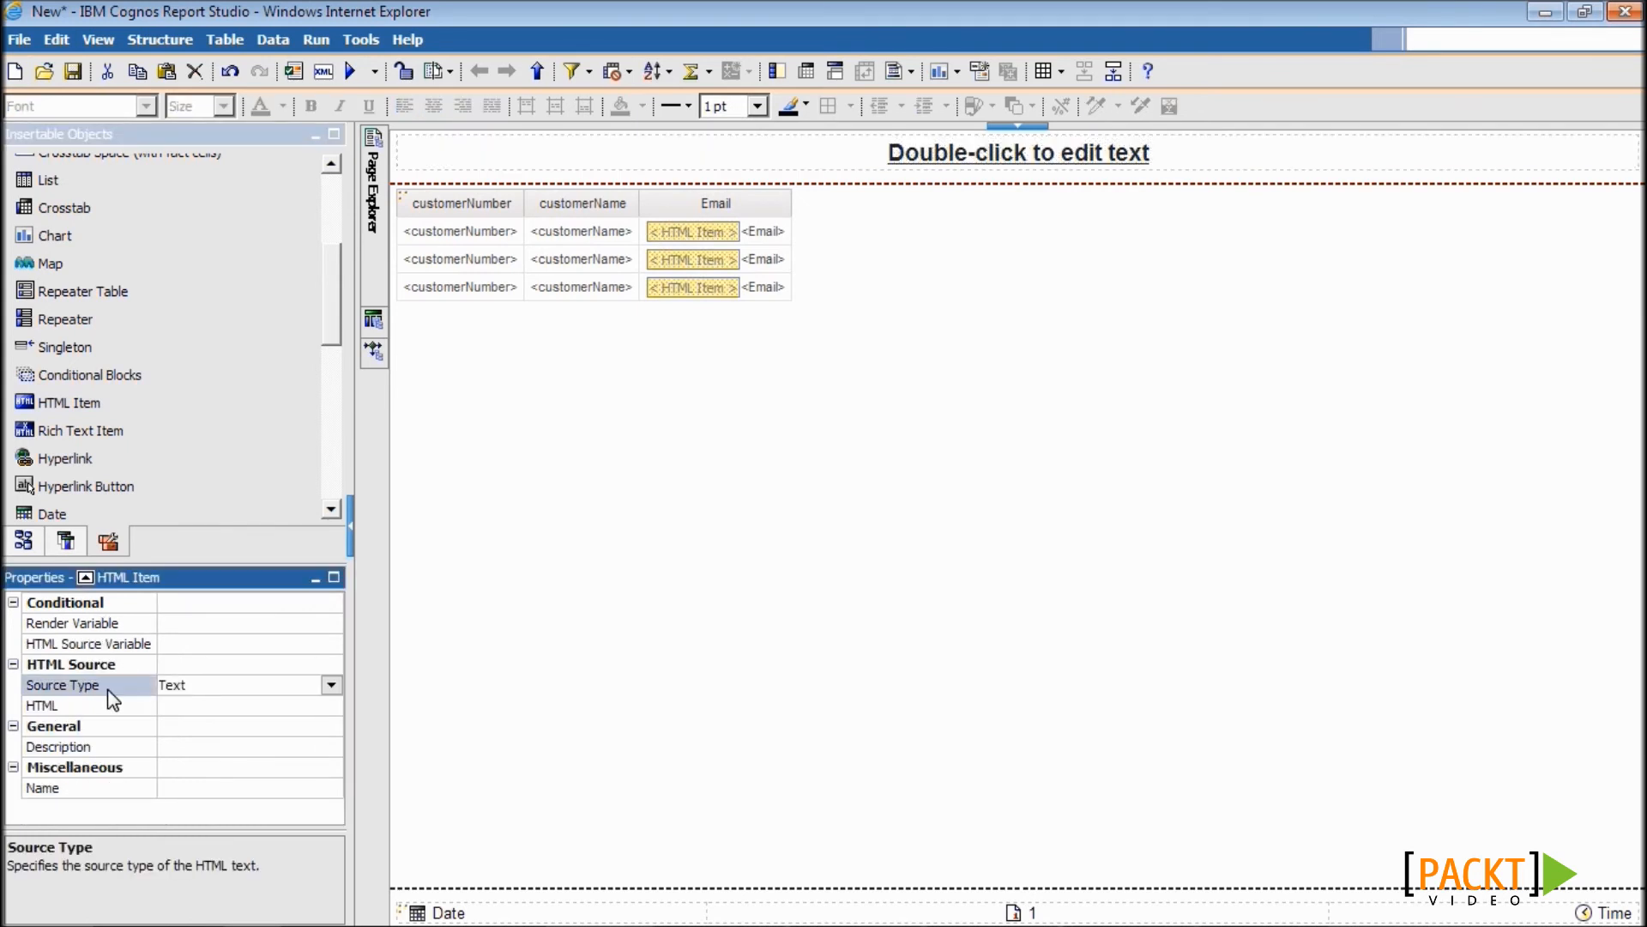
click(332, 685)
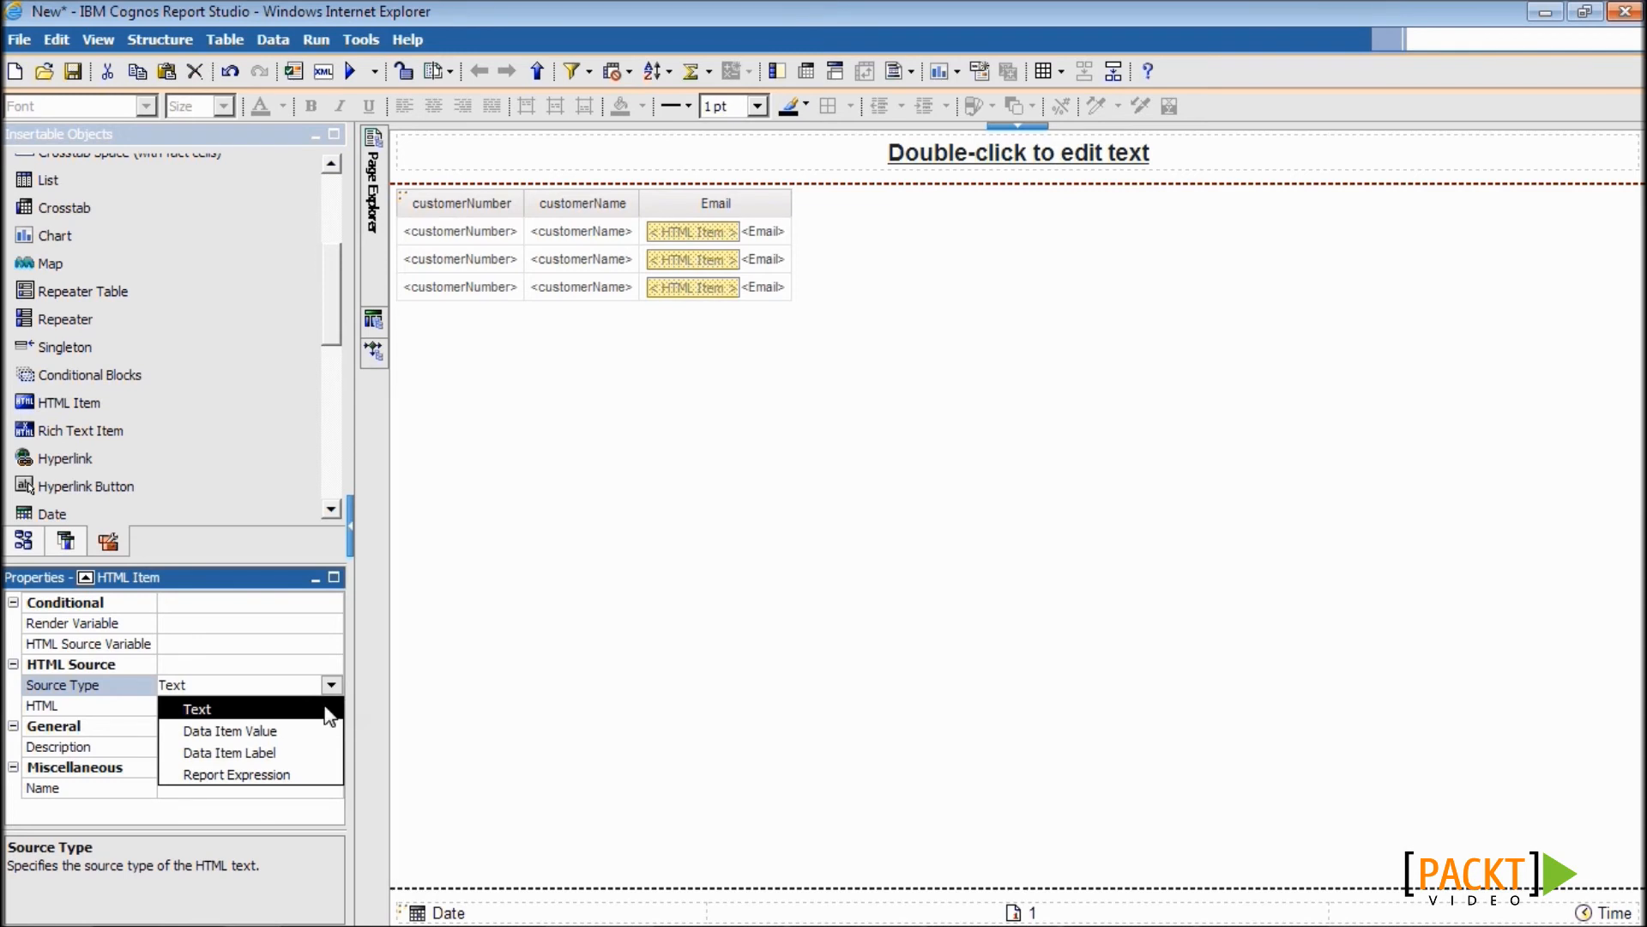
click(305, 772)
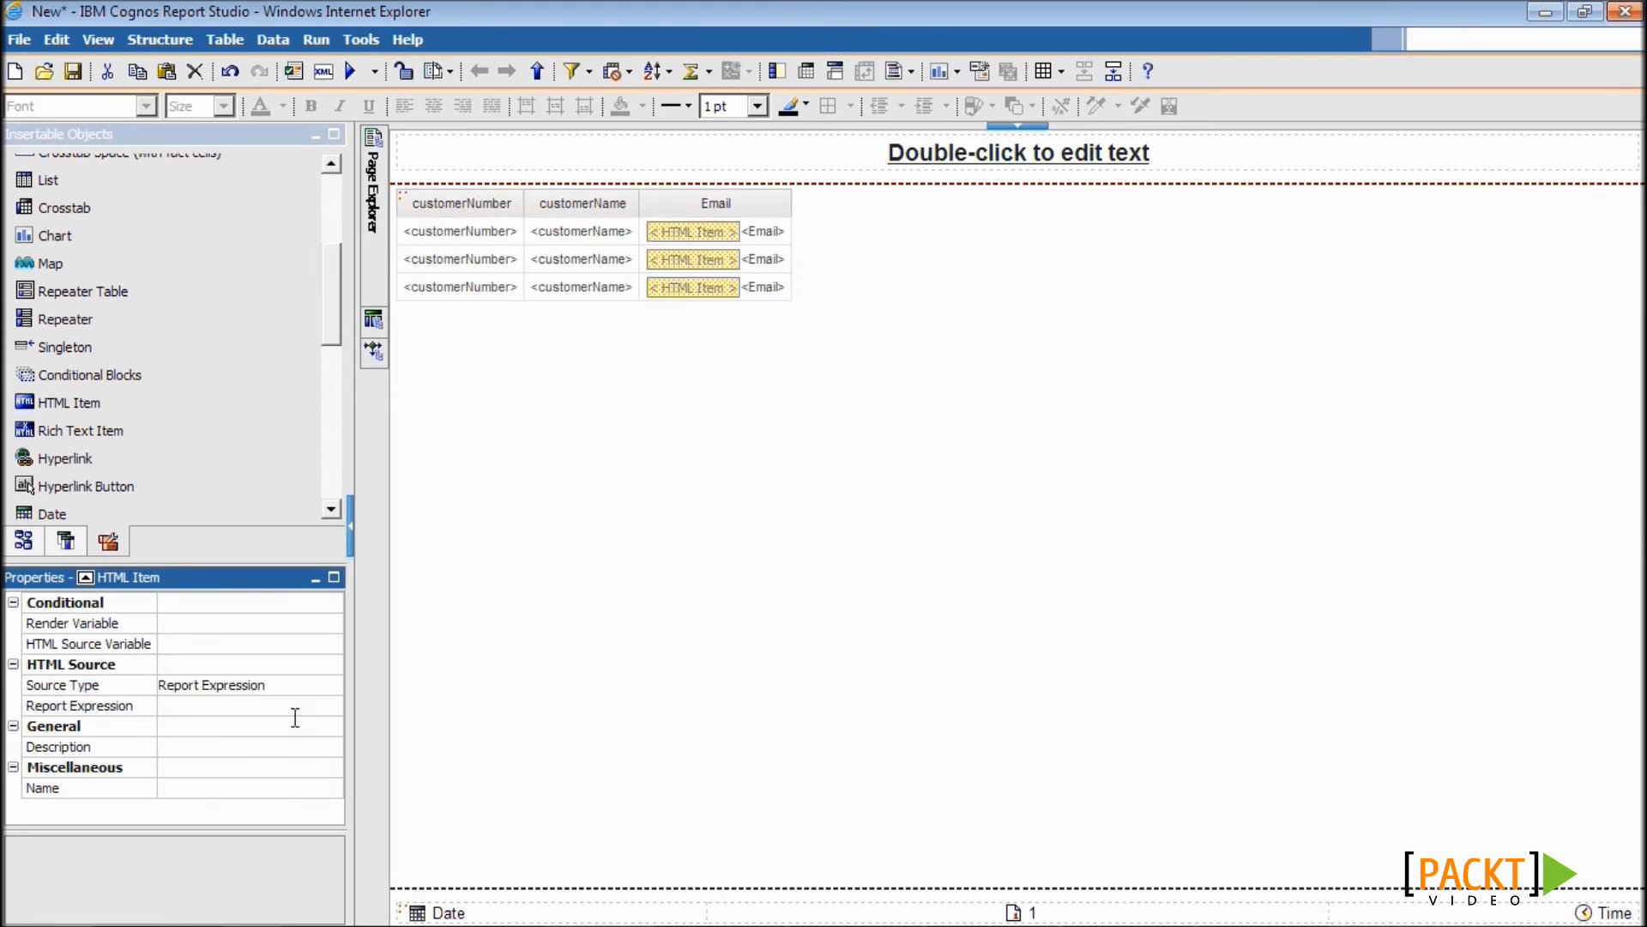
click(326, 707)
click(332, 707)
key(ctrl+v)
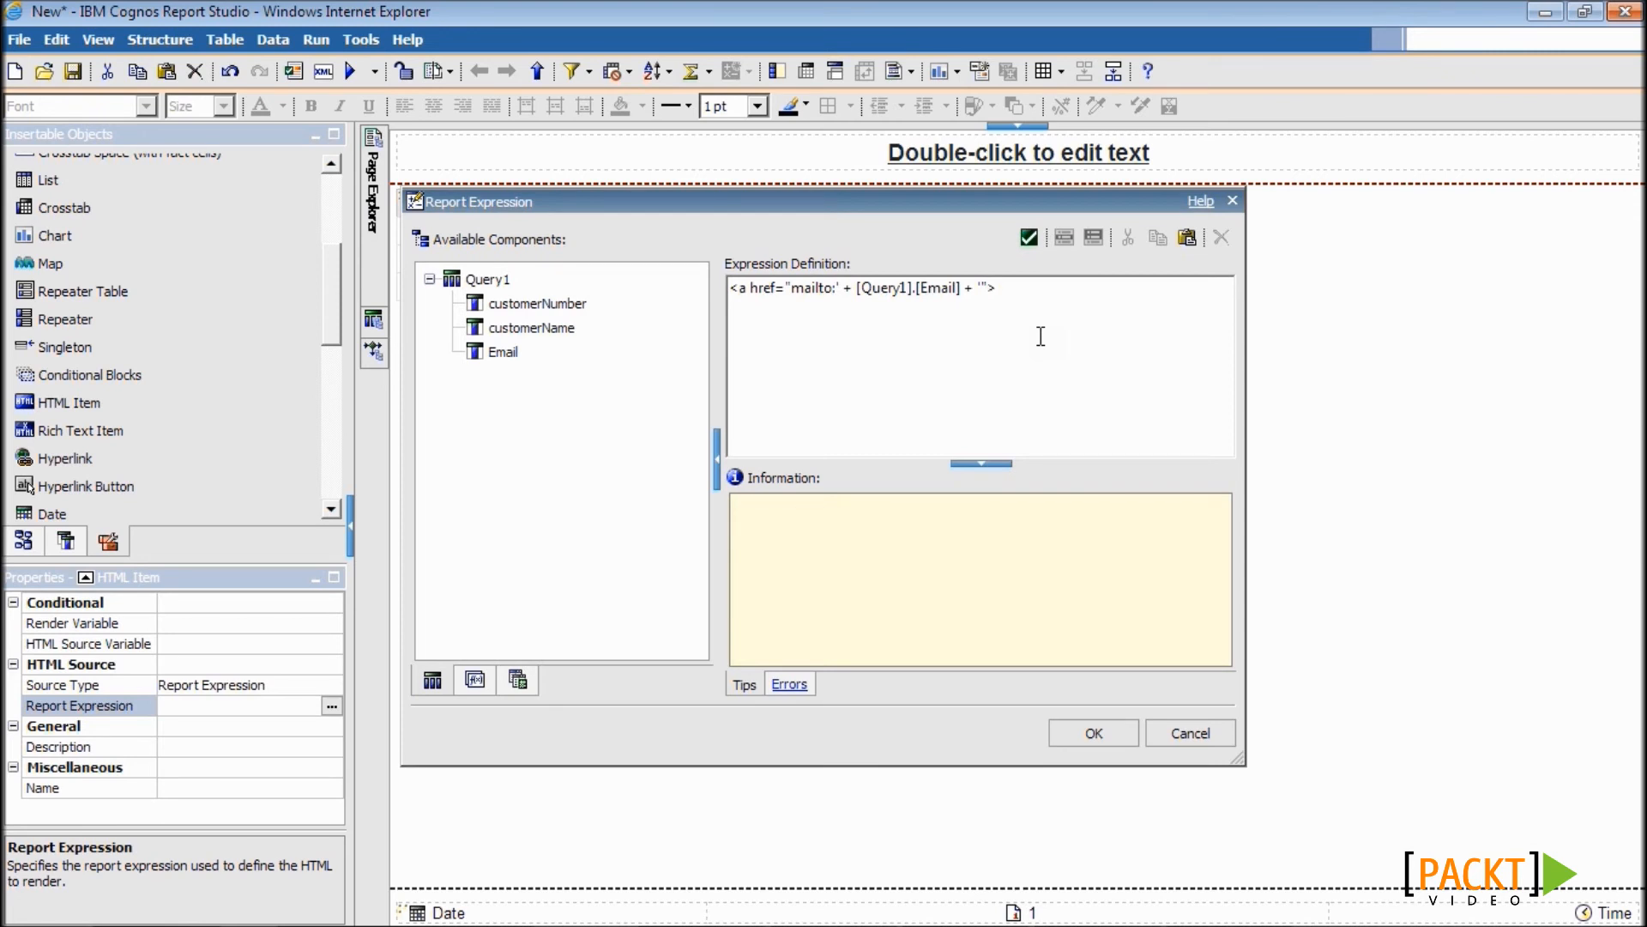
click(734, 290)
text(')
click(1046, 294)
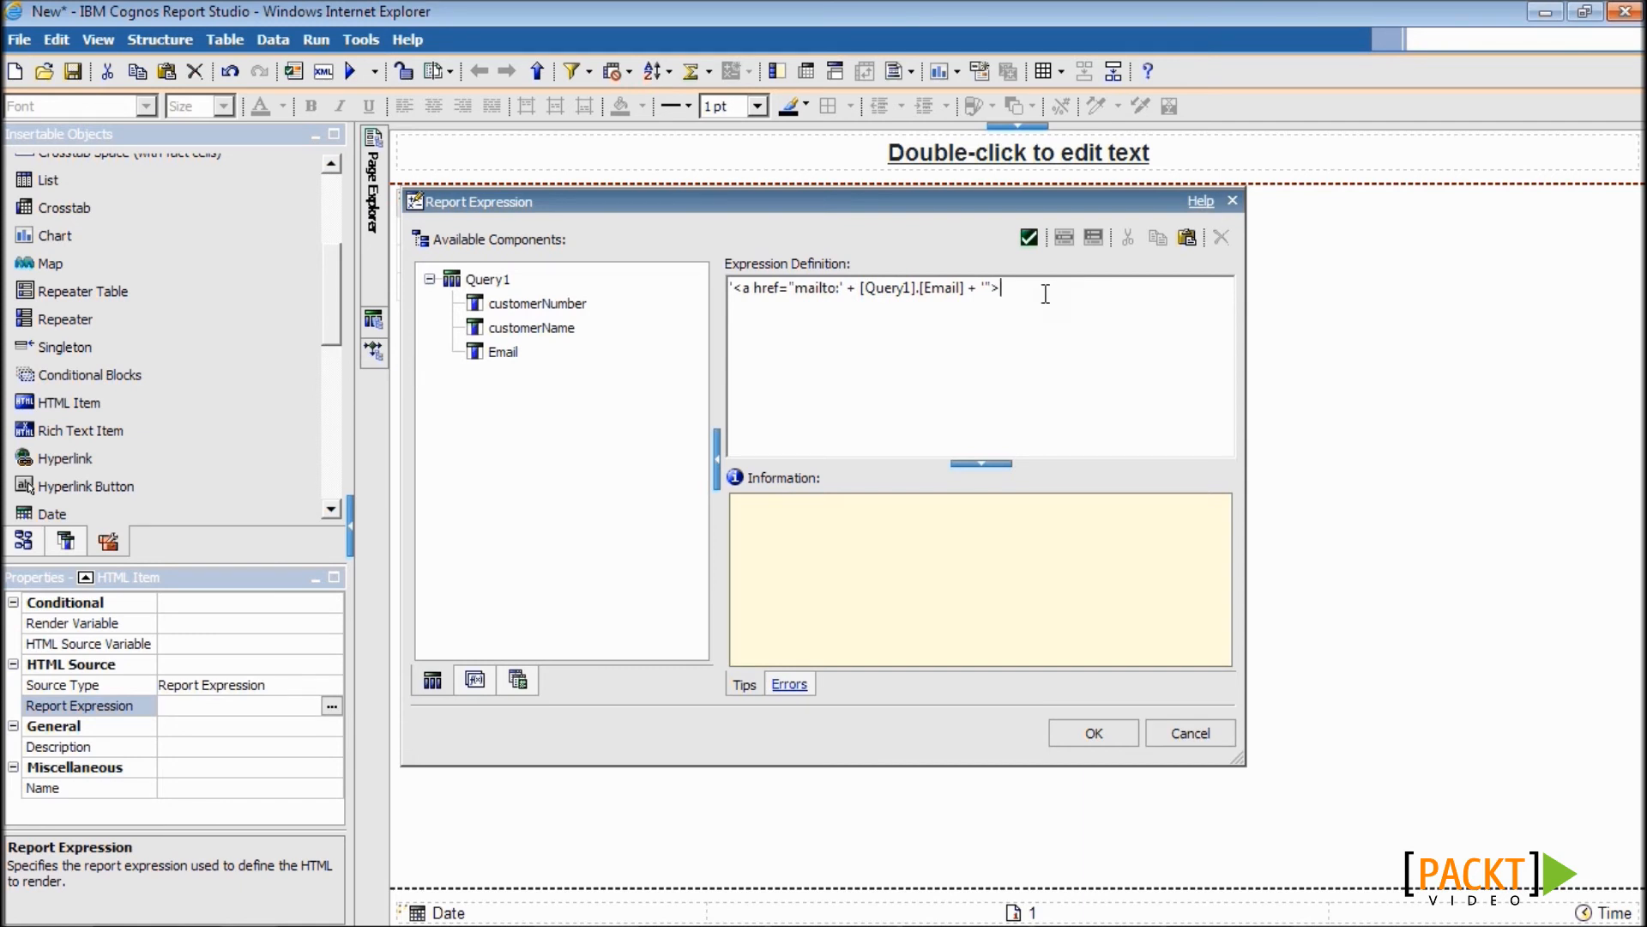
text(')
click(1088, 731)
- Add a second HTML Item after Email containing the closing tag </a>
click(86, 402)
drag(86, 402, 788, 246)
click(849, 241)
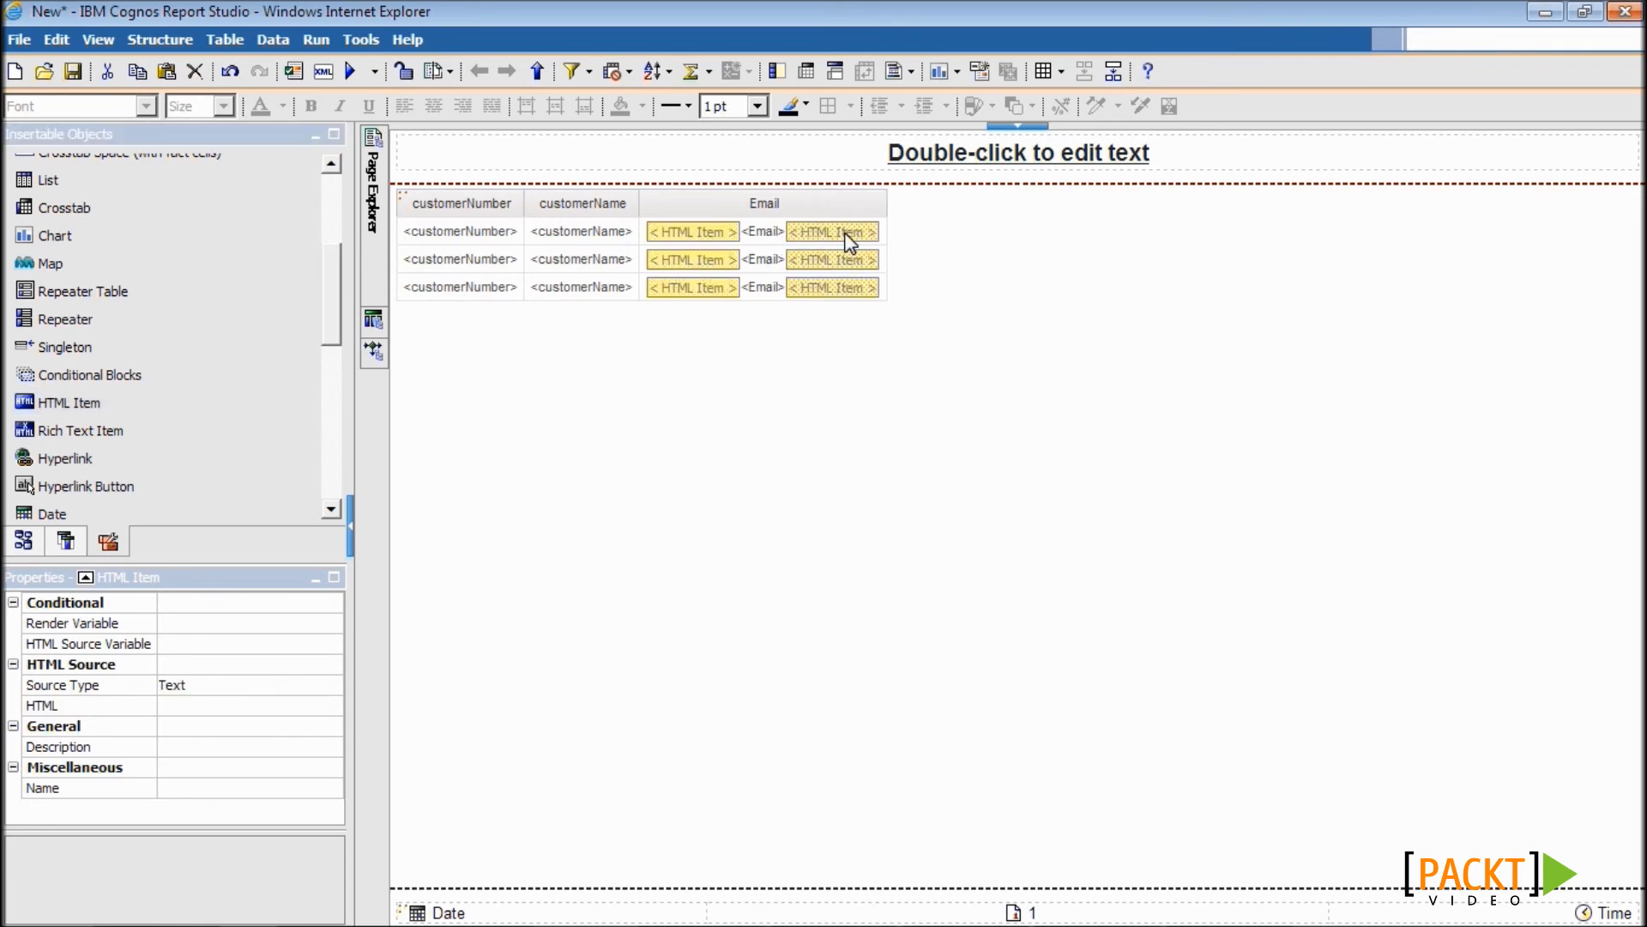
double_click(850, 241)
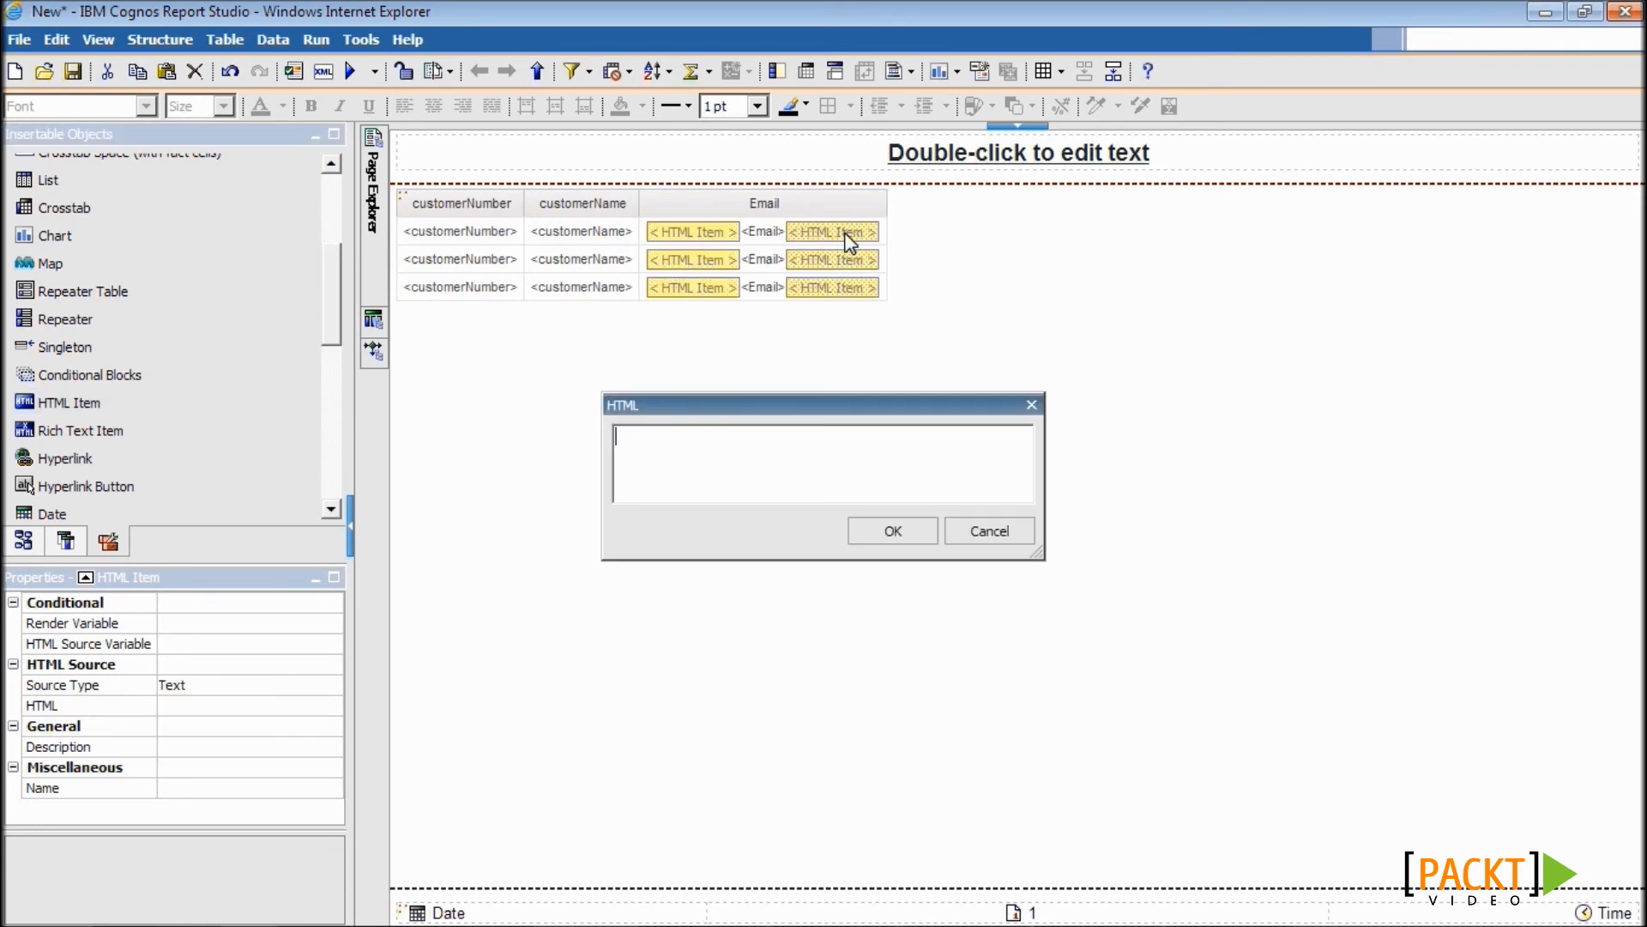
text(</a>)
click(872, 533)
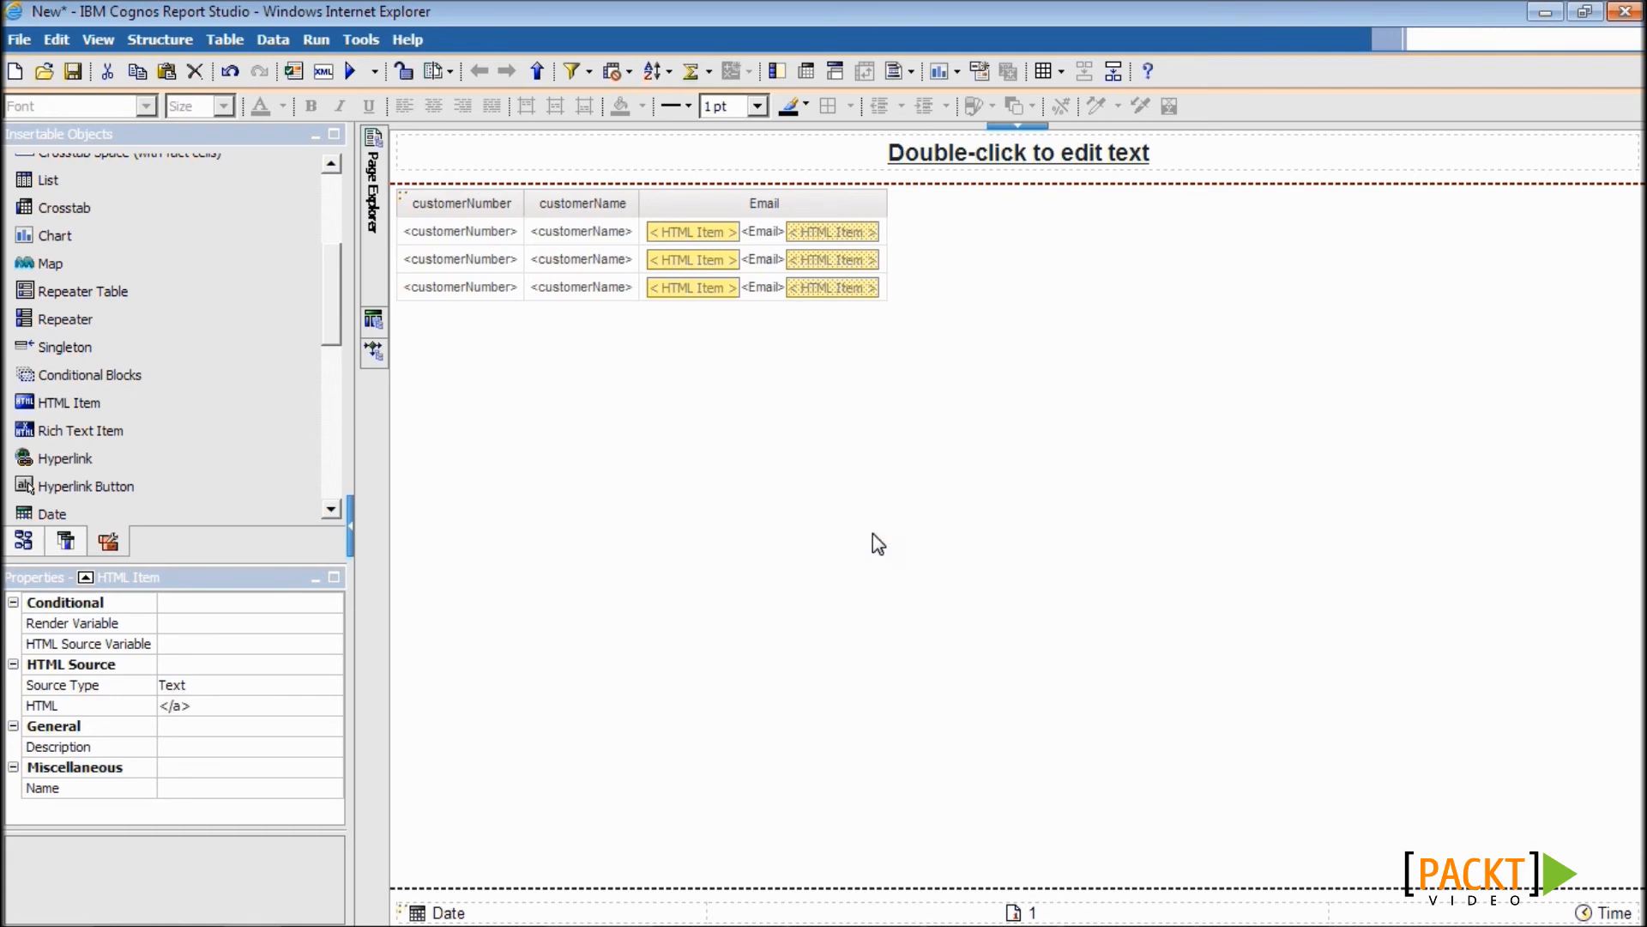
- Save over the 7.2 report, validate the specification, and run the report
click(73, 72)
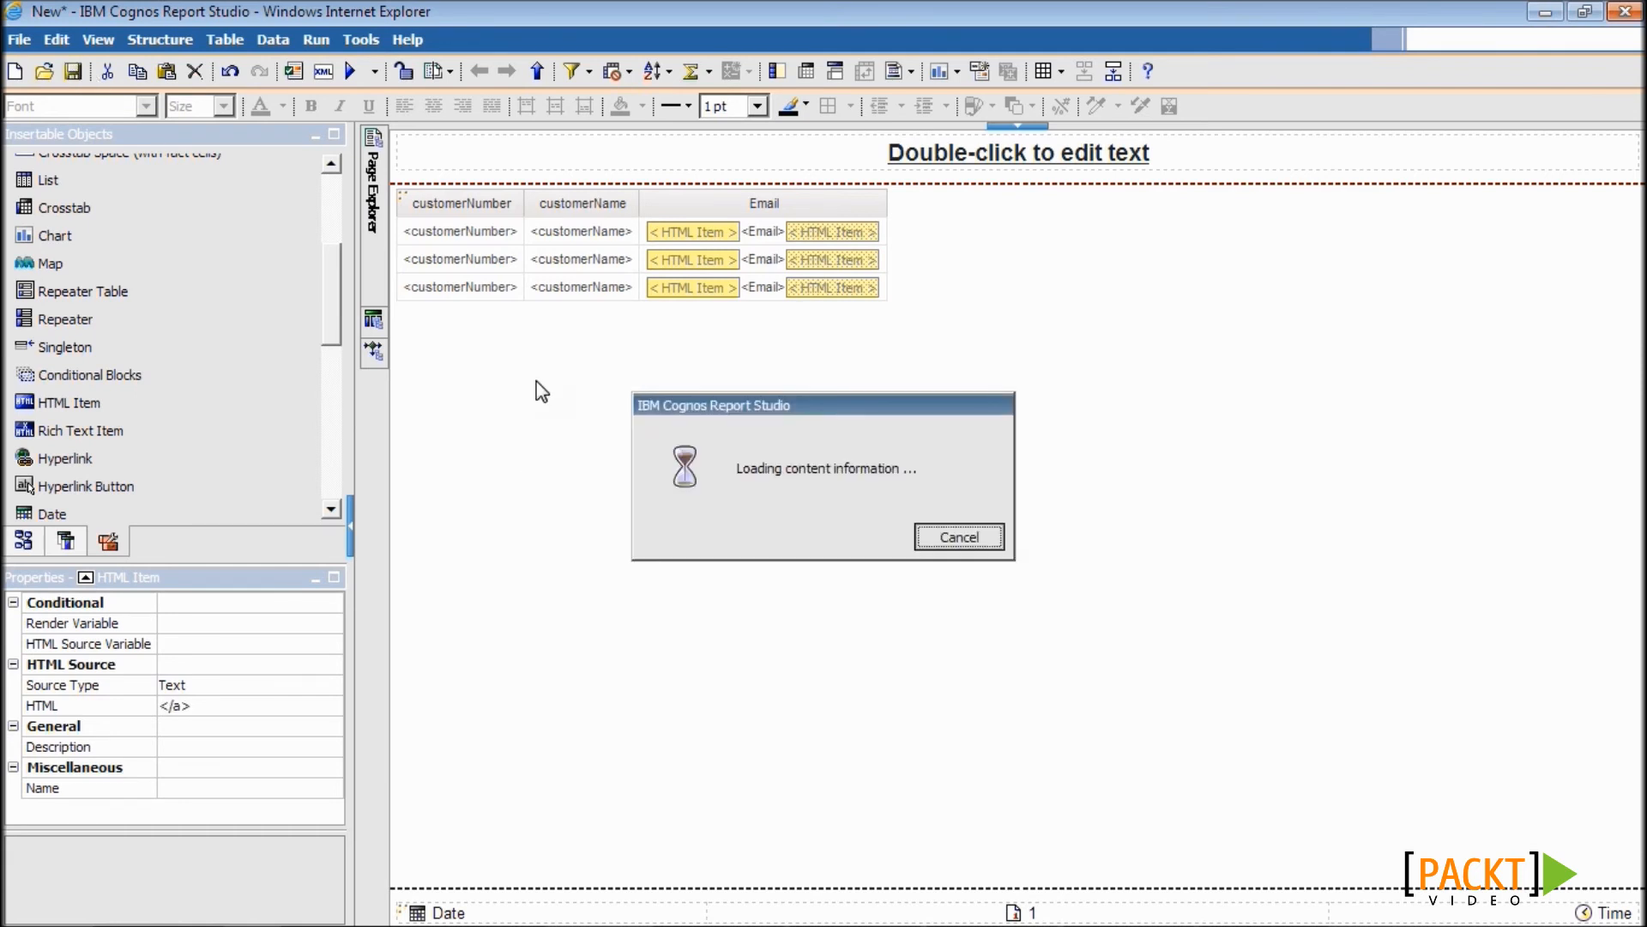
scroll(1161, 448, down, 2)
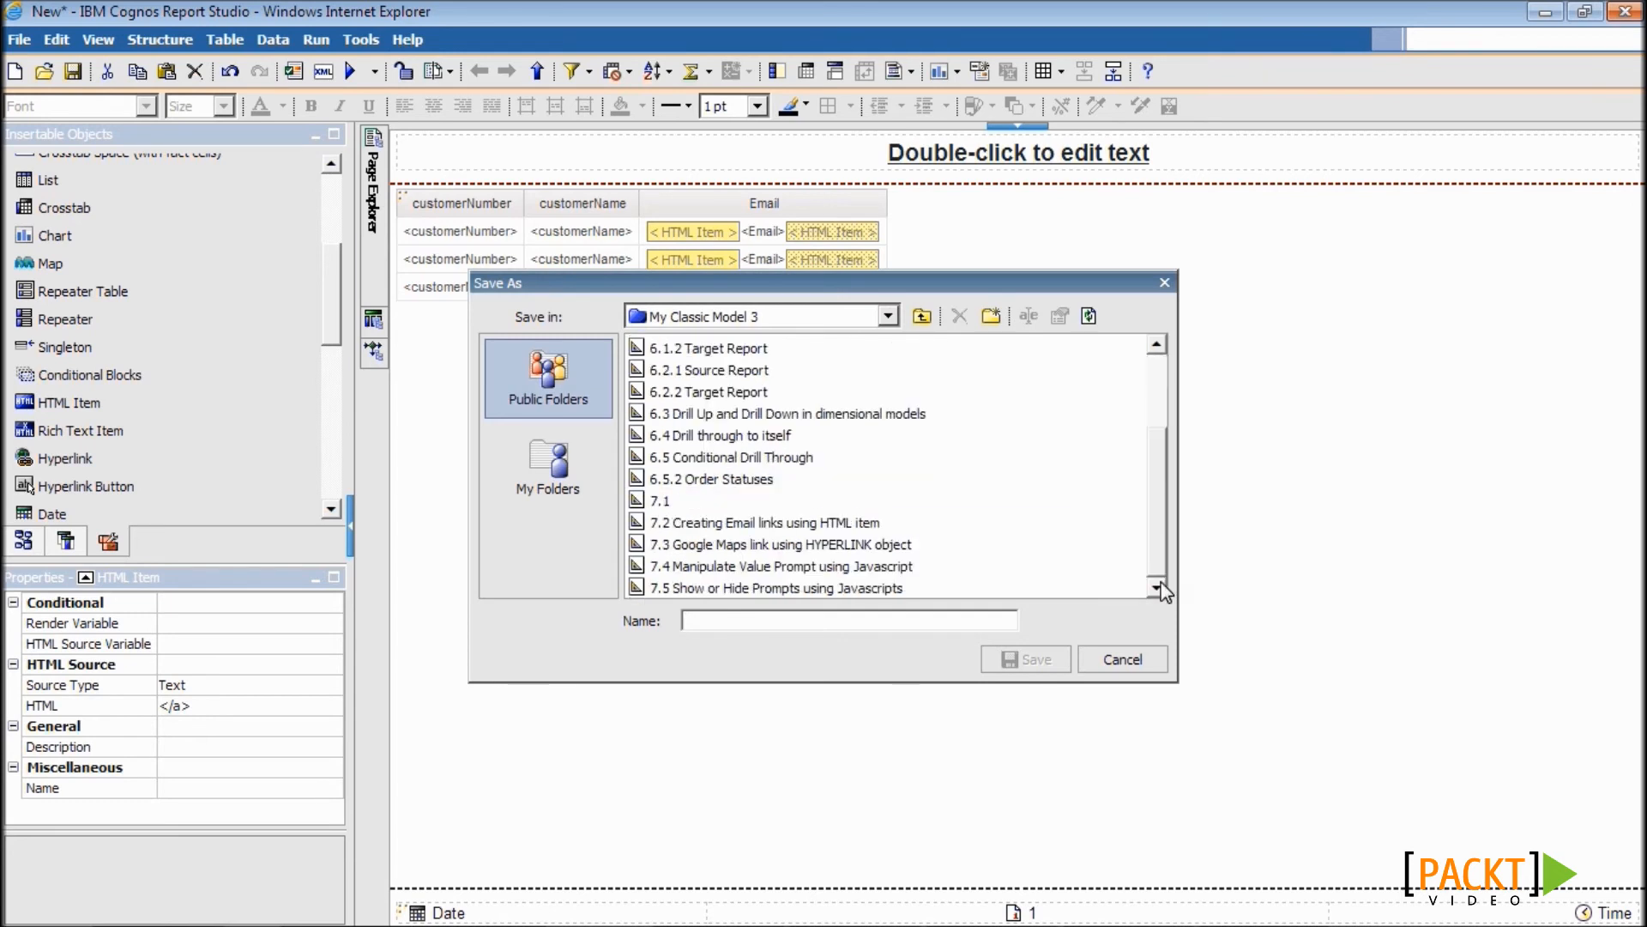
click(847, 523)
click(1026, 661)
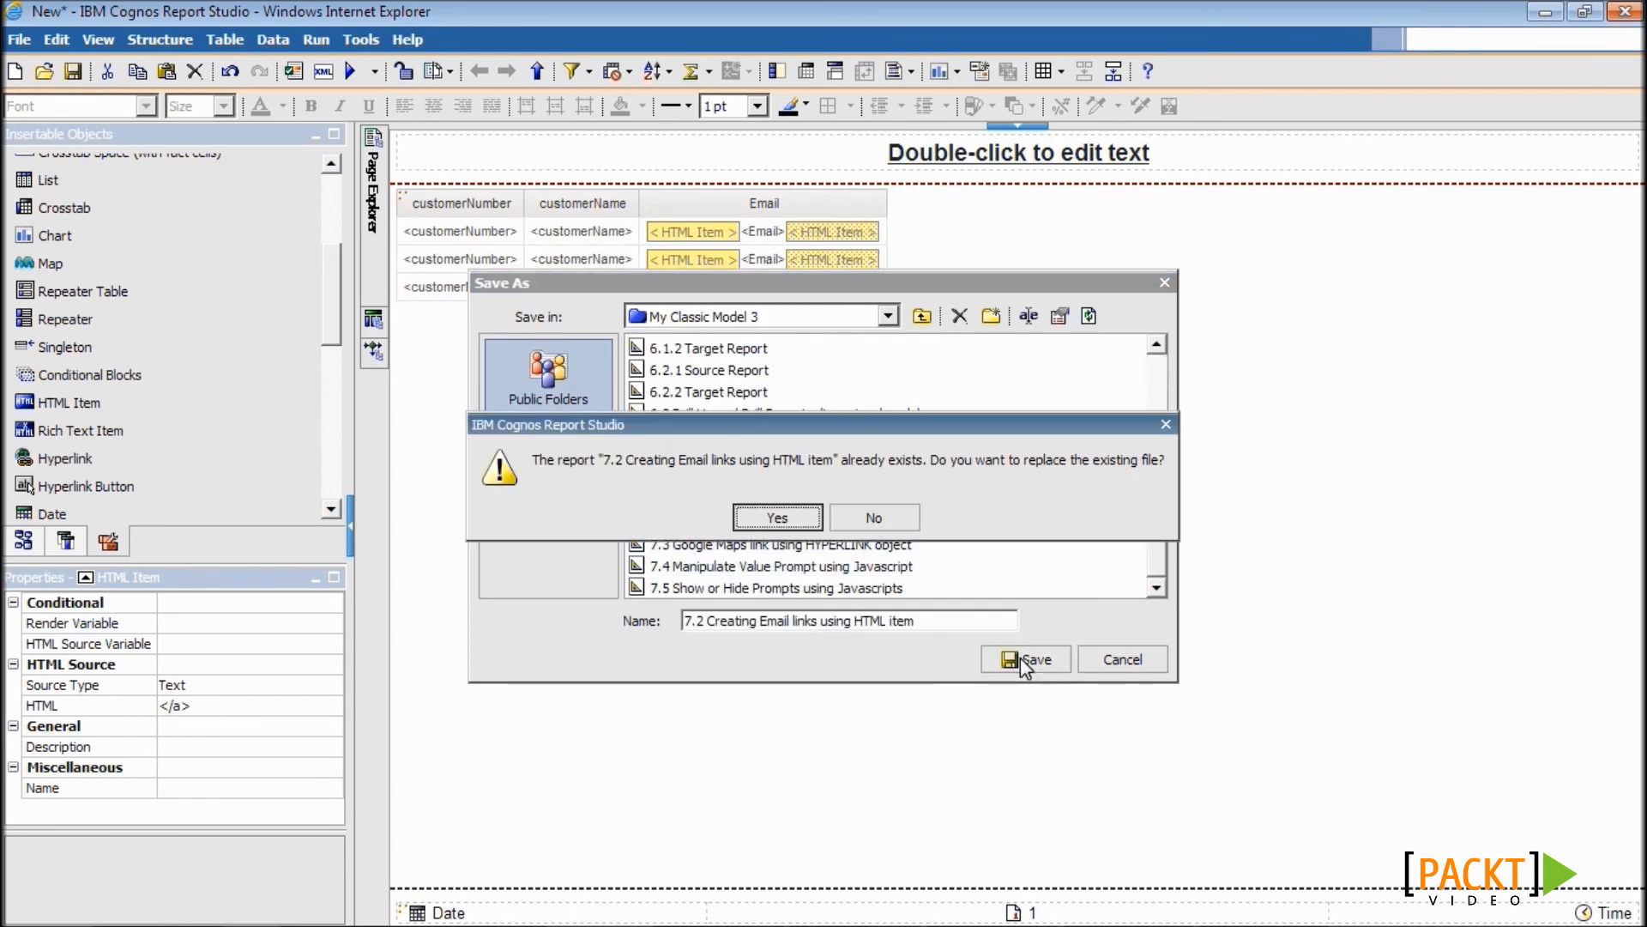
click(796, 518)
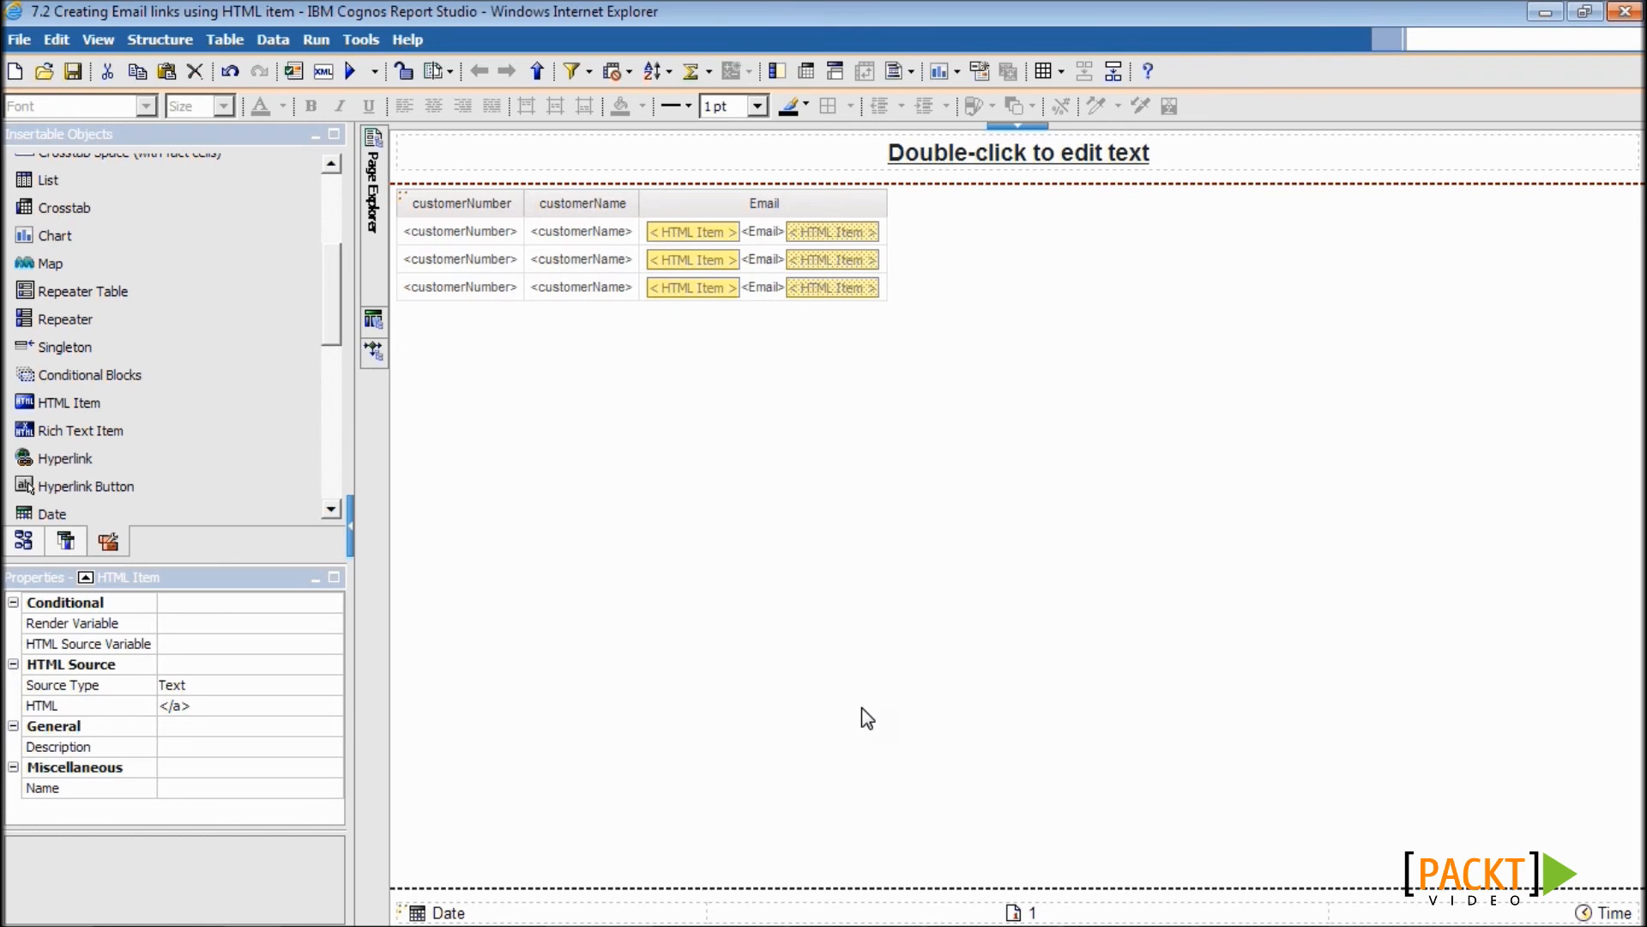
click(295, 71)
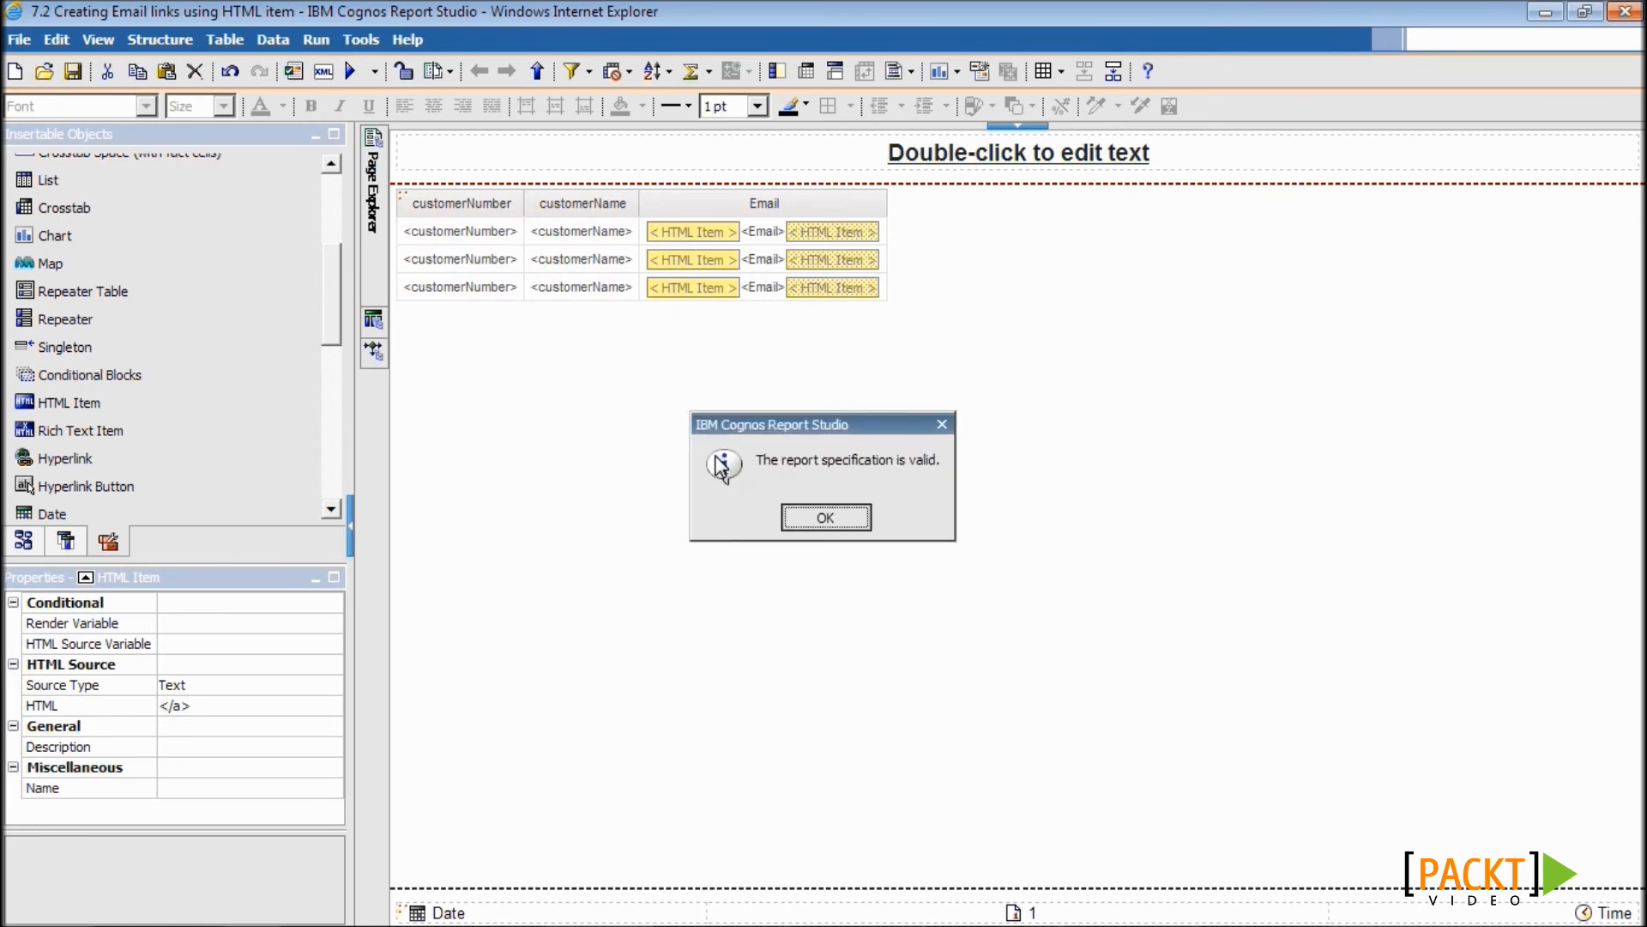
click(825, 517)
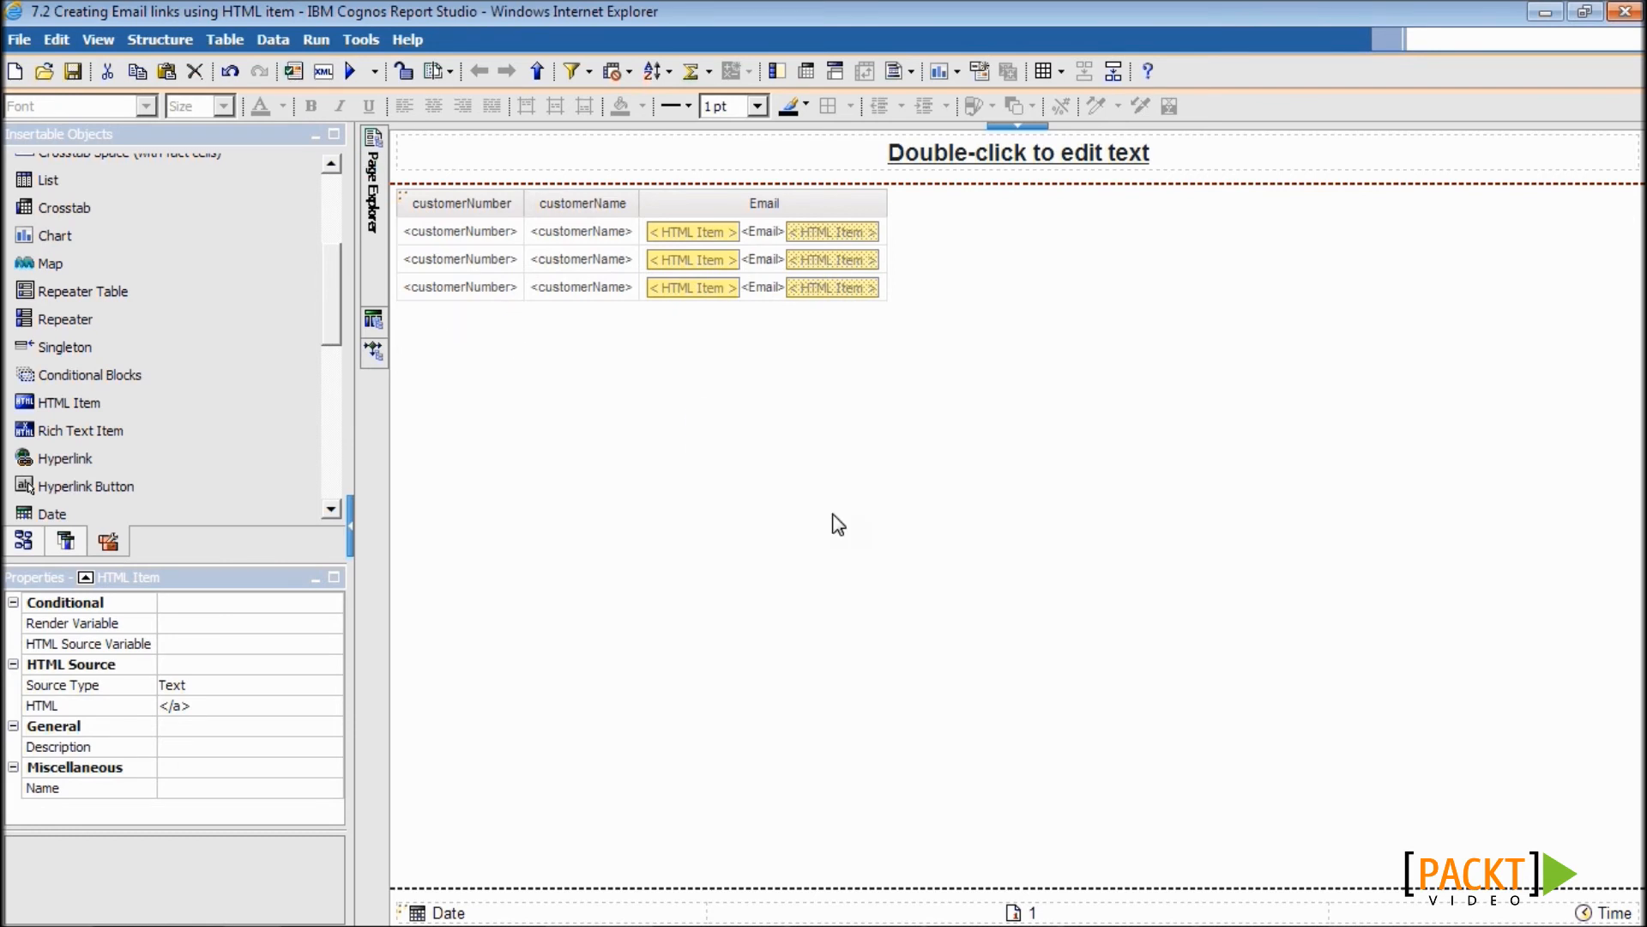
click(355, 77)
- Maximize the report viewer window to see the email links
click(1000, 21)
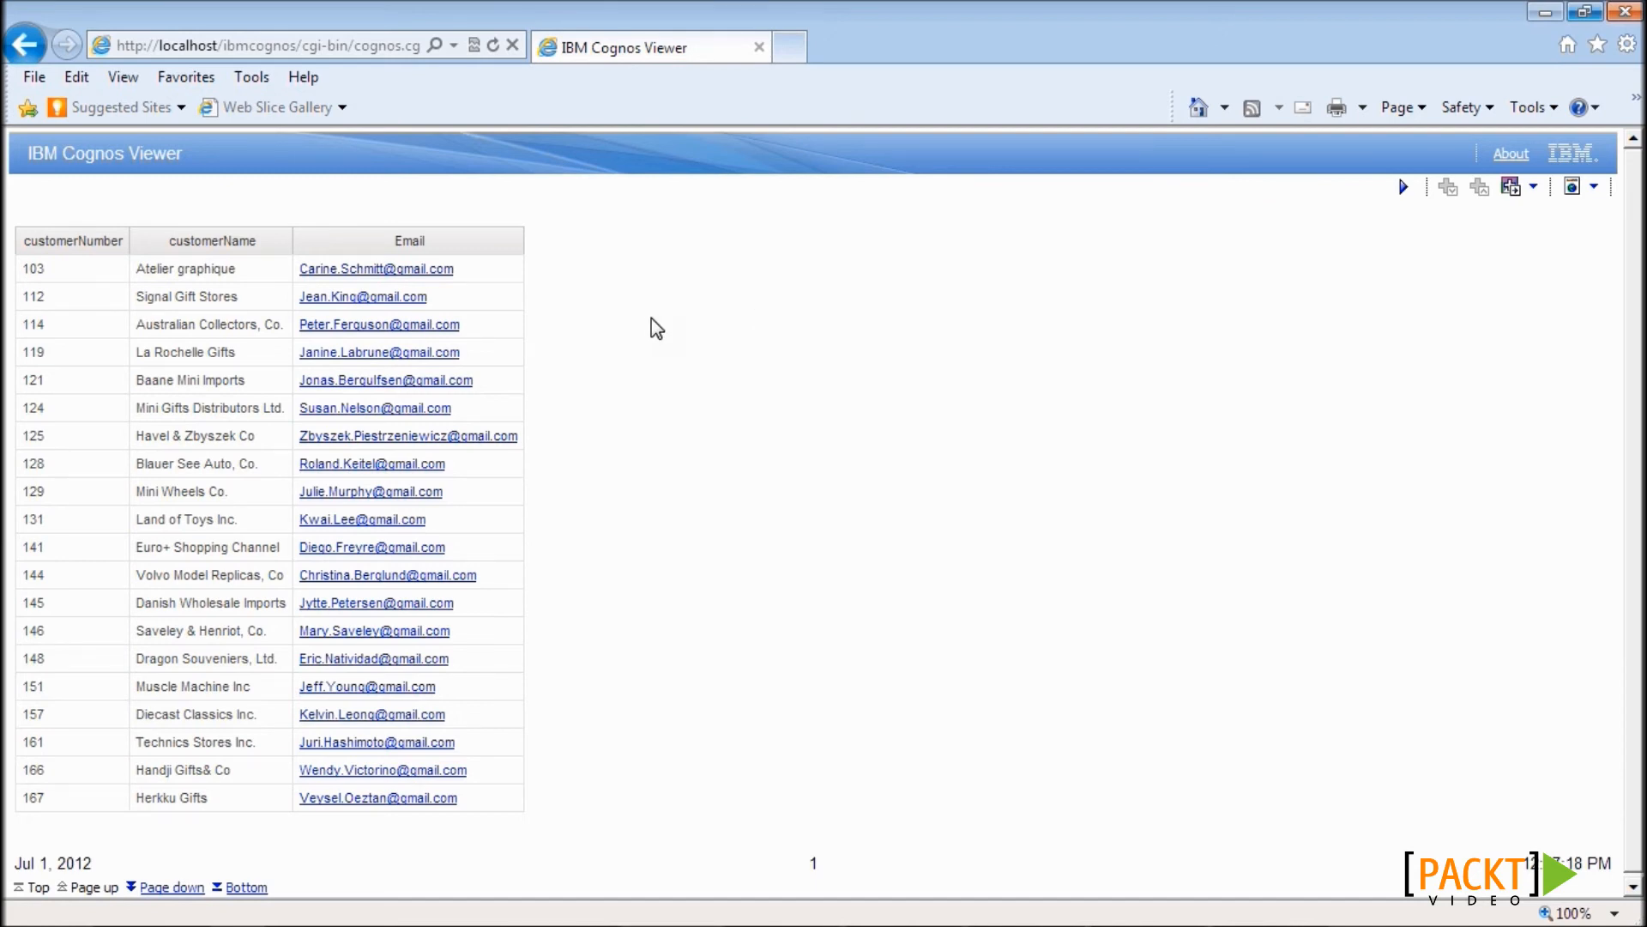
- Open a Thunderbird message from the first customer's email link, check the recipient, then minimize it
click(434, 271)
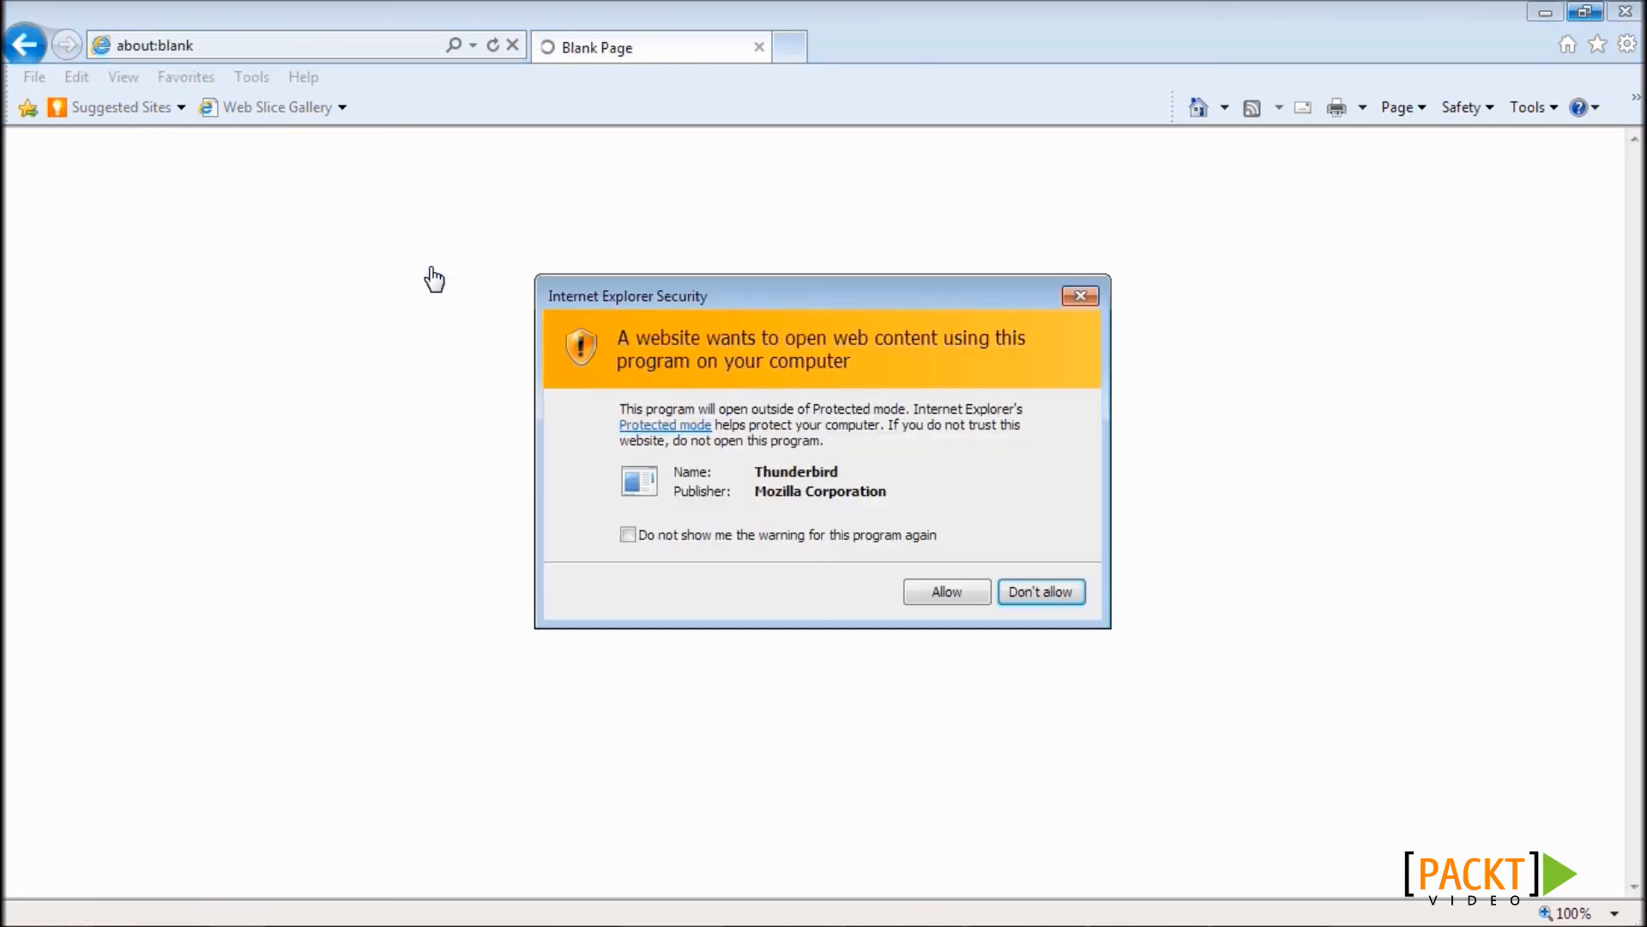
click(971, 589)
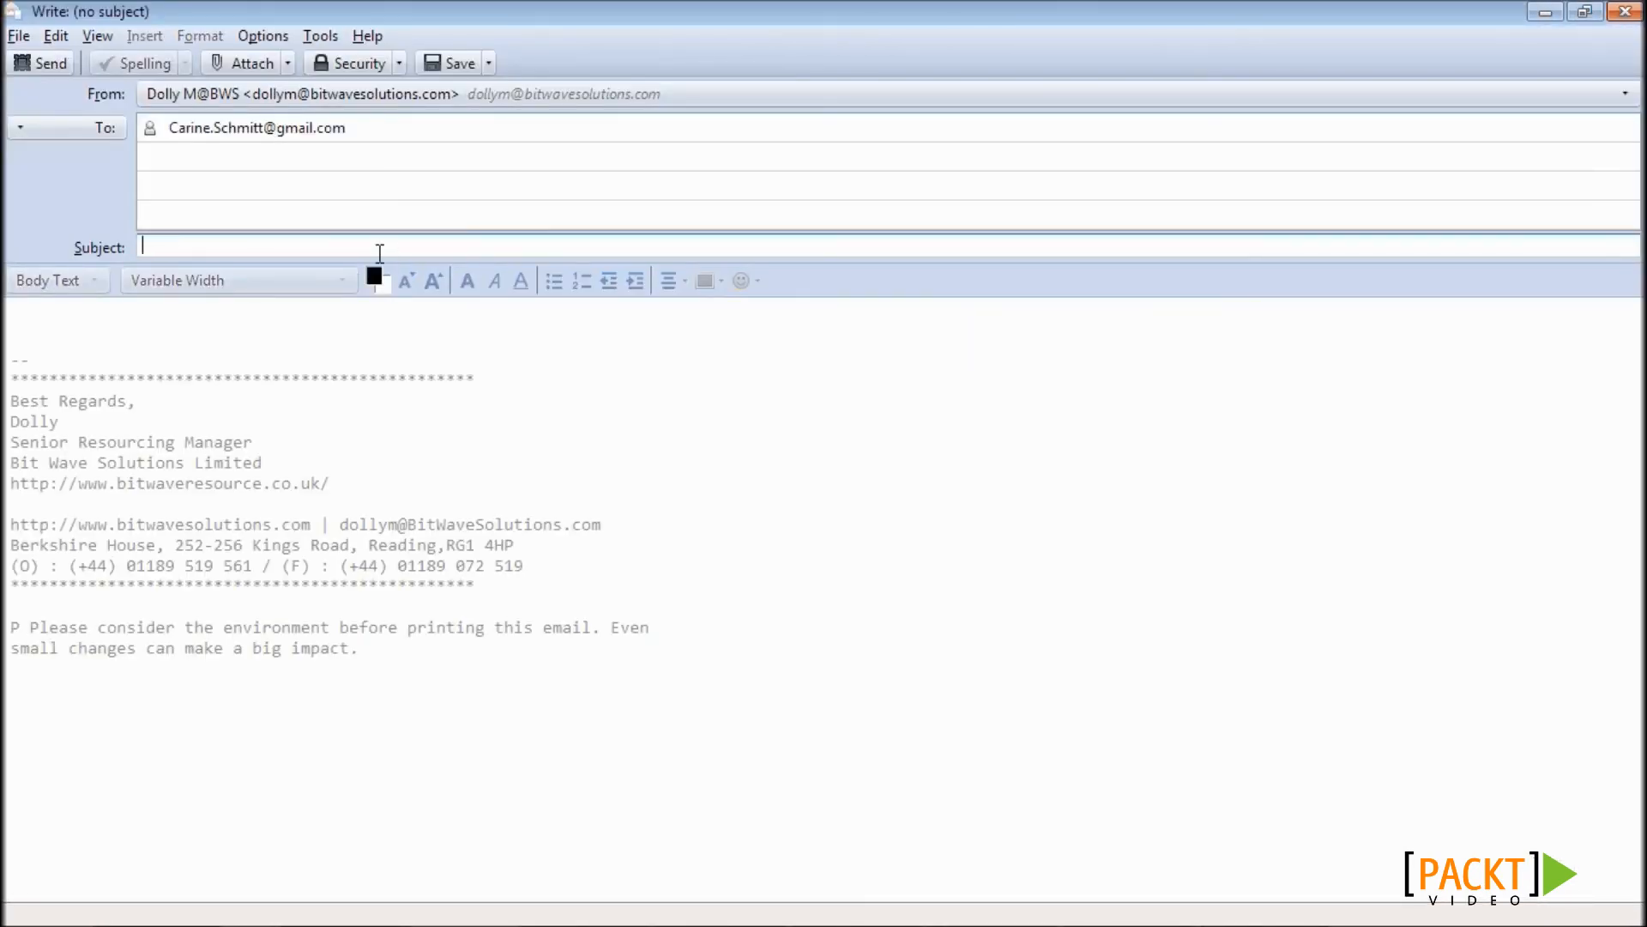
drag(366, 120, 168, 127)
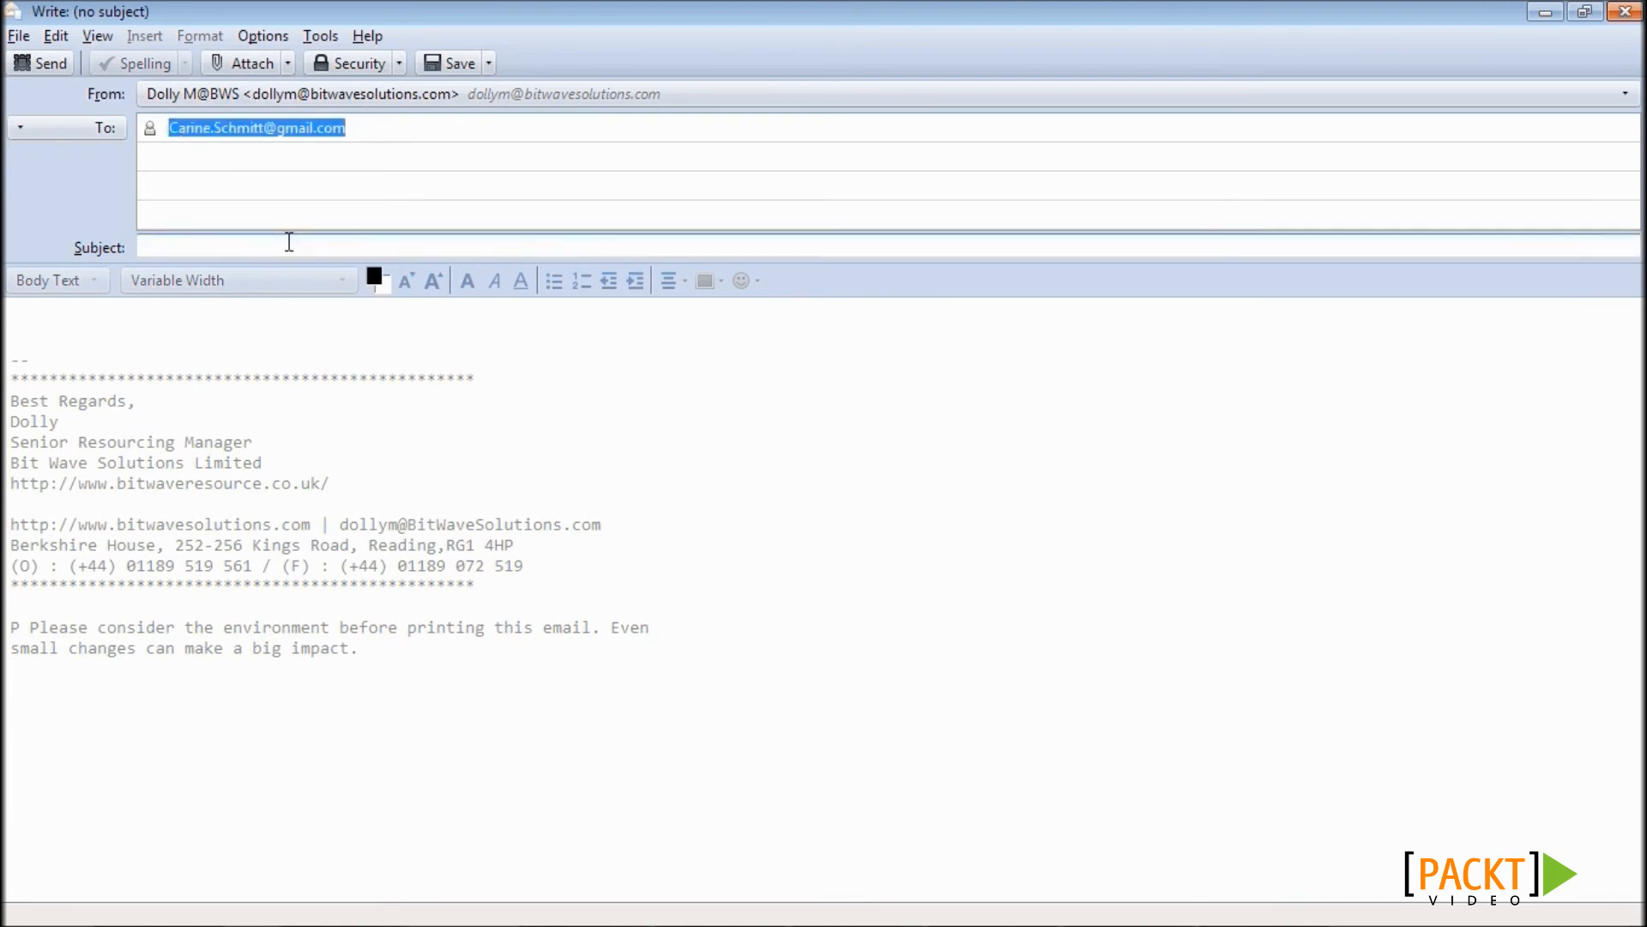
click(1545, 12)
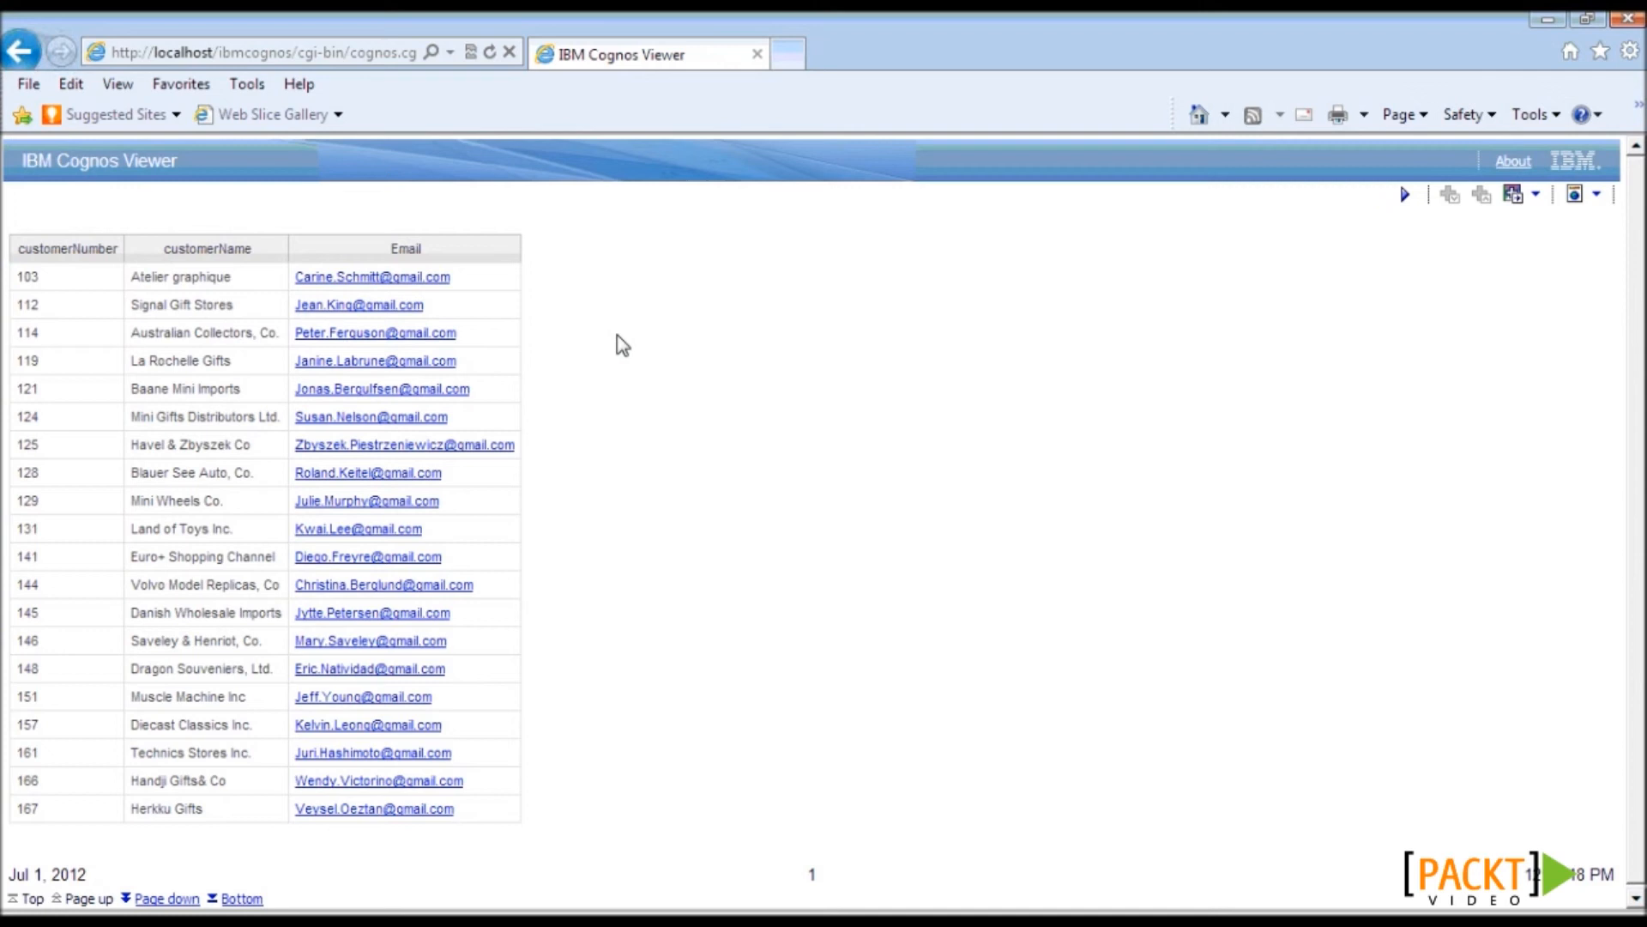
- Save the report under a new name and lock the page layout
key(alt+Tab)
click(11, 48)
click(47, 141)
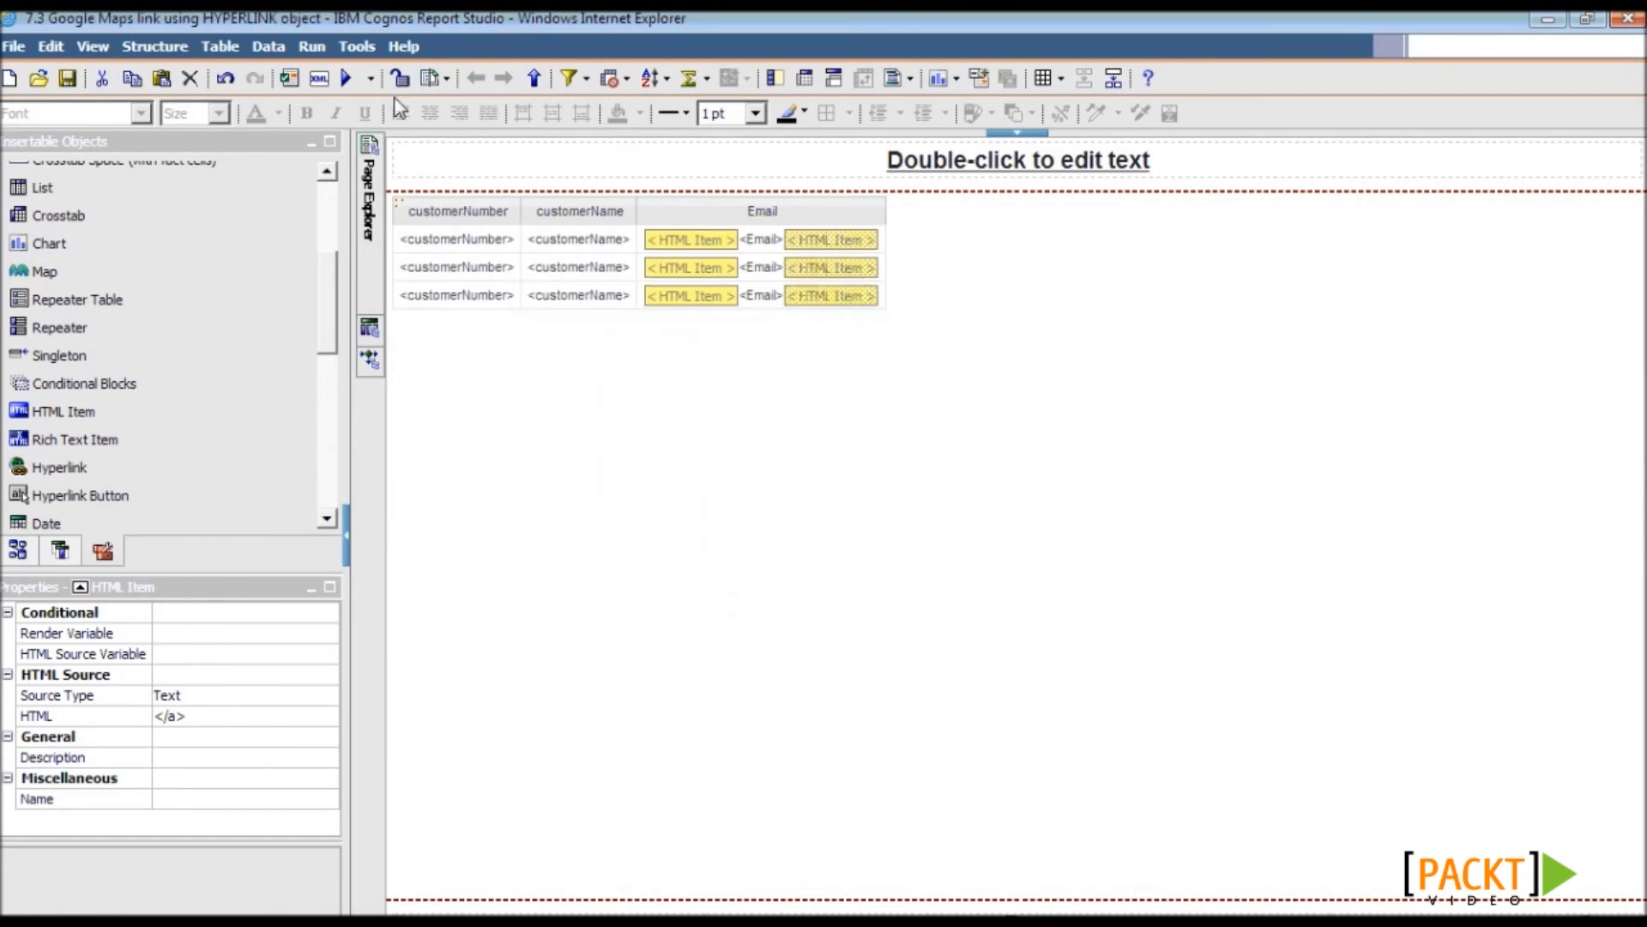
click(399, 85)
- Add addressLine1 through country columns after Email, plus a Hyperlink column after country
click(17, 550)
scroll(315, 368, up, 2)
click(163, 305)
shift+click(120, 425)
drag(120, 425, 878, 216)
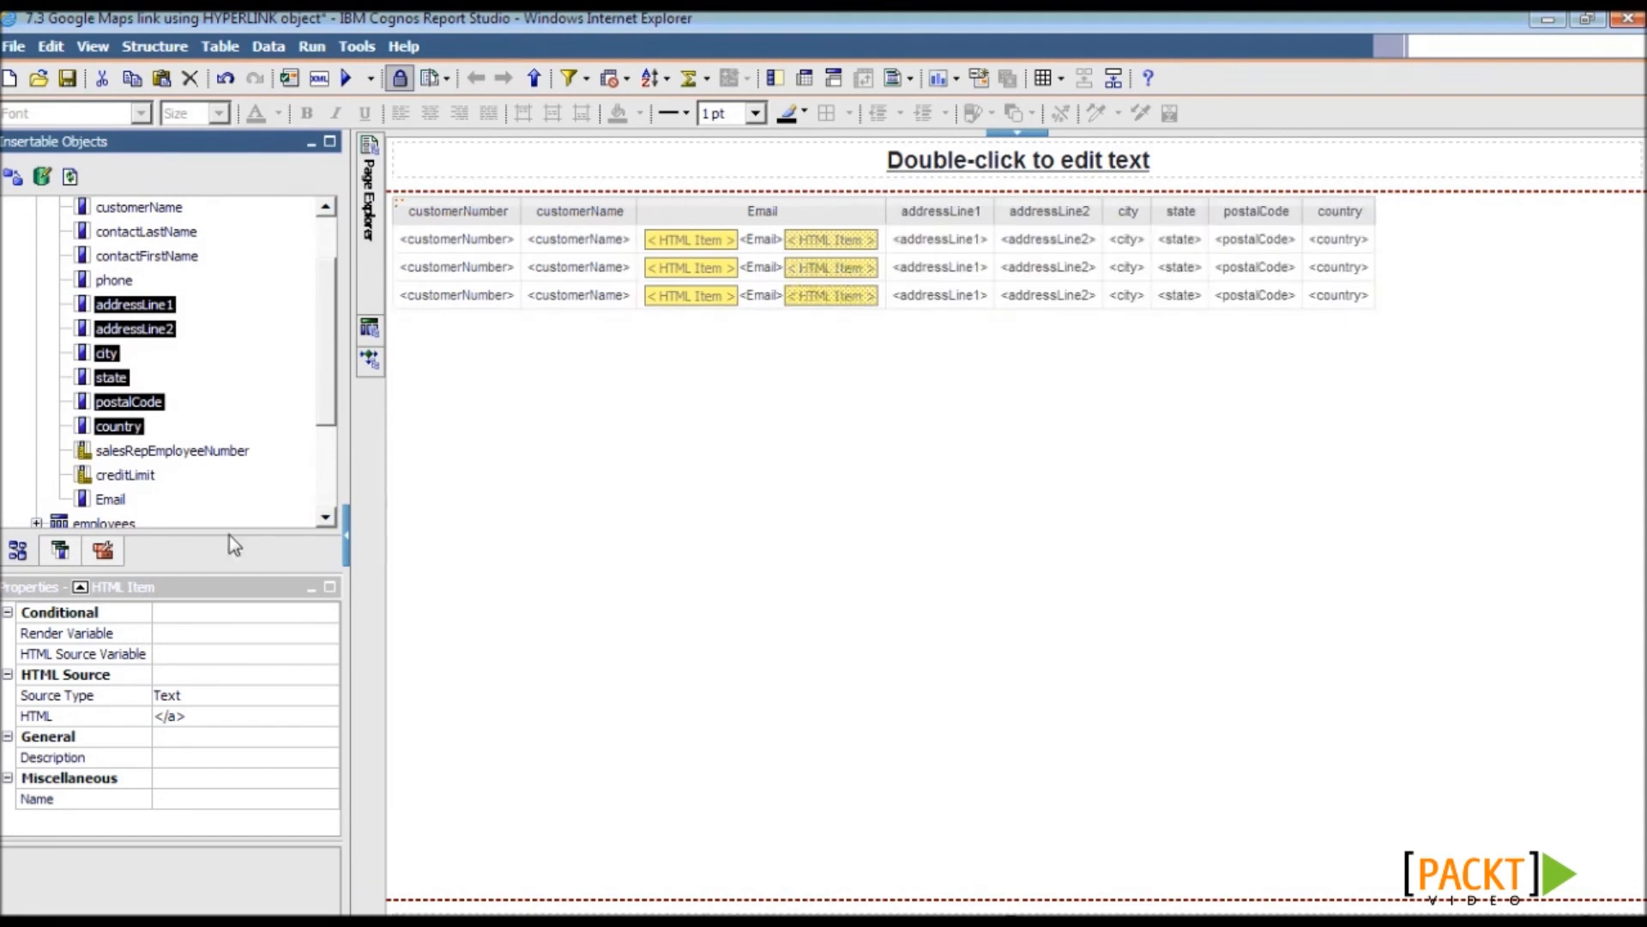
click(103, 551)
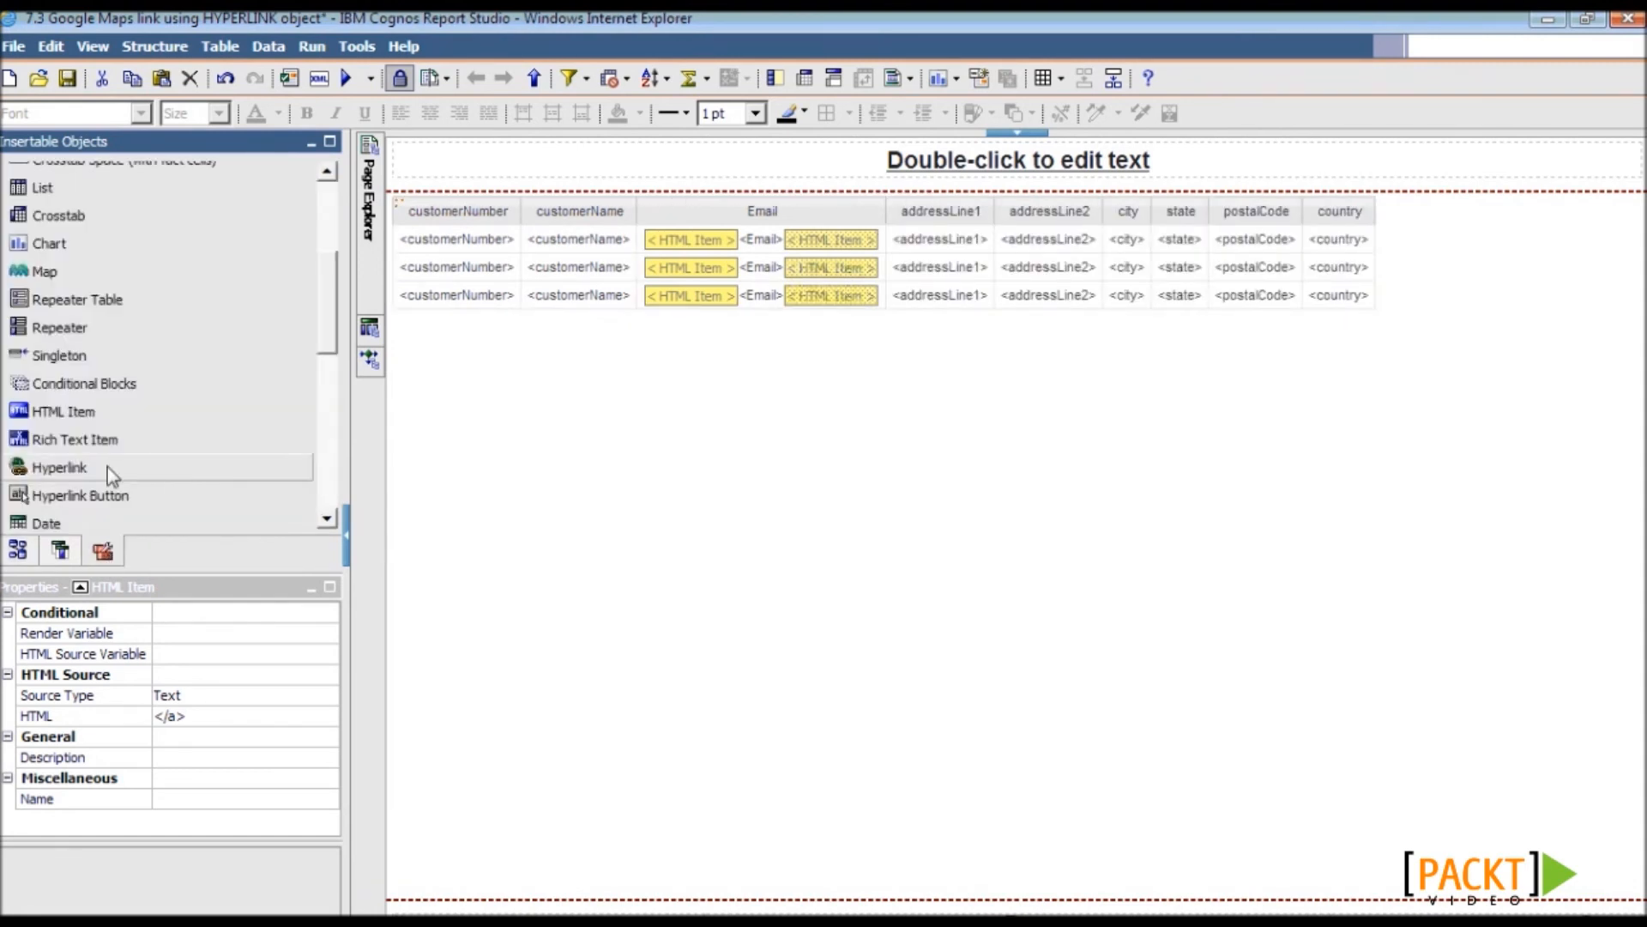
drag(106, 467, 1373, 241)
- Title the hyperlink column 'Show Me'
click(1393, 215)
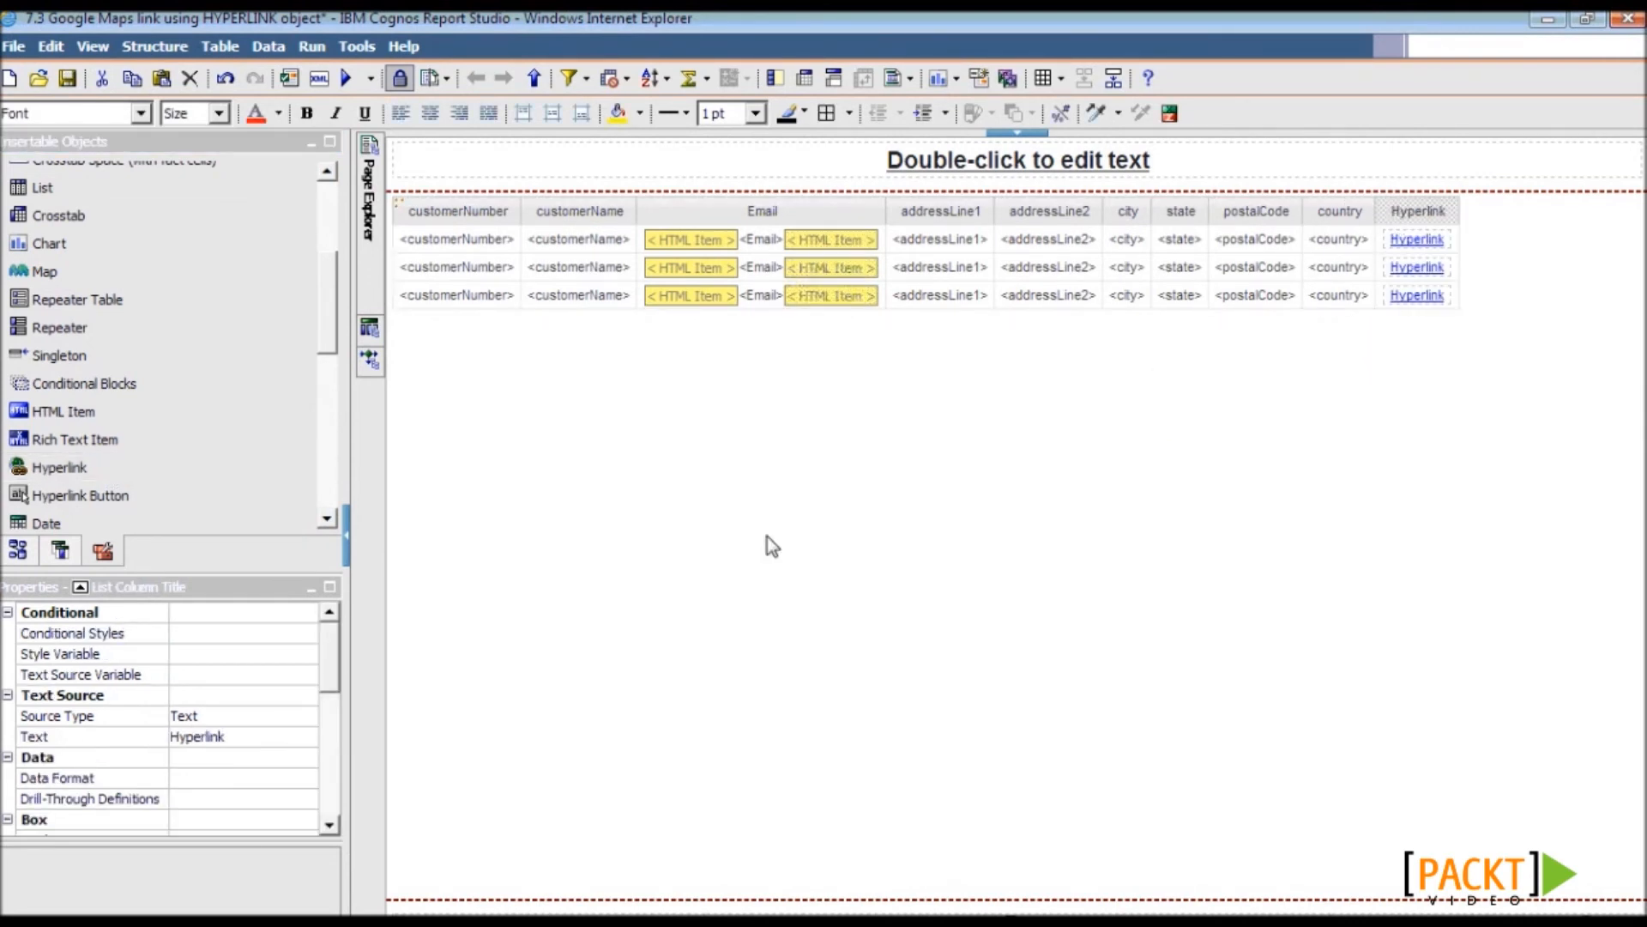
click(273, 741)
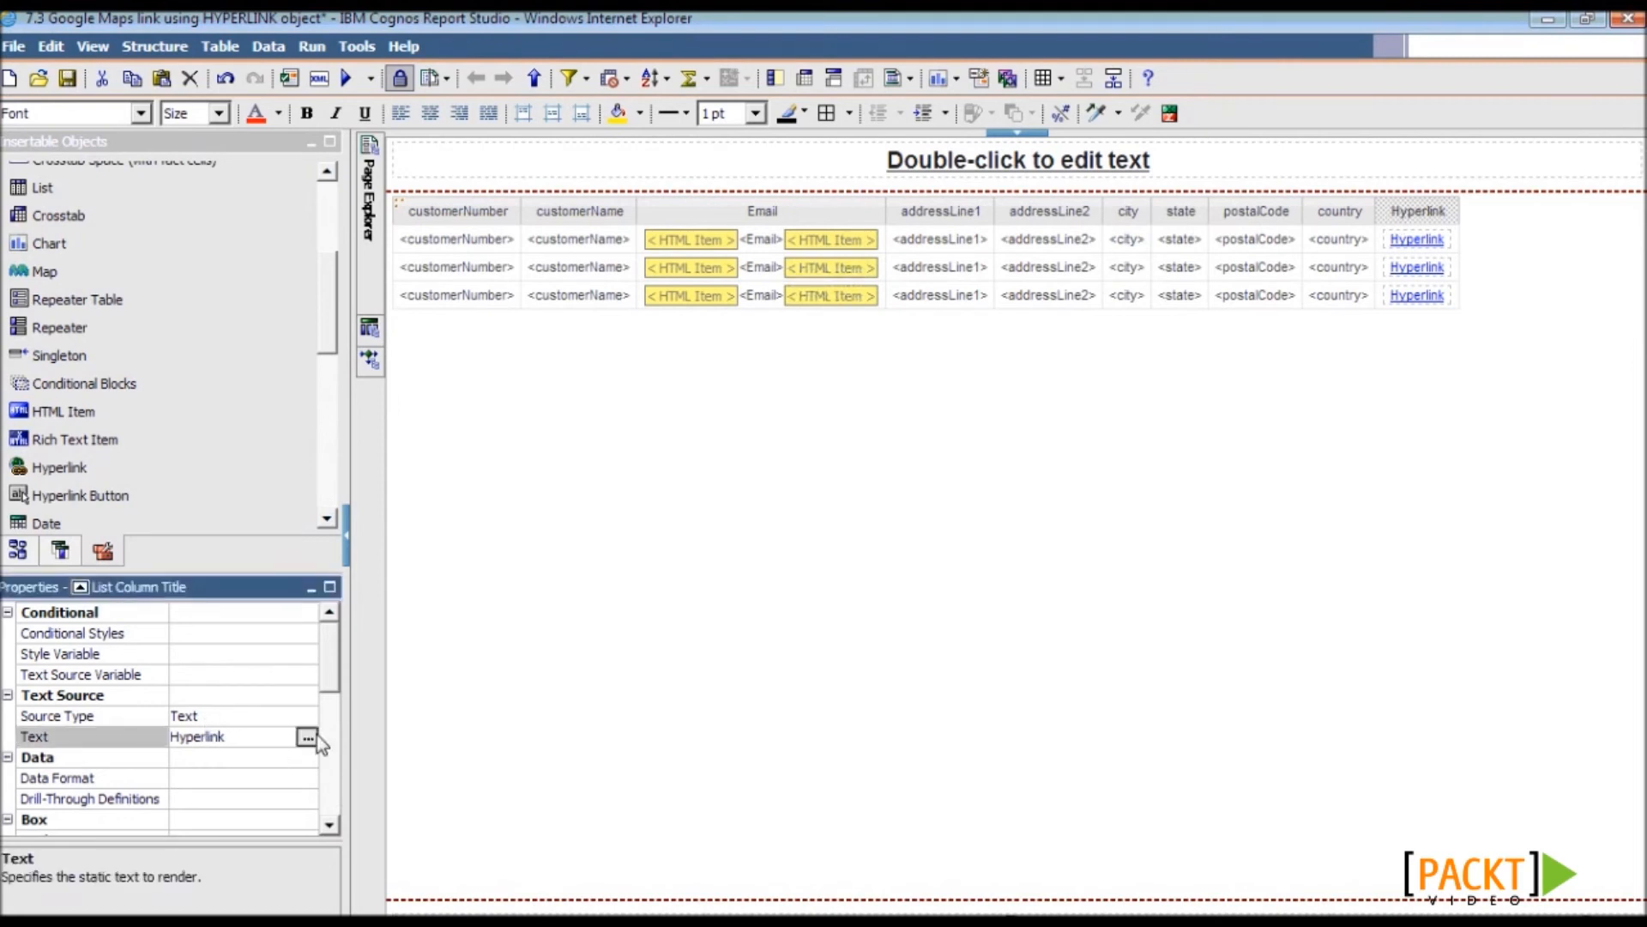
click(306, 737)
text(Show Me)
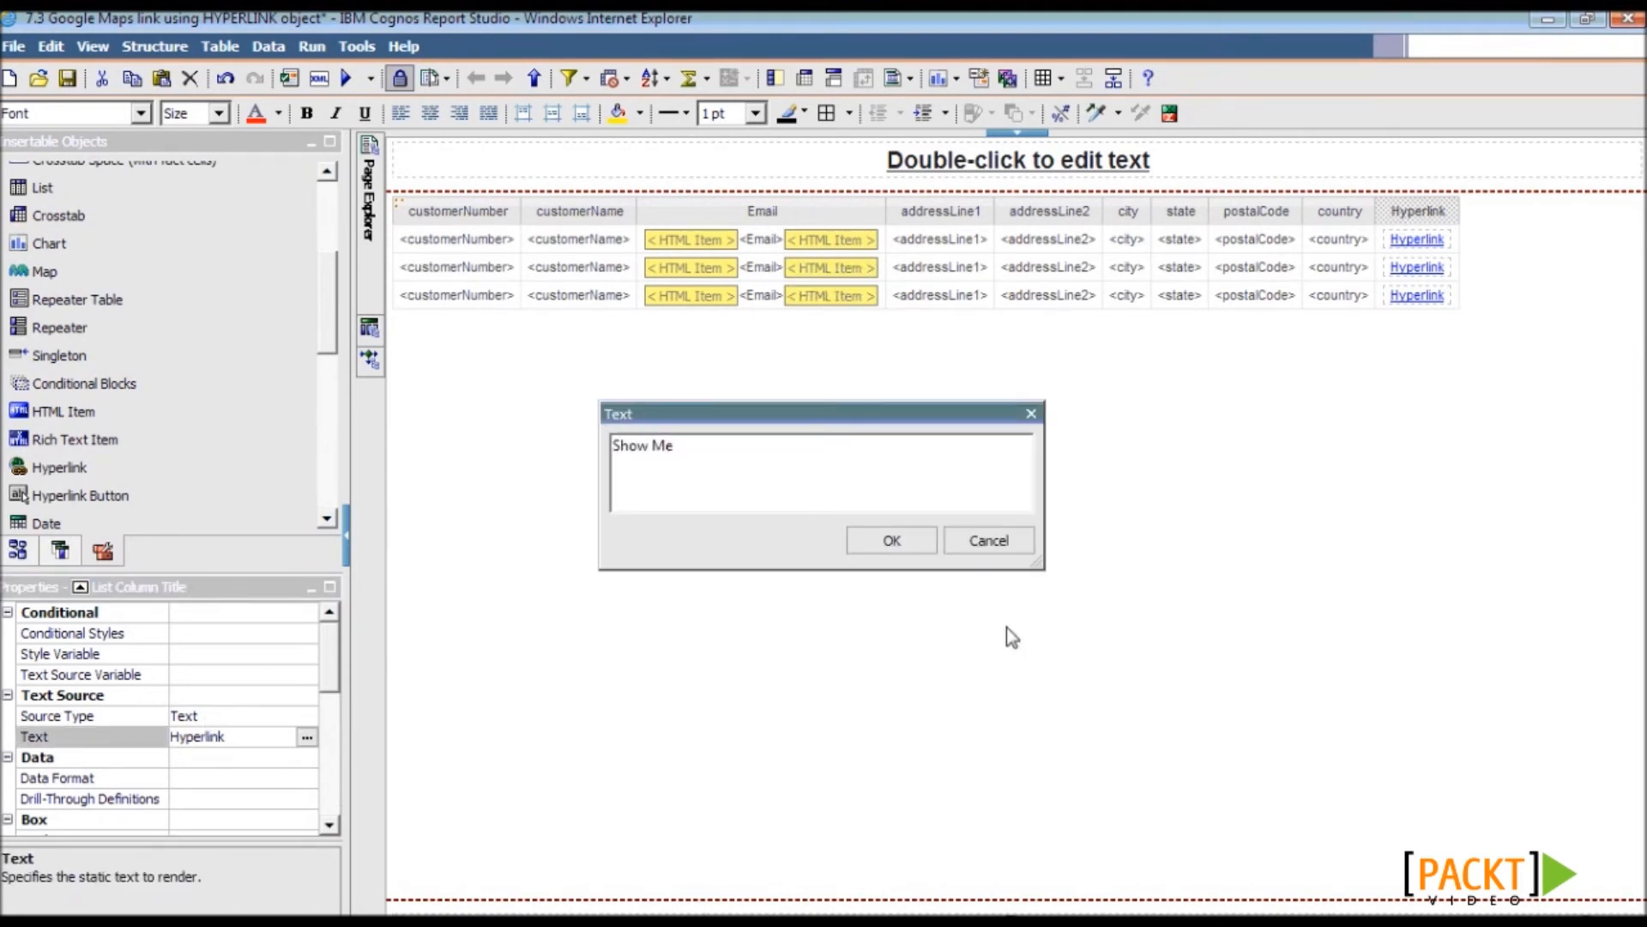
key(Return)
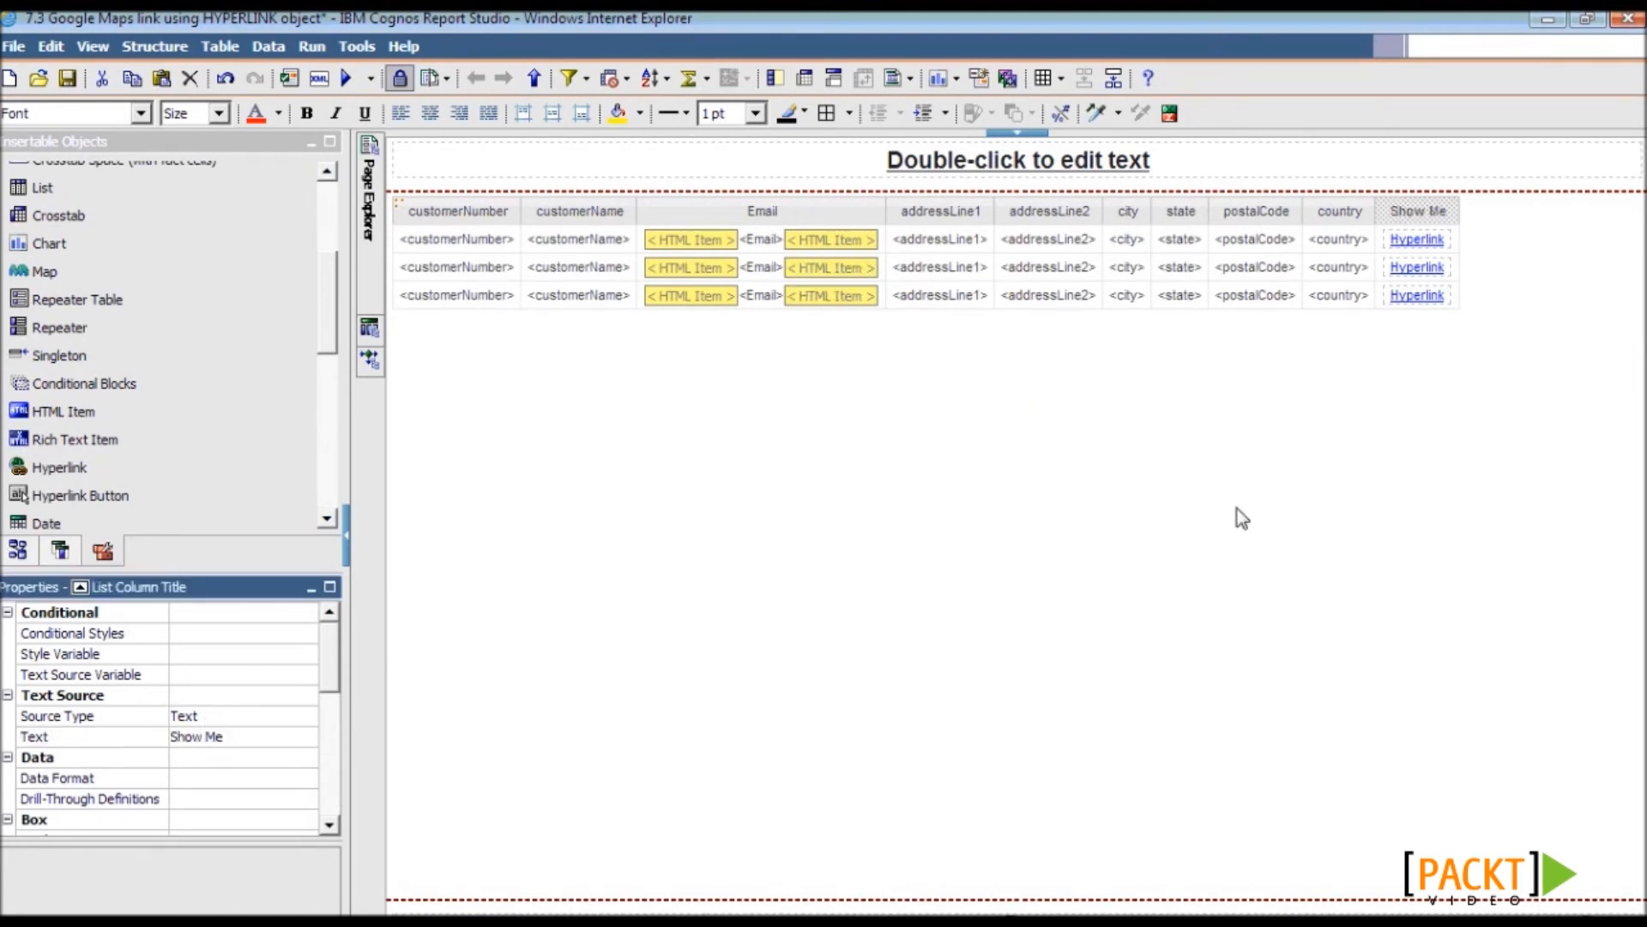
- Set the hyperlink's URL source type to Report Expression
click(1394, 266)
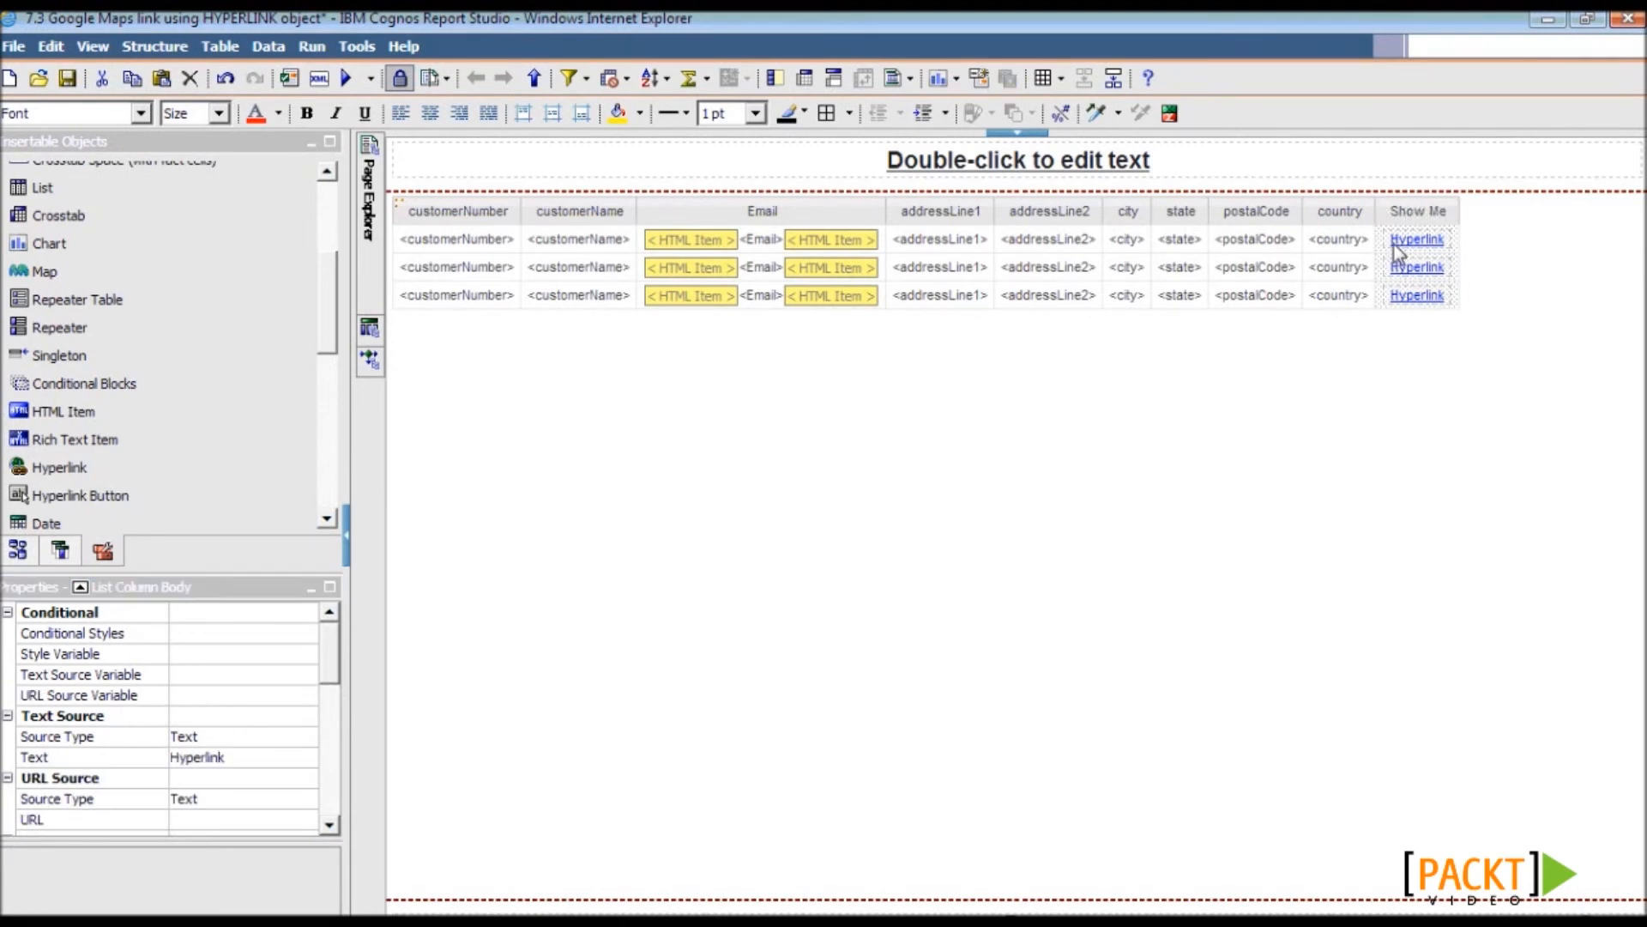
click(273, 798)
click(306, 798)
click(266, 886)
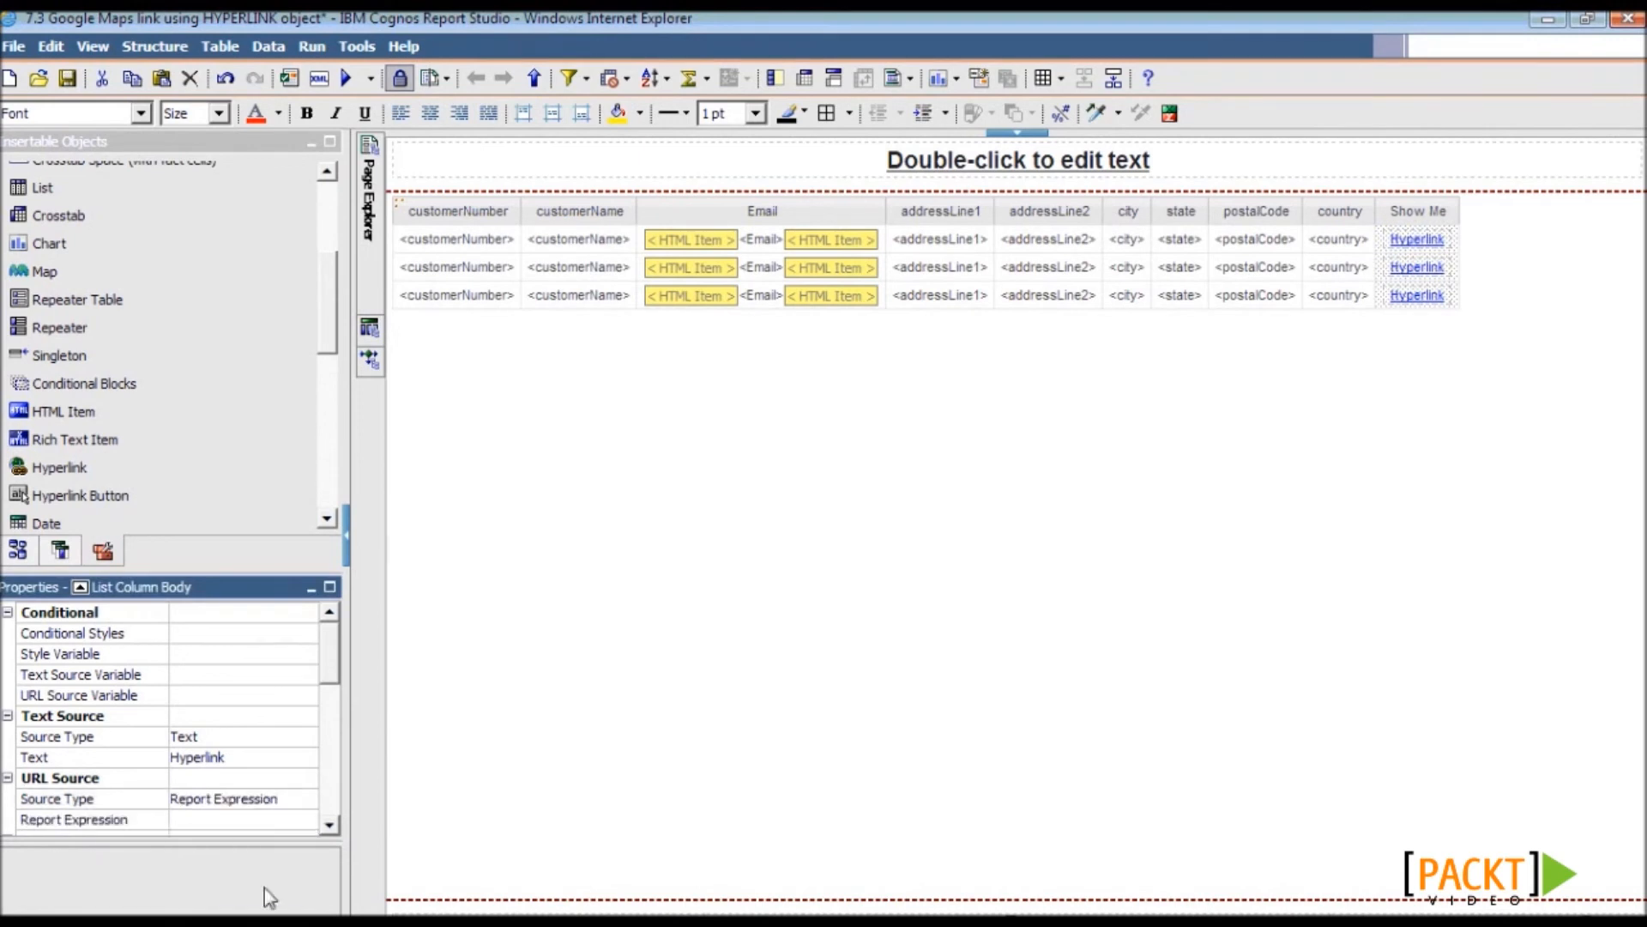
- Paste the Google Maps URL expression combining postalCode and country as the link URL
click(241, 819)
click(307, 820)
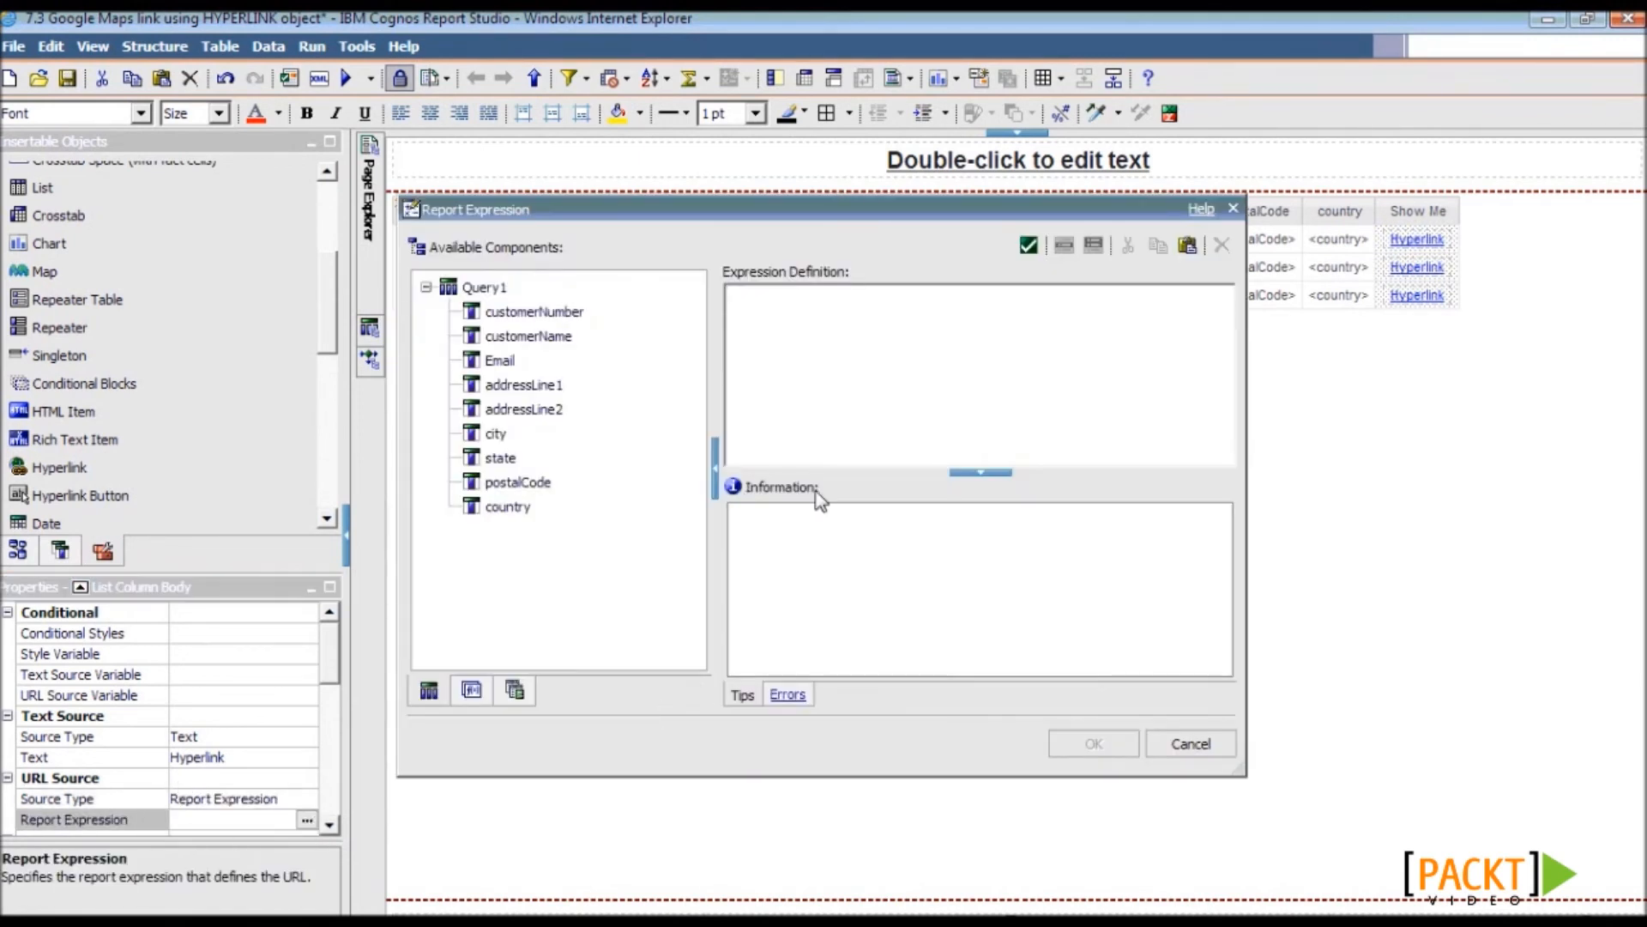
key(Tab)
key(Tab)
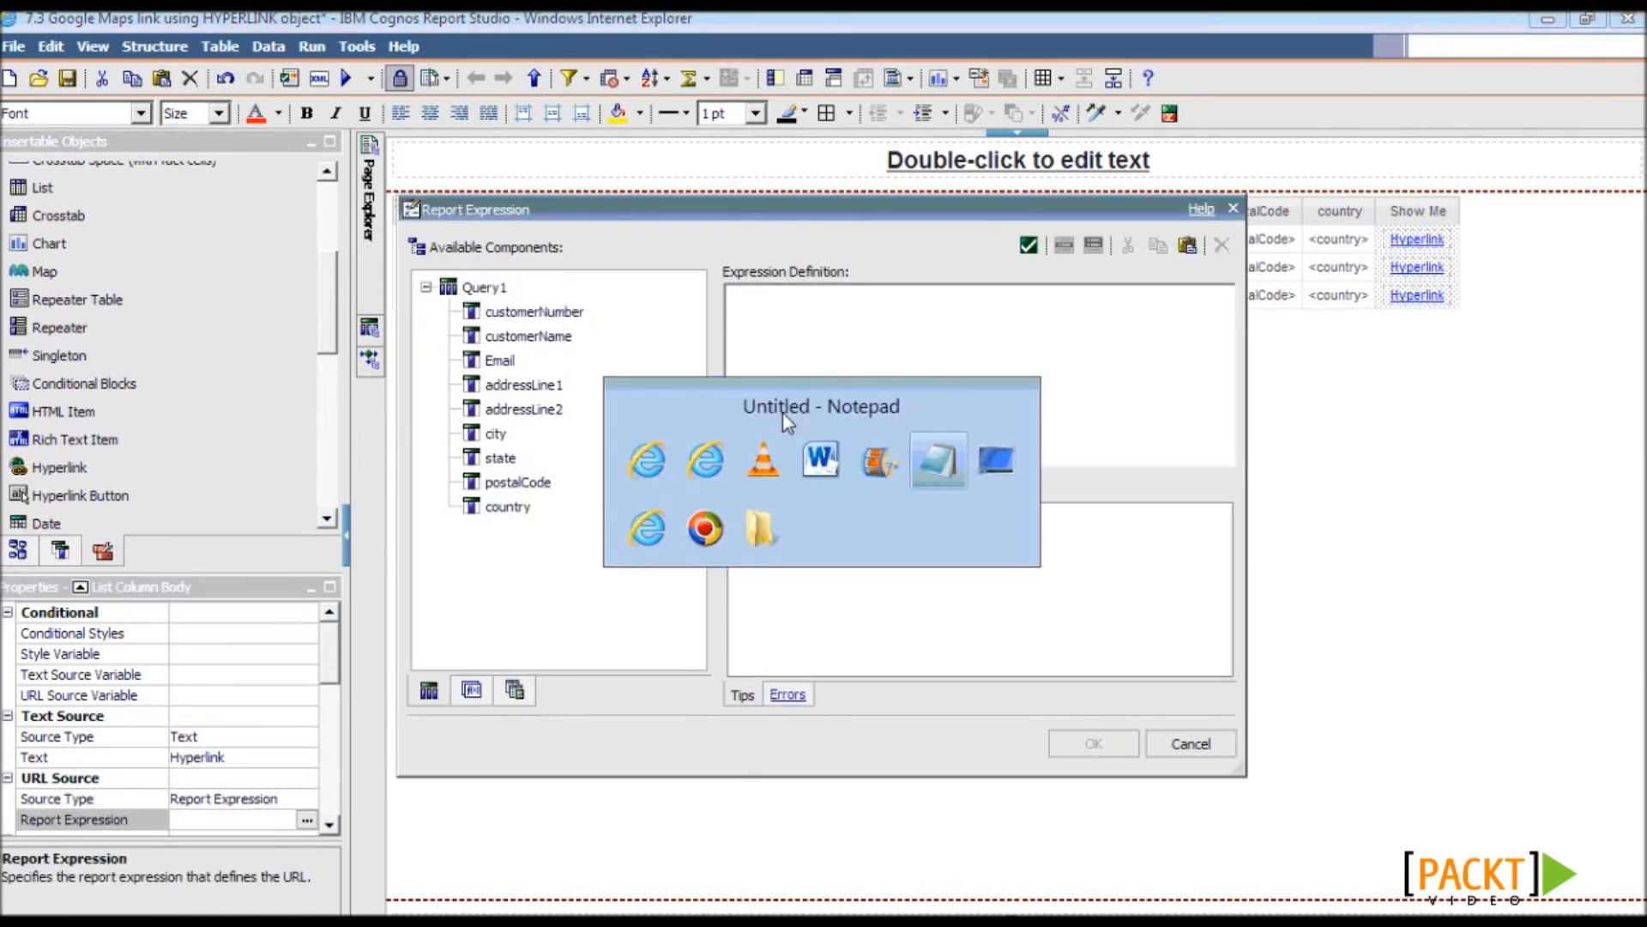
key(ctrl+a)
key(ctrl+c)
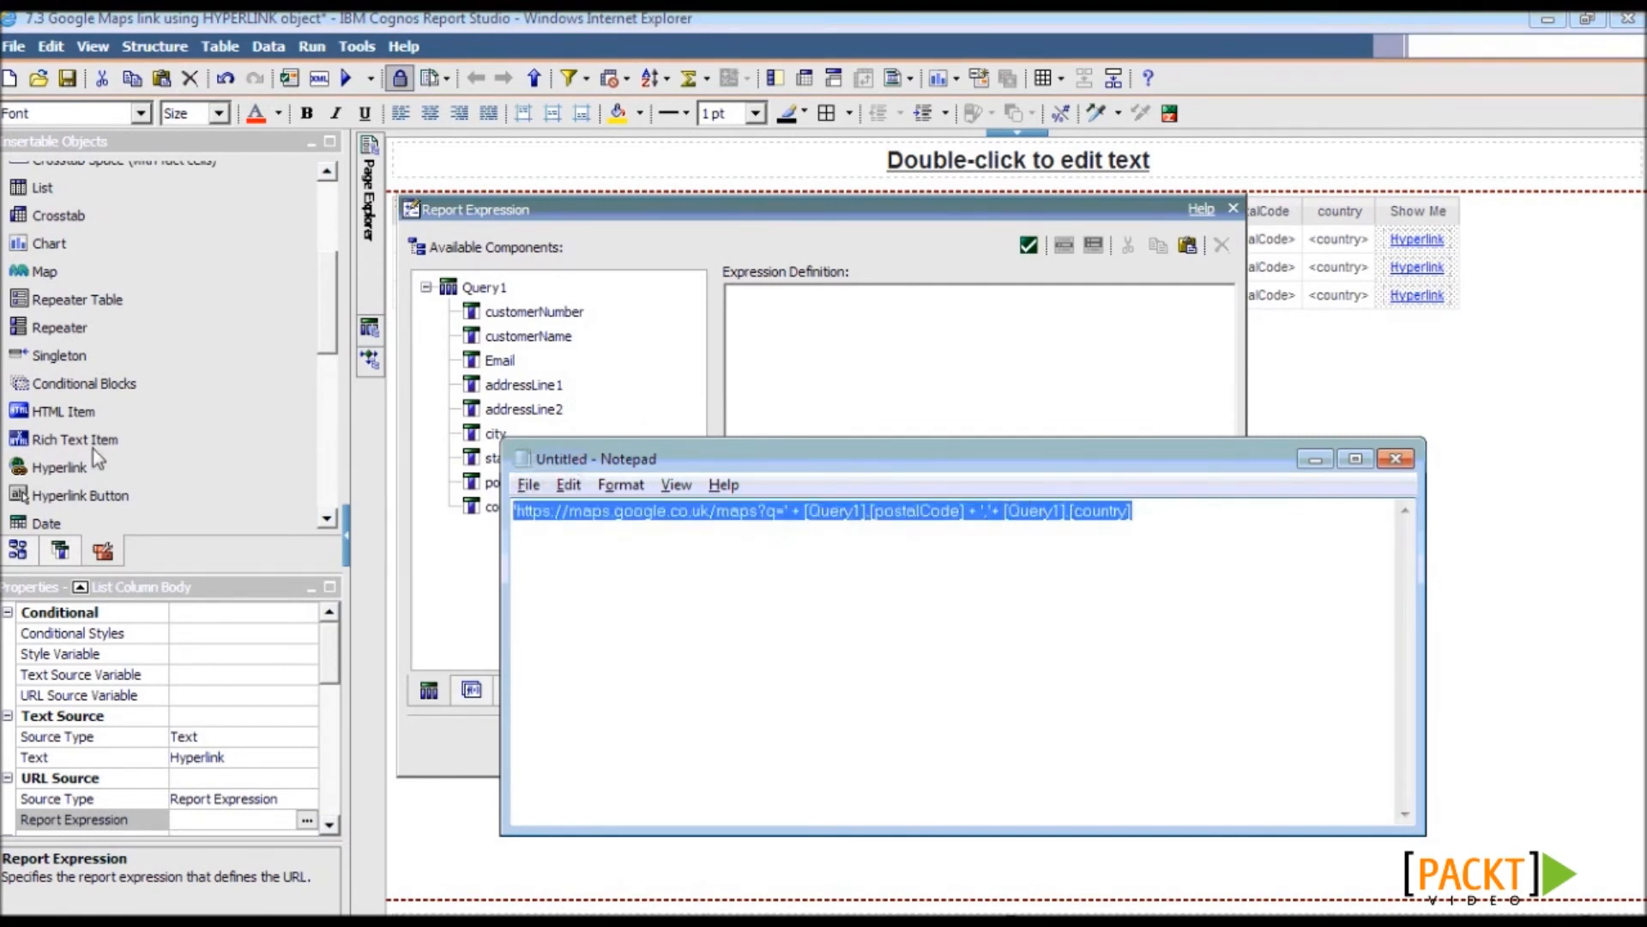
key(alt+Tab)
key(ctrl+v)
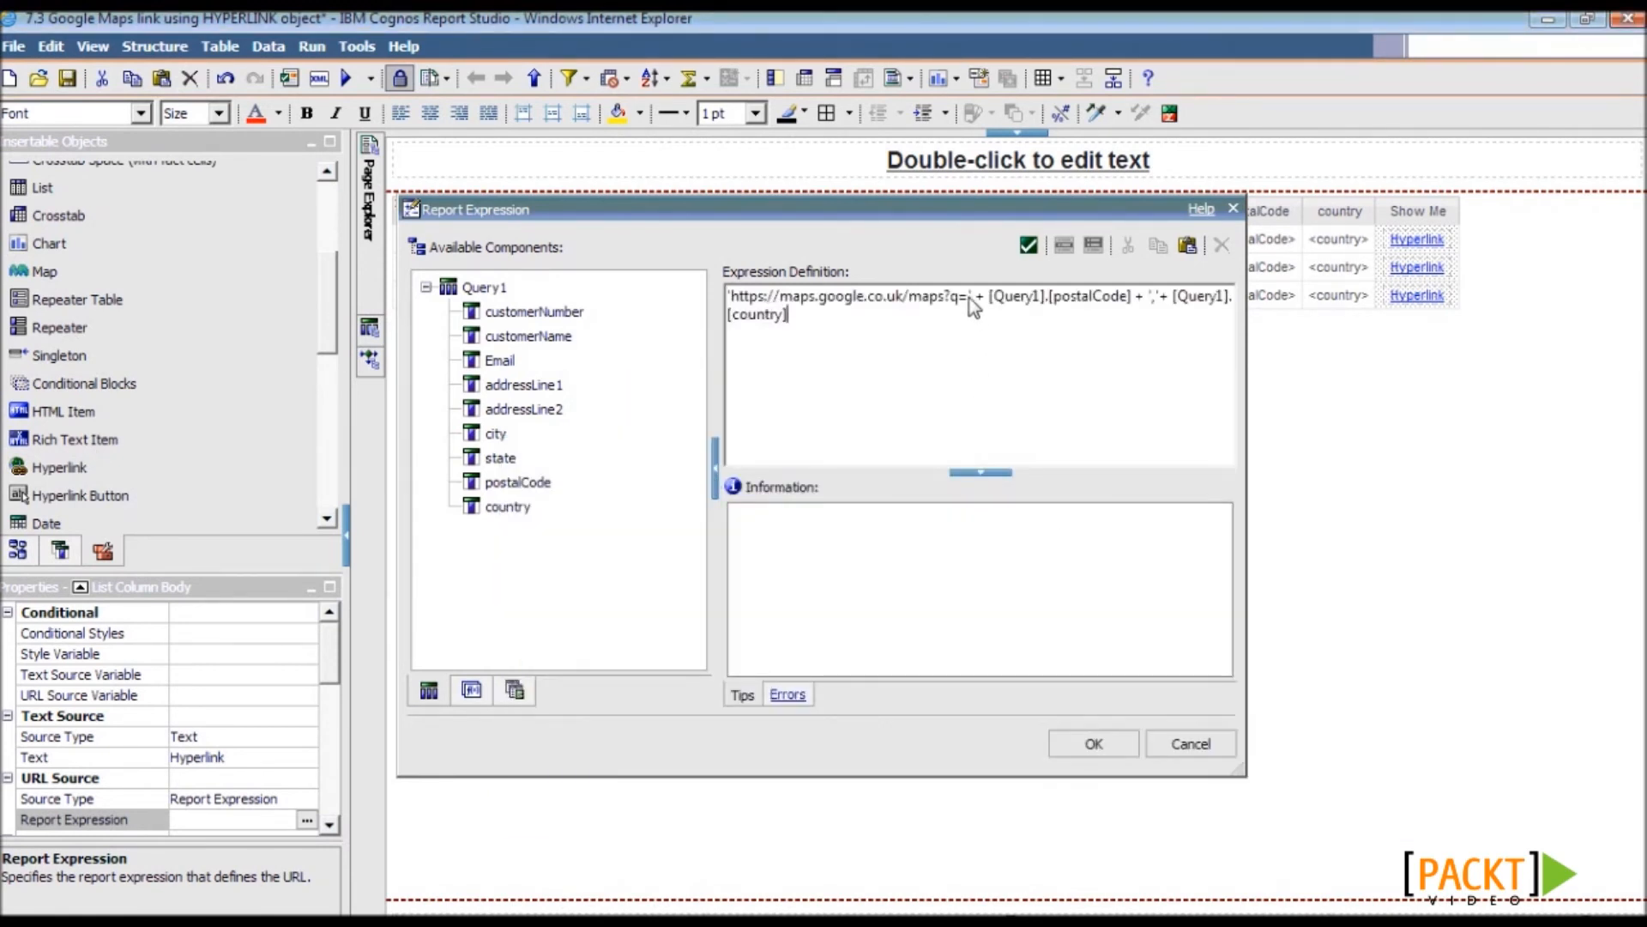
drag(969, 296, 631, 294)
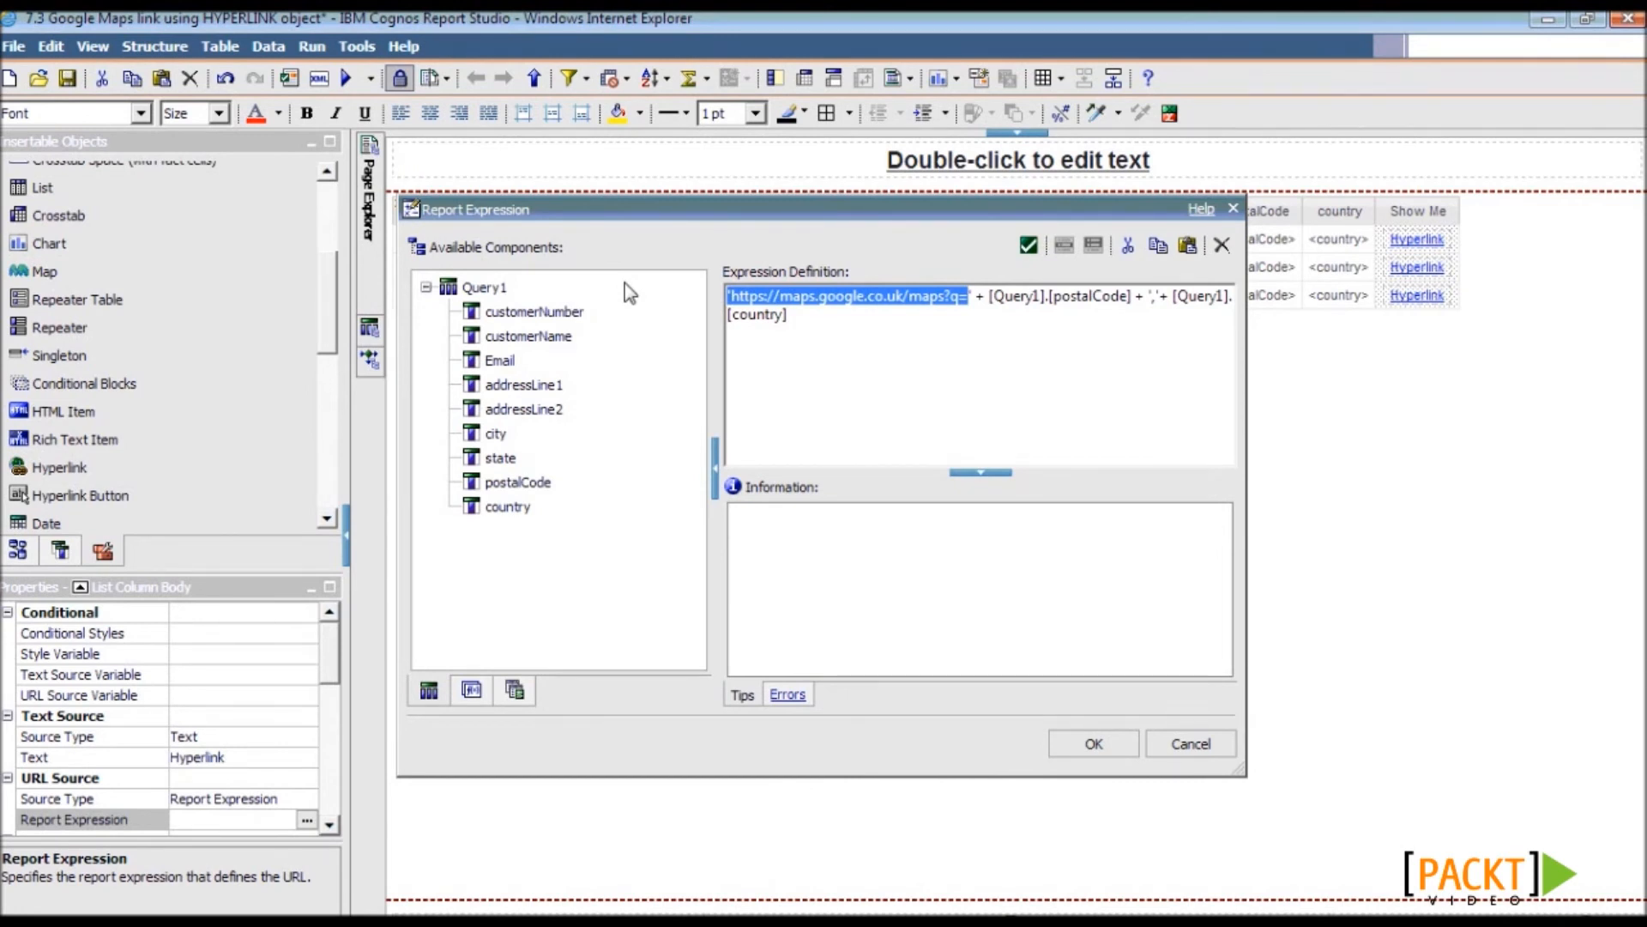
click(1125, 343)
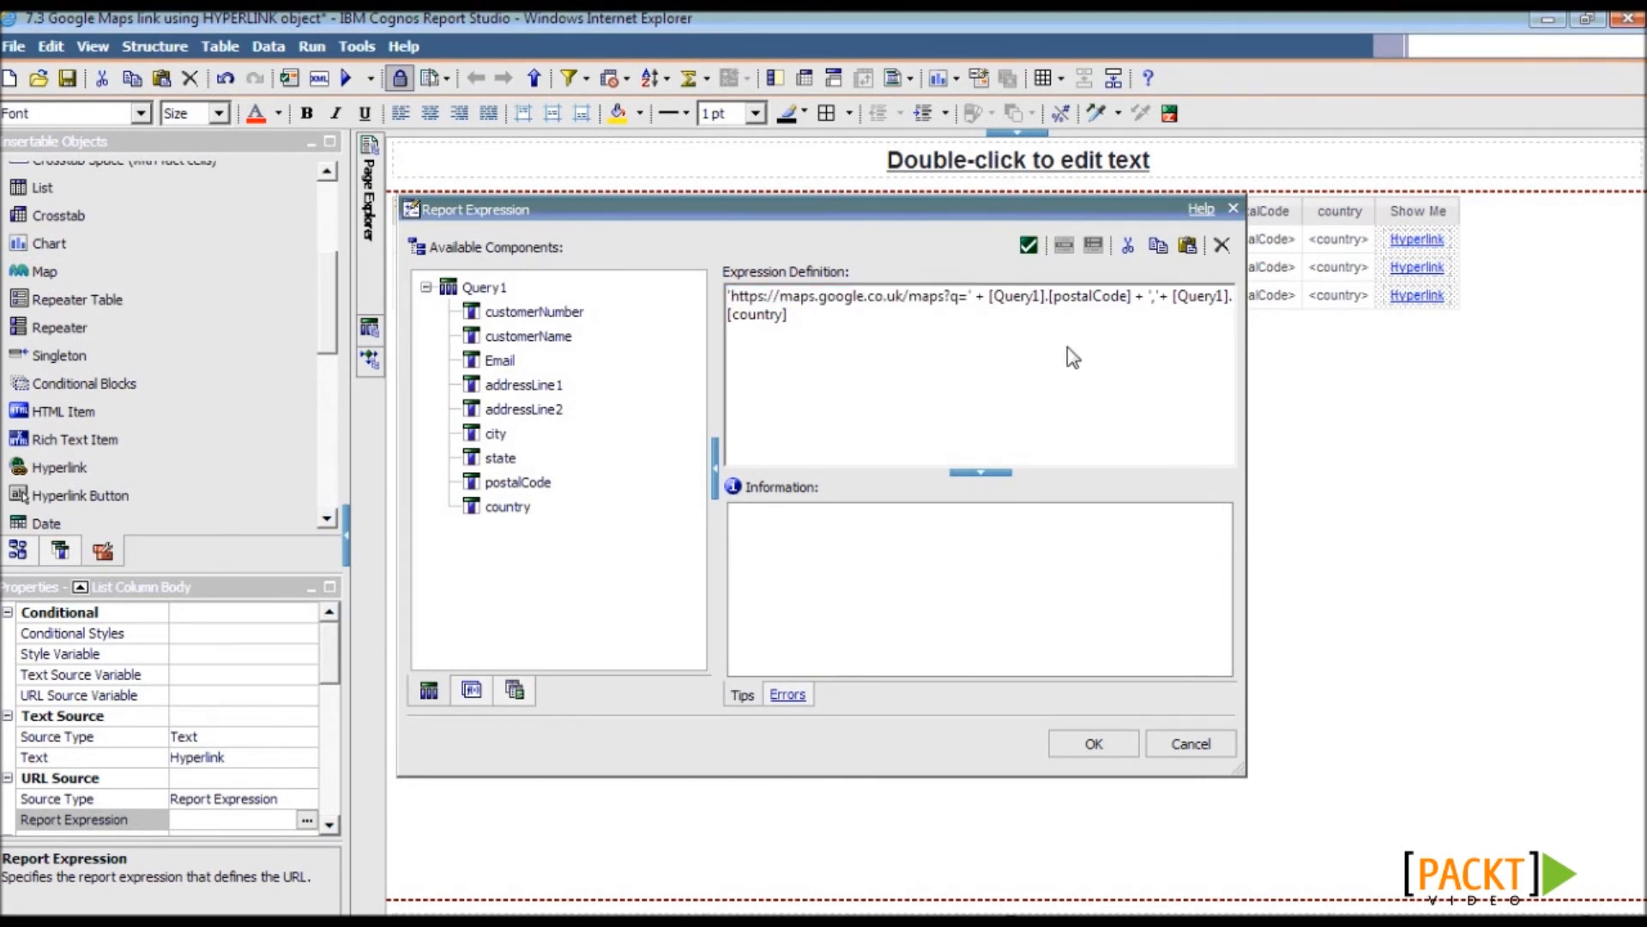
drag(992, 296, 1128, 297)
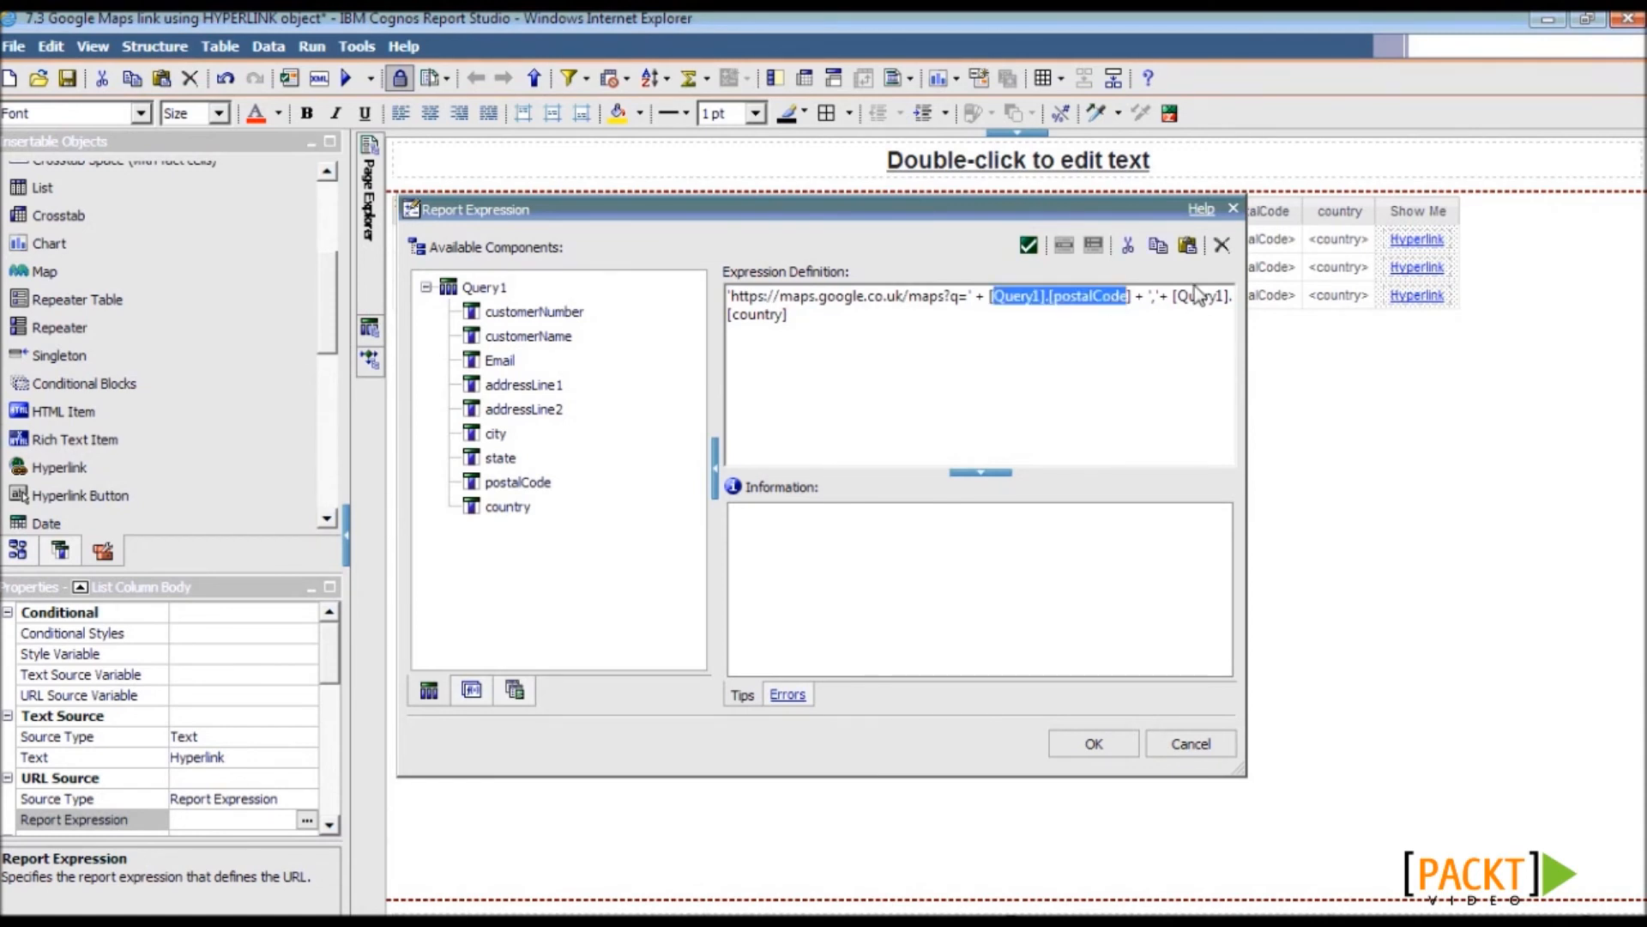
drag(1148, 297, 1160, 297)
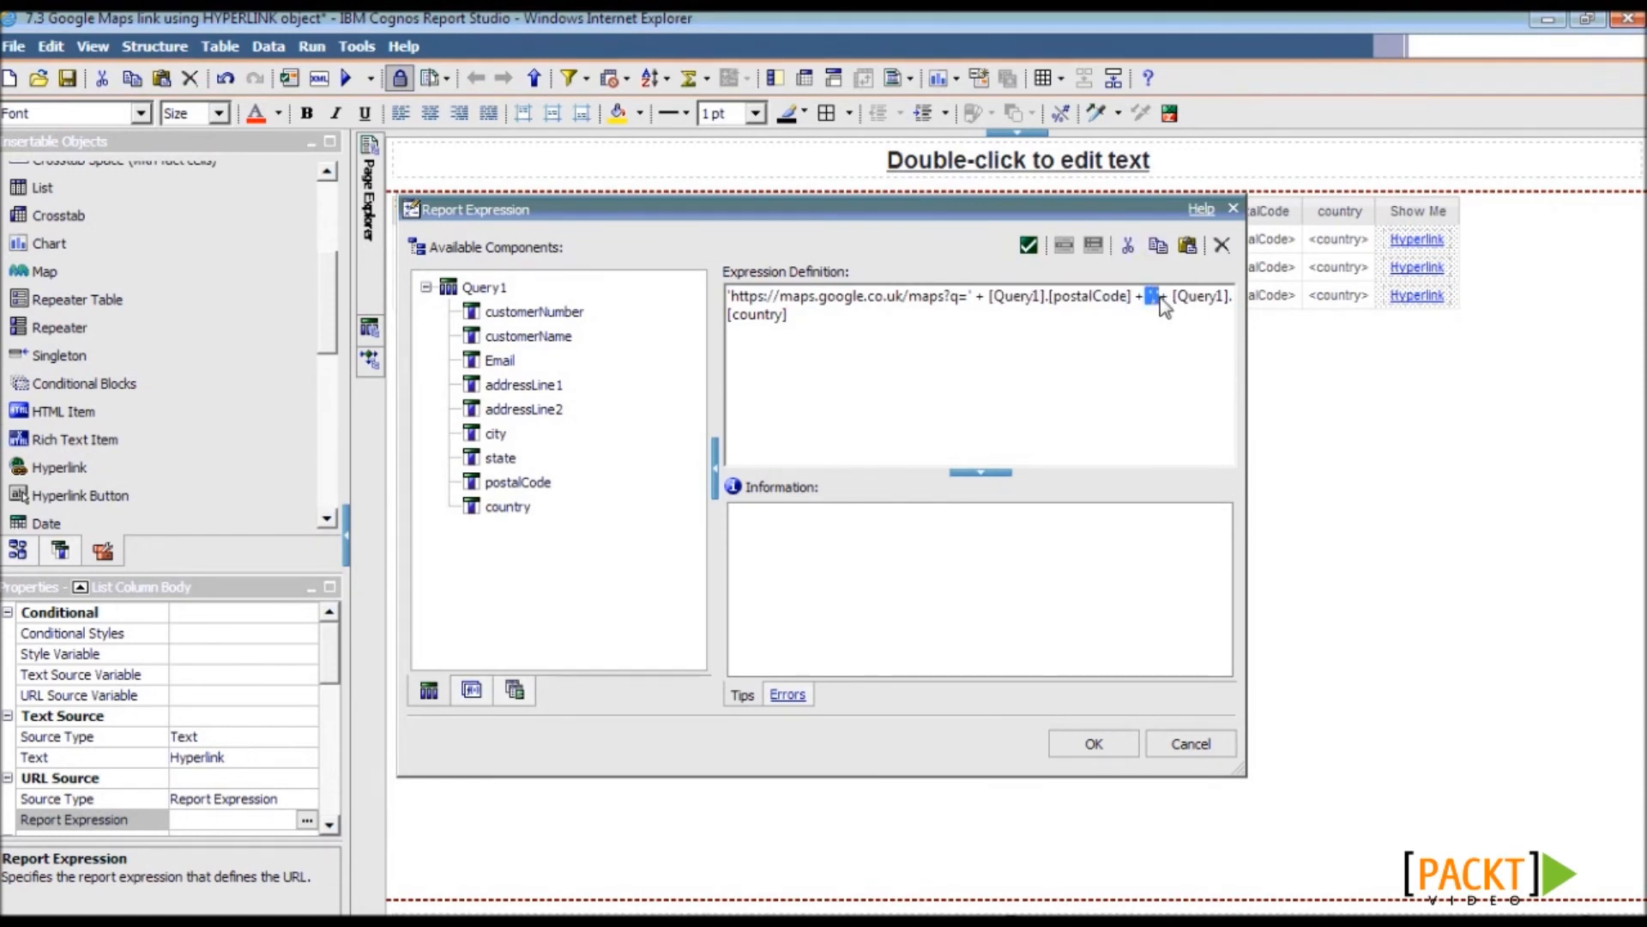
text(,)
click(1076, 747)
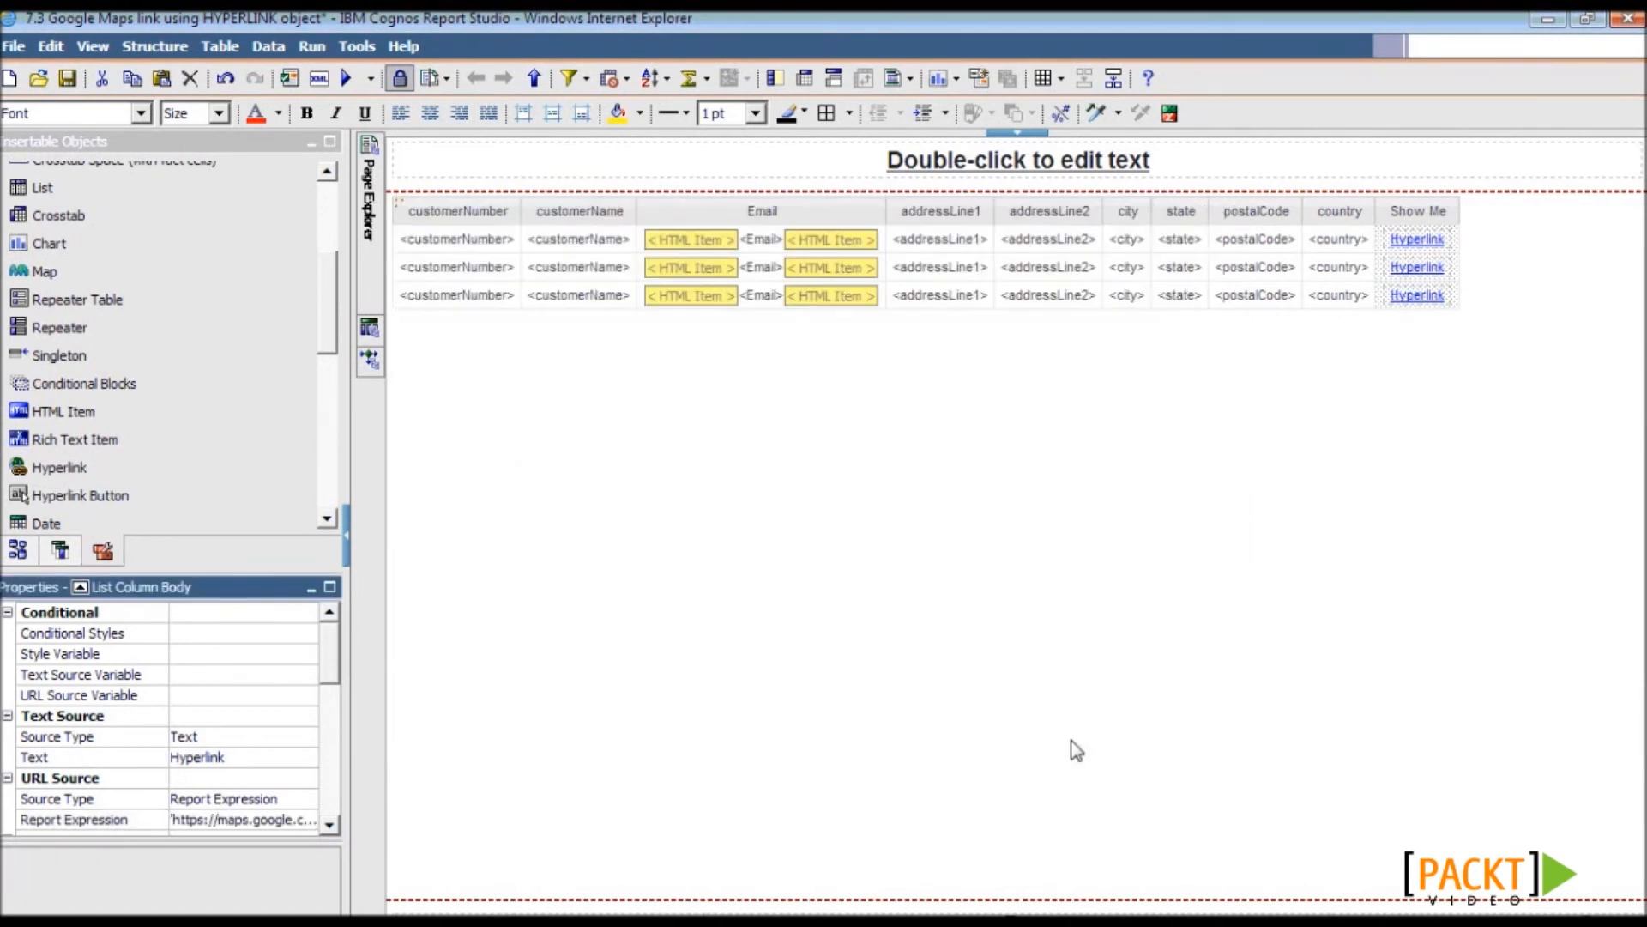
- Change the hyperlink's Text property from Hyperlink to Maps
click(270, 757)
click(307, 757)
drag(735, 483, 263, 409)
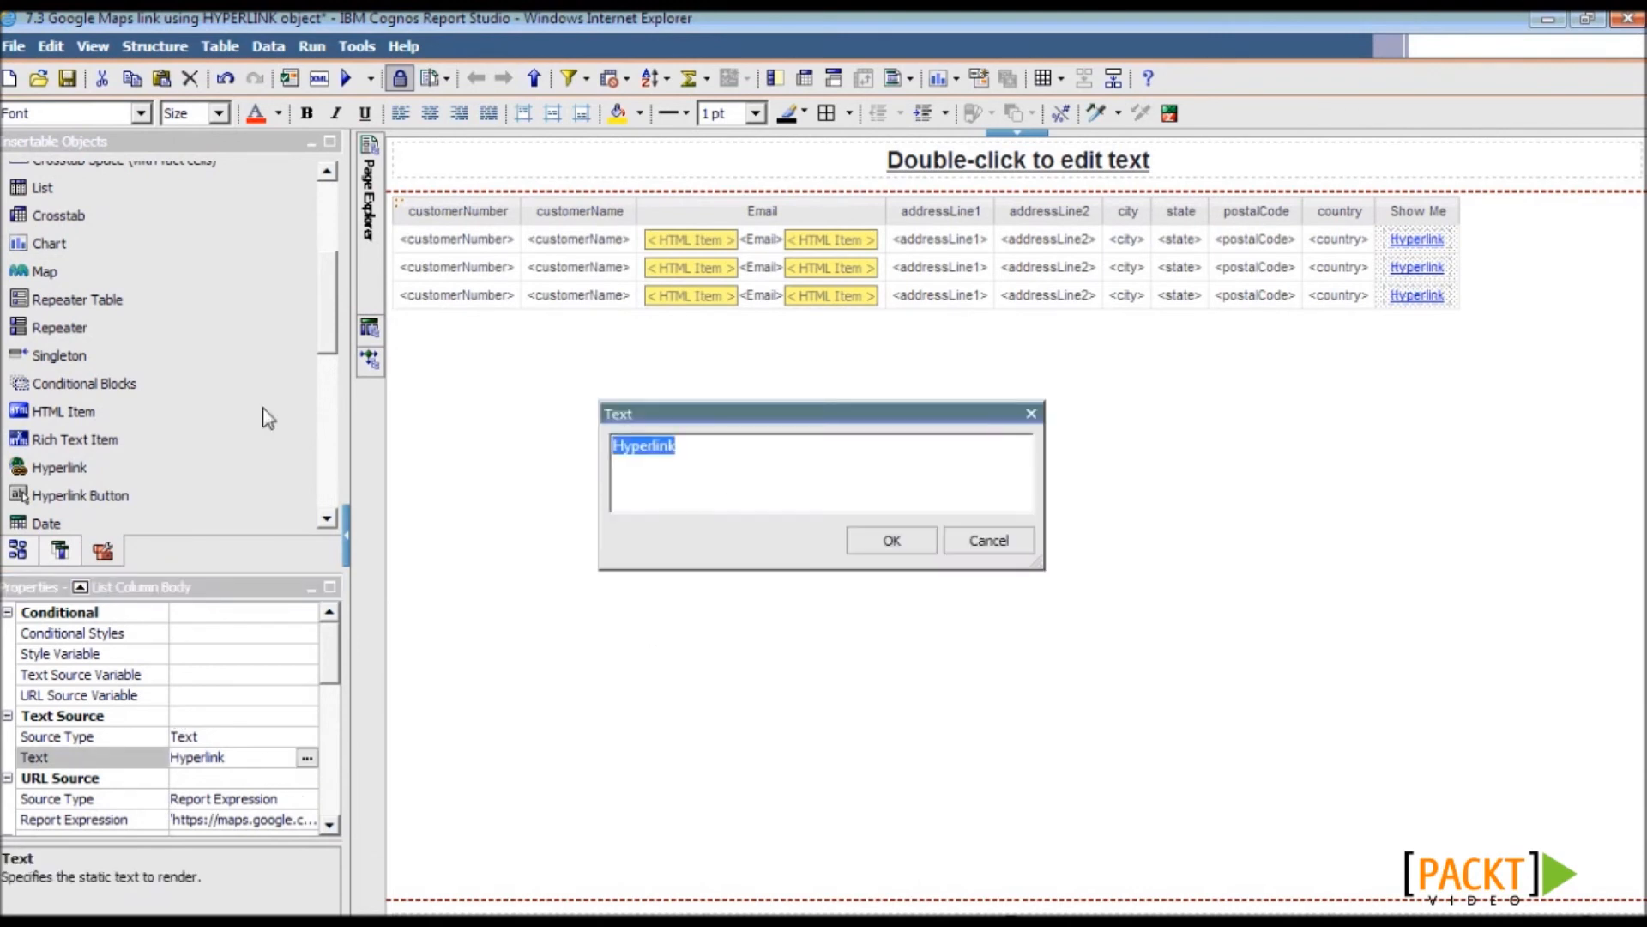
text(Maps)
key(Return)
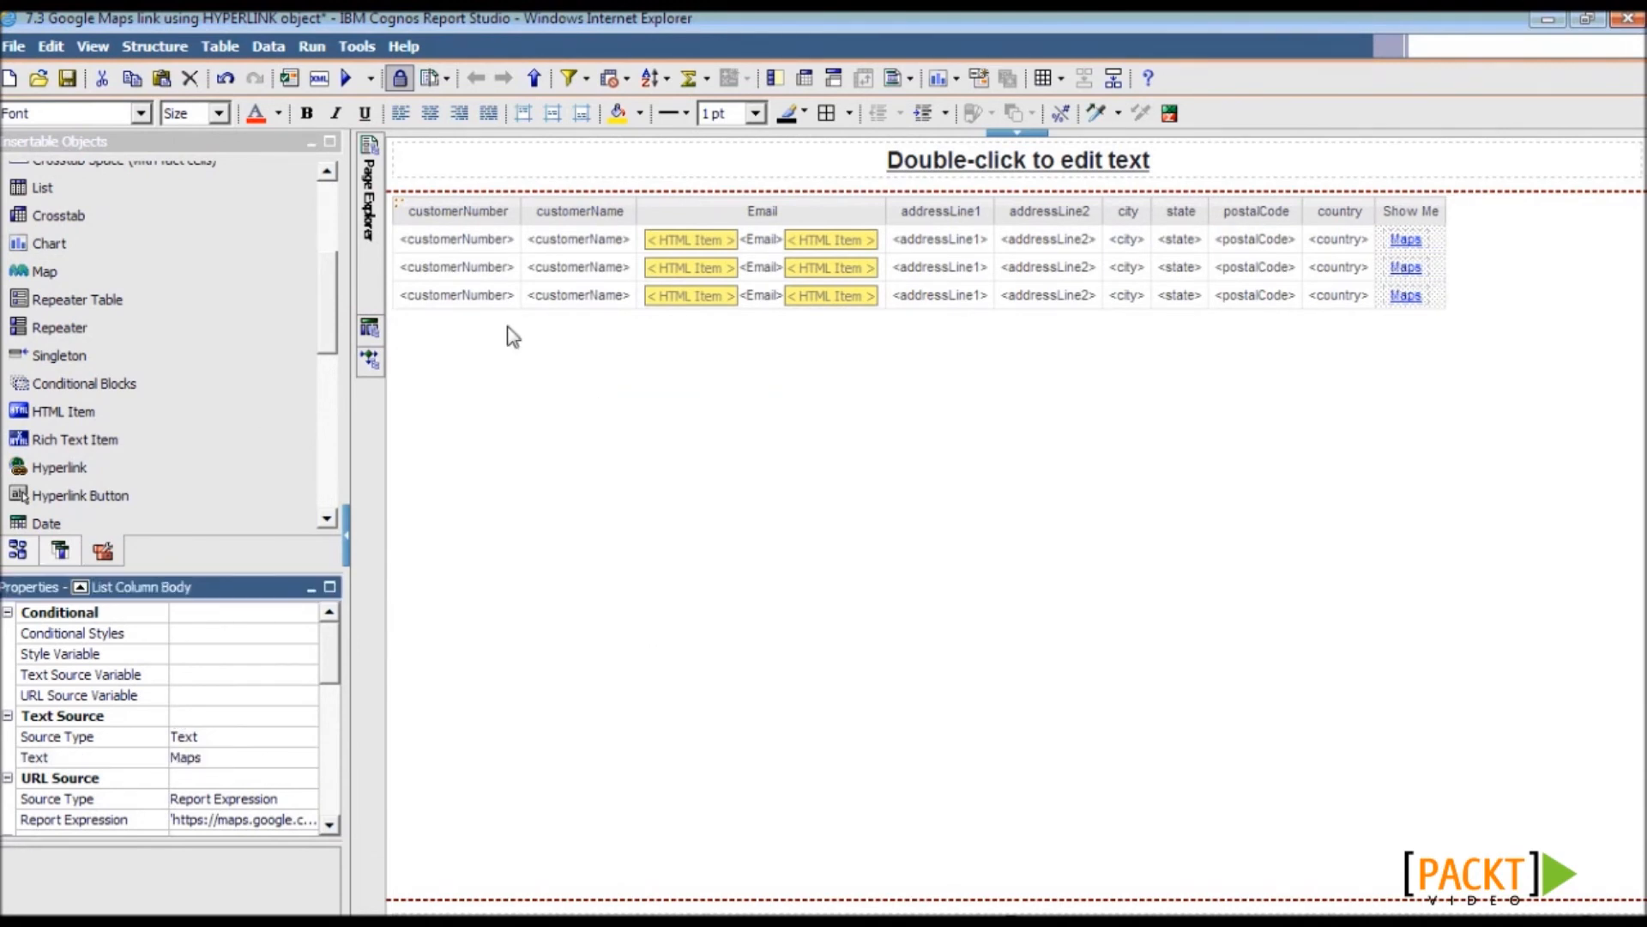
- Validate the report specification and save the report
click(288, 78)
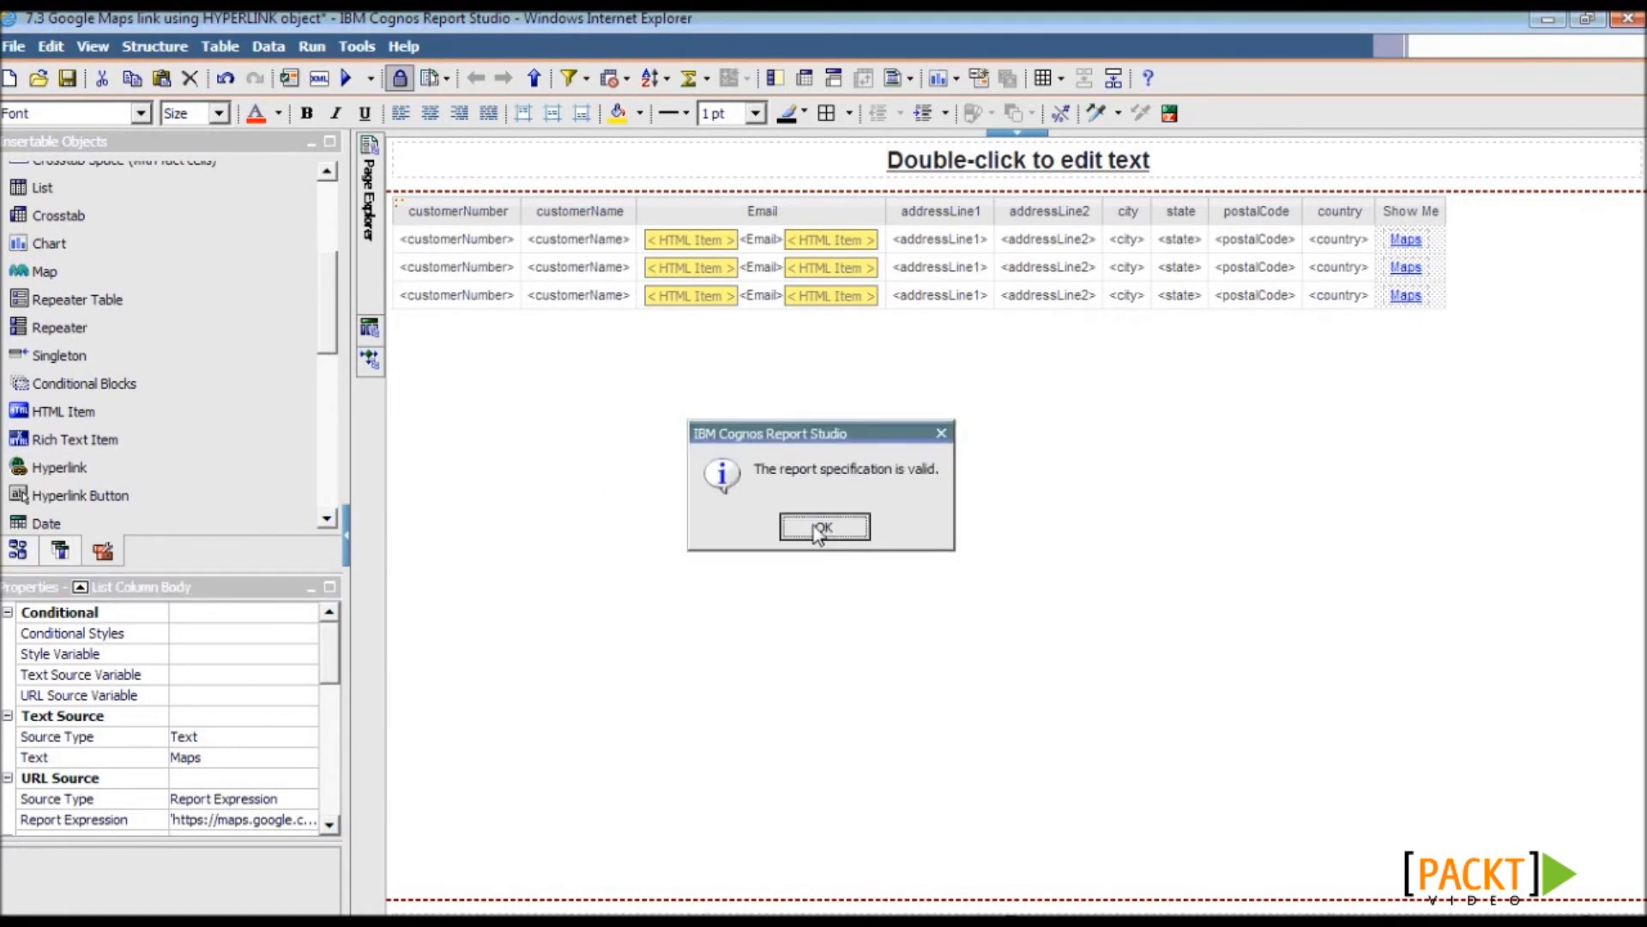
click(819, 527)
click(67, 78)
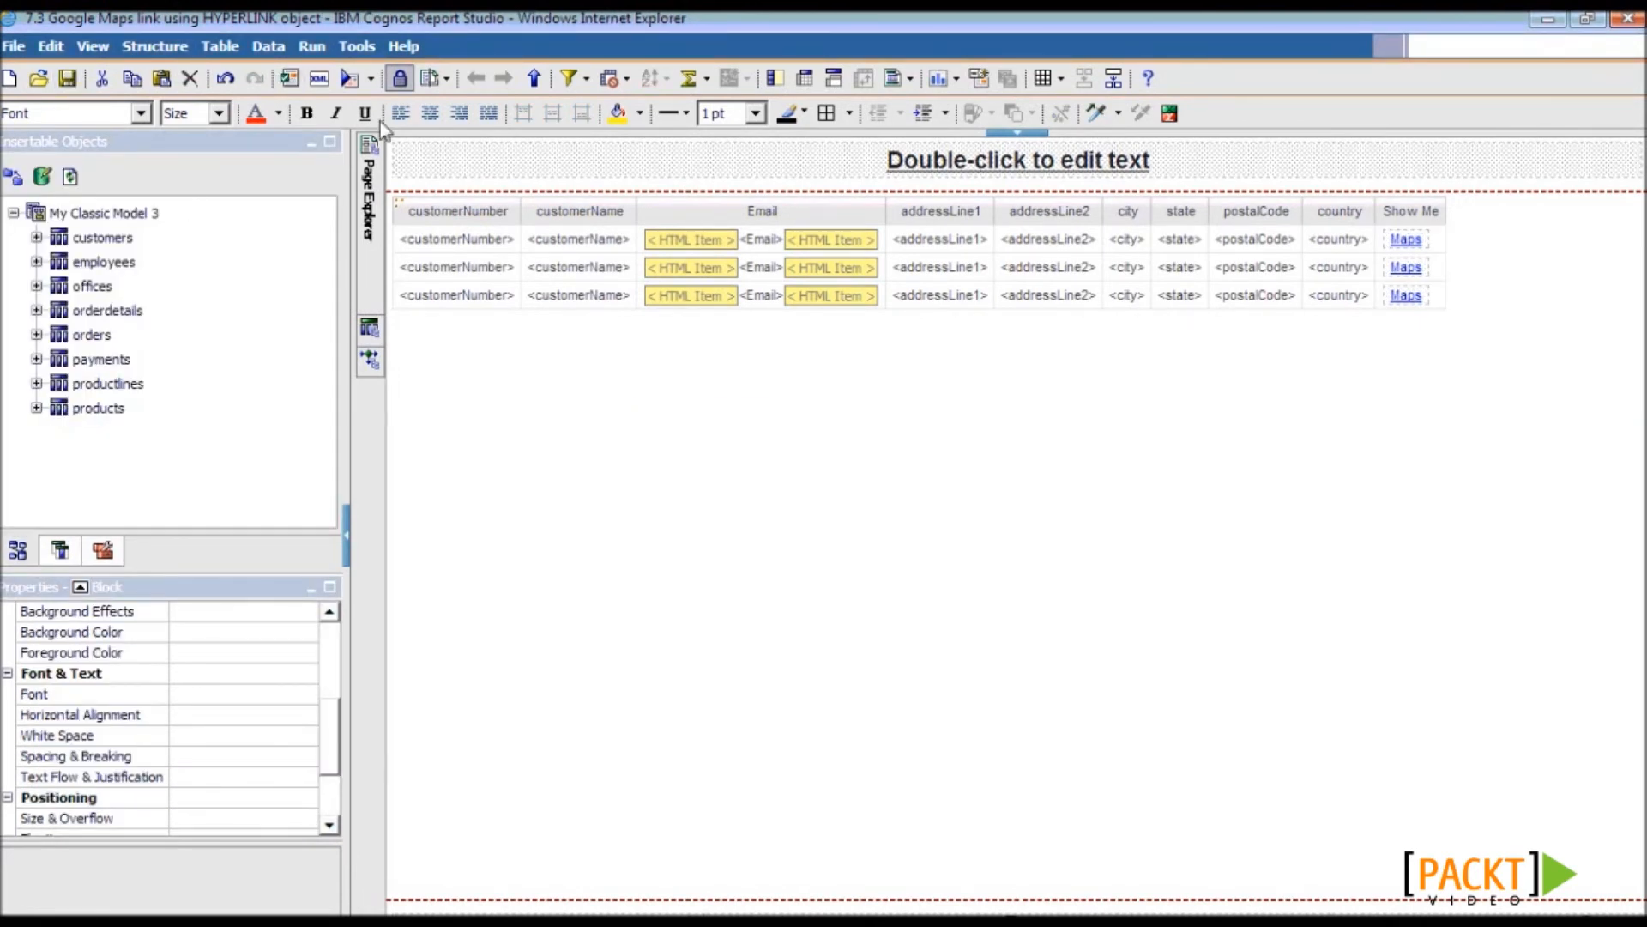
- Run the report as PDF and follow the first customer's Maps link
click(371, 78)
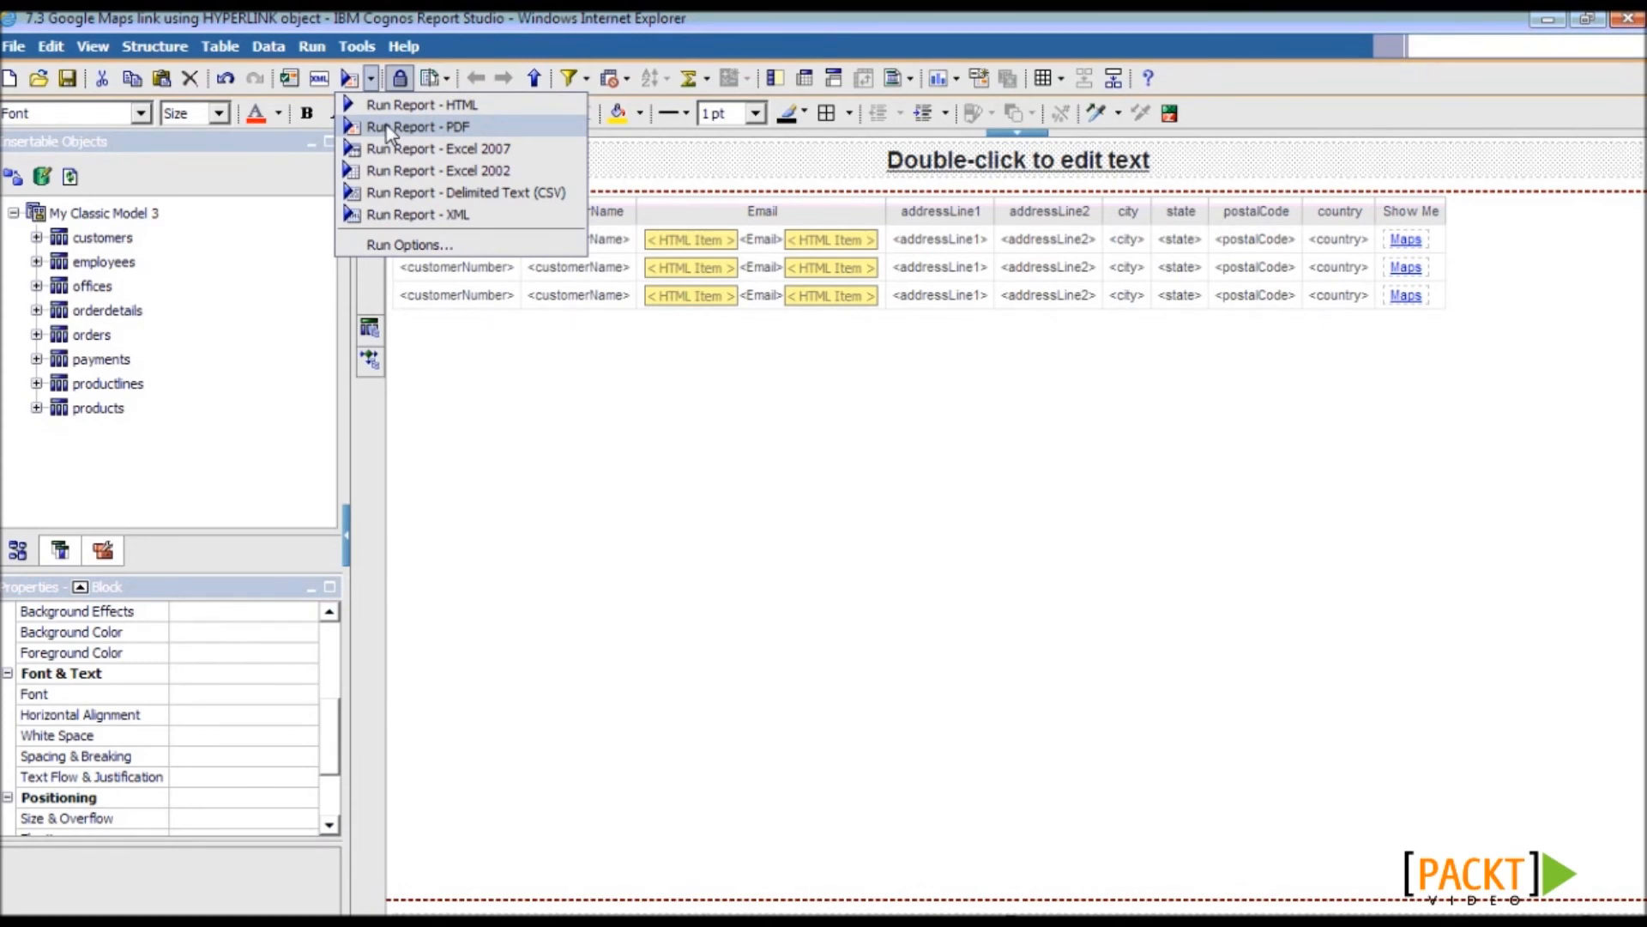
click(386, 126)
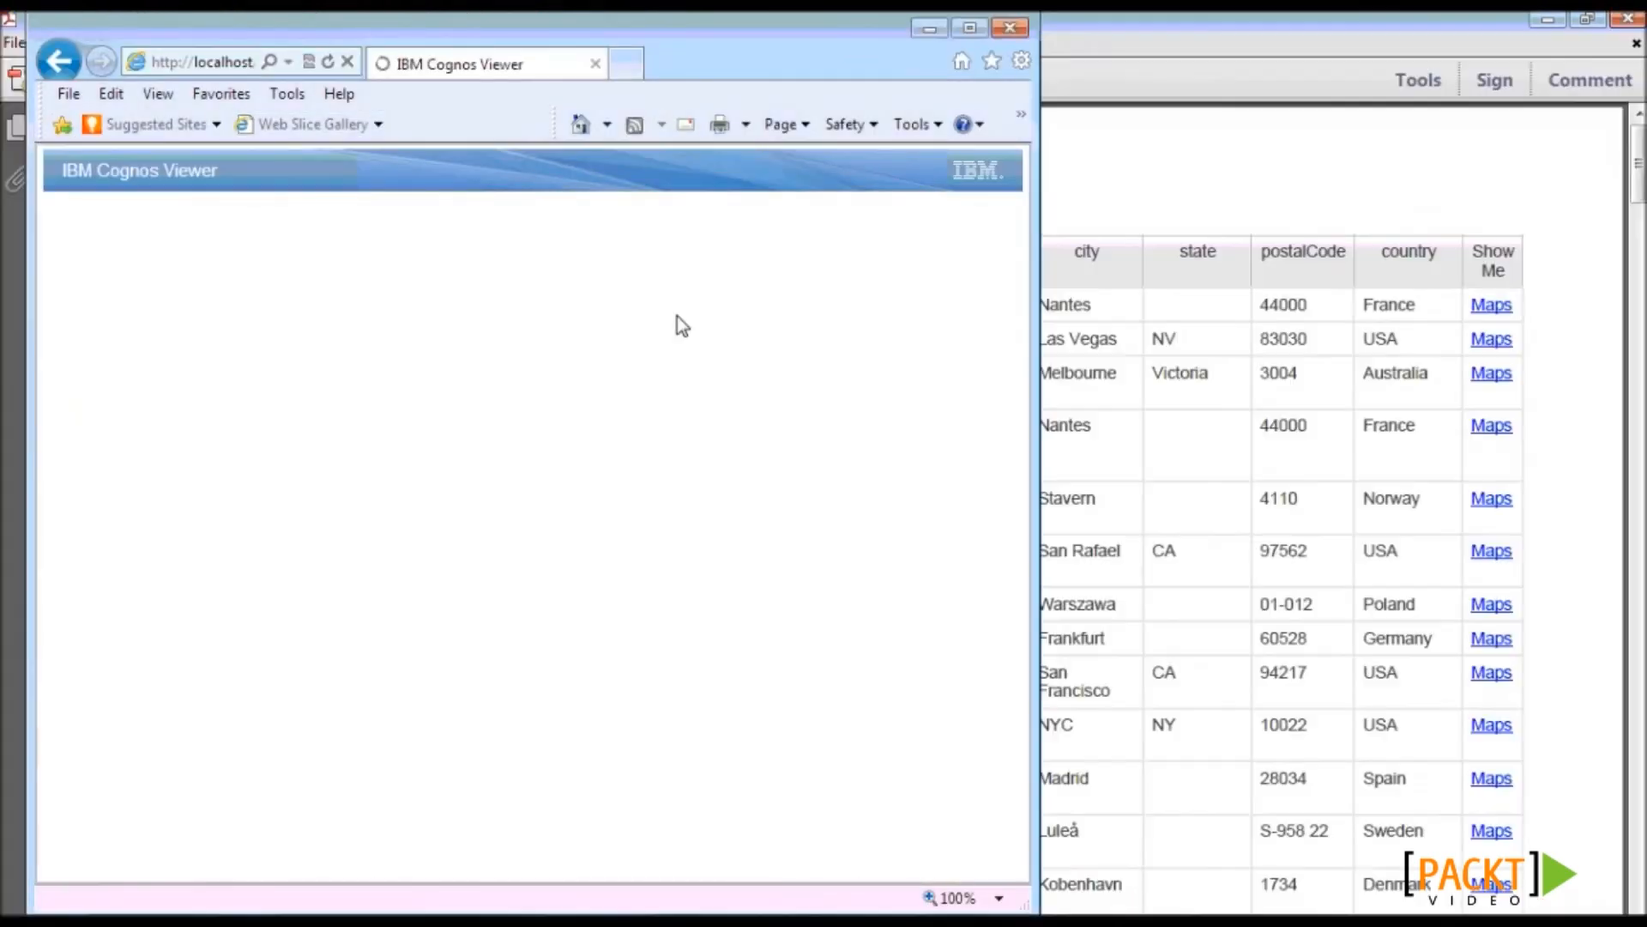
click(1134, 182)
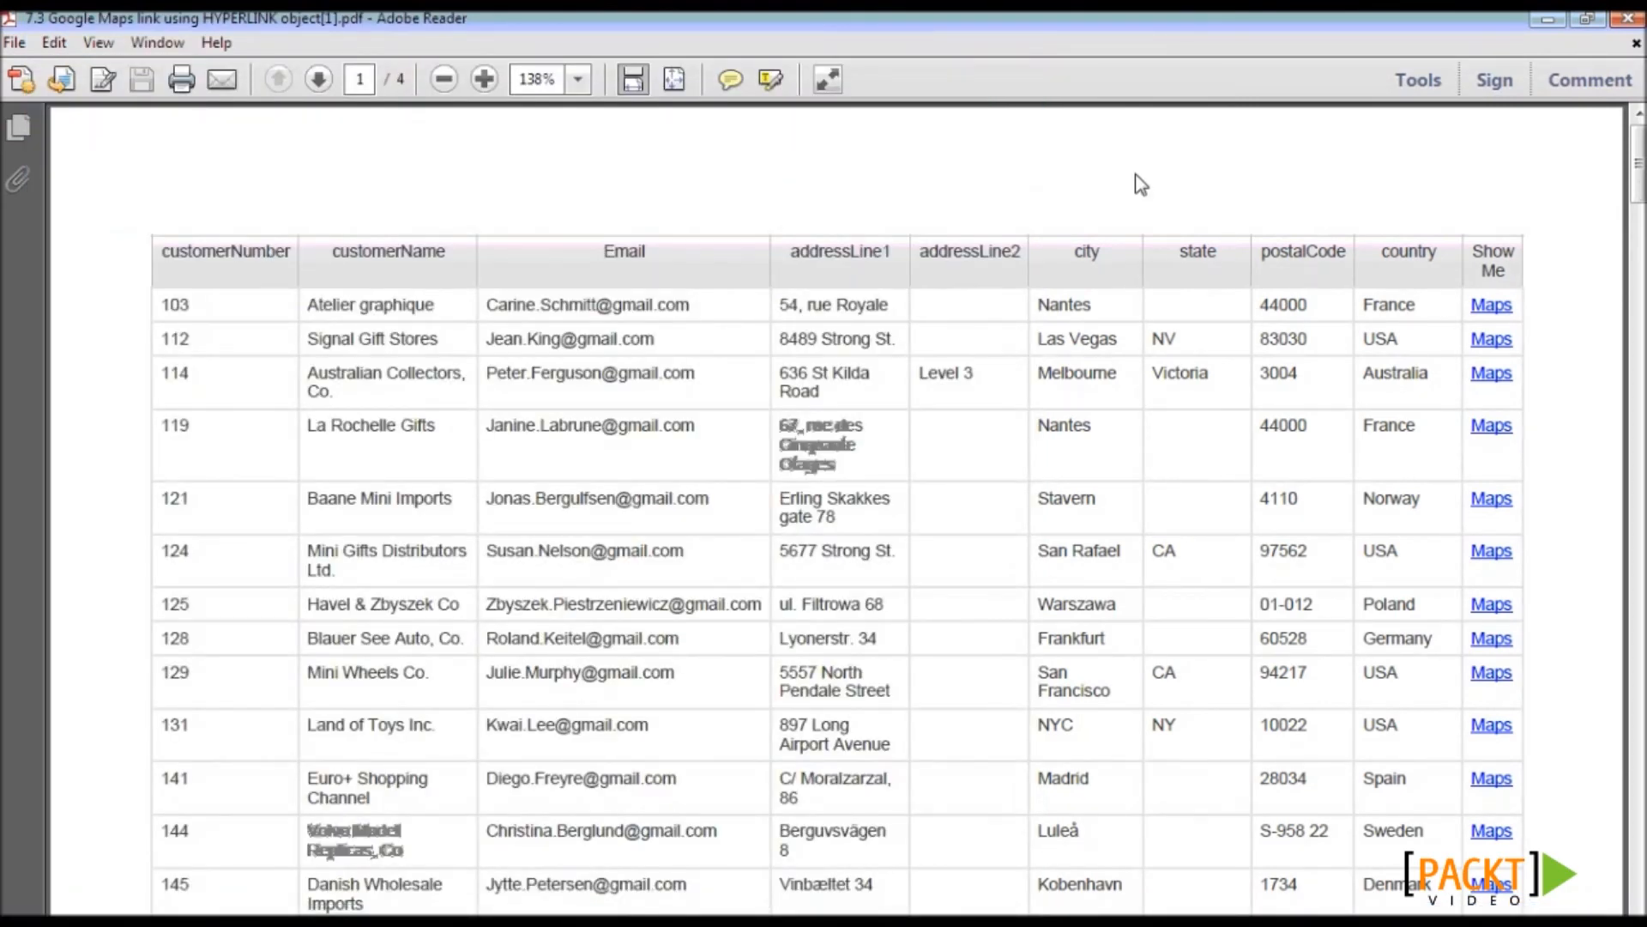
click(1494, 310)
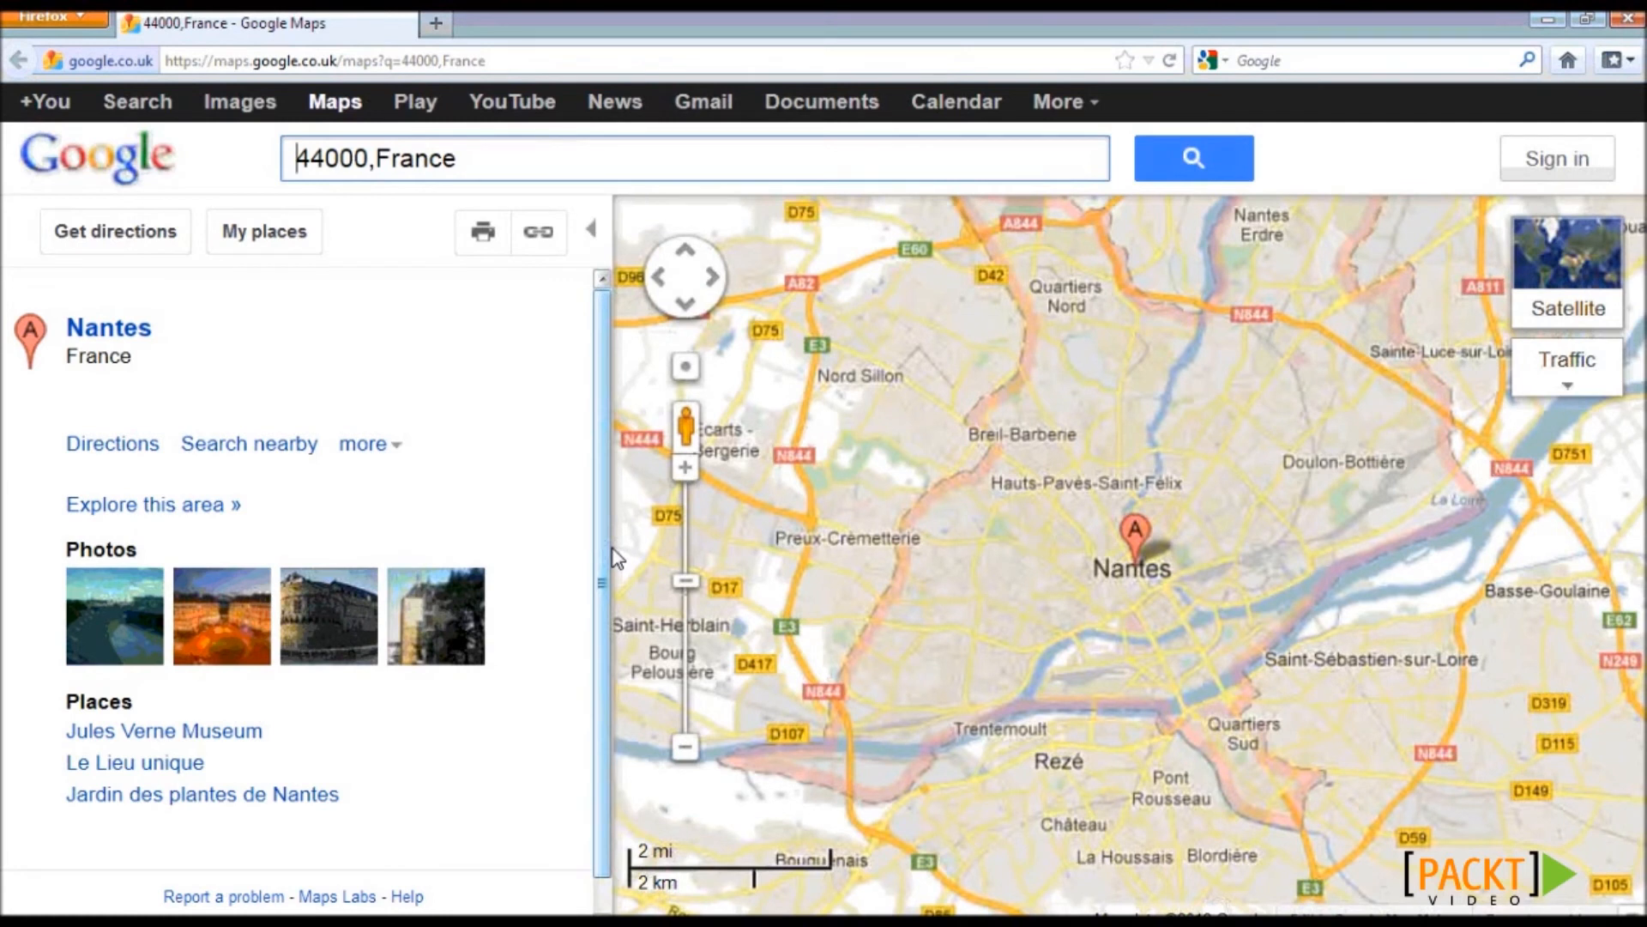
- Inspect the 44000,France search terms and where 44000 sits in the maps.google.co.uk URL
click(468, 171)
click(485, 62)
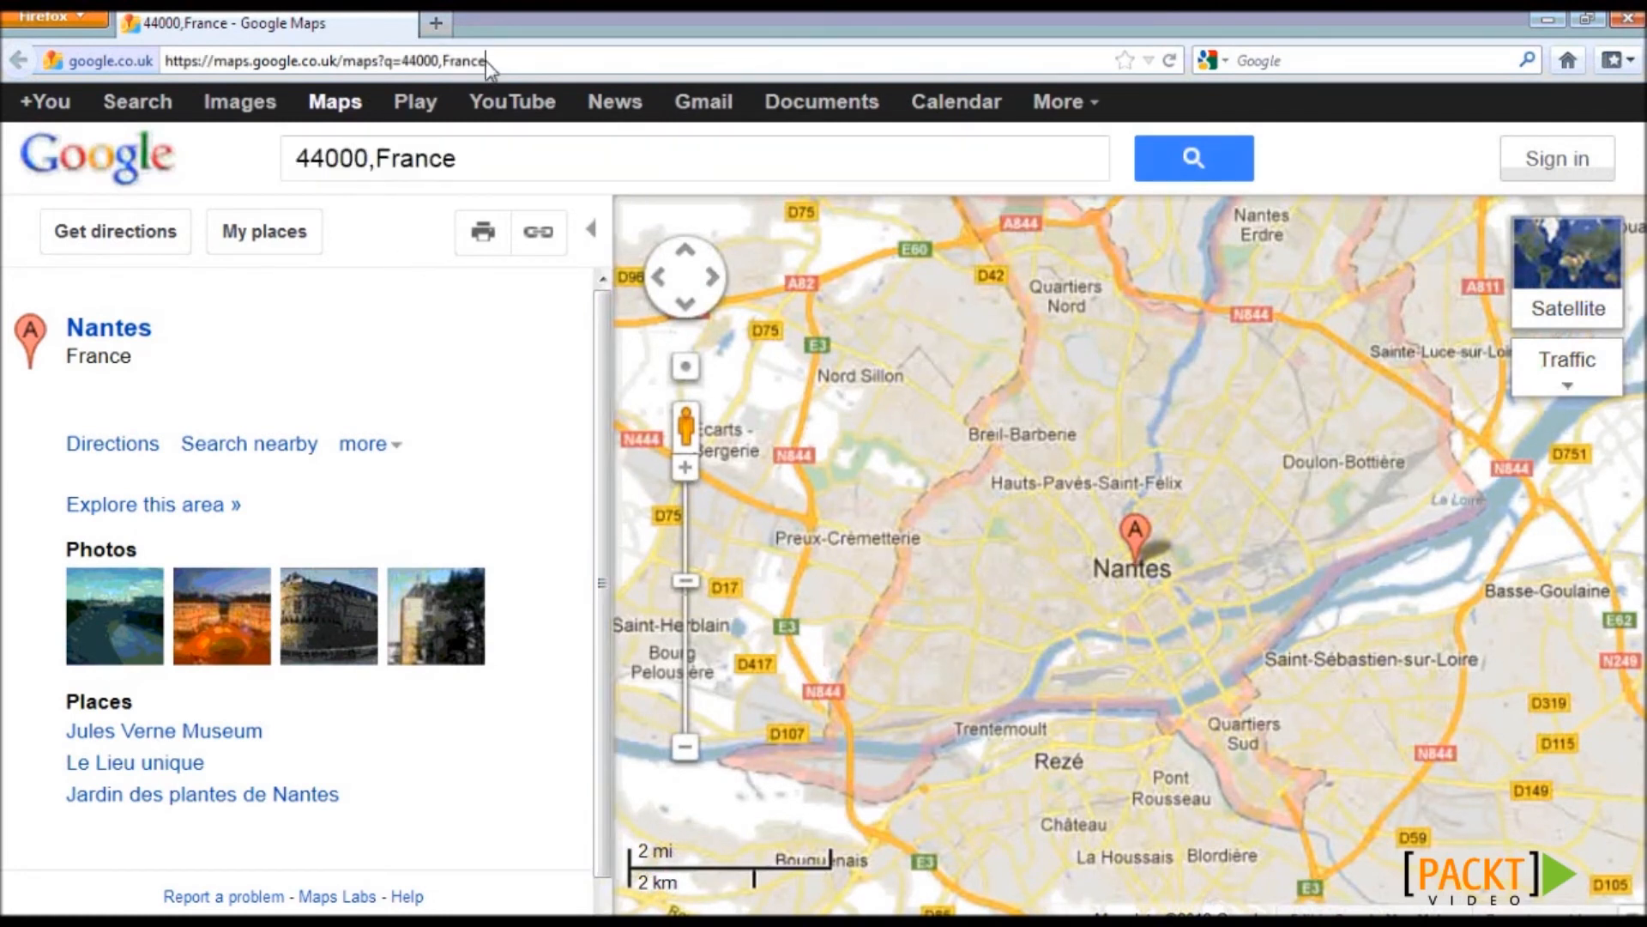
click(404, 62)
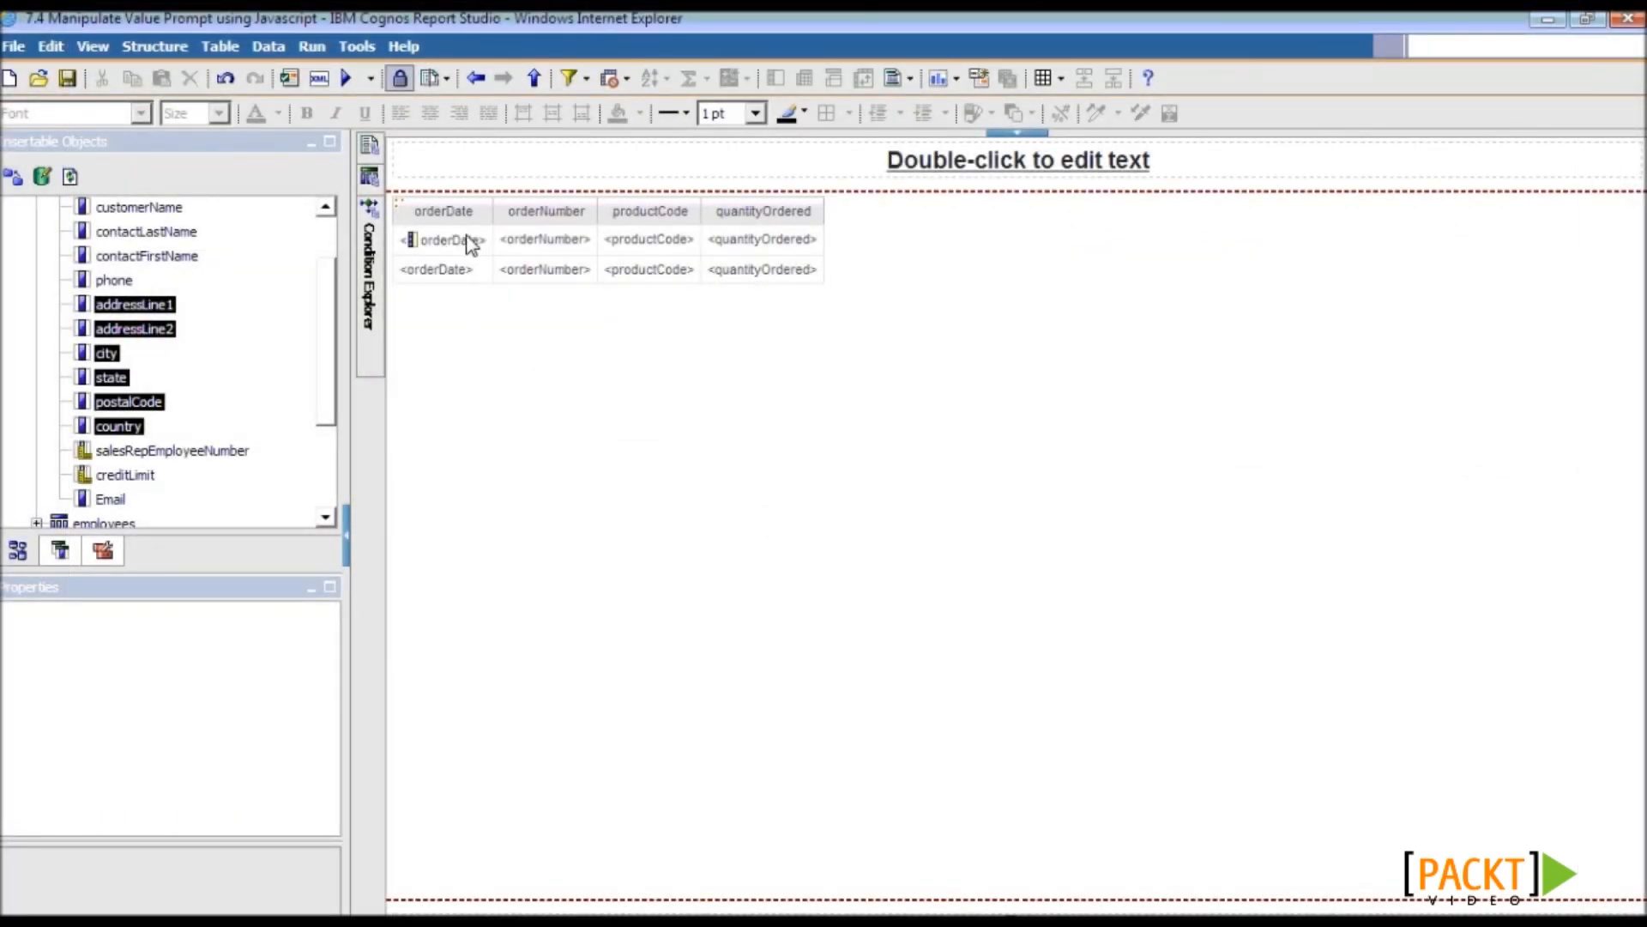
- Open Query1 and view the properties of its [orderDate] = ?oDate? detail filter
click(369, 180)
click(487, 199)
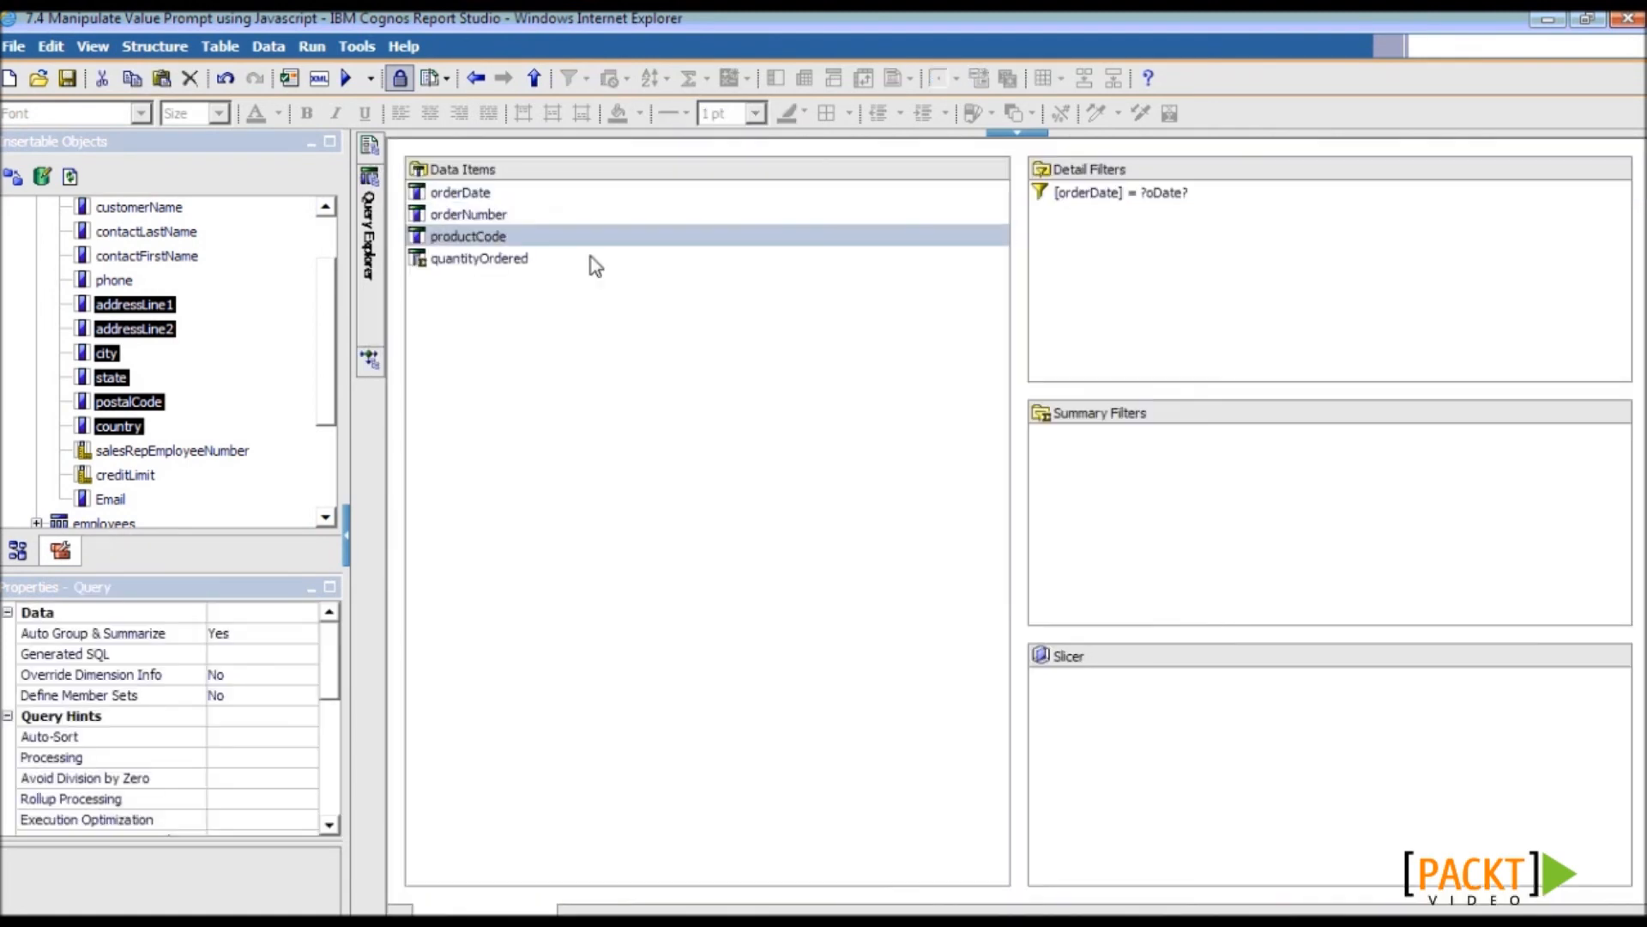
click(1094, 196)
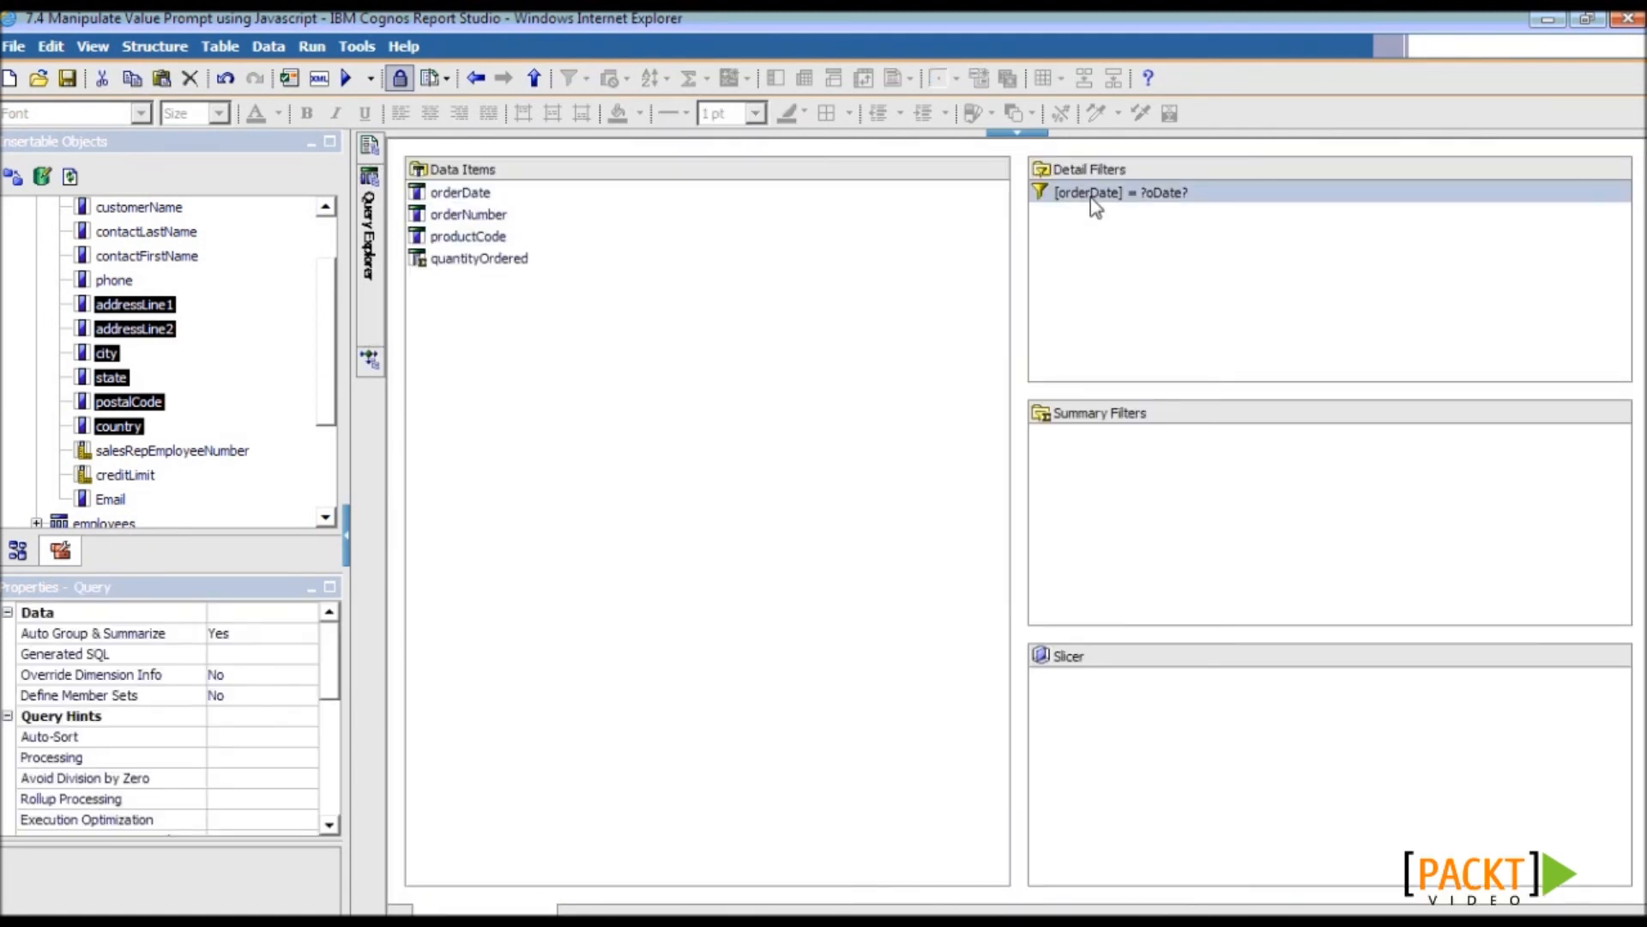
click(1184, 198)
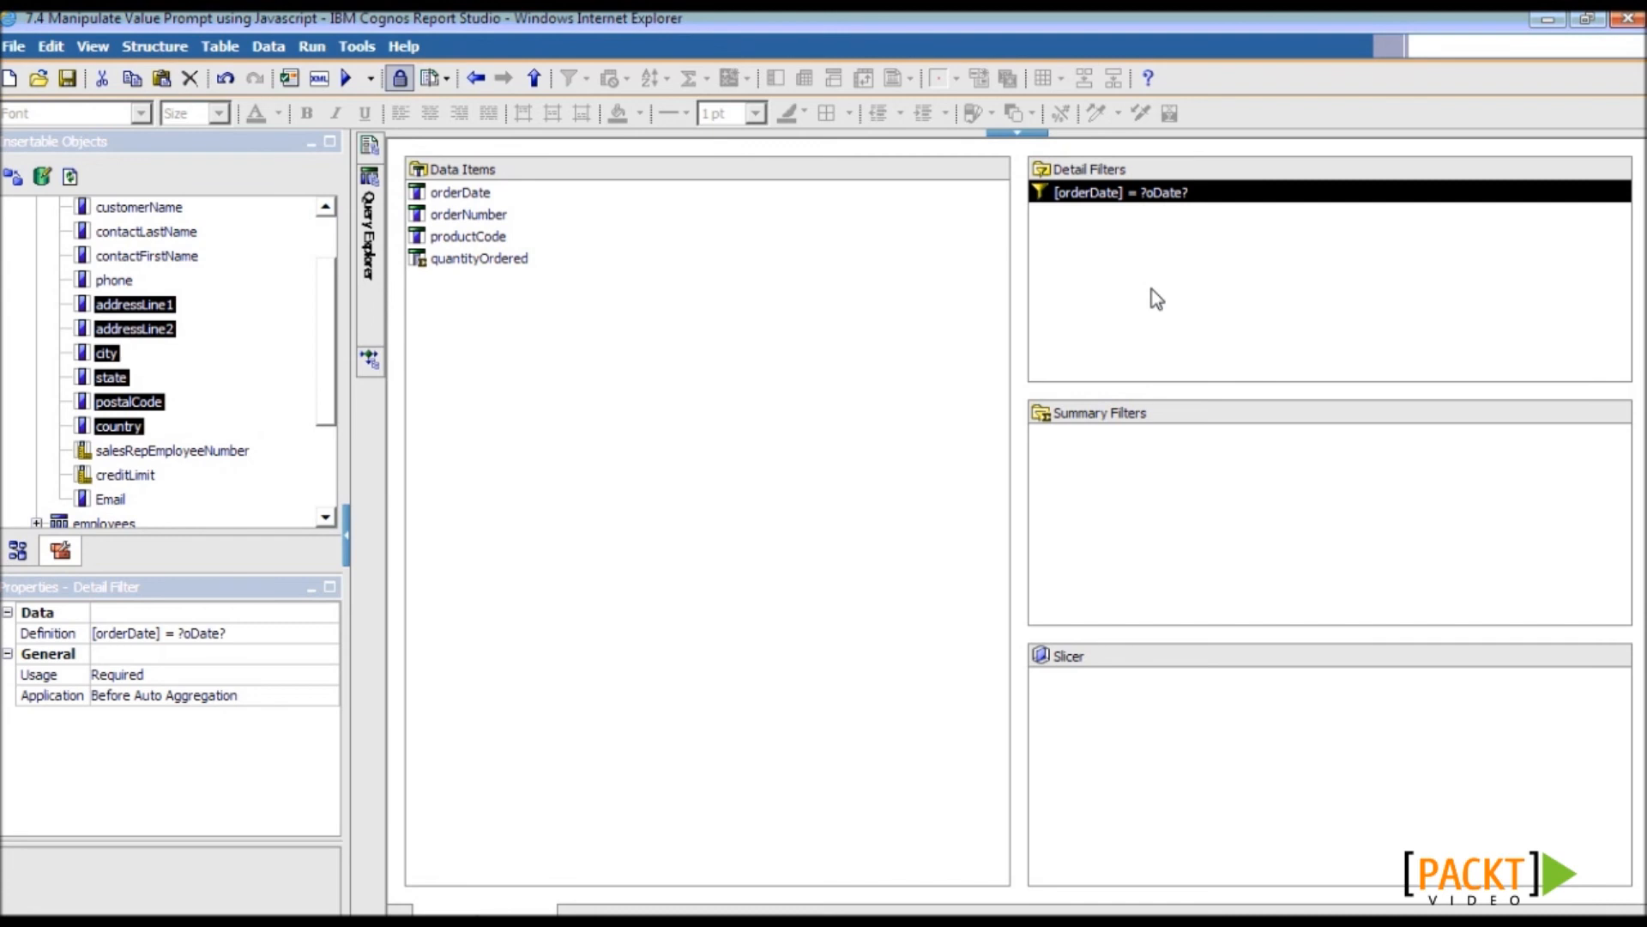
mouse_move(371, 154)
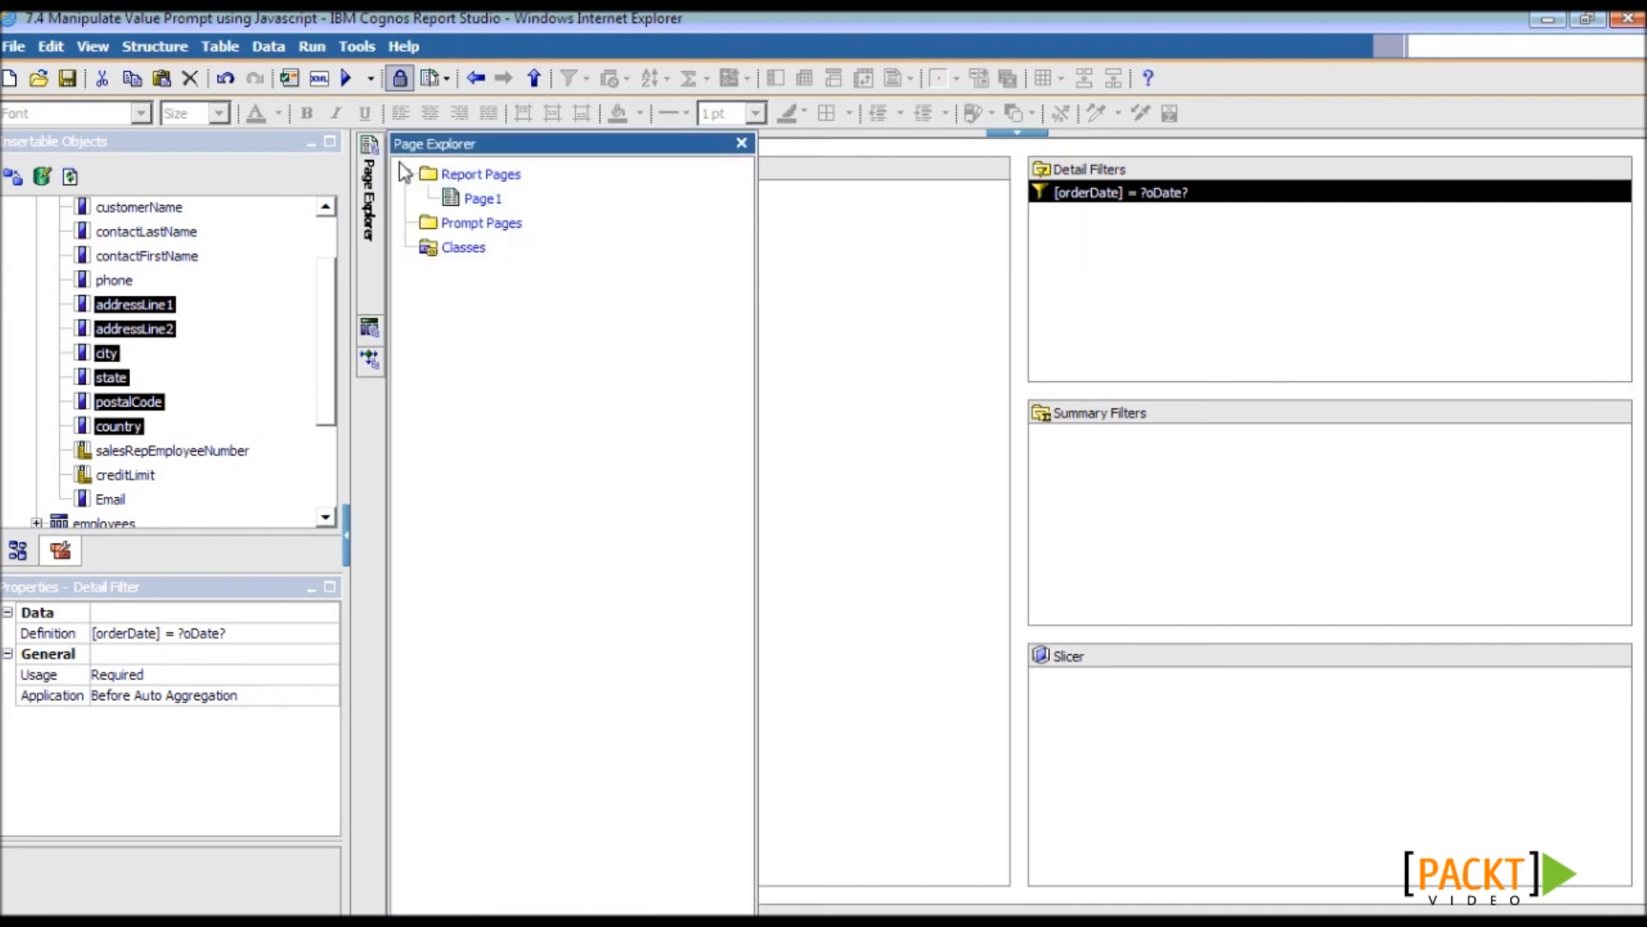
- Add Prompt Page1 to the report and open it for editing
click(457, 225)
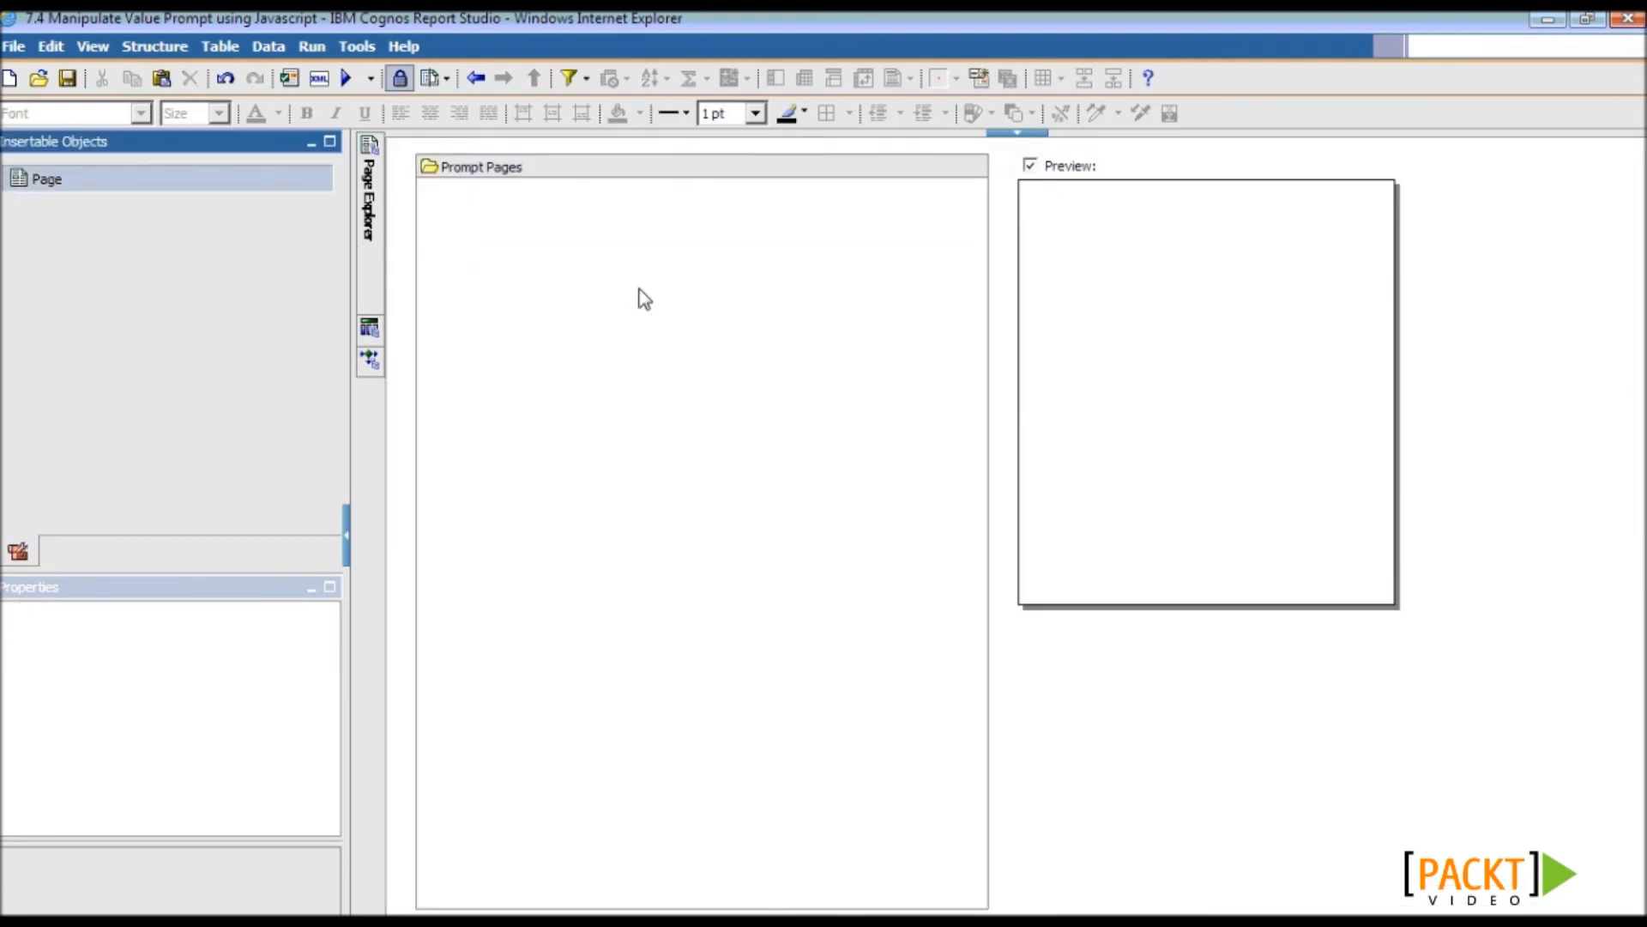
drag(47, 179, 643, 298)
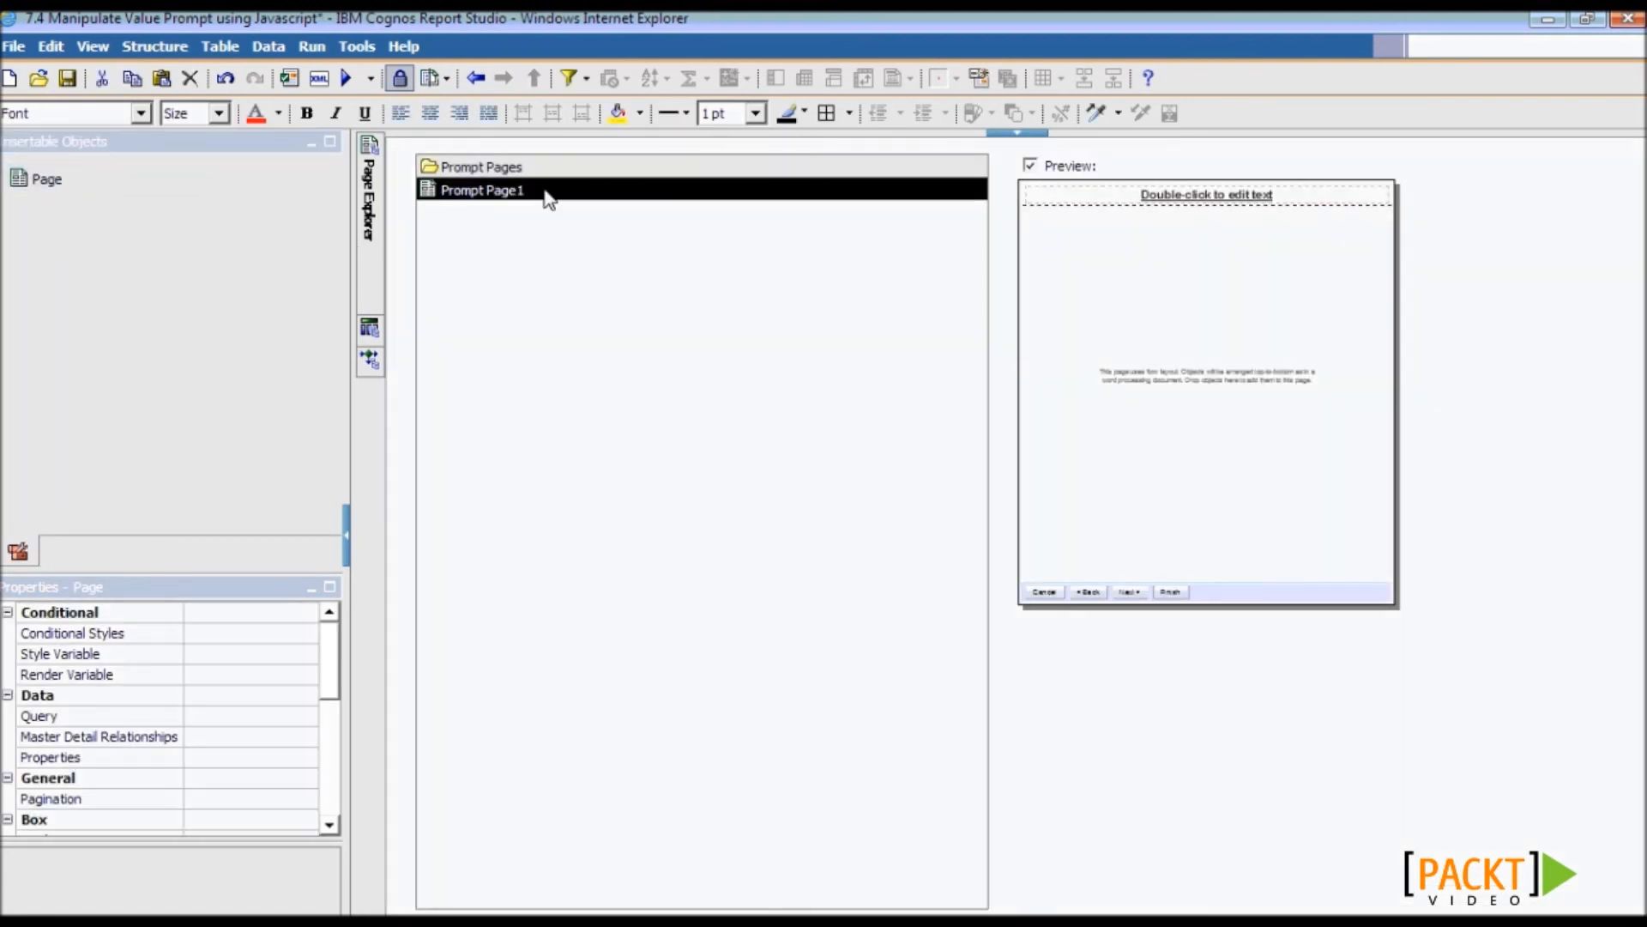
double_click(544, 191)
drag(329, 273, 328, 464)
- Place a value prompt on the page that uses the existing oDate parameter
drag(141, 396, 507, 312)
click(618, 476)
click(786, 510)
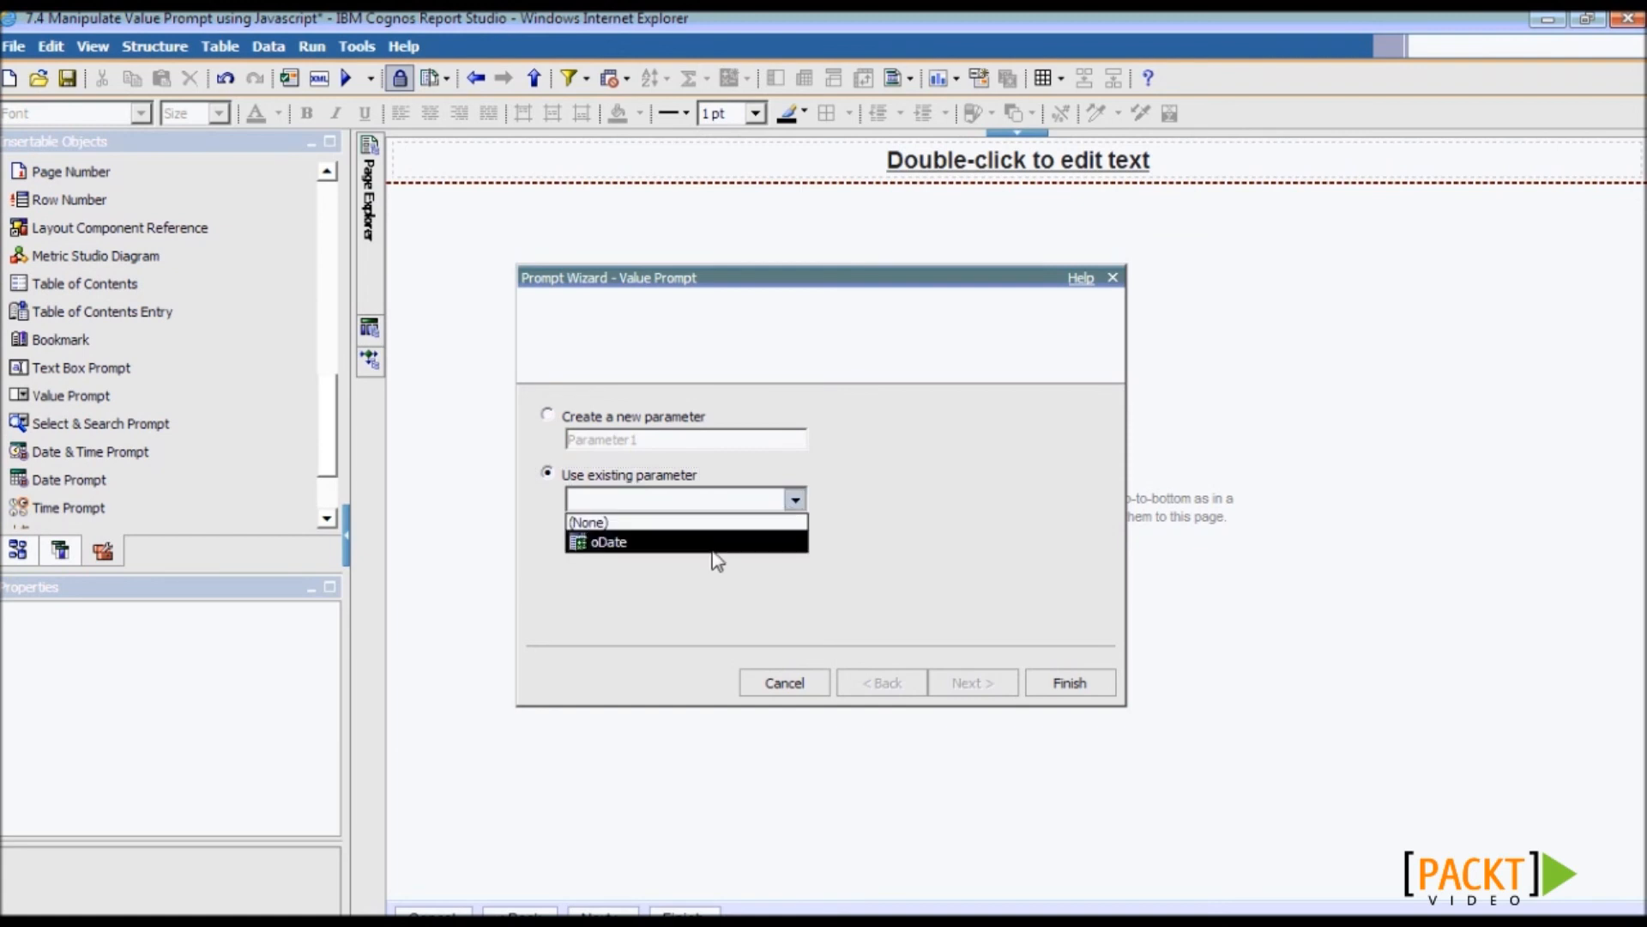
click(715, 555)
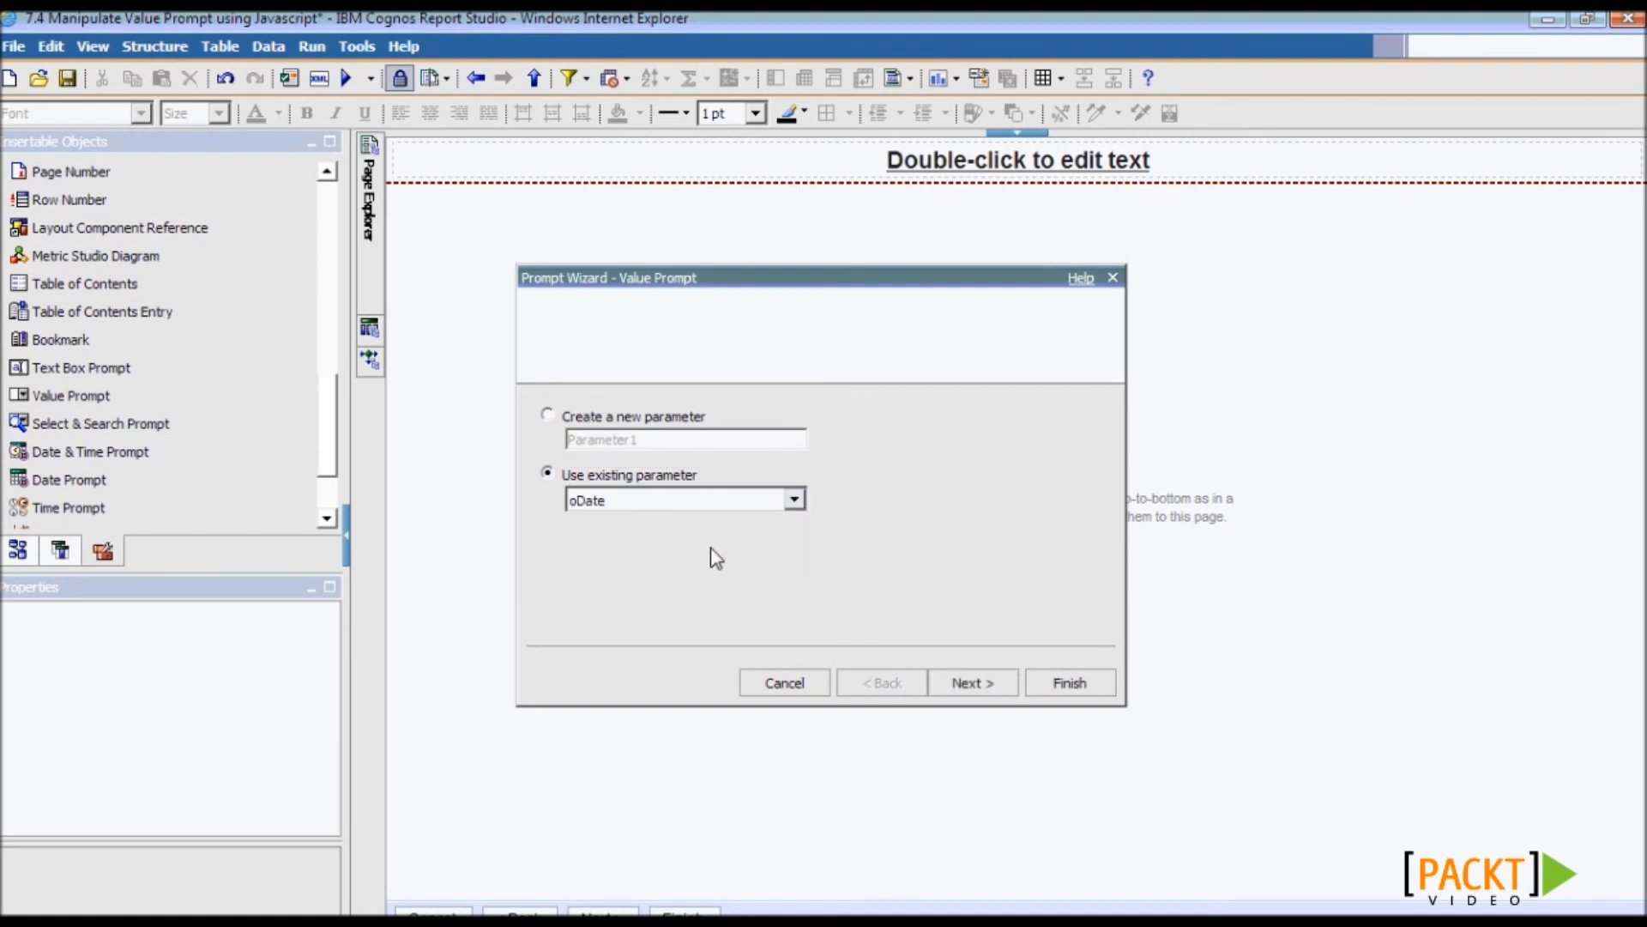
click(974, 685)
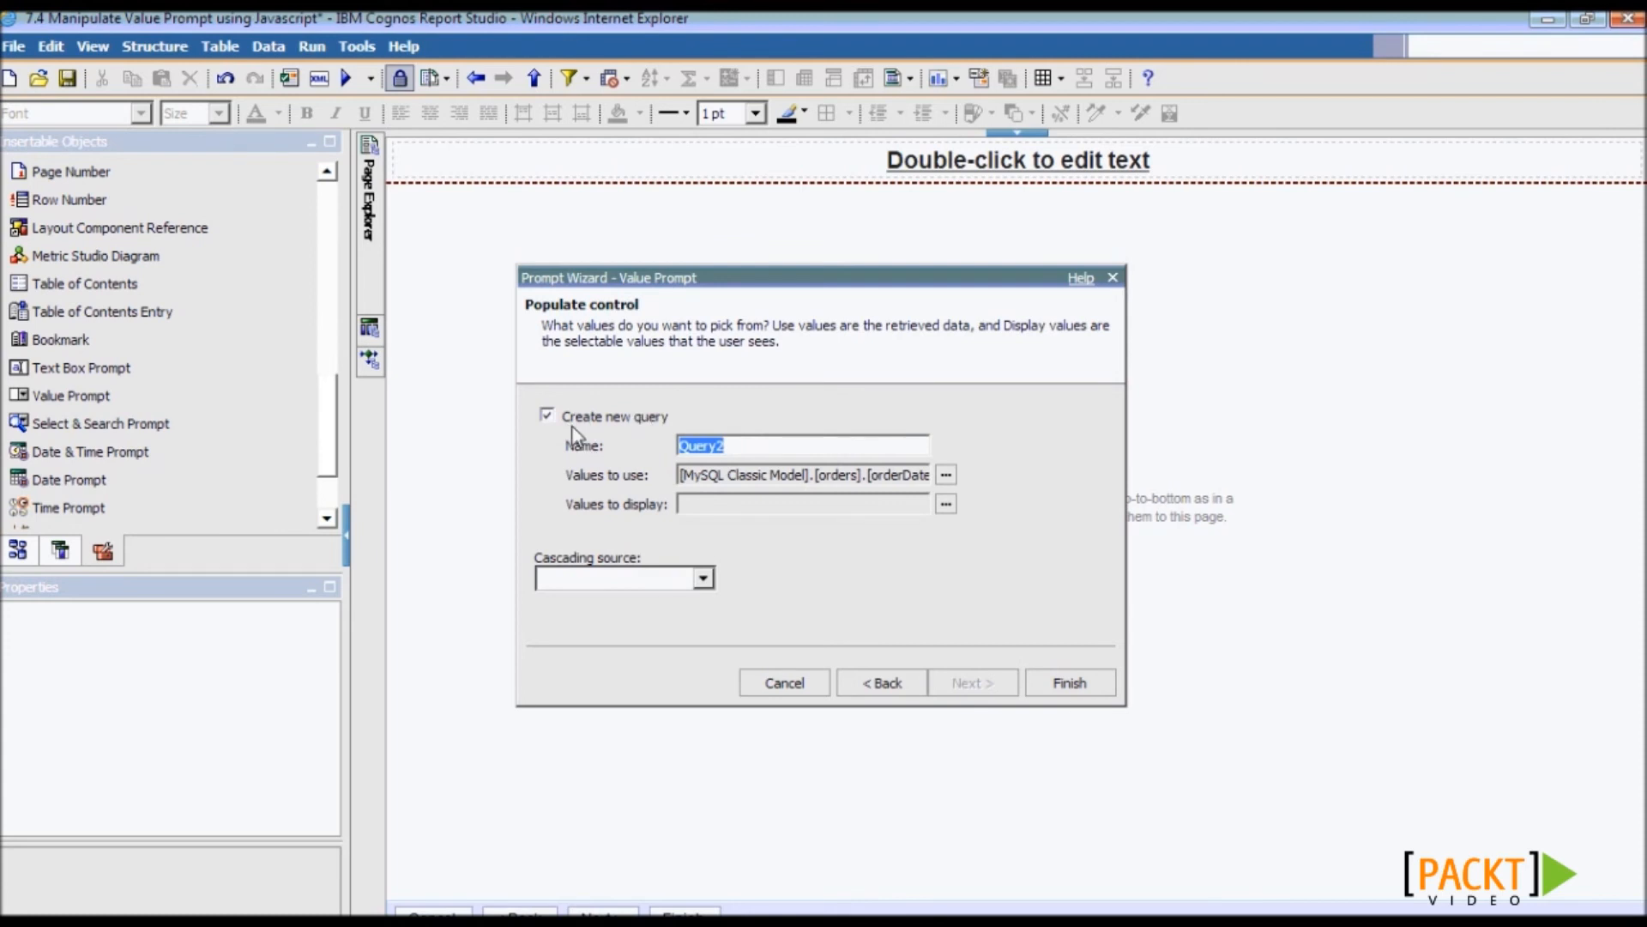
- Name the prompt's new query pOrderDate and finish creating the value prompt
click(746, 448)
key(BackSpace)
key(BackSpace)
key(BackSpace)
key(BackSpace)
key(BackSpace)
text(pOr)
drag(690, 478, 1004, 496)
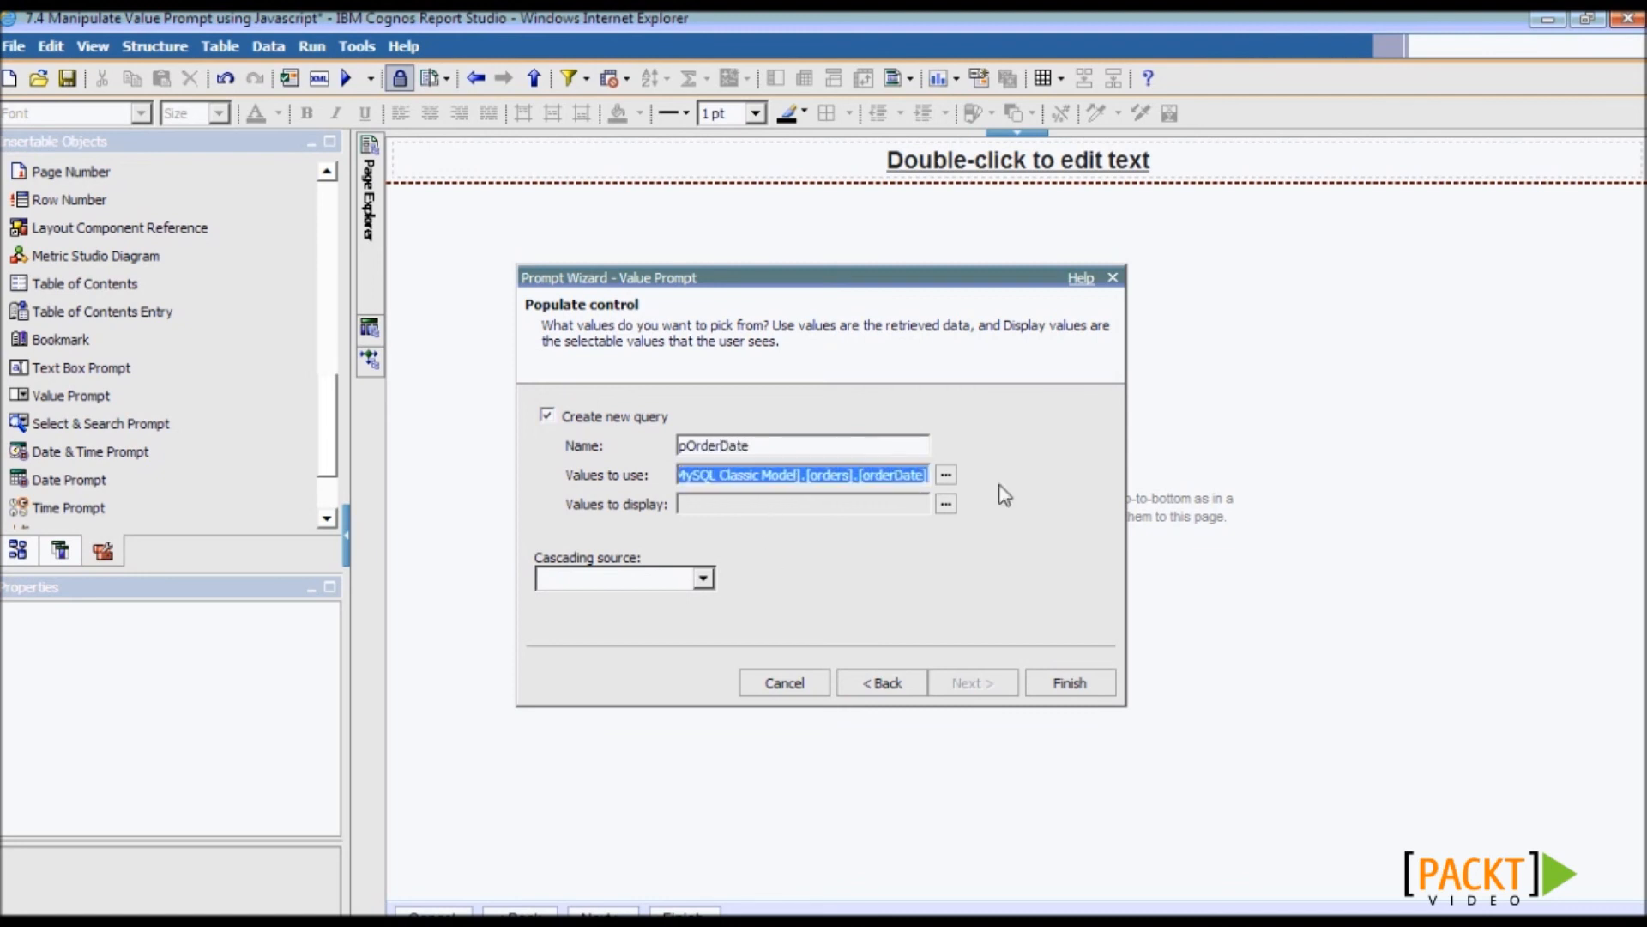
click(1051, 690)
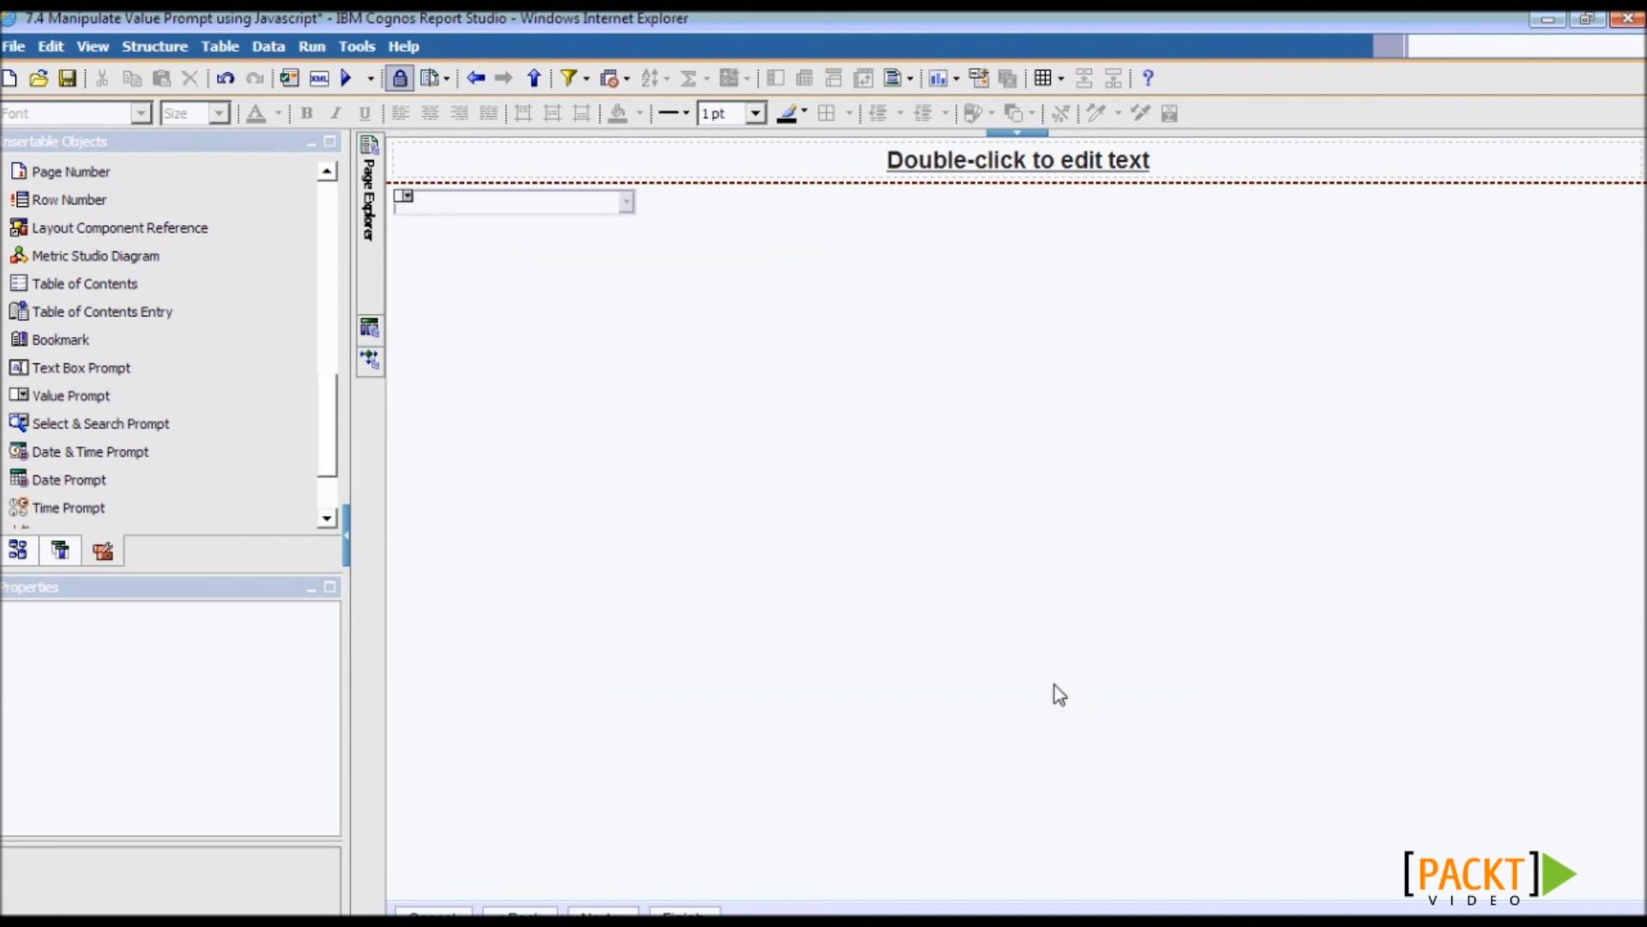
click(346, 78)
drag(790, 37, 1373, 34)
click(964, 183)
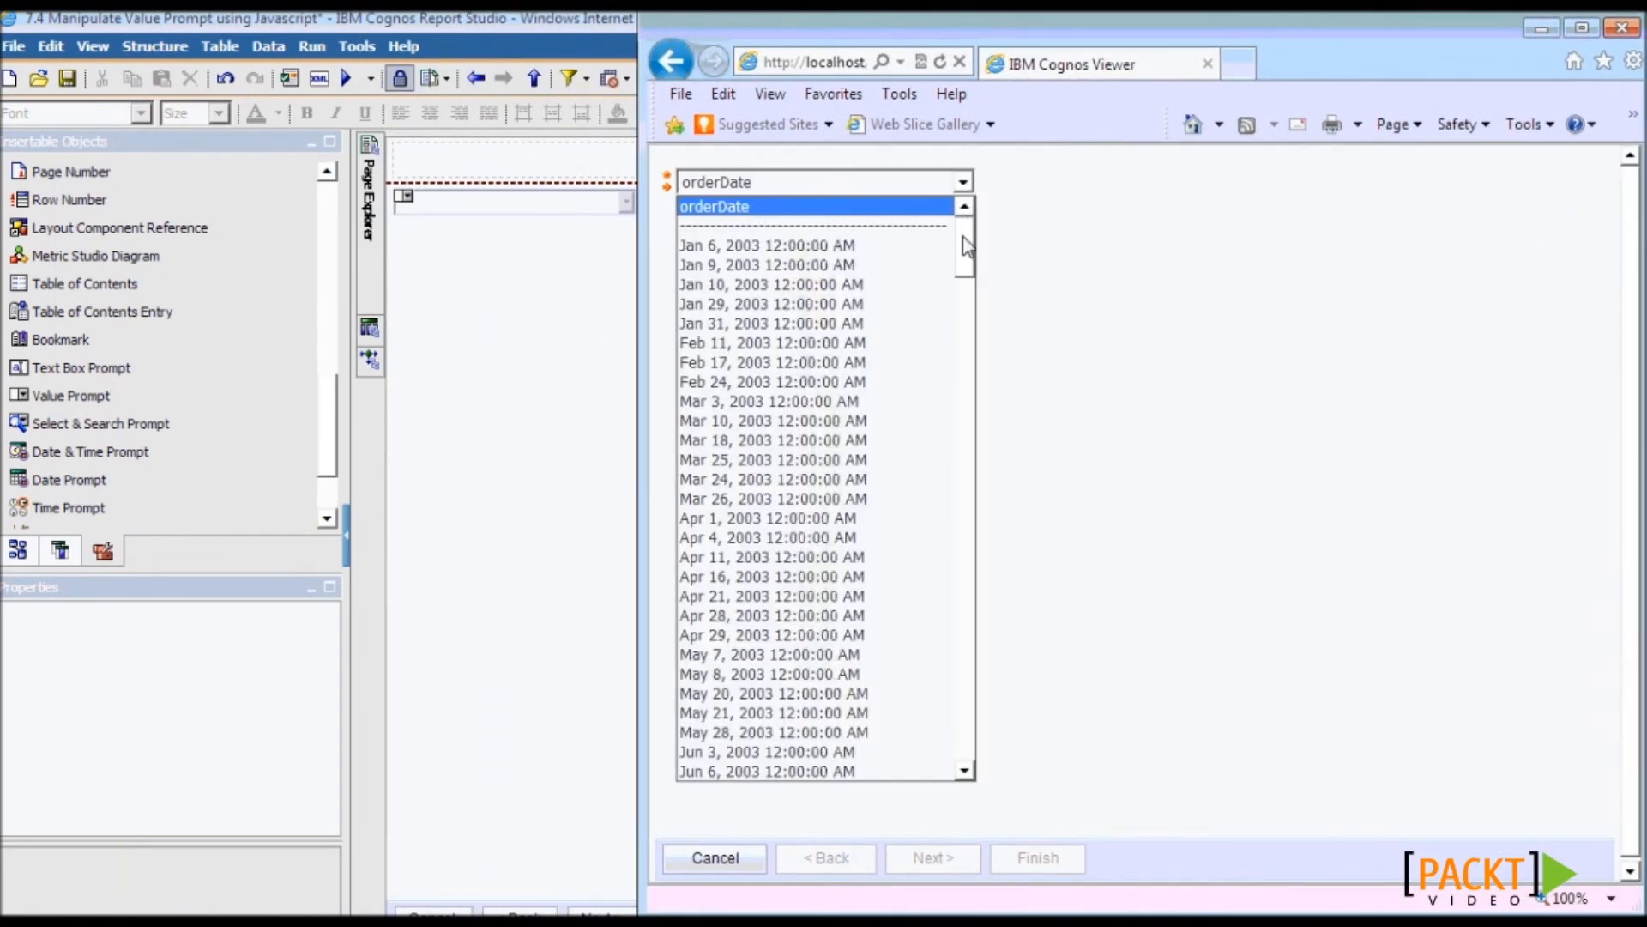
drag(964, 238, 962, 277)
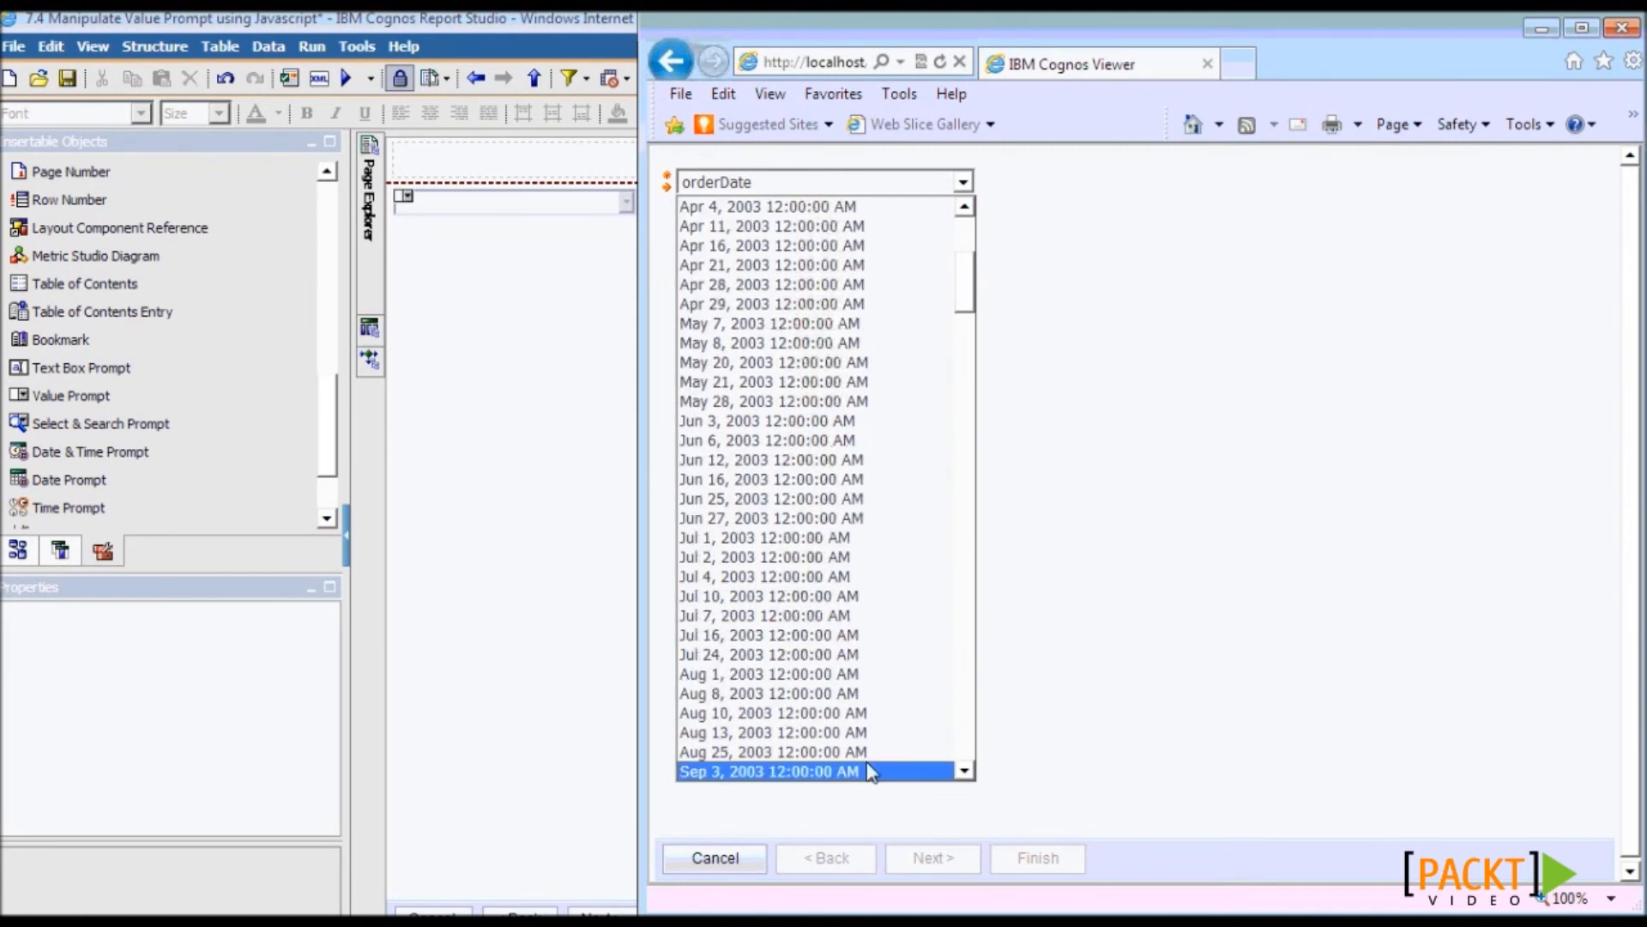
click(743, 851)
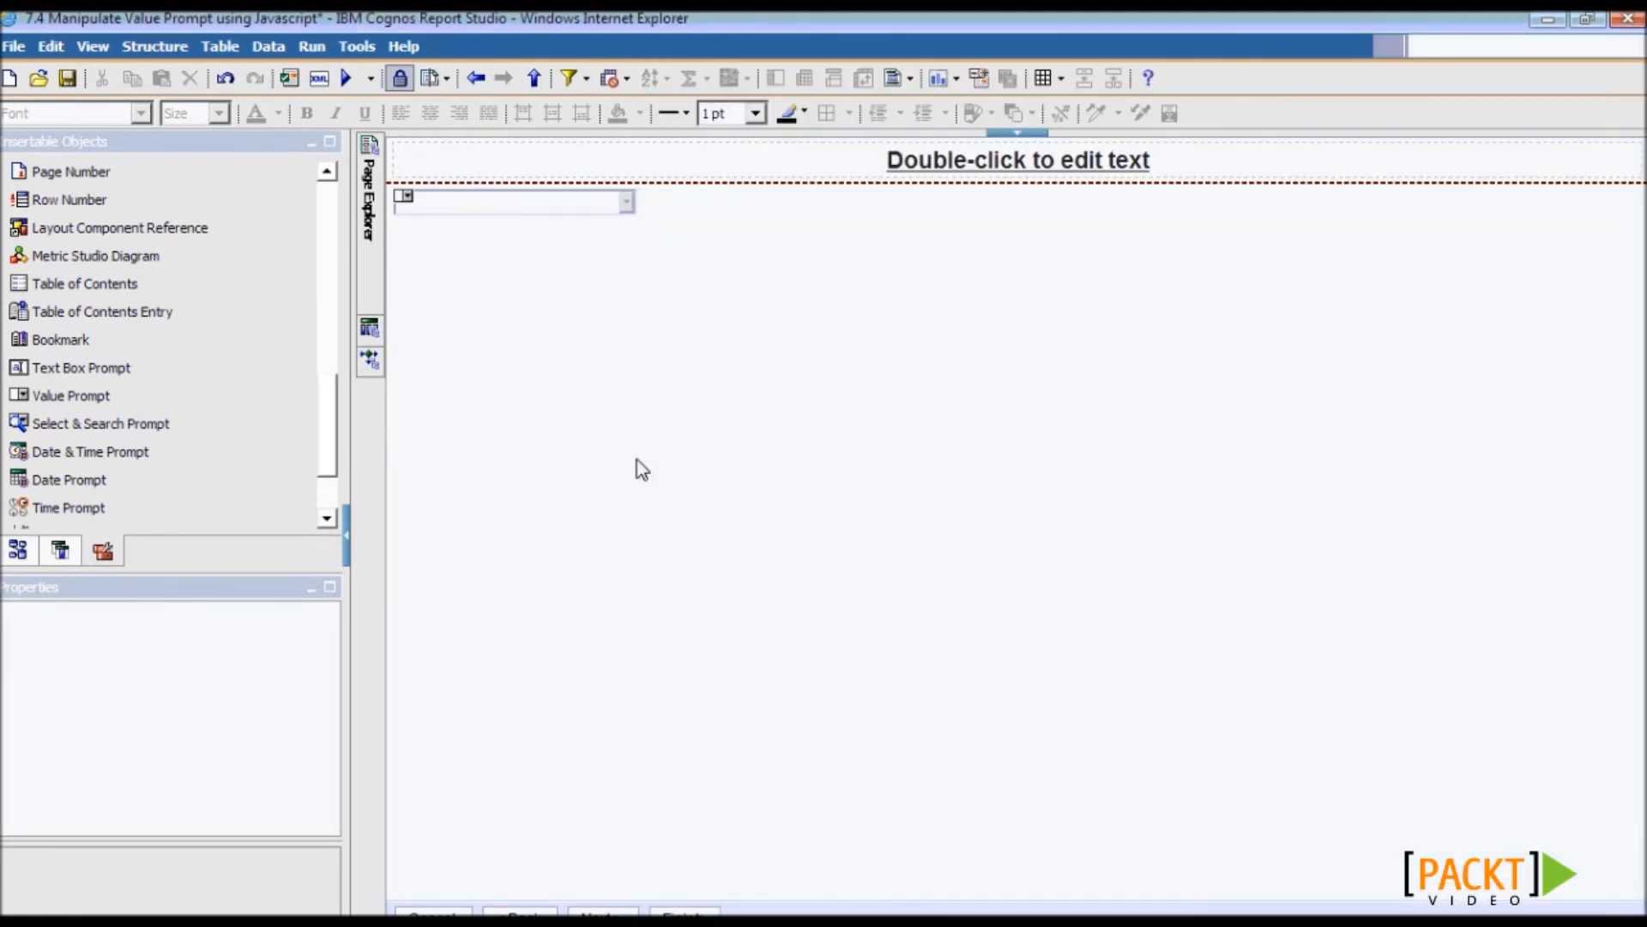
- Add orderDate to the value prompt's sort list in descending order
click(516, 200)
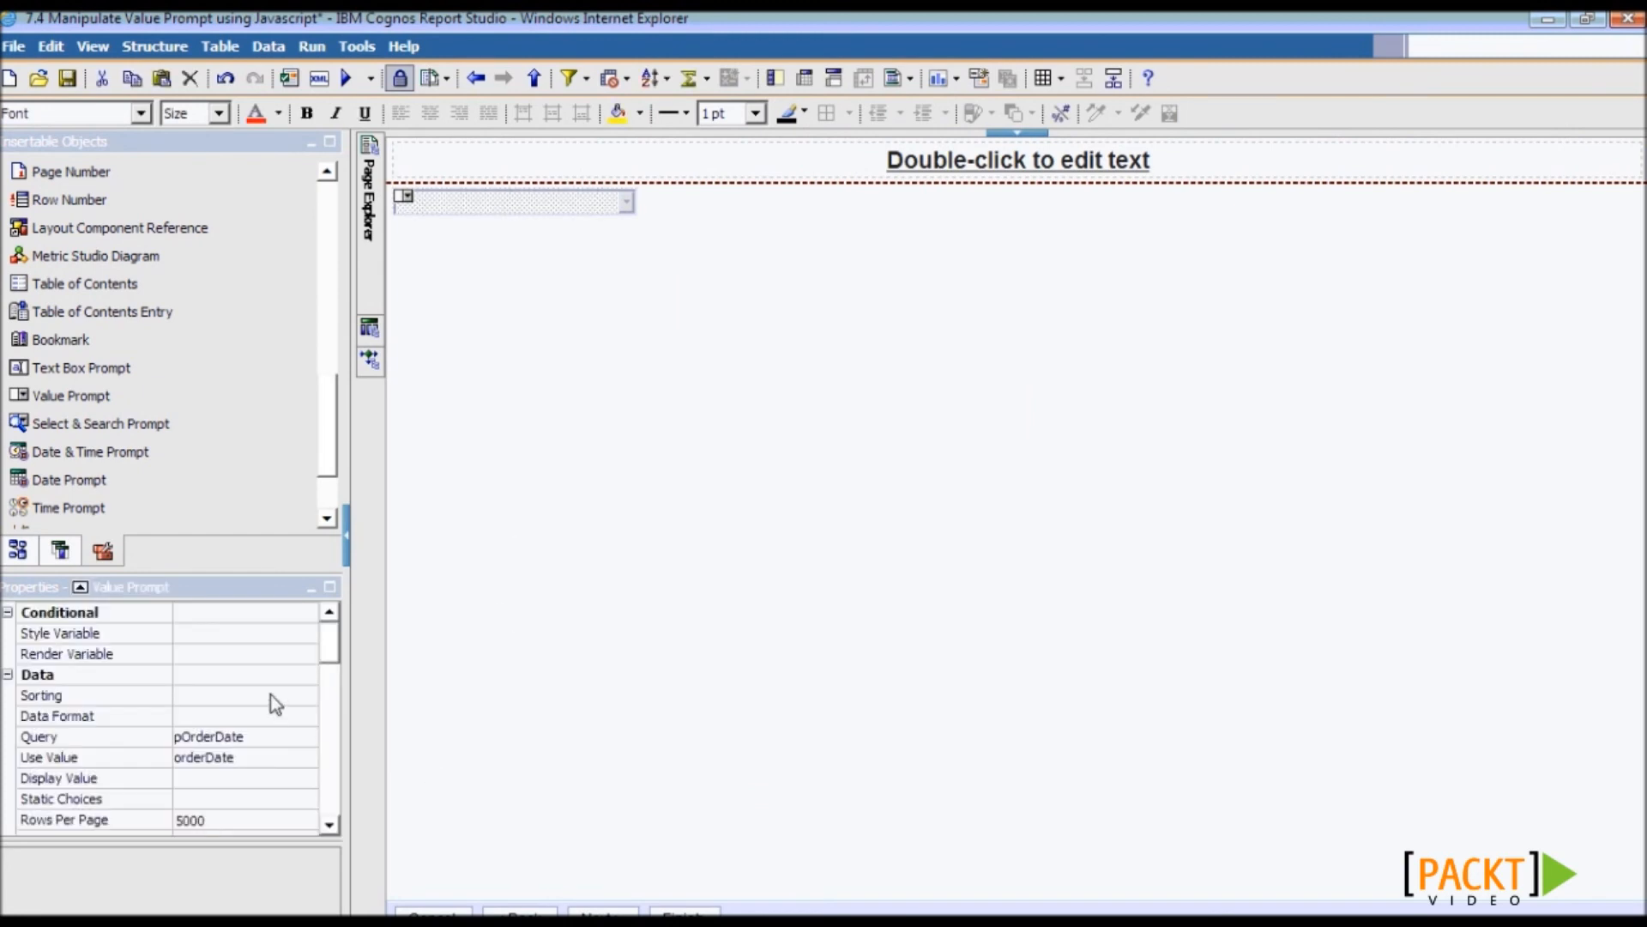
click(305, 697)
click(306, 697)
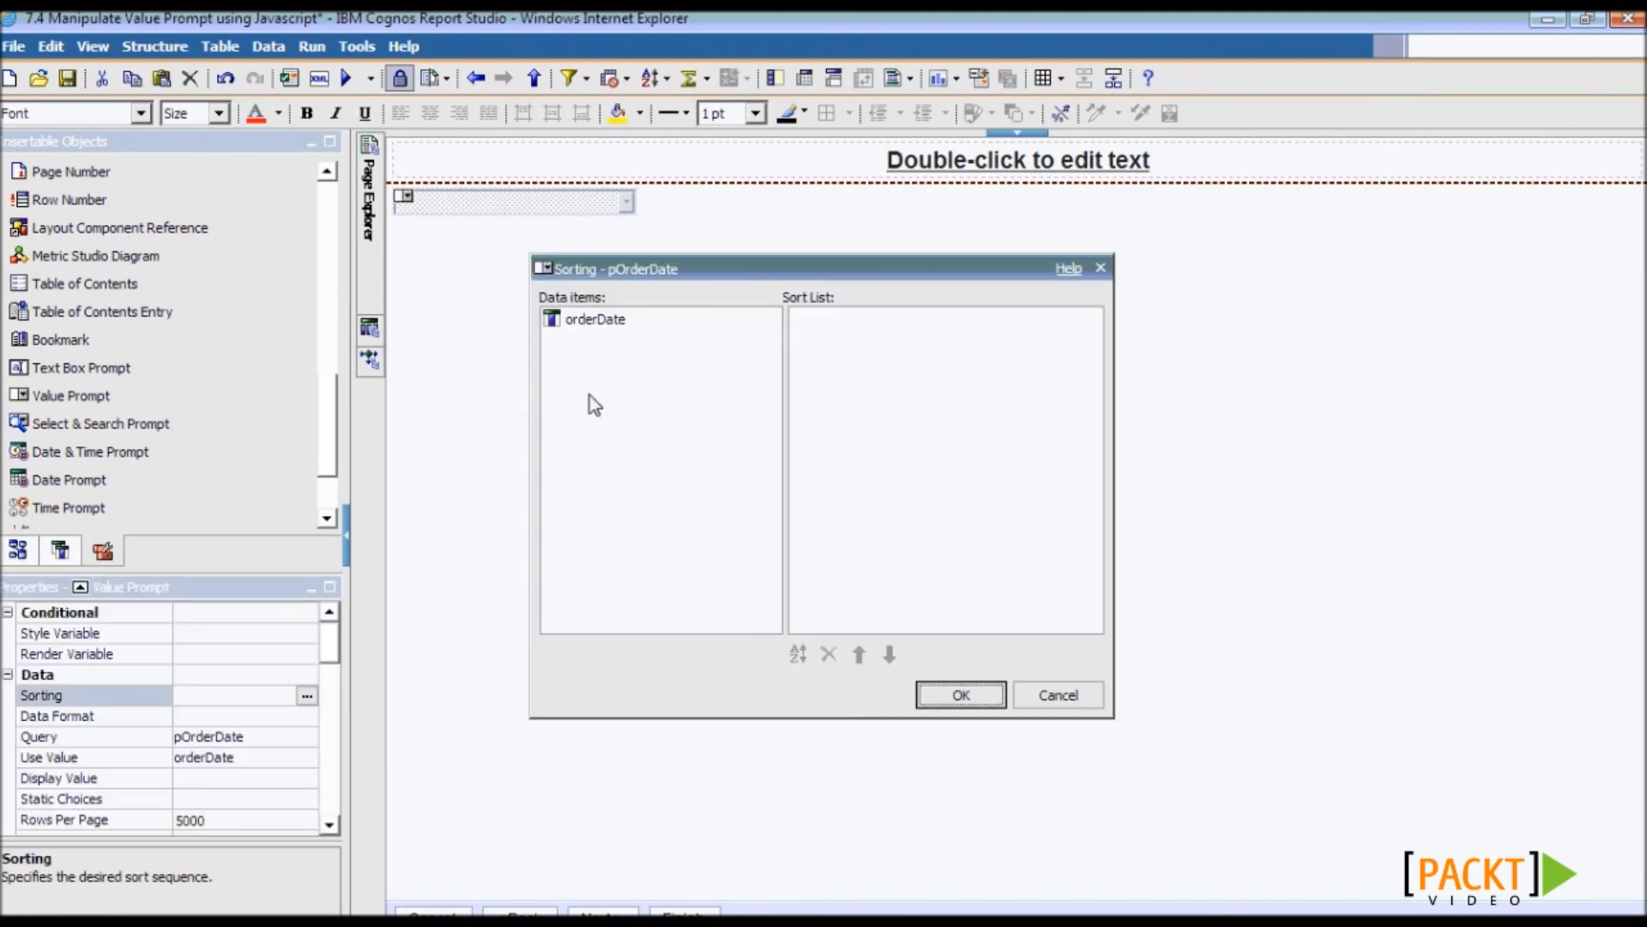
drag(592, 319, 826, 348)
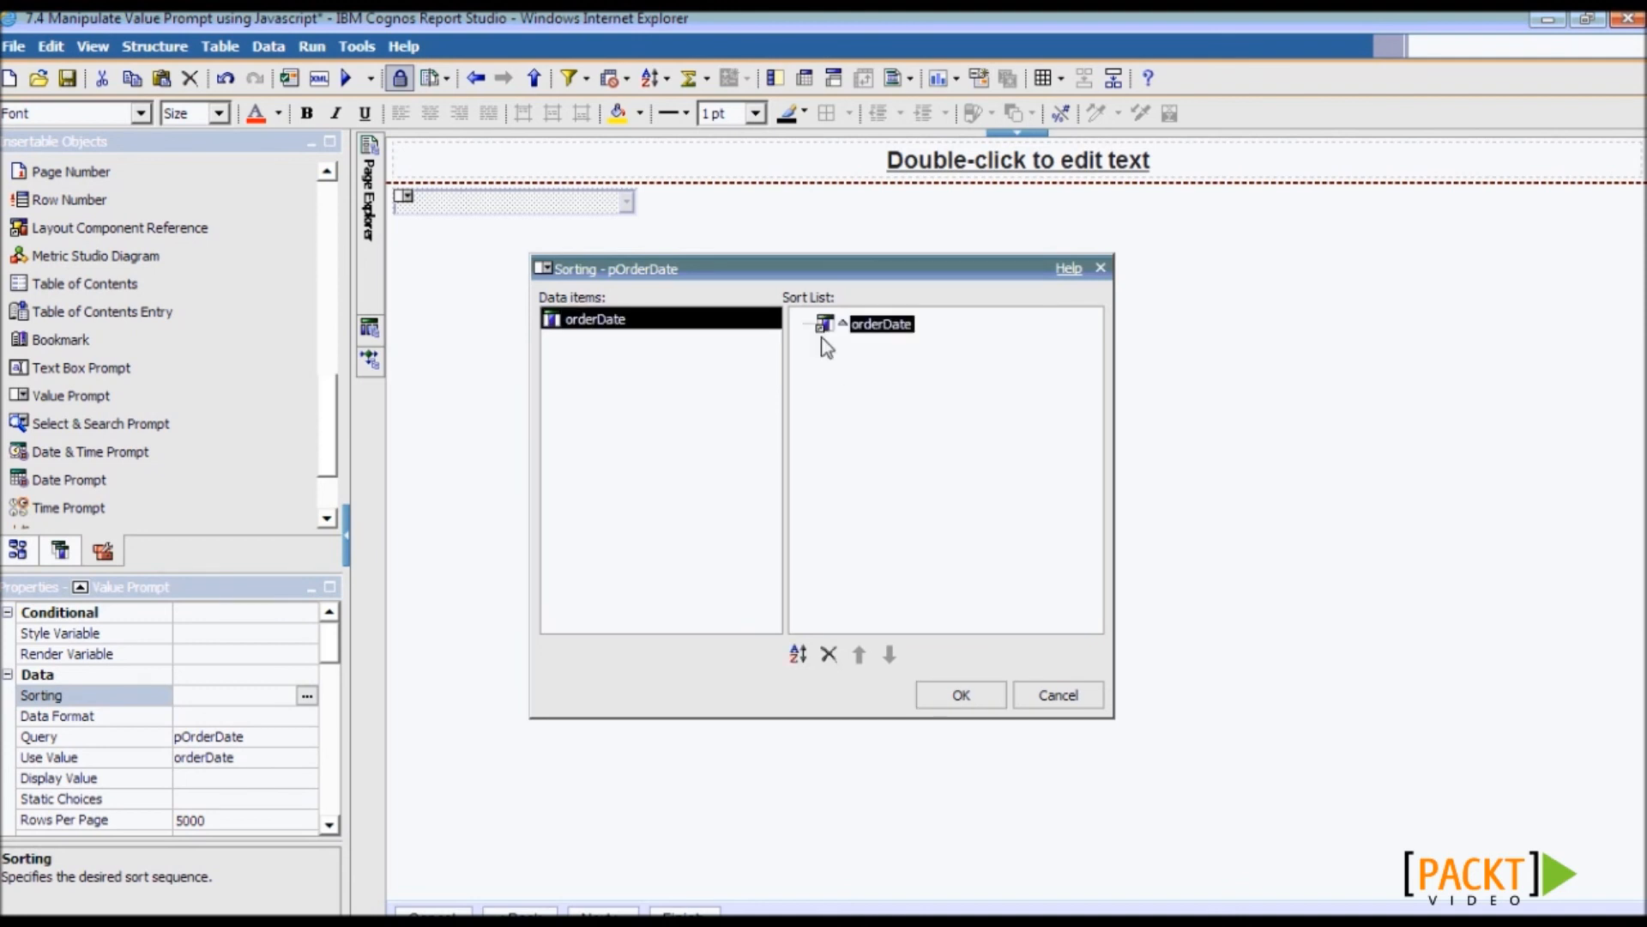
click(798, 654)
click(966, 693)
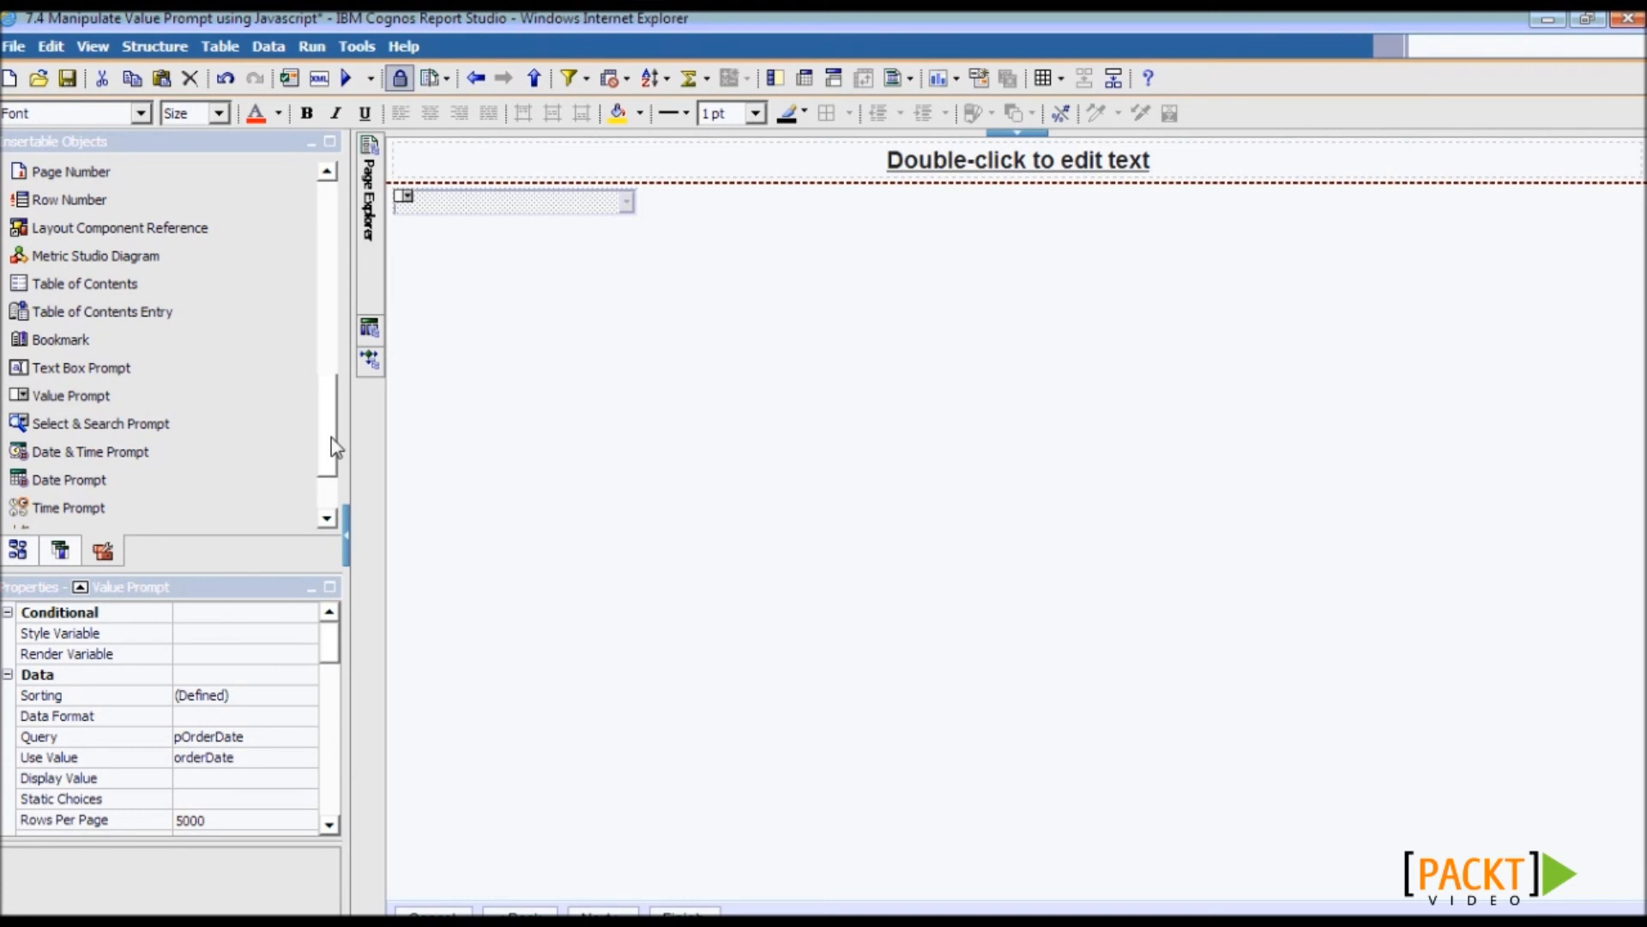
- Set the value prompt's Name property to MyList
drag(333, 447, 334, 369)
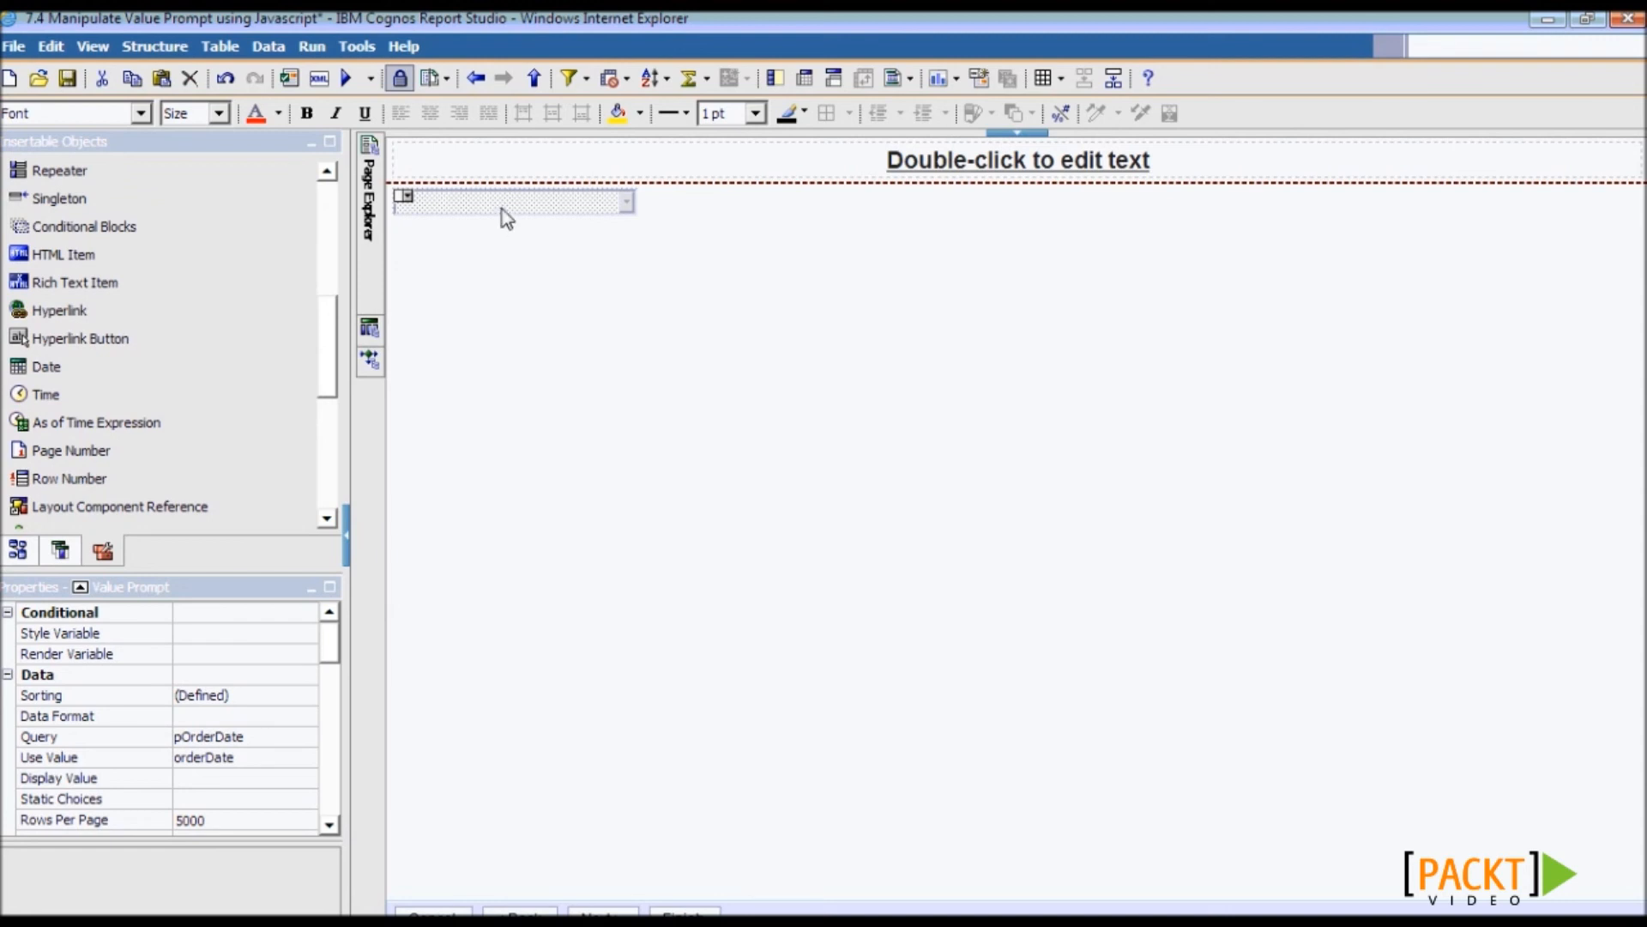
drag(331, 656, 307, 760)
click(235, 713)
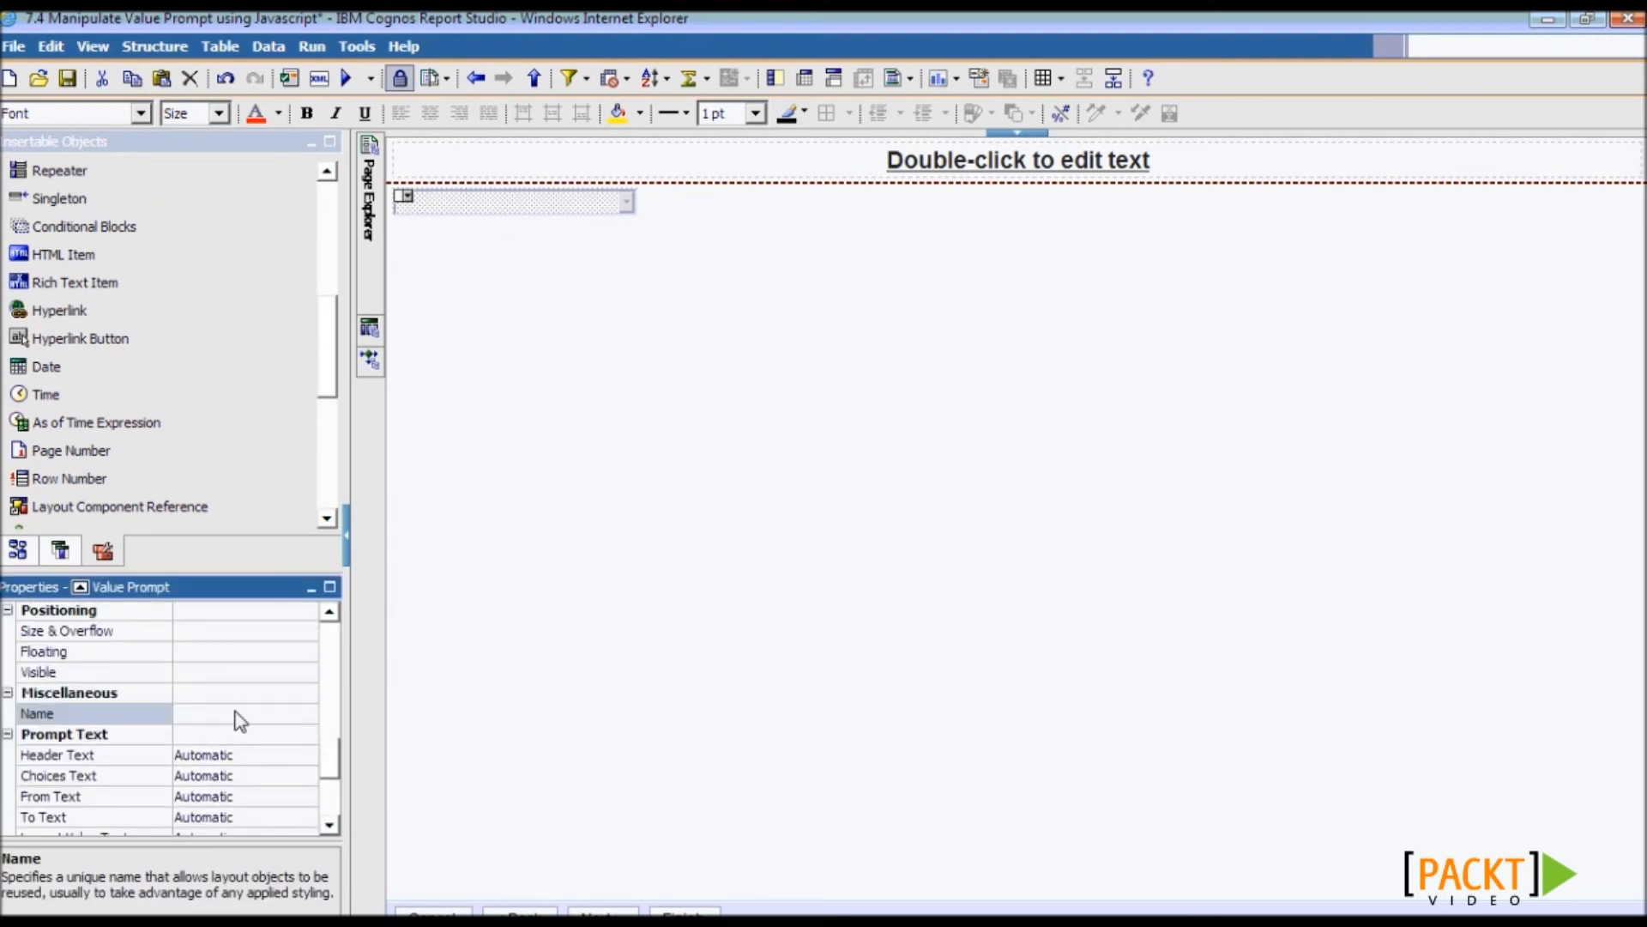
text(MyList)
key(Return)
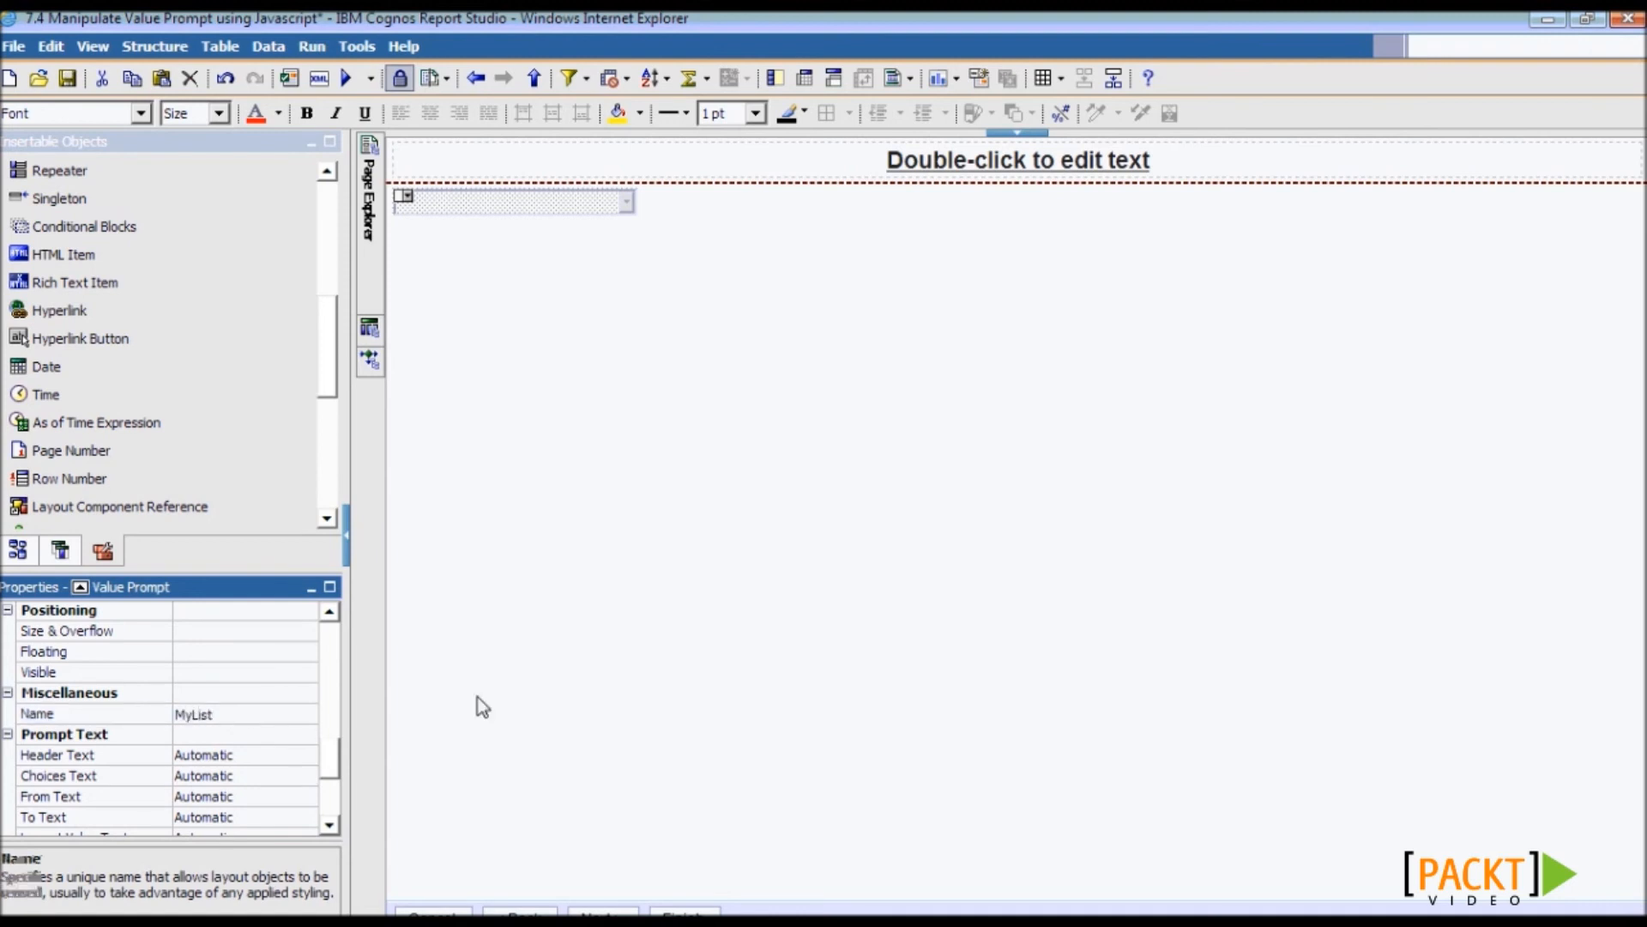
- Switch the prompt's Select UI to List box and drop an HTML Item beside it
scroll(333, 748, up, 3)
drag(331, 743, 331, 674)
click(273, 705)
click(306, 704)
click(206, 722)
drag(123, 257, 728, 312)
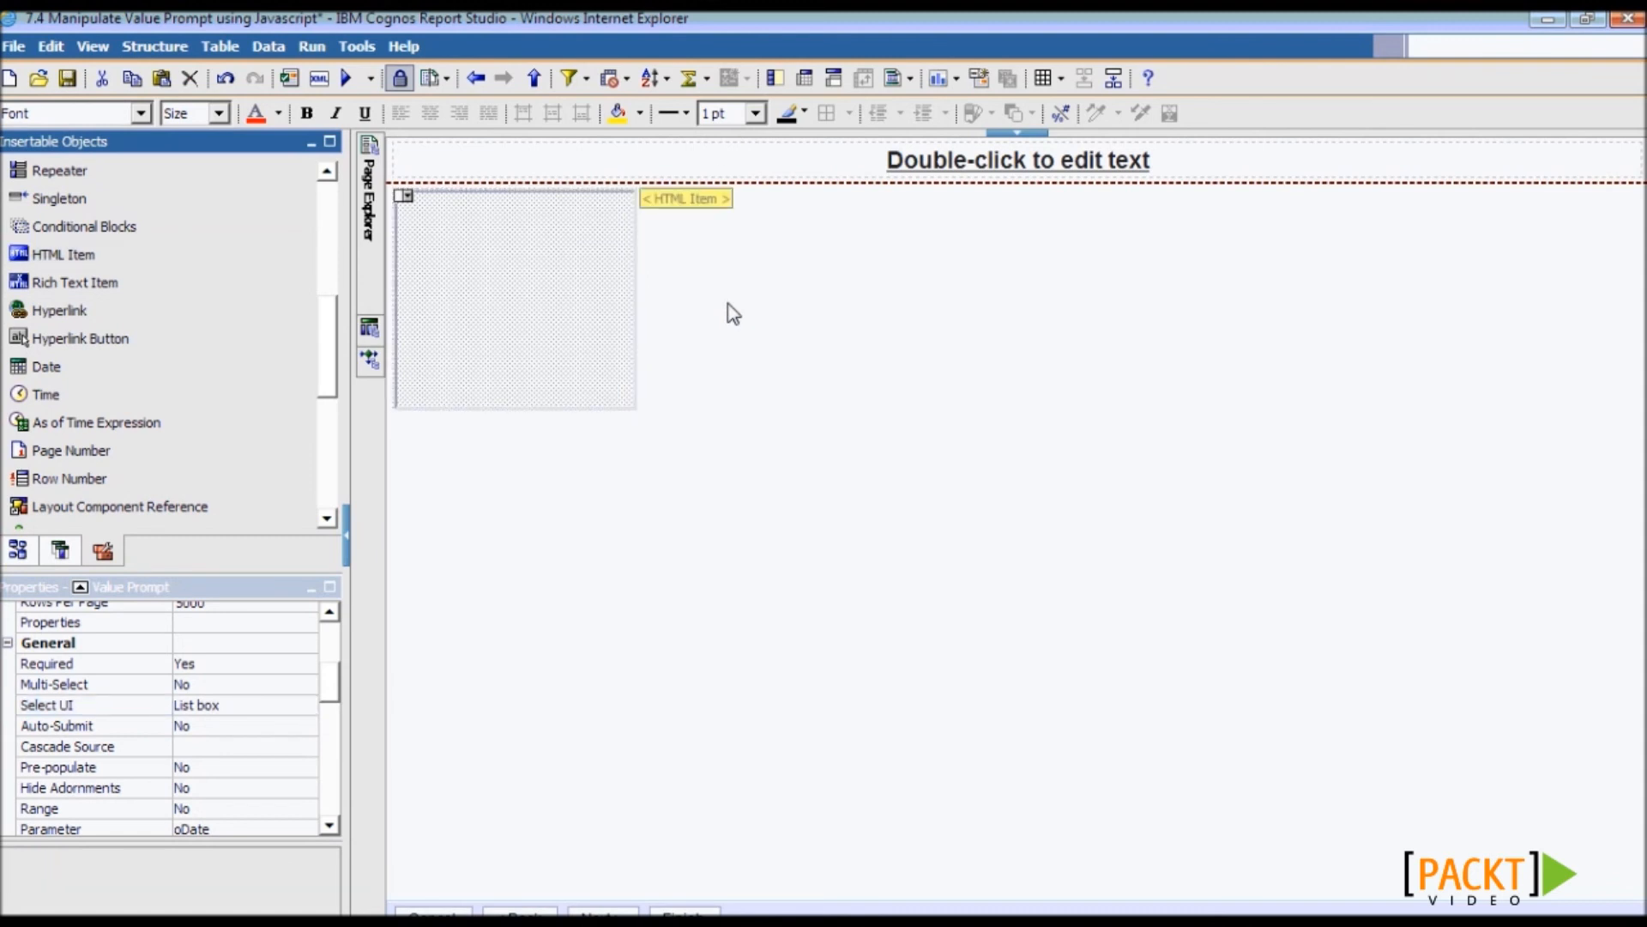
- Paste the JavaScript from Notepad into the HTML item and enlarge its editor
double_click(695, 199)
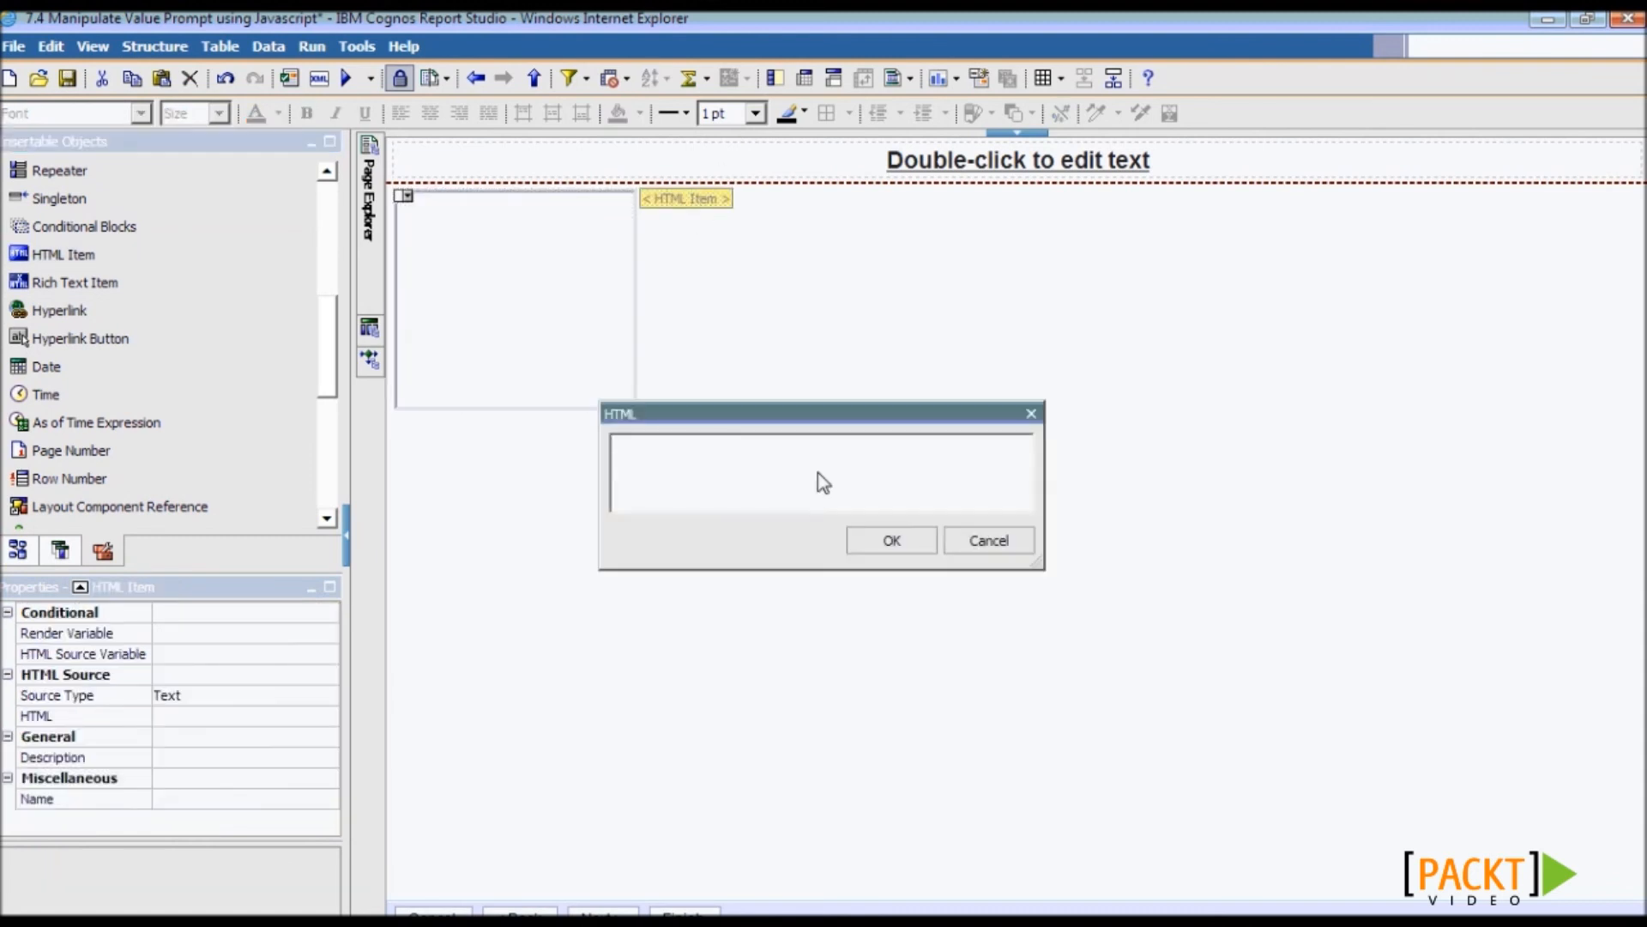
key(alt+Tab)
key(ctrl+a)
key(alt+Tab)
key(ctrl+v)
drag(720, 414, 546, 277)
drag(873, 423, 1370, 724)
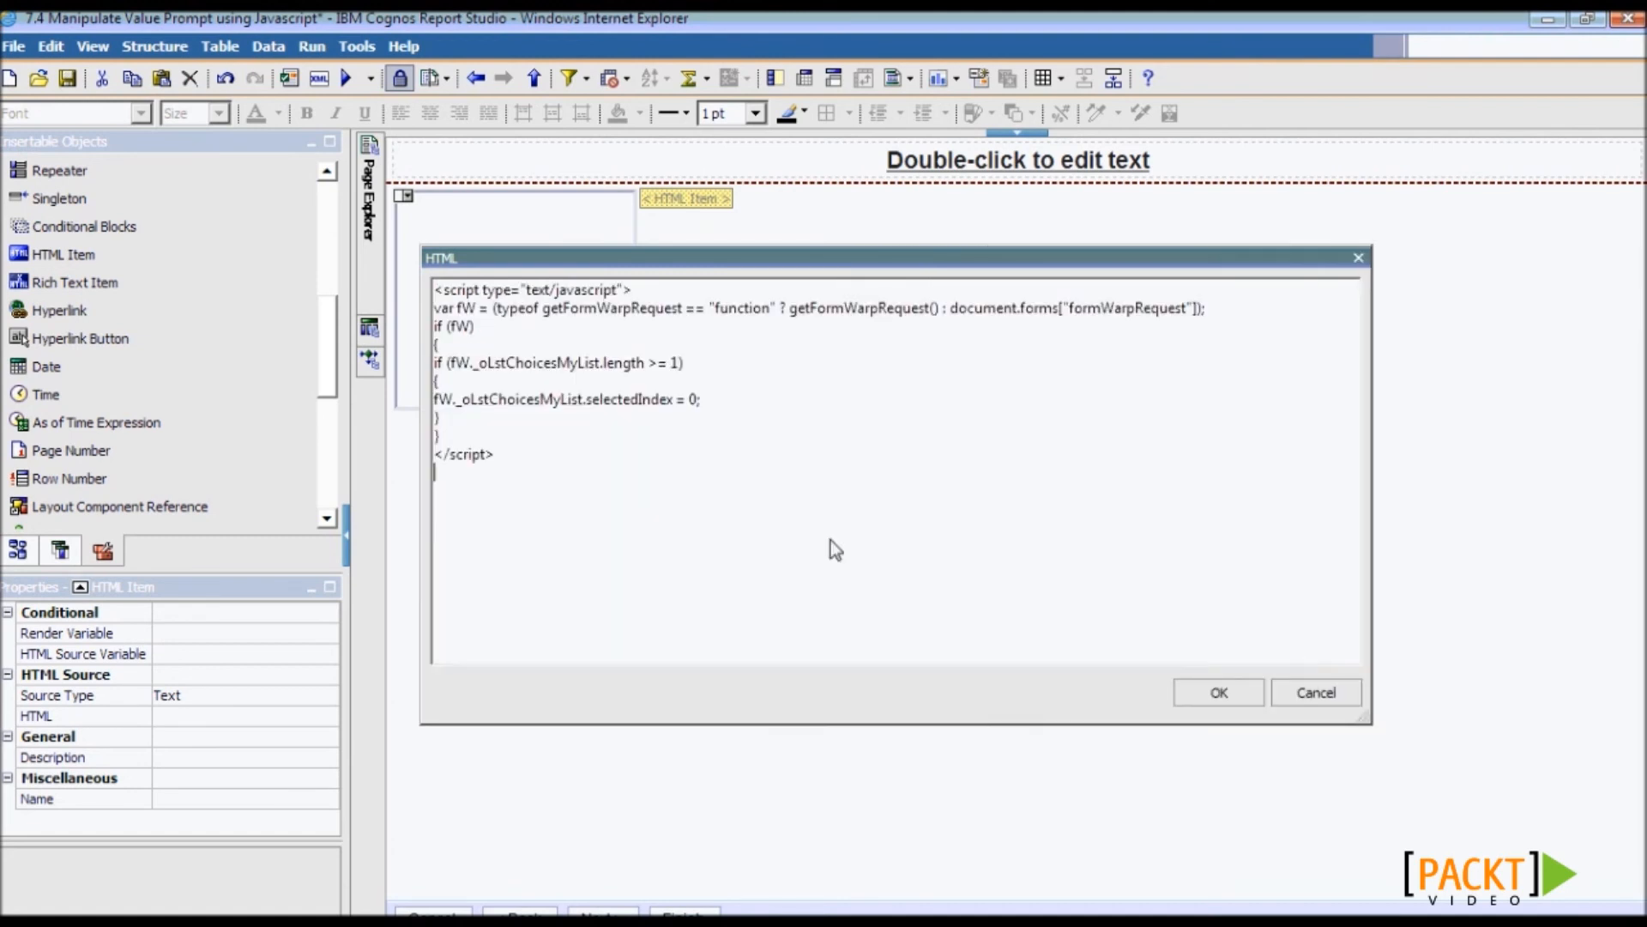
- Review the script that sets MyList's selectedIndex to 0, confirm it, and save
drag(494, 364, 689, 375)
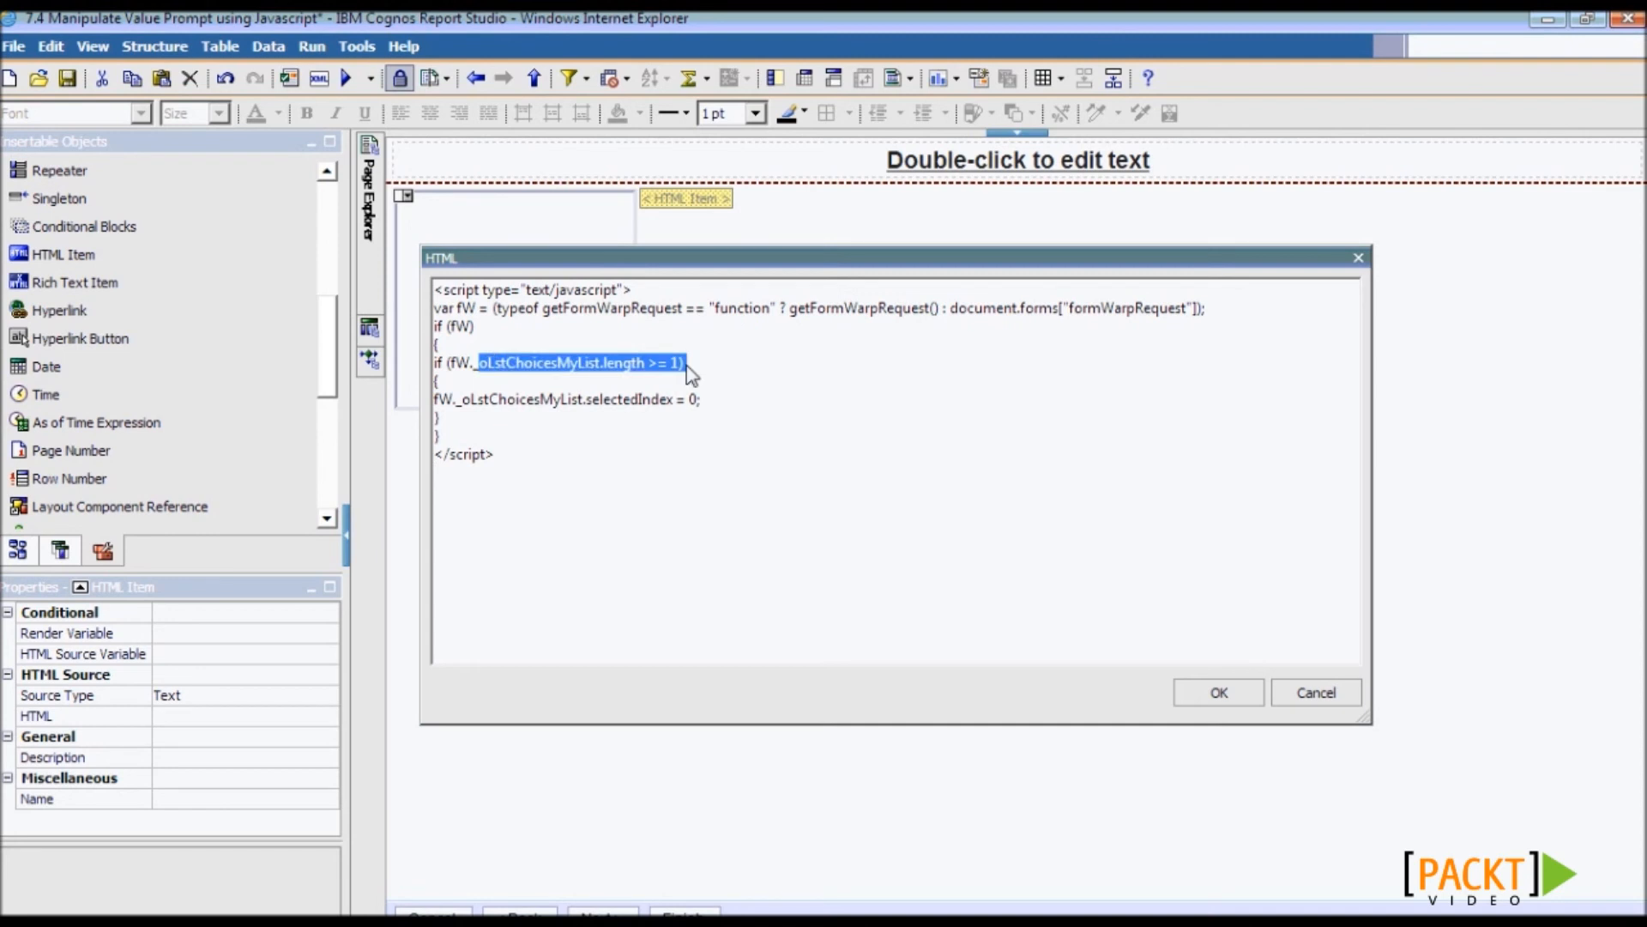
drag(587, 400, 738, 417)
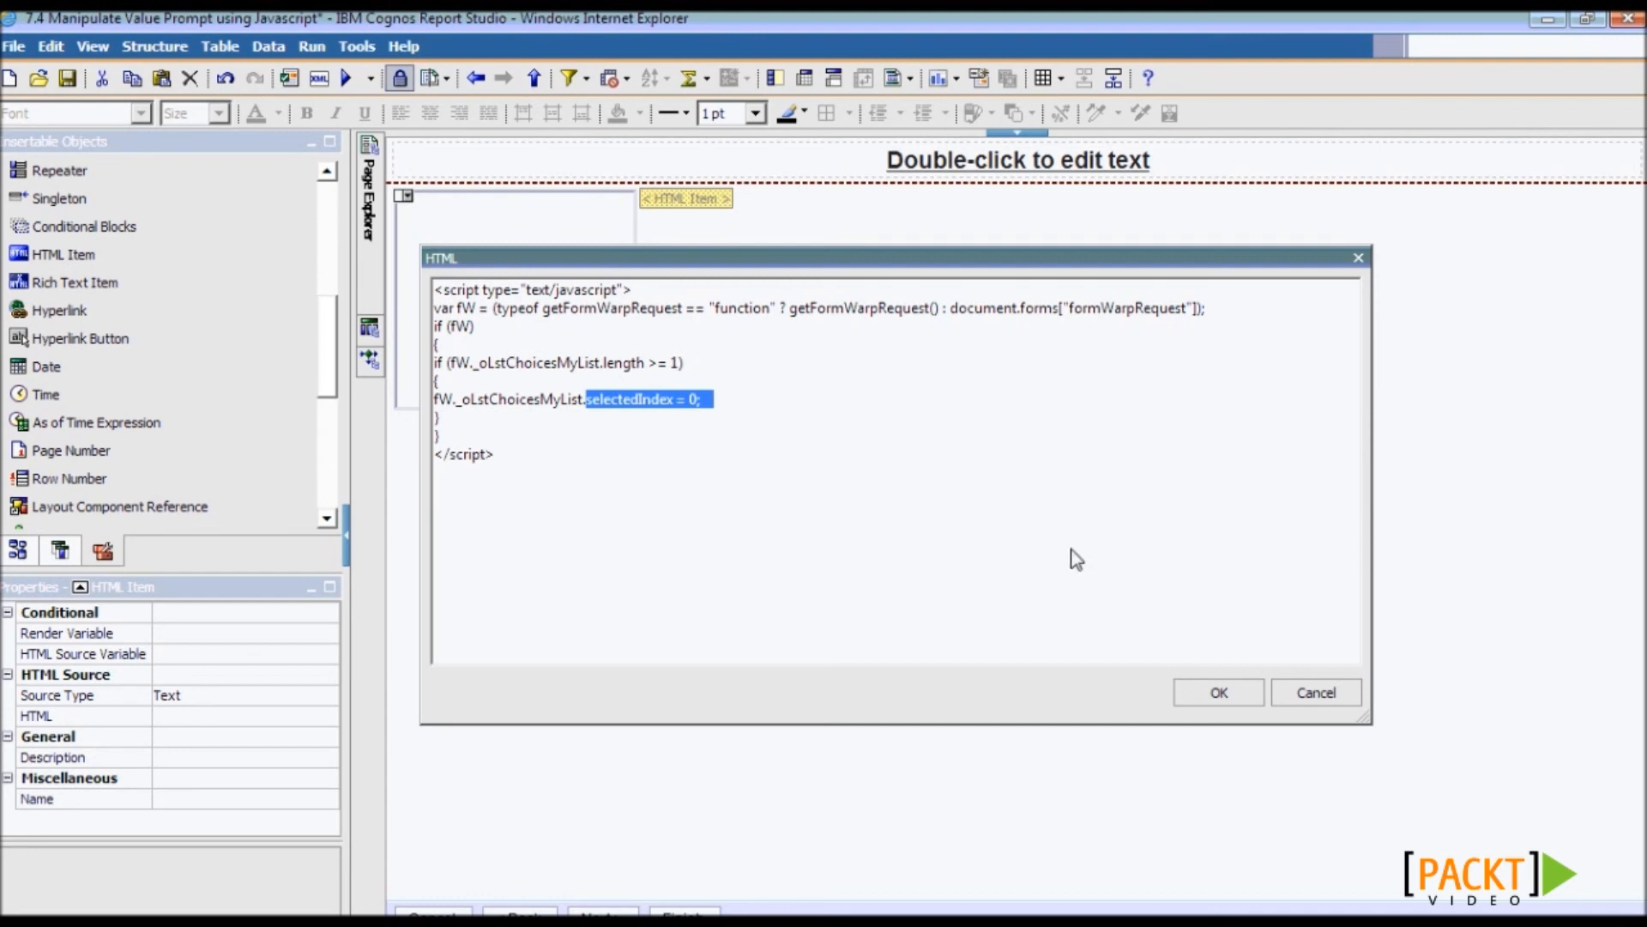
click(1215, 690)
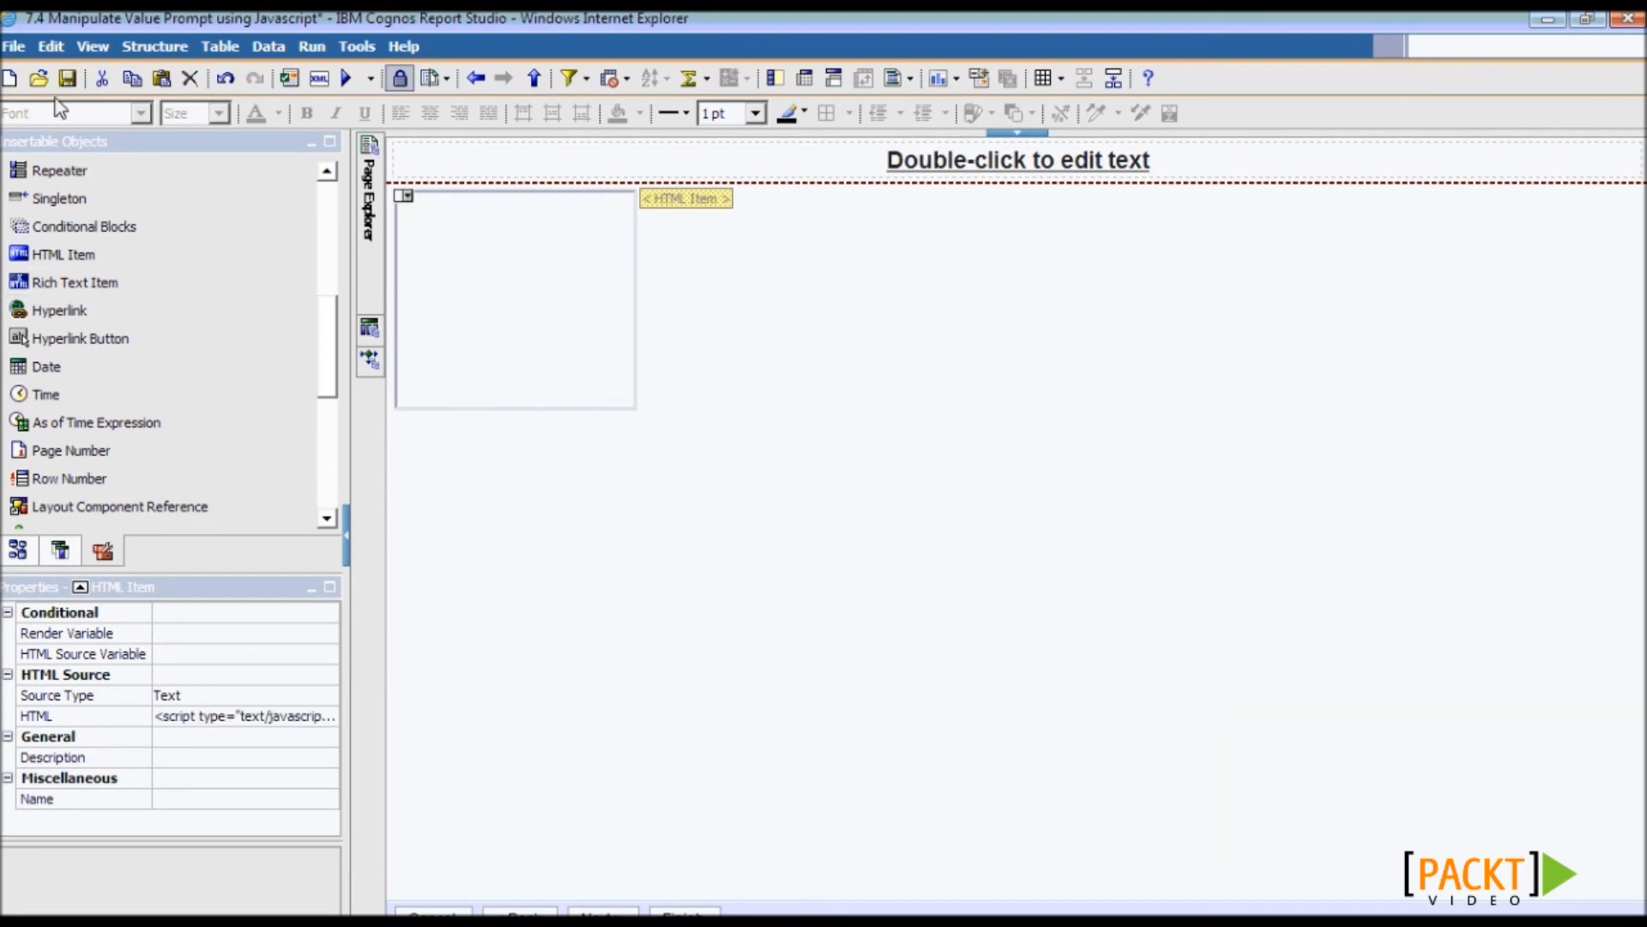
click(67, 79)
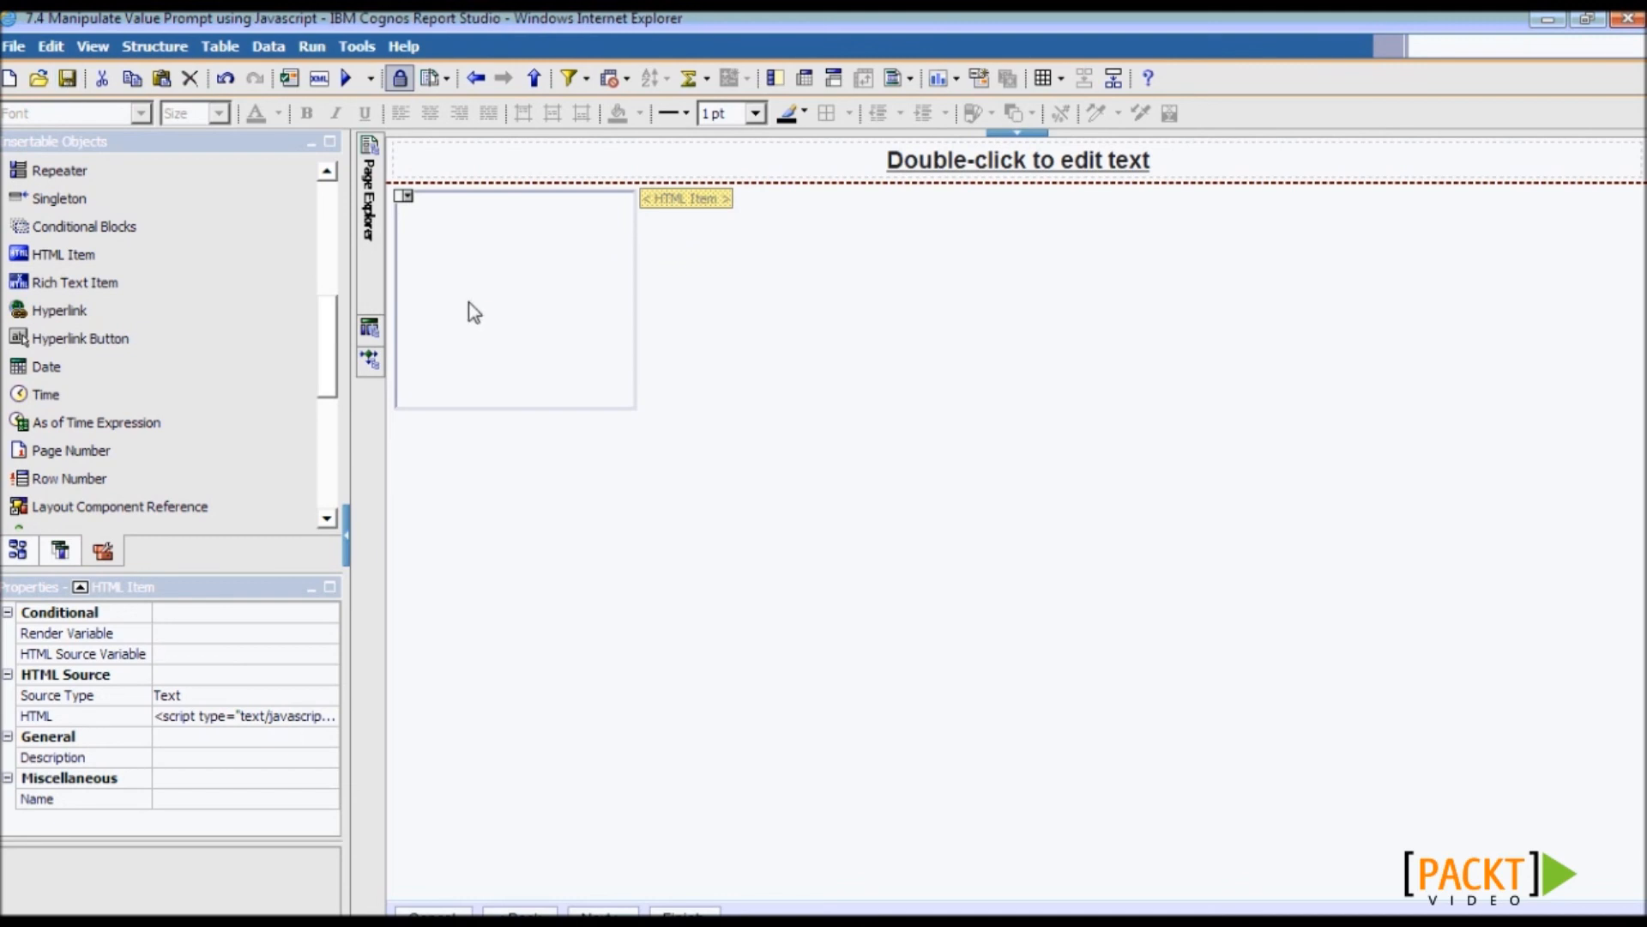
- Run the report, submit the preselected May 31, 2005 date to view its orders, then rerun
click(346, 74)
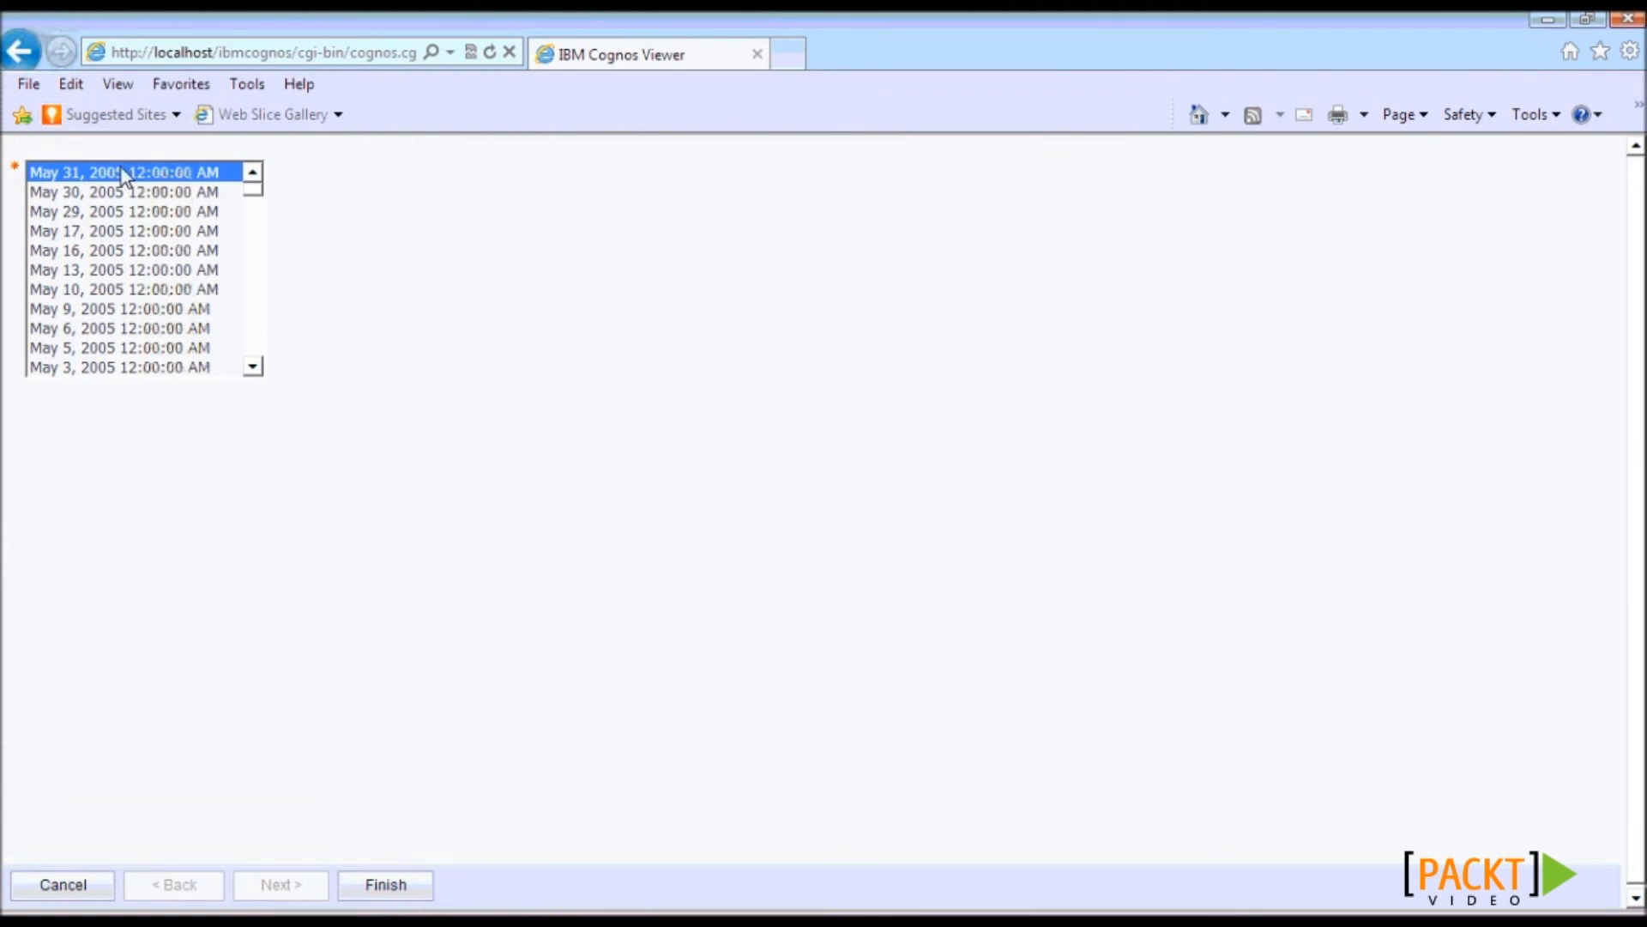
click(379, 889)
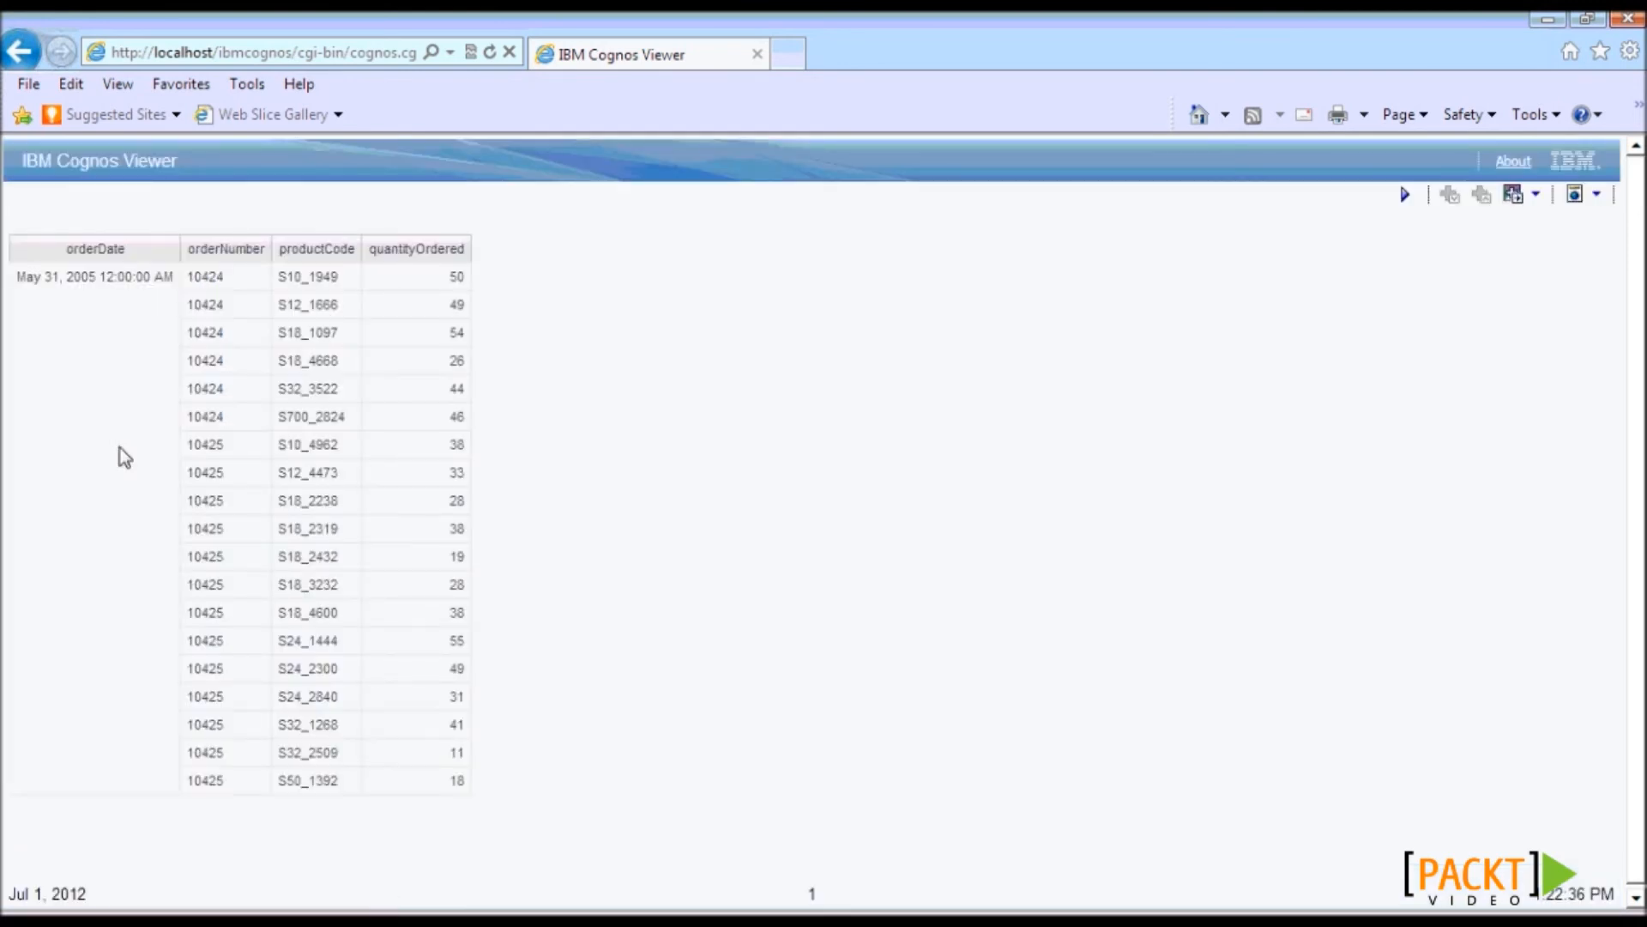
drag(18, 276, 96, 276)
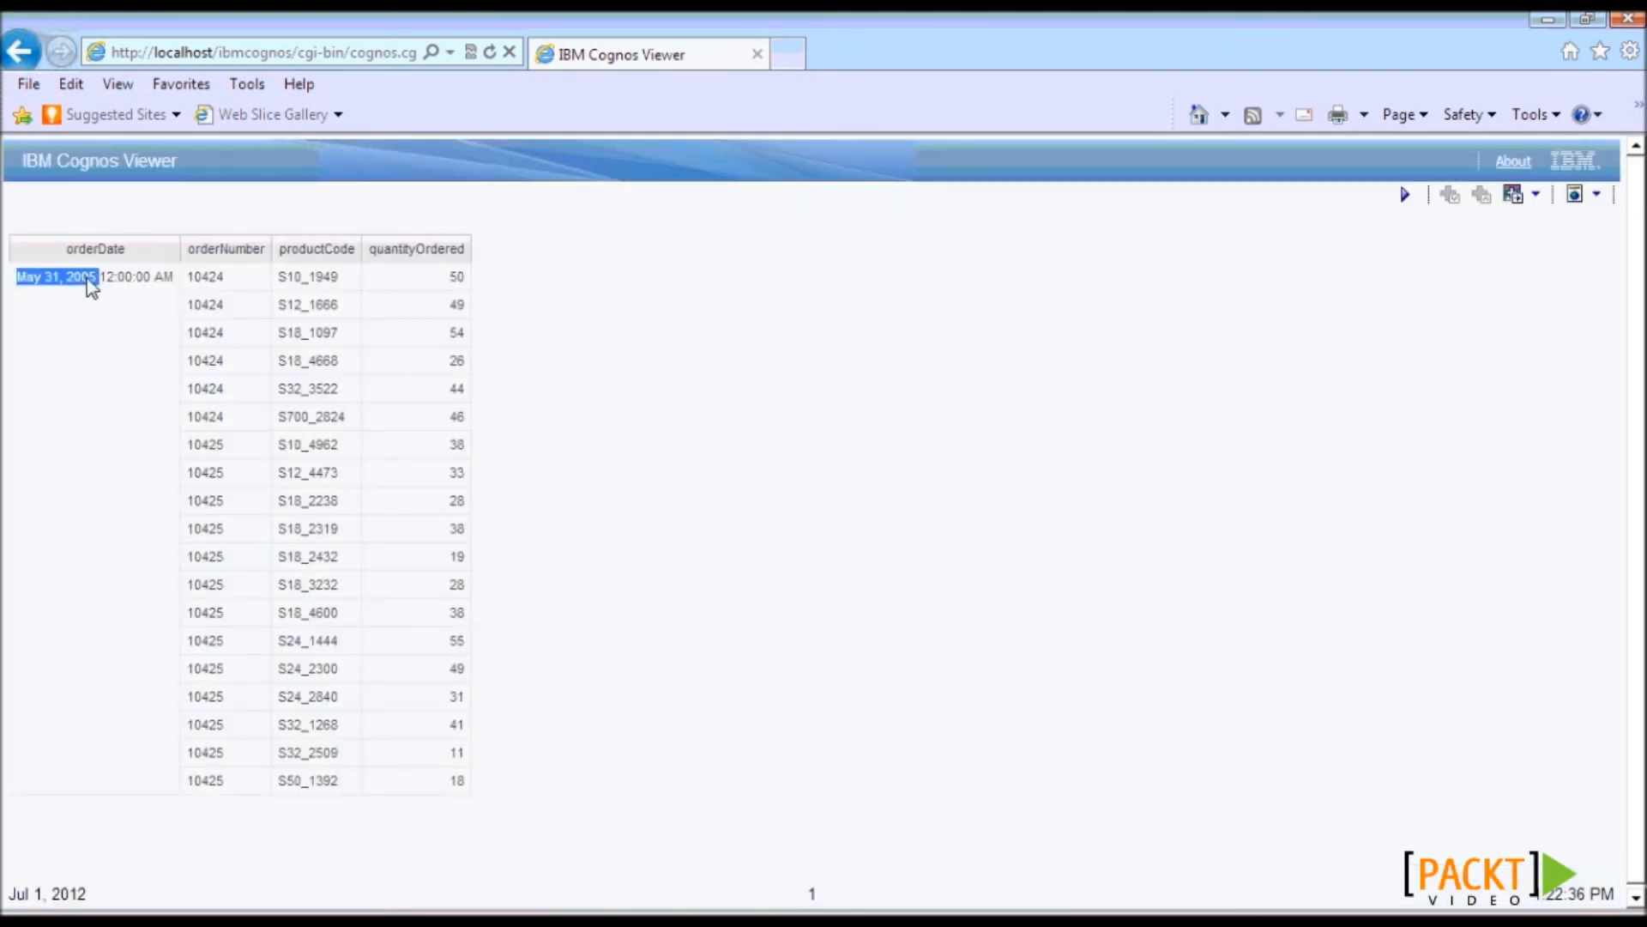
click(143, 419)
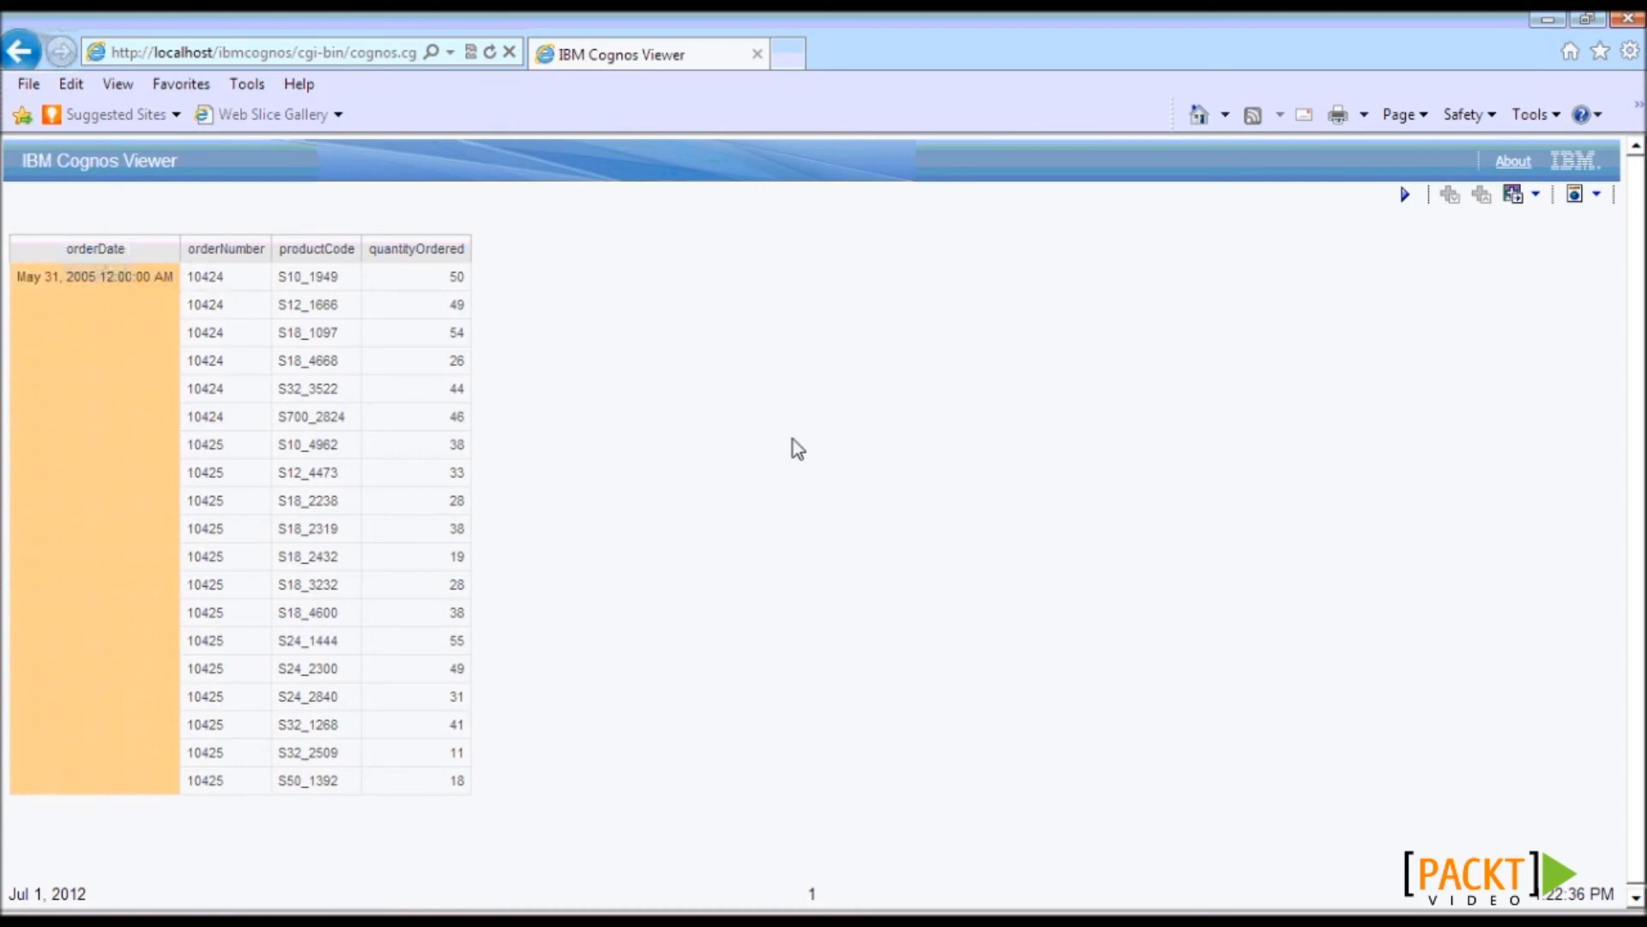
click(1404, 195)
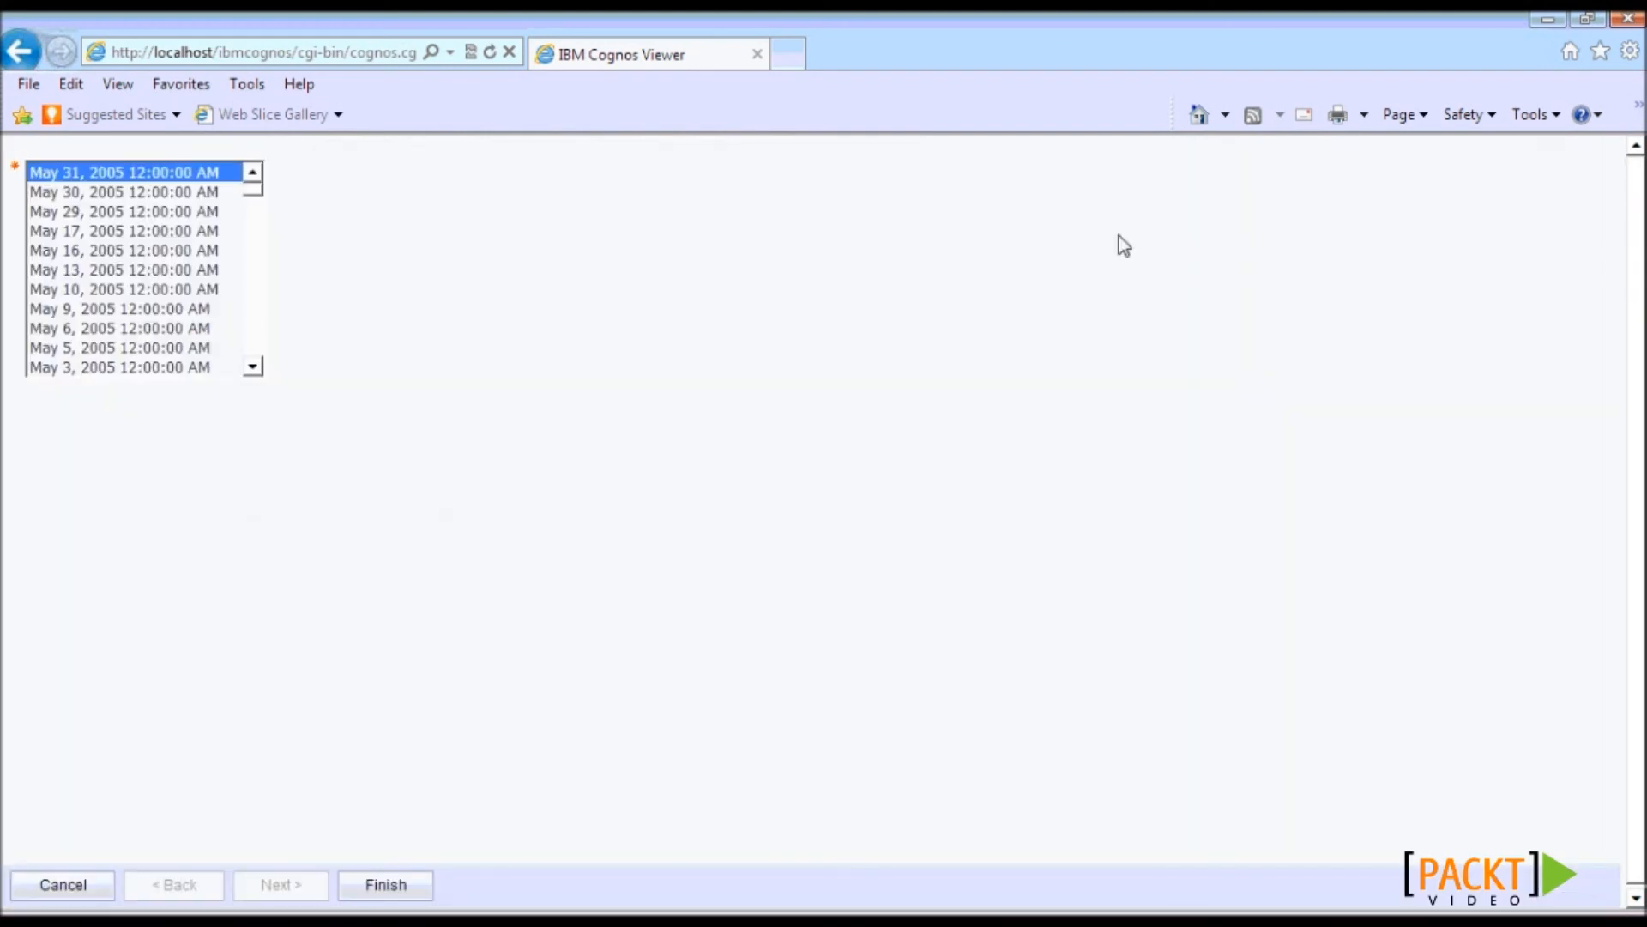
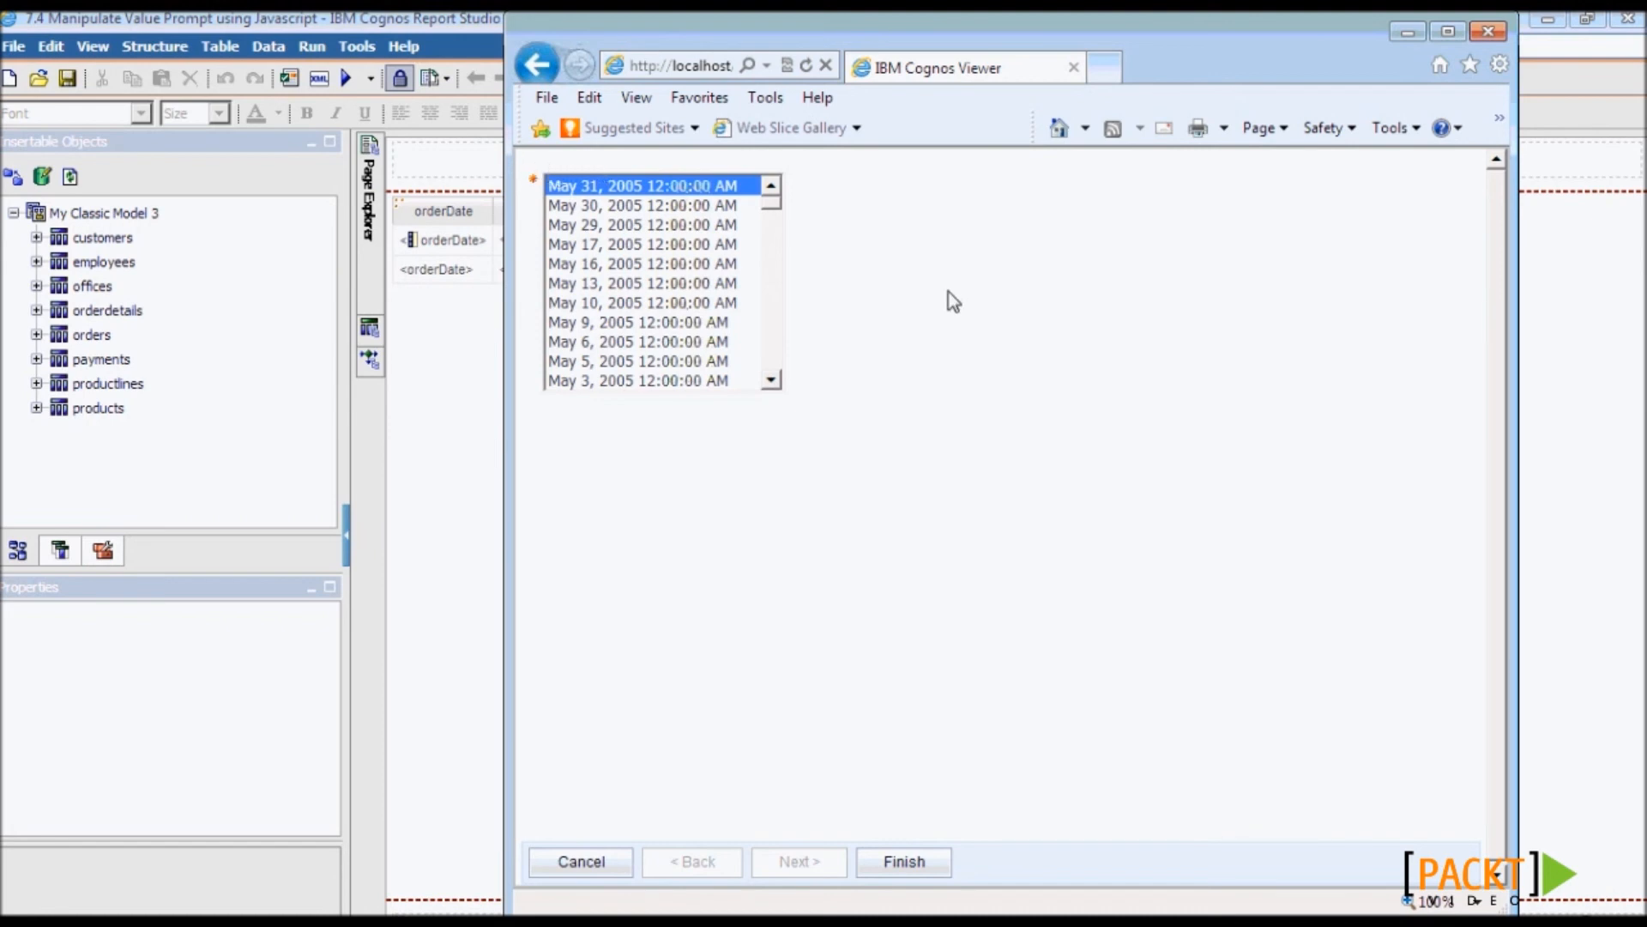
- Close the report viewer and save over '7.5 Show or Hide Prompts using Javascripts'
click(1488, 31)
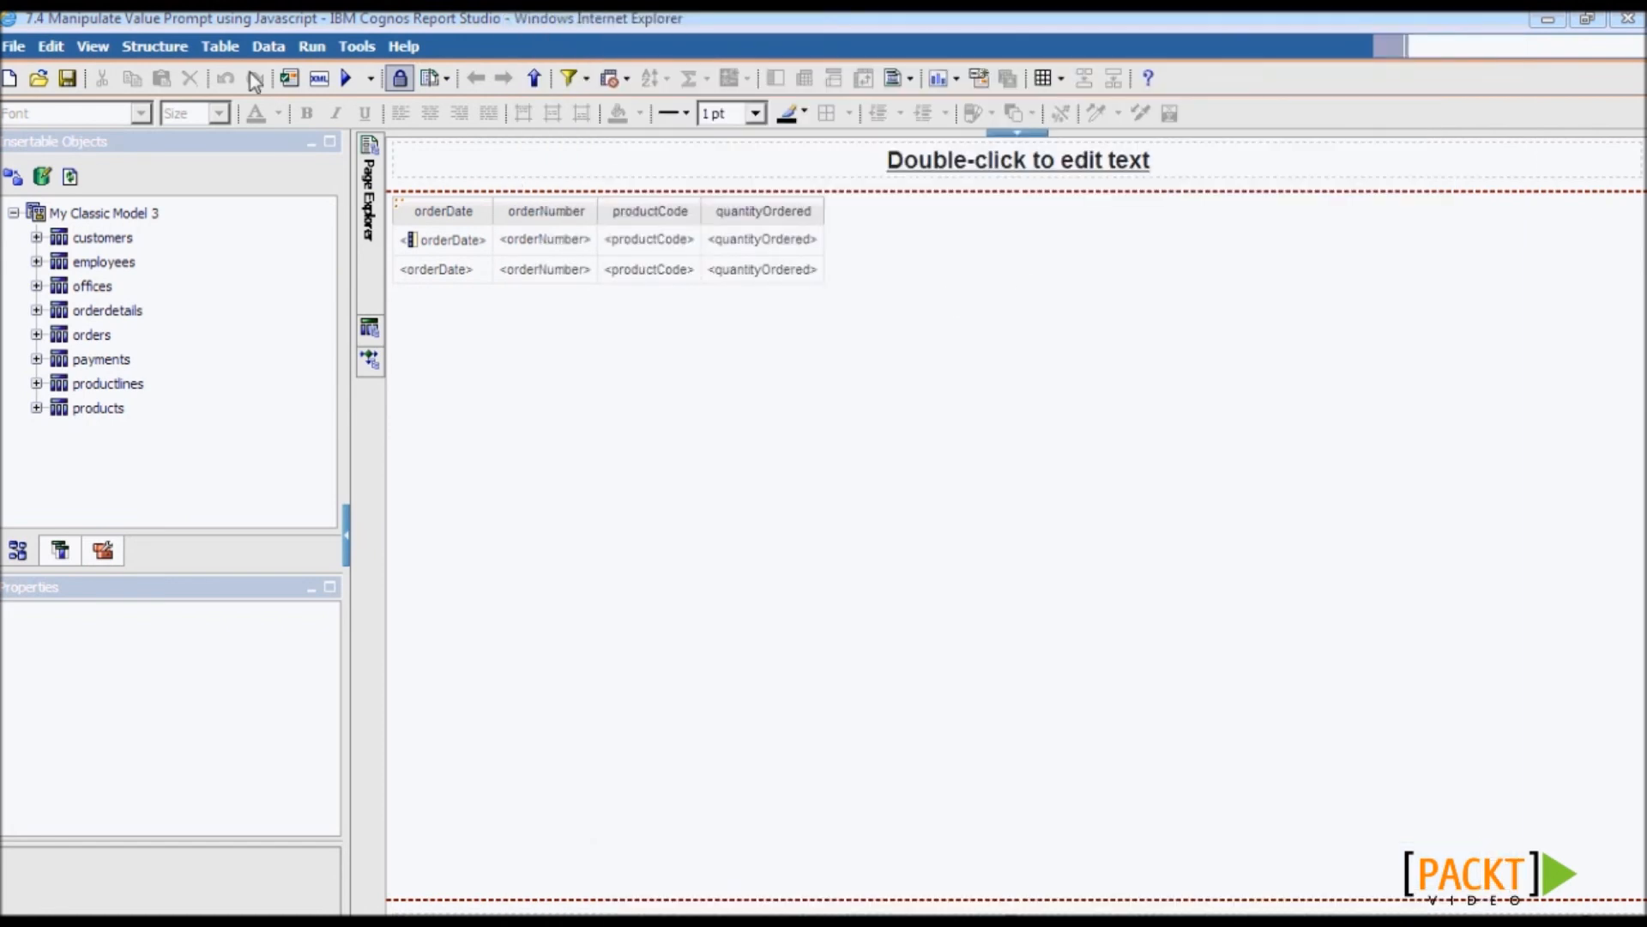
click(15, 46)
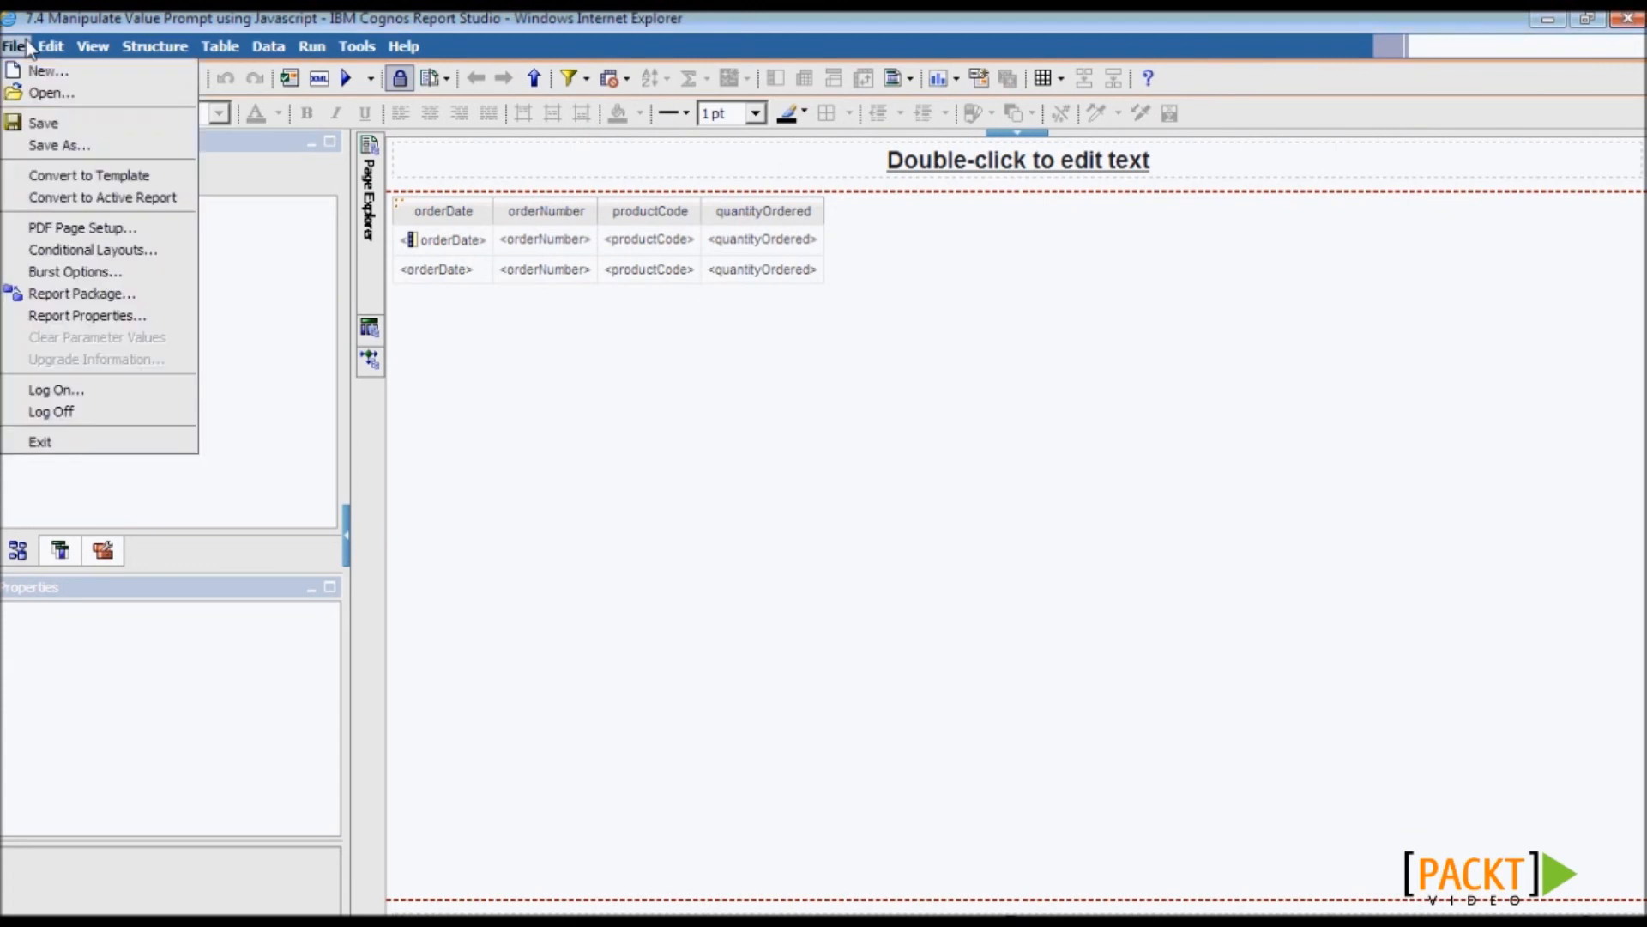
click(44, 141)
scroll(1030, 523, down, 2)
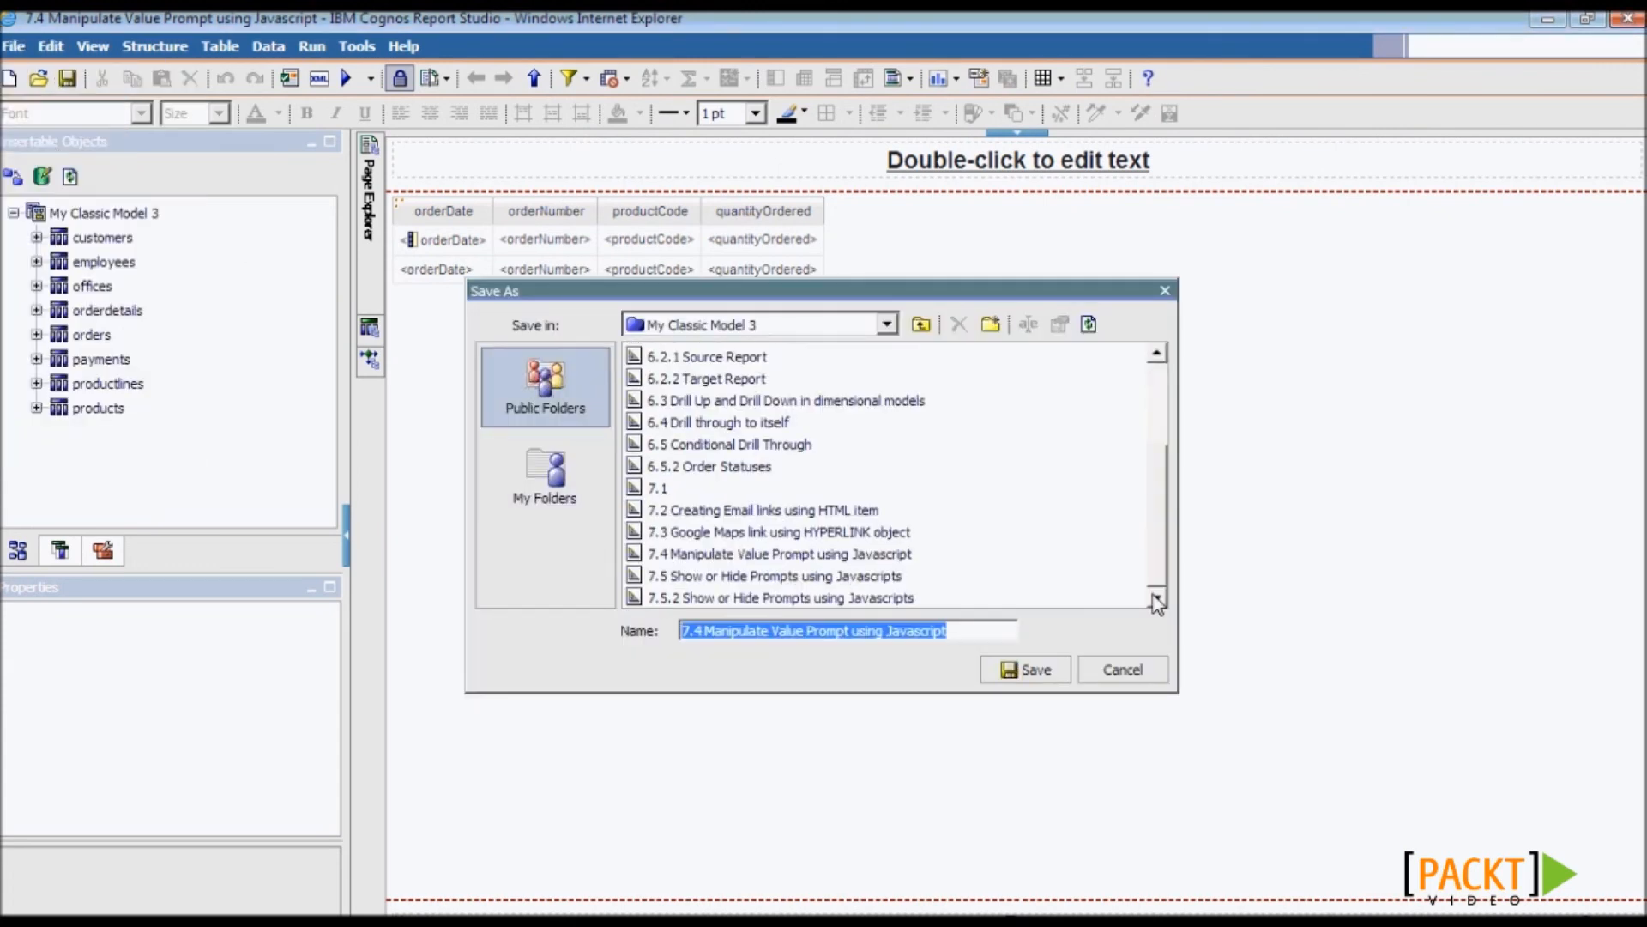
click(961, 575)
click(1026, 670)
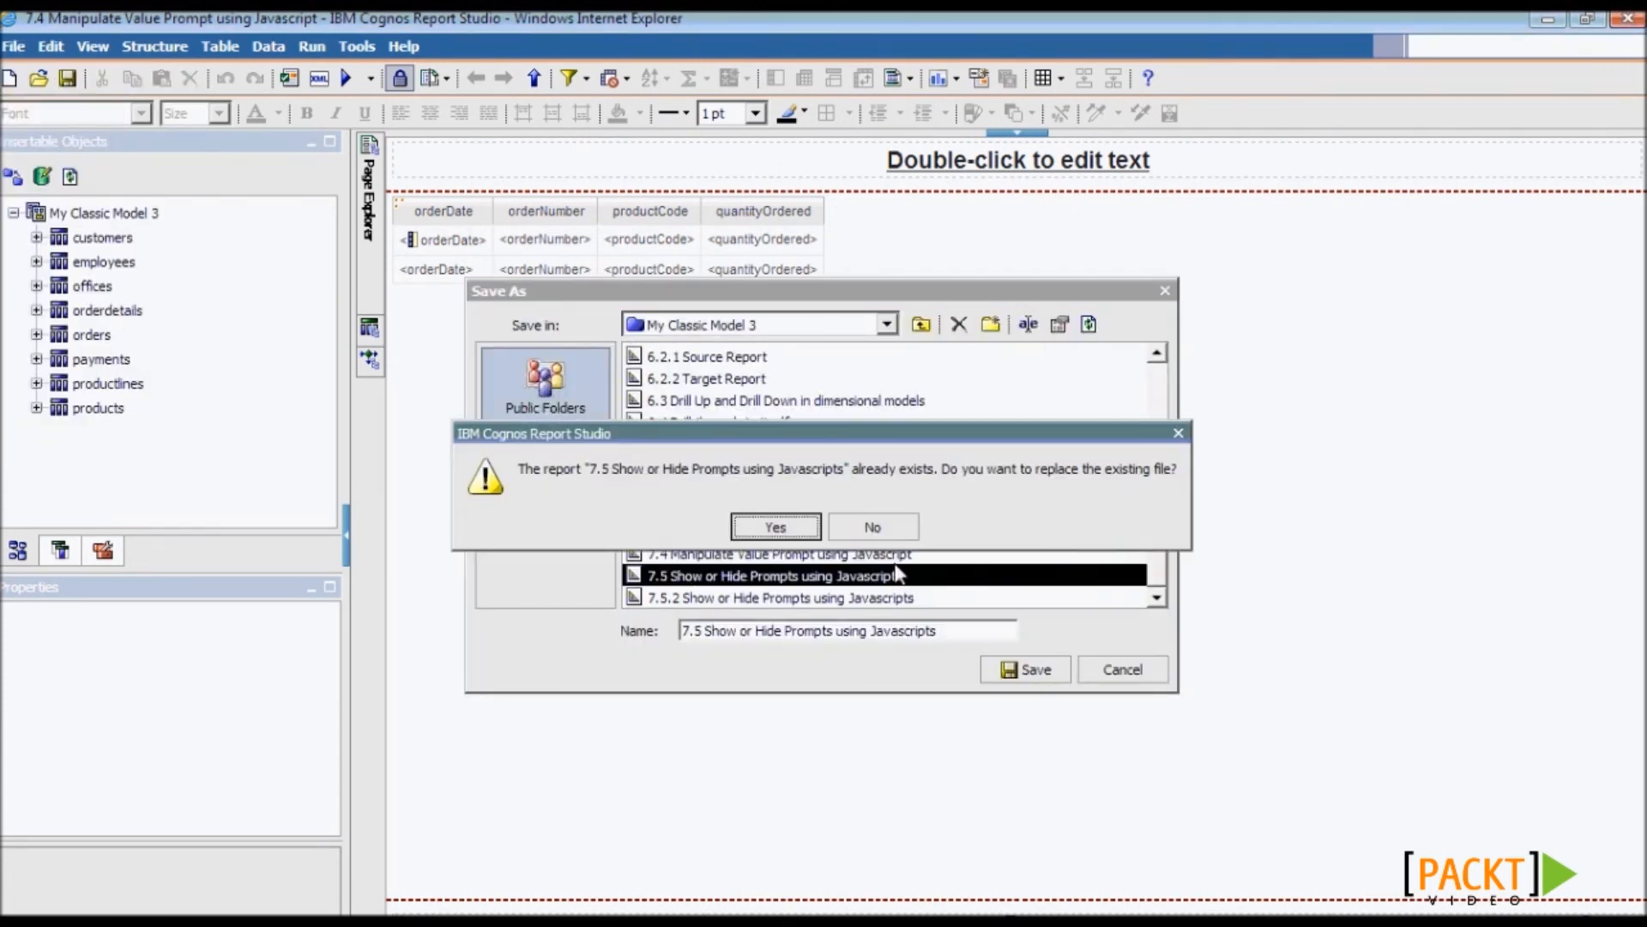
click(807, 523)
- Add an HTML item before the prompt block on Prompt Page1
mouse_move(375, 237)
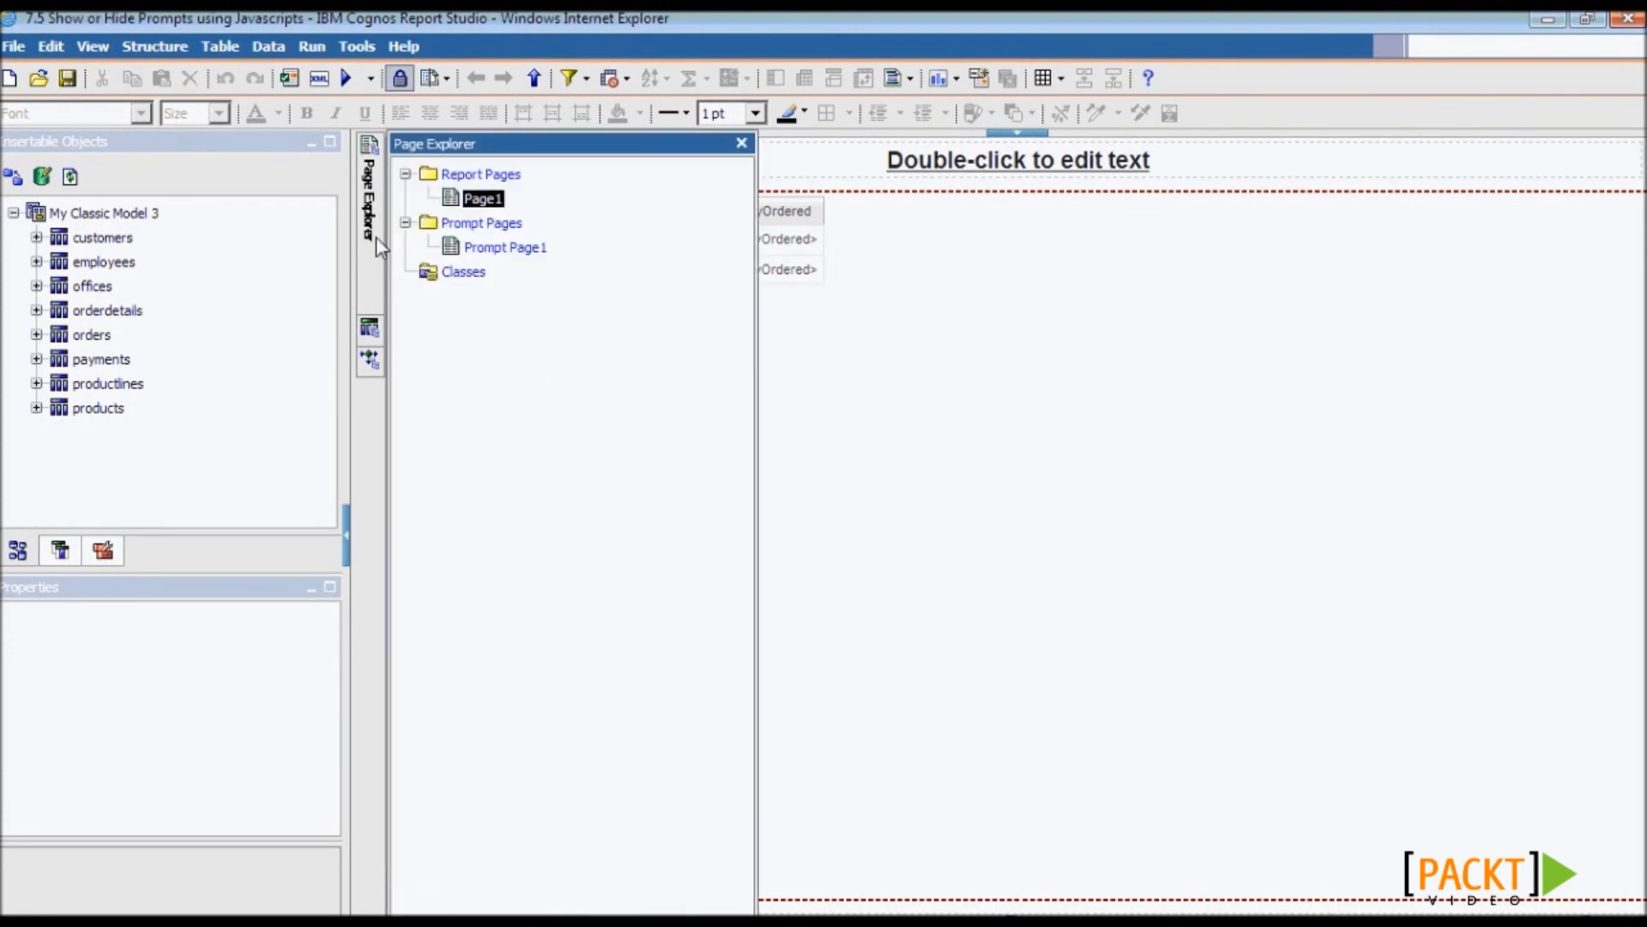
click(493, 247)
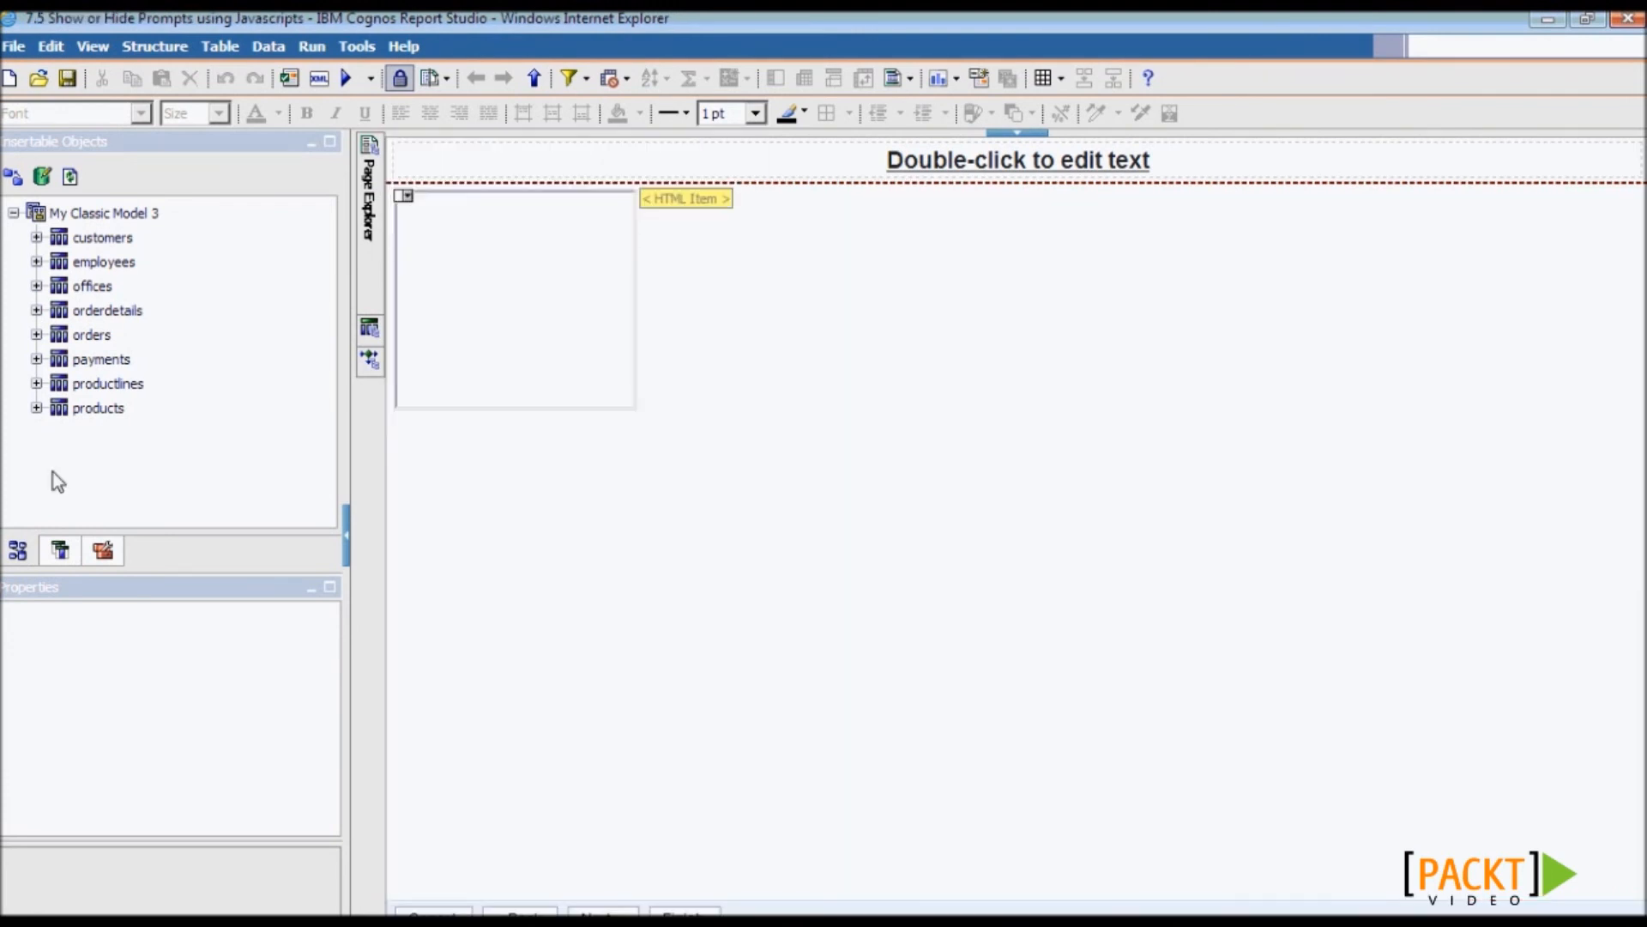
click(102, 551)
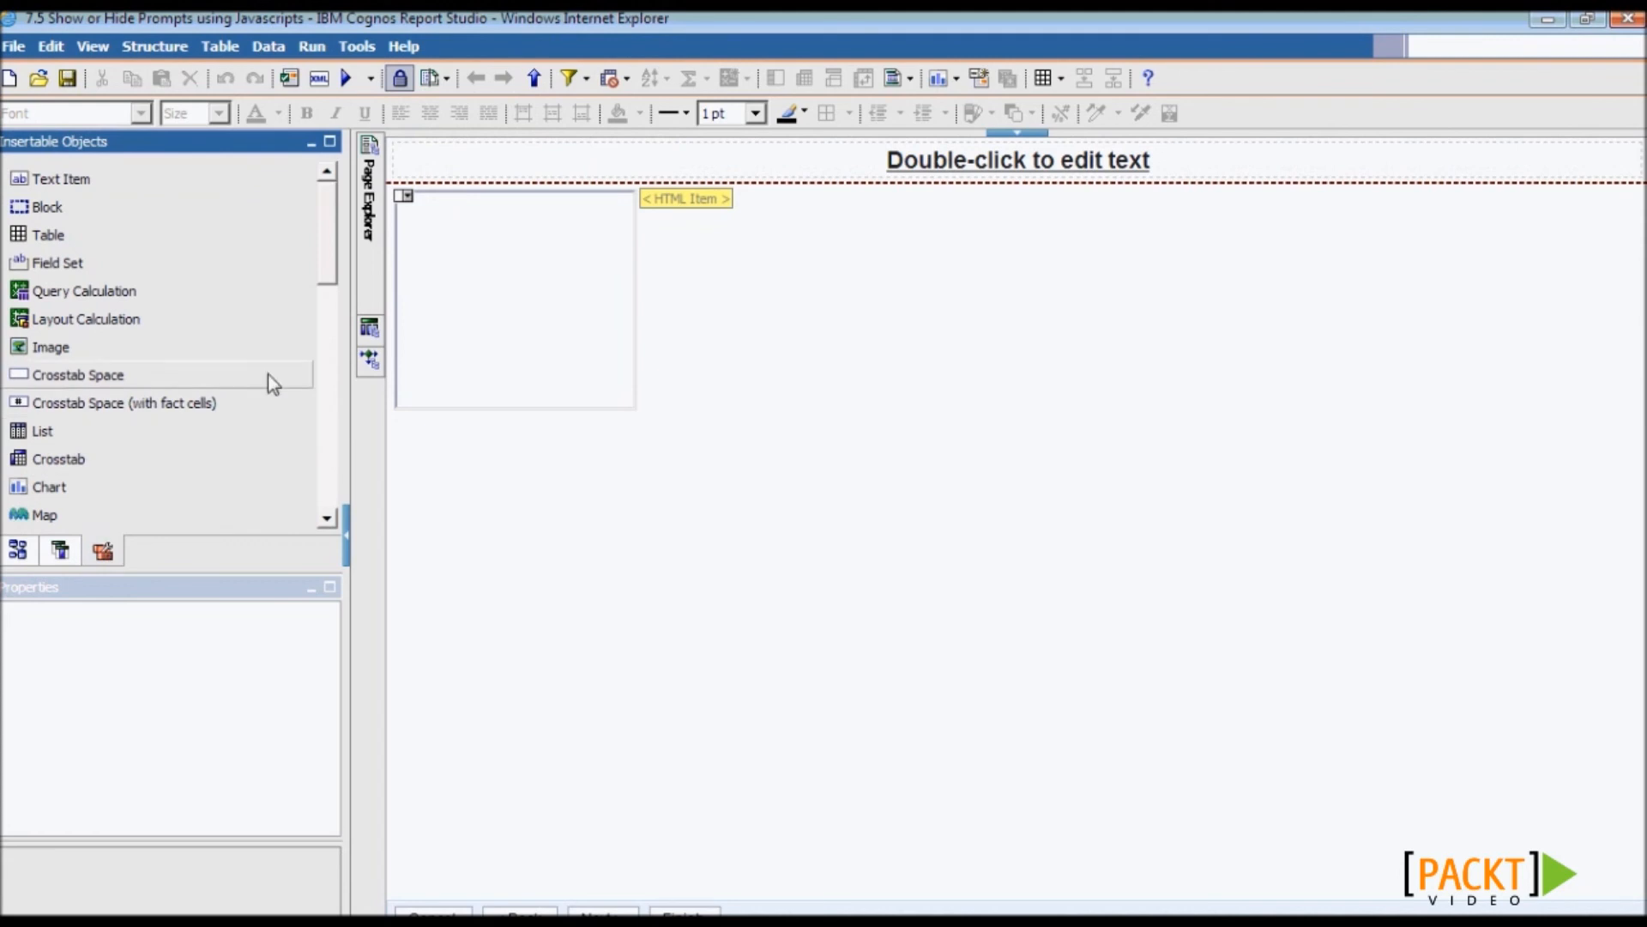
drag(315, 283, 319, 374)
drag(99, 304, 398, 292)
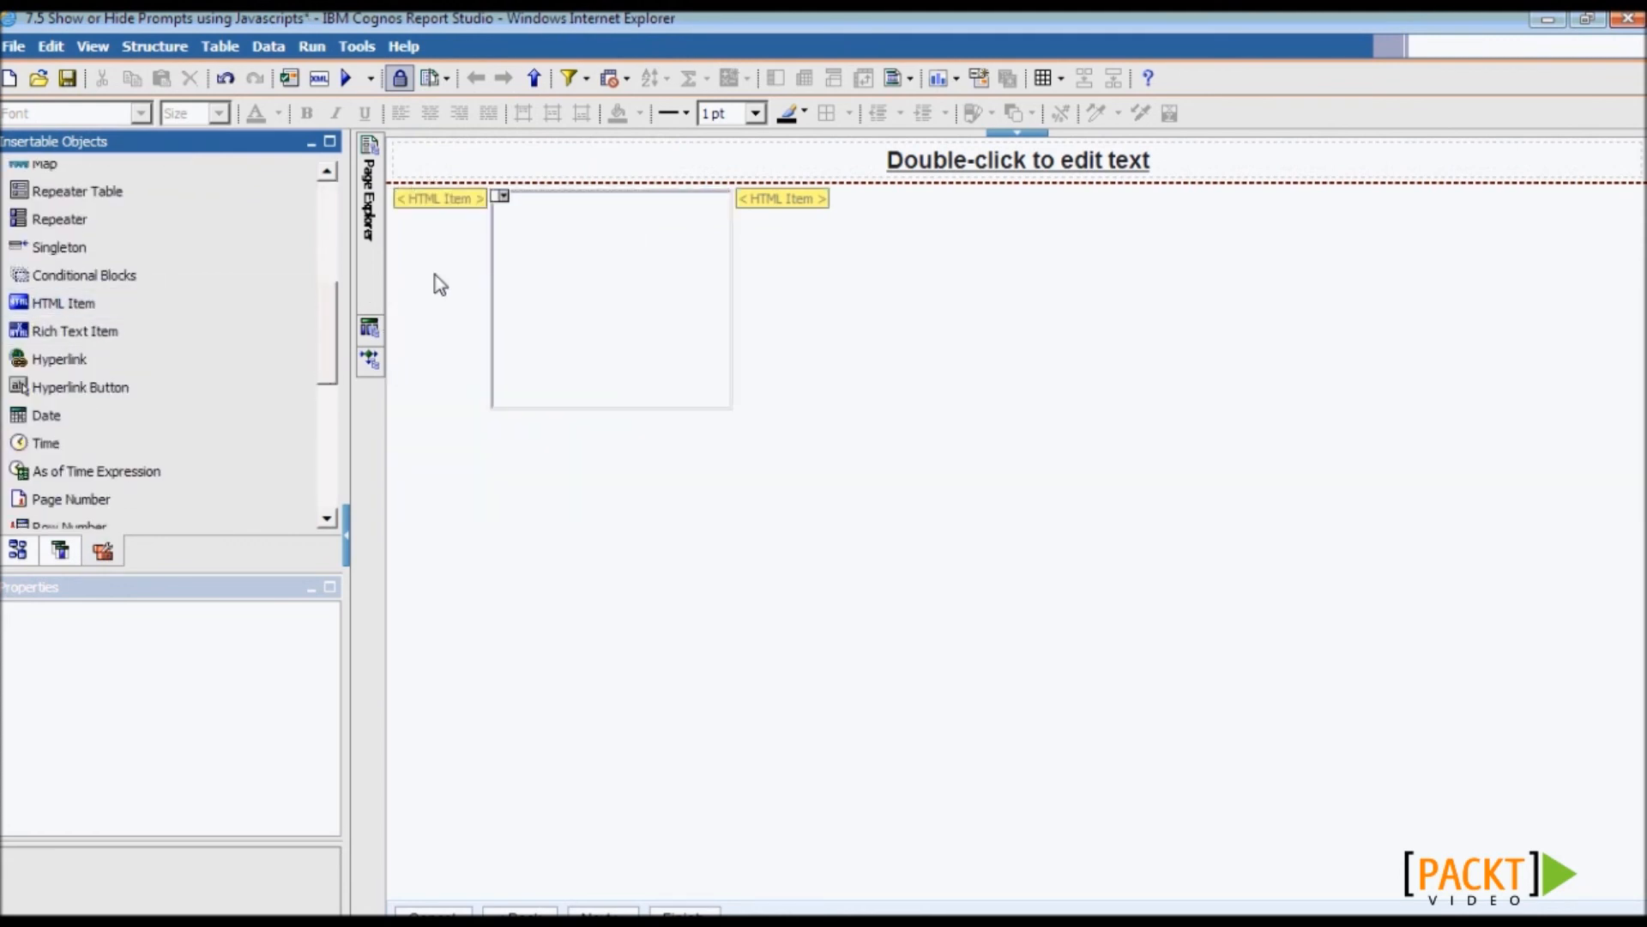
double_click(432, 196)
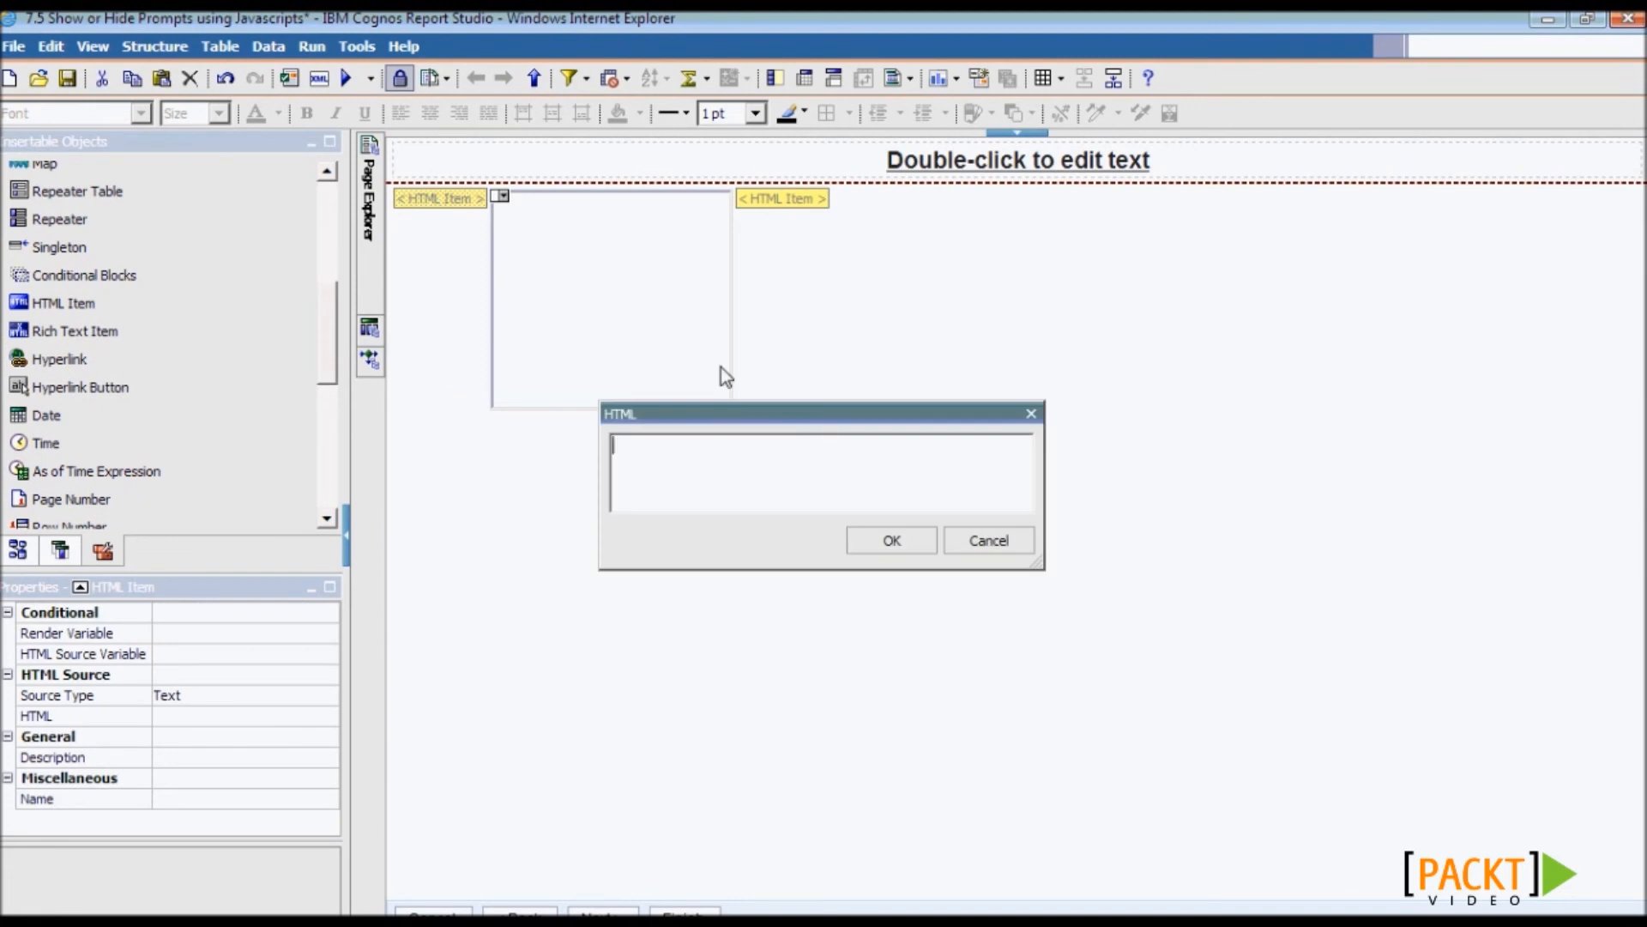
- Paste the two radio inputs from Notepad, review their Hideprompt and Showprompt calls, and accept
key(alt+Tab)
key(Tab)
key(Tab)
key(Tab)
drag(1340, 533, 506, 470)
key(ctrl+c)
key(alt+Tab)
key(ctrl+v)
drag(652, 421, 420, 339)
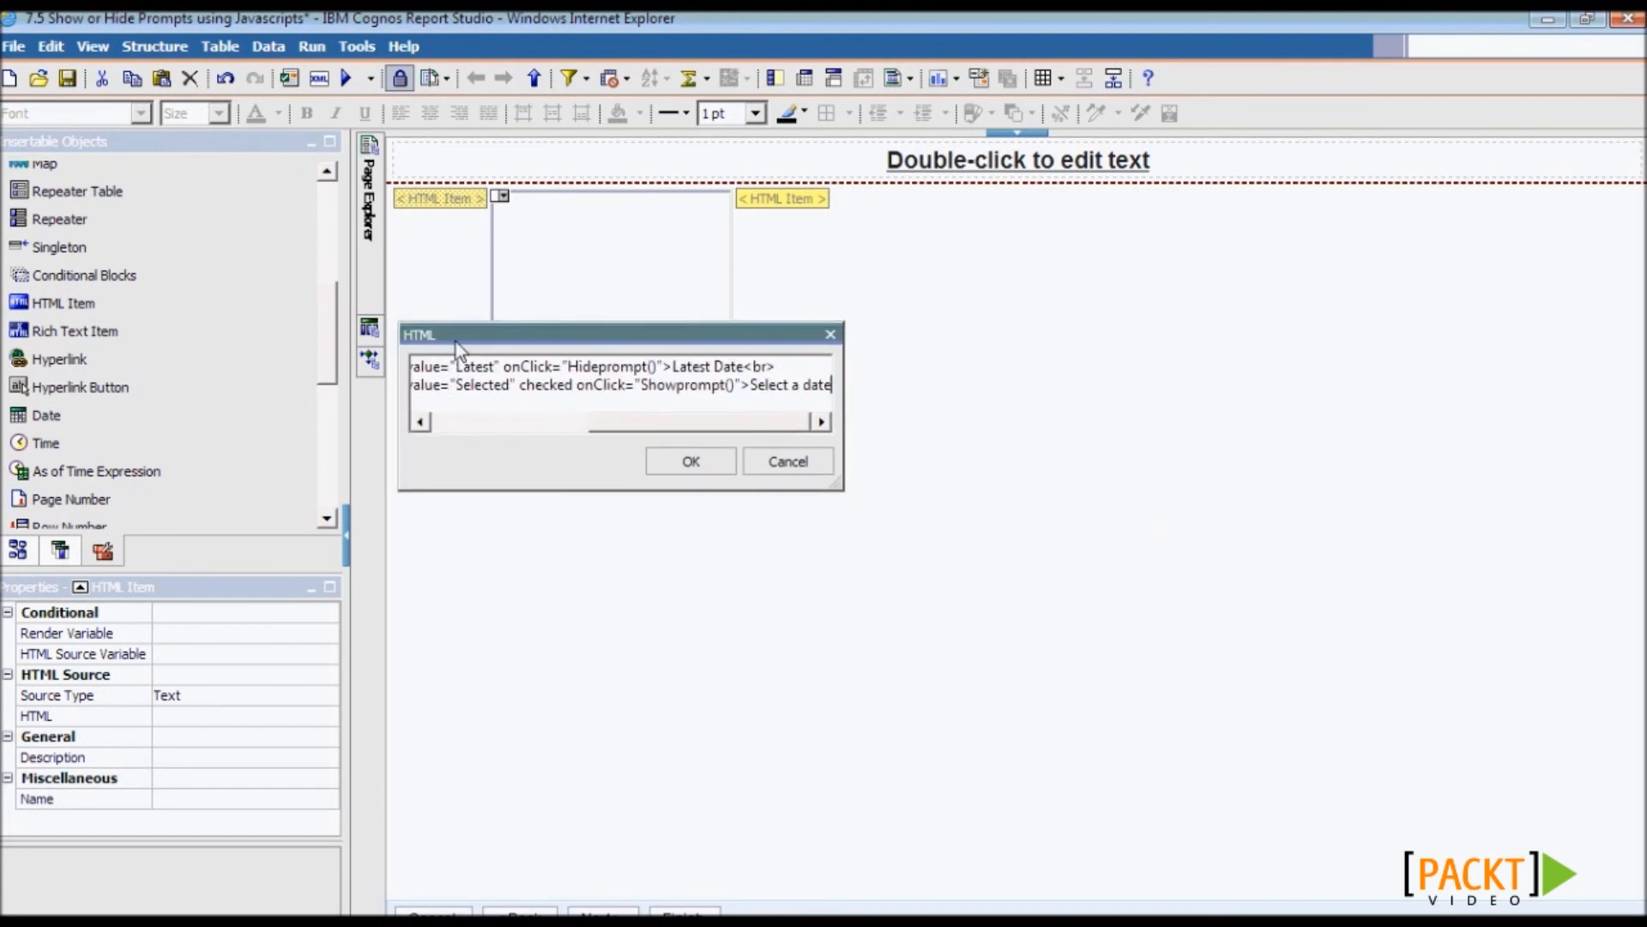
drag(854, 492, 1291, 568)
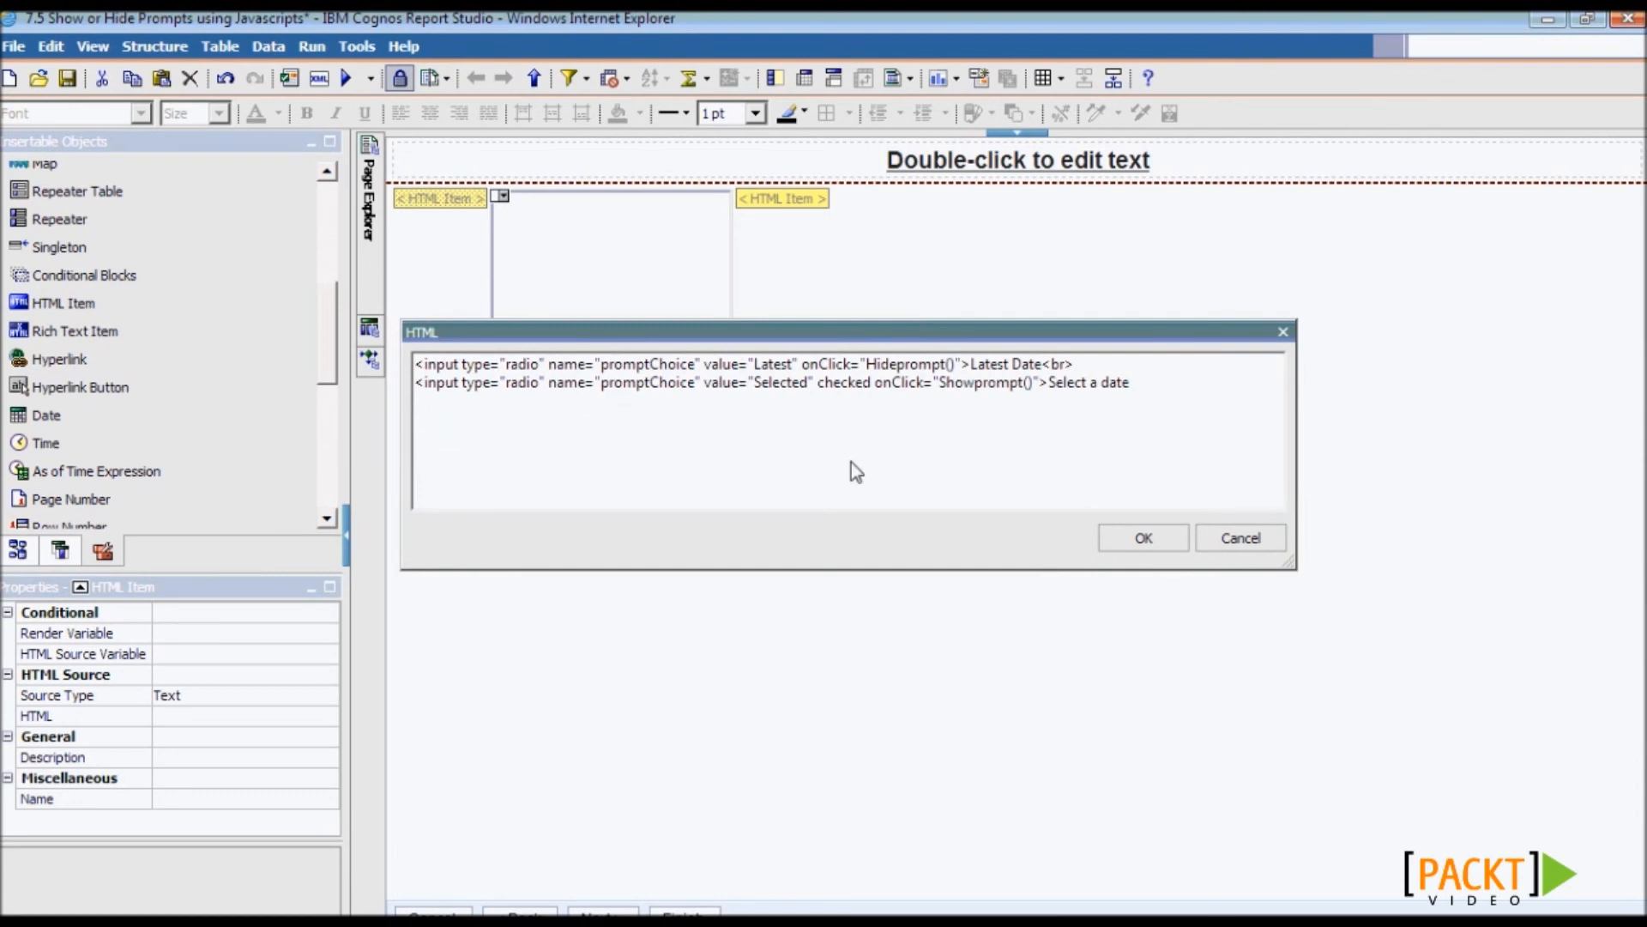
double_click(905, 368)
click(954, 384)
double_click(958, 386)
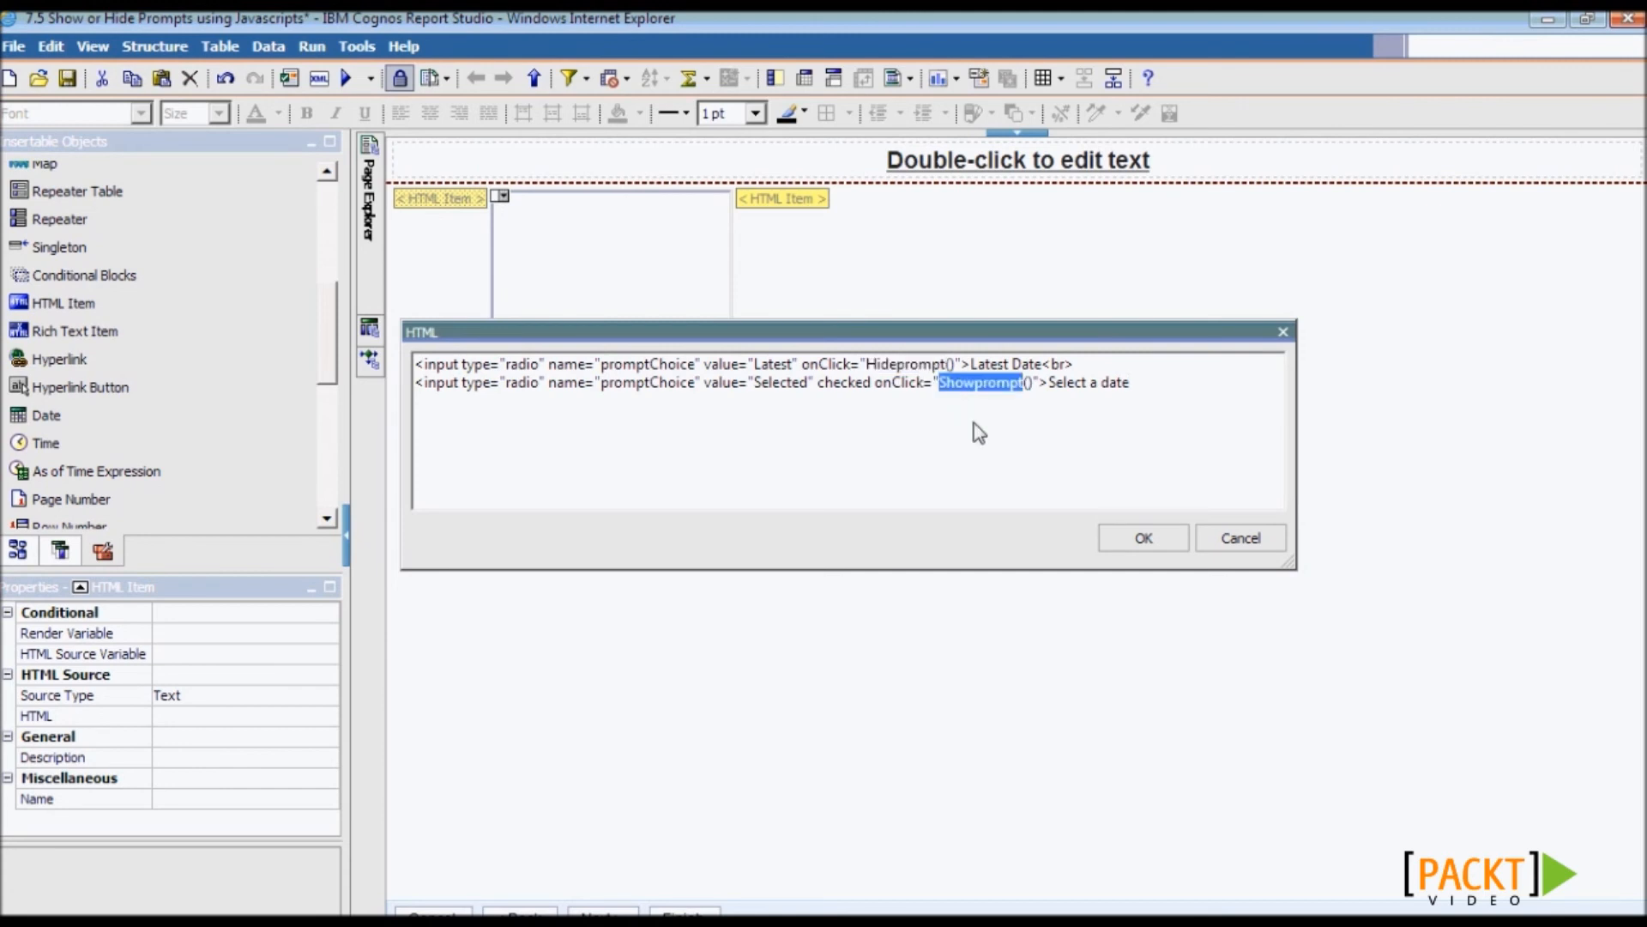
click(1126, 540)
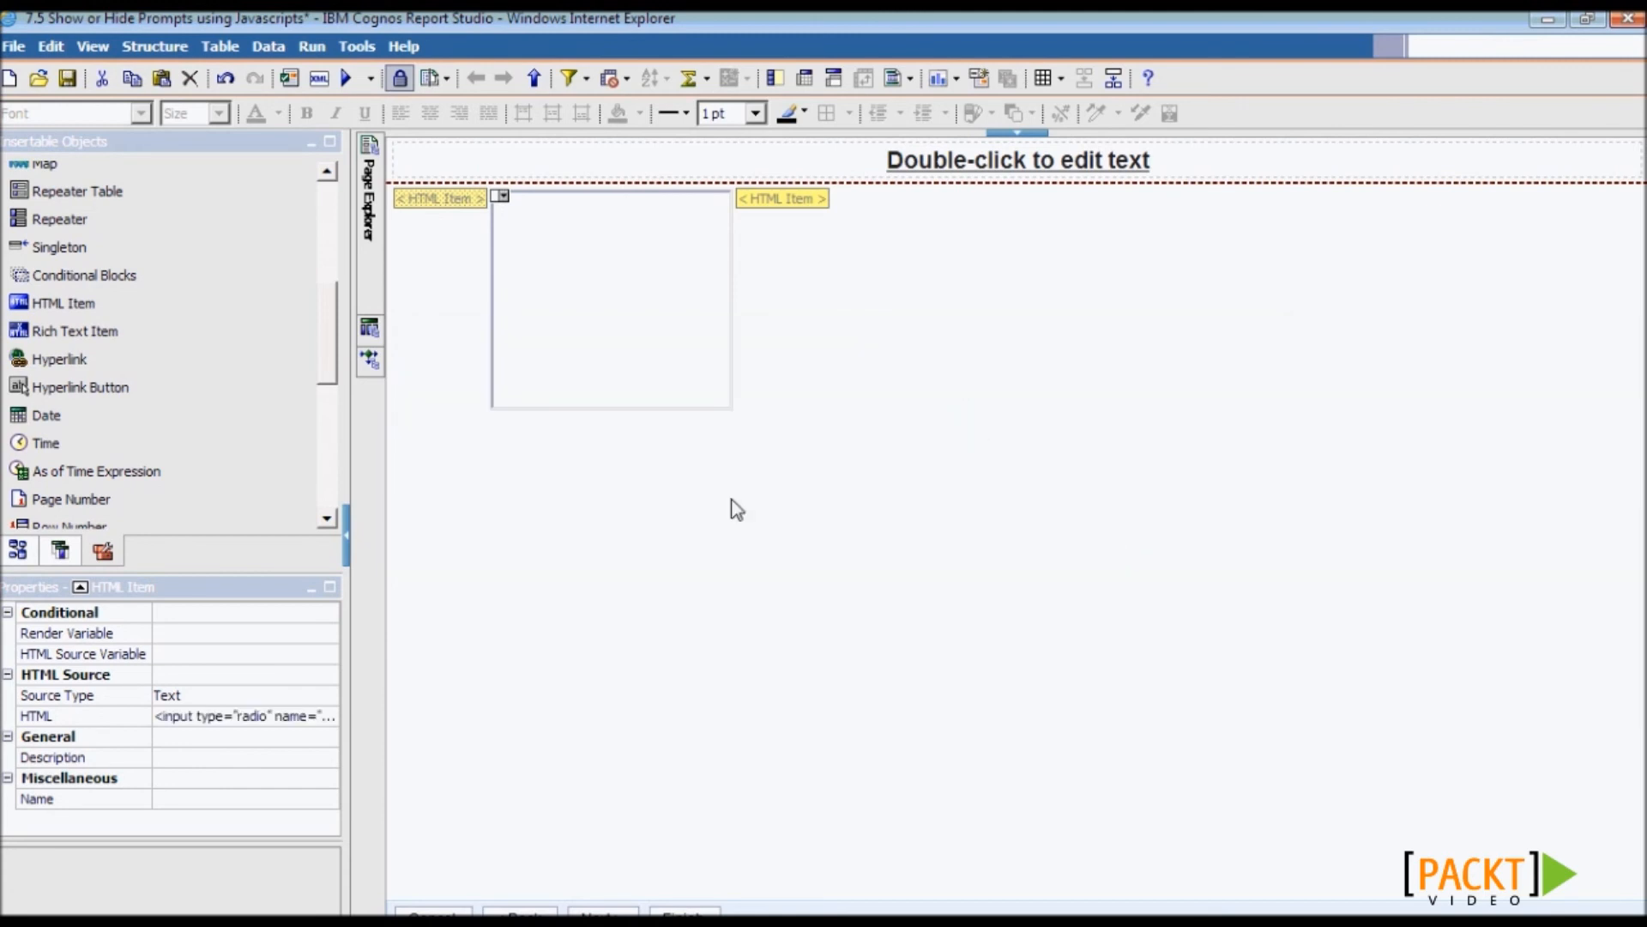
- Set the HTML item's description to 'Radio Buttons'
click(196, 760)
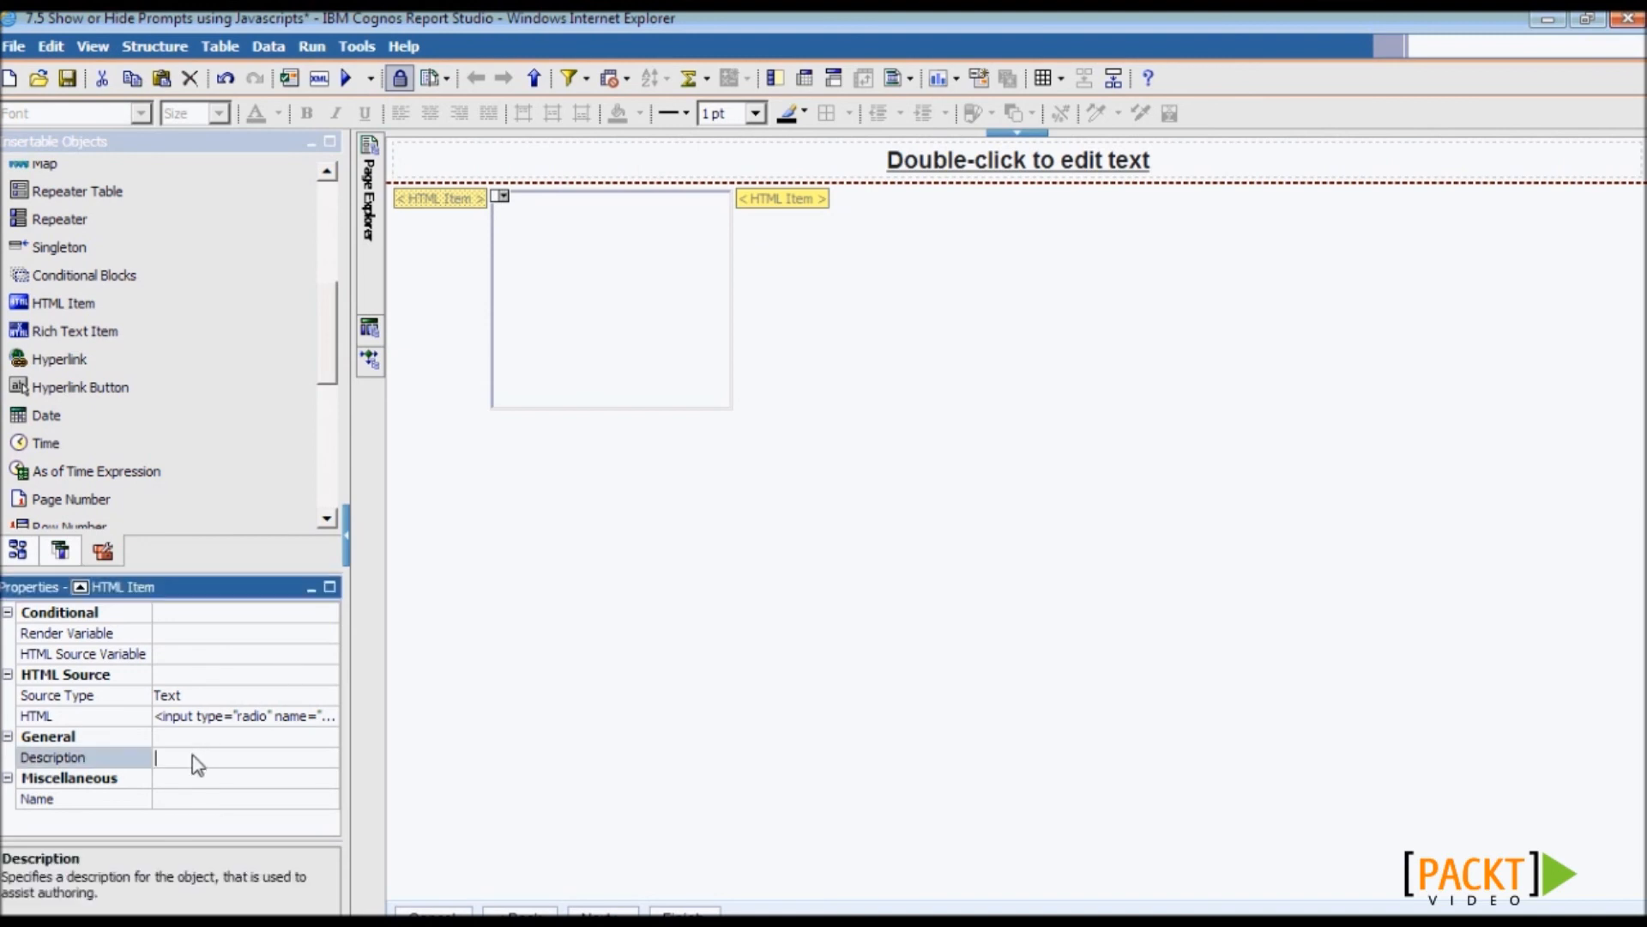
text(Radio Buttons)
key(Return)
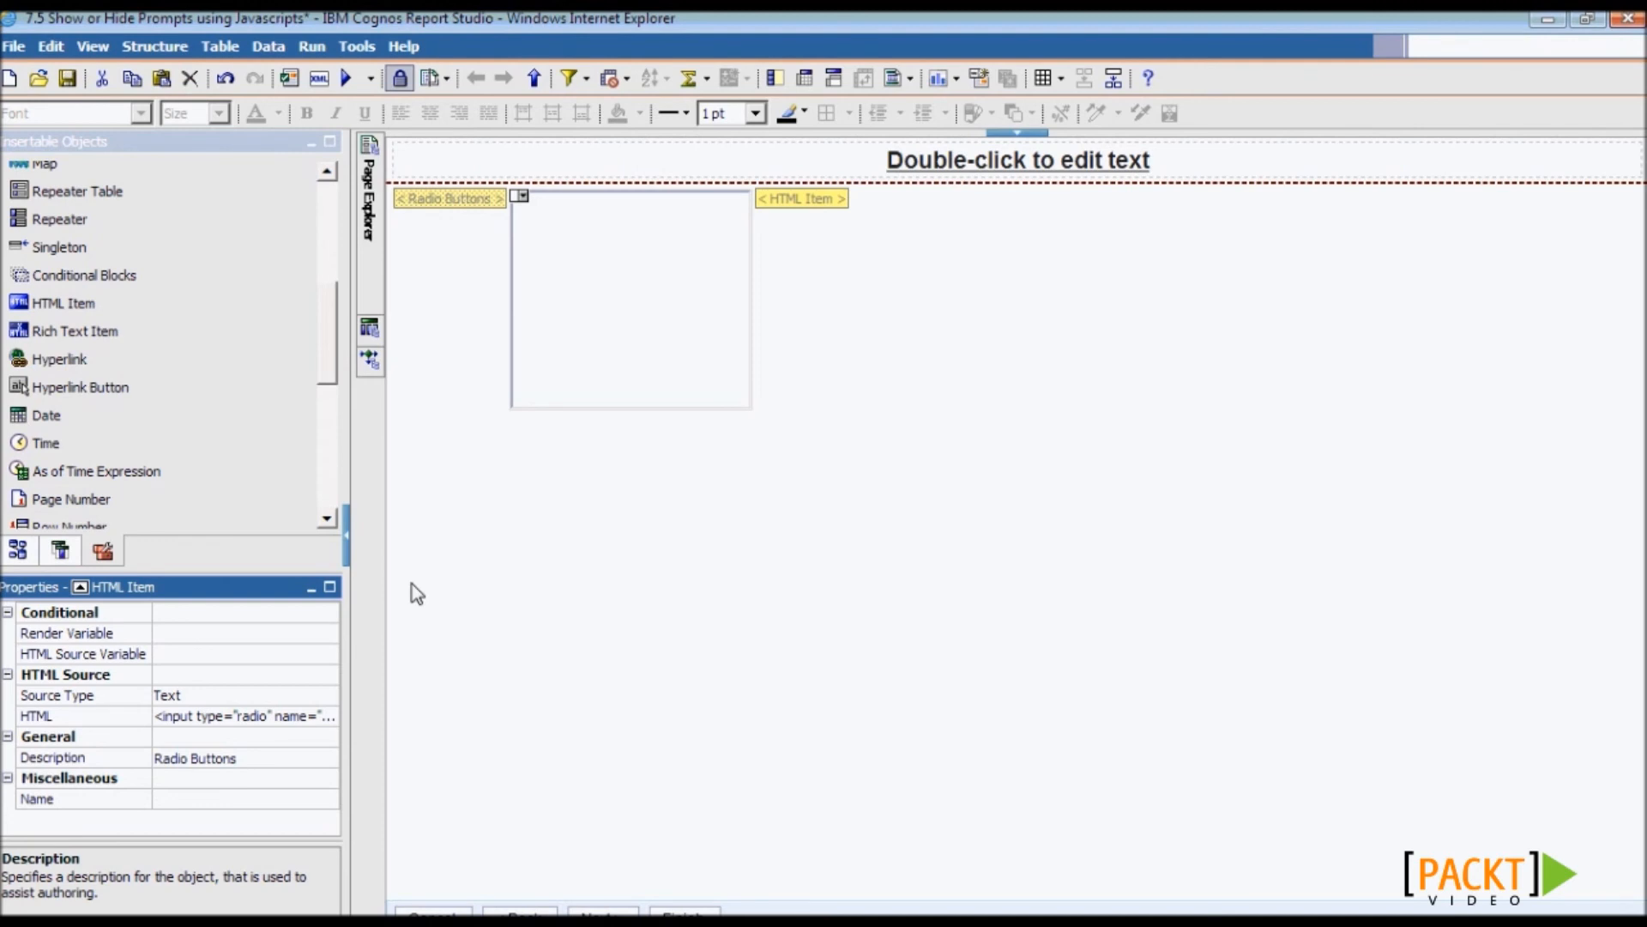
- Add HTML items around the prompt block; give the first <span id = "A1"> and description SPAN BEGIN
drag(69, 305, 534, 312)
drag(94, 300, 840, 315)
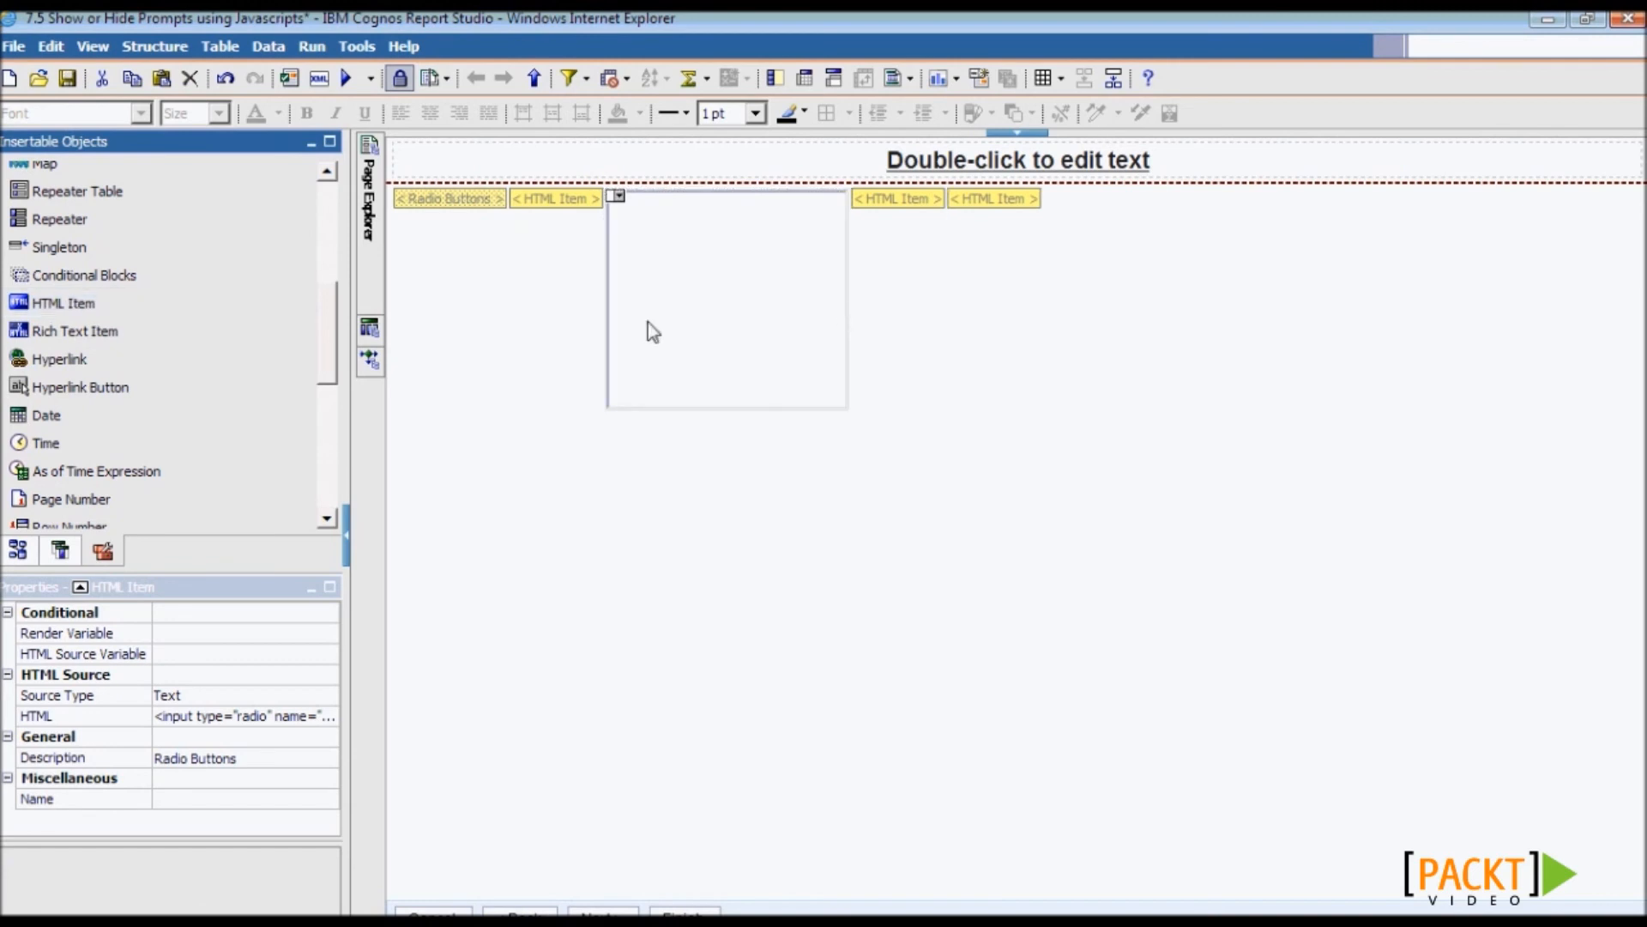
double_click(559, 204)
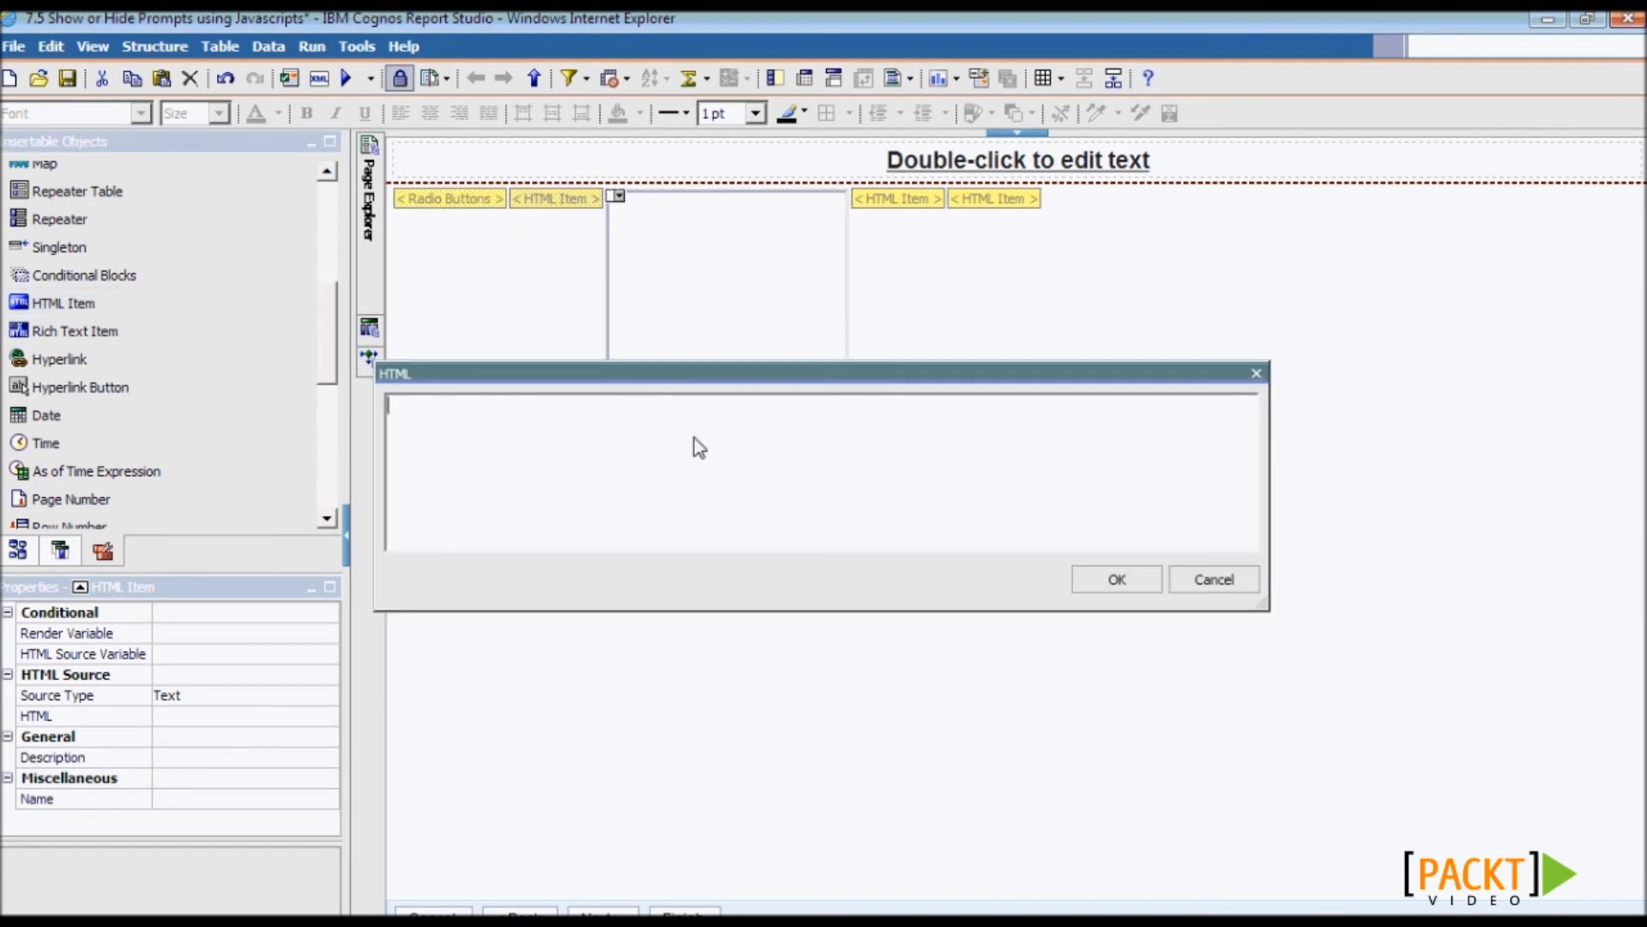
key(alt+Tab)
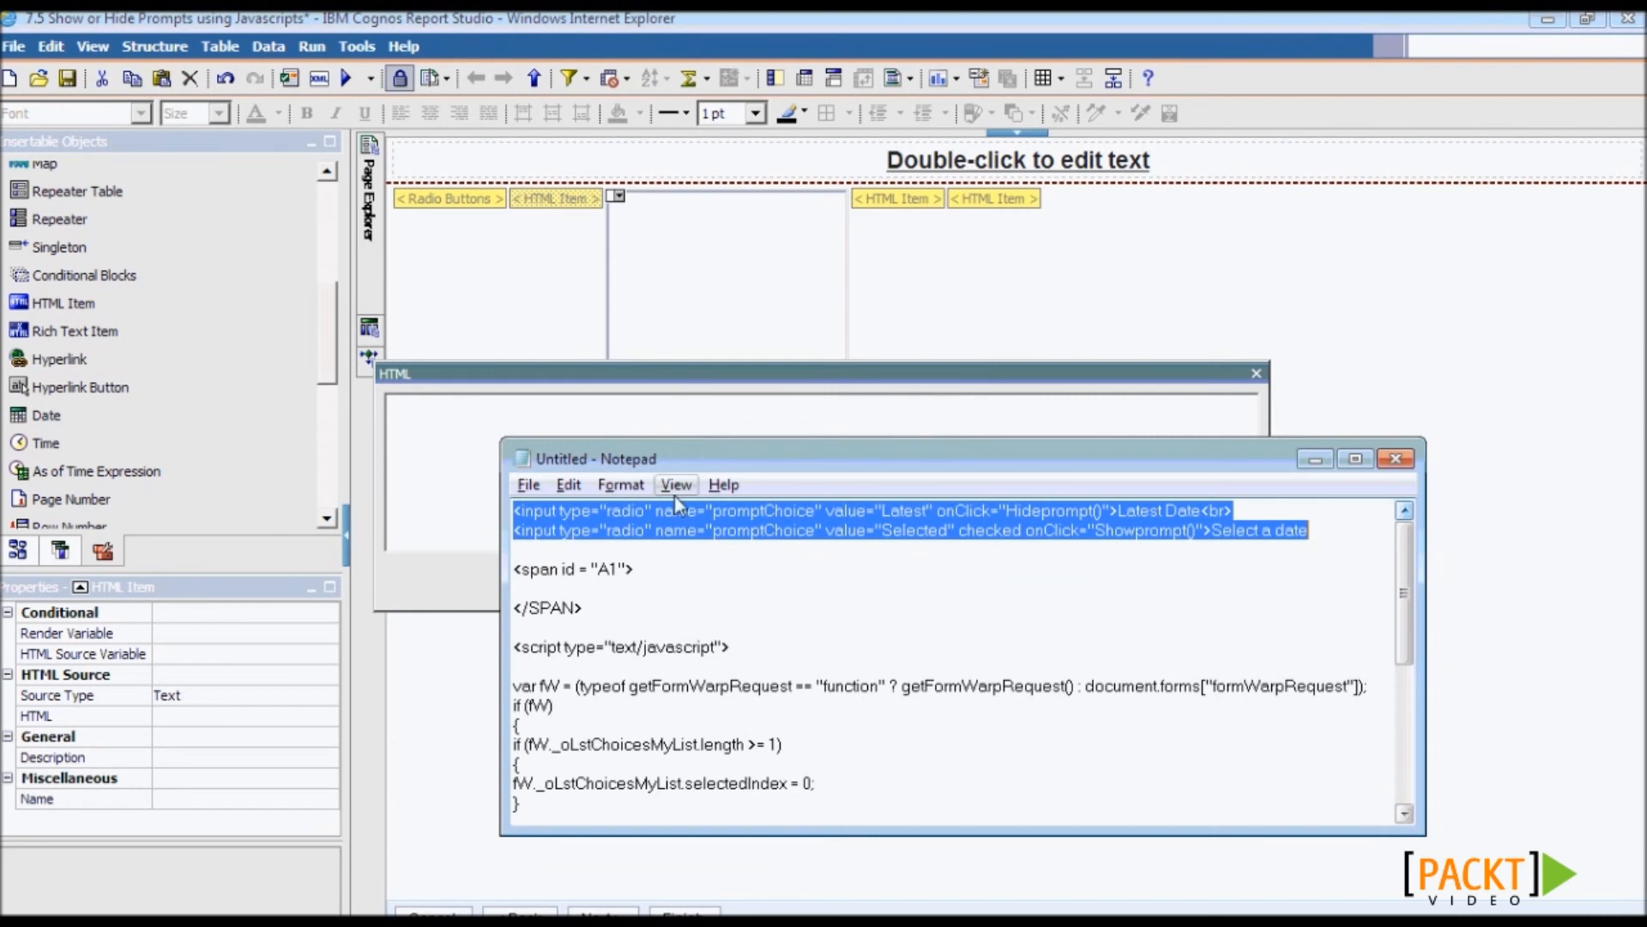
drag(652, 570, 506, 570)
key(ctrl+x)
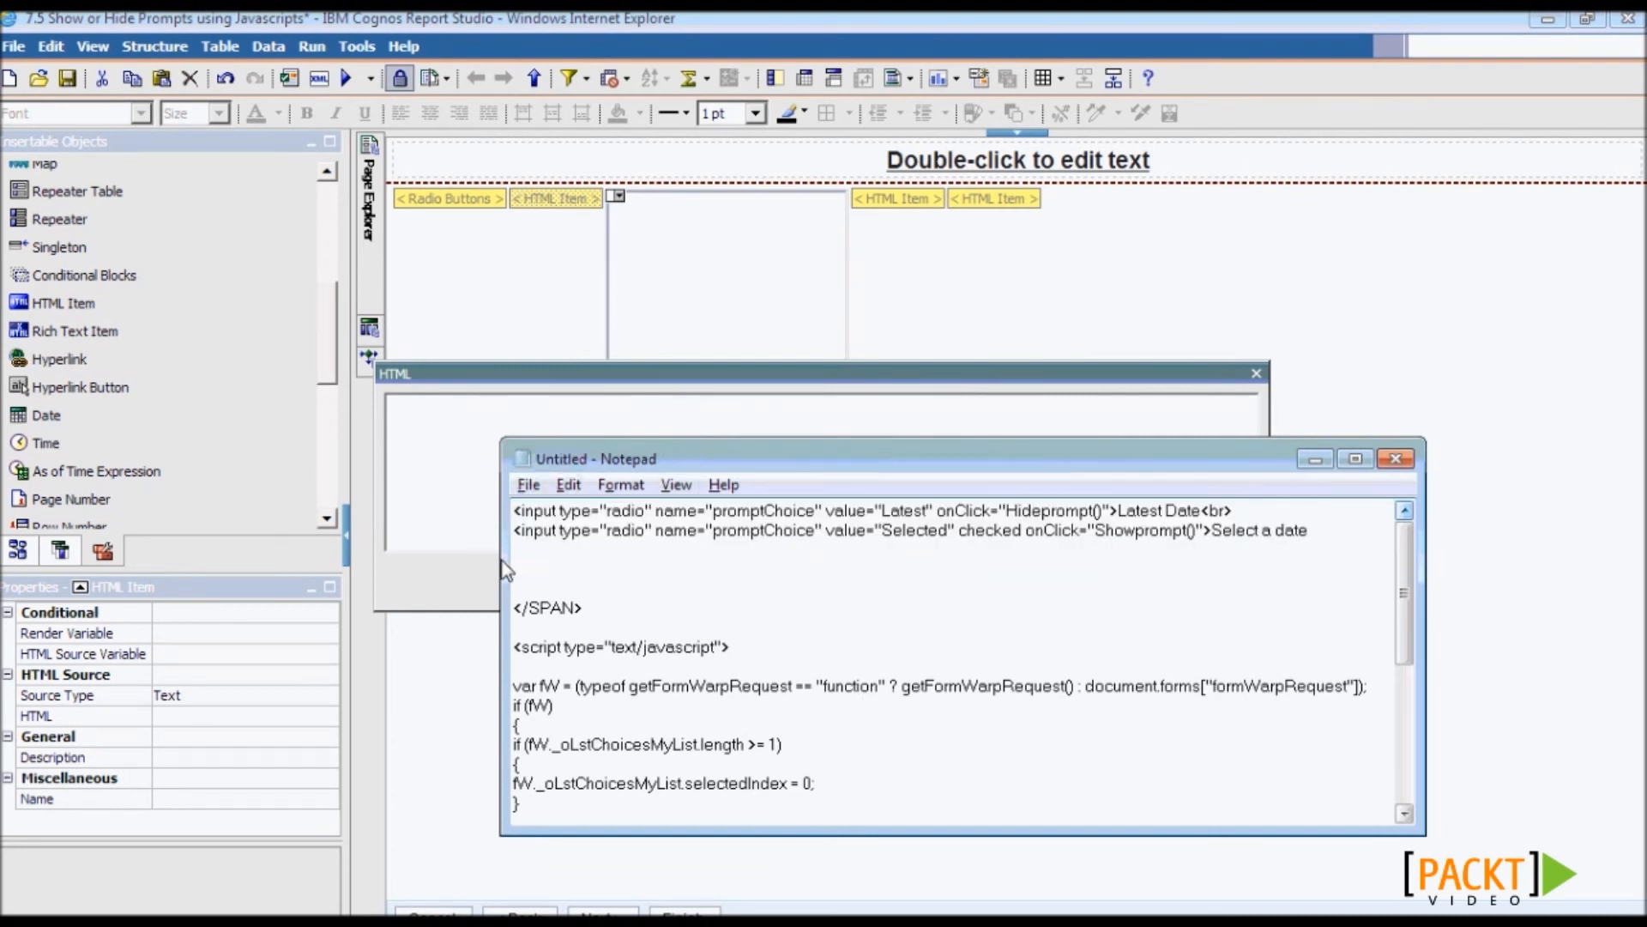
key(alt+Tab)
key(ctrl+v)
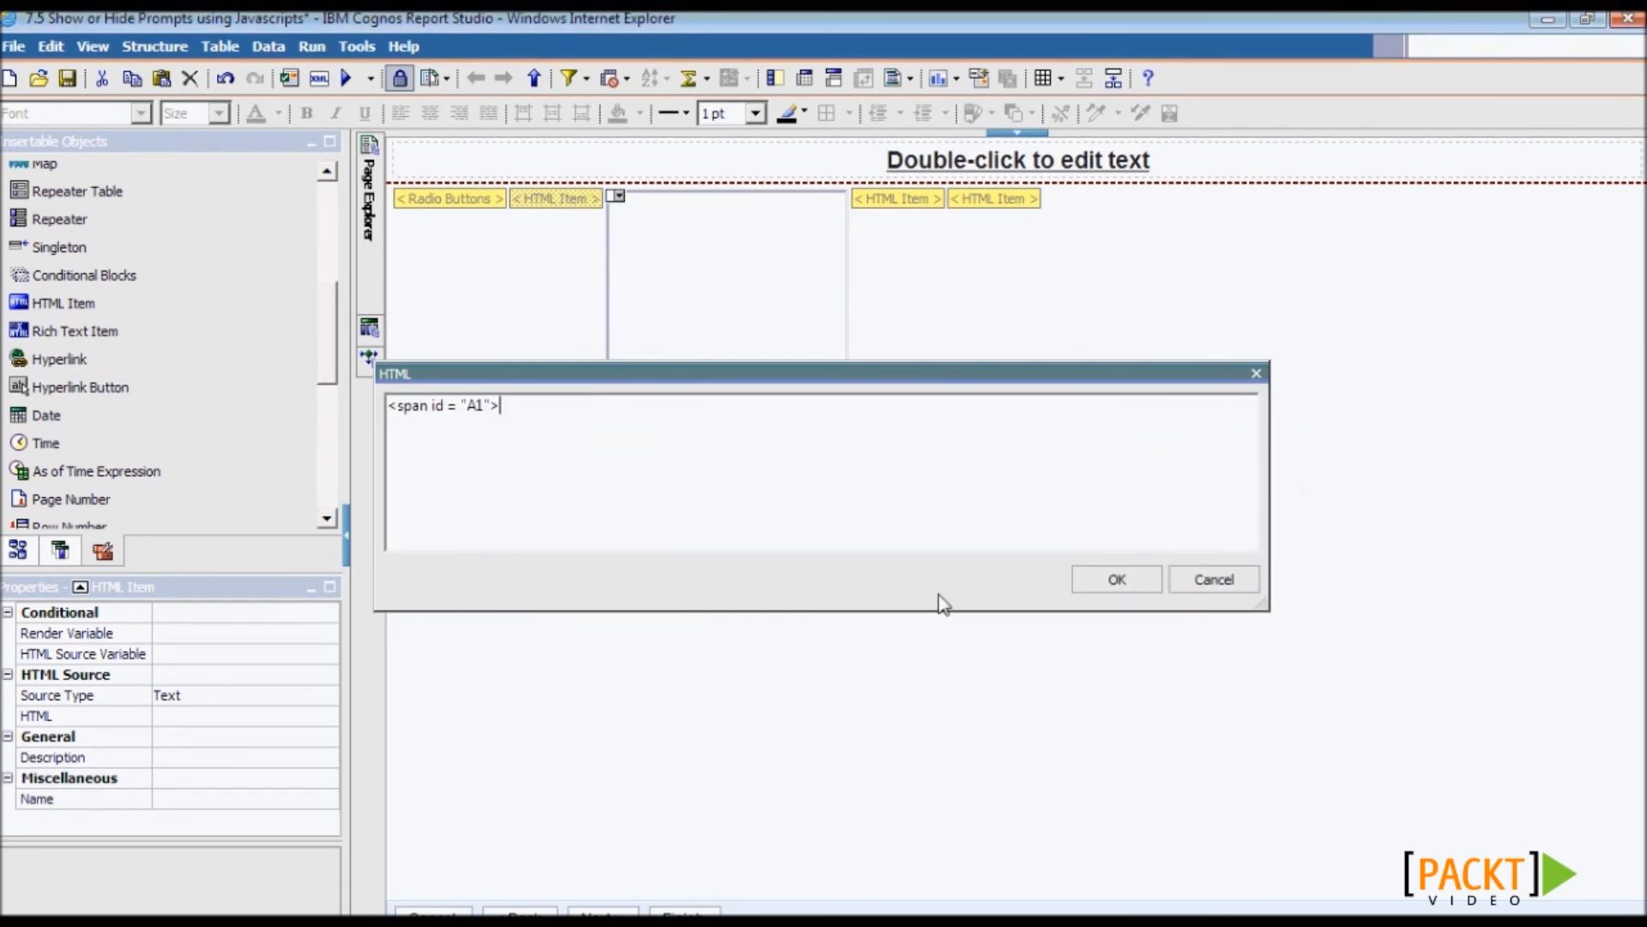
click(1094, 586)
click(190, 760)
text(SPAN BEGIN)
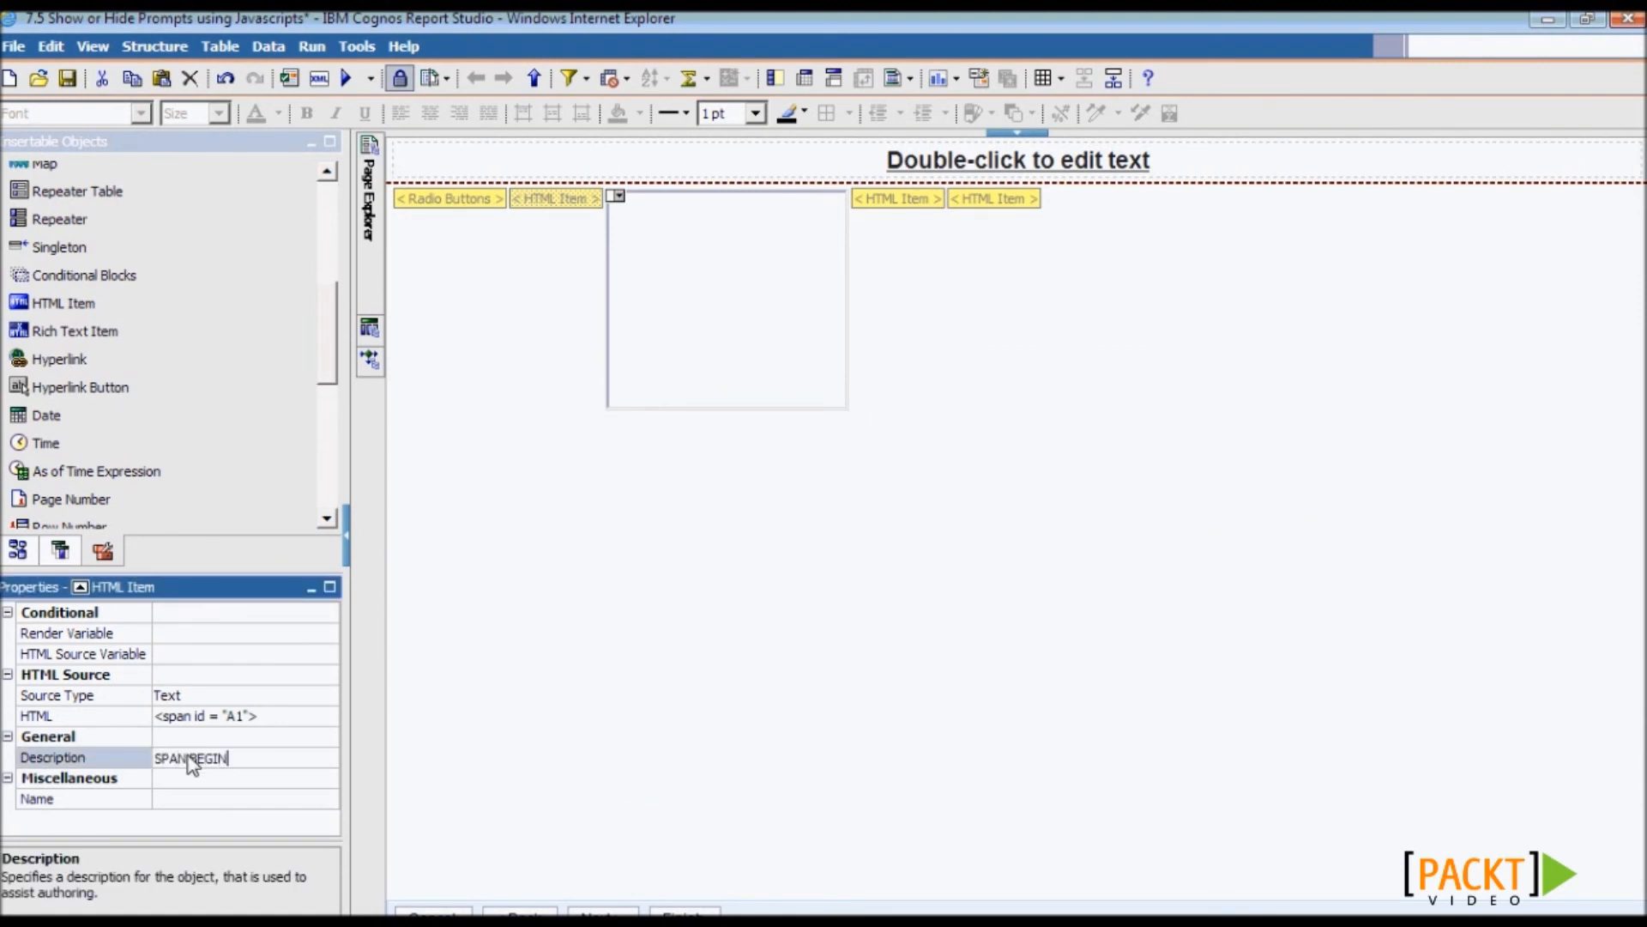
key(Return)
- Give the item after the block </SPAN> from Notepad and description SPAN END
double_click(892, 202)
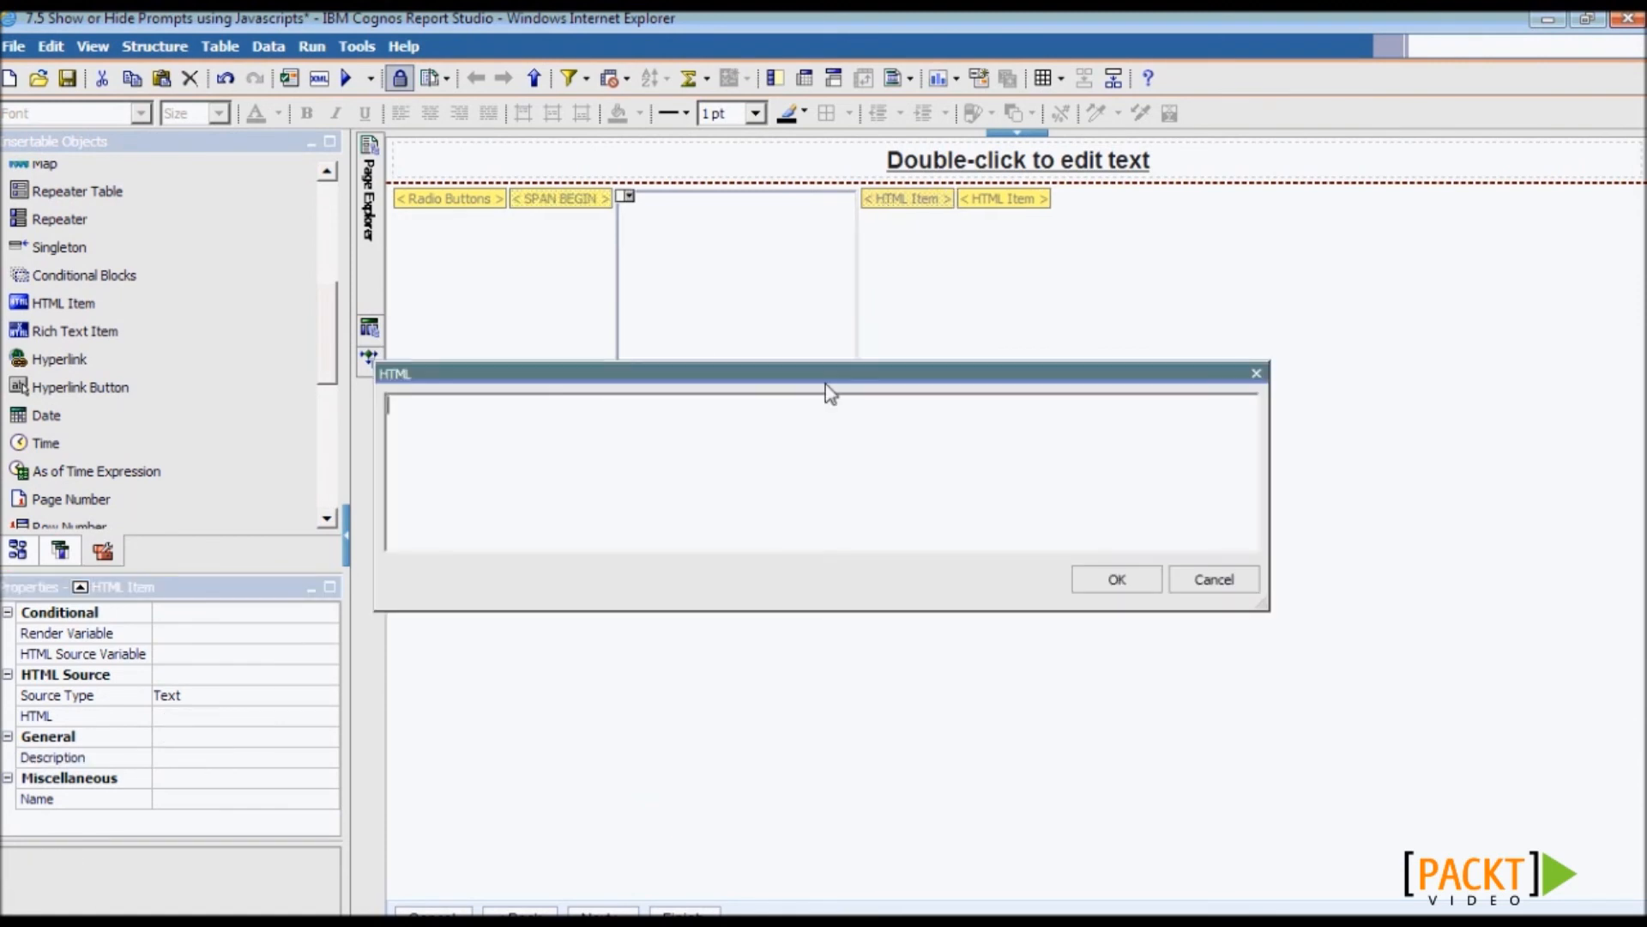
key(alt+Tab)
drag(584, 608, 477, 604)
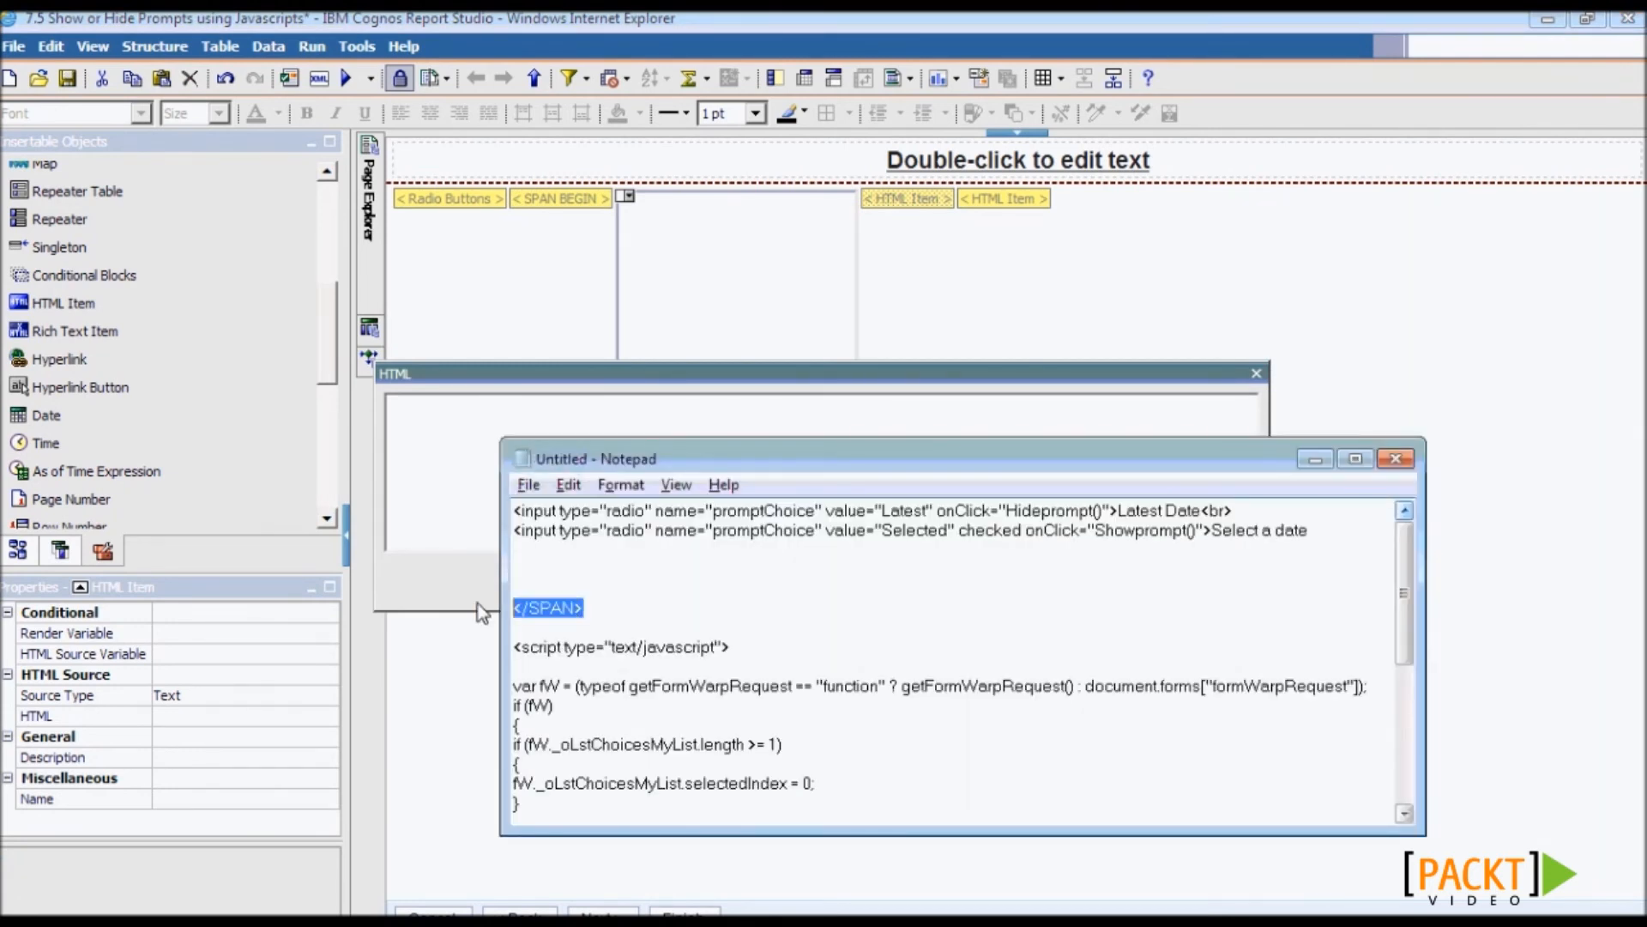
key(ctrl+c)
key(alt+Tab)
key(ctrl+v)
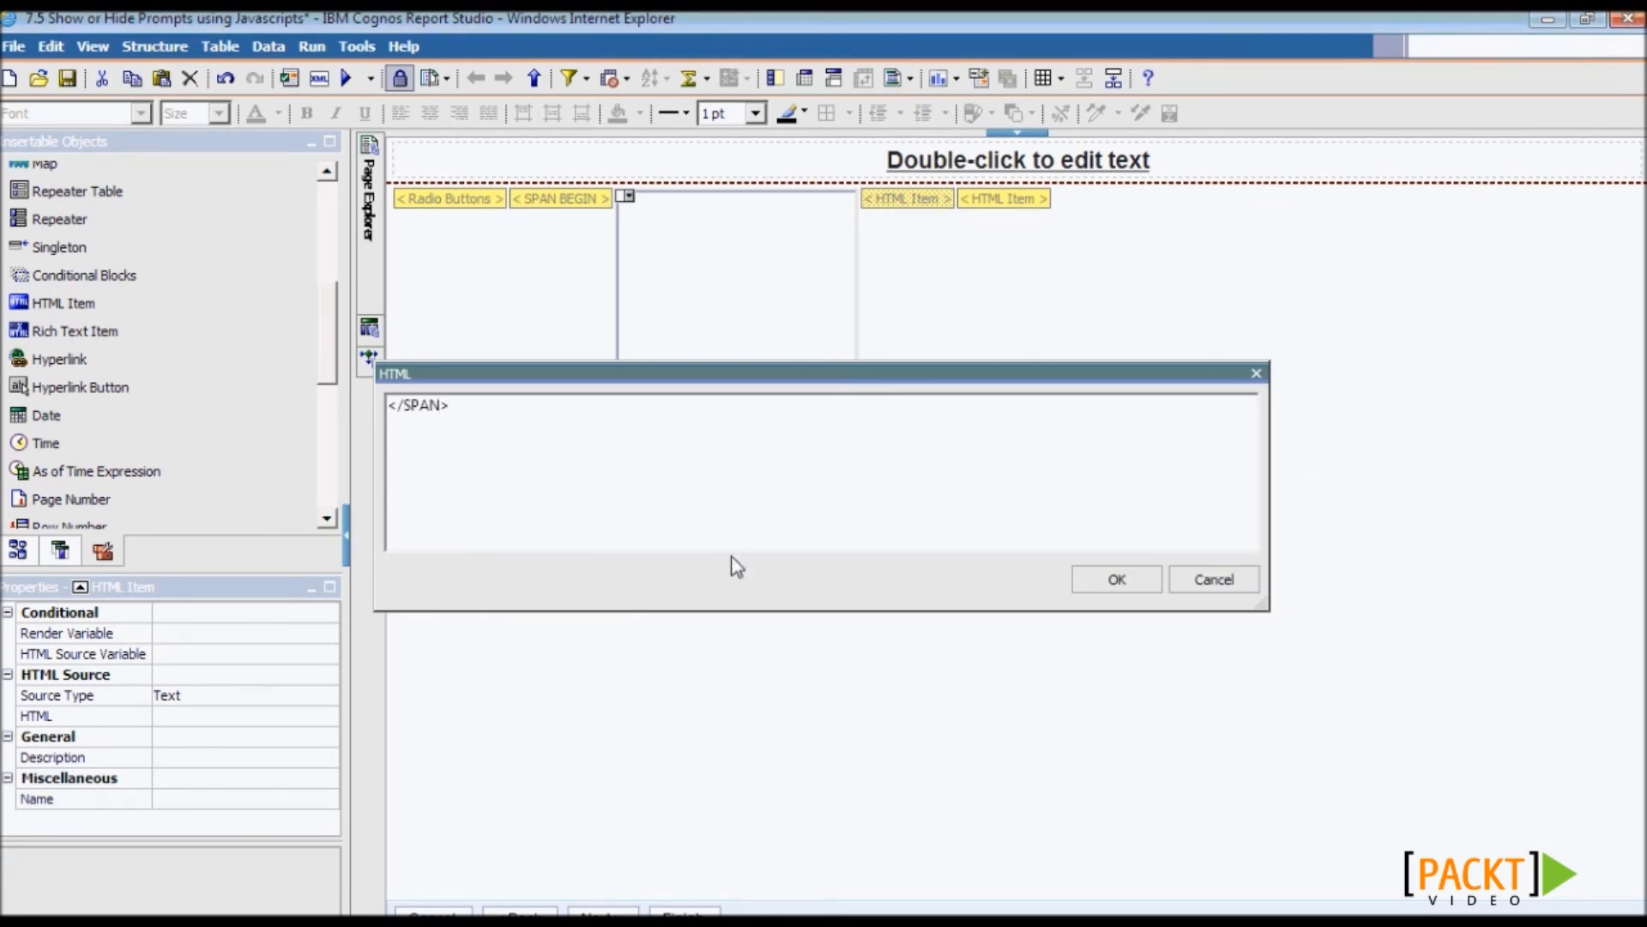
click(1097, 592)
click(165, 762)
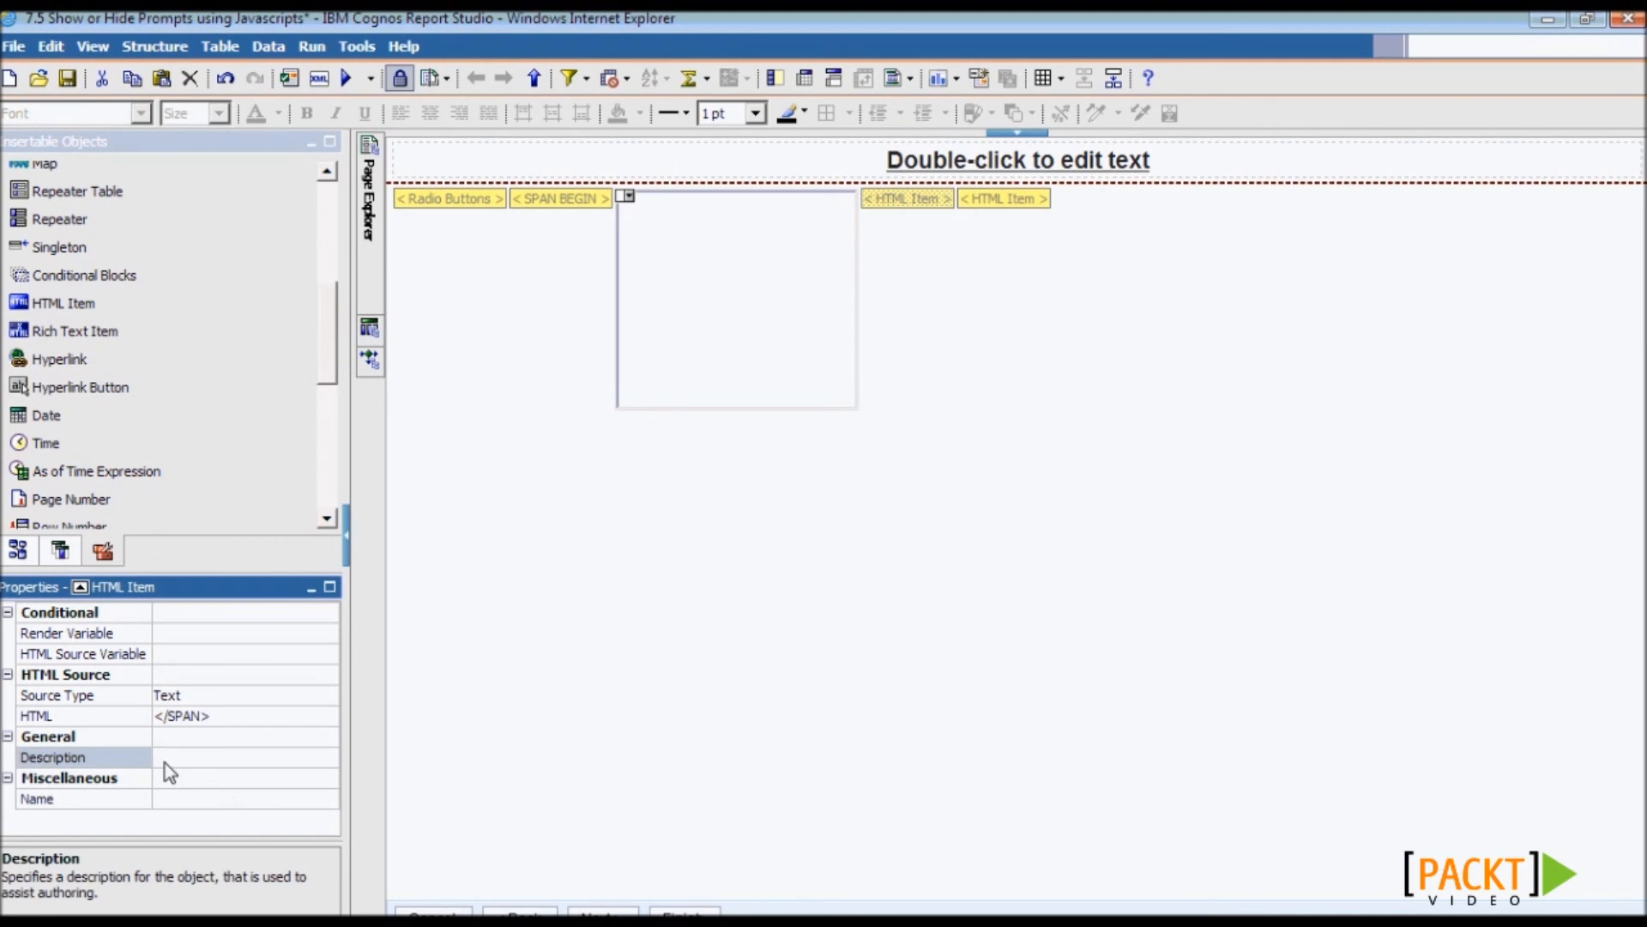
key(Return)
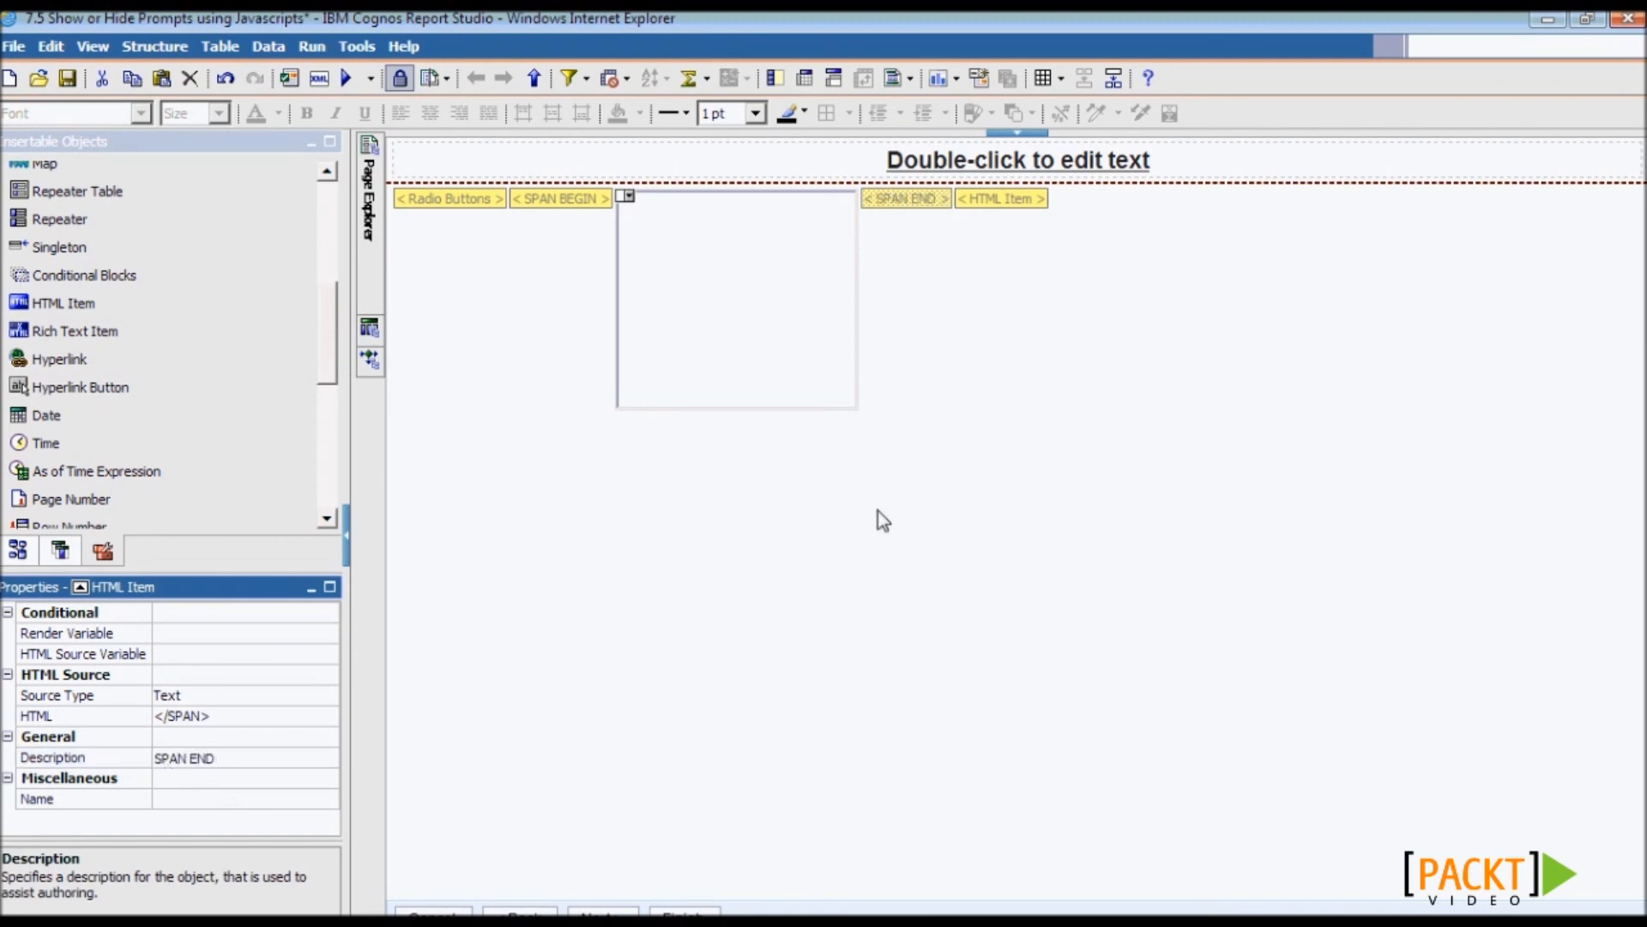
- Paste the Showprompt and Hideprompt functions from Notepad after the last HTML item's closing brace
double_click(994, 200)
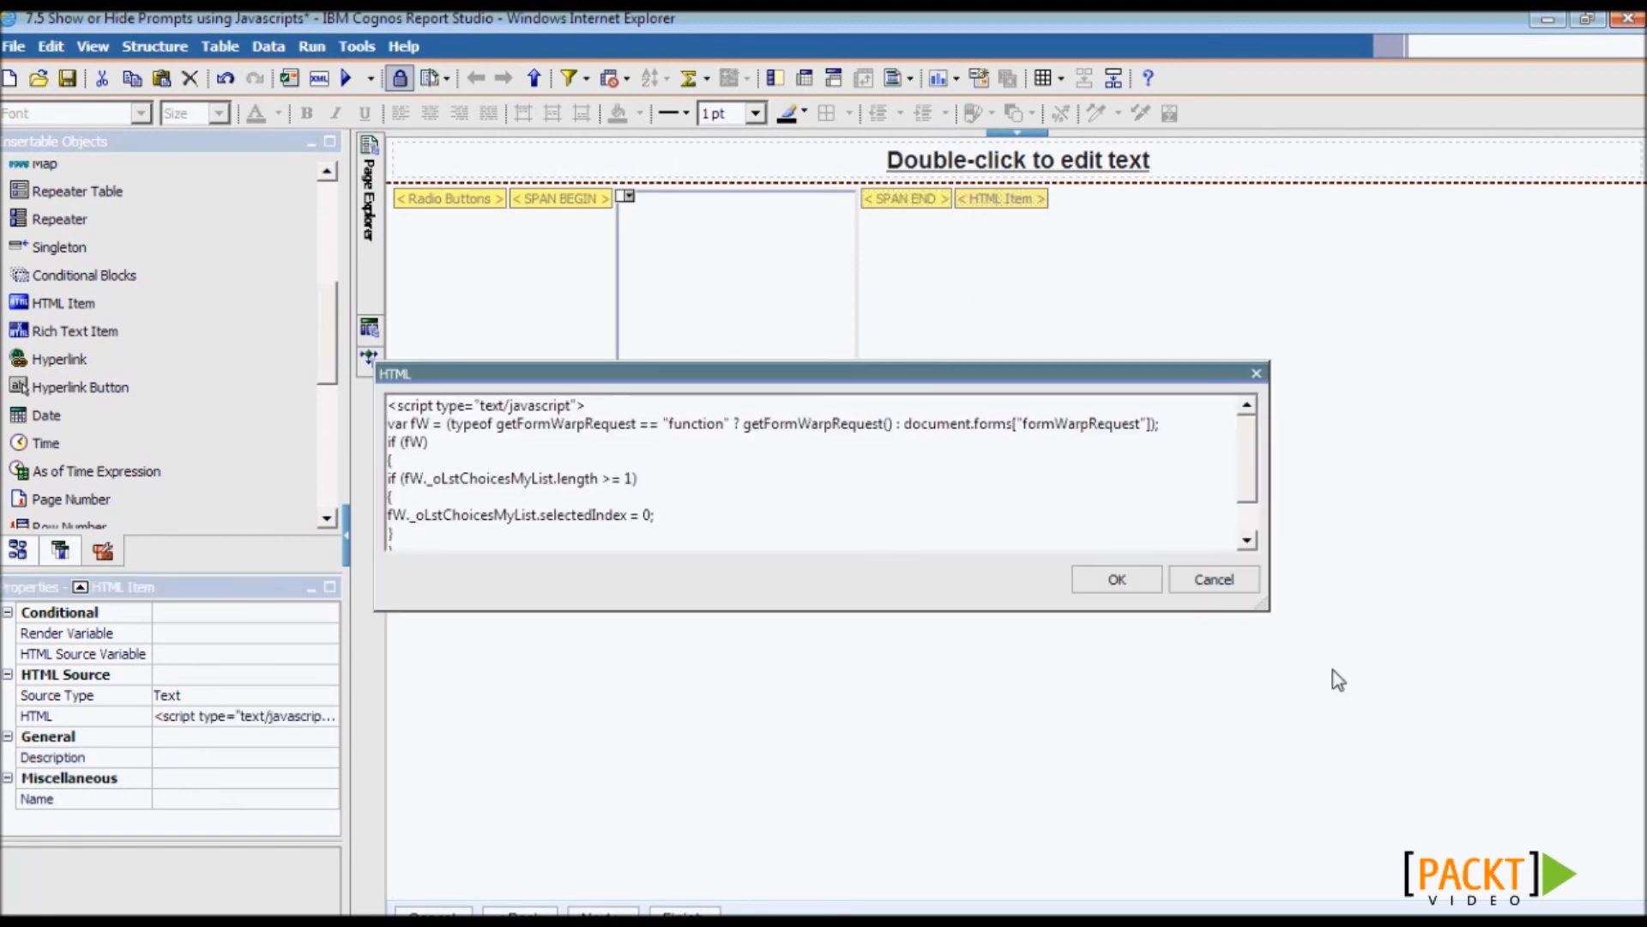
drag(1268, 608, 1386, 846)
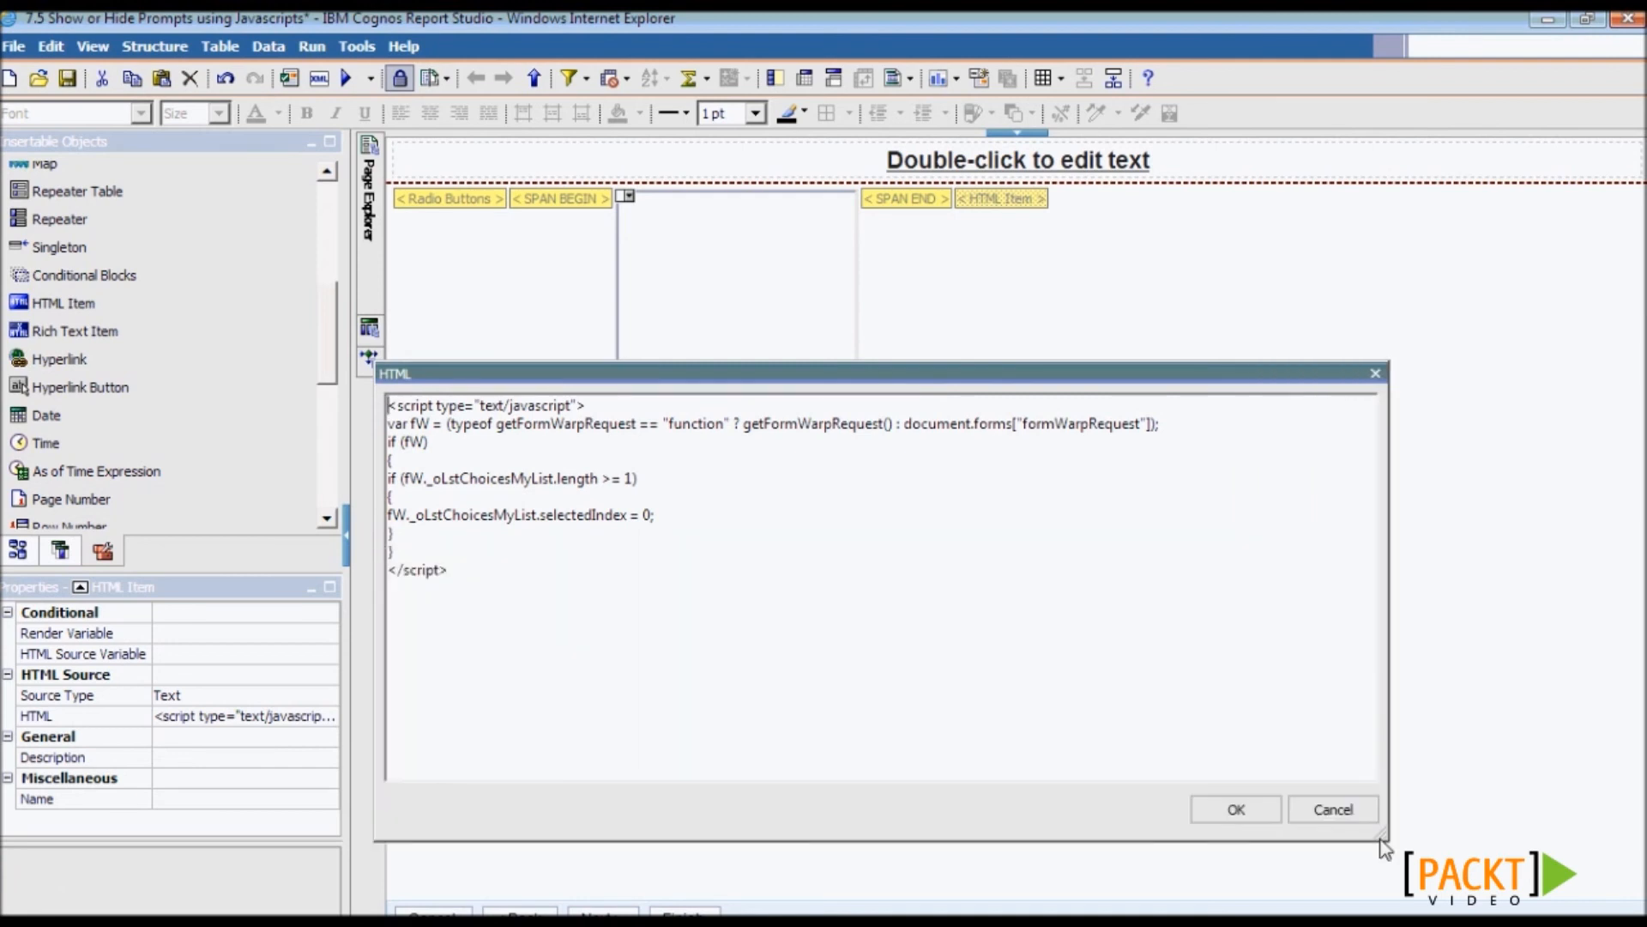
key(alt+Tab)
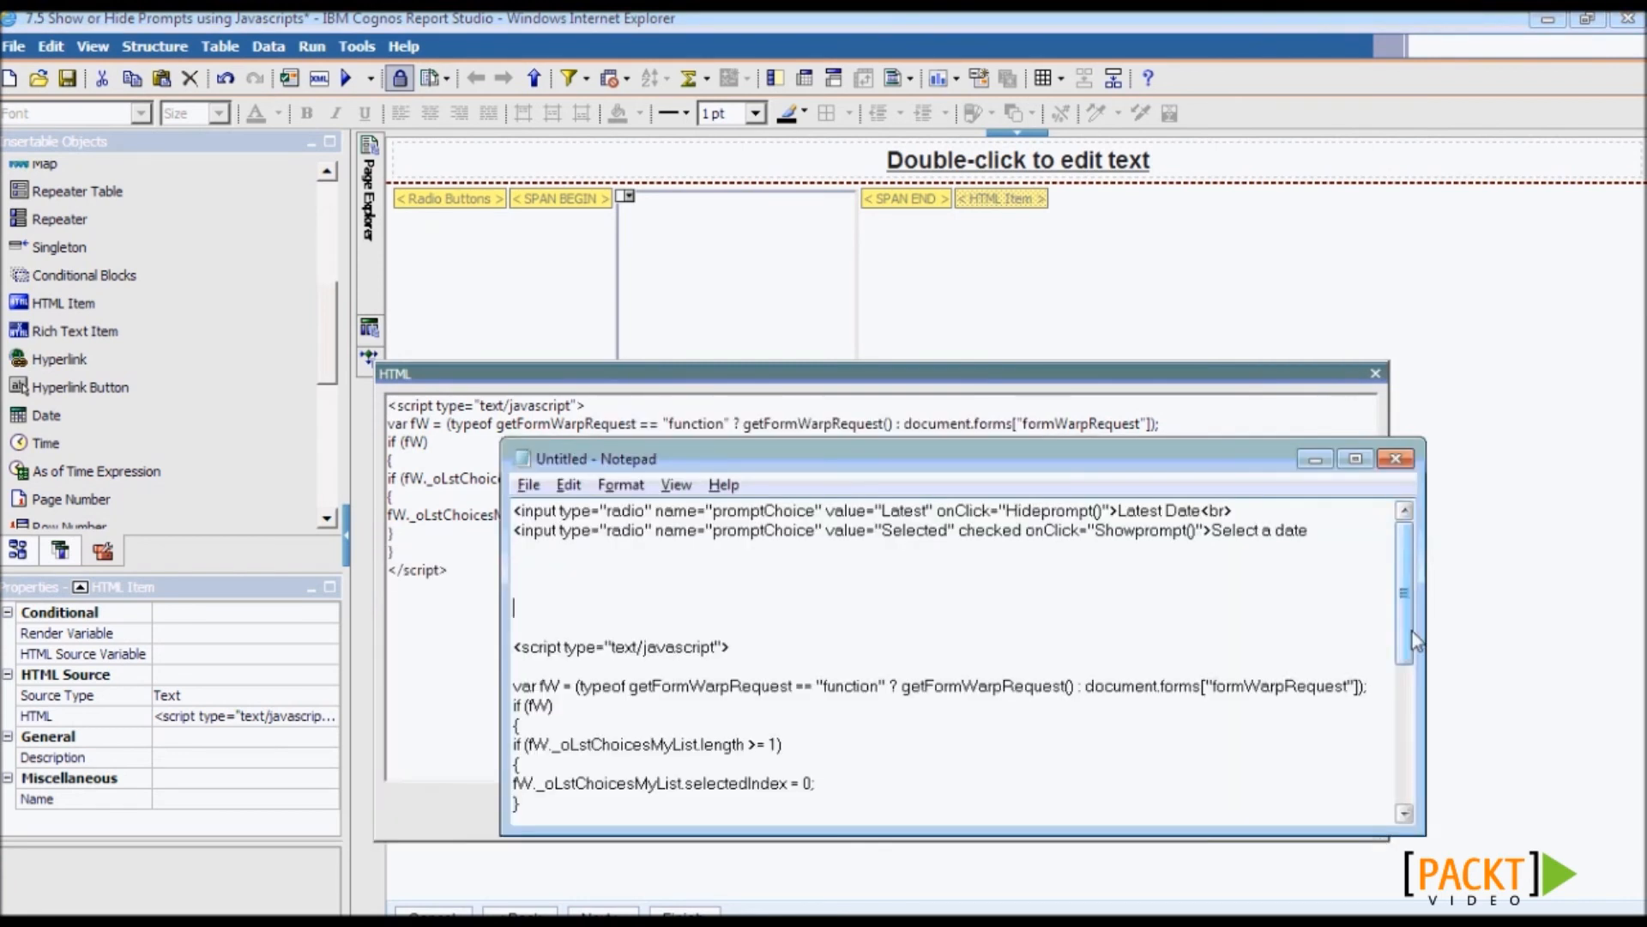
scroll(1409, 723, down, 4)
scroll(1407, 728, down, 2)
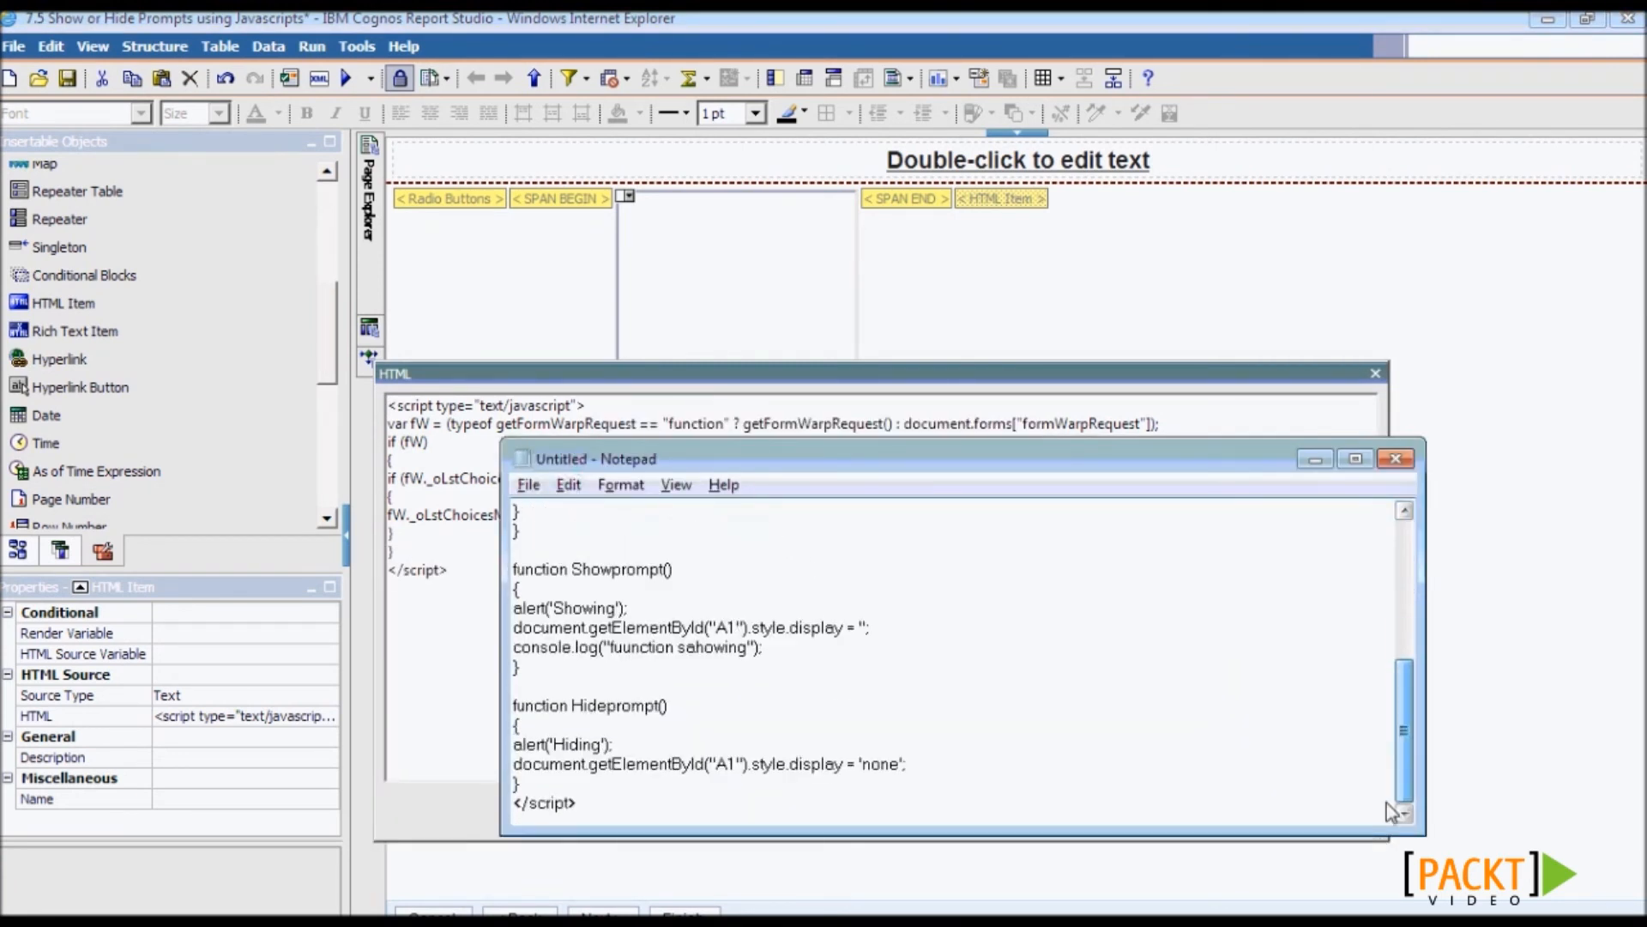
drag(514, 569, 722, 784)
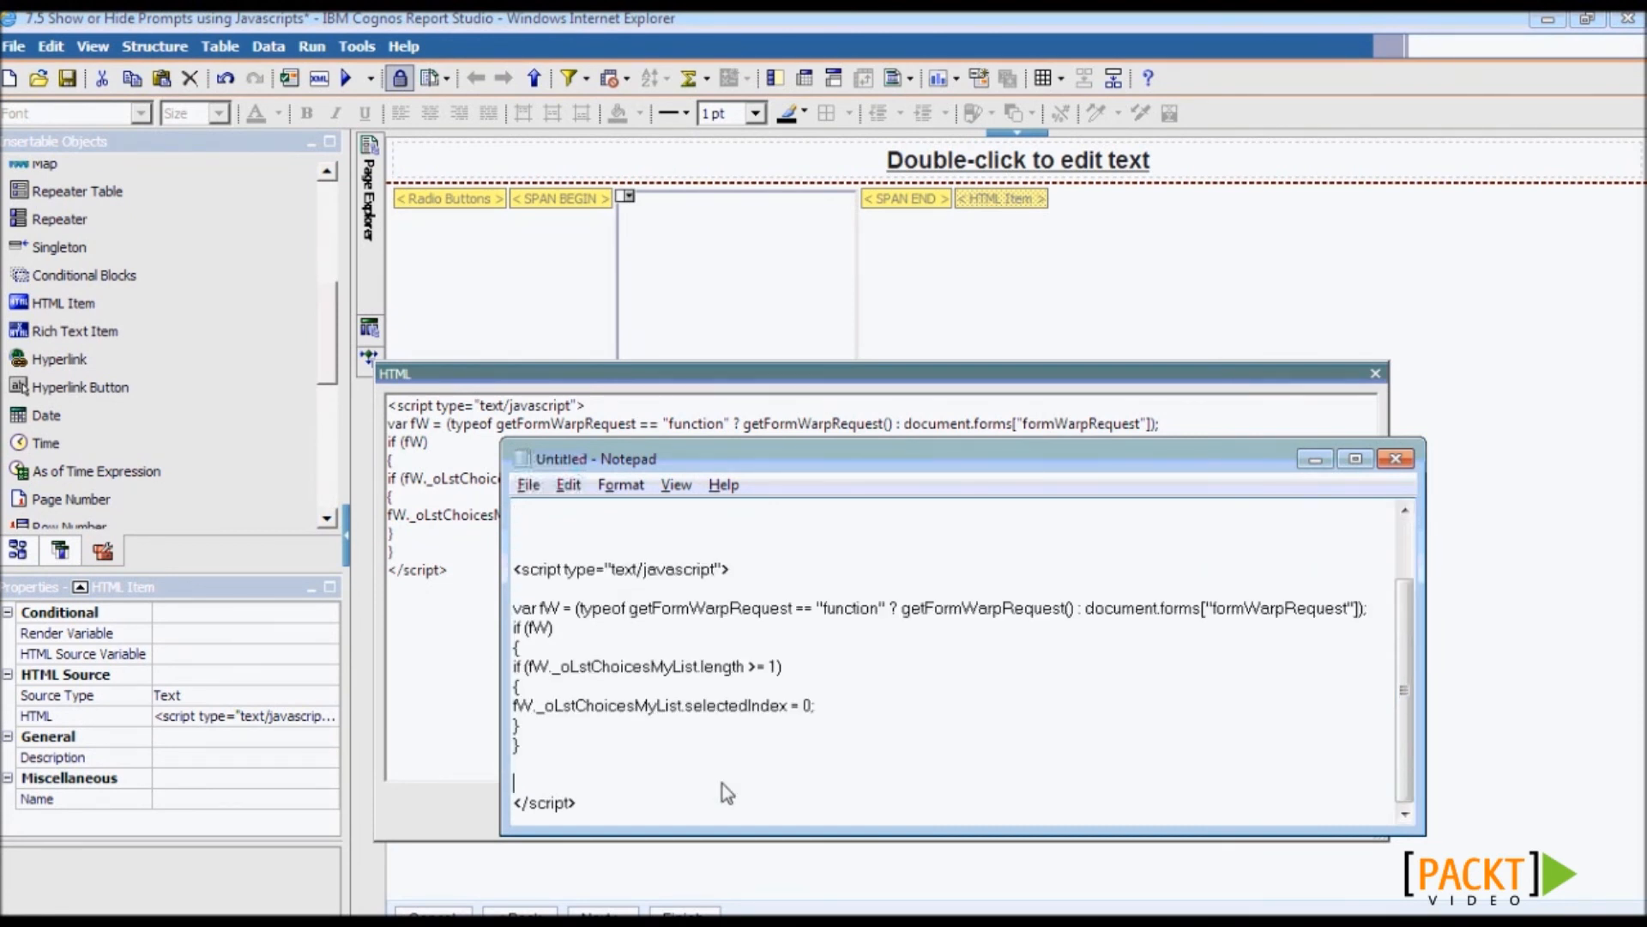
click(723, 784)
click(402, 549)
key(Return)
key(Return)
key(ctrl+v)
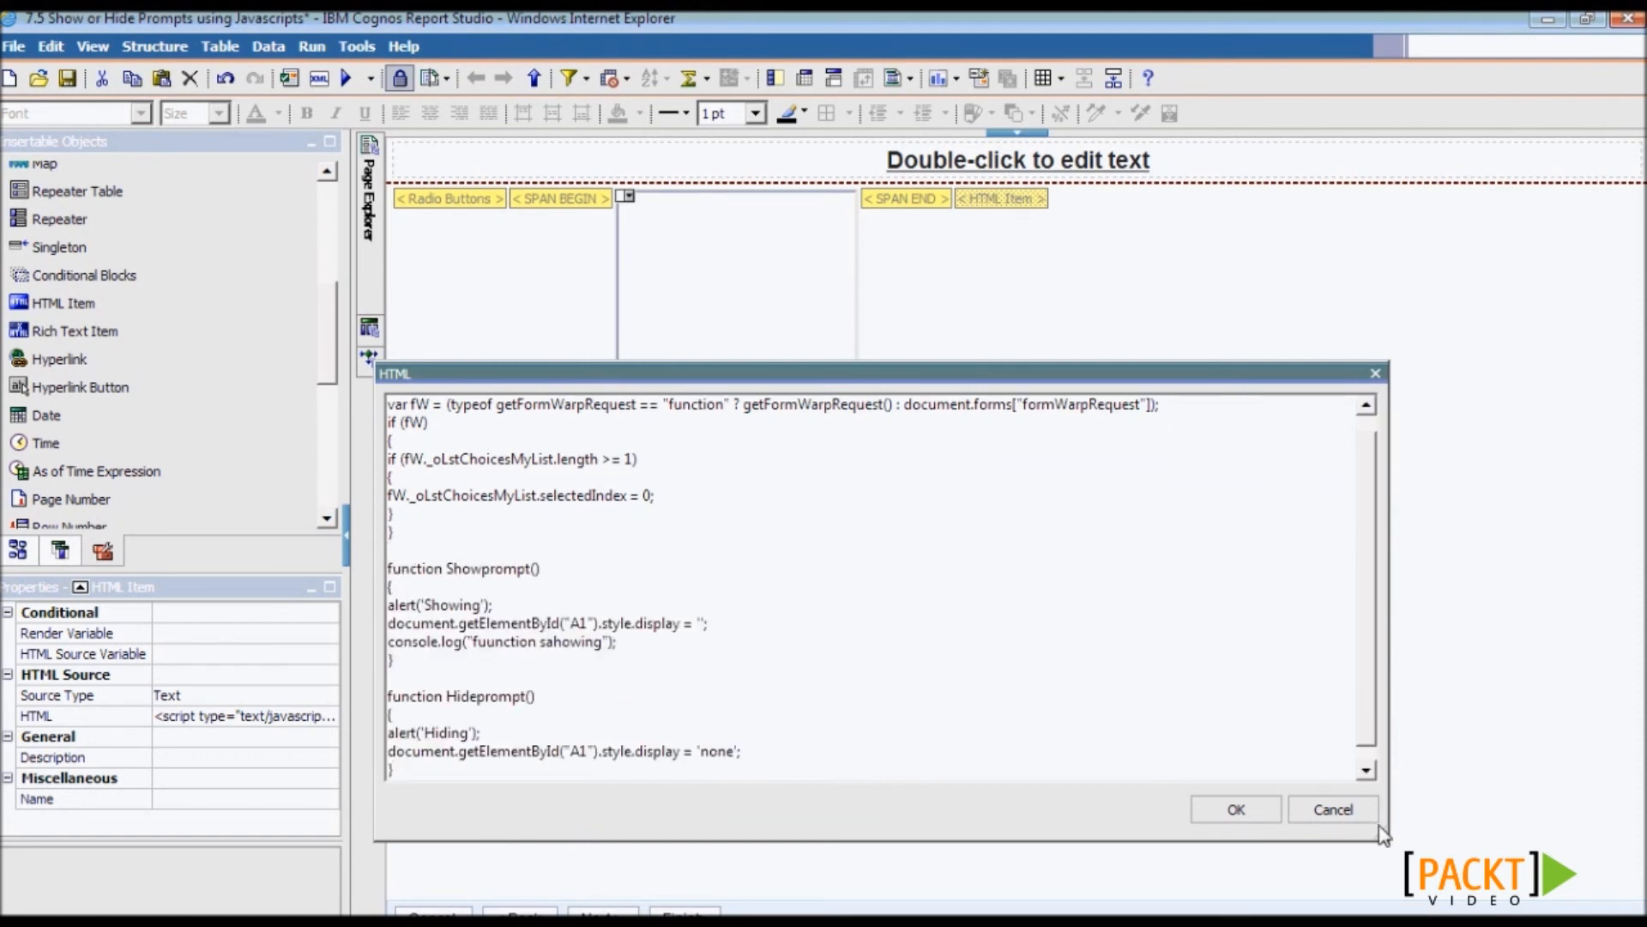
- Comment out the alert('Showing') and alert('Hiding') lines with // and apply the script
drag(1392, 845, 1429, 882)
drag(496, 607, 321, 611)
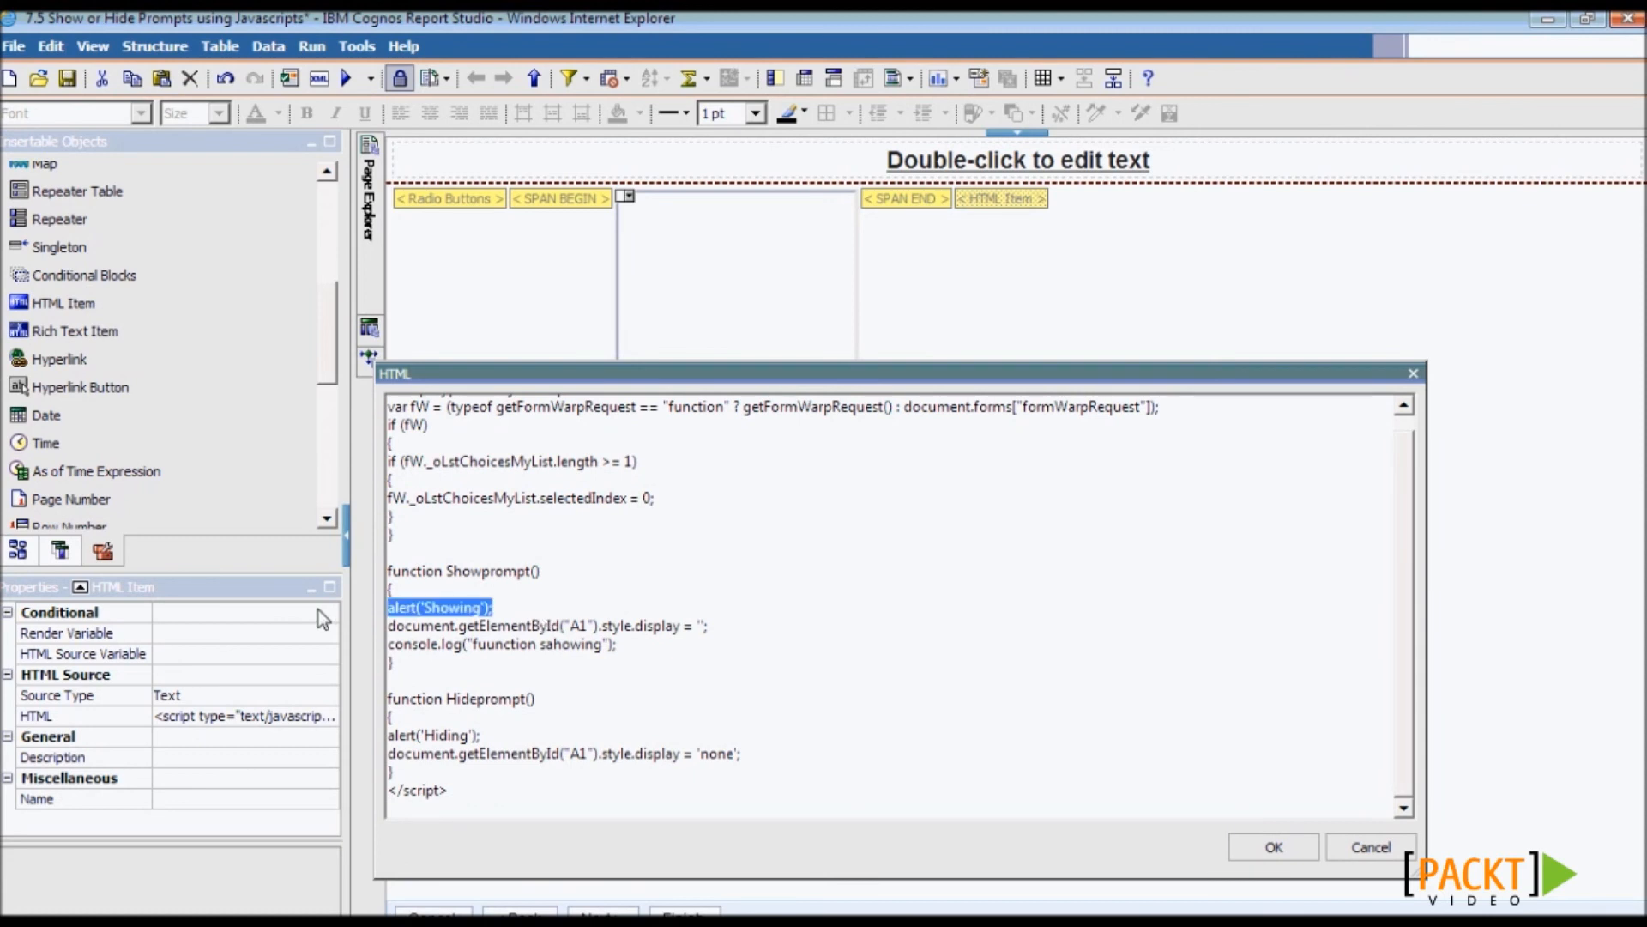
click(654, 650)
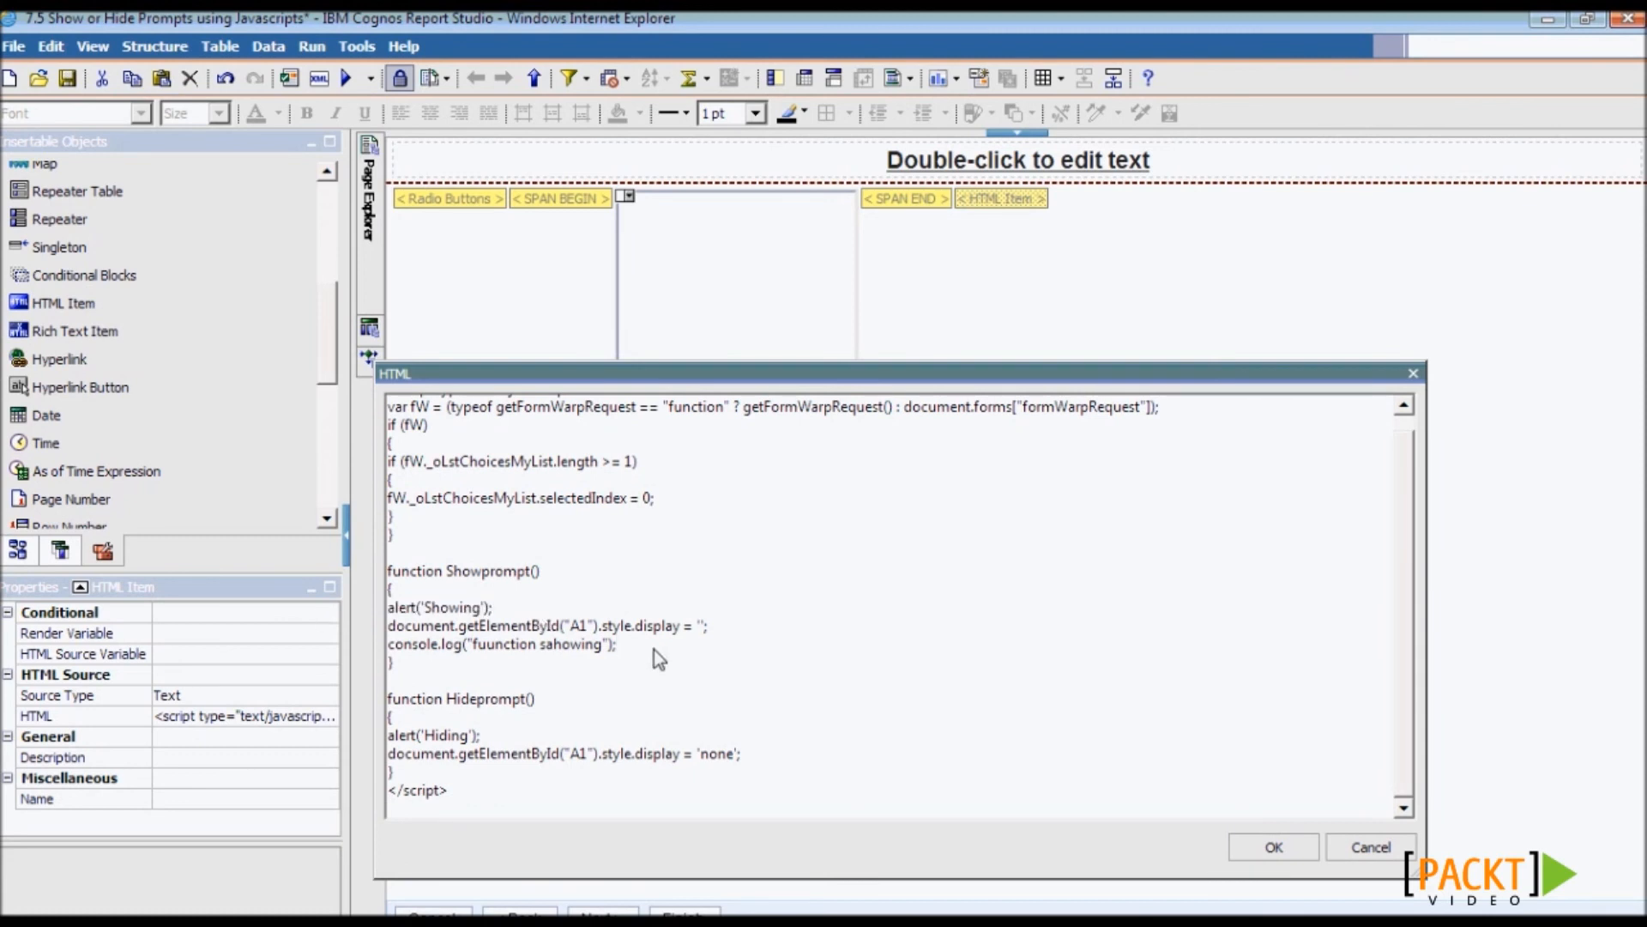
click(389, 607)
text(//)
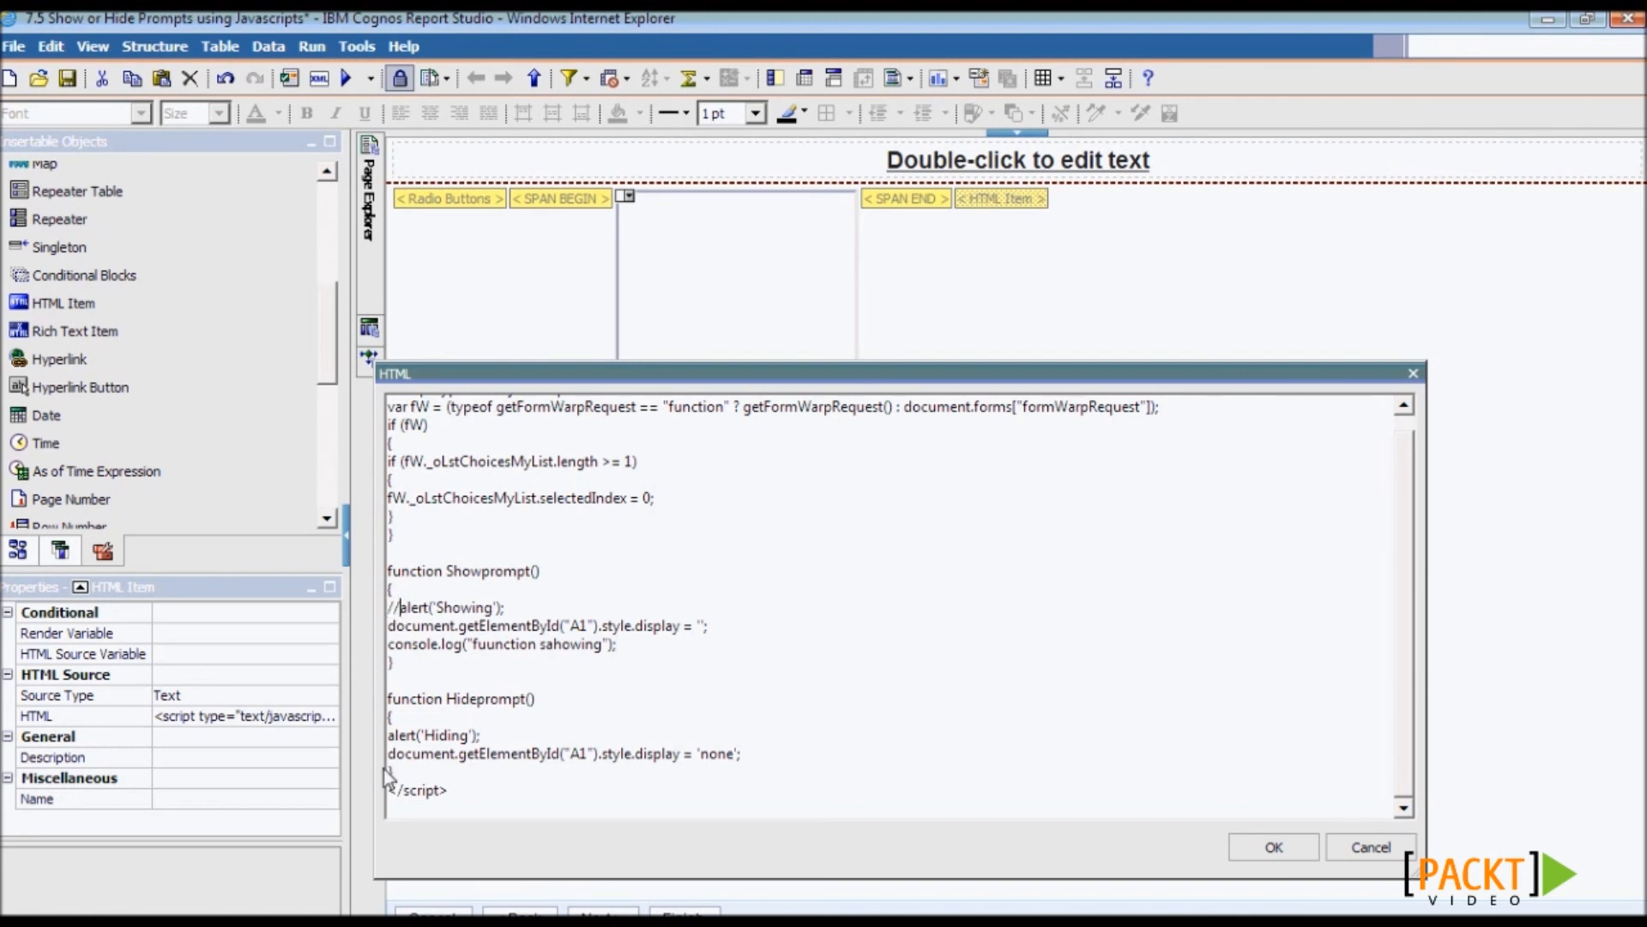
click(392, 736)
text(//)
click(389, 644)
text(//)
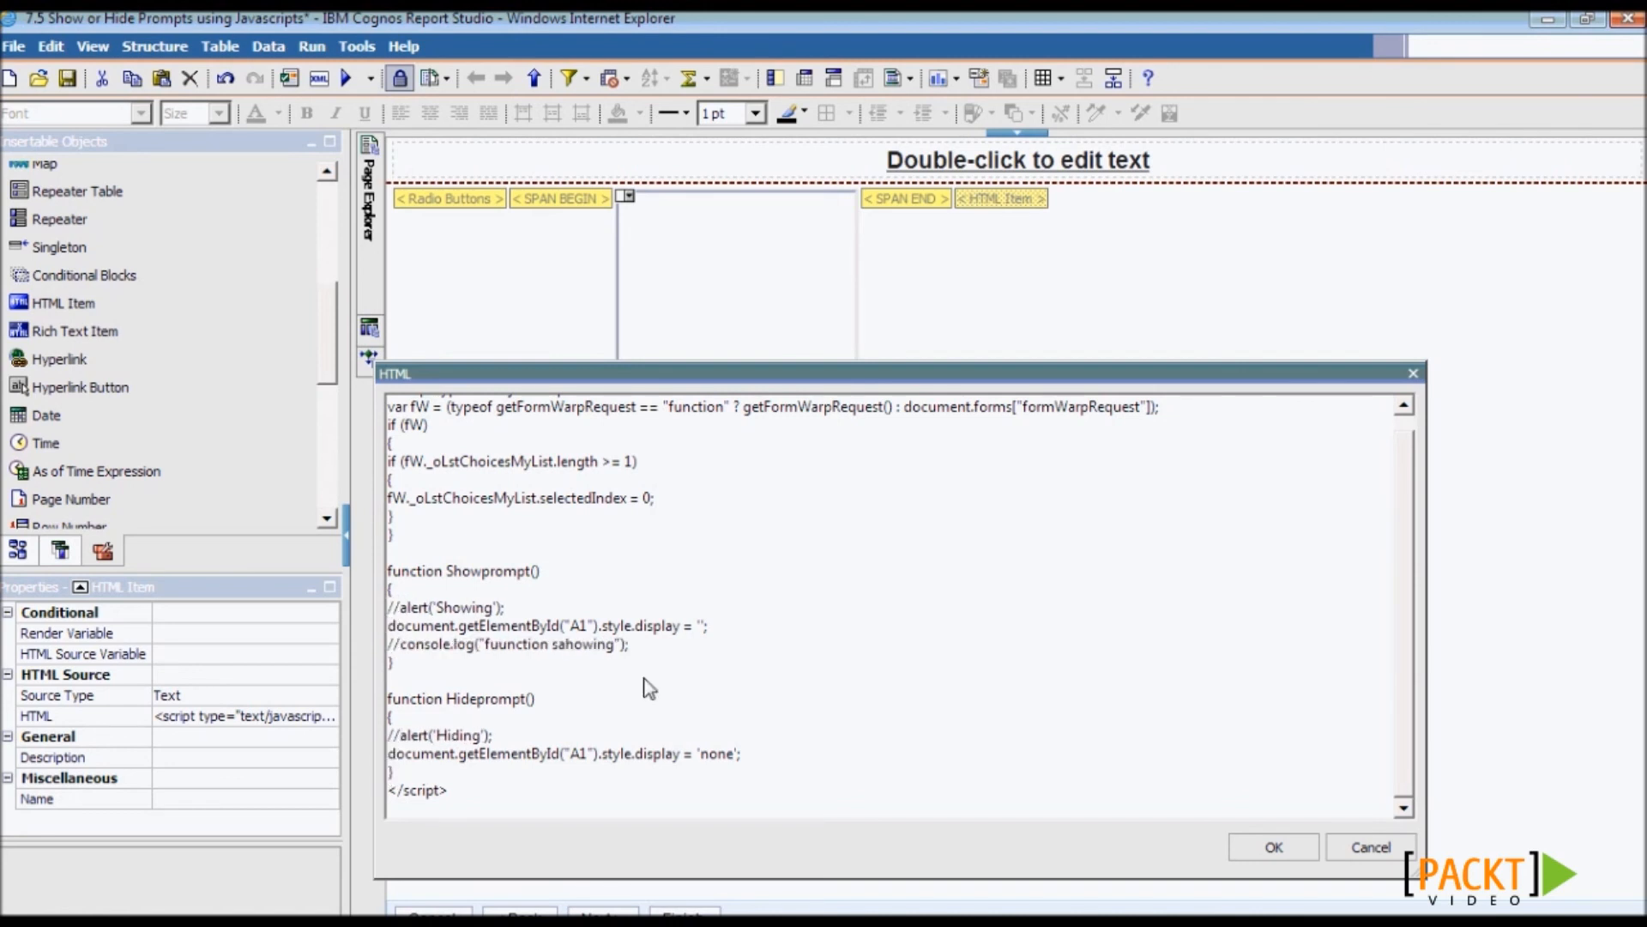
click(1271, 847)
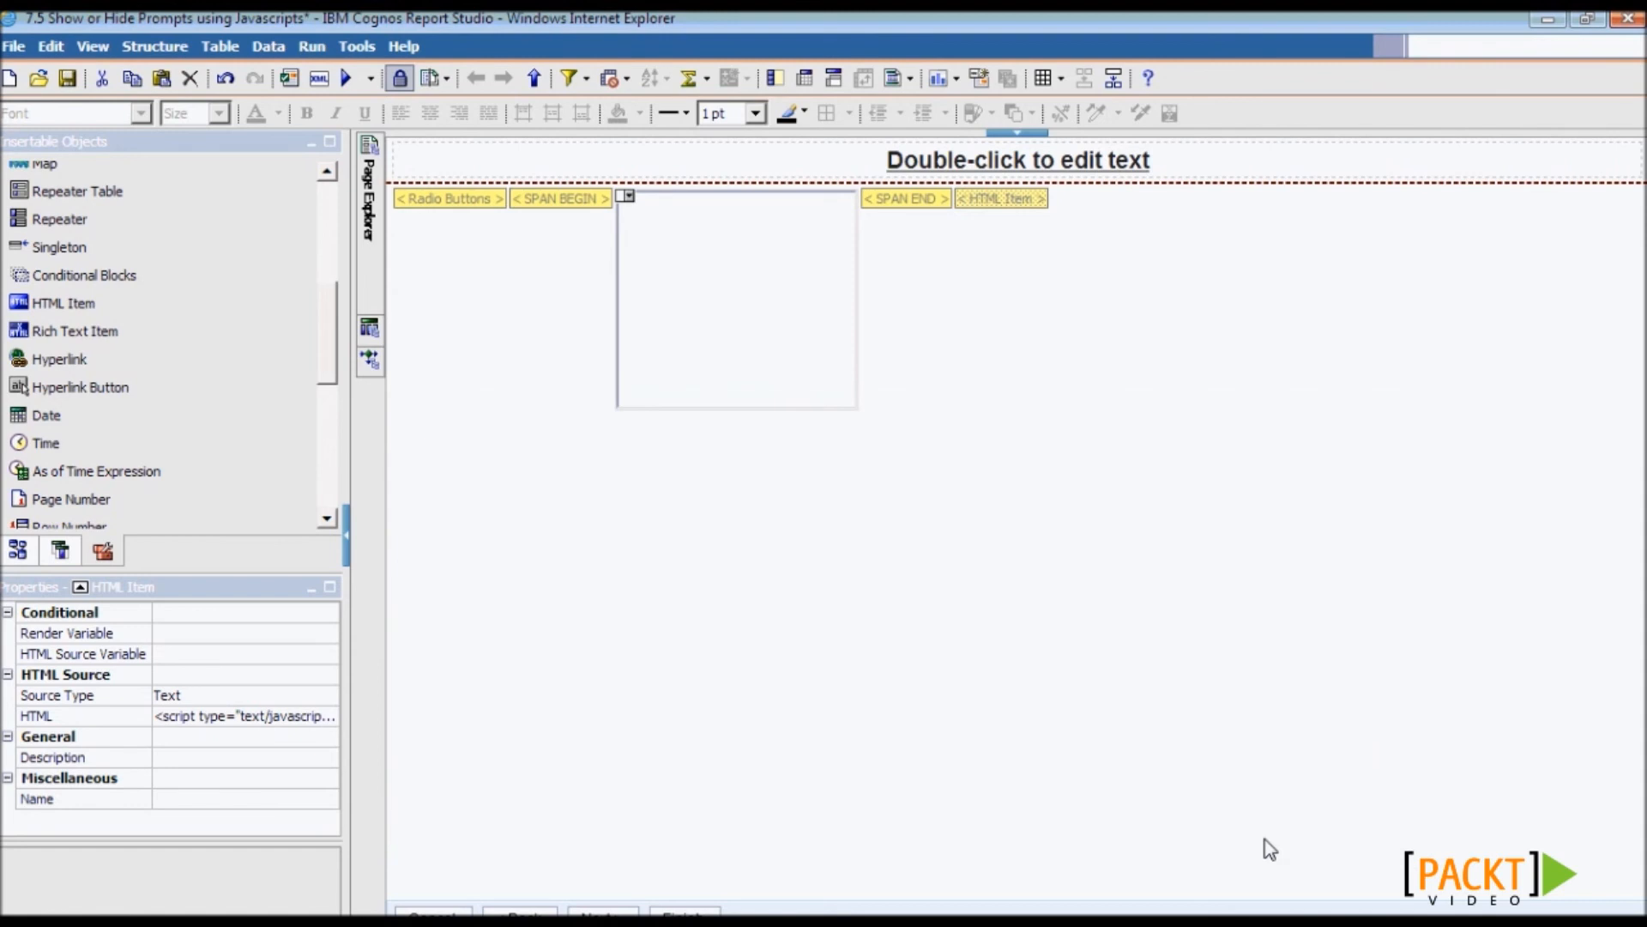
- Validate the report and acknowledge that the specification is valid
click(289, 78)
scroll(853, 595, down, 2)
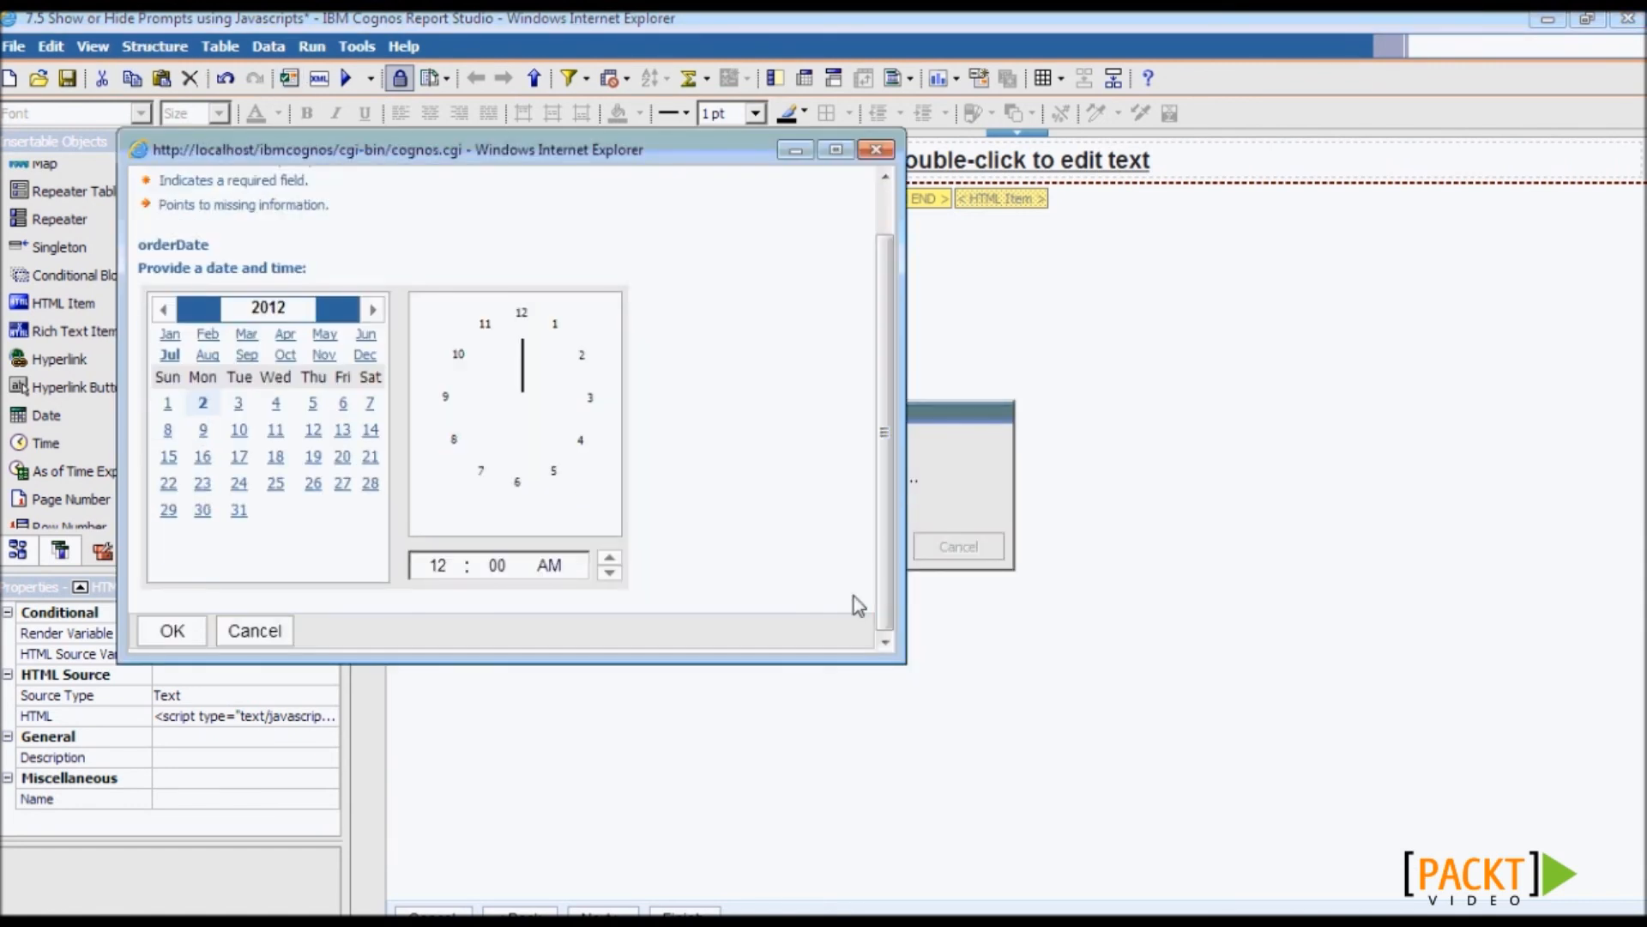
click(163, 635)
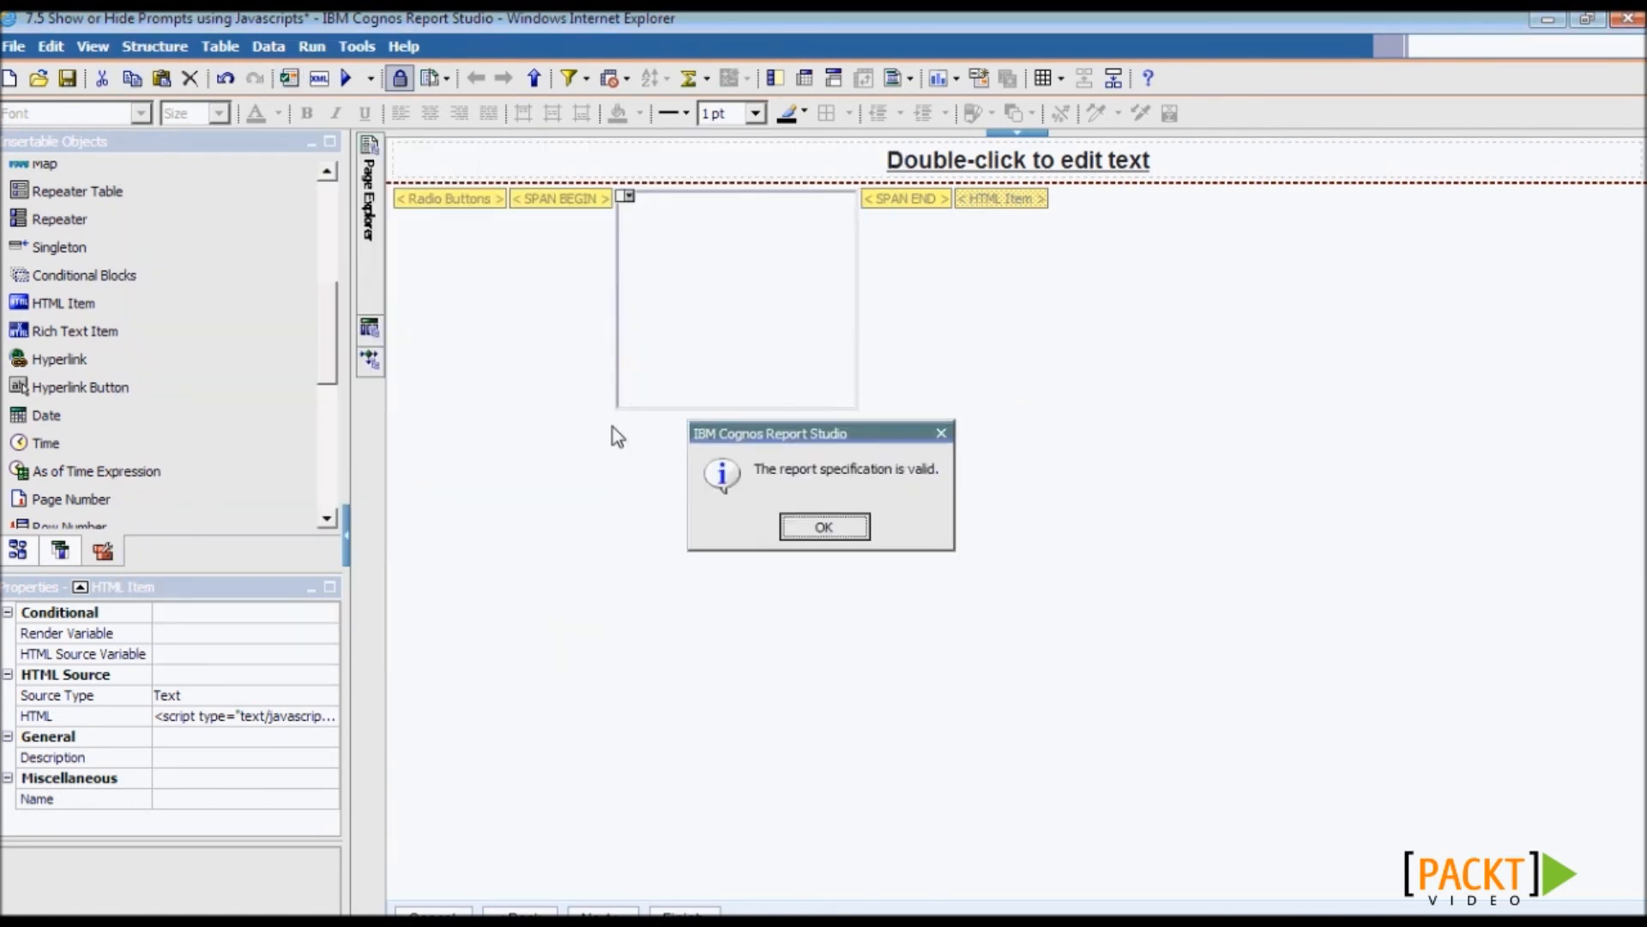
click(798, 525)
- Run the report, toggle Latest Date and Select a date, then submit May 17, 2005
click(360, 85)
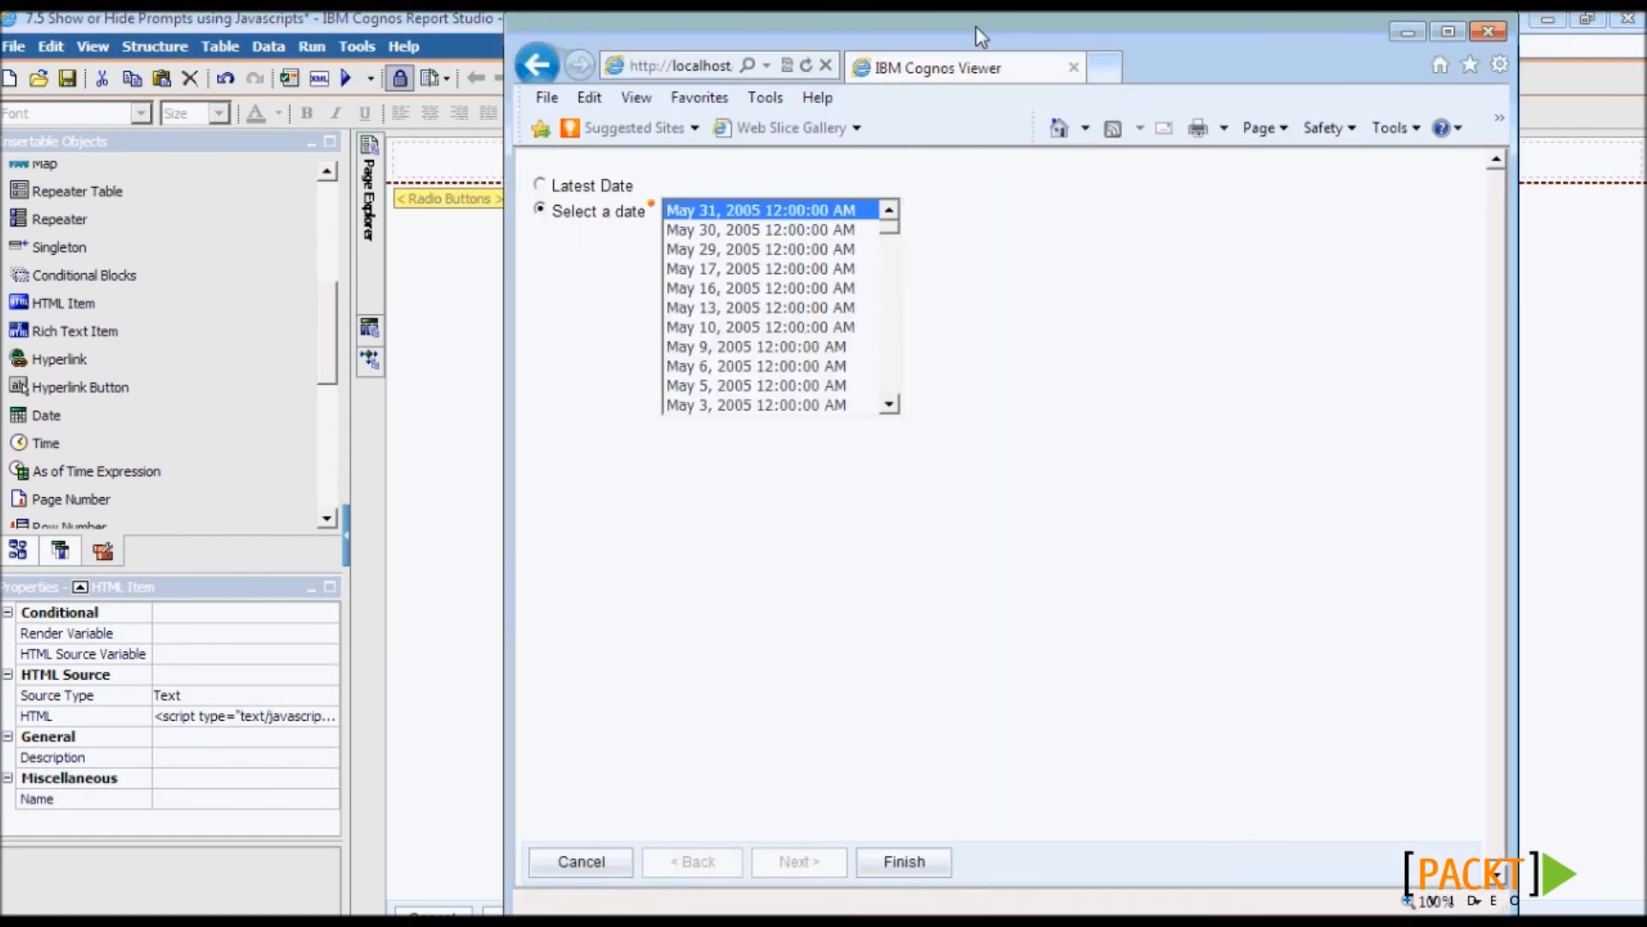
double_click(975, 25)
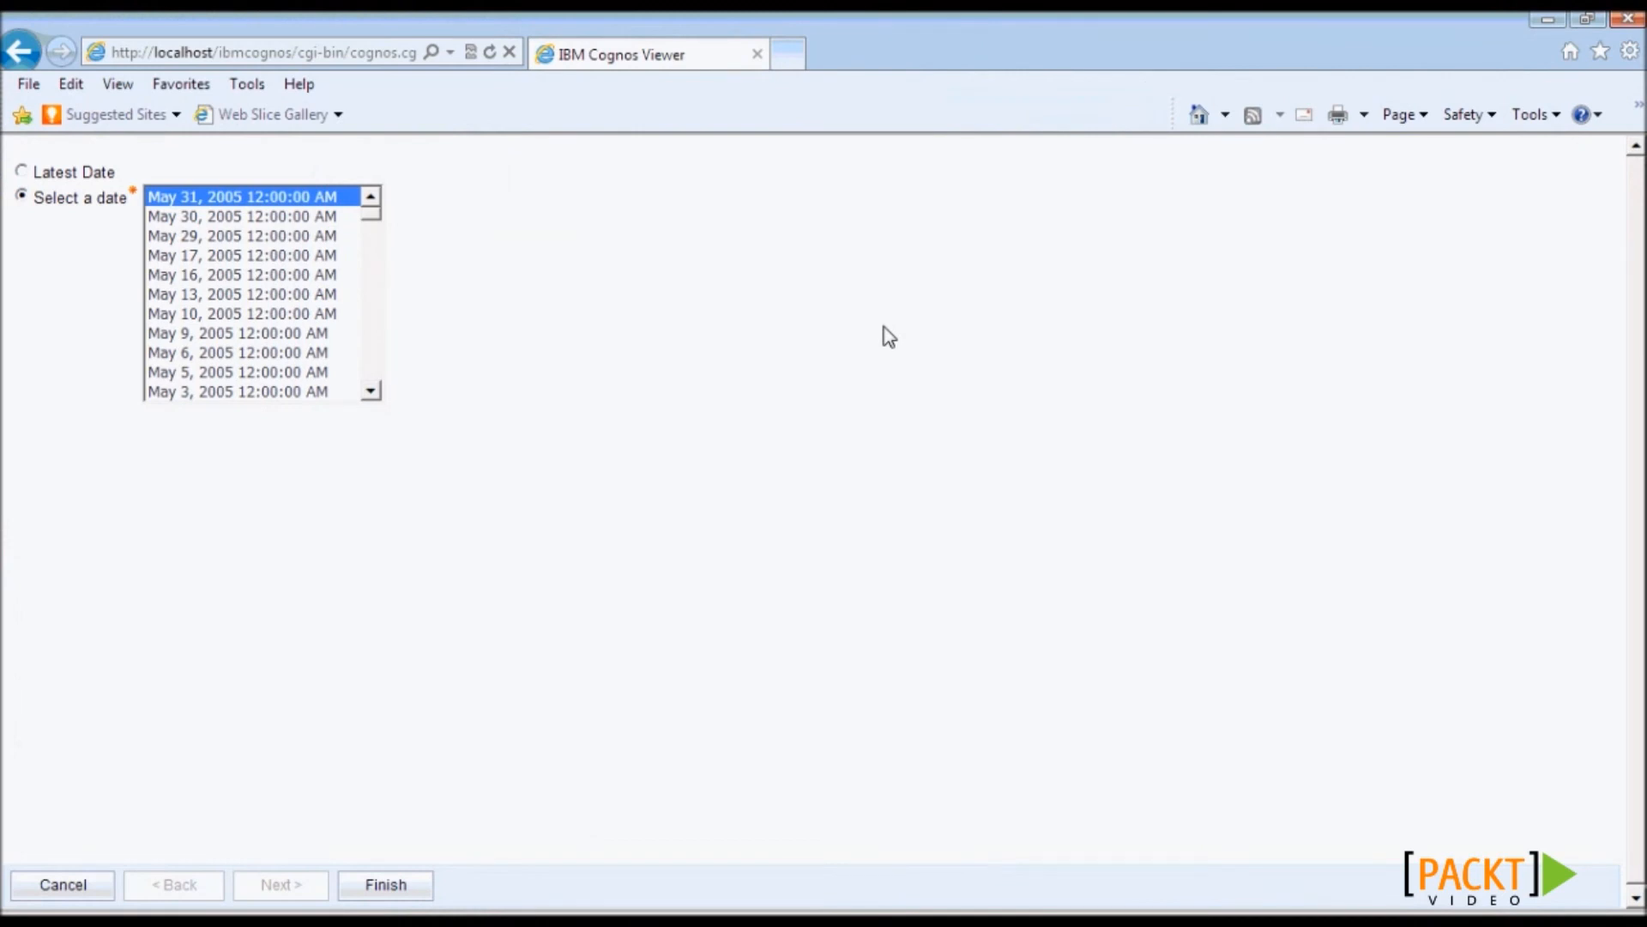
click(21, 171)
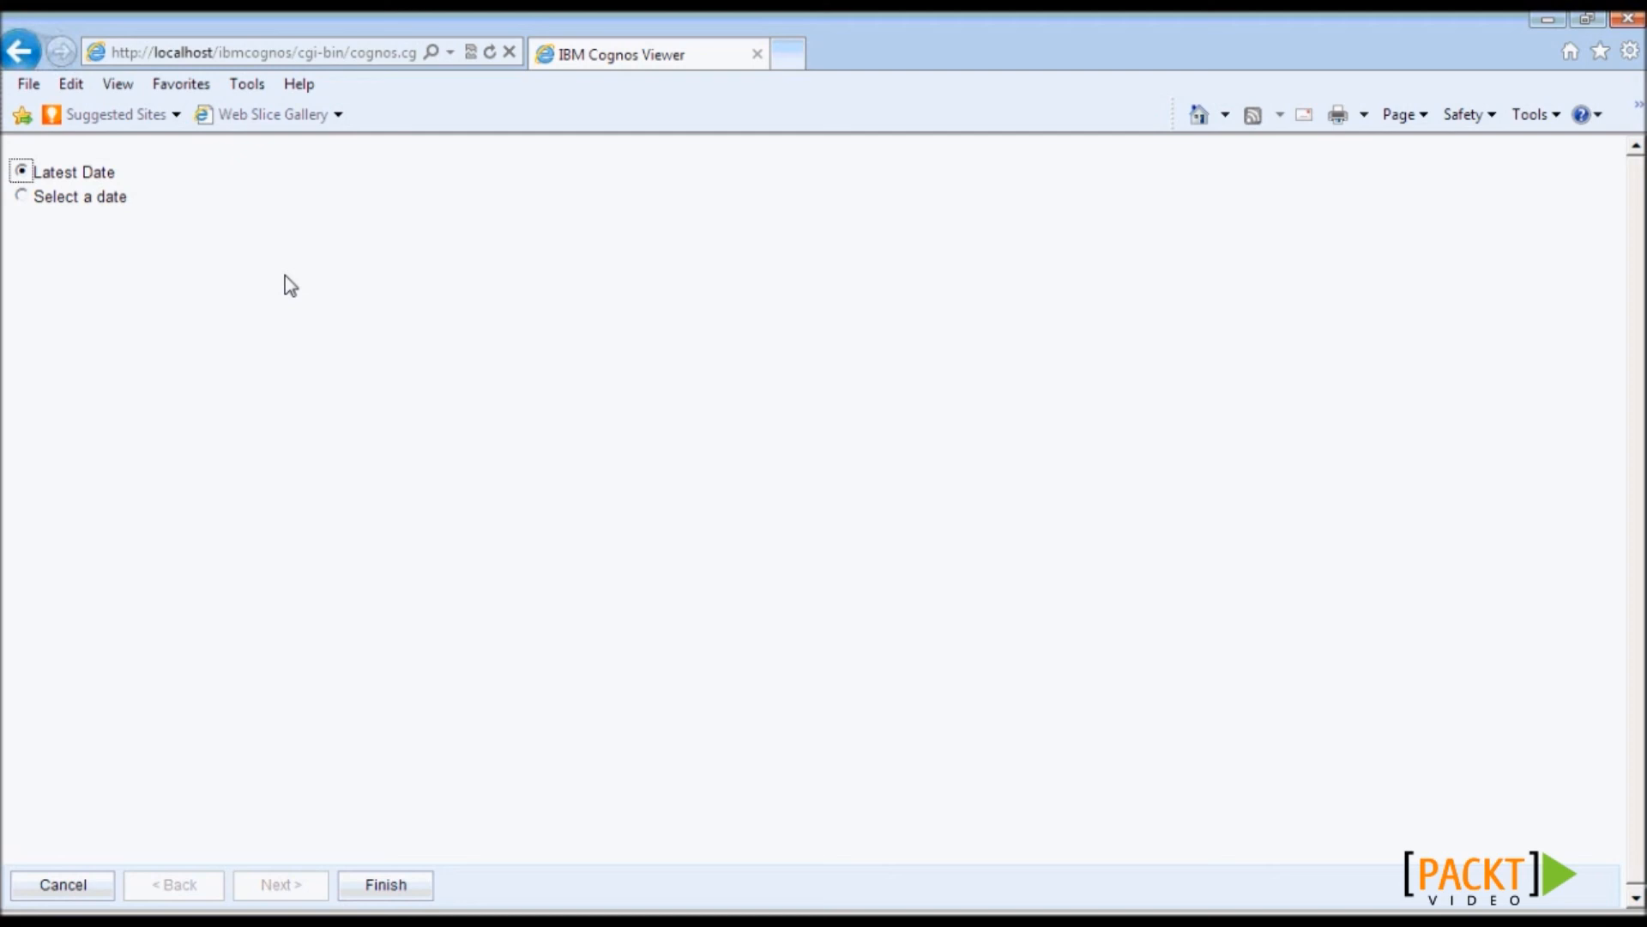
click(22, 196)
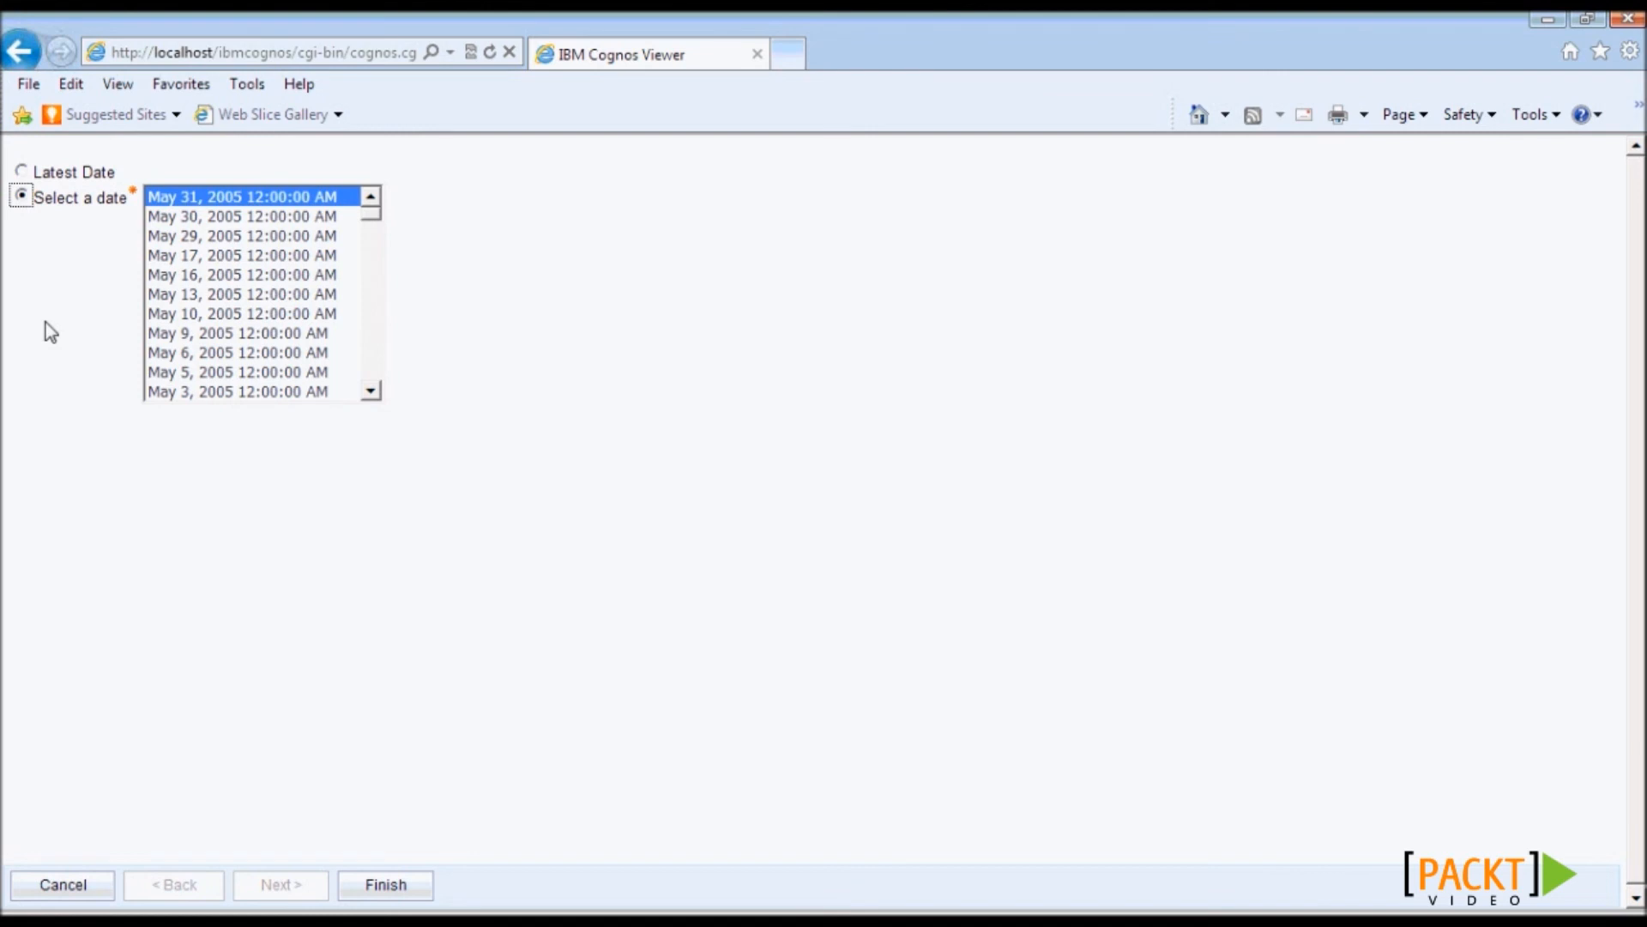
click(227, 255)
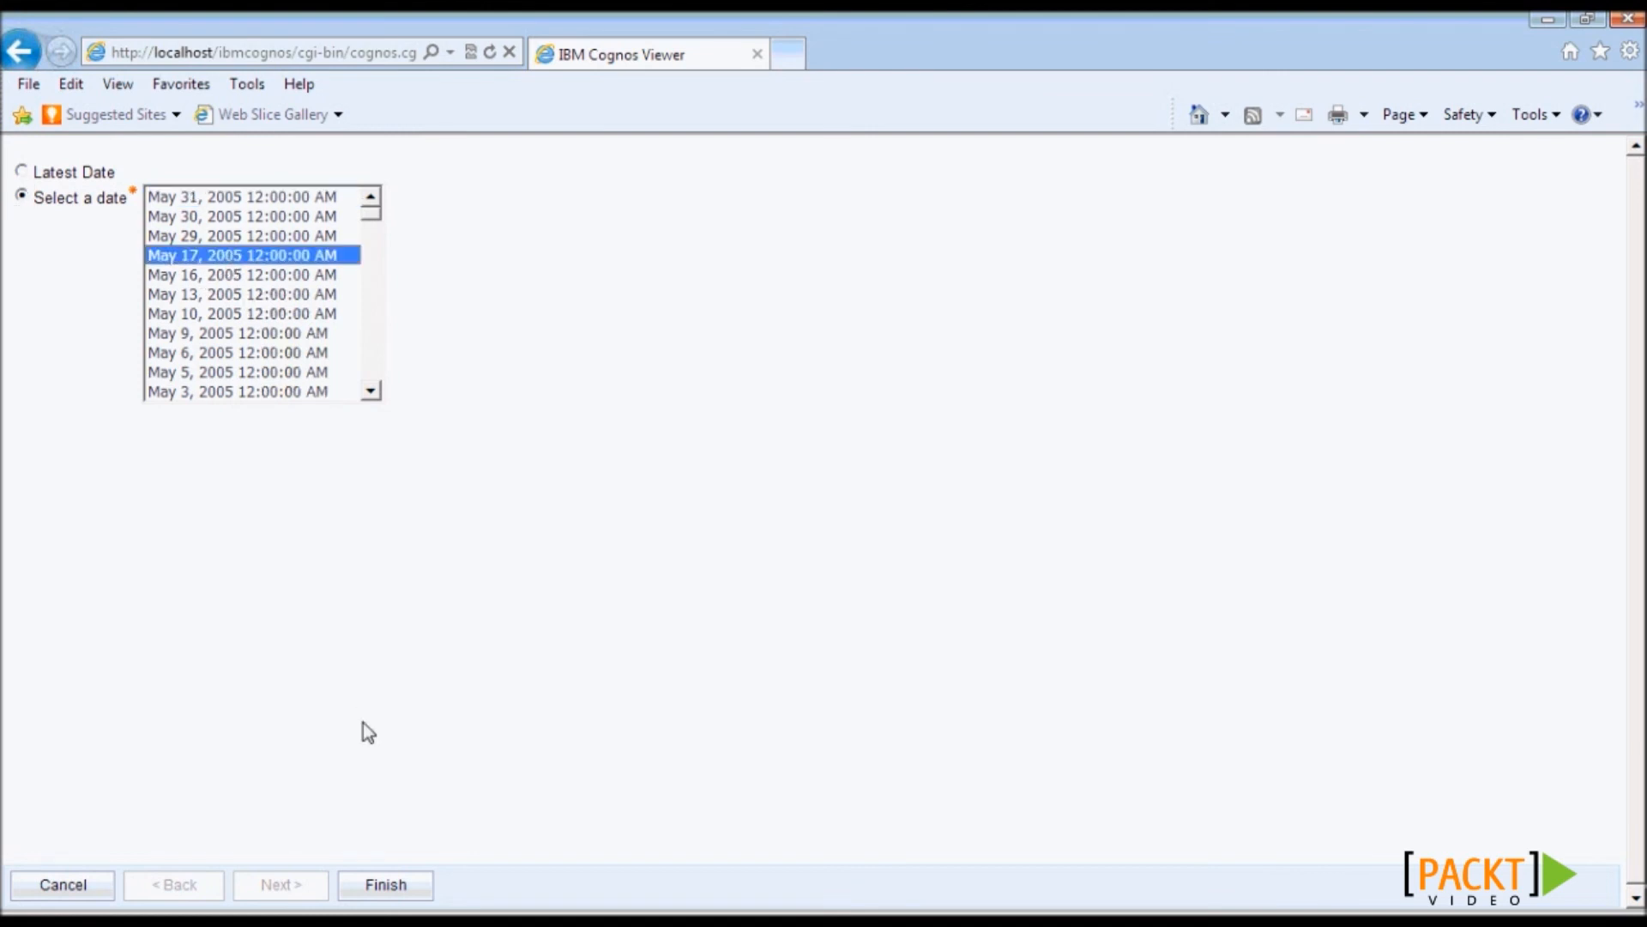
click(383, 883)
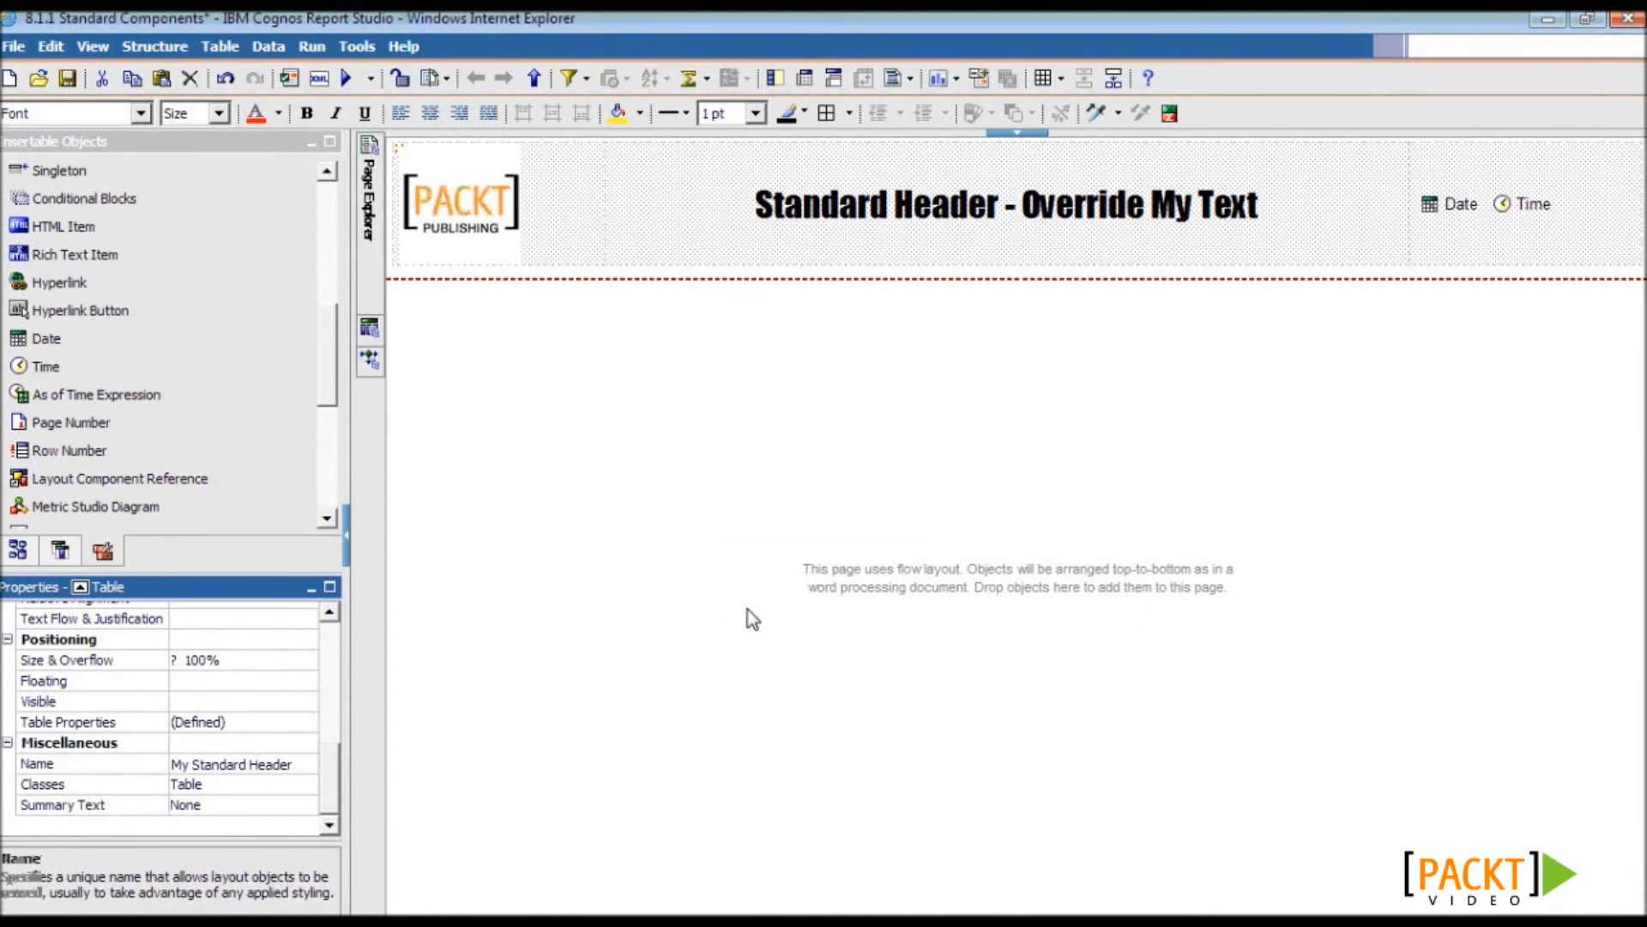
click(790, 276)
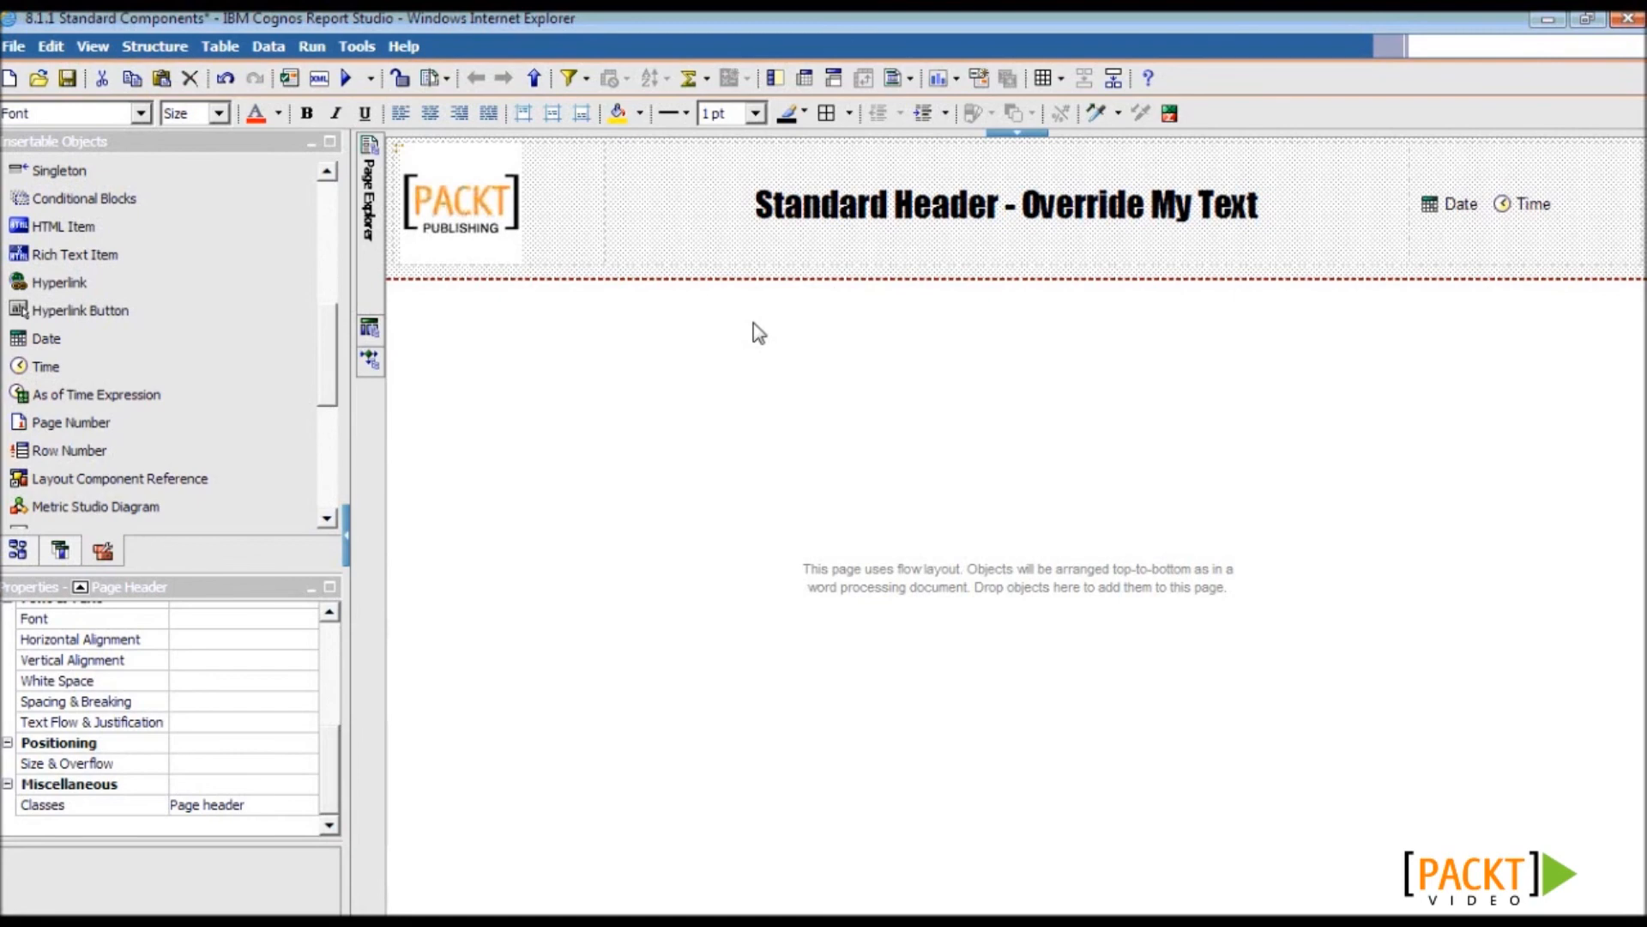
- Name the header title text item 'Header Text' and save the Standard Components report
click(646, 320)
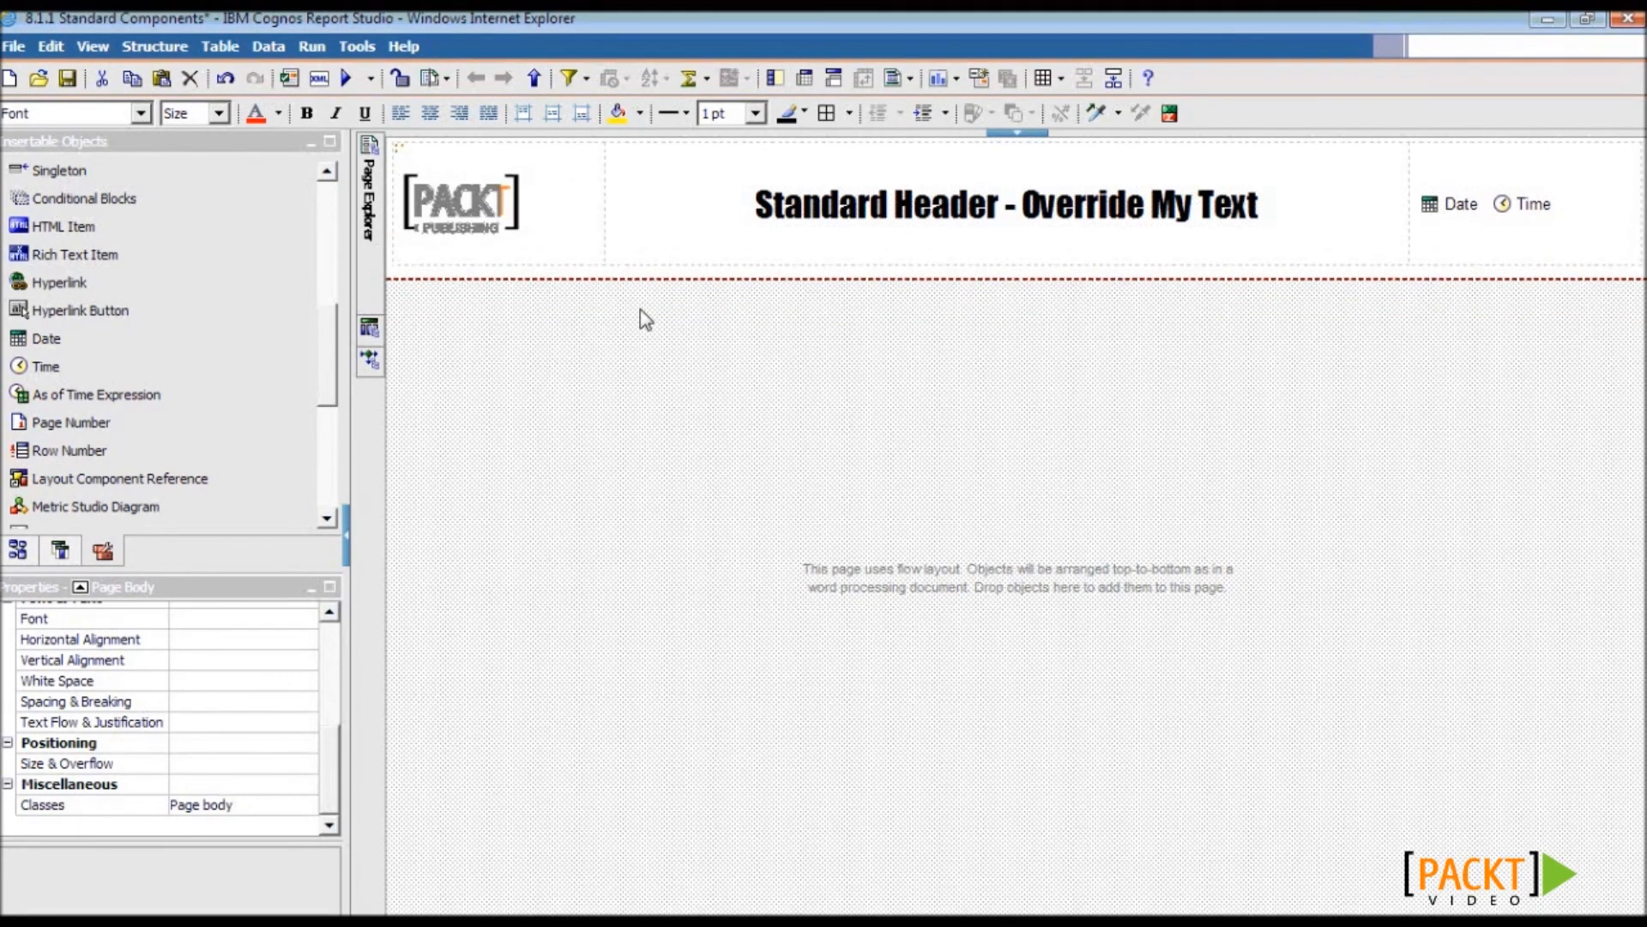
click(399, 151)
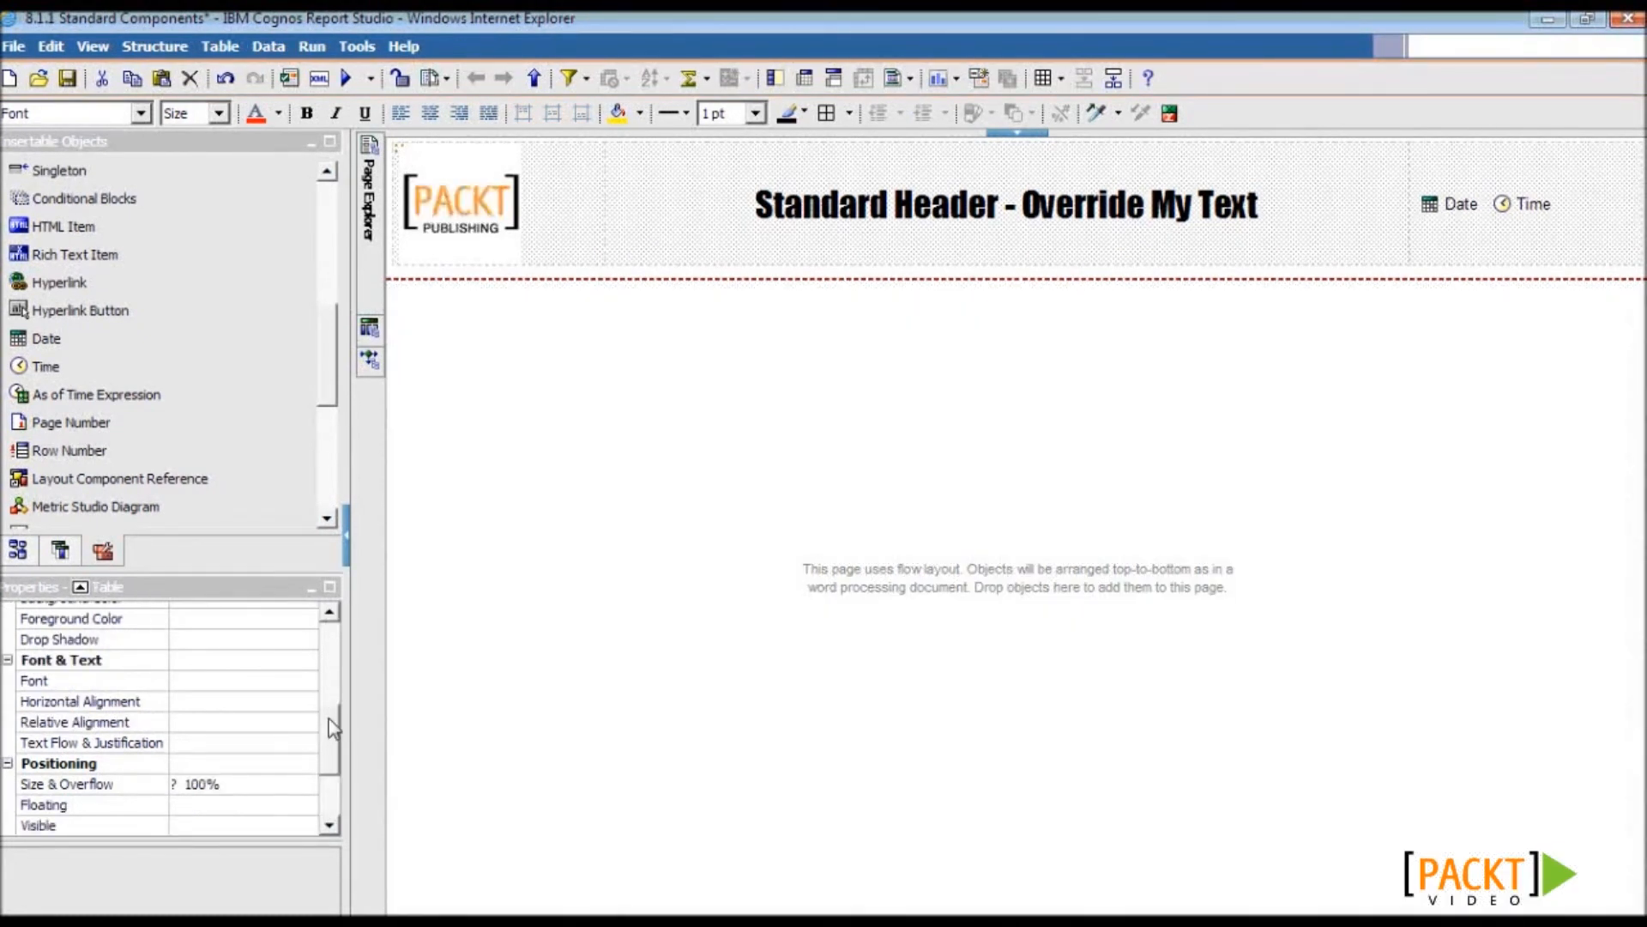
drag(330, 720, 332, 778)
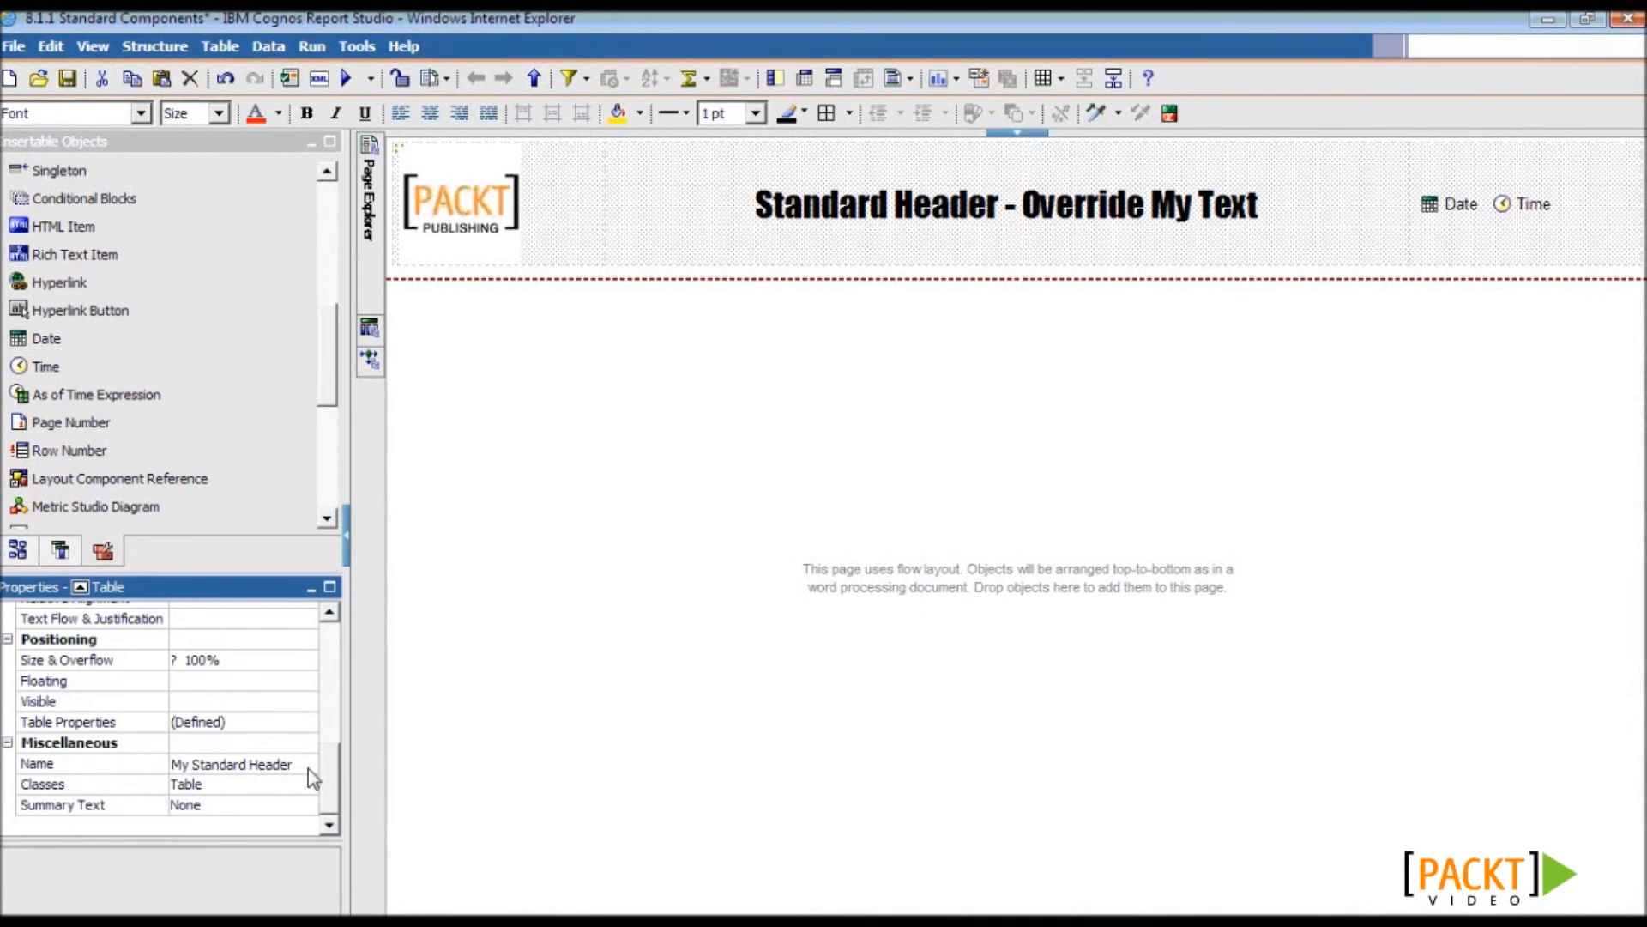
click(309, 769)
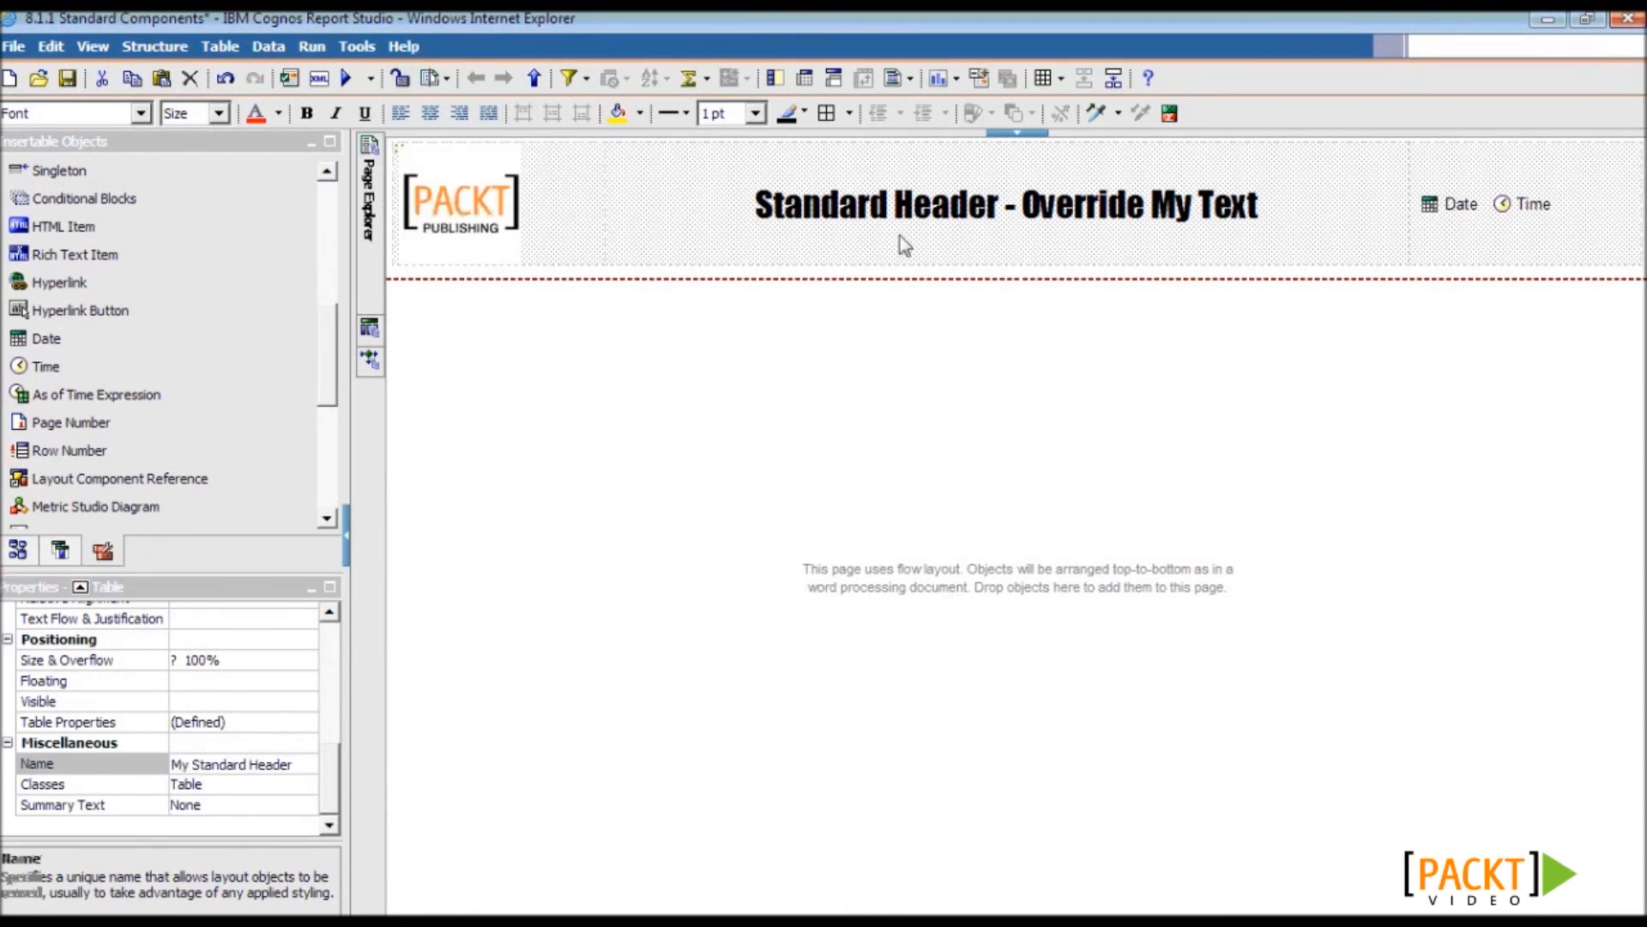
click(921, 206)
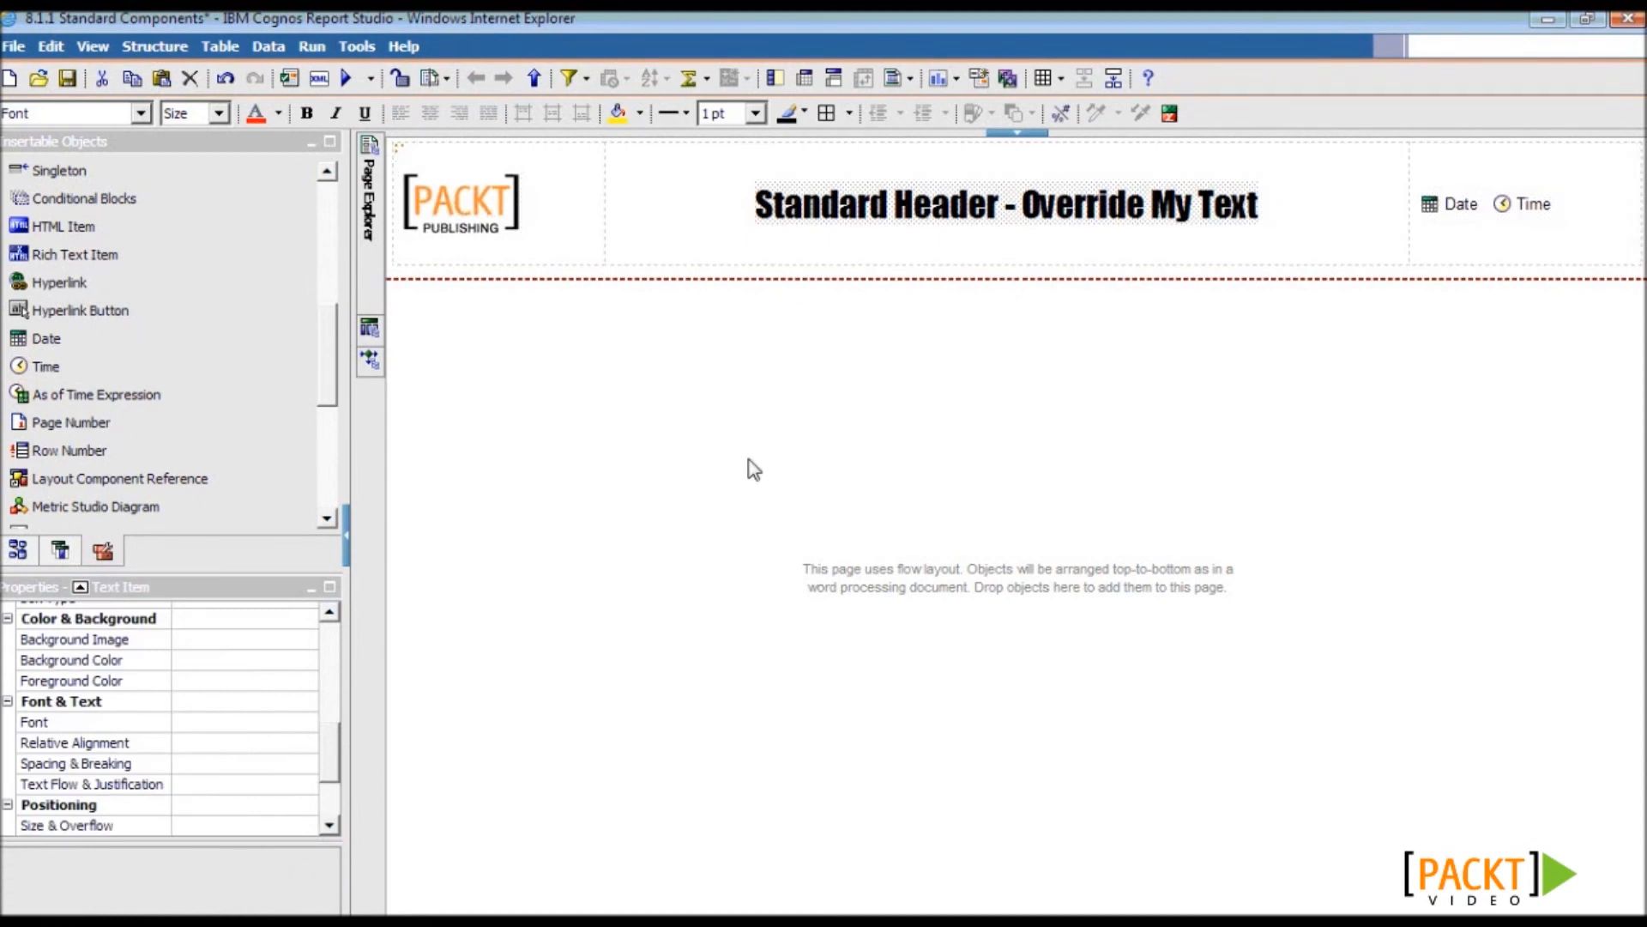
drag(329, 761, 329, 821)
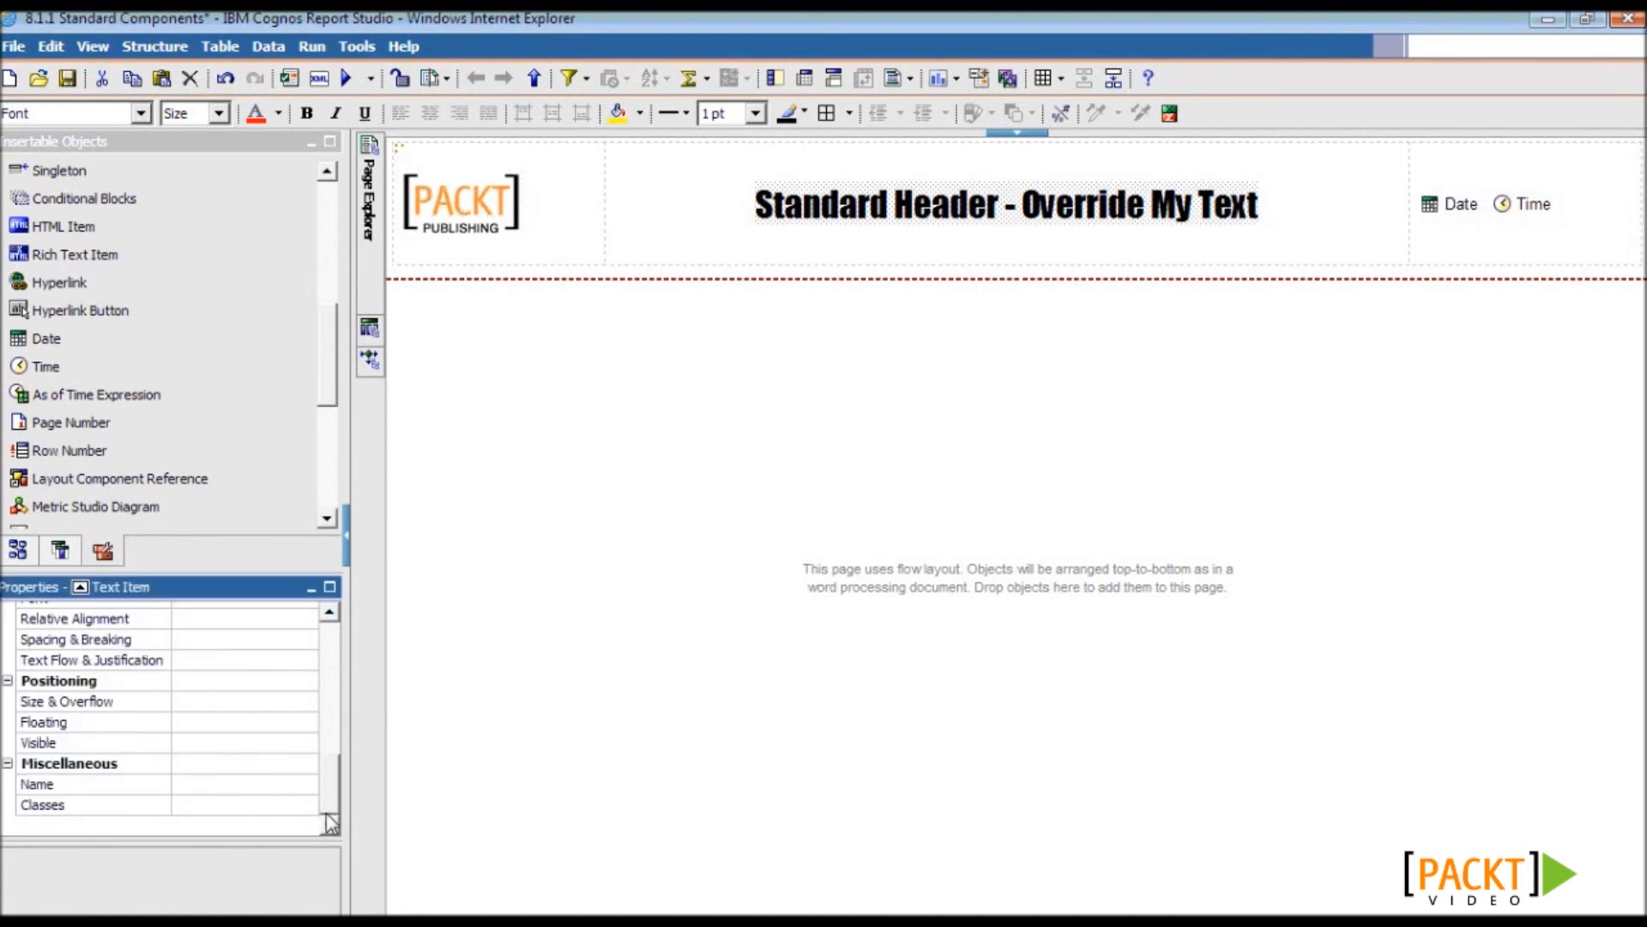
click(254, 783)
text(Header Text)
key(Return)
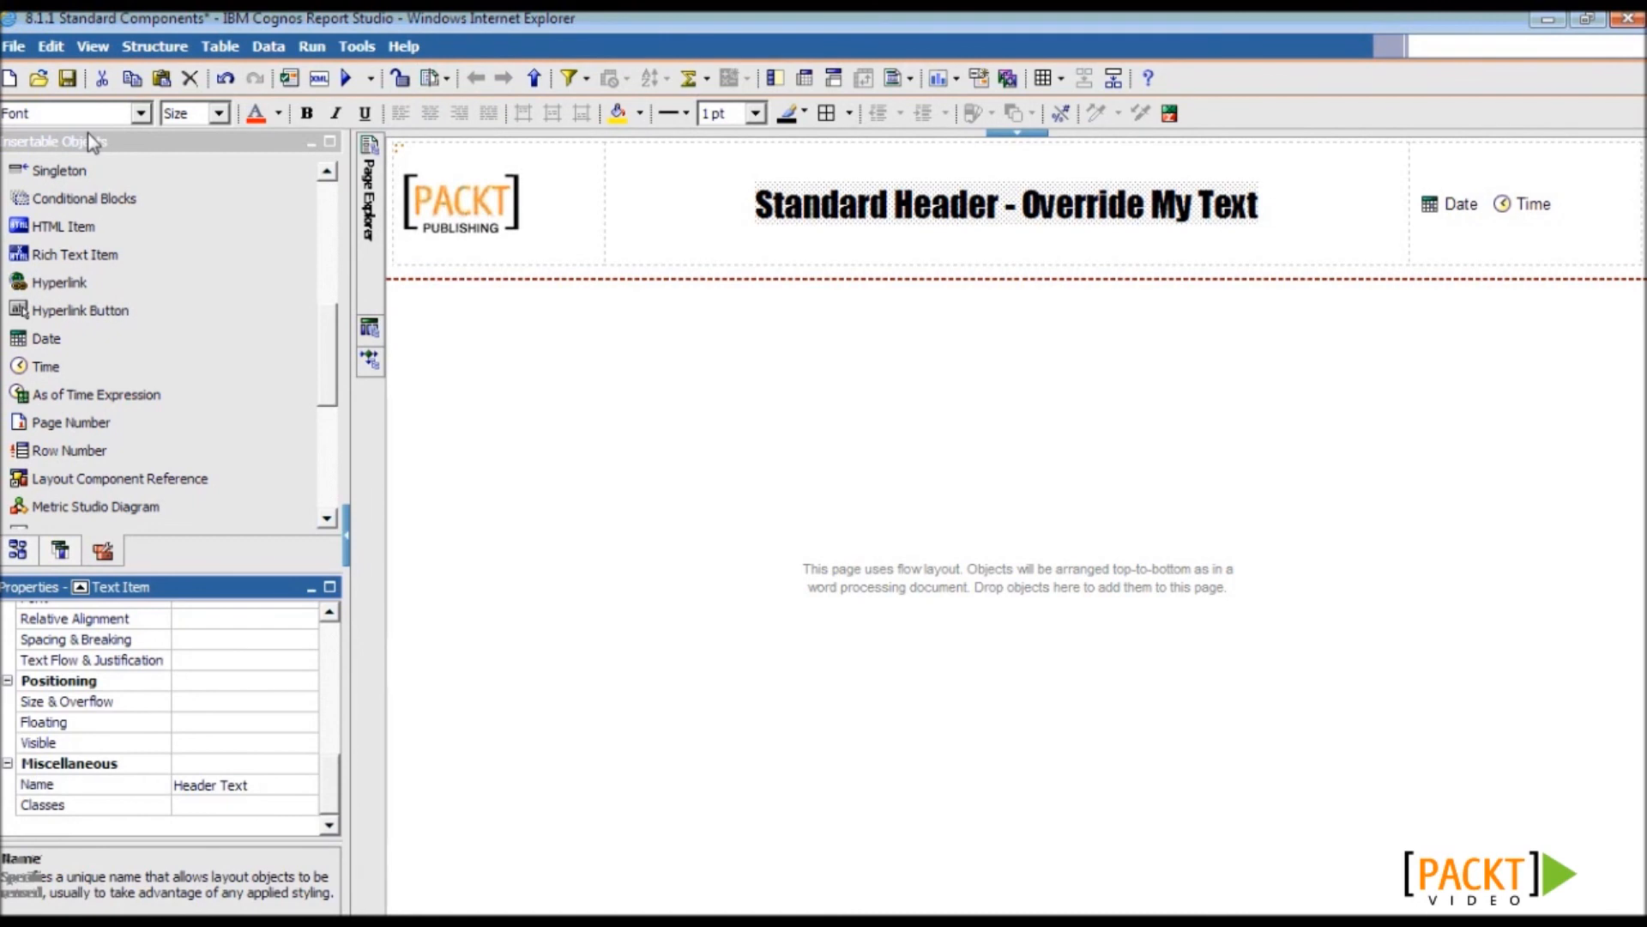
click(68, 80)
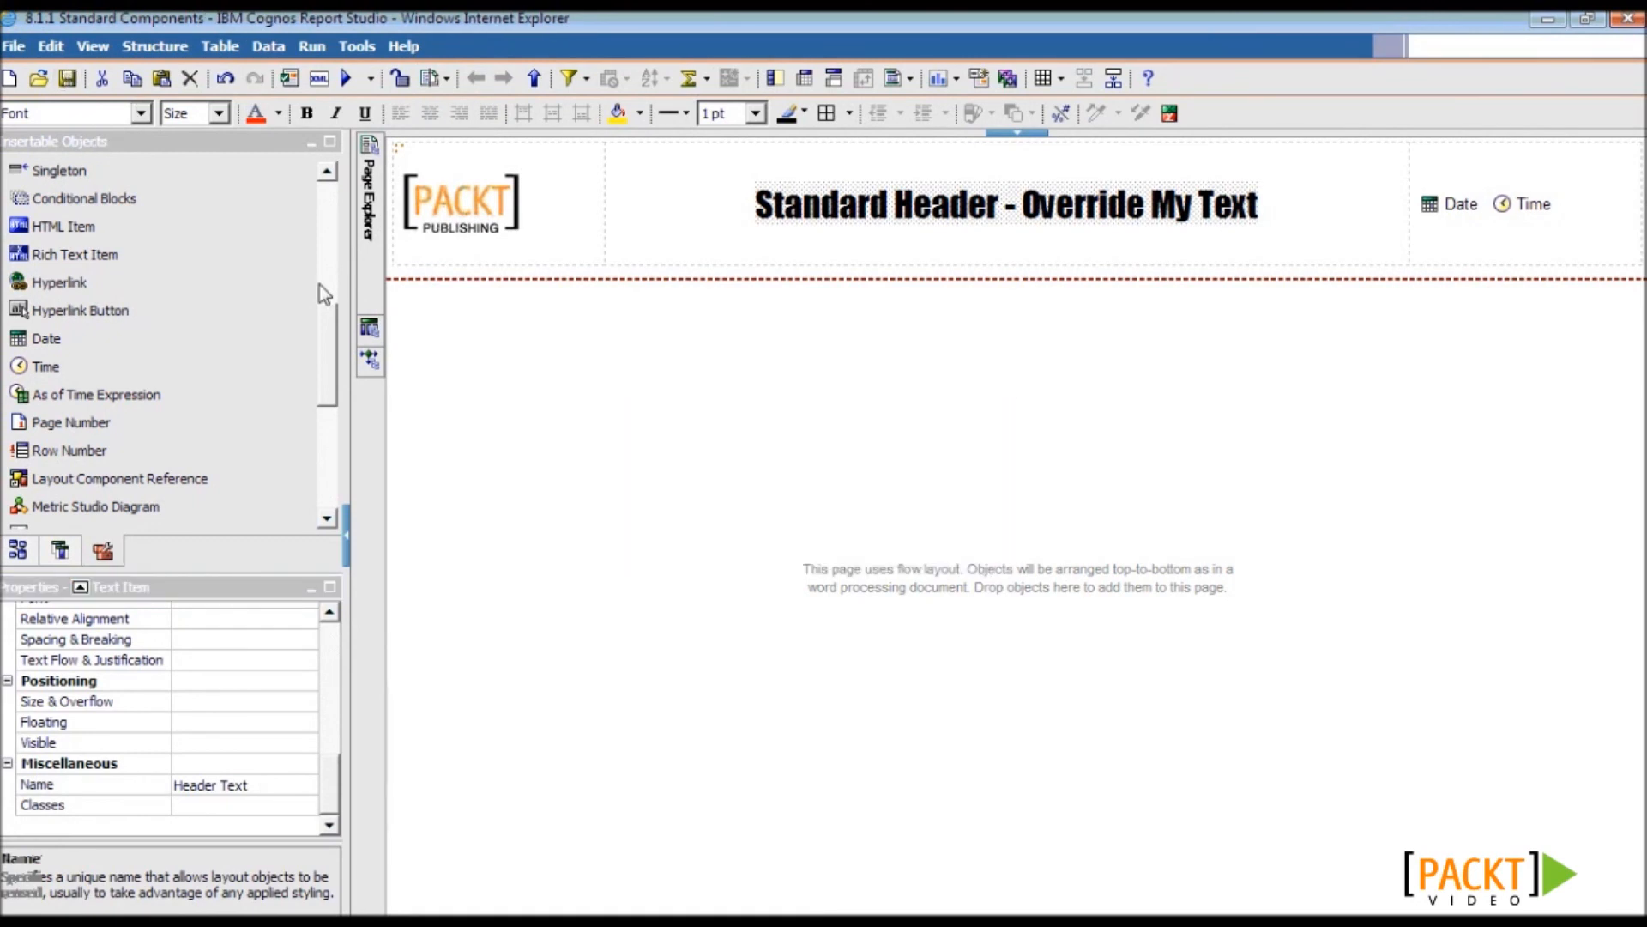
- Create a new blank report and add a page header
click(11, 80)
click(615, 421)
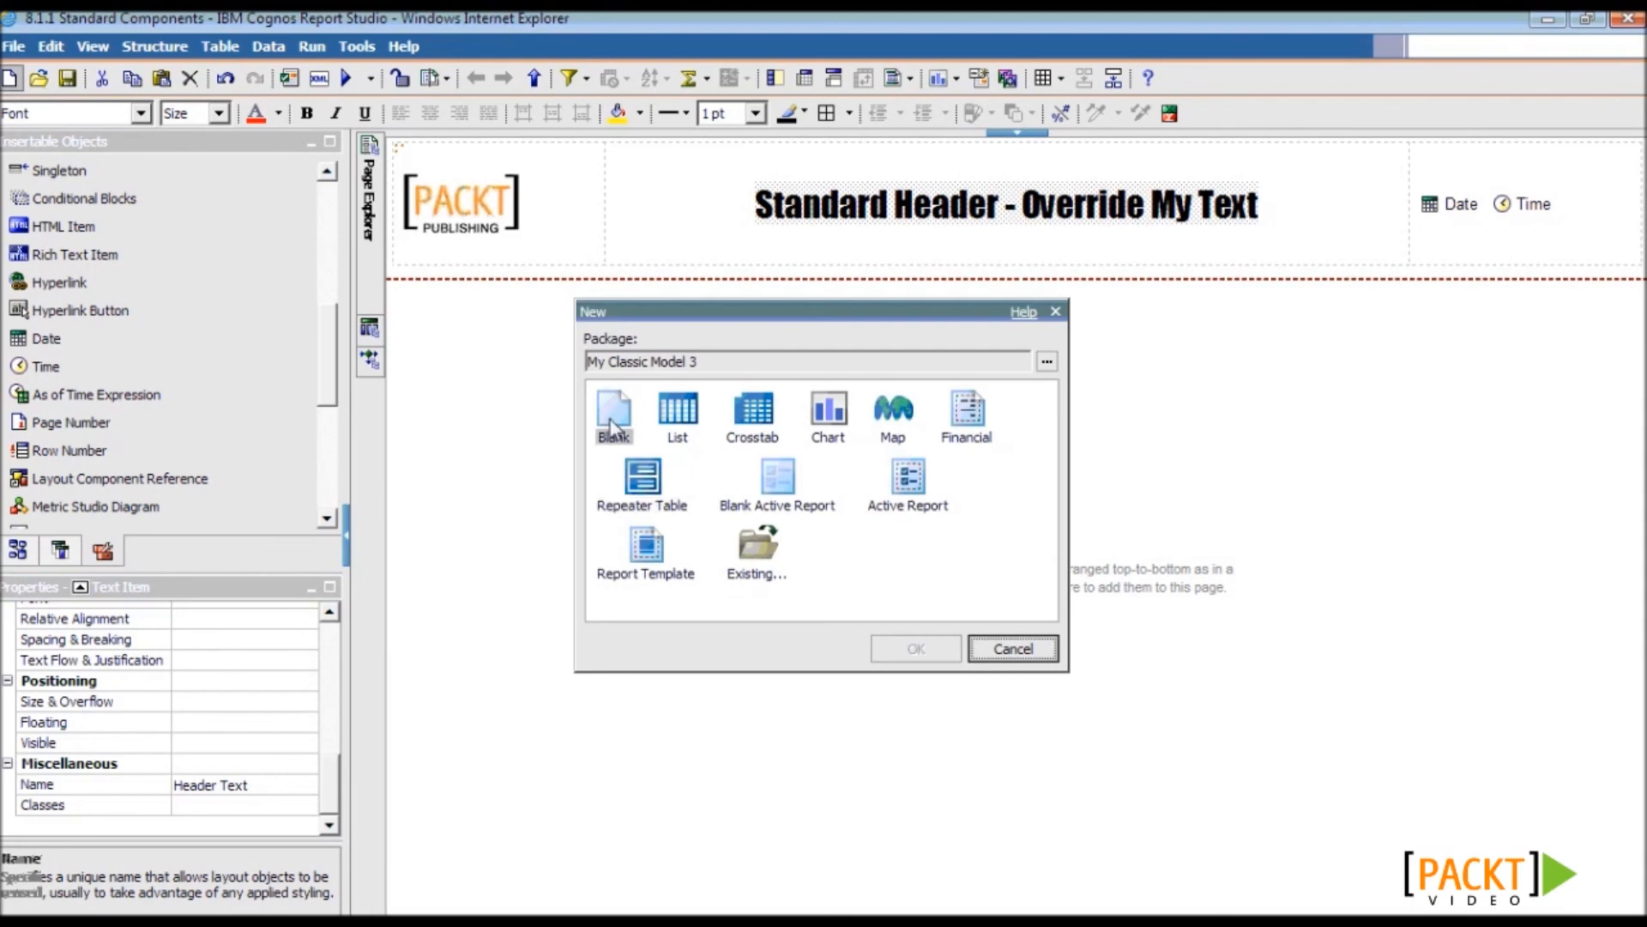
double_click(614, 420)
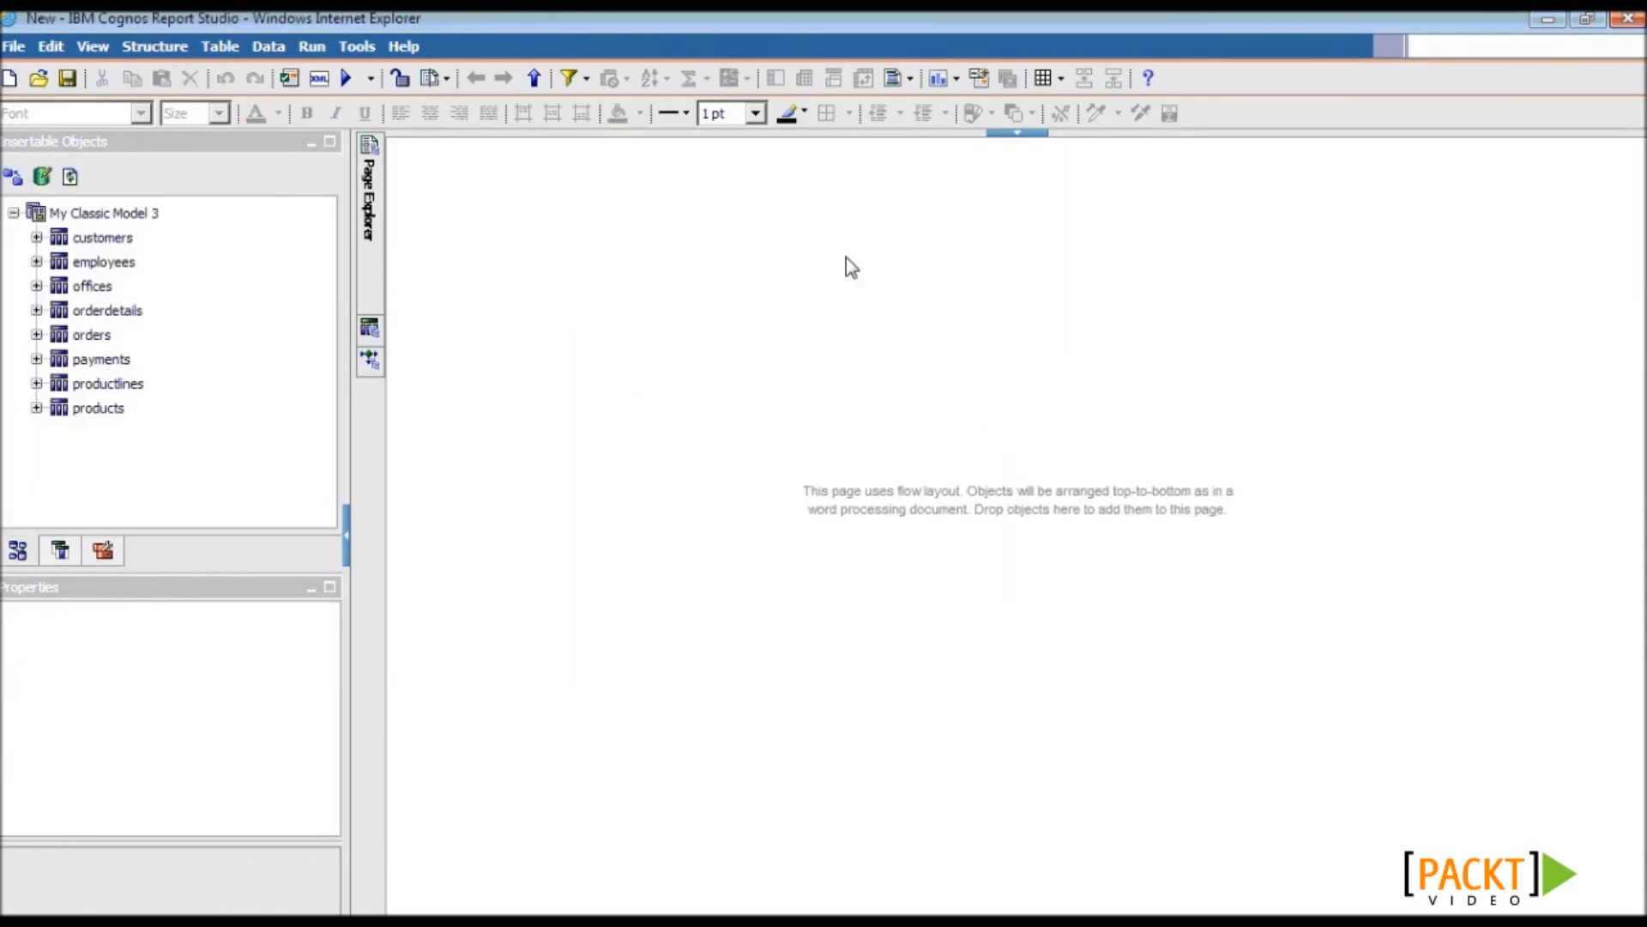
click(868, 236)
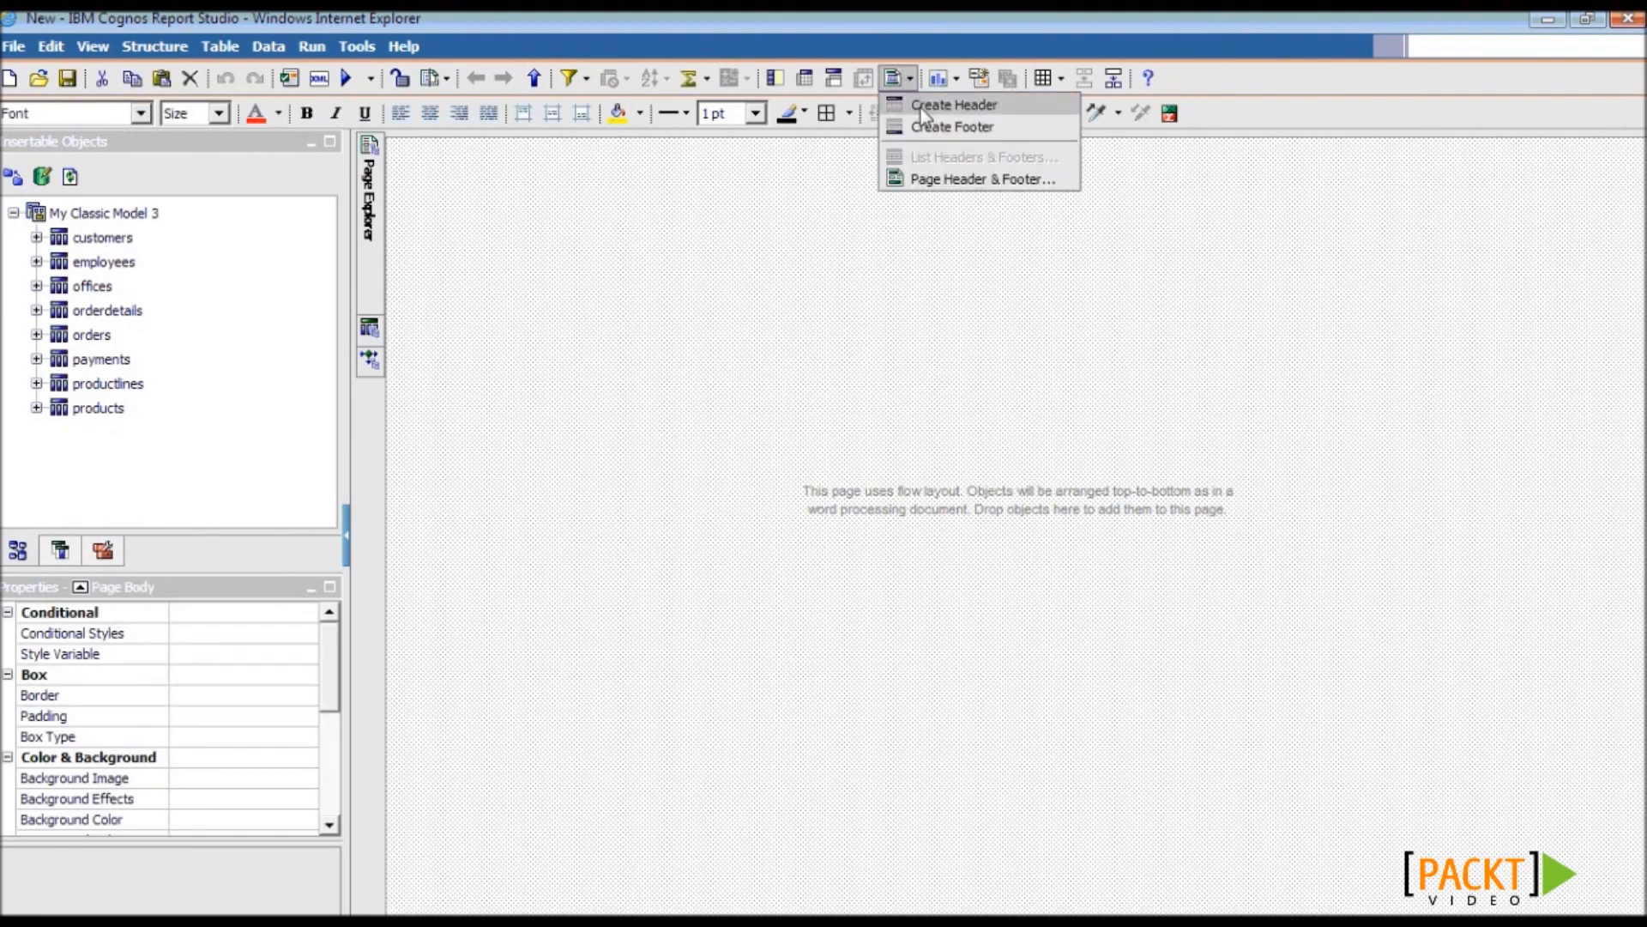
click(920, 107)
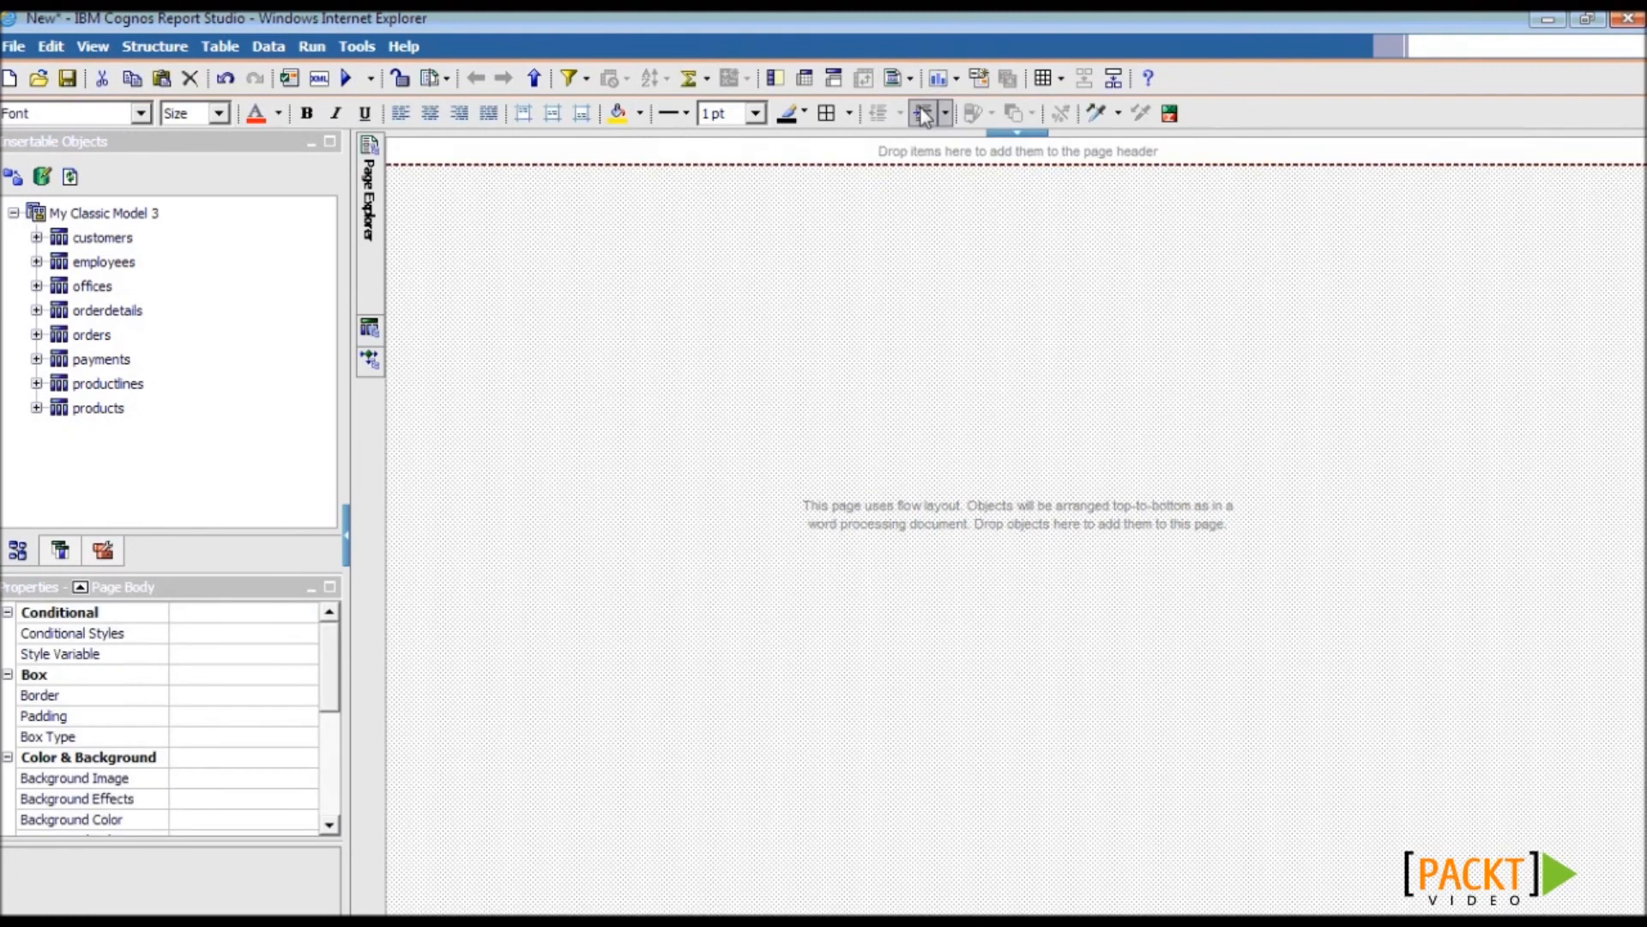
- Place a reference to My Standard Header from 8.1.1 Standard Components in the page header
click(103, 550)
scroll(334, 297, down, 1)
scroll(323, 389, down, 5)
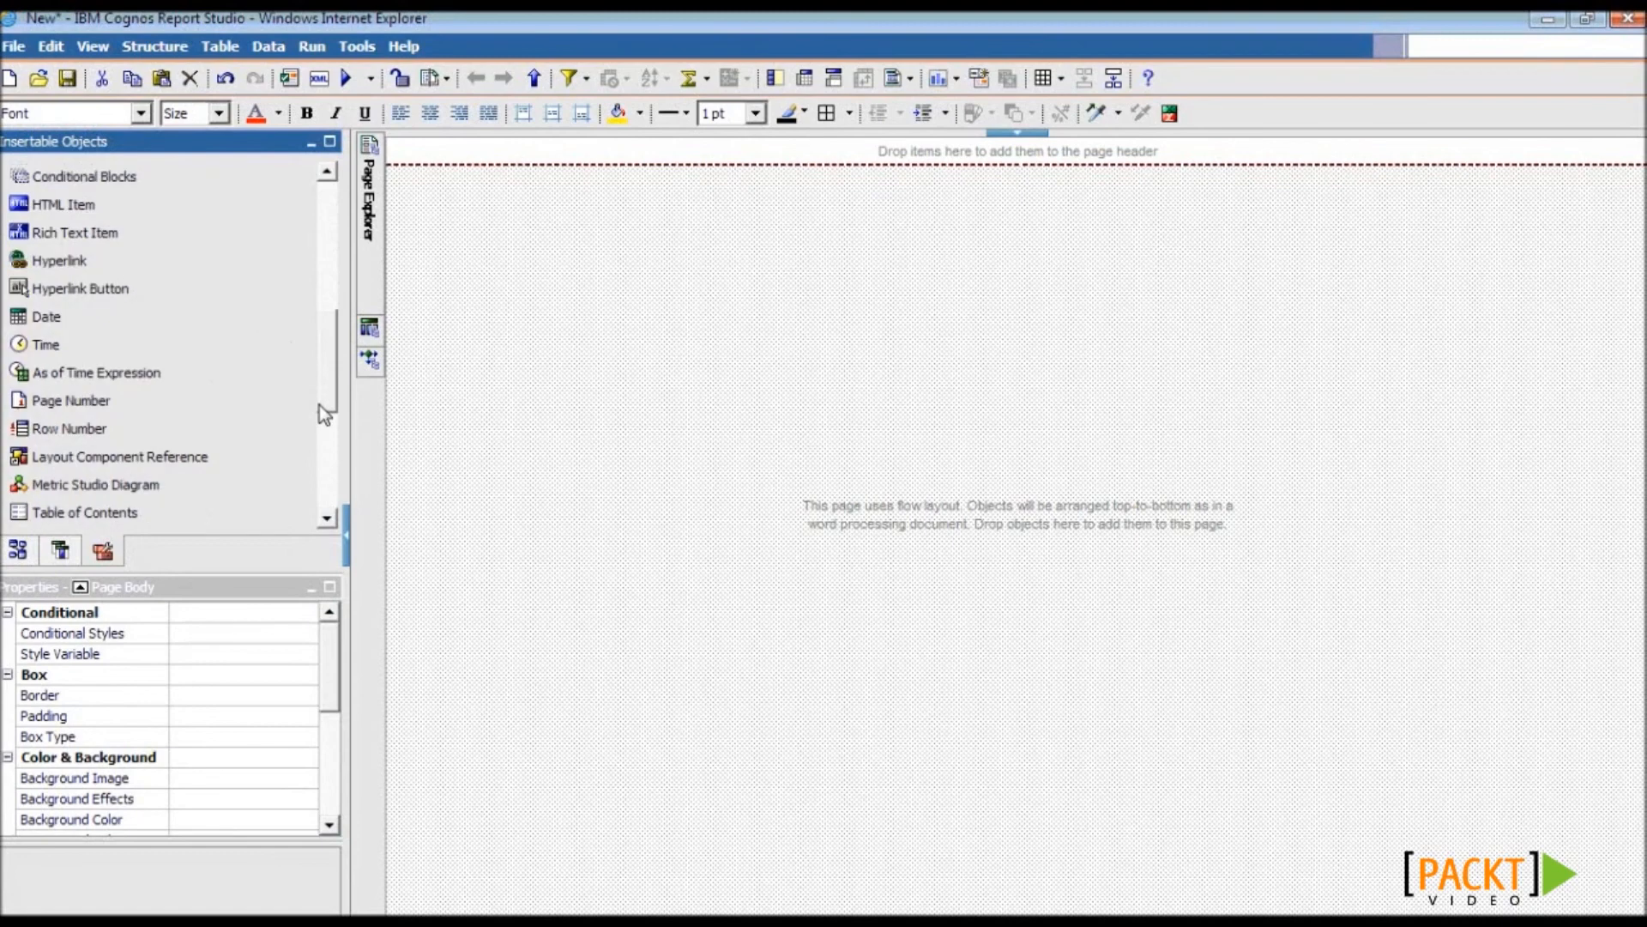
drag(206, 459, 598, 159)
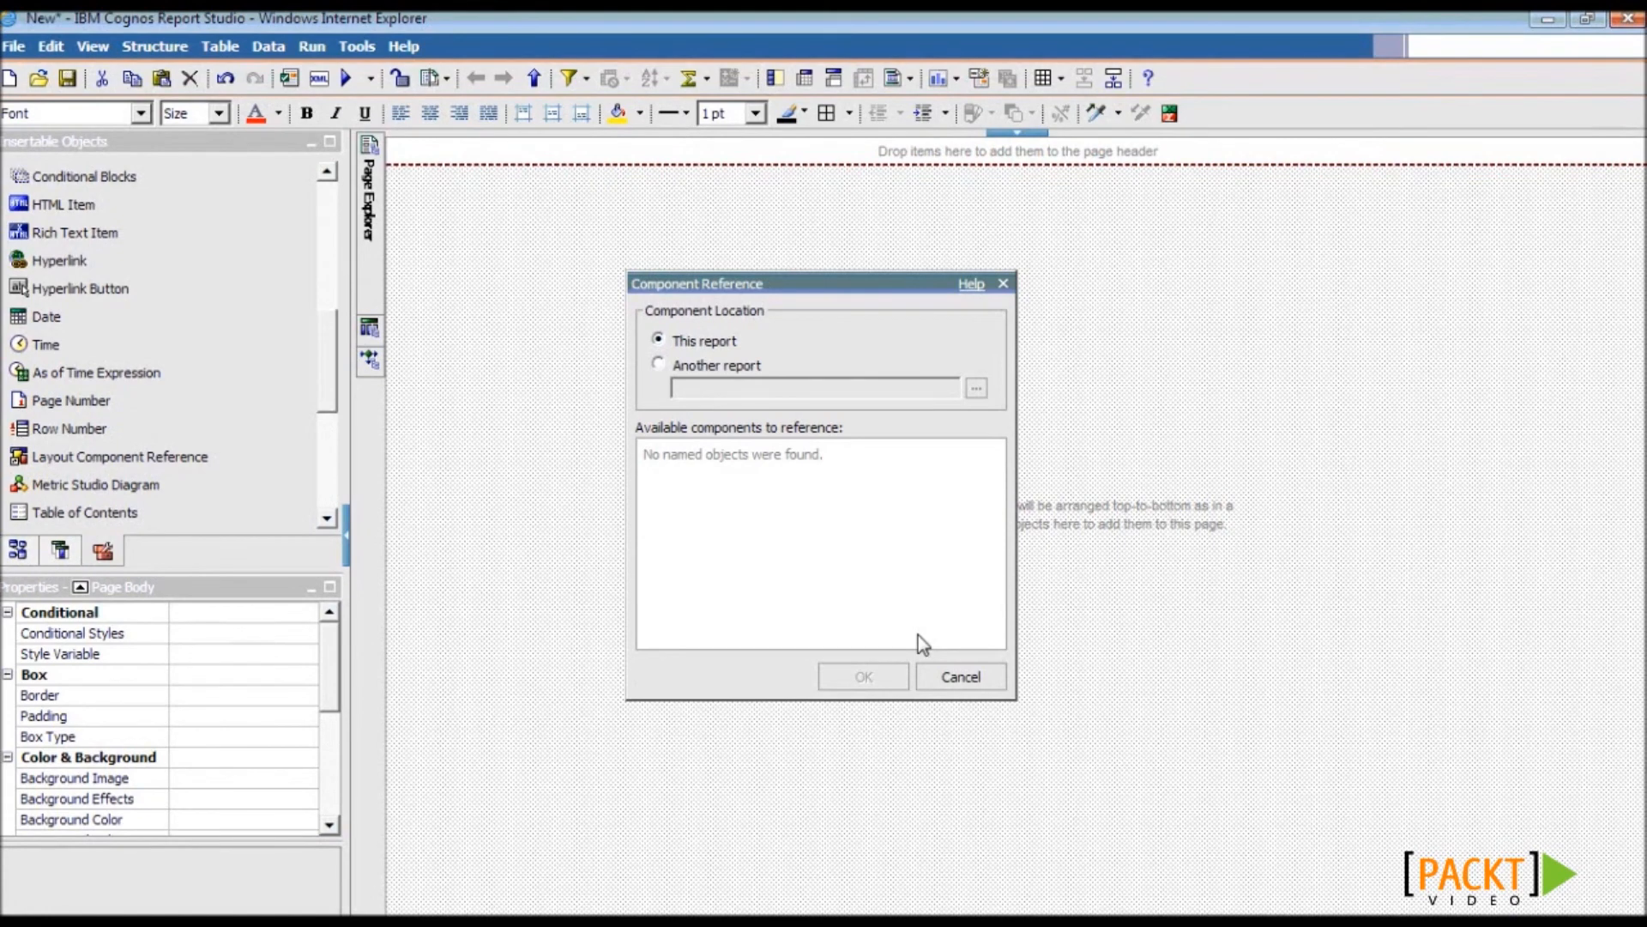
click(661, 366)
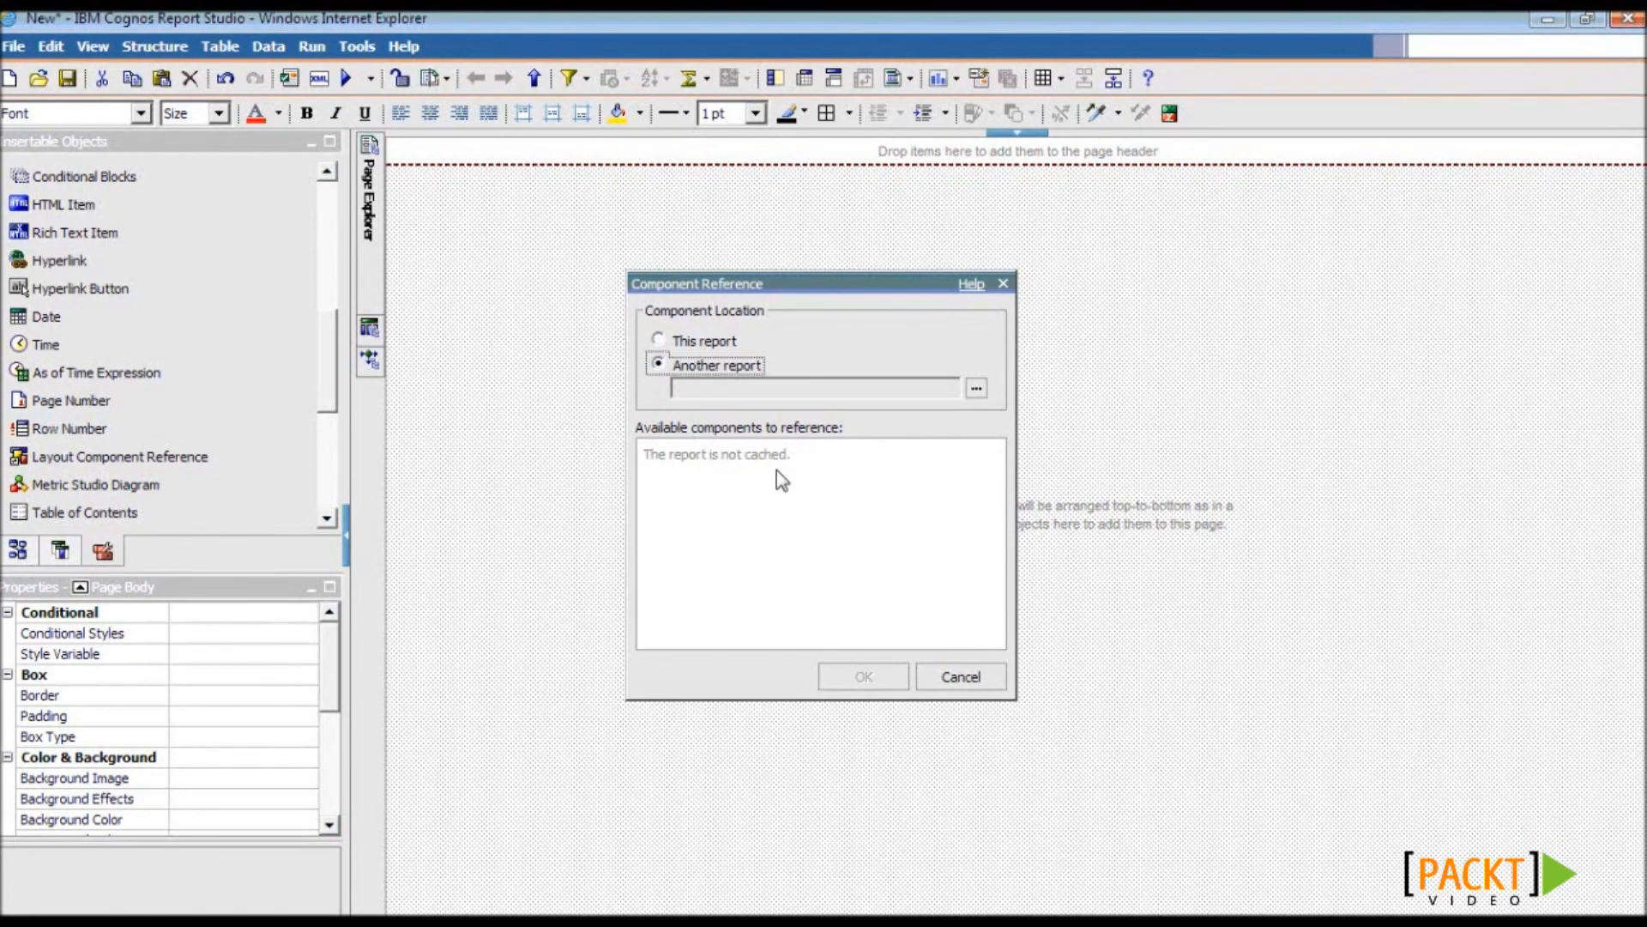
click(981, 384)
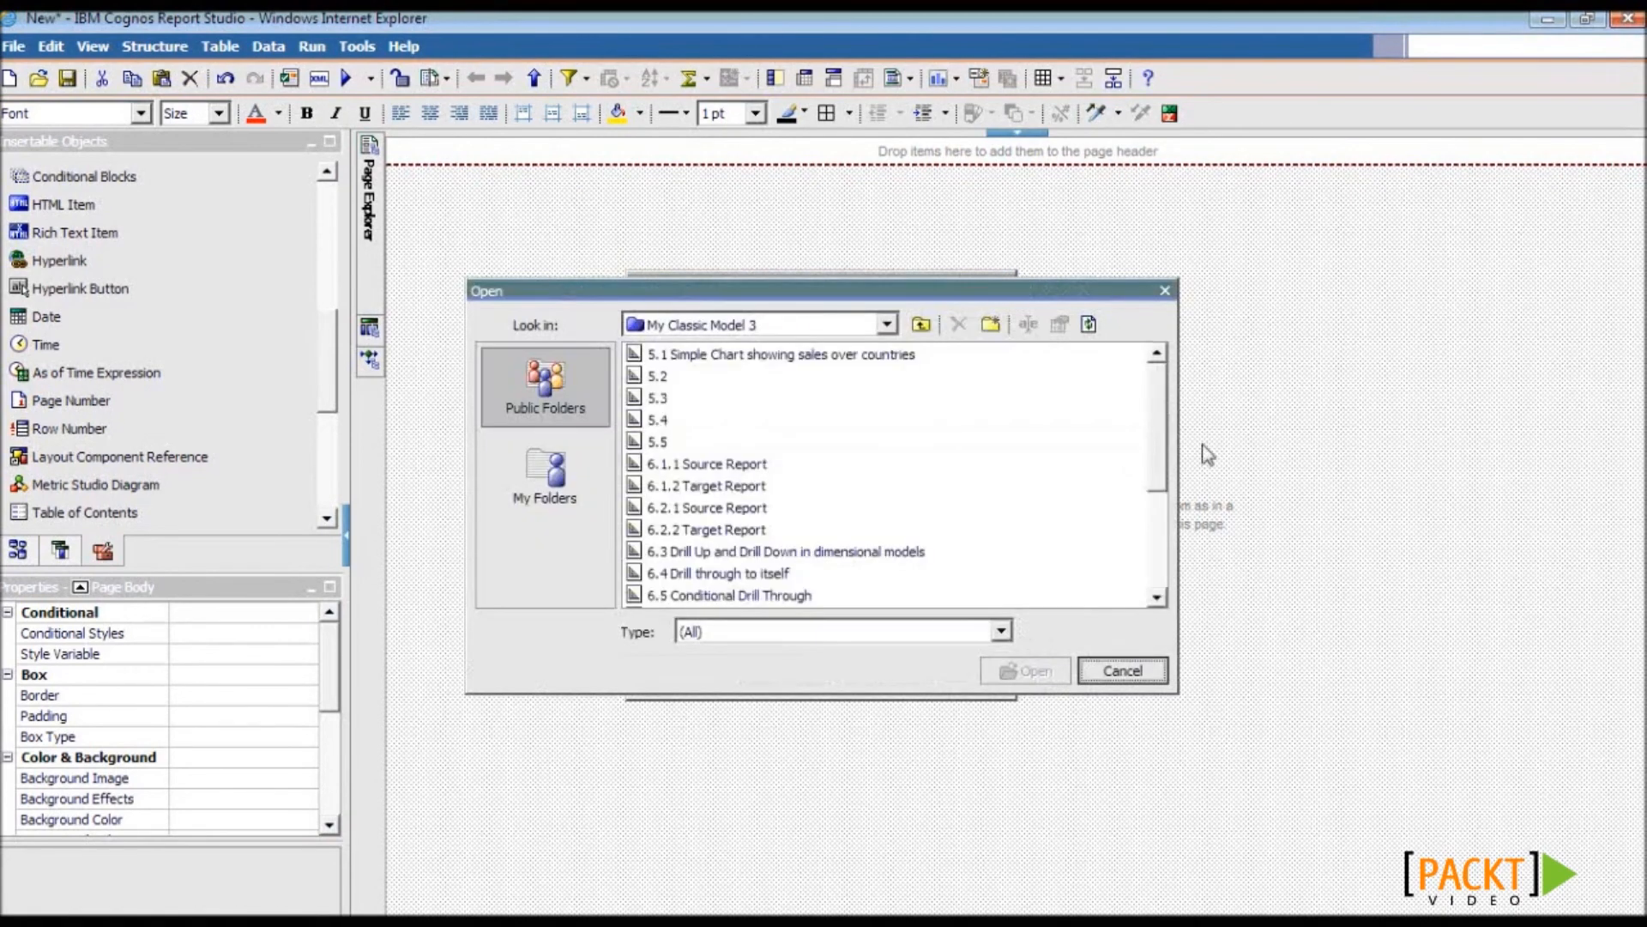
scroll(1161, 475, down, 3)
click(931, 582)
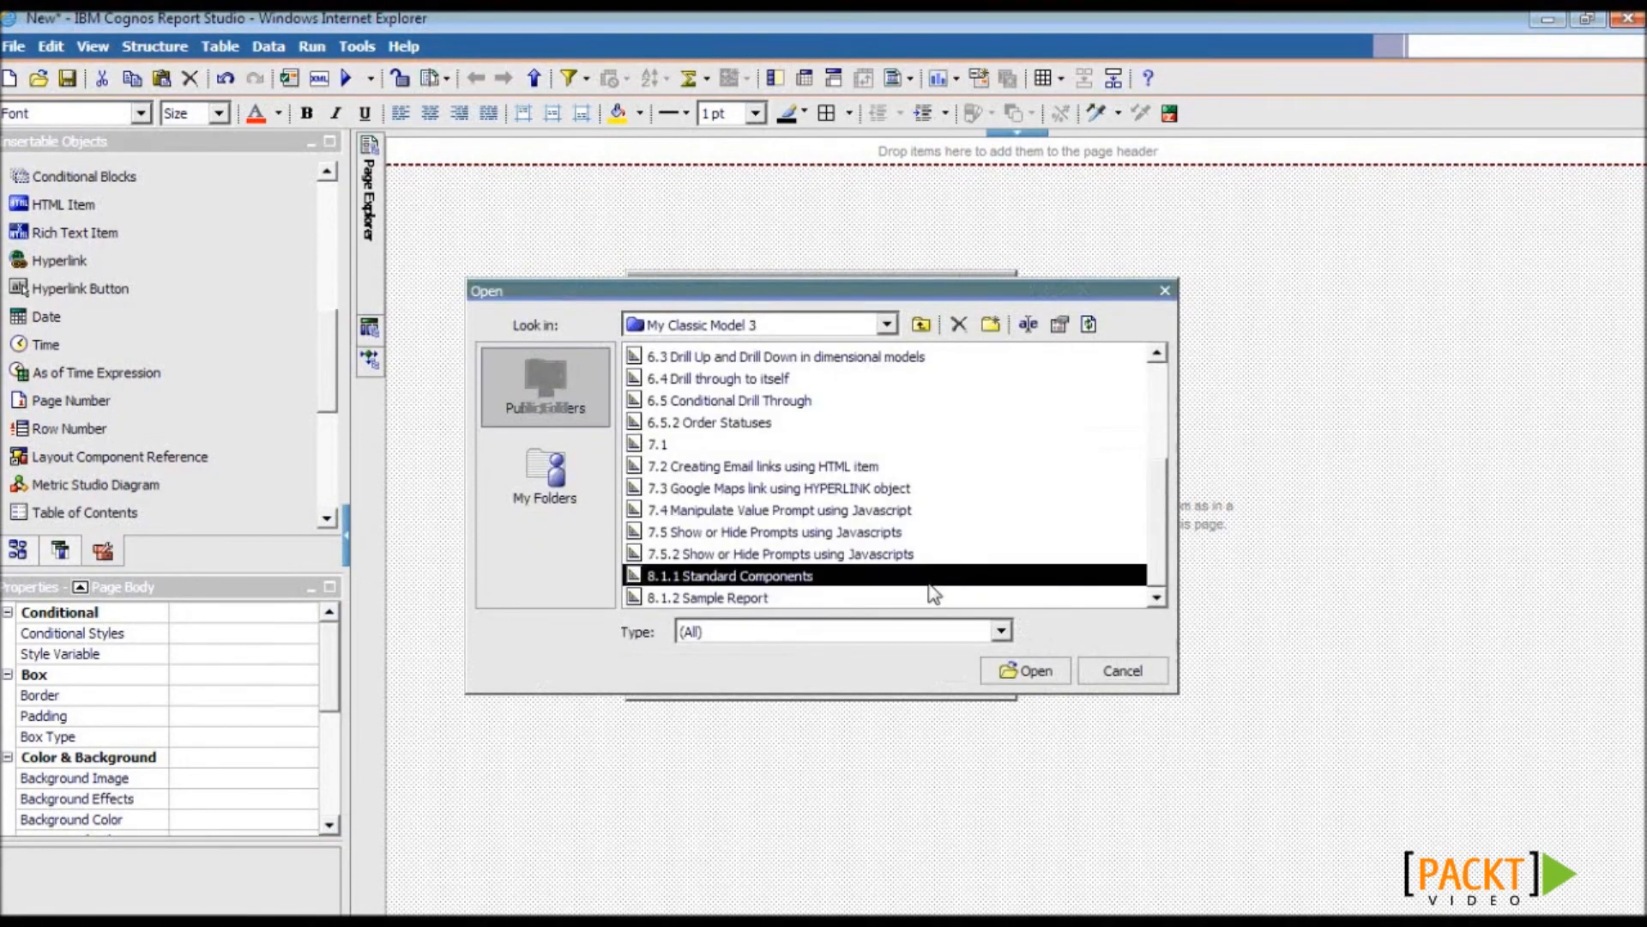
click(1036, 675)
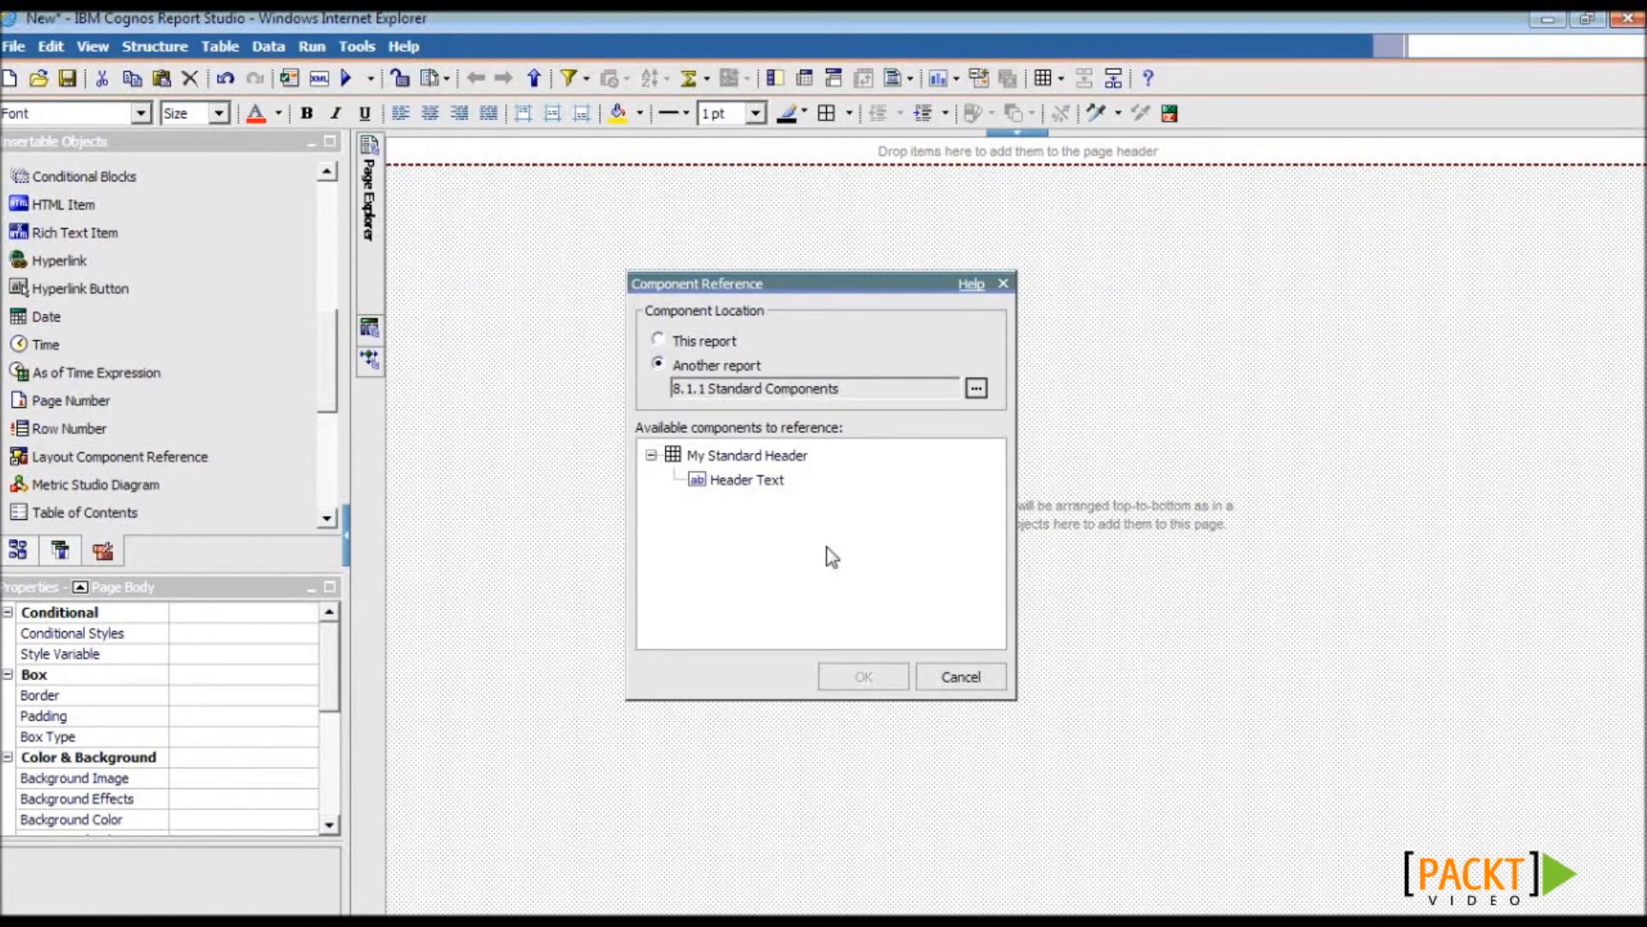
click(725, 455)
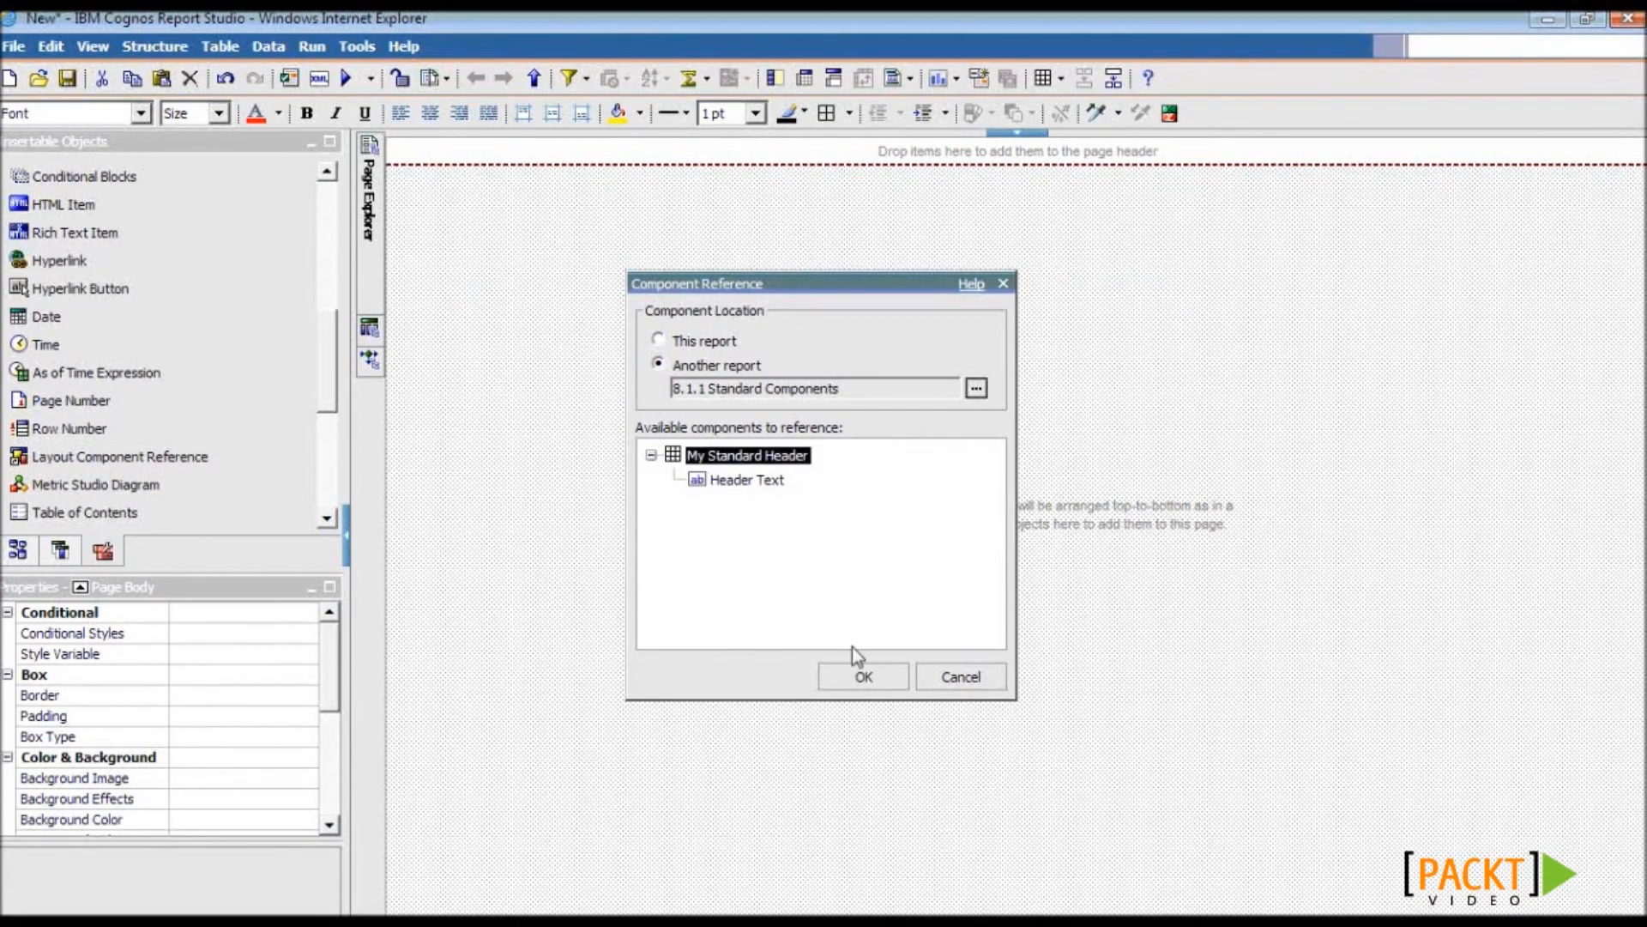
click(856, 672)
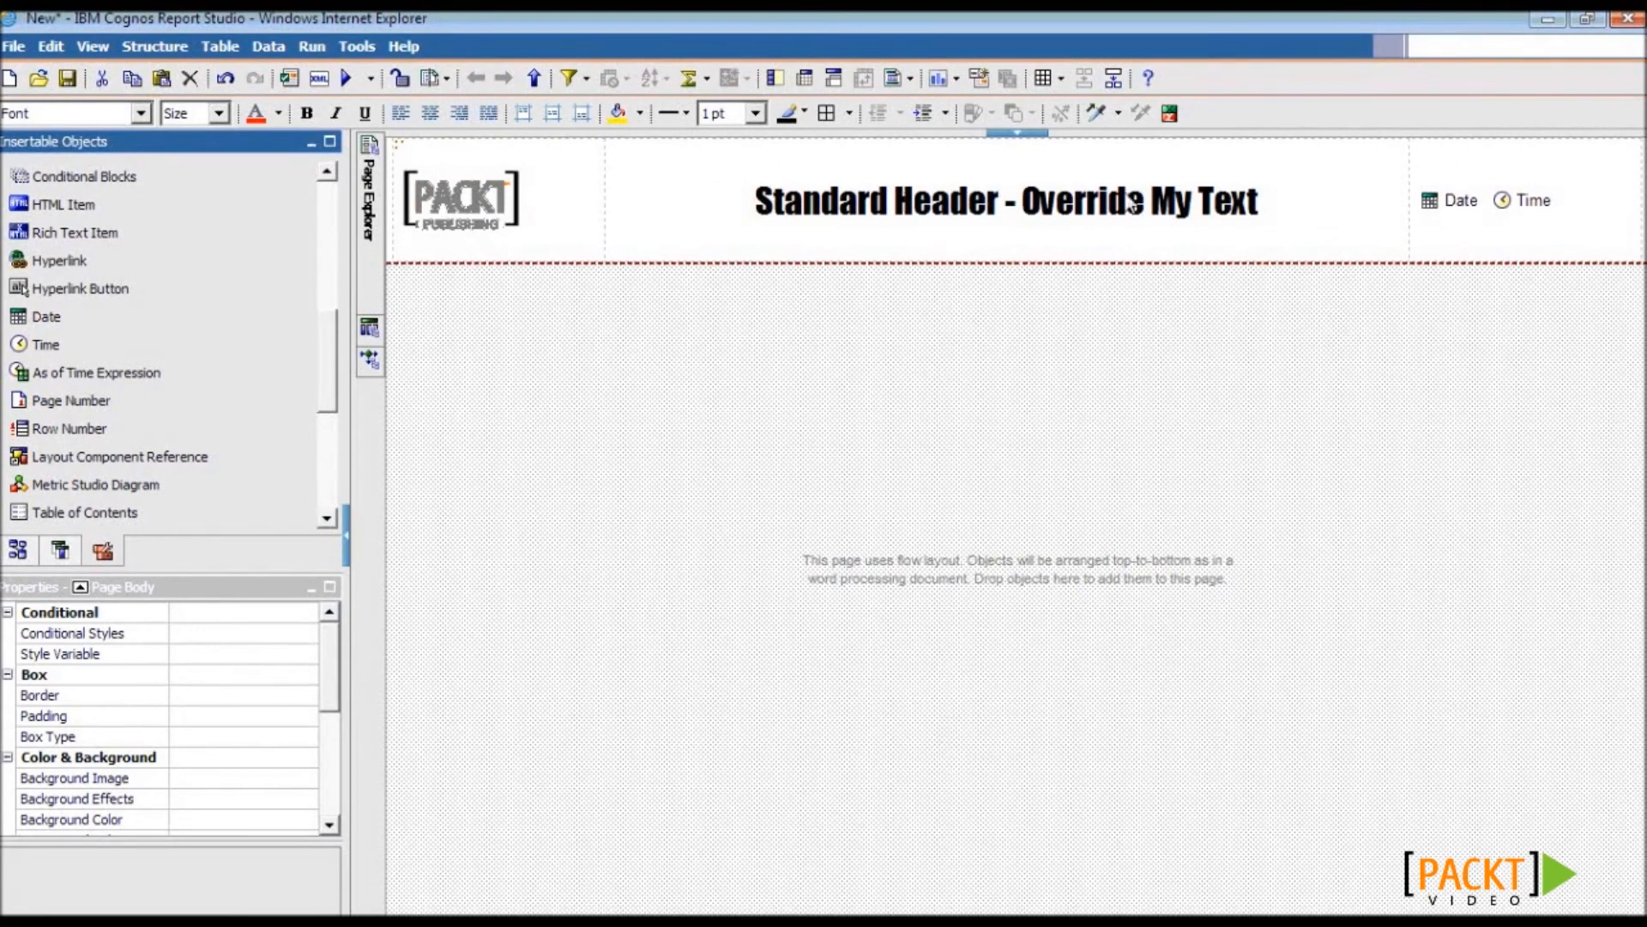
- Set the component reference to override Header Text
click(625, 242)
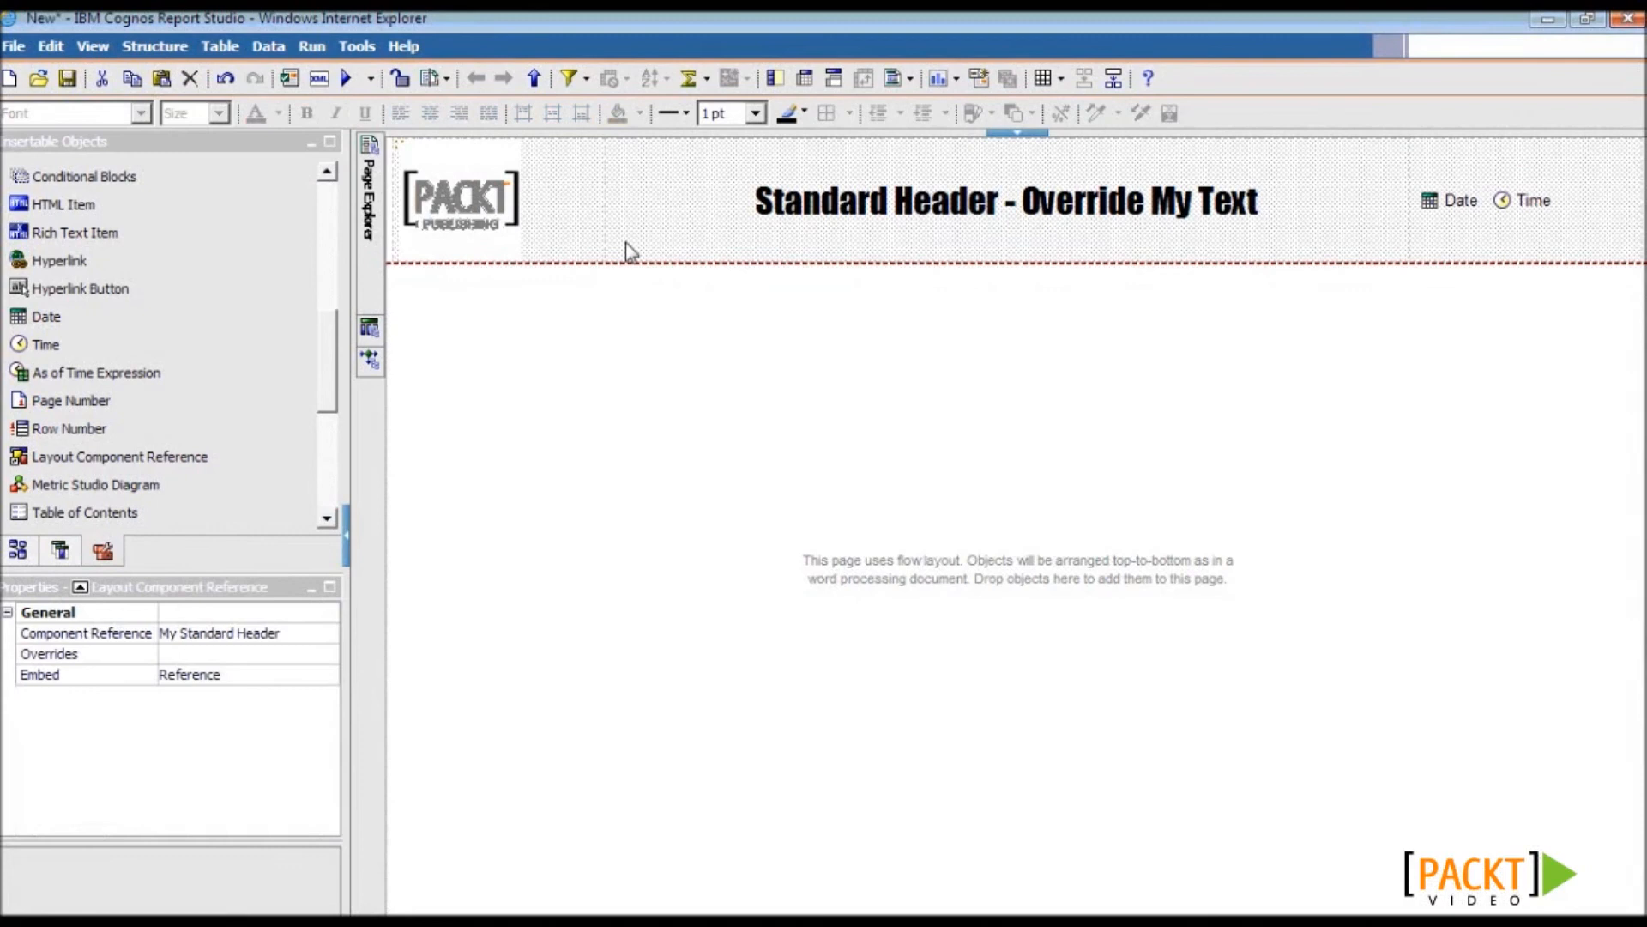
click(288, 655)
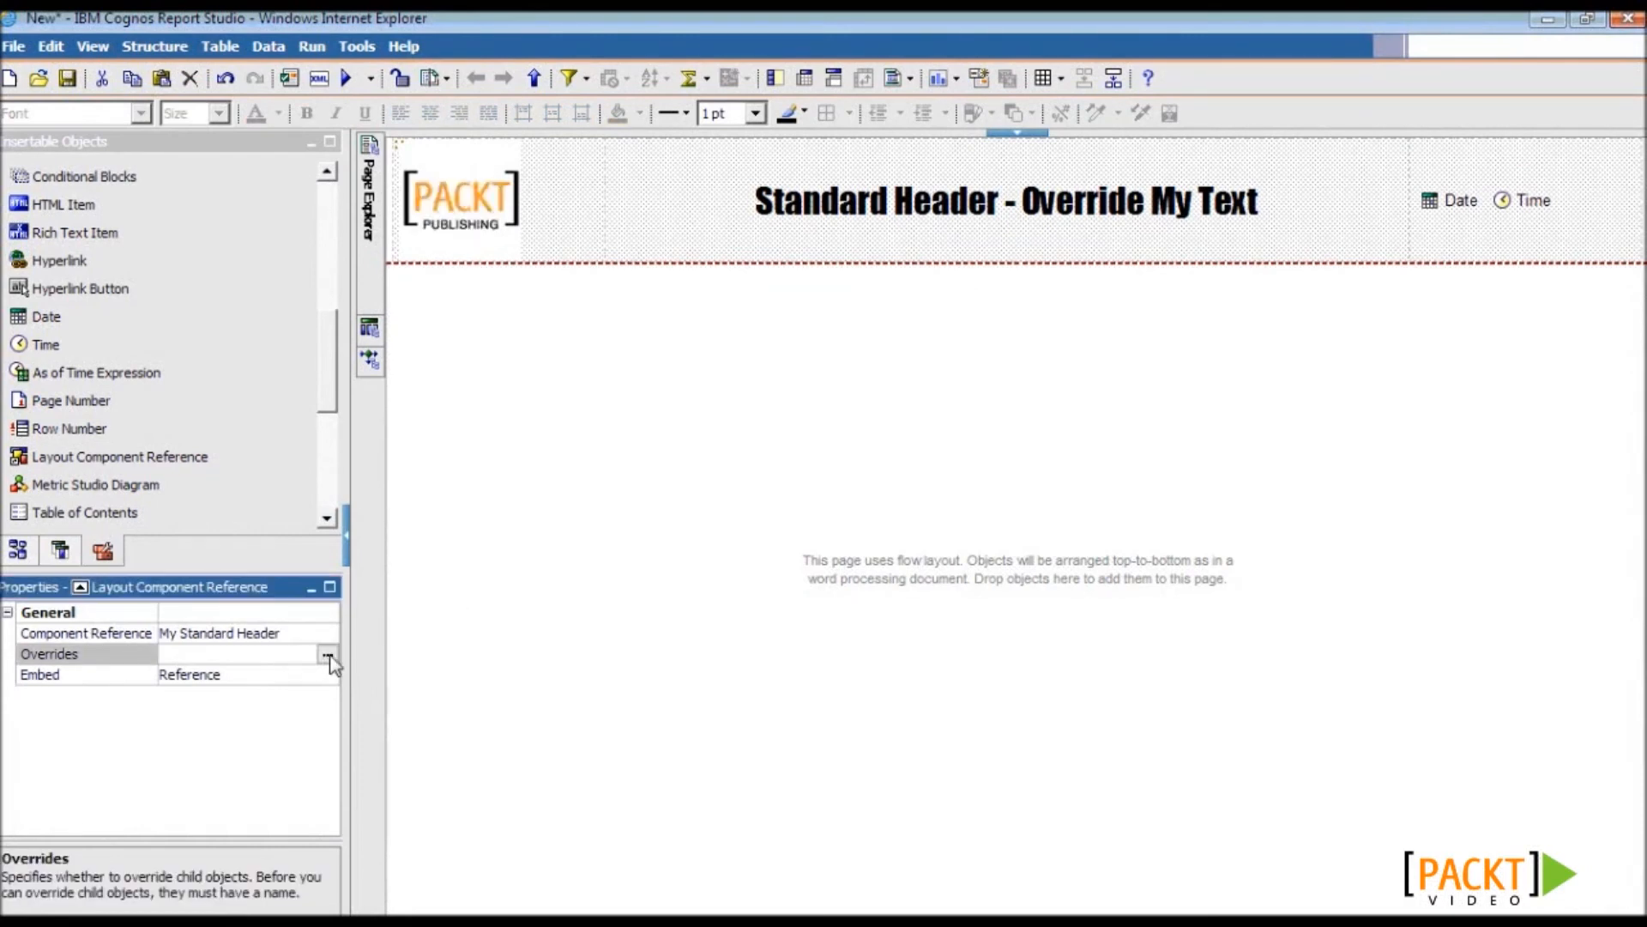
click(327, 654)
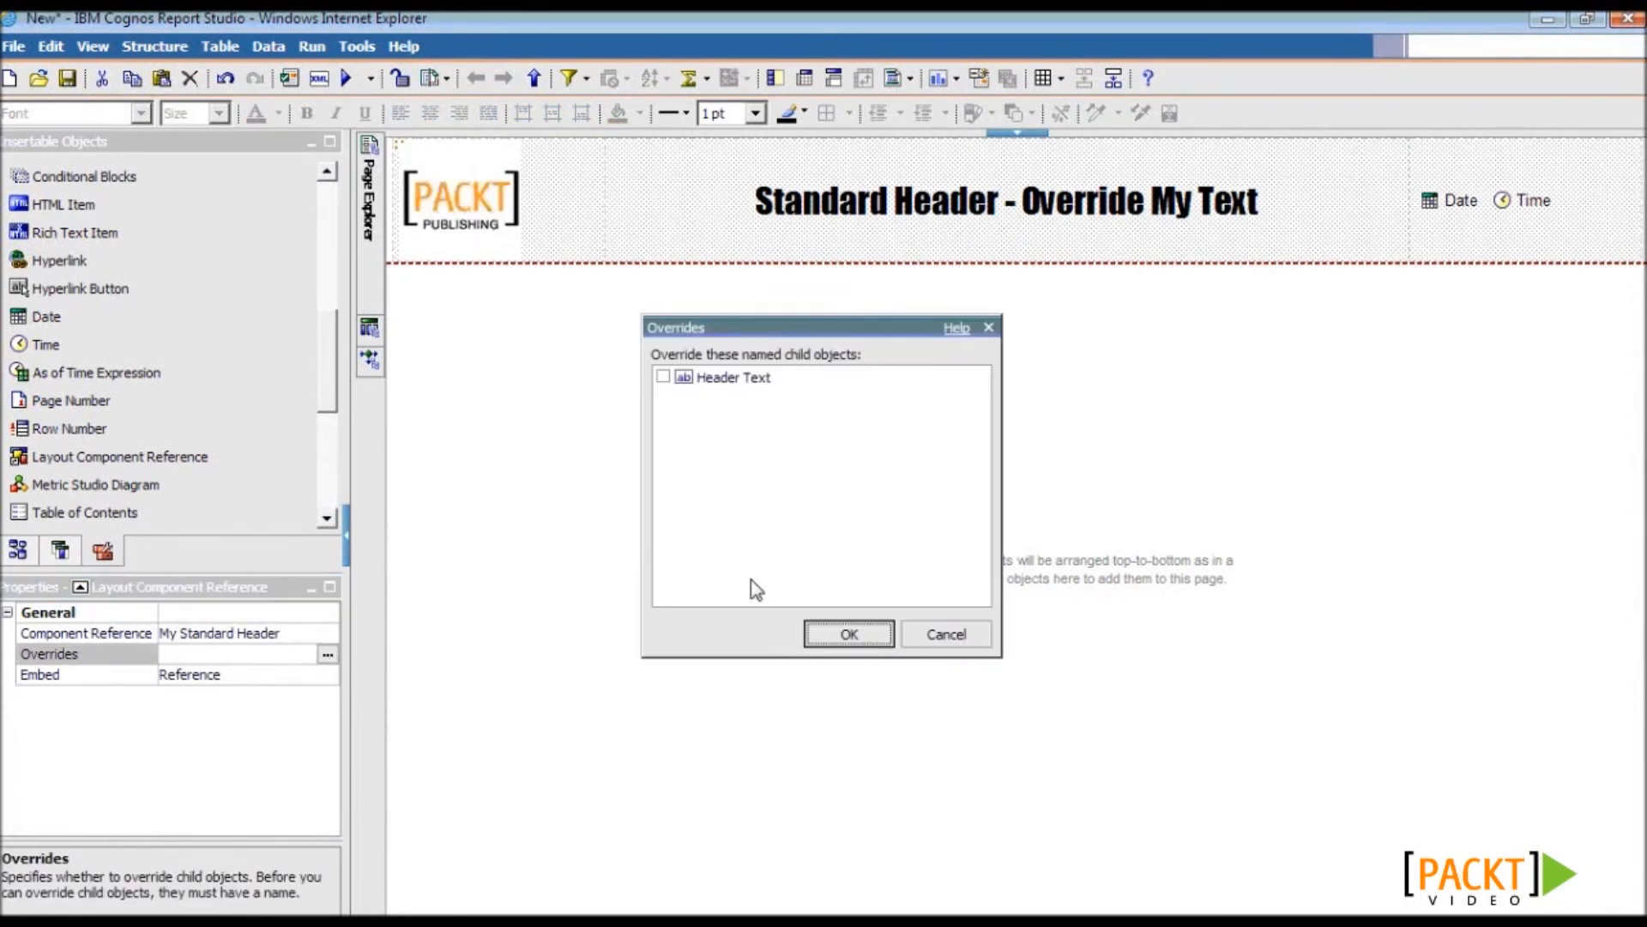
click(724, 383)
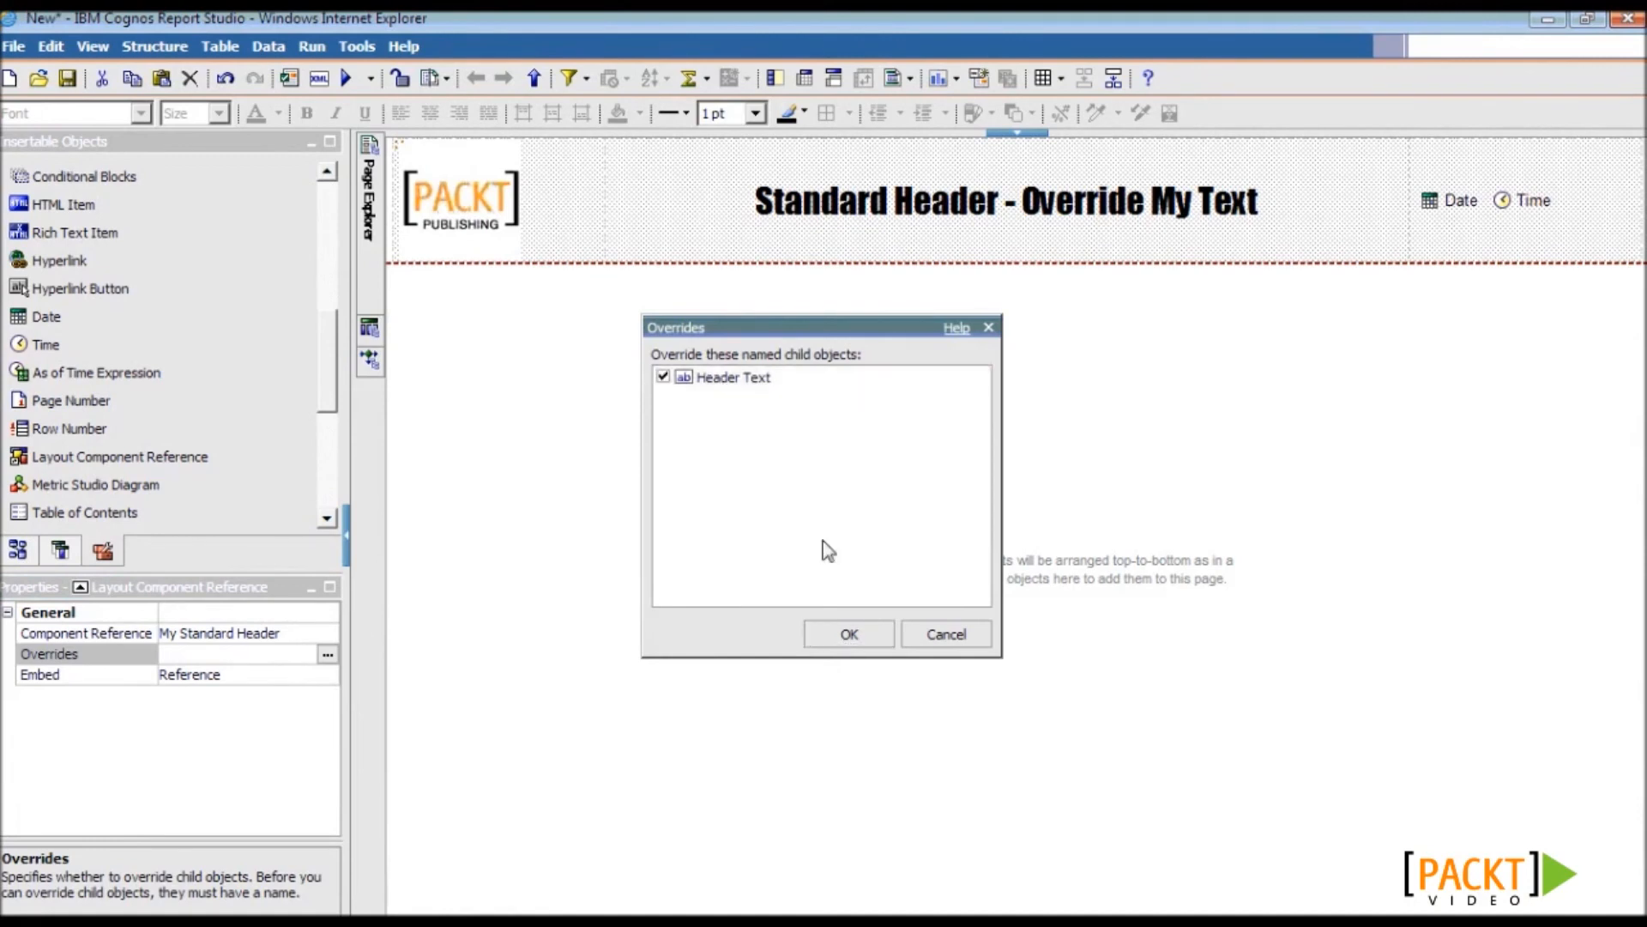
click(848, 634)
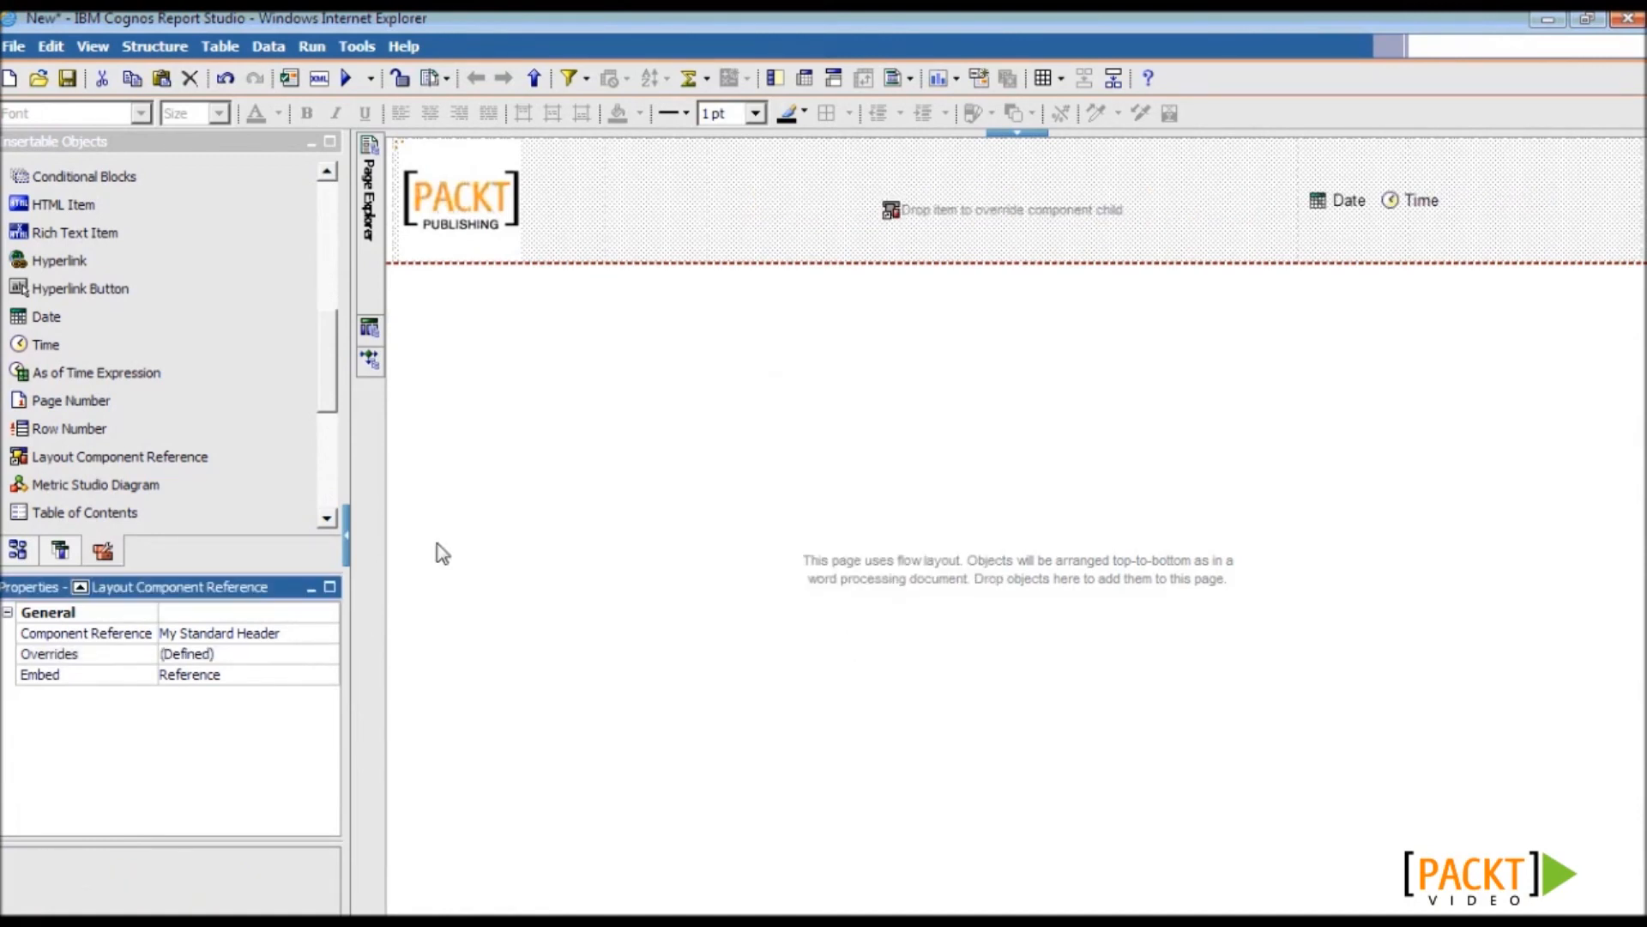
- Drop a text item reading '8.1.2 Sample Report' into the header placeholder
click(369, 328)
drag(331, 348, 334, 221)
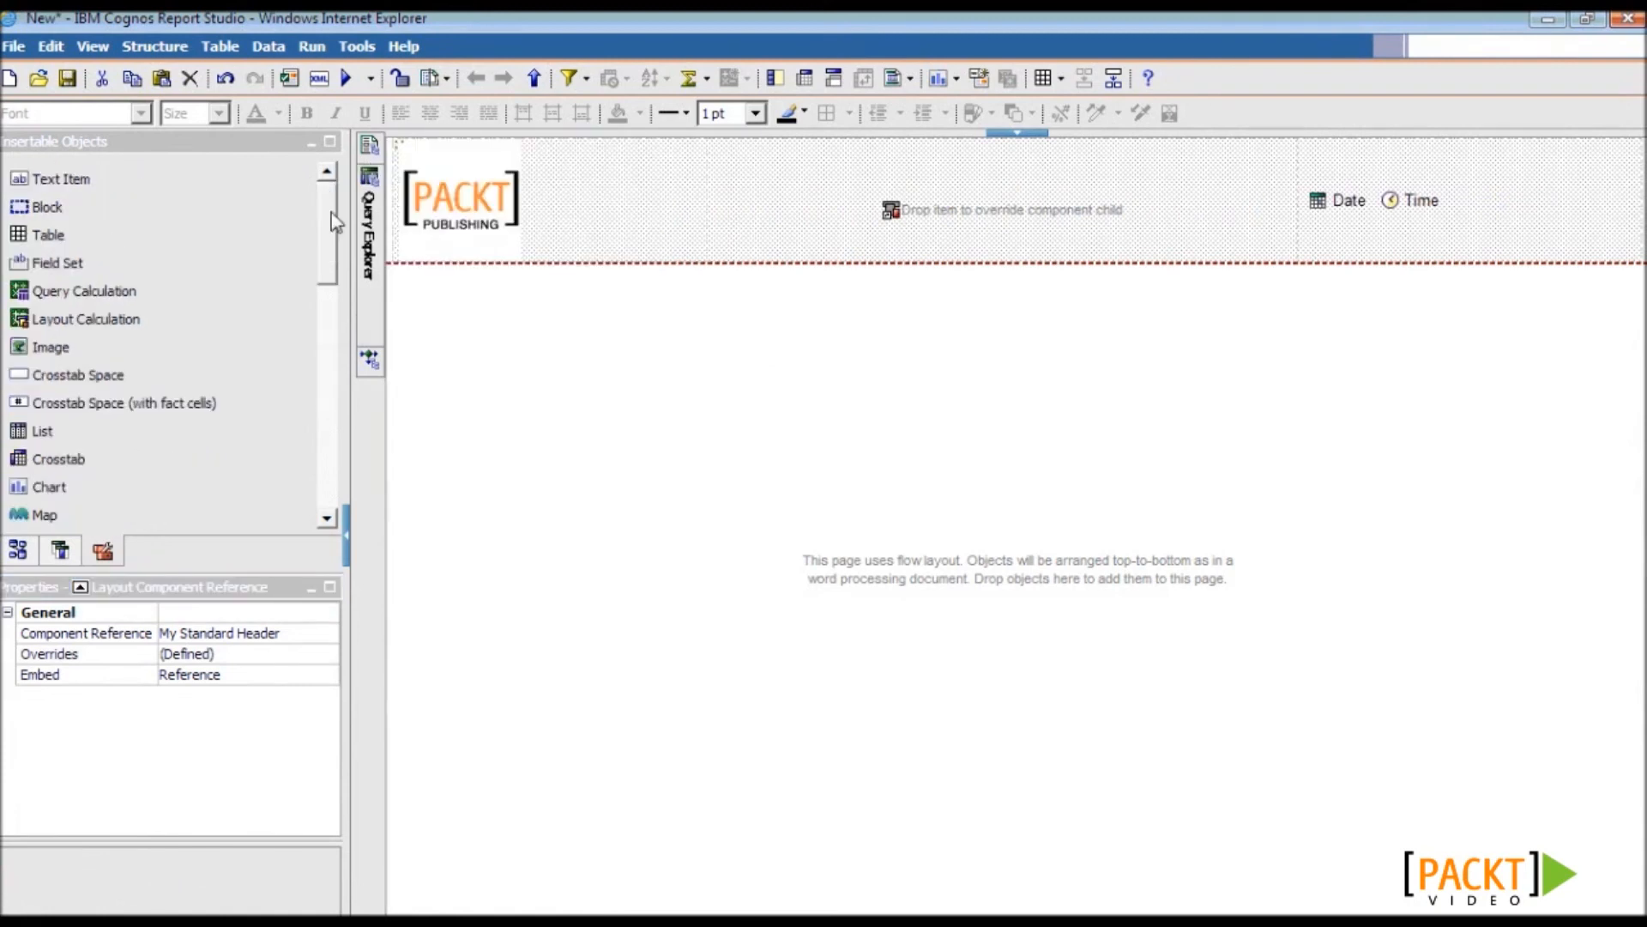
drag(157, 182, 981, 213)
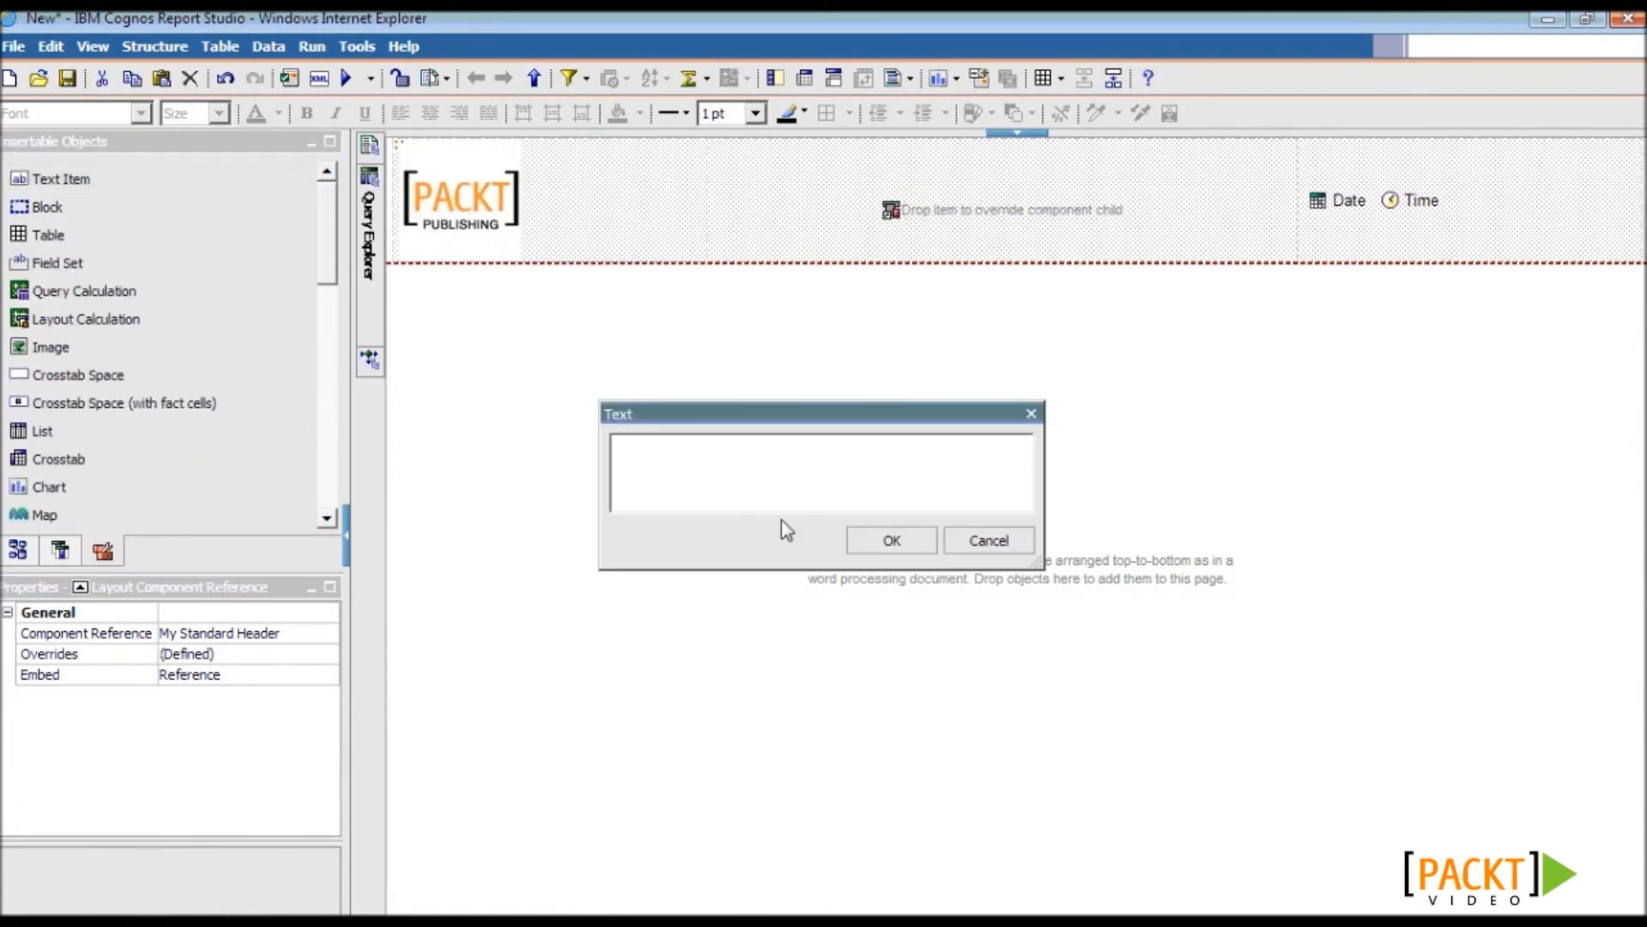
text(8.1.2 Sample Report)
click(889, 542)
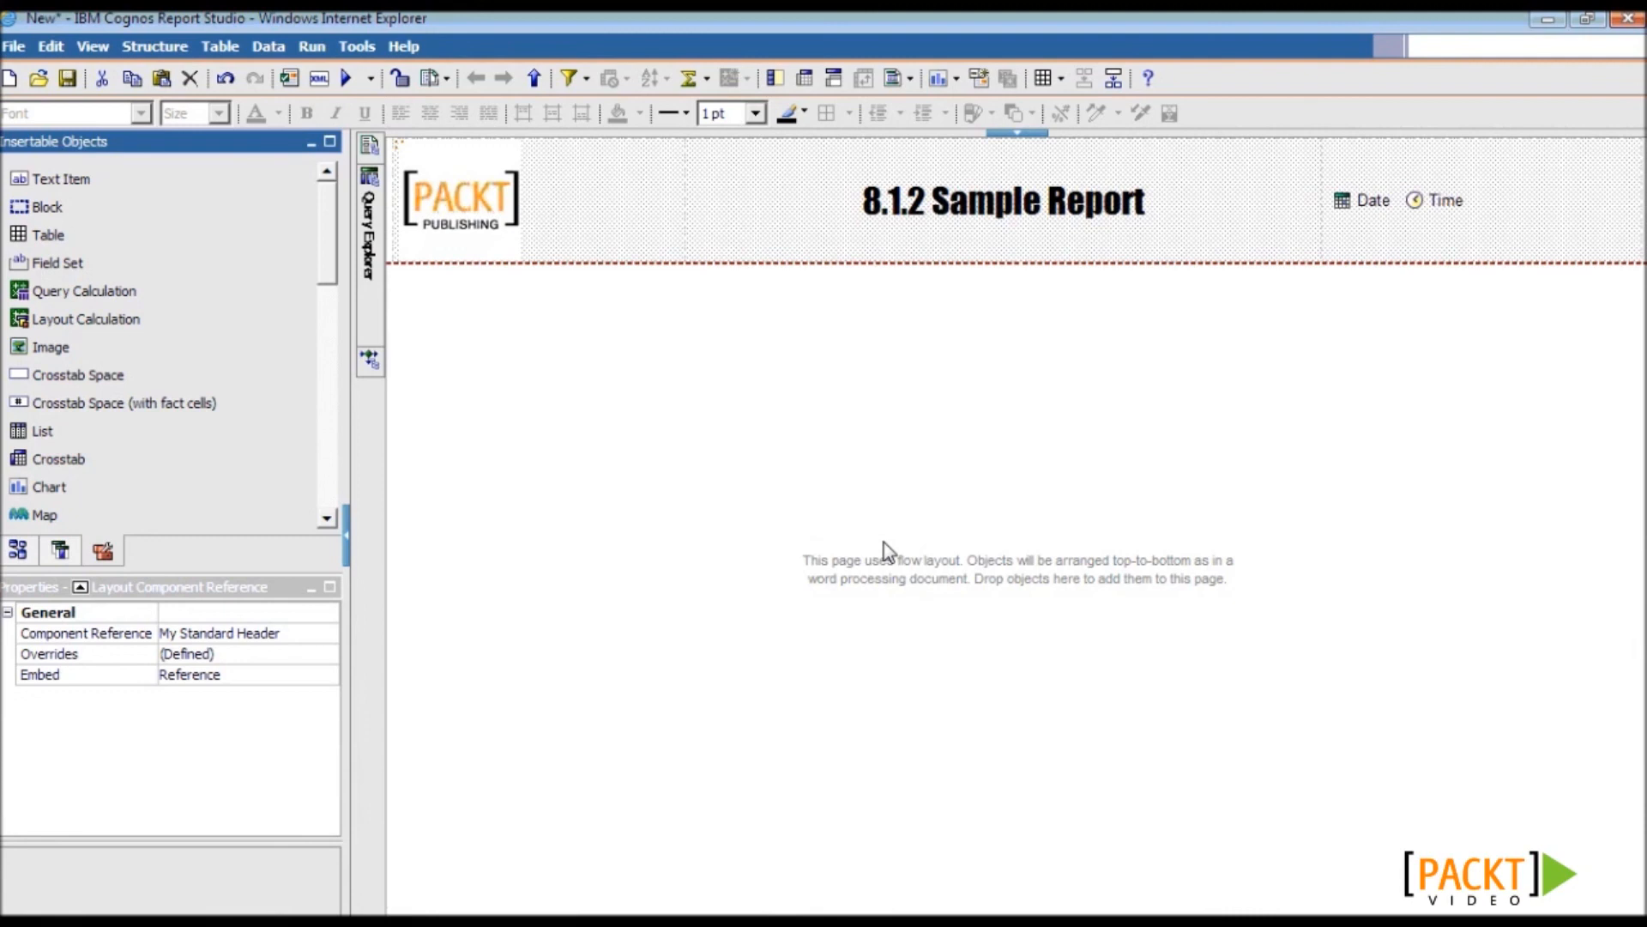
- Save the report over the existing '8.1.2 Sample Report'
click(67, 78)
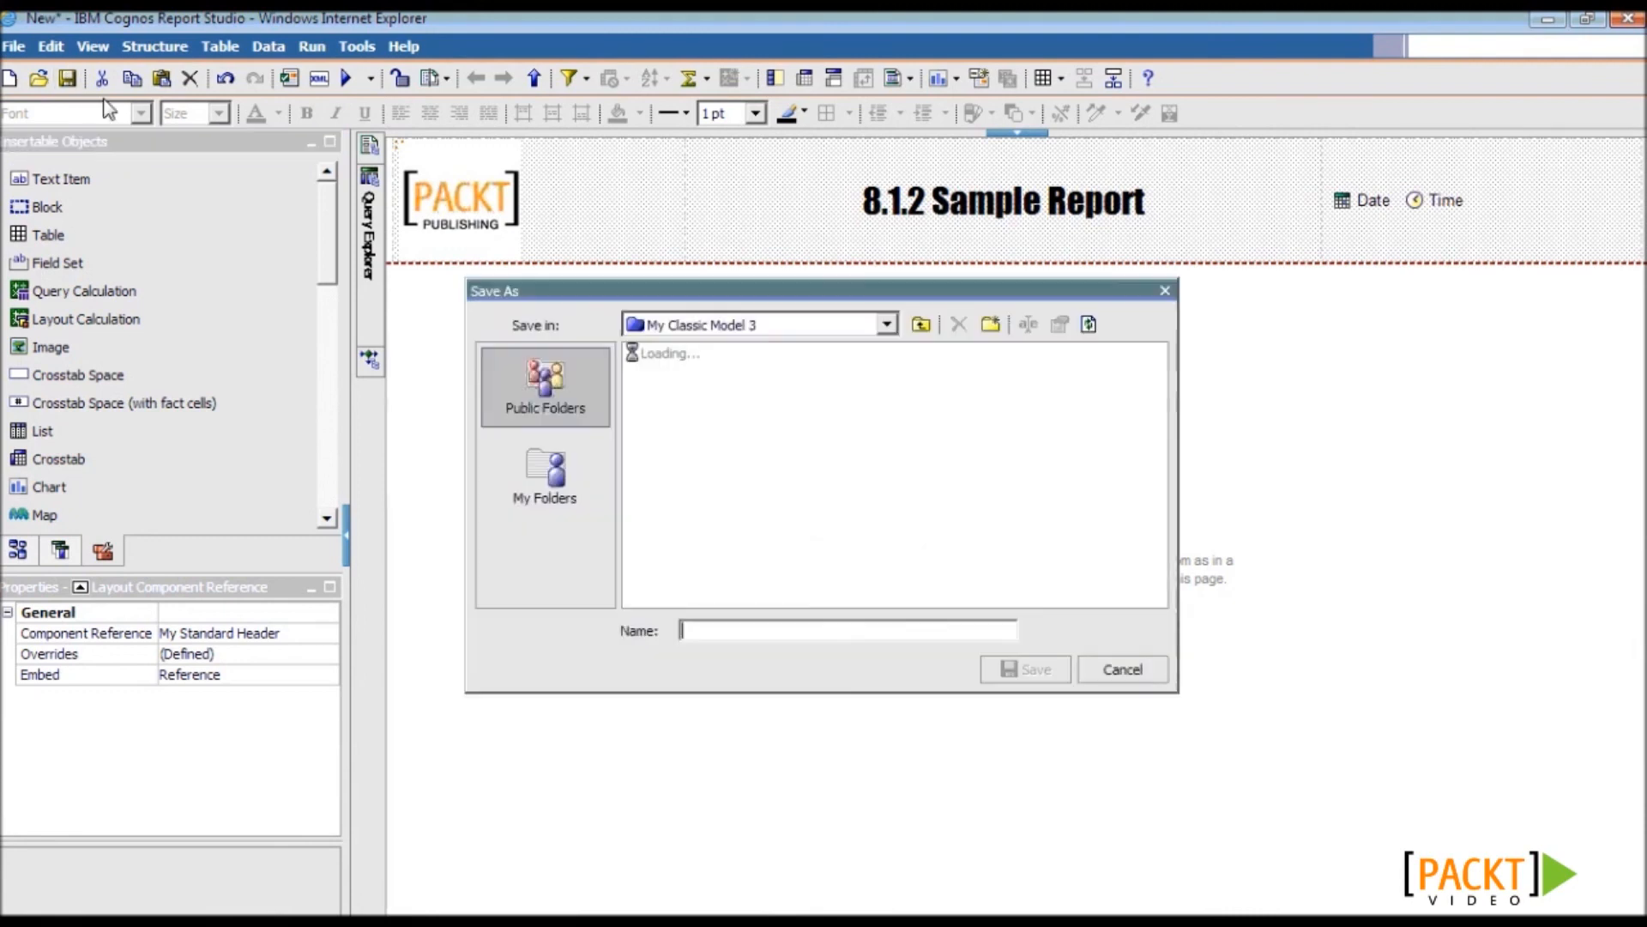
drag(1163, 456, 1146, 568)
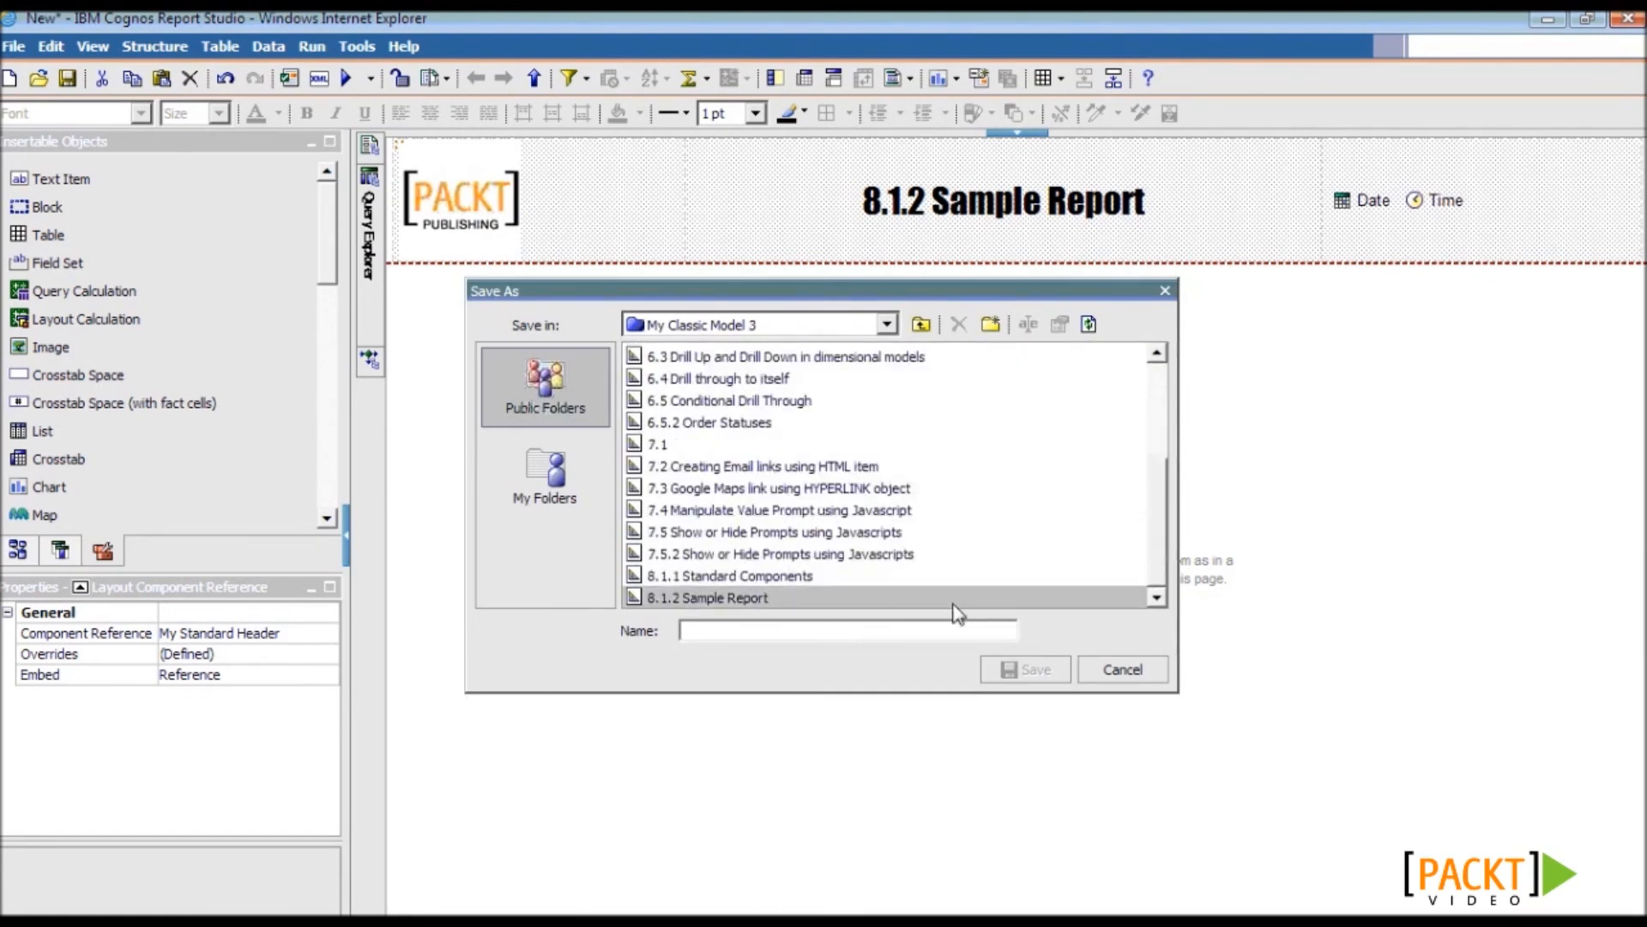
click(910, 597)
click(1032, 673)
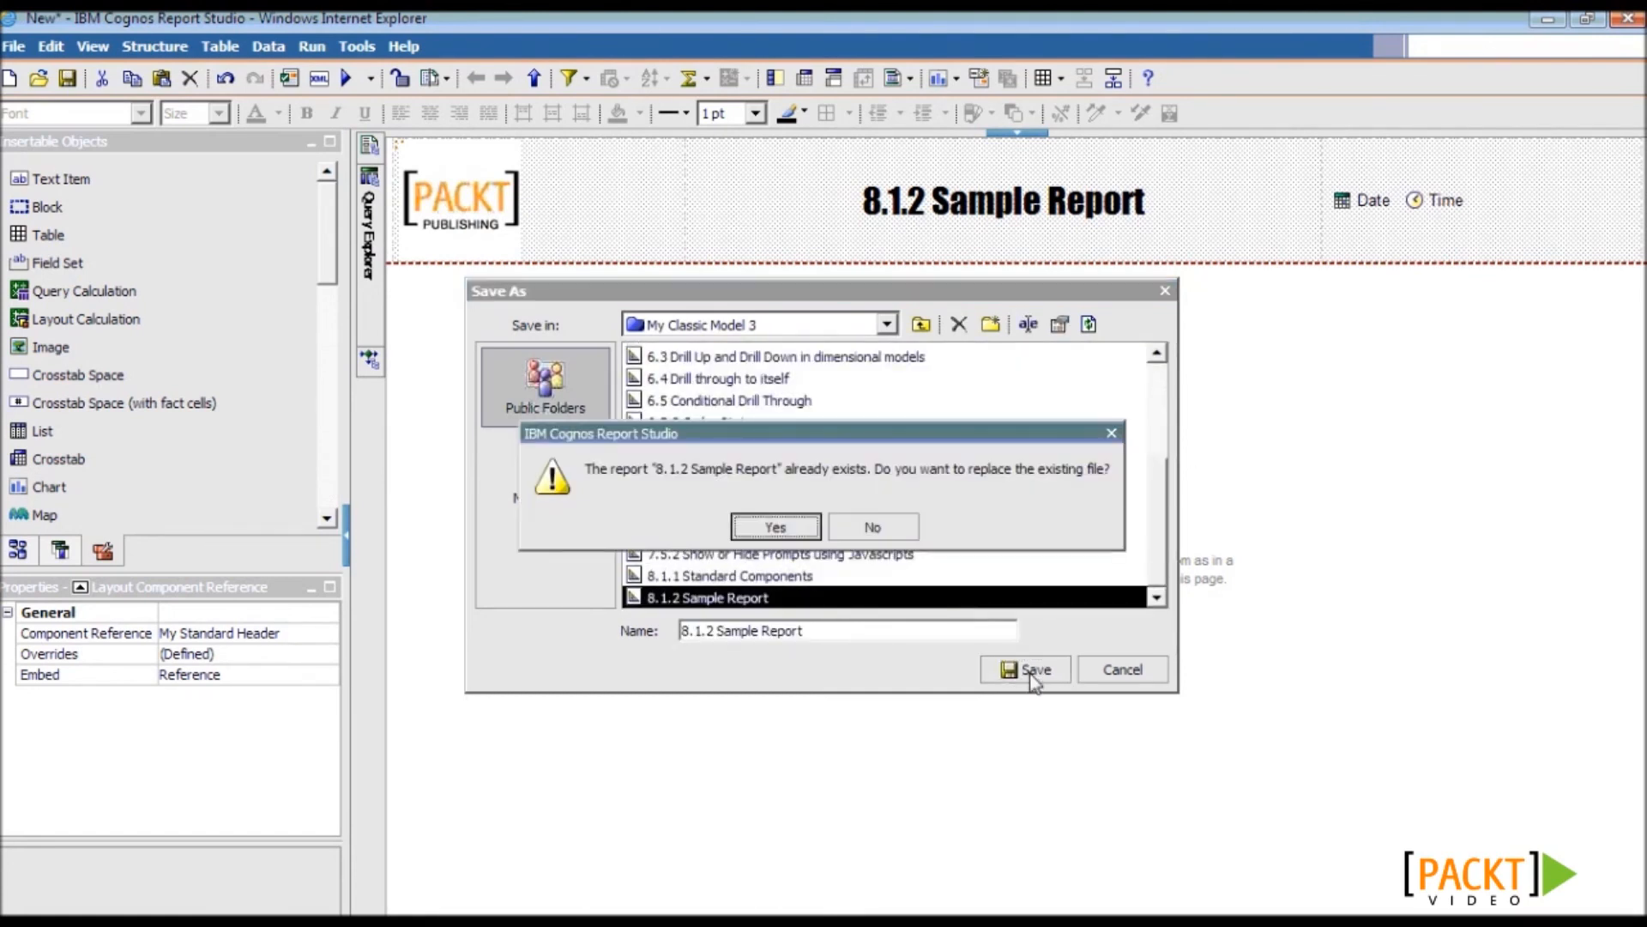
click(789, 525)
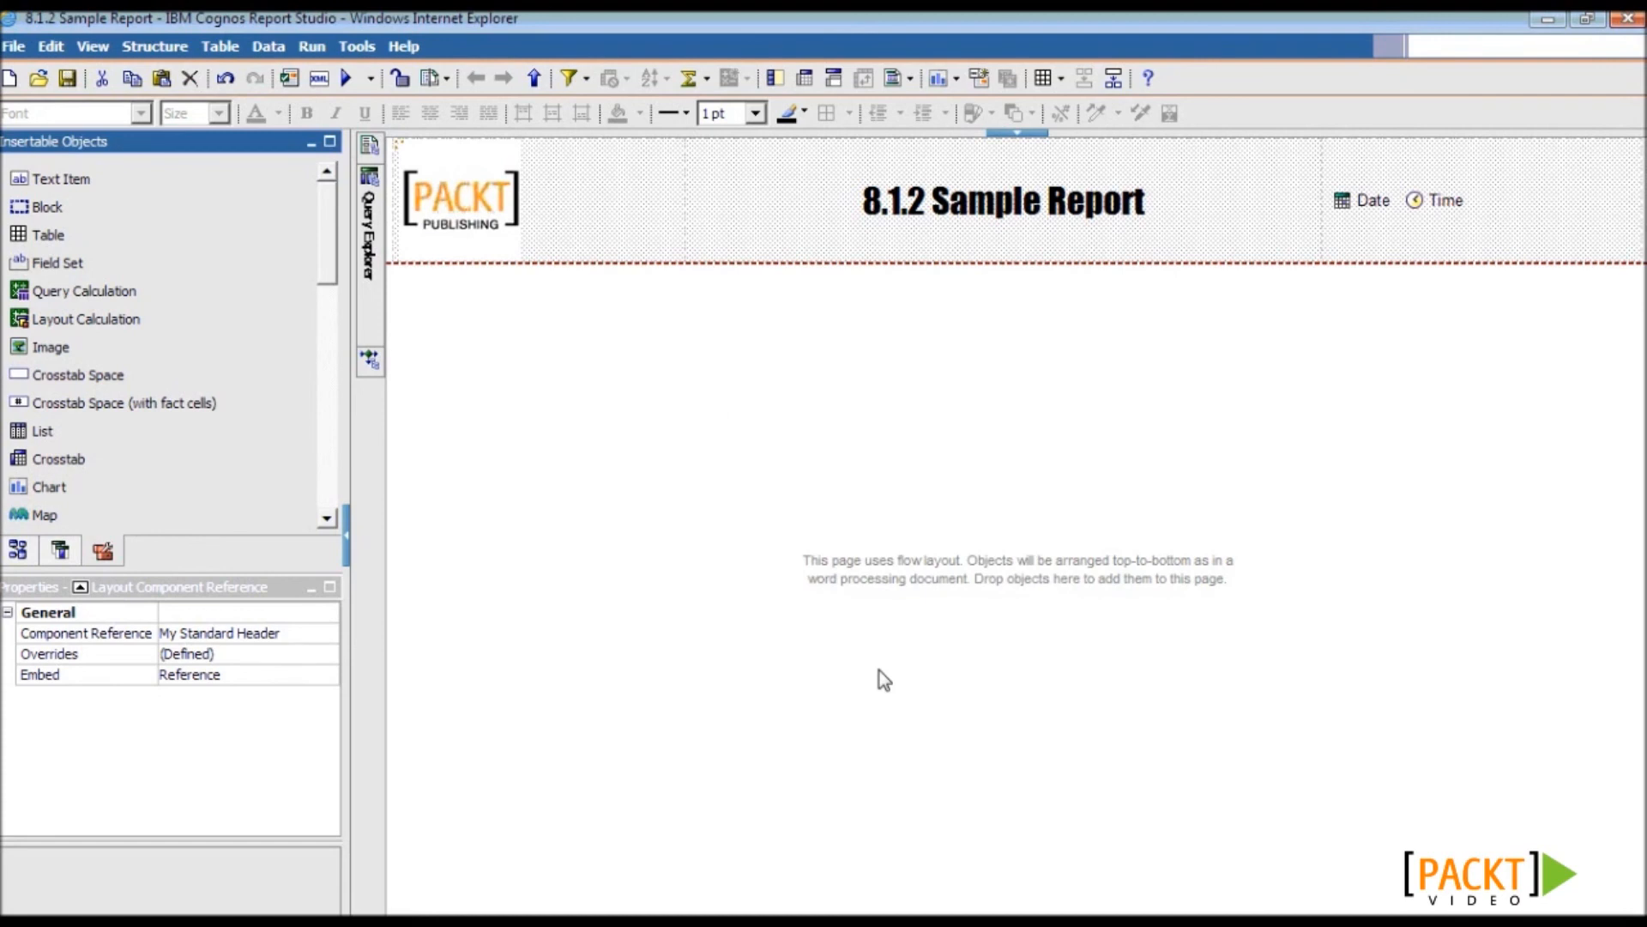
- Open the 8.1.1 Standard Components report
click(38, 78)
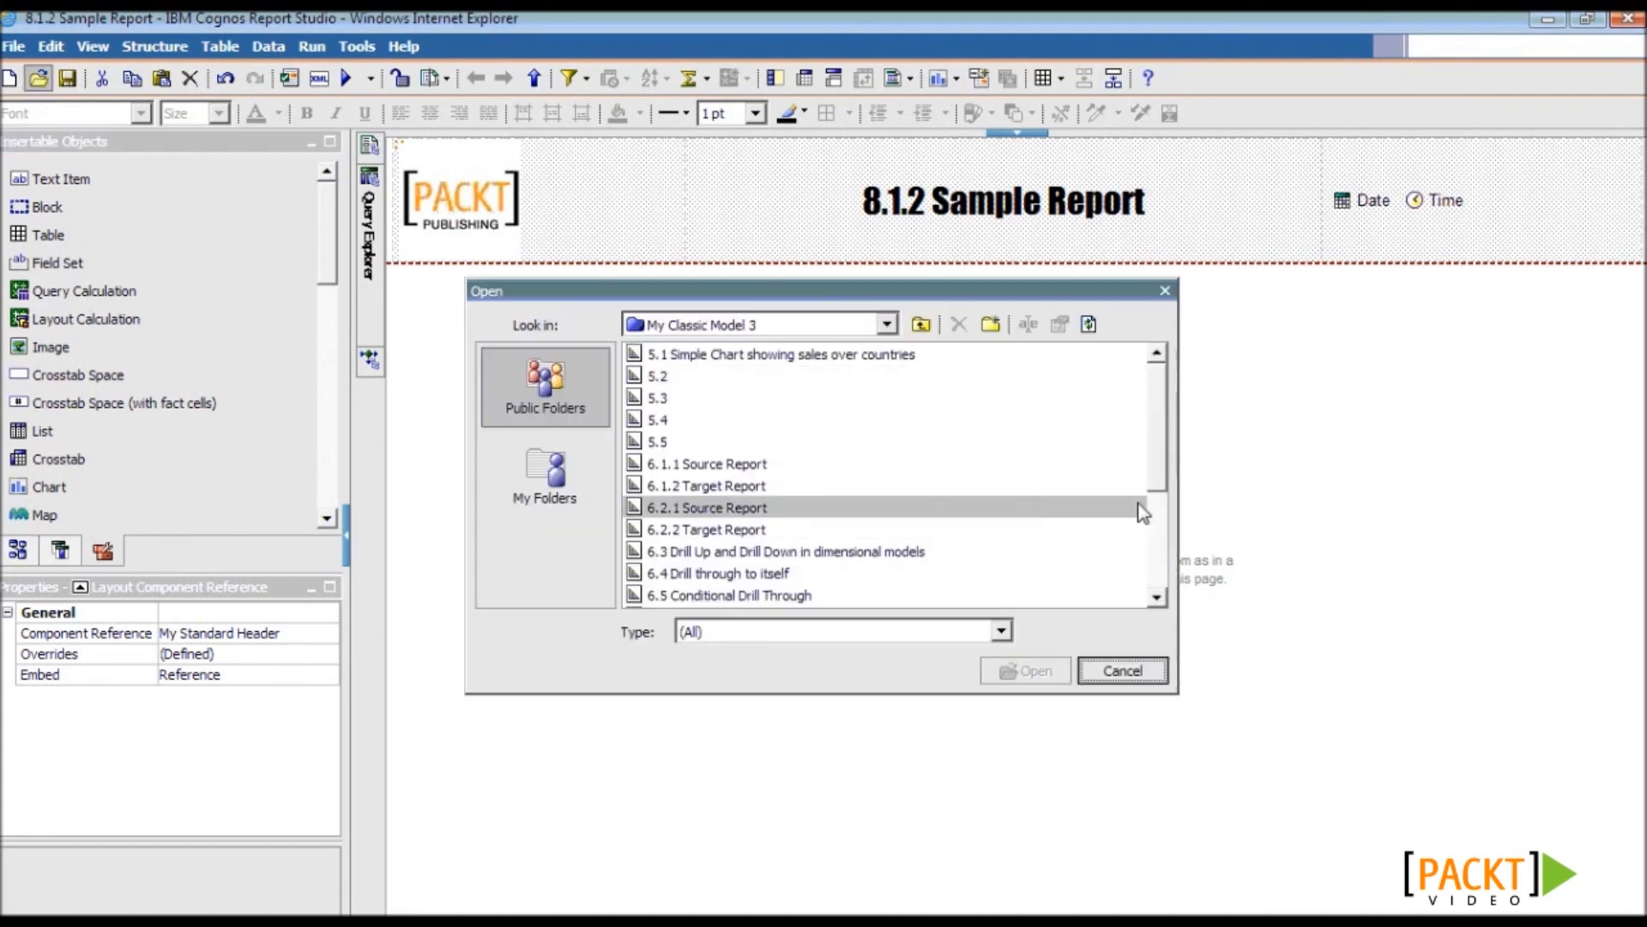
drag(1158, 472, 1175, 605)
double_click(1000, 577)
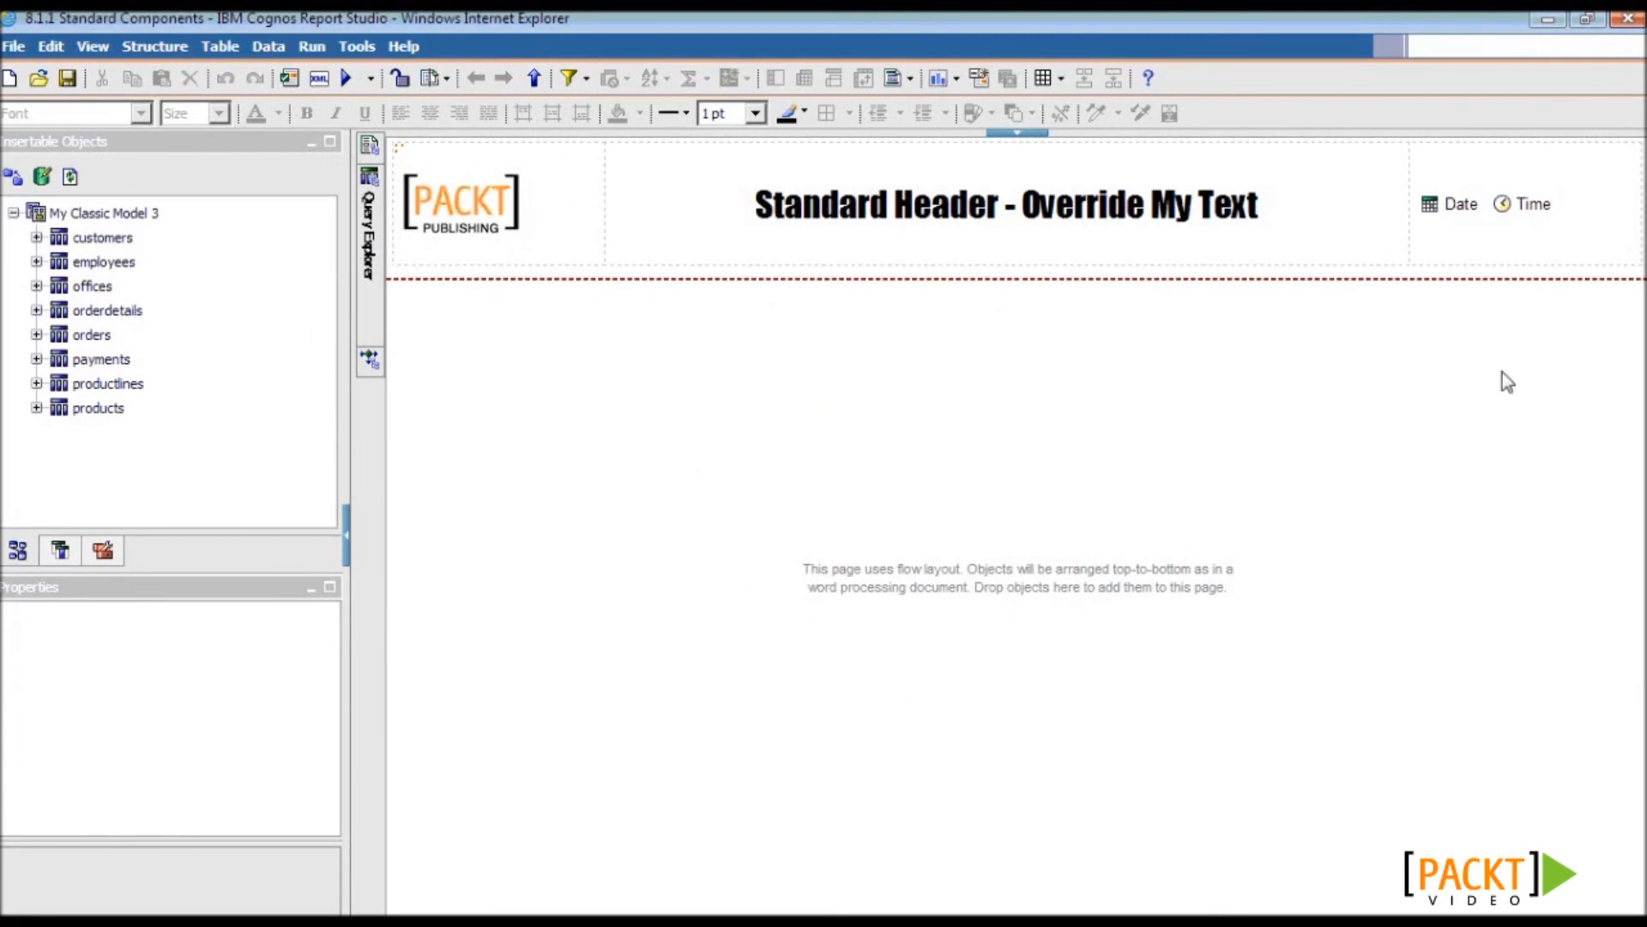
- Delete the header's Time item, move Date beside the logo, and save
click(1525, 206)
key(Delete)
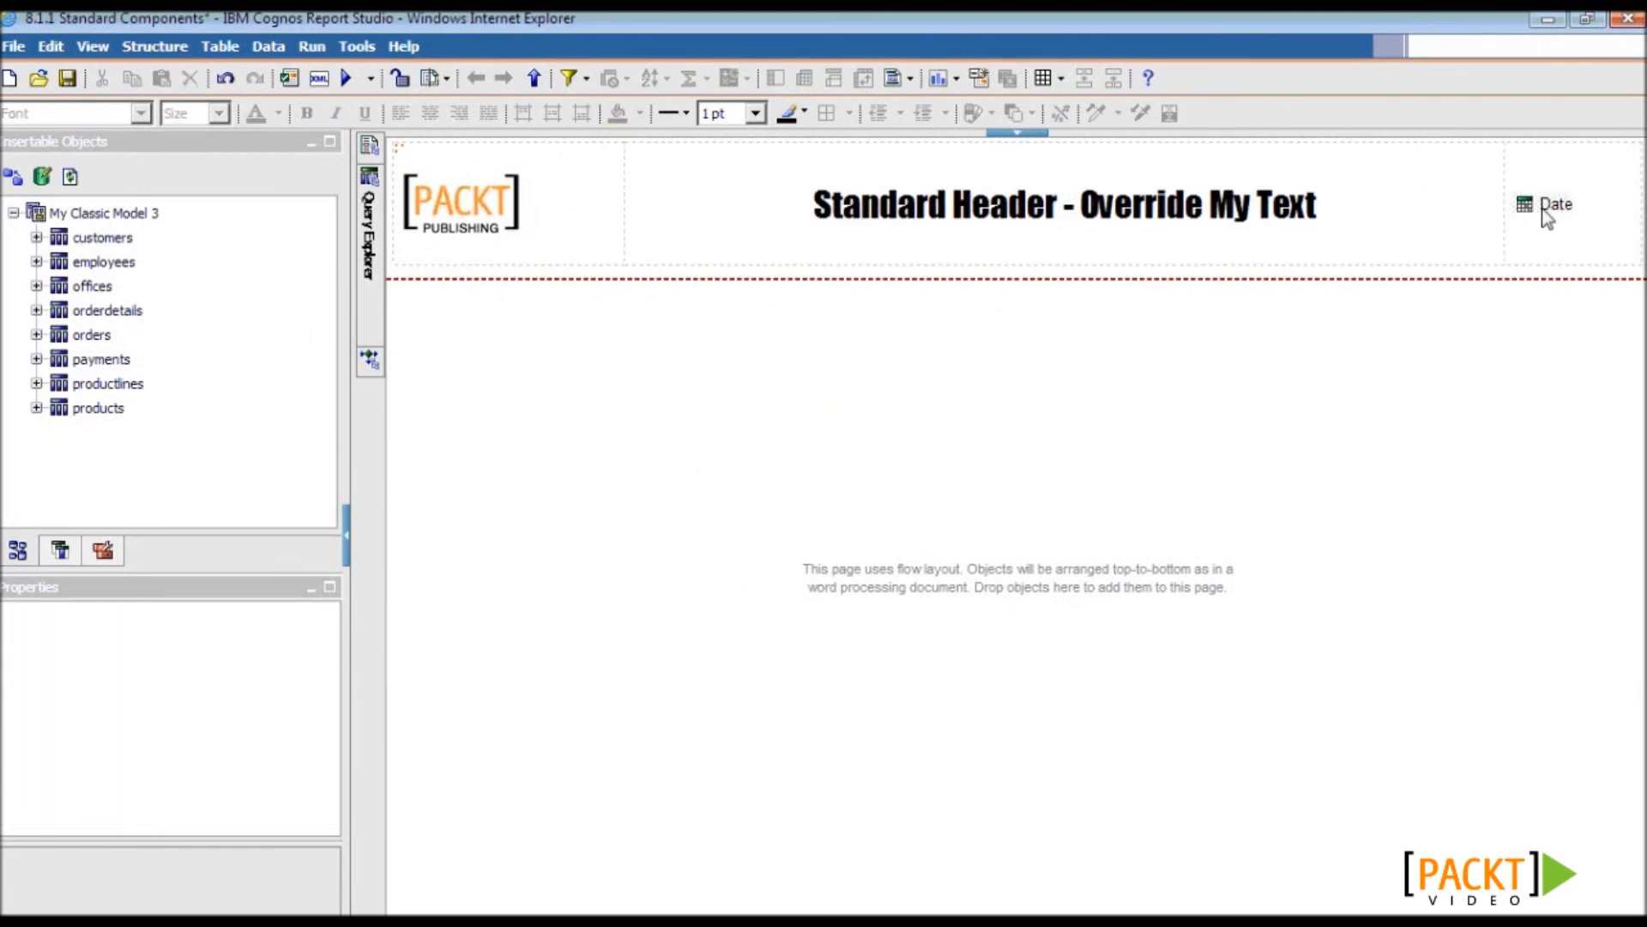
click(1549, 206)
drag(1546, 204, 603, 211)
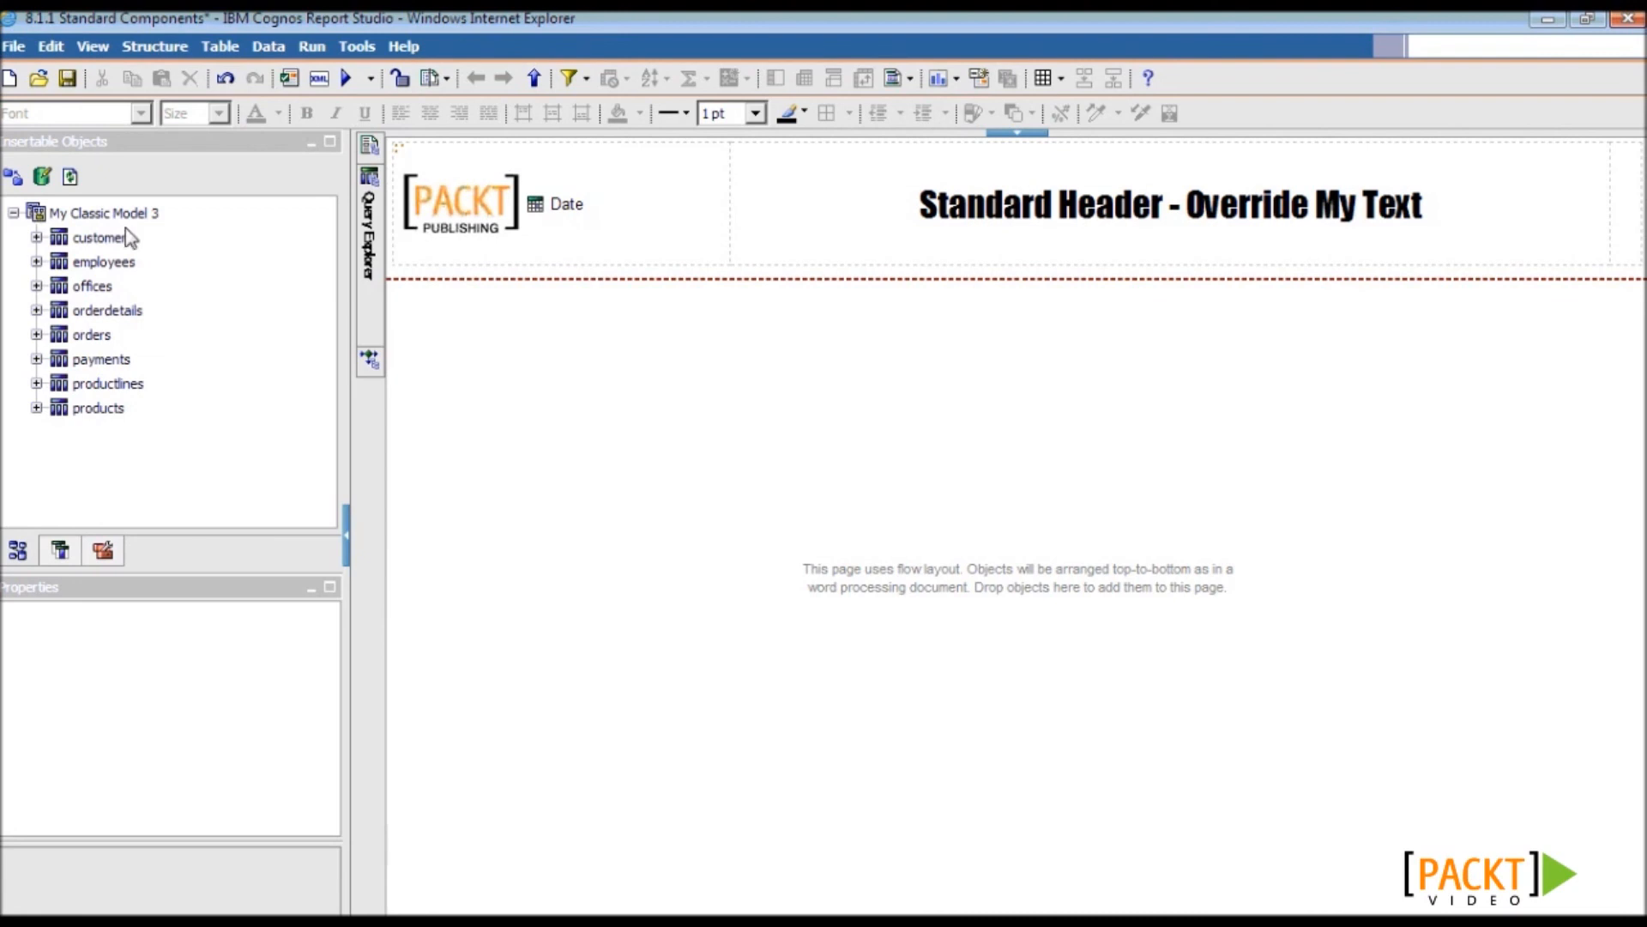
click(67, 79)
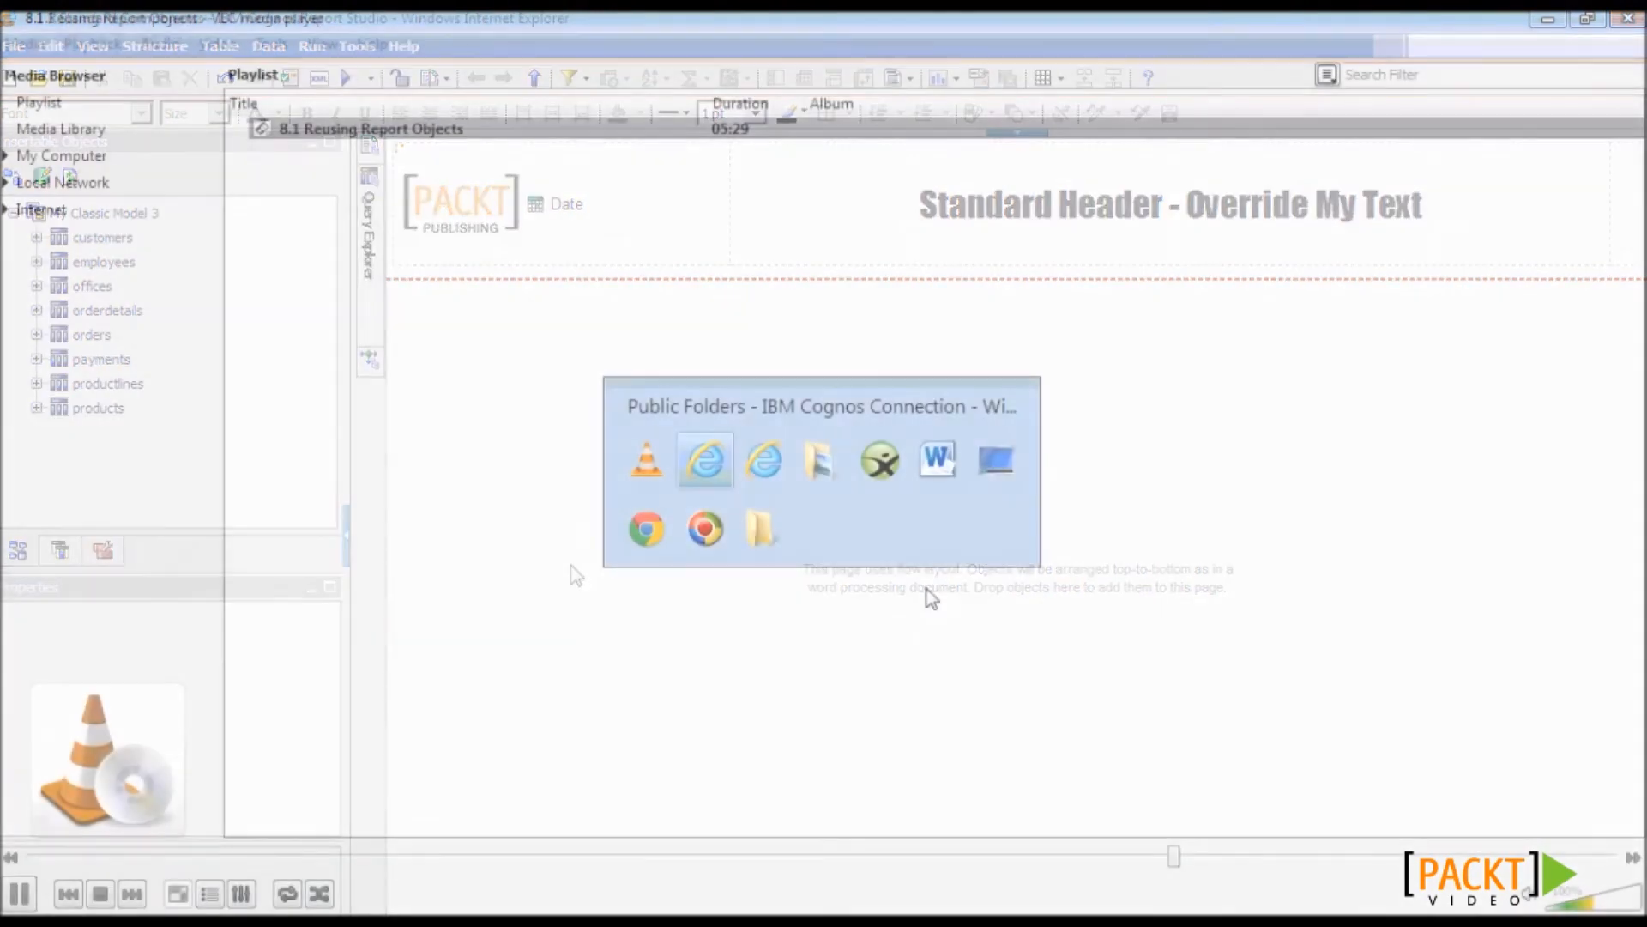
key(alt+Tab)
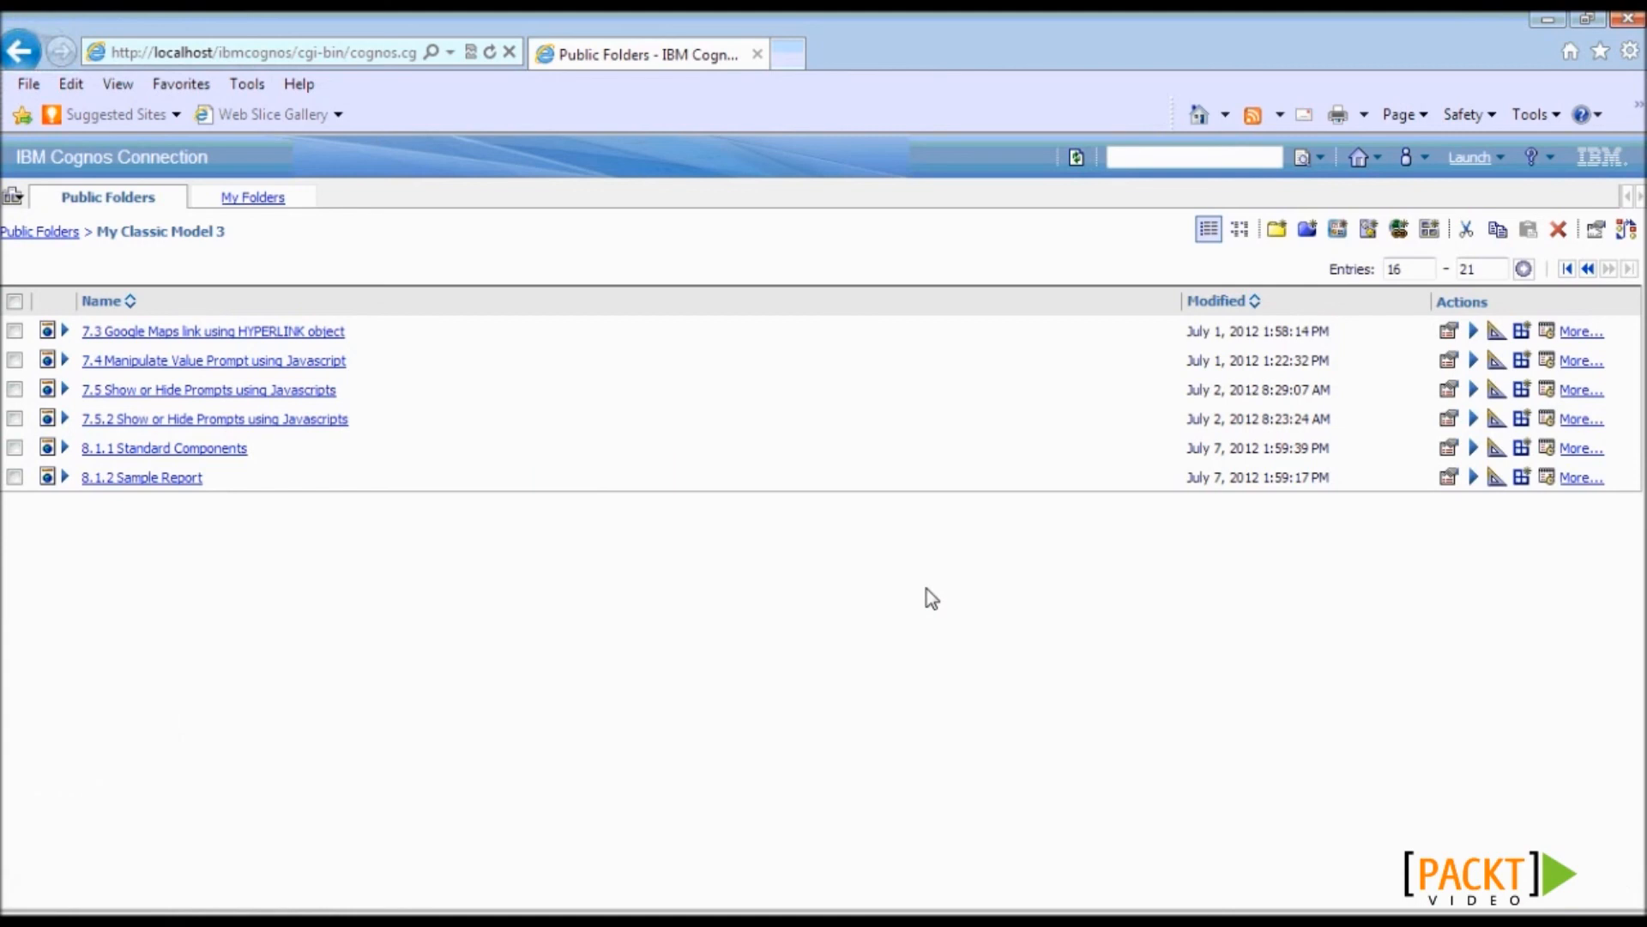
- Refresh the folder and run 8.1.2 Sample Report to check its inherited header
click(1077, 158)
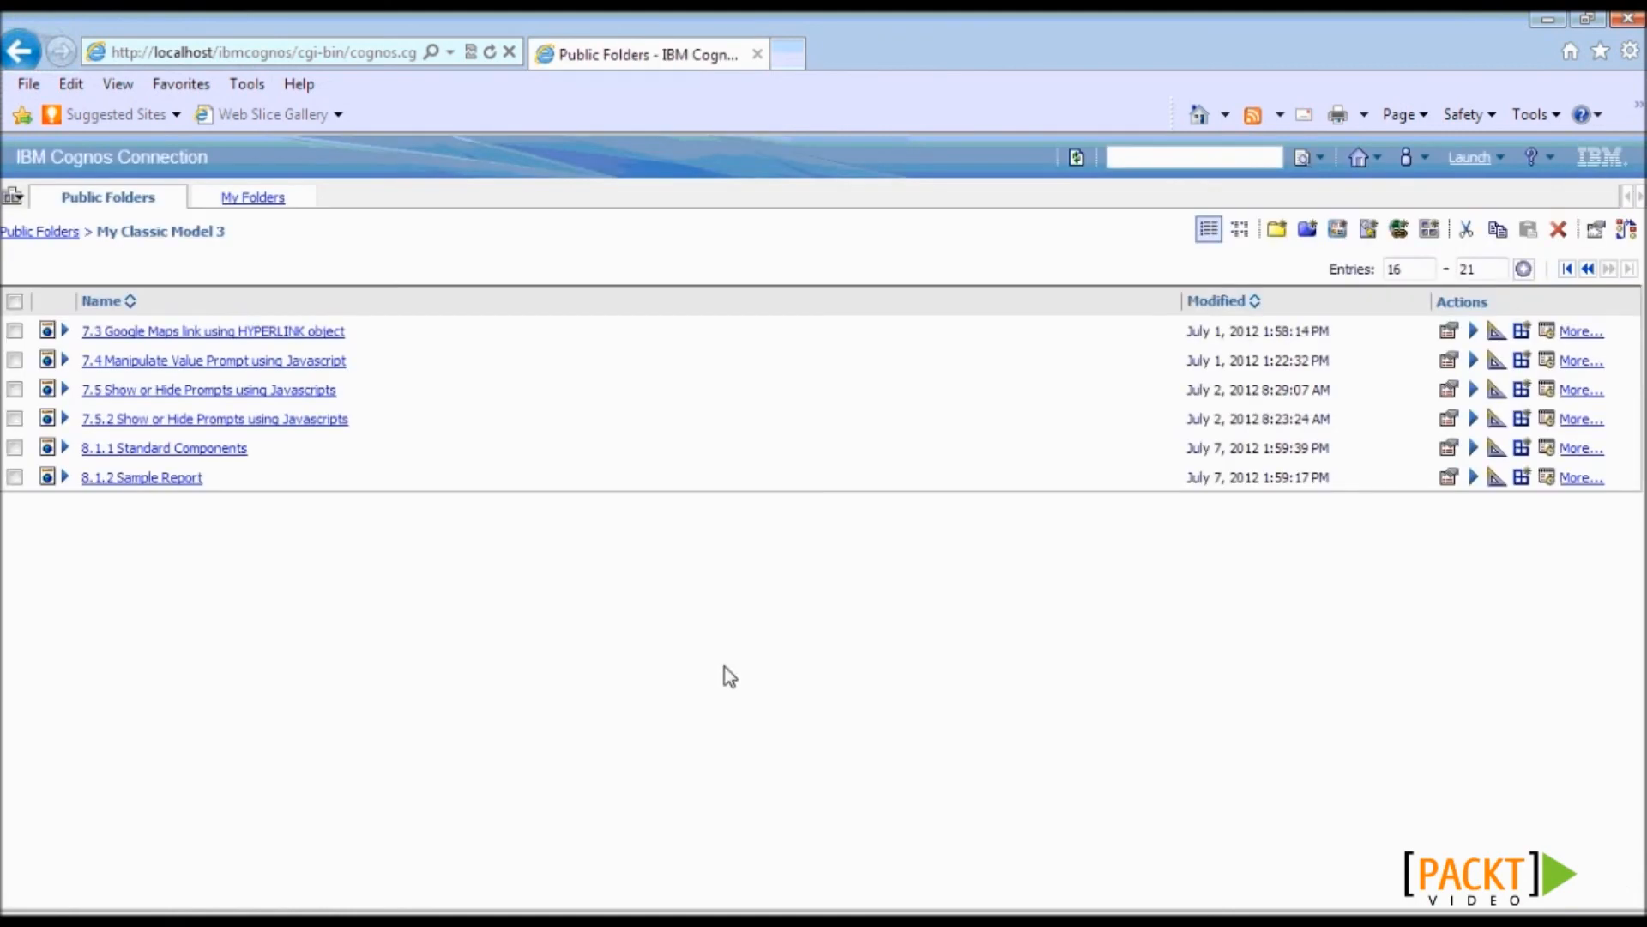
click(121, 476)
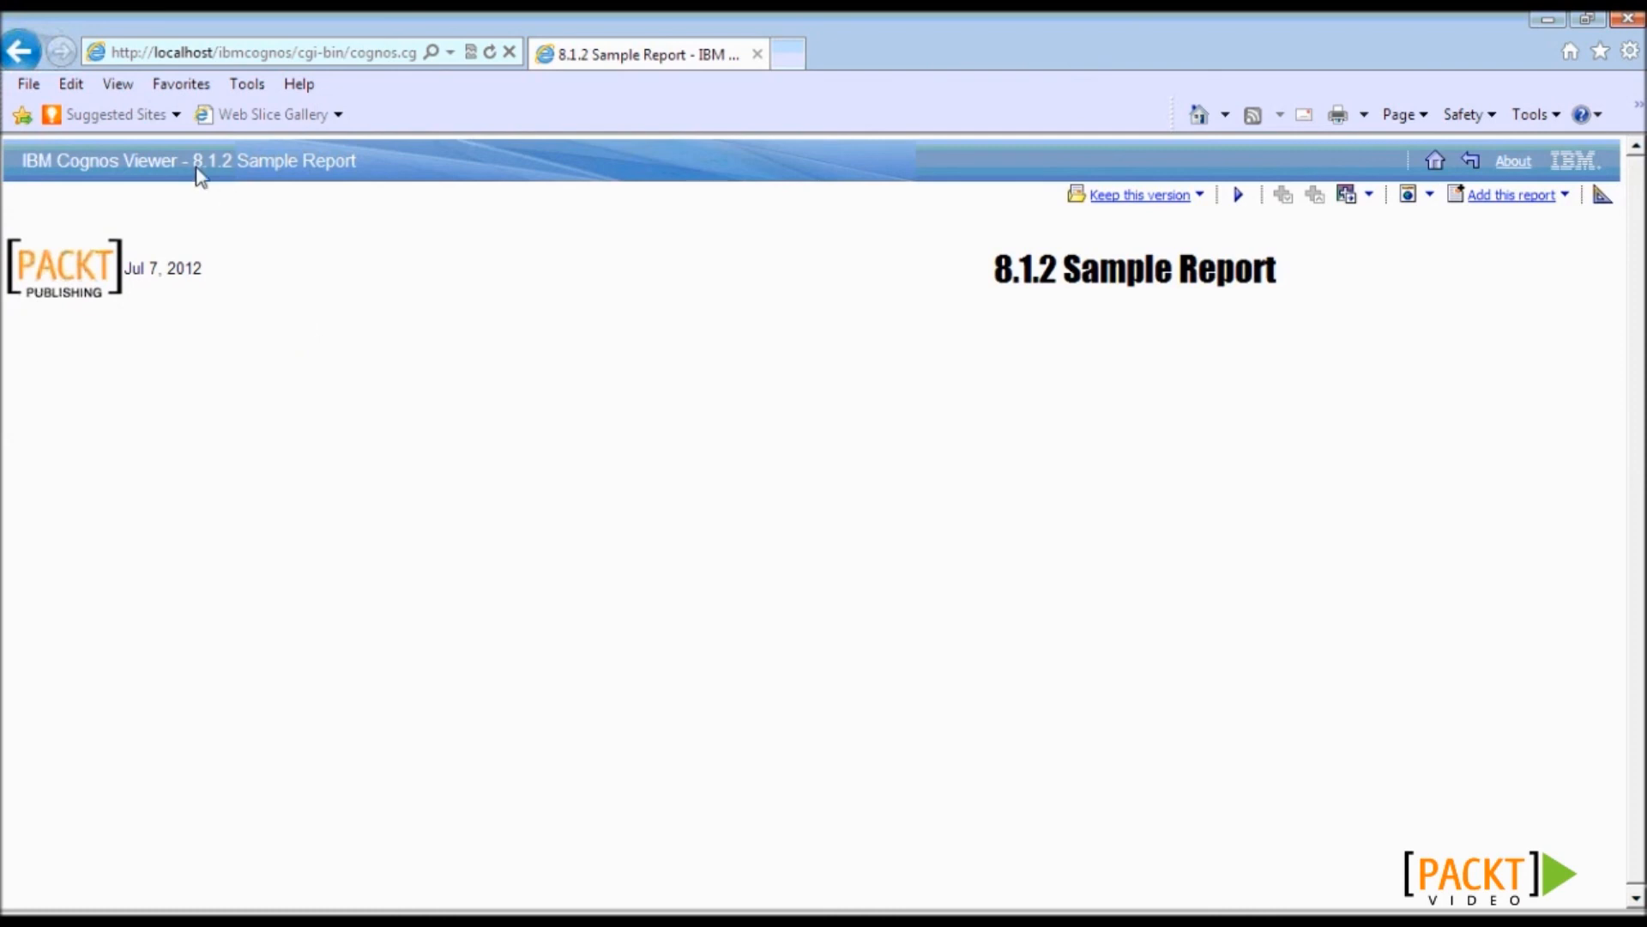
drag(193, 162, 389, 180)
click(341, 466)
key(alt+Tab)
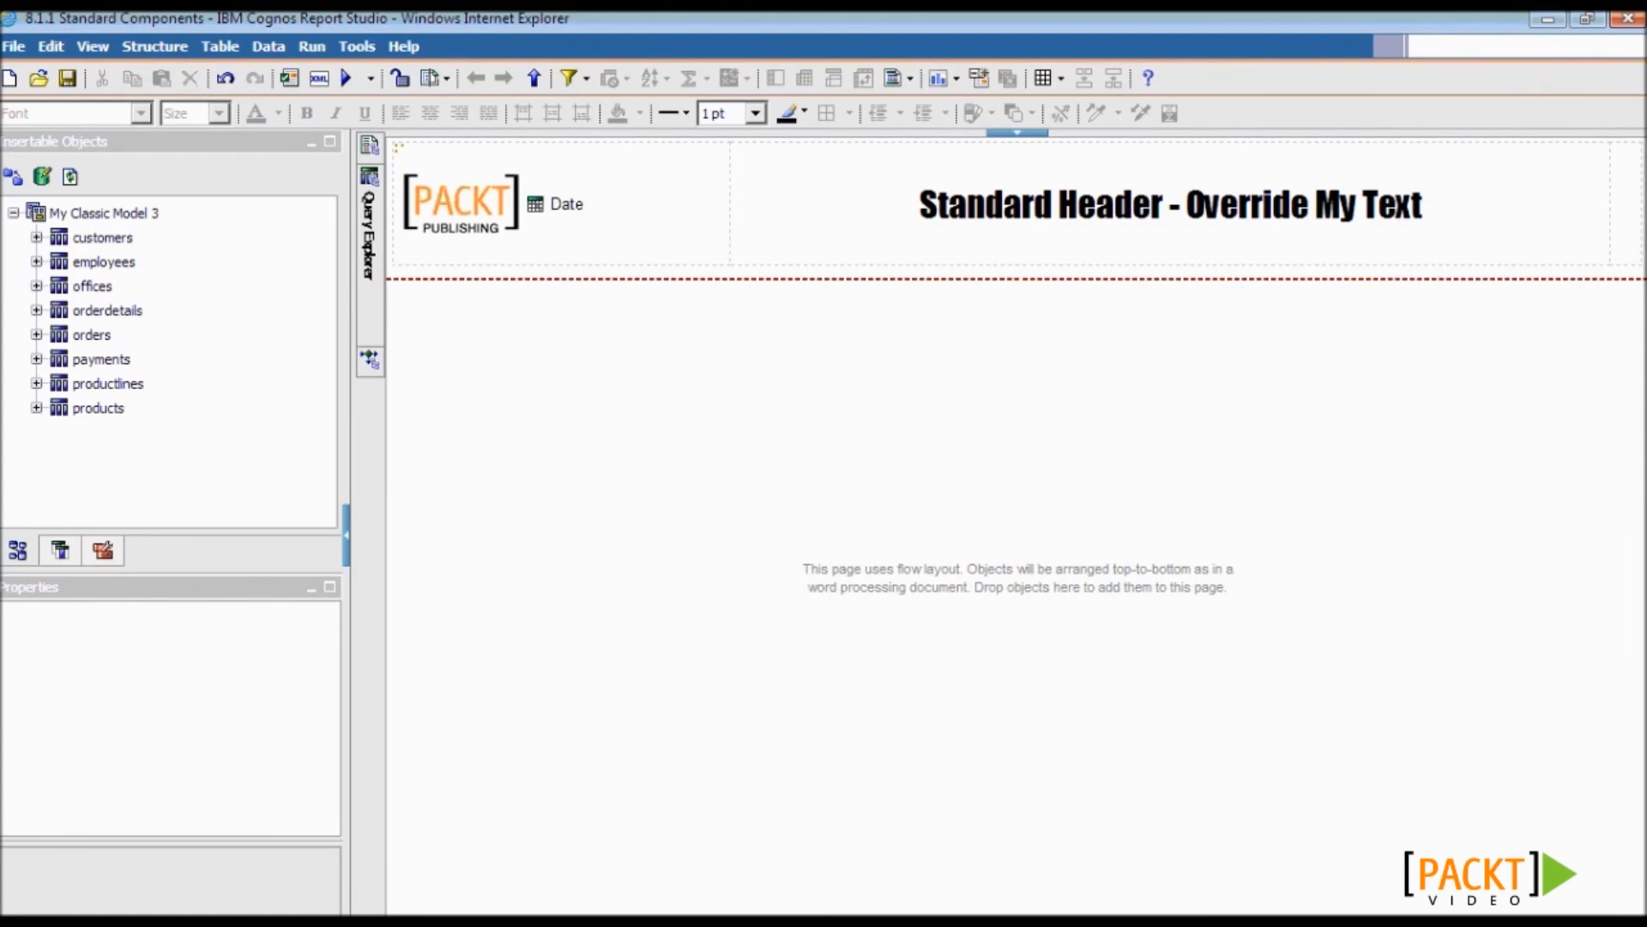
- Open the 8.1.2 Sample Report
click(47, 81)
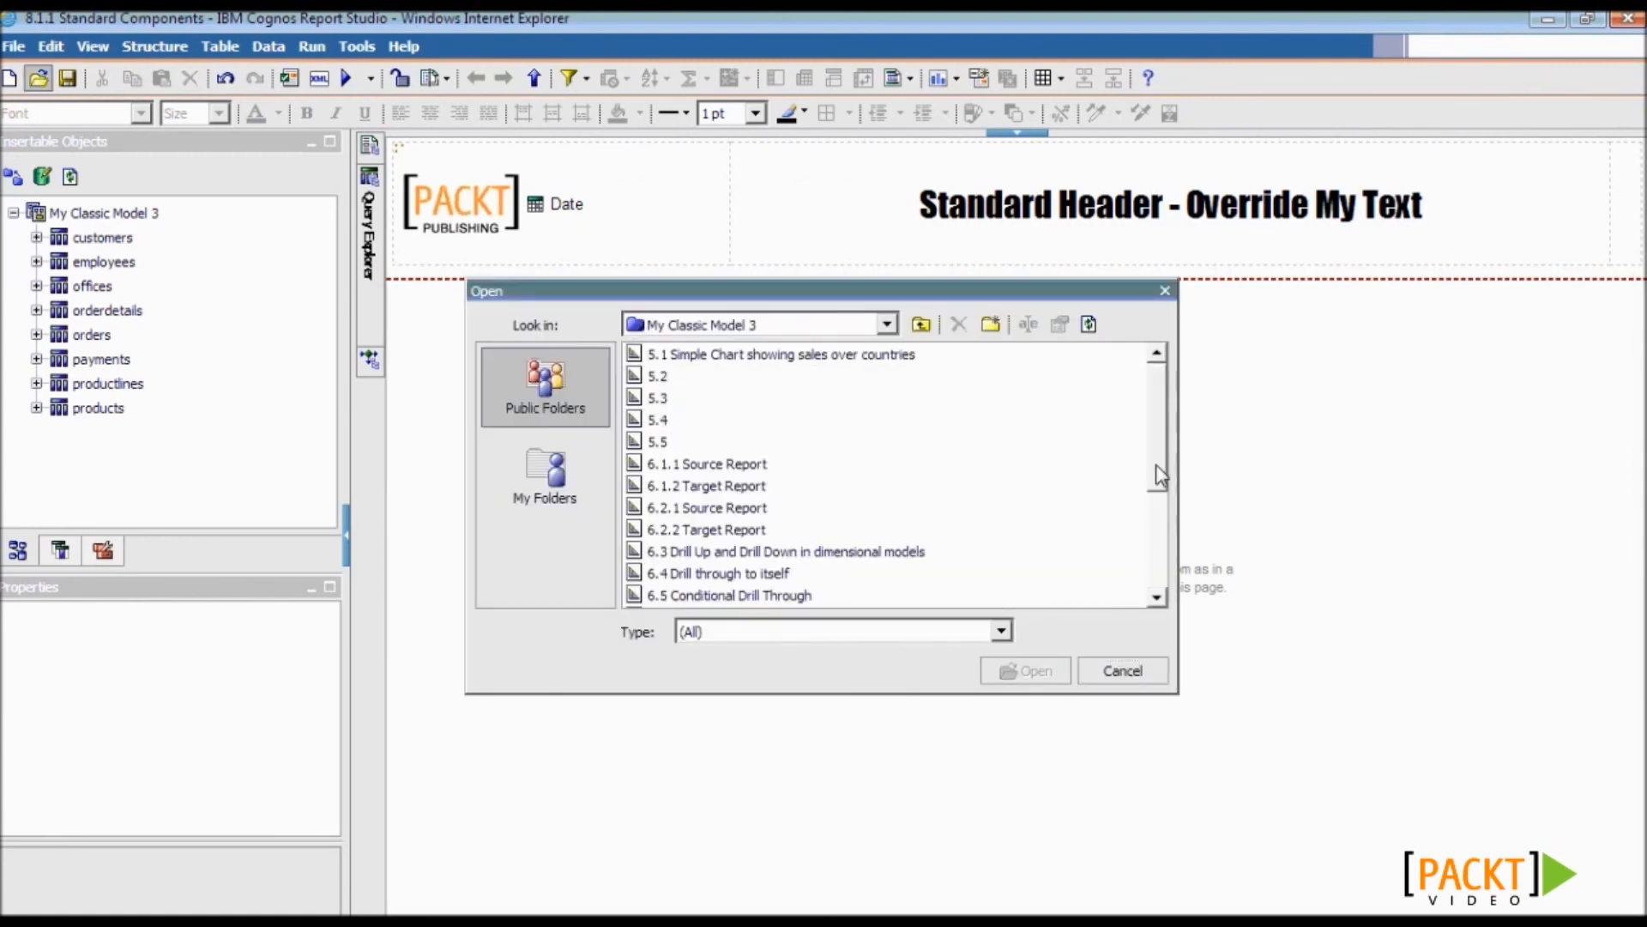
scroll(990, 584, down, 5)
double_click(988, 595)
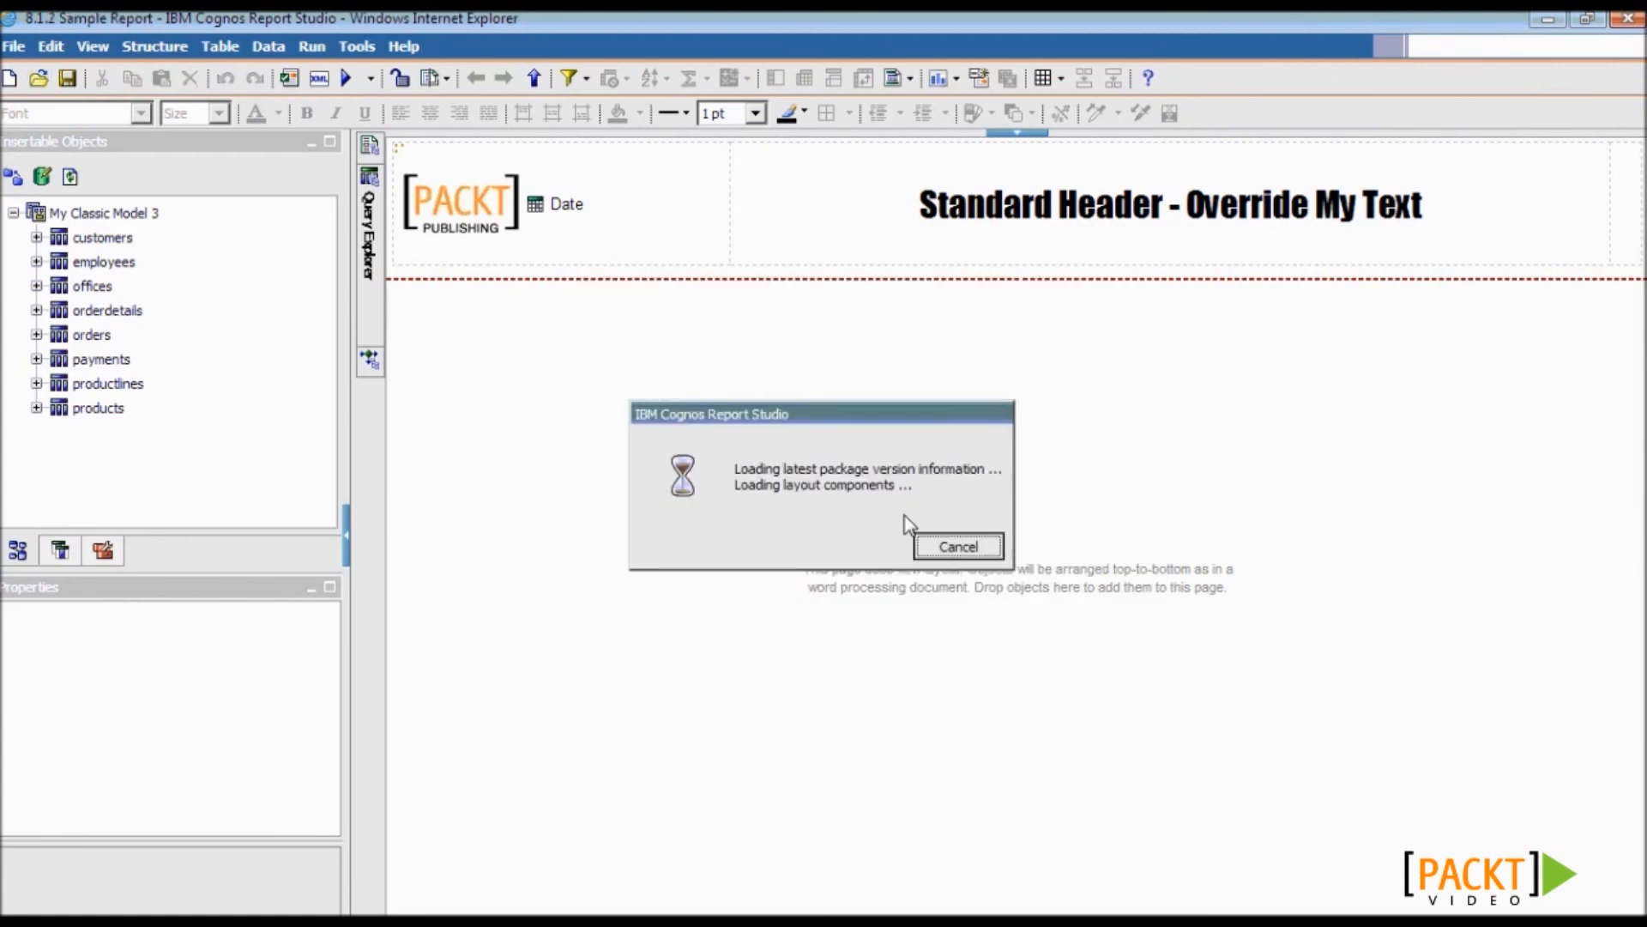
- Check the layout component cache for My Standard Header, then select the page header and widen the side panes
click(359, 45)
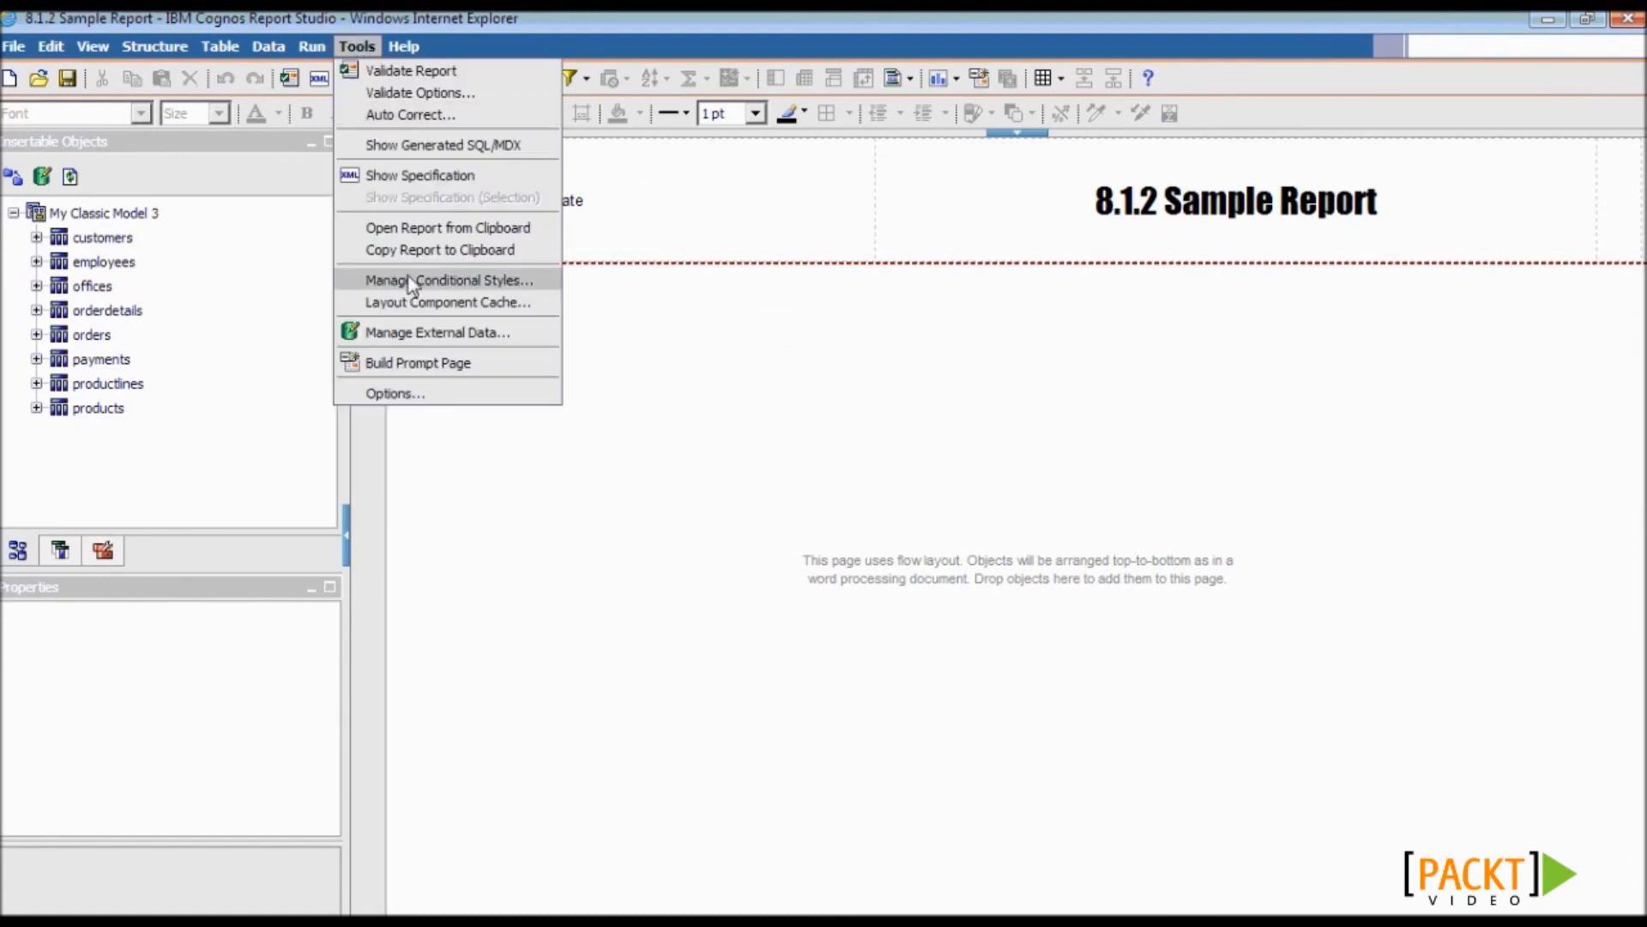
click(420, 300)
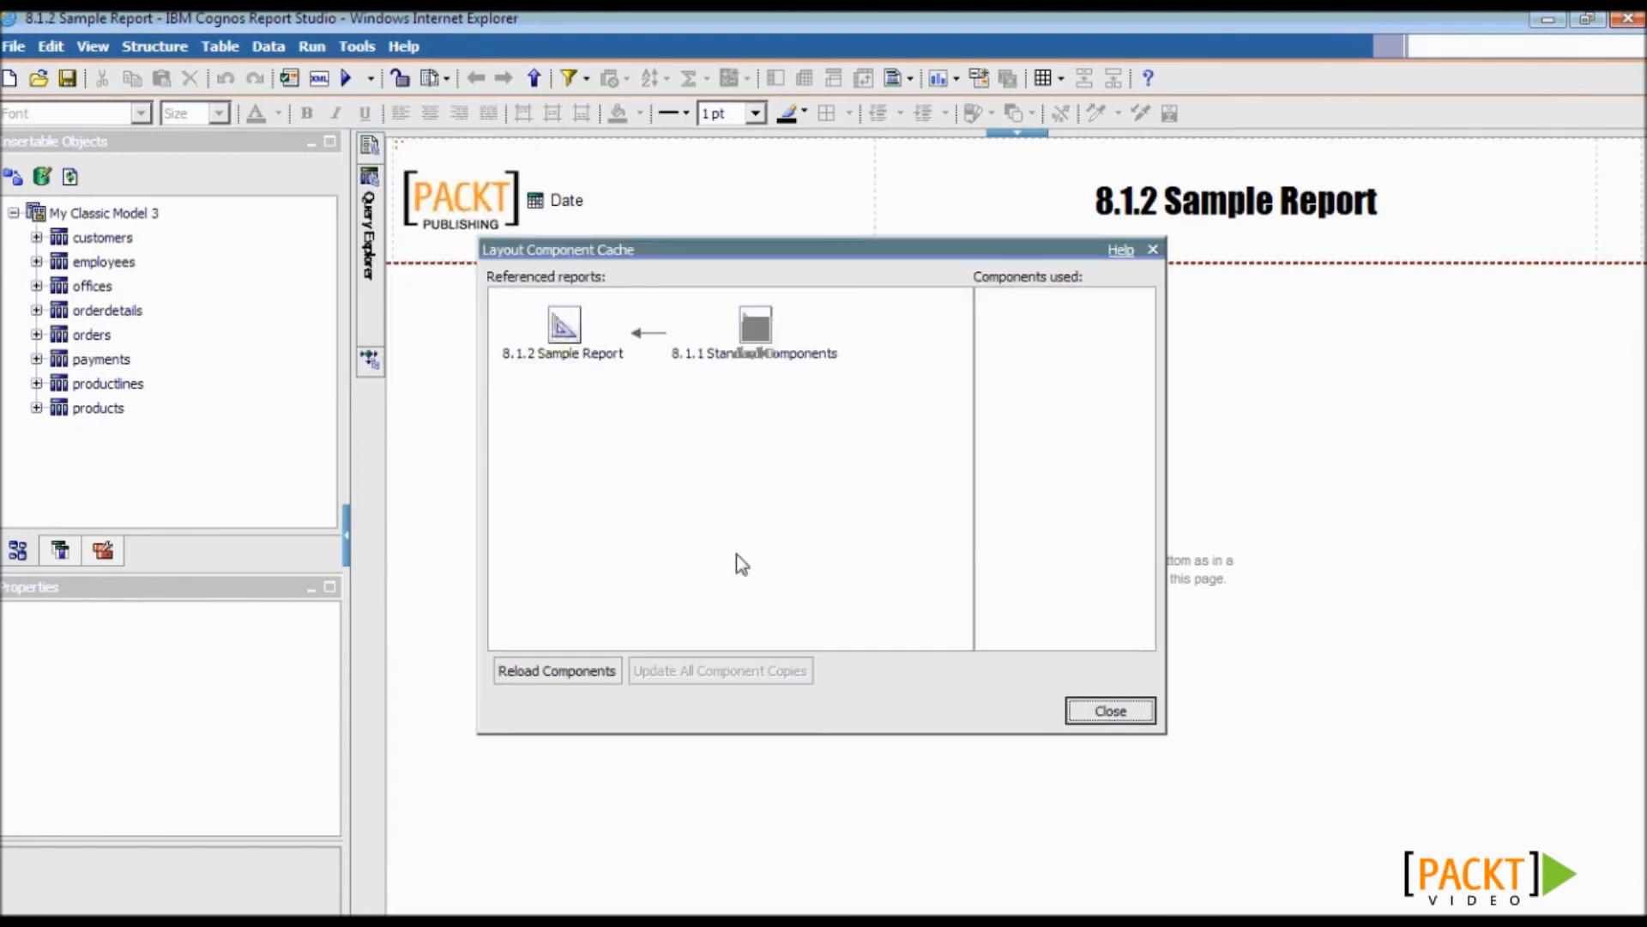
click(563, 348)
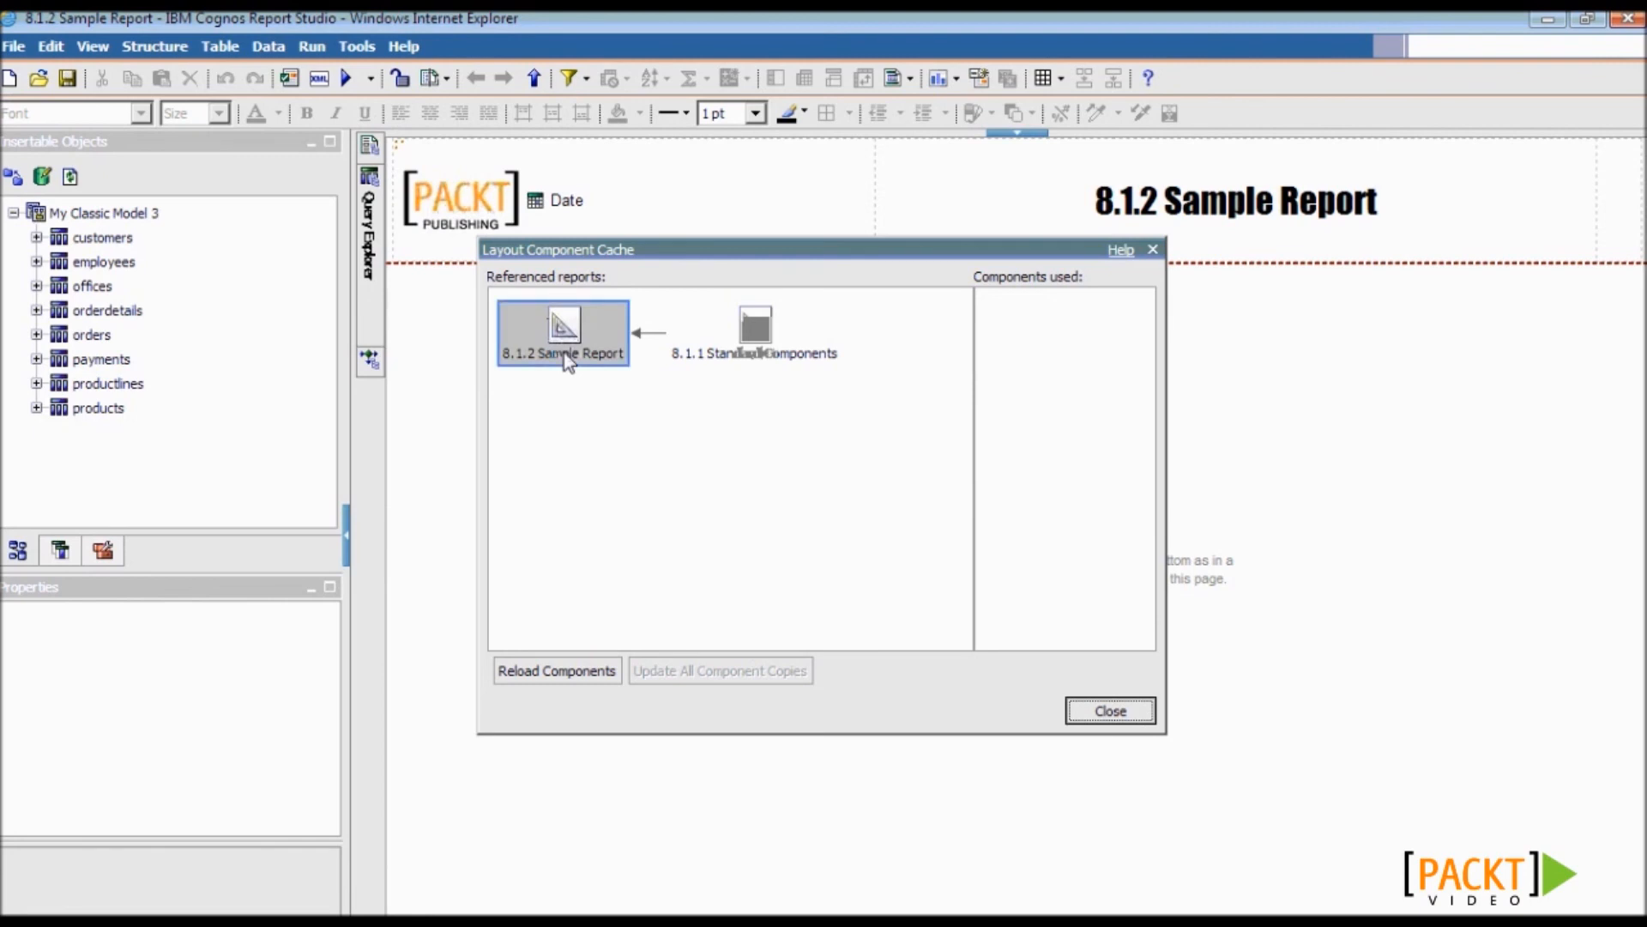
click(746, 356)
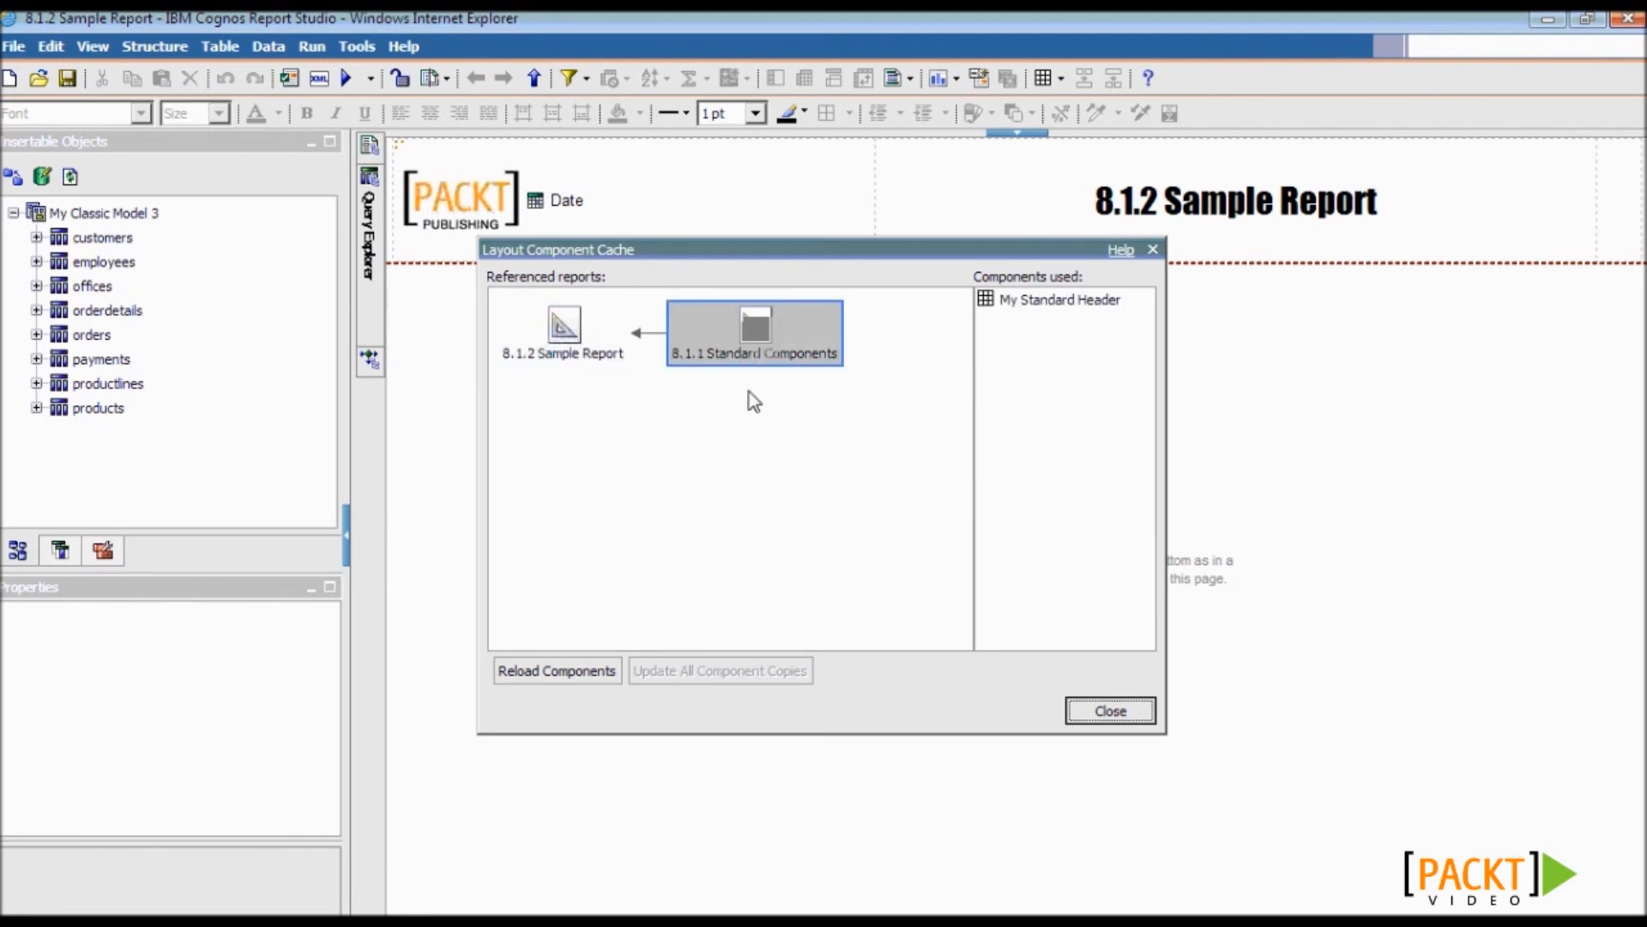
click(1053, 300)
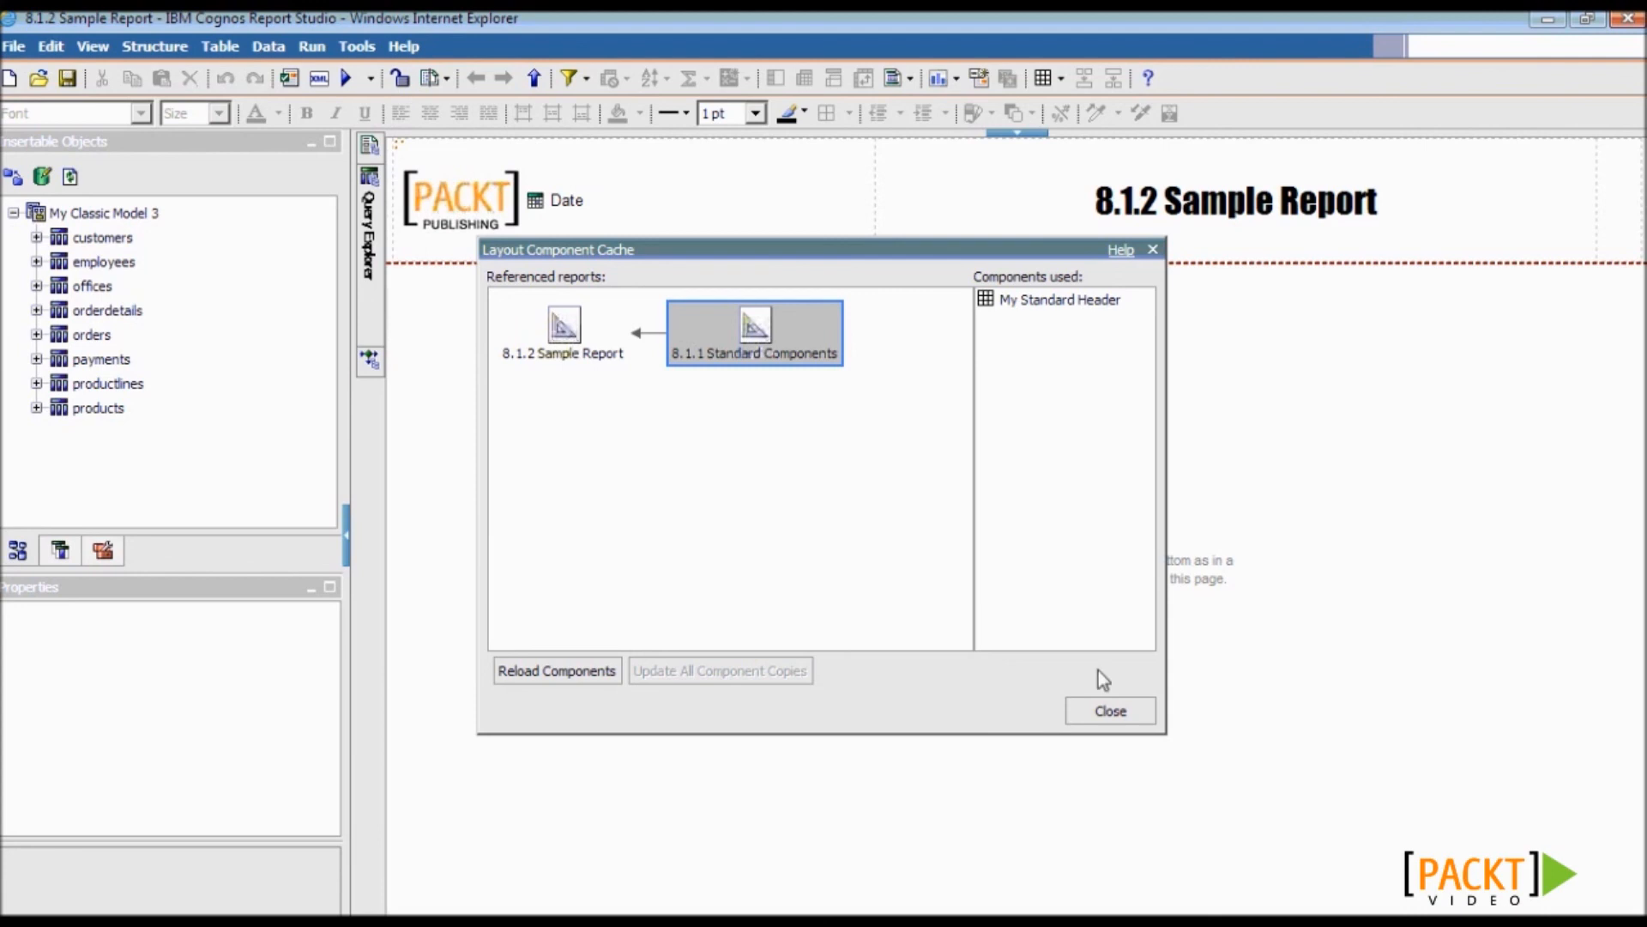
click(1111, 713)
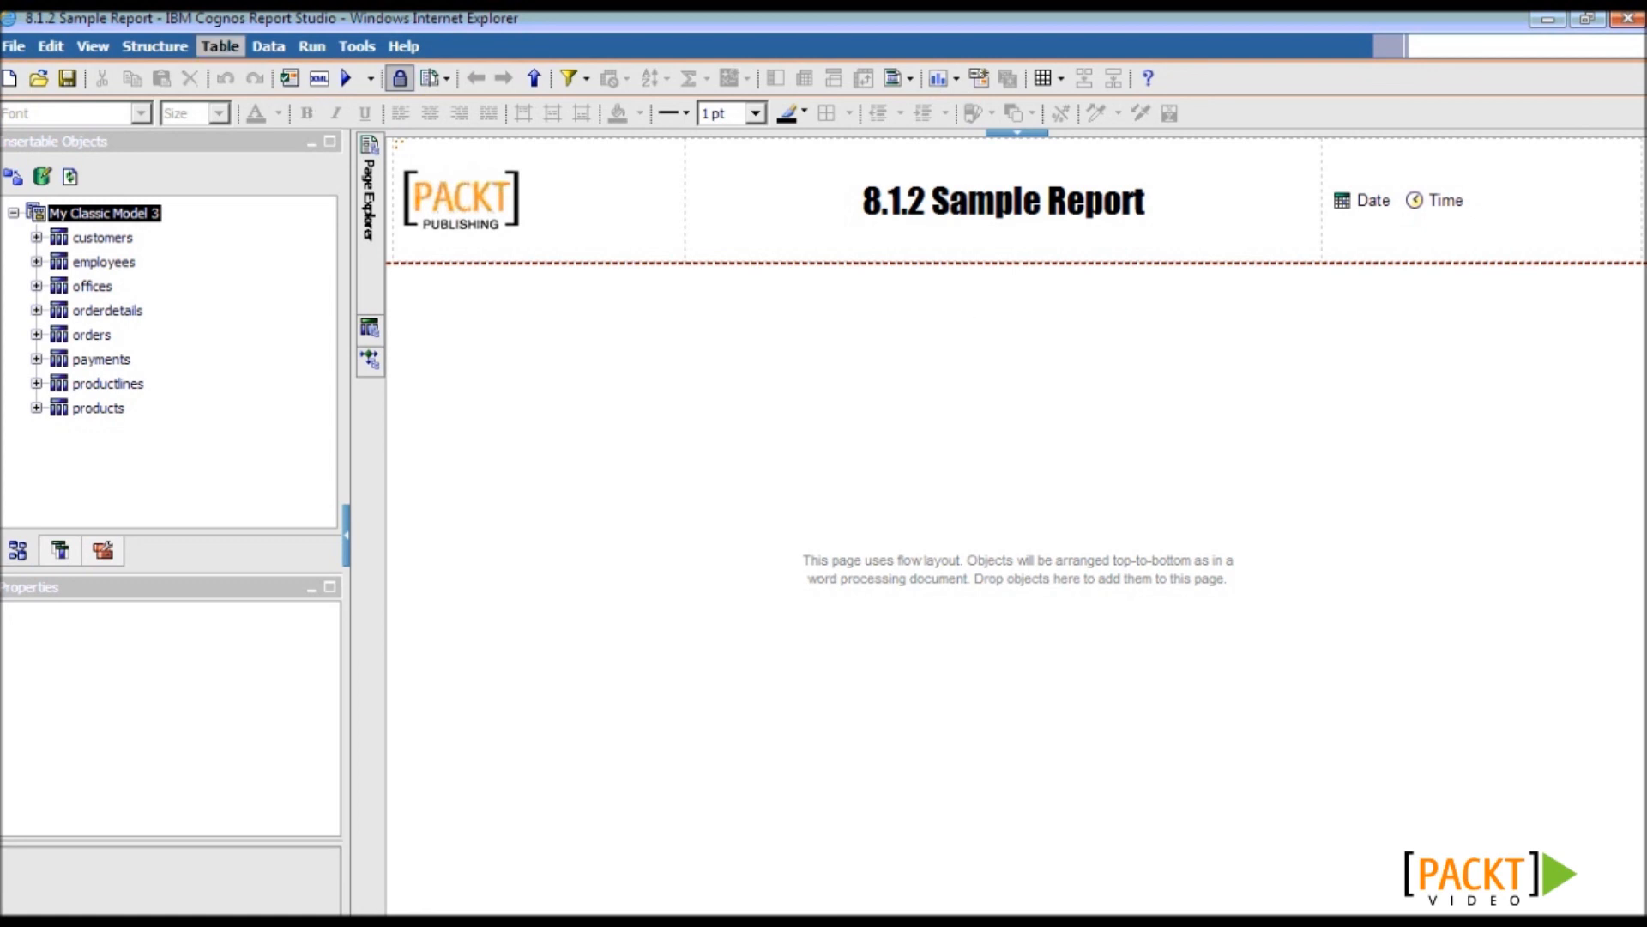
click(604, 218)
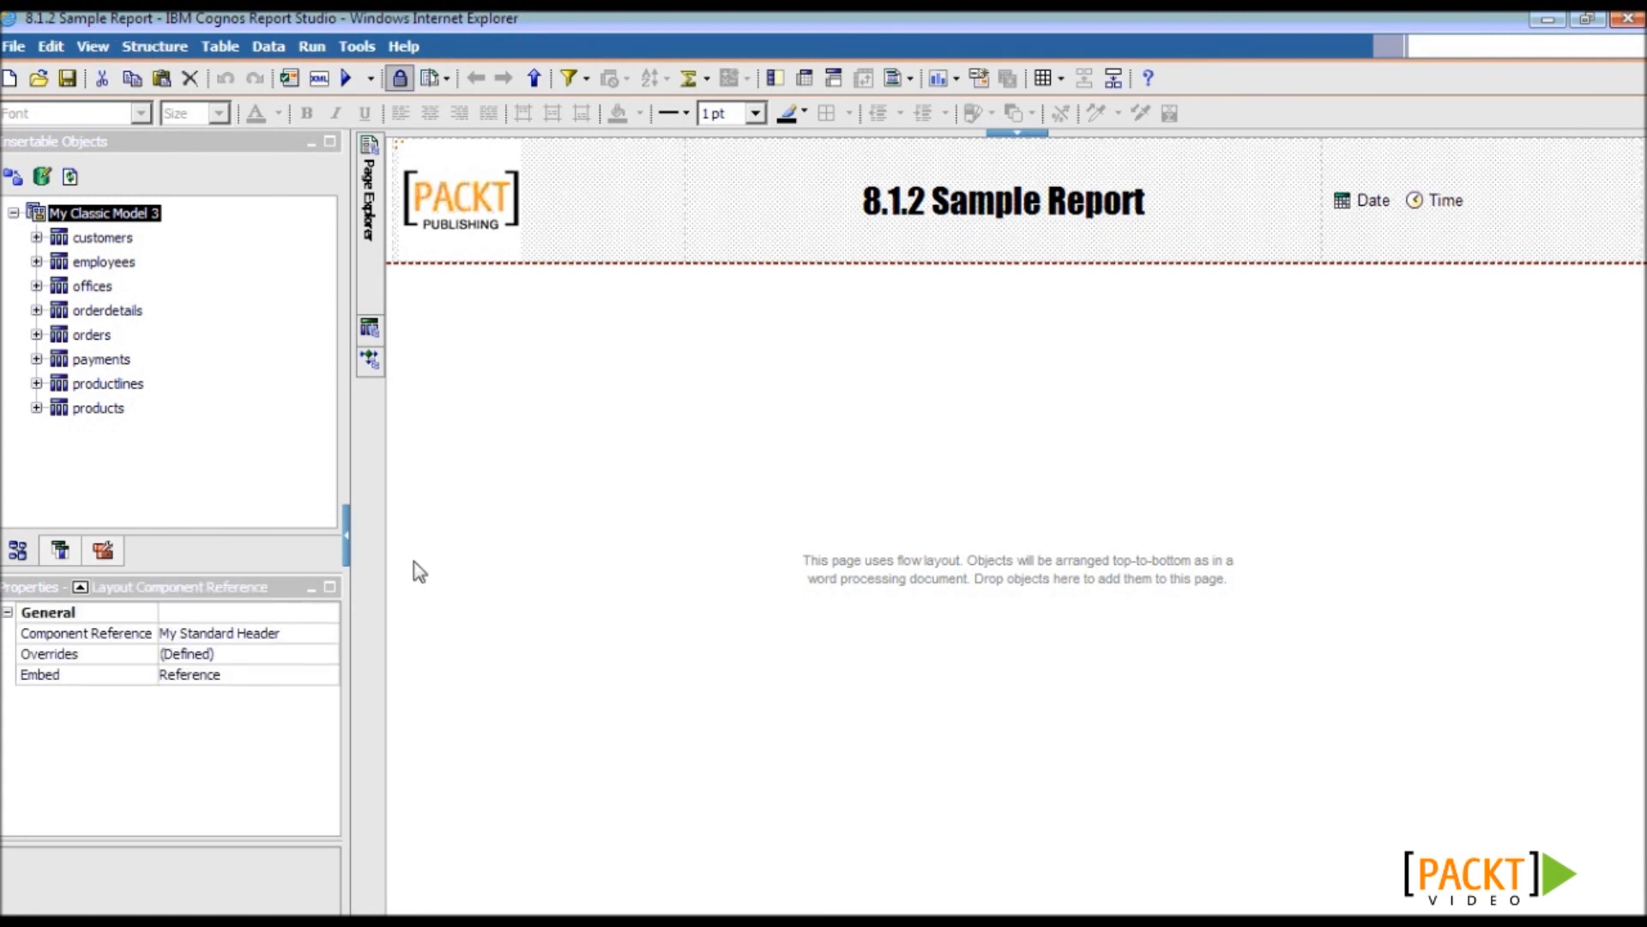
drag(353, 667, 402, 668)
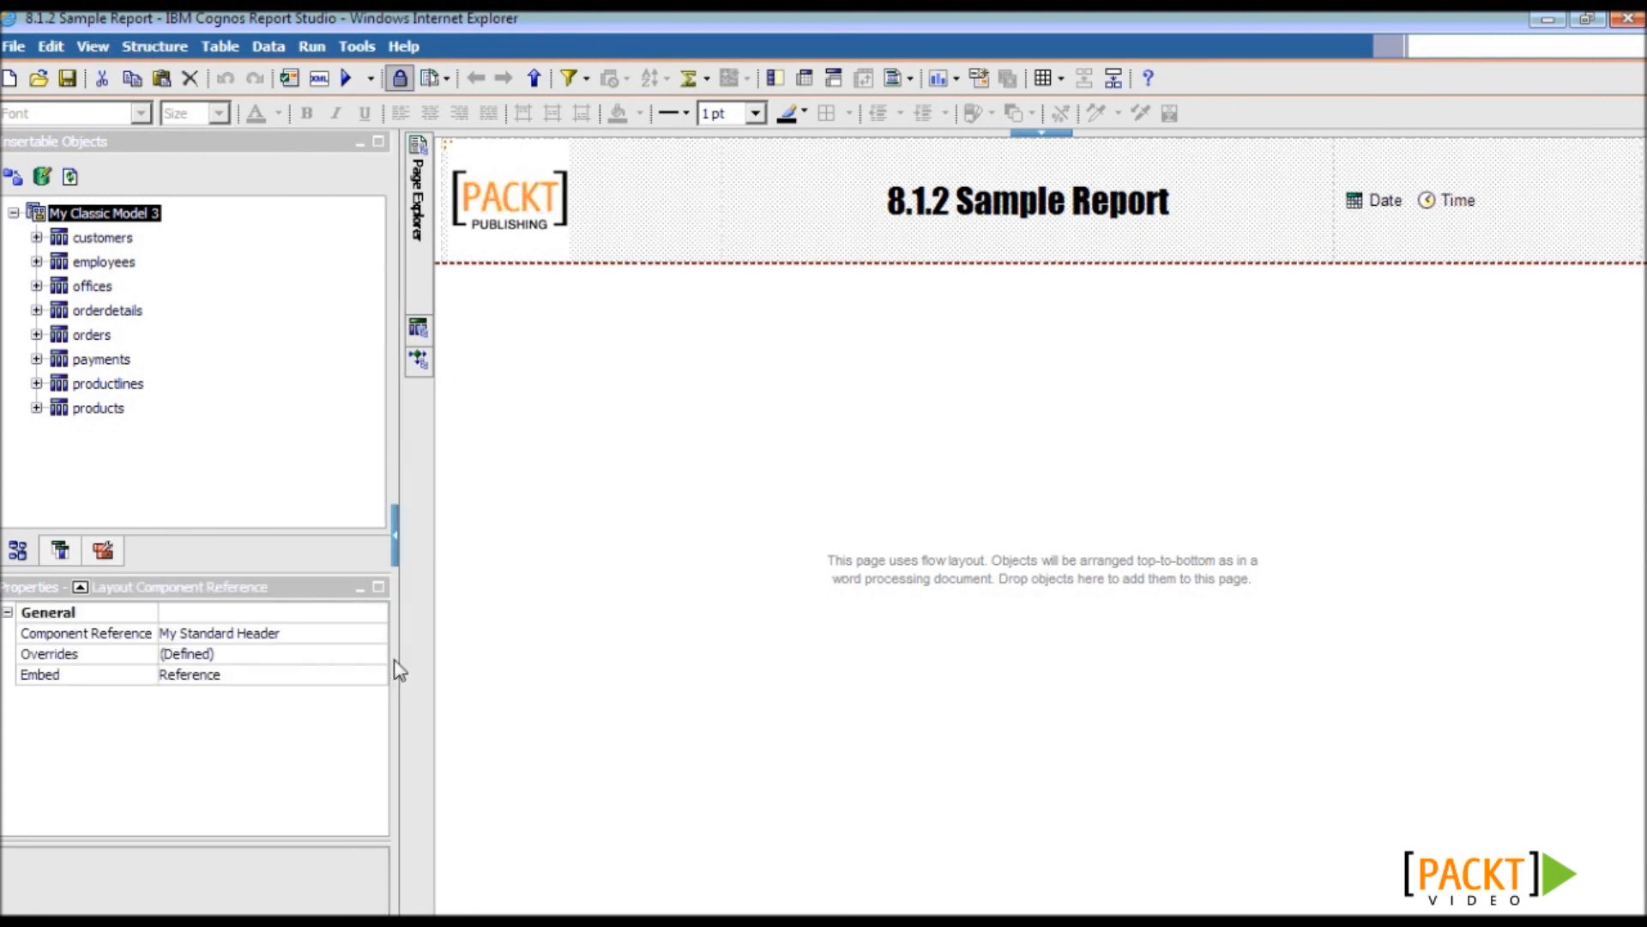
- Convert the sample report to a template and save it as 'My Report Template'
click(14, 45)
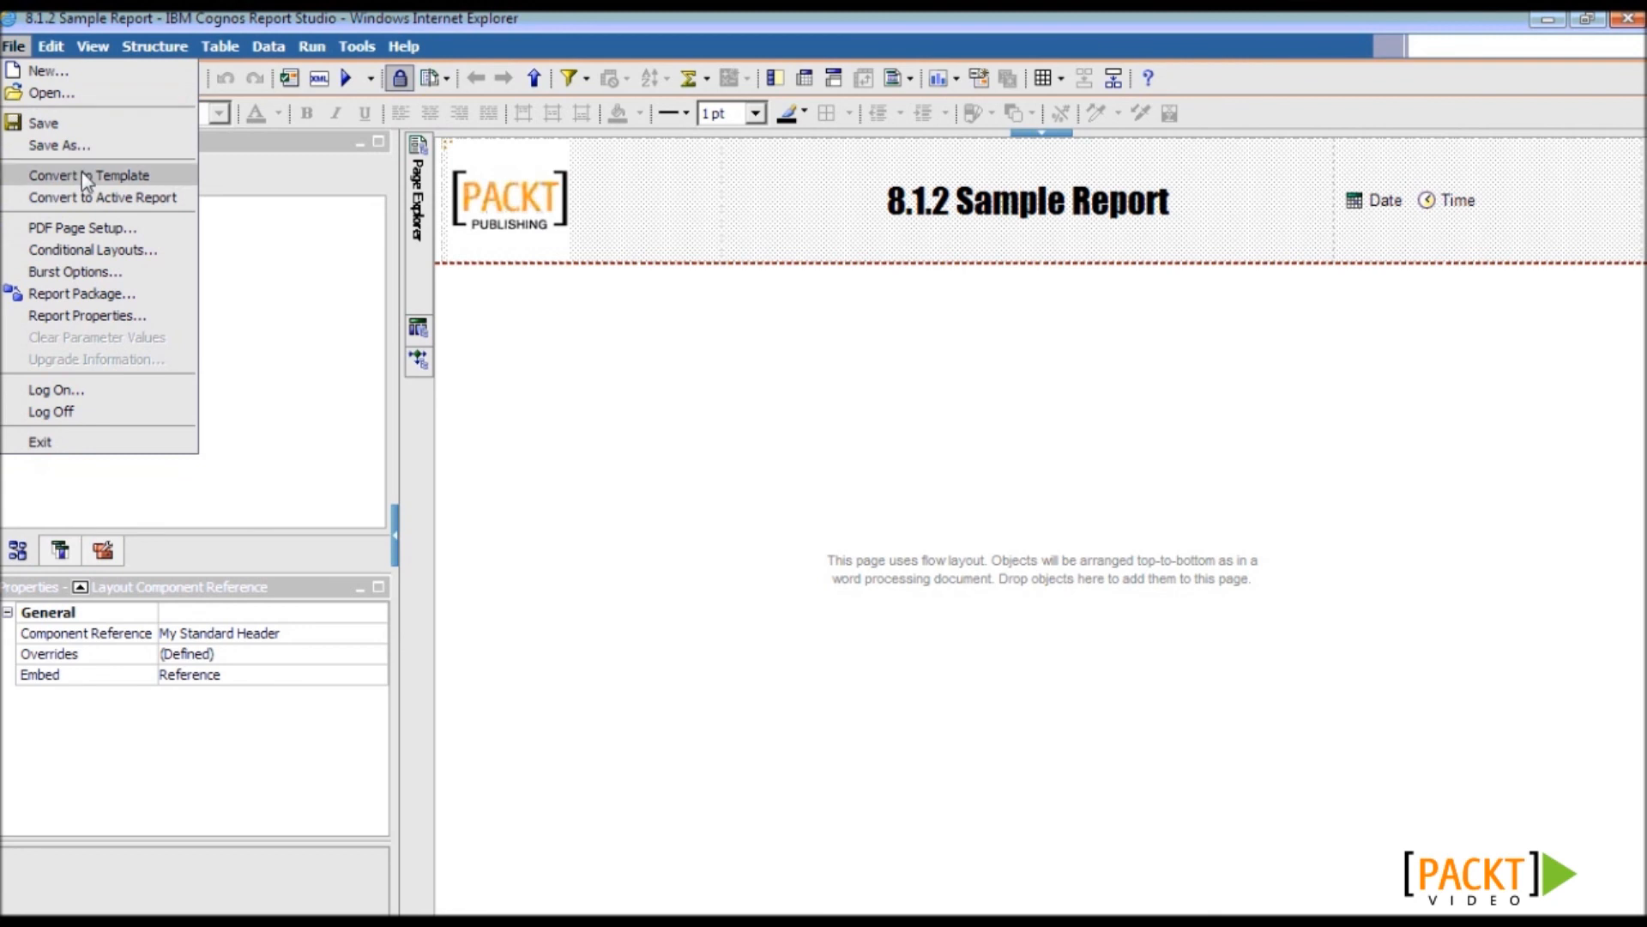
click(182, 177)
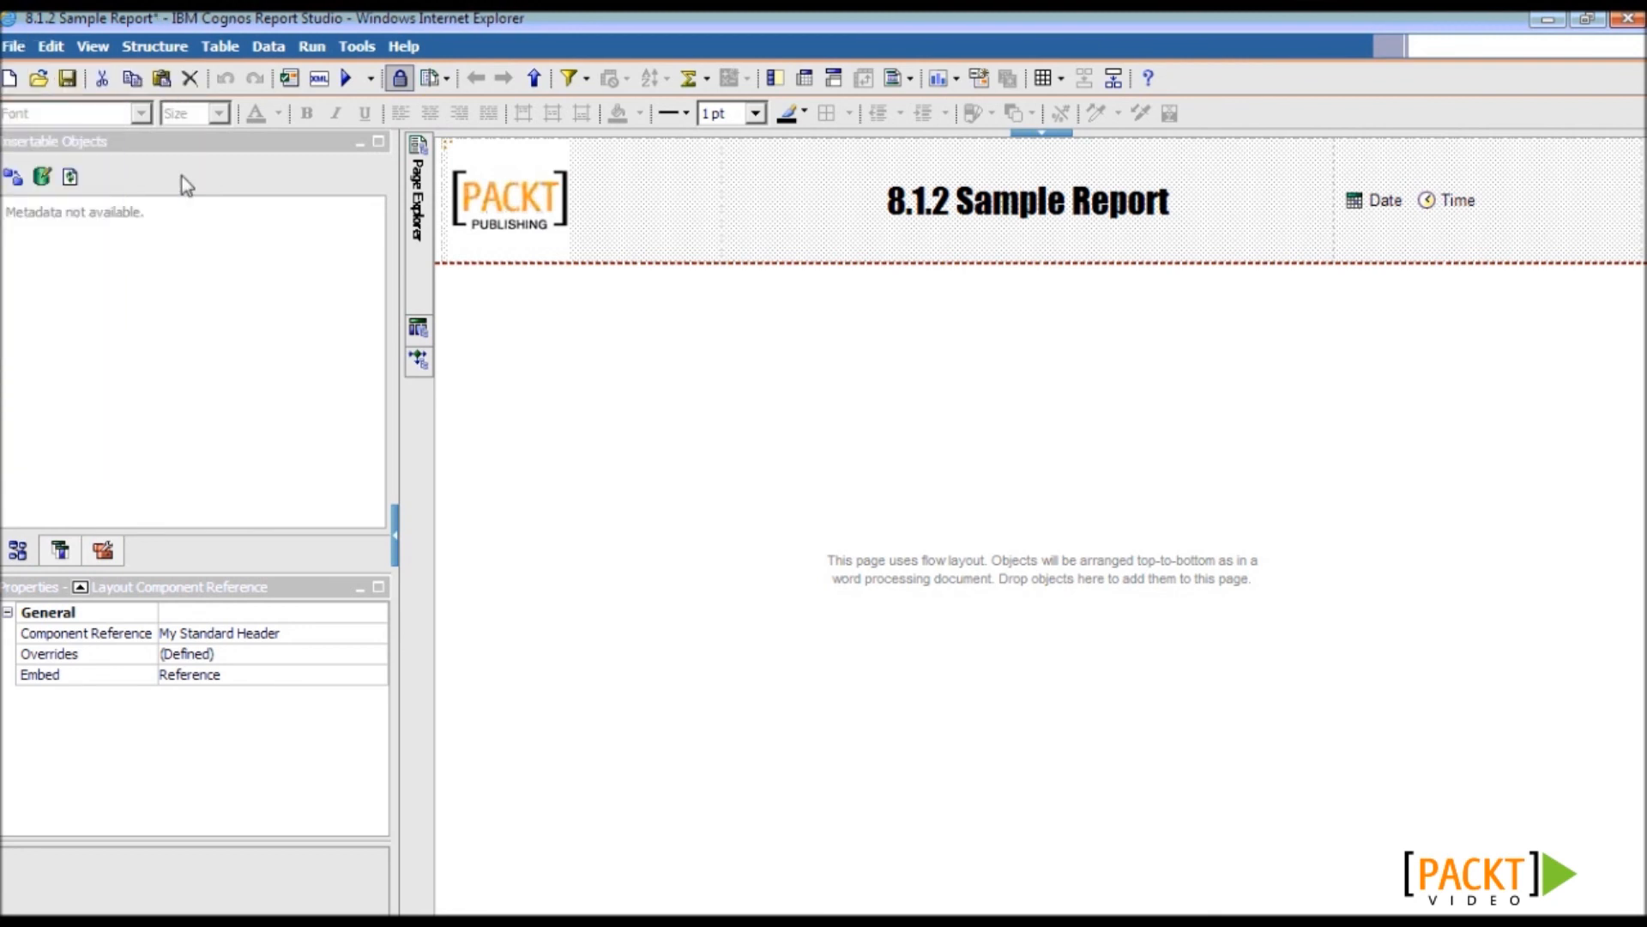
click(14, 45)
click(108, 151)
text(My Report Template)
key(Return)
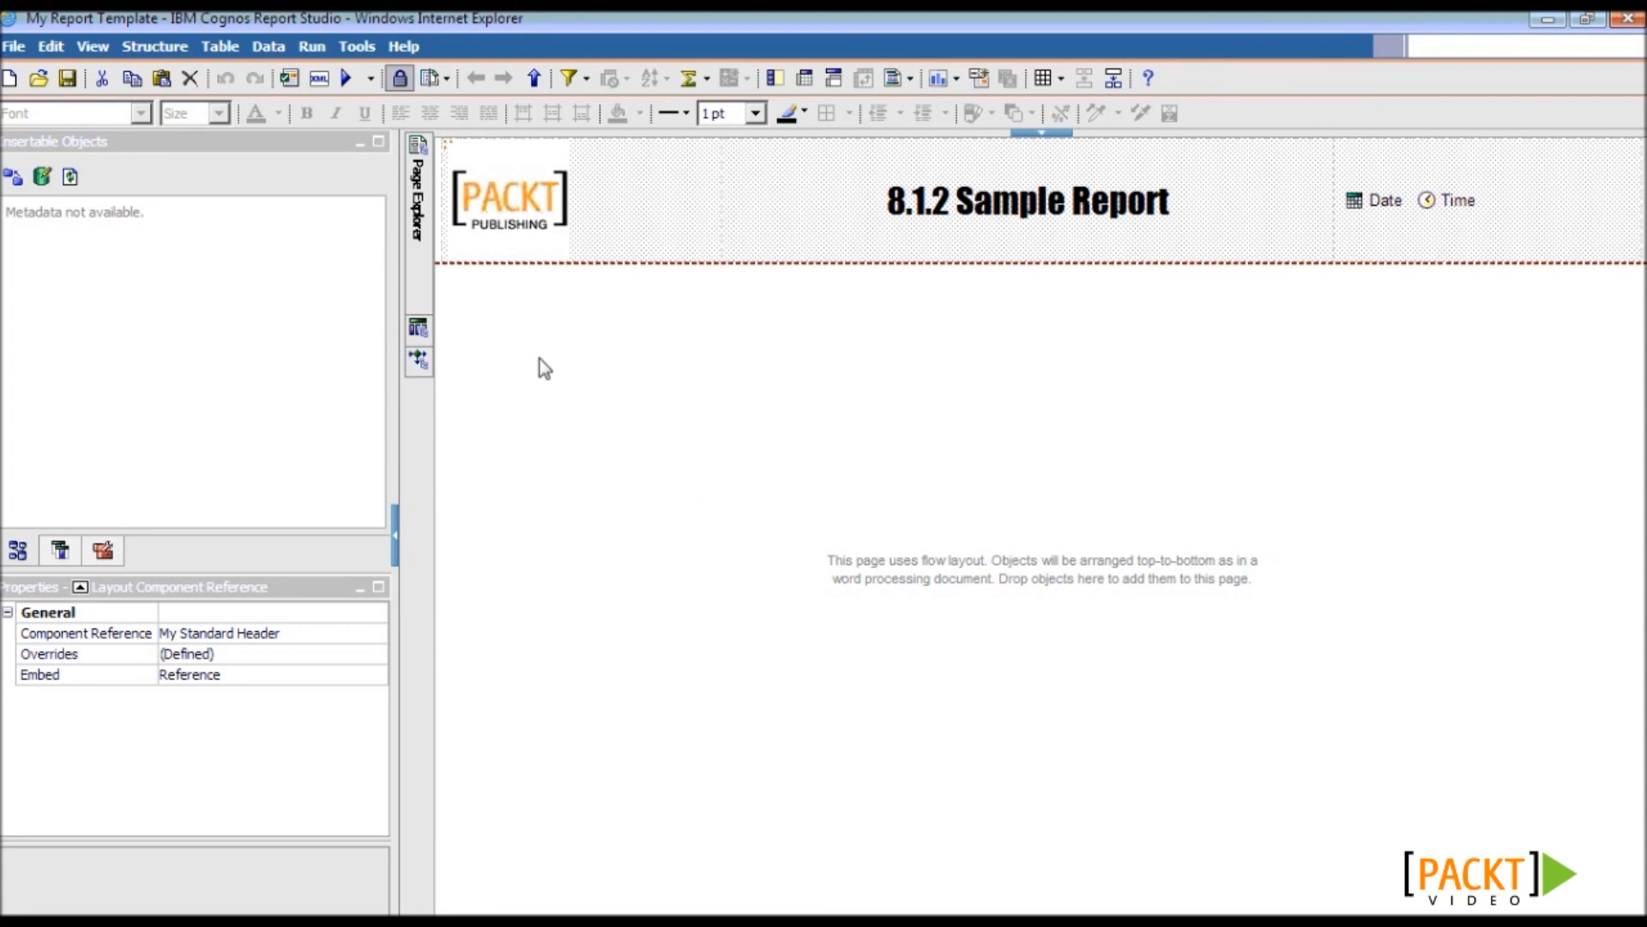
- Set the List column title cell class font to impact
mouse_move(419, 215)
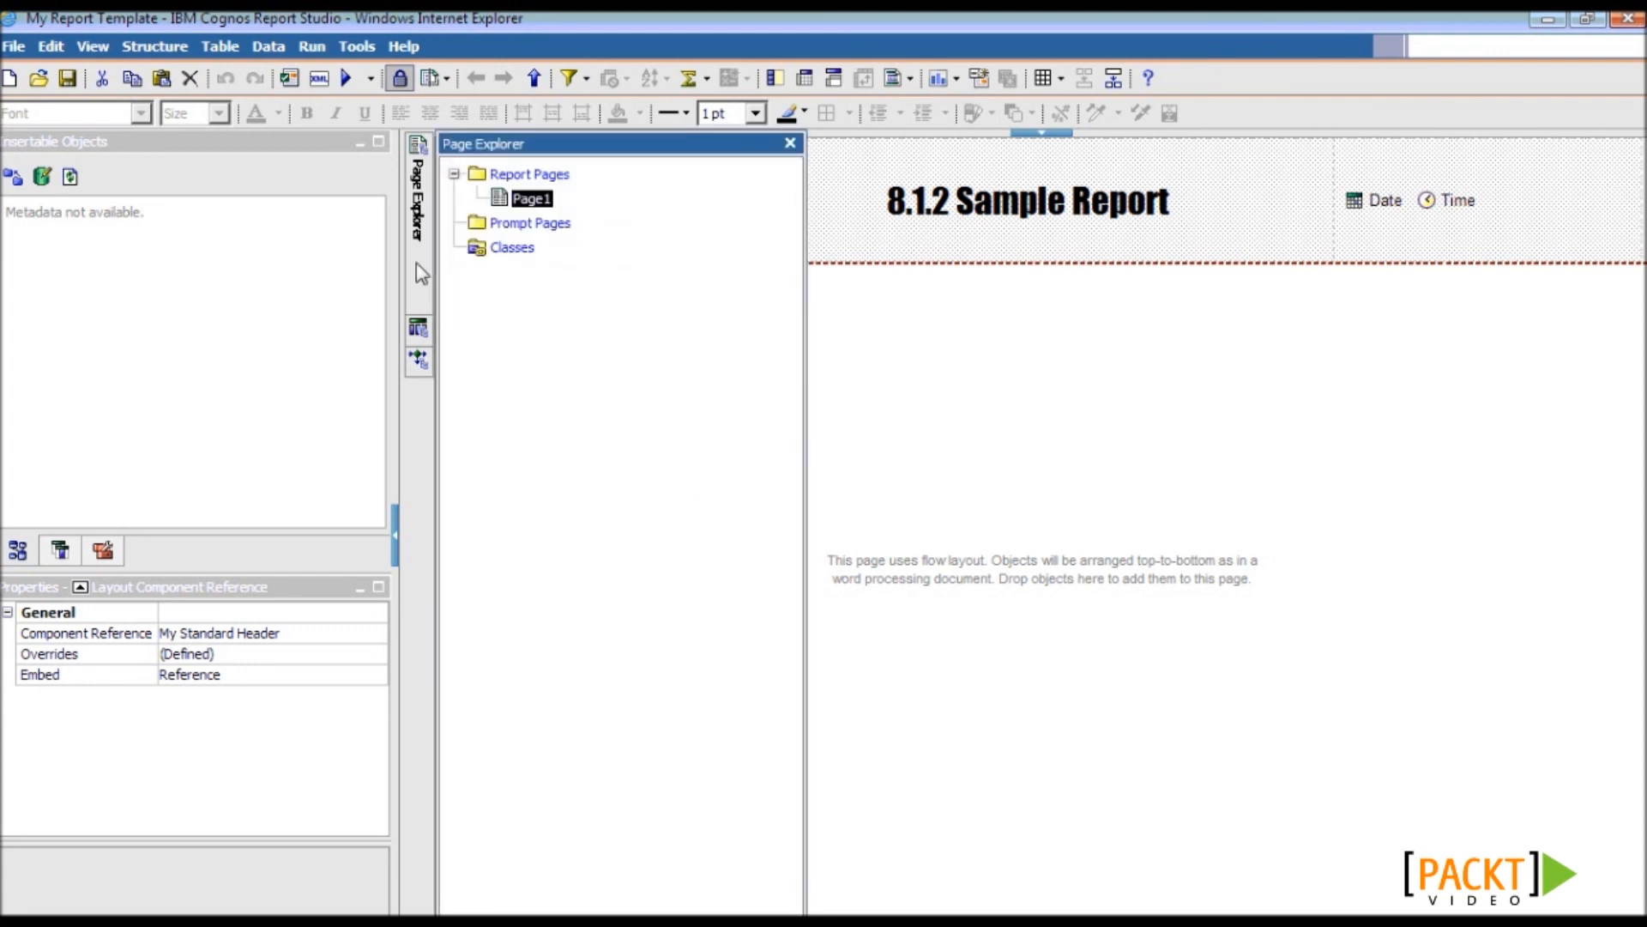
click(513, 247)
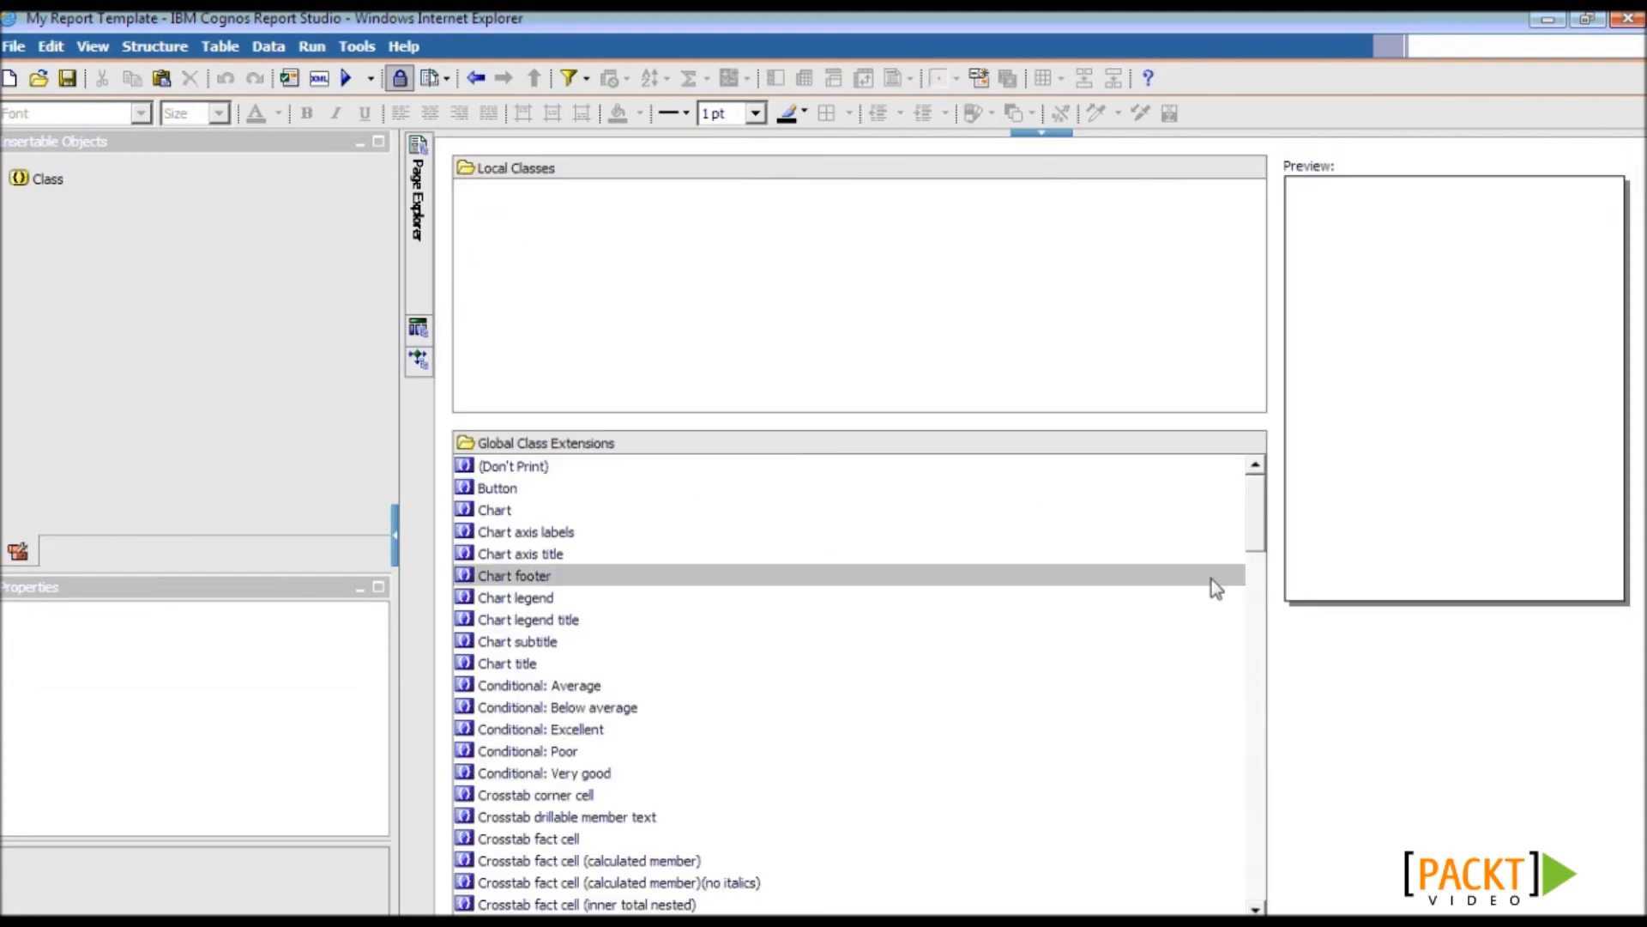
drag(1255, 527, 1249, 682)
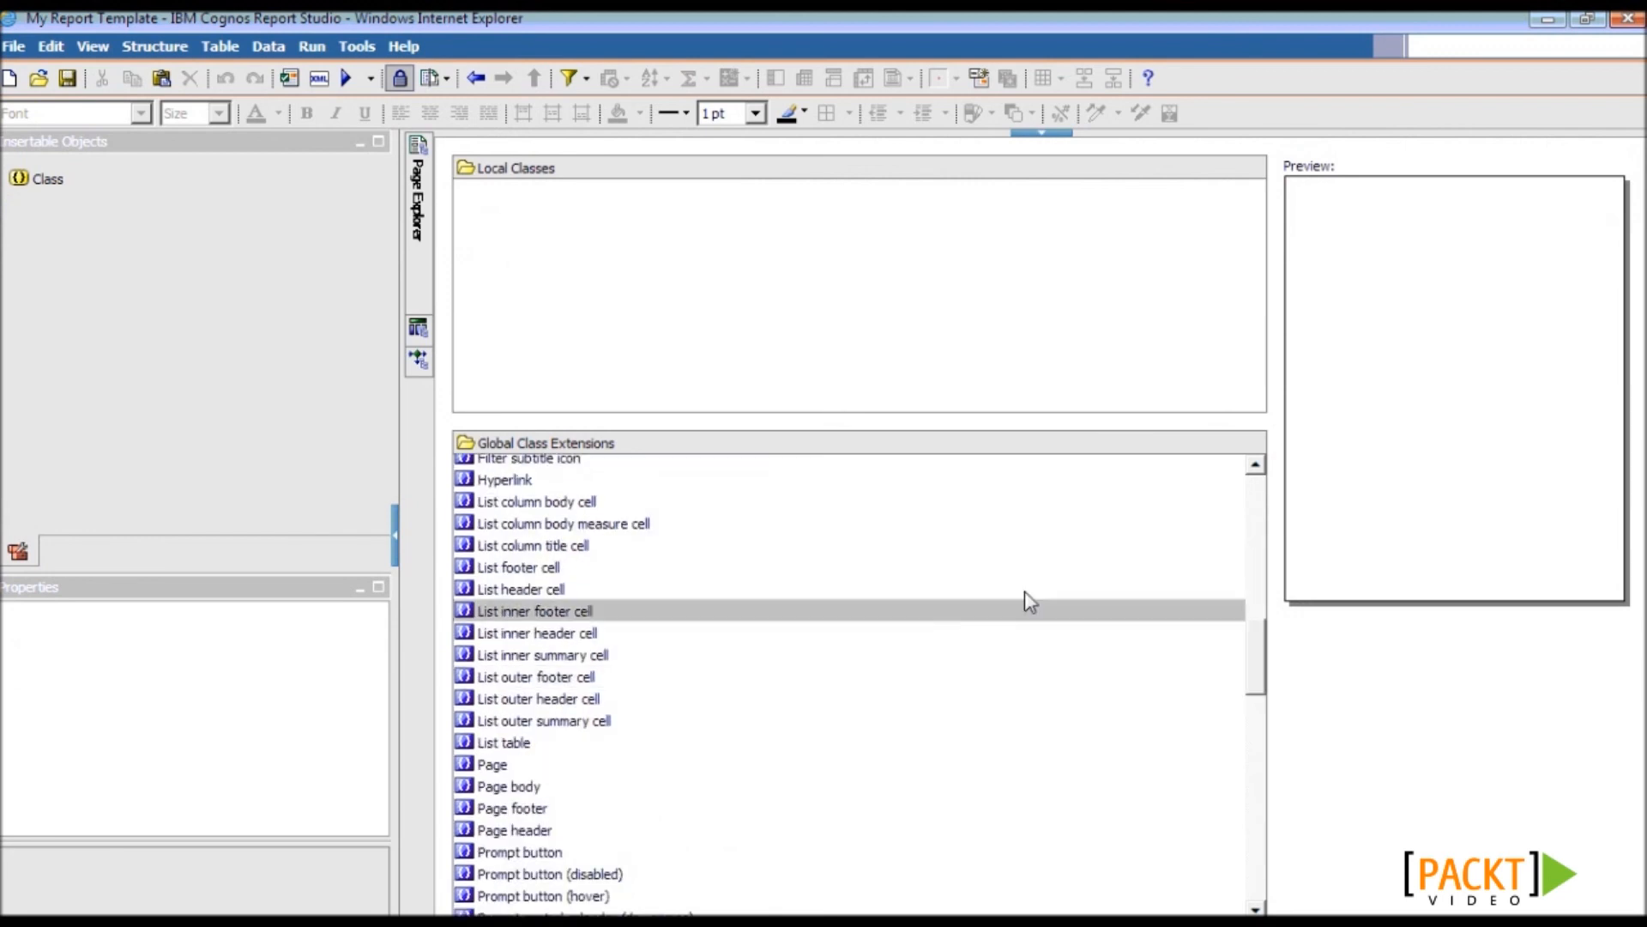
click(836, 554)
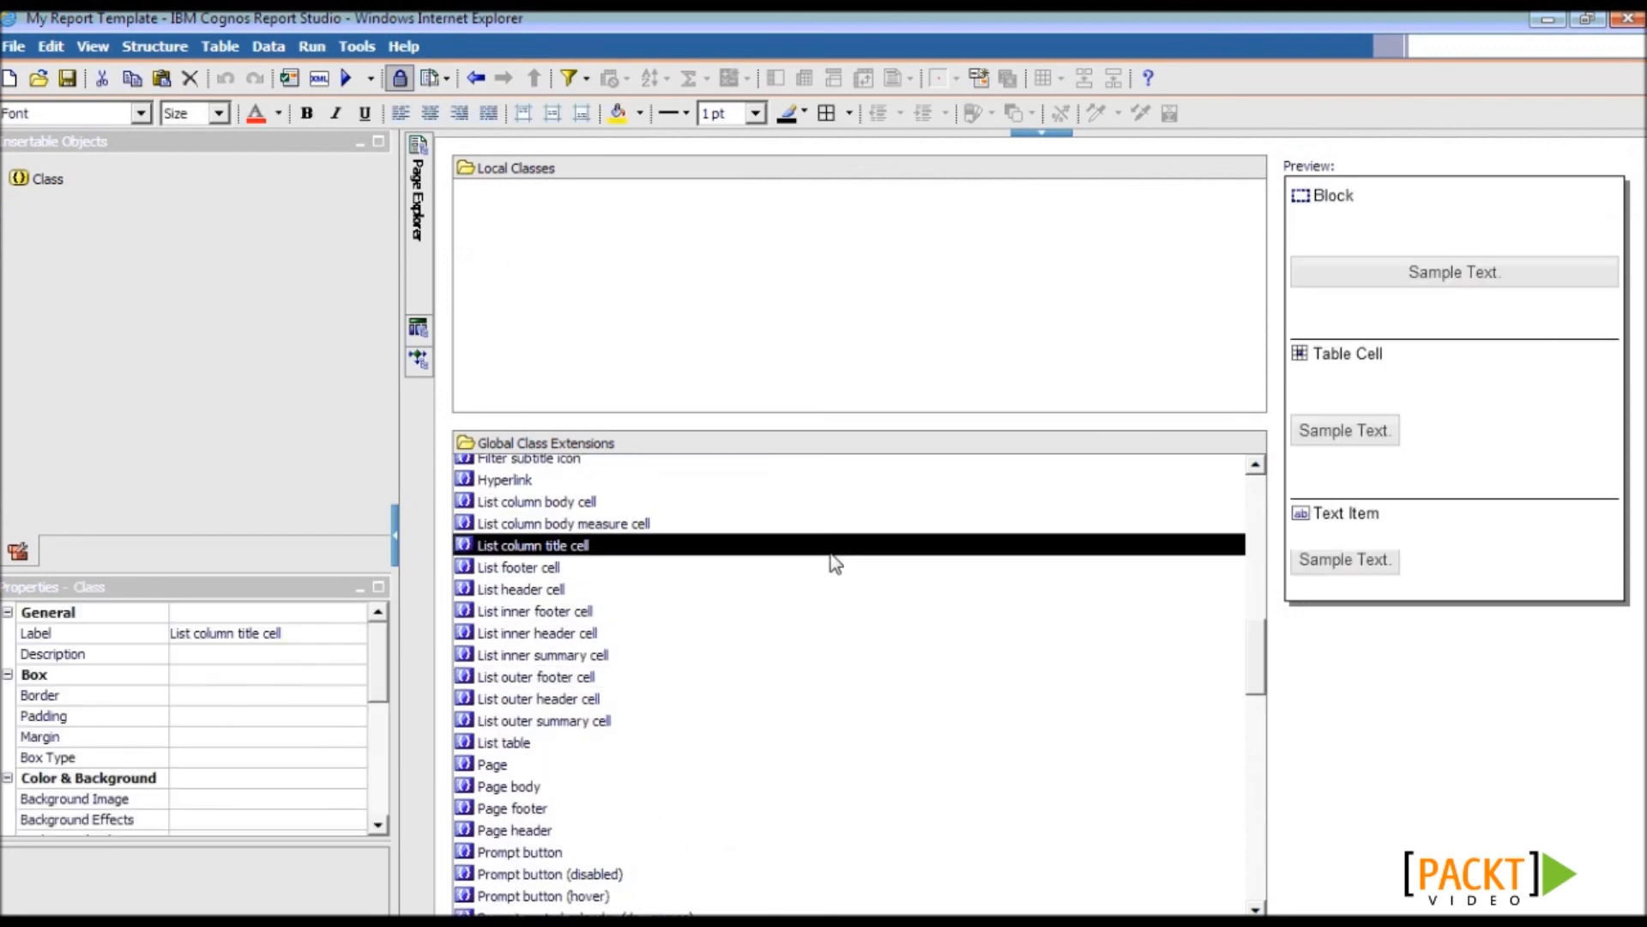
drag(378, 699, 388, 754)
click(353, 740)
click(356, 743)
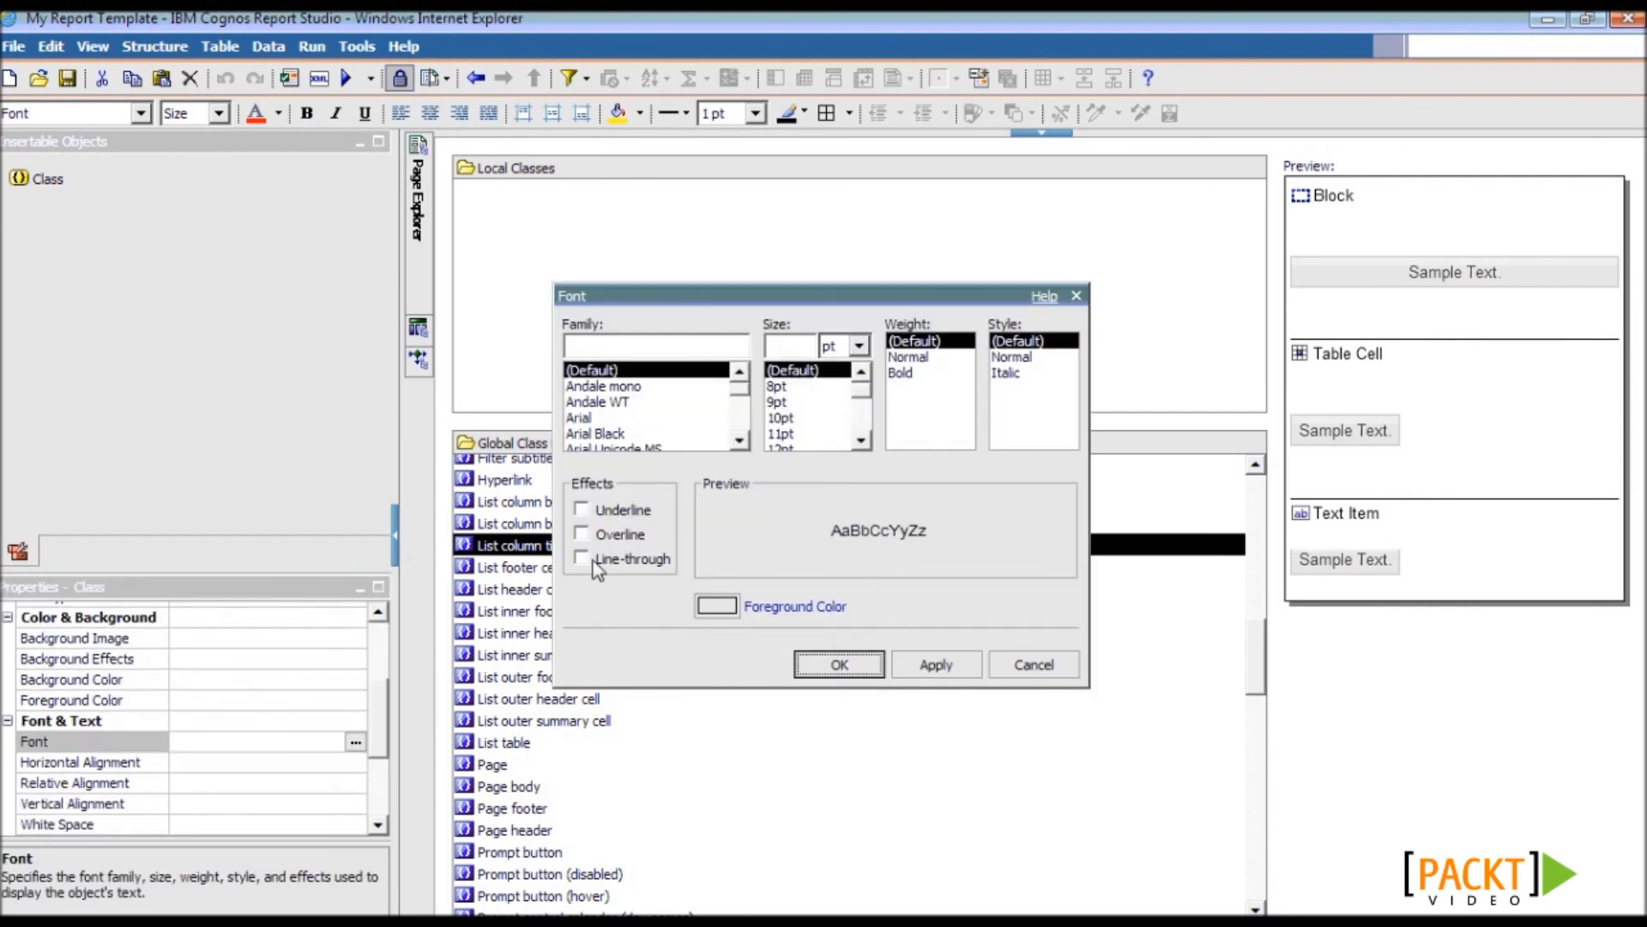
click(607, 346)
text(impact)
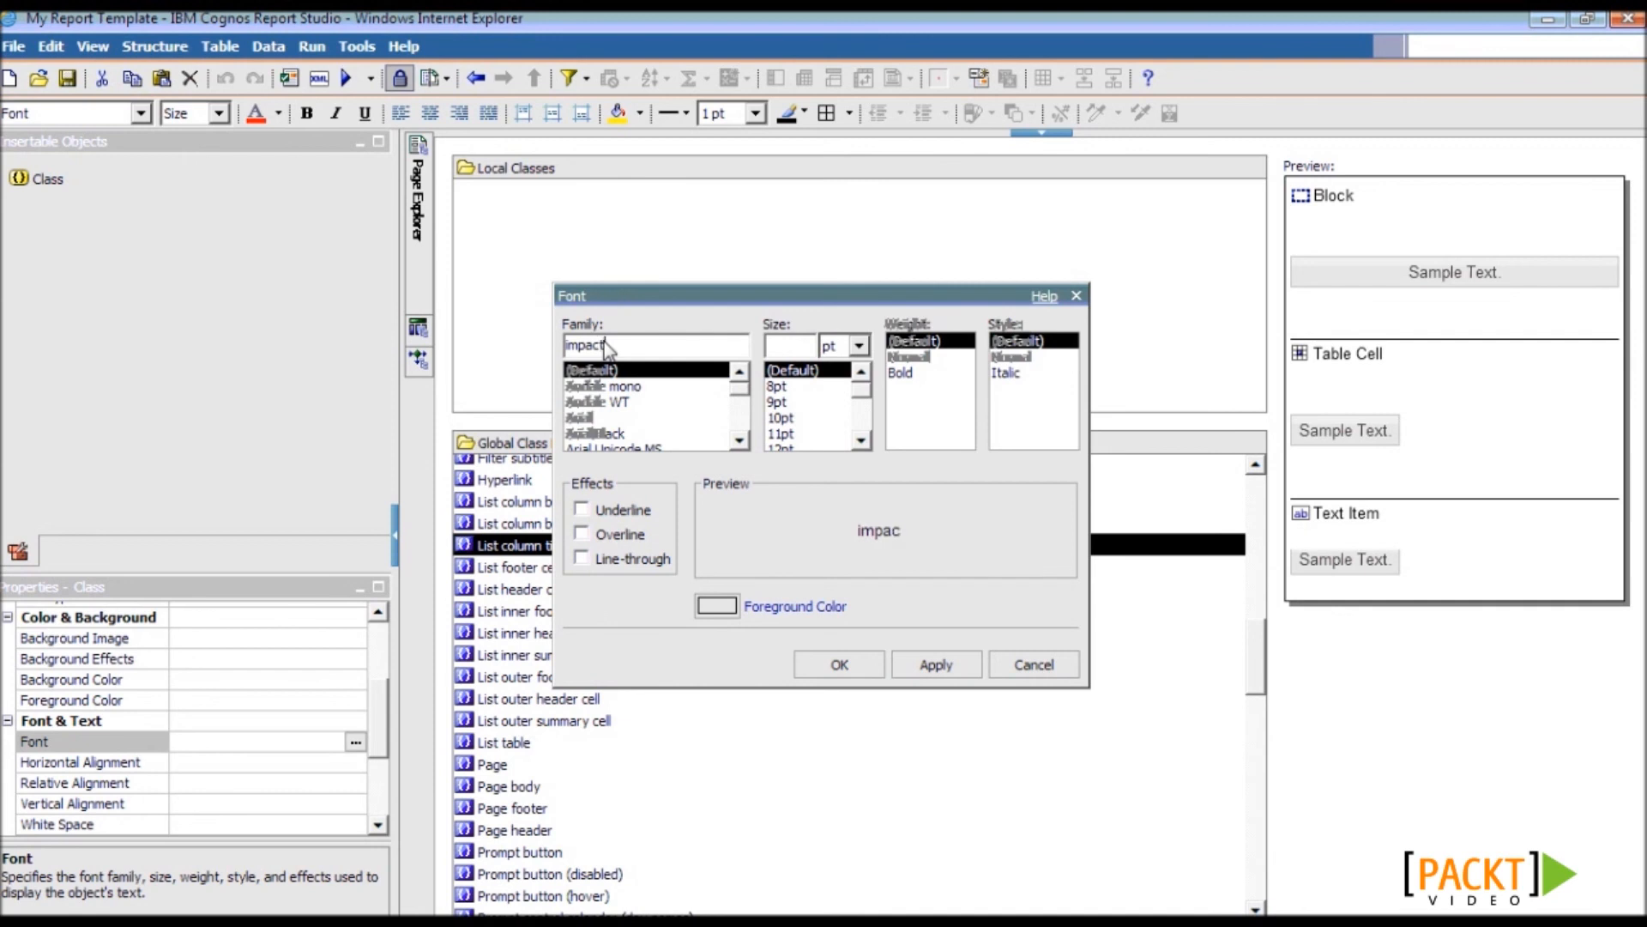
click(845, 671)
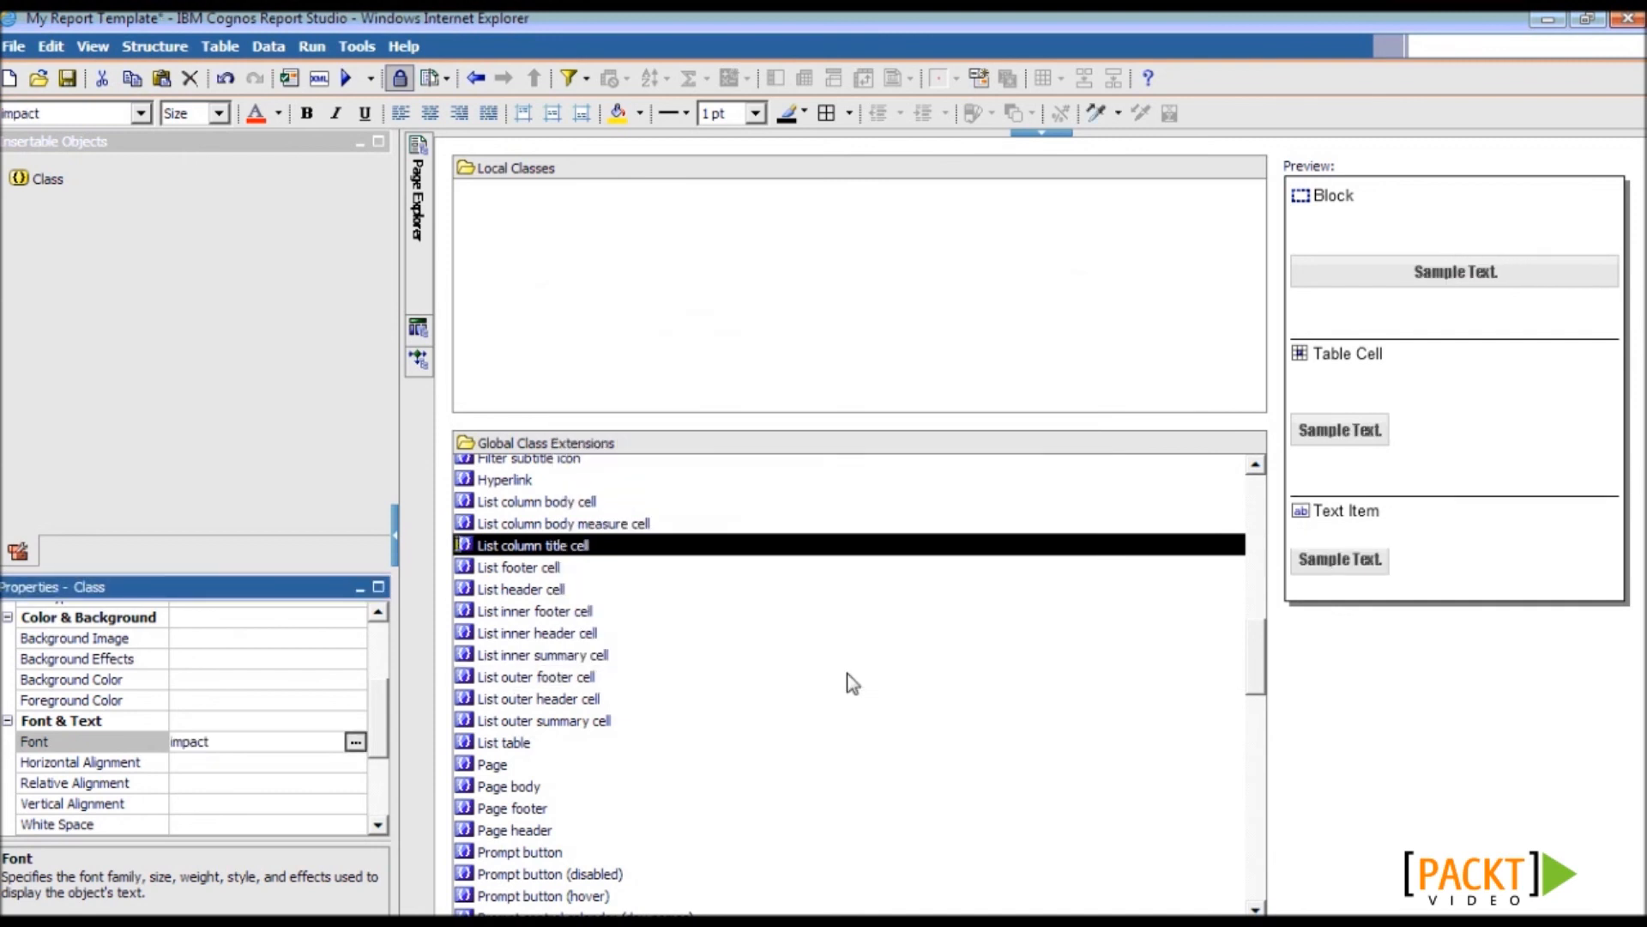
- Give the class a #FFFF66 light yellow background from the web safe palette
click(291, 684)
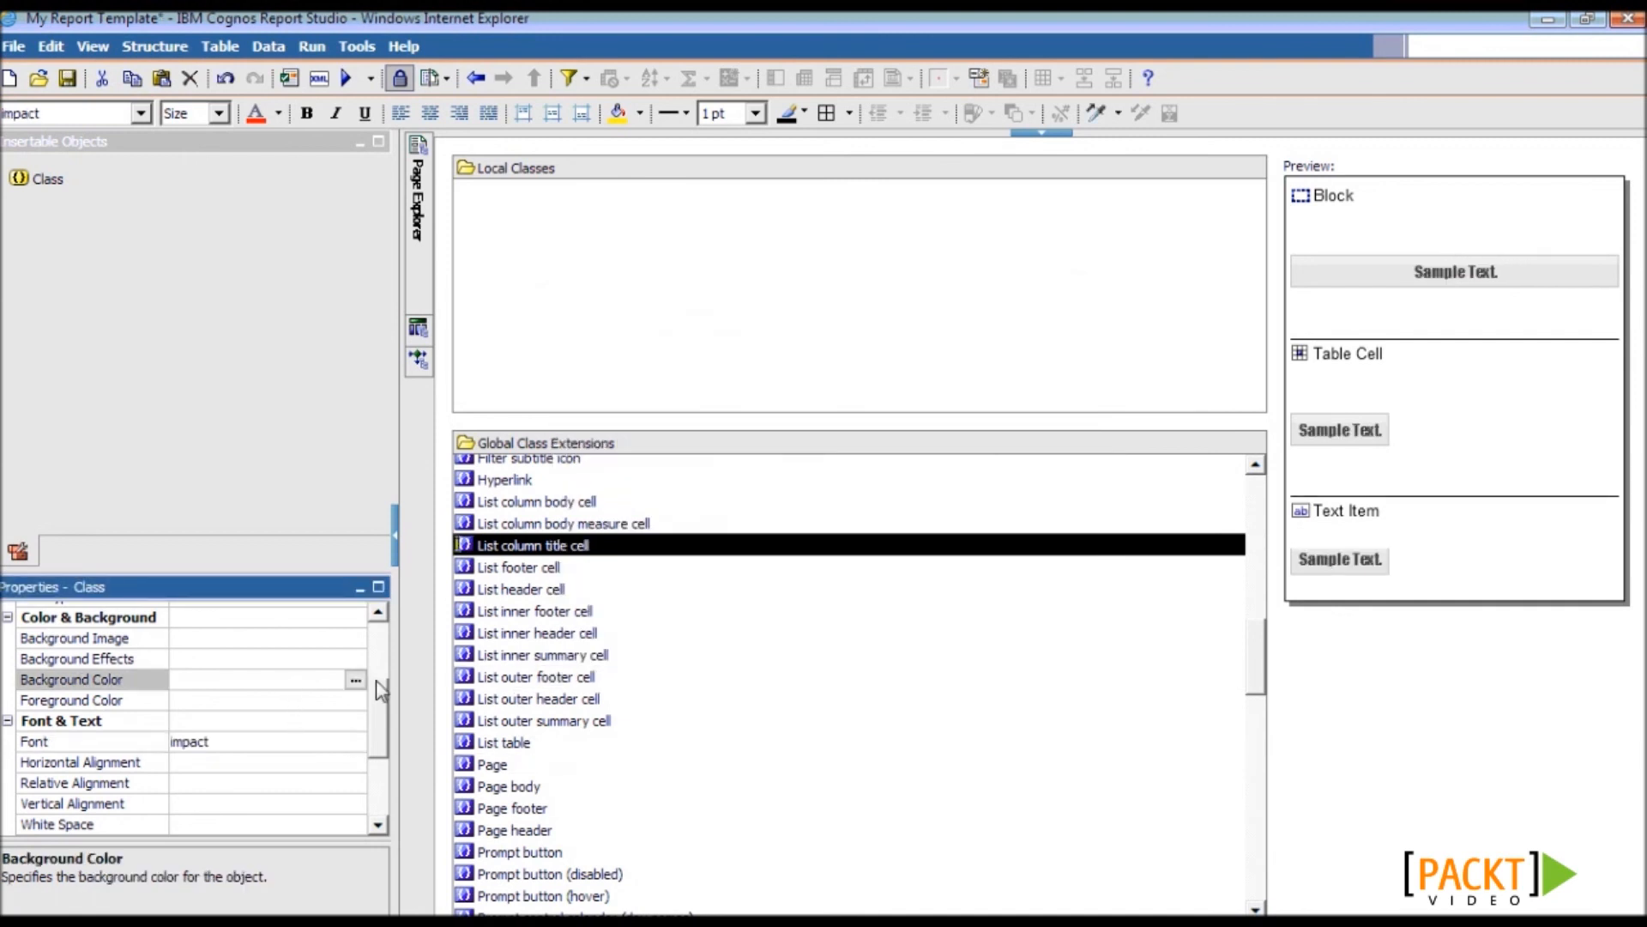
click(355, 682)
click(723, 306)
click(992, 635)
click(841, 686)
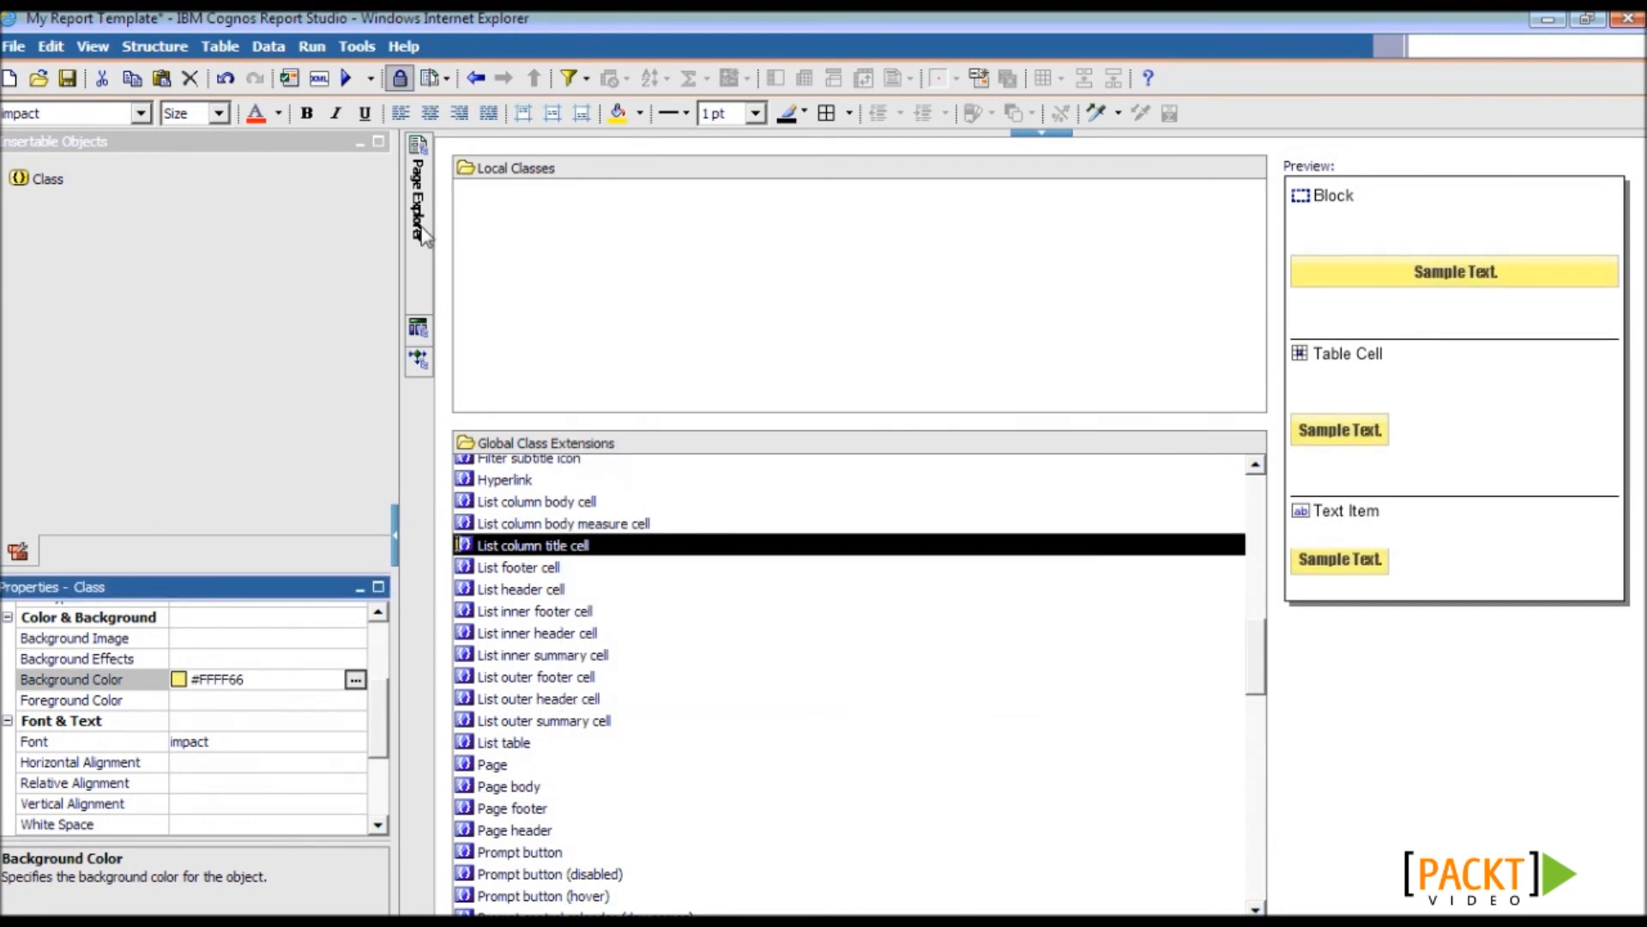
- Add an empty list to report page Page1
mouse_move(422, 234)
click(522, 202)
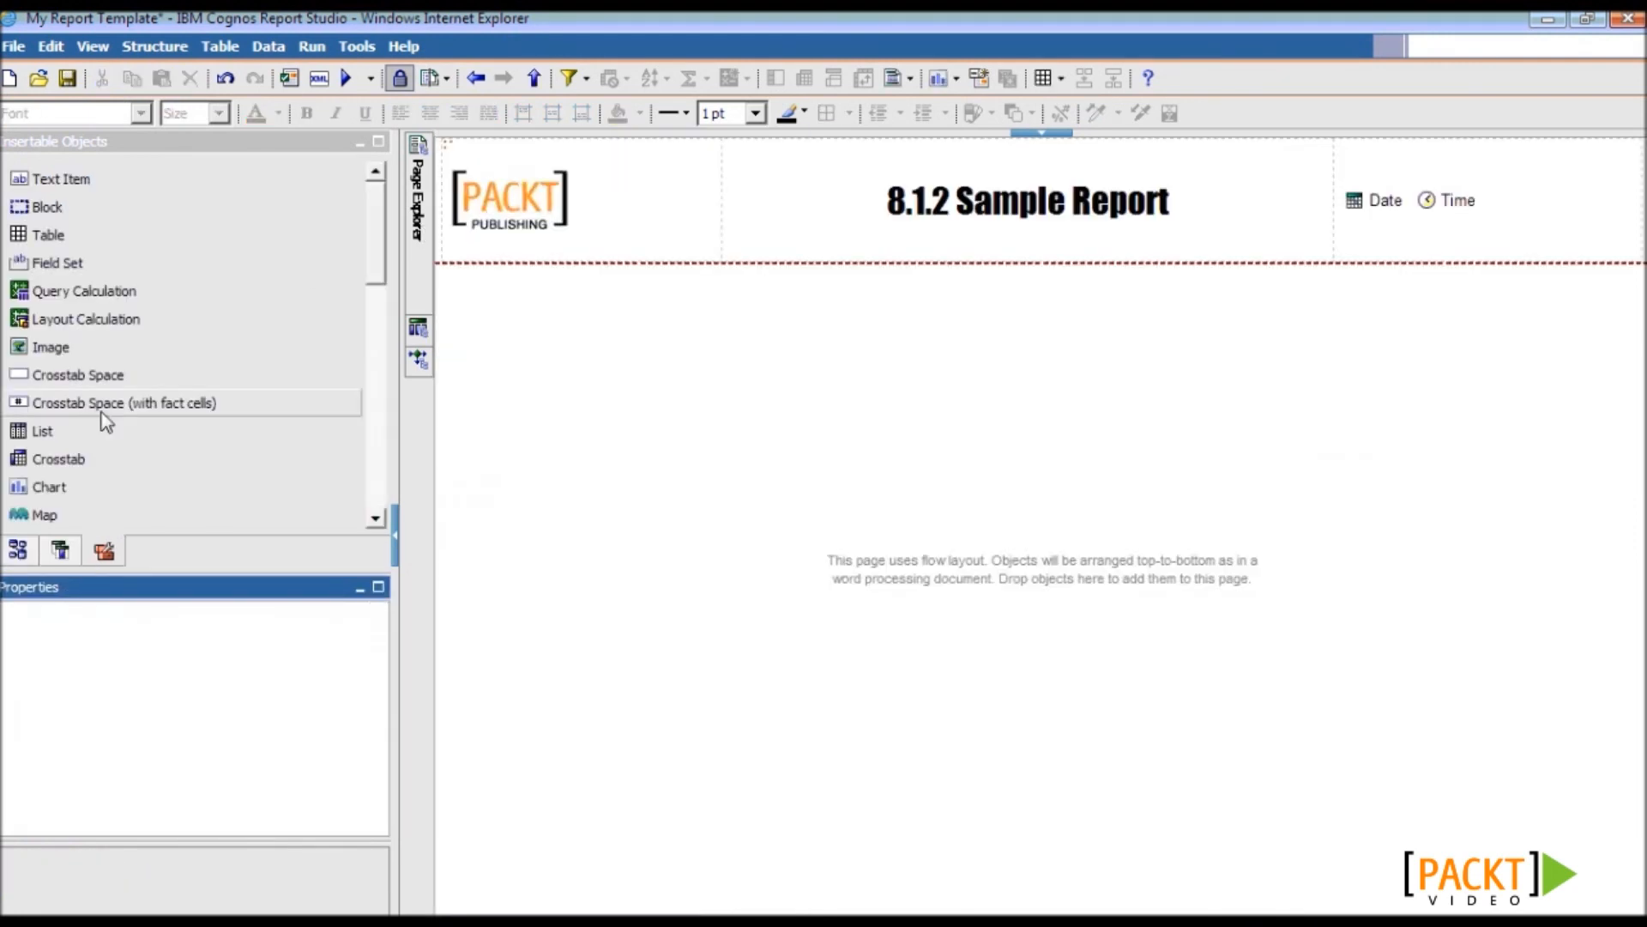
drag(69, 433, 672, 416)
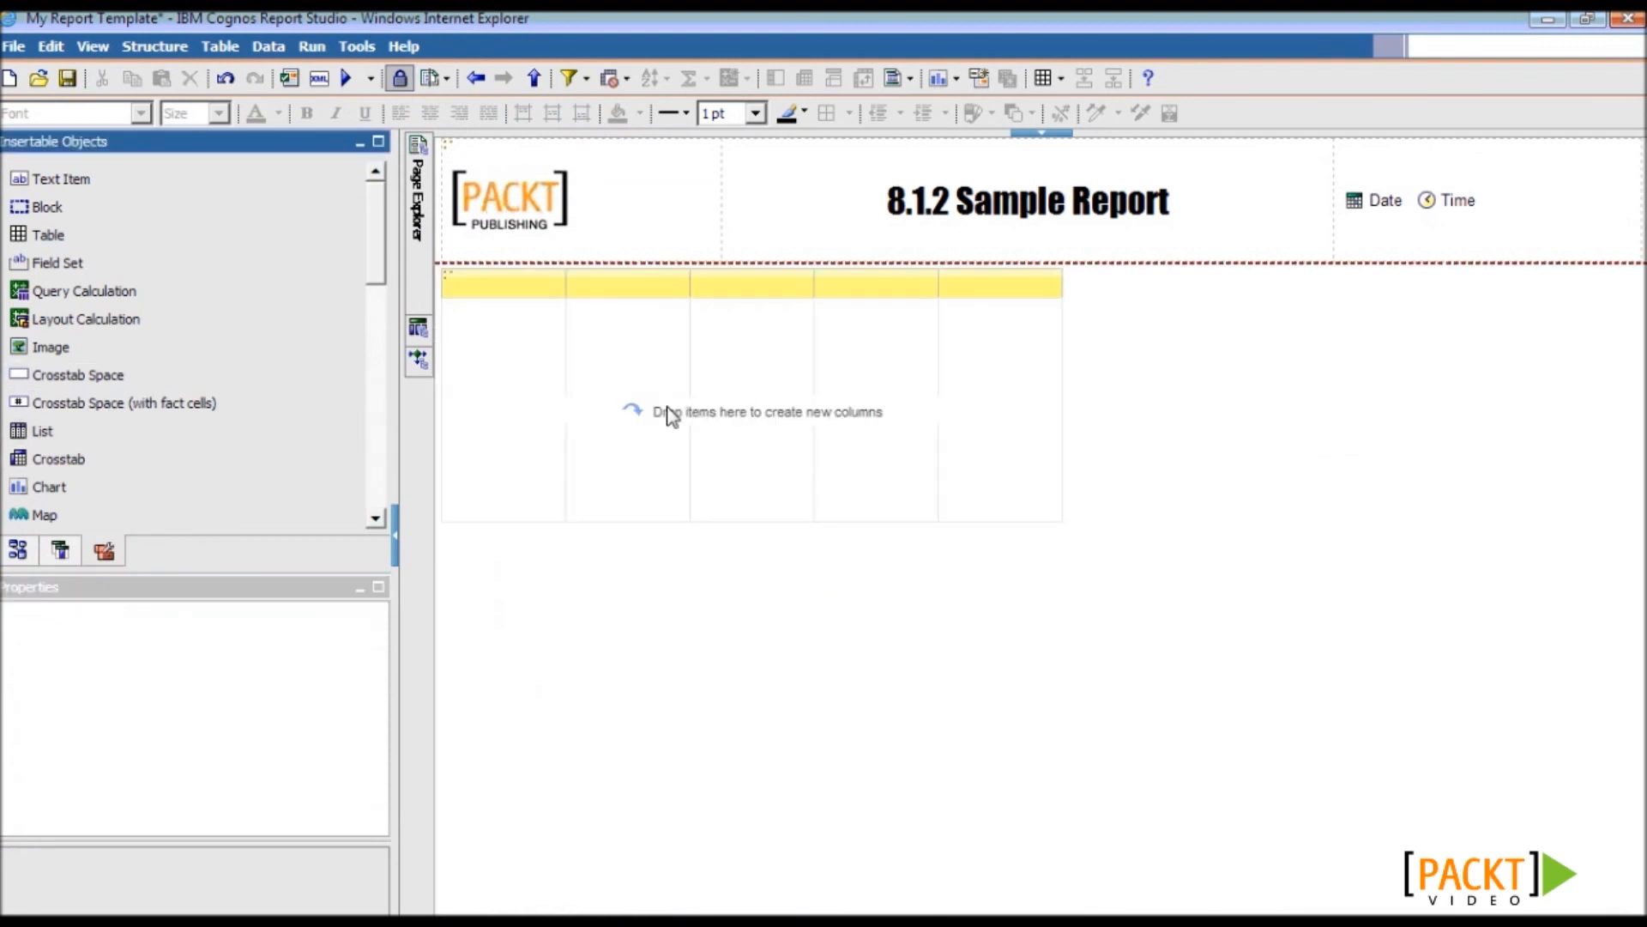
- Add Prompt Page1 and delete its Next prompt button
mouse_move(424, 219)
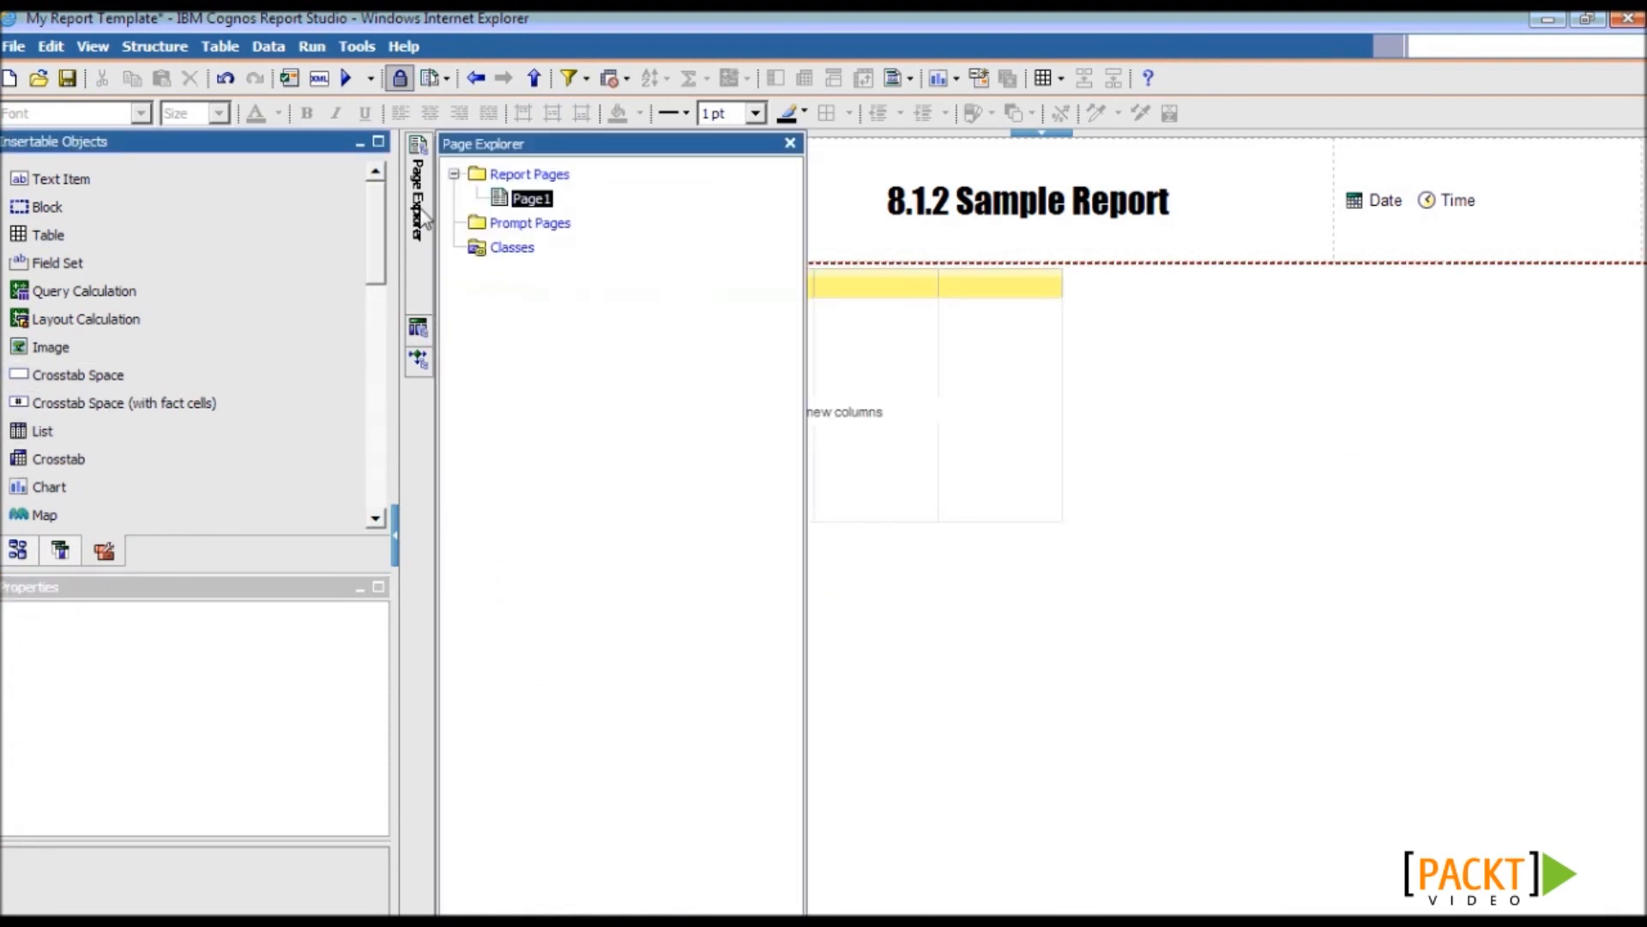
click(538, 219)
drag(52, 183, 541, 196)
double_click(540, 196)
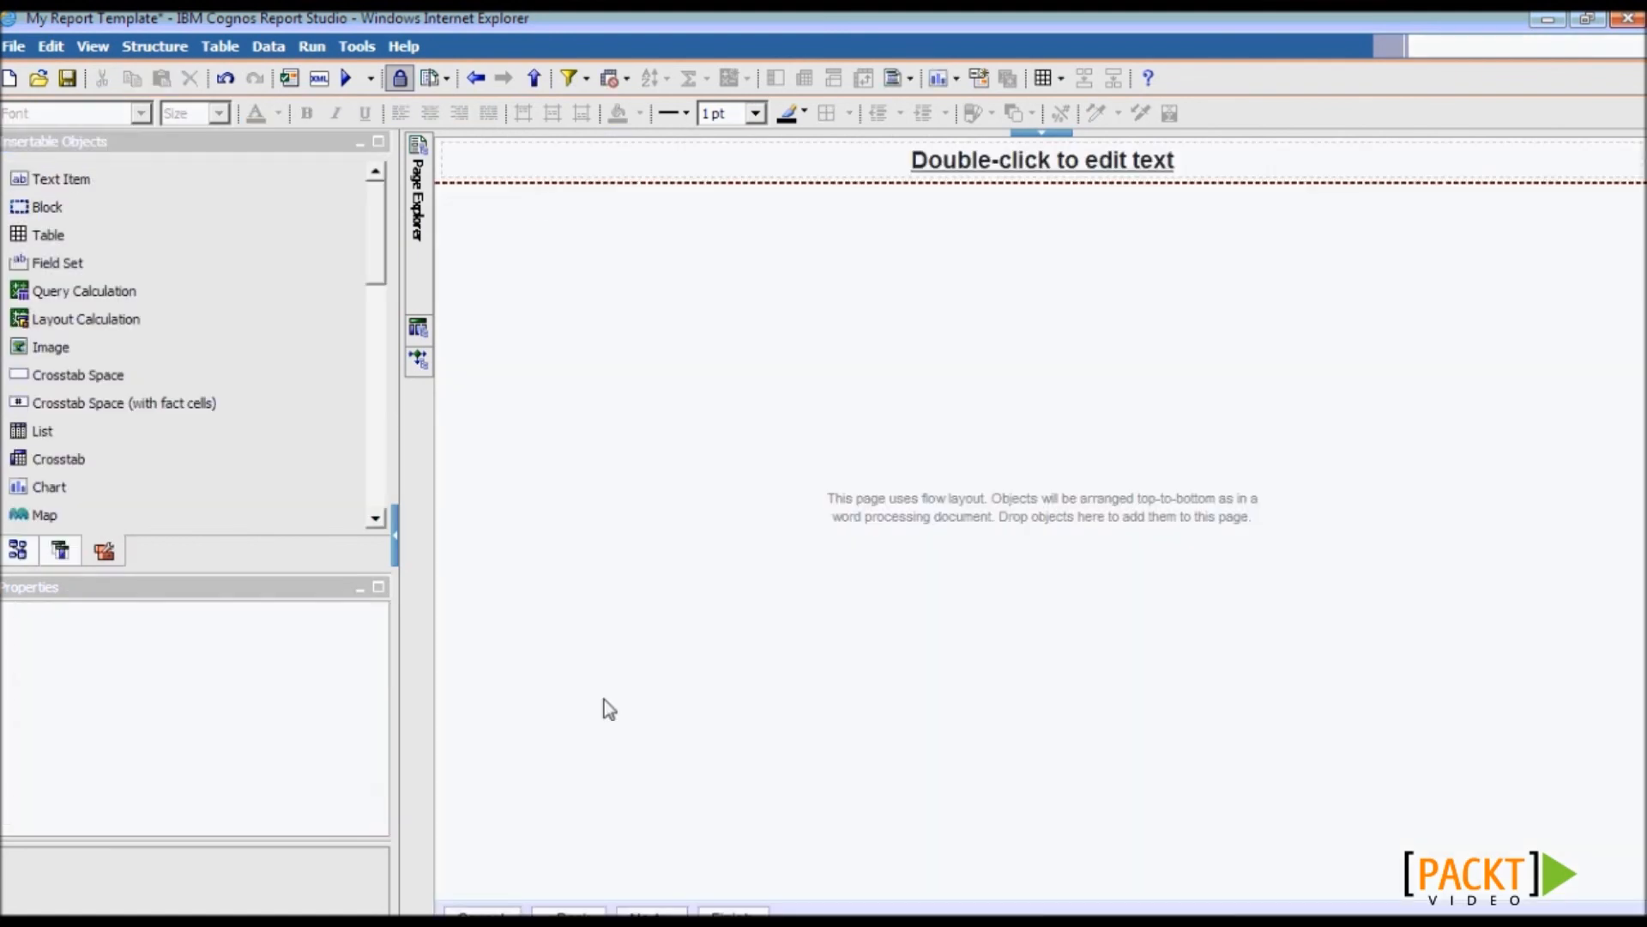
click(654, 910)
key(Delete)
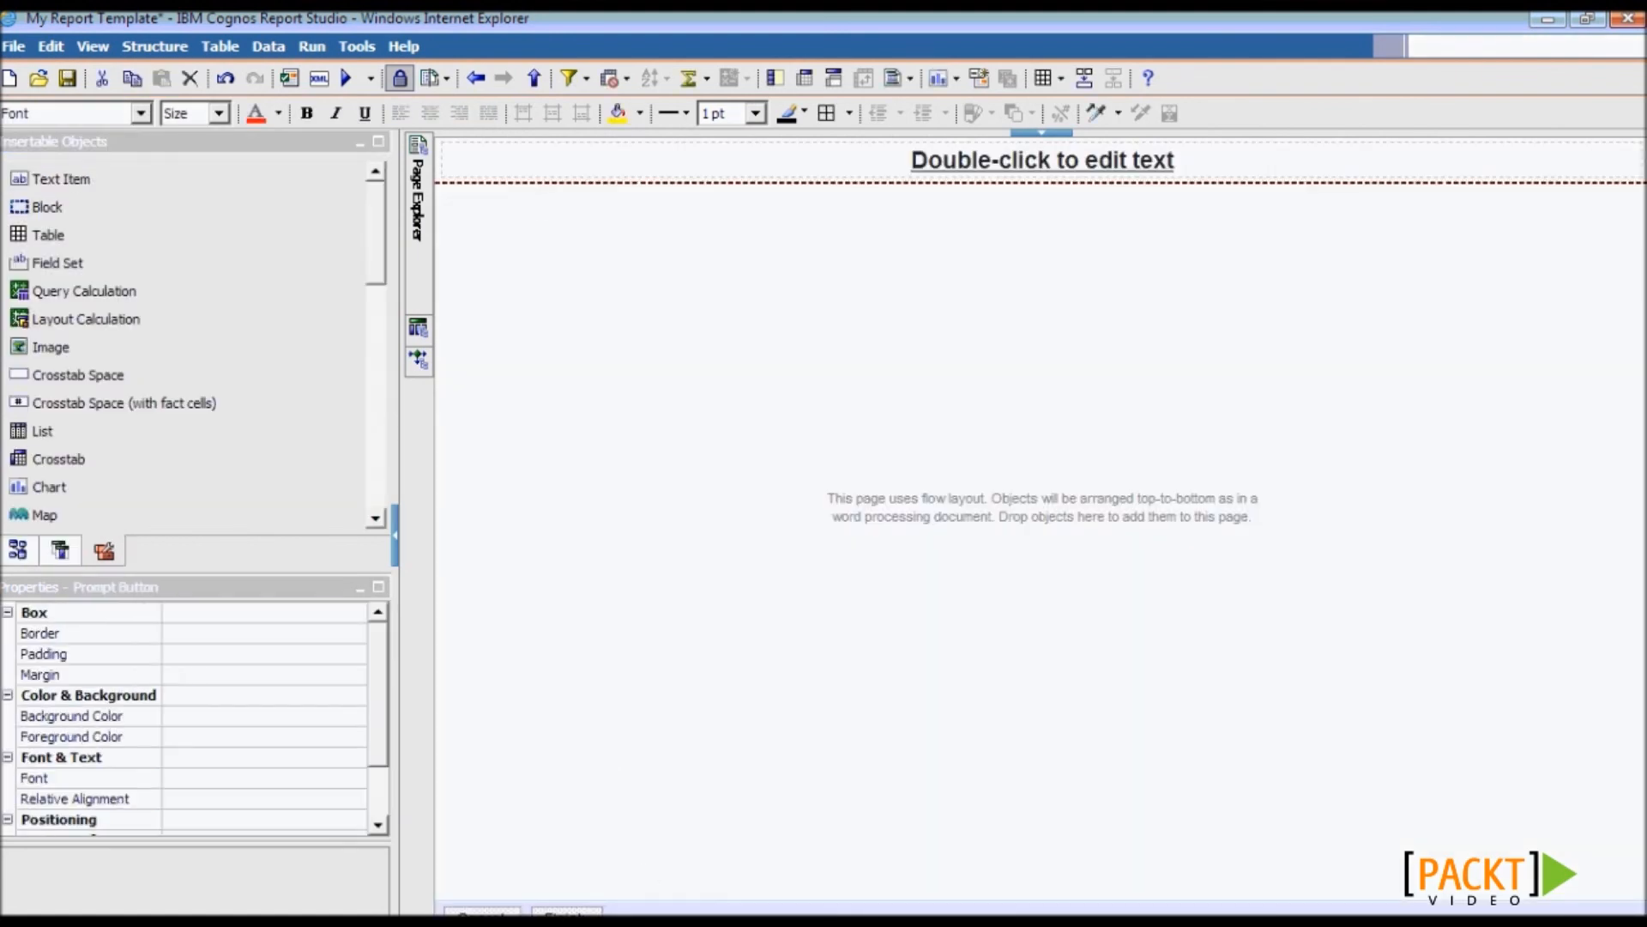
- Give the prompt button a yellow background and impact font, then place an HTML item below the title
click(343, 714)
click(355, 715)
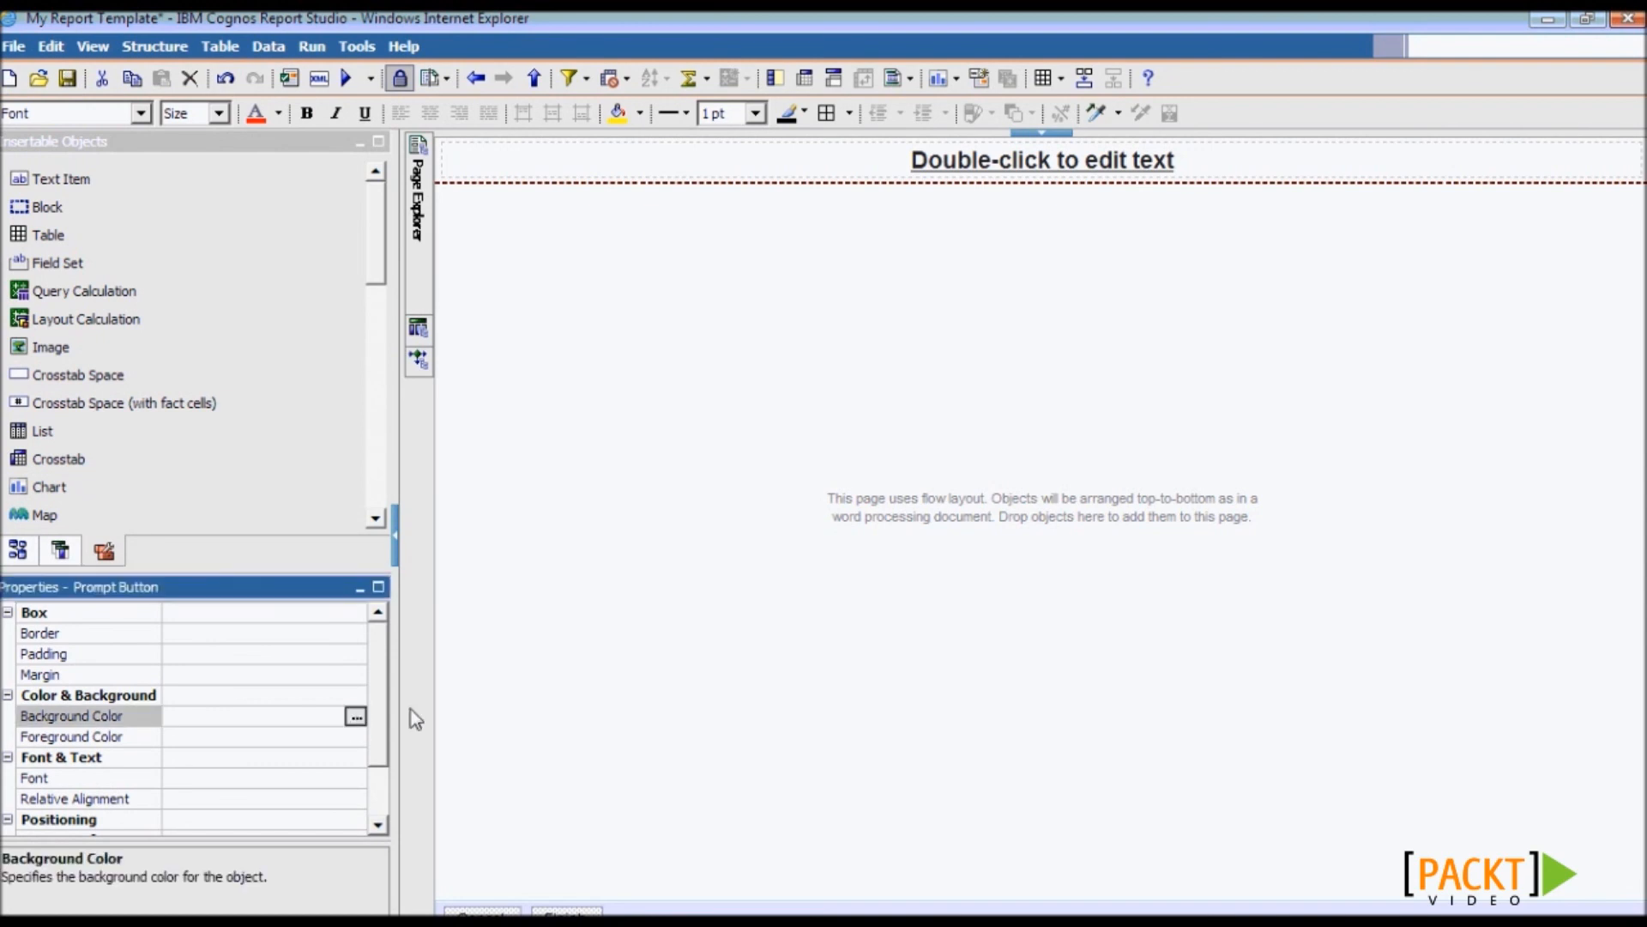
click(729, 309)
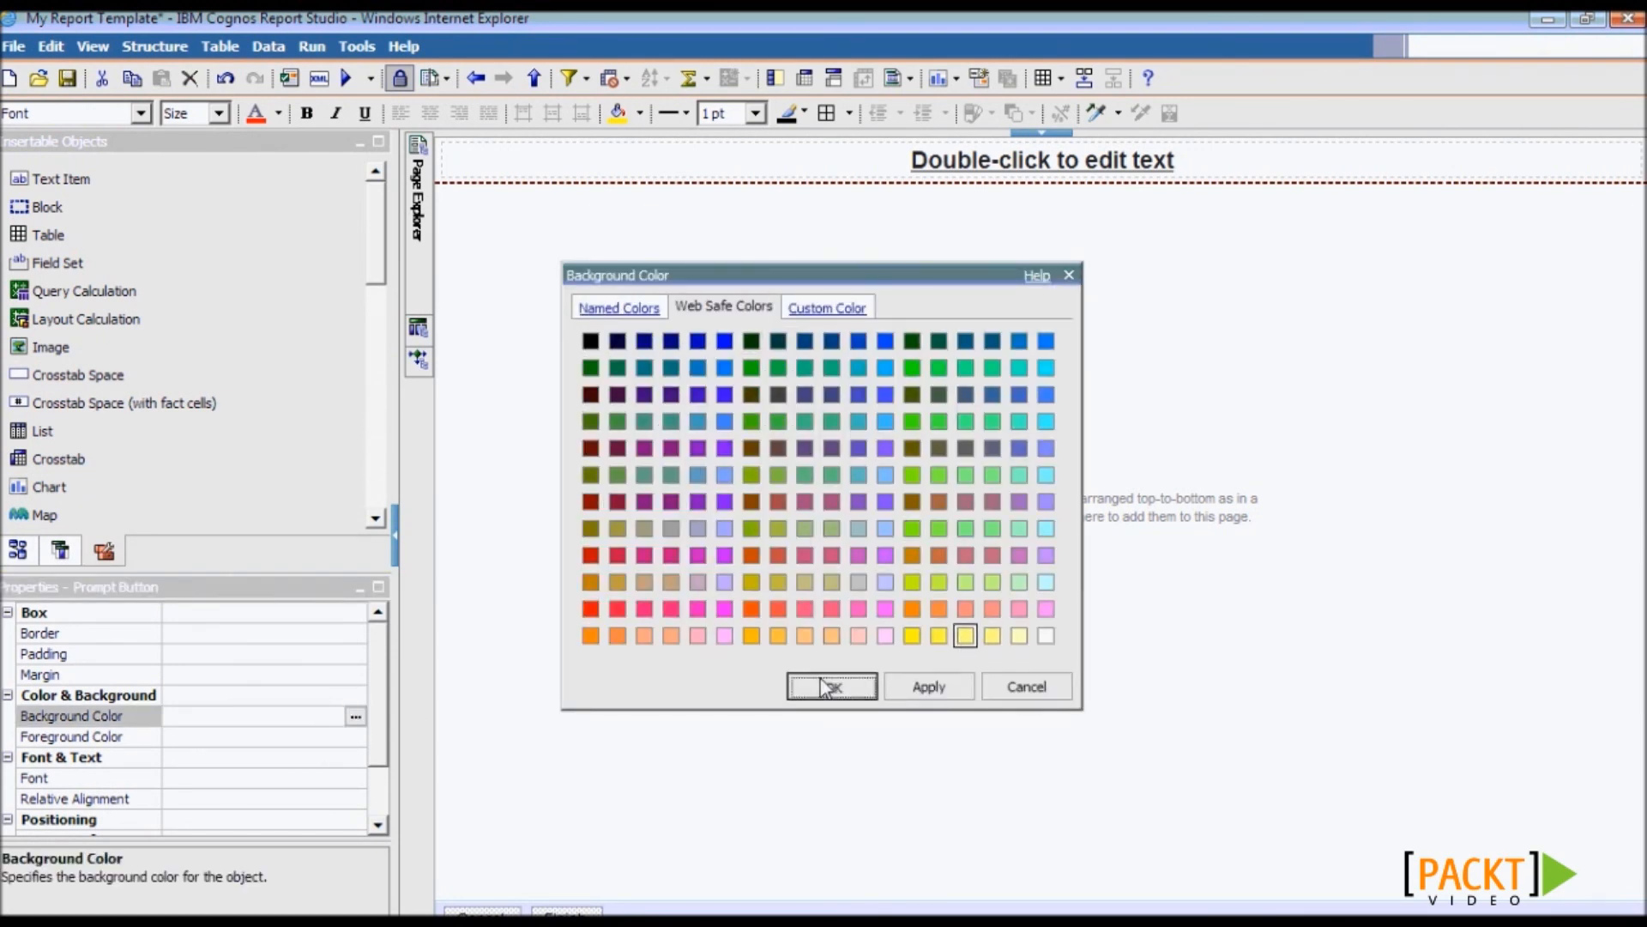
click(832, 686)
click(343, 780)
click(355, 777)
click(657, 345)
text(impact)
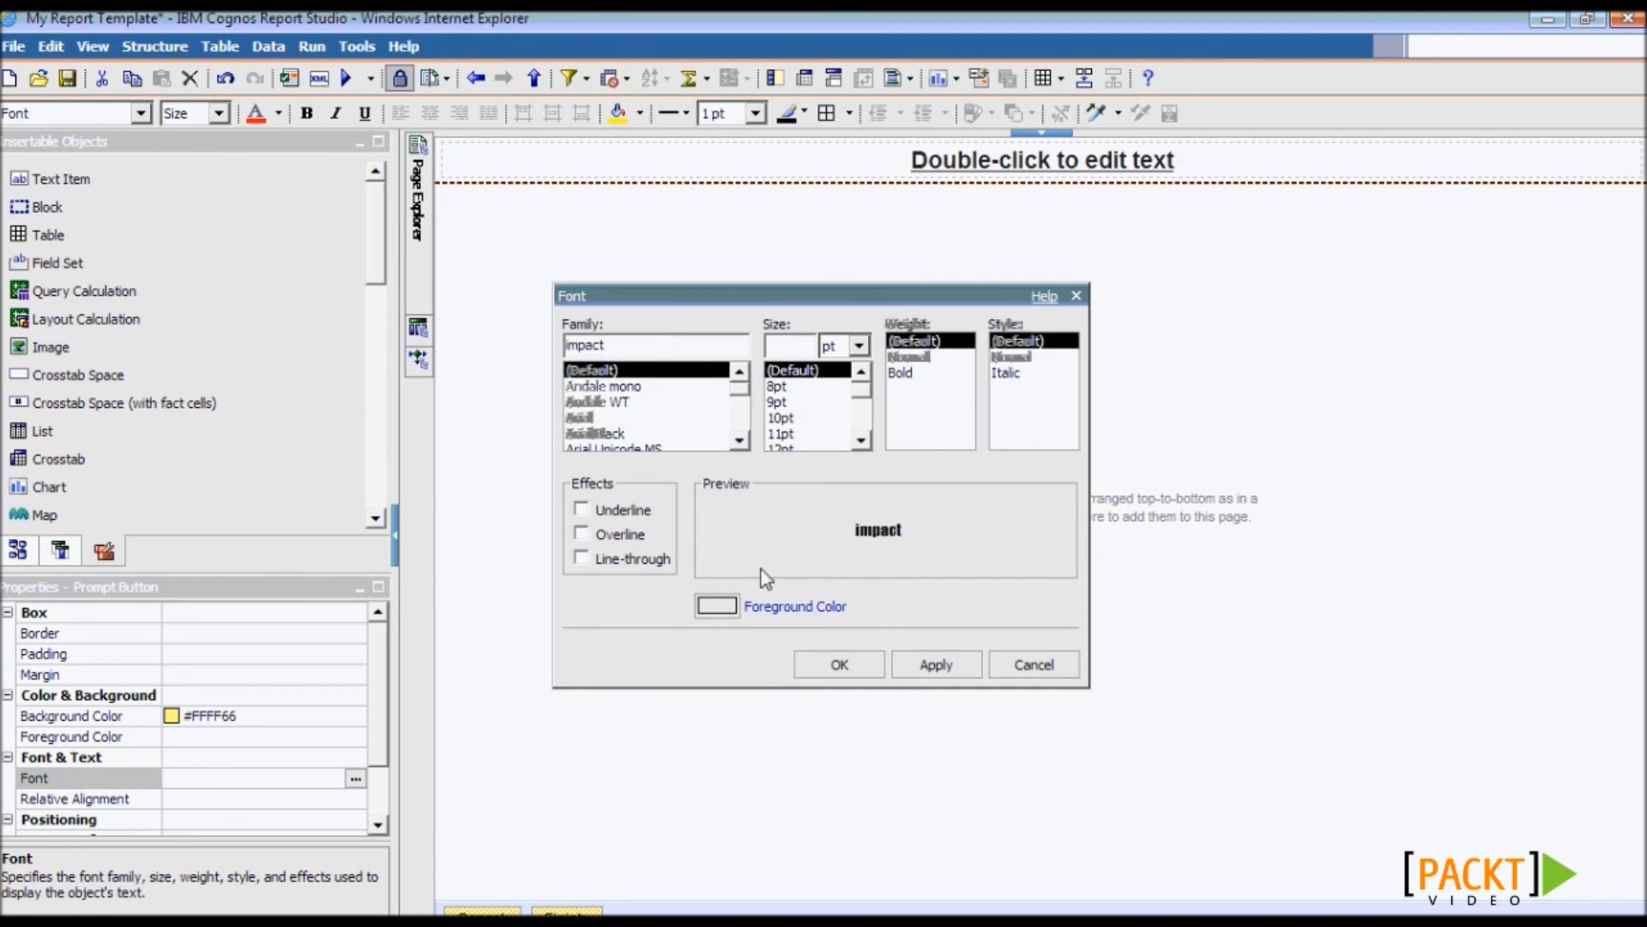
click(828, 661)
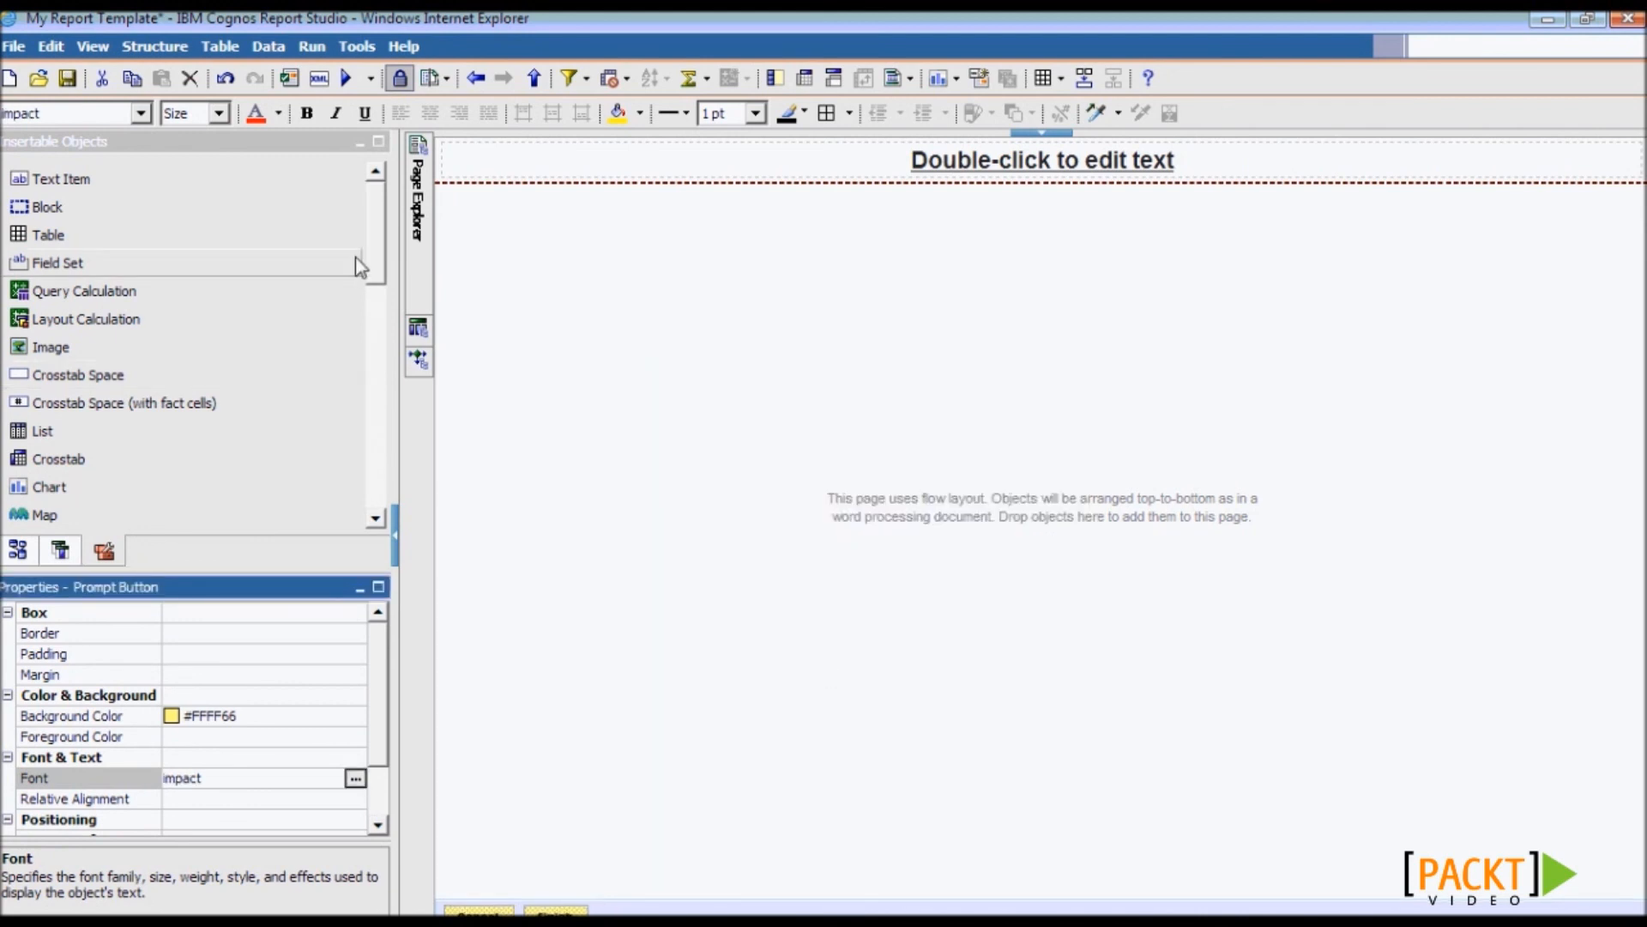
drag(375, 242, 368, 321)
drag(152, 377, 486, 201)
- Enter <HTML> as the HTML item's content, save the template, and start a new report
text(<HTML>)
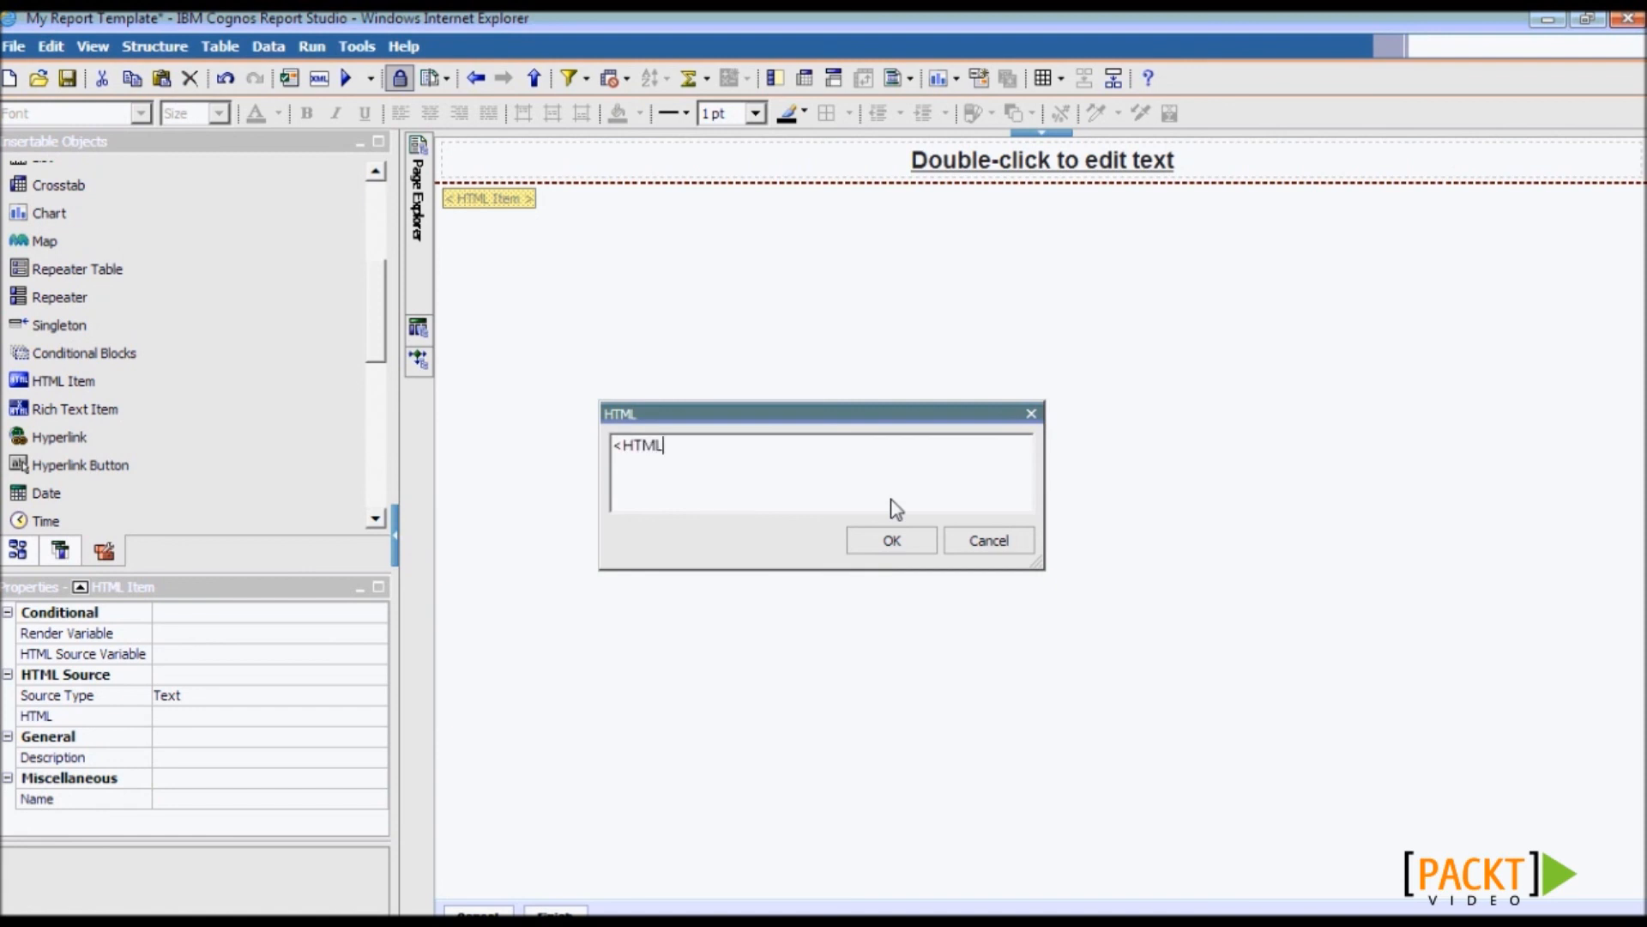
click(931, 546)
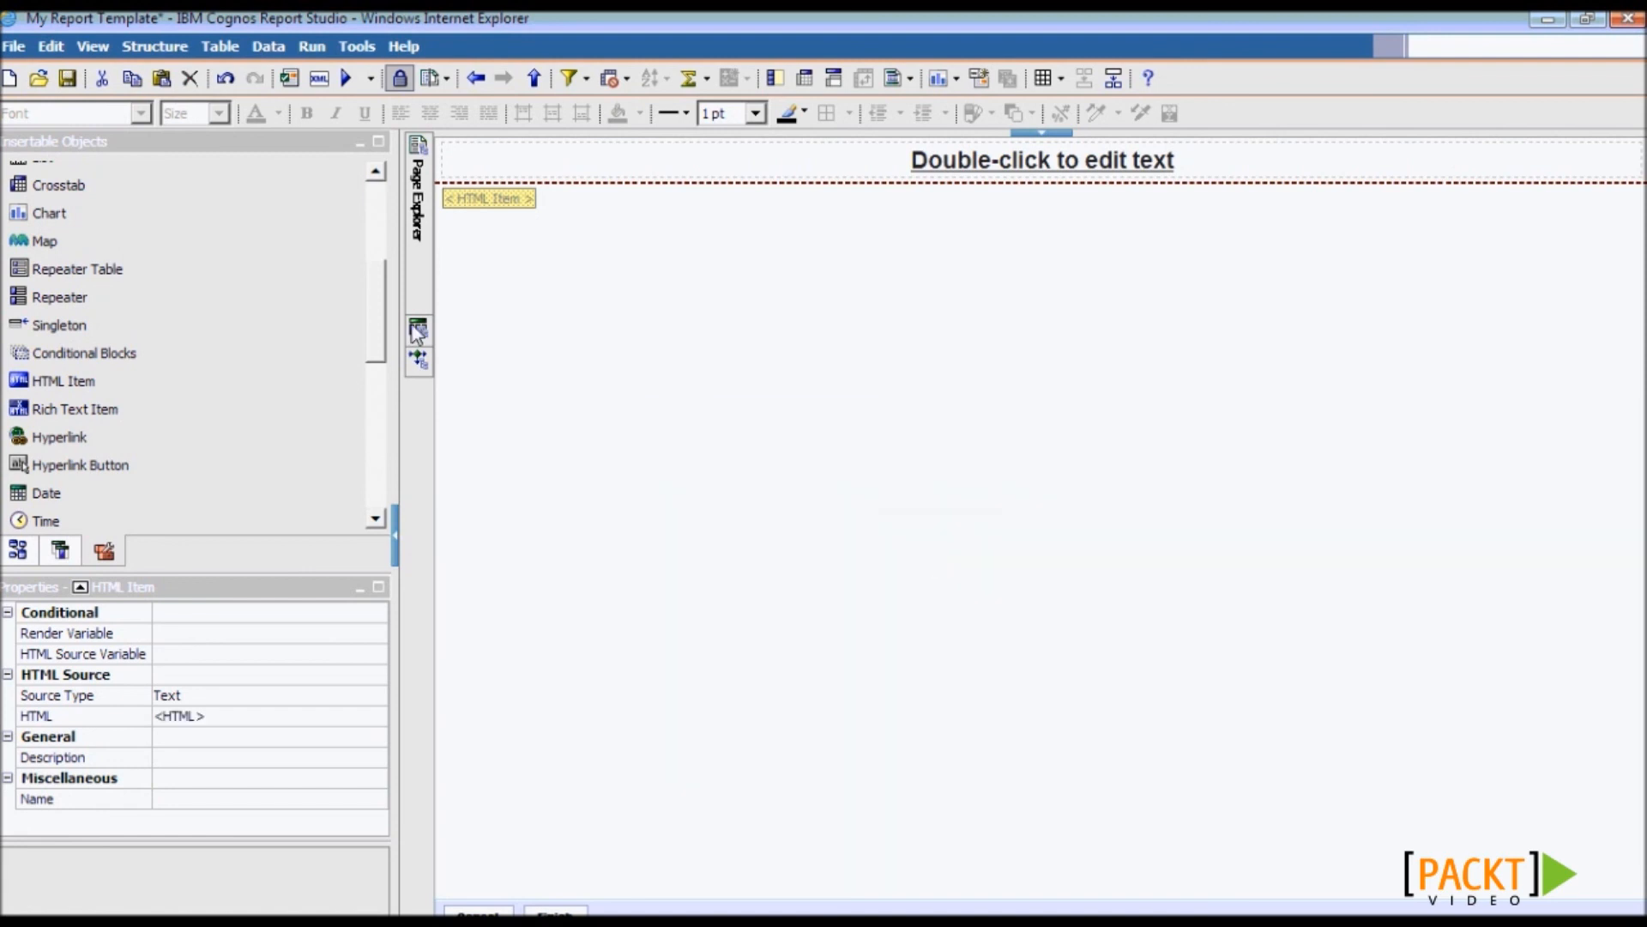
click(67, 79)
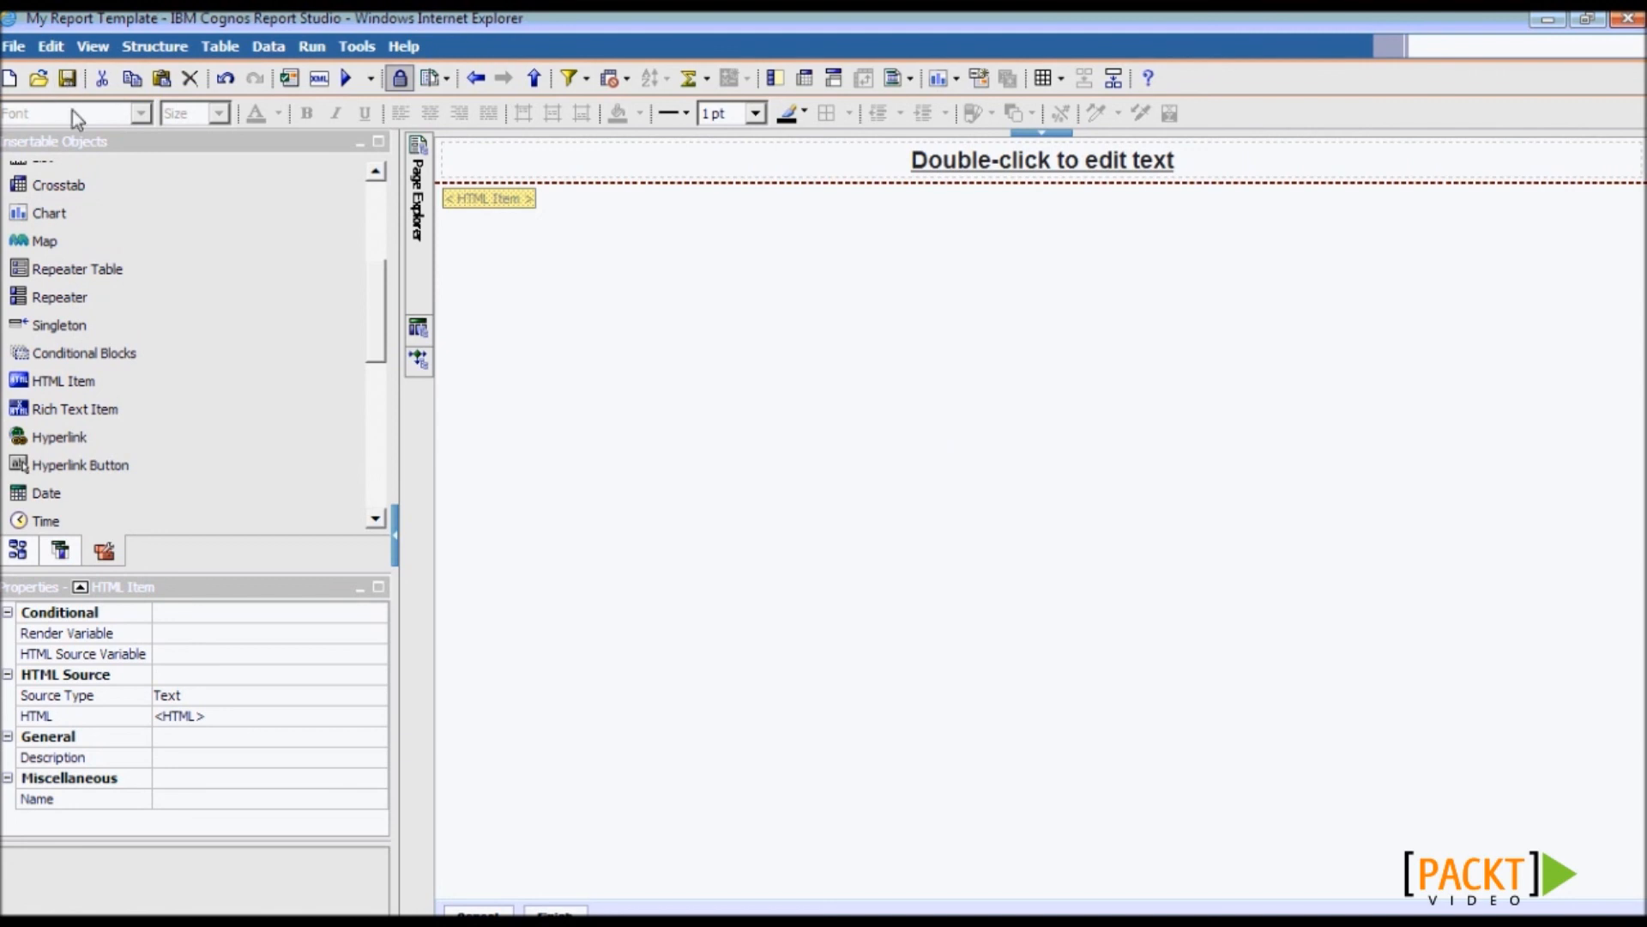
click(12, 79)
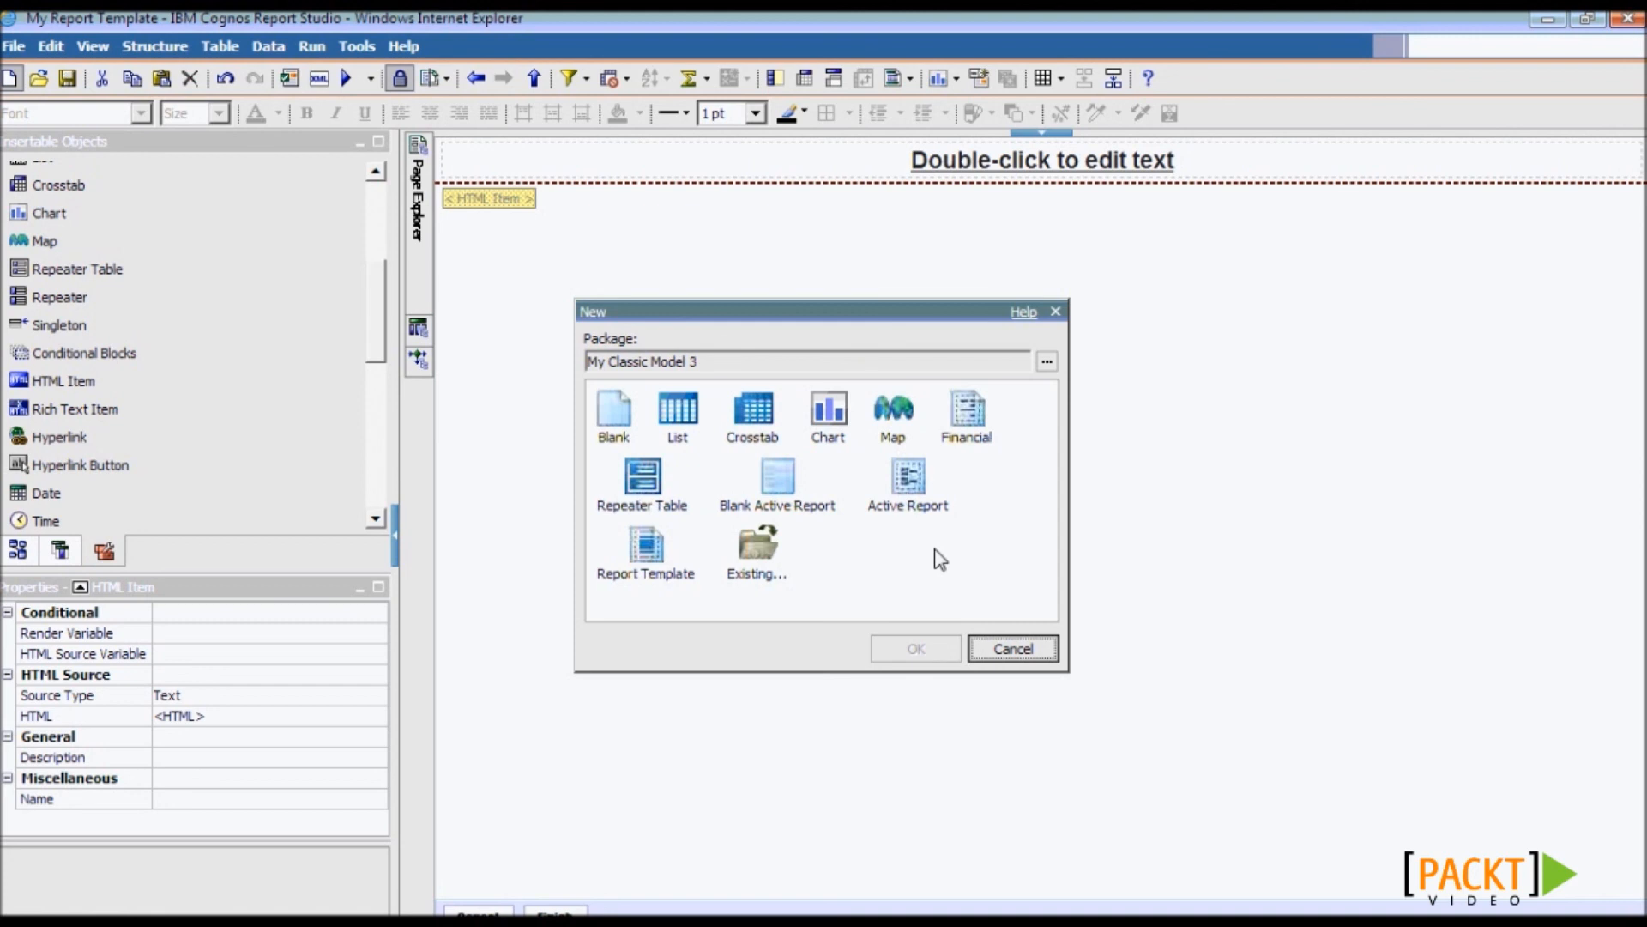
- Start the new report from the existing My Report Template
double_click(761, 546)
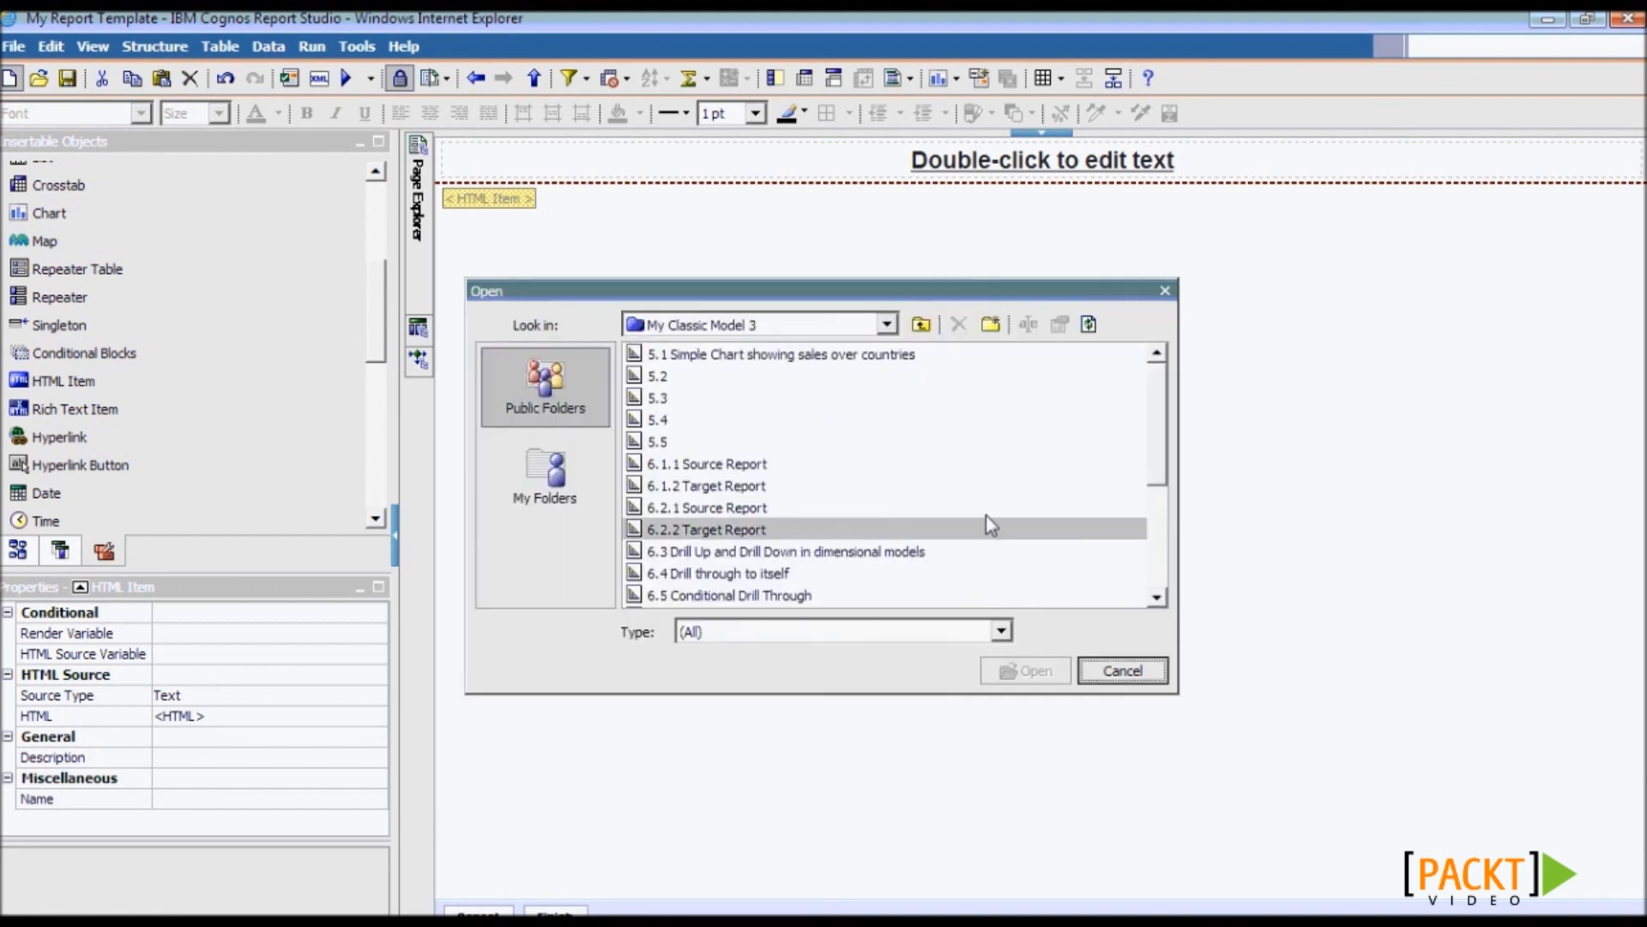
drag(1162, 459, 1167, 600)
click(991, 594)
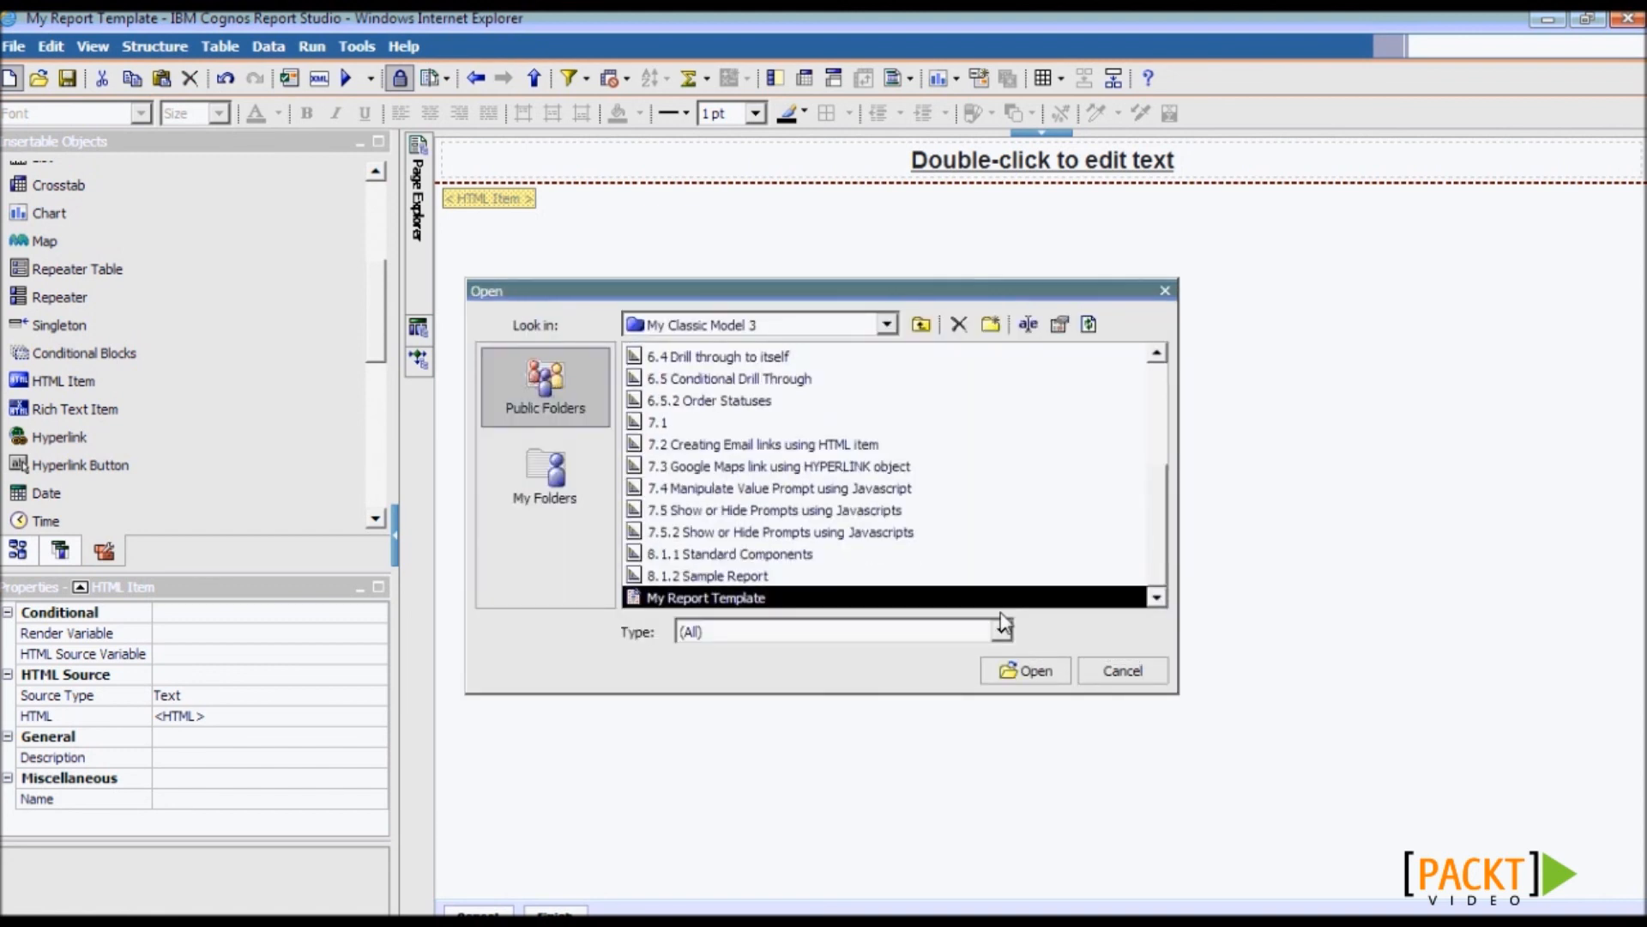
click(1026, 672)
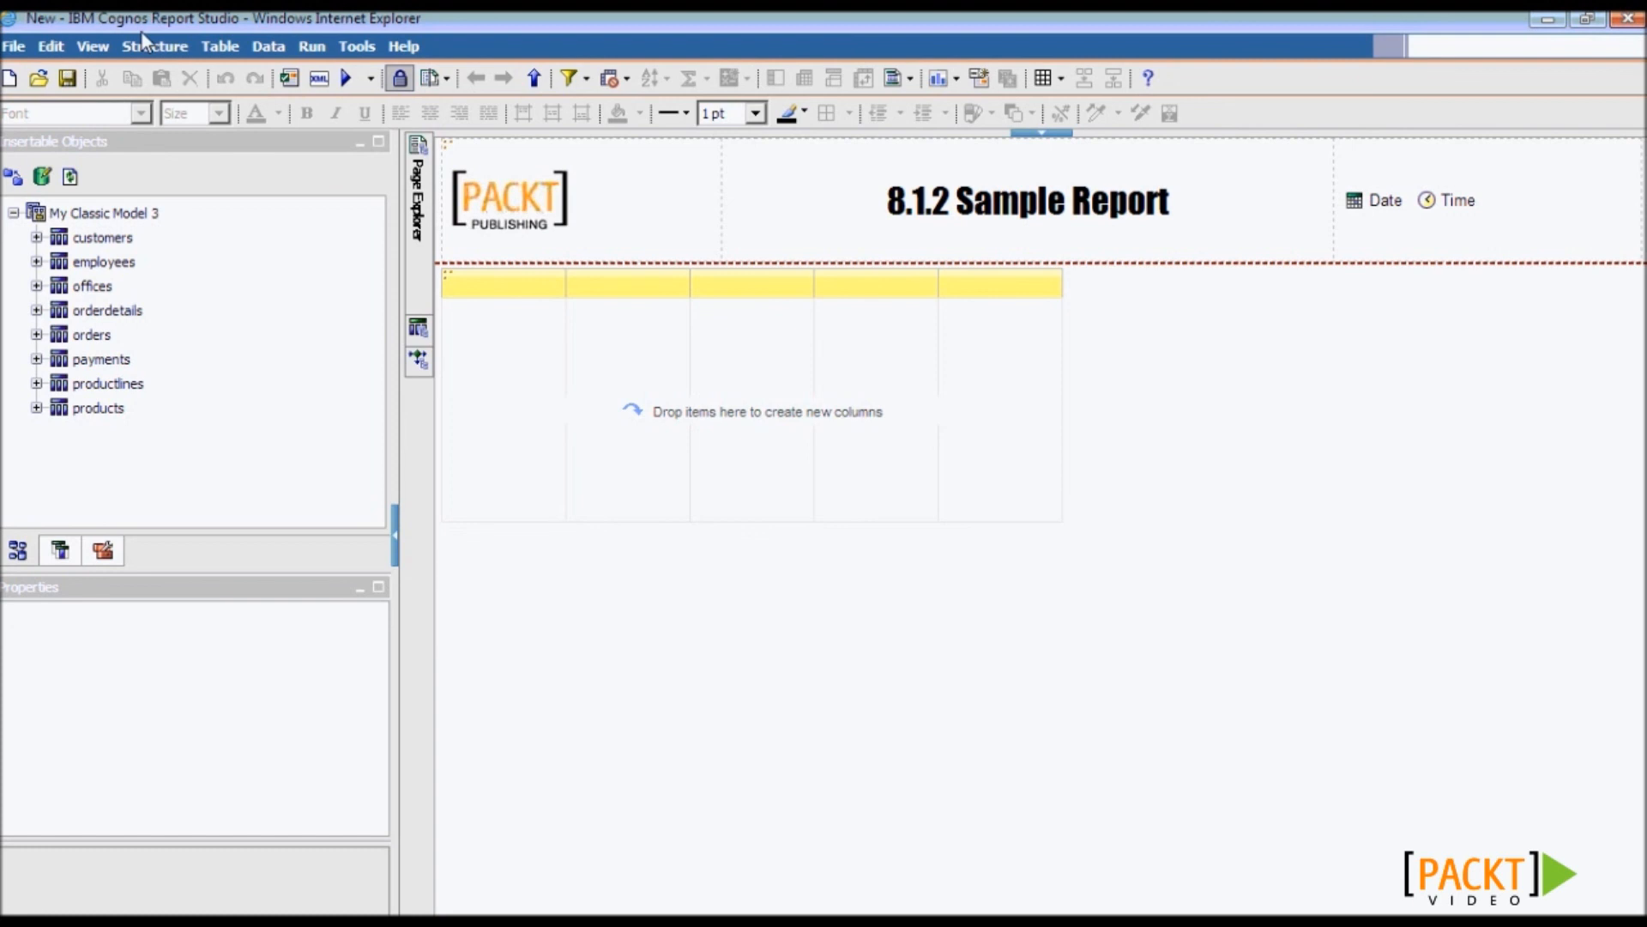
- Add the four customers columns, customerNumber through contactFirstName, to the list
click(36, 238)
click(125, 237)
shift+click(148, 308)
drag(147, 308, 556, 429)
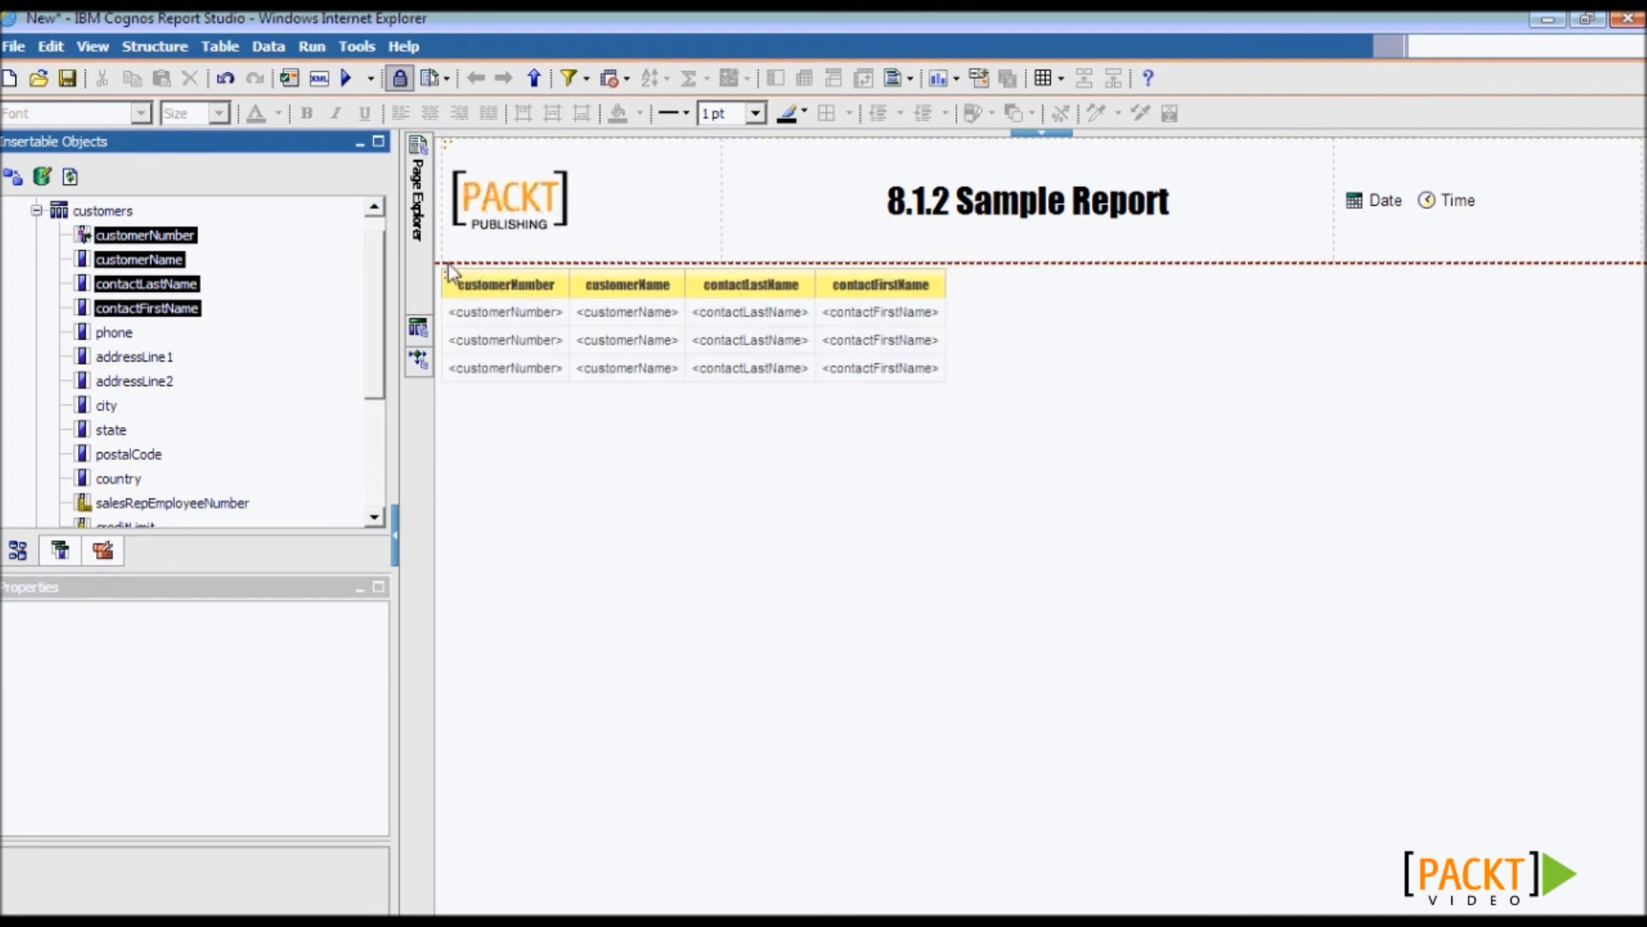
- Check the prompt page, then save the report as '8.2 Sample Report'
mouse_move(420, 240)
click(525, 251)
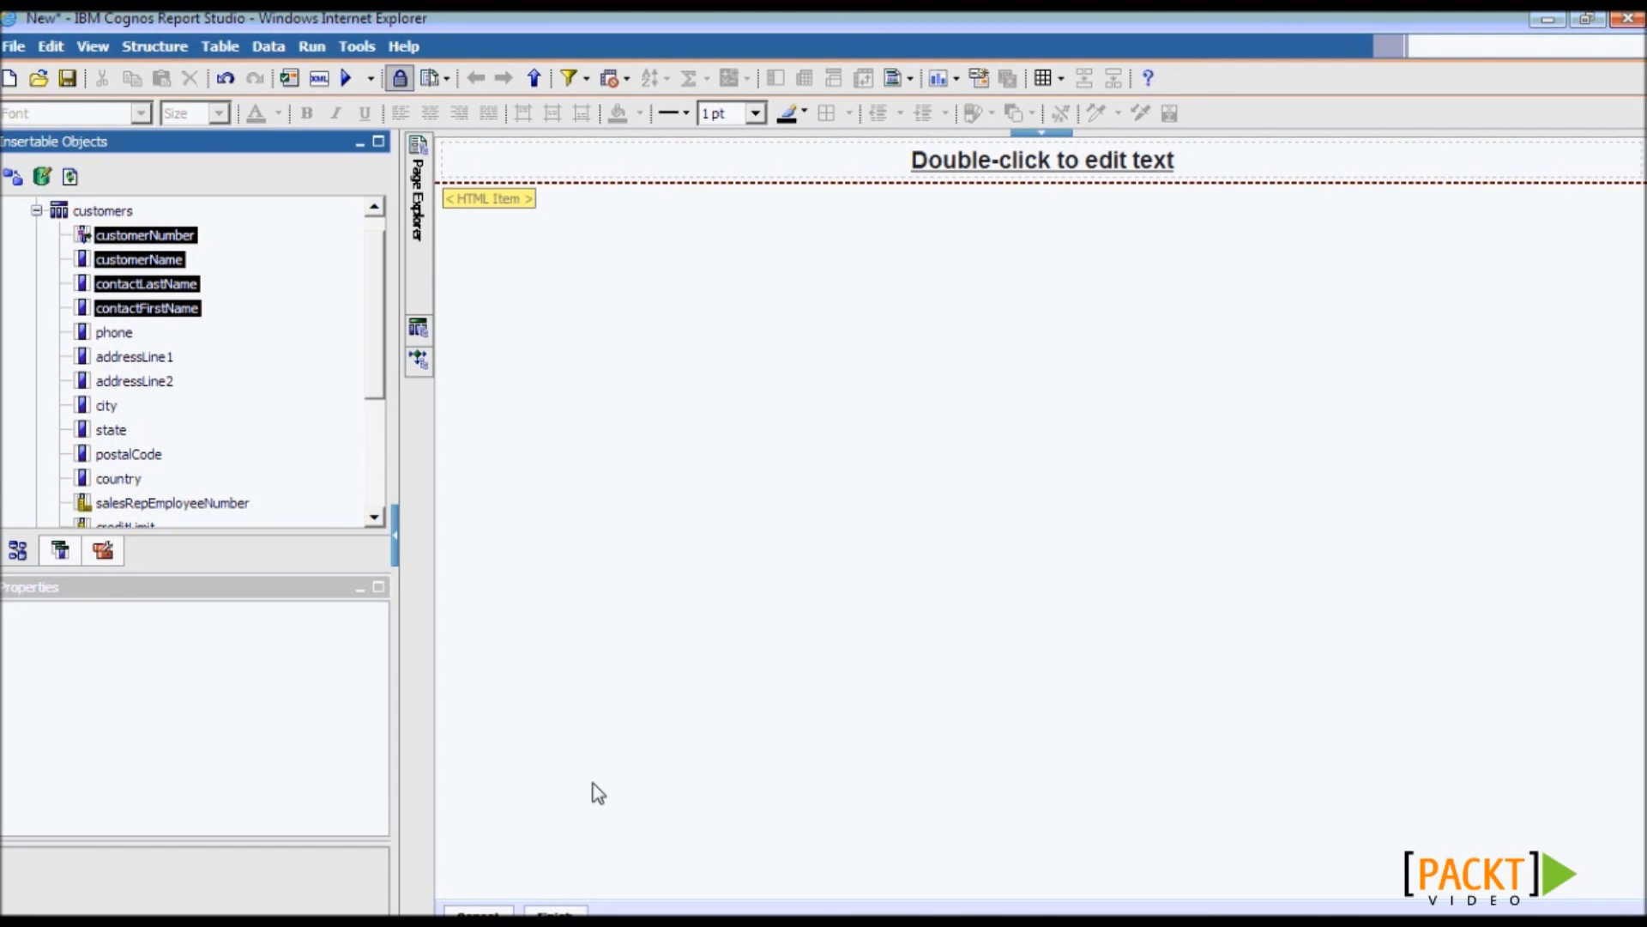
click(68, 84)
text(8.2 Sample Report)
click(1020, 676)
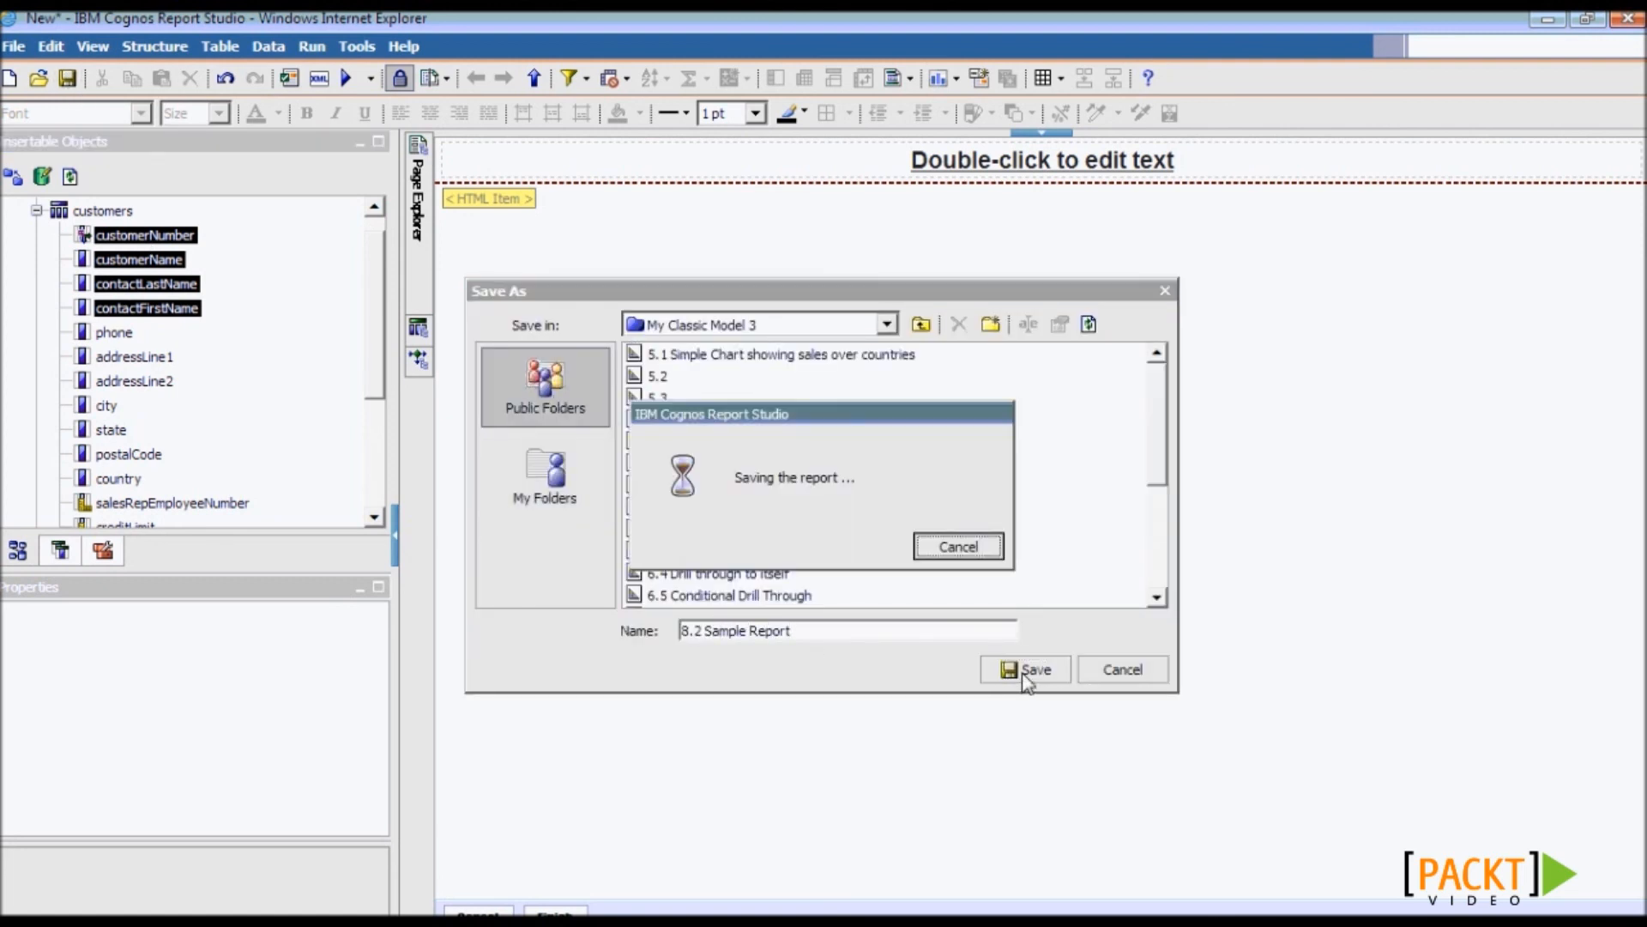
- Refresh Cognos Connection and run 8.2 Sample Report past its prompt page, then return to Report Studio
key(alt+Tab)
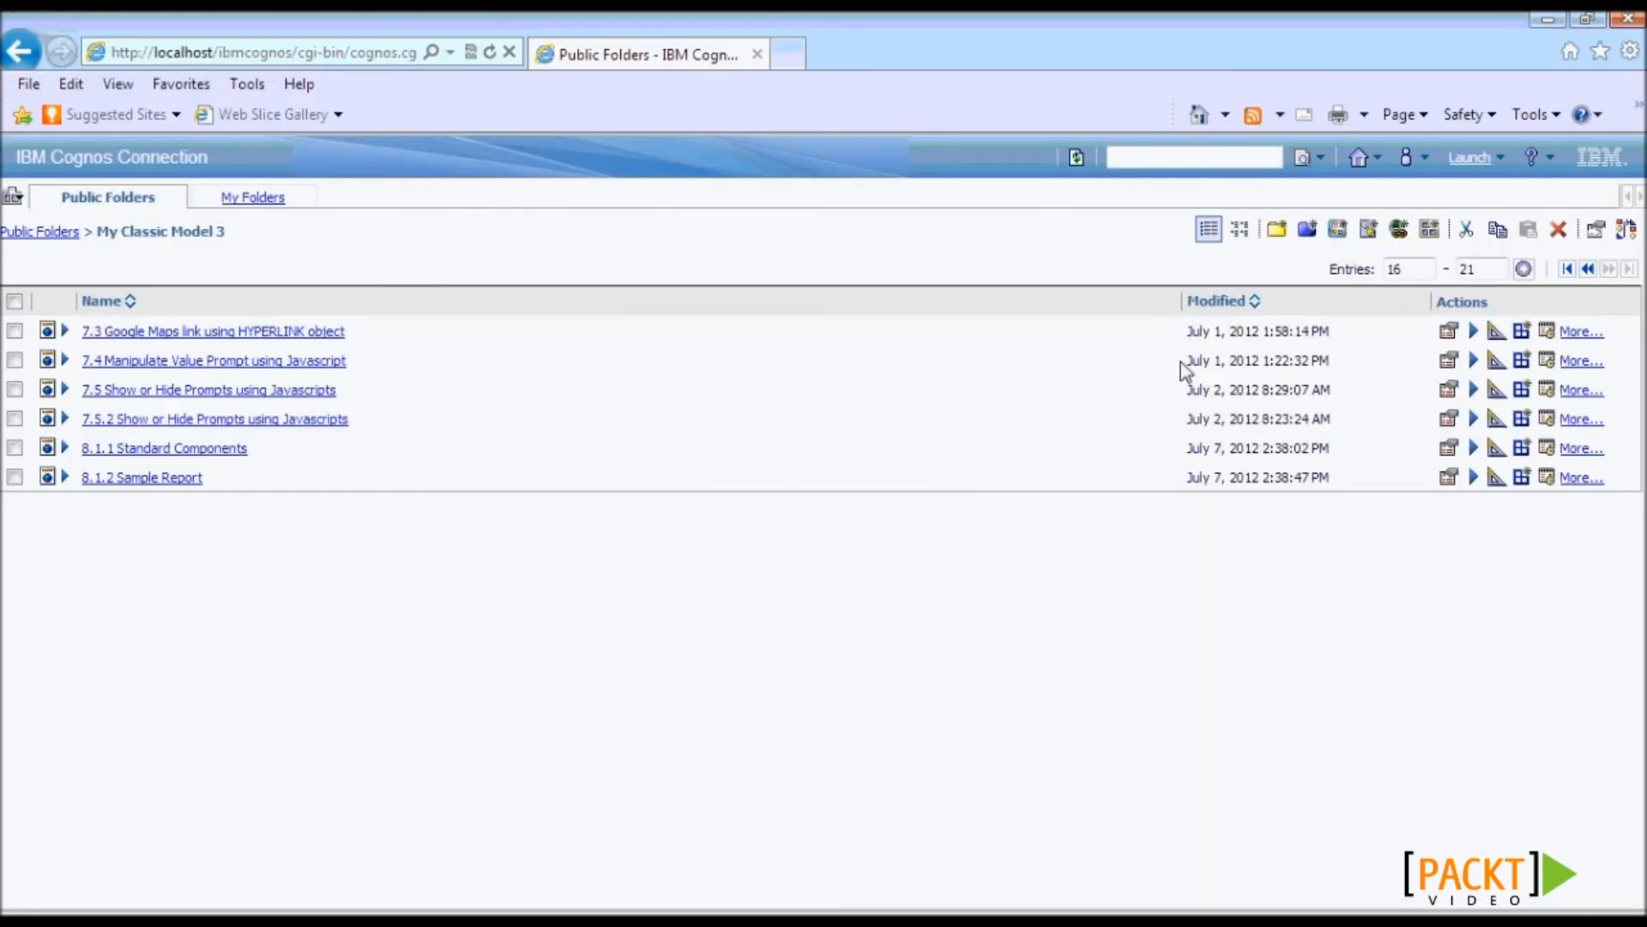
click(1078, 170)
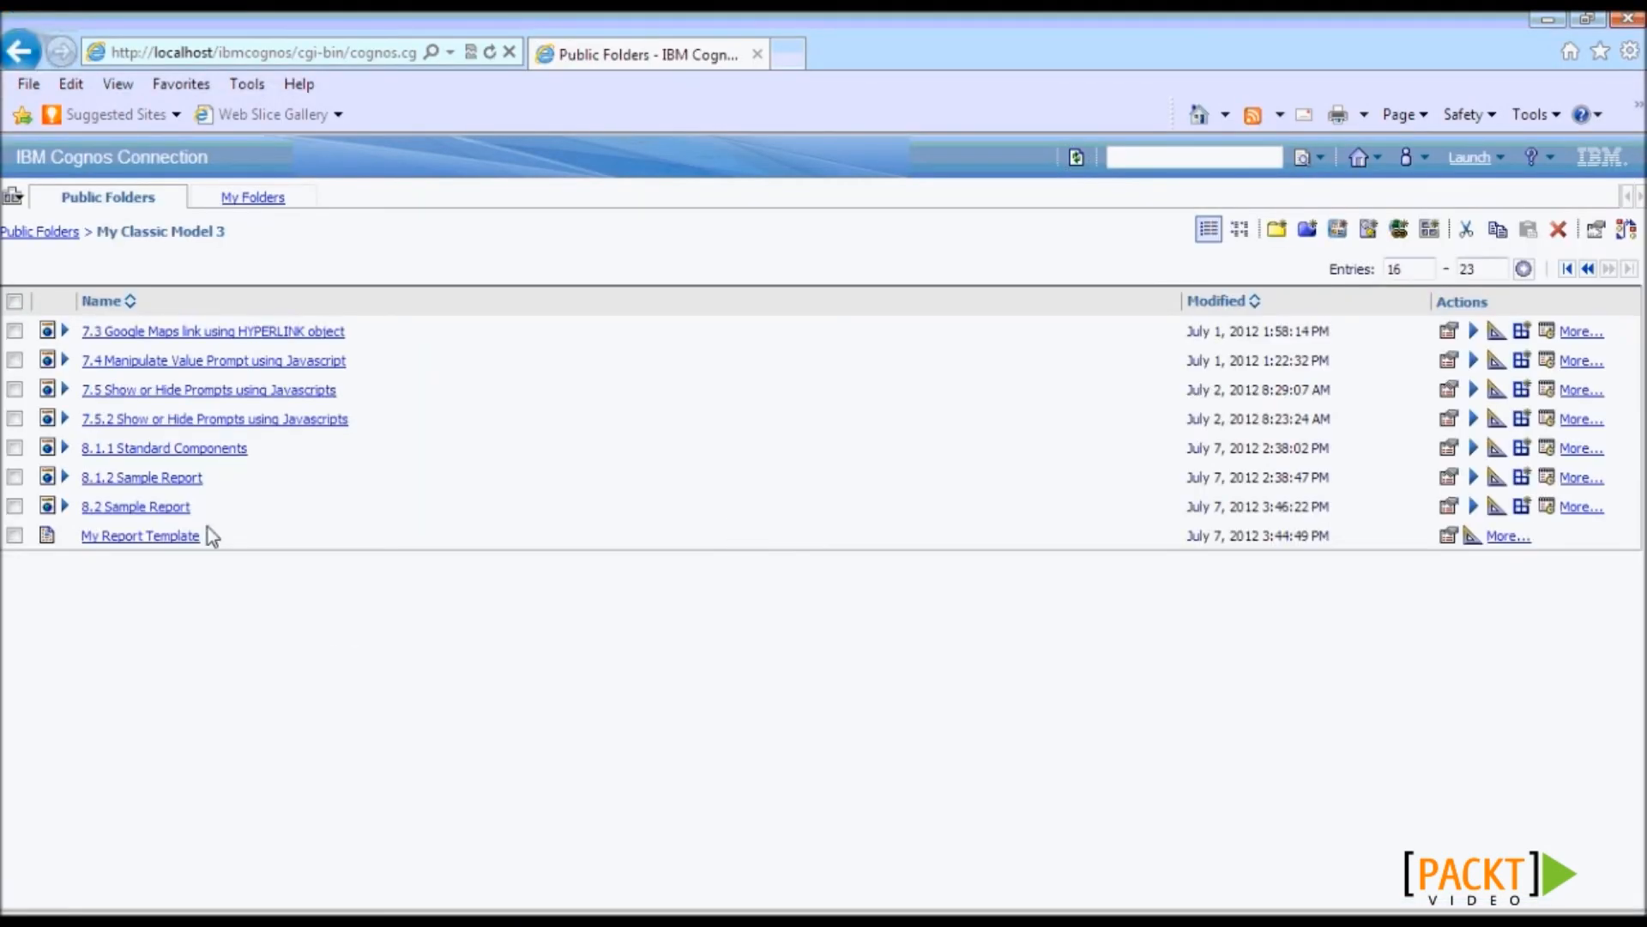
click(134, 508)
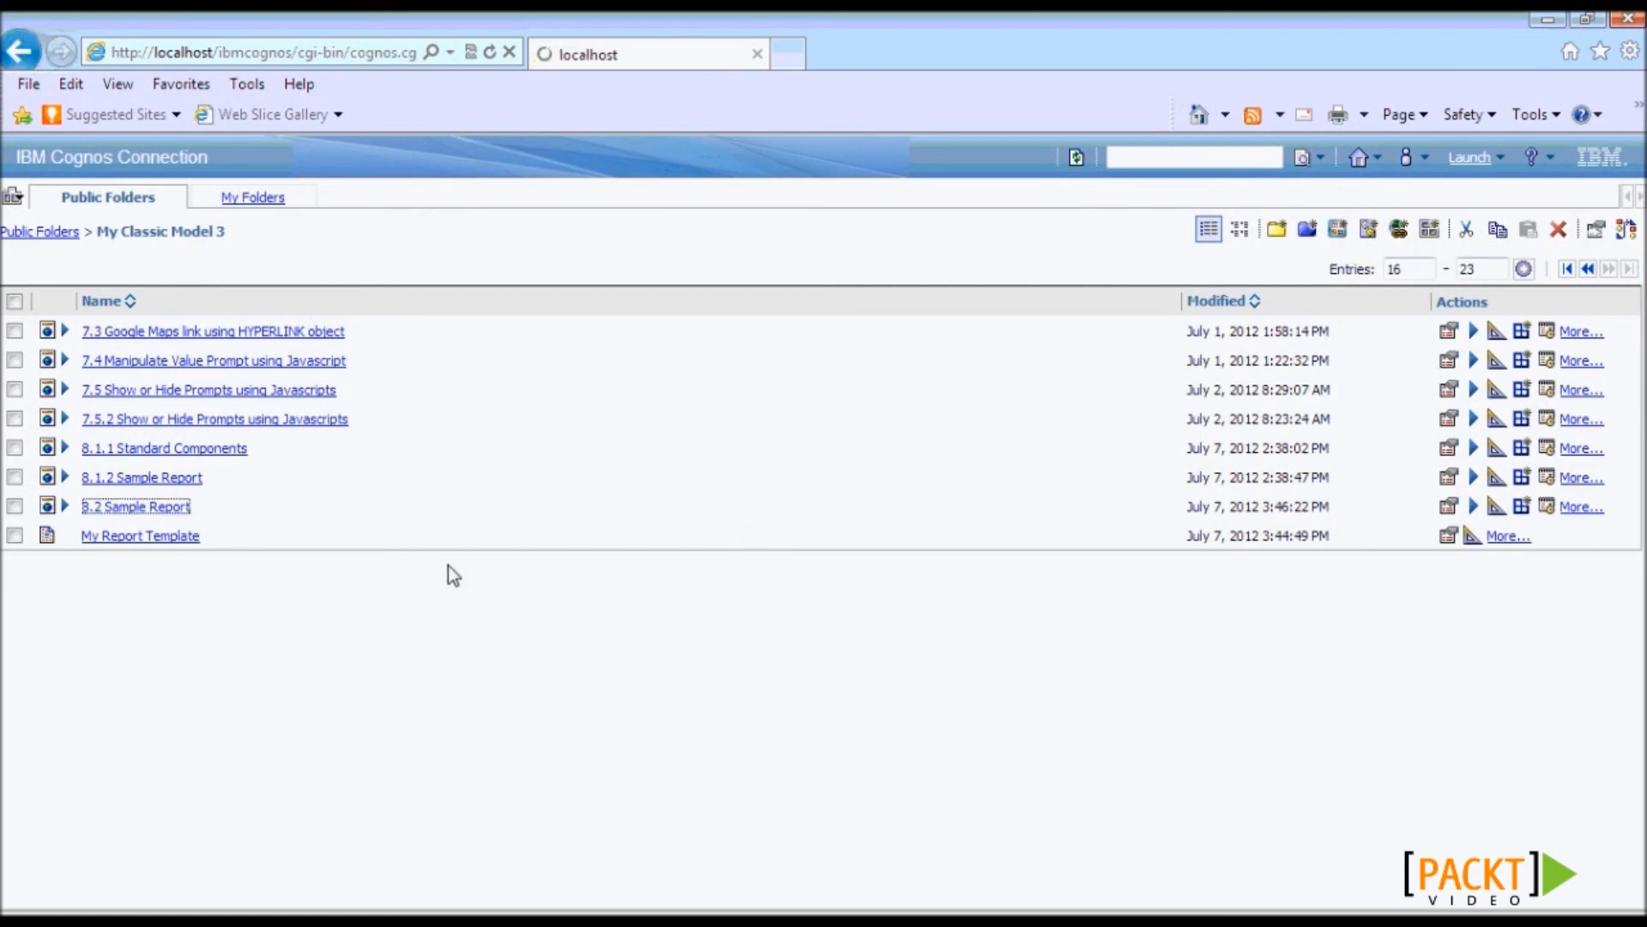
click(177, 882)
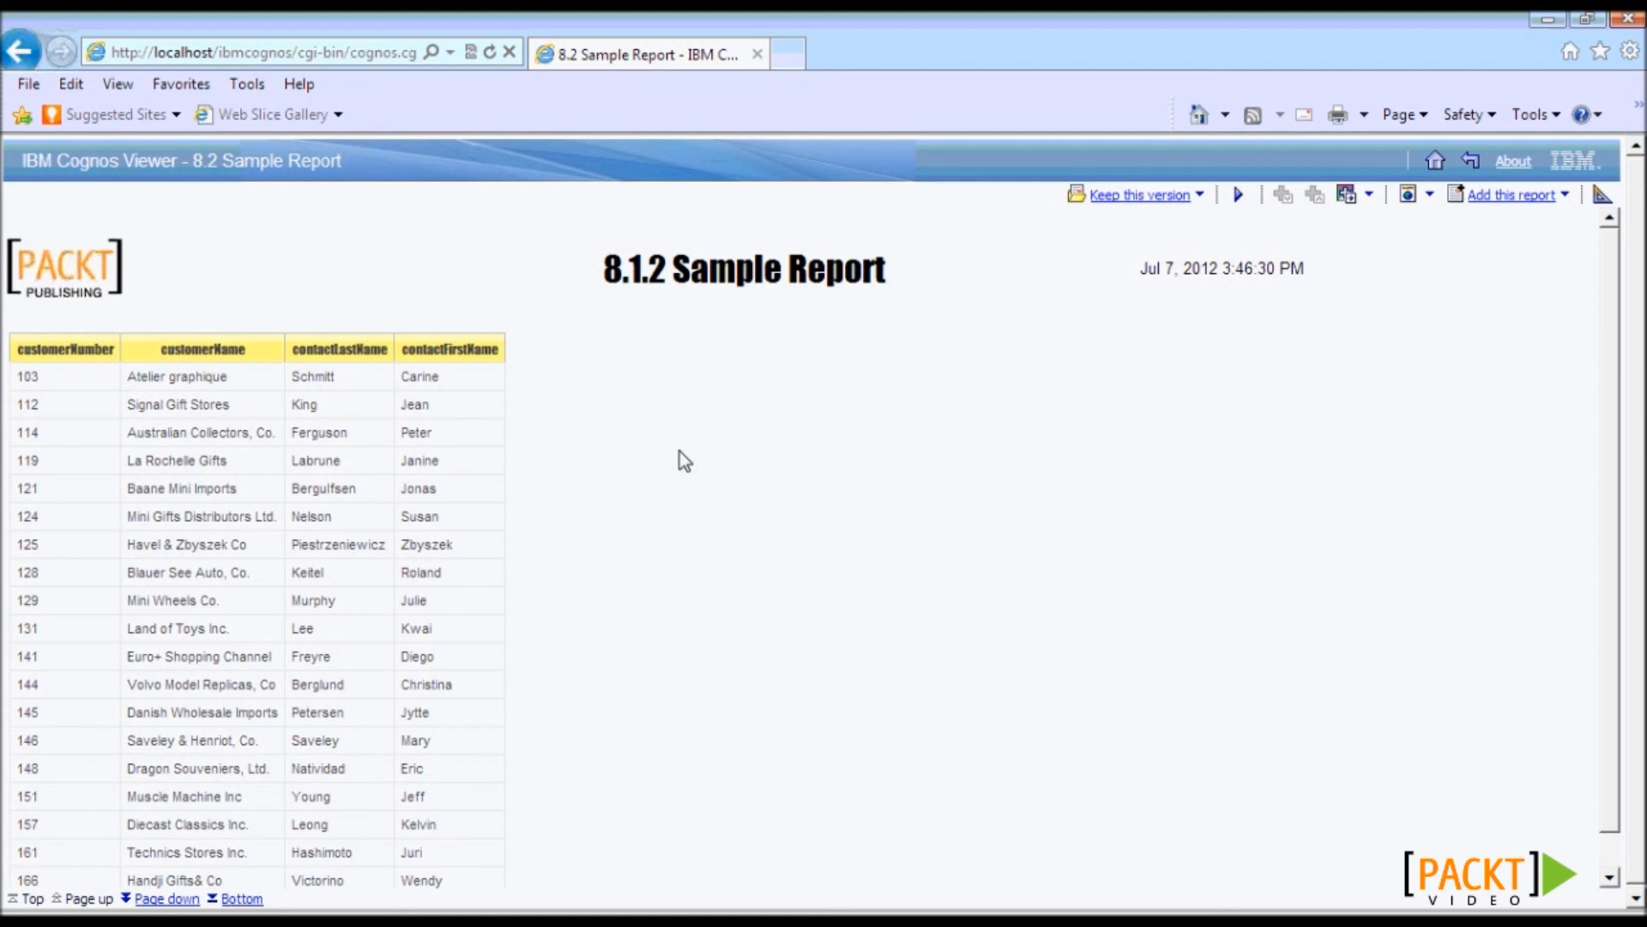
key(alt+Tab)
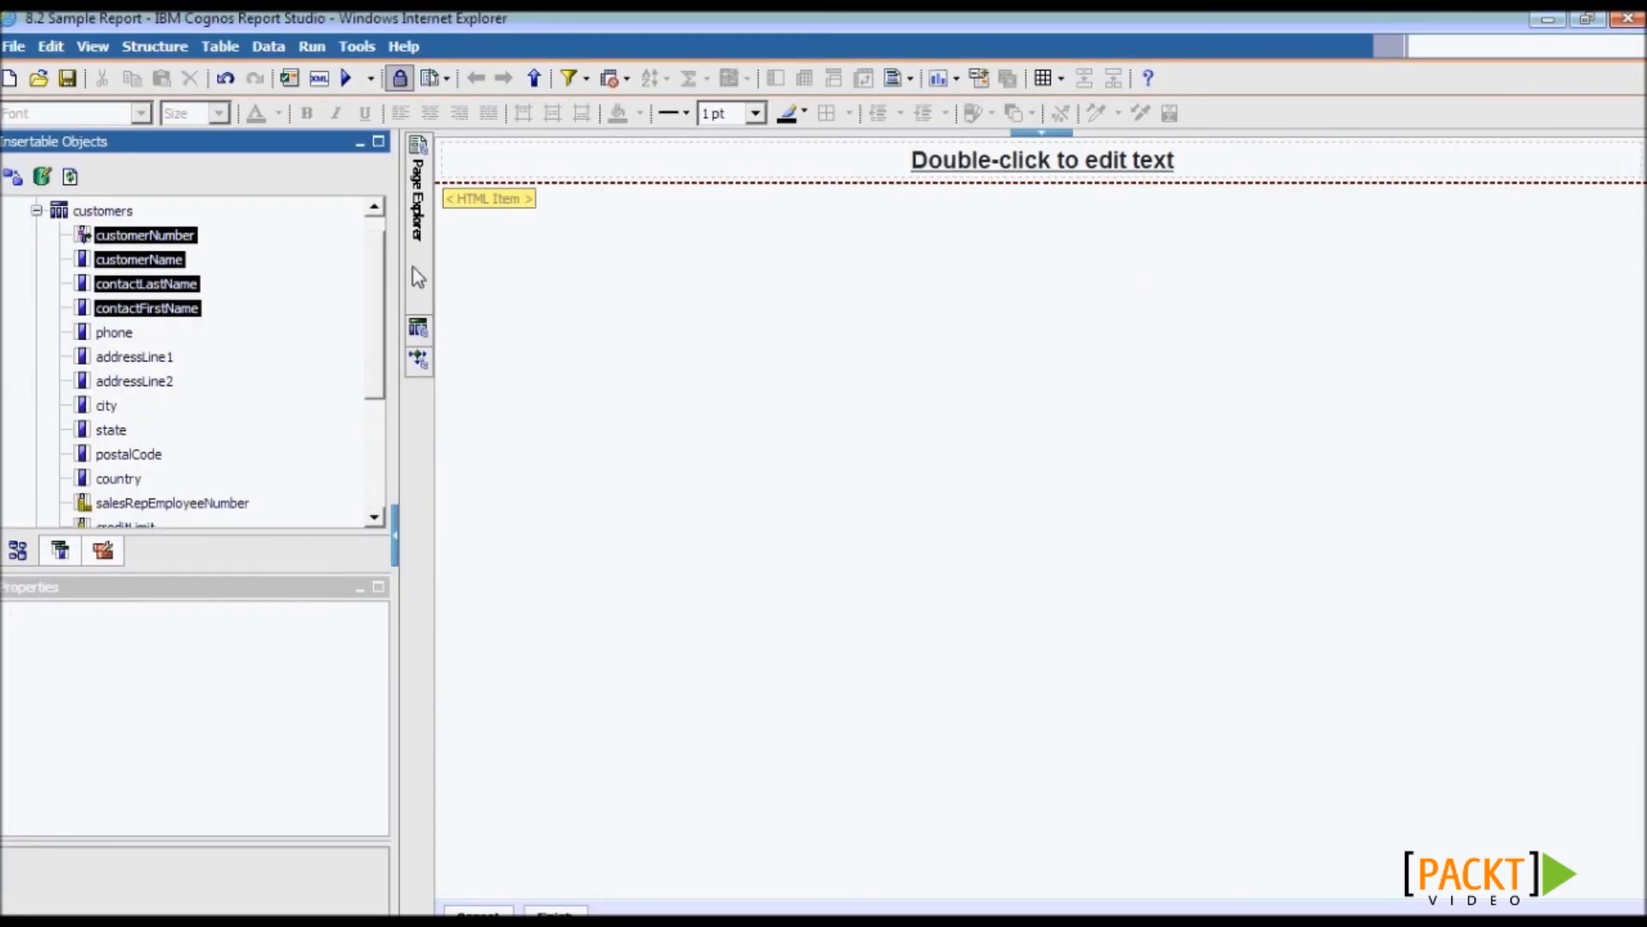
- Go to the report's Page1 from the page list
mouse_move(418, 277)
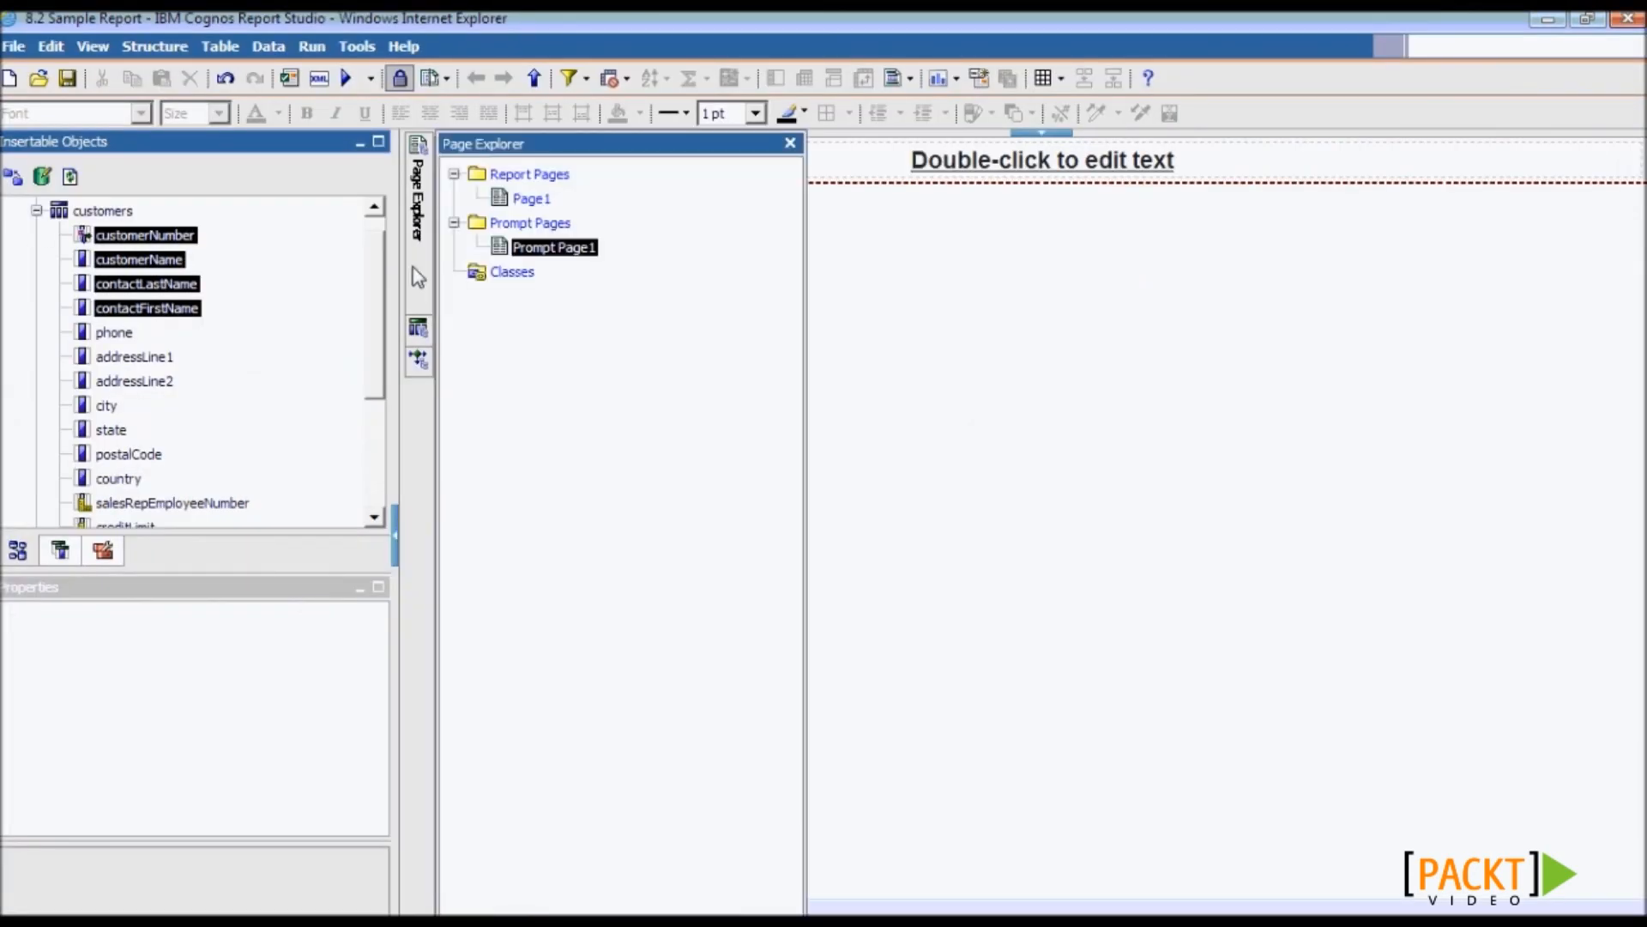
click(532, 203)
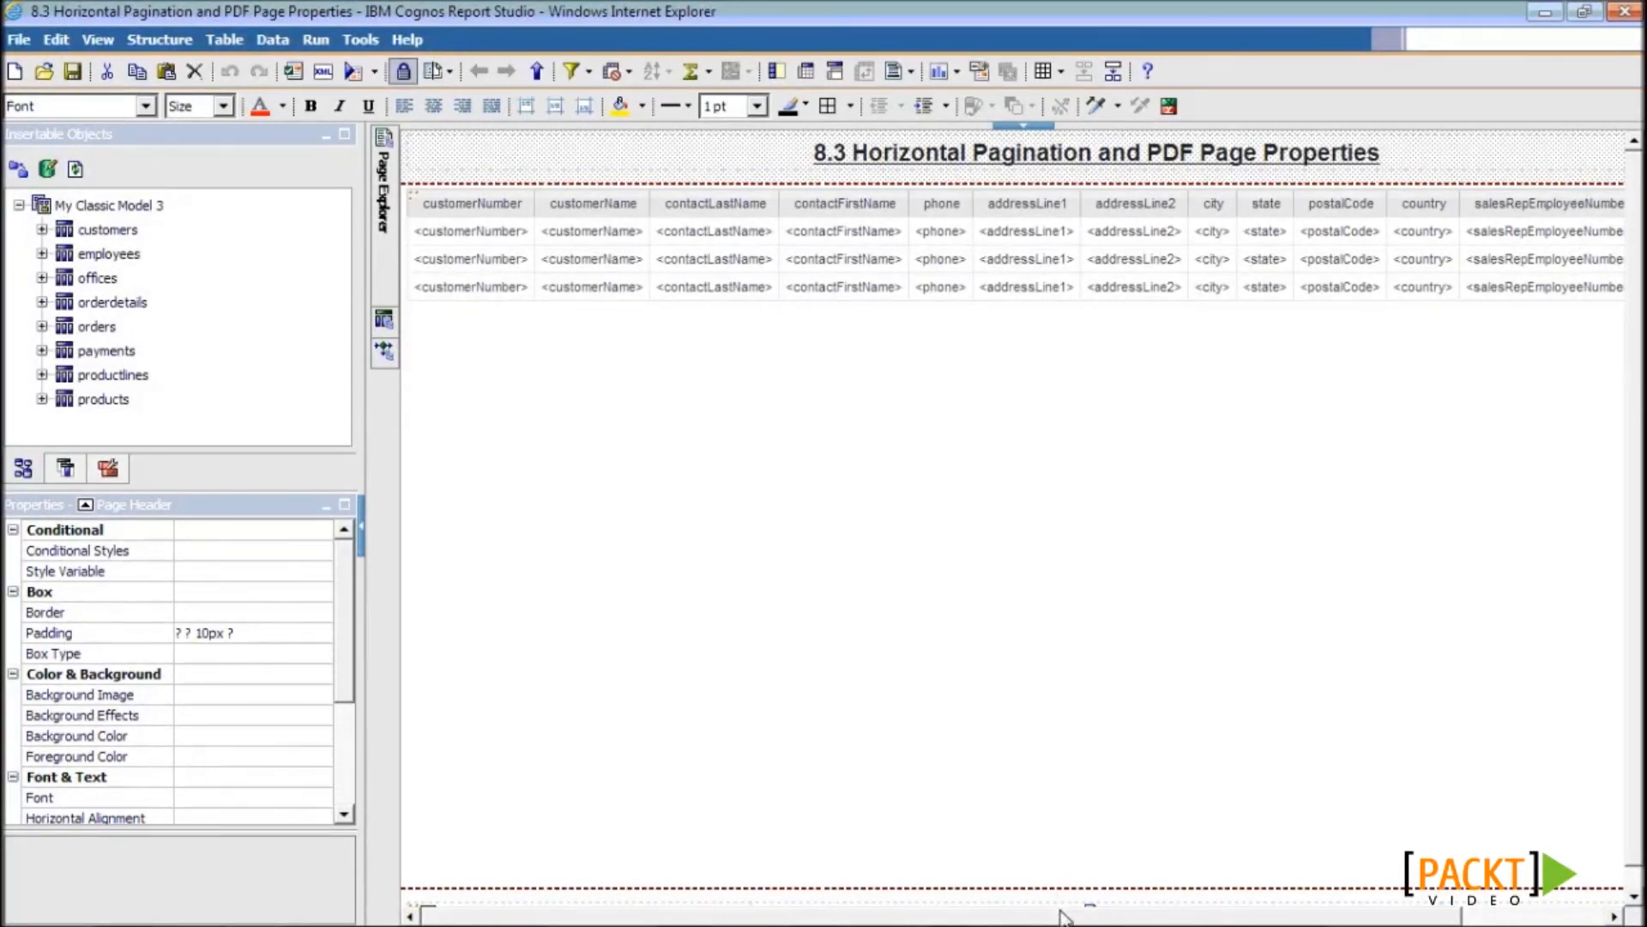
- Scroll the report canvas right, then bring up the PDF output in Adobe Reader
drag(1070, 911, 1206, 923)
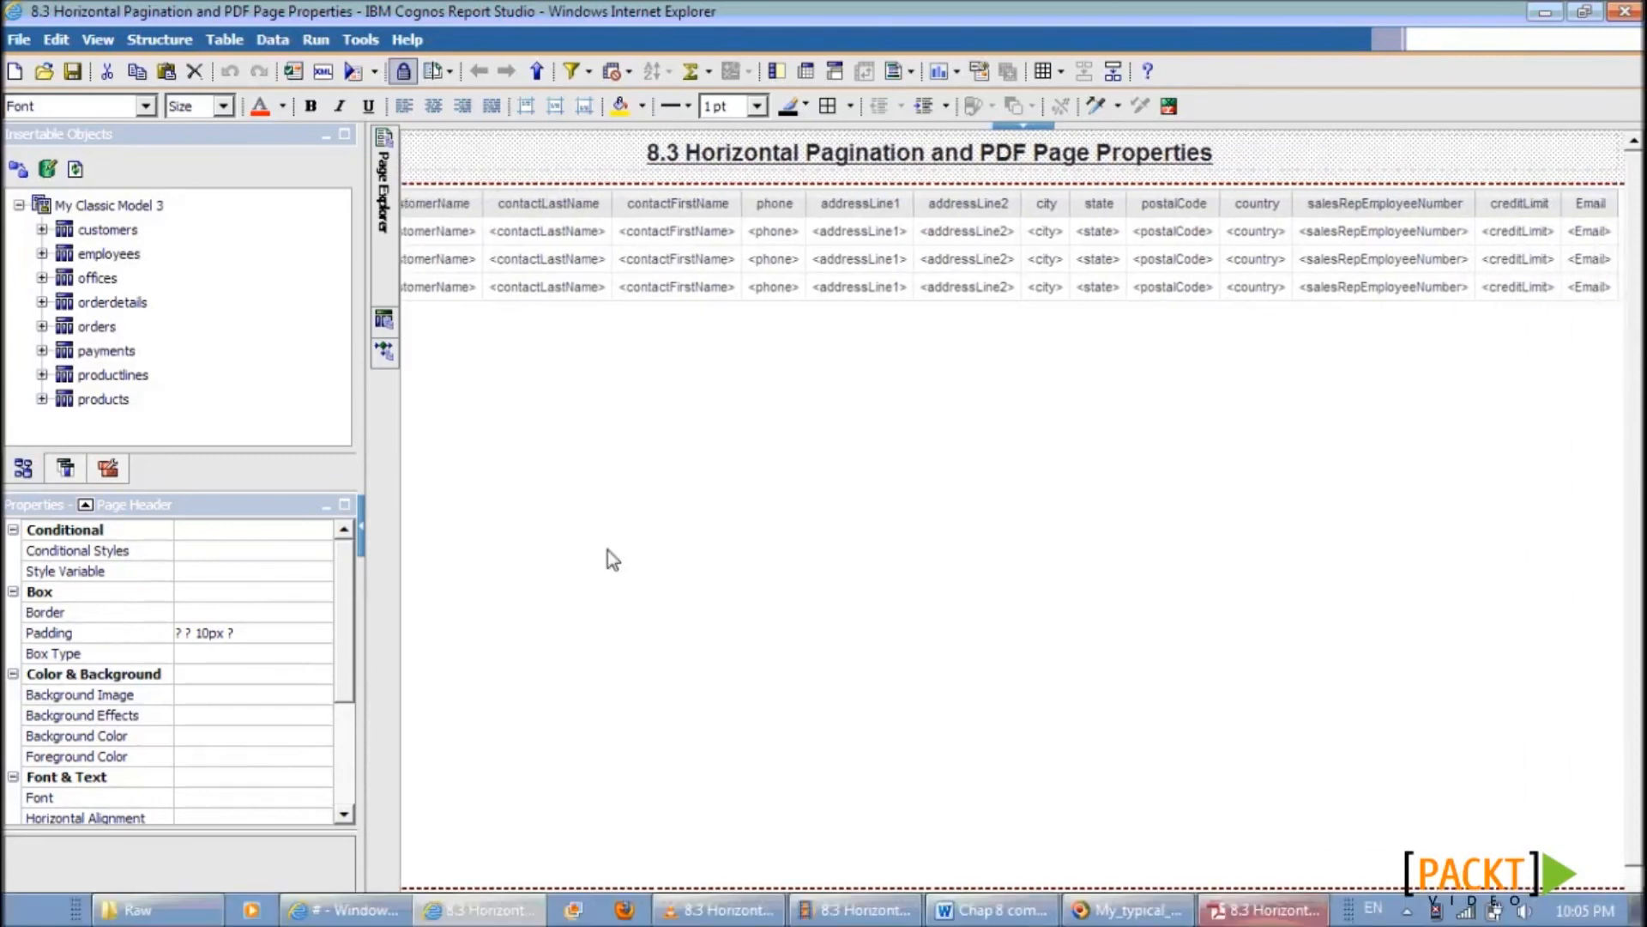
key(alt+Tab)
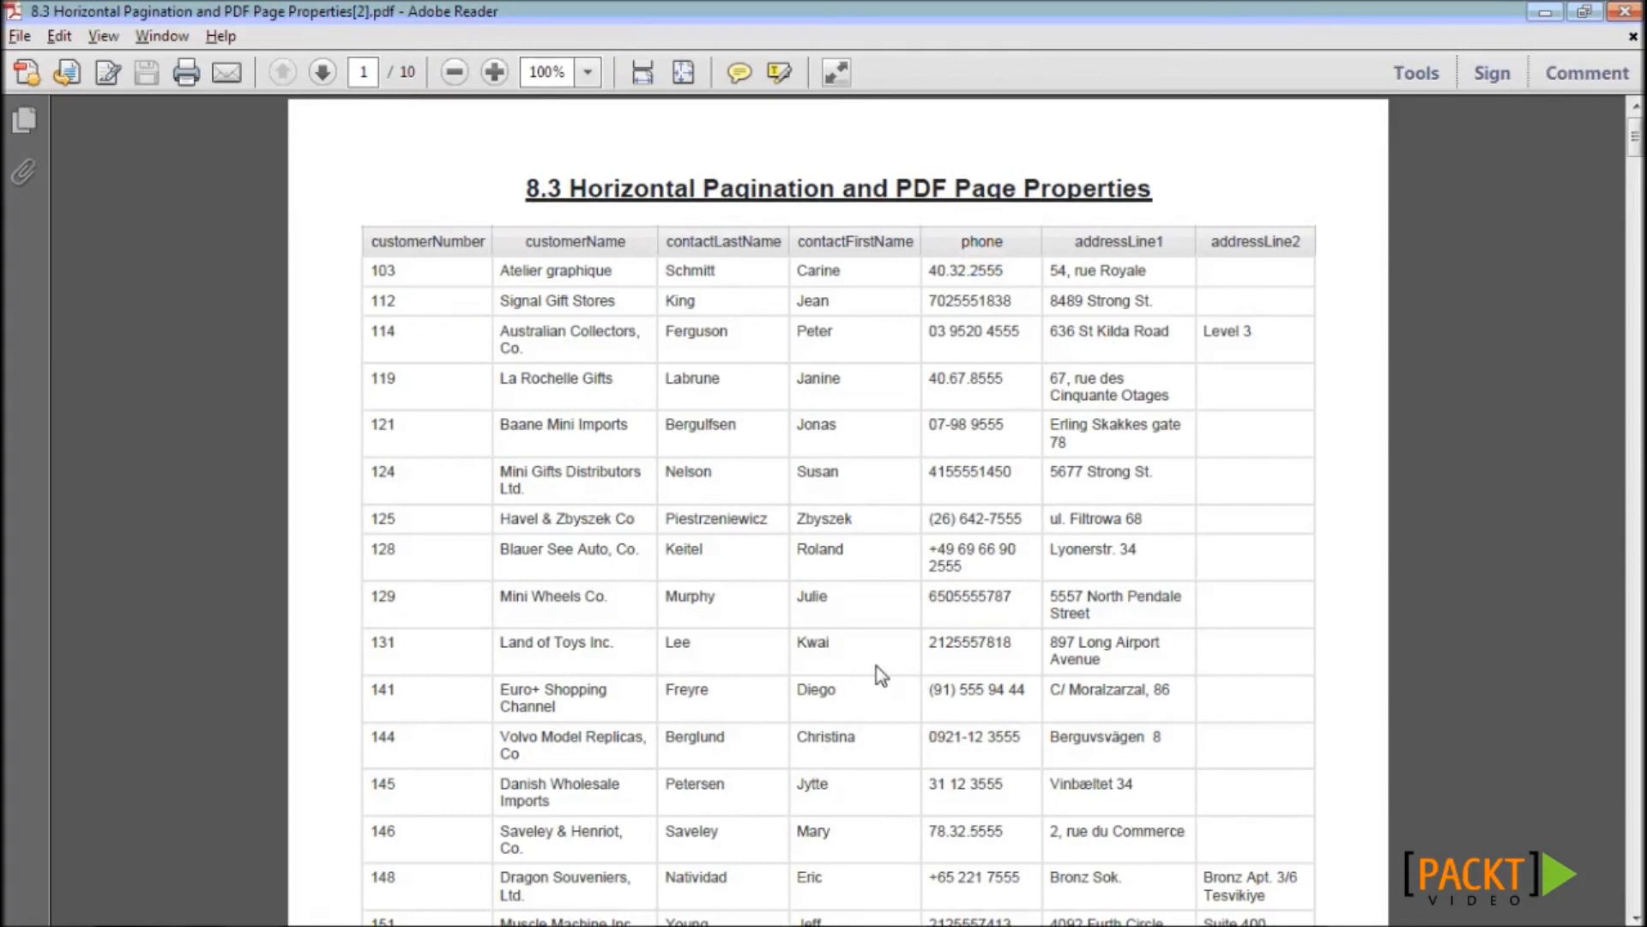
- Scroll the PDF to page 2 showing columns city through Email, then return to Report Studio
scroll(879, 675, down, 2)
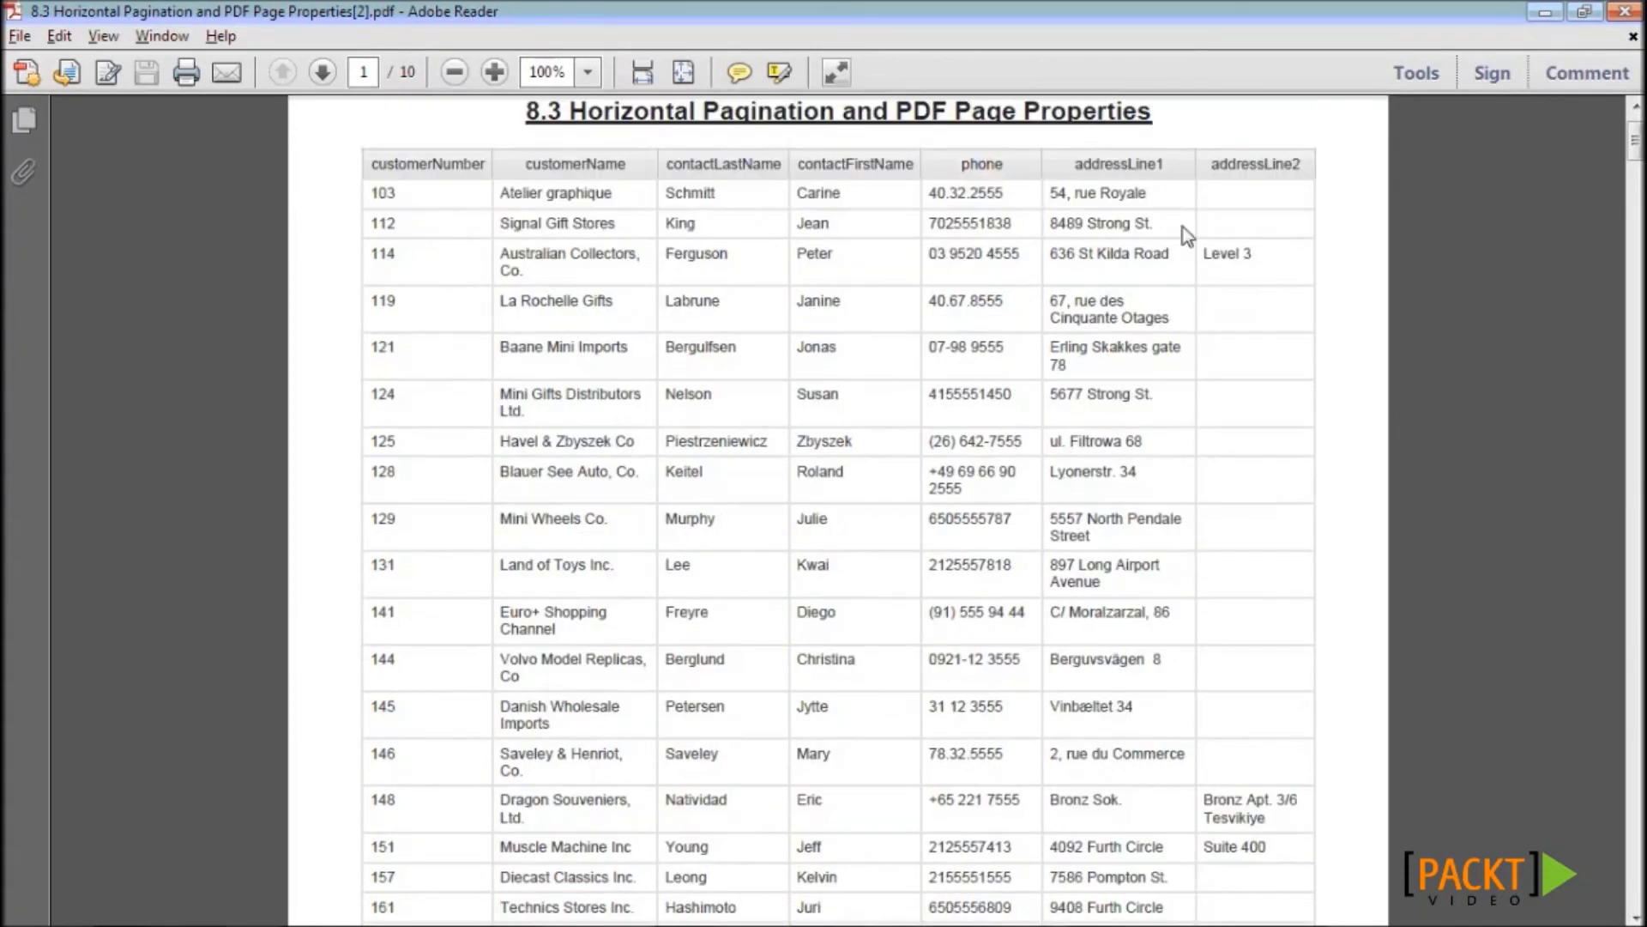
drag(1636, 154, 1635, 228)
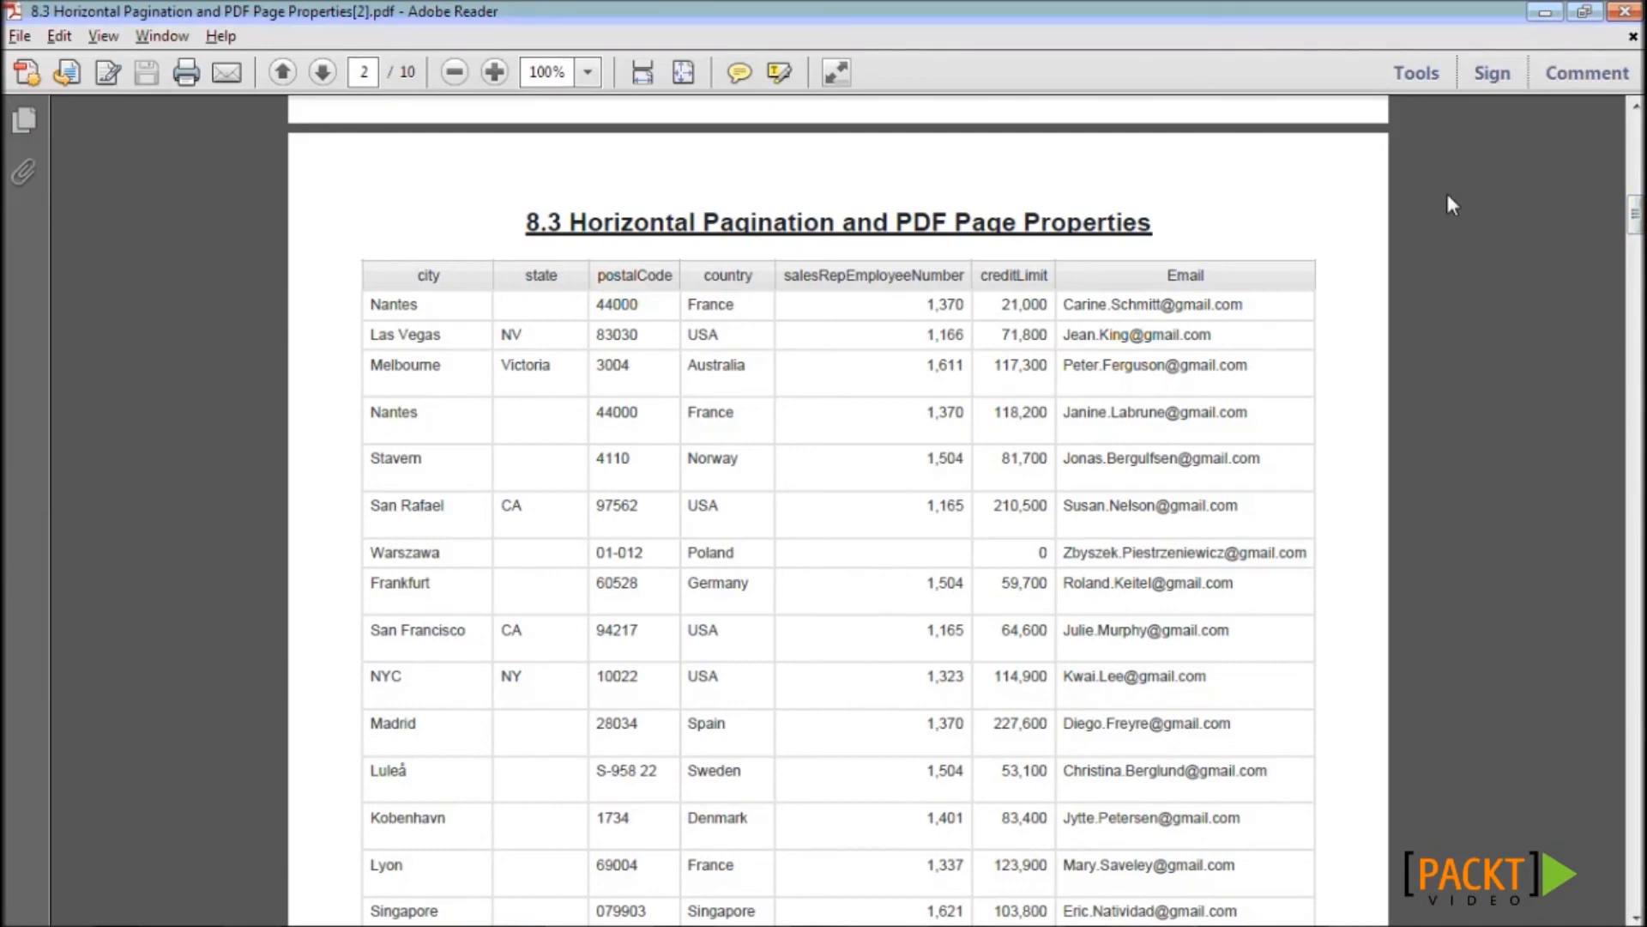
key(alt+Tab)
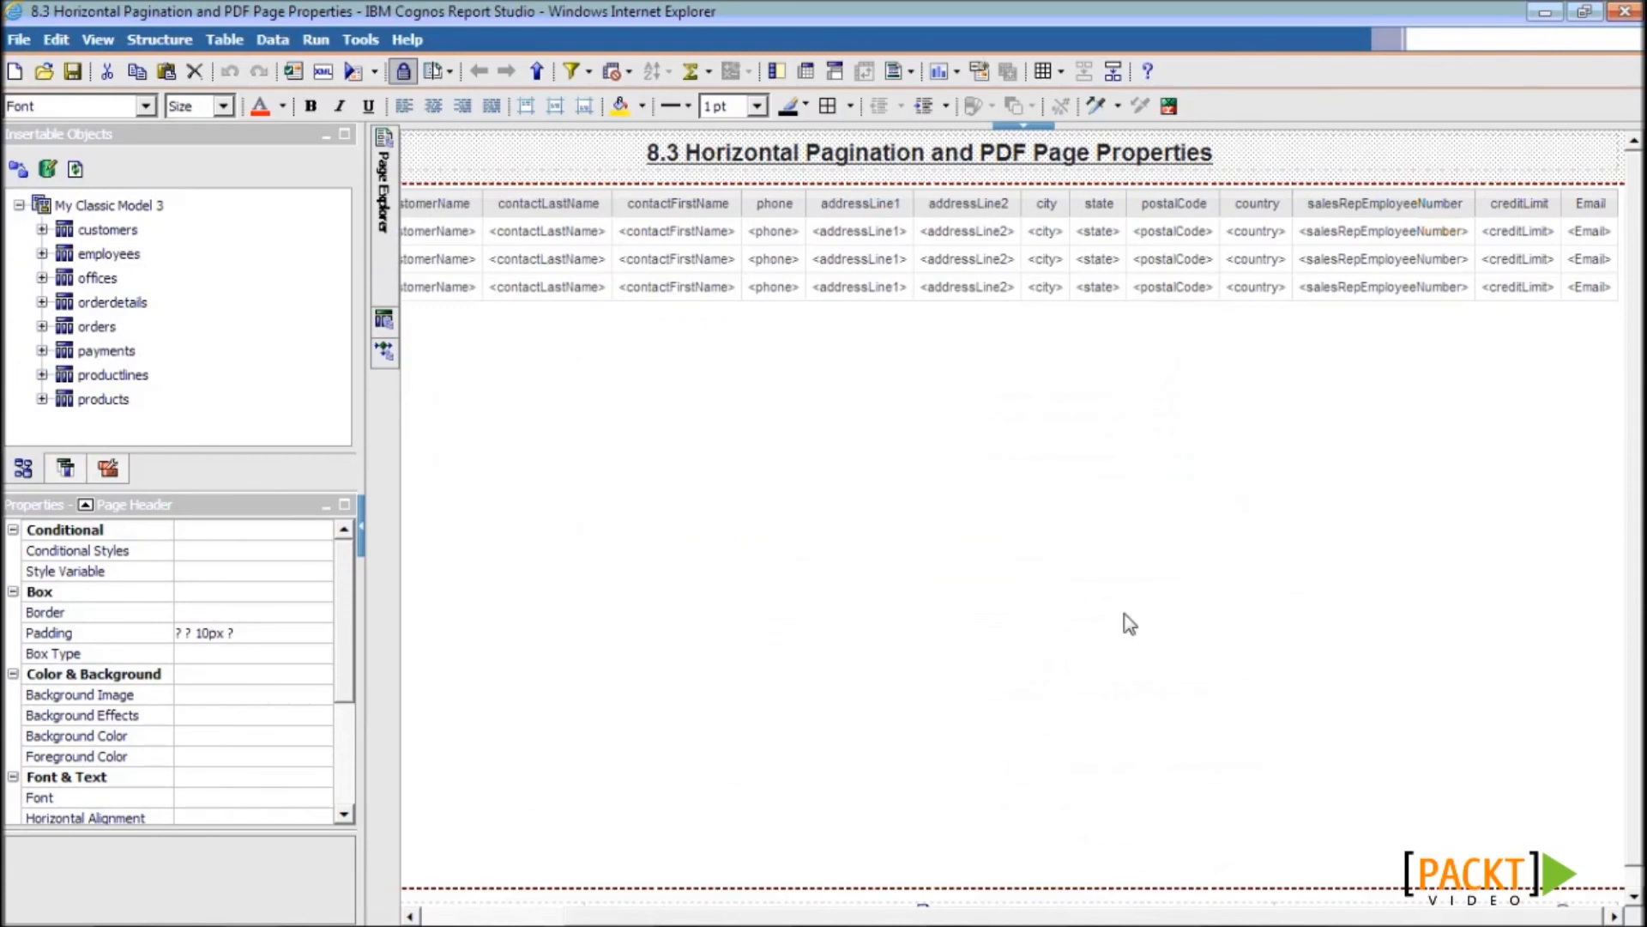
- Uncheck Allow horizontal pagination in the customer list's Pagination property
drag(836, 915, 561, 915)
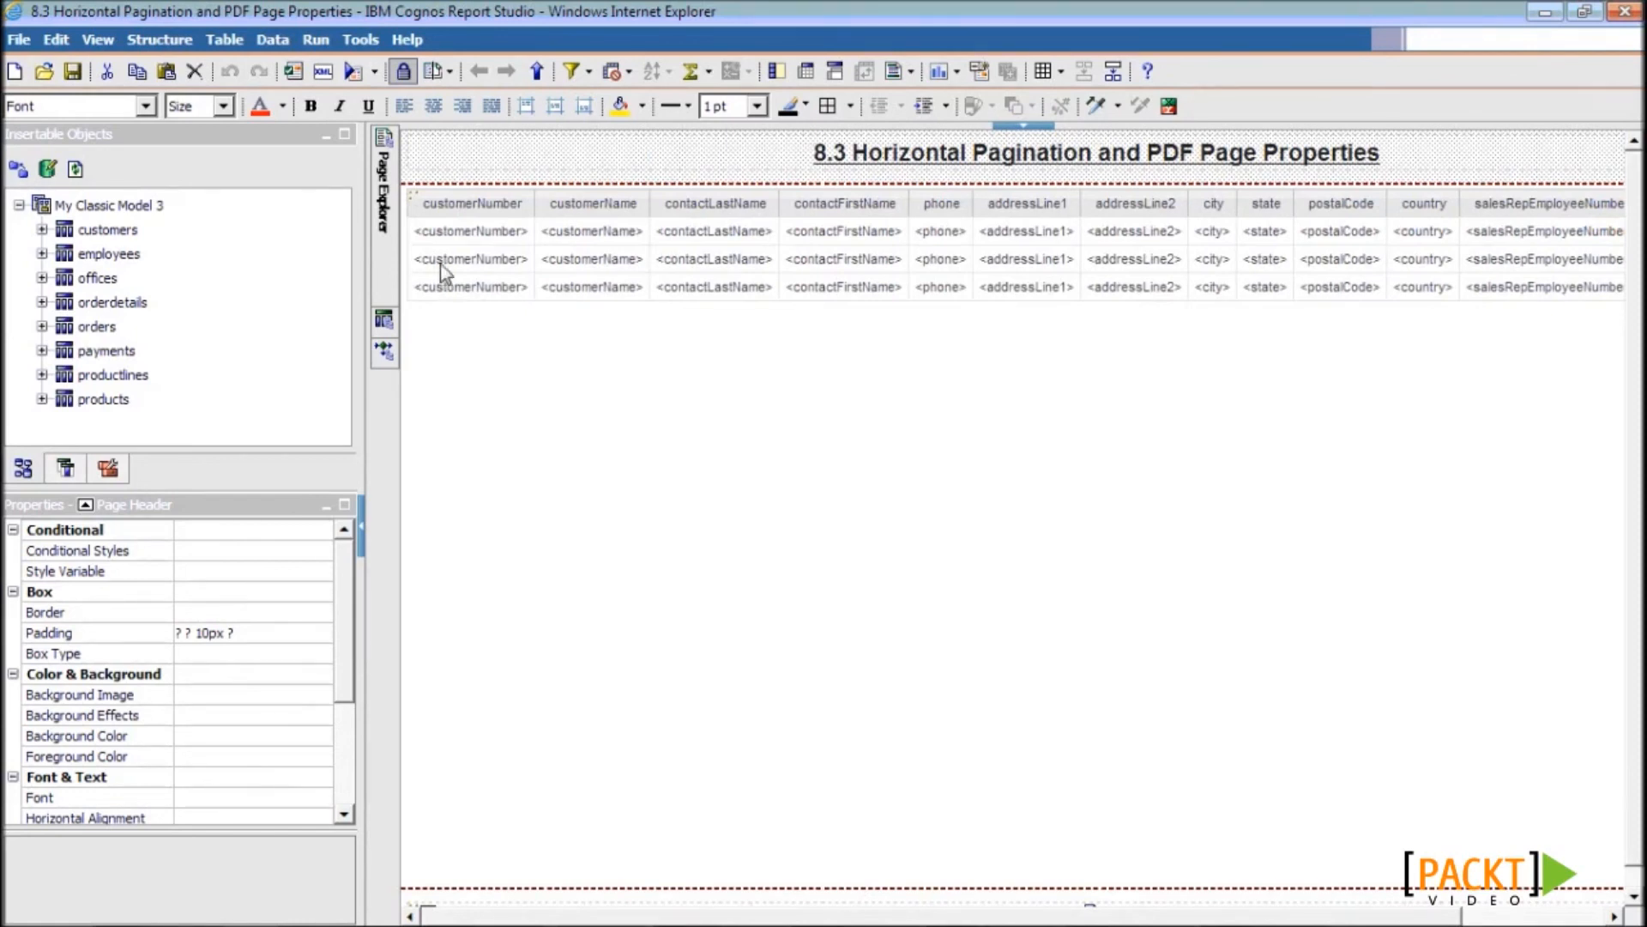
click(415, 200)
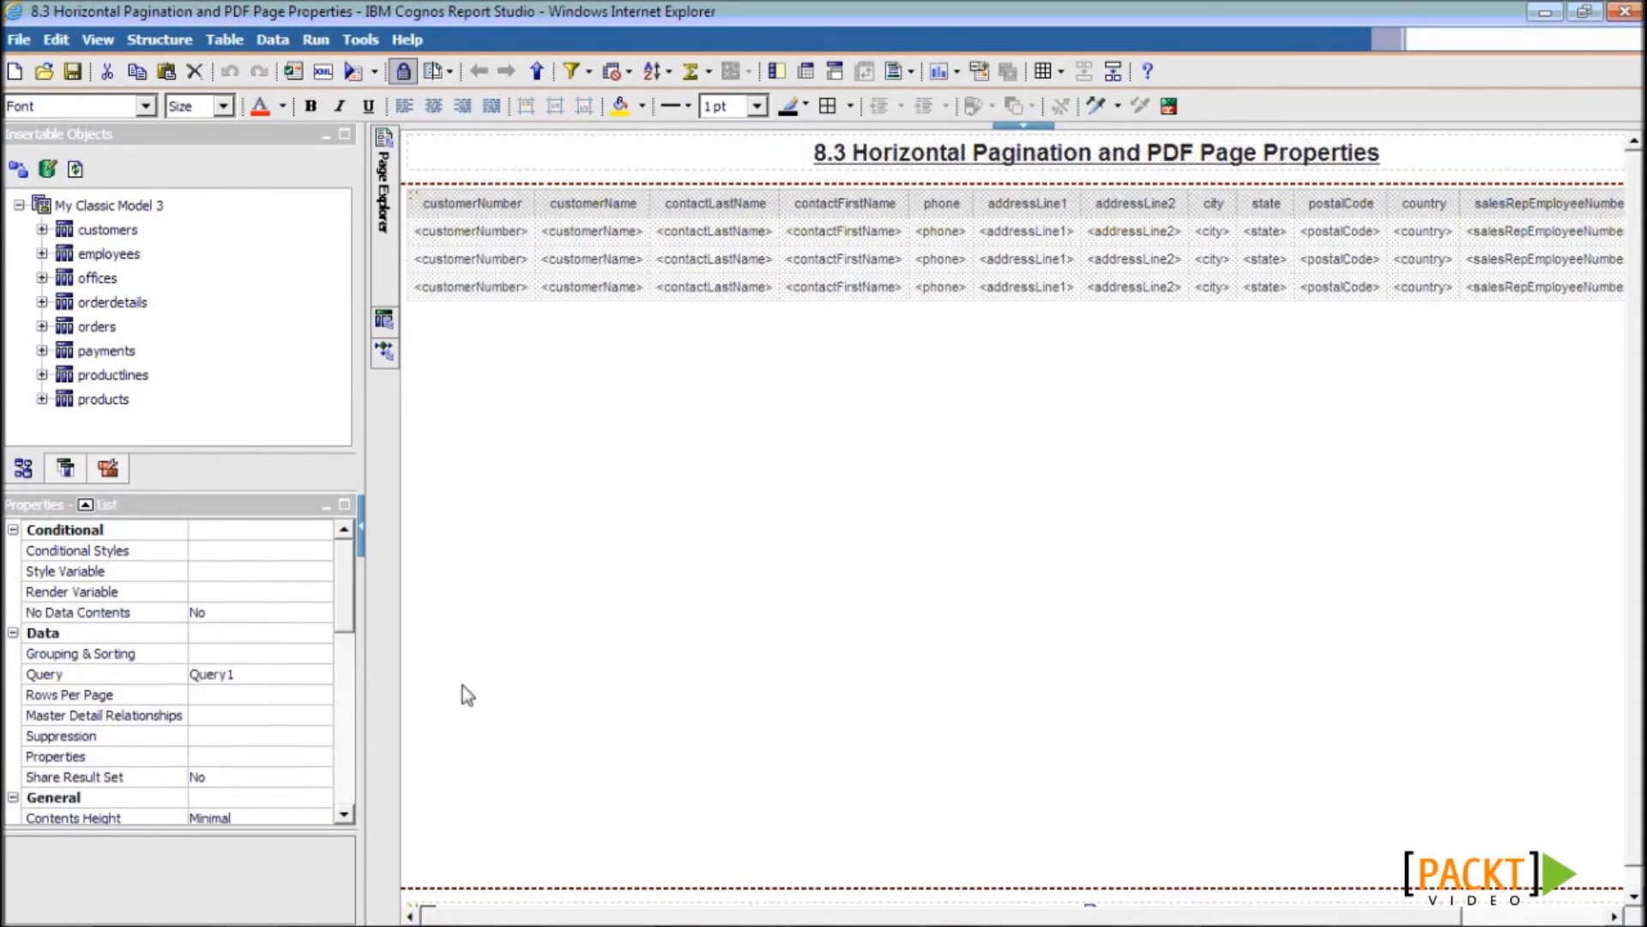
drag(356, 592, 347, 613)
click(304, 753)
click(322, 750)
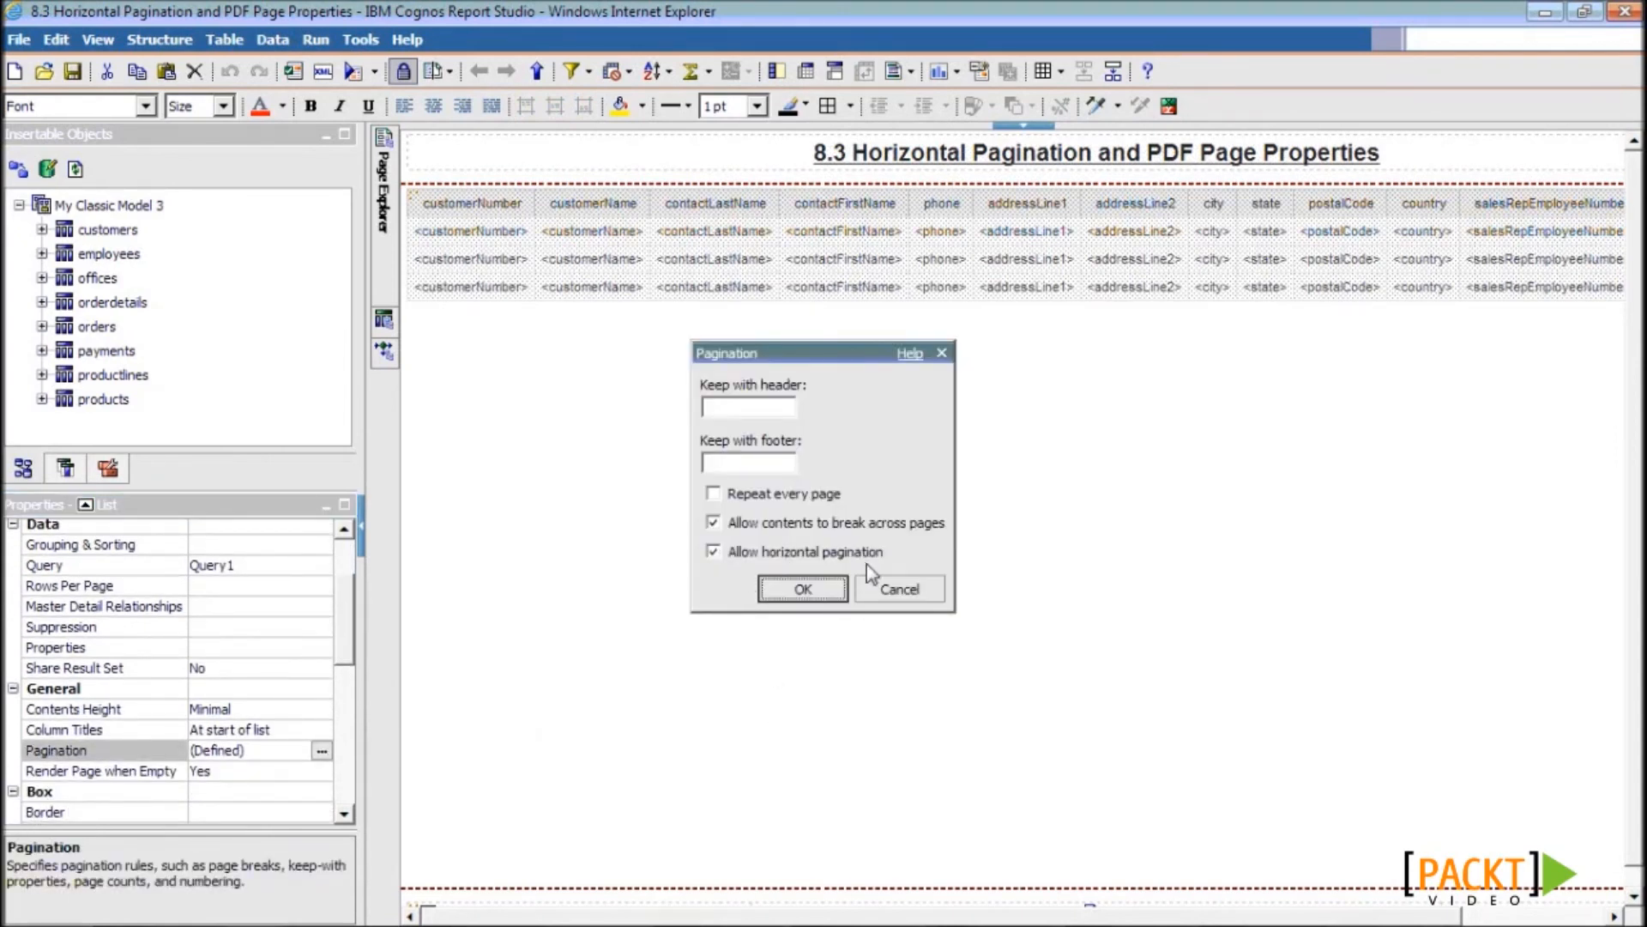
click(713, 552)
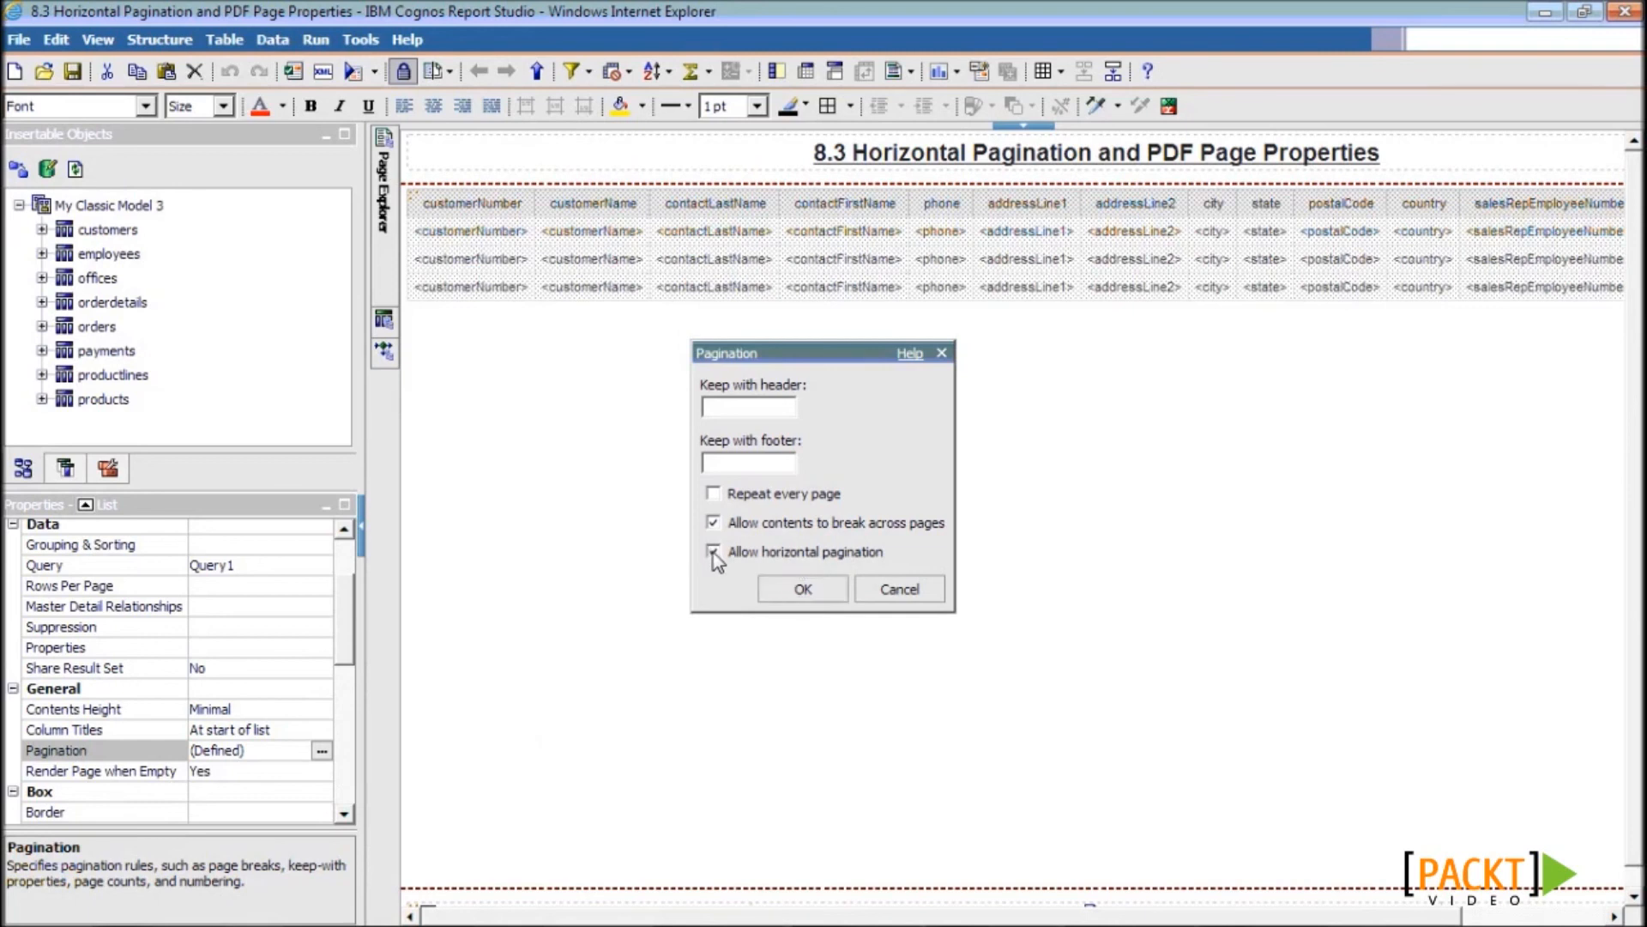
click(807, 590)
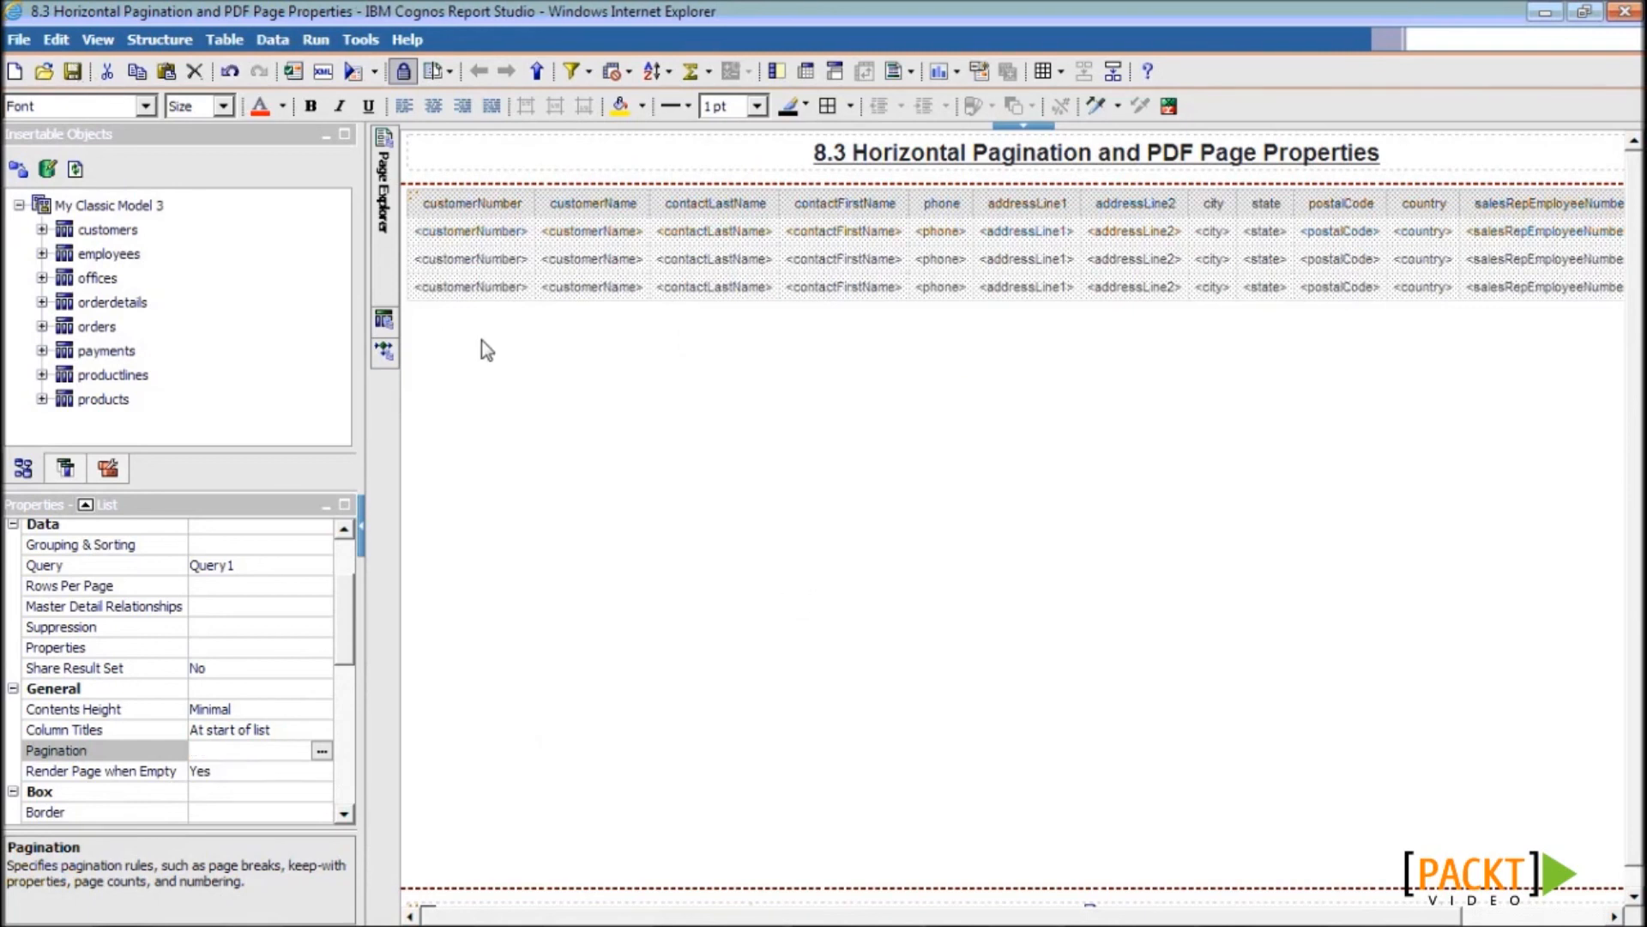
- Run the report and zoom the PDF out to 52.9% to view whole pages
click(353, 71)
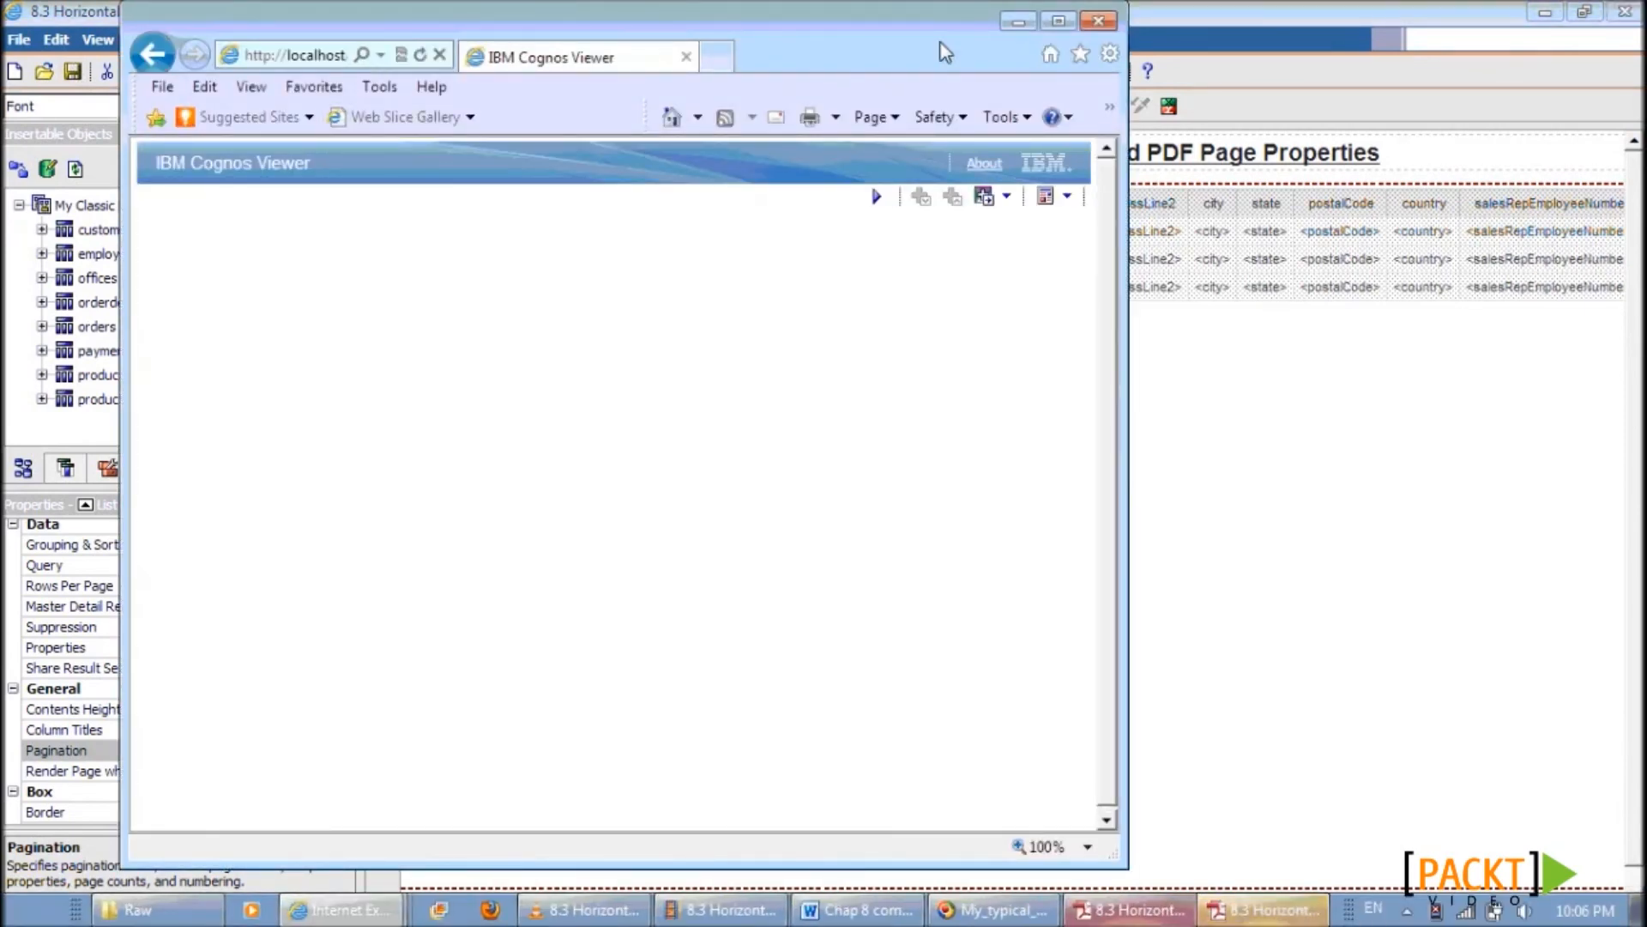
click(1272, 911)
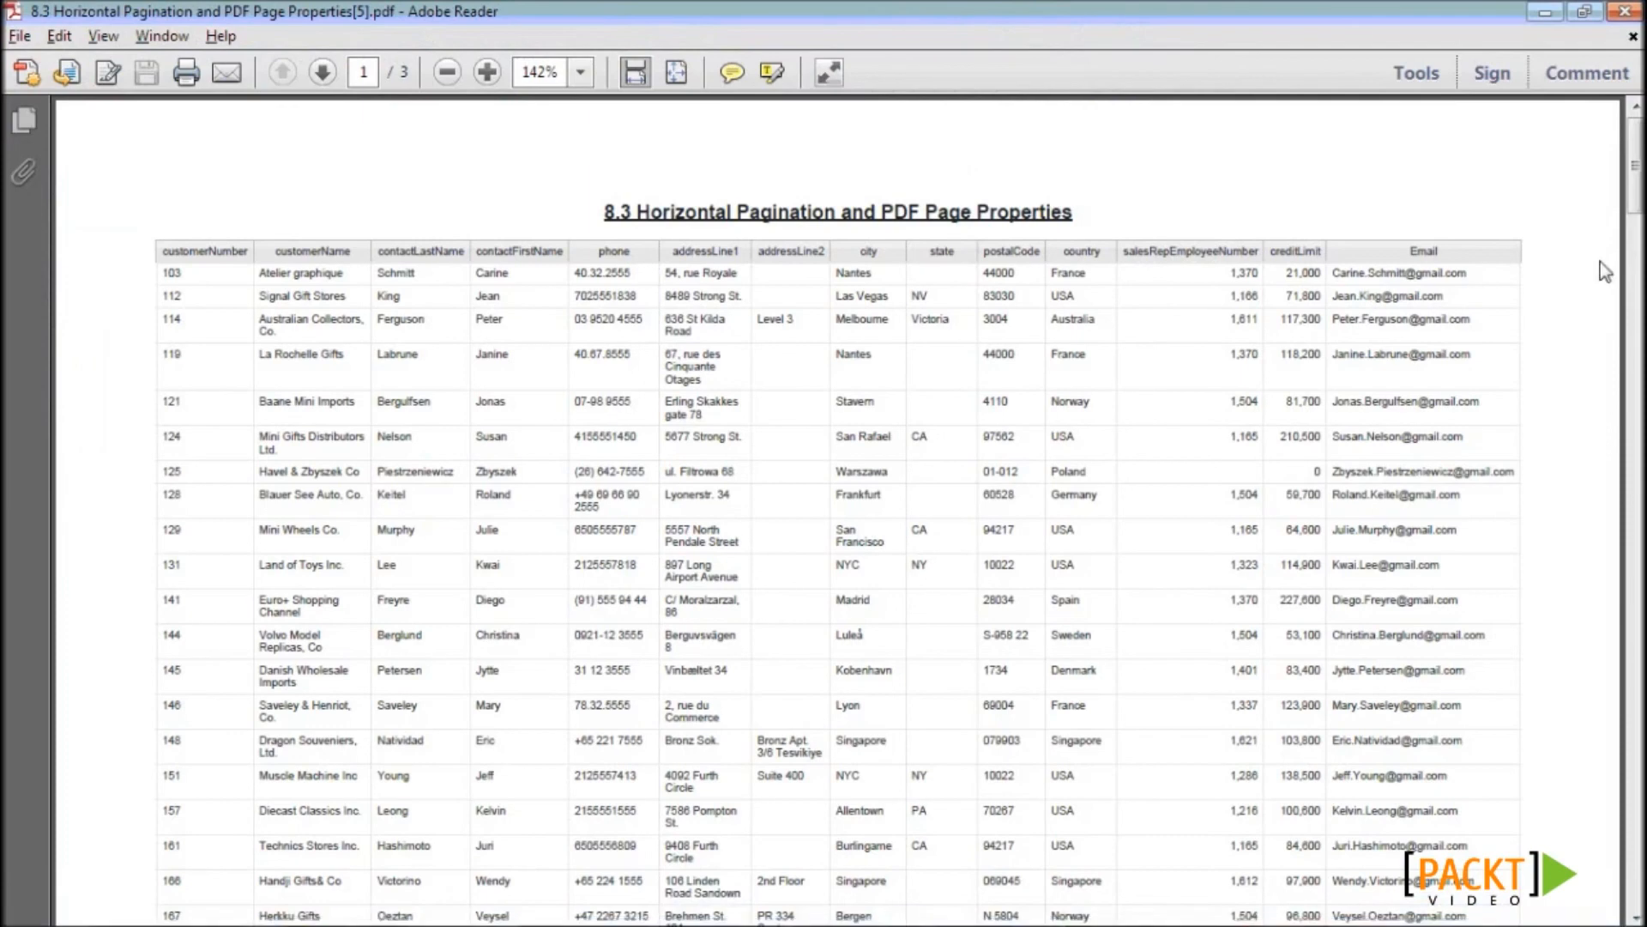
click(446, 78)
click(460, 76)
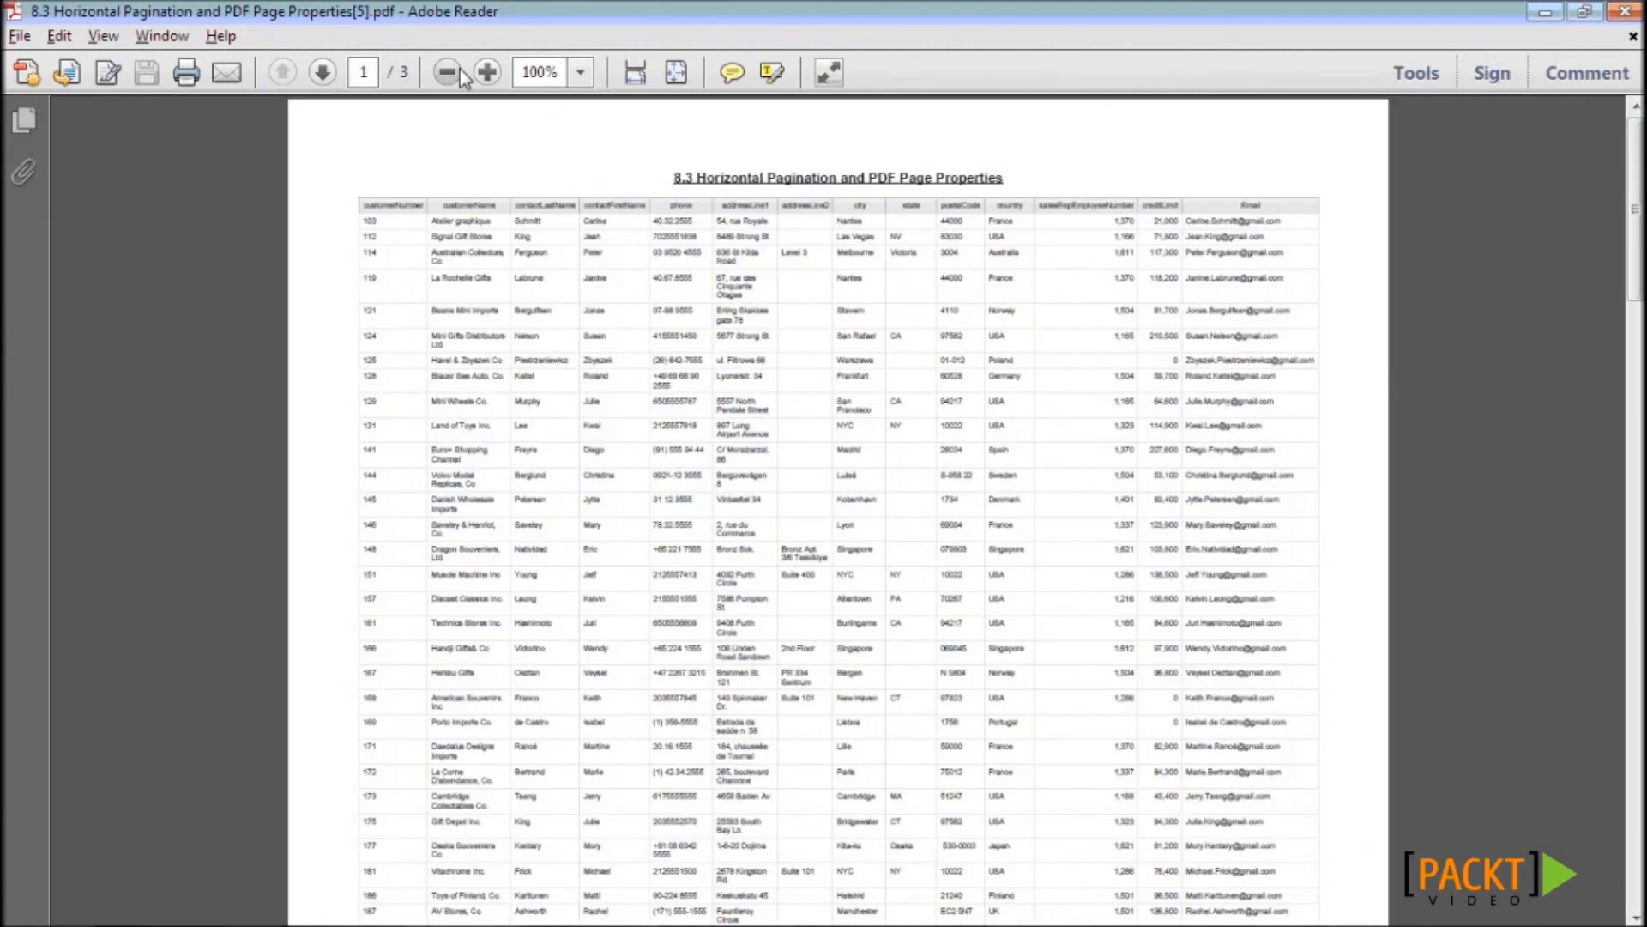
click(447, 73)
click(447, 73)
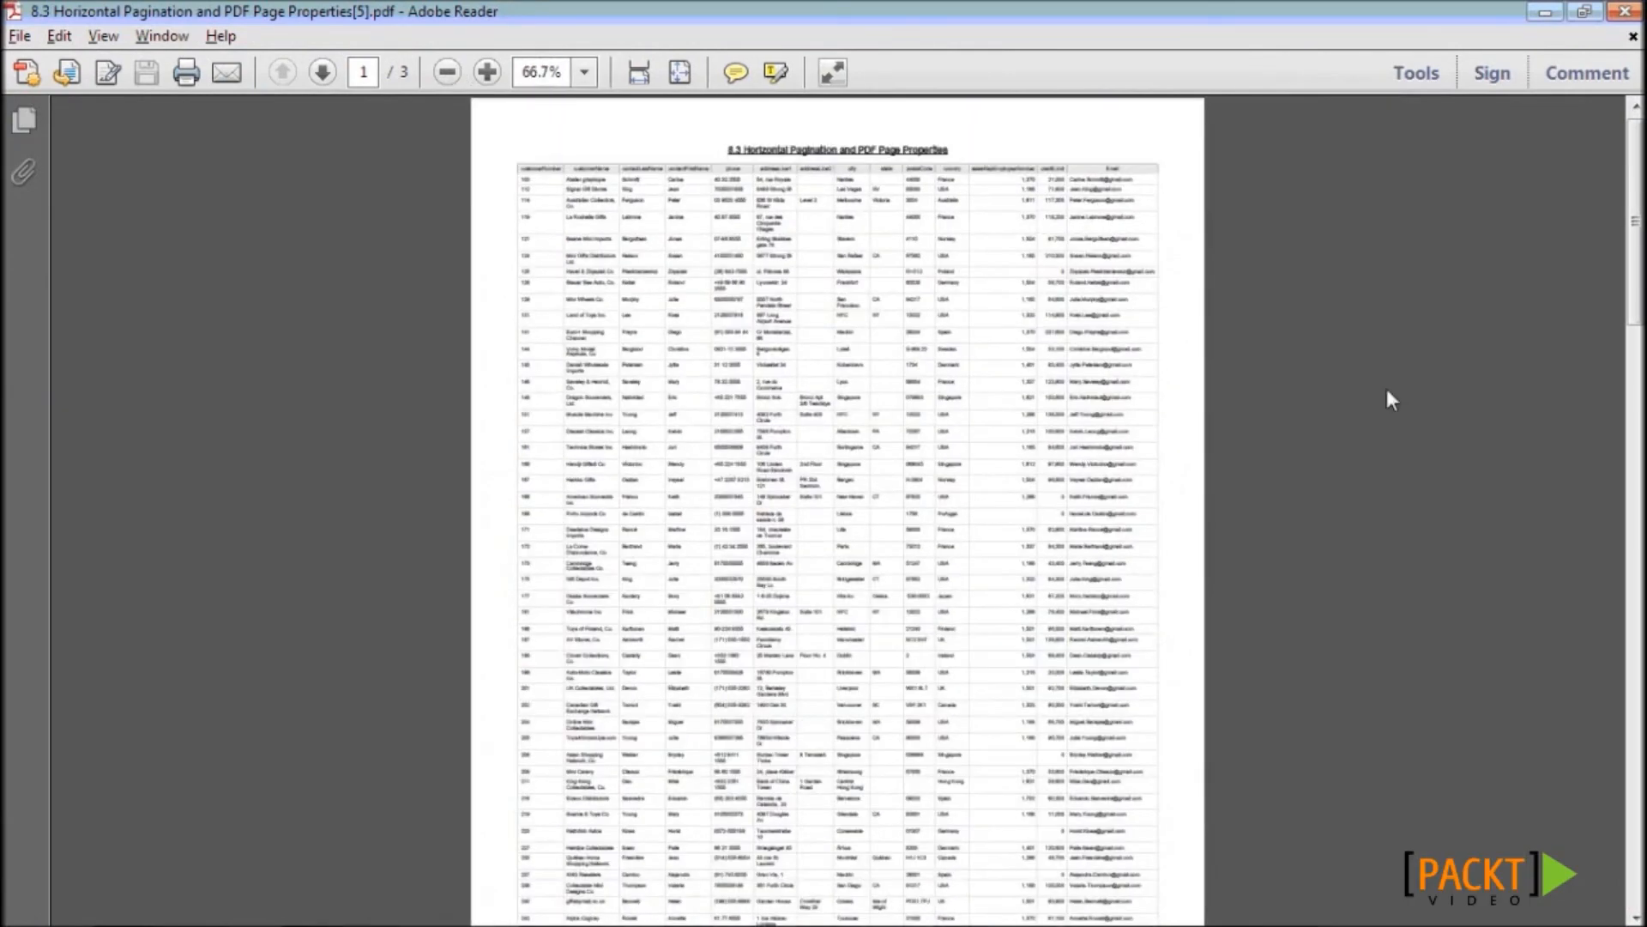
click(442, 76)
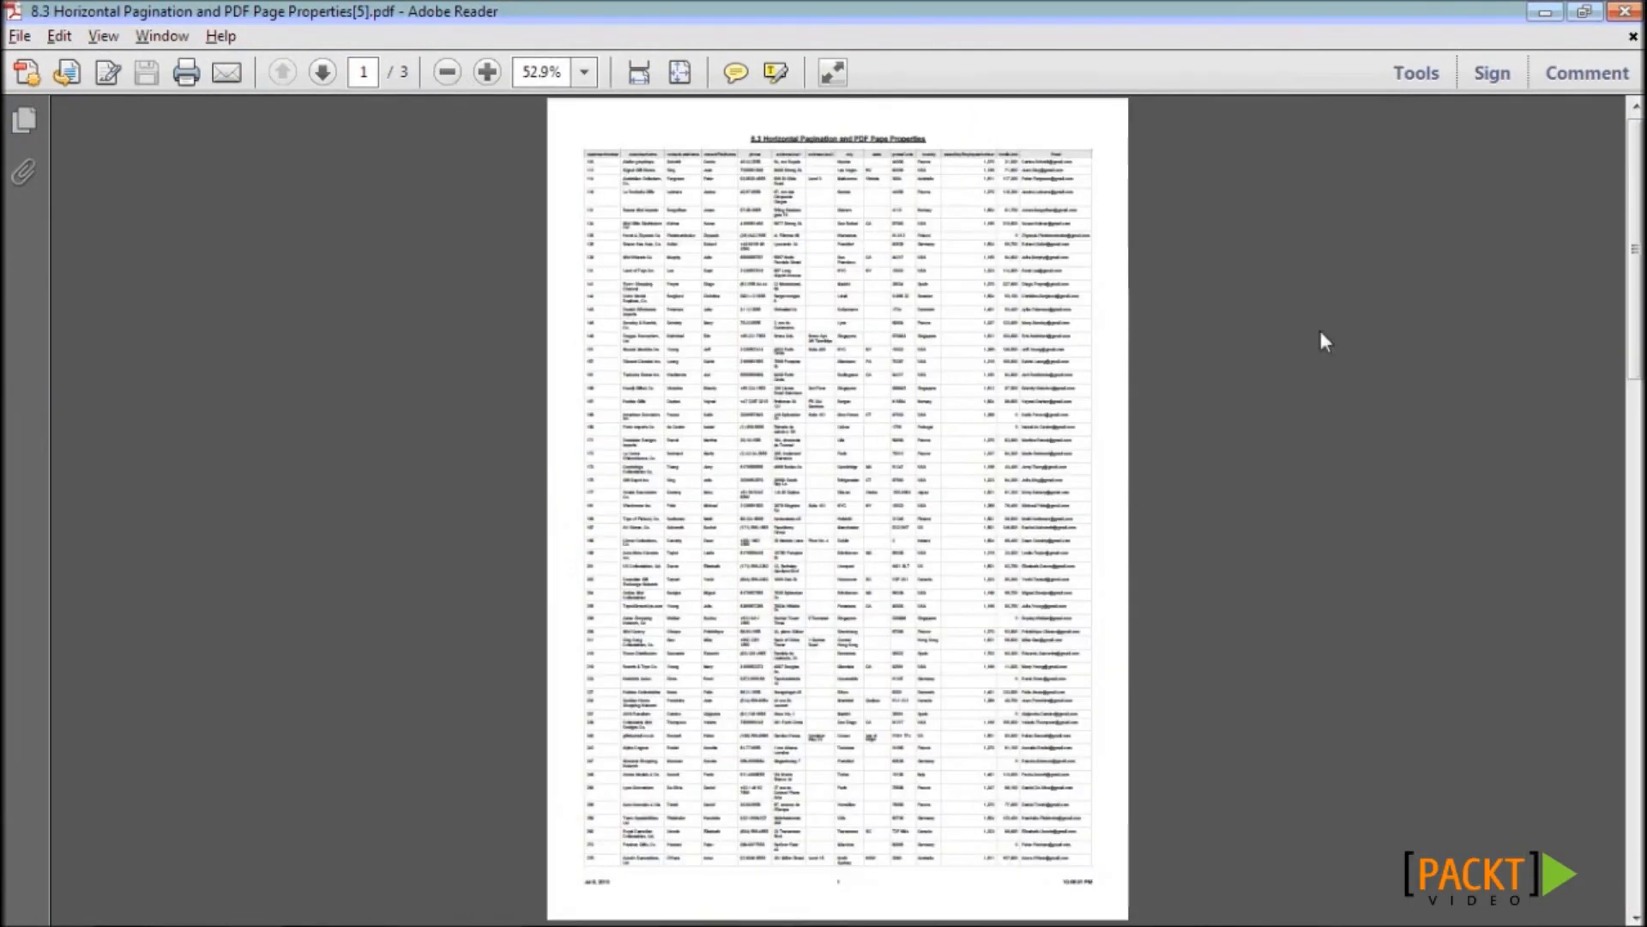
mouse_move(1641, 278)
mouse_down()
mouse_move(1641, 304)
mouse_move(1640, 282)
mouse_up()
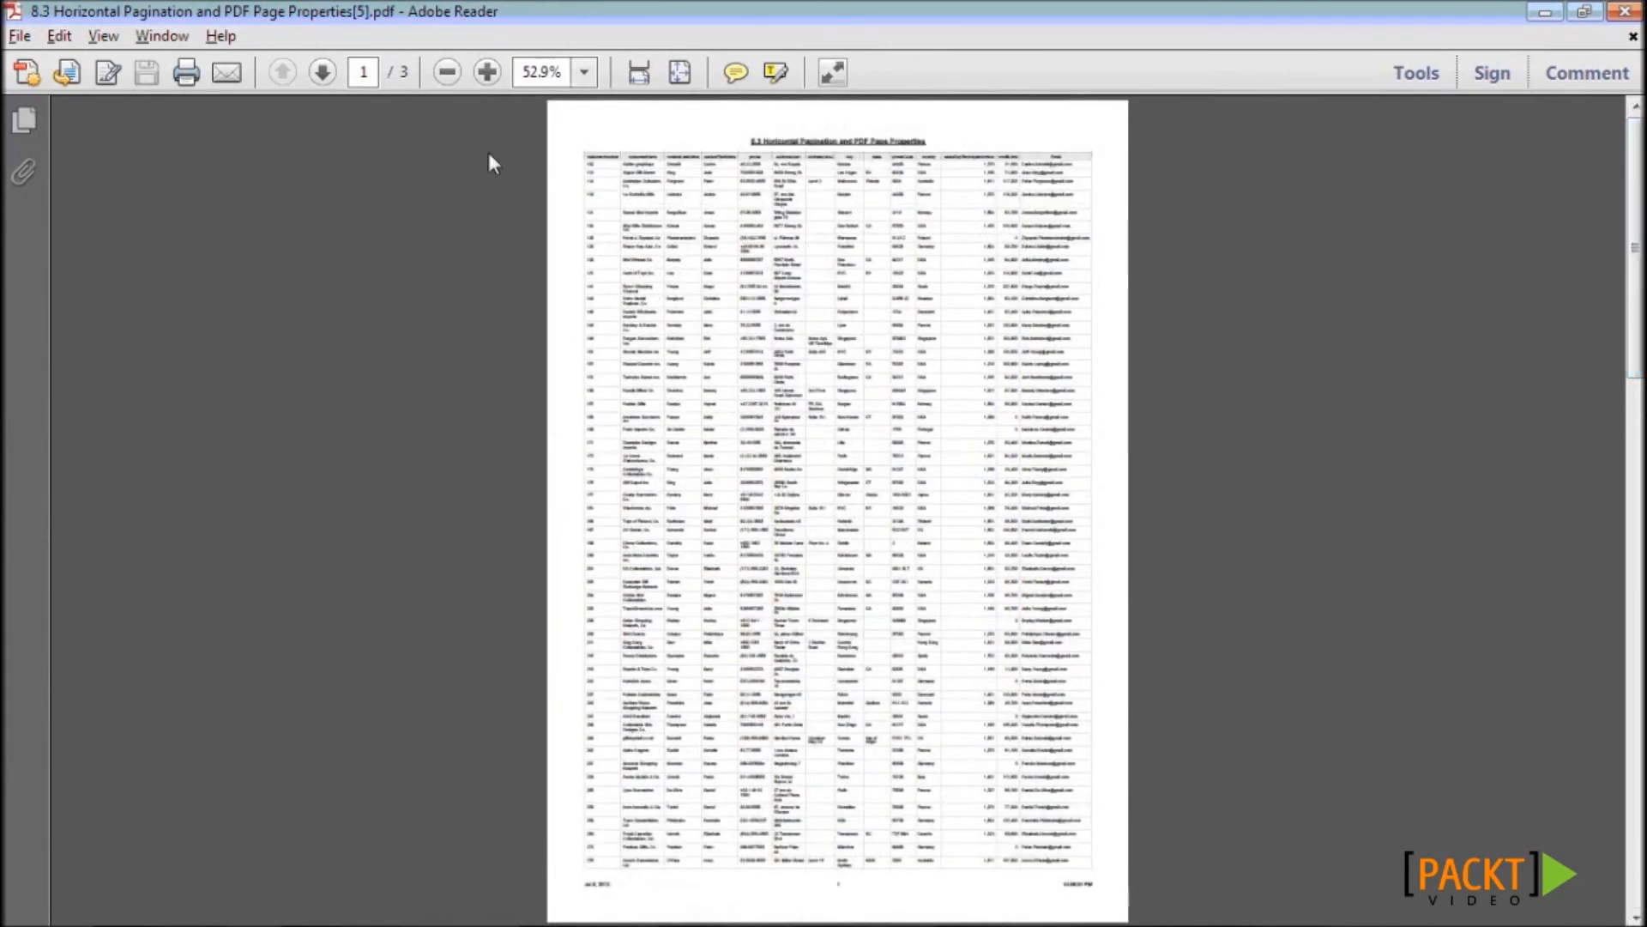
- Zoom the PDF back in to 125% and return to Report Studio
click(493, 78)
click(493, 78)
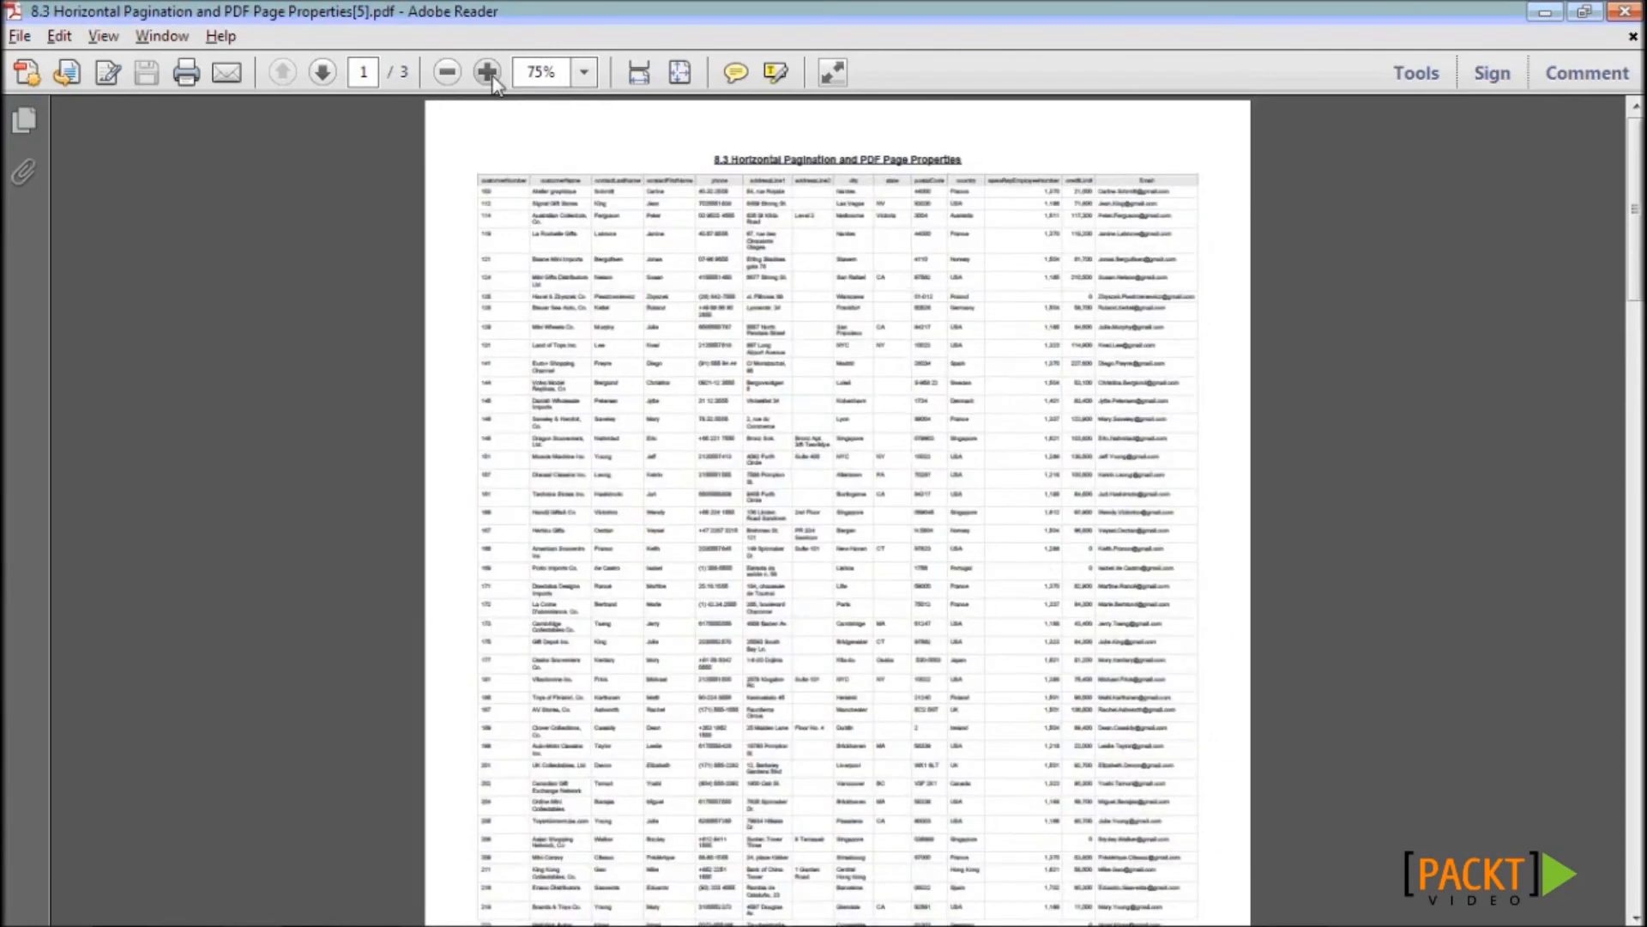
click(488, 73)
click(488, 73)
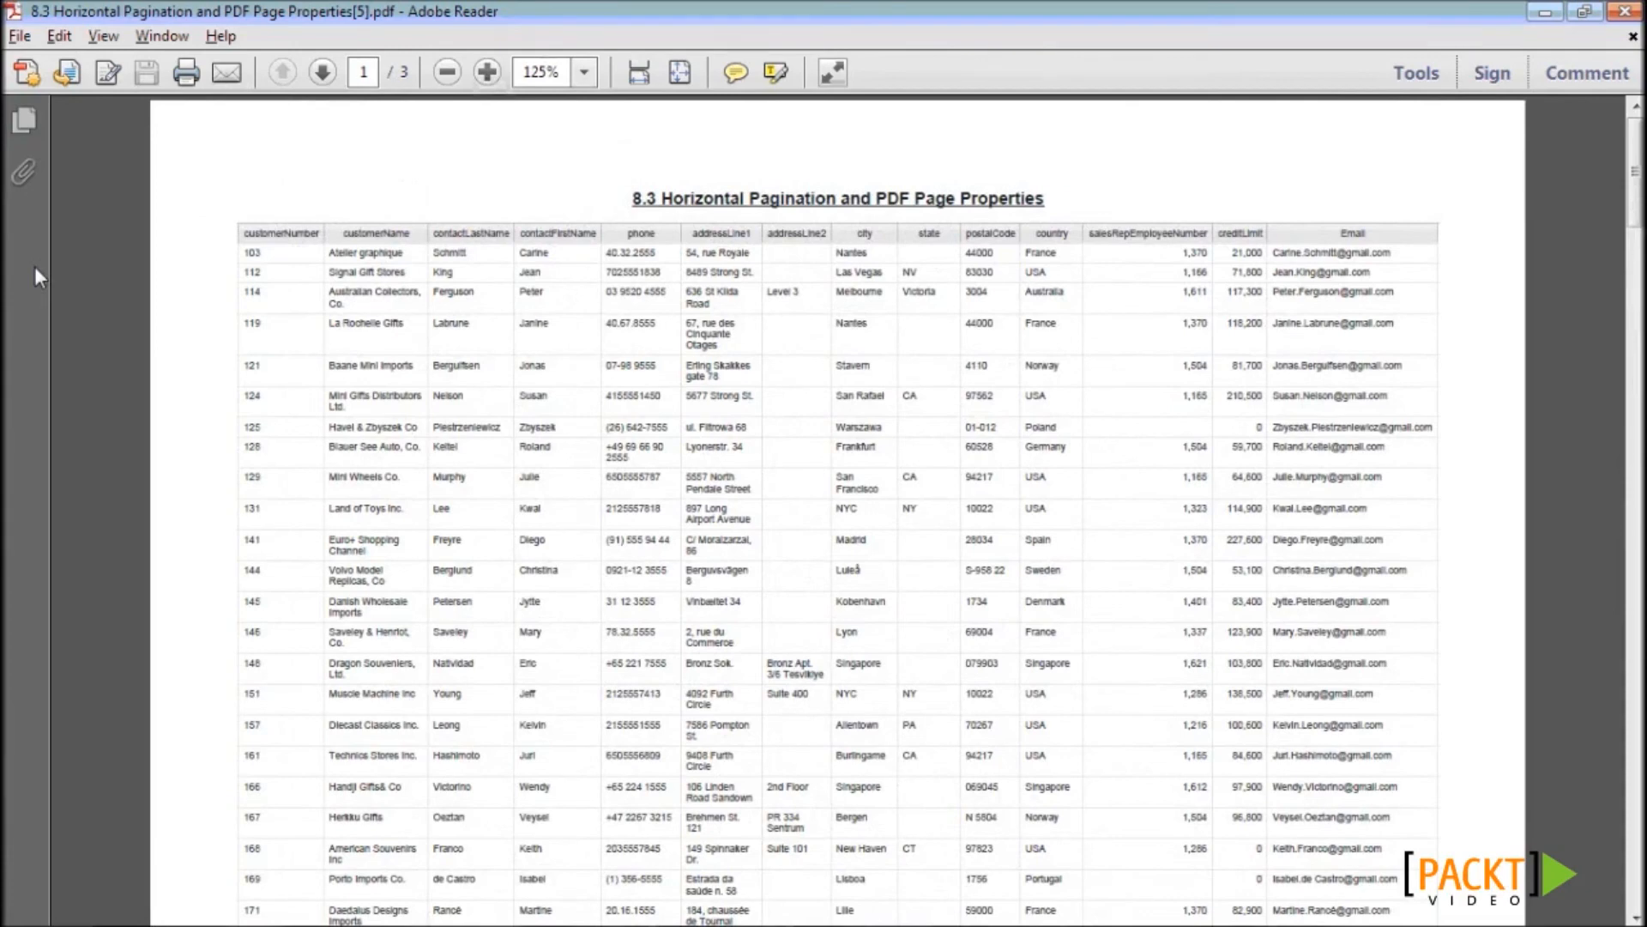
key(alt+Tab)
key(alt+Tab)
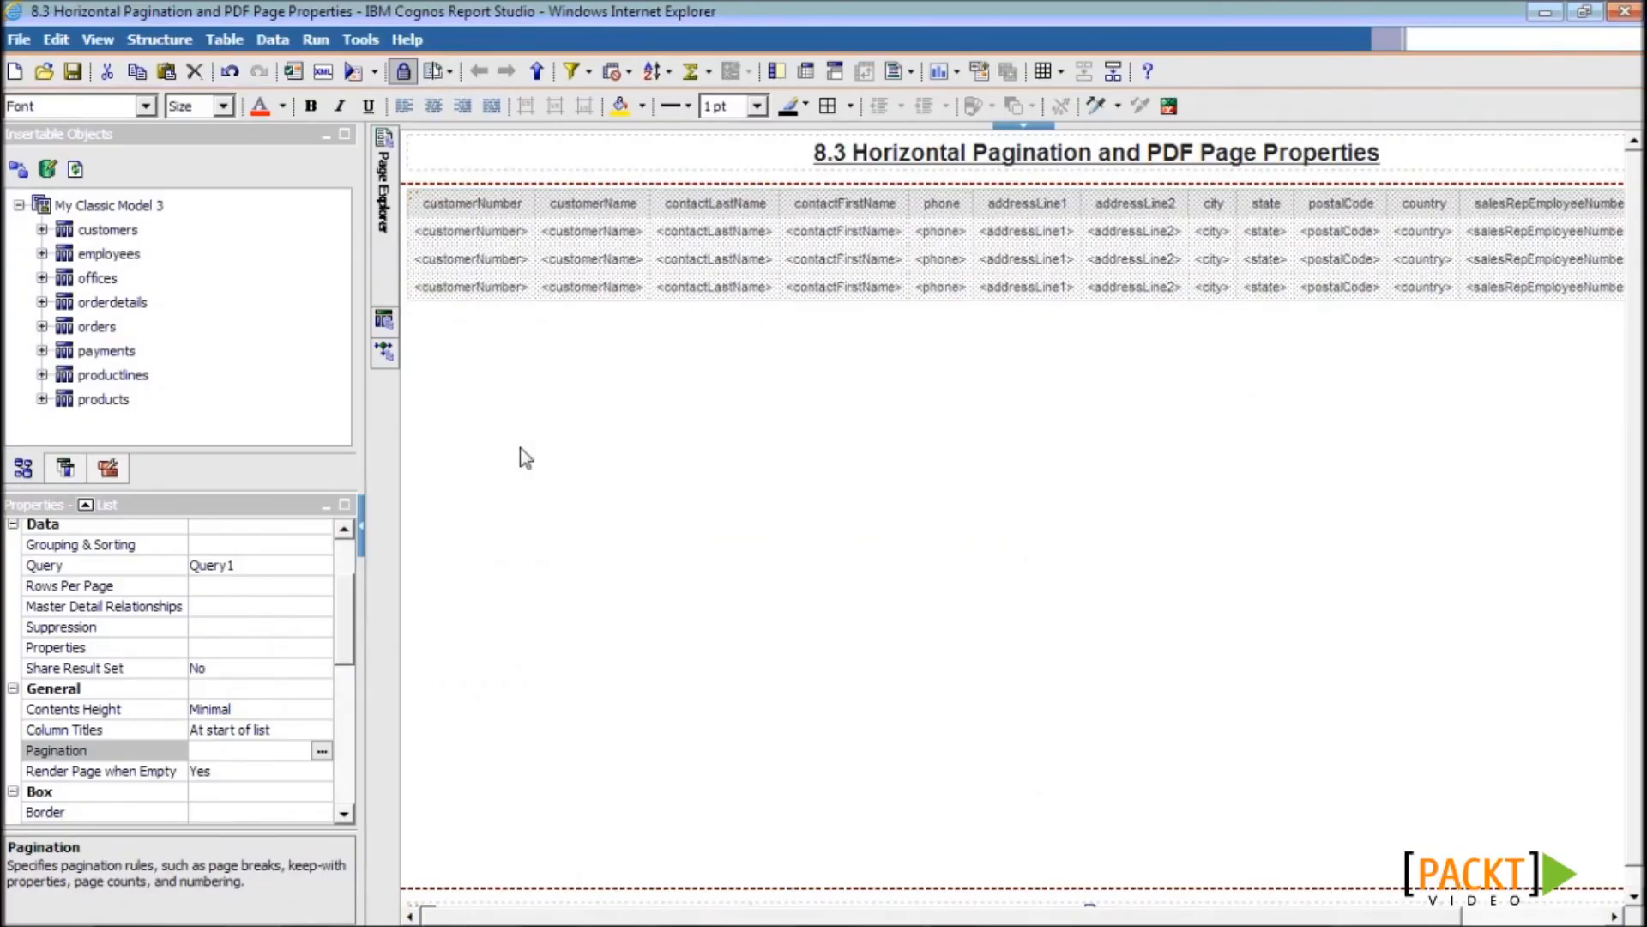
- Set the PDF page setup to Landscape on A3 paper and save the report
click(520, 447)
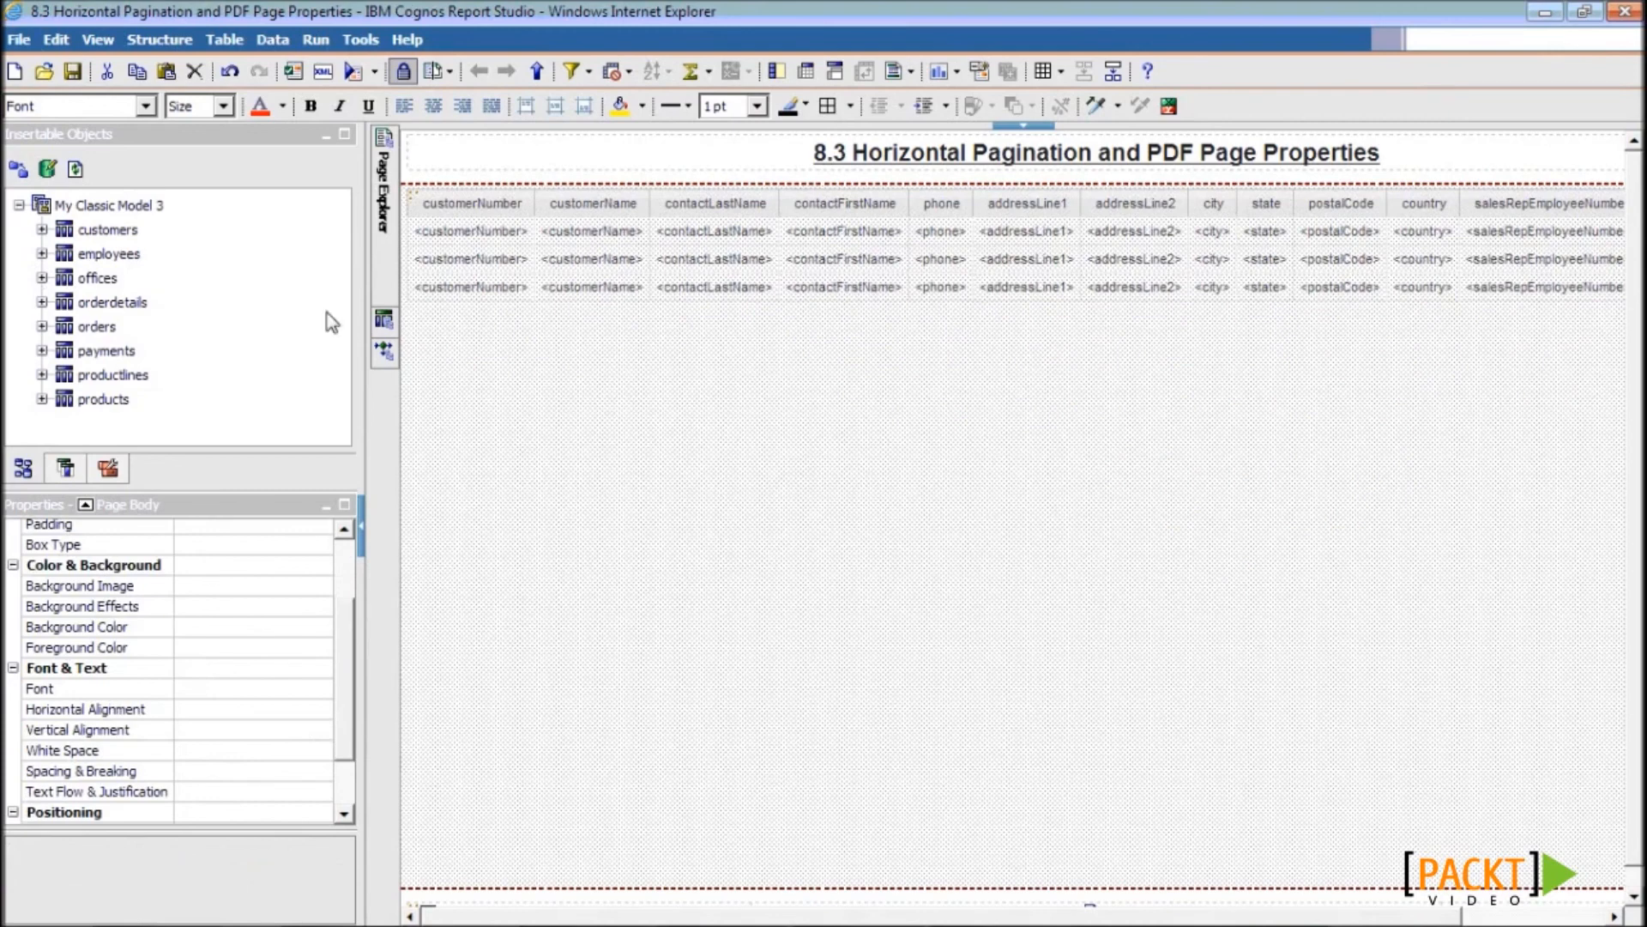
click(18, 40)
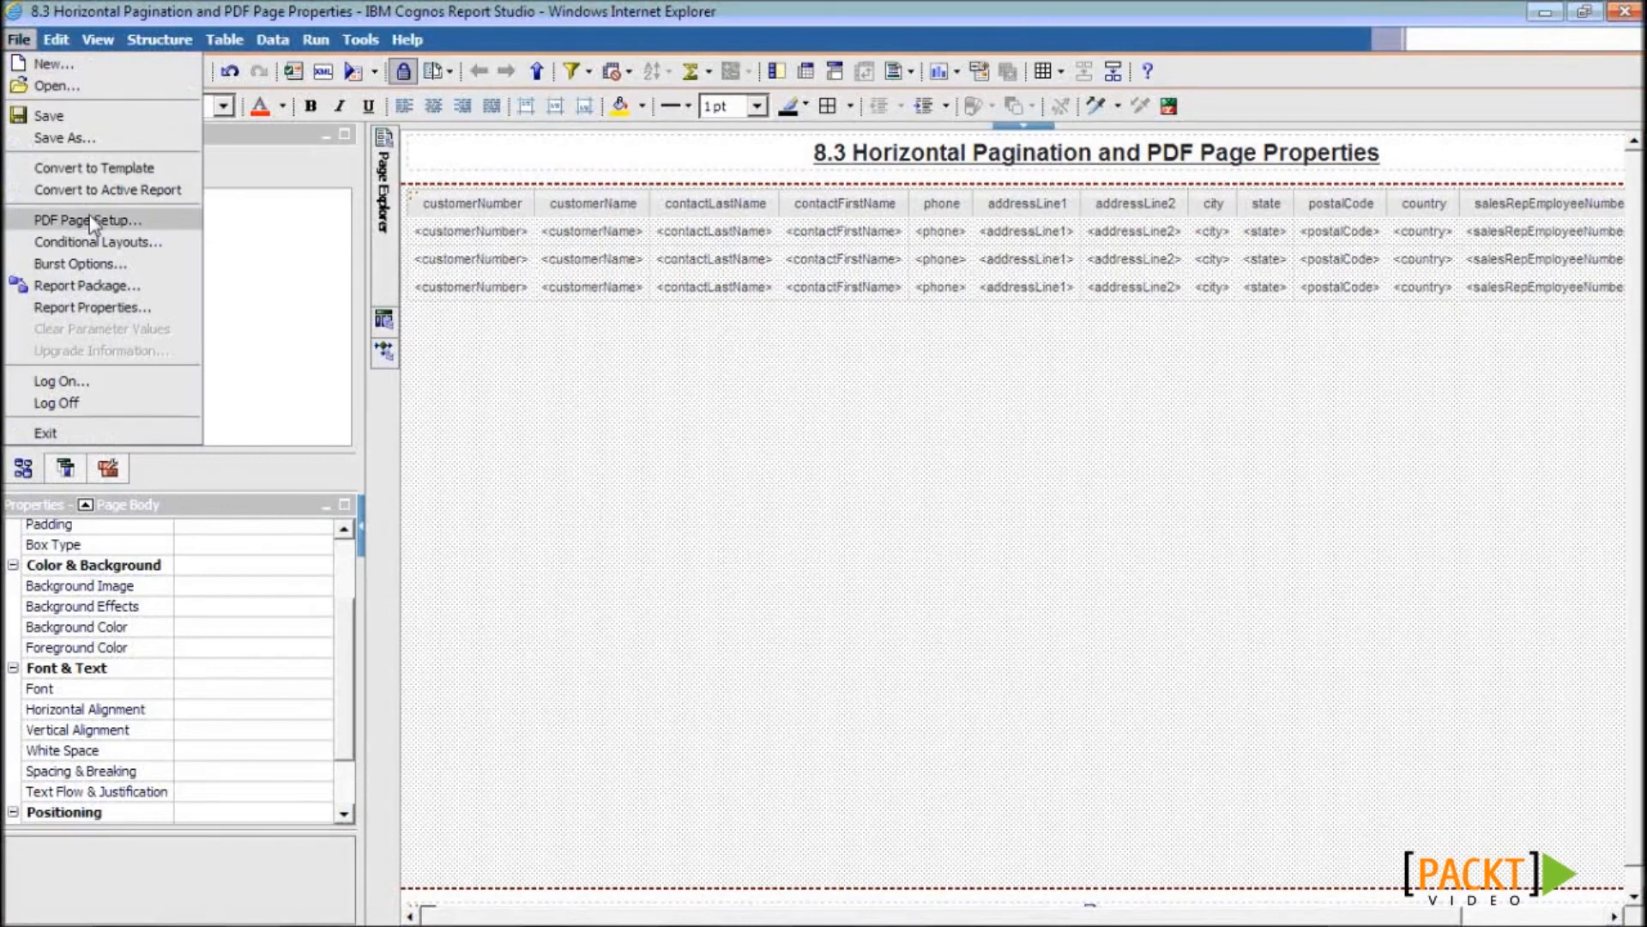
click(170, 223)
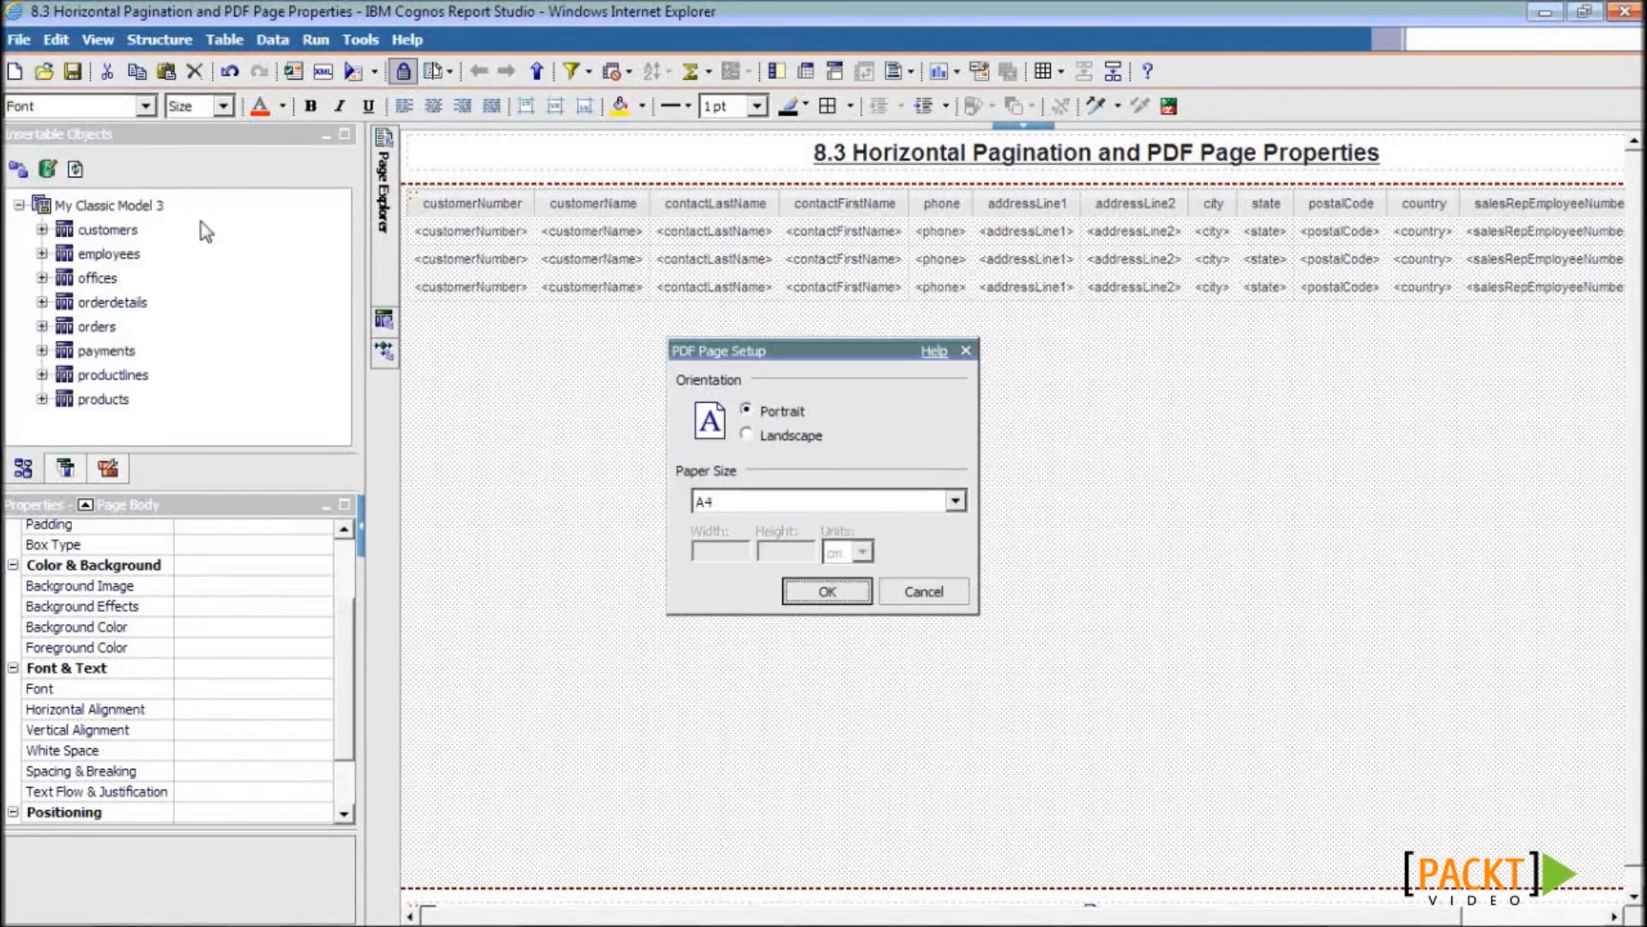
click(768, 439)
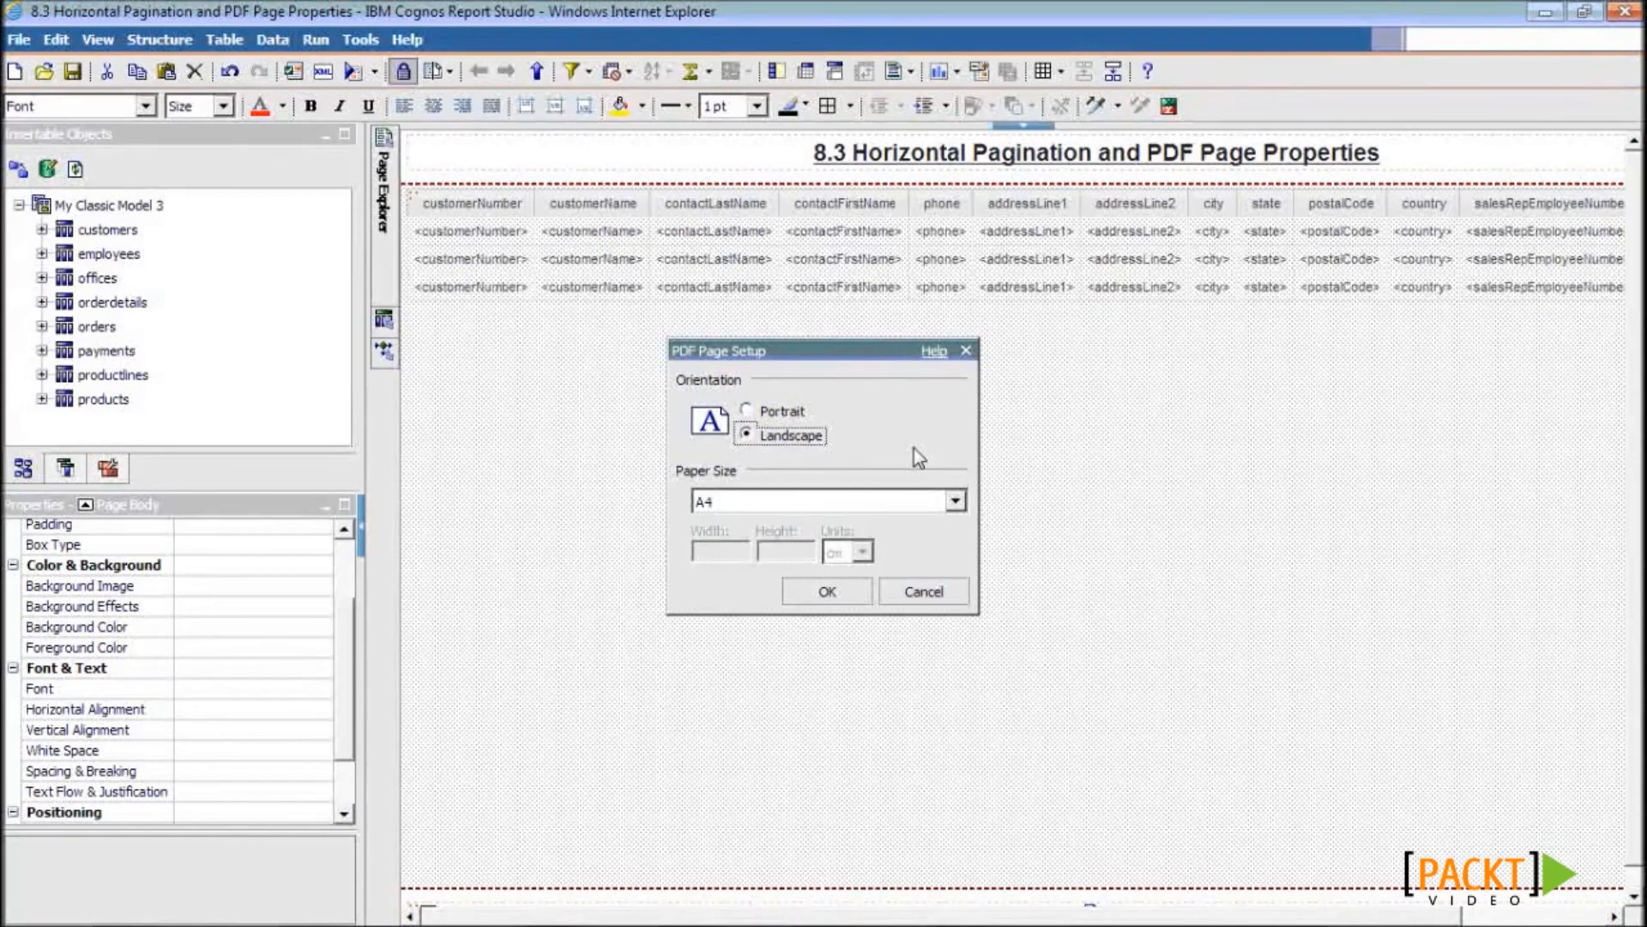
click(953, 502)
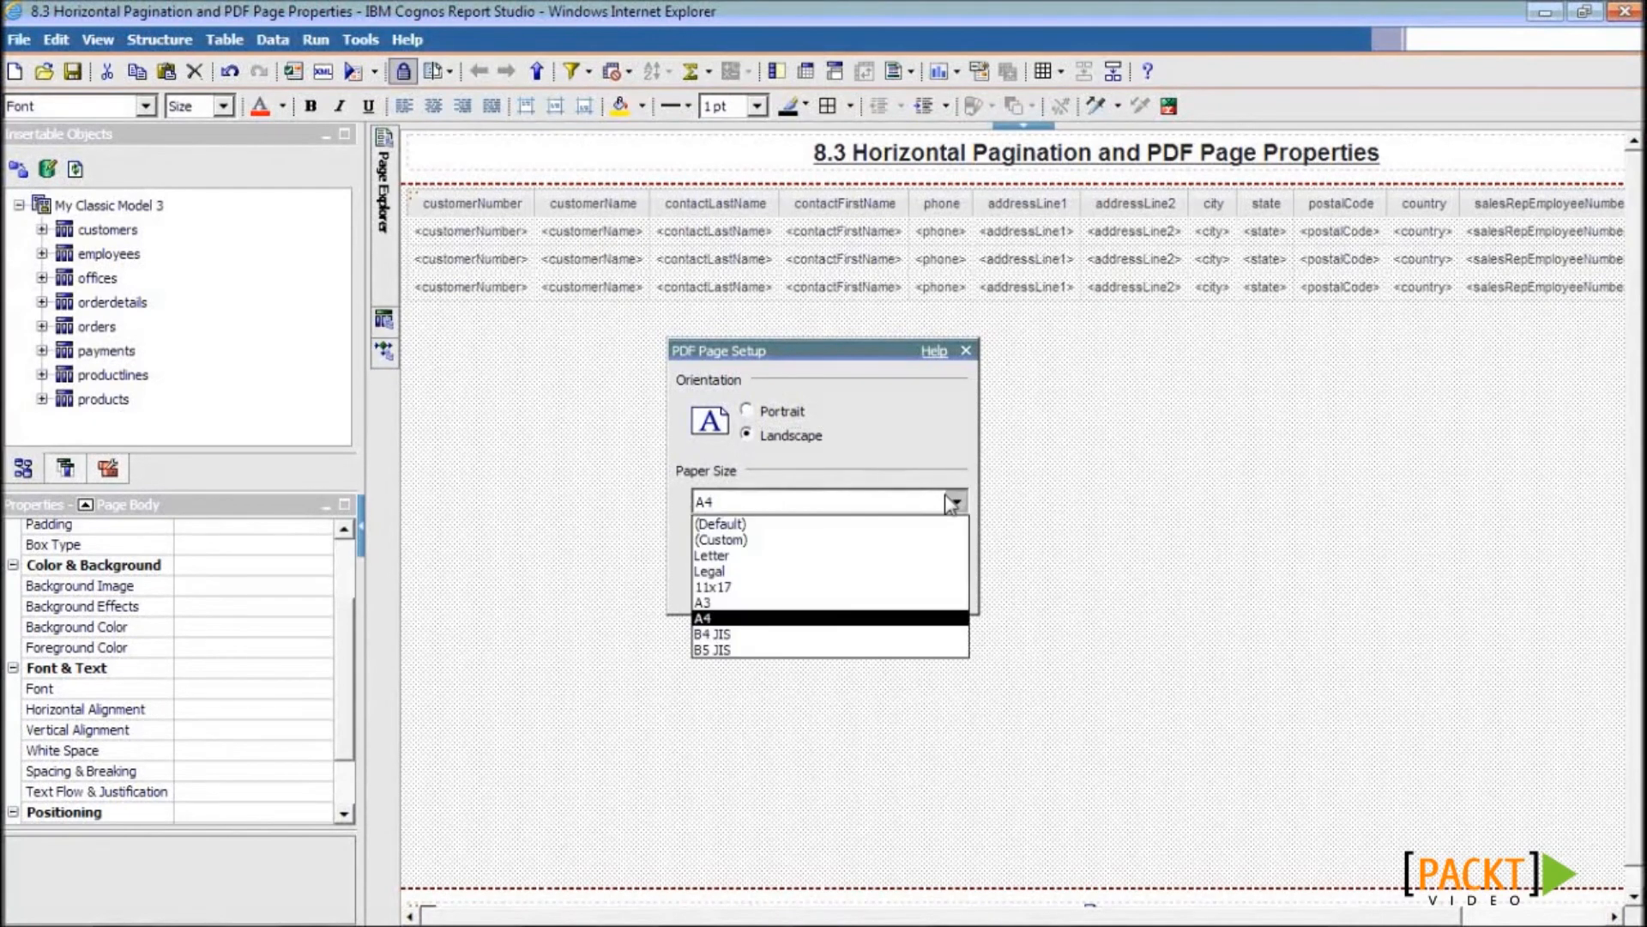
click(892, 603)
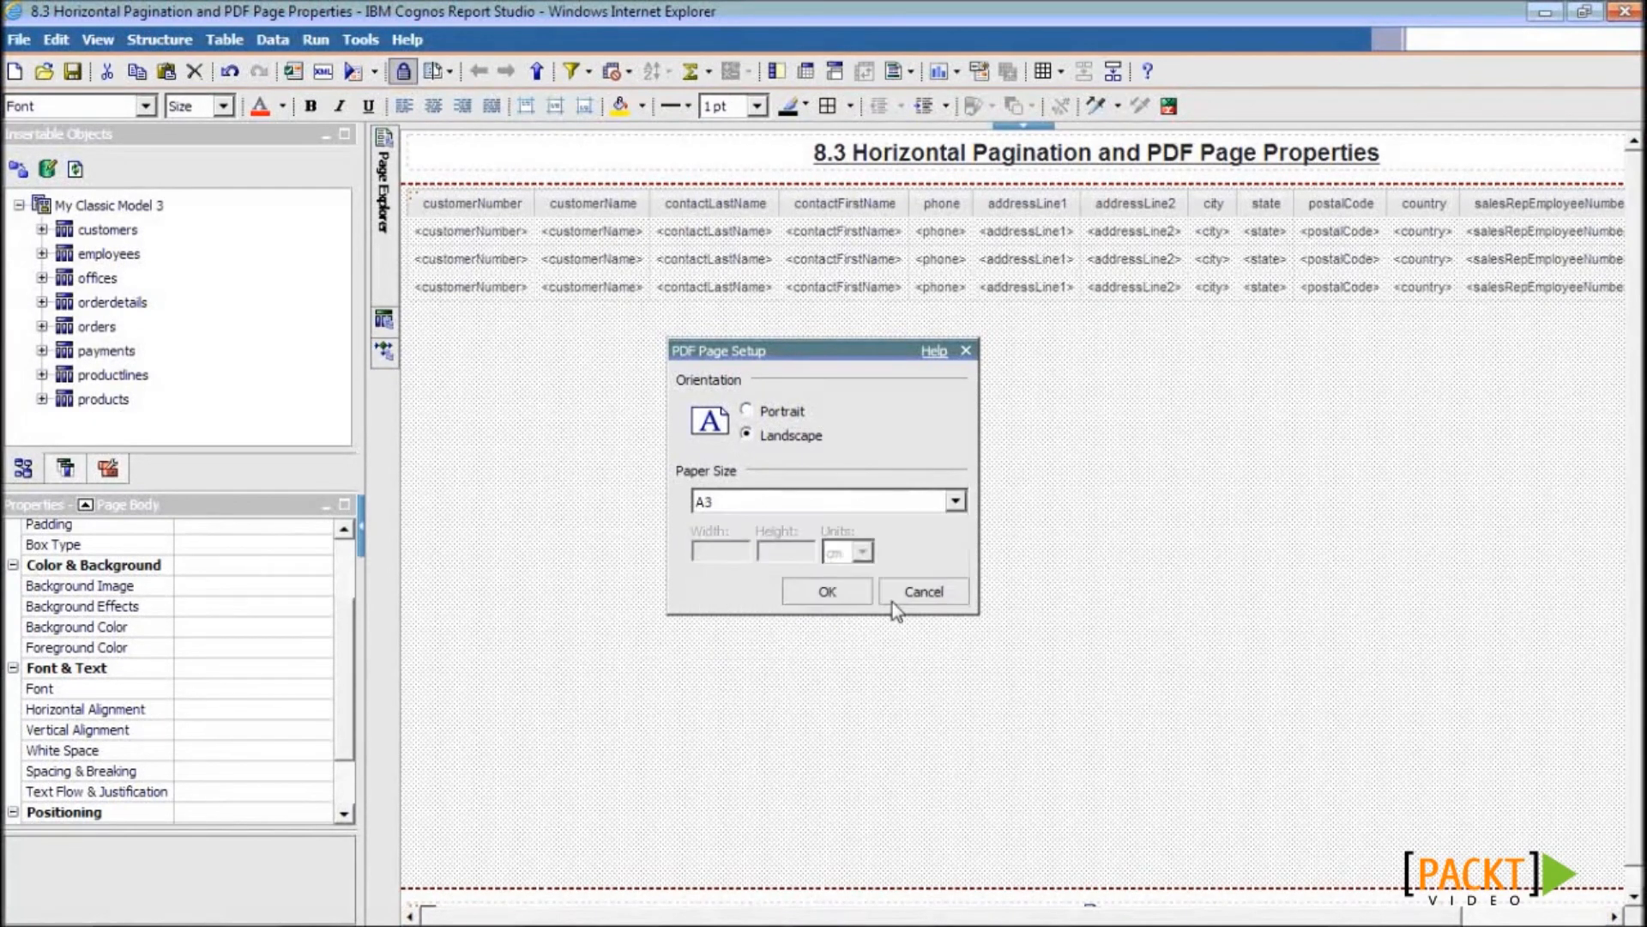
click(828, 594)
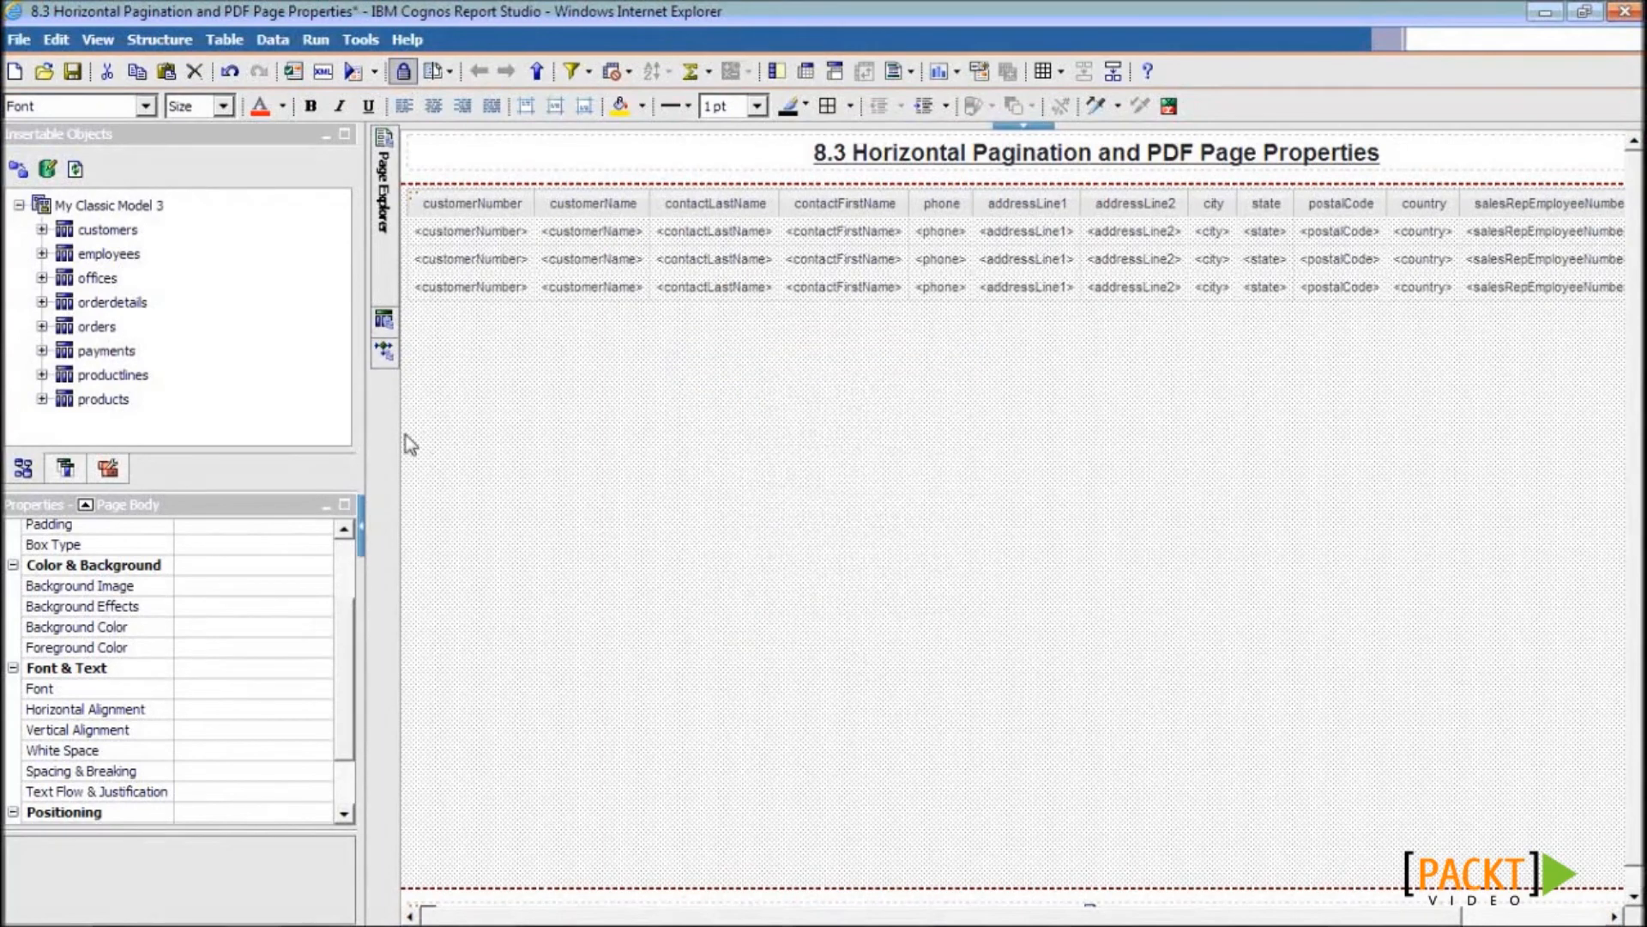
click(72, 72)
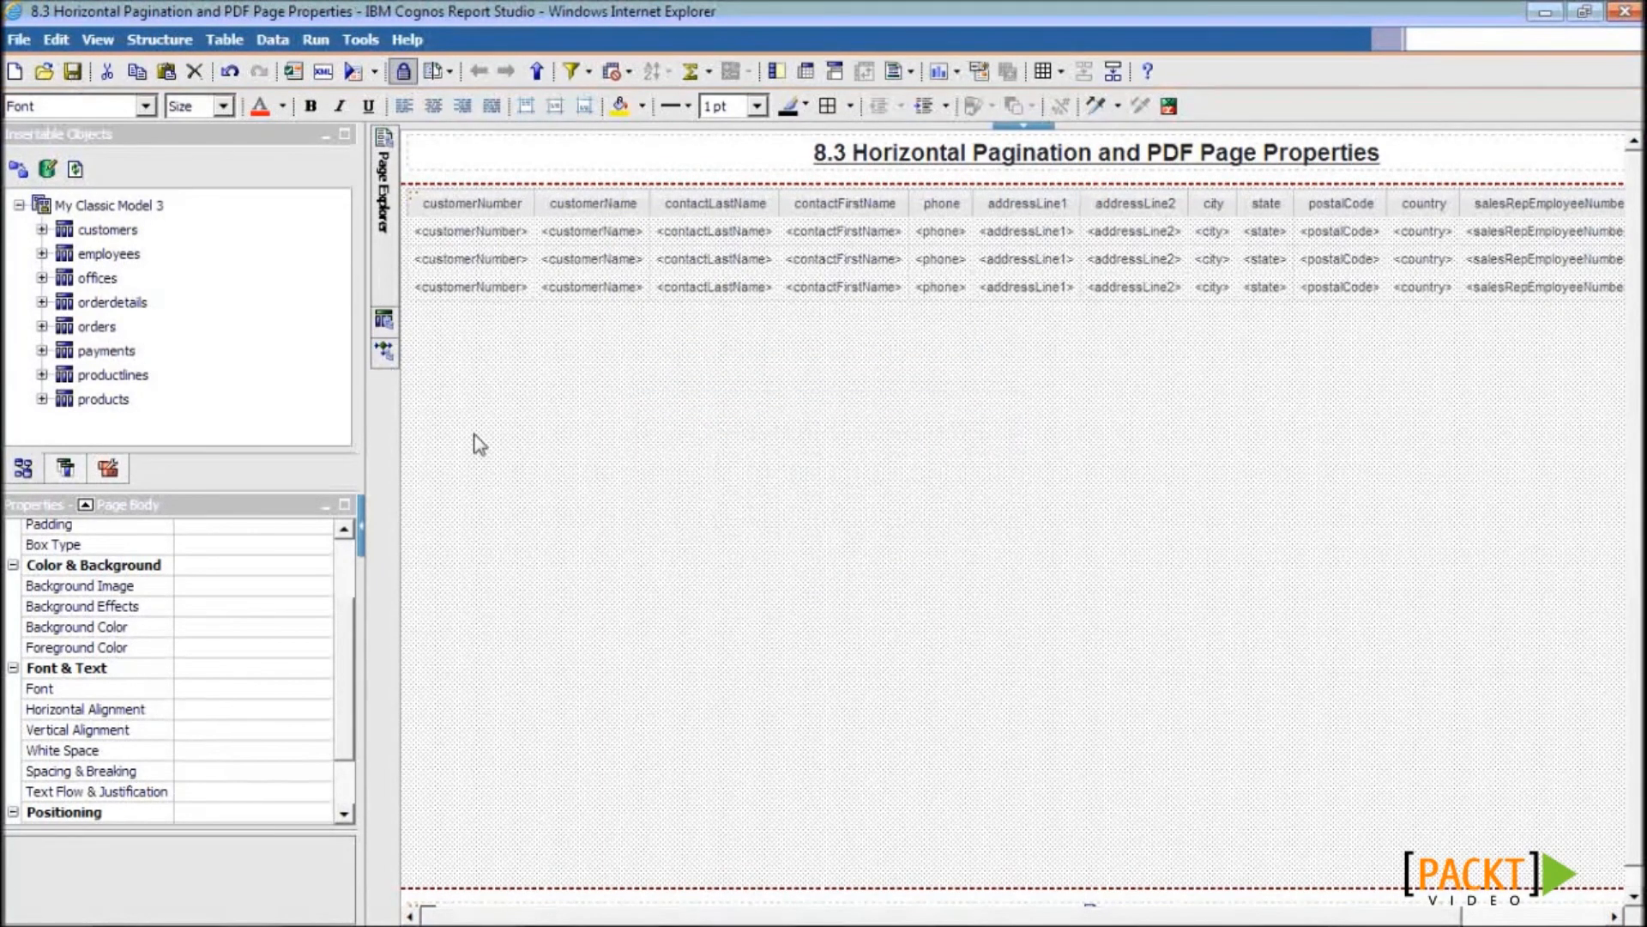
- Rerun the report and review the four-page landscape A3 PDF, then return to Report Studio
click(353, 72)
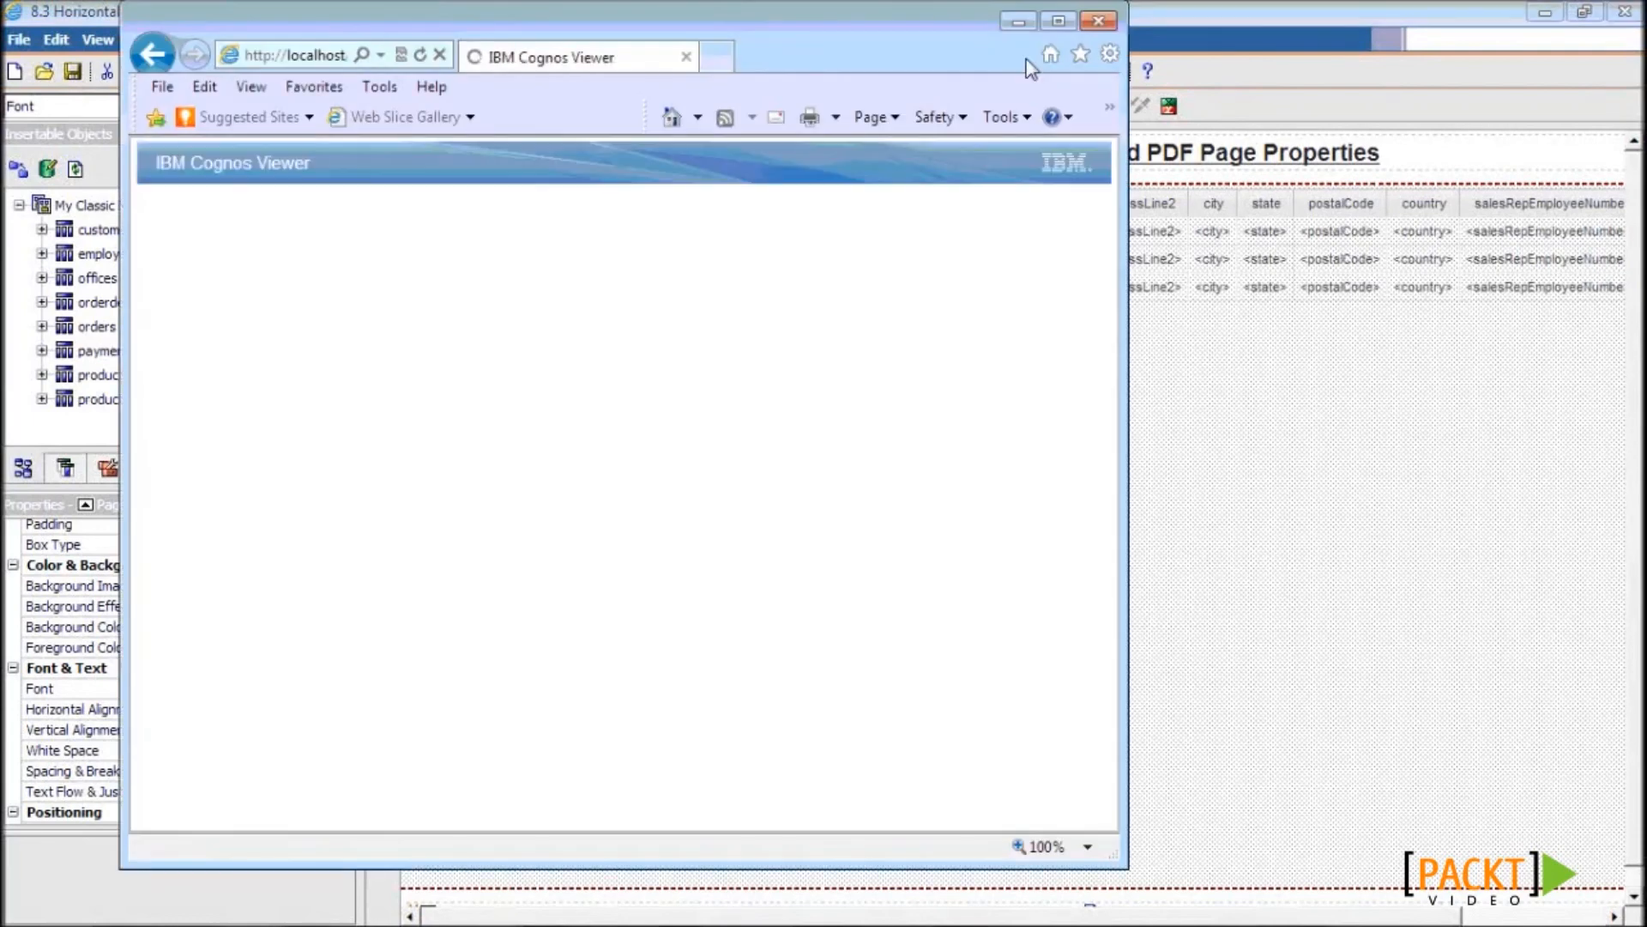
click(1272, 911)
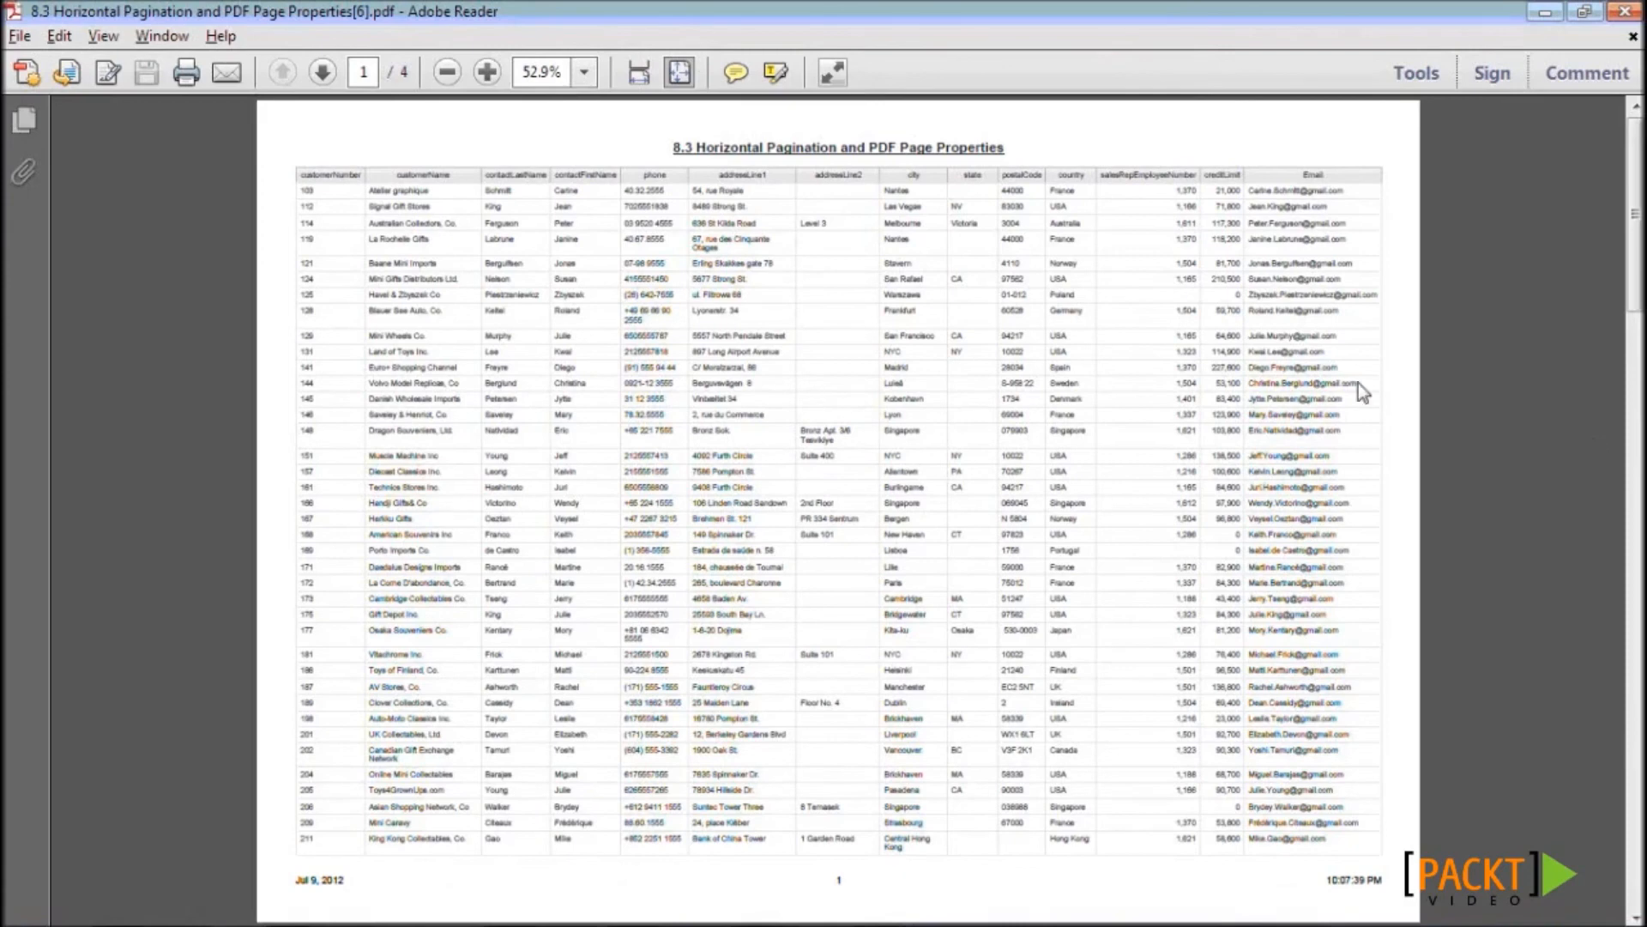
click(487, 72)
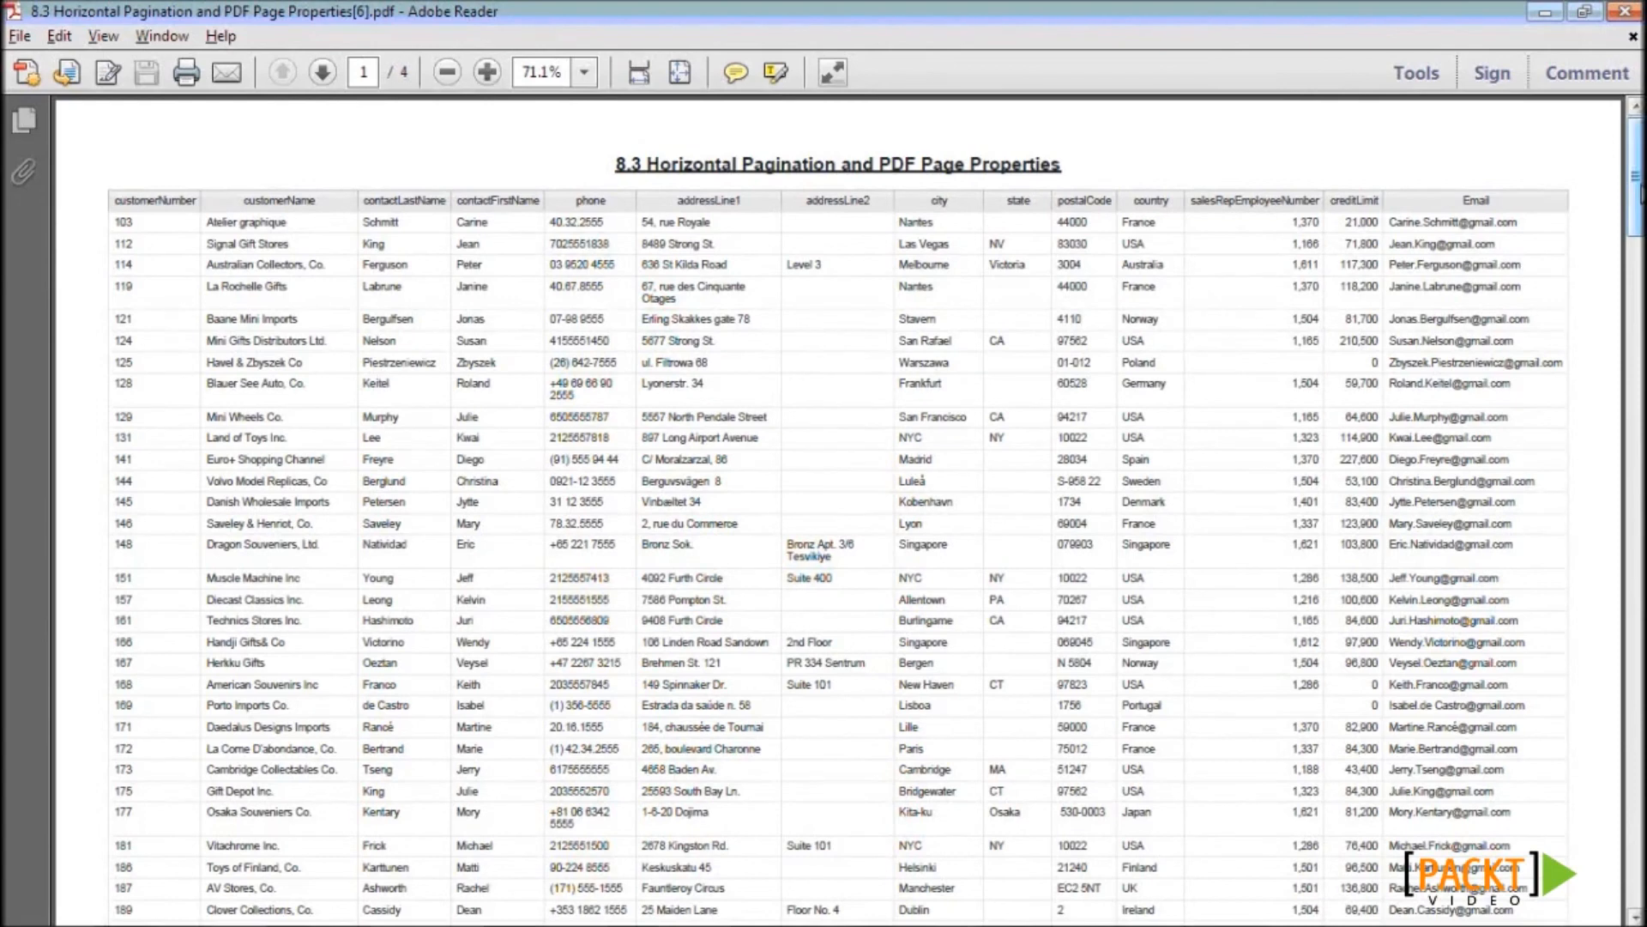
drag(1642, 190, 1642, 207)
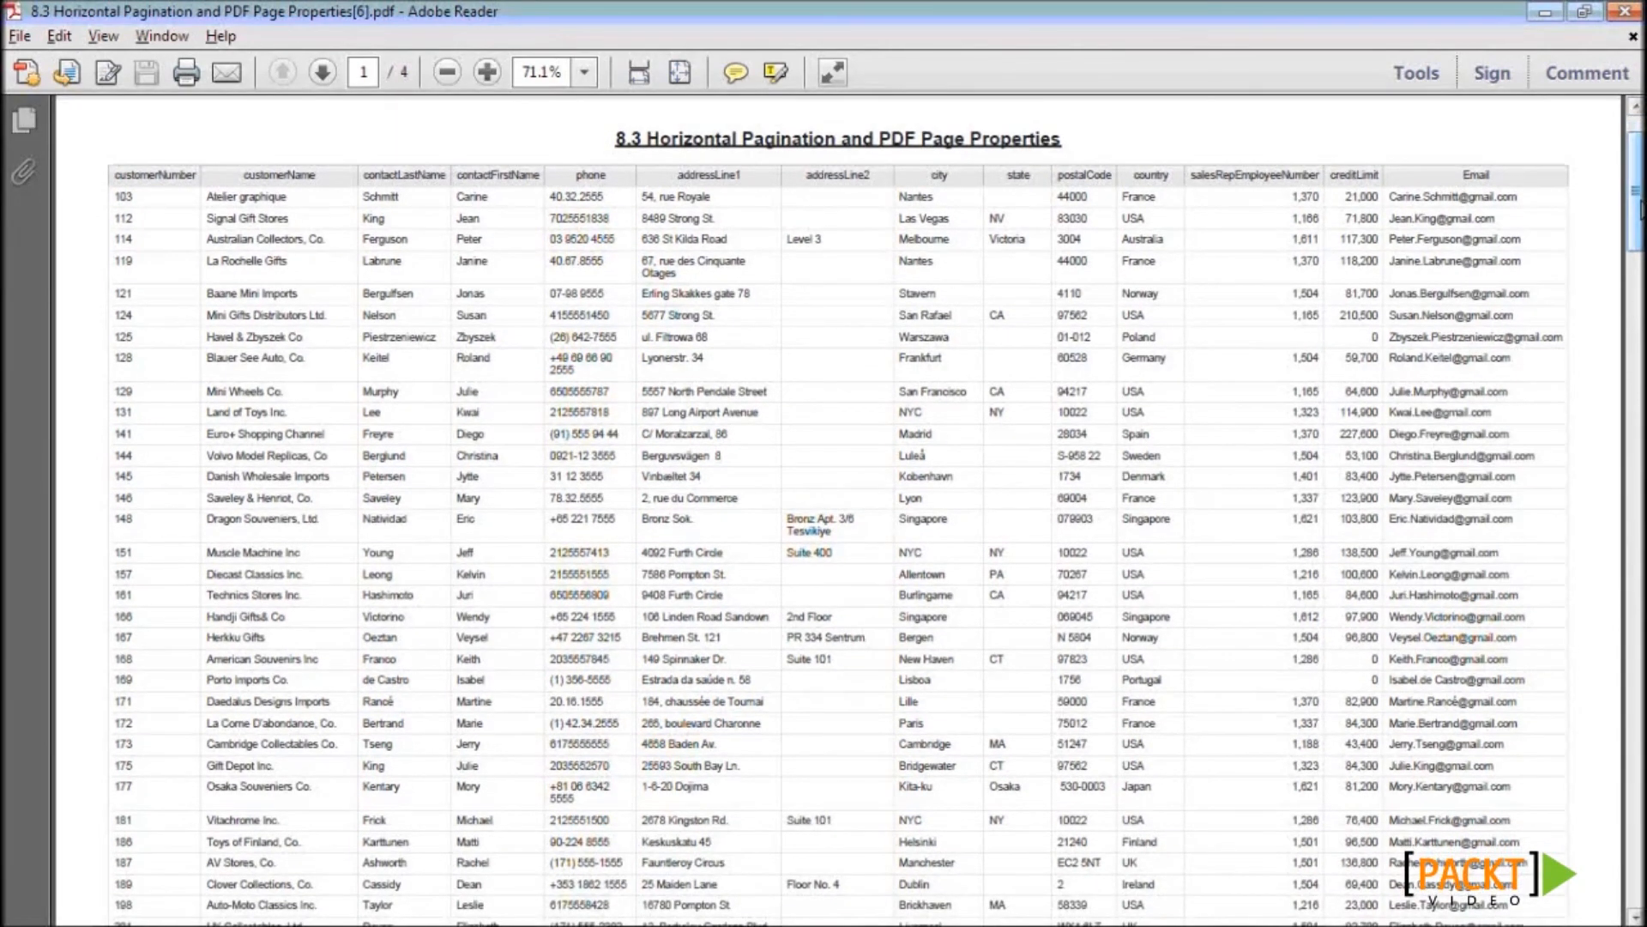
key(alt+Tab)
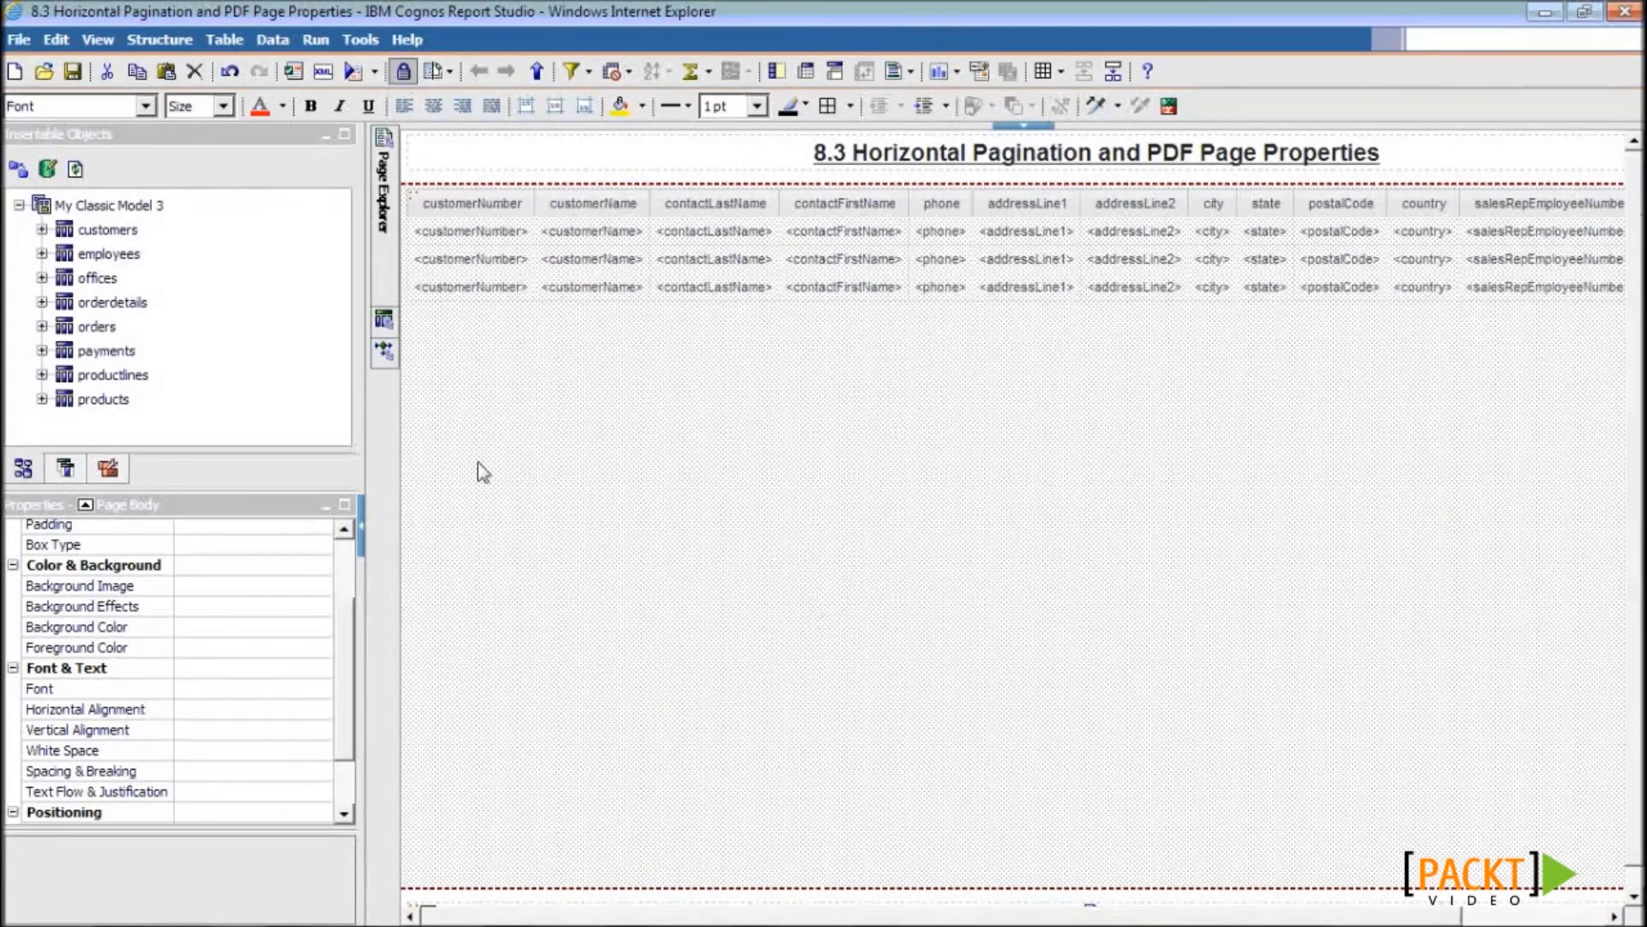
- On the ancestor Page, tick 'Override the page setup for this page' in PDF Page Setup
mouse_move(380, 282)
click(85, 505)
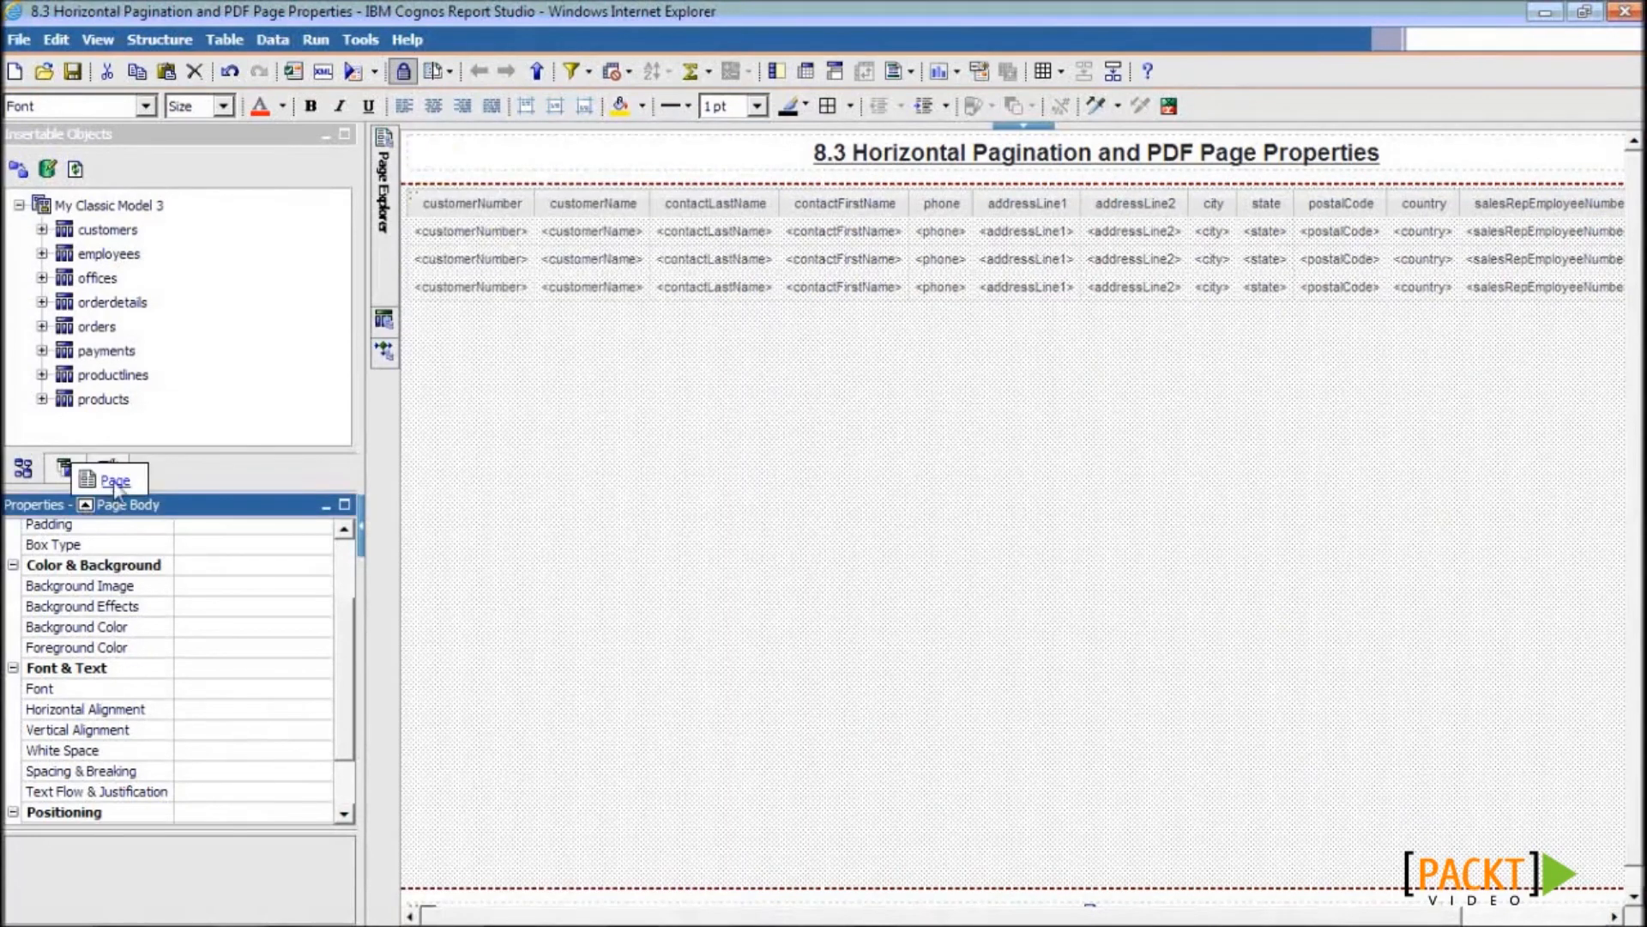
click(103, 482)
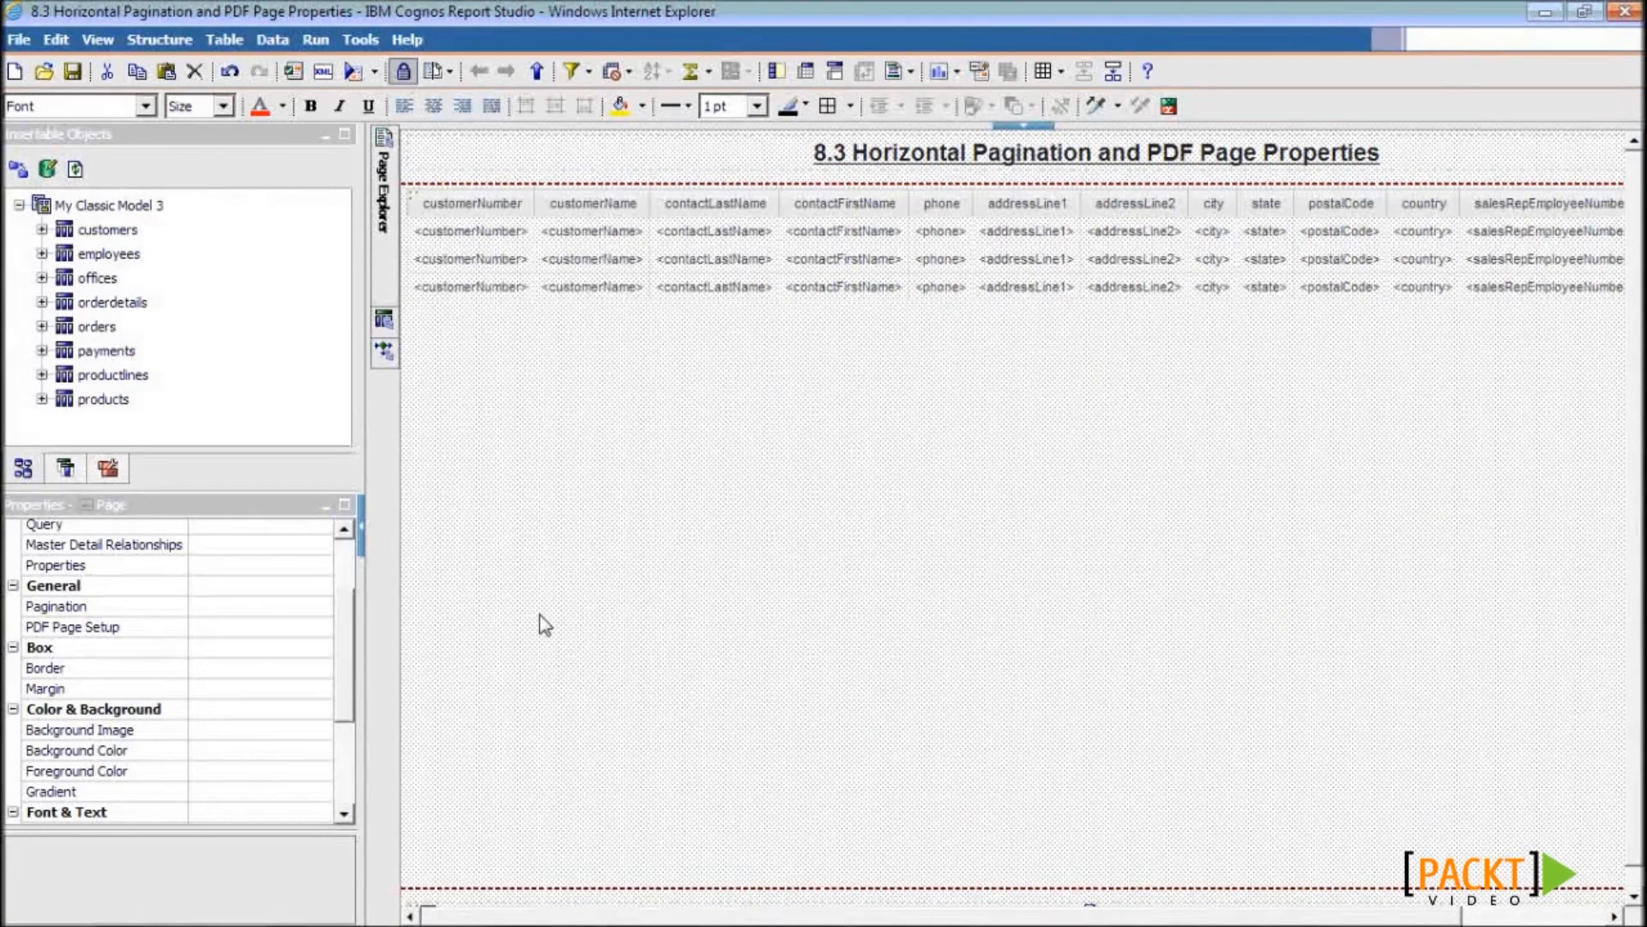
click(297, 629)
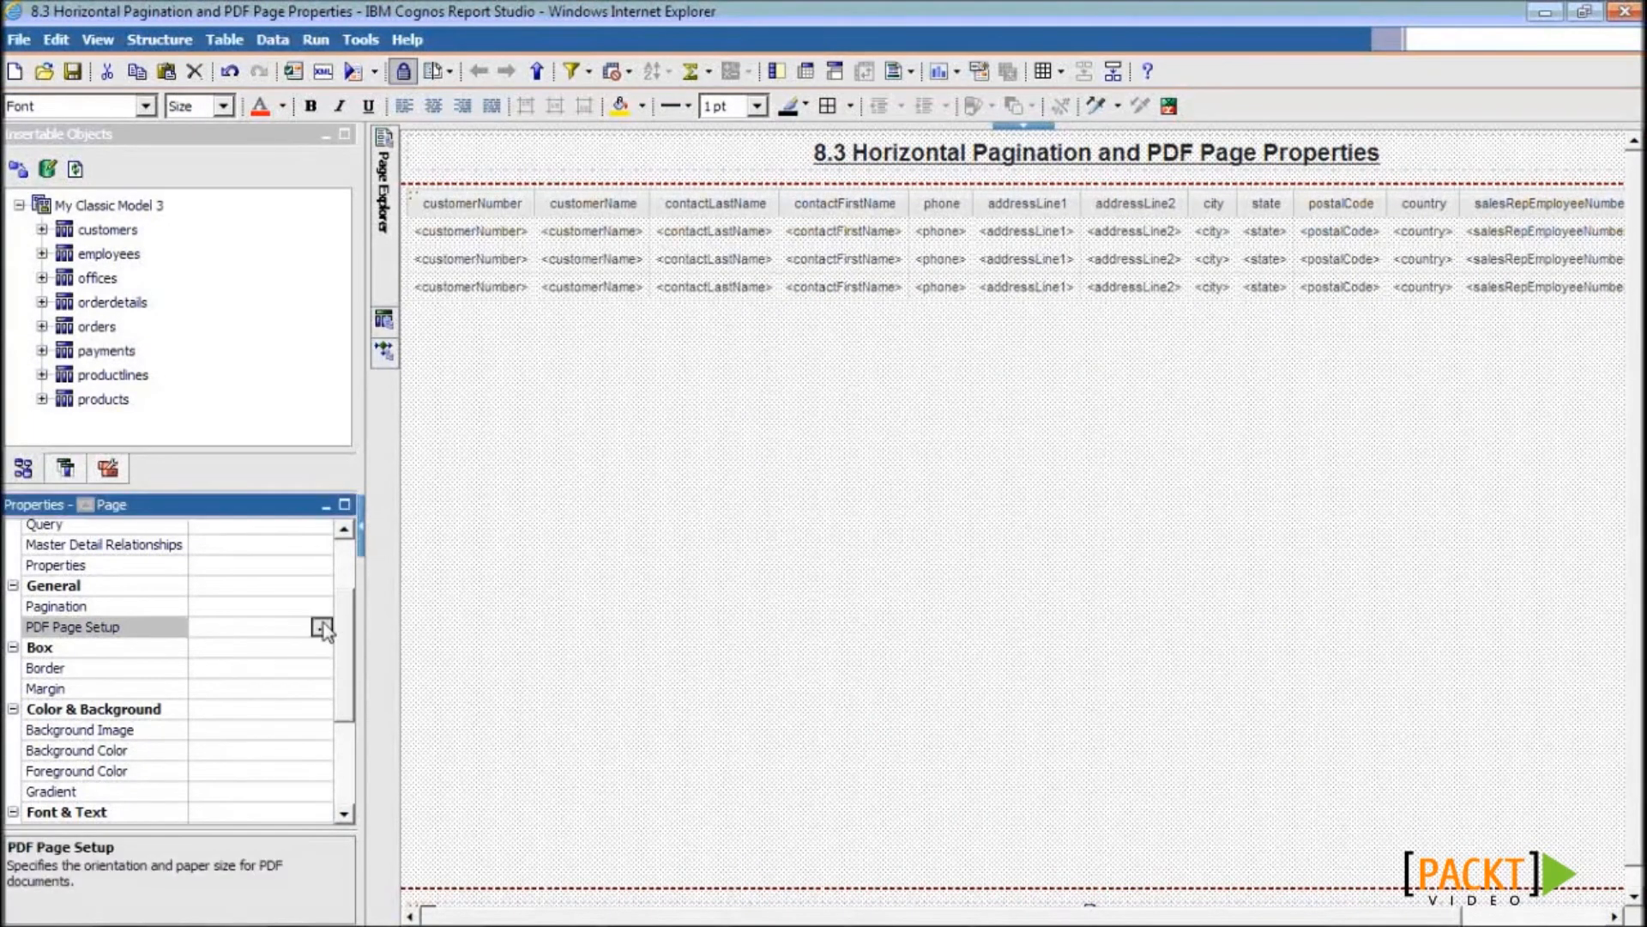
click(322, 625)
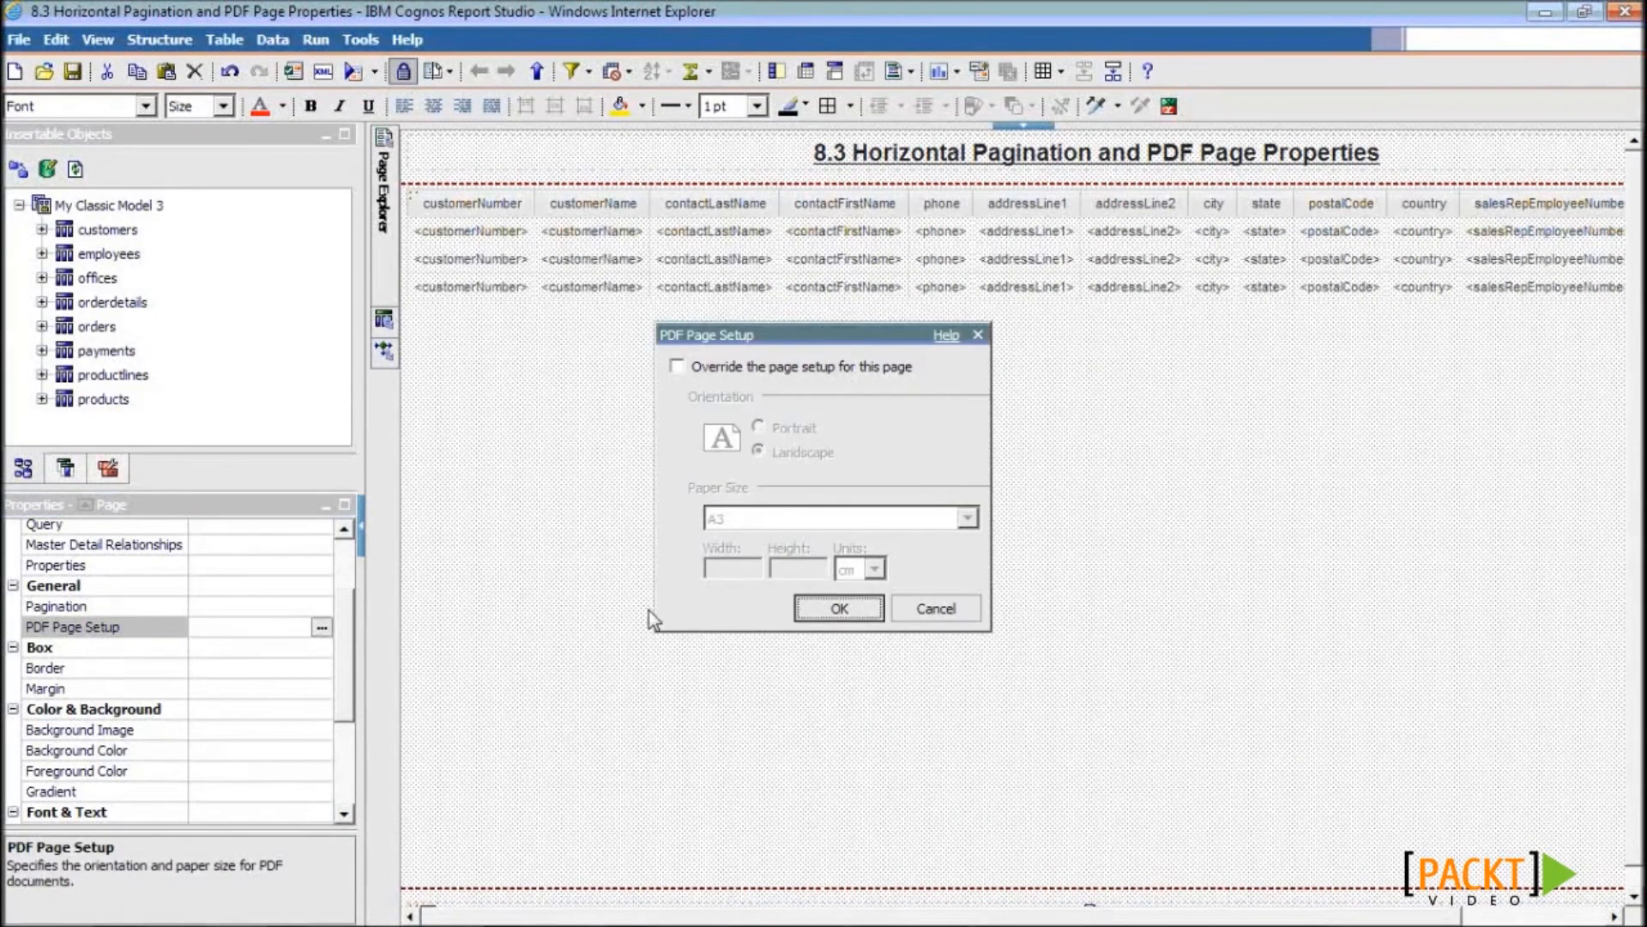
click(677, 367)
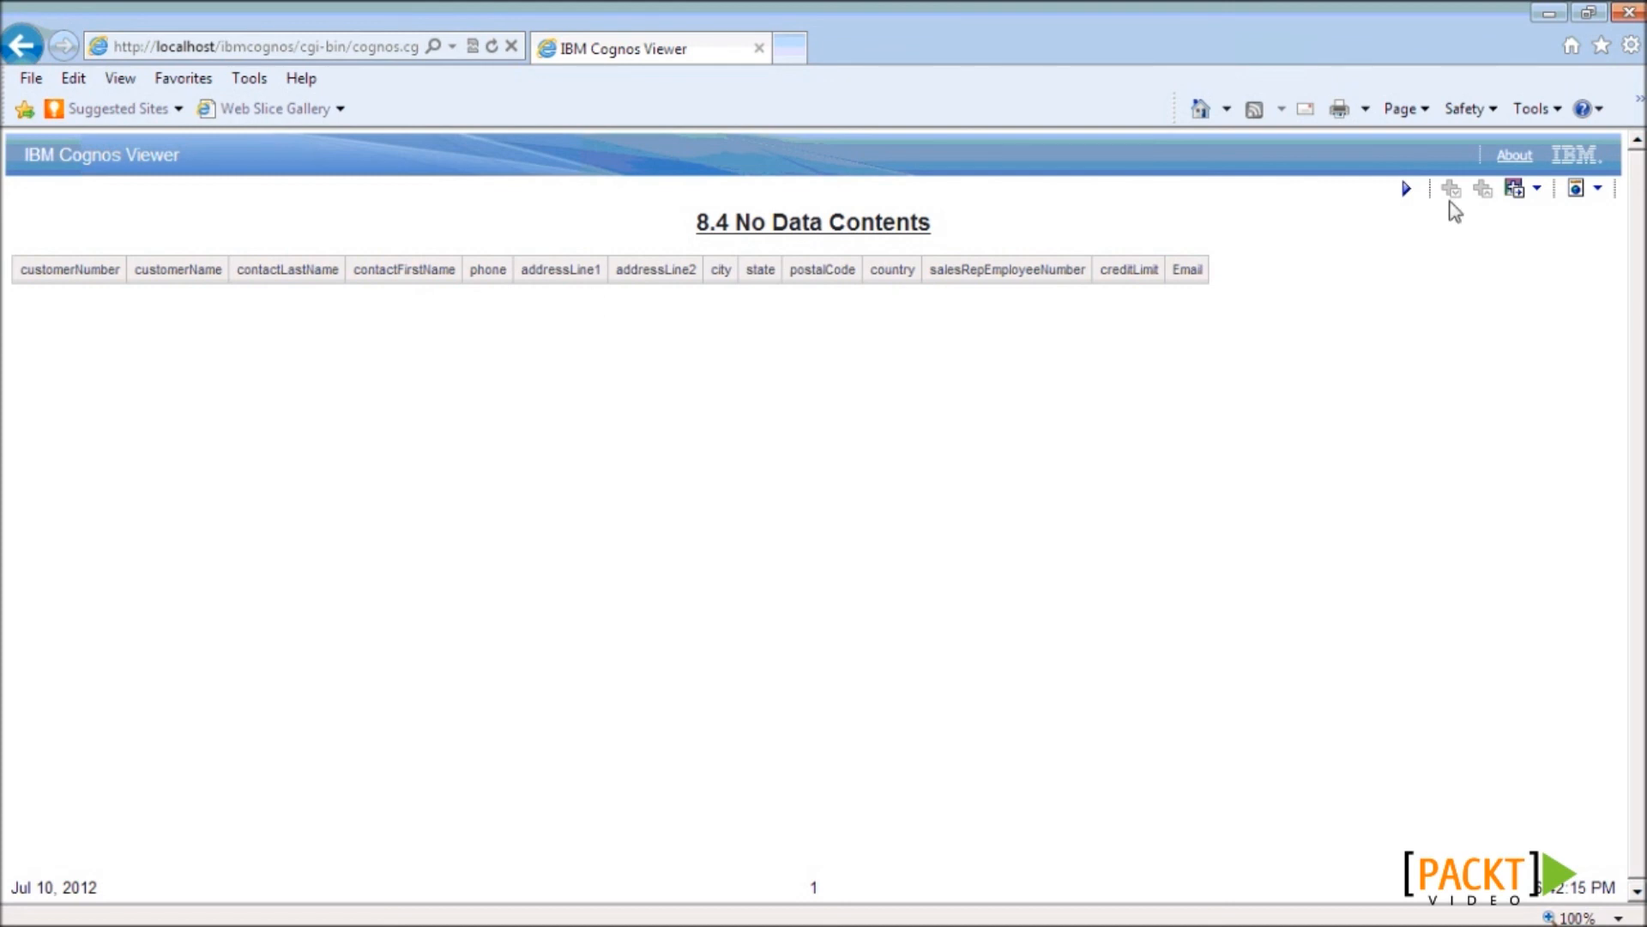
- Close the viewer and open Query1 to check the [customerNumber] = ?pCustomer? detail filter
click(1630, 13)
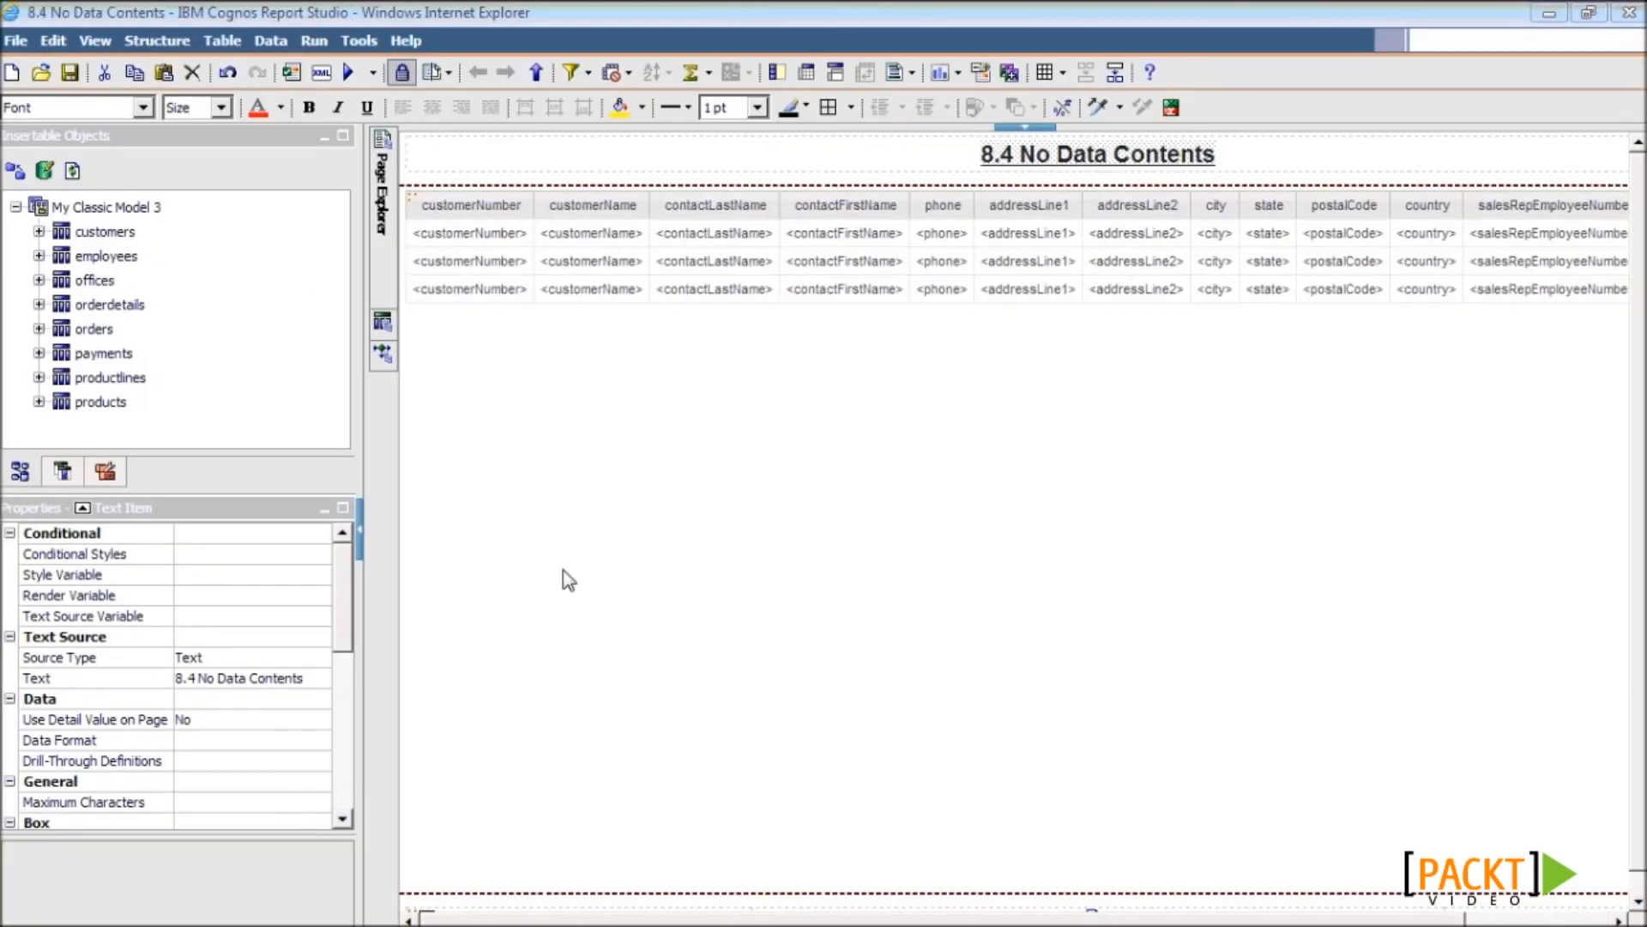
click(383, 326)
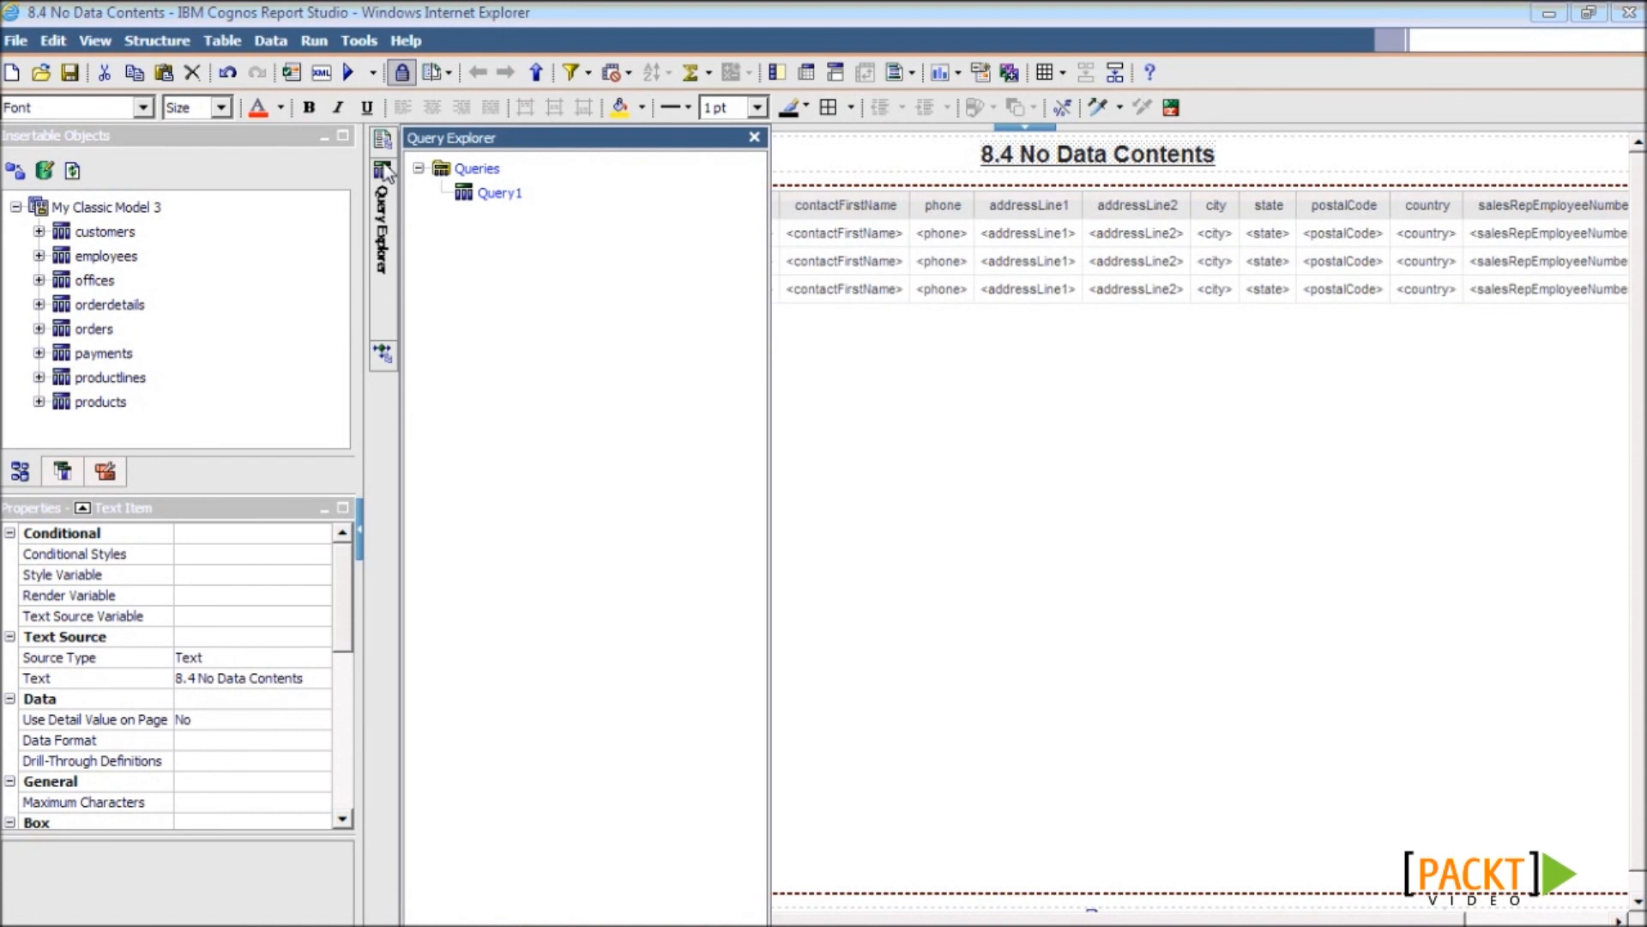
double_click(497, 194)
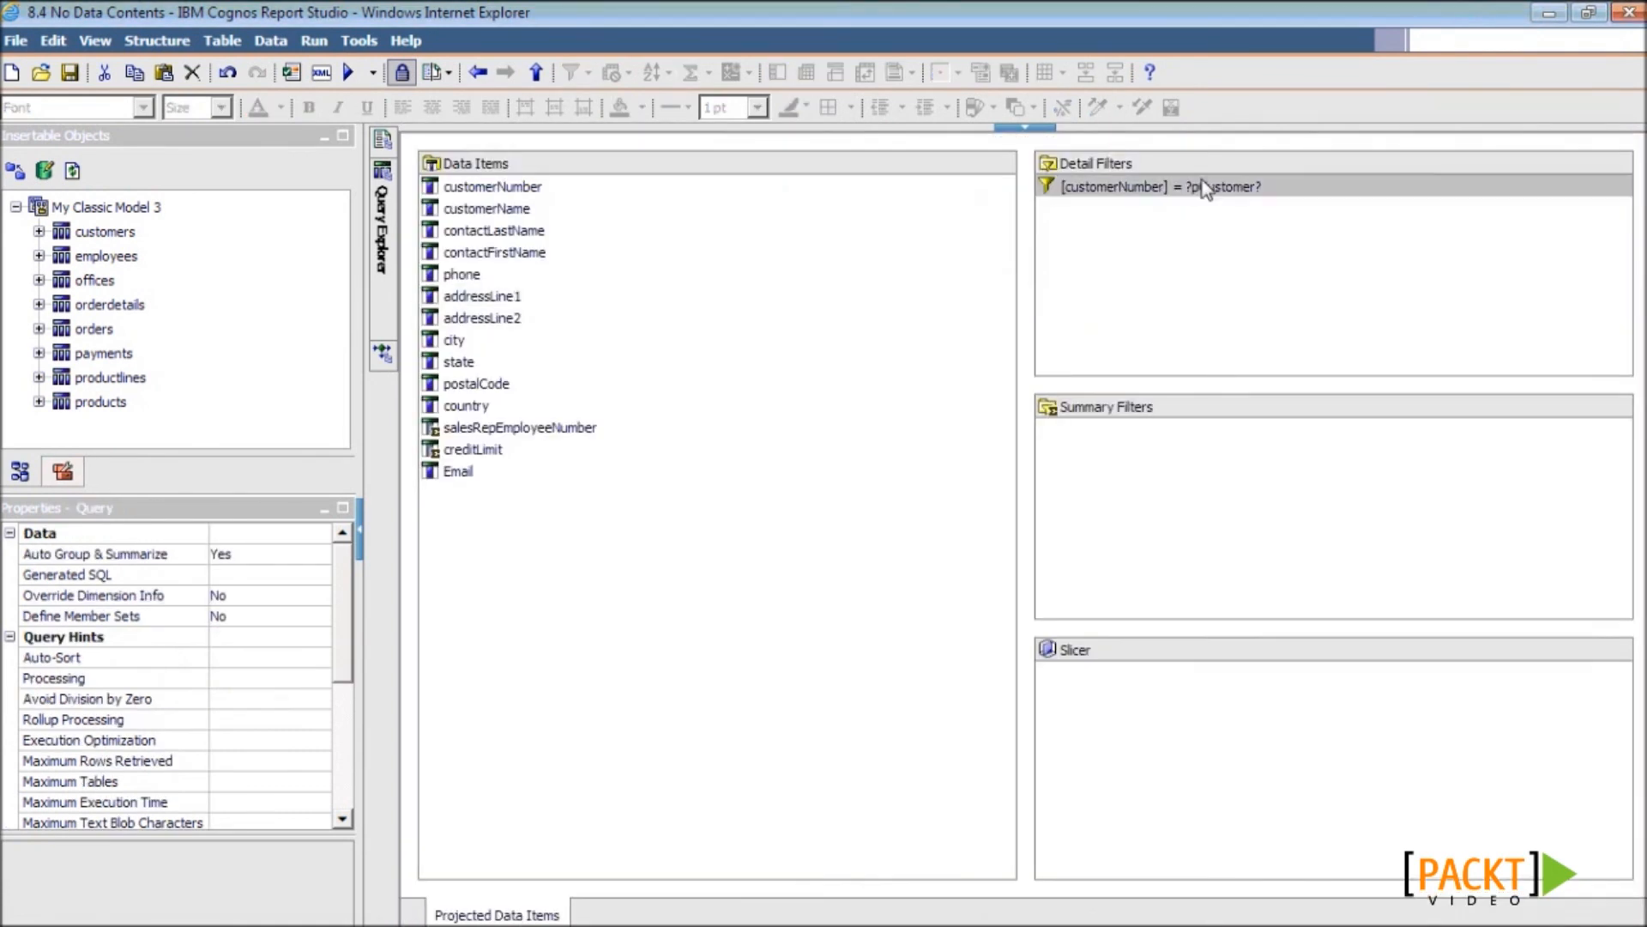
click(1205, 188)
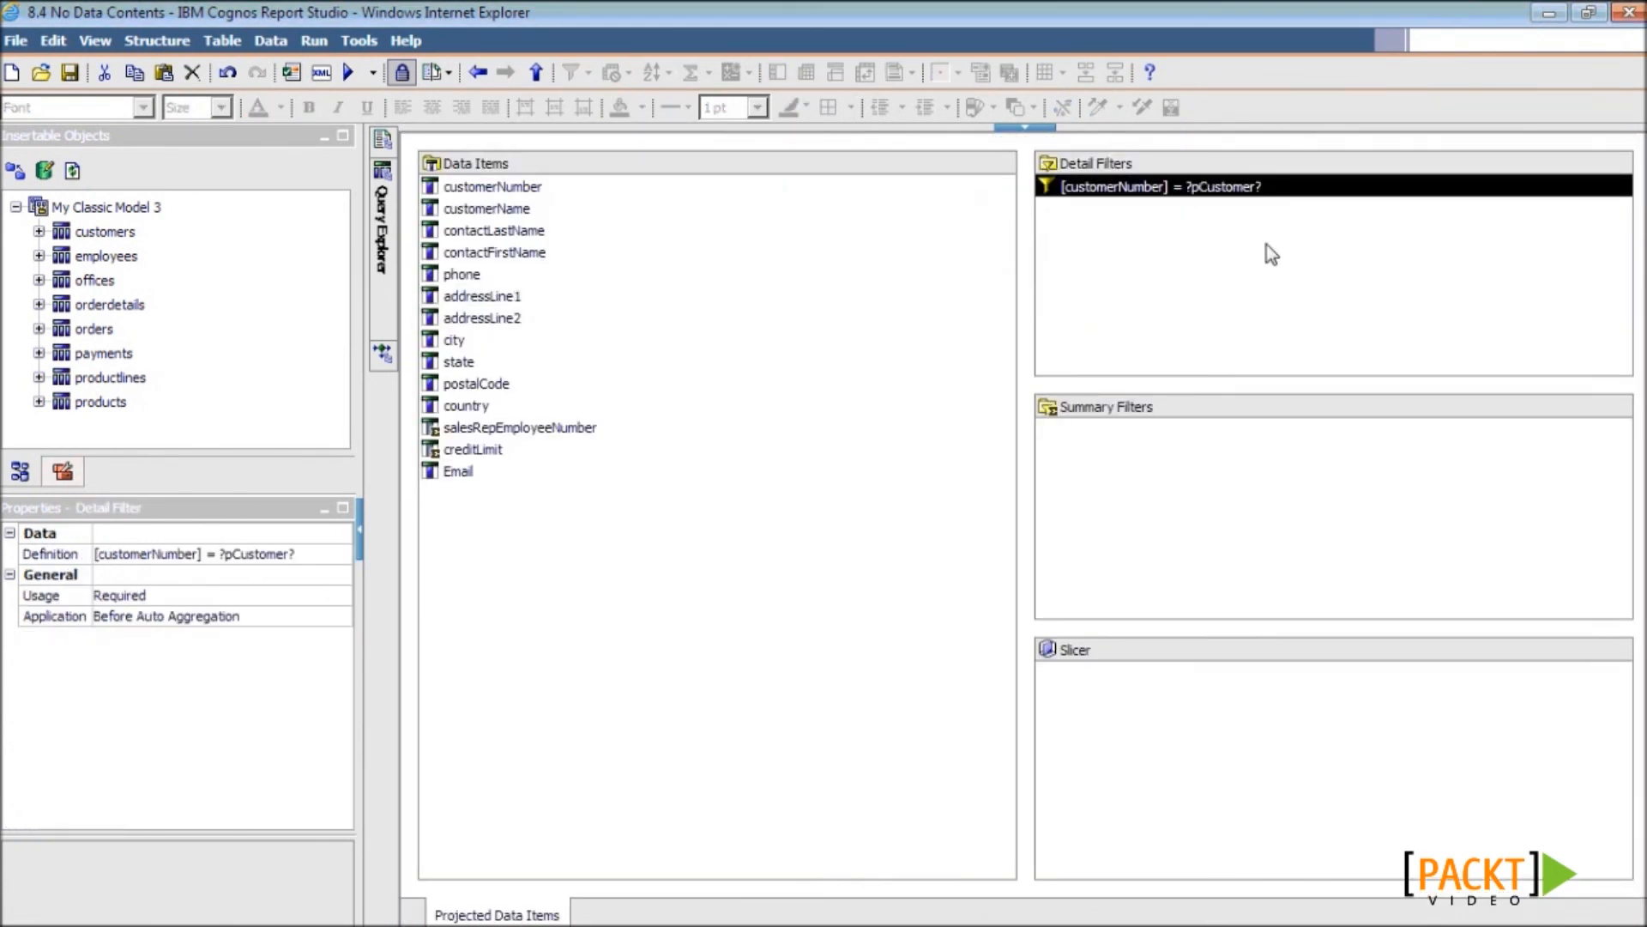
click(349, 77)
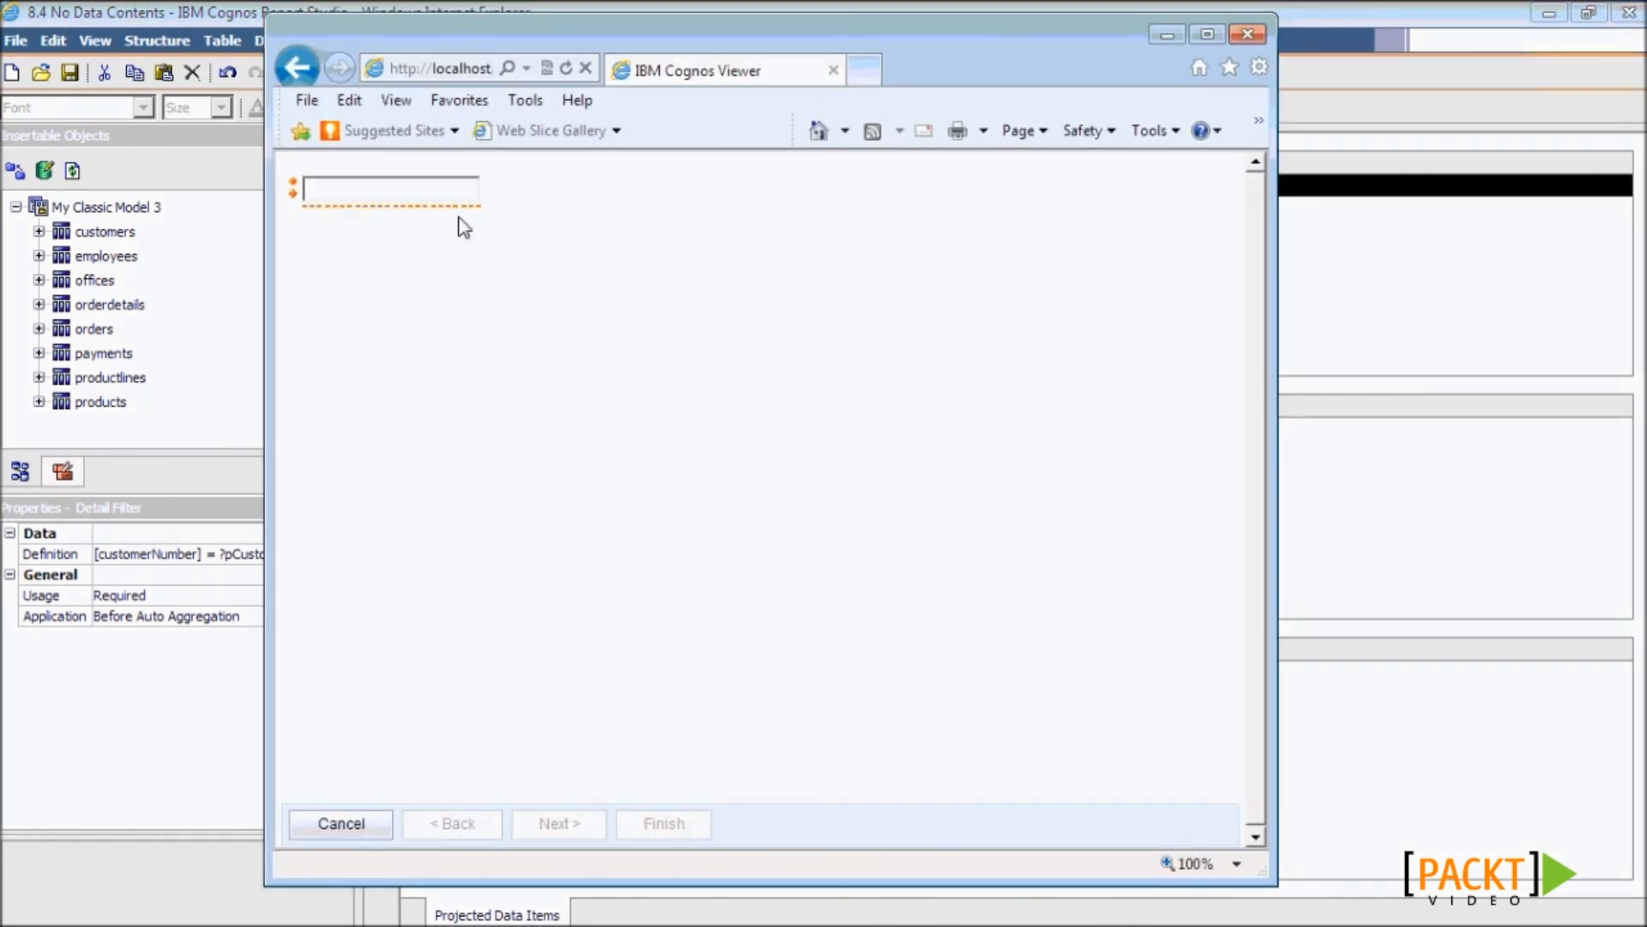
text(111)
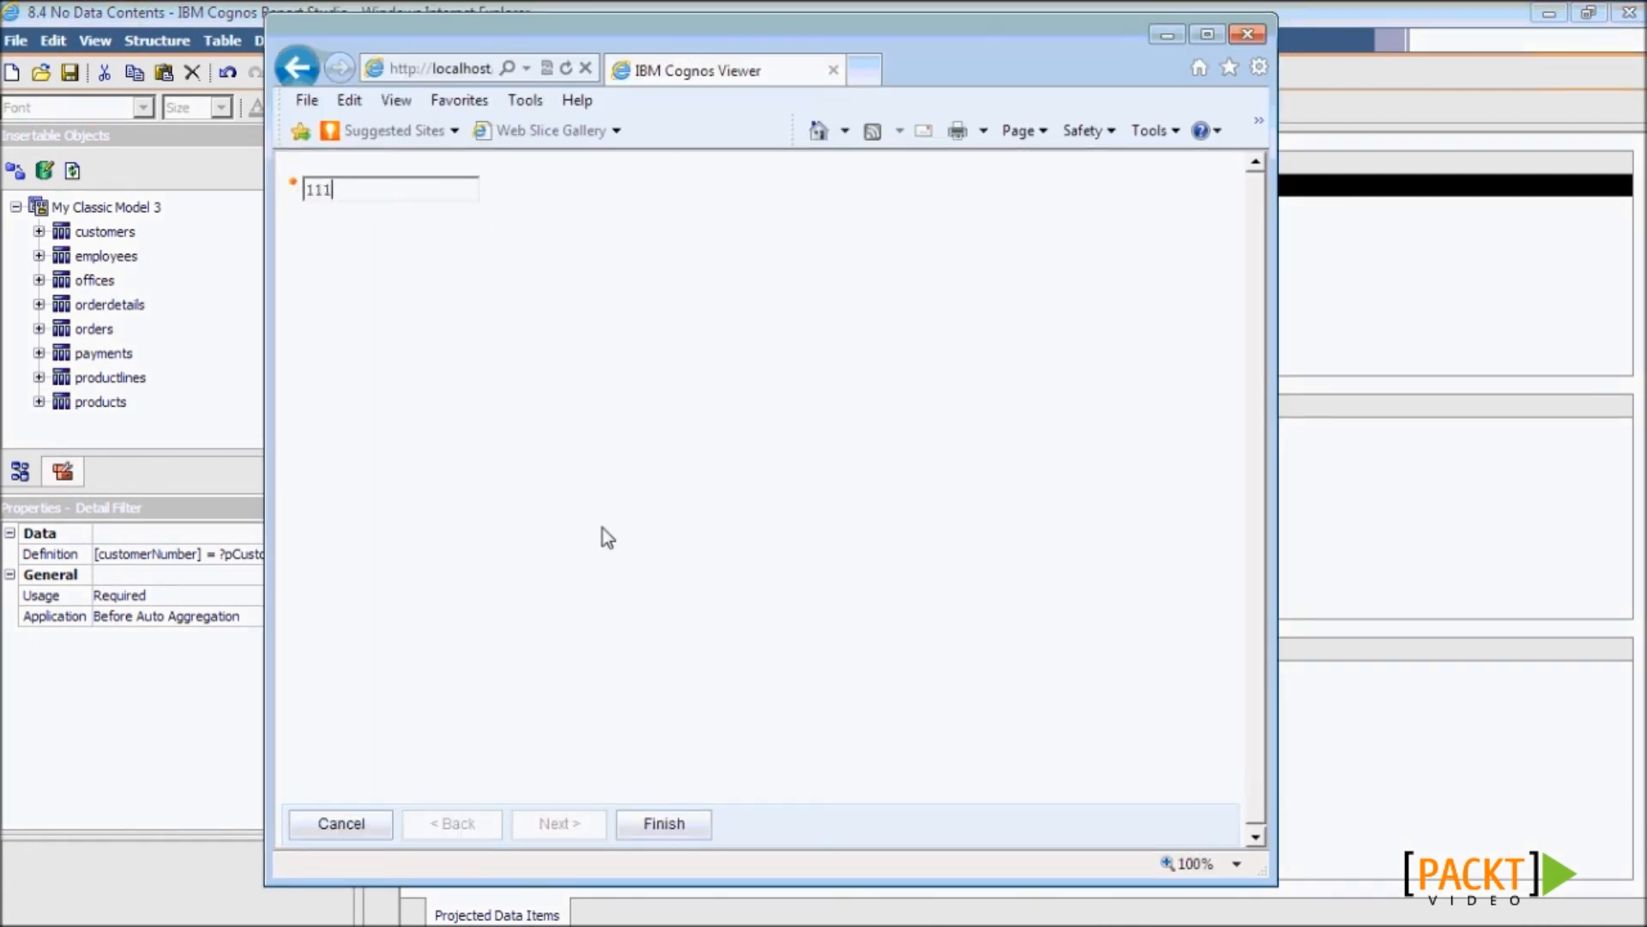
click(672, 824)
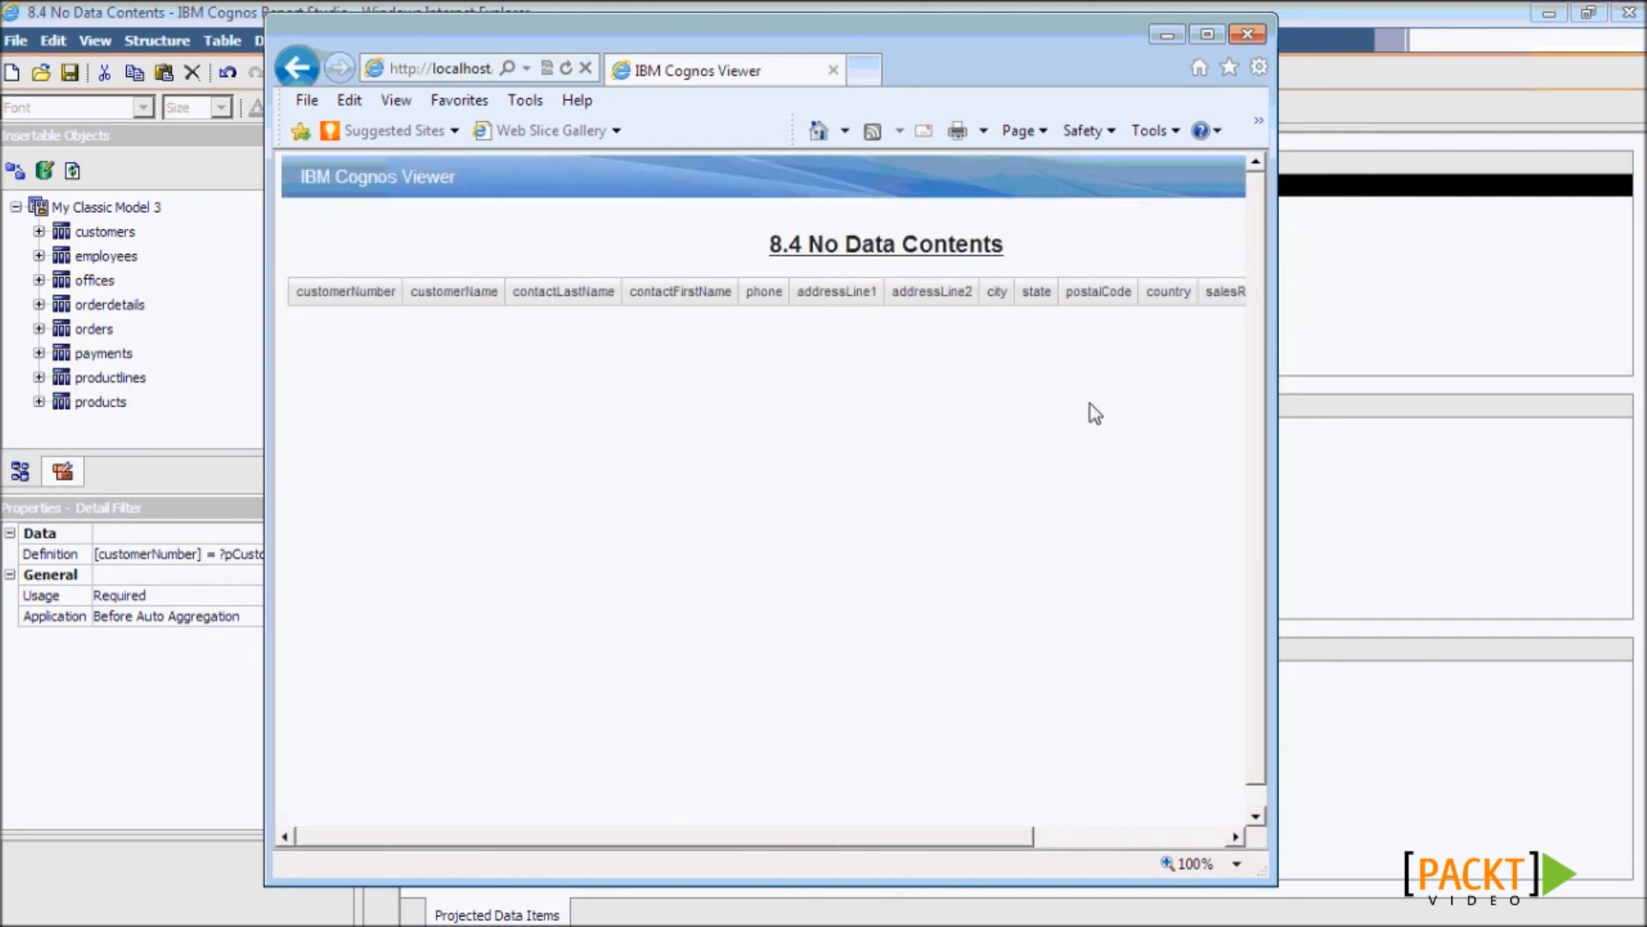
drag(788, 835, 963, 839)
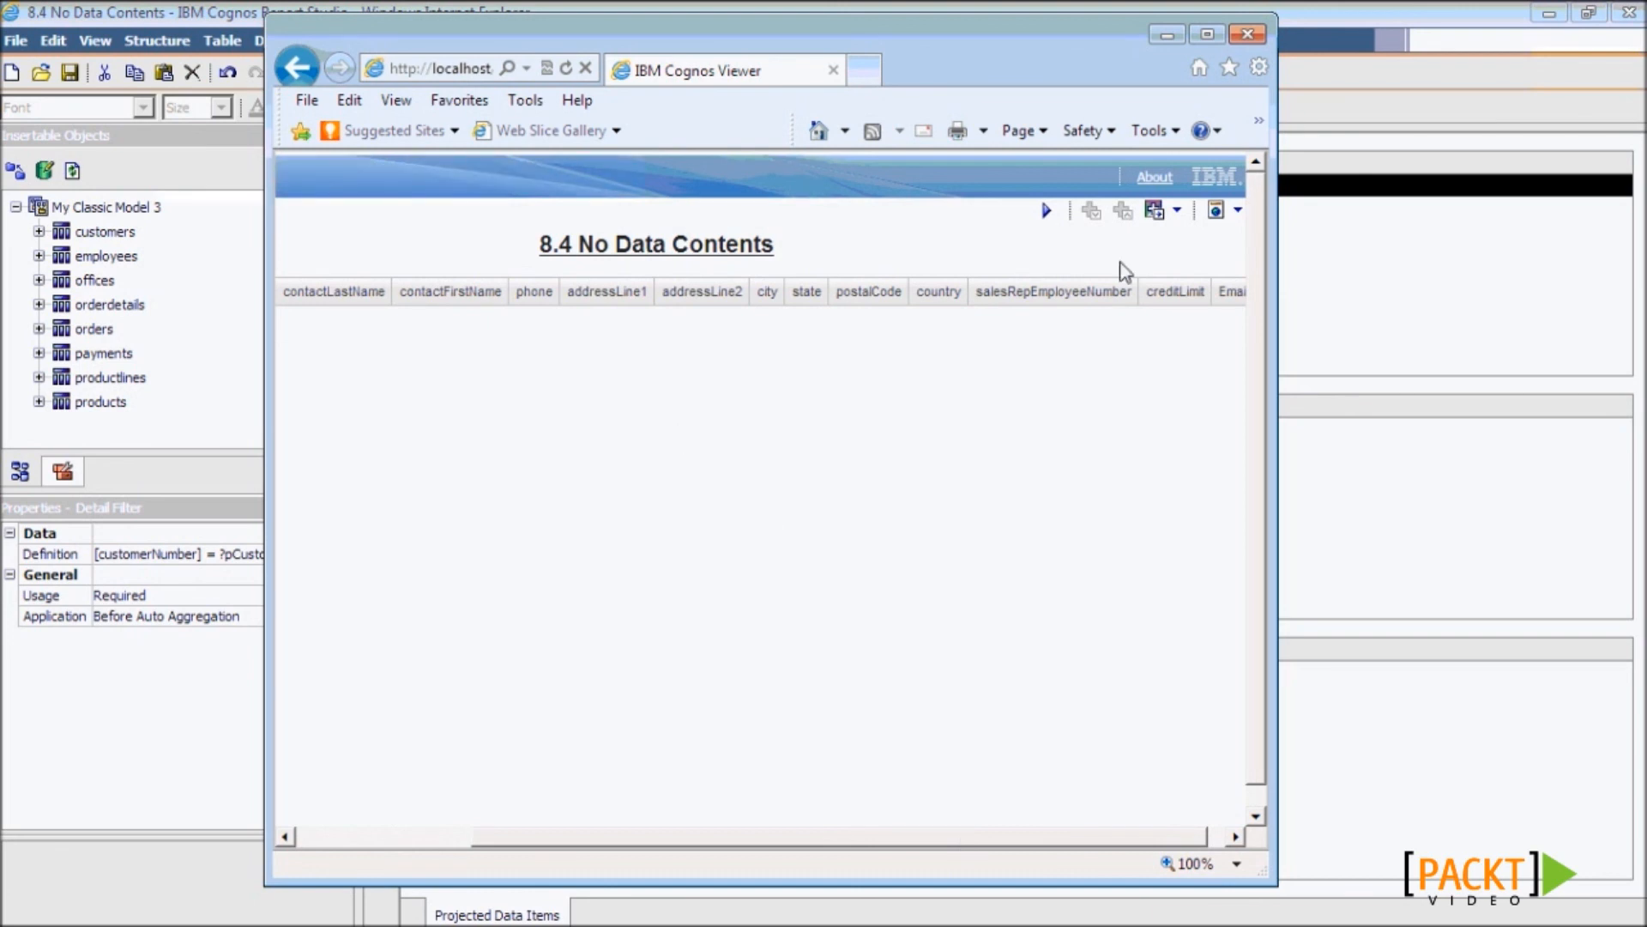
click(1247, 34)
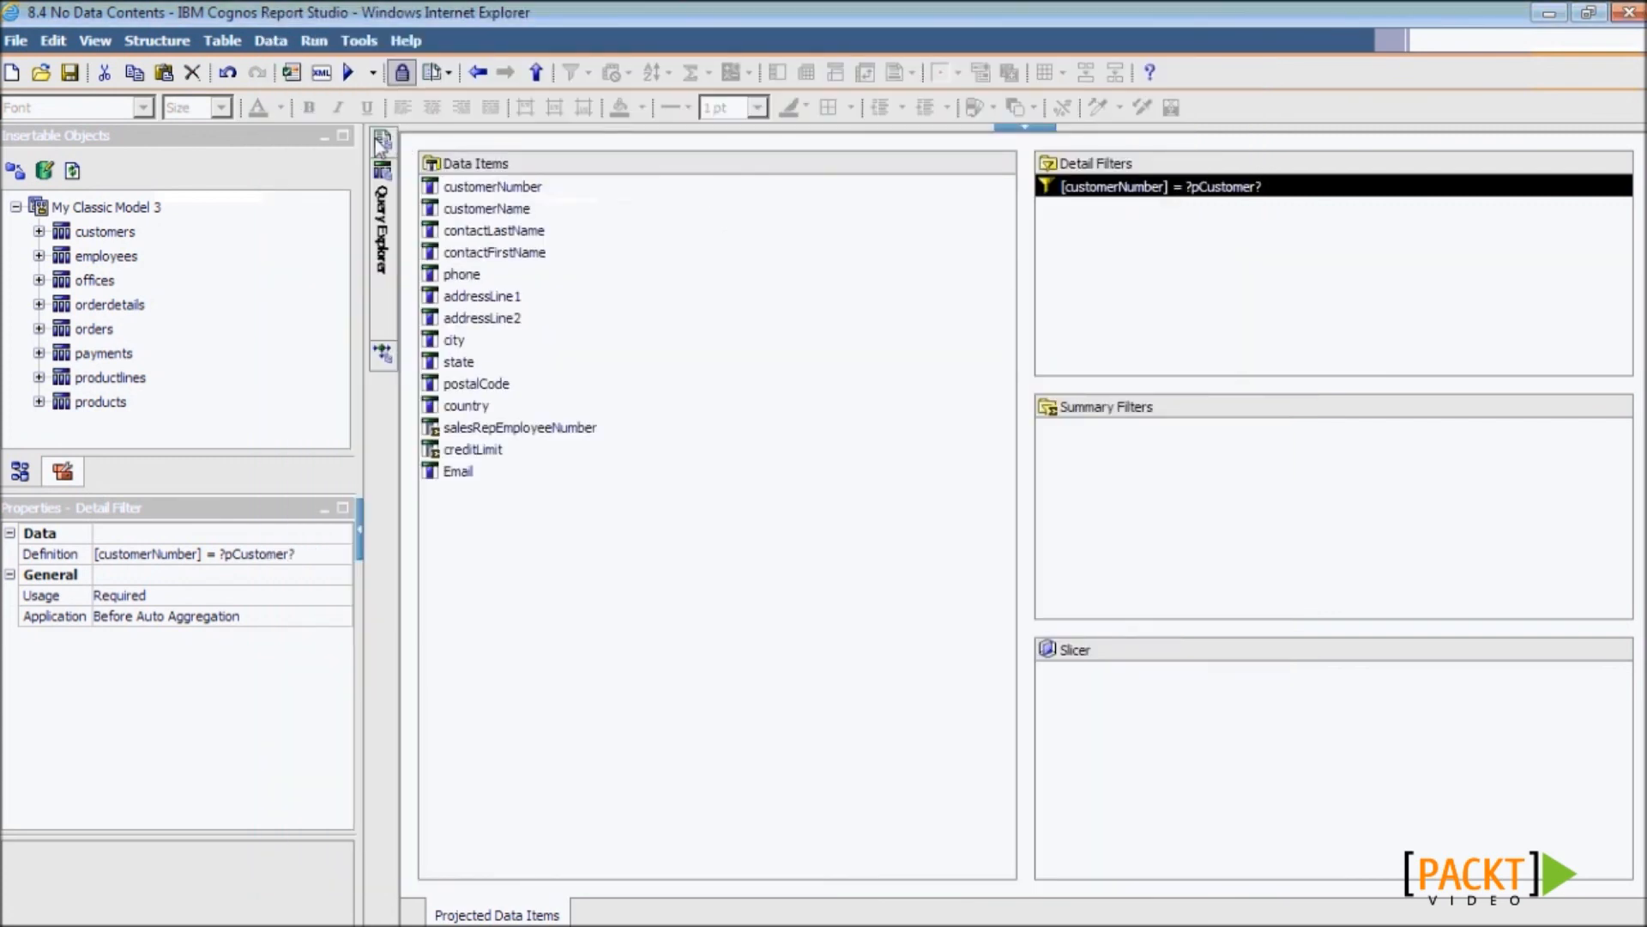
- On Page1, set the customer list's No Data Contents property to Yes
mouse_move(383, 139)
click(496, 196)
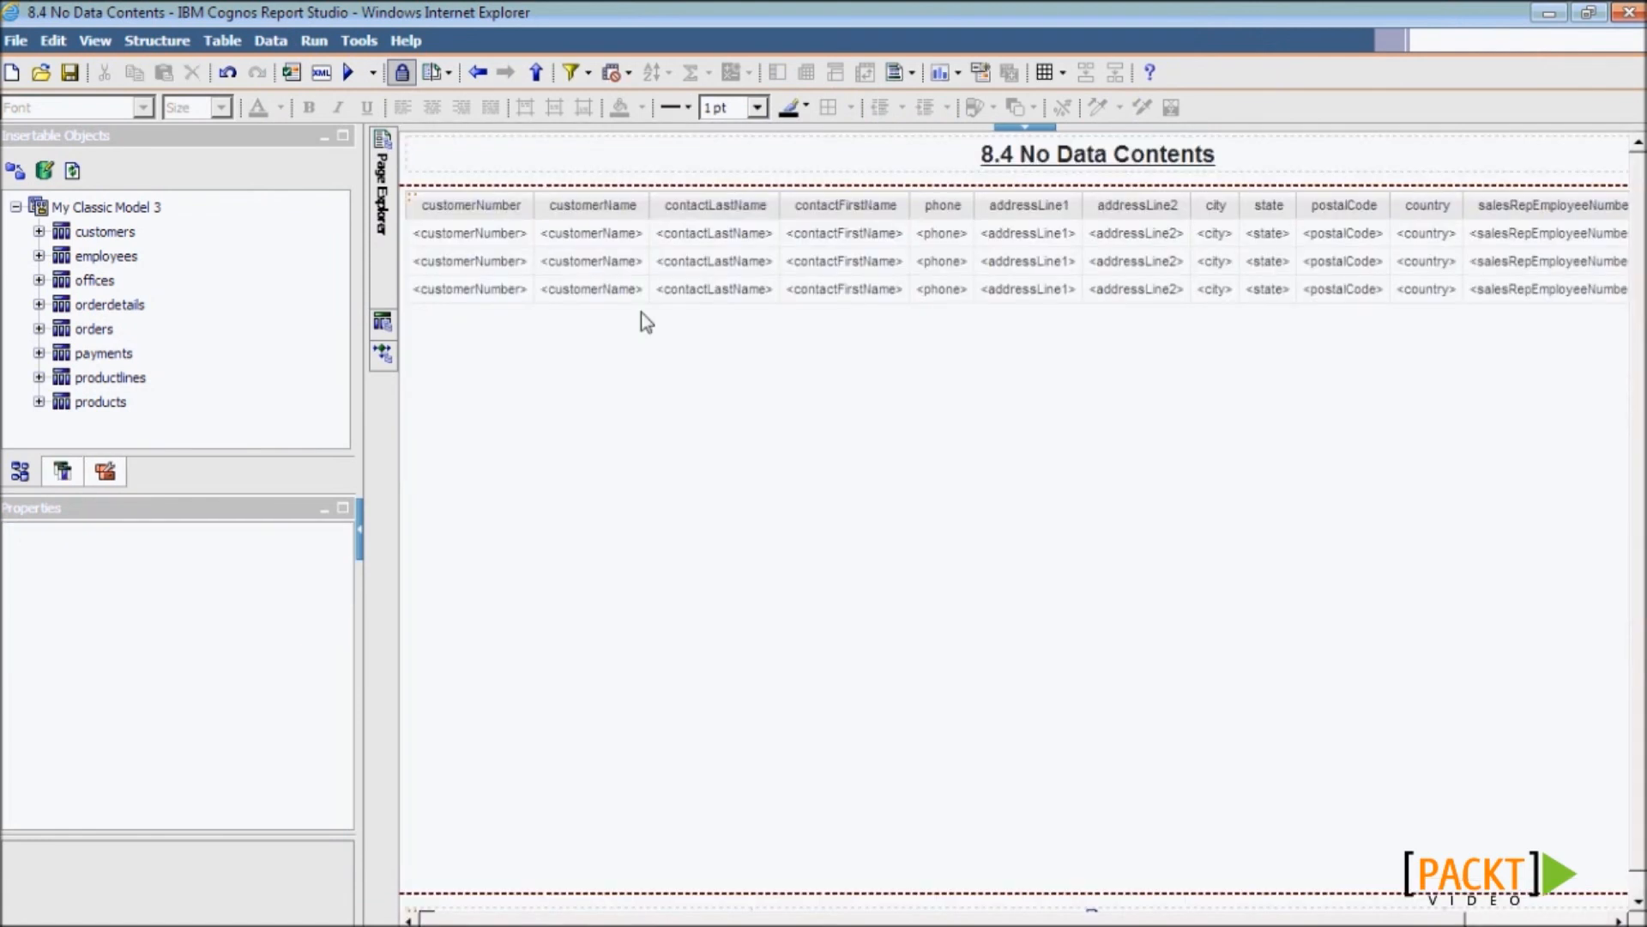
click(415, 207)
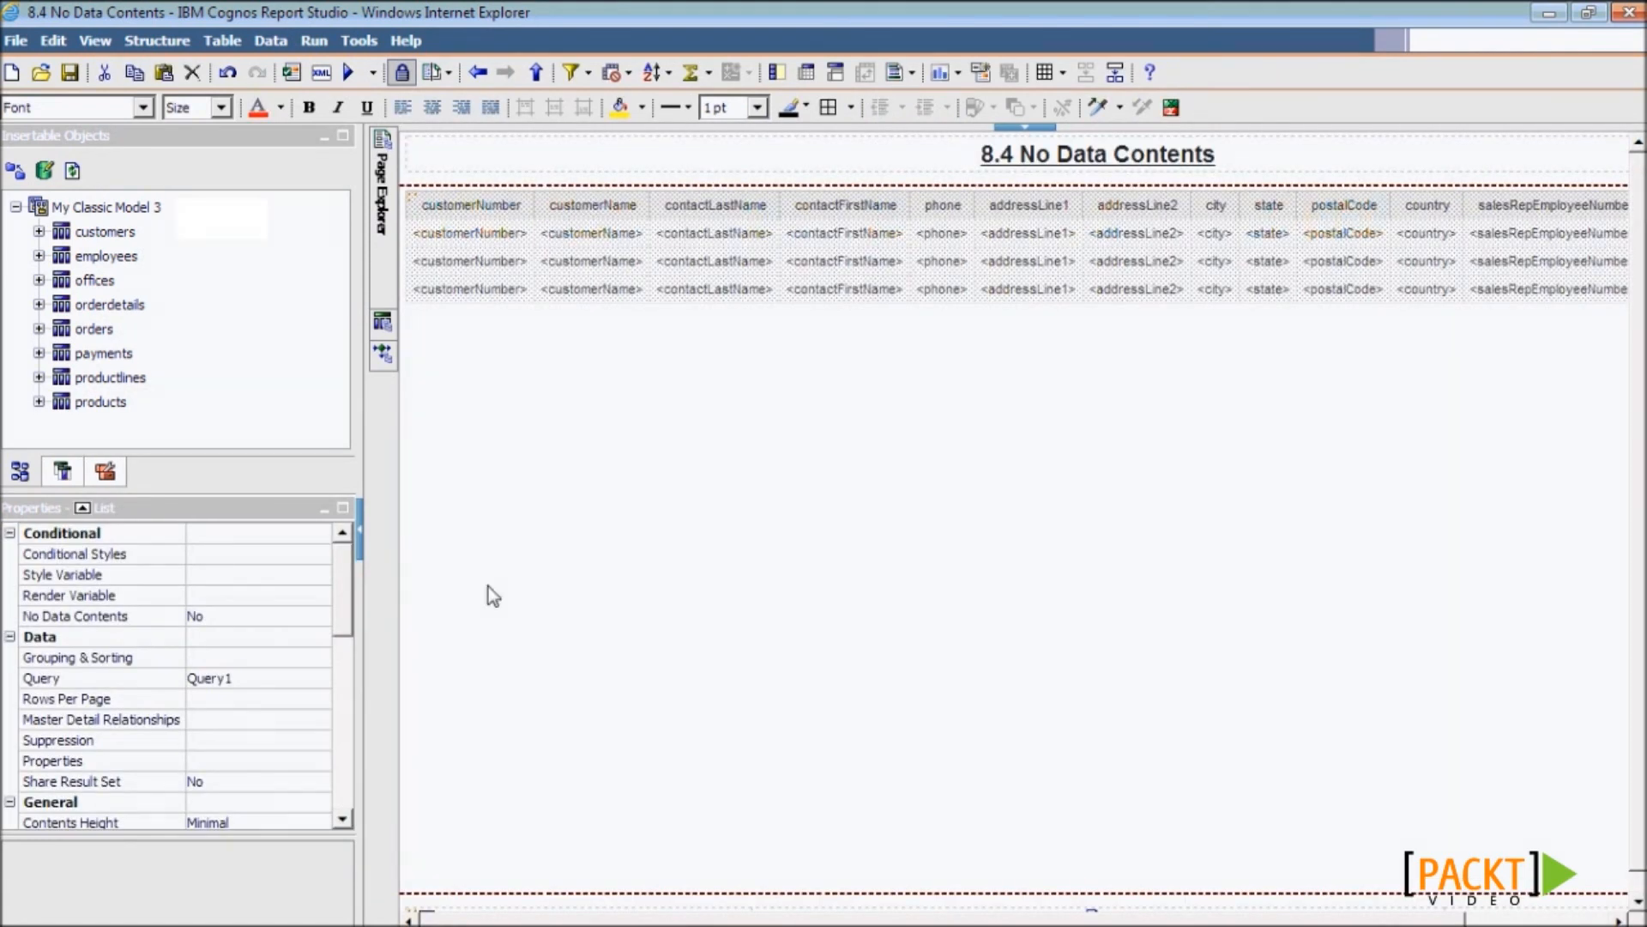
click(144, 618)
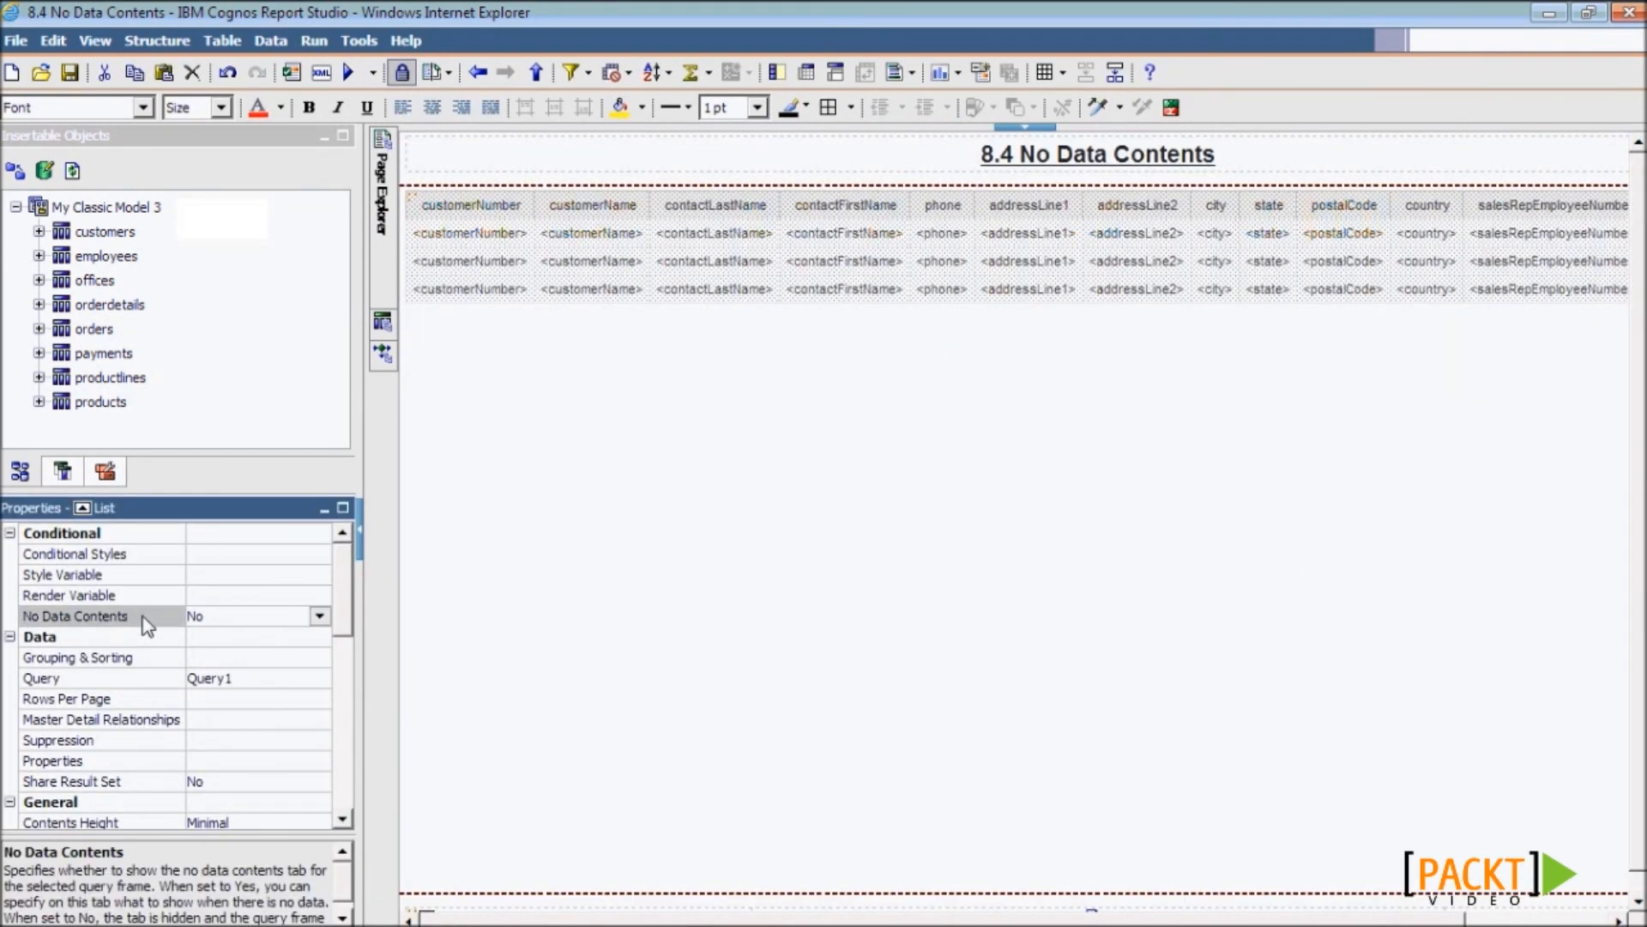
click(319, 617)
click(293, 652)
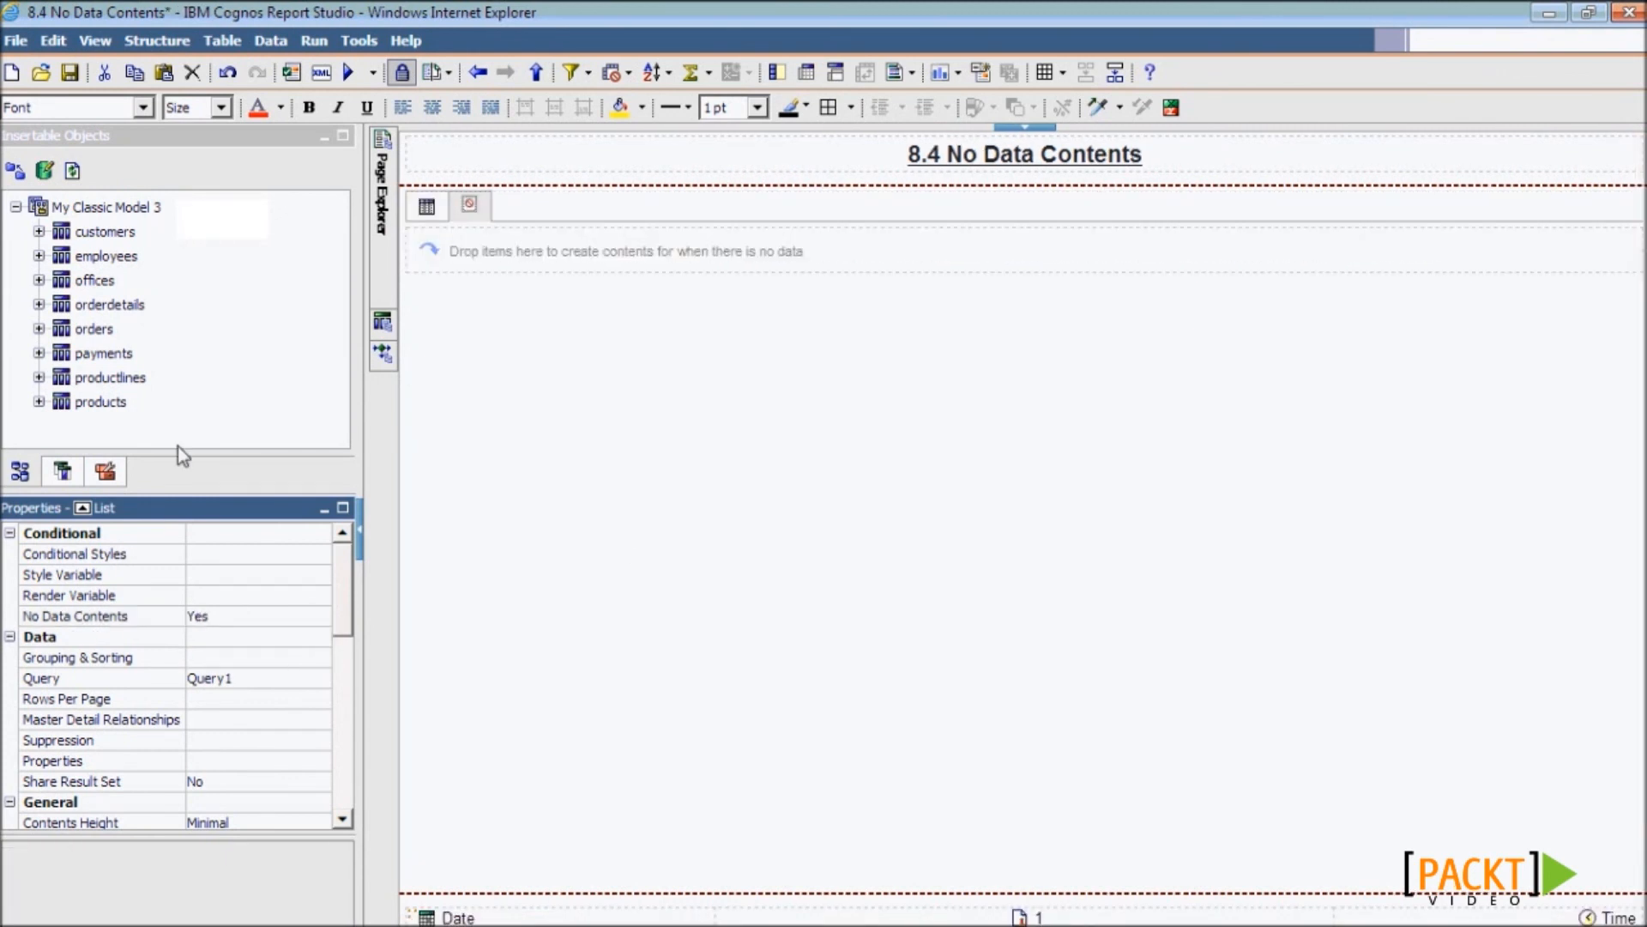
click(105, 473)
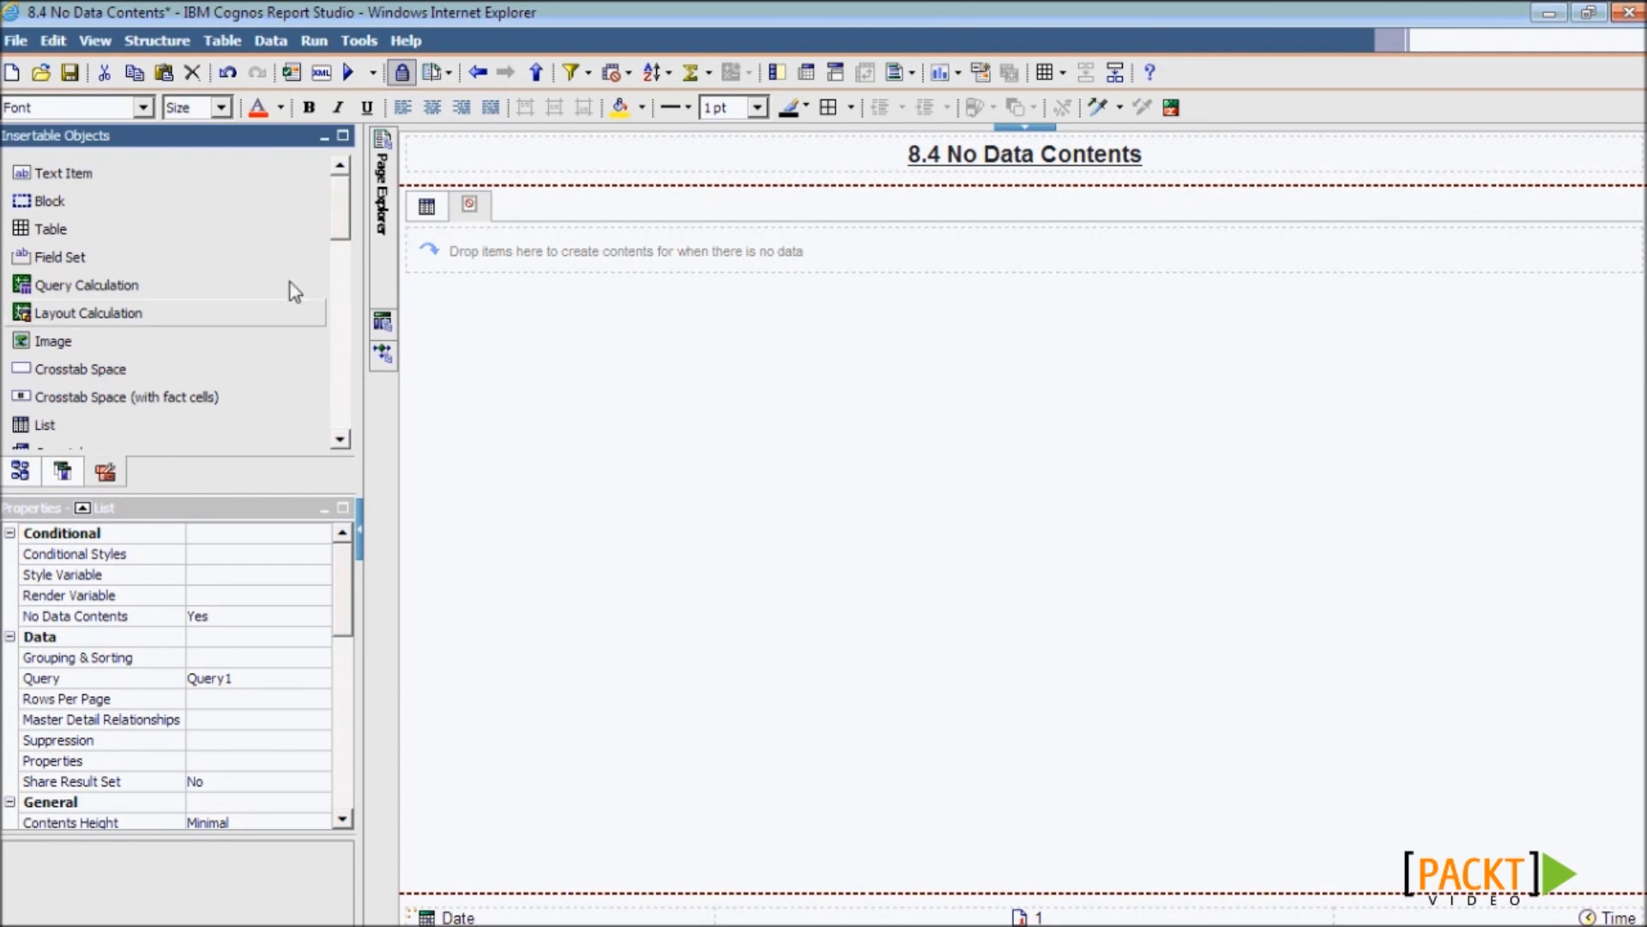
- Add a text item reading 'No Customer For Selected Criteria' to the no-data area
drag(77, 180, 463, 250)
text(No Cust)
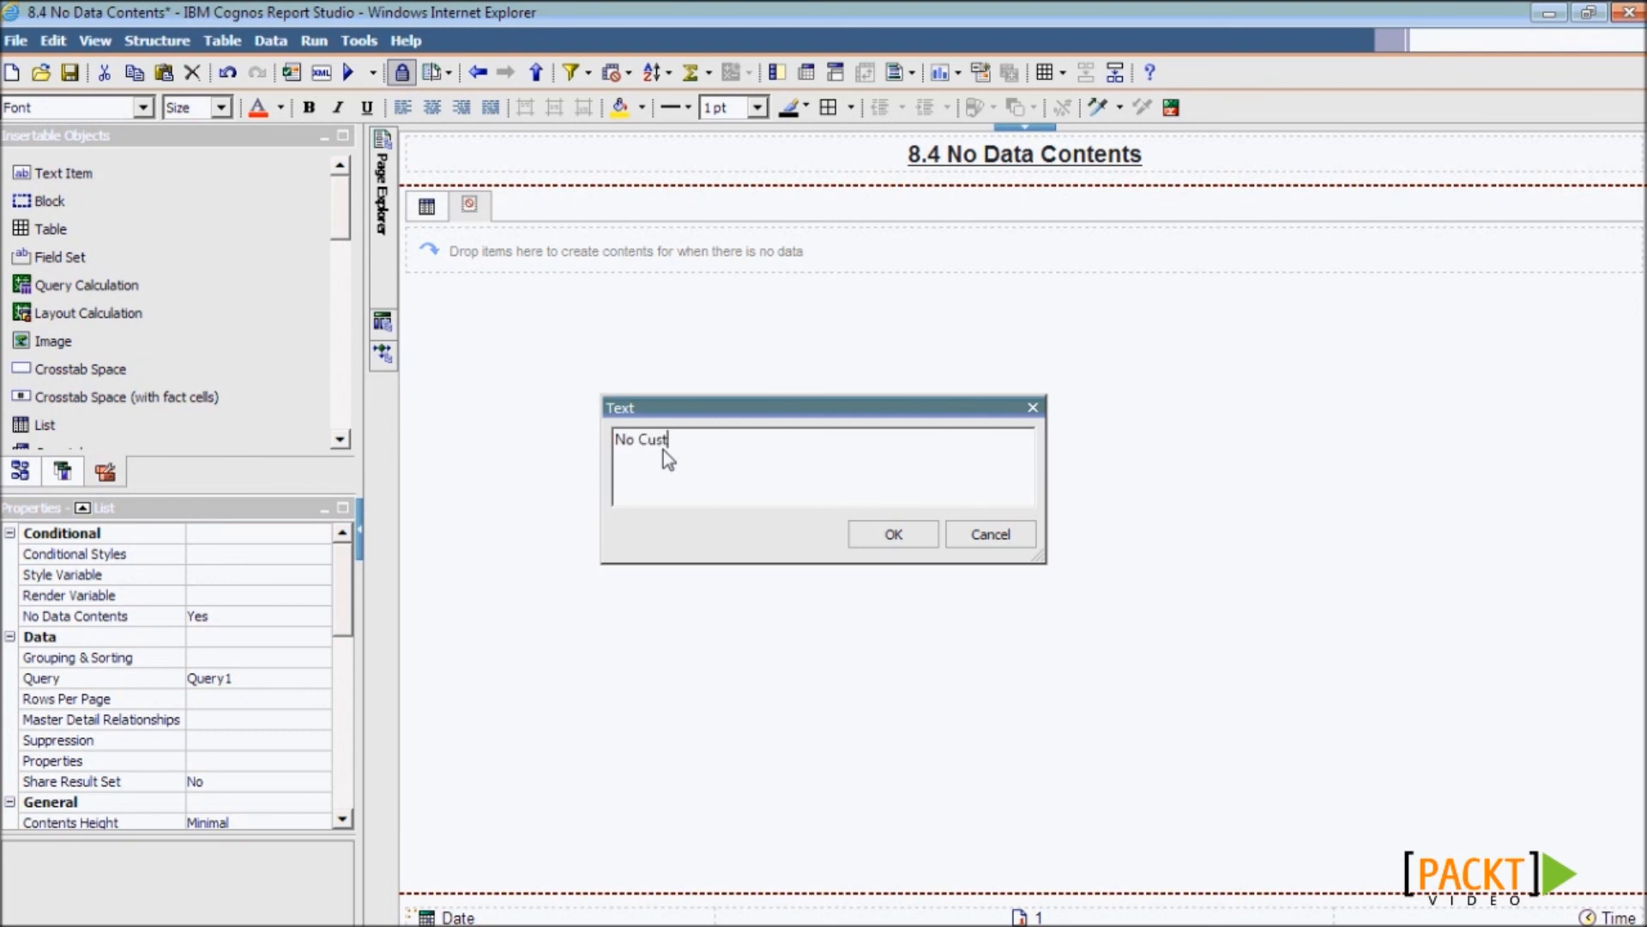
text(omer For Selected Criteria)
key(Return)
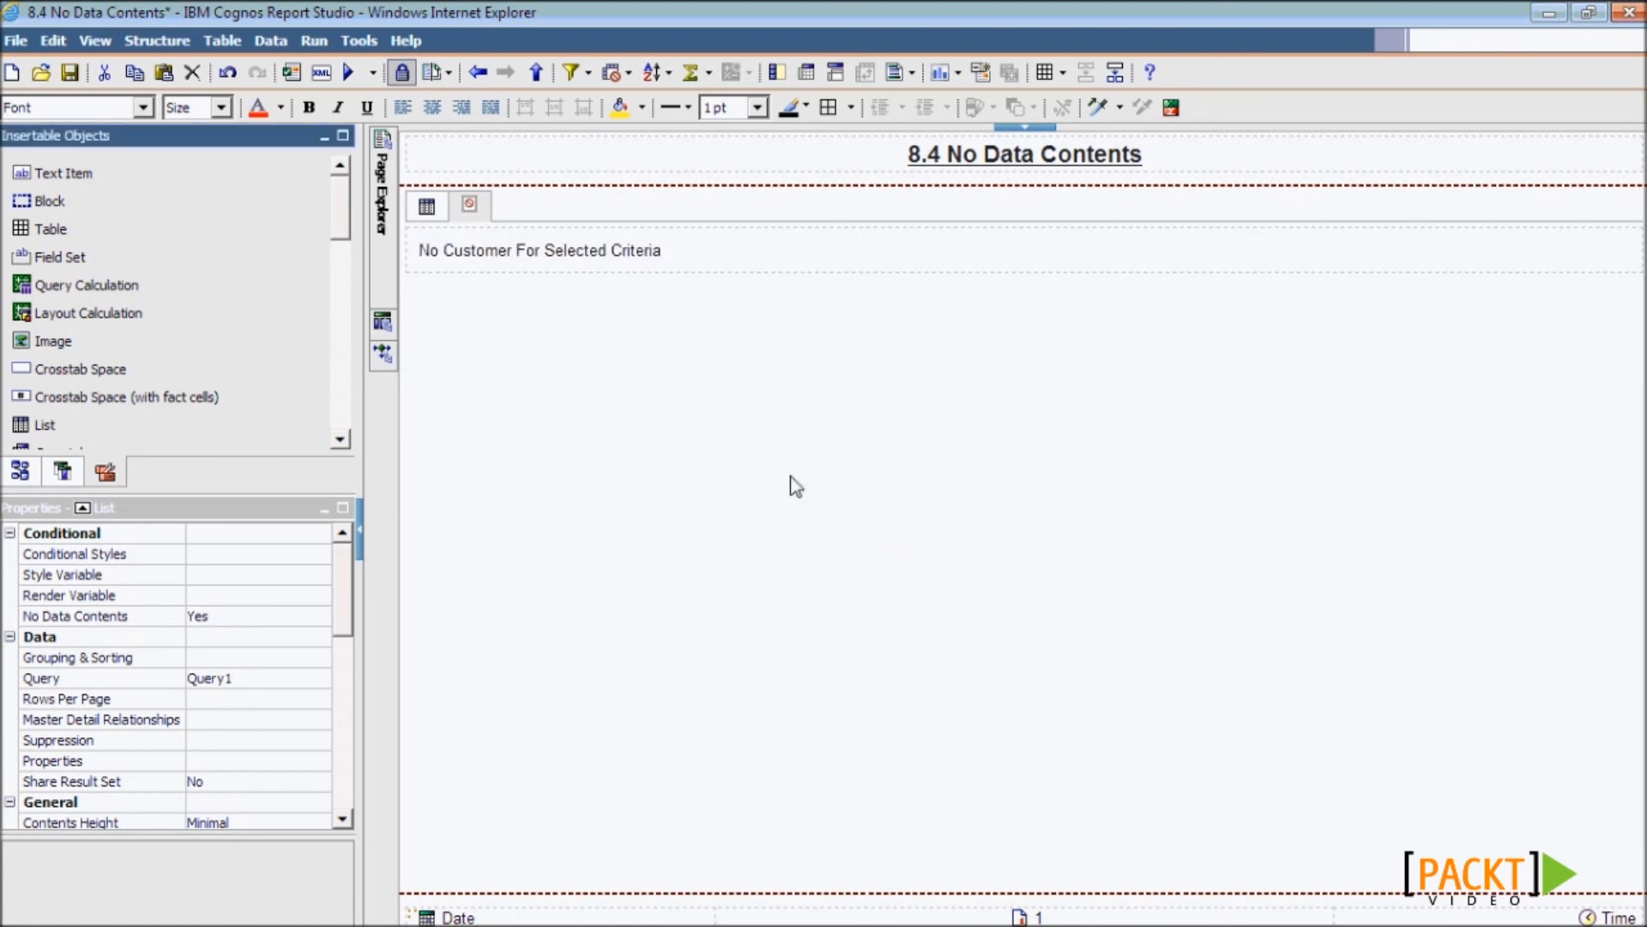
- Save the report and run it with customer number 111 at the prompt
click(70, 72)
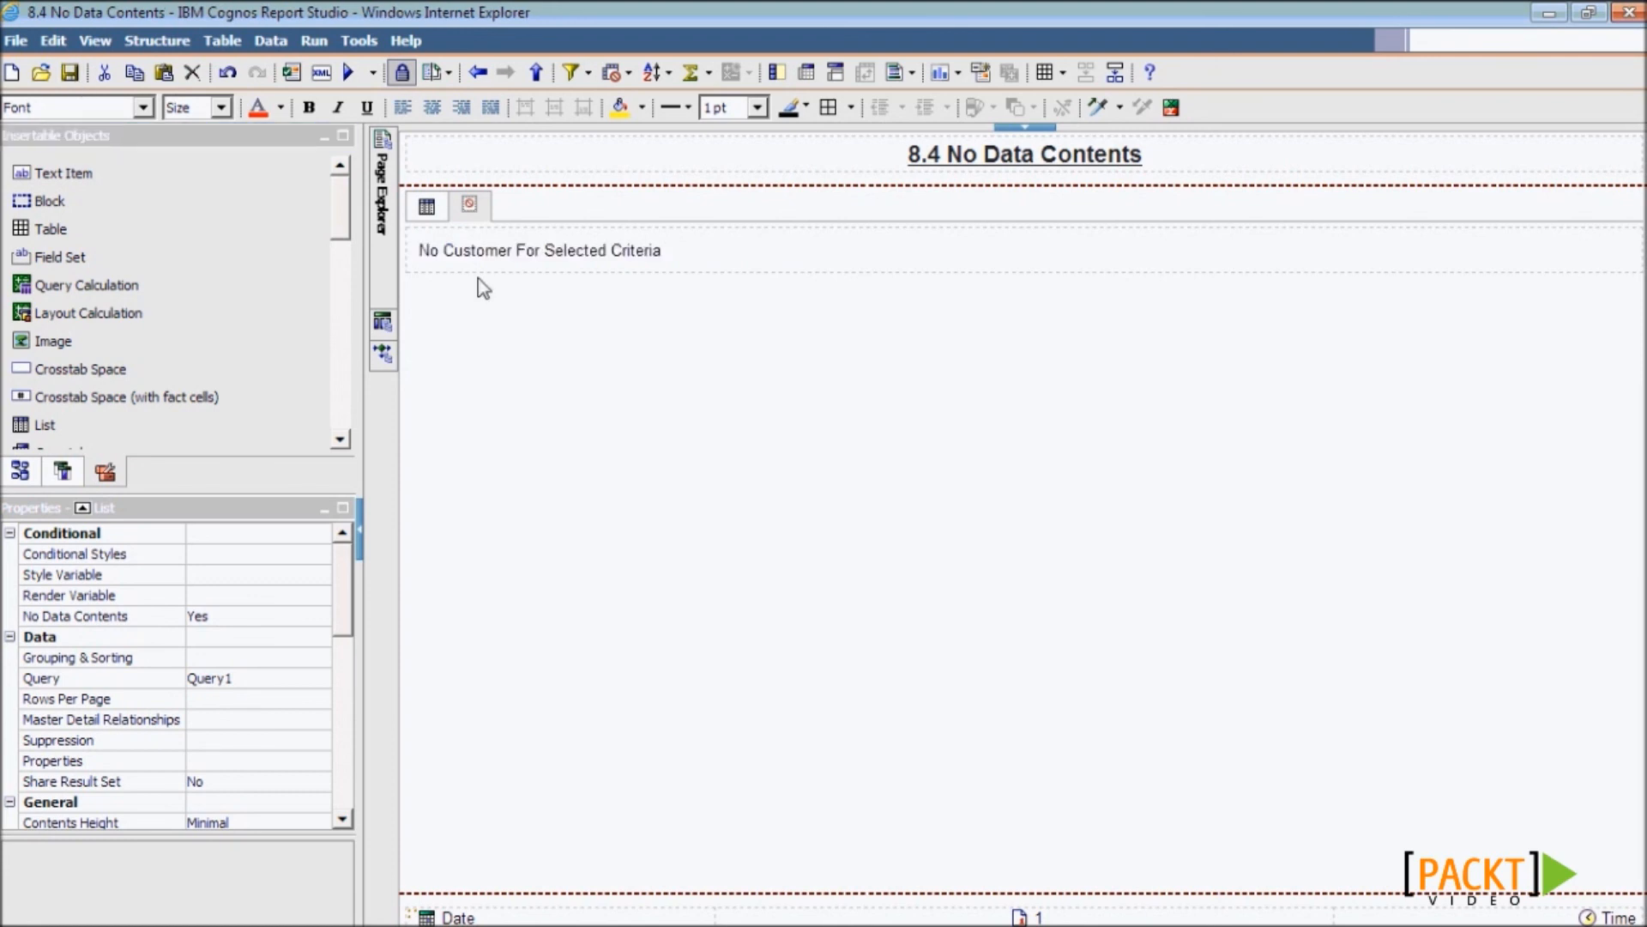
click(348, 76)
text(111)
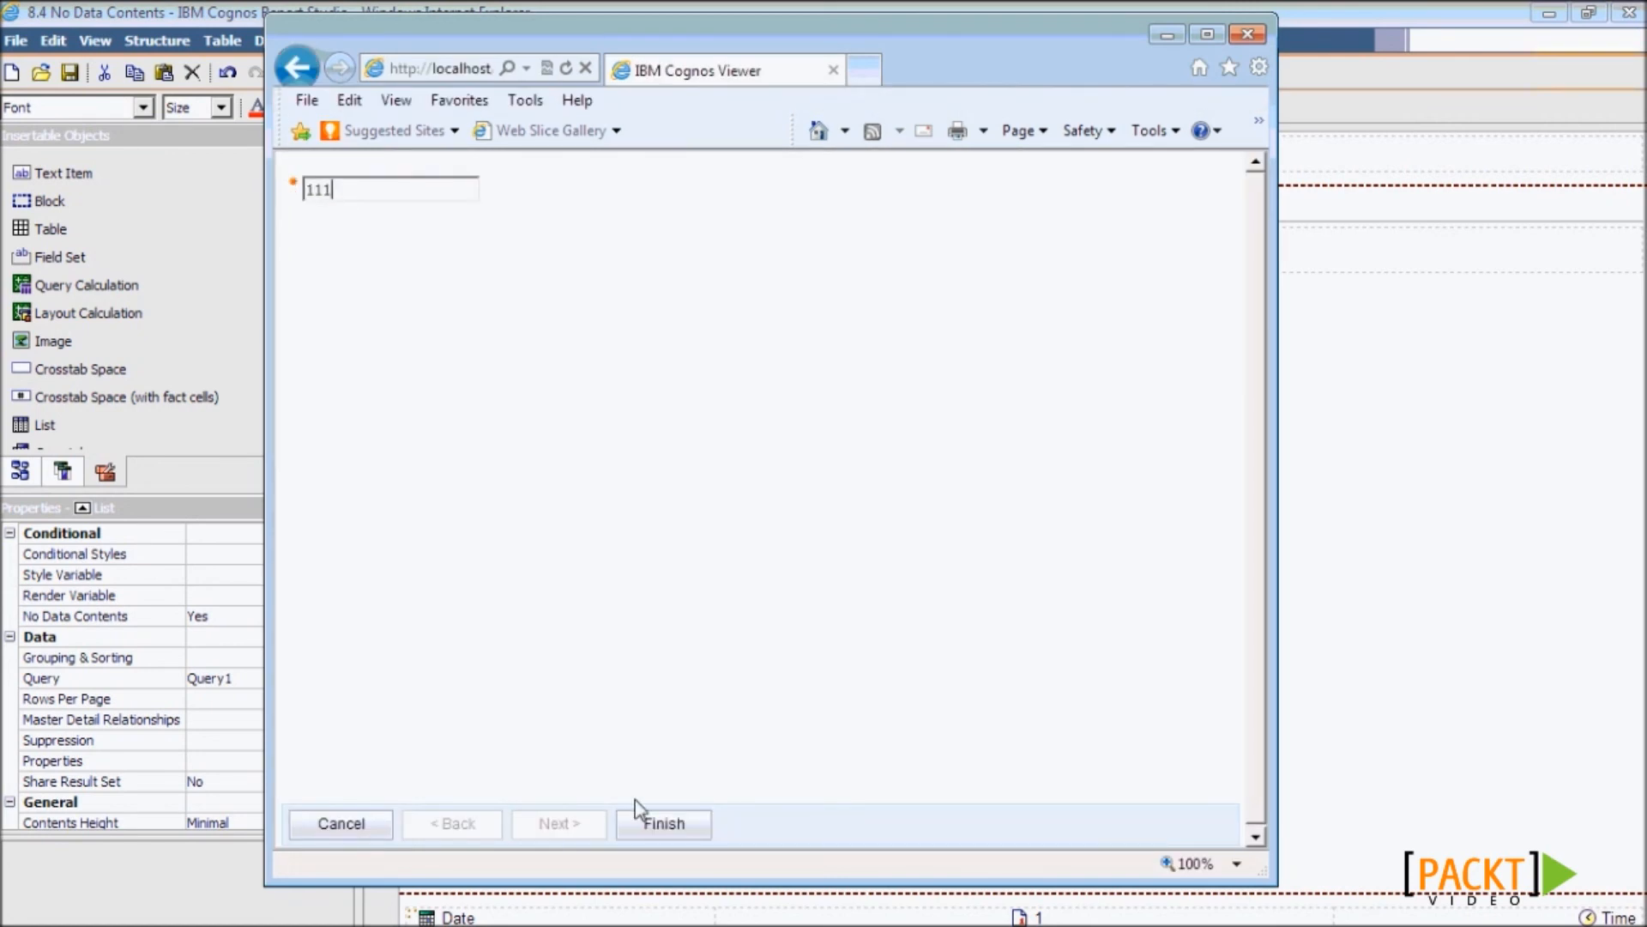
- Submit customer 111 and inspect the 'No Customer For Selected Criteria' message in the output
click(662, 825)
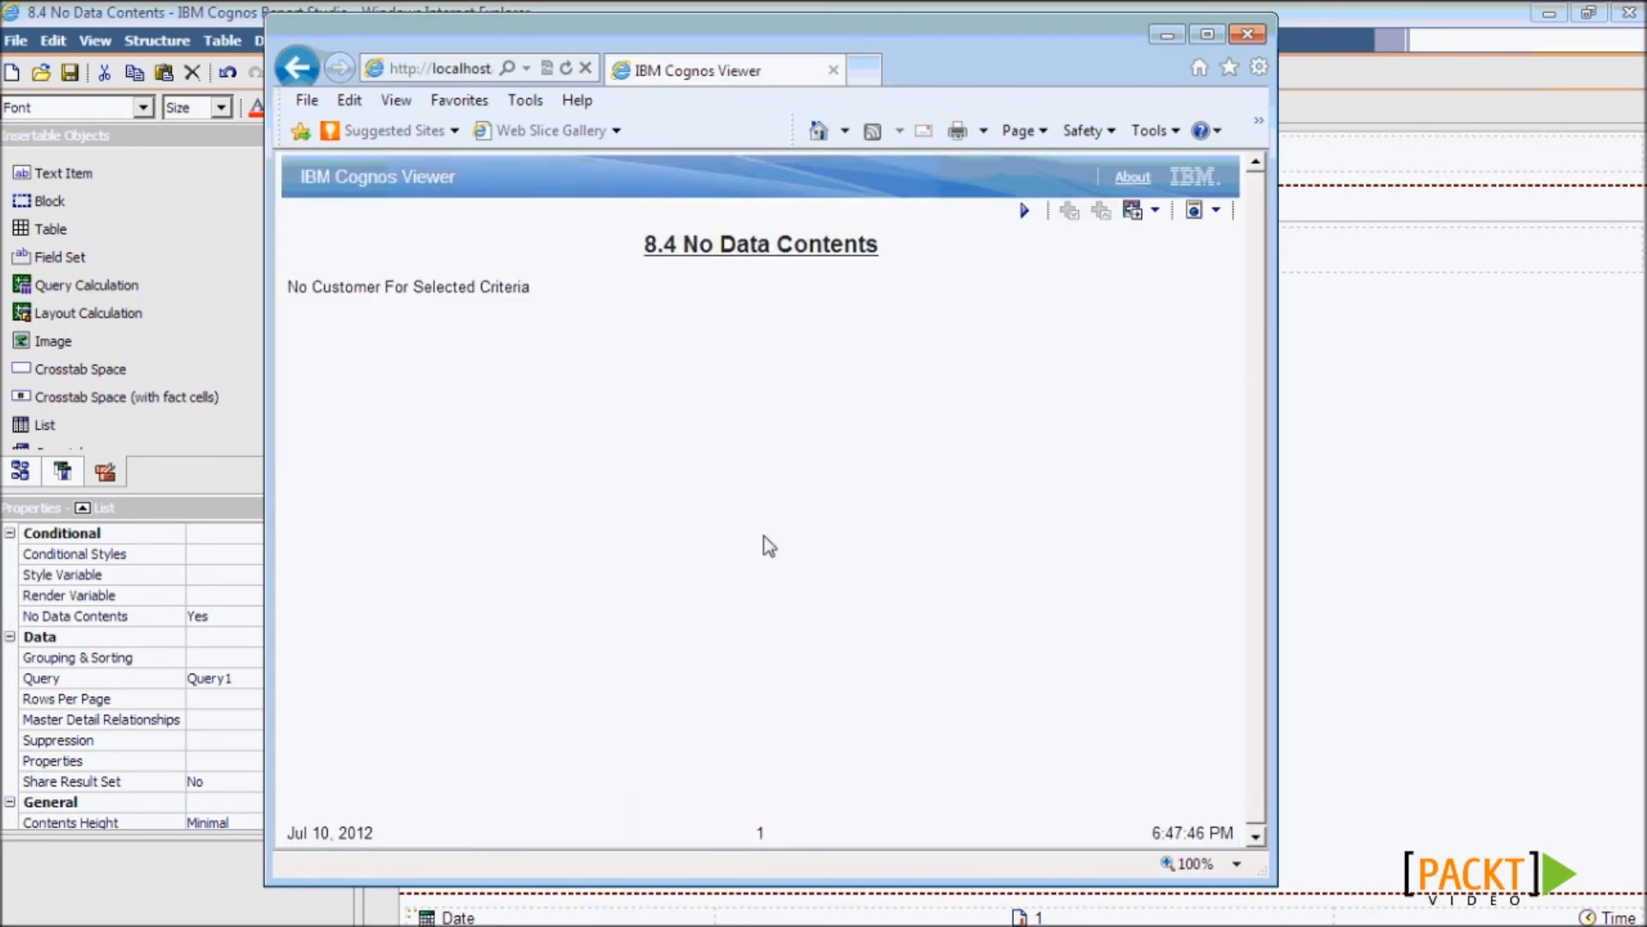
drag(535, 291, 286, 297)
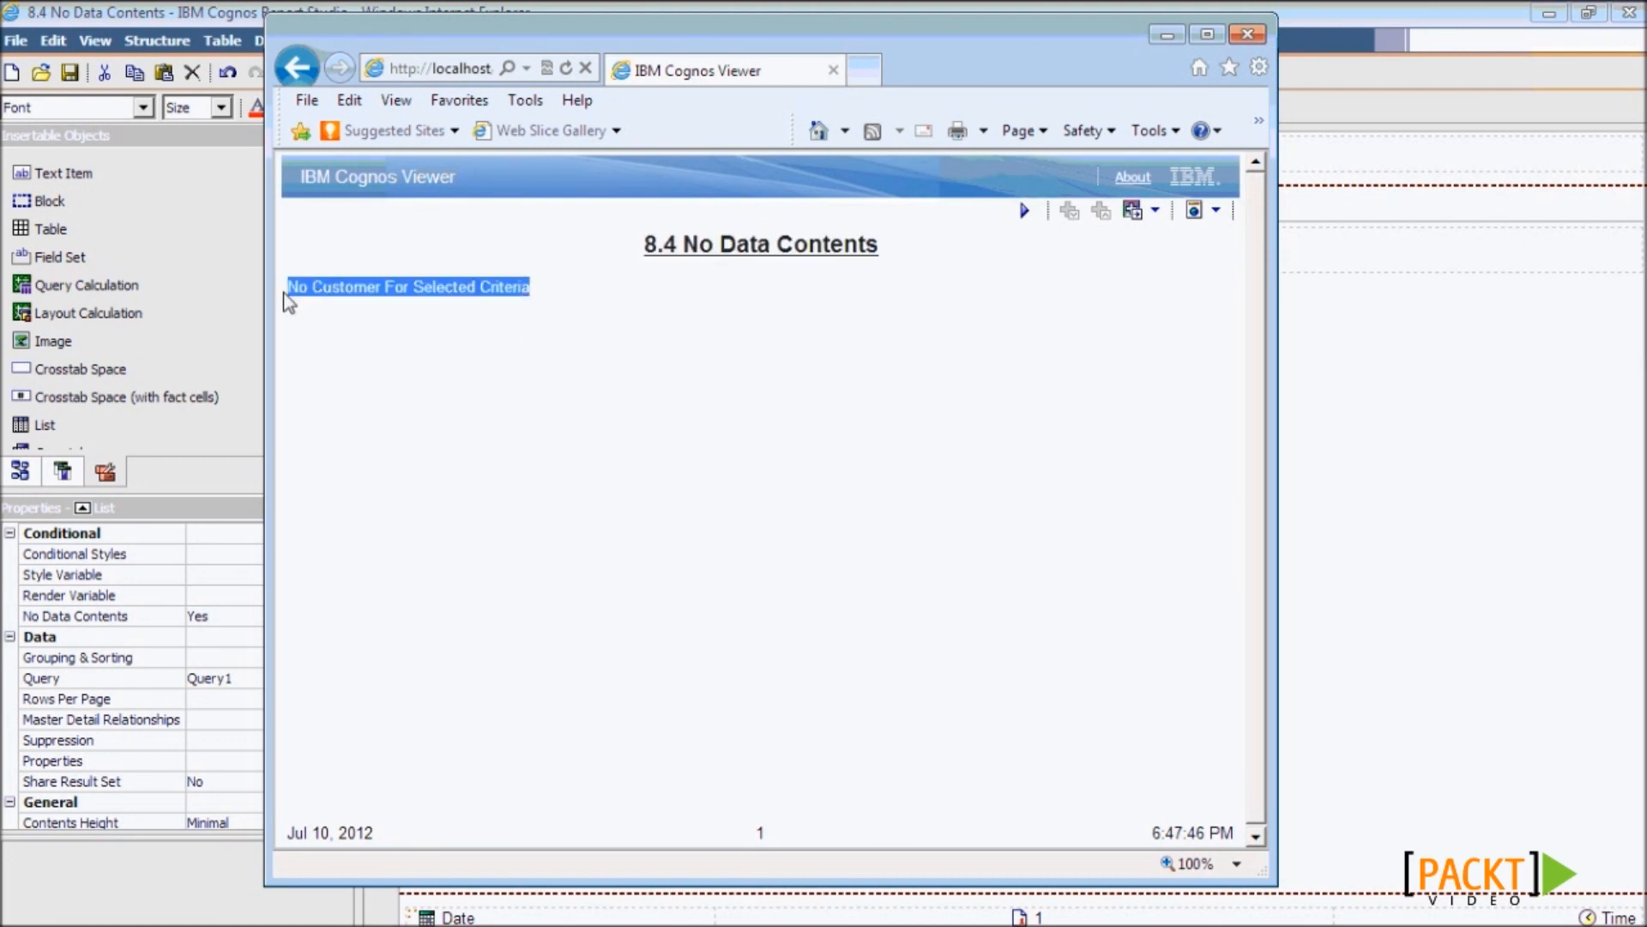
click(538, 410)
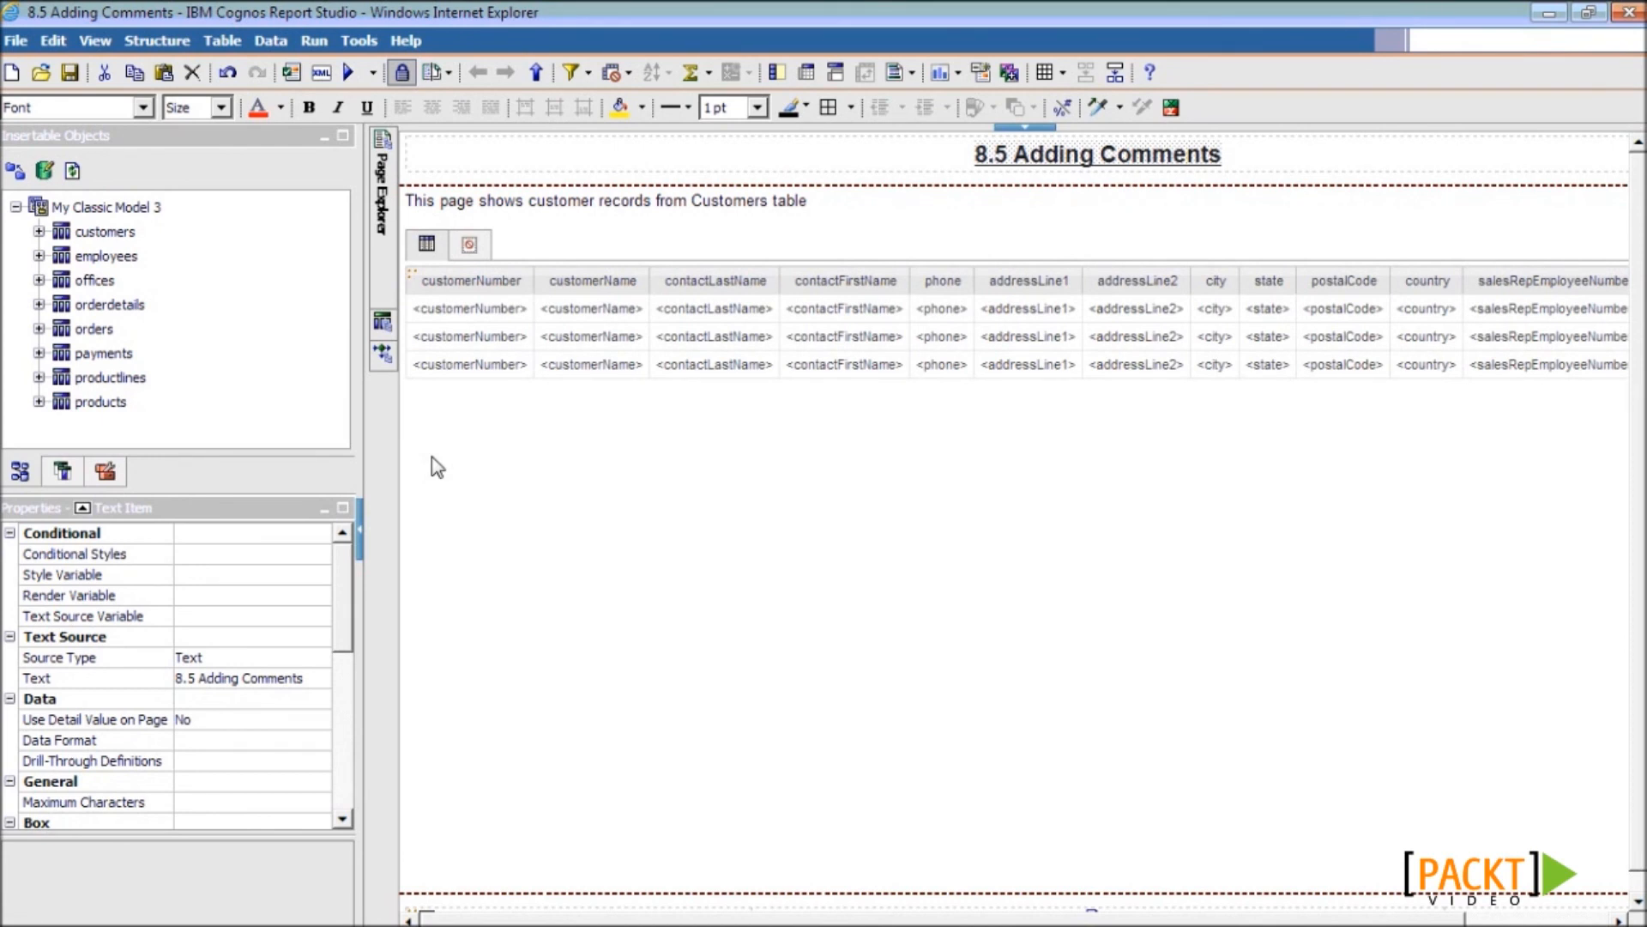
- Open the customerNumber expression and highlight the #/* My Comments here */# comment syntax
click(457, 369)
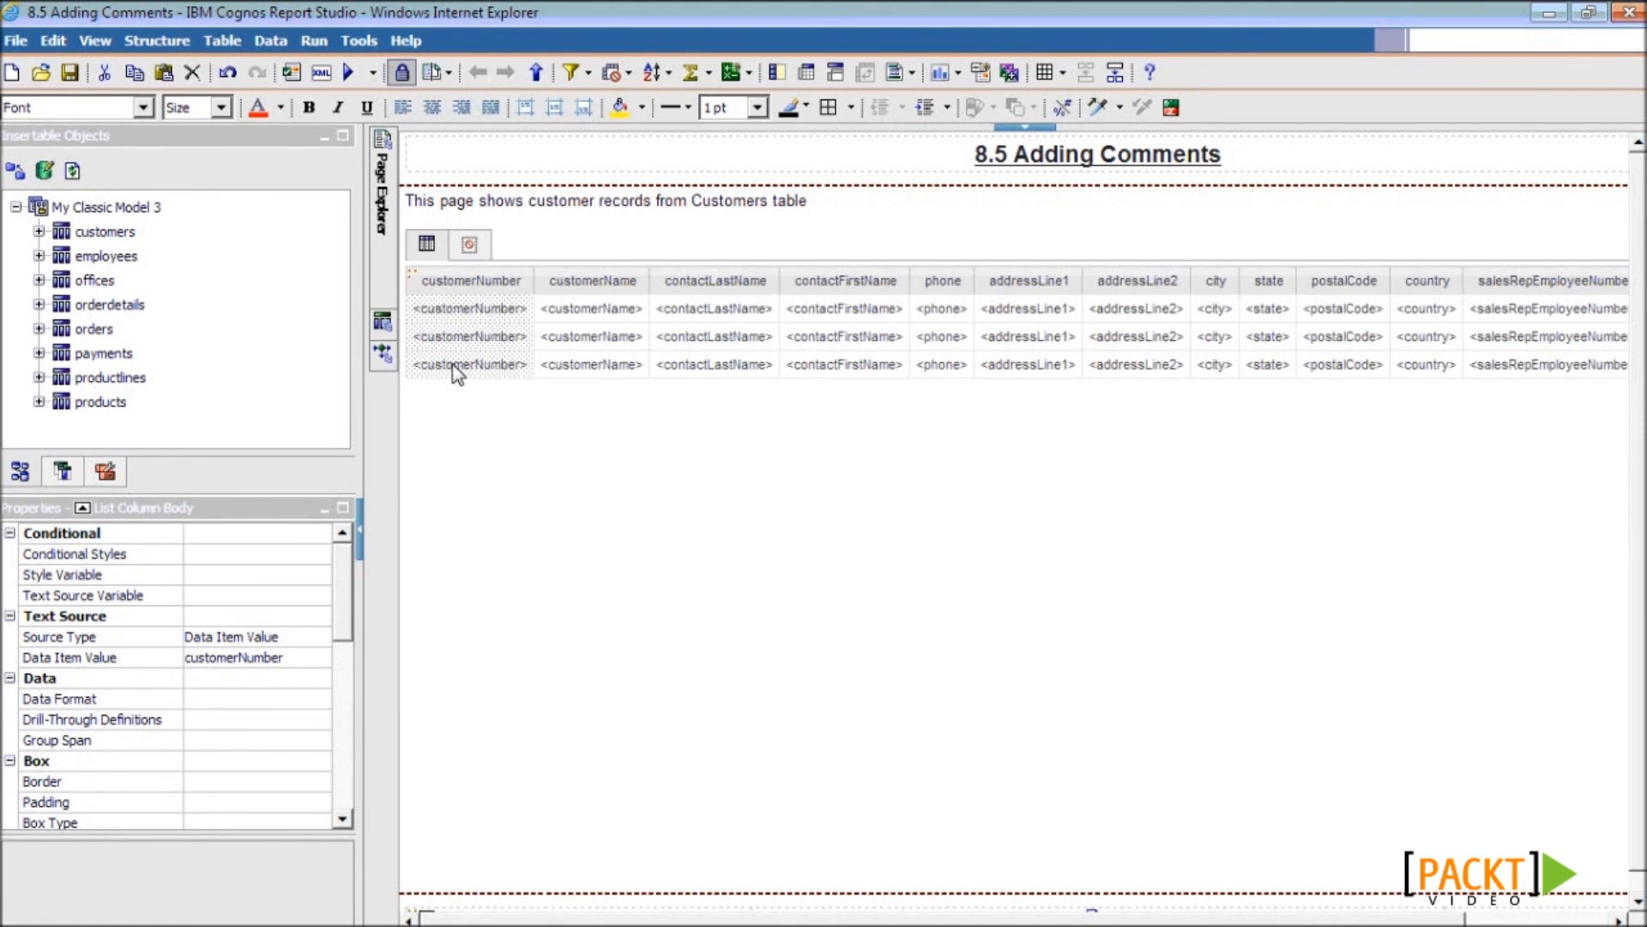
double_click(454, 365)
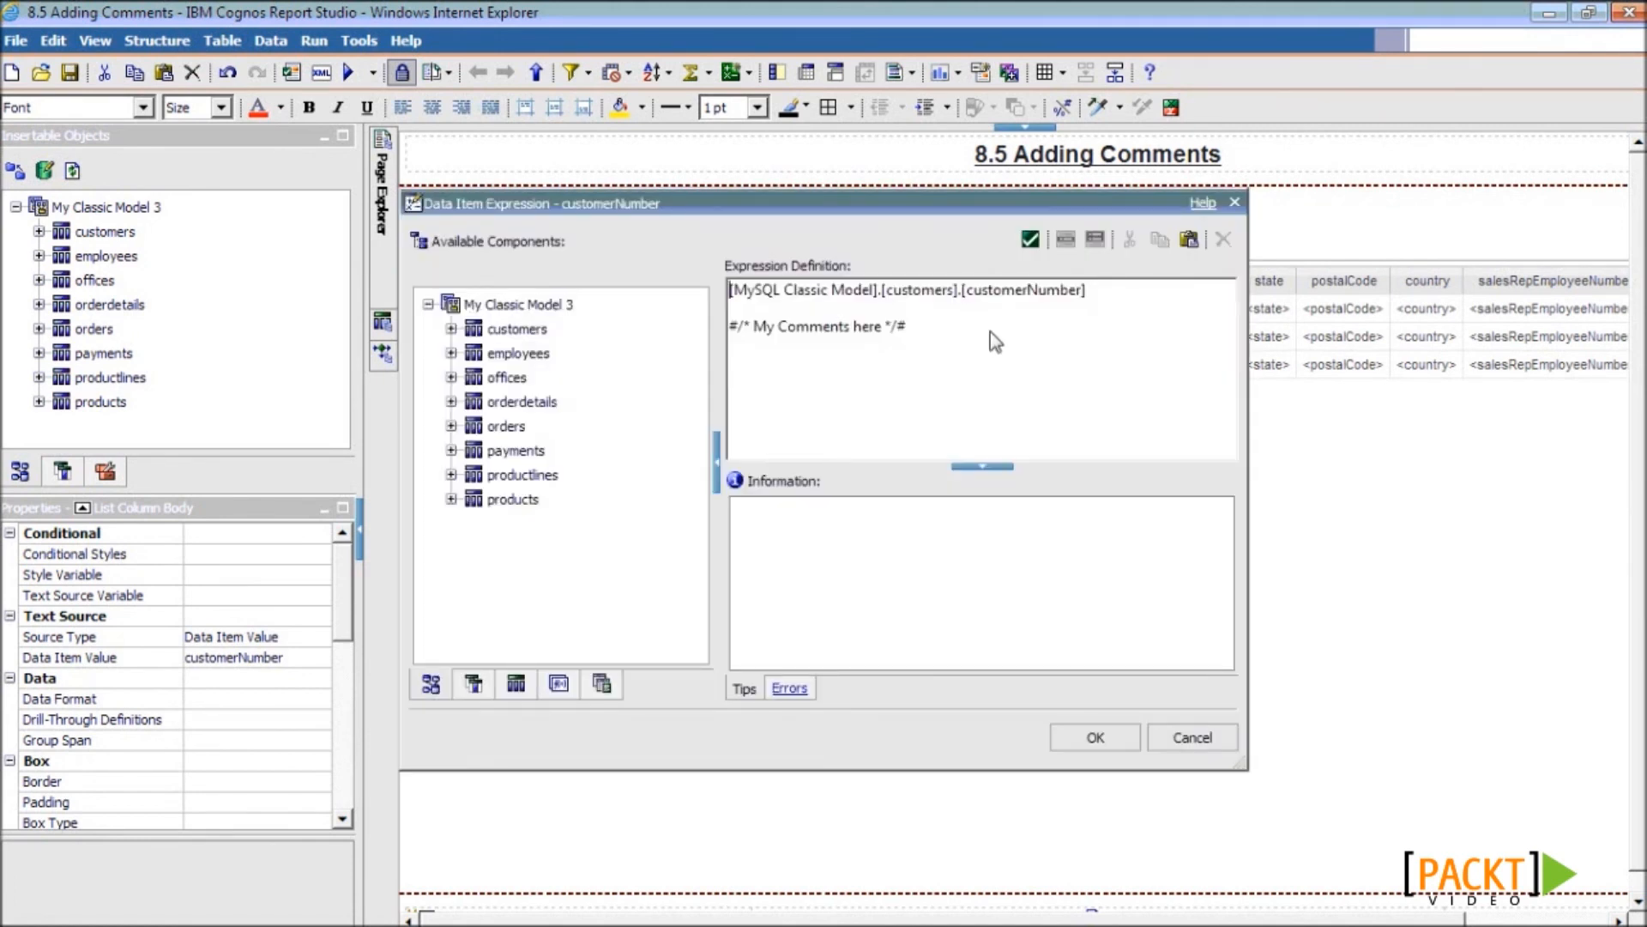
drag(990, 331, 719, 345)
click(987, 358)
drag(729, 328, 743, 328)
click(915, 343)
- Close the expression editor, confirm Query1's detail filter carries #/* My Comments here */#, and return to Page1
click(1088, 738)
click(394, 331)
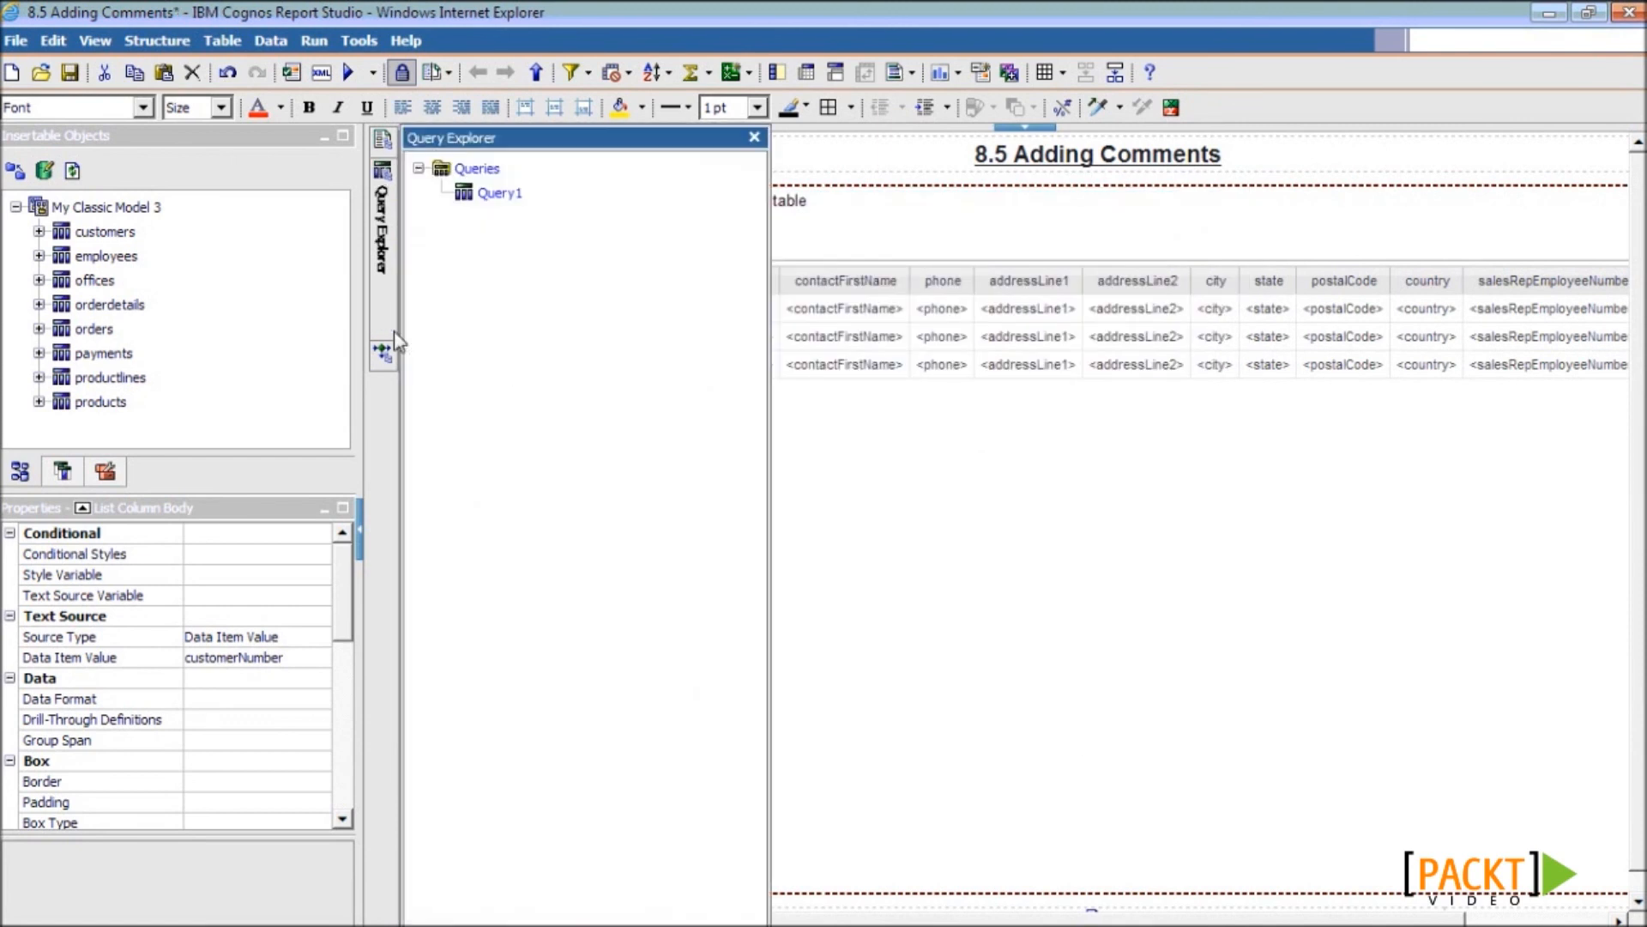
double_click(501, 193)
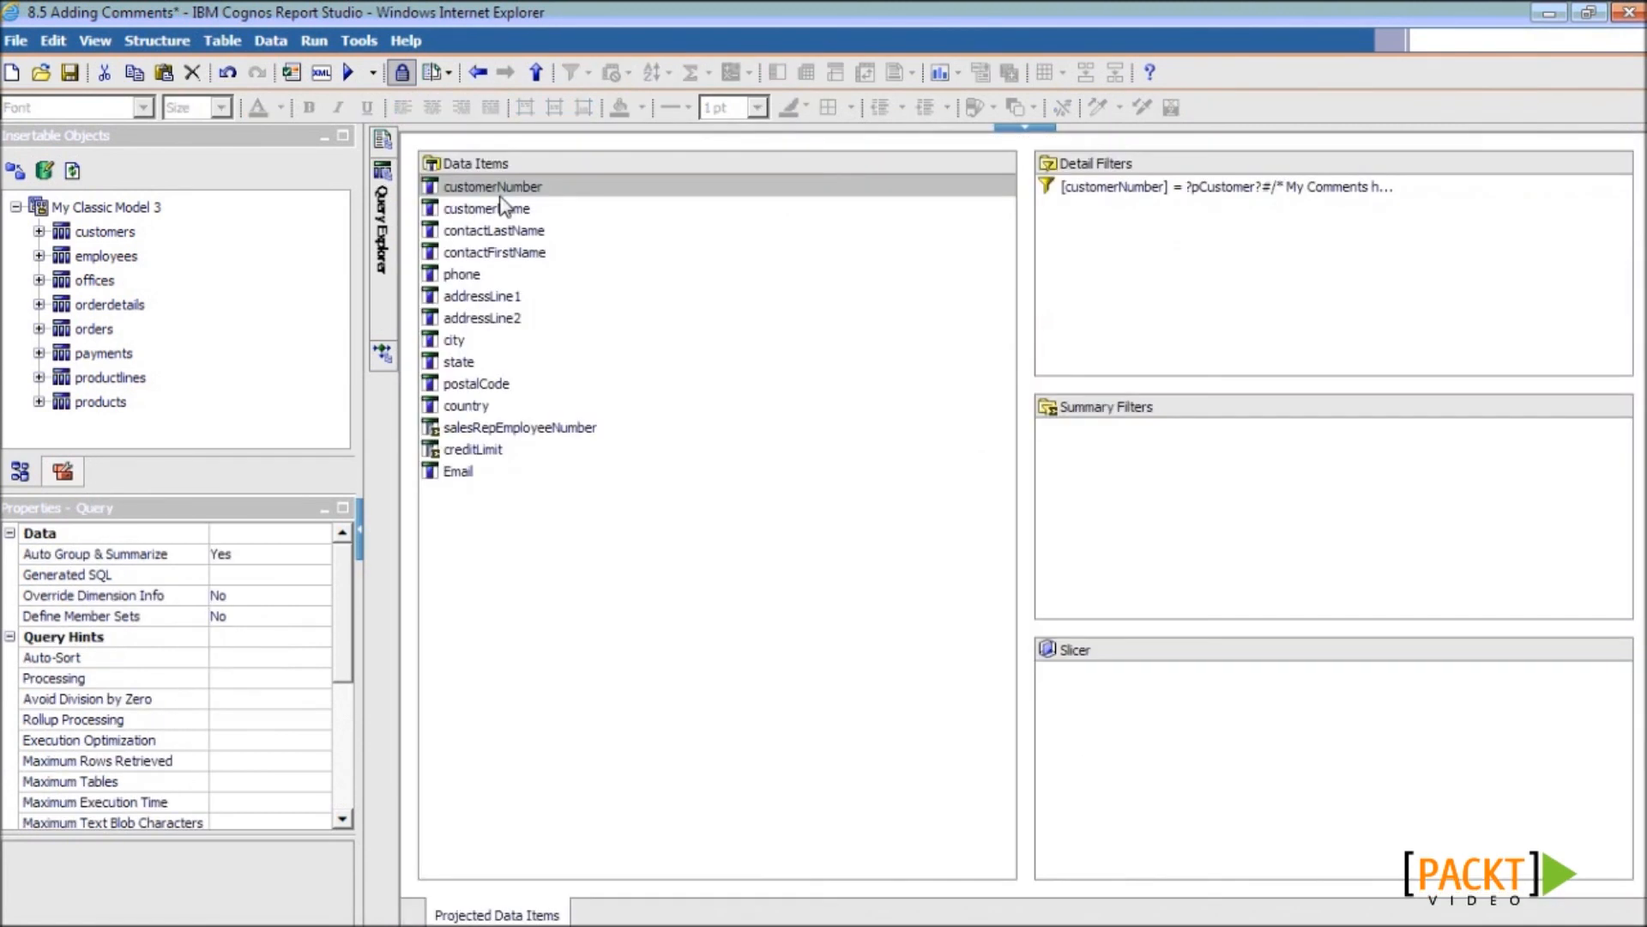
double_click(1222, 189)
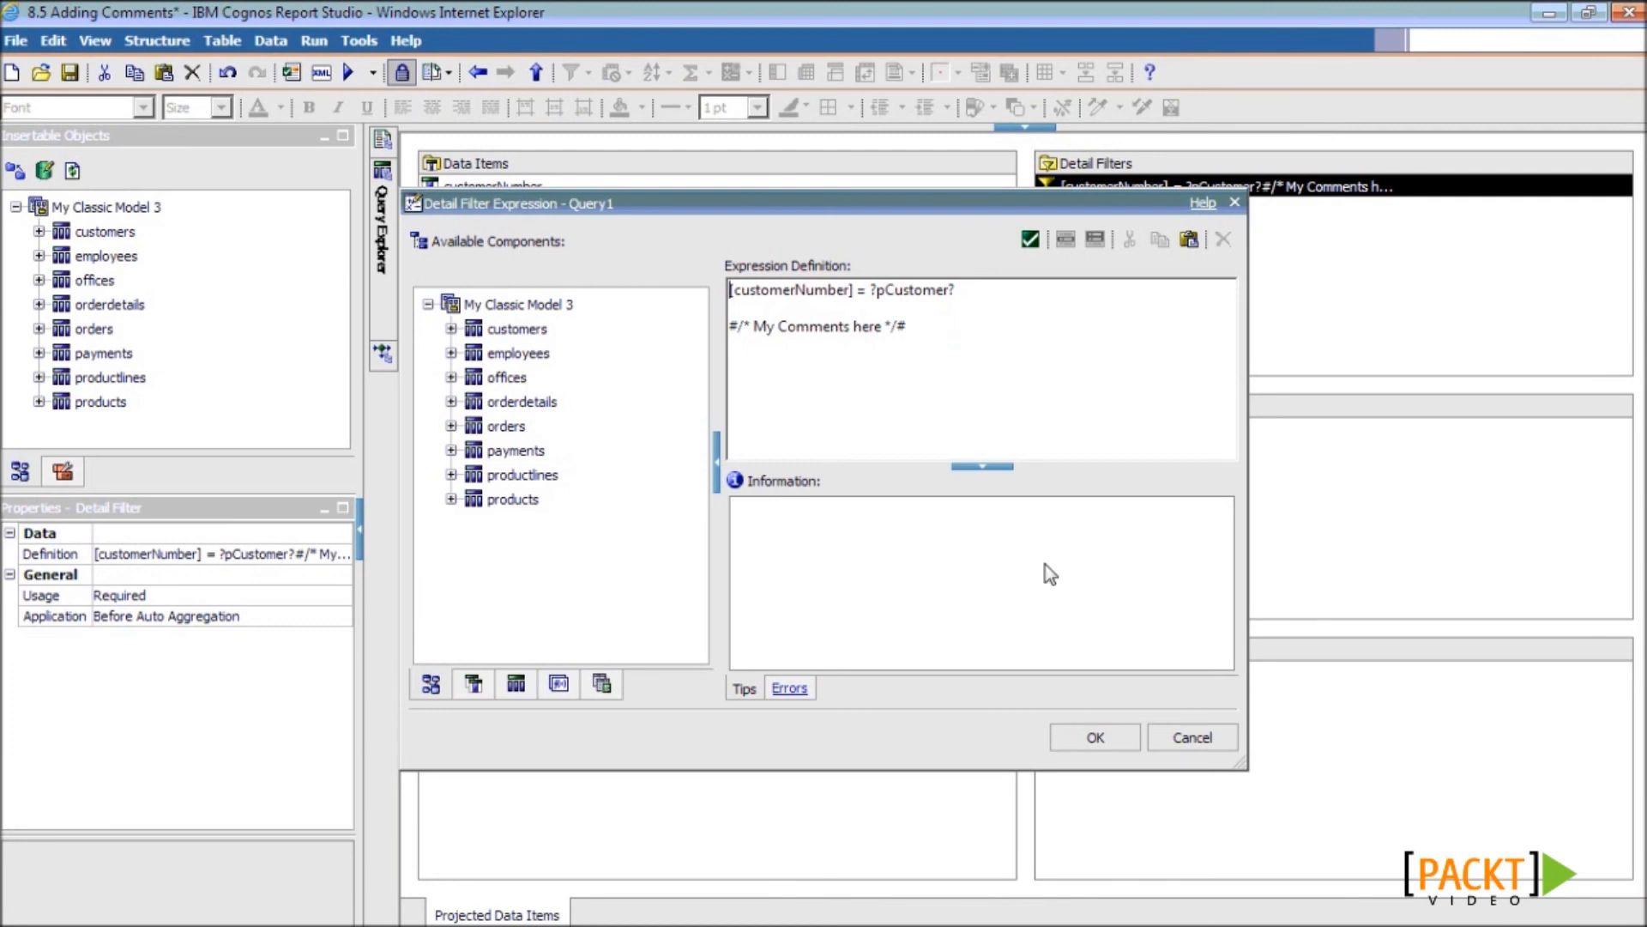
click(1096, 737)
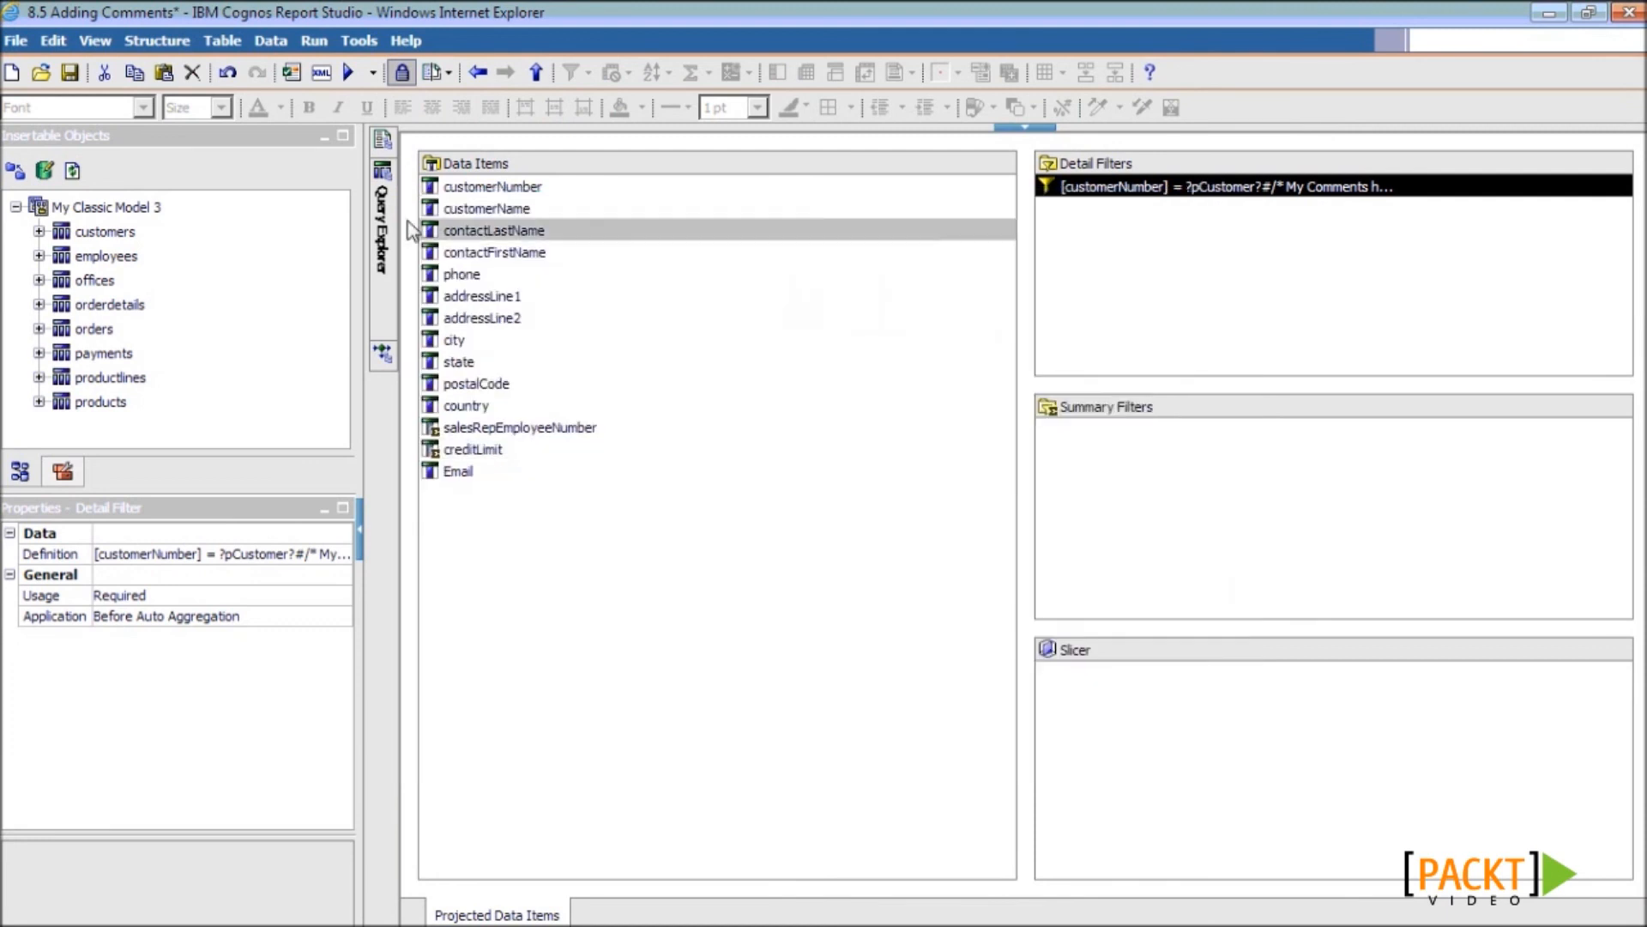
mouse_move(383, 146)
click(483, 198)
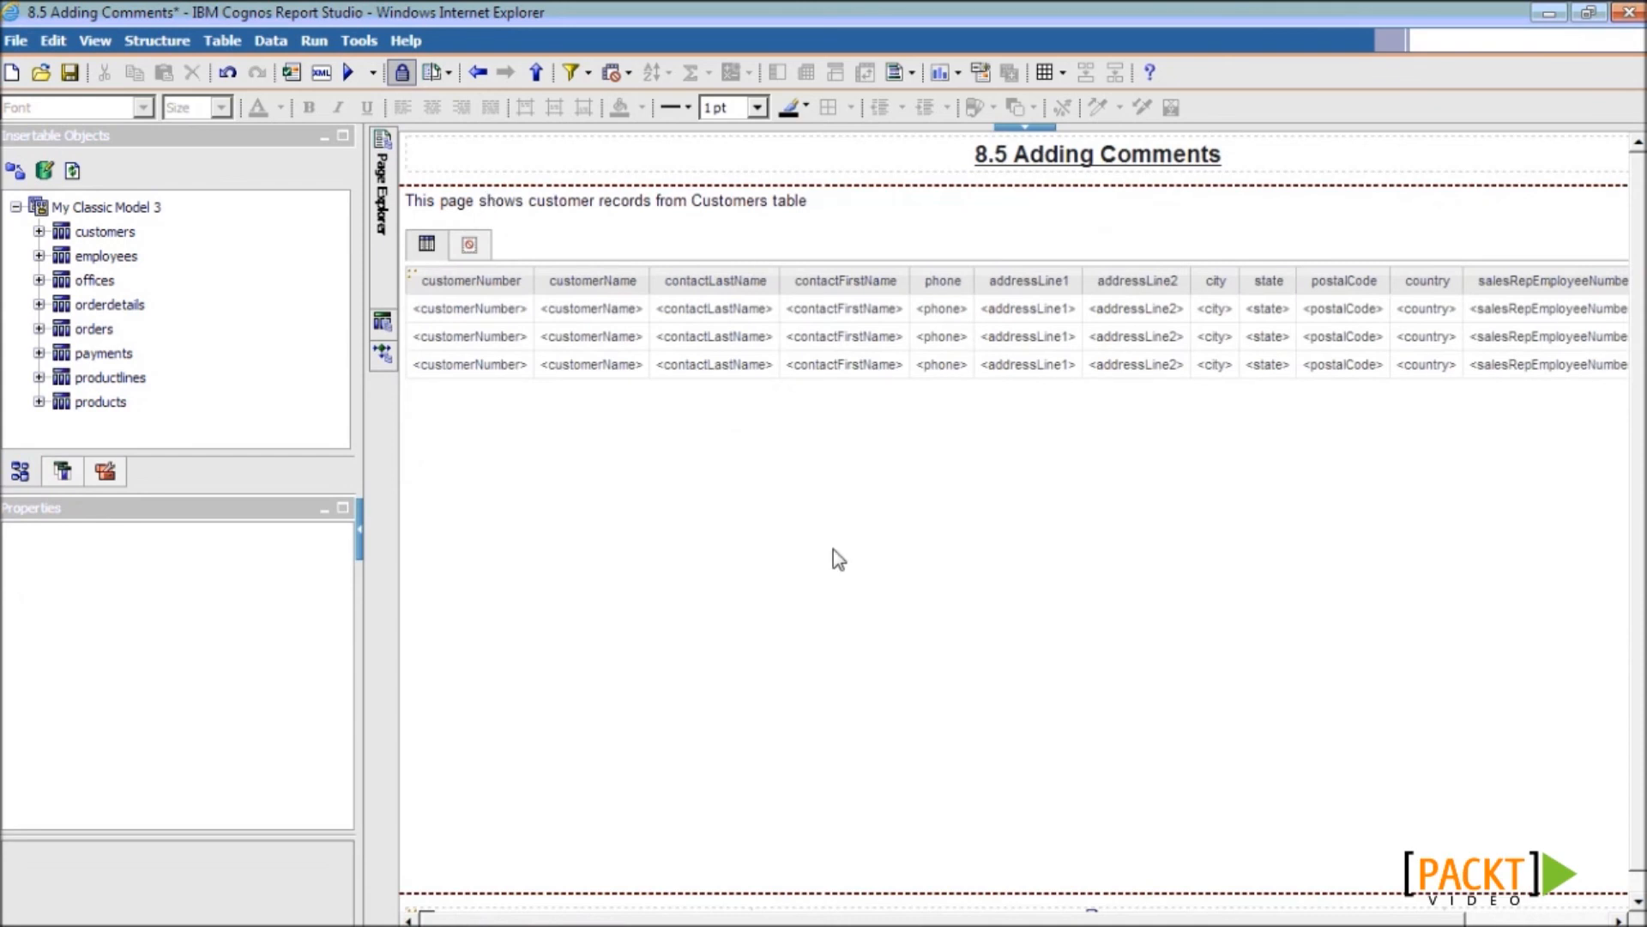
- Set the customer records description text's Visible property to No and save the report
click(662, 210)
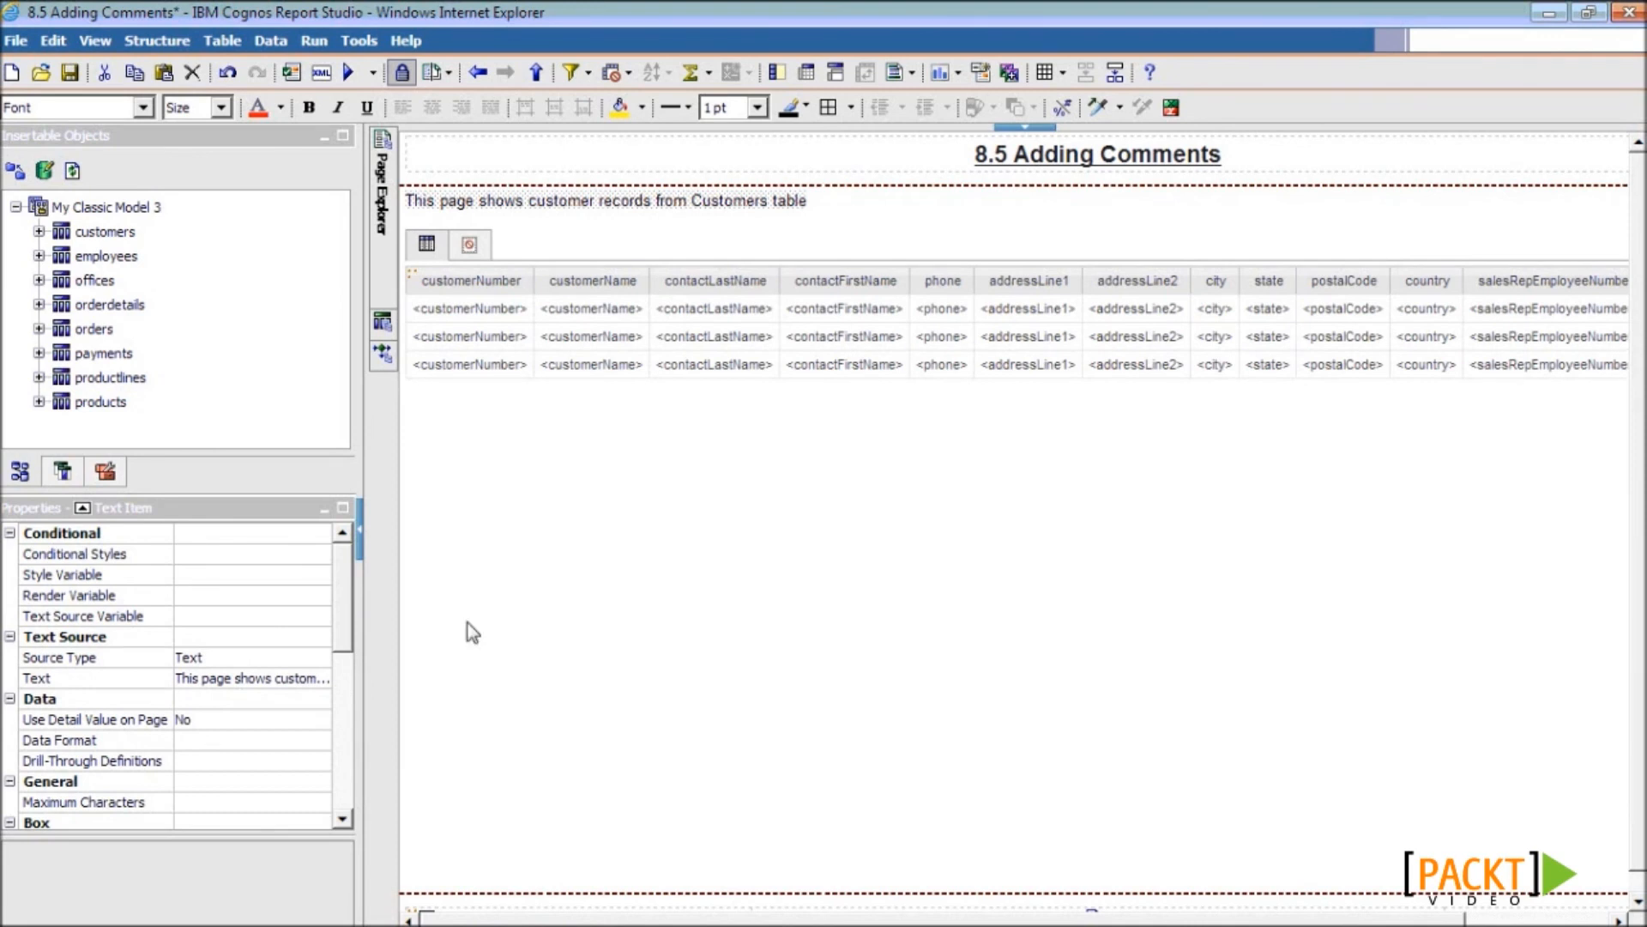
drag(348, 619, 332, 789)
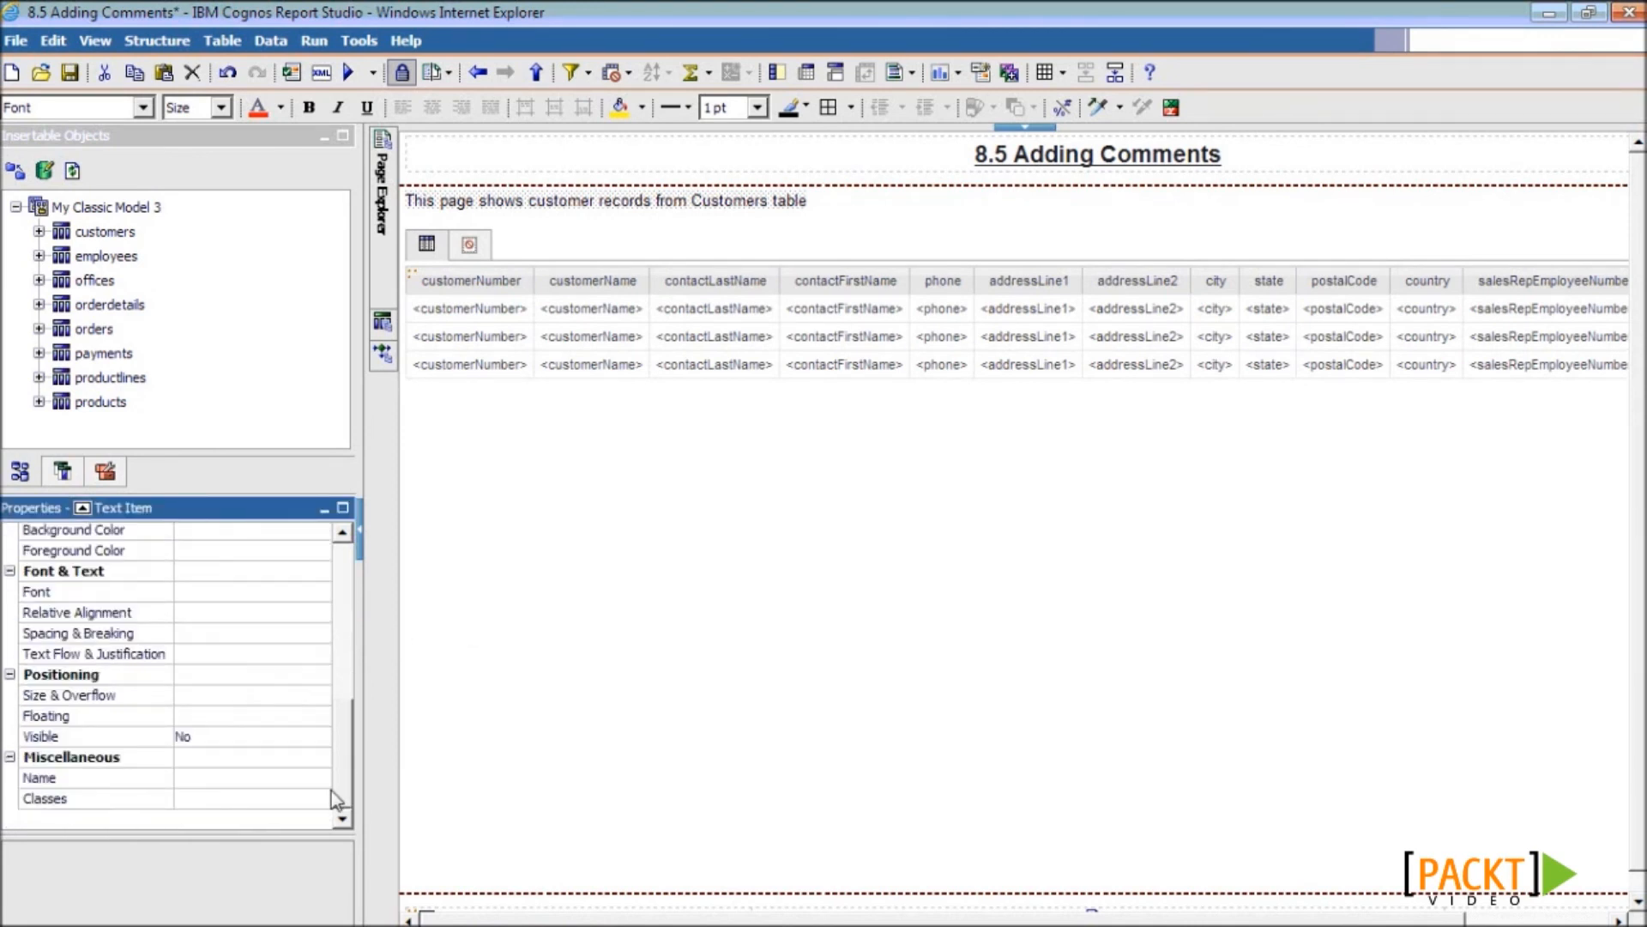
click(133, 737)
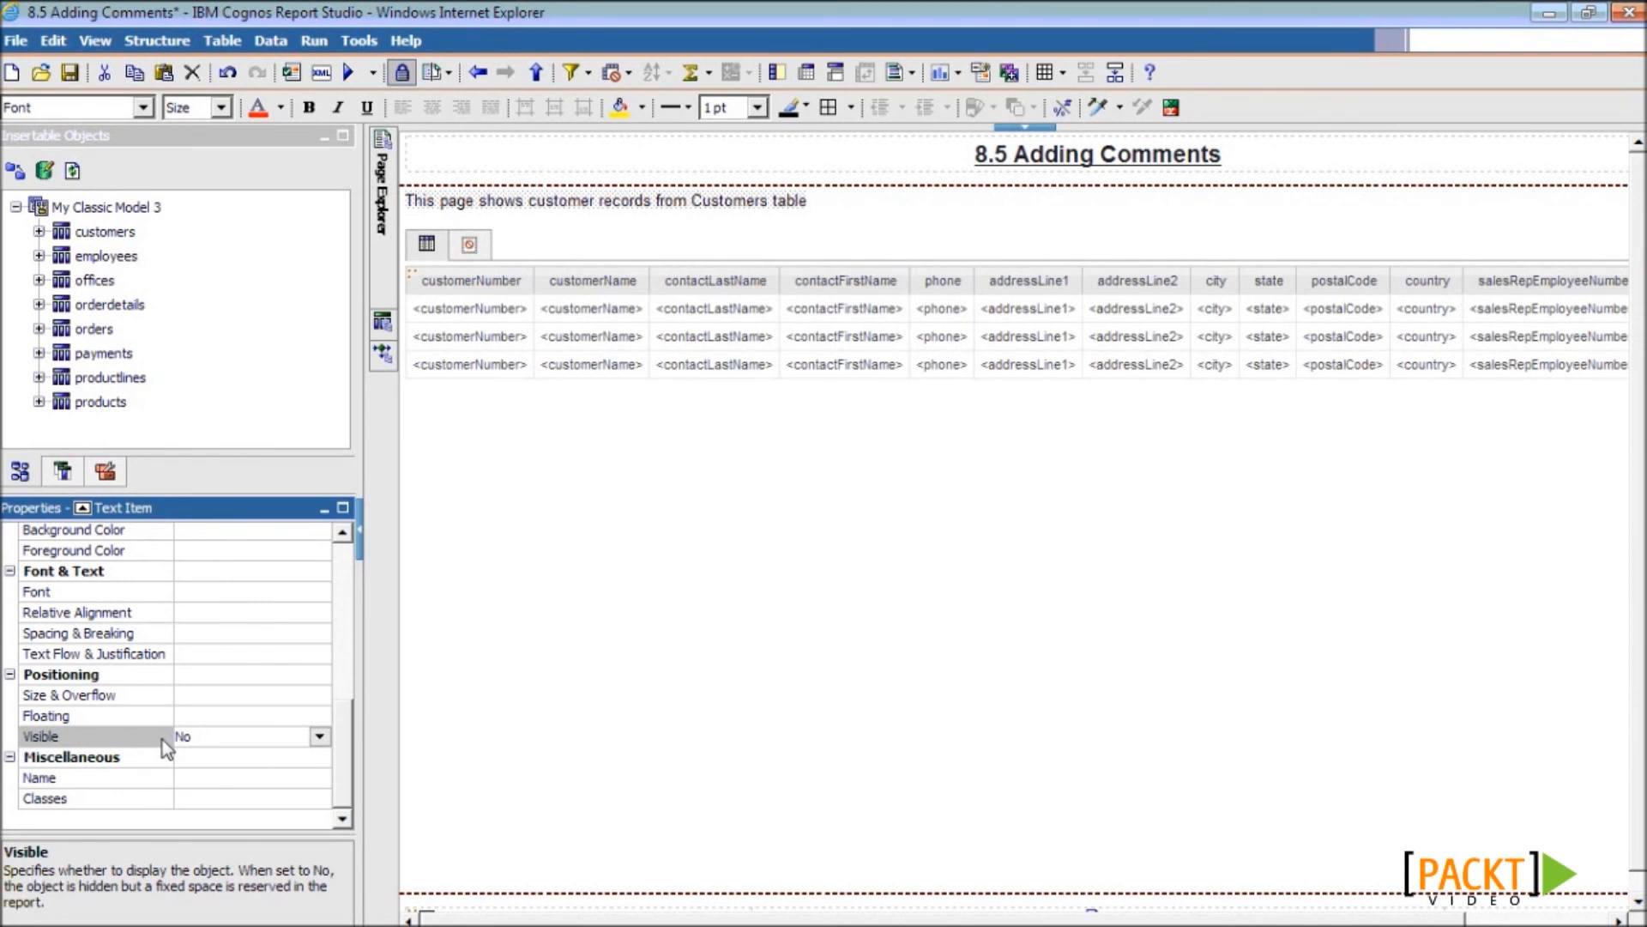
click(69, 72)
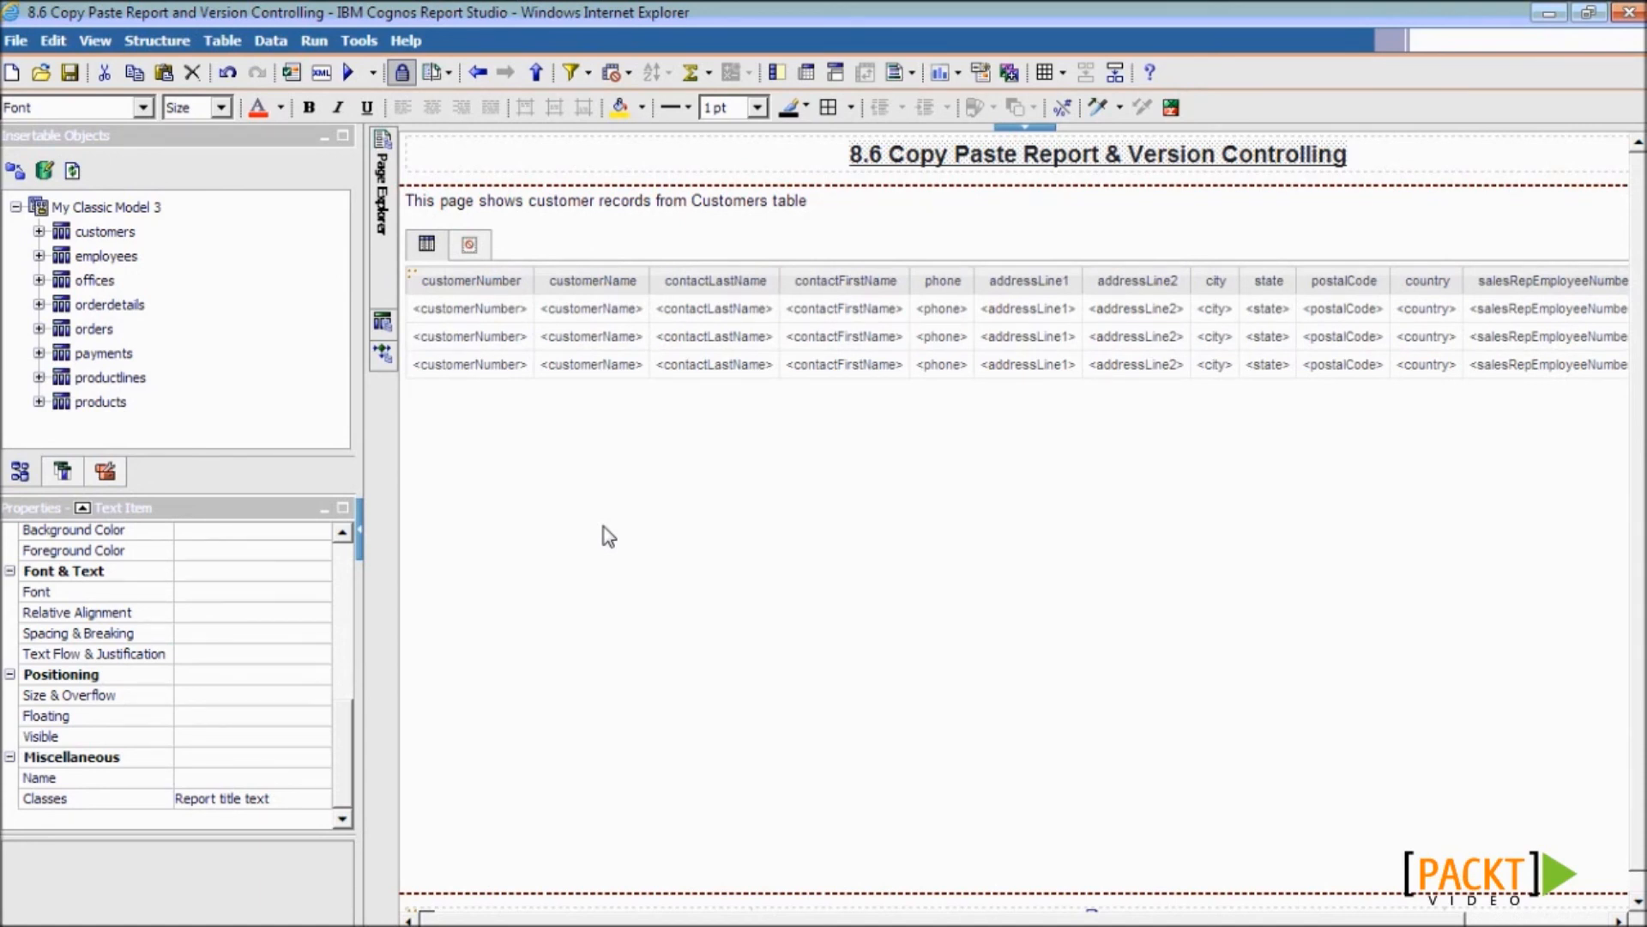
- Copy Query1 from the 8.6 report's Query Explorer
click(382, 322)
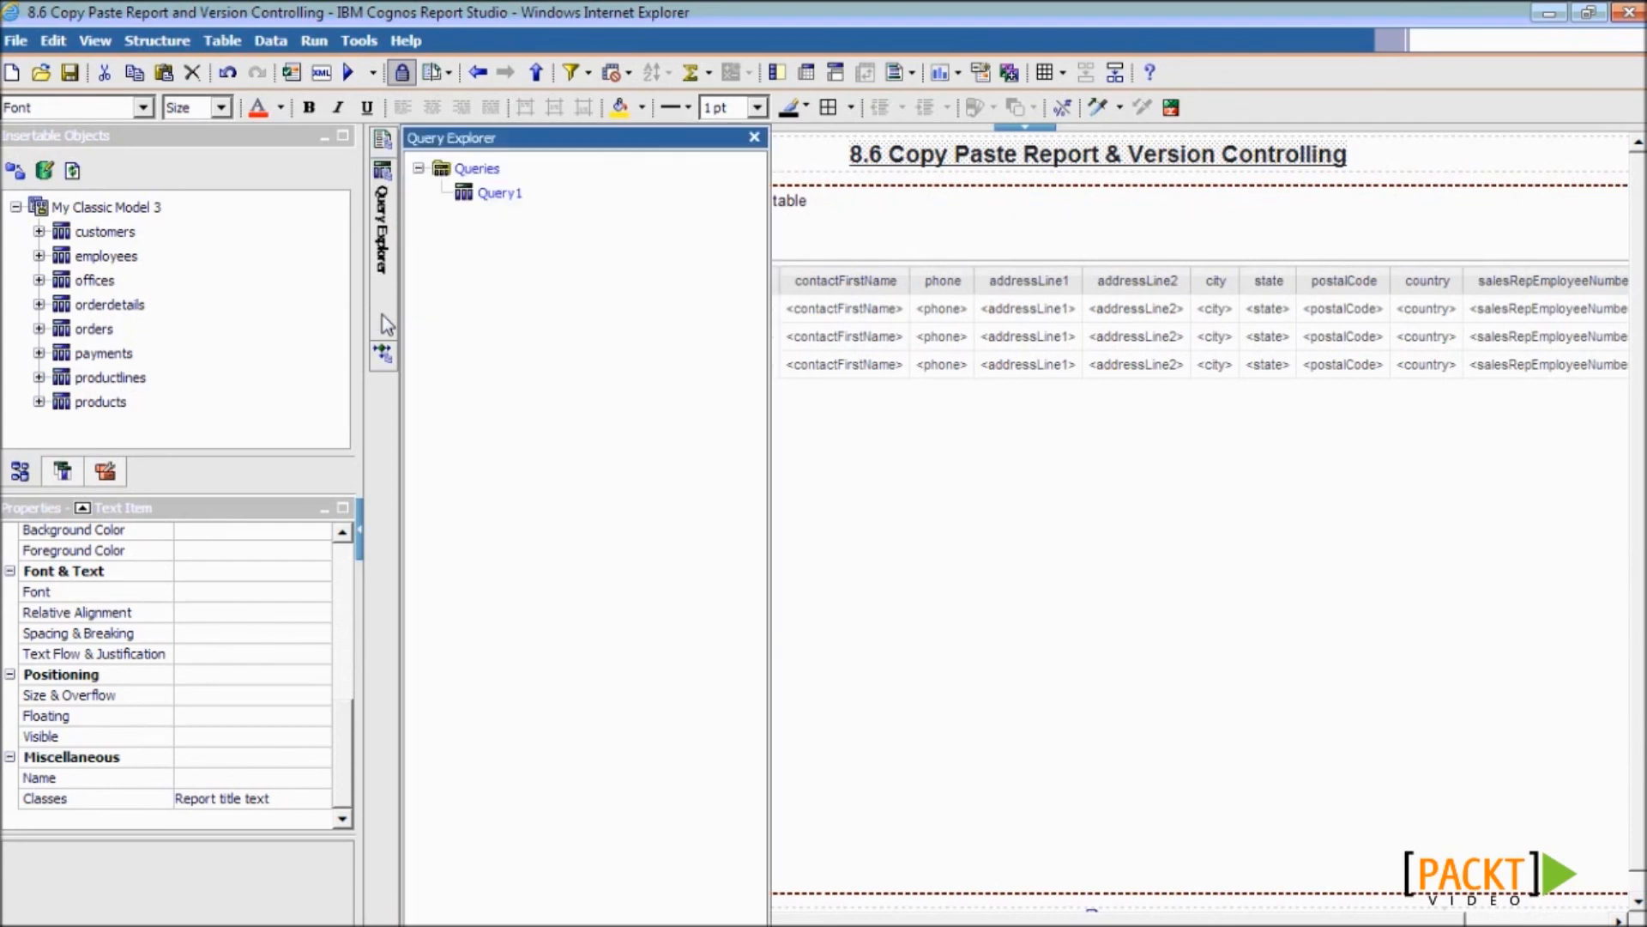
click(476, 170)
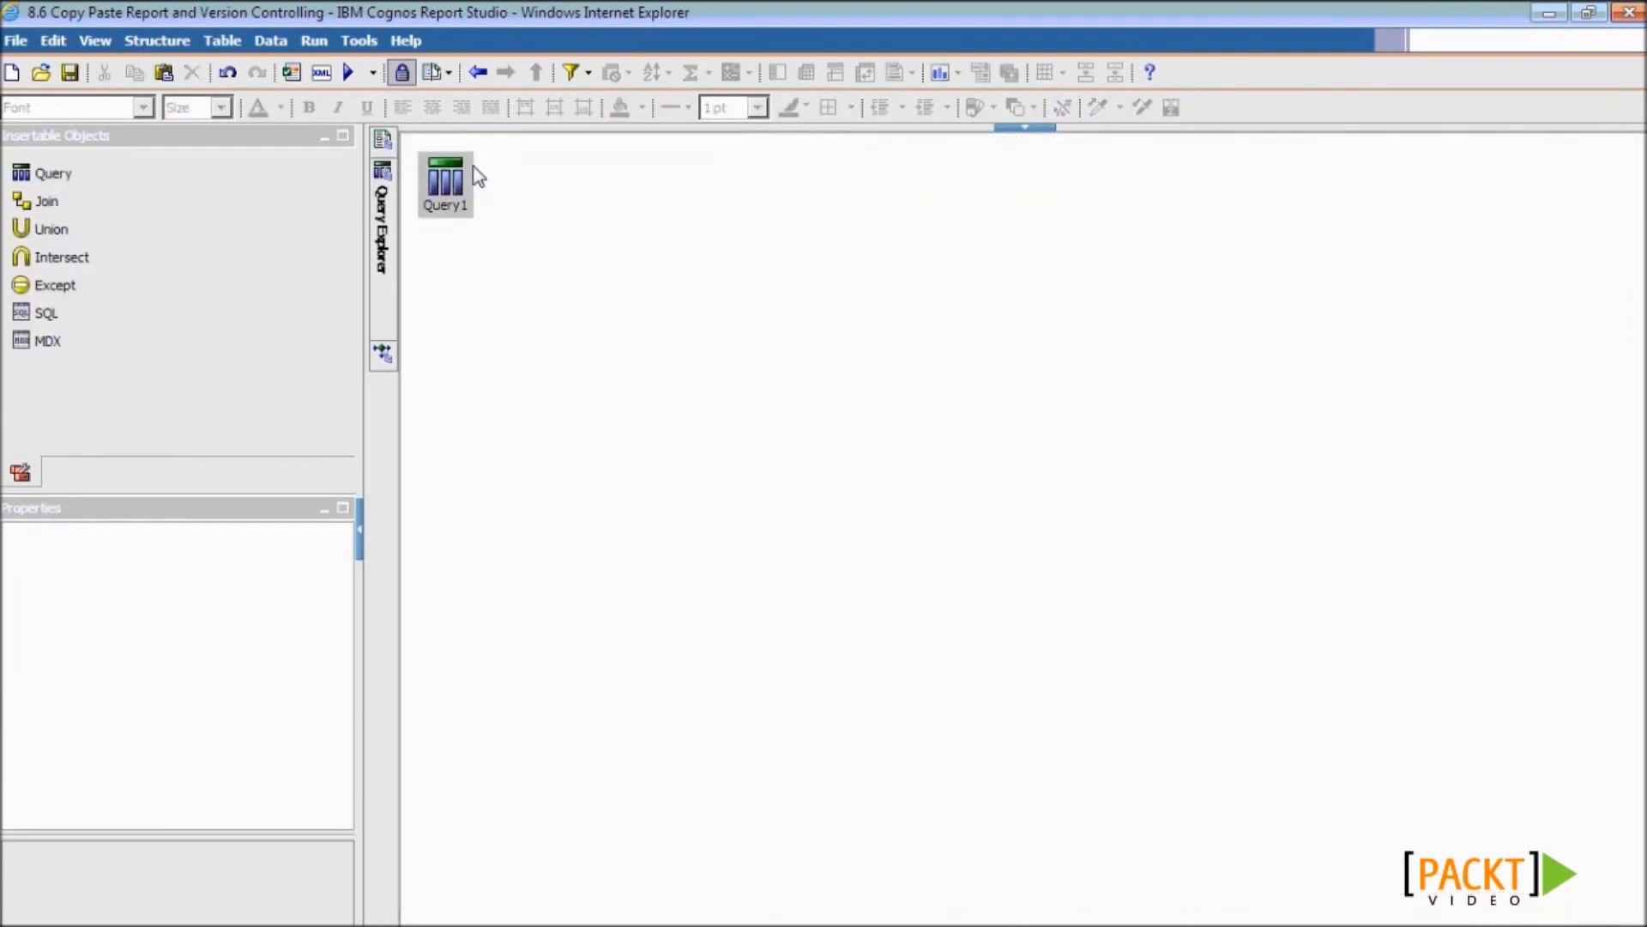
right_click(460, 181)
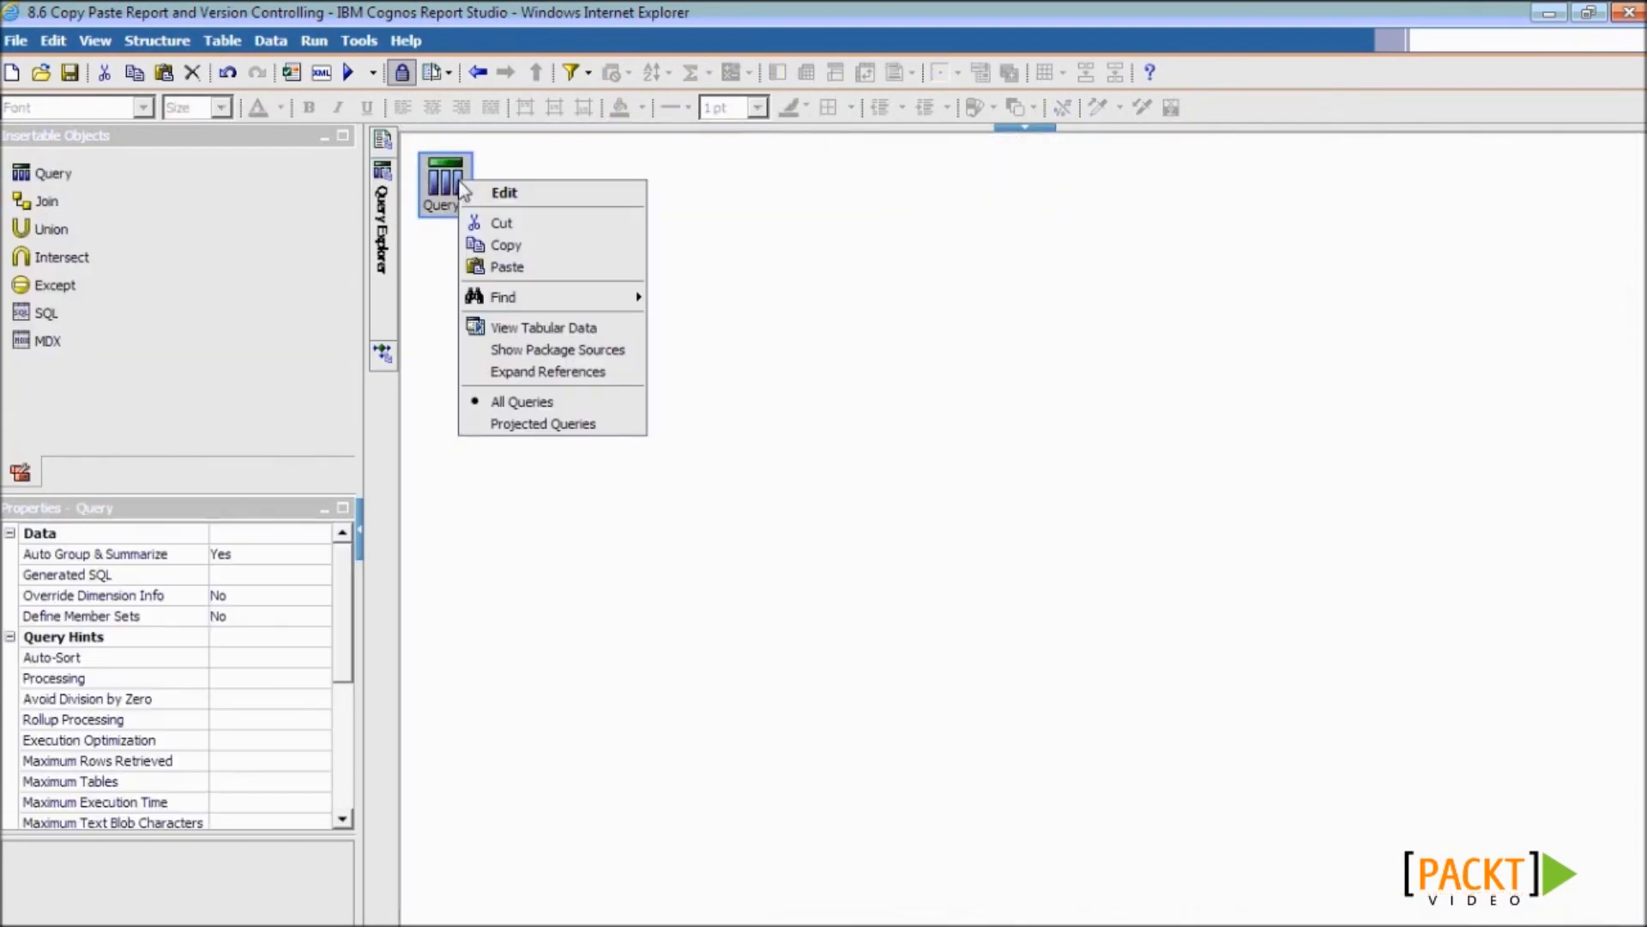
click(505, 245)
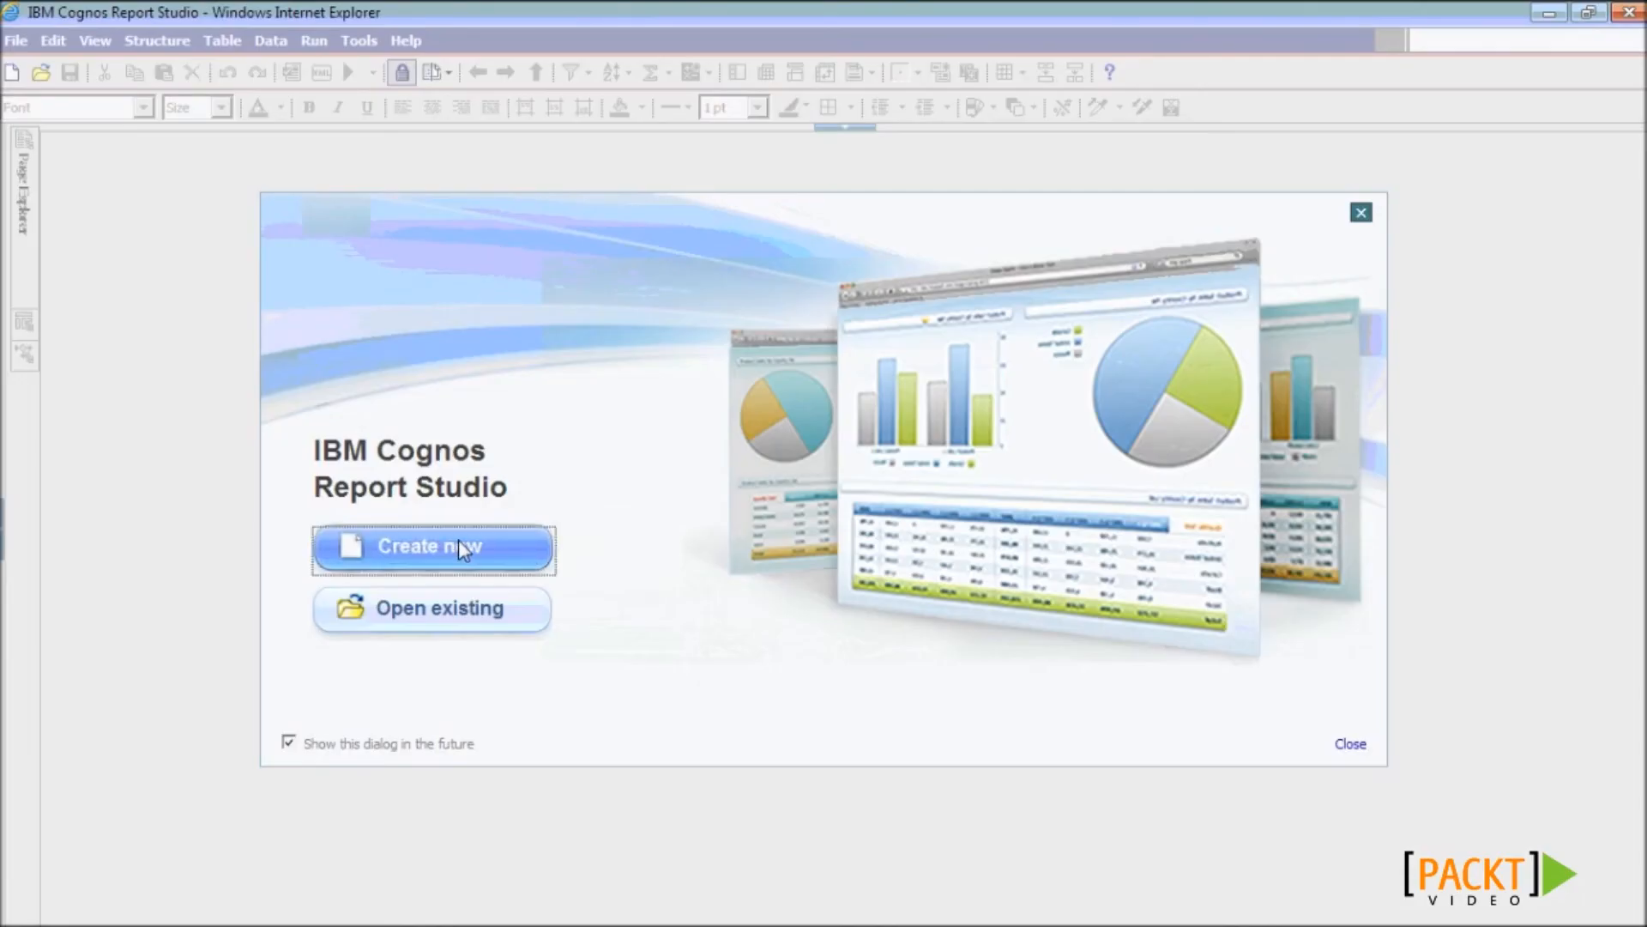
- Create a new blank report and paste Query1 into its Queries
click(458, 546)
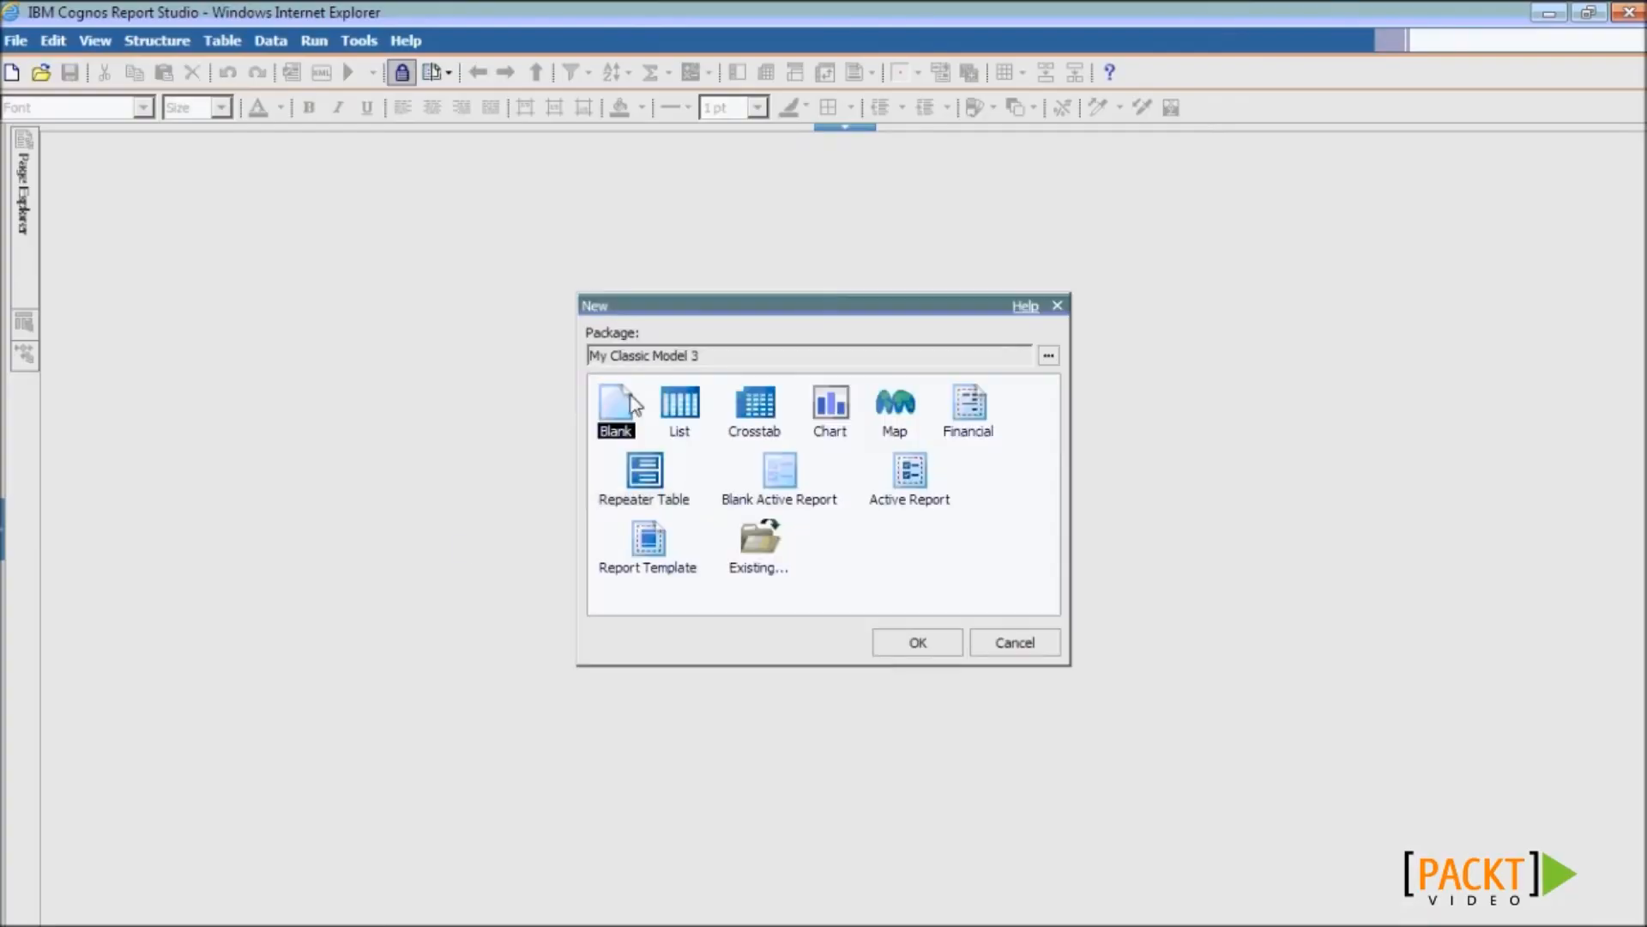
click(911, 647)
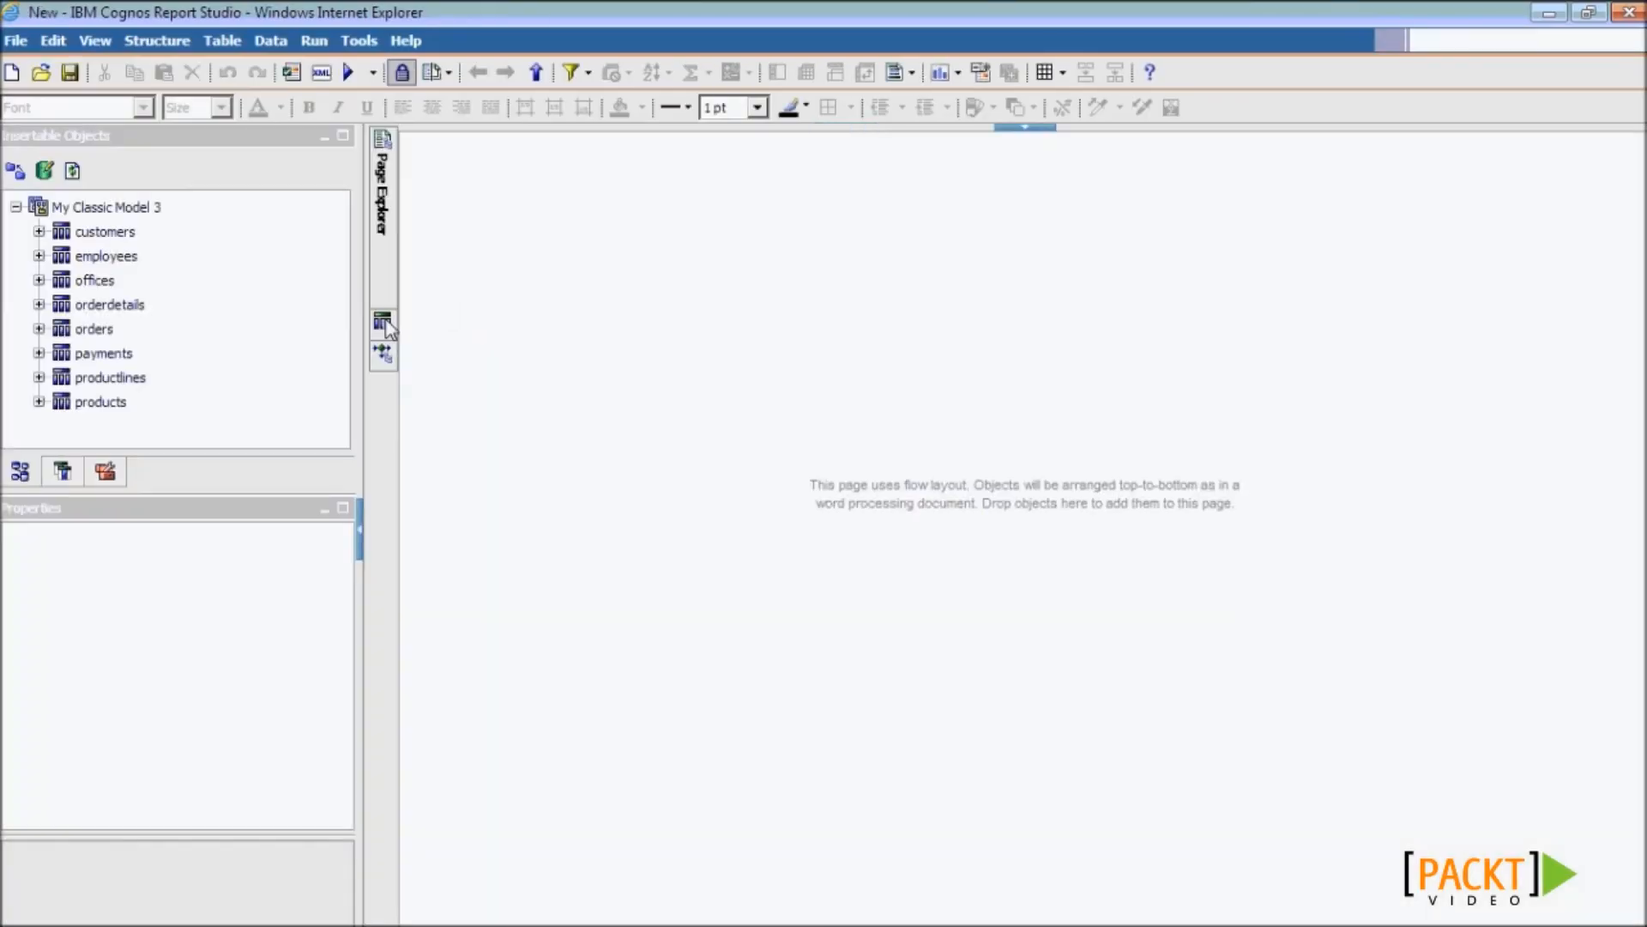
mouse_move(388, 328)
click(474, 170)
right_click(533, 263)
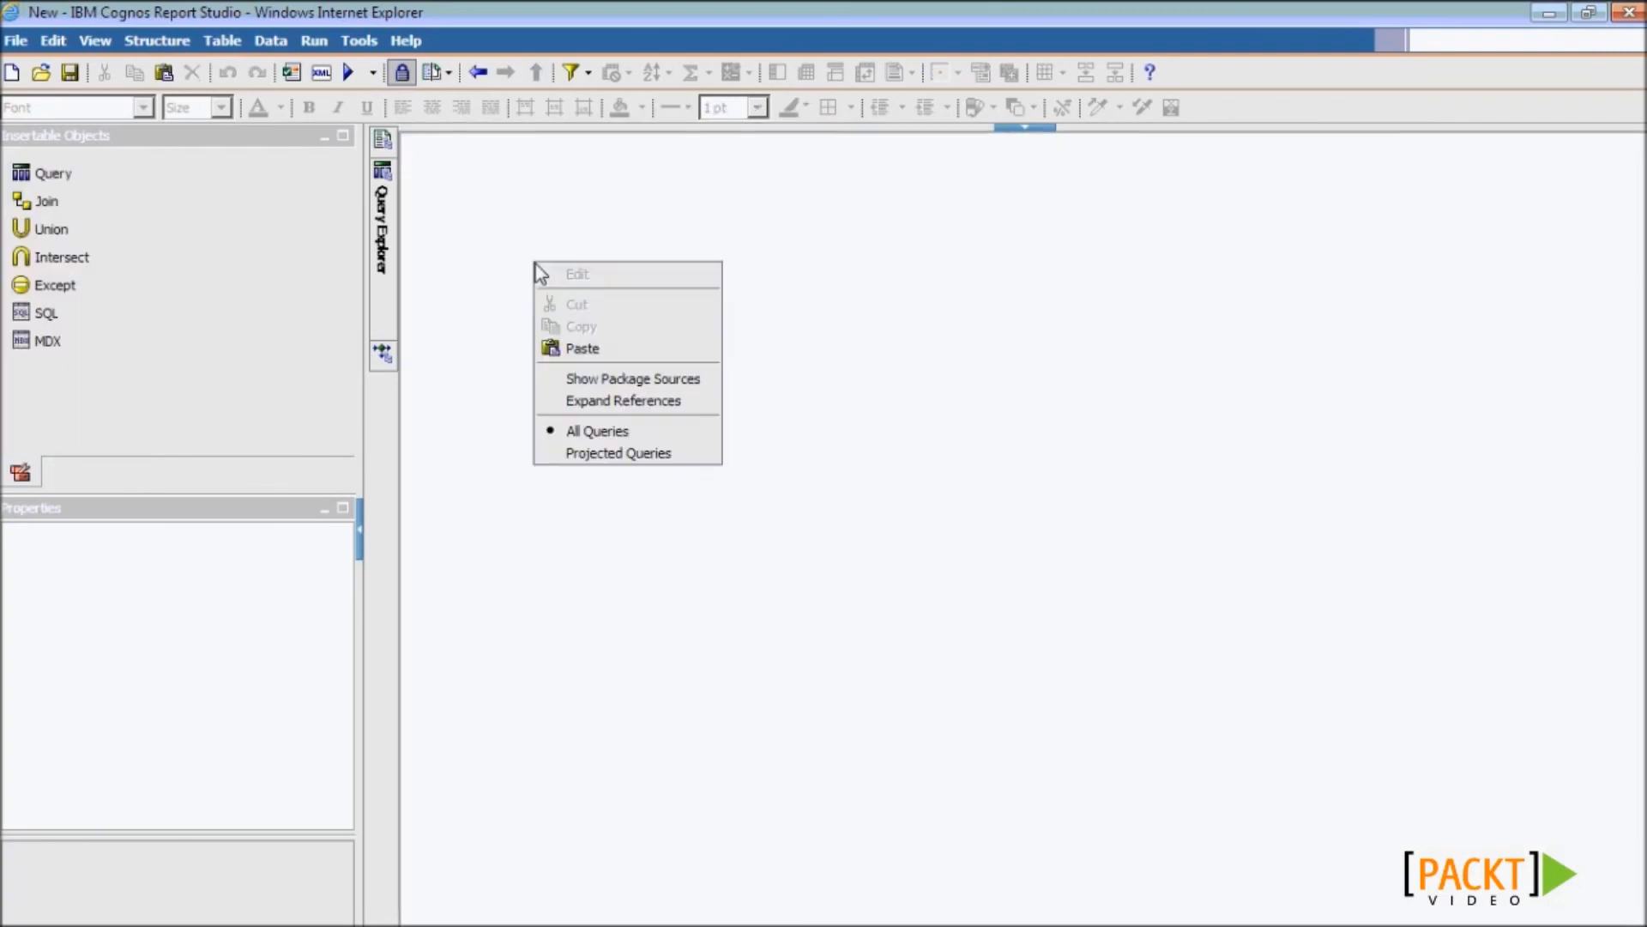
click(577, 347)
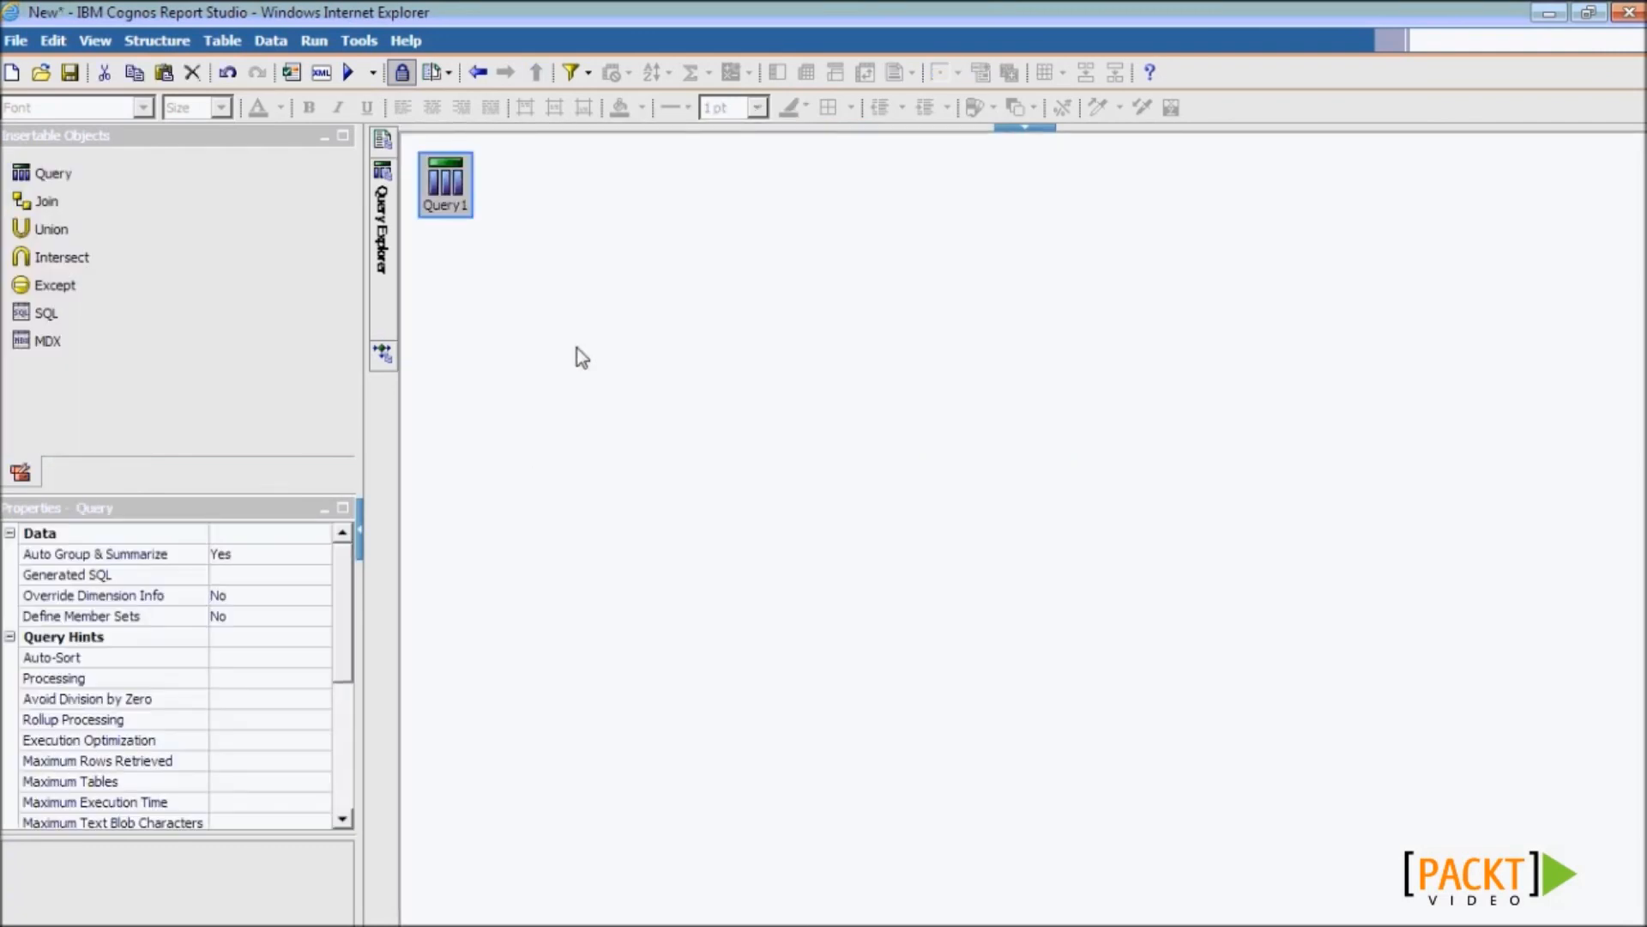
key(alt+Tab)
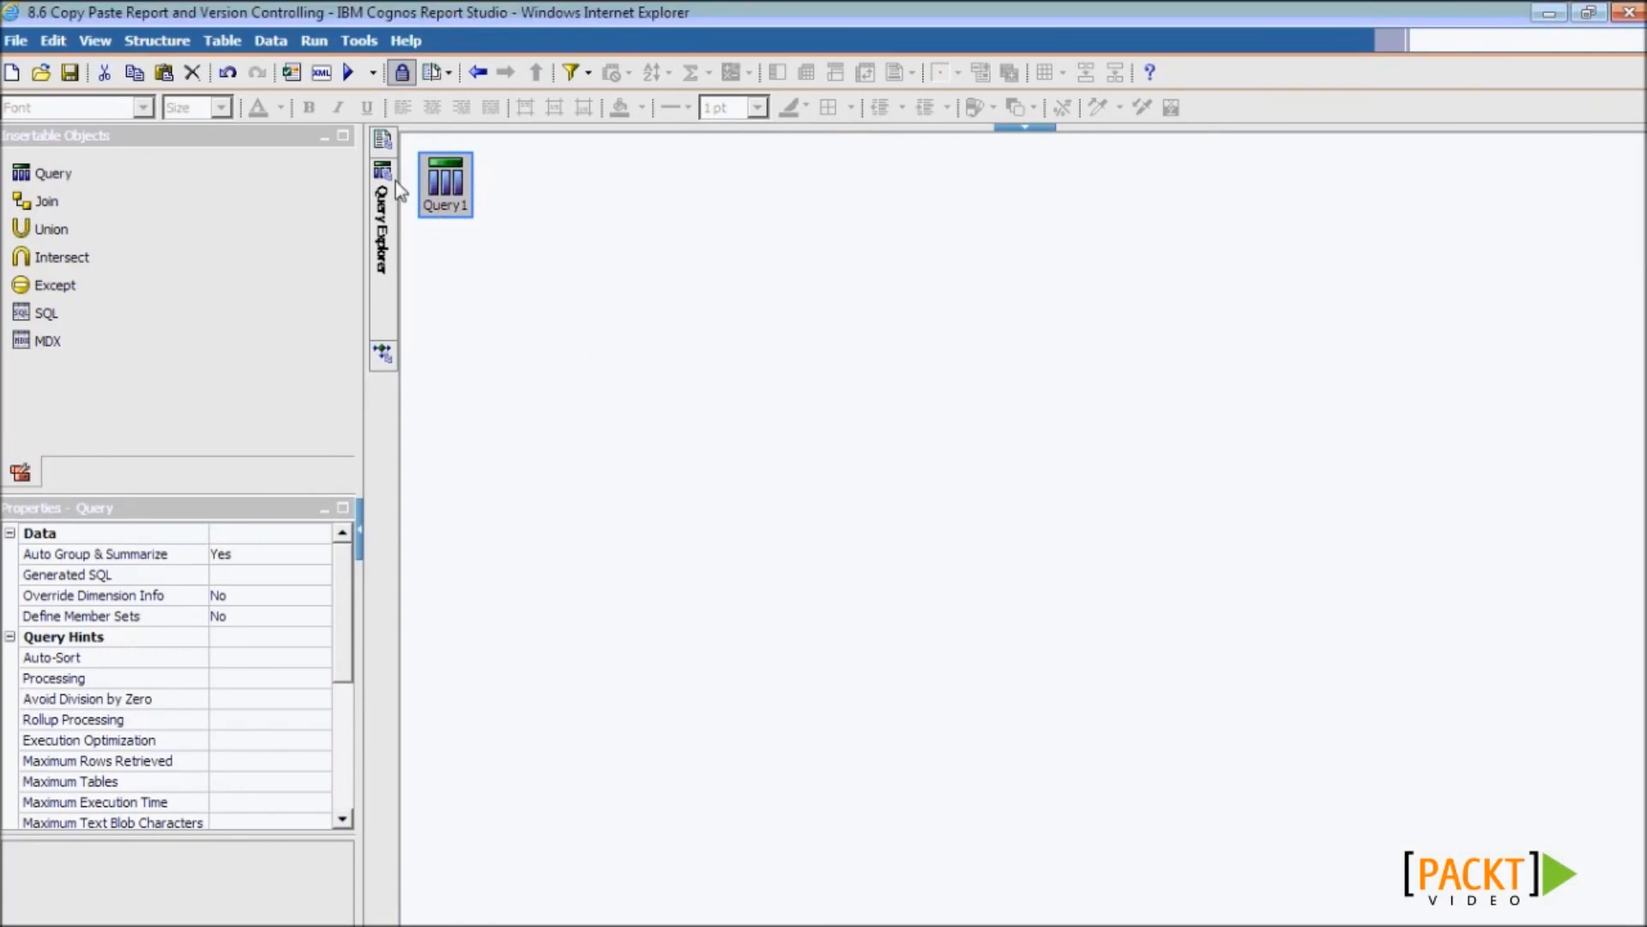
- Copy the customer list from the 8.6 report's Page1
mouse_move(384, 151)
click(487, 194)
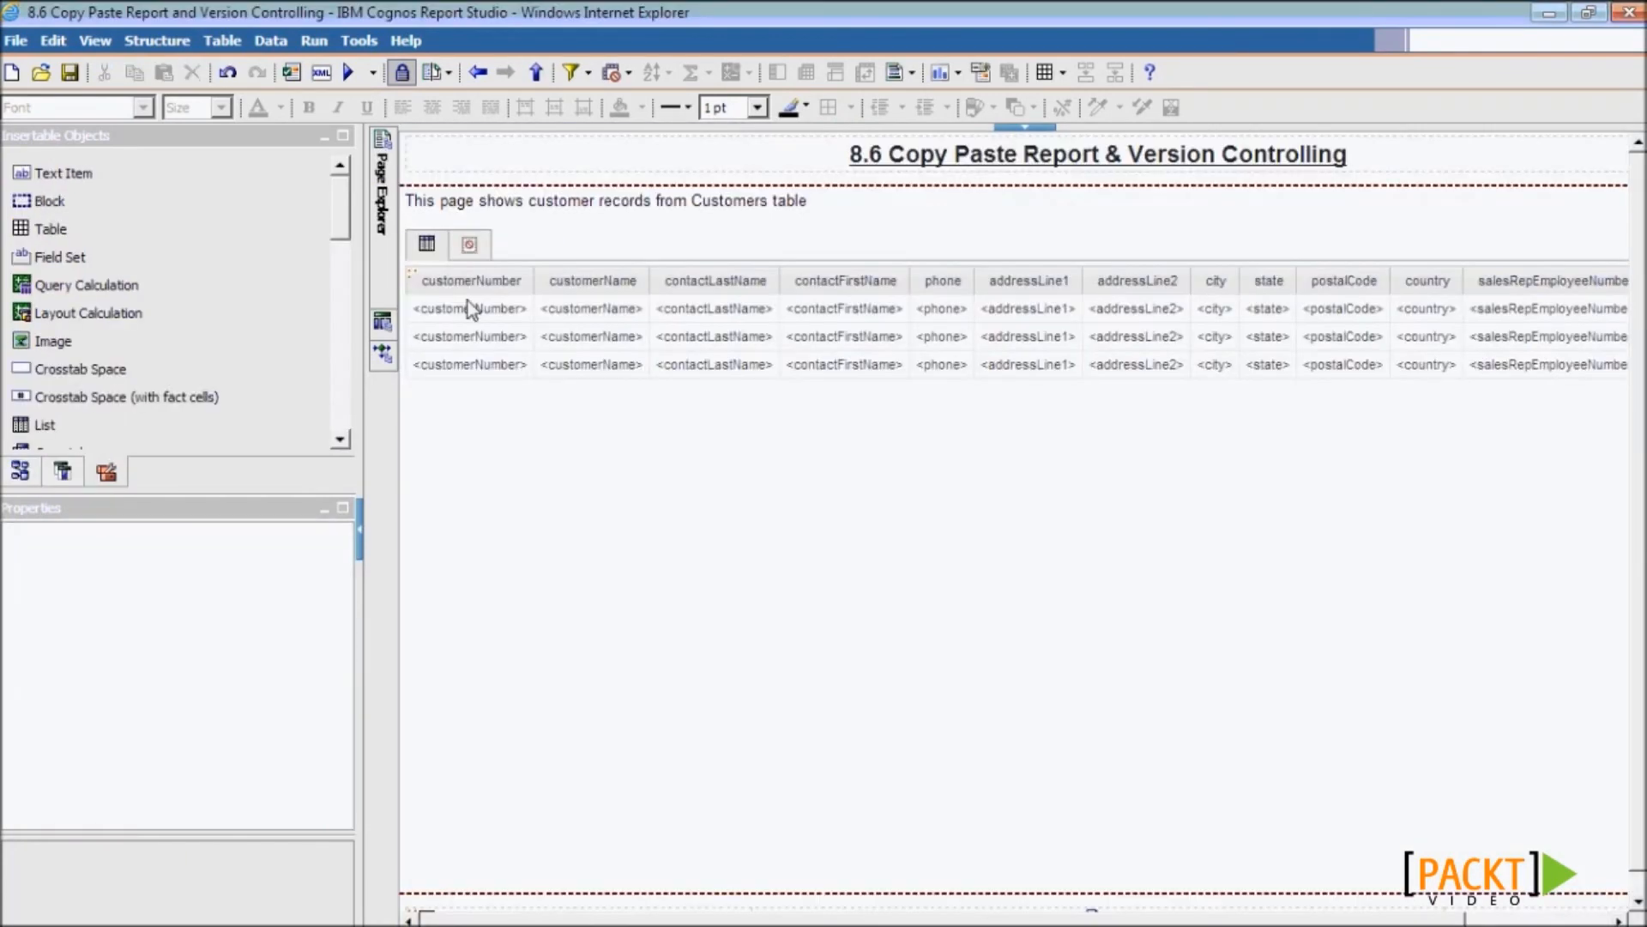
click(414, 283)
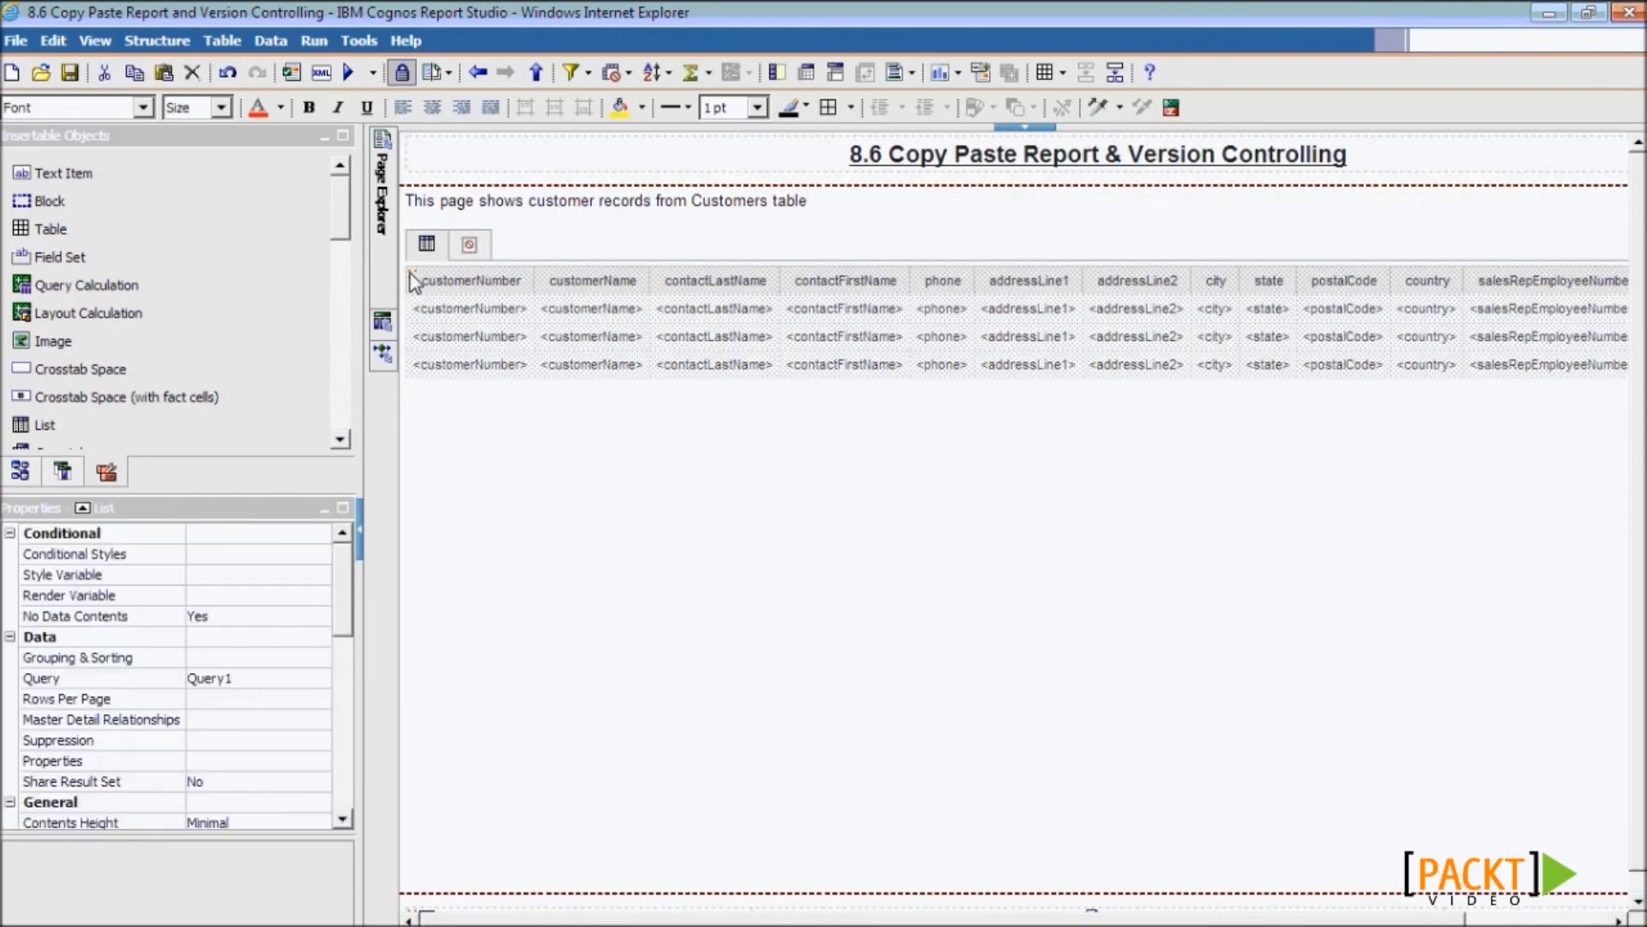
right_click(415, 283)
click(464, 364)
- Paste the customer list onto the new report's Page1 and return to the 8.6 report
key(alt+Tab)
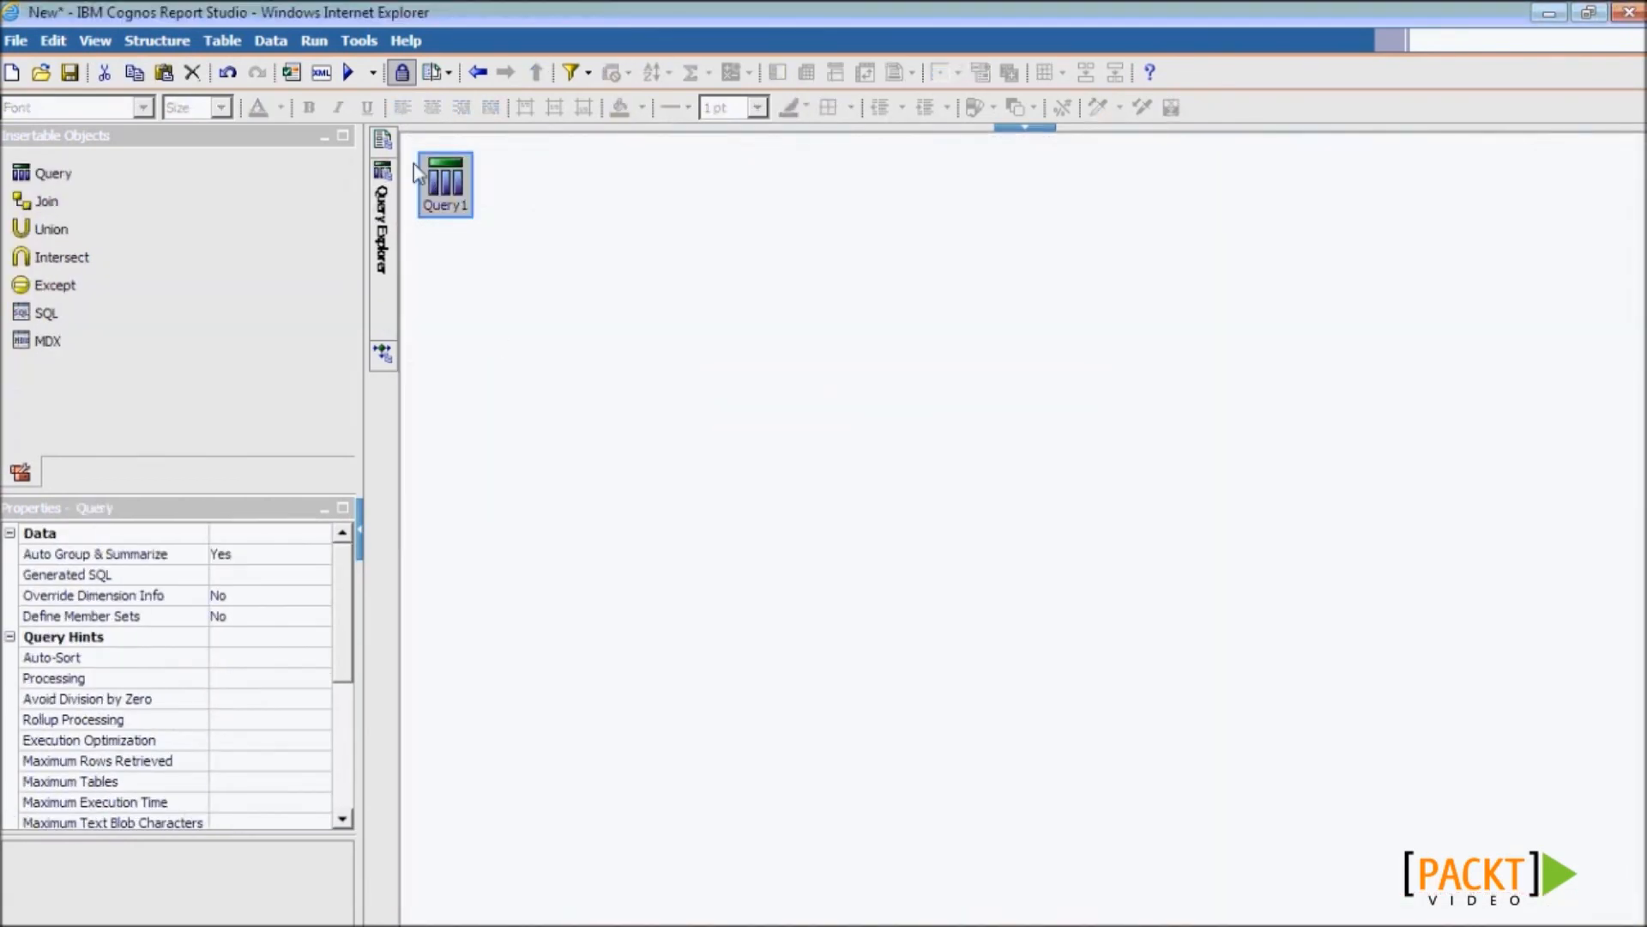
mouse_move(388, 142)
click(497, 191)
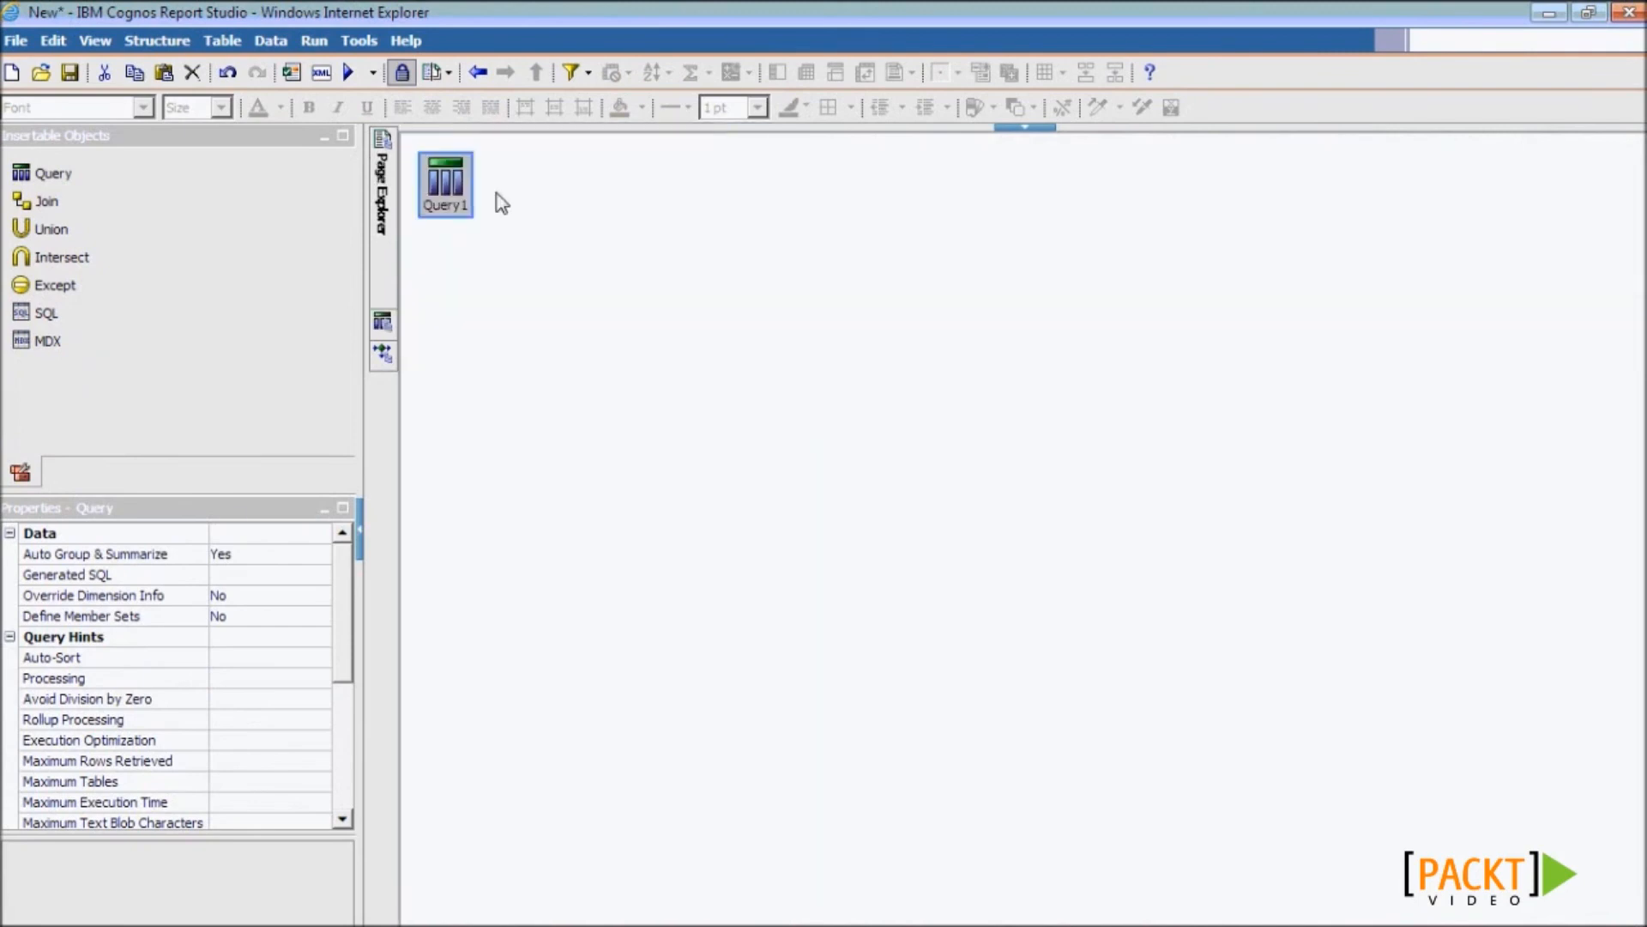
right_click(536, 249)
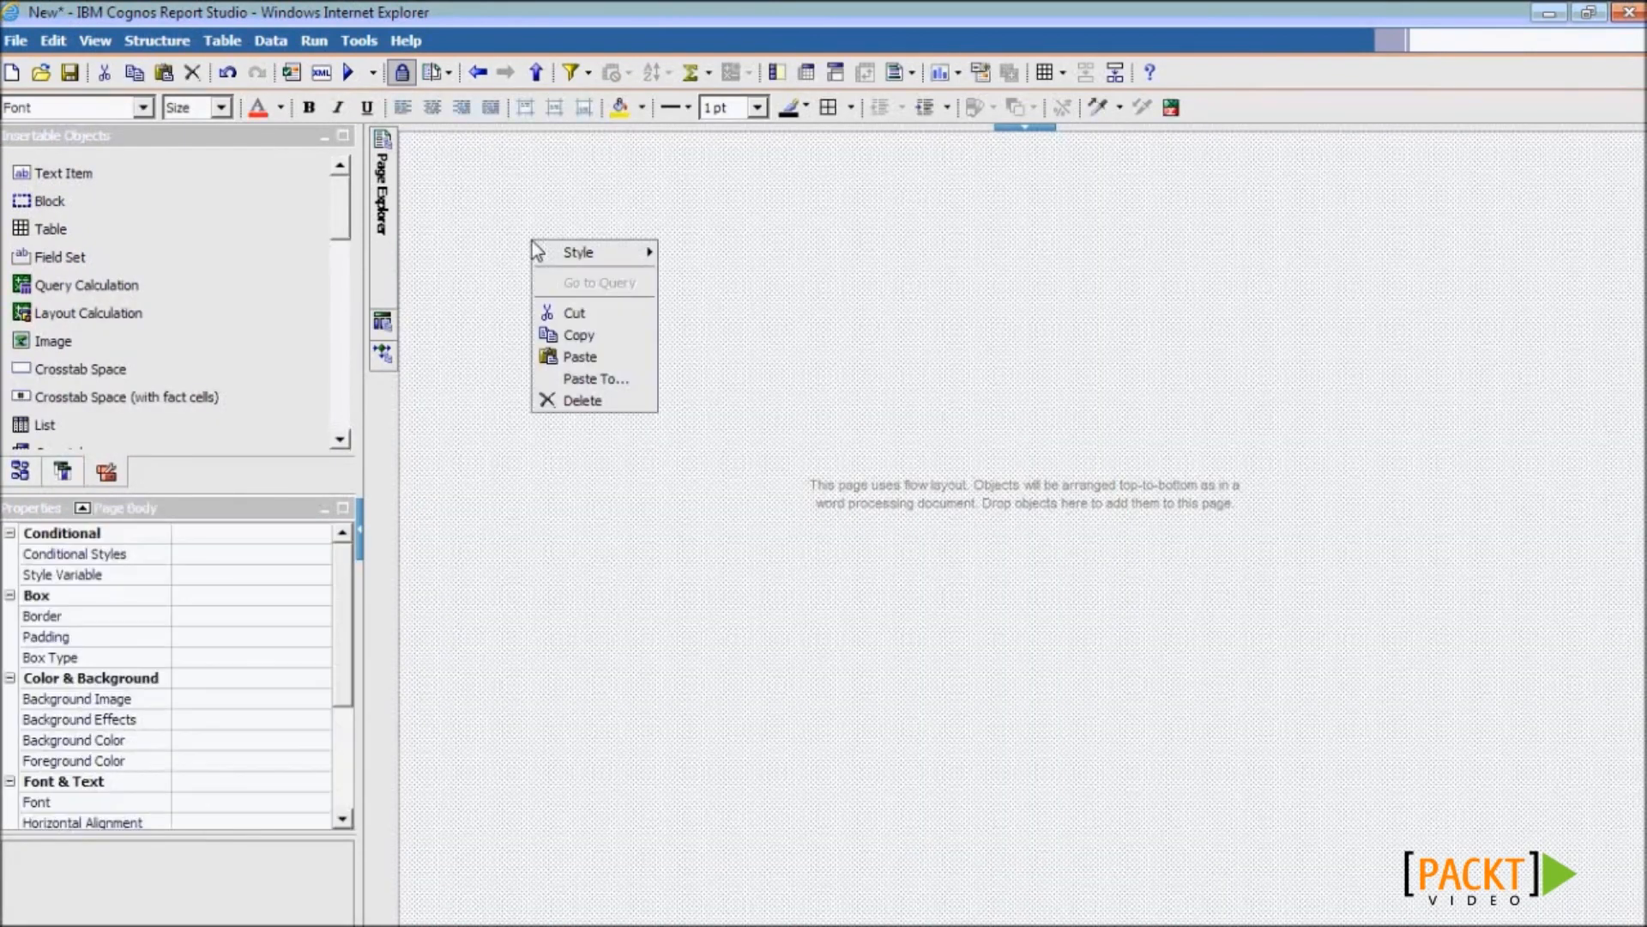
click(585, 359)
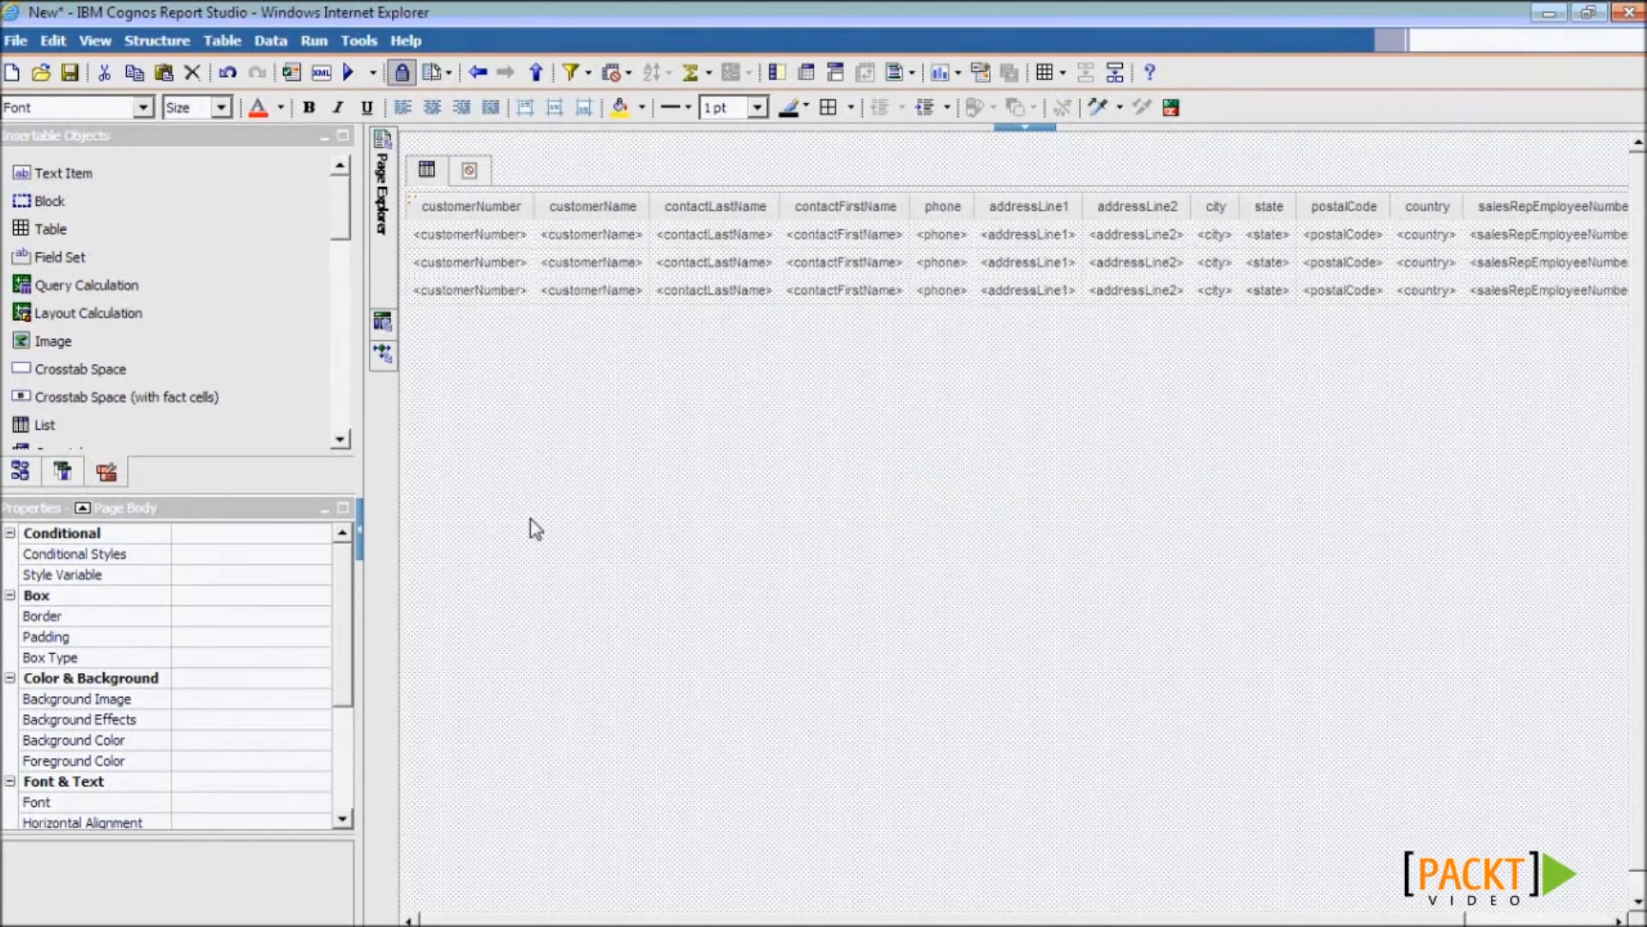
key(alt+Tab)
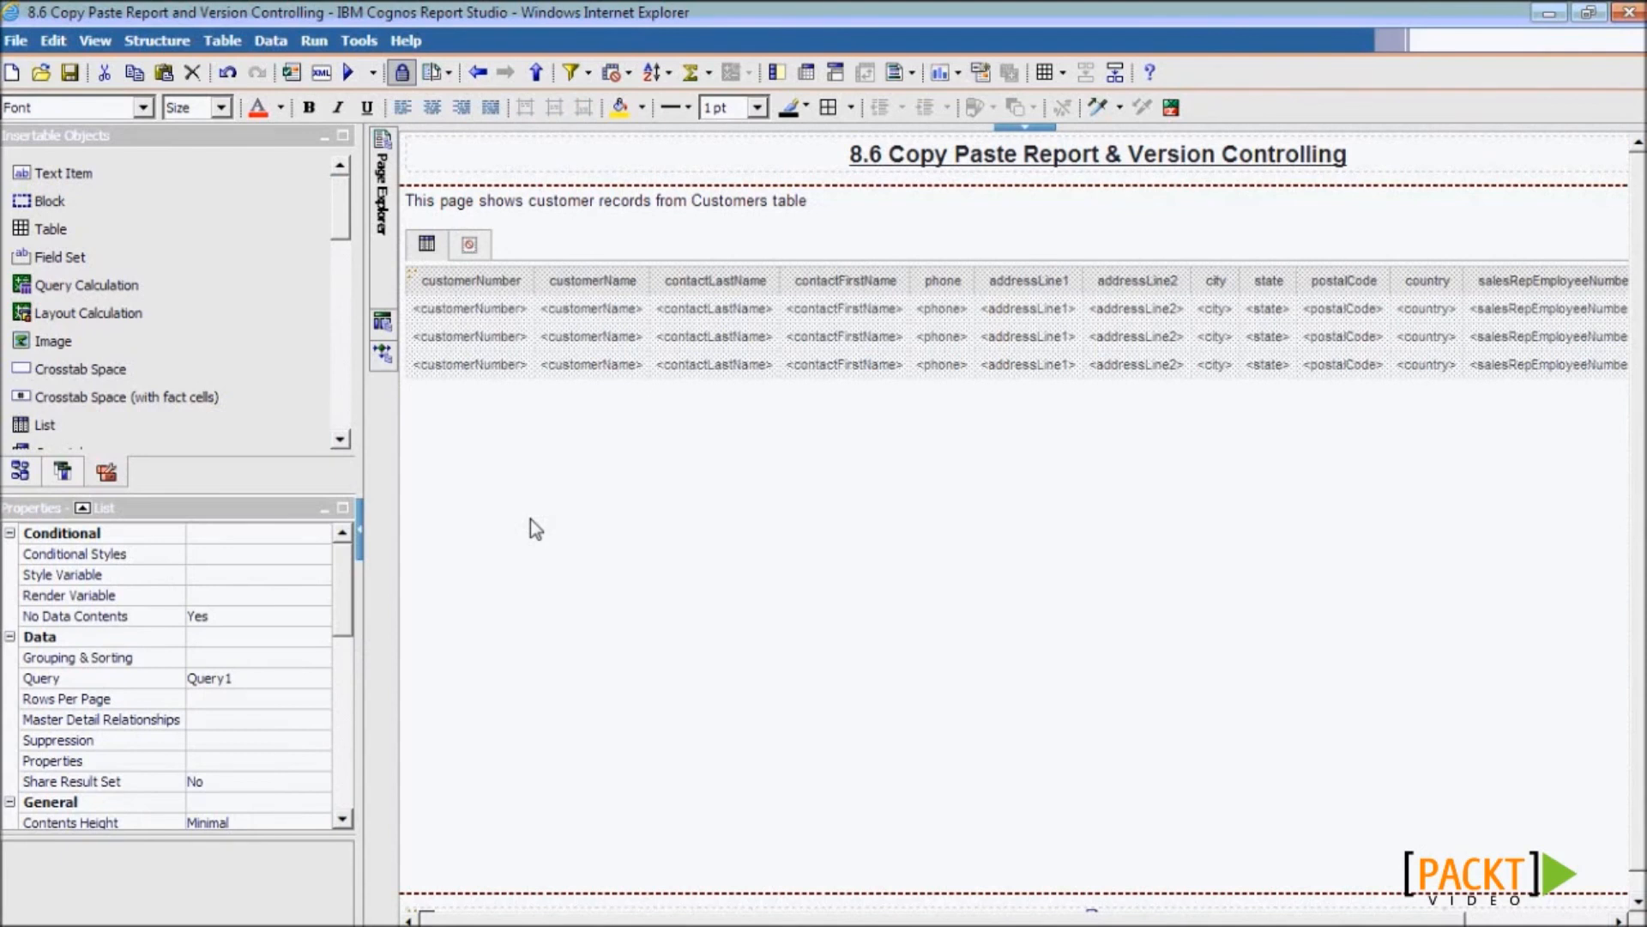
click(359, 49)
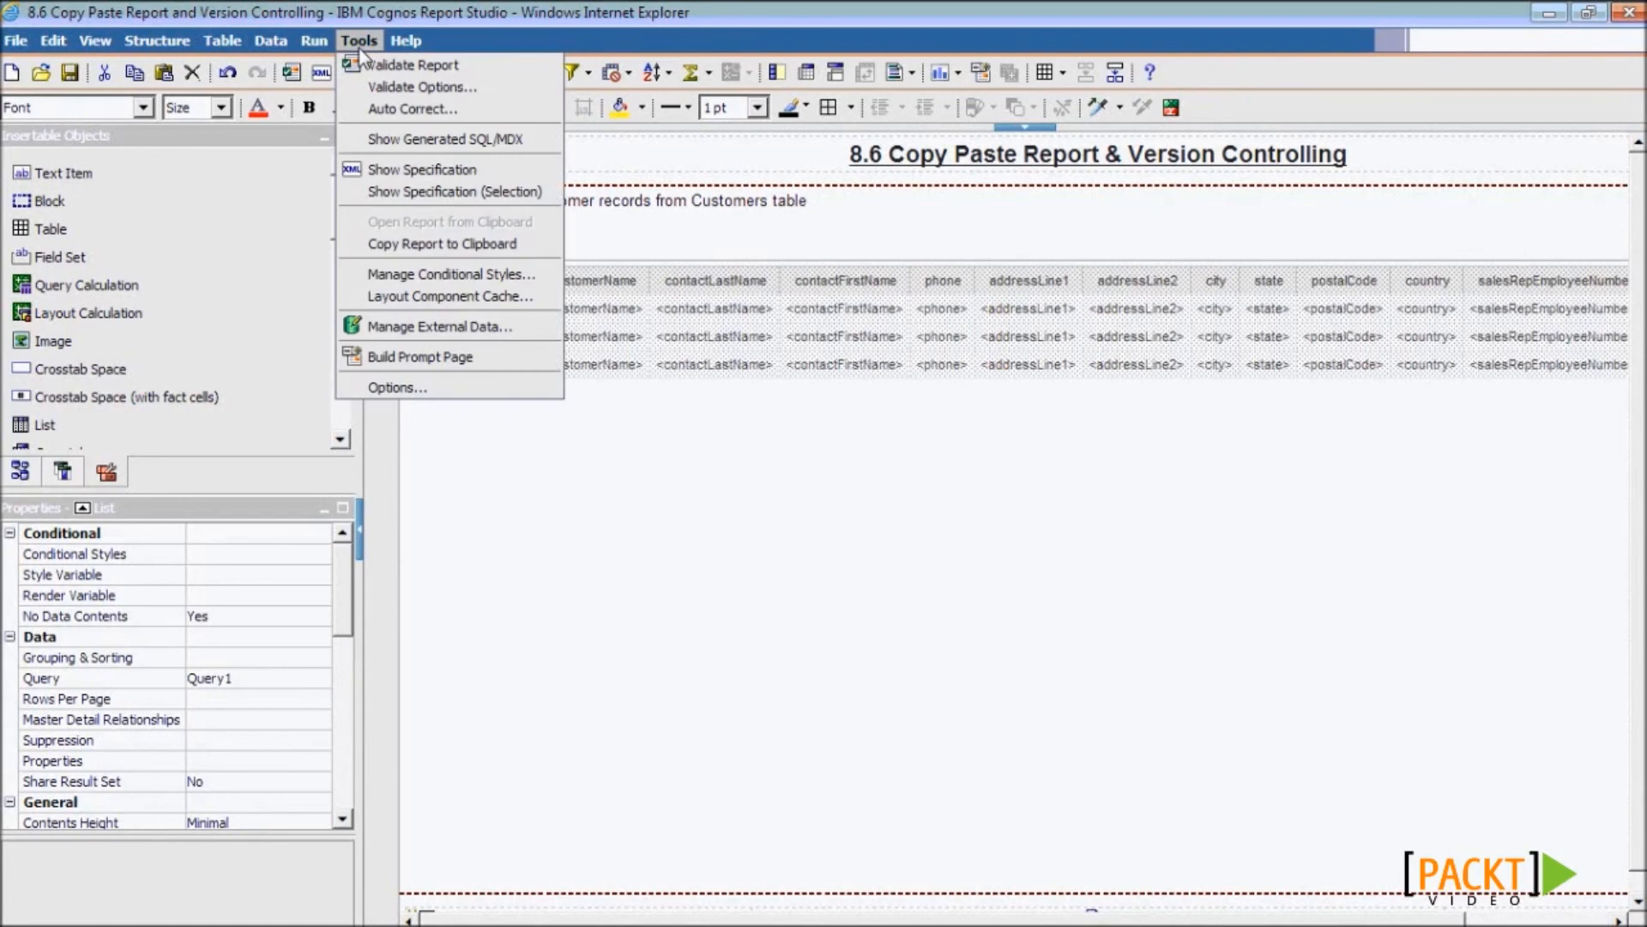
- Load the clipboard copy of the 8.6 report into the new report, discarding its unsaved changes
click(427, 247)
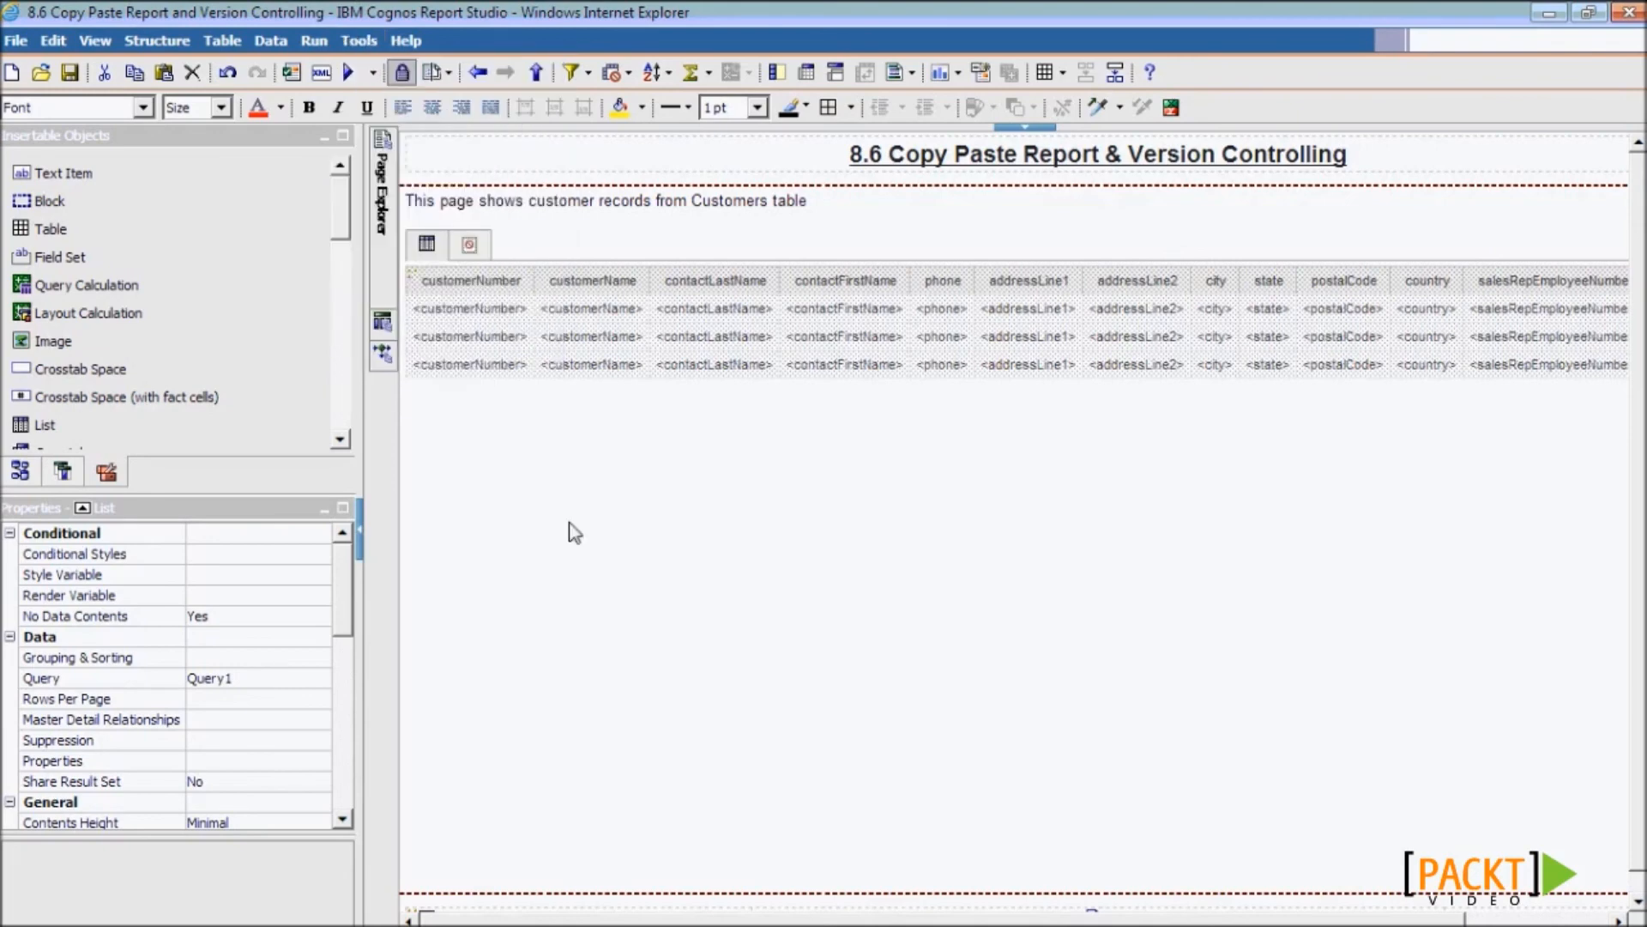
key(alt+Tab)
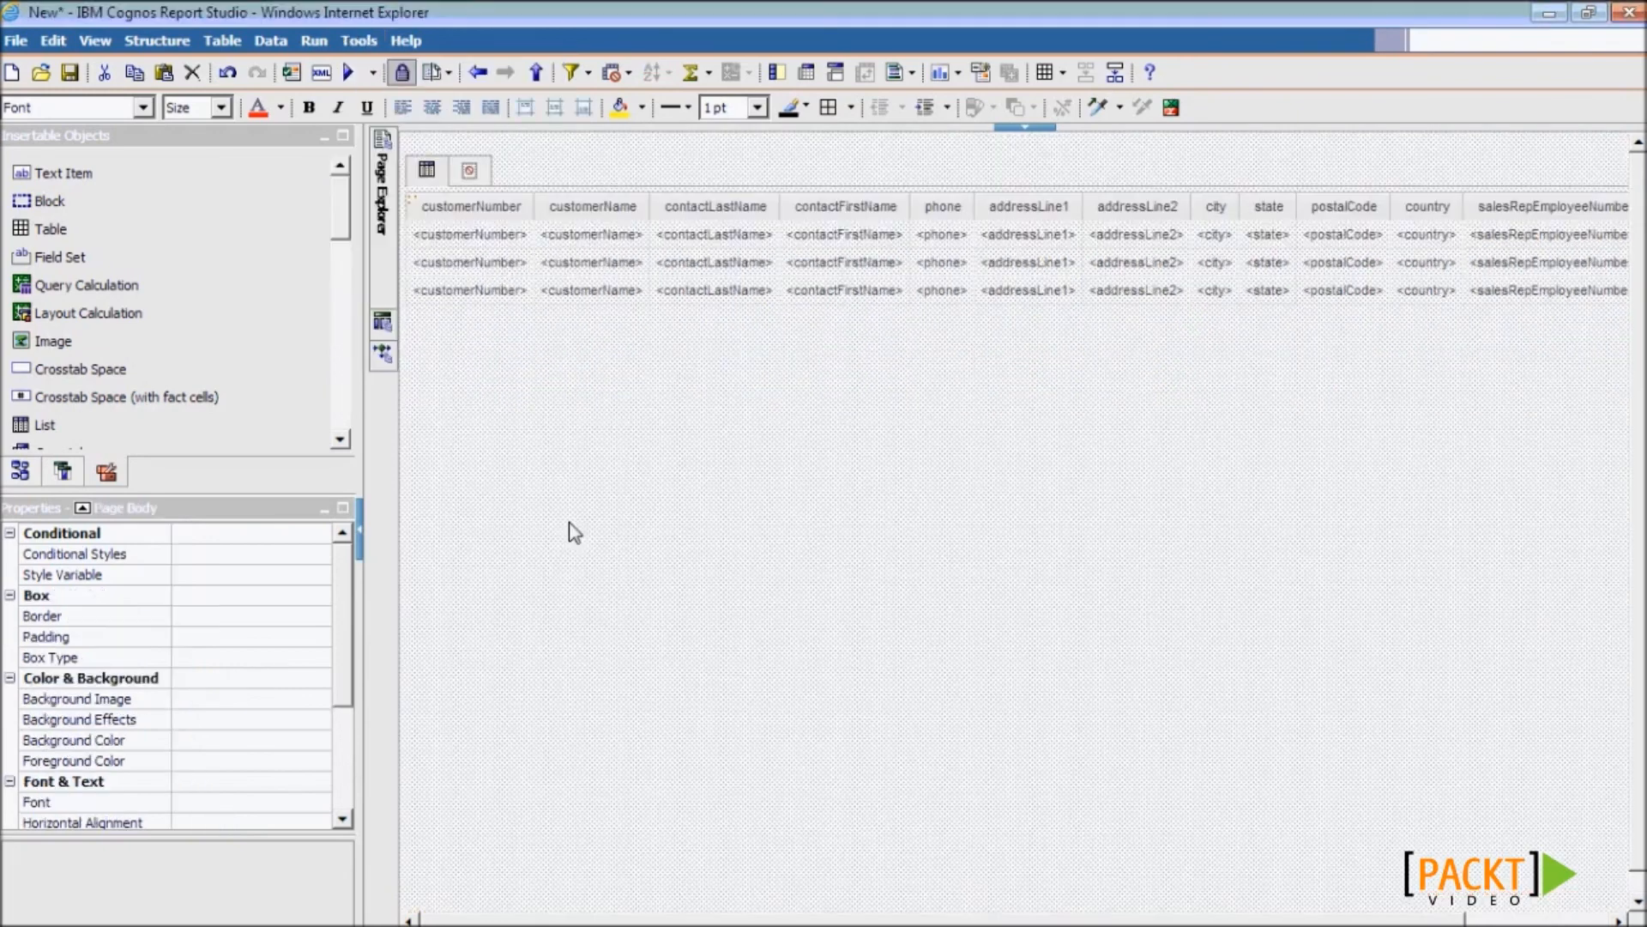
click(360, 43)
click(419, 221)
click(829, 530)
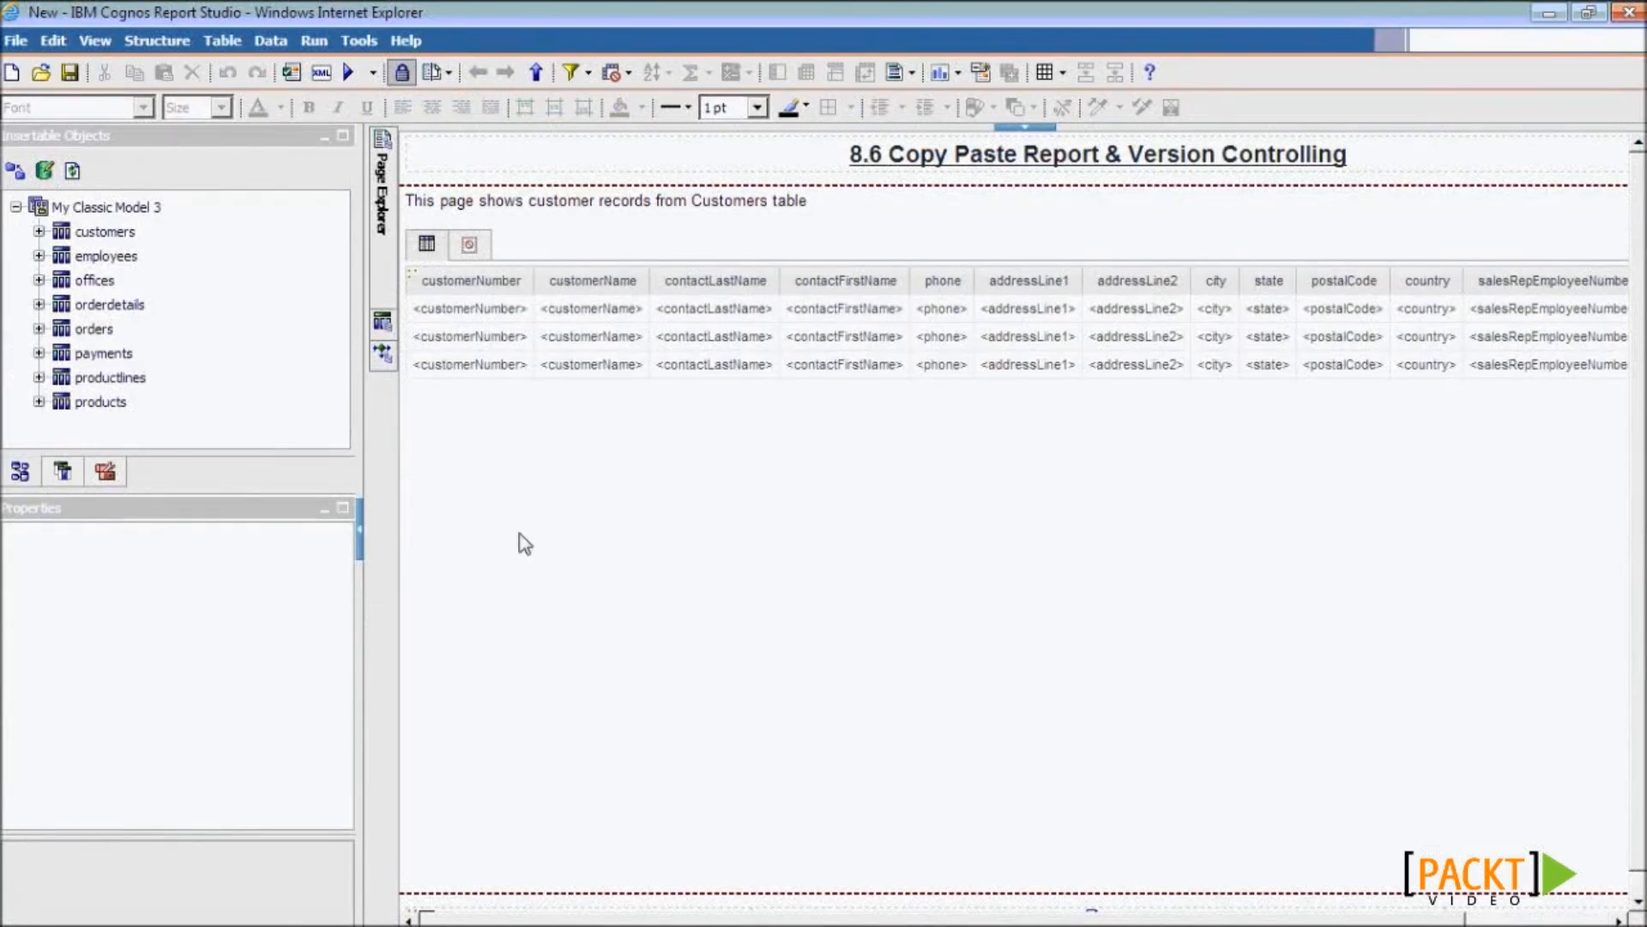
click(104, 207)
- Launch Notepad by searching 'notepad' from the Start menu
click(30, 915)
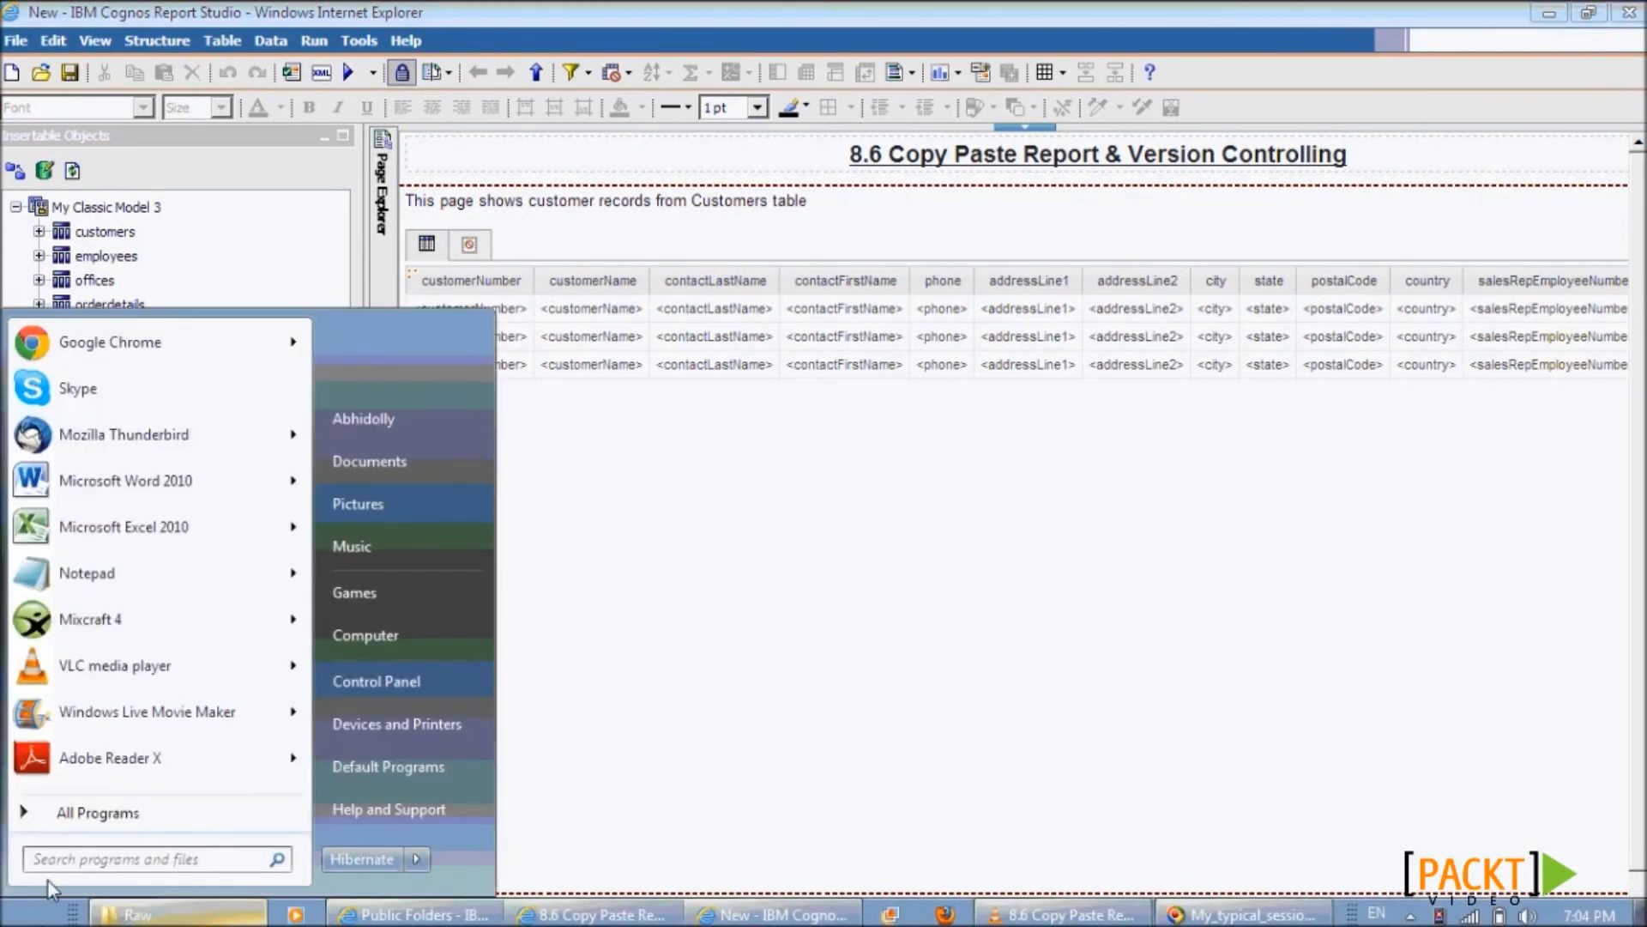
text(notepad)
key(Return)
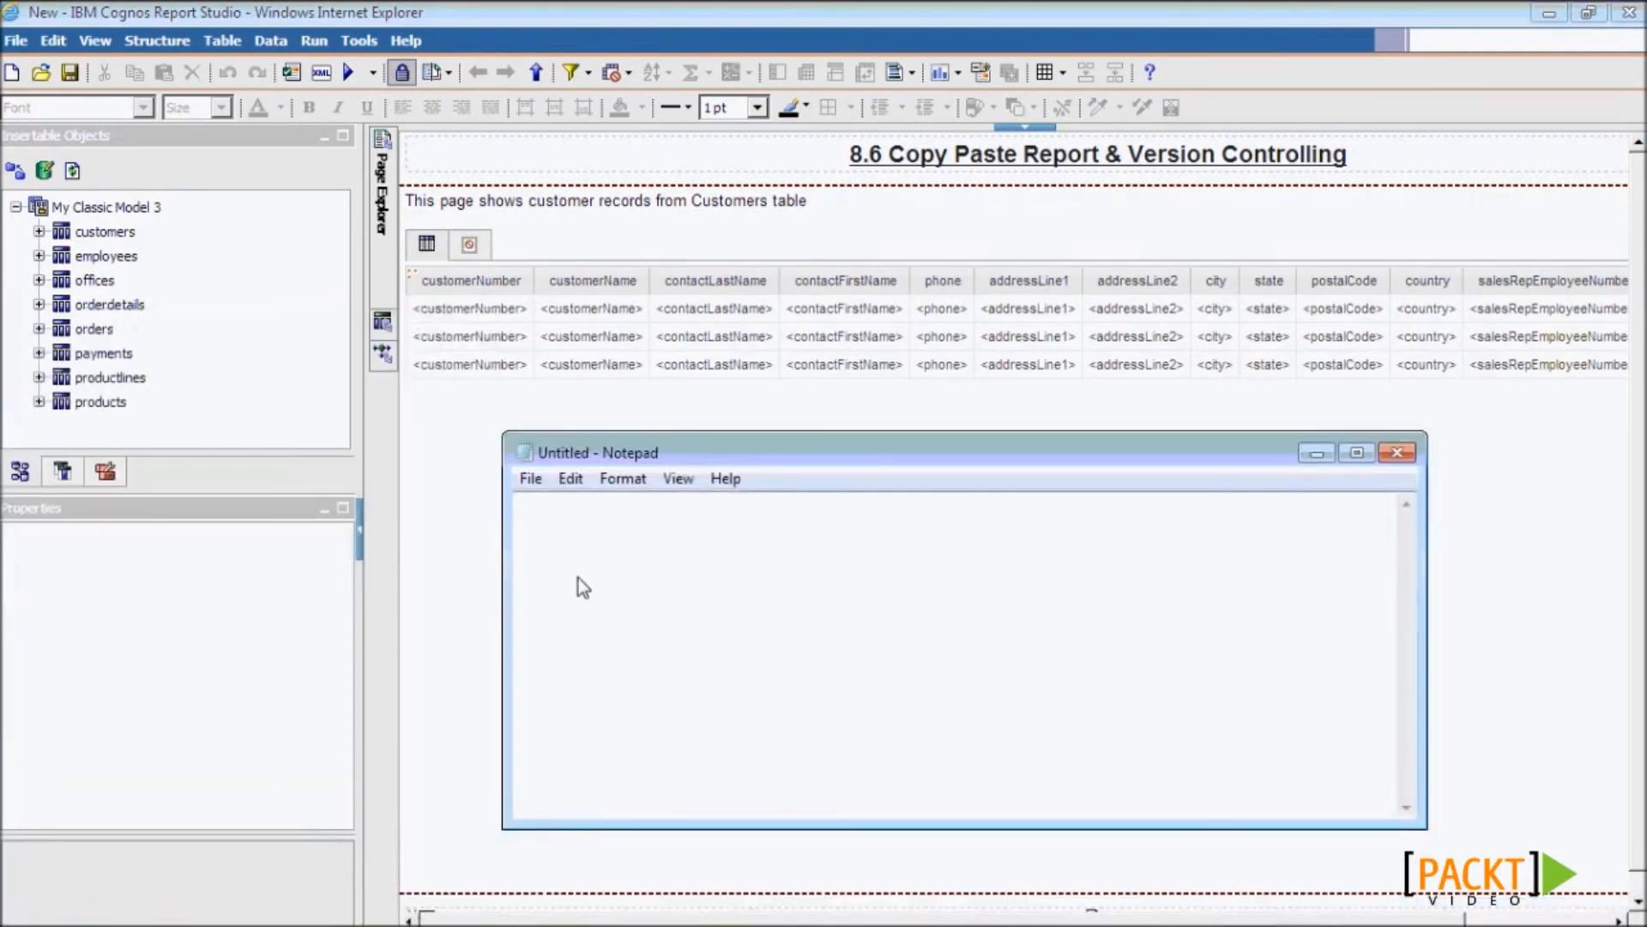
- Paste the report XML into maximized Notepad, review its opening report element, then close without saving
key(ctrl+v)
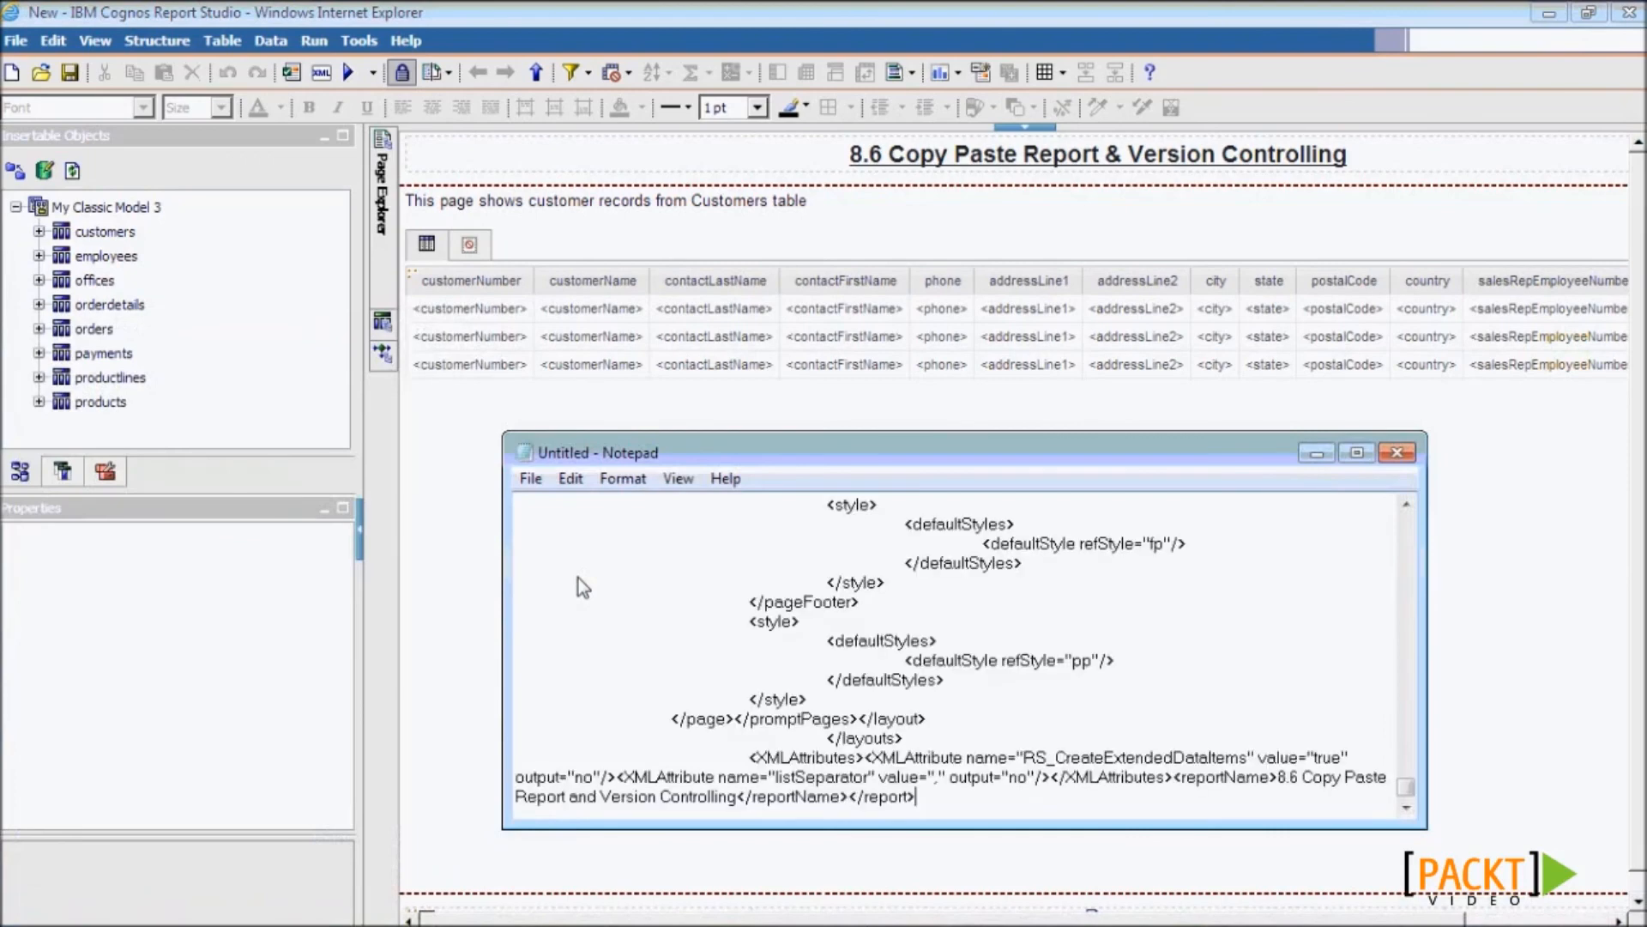
double_click(734, 448)
drag(1637, 822, 1637, 95)
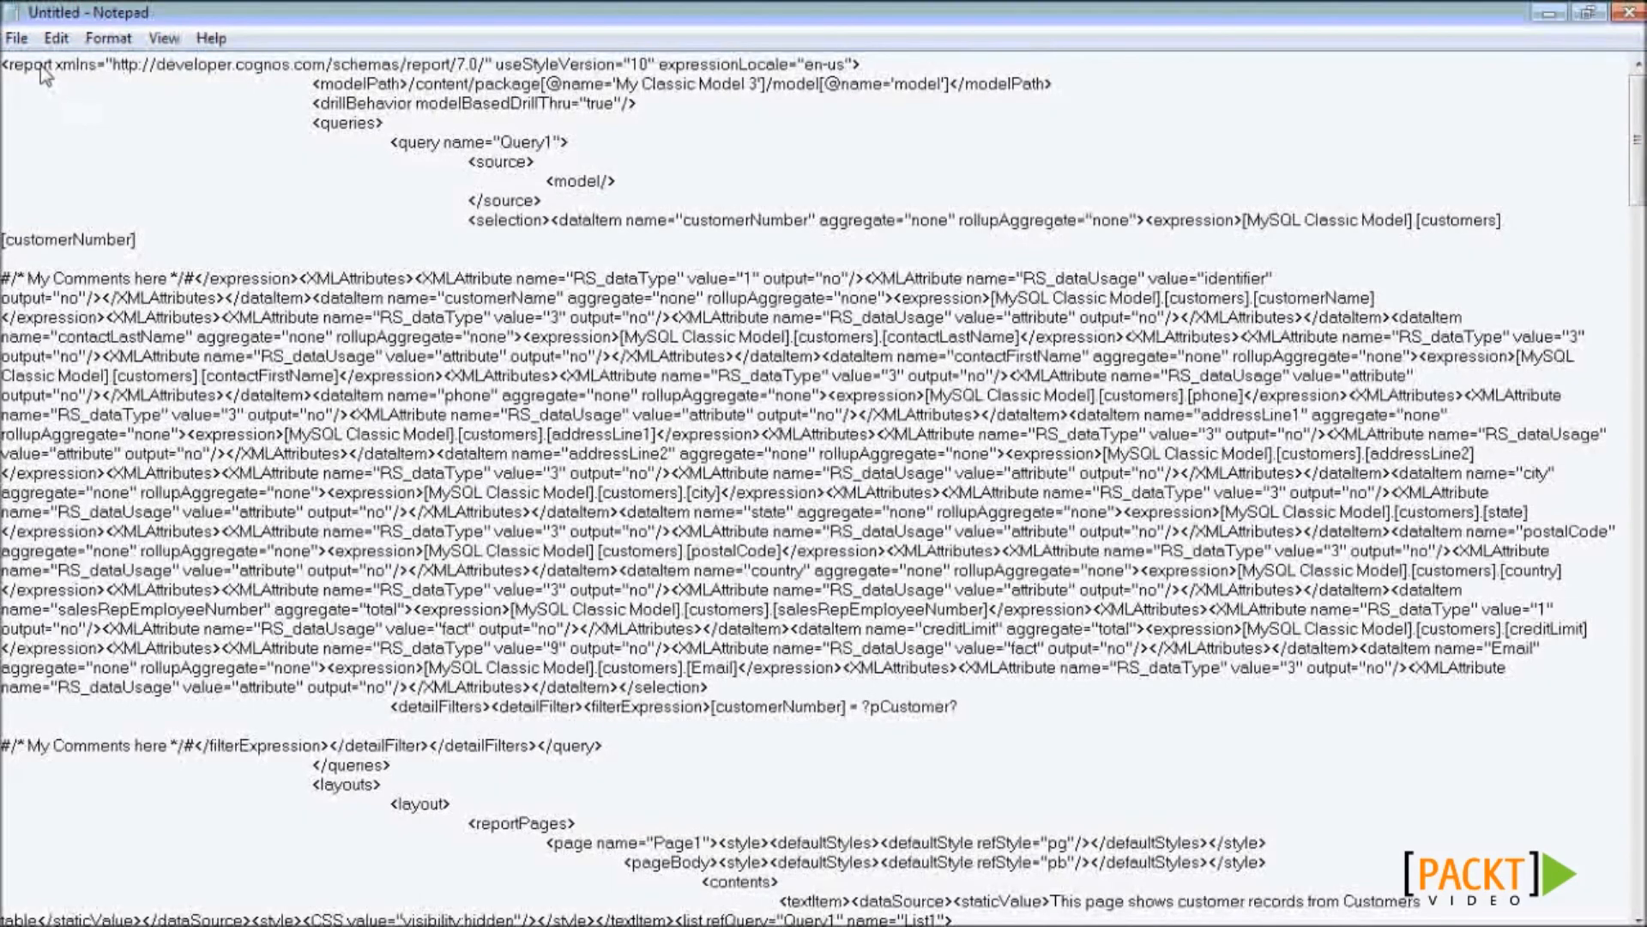
drag(11, 69, 890, 48)
click(907, 135)
click(1628, 12)
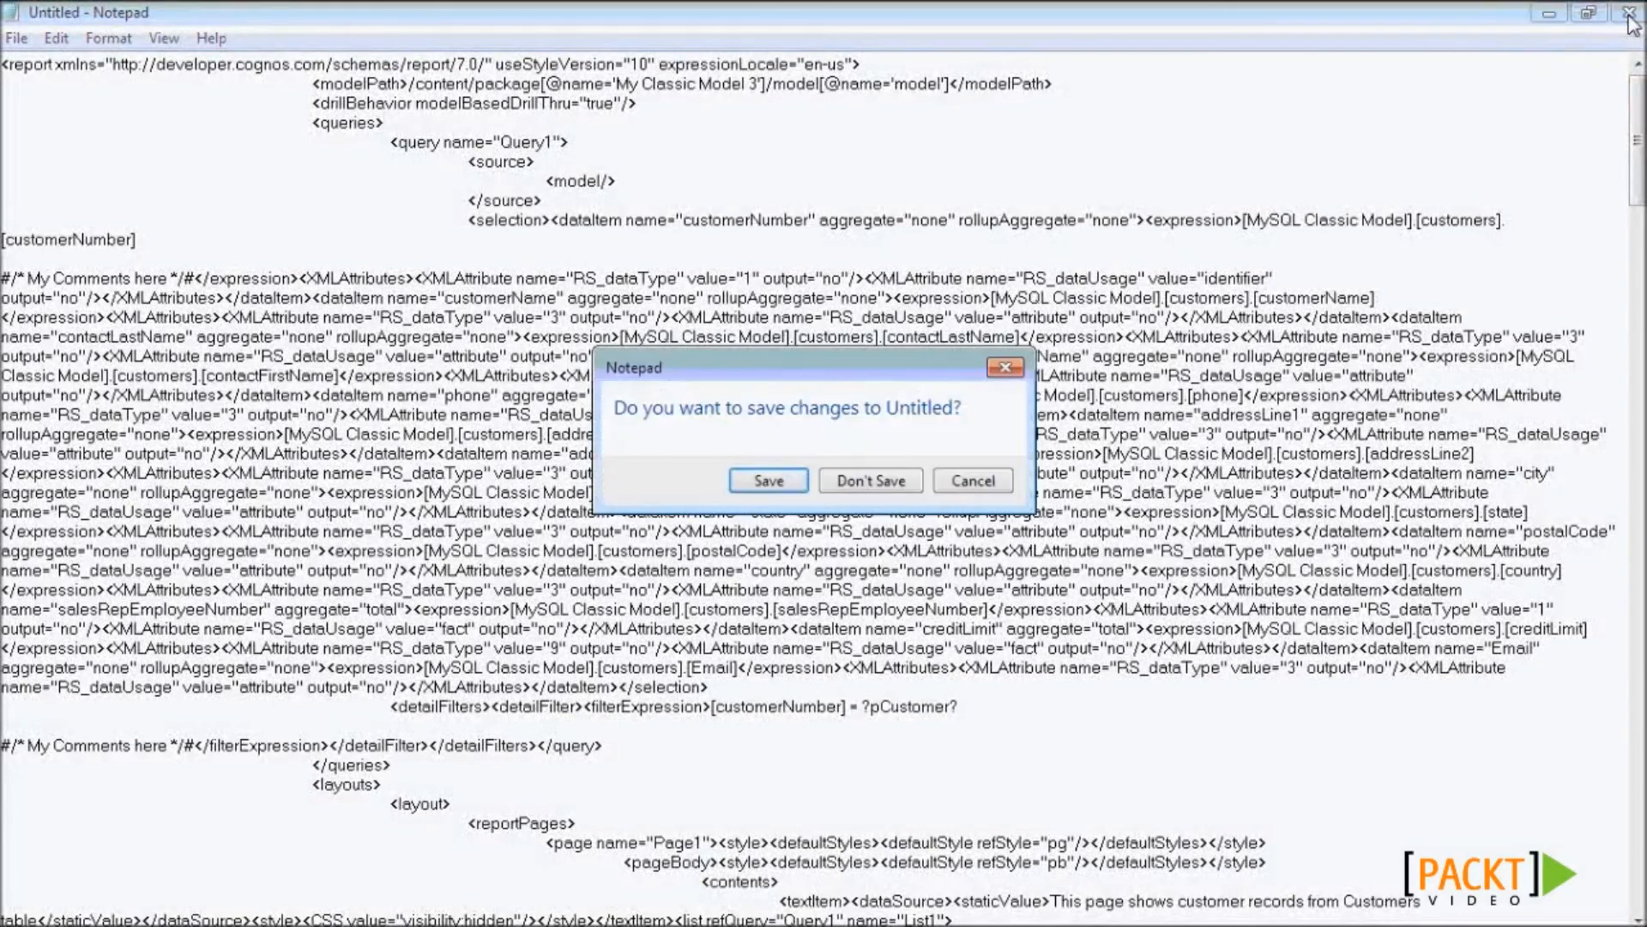
click(873, 481)
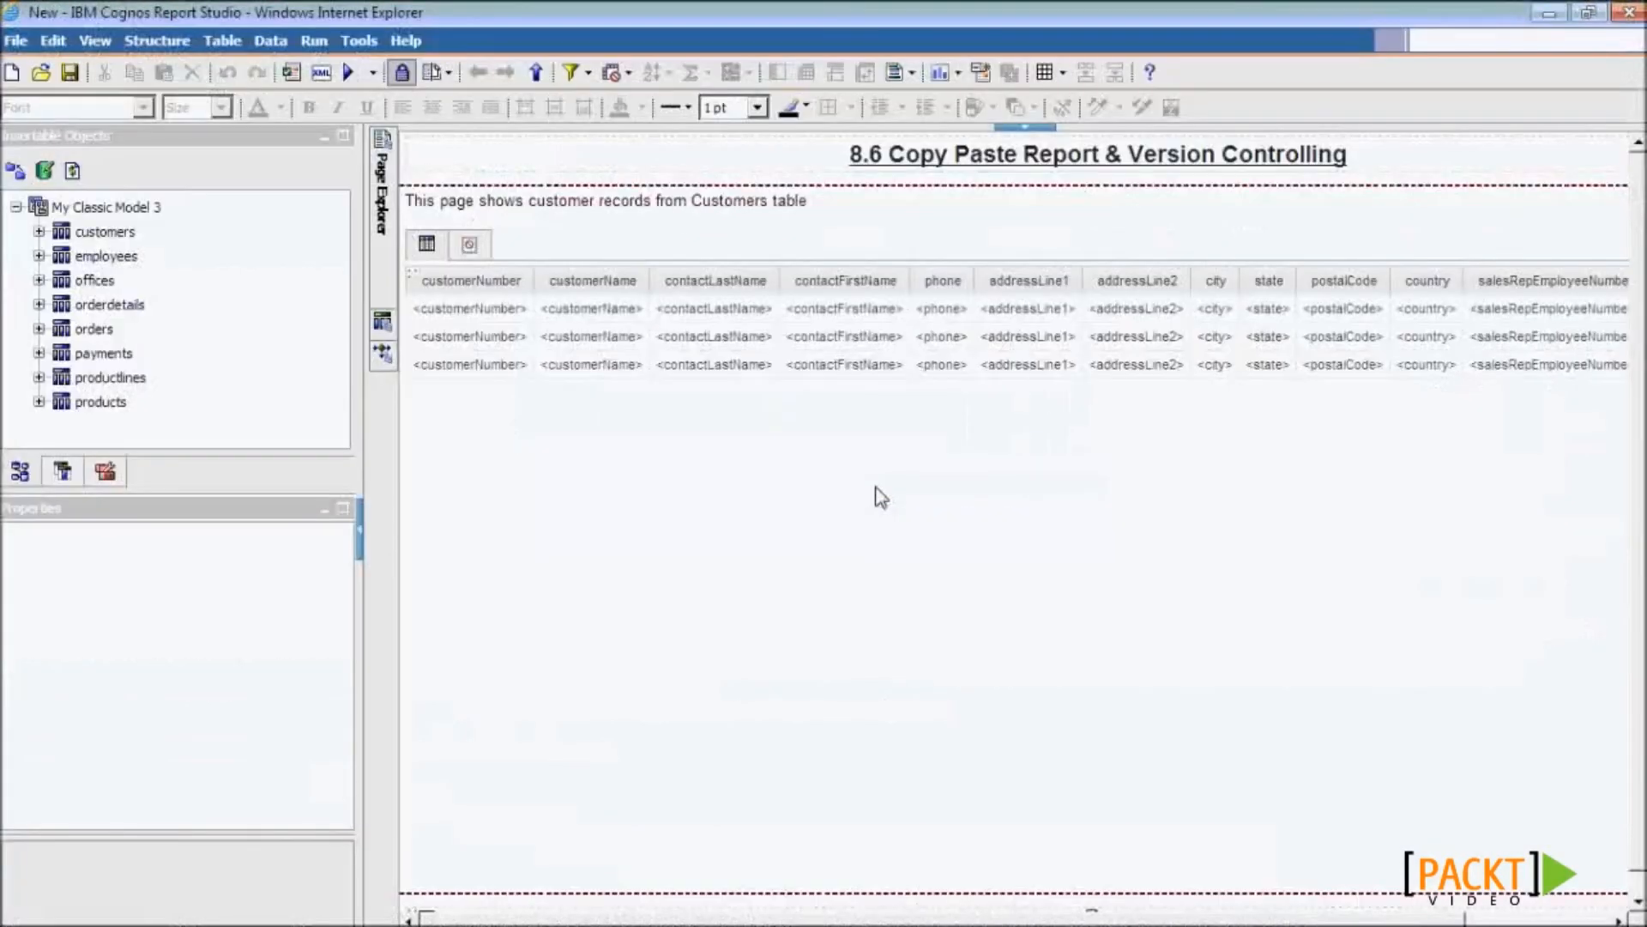